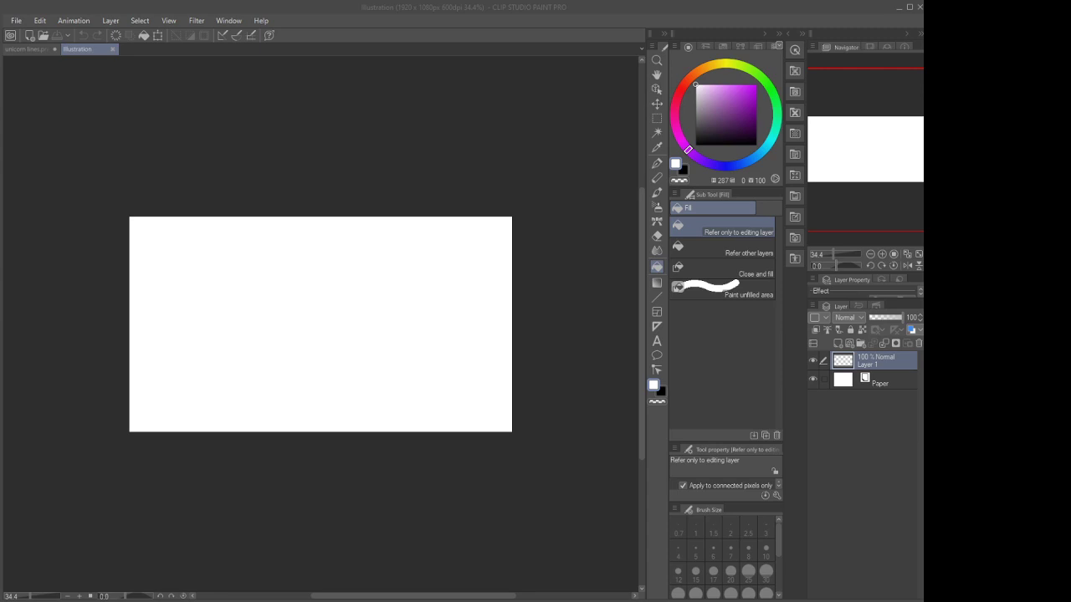
Fill Layer 1 with a neutral light grey at value 75 and add a new layer above it
{"action": "left_click", "coordinate": [695, 128]}
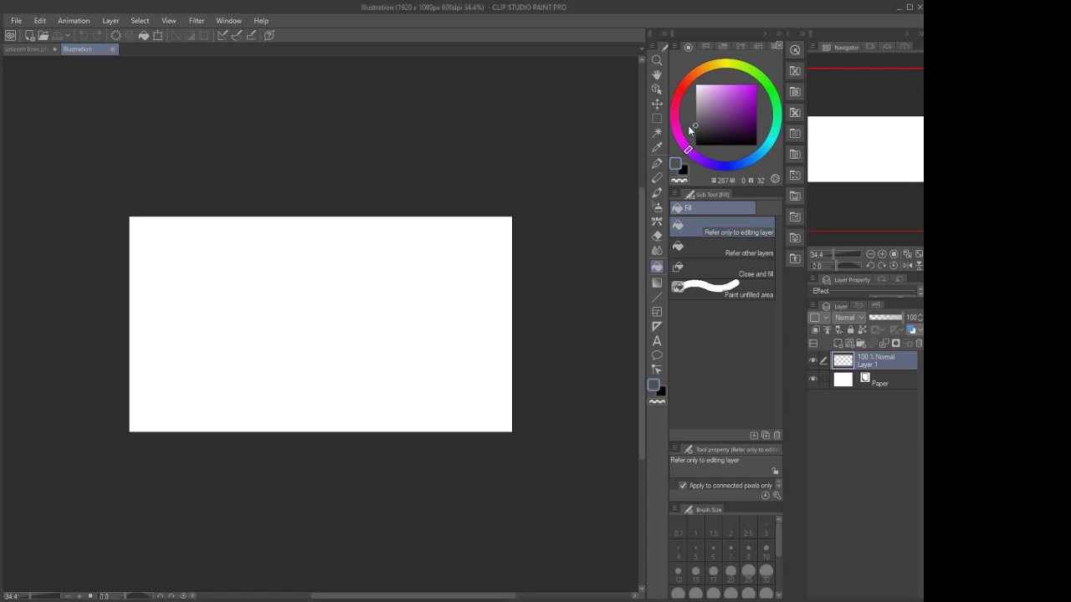
{"action": "left_click", "coordinate": [695, 107]}
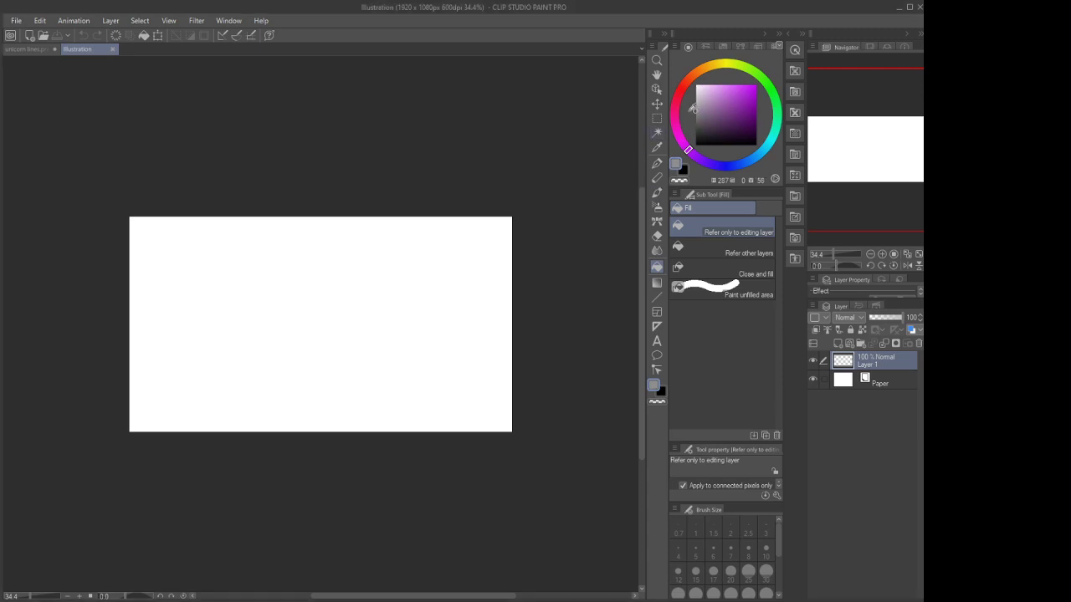
{"action": "left_click_drag", "start_coordinate": [698, 121], "coordinate": [694, 100]}
{"action": "left_click", "coordinate": [656, 236]}
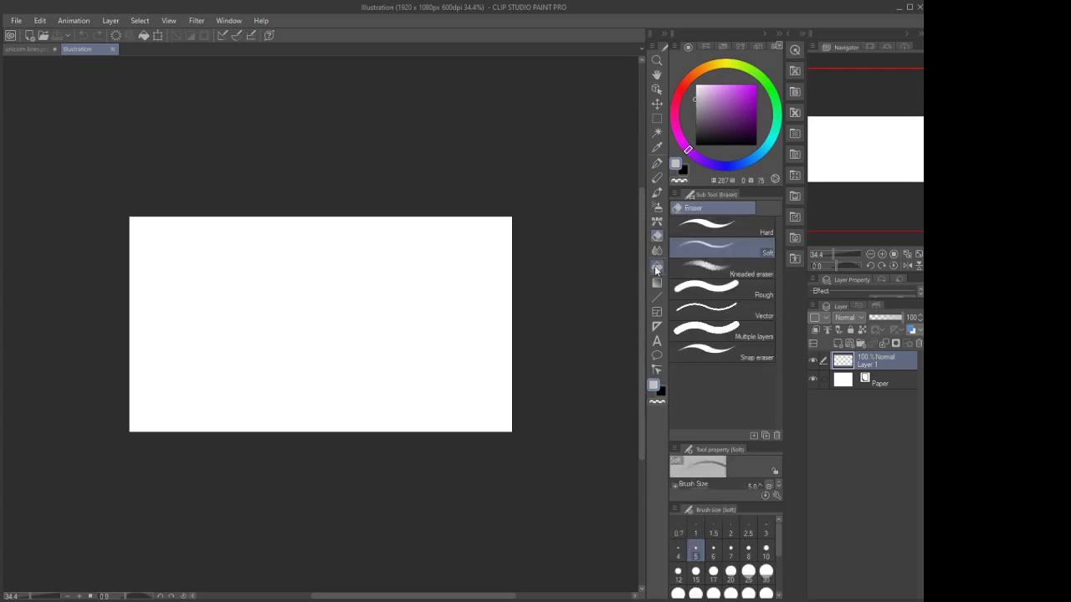
{"action": "left_click", "coordinate": [656, 268]}
{"action": "left_click", "coordinate": [502, 331]}
{"action": "scroll", "coordinate": [593, 332], "scroll_direction": "down", "scroll_amount": 1}
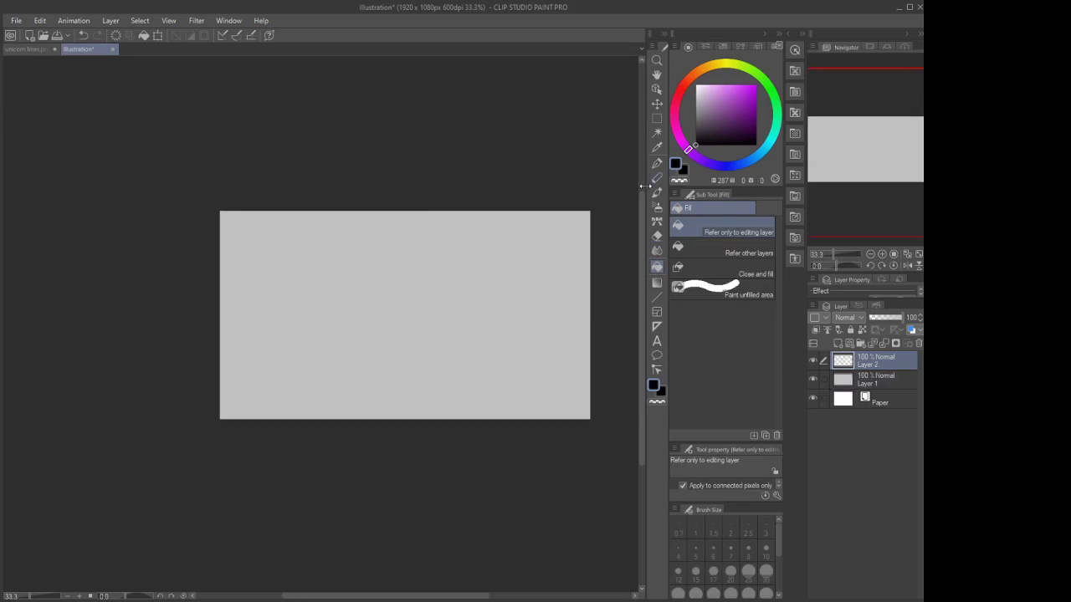
Try sketching curved black strokes on the new layer with the Dense watercolor brush at size 25
{"action": "left_click", "coordinate": [657, 192]}
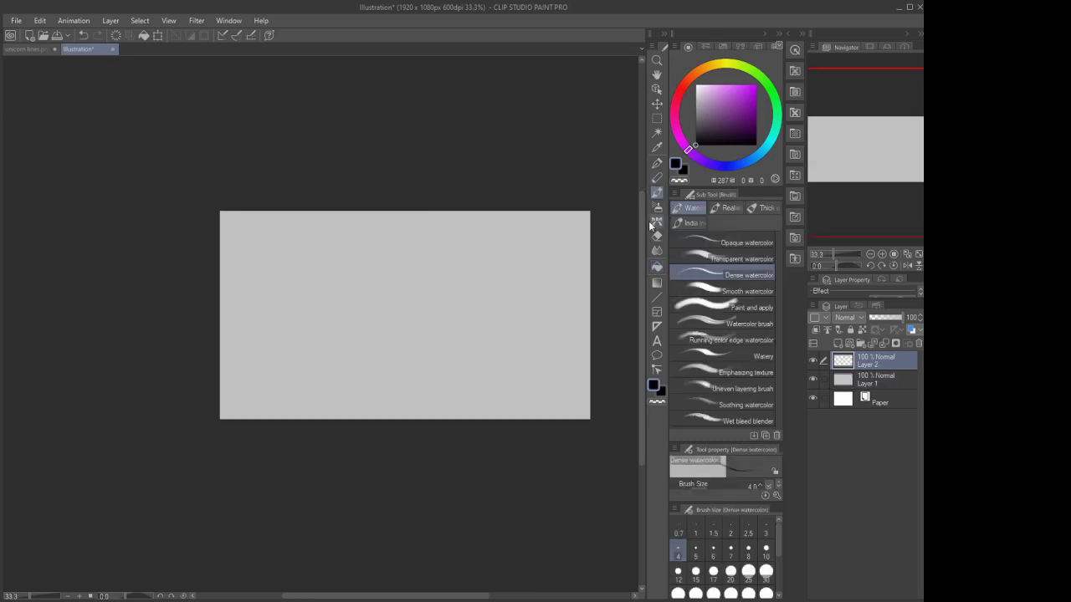
{"action": "key", "text": "b"}
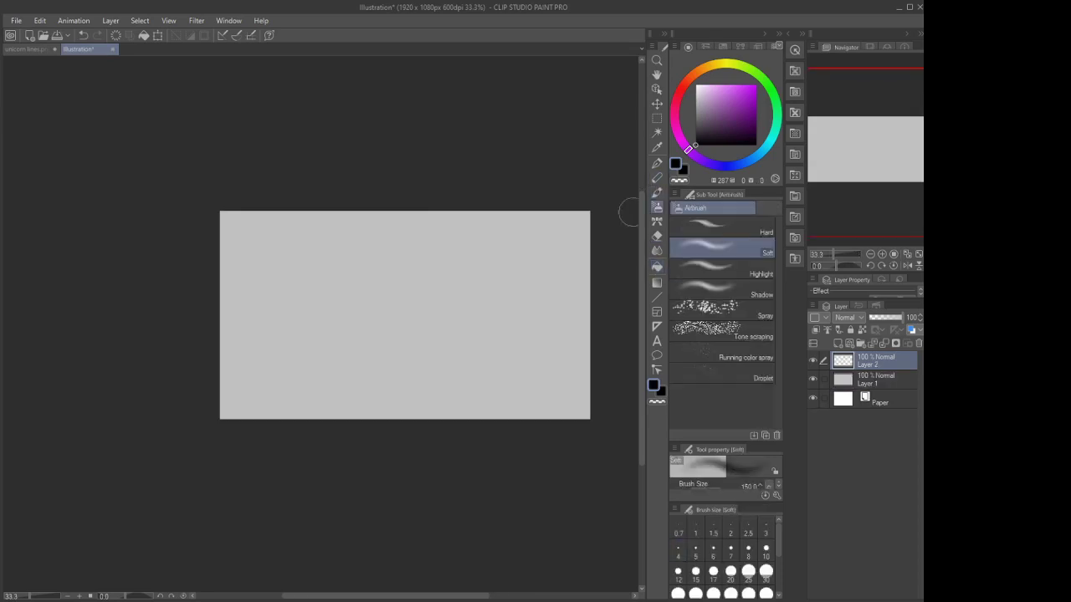
{"action": "left_click", "coordinate": [657, 193]}
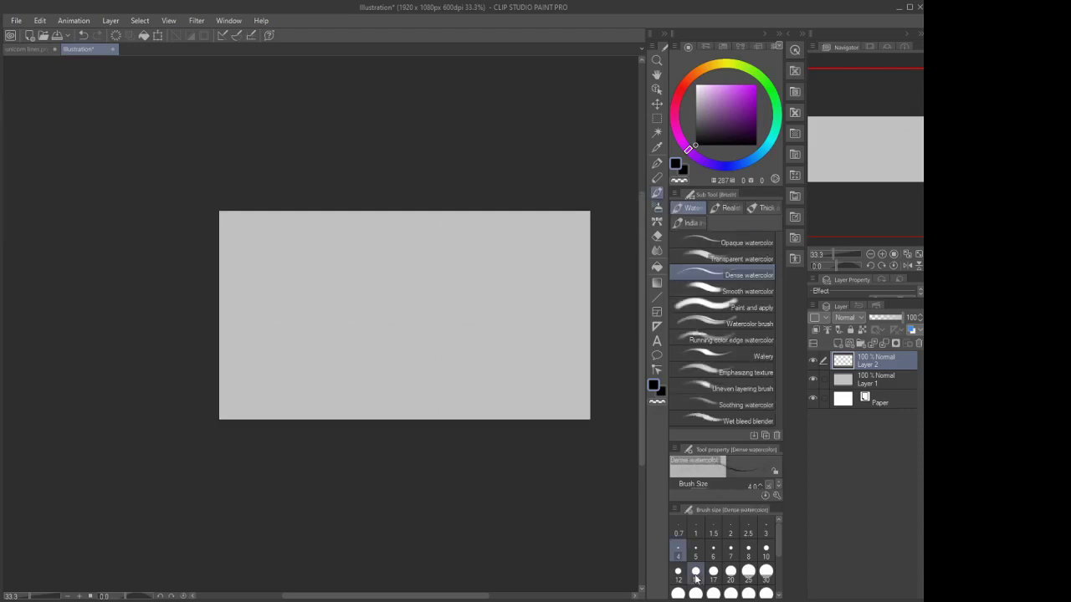
{"action": "left_click", "coordinate": [748, 573]}
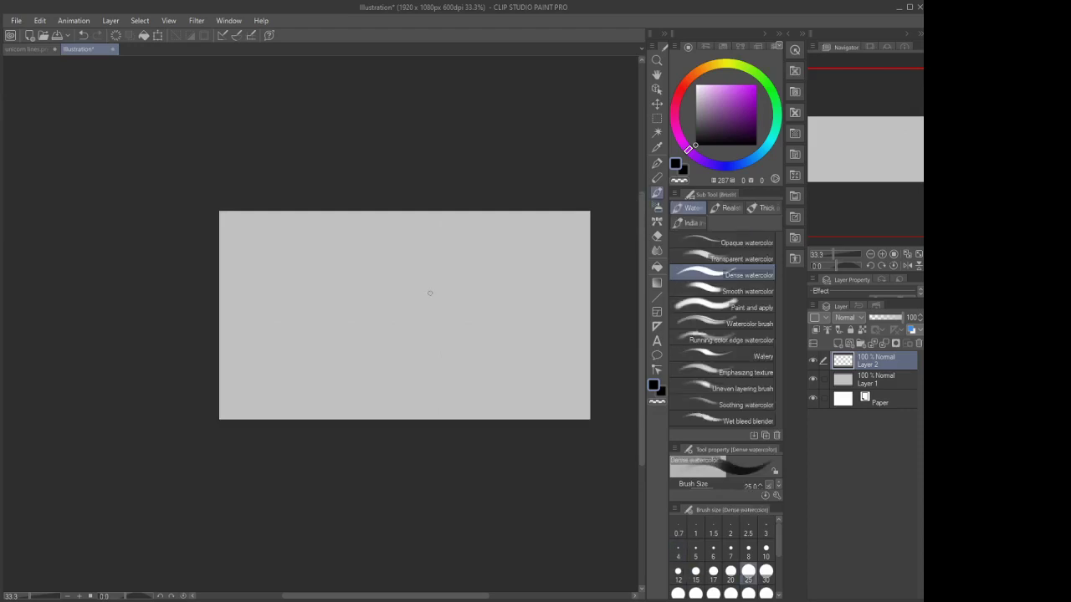
{"action": "scroll", "coordinate": [430, 293], "scroll_direction": "up", "scroll_amount": 1}
{"action": "mouse_move", "coordinate": [417, 284]}
{"action": "left_mouse_down"}
{"action": "mouse_move", "coordinate": [434, 273]}
{"action": "mouse_move", "coordinate": [485, 313]}
{"action": "left_mouse_up"}
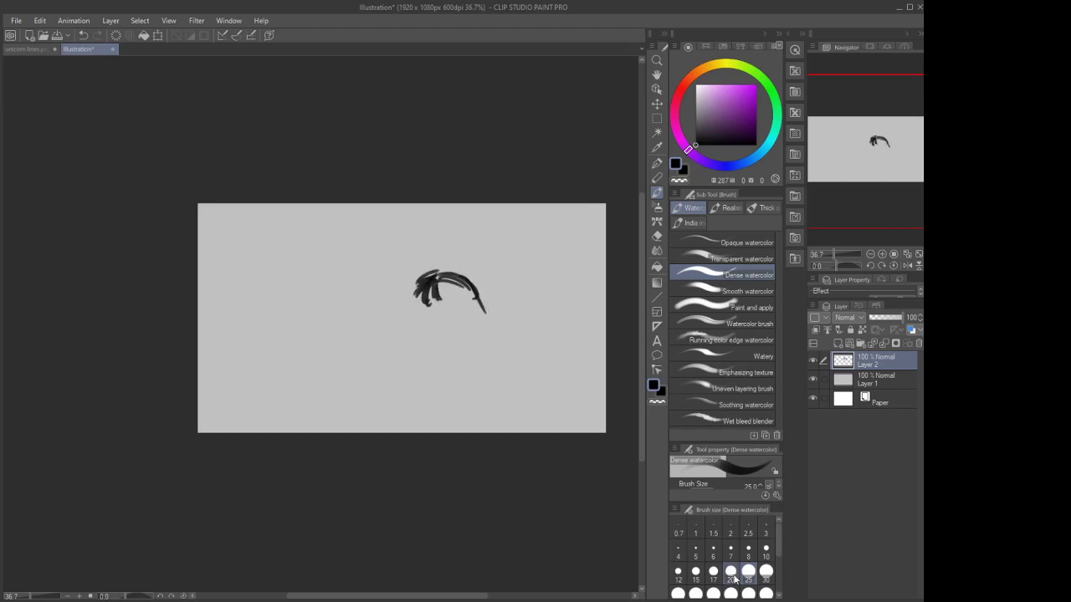
Try painting over the strokes with the Dense watercolor brush at size 150 and undo all strokes on the layer
{"action": "scroll", "coordinate": [736, 579], "scroll_direction": "down", "scroll_amount": 1}
{"action": "left_click", "coordinate": [713, 572]}
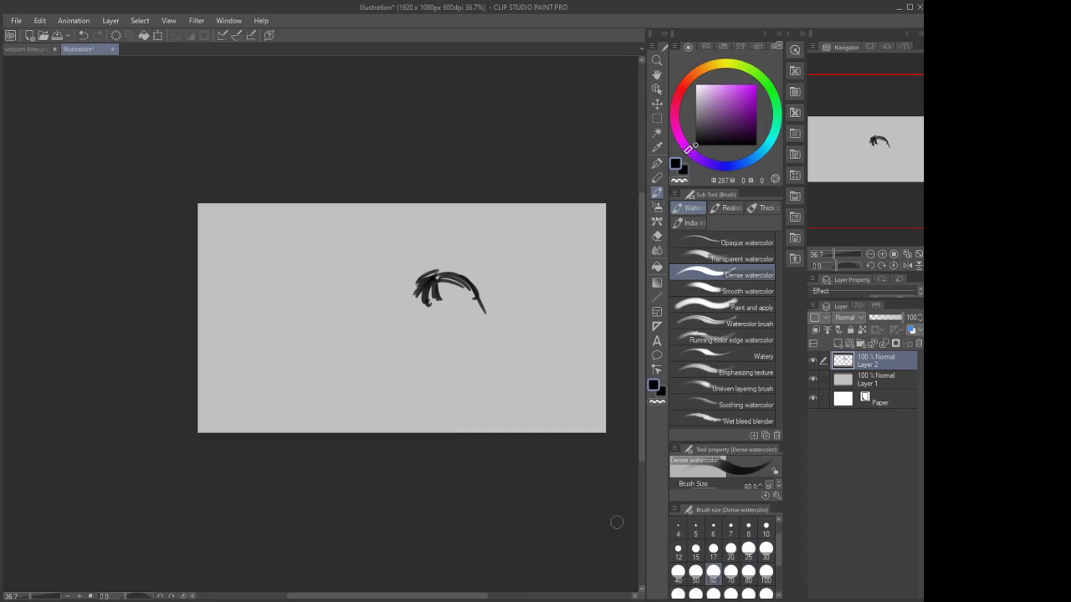
{"action": "left_click", "coordinate": [695, 592]}
{"action": "left_click_drag", "start_coordinate": [475, 320], "coordinate": [434, 303]}
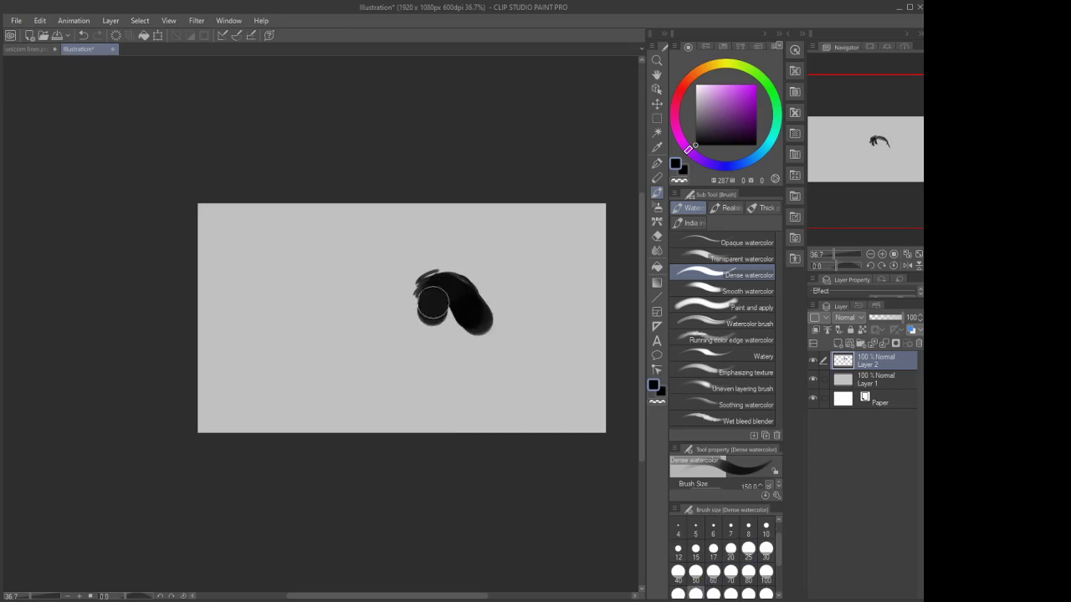
{"action": "left_click", "coordinate": [84, 35]}
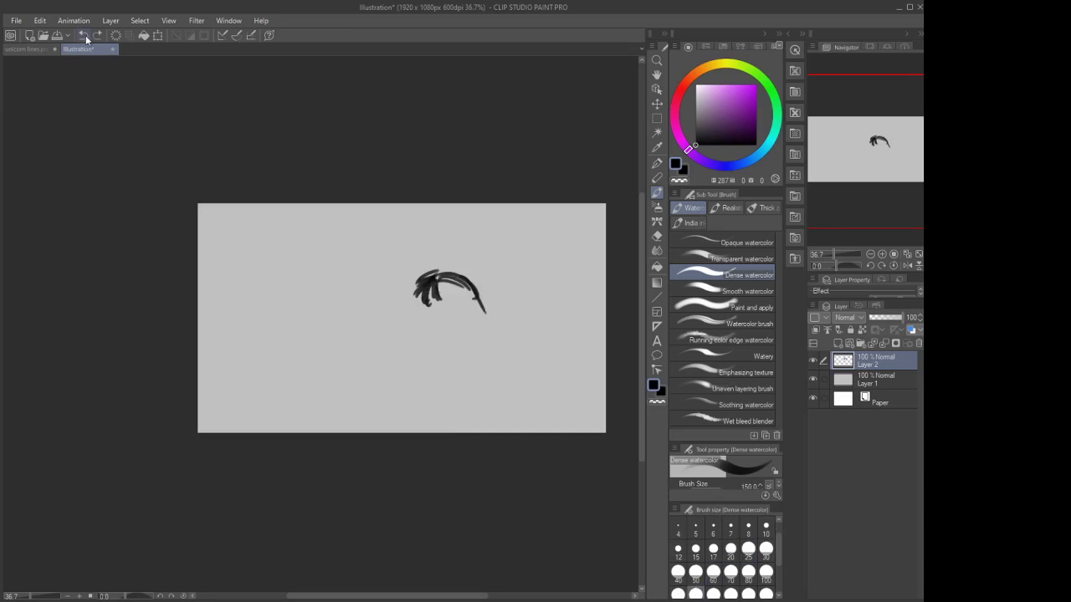
{"action": "left_click", "coordinate": [83, 35]}
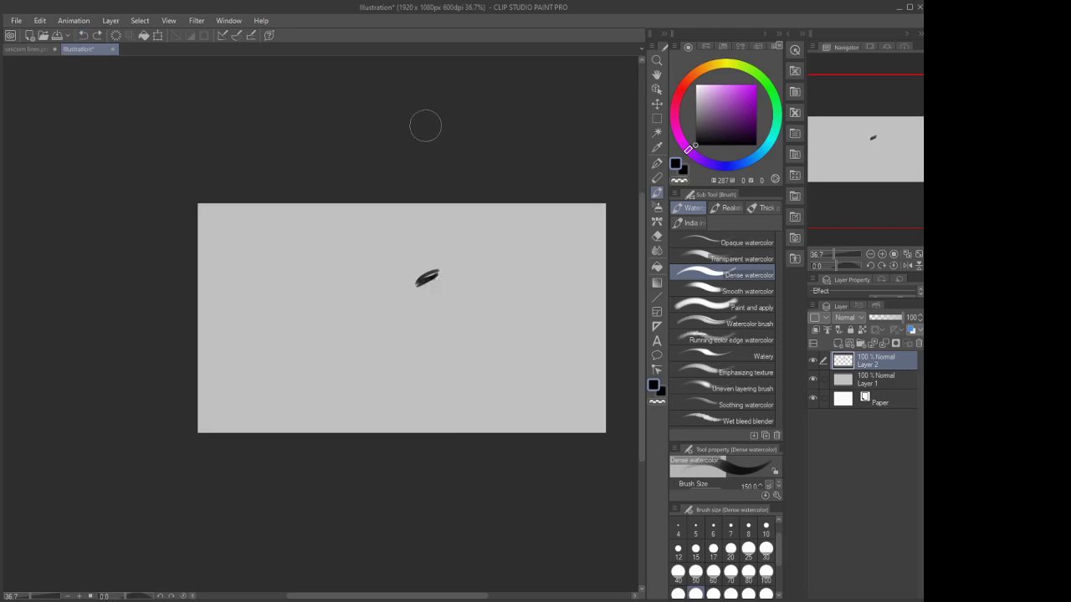
{"action": "left_click", "coordinate": [83, 35]}
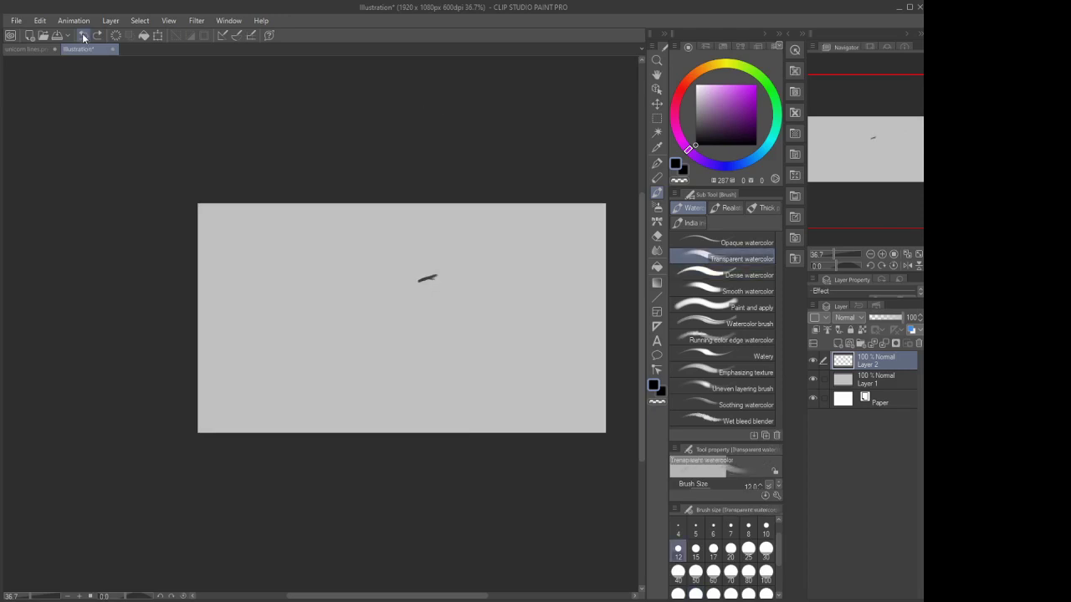
{"action": "left_click", "coordinate": [83, 35]}
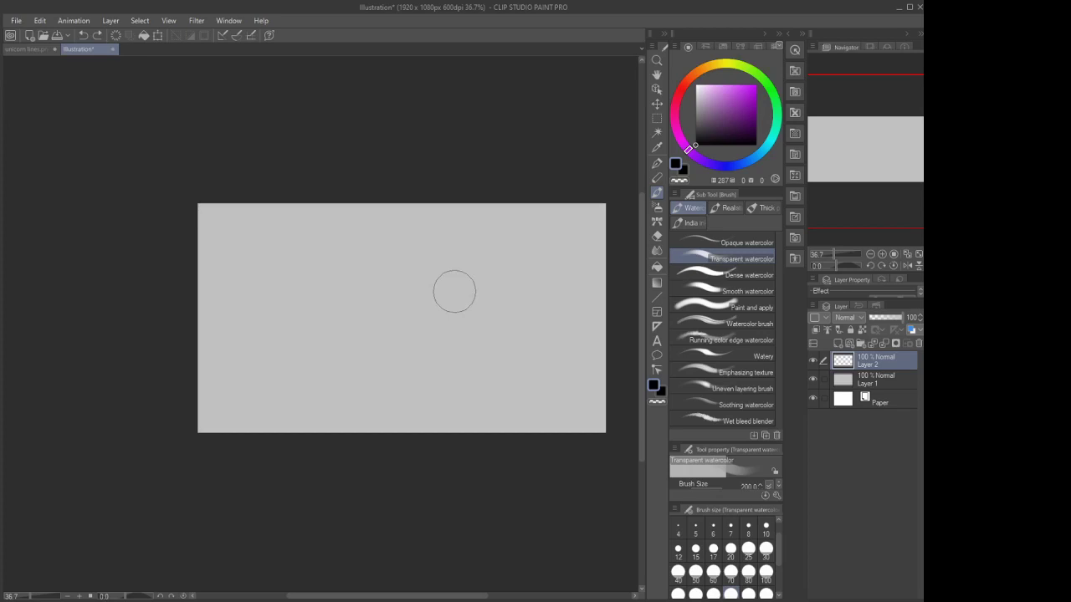
Test the Transparent watercolor brush at size 200, undo the test, and set the brush size to 50 for a portrait canvas
{"action": "mouse_move", "coordinate": [454, 292]}
{"action": "left_mouse_down"}
{"action": "mouse_move", "coordinate": [428, 307]}
{"action": "mouse_move", "coordinate": [449, 343]}
{"action": "mouse_move", "coordinate": [441, 390]}
{"action": "left_mouse_up"}
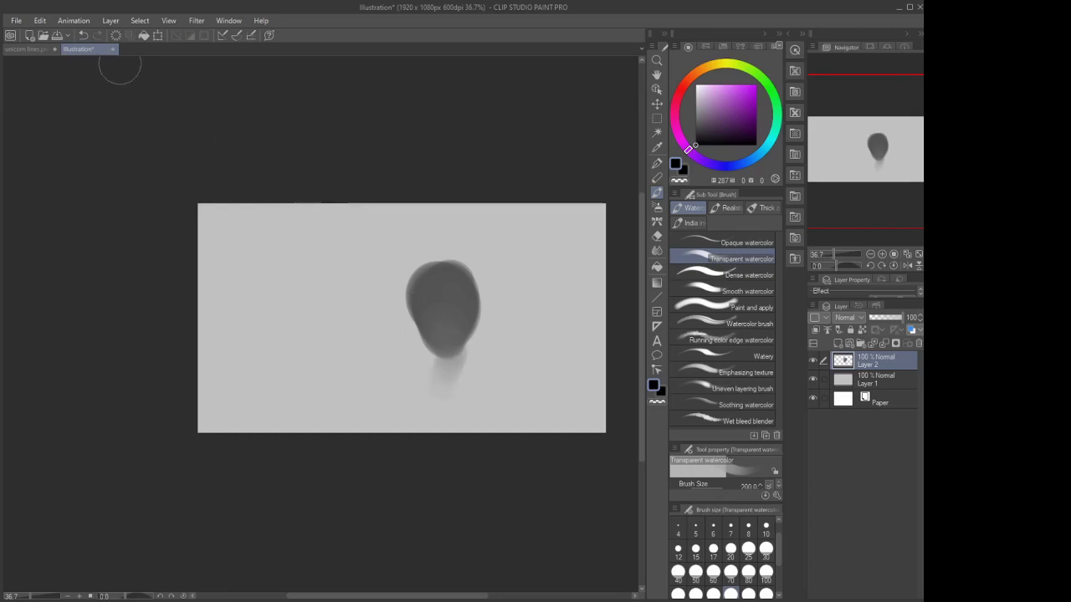
{"action": "left_click", "coordinate": [83, 37]}
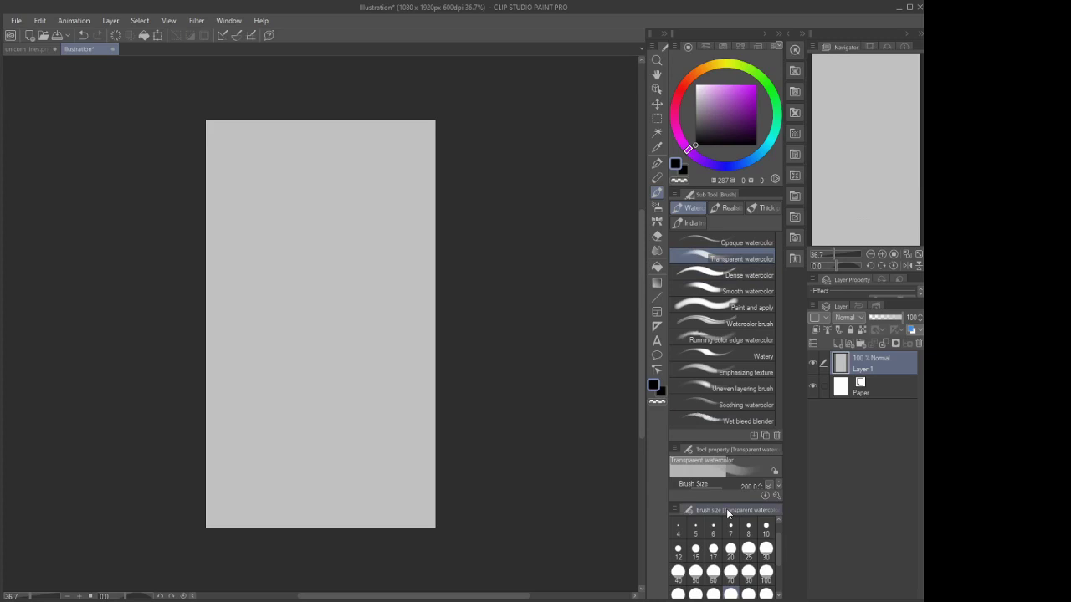
{"action": "left_click", "coordinate": [696, 551]}
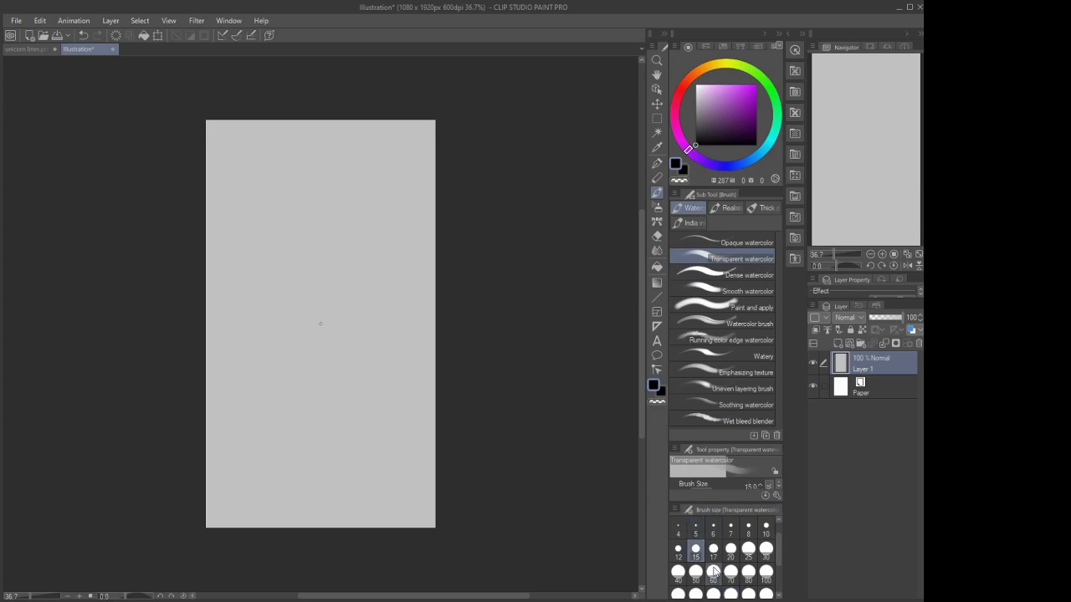
{"action": "left_click", "coordinate": [696, 572]}
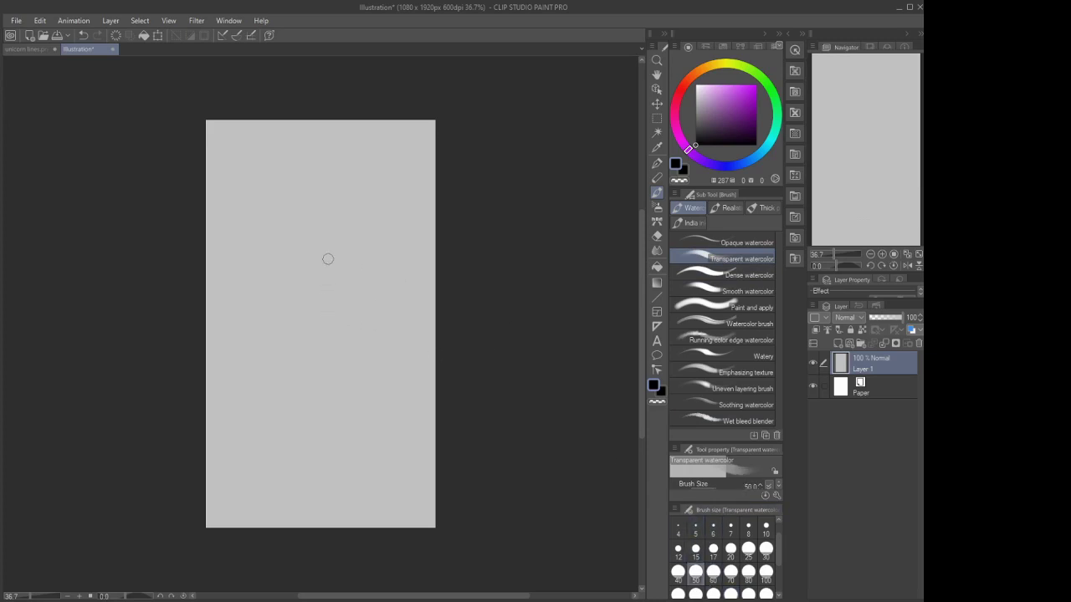
Try a soft head and hair shape on the grey Layer 1 and undo its strokes
{"action": "mouse_move", "coordinate": [307, 206]}
{"action": "left_mouse_down"}
{"action": "mouse_move", "coordinate": [280, 227]}
{"action": "mouse_move", "coordinate": [297, 201]}
{"action": "mouse_move", "coordinate": [313, 206]}
{"action": "mouse_move", "coordinate": [271, 224]}
{"action": "mouse_move", "coordinate": [299, 203]}
{"action": "mouse_move", "coordinate": [277, 223]}
{"action": "mouse_move", "coordinate": [308, 210]}
{"action": "mouse_move", "coordinate": [273, 254]}
{"action": "mouse_move", "coordinate": [336, 226]}
{"action": "mouse_move", "coordinate": [351, 260]}
{"action": "mouse_move", "coordinate": [304, 211]}
{"action": "mouse_move", "coordinate": [330, 239]}
{"action": "mouse_move", "coordinate": [327, 221]}
{"action": "mouse_move", "coordinate": [318, 275]}
{"action": "mouse_move", "coordinate": [294, 219]}
{"action": "mouse_move", "coordinate": [276, 261]}
{"action": "left_mouse_up"}
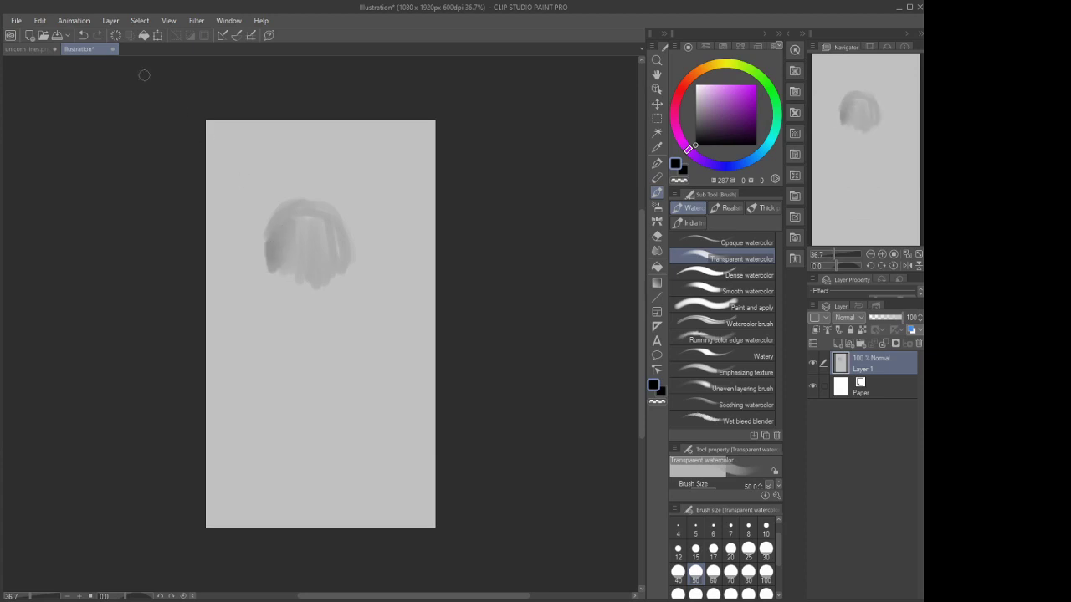
{"action": "left_click", "coordinate": [84, 36]}
{"action": "left_click", "coordinate": [84, 36]}
{"action": "left_click", "coordinate": [83, 35]}
{"action": "left_click", "coordinate": [84, 35]}
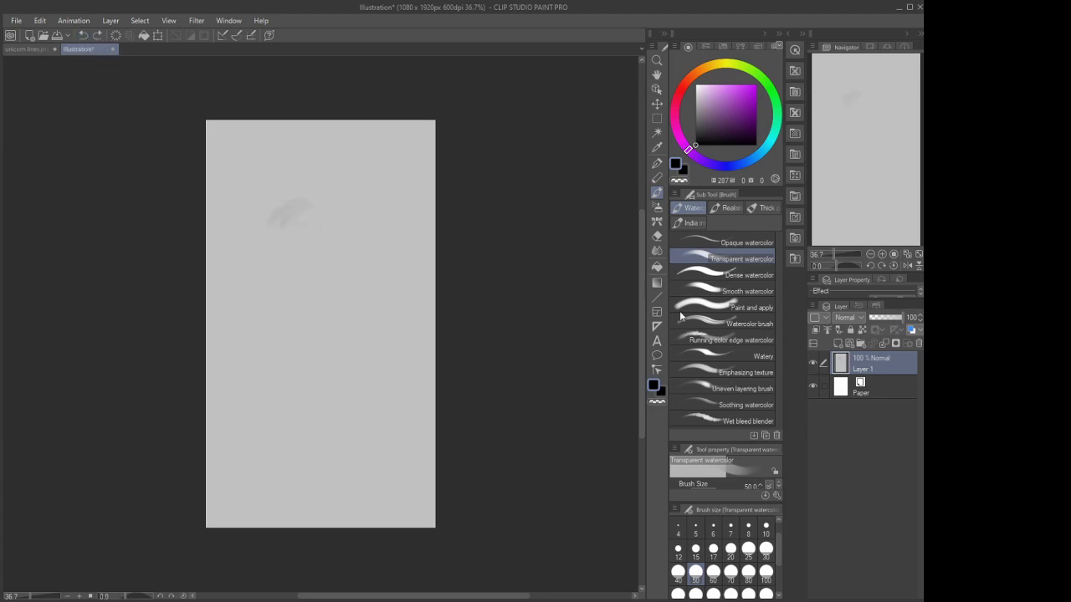
{"action": "left_click", "coordinate": [83, 35]}
Add a new layer and sketch the oval head with its eye line and nose using Transparent watercolor at size 50
{"action": "left_click", "coordinate": [837, 344]}
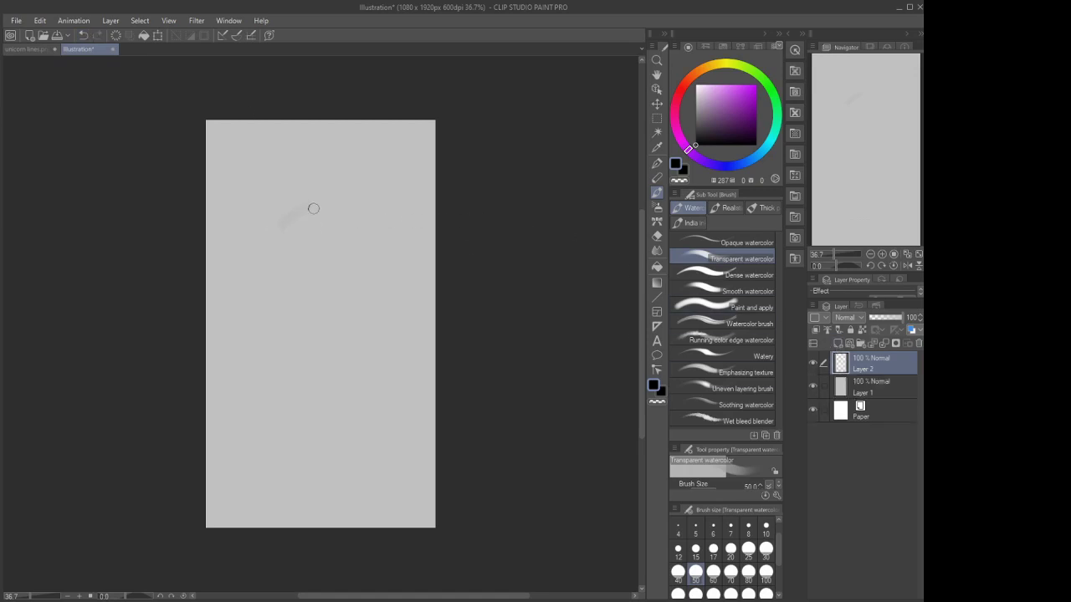
{"action": "mouse_move", "coordinate": [306, 206]}
{"action": "left_mouse_down"}
{"action": "mouse_move", "coordinate": [281, 258]}
{"action": "mouse_move", "coordinate": [287, 276]}
{"action": "left_mouse_up"}
{"action": "left_click_drag", "start_coordinate": [305, 208], "coordinate": [289, 281]}
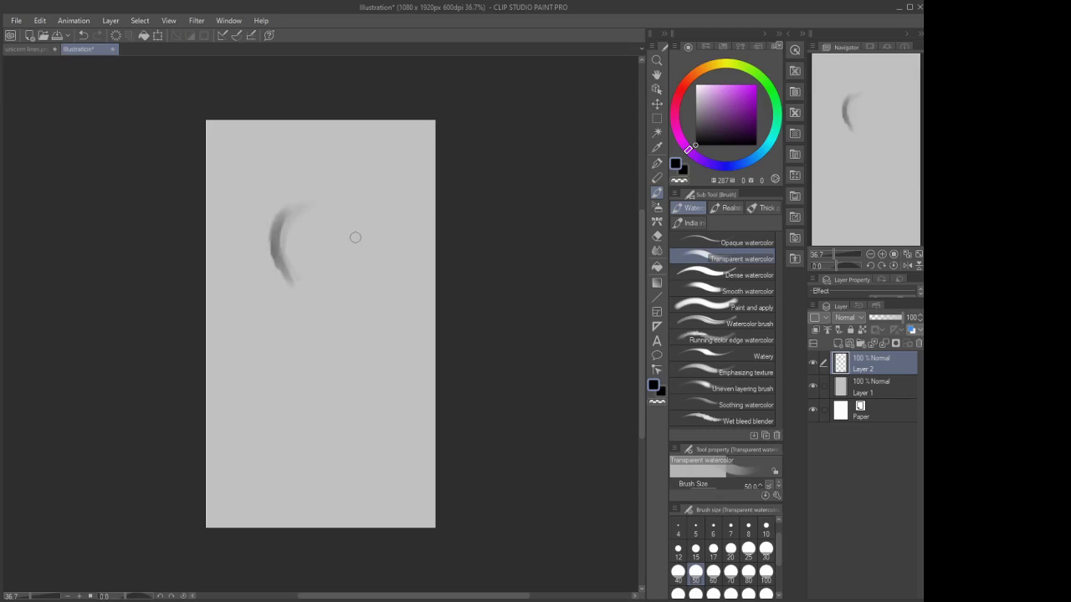
{"action": "left_click_drag", "start_coordinate": [360, 236], "coordinate": [322, 293]}
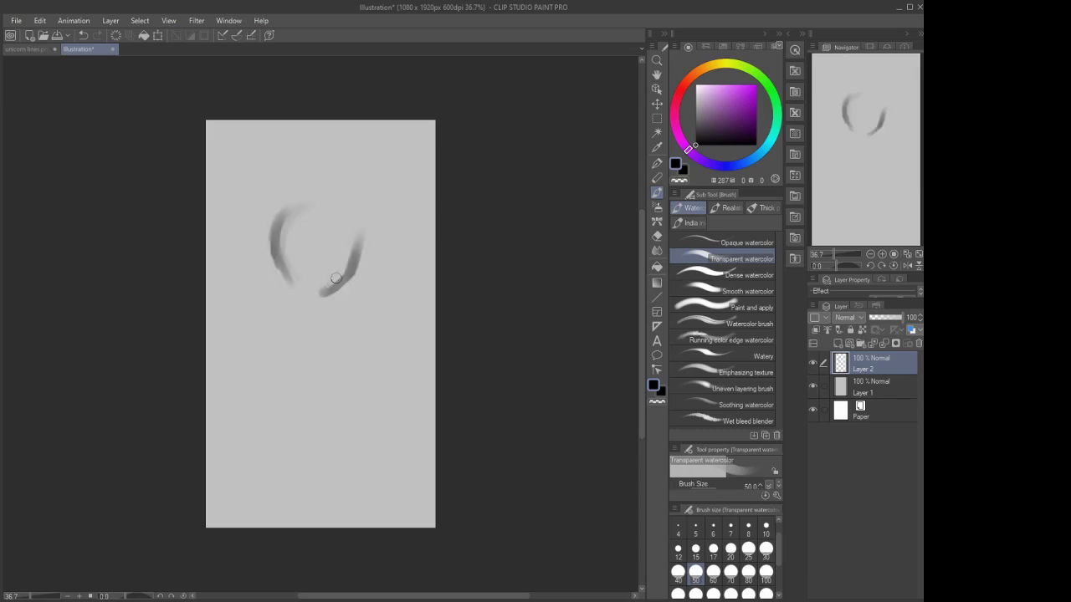
{"action": "mouse_move", "coordinate": [354, 259]}
{"action": "left_mouse_down"}
{"action": "mouse_move", "coordinate": [281, 263]}
{"action": "mouse_move", "coordinate": [349, 211]}
{"action": "mouse_move", "coordinate": [317, 285]}
{"action": "mouse_move", "coordinate": [304, 260]}
{"action": "mouse_move", "coordinate": [324, 254]}
{"action": "mouse_move", "coordinate": [281, 248]}
{"action": "mouse_move", "coordinate": [297, 252]}
{"action": "mouse_move", "coordinate": [288, 258]}
{"action": "left_mouse_up"}
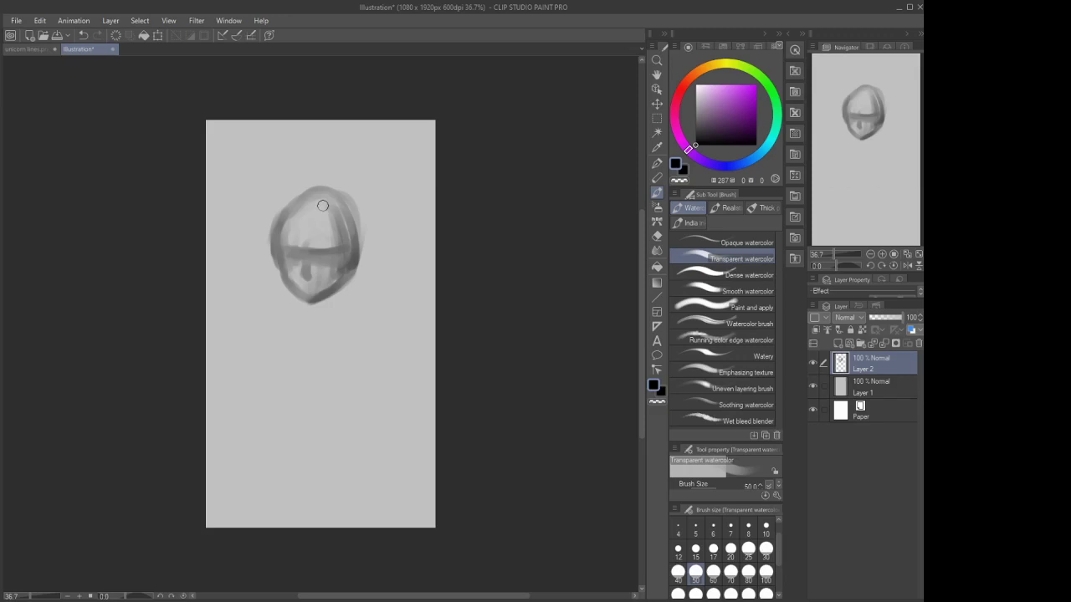
Paint chin-length hair with straight bangs around the face in darker strokes
{"action": "left_click_drag", "start_coordinate": [348, 204], "coordinate": [365, 280]}
{"action": "left_click_drag", "start_coordinate": [351, 231], "coordinate": [342, 292]}
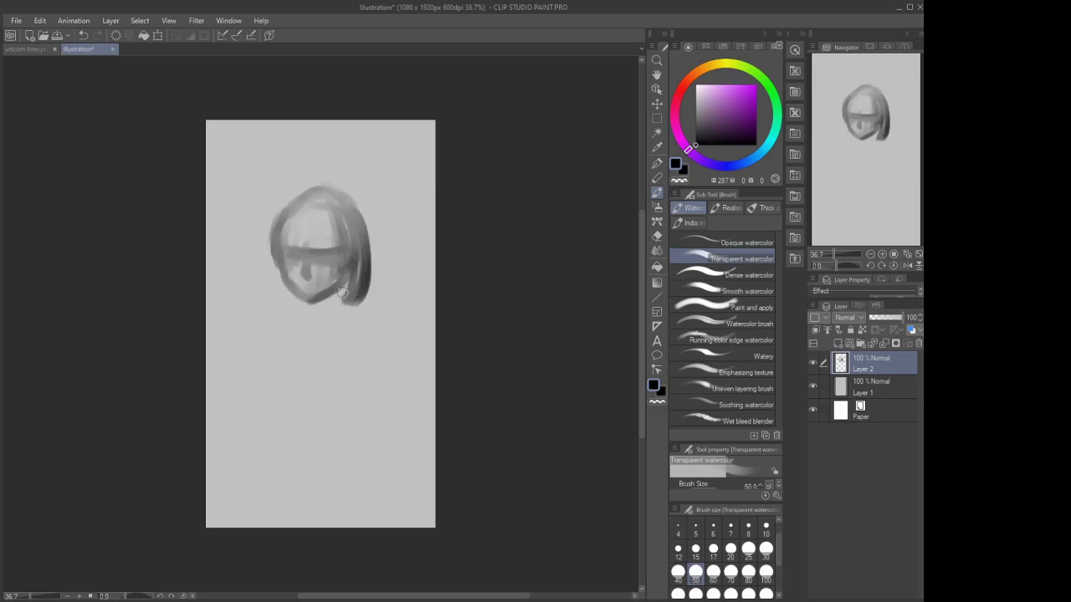
{"action": "left_click_drag", "start_coordinate": [347, 211], "coordinate": [339, 306]}
{"action": "mouse_move", "coordinate": [334, 216]}
{"action": "left_mouse_down"}
{"action": "mouse_move", "coordinate": [278, 219]}
{"action": "mouse_move", "coordinate": [287, 297]}
{"action": "mouse_move", "coordinate": [342, 282]}
{"action": "mouse_move", "coordinate": [333, 297]}
{"action": "left_mouse_up"}
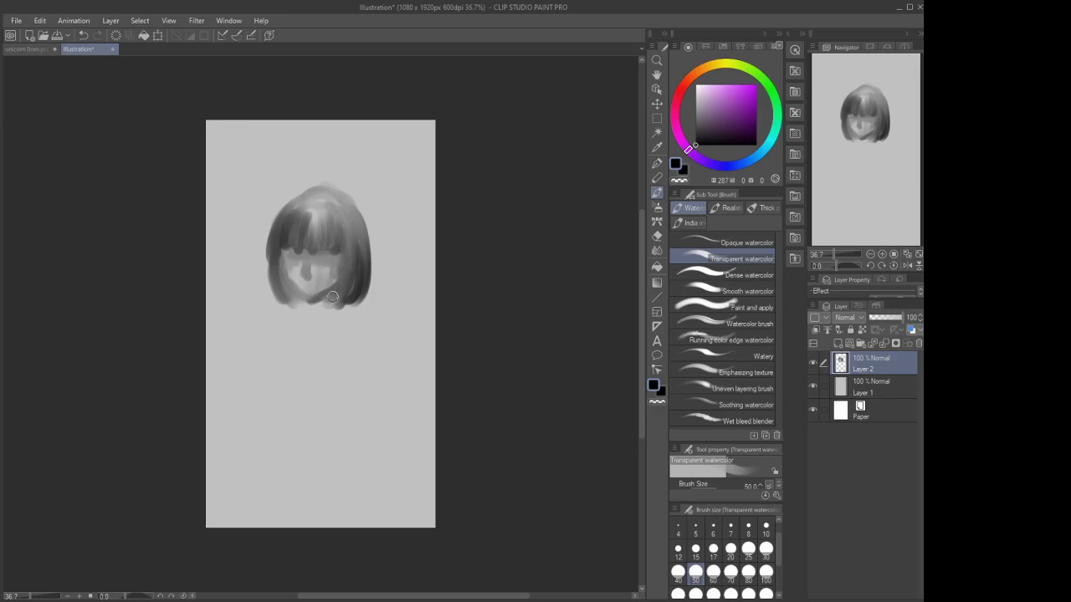
{"action": "mouse_move", "coordinate": [358, 228]}
{"action": "left_mouse_down"}
{"action": "mouse_move", "coordinate": [319, 206]}
{"action": "mouse_move", "coordinate": [278, 240]}
{"action": "left_mouse_up"}
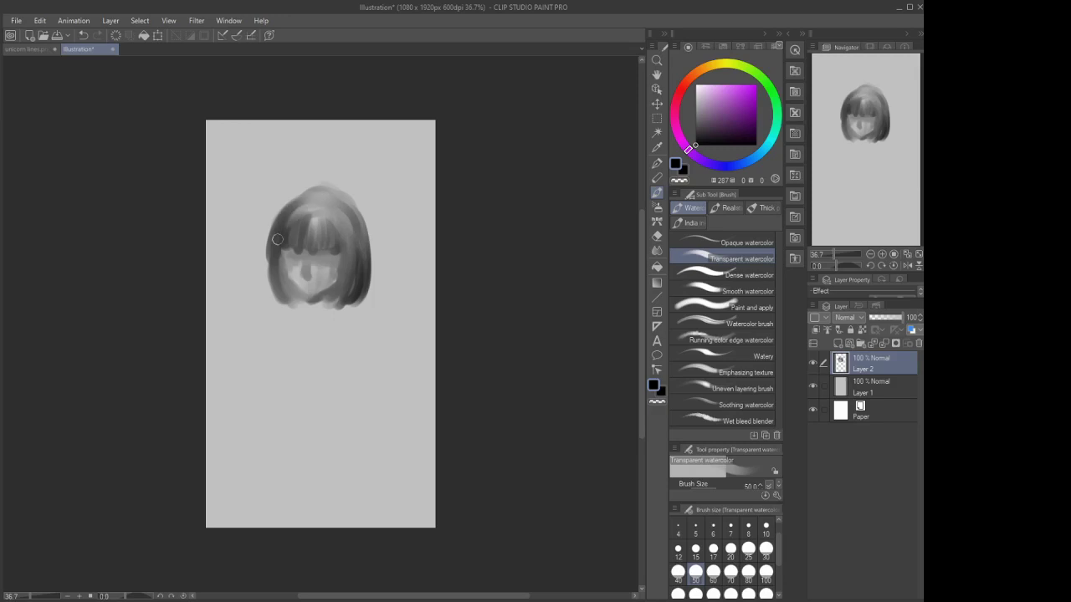
{"action": "key", "text": "ctrl+z"}
Trim the top of the hair with the Soft eraser at size 50 and repaint the crown with Transparent watercolor
{"action": "left_click", "coordinate": [657, 238]}
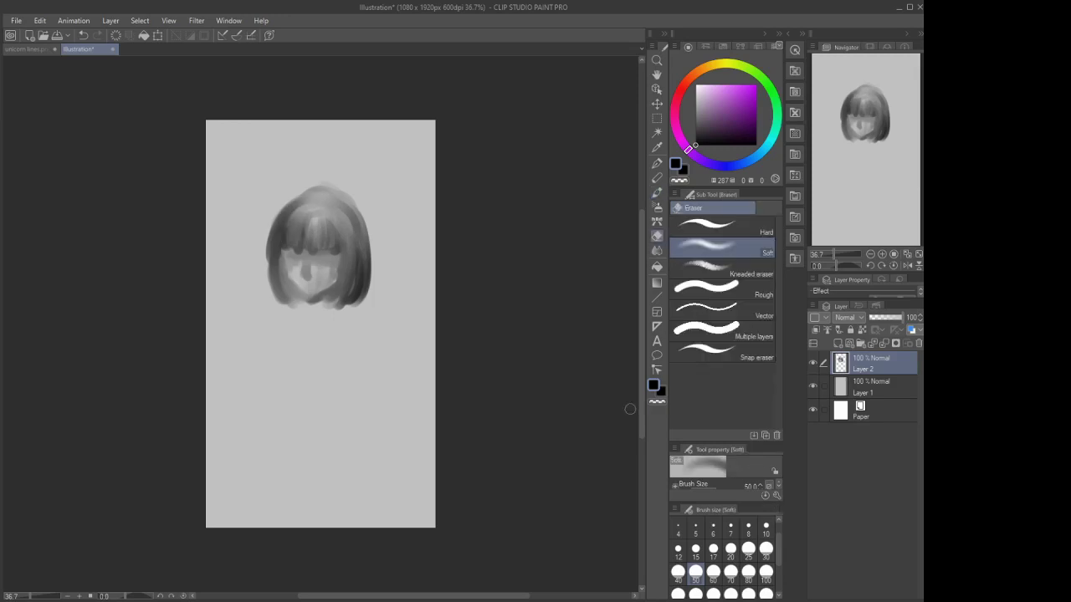
{"action": "mouse_move", "coordinate": [302, 187]}
{"action": "left_mouse_down"}
{"action": "mouse_move", "coordinate": [358, 199]}
{"action": "mouse_move", "coordinate": [308, 201]}
{"action": "left_mouse_up"}
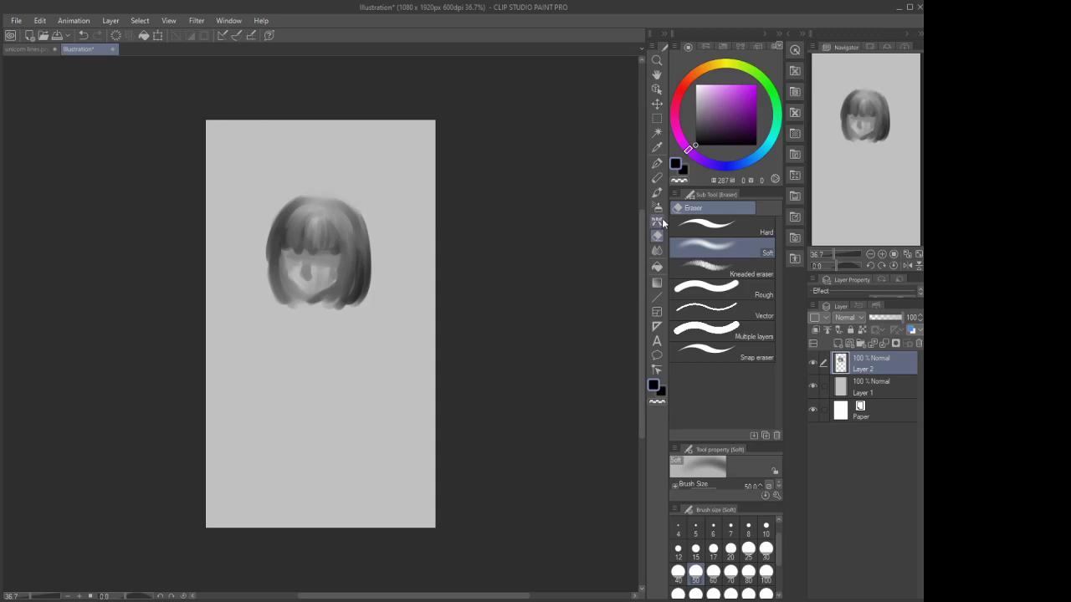
{"action": "left_click", "coordinate": [657, 192]}
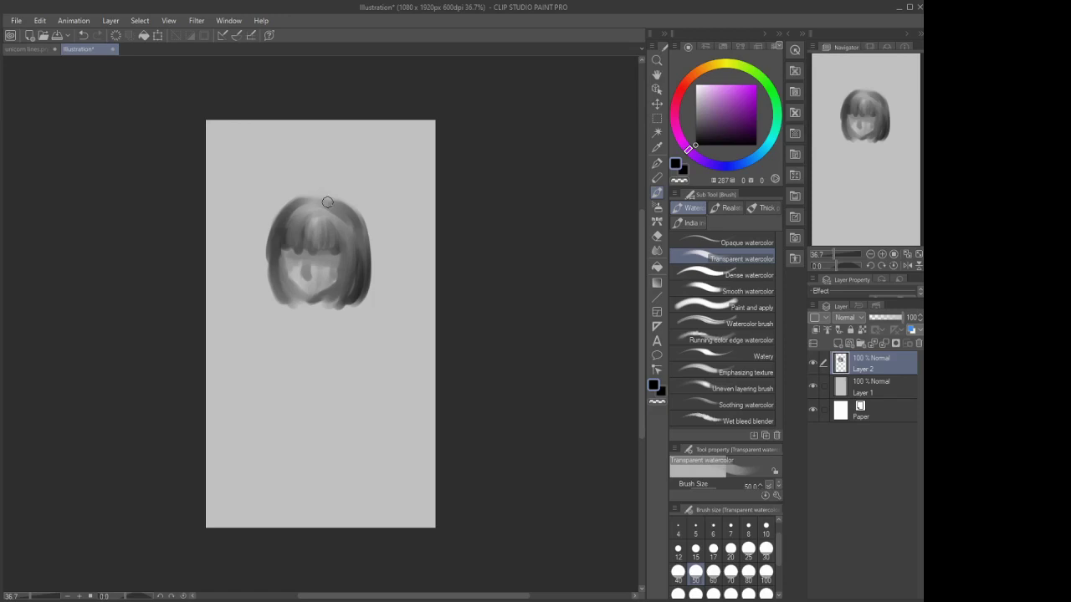
{"action": "mouse_move", "coordinate": [327, 202]}
{"action": "left_mouse_down"}
{"action": "mouse_move", "coordinate": [302, 211]}
{"action": "mouse_move", "coordinate": [317, 216]}
{"action": "mouse_move", "coordinate": [308, 206]}
{"action": "mouse_move", "coordinate": [284, 249]}
{"action": "left_mouse_up"}
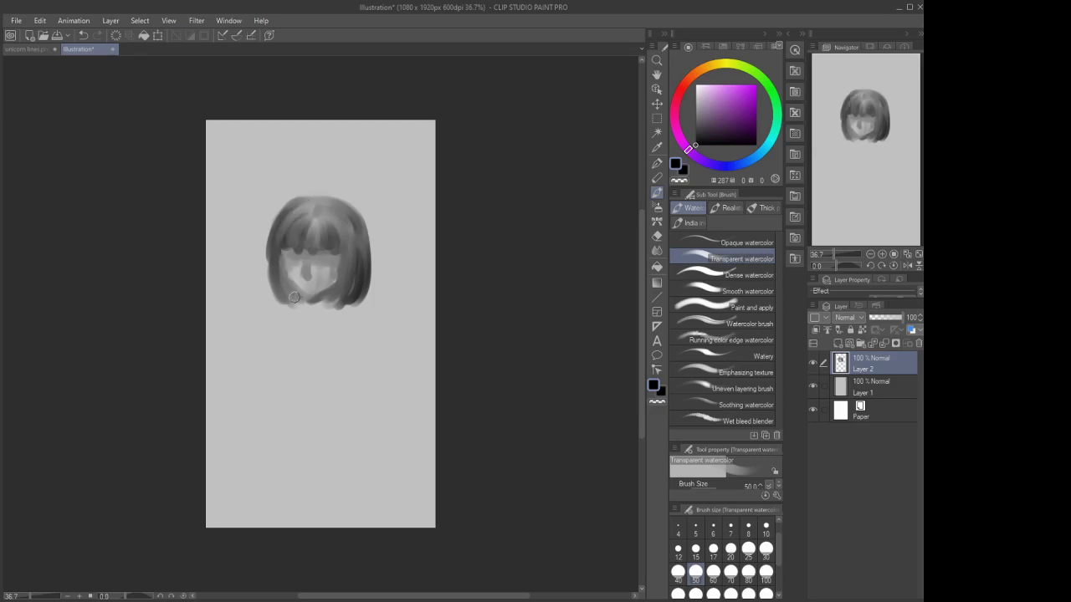
Paint the neck, a shoulder and a bent arm with a raised finger below the chin, undoing stray shoulder strokes
{"action": "mouse_move", "coordinate": [315, 304]}
{"action": "left_mouse_down"}
{"action": "mouse_move", "coordinate": [347, 305]}
{"action": "mouse_move", "coordinate": [373, 268]}
{"action": "mouse_move", "coordinate": [339, 308]}
{"action": "mouse_move", "coordinate": [353, 313]}
{"action": "mouse_move", "coordinate": [334, 313]}
{"action": "mouse_move", "coordinate": [362, 319]}
{"action": "mouse_move", "coordinate": [367, 350]}
{"action": "mouse_move", "coordinate": [340, 311]}
{"action": "mouse_move", "coordinate": [360, 365]}
{"action": "mouse_move", "coordinate": [374, 315]}
{"action": "mouse_move", "coordinate": [359, 311]}
{"action": "mouse_move", "coordinate": [366, 366]}
{"action": "left_mouse_up"}
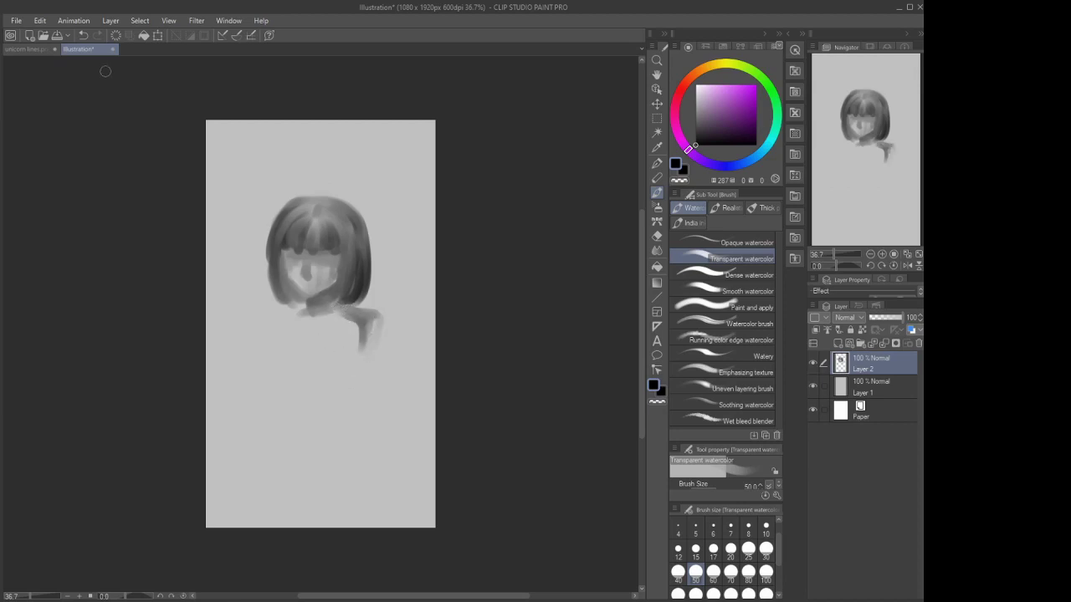
{"action": "left_click", "coordinate": [84, 36]}
{"action": "left_click", "coordinate": [83, 36]}
{"action": "mouse_move", "coordinate": [313, 377]}
{"action": "left_mouse_down"}
{"action": "mouse_move", "coordinate": [320, 362]}
{"action": "mouse_move", "coordinate": [302, 378]}
{"action": "mouse_move", "coordinate": [301, 365]}
{"action": "mouse_move", "coordinate": [310, 371]}
{"action": "mouse_move", "coordinate": [297, 333]}
{"action": "mouse_move", "coordinate": [295, 380]}
{"action": "mouse_move", "coordinate": [316, 403]}
{"action": "mouse_move", "coordinate": [362, 348]}
{"action": "mouse_move", "coordinate": [331, 399]}
{"action": "mouse_move", "coordinate": [364, 338]}
{"action": "mouse_move", "coordinate": [348, 378]}
{"action": "mouse_move", "coordinate": [306, 405]}
{"action": "left_mouse_up"}
{"action": "mouse_move", "coordinate": [306, 341]}
{"action": "left_mouse_down"}
{"action": "mouse_move", "coordinate": [303, 302]}
{"action": "mouse_move", "coordinate": [303, 361]}
{"action": "mouse_move", "coordinate": [292, 347]}
{"action": "mouse_move", "coordinate": [299, 386]}
{"action": "mouse_move", "coordinate": [330, 400]}
{"action": "left_mouse_up"}
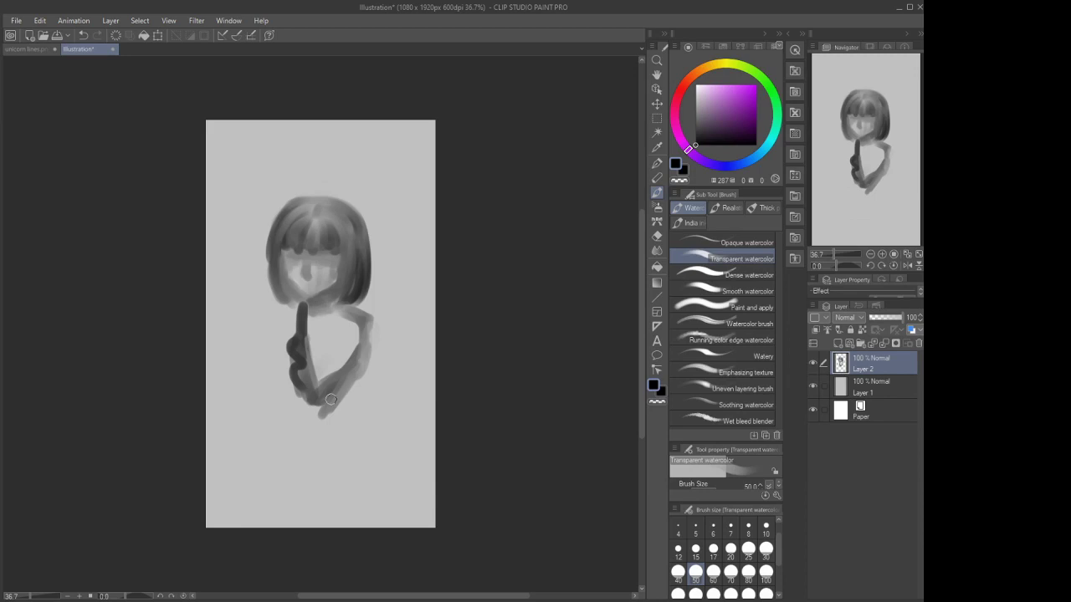
Paint the second arm and a wide flared skirt spreading out from the waist
{"action": "mouse_move", "coordinate": [296, 328]}
{"action": "left_mouse_down"}
{"action": "mouse_move", "coordinate": [289, 342]}
{"action": "mouse_move", "coordinate": [296, 326]}
{"action": "mouse_move", "coordinate": [290, 339]}
{"action": "mouse_move", "coordinate": [285, 323]}
{"action": "mouse_move", "coordinate": [273, 334]}
{"action": "mouse_move", "coordinate": [274, 372]}
{"action": "mouse_move", "coordinate": [292, 328]}
{"action": "mouse_move", "coordinate": [268, 366]}
{"action": "mouse_move", "coordinate": [272, 387]}
{"action": "mouse_move", "coordinate": [297, 405]}
{"action": "mouse_move", "coordinate": [352, 409]}
{"action": "mouse_move", "coordinate": [368, 427]}
{"action": "mouse_move", "coordinate": [347, 404]}
{"action": "mouse_move", "coordinate": [381, 460]}
{"action": "mouse_move", "coordinate": [336, 390]}
{"action": "mouse_move", "coordinate": [358, 452]}
{"action": "mouse_move", "coordinate": [339, 468]}
{"action": "mouse_move", "coordinate": [318, 452]}
{"action": "mouse_move", "coordinate": [262, 462]}
{"action": "mouse_move", "coordinate": [268, 443]}
{"action": "mouse_move", "coordinate": [256, 477]}
{"action": "mouse_move", "coordinate": [284, 397]}
{"action": "mouse_move", "coordinate": [273, 369]}
{"action": "mouse_move", "coordinate": [289, 406]}
{"action": "mouse_move", "coordinate": [255, 476]}
{"action": "left_mouse_up"}
{"action": "mouse_move", "coordinate": [354, 406]}
{"action": "left_mouse_down"}
{"action": "mouse_move", "coordinate": [368, 430]}
{"action": "mouse_move", "coordinate": [354, 434]}
{"action": "mouse_move", "coordinate": [363, 487]}
{"action": "mouse_move", "coordinate": [343, 480]}
{"action": "mouse_move", "coordinate": [314, 424]}
{"action": "mouse_move", "coordinate": [301, 454]}
{"action": "mouse_move", "coordinate": [265, 475]}
{"action": "mouse_move", "coordinate": [255, 459]}
{"action": "mouse_move", "coordinate": [291, 455]}
{"action": "mouse_move", "coordinate": [280, 482]}
{"action": "mouse_move", "coordinate": [290, 438]}
{"action": "mouse_move", "coordinate": [323, 412]}
{"action": "mouse_move", "coordinate": [333, 475]}
{"action": "mouse_move", "coordinate": [387, 478]}
{"action": "mouse_move", "coordinate": [378, 482]}
{"action": "mouse_move", "coordinate": [383, 461]}
{"action": "mouse_move", "coordinate": [356, 452]}
{"action": "mouse_move", "coordinate": [354, 485]}
{"action": "mouse_move", "coordinate": [339, 497]}
{"action": "mouse_move", "coordinate": [313, 476]}
{"action": "mouse_move", "coordinate": [321, 461]}
{"action": "mouse_move", "coordinate": [351, 492]}
{"action": "mouse_move", "coordinate": [279, 501]}
{"action": "mouse_move", "coordinate": [327, 450]}
{"action": "mouse_move", "coordinate": [295, 485]}
{"action": "mouse_move", "coordinate": [262, 488]}
{"action": "mouse_move", "coordinate": [255, 453]}
{"action": "mouse_move", "coordinate": [272, 428]}
{"action": "mouse_move", "coordinate": [266, 462]}
{"action": "left_mouse_up"}
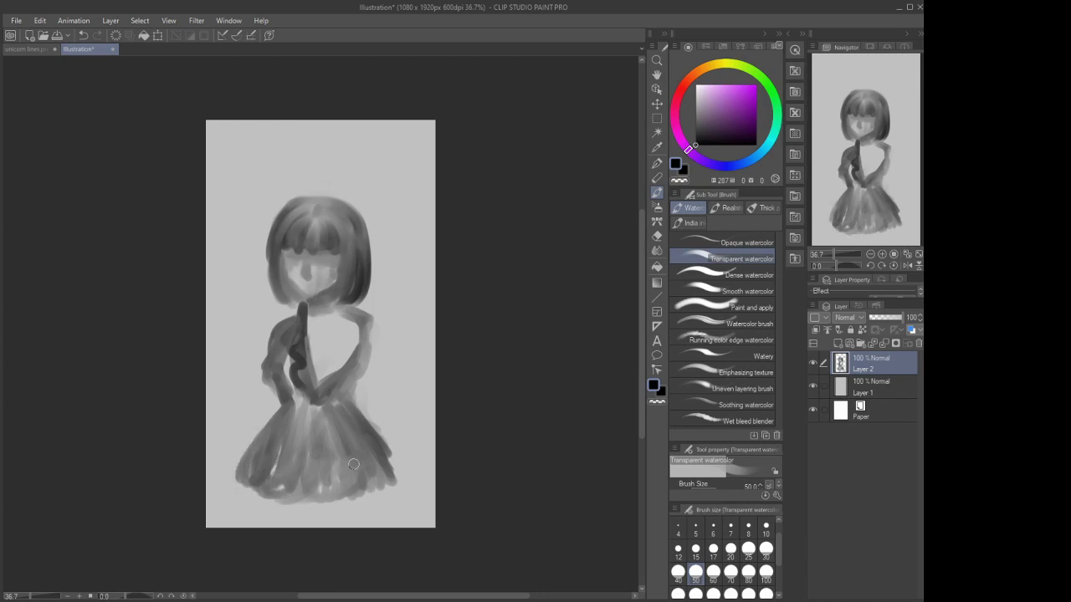
Paint two legs below the skirt, and shade the torso and folded arms with darker diagonal strokes
{"action": "mouse_move", "coordinate": [353, 465]}
{"action": "left_mouse_down"}
{"action": "mouse_move", "coordinate": [346, 530]}
{"action": "mouse_move", "coordinate": [335, 523]}
{"action": "mouse_move", "coordinate": [331, 533]}
{"action": "mouse_move", "coordinate": [338, 513]}
{"action": "mouse_move", "coordinate": [322, 531]}
{"action": "mouse_move", "coordinate": [318, 522]}
{"action": "mouse_move", "coordinate": [316, 537]}
{"action": "mouse_move", "coordinate": [347, 496]}
{"action": "mouse_move", "coordinate": [308, 508]}
{"action": "mouse_move", "coordinate": [272, 472]}
{"action": "mouse_move", "coordinate": [302, 526]}
{"action": "mouse_move", "coordinate": [303, 493]}
{"action": "mouse_move", "coordinate": [292, 485]}
{"action": "mouse_move", "coordinate": [278, 511]}
{"action": "mouse_move", "coordinate": [311, 504]}
{"action": "left_mouse_up"}
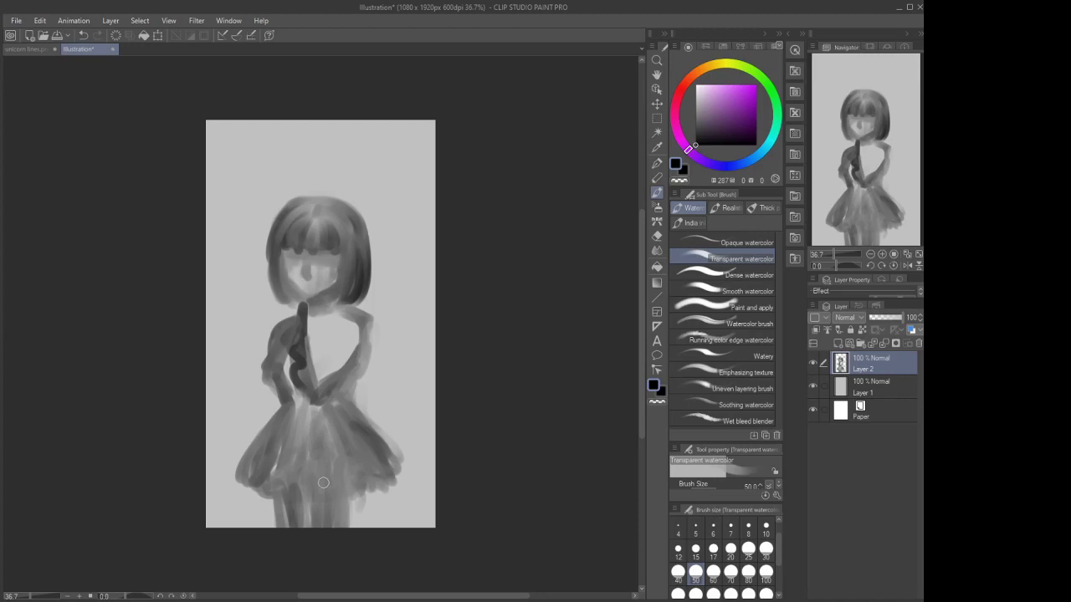
{"action": "mouse_move", "coordinate": [356, 318]}
{"action": "left_mouse_down"}
{"action": "mouse_move", "coordinate": [355, 353]}
{"action": "mouse_move", "coordinate": [331, 328]}
{"action": "mouse_move", "coordinate": [338, 376]}
{"action": "mouse_move", "coordinate": [310, 347]}
{"action": "mouse_move", "coordinate": [340, 353]}
{"action": "mouse_move", "coordinate": [328, 372]}
{"action": "mouse_move", "coordinate": [350, 327]}
{"action": "mouse_move", "coordinate": [317, 388]}
{"action": "left_mouse_up"}
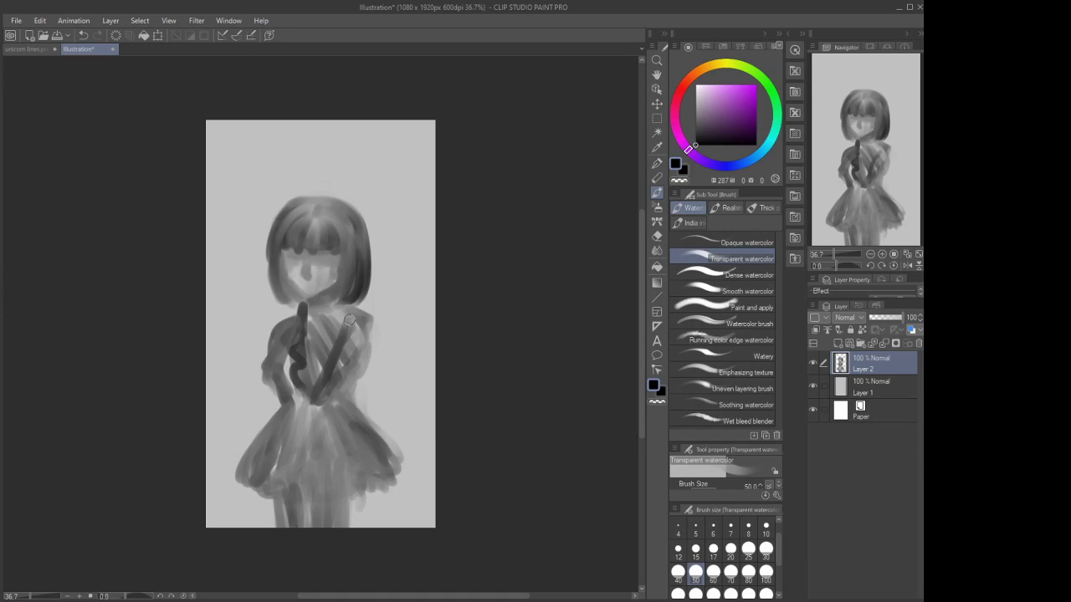
{"action": "mouse_move", "coordinate": [349, 319]}
{"action": "left_mouse_down"}
{"action": "mouse_move", "coordinate": [319, 384]}
{"action": "mouse_move", "coordinate": [303, 354]}
{"action": "mouse_move", "coordinate": [275, 403]}
{"action": "mouse_move", "coordinate": [281, 346]}
{"action": "mouse_move", "coordinate": [278, 408]}
{"action": "left_mouse_up"}
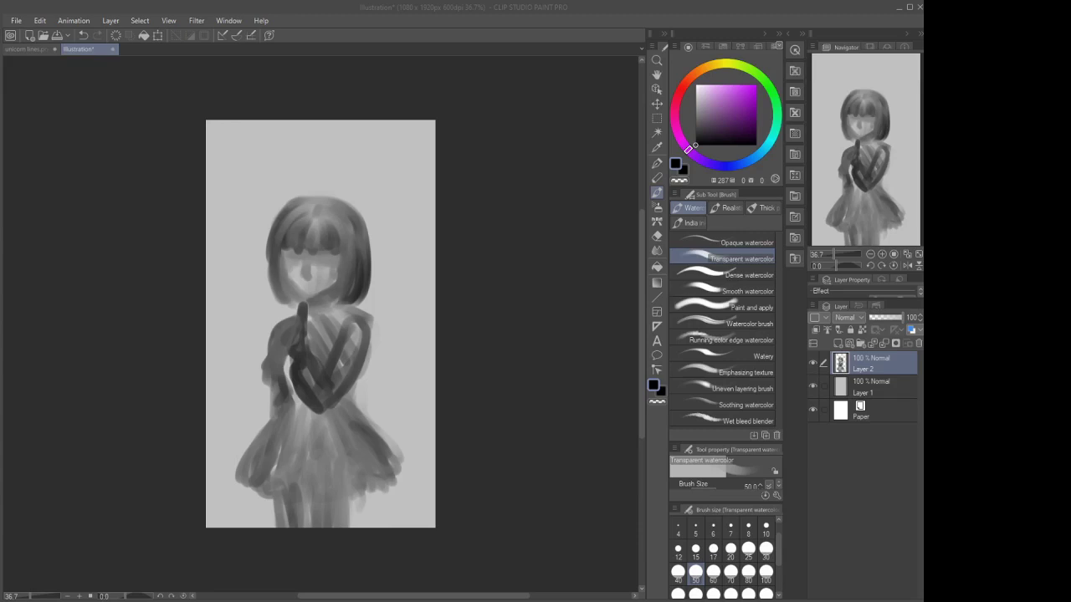
{"action": "left_click", "coordinate": [106, 399]}
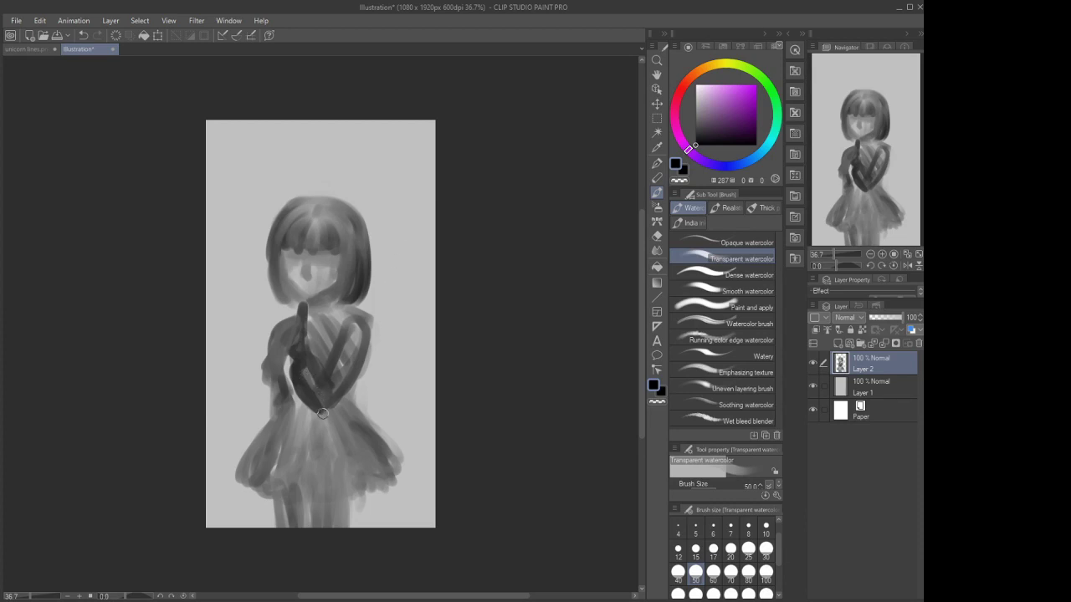
Define the skirt with a dark flared outline, curved hem and vertical folds, and darken the legs below it
{"action": "mouse_move", "coordinate": [351, 384]}
{"action": "left_mouse_down"}
{"action": "mouse_move", "coordinate": [347, 404]}
{"action": "mouse_move", "coordinate": [395, 461]}
{"action": "left_mouse_up"}
{"action": "mouse_move", "coordinate": [370, 425]}
{"action": "left_mouse_down"}
{"action": "mouse_move", "coordinate": [409, 471]}
{"action": "mouse_move", "coordinate": [388, 477]}
{"action": "mouse_move", "coordinate": [399, 487]}
{"action": "mouse_move", "coordinate": [384, 497]}
{"action": "mouse_move", "coordinate": [315, 508]}
{"action": "mouse_move", "coordinate": [270, 490]}
{"action": "mouse_move", "coordinate": [274, 508]}
{"action": "mouse_move", "coordinate": [247, 472]}
{"action": "mouse_move", "coordinate": [289, 487]}
{"action": "mouse_move", "coordinate": [268, 504]}
{"action": "mouse_move", "coordinate": [245, 474]}
{"action": "left_mouse_up"}
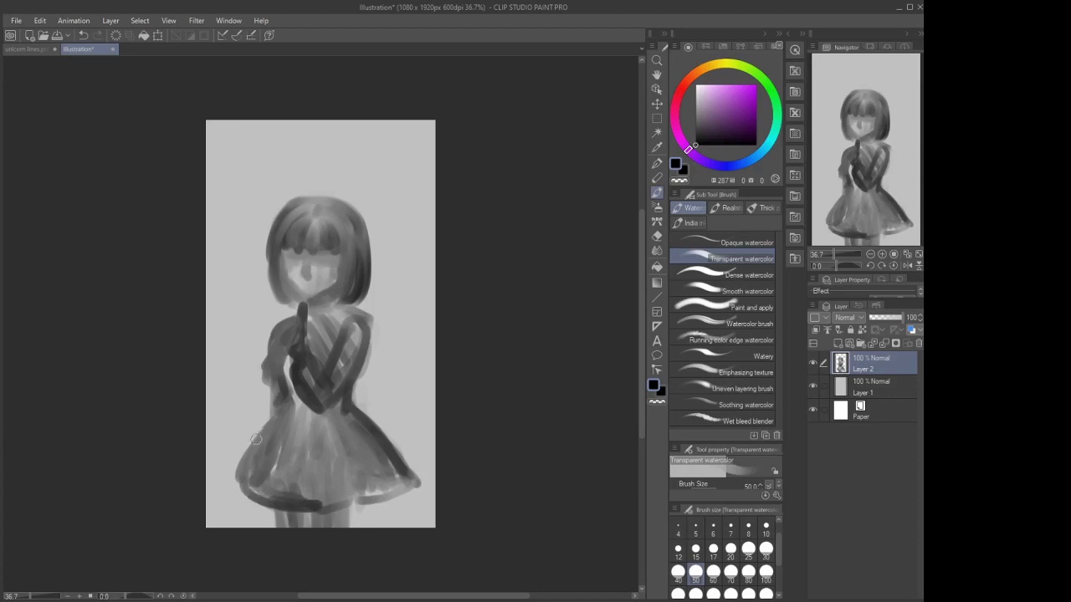
{"action": "mouse_move", "coordinate": [258, 438]}
{"action": "left_mouse_down"}
{"action": "mouse_move", "coordinate": [236, 477]}
{"action": "mouse_move", "coordinate": [242, 490]}
{"action": "mouse_move", "coordinate": [299, 501]}
{"action": "left_mouse_up"}
{"action": "left_click_drag", "start_coordinate": [393, 473], "coordinate": [368, 490]}
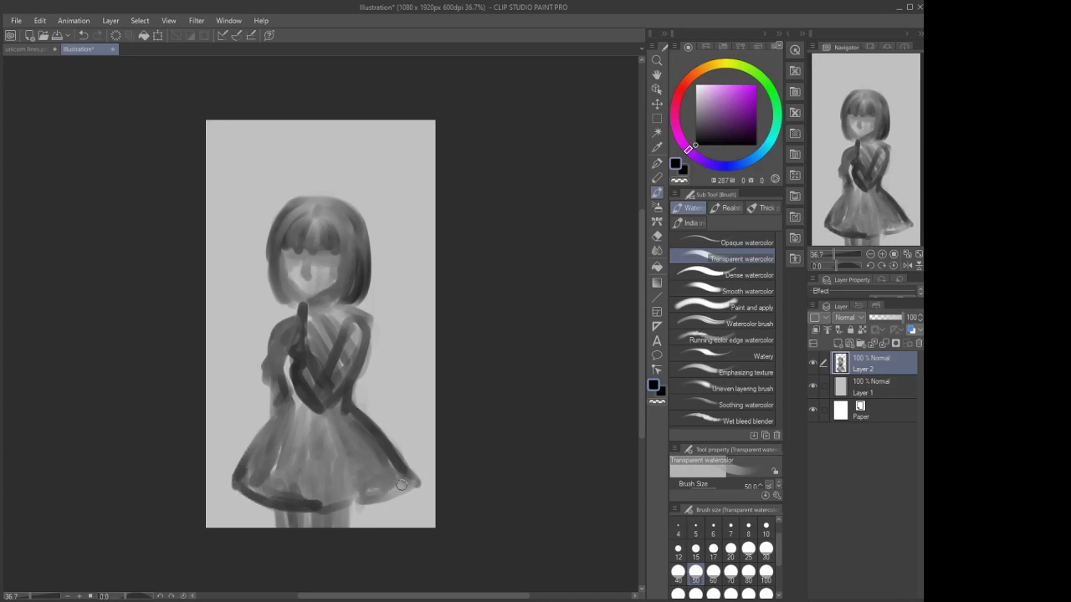
{"action": "left_click_drag", "start_coordinate": [377, 447], "coordinate": [385, 485]}
{"action": "mouse_move", "coordinate": [358, 426]}
{"action": "left_mouse_down"}
{"action": "mouse_move", "coordinate": [338, 501]}
{"action": "mouse_move", "coordinate": [315, 527]}
{"action": "mouse_move", "coordinate": [341, 527]}
{"action": "mouse_move", "coordinate": [281, 528]}
{"action": "mouse_move", "coordinate": [373, 525]}
{"action": "mouse_move", "coordinate": [314, 517]}
{"action": "left_mouse_up"}
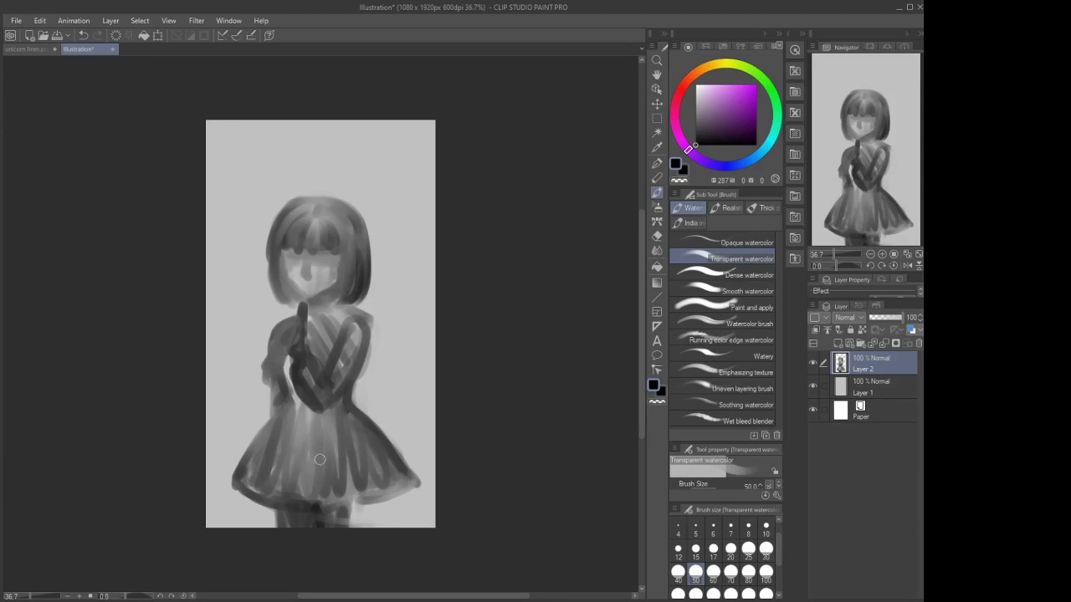
Shift the figure layer slightly up and left on the canvas, and repaint the legs and the outer arm darker with Transparent watercolor
{"action": "left_click", "coordinate": [657, 103]}
{"action": "left_click_drag", "start_coordinate": [333, 360], "coordinate": [328, 356]}
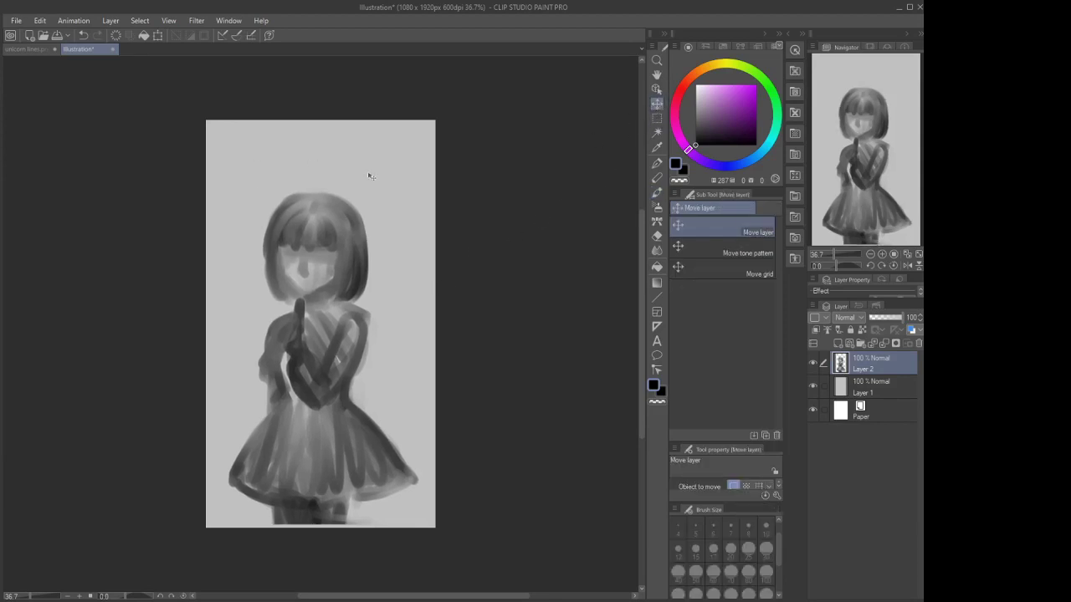
{"action": "left_click", "coordinate": [657, 163]}
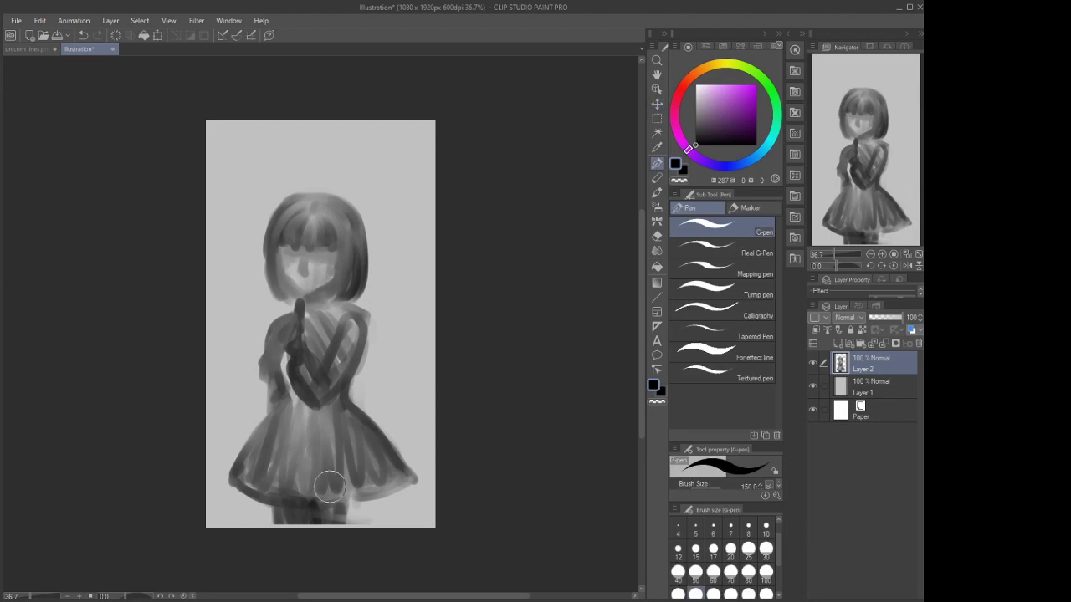
{"action": "key", "text": "b"}
{"action": "mouse_move", "coordinate": [340, 507]}
{"action": "left_mouse_down"}
{"action": "mouse_move", "coordinate": [327, 542]}
{"action": "mouse_move", "coordinate": [312, 513]}
{"action": "mouse_move", "coordinate": [327, 527]}
{"action": "mouse_move", "coordinate": [307, 520]}
{"action": "mouse_move", "coordinate": [301, 530]}
{"action": "mouse_move", "coordinate": [297, 510]}
{"action": "mouse_move", "coordinate": [291, 522]}
{"action": "mouse_move", "coordinate": [275, 510]}
{"action": "mouse_move", "coordinate": [312, 506]}
{"action": "left_mouse_up"}
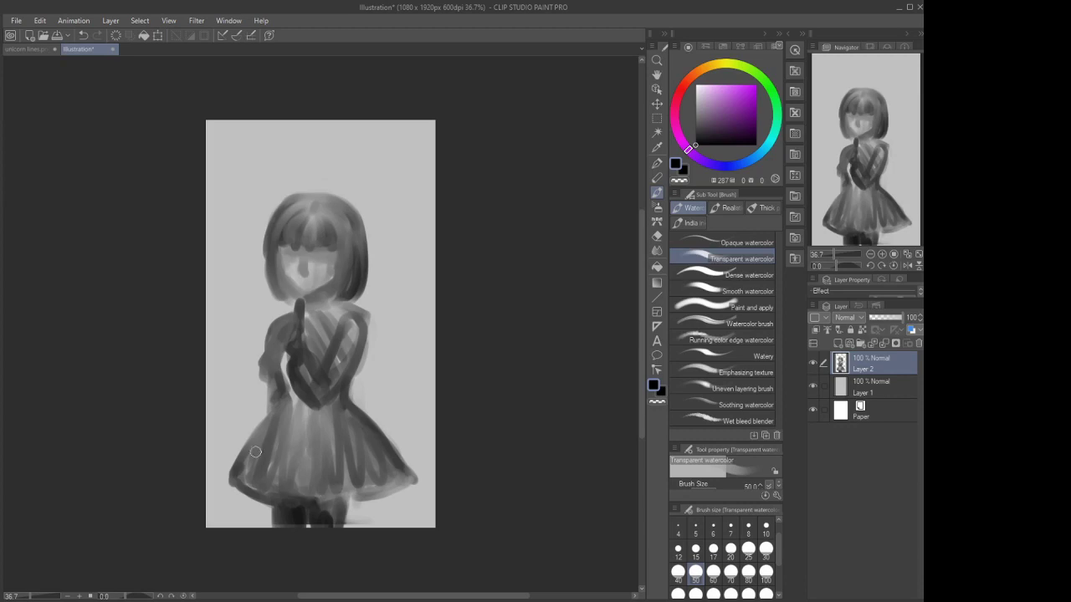
{"action": "left_click_drag", "start_coordinate": [283, 383], "coordinate": [275, 350]}
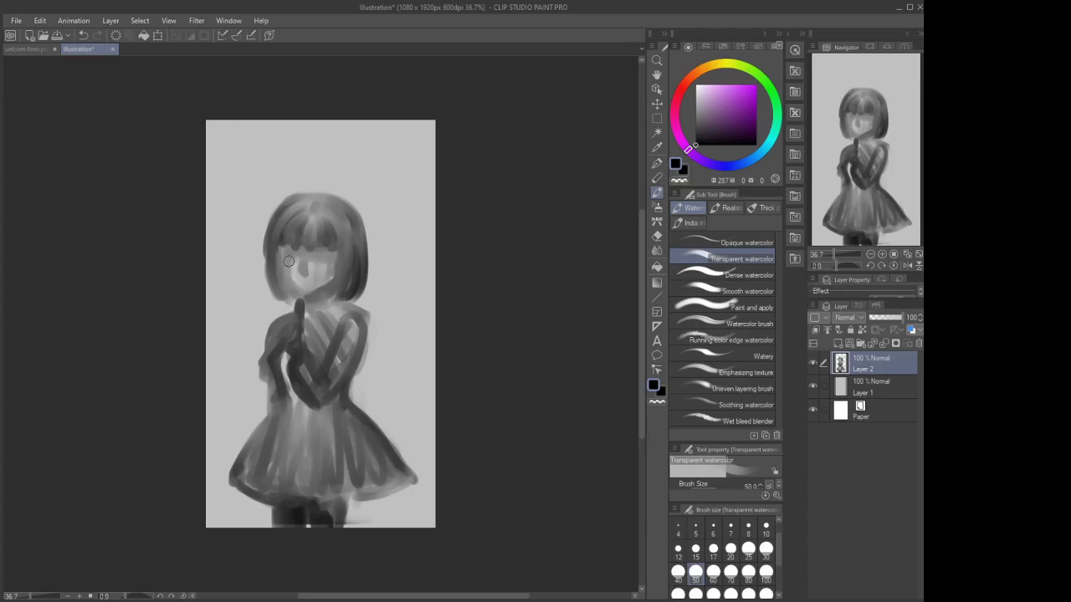
Outline the face and paint the nose and both eyes in dark strokes with Transparent watercolor at size 17
{"action": "left_click", "coordinate": [713, 549]}
{"action": "scroll", "coordinate": [294, 268], "scroll_direction": "up", "scroll_amount": 3}
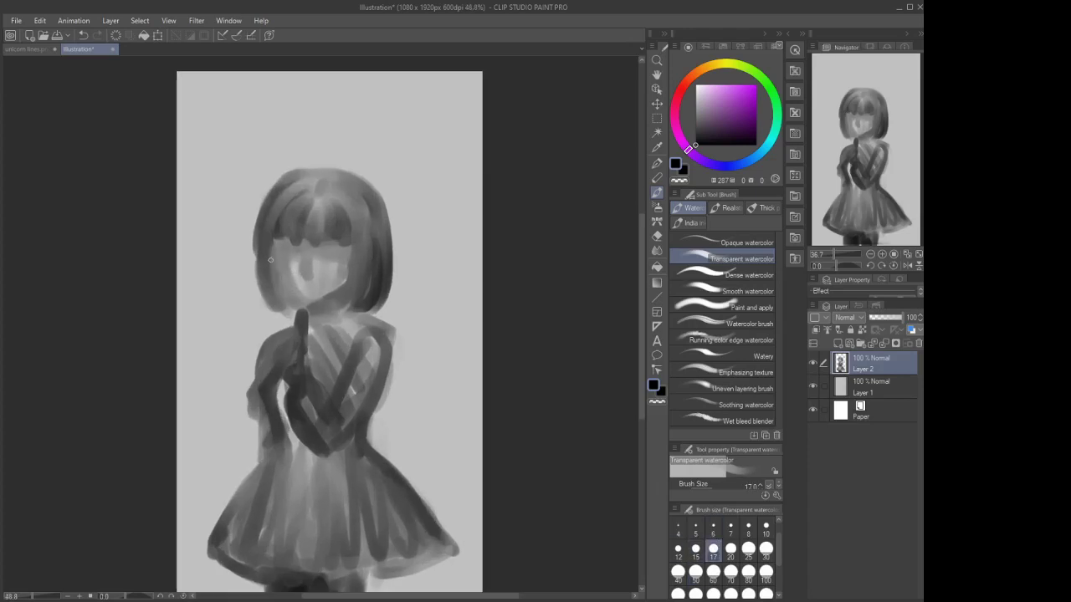
{"action": "mouse_move", "coordinate": [279, 240]}
{"action": "left_mouse_down"}
{"action": "mouse_move", "coordinate": [284, 289]}
{"action": "mouse_move", "coordinate": [297, 298]}
{"action": "mouse_move", "coordinate": [278, 276]}
{"action": "mouse_move", "coordinate": [278, 242]}
{"action": "mouse_move", "coordinate": [276, 272]}
{"action": "mouse_move", "coordinate": [294, 300]}
{"action": "mouse_move", "coordinate": [346, 288]}
{"action": "mouse_move", "coordinate": [311, 310]}
{"action": "mouse_move", "coordinate": [346, 282]}
{"action": "left_mouse_up"}
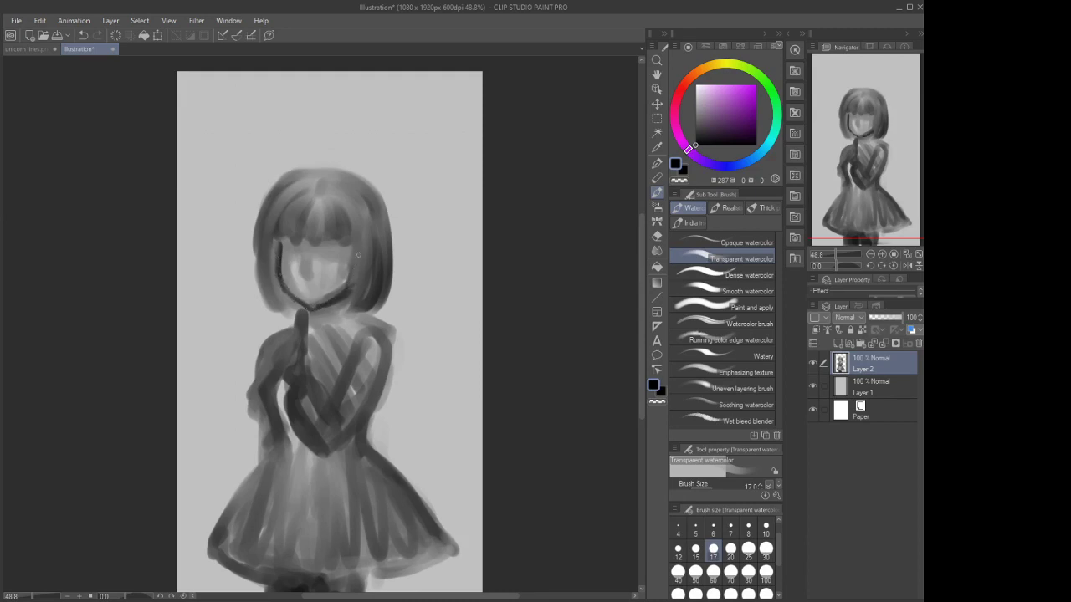
{"action": "left_click_drag", "start_coordinate": [277, 241], "coordinate": [280, 288]}
{"action": "left_click_drag", "start_coordinate": [308, 271], "coordinate": [308, 276]}
{"action": "mouse_move", "coordinate": [323, 256]}
{"action": "left_mouse_down"}
{"action": "mouse_move", "coordinate": [347, 263]}
{"action": "mouse_move", "coordinate": [326, 265]}
{"action": "left_mouse_up"}
{"action": "left_click_drag", "start_coordinate": [284, 256], "coordinate": [294, 261]}
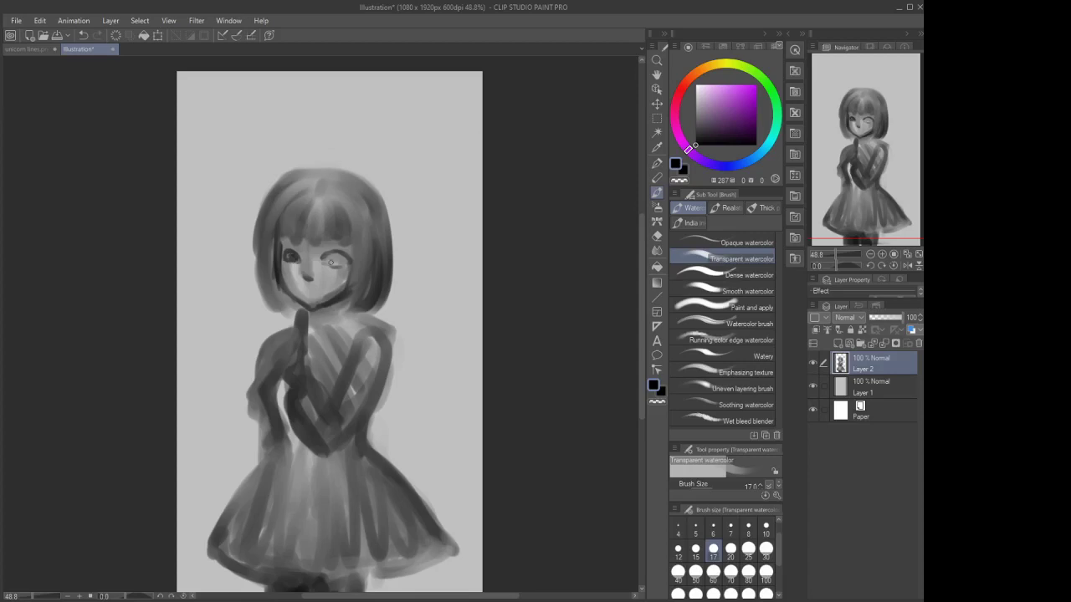
{"action": "left_click_drag", "start_coordinate": [331, 263], "coordinate": [326, 257]}
{"action": "left_click_drag", "start_coordinate": [339, 253], "coordinate": [322, 256]}
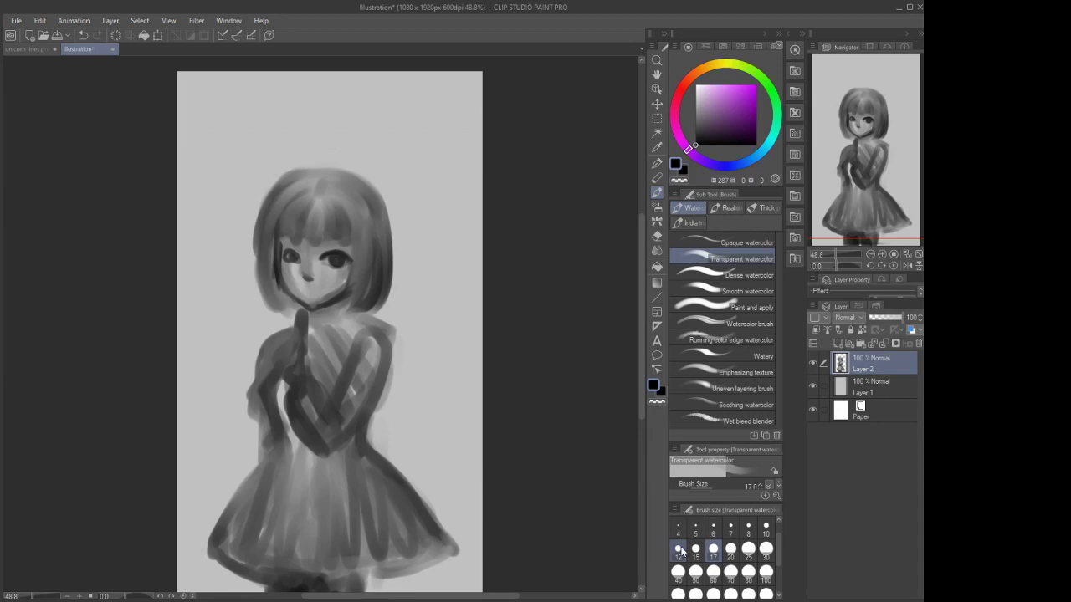
Refine the eyes with lower lash lines and add a crease above the larger eye at brush size 12
{"action": "left_click", "coordinate": [680, 552]}
{"action": "scroll", "coordinate": [320, 262], "scroll_direction": "up", "scroll_amount": 2}
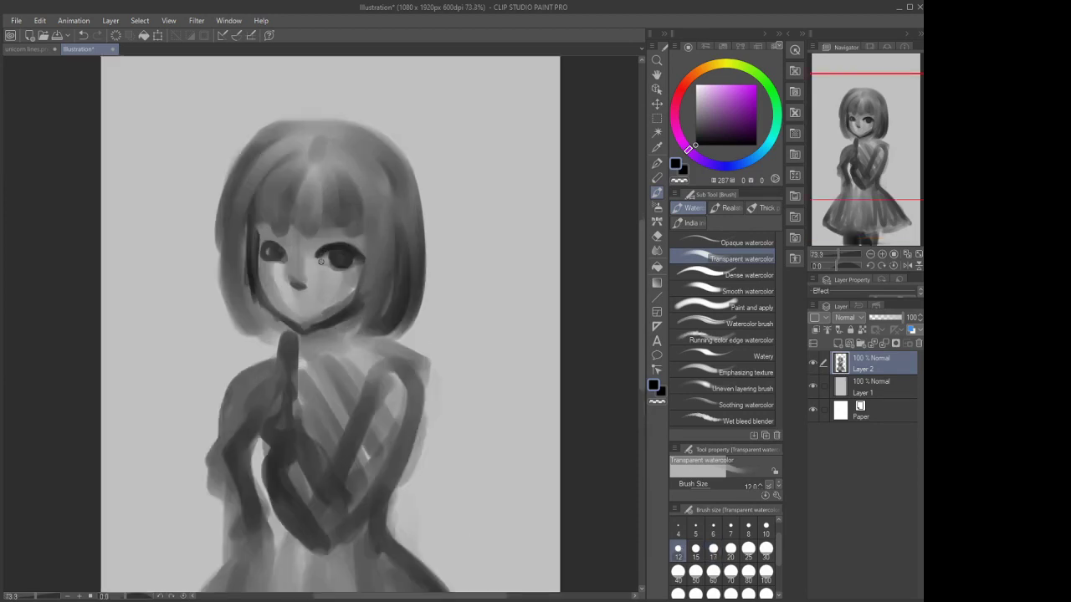
{"action": "left_click_drag", "start_coordinate": [320, 261], "coordinate": [358, 256]}
{"action": "left_click_drag", "start_coordinate": [283, 261], "coordinate": [265, 249]}
{"action": "left_click_drag", "start_coordinate": [327, 238], "coordinate": [316, 245]}
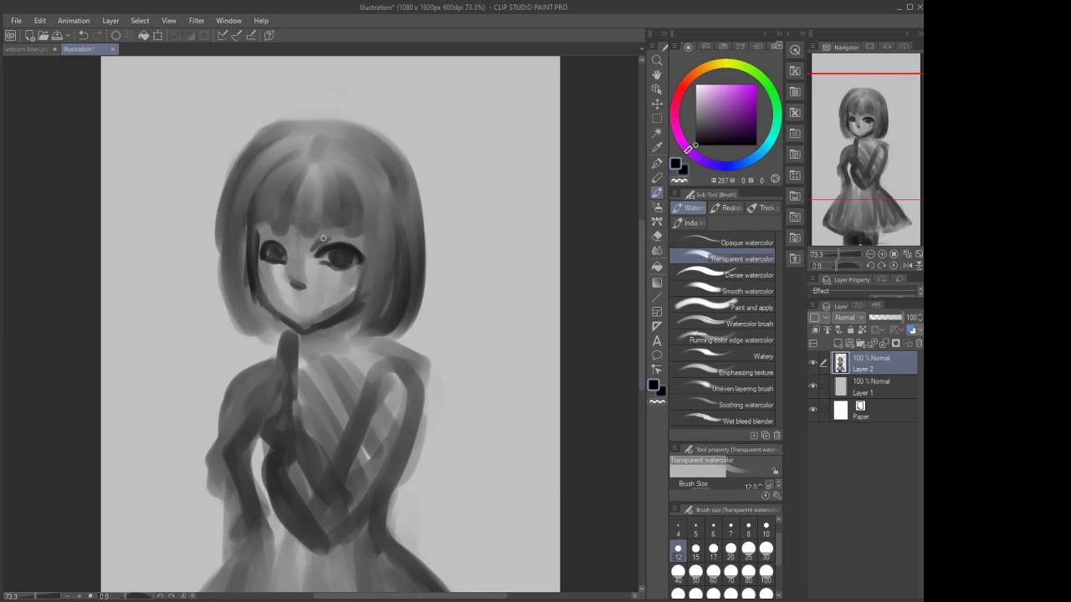
{"action": "scroll", "coordinate": [323, 238], "scroll_direction": "down", "scroll_amount": 2}
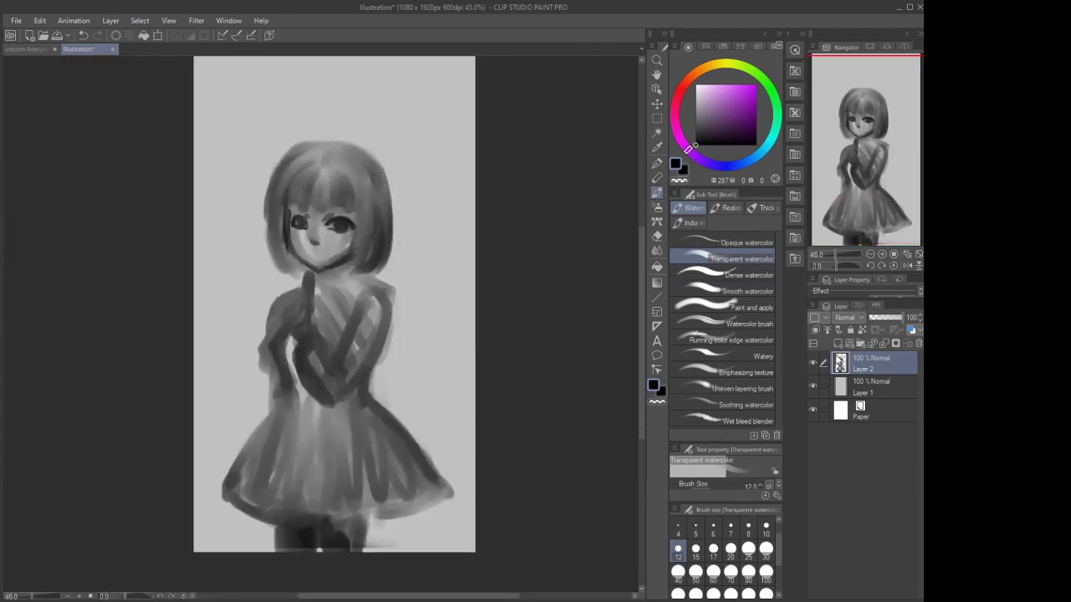
Add an Overlay layer and airbrush light orange (hue 27, saturation 40, value 97) over the face, chest and arms with Soft at size 80
{"action": "left_click", "coordinate": [840, 343]}
{"action": "left_click", "coordinate": [698, 72]}
{"action": "left_click", "coordinate": [723, 114]}
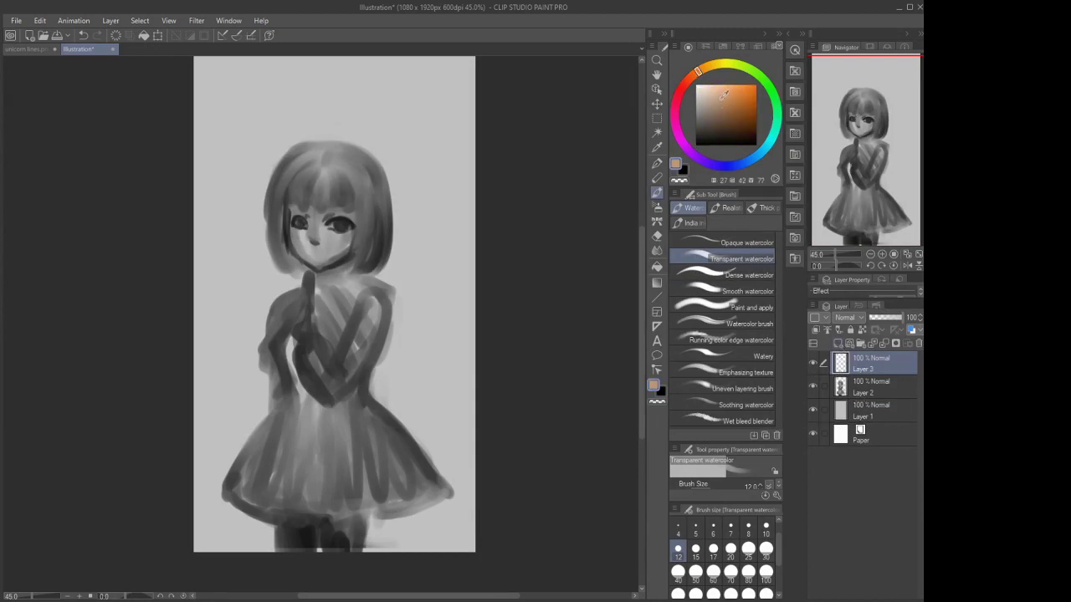
{"action": "left_click", "coordinate": [729, 86]}
{"action": "left_click", "coordinate": [657, 208]}
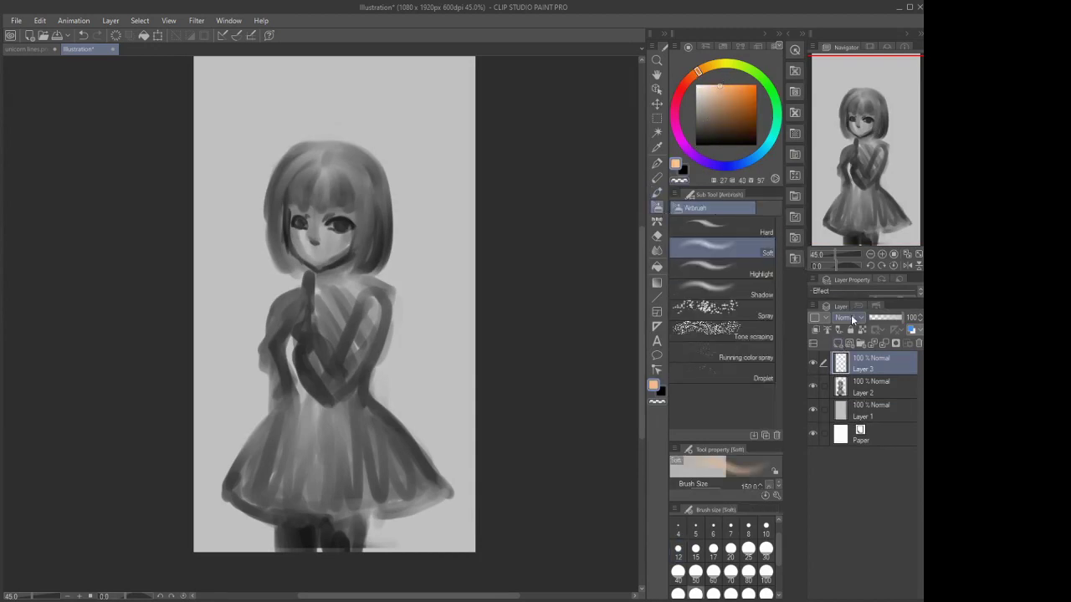
{"action": "left_click", "coordinate": [844, 146]}
{"action": "left_click", "coordinate": [748, 574]}
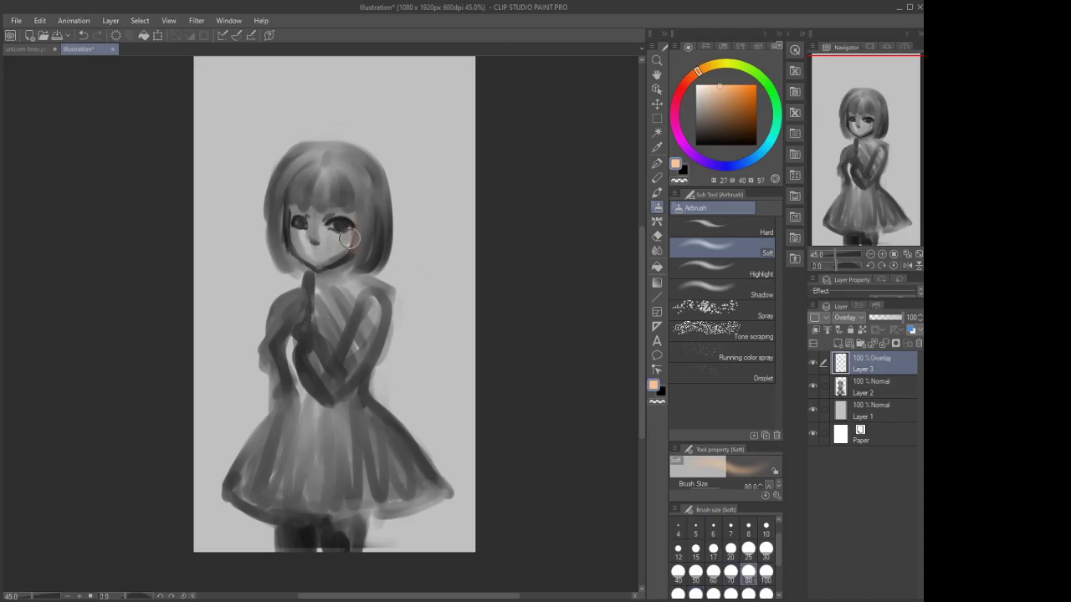
{"action": "mouse_move", "coordinate": [348, 238]}
{"action": "left_mouse_down"}
{"action": "mouse_move", "coordinate": [360, 294]}
{"action": "mouse_move", "coordinate": [302, 305]}
{"action": "mouse_move", "coordinate": [339, 217]}
{"action": "mouse_move", "coordinate": [322, 170]}
{"action": "left_mouse_up"}
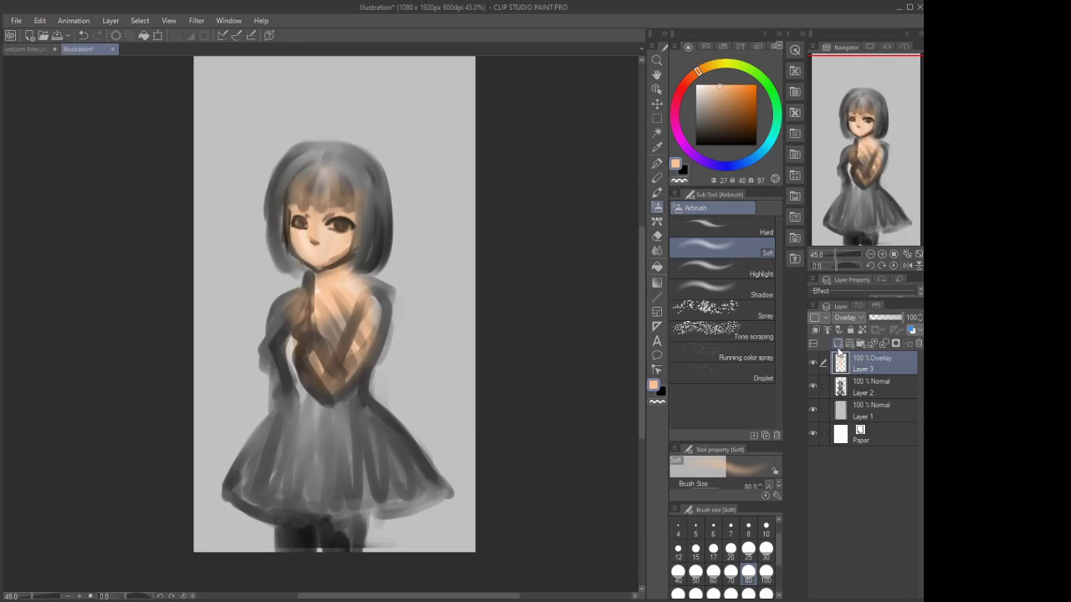
Lower the opacity of the greyscale sketch on Layer 2 to 47% and add a new layer above the Overlay layer
{"action": "left_click", "coordinate": [870, 386]}
{"action": "left_click_drag", "start_coordinate": [904, 318], "coordinate": [883, 318]}
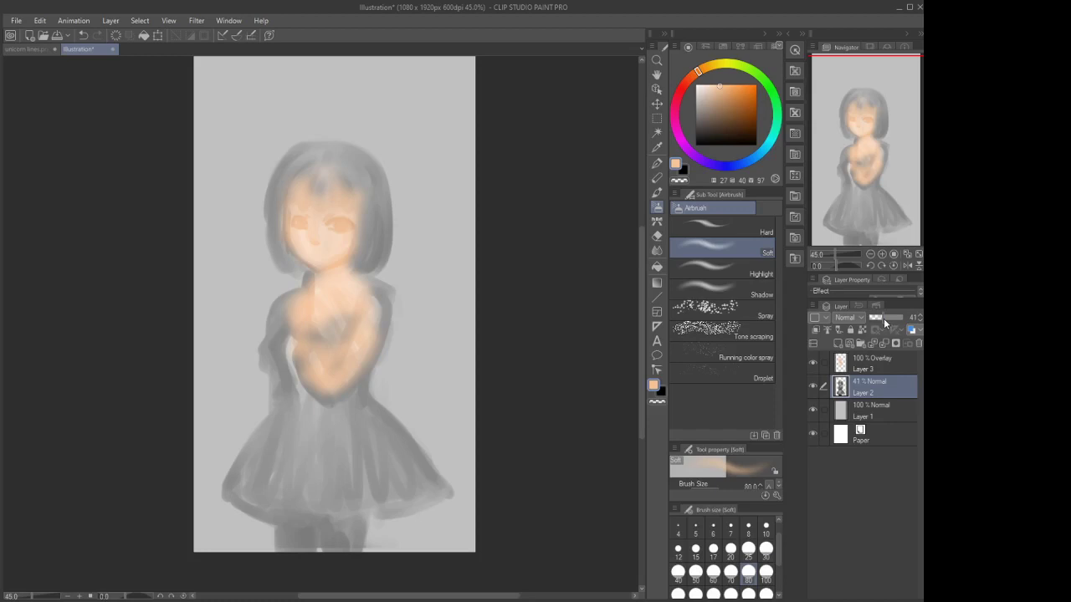
{"action": "left_click", "coordinate": [847, 362]}
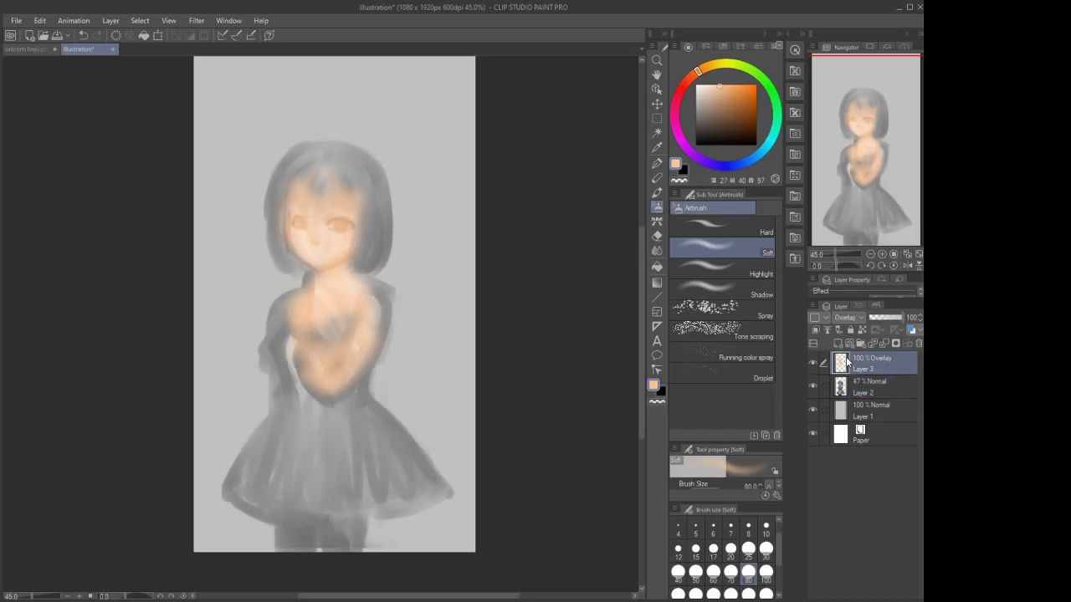
{"action": "left_click", "coordinate": [837, 343]}
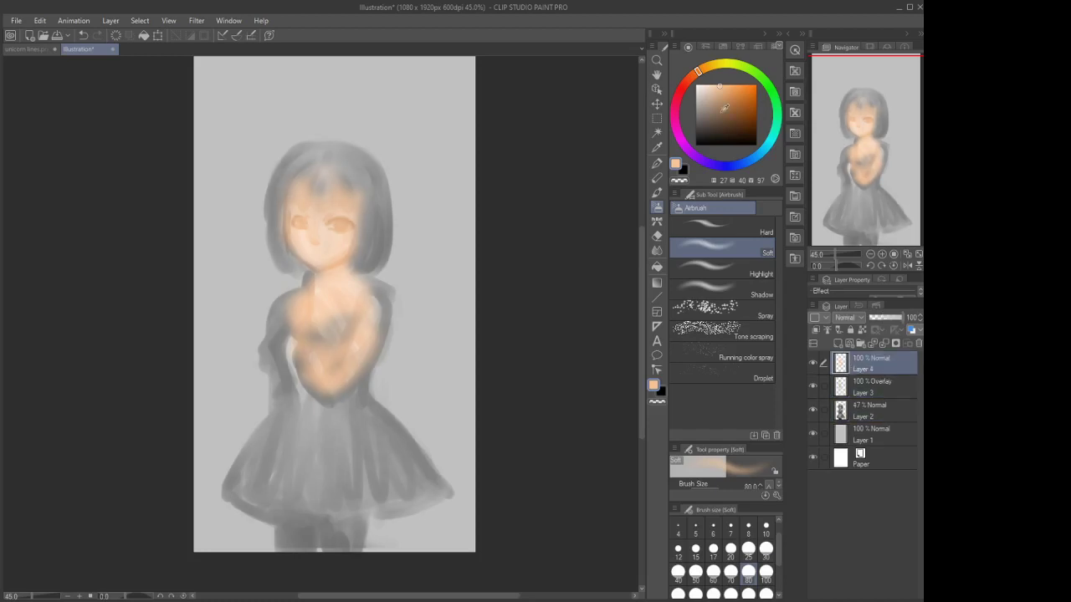
Draw the underside of the nose in dark red (hue 358, saturation 54, value 20) with Transparent watercolor at size 12
{"action": "left_click", "coordinate": [712, 128]}
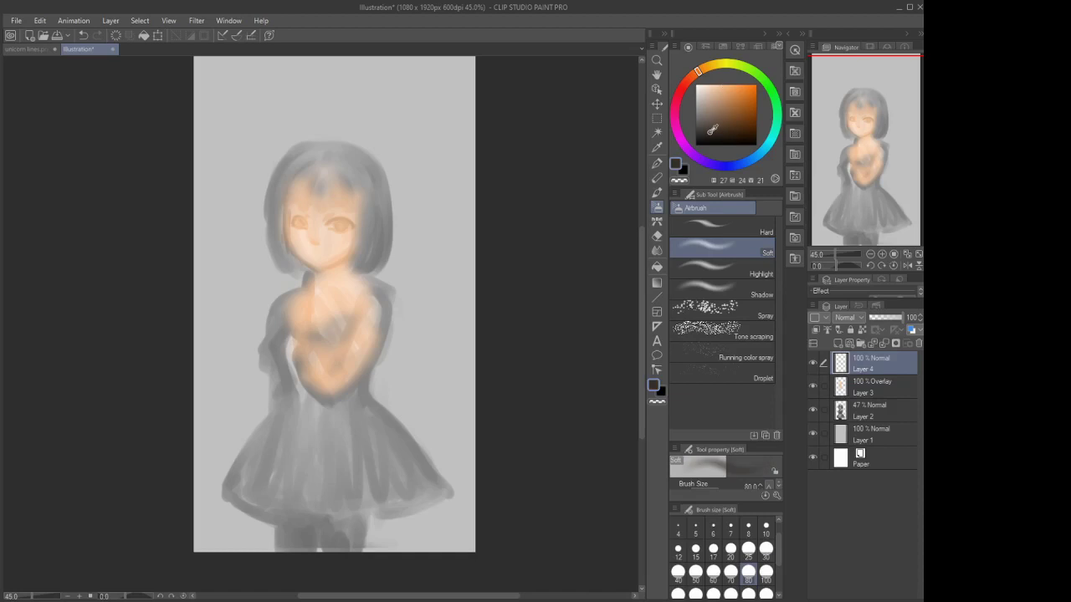
{"action": "left_click", "coordinate": [681, 89]}
{"action": "left_click", "coordinate": [709, 133]}
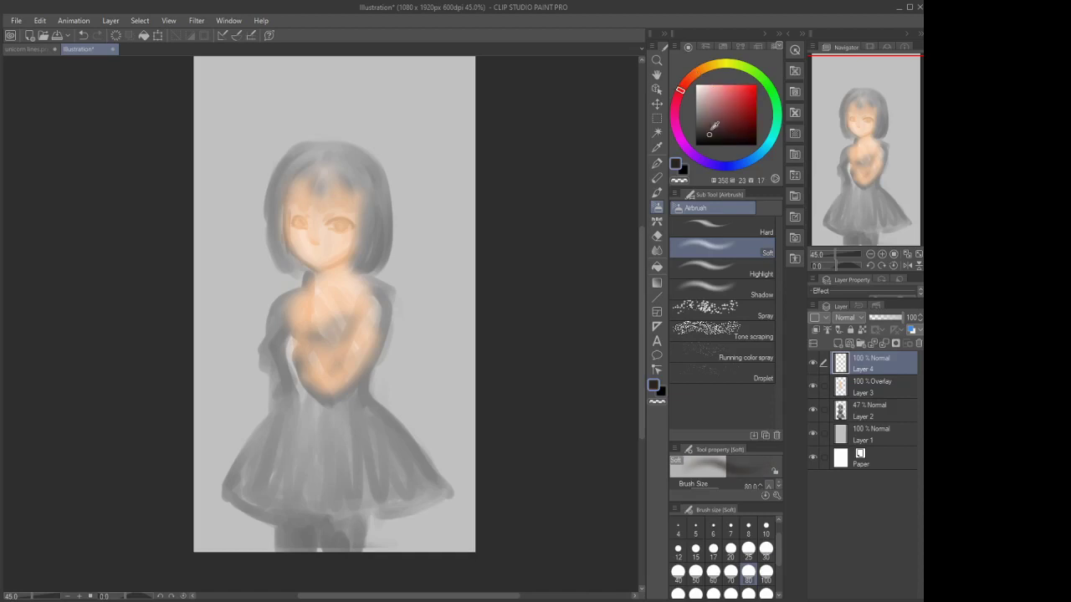
{"action": "left_click", "coordinate": [728, 132]}
{"action": "left_click", "coordinate": [657, 193]}
{"action": "scroll", "coordinate": [325, 229], "scroll_direction": "up", "scroll_amount": 3}
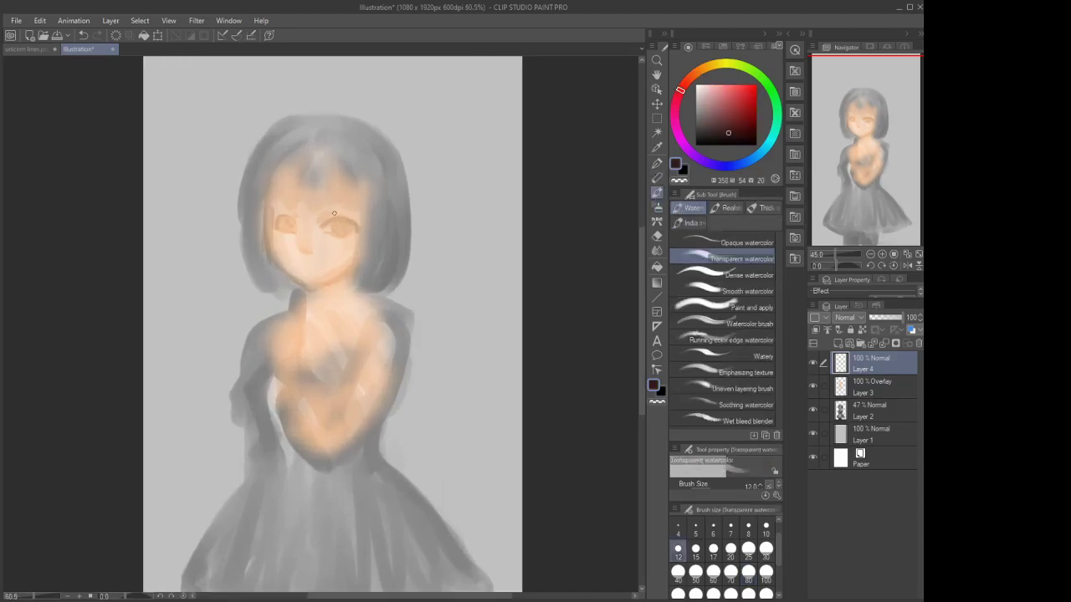
{"action": "scroll", "coordinate": [326, 230], "scroll_direction": "up", "scroll_amount": 1}
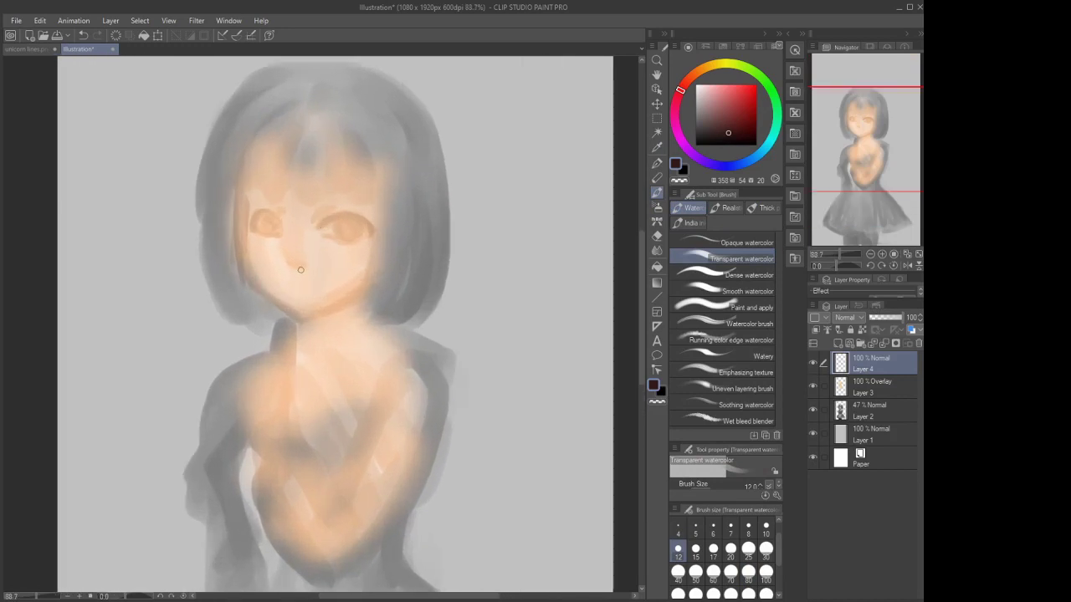
{"action": "left_click_drag", "start_coordinate": [289, 263], "coordinate": [303, 268]}
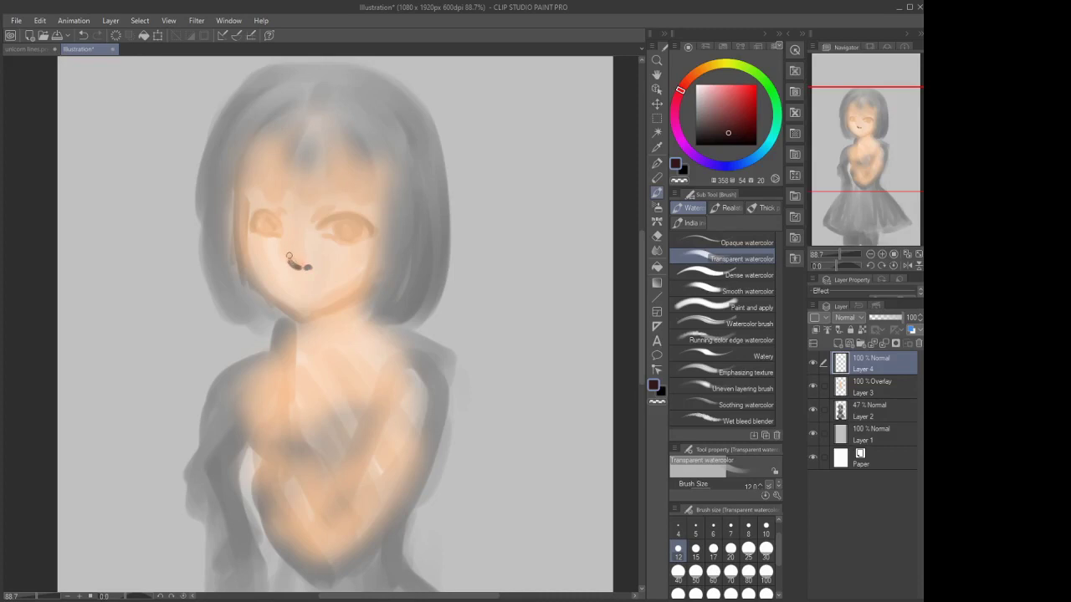
Darken the nose marks and extend the line upward along the side of the nose with Transparent watercolor
{"action": "scroll", "coordinate": [446, 240], "scroll_direction": "down", "scroll_amount": 1}
{"action": "scroll", "coordinate": [446, 241], "scroll_direction": "down", "scroll_amount": 1}
{"action": "key", "text": "k"}
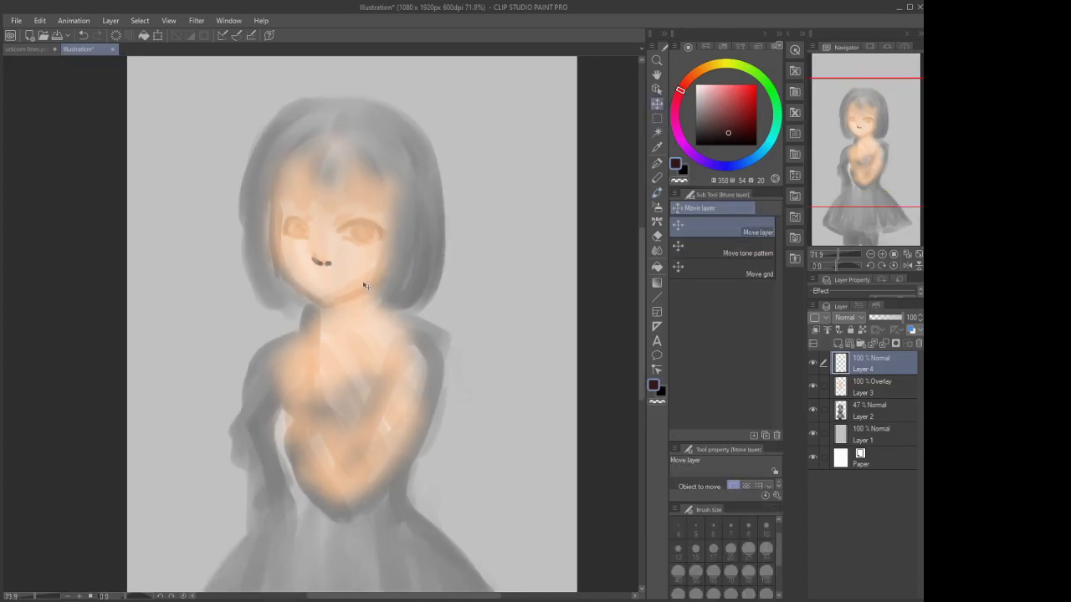
{"action": "left_click", "coordinate": [657, 163]}
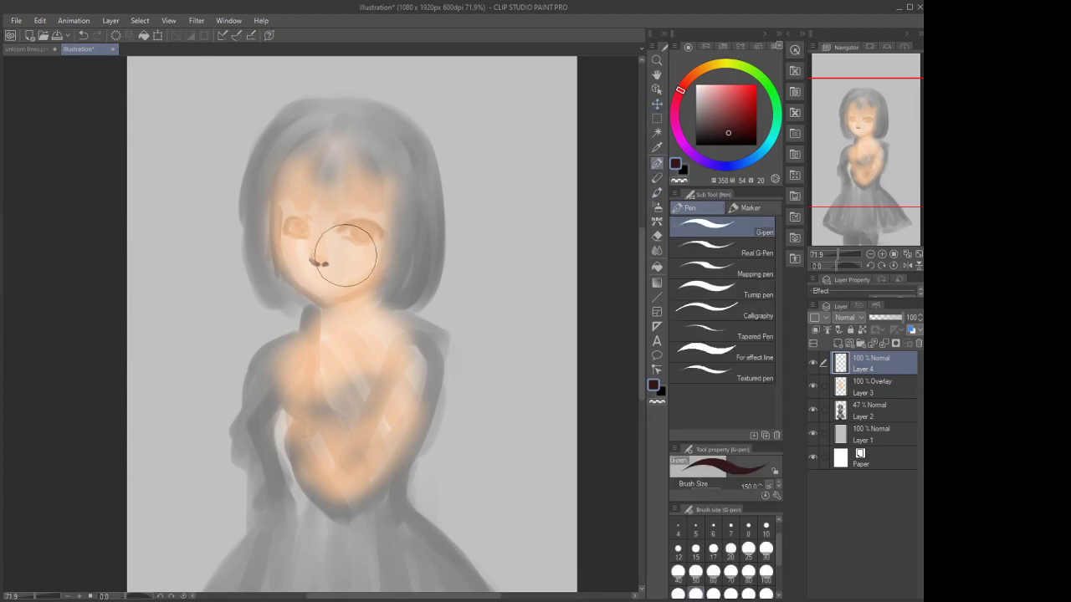
{"action": "left_click", "coordinate": [657, 191]}
{"action": "scroll", "coordinate": [344, 257], "scroll_direction": "up", "scroll_amount": 3}
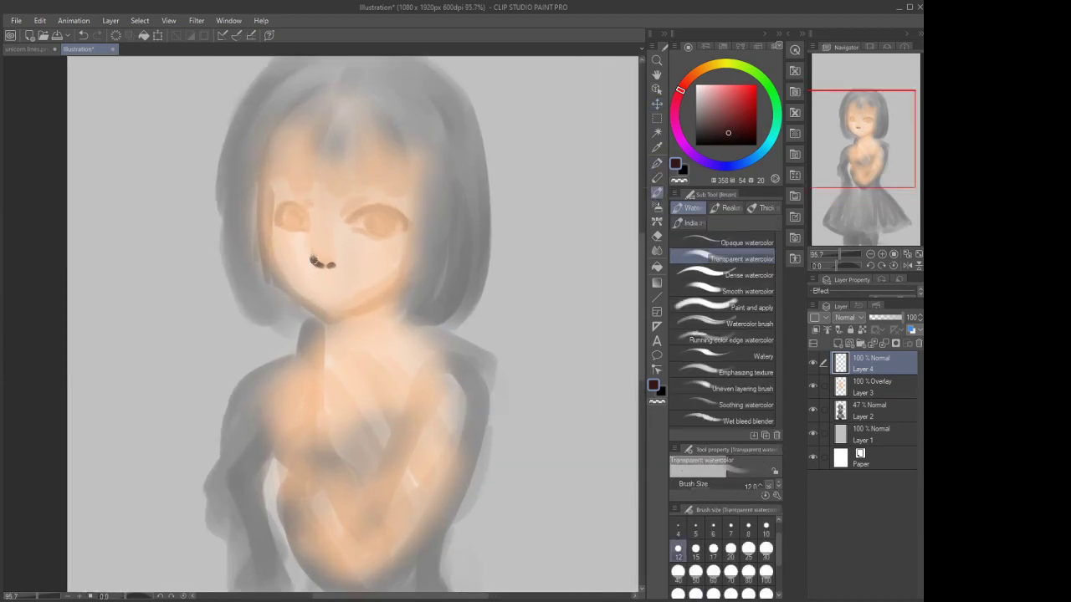
{"action": "left_click_drag", "start_coordinate": [313, 259], "coordinate": [316, 251]}
Draw the upper lash line of the girl's left eye with Transparent watercolor at size 8 and clean its edge with the Hard eraser at size 15
{"action": "left_click", "coordinate": [748, 532]}
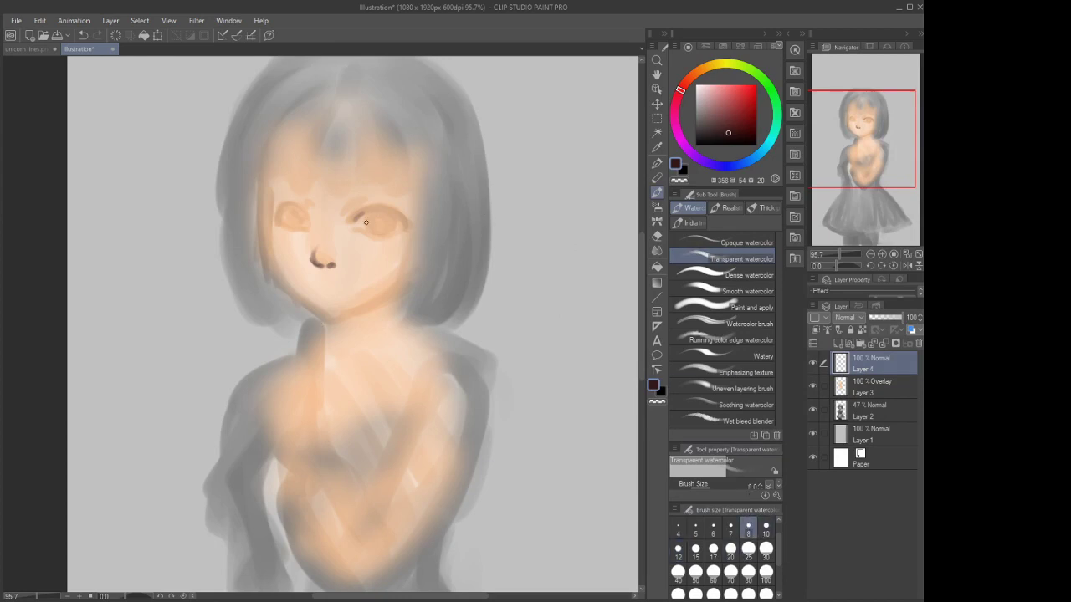
{"action": "mouse_move", "coordinate": [378, 209]}
{"action": "left_mouse_down"}
{"action": "mouse_move", "coordinate": [350, 221]}
{"action": "mouse_move", "coordinate": [393, 209]}
{"action": "mouse_move", "coordinate": [405, 223]}
{"action": "mouse_move", "coordinate": [359, 212]}
{"action": "mouse_move", "coordinate": [393, 204]}
{"action": "mouse_move", "coordinate": [359, 204]}
{"action": "mouse_move", "coordinate": [410, 230]}
{"action": "mouse_move", "coordinate": [383, 204]}
{"action": "mouse_move", "coordinate": [350, 222]}
{"action": "mouse_move", "coordinate": [400, 214]}
{"action": "mouse_move", "coordinate": [414, 228]}
{"action": "mouse_move", "coordinate": [396, 215]}
{"action": "left_mouse_up"}
{"action": "left_click", "coordinate": [656, 236]}
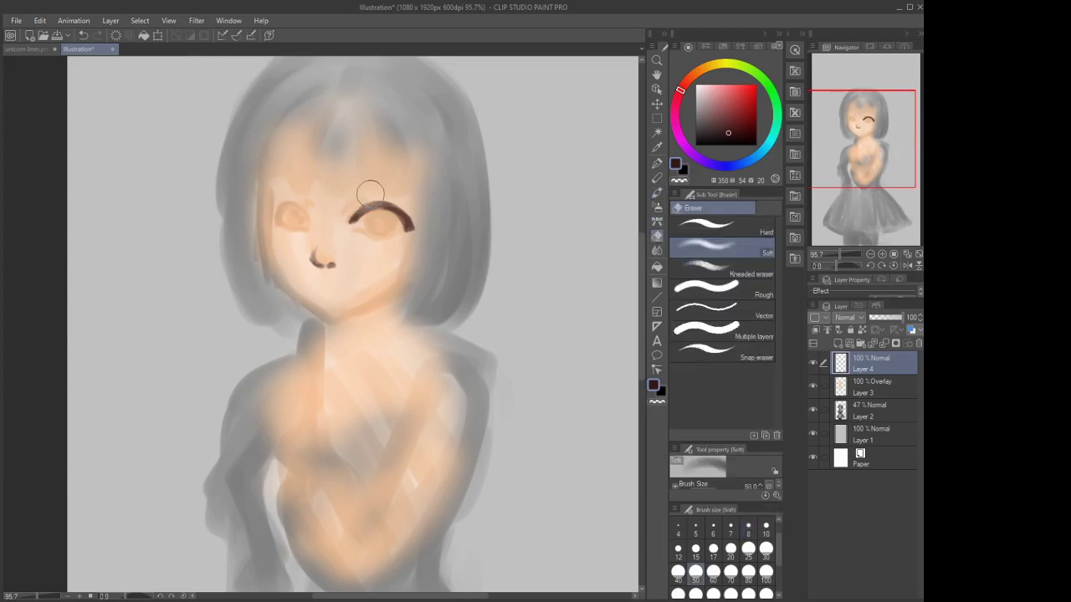
{"action": "left_click", "coordinate": [707, 224]}
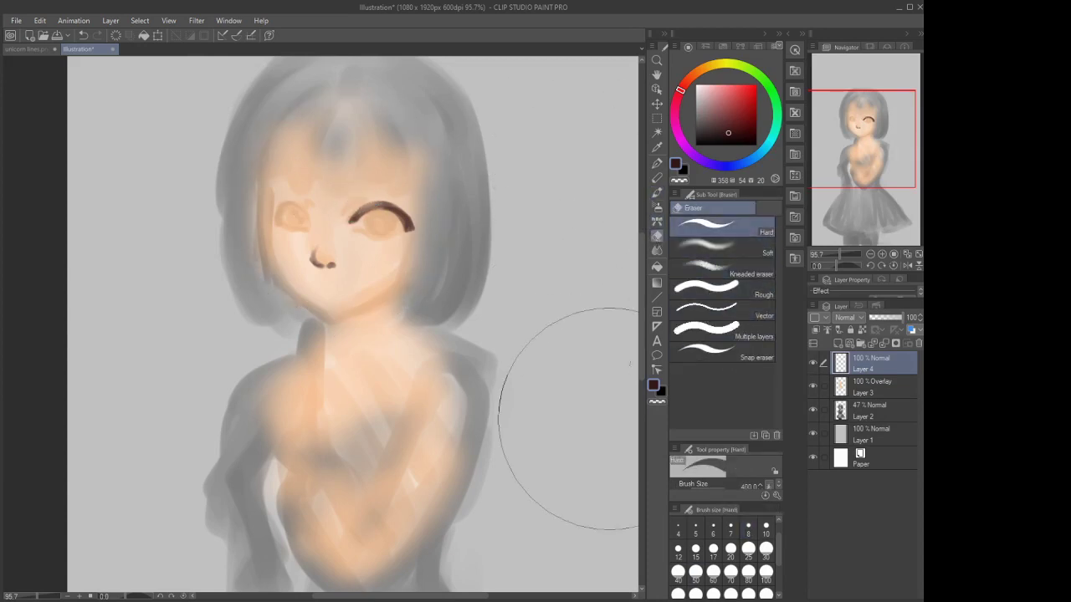
{"action": "left_click", "coordinate": [695, 550]}
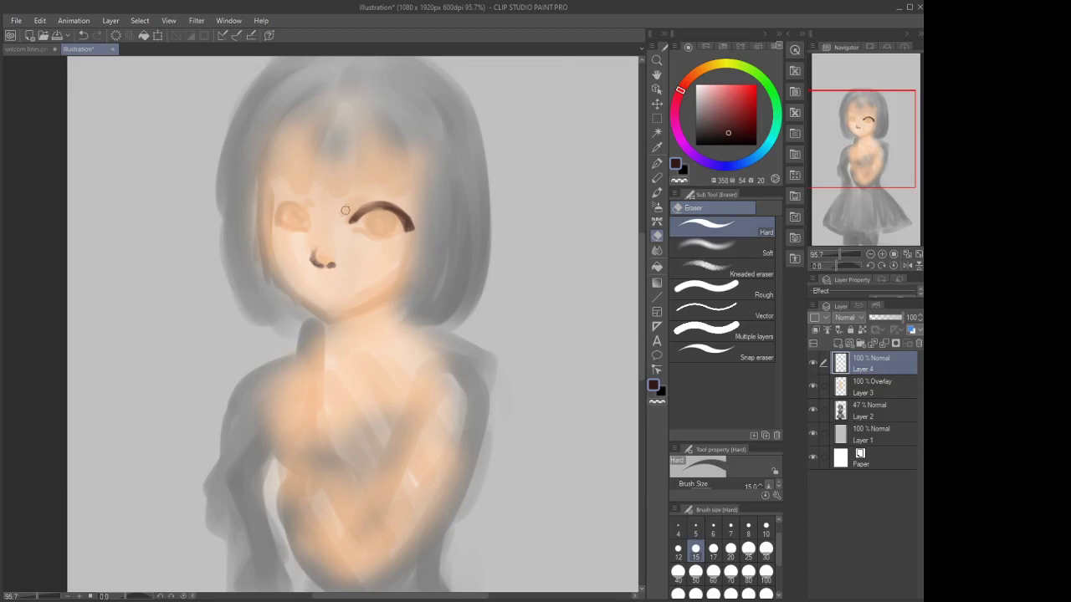
Add an eyelid crease and lower lid line to the girl's left eye with Transparent watercolor, trimming the inner corner with the Hard eraser
{"action": "left_click", "coordinate": [656, 192]}
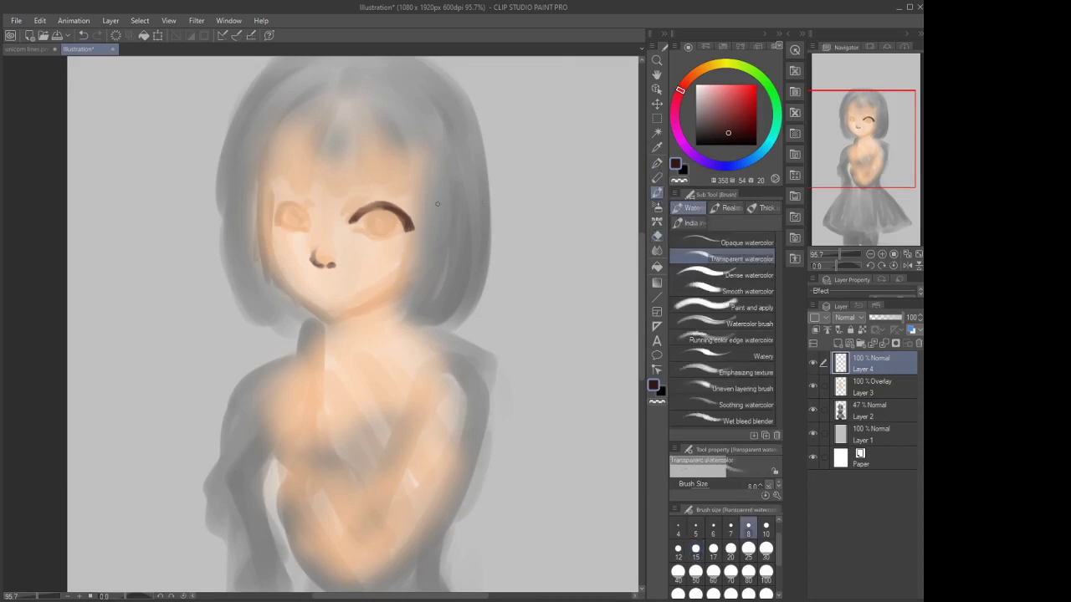
{"action": "mouse_move", "coordinate": [384, 209]}
{"action": "left_mouse_down"}
{"action": "mouse_move", "coordinate": [350, 223]}
{"action": "mouse_move", "coordinate": [366, 199]}
{"action": "left_mouse_up"}
{"action": "key", "text": "ctrl+z"}
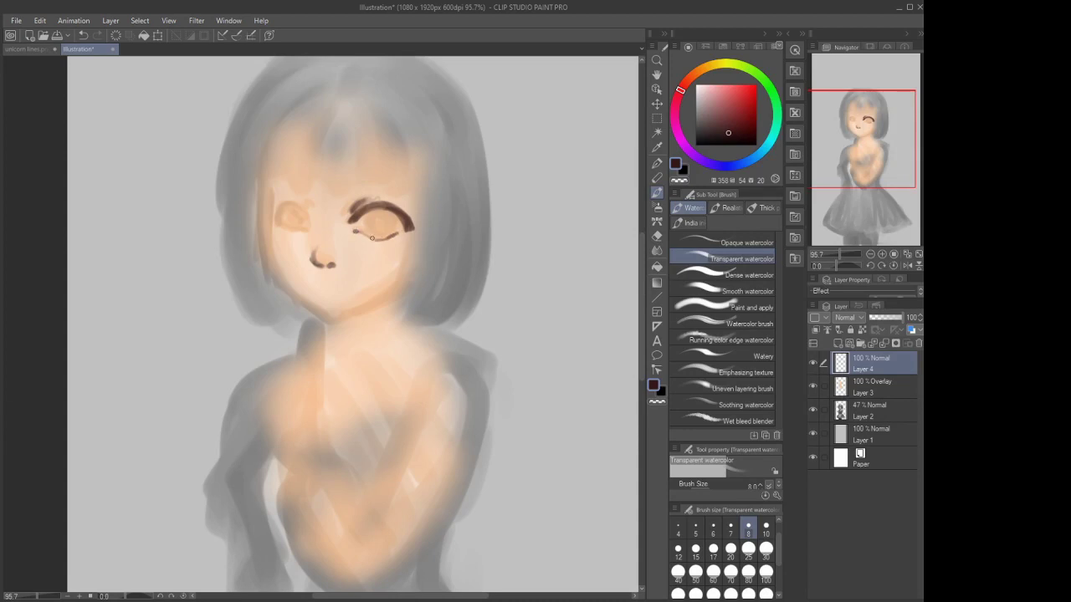
{"action": "mouse_move", "coordinate": [372, 238]}
{"action": "left_mouse_down"}
{"action": "mouse_move", "coordinate": [397, 235]}
{"action": "mouse_move", "coordinate": [368, 240]}
{"action": "left_mouse_up"}
{"action": "left_click", "coordinate": [657, 235]}
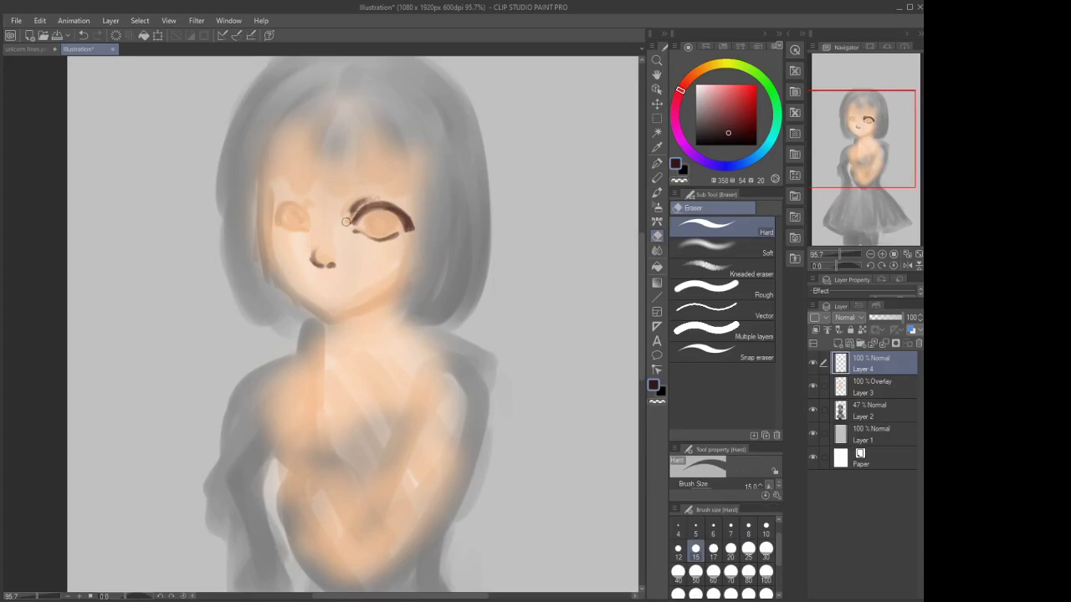
{"action": "left_click_drag", "start_coordinate": [357, 210], "coordinate": [360, 206]}
Thicken the upper lash line and draw the round iris outline in the girl's left eye with Transparent watercolor at size 8
{"action": "key", "text": "b"}
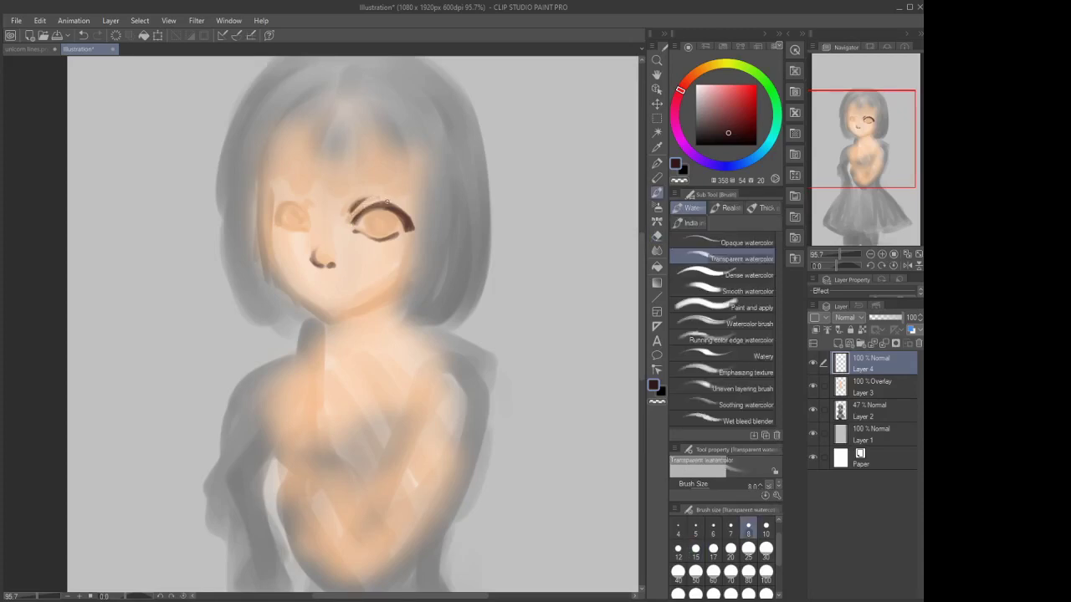
{"action": "left_click_drag", "start_coordinate": [374, 204], "coordinate": [358, 213]}
{"action": "left_click_drag", "start_coordinate": [379, 212], "coordinate": [381, 235]}
{"action": "left_click_drag", "start_coordinate": [400, 220], "coordinate": [400, 233]}
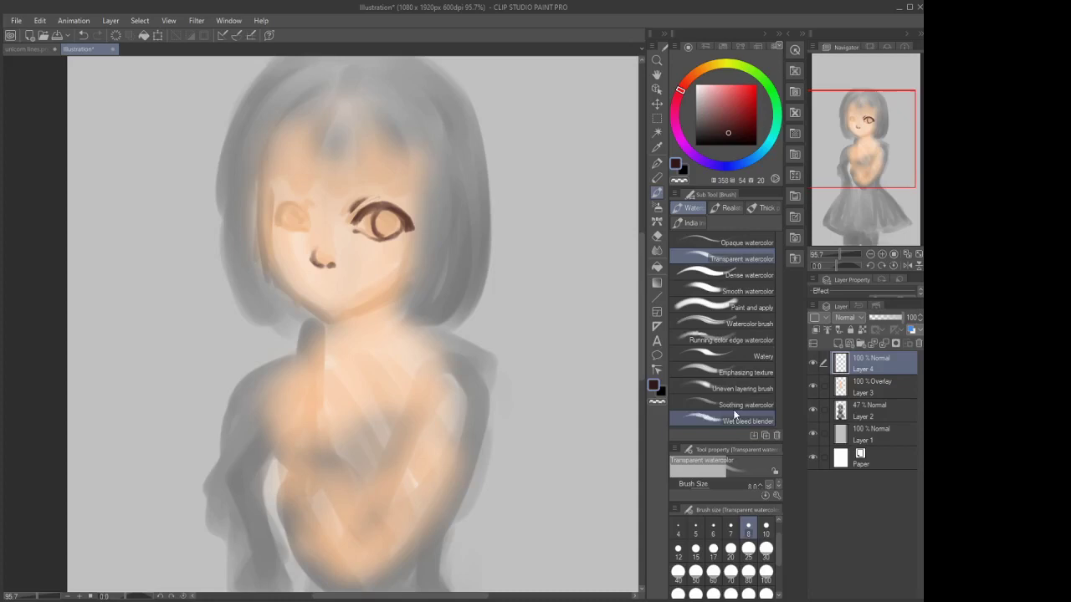
Darken the upper iris and paint the pupil of the girl's left eye with Opaque watercolor at sizes 4 and 12
{"action": "left_click", "coordinate": [723, 242]}
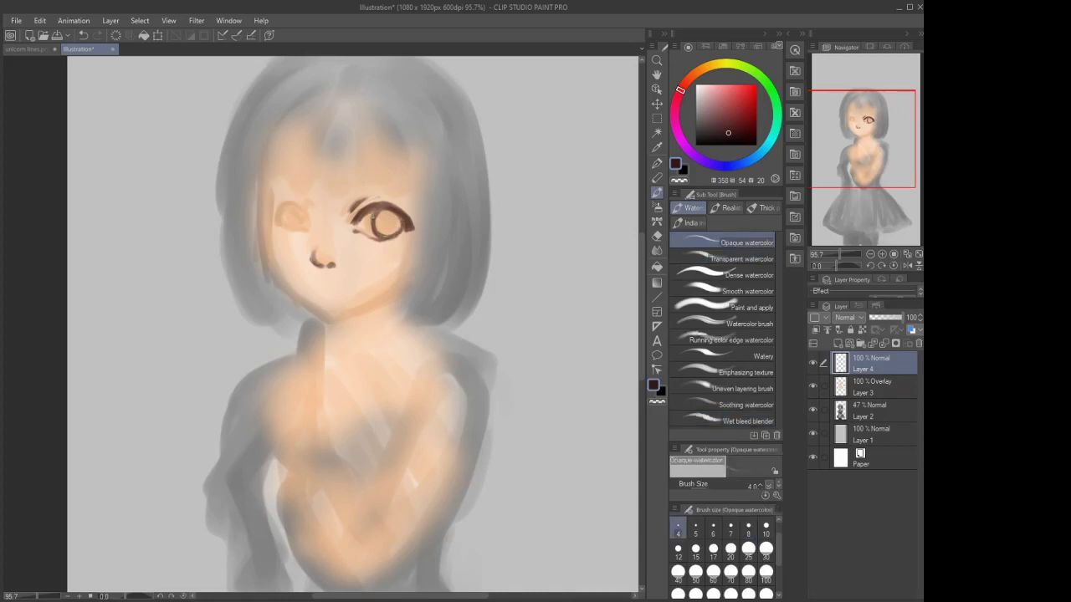
{"action": "left_click_drag", "start_coordinate": [376, 217], "coordinate": [374, 223]}
{"action": "left_click", "coordinate": [678, 549]}
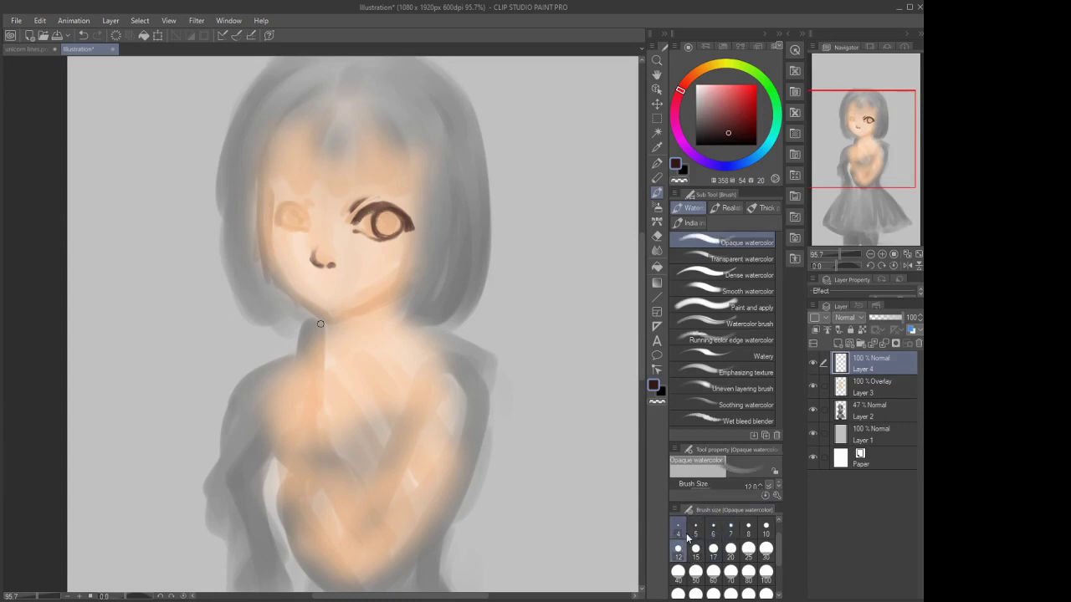
{"action": "mouse_move", "coordinate": [386, 205]}
{"action": "left_mouse_down"}
{"action": "mouse_move", "coordinate": [368, 208]}
{"action": "mouse_move", "coordinate": [399, 224]}
{"action": "mouse_move", "coordinate": [386, 210]}
{"action": "mouse_move", "coordinate": [377, 224]}
{"action": "left_mouse_up"}
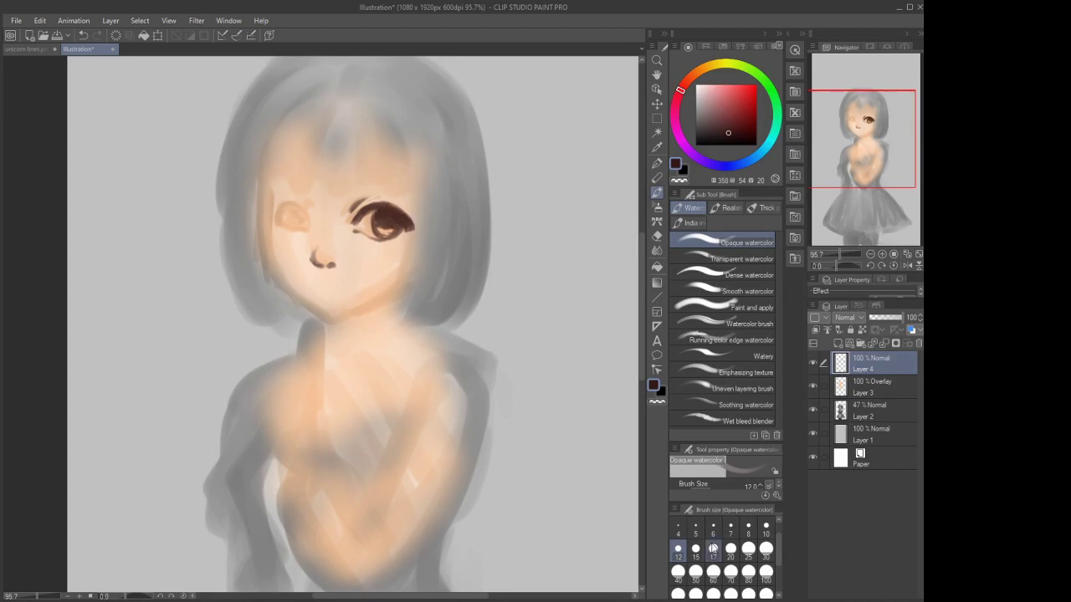
Outline the upper and lower lids of the girl's right eye with Opaque watercolor at size 8 and touch up the left eye's inner corner
{"action": "left_click", "coordinate": [748, 527]}
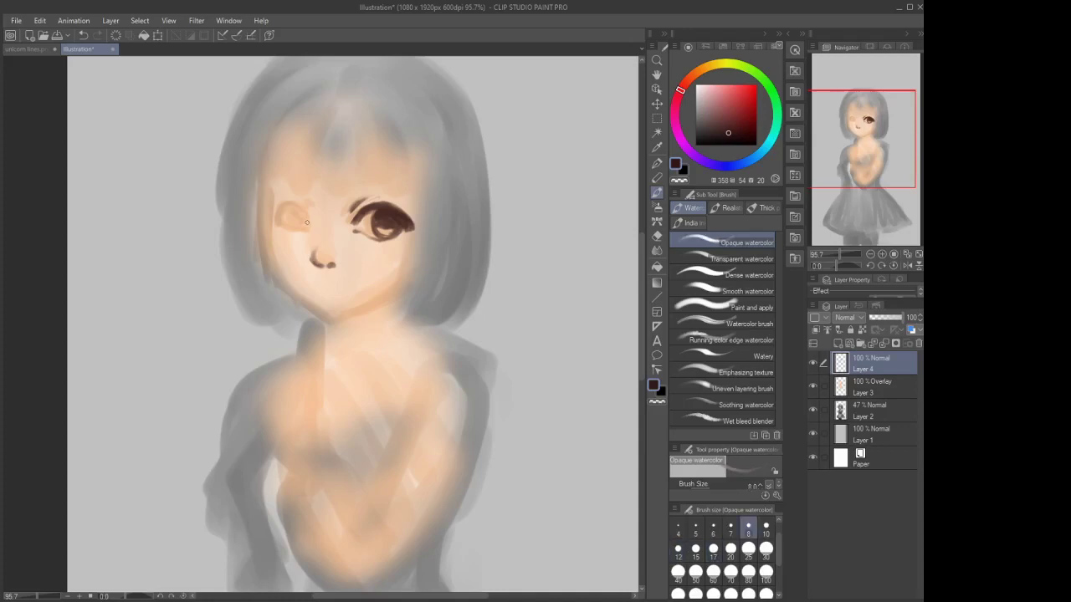
{"action": "mouse_move", "coordinate": [306, 222]}
{"action": "left_mouse_down"}
{"action": "mouse_move", "coordinate": [279, 218]}
{"action": "mouse_move", "coordinate": [294, 205]}
{"action": "mouse_move", "coordinate": [306, 230]}
{"action": "mouse_move", "coordinate": [284, 229]}
{"action": "mouse_move", "coordinate": [300, 232]}
{"action": "left_mouse_up"}
{"action": "left_click_drag", "start_coordinate": [284, 205], "coordinate": [271, 221]}
{"action": "left_click_drag", "start_coordinate": [358, 210], "coordinate": [352, 223]}
{"action": "key", "text": "e"}
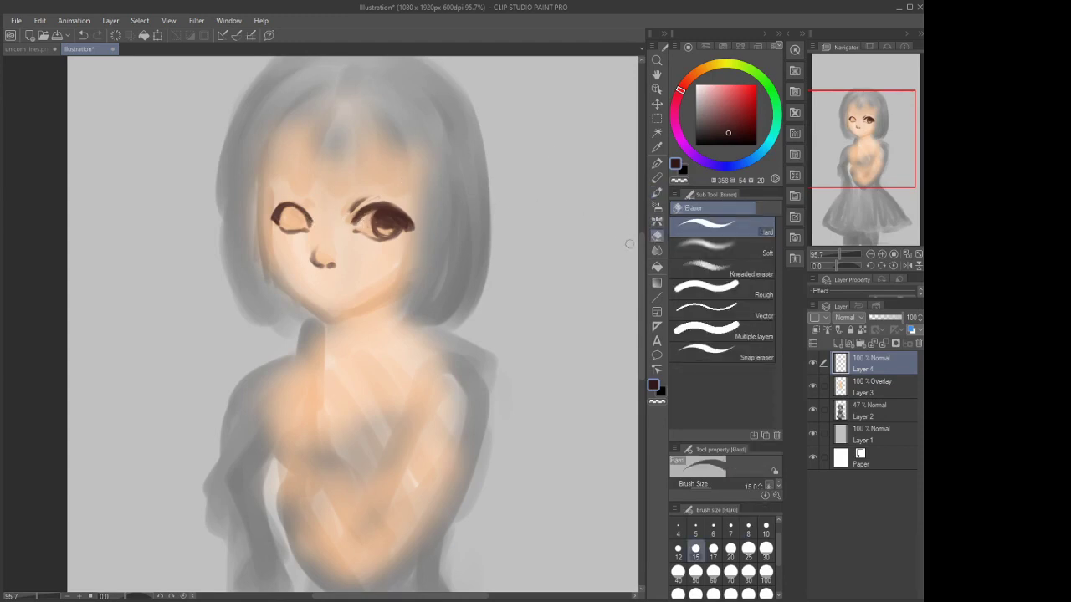
Refine the inner edge of the left eye's iris with Opaque watercolor and the Hard eraser, and darken it with the G-pen at size 12
{"action": "left_click", "coordinate": [657, 195]}
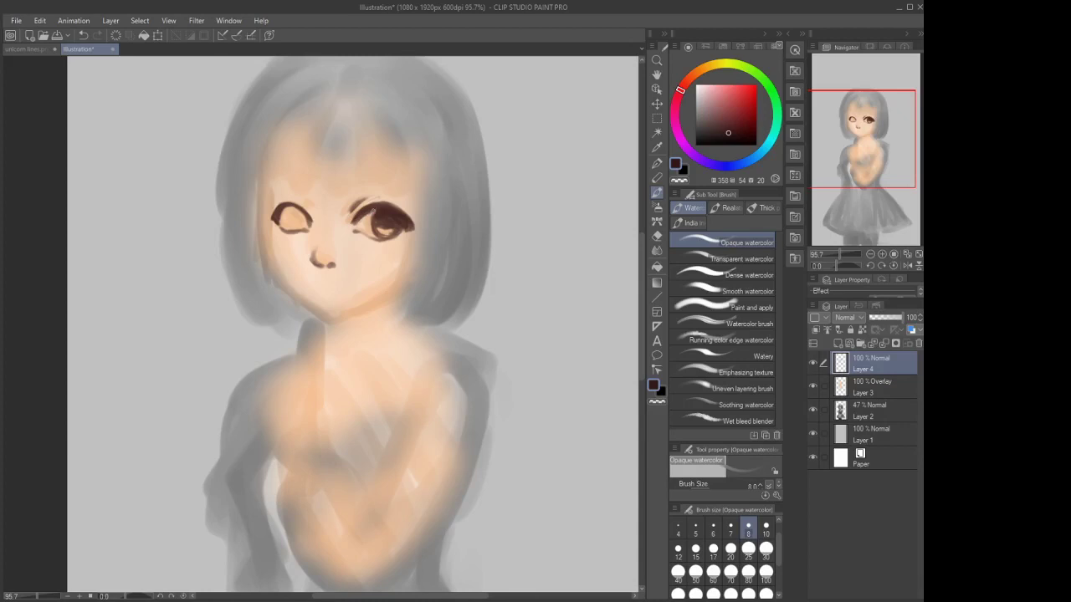
{"action": "left_click_drag", "start_coordinate": [373, 213], "coordinate": [359, 220]}
{"action": "left_click", "coordinate": [657, 235]}
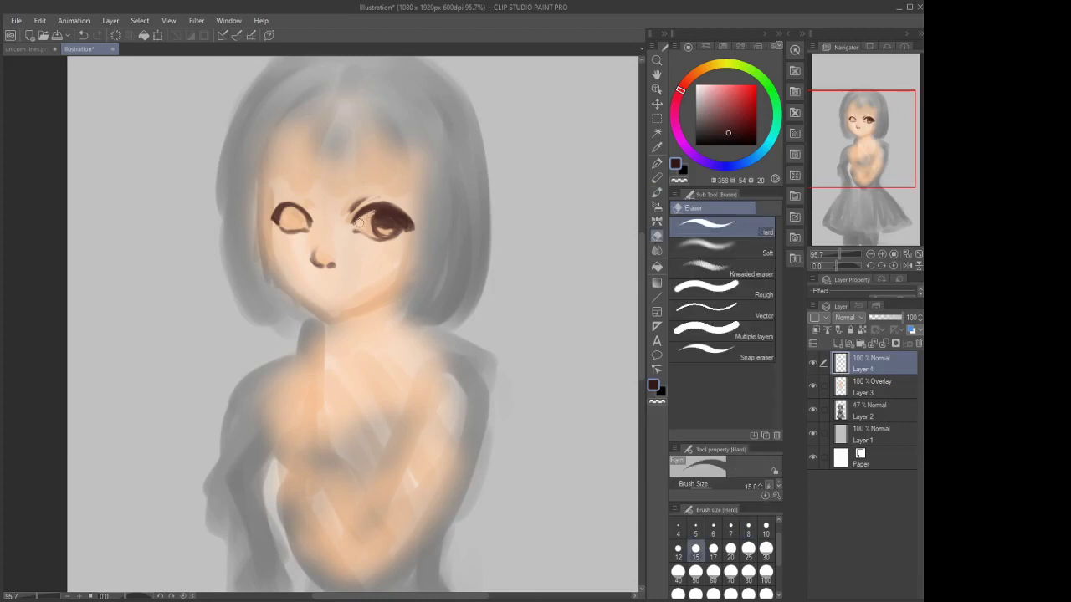
{"action": "left_click", "coordinate": [656, 163]}
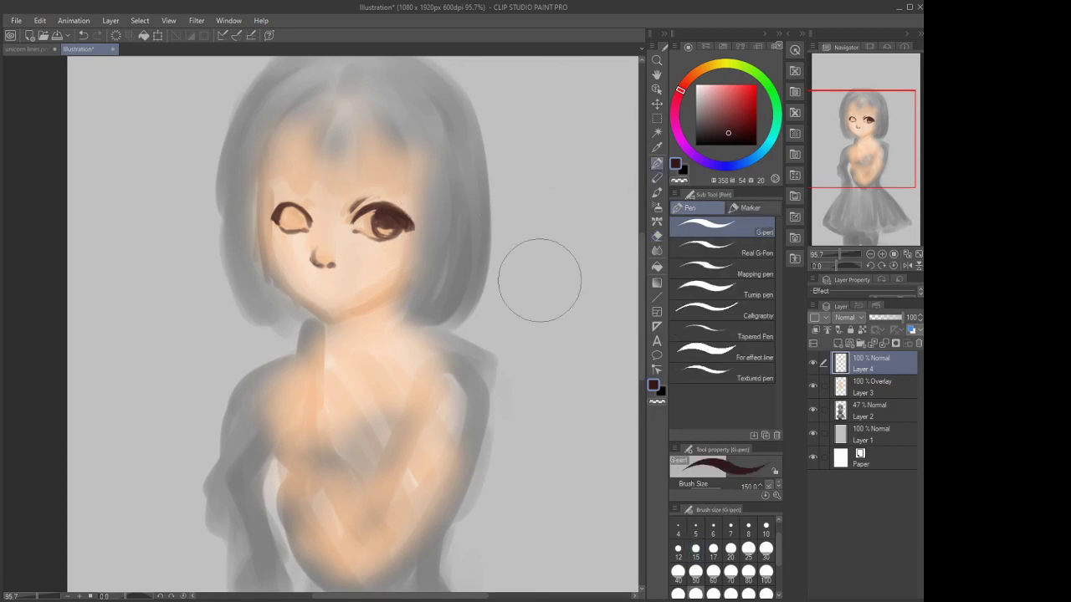
{"action": "left_click", "coordinate": [678, 549]}
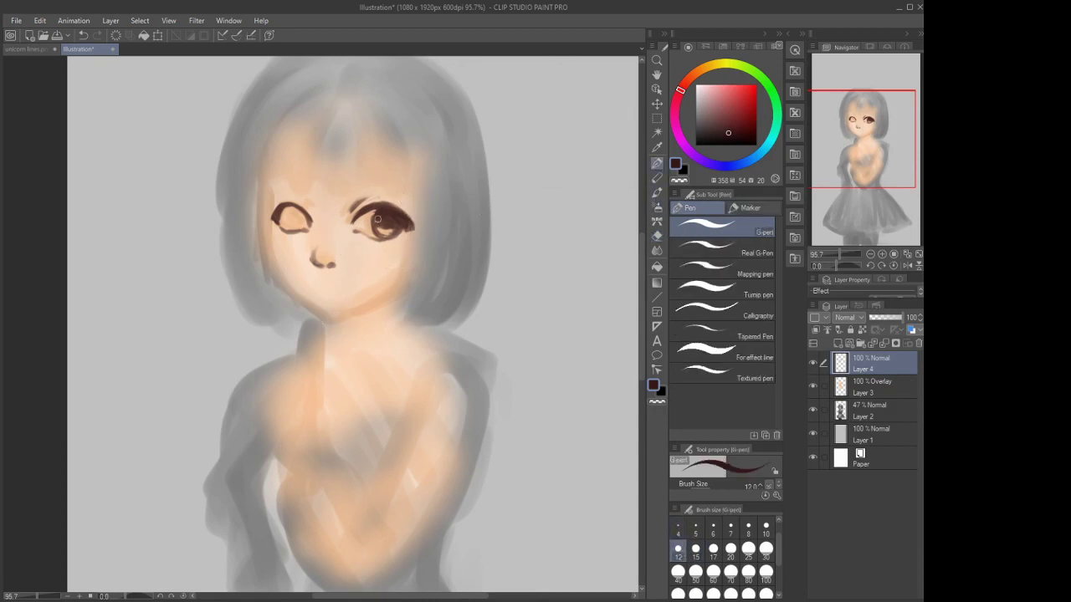
{"action": "left_click_drag", "start_coordinate": [377, 218], "coordinate": [377, 224]}
Fill the iris of the girl's left eye in solid dark red with Opaque watercolor at sizes 8 and 12
{"action": "left_click", "coordinate": [657, 192]}
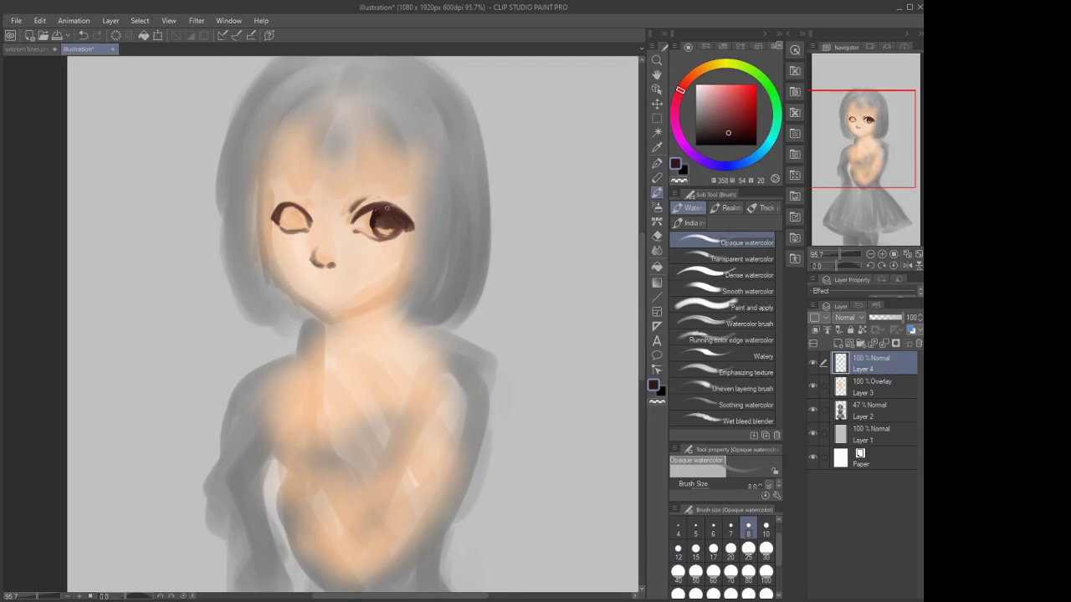
{"action": "left_click_drag", "start_coordinate": [379, 220], "coordinate": [379, 229]}
{"action": "left_click", "coordinate": [678, 549]}
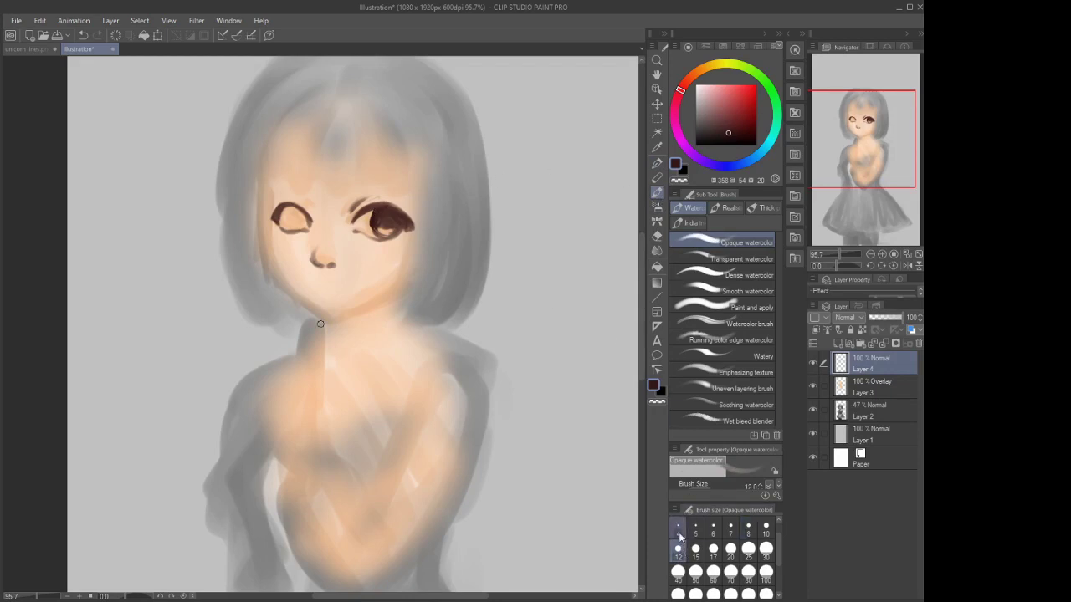
{"action": "mouse_move", "coordinate": [382, 212]}
{"action": "left_mouse_down"}
{"action": "mouse_move", "coordinate": [390, 212]}
{"action": "mouse_move", "coordinate": [374, 206]}
{"action": "mouse_move", "coordinate": [396, 211]}
{"action": "mouse_move", "coordinate": [367, 212]}
{"action": "mouse_move", "coordinate": [388, 229]}
{"action": "mouse_move", "coordinate": [383, 218]}
{"action": "left_mouse_up"}
{"action": "mouse_move", "coordinate": [378, 217]}
{"action": "left_mouse_down"}
{"action": "mouse_move", "coordinate": [410, 225]}
{"action": "mouse_move", "coordinate": [367, 212]}
{"action": "mouse_move", "coordinate": [385, 227]}
{"action": "left_mouse_up"}
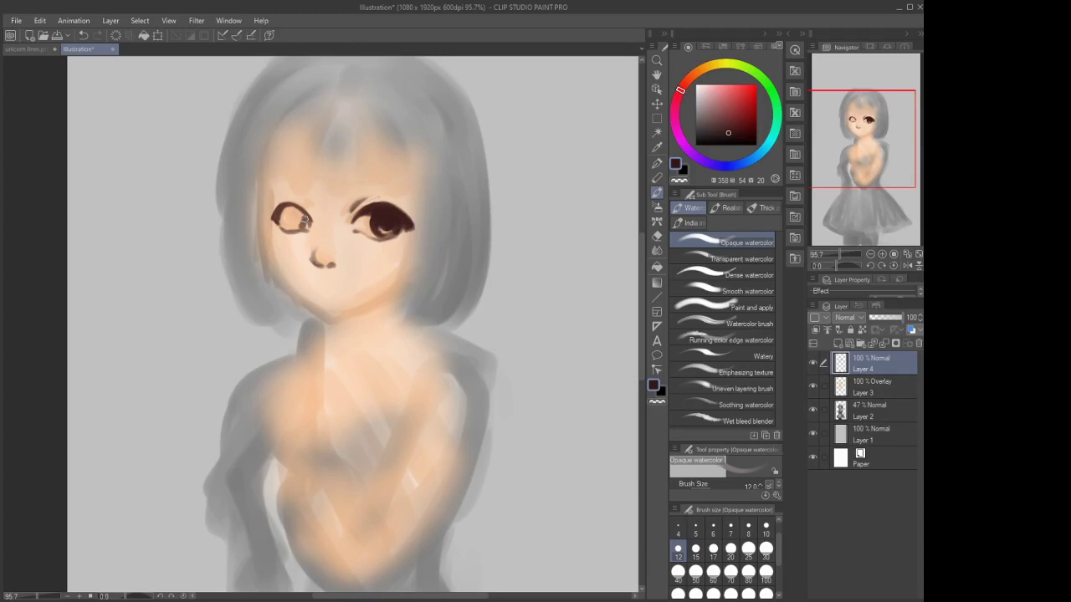
Fill the right eye's iris in dark red at size 12 and sharpen both lower lids with Opaque watercolor at size 7
{"action": "mouse_move", "coordinate": [303, 219]}
{"action": "left_mouse_down"}
{"action": "mouse_move", "coordinate": [289, 212]}
{"action": "mouse_move", "coordinate": [308, 225]}
{"action": "mouse_move", "coordinate": [290, 211]}
{"action": "mouse_move", "coordinate": [295, 231]}
{"action": "mouse_move", "coordinate": [295, 215]}
{"action": "left_mouse_up"}
{"action": "mouse_move", "coordinate": [393, 235]}
{"action": "left_mouse_down"}
{"action": "mouse_move", "coordinate": [376, 221]}
{"action": "mouse_move", "coordinate": [374, 232]}
{"action": "mouse_move", "coordinate": [377, 220]}
{"action": "mouse_move", "coordinate": [397, 227]}
{"action": "left_mouse_up"}
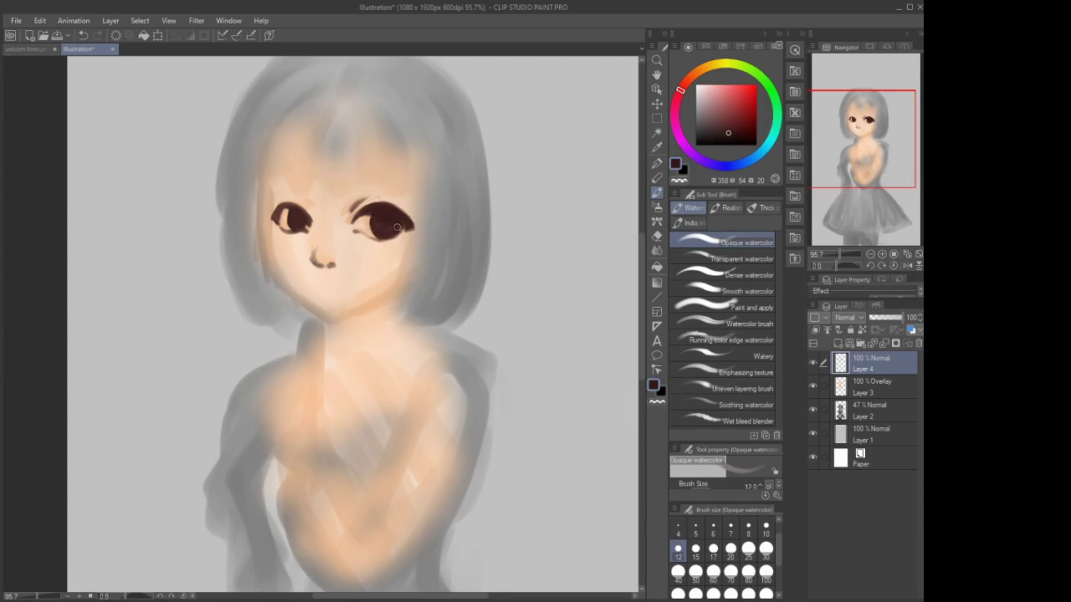
{"action": "left_click", "coordinate": [731, 527]}
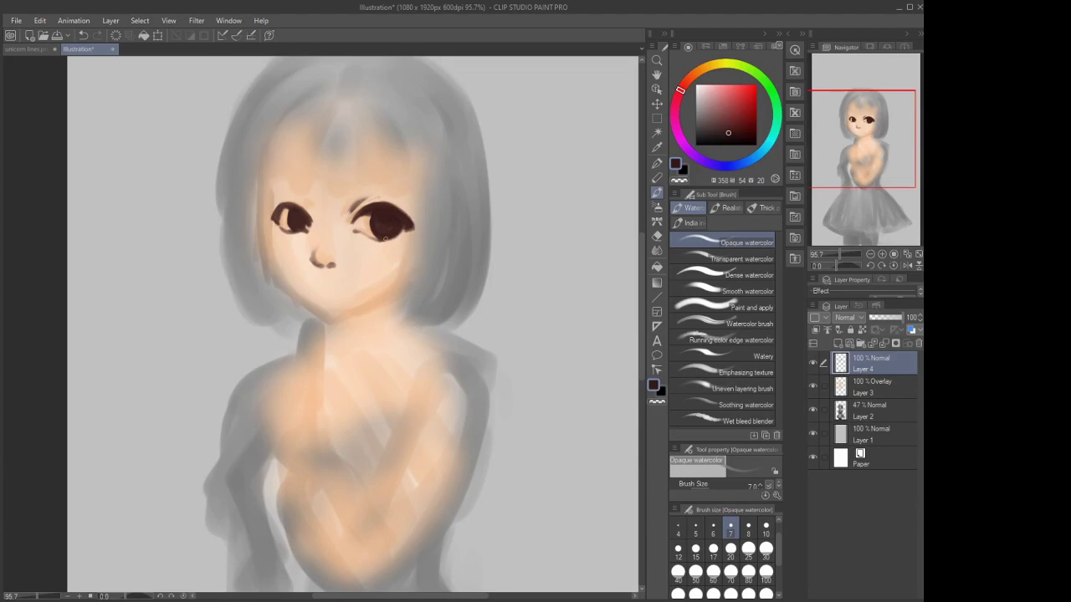
{"action": "left_click_drag", "start_coordinate": [385, 239], "coordinate": [362, 236]}
{"action": "left_click_drag", "start_coordinate": [301, 232], "coordinate": [287, 231]}
Clean the left eye's lower edge with the Hard eraser, redraw it with Opaque watercolor at size 7, and add a crease above the right eye
{"action": "left_click", "coordinate": [657, 250]}
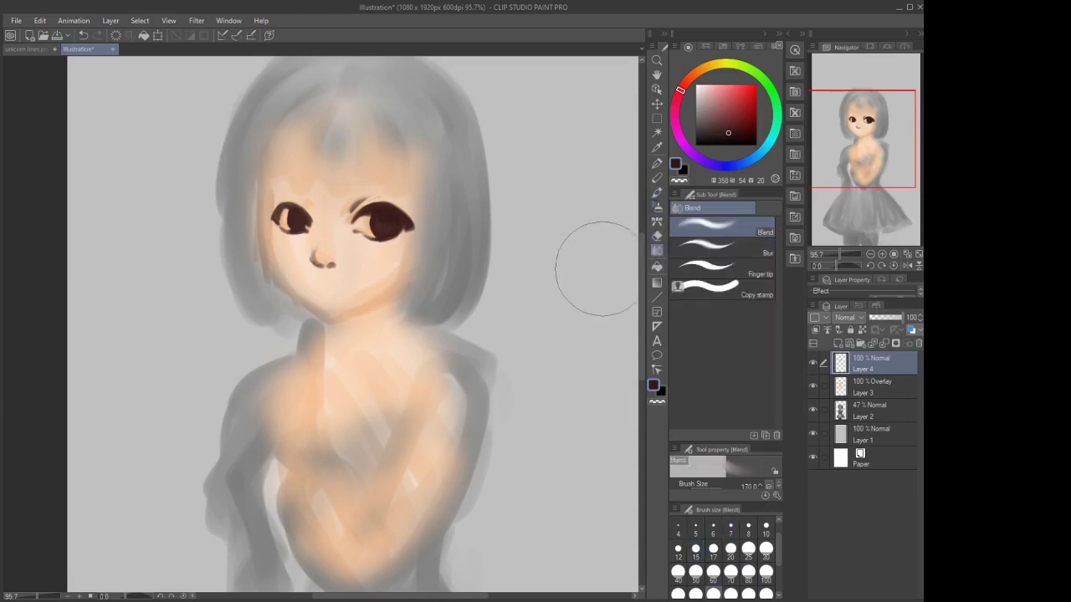
{"action": "left_click", "coordinate": [657, 235]}
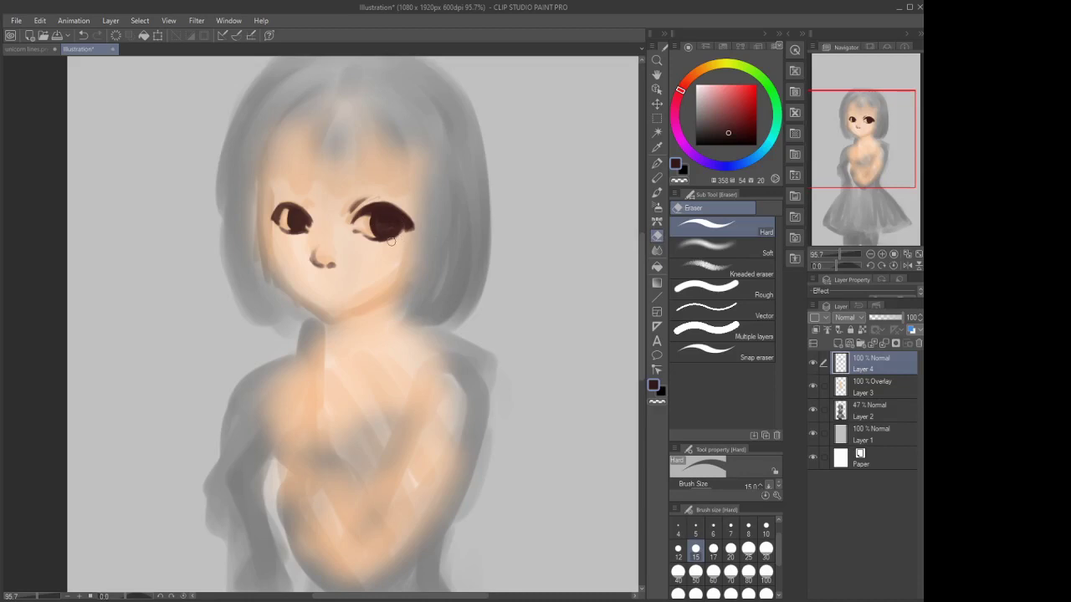
{"action": "left_click_drag", "start_coordinate": [402, 235], "coordinate": [364, 241]}
{"action": "key", "text": "b"}
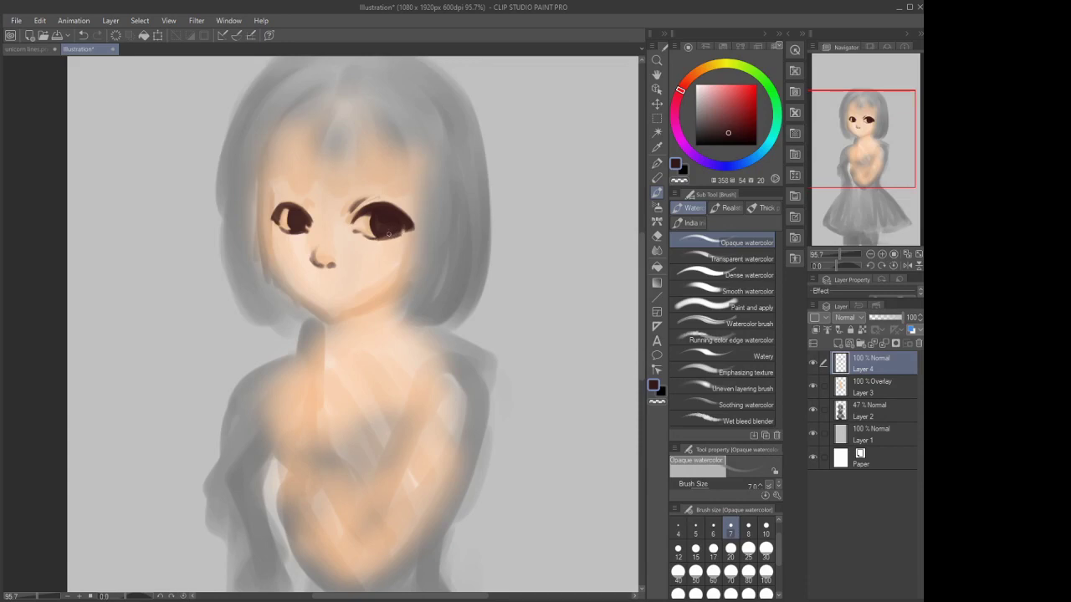
{"action": "left_click_drag", "start_coordinate": [399, 233], "coordinate": [389, 237]}
{"action": "mouse_move", "coordinate": [298, 202]}
{"action": "left_mouse_down"}
{"action": "mouse_move", "coordinate": [312, 210]}
{"action": "mouse_move", "coordinate": [306, 203]}
{"action": "left_mouse_up"}
Add a new layer above the eye layer and draw outer eyelashes on the girl's left eye with Opaque watercolor at sizes 4, 7 and 5
{"action": "left_click", "coordinate": [832, 345]}
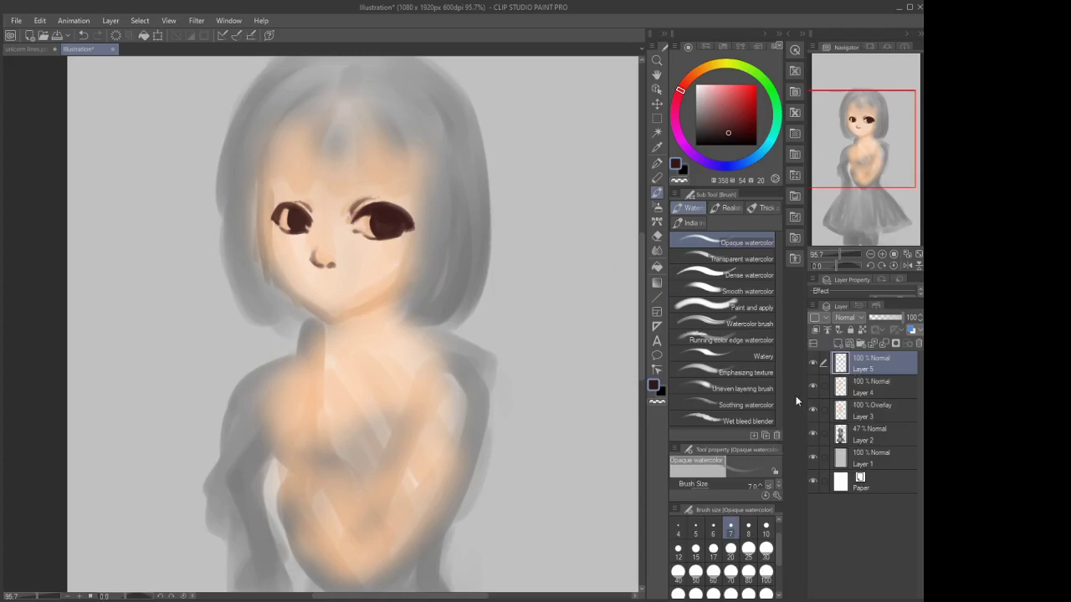
{"action": "left_click", "coordinate": [676, 529]}
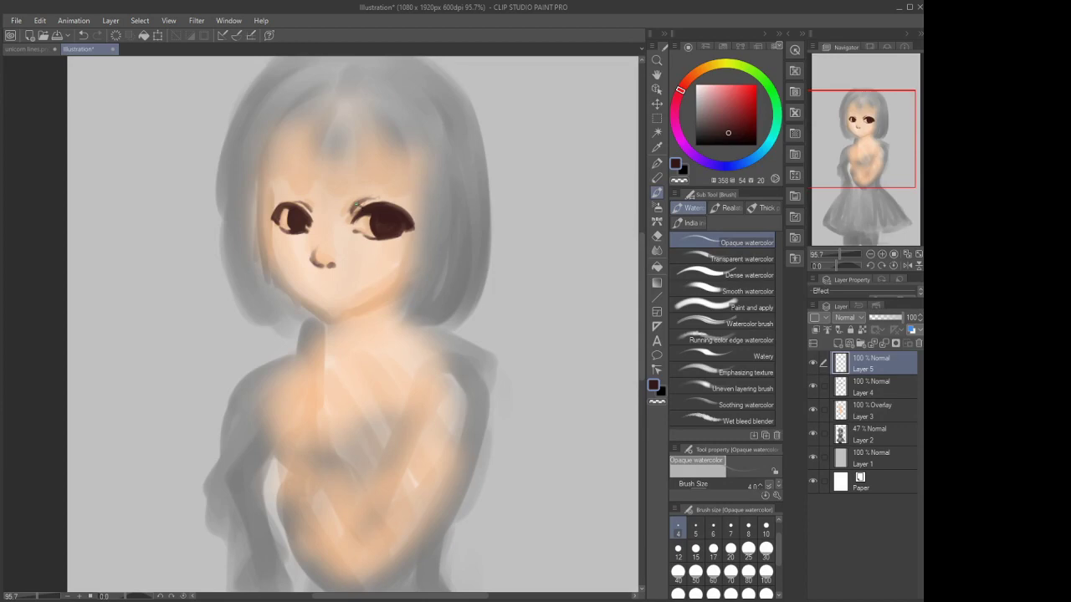
{"action": "left_click", "coordinate": [730, 528]}
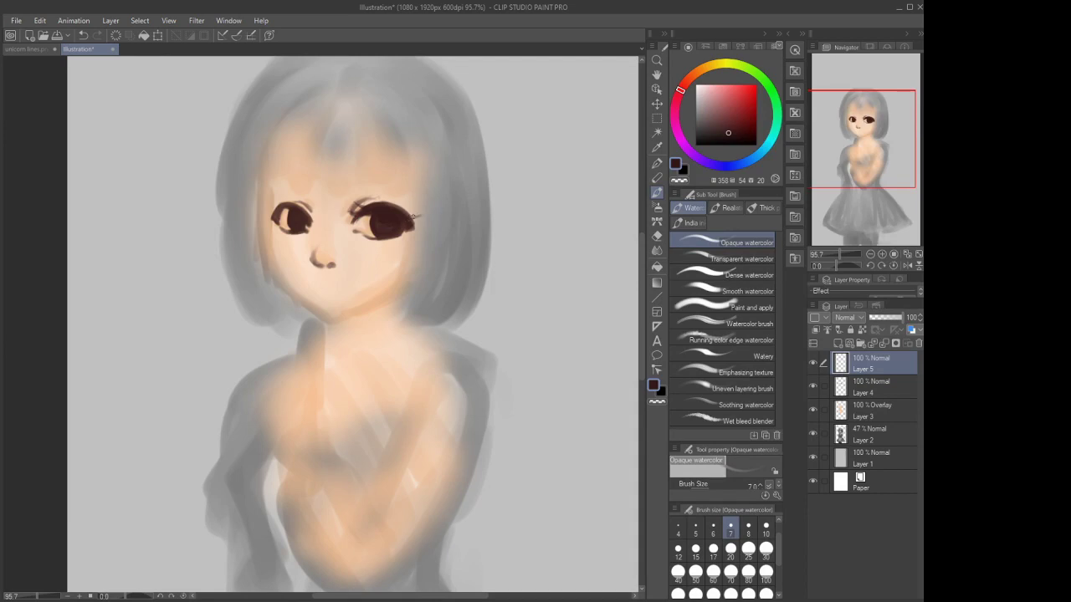
{"action": "left_click_drag", "start_coordinate": [410, 217], "coordinate": [413, 218]}
{"action": "left_click", "coordinate": [696, 529]}
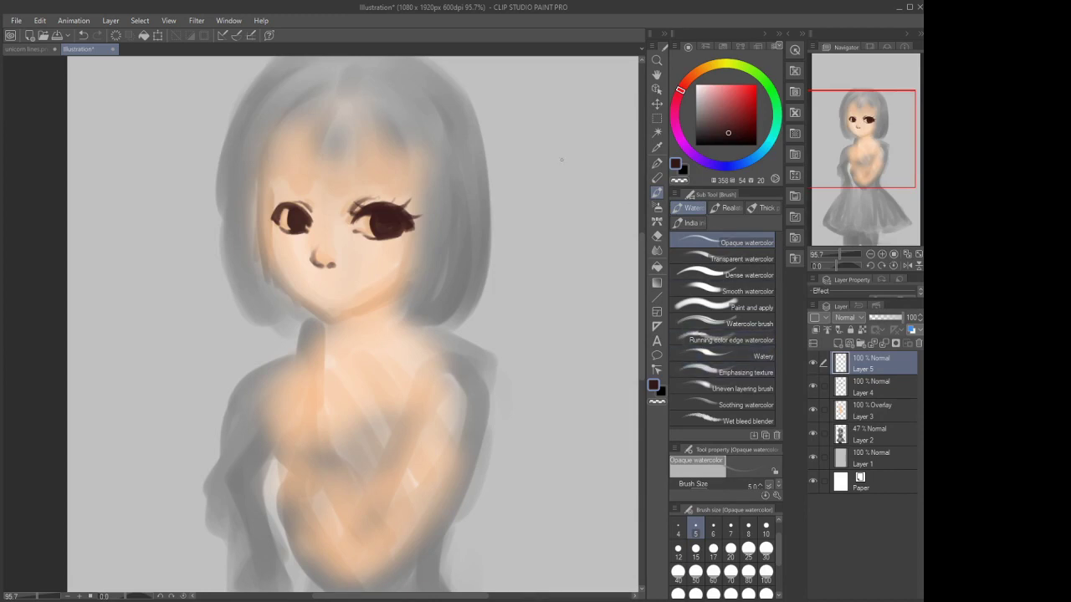
{"action": "left_click", "coordinate": [725, 291]}
{"action": "left_click", "coordinate": [695, 528]}
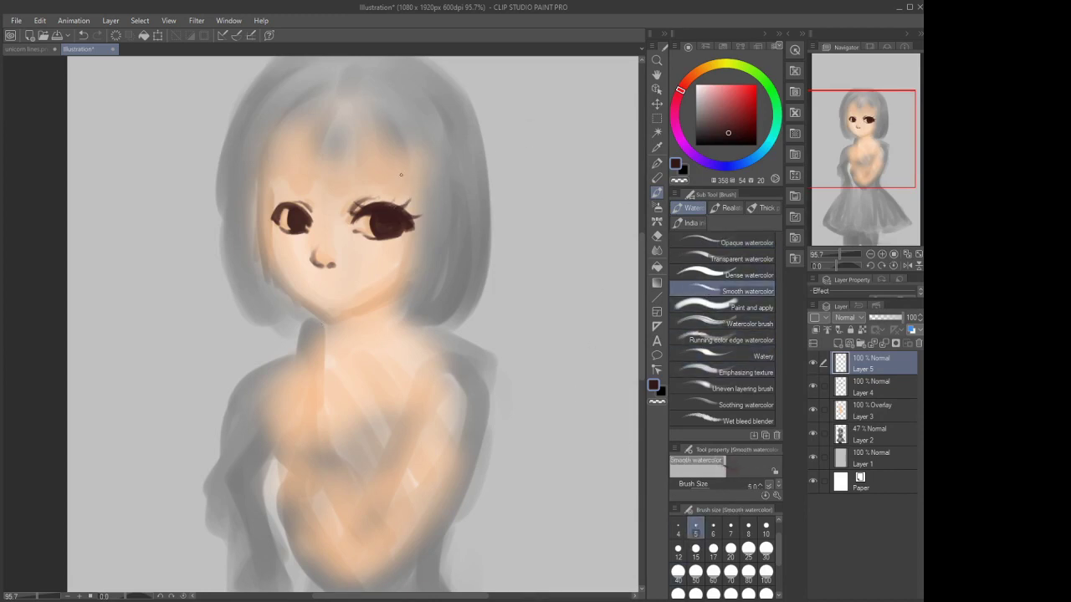
{"action": "left_click", "coordinate": [677, 551]}
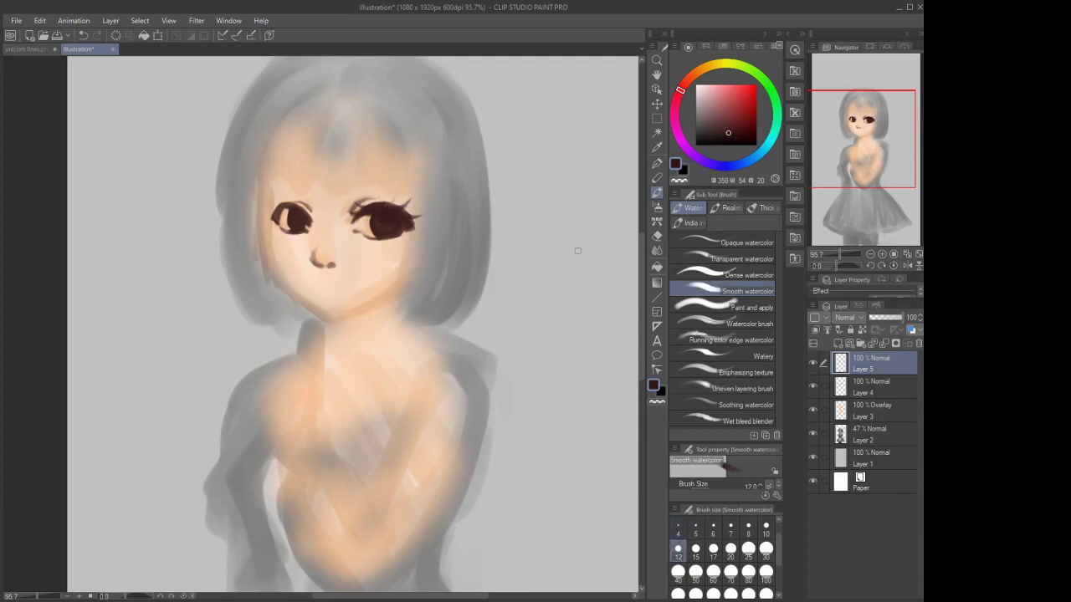
Draw upper and lower eyelashes on both eyes with Opaque watercolor at size 5
{"action": "left_click", "coordinate": [692, 242]}
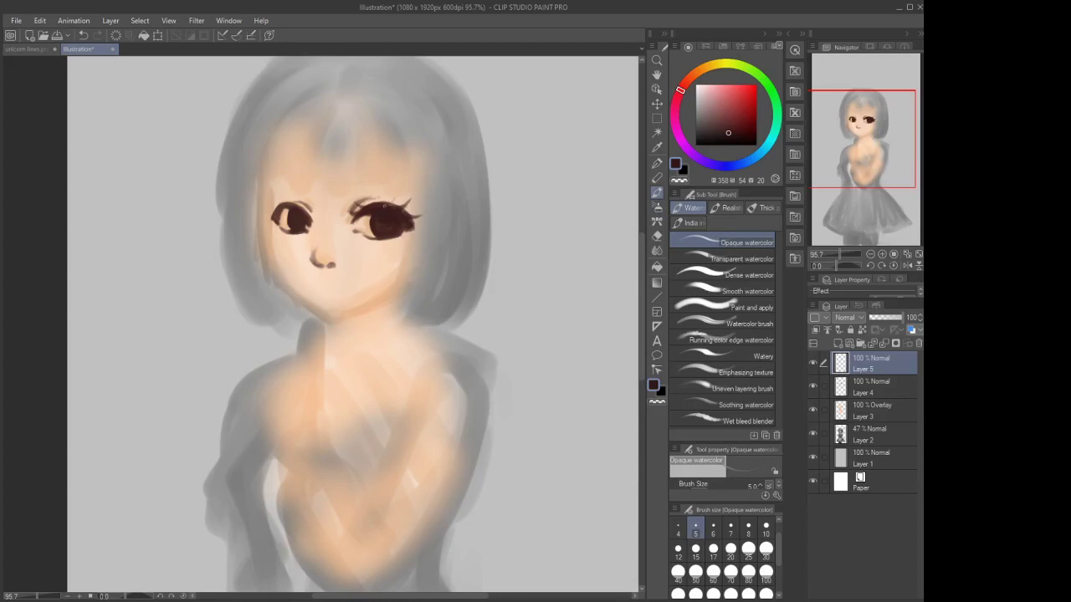
{"action": "left_click_drag", "start_coordinate": [386, 206], "coordinate": [390, 206]}
{"action": "key", "text": "ctrl+z"}
{"action": "mouse_move", "coordinate": [402, 209]}
{"action": "left_mouse_down"}
{"action": "mouse_move", "coordinate": [419, 210]}
{"action": "mouse_move", "coordinate": [418, 225]}
{"action": "left_mouse_up"}
{"action": "mouse_move", "coordinate": [275, 205]}
{"action": "left_mouse_down"}
{"action": "mouse_move", "coordinate": [307, 210]}
{"action": "mouse_move", "coordinate": [294, 234]}
{"action": "left_mouse_up"}
{"action": "left_click_drag", "start_coordinate": [373, 238], "coordinate": [360, 236]}
{"action": "mouse_move", "coordinate": [395, 234]}
{"action": "left_mouse_down"}
{"action": "mouse_move", "coordinate": [418, 230]}
{"action": "mouse_move", "coordinate": [408, 234]}
{"action": "left_mouse_up"}
Erase the stray lower lashes at the outer corner of the girl's left eye with the Hard eraser at size 15
{"action": "left_click", "coordinate": [656, 235]}
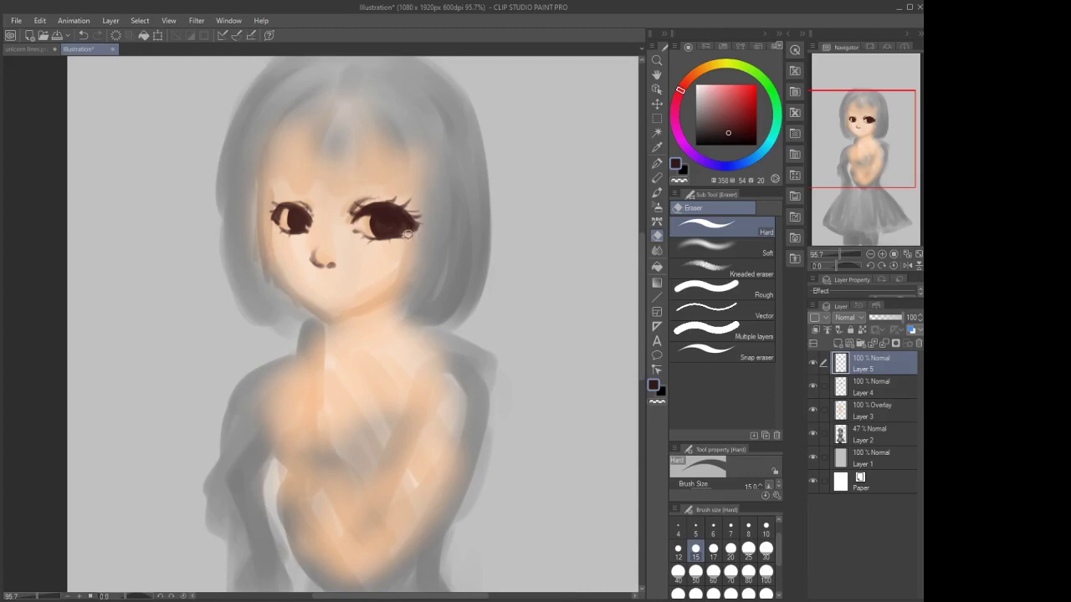
{"action": "mouse_move", "coordinate": [409, 234]}
{"action": "left_mouse_down"}
{"action": "mouse_move", "coordinate": [415, 221]}
{"action": "mouse_move", "coordinate": [419, 231]}
{"action": "left_mouse_up"}
{"action": "left_click", "coordinate": [657, 164]}
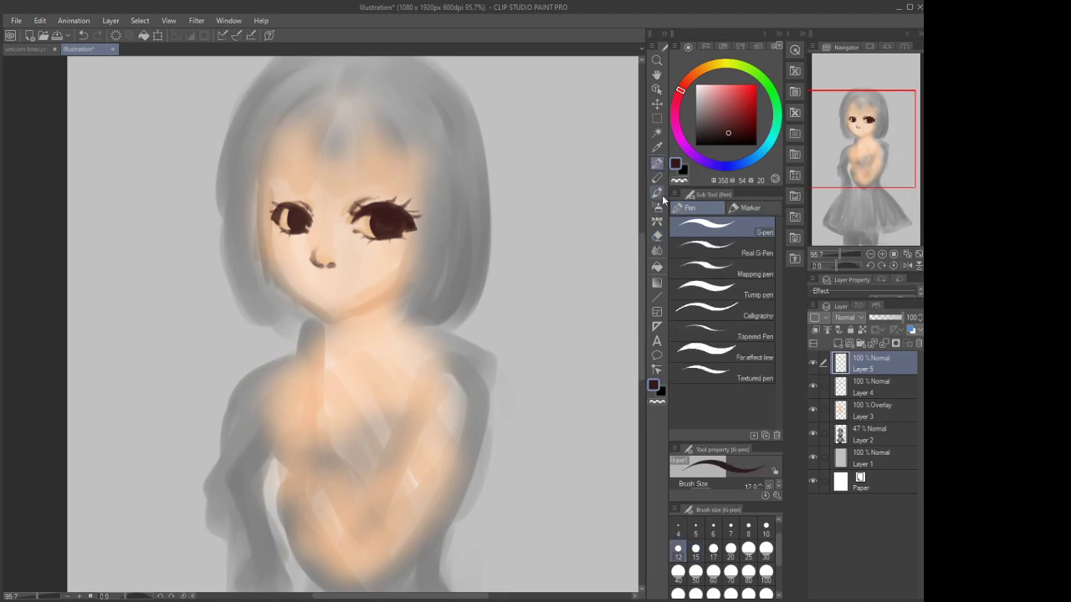
Darken the outer lash corner of the girl's left eye with the G-pen and merge the lash layer into Layer 4
{"action": "left_click", "coordinate": [658, 192]}
{"action": "left_click", "coordinate": [657, 164]}
{"action": "mouse_move", "coordinate": [416, 216]}
{"action": "left_mouse_down"}
{"action": "mouse_move", "coordinate": [426, 212]}
{"action": "mouse_move", "coordinate": [408, 215]}
{"action": "mouse_move", "coordinate": [409, 200]}
{"action": "mouse_move", "coordinate": [401, 205]}
{"action": "left_mouse_up"}
{"action": "left_click", "coordinate": [868, 385]}
{"action": "left_click", "coordinate": [871, 363]}
{"action": "left_click", "coordinate": [657, 191]}
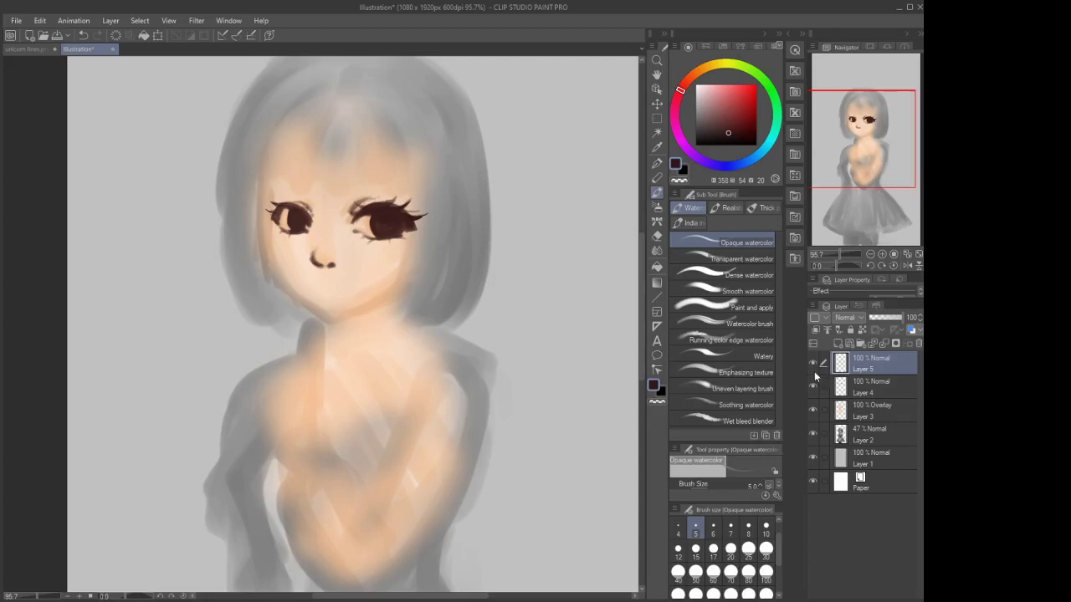
{"action": "left_click", "coordinate": [875, 345]}
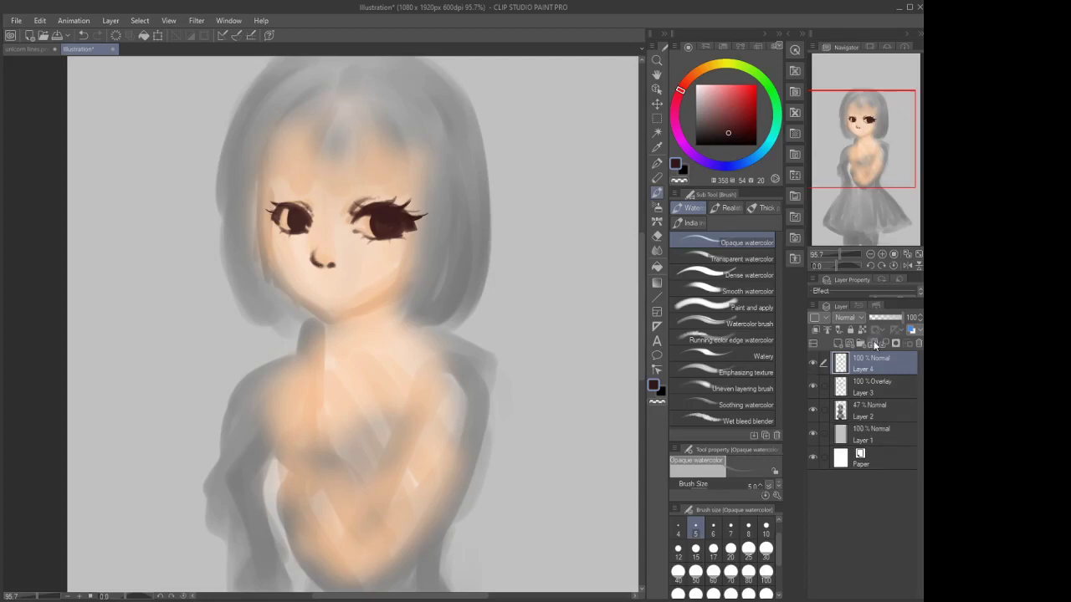
Erase the upper part of the nose line with the Hard eraser at size 15
{"action": "key", "text": "e"}
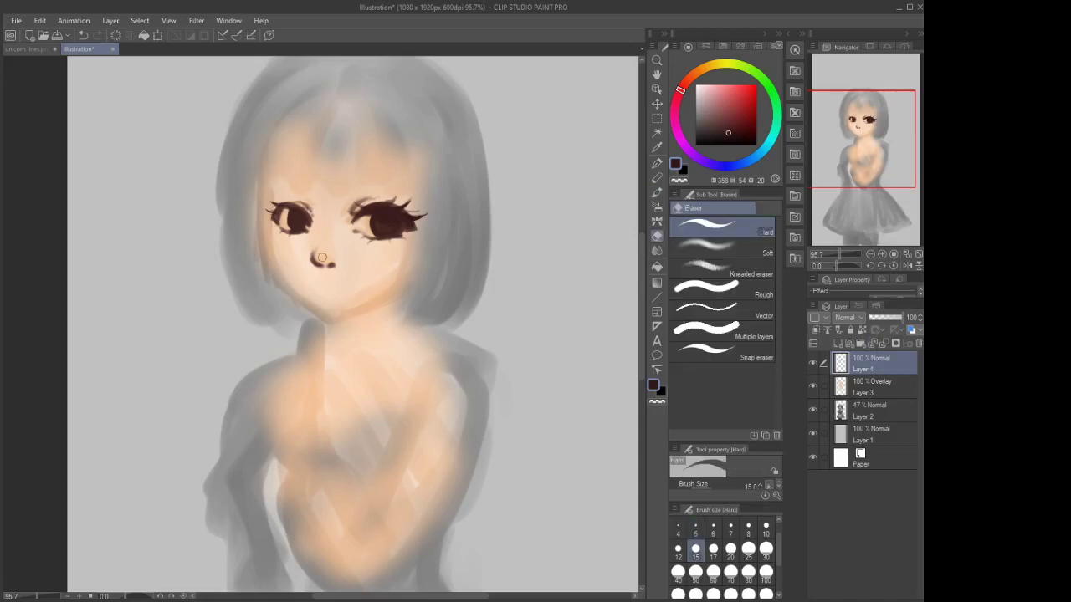
{"action": "left_click_drag", "start_coordinate": [322, 257], "coordinate": [312, 241]}
{"action": "left_click", "coordinate": [659, 208]}
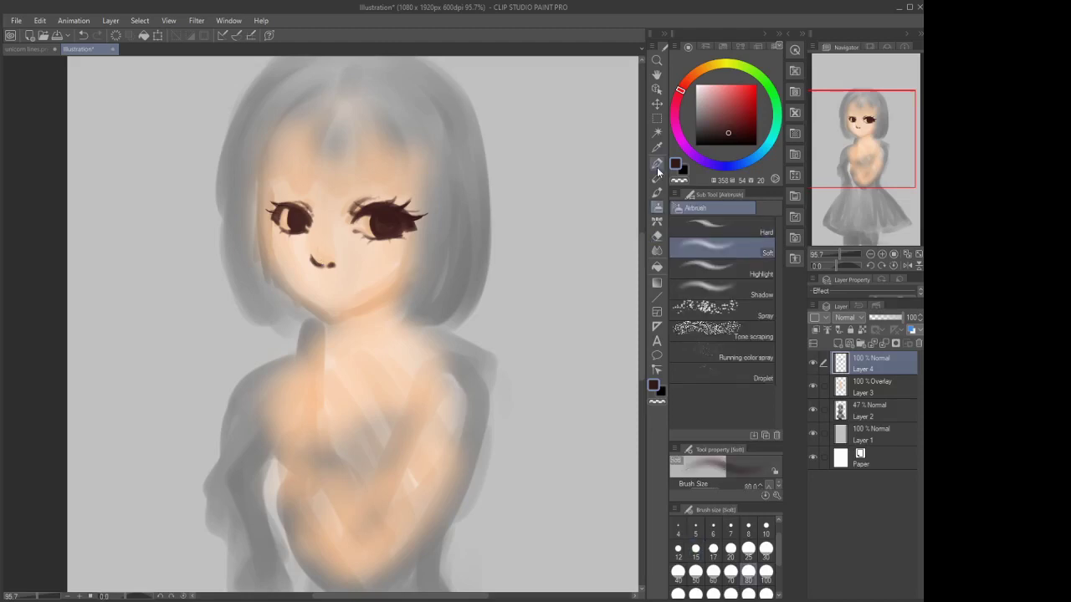
{"action": "left_click", "coordinate": [657, 193]}
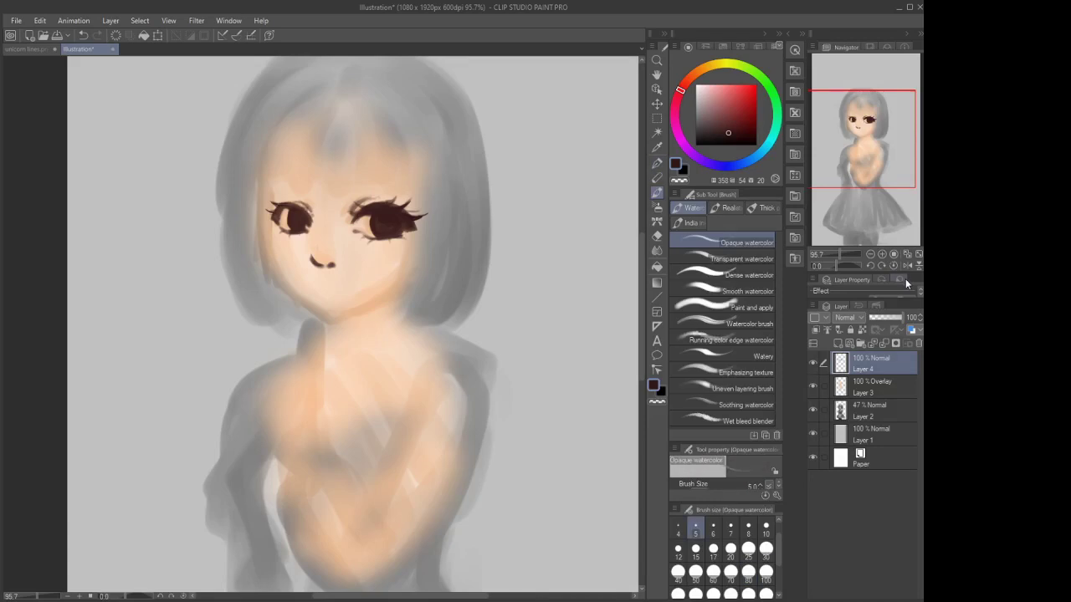
Flip the canvas view horizontally and clean the iris of the girl's right eye with the Hard eraser at size 15
{"action": "left_click", "coordinate": [907, 265]}
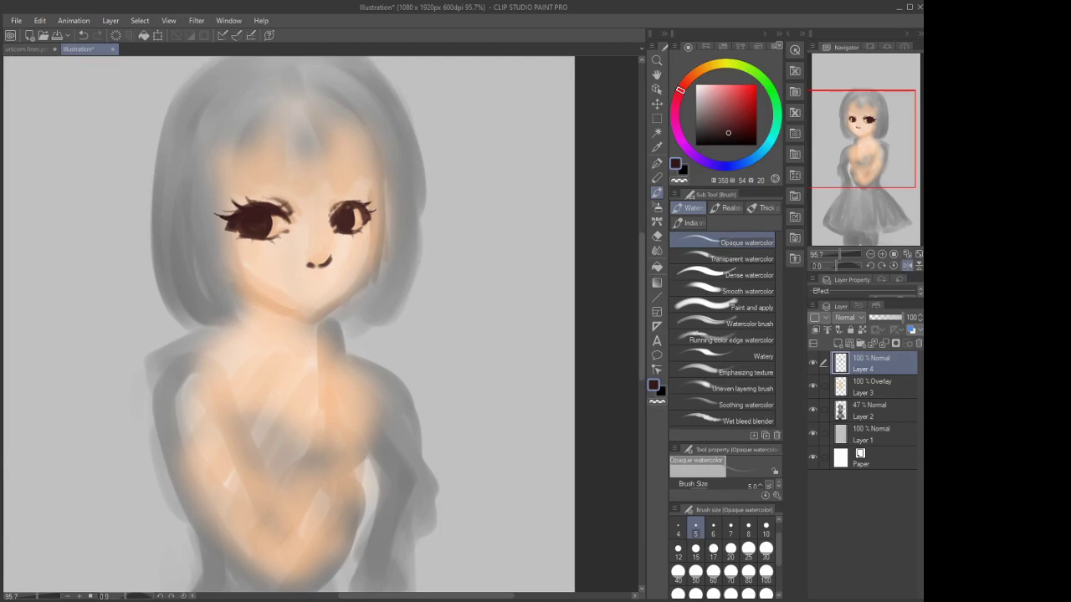
{"action": "key", "text": "e"}
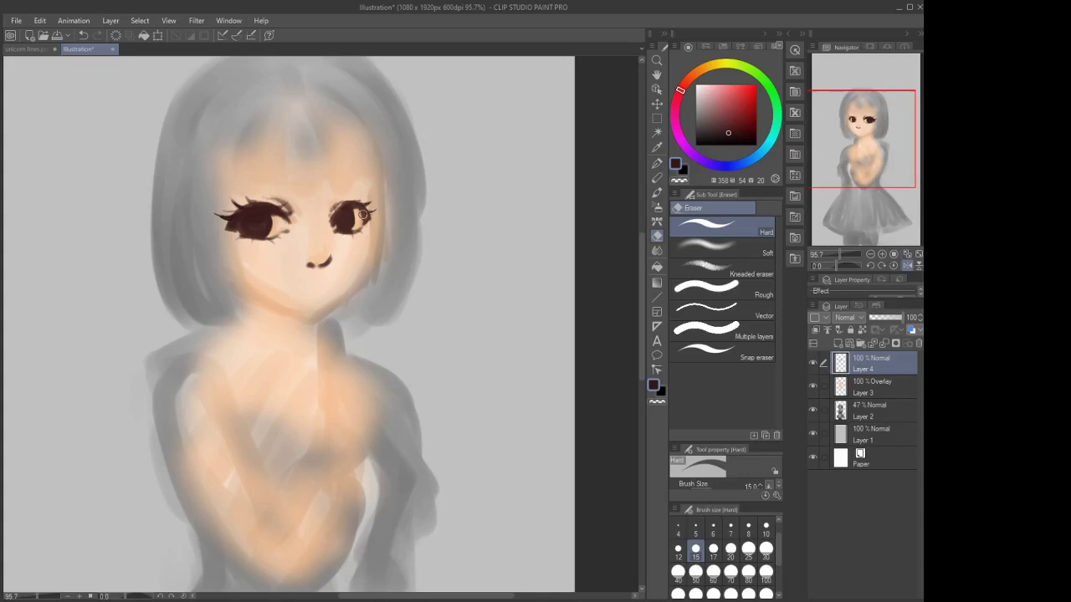
{"action": "left_click_drag", "start_coordinate": [362, 214], "coordinate": [350, 206]}
Shade the light areas of both irises in dark brown with Opaque watercolor at size 12
{"action": "left_click", "coordinate": [657, 164]}
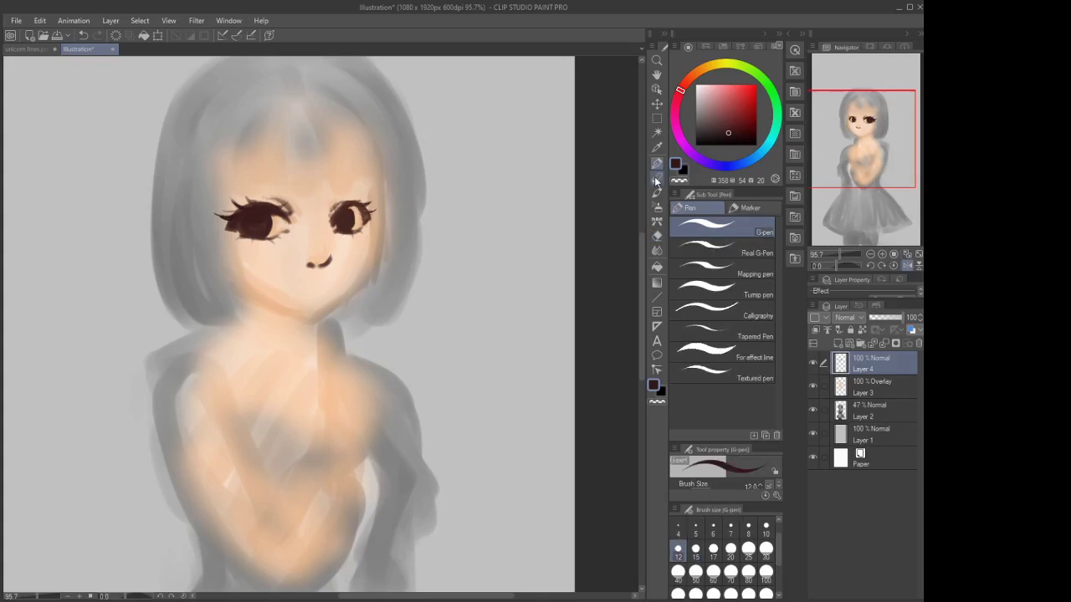
{"action": "left_click", "coordinate": [657, 192]}
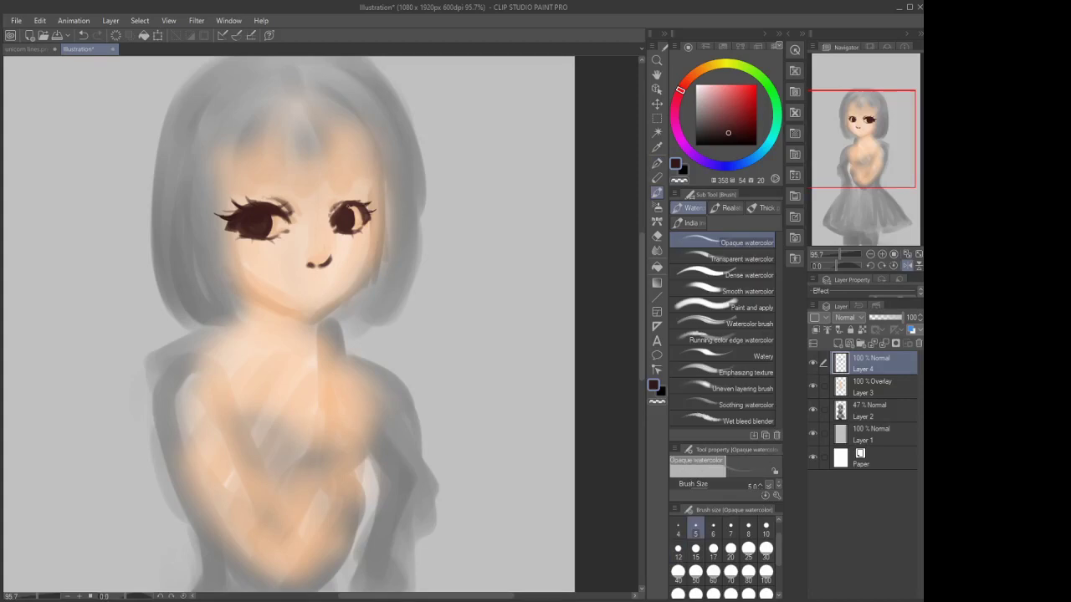
{"action": "key", "text": "bracketright"}
{"action": "key", "text": "bracketright"}
{"action": "key", "text": "bracketright"}
{"action": "key", "text": "bracketright"}
{"action": "key", "text": "bracketright"}
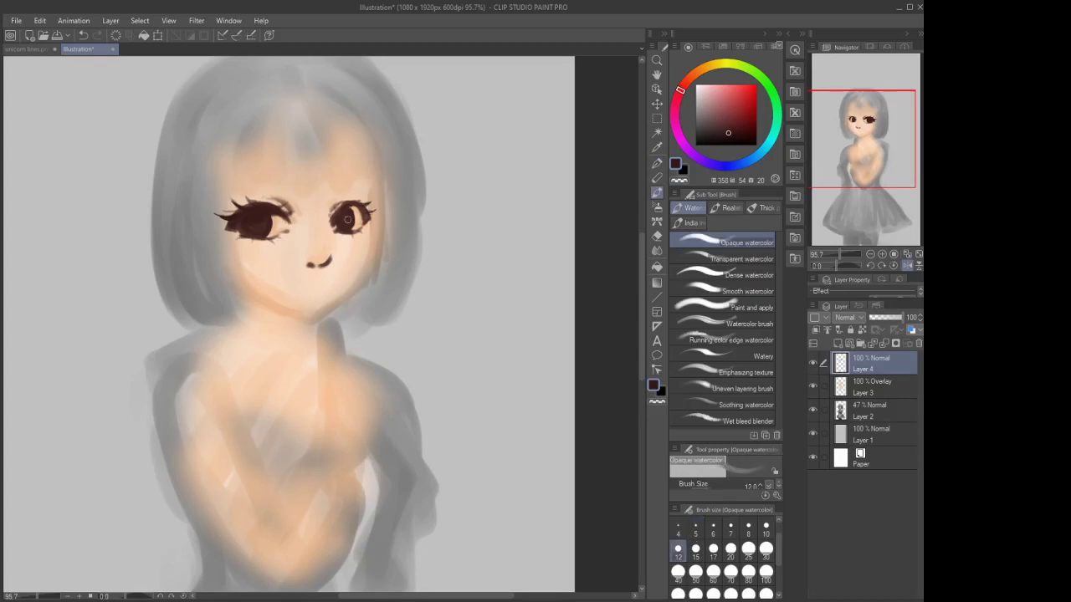
{"action": "mouse_move", "coordinate": [348, 220]}
{"action": "left_mouse_down"}
{"action": "mouse_move", "coordinate": [360, 203]}
{"action": "mouse_move", "coordinate": [366, 214]}
{"action": "left_mouse_up"}
{"action": "left_click_drag", "start_coordinate": [358, 211], "coordinate": [355, 218]}
{"action": "left_click_drag", "start_coordinate": [268, 219], "coordinate": [277, 218]}
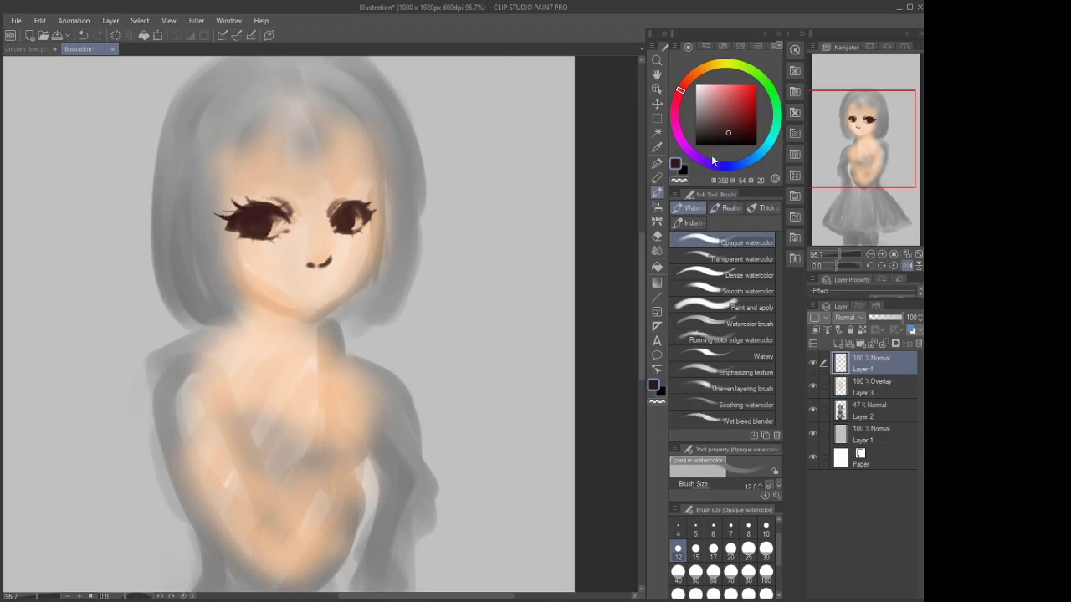
Dot near-white highlights in both eyes with the G-pen at size 12 and sample the dark brown of the eye line again
{"action": "left_click_drag", "start_coordinate": [709, 125], "coordinate": [695, 90]}
{"action": "left_click", "coordinate": [657, 163]}
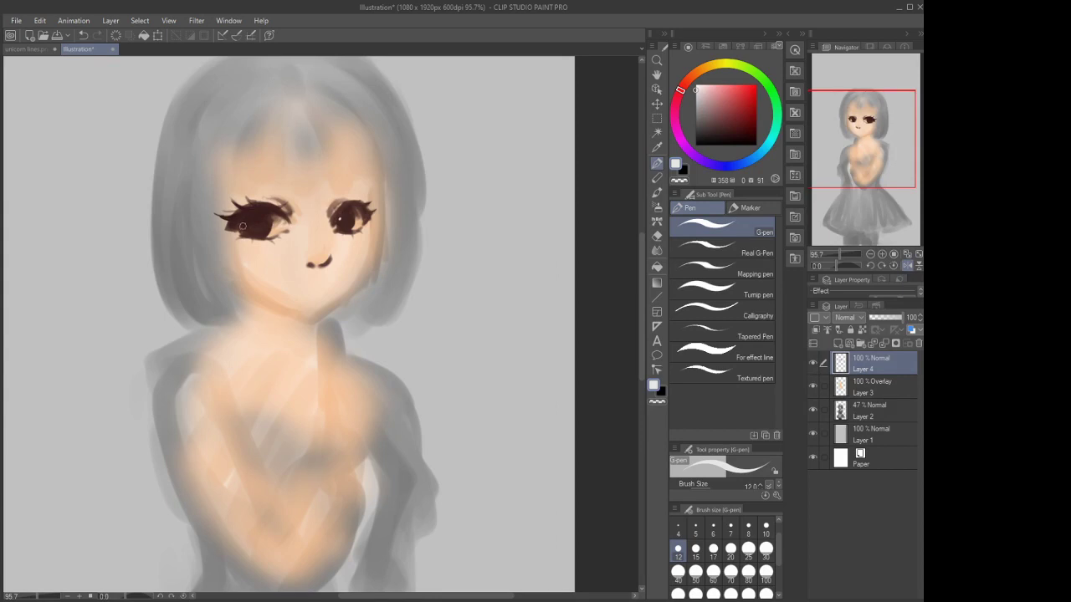
{"action": "left_click", "coordinate": [275, 206], "text": "alt"}
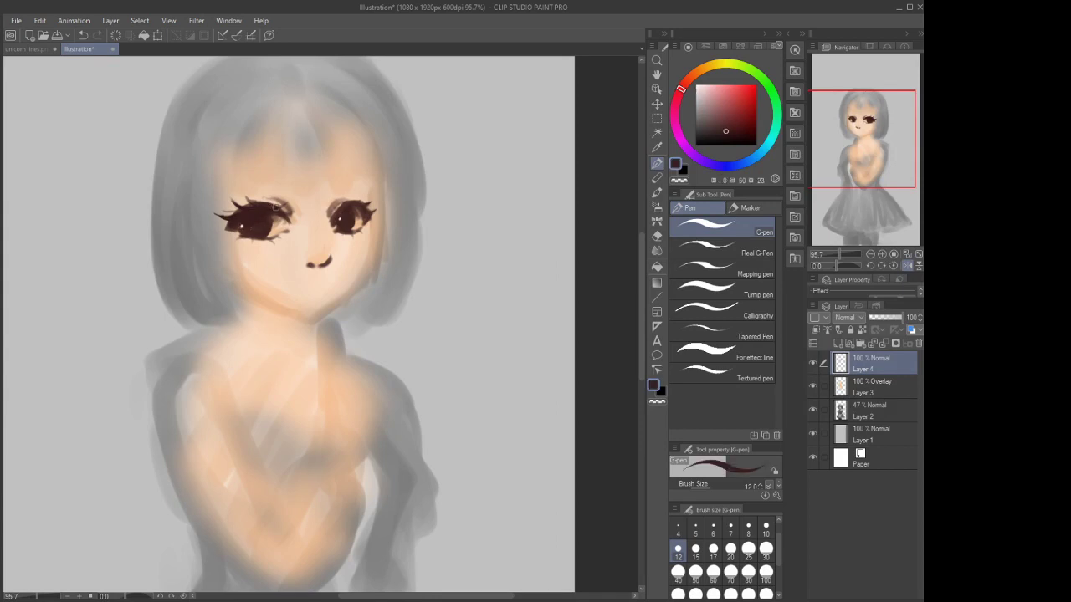
{"action": "left_click", "coordinate": [907, 266]}
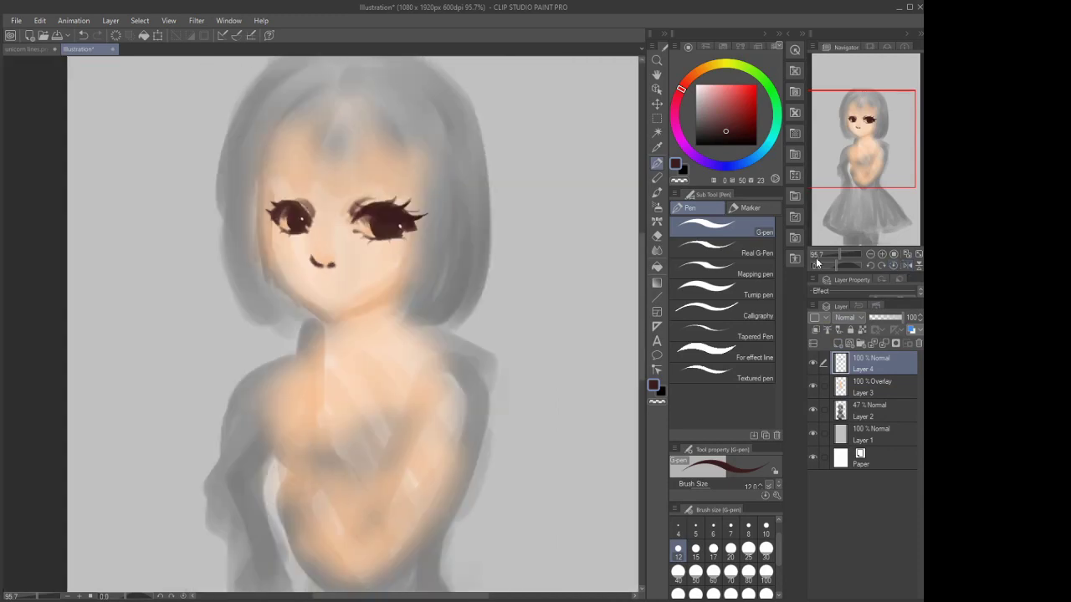
Paint the dark brown jawline, chin and neck shadow lines on a new layer with Opaque watercolor at size 12
{"action": "left_click", "coordinate": [657, 192]}
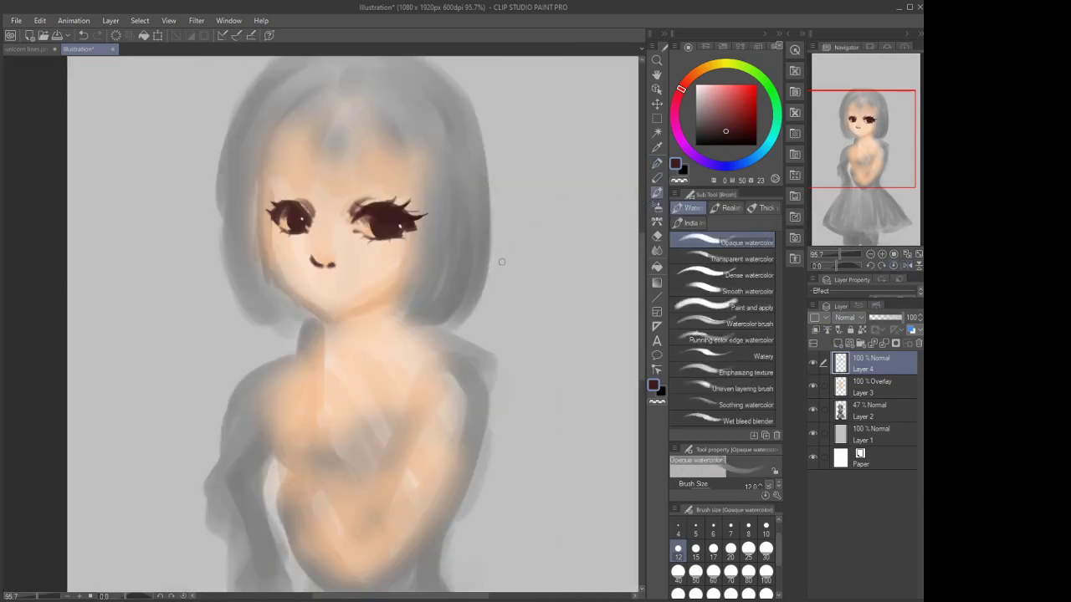
{"action": "left_click", "coordinate": [838, 344]}
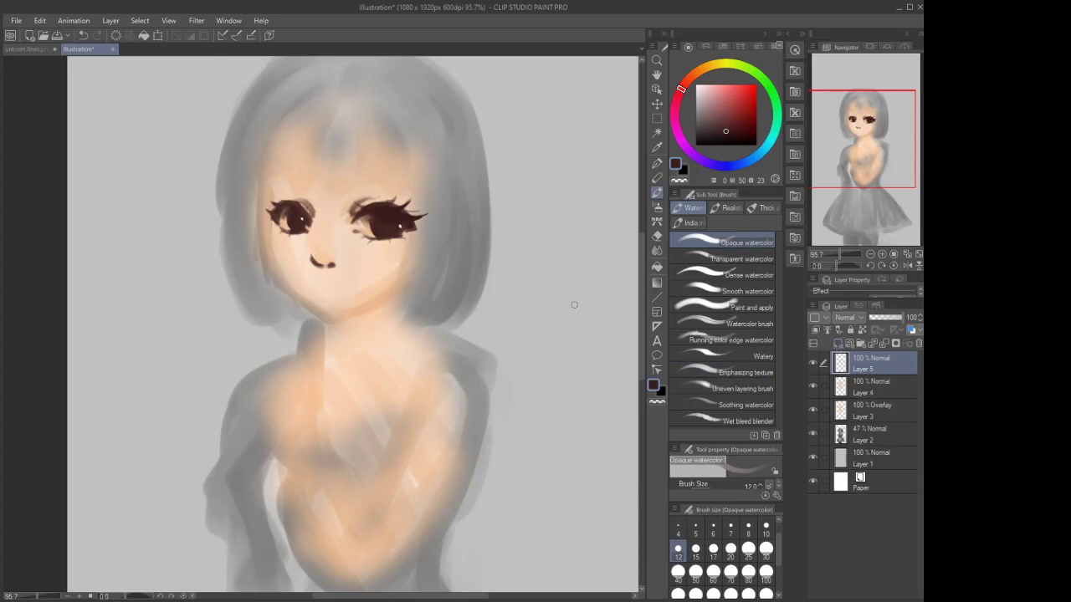
{"action": "mouse_move", "coordinate": [389, 297]}
{"action": "left_mouse_down"}
{"action": "mouse_move", "coordinate": [355, 309]}
{"action": "mouse_move", "coordinate": [391, 293]}
{"action": "mouse_move", "coordinate": [349, 311]}
{"action": "mouse_move", "coordinate": [393, 296]}
{"action": "mouse_move", "coordinate": [323, 315]}
{"action": "left_mouse_up"}
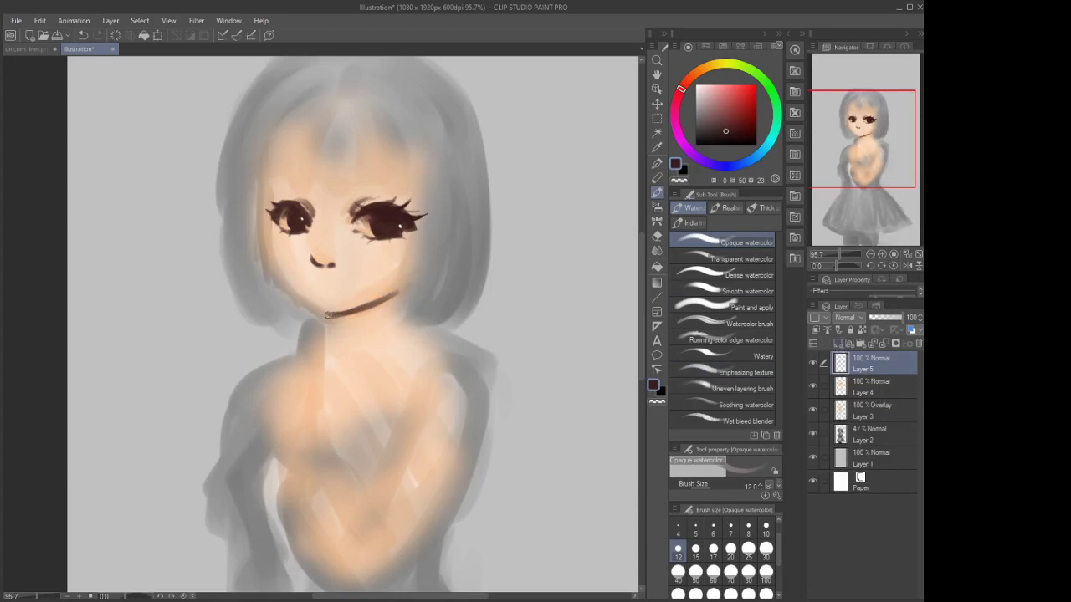
{"action": "mouse_move", "coordinate": [269, 181]}
{"action": "left_mouse_down"}
{"action": "mouse_move", "coordinate": [268, 272]}
{"action": "mouse_move", "coordinate": [321, 316]}
{"action": "mouse_move", "coordinate": [309, 311]}
{"action": "mouse_move", "coordinate": [335, 314]}
{"action": "mouse_move", "coordinate": [320, 318]}
{"action": "mouse_move", "coordinate": [288, 294]}
{"action": "mouse_move", "coordinate": [264, 251]}
{"action": "mouse_move", "coordinate": [277, 281]}
{"action": "mouse_move", "coordinate": [266, 259]}
{"action": "mouse_move", "coordinate": [320, 318]}
{"action": "mouse_move", "coordinate": [289, 293]}
{"action": "mouse_move", "coordinate": [326, 322]}
{"action": "left_mouse_up"}
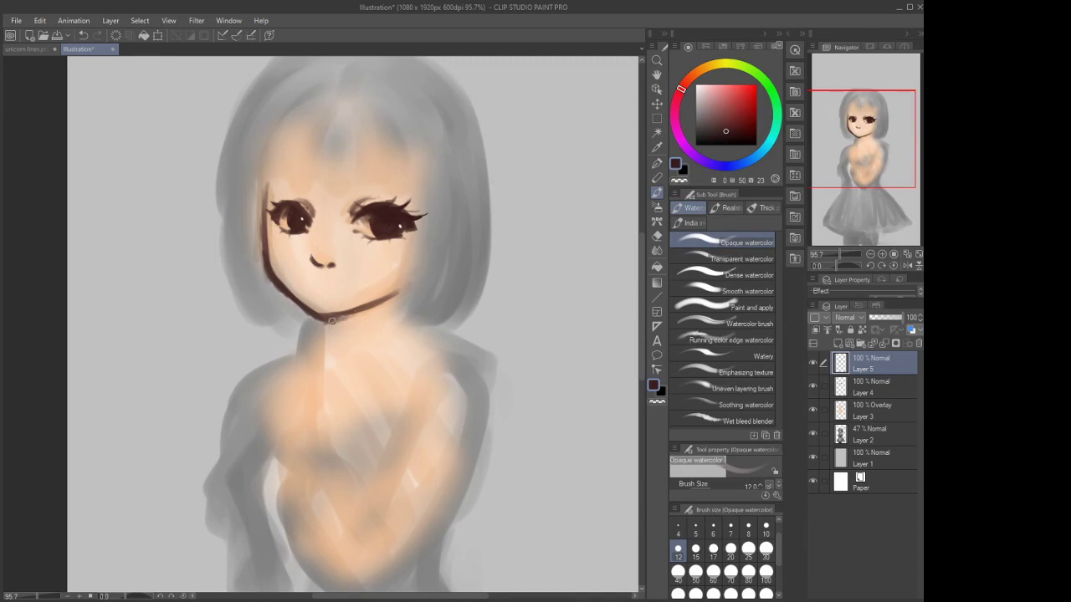
{"action": "mouse_move", "coordinate": [390, 304]}
{"action": "left_mouse_down"}
{"action": "mouse_move", "coordinate": [394, 333]}
{"action": "mouse_move", "coordinate": [389, 300]}
{"action": "mouse_move", "coordinate": [394, 329]}
{"action": "mouse_move", "coordinate": [387, 305]}
{"action": "mouse_move", "coordinate": [343, 339]}
{"action": "mouse_move", "coordinate": [348, 318]}
{"action": "mouse_move", "coordinate": [385, 303]}
{"action": "mouse_move", "coordinate": [347, 318]}
{"action": "mouse_move", "coordinate": [384, 298]}
{"action": "mouse_move", "coordinate": [348, 323]}
{"action": "mouse_move", "coordinate": [365, 310]}
{"action": "mouse_move", "coordinate": [338, 355]}
{"action": "left_mouse_up"}
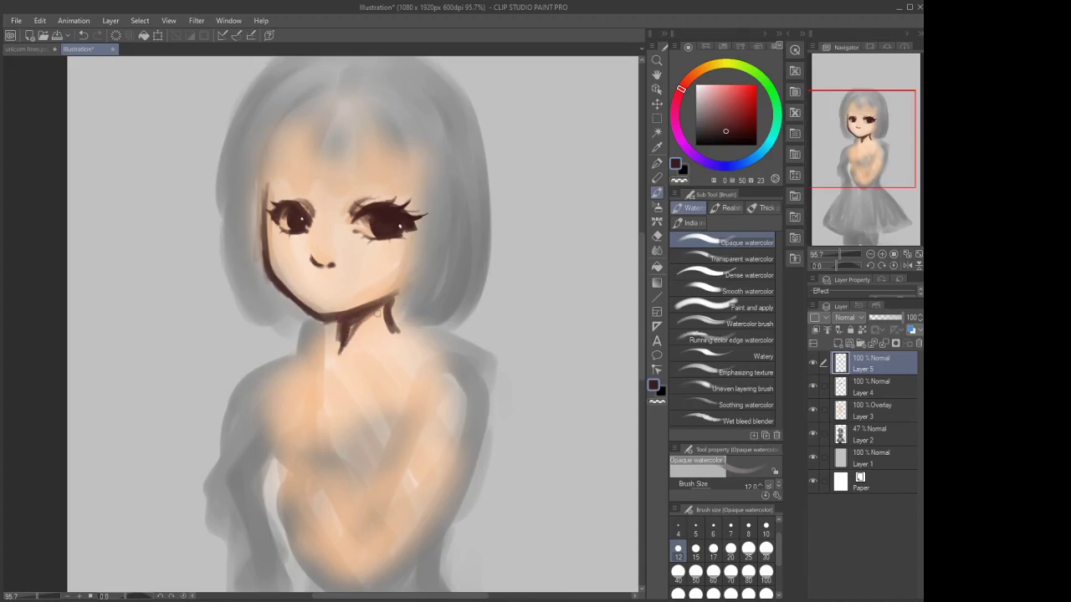
Select the nose with a rectangle, move it slightly down on Layer 4 and clear the selection
{"action": "left_click", "coordinate": [657, 118]}
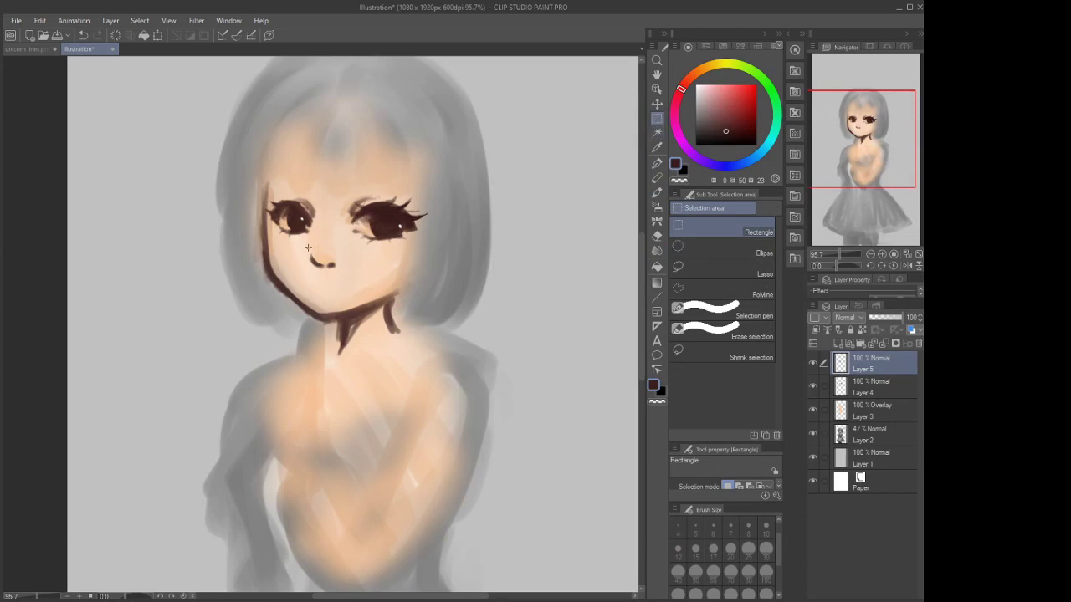
{"action": "left_click_drag", "start_coordinate": [307, 247], "coordinate": [347, 277]}
{"action": "left_click", "coordinate": [870, 386]}
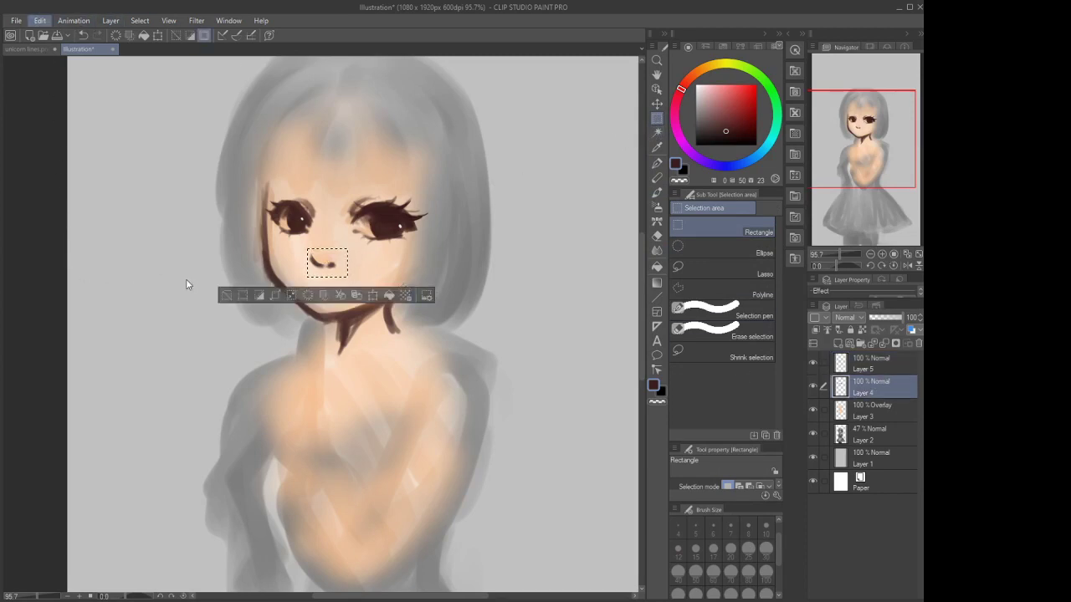
{"action": "key", "text": "ctrl+t"}
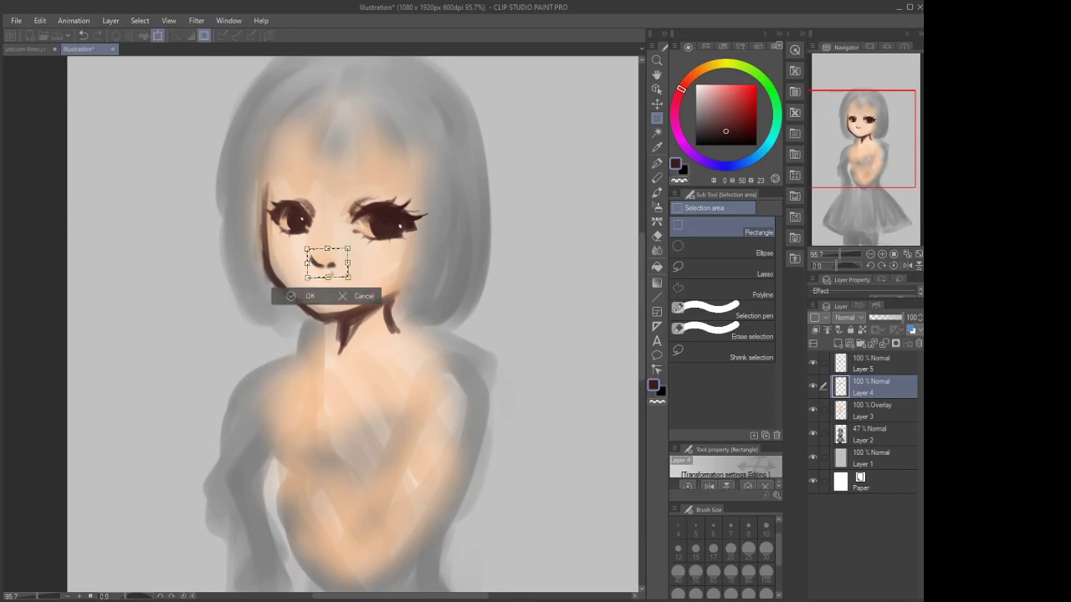
{"action": "left_click_drag", "start_coordinate": [332, 265], "coordinate": [333, 272]}
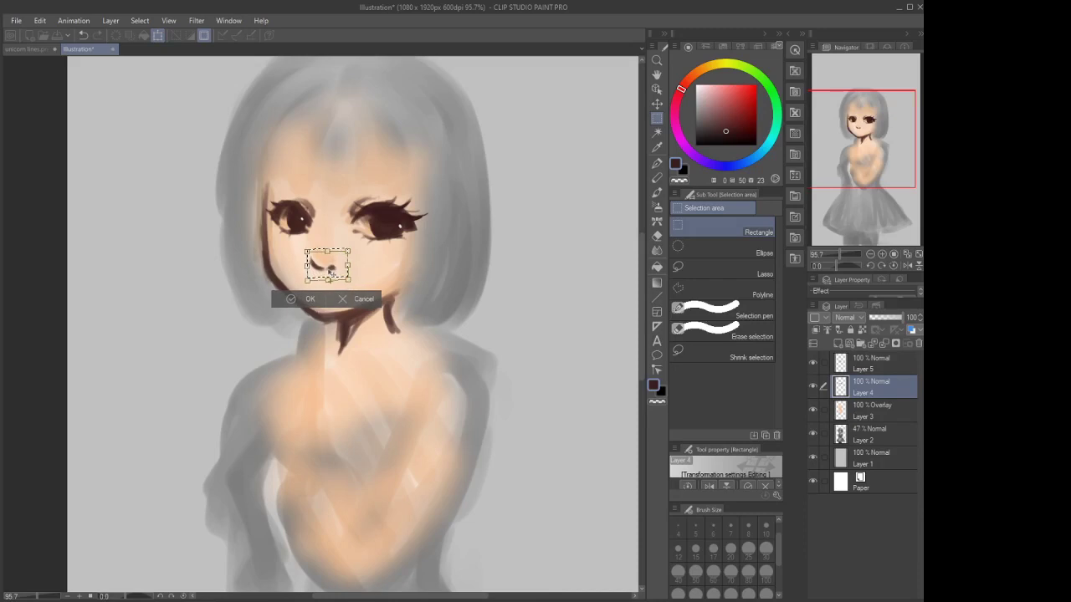
{"action": "left_click", "coordinate": [310, 299]}
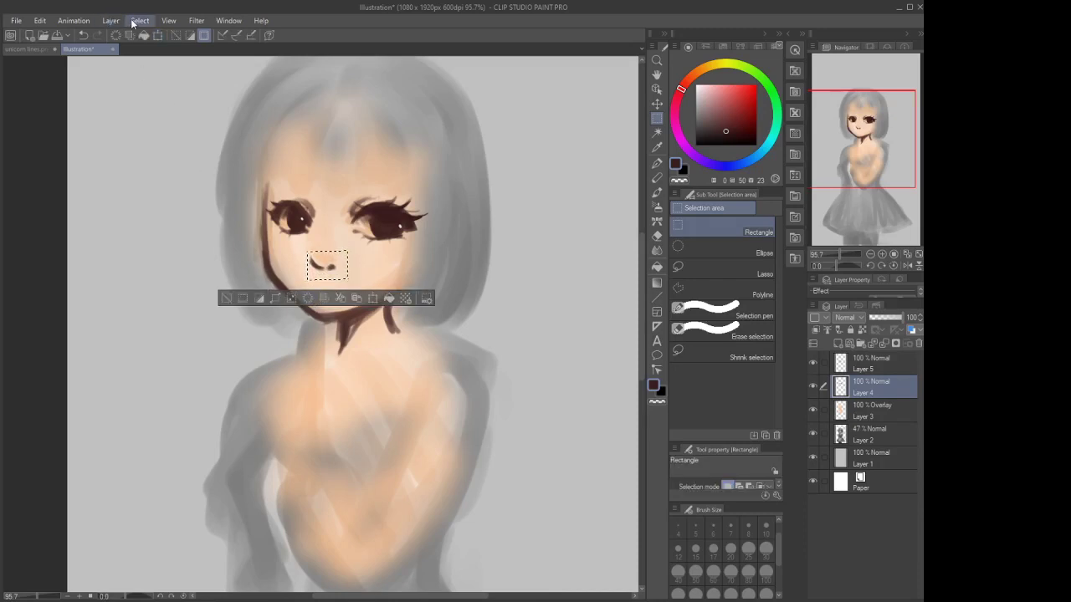
{"action": "left_click", "coordinate": [131, 23]}
{"action": "left_click", "coordinate": [144, 52]}
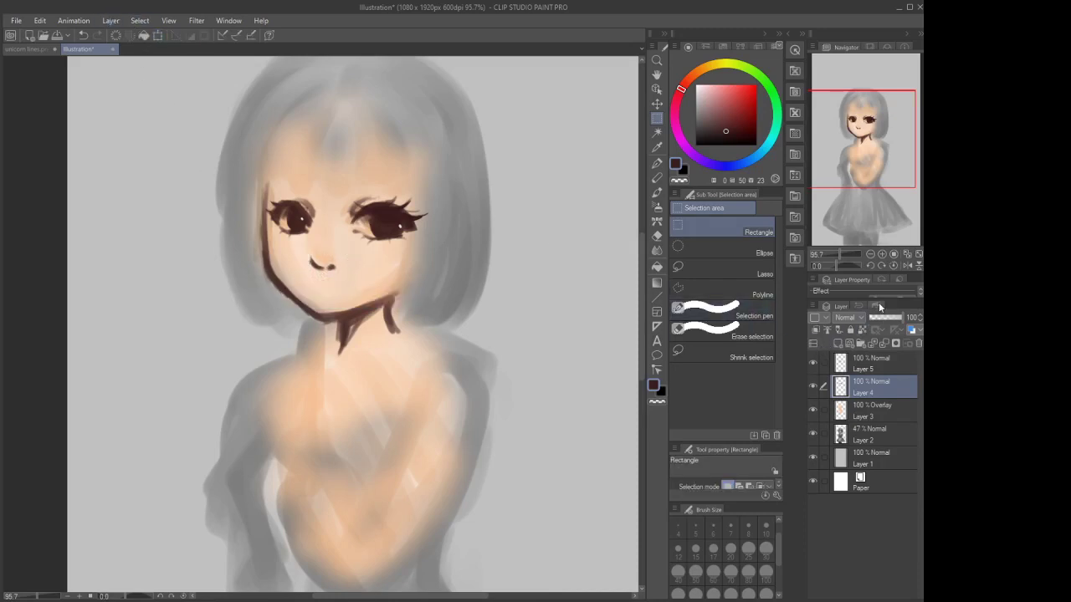
Flip the canvas view and refine the nose line using the Hard eraser at size 15 and Opaque watercolor at size 12
{"action": "left_click", "coordinate": [906, 265]}
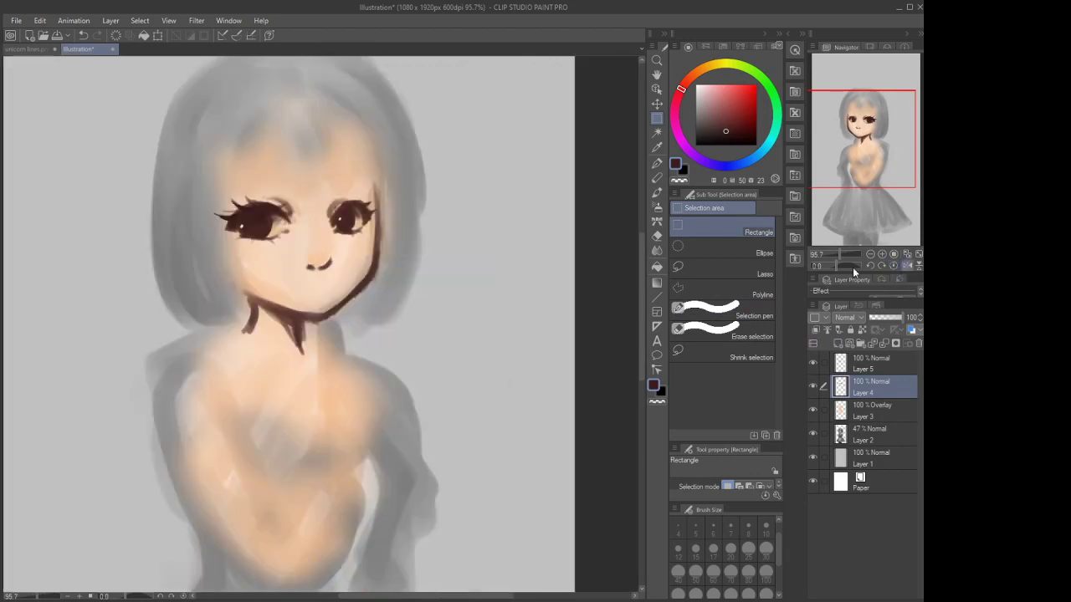
{"action": "left_click", "coordinate": [658, 207]}
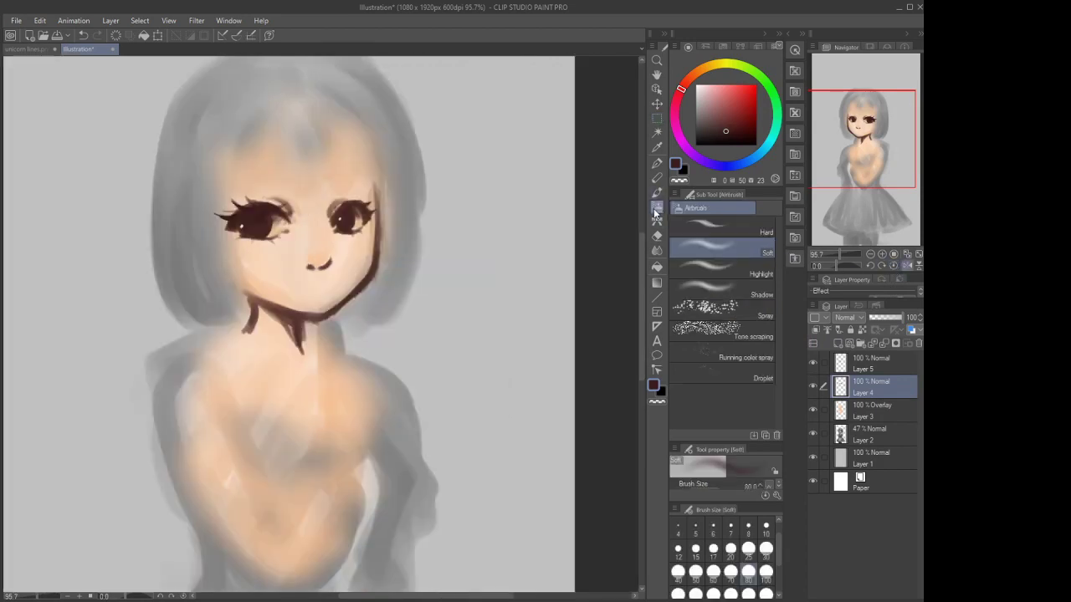
{"action": "left_click", "coordinate": [656, 194]}
{"action": "key", "text": "e"}
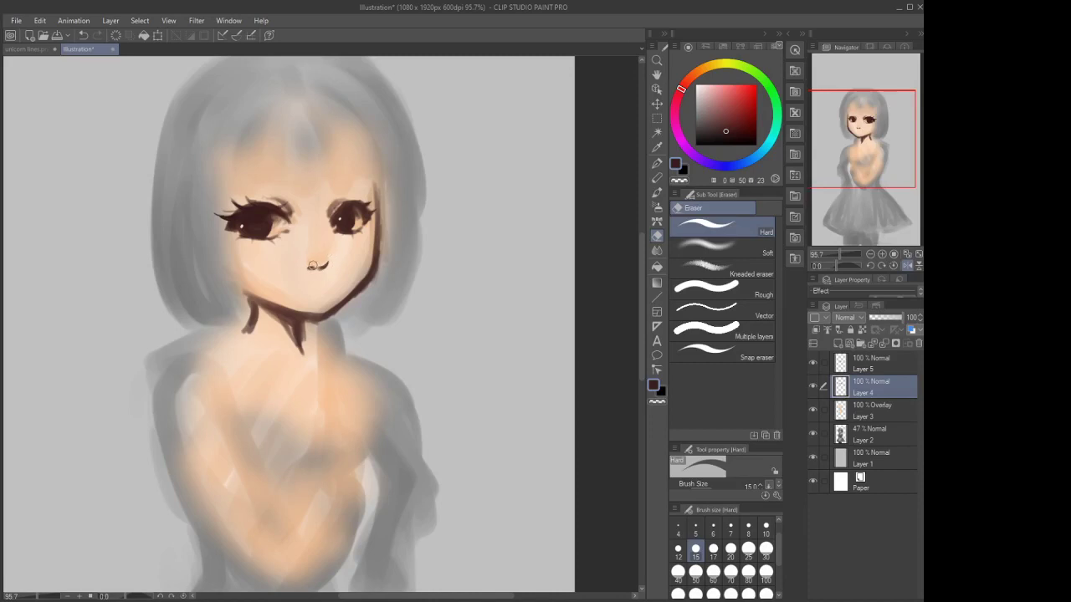
{"action": "key", "text": "b"}
{"action": "key", "text": "b"}
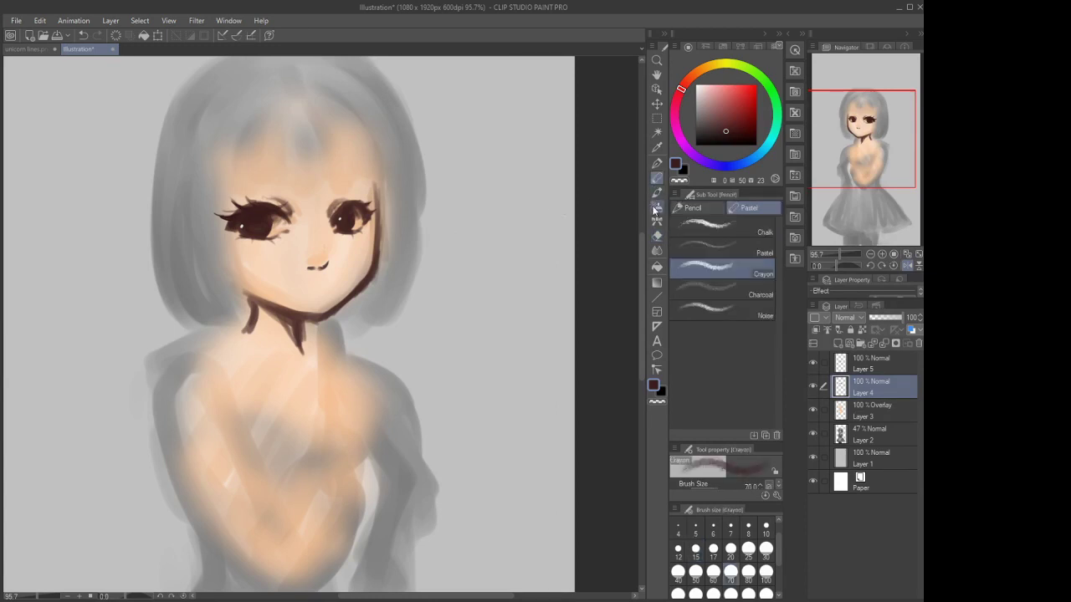
{"action": "key", "text": "b"}
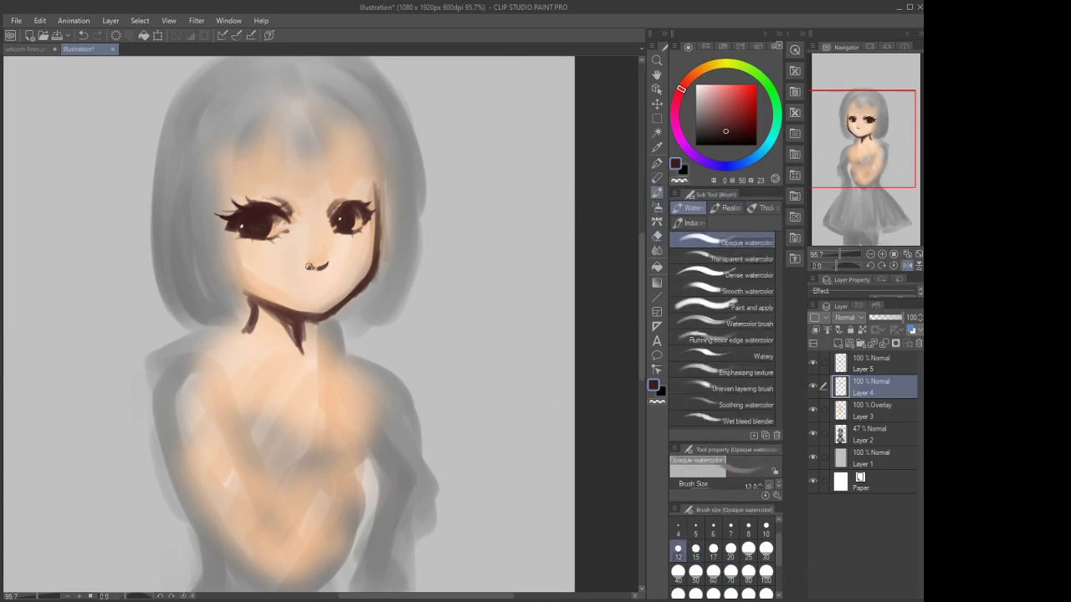
{"action": "left_click", "coordinate": [657, 237]}
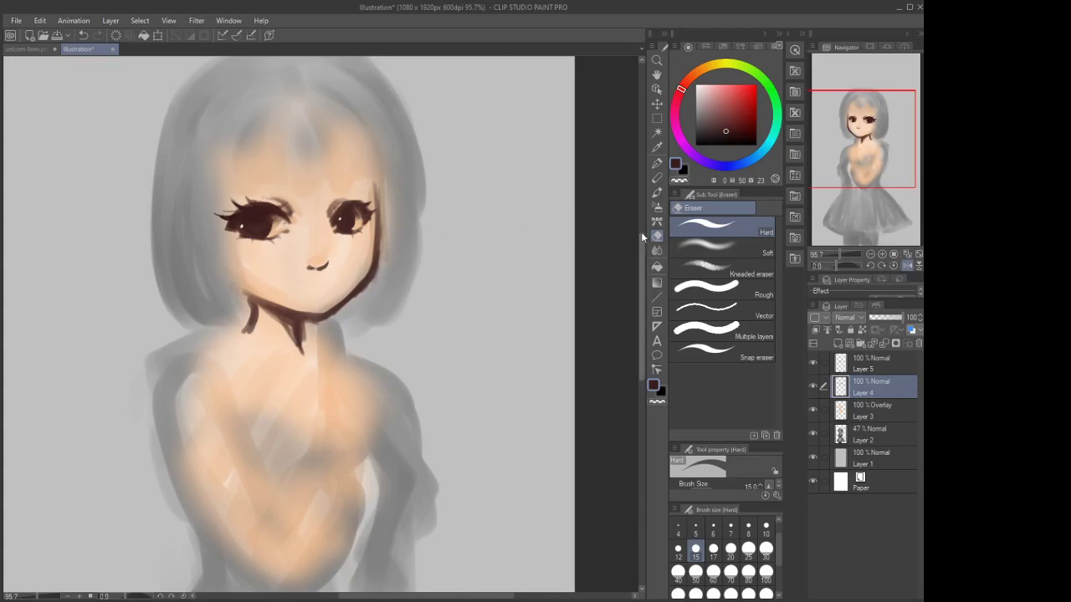
{"action": "left_click", "coordinate": [657, 164]}
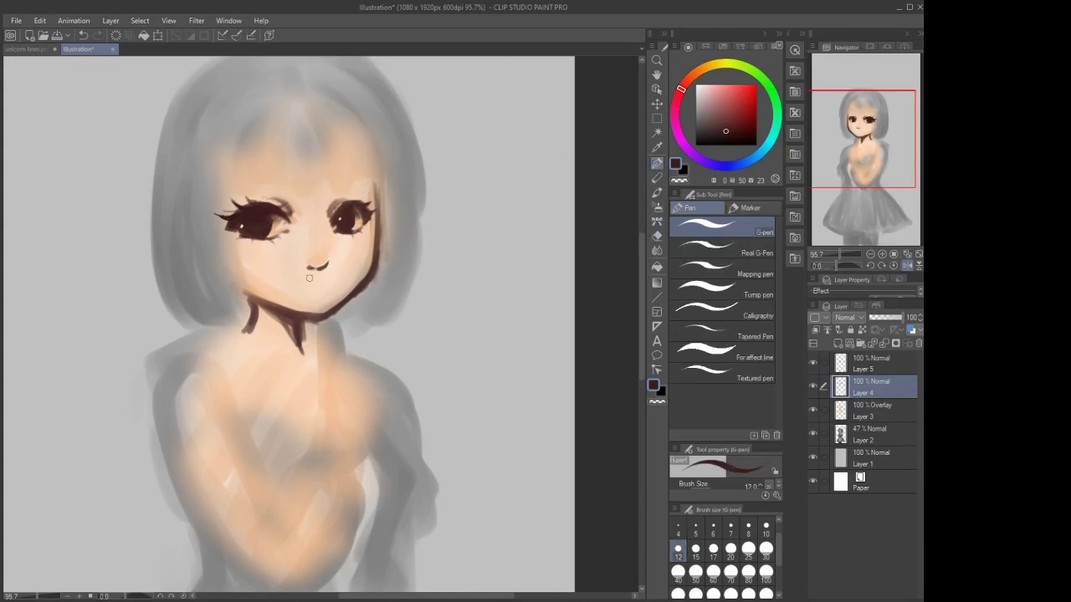
Shade around the nose in muted dark brown with the Soft airbrush at size 60, undoing the extra layer and unwanted strokes
{"action": "left_click", "coordinate": [839, 343]}
{"action": "left_click", "coordinate": [712, 127]}
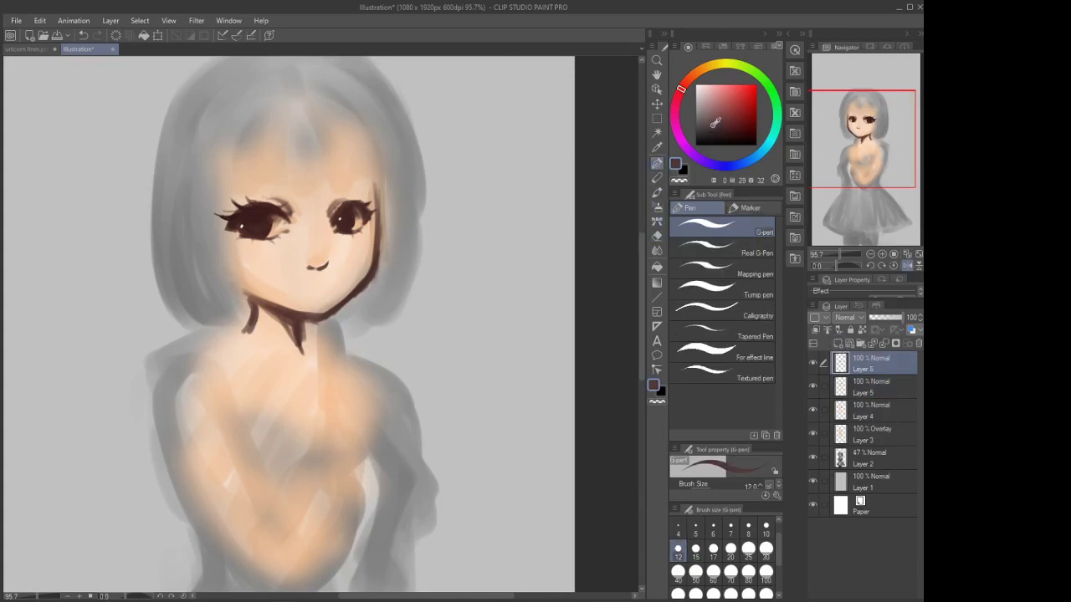
{"action": "left_click", "coordinate": [656, 207]}
{"action": "left_click", "coordinate": [713, 572]}
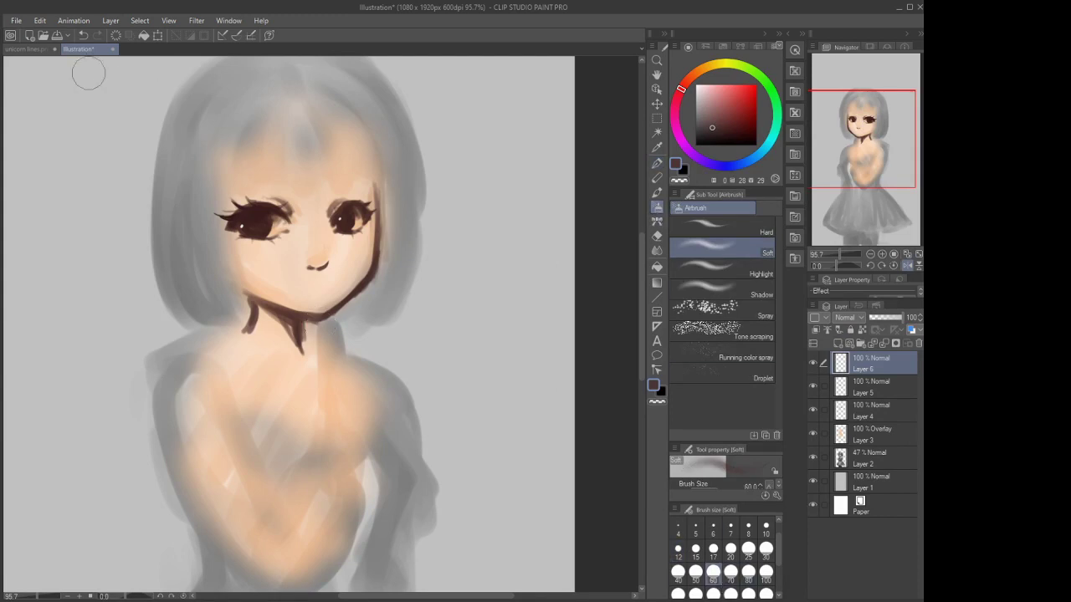
{"action": "left_click", "coordinate": [83, 35]}
{"action": "mouse_move", "coordinate": [309, 289]}
{"action": "left_mouse_down"}
{"action": "mouse_move", "coordinate": [319, 256]}
{"action": "mouse_move", "coordinate": [326, 266]}
{"action": "mouse_move", "coordinate": [289, 259]}
{"action": "left_mouse_up"}
{"action": "left_click", "coordinate": [83, 35]}
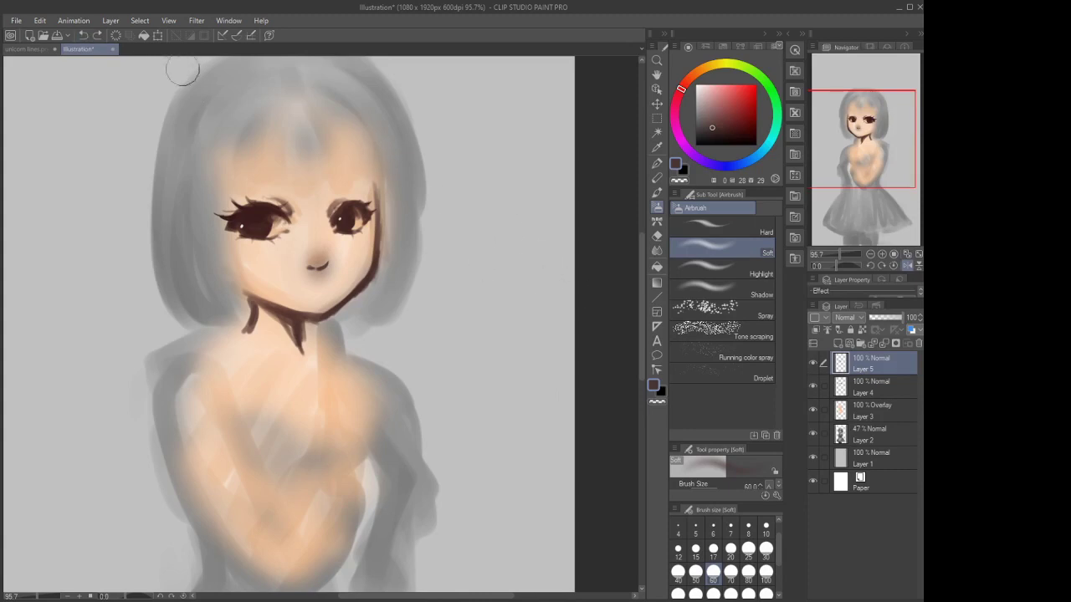
Undo the last airbrush shading strokes around the nose
{"action": "left_click", "coordinate": [86, 36]}
{"action": "left_click", "coordinate": [86, 36]}
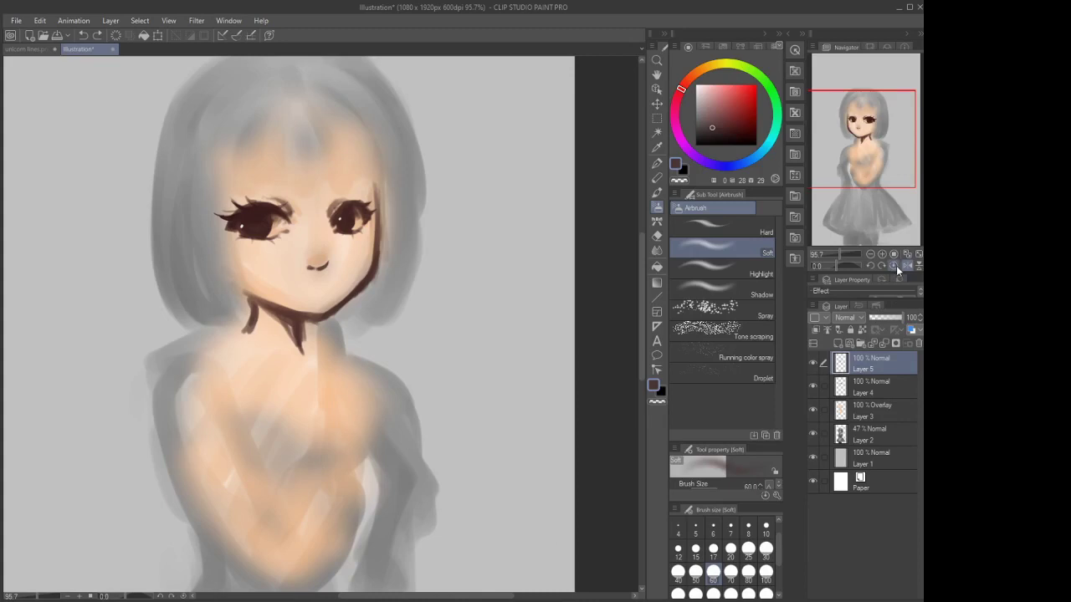
Try to draw the mouth with the G-pen at size 6 and Opaque watercolor at size 12, undoing the strokes
{"action": "left_click", "coordinate": [657, 168]}
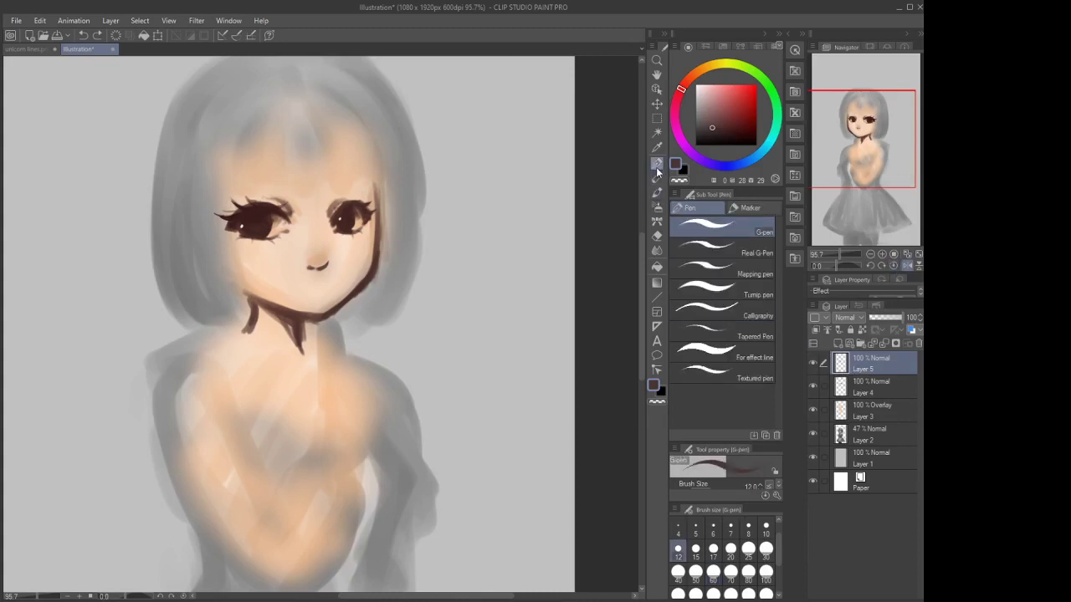
{"action": "left_click", "coordinate": [713, 529]}
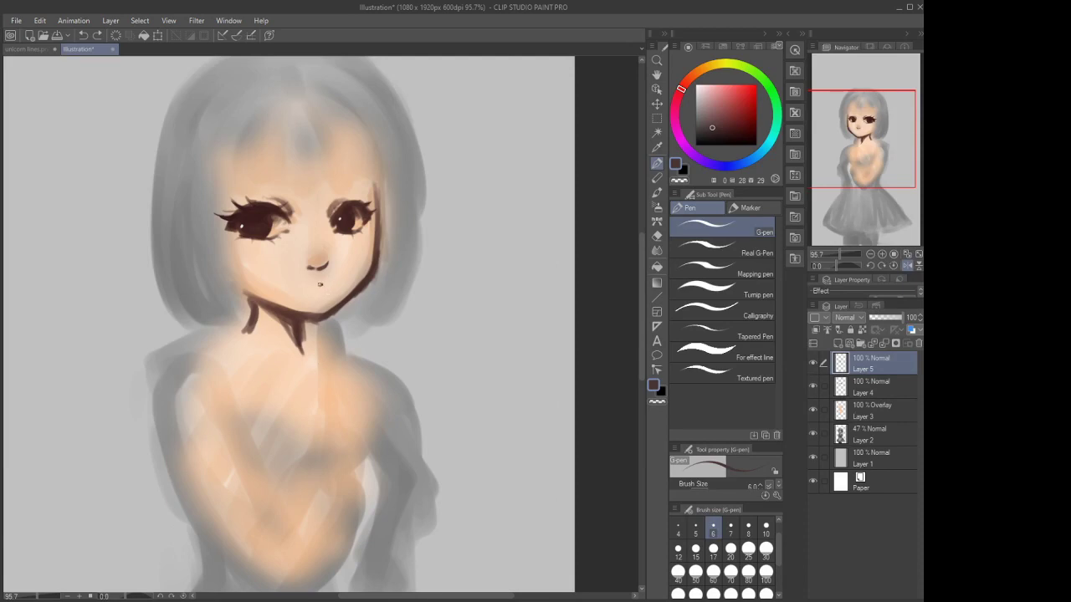
{"action": "key", "text": "b"}
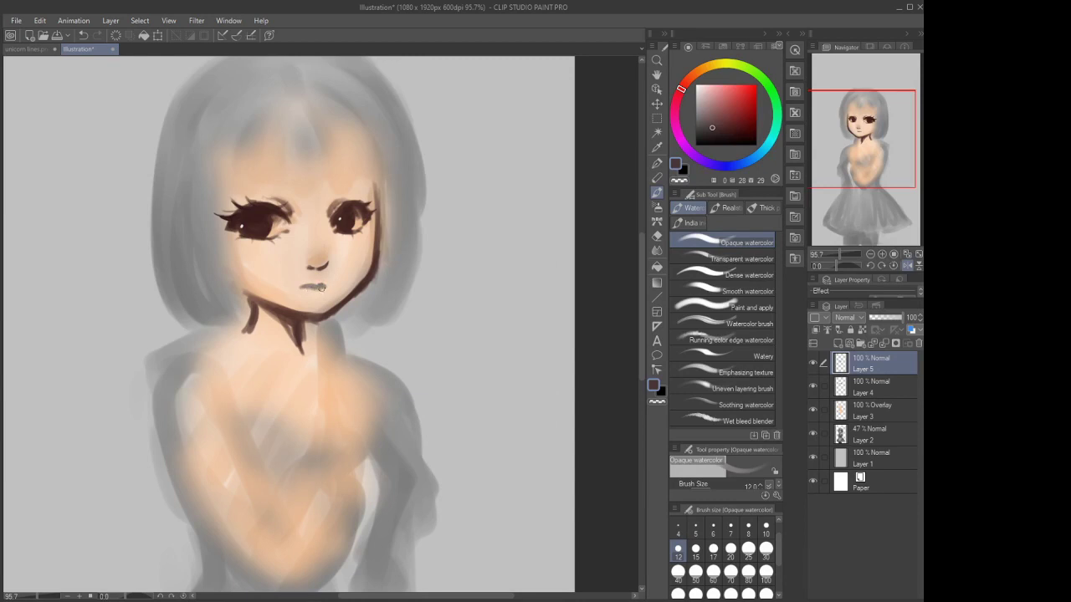
{"action": "left_click_drag", "start_coordinate": [314, 292], "coordinate": [322, 290]}
{"action": "left_click", "coordinate": [83, 37]}
{"action": "left_click", "coordinate": [83, 38]}
{"action": "left_click", "coordinate": [82, 38]}
{"action": "left_click", "coordinate": [83, 40]}
{"action": "left_click", "coordinate": [83, 41]}
Draw a short, slightly frowning mouth line below the nose with Opaque watercolor at size 4
{"action": "left_click", "coordinate": [683, 530]}
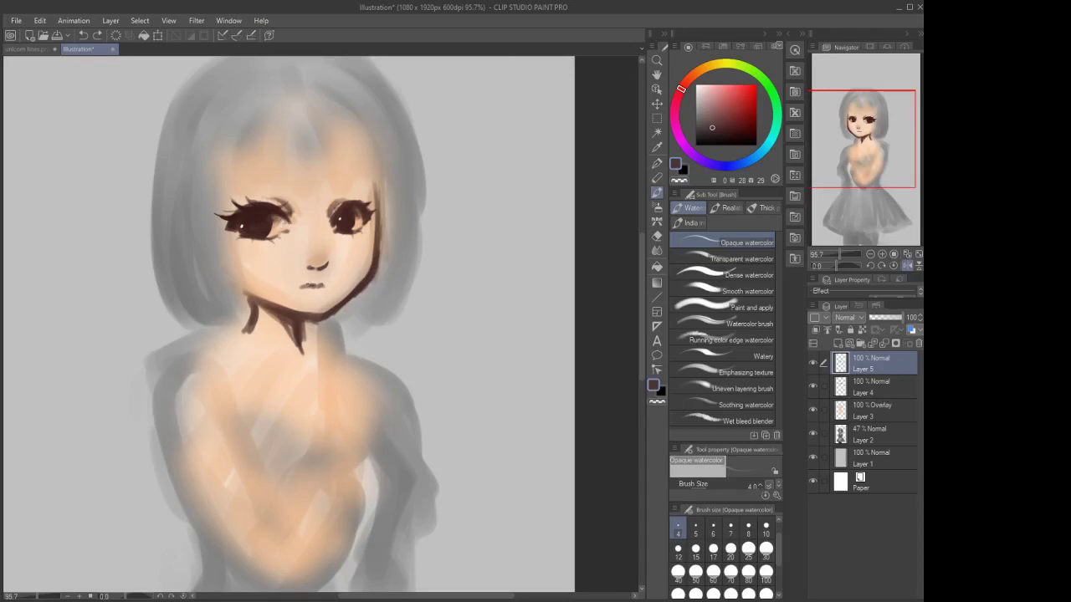
{"action": "left_click_drag", "start_coordinate": [311, 285], "coordinate": [319, 285]}
{"action": "left_click_drag", "start_coordinate": [296, 289], "coordinate": [309, 286]}
Merge Layer 5 into Layer 4 and keep a hidden duplicate of the merged layer
{"action": "left_click", "coordinate": [857, 382]}
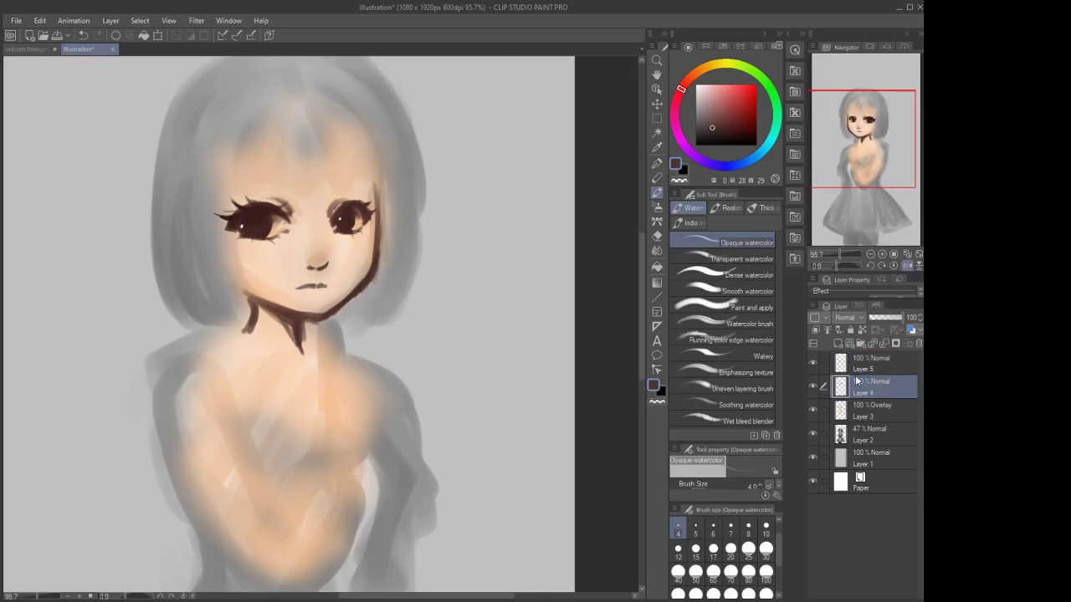
{"action": "key", "text": "ctrl+z"}
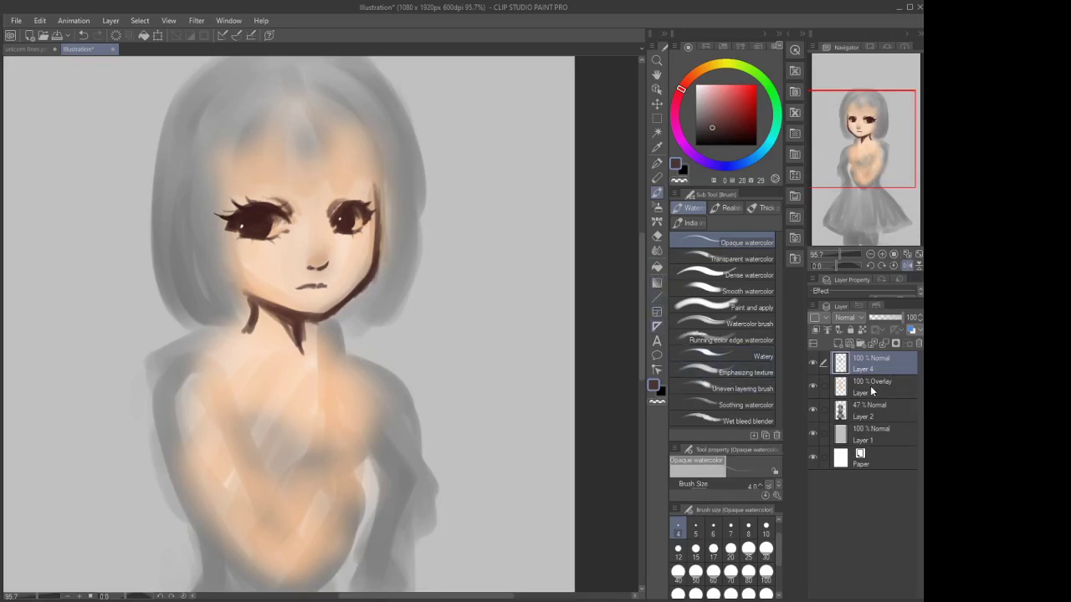
{"action": "left_click", "coordinate": [110, 20]}
{"action": "left_click", "coordinate": [128, 122]}
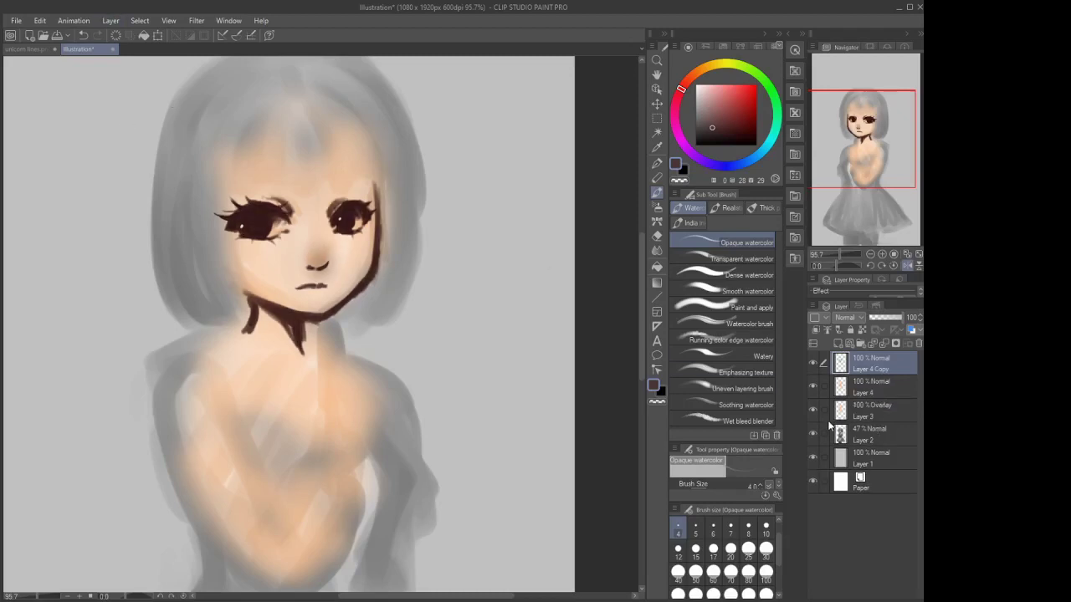
{"action": "left_click", "coordinate": [814, 364]}
Paint light pink over the face, neck and chest on a new layer above the Overlay layer with the Soft airbrush at size 250
{"action": "left_click", "coordinate": [874, 410]}
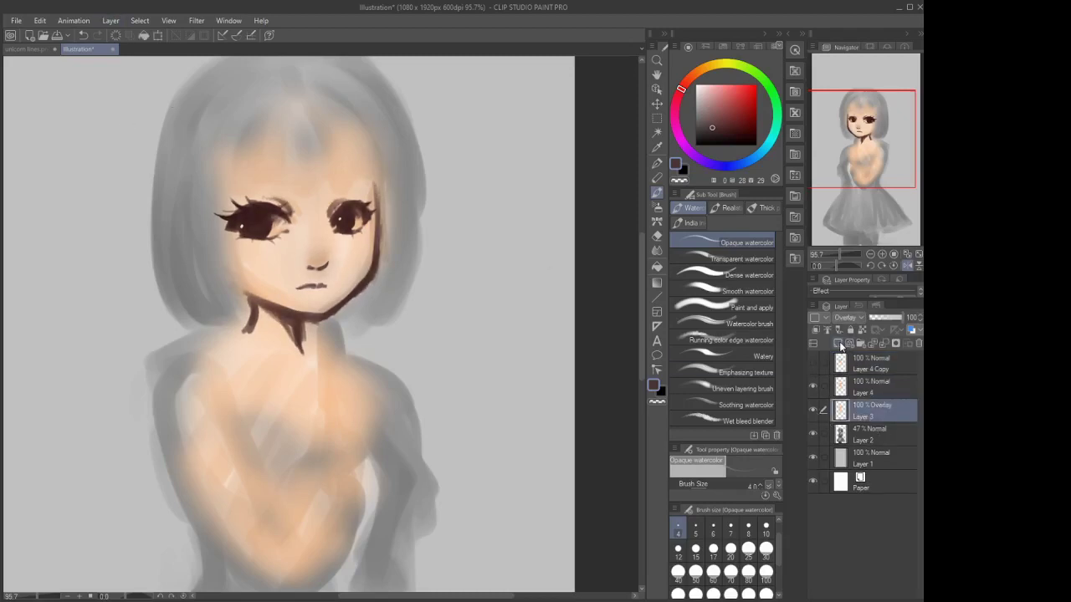
{"action": "left_click", "coordinate": [839, 343]}
{"action": "left_click", "coordinate": [713, 84]}
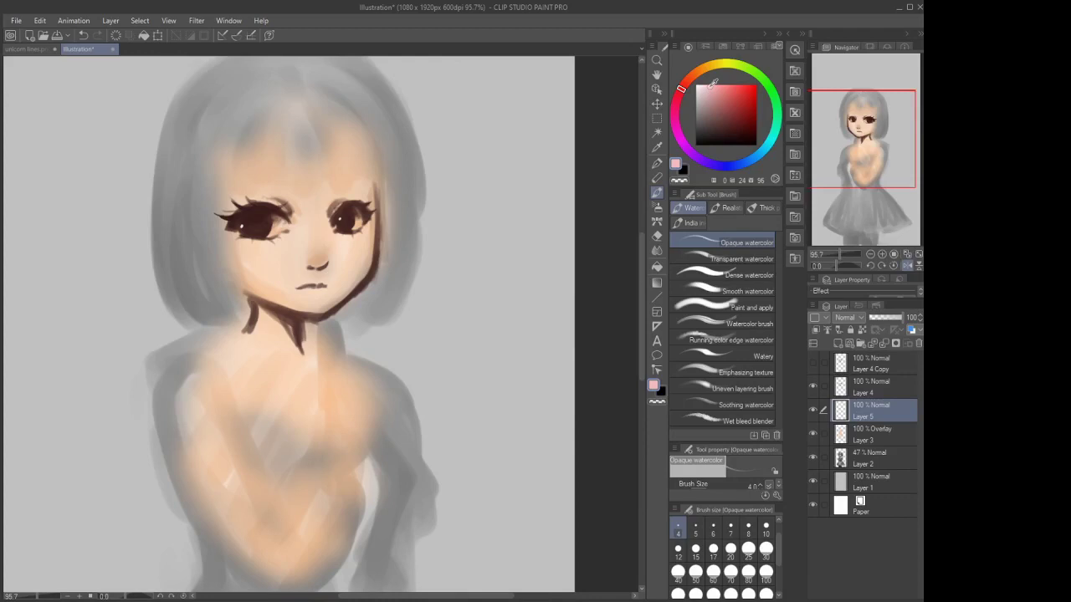
{"action": "left_click_drag", "start_coordinate": [713, 83], "coordinate": [710, 87]}
{"action": "left_click", "coordinate": [657, 207]}
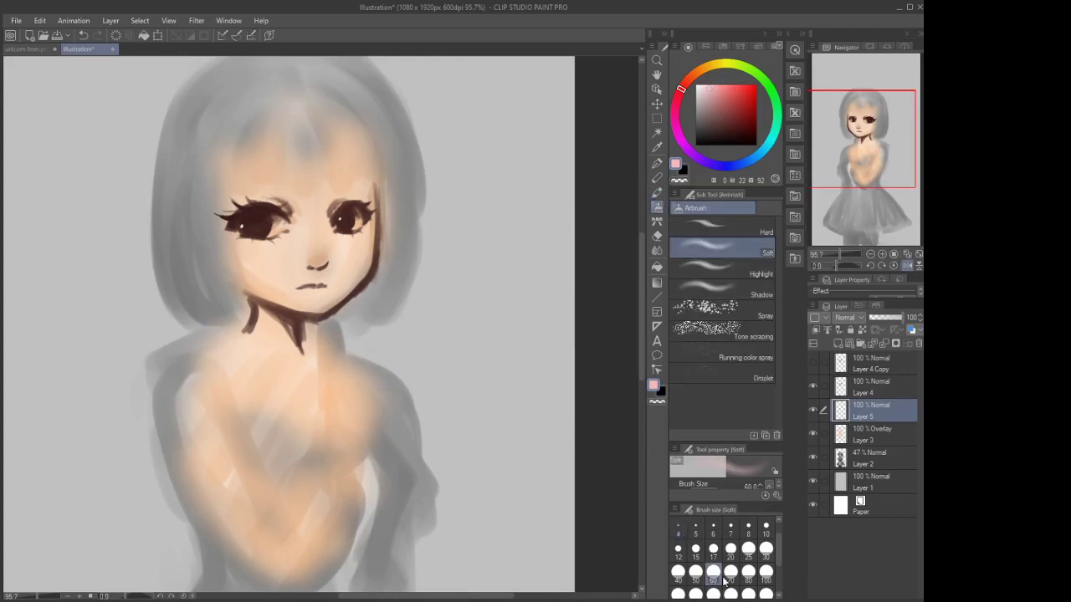
{"action": "left_click", "coordinate": [748, 595]}
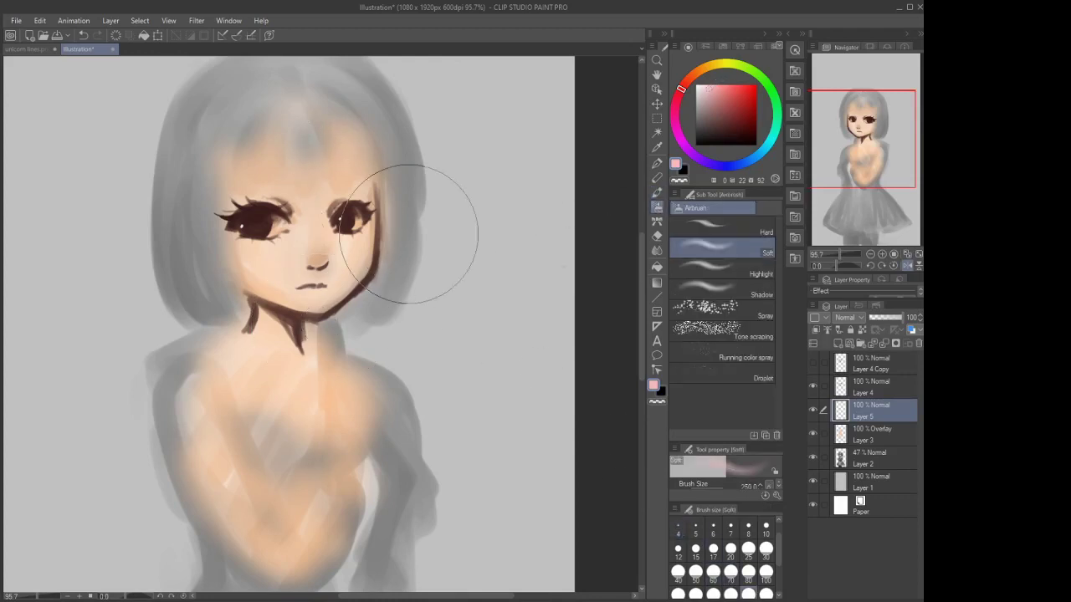
{"action": "mouse_move", "coordinate": [409, 233]}
{"action": "left_mouse_down"}
{"action": "mouse_move", "coordinate": [301, 218]}
{"action": "mouse_move", "coordinate": [346, 203]}
{"action": "mouse_move", "coordinate": [326, 276]}
{"action": "left_mouse_up"}
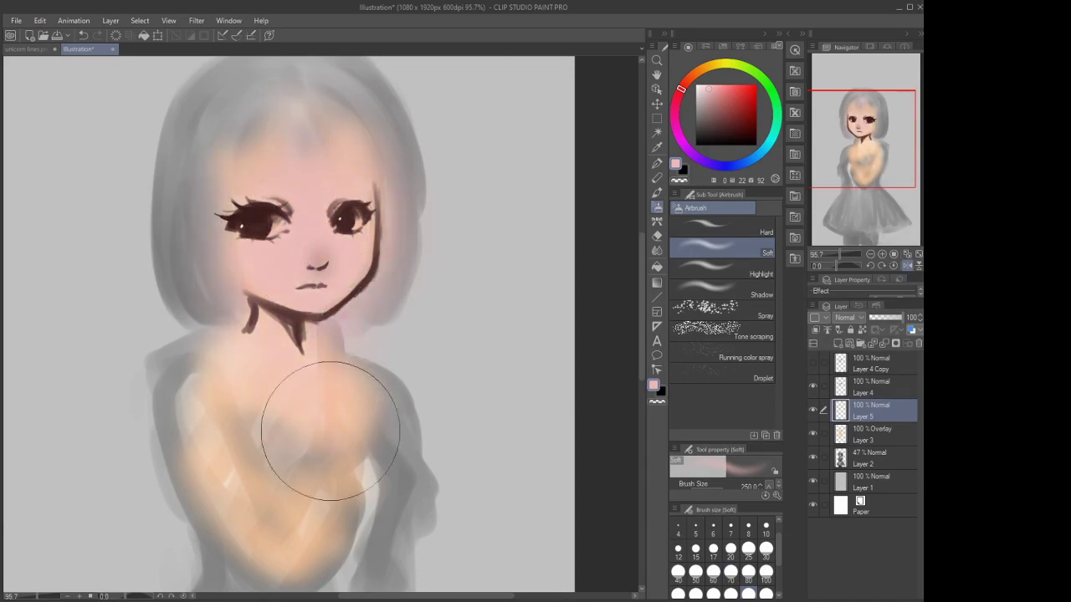
{"action": "mouse_move", "coordinate": [330, 431]}
{"action": "left_mouse_down"}
{"action": "mouse_move", "coordinate": [353, 468]}
{"action": "mouse_move", "coordinate": [281, 501]}
{"action": "mouse_move", "coordinate": [220, 435]}
{"action": "mouse_move", "coordinate": [260, 523]}
{"action": "left_mouse_up"}
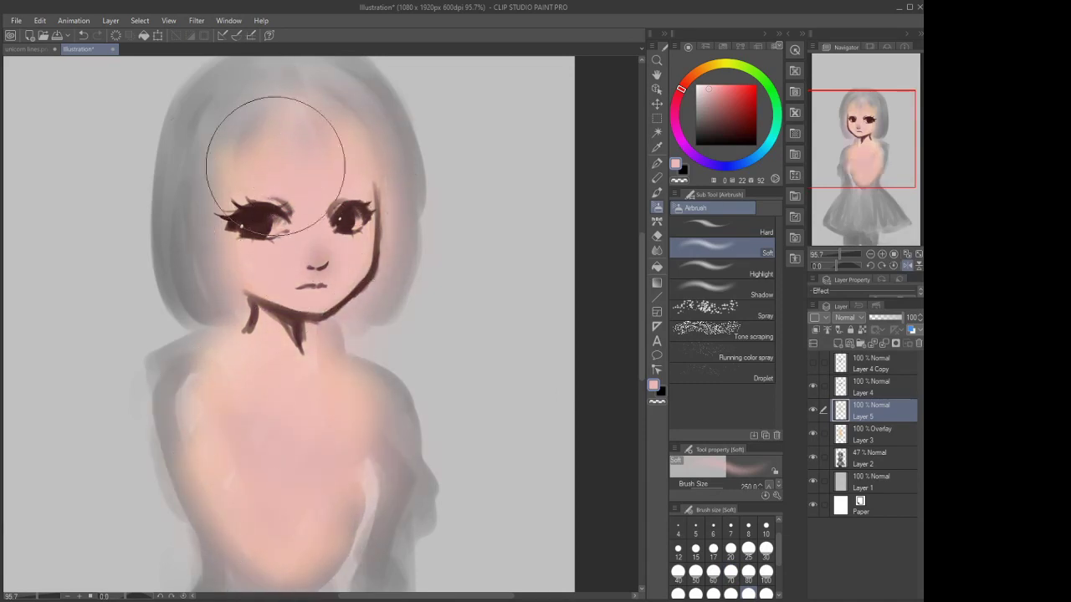
Lower the opacity of the pink skin layer to 48% and keep that layer active
{"action": "left_click", "coordinate": [884, 318]}
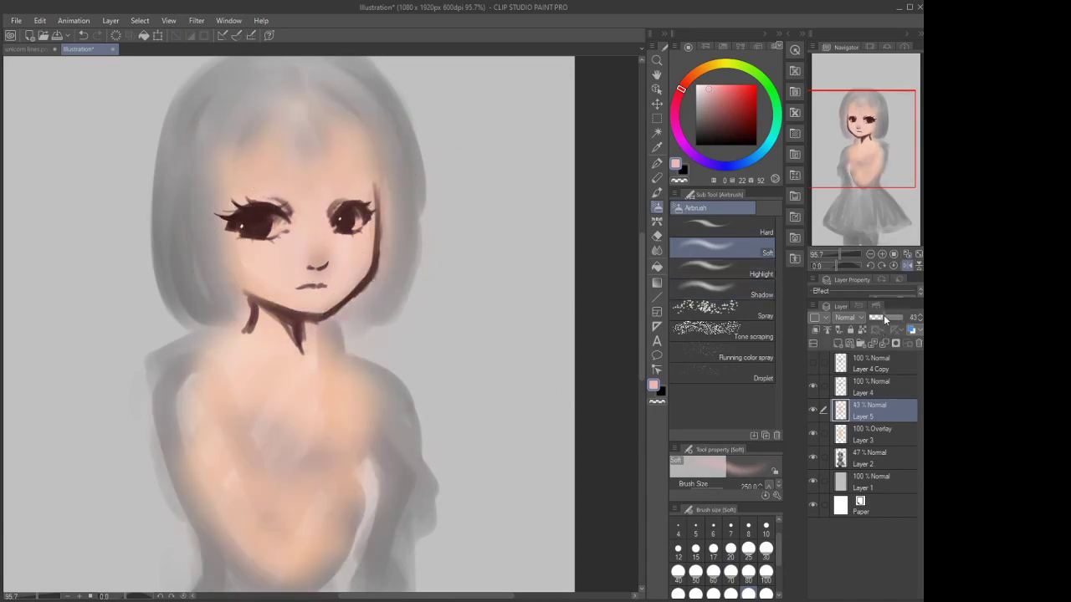
{"action": "left_click", "coordinate": [886, 318]}
{"action": "left_click", "coordinate": [870, 389]}
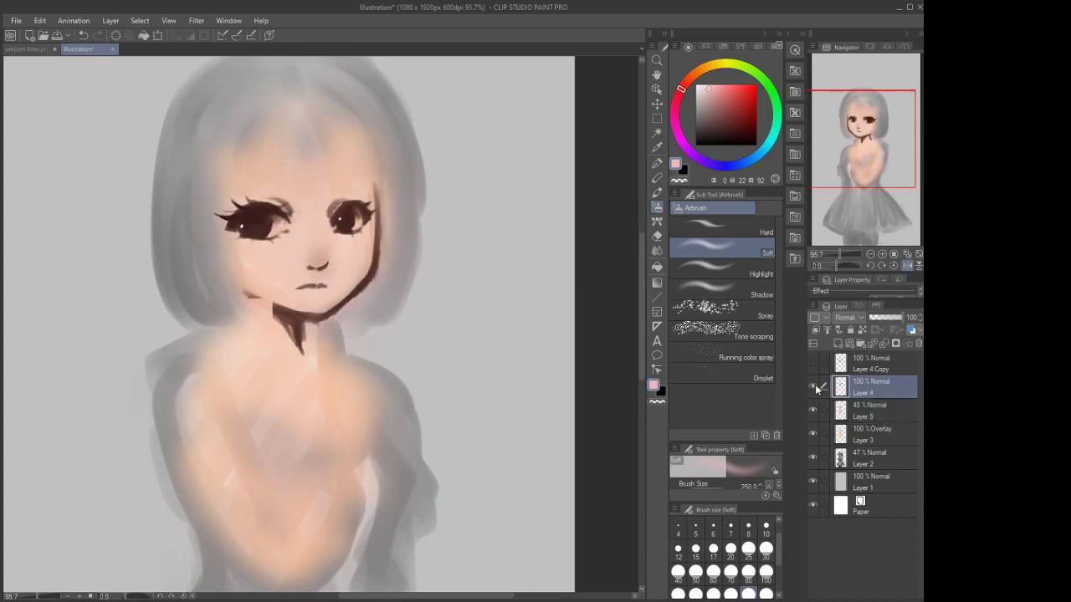
{"action": "left_click", "coordinate": [871, 410]}
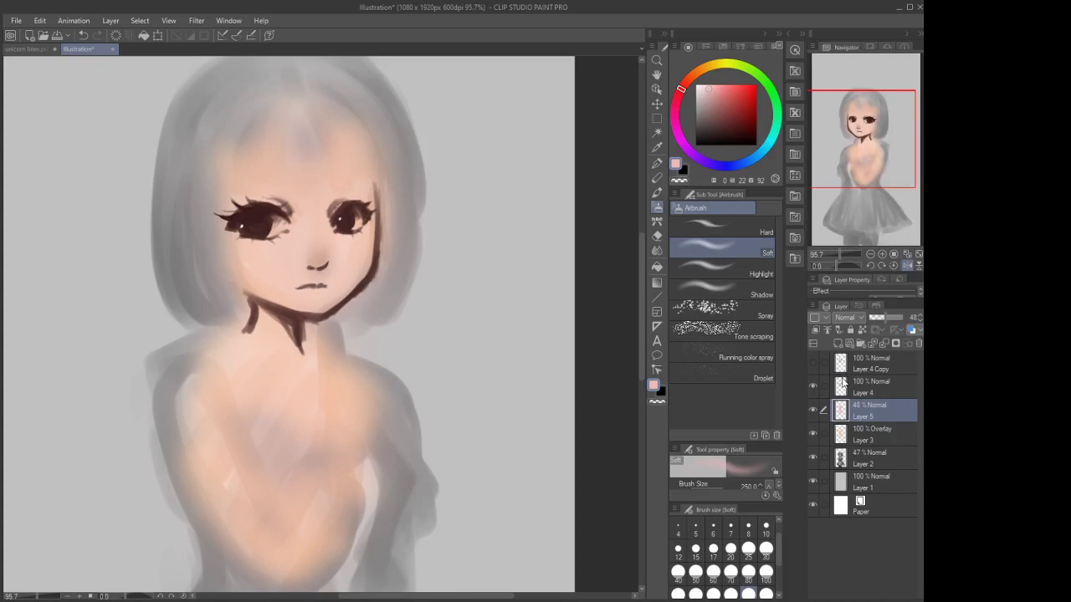
Sample the light skin colour from the cheek and set the Soft airbrush to size 70
{"action": "left_click", "coordinate": [353, 245], "text": "alt"}
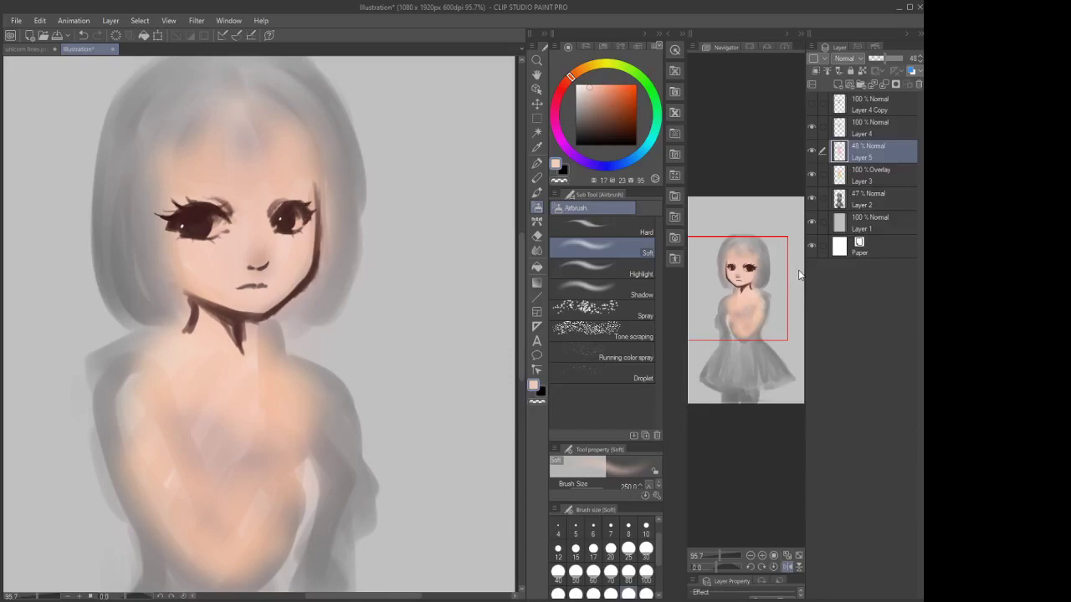
{"action": "left_click_drag", "start_coordinate": [799, 274], "coordinate": [825, 271]}
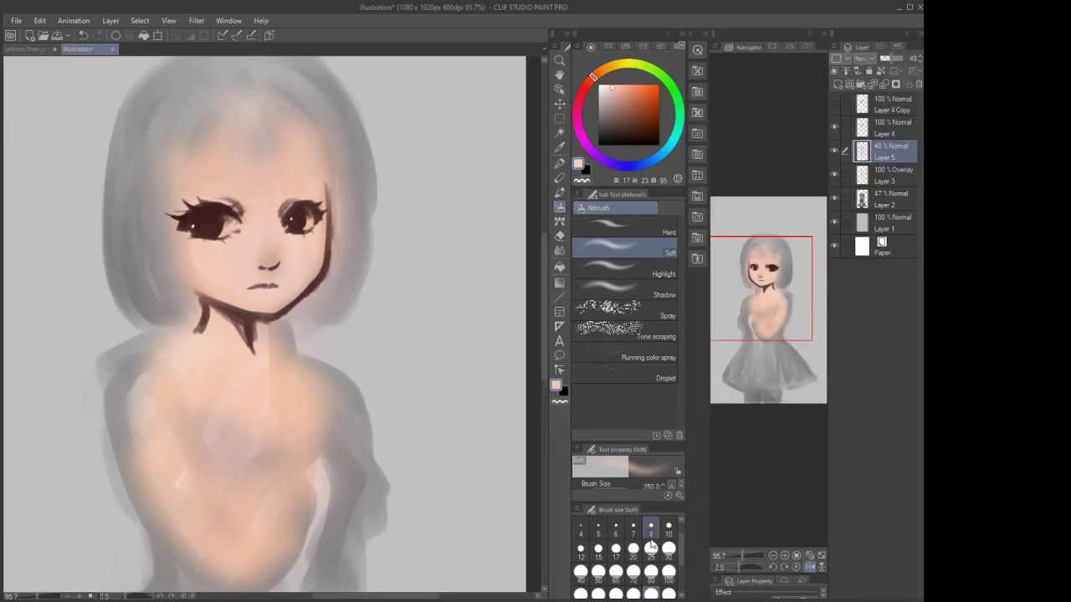
{"action": "left_click", "coordinate": [615, 577]}
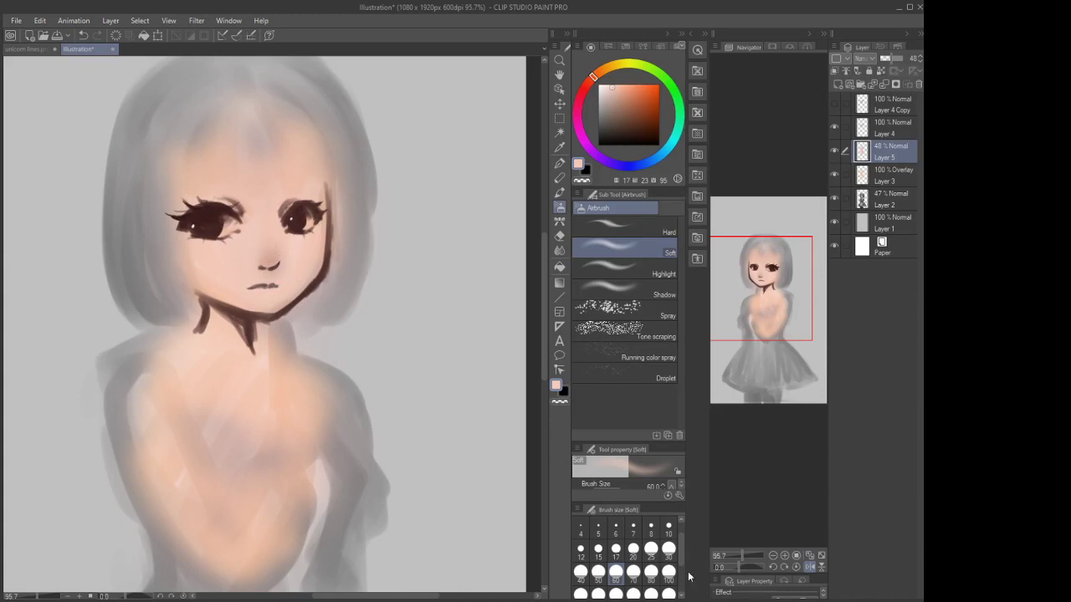
{"action": "left_click", "coordinate": [633, 572]}
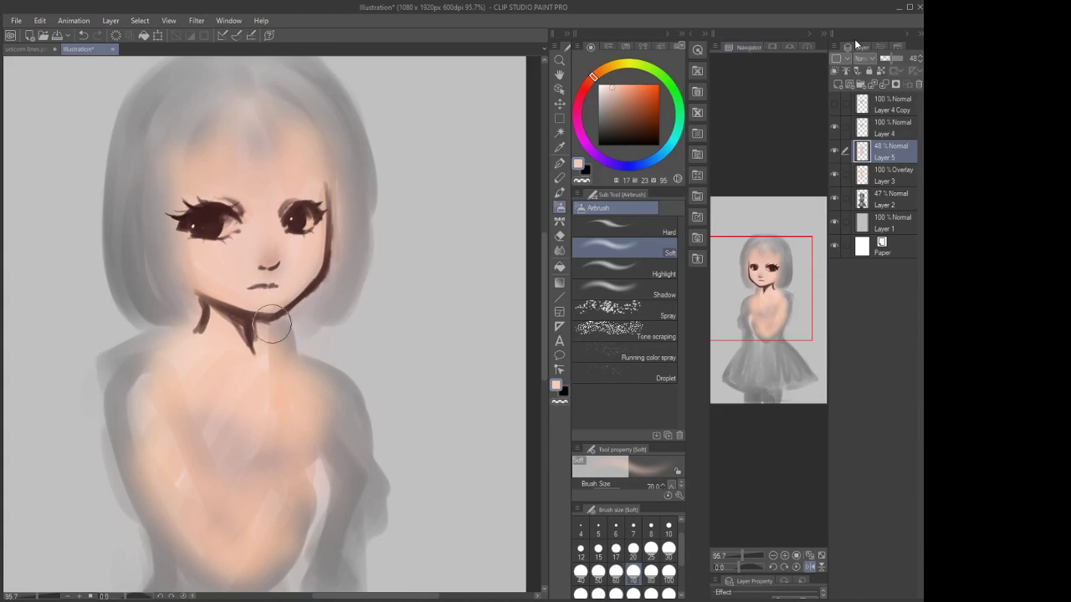
Try docking the Navigator above the Layer palette and collapsing and expanding the Sub View and Layer Property column
{"action": "left_click_drag", "start_coordinate": [855, 39], "coordinate": [860, 34]}
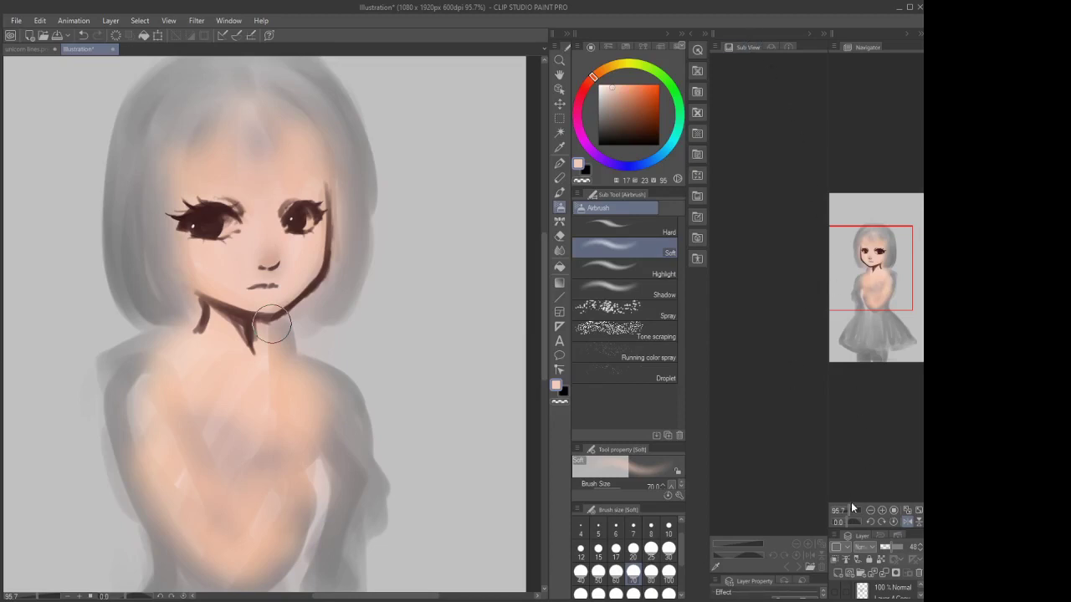
{"action": "left_click", "coordinate": [745, 46]}
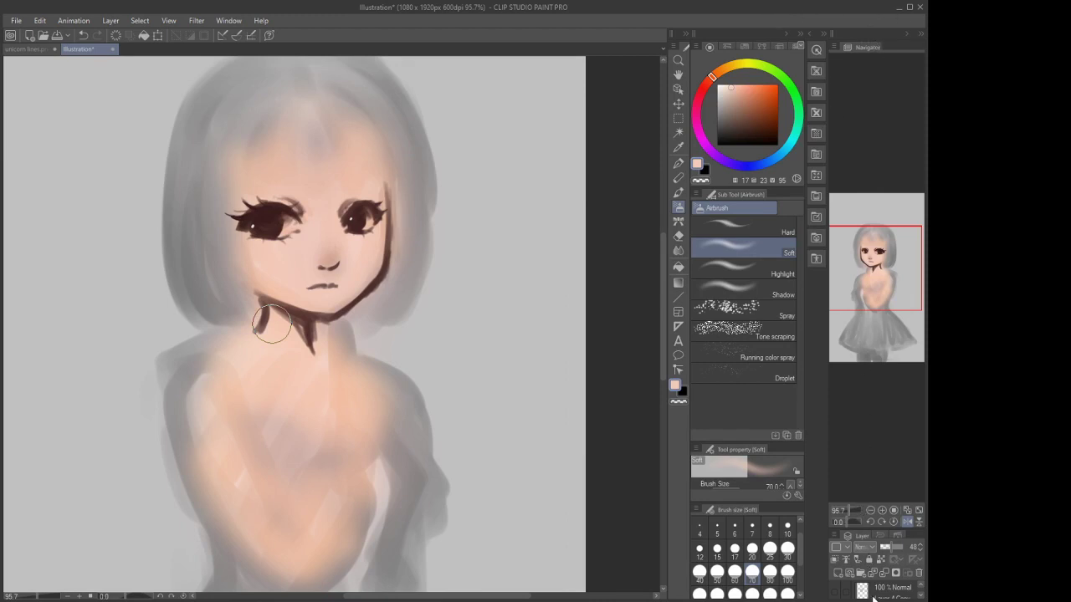
{"action": "left_click", "coordinate": [824, 180]}
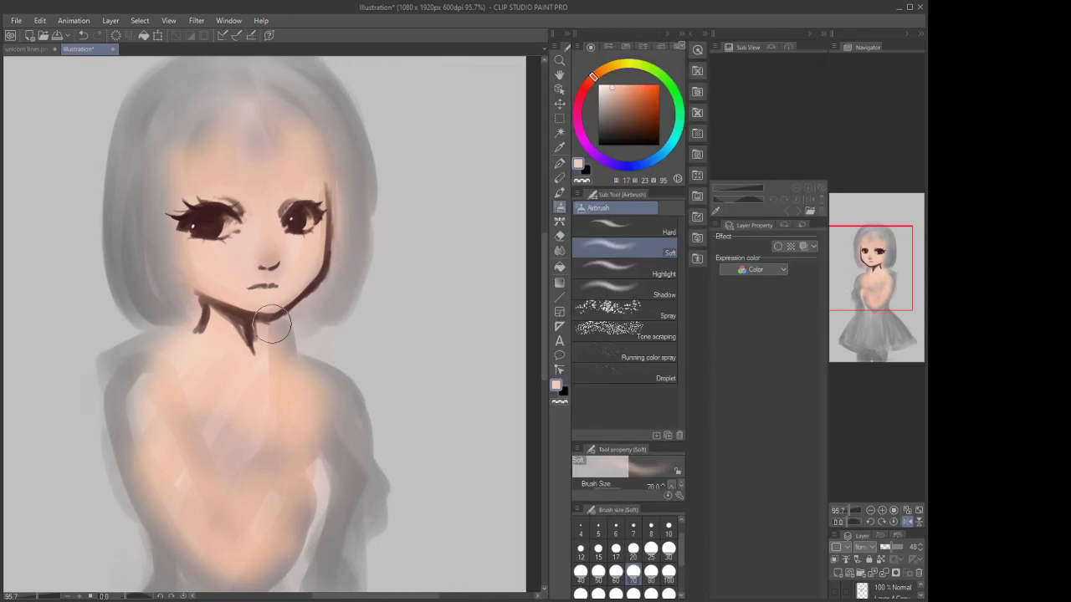
{"action": "left_click", "coordinate": [808, 33]}
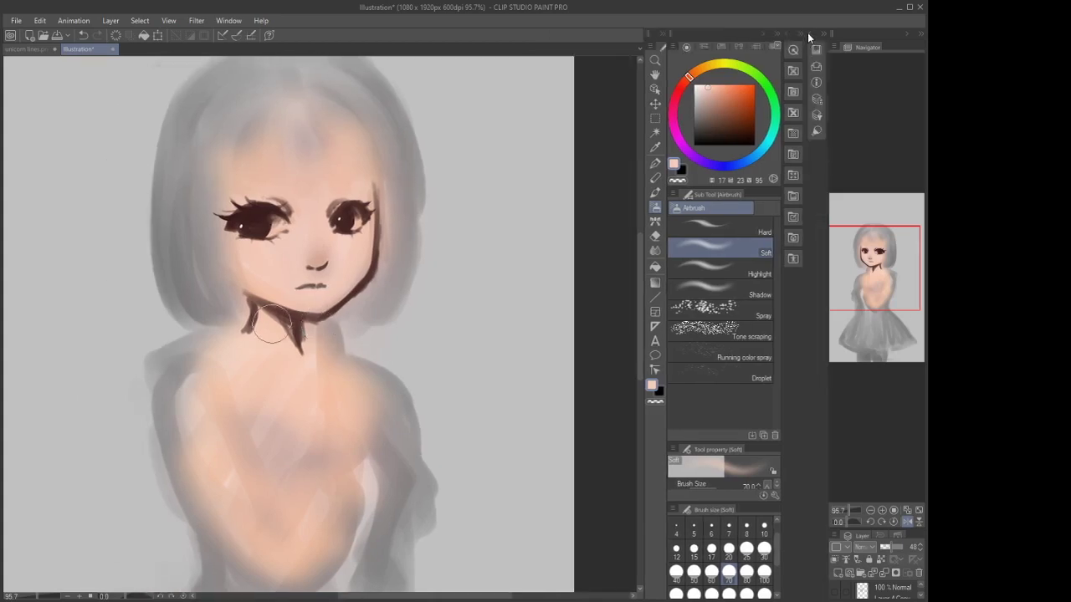
{"action": "left_click", "coordinate": [808, 32]}
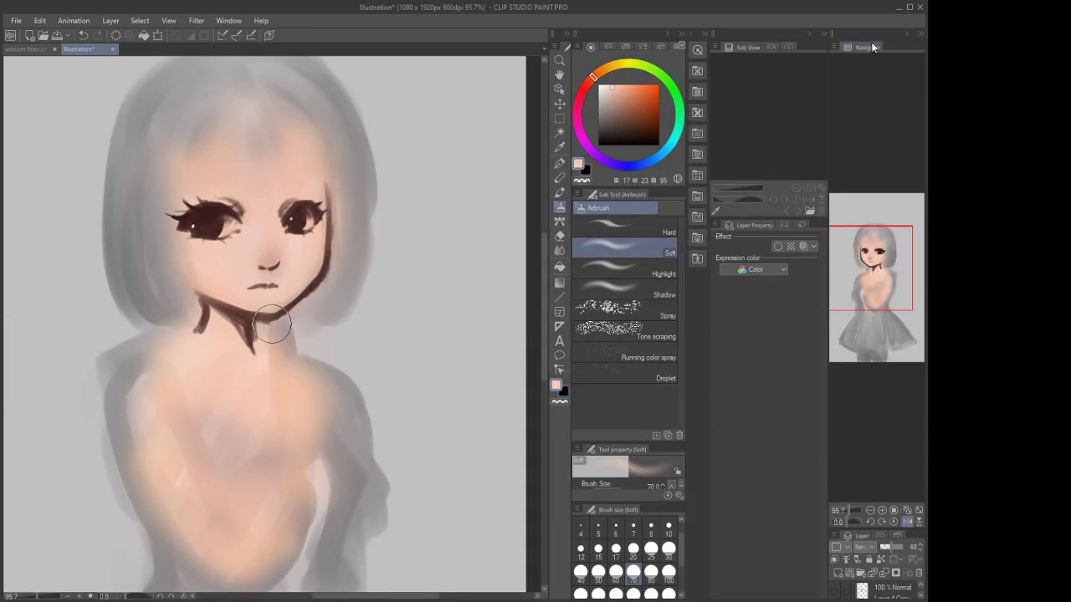
Stack the Navigator, Sub View, Layer Property and Layer palettes in one column and enlarge the Navigator and Layer palettes
{"action": "left_click_drag", "start_coordinate": [807, 37], "coordinate": [784, 39]}
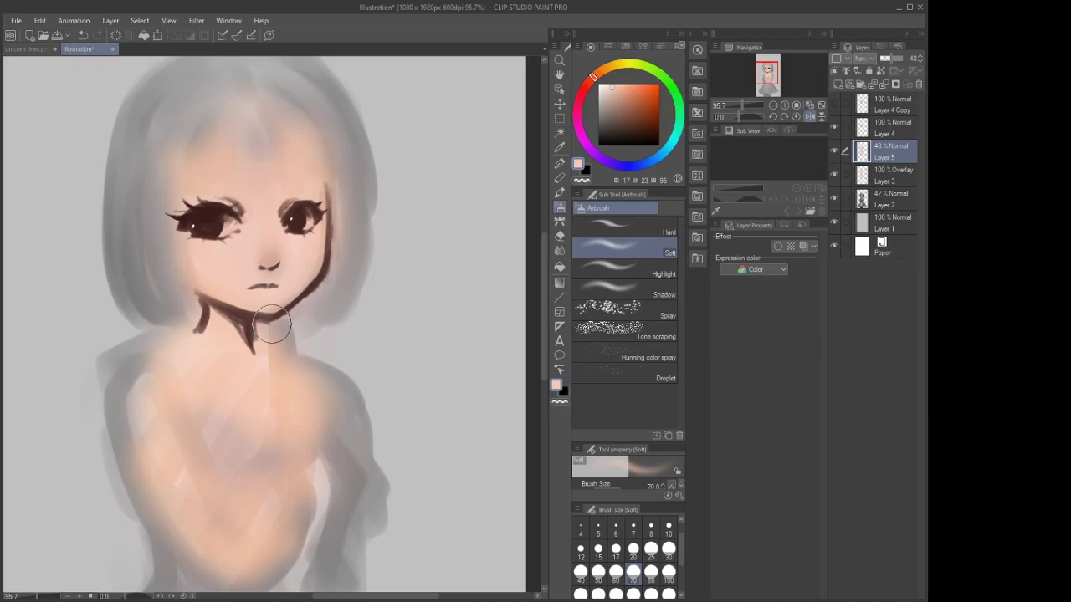
{"action": "left_click_drag", "start_coordinate": [799, 600], "coordinate": [809, 590]}
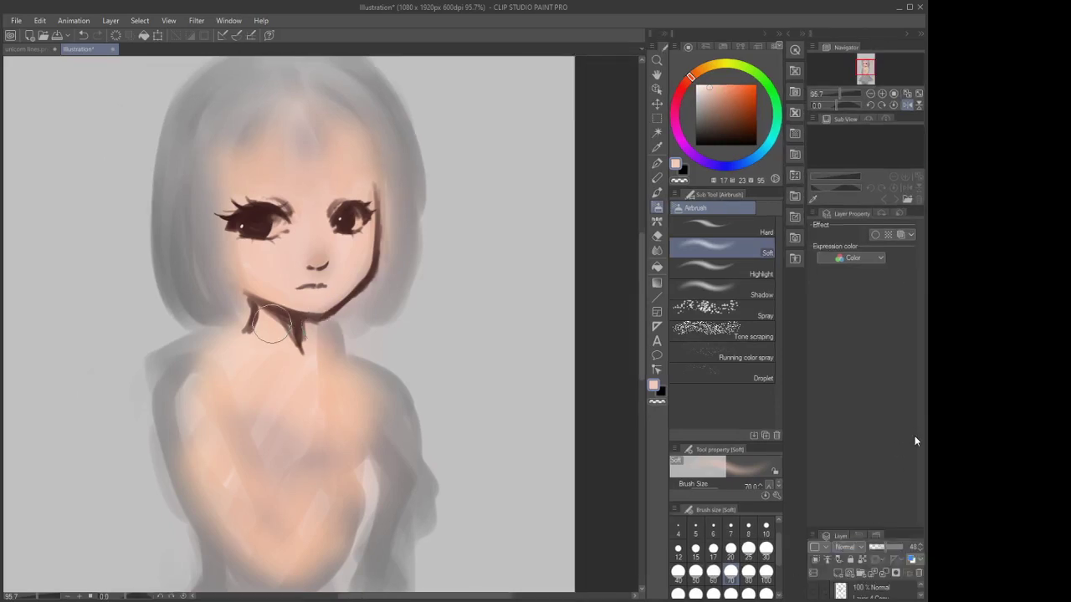
{"action": "left_click_drag", "start_coordinate": [874, 536], "coordinate": [882, 222]}
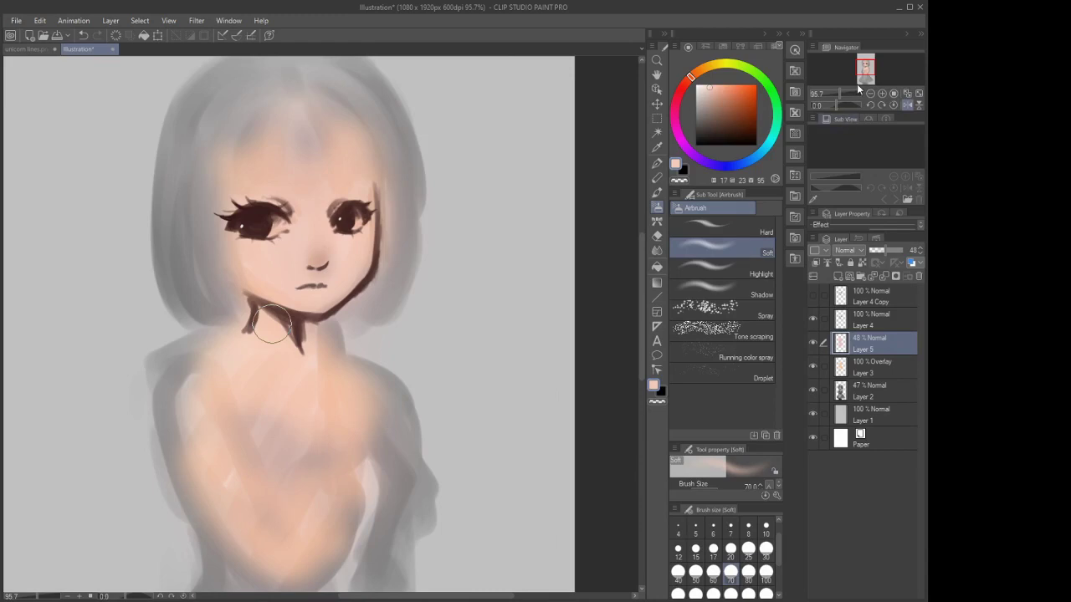
{"action": "left_click_drag", "start_coordinate": [856, 83], "coordinate": [841, 77]}
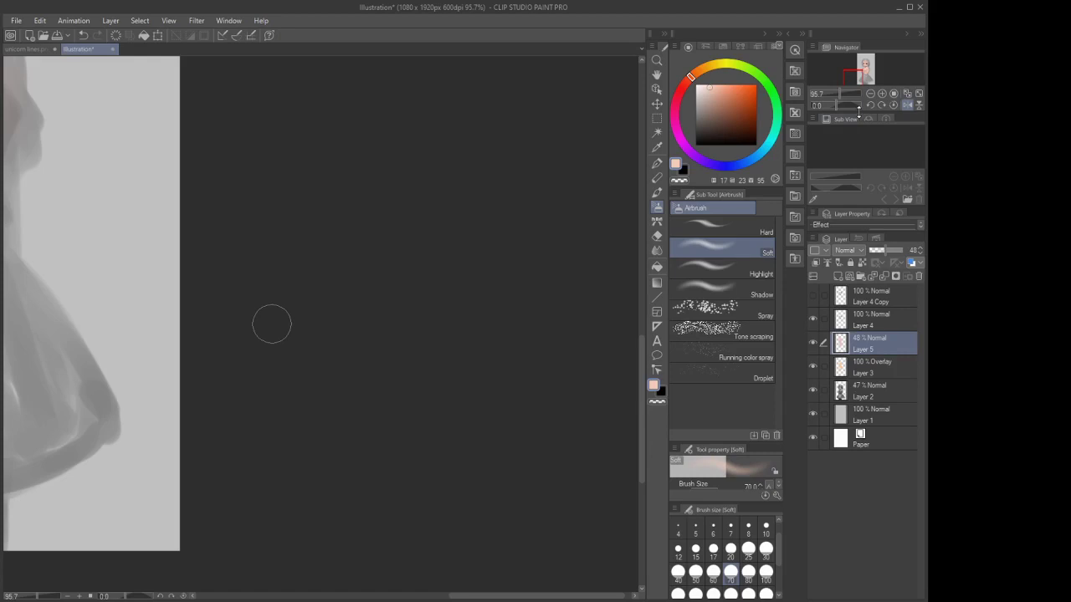
{"action": "left_click_drag", "start_coordinate": [858, 111], "coordinate": [862, 203]}
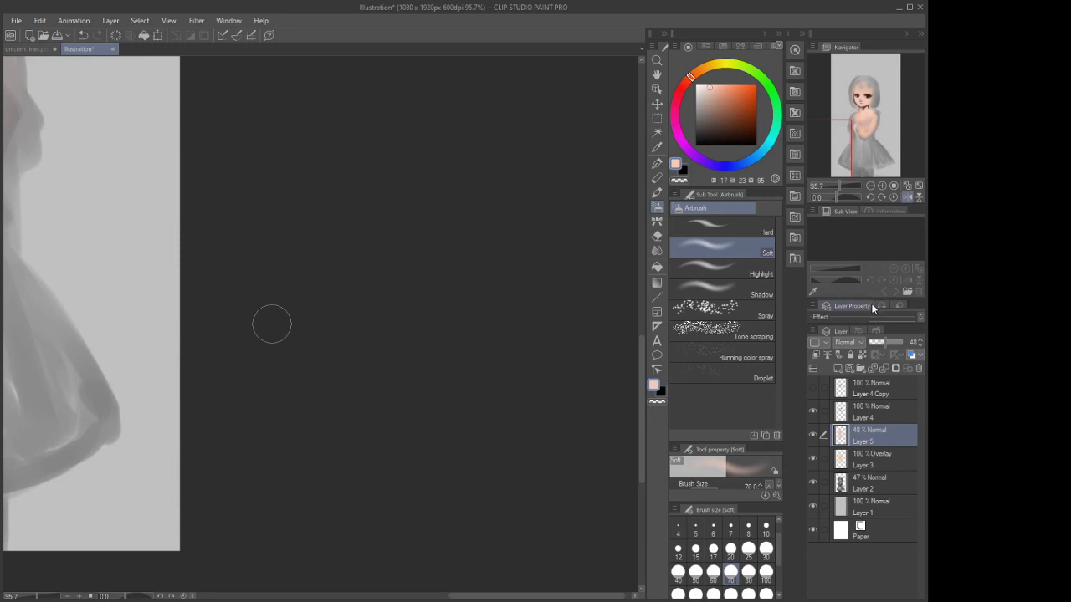
{"action": "left_click_drag", "start_coordinate": [871, 303], "coordinate": [875, 278]}
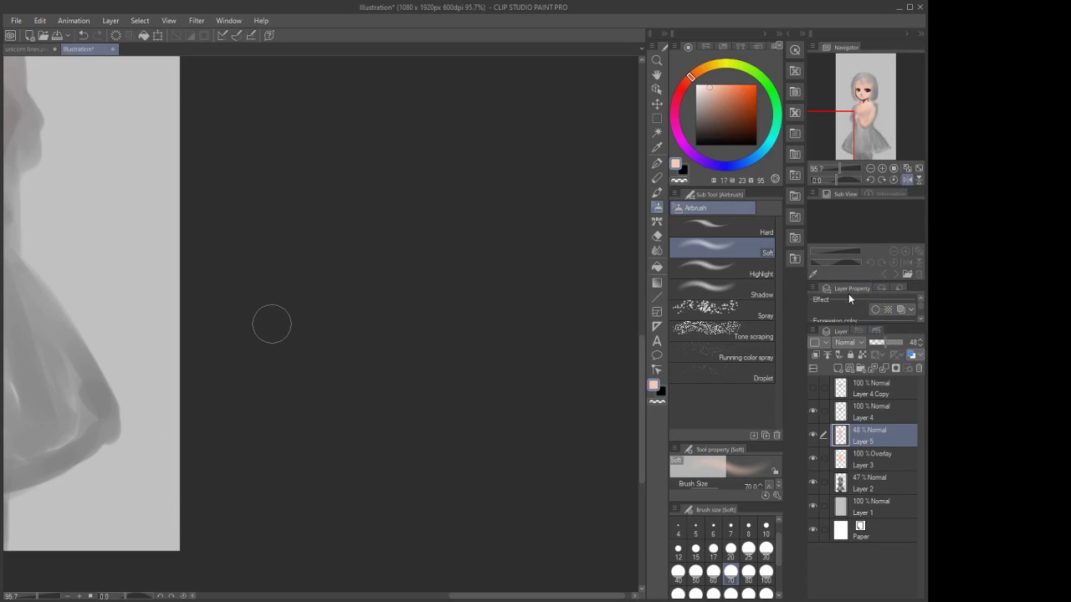
Zoom the canvas out and bring the girl's head and upper body back into view
{"action": "scroll", "coordinate": [565, 280], "scroll_direction": "down", "scroll_amount": 1}
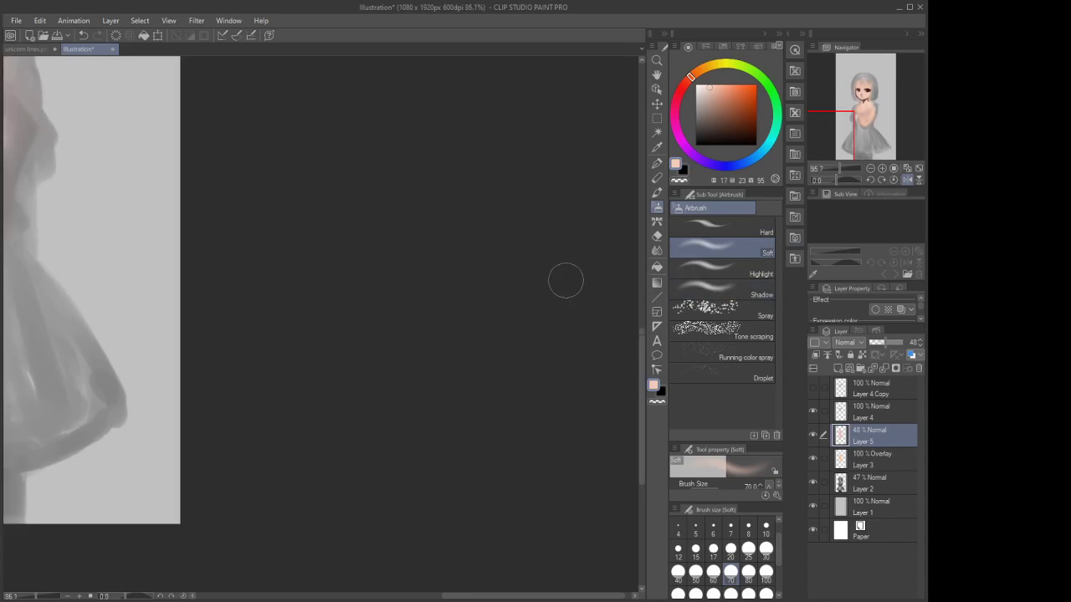
{"action": "left_click_drag", "start_coordinate": [456, 596], "coordinate": [333, 597]}
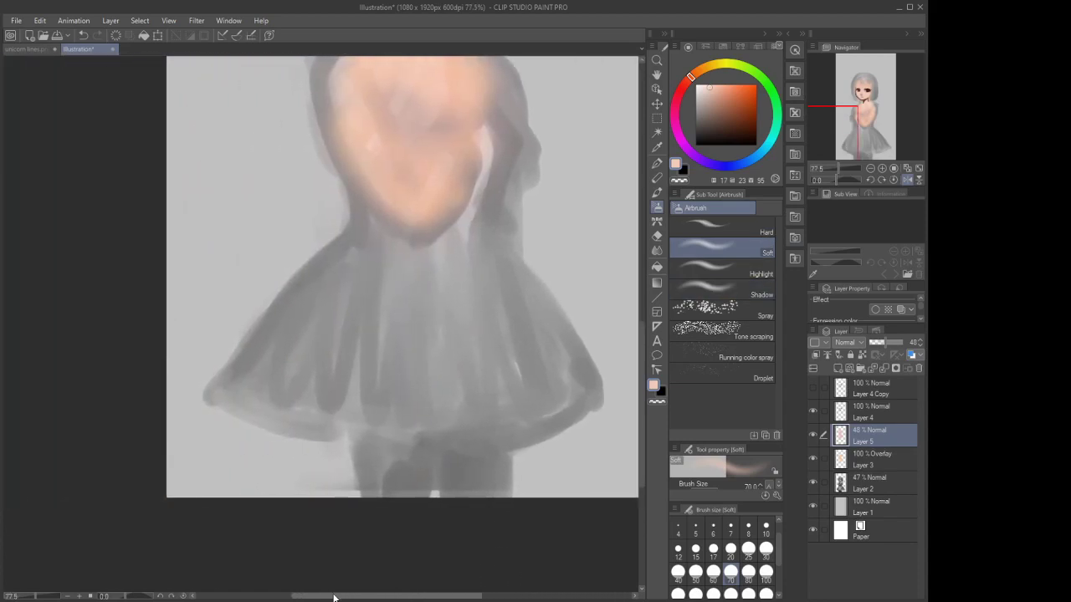
{"action": "left_click_drag", "start_coordinate": [643, 387], "coordinate": [642, 259]}
{"action": "scroll", "coordinate": [546, 190], "scroll_direction": "down", "scroll_amount": 1}
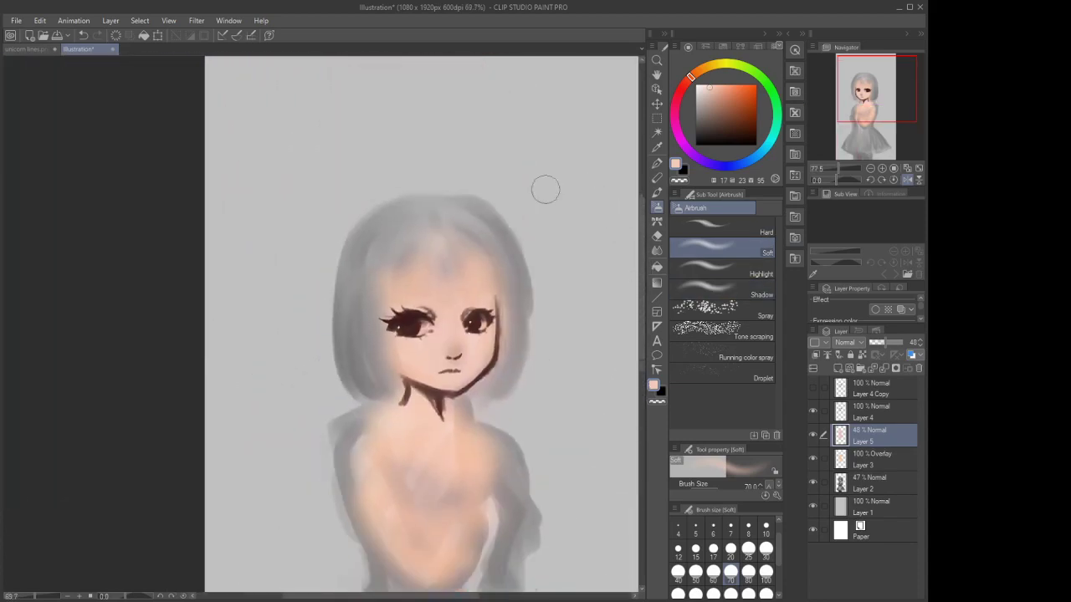
Set Layer 5's opacity to 100% and airbrush the light skin colour smoothly over the face and torso at brush size 200
{"action": "scroll", "coordinate": [545, 190], "scroll_direction": "up", "scroll_amount": 3}
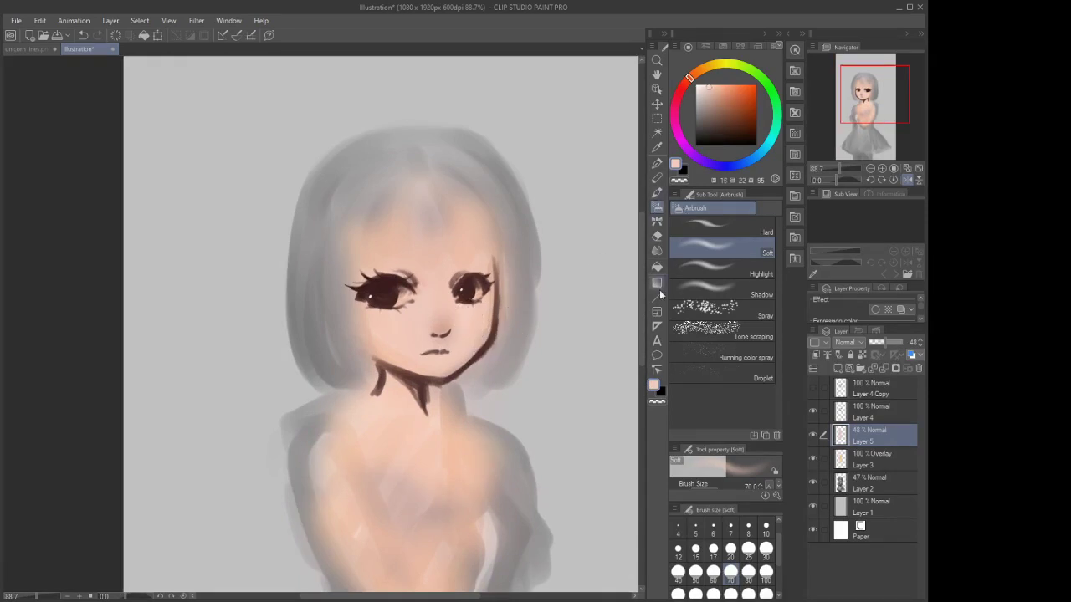
{"action": "left_click", "coordinate": [730, 550]}
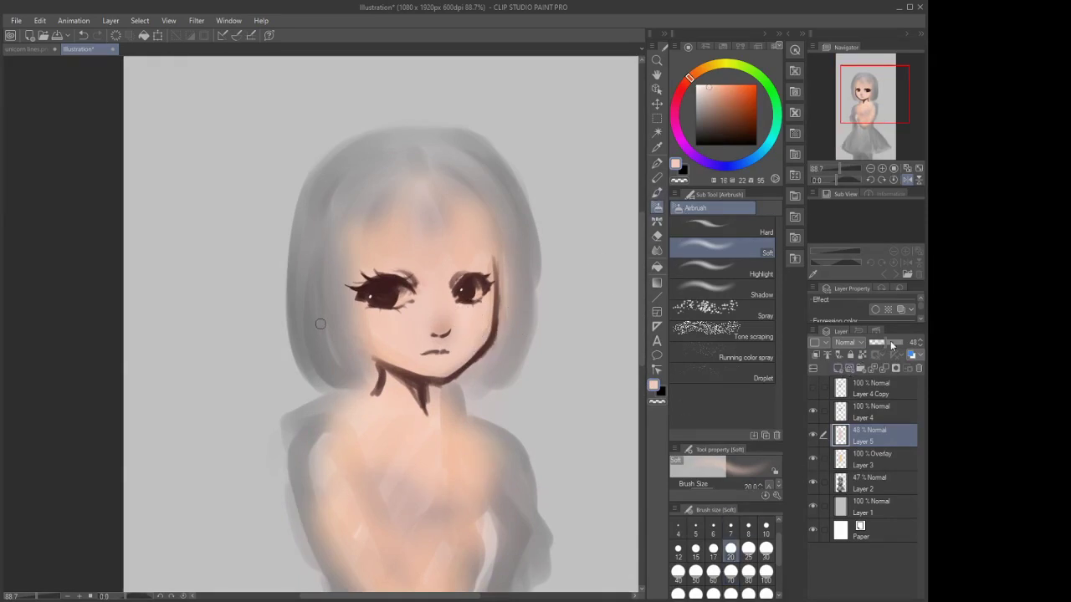
{"action": "left_click_drag", "start_coordinate": [892, 346], "coordinate": [908, 343]}
{"action": "left_click", "coordinate": [748, 572]}
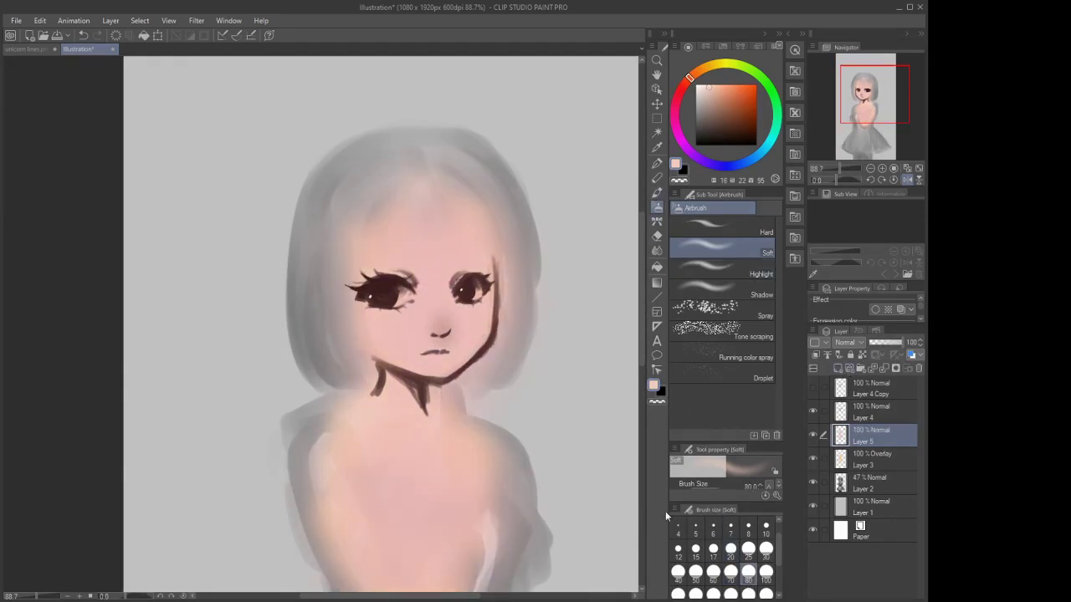
{"action": "left_click", "coordinate": [731, 593]}
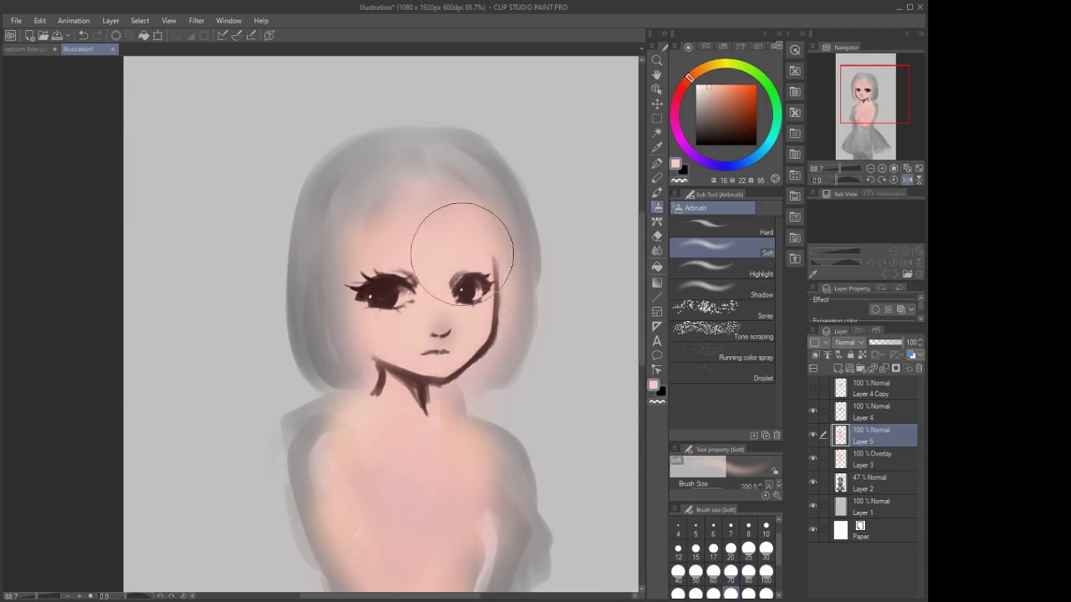
{"action": "scroll", "coordinate": [456, 180], "scroll_direction": "down", "scroll_amount": 2}
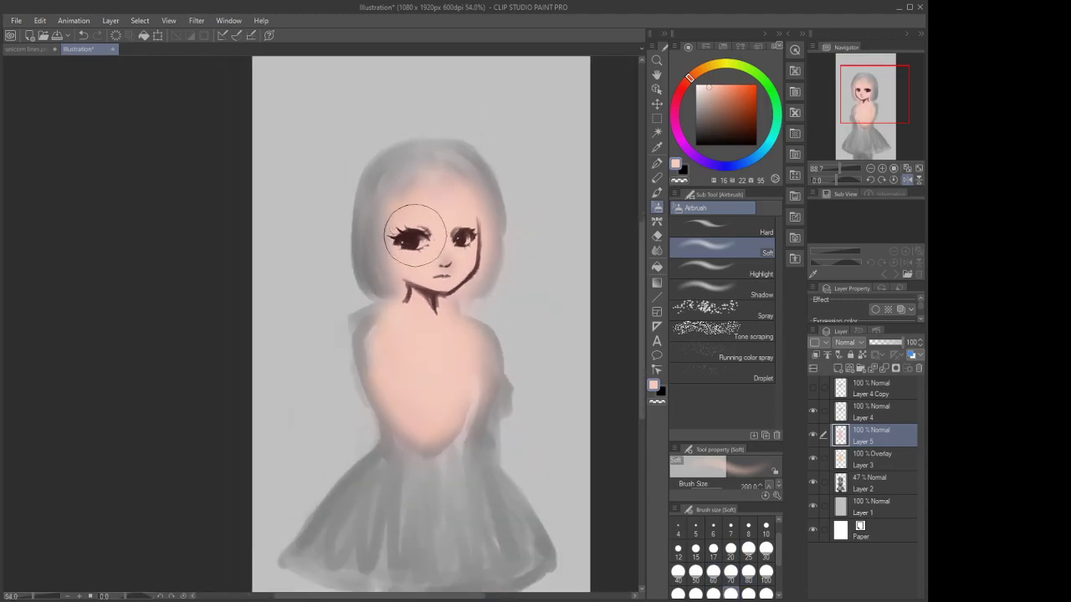
{"action": "scroll", "coordinate": [406, 179], "scroll_direction": "up", "scroll_amount": 1}
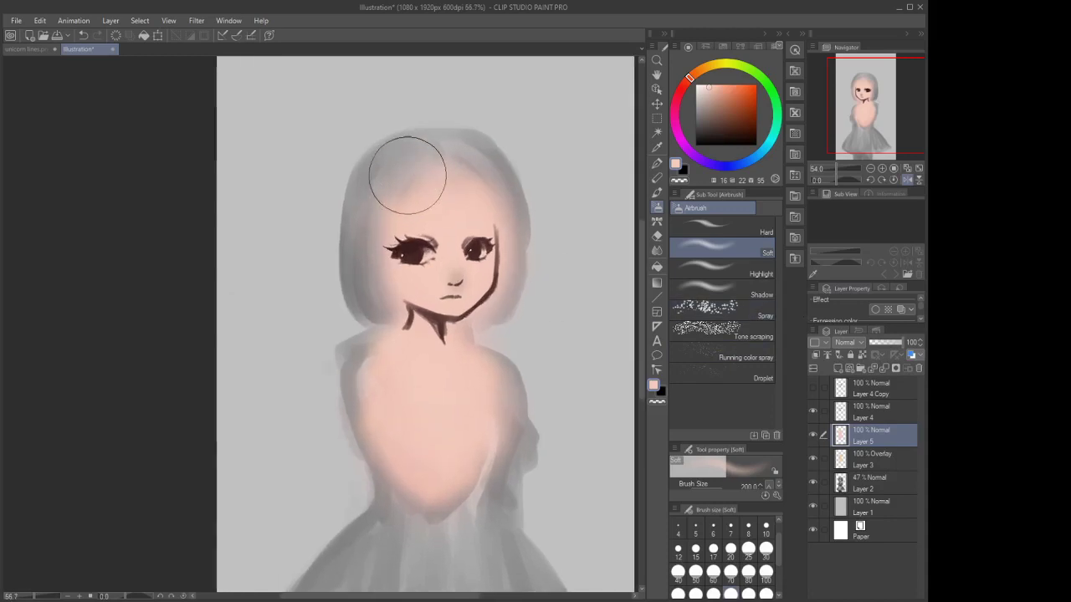
Check the figure's proportions in a horizontally mirrored view and restore the normal orientation
{"action": "left_click", "coordinate": [906, 179]}
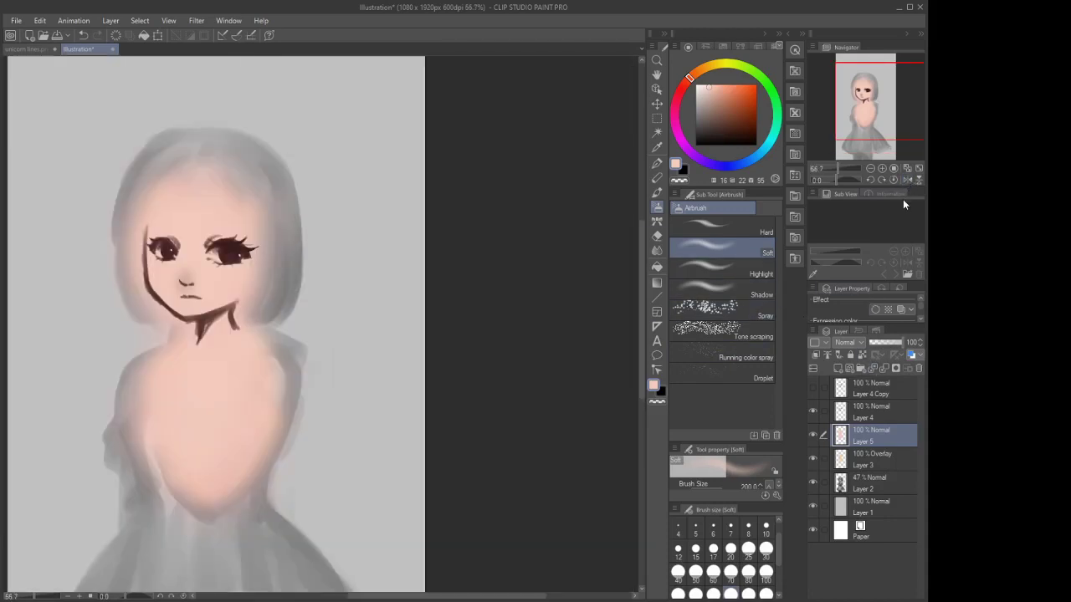
{"action": "left_click", "coordinate": [907, 180]}
{"action": "scroll", "coordinate": [536, 204], "scroll_direction": "down", "scroll_amount": 2}
{"action": "scroll", "coordinate": [454, 220], "scroll_direction": "up", "scroll_amount": 3}
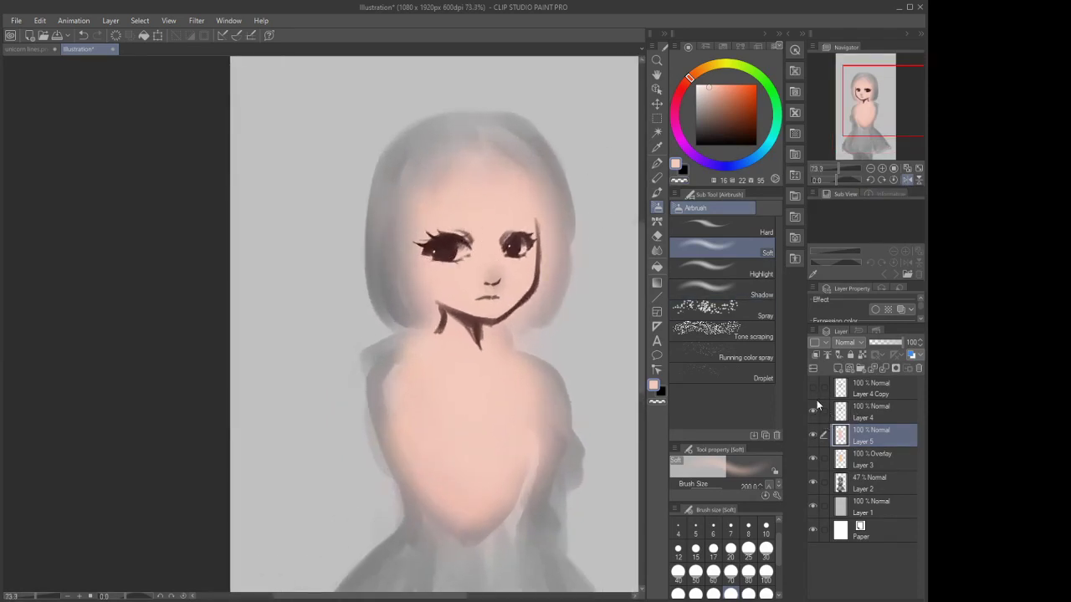
Identify Layer 4 by toggling its visibility and make a rectangular selection on it around the girl's larger eye
{"action": "left_click", "coordinate": [812, 407]}
{"action": "left_click", "coordinate": [812, 407]}
{"action": "left_click", "coordinate": [871, 412]}
{"action": "left_click", "coordinate": [658, 133]}
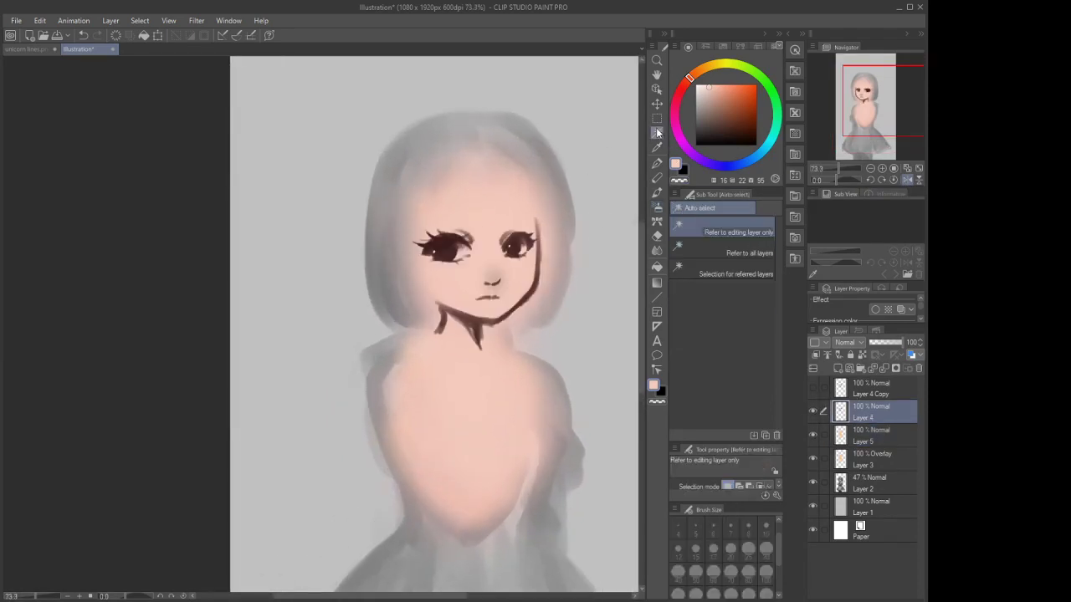
{"action": "left_click", "coordinate": [657, 118]}
{"action": "scroll", "coordinate": [468, 236], "scroll_direction": "up", "scroll_amount": 2}
{"action": "left_click_drag", "start_coordinate": [377, 198], "coordinate": [490, 282]}
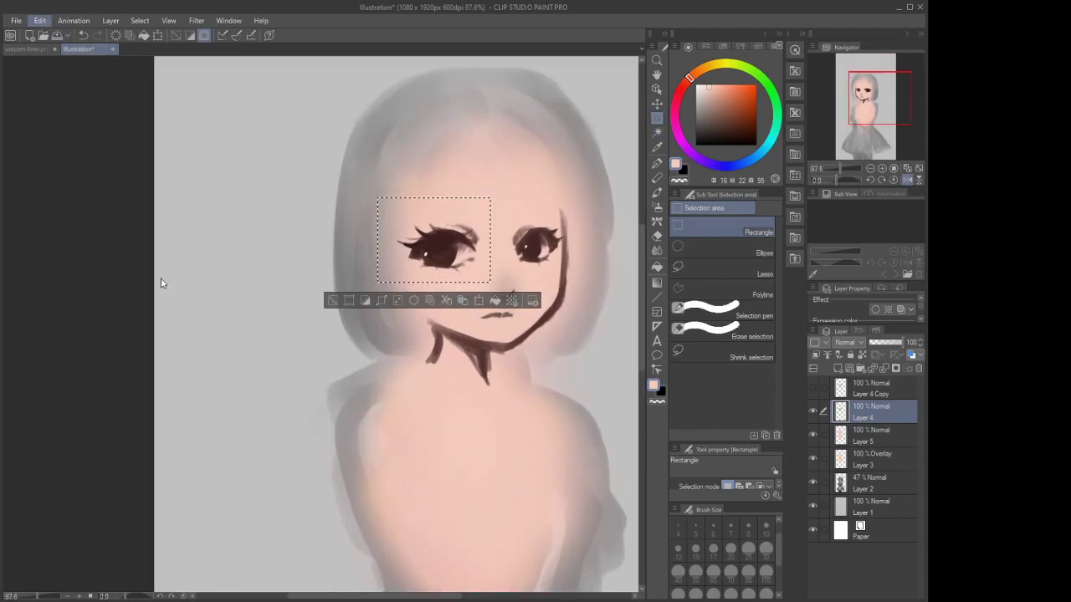
Transform the selected eye by pulling its outer corners inward and its lower edge slightly up, checking the shape in a mirrored view
{"action": "key", "text": "ctrl+t"}
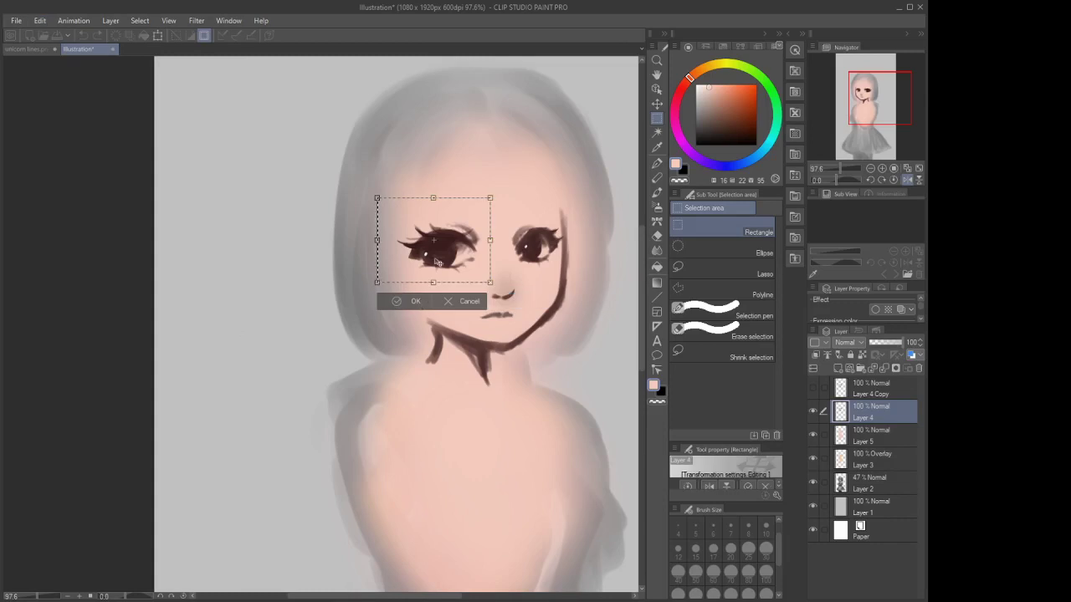
{"action": "left_click_drag", "start_coordinate": [377, 198], "coordinate": [385, 195]}
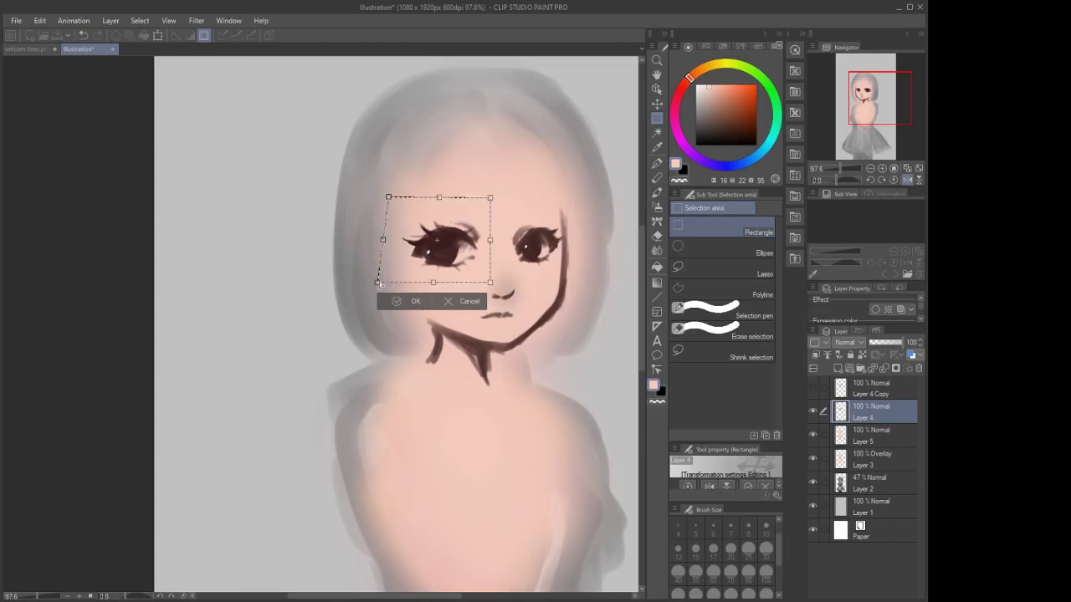
{"action": "left_click_drag", "start_coordinate": [377, 283], "coordinate": [393, 287]}
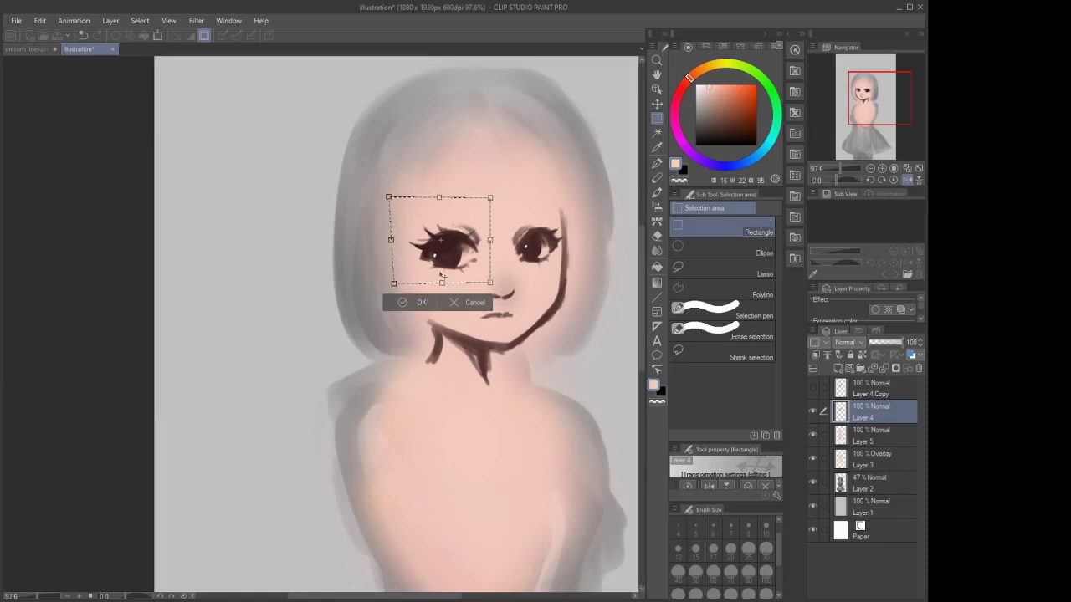
{"action": "left_click_drag", "start_coordinate": [441, 284], "coordinate": [442, 280]}
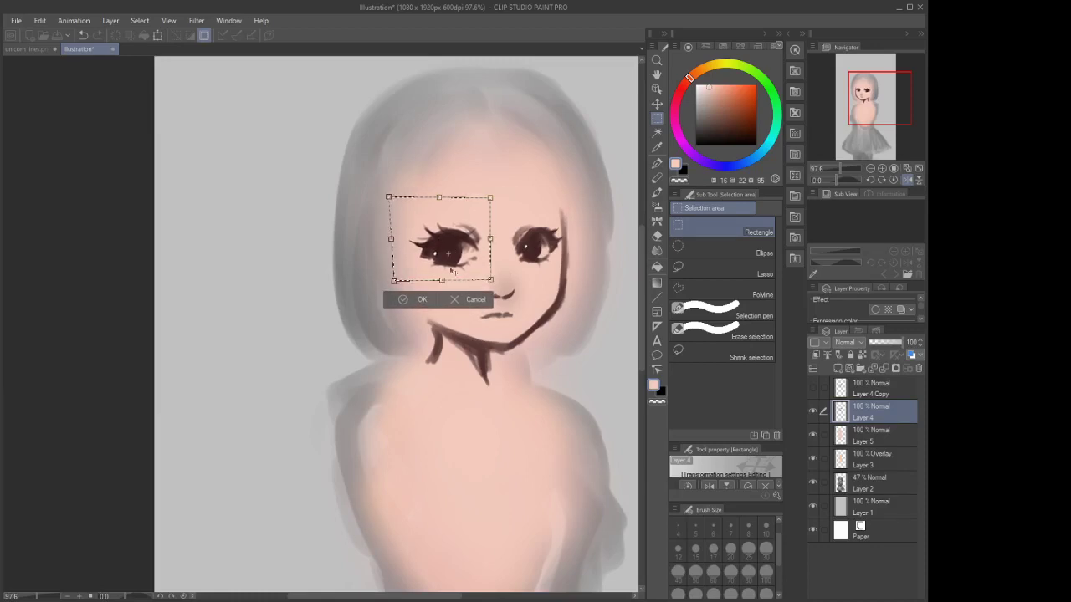
{"action": "left_click", "coordinate": [906, 179]}
{"action": "left_click_drag", "start_coordinate": [153, 198], "coordinate": [153, 202]}
{"action": "left_click", "coordinate": [166, 301]}
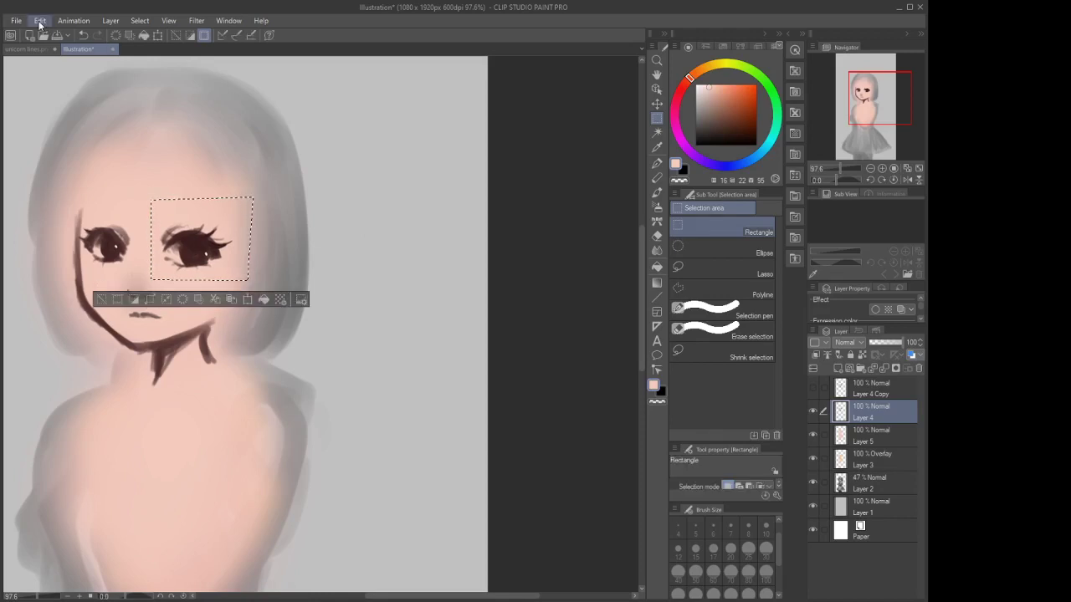
Transform the larger eye again with a slight nudge, compare it in mirrored and normal views, and deselect it
{"action": "key", "text": "ctrl+t"}
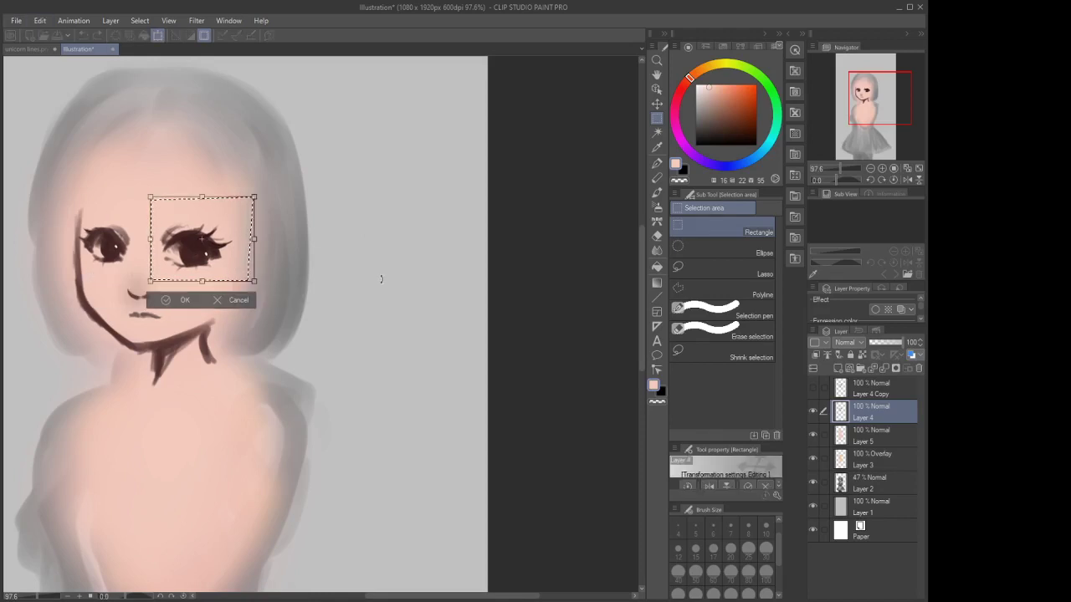
{"action": "scroll", "coordinate": [380, 277], "scroll_direction": "down", "scroll_amount": 2}
{"action": "scroll", "coordinate": [144, 220], "scroll_direction": "up", "scroll_amount": 3}
{"action": "scroll", "coordinate": [230, 235], "scroll_direction": "up", "scroll_amount": 2}
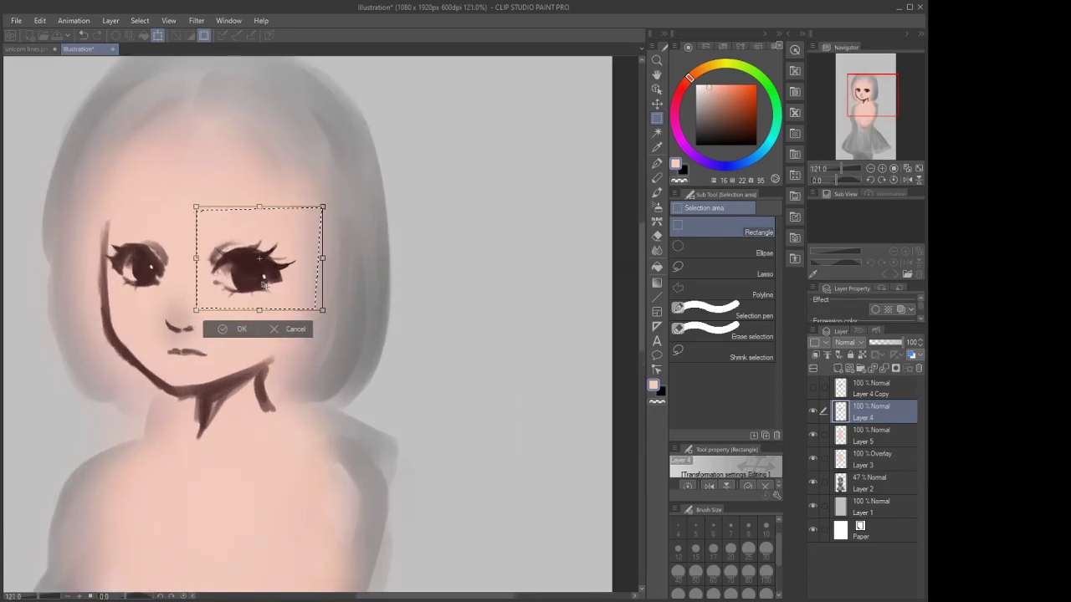
{"action": "scroll", "coordinate": [294, 271], "scroll_direction": "down", "scroll_amount": 3}
{"action": "left_click_drag", "start_coordinate": [297, 270], "coordinate": [295, 269]}
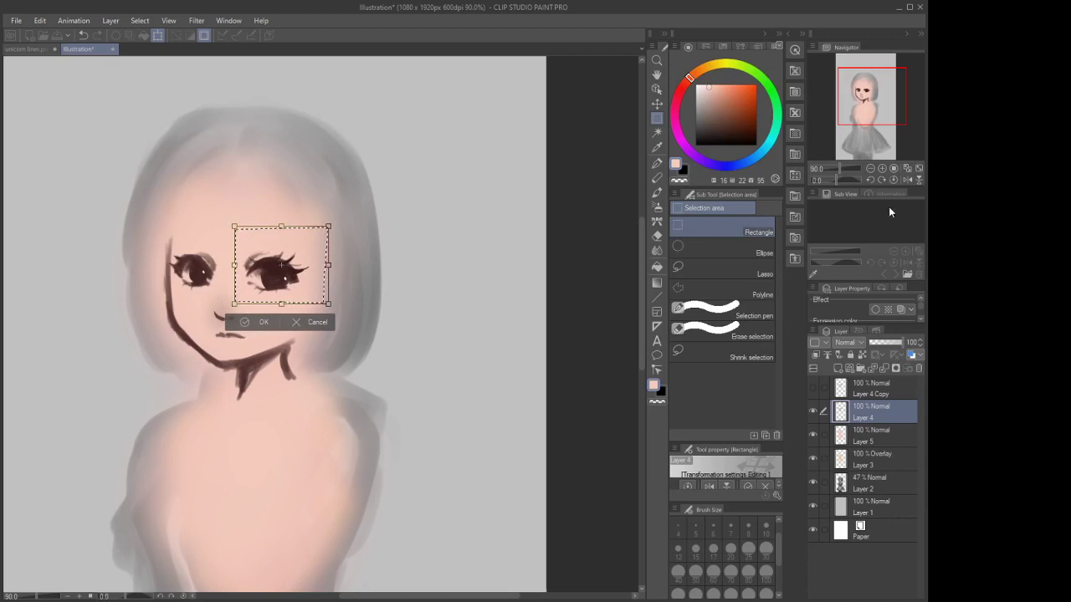
{"action": "left_click", "coordinate": [907, 180]}
{"action": "scroll", "coordinate": [372, 256], "scroll_direction": "up", "scroll_amount": 1}
{"action": "left_click_drag", "start_coordinate": [352, 260], "coordinate": [374, 267]}
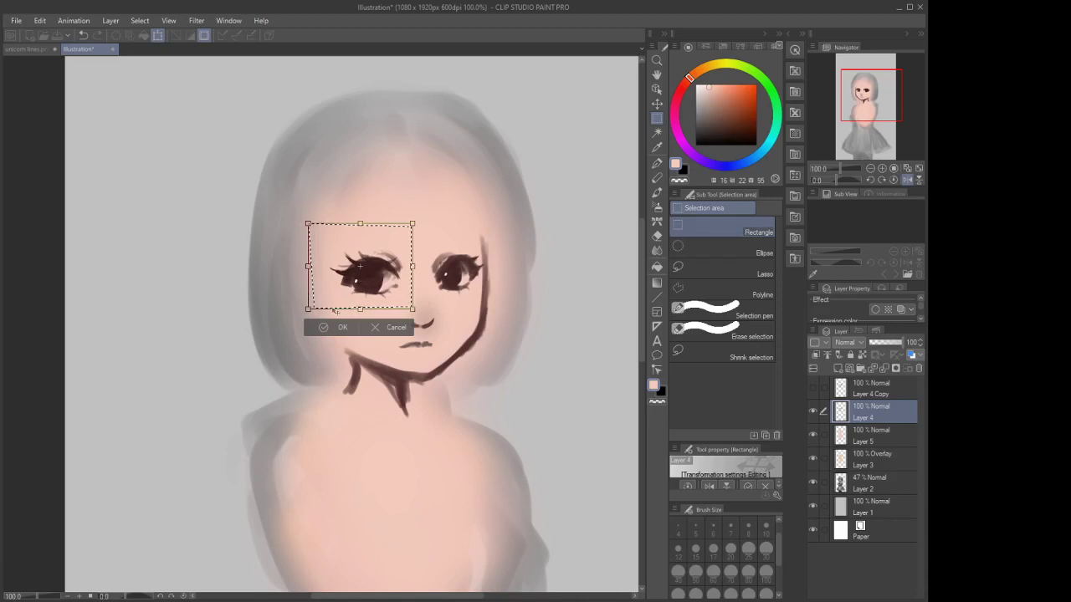
{"action": "left_click", "coordinate": [341, 327]}
{"action": "scroll", "coordinate": [400, 224], "scroll_direction": "down", "scroll_amount": 3}
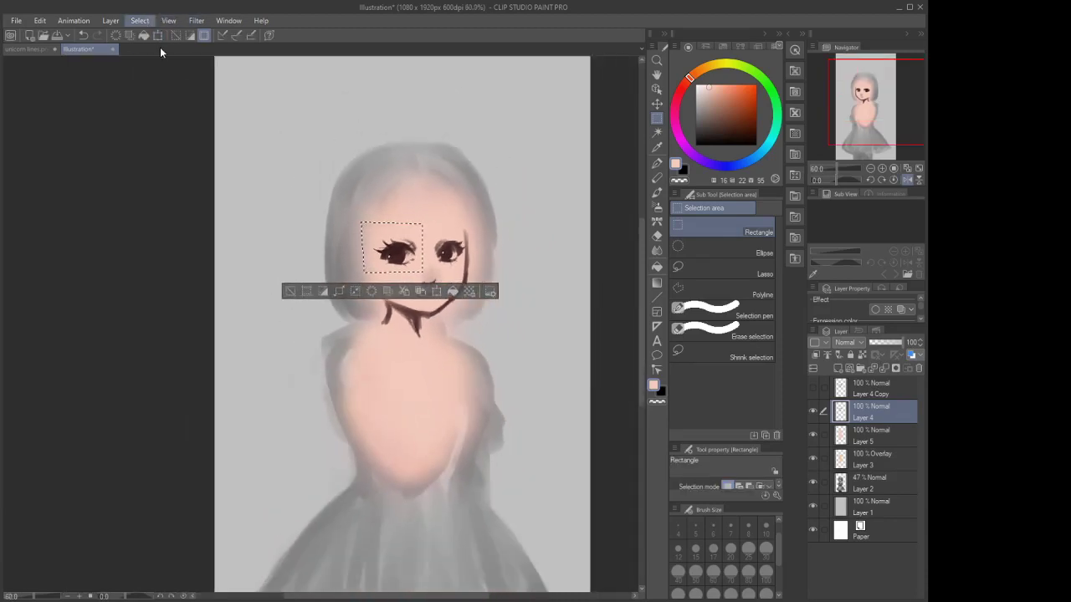
{"action": "key", "text": "ctrl+d"}
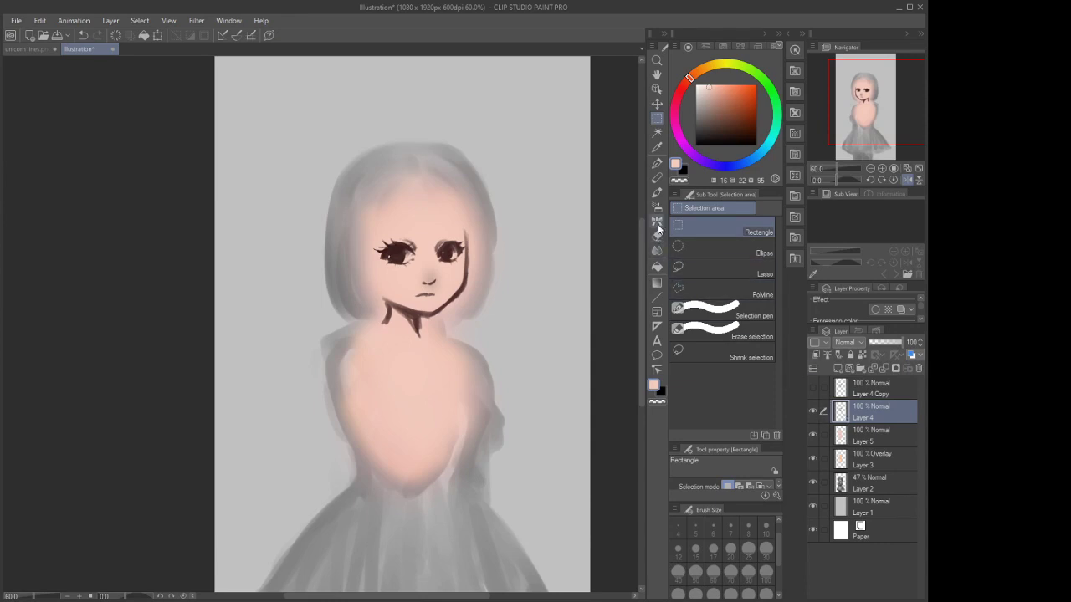
Sample the dark brown line colour and erase the upper part of the cheek contour with the Hard eraser at size 15
{"action": "scroll", "coordinate": [446, 289], "scroll_direction": "up", "scroll_amount": 5}
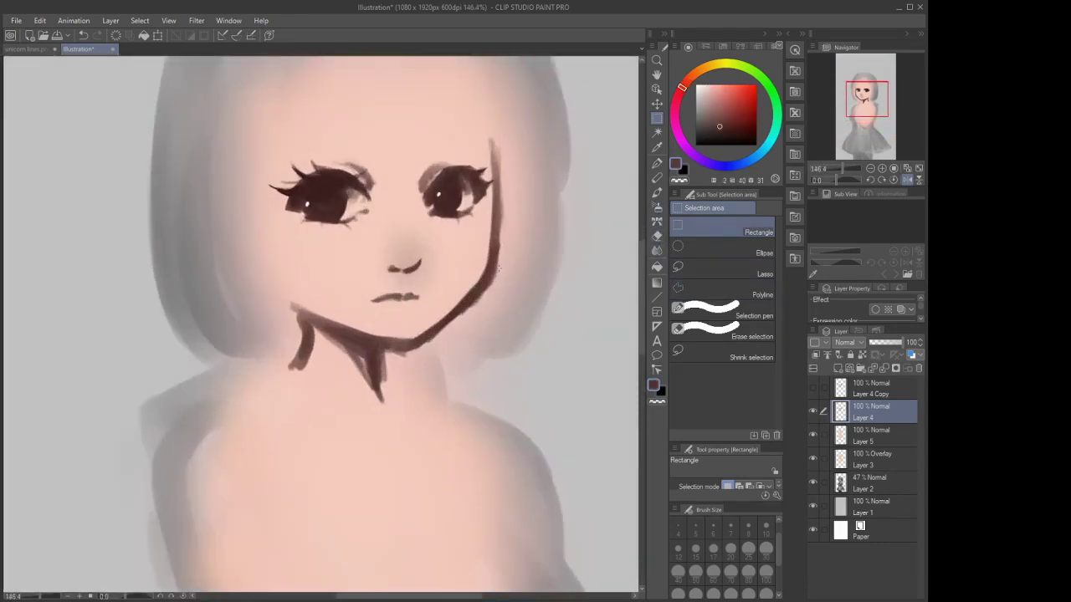
{"action": "left_click", "coordinate": [657, 235]}
{"action": "scroll", "coordinate": [507, 182], "scroll_direction": "down", "scroll_amount": 1}
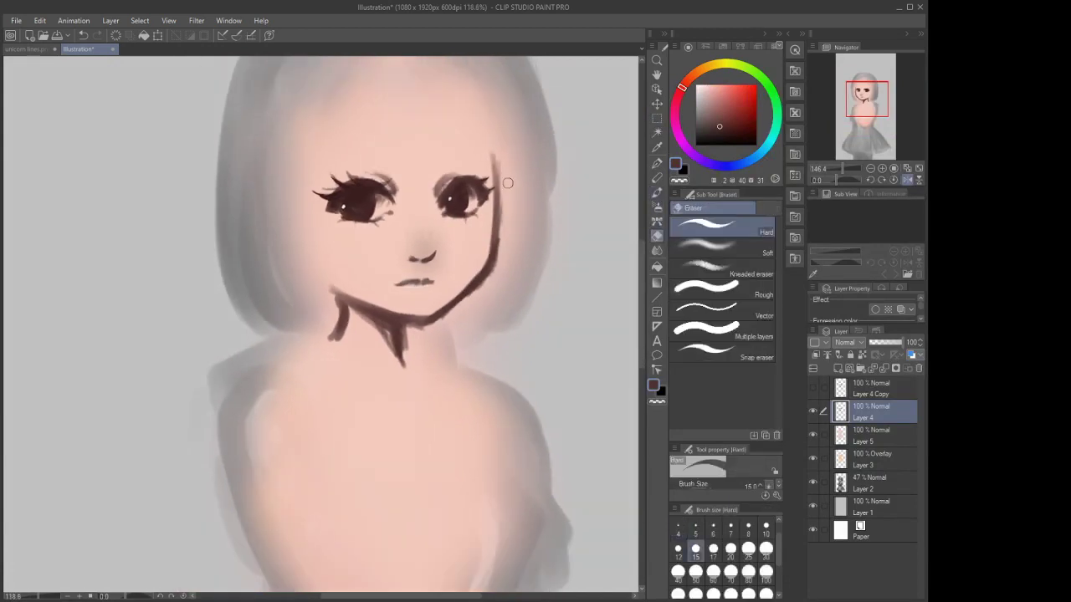
{"action": "scroll", "coordinate": [507, 182], "scroll_direction": "up", "scroll_amount": 1}
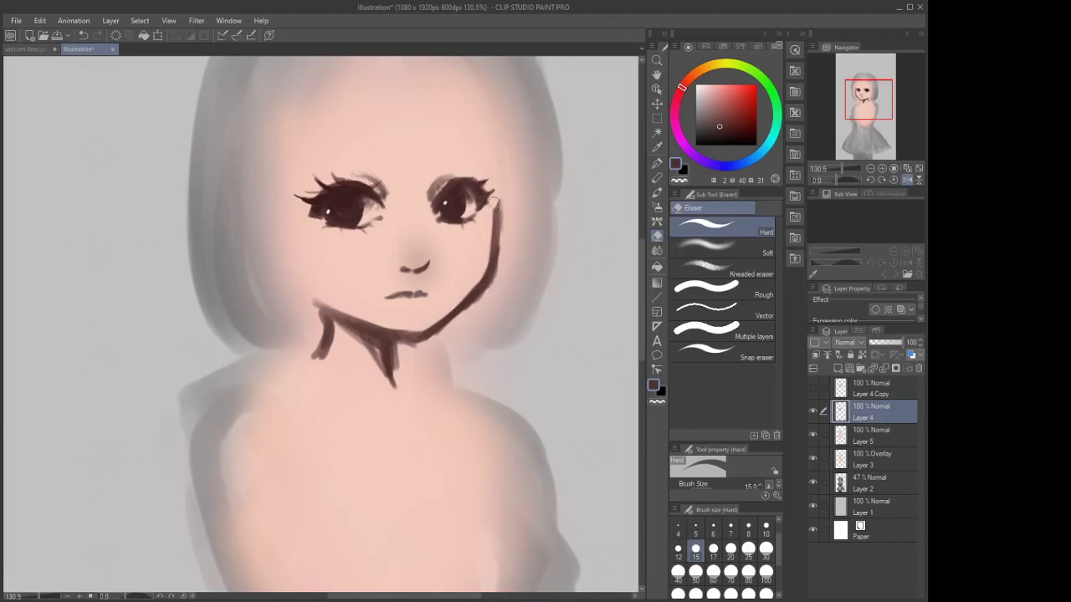
{"action": "left_click_drag", "start_coordinate": [494, 200], "coordinate": [487, 247]}
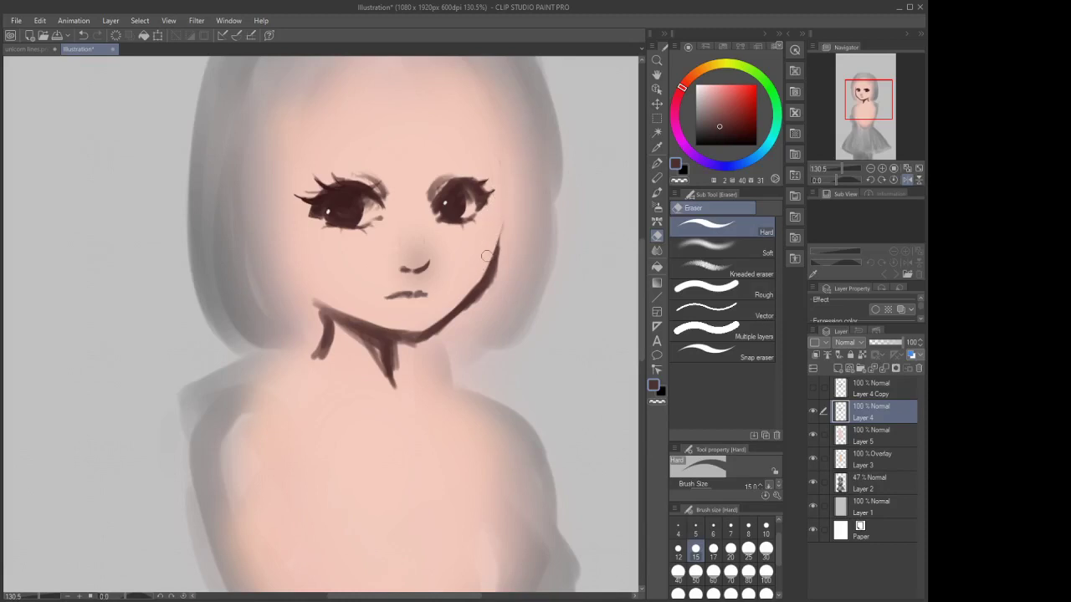
{"action": "left_click_drag", "start_coordinate": [490, 312], "coordinate": [504, 210]}
Redraw the cheek contour farther out from the eye in dark brown with the Opaque watercolor brush at size 12
{"action": "left_click", "coordinate": [657, 192]}
{"action": "scroll", "coordinate": [280, 231], "scroll_direction": "up", "scroll_amount": 1}
{"action": "left_click", "coordinate": [678, 551]}
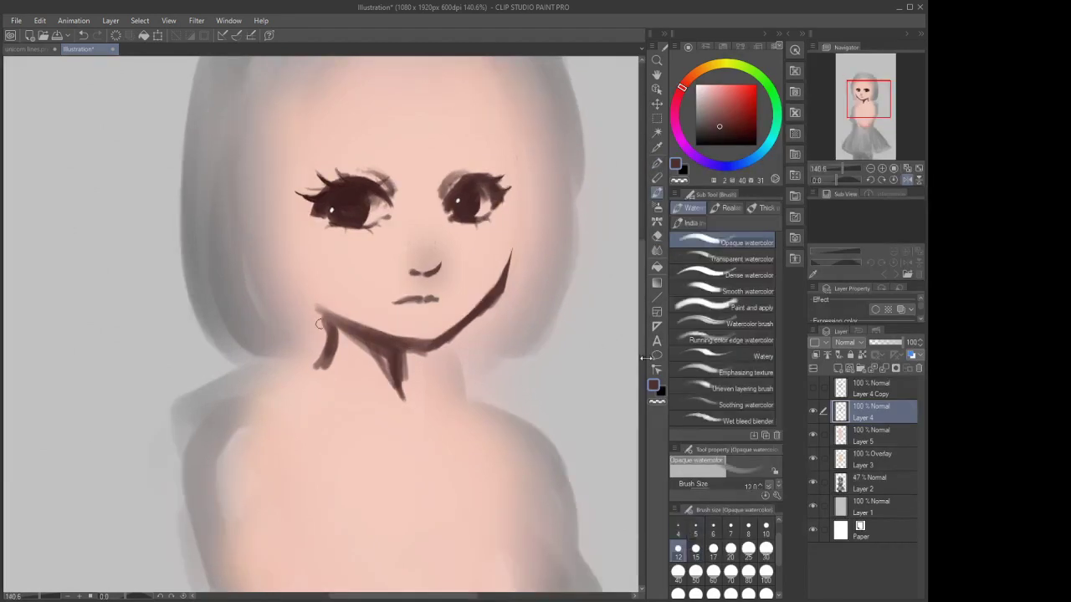
{"action": "left_click_drag", "start_coordinate": [521, 176], "coordinate": [507, 266]}
{"action": "left_click_drag", "start_coordinate": [519, 219], "coordinate": [496, 293]}
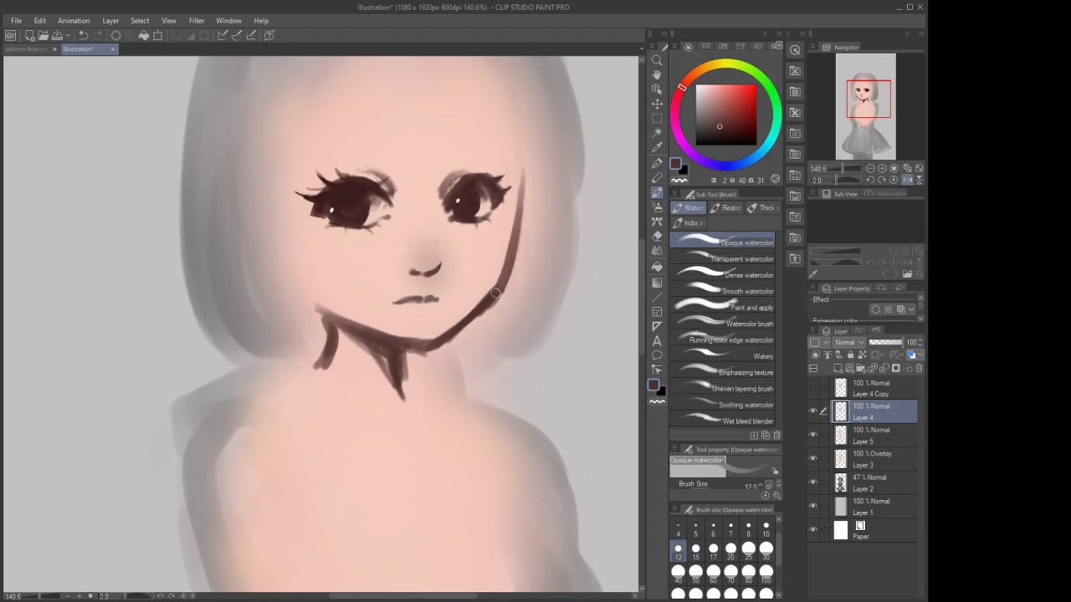
{"action": "left_click_drag", "start_coordinate": [519, 221], "coordinate": [491, 304]}
Trim the inner edge of the cheek contour with the Hard eraser and repaint the jawline down to the chin
{"action": "key", "text": "e"}
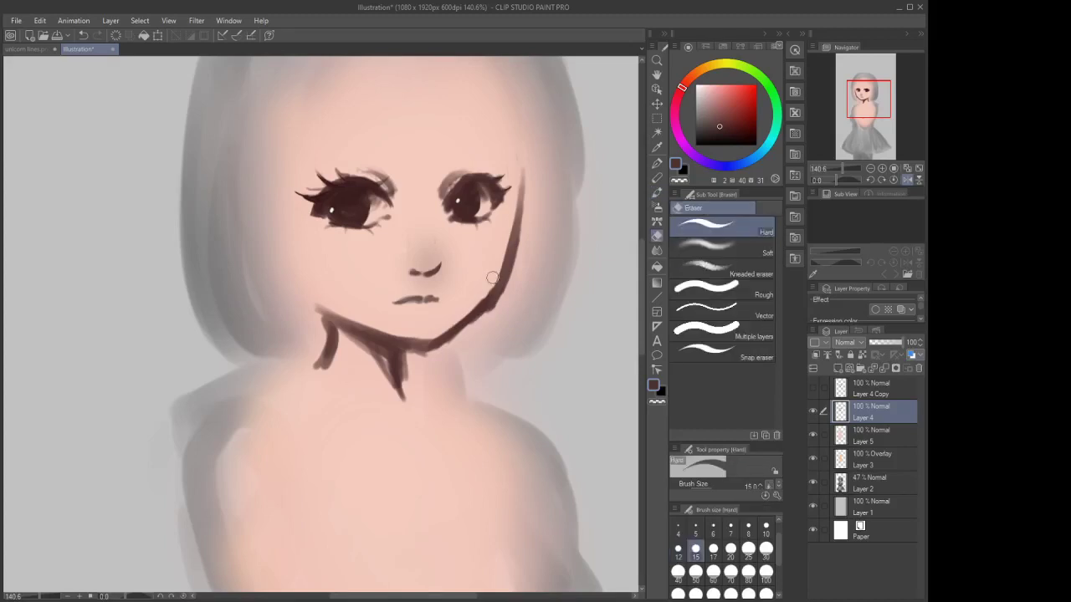
{"action": "mouse_move", "coordinate": [492, 278]}
{"action": "left_mouse_down"}
{"action": "mouse_move", "coordinate": [457, 316]}
{"action": "mouse_move", "coordinate": [498, 260]}
{"action": "left_mouse_up"}
{"action": "key", "text": "b"}
{"action": "scroll", "coordinate": [485, 296], "scroll_direction": "up", "scroll_amount": 1}
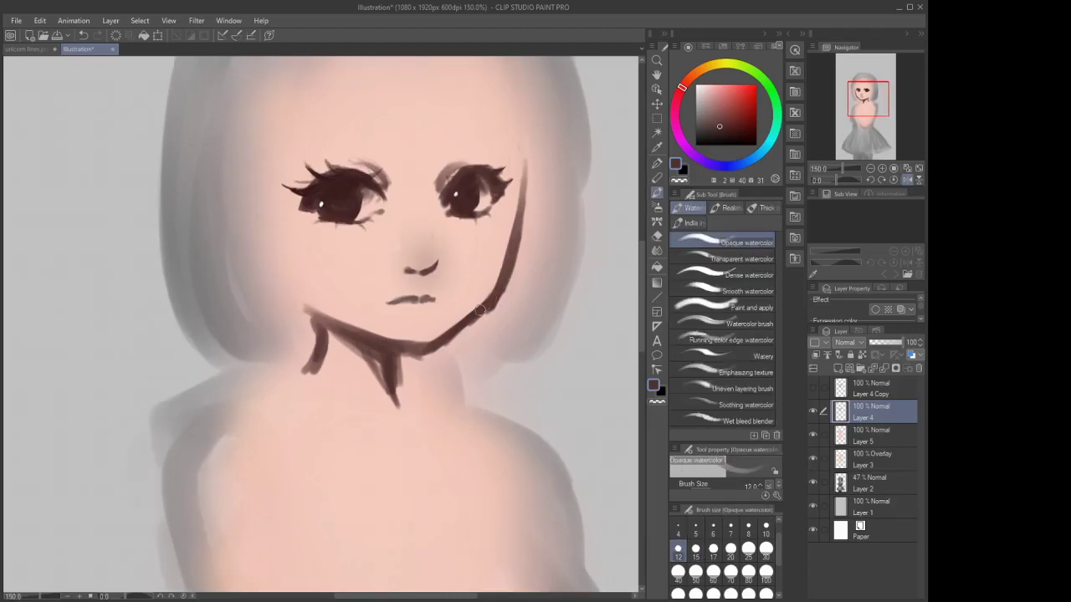
{"action": "mouse_move", "coordinate": [497, 289]}
{"action": "left_mouse_down"}
{"action": "mouse_move", "coordinate": [452, 331]}
{"action": "mouse_move", "coordinate": [410, 352]}
{"action": "mouse_move", "coordinate": [387, 343]}
{"action": "left_mouse_up"}
{"action": "key", "text": "e"}
{"action": "scroll", "coordinate": [410, 336], "scroll_direction": "up", "scroll_amount": 2}
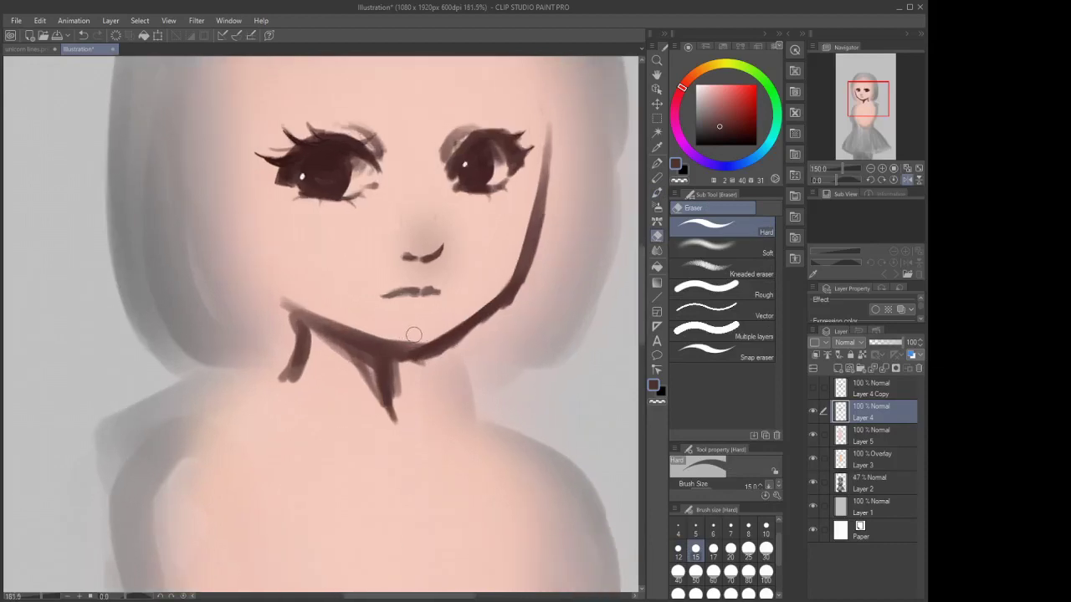
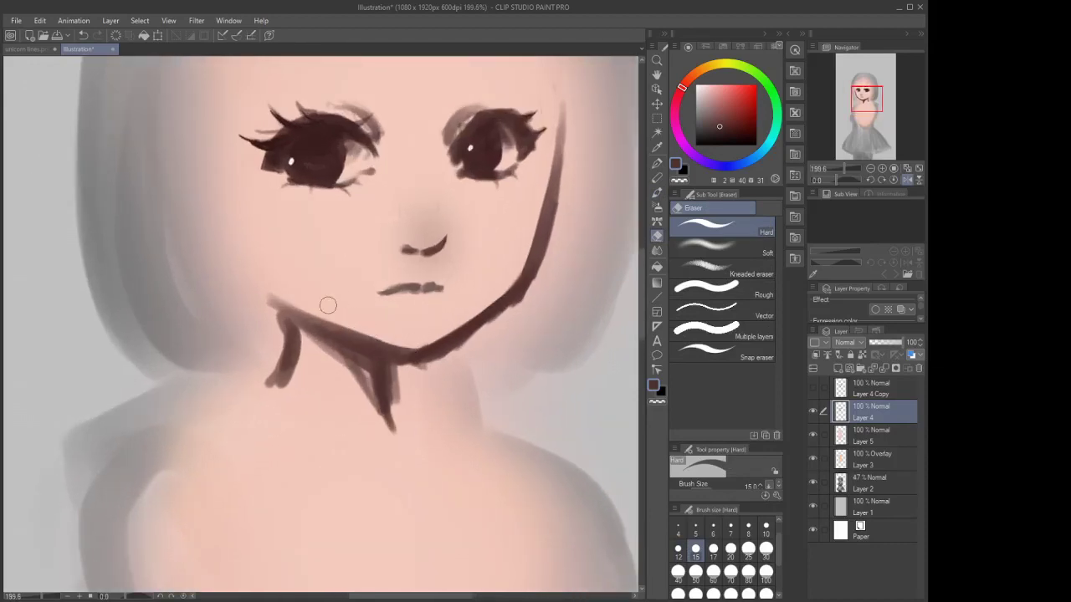
Smooth the underside of the chin with the Opaque watercolor brush and clean the jawline's upper edge with the Hard eraser
{"action": "left_click", "coordinate": [656, 193]}
{"action": "left_click_drag", "start_coordinate": [459, 337], "coordinate": [389, 354]}
{"action": "scroll", "coordinate": [389, 354], "scroll_direction": "down", "scroll_amount": 3}
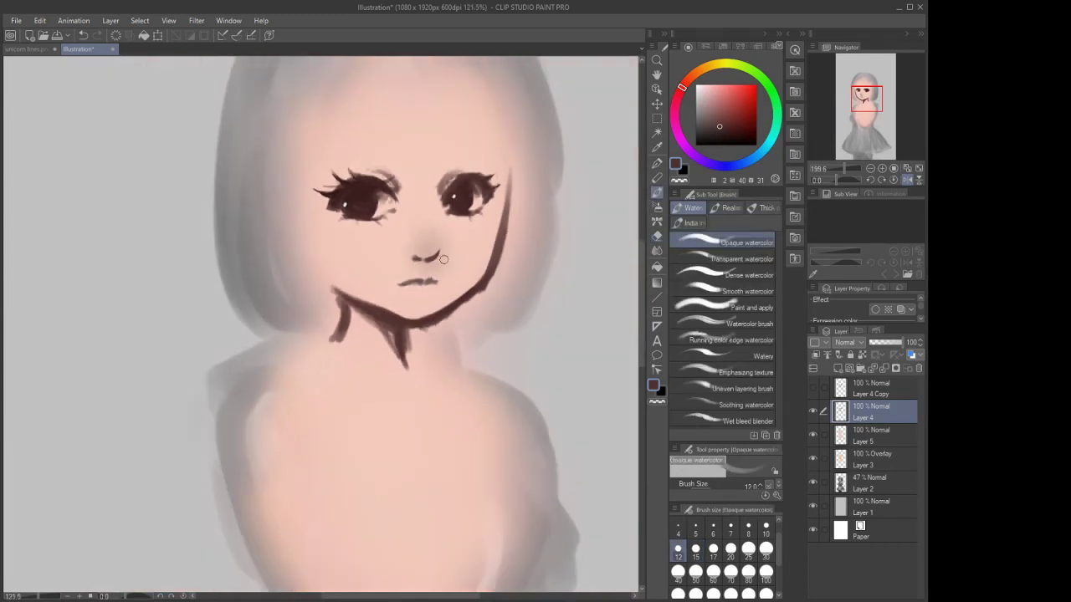
{"action": "left_click", "coordinate": [656, 237]}
{"action": "scroll", "coordinate": [393, 318], "scroll_direction": "up", "scroll_amount": 4}
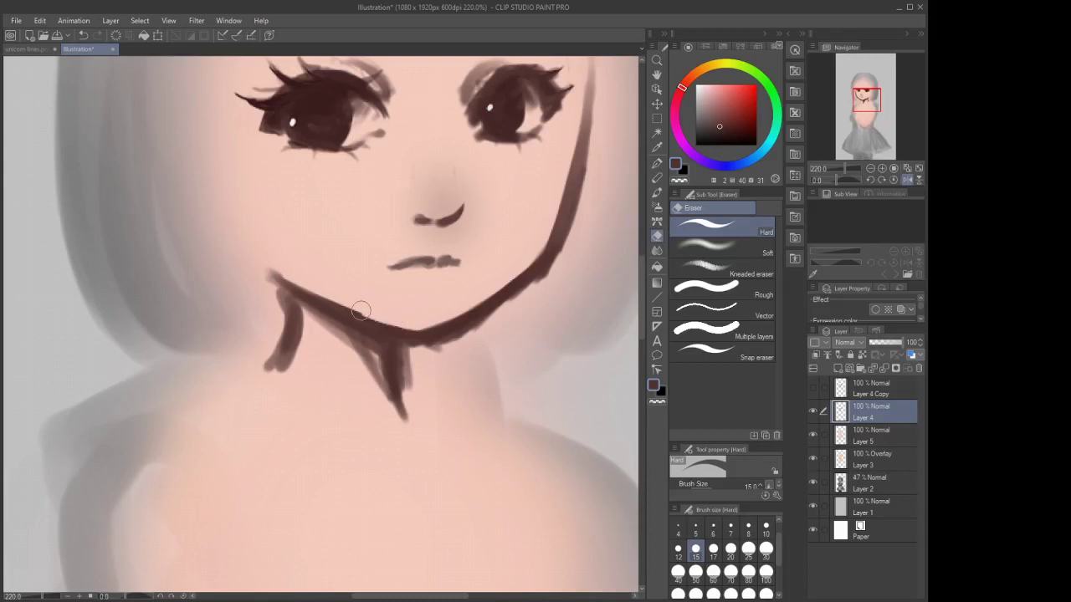
{"action": "scroll", "coordinate": [443, 283], "scroll_direction": "down", "scroll_amount": 3}
{"action": "scroll", "coordinate": [473, 242], "scroll_direction": "down", "scroll_amount": 1}
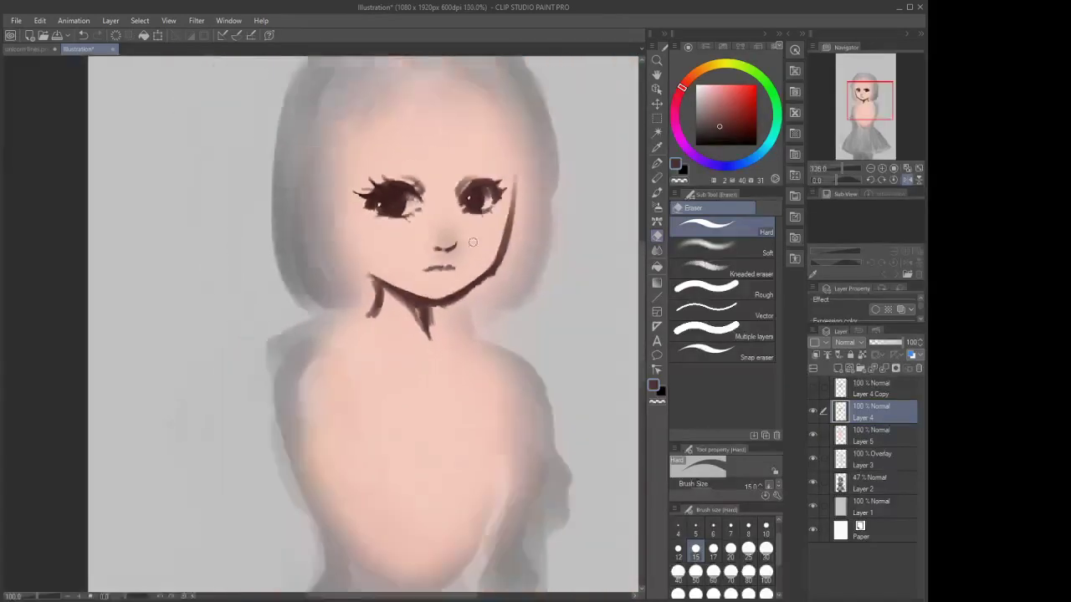
{"action": "scroll", "coordinate": [473, 242], "scroll_direction": "down", "scroll_amount": 2}
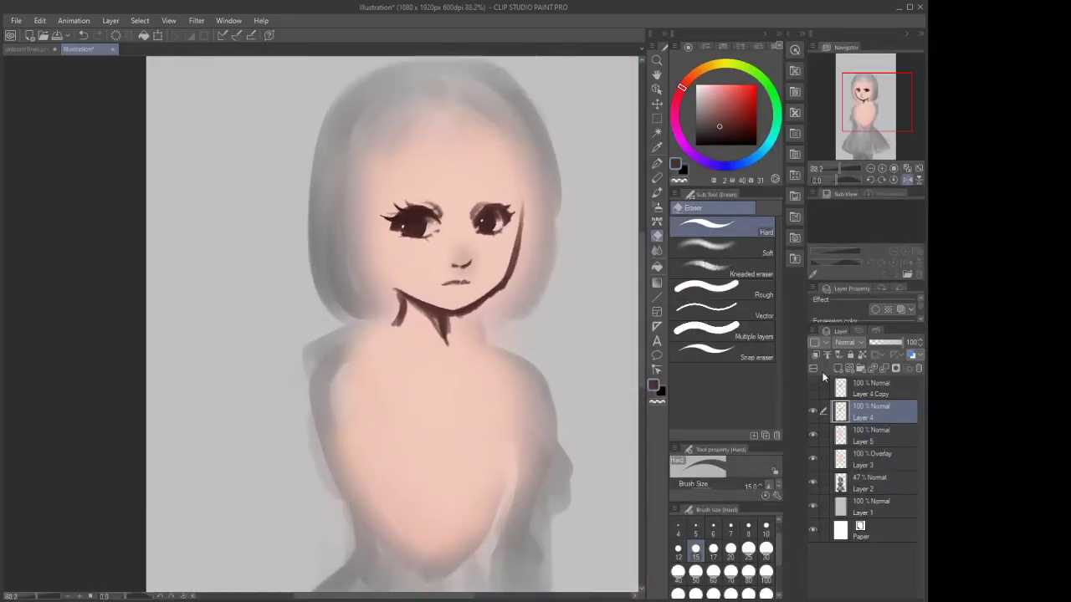
Mirror the canvas view, select the larger eye with a rectangle, nudge it slightly upward by transforming, and deselect
{"action": "scroll", "coordinate": [497, 182], "scroll_direction": "down", "scroll_amount": 1}
{"action": "scroll", "coordinate": [496, 182], "scroll_direction": "up", "scroll_amount": 1}
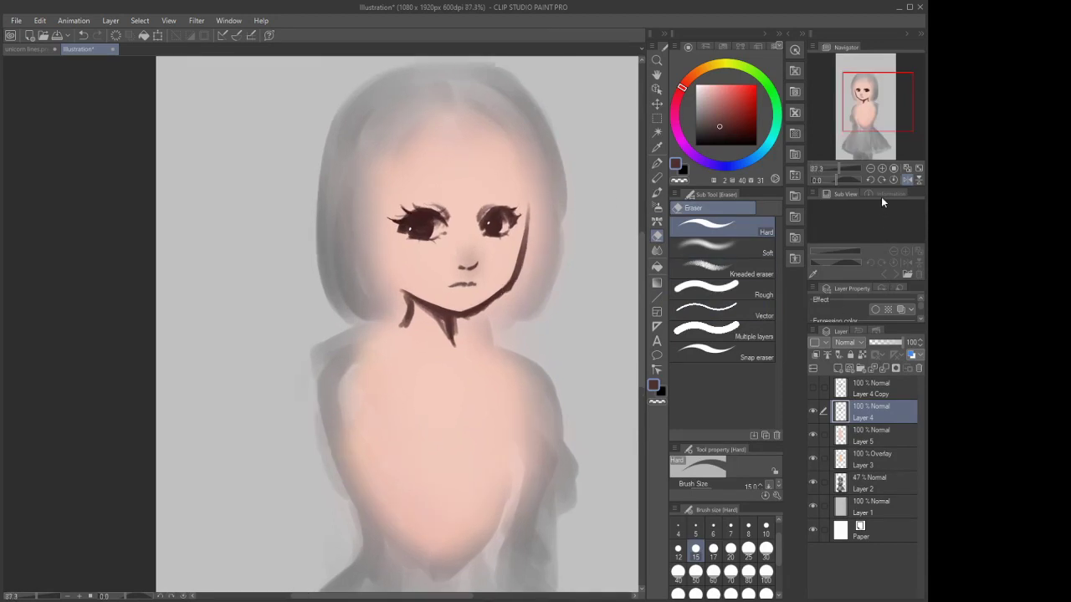
{"action": "left_click", "coordinate": [908, 180]}
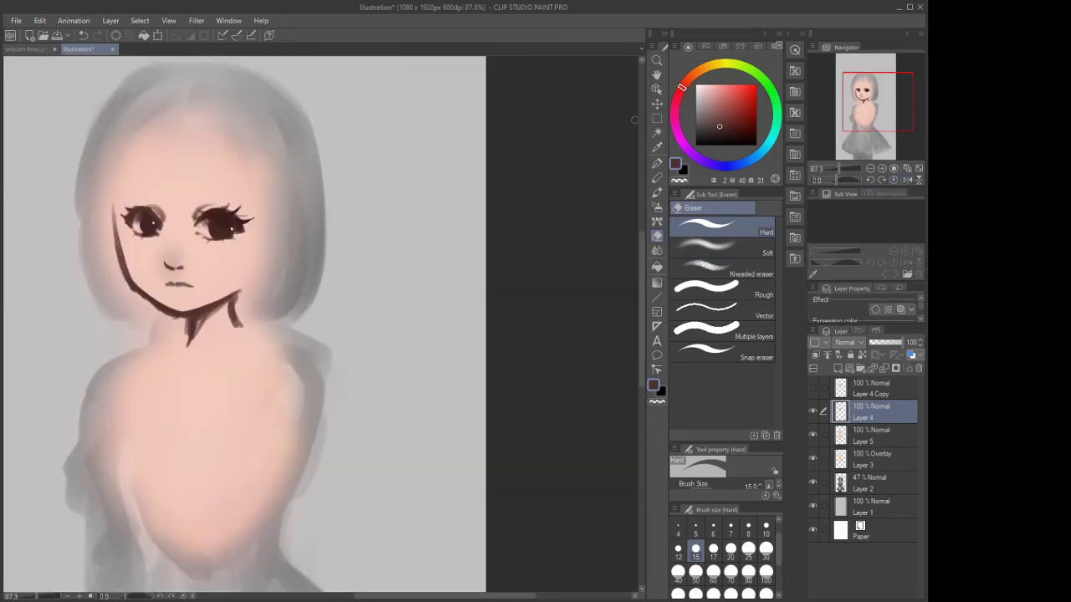
{"action": "key", "text": "m"}
{"action": "scroll", "coordinate": [177, 195], "scroll_direction": "up", "scroll_amount": 1}
{"action": "left_click_drag", "start_coordinate": [172, 186], "coordinate": [303, 272]}
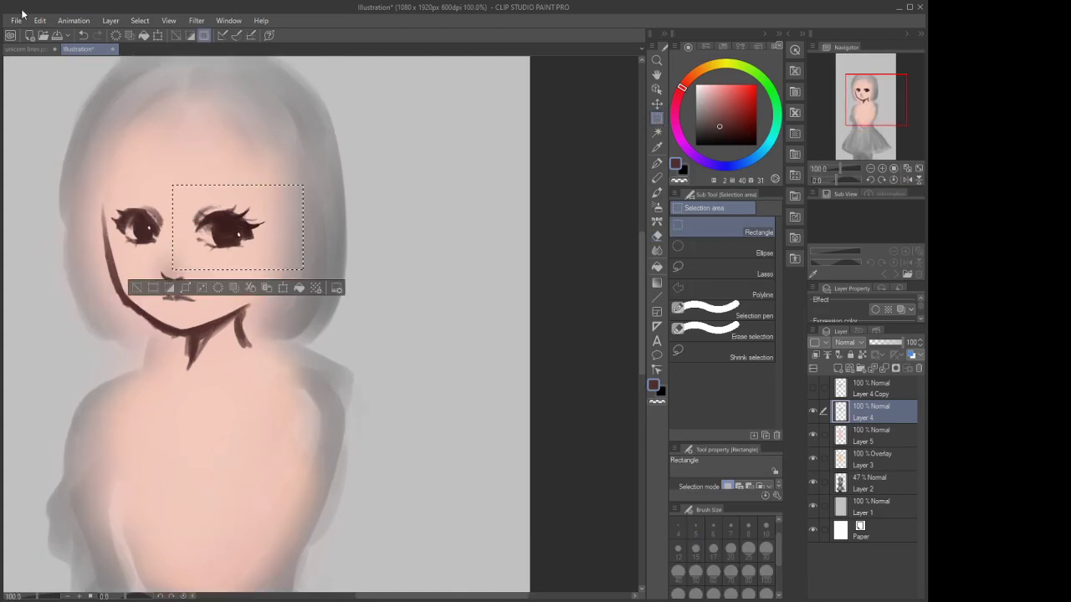
{"action": "left_click", "coordinate": [202, 287]}
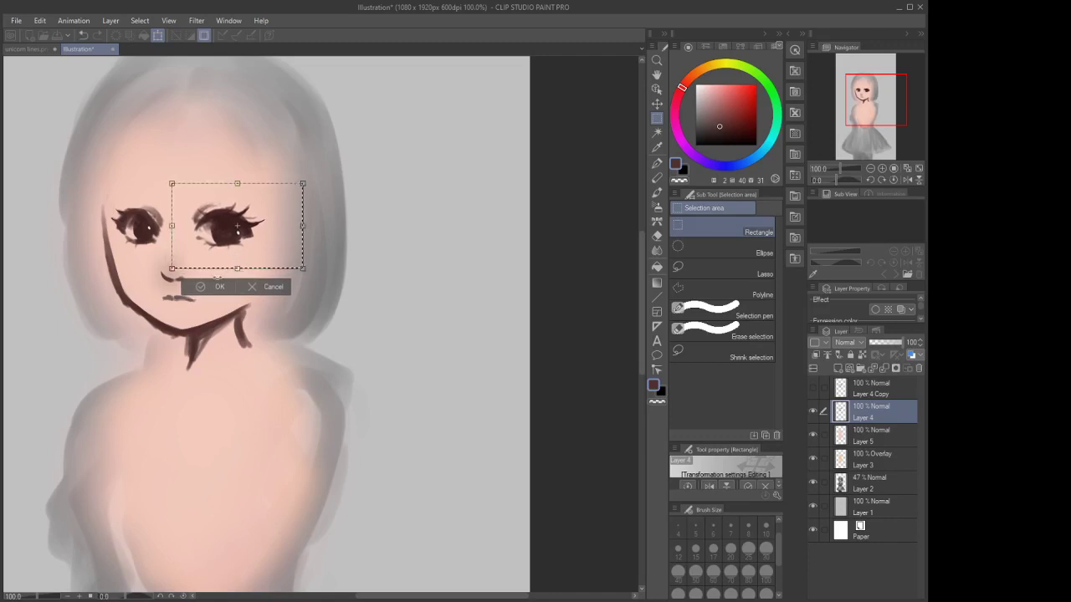
{"action": "left_click", "coordinate": [213, 288]}
{"action": "scroll", "coordinate": [422, 228], "scroll_direction": "down", "scroll_amount": 2}
{"action": "left_click", "coordinate": [150, 51]}
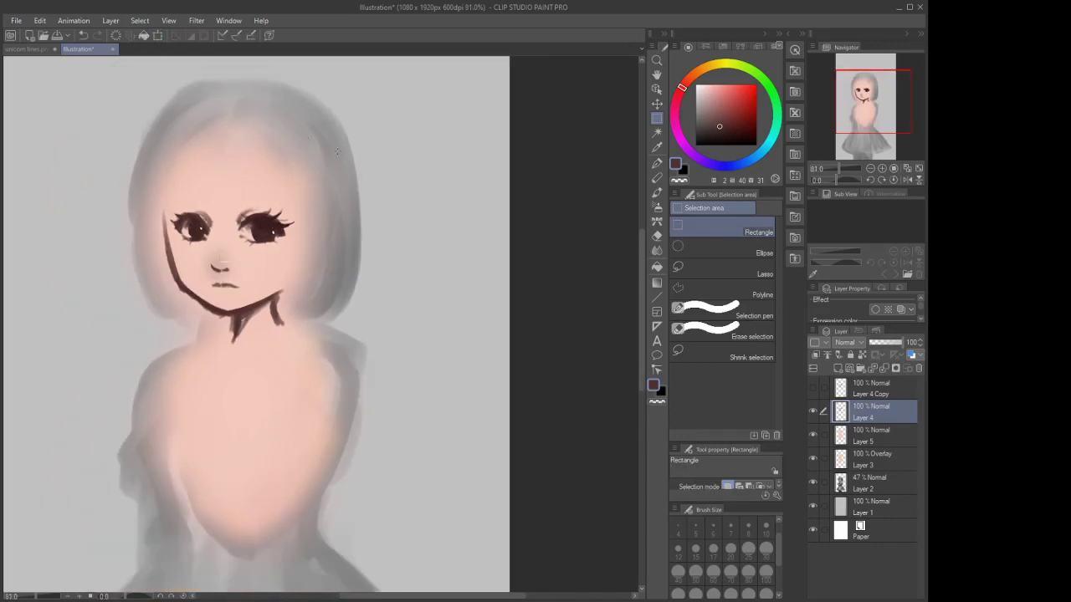
Erase the grey shading along the bridge of the nose with the Hard eraser at size 15
{"action": "scroll", "coordinate": [276, 163], "scroll_direction": "down", "scroll_amount": 1}
{"action": "scroll", "coordinate": [221, 167], "scroll_direction": "up", "scroll_amount": 5}
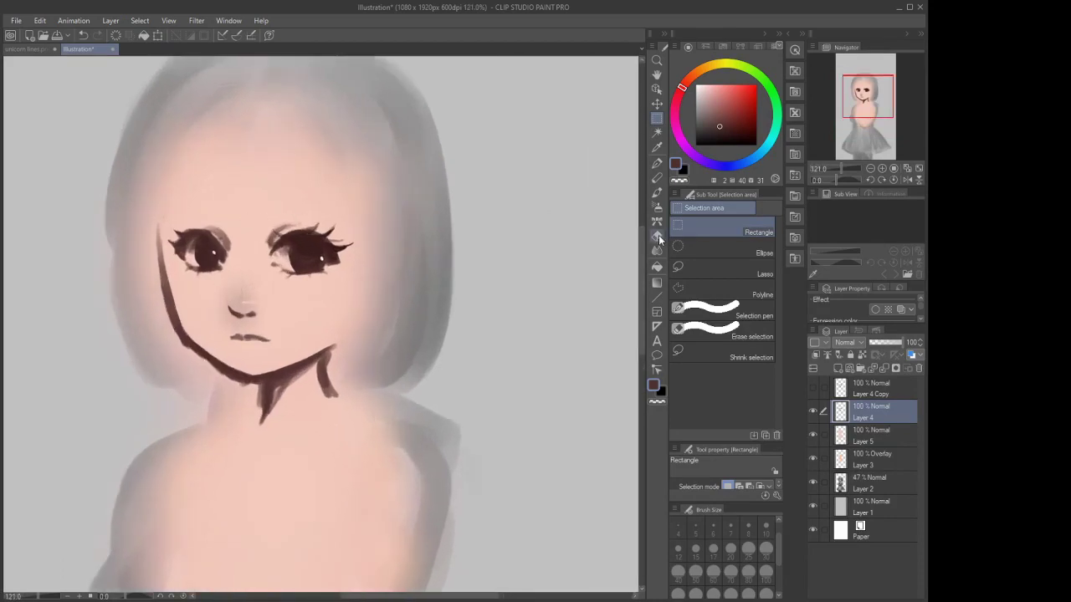
{"action": "left_click", "coordinate": [657, 235]}
{"action": "scroll", "coordinate": [246, 300], "scroll_direction": "up", "scroll_amount": 2}
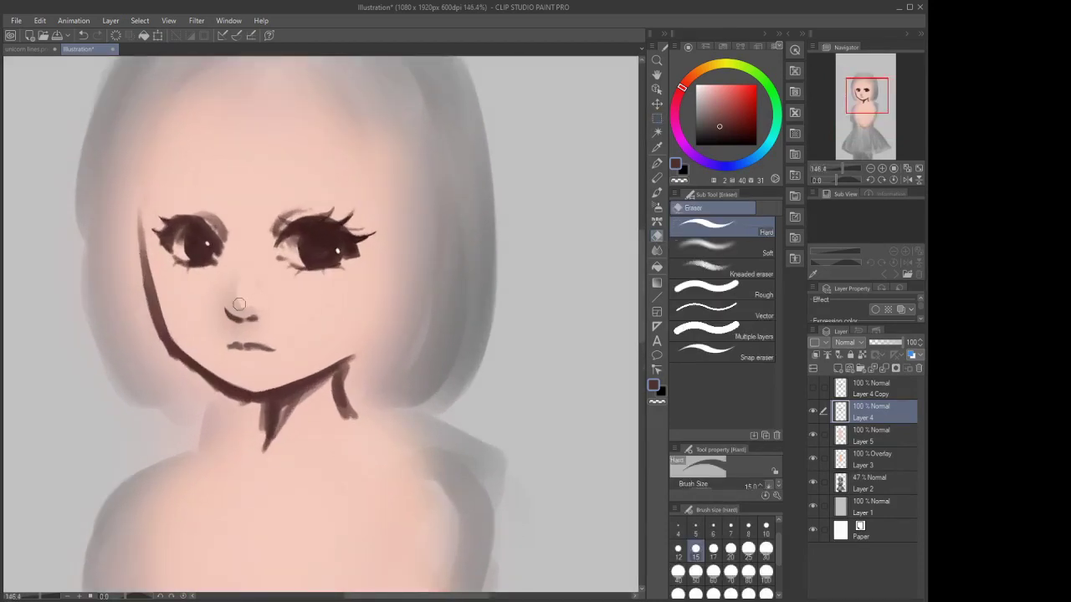
{"action": "left_click_drag", "start_coordinate": [237, 286], "coordinate": [248, 307]}
{"action": "scroll", "coordinate": [377, 227], "scroll_direction": "down", "scroll_amount": 2}
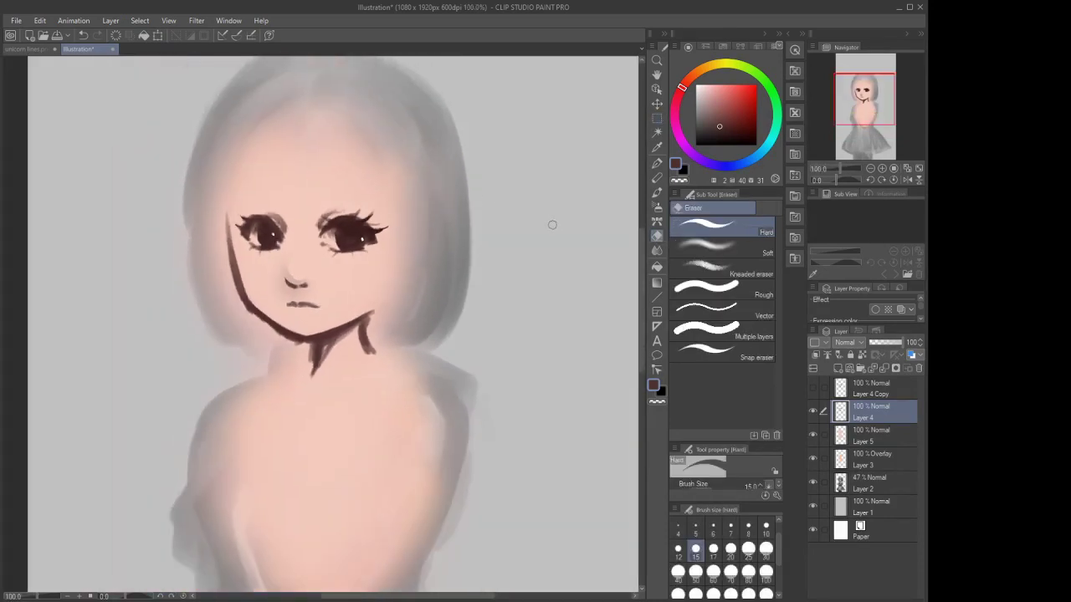
Inspect the face at different zooms and flip the canvas view back to its other orientation
{"action": "left_click", "coordinate": [657, 249]}
{"action": "scroll", "coordinate": [308, 281], "scroll_direction": "up", "scroll_amount": 2}
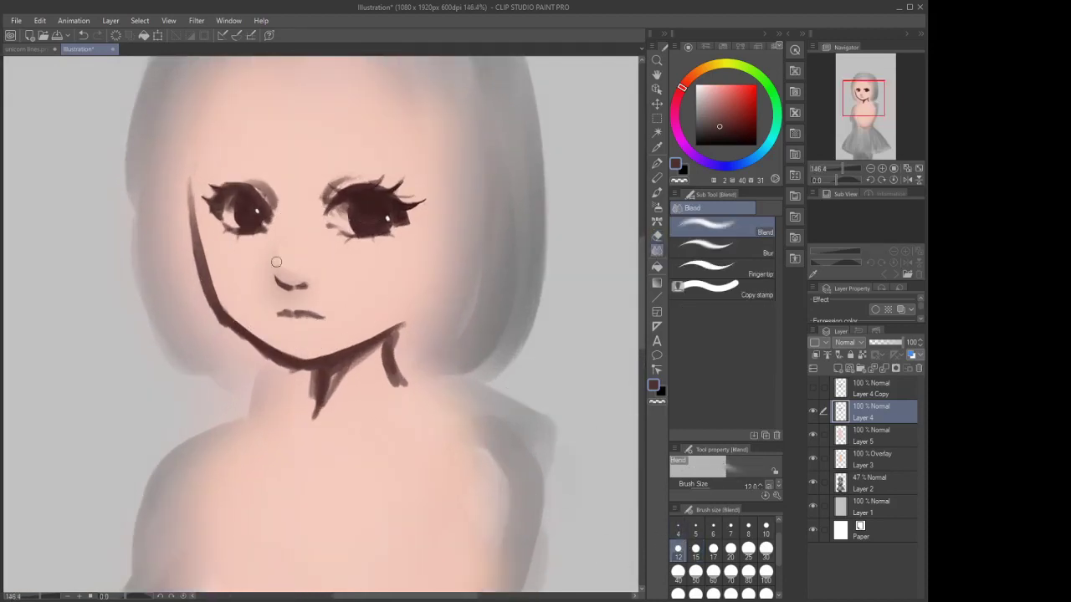
{"action": "scroll", "coordinate": [385, 218], "scroll_direction": "down", "scroll_amount": 4}
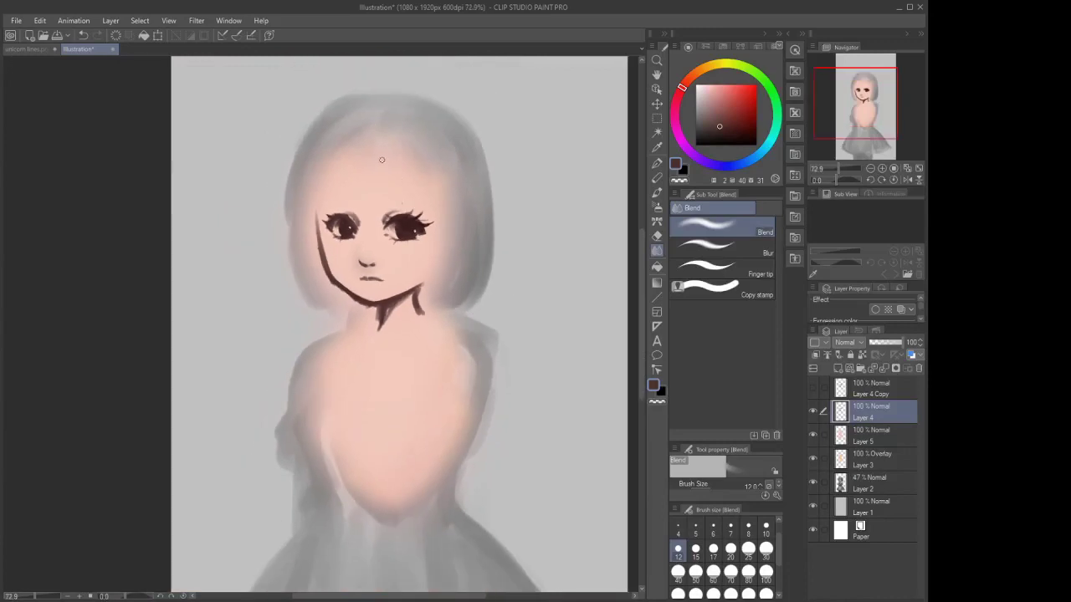
{"action": "scroll", "coordinate": [385, 218], "scroll_direction": "up", "scroll_amount": 1}
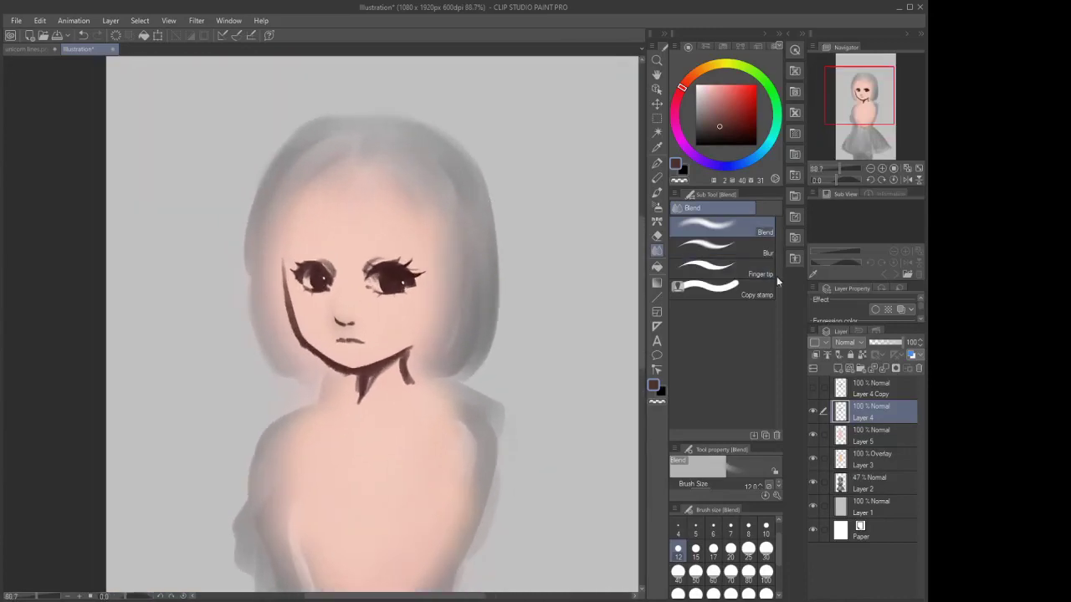
{"action": "left_click", "coordinate": [908, 180]}
{"action": "scroll", "coordinate": [364, 195], "scroll_direction": "down", "scroll_amount": 2}
{"action": "scroll", "coordinate": [364, 195], "scroll_direction": "up", "scroll_amount": 1}
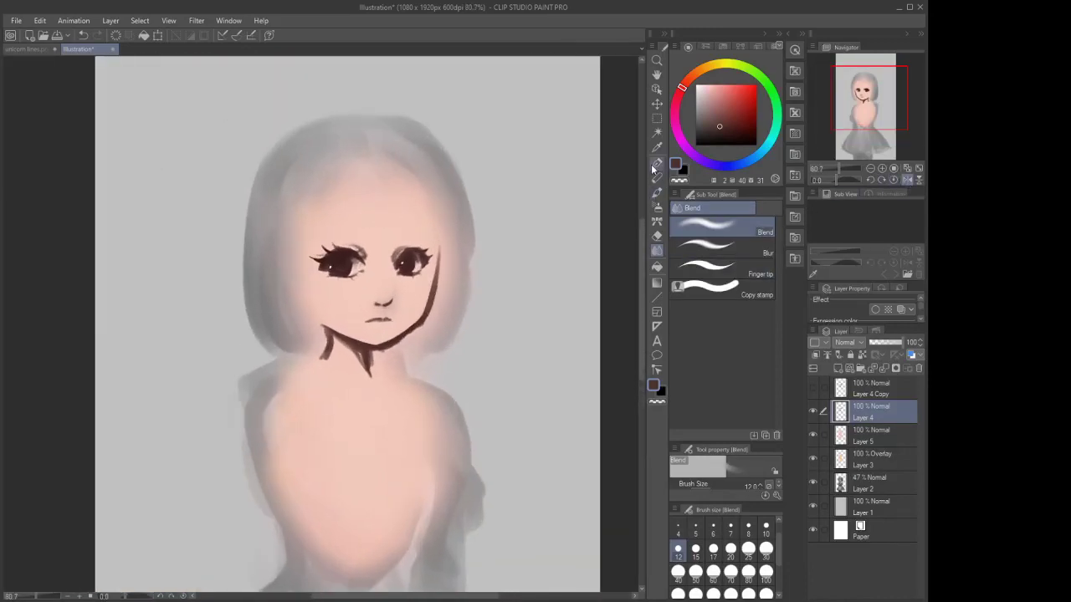
{"action": "left_click", "coordinate": [657, 118]}
{"action": "scroll", "coordinate": [319, 207], "scroll_direction": "up", "scroll_amount": 1}
{"action": "scroll", "coordinate": [319, 207], "scroll_direction": "up", "scroll_amount": 1}
{"action": "left_click_drag", "start_coordinate": [288, 203], "coordinate": [457, 288]}
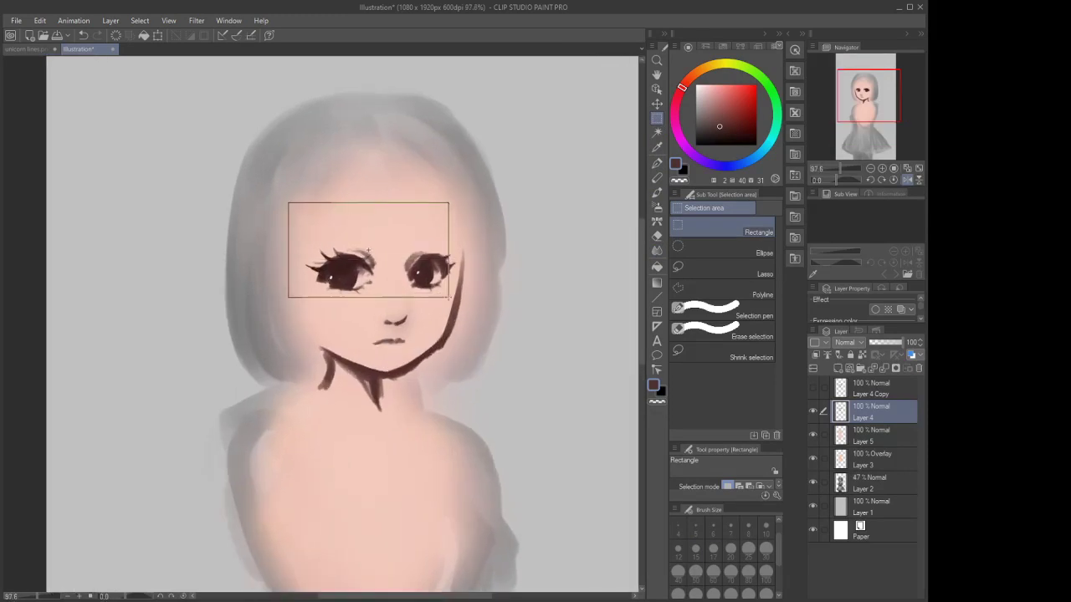
{"action": "left_click_drag", "start_coordinate": [374, 245], "coordinate": [383, 221]}
{"action": "left_click", "coordinate": [83, 35]}
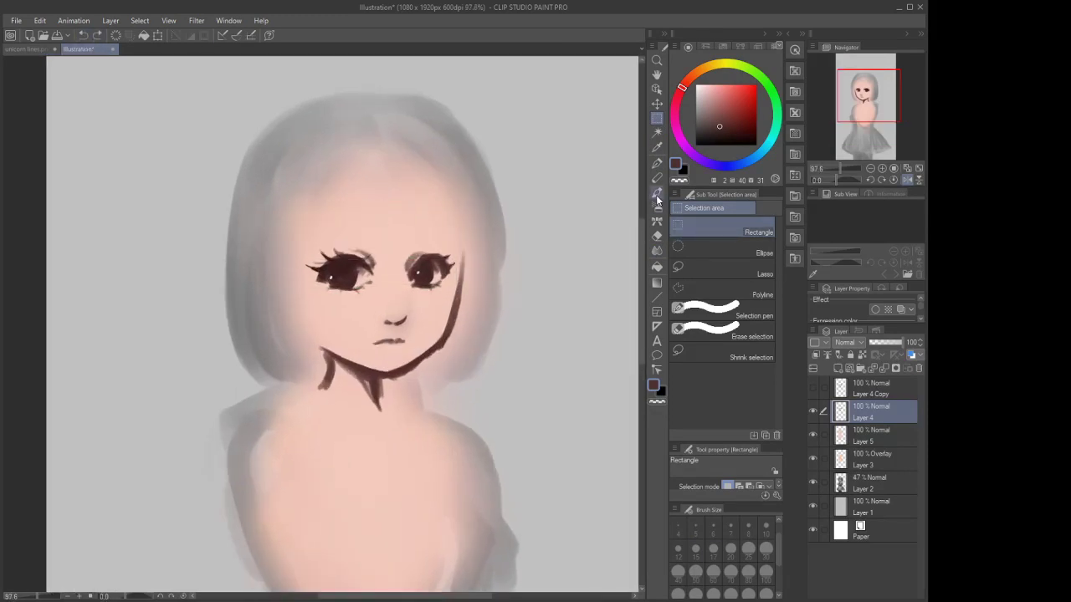
Mark both eyes with the Selection pen at size 50 and shift the facial line layer slightly upward
{"action": "left_click", "coordinate": [656, 194]}
{"action": "left_click", "coordinate": [657, 208]}
{"action": "left_click", "coordinate": [657, 117]}
{"action": "left_click", "coordinate": [707, 311]}
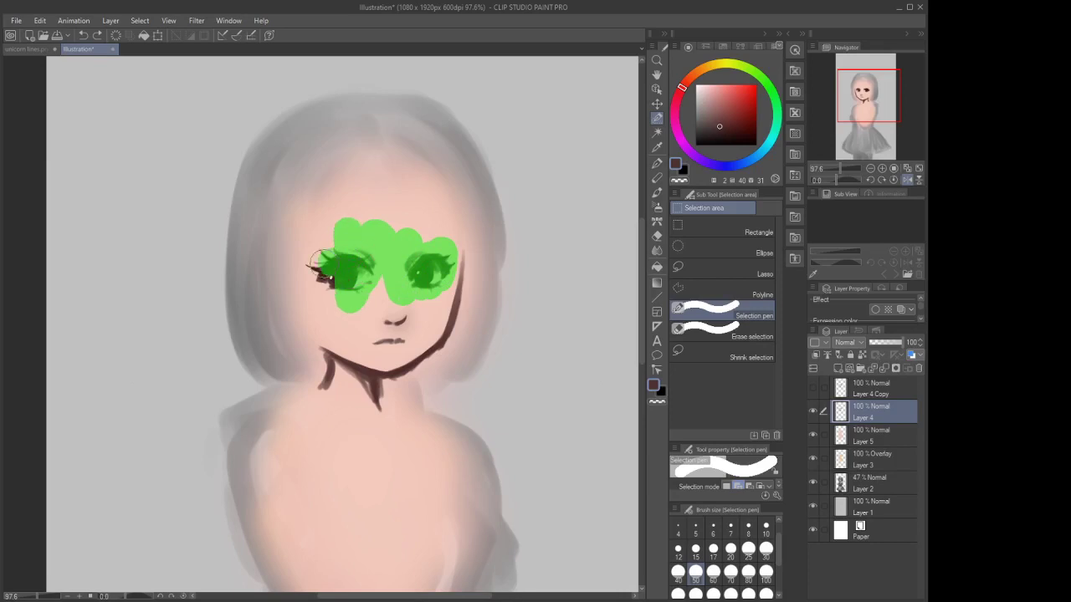
{"action": "left_click_drag", "start_coordinate": [319, 256], "coordinate": [288, 285]}
{"action": "key", "text": "k"}
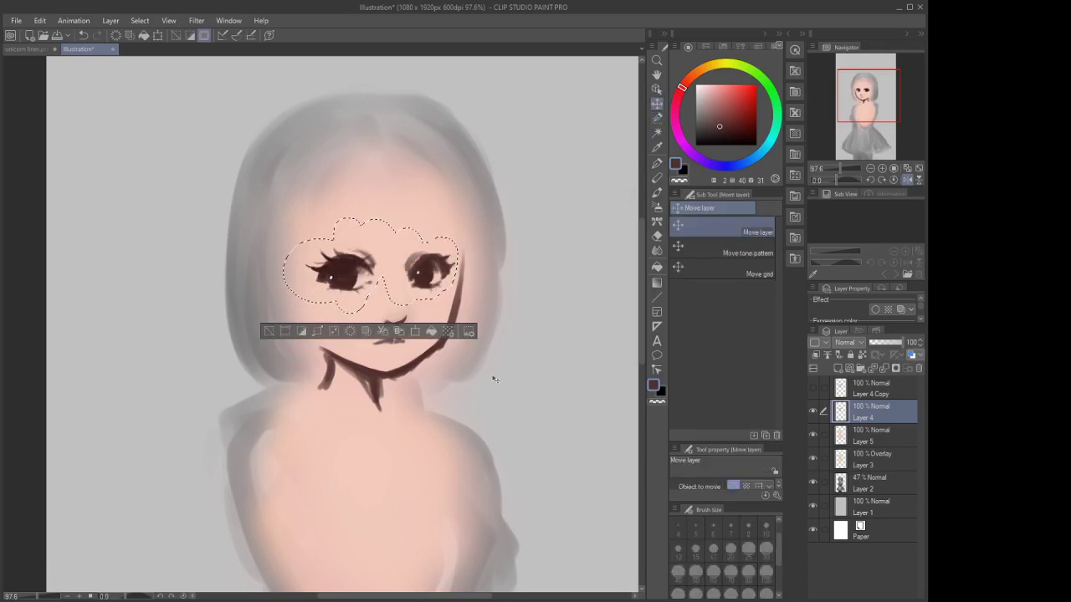
{"action": "left_click_drag", "start_coordinate": [494, 402], "coordinate": [490, 395]}
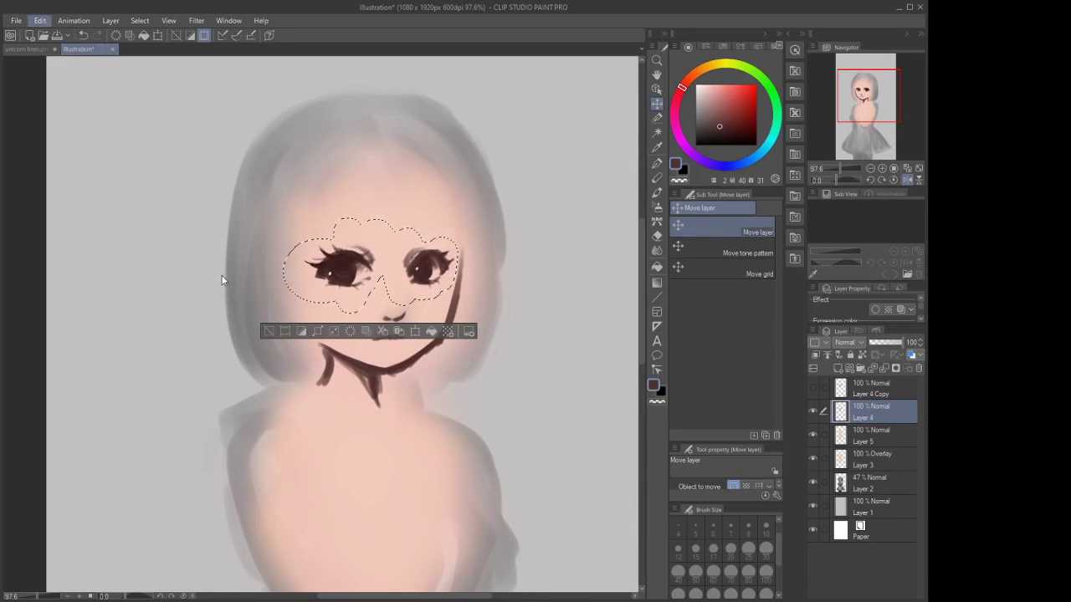
Transform the selected eyes with a slight rotation and a small shift toward the cheek contour, and deselect them
{"action": "key", "text": "ctrl+t"}
{"action": "left_click_drag", "start_coordinate": [404, 436], "coordinate": [400, 437]}
{"action": "left_click_drag", "start_coordinate": [365, 276], "coordinate": [370, 280]}
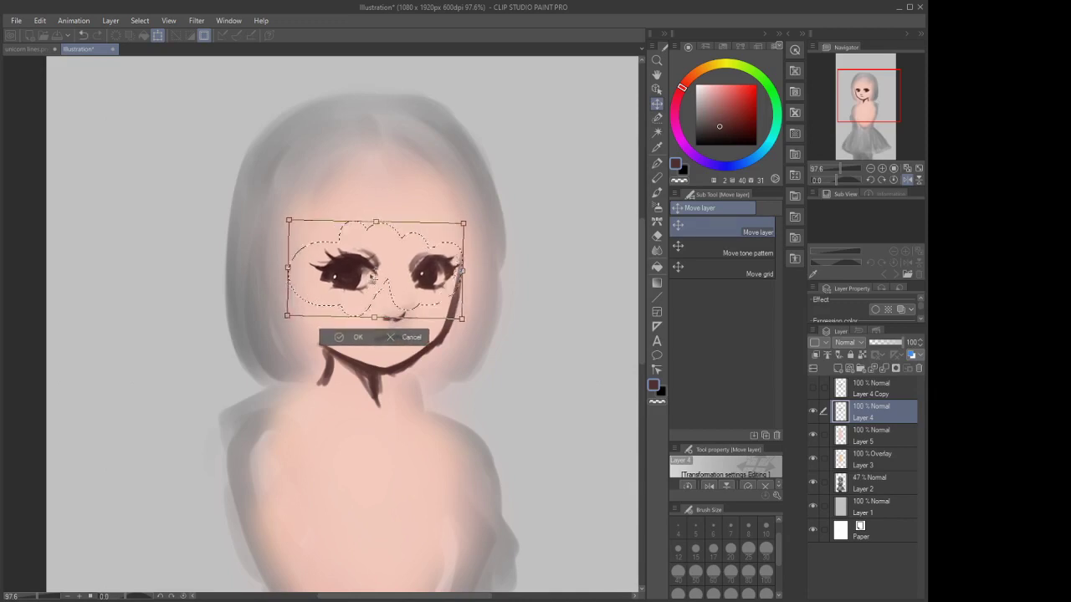
{"action": "left_click", "coordinate": [360, 337]}
{"action": "scroll", "coordinate": [442, 170], "scroll_direction": "down", "scroll_amount": 3}
{"action": "left_click", "coordinate": [139, 21]}
{"action": "left_click", "coordinate": [152, 53]}
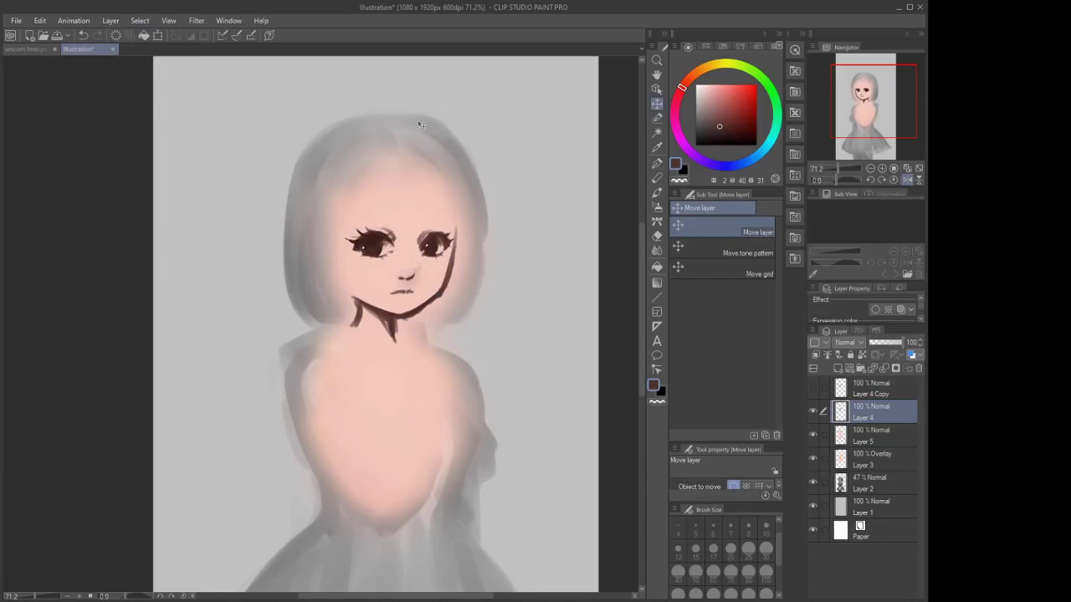
Check the flipped view, restore the selection around the eyes, and try moving the layer slightly upward before undoing that move
{"action": "left_click", "coordinate": [906, 181]}
{"action": "left_click", "coordinate": [907, 175]}
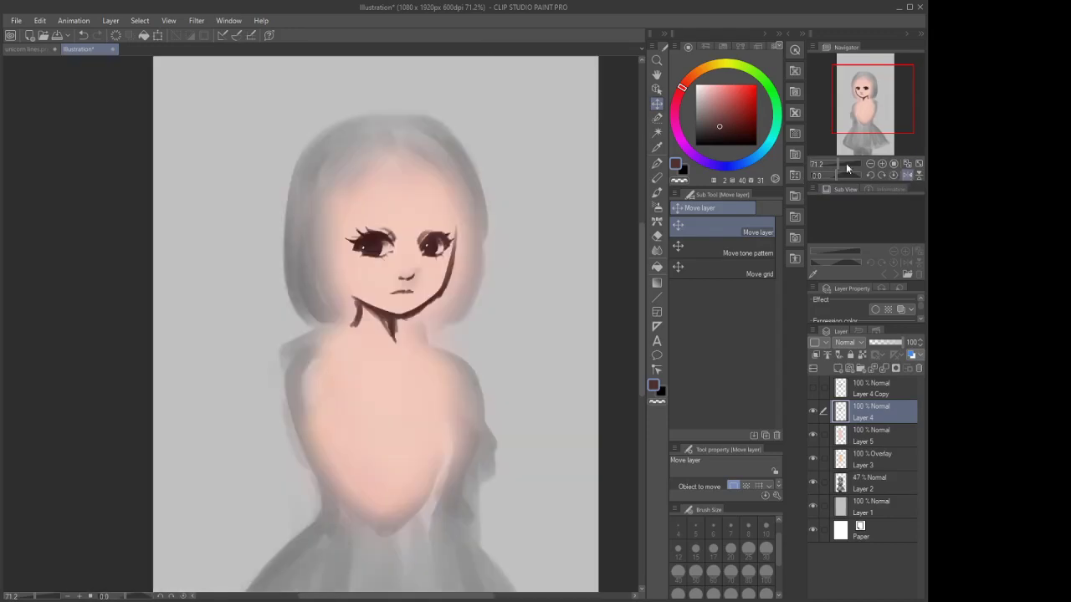
{"action": "left_click", "coordinate": [83, 35]}
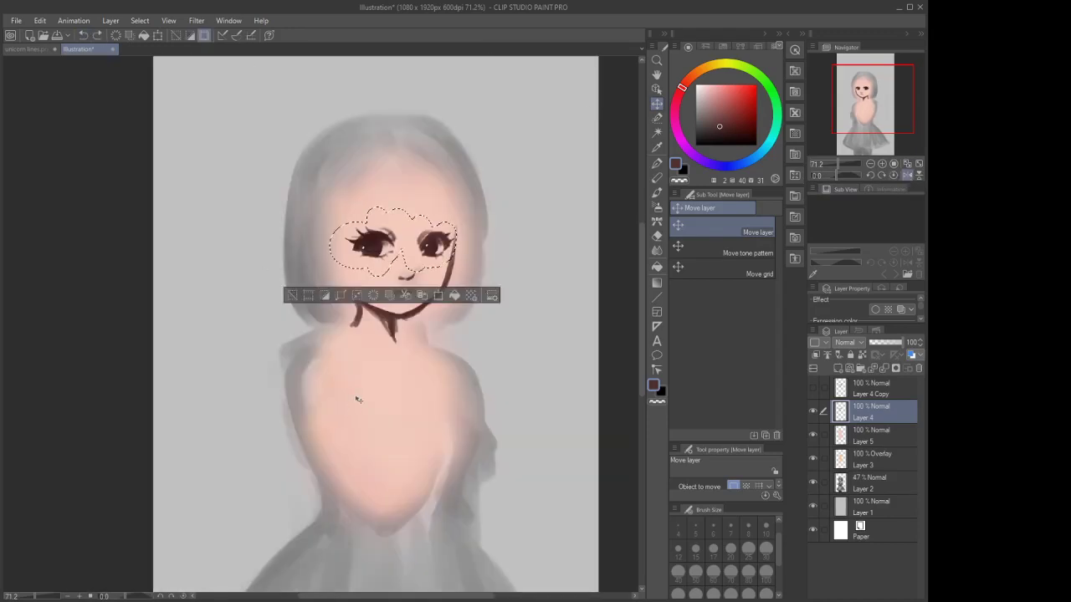
{"action": "left_click_drag", "start_coordinate": [365, 385], "coordinate": [362, 381]}
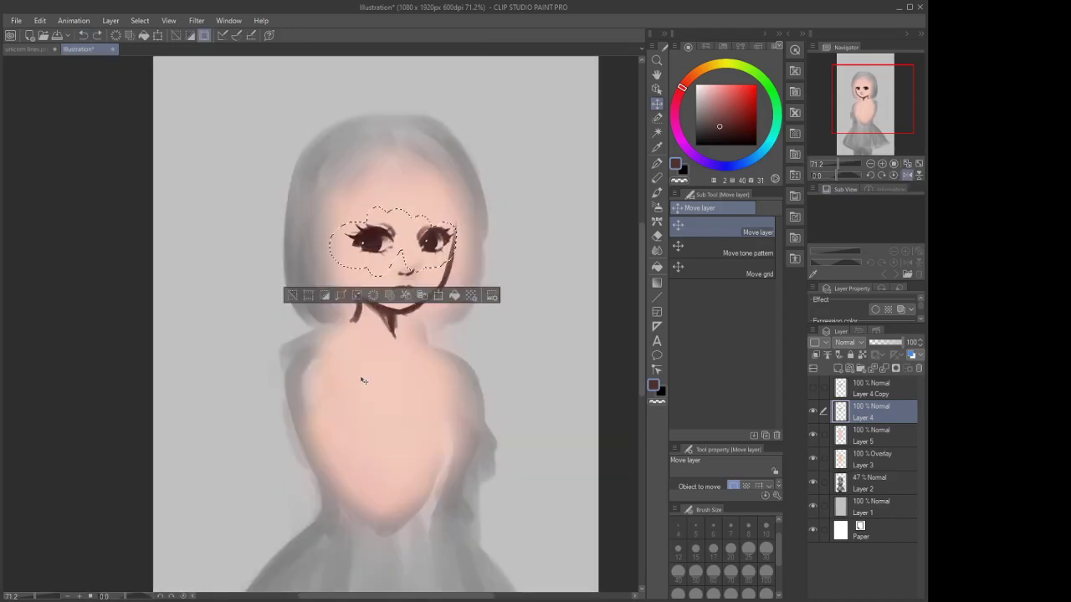
{"action": "key", "text": "ctrl+z"}
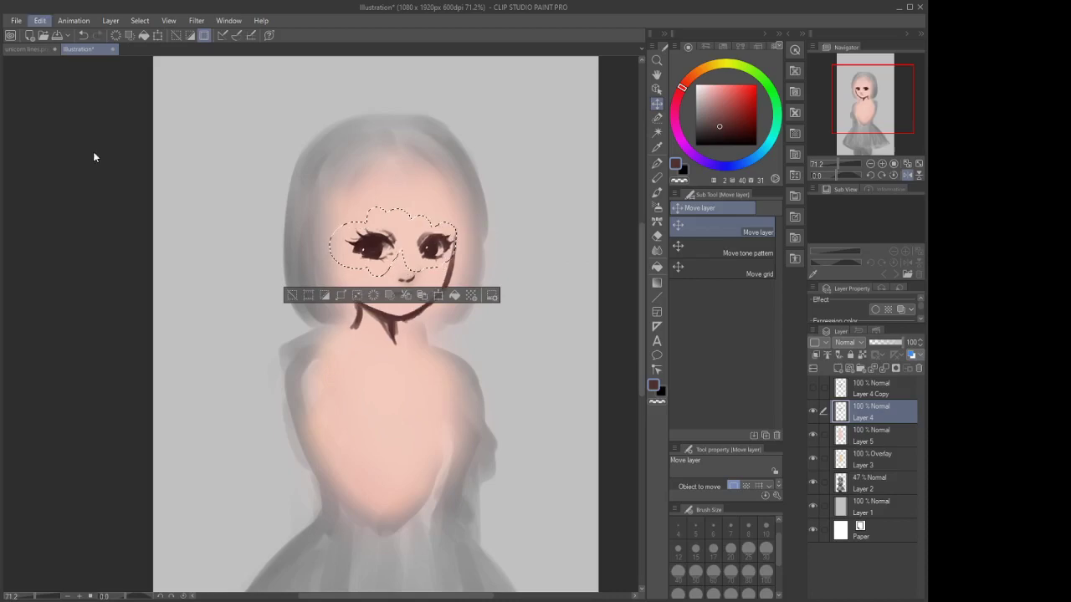
Raise the selected eyes slightly with a transform and deselect them
{"action": "key", "text": "ctrl+t"}
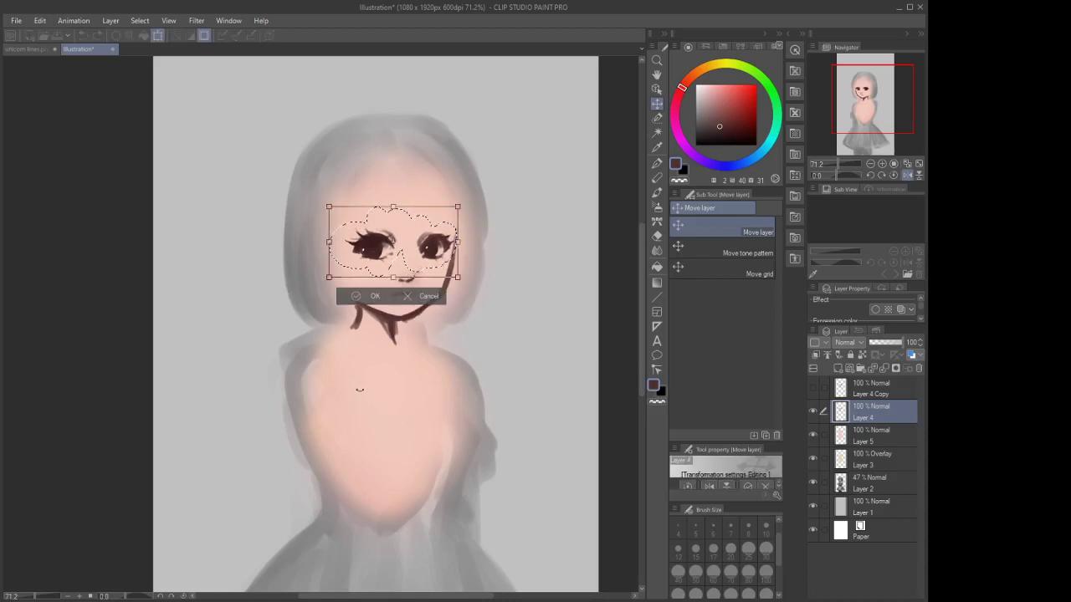
{"action": "left_click_drag", "start_coordinate": [398, 256], "coordinate": [398, 253]}
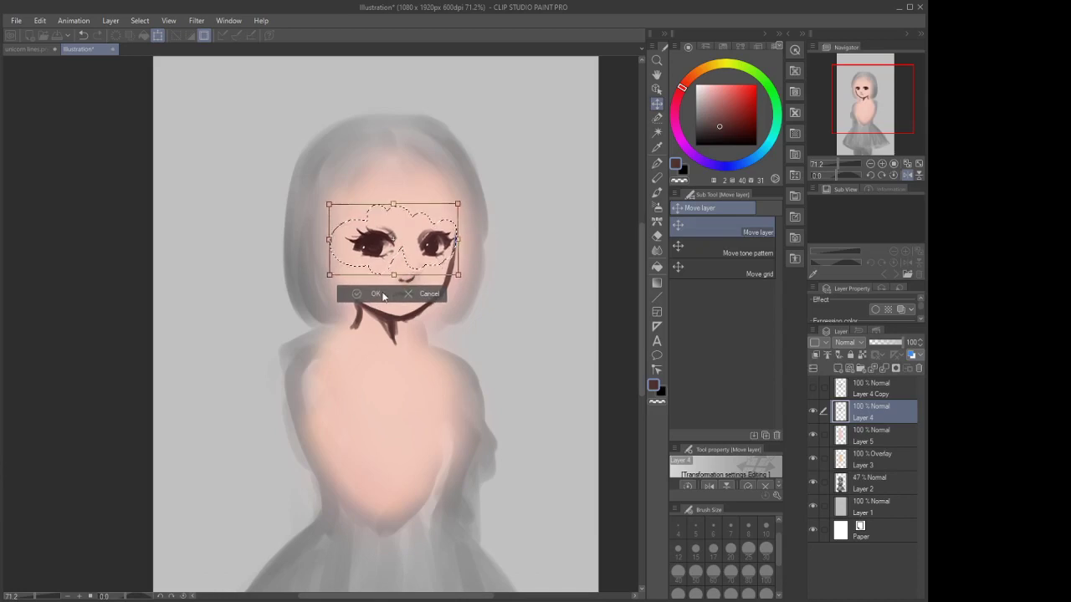
{"action": "key", "text": "Return"}
{"action": "left_click", "coordinate": [138, 20]}
{"action": "left_click", "coordinate": [186, 51]}
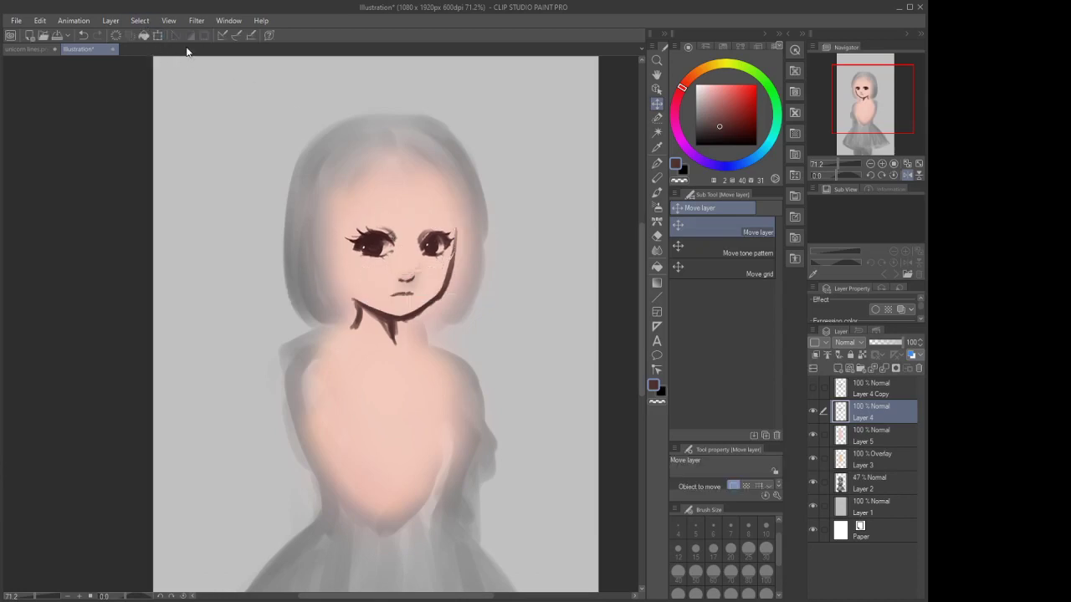
On a new layer above Layer 4 Copy, paint dark brown bangs and the hair beside the cheek contour with Opaque watercolor at size 50
{"action": "key", "text": "e"}
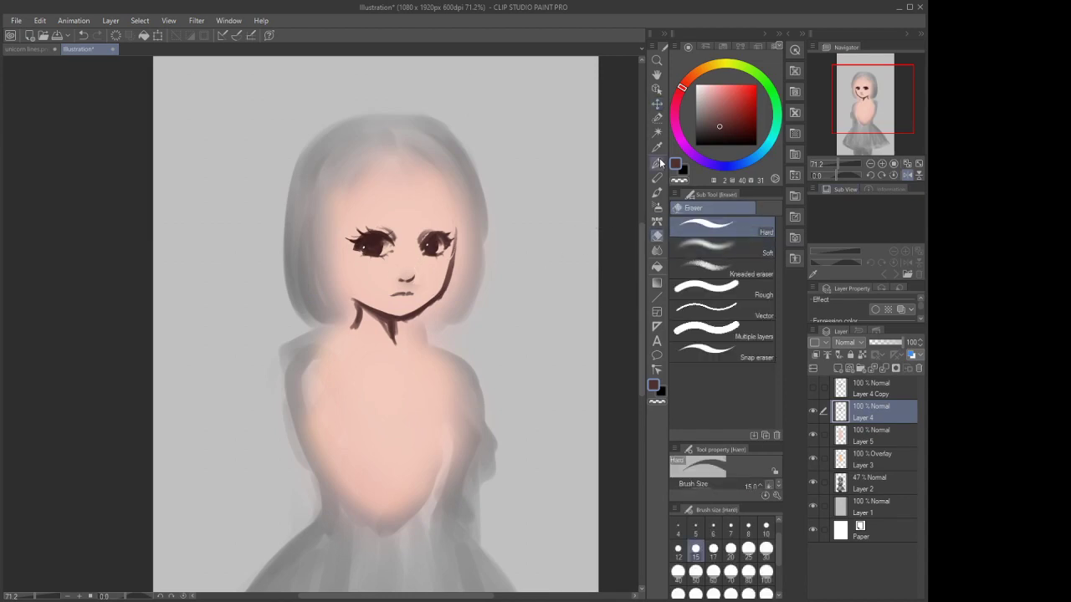
{"action": "left_click", "coordinate": [657, 192]}
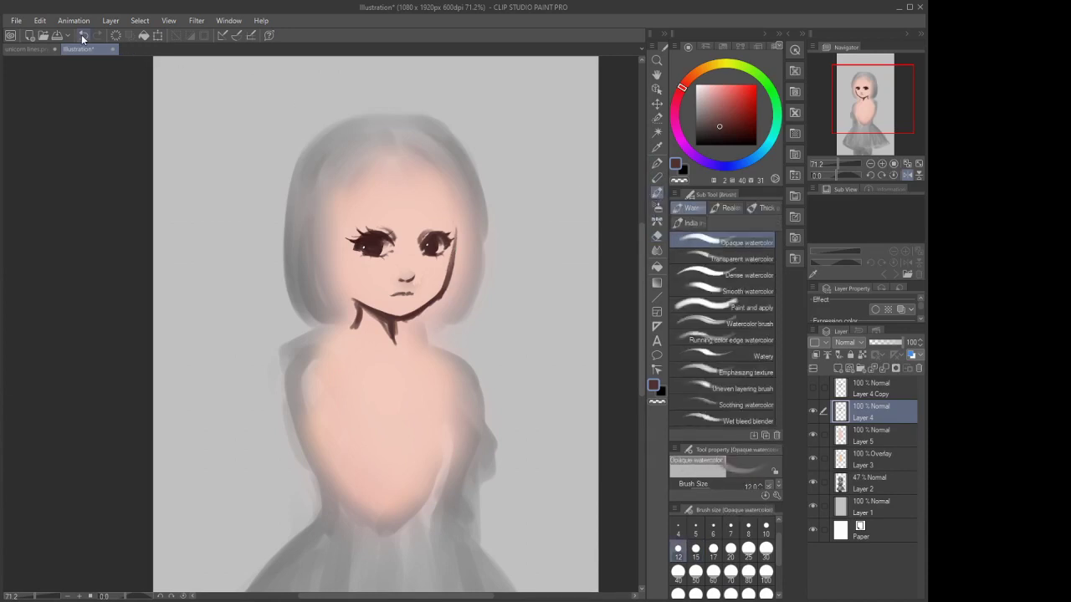
{"action": "left_click", "coordinate": [869, 393]}
{"action": "left_click", "coordinate": [838, 368]}
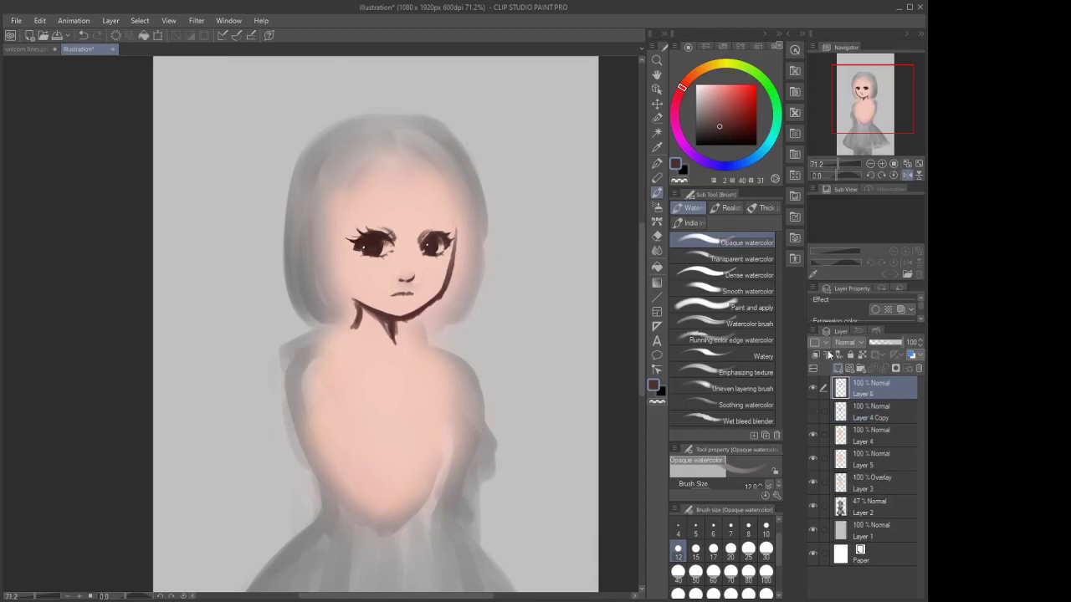
{"action": "left_click", "coordinate": [695, 572]}
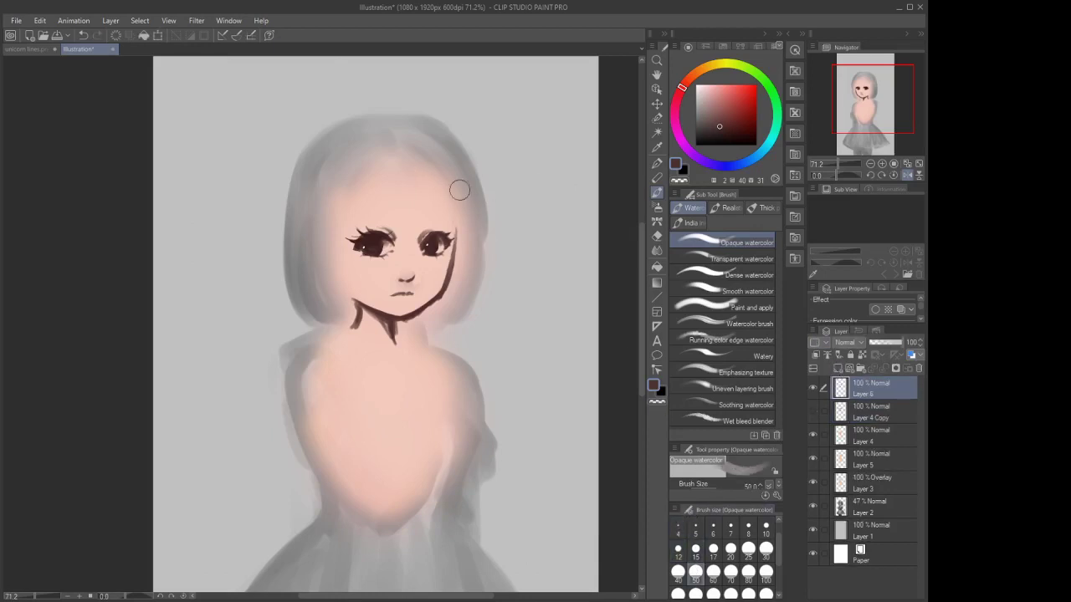
{"action": "mouse_move", "coordinate": [421, 177]}
{"action": "left_mouse_down"}
{"action": "mouse_move", "coordinate": [426, 219]}
{"action": "mouse_move", "coordinate": [368, 221]}
{"action": "left_mouse_up"}
{"action": "mouse_move", "coordinate": [398, 164]}
{"action": "left_mouse_down"}
{"action": "mouse_move", "coordinate": [387, 216]}
{"action": "mouse_move", "coordinate": [417, 221]}
{"action": "mouse_move", "coordinate": [375, 223]}
{"action": "mouse_move", "coordinate": [350, 305]}
{"action": "left_mouse_up"}
{"action": "mouse_move", "coordinate": [456, 185]}
{"action": "left_mouse_down"}
{"action": "mouse_move", "coordinate": [460, 281]}
{"action": "mouse_move", "coordinate": [459, 209]}
{"action": "mouse_move", "coordinate": [451, 327]}
{"action": "mouse_move", "coordinate": [439, 335]}
{"action": "left_mouse_up"}
{"action": "mouse_move", "coordinate": [456, 243]}
{"action": "left_mouse_down"}
{"action": "mouse_move", "coordinate": [446, 311]}
{"action": "mouse_move", "coordinate": [453, 280]}
{"action": "mouse_move", "coordinate": [403, 325]}
{"action": "left_mouse_up"}
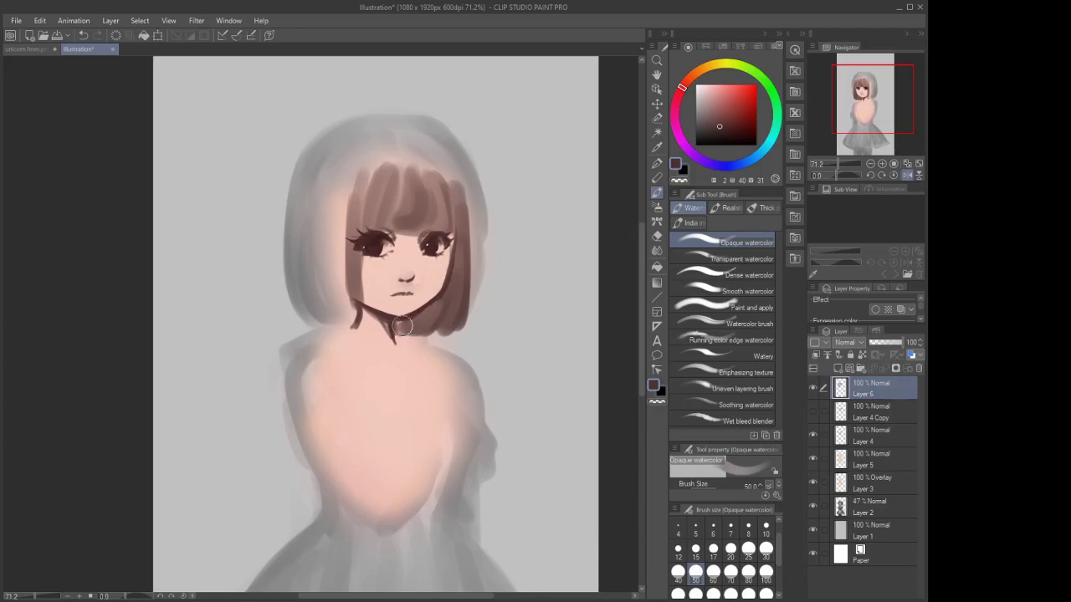
Fill the hair on the wider side of the face down to bob length and paint a dark band around the crown
{"action": "left_click_drag", "start_coordinate": [350, 226], "coordinate": [357, 326]}
{"action": "left_click_drag", "start_coordinate": [352, 259], "coordinate": [360, 328]}
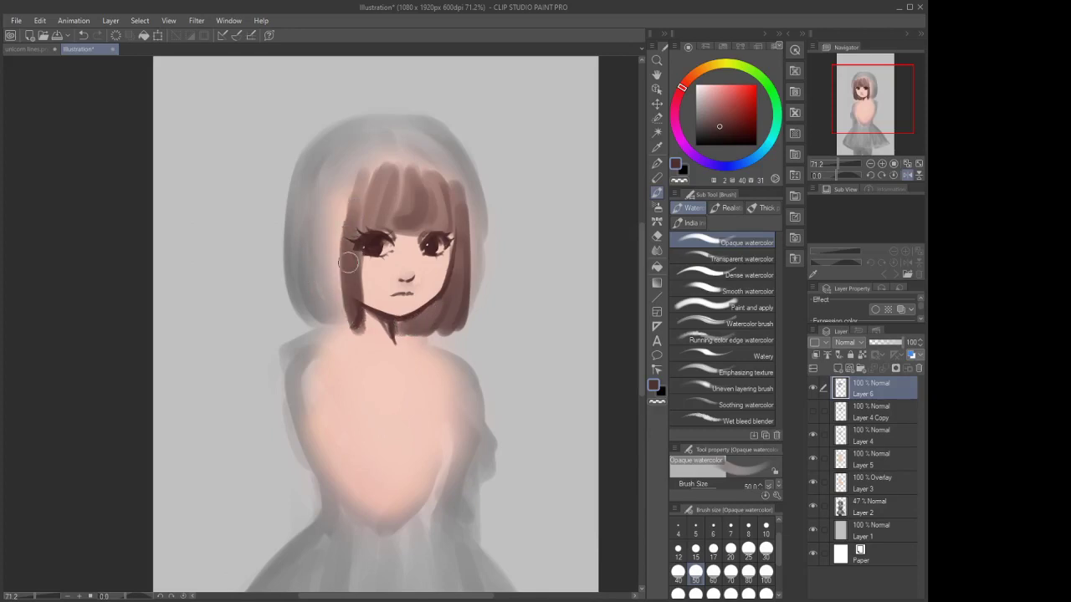
{"action": "left_click_drag", "start_coordinate": [343, 225], "coordinate": [350, 320]}
{"action": "mouse_move", "coordinate": [336, 186]}
{"action": "left_mouse_down"}
{"action": "mouse_move", "coordinate": [345, 333]}
{"action": "mouse_move", "coordinate": [337, 319]}
{"action": "left_mouse_up"}
{"action": "mouse_move", "coordinate": [323, 209]}
{"action": "left_mouse_down"}
{"action": "mouse_move", "coordinate": [328, 330]}
{"action": "mouse_move", "coordinate": [304, 326]}
{"action": "left_mouse_up"}
{"action": "left_click_drag", "start_coordinate": [298, 280], "coordinate": [305, 326]}
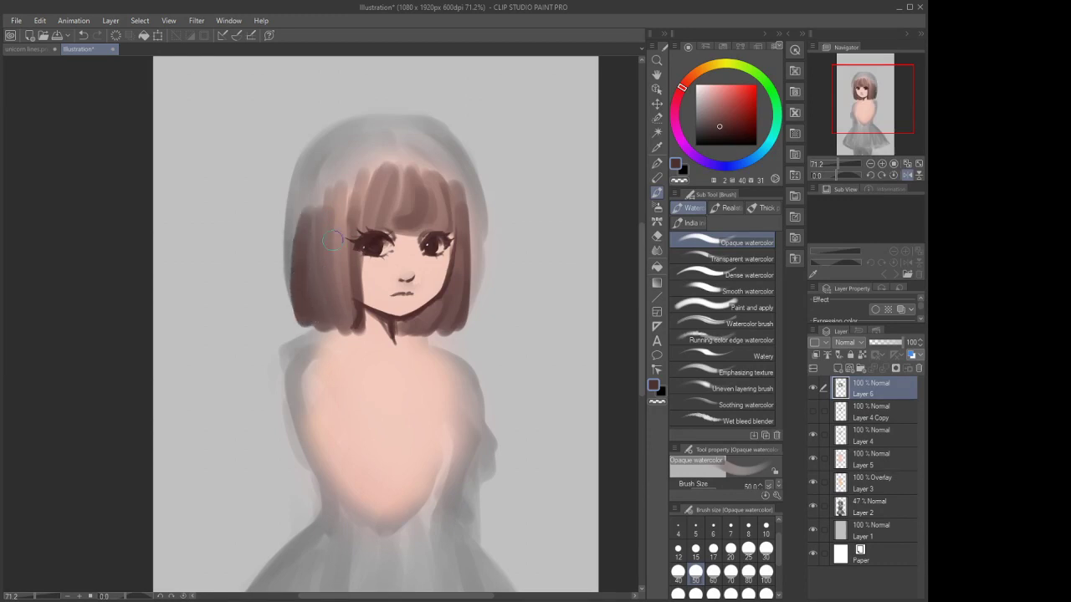
{"action": "mouse_move", "coordinate": [376, 157]}
{"action": "left_mouse_down"}
{"action": "mouse_move", "coordinate": [359, 188]}
{"action": "mouse_move", "coordinate": [370, 187]}
{"action": "mouse_move", "coordinate": [348, 189]}
{"action": "mouse_move", "coordinate": [361, 195]}
{"action": "mouse_move", "coordinate": [341, 176]}
{"action": "mouse_move", "coordinate": [355, 154]}
{"action": "mouse_move", "coordinate": [322, 226]}
{"action": "mouse_move", "coordinate": [303, 206]}
{"action": "mouse_move", "coordinate": [336, 159]}
{"action": "mouse_move", "coordinate": [310, 278]}
{"action": "mouse_move", "coordinate": [300, 242]}
{"action": "mouse_move", "coordinate": [304, 295]}
{"action": "mouse_move", "coordinate": [372, 152]}
{"action": "mouse_move", "coordinate": [454, 194]}
{"action": "mouse_move", "coordinate": [444, 171]}
{"action": "mouse_move", "coordinate": [456, 195]}
{"action": "mouse_move", "coordinate": [450, 181]}
{"action": "mouse_move", "coordinate": [374, 157]}
{"action": "mouse_move", "coordinate": [439, 170]}
{"action": "mouse_move", "coordinate": [358, 174]}
{"action": "mouse_move", "coordinate": [401, 147]}
{"action": "mouse_move", "coordinate": [320, 179]}
{"action": "mouse_move", "coordinate": [370, 151]}
{"action": "mouse_move", "coordinate": [318, 195]}
{"action": "mouse_move", "coordinate": [415, 156]}
{"action": "mouse_move", "coordinate": [389, 151]}
{"action": "left_mouse_up"}
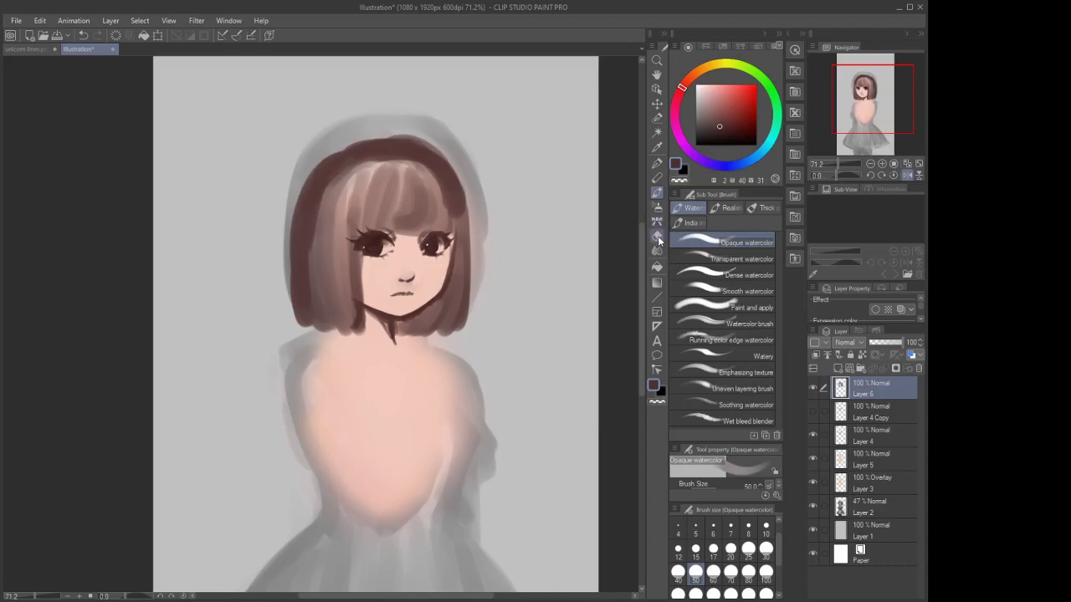
Trim the upper outline of the hair crown with the Hard eraser at size 50
{"action": "left_click", "coordinate": [656, 236]}
{"action": "left_click", "coordinate": [696, 572]}
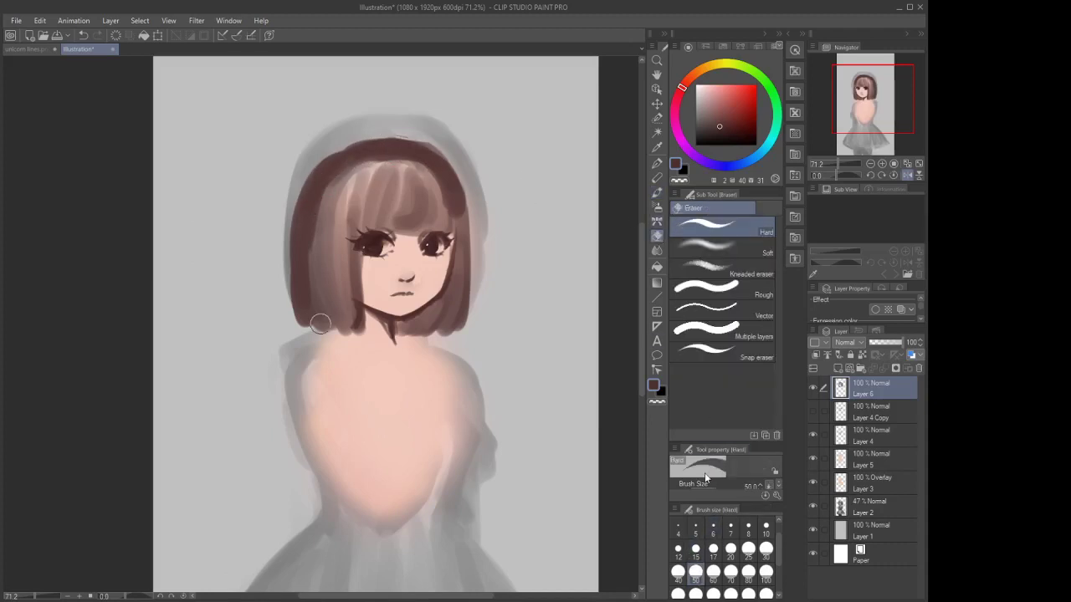
{"action": "mouse_move", "coordinate": [372, 127]}
{"action": "left_mouse_down"}
{"action": "mouse_move", "coordinate": [454, 149]}
{"action": "mouse_move", "coordinate": [390, 139]}
{"action": "mouse_move", "coordinate": [451, 157]}
{"action": "left_mouse_up"}
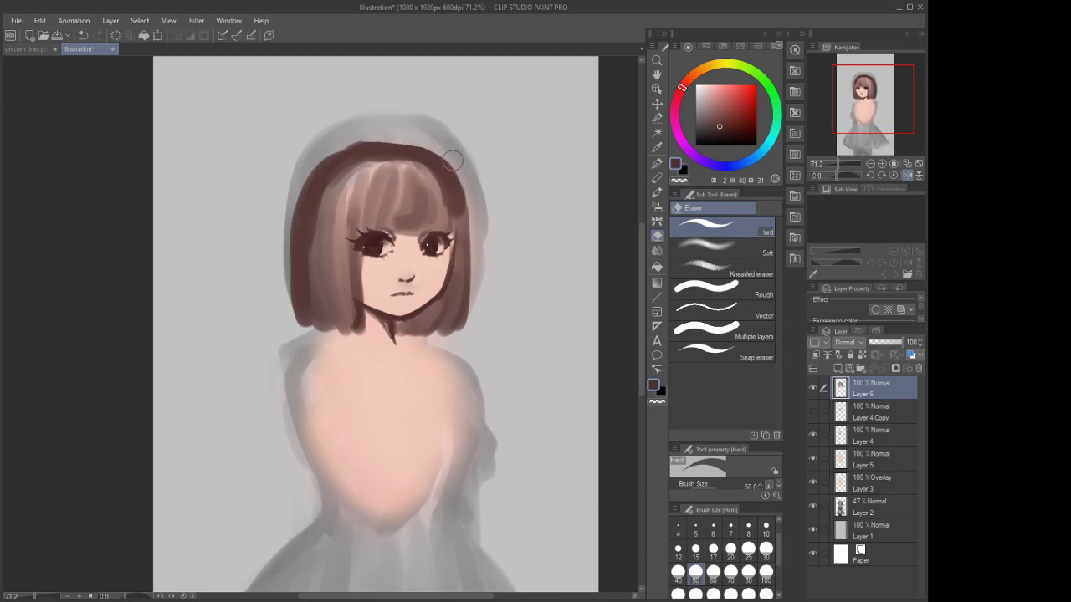
Fill the crown, bangs and wider side of the hair with dark brown Opaque watercolor, refining the edge beside the face at size 25
{"action": "left_click", "coordinate": [657, 192]}
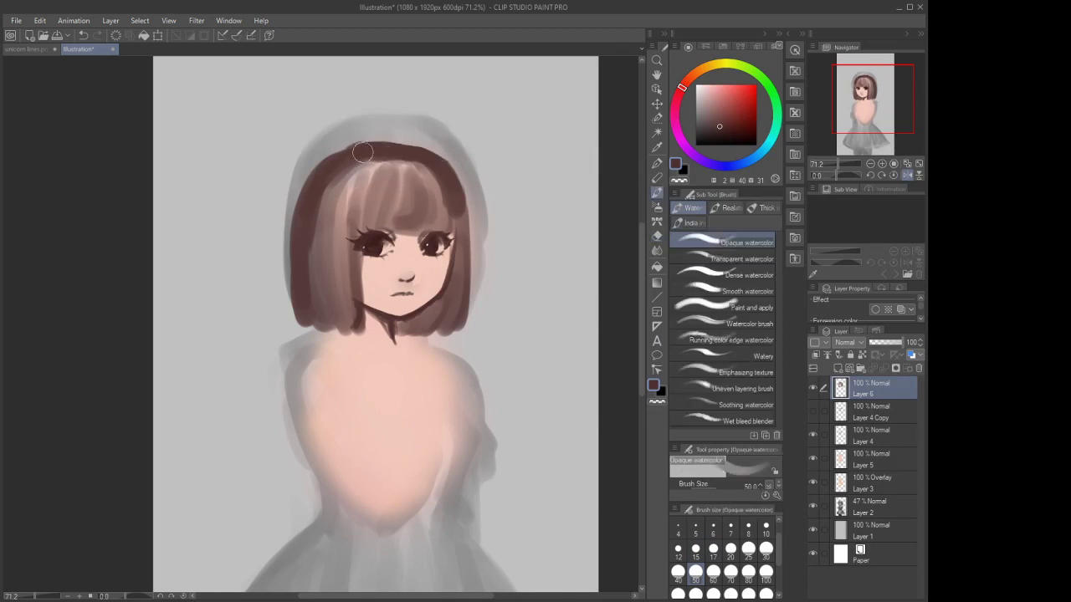
{"action": "mouse_move", "coordinate": [393, 146]}
{"action": "left_mouse_down"}
{"action": "mouse_move", "coordinate": [456, 187]}
{"action": "mouse_move", "coordinate": [433, 172]}
{"action": "mouse_move", "coordinate": [459, 245]}
{"action": "left_mouse_up"}
{"action": "mouse_move", "coordinate": [456, 195]}
{"action": "left_mouse_down"}
{"action": "mouse_move", "coordinate": [458, 304]}
{"action": "mouse_move", "coordinate": [459, 226]}
{"action": "mouse_move", "coordinate": [437, 172]}
{"action": "mouse_move", "coordinate": [454, 235]}
{"action": "mouse_move", "coordinate": [408, 158]}
{"action": "mouse_move", "coordinate": [423, 230]}
{"action": "left_mouse_up"}
{"action": "mouse_move", "coordinate": [380, 159]}
{"action": "left_mouse_down"}
{"action": "mouse_move", "coordinate": [364, 232]}
{"action": "mouse_move", "coordinate": [370, 160]}
{"action": "mouse_move", "coordinate": [355, 331]}
{"action": "left_mouse_up"}
{"action": "key", "text": "["}
{"action": "key", "text": "["}
{"action": "key", "text": "["}
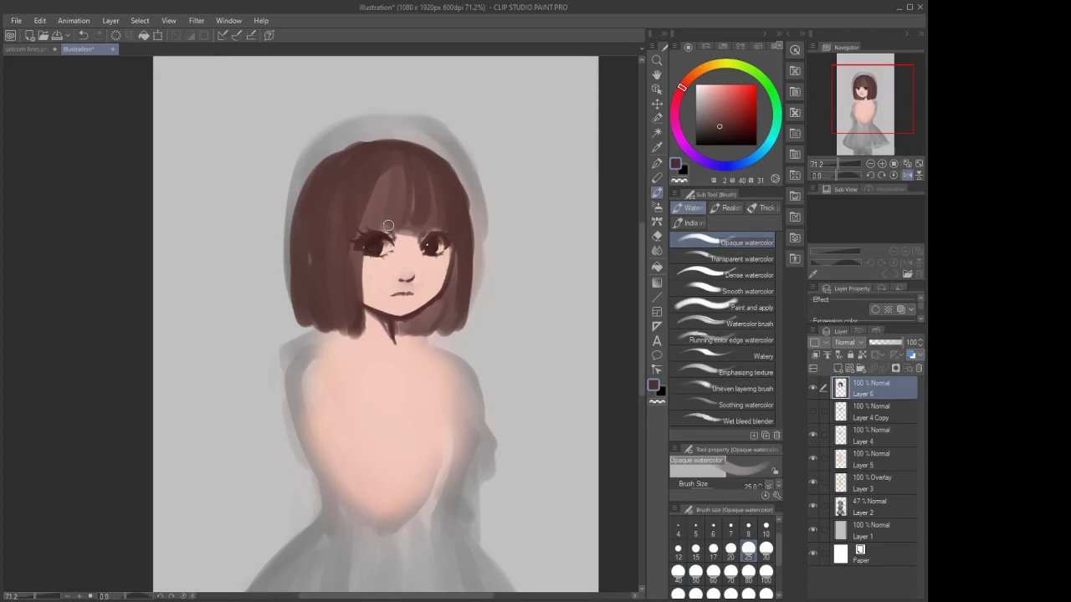
{"action": "left_click_drag", "start_coordinate": [358, 220], "coordinate": [357, 297]}
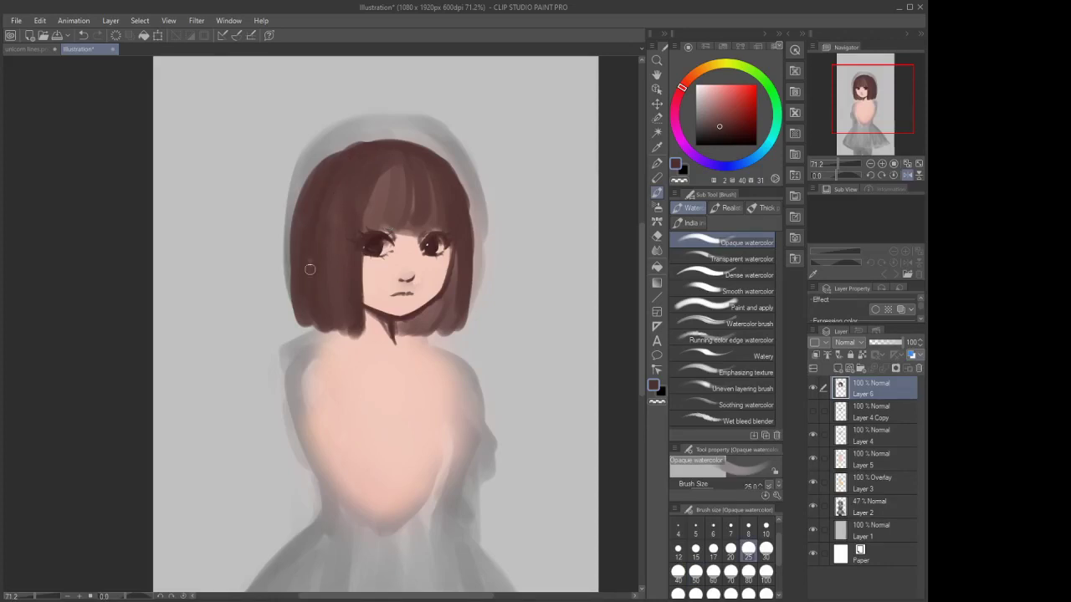
On a new Multiply layer above Layer 6, shade dark strands at size 12 down the hair on both sides of the face
{"action": "key", "text": "ctrl+shift+n"}
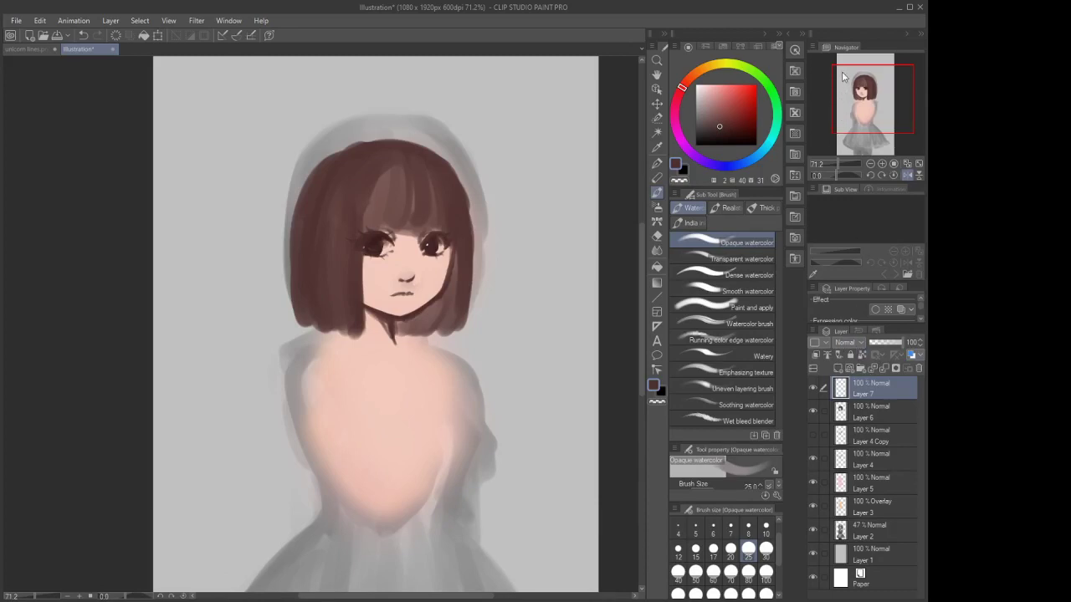
{"action": "left_click", "coordinate": [678, 549]}
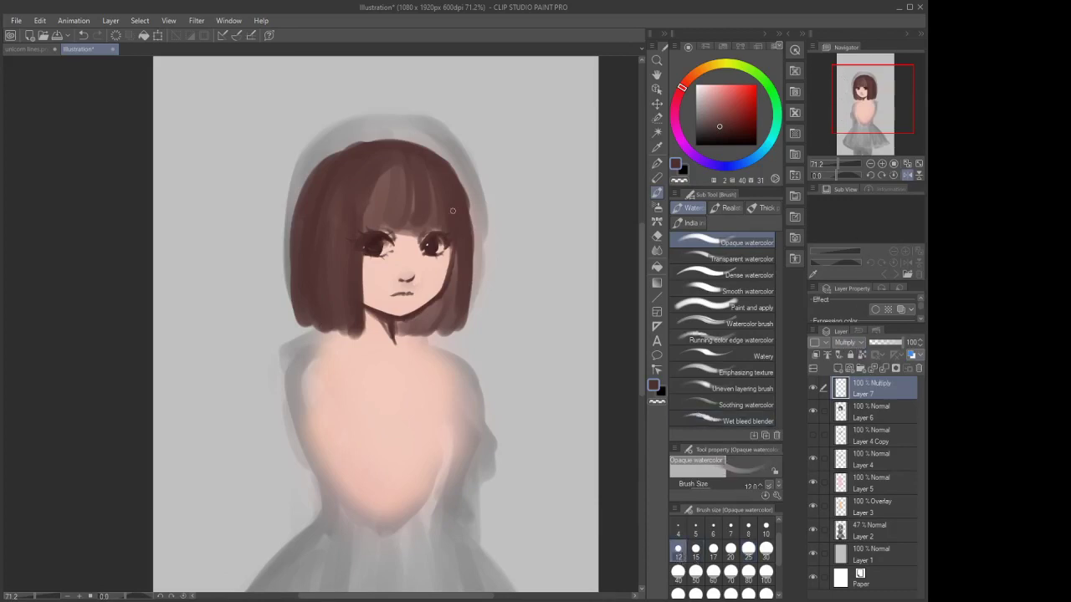
{"action": "mouse_move", "coordinate": [445, 183]}
{"action": "left_mouse_down"}
{"action": "mouse_move", "coordinate": [456, 240]}
{"action": "mouse_move", "coordinate": [448, 306]}
{"action": "mouse_move", "coordinate": [430, 324]}
{"action": "mouse_move", "coordinate": [431, 305]}
{"action": "mouse_move", "coordinate": [398, 333]}
{"action": "mouse_move", "coordinate": [440, 291]}
{"action": "left_mouse_up"}
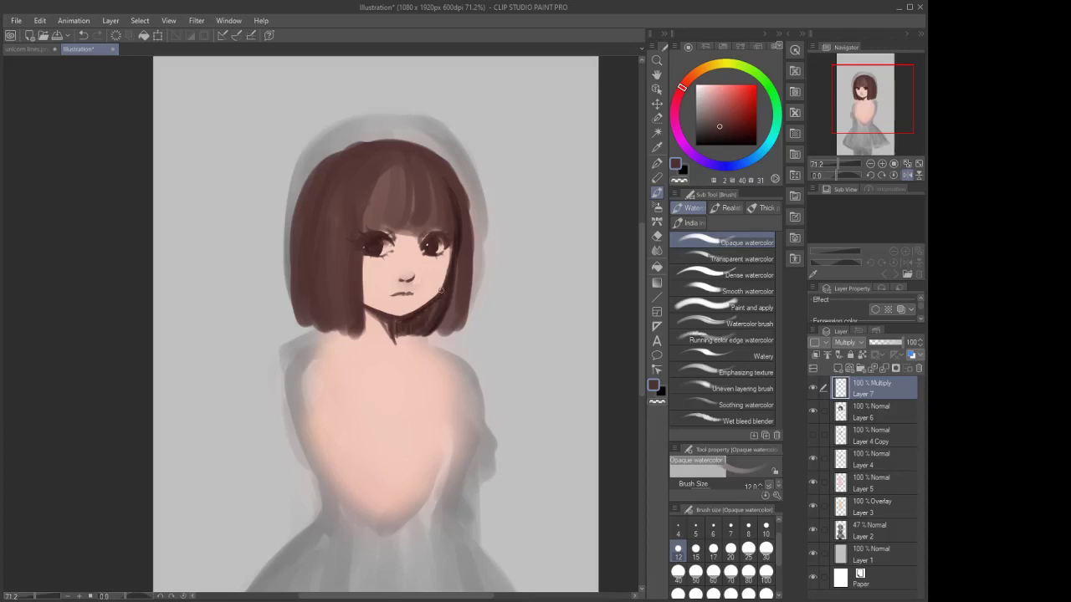
{"action": "mouse_move", "coordinate": [441, 331]}
{"action": "left_mouse_down"}
{"action": "mouse_move", "coordinate": [462, 219]}
{"action": "mouse_move", "coordinate": [464, 315]}
{"action": "mouse_move", "coordinate": [445, 335]}
{"action": "mouse_move", "coordinate": [464, 212]}
{"action": "mouse_move", "coordinate": [457, 299]}
{"action": "left_mouse_up"}
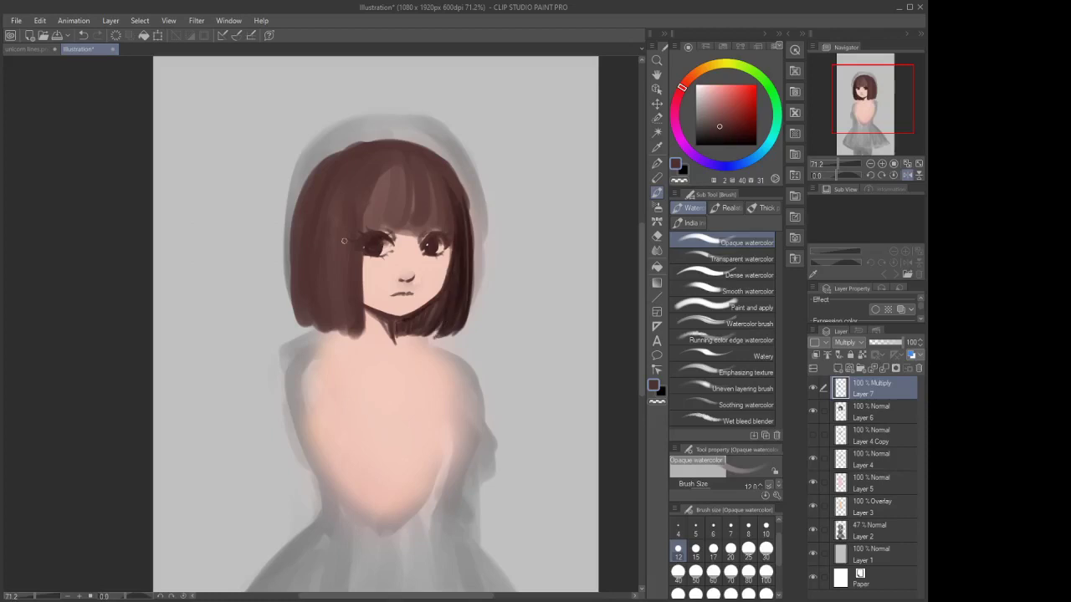
{"action": "mouse_move", "coordinate": [343, 241]}
{"action": "left_mouse_down"}
{"action": "mouse_move", "coordinate": [361, 295]}
{"action": "mouse_move", "coordinate": [360, 248]}
{"action": "mouse_move", "coordinate": [368, 330]}
{"action": "mouse_move", "coordinate": [363, 261]}
{"action": "mouse_move", "coordinate": [361, 333]}
{"action": "mouse_move", "coordinate": [351, 303]}
{"action": "mouse_move", "coordinate": [349, 275]}
{"action": "mouse_move", "coordinate": [357, 320]}
{"action": "mouse_move", "coordinate": [356, 228]}
{"action": "mouse_move", "coordinate": [347, 248]}
{"action": "mouse_move", "coordinate": [350, 335]}
{"action": "left_mouse_up"}
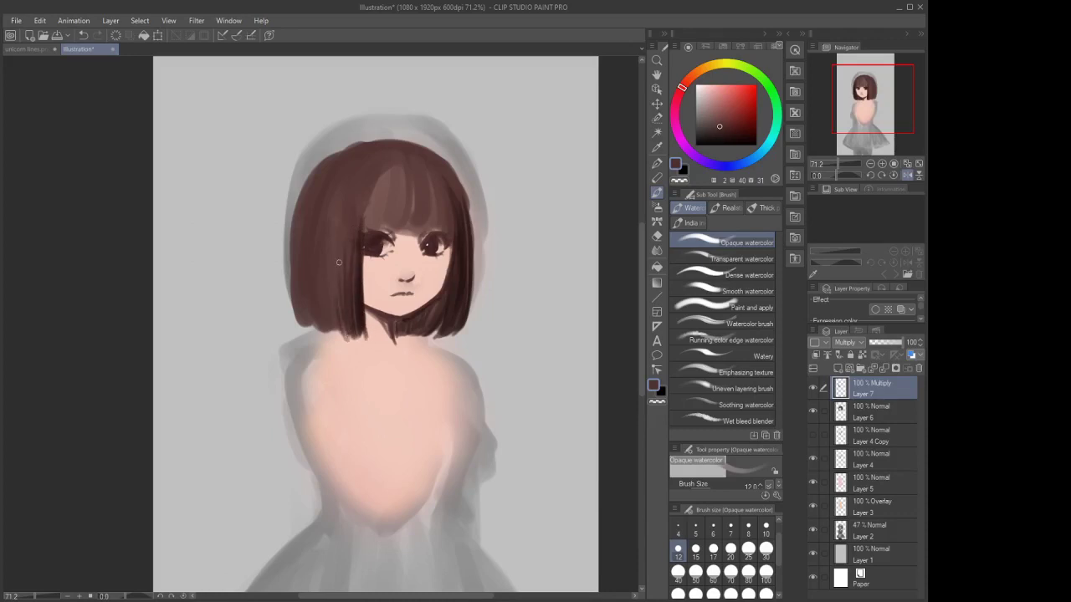
{"action": "mouse_move", "coordinate": [338, 262]}
{"action": "left_mouse_down"}
{"action": "mouse_move", "coordinate": [344, 336]}
{"action": "mouse_move", "coordinate": [329, 260]}
{"action": "mouse_move", "coordinate": [326, 321]}
{"action": "mouse_move", "coordinate": [322, 249]}
{"action": "mouse_move", "coordinate": [323, 329]}
{"action": "mouse_move", "coordinate": [315, 256]}
{"action": "mouse_move", "coordinate": [320, 326]}
{"action": "mouse_move", "coordinate": [312, 308]}
{"action": "mouse_move", "coordinate": [312, 236]}
{"action": "mouse_move", "coordinate": [316, 329]}
{"action": "mouse_move", "coordinate": [298, 244]}
{"action": "mouse_move", "coordinate": [294, 289]}
{"action": "left_mouse_up"}
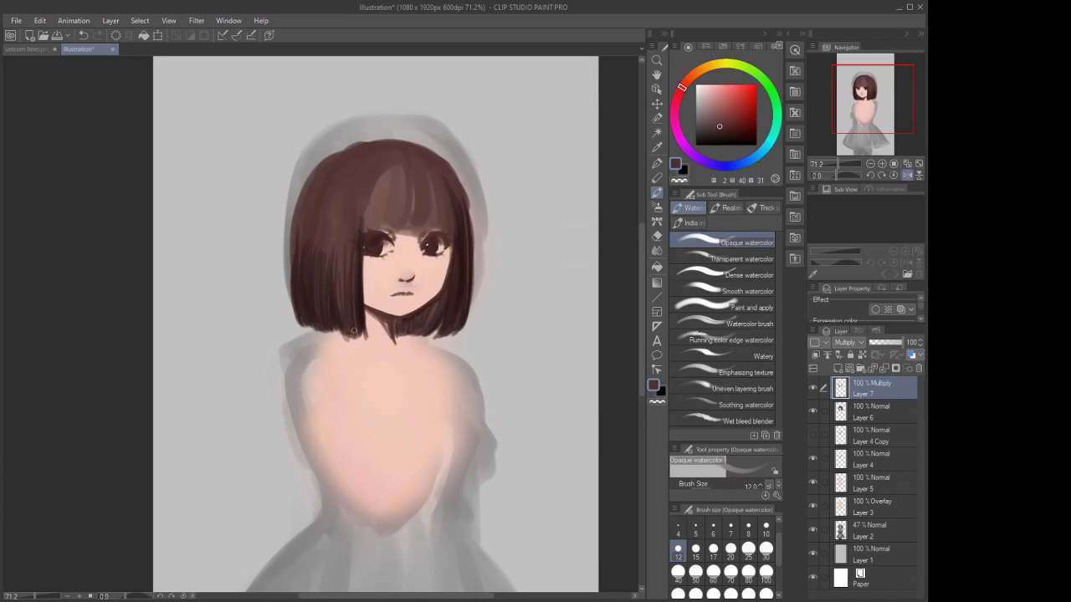
Deepen the dark strands in the lower hair and along the outer edge on the wider side of the bob
{"action": "key", "text": "e"}
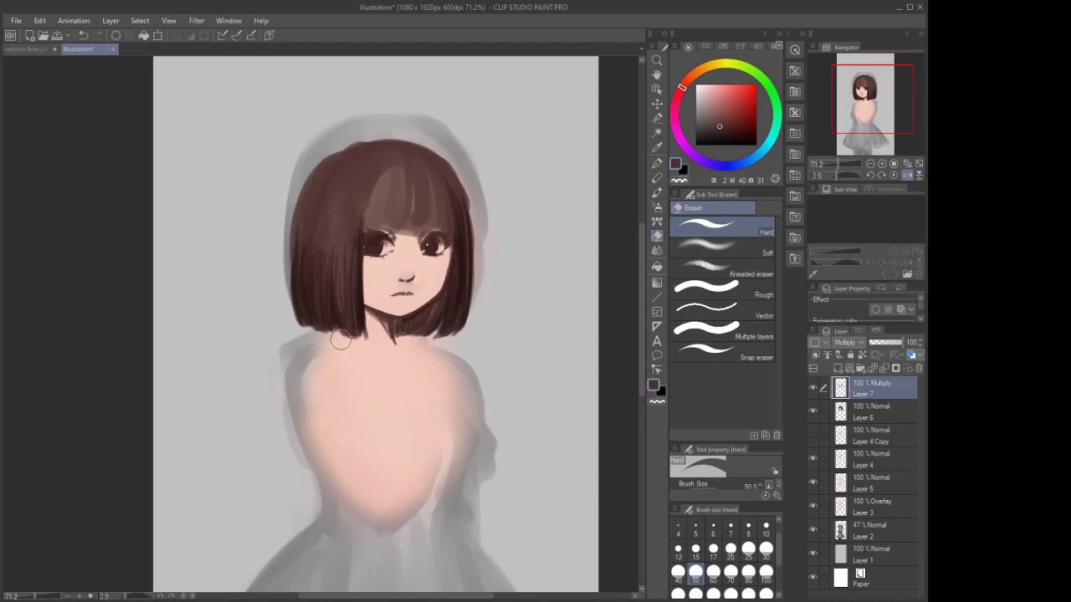
{"action": "key", "text": "b"}
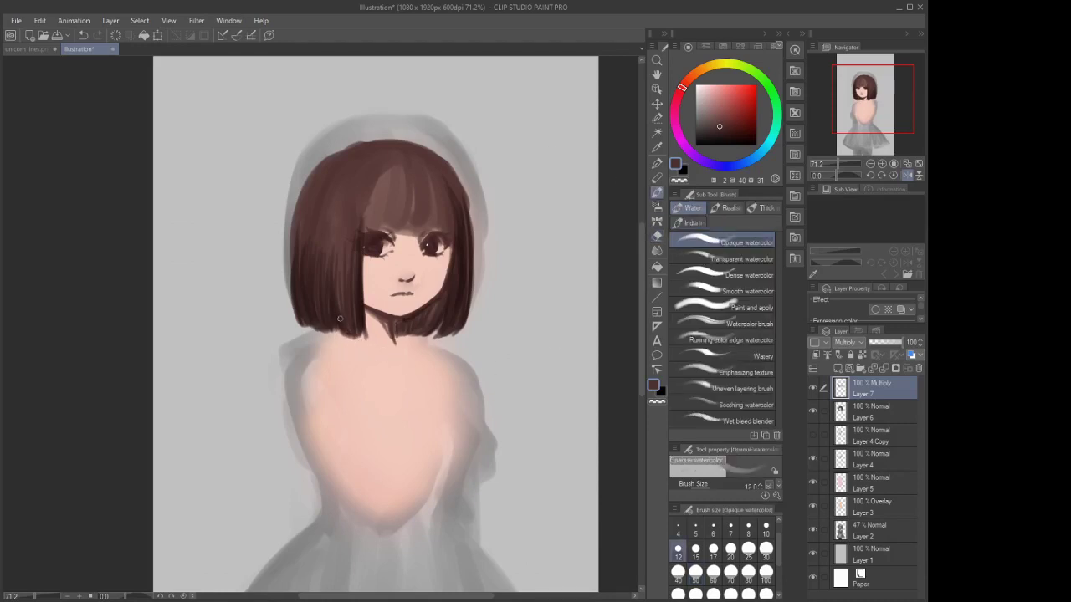
{"action": "left_click_drag", "start_coordinate": [340, 312], "coordinate": [343, 333]}
{"action": "left_click_drag", "start_coordinate": [339, 249], "coordinate": [347, 329]}
{"action": "left_click_drag", "start_coordinate": [318, 186], "coordinate": [292, 265]}
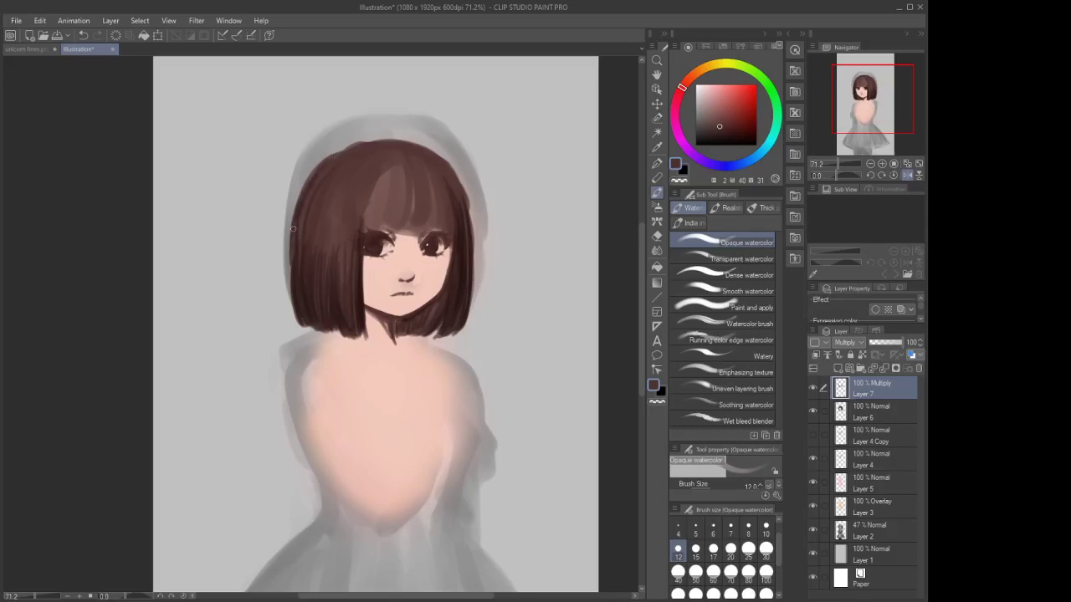
{"action": "left_click_drag", "start_coordinate": [294, 224], "coordinate": [293, 280]}
Paint thin dark strands across the bangs and into the hair beside the wider cheek
{"action": "mouse_move", "coordinate": [444, 195]}
{"action": "left_mouse_down"}
{"action": "mouse_move", "coordinate": [428, 234]}
{"action": "mouse_move", "coordinate": [427, 209]}
{"action": "mouse_move", "coordinate": [424, 239]}
{"action": "mouse_move", "coordinate": [419, 172]}
{"action": "mouse_move", "coordinate": [430, 225]}
{"action": "mouse_move", "coordinate": [433, 181]}
{"action": "mouse_move", "coordinate": [410, 241]}
{"action": "left_mouse_up"}
{"action": "left_click_drag", "start_coordinate": [411, 186], "coordinate": [403, 238]}
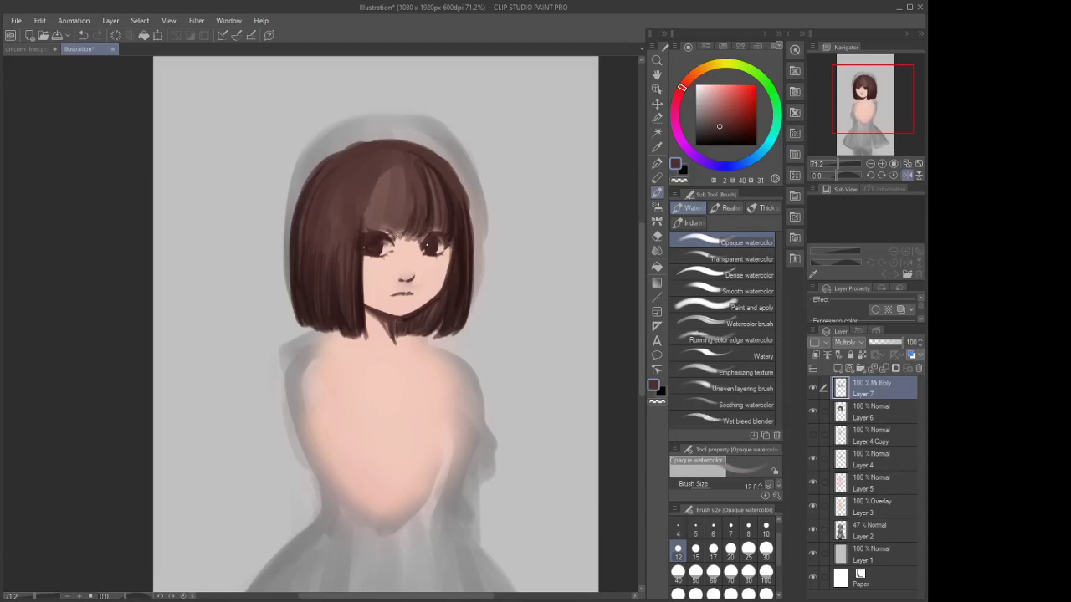
{"action": "left_click_drag", "start_coordinate": [404, 191], "coordinate": [394, 236]}
{"action": "mouse_move", "coordinate": [402, 220]}
{"action": "left_mouse_down"}
{"action": "mouse_move", "coordinate": [401, 201]}
{"action": "mouse_move", "coordinate": [373, 229]}
{"action": "left_mouse_up"}
{"action": "mouse_move", "coordinate": [376, 184]}
{"action": "left_mouse_down"}
{"action": "mouse_move", "coordinate": [361, 243]}
{"action": "mouse_move", "coordinate": [364, 194]}
{"action": "mouse_move", "coordinate": [387, 164]}
{"action": "mouse_move", "coordinate": [356, 242]}
{"action": "mouse_move", "coordinate": [368, 162]}
{"action": "mouse_move", "coordinate": [362, 247]}
{"action": "mouse_move", "coordinate": [367, 174]}
{"action": "mouse_move", "coordinate": [346, 252]}
{"action": "mouse_move", "coordinate": [349, 197]}
{"action": "mouse_move", "coordinate": [369, 179]}
{"action": "mouse_move", "coordinate": [341, 280]}
{"action": "left_mouse_up"}
{"action": "left_click_drag", "start_coordinate": [347, 176], "coordinate": [326, 257]}
{"action": "mouse_move", "coordinate": [353, 179]}
{"action": "left_mouse_down"}
{"action": "mouse_move", "coordinate": [330, 224]}
{"action": "mouse_move", "coordinate": [333, 258]}
{"action": "left_mouse_up"}
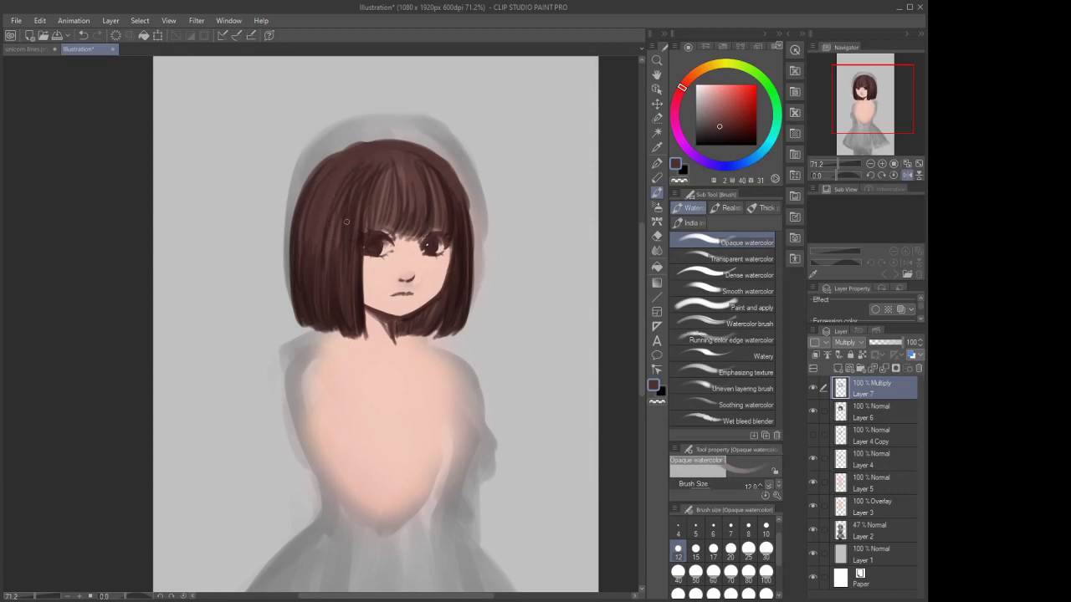
Paint dark strands from the crown down the wider side of the bob and soften them with the Blend tool
{"action": "left_click_drag", "start_coordinate": [351, 176], "coordinate": [321, 228]}
{"action": "left_click_drag", "start_coordinate": [350, 169], "coordinate": [314, 249]}
{"action": "mouse_move", "coordinate": [353, 163]}
{"action": "left_mouse_down"}
{"action": "mouse_move", "coordinate": [316, 216]}
{"action": "mouse_move", "coordinate": [317, 184]}
{"action": "mouse_move", "coordinate": [303, 246]}
{"action": "left_mouse_up"}
{"action": "left_click_drag", "start_coordinate": [314, 196], "coordinate": [311, 262]}
{"action": "mouse_move", "coordinate": [311, 215]}
{"action": "left_mouse_down"}
{"action": "mouse_move", "coordinate": [318, 287]}
{"action": "mouse_move", "coordinate": [319, 260]}
{"action": "mouse_move", "coordinate": [334, 249]}
{"action": "left_mouse_up"}
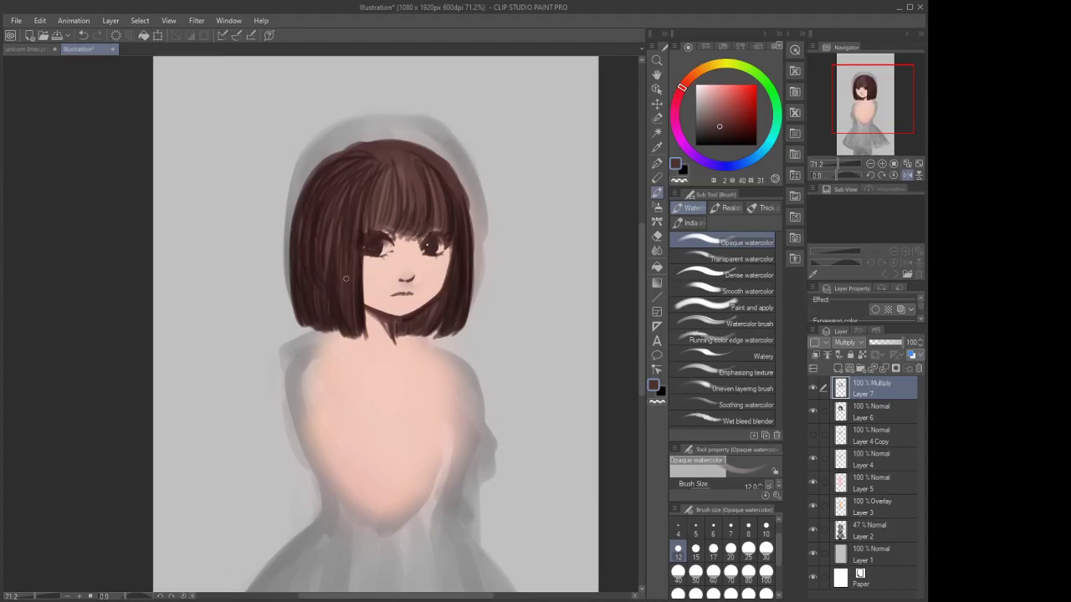
{"action": "key", "text": "e"}
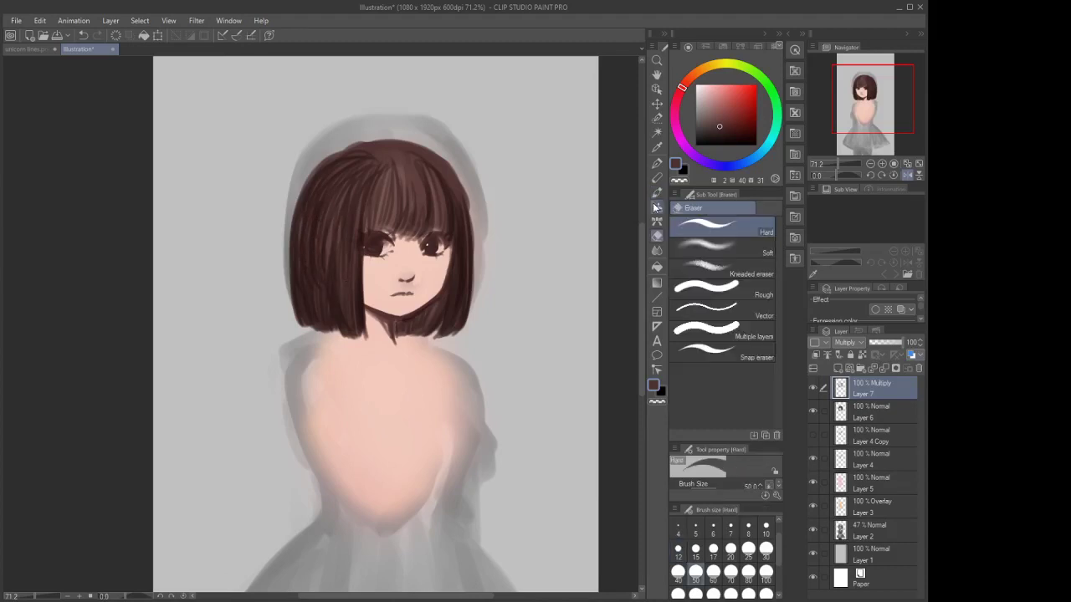
{"action": "left_click", "coordinate": [656, 251]}
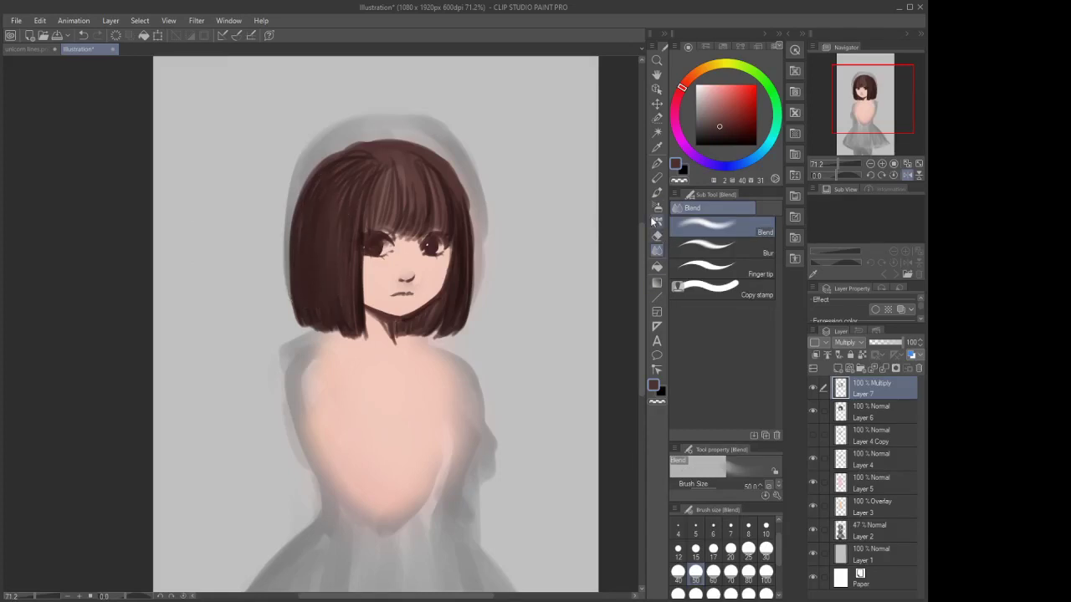
Paint dark Opaque watercolor strands from the crown down the outer edge of the hair's narrower side
{"action": "left_click", "coordinate": [657, 192]}
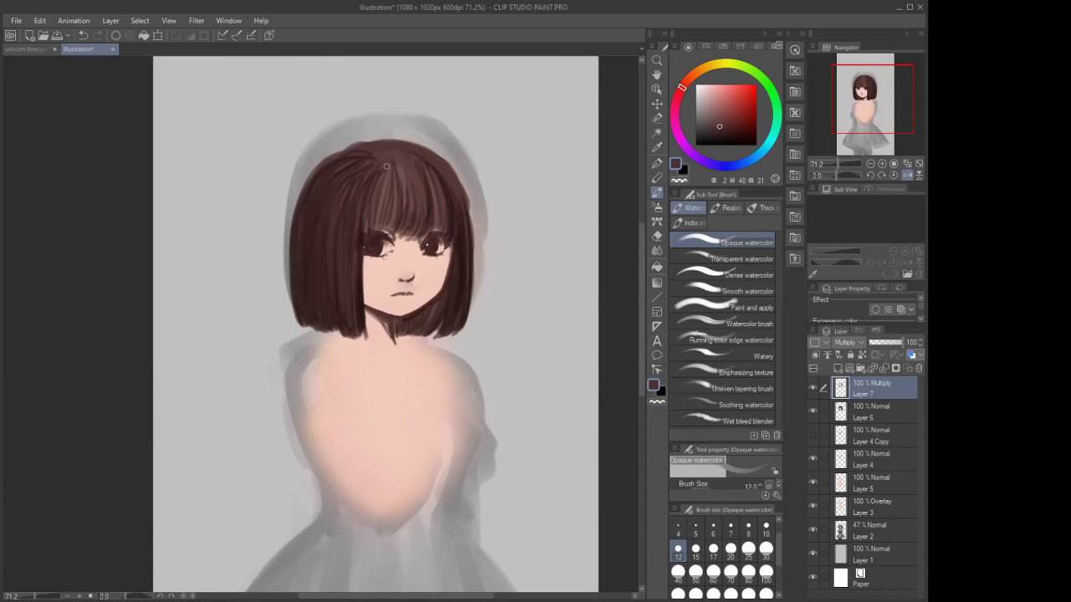
{"action": "mouse_move", "coordinate": [386, 165]}
{"action": "left_mouse_down"}
{"action": "mouse_move", "coordinate": [397, 185]}
{"action": "mouse_move", "coordinate": [438, 167]}
{"action": "mouse_move", "coordinate": [460, 216]}
{"action": "left_mouse_up"}
{"action": "mouse_move", "coordinate": [416, 157]}
{"action": "left_mouse_down"}
{"action": "mouse_move", "coordinate": [456, 194]}
{"action": "mouse_move", "coordinate": [445, 176]}
{"action": "left_mouse_up"}
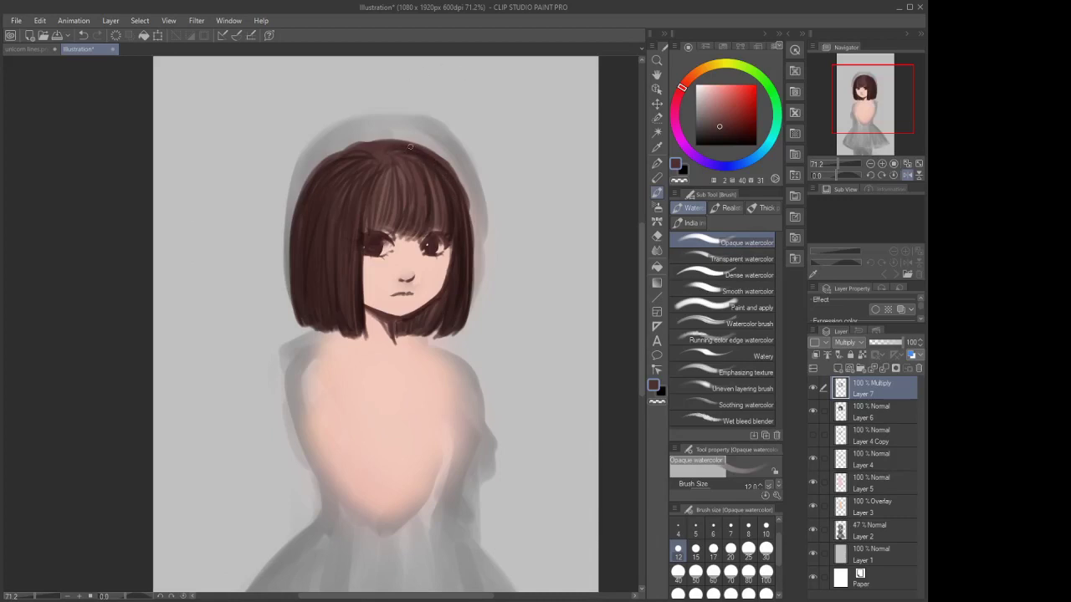
{"action": "left_click_drag", "start_coordinate": [411, 147], "coordinate": [466, 207]}
{"action": "left_click_drag", "start_coordinate": [437, 158], "coordinate": [463, 237]}
{"action": "left_click_drag", "start_coordinate": [455, 181], "coordinate": [474, 280]}
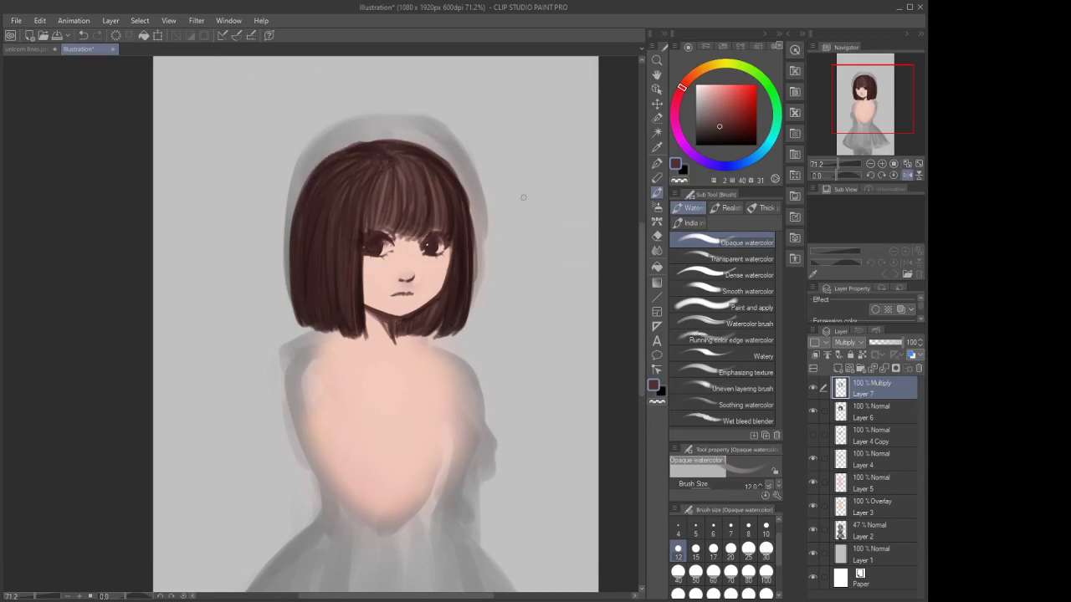
Blend the bangs at size 50, and layer fresh dark strands over them with the size 12 watercolor brush
{"action": "left_click", "coordinate": [657, 250]}
{"action": "mouse_move", "coordinate": [385, 195]}
{"action": "left_mouse_down"}
{"action": "mouse_move", "coordinate": [386, 168]}
{"action": "mouse_move", "coordinate": [370, 159]}
{"action": "mouse_move", "coordinate": [427, 217]}
{"action": "left_mouse_up"}
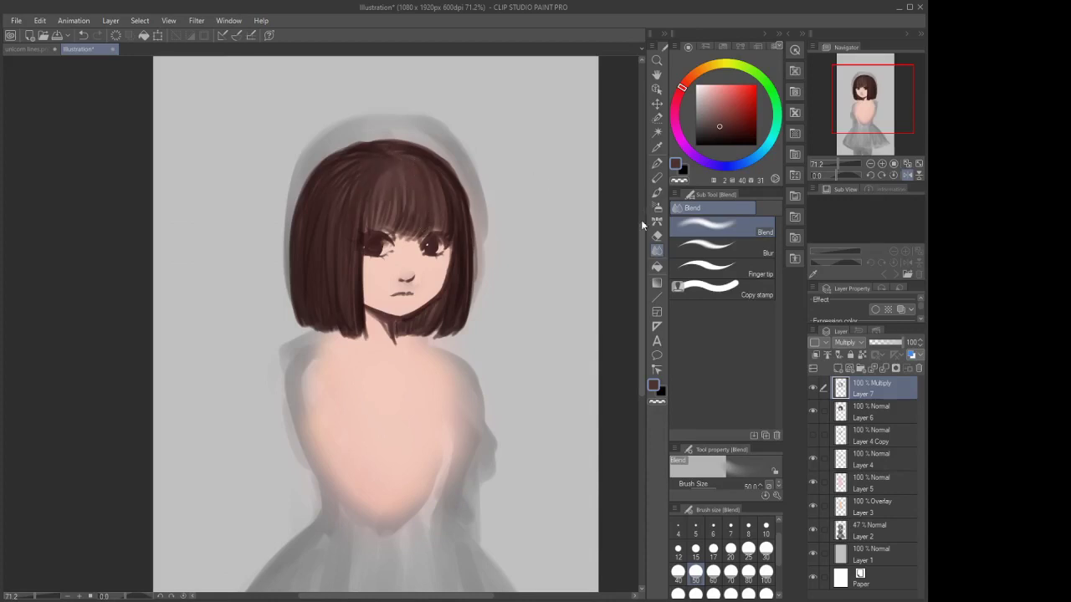
{"action": "key", "text": "b"}
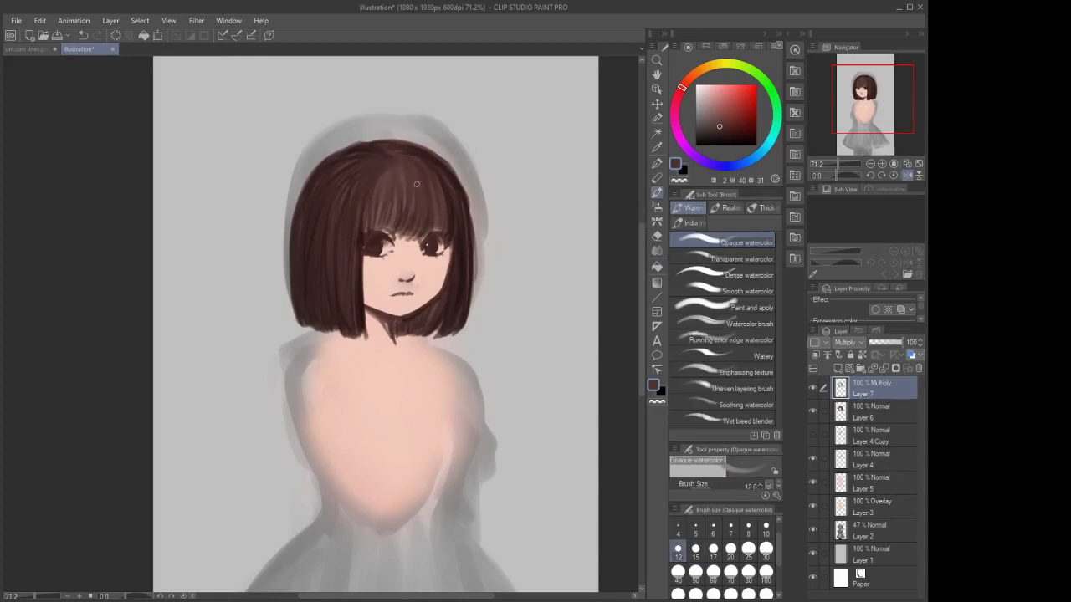
{"action": "mouse_move", "coordinate": [416, 183]}
{"action": "left_mouse_down"}
{"action": "mouse_move", "coordinate": [425, 190]}
{"action": "mouse_move", "coordinate": [380, 206]}
{"action": "left_mouse_up"}
{"action": "mouse_move", "coordinate": [380, 188]}
{"action": "left_mouse_down"}
{"action": "mouse_move", "coordinate": [374, 232]}
{"action": "mouse_move", "coordinate": [395, 206]}
{"action": "mouse_move", "coordinate": [442, 199]}
{"action": "left_mouse_up"}
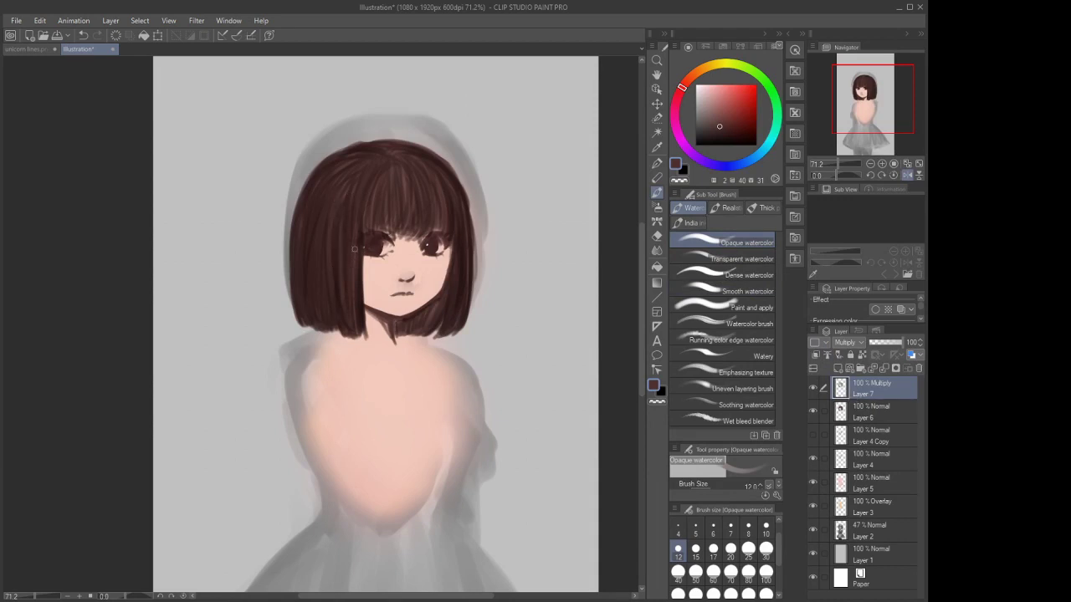
Add loose strand tips beside the neck and along the narrower outer edge, plus a few dark strands in the bangs
{"action": "mouse_move", "coordinate": [363, 248]}
{"action": "left_mouse_down"}
{"action": "mouse_move", "coordinate": [371, 329]}
{"action": "mouse_move", "coordinate": [383, 337]}
{"action": "left_mouse_up"}
{"action": "mouse_move", "coordinate": [465, 253]}
{"action": "left_mouse_down"}
{"action": "mouse_move", "coordinate": [470, 333]}
{"action": "mouse_move", "coordinate": [471, 309]}
{"action": "left_mouse_up"}
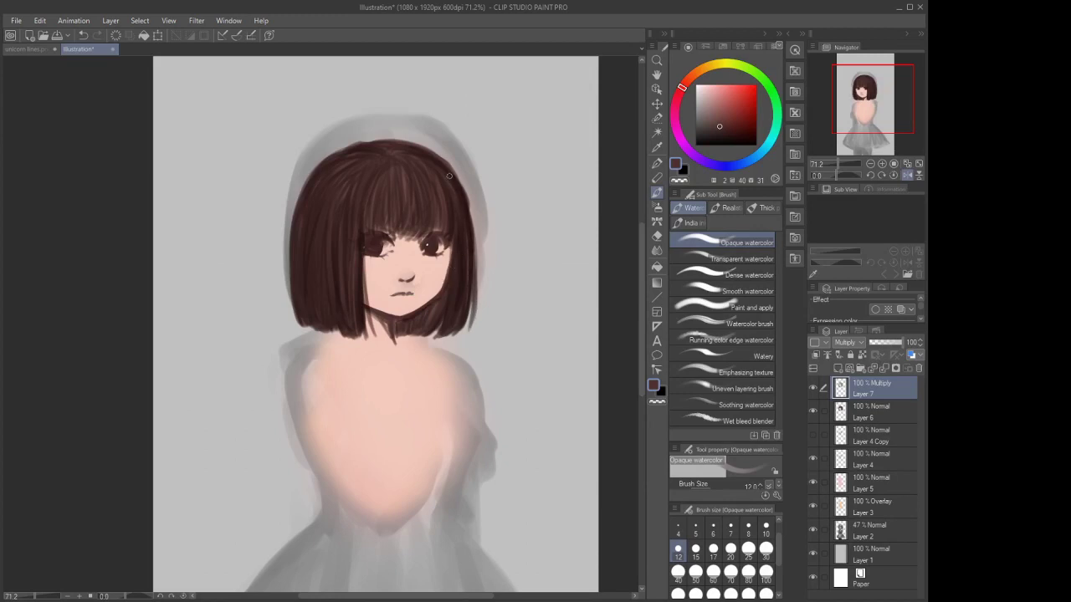
{"action": "left_click_drag", "start_coordinate": [472, 265], "coordinate": [472, 311]}
{"action": "left_click_drag", "start_coordinate": [471, 242], "coordinate": [473, 308]}
{"action": "left_click_drag", "start_coordinate": [431, 171], "coordinate": [441, 229]}
{"action": "left_click_drag", "start_coordinate": [405, 174], "coordinate": [406, 217]}
On a new layer above Layer 4, sketch the neck, shoulder lines and the outer contour of the upper arm in dark brown
{"action": "left_click", "coordinate": [865, 418]}
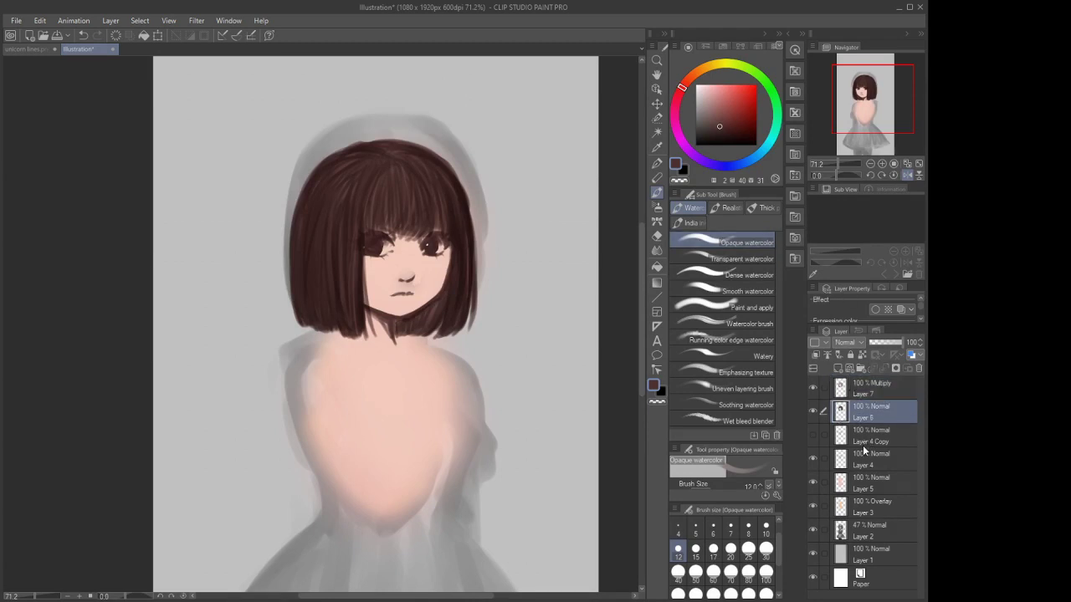
{"action": "left_click", "coordinate": [865, 458]}
{"action": "key", "text": "ctrl+shift+n"}
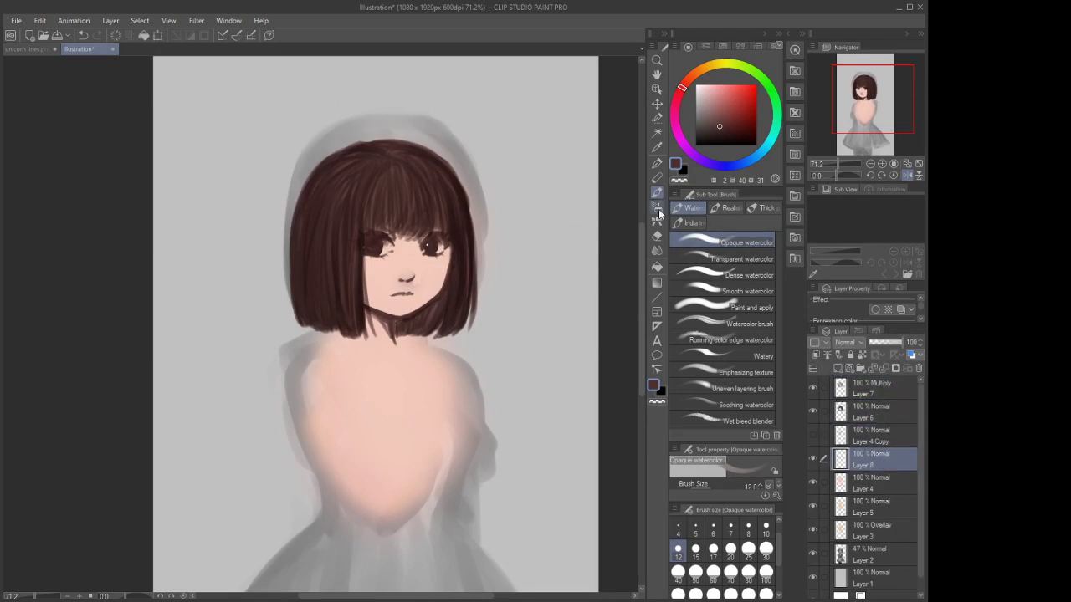
{"action": "scroll", "coordinate": [409, 302], "scroll_direction": "down", "scroll_amount": 3}
{"action": "scroll", "coordinate": [409, 302], "scroll_direction": "up", "scroll_amount": 1}
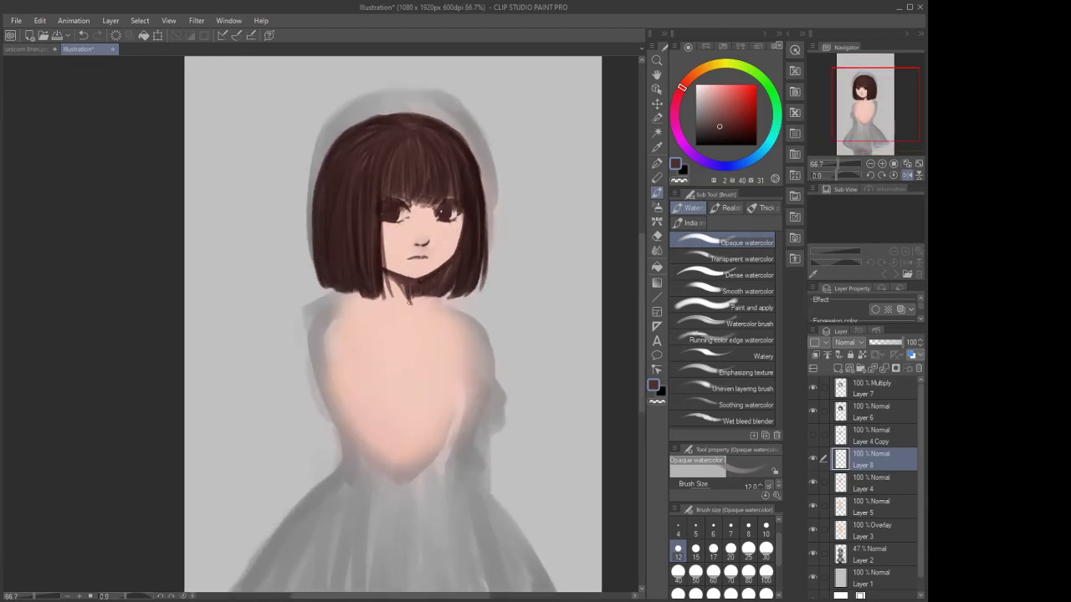
{"action": "mouse_move", "coordinate": [381, 290]}
{"action": "left_mouse_down"}
{"action": "mouse_move", "coordinate": [366, 311]}
{"action": "mouse_move", "coordinate": [423, 309]}
{"action": "mouse_move", "coordinate": [465, 326]}
{"action": "left_mouse_up"}
{"action": "mouse_move", "coordinate": [370, 303]}
{"action": "left_mouse_down"}
{"action": "mouse_move", "coordinate": [315, 328]}
{"action": "mouse_move", "coordinate": [374, 315]}
{"action": "mouse_move", "coordinate": [319, 315]}
{"action": "mouse_move", "coordinate": [324, 341]}
{"action": "mouse_move", "coordinate": [327, 308]}
{"action": "mouse_move", "coordinate": [352, 381]}
{"action": "left_mouse_up"}
{"action": "scroll", "coordinate": [364, 189], "scroll_direction": "down", "scroll_amount": 1}
{"action": "left_click_drag", "start_coordinate": [328, 327], "coordinate": [365, 397]}
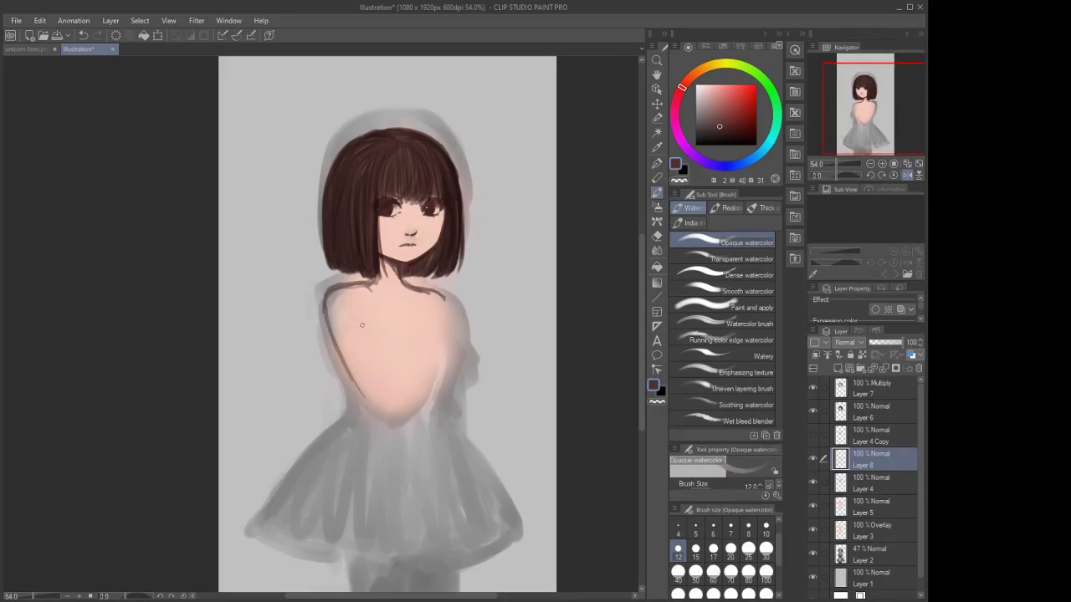
Sketch the inner upper arm, a round elbow guide and the forearm folded across the chest toward the opposite shoulder
{"action": "mouse_move", "coordinate": [325, 300]}
{"action": "left_mouse_down"}
{"action": "mouse_move", "coordinate": [321, 313]}
{"action": "mouse_move", "coordinate": [373, 327]}
{"action": "mouse_move", "coordinate": [381, 361]}
{"action": "left_mouse_up"}
{"action": "mouse_move", "coordinate": [365, 310]}
{"action": "left_mouse_down"}
{"action": "mouse_move", "coordinate": [391, 375]}
{"action": "mouse_move", "coordinate": [363, 393]}
{"action": "mouse_move", "coordinate": [386, 375]}
{"action": "mouse_move", "coordinate": [359, 379]}
{"action": "mouse_move", "coordinate": [398, 378]}
{"action": "mouse_move", "coordinate": [410, 338]}
{"action": "mouse_move", "coordinate": [392, 358]}
{"action": "left_mouse_up"}
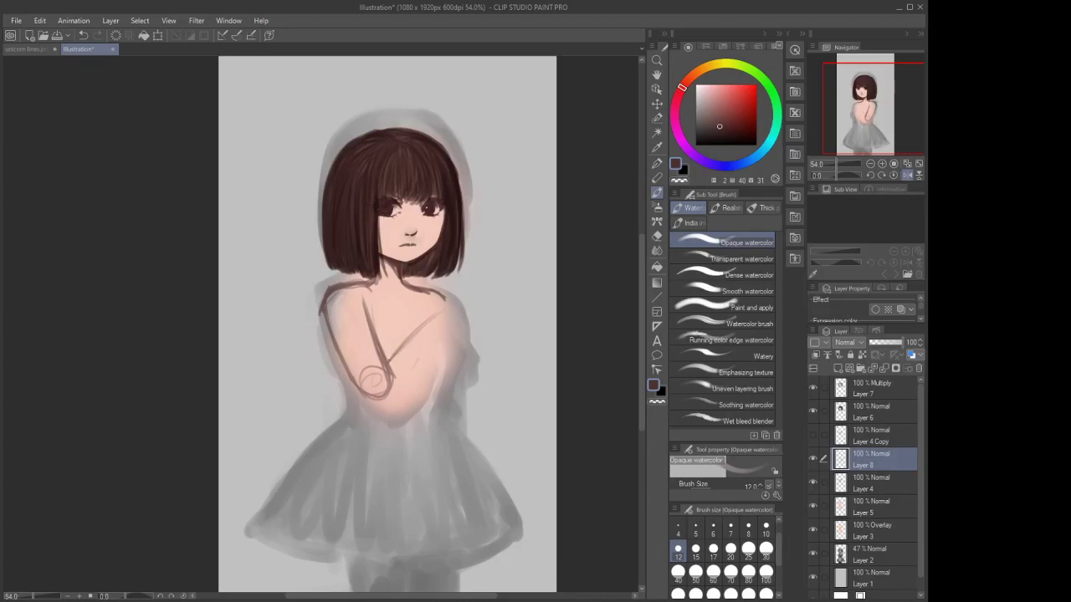
{"action": "mouse_move", "coordinate": [444, 313]}
{"action": "left_mouse_down"}
{"action": "mouse_move", "coordinate": [390, 361]}
{"action": "mouse_move", "coordinate": [428, 368]}
{"action": "mouse_move", "coordinate": [431, 357]}
{"action": "mouse_move", "coordinate": [393, 399]}
{"action": "mouse_move", "coordinate": [355, 403]}
{"action": "left_mouse_up"}
{"action": "left_click_drag", "start_coordinate": [422, 360], "coordinate": [400, 388]}
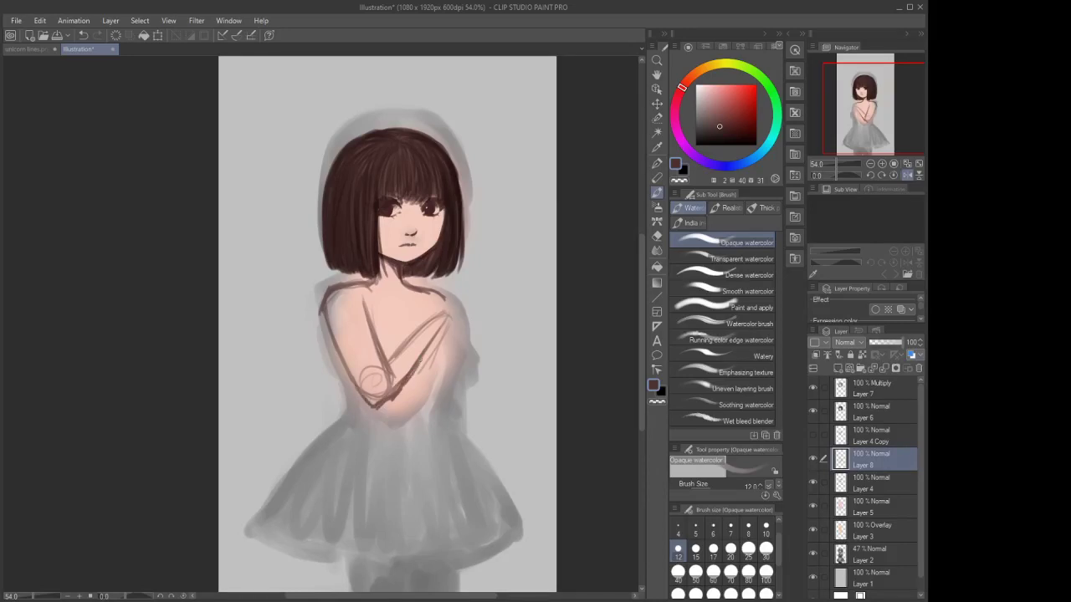
{"action": "mouse_move", "coordinate": [450, 320]}
{"action": "left_mouse_down"}
{"action": "mouse_move", "coordinate": [401, 385]}
{"action": "mouse_move", "coordinate": [398, 356]}
{"action": "mouse_move", "coordinate": [383, 358]}
{"action": "left_mouse_up"}
Clean up the overlapping forearm and elbow sketch lines with the Hard eraser and return to the Opaque watercolor brush
{"action": "key", "text": "e"}
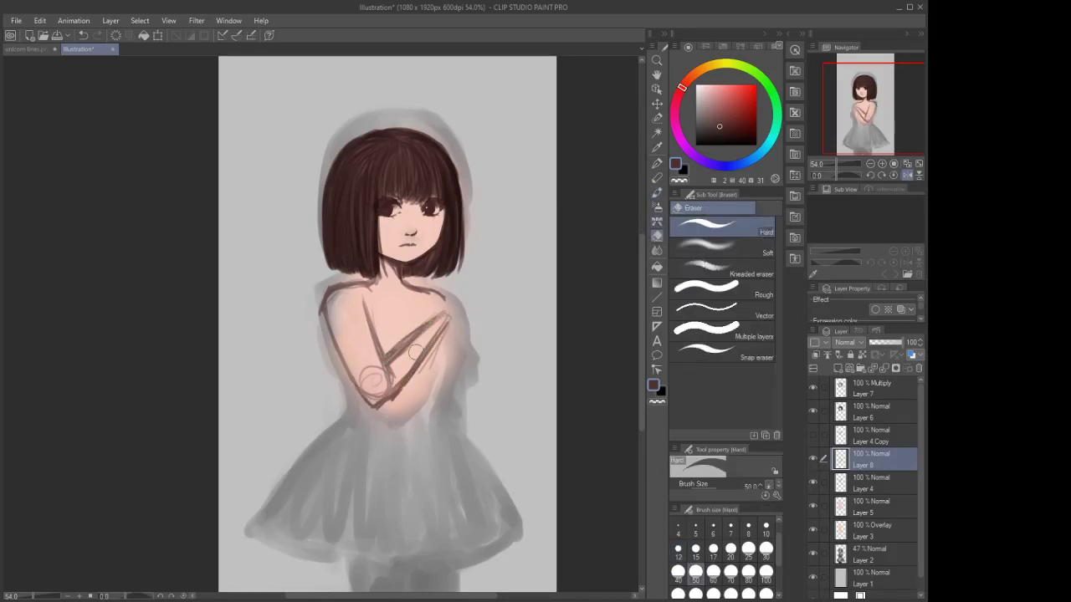
{"action": "left_click_drag", "start_coordinate": [395, 376], "coordinate": [387, 379]}
{"action": "left_click_drag", "start_coordinate": [440, 319], "coordinate": [402, 356]}
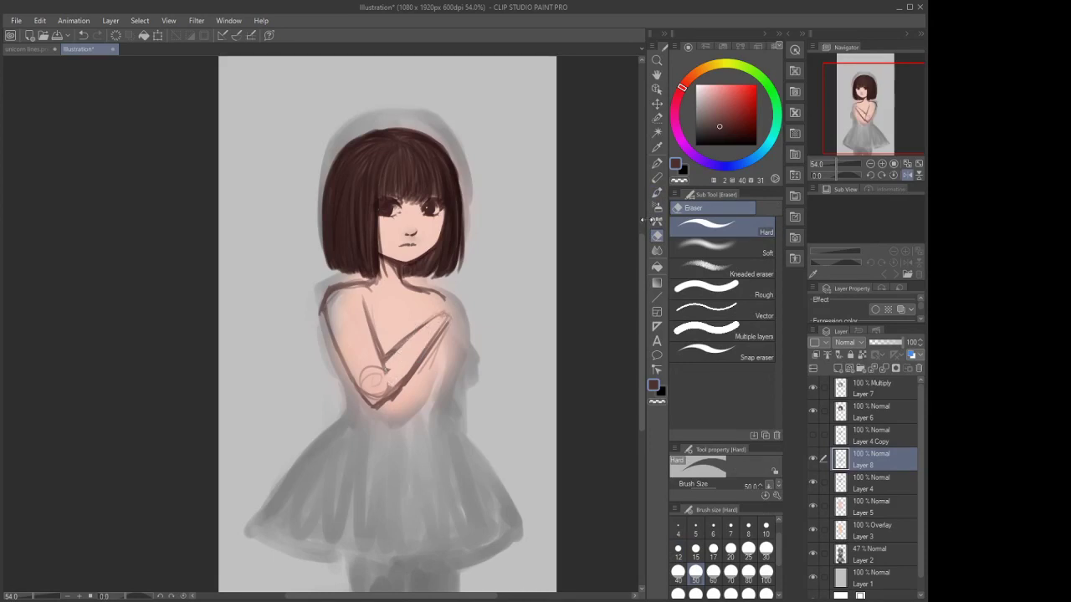
{"action": "key", "text": "b"}
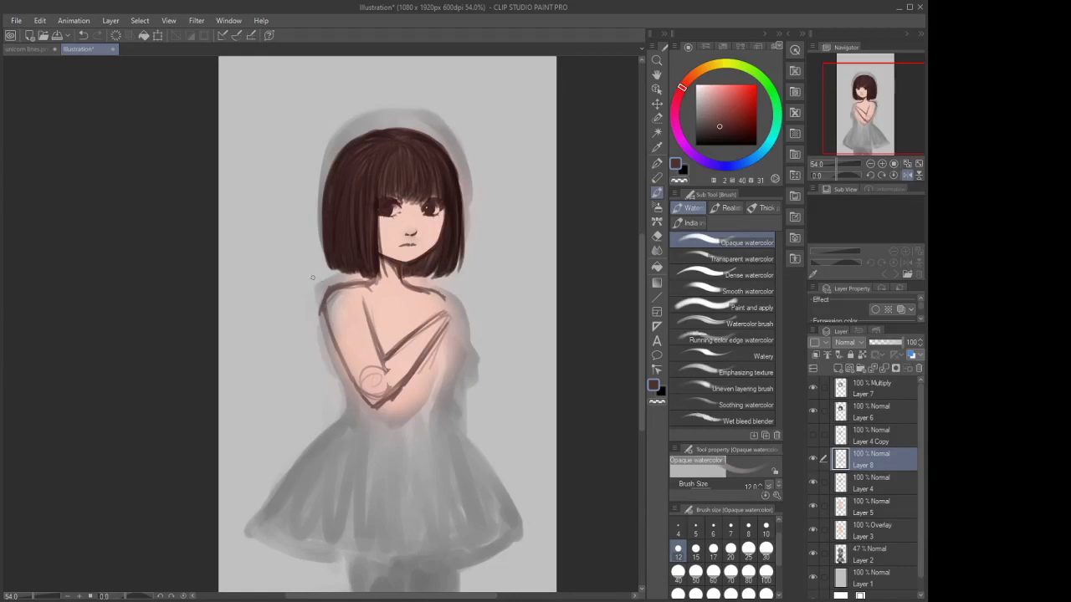
Curve the inner shoulder lines down toward the chest, then remove the folded-arm sketch with the Hard eraser
{"action": "mouse_move", "coordinate": [356, 300]}
{"action": "left_mouse_down"}
{"action": "mouse_move", "coordinate": [368, 312]}
{"action": "mouse_move", "coordinate": [351, 293]}
{"action": "mouse_move", "coordinate": [371, 333]}
{"action": "mouse_move", "coordinate": [330, 298]}
{"action": "mouse_move", "coordinate": [333, 348]}
{"action": "left_mouse_up"}
{"action": "mouse_move", "coordinate": [358, 289]}
{"action": "left_mouse_down"}
{"action": "mouse_move", "coordinate": [367, 304]}
{"action": "mouse_move", "coordinate": [425, 304]}
{"action": "mouse_move", "coordinate": [433, 316]}
{"action": "mouse_move", "coordinate": [428, 299]}
{"action": "mouse_move", "coordinate": [446, 307]}
{"action": "mouse_move", "coordinate": [452, 347]}
{"action": "left_mouse_up"}
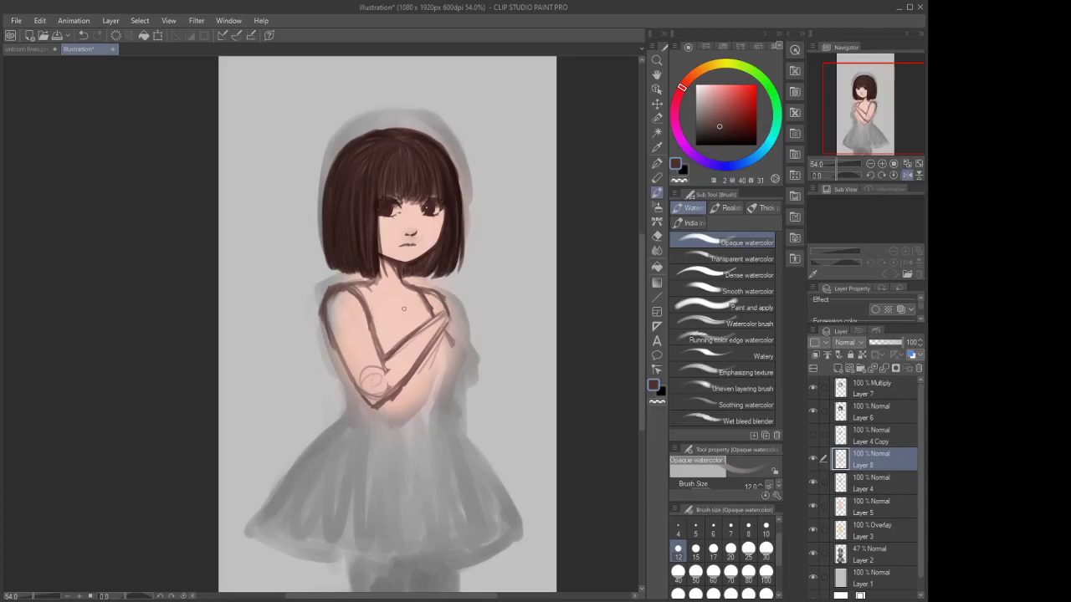
{"action": "left_click", "coordinate": [657, 235]}
{"action": "mouse_move", "coordinate": [449, 325]}
{"action": "left_mouse_down"}
{"action": "mouse_move", "coordinate": [395, 345]}
{"action": "mouse_move", "coordinate": [405, 364]}
{"action": "mouse_move", "coordinate": [396, 319]}
{"action": "mouse_move", "coordinate": [388, 354]}
{"action": "mouse_move", "coordinate": [388, 315]}
{"action": "mouse_move", "coordinate": [370, 411]}
{"action": "mouse_move", "coordinate": [361, 349]}
{"action": "mouse_move", "coordinate": [341, 363]}
{"action": "mouse_move", "coordinate": [436, 350]}
{"action": "left_mouse_up"}
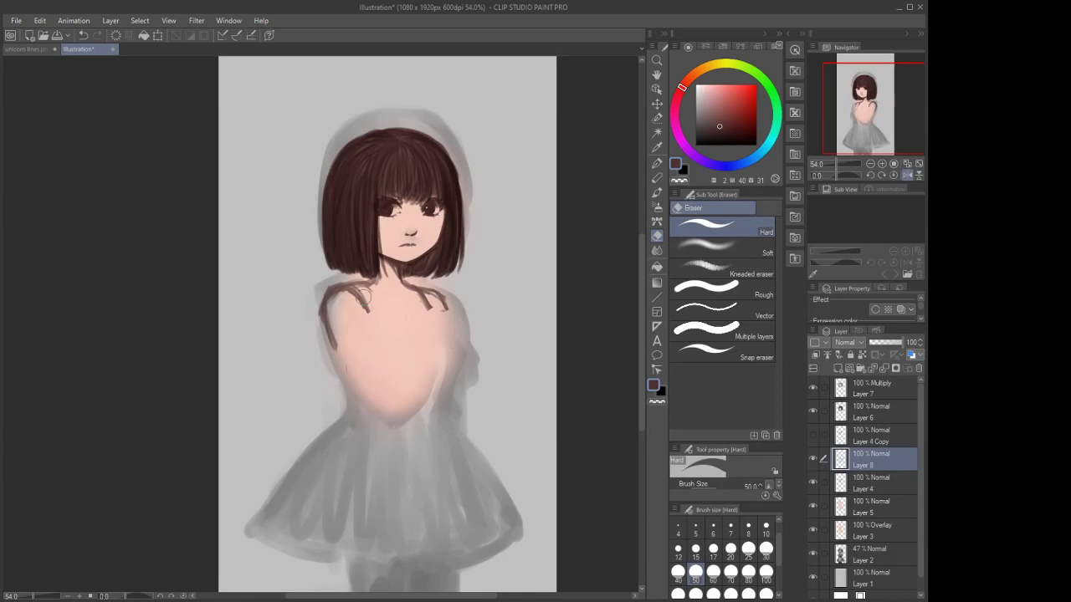
Sketch the torso's side contours down to the waist and light lines across the upper chest with the Opaque watercolor brush
{"action": "left_click", "coordinate": [657, 163]}
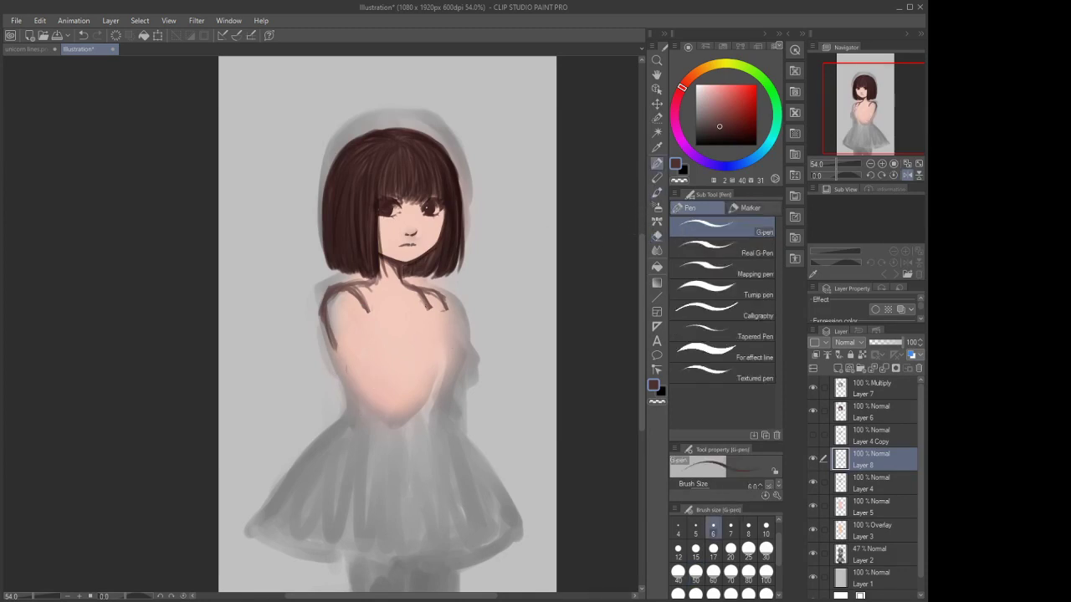
{"action": "left_click_drag", "start_coordinate": [428, 303], "coordinate": [454, 329]}
{"action": "key", "text": "b"}
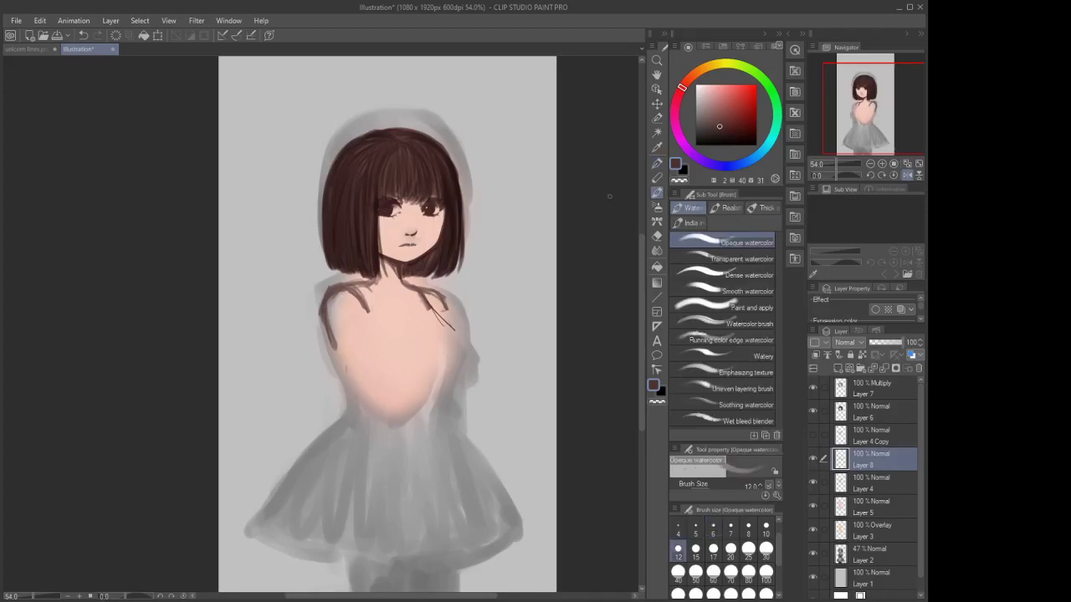
{"action": "left_click_drag", "start_coordinate": [432, 328], "coordinate": [356, 330]}
{"action": "mouse_move", "coordinate": [358, 342]}
{"action": "left_mouse_down"}
{"action": "mouse_move", "coordinate": [365, 397]}
{"action": "mouse_move", "coordinate": [352, 418]}
{"action": "mouse_move", "coordinate": [353, 354]}
{"action": "left_mouse_up"}
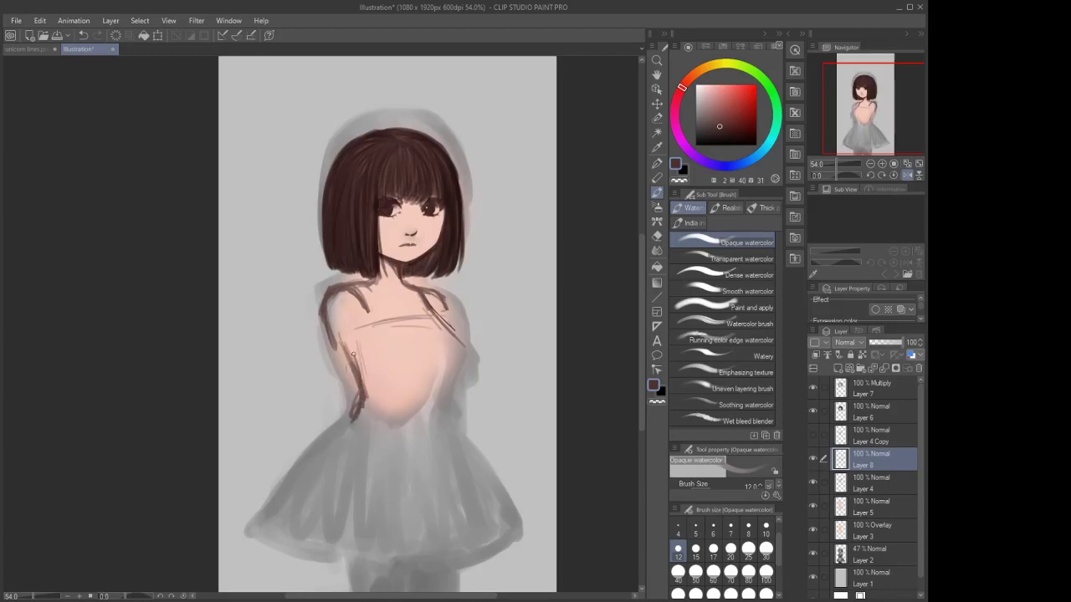
{"action": "mouse_move", "coordinate": [452, 358]}
{"action": "left_mouse_down"}
{"action": "mouse_move", "coordinate": [437, 420]}
{"action": "mouse_move", "coordinate": [442, 370]}
{"action": "left_mouse_up"}
{"action": "mouse_move", "coordinate": [430, 306]}
{"action": "left_mouse_down"}
{"action": "mouse_move", "coordinate": [455, 343]}
{"action": "mouse_move", "coordinate": [441, 385]}
{"action": "left_mouse_up"}
Clean up the doubled torso contour with the Hard eraser and return to the Opaque watercolor brush
{"action": "left_click", "coordinate": [657, 249]}
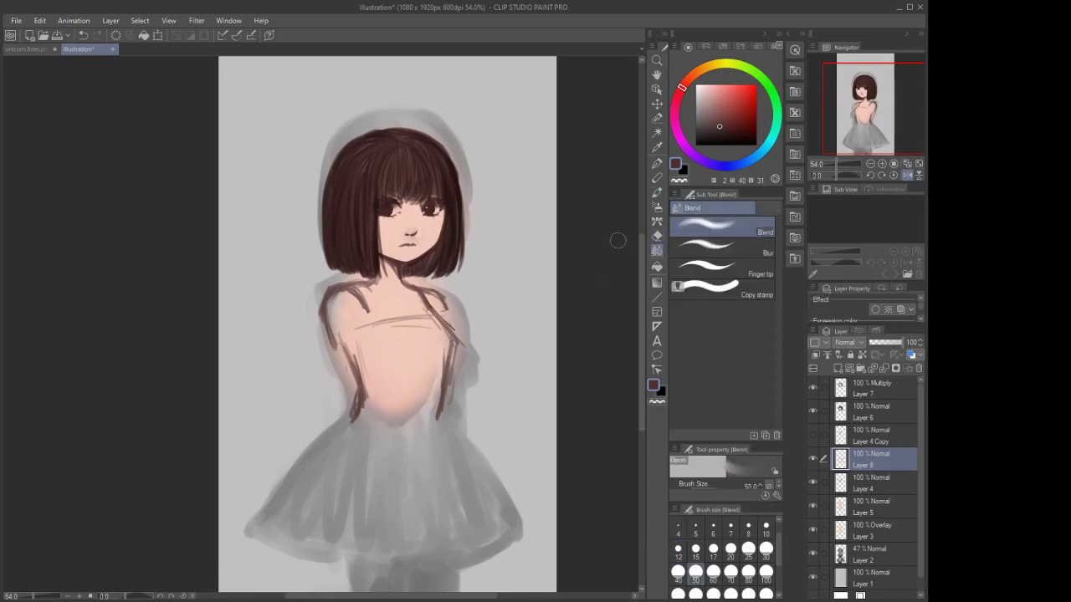
{"action": "left_click", "coordinate": [656, 207]}
{"action": "left_click", "coordinate": [657, 235]}
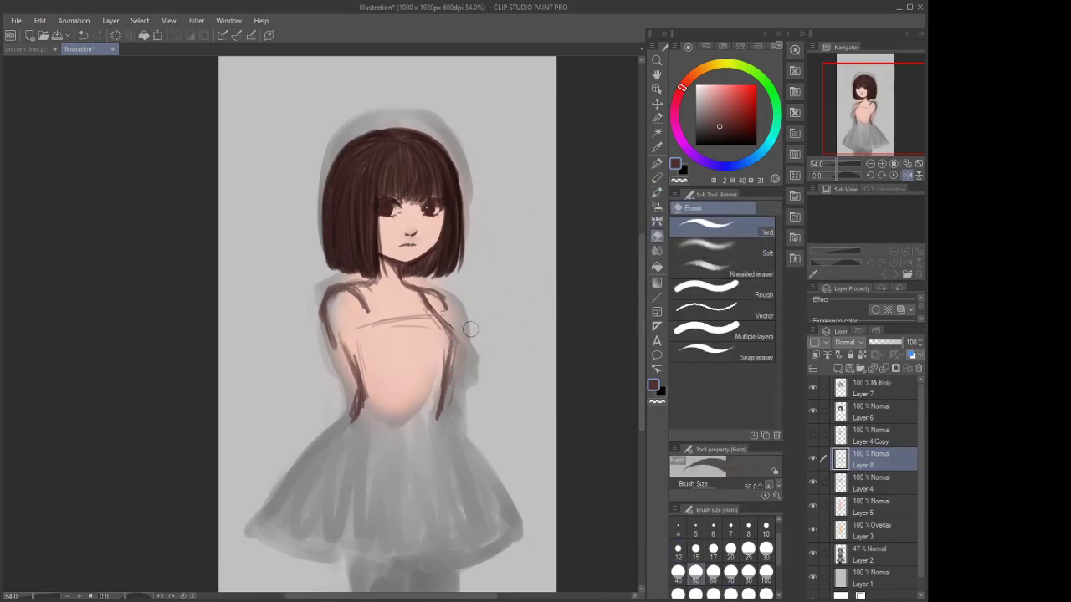
{"action": "left_click", "coordinate": [657, 192]}
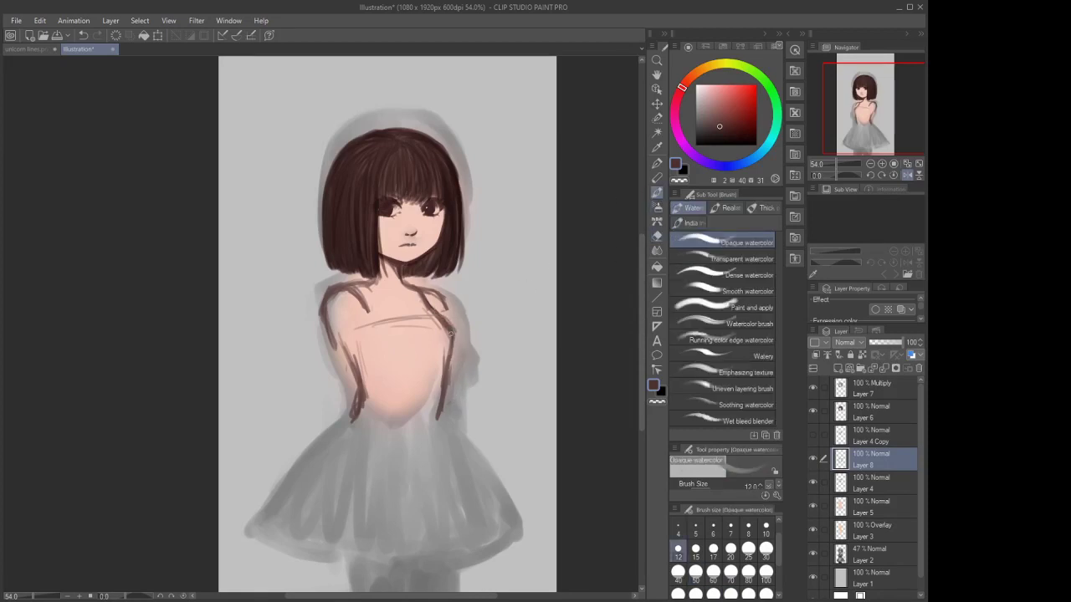
Flare both waist lines out over the skirt and sketch light centre-front guides and fold lines on the chest
{"action": "mouse_move", "coordinate": [449, 365]}
{"action": "left_mouse_down"}
{"action": "mouse_move", "coordinate": [441, 421]}
{"action": "mouse_move", "coordinate": [454, 448]}
{"action": "left_mouse_up"}
{"action": "left_click_drag", "start_coordinate": [354, 413], "coordinate": [305, 471]}
{"action": "mouse_move", "coordinate": [406, 319]}
{"action": "left_mouse_down"}
{"action": "mouse_move", "coordinate": [417, 377]}
{"action": "mouse_move", "coordinate": [425, 365]}
{"action": "mouse_move", "coordinate": [413, 440]}
{"action": "left_mouse_up"}
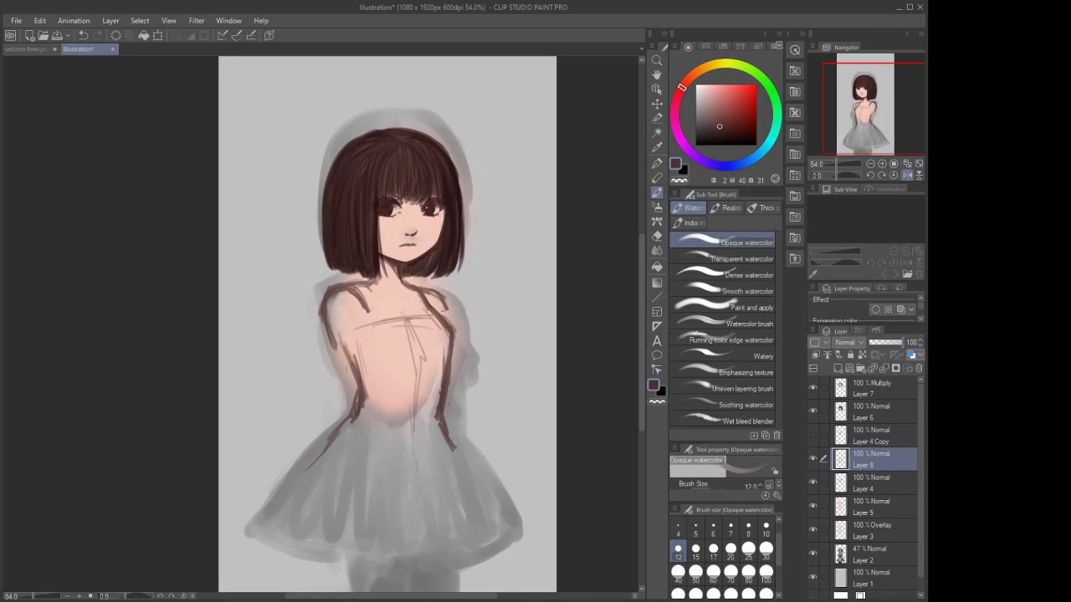
{"action": "mouse_move", "coordinate": [378, 312]}
{"action": "left_mouse_down"}
{"action": "mouse_move", "coordinate": [419, 313]}
{"action": "mouse_move", "coordinate": [382, 328]}
{"action": "mouse_move", "coordinate": [384, 363]}
{"action": "left_mouse_up"}
{"action": "left_click_drag", "start_coordinate": [425, 294], "coordinate": [436, 312]}
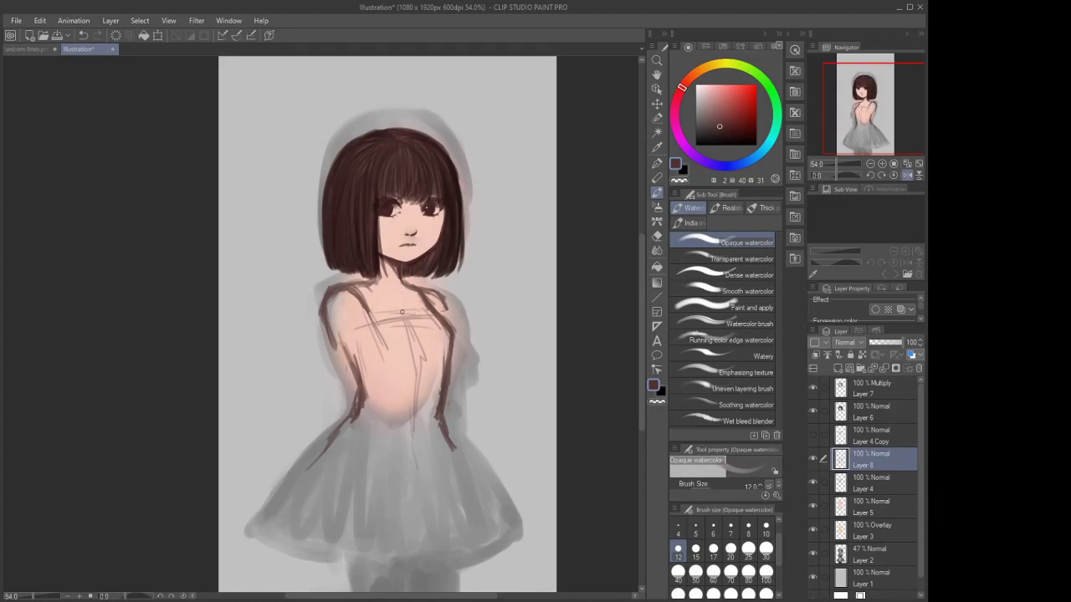
Draw a scalloped ruffle collar around the neckline and a dark placket line down the chest
{"action": "mouse_move", "coordinate": [413, 309]}
{"action": "left_mouse_down"}
{"action": "mouse_move", "coordinate": [377, 311]}
{"action": "mouse_move", "coordinate": [419, 312]}
{"action": "mouse_move", "coordinate": [367, 303]}
{"action": "mouse_move", "coordinate": [400, 313]}
{"action": "mouse_move", "coordinate": [414, 281]}
{"action": "mouse_move", "coordinate": [411, 311]}
{"action": "mouse_move", "coordinate": [340, 279]}
{"action": "left_mouse_up"}
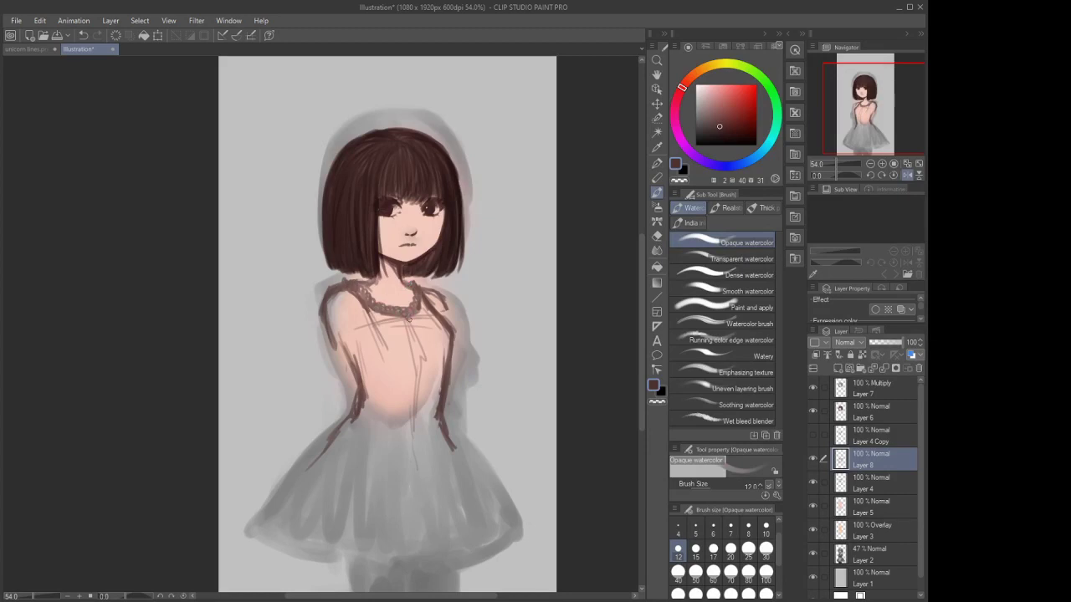
{"action": "left_click_drag", "start_coordinate": [411, 321], "coordinate": [423, 387]}
{"action": "mouse_move", "coordinate": [400, 318]}
{"action": "left_mouse_down"}
{"action": "mouse_move", "coordinate": [423, 386]}
{"action": "mouse_move", "coordinate": [417, 369]}
{"action": "left_mouse_up"}
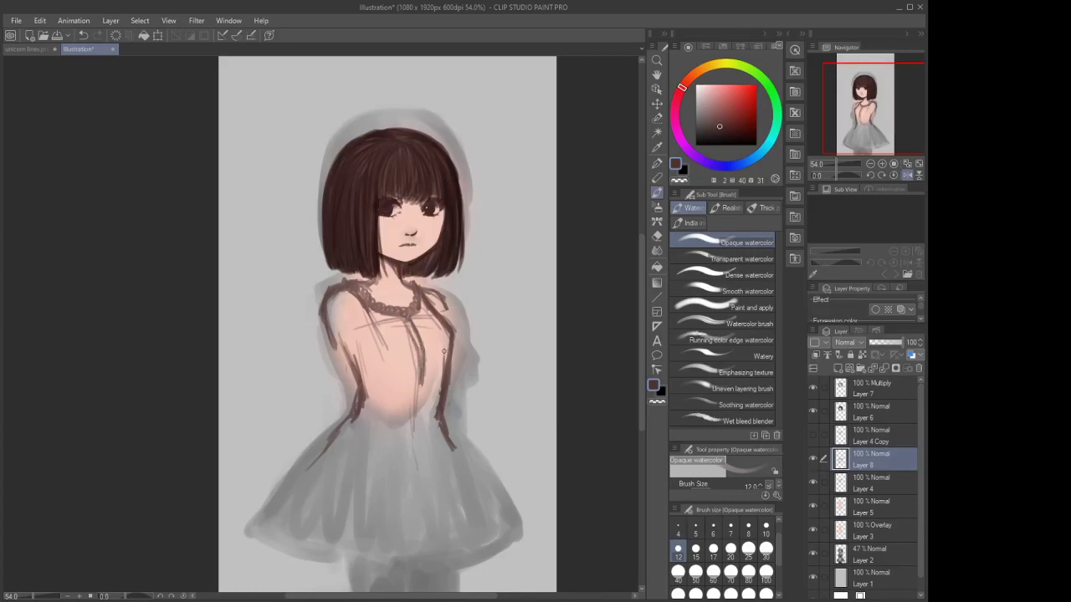
Flip the canvas view horizontally and draw looping ruffles along both sides of the chest placket
{"action": "left_click", "coordinate": [907, 174]}
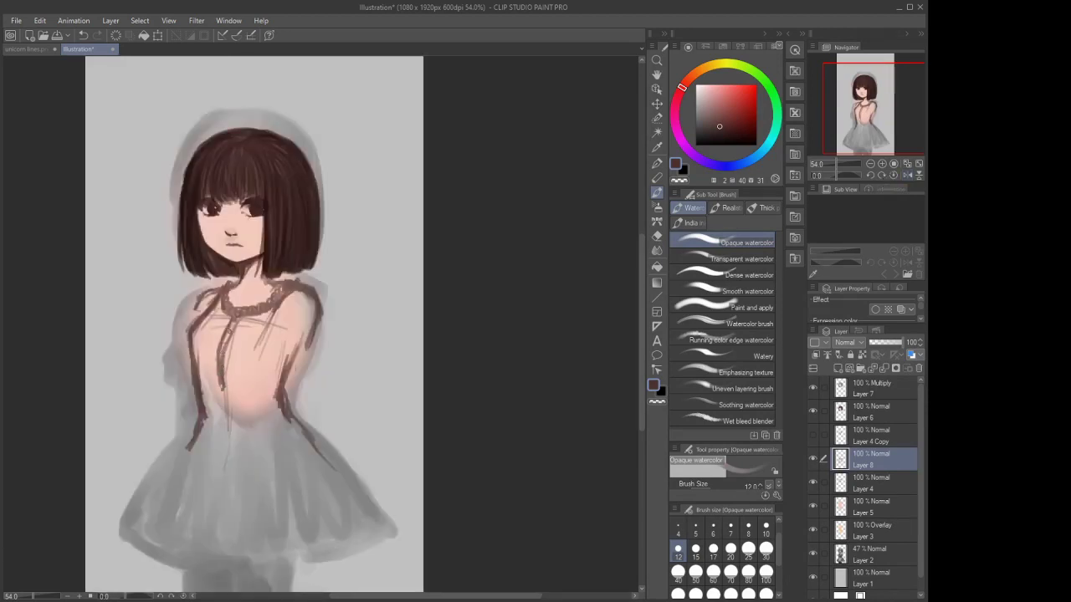
{"action": "left_click", "coordinate": [229, 330]}
{"action": "mouse_move", "coordinate": [236, 326]}
{"action": "left_mouse_down"}
{"action": "mouse_move", "coordinate": [228, 387]}
{"action": "mouse_move", "coordinate": [220, 353]}
{"action": "mouse_move", "coordinate": [230, 354]}
{"action": "mouse_move", "coordinate": [228, 391]}
{"action": "mouse_move", "coordinate": [212, 338]}
{"action": "mouse_move", "coordinate": [216, 331]}
{"action": "mouse_move", "coordinate": [209, 368]}
{"action": "mouse_move", "coordinate": [220, 393]}
{"action": "mouse_move", "coordinate": [221, 324]}
{"action": "mouse_move", "coordinate": [215, 358]}
{"action": "mouse_move", "coordinate": [221, 331]}
{"action": "left_mouse_up"}
Lighten the upper placket line with the Soft eraser at size 12 and redraw it with the Opaque watercolor brush
{"action": "key", "text": "e"}
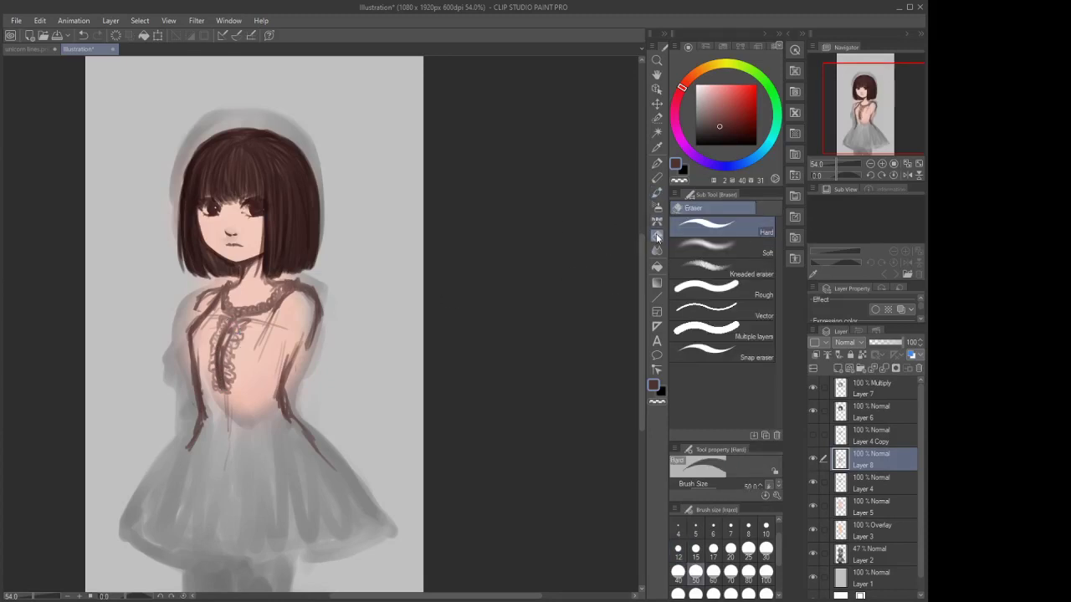
{"action": "left_click", "coordinate": [696, 528]}
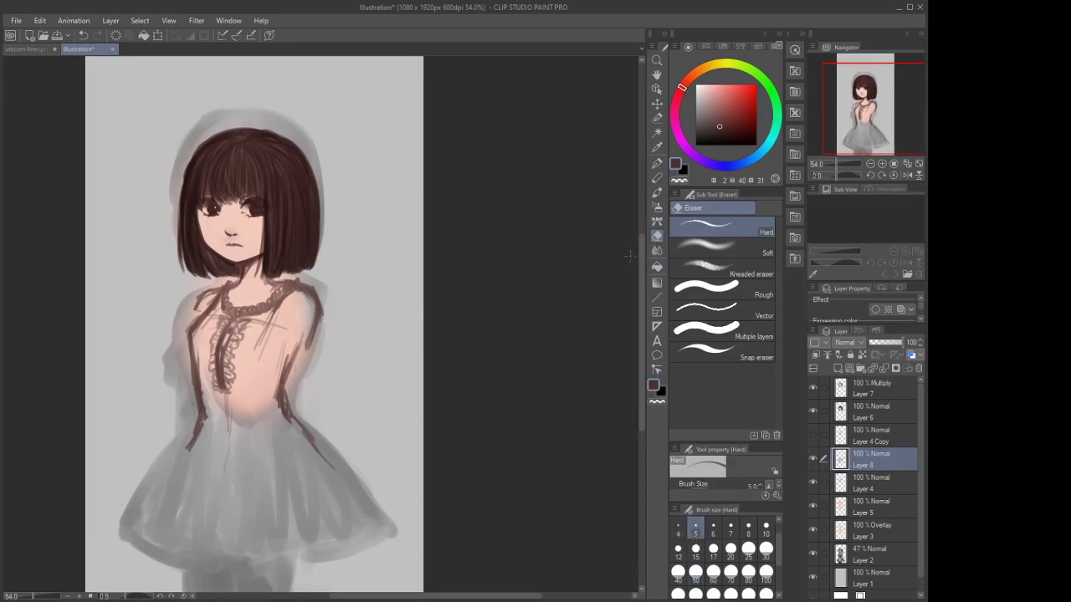
{"action": "left_click", "coordinate": [721, 249]}
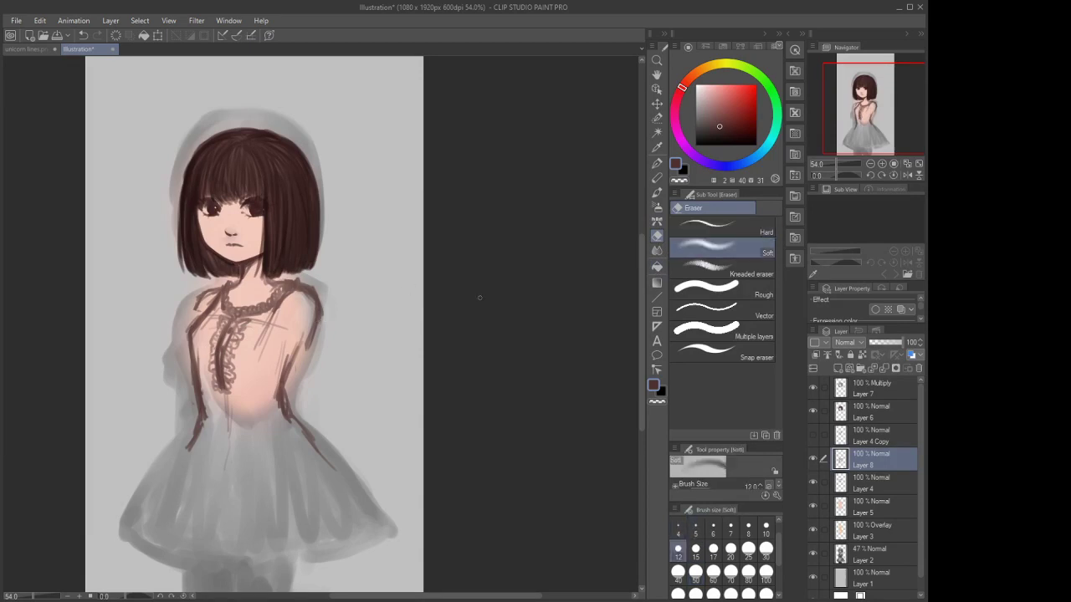
{"action": "mouse_move", "coordinate": [221, 332]}
{"action": "left_mouse_down"}
{"action": "mouse_move", "coordinate": [216, 362]}
{"action": "mouse_move", "coordinate": [222, 326]}
{"action": "left_mouse_up"}
{"action": "left_click", "coordinate": [657, 192]}
{"action": "left_click", "coordinate": [657, 177]}
{"action": "left_click", "coordinate": [657, 192]}
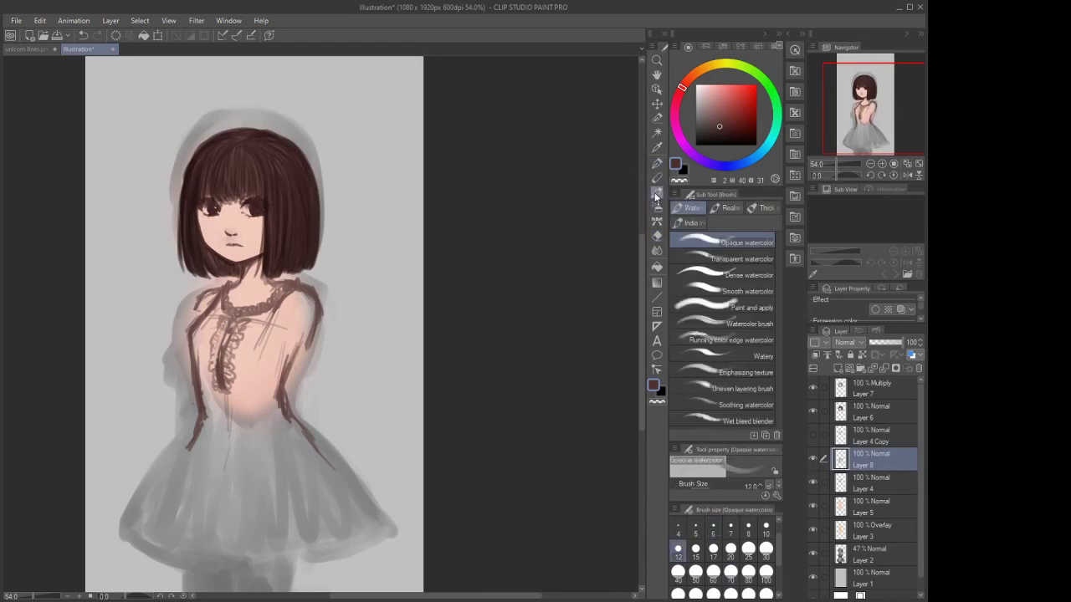
{"action": "left_click_drag", "start_coordinate": [218, 355], "coordinate": [226, 323]}
{"action": "left_click", "coordinate": [883, 370]}
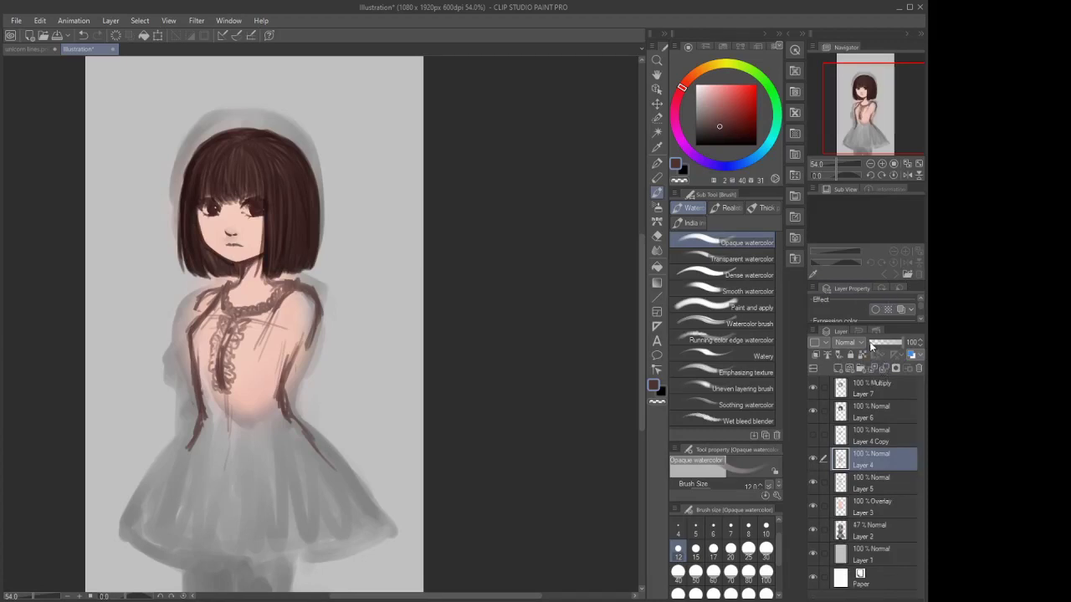
{"action": "left_click", "coordinate": [882, 369]}
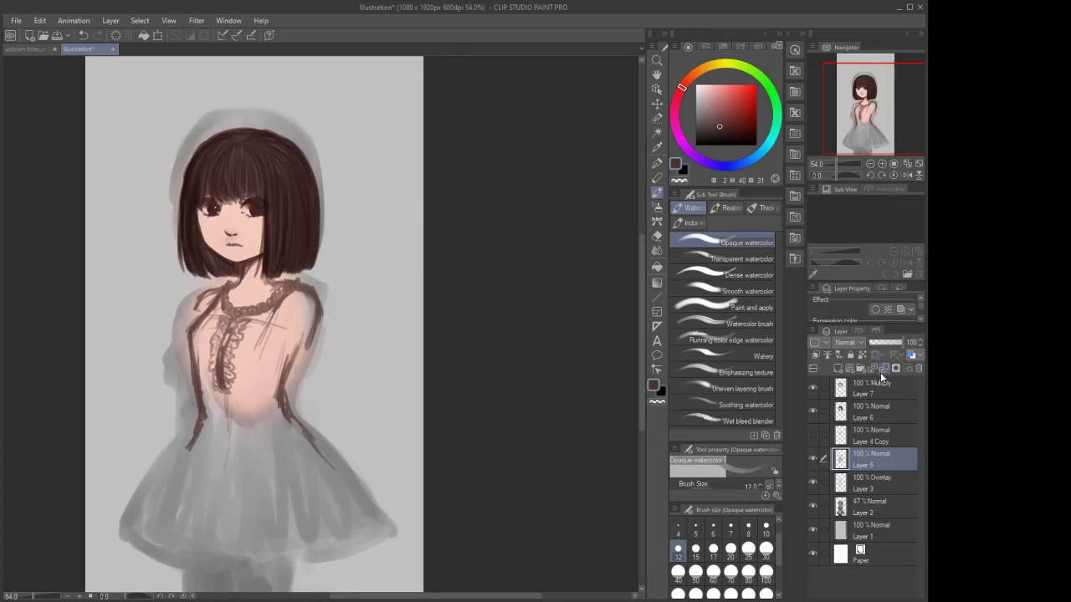
{"action": "key", "text": "ctrl+z"}
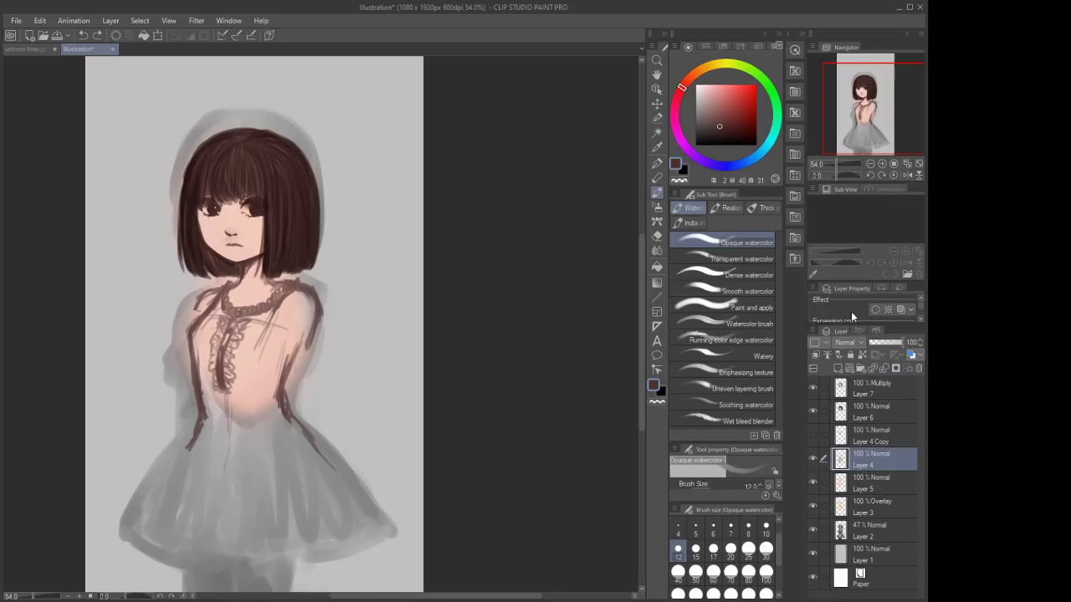
{"action": "key", "text": "ctrl+z"}
Flip the canvas view back and reinforce the torso side, neck and shoulder lines
{"action": "left_click", "coordinate": [906, 175]}
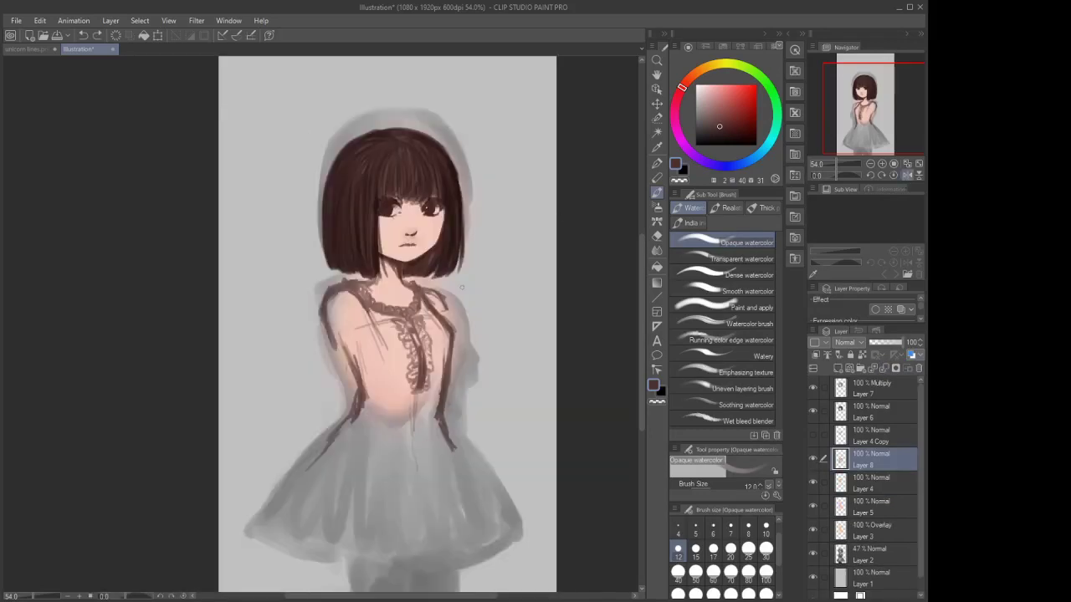
{"action": "left_click_drag", "start_coordinate": [352, 352], "coordinate": [364, 395]}
{"action": "left_click_drag", "start_coordinate": [399, 268], "coordinate": [403, 279]}
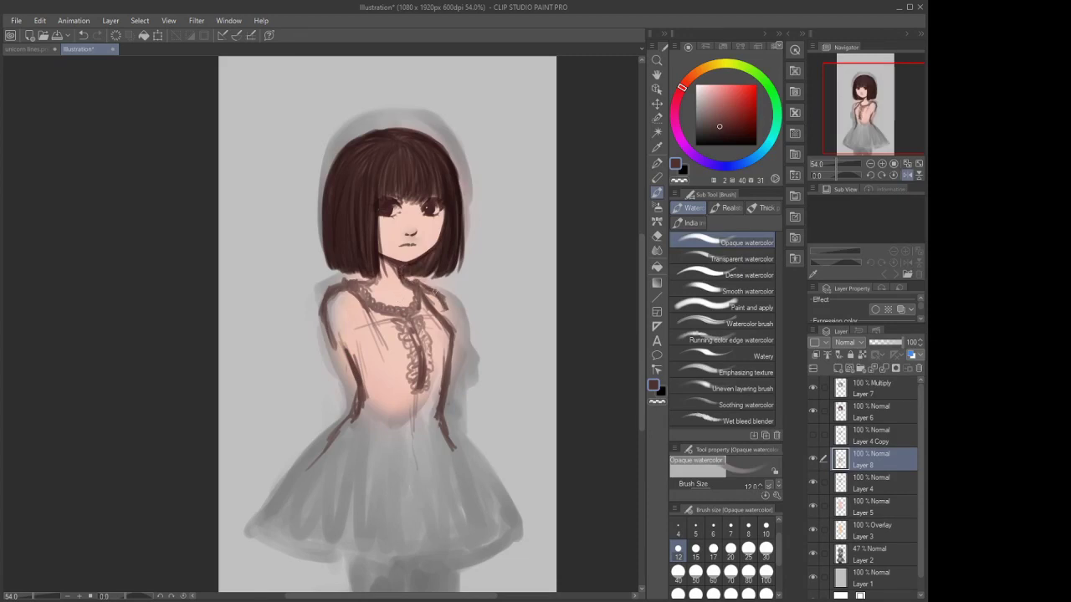
{"action": "left_click_drag", "start_coordinate": [432, 290], "coordinate": [451, 318]}
Sketch slanted fold strokes across the waist and lower bodice, and extend the narrower side's waist line over the skirt
{"action": "left_click_drag", "start_coordinate": [413, 420], "coordinate": [377, 432]}
{"action": "left_click_drag", "start_coordinate": [400, 374], "coordinate": [370, 433]}
{"action": "mouse_move", "coordinate": [381, 393]}
{"action": "left_mouse_down"}
{"action": "mouse_move", "coordinate": [366, 429]}
{"action": "mouse_move", "coordinate": [371, 420]}
{"action": "left_mouse_up"}
{"action": "mouse_move", "coordinate": [432, 388]}
{"action": "left_mouse_down"}
{"action": "mouse_move", "coordinate": [426, 432]}
{"action": "mouse_move", "coordinate": [452, 433]}
{"action": "mouse_move", "coordinate": [465, 460]}
{"action": "left_mouse_up"}
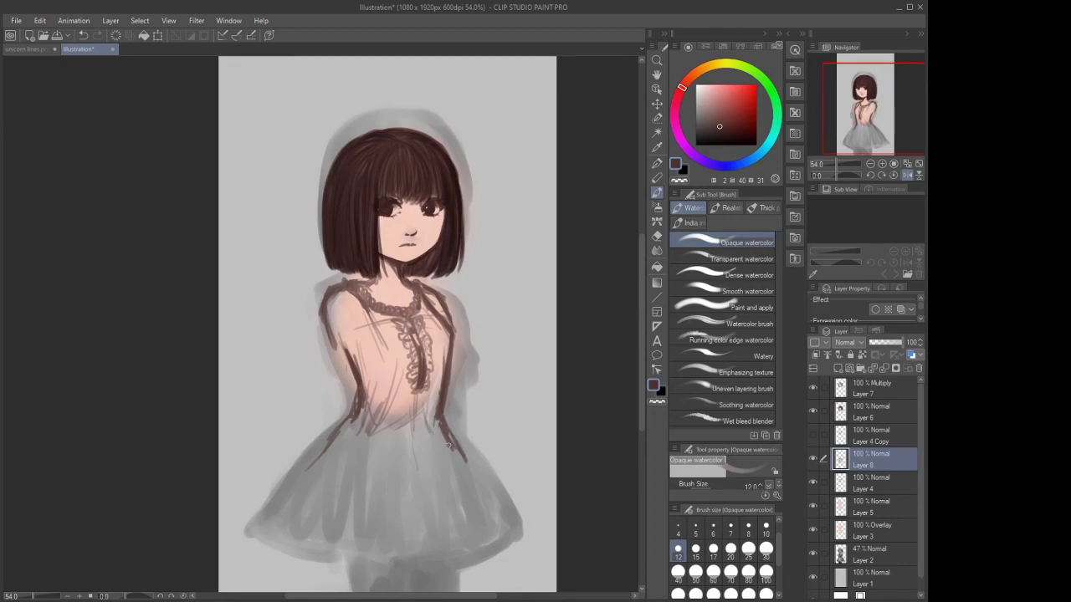
Outline a pointed, vest-like bodice hem over the skirt with a notch at the centre front, and darken its lines
{"action": "mouse_move", "coordinate": [450, 446]}
{"action": "left_mouse_down"}
{"action": "mouse_move", "coordinate": [450, 447]}
{"action": "mouse_move", "coordinate": [416, 466]}
{"action": "mouse_move", "coordinate": [417, 409]}
{"action": "mouse_move", "coordinate": [416, 454]}
{"action": "mouse_move", "coordinate": [334, 447]}
{"action": "mouse_move", "coordinate": [383, 468]}
{"action": "mouse_move", "coordinate": [411, 455]}
{"action": "mouse_move", "coordinate": [397, 480]}
{"action": "left_mouse_up"}
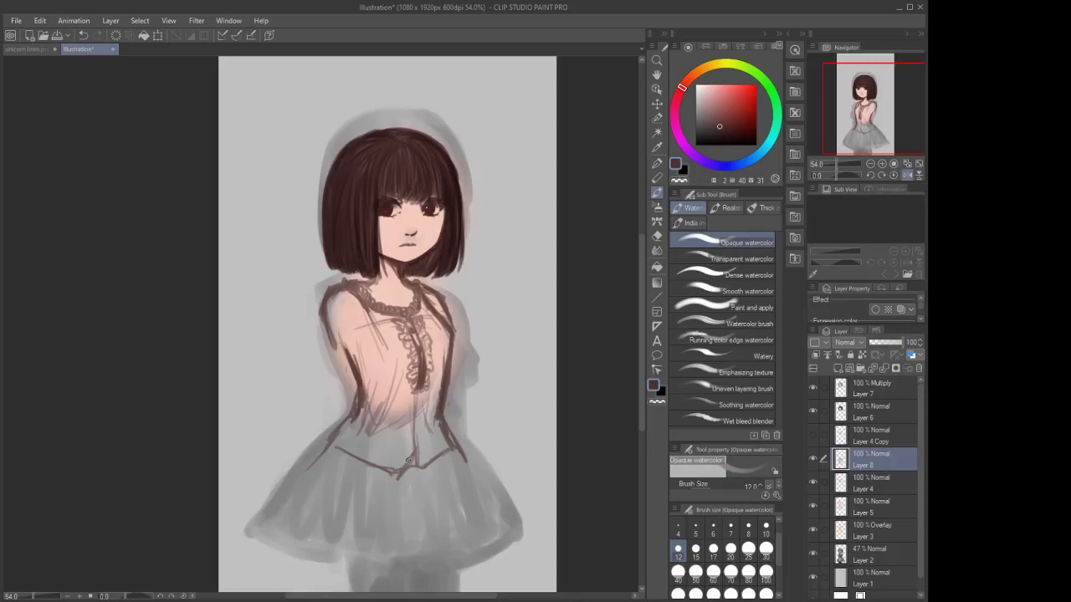
{"action": "left_click_drag", "start_coordinate": [328, 445], "coordinate": [391, 485]}
{"action": "mouse_move", "coordinate": [392, 486]}
{"action": "left_mouse_down"}
{"action": "mouse_move", "coordinate": [416, 457]}
{"action": "mouse_move", "coordinate": [437, 477]}
{"action": "mouse_move", "coordinate": [456, 442]}
{"action": "mouse_move", "coordinate": [437, 456]}
{"action": "left_mouse_up"}
{"action": "key", "text": "e"}
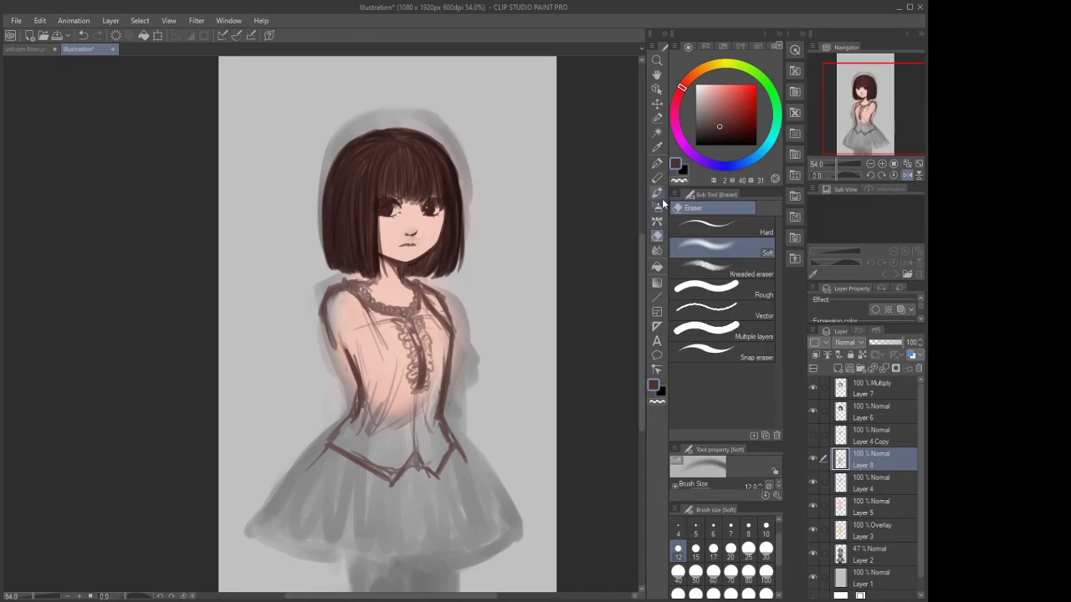
{"action": "key", "text": "p"}
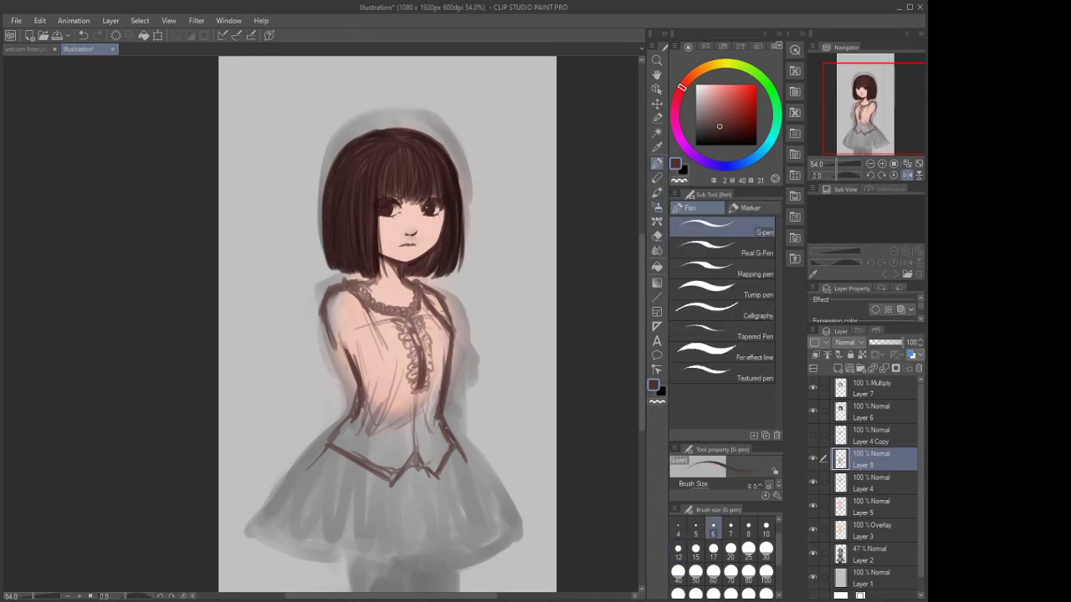
{"action": "key", "text": "b"}
{"action": "mouse_move", "coordinate": [443, 419]}
{"action": "left_mouse_down"}
{"action": "mouse_move", "coordinate": [456, 448]}
{"action": "mouse_move", "coordinate": [429, 474]}
{"action": "mouse_move", "coordinate": [396, 457]}
{"action": "mouse_move", "coordinate": [419, 458]}
{"action": "mouse_move", "coordinate": [407, 463]}
{"action": "mouse_move", "coordinate": [418, 453]}
{"action": "mouse_move", "coordinate": [414, 411]}
{"action": "mouse_move", "coordinate": [414, 448]}
{"action": "left_mouse_up"}
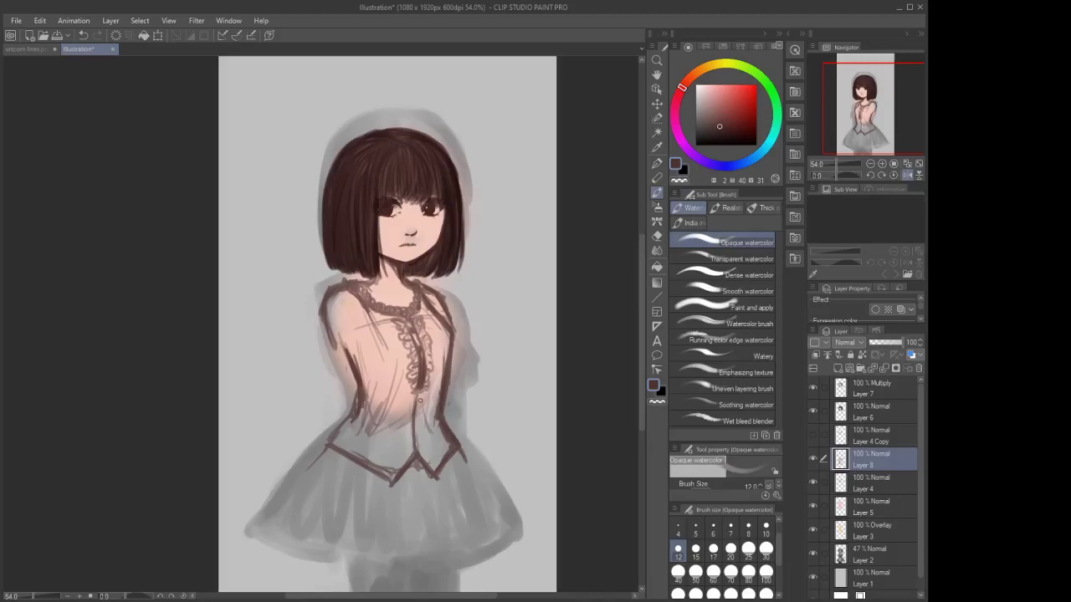
Finish the bodice sketch by extending the centre ruffle toward the hem and adding a second hem line and an armhole curve
{"action": "left_click_drag", "start_coordinate": [420, 401], "coordinate": [416, 438]}
{"action": "left_click_drag", "start_coordinate": [432, 350], "coordinate": [412, 438]}
{"action": "left_click_drag", "start_coordinate": [337, 434], "coordinate": [396, 476]}
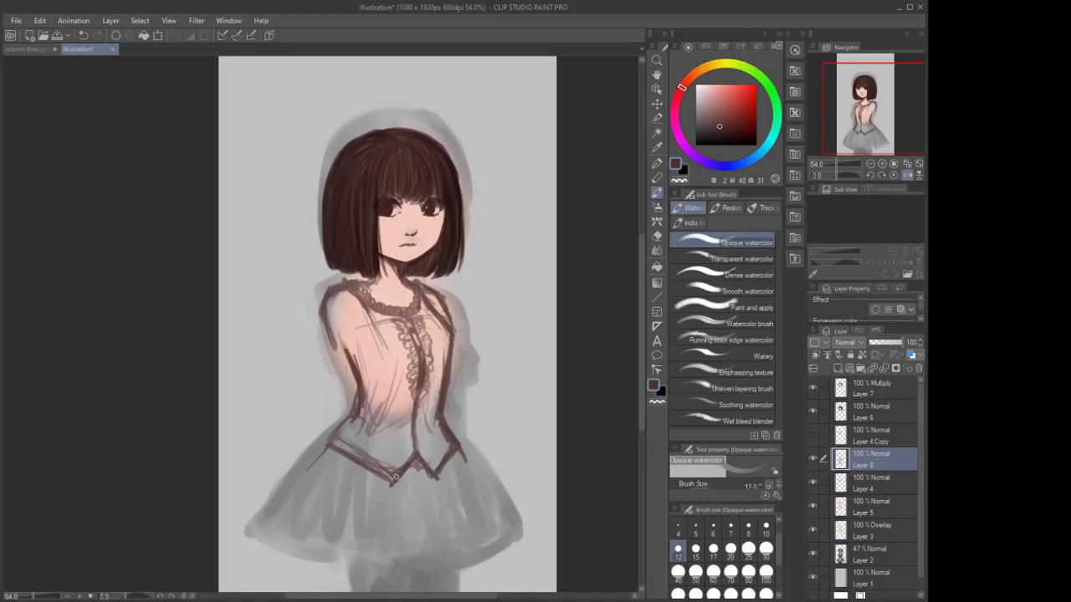
{"action": "mouse_move", "coordinate": [353, 293]}
{"action": "left_mouse_down"}
{"action": "mouse_move", "coordinate": [364, 326]}
{"action": "mouse_move", "coordinate": [354, 356]}
{"action": "left_mouse_up"}
{"action": "left_click_drag", "start_coordinate": [368, 311], "coordinate": [351, 360]}
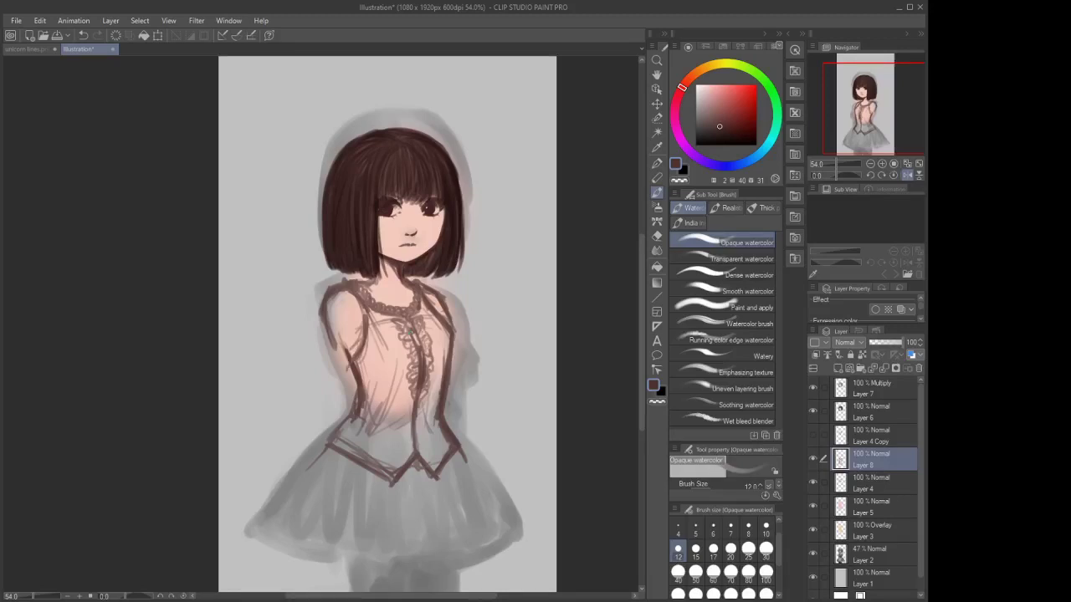
Outline the flared skirt below the bodice with slanted sides, a wavy lower hem and fold lines along one side
{"action": "scroll", "coordinate": [461, 437], "scroll_direction": "down", "scroll_amount": 1}
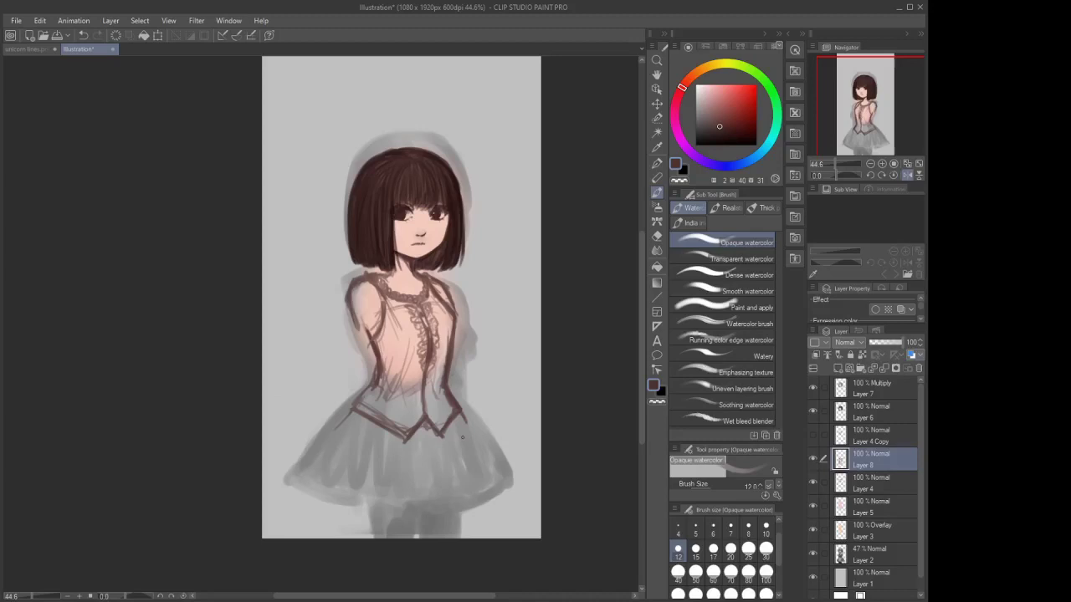
{"action": "left_click_drag", "start_coordinate": [459, 414], "coordinate": [495, 475]}
{"action": "mouse_move", "coordinate": [337, 465]}
{"action": "left_mouse_down"}
{"action": "mouse_move", "coordinate": [352, 412]}
{"action": "mouse_move", "coordinate": [329, 502]}
{"action": "left_mouse_up"}
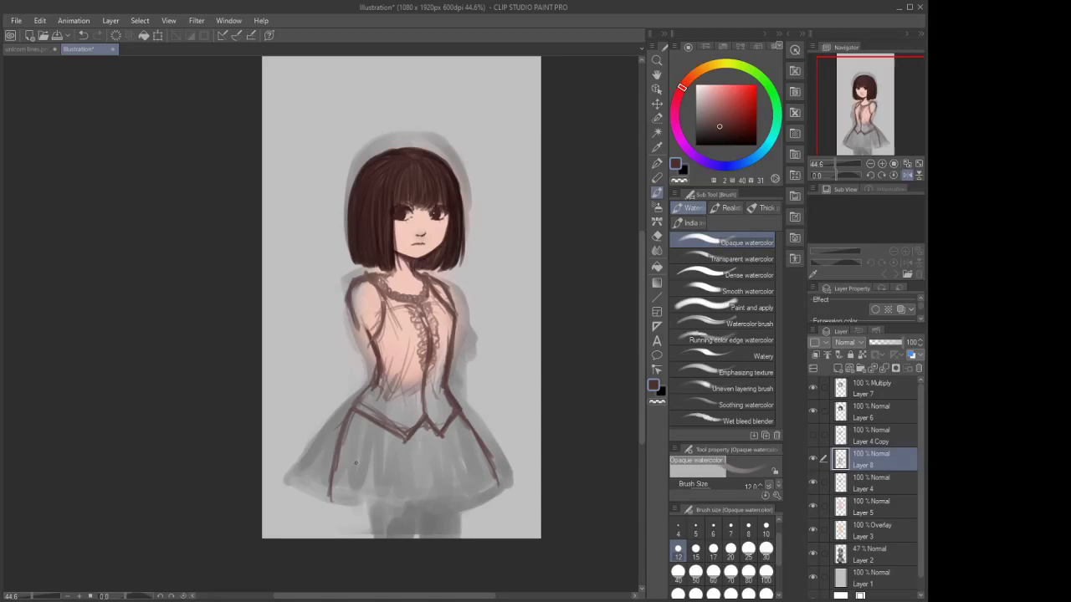
{"action": "mouse_move", "coordinate": [469, 431]}
{"action": "left_mouse_down"}
{"action": "mouse_move", "coordinate": [510, 500]}
{"action": "mouse_move", "coordinate": [477, 528]}
{"action": "left_mouse_up"}
{"action": "mouse_move", "coordinate": [495, 514]}
{"action": "left_mouse_down"}
{"action": "mouse_move", "coordinate": [371, 537]}
{"action": "mouse_move", "coordinate": [332, 522]}
{"action": "mouse_move", "coordinate": [331, 500]}
{"action": "left_mouse_up"}
{"action": "left_click_drag", "start_coordinate": [452, 427], "coordinate": [488, 517]}
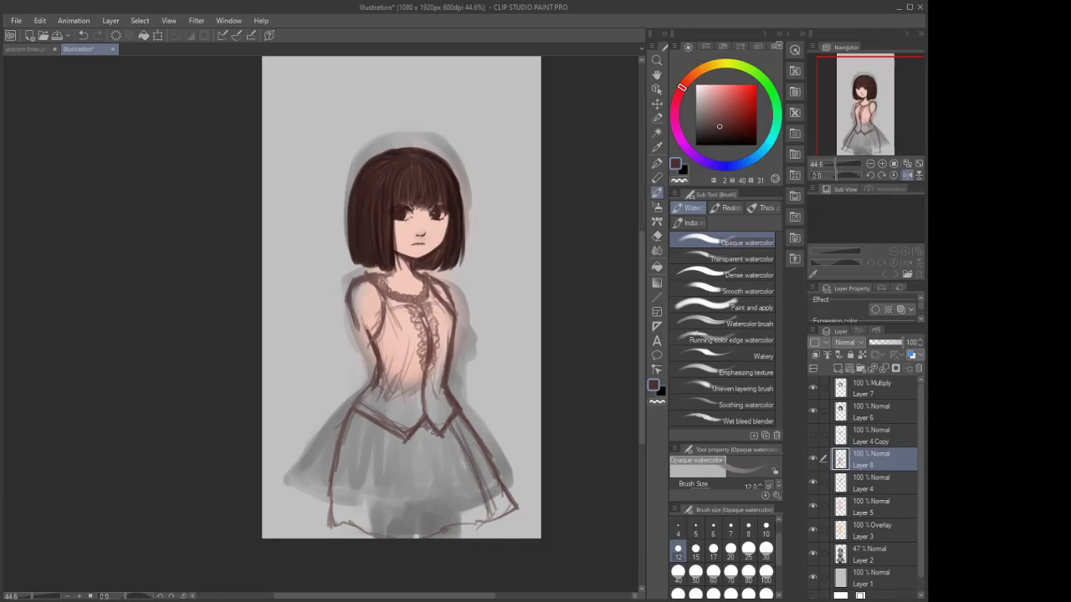
Draw long pleat lines fanning from the bodice hem down the front and the opposite side of the skirt
{"action": "left_click_drag", "start_coordinate": [411, 440], "coordinate": [411, 535]}
{"action": "left_click_drag", "start_coordinate": [427, 428], "coordinate": [434, 527]}
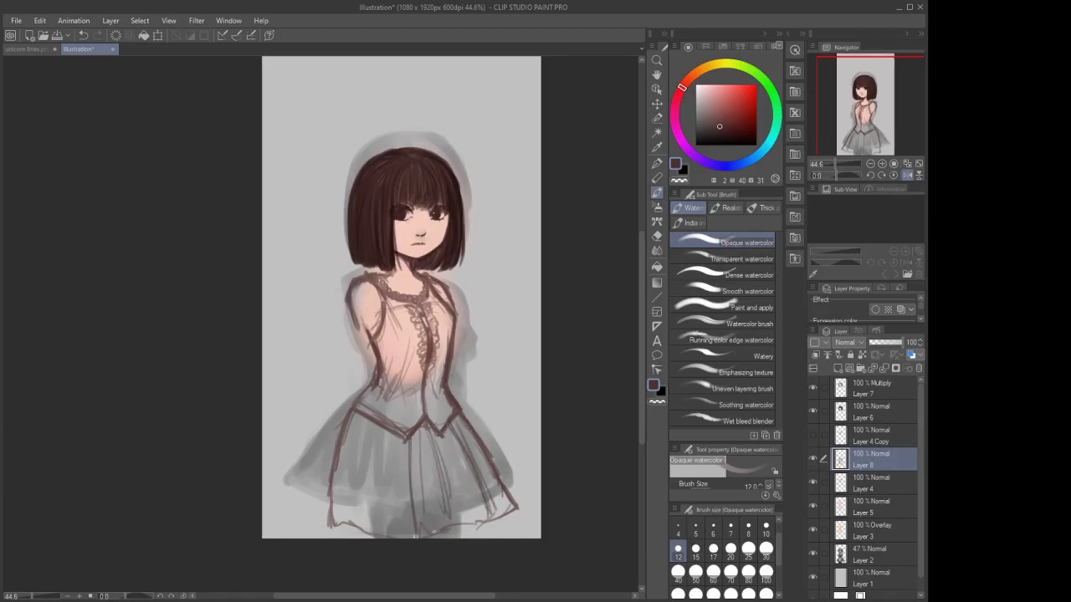
{"action": "mouse_move", "coordinate": [390, 433]}
{"action": "left_mouse_down"}
{"action": "mouse_move", "coordinate": [378, 534]}
{"action": "mouse_move", "coordinate": [363, 460]}
{"action": "left_mouse_up"}
{"action": "mouse_move", "coordinate": [366, 417]}
{"action": "left_mouse_down"}
{"action": "mouse_move", "coordinate": [353, 519]}
{"action": "mouse_move", "coordinate": [355, 453]}
{"action": "left_mouse_up"}
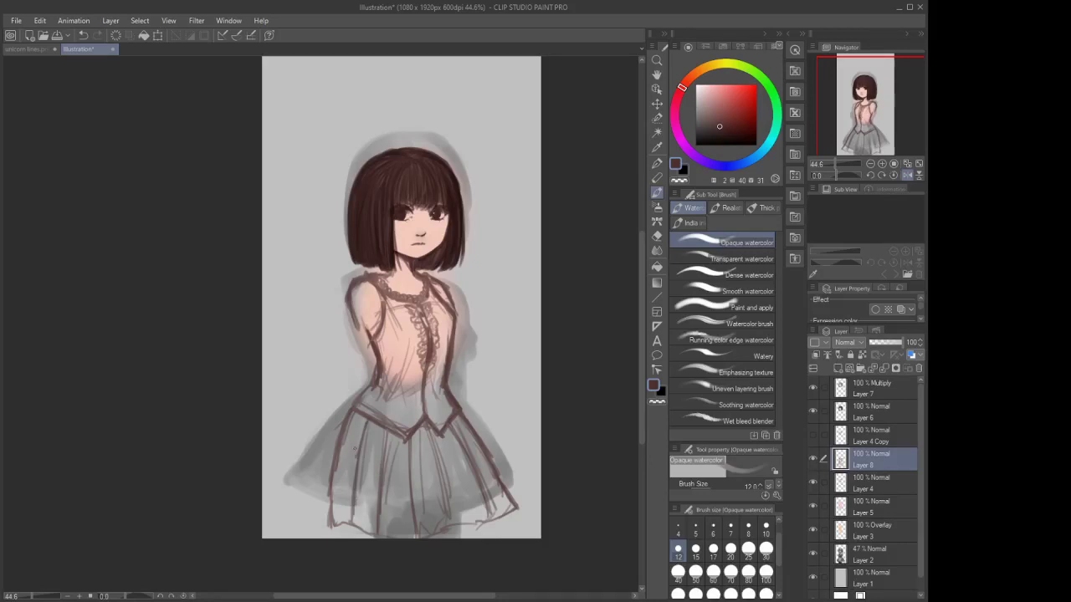
{"action": "left_click_drag", "start_coordinate": [358, 416], "coordinate": [349, 453]}
{"action": "left_click_drag", "start_coordinate": [345, 443], "coordinate": [338, 491]}
Add short strokes along both torso sides and reinforce the skirt's outer hem corner
{"action": "left_click_drag", "start_coordinate": [370, 332], "coordinate": [373, 363]}
{"action": "left_click_drag", "start_coordinate": [443, 358], "coordinate": [434, 391]}
{"action": "left_click_drag", "start_coordinate": [480, 471], "coordinate": [512, 516]}
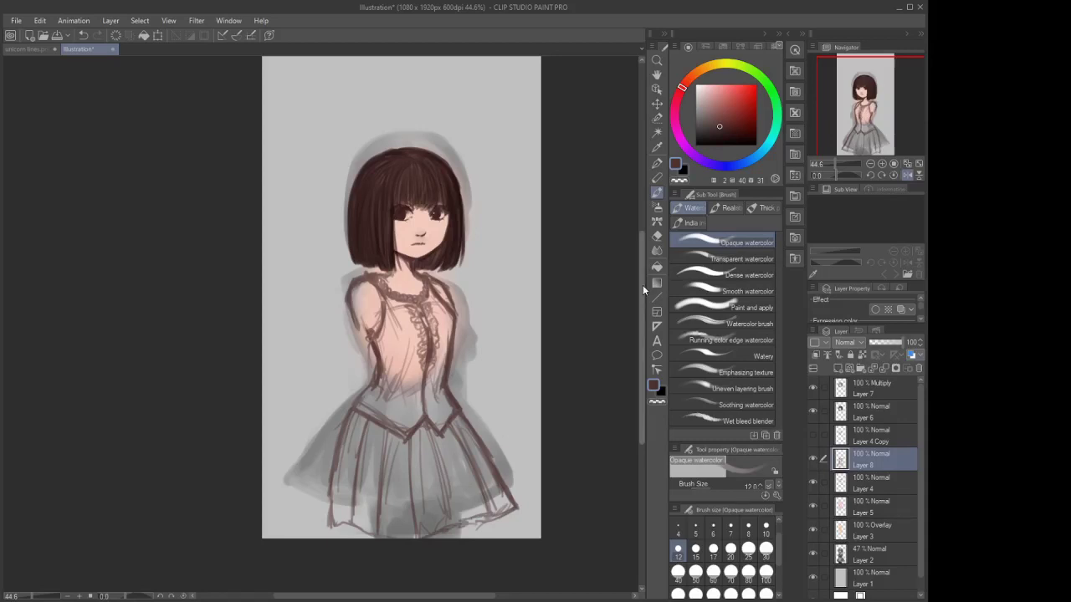
Hide Layer 2 and sketch the tops of the legs and the inner hem below the skirt with the Opaque watercolor brush
{"action": "key", "text": "e"}
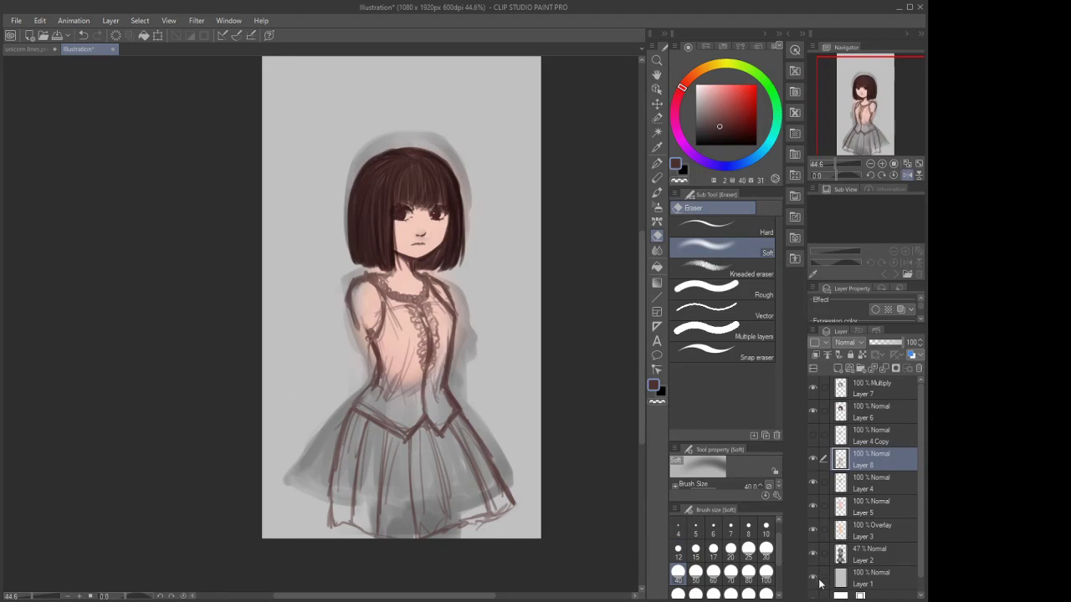
{"action": "left_click", "coordinate": [812, 552]}
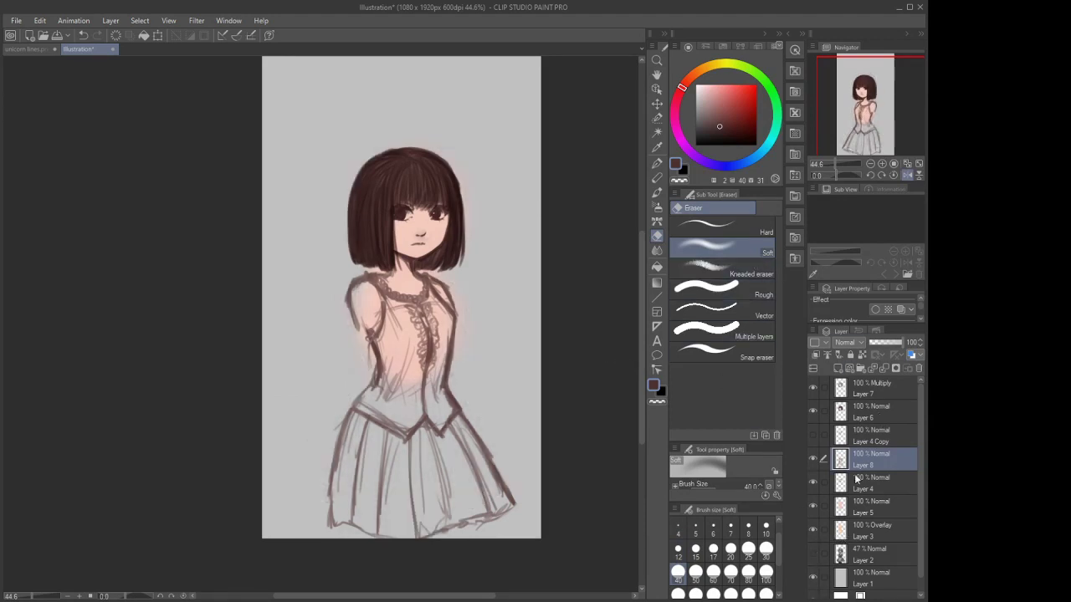
{"action": "left_click", "coordinate": [657, 193]}
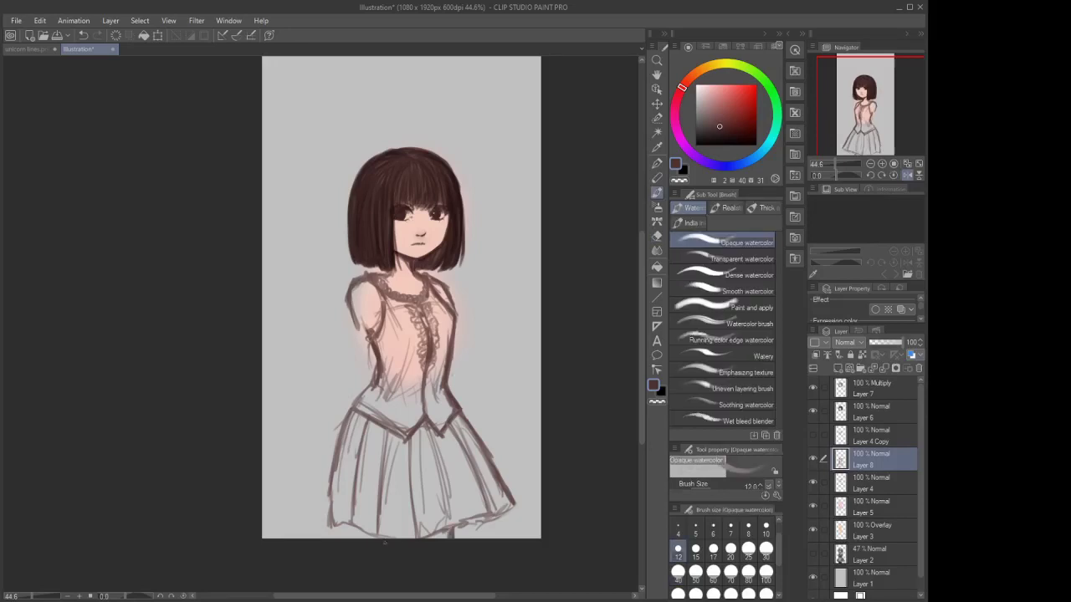
{"action": "left_click_drag", "start_coordinate": [347, 525], "coordinate": [350, 541]}
{"action": "left_click_drag", "start_coordinate": [462, 528], "coordinate": [456, 539]}
{"action": "left_click_drag", "start_coordinate": [356, 534], "coordinate": [377, 536]}
{"action": "left_click_drag", "start_coordinate": [428, 535], "coordinate": [449, 537]}
{"action": "left_click_drag", "start_coordinate": [350, 417], "coordinate": [333, 471]}
{"action": "left_click_drag", "start_coordinate": [351, 533], "coordinate": [373, 535]}
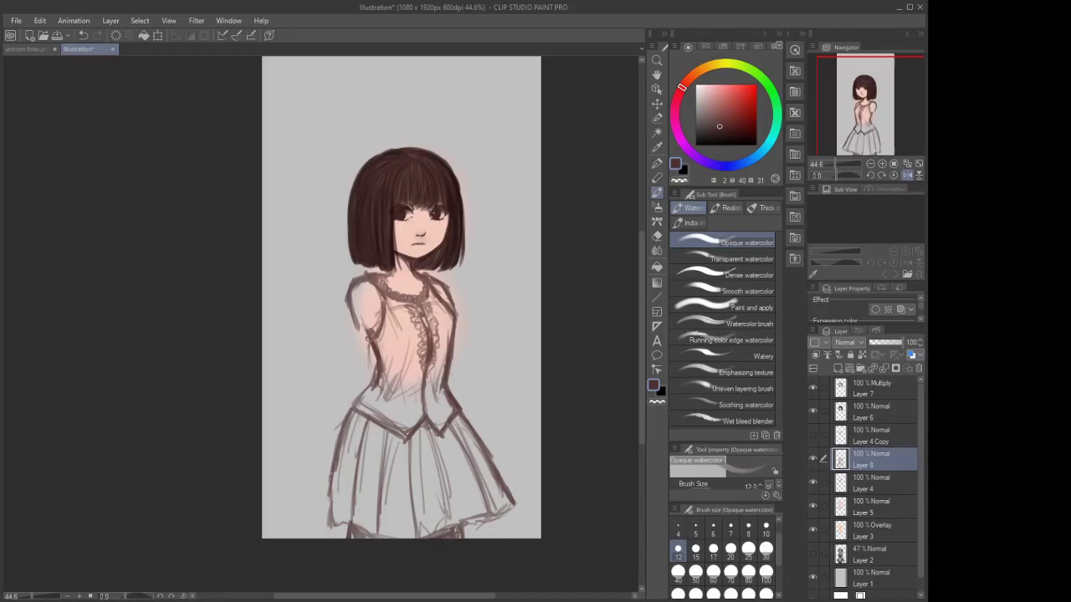
Erase the skirt's rough outer side line with the Hard eraser at size 15, and redraw that side and its hem corner more cleanly
{"action": "left_click_drag", "start_coordinate": [346, 425], "coordinate": [328, 505]}
{"action": "left_click", "coordinate": [658, 237]}
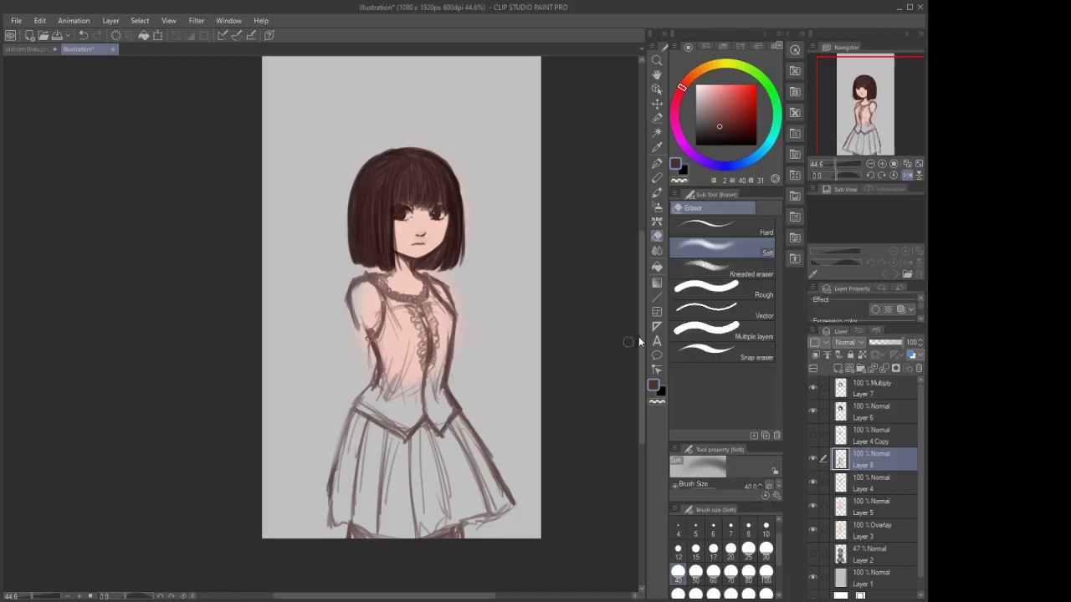
{"action": "left_click", "coordinate": [719, 224]}
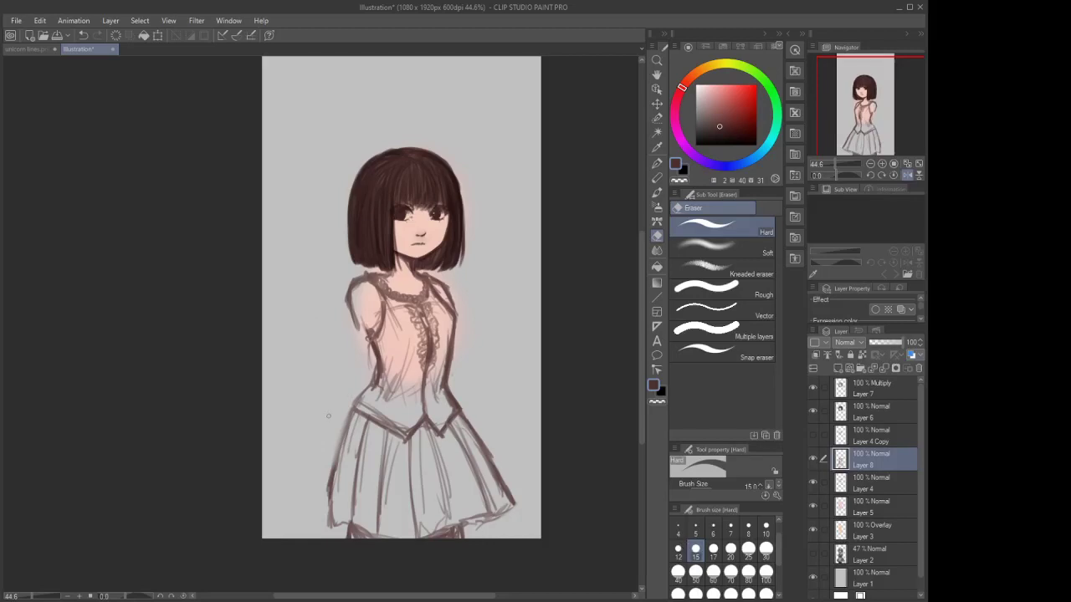
{"action": "left_click_drag", "start_coordinate": [348, 410], "coordinate": [330, 500]}
{"action": "left_click", "coordinate": [657, 193]}
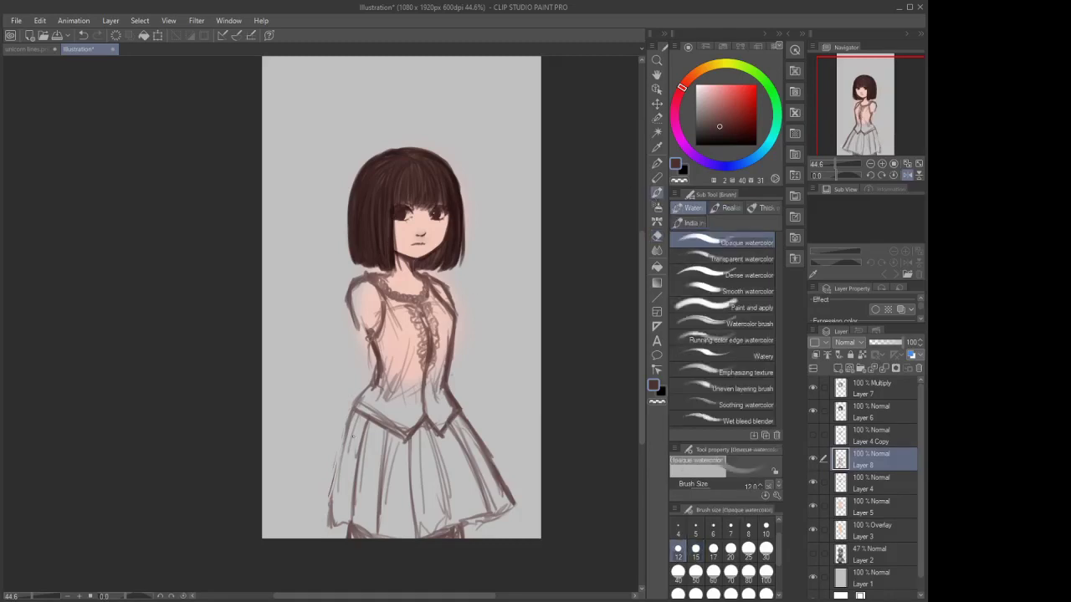
{"action": "left_click_drag", "start_coordinate": [348, 425], "coordinate": [327, 512]}
{"action": "mouse_move", "coordinate": [339, 464]}
{"action": "left_mouse_down"}
{"action": "mouse_move", "coordinate": [328, 529]}
{"action": "mouse_move", "coordinate": [355, 536]}
{"action": "left_mouse_up"}
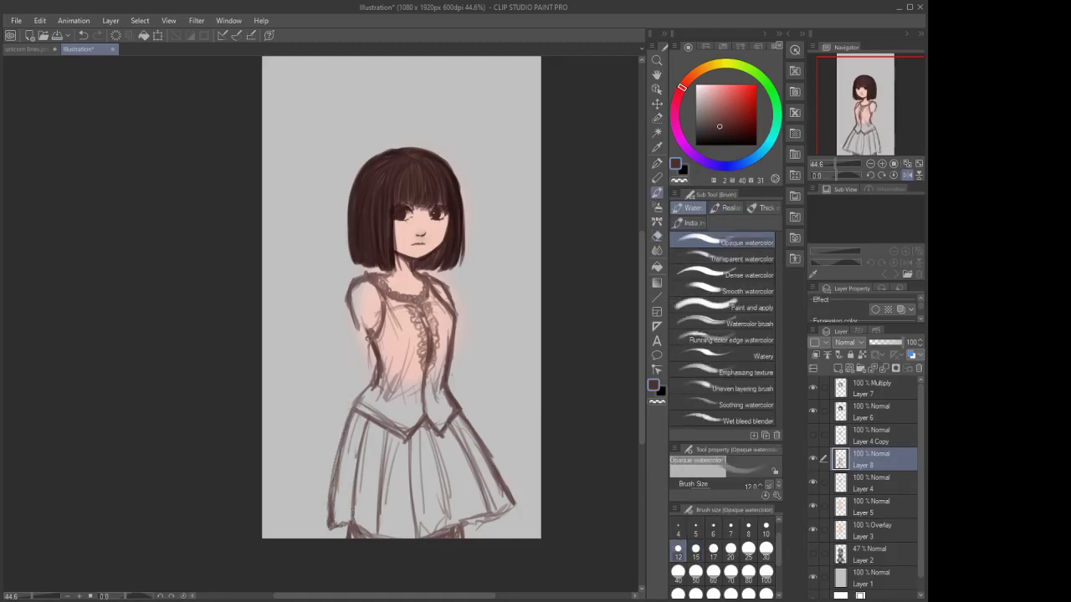
Add pleat lines from the bodice point down to the far side of the skirt and hatch the fold near the hem
{"action": "mouse_move", "coordinate": [351, 495]}
{"action": "left_mouse_down"}
{"action": "mouse_move", "coordinate": [360, 532]}
{"action": "mouse_move", "coordinate": [376, 538]}
{"action": "mouse_move", "coordinate": [443, 531]}
{"action": "mouse_move", "coordinate": [443, 510]}
{"action": "left_mouse_up"}
{"action": "left_click_drag", "start_coordinate": [428, 436], "coordinate": [445, 487]}
{"action": "mouse_move", "coordinate": [464, 529]}
{"action": "left_mouse_down"}
{"action": "mouse_move", "coordinate": [514, 505]}
{"action": "mouse_move", "coordinate": [469, 467]}
{"action": "mouse_move", "coordinate": [465, 506]}
{"action": "left_mouse_up"}
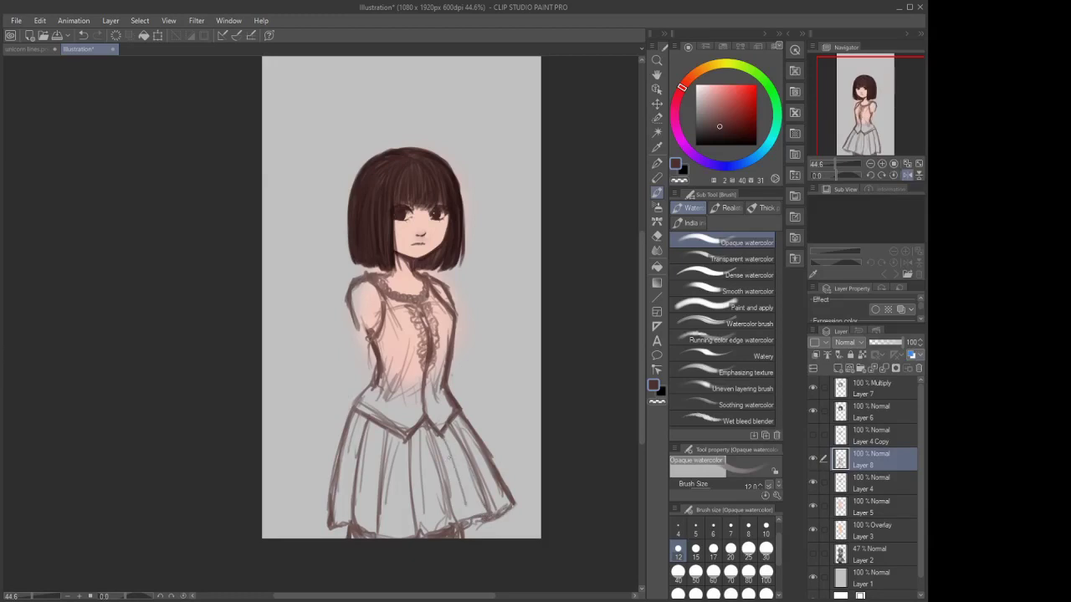
{"action": "left_click_drag", "start_coordinate": [447, 457], "coordinate": [467, 517]}
{"action": "left_click_drag", "start_coordinate": [432, 430], "coordinate": [453, 510]}
{"action": "left_click_drag", "start_coordinate": [438, 457], "coordinate": [465, 527]}
{"action": "mouse_move", "coordinate": [455, 482]}
{"action": "left_mouse_down"}
{"action": "mouse_move", "coordinate": [461, 519]}
{"action": "mouse_move", "coordinate": [454, 494]}
{"action": "left_mouse_up"}
{"action": "mouse_move", "coordinate": [443, 458]}
{"action": "left_mouse_down"}
{"action": "mouse_move", "coordinate": [448, 480]}
{"action": "mouse_move", "coordinate": [496, 515]}
{"action": "left_mouse_up"}
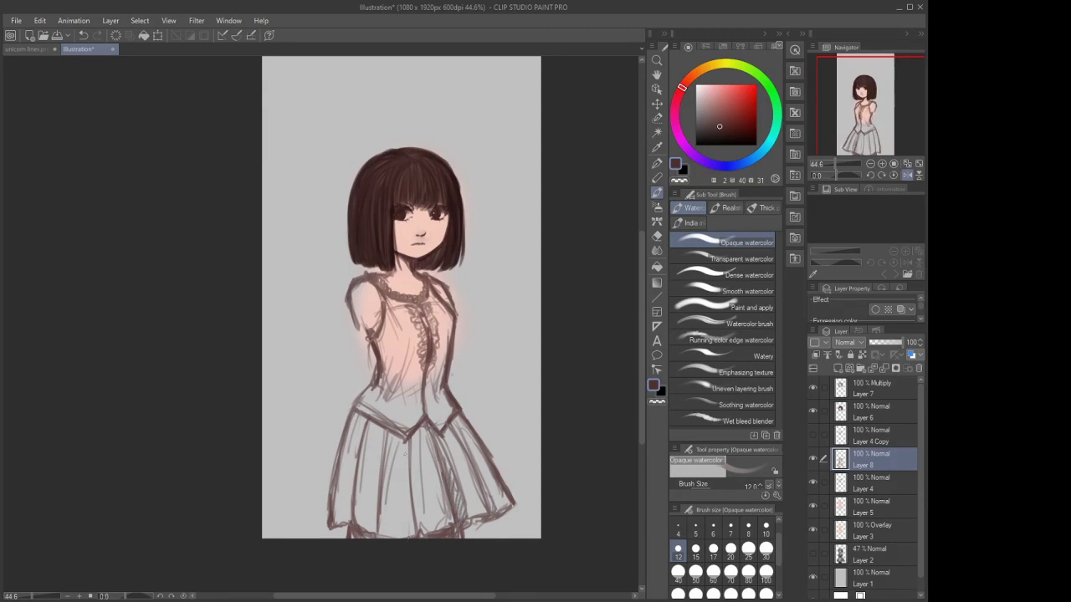
Darken the centre pleat with repeated long strokes and draw a bolder pleat line beside it down to the hem
{"action": "left_click_drag", "start_coordinate": [403, 458], "coordinate": [405, 504]}
{"action": "mouse_move", "coordinate": [403, 437]}
{"action": "left_mouse_down"}
{"action": "mouse_move", "coordinate": [405, 535]}
{"action": "mouse_move", "coordinate": [407, 450]}
{"action": "left_mouse_up"}
{"action": "mouse_move", "coordinate": [405, 446]}
{"action": "left_mouse_down"}
{"action": "mouse_move", "coordinate": [407, 534]}
{"action": "mouse_move", "coordinate": [400, 502]}
{"action": "left_mouse_up"}
{"action": "mouse_move", "coordinate": [406, 509]}
{"action": "left_mouse_down"}
{"action": "mouse_move", "coordinate": [408, 539]}
{"action": "mouse_move", "coordinate": [404, 445]}
{"action": "left_mouse_up"}
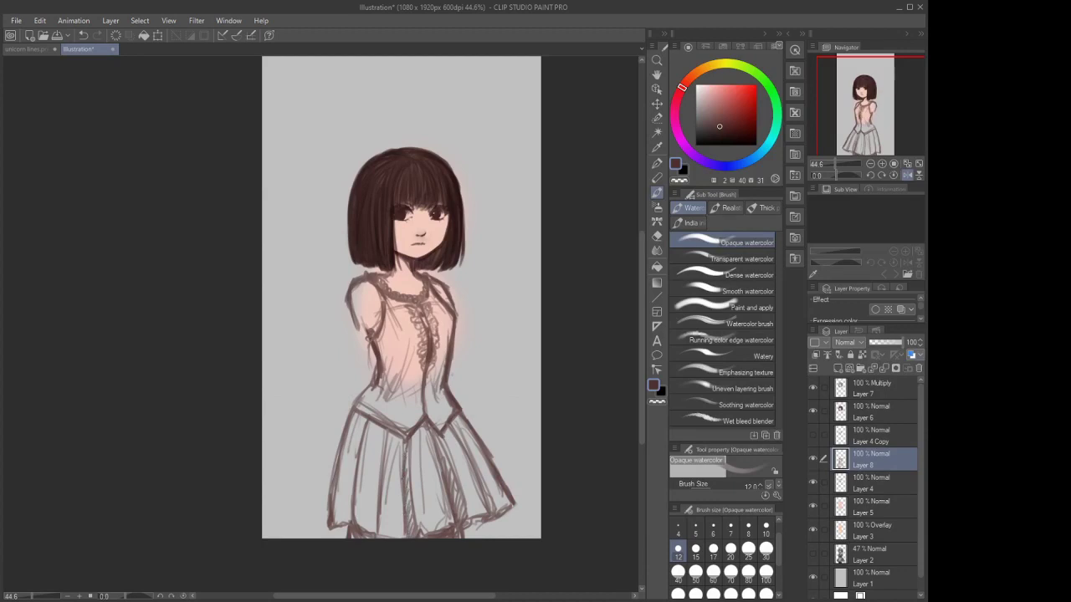
{"action": "left_click_drag", "start_coordinate": [407, 482], "coordinate": [404, 449]}
{"action": "mouse_move", "coordinate": [411, 514]}
{"action": "left_mouse_down"}
{"action": "mouse_move", "coordinate": [407, 456]}
{"action": "mouse_move", "coordinate": [391, 463]}
{"action": "mouse_move", "coordinate": [389, 452]}
{"action": "mouse_move", "coordinate": [384, 490]}
{"action": "left_mouse_up"}
{"action": "left_click_drag", "start_coordinate": [388, 434], "coordinate": [381, 536]}
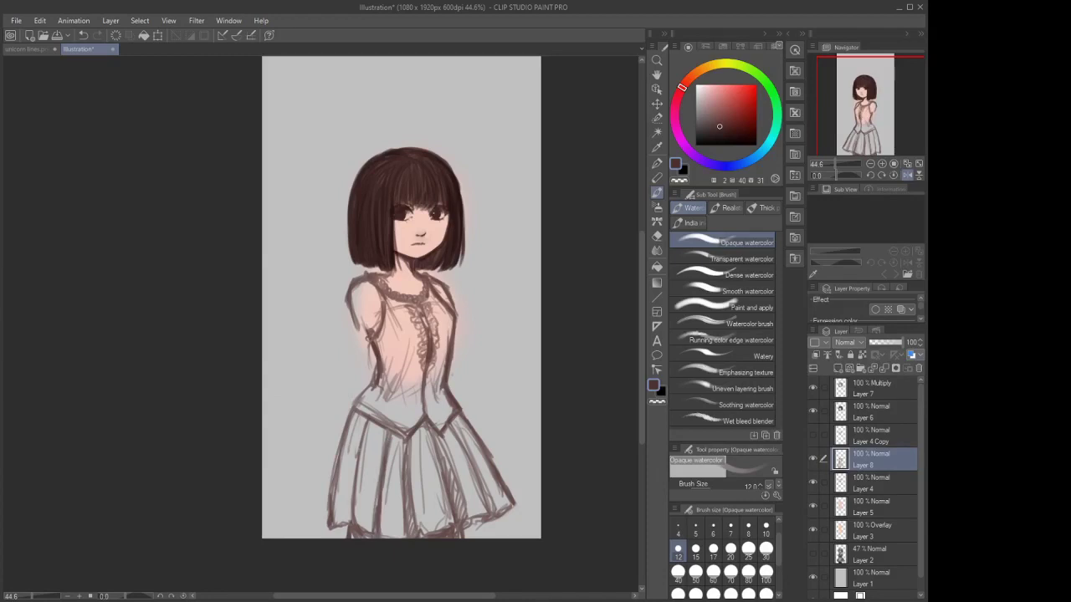
Reinforce the pleat folds along both sides of the skirt with short overlapping strokes
{"action": "left_click_drag", "start_coordinate": [355, 458], "coordinate": [346, 517]}
{"action": "mouse_move", "coordinate": [352, 477]}
{"action": "left_mouse_down"}
{"action": "mouse_move", "coordinate": [343, 523]}
{"action": "mouse_move", "coordinate": [349, 501]}
{"action": "left_mouse_up"}
{"action": "left_click_drag", "start_coordinate": [355, 471], "coordinate": [350, 492]}
{"action": "mouse_move", "coordinate": [437, 428]}
{"action": "left_mouse_down"}
{"action": "mouse_move", "coordinate": [449, 472]}
{"action": "mouse_move", "coordinate": [440, 441]}
{"action": "mouse_move", "coordinate": [438, 457]}
{"action": "left_mouse_up"}
{"action": "mouse_move", "coordinate": [442, 459]}
{"action": "left_mouse_down"}
{"action": "mouse_move", "coordinate": [447, 487]}
{"action": "mouse_move", "coordinate": [443, 477]}
{"action": "left_mouse_up"}
{"action": "left_click_drag", "start_coordinate": [435, 434], "coordinate": [455, 500]}
{"action": "left_click_drag", "start_coordinate": [453, 425], "coordinate": [490, 507]}
{"action": "left_click_drag", "start_coordinate": [478, 474], "coordinate": [494, 515]}
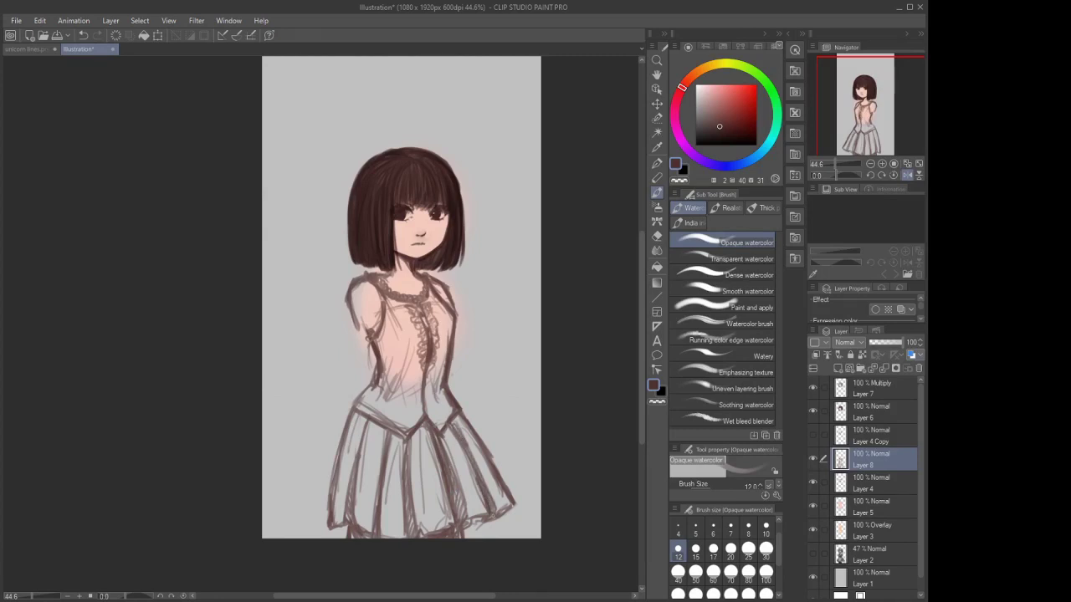
{"action": "left_click_drag", "start_coordinate": [476, 470], "coordinate": [483, 481]}
Thicken the outlines of the waist and the flared lower bodice flap, adding fold strokes at the waist
{"action": "mouse_move", "coordinate": [467, 457]}
{"action": "left_mouse_down"}
{"action": "mouse_move", "coordinate": [475, 473]}
{"action": "mouse_move", "coordinate": [440, 437]}
{"action": "mouse_move", "coordinate": [393, 442]}
{"action": "mouse_move", "coordinate": [350, 410]}
{"action": "mouse_move", "coordinate": [355, 401]}
{"action": "left_mouse_up"}
{"action": "left_click_drag", "start_coordinate": [376, 387], "coordinate": [406, 404]}
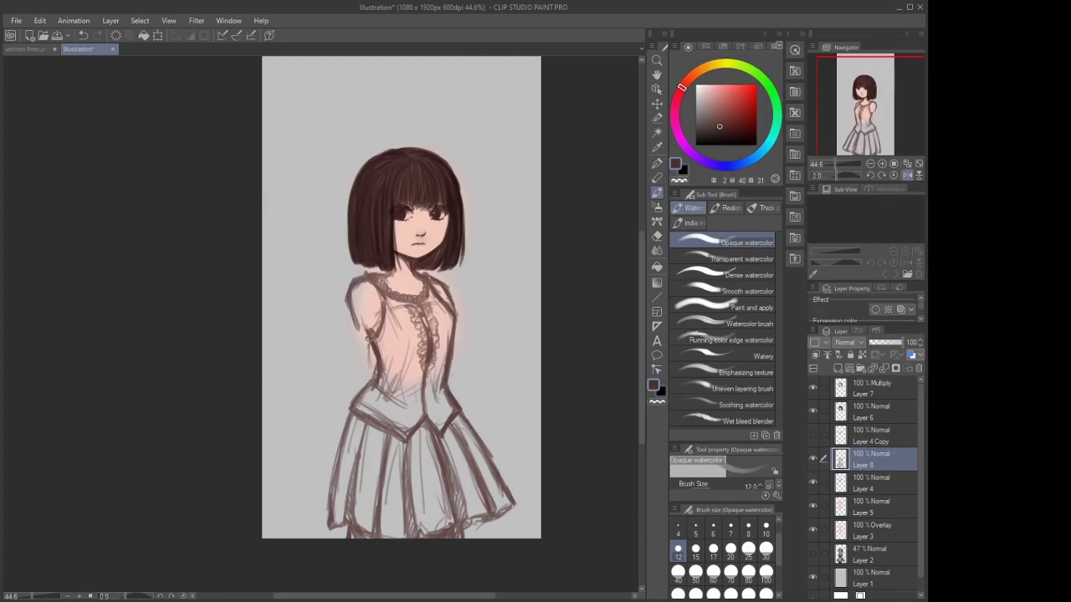
{"action": "mouse_move", "coordinate": [375, 350]}
{"action": "left_mouse_down"}
{"action": "mouse_move", "coordinate": [375, 372]}
{"action": "mouse_move", "coordinate": [352, 402]}
{"action": "left_mouse_up"}
{"action": "key", "text": "j"}
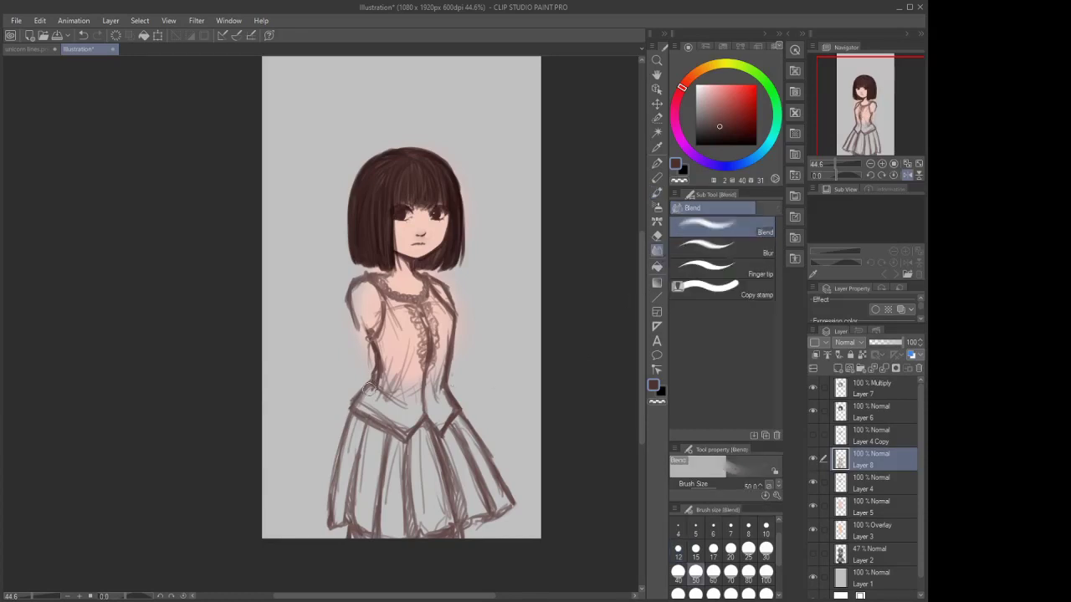
{"action": "left_click", "coordinate": [657, 221]}
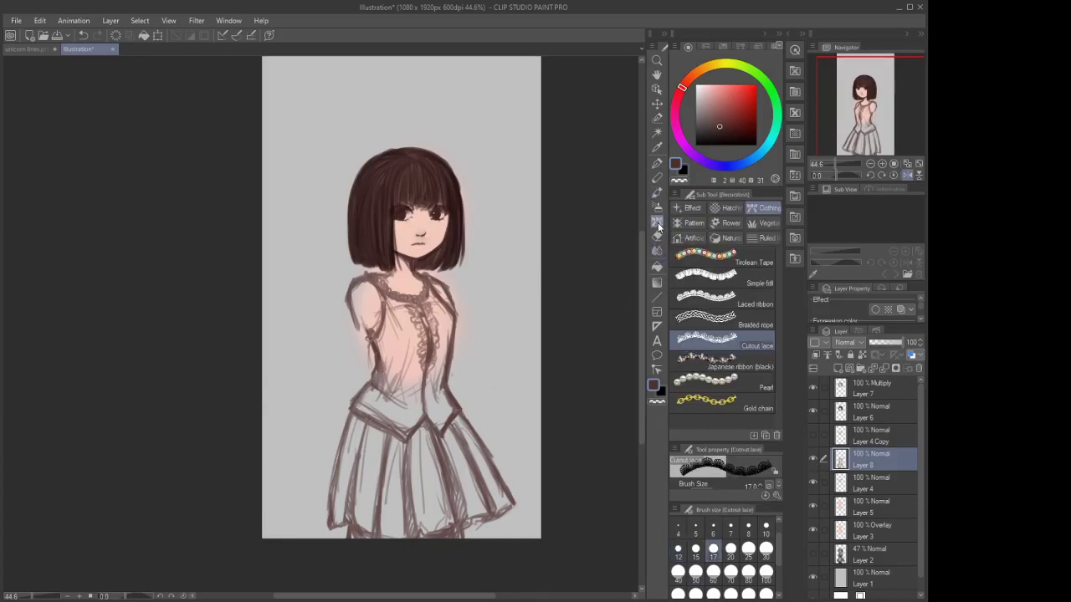
{"action": "left_click", "coordinate": [657, 206]}
{"action": "left_click", "coordinate": [657, 237]}
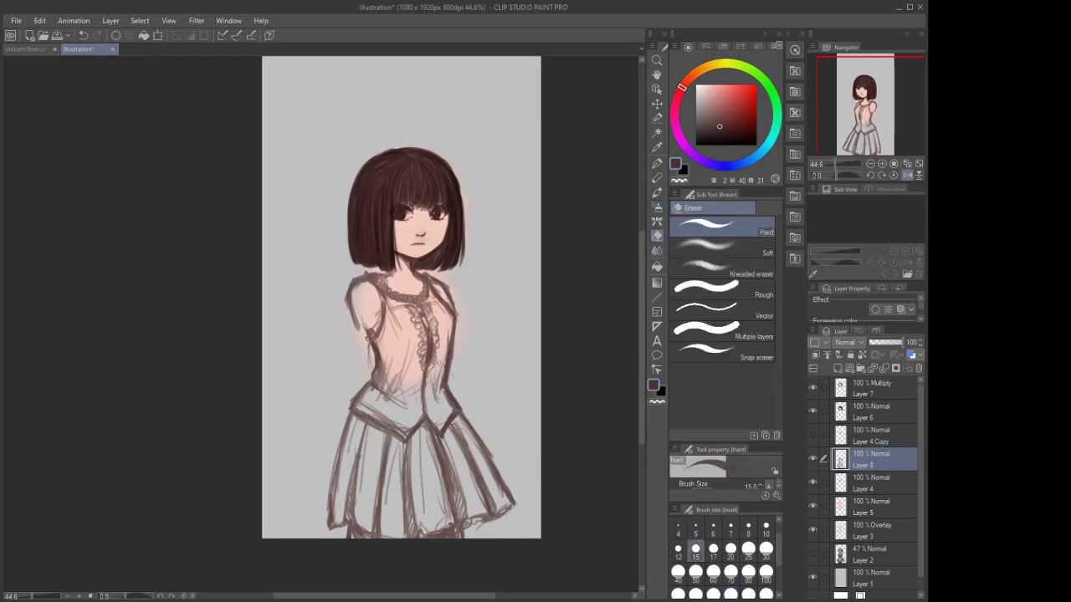
{"action": "left_click", "coordinate": [656, 193]}
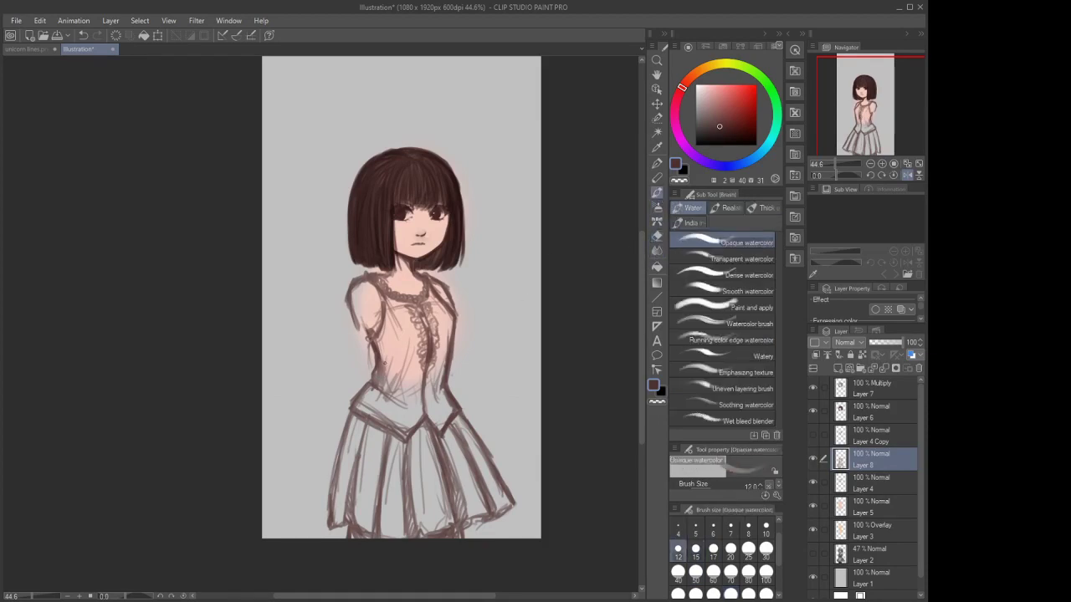
{"action": "left_click_drag", "start_coordinate": [376, 376], "coordinate": [408, 408]}
{"action": "mouse_move", "coordinate": [379, 349]}
{"action": "left_mouse_down"}
{"action": "mouse_move", "coordinate": [388, 367]}
{"action": "mouse_move", "coordinate": [384, 359]}
{"action": "left_mouse_up"}
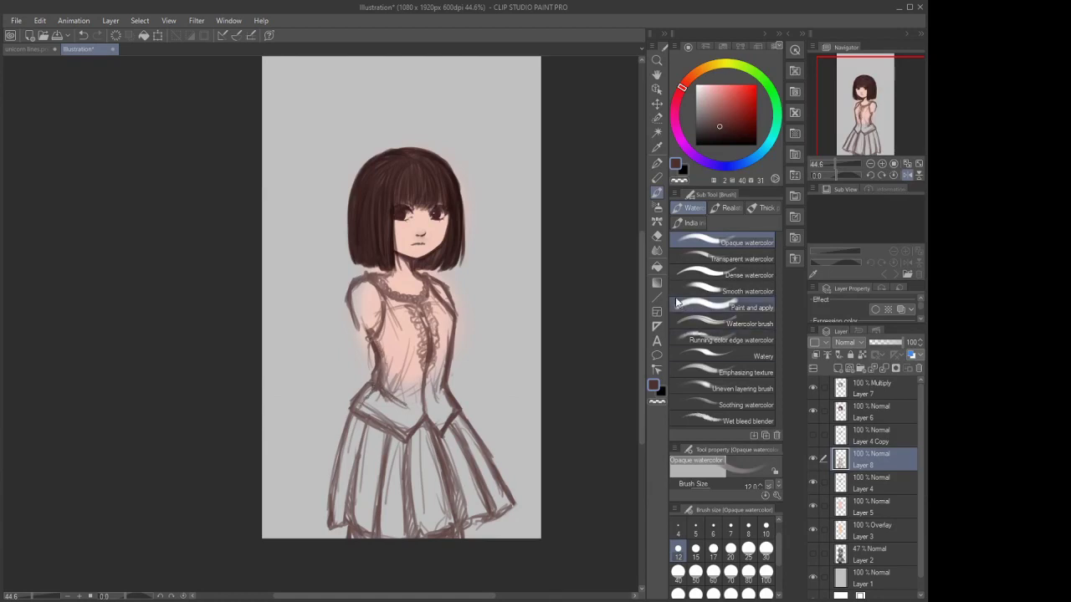
Smudge soft grey shading inside the lower bodice flap with the Blend tool at size 50, and touch up its pointed front edge
{"action": "left_click", "coordinate": [657, 237]}
{"action": "left_click", "coordinate": [657, 250]}
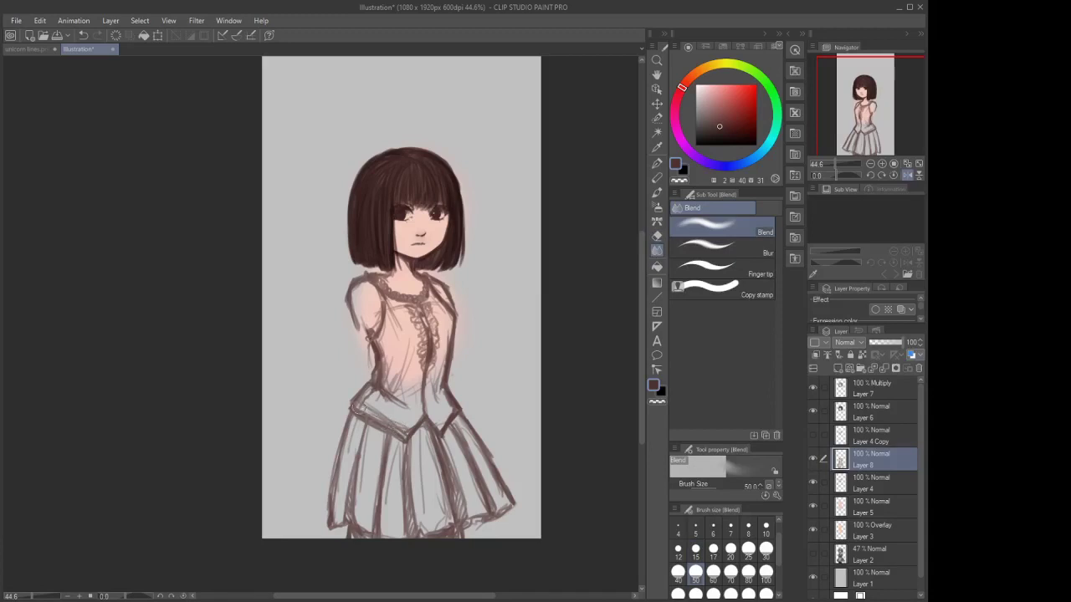
{"action": "mouse_move", "coordinate": [385, 420]}
{"action": "left_mouse_down"}
{"action": "mouse_move", "coordinate": [443, 414]}
{"action": "mouse_move", "coordinate": [405, 418]}
{"action": "left_mouse_up"}
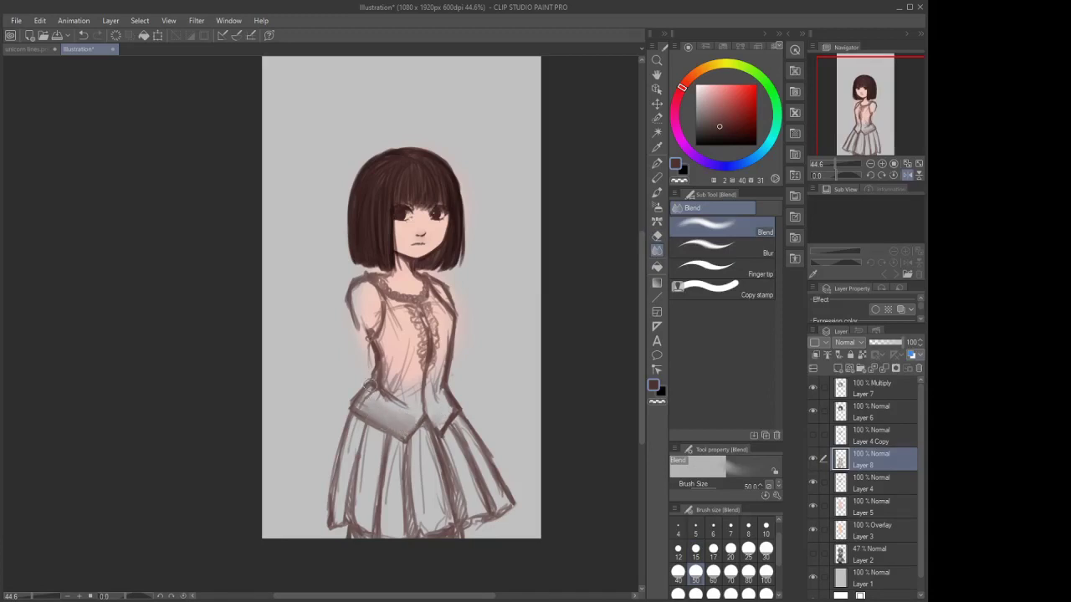
{"action": "key", "text": "b"}
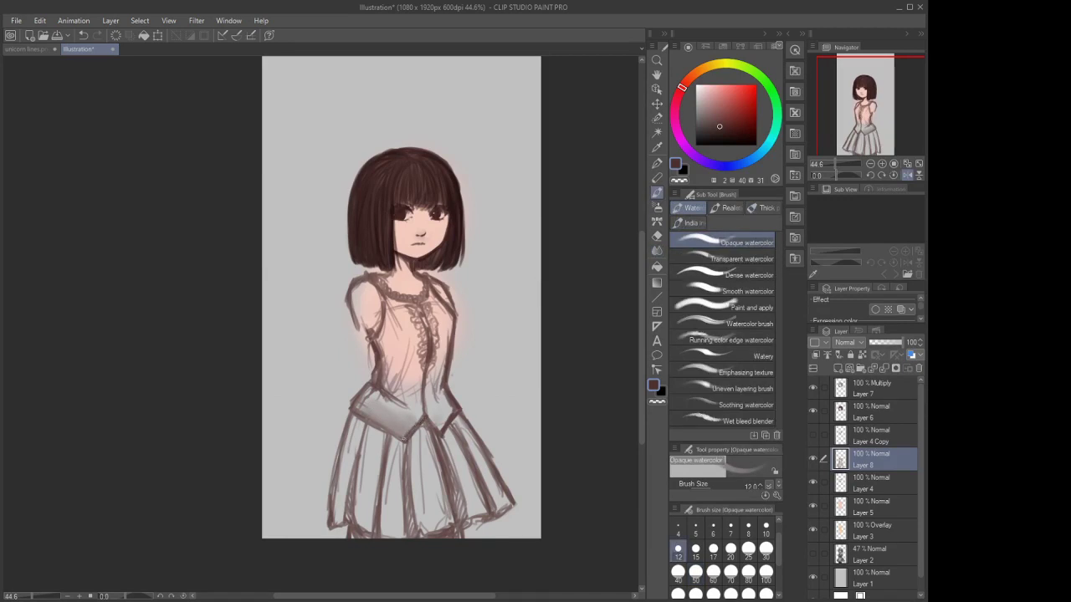
{"action": "left_click_drag", "start_coordinate": [424, 412], "coordinate": [434, 426]}
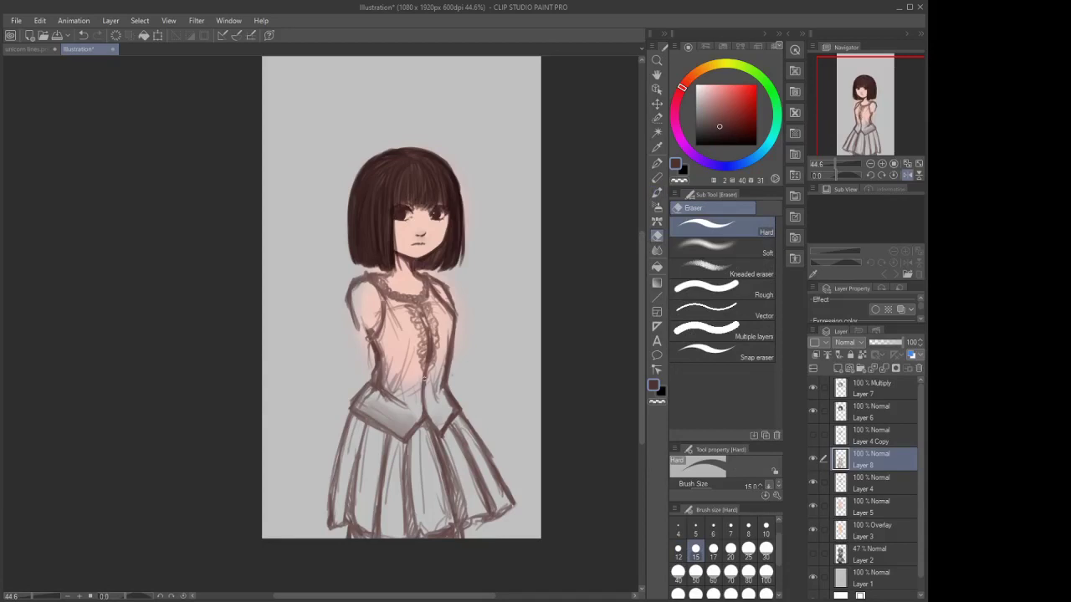
Erase the ruffled collar and centre ruffle with the Hard eraser at size 40, and redraw a plain centre line down the bodice
{"action": "left_click", "coordinate": [678, 572]}
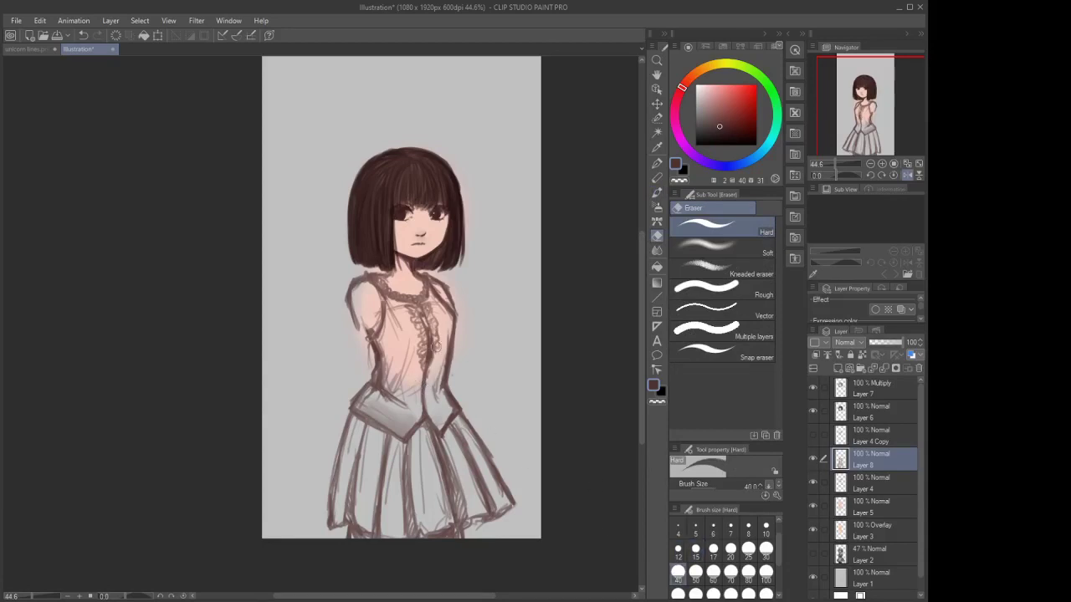
{"action": "mouse_move", "coordinate": [434, 341]}
{"action": "left_mouse_down"}
{"action": "mouse_move", "coordinate": [426, 306]}
{"action": "mouse_move", "coordinate": [414, 310]}
{"action": "mouse_move", "coordinate": [423, 284]}
{"action": "mouse_move", "coordinate": [421, 312]}
{"action": "mouse_move", "coordinate": [385, 282]}
{"action": "mouse_move", "coordinate": [426, 342]}
{"action": "mouse_move", "coordinate": [416, 318]}
{"action": "left_mouse_up"}
{"action": "left_click", "coordinate": [657, 164]}
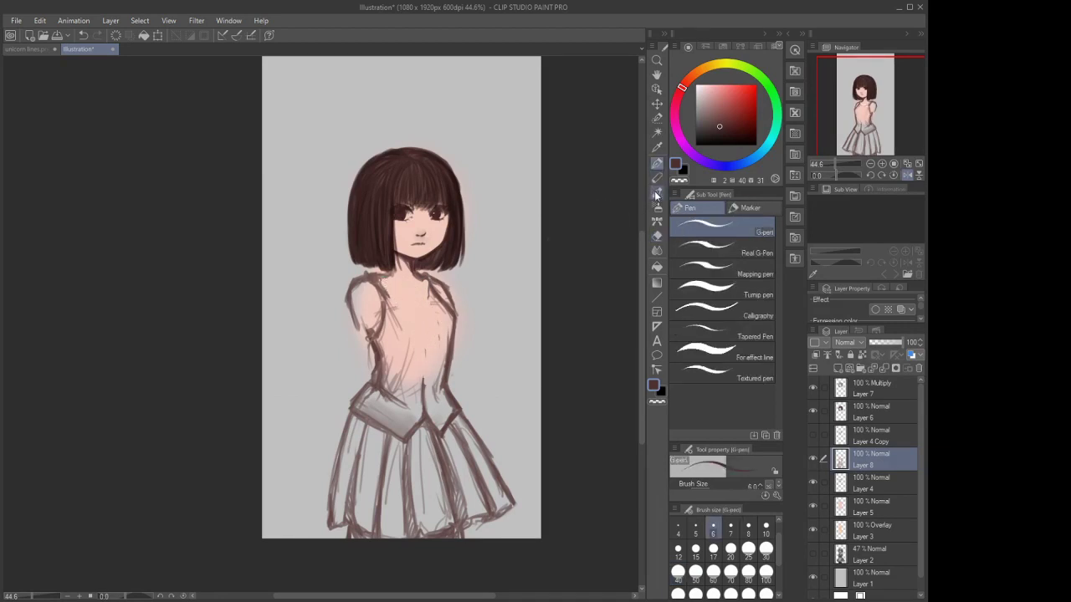
{"action": "left_click", "coordinate": [656, 194]}
{"action": "mouse_move", "coordinate": [423, 381]}
{"action": "left_mouse_down"}
{"action": "mouse_move", "coordinate": [422, 308]}
{"action": "mouse_move", "coordinate": [425, 385]}
{"action": "left_mouse_up"}
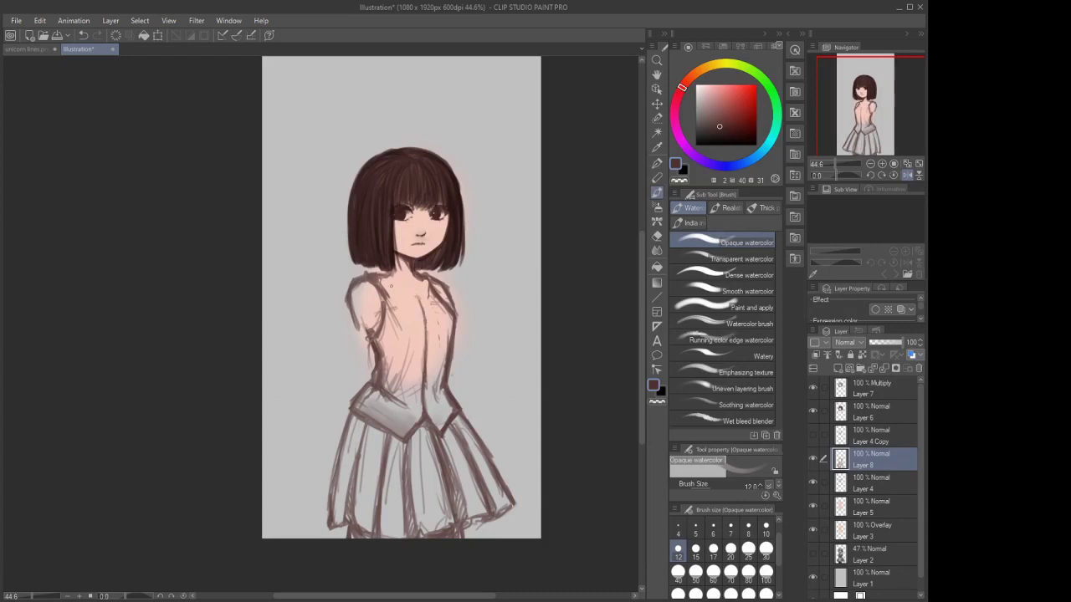
Sketch a V-shaped neckline meeting the bodice's centre line, and erase the stray strokes beside it near both shoulders
{"action": "mouse_move", "coordinate": [388, 280]}
{"action": "left_mouse_down"}
{"action": "mouse_move", "coordinate": [418, 300]}
{"action": "mouse_move", "coordinate": [423, 322]}
{"action": "mouse_move", "coordinate": [373, 275]}
{"action": "left_mouse_up"}
{"action": "left_click_drag", "start_coordinate": [421, 301], "coordinate": [428, 314]}
{"action": "mouse_move", "coordinate": [425, 277]}
{"action": "left_mouse_down"}
{"action": "mouse_move", "coordinate": [420, 303]}
{"action": "mouse_move", "coordinate": [435, 293]}
{"action": "left_mouse_up"}
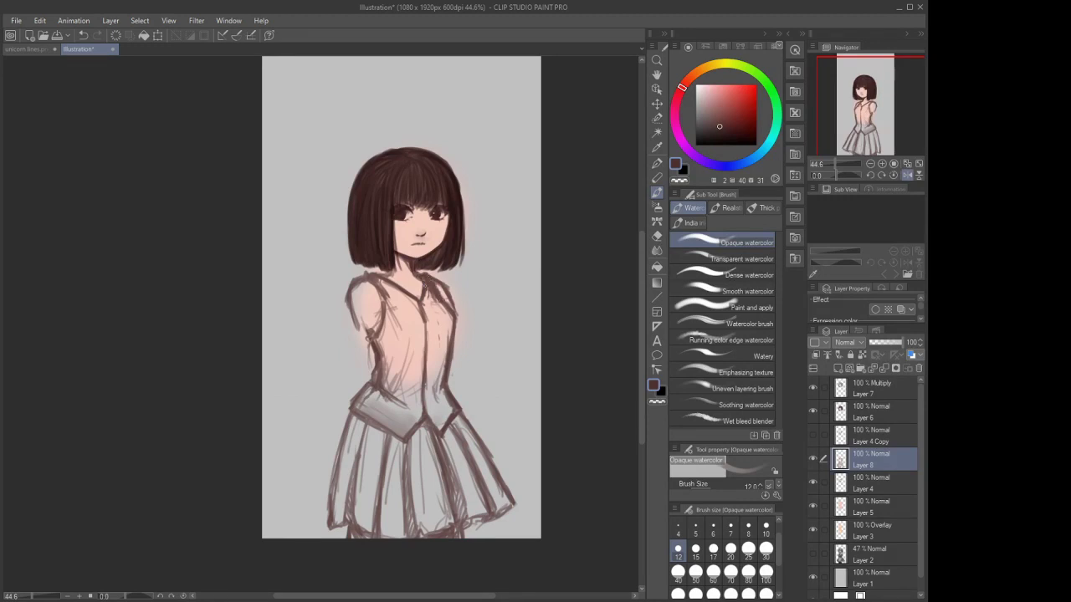
{"action": "left_click", "coordinate": [657, 236]}
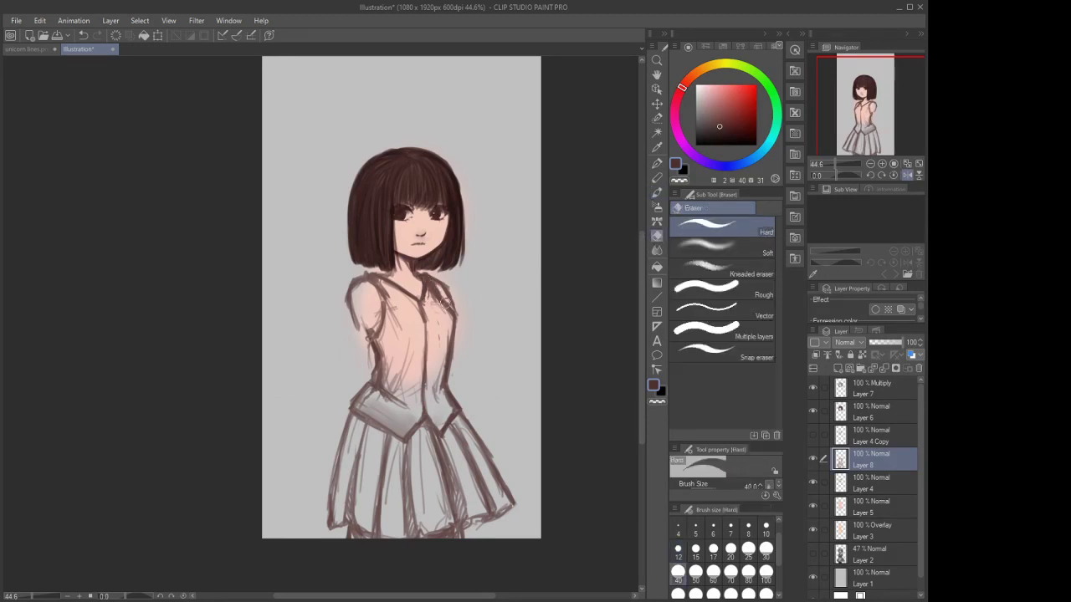
{"action": "left_click_drag", "start_coordinate": [432, 293], "coordinate": [441, 315]}
{"action": "mouse_move", "coordinate": [382, 288]}
{"action": "left_mouse_down"}
{"action": "mouse_move", "coordinate": [365, 276]}
{"action": "mouse_move", "coordinate": [385, 302]}
{"action": "left_mouse_up"}
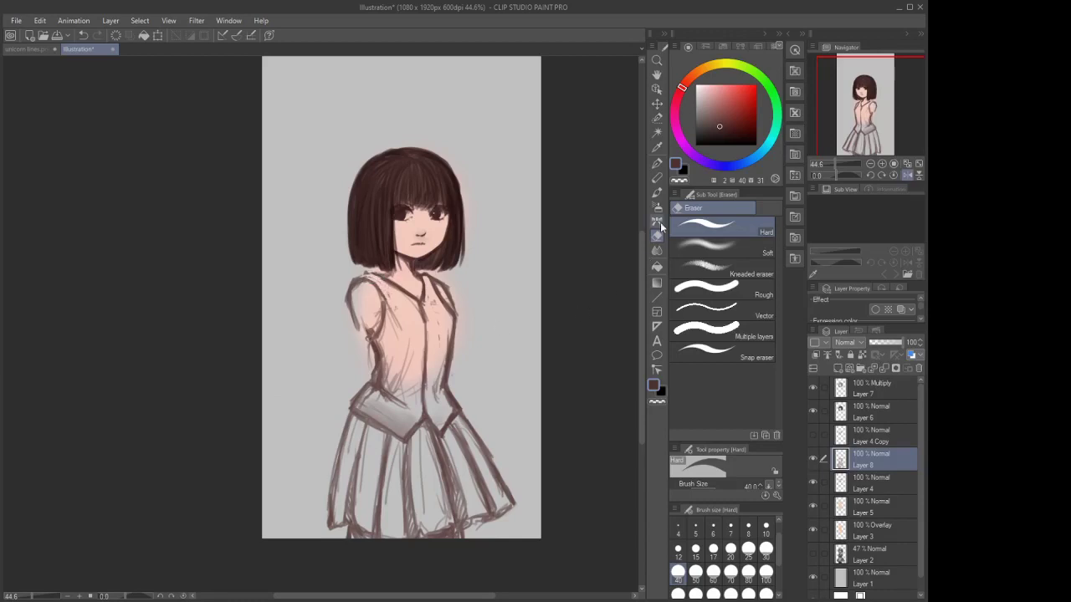
Reinforce the shoulder and arm line with the Opaque watercolor brush and erase stray sketch lines from the vest with the Hard eraser
{"action": "left_click", "coordinate": [657, 192]}
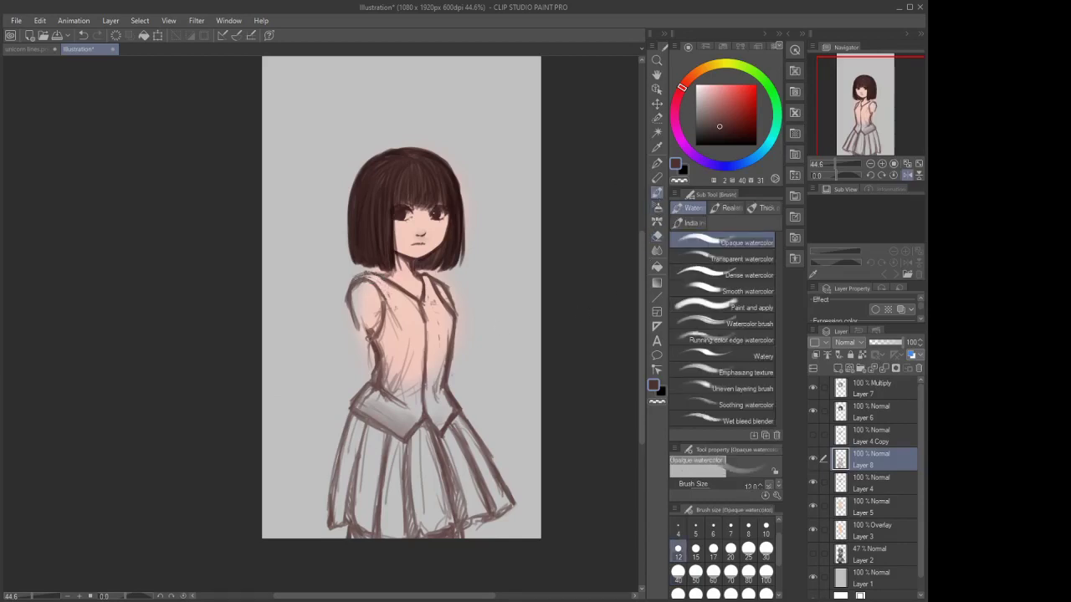
{"action": "left_click_drag", "start_coordinate": [370, 278], "coordinate": [378, 333]}
{"action": "left_click", "coordinate": [657, 236]}
{"action": "mouse_move", "coordinate": [392, 295]}
{"action": "left_mouse_down"}
{"action": "mouse_move", "coordinate": [384, 323]}
{"action": "mouse_move", "coordinate": [389, 333]}
{"action": "mouse_move", "coordinate": [387, 302]}
{"action": "mouse_move", "coordinate": [396, 335]}
{"action": "left_mouse_up"}
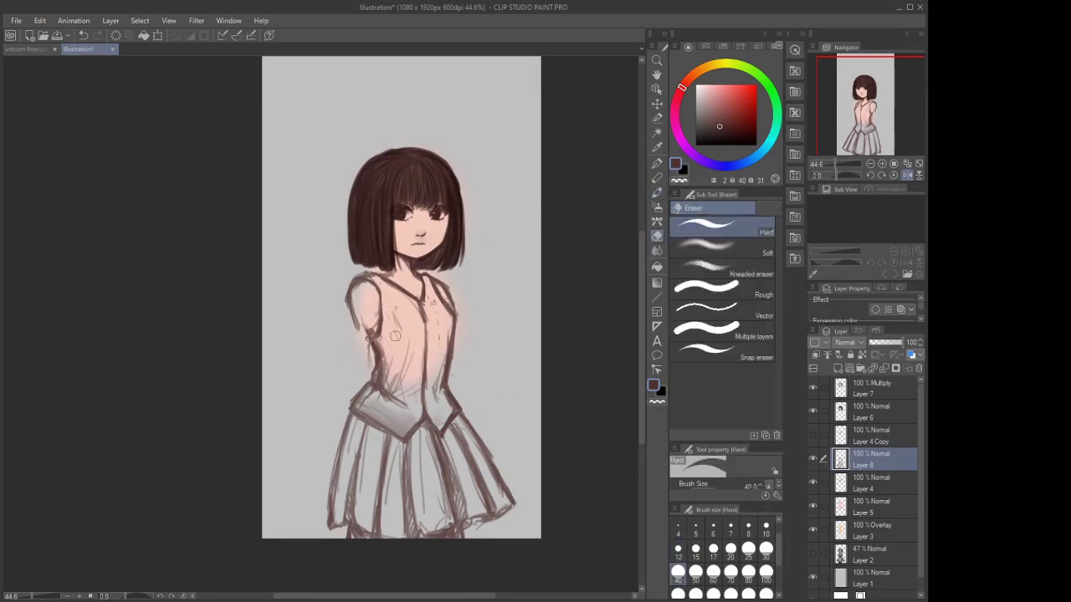
{"action": "left_click_drag", "start_coordinate": [439, 297], "coordinate": [443, 311]}
Paint light fold strokes across the chest and waist of the vest using the Opaque watercolor brush at size 15
{"action": "left_click", "coordinate": [657, 193]}
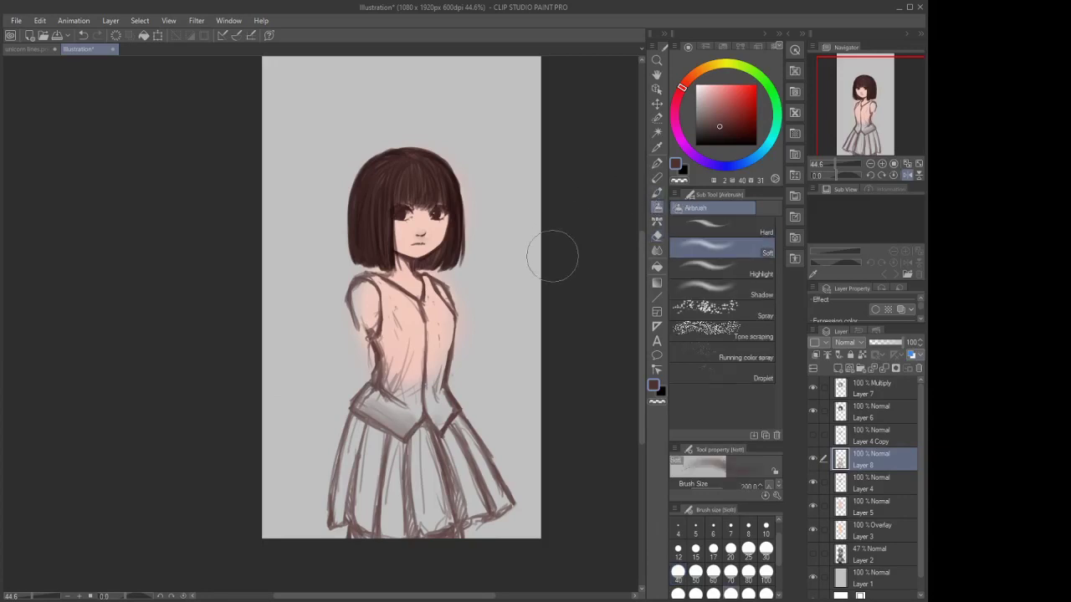
{"action": "left_click", "coordinate": [659, 192]}
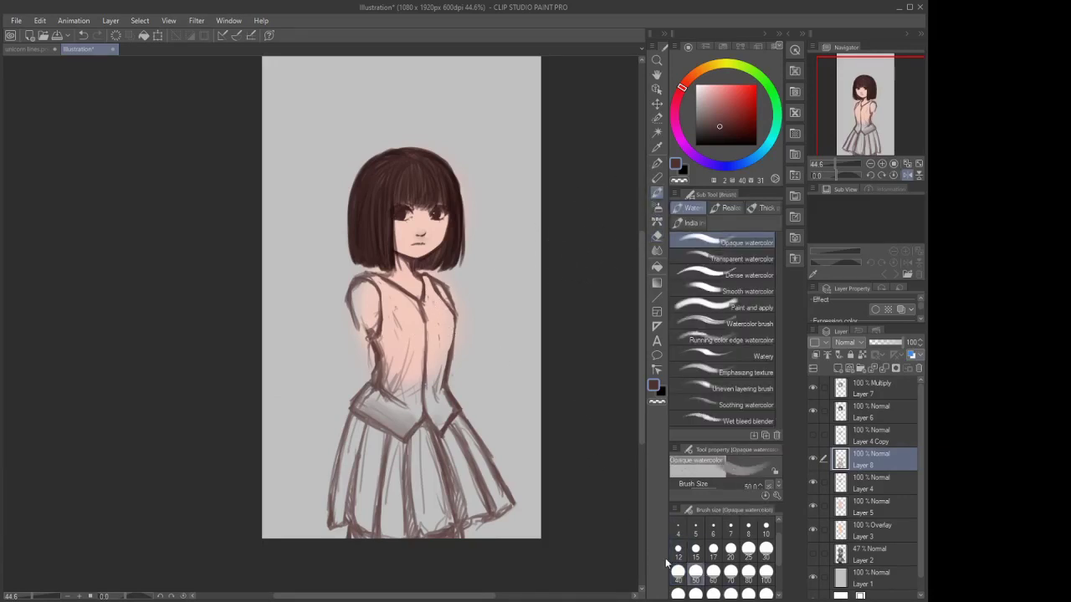
{"action": "left_click", "coordinate": [695, 549]}
{"action": "mouse_move", "coordinate": [438, 295]}
{"action": "left_mouse_down"}
{"action": "mouse_move", "coordinate": [447, 330]}
{"action": "mouse_move", "coordinate": [454, 320]}
{"action": "mouse_move", "coordinate": [450, 349]}
{"action": "mouse_move", "coordinate": [455, 331]}
{"action": "mouse_move", "coordinate": [432, 399]}
{"action": "left_mouse_up"}
{"action": "left_click_drag", "start_coordinate": [385, 347], "coordinate": [398, 381]}
{"action": "mouse_move", "coordinate": [419, 328]}
{"action": "left_mouse_down"}
{"action": "mouse_move", "coordinate": [403, 394]}
{"action": "mouse_move", "coordinate": [399, 384]}
{"action": "left_mouse_up"}
{"action": "mouse_move", "coordinate": [442, 353]}
{"action": "left_mouse_down"}
{"action": "mouse_move", "coordinate": [429, 383]}
{"action": "mouse_move", "coordinate": [440, 379]}
{"action": "mouse_move", "coordinate": [425, 409]}
{"action": "left_mouse_up"}
{"action": "mouse_move", "coordinate": [442, 379]}
{"action": "left_mouse_down"}
{"action": "mouse_move", "coordinate": [448, 413]}
{"action": "mouse_move", "coordinate": [411, 413]}
{"action": "left_mouse_up"}
{"action": "left_click_drag", "start_coordinate": [425, 360], "coordinate": [420, 414]}
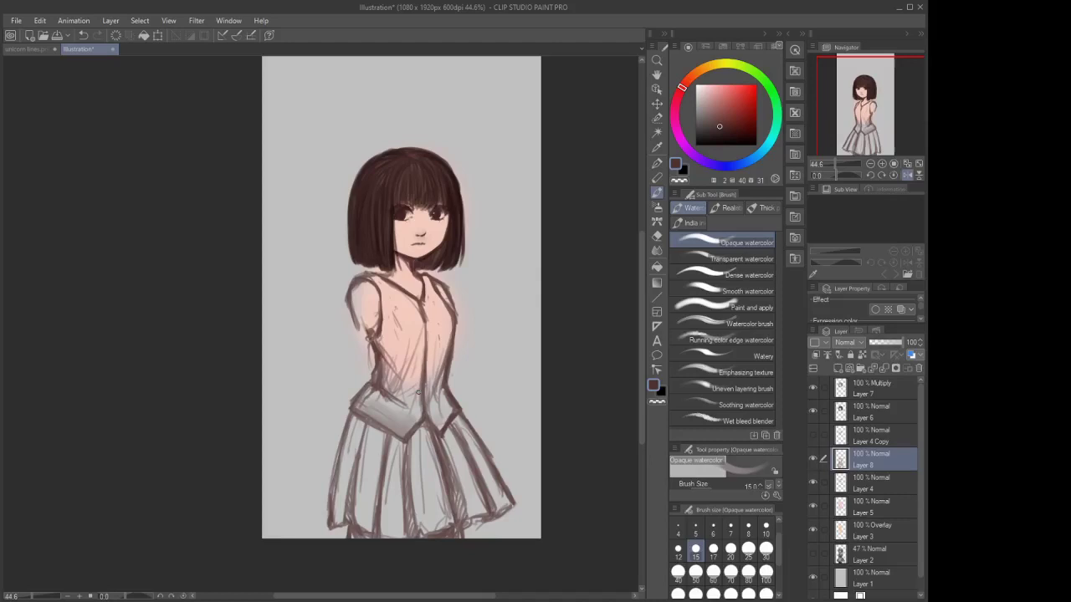
Draw collarbone marks inside the V-shaped neckline, cleaning them up with the Hard eraser between brush strokes
{"action": "left_click_drag", "start_coordinate": [393, 287], "coordinate": [414, 303]}
{"action": "left_click", "coordinate": [656, 235]}
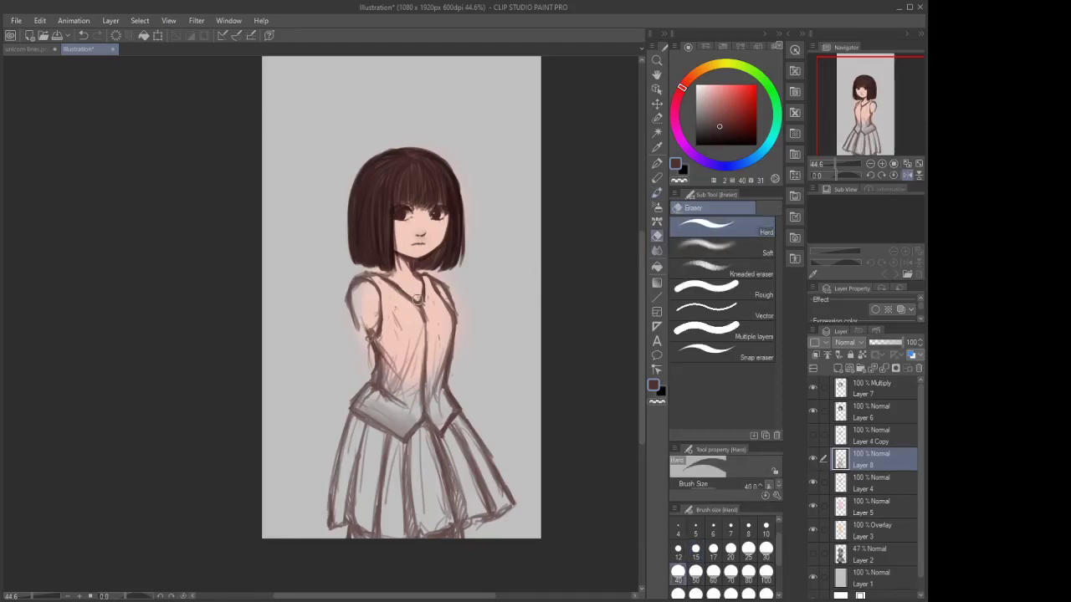
{"action": "left_click", "coordinate": [656, 191]}
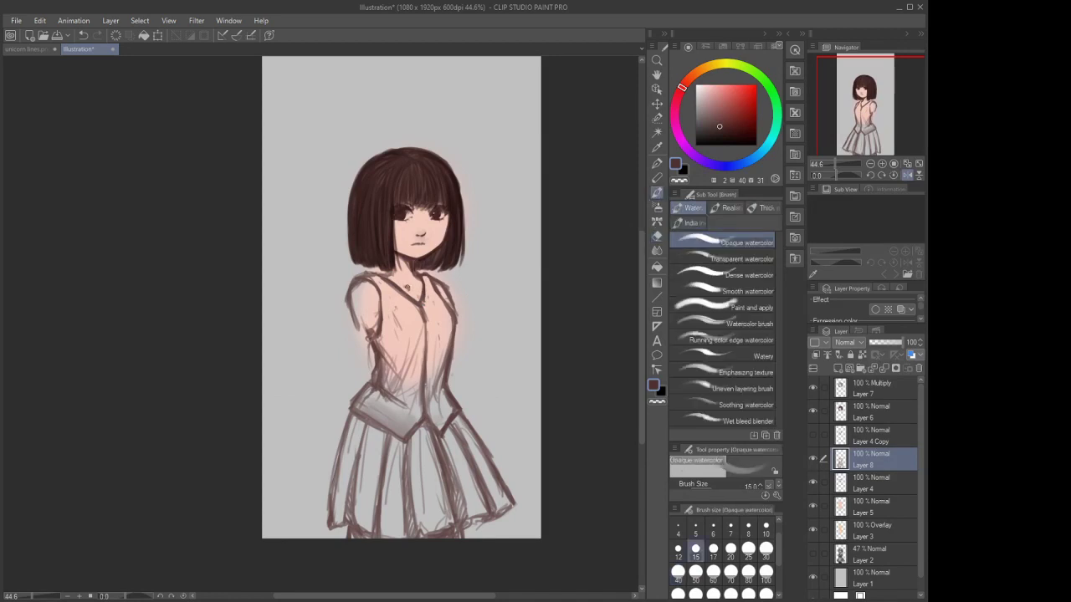
{"action": "left_click_drag", "start_coordinate": [396, 284], "coordinate": [417, 287]}
Hide the hair layers, Layer 7 and Layer 6, so the bare head and face lines can be adjusted
{"action": "left_click", "coordinate": [811, 387]}
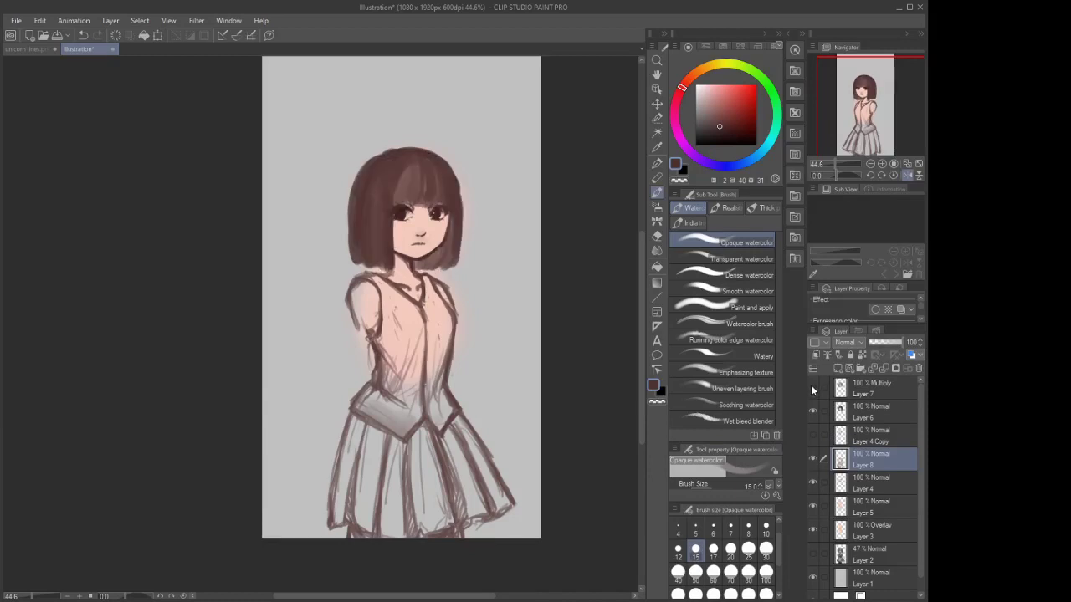
{"action": "left_click", "coordinate": [812, 412]}
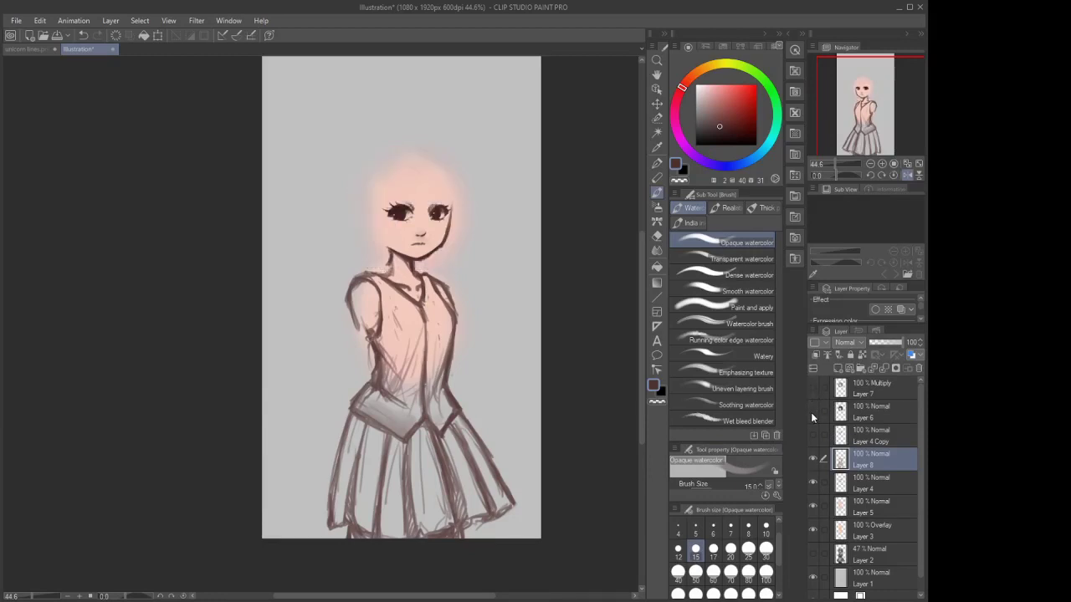
{"action": "left_click", "coordinate": [812, 411]}
{"action": "left_click", "coordinate": [812, 389]}
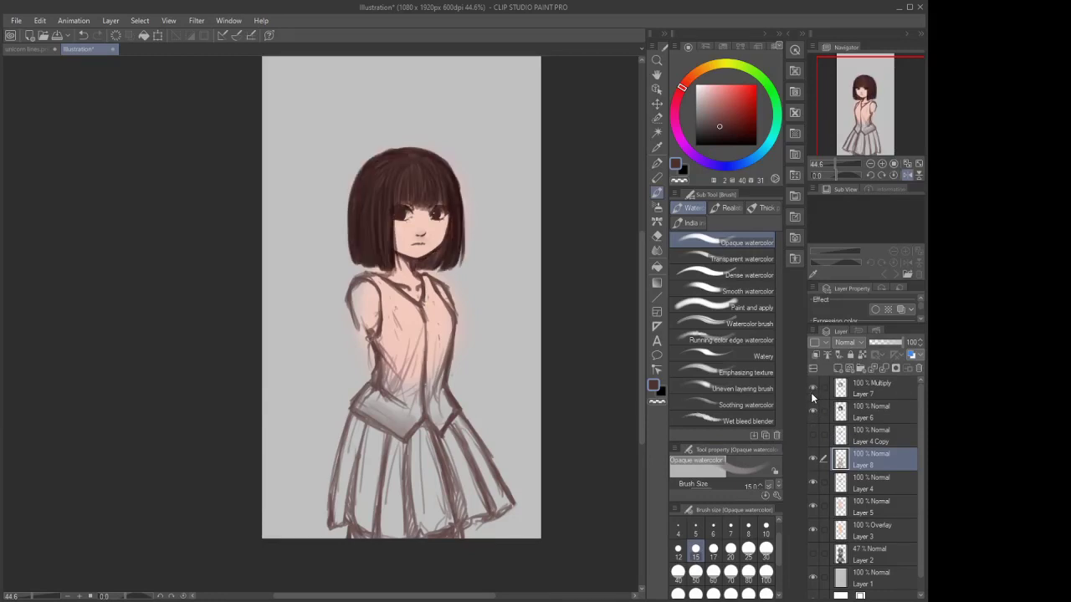
{"action": "left_click", "coordinate": [813, 394]}
{"action": "left_click", "coordinate": [812, 412]}
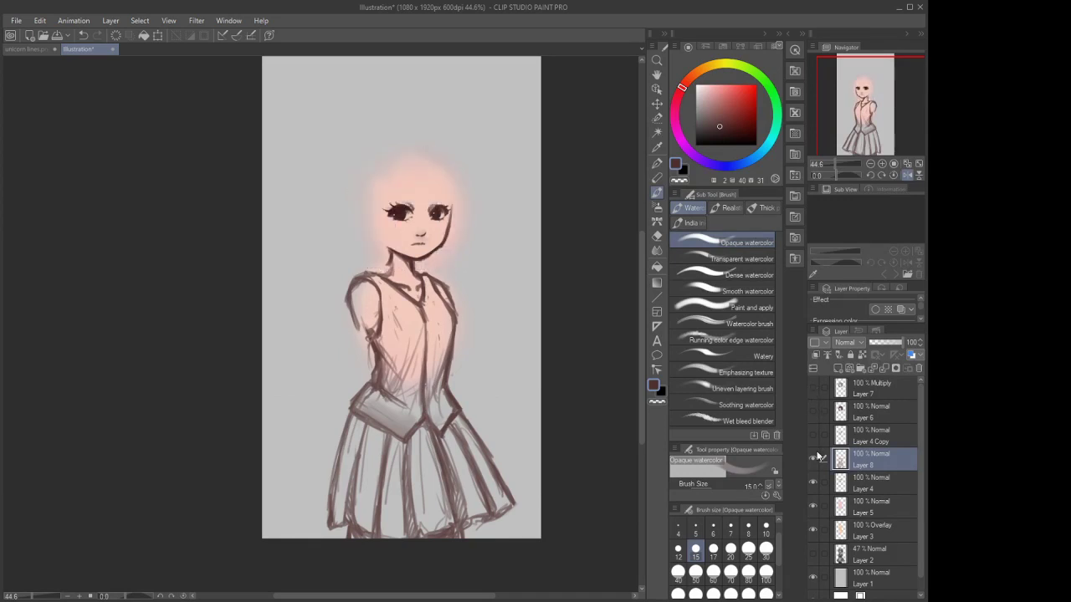
{"action": "left_click", "coordinate": [811, 435]}
{"action": "left_click", "coordinate": [812, 435]}
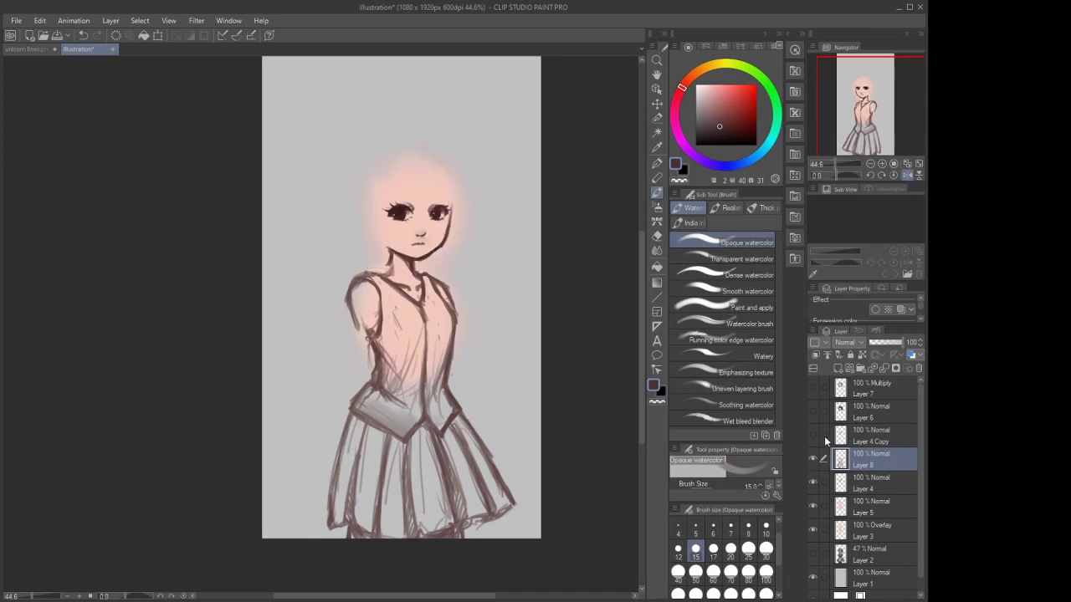
Shift the face lines on Layer 4 slightly downward with the Move layer tool
{"action": "left_click", "coordinate": [813, 482]}
{"action": "left_click", "coordinate": [860, 477]}
{"action": "left_click", "coordinate": [813, 483]}
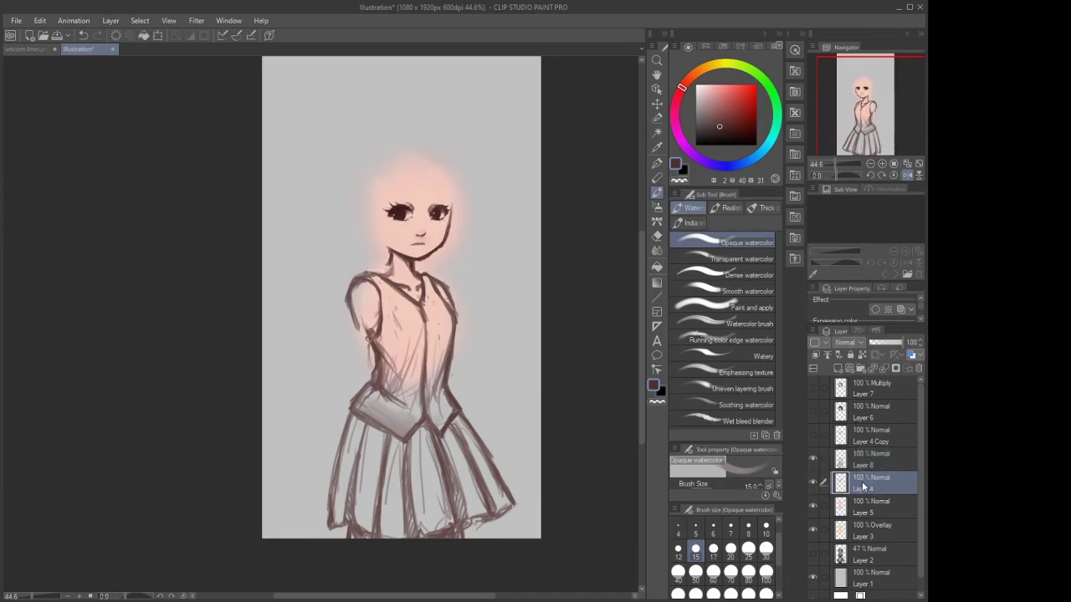
{"action": "key", "text": "k"}
{"action": "left_click_drag", "start_coordinate": [473, 342], "coordinate": [464, 335]}
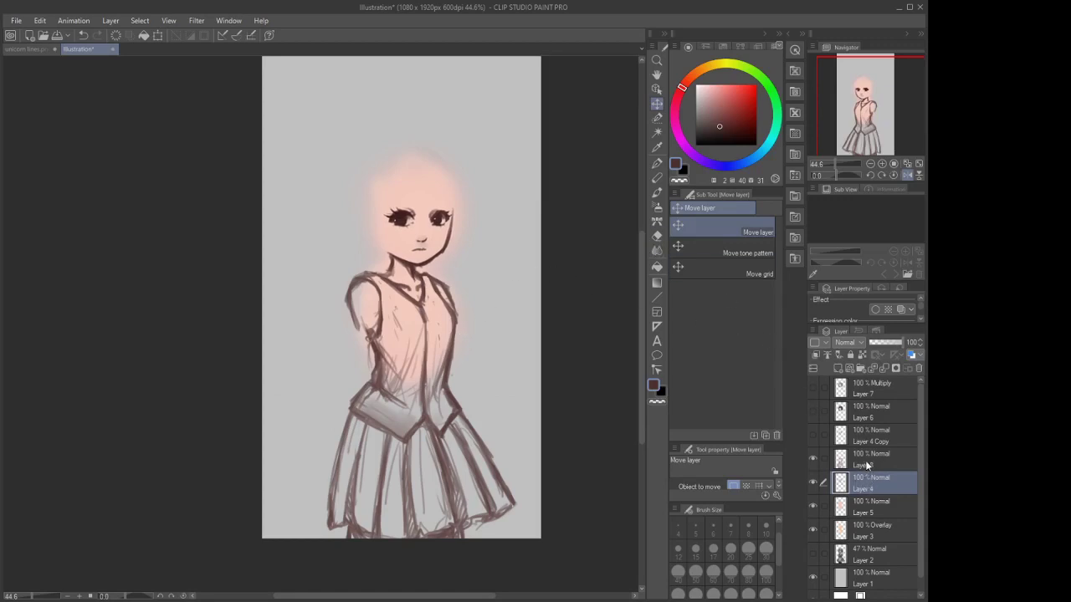
Merge Layer 8 down into Layer 4 and clean up the overlapping neck and collar lines with the Hard eraser
{"action": "left_click", "coordinate": [871, 460]}
{"action": "left_click", "coordinate": [875, 368]}
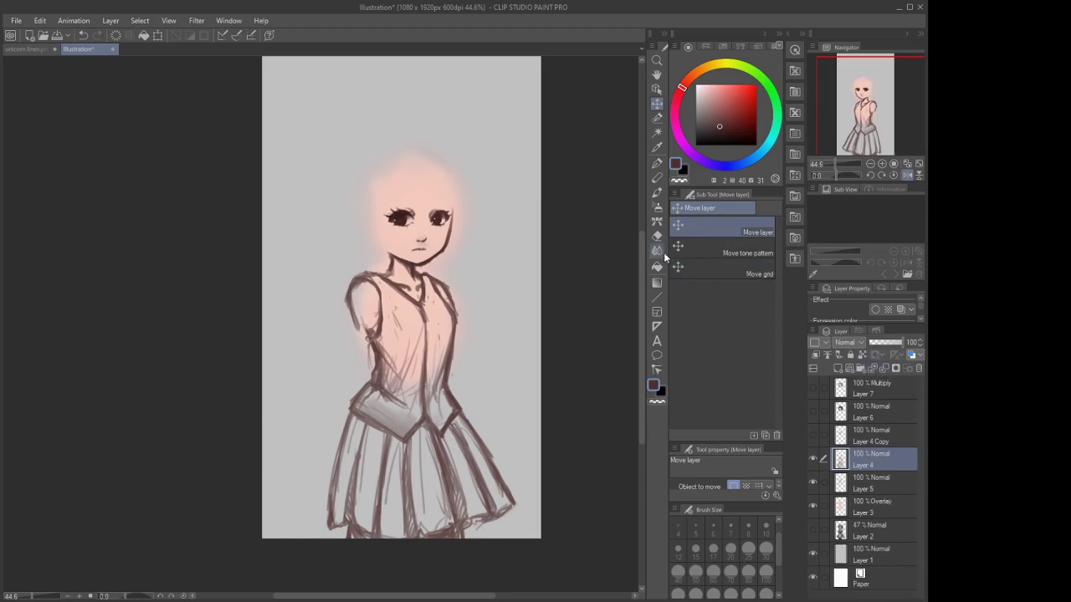
{"action": "left_click", "coordinate": [657, 236]}
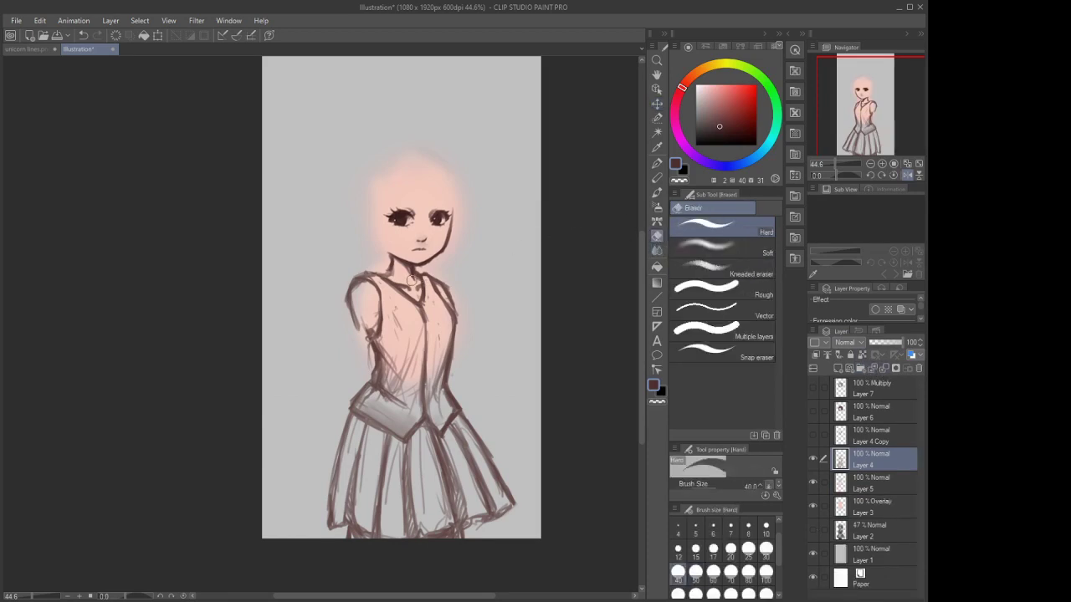
{"action": "left_click", "coordinate": [657, 192]}
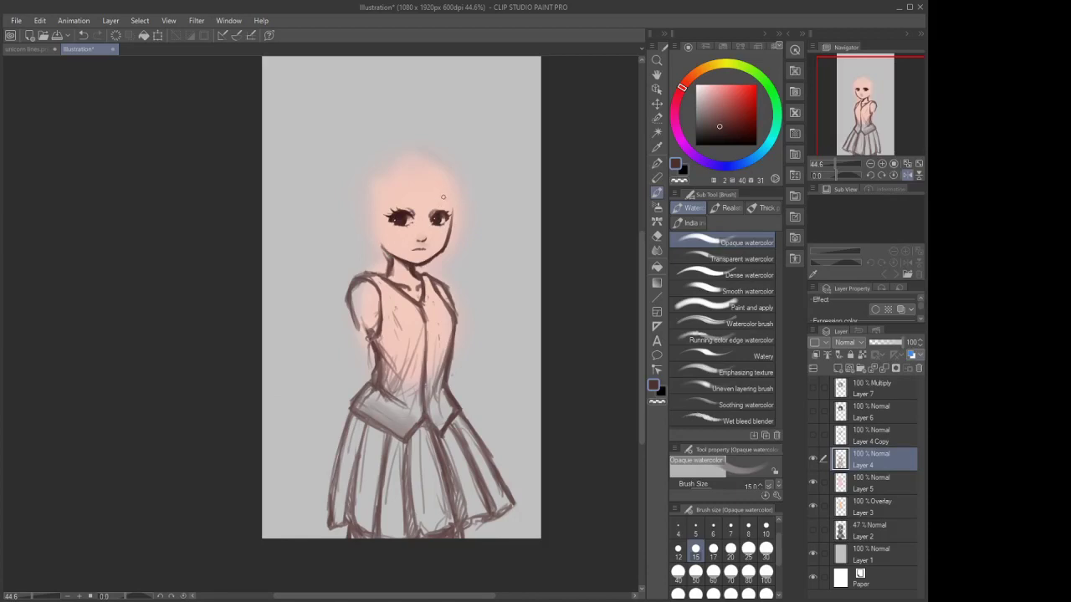
Draw eyebrows above both eyes and widen the skirt's left side with new outline strokes using the Opaque watercolor brush
{"action": "left_click_drag", "start_coordinate": [443, 198], "coordinate": [381, 200]}
{"action": "left_click_drag", "start_coordinate": [352, 420], "coordinate": [327, 504]}
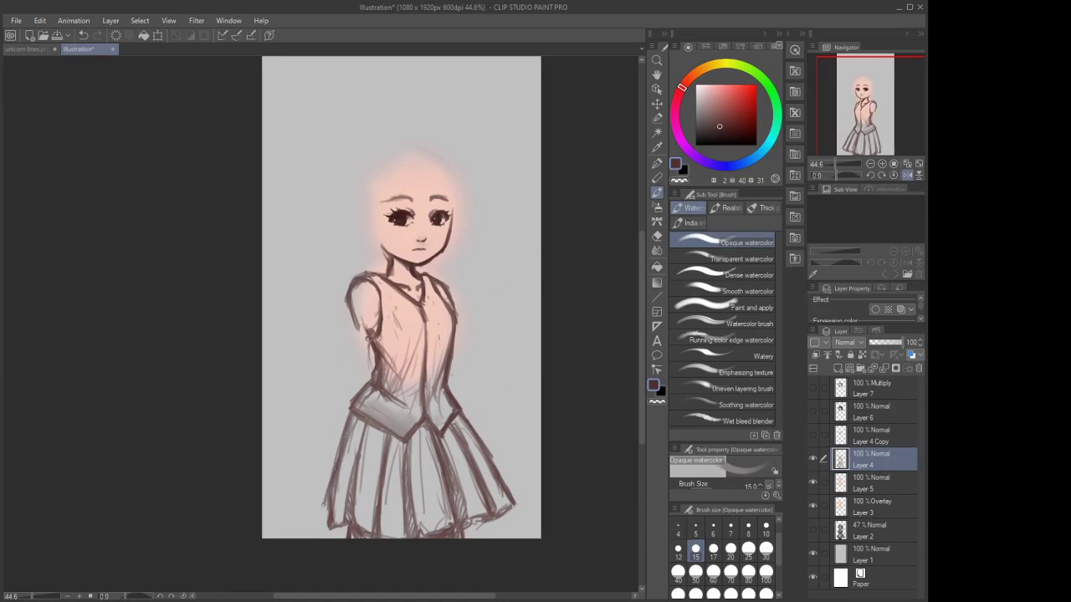
{"action": "left_click_drag", "start_coordinate": [339, 456], "coordinate": [324, 519]}
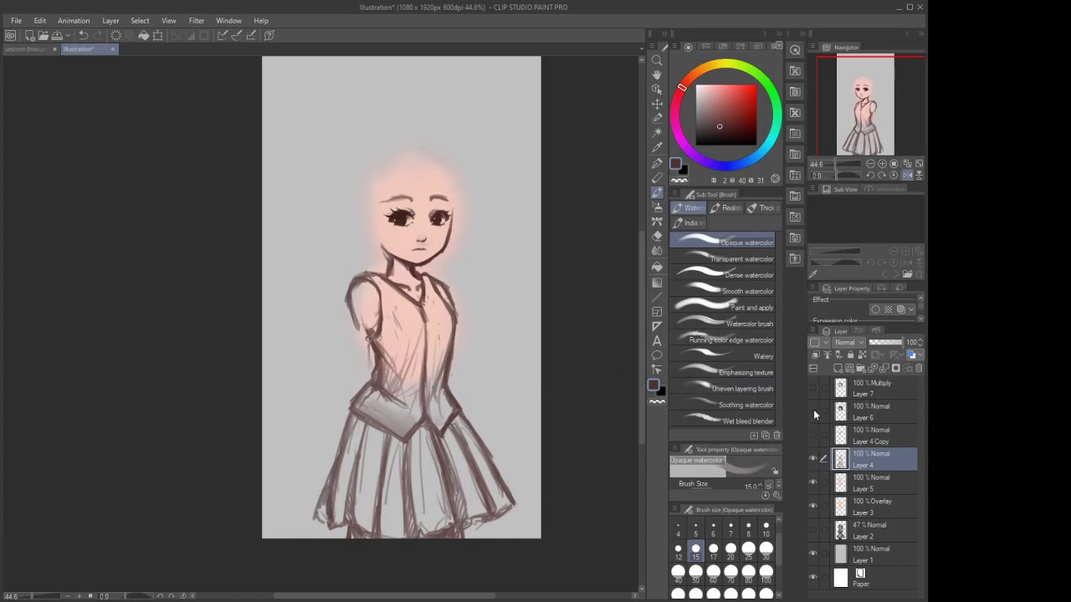
Show Layer 7 and Layer 6 again, select both, and move the hair slightly down to fit the head
{"action": "left_click_drag", "start_coordinate": [814, 409], "coordinate": [813, 392]}
{"action": "left_click", "coordinate": [858, 400]}
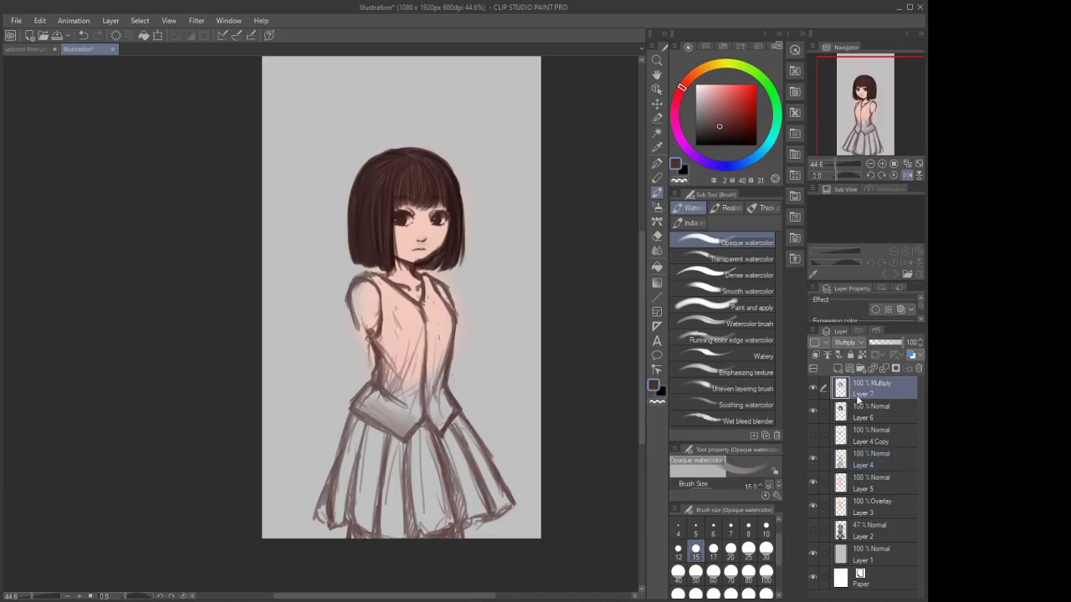
{"action": "left_click", "coordinate": [823, 411]}
{"action": "left_click", "coordinate": [657, 103]}
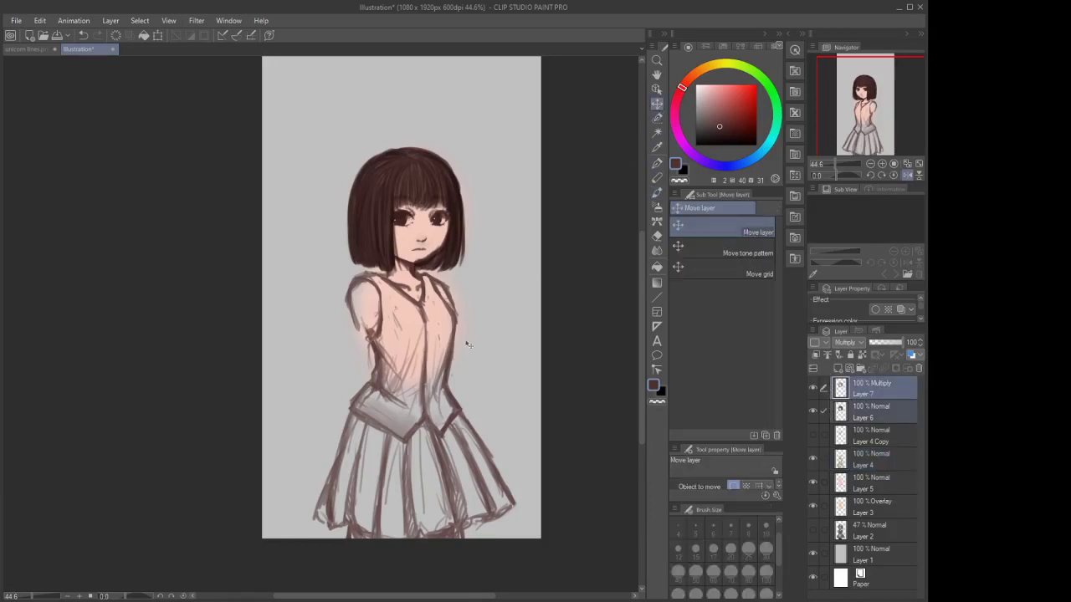
{"action": "left_click_drag", "start_coordinate": [469, 345], "coordinate": [466, 352]}
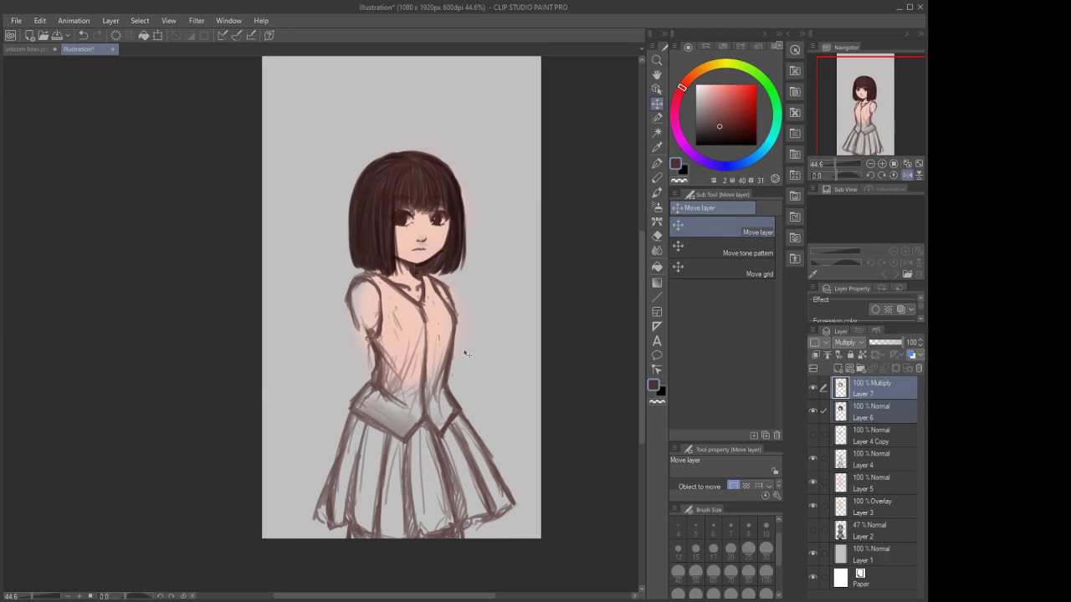
Compare the figure with the two hair layers hidden and shown
{"action": "key", "text": "e"}
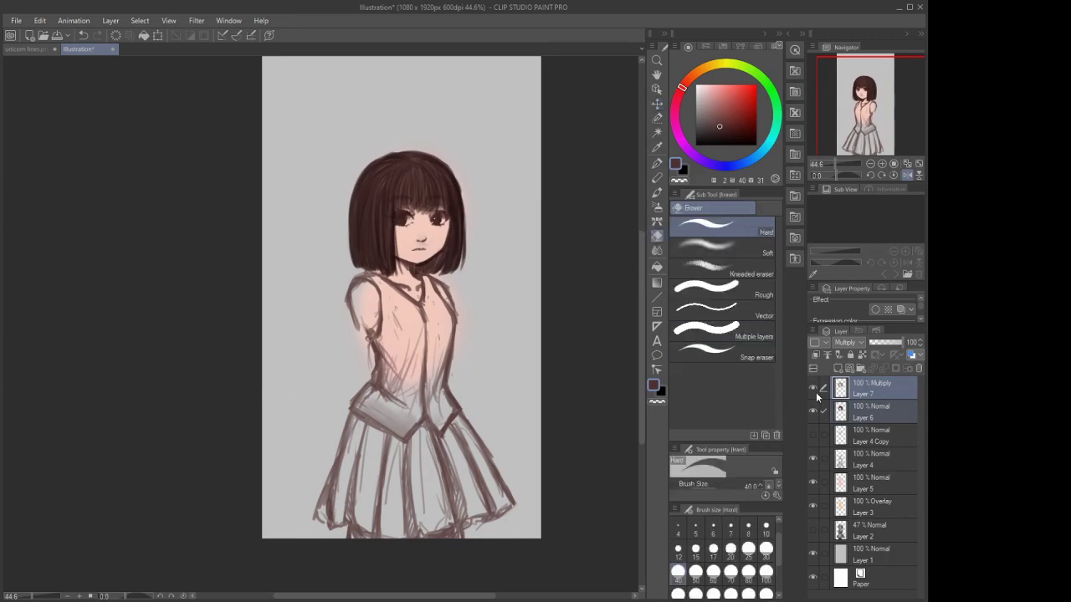
{"action": "left_click", "coordinate": [813, 388]}
{"action": "left_click", "coordinate": [813, 410]}
{"action": "left_click", "coordinate": [812, 388]}
{"action": "left_click", "coordinate": [812, 410]}
Merge the Multiply Layer 7 down into Layer 6, undoing the accidental new folder, and set the Hard eraser to size 17
{"action": "left_click", "coordinate": [855, 419]}
{"action": "left_click", "coordinate": [660, 221]}
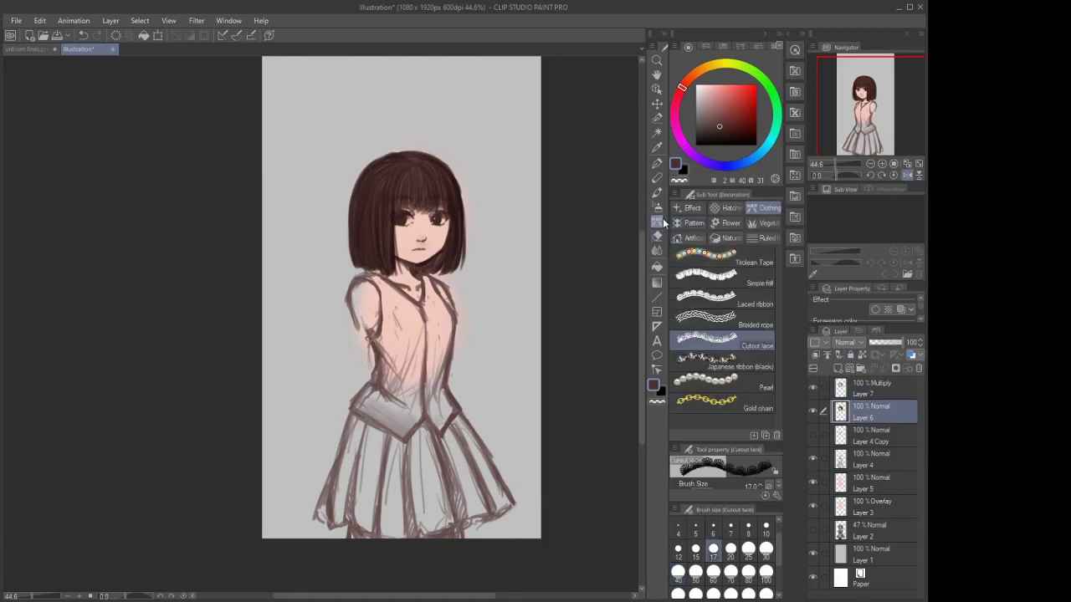
{"action": "left_click", "coordinate": [657, 237]}
{"action": "left_click", "coordinate": [872, 390]}
{"action": "left_click", "coordinate": [860, 368]}
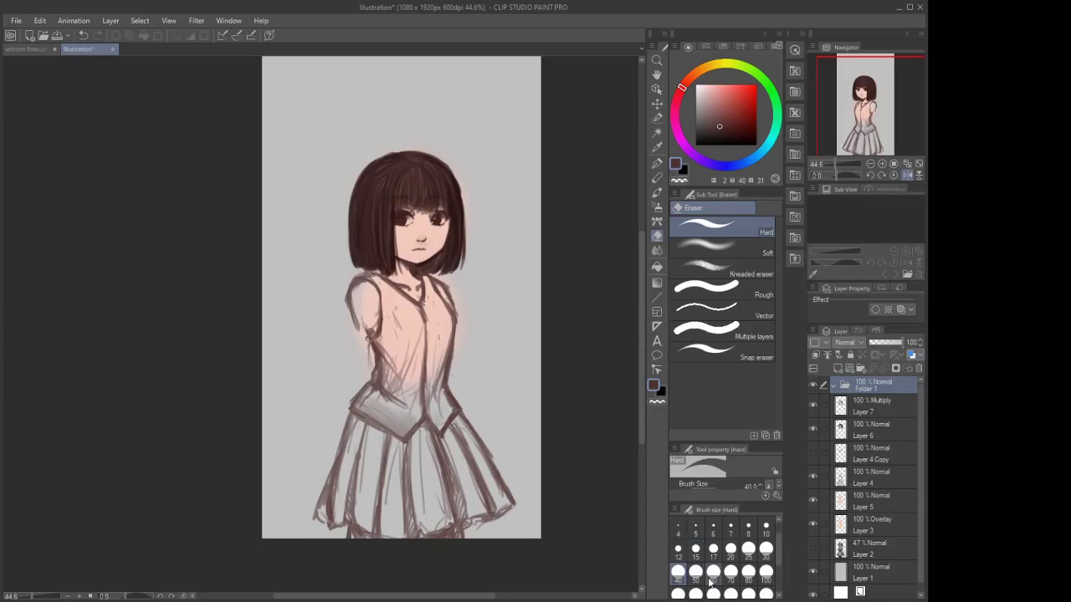
{"action": "left_click", "coordinate": [713, 549]}
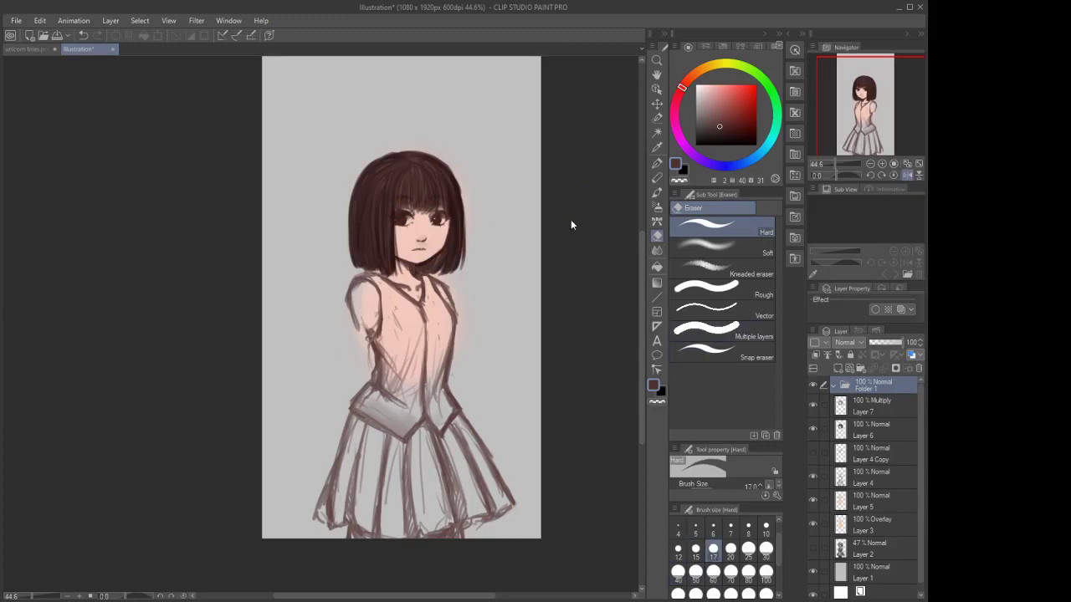
{"action": "key", "text": "ctrl+z"}
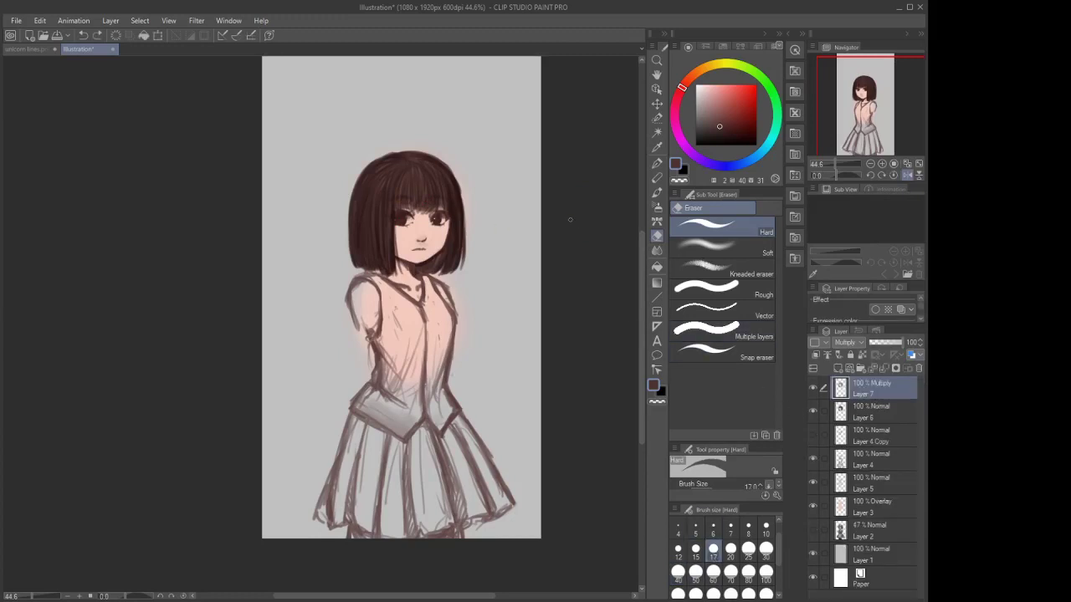
{"action": "left_click", "coordinate": [881, 367]}
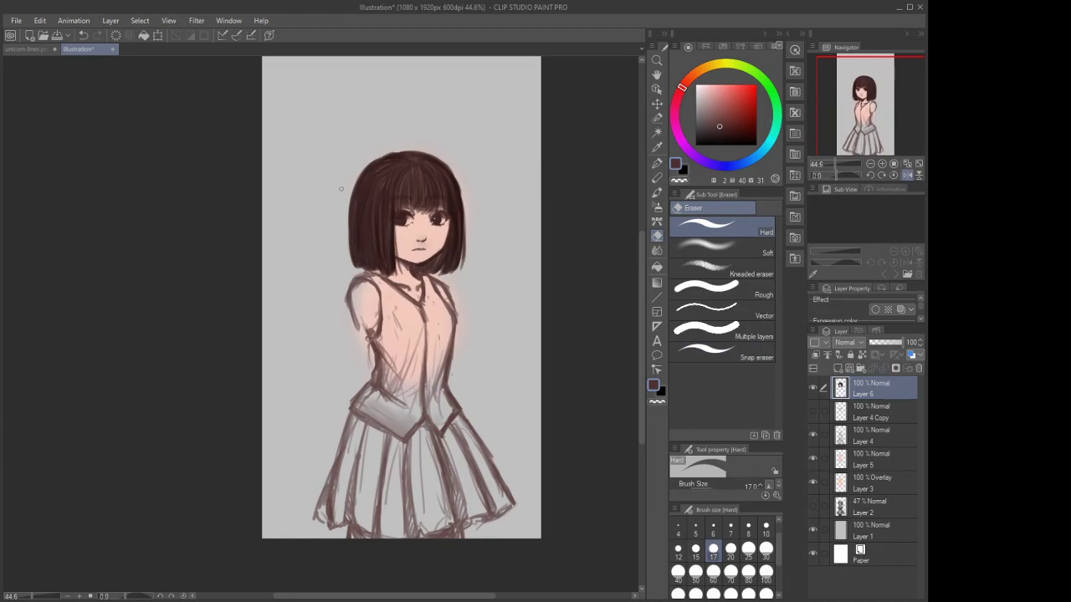
Erase the outer left edge of the hair to make its silhouette narrower
{"action": "mouse_move", "coordinate": [385, 155]}
{"action": "left_mouse_down"}
{"action": "mouse_move", "coordinate": [348, 220]}
{"action": "mouse_move", "coordinate": [351, 194]}
{"action": "mouse_move", "coordinate": [362, 277]}
{"action": "mouse_move", "coordinate": [359, 165]}
{"action": "mouse_move", "coordinate": [361, 287]}
{"action": "mouse_move", "coordinate": [353, 235]}
{"action": "left_mouse_up"}
{"action": "left_click_drag", "start_coordinate": [371, 159], "coordinate": [365, 177]}
Repaint the hair's left and right edges with strand strokes using the Opaque watercolor brush at size 17
{"action": "key", "text": "b"}
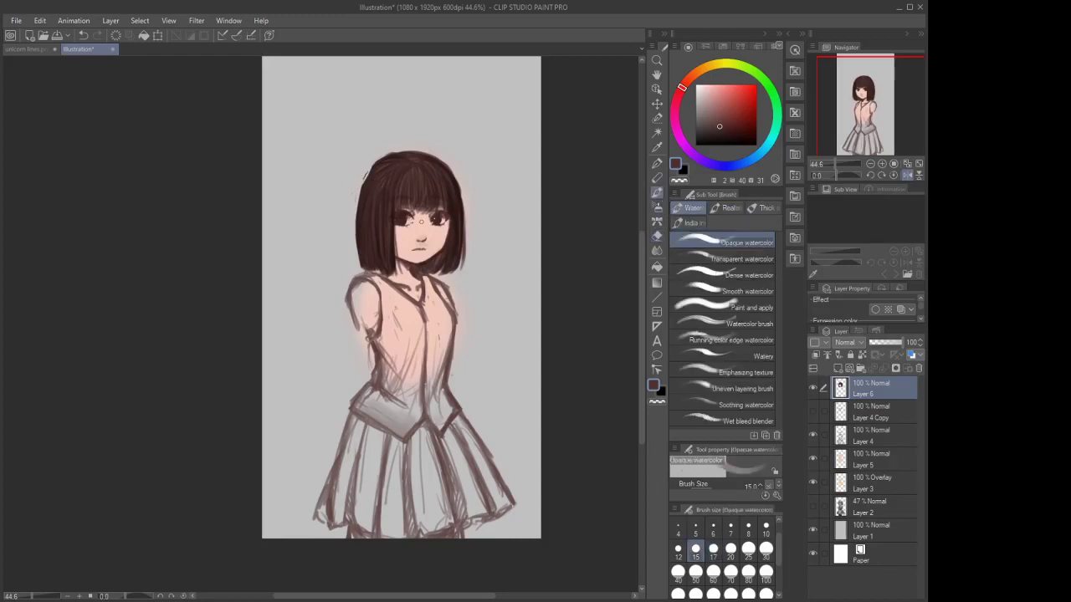
{"action": "left_click", "coordinate": [679, 550]}
{"action": "left_click", "coordinate": [713, 551]}
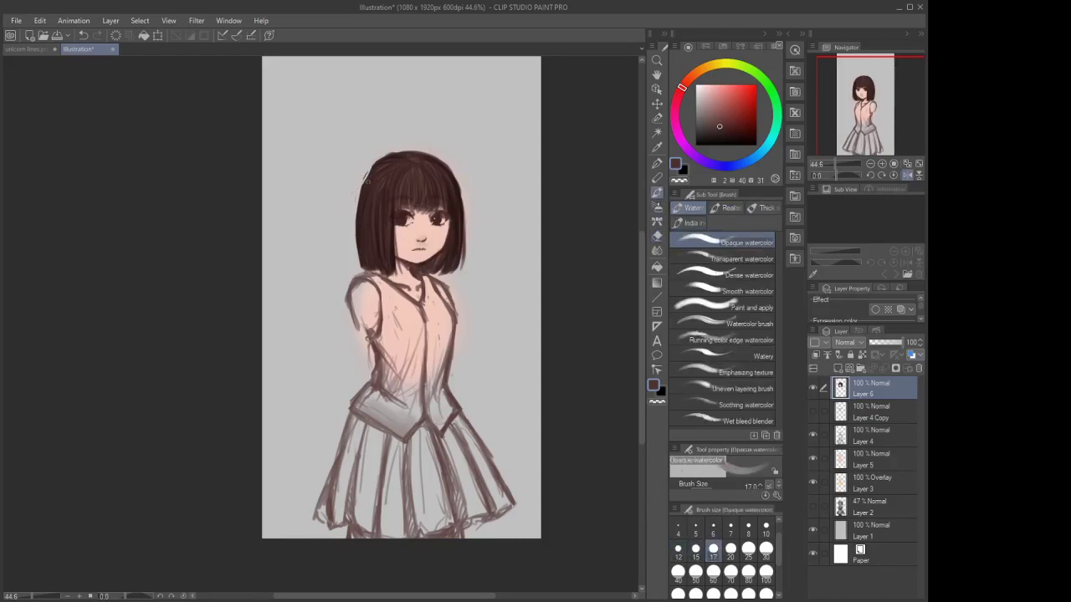
{"action": "mouse_move", "coordinate": [367, 178]}
{"action": "left_mouse_down"}
{"action": "mouse_move", "coordinate": [353, 215]}
{"action": "mouse_move", "coordinate": [368, 174]}
{"action": "mouse_move", "coordinate": [357, 244]}
{"action": "left_mouse_up"}
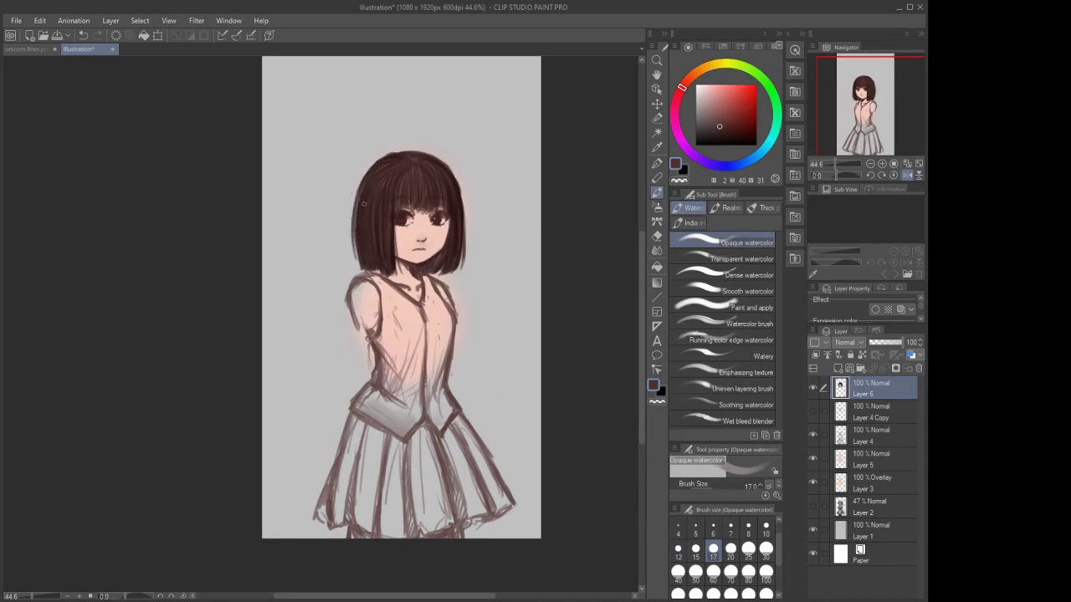
{"action": "mouse_move", "coordinate": [363, 204]}
{"action": "left_mouse_down"}
{"action": "mouse_move", "coordinate": [356, 264]}
{"action": "mouse_move", "coordinate": [360, 246]}
{"action": "left_mouse_up"}
{"action": "mouse_move", "coordinate": [461, 238]}
{"action": "left_mouse_down"}
{"action": "mouse_move", "coordinate": [458, 187]}
{"action": "mouse_move", "coordinate": [458, 247]}
{"action": "left_mouse_up"}
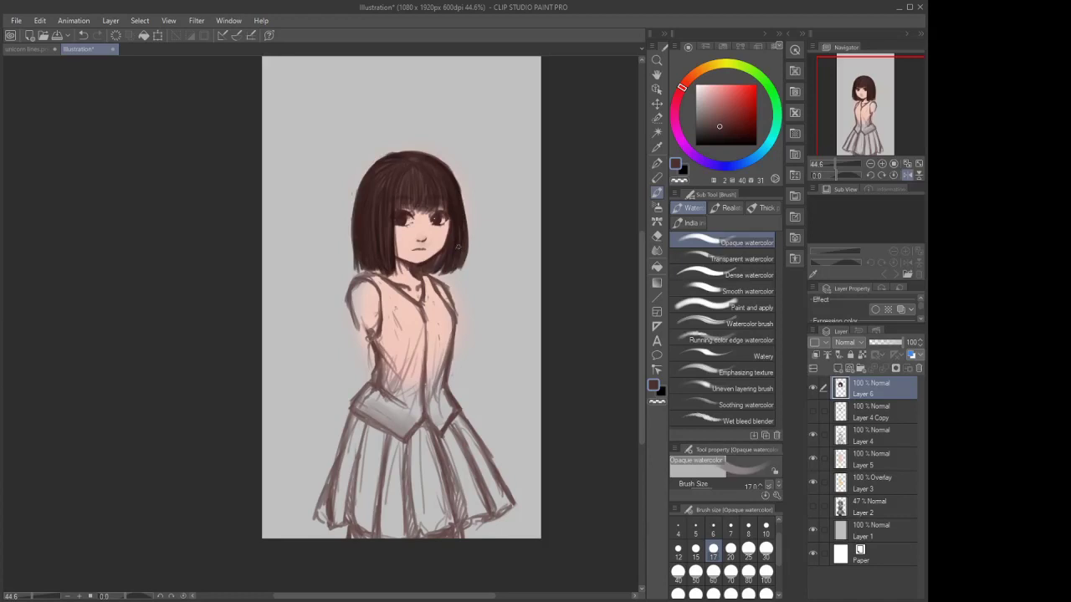
Trim the top outline of the hair with the Hard eraser to lower the crown, then return to the Opaque watercolor brush
{"action": "key", "text": "e"}
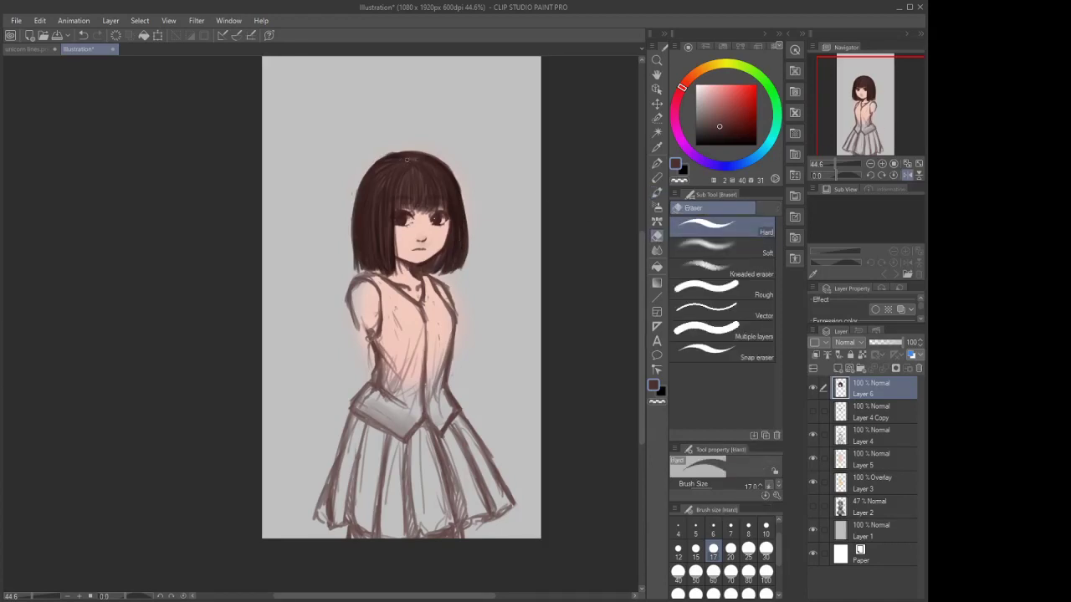
{"action": "mouse_move", "coordinate": [400, 151]}
{"action": "left_mouse_down"}
{"action": "mouse_move", "coordinate": [469, 182]}
{"action": "mouse_move", "coordinate": [443, 162]}
{"action": "mouse_move", "coordinate": [461, 194]}
{"action": "mouse_move", "coordinate": [429, 151]}
{"action": "mouse_move", "coordinate": [467, 205]}
{"action": "left_mouse_up"}
{"action": "mouse_move", "coordinate": [424, 154]}
{"action": "left_mouse_down"}
{"action": "mouse_move", "coordinate": [360, 167]}
{"action": "mouse_move", "coordinate": [416, 152]}
{"action": "mouse_move", "coordinate": [363, 176]}
{"action": "left_mouse_up"}
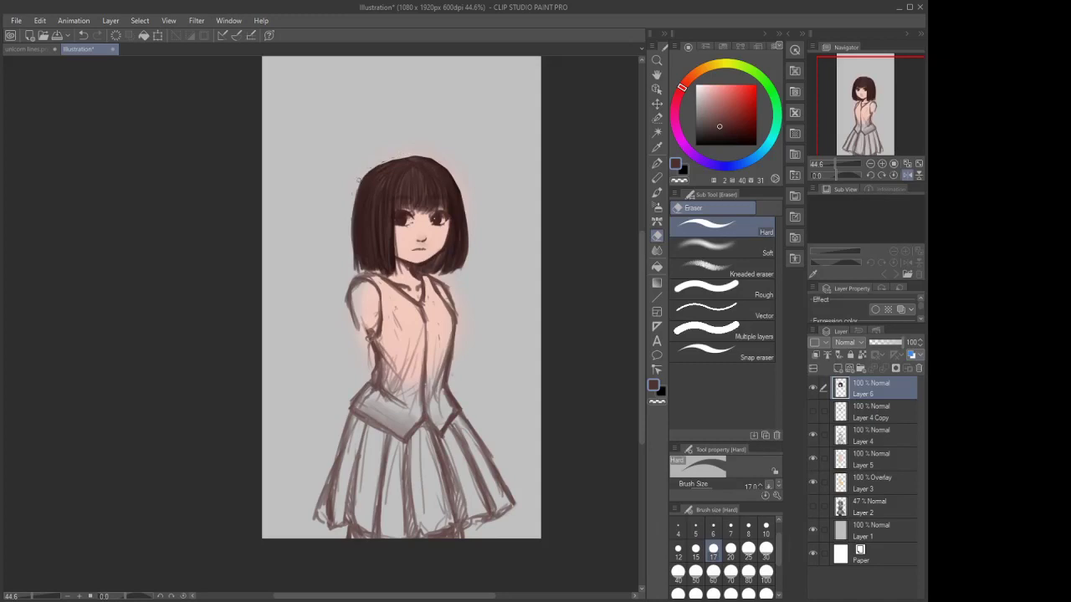
{"action": "left_click", "coordinate": [656, 192]}
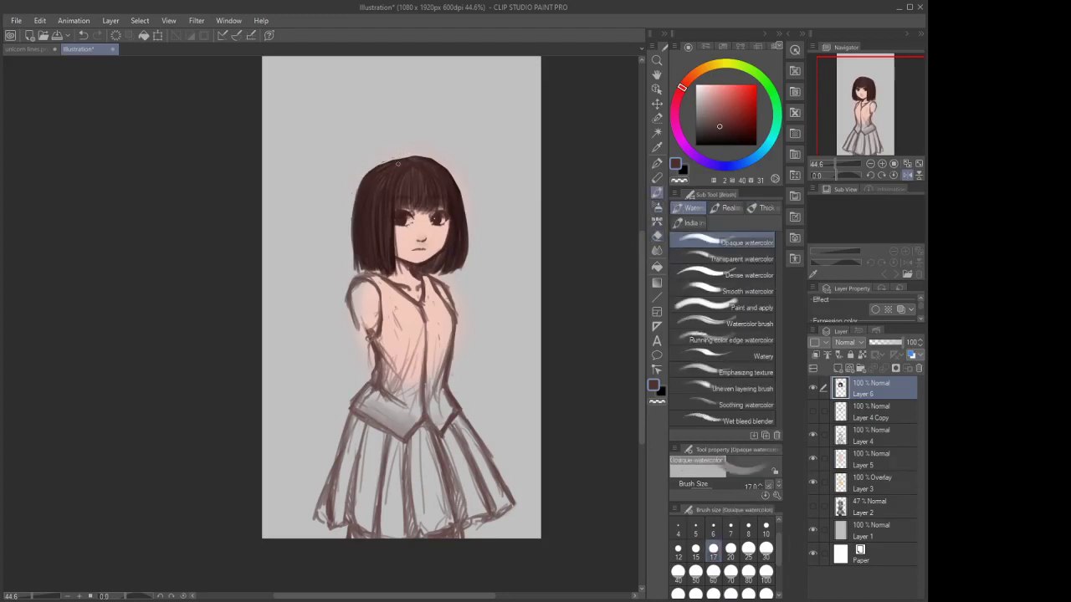
Paint more strand strokes along the hair's crown and left edge with the Opaque watercolor brush, undoing the last stroke
{"action": "left_click_drag", "start_coordinate": [413, 159], "coordinate": [376, 166]}
{"action": "left_click_drag", "start_coordinate": [360, 203], "coordinate": [355, 264]}
{"action": "left_click_drag", "start_coordinate": [363, 182], "coordinate": [353, 214]}
{"action": "left_click", "coordinate": [83, 36]}
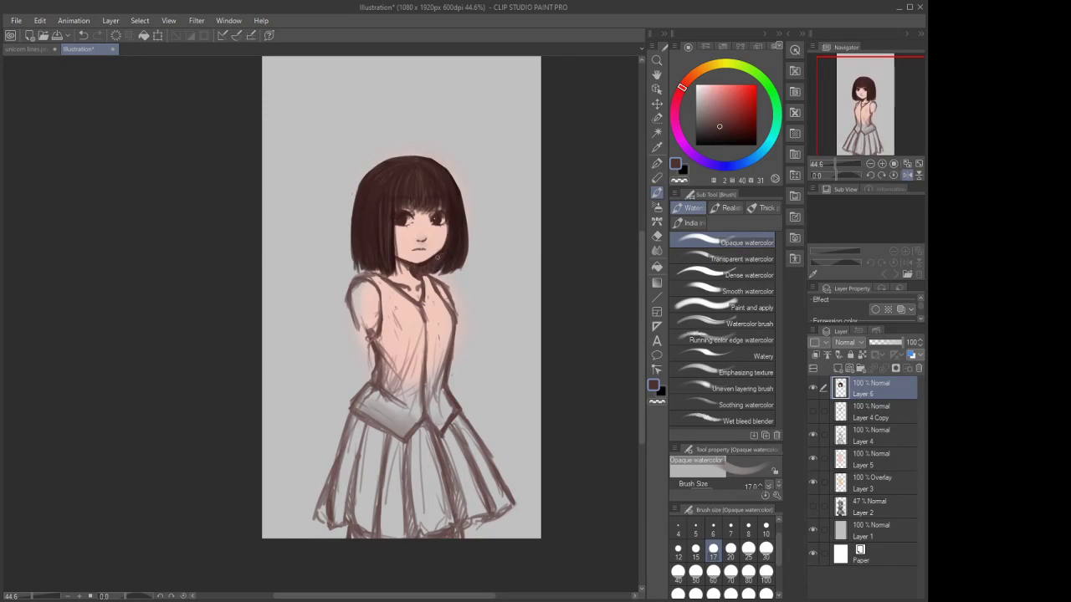
{"action": "key", "text": "e"}
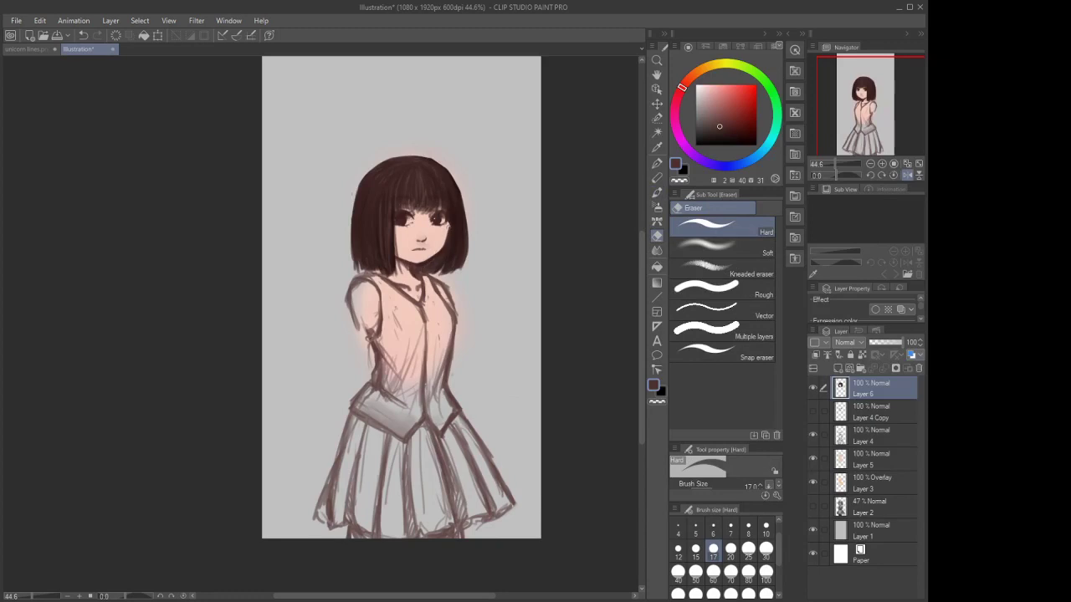
{"action": "key", "text": "b"}
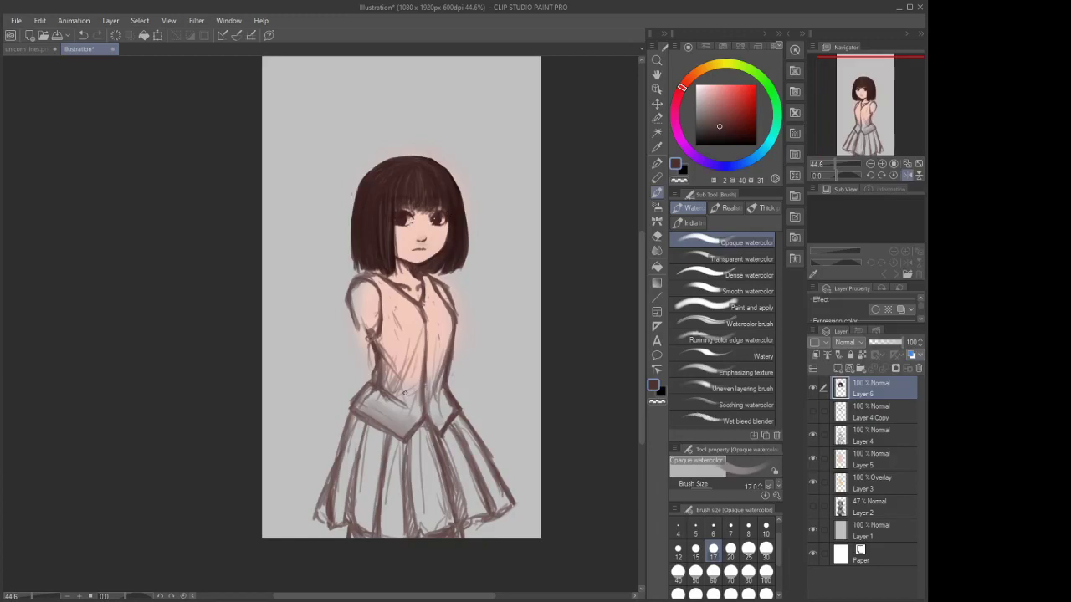
Add a new raster layer directly above Layer 4
{"action": "left_click", "coordinate": [866, 414]}
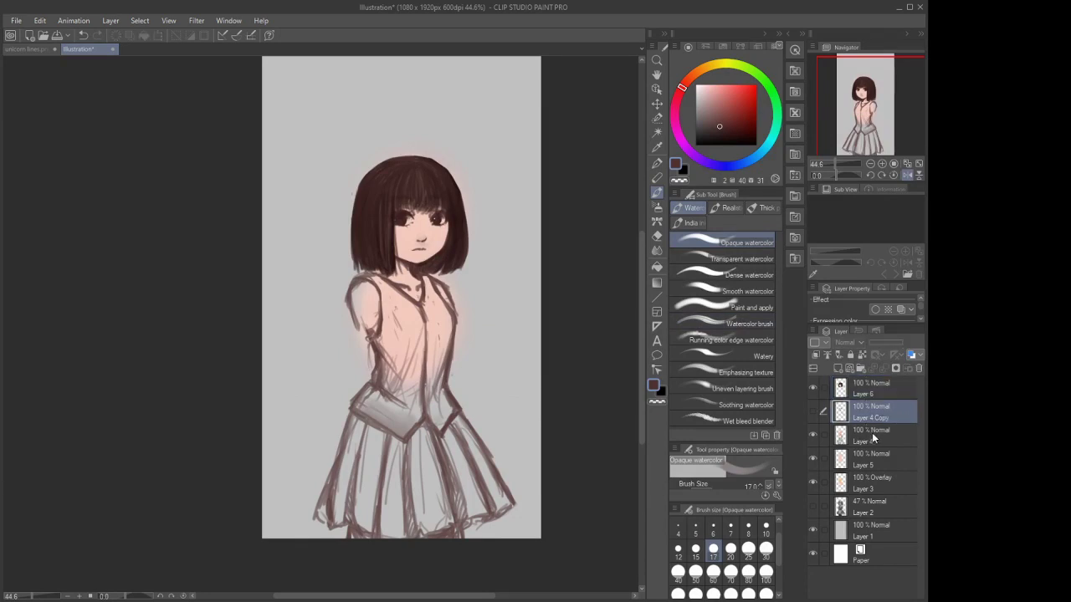
{"action": "left_click", "coordinate": [873, 438]}
{"action": "left_click", "coordinate": [839, 368]}
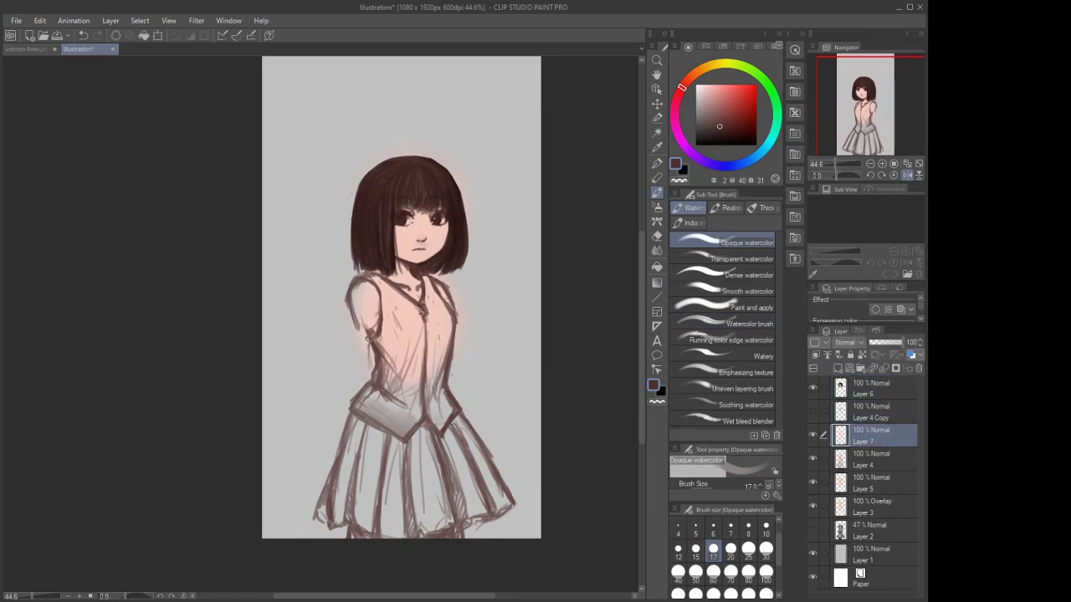
{"action": "left_click_drag", "start_coordinate": [422, 313], "coordinate": [422, 315]}
{"action": "mouse_move", "coordinate": [429, 335]}
{"action": "left_mouse_down"}
{"action": "mouse_move", "coordinate": [417, 337]}
{"action": "mouse_move", "coordinate": [432, 341]}
{"action": "mouse_move", "coordinate": [430, 372]}
{"action": "left_mouse_up"}
{"action": "key", "text": "e"}
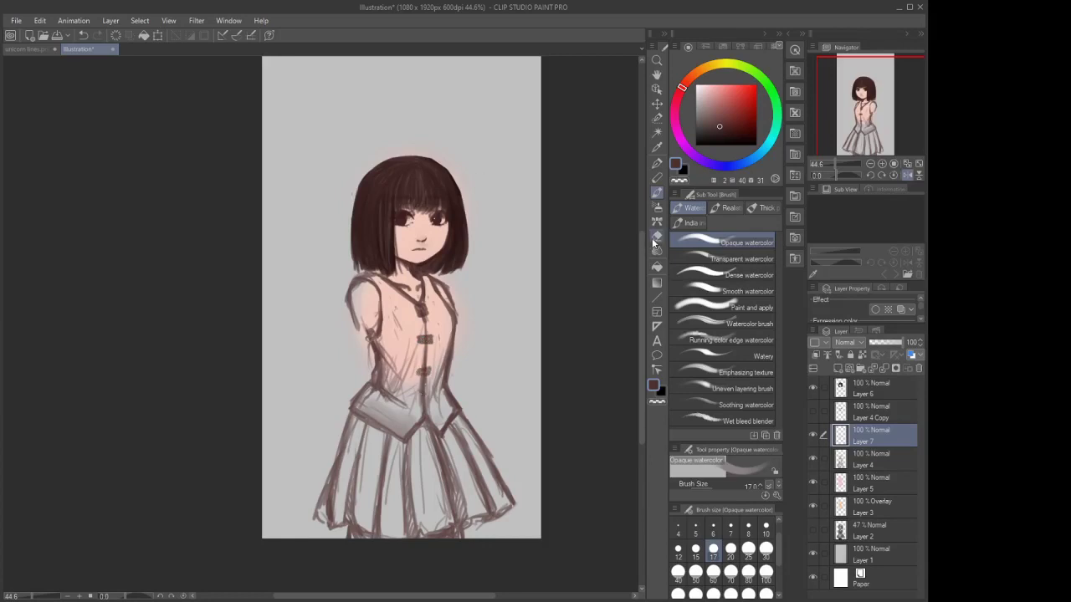
{"action": "left_click", "coordinate": [696, 572]}
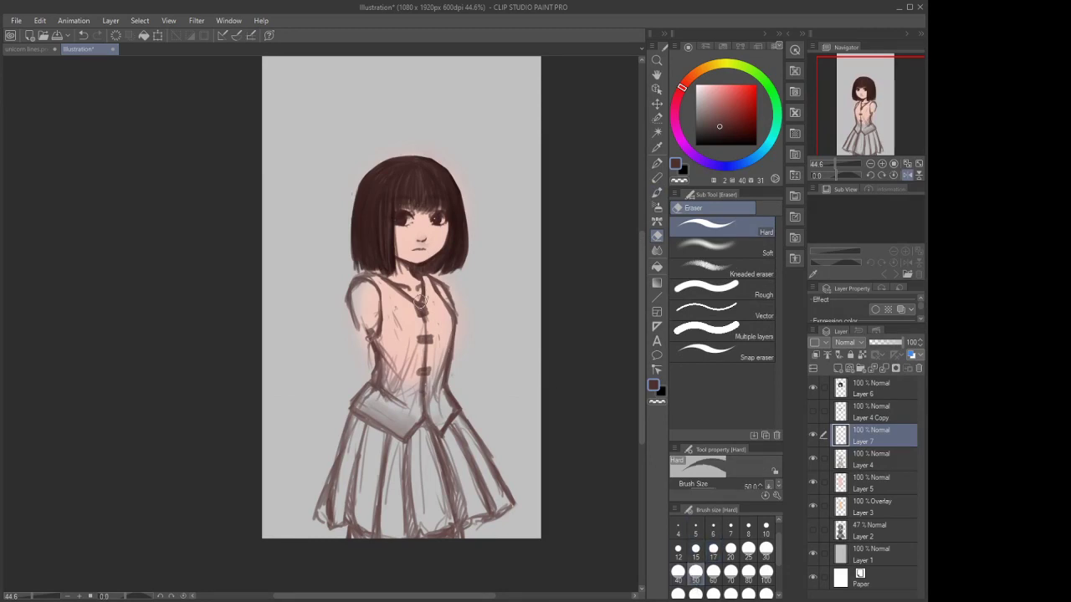
{"action": "mouse_move", "coordinate": [428, 336]}
{"action": "left_mouse_down"}
{"action": "mouse_move", "coordinate": [418, 322]}
{"action": "mouse_move", "coordinate": [423, 393]}
{"action": "left_mouse_up"}
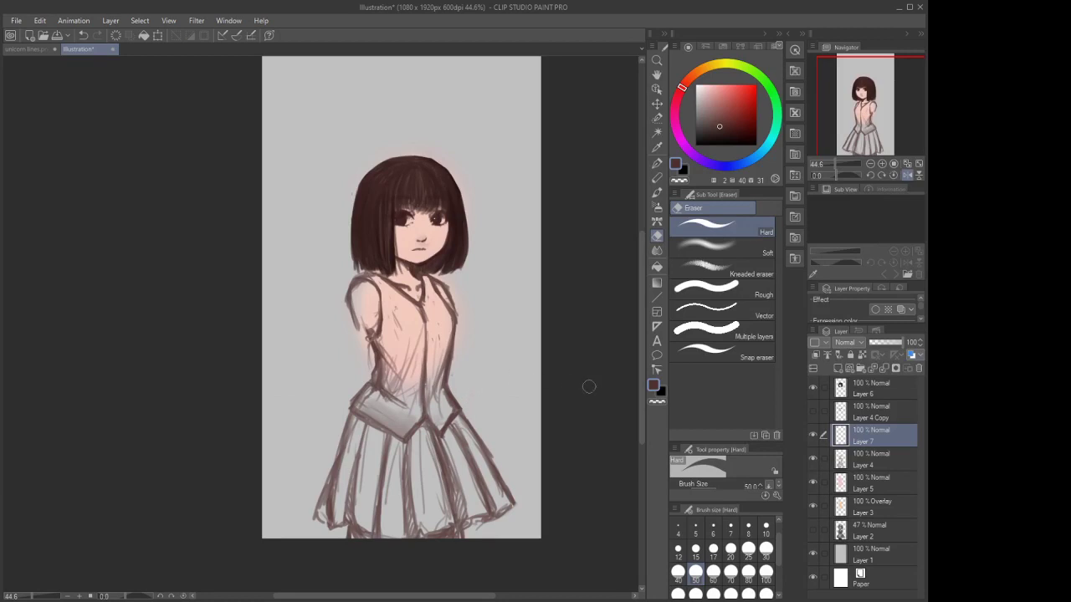
Sketch a pointed shirt collar around the neck with the Opaque watercolor brush at size 17, reshaping its right flap with the Hard eraser
{"action": "left_click", "coordinate": [656, 193]}
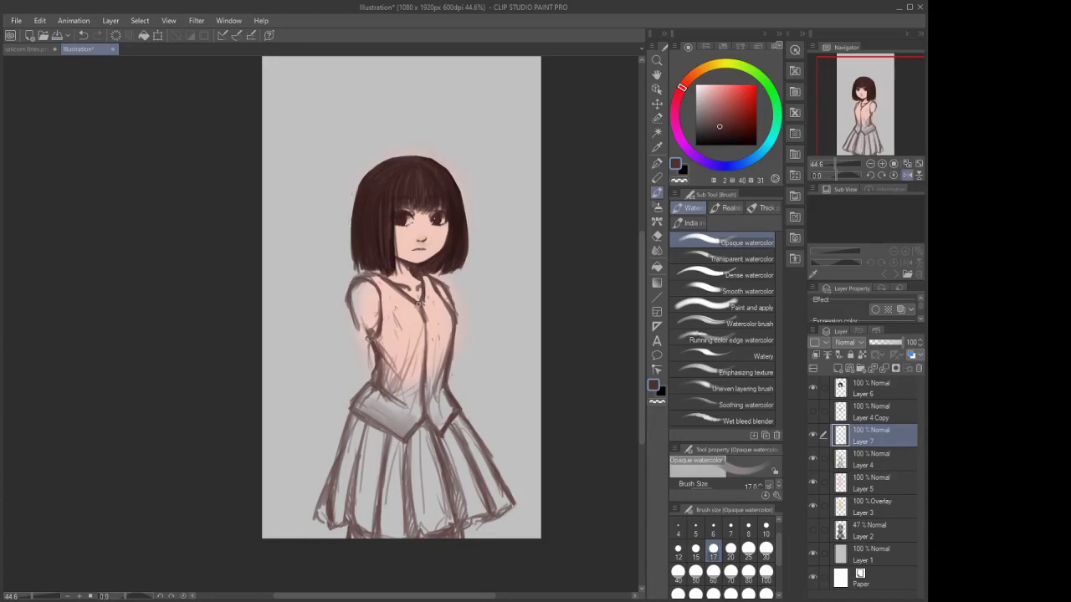
{"action": "mouse_move", "coordinate": [419, 303]}
{"action": "left_mouse_down"}
{"action": "mouse_move", "coordinate": [395, 307]}
{"action": "mouse_move", "coordinate": [380, 281]}
{"action": "mouse_move", "coordinate": [400, 320]}
{"action": "mouse_move", "coordinate": [418, 302]}
{"action": "mouse_move", "coordinate": [405, 323]}
{"action": "mouse_move", "coordinate": [434, 308]}
{"action": "mouse_move", "coordinate": [428, 278]}
{"action": "mouse_move", "coordinate": [437, 315]}
{"action": "mouse_move", "coordinate": [423, 315]}
{"action": "left_mouse_up"}
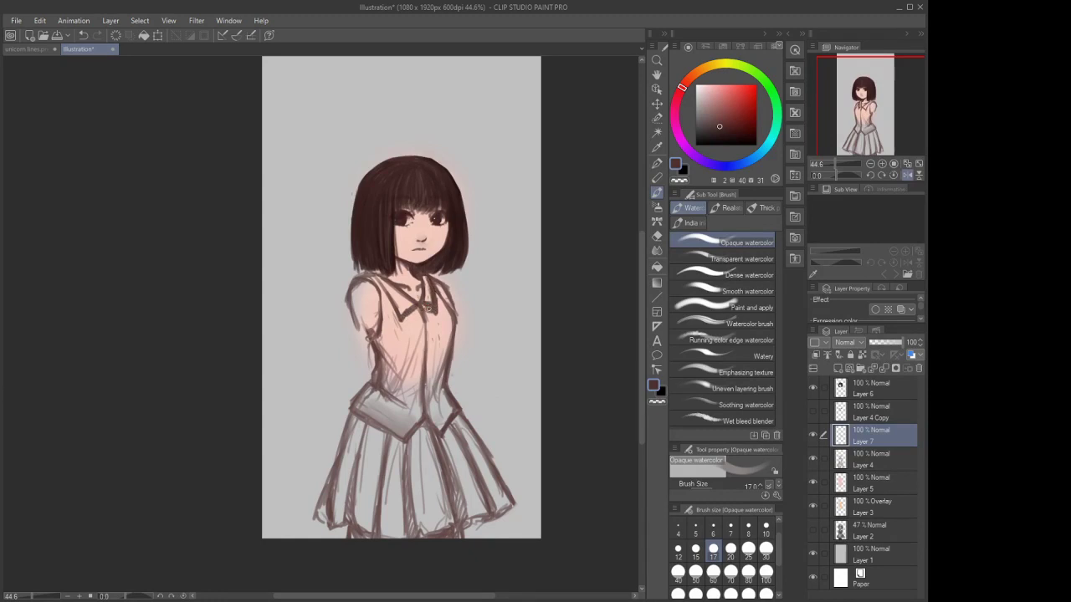
{"action": "left_click", "coordinate": [657, 235]}
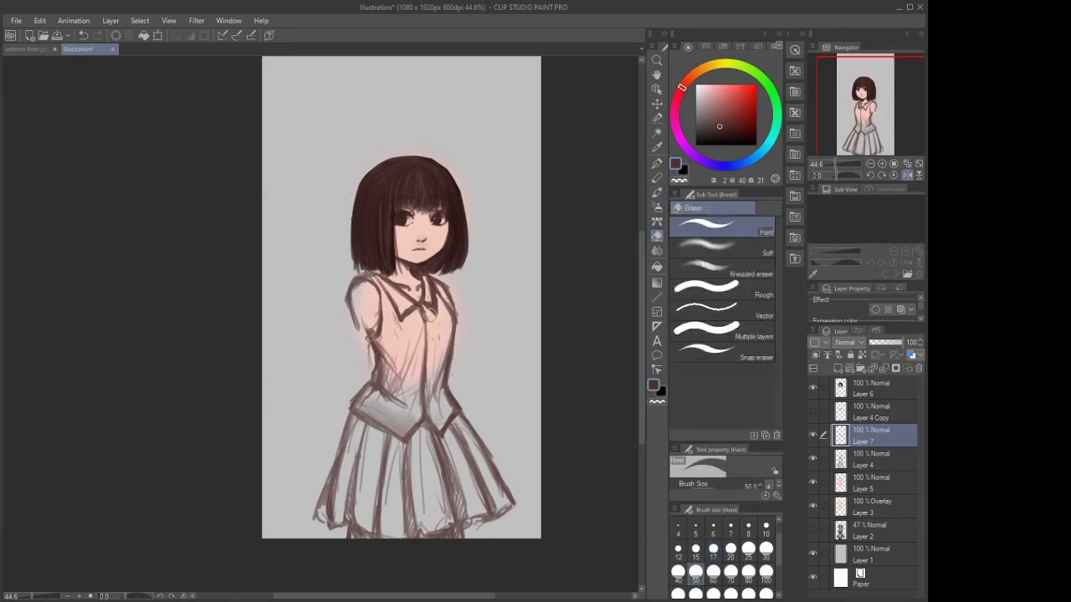
{"action": "left_click_drag", "start_coordinate": [435, 314], "coordinate": [428, 283]}
{"action": "left_click", "coordinate": [657, 192]}
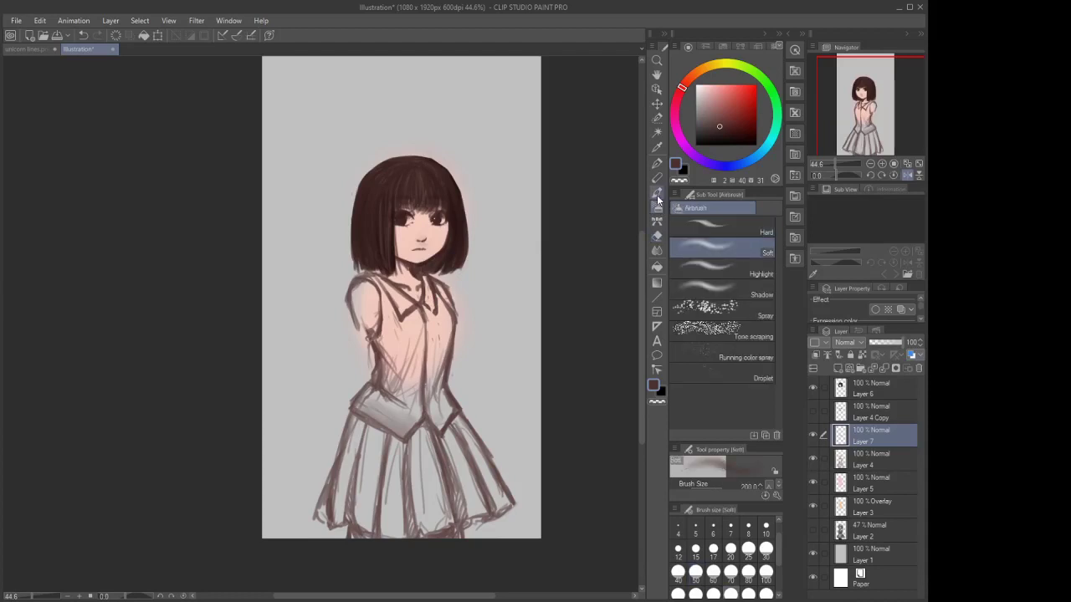
{"action": "left_click_drag", "start_coordinate": [433, 311], "coordinate": [430, 308]}
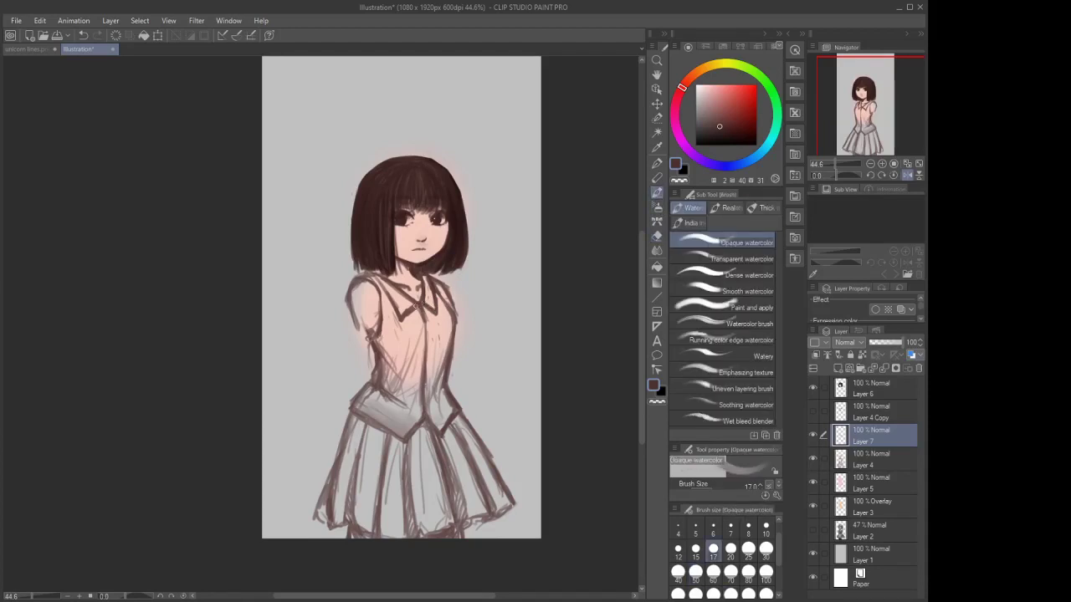
{"action": "left_click_drag", "start_coordinate": [373, 277], "coordinate": [398, 301]}
{"action": "left_click_drag", "start_coordinate": [418, 293], "coordinate": [407, 298]}
Add a new layer above Layer 7, strengthen the left upper arm's outline and sketch the right arm bent with its forearm raised
{"action": "left_click", "coordinate": [829, 370]}
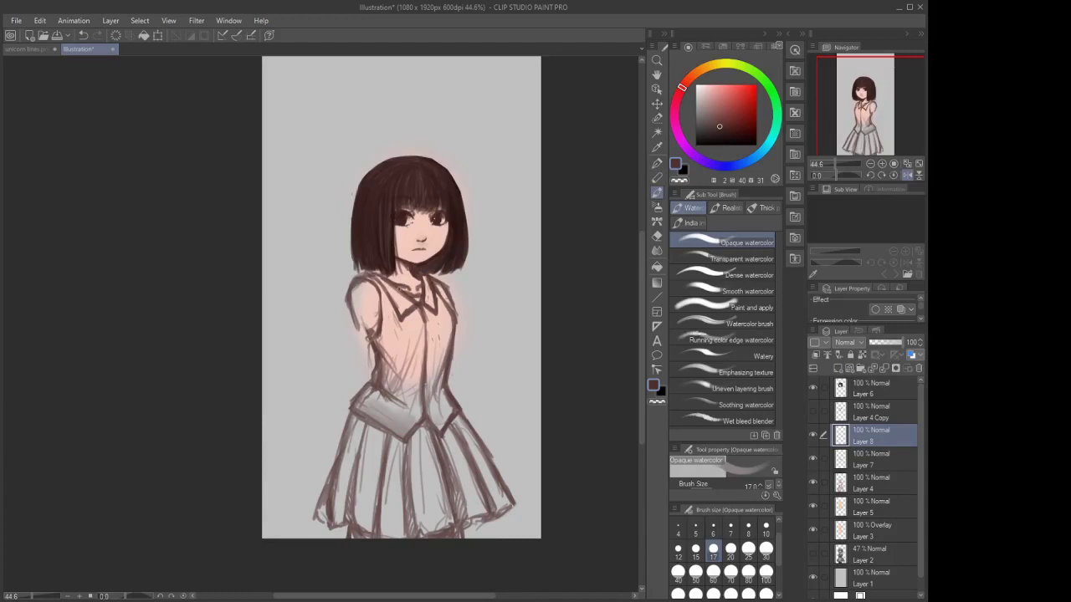
{"action": "left_click_drag", "start_coordinate": [348, 295], "coordinate": [370, 359]}
{"action": "mouse_move", "coordinate": [456, 311]}
{"action": "left_mouse_down"}
{"action": "mouse_move", "coordinate": [490, 363]}
{"action": "mouse_move", "coordinate": [478, 375]}
{"action": "mouse_move", "coordinate": [469, 355]}
{"action": "mouse_move", "coordinate": [488, 359]}
{"action": "mouse_move", "coordinate": [495, 339]}
{"action": "mouse_move", "coordinate": [492, 352]}
{"action": "mouse_move", "coordinate": [490, 290]}
{"action": "left_mouse_up"}
{"action": "mouse_move", "coordinate": [492, 351]}
{"action": "left_mouse_down"}
{"action": "mouse_move", "coordinate": [487, 288]}
{"action": "mouse_move", "coordinate": [473, 284]}
{"action": "mouse_move", "coordinate": [468, 345]}
{"action": "mouse_move", "coordinate": [471, 355]}
{"action": "mouse_move", "coordinate": [482, 280]}
{"action": "mouse_move", "coordinate": [495, 362]}
{"action": "mouse_move", "coordinate": [483, 375]}
{"action": "mouse_move", "coordinate": [490, 339]}
{"action": "mouse_move", "coordinate": [502, 377]}
{"action": "mouse_move", "coordinate": [497, 359]}
{"action": "mouse_move", "coordinate": [477, 358]}
{"action": "mouse_move", "coordinate": [488, 358]}
{"action": "mouse_move", "coordinate": [477, 368]}
{"action": "mouse_move", "coordinate": [473, 345]}
{"action": "left_mouse_up"}
{"action": "key", "text": "e"}
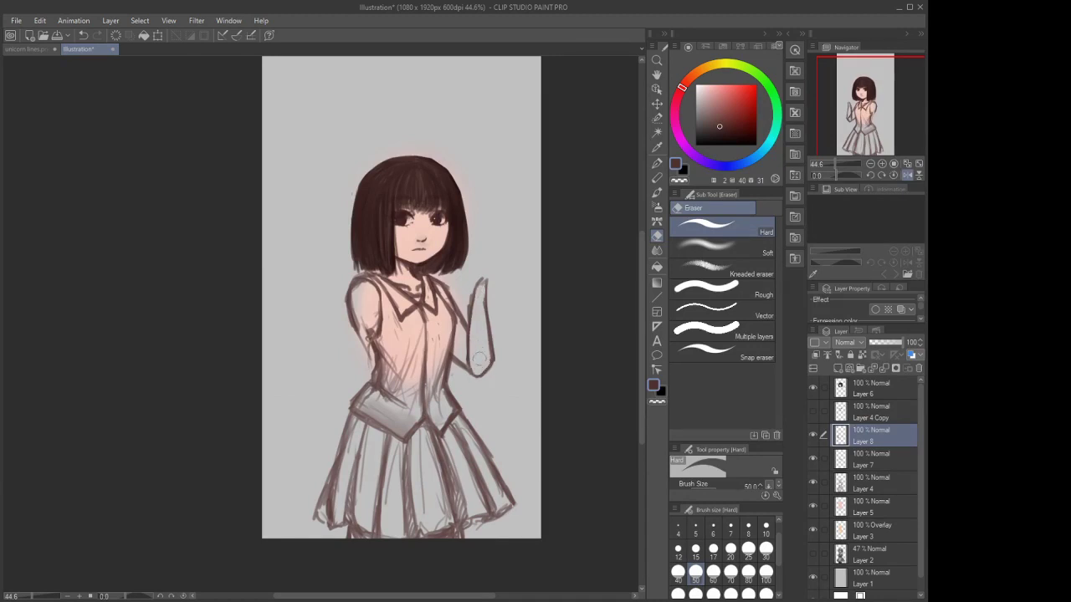
{"action": "left_click", "coordinate": [656, 178]}
{"action": "left_click", "coordinate": [657, 193]}
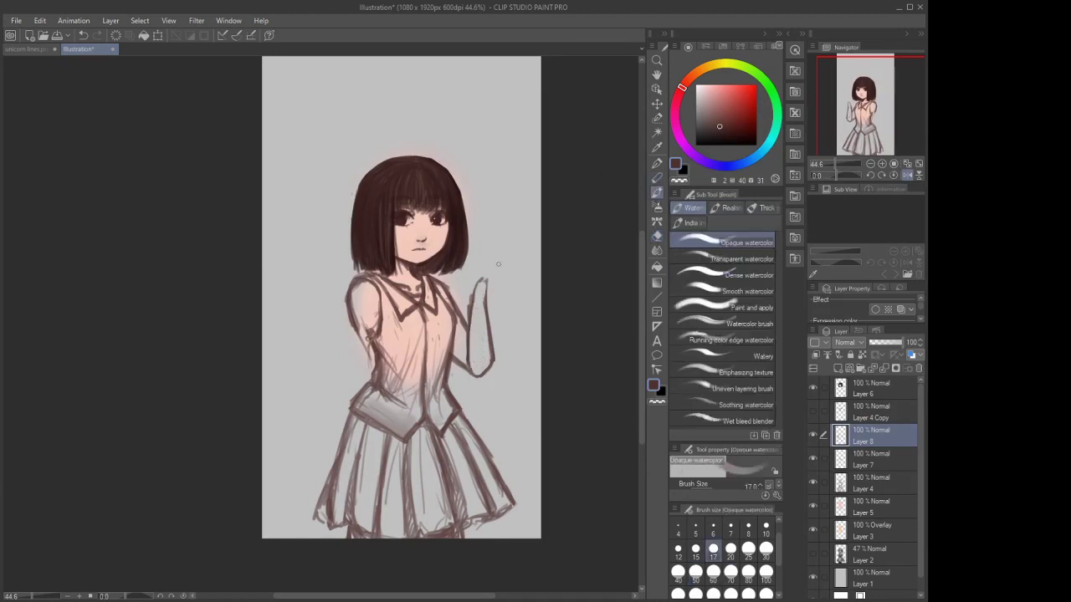
Draw a round wrist joint on the raised forearm, clean up inside the forearm and redraw its elbow outline
{"action": "mouse_move", "coordinate": [481, 290]}
{"action": "left_mouse_down"}
{"action": "mouse_move", "coordinate": [473, 374]}
{"action": "mouse_move", "coordinate": [466, 320]}
{"action": "left_mouse_up"}
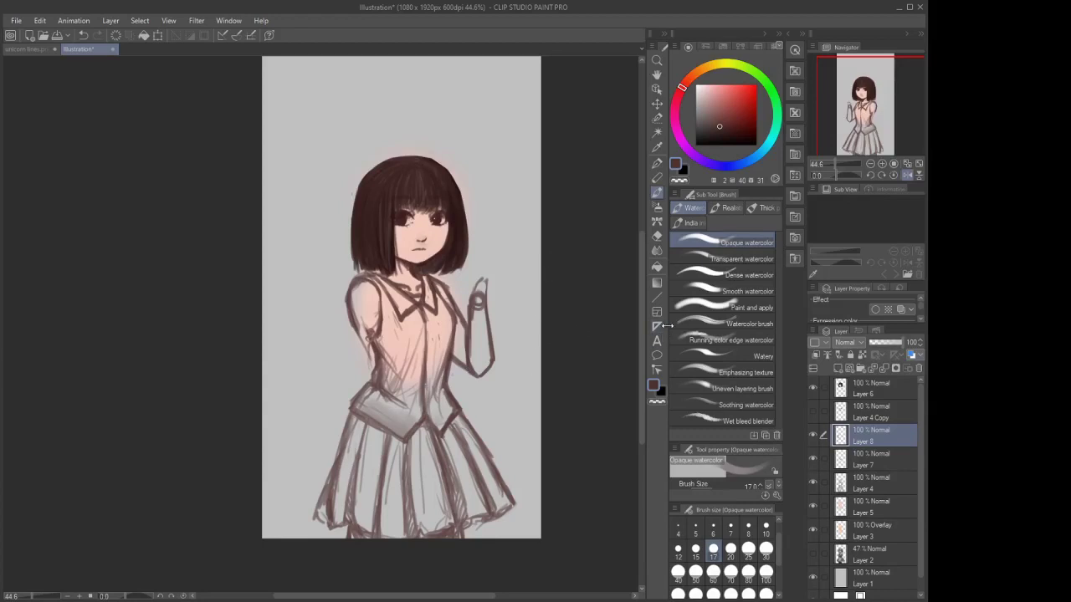
{"action": "left_click", "coordinate": [657, 243]}
{"action": "left_click", "coordinate": [657, 236]}
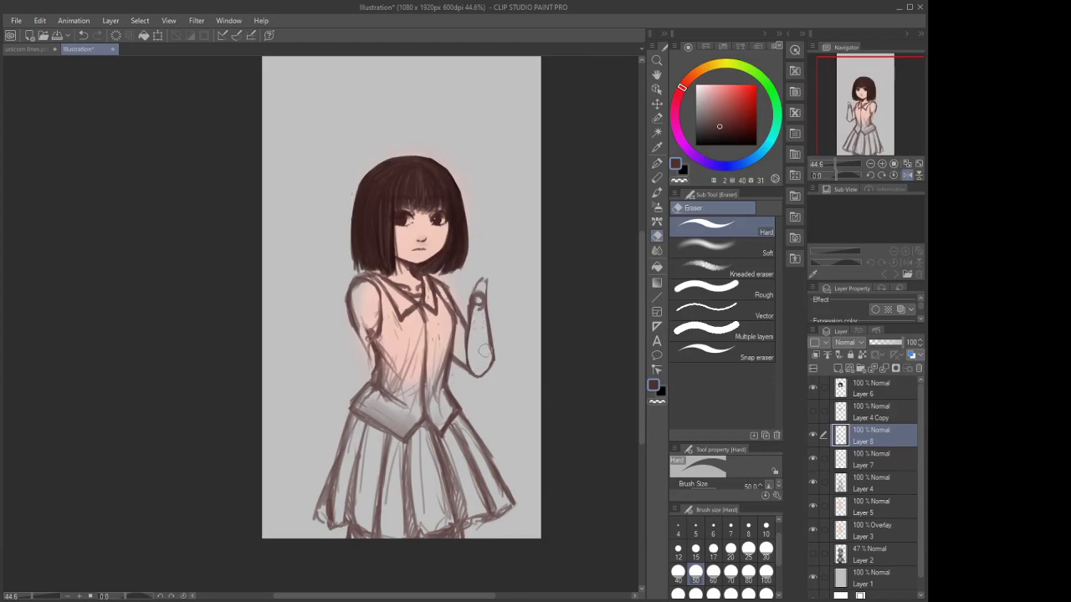
{"action": "left_click", "coordinate": [657, 193]}
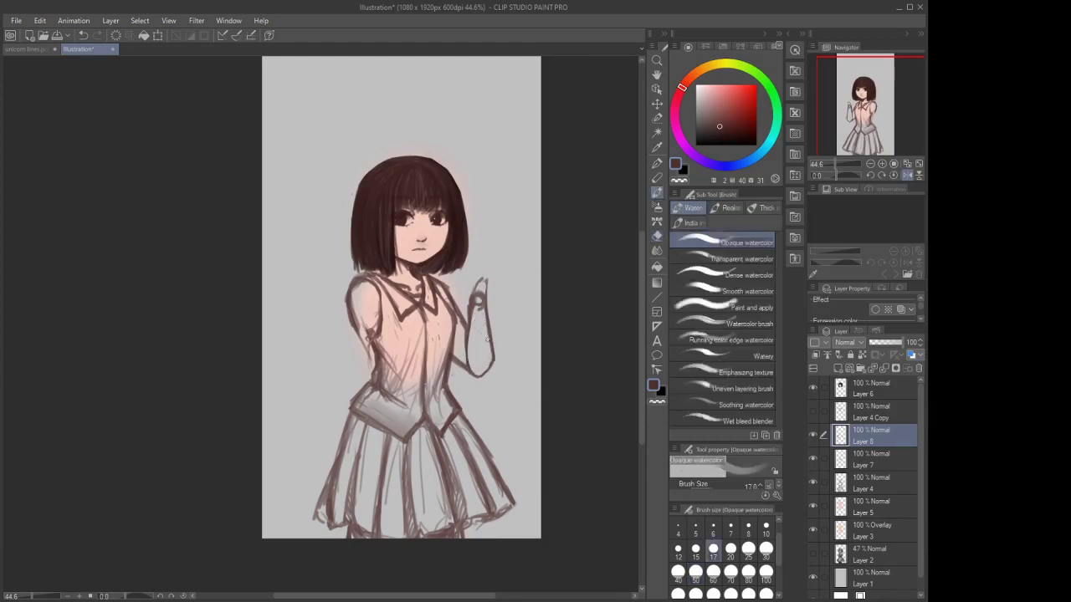
{"action": "mouse_move", "coordinate": [492, 347]}
{"action": "left_mouse_down"}
{"action": "mouse_move", "coordinate": [491, 360]}
{"action": "mouse_move", "coordinate": [485, 318]}
{"action": "mouse_move", "coordinate": [490, 349]}
{"action": "mouse_move", "coordinate": [475, 377]}
{"action": "left_mouse_up"}
{"action": "left_click_drag", "start_coordinate": [478, 297], "coordinate": [474, 305]}
Sketch the left arm with a round elbow joint and its forearm crossing the waist, and erase the stray forearm lines
{"action": "mouse_move", "coordinate": [387, 325]}
{"action": "left_mouse_down"}
{"action": "mouse_move", "coordinate": [380, 305]}
{"action": "mouse_move", "coordinate": [391, 341]}
{"action": "mouse_move", "coordinate": [385, 301]}
{"action": "mouse_move", "coordinate": [403, 368]}
{"action": "mouse_move", "coordinate": [368, 346]}
{"action": "mouse_move", "coordinate": [388, 379]}
{"action": "mouse_move", "coordinate": [403, 366]}
{"action": "mouse_move", "coordinate": [389, 376]}
{"action": "mouse_move", "coordinate": [443, 389]}
{"action": "mouse_move", "coordinate": [465, 408]}
{"action": "left_mouse_up"}
{"action": "left_click_drag", "start_coordinate": [428, 375], "coordinate": [470, 414]}
{"action": "mouse_move", "coordinate": [406, 393]}
{"action": "left_mouse_down"}
{"action": "mouse_move", "coordinate": [472, 426]}
{"action": "mouse_move", "coordinate": [423, 389]}
{"action": "mouse_move", "coordinate": [474, 420]}
{"action": "left_mouse_up"}
{"action": "left_click", "coordinate": [657, 236]}
{"action": "left_click_drag", "start_coordinate": [410, 390], "coordinate": [476, 389]}
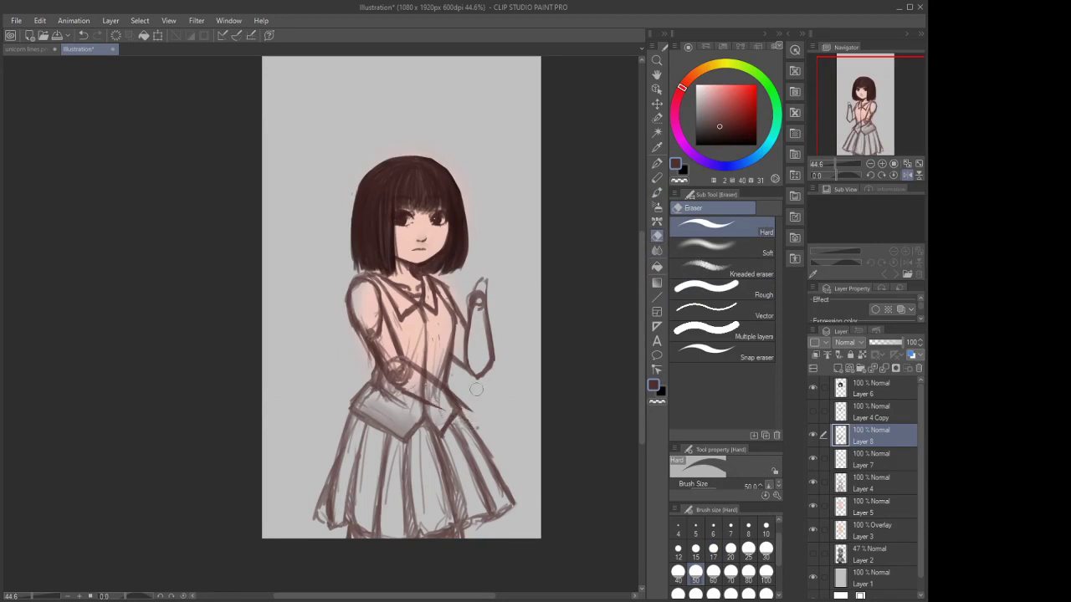
Redraw the crossing forearm's lower edge and elbow underside with the Opaque watercolor brush at size 17
{"action": "left_click", "coordinate": [656, 163]}
{"action": "left_click", "coordinate": [657, 190]}
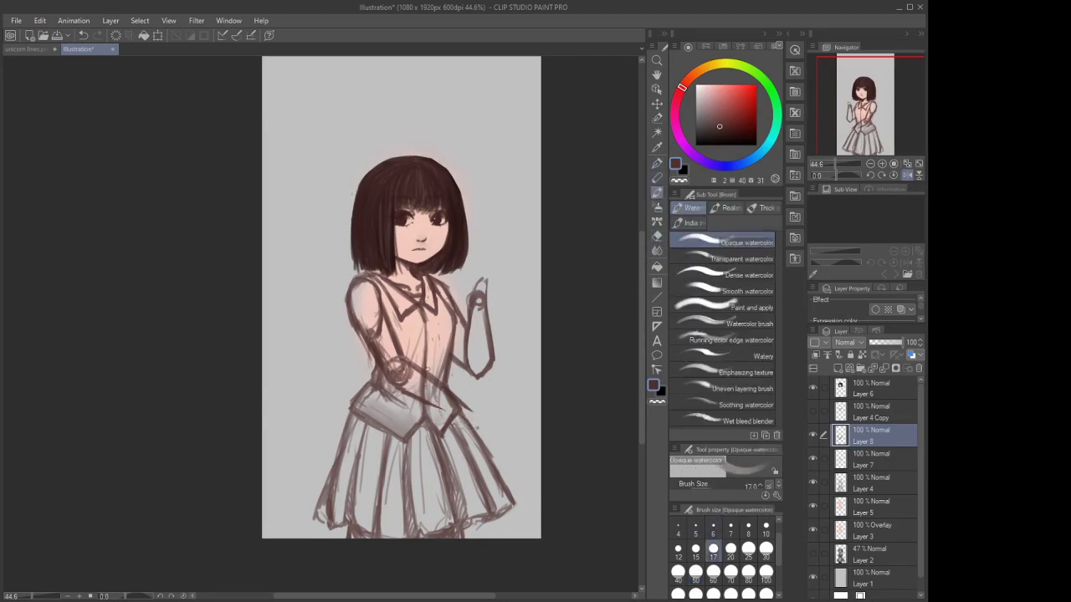
{"action": "left_click_drag", "start_coordinate": [428, 405], "coordinate": [467, 422]}
{"action": "left_click_drag", "start_coordinate": [401, 390], "coordinate": [392, 383]}
{"action": "left_click_drag", "start_coordinate": [396, 385], "coordinate": [390, 381]}
Sketch both hands as closed, gripping fists at the ends of the raised and crossing forearms
{"action": "mouse_move", "coordinate": [459, 410]}
{"action": "left_mouse_down"}
{"action": "mouse_move", "coordinate": [485, 413]}
{"action": "mouse_move", "coordinate": [482, 442]}
{"action": "mouse_move", "coordinate": [472, 428]}
{"action": "left_mouse_up"}
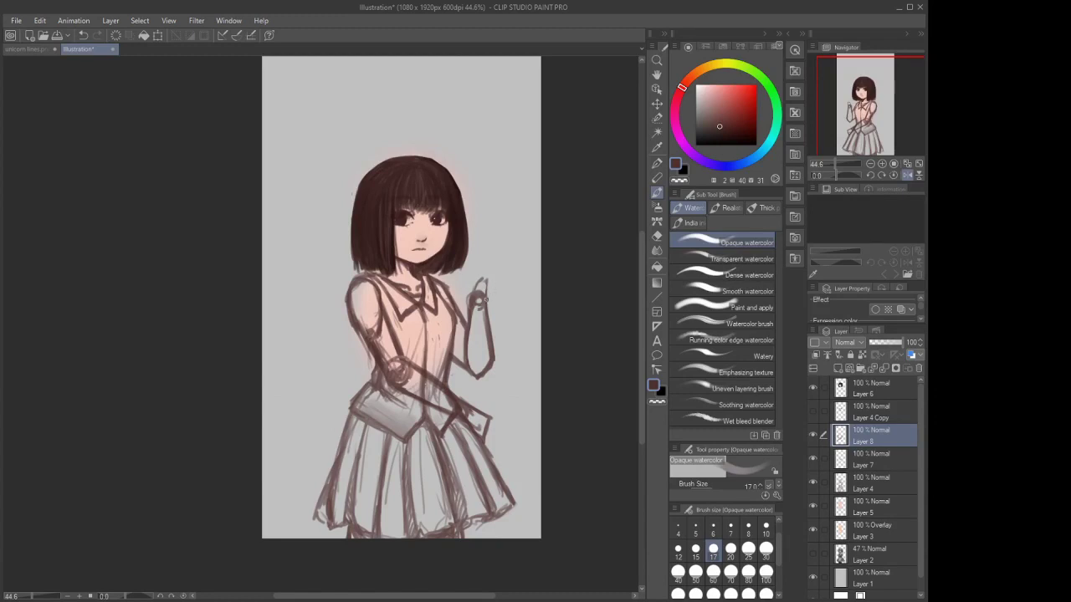
{"action": "mouse_move", "coordinate": [487, 299]}
{"action": "left_mouse_down"}
{"action": "mouse_move", "coordinate": [493, 270]}
{"action": "mouse_move", "coordinate": [468, 264]}
{"action": "mouse_move", "coordinate": [470, 293]}
{"action": "mouse_move", "coordinate": [467, 274]}
{"action": "mouse_move", "coordinate": [482, 276]}
{"action": "mouse_move", "coordinate": [466, 299]}
{"action": "mouse_move", "coordinate": [467, 262]}
{"action": "mouse_move", "coordinate": [465, 271]}
{"action": "left_mouse_up"}
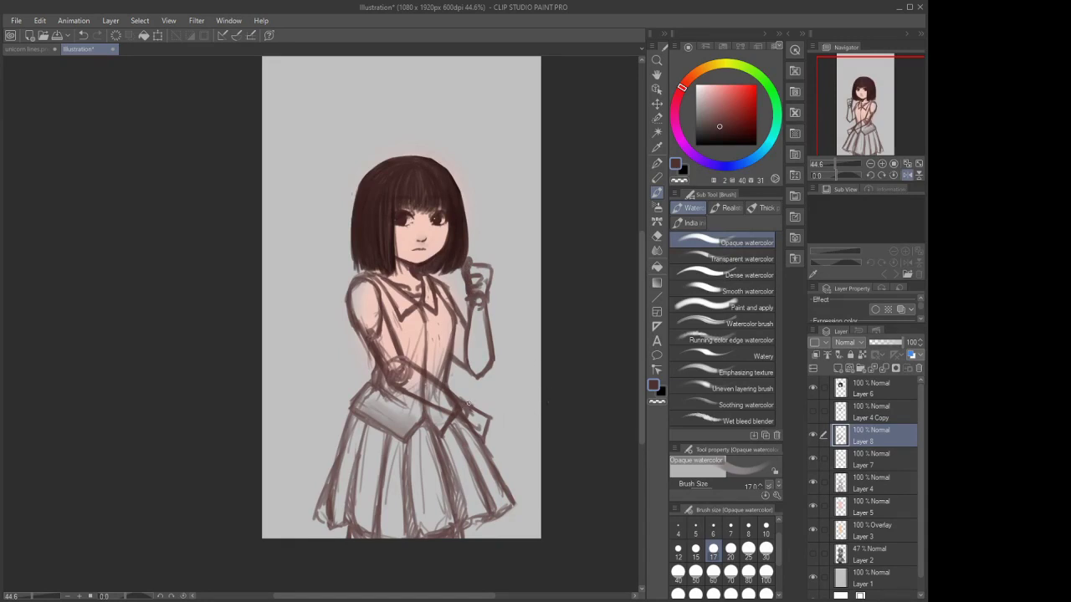
{"action": "mouse_move", "coordinate": [469, 404]}
{"action": "left_mouse_down"}
{"action": "mouse_move", "coordinate": [489, 406]}
{"action": "mouse_move", "coordinate": [492, 421]}
{"action": "mouse_move", "coordinate": [474, 436]}
{"action": "mouse_move", "coordinate": [467, 416]}
{"action": "mouse_move", "coordinate": [477, 407]}
{"action": "mouse_move", "coordinate": [485, 427]}
{"action": "left_mouse_up"}
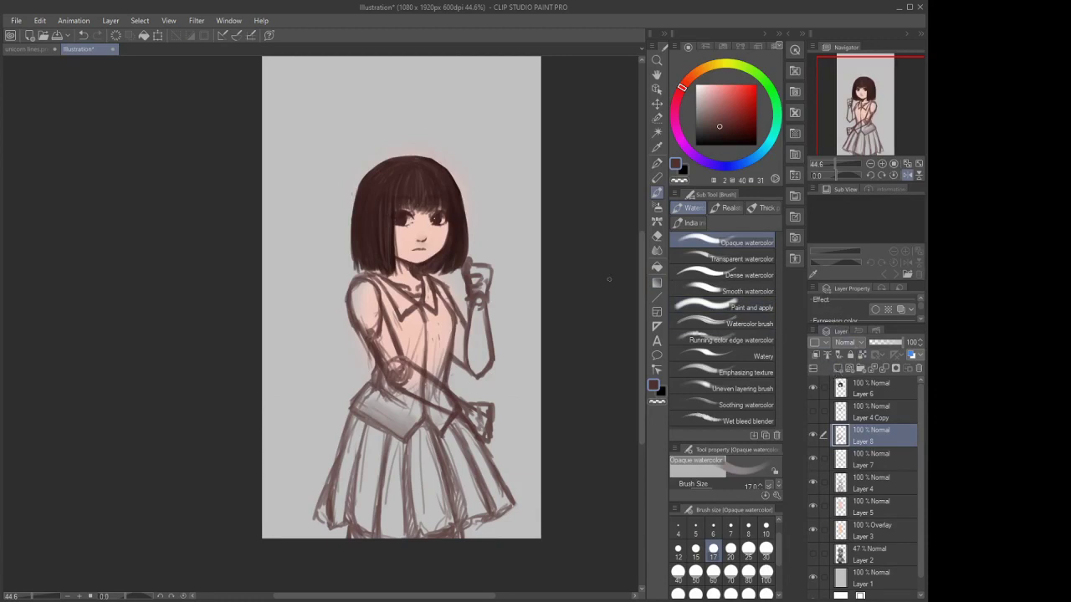
Draw a straight vertical staff passing through both fists and running down to the canvas's bottom edge
{"action": "mouse_move", "coordinate": [475, 266]}
{"action": "left_mouse_down"}
{"action": "mouse_move", "coordinate": [477, 200]}
{"action": "mouse_move", "coordinate": [476, 262]}
{"action": "left_mouse_up"}
{"action": "left_click_drag", "start_coordinate": [478, 313], "coordinate": [478, 399]}
{"action": "left_click_drag", "start_coordinate": [477, 440], "coordinate": [485, 539]}
{"action": "mouse_move", "coordinate": [480, 488]}
{"action": "left_mouse_down"}
{"action": "mouse_move", "coordinate": [478, 440]}
{"action": "mouse_move", "coordinate": [480, 536]}
{"action": "left_mouse_up"}
{"action": "left_click_drag", "start_coordinate": [477, 442], "coordinate": [480, 539]}
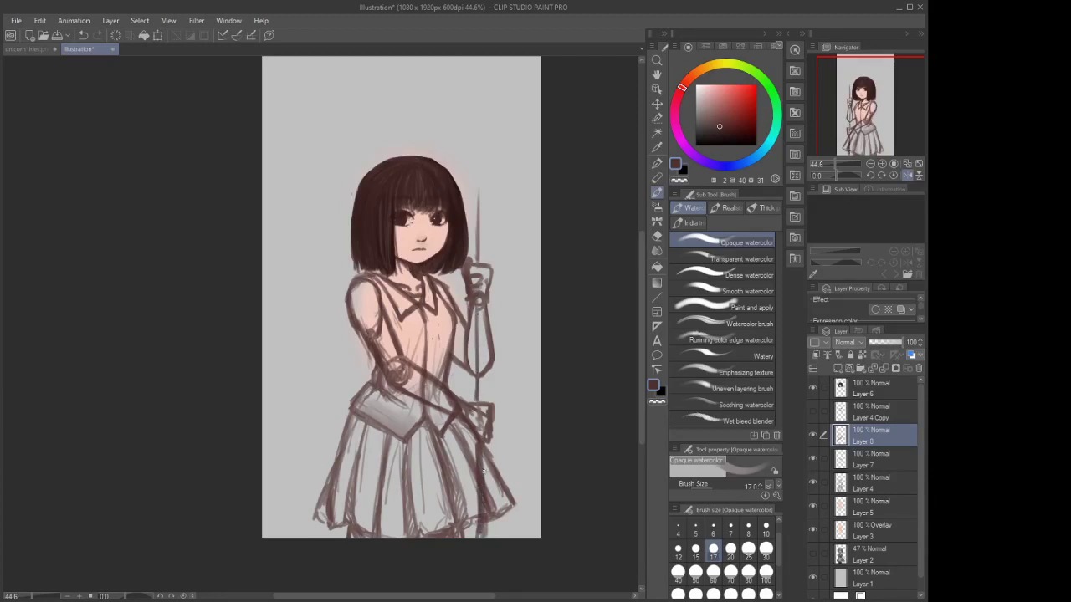
Darken and thicken the staff between the two hands and above the raised hand
{"action": "left_click_drag", "start_coordinate": [479, 378], "coordinate": [480, 401]}
{"action": "left_click_drag", "start_coordinate": [480, 400], "coordinate": [479, 343]}
{"action": "left_click_drag", "start_coordinate": [477, 259], "coordinate": [477, 181]}
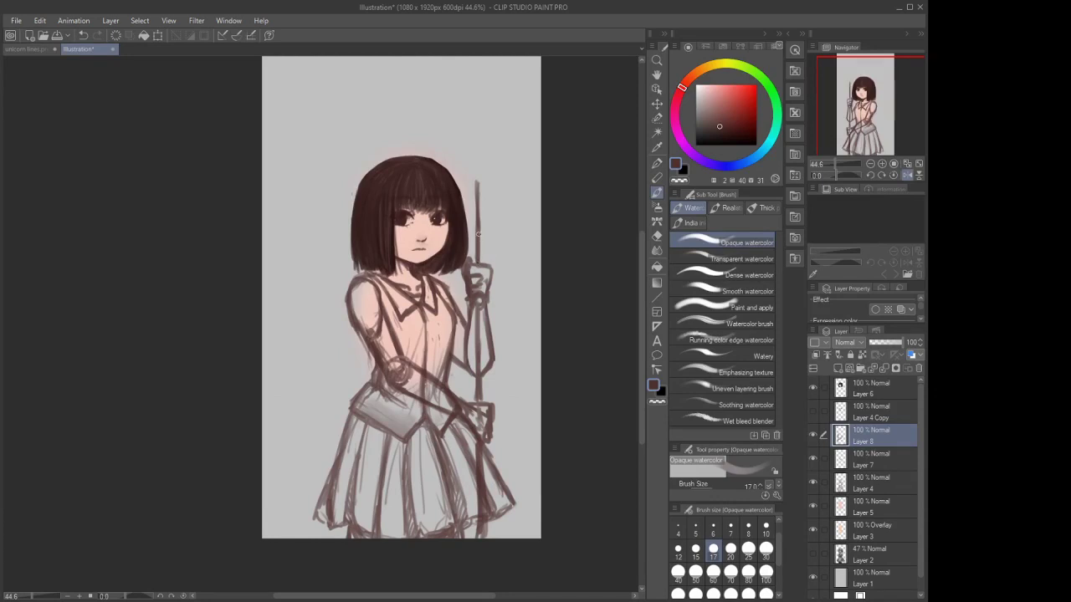
{"action": "left_click_drag", "start_coordinate": [477, 182], "coordinate": [478, 229]}
{"action": "left_click_drag", "start_coordinate": [480, 334], "coordinate": [485, 405]}
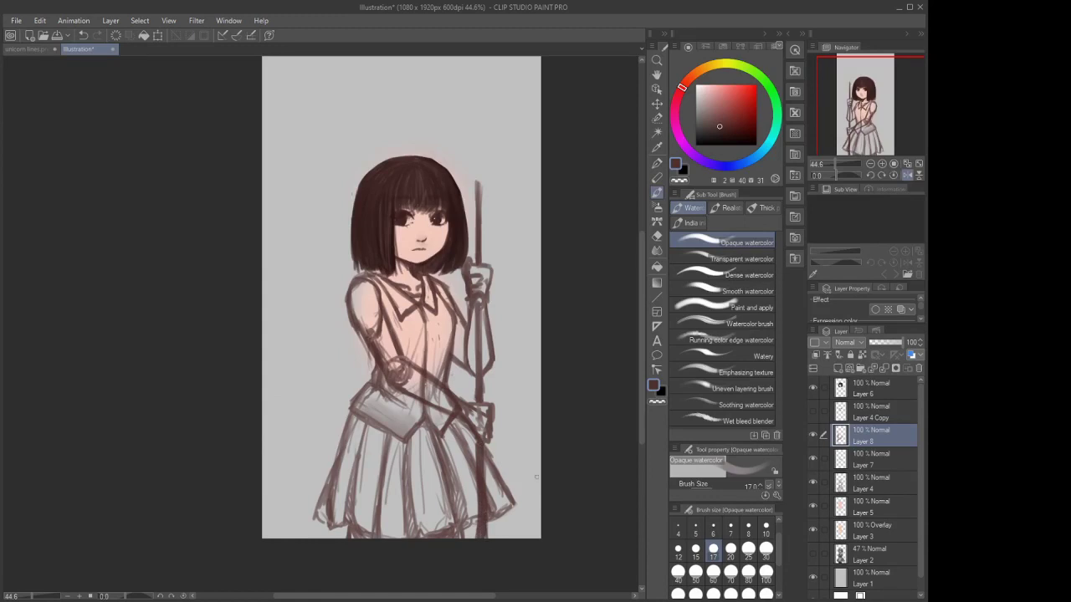
Trim both sides of the staff below the lower hand with the Hard eraser, then return to the Opaque watercolor brush
{"action": "left_click", "coordinate": [657, 235]}
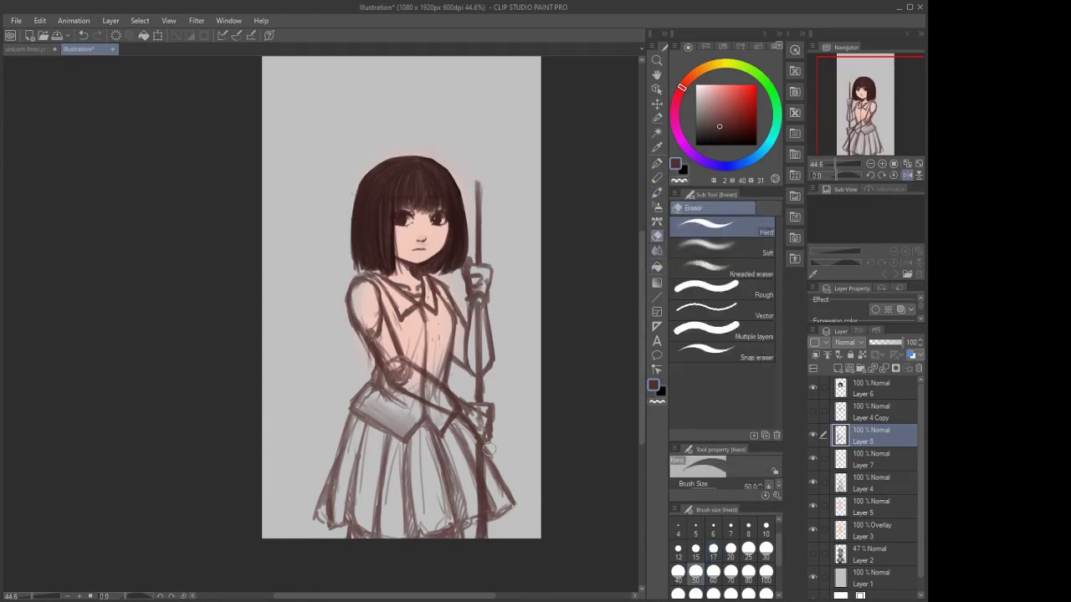
{"action": "left_click_drag", "start_coordinate": [490, 450], "coordinate": [487, 533]}
{"action": "left_click_drag", "start_coordinate": [471, 456], "coordinate": [473, 438]}
{"action": "left_click", "coordinate": [657, 192]}
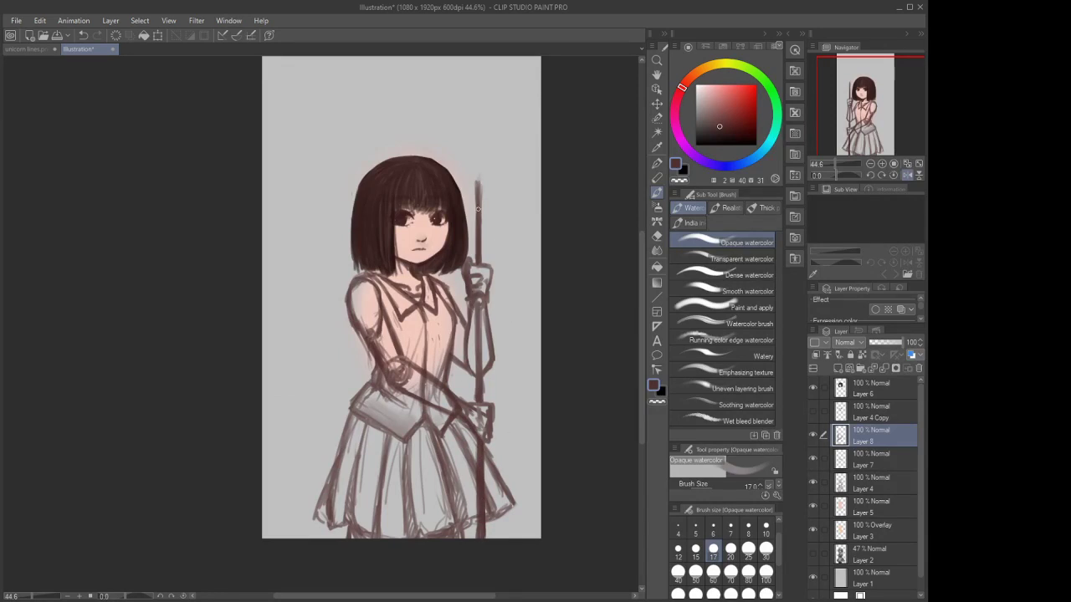
Sketch a short, open-hemmed sleeve over the left upper arm
{"action": "scroll", "coordinate": [430, 254], "scroll_direction": "down", "scroll_amount": 2}
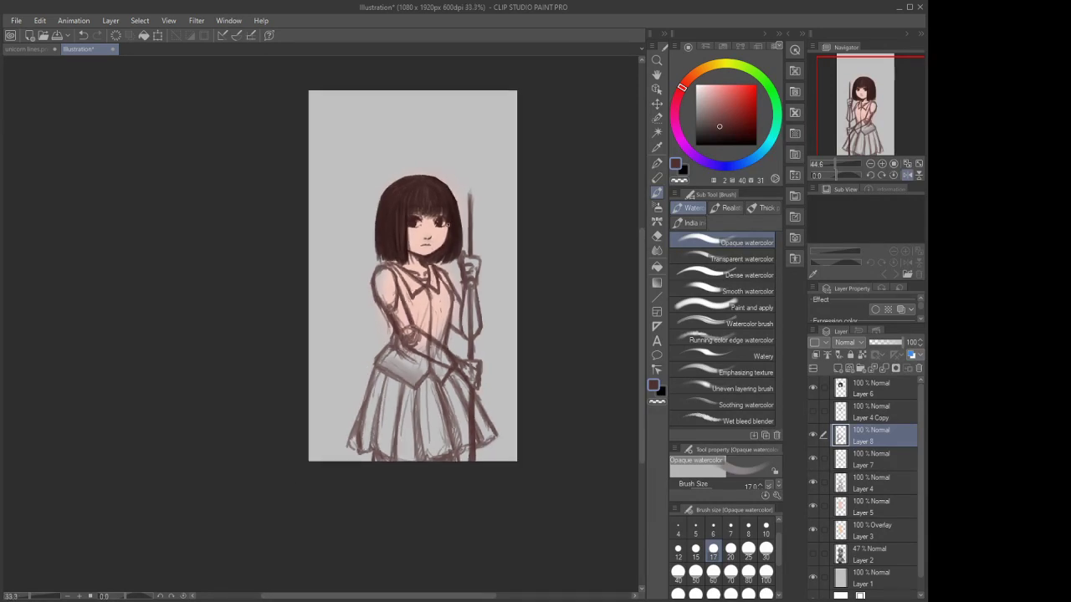
{"action": "scroll", "coordinate": [412, 269], "scroll_direction": "up", "scroll_amount": 3}
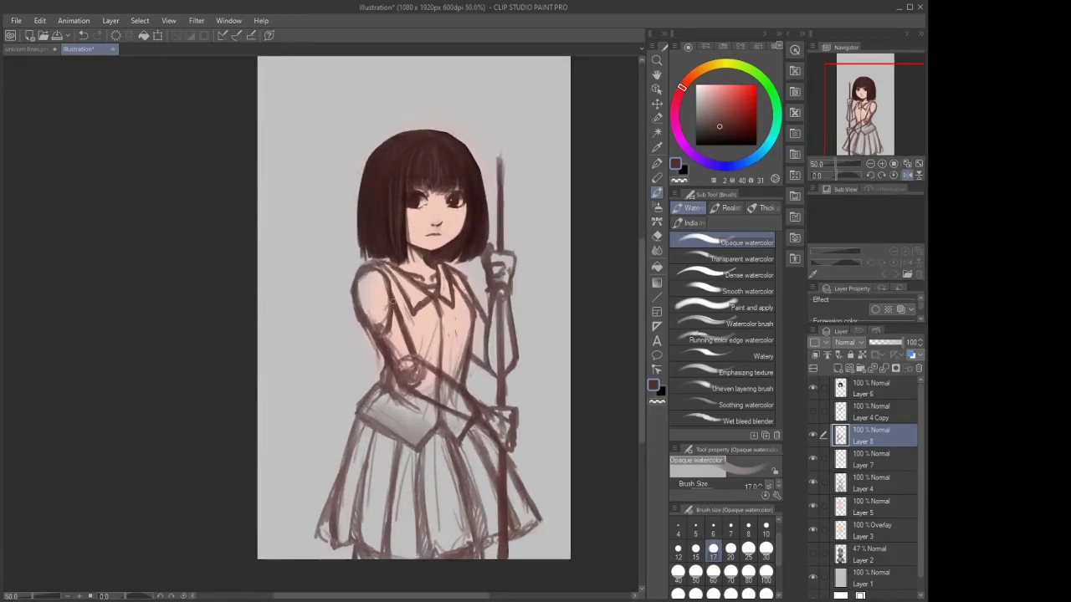
{"action": "mouse_move", "coordinate": [392, 301]}
{"action": "left_mouse_down"}
{"action": "mouse_move", "coordinate": [409, 329]}
{"action": "mouse_move", "coordinate": [363, 358]}
{"action": "left_mouse_up"}
{"action": "mouse_move", "coordinate": [355, 312]}
{"action": "left_mouse_down"}
{"action": "mouse_move", "coordinate": [364, 345]}
{"action": "mouse_move", "coordinate": [385, 351]}
{"action": "mouse_move", "coordinate": [369, 349]}
{"action": "mouse_move", "coordinate": [361, 303]}
{"action": "mouse_move", "coordinate": [378, 328]}
{"action": "mouse_move", "coordinate": [391, 308]}
{"action": "mouse_move", "coordinate": [398, 333]}
{"action": "left_mouse_up"}
{"action": "left_click_drag", "start_coordinate": [394, 315], "coordinate": [395, 347]}
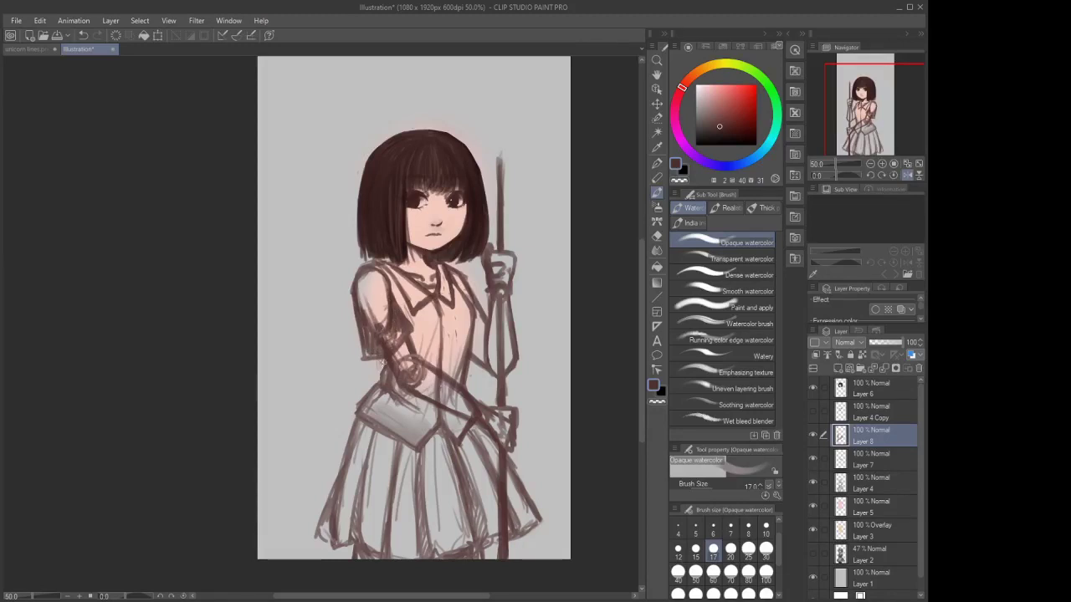
Sketch the matching short sleeve on the raised arm's shoulder and touch up the vest's outline at the left waist
{"action": "scroll", "coordinate": [469, 283], "scroll_direction": "down", "scroll_amount": 1}
{"action": "scroll", "coordinate": [465, 284], "scroll_direction": "up", "scroll_amount": 1}
{"action": "mouse_move", "coordinate": [468, 282]}
{"action": "left_mouse_down"}
{"action": "mouse_move", "coordinate": [487, 306]}
{"action": "mouse_move", "coordinate": [479, 323]}
{"action": "mouse_move", "coordinate": [488, 317]}
{"action": "left_mouse_up"}
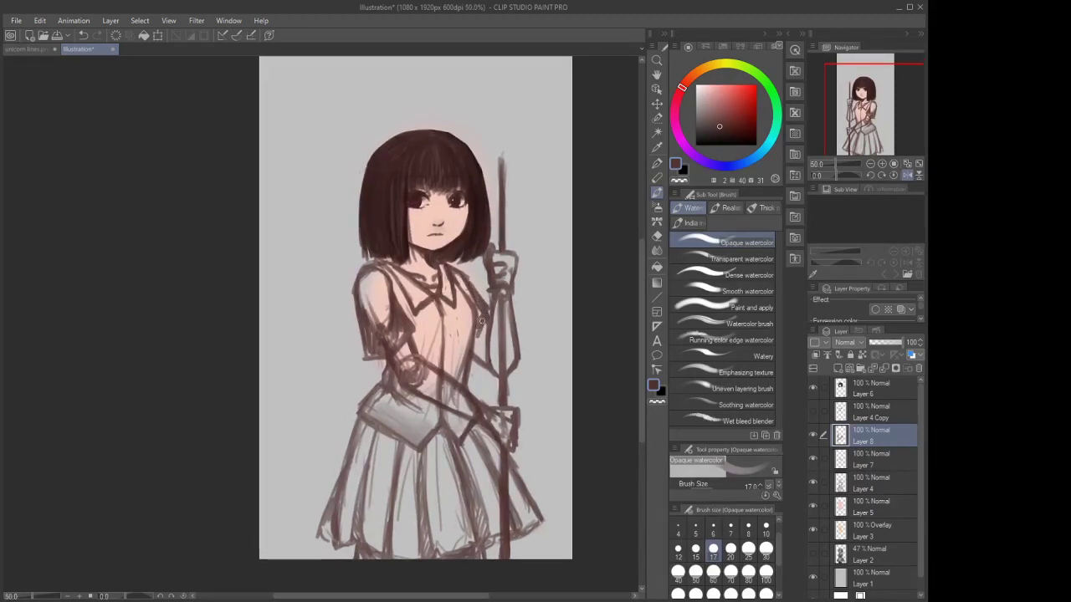
{"action": "scroll", "coordinate": [477, 337], "scroll_direction": "down", "scroll_amount": 1}
{"action": "scroll", "coordinate": [477, 337], "scroll_direction": "up", "scroll_amount": 1}
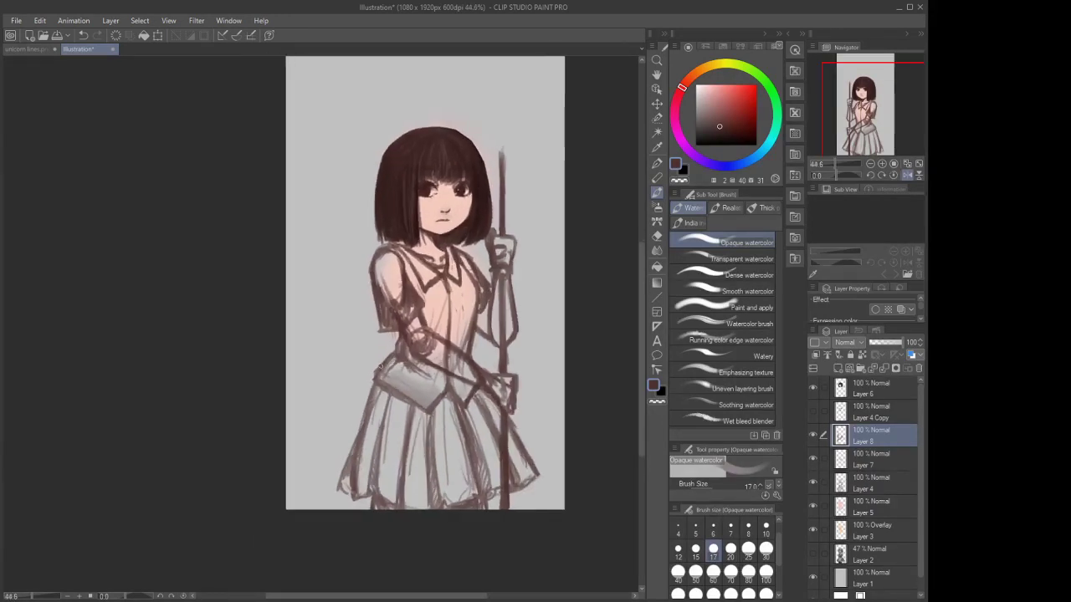
{"action": "left_click_drag", "start_coordinate": [382, 365], "coordinate": [373, 397]}
{"action": "scroll", "coordinate": [457, 215], "scroll_direction": "down", "scroll_amount": 1}
{"action": "scroll", "coordinate": [441, 187], "scroll_direction": "up", "scroll_amount": 4}
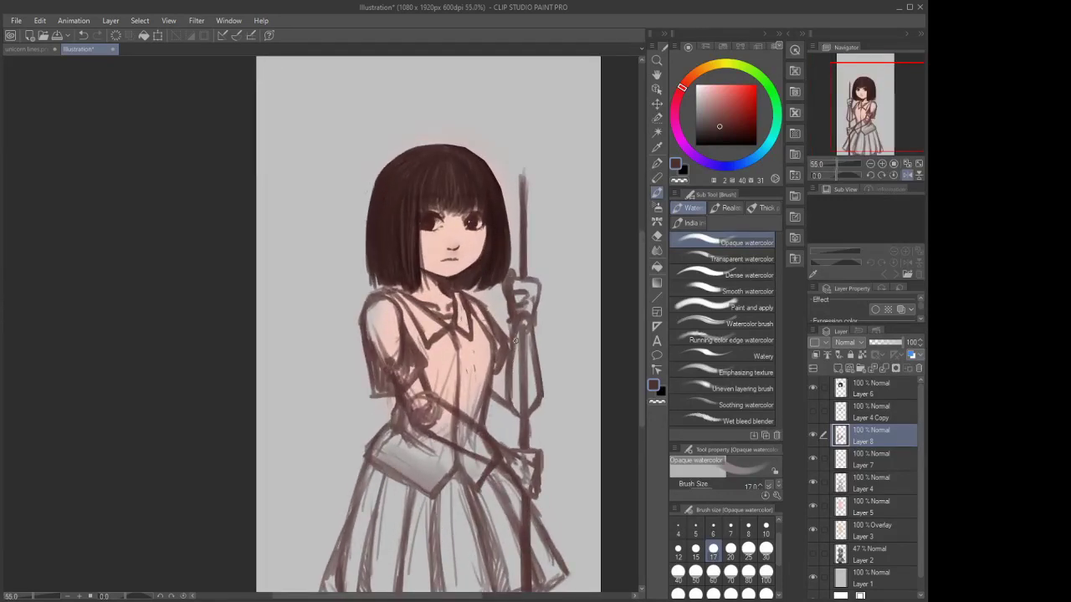
Touch up the wrist outline just below the raised hand on the staff
{"action": "left_click_drag", "start_coordinate": [527, 306], "coordinate": [537, 293]}
{"action": "scroll", "coordinate": [428, 134], "scroll_direction": "down", "scroll_amount": 4}
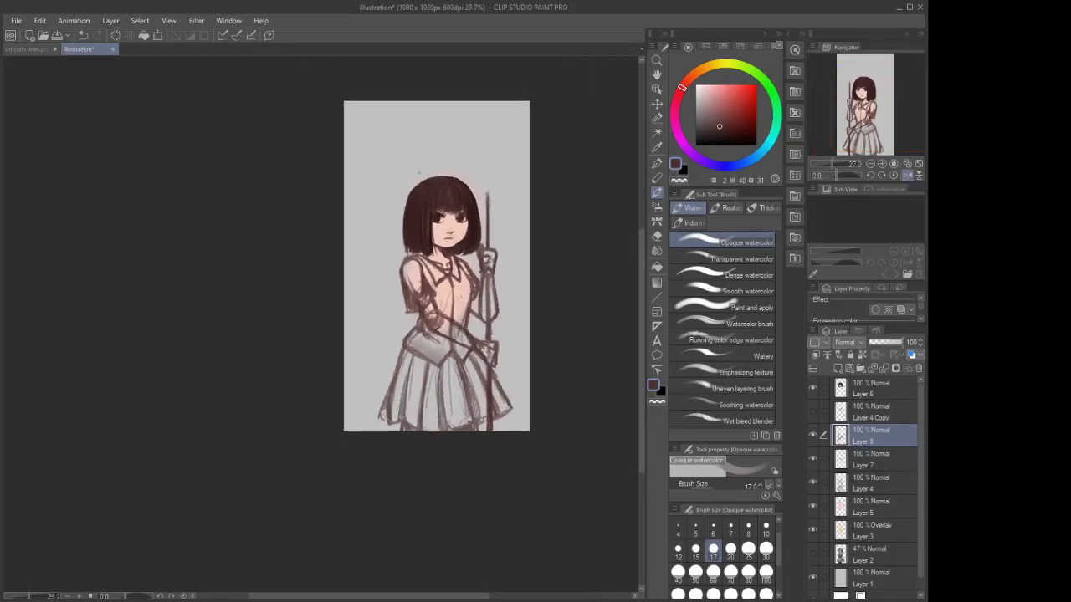
{"action": "scroll", "coordinate": [428, 134], "scroll_direction": "up", "scroll_amount": 1}
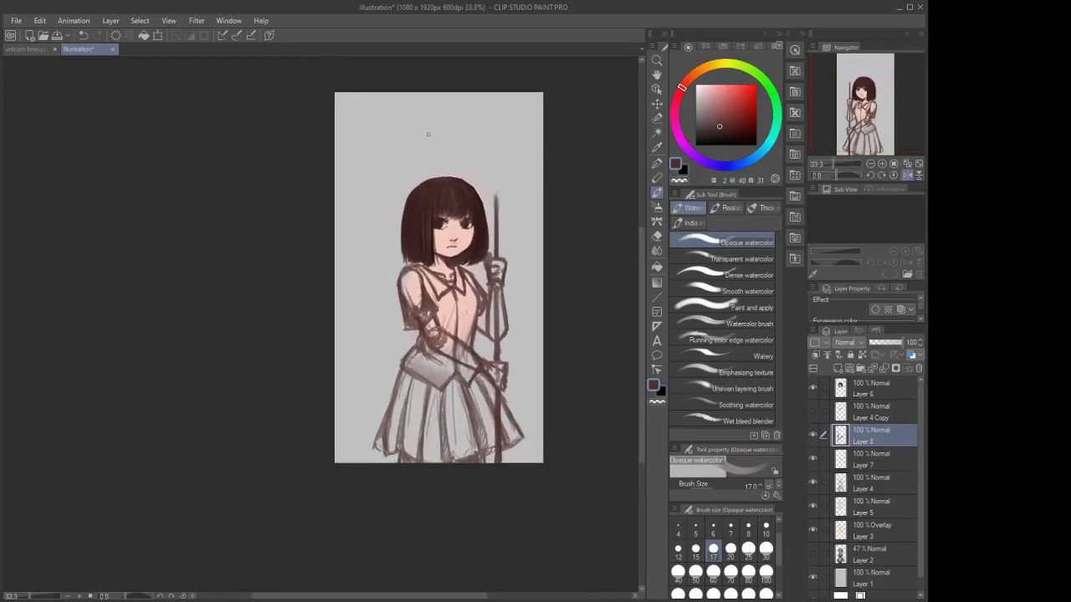
Duplicate Layer 5 and leave the original Layer 5 and the overlay Layer 3 hidden
{"action": "left_click", "coordinate": [869, 511]}
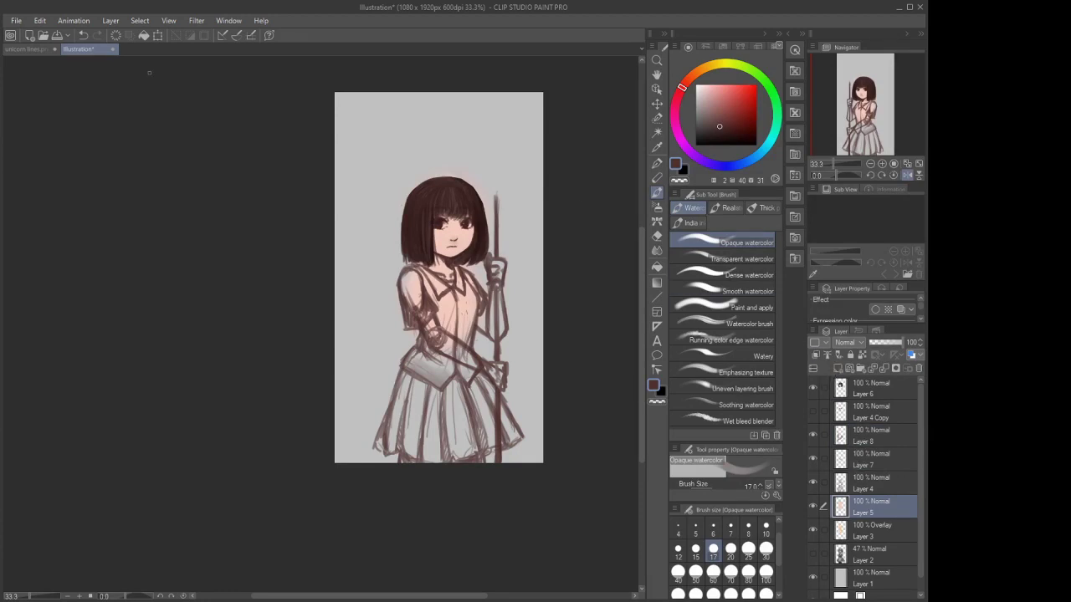
{"action": "left_click", "coordinate": [111, 21]}
{"action": "left_click", "coordinate": [125, 108]}
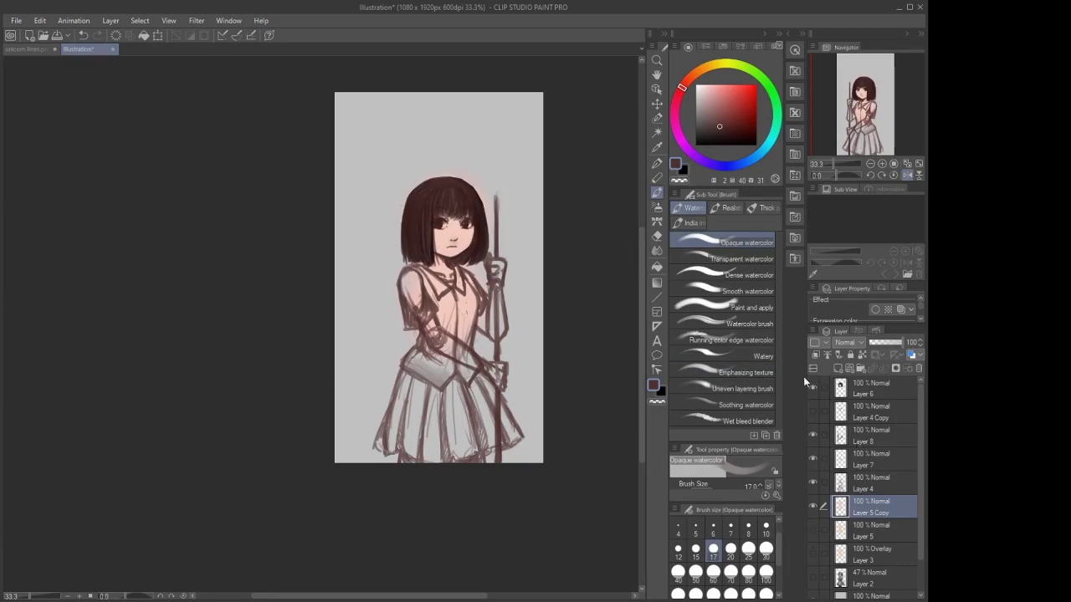
{"action": "scroll", "coordinate": [455, 333], "scroll_direction": "up", "scroll_amount": 4}
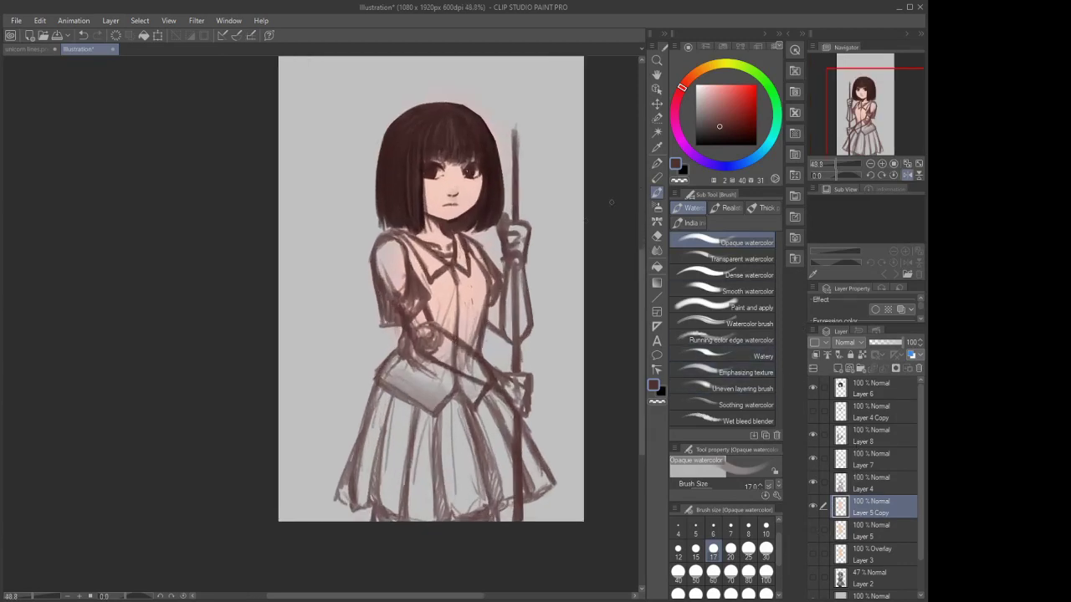
Paint the sleeves white on Layer 5 Copy with the G-pen at size 40, filling the left upper arm and the raised arm's shoulder
{"action": "key", "text": "x"}
{"action": "key", "text": "p"}
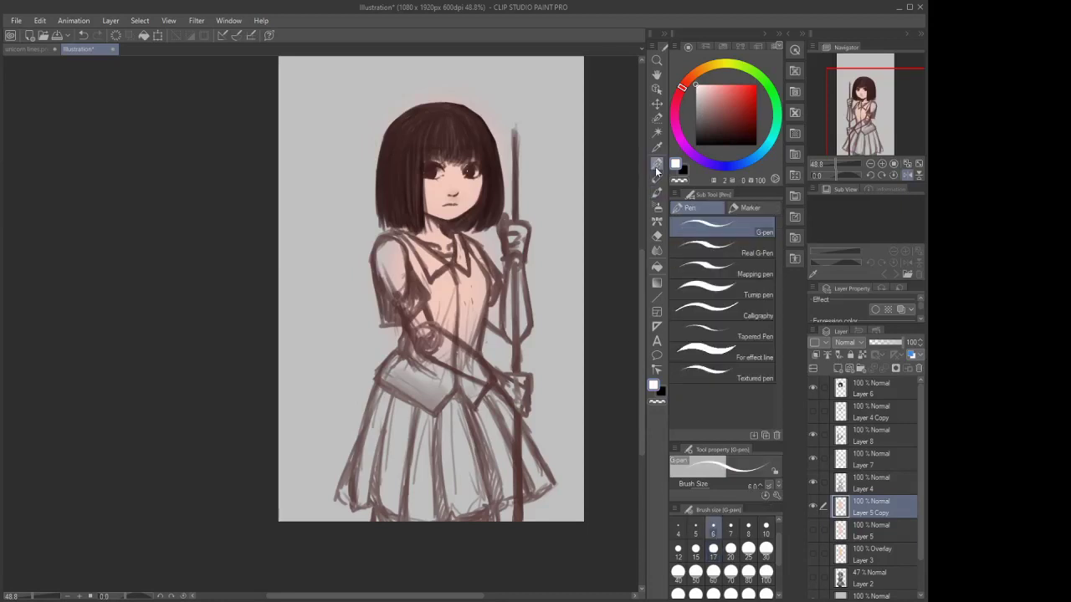
{"action": "scroll", "coordinate": [487, 282], "scroll_direction": "up", "scroll_amount": 1}
{"action": "scroll", "coordinate": [487, 282], "scroll_direction": "up", "scroll_amount": 2}
{"action": "left_click", "coordinate": [683, 569]}
{"action": "scroll", "coordinate": [480, 251], "scroll_direction": "up", "scroll_amount": 2}
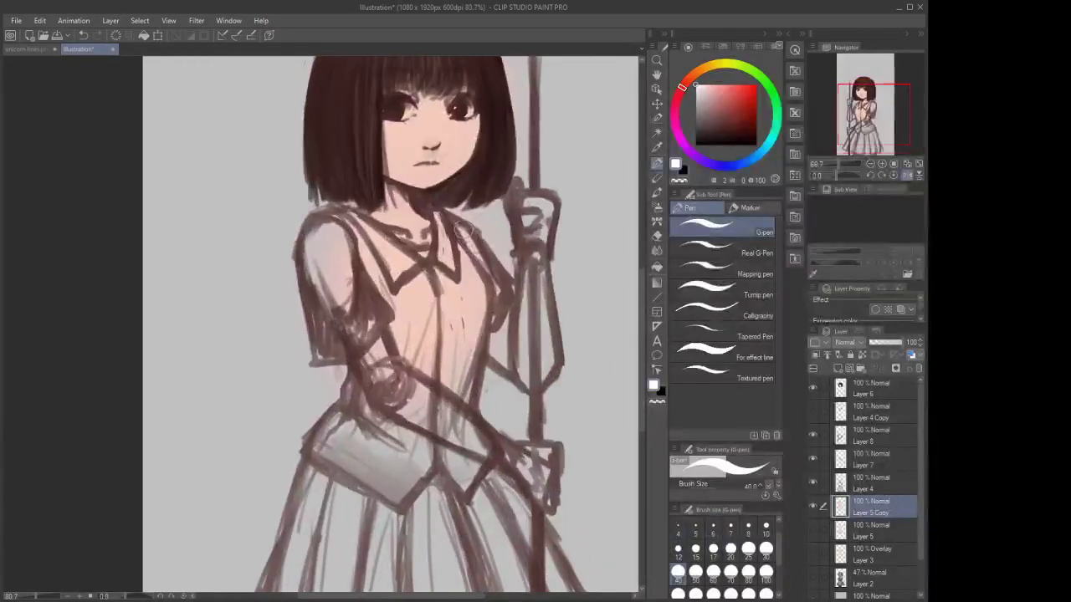
{"action": "mouse_move", "coordinate": [479, 256]}
{"action": "left_mouse_down"}
{"action": "mouse_move", "coordinate": [460, 230]}
{"action": "mouse_move", "coordinate": [501, 294]}
{"action": "left_mouse_up"}
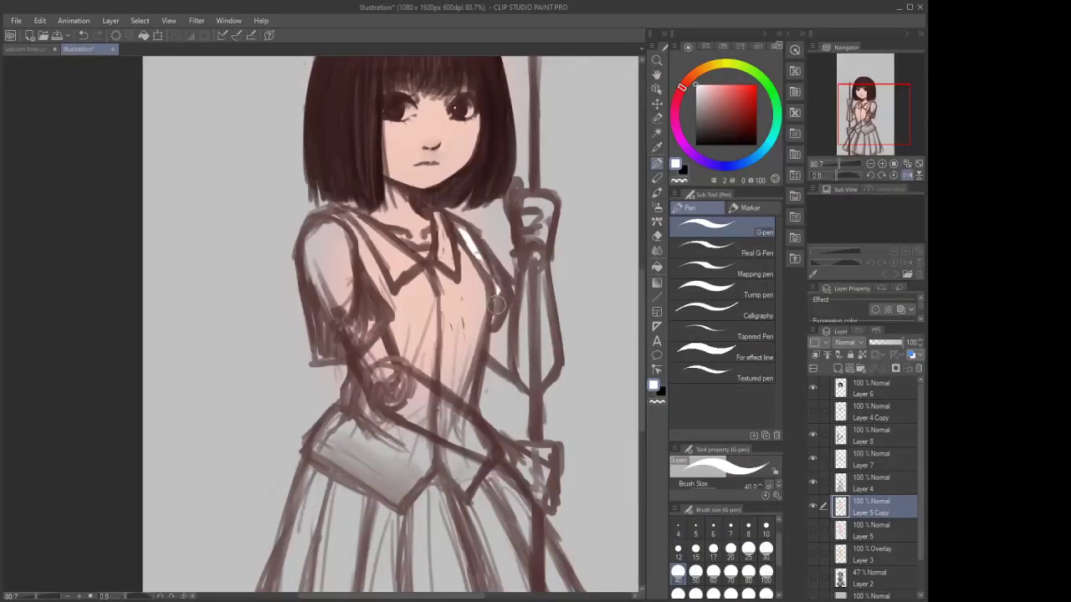
{"action": "left_click_drag", "start_coordinate": [338, 231], "coordinate": [355, 293]}
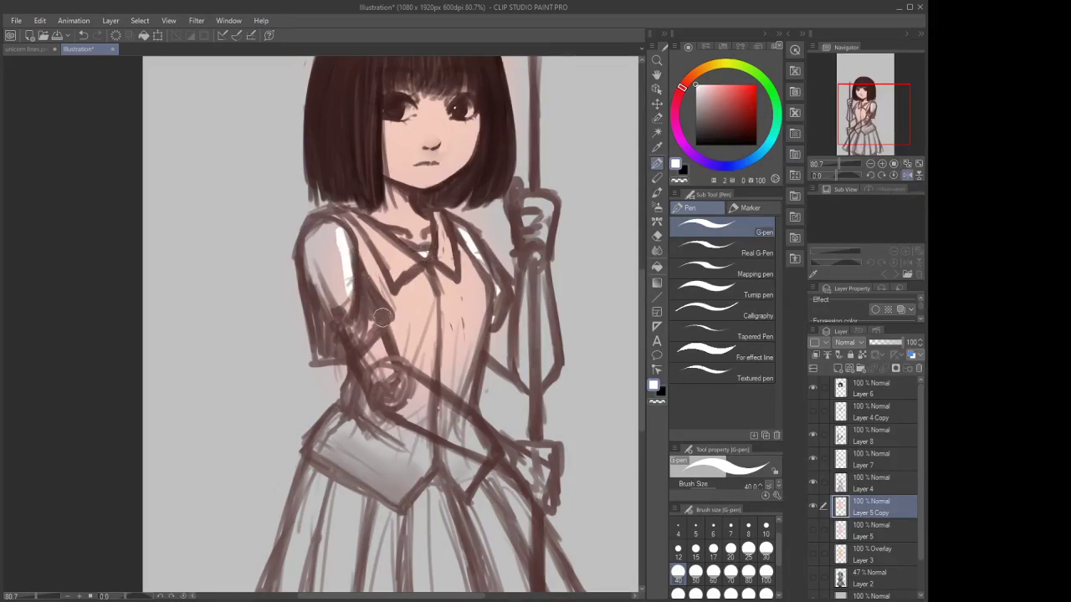
{"action": "mouse_move", "coordinate": [377, 318]}
{"action": "left_mouse_down"}
{"action": "mouse_move", "coordinate": [329, 231]}
{"action": "mouse_move", "coordinate": [342, 237]}
{"action": "mouse_move", "coordinate": [315, 221]}
{"action": "mouse_move", "coordinate": [305, 269]}
{"action": "mouse_move", "coordinate": [306, 240]}
{"action": "mouse_move", "coordinate": [319, 354]}
{"action": "mouse_move", "coordinate": [338, 353]}
{"action": "mouse_move", "coordinate": [345, 285]}
{"action": "mouse_move", "coordinate": [324, 318]}
{"action": "mouse_move", "coordinate": [316, 224]}
{"action": "mouse_move", "coordinate": [319, 263]}
{"action": "left_mouse_up"}
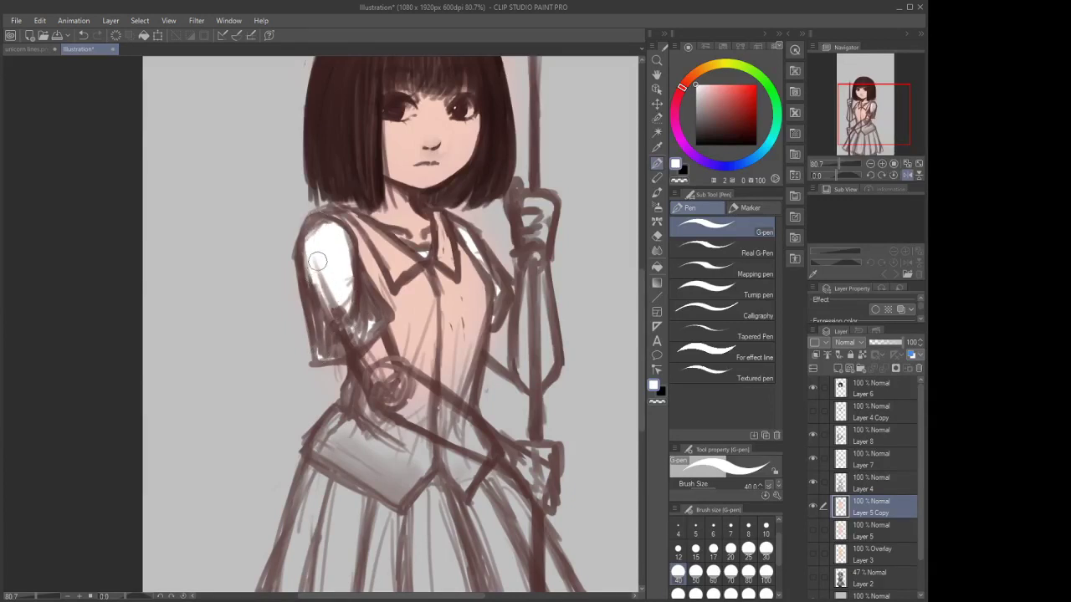
{"action": "scroll", "coordinate": [381, 289], "scroll_direction": "down", "scroll_amount": 2}
{"action": "scroll", "coordinate": [391, 199], "scroll_direction": "down", "scroll_amount": 1}
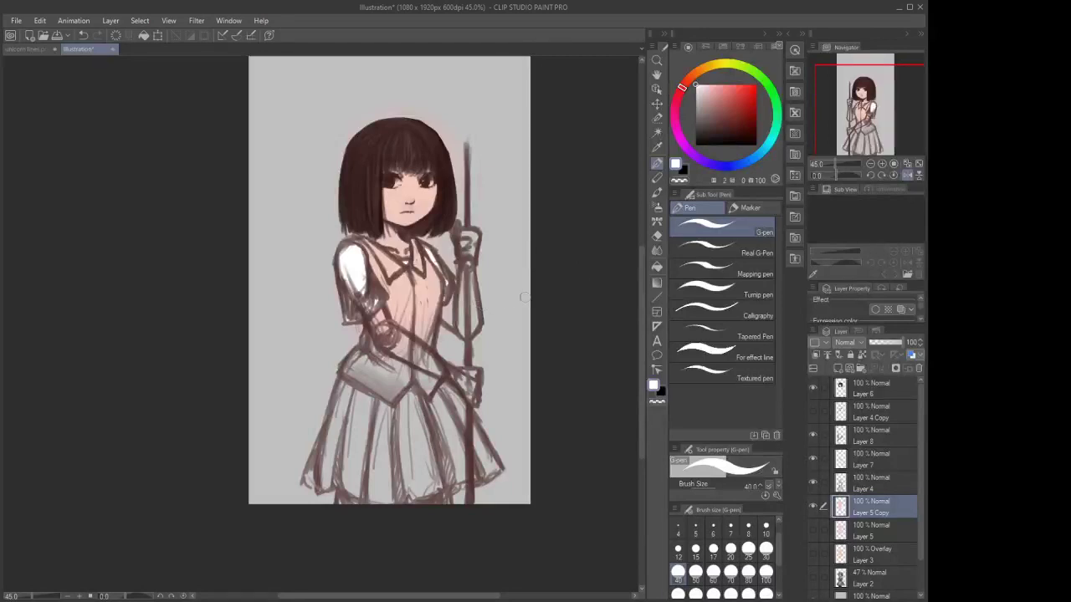
Erase the vest lines crossing the lower forearm on Layer 4 and the elbow's construction circle on Layer 8 with the Hard eraser
{"action": "left_click", "coordinate": [866, 483]}
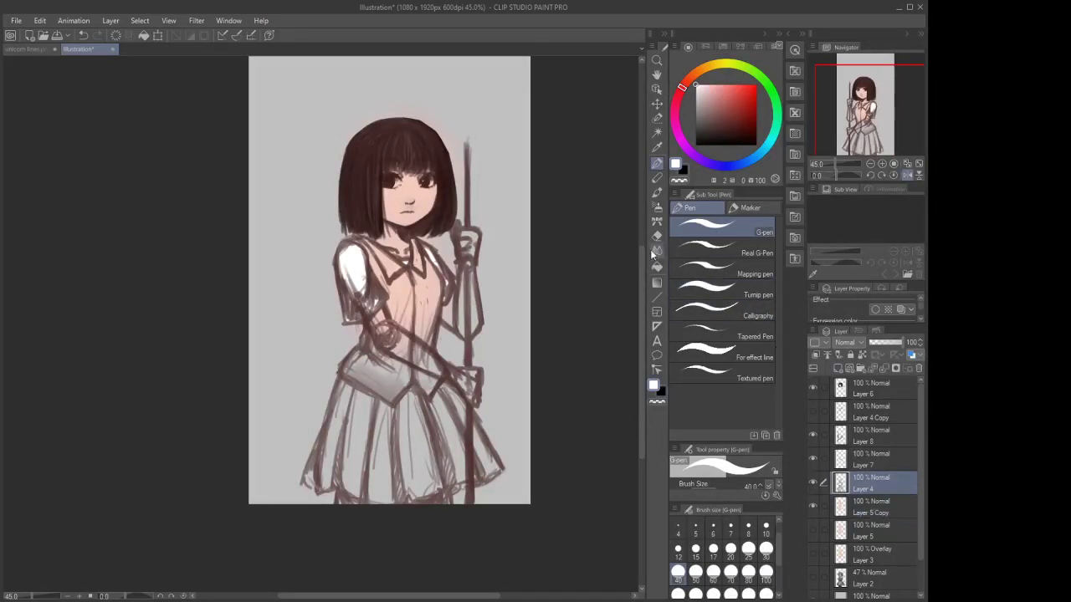
{"action": "key", "text": "e"}
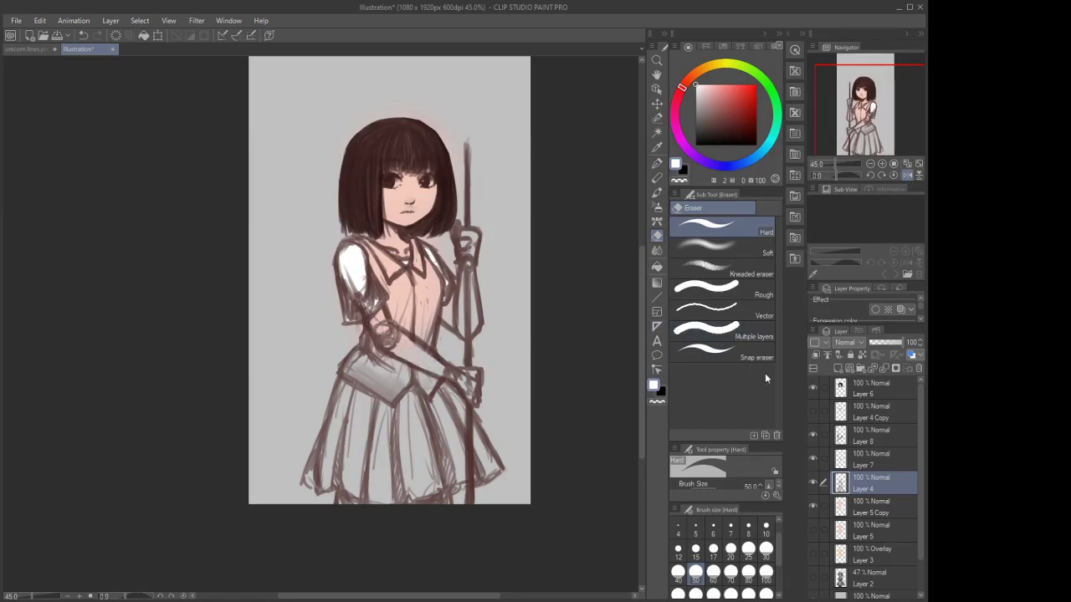
{"action": "left_click", "coordinate": [871, 437]}
{"action": "mouse_move", "coordinate": [403, 348]}
{"action": "left_mouse_down"}
{"action": "mouse_move", "coordinate": [383, 320]}
{"action": "mouse_move", "coordinate": [388, 328]}
{"action": "mouse_move", "coordinate": [371, 324]}
{"action": "mouse_move", "coordinate": [407, 352]}
{"action": "mouse_move", "coordinate": [392, 349]}
{"action": "mouse_move", "coordinate": [421, 325]}
{"action": "left_mouse_up"}
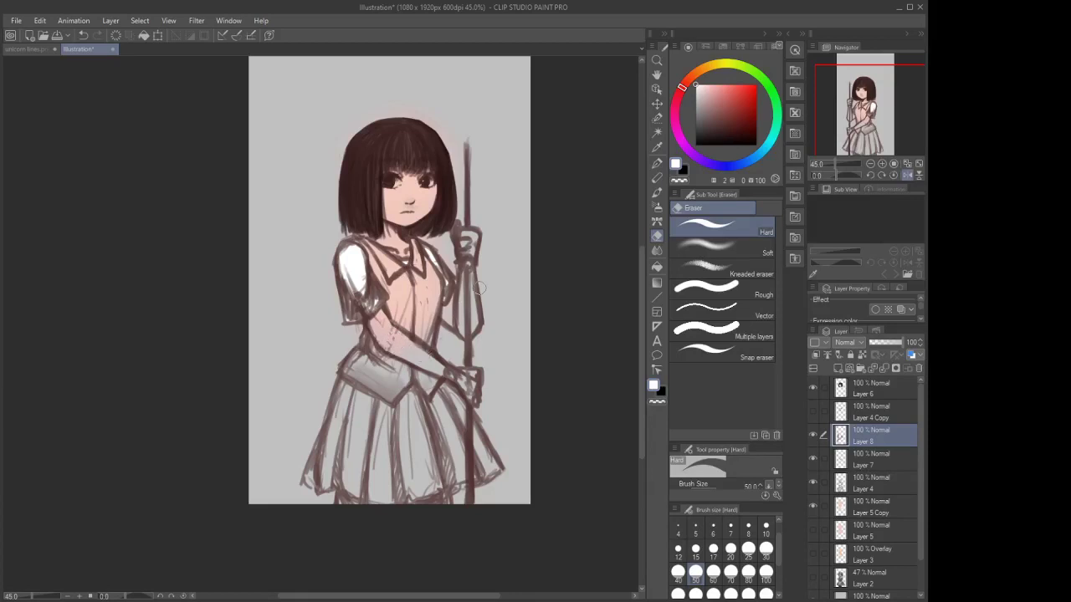
Rework the elbow outline under the left sleeve in dark brown with the Opaque watercolor brush and the Hard eraser
{"action": "left_click", "coordinate": [658, 191]}
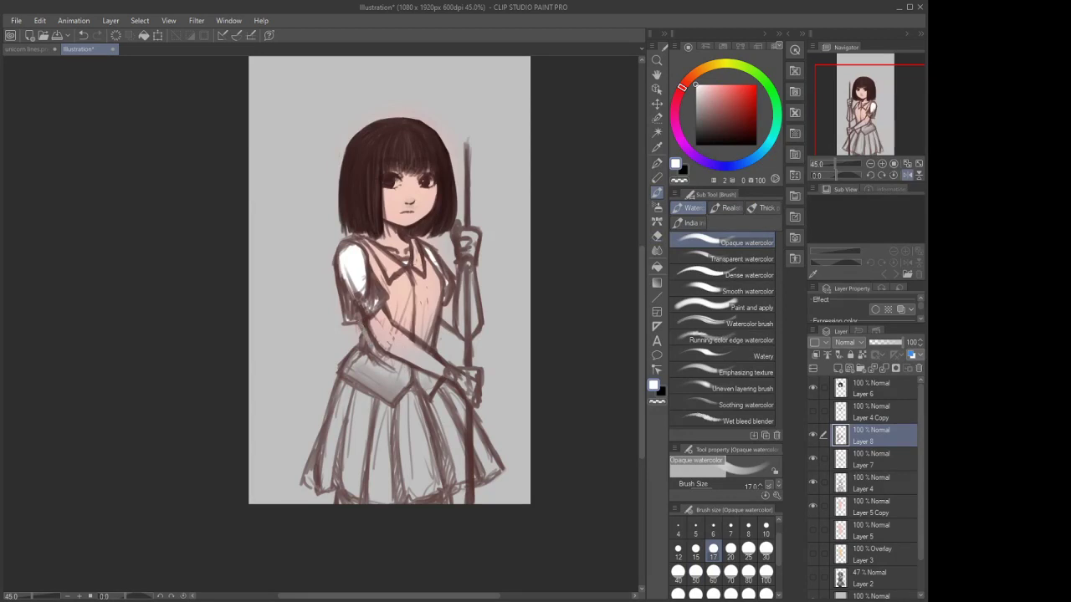
{"action": "left_click", "coordinate": [717, 129]}
{"action": "left_click", "coordinate": [346, 167], "text": "alt"}
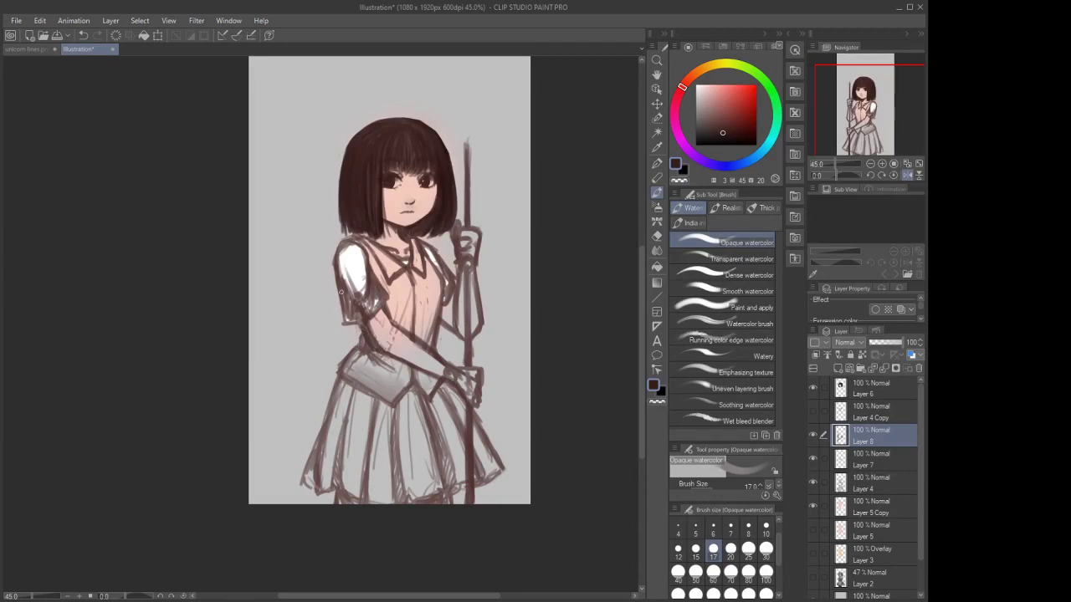
{"action": "key", "text": "ctrl+z"}
{"action": "left_click", "coordinate": [97, 35]}
{"action": "mouse_move", "coordinate": [372, 338]}
{"action": "left_mouse_down"}
{"action": "mouse_move", "coordinate": [361, 328]}
{"action": "mouse_move", "coordinate": [358, 336]}
{"action": "mouse_move", "coordinate": [379, 349]}
{"action": "mouse_move", "coordinate": [365, 328]}
{"action": "mouse_move", "coordinate": [388, 346]}
{"action": "mouse_move", "coordinate": [365, 328]}
{"action": "left_mouse_up"}
{"action": "left_click", "coordinate": [657, 236]}
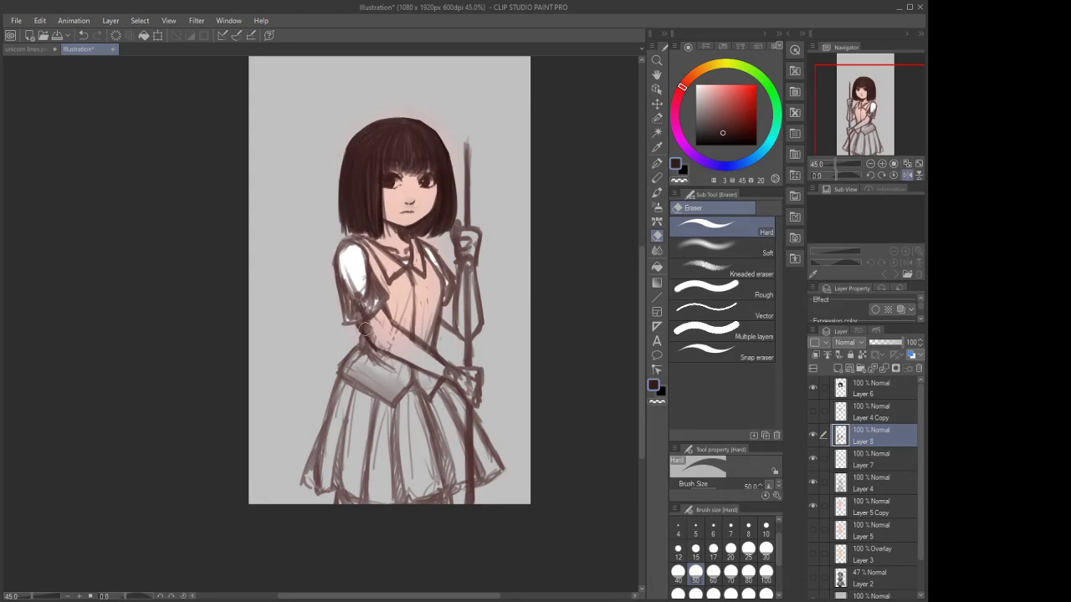
{"action": "left_click", "coordinate": [657, 164]}
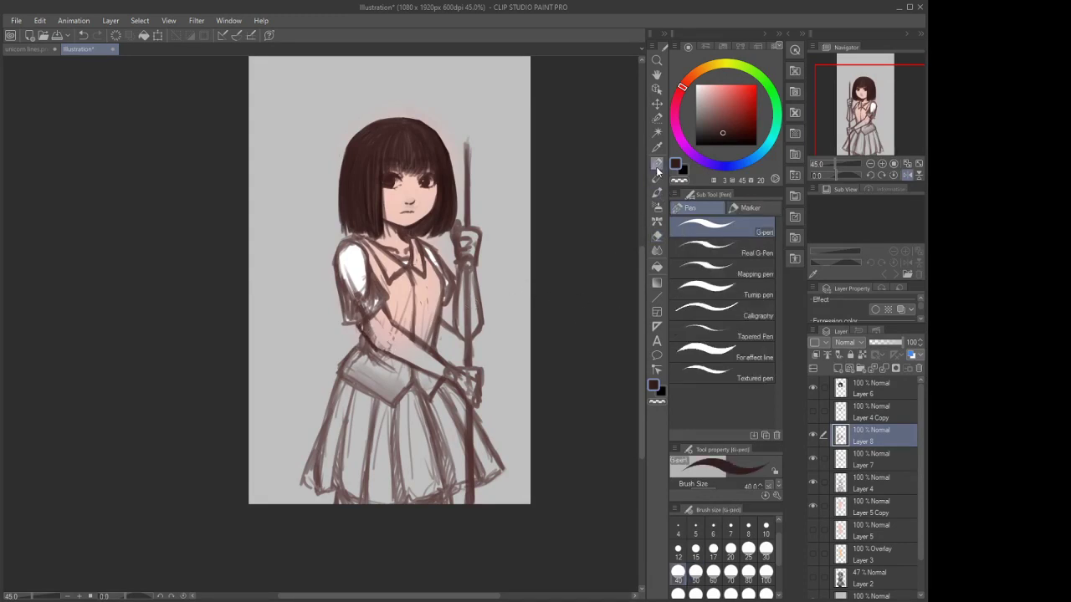
{"action": "left_click", "coordinate": [657, 193]}
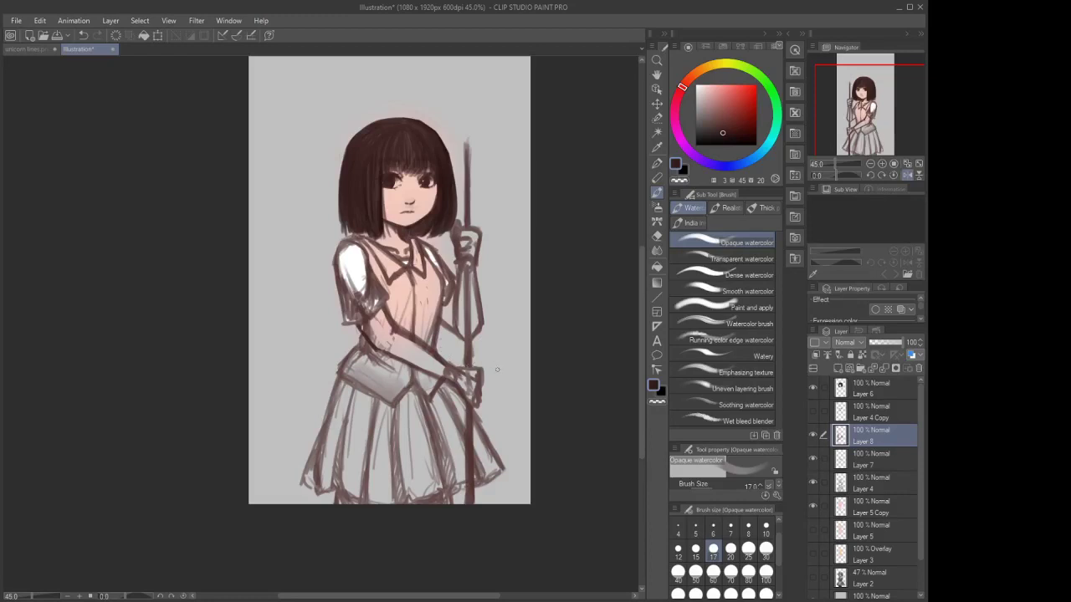
Shade the lower hand gripping the staff dark brown like a glove and trim its lower edge with the Hard eraser
{"action": "left_click_drag", "start_coordinate": [473, 363], "coordinate": [472, 401]}
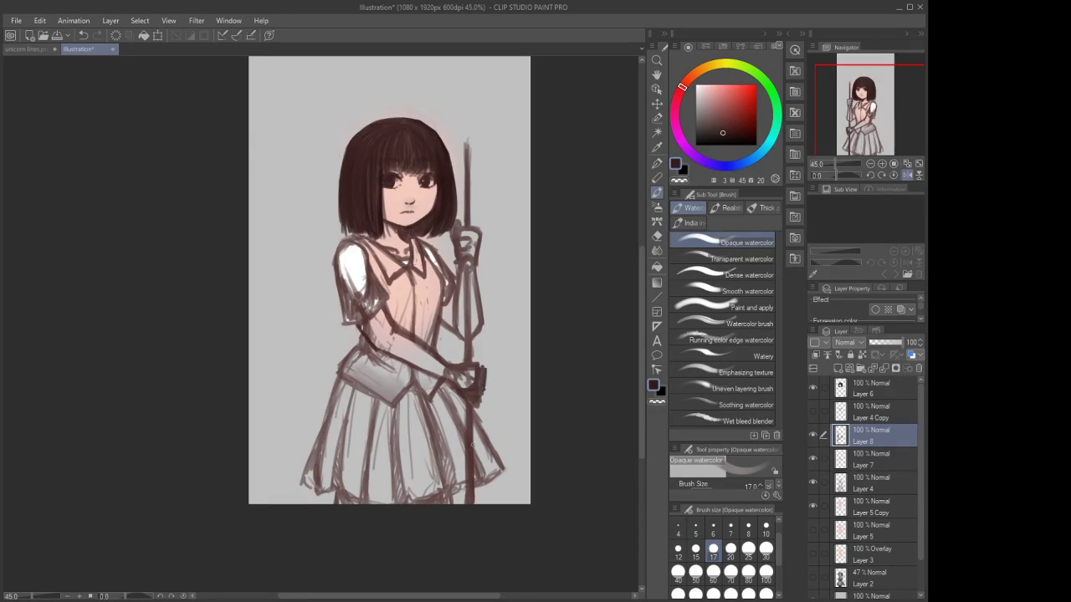
{"action": "left_click", "coordinate": [657, 236]}
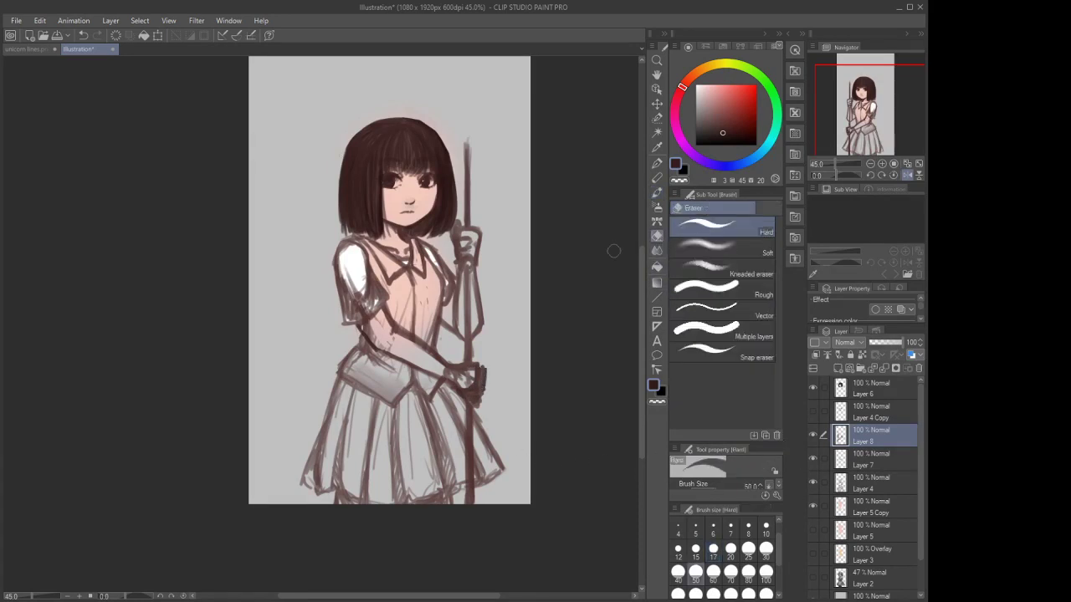
{"action": "left_click_drag", "start_coordinate": [479, 399], "coordinate": [475, 404]}
Paint the whole vest and collar dark red on Layer 5 Copy with the G-pen at size 60, keeping the forearm clear
{"action": "left_click", "coordinate": [860, 534]}
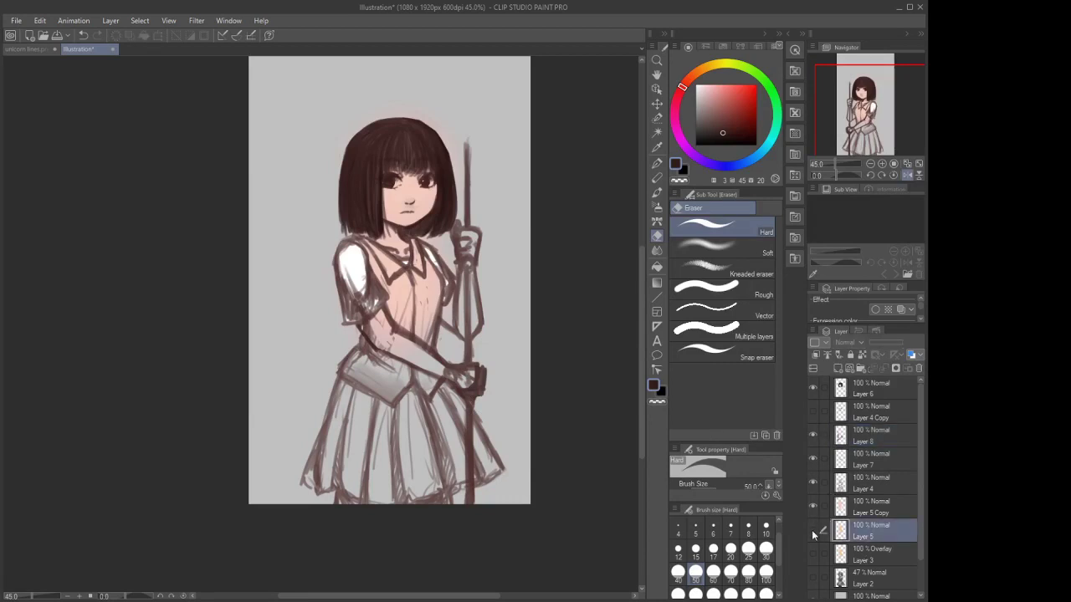
{"action": "left_click", "coordinate": [857, 506]}
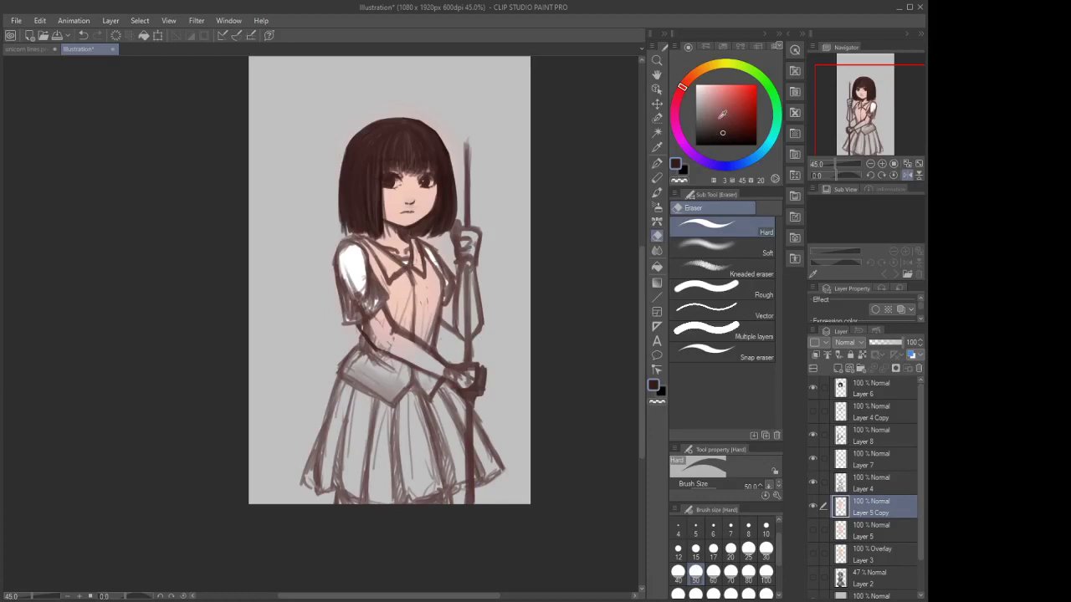
{"action": "mouse_move", "coordinate": [723, 114]}
{"action": "left_mouse_down"}
{"action": "mouse_move", "coordinate": [752, 117]}
{"action": "mouse_move", "coordinate": [735, 117]}
{"action": "left_mouse_up"}
{"action": "key", "text": "b"}
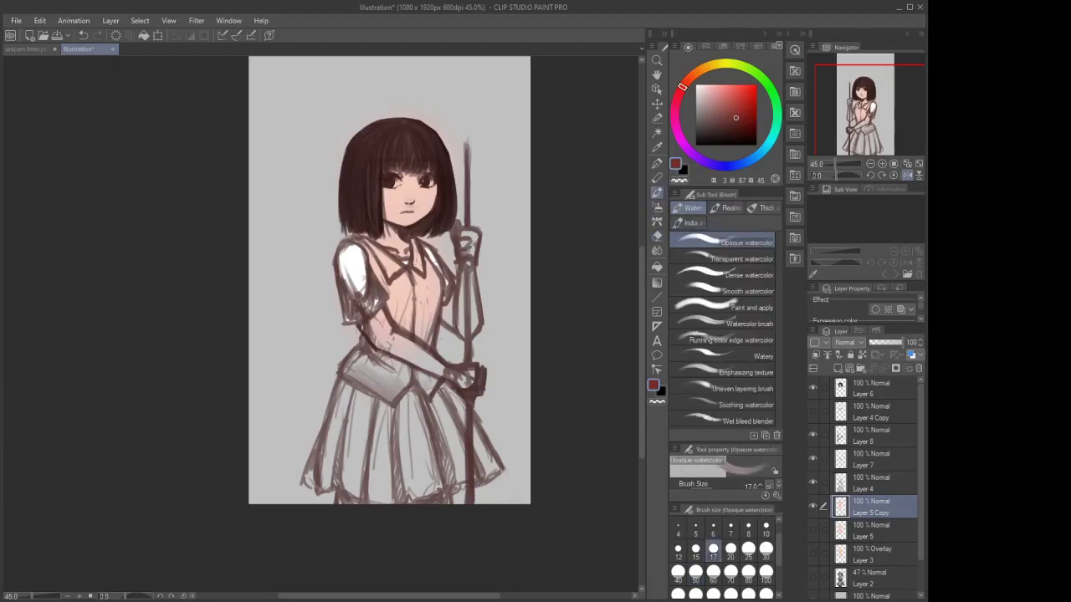
{"action": "left_click", "coordinate": [695, 571]}
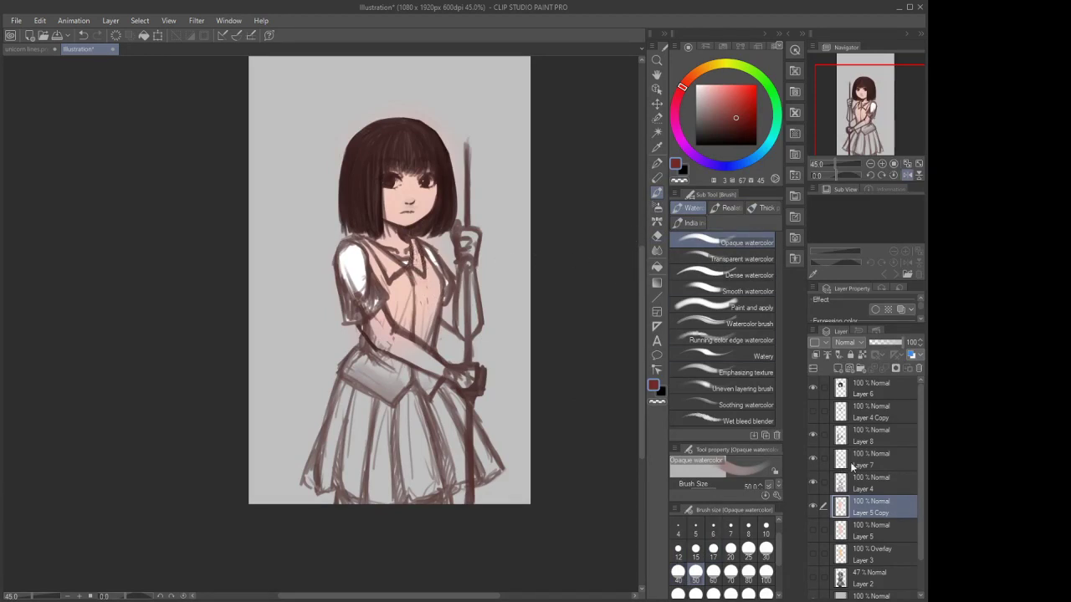
{"action": "left_click", "coordinate": [657, 163]}
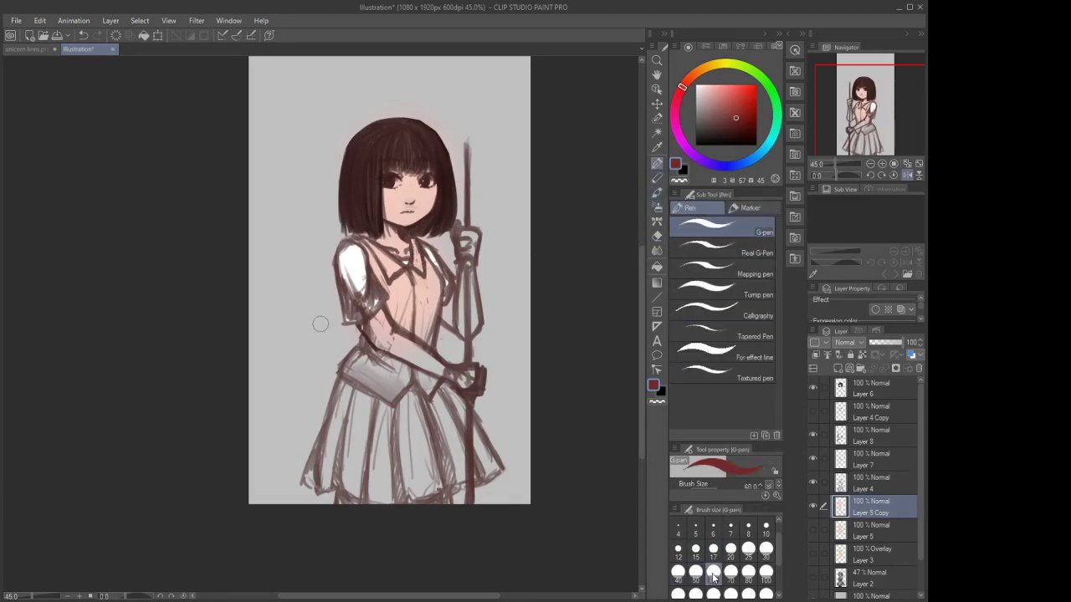
{"action": "mouse_move", "coordinate": [417, 248]}
{"action": "left_mouse_down"}
{"action": "mouse_move", "coordinate": [428, 289]}
{"action": "mouse_move", "coordinate": [413, 246]}
{"action": "mouse_move", "coordinate": [416, 266]}
{"action": "mouse_move", "coordinate": [437, 286]}
{"action": "mouse_move", "coordinate": [428, 335]}
{"action": "left_mouse_up"}
{"action": "mouse_move", "coordinate": [422, 266]}
{"action": "left_mouse_down"}
{"action": "mouse_move", "coordinate": [394, 275]}
{"action": "mouse_move", "coordinate": [355, 239]}
{"action": "mouse_move", "coordinate": [384, 280]}
{"action": "mouse_move", "coordinate": [382, 262]}
{"action": "mouse_move", "coordinate": [391, 268]}
{"action": "mouse_move", "coordinate": [398, 319]}
{"action": "mouse_move", "coordinate": [430, 337]}
{"action": "mouse_move", "coordinate": [411, 317]}
{"action": "mouse_move", "coordinate": [433, 385]}
{"action": "mouse_move", "coordinate": [364, 340]}
{"action": "mouse_move", "coordinate": [369, 351]}
{"action": "mouse_move", "coordinate": [344, 371]}
{"action": "mouse_move", "coordinate": [359, 352]}
{"action": "mouse_move", "coordinate": [343, 369]}
{"action": "mouse_move", "coordinate": [387, 398]}
{"action": "mouse_move", "coordinate": [404, 387]}
{"action": "mouse_move", "coordinate": [393, 399]}
{"action": "mouse_move", "coordinate": [372, 392]}
{"action": "mouse_move", "coordinate": [344, 369]}
{"action": "mouse_move", "coordinate": [389, 396]}
{"action": "mouse_move", "coordinate": [381, 371]}
{"action": "mouse_move", "coordinate": [390, 378]}
{"action": "mouse_move", "coordinate": [352, 367]}
{"action": "left_mouse_up"}
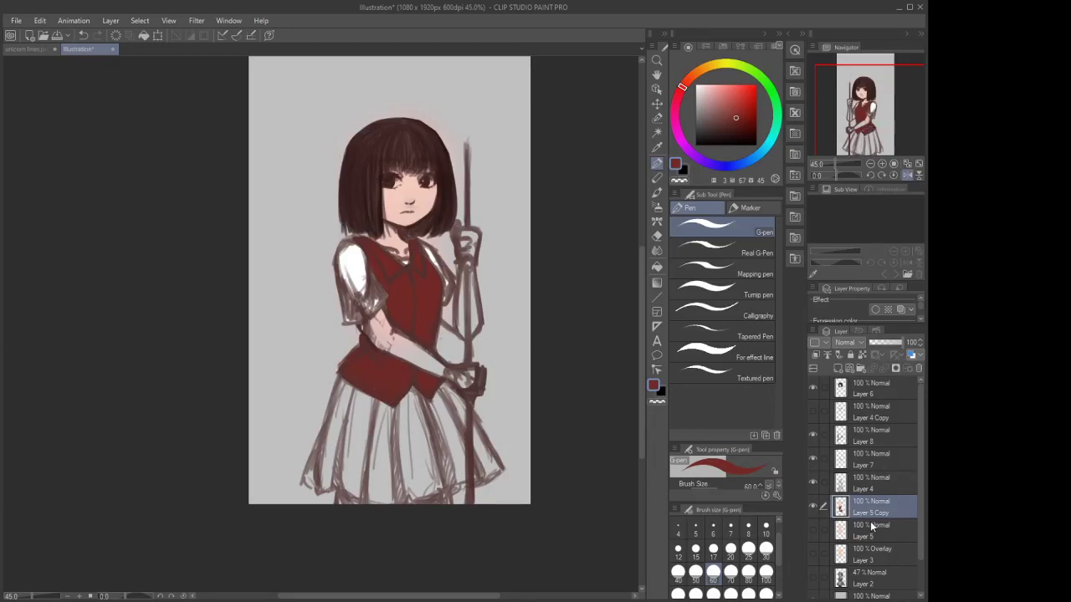
Add a new layer beneath the vest colour, outline the skirt in very dark brown with the G-pen, and fill it
{"action": "key", "text": "ctrl+shift+n"}
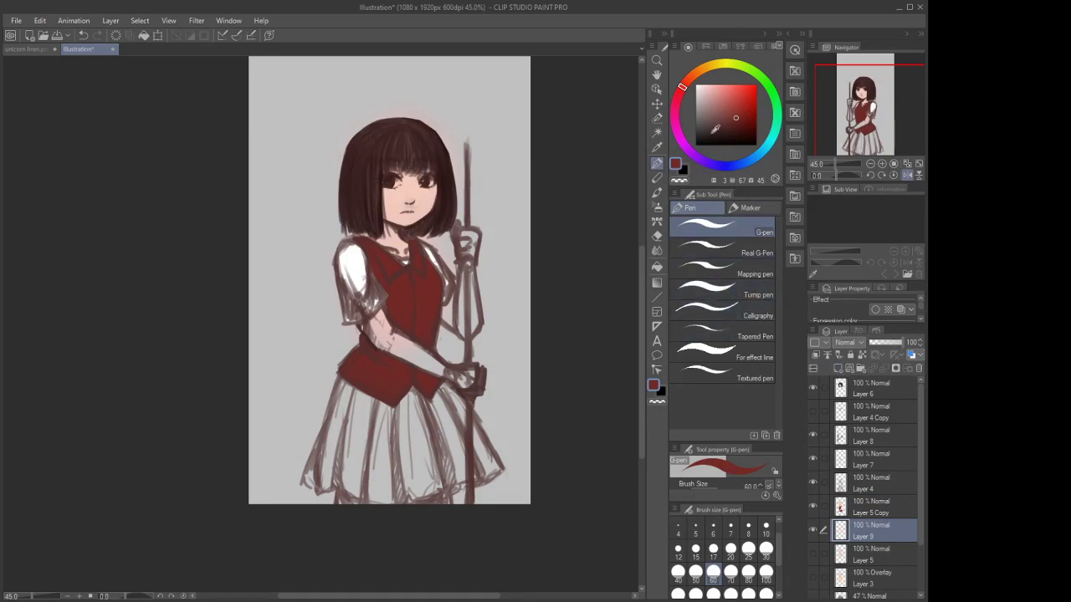
{"action": "left_click_drag", "start_coordinate": [715, 128], "coordinate": [713, 130]}
{"action": "mouse_move", "coordinate": [454, 429]}
{"action": "left_mouse_down"}
{"action": "mouse_move", "coordinate": [444, 394]}
{"action": "mouse_move", "coordinate": [464, 424]}
{"action": "mouse_move", "coordinate": [441, 386]}
{"action": "mouse_move", "coordinate": [495, 469]}
{"action": "mouse_move", "coordinate": [399, 498]}
{"action": "mouse_move", "coordinate": [310, 479]}
{"action": "mouse_move", "coordinate": [321, 489]}
{"action": "mouse_move", "coordinate": [309, 470]}
{"action": "mouse_move", "coordinate": [365, 363]}
{"action": "left_mouse_up"}
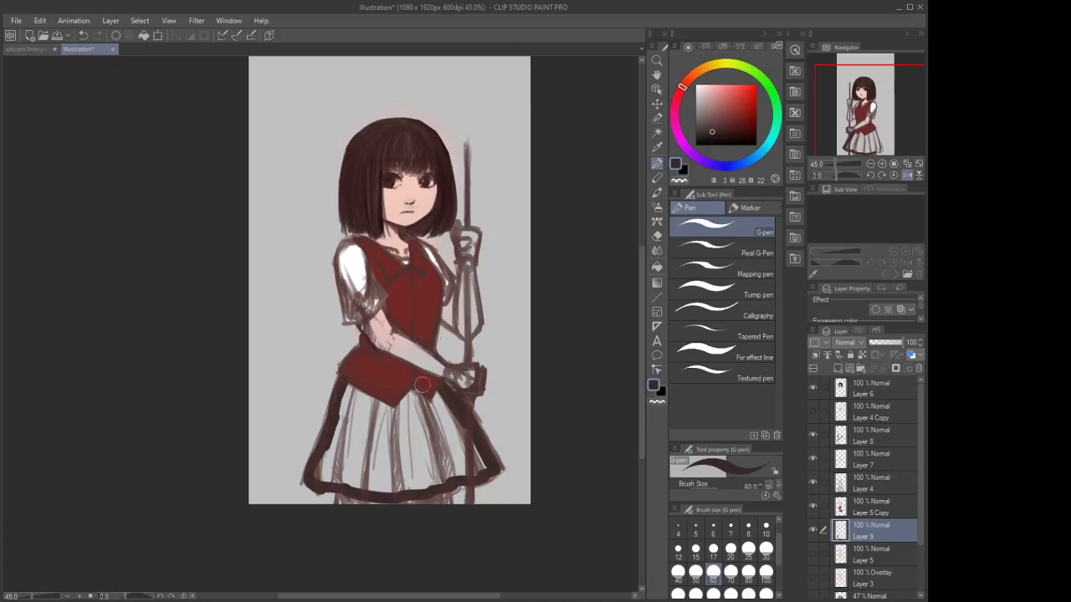
{"action": "left_click", "coordinate": [657, 266]}
{"action": "left_click", "coordinate": [452, 438]}
{"action": "left_click", "coordinate": [657, 192]}
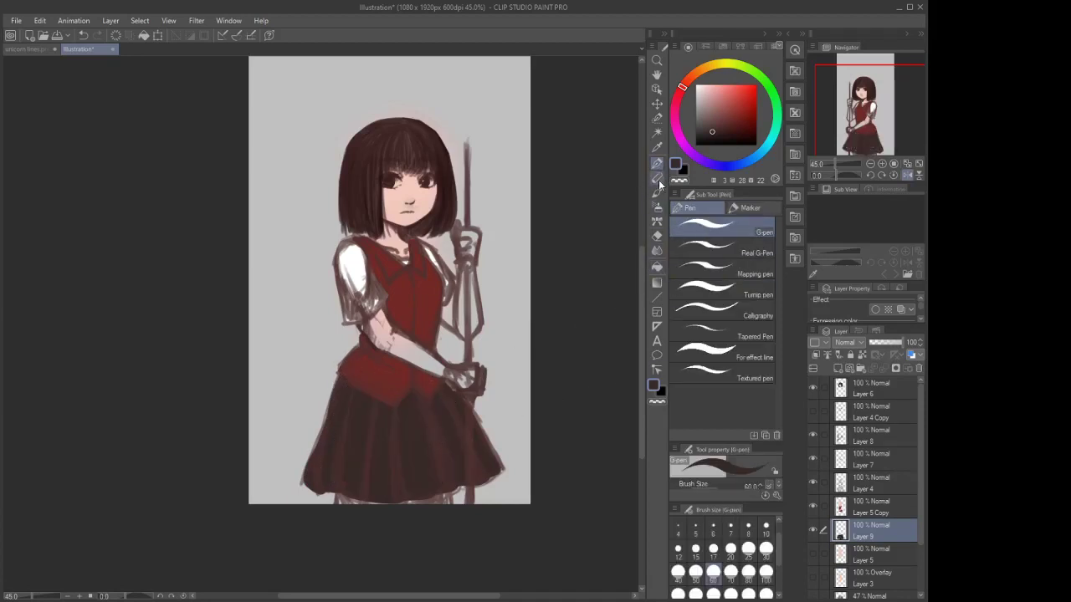
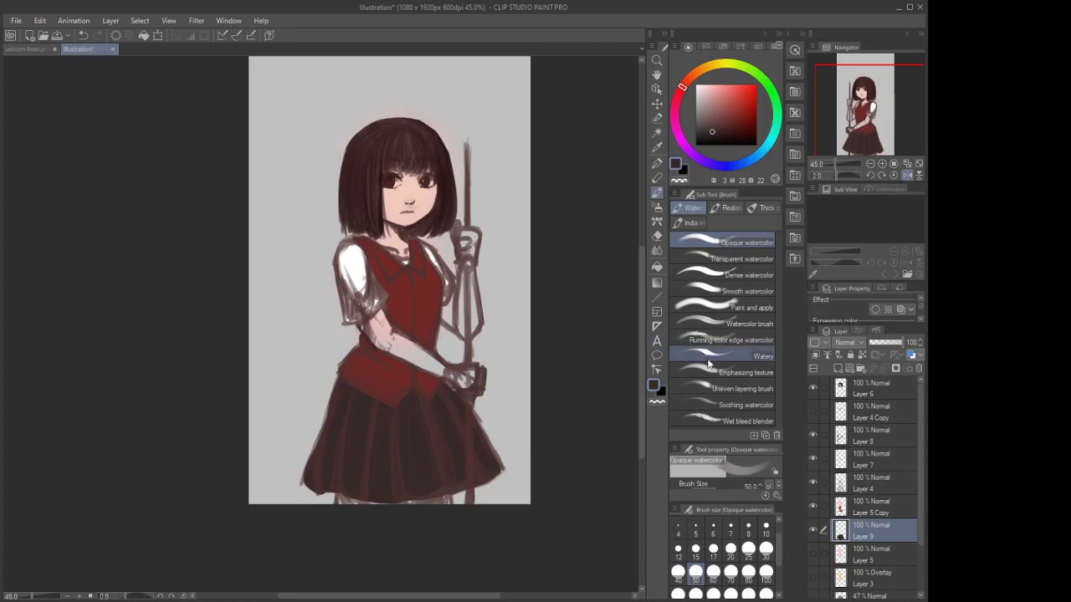
Merge Layer 5 Copy down into Layer 9 and paint the legs below the skirt hem near-black with the Opaque watercolor brush at size 50
{"action": "left_click", "coordinate": [860, 510]}
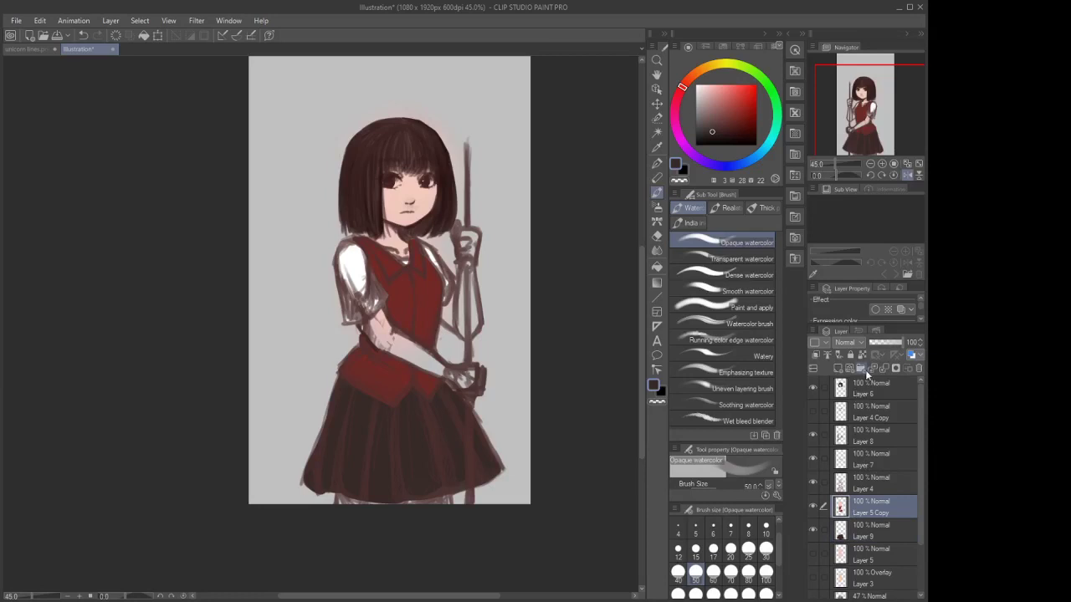
{"action": "left_click", "coordinate": [873, 368]}
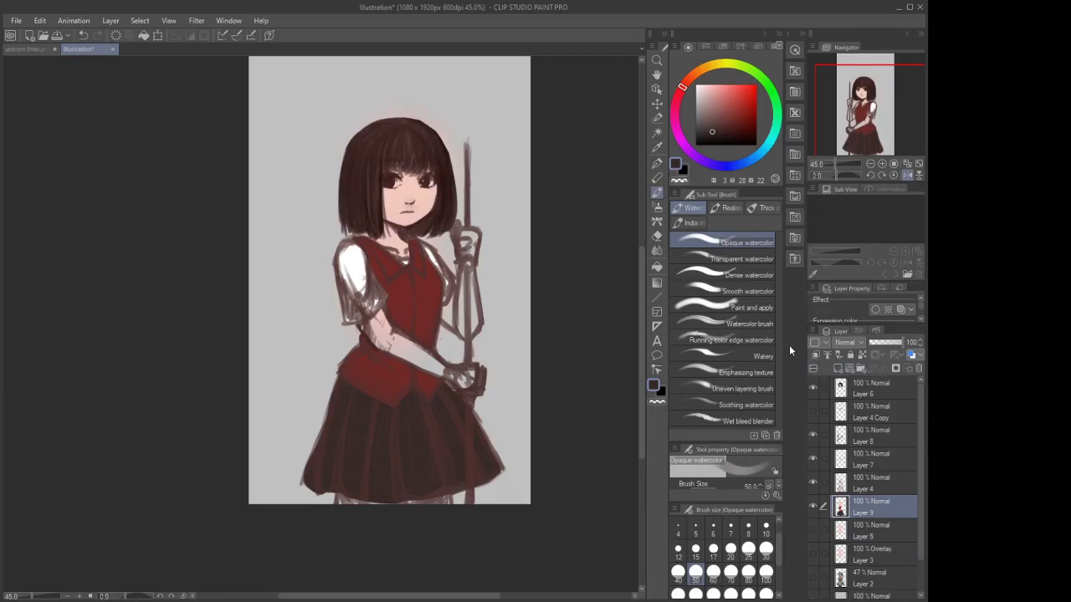
{"action": "left_click", "coordinate": [710, 145]}
{"action": "left_click", "coordinate": [657, 206]}
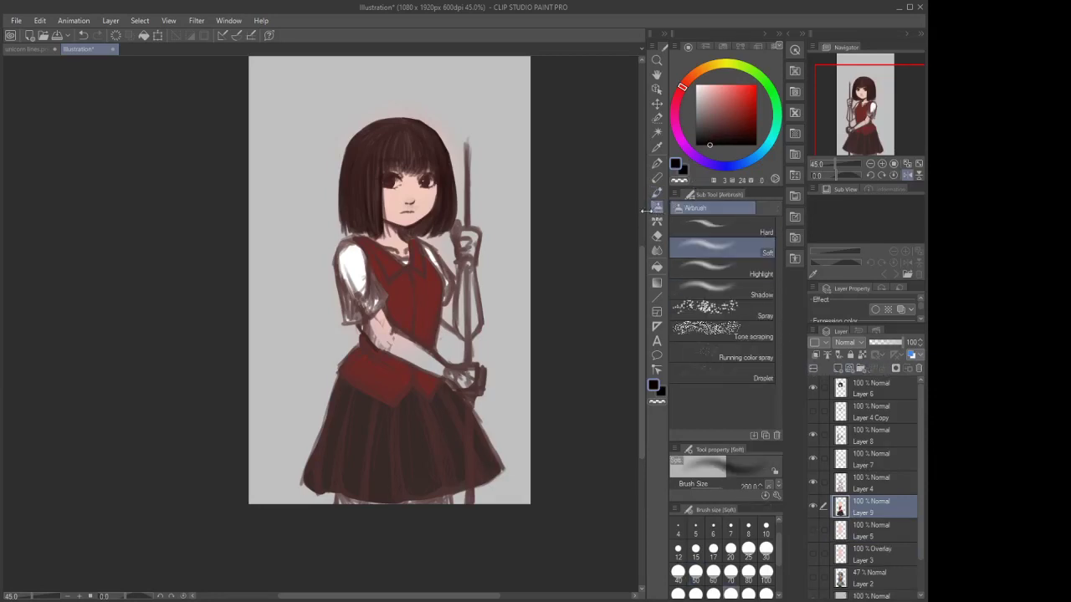
{"action": "left_click", "coordinate": [657, 193]}
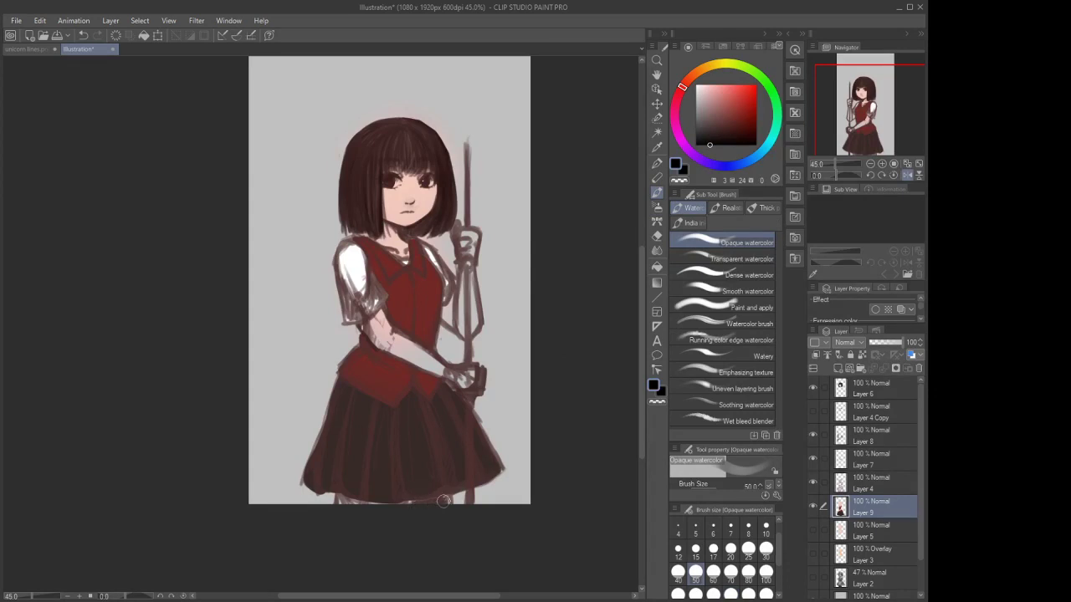
{"action": "left_click_drag", "start_coordinate": [444, 500], "coordinate": [342, 506]}
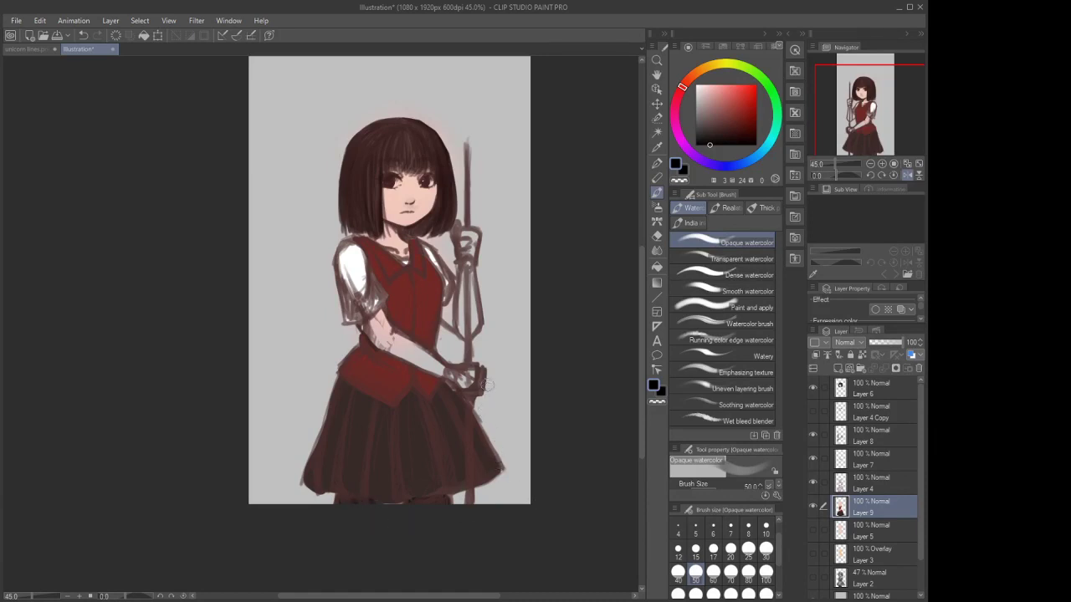
Paint the forearms and hands in the face's light skin tone, using the Opaque watercolor brush and the G-pen at size 80
{"action": "left_click", "coordinate": [395, 203], "text": "alt"}
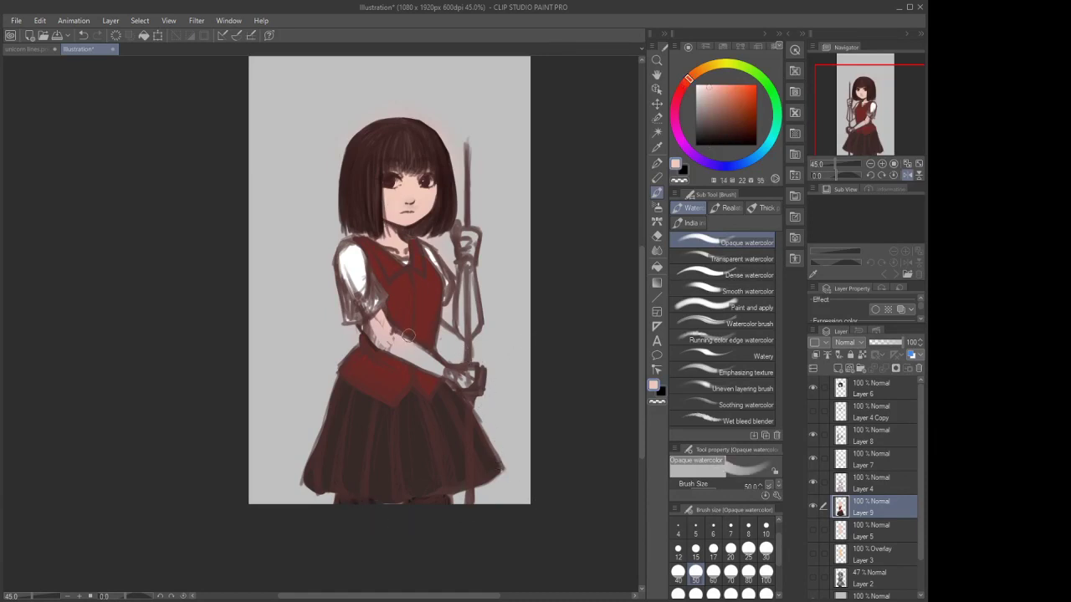
{"action": "mouse_move", "coordinate": [463, 382]}
{"action": "left_mouse_down"}
{"action": "mouse_move", "coordinate": [380, 329]}
{"action": "mouse_move", "coordinate": [388, 337]}
{"action": "left_mouse_up"}
{"action": "mouse_move", "coordinate": [463, 245]}
{"action": "left_mouse_down"}
{"action": "mouse_move", "coordinate": [465, 259]}
{"action": "mouse_move", "coordinate": [473, 243]}
{"action": "mouse_move", "coordinate": [461, 263]}
{"action": "left_mouse_up"}
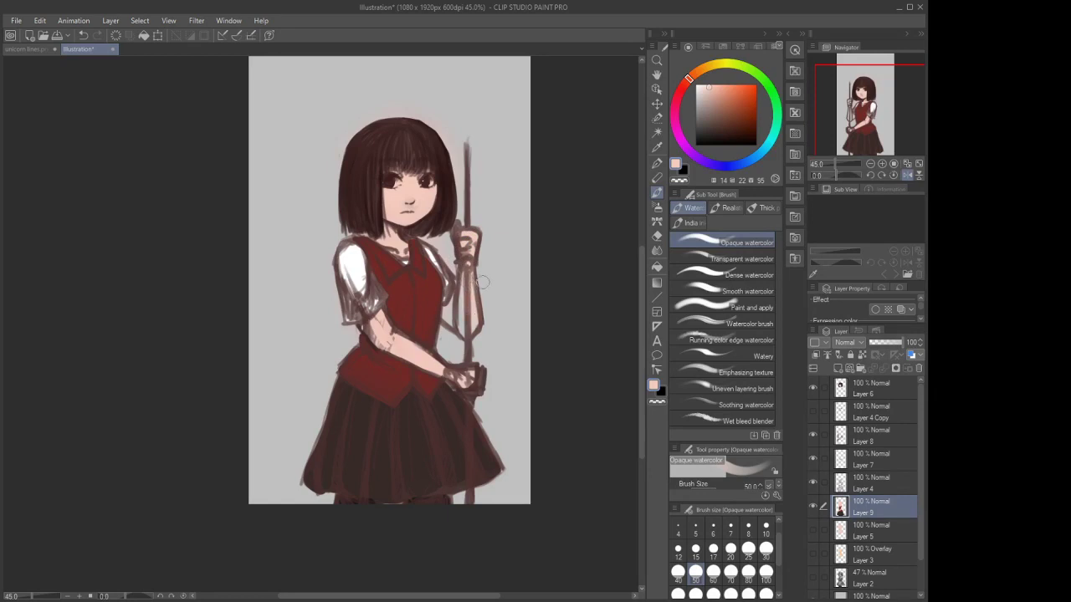
{"action": "left_click", "coordinate": [657, 163]}
{"action": "left_click", "coordinate": [748, 571]}
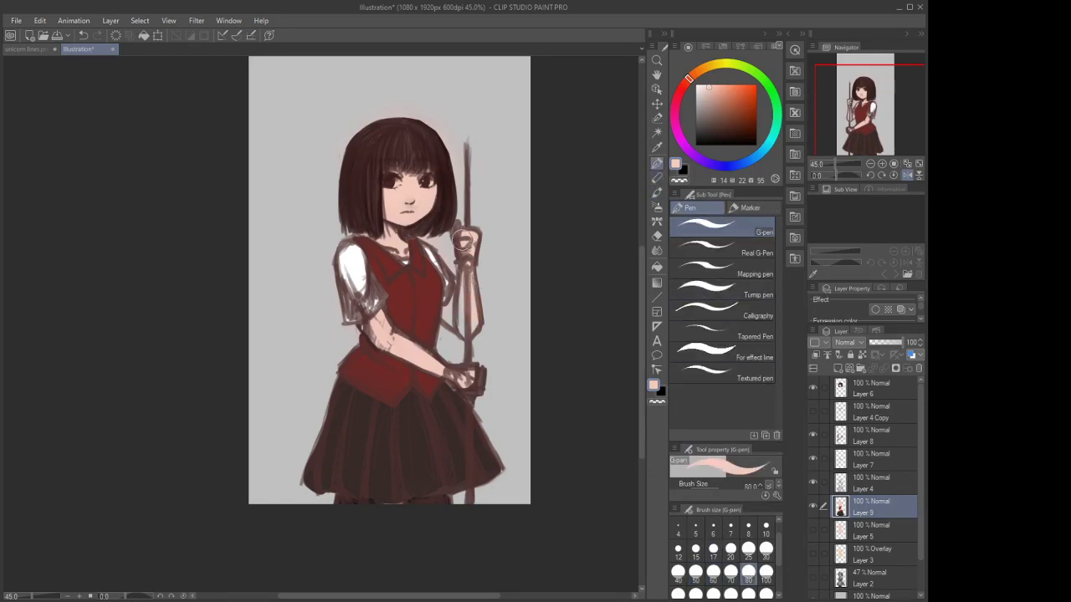
{"action": "mouse_move", "coordinate": [469, 284]}
{"action": "left_mouse_down"}
{"action": "mouse_move", "coordinate": [466, 324]}
{"action": "mouse_move", "coordinate": [458, 301]}
{"action": "mouse_move", "coordinate": [449, 310]}
{"action": "mouse_move", "coordinate": [465, 328]}
{"action": "left_mouse_up"}
{"action": "left_click_drag", "start_coordinate": [379, 334], "coordinate": [383, 343]}
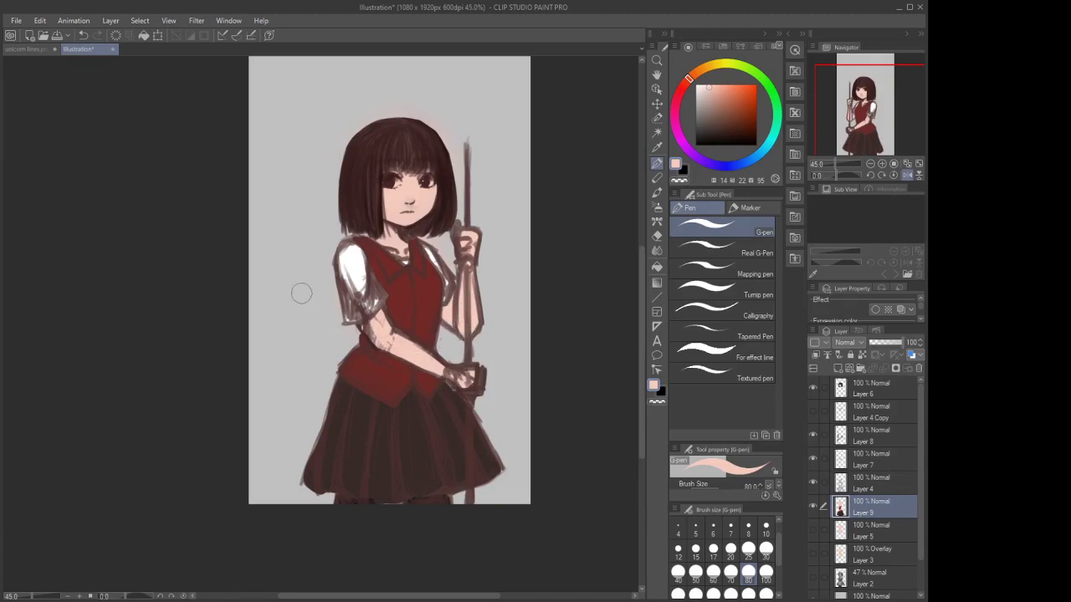
Merge Layer 8 and Layer 7 down into Layer 4 and move Layer 6 directly above Layer 4
{"action": "left_click", "coordinate": [812, 459]}
{"action": "left_click", "coordinate": [812, 459]}
{"action": "left_click", "coordinate": [881, 440]}
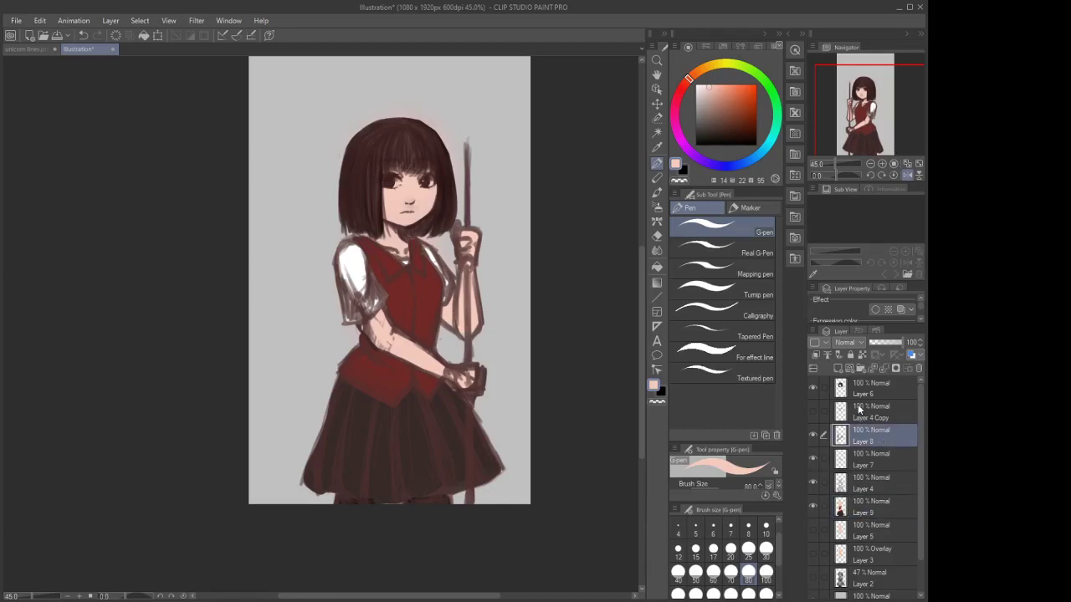
{"action": "left_click_drag", "start_coordinate": [871, 385], "coordinate": [870, 416]}
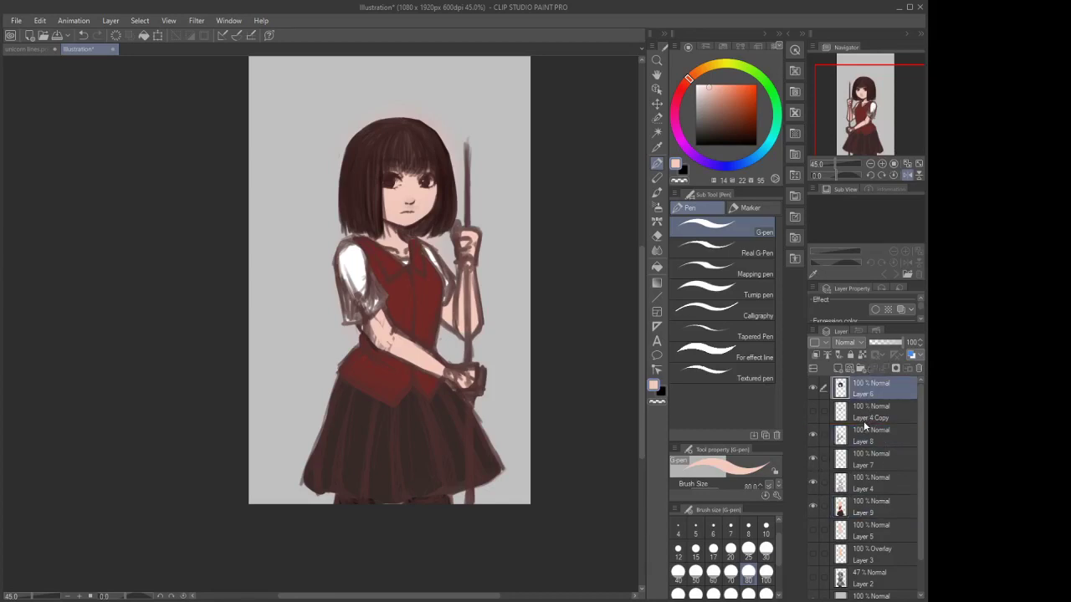
{"action": "left_click", "coordinate": [864, 439]}
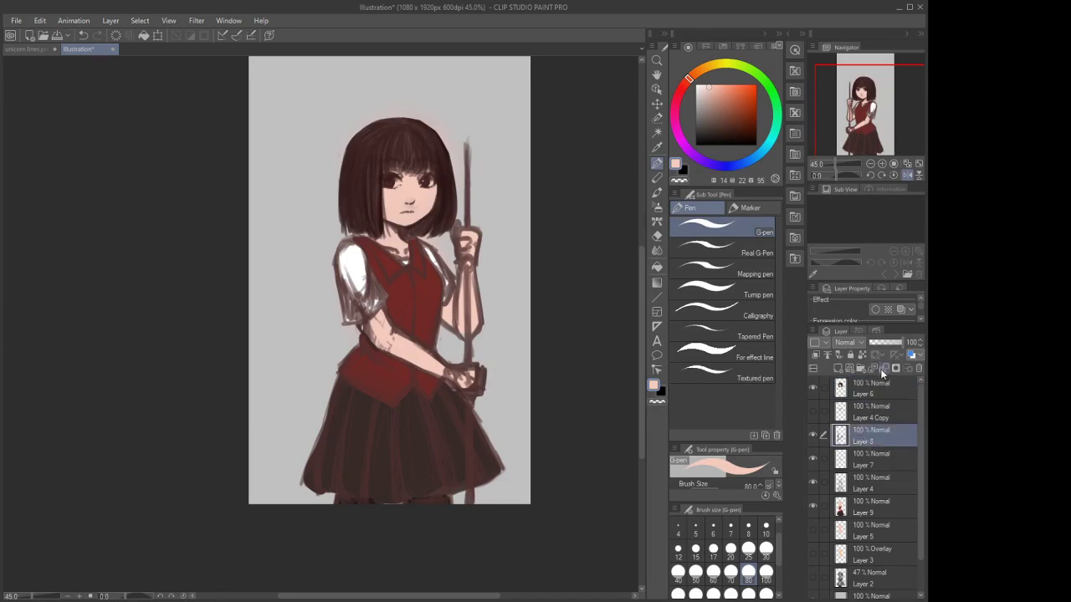
{"action": "left_click", "coordinate": [883, 369]}
{"action": "left_click", "coordinate": [883, 372]}
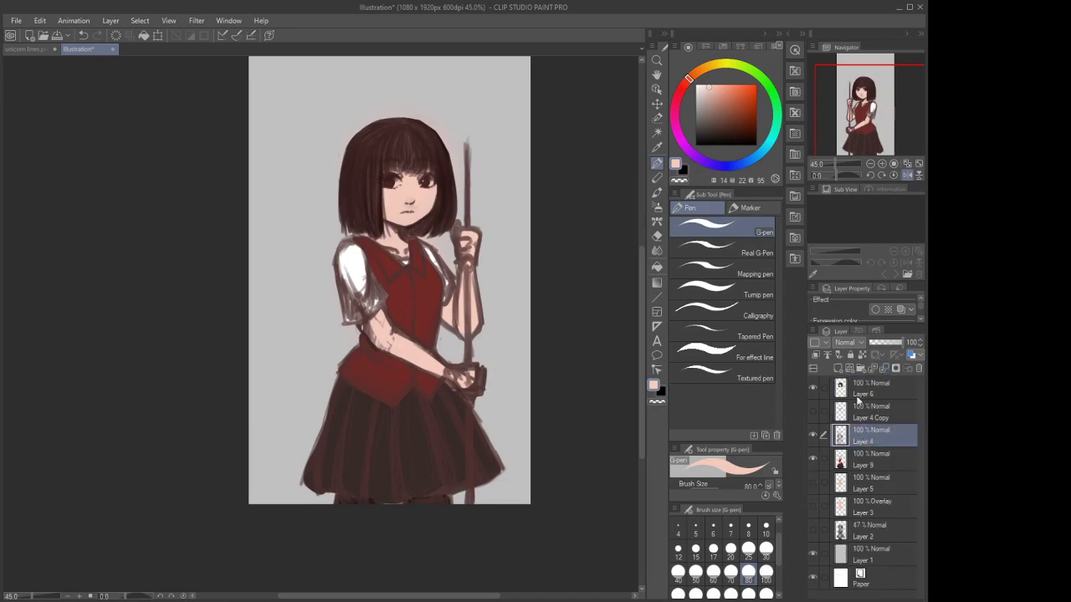
{"action": "left_click_drag", "start_coordinate": [858, 401], "coordinate": [868, 414]}
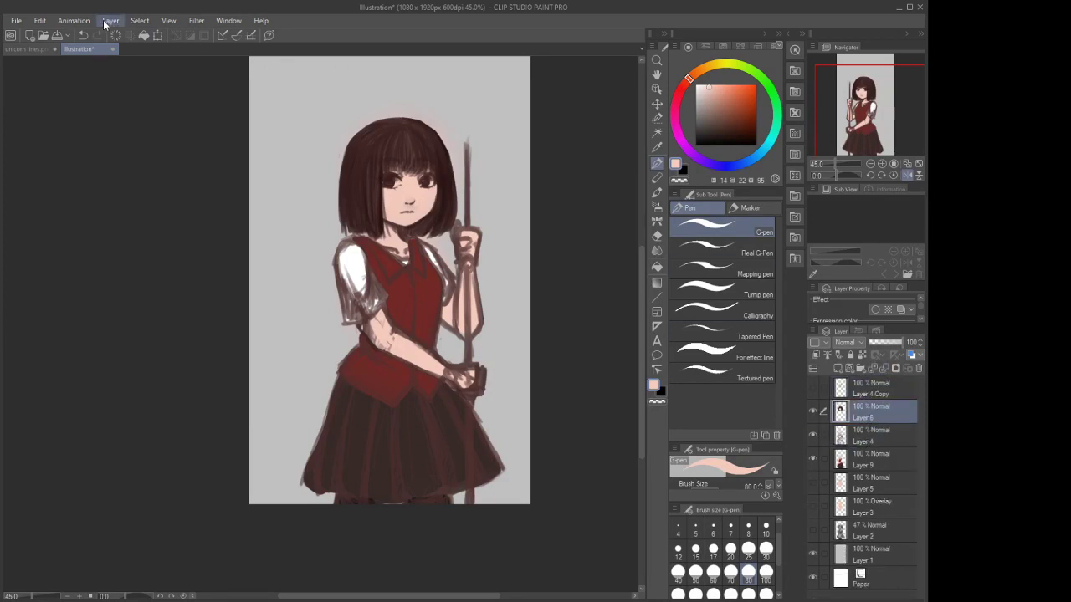
Duplicate Layer 6 and Layer 4, and hide the Layer 6 copy as a backup
{"action": "left_click", "coordinate": [103, 23]}
{"action": "left_click", "coordinate": [116, 112]}
{"action": "left_click", "coordinate": [864, 440]}
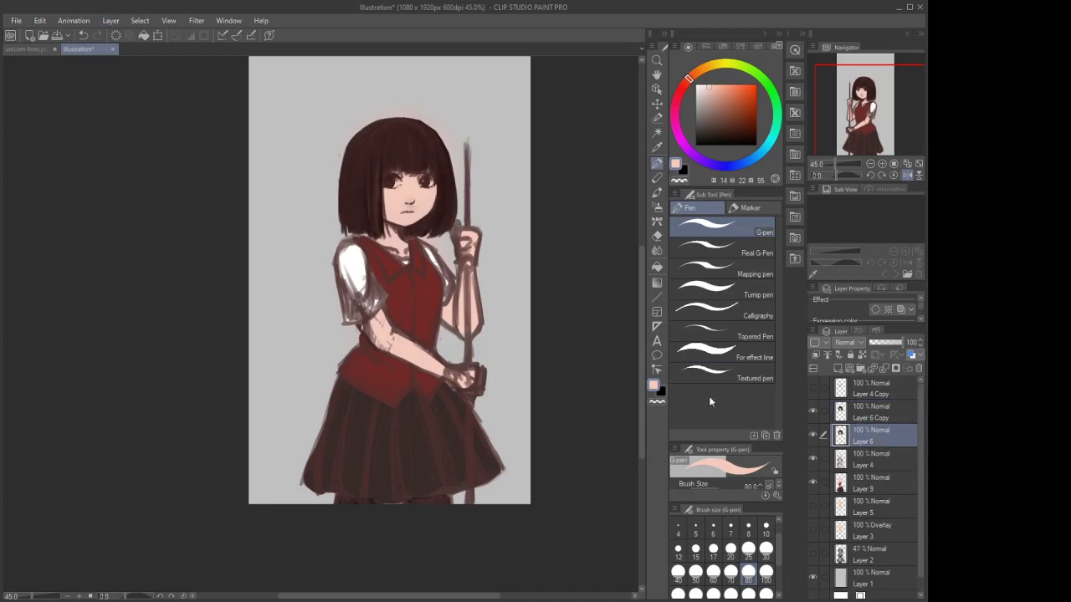
{"action": "key", "text": "alt+["}
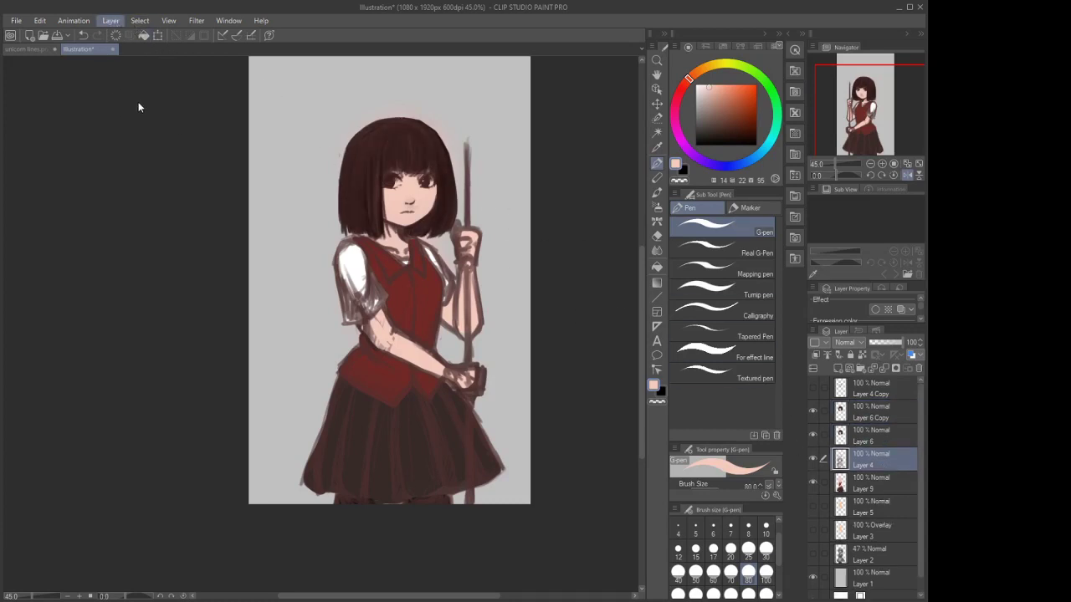
{"action": "key", "text": "ctrl+j"}
{"action": "left_click", "coordinate": [812, 411]}
Merge Layer 6 into Layer 4 Copy 2, hide the original Layer 4, and merge Layer 4 Copy 2 into Layer 9
{"action": "left_click", "coordinate": [862, 434]}
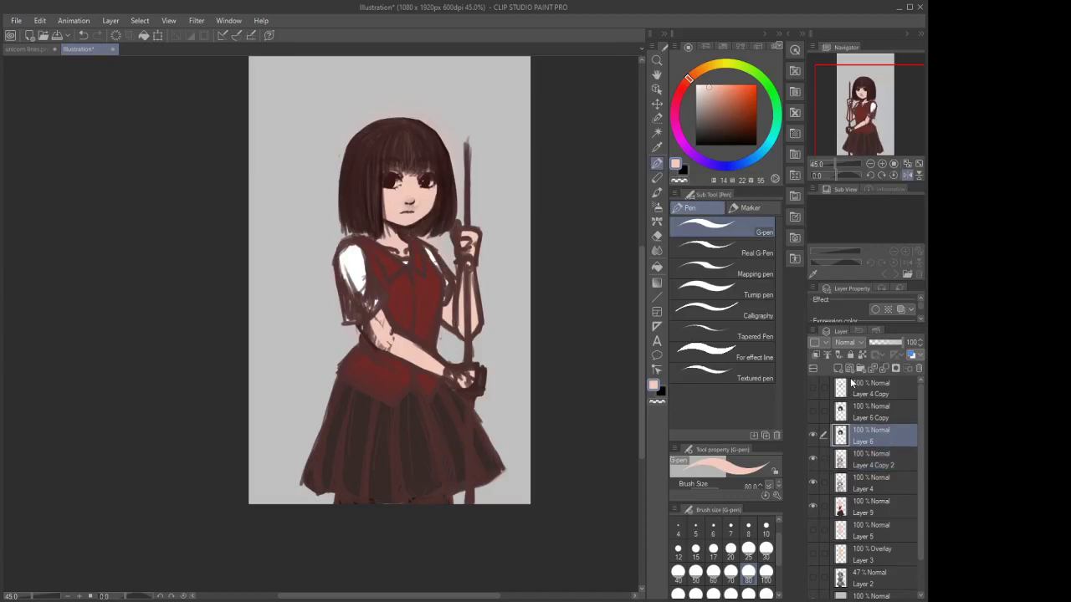
{"action": "left_click", "coordinate": [883, 368]}
{"action": "left_click", "coordinate": [812, 460]}
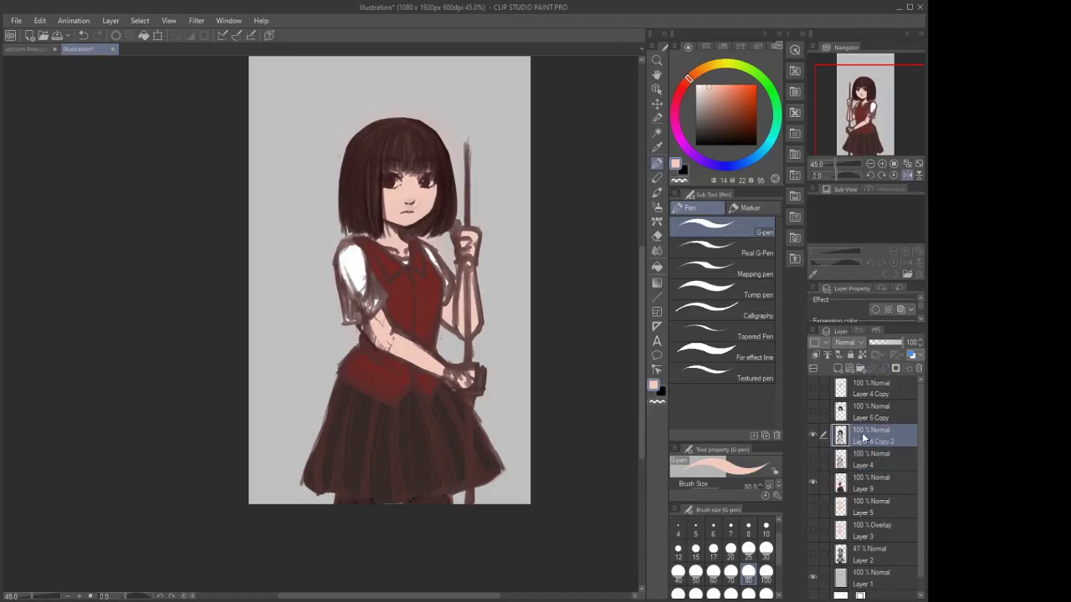
{"action": "left_click_drag", "start_coordinate": [863, 438], "coordinate": [867, 472]}
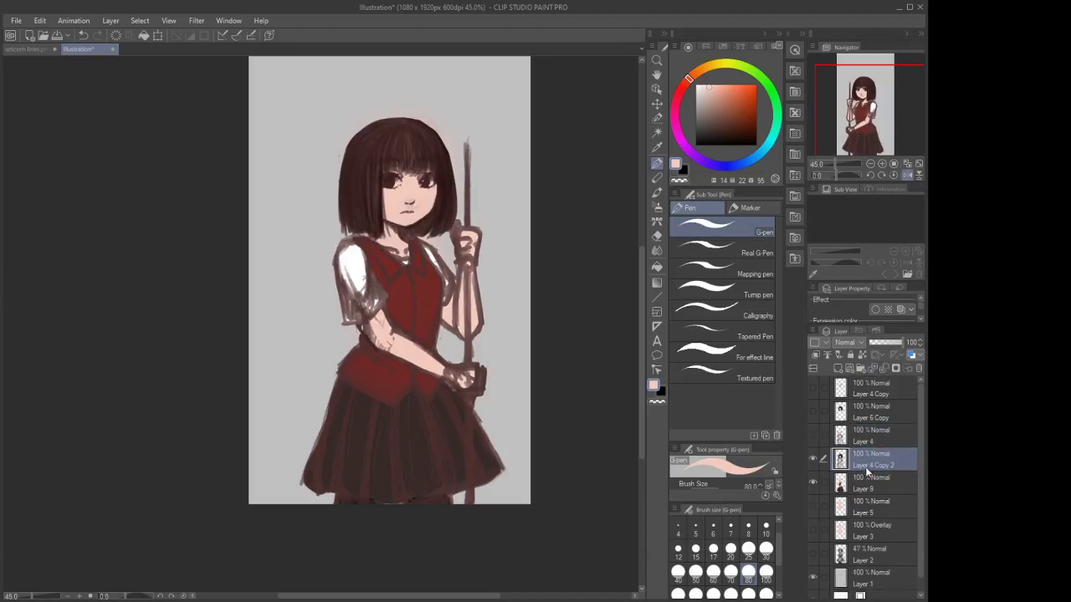
{"action": "left_click", "coordinate": [886, 369]}
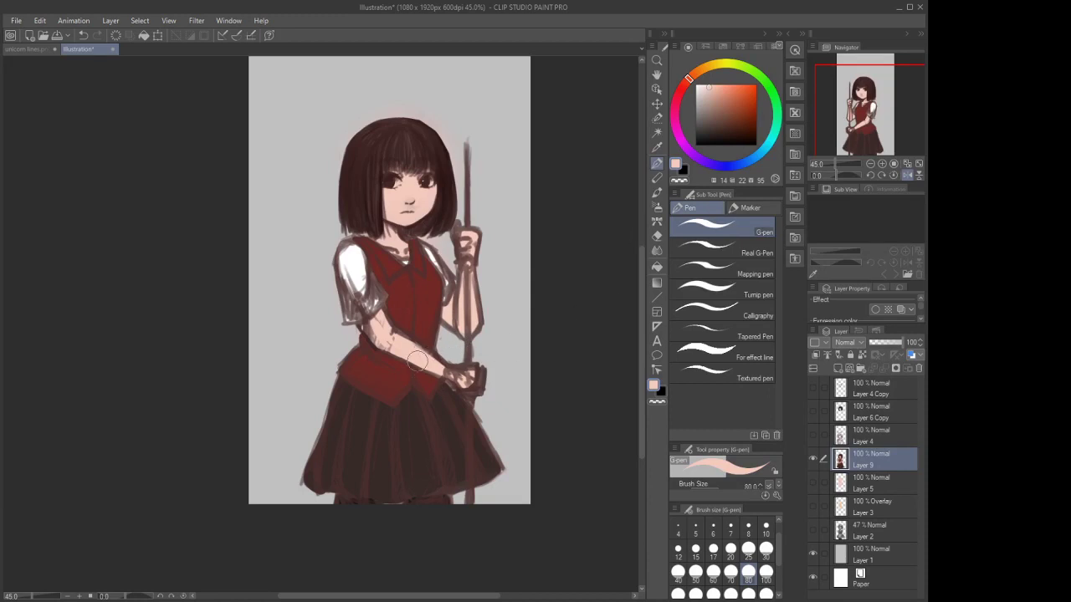
Blend the skirt's sketch lines and shade its pleats very dark brown with the Opaque watercolor brush at sizes 15 and 40
{"action": "left_click", "coordinate": [658, 209]}
{"action": "left_click", "coordinate": [657, 192]}
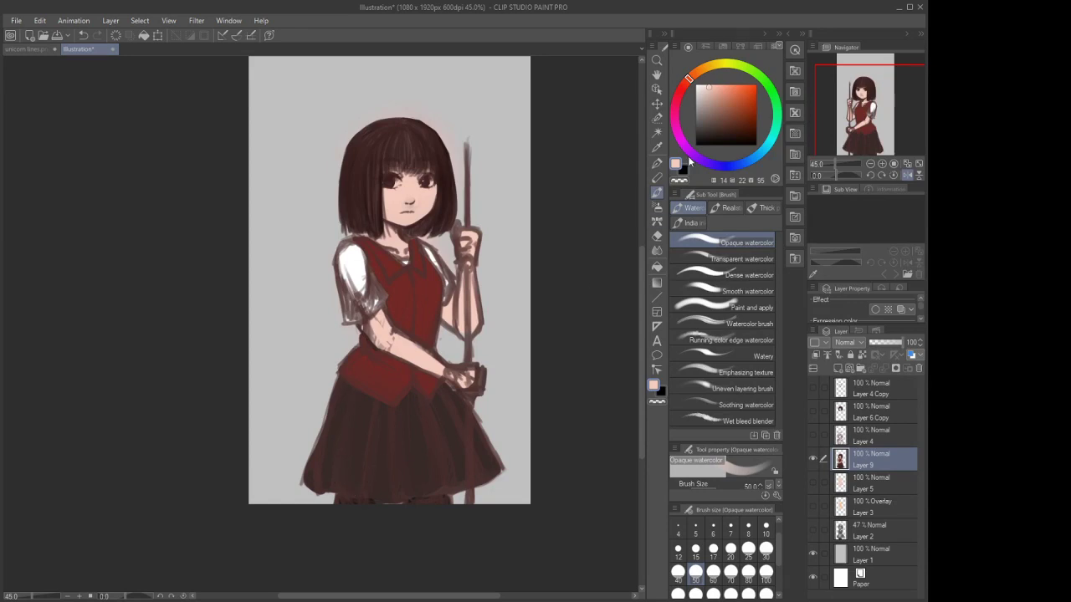
{"action": "left_click_drag", "start_coordinate": [710, 124], "coordinate": [731, 136]}
{"action": "left_click", "coordinate": [417, 455], "text": "alt"}
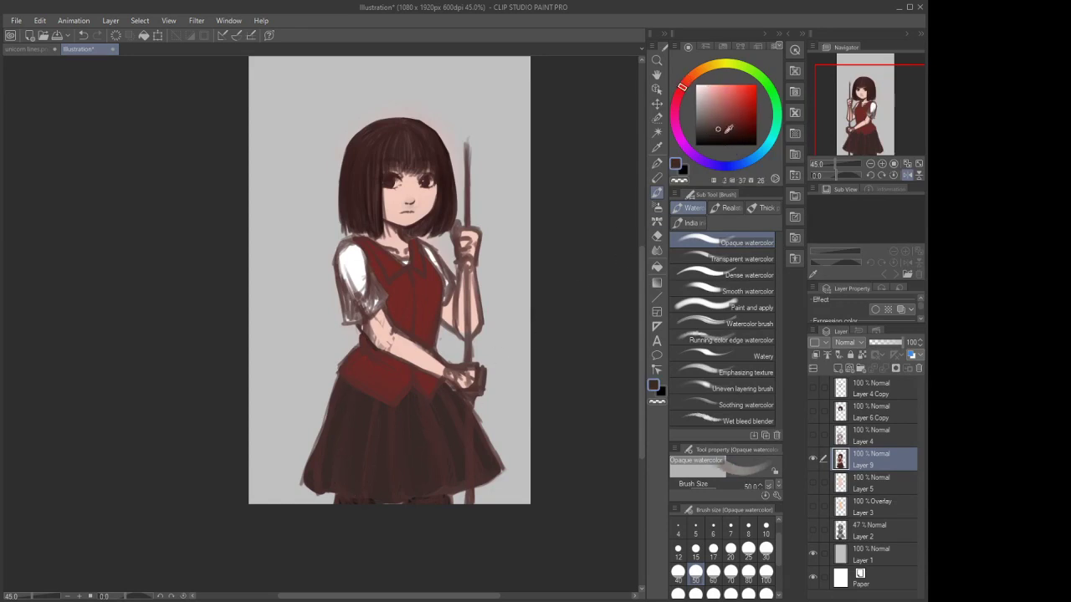
{"action": "left_click", "coordinate": [725, 139]}
{"action": "left_click", "coordinate": [658, 192]}
{"action": "left_click", "coordinate": [695, 550]}
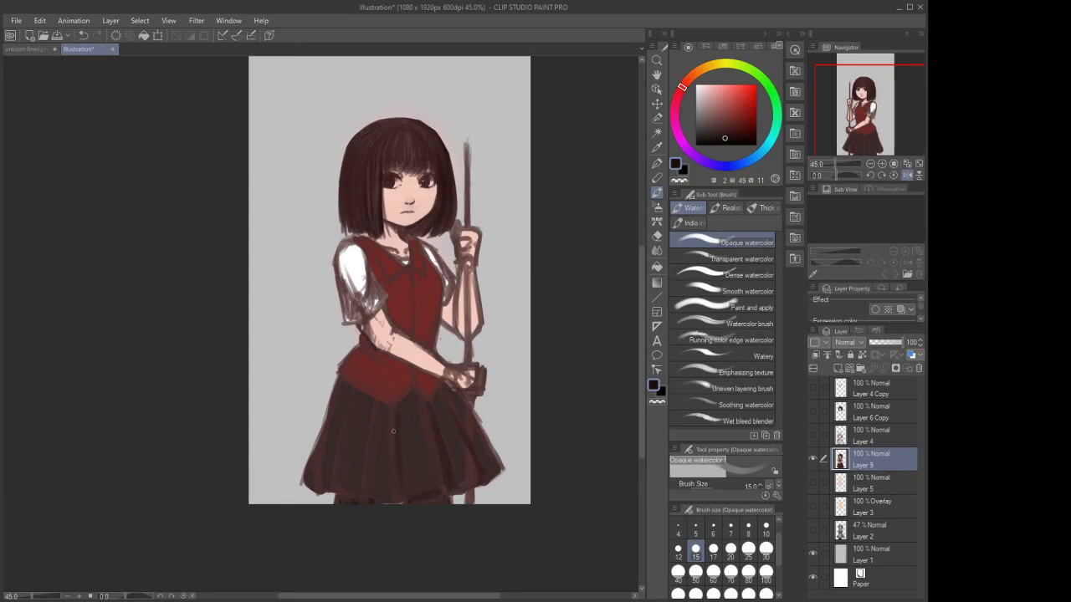
{"action": "left_click", "coordinate": [677, 572]}
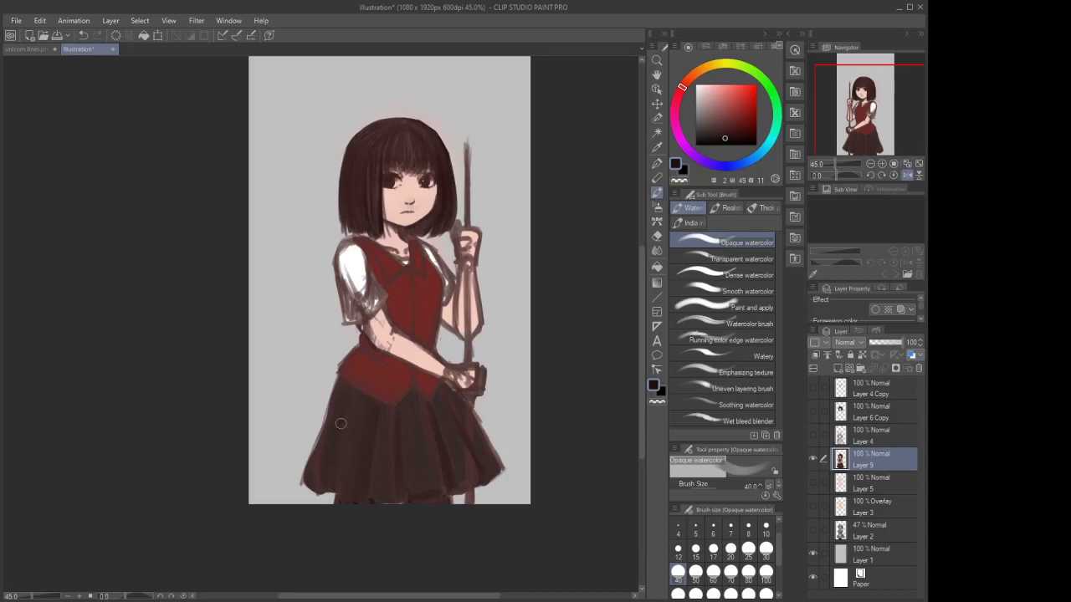
Lighten the skirt pleats with a muted reddish brown and darken the legs and fold edges near-black with the brush at size 17
{"action": "left_click", "coordinate": [714, 119]}
{"action": "left_click_drag", "start_coordinate": [712, 123], "coordinate": [712, 120]}
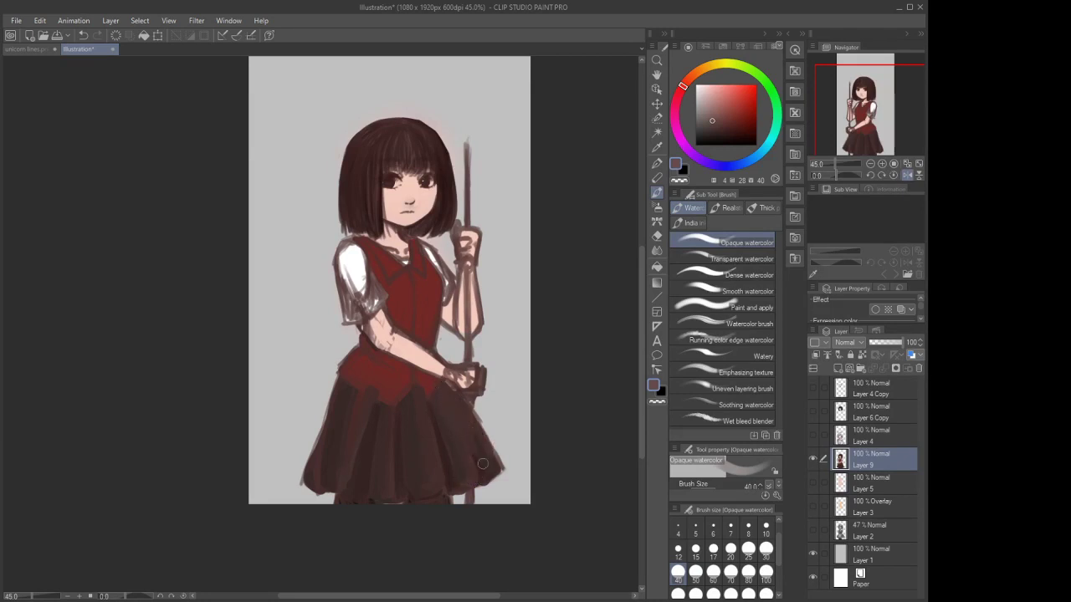
{"action": "left_click", "coordinate": [719, 145]}
{"action": "left_click", "coordinate": [678, 550]}
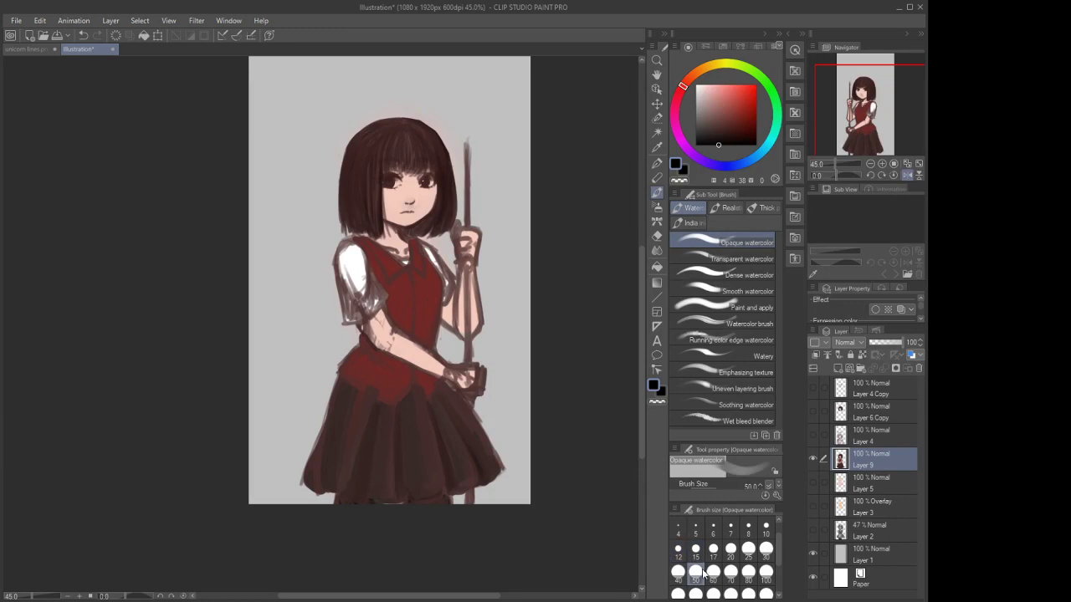
{"action": "left_click", "coordinate": [713, 550]}
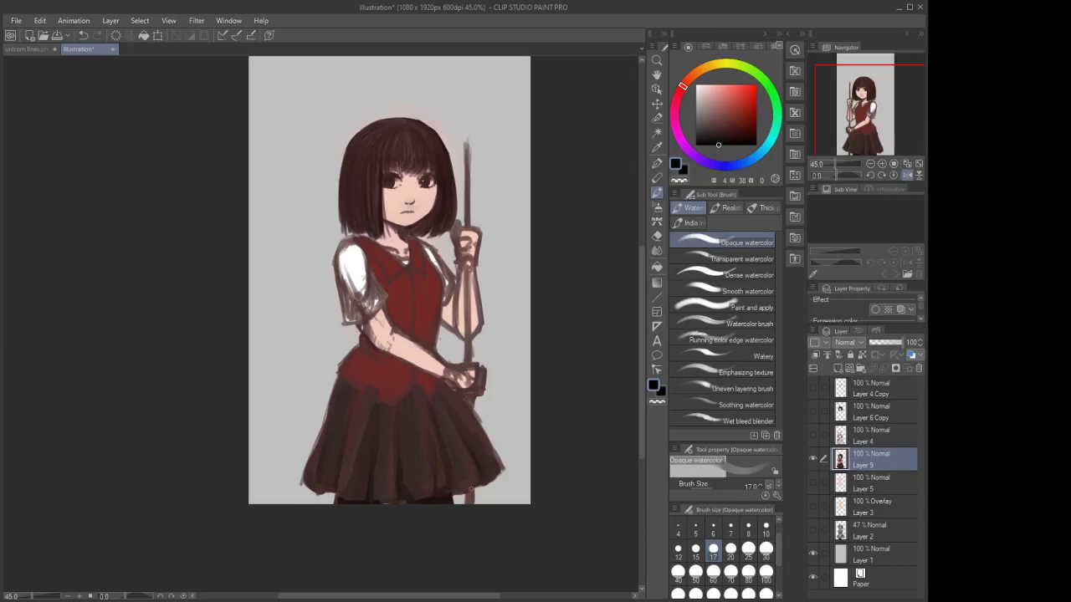
Flare both lower corners of the skirt outward in near-black and rework the vest and its hem with sampled dark red
{"action": "mouse_move", "coordinate": [467, 407]}
{"action": "left_mouse_down"}
{"action": "mouse_move", "coordinate": [506, 464]}
{"action": "mouse_move", "coordinate": [499, 474]}
{"action": "left_mouse_up"}
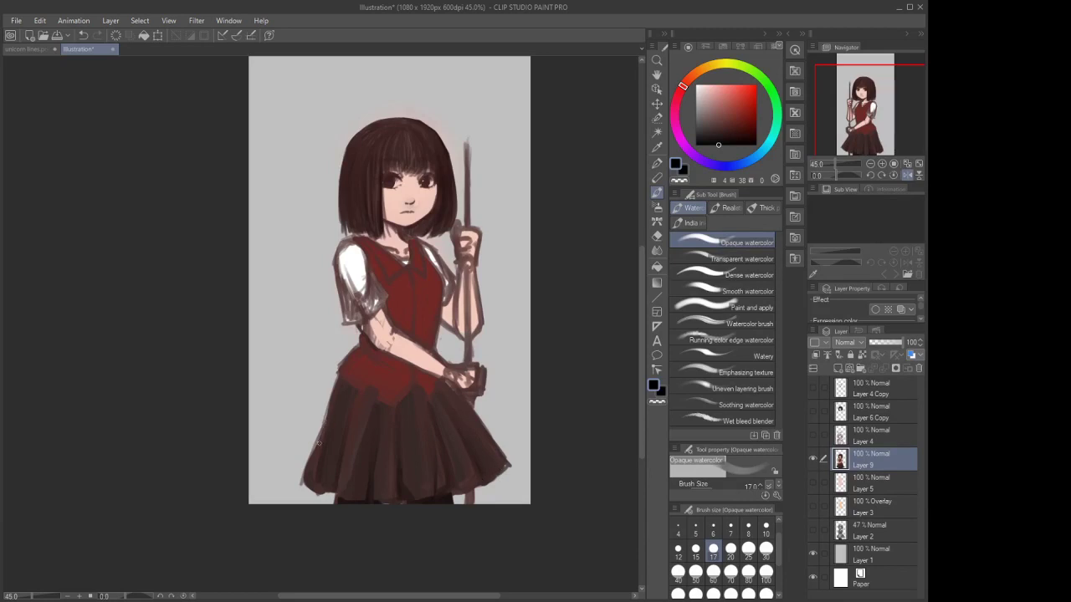
{"action": "mouse_move", "coordinate": [310, 457]}
{"action": "left_mouse_down"}
{"action": "mouse_move", "coordinate": [300, 473]}
{"action": "mouse_move", "coordinate": [309, 485]}
{"action": "mouse_move", "coordinate": [307, 471]}
{"action": "left_mouse_up"}
{"action": "left_click", "coordinate": [385, 388], "text": "alt"}
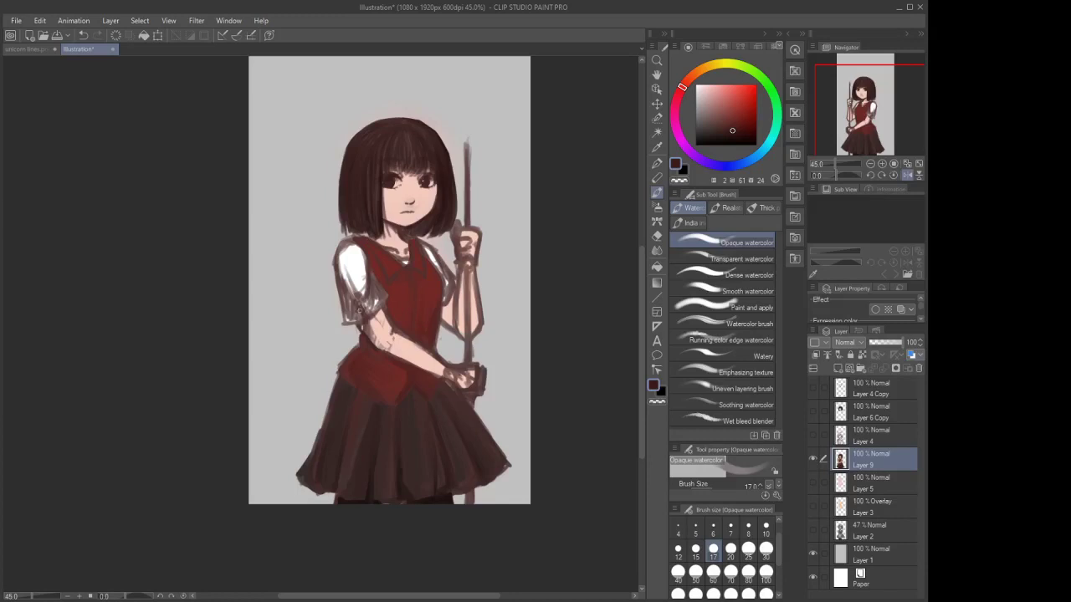
Paint over the sketch lines on both puffed sleeves with white sampled from the sleeve, using the Opaque watercolor brush at size 50
{"action": "left_click", "coordinate": [354, 255], "text": "alt"}
{"action": "left_click", "coordinate": [696, 572]}
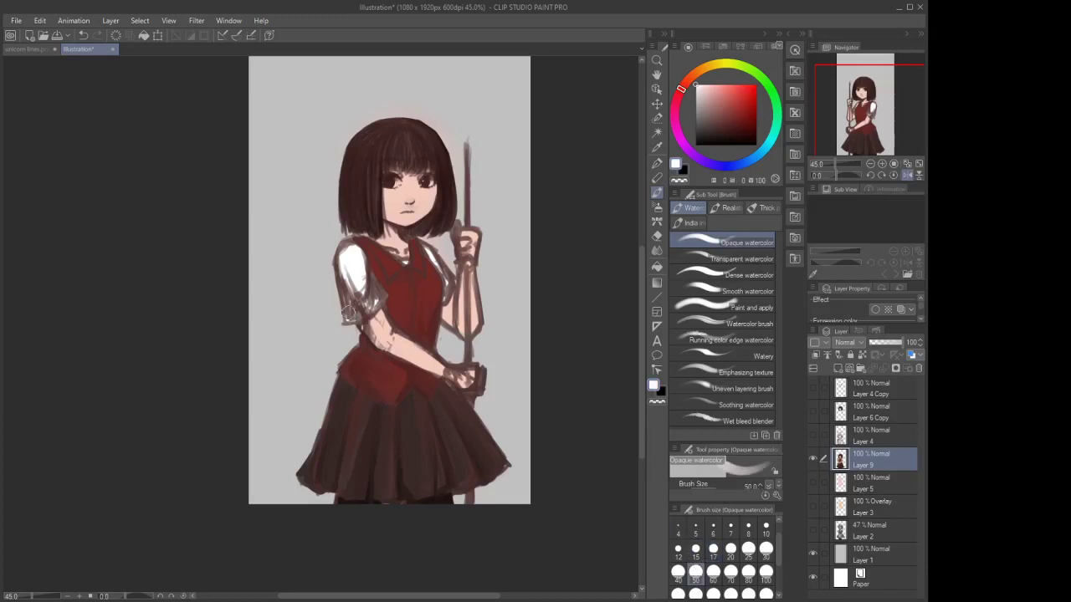
{"action": "mouse_move", "coordinate": [359, 307]}
{"action": "left_mouse_down"}
{"action": "mouse_move", "coordinate": [348, 316]}
{"action": "mouse_move", "coordinate": [354, 262]}
{"action": "mouse_move", "coordinate": [380, 300]}
{"action": "mouse_move", "coordinate": [361, 309]}
{"action": "mouse_move", "coordinate": [345, 257]}
{"action": "mouse_move", "coordinate": [364, 302]}
{"action": "mouse_move", "coordinate": [381, 299]}
{"action": "mouse_move", "coordinate": [367, 289]}
{"action": "mouse_move", "coordinate": [371, 312]}
{"action": "mouse_move", "coordinate": [347, 316]}
{"action": "mouse_move", "coordinate": [380, 306]}
{"action": "mouse_move", "coordinate": [356, 324]}
{"action": "mouse_move", "coordinate": [358, 299]}
{"action": "left_mouse_up"}
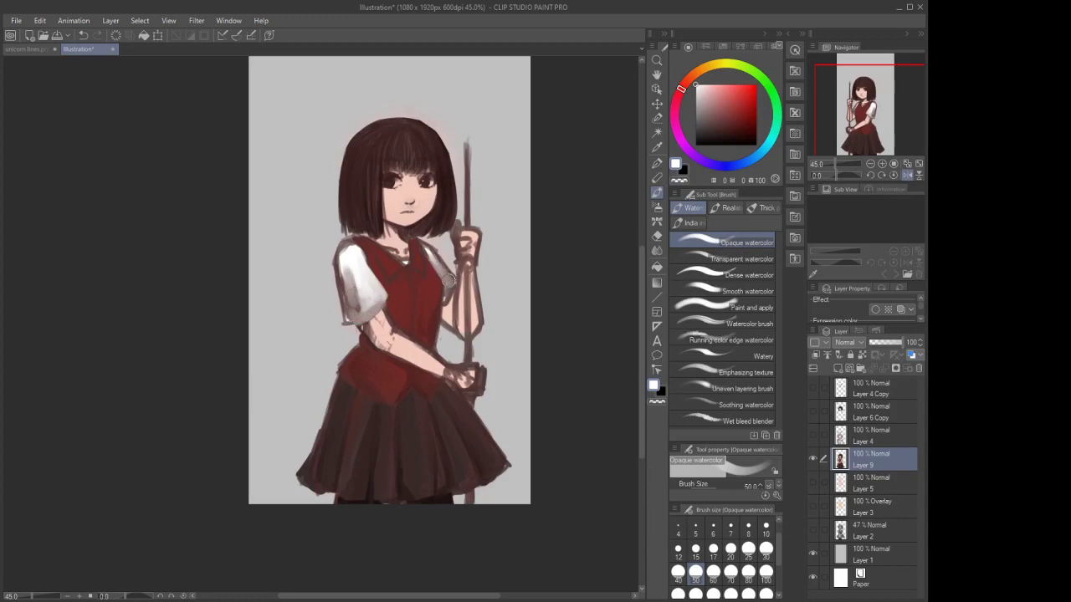
{"action": "mouse_move", "coordinate": [444, 279]}
{"action": "left_mouse_down"}
{"action": "mouse_move", "coordinate": [457, 318]}
{"action": "mouse_move", "coordinate": [460, 285]}
{"action": "mouse_move", "coordinate": [467, 335]}
{"action": "mouse_move", "coordinate": [463, 319]}
{"action": "left_mouse_up"}
Paint over the outlines of both hands and forearms with soft skin tones and shade the lower edge of the front forearm
{"action": "mouse_move", "coordinate": [466, 263]}
{"action": "left_mouse_down"}
{"action": "mouse_move", "coordinate": [469, 238]}
{"action": "mouse_move", "coordinate": [459, 261]}
{"action": "mouse_move", "coordinate": [453, 224]}
{"action": "left_mouse_up"}
{"action": "mouse_move", "coordinate": [474, 374]}
{"action": "left_mouse_down"}
{"action": "mouse_move", "coordinate": [461, 369]}
{"action": "mouse_move", "coordinate": [476, 382]}
{"action": "mouse_move", "coordinate": [458, 382]}
{"action": "mouse_move", "coordinate": [480, 371]}
{"action": "mouse_move", "coordinate": [466, 383]}
{"action": "mouse_move", "coordinate": [400, 334]}
{"action": "mouse_move", "coordinate": [423, 356]}
{"action": "mouse_move", "coordinate": [385, 356]}
{"action": "mouse_move", "coordinate": [398, 343]}
{"action": "mouse_move", "coordinate": [423, 354]}
{"action": "mouse_move", "coordinate": [383, 326]}
{"action": "mouse_move", "coordinate": [437, 370]}
{"action": "mouse_move", "coordinate": [425, 344]}
{"action": "mouse_move", "coordinate": [474, 376]}
{"action": "left_mouse_up"}
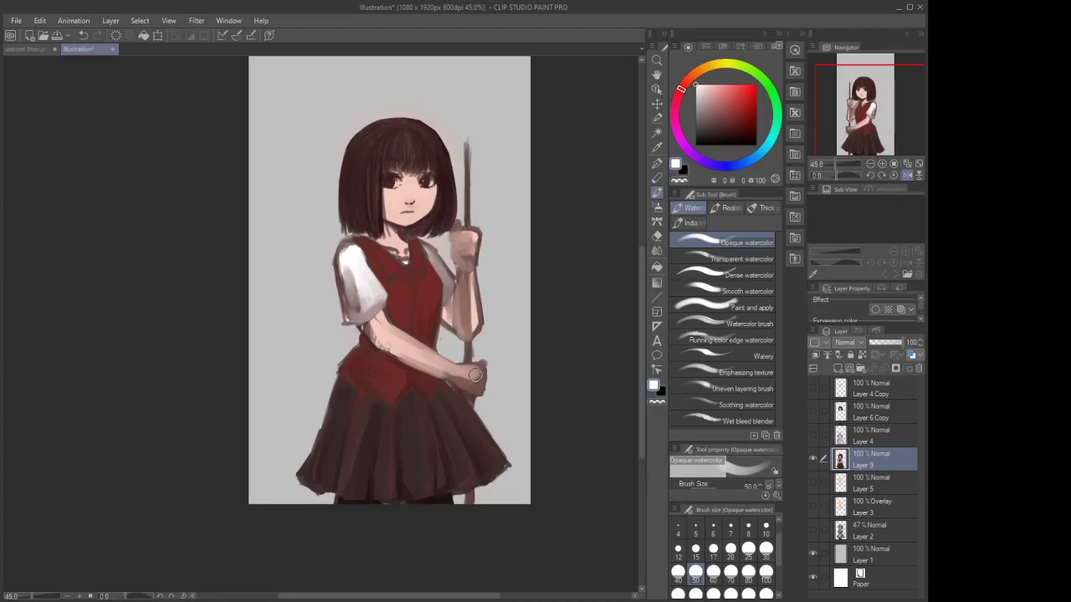
{"action": "mouse_move", "coordinate": [365, 337]}
{"action": "left_mouse_down"}
{"action": "mouse_move", "coordinate": [443, 374]}
{"action": "mouse_move", "coordinate": [383, 338]}
{"action": "mouse_move", "coordinate": [434, 368]}
{"action": "mouse_move", "coordinate": [379, 349]}
{"action": "mouse_move", "coordinate": [442, 374]}
{"action": "mouse_move", "coordinate": [386, 342]}
{"action": "left_mouse_up"}
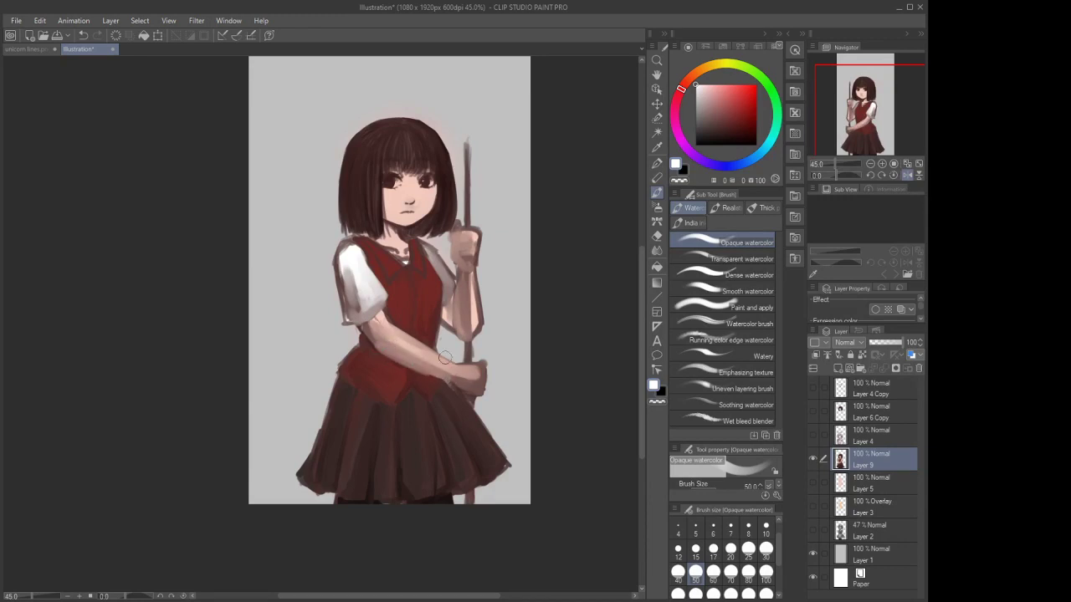
{"action": "left_click_drag", "start_coordinate": [425, 378], "coordinate": [372, 358]}
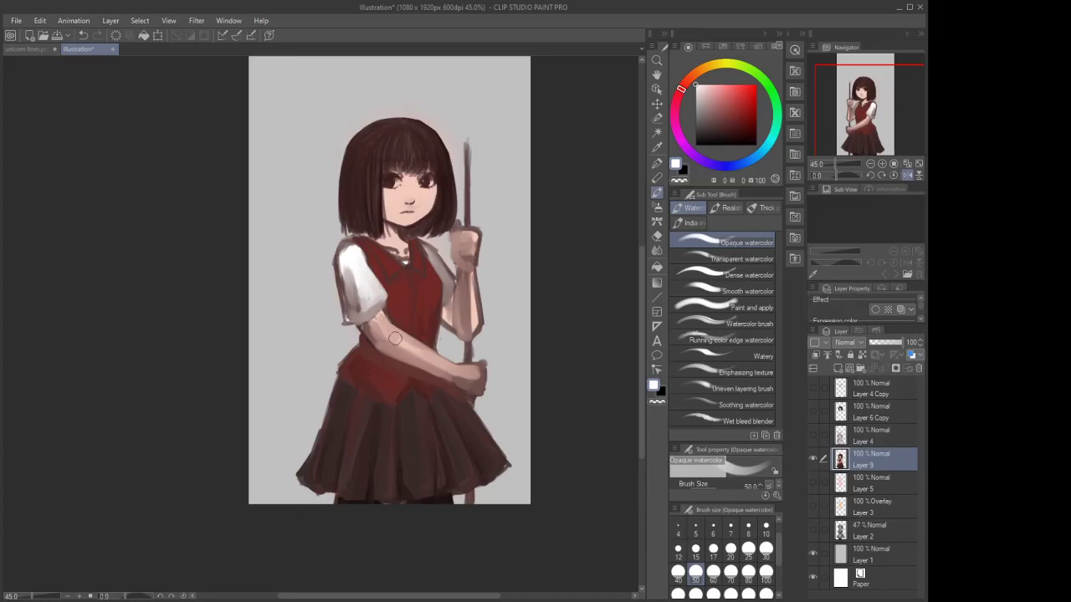
{"action": "scroll", "coordinate": [408, 158], "scroll_direction": "down", "scroll_amount": 1}
{"action": "scroll", "coordinate": [408, 158], "scroll_direction": "up", "scroll_amount": 3}
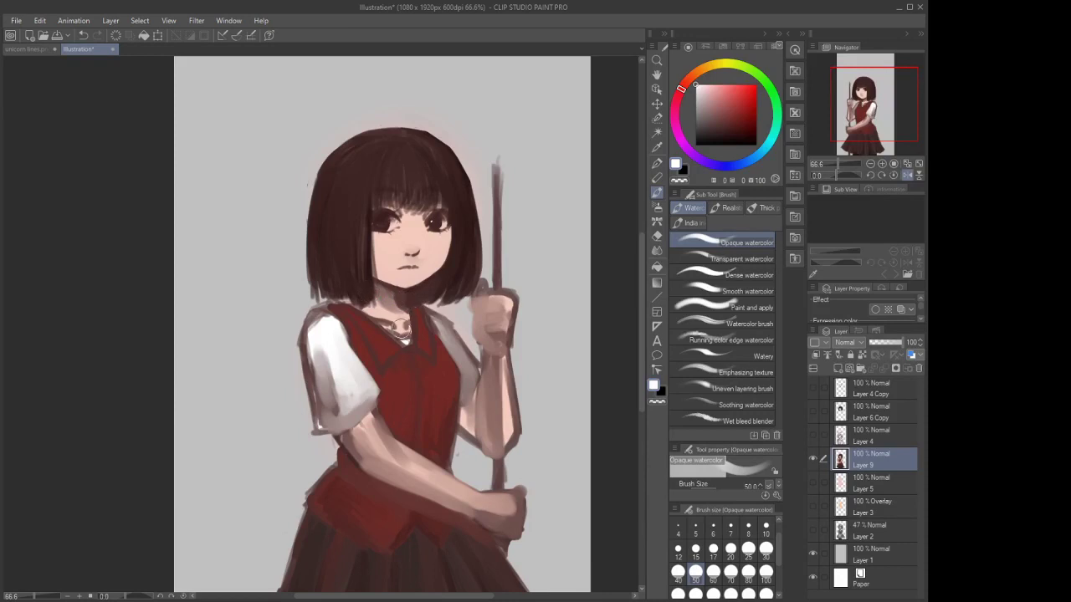
Clean up the cheek edge beside the hair and fill the fringe and side hair with smooth dark brown strokes at brush size 50
{"action": "scroll", "coordinate": [362, 285], "scroll_direction": "down", "scroll_amount": 2}
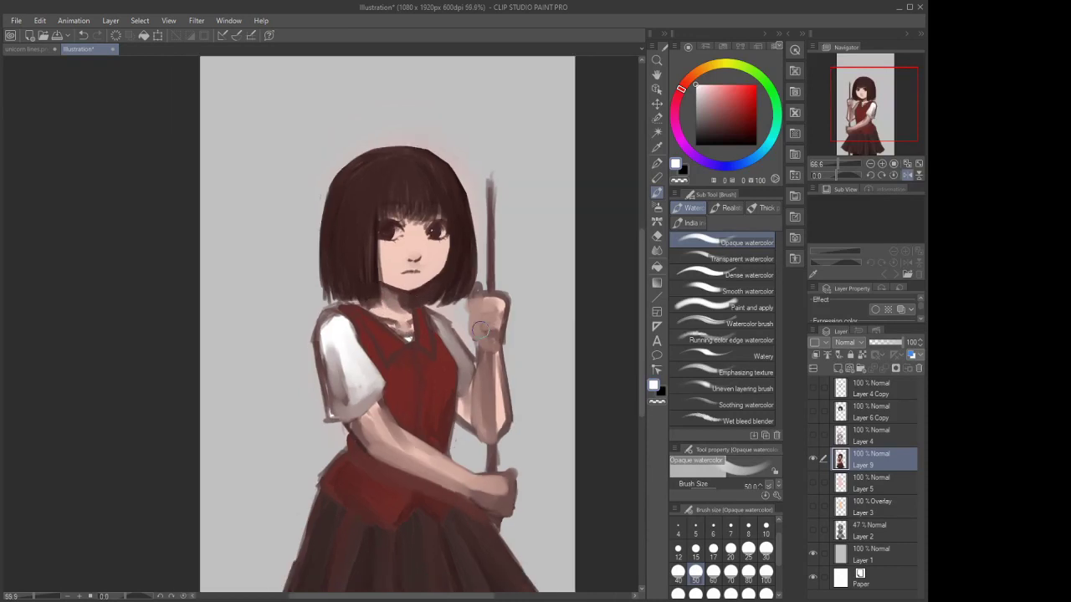
{"action": "scroll", "coordinate": [441, 196], "scroll_direction": "up", "scroll_amount": 3}
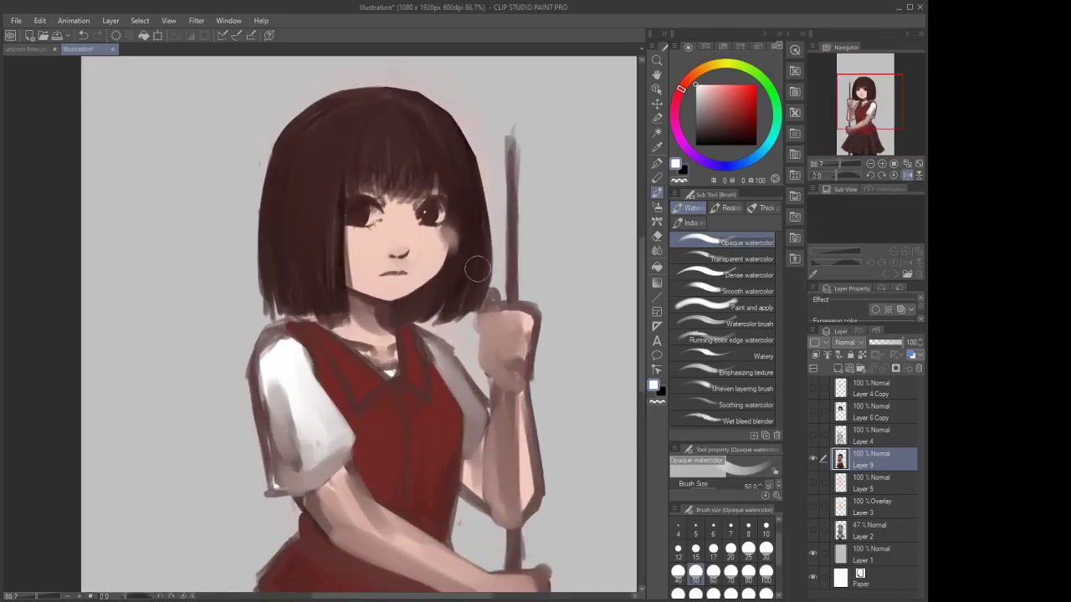
{"action": "left_click_drag", "start_coordinate": [443, 239], "coordinate": [435, 244]}
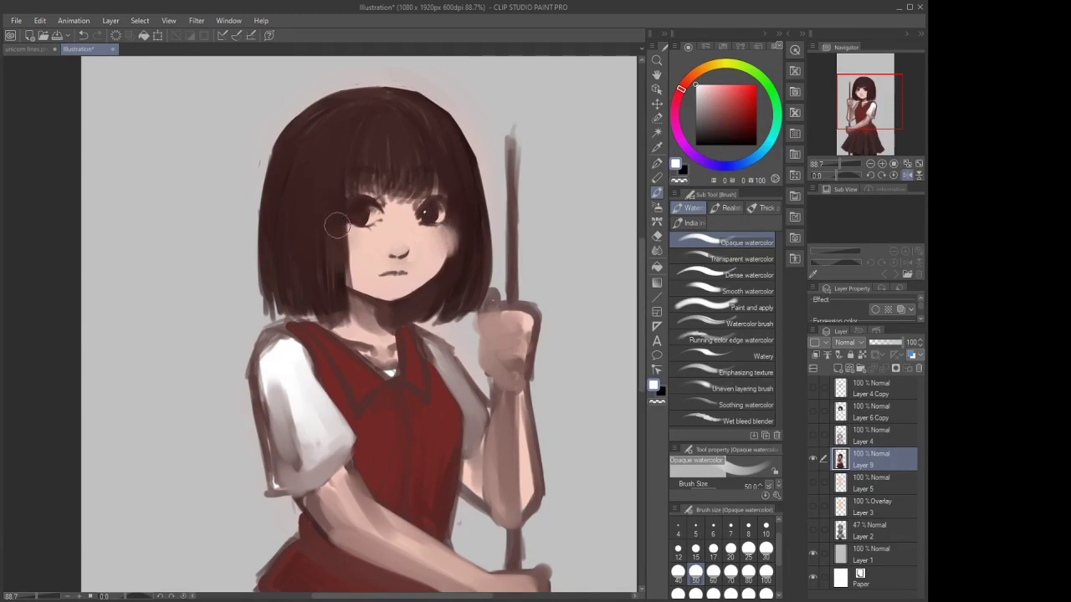
{"action": "left_click_drag", "start_coordinate": [471, 222], "coordinate": [451, 286]}
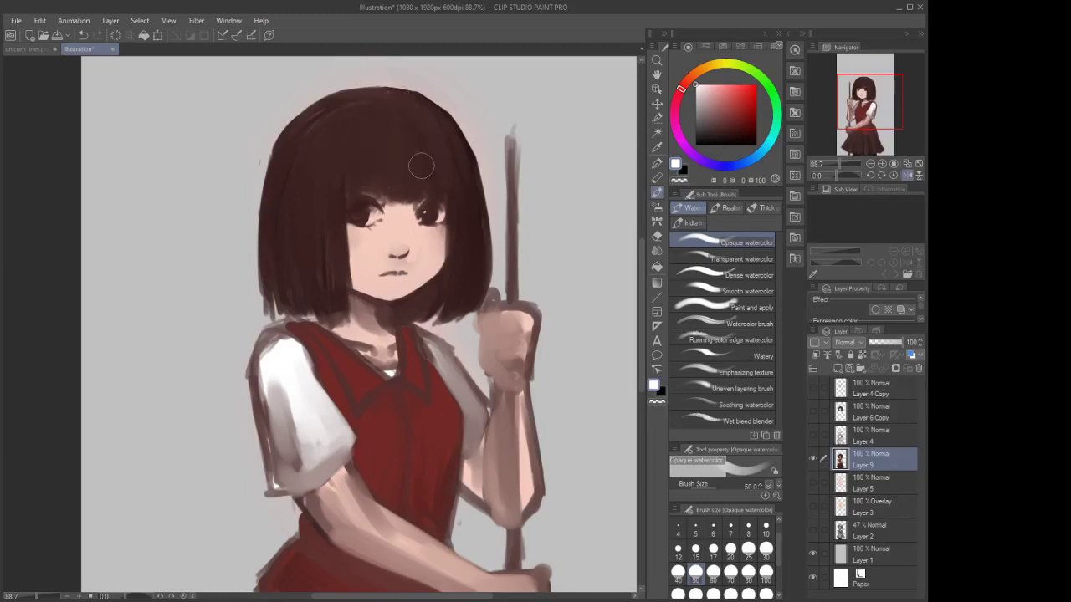
Paint thin gaps into the fringe with skin colour sampled from the face, using the Opaque watercolor brush at size 12
{"action": "left_click", "coordinate": [657, 251]}
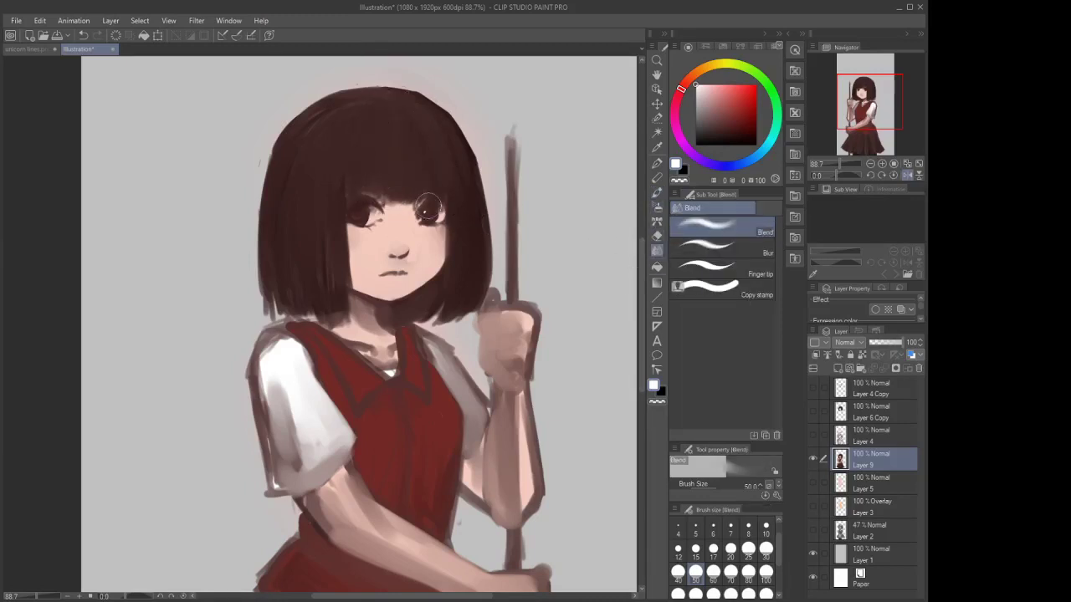
{"action": "left_click", "coordinate": [406, 235], "text": "alt"}
{"action": "left_click", "coordinate": [677, 549]}
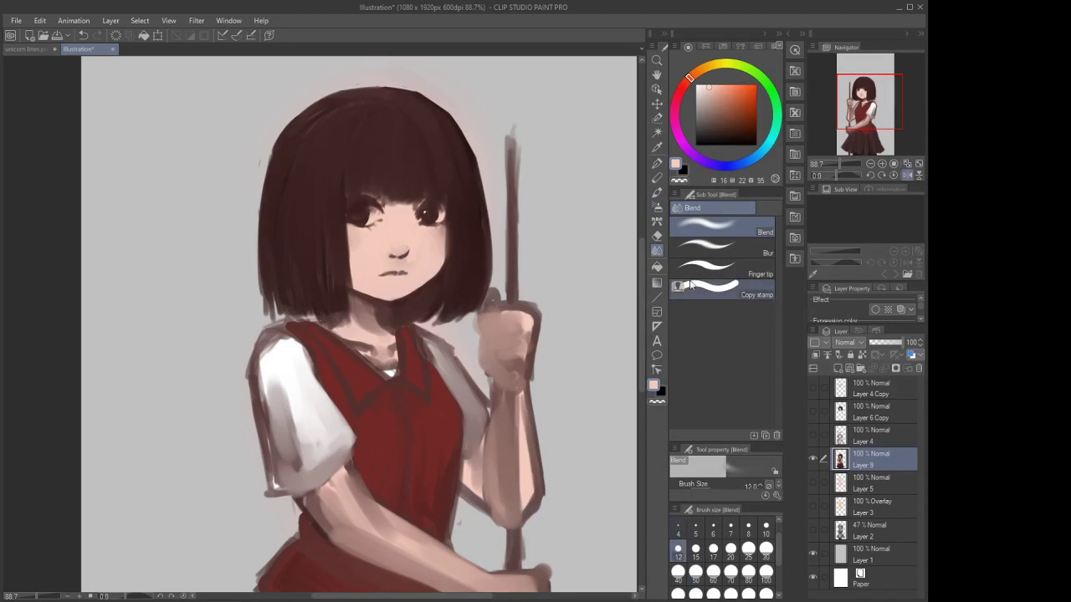
{"action": "left_click", "coordinate": [657, 236]}
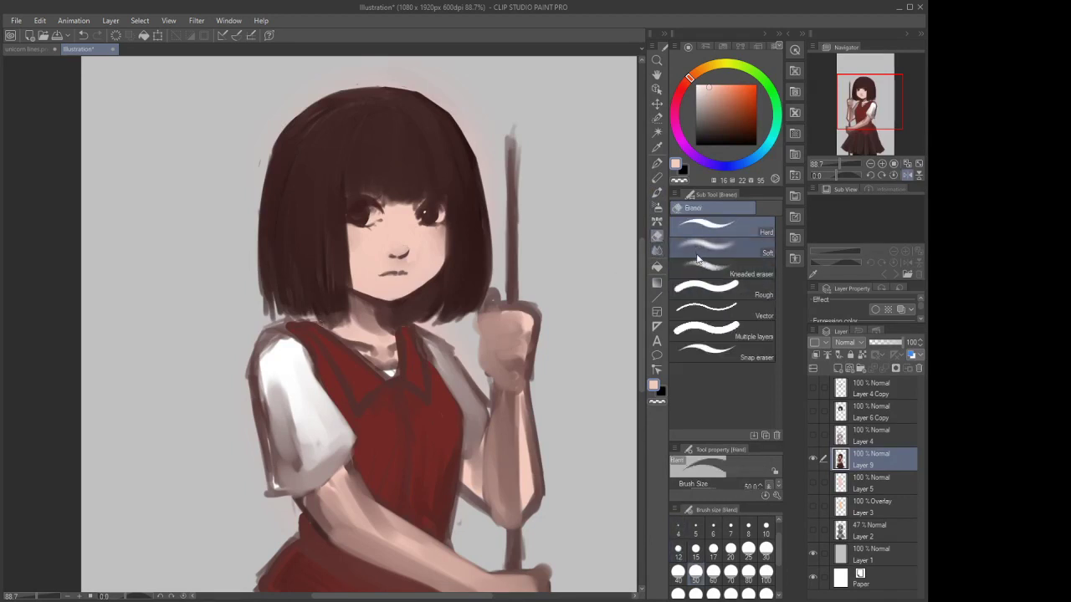
{"action": "left_click", "coordinate": [656, 250]}
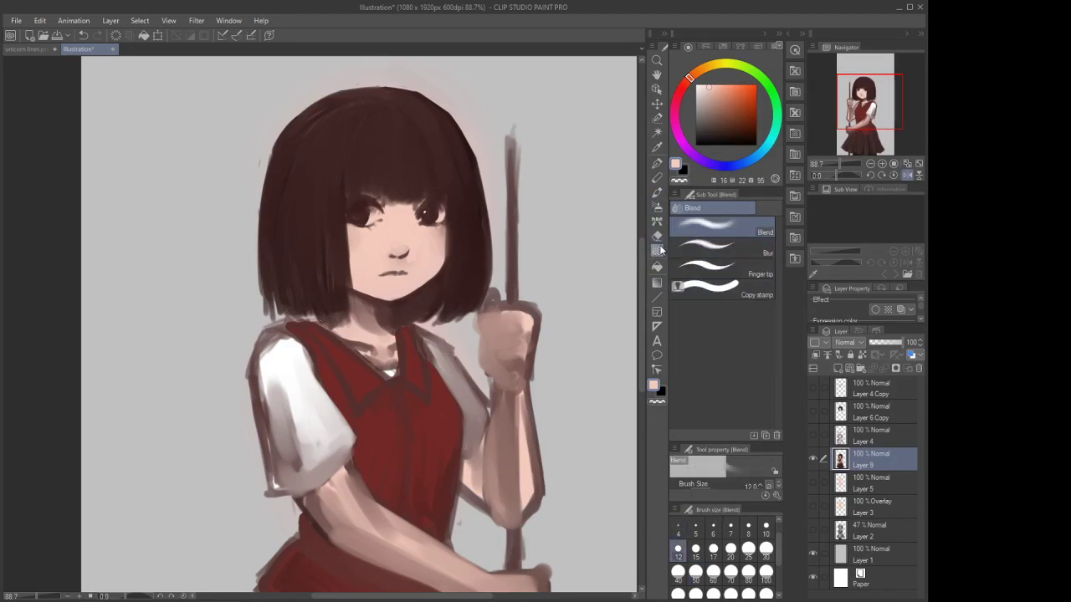
{"action": "left_click", "coordinate": [695, 248]}
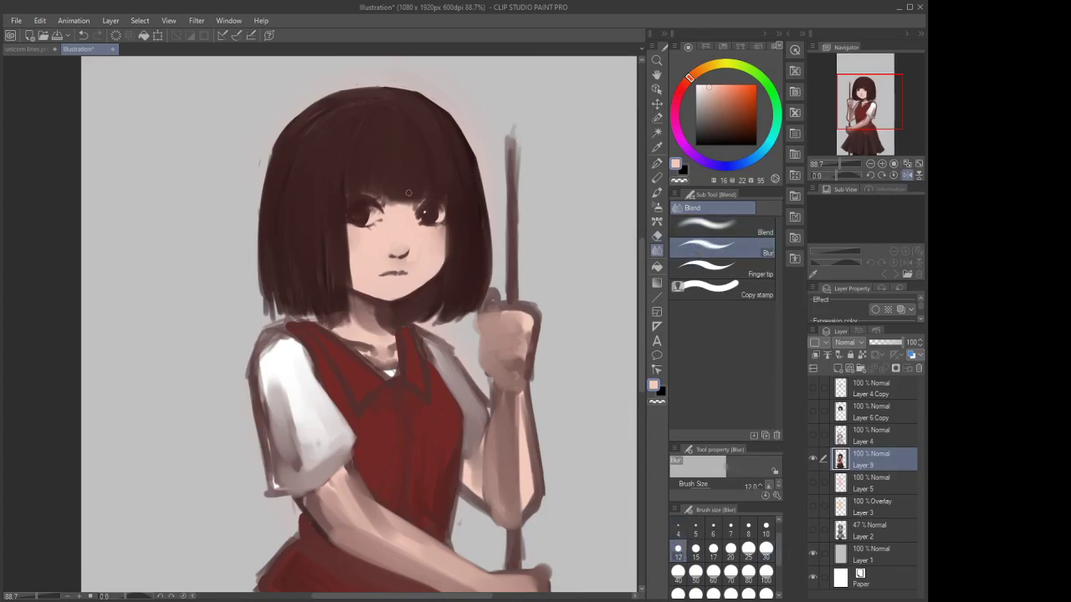
{"action": "left_click", "coordinate": [707, 224]}
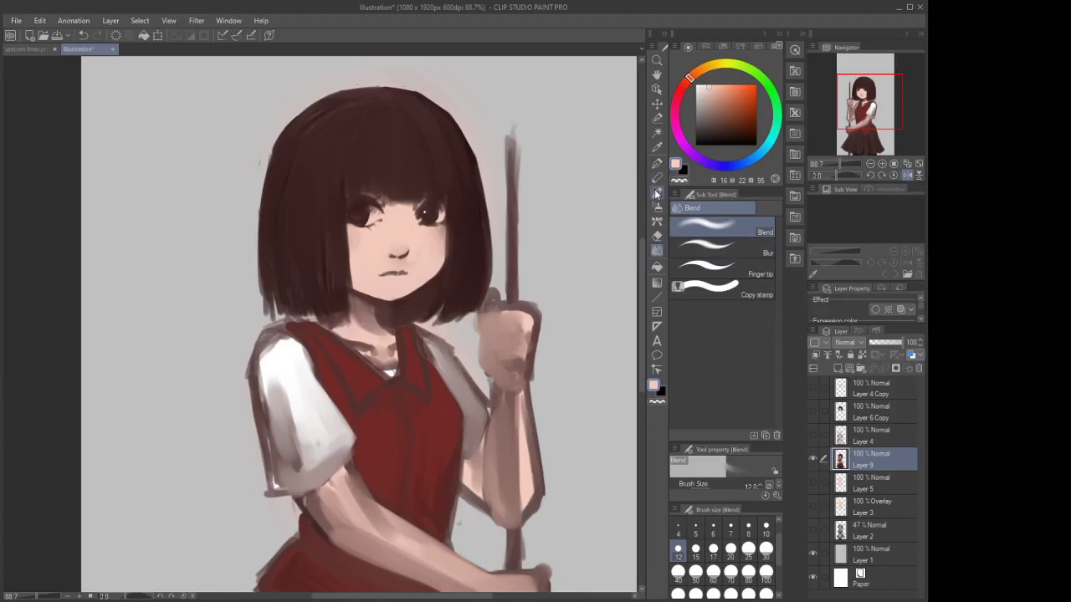
{"action": "left_click", "coordinate": [657, 192]}
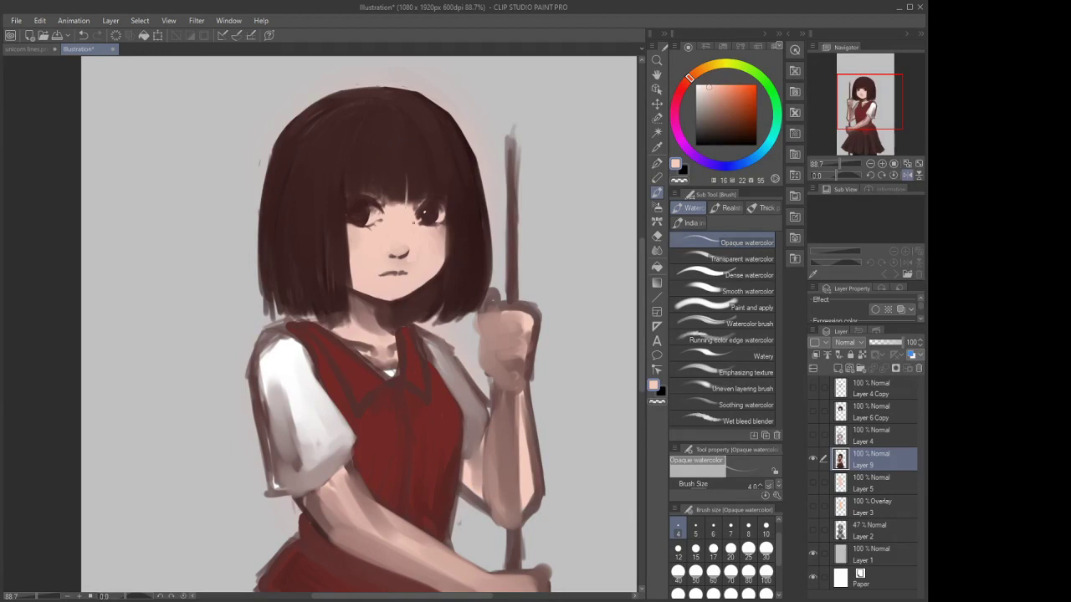
{"action": "left_click", "coordinate": [678, 550]}
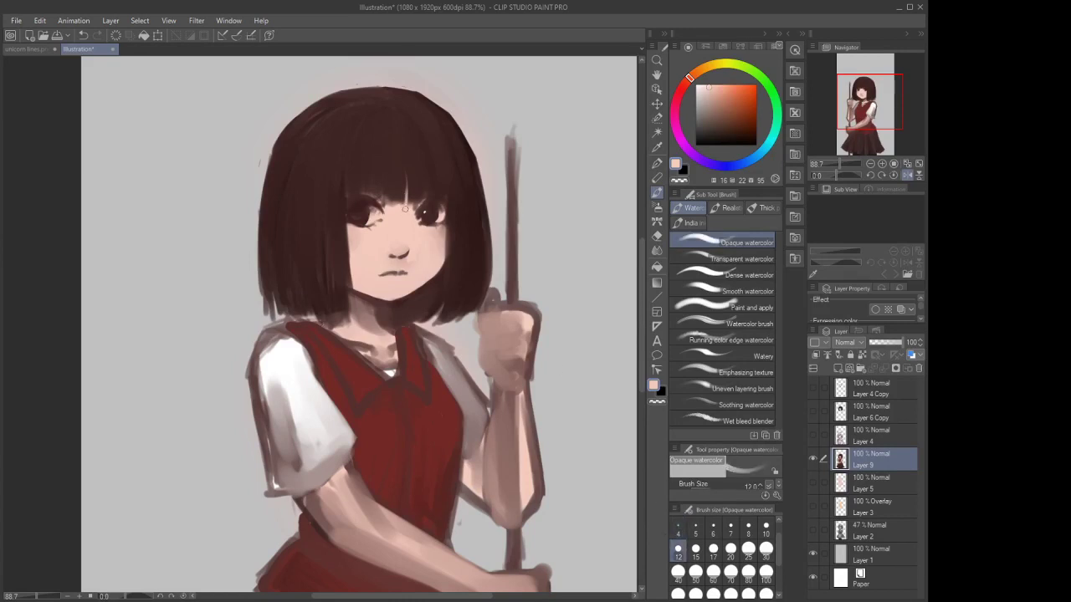
{"action": "left_click_drag", "start_coordinate": [406, 195], "coordinate": [404, 171]}
{"action": "mouse_move", "coordinate": [387, 206]}
{"action": "left_mouse_down"}
{"action": "mouse_move", "coordinate": [389, 171]}
{"action": "mouse_move", "coordinate": [389, 215]}
{"action": "mouse_move", "coordinate": [389, 179]}
{"action": "mouse_move", "coordinate": [385, 210]}
{"action": "left_mouse_up"}
Soften the skin-coloured fringe gaps into the surrounding hair with the Blend tool at size 15
{"action": "left_click", "coordinate": [657, 250]}
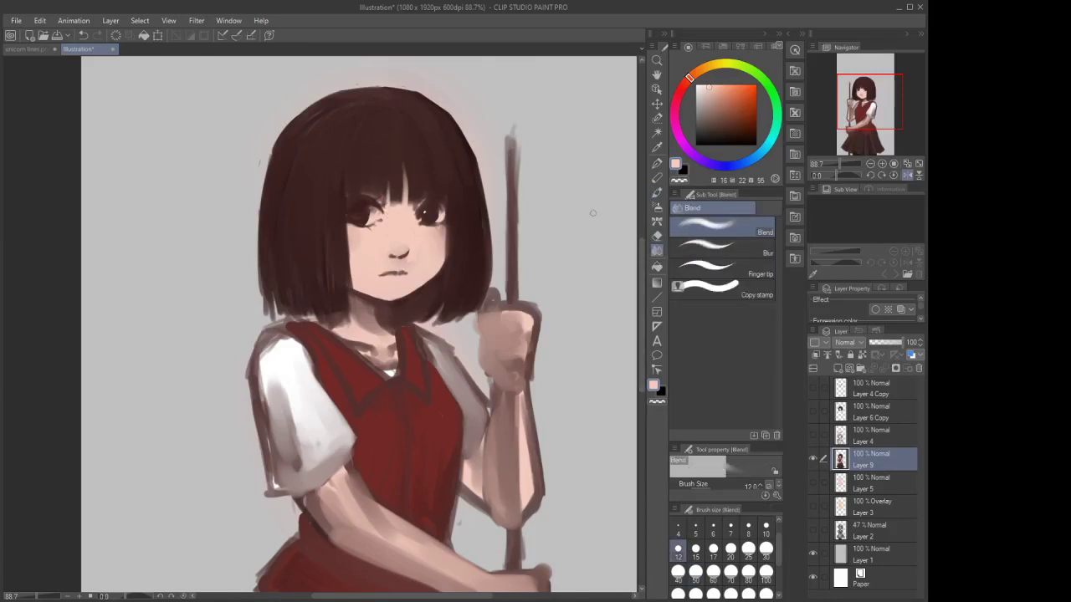
{"action": "left_click", "coordinate": [695, 550]}
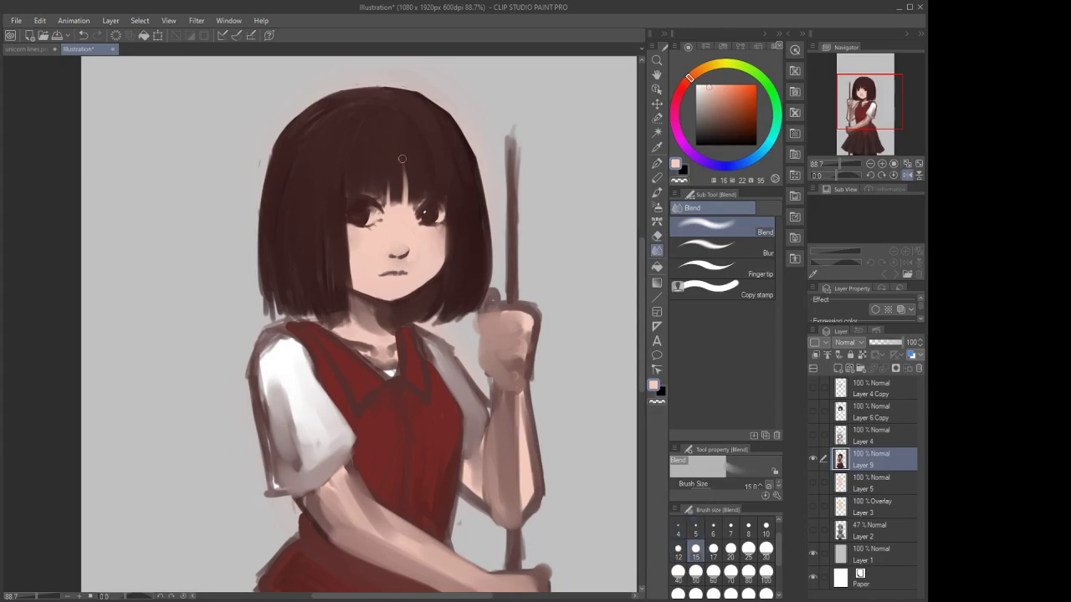
{"action": "left_click_drag", "start_coordinate": [401, 159], "coordinate": [407, 200]}
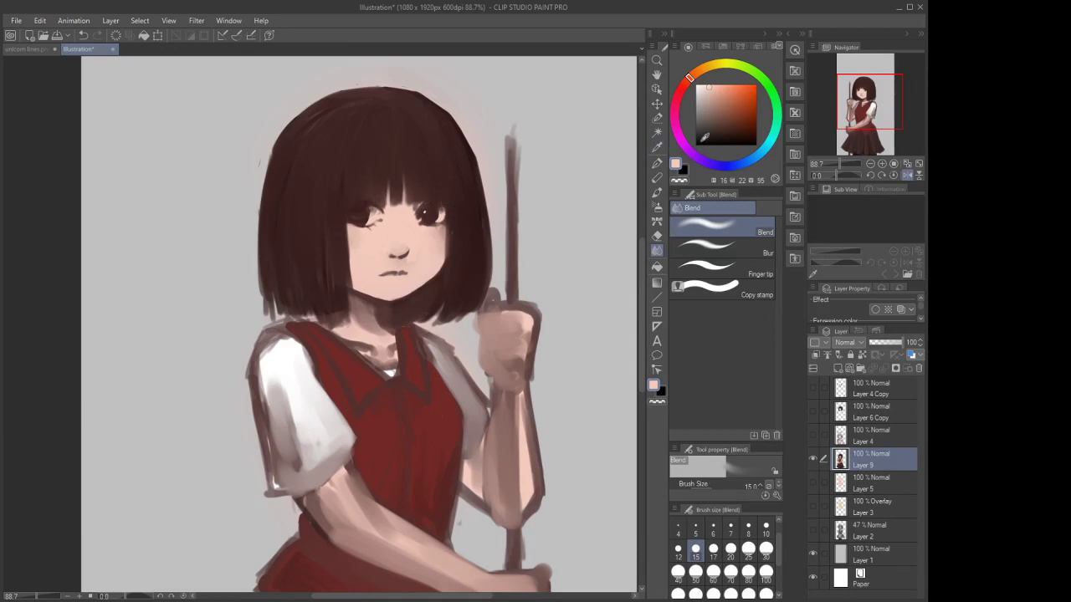
On a new layer, paint near-black shadow strands in the hair beside the cheek and below the chin with the brush at size 12
{"action": "left_click", "coordinate": [700, 136]}
{"action": "left_click", "coordinate": [838, 369]}
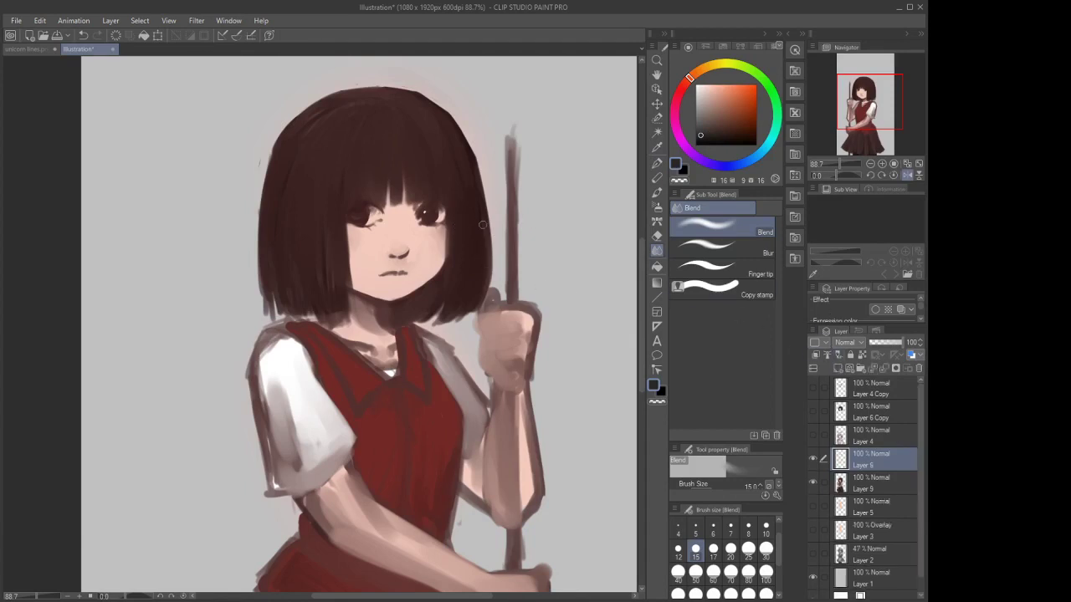
{"action": "left_click", "coordinate": [658, 194]}
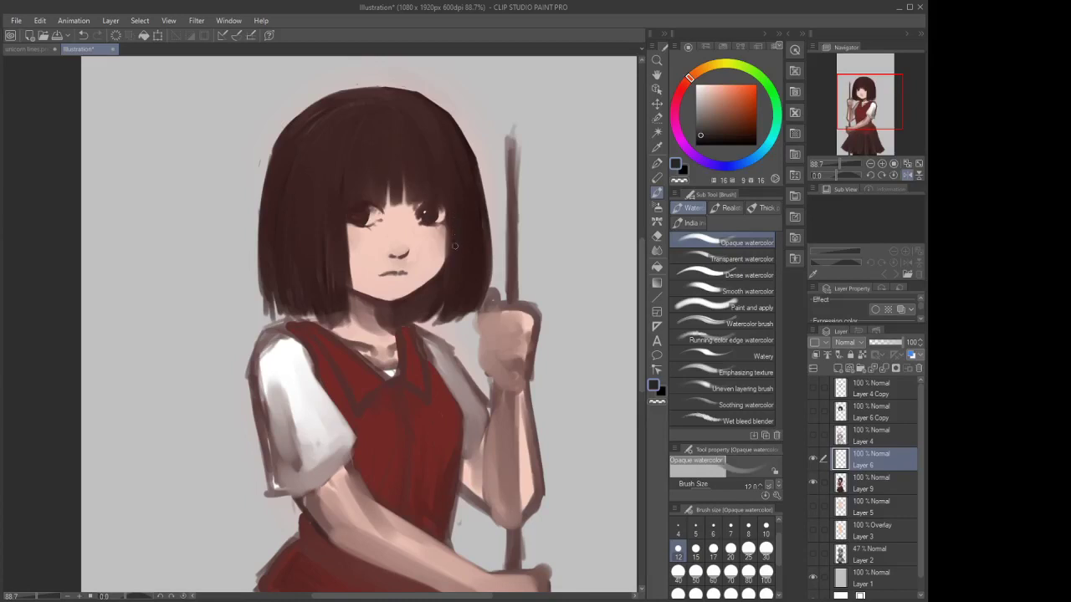
{"action": "left_click", "coordinate": [83, 36]}
{"action": "left_click_drag", "start_coordinate": [703, 138], "coordinate": [707, 144]}
{"action": "left_click_drag", "start_coordinate": [464, 222], "coordinate": [466, 216]}
{"action": "left_click_drag", "start_coordinate": [455, 234], "coordinate": [445, 289]}
{"action": "left_click_drag", "start_coordinate": [448, 236], "coordinate": [443, 300]}
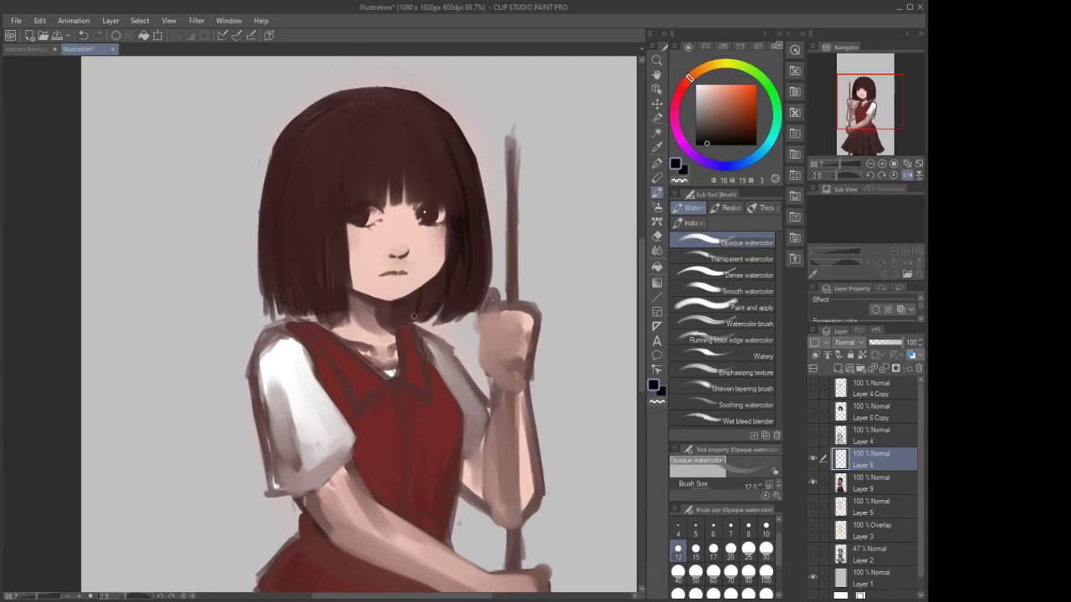
{"action": "mouse_move", "coordinate": [399, 307]}
{"action": "left_mouse_down"}
{"action": "mouse_move", "coordinate": [390, 321]}
{"action": "mouse_move", "coordinate": [384, 305]}
{"action": "mouse_move", "coordinate": [442, 279]}
{"action": "left_mouse_up"}
Blend the shadow strands near the cheek and chin at size 40 and add more near-black strands through the fringe and opposite side of the hair
{"action": "key", "text": "e"}
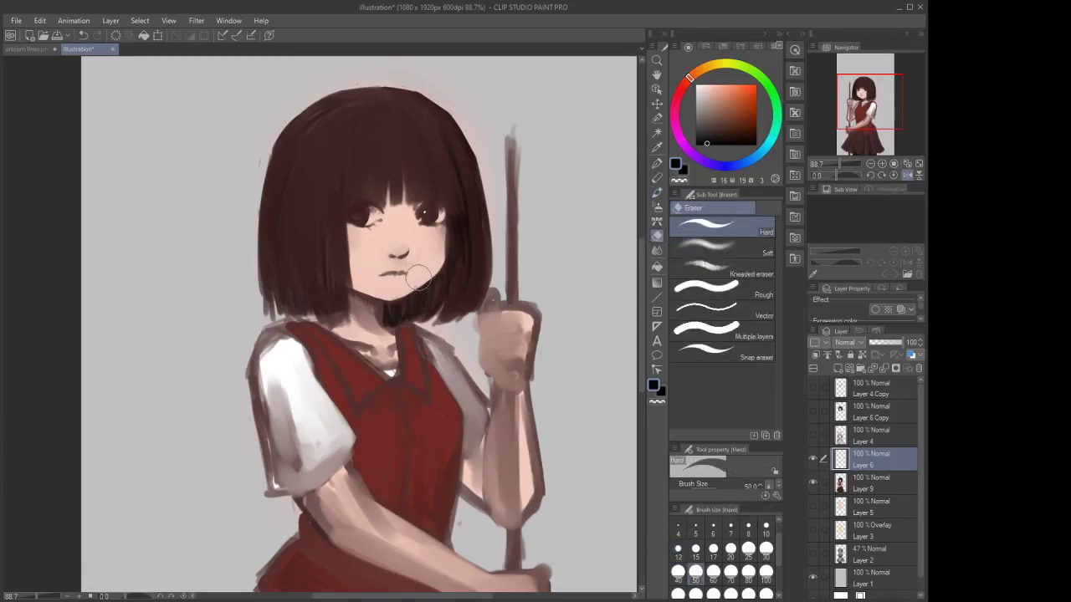
{"action": "left_click", "coordinate": [657, 250]}
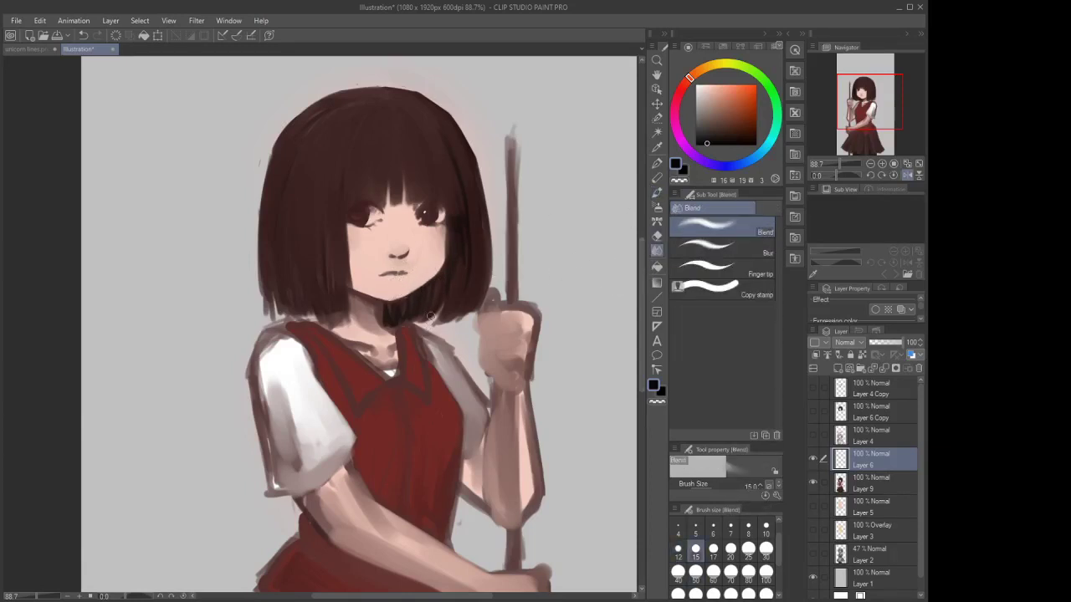
{"action": "left_click", "coordinate": [678, 571]}
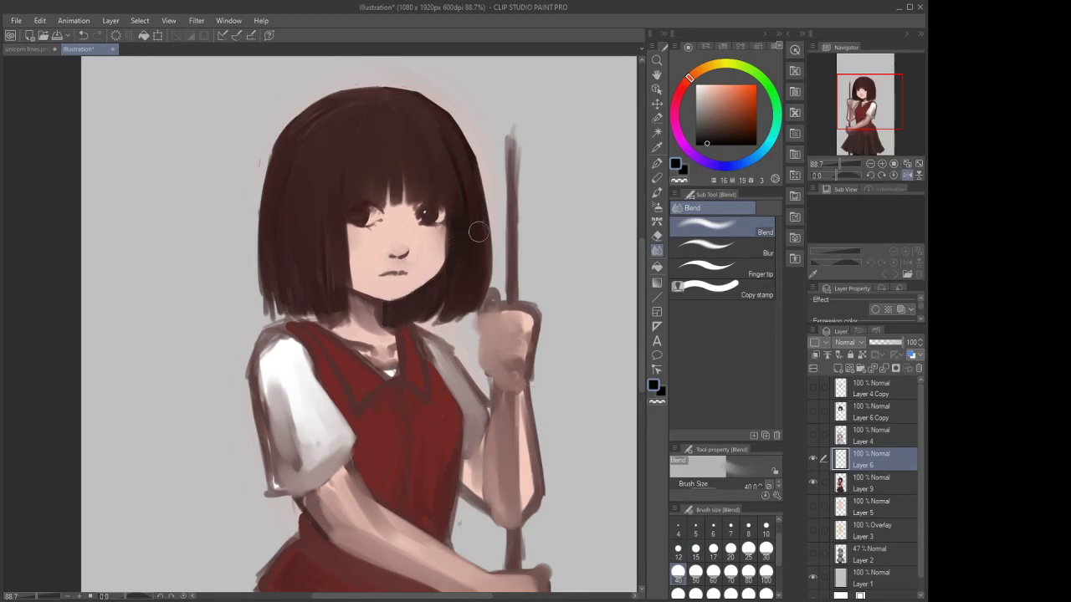
{"action": "key", "text": "b"}
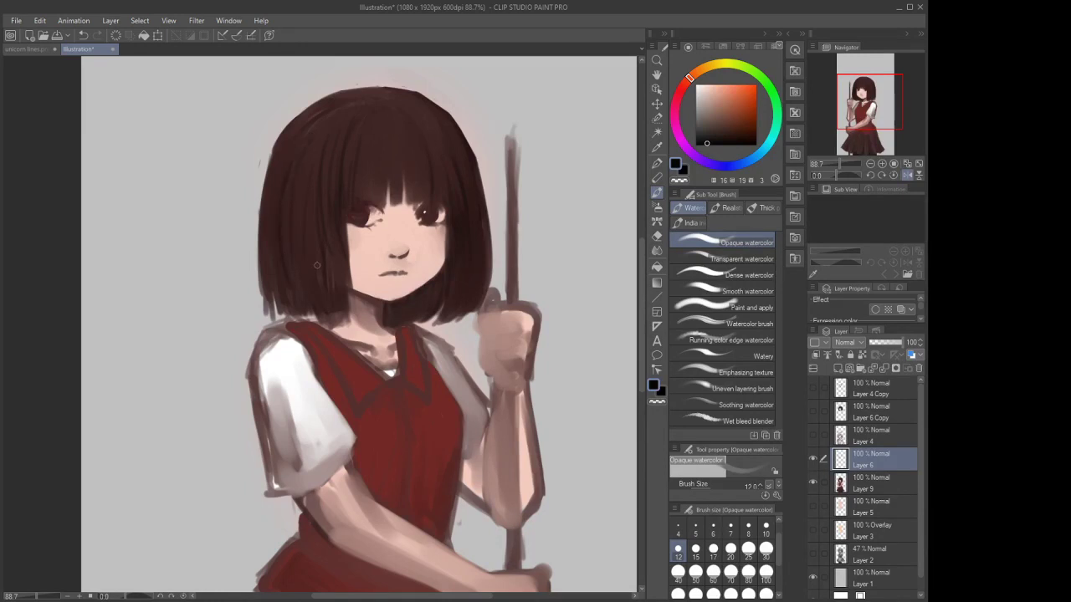
{"action": "left_click", "coordinate": [657, 250]}
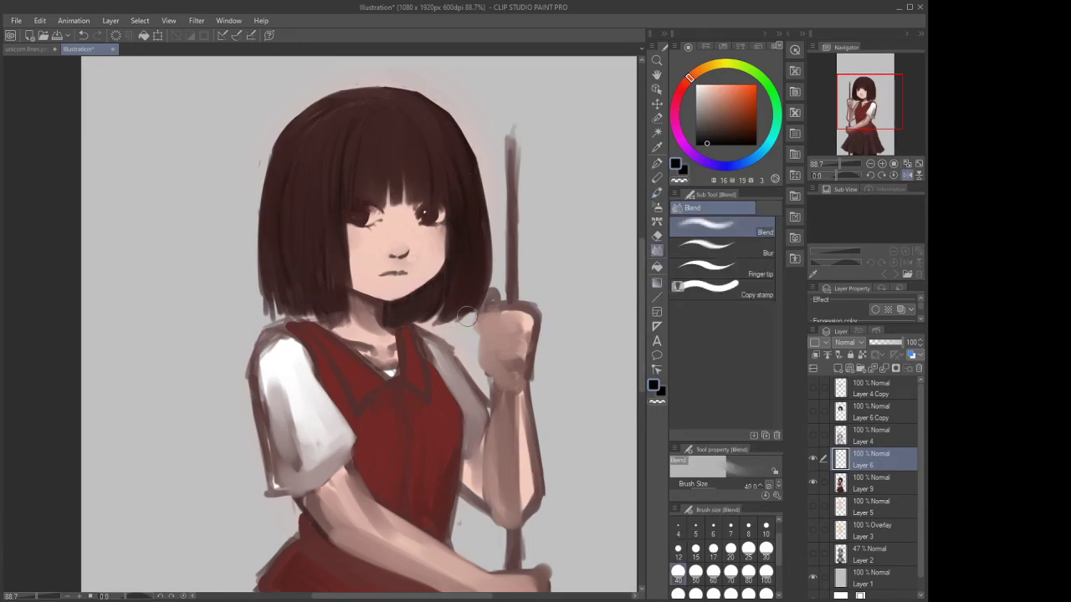
Merge the hair strand layer into the painted layer below and smooth the cheek edge beside the hair with the Blend tool at size 15
{"action": "left_click", "coordinate": [695, 549]}
{"action": "scroll", "coordinate": [437, 260], "scroll_direction": "up", "scroll_amount": 3}
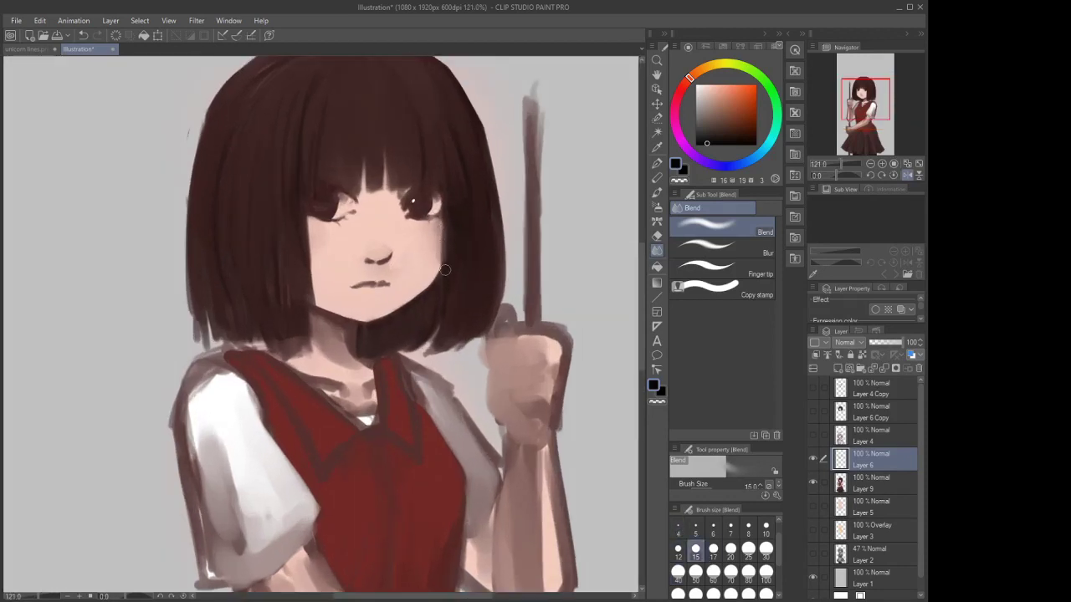
{"action": "left_click", "coordinate": [871, 483]}
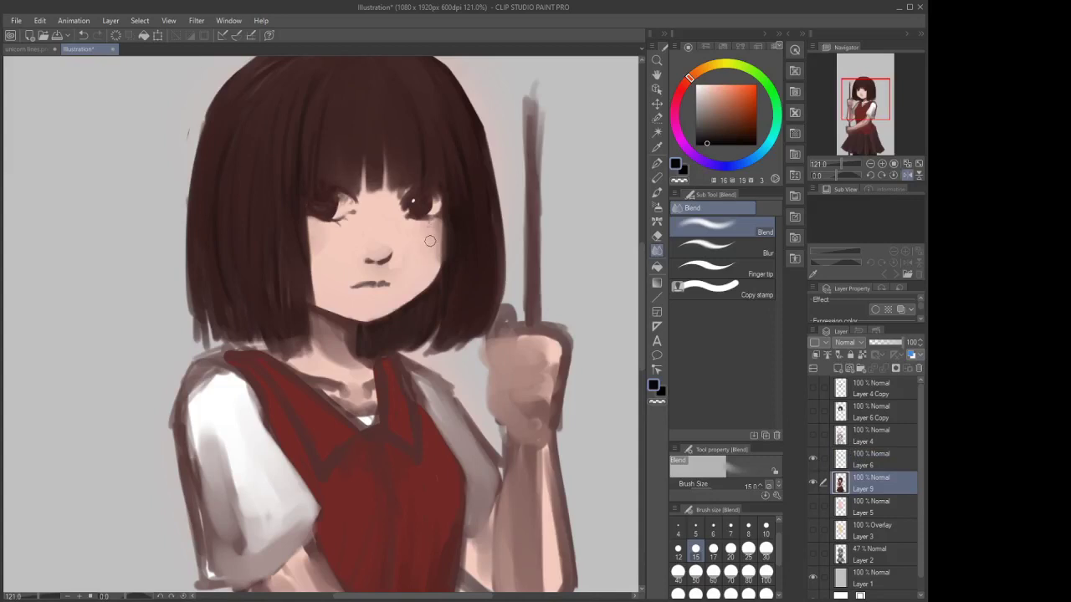
{"action": "left_click", "coordinate": [871, 460]}
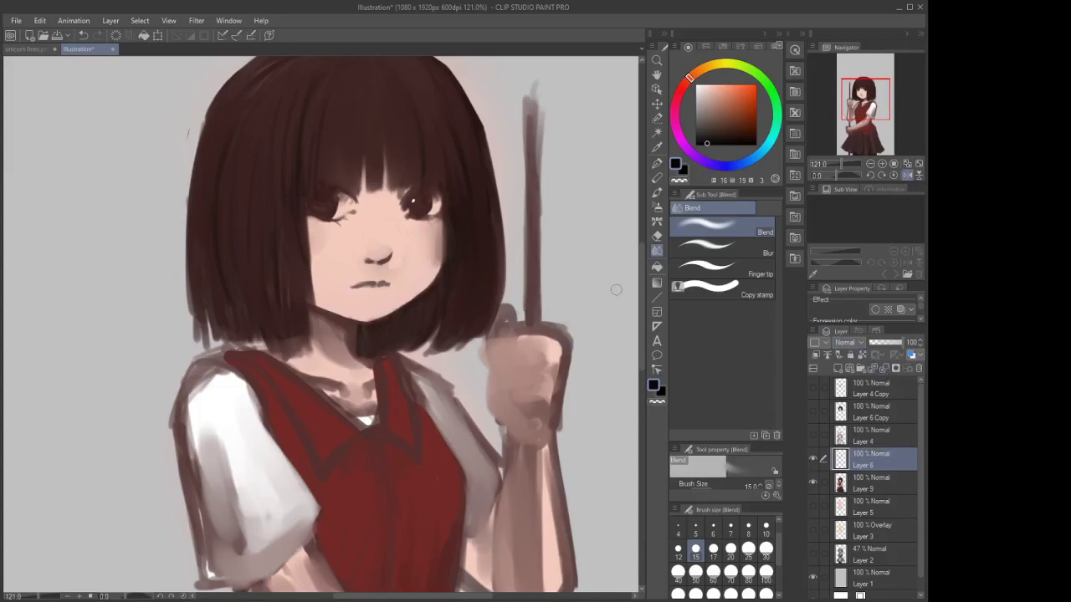
{"action": "key", "text": "ctrl+z"}
{"action": "left_click", "coordinate": [883, 368]}
{"action": "mouse_move", "coordinate": [429, 261]}
{"action": "left_mouse_down"}
{"action": "mouse_move", "coordinate": [439, 237]}
{"action": "mouse_move", "coordinate": [425, 275]}
{"action": "mouse_move", "coordinate": [437, 227]}
{"action": "mouse_move", "coordinate": [429, 242]}
{"action": "left_mouse_up"}
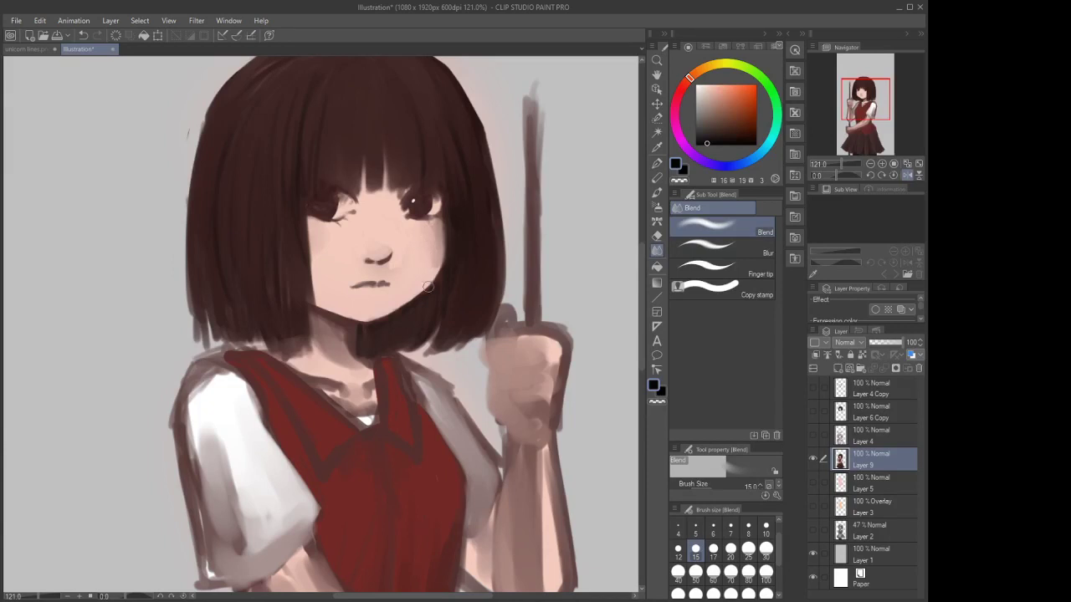
On a new layer, airbrush a muted red over the nose and lower lip with the Soft airbrush at size 40
{"action": "scroll", "coordinate": [448, 261], "scroll_direction": "down", "scroll_amount": 2}
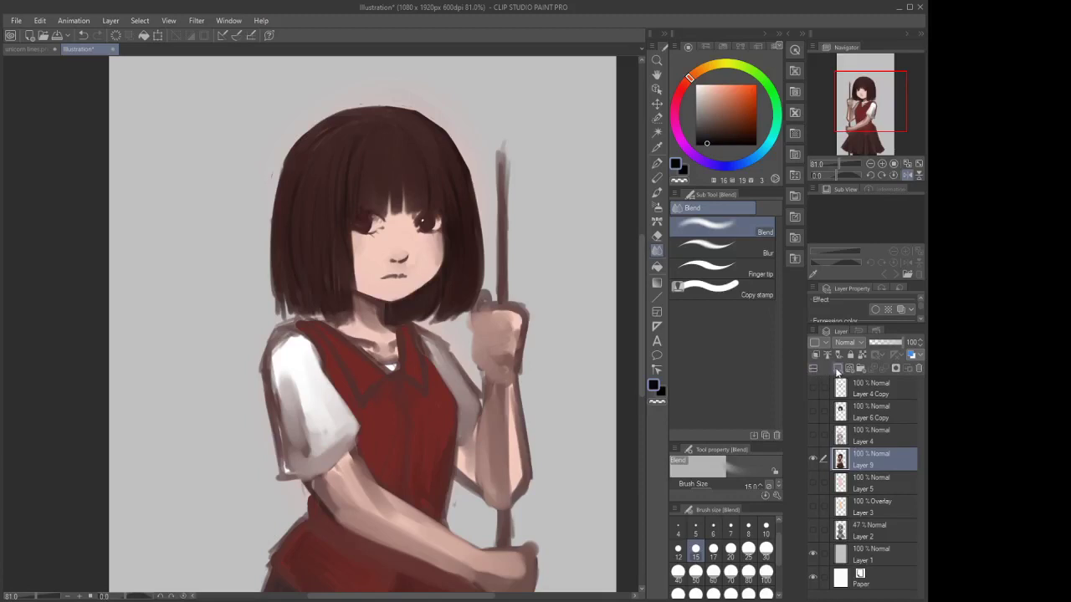
{"action": "left_click", "coordinate": [837, 368]}
{"action": "left_click_drag", "start_coordinate": [680, 143], "coordinate": [726, 93]}
{"action": "left_click", "coordinate": [681, 88]}
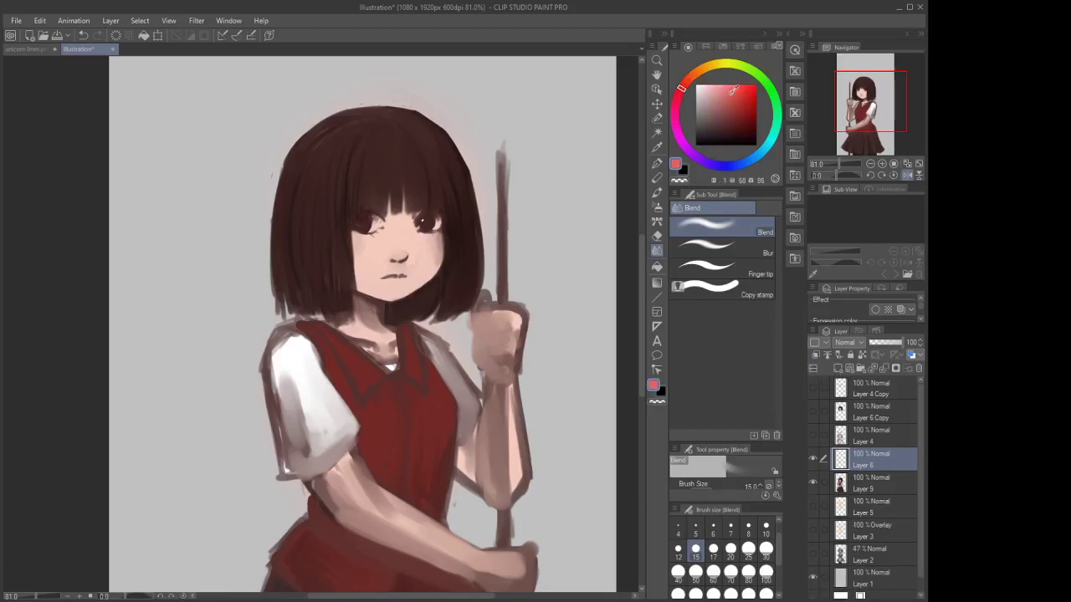
{"action": "left_click", "coordinate": [728, 107]}
{"action": "left_click", "coordinate": [657, 206]}
{"action": "scroll", "coordinate": [448, 302], "scroll_direction": "up", "scroll_amount": 2}
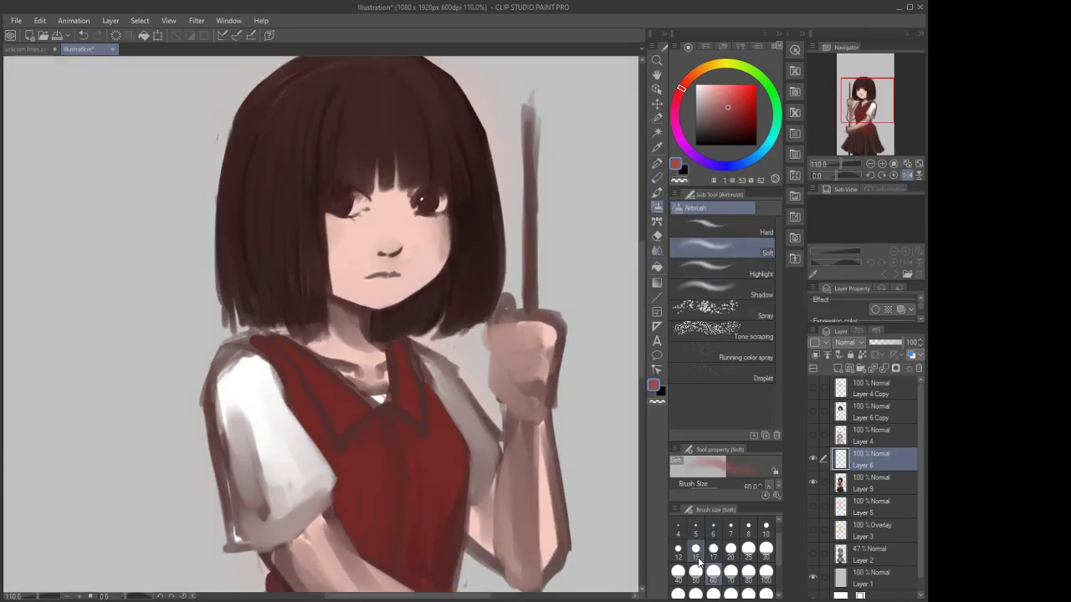
{"action": "left_click", "coordinate": [730, 549]}
{"action": "left_click", "coordinate": [678, 574]}
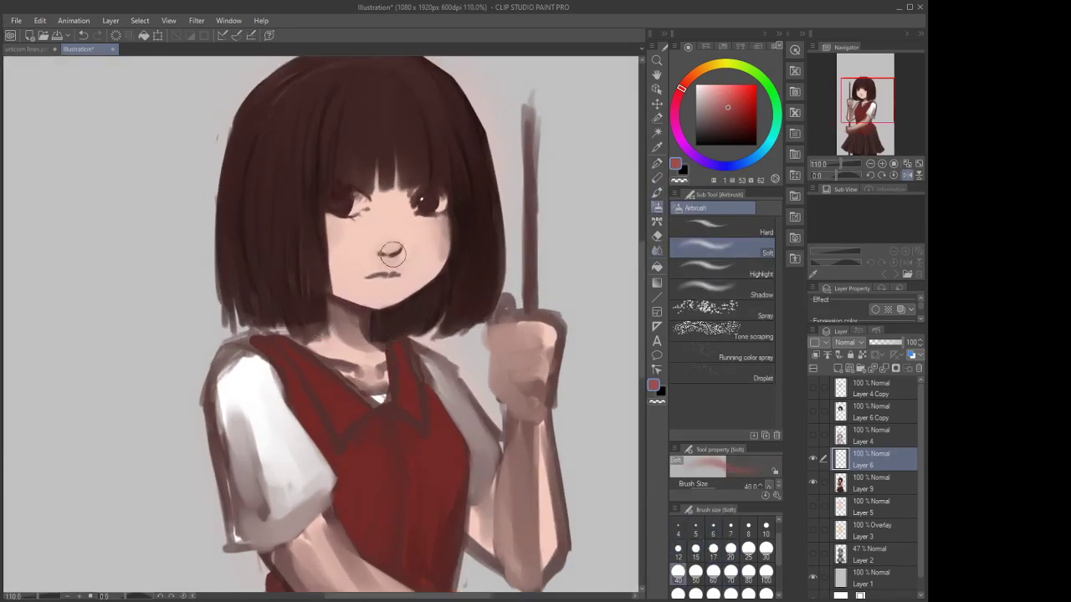
{"action": "mouse_move", "coordinate": [390, 254]}
{"action": "left_mouse_down"}
{"action": "mouse_move", "coordinate": [392, 242]}
{"action": "mouse_move", "coordinate": [379, 249]}
{"action": "mouse_move", "coordinate": [390, 235]}
{"action": "left_mouse_up"}
{"action": "left_click_drag", "start_coordinate": [385, 281], "coordinate": [393, 277]}
Airbrush the same muted red blush around and below both eyes
{"action": "mouse_move", "coordinate": [436, 210]}
{"action": "left_mouse_down"}
{"action": "mouse_move", "coordinate": [417, 180]}
{"action": "mouse_move", "coordinate": [447, 213]}
{"action": "left_mouse_up"}
{"action": "mouse_move", "coordinate": [347, 233]}
{"action": "left_mouse_down"}
{"action": "mouse_move", "coordinate": [348, 203]}
{"action": "mouse_move", "coordinate": [354, 179]}
{"action": "mouse_move", "coordinate": [330, 223]}
{"action": "left_mouse_up"}
{"action": "left_click_drag", "start_coordinate": [423, 219], "coordinate": [414, 216]}
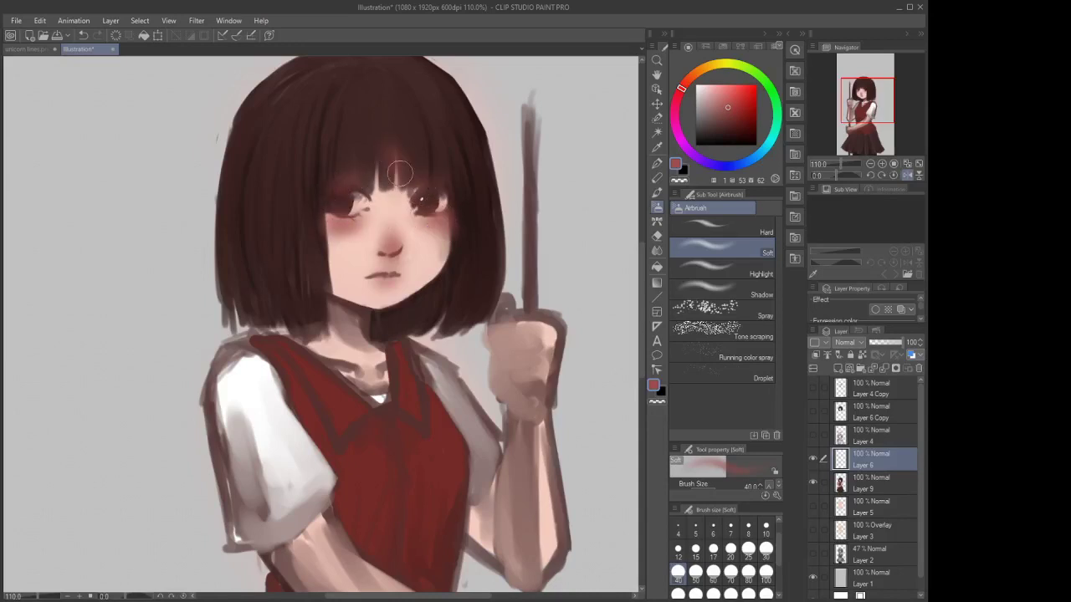
Merge the facial blush layer into the painted layer below
{"action": "scroll", "coordinate": [459, 309], "scroll_direction": "down", "scroll_amount": 3}
{"action": "scroll", "coordinate": [468, 232], "scroll_direction": "up", "scroll_amount": 2}
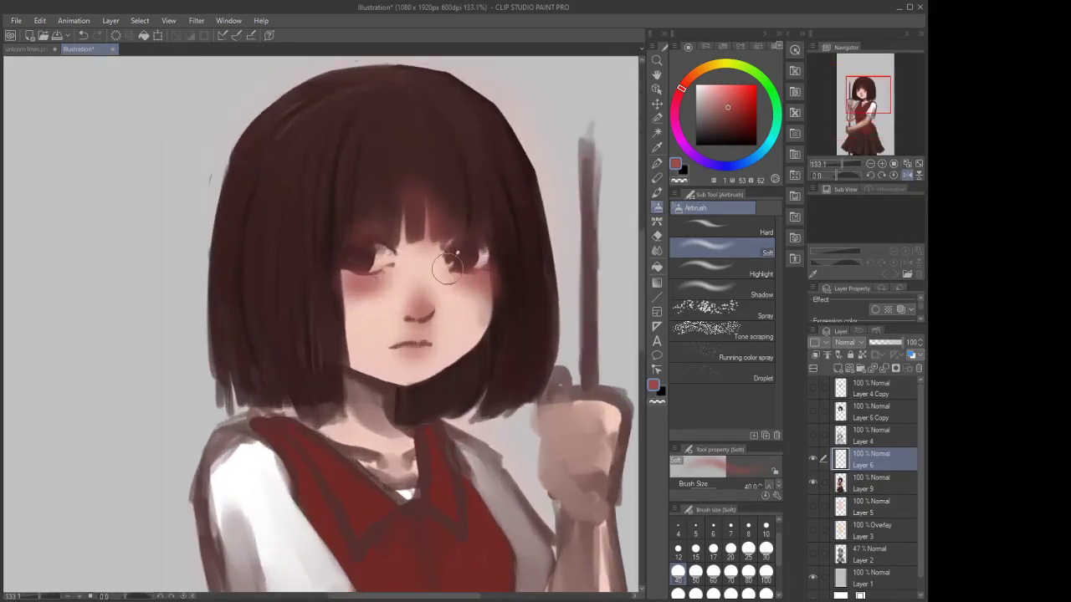
{"action": "left_click", "coordinate": [657, 236]}
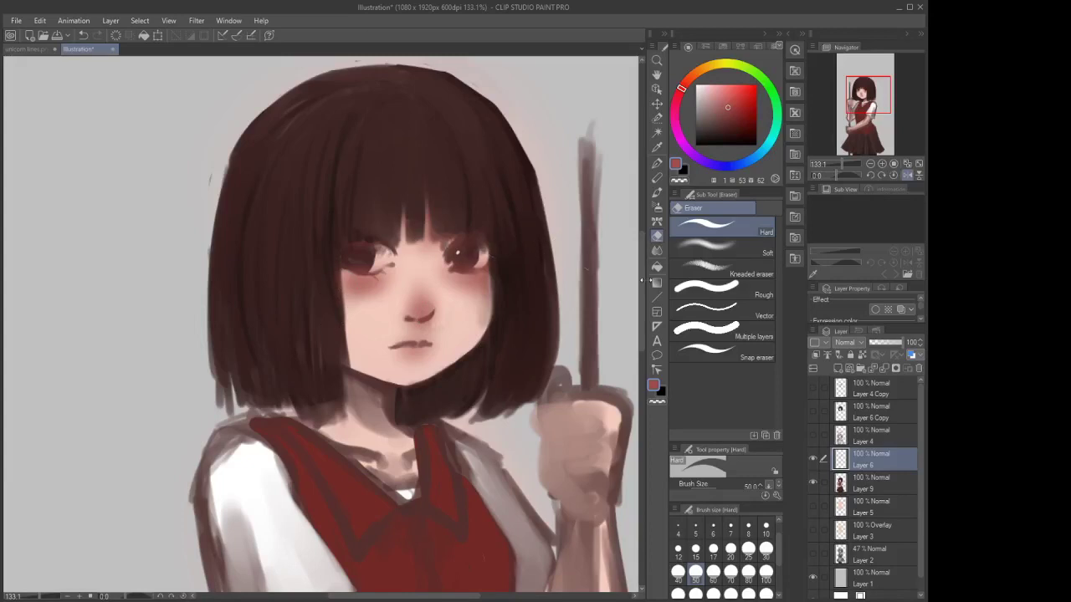
{"action": "left_click", "coordinate": [883, 370]}
Smooth the hair edges beside both cheeks and the fringe strands above the nose with the Blend tool at size 15
{"action": "left_click", "coordinate": [657, 249]}
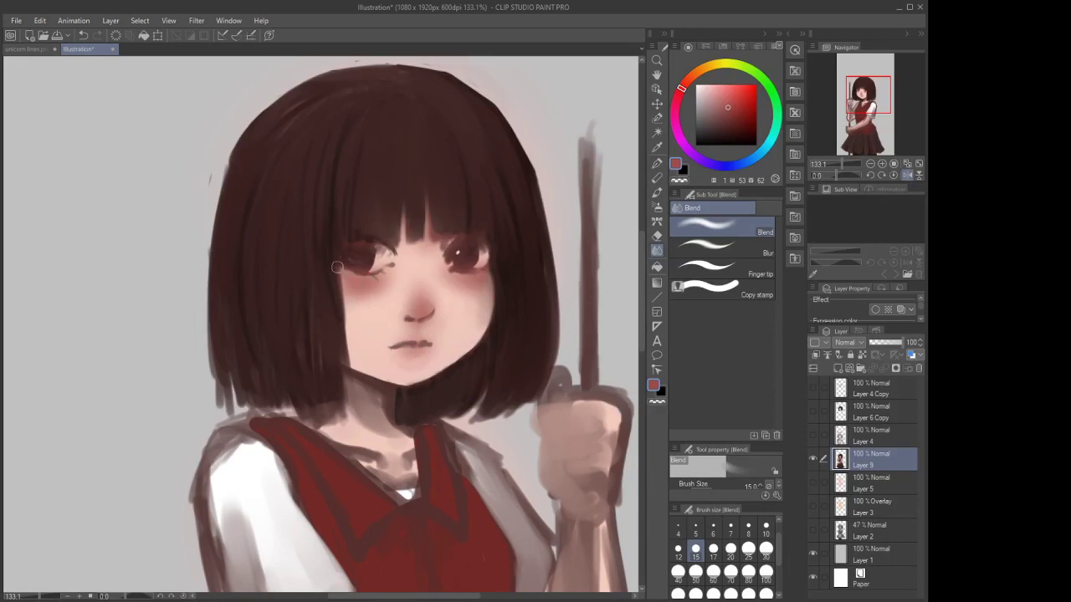
{"action": "left_click_drag", "start_coordinate": [334, 261], "coordinate": [340, 331]}
{"action": "left_click_drag", "start_coordinate": [334, 238], "coordinate": [343, 343]}
{"action": "left_click_drag", "start_coordinate": [334, 220], "coordinate": [344, 352]}
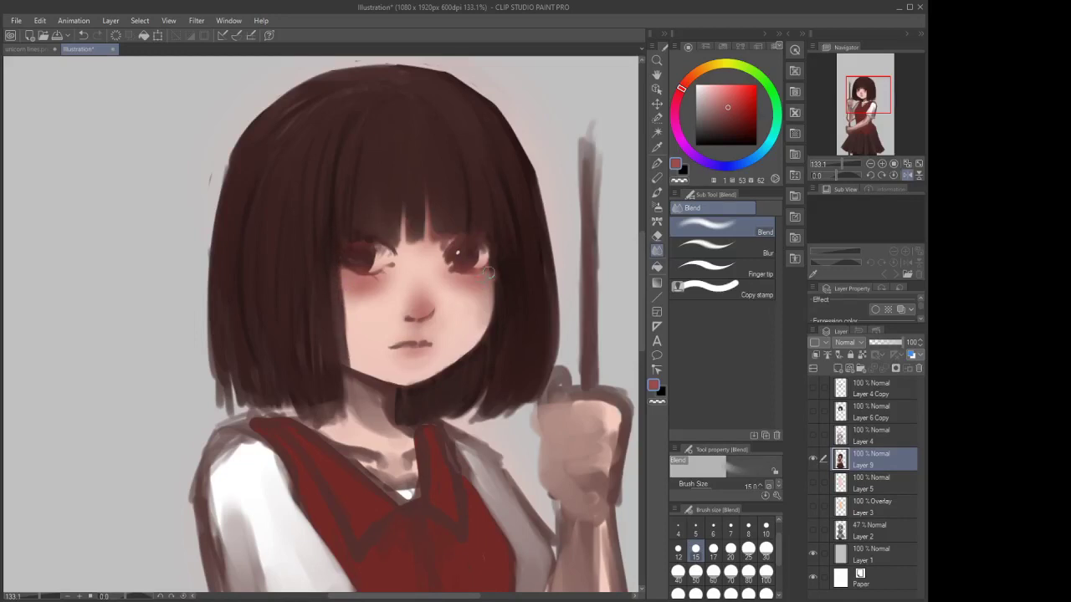
{"action": "left_click_drag", "start_coordinate": [496, 249], "coordinate": [502, 312]}
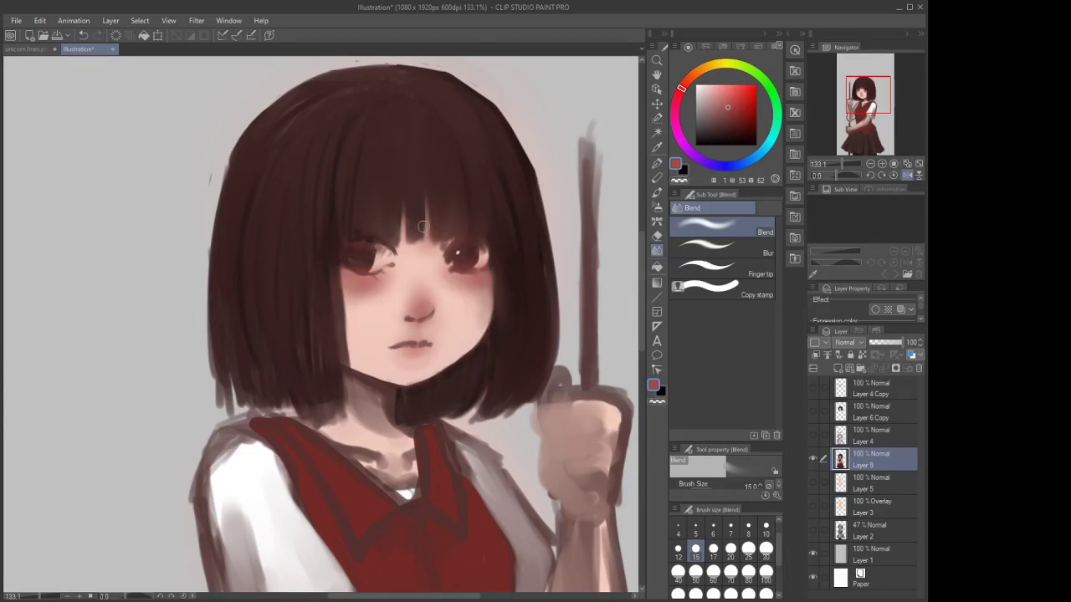
{"action": "left_click_drag", "start_coordinate": [436, 236], "coordinate": [432, 188]}
{"action": "left_click_drag", "start_coordinate": [409, 245], "coordinate": [410, 186]}
Touch up the central fringe strands in sampled dark brown with the Opaque watercolor brush at size 12 and ready the Blend tool
{"action": "key", "text": "b"}
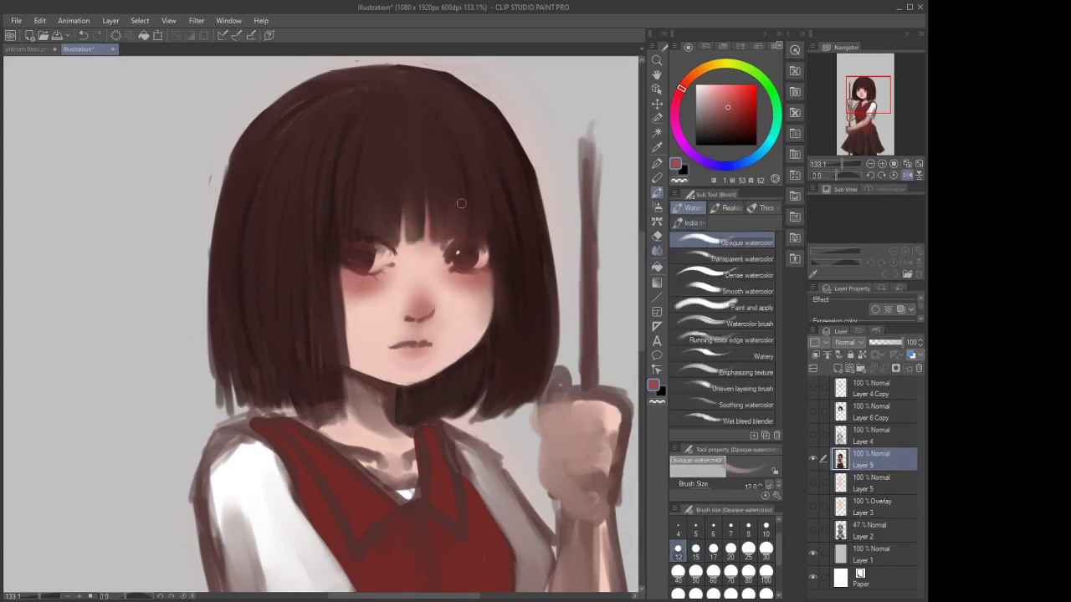
{"action": "left_click", "coordinate": [423, 173], "text": "alt"}
{"action": "left_click_drag", "start_coordinate": [409, 200], "coordinate": [407, 239]}
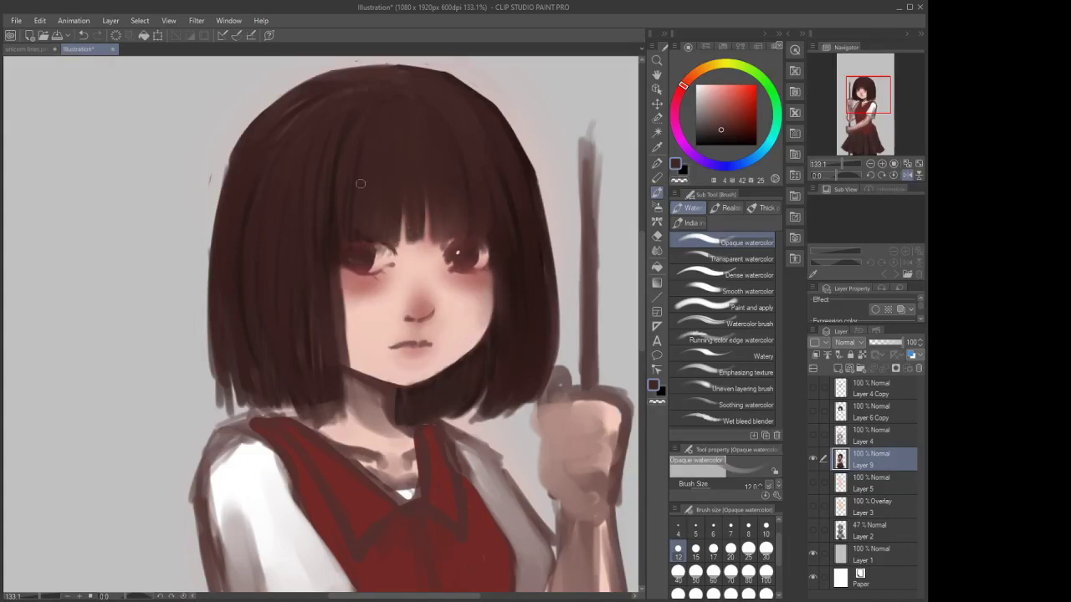
{"action": "left_click", "coordinate": [657, 222]}
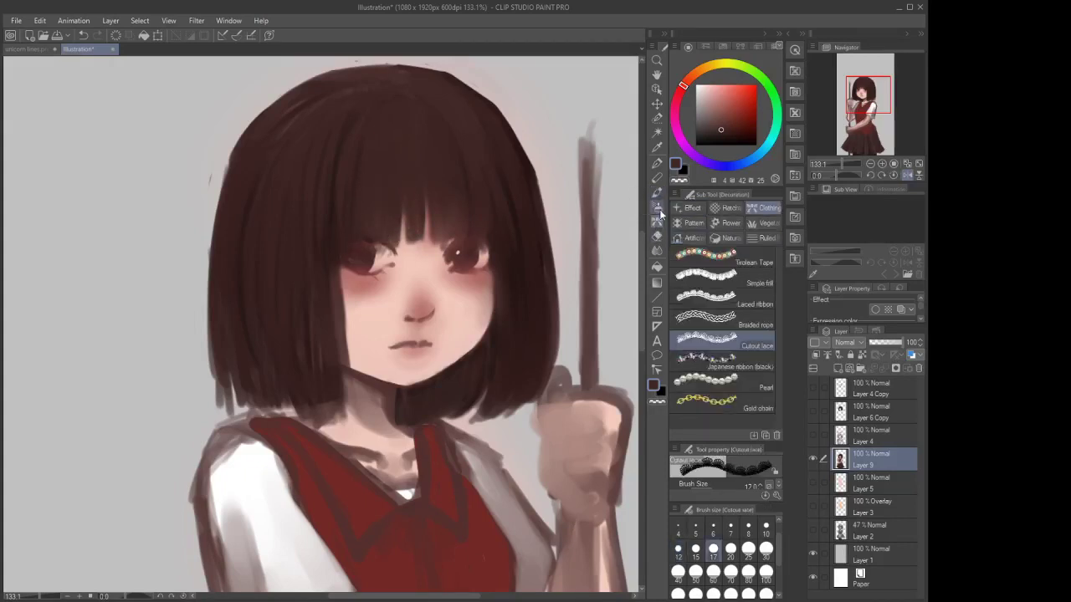
{"action": "left_click", "coordinate": [656, 208]}
{"action": "left_click", "coordinate": [656, 235]}
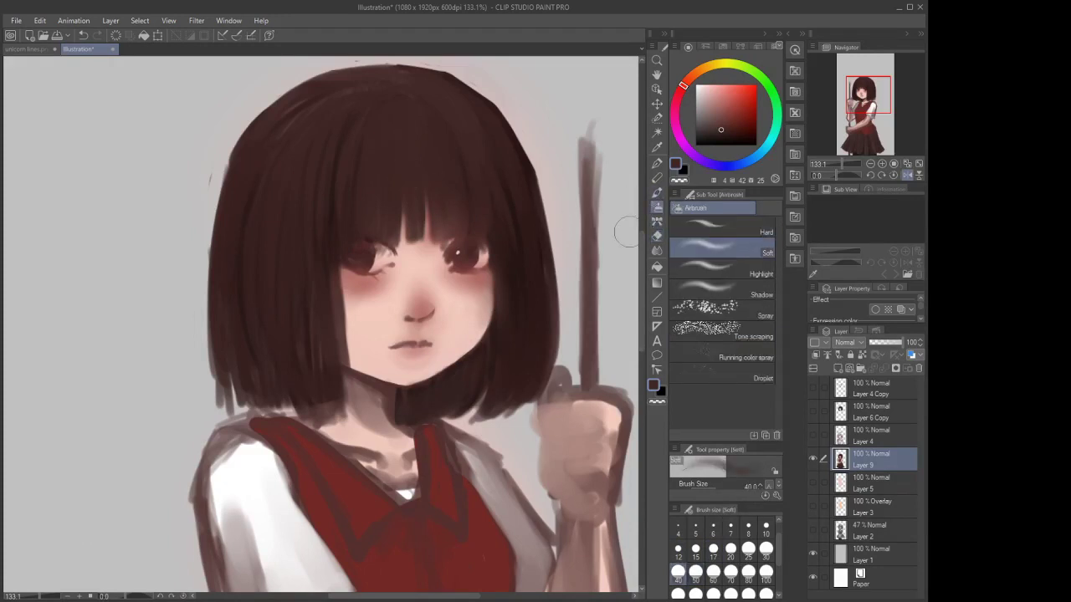
{"action": "key", "text": "j"}
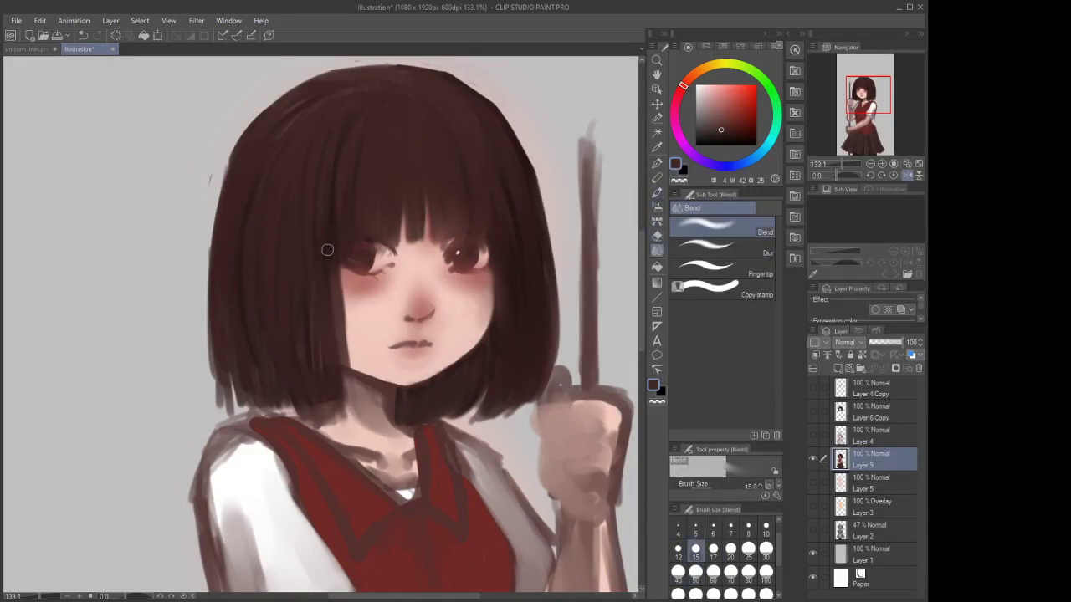
Add a new layer, duplicate the painted layer beneath it, hide the original and make the new layer active
{"action": "left_click", "coordinate": [838, 368]}
{"action": "left_click", "coordinate": [657, 209]}
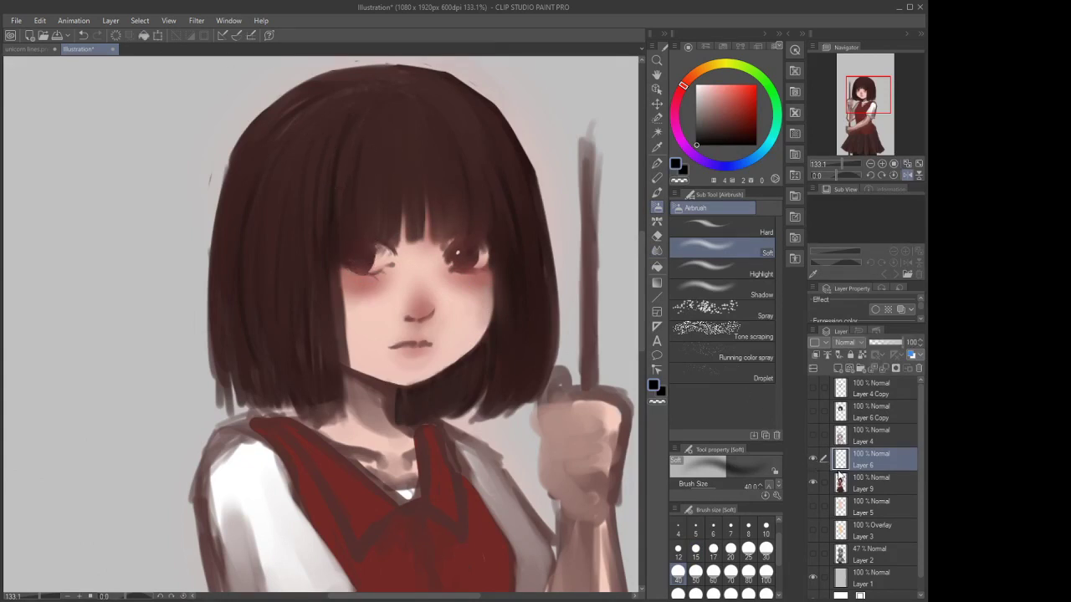
{"action": "left_click", "coordinate": [879, 486]}
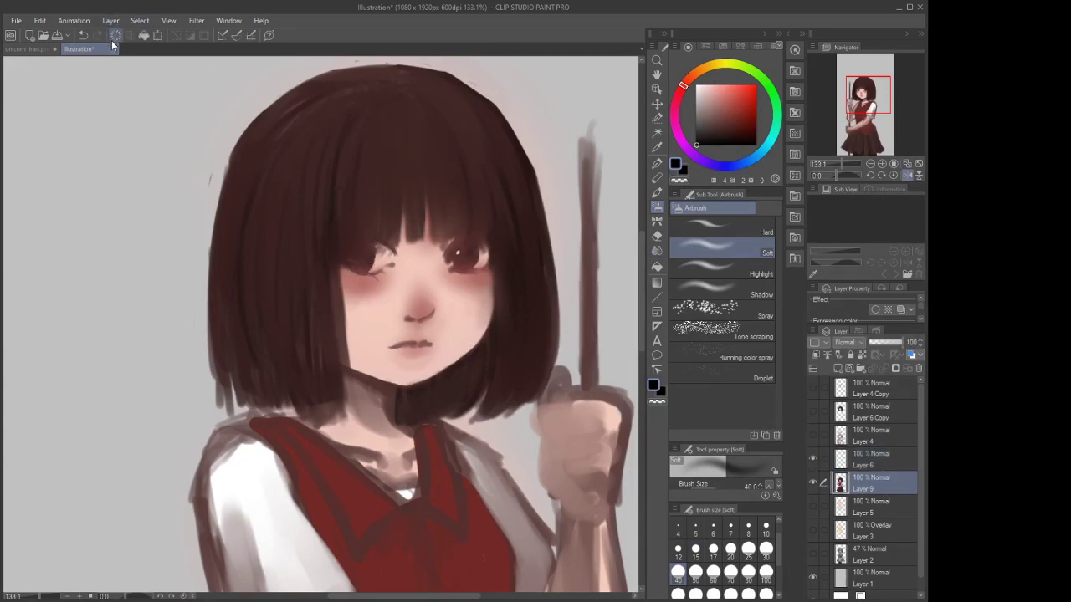
{"action": "left_click", "coordinate": [124, 124]}
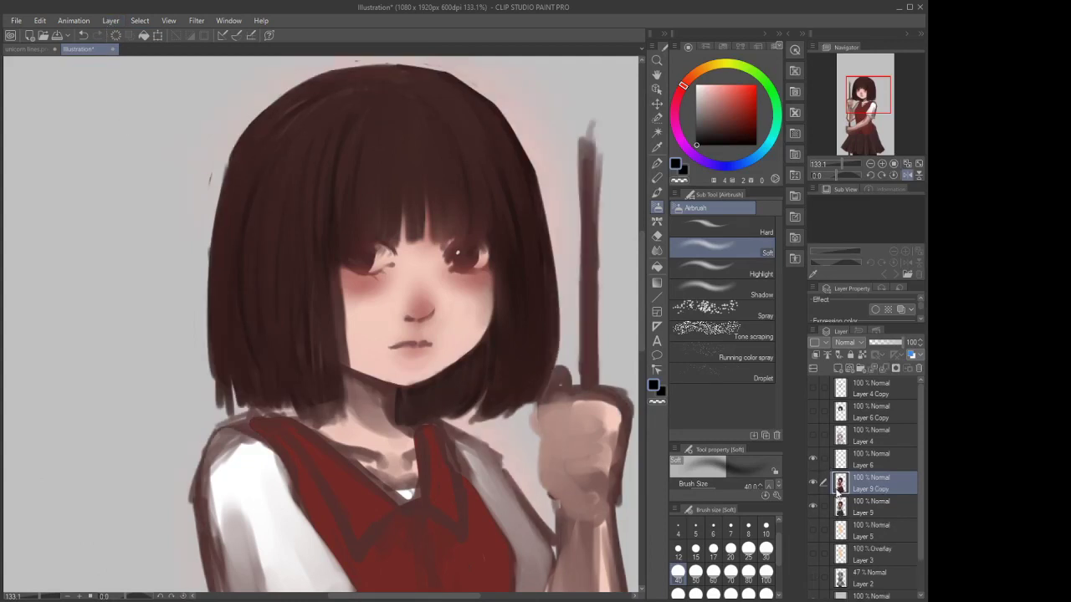
{"action": "left_click", "coordinate": [814, 507]}
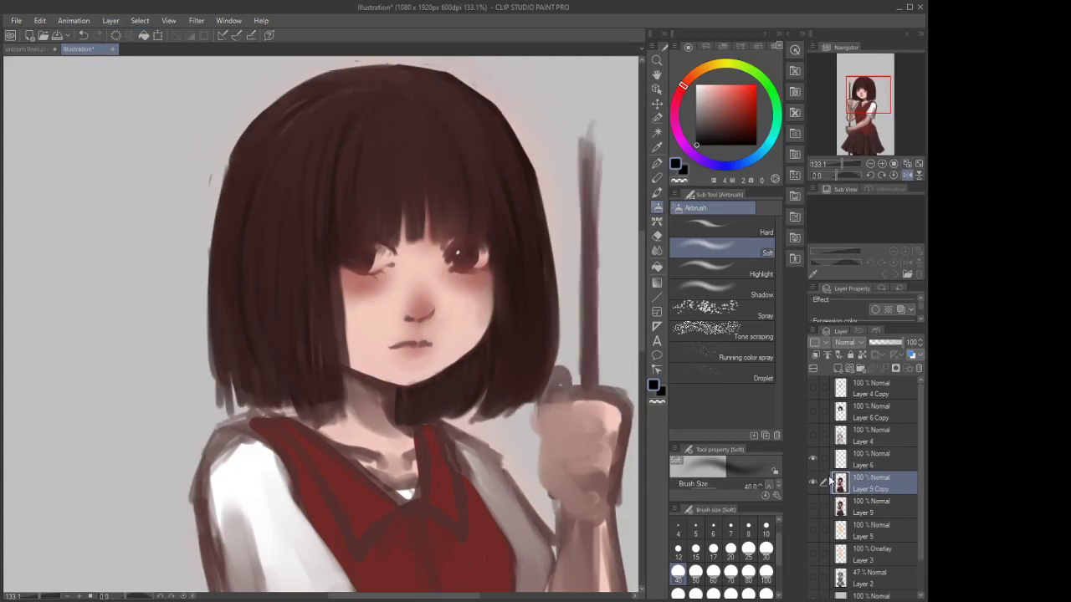
{"action": "left_click", "coordinate": [820, 462]}
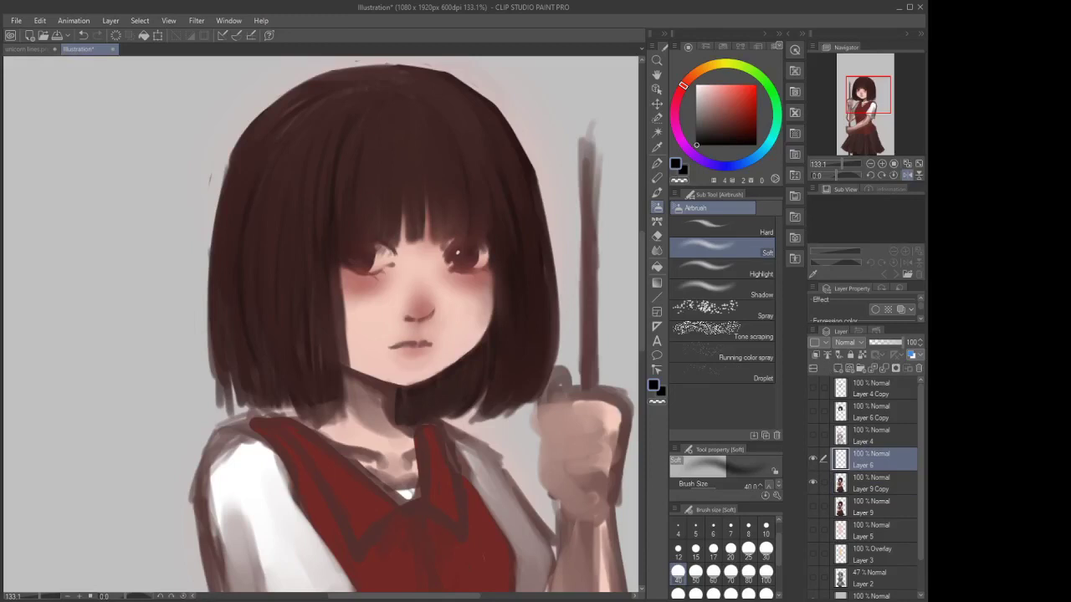
Darken the irises of both eyes in near-black with the Soft airbrush at size 17
{"action": "left_click", "coordinate": [656, 191]}
{"action": "left_click", "coordinate": [658, 207]}
{"action": "scroll", "coordinate": [457, 251], "scroll_direction": "up", "scroll_amount": 3}
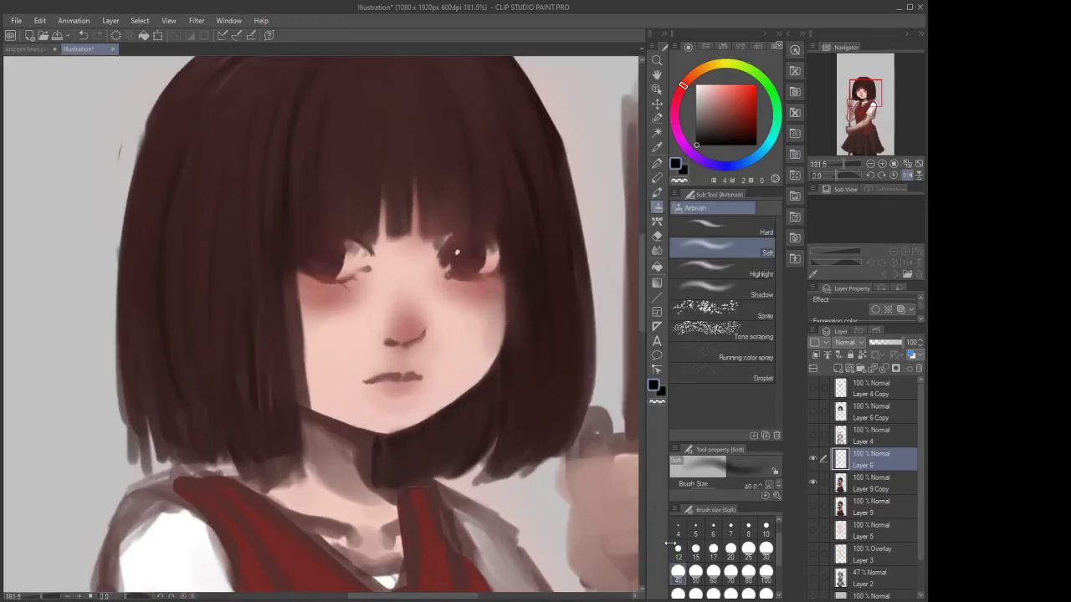
{"action": "left_click", "coordinate": [713, 550]}
{"action": "scroll", "coordinate": [460, 255], "scroll_direction": "up", "scroll_amount": 1}
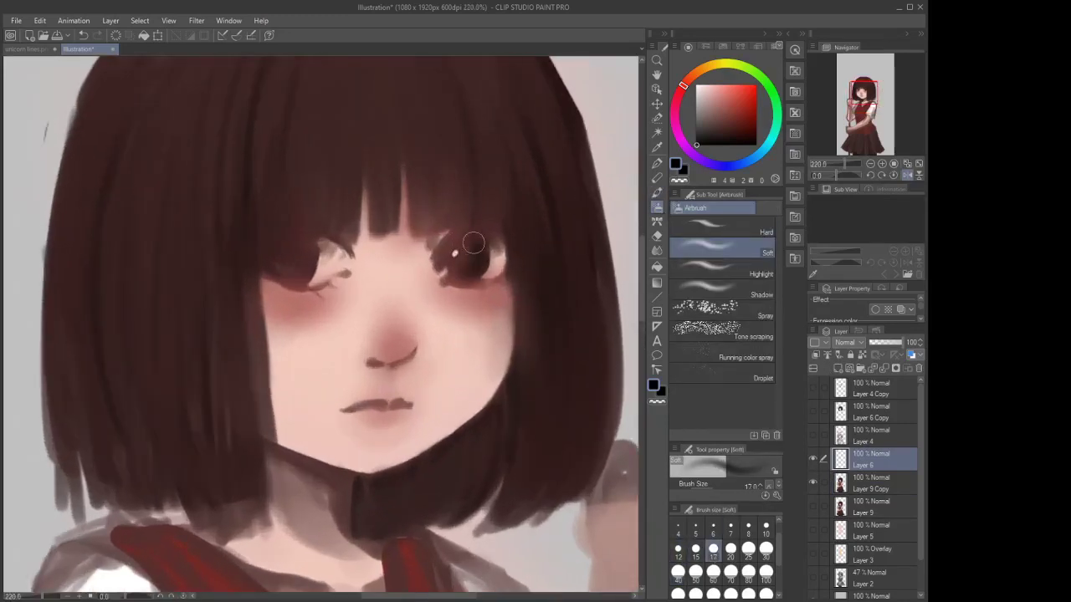
{"action": "mouse_move", "coordinate": [473, 243]}
{"action": "left_mouse_down"}
{"action": "mouse_move", "coordinate": [459, 249]}
{"action": "mouse_move", "coordinate": [459, 273]}
{"action": "left_mouse_up"}
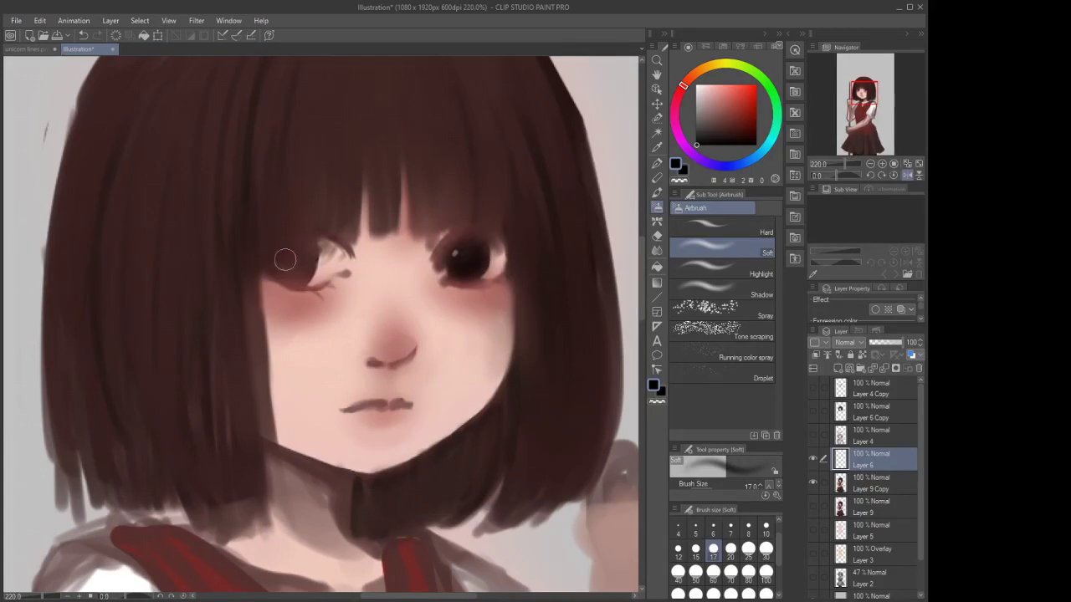
{"action": "mouse_move", "coordinate": [285, 260]}
{"action": "left_mouse_down"}
{"action": "mouse_move", "coordinate": [311, 267]}
{"action": "mouse_move", "coordinate": [295, 273]}
{"action": "mouse_move", "coordinate": [285, 252]}
{"action": "mouse_move", "coordinate": [276, 269]}
{"action": "mouse_move", "coordinate": [307, 275]}
{"action": "mouse_move", "coordinate": [323, 266]}
{"action": "left_mouse_up"}
{"action": "scroll", "coordinate": [443, 213], "scroll_direction": "down", "scroll_amount": 4}
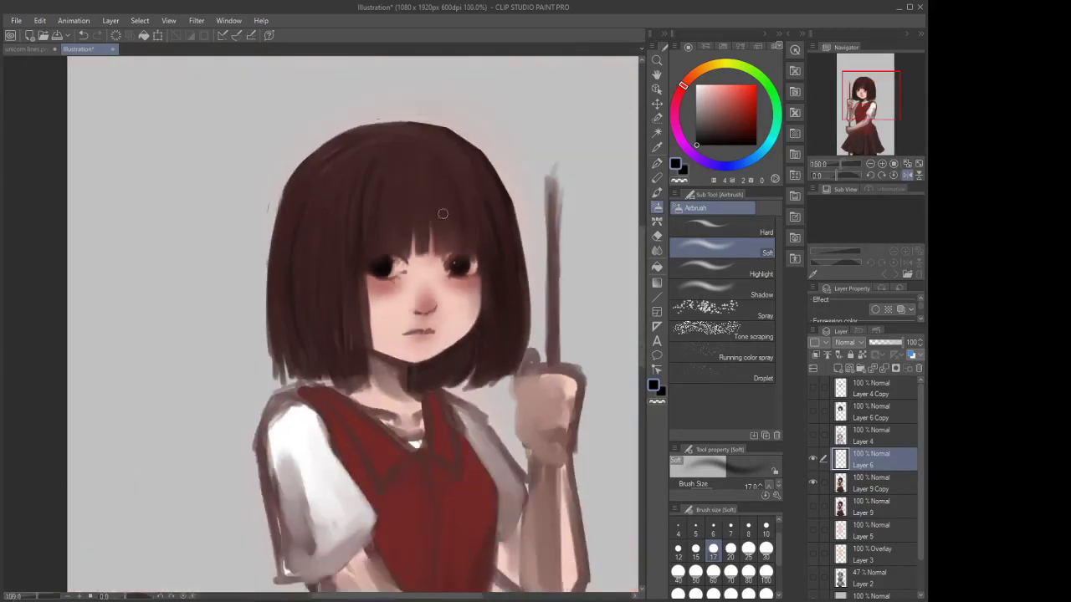
Draw near-black eyelid lines and small lashes around both eyes with the Opaque watercolor brush at size 6
{"action": "scroll", "coordinate": [443, 213], "scroll_direction": "up", "scroll_amount": 3}
{"action": "left_click", "coordinate": [656, 182]}
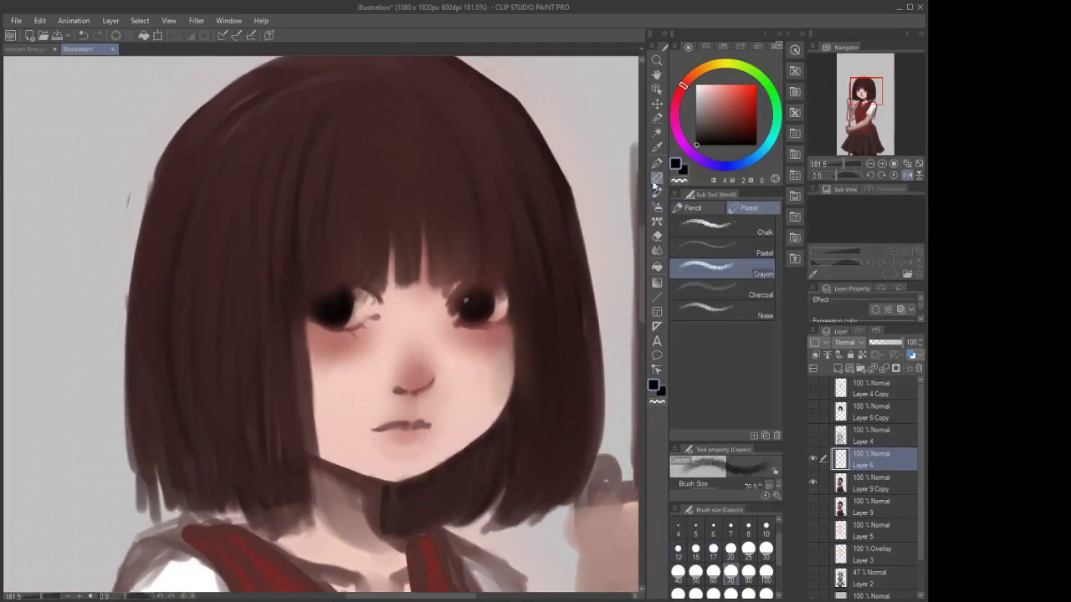
{"action": "left_click", "coordinate": [657, 192]}
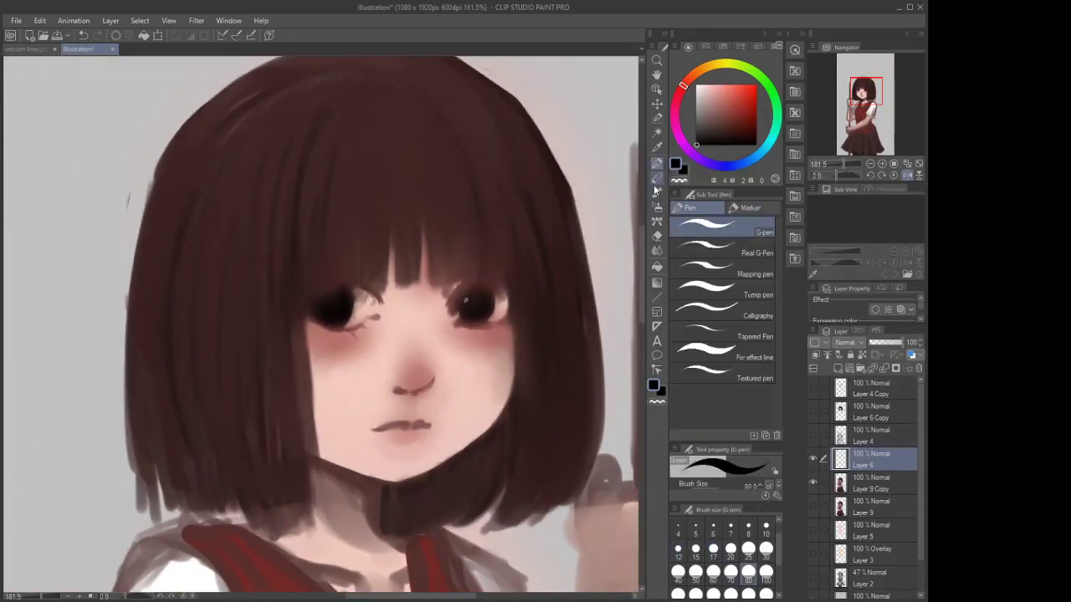
{"action": "scroll", "coordinate": [517, 303], "scroll_direction": "up", "scroll_amount": 1}
{"action": "left_click", "coordinate": [713, 530]}
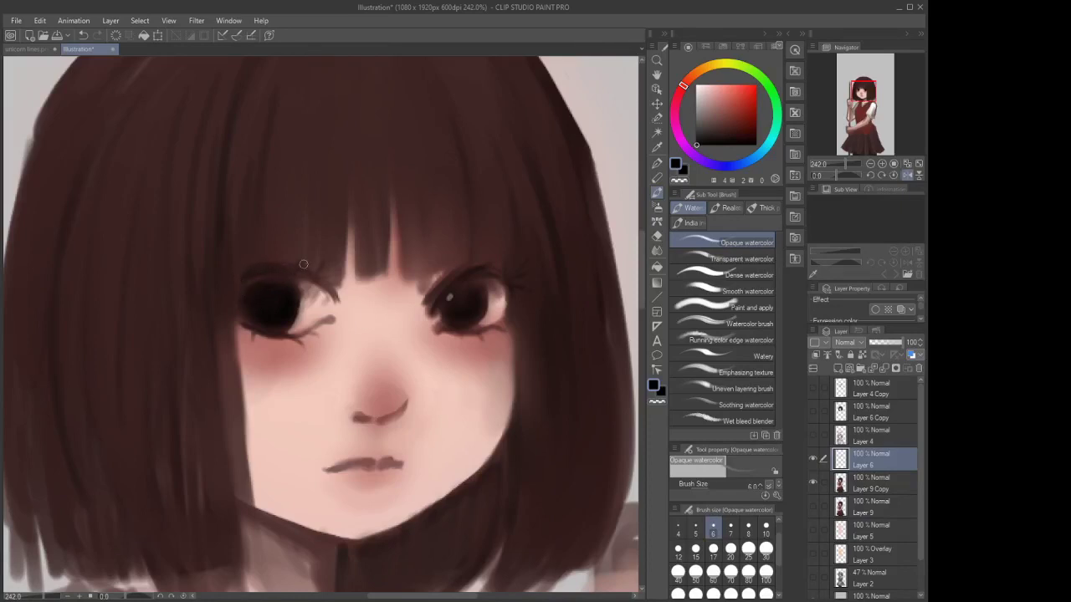
{"action": "scroll", "coordinate": [298, 279], "scroll_direction": "down", "scroll_amount": 5}
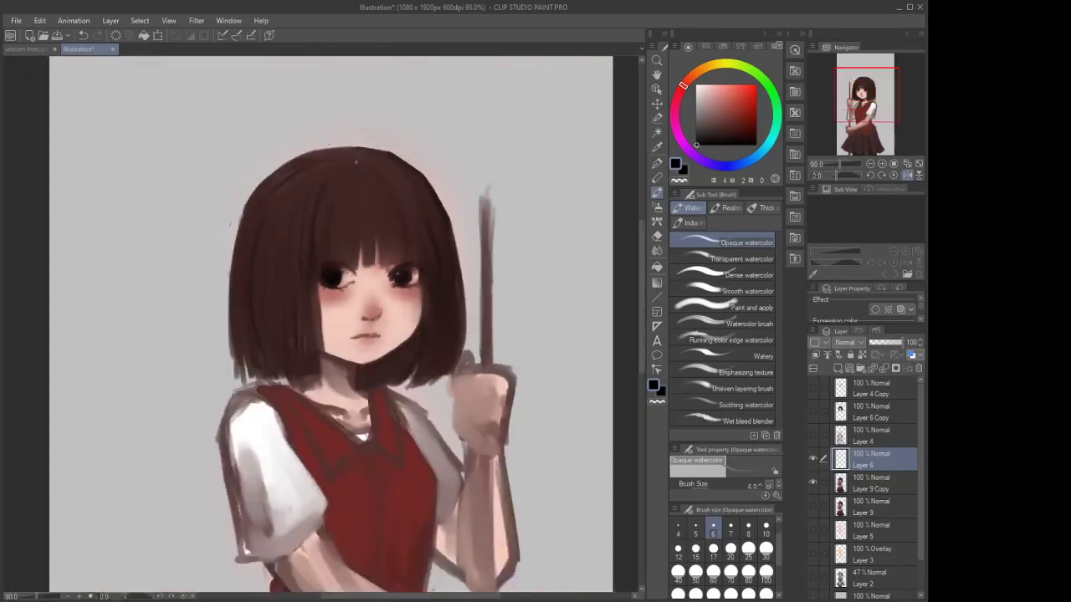
{"action": "scroll", "coordinate": [365, 256], "scroll_direction": "up", "scroll_amount": 5}
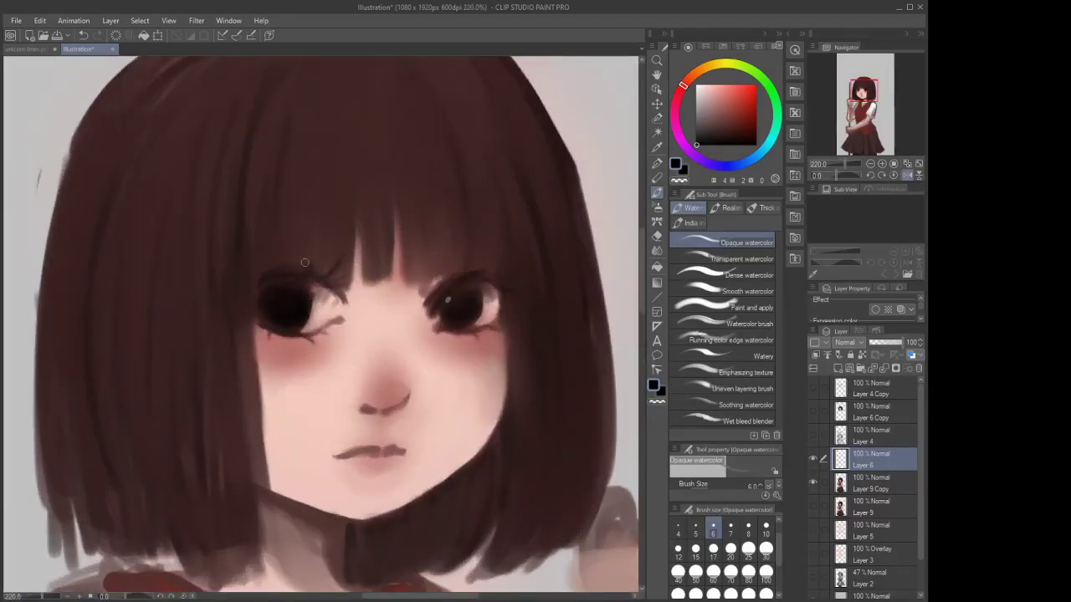
{"action": "scroll", "coordinate": [326, 276], "scroll_direction": "down", "scroll_amount": 5}
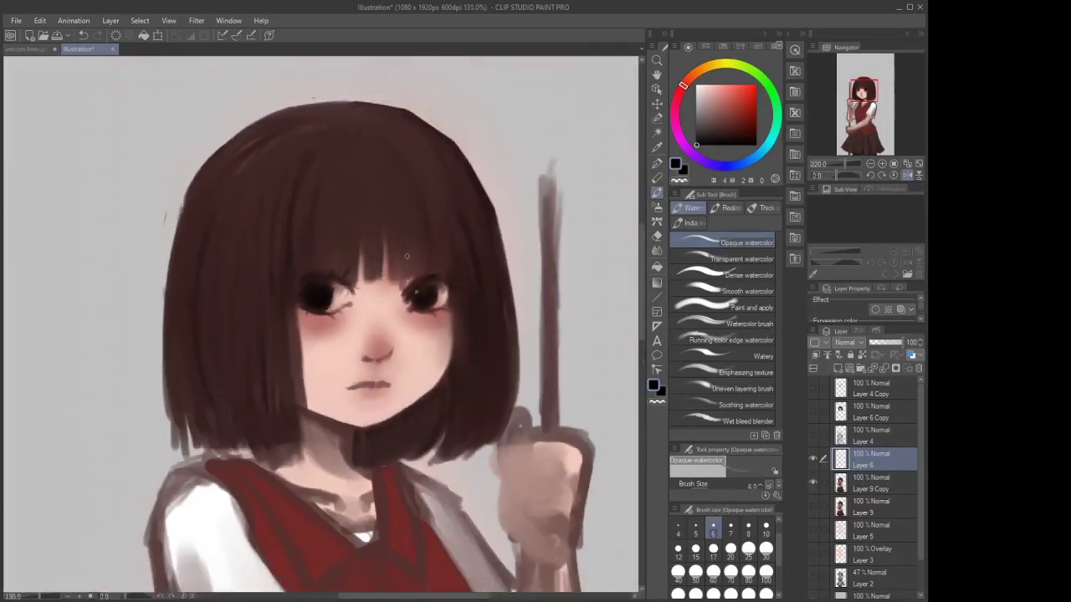
{"action": "scroll", "coordinate": [350, 267], "scroll_direction": "up", "scroll_amount": 4}
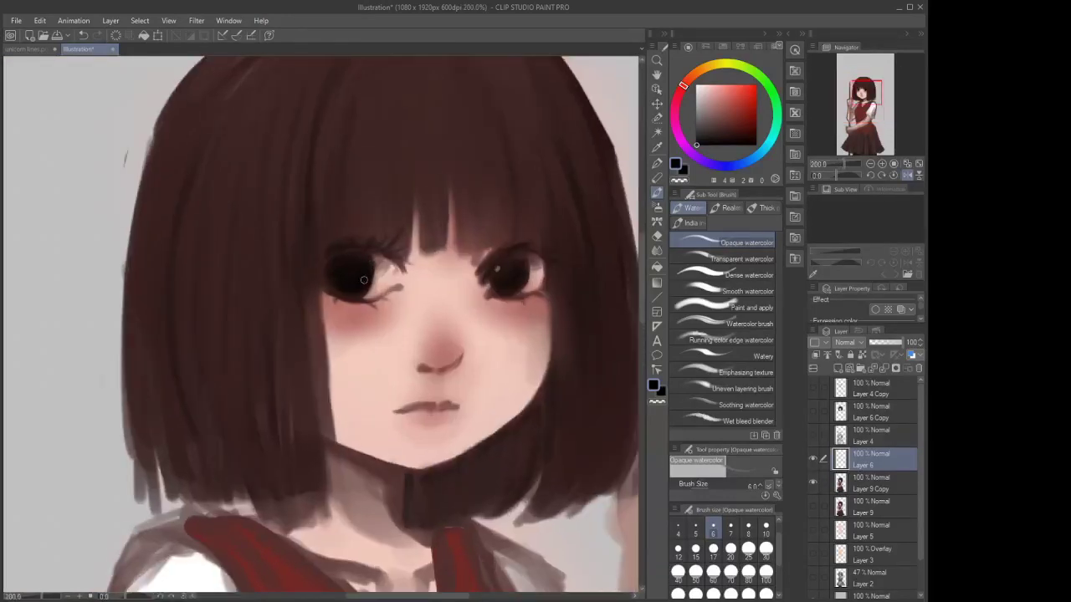
Enlarge and deepen the black iris of the picture's left eye with the Soft airbrush at size 17
{"action": "left_click", "coordinate": [657, 207]}
{"action": "mouse_move", "coordinate": [353, 272]}
{"action": "left_mouse_down"}
{"action": "mouse_move", "coordinate": [368, 266]}
{"action": "mouse_move", "coordinate": [349, 263]}
{"action": "mouse_move", "coordinate": [339, 289]}
{"action": "mouse_move", "coordinate": [346, 263]}
{"action": "mouse_move", "coordinate": [320, 262]}
{"action": "mouse_move", "coordinate": [371, 249]}
{"action": "left_mouse_up"}
{"action": "scroll", "coordinate": [371, 250], "scroll_direction": "down", "scroll_amount": 5}
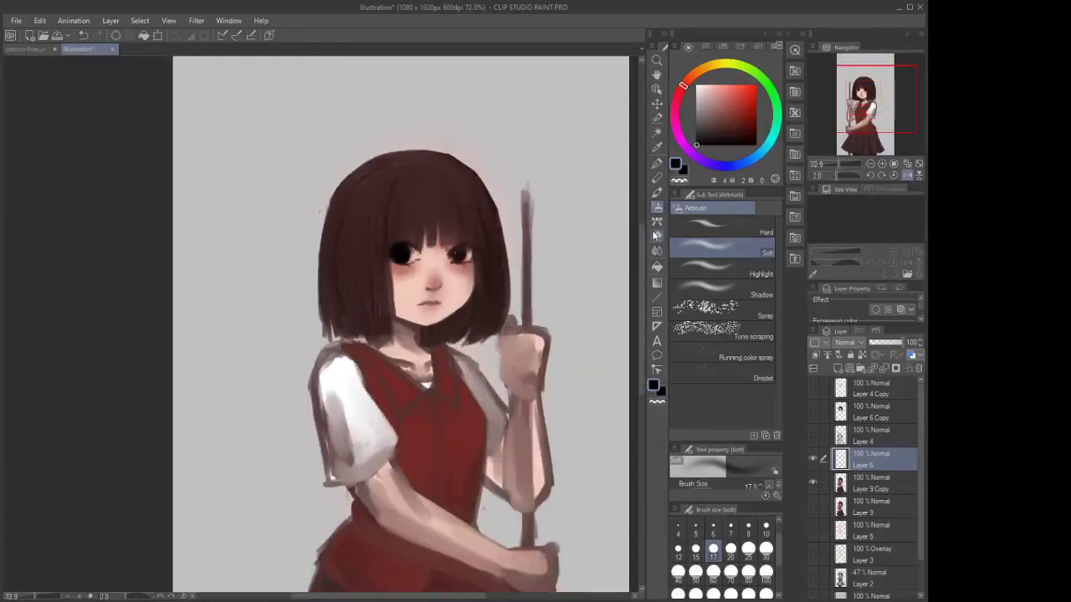
{"action": "left_click", "coordinate": [656, 235]}
{"action": "left_click", "coordinate": [657, 191]}
{"action": "scroll", "coordinate": [380, 235], "scroll_direction": "up", "scroll_amount": 5}
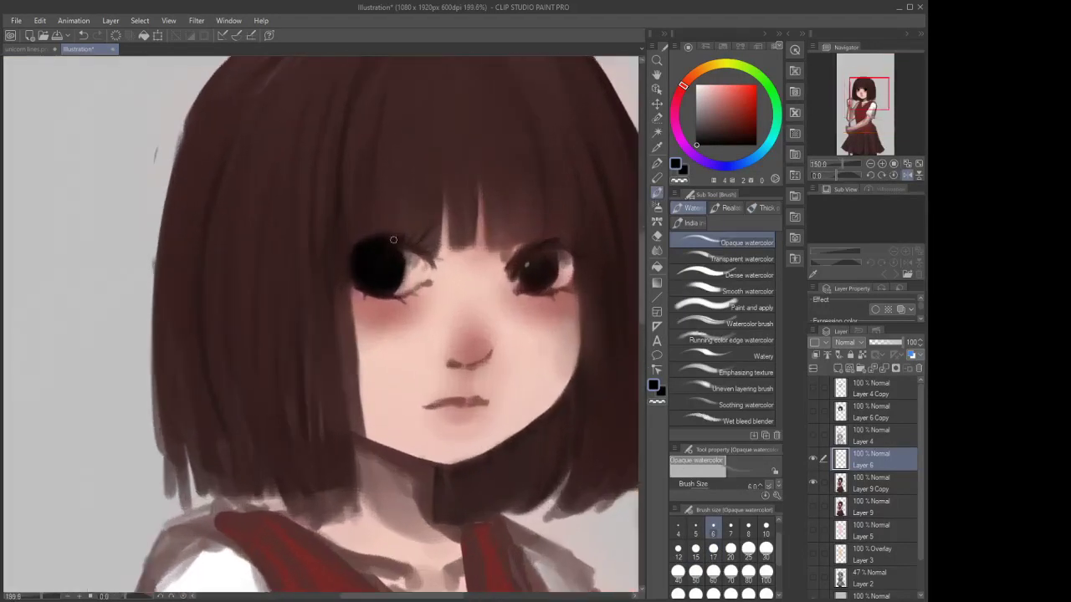
Airbrush sampled dark hair brown softly over the upper part of the left eye's iris
{"action": "left_click", "coordinate": [397, 189], "text": "alt"}
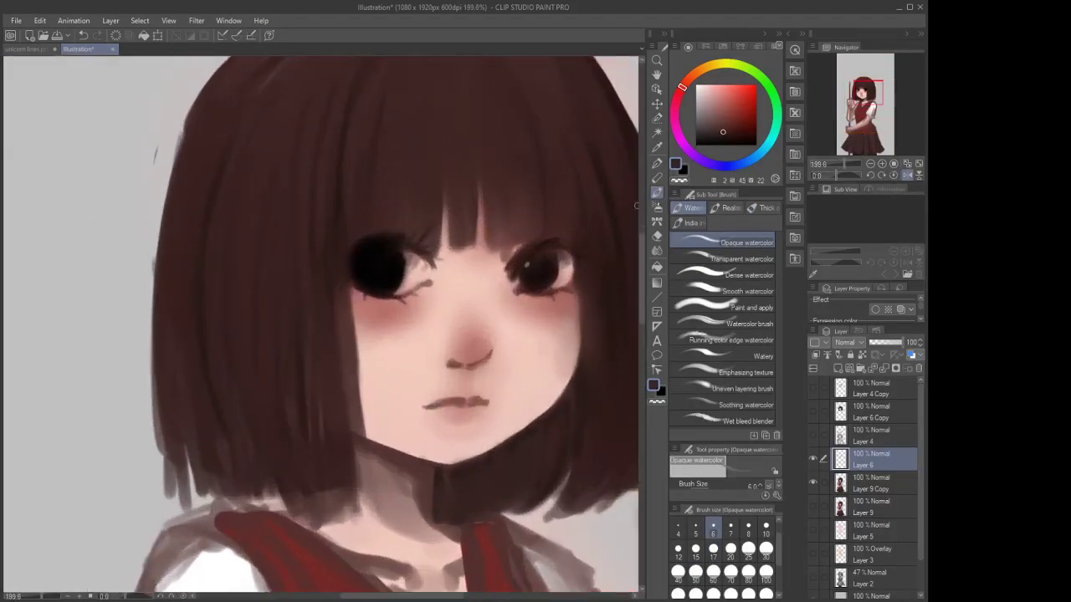
{"action": "left_click", "coordinate": [657, 206]}
{"action": "mouse_move", "coordinate": [368, 245]}
{"action": "left_mouse_down"}
{"action": "mouse_move", "coordinate": [359, 259]}
{"action": "mouse_move", "coordinate": [392, 260]}
{"action": "left_mouse_up"}
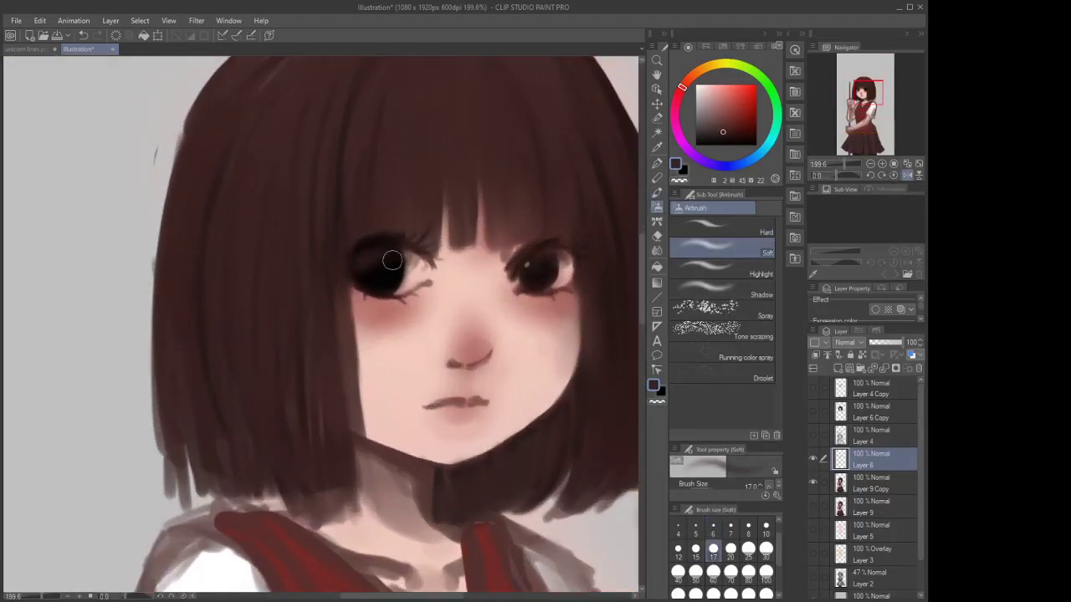
Rework the left eye's iris with the Soft airbrush at size 17, using near-black shades sampled from the eyes
{"action": "left_click", "coordinate": [379, 275], "text": "alt"}
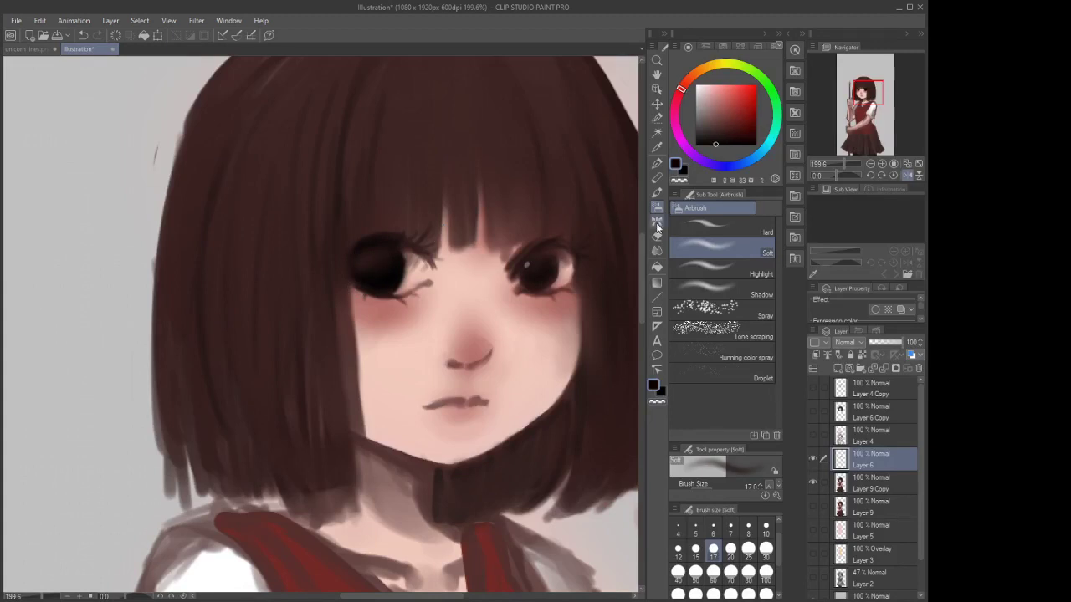
{"action": "left_click", "coordinate": [655, 221]}
{"action": "left_click", "coordinate": [656, 192]}
{"action": "left_click", "coordinate": [657, 206]}
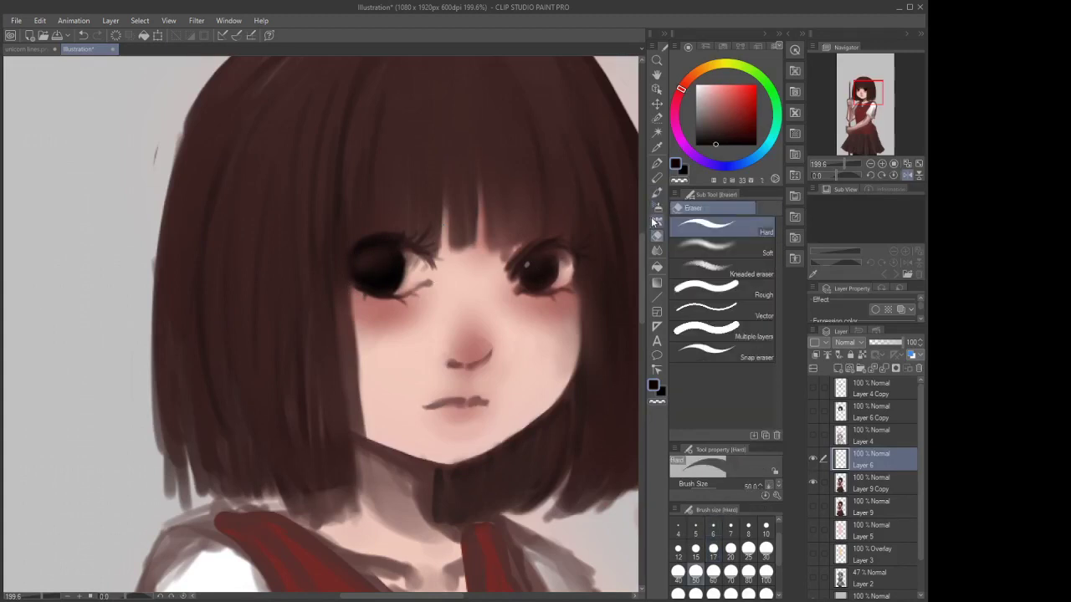
{"action": "mouse_move", "coordinate": [365, 278]}
{"action": "left_mouse_down"}
{"action": "mouse_move", "coordinate": [354, 275]}
{"action": "mouse_move", "coordinate": [382, 267]}
{"action": "mouse_move", "coordinate": [377, 287]}
{"action": "mouse_move", "coordinate": [362, 286]}
{"action": "left_mouse_up"}
{"action": "left_click", "coordinate": [545, 276], "text": "alt"}
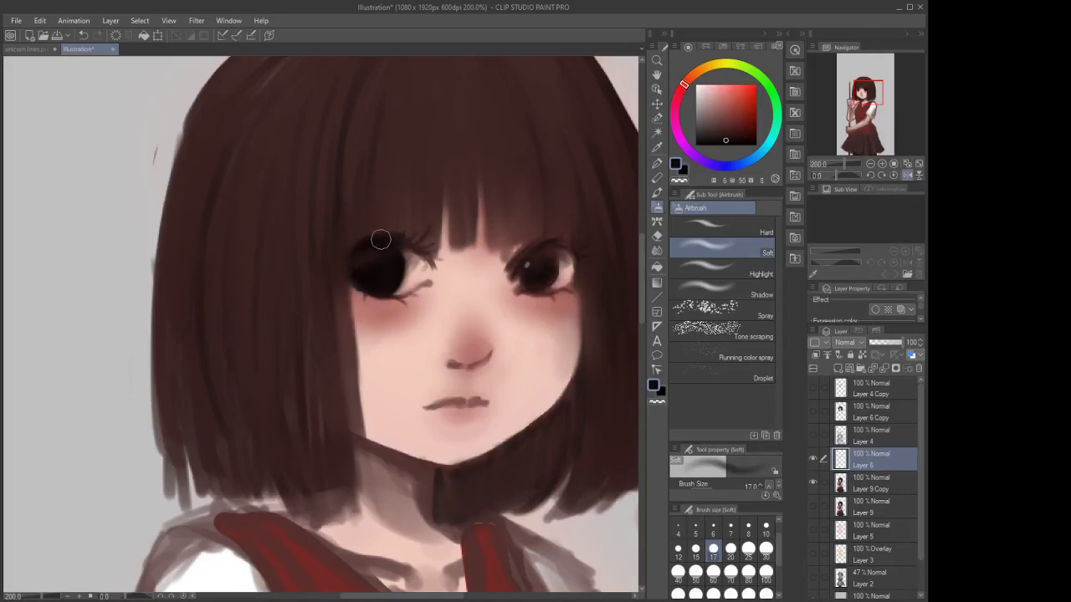
Strengthen the left eye's upper lid and lashes in near-black with the Opaque watercolor brush at size 6
{"action": "left_click", "coordinate": [657, 193]}
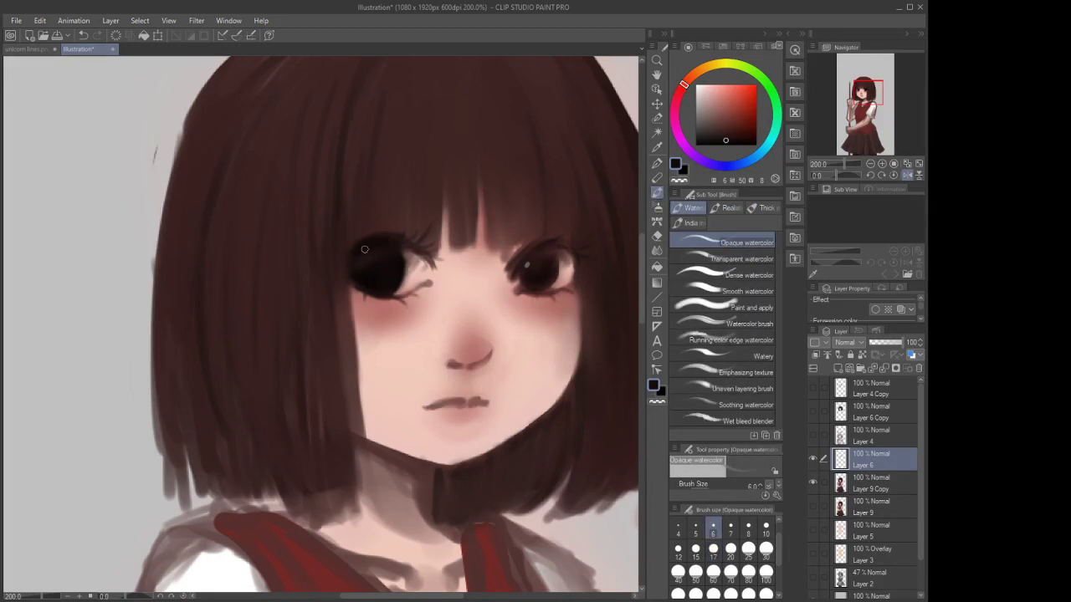
{"action": "left_click", "coordinate": [711, 145]}
{"action": "scroll", "coordinate": [333, 267], "scroll_direction": "down", "scroll_amount": 4}
{"action": "scroll", "coordinate": [463, 266], "scroll_direction": "up", "scroll_amount": 3}
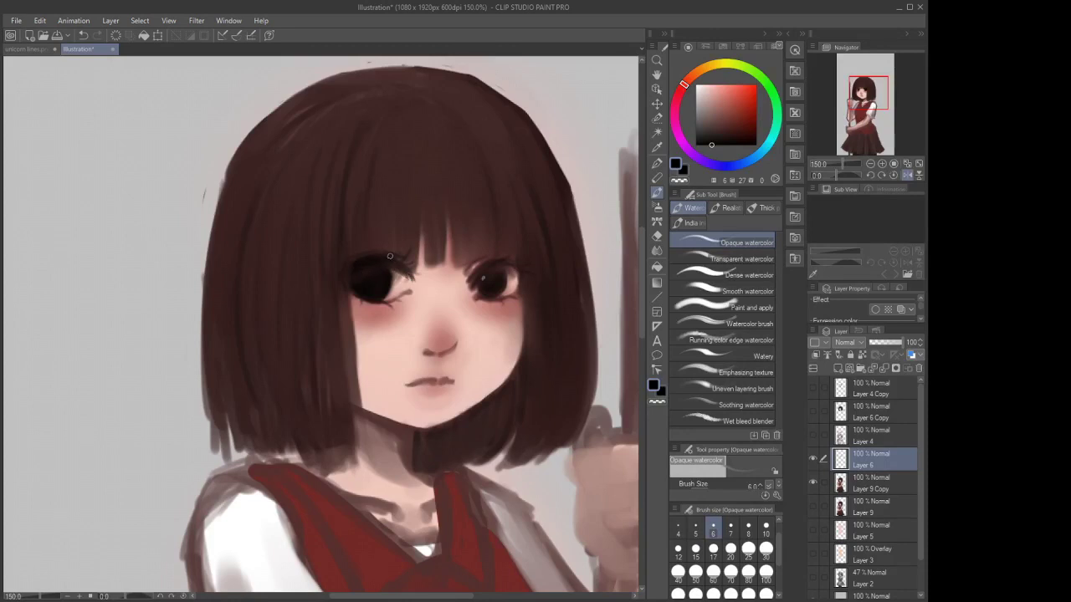
Sample dark hair brown near the picture's left eye and erase that eye's black iris on Layer 6 with the Hard eraser
{"action": "scroll", "coordinate": [365, 236], "scroll_direction": "up", "scroll_amount": 1}
{"action": "left_click", "coordinate": [365, 237], "text": "alt"}
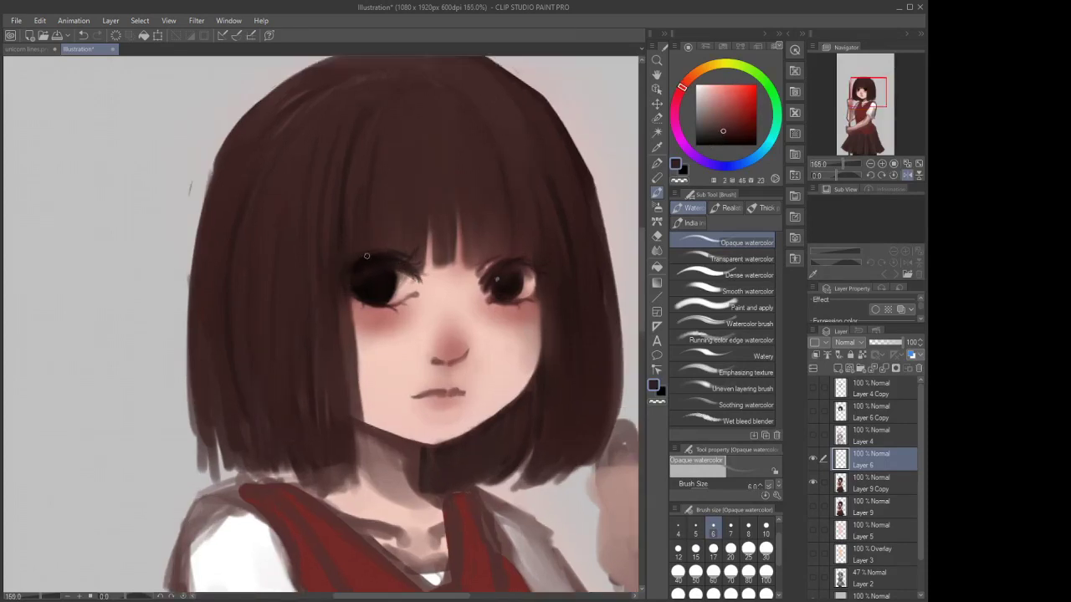
{"action": "left_click", "coordinate": [369, 262], "text": "alt"}
{"action": "scroll", "coordinate": [343, 282], "scroll_direction": "down", "scroll_amount": 4}
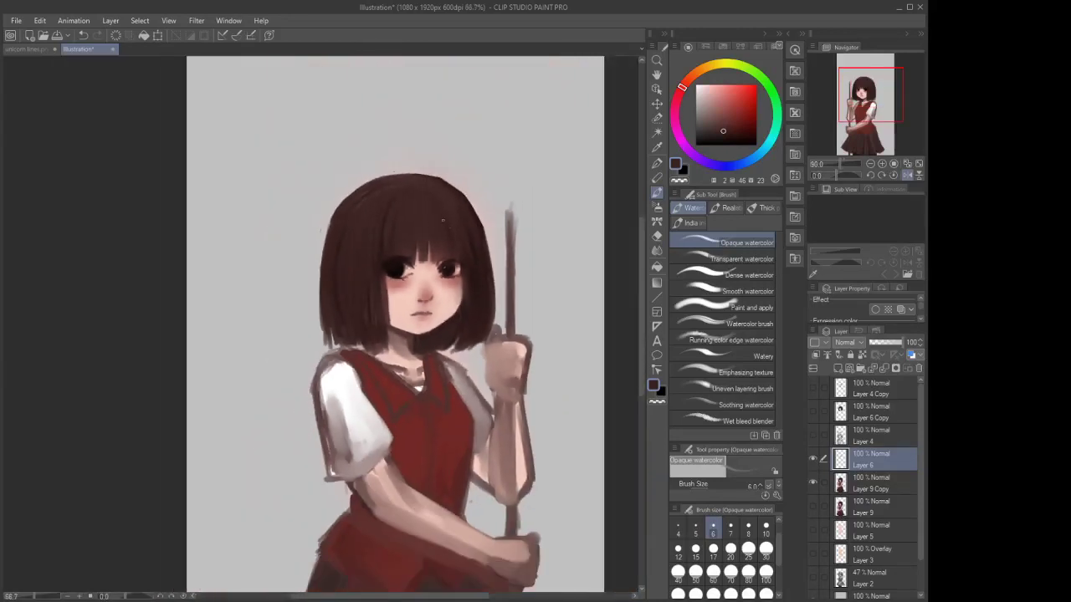
{"action": "scroll", "coordinate": [418, 222], "scroll_direction": "up", "scroll_amount": 4}
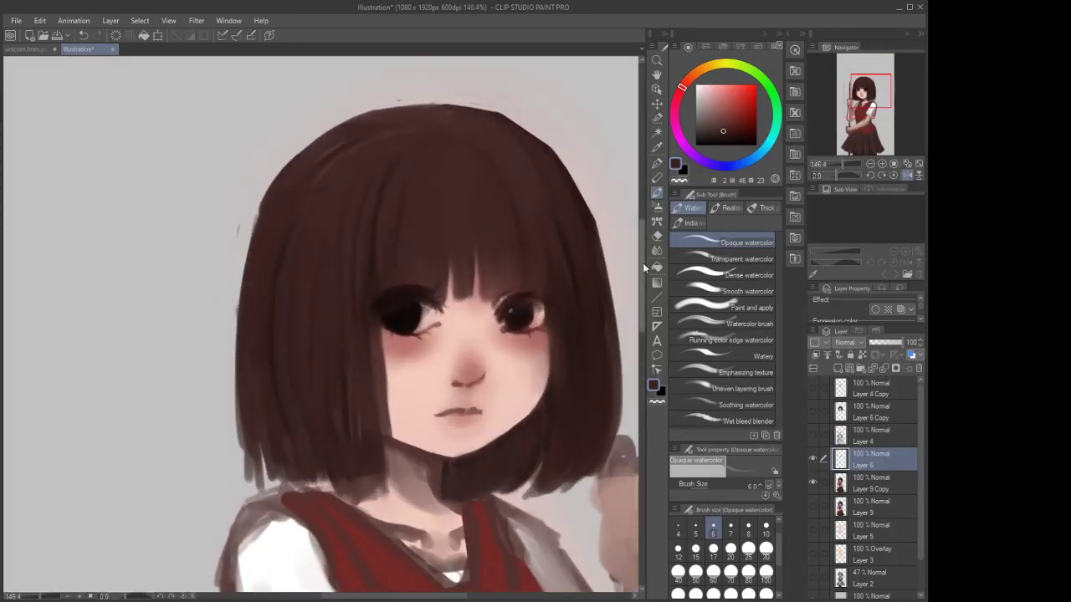
{"action": "key", "text": "e"}
{"action": "mouse_move", "coordinate": [440, 245]}
{"action": "left_mouse_down"}
{"action": "mouse_move", "coordinate": [426, 311]}
{"action": "mouse_move", "coordinate": [396, 250]}
{"action": "mouse_move", "coordinate": [368, 318]}
{"action": "mouse_move", "coordinate": [405, 262]}
{"action": "left_mouse_up"}
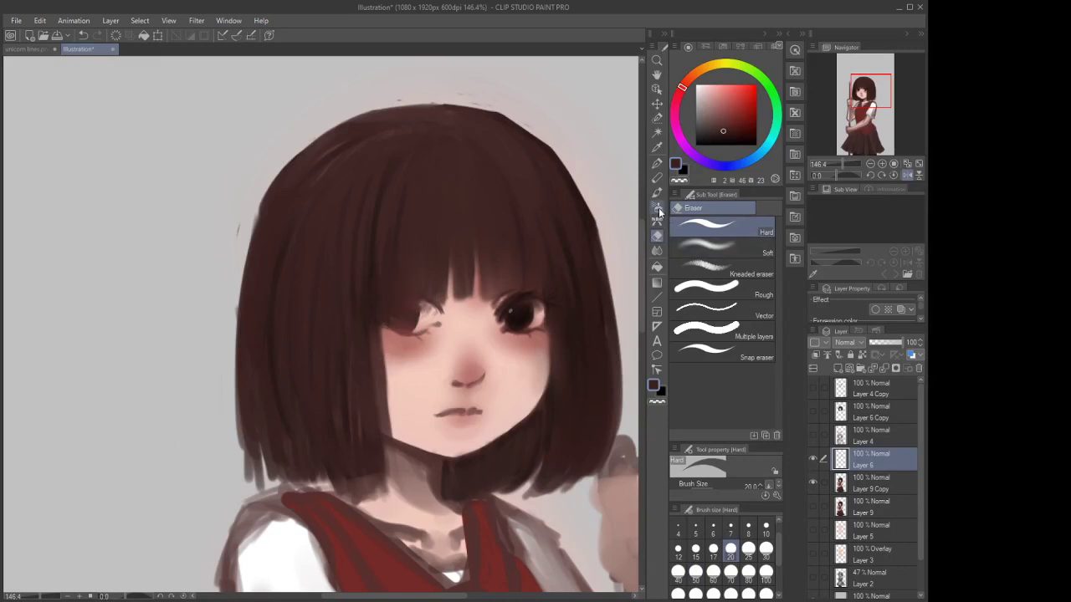
Repaint the left eye's iris in near-black with the Soft airbrush at size 17
{"action": "left_click", "coordinate": [657, 206]}
{"action": "left_click", "coordinate": [717, 134]}
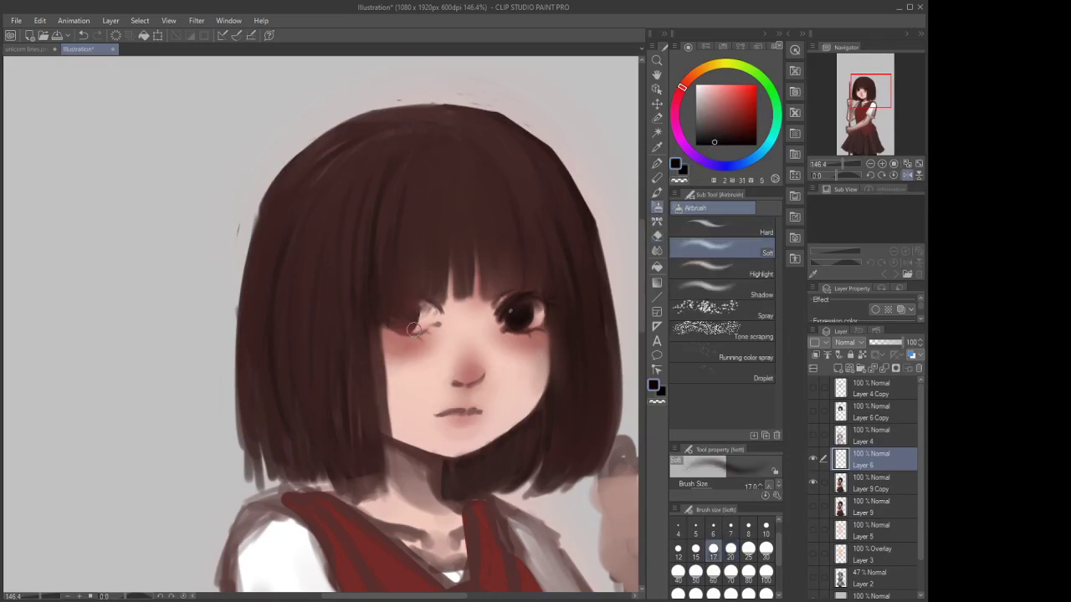
{"action": "scroll", "coordinate": [401, 318], "scroll_direction": "up", "scroll_amount": 2}
{"action": "mouse_move", "coordinate": [375, 312]}
{"action": "left_mouse_down"}
{"action": "mouse_move", "coordinate": [405, 320]}
{"action": "mouse_move", "coordinate": [417, 303]}
{"action": "mouse_move", "coordinate": [398, 305]}
{"action": "mouse_move", "coordinate": [401, 326]}
{"action": "mouse_move", "coordinate": [411, 301]}
{"action": "left_mouse_up"}
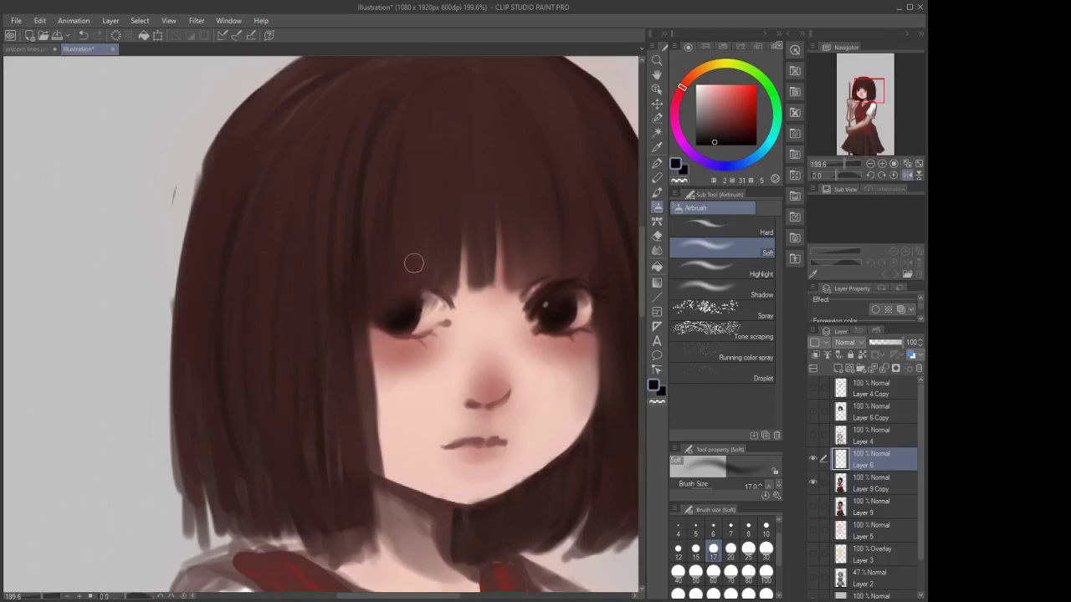
{"action": "scroll", "coordinate": [421, 242], "scroll_direction": "down", "scroll_amount": 2}
{"action": "scroll", "coordinate": [509, 242], "scroll_direction": "up", "scroll_amount": 2}
Redraw the left eye's upper lid line and lashes in near-black with the Opaque watercolor brush at size 6
{"action": "left_click", "coordinate": [657, 192]}
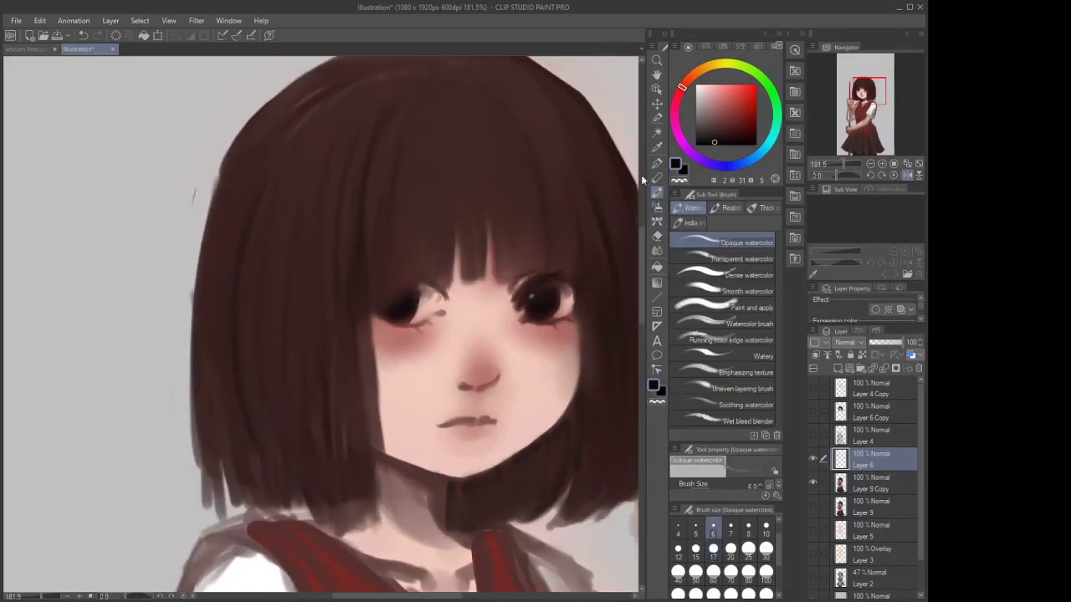
{"action": "scroll", "coordinate": [422, 299], "scroll_direction": "up", "scroll_amount": 1}
{"action": "left_click_drag", "start_coordinate": [451, 293], "coordinate": [424, 279]}
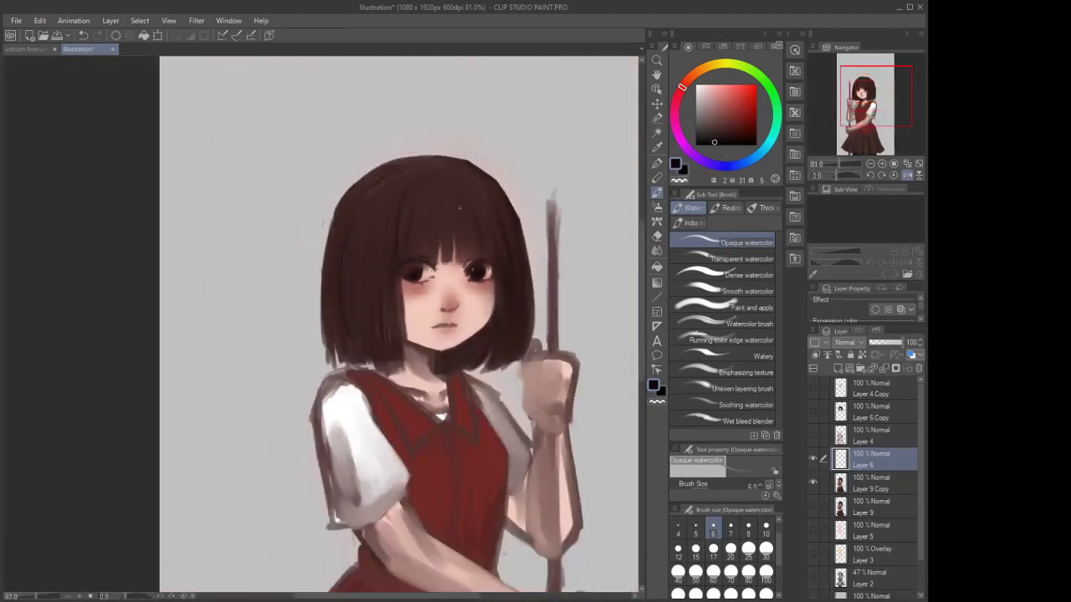
{"action": "scroll", "coordinate": [433, 262], "scroll_direction": "up", "scroll_amount": 1}
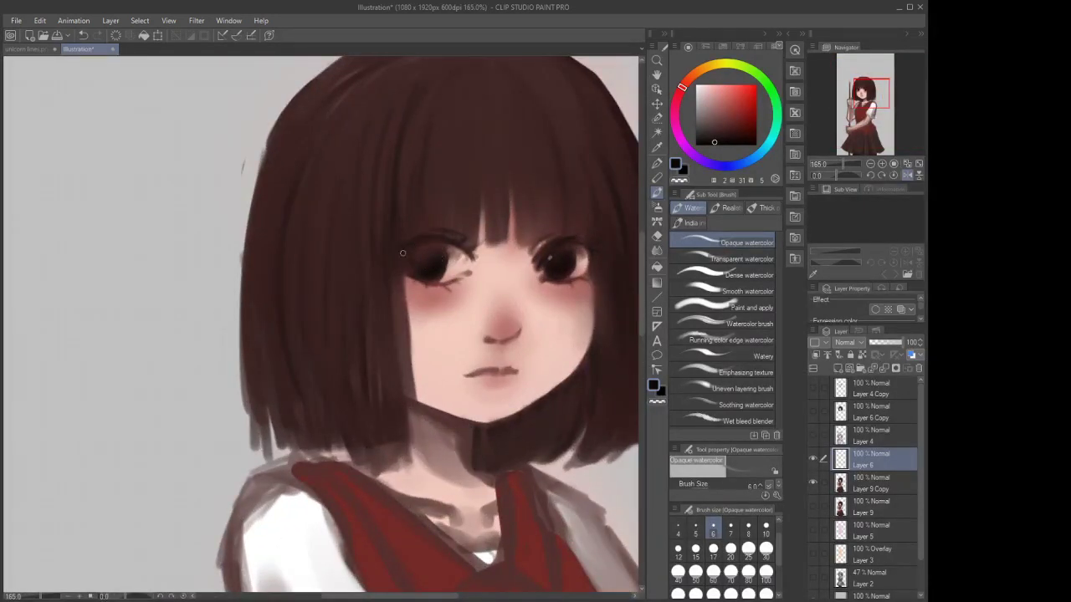
{"action": "scroll", "coordinate": [396, 258], "scroll_direction": "down", "scroll_amount": 3}
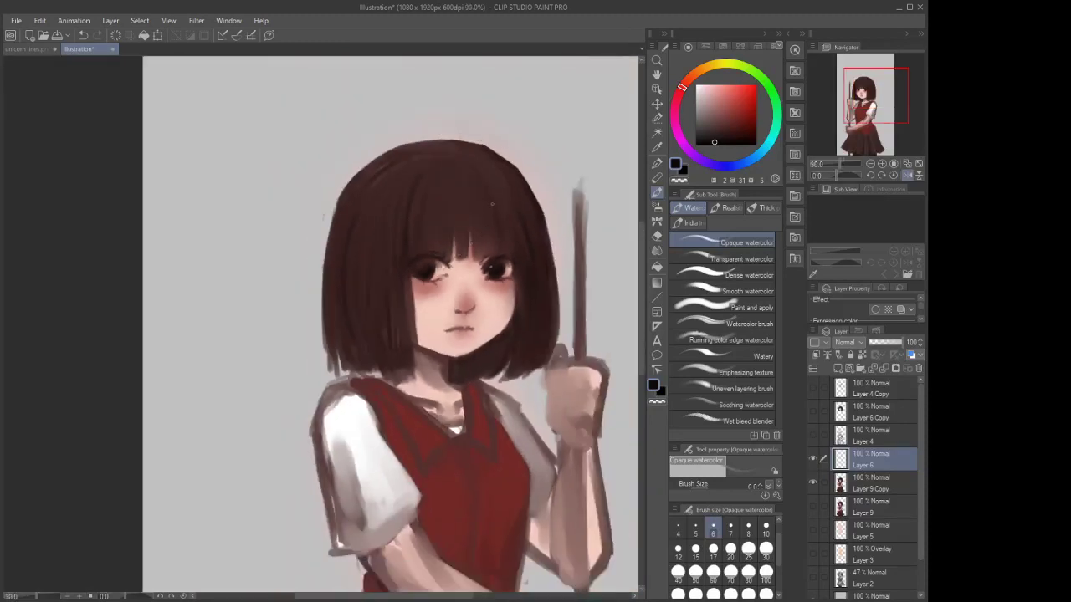
{"action": "scroll", "coordinate": [506, 194], "scroll_direction": "up", "scroll_amount": 2}
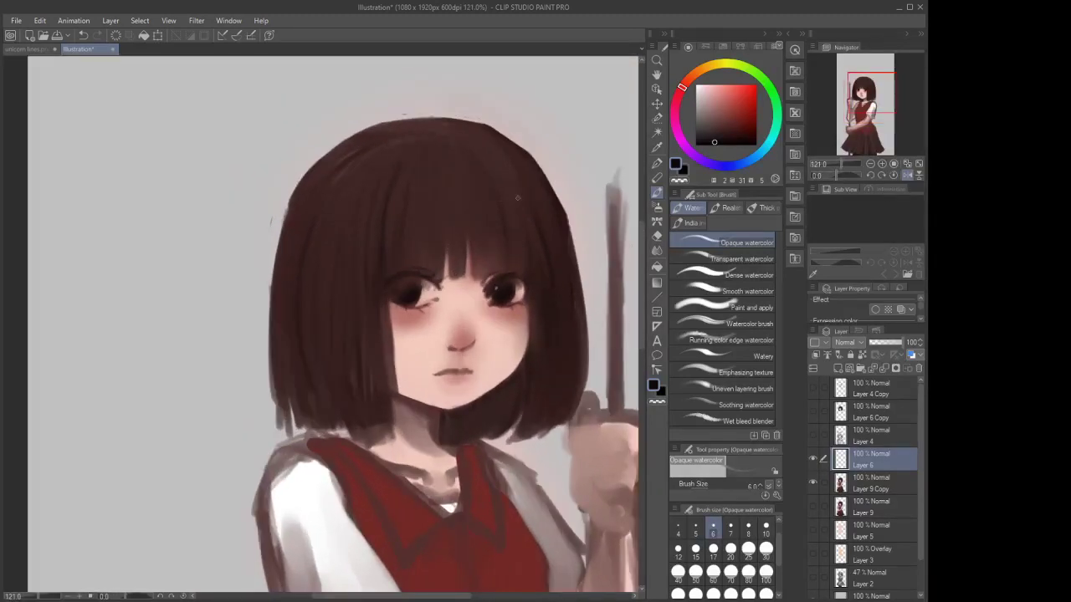
Add a new layer above Layer 4 Copy and dot white catchlights into both eyes with the G-pen at size 6
{"action": "left_click", "coordinate": [863, 394]}
{"action": "key", "text": "x"}
{"action": "key", "text": "p"}
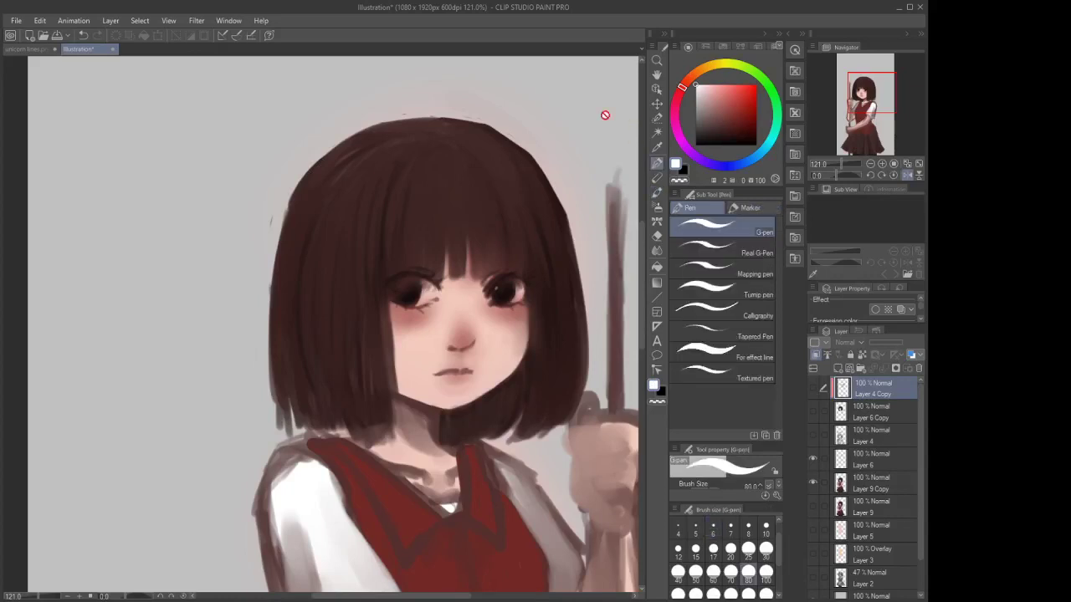
{"action": "scroll", "coordinate": [600, 357], "scroll_direction": "up", "scroll_amount": 3}
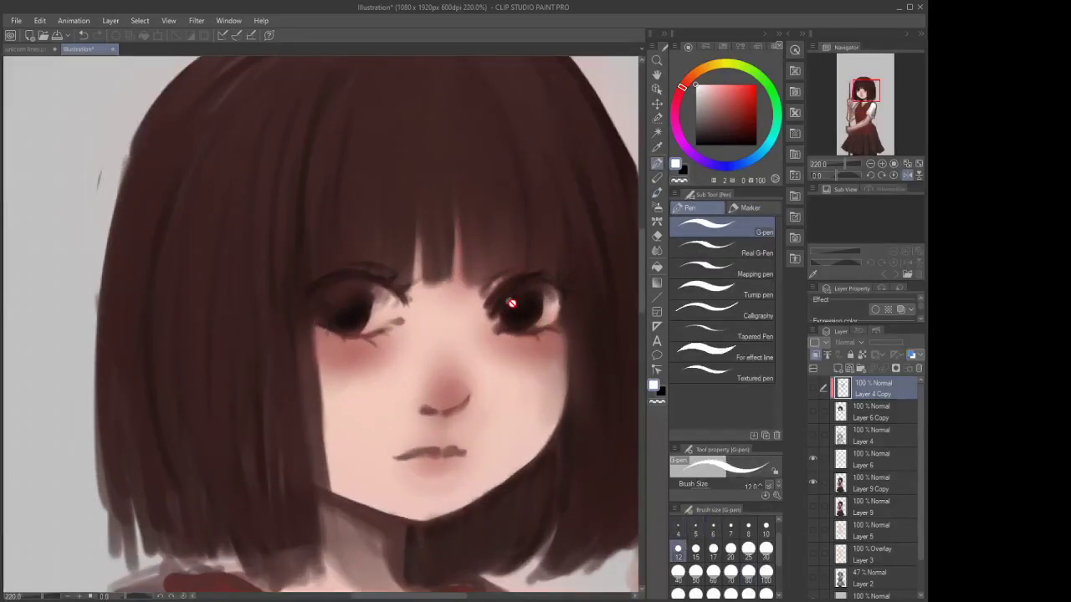
{"action": "left_click", "coordinate": [712, 529]}
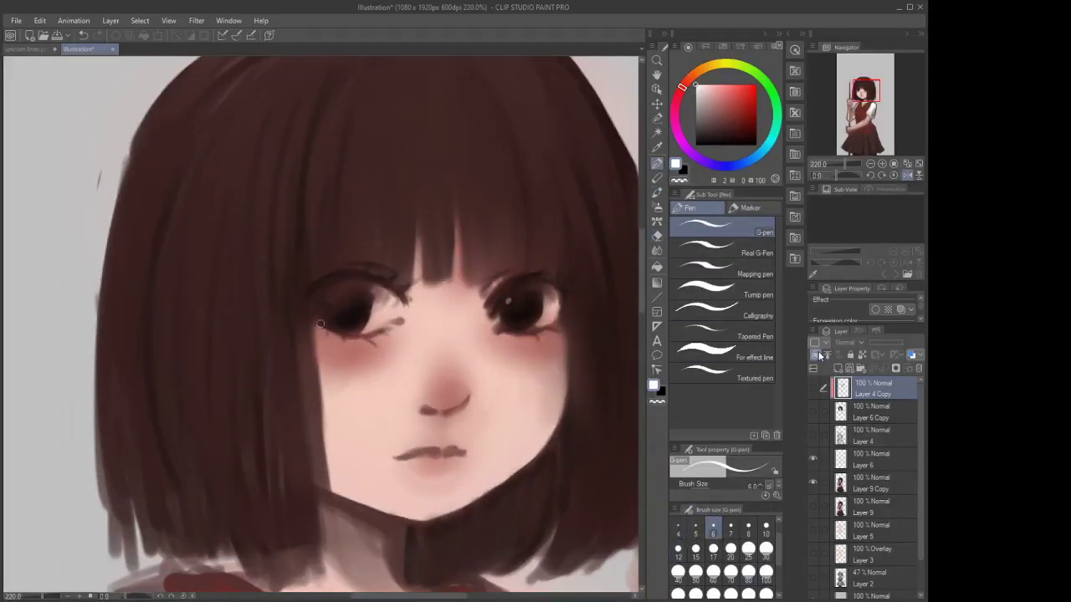
{"action": "key", "text": "ctrl+shift+n"}
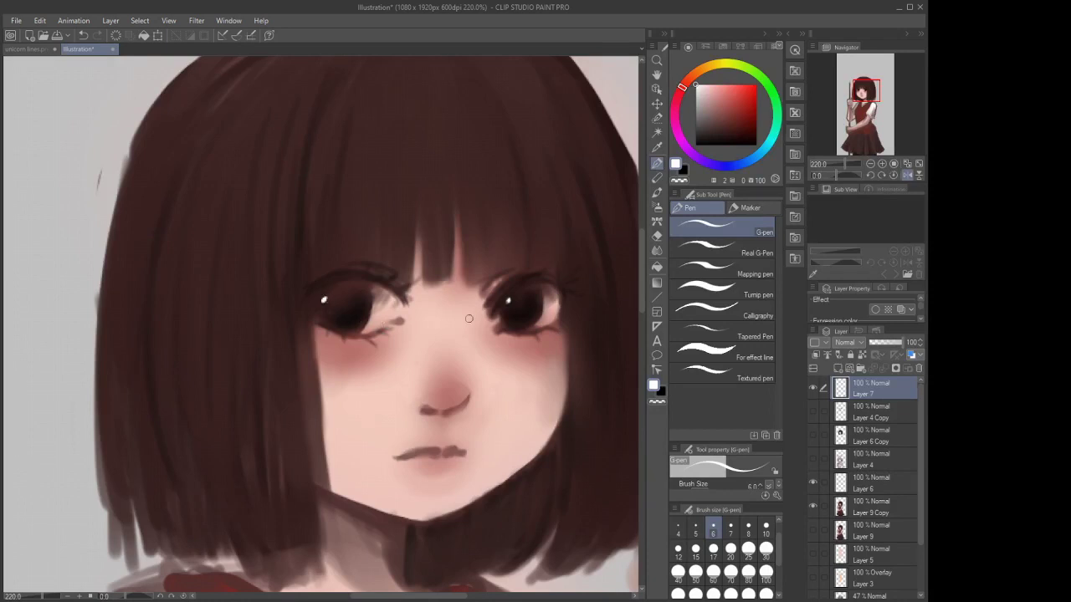
{"action": "scroll", "coordinate": [469, 318], "scroll_direction": "down", "scroll_amount": 5}
{"action": "scroll", "coordinate": [483, 317], "scroll_direction": "up", "scroll_amount": 6}
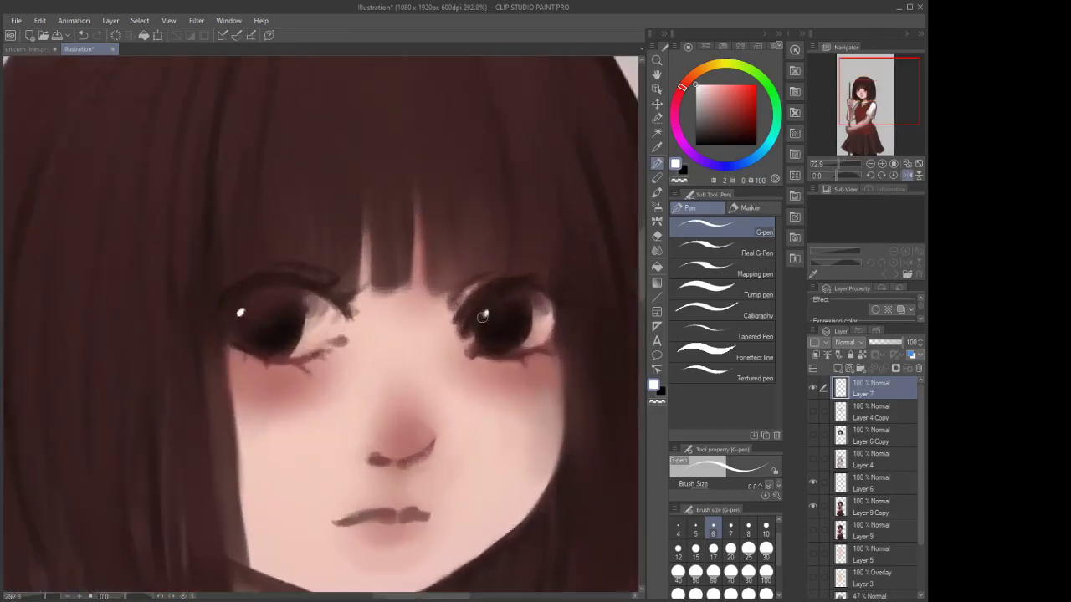
{"action": "scroll", "coordinate": [483, 316], "scroll_direction": "down", "scroll_amount": 5}
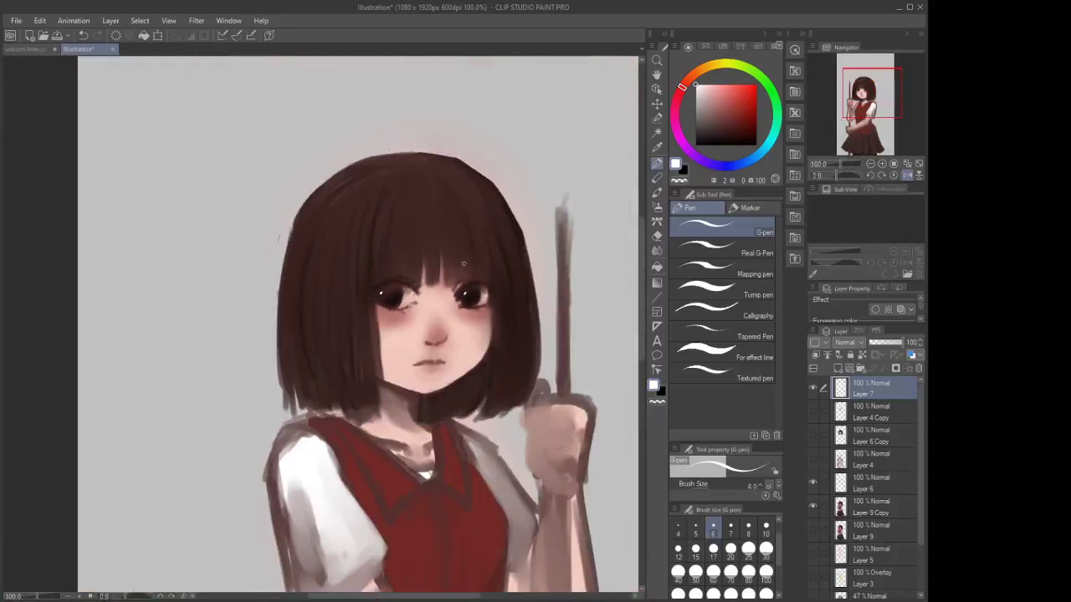
Check the eye details on Layer 6 against the whole figure and merge Layer 6 down into Layer 9 Copy
{"action": "scroll", "coordinate": [457, 280], "scroll_direction": "down", "scroll_amount": 3}
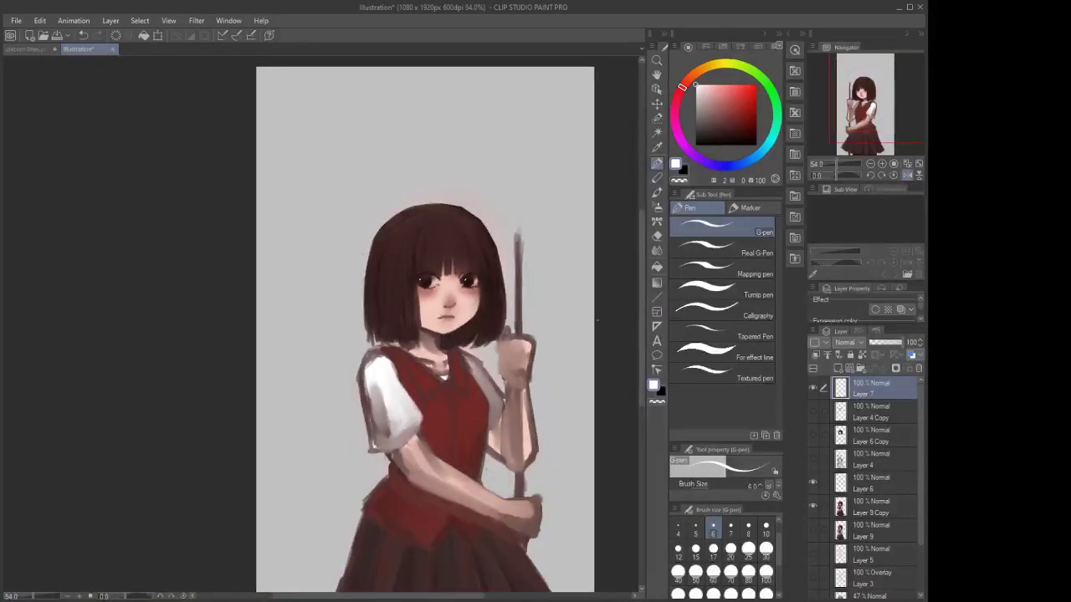
{"action": "left_click", "coordinate": [862, 437]}
{"action": "left_click", "coordinate": [860, 507]}
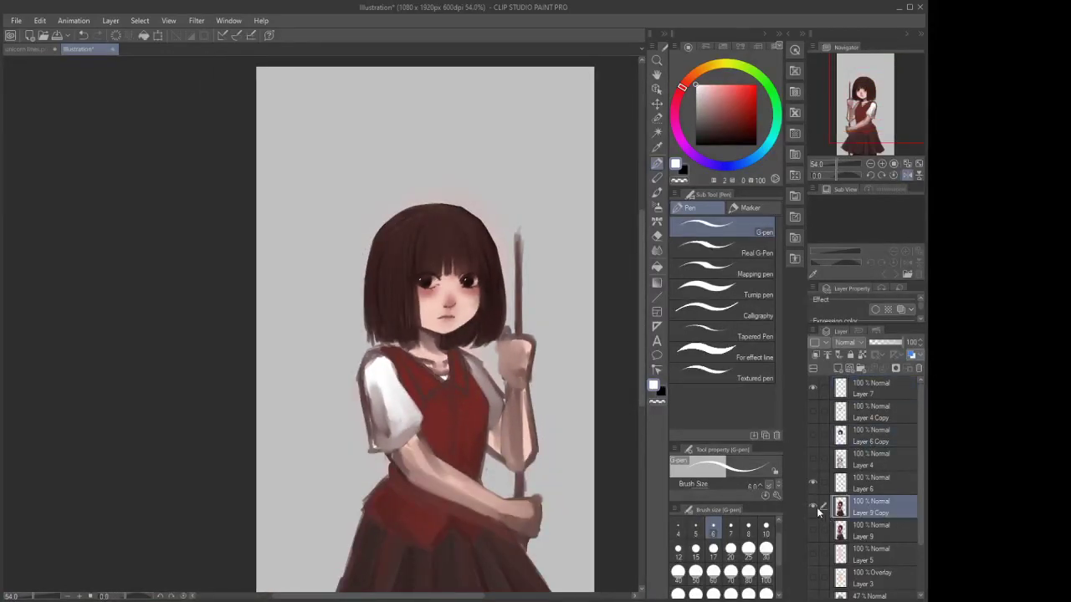
{"action": "left_click", "coordinate": [812, 483]}
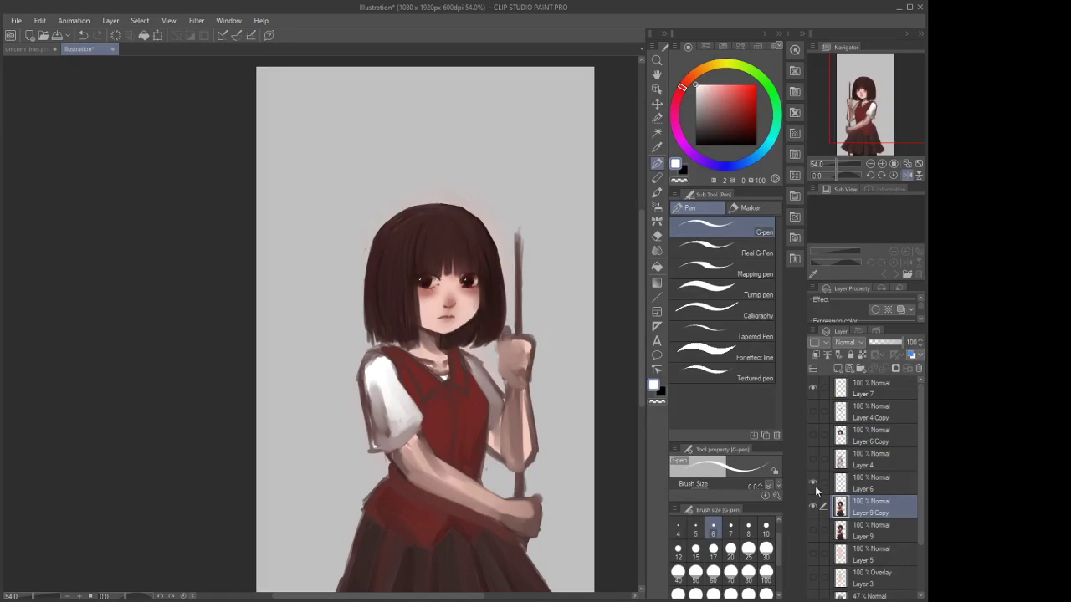
{"action": "left_click", "coordinate": [869, 485]}
{"action": "left_click", "coordinate": [883, 370]}
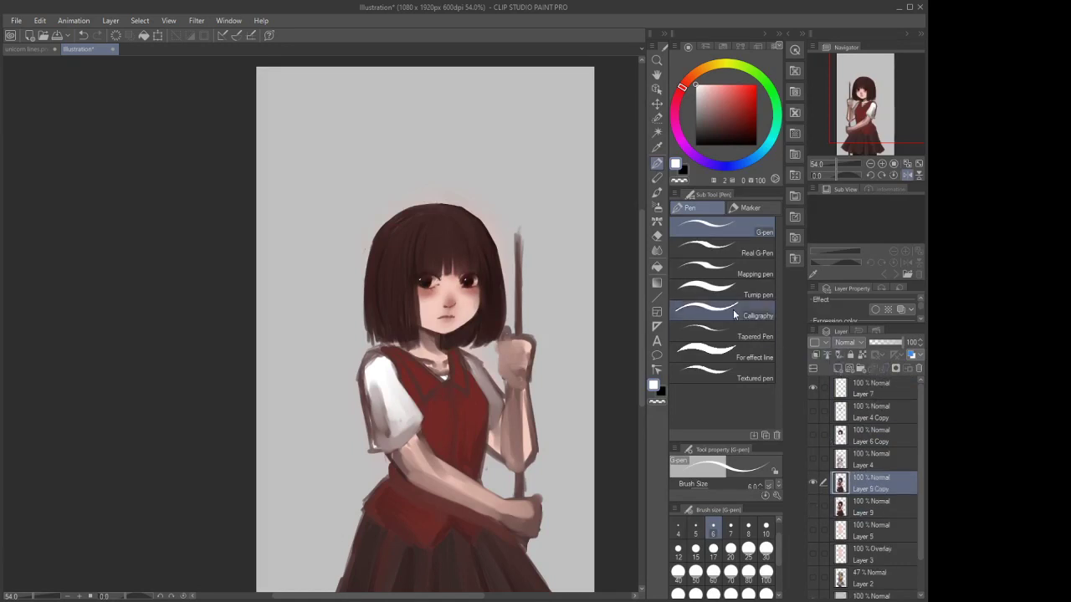
Refine the hair edges framing the face and jaw in sampled dark browns with the Opaque watercolor brush at size 6
{"action": "left_click", "coordinate": [657, 193]}
{"action": "scroll", "coordinate": [487, 304], "scroll_direction": "up", "scroll_amount": 5}
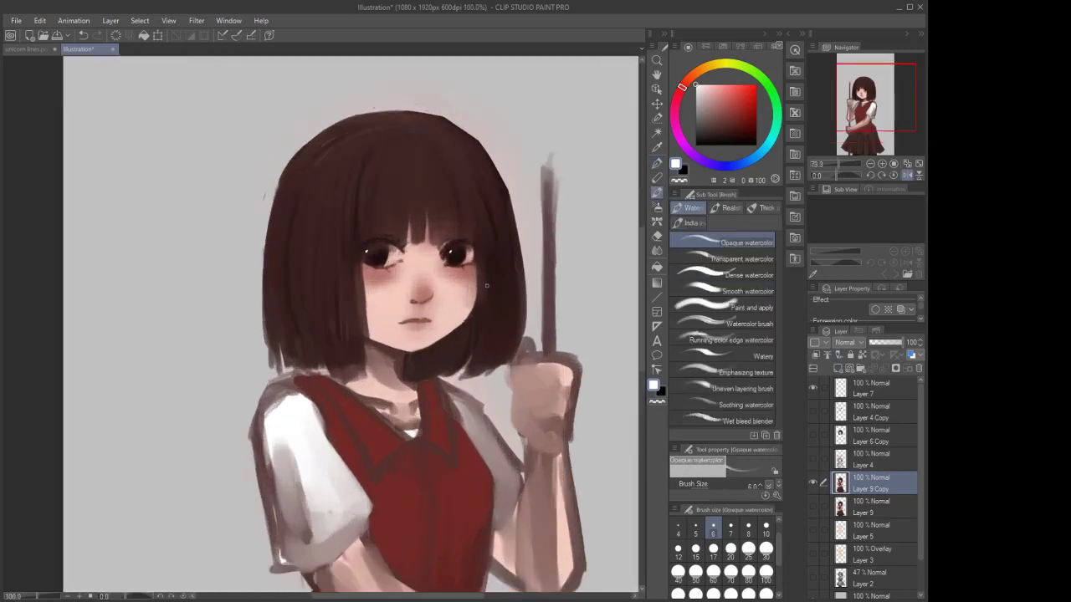
{"action": "left_click", "coordinate": [488, 276], "text": "alt"}
{"action": "scroll", "coordinate": [487, 304], "scroll_direction": "up", "scroll_amount": 2}
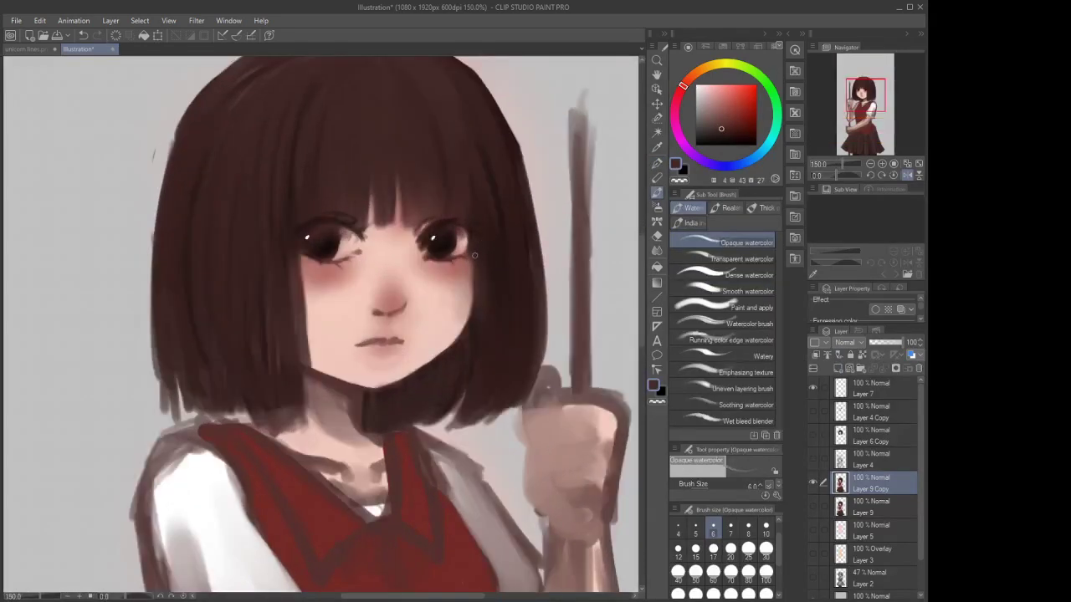
{"action": "left_click", "coordinate": [476, 315], "text": "alt"}
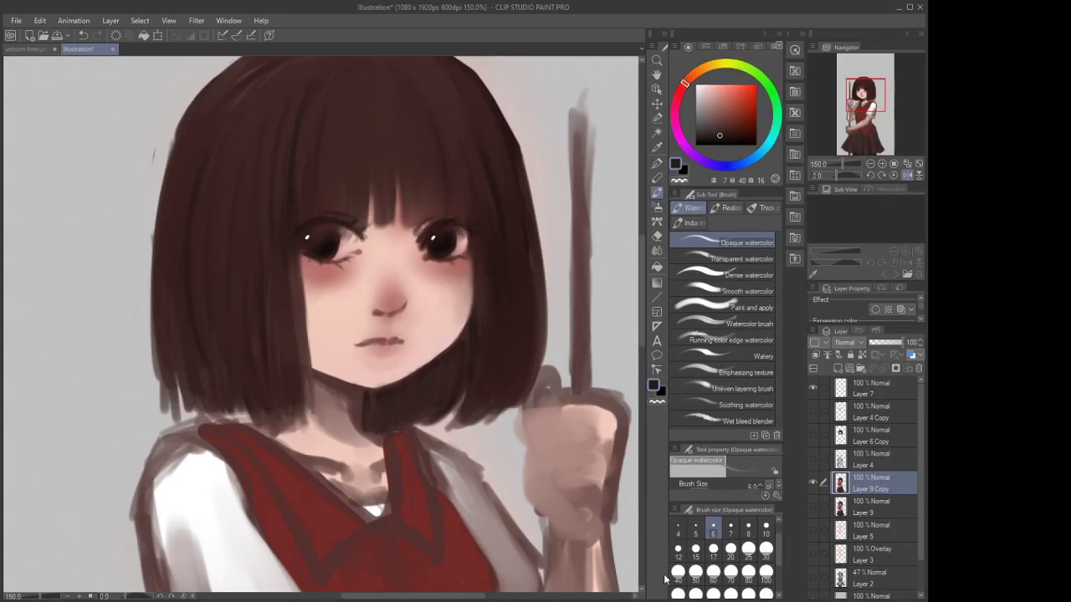
Paint dark brown strokes along the left hair section's inner edge beside the cheek with Opaque watercolor at size 15
{"action": "left_click", "coordinate": [695, 552]}
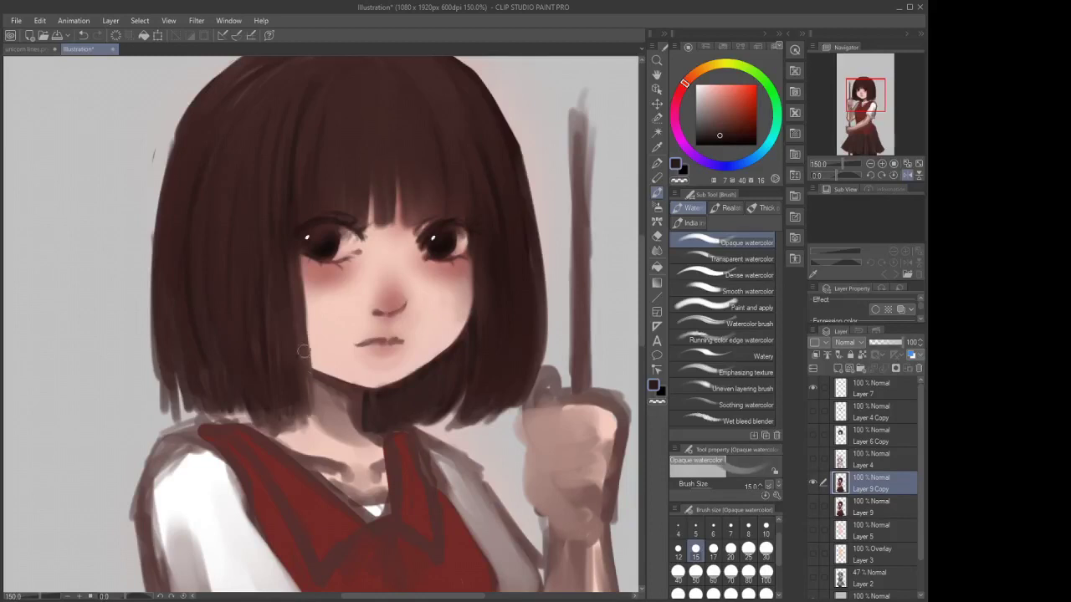
{"action": "left_click_drag", "start_coordinate": [309, 314], "coordinate": [313, 404]}
{"action": "left_click_drag", "start_coordinate": [299, 284], "coordinate": [310, 385]}
{"action": "left_click_drag", "start_coordinate": [302, 307], "coordinate": [311, 398]}
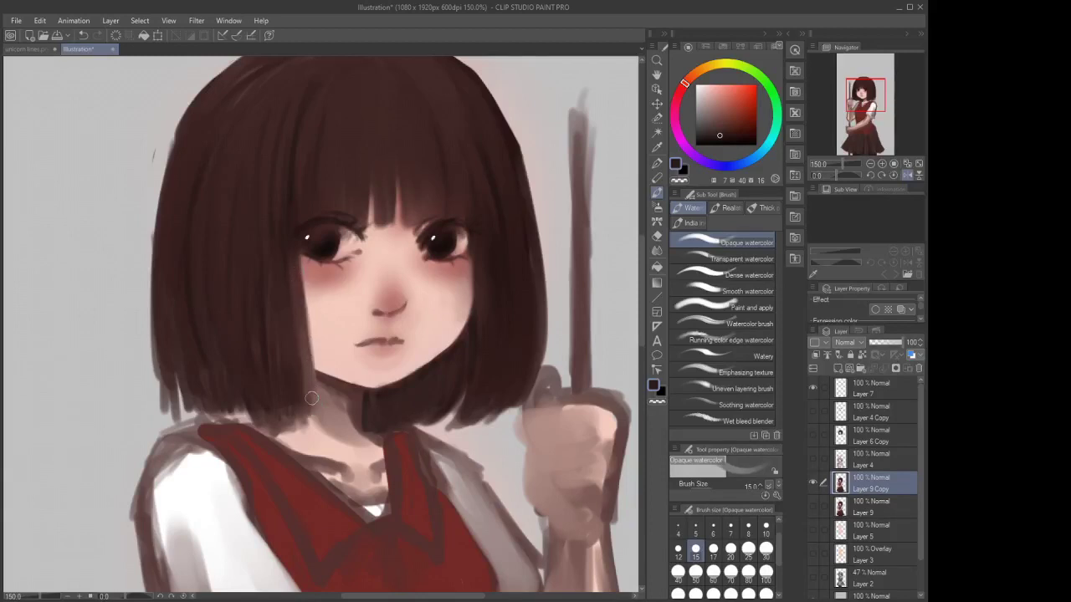
{"action": "left_click_drag", "start_coordinate": [301, 286], "coordinate": [311, 404]}
{"action": "left_click_drag", "start_coordinate": [307, 358], "coordinate": [312, 414]}
Darken and smooth the lower strands and outer edge of the left hair section with downward dark brown strokes
{"action": "mouse_move", "coordinate": [300, 333]}
{"action": "left_mouse_down"}
{"action": "mouse_move", "coordinate": [306, 385]}
{"action": "mouse_move", "coordinate": [273, 359]}
{"action": "mouse_move", "coordinate": [280, 342]}
{"action": "mouse_move", "coordinate": [272, 420]}
{"action": "left_mouse_up"}
{"action": "left_click_drag", "start_coordinate": [259, 372], "coordinate": [262, 413]}
{"action": "mouse_move", "coordinate": [240, 313]}
{"action": "left_mouse_down"}
{"action": "mouse_move", "coordinate": [249, 379]}
{"action": "mouse_move", "coordinate": [229, 396]}
{"action": "left_mouse_up"}
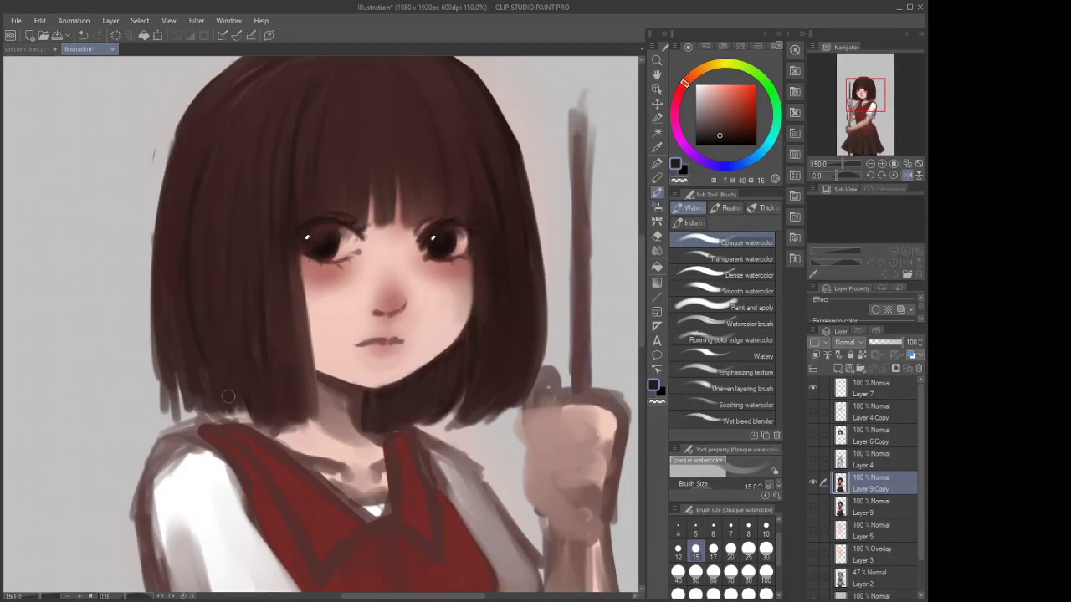
{"action": "mouse_move", "coordinate": [204, 362]}
{"action": "left_mouse_down"}
{"action": "mouse_move", "coordinate": [212, 395]}
{"action": "mouse_move", "coordinate": [197, 380]}
{"action": "left_mouse_up"}
{"action": "left_click_drag", "start_coordinate": [165, 288], "coordinate": [195, 404]}
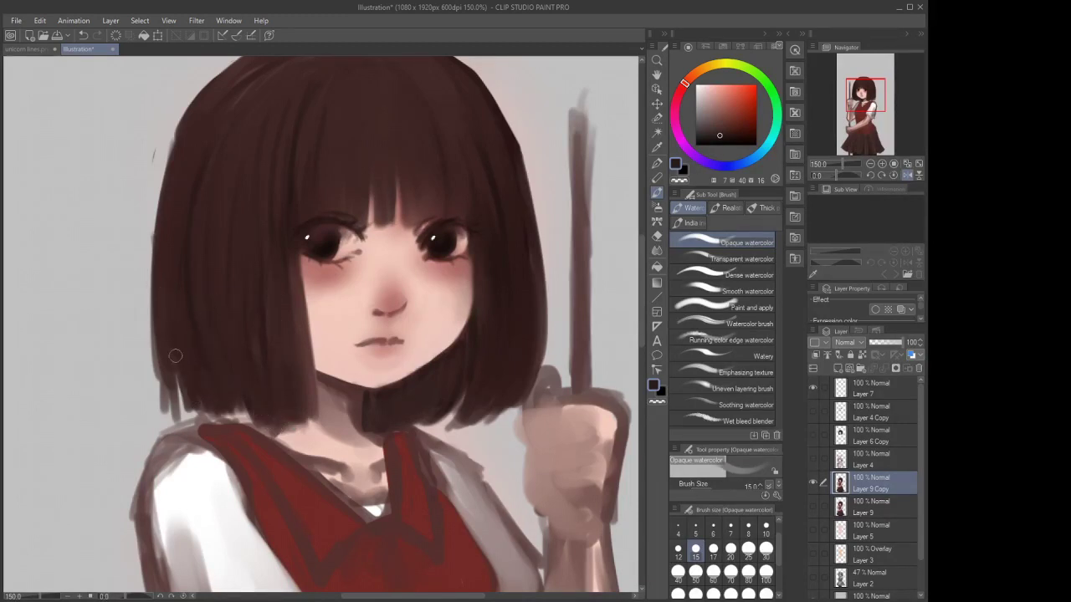
{"action": "mouse_move", "coordinate": [175, 357]}
{"action": "left_mouse_down"}
{"action": "mouse_move", "coordinate": [169, 330]}
{"action": "mouse_move", "coordinate": [178, 403]}
{"action": "mouse_move", "coordinate": [166, 393]}
{"action": "mouse_move", "coordinate": [162, 331]}
{"action": "left_mouse_up"}
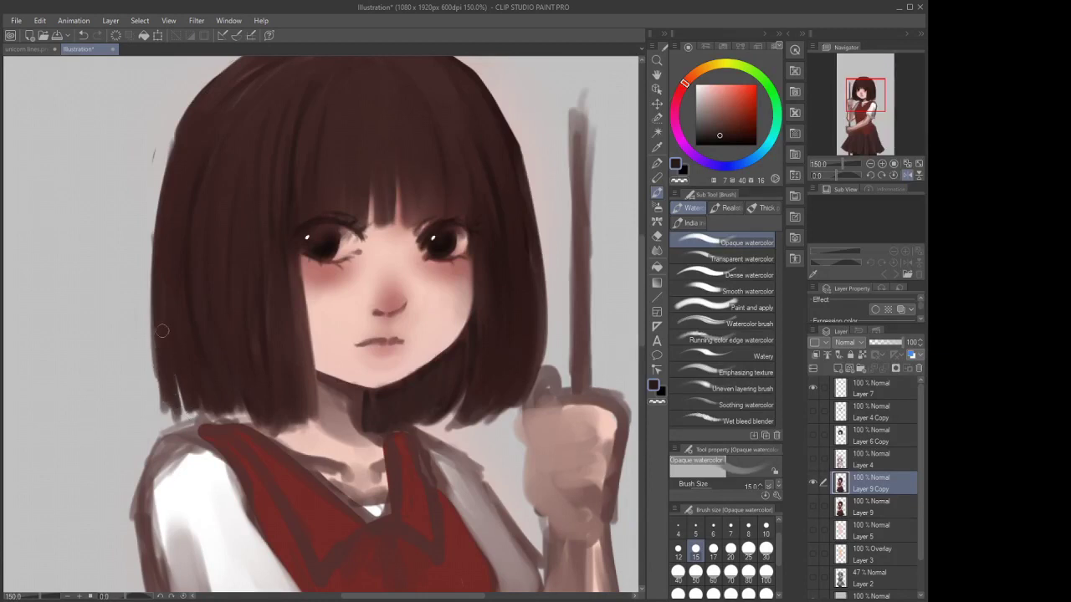
Soften the outer left edge and tips of the hair against the background with the Blend tool at size 15
{"action": "left_click", "coordinate": [657, 250]}
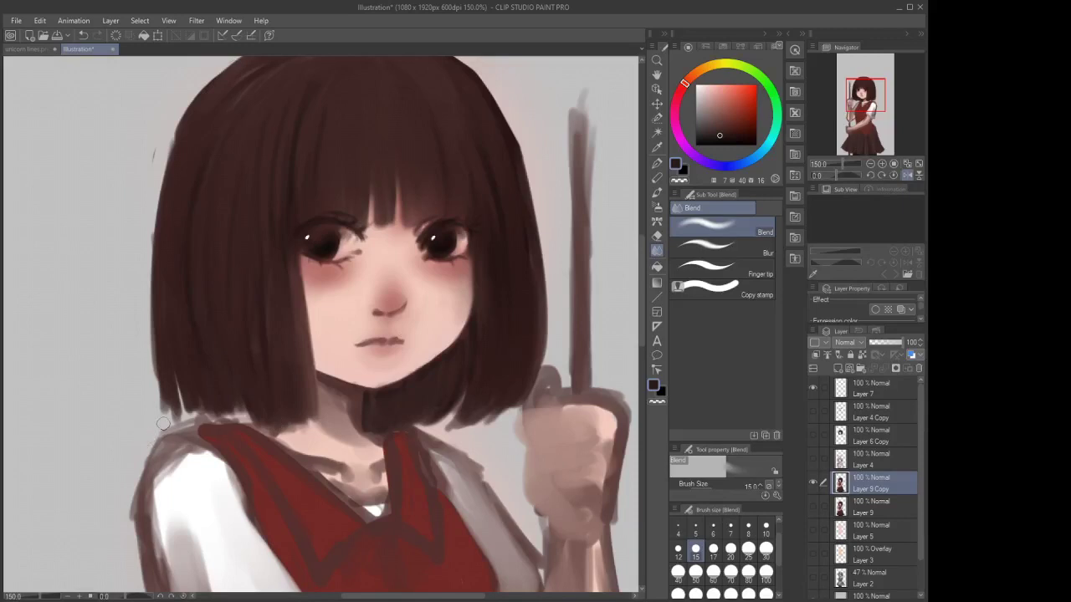
{"action": "mouse_move", "coordinate": [163, 424]}
{"action": "left_mouse_down"}
{"action": "mouse_move", "coordinate": [171, 417]}
{"action": "mouse_move", "coordinate": [143, 358]}
{"action": "mouse_move", "coordinate": [146, 308]}
{"action": "left_mouse_up"}
{"action": "left_click_drag", "start_coordinate": [158, 425], "coordinate": [159, 378]}
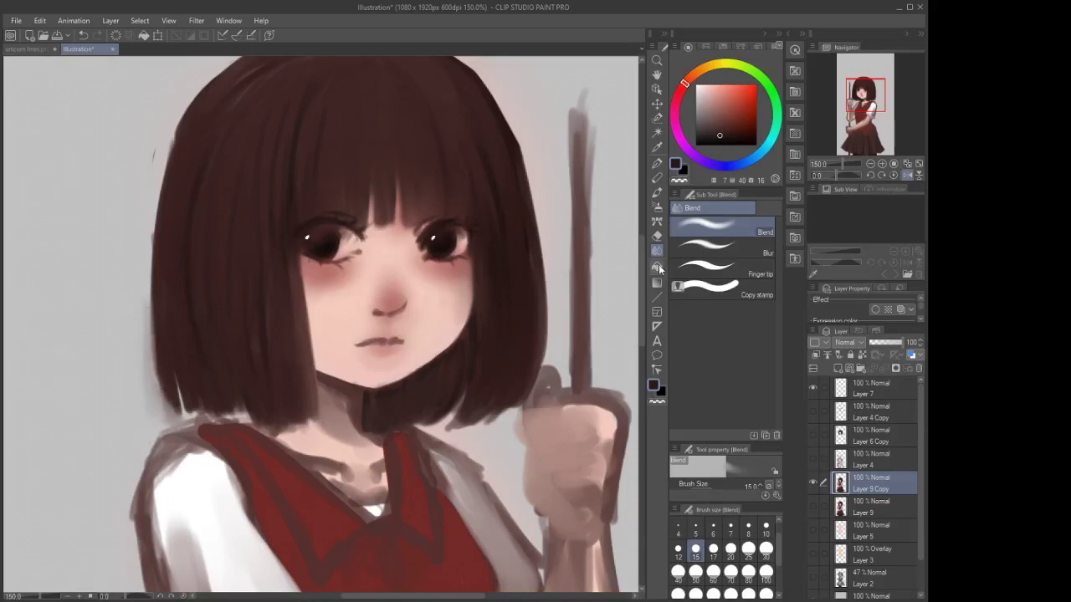
Touch up the hair tips above the left shoulder in sampled light tones with the Opaque watercolor brush at size 6
{"action": "left_click", "coordinate": [657, 235]}
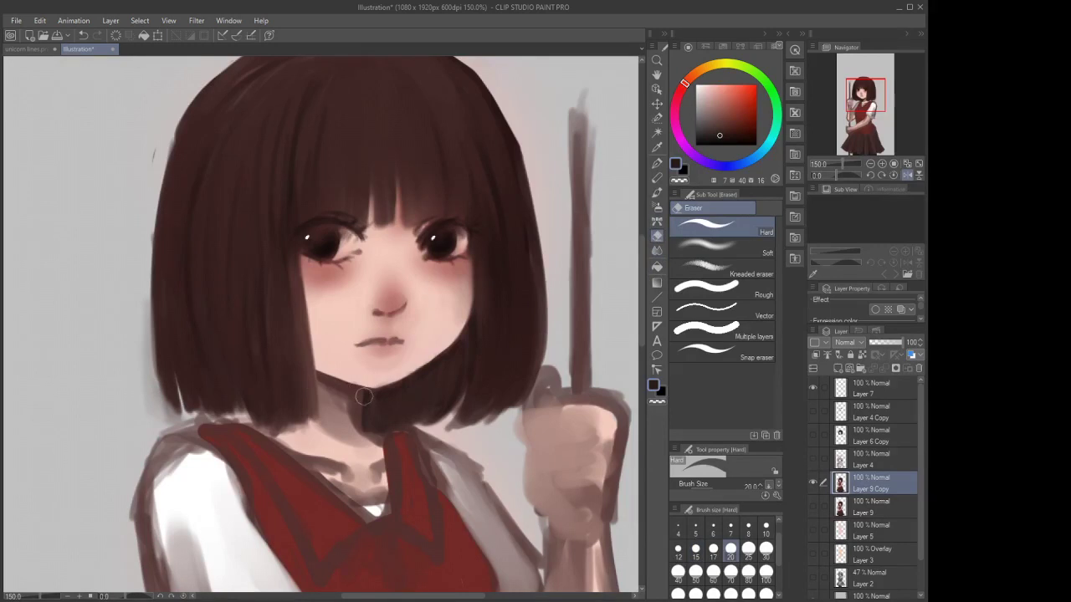
{"action": "left_click", "coordinate": [242, 412], "text": "alt"}
{"action": "left_click", "coordinate": [656, 193]}
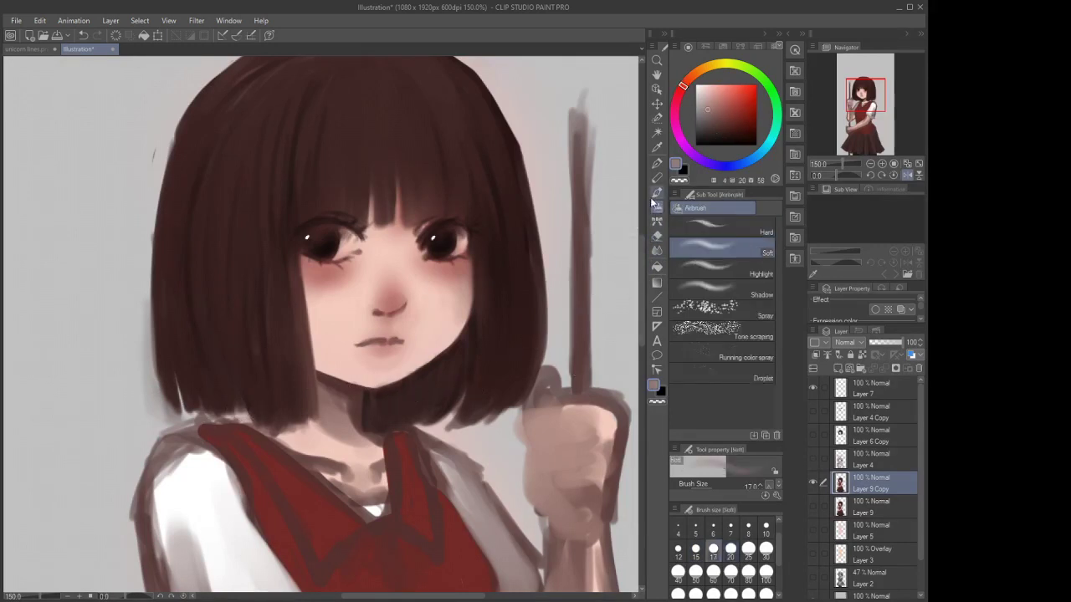
{"action": "left_click", "coordinate": [656, 192]}
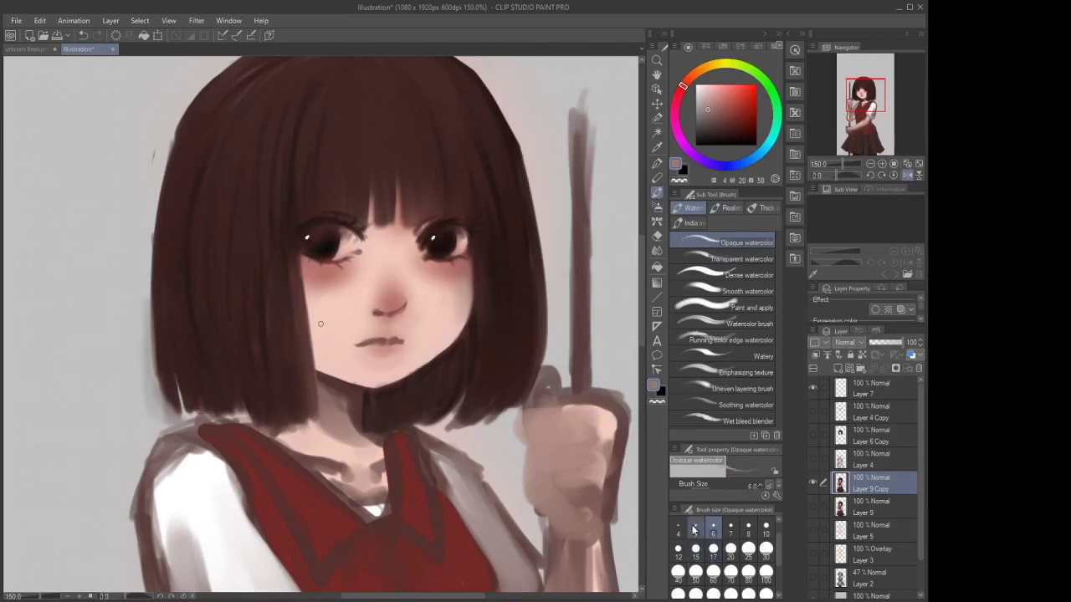
{"action": "left_click", "coordinate": [254, 424], "text": "alt"}
{"action": "left_click_drag", "start_coordinate": [248, 420], "coordinate": [240, 392]}
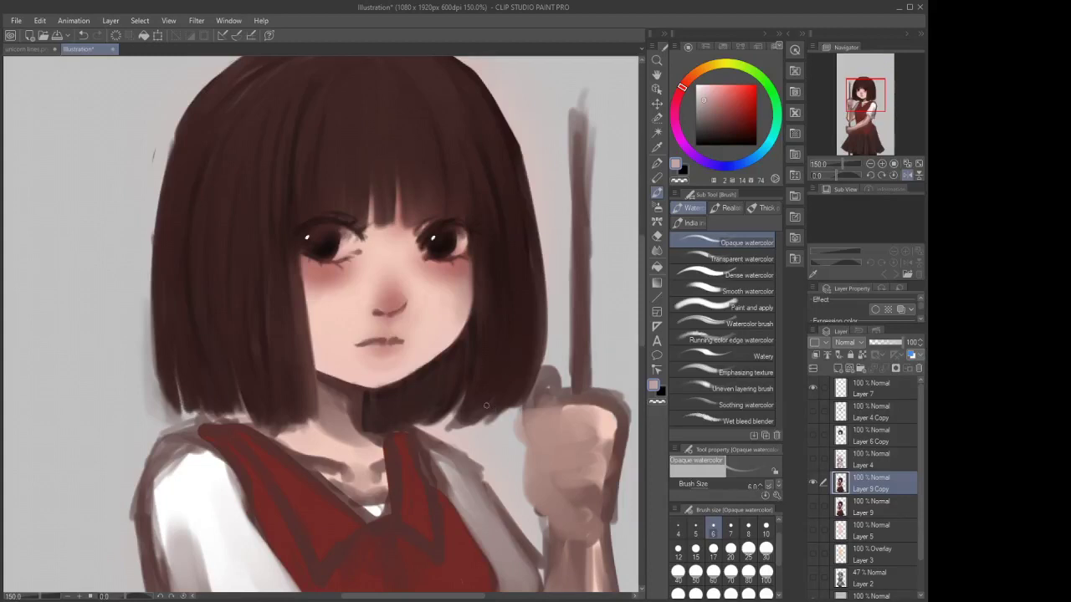
Touch up the hair tips beside the neck on the raised-hand side with Opaque watercolor at size 6
{"action": "left_click_drag", "start_coordinate": [448, 416], "coordinate": [467, 384]}
{"action": "left_click_drag", "start_coordinate": [483, 423], "coordinate": [488, 408]}
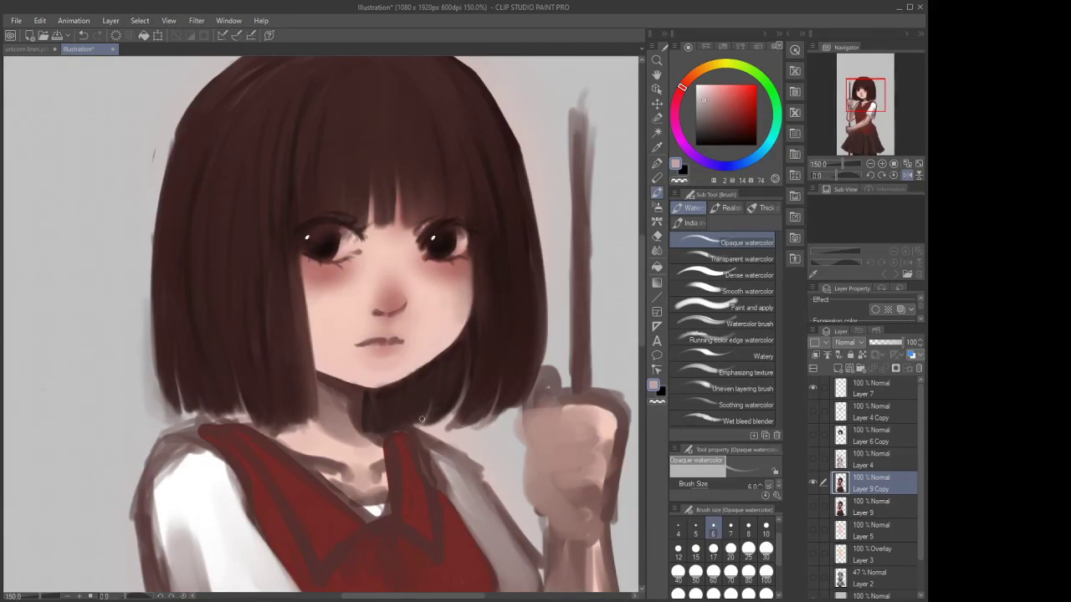
{"action": "left_click_drag", "start_coordinate": [419, 343], "coordinate": [358, 343]}
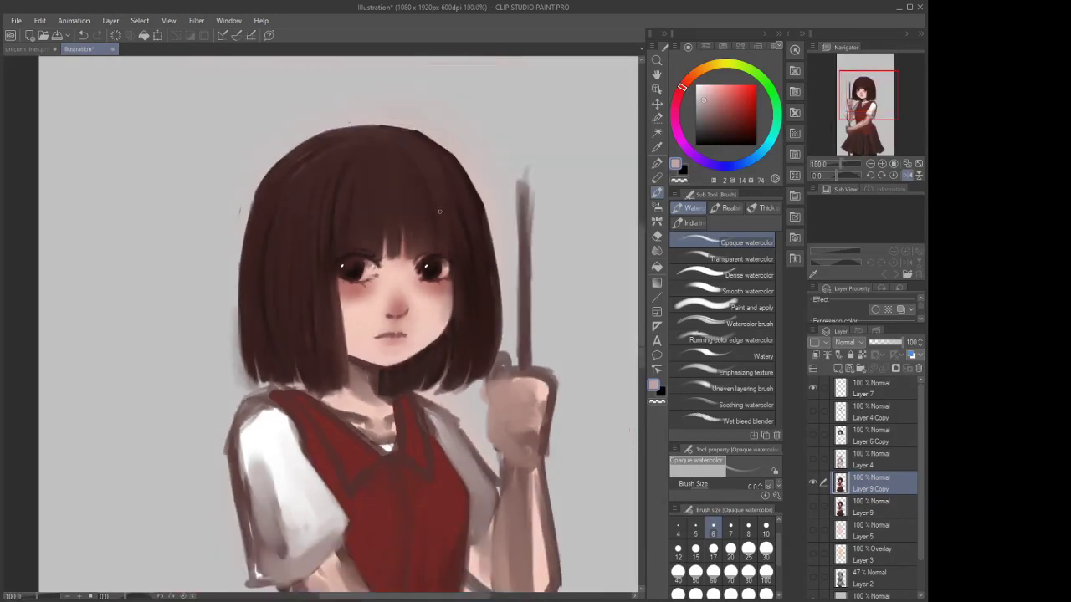
Sample a light skin tone from the face and touch up the thin gaps along the fringe's lower edge
{"action": "left_click_drag", "start_coordinate": [432, 251], "coordinate": [494, 251]}
{"action": "left_click", "coordinate": [382, 289], "text": "alt"}
{"action": "left_click", "coordinate": [380, 290], "text": "alt"}
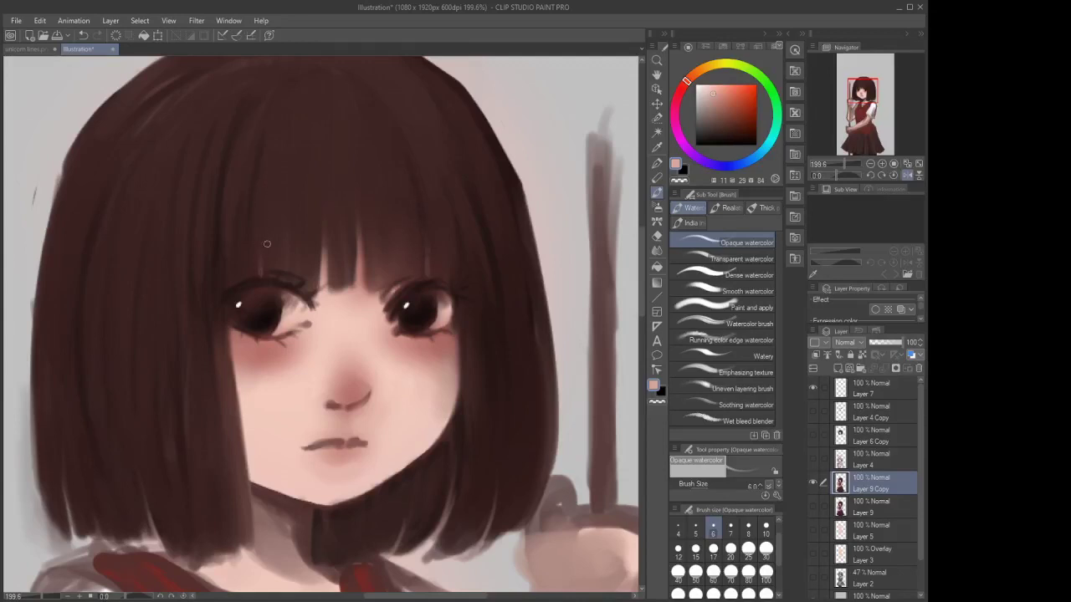
{"action": "scroll", "coordinate": [267, 243], "scroll_direction": "down", "scroll_amount": 5}
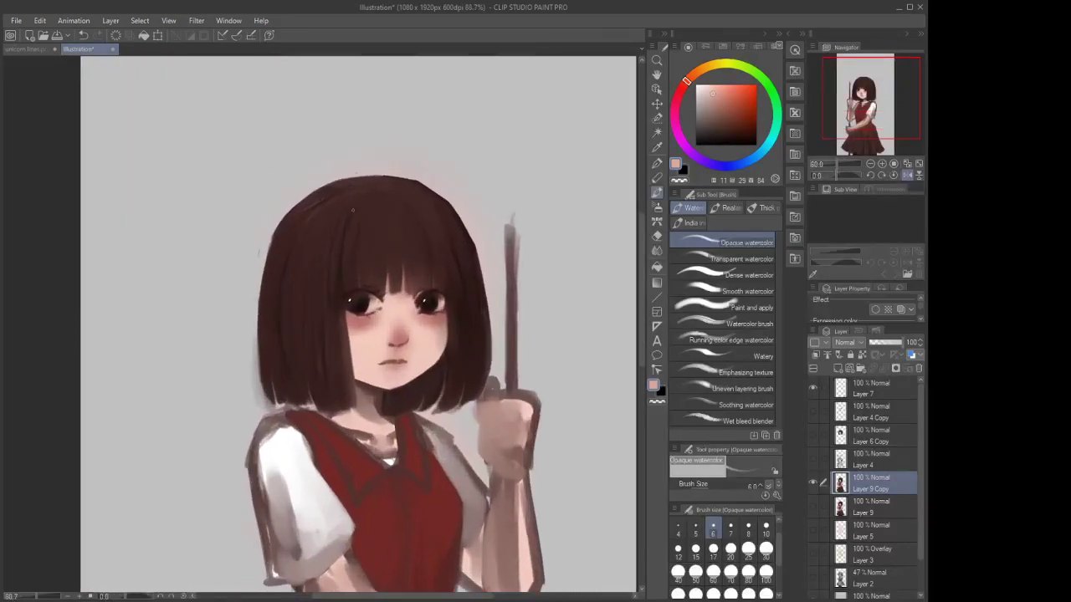
{"action": "scroll", "coordinate": [353, 210], "scroll_direction": "up", "scroll_amount": 2}
{"action": "scroll", "coordinate": [362, 201], "scroll_direction": "down", "scroll_amount": 3}
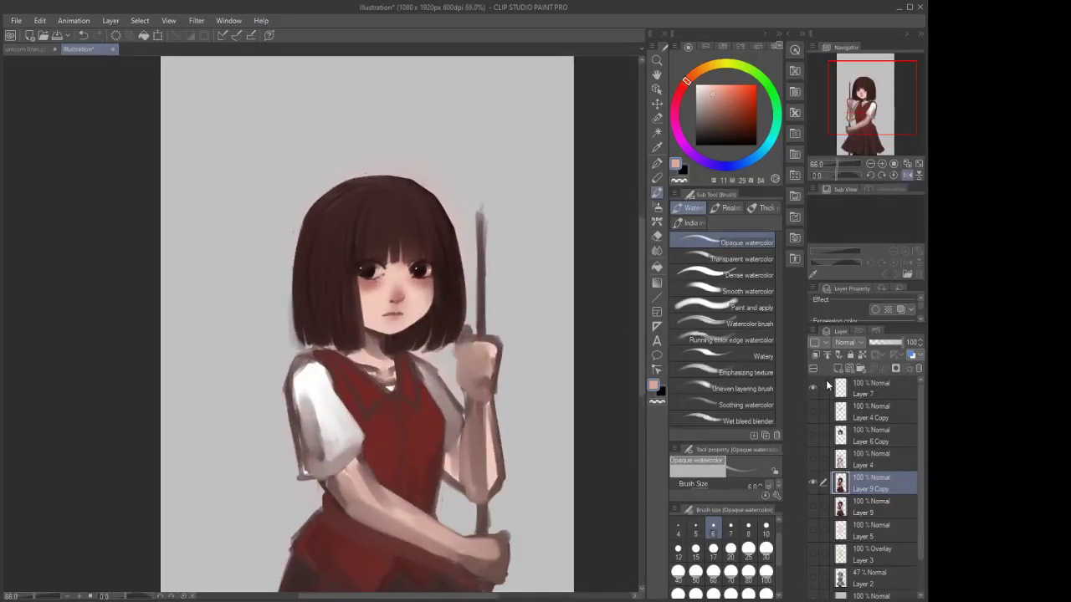
Add a new layer above Layer 9 Copy and clip it to the painting below
{"action": "left_click", "coordinate": [838, 369]}
{"action": "left_click", "coordinate": [884, 371]}
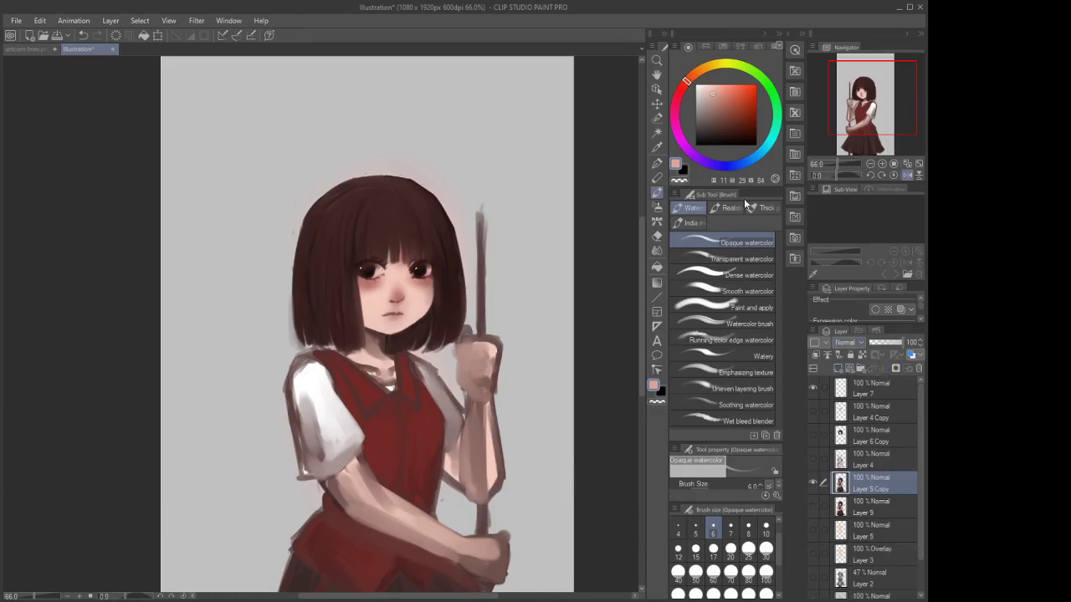
{"action": "left_click", "coordinate": [838, 369]}
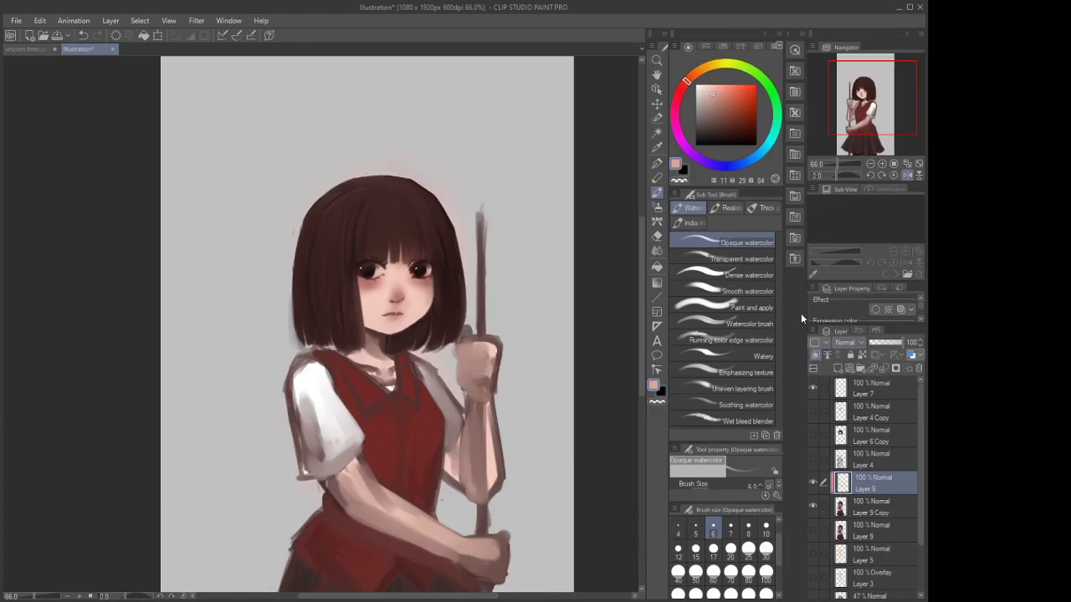
Airbrush a near-black brown shade over the crown of the hair with the Soft airbrush at size 200
{"action": "left_click_drag", "start_coordinate": [723, 122], "coordinate": [728, 132]}
{"action": "left_click", "coordinate": [658, 207]}
{"action": "left_click", "coordinate": [731, 594]}
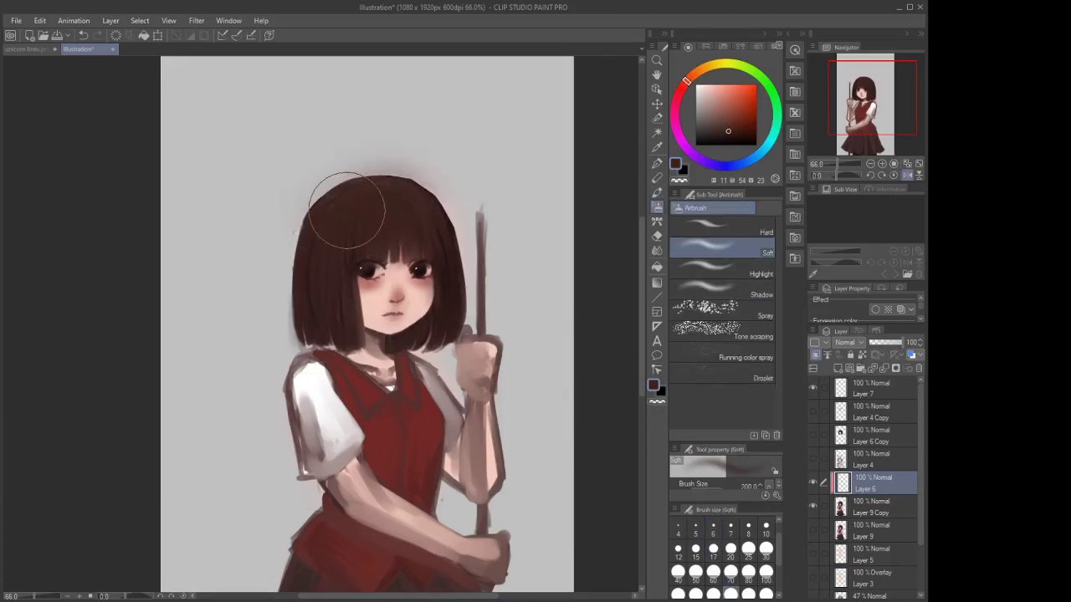
{"action": "left_click", "coordinate": [746, 145]}
{"action": "mouse_move", "coordinate": [390, 158]}
{"action": "left_mouse_down"}
{"action": "mouse_move", "coordinate": [309, 171]}
{"action": "mouse_move", "coordinate": [336, 188]}
{"action": "mouse_move", "coordinate": [386, 156]}
{"action": "left_mouse_up"}
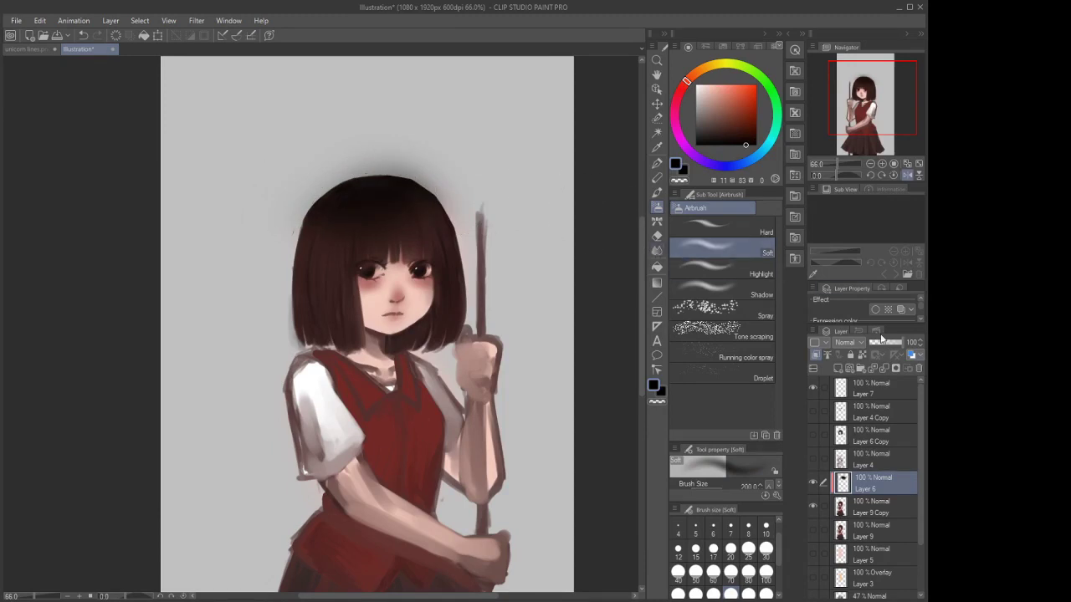
Sample dark brown from the hair at 53% layer opacity, restore the opacity to 100% and deepen the crown's shading
{"action": "left_click", "coordinate": [888, 342]}
{"action": "left_click", "coordinate": [431, 206], "text": "alt"}
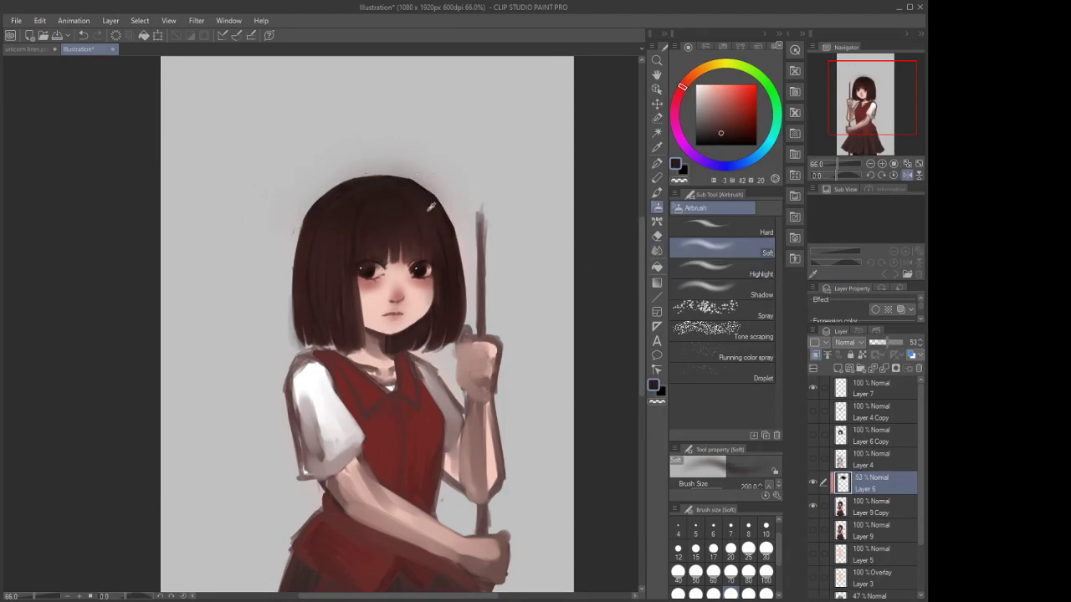
{"action": "left_click", "coordinate": [902, 342]}
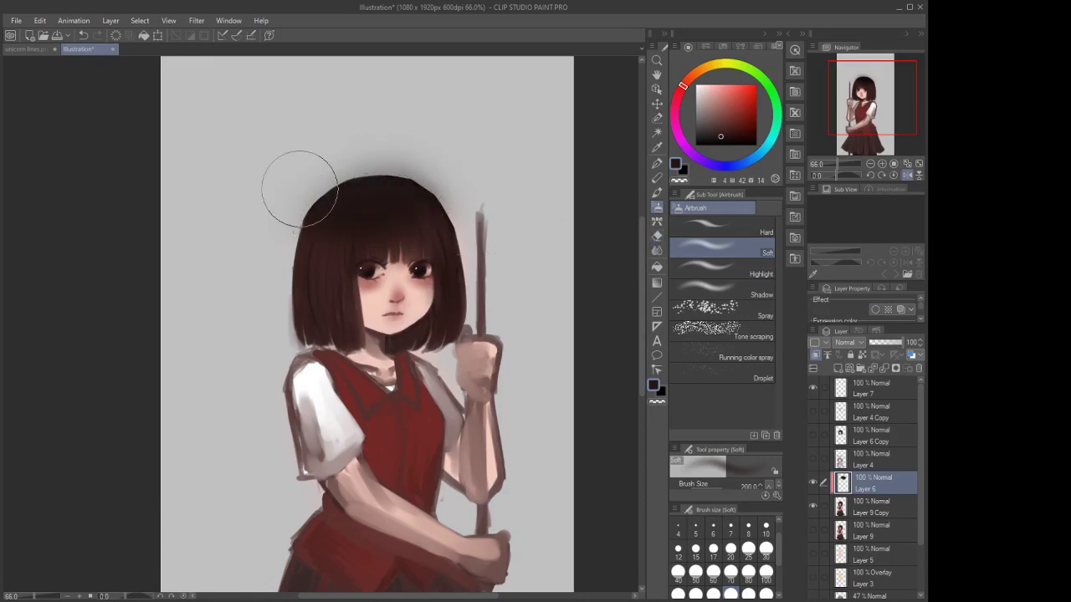
{"action": "left_click", "coordinate": [657, 249]}
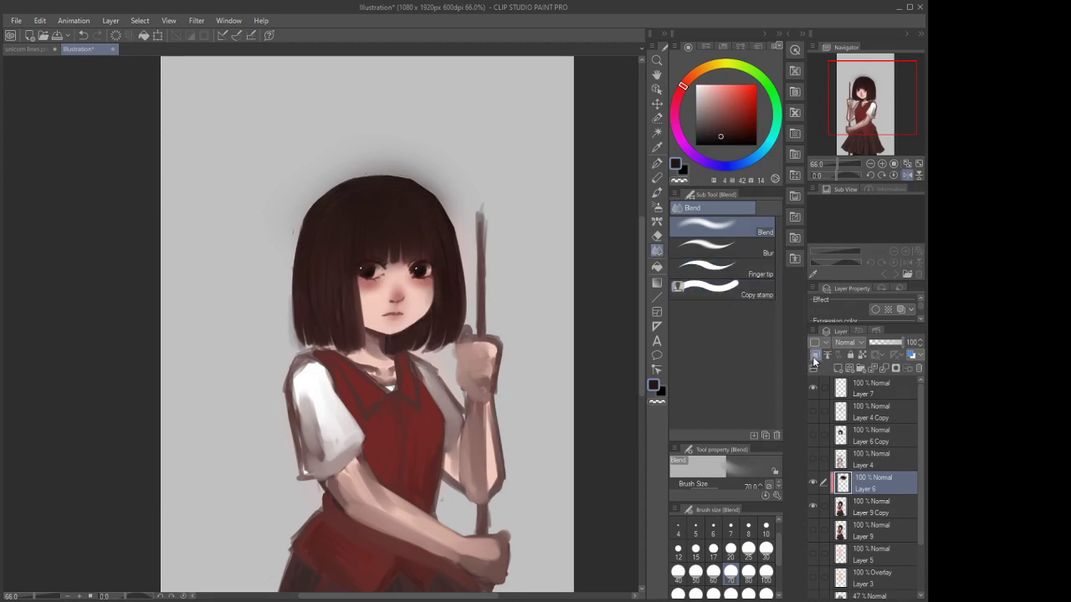
Unclip the shading layer, erase its spill around the head with the Hard eraser at size 200, and merge it down
{"action": "left_click", "coordinate": [815, 355]}
{"action": "left_click", "coordinate": [658, 237]}
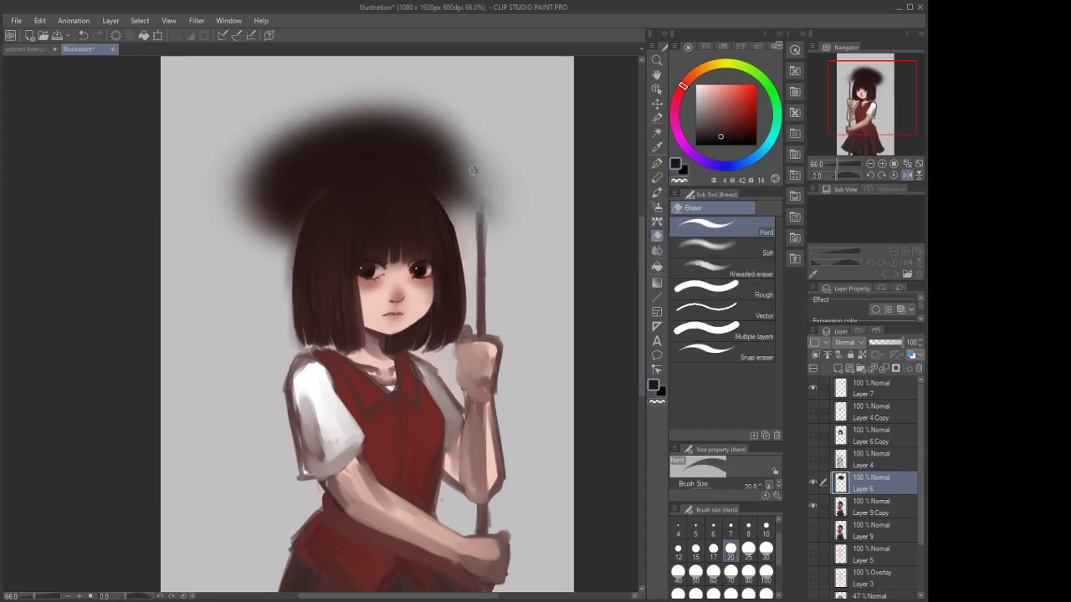
{"action": "left_click", "coordinate": [731, 593]}
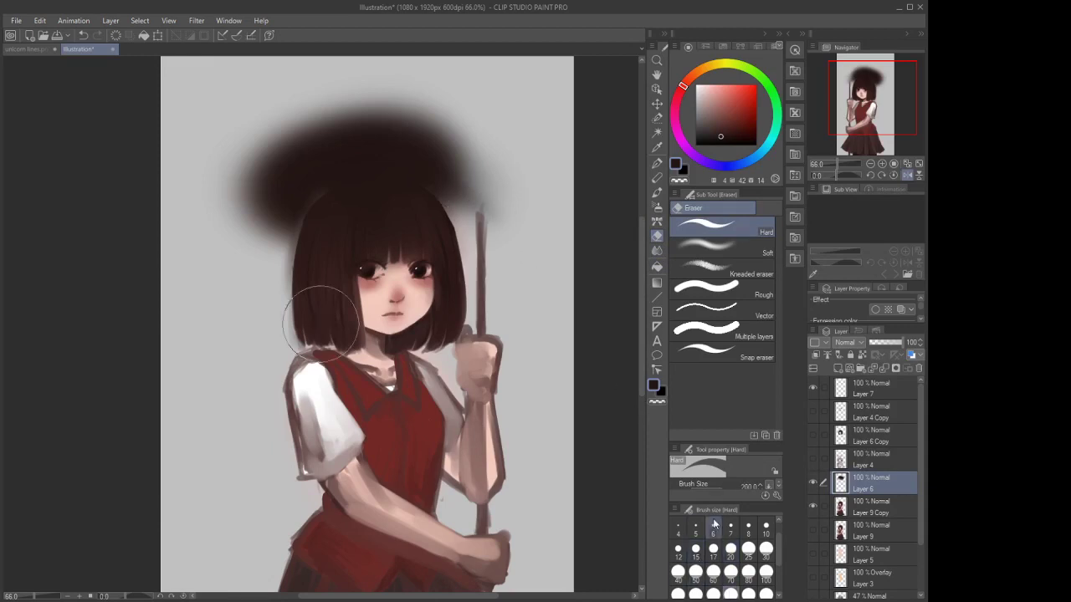
{"action": "mouse_move", "coordinate": [410, 100]}
{"action": "left_mouse_down"}
{"action": "mouse_move", "coordinate": [524, 188]}
{"action": "mouse_move", "coordinate": [523, 220]}
{"action": "mouse_move", "coordinate": [502, 210]}
{"action": "mouse_move", "coordinate": [490, 251]}
{"action": "left_mouse_up"}
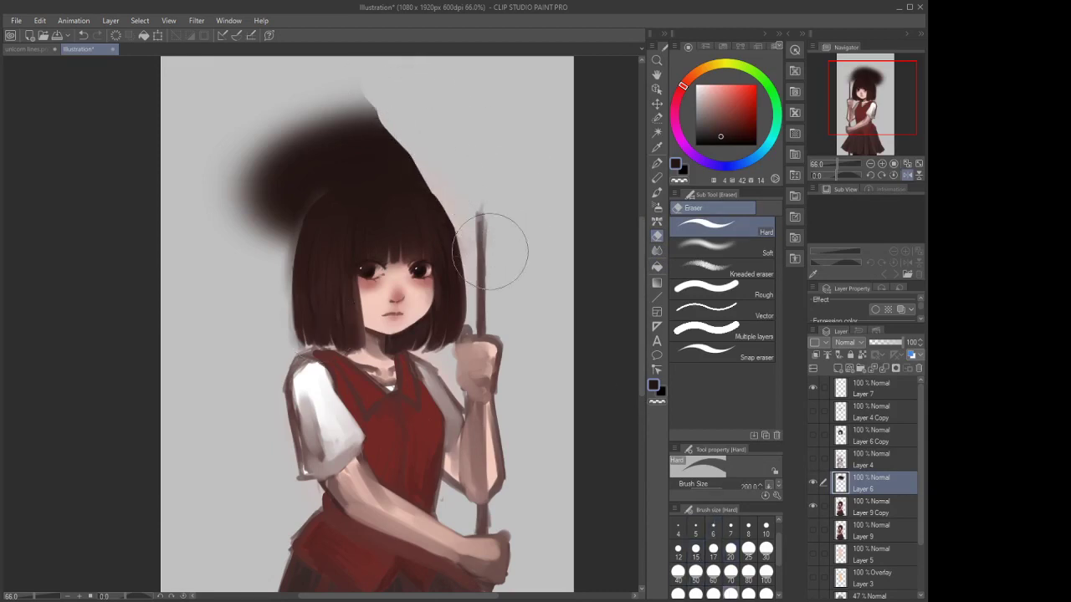
{"action": "mouse_move", "coordinate": [402, 89]}
{"action": "left_mouse_down"}
{"action": "mouse_move", "coordinate": [335, 115]}
{"action": "mouse_move", "coordinate": [453, 171]}
{"action": "mouse_move", "coordinate": [343, 136]}
{"action": "mouse_move", "coordinate": [278, 150]}
{"action": "mouse_move", "coordinate": [387, 159]}
{"action": "mouse_move", "coordinate": [327, 157]}
{"action": "mouse_move", "coordinate": [252, 195]}
{"action": "mouse_move", "coordinate": [299, 188]}
{"action": "mouse_move", "coordinate": [338, 156]}
{"action": "mouse_move", "coordinate": [288, 178]}
{"action": "mouse_move", "coordinate": [264, 293]}
{"action": "mouse_move", "coordinate": [277, 345]}
{"action": "mouse_move", "coordinate": [264, 279]}
{"action": "mouse_move", "coordinate": [194, 108]}
{"action": "mouse_move", "coordinate": [153, 243]}
{"action": "left_mouse_up"}
{"action": "scroll", "coordinate": [439, 159], "scroll_direction": "up", "scroll_amount": 2}
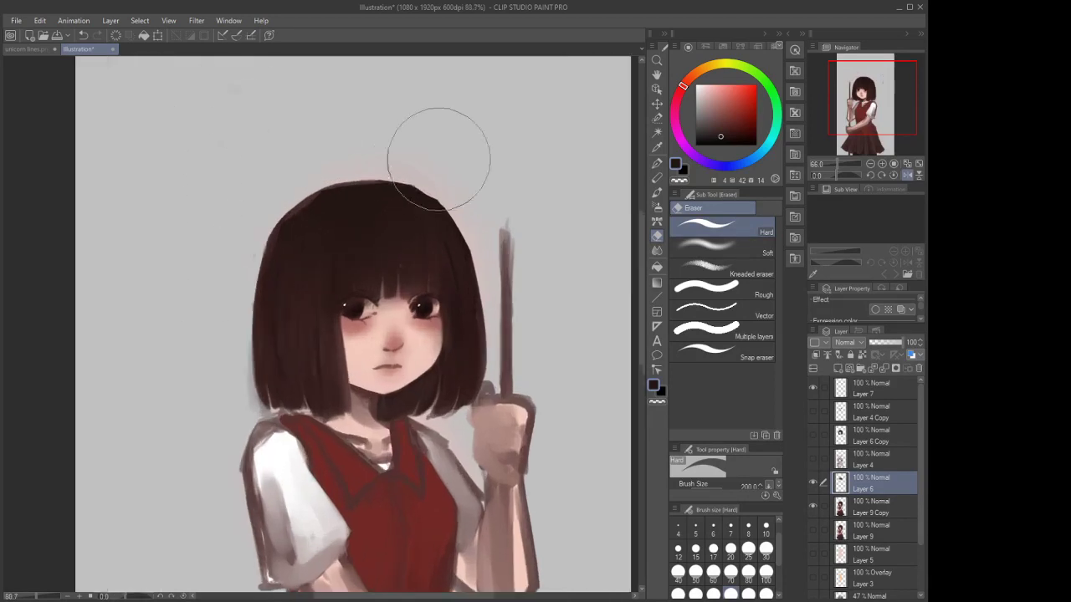
{"action": "left_click", "coordinate": [872, 370]}
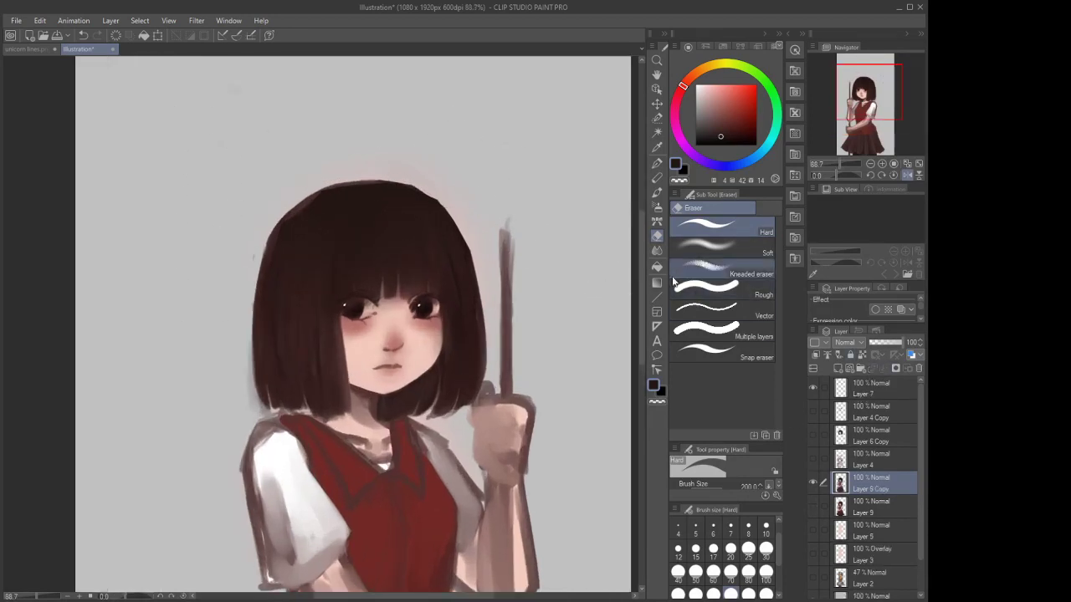
Paint dark brown over the lighter rim along the upper left edge of the hair with Opaque watercolor at size 17
{"action": "left_click", "coordinate": [657, 251]}
{"action": "scroll", "coordinate": [335, 223], "scroll_direction": "up", "scroll_amount": 2}
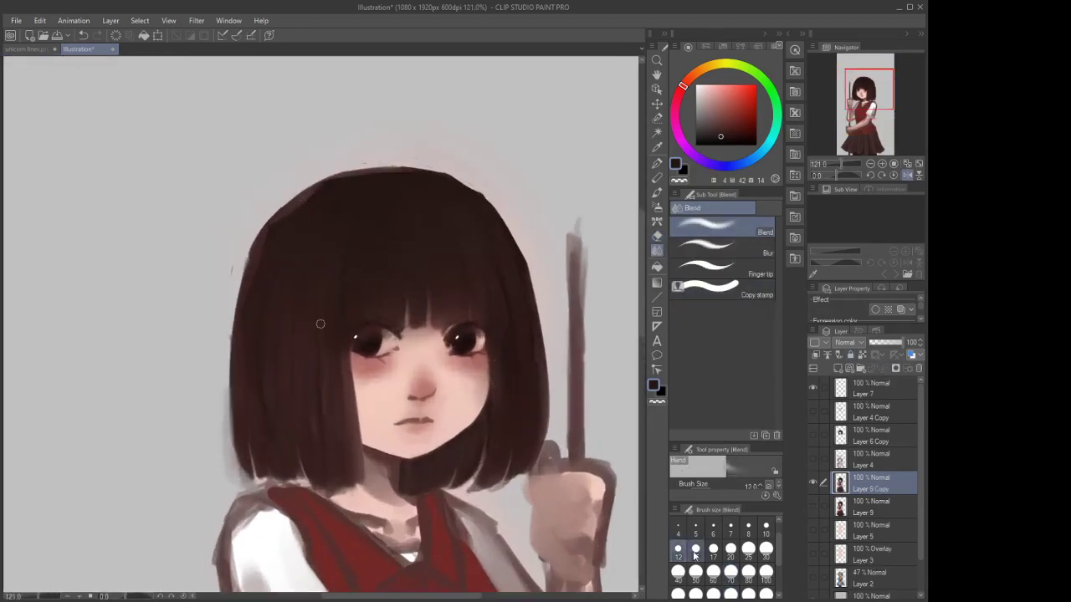
{"action": "left_click", "coordinate": [658, 193]}
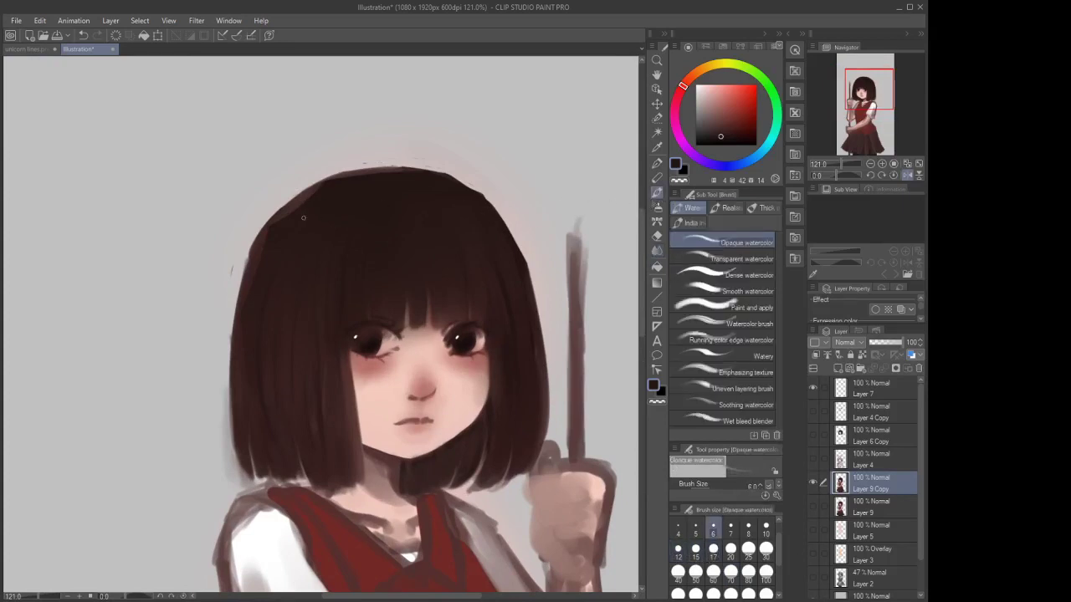
{"action": "key", "text": "bracketright"}
{"action": "key", "text": "bracketright"}
{"action": "key", "text": "bracketright"}
{"action": "key", "text": "bracketright"}
{"action": "key", "text": "bracketright"}
{"action": "key", "text": "bracketright"}
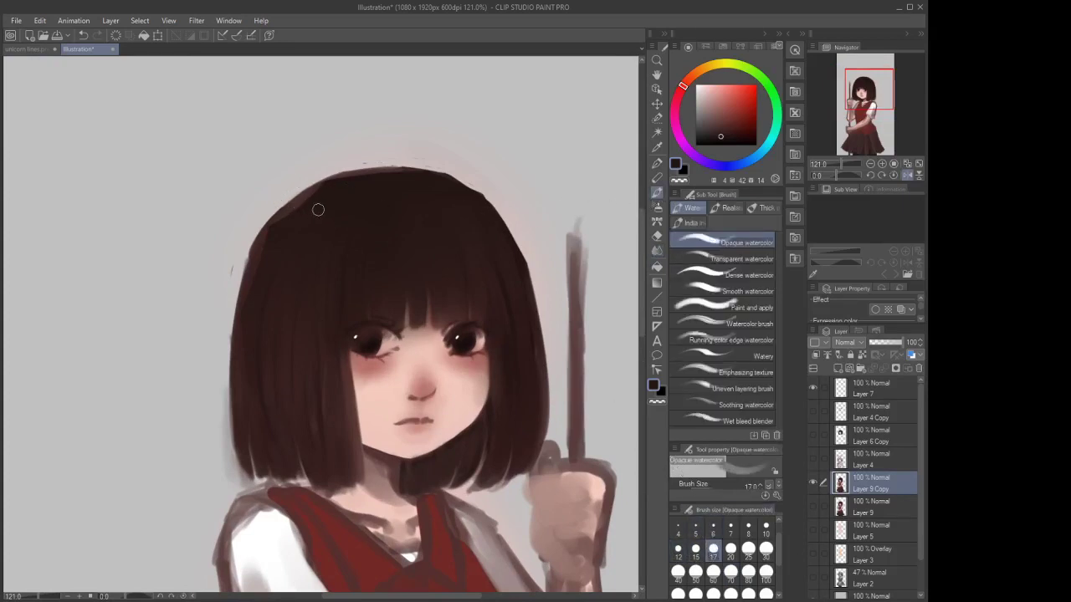
{"action": "mouse_move", "coordinate": [324, 187]}
{"action": "left_mouse_down"}
{"action": "mouse_move", "coordinate": [253, 254]}
{"action": "mouse_move", "coordinate": [242, 281]}
{"action": "left_mouse_up"}
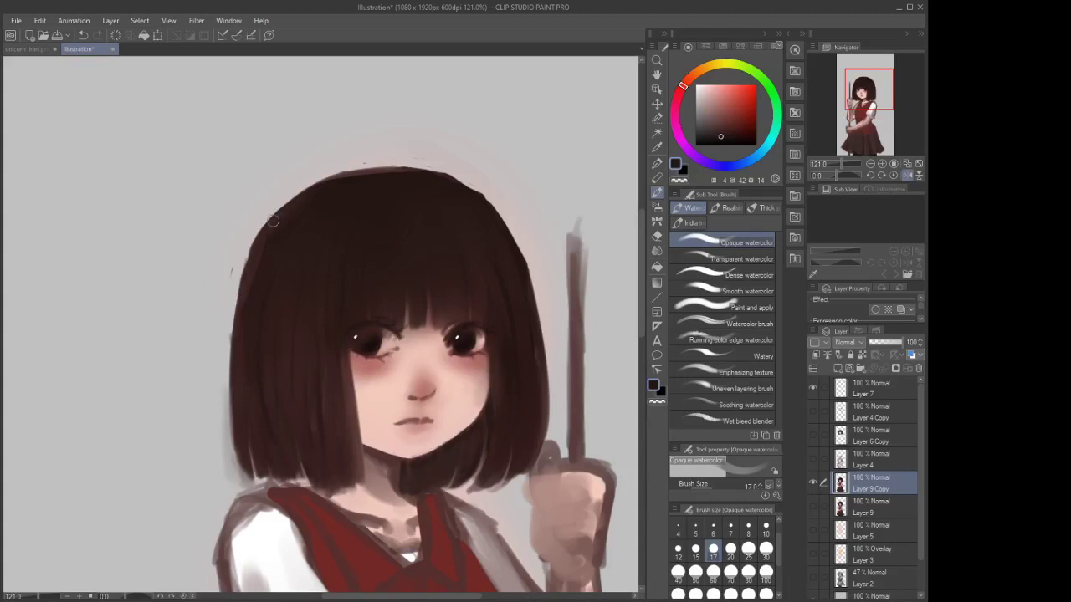
{"action": "left_click_drag", "start_coordinate": [288, 215], "coordinate": [261, 258]}
{"action": "left_click_drag", "start_coordinate": [291, 205], "coordinate": [289, 224]}
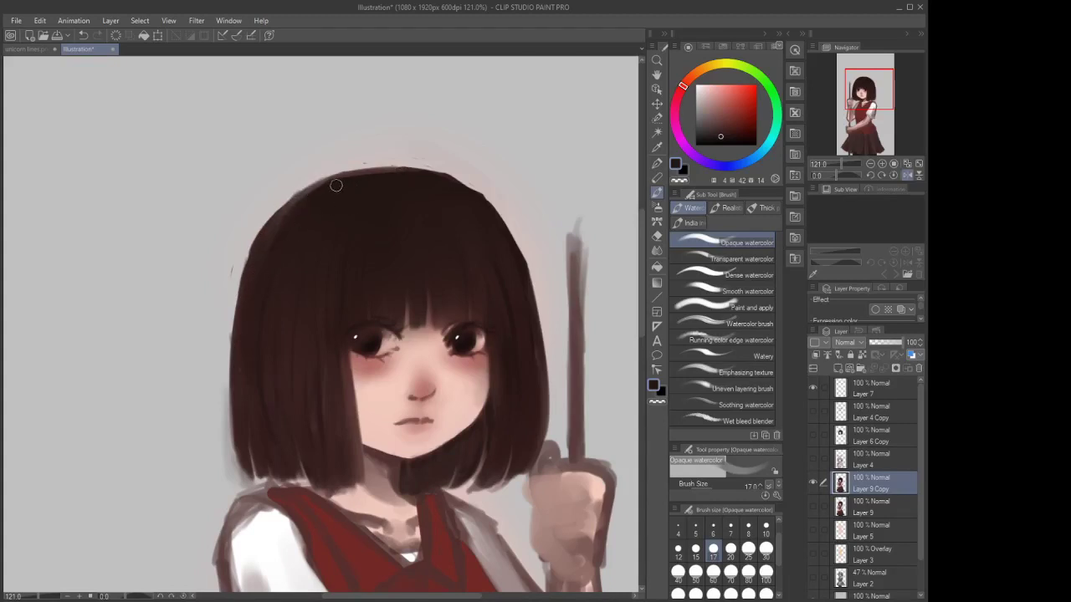
{"action": "mouse_move", "coordinate": [322, 180]}
{"action": "left_mouse_down"}
{"action": "mouse_move", "coordinate": [394, 170]}
{"action": "mouse_move", "coordinate": [359, 173]}
{"action": "mouse_move", "coordinate": [422, 179]}
{"action": "mouse_move", "coordinate": [278, 221]}
{"action": "mouse_move", "coordinate": [372, 173]}
{"action": "mouse_move", "coordinate": [315, 218]}
{"action": "mouse_move", "coordinate": [391, 178]}
{"action": "mouse_move", "coordinate": [303, 201]}
{"action": "left_mouse_up"}
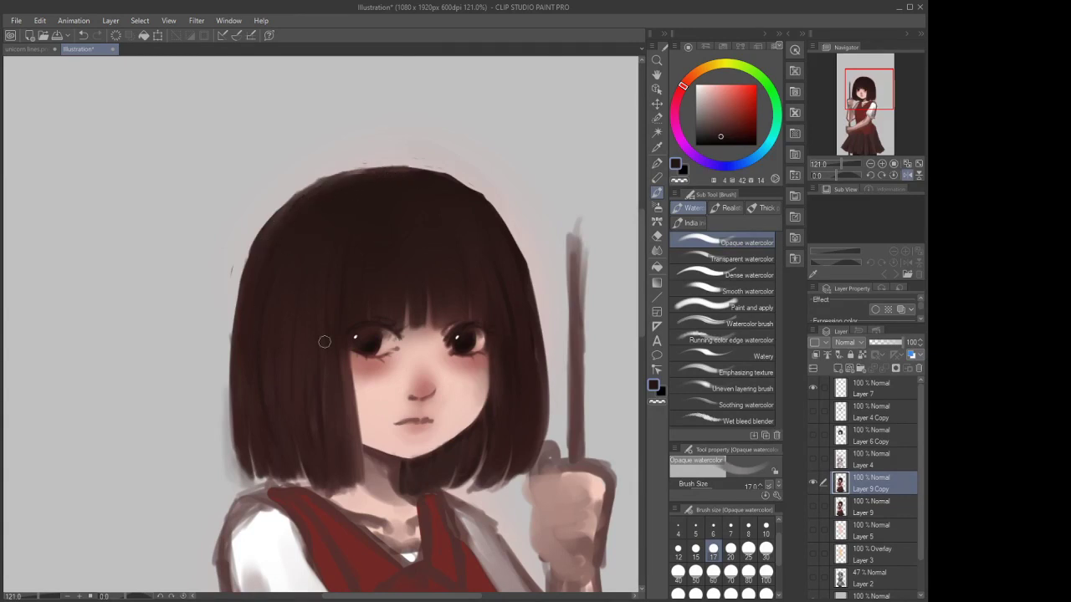
Sample the cheek's skin tone and lighten the cheeks below the eyes with Opaque watercolor at size 50
{"action": "scroll", "coordinate": [325, 341], "scroll_direction": "down", "scroll_amount": 5}
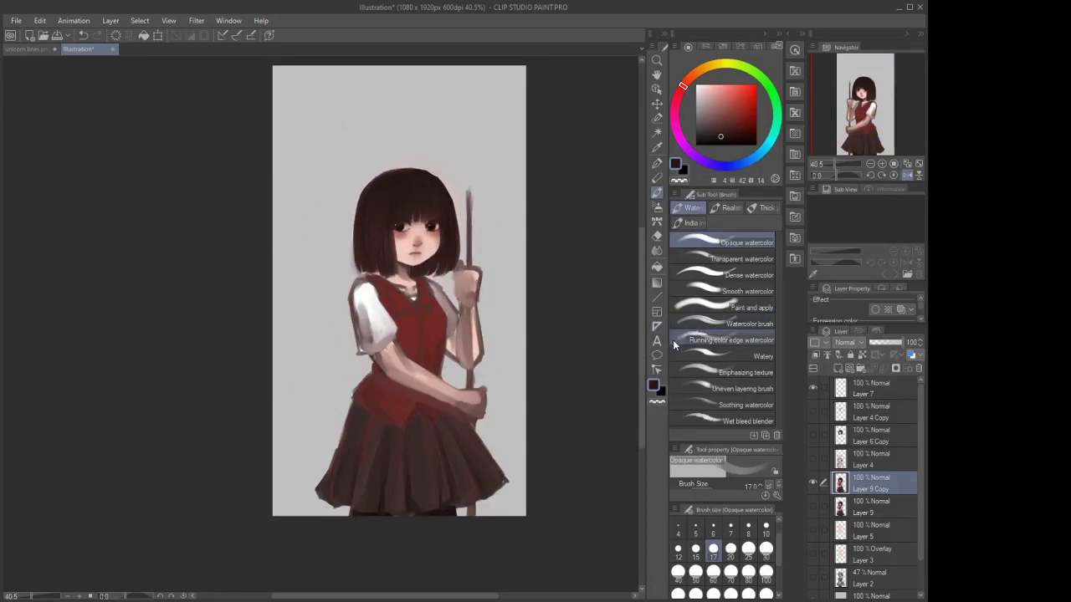
{"action": "scroll", "coordinate": [425, 241], "scroll_direction": "up", "scroll_amount": 4}
{"action": "scroll", "coordinate": [425, 240], "scroll_direction": "up", "scroll_amount": 1}
{"action": "left_click", "coordinate": [447, 237], "text": "alt"}
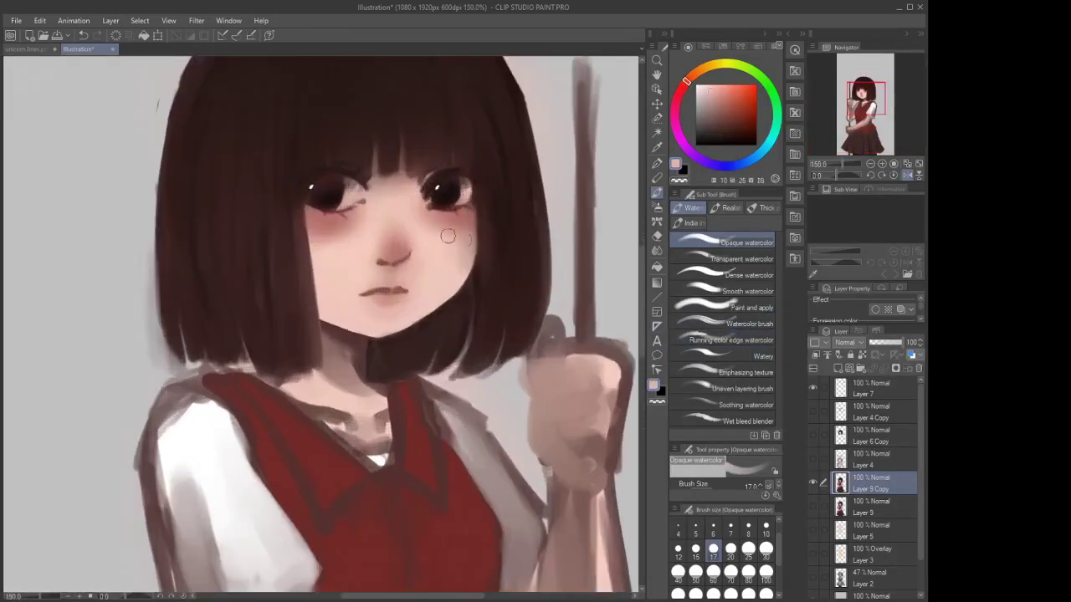
{"action": "left_click", "coordinate": [695, 574]}
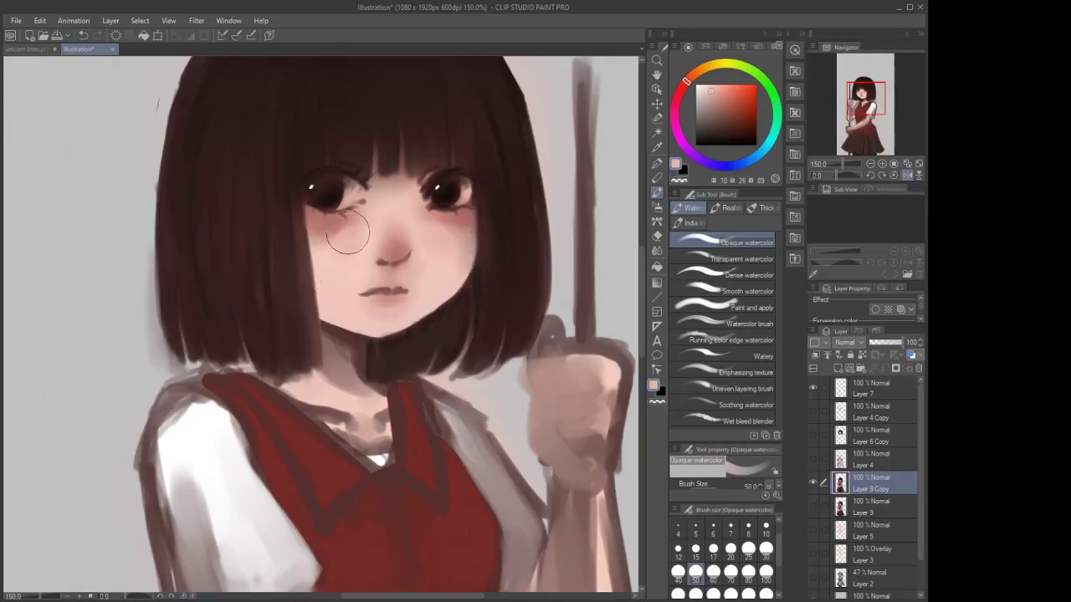
{"action": "scroll", "coordinate": [460, 285], "scroll_direction": "down", "scroll_amount": 2}
Smooth the new skin tones on the cheeks with the Blend tool at size 40
{"action": "left_click", "coordinate": [658, 251]}
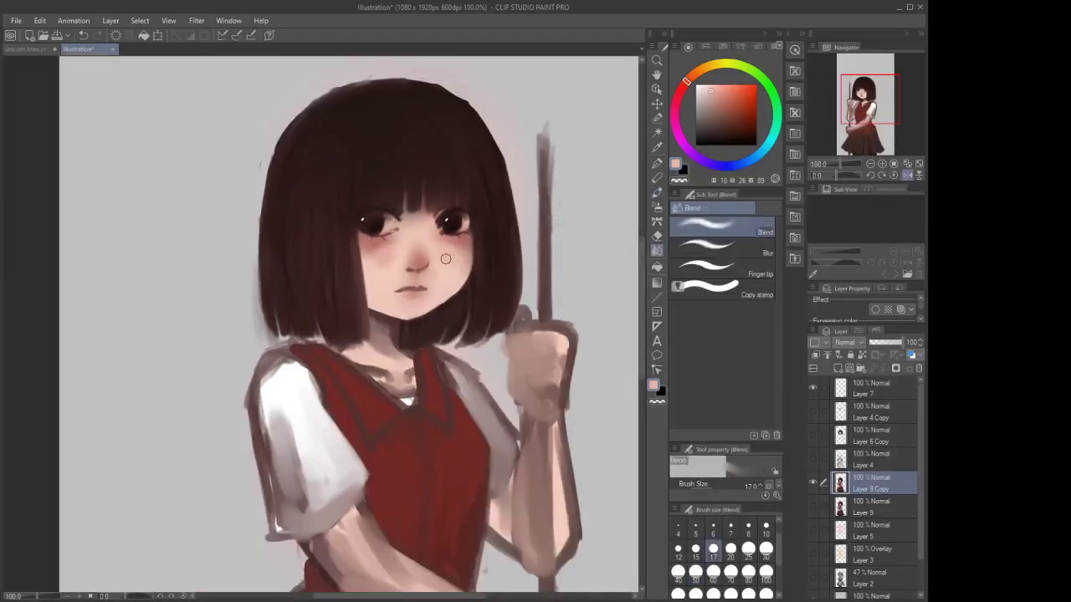
{"action": "scroll", "coordinate": [446, 259], "scroll_direction": "up", "scroll_amount": 3}
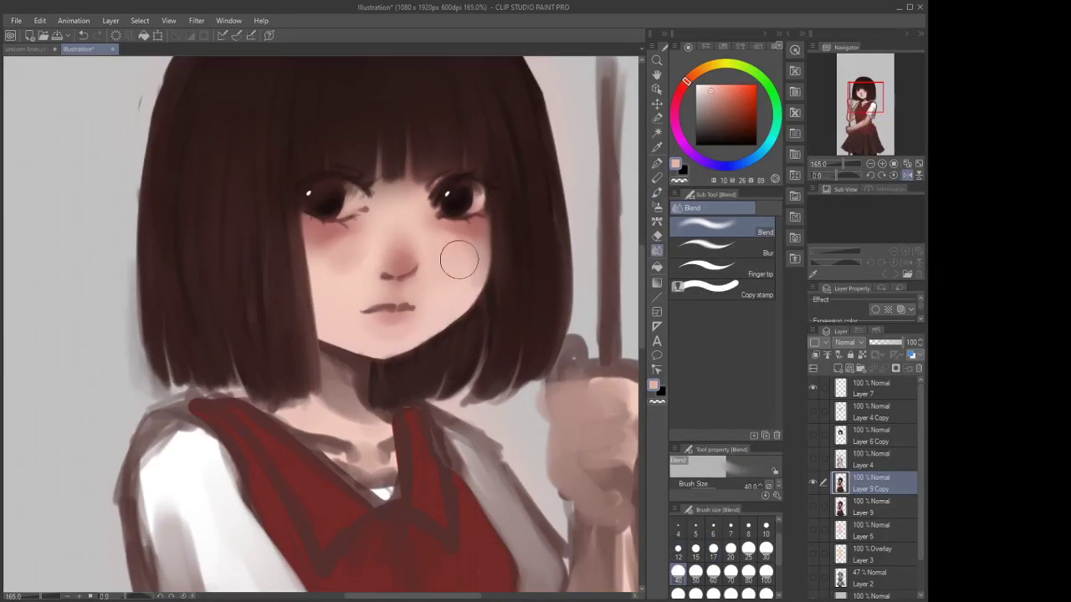
{"action": "mouse_move", "coordinate": [354, 239]}
{"action": "left_mouse_down"}
{"action": "mouse_move", "coordinate": [364, 261]}
{"action": "mouse_move", "coordinate": [344, 265]}
{"action": "mouse_move", "coordinate": [351, 292]}
{"action": "mouse_move", "coordinate": [359, 252]}
{"action": "left_mouse_up"}
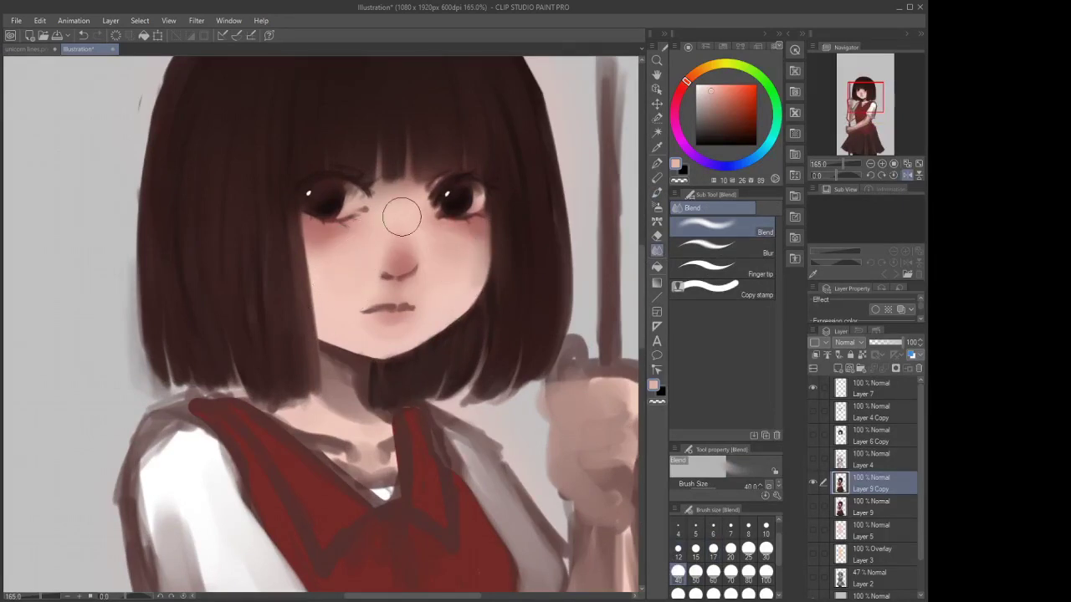
{"action": "scroll", "coordinate": [430, 180], "scroll_direction": "down", "scroll_amount": 3}
{"action": "scroll", "coordinate": [389, 242], "scroll_direction": "up", "scroll_amount": 3}
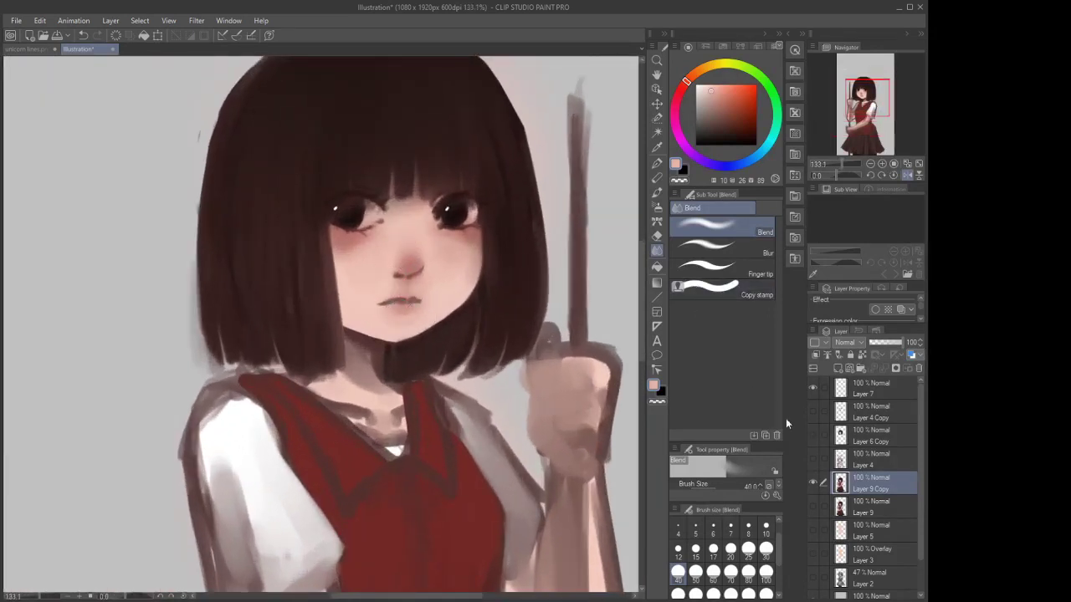
Check Layer 7 by toggling its visibility and lower its opacity to 41%
{"action": "left_click", "coordinate": [854, 393]}
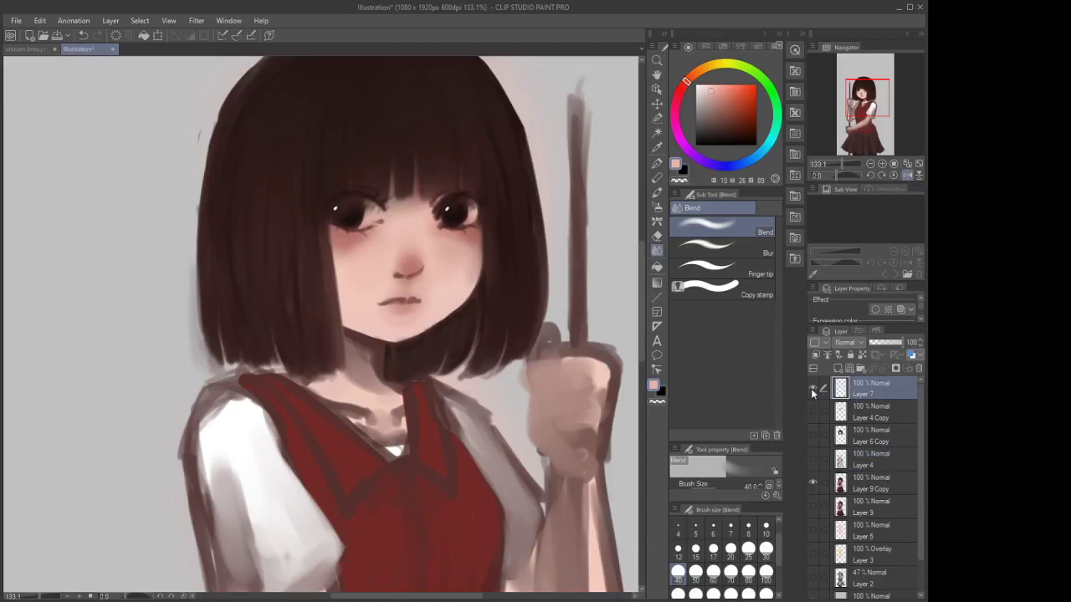
{"action": "left_click", "coordinate": [813, 388]}
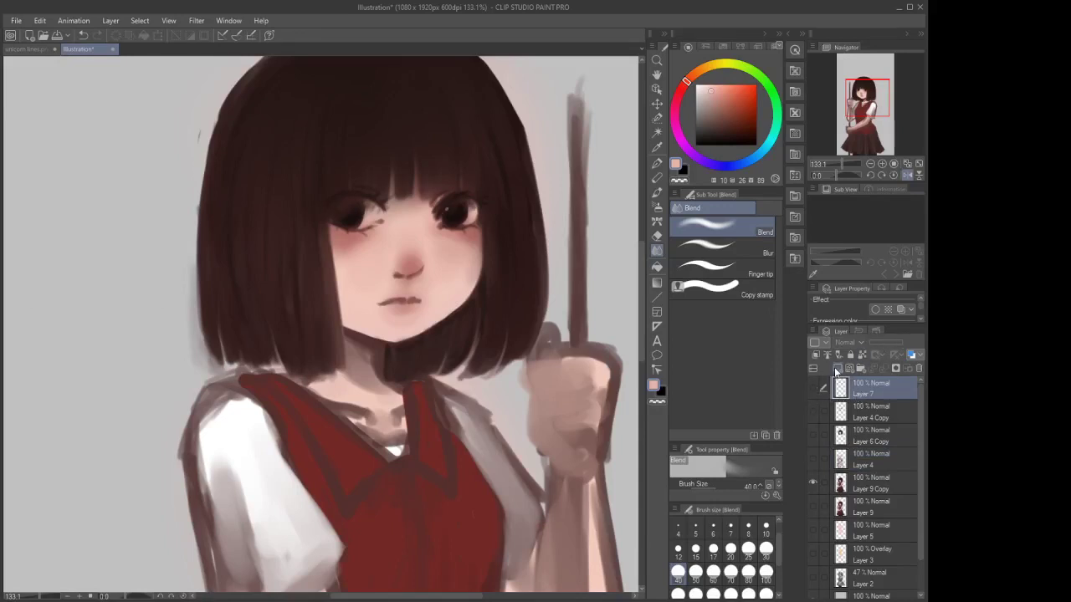
{"action": "left_click", "coordinate": [813, 388]}
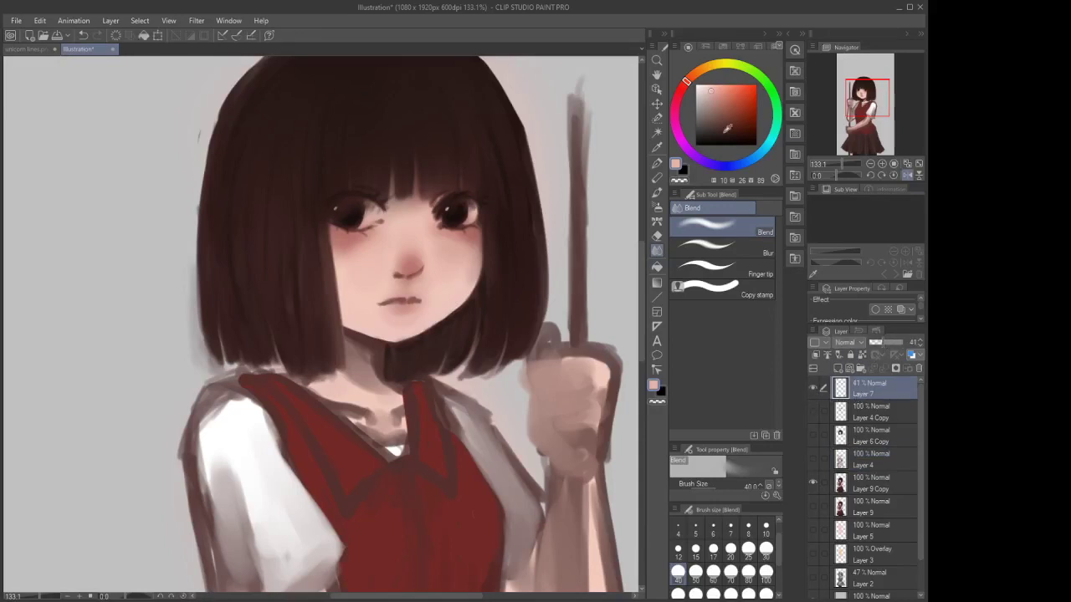
Try a pale highlight on the nose tip with the G-pen at size 12 and soften it with Blend
{"action": "left_click", "coordinate": [700, 87]}
{"action": "left_click", "coordinate": [657, 164]}
{"action": "scroll", "coordinate": [419, 271], "scroll_direction": "up", "scroll_amount": 1}
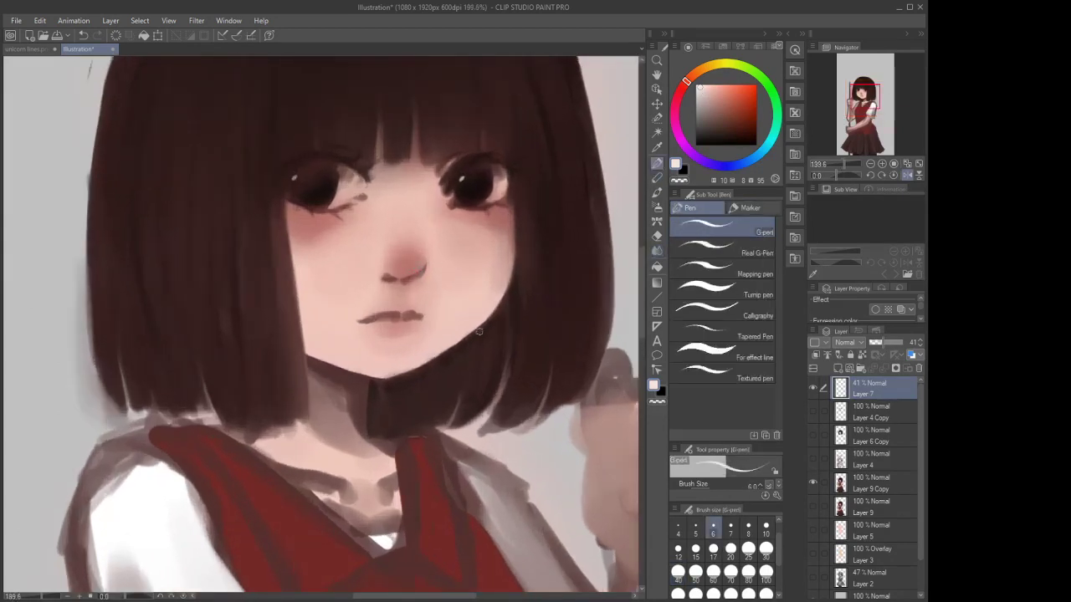
{"action": "left_click", "coordinate": [679, 549]}
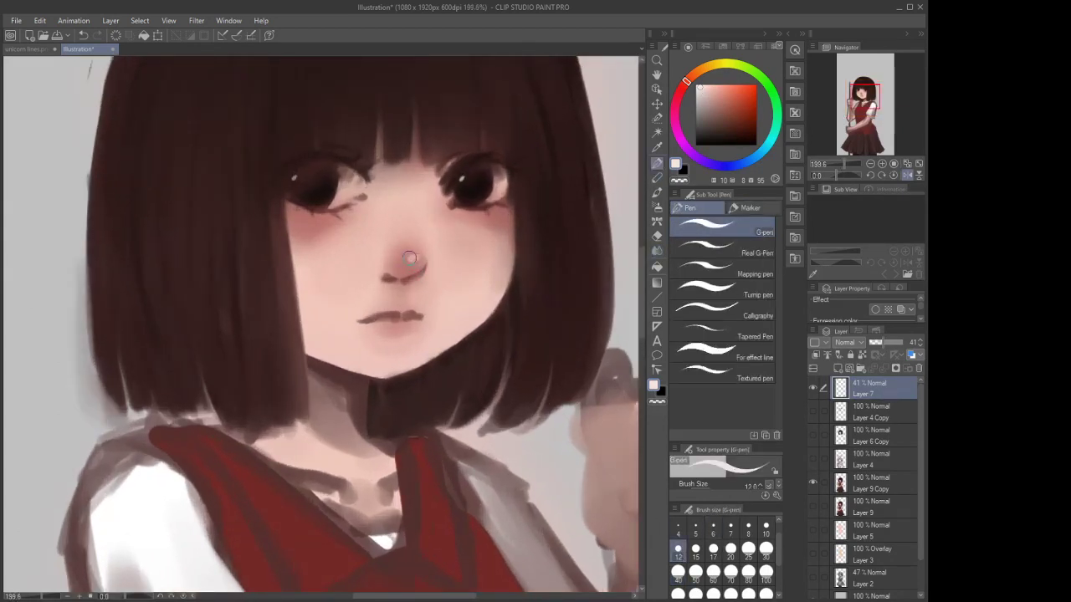
{"action": "left_click_drag", "start_coordinate": [412, 256], "coordinate": [417, 253]}
{"action": "key", "text": "j"}
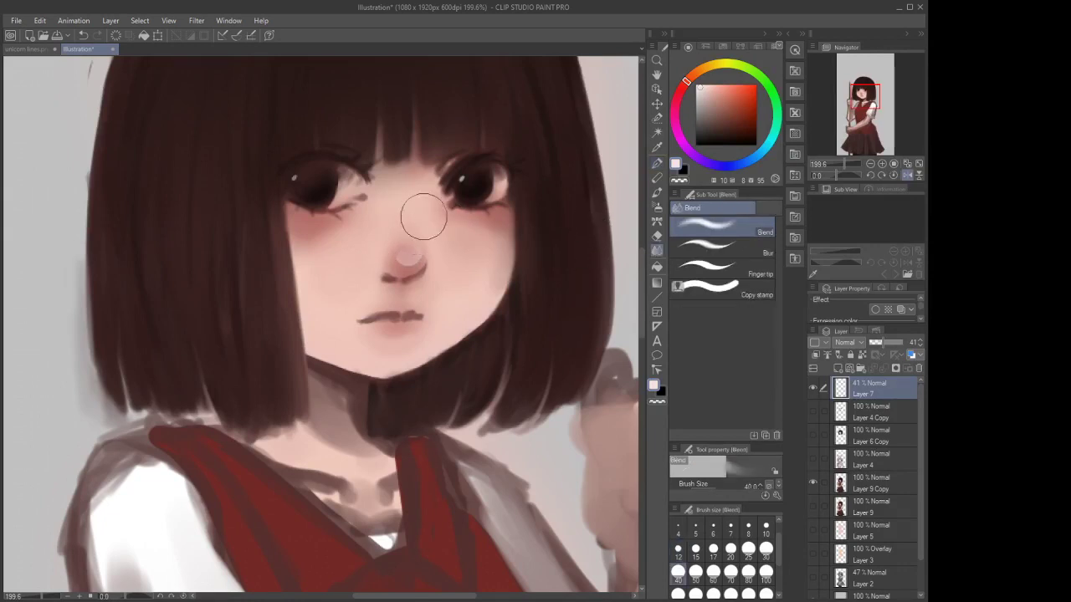
{"action": "scroll", "coordinate": [414, 200], "scroll_direction": "down", "scroll_amount": 5}
{"action": "scroll", "coordinate": [407, 172], "scroll_direction": "up", "scroll_amount": 3}
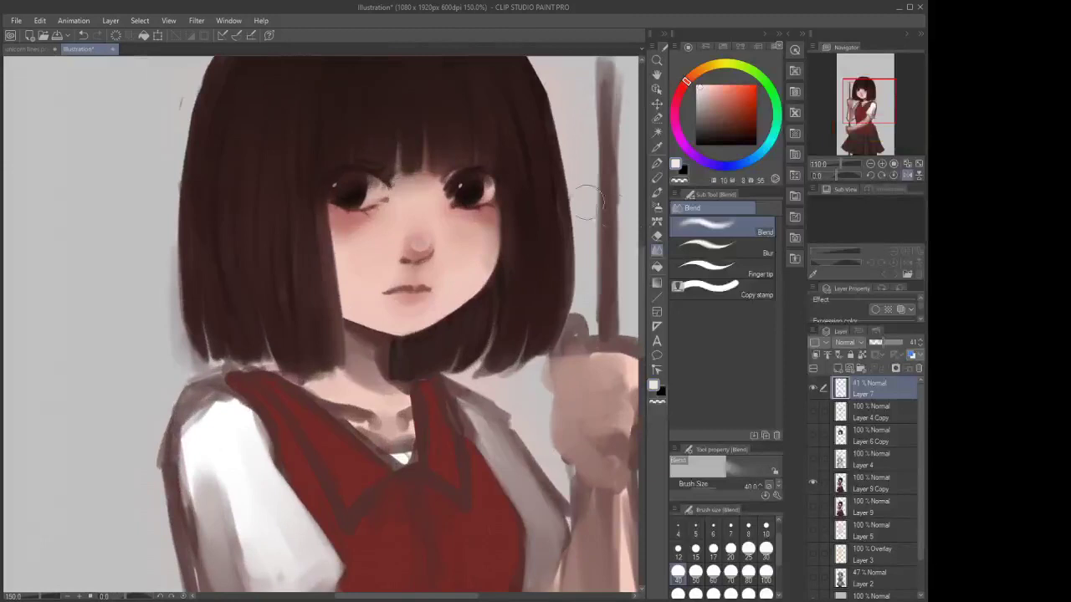
Dab a small white highlight onto the nose tip using Opaque watercolor at size 4
{"action": "left_click", "coordinate": [657, 235]}
{"action": "left_click", "coordinate": [657, 192]}
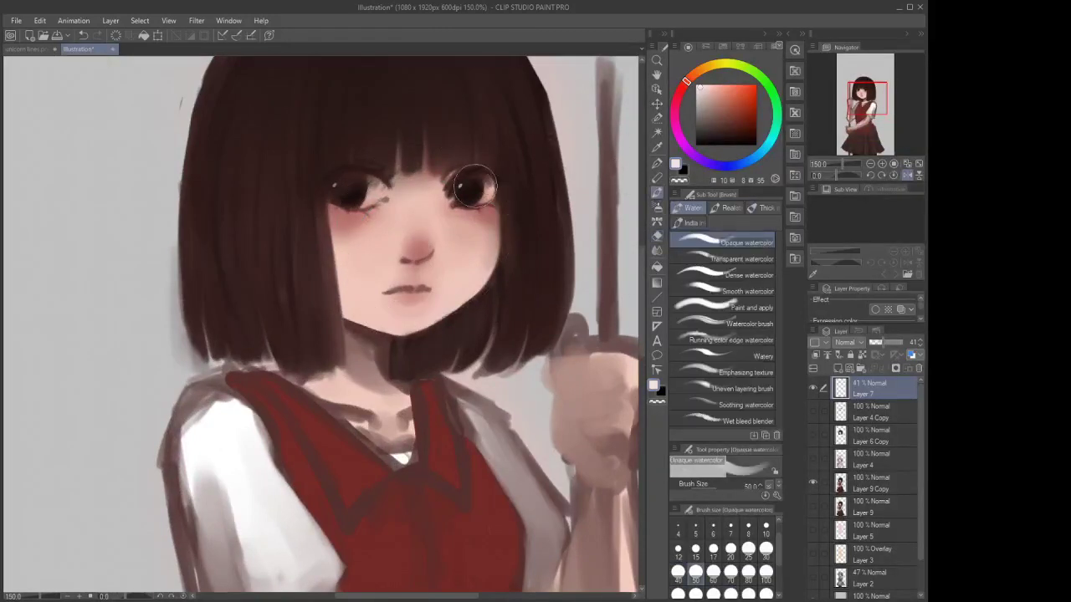
{"action": "left_click", "coordinate": [678, 527]}
{"action": "scroll", "coordinate": [464, 168], "scroll_direction": "up", "scroll_amount": 3}
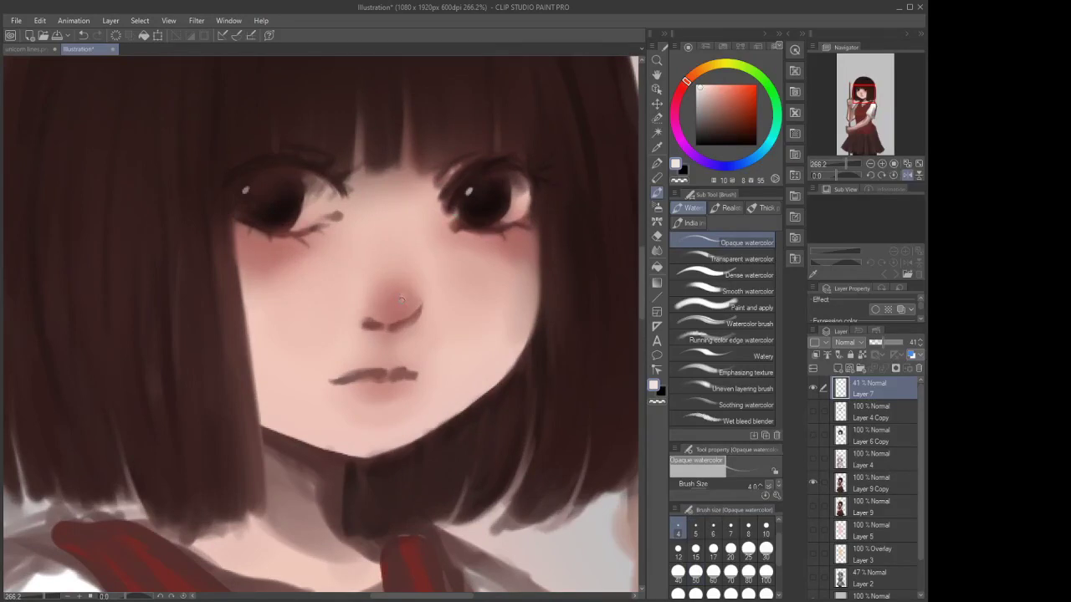
{"action": "scroll", "coordinate": [410, 280], "scroll_direction": "down", "scroll_amount": 3}
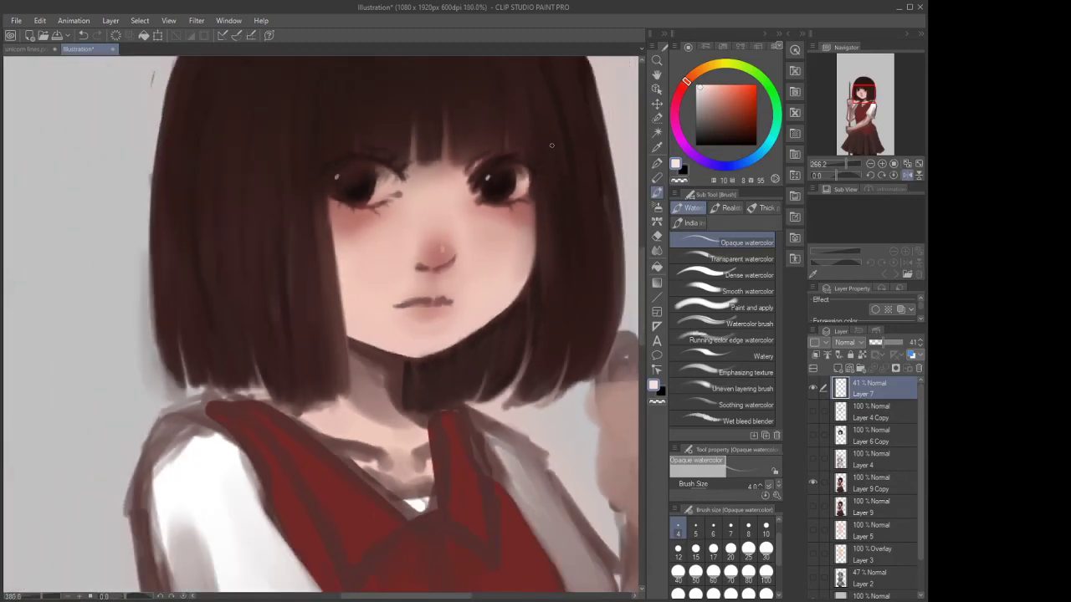
{"action": "scroll", "coordinate": [441, 254], "scroll_direction": "up", "scroll_amount": 4}
{"action": "scroll", "coordinate": [441, 253], "scroll_direction": "up", "scroll_amount": 1}
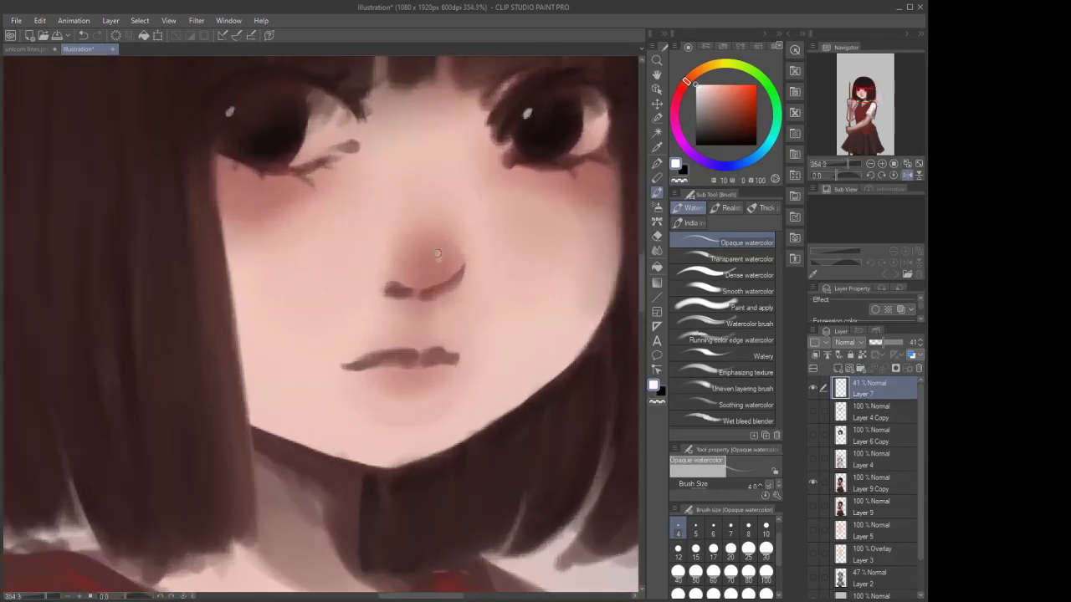
{"action": "scroll", "coordinate": [439, 256], "scroll_direction": "down", "scroll_amount": 4}
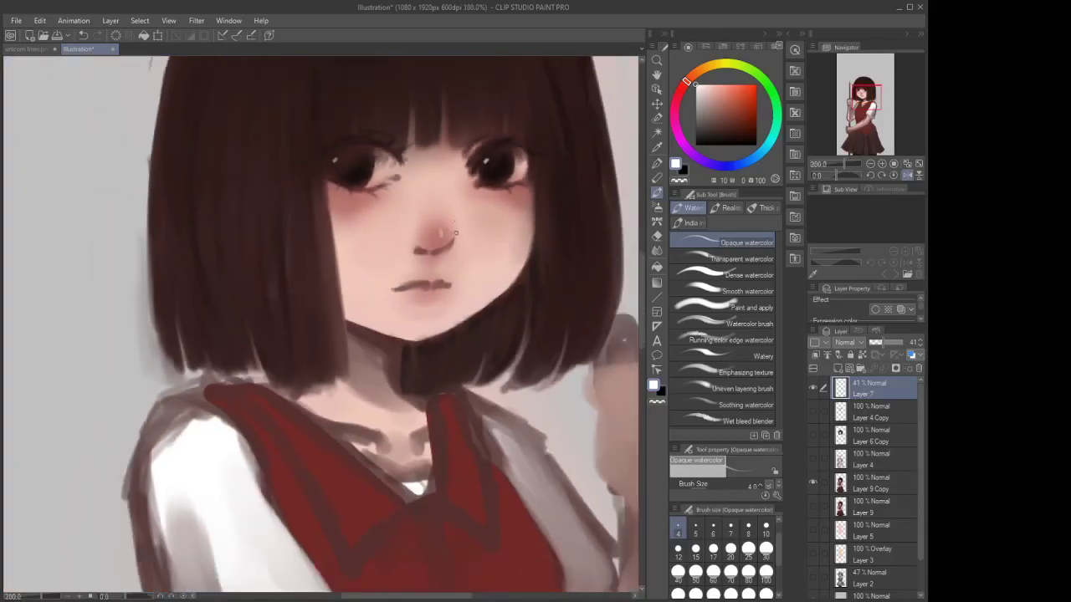
Add tiny white highlights to the lower lip and to the blushed cheeks below both eyes
{"action": "scroll", "coordinate": [436, 297], "scroll_direction": "up", "scroll_amount": 1}
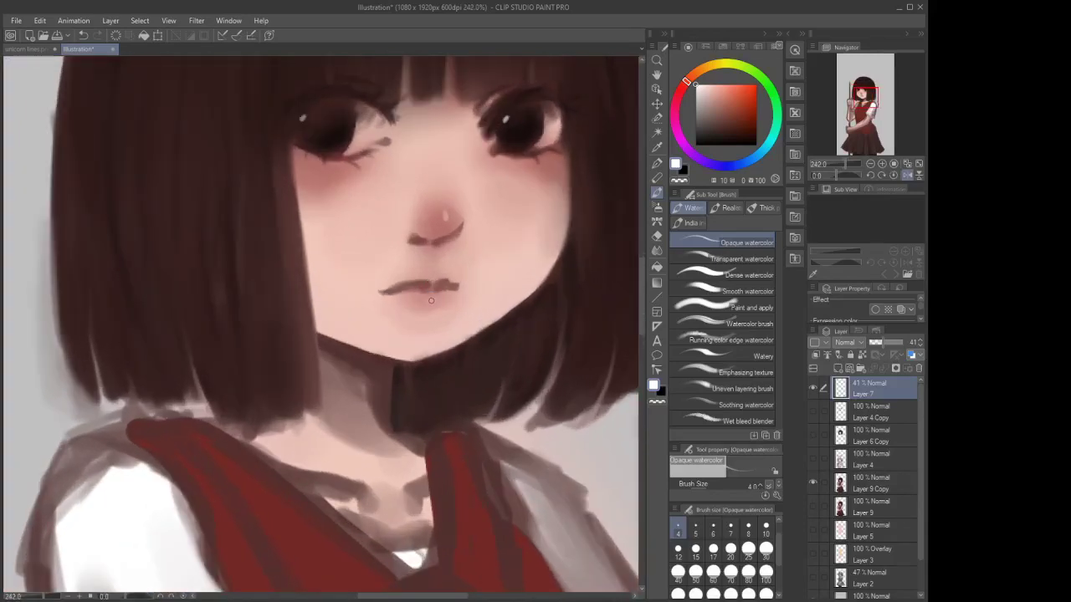
{"action": "scroll", "coordinate": [405, 286], "scroll_direction": "down", "scroll_amount": 3}
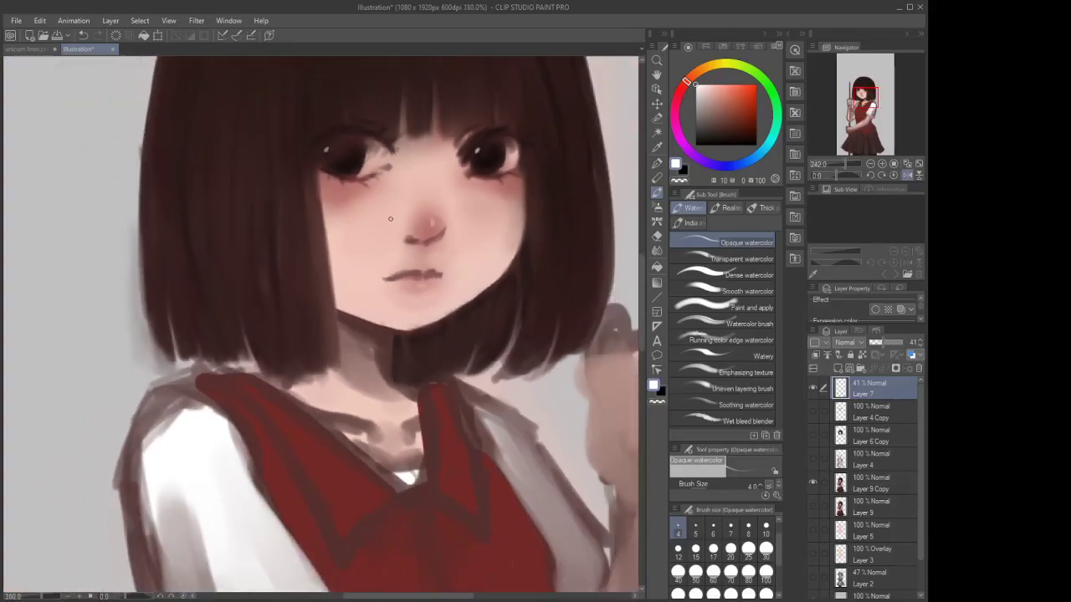
{"action": "scroll", "coordinate": [360, 178], "scroll_direction": "up", "scroll_amount": 4}
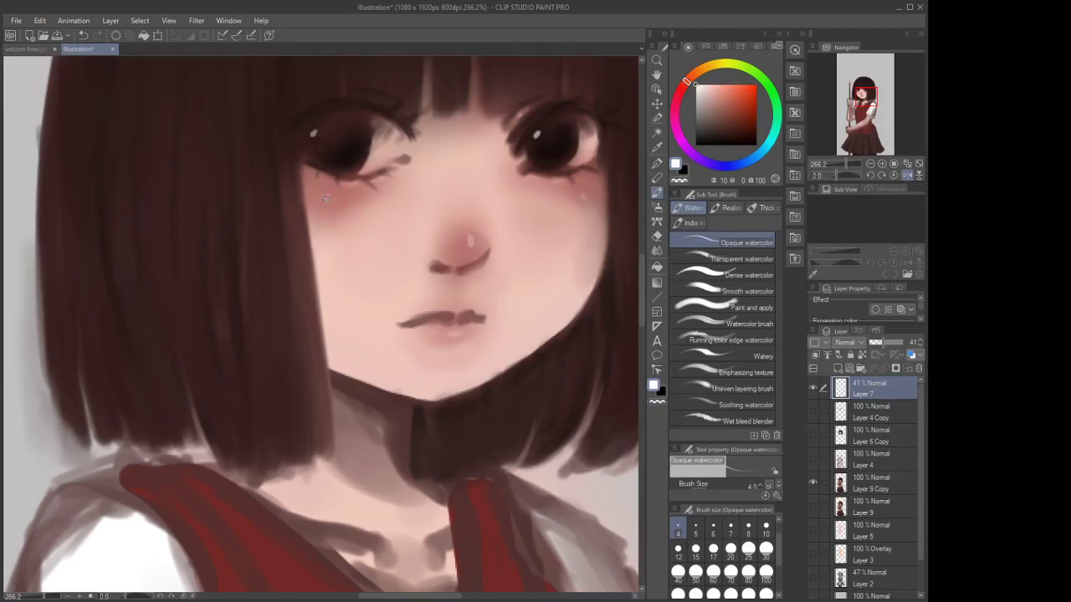
{"action": "scroll", "coordinate": [402, 229], "scroll_direction": "down", "scroll_amount": 6}
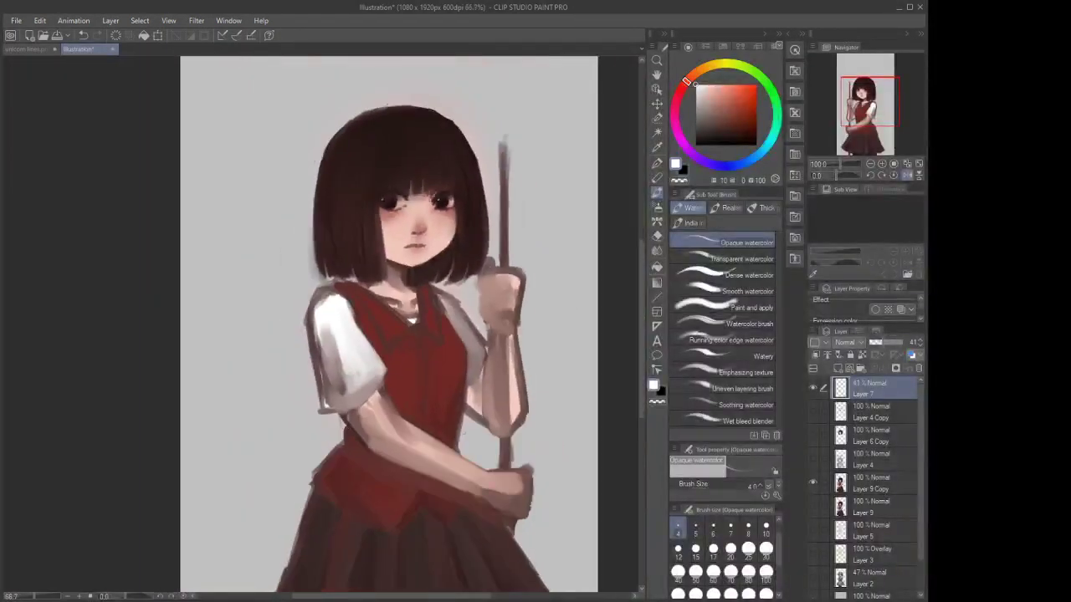
{"action": "scroll", "coordinate": [438, 138], "scroll_direction": "up", "scroll_amount": 2}
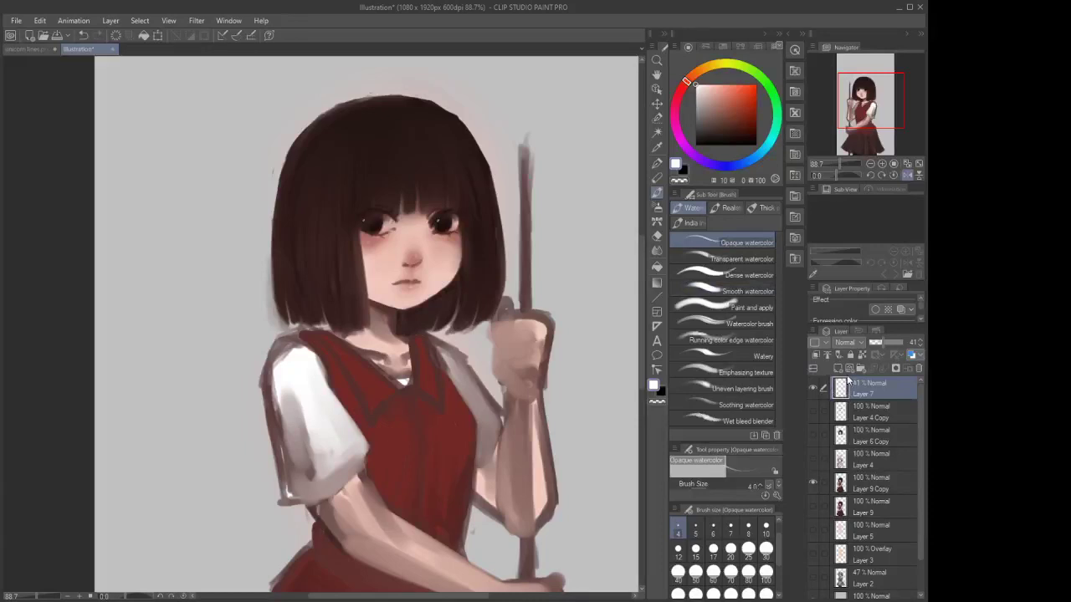
Add a new layer and paint thin near-black eyebrows over the fringe with Opaque watercolor at size 7
{"action": "left_click", "coordinate": [838, 368]}
{"action": "scroll", "coordinate": [409, 160], "scroll_direction": "up", "scroll_amount": 2}
{"action": "left_click", "coordinate": [718, 143]}
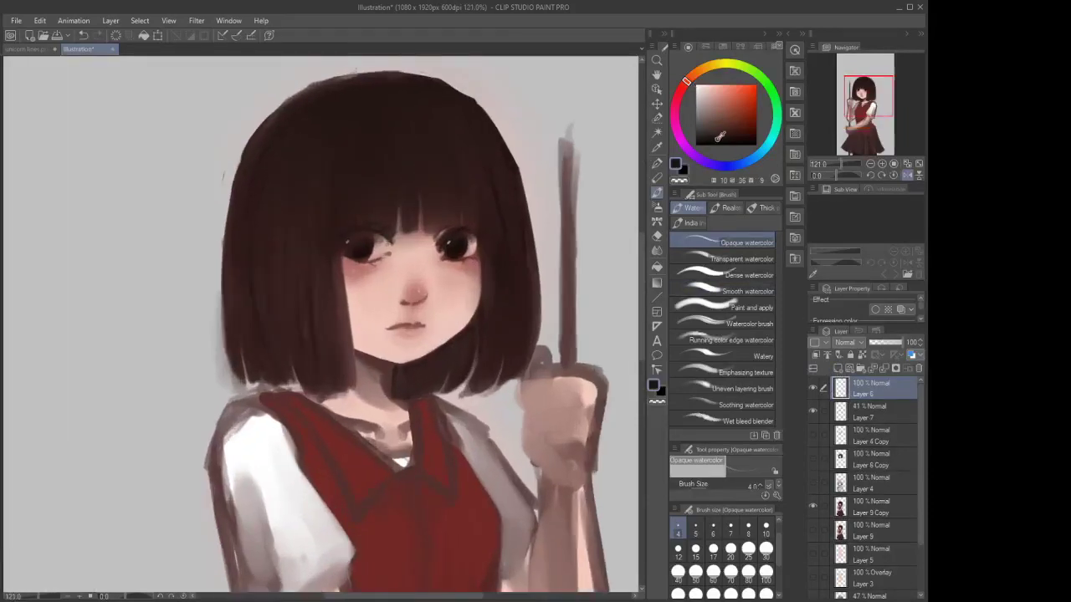
{"action": "scroll", "coordinate": [357, 193], "scroll_direction": "up", "scroll_amount": 2}
{"action": "key", "text": "bracketright"}
{"action": "key", "text": "bracketright"}
{"action": "key", "text": "bracketright"}
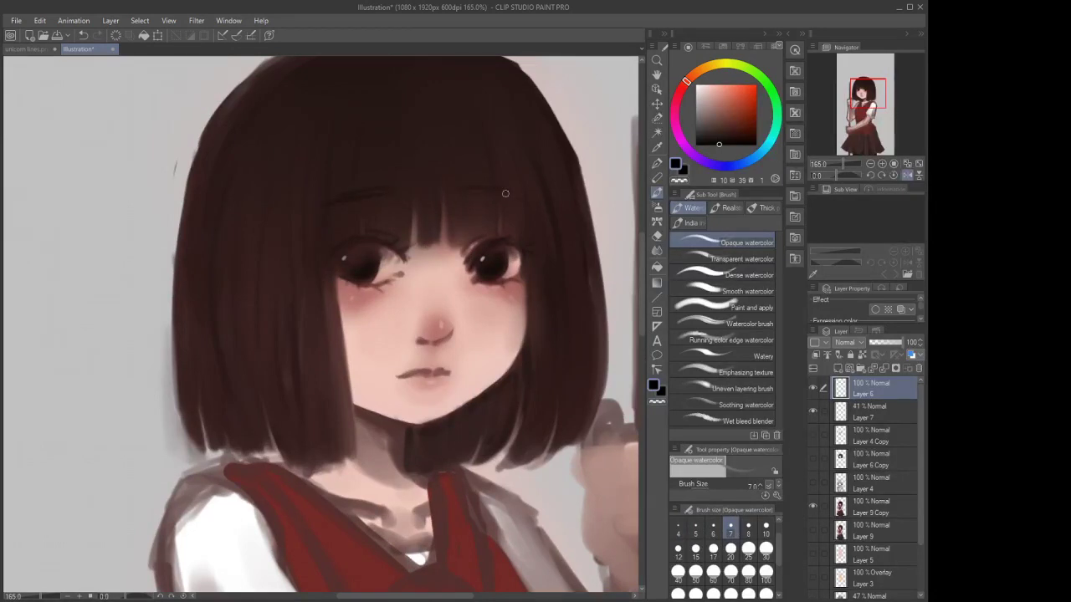
Strengthen the eyebrow strokes and check the face by mirroring the canvas view and restoring it
{"action": "scroll", "coordinate": [444, 205], "scroll_direction": "down", "scroll_amount": 3}
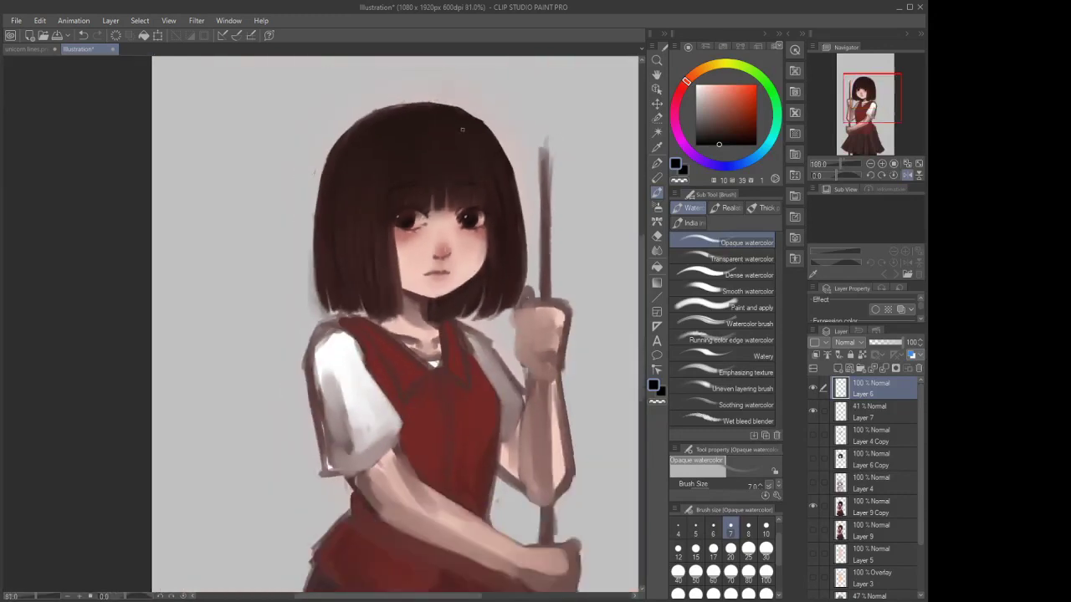
{"action": "scroll", "coordinate": [443, 193], "scroll_direction": "up", "scroll_amount": 4}
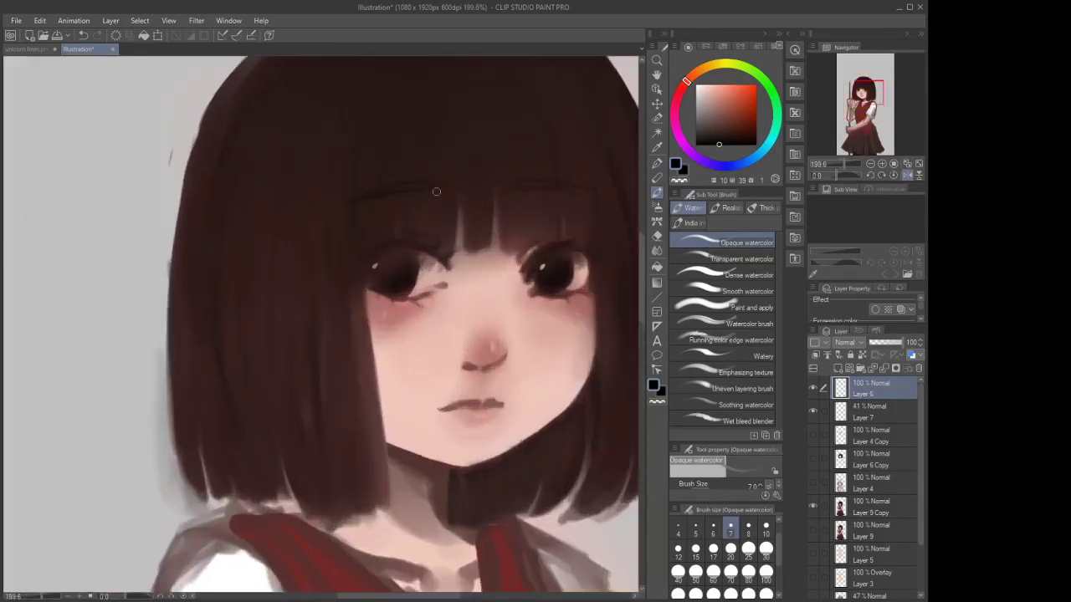
{"action": "scroll", "coordinate": [549, 185], "scroll_direction": "down", "scroll_amount": 4}
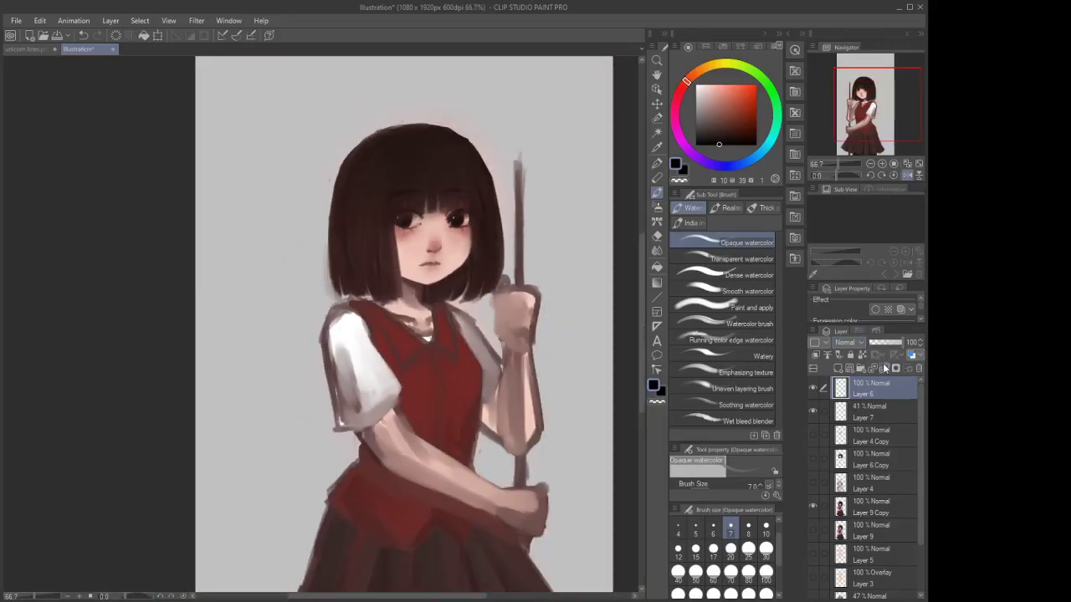
{"action": "scroll", "coordinate": [454, 187], "scroll_direction": "up", "scroll_amount": 2}
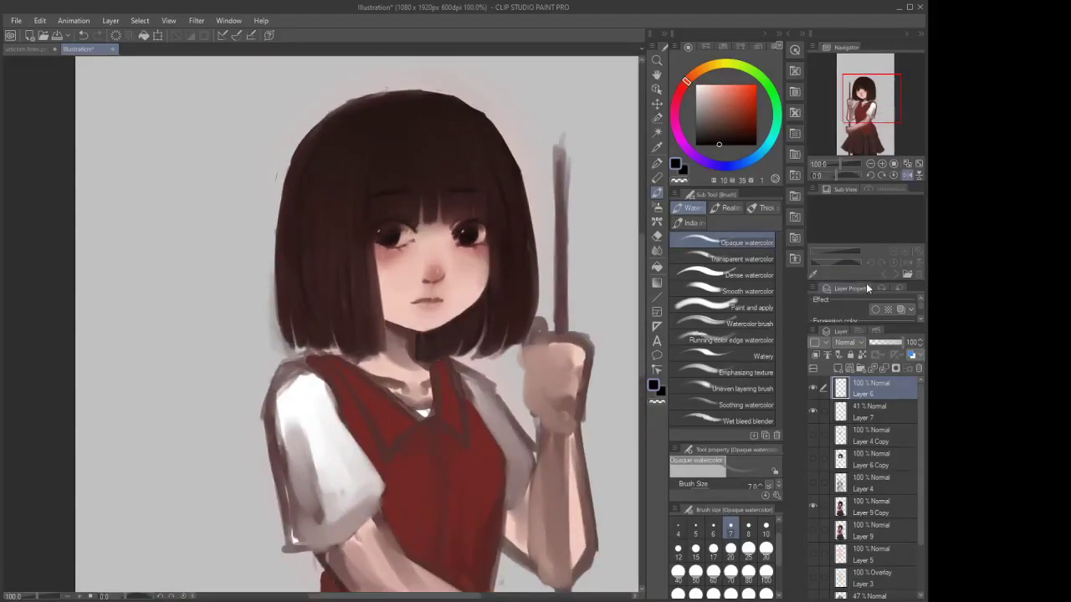
{"action": "left_click", "coordinate": [908, 176]}
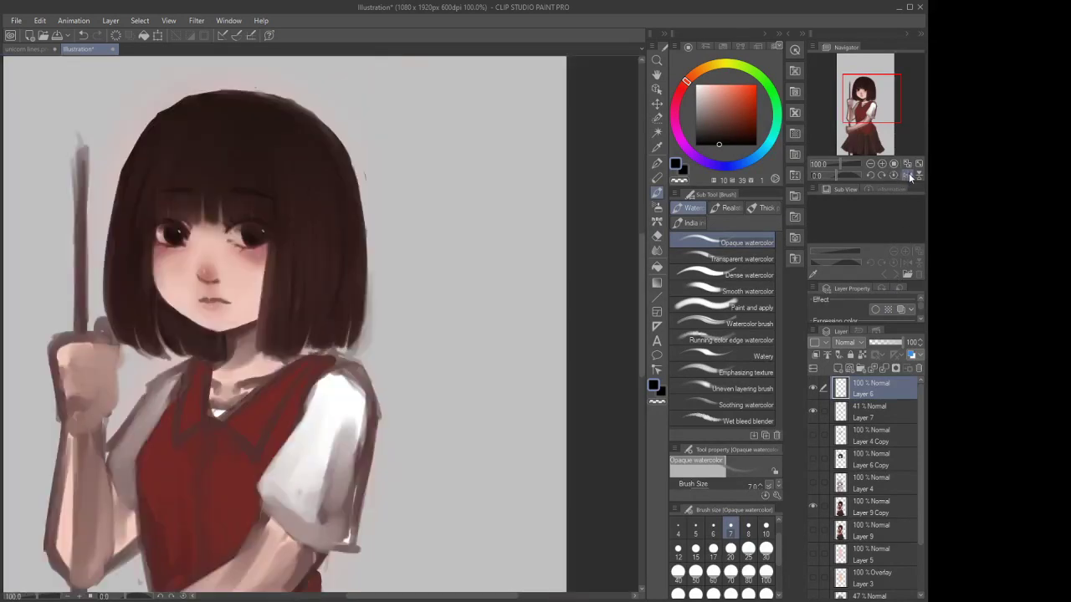
{"action": "left_click", "coordinate": [909, 175]}
{"action": "scroll", "coordinate": [384, 188], "scroll_direction": "up", "scroll_amount": 1}
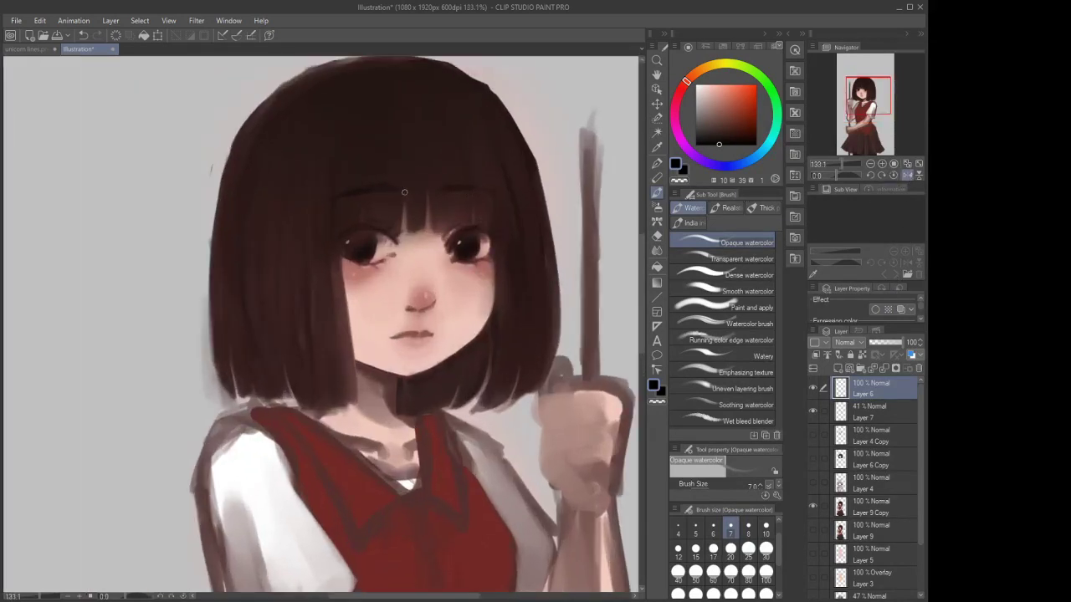
{"action": "scroll", "coordinate": [396, 215], "scroll_direction": "down", "scroll_amount": 2}
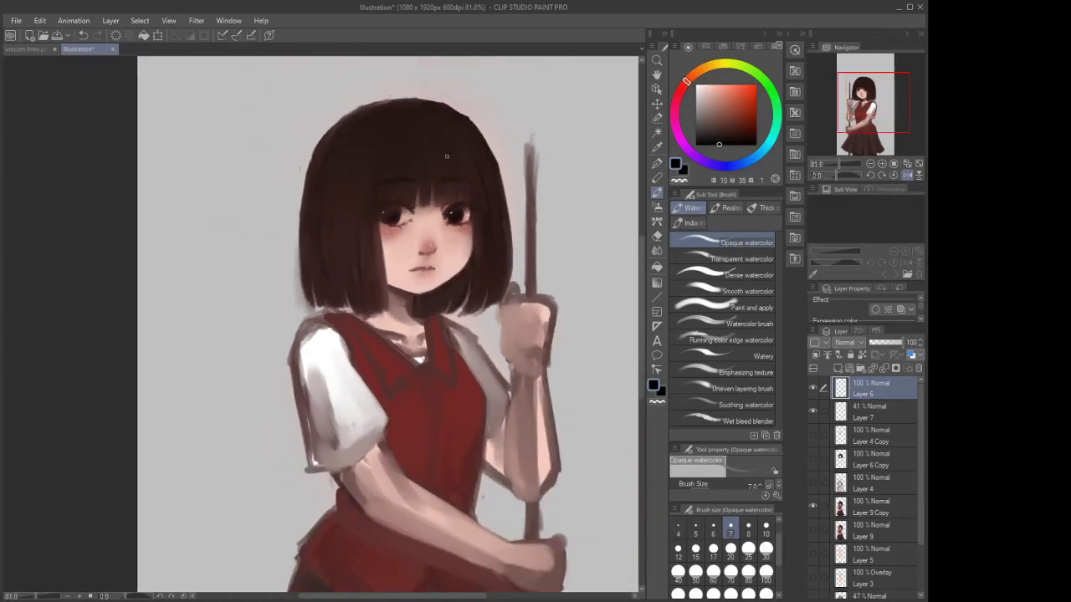
{"action": "scroll", "coordinate": [471, 144], "scroll_direction": "down", "scroll_amount": 2}
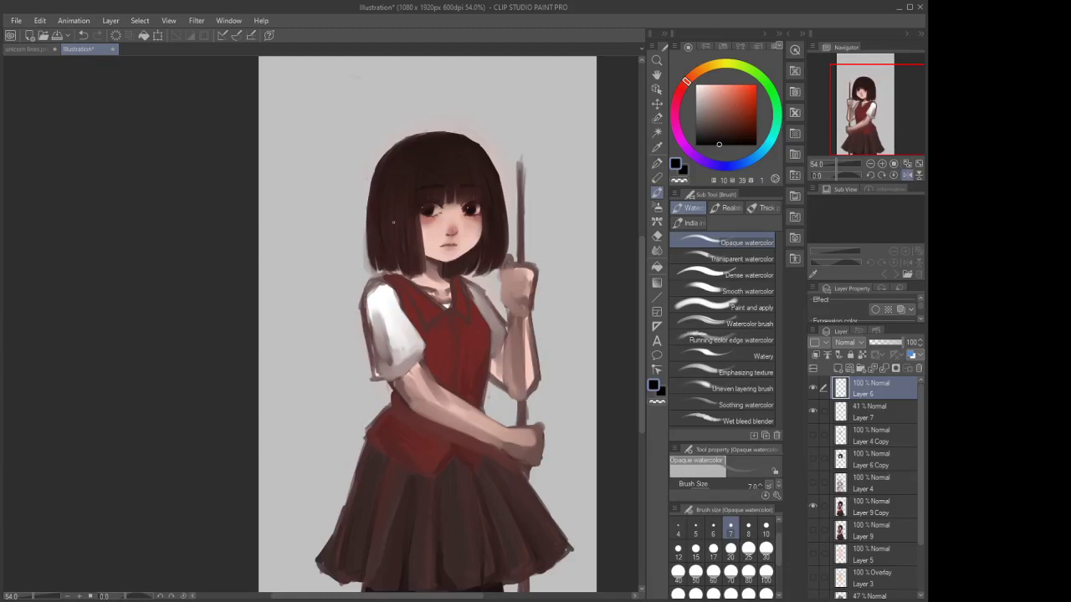
On Layer 9 Copy, paint sampled dark brown over the streaks in the hair beside the face with Opaque watercolor at size 12
{"action": "left_click", "coordinate": [870, 507]}
{"action": "scroll", "coordinate": [375, 211], "scroll_direction": "up", "scroll_amount": 3}
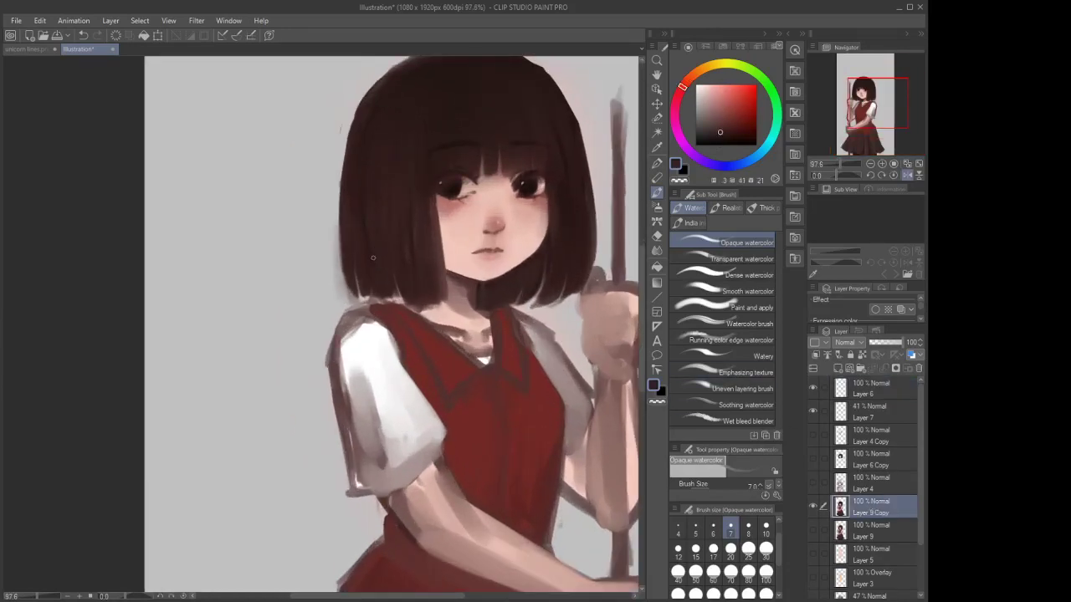
{"action": "key", "text": "]"}
{"action": "key", "text": "]"}
{"action": "key", "text": "]"}
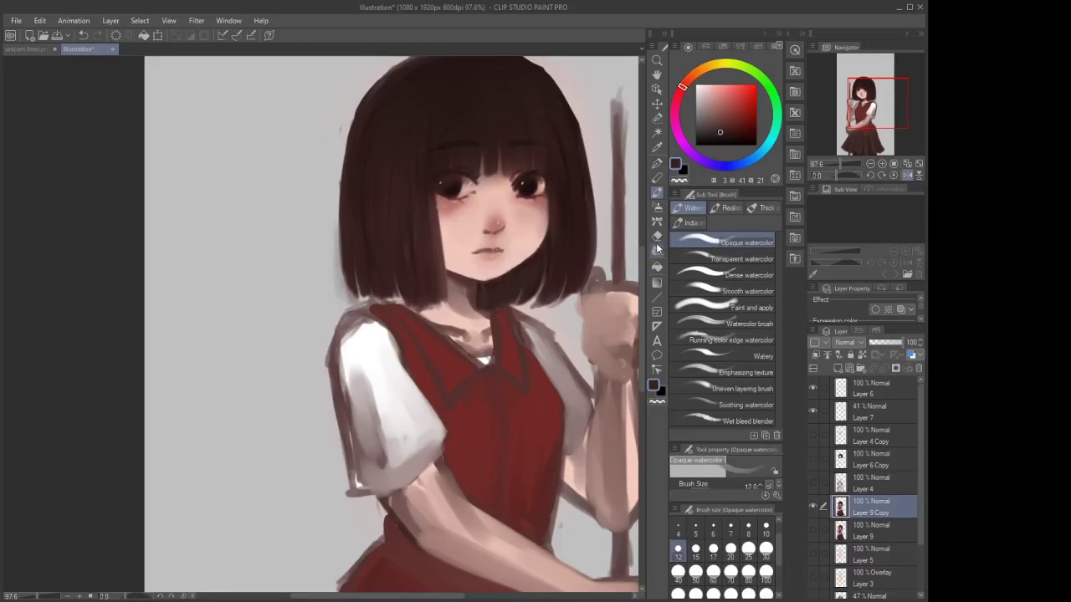
{"action": "key", "text": "e"}
{"action": "key", "text": "bracketleft"}
{"action": "key", "text": "bracketleft"}
{"action": "key", "text": "bracketleft"}
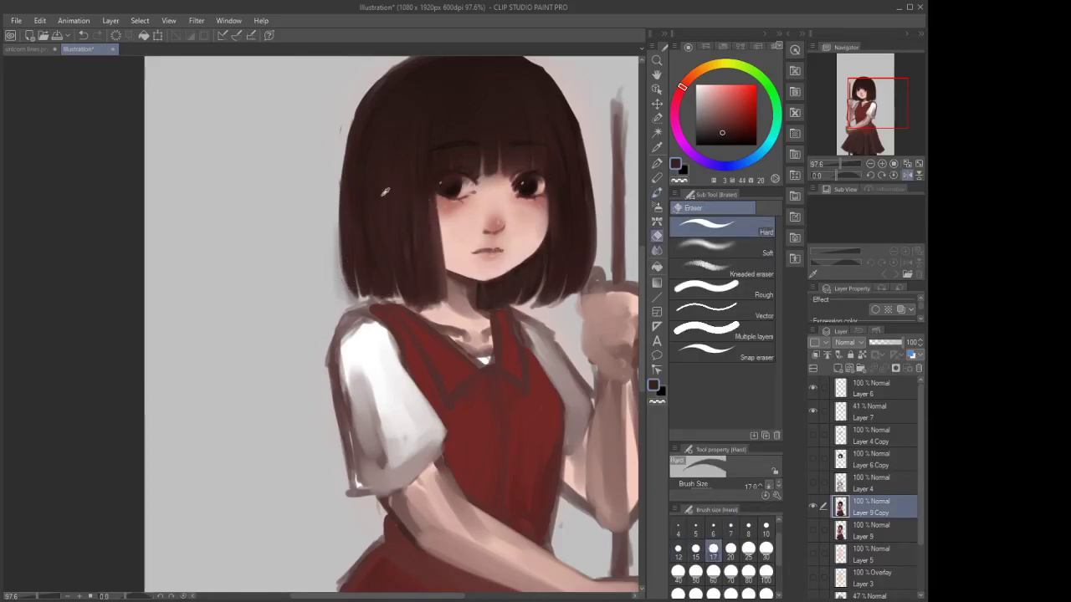
{"action": "key", "text": "b"}
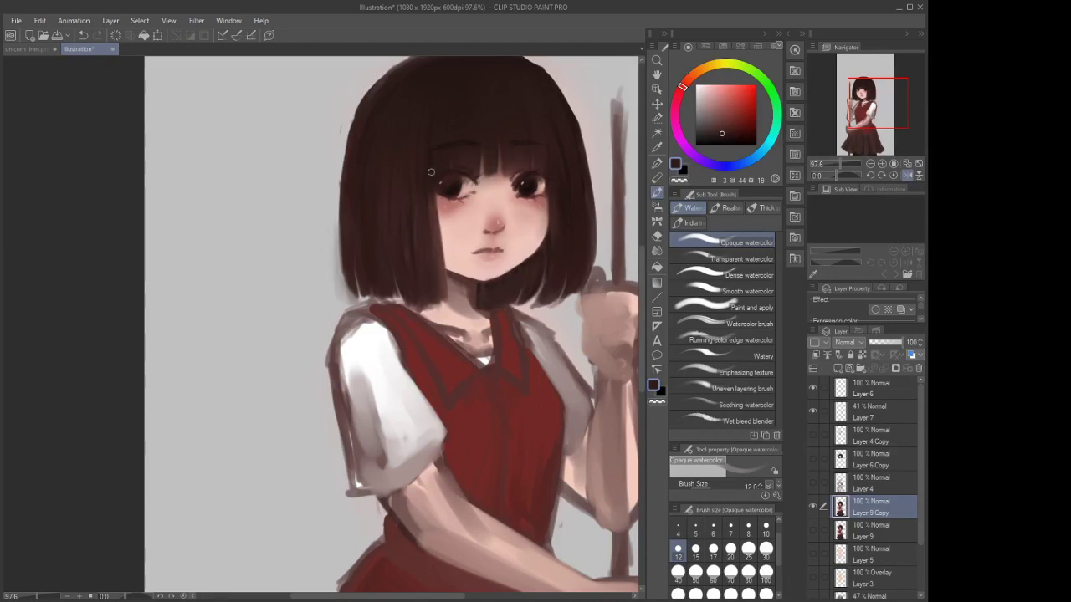
Check the whole figure by toggling the visibility of Layer 9 on and off
{"action": "scroll", "coordinate": [405, 222], "scroll_direction": "down", "scroll_amount": 2}
{"action": "scroll", "coordinate": [440, 218], "scroll_direction": "up", "scroll_amount": 1}
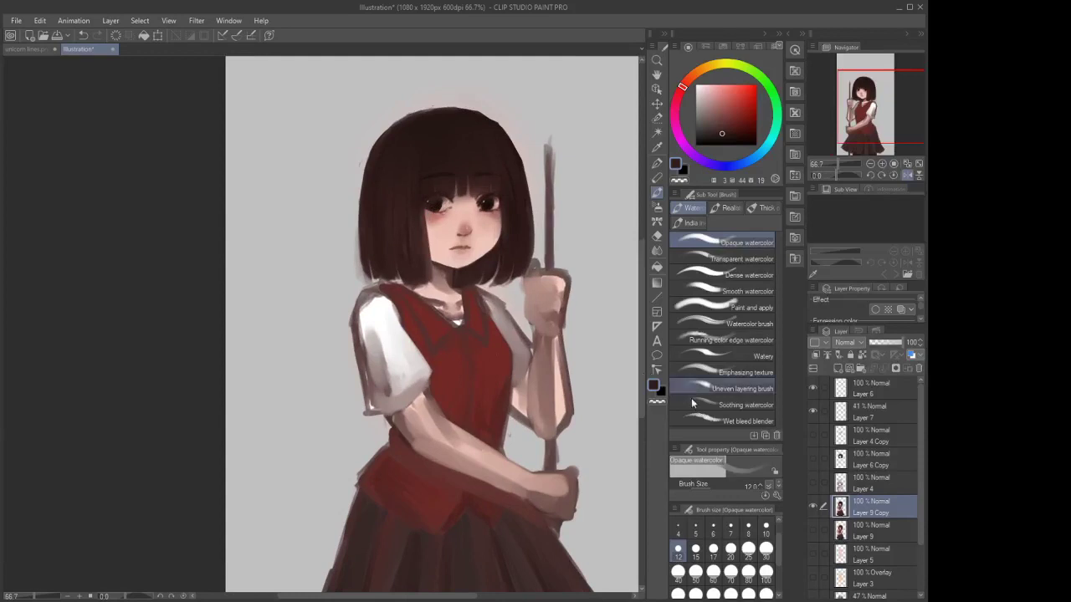
{"action": "left_click", "coordinate": [813, 528]}
{"action": "left_click", "coordinate": [812, 528]}
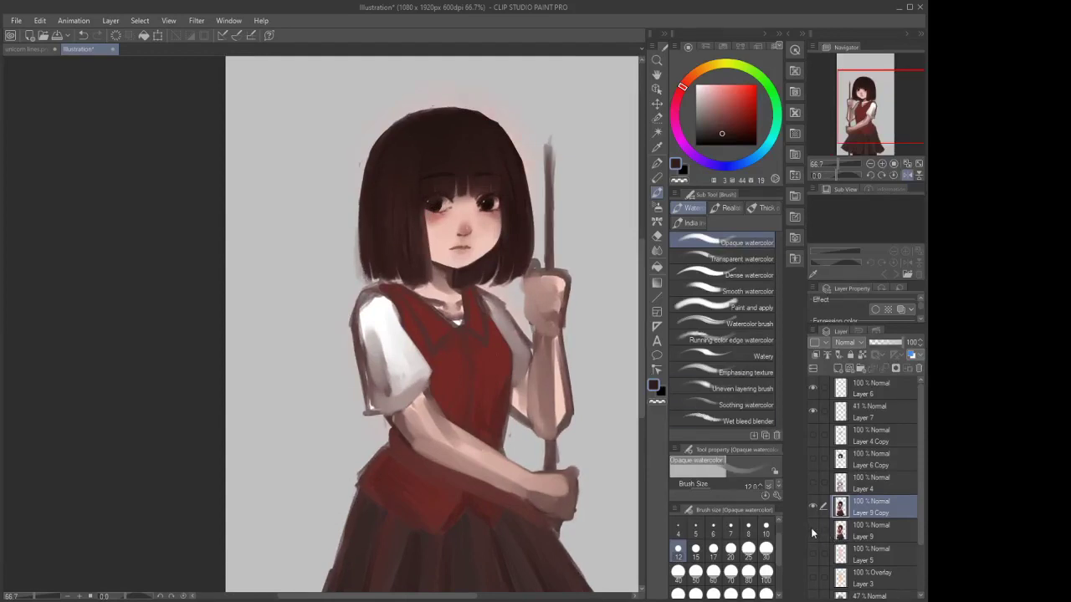
{"action": "scroll", "coordinate": [565, 284], "scroll_direction": "down", "scroll_amount": 2}
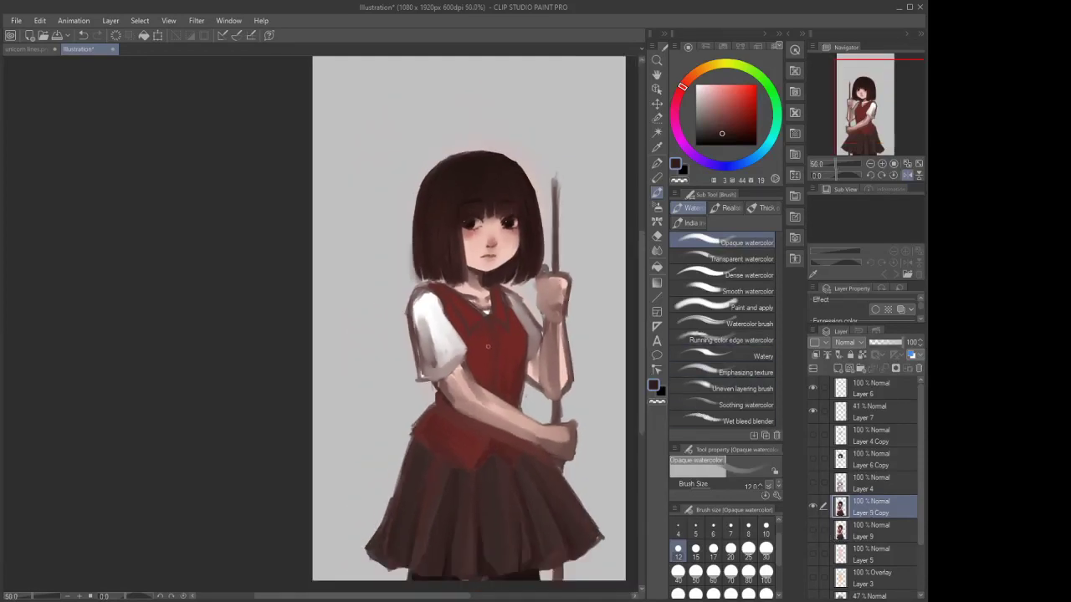
Paint white over the upper edge of the puffed sleeve at the shoulder with Opaque watercolor at size 15
{"action": "scroll", "coordinate": [461, 329], "scroll_direction": "up", "scroll_amount": 1}
{"action": "key", "text": "x"}
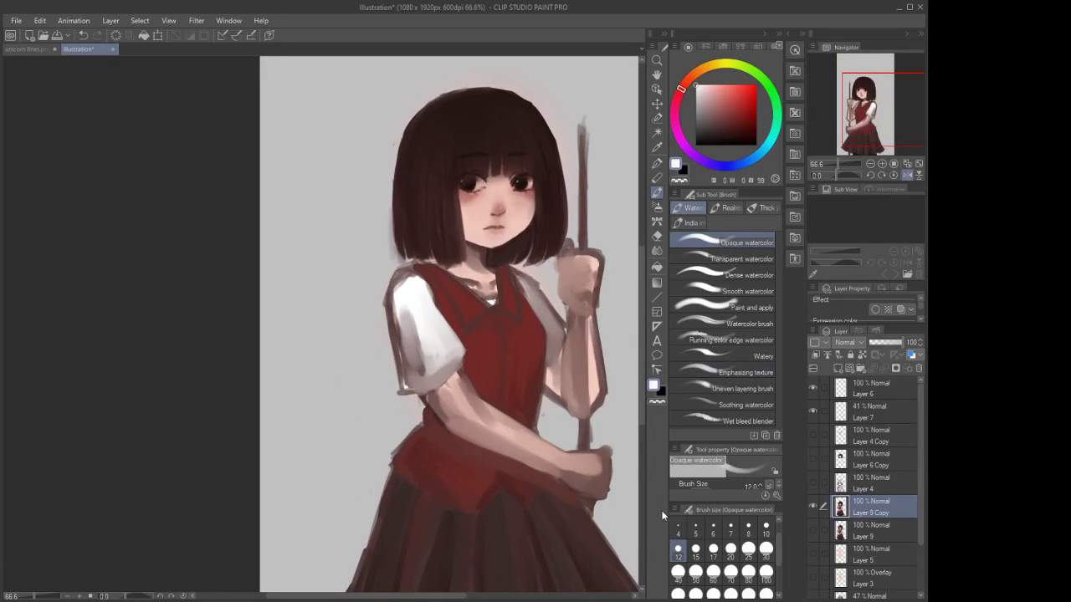
{"action": "scroll", "coordinate": [436, 347], "scroll_direction": "up", "scroll_amount": 2}
{"action": "left_click", "coordinate": [695, 549]}
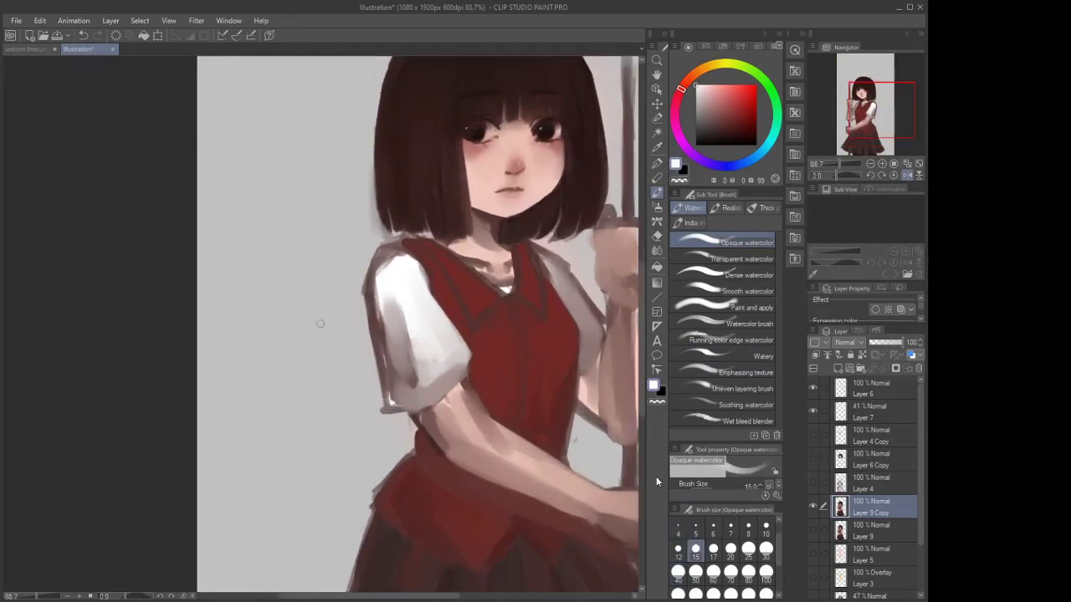
{"action": "scroll", "coordinate": [402, 251], "scroll_direction": "up", "scroll_amount": 2}
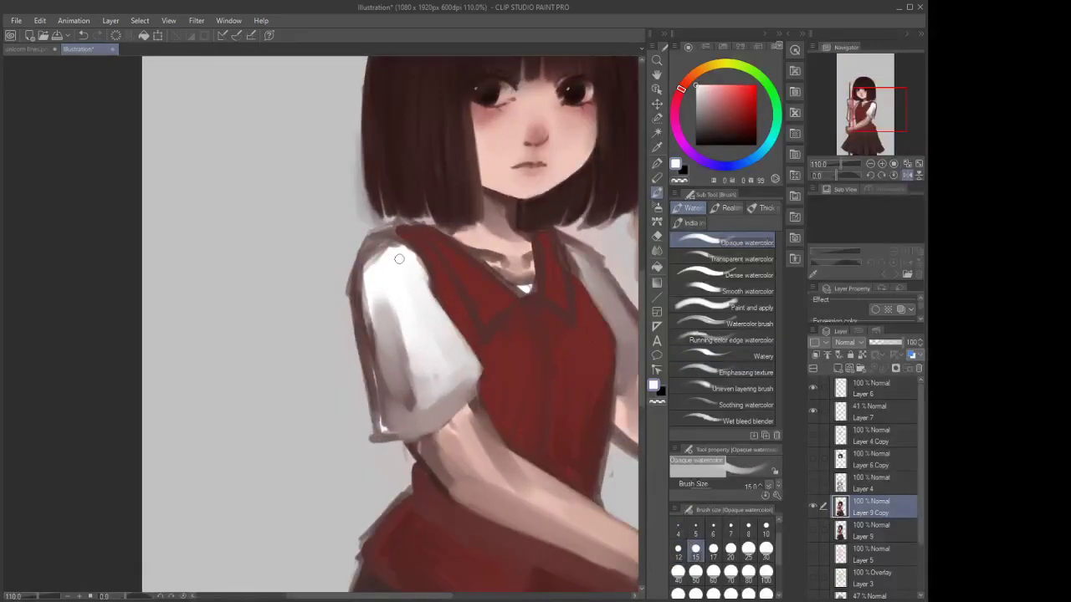
{"action": "mouse_move", "coordinate": [396, 246]}
{"action": "left_mouse_down"}
{"action": "mouse_move", "coordinate": [362, 277]}
{"action": "mouse_move", "coordinate": [358, 263]}
{"action": "mouse_move", "coordinate": [382, 246]}
{"action": "mouse_move", "coordinate": [393, 258]}
{"action": "mouse_move", "coordinate": [389, 246]}
{"action": "mouse_move", "coordinate": [368, 253]}
{"action": "mouse_move", "coordinate": [358, 284]}
{"action": "mouse_move", "coordinate": [406, 241]}
{"action": "mouse_move", "coordinate": [397, 231]}
{"action": "mouse_move", "coordinate": [382, 232]}
{"action": "mouse_move", "coordinate": [428, 248]}
{"action": "mouse_move", "coordinate": [389, 235]}
{"action": "mouse_move", "coordinate": [425, 257]}
{"action": "mouse_move", "coordinate": [420, 247]}
{"action": "mouse_move", "coordinate": [431, 270]}
{"action": "mouse_move", "coordinate": [421, 241]}
{"action": "mouse_move", "coordinate": [441, 290]}
{"action": "mouse_move", "coordinate": [403, 239]}
{"action": "mouse_move", "coordinate": [449, 297]}
{"action": "mouse_move", "coordinate": [420, 243]}
{"action": "mouse_move", "coordinate": [442, 261]}
{"action": "mouse_move", "coordinate": [464, 300]}
{"action": "left_mouse_up"}
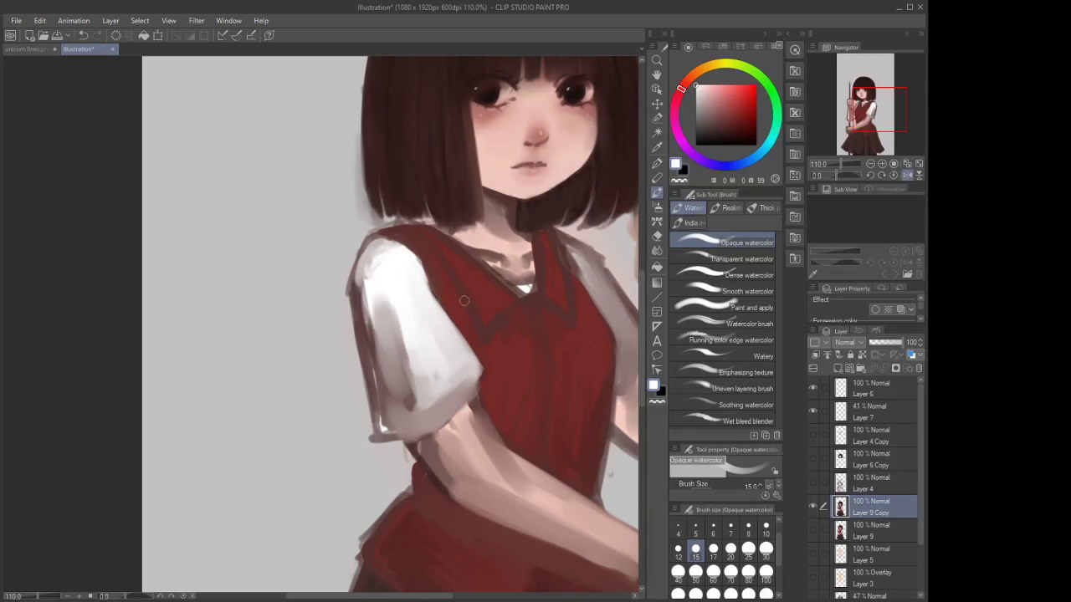
Outline the vest's pointed collar and centre front opening in dark red with the G-pen at size 12
{"action": "left_click", "coordinate": [727, 132]}
{"action": "key", "text": "p"}
{"action": "left_click_drag", "start_coordinate": [517, 306], "coordinate": [487, 339]}
{"action": "left_click_drag", "start_coordinate": [487, 340], "coordinate": [419, 237]}
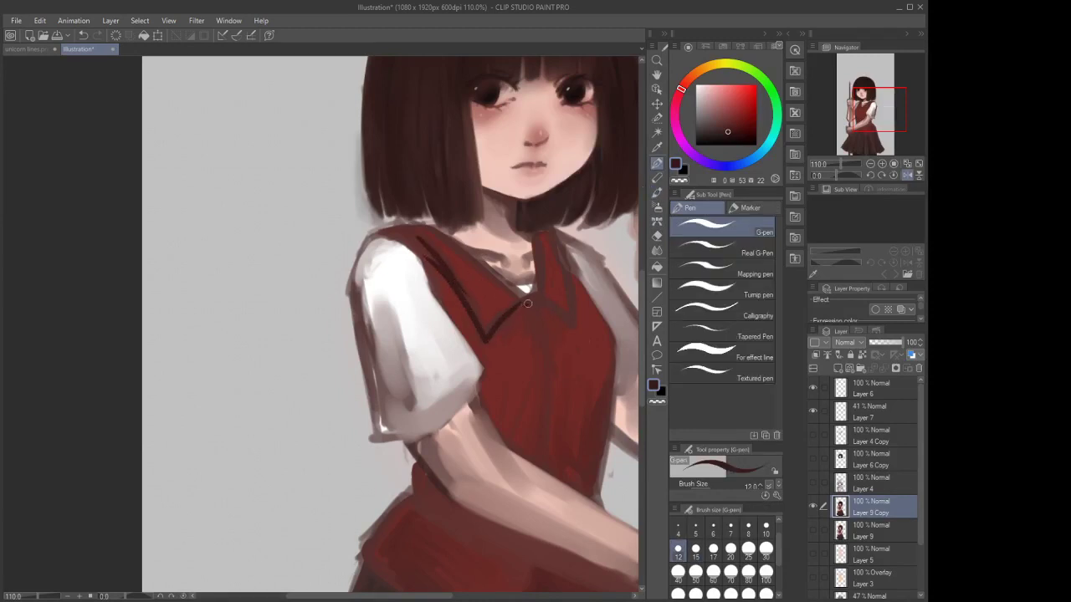
{"action": "mouse_move", "coordinate": [528, 304]}
{"action": "left_mouse_down"}
{"action": "mouse_move", "coordinate": [574, 320]}
{"action": "mouse_move", "coordinate": [546, 353]}
{"action": "mouse_move", "coordinate": [541, 324]}
{"action": "mouse_move", "coordinate": [545, 457]}
{"action": "left_mouse_up"}
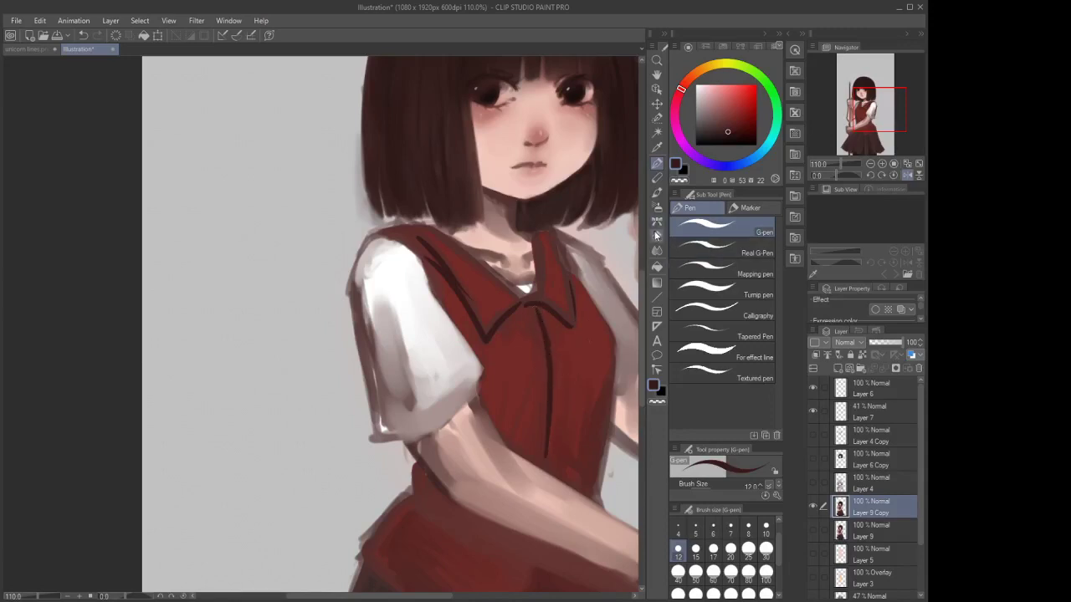
Soften the collar and front opening lines with sampled vest red using Opaque watercolor at size 15
{"action": "left_click", "coordinate": [657, 193]}
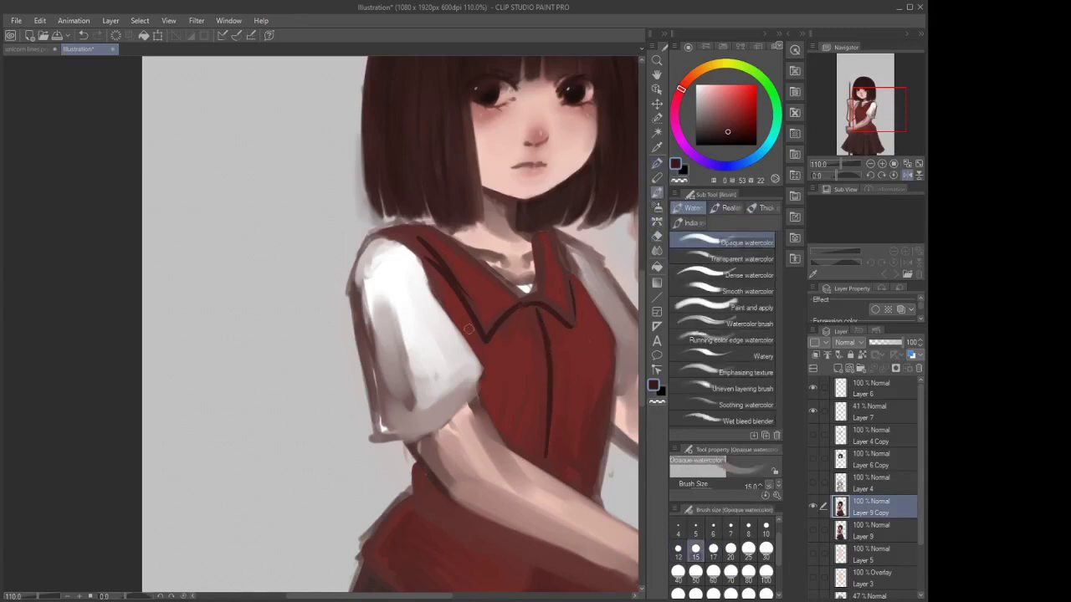
{"action": "left_click", "coordinate": [449, 295], "text": "alt"}
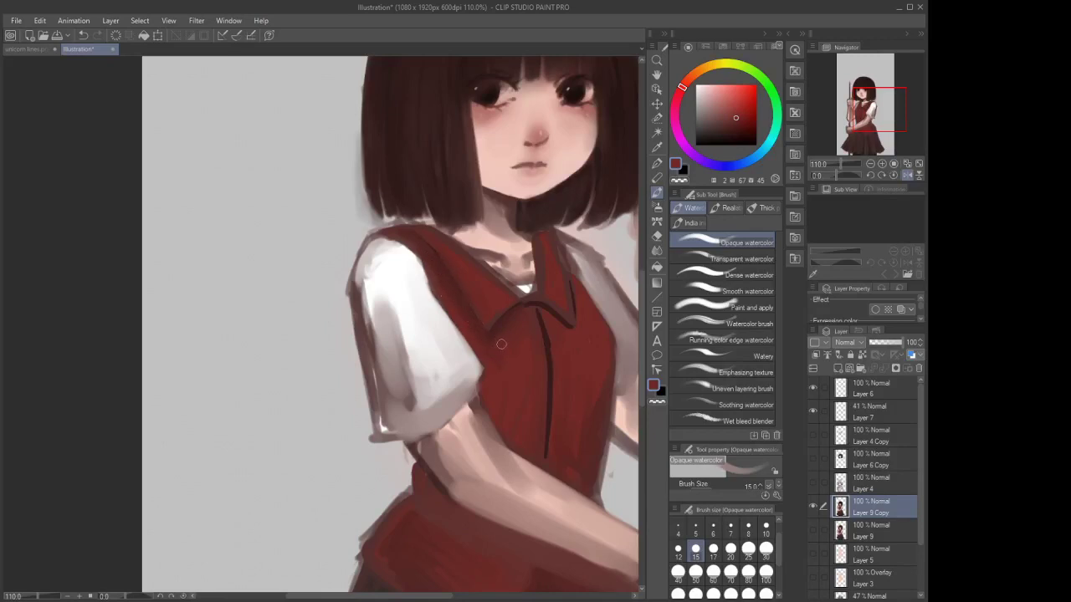
{"action": "left_click_drag", "start_coordinate": [551, 322], "coordinate": [555, 385]}
{"action": "mouse_move", "coordinate": [548, 342]}
{"action": "left_mouse_down"}
{"action": "mouse_move", "coordinate": [549, 438]}
{"action": "mouse_move", "coordinate": [553, 331]}
{"action": "mouse_move", "coordinate": [547, 462]}
{"action": "mouse_move", "coordinate": [549, 420]}
{"action": "left_mouse_up"}
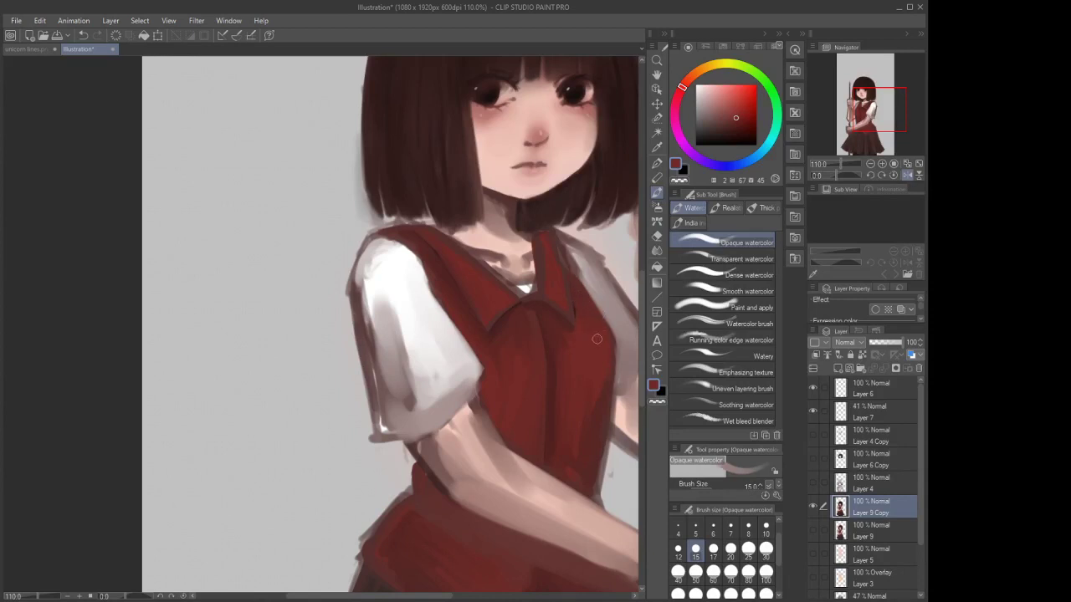
Paint lighter red highlights on both sides of the vest's chest and rework its side edge with Opaque watercolor at size 15
{"action": "left_click", "coordinate": [724, 101]}
{"action": "mouse_move", "coordinate": [584, 293]}
{"action": "left_mouse_down"}
{"action": "mouse_move", "coordinate": [602, 330]}
{"action": "mouse_move", "coordinate": [569, 340]}
{"action": "mouse_move", "coordinate": [606, 345]}
{"action": "mouse_move", "coordinate": [608, 358]}
{"action": "mouse_move", "coordinate": [584, 393]}
{"action": "mouse_move", "coordinate": [571, 378]}
{"action": "mouse_move", "coordinate": [517, 368]}
{"action": "mouse_move", "coordinate": [498, 378]}
{"action": "left_mouse_up"}
{"action": "left_click_drag", "start_coordinate": [533, 339], "coordinate": [548, 354]}
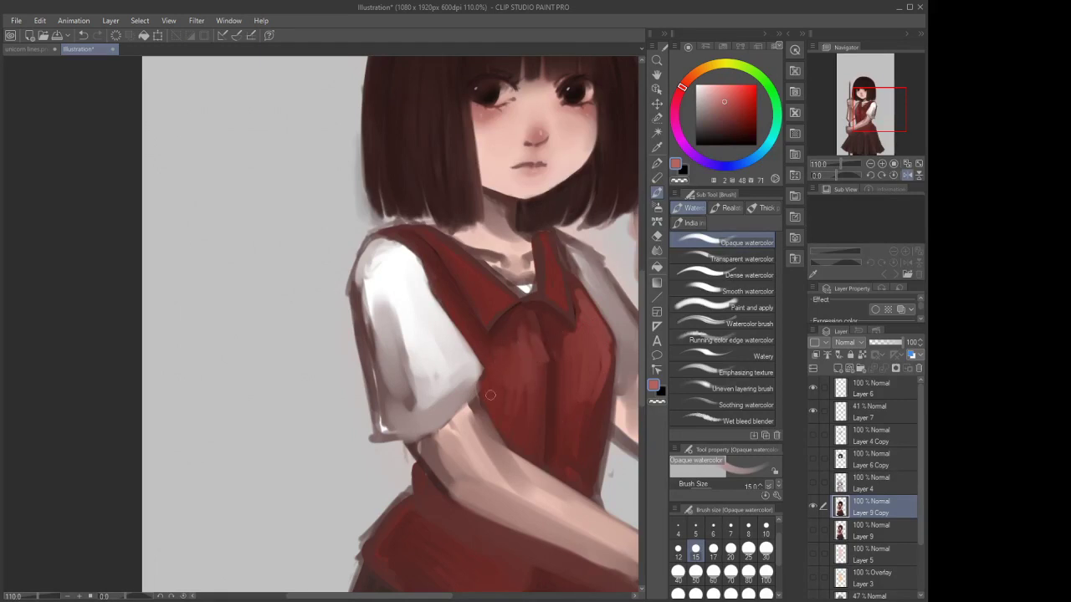
{"action": "scroll", "coordinate": [469, 301], "scroll_direction": "down", "scroll_amount": 4}
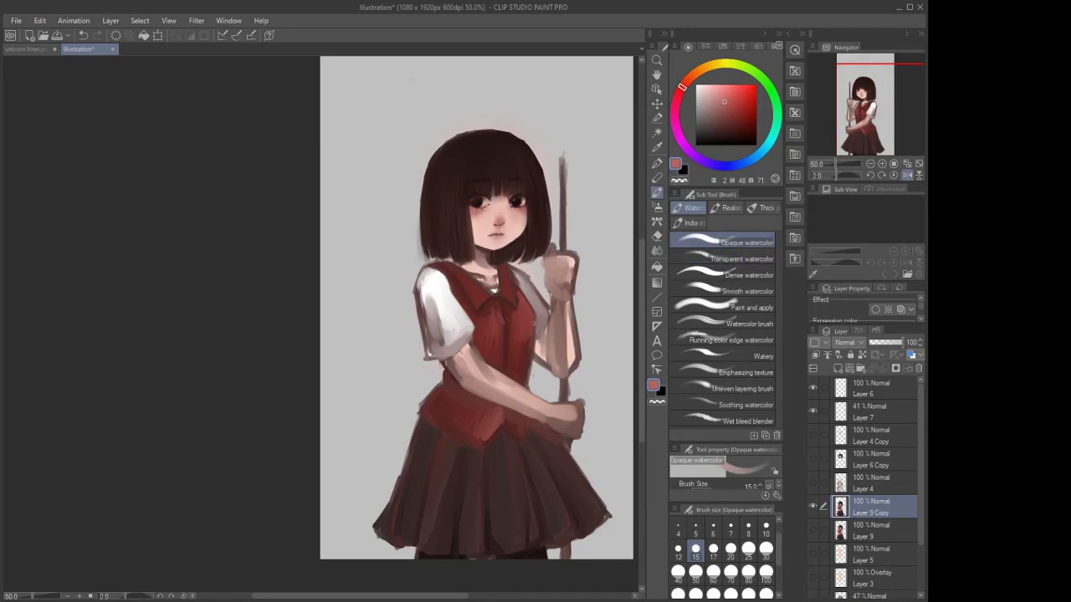
{"action": "left_click_drag", "start_coordinate": [535, 331], "coordinate": [531, 357]}
{"action": "left_click", "coordinate": [533, 338], "text": "alt"}
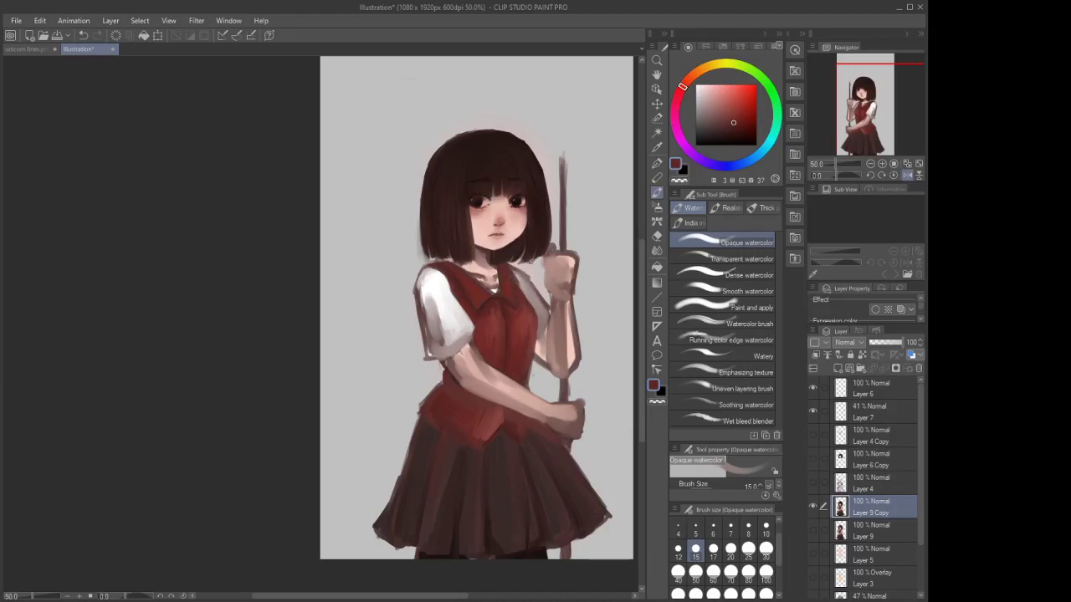
Deepen the shadows around the vest's collar and down its front opening with sampled dark red at size 12
{"action": "scroll", "coordinate": [498, 275], "scroll_direction": "up", "scroll_amount": 3}
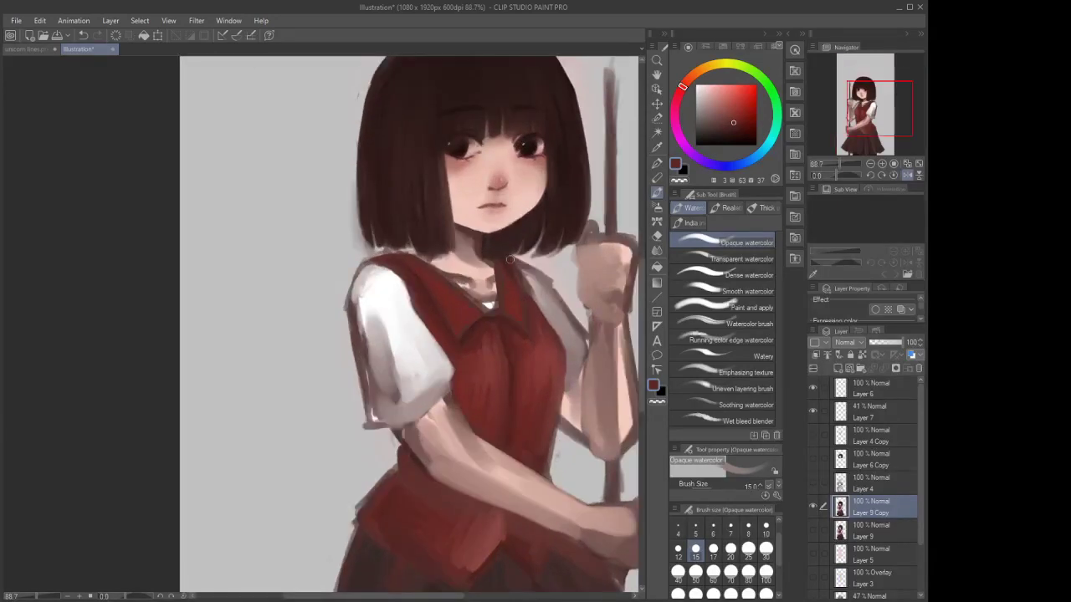
{"action": "mouse_move", "coordinate": [507, 259]}
{"action": "left_mouse_down"}
{"action": "mouse_move", "coordinate": [503, 276]}
{"action": "mouse_move", "coordinate": [497, 269]}
{"action": "left_mouse_up"}
{"action": "left_click", "coordinate": [499, 311], "text": "alt"}
{"action": "left_click", "coordinate": [679, 549]}
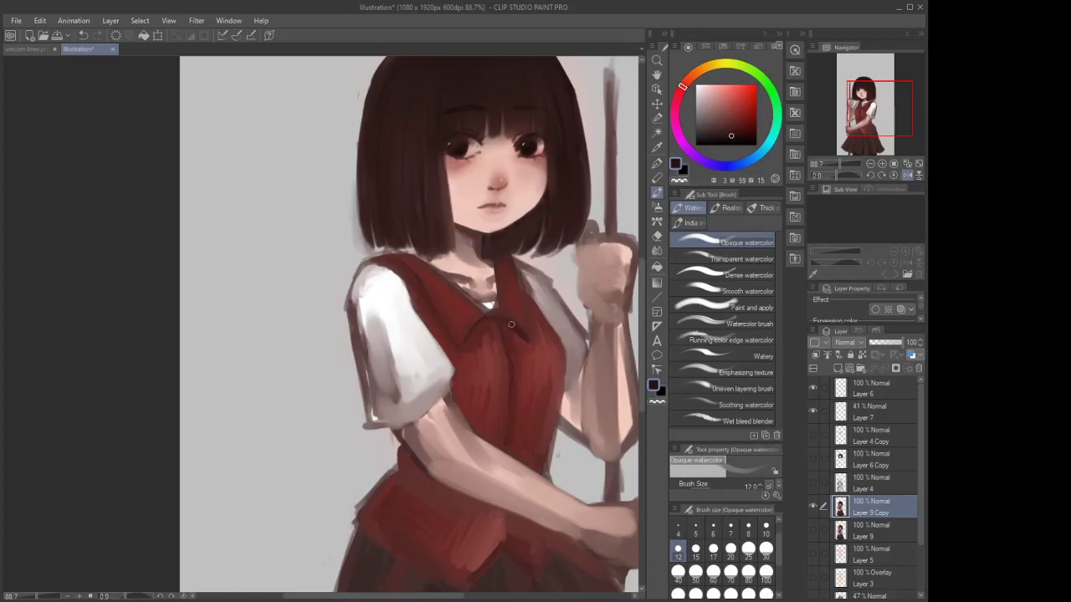
{"action": "left_click_drag", "start_coordinate": [511, 325], "coordinate": [497, 313]}
{"action": "left_click_drag", "start_coordinate": [520, 463], "coordinate": [484, 439]}
Smooth the vest's chest and refine the collar edges with Opaque watercolor at sizes 40 and 15
{"action": "left_click", "coordinate": [677, 573]}
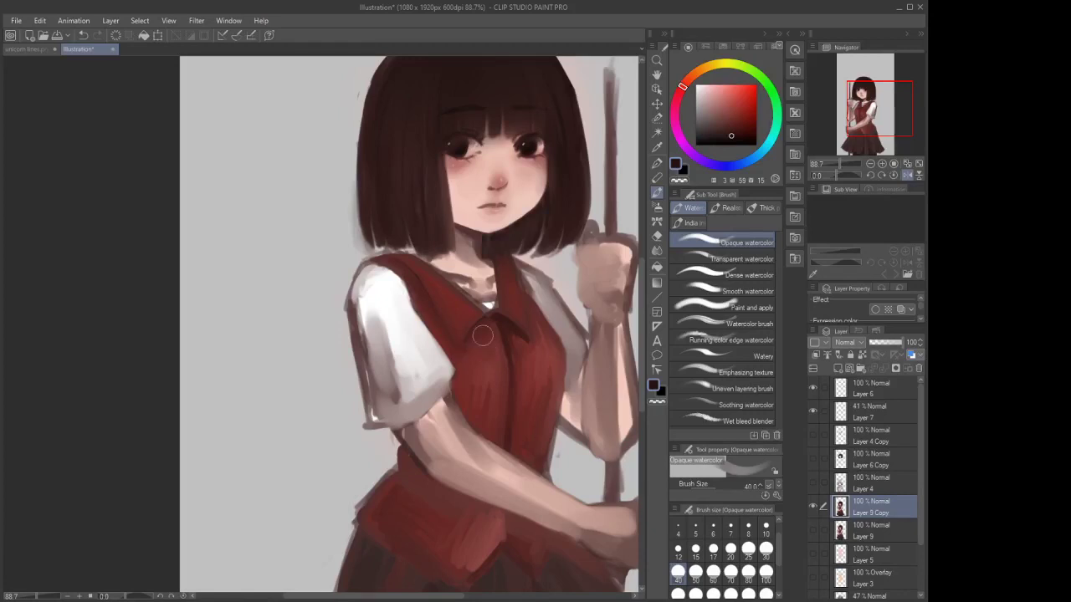
{"action": "key", "text": "bracketleft"}
{"action": "key", "text": "bracketleft"}
{"action": "key", "text": "bracketleft"}
{"action": "key", "text": "bracketleft"}
{"action": "key", "text": "bracketleft"}
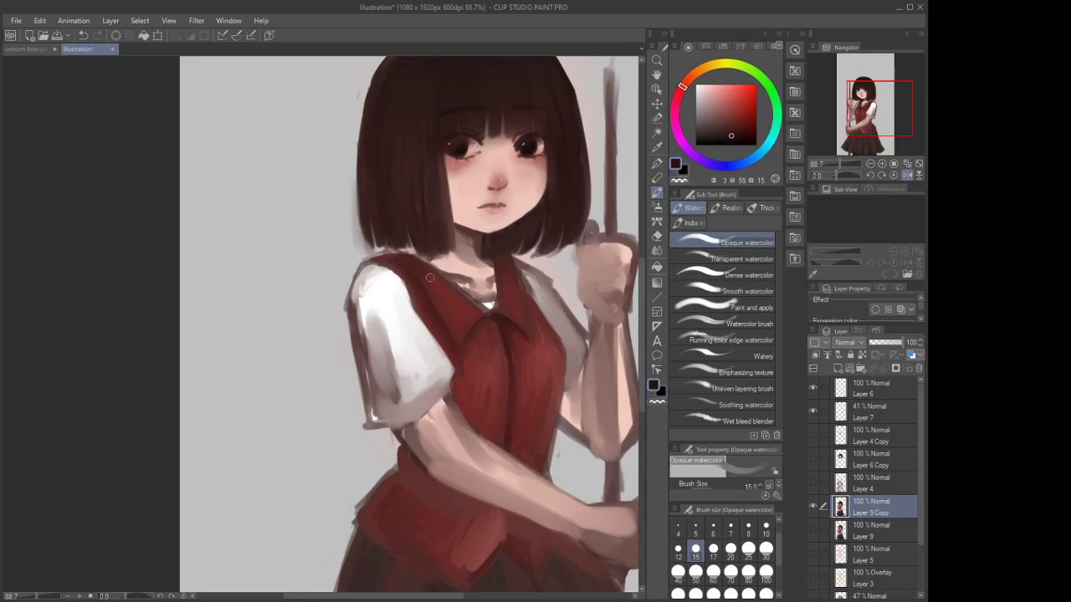
Blend the vest's lower front panel at size 40 and define the neighbouring hem point with sampled dark red at size 15
{"action": "scroll", "coordinate": [512, 226], "scroll_direction": "down", "scroll_amount": 4}
{"action": "scroll", "coordinate": [500, 430], "scroll_direction": "up", "scroll_amount": 3}
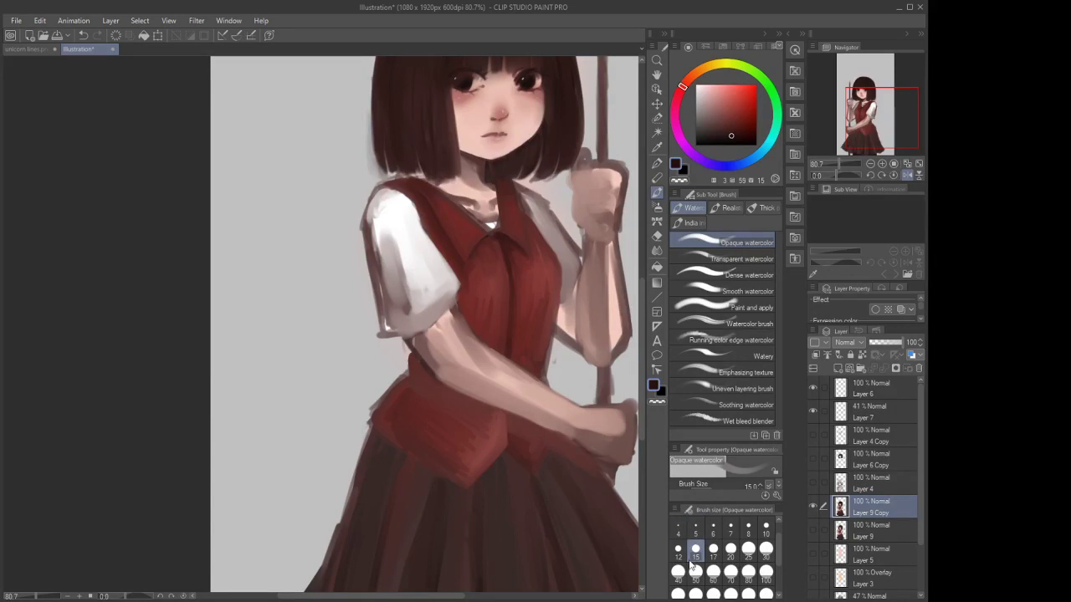
{"action": "left_click", "coordinate": [677, 571]}
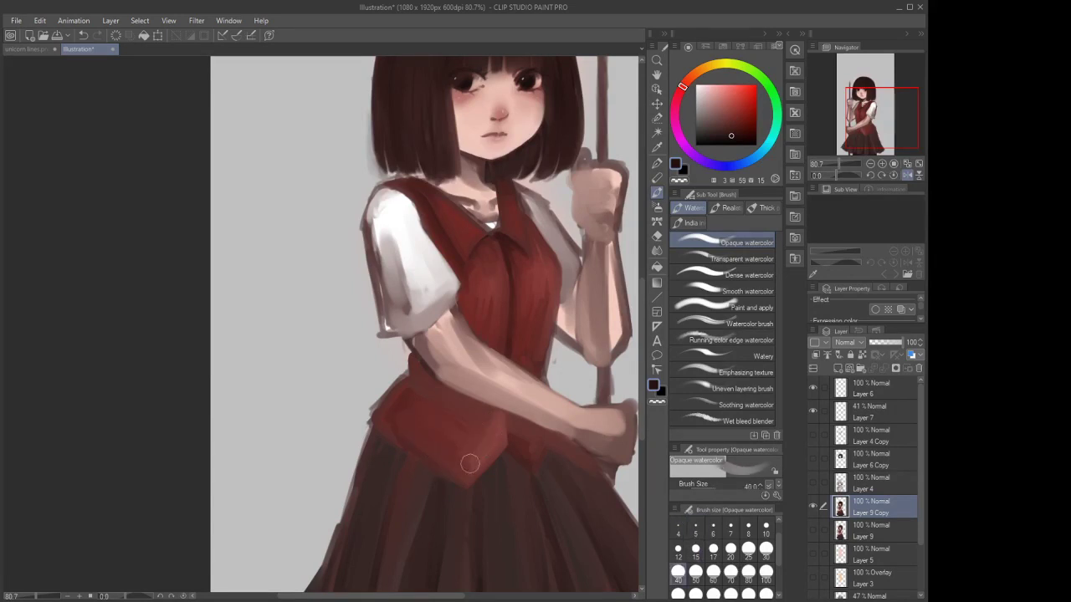
{"action": "mouse_move", "coordinate": [421, 436]}
{"action": "left_mouse_down"}
{"action": "mouse_move", "coordinate": [455, 455]}
{"action": "mouse_move", "coordinate": [467, 436]}
{"action": "mouse_move", "coordinate": [546, 440]}
{"action": "left_mouse_up"}
{"action": "left_click", "coordinate": [695, 550]}
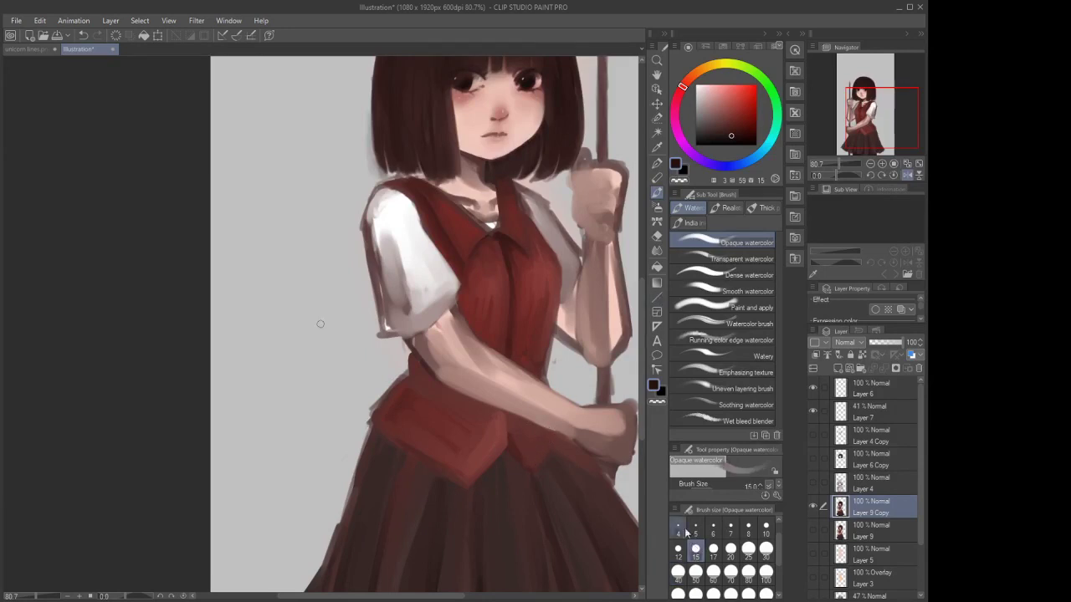
{"action": "left_click", "coordinate": [542, 444], "text": "alt"}
{"action": "left_click_drag", "start_coordinate": [549, 439], "coordinate": [526, 470]}
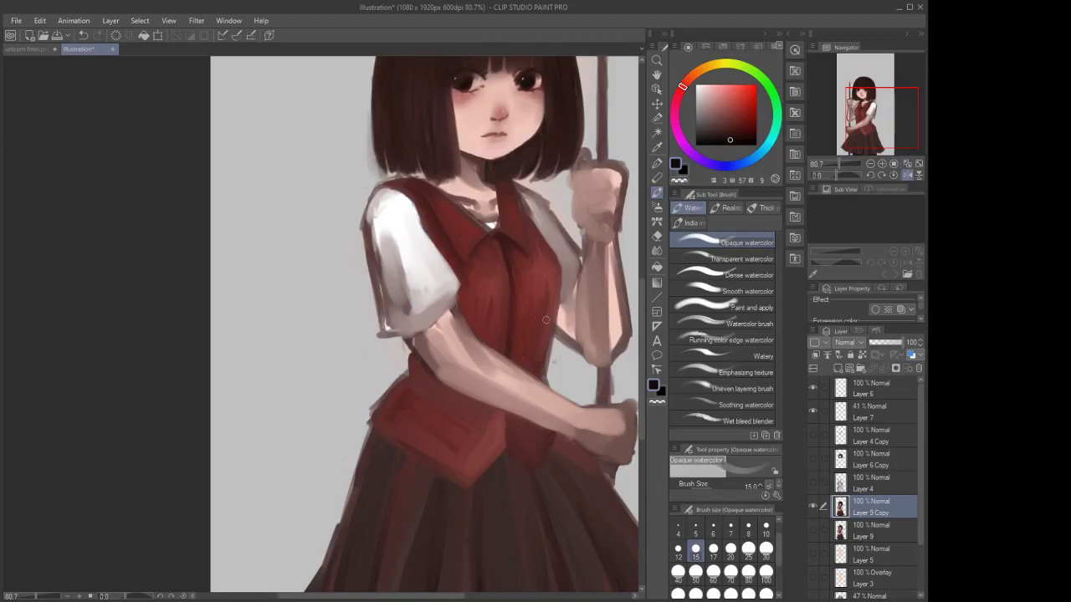
Paint sampled reds over the lower vest panel at size 50, add fold shadows at size 12 and blend them at size 60
{"action": "left_click", "coordinate": [525, 349], "text": "alt"}
{"action": "left_click", "coordinate": [696, 571]}
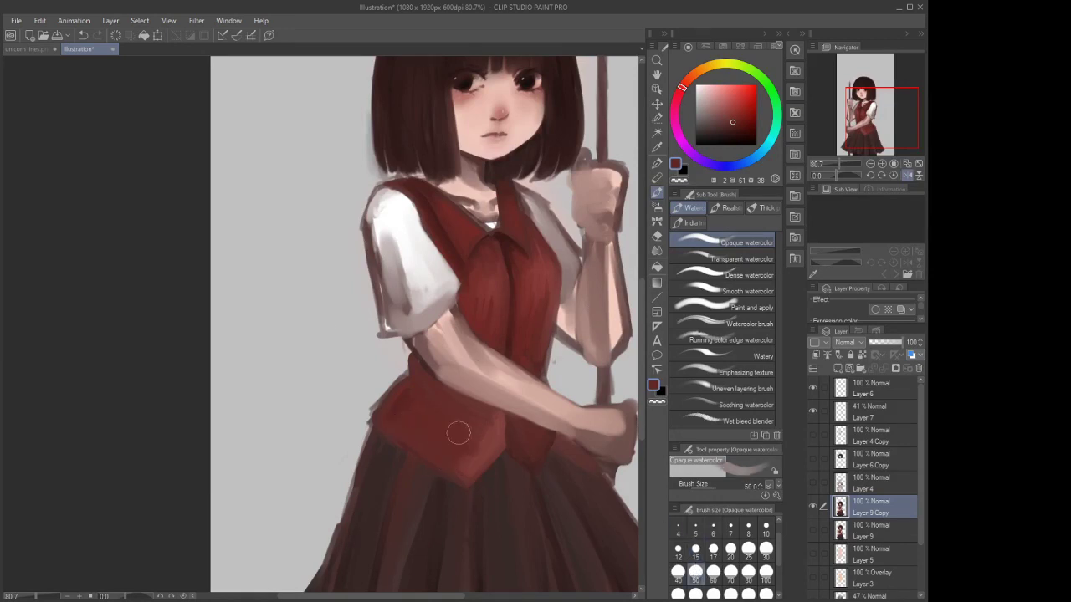
{"action": "left_click", "coordinate": [481, 313], "text": "alt"}
{"action": "left_click", "coordinate": [444, 234], "text": "alt"}
{"action": "left_click", "coordinate": [678, 551]}
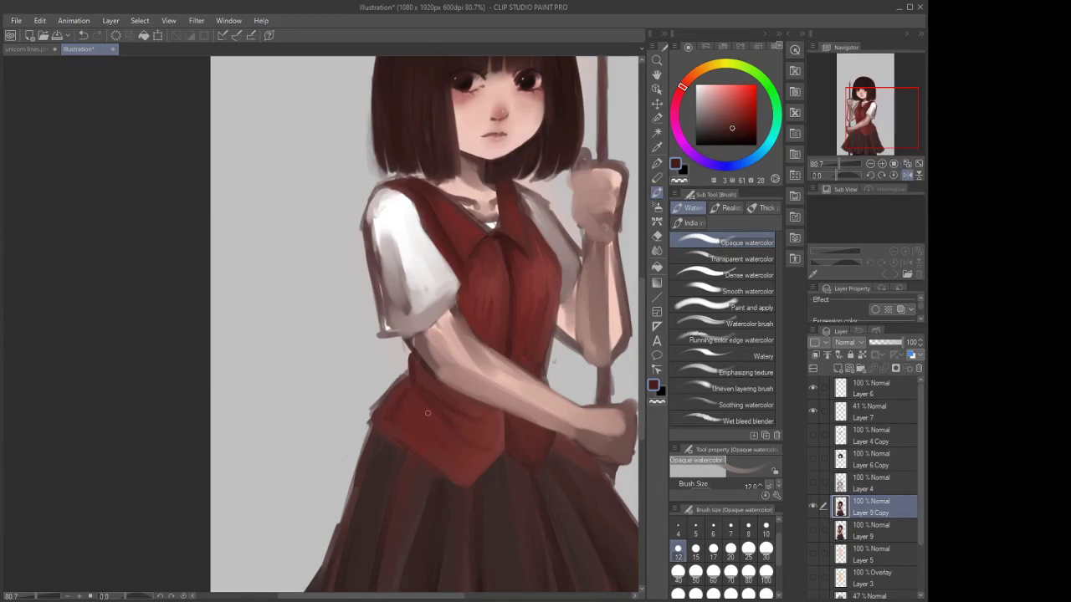
{"action": "left_click", "coordinate": [713, 574]}
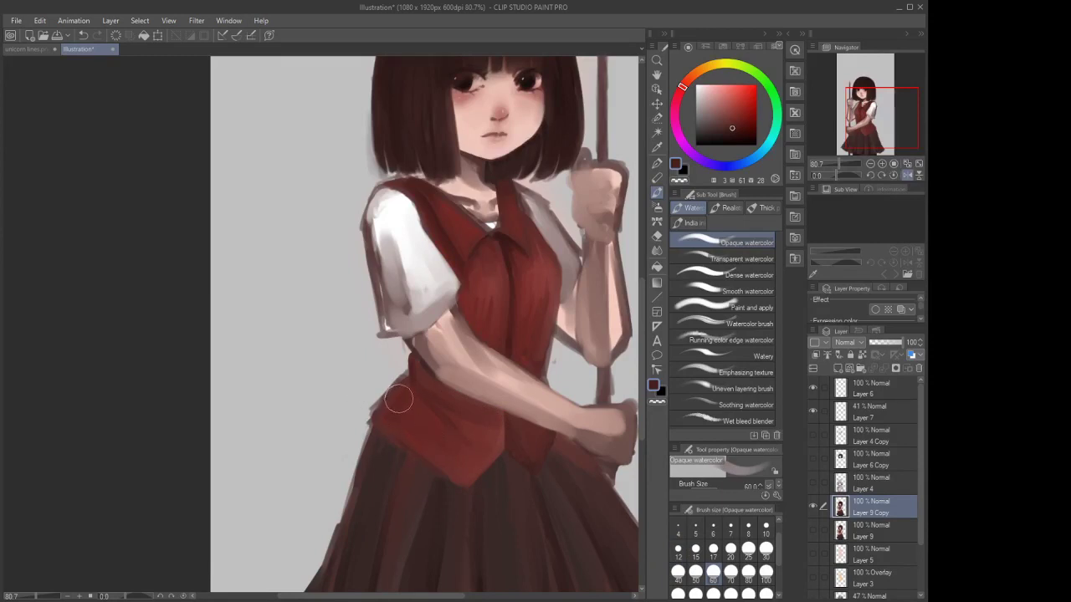
Define the vest's waist and flared hip edge in very dark red with Opaque watercolor at size 15
{"action": "left_click", "coordinate": [657, 178]}
{"action": "left_click", "coordinate": [657, 193]}
{"action": "left_click", "coordinate": [737, 138]}
{"action": "key", "text": "bracketleft"}
{"action": "key", "text": "bracketleft"}
{"action": "key", "text": "bracketleft"}
{"action": "key", "text": "bracketleft"}
{"action": "key", "text": "bracketleft"}
{"action": "key", "text": "bracketleft"}
{"action": "key", "text": "bracketleft"}
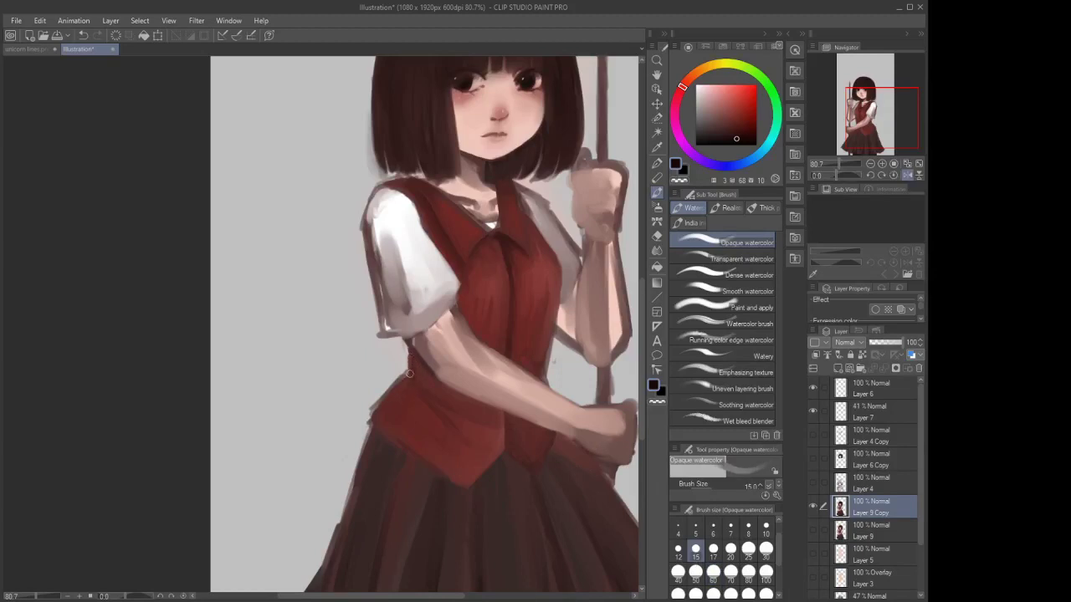
{"action": "left_click_drag", "start_coordinate": [391, 390], "coordinate": [367, 420]}
Shade the vest along the underside of the bent arm with sampled dark red at size 12
{"action": "scroll", "coordinate": [505, 381], "scroll_direction": "down", "scroll_amount": 4}
{"action": "scroll", "coordinate": [488, 235], "scroll_direction": "up", "scroll_amount": 4}
{"action": "scroll", "coordinate": [488, 234], "scroll_direction": "up", "scroll_amount": 4}
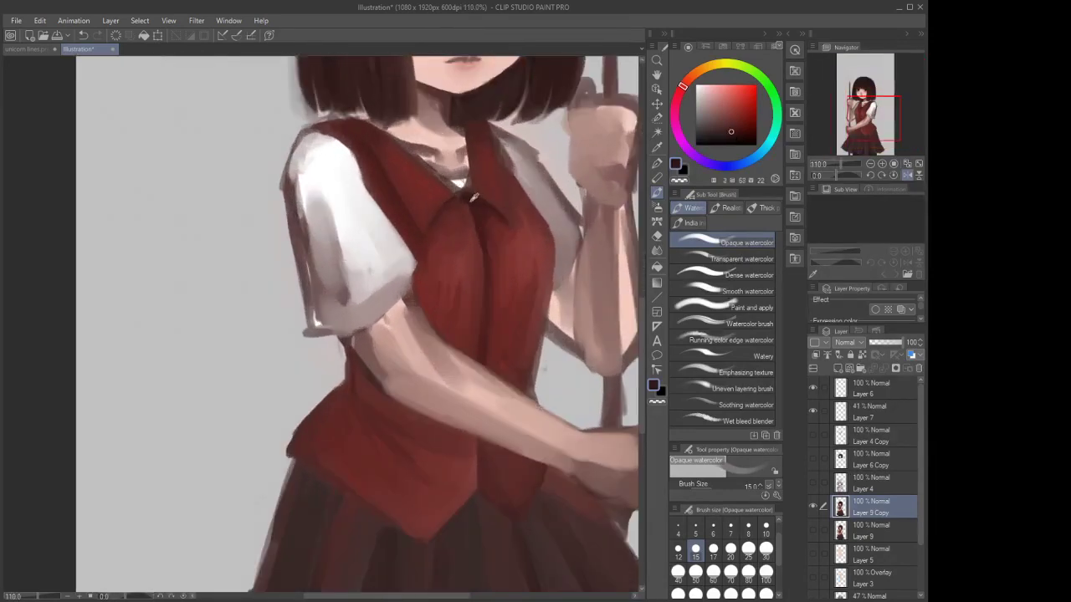
{"action": "left_click", "coordinate": [476, 230], "text": "alt"}
{"action": "left_click", "coordinate": [678, 552]}
{"action": "scroll", "coordinate": [347, 386], "scroll_direction": "up", "scroll_amount": 2}
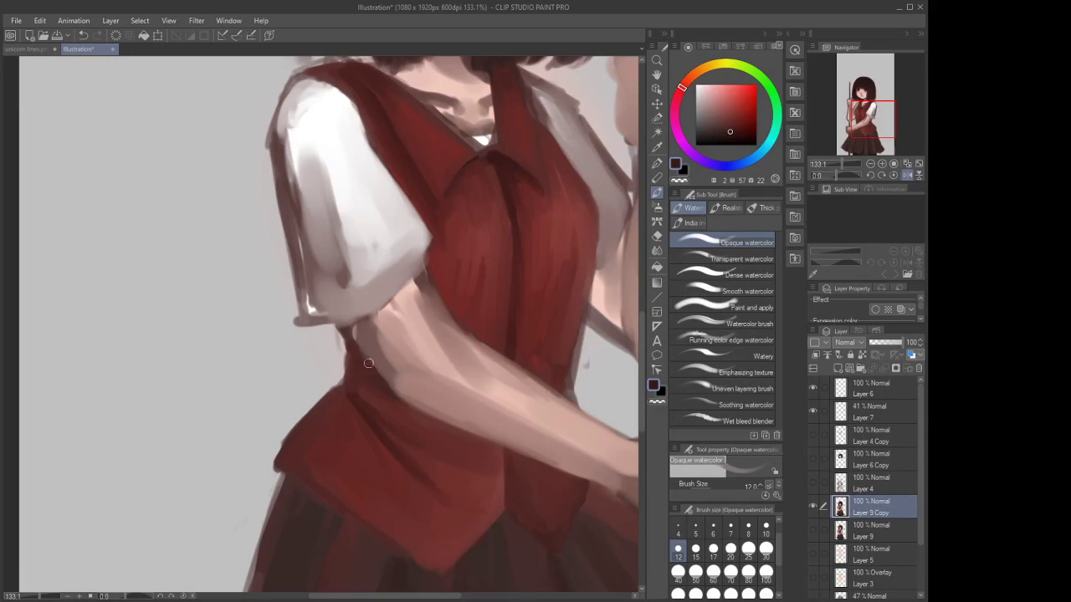
{"action": "left_click_drag", "start_coordinate": [360, 350], "coordinate": [418, 405]}
Paint sampled light skin tone over the bent arm below the sleeve with Opaque watercolor at size 17
{"action": "left_click", "coordinate": [428, 335], "text": "alt"}
{"action": "left_click", "coordinate": [713, 550]}
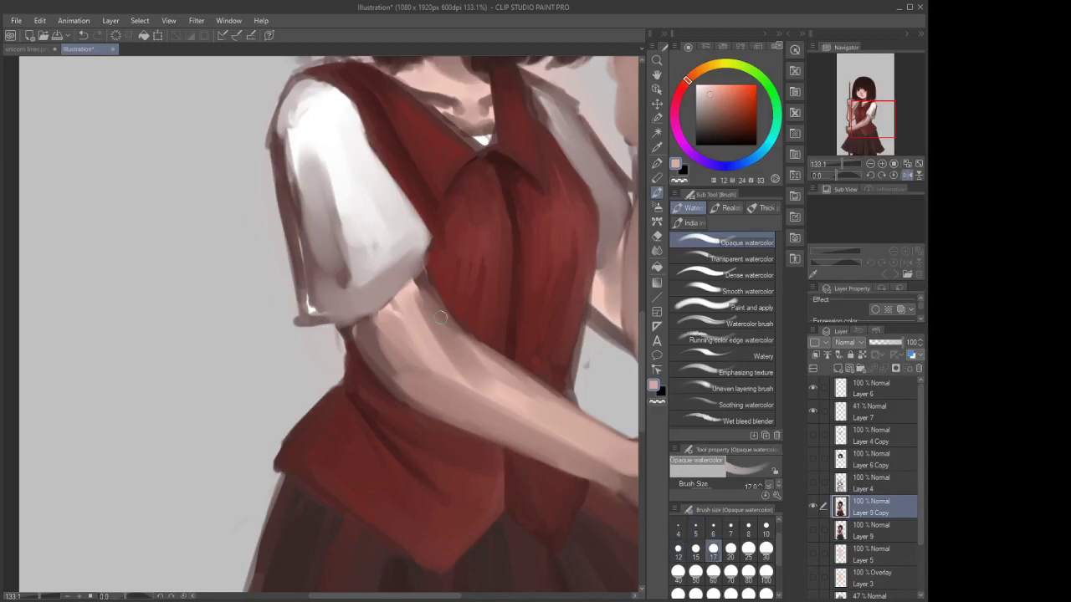
{"action": "left_click_drag", "start_coordinate": [423, 288], "coordinate": [461, 336]}
{"action": "left_click_drag", "start_coordinate": [415, 258], "coordinate": [459, 355]}
{"action": "mouse_move", "coordinate": [403, 323]}
{"action": "left_mouse_down"}
{"action": "mouse_move", "coordinate": [438, 333]}
{"action": "mouse_move", "coordinate": [419, 284]}
{"action": "mouse_move", "coordinate": [496, 390]}
{"action": "left_mouse_up"}
Rework the white puffed sleeve's folds and clean up its outer edge and hem with Opaque watercolor at size 17
{"action": "scroll", "coordinate": [338, 326], "scroll_direction": "down", "scroll_amount": 7}
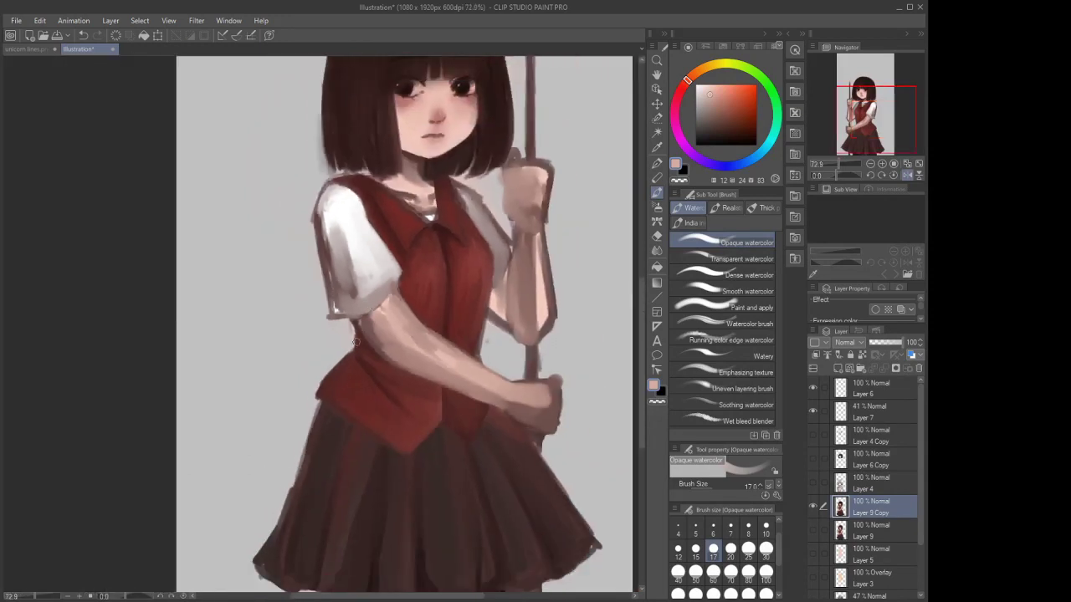
{"action": "scroll", "coordinate": [338, 326], "scroll_direction": "up", "scroll_amount": 4}
{"action": "mouse_move", "coordinate": [393, 264]}
{"action": "left_mouse_down"}
{"action": "mouse_move", "coordinate": [362, 276]}
{"action": "mouse_move", "coordinate": [351, 256]}
{"action": "mouse_move", "coordinate": [330, 270]}
{"action": "mouse_move", "coordinate": [319, 322]}
{"action": "mouse_move", "coordinate": [301, 228]}
{"action": "mouse_move", "coordinate": [306, 171]}
{"action": "mouse_move", "coordinate": [322, 219]}
{"action": "mouse_move", "coordinate": [317, 241]}
{"action": "mouse_move", "coordinate": [317, 182]}
{"action": "mouse_move", "coordinate": [316, 293]}
{"action": "mouse_move", "coordinate": [302, 194]}
{"action": "mouse_move", "coordinate": [309, 277]}
{"action": "left_mouse_up"}
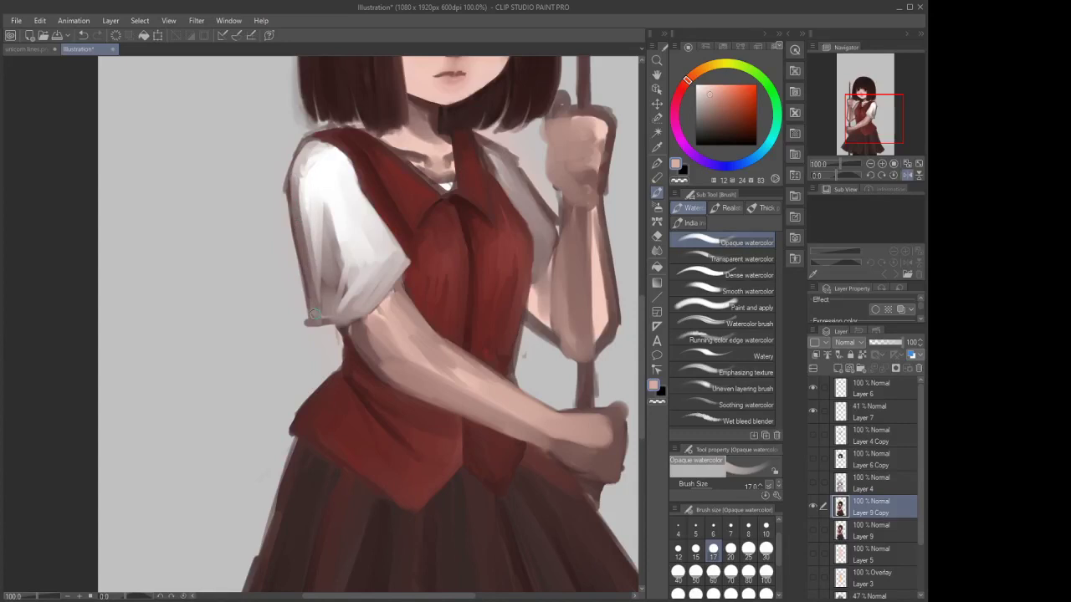
{"action": "mouse_move", "coordinate": [301, 248]}
{"action": "left_mouse_down"}
{"action": "mouse_move", "coordinate": [317, 169]}
{"action": "mouse_move", "coordinate": [310, 197]}
{"action": "left_mouse_up"}
{"action": "scroll", "coordinate": [298, 227], "scroll_direction": "down", "scroll_amount": 4}
{"action": "scroll", "coordinate": [295, 221], "scroll_direction": "up", "scroll_amount": 3}
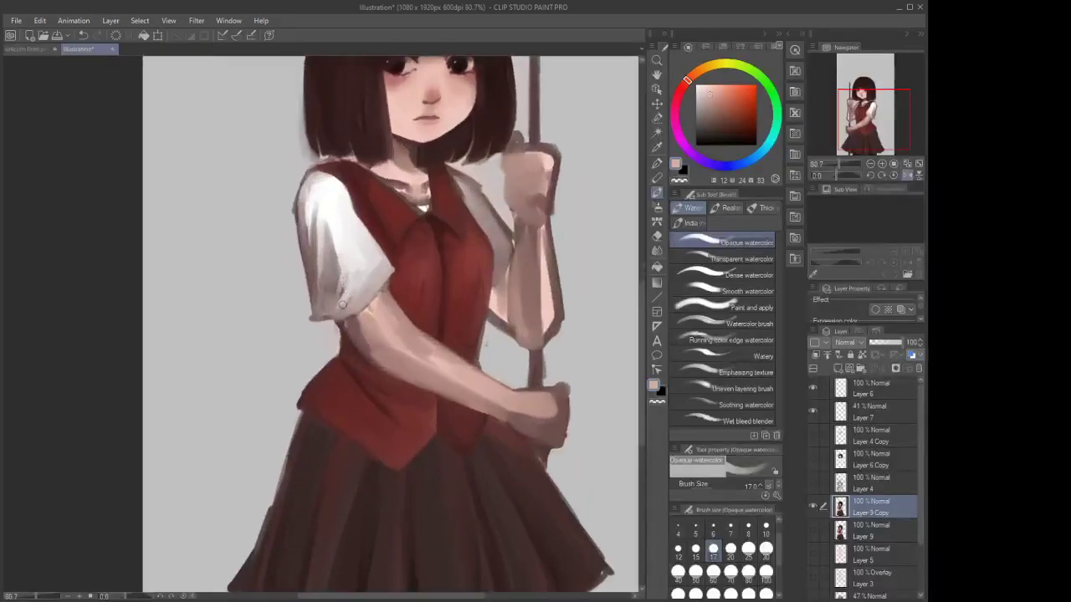
{"action": "mouse_move", "coordinate": [341, 276]}
{"action": "left_mouse_down"}
{"action": "mouse_move", "coordinate": [339, 309]}
{"action": "mouse_move", "coordinate": [342, 298]}
{"action": "mouse_move", "coordinate": [353, 298]}
{"action": "mouse_move", "coordinate": [347, 311]}
{"action": "mouse_move", "coordinate": [358, 306]}
{"action": "mouse_move", "coordinate": [345, 317]}
{"action": "mouse_move", "coordinate": [338, 269]}
{"action": "left_mouse_up"}
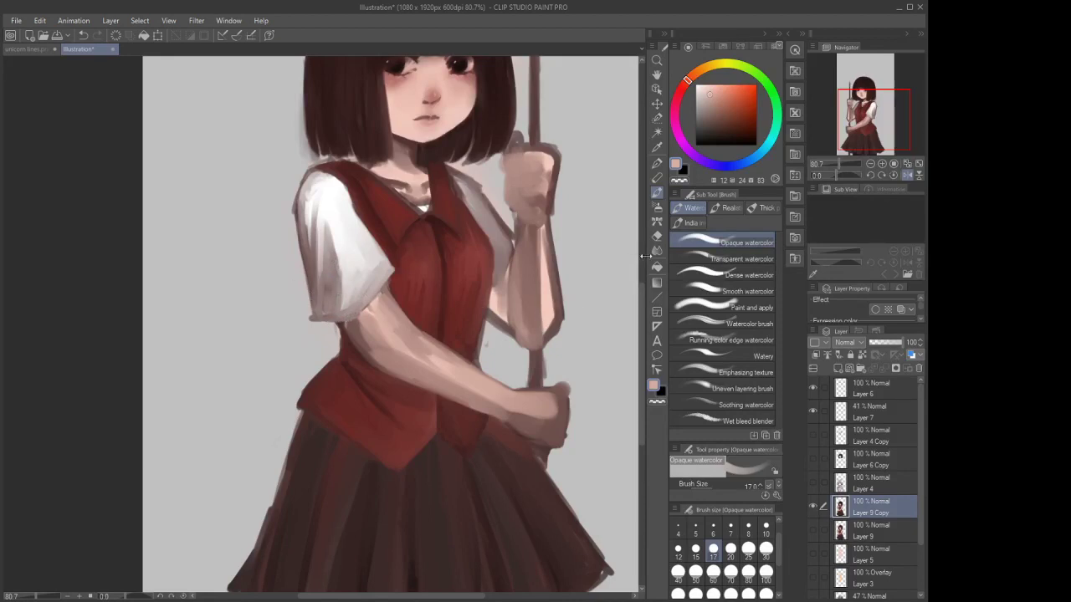
Refine the white sleeve's lower hem using a dark red colour and Opaque watercolor at size 12
{"action": "key", "text": "e"}
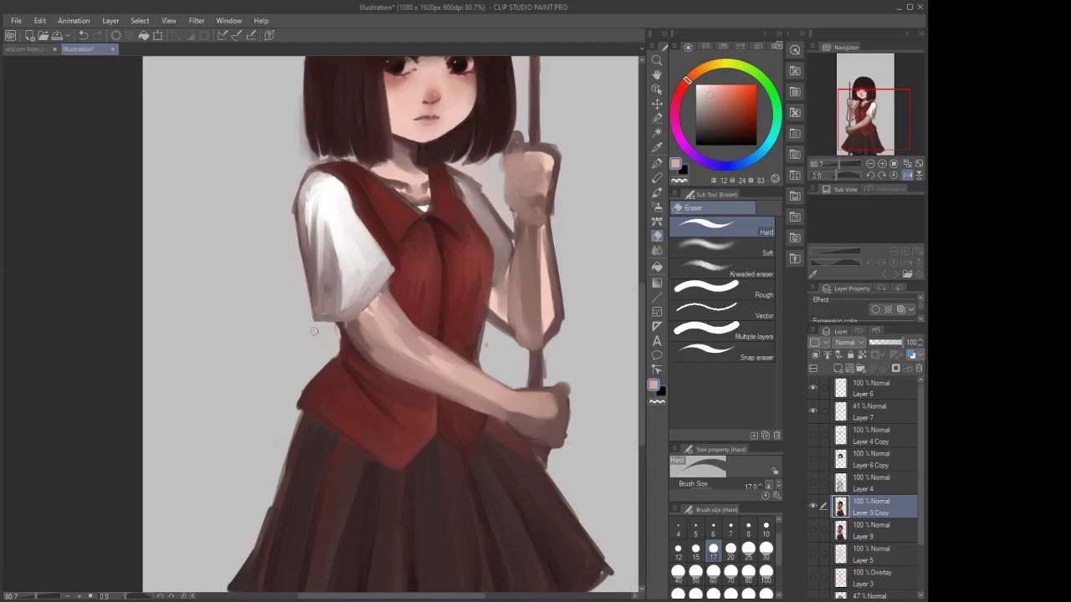
{"action": "left_click", "coordinate": [731, 135]}
{"action": "left_click_drag", "start_coordinate": [730, 137], "coordinate": [734, 133]}
{"action": "left_click", "coordinate": [681, 89]}
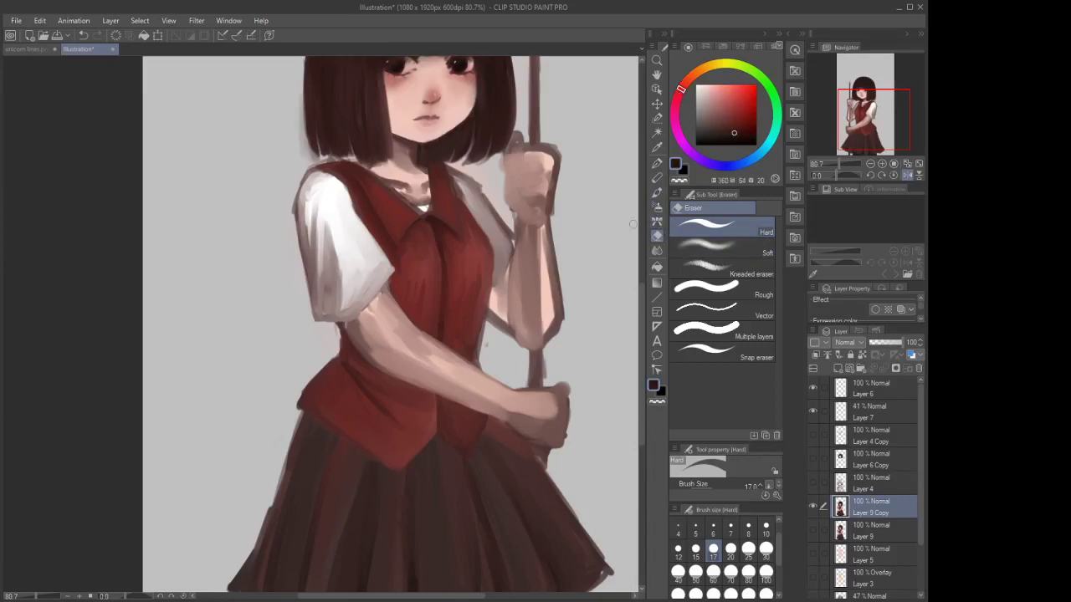
{"action": "left_click", "coordinate": [657, 192]}
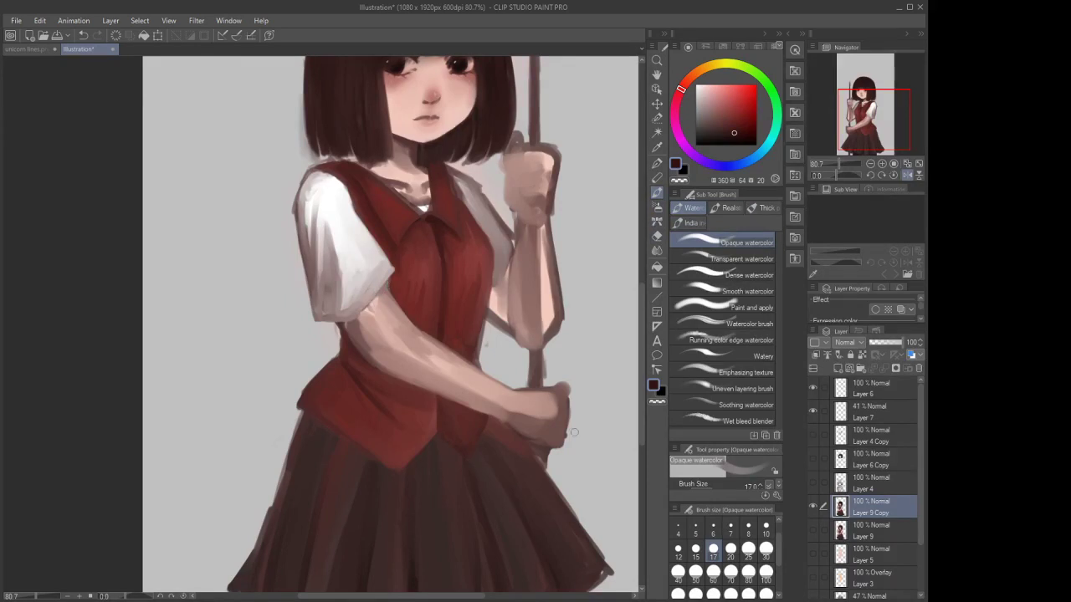
{"action": "left_click", "coordinate": [679, 550]}
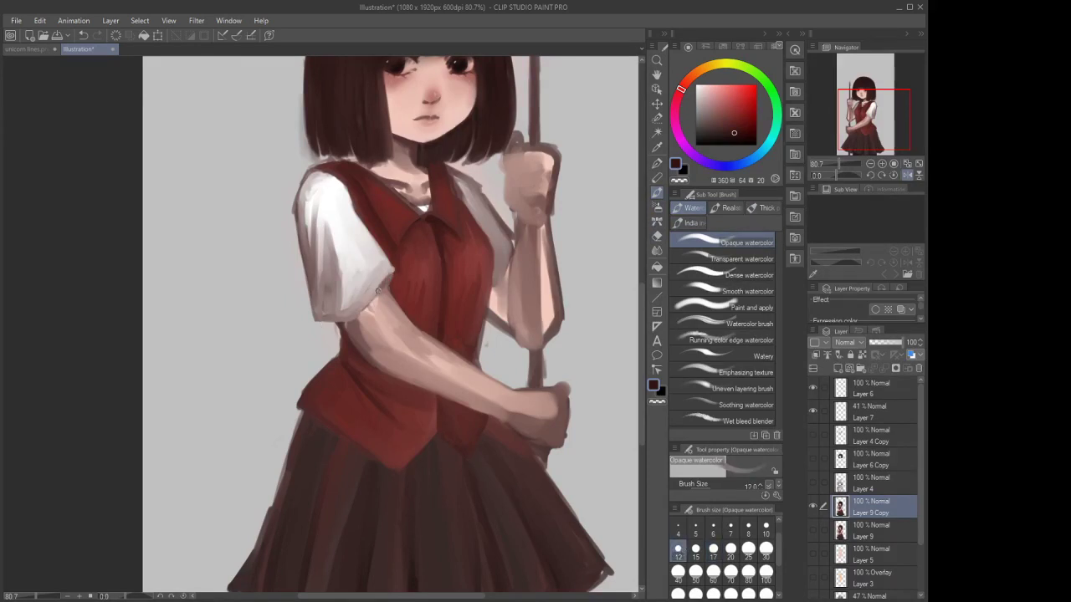
{"action": "mouse_move", "coordinate": [381, 286]}
{"action": "left_mouse_down"}
{"action": "mouse_move", "coordinate": [355, 320]}
{"action": "mouse_move", "coordinate": [323, 321]}
{"action": "left_mouse_up"}
{"action": "mouse_move", "coordinate": [385, 264]}
{"action": "left_mouse_down"}
{"action": "mouse_move", "coordinate": [368, 308]}
{"action": "mouse_move", "coordinate": [371, 300]}
{"action": "left_mouse_up"}
{"action": "left_click_drag", "start_coordinate": [387, 290], "coordinate": [365, 314]}
Shade the arm just below the sleeve hem and along the forearm's underside with Opaque watercolor at size 12
{"action": "scroll", "coordinate": [370, 323], "scroll_direction": "down", "scroll_amount": 3}
{"action": "scroll", "coordinate": [371, 322], "scroll_direction": "up", "scroll_amount": 4}
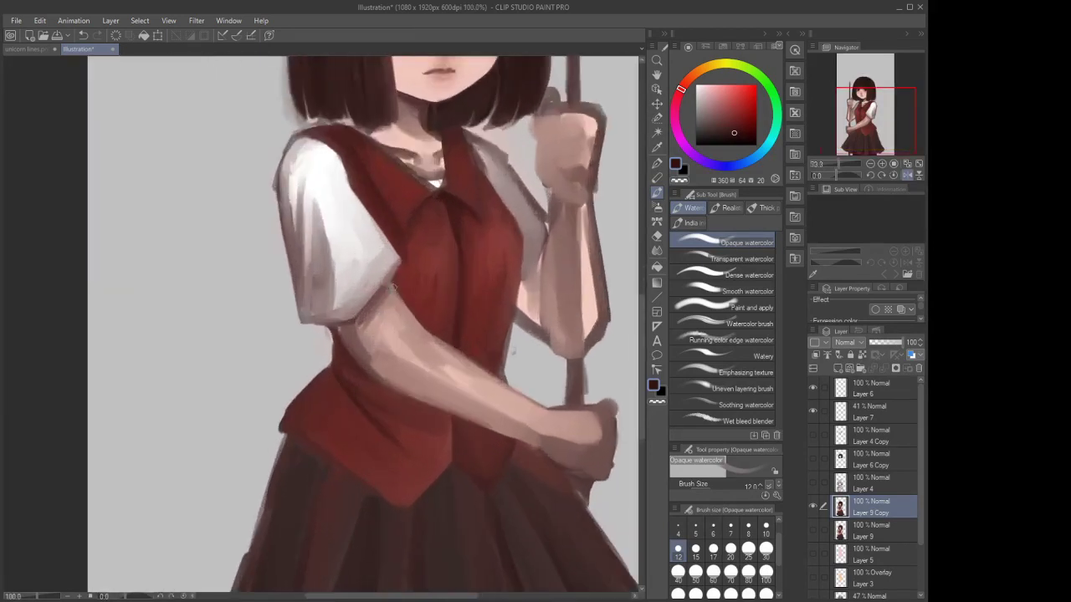
{"action": "mouse_move", "coordinate": [386, 288]}
{"action": "left_mouse_down"}
{"action": "mouse_move", "coordinate": [406, 317]}
{"action": "mouse_move", "coordinate": [380, 299]}
{"action": "left_mouse_up"}
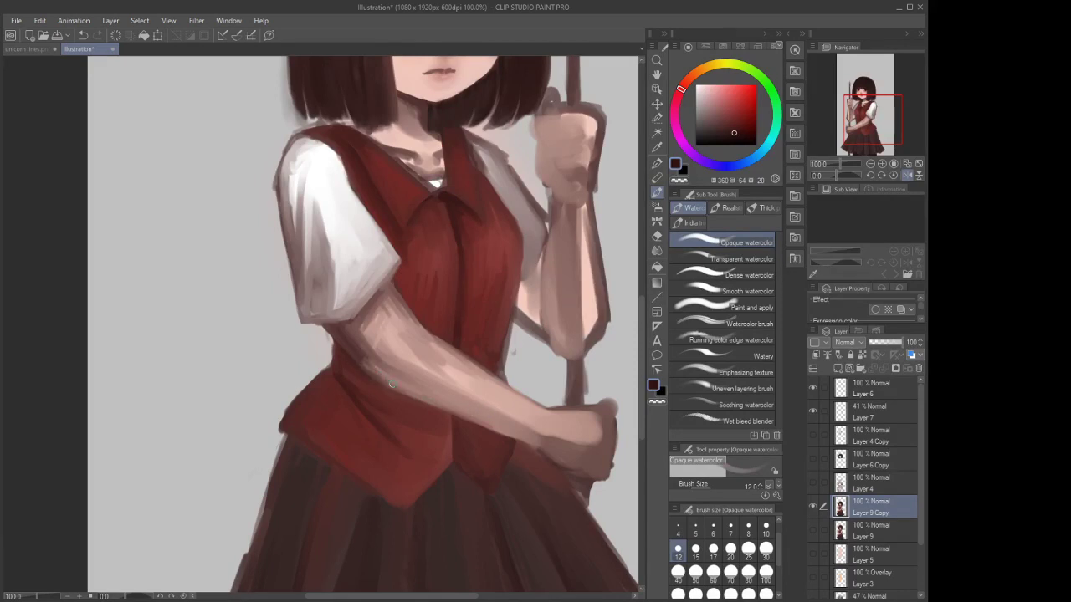
{"action": "mouse_move", "coordinate": [376, 370]}
{"action": "left_mouse_down"}
{"action": "mouse_move", "coordinate": [411, 390]}
{"action": "mouse_move", "coordinate": [403, 384]}
{"action": "left_mouse_up"}
{"action": "left_click_drag", "start_coordinate": [396, 380], "coordinate": [430, 400]}
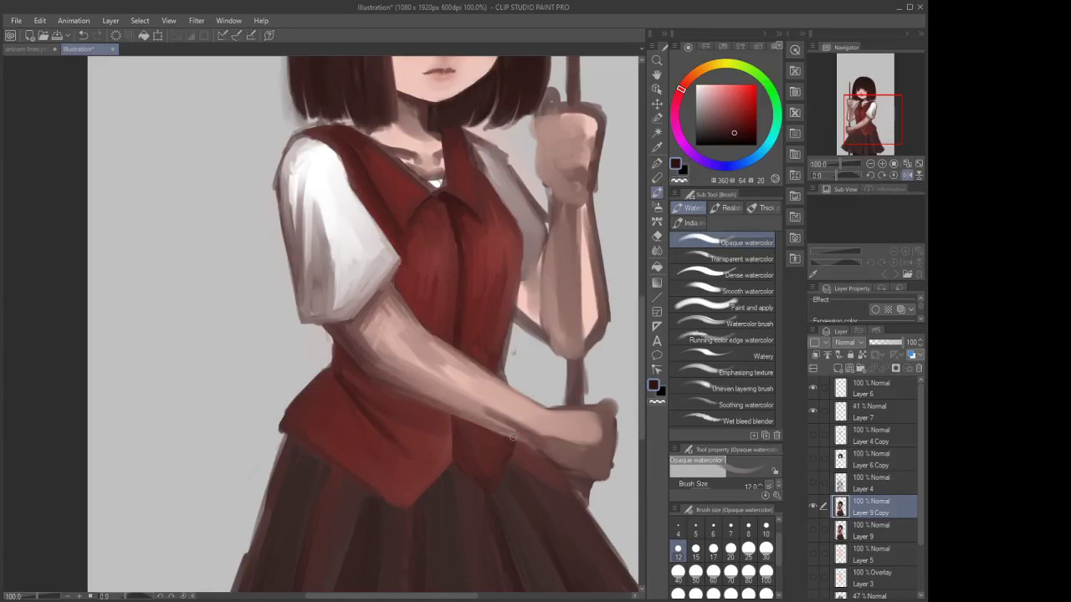
{"action": "mouse_move", "coordinate": [513, 436]}
{"action": "left_mouse_down"}
{"action": "mouse_move", "coordinate": [420, 398]}
{"action": "mouse_move", "coordinate": [509, 428]}
{"action": "left_mouse_up"}
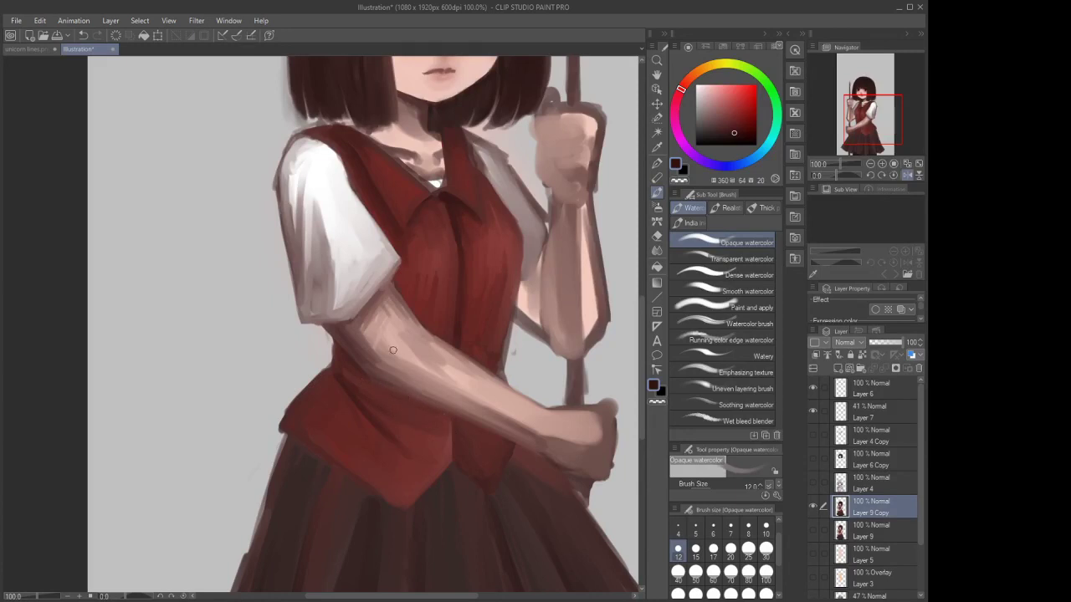
Sample the light skin tone and smooth the shading on the front forearm with the opaque watercolor brush at size 50
{"action": "scroll", "coordinate": [376, 366], "scroll_direction": "down", "scroll_amount": 5}
{"action": "scroll", "coordinate": [429, 332], "scroll_direction": "up", "scroll_amount": 4}
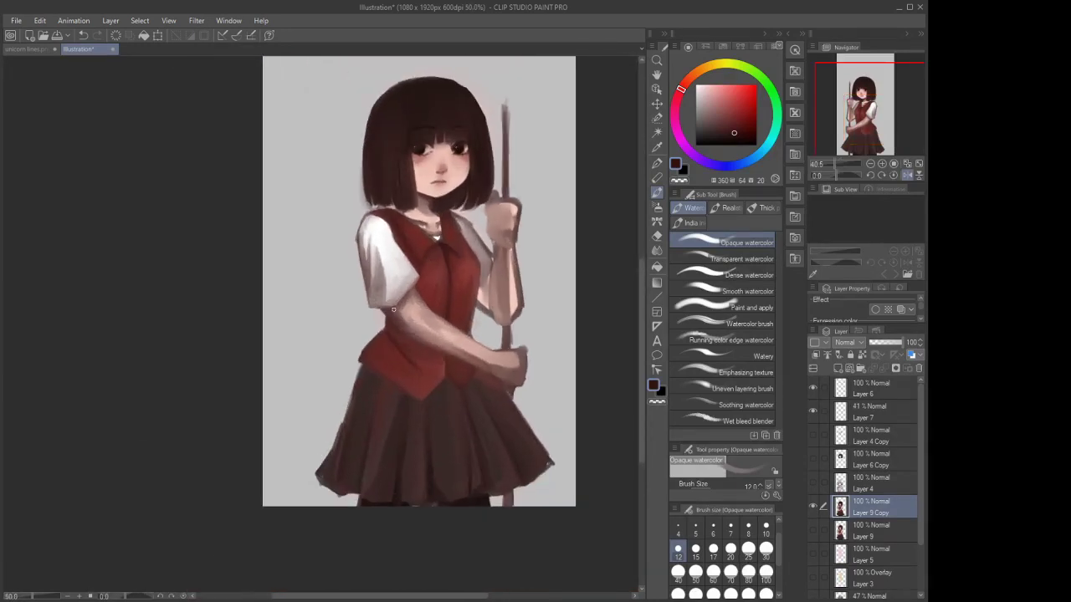
{"action": "scroll", "coordinate": [429, 332], "scroll_direction": "up", "scroll_amount": 1}
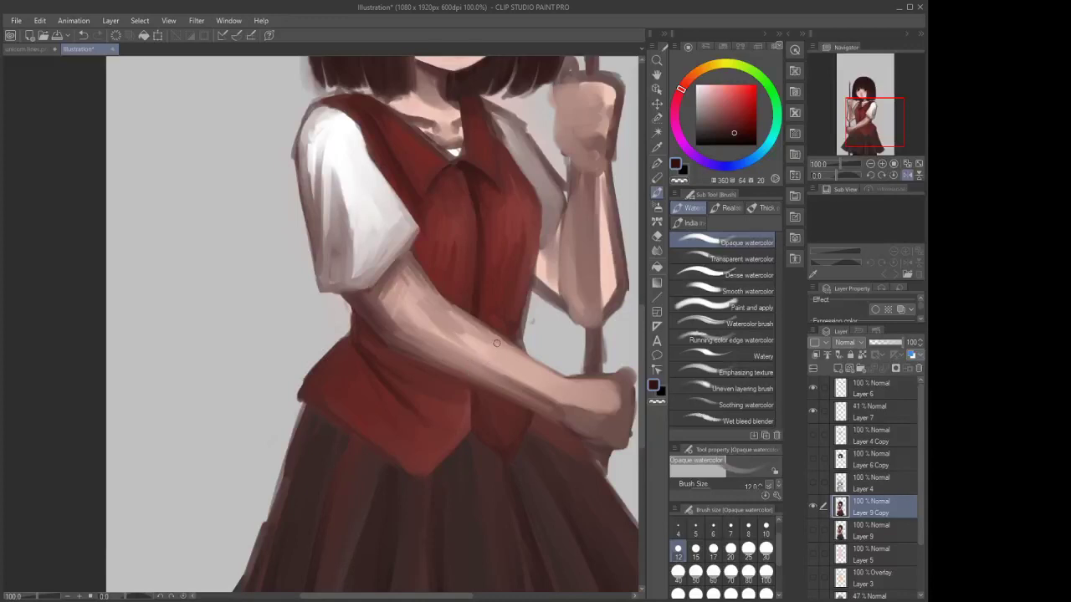
{"action": "left_click", "coordinate": [489, 357], "text": "alt"}
{"action": "left_click", "coordinate": [696, 576]}
{"action": "left_click_drag", "start_coordinate": [493, 356], "coordinate": [431, 315]}
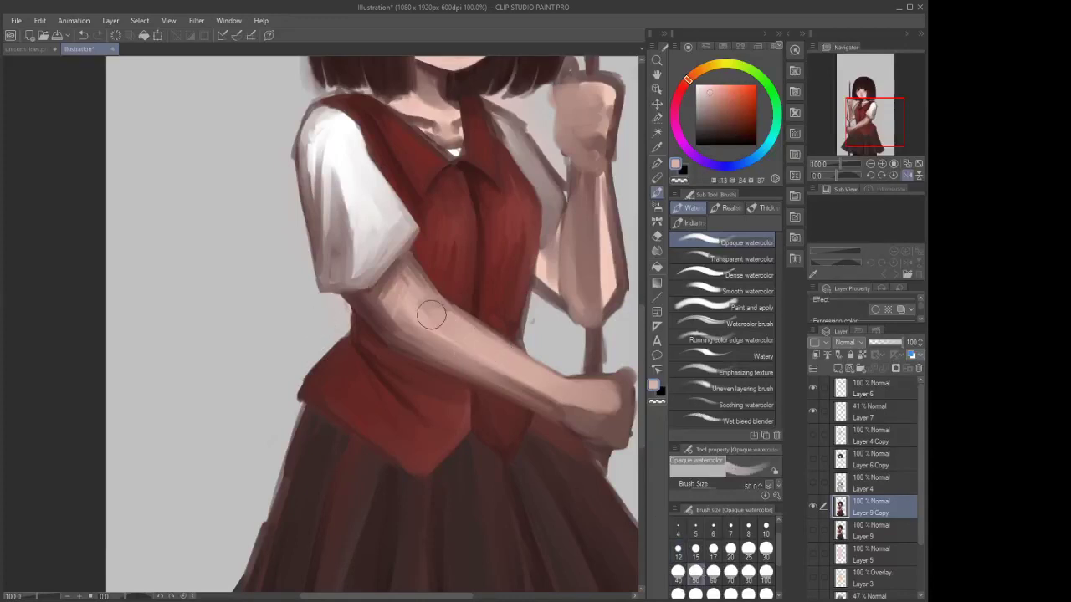
Sample a dark brown from the skirt and paint the shadowed outer edge of the lower fist with the size 12 opaque watercolor brush
{"action": "scroll", "coordinate": [426, 310], "scroll_direction": "down", "scroll_amount": 3}
{"action": "scroll", "coordinate": [552, 361], "scroll_direction": "up", "scroll_amount": 3}
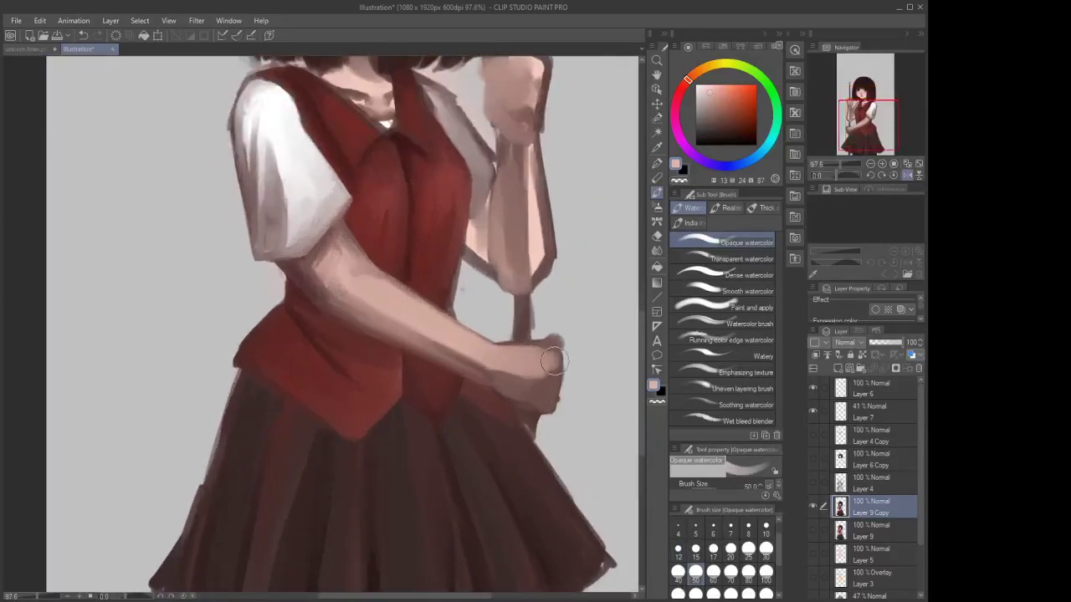
{"action": "left_click", "coordinate": [656, 178]}
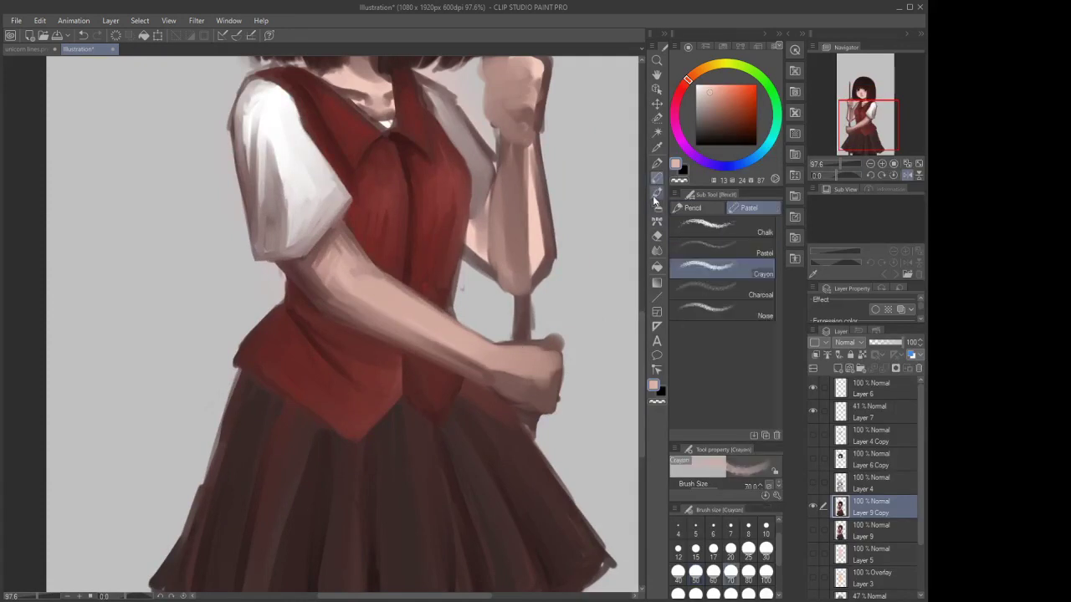
{"action": "left_click_drag", "start_coordinate": [713, 131], "coordinate": [718, 136]}
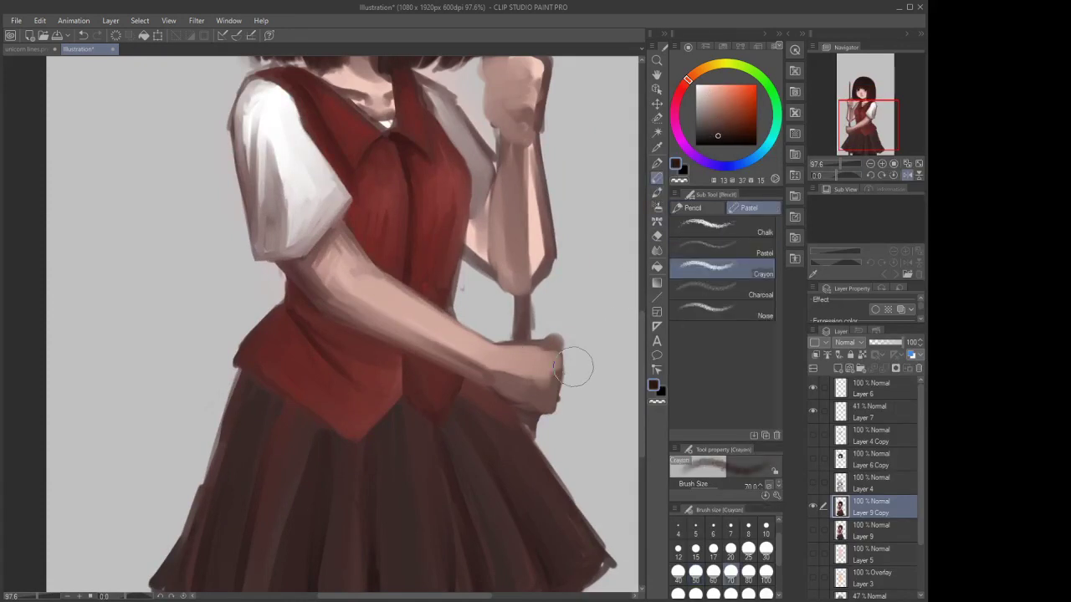
{"action": "left_click", "coordinate": [533, 419], "text": "alt"}
{"action": "left_click", "coordinate": [496, 447], "text": "alt"}
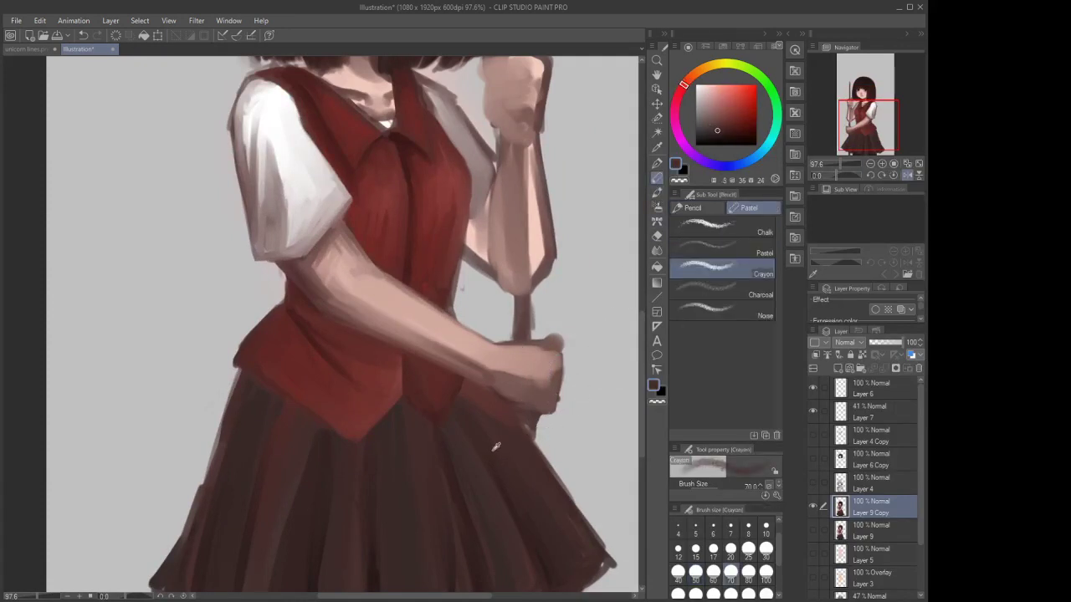
{"action": "left_click", "coordinate": [495, 450], "text": "alt"}
{"action": "left_click", "coordinate": [543, 557], "text": "alt"}
{"action": "left_click", "coordinate": [575, 531], "text": "alt"}
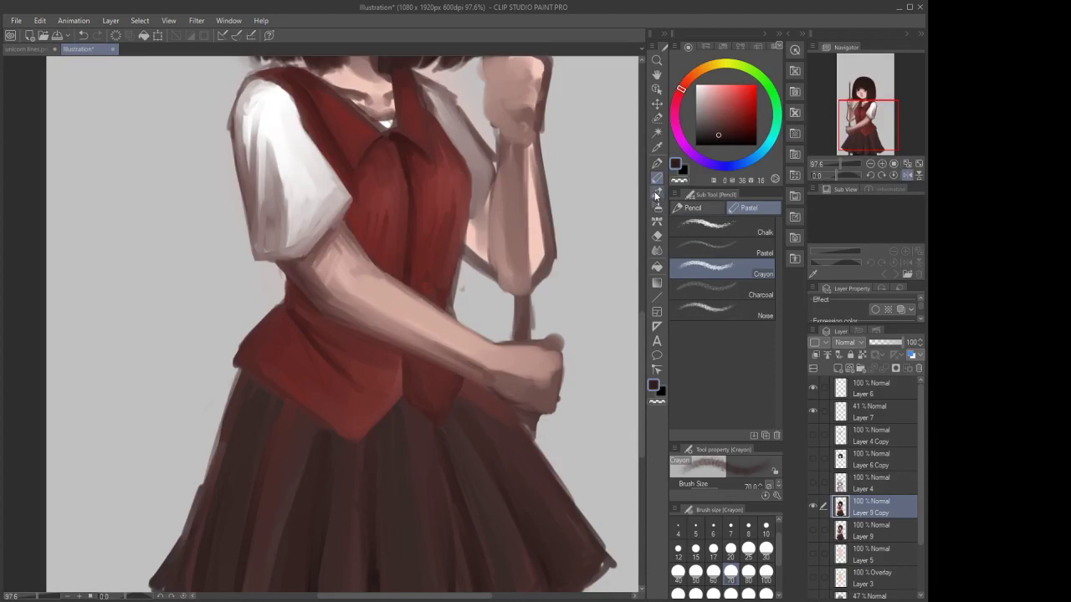
{"action": "left_click", "coordinate": [657, 193]}
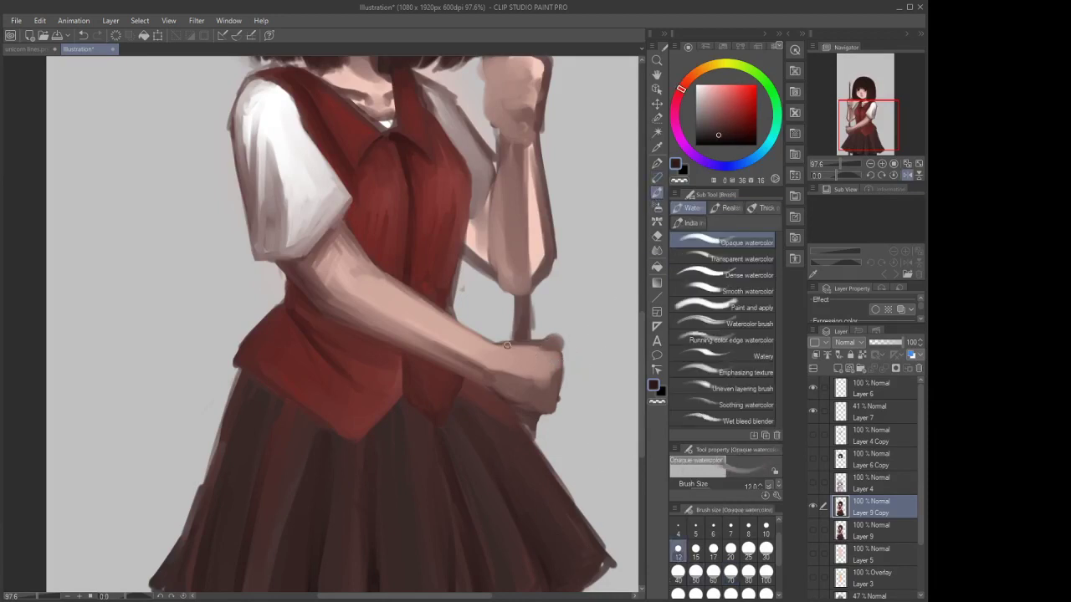
{"action": "mouse_move", "coordinate": [513, 344]}
{"action": "left_mouse_down"}
{"action": "mouse_move", "coordinate": [553, 340]}
{"action": "mouse_move", "coordinate": [559, 390]}
{"action": "mouse_move", "coordinate": [561, 357]}
{"action": "mouse_move", "coordinate": [557, 394]}
{"action": "left_mouse_up"}
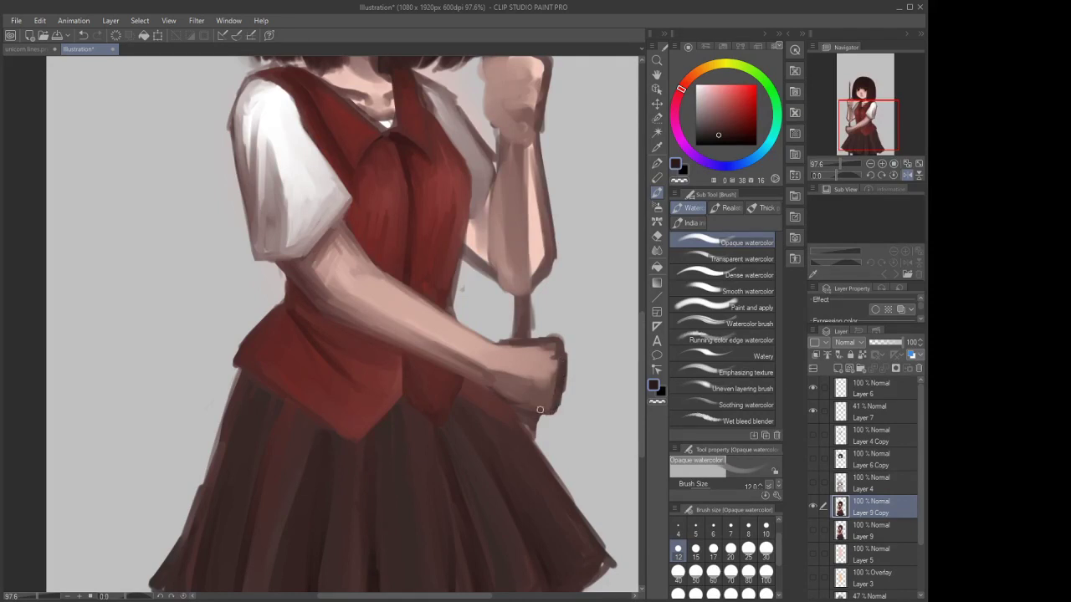
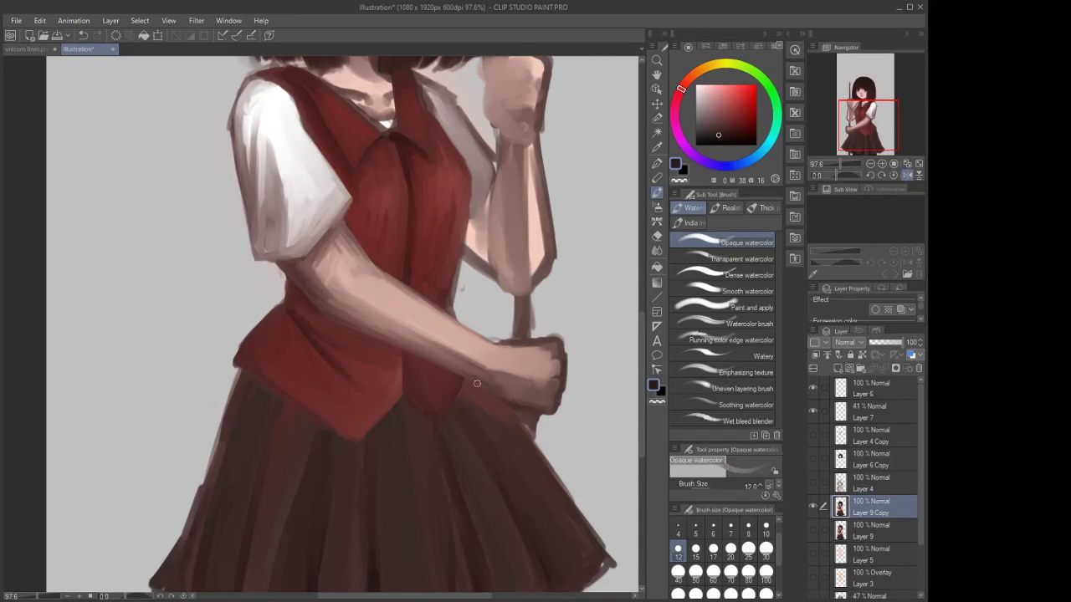
Paint a dark contour along the top of the lower wrist and fist, raising the hand's upper outline
{"action": "scroll", "coordinate": [464, 391], "scroll_direction": "down", "scroll_amount": 3}
{"action": "scroll", "coordinate": [511, 362], "scroll_direction": "up", "scroll_amount": 5}
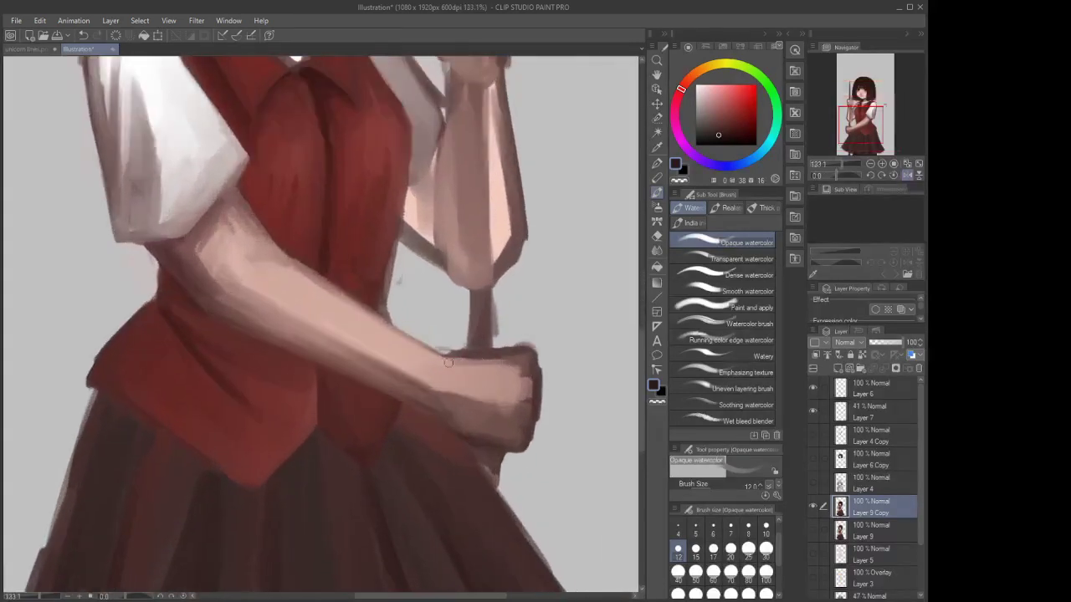
{"action": "left_click_drag", "start_coordinate": [425, 355], "coordinate": [499, 363]}
{"action": "scroll", "coordinate": [528, 344], "scroll_direction": "down", "scroll_amount": 1}
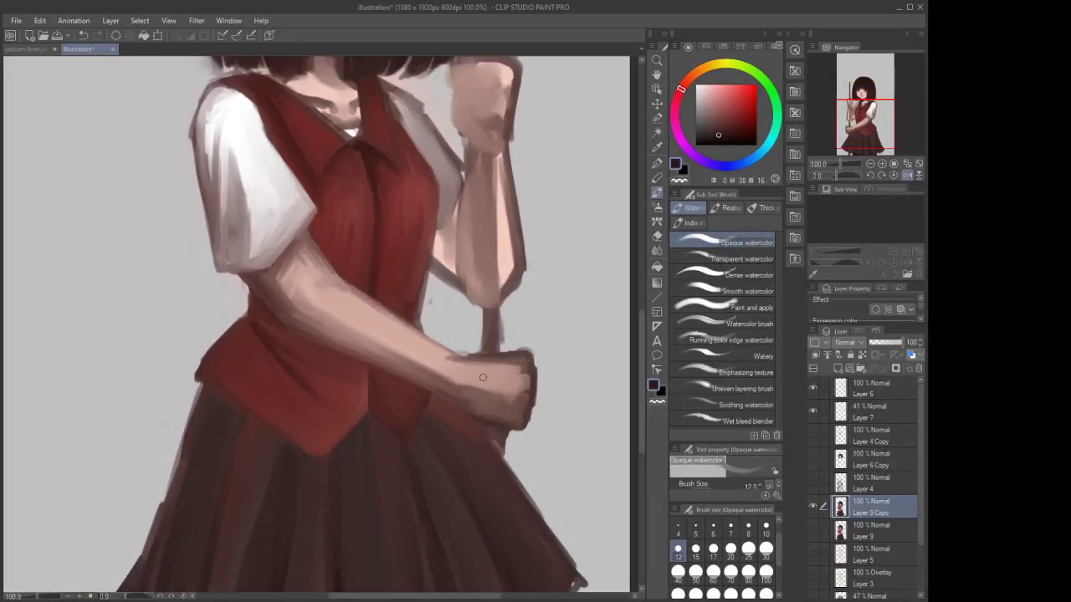
{"action": "scroll", "coordinate": [422, 335], "scroll_direction": "up", "scroll_amount": 1}
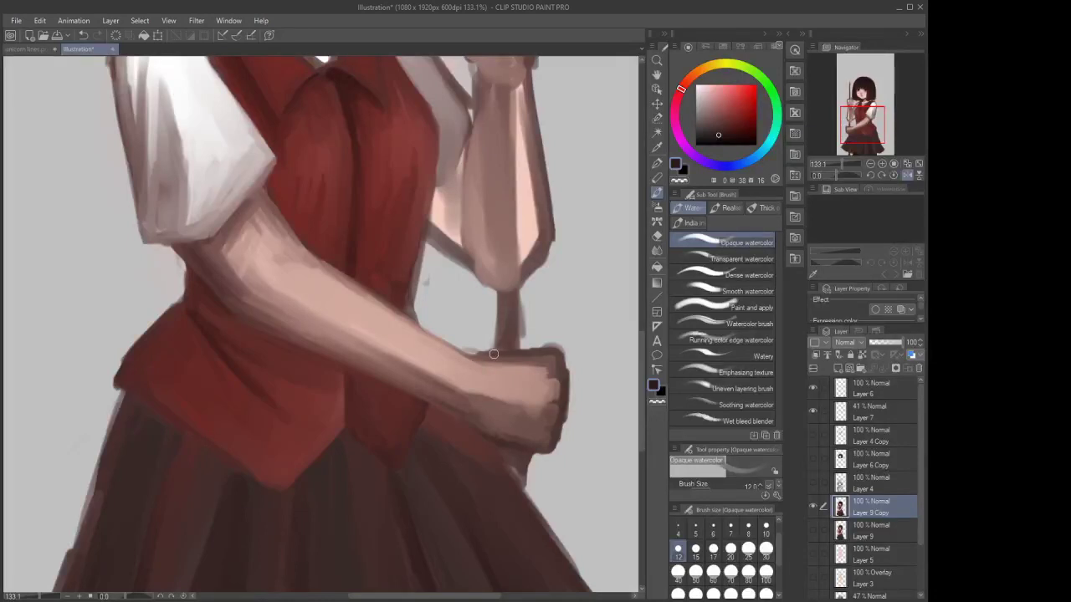
{"action": "left_click_drag", "start_coordinate": [485, 350], "coordinate": [548, 340]}
Sample the mid skin tone and paint it over the wrist, the top of the lower hand and the finger edges
{"action": "left_click", "coordinate": [500, 377], "text": "alt"}
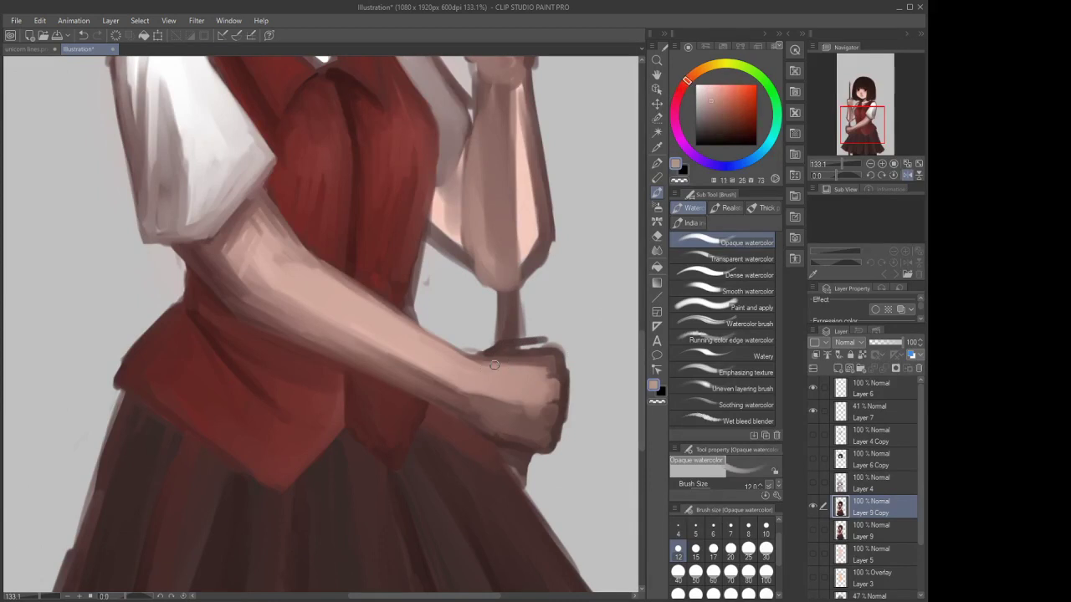
{"action": "mouse_move", "coordinate": [485, 367]}
{"action": "left_mouse_down"}
{"action": "mouse_move", "coordinate": [533, 346]}
{"action": "mouse_move", "coordinate": [492, 355]}
{"action": "mouse_move", "coordinate": [542, 346]}
{"action": "mouse_move", "coordinate": [483, 358]}
{"action": "mouse_move", "coordinate": [505, 368]}
{"action": "mouse_move", "coordinate": [476, 367]}
{"action": "mouse_move", "coordinate": [499, 361]}
{"action": "mouse_move", "coordinate": [436, 358]}
{"action": "mouse_move", "coordinate": [492, 367]}
{"action": "mouse_move", "coordinate": [423, 339]}
{"action": "left_mouse_up"}
{"action": "scroll", "coordinate": [460, 362], "scroll_direction": "down", "scroll_amount": 4}
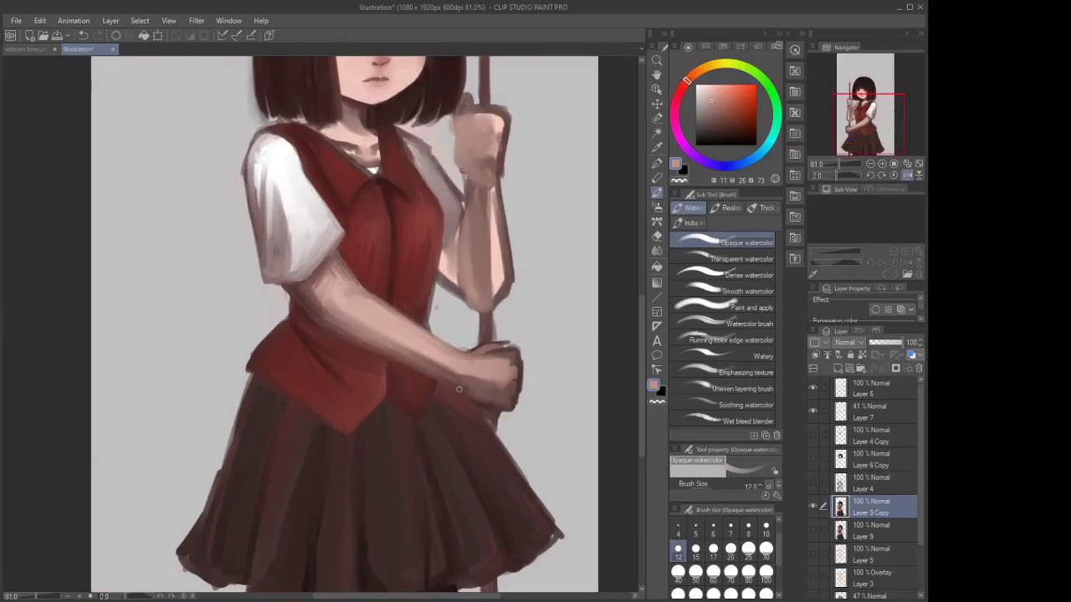
{"action": "scroll", "coordinate": [466, 384], "scroll_direction": "up", "scroll_amount": 3}
{"action": "mouse_move", "coordinate": [467, 384]}
{"action": "left_mouse_down"}
{"action": "mouse_move", "coordinate": [440, 362]}
{"action": "mouse_move", "coordinate": [490, 397]}
{"action": "left_mouse_up"}
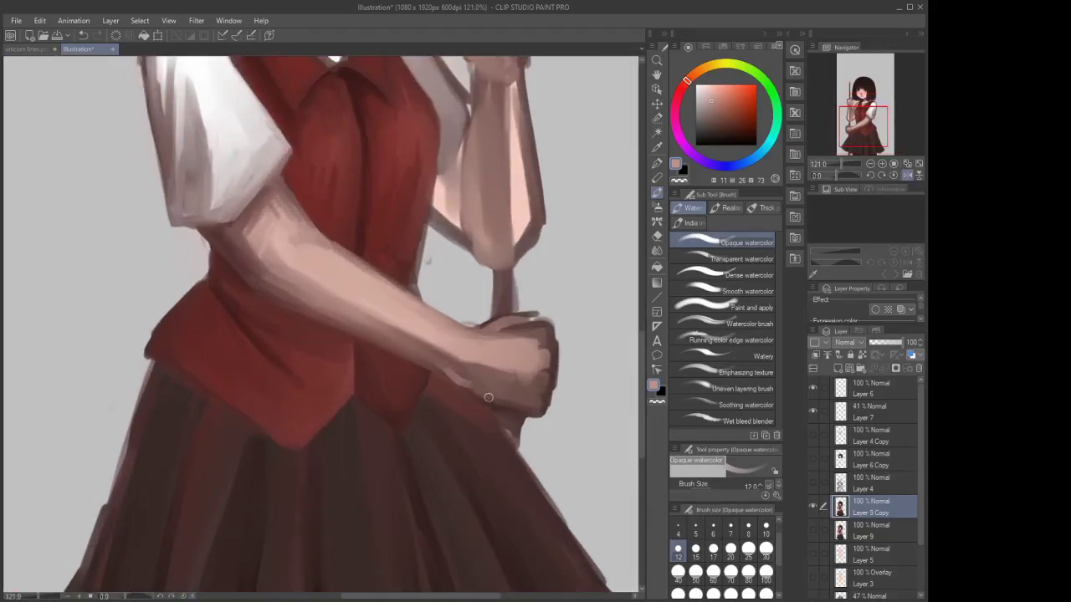
{"action": "scroll", "coordinate": [455, 371], "scroll_direction": "down", "scroll_amount": 3}
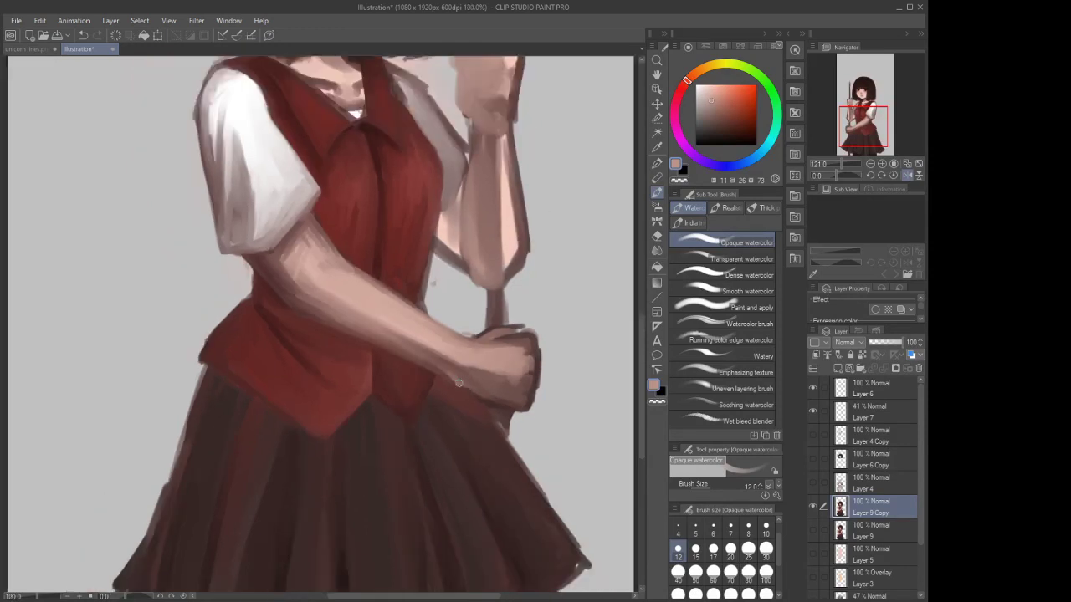
{"action": "scroll", "coordinate": [489, 315], "scroll_direction": "down", "scroll_amount": 1}
{"action": "scroll", "coordinate": [492, 324], "scroll_direction": "down", "scroll_amount": 2}
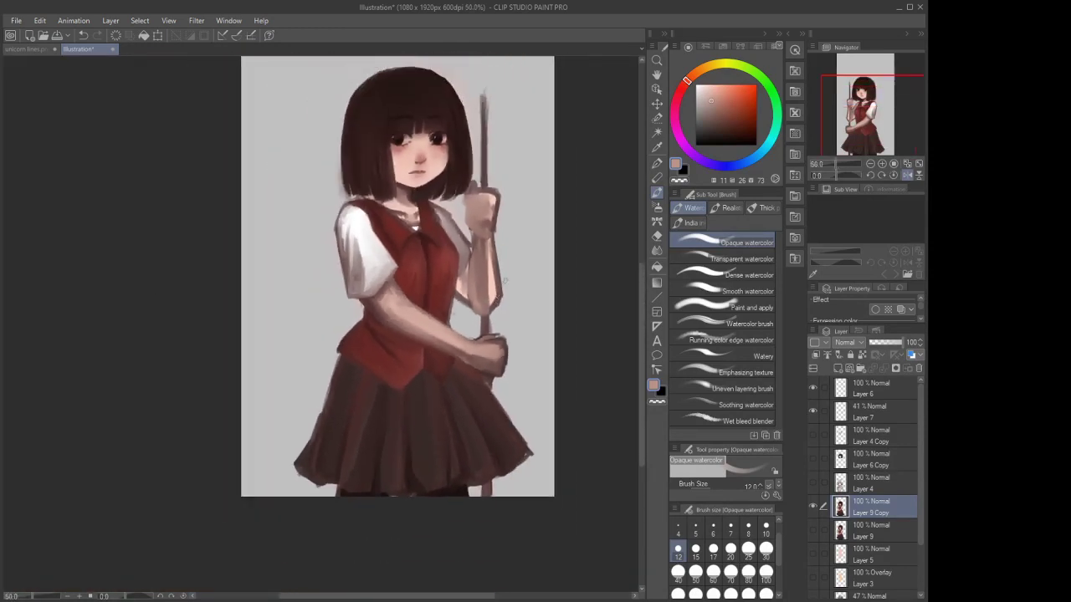
{"action": "scroll", "coordinate": [502, 329], "scroll_direction": "up", "scroll_amount": 6}
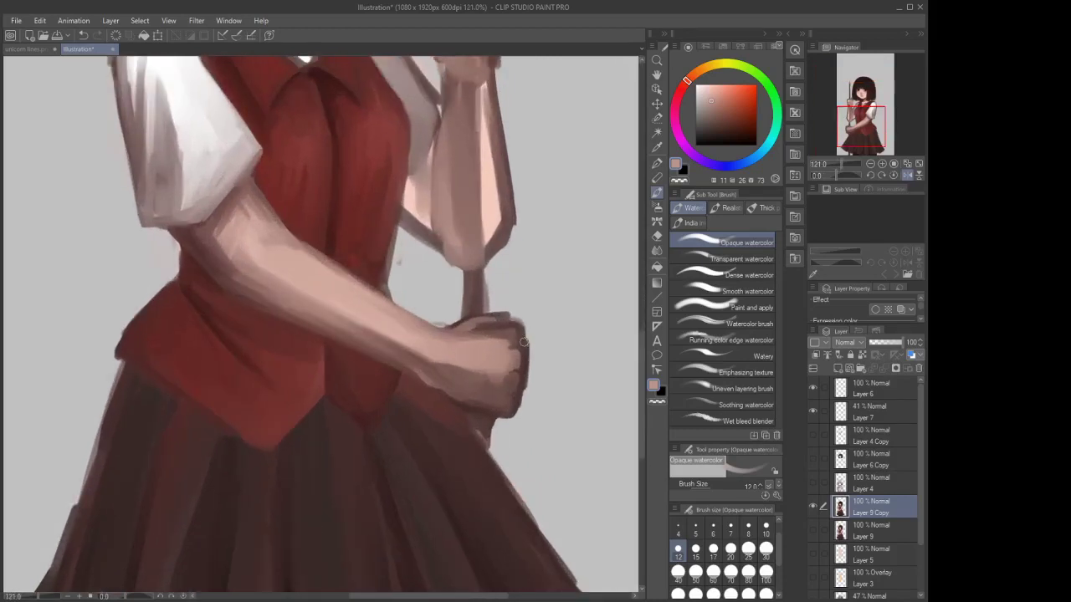
{"action": "mouse_move", "coordinate": [504, 407]}
{"action": "left_mouse_down"}
{"action": "mouse_move", "coordinate": [470, 405]}
{"action": "mouse_move", "coordinate": [510, 398]}
{"action": "left_mouse_up"}
Trim the underside of the lower fist with the hard eraser and repaint its lower edge and finger shadows in sampled dark brown
{"action": "left_click", "coordinate": [657, 235]}
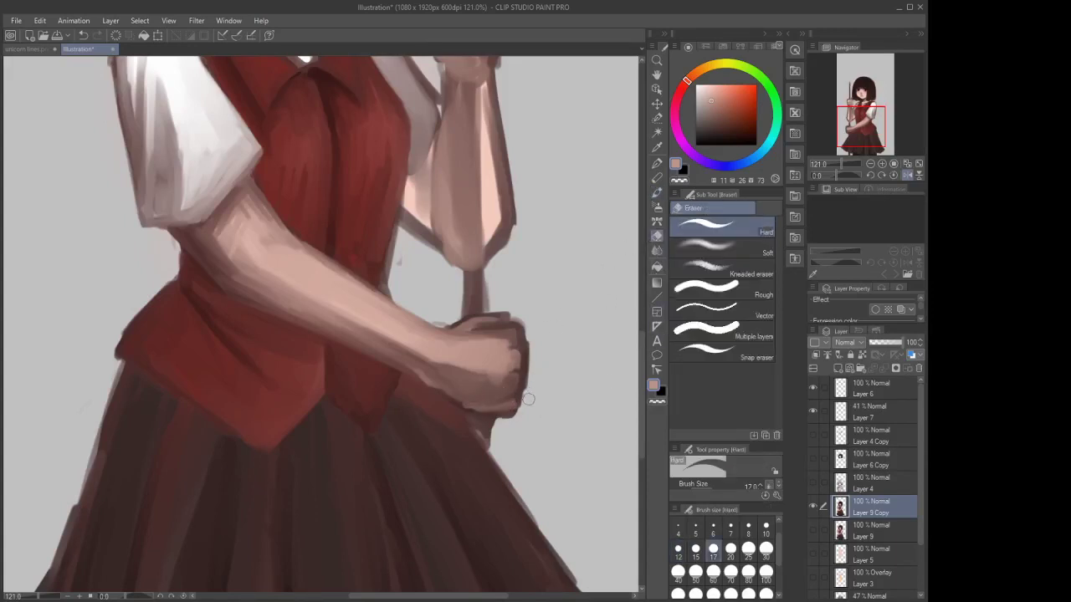
{"action": "mouse_move", "coordinate": [525, 409]}
{"action": "left_mouse_down"}
{"action": "mouse_move", "coordinate": [507, 421]}
{"action": "mouse_move", "coordinate": [515, 406]}
{"action": "mouse_move", "coordinate": [496, 414]}
{"action": "mouse_move", "coordinate": [520, 402]}
{"action": "left_mouse_up"}
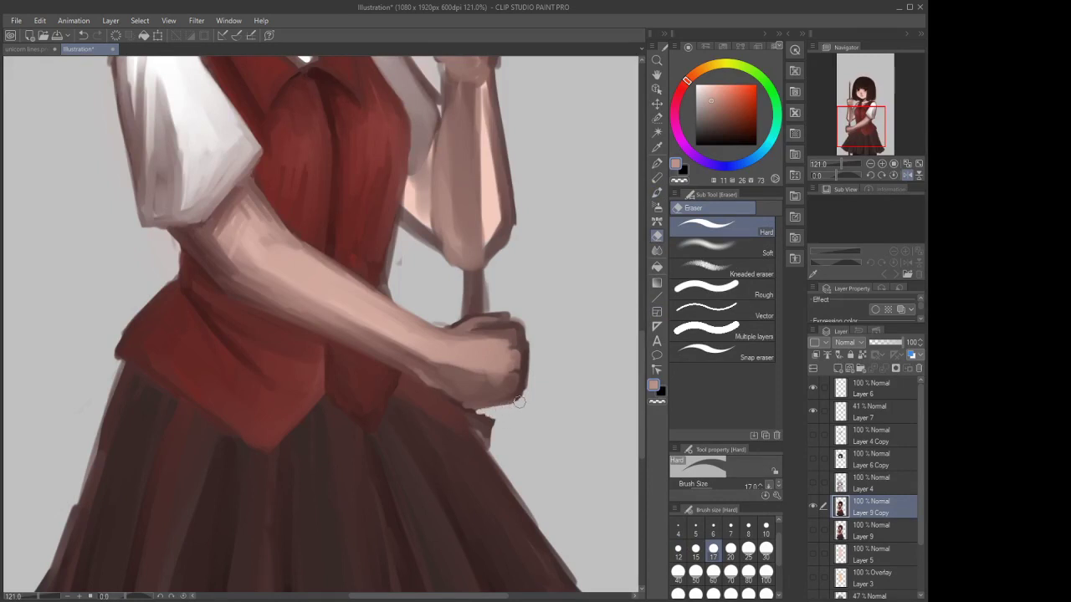
{"action": "left_click", "coordinate": [473, 413], "text": "alt"}
{"action": "left_click", "coordinate": [657, 193]}
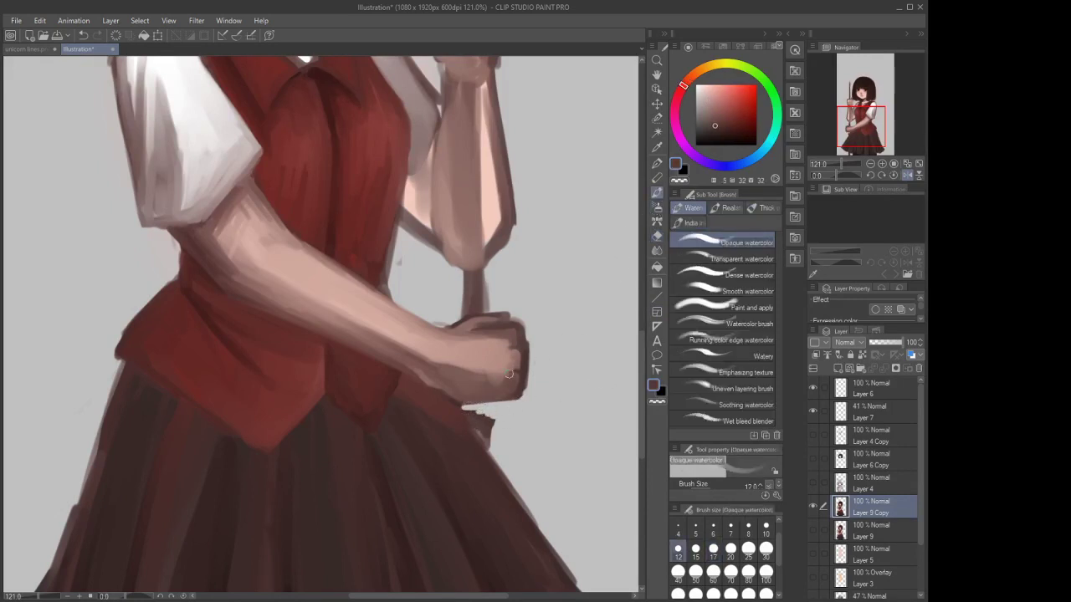
{"action": "mouse_move", "coordinate": [514, 395]}
{"action": "left_mouse_down"}
{"action": "mouse_move", "coordinate": [471, 405]}
{"action": "mouse_move", "coordinate": [509, 396]}
{"action": "mouse_move", "coordinate": [487, 401]}
{"action": "left_mouse_up"}
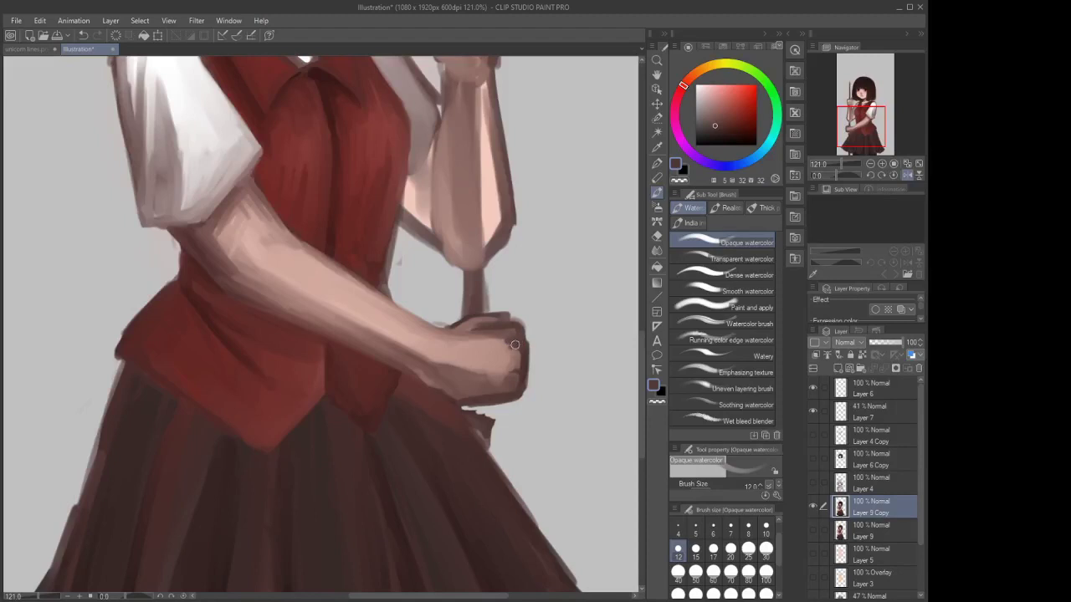
{"action": "left_click_drag", "start_coordinate": [523, 359], "coordinate": [510, 377]}
Sample a medium brown skin shadow and paint the finger separations, knuckles and underside of the lower hand
{"action": "left_click", "coordinate": [512, 363], "text": "alt"}
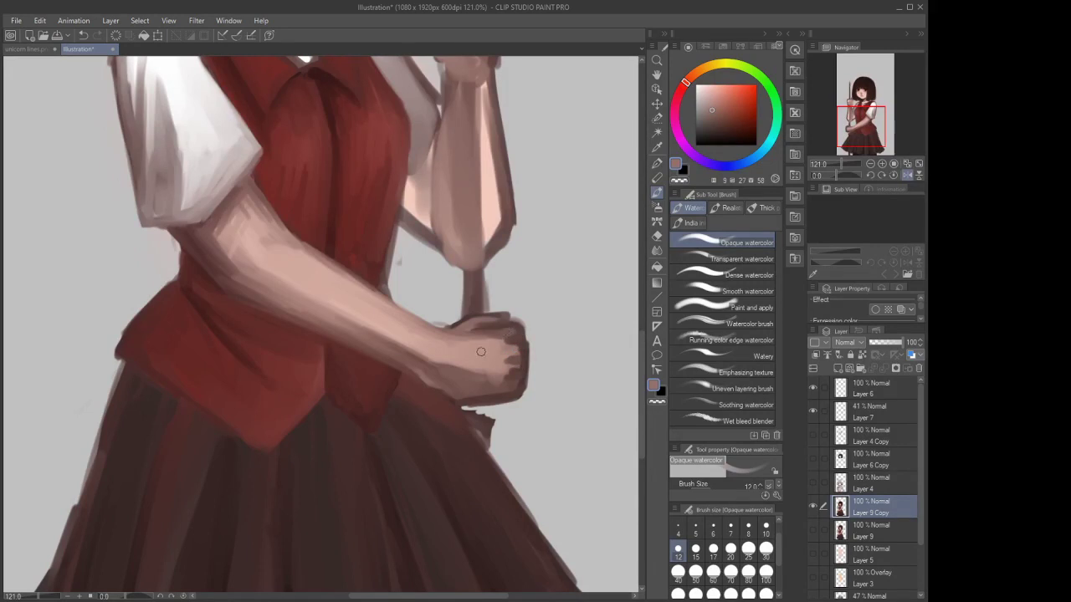
{"action": "mouse_move", "coordinate": [481, 351]}
{"action": "left_mouse_down"}
{"action": "mouse_move", "coordinate": [512, 331]}
{"action": "mouse_move", "coordinate": [485, 335]}
{"action": "left_mouse_up"}
{"action": "mouse_move", "coordinate": [500, 359]}
{"action": "left_mouse_down"}
{"action": "mouse_move", "coordinate": [516, 365]}
{"action": "mouse_move", "coordinate": [501, 346]}
{"action": "left_mouse_up"}
{"action": "left_click_drag", "start_coordinate": [484, 339], "coordinate": [512, 336]}
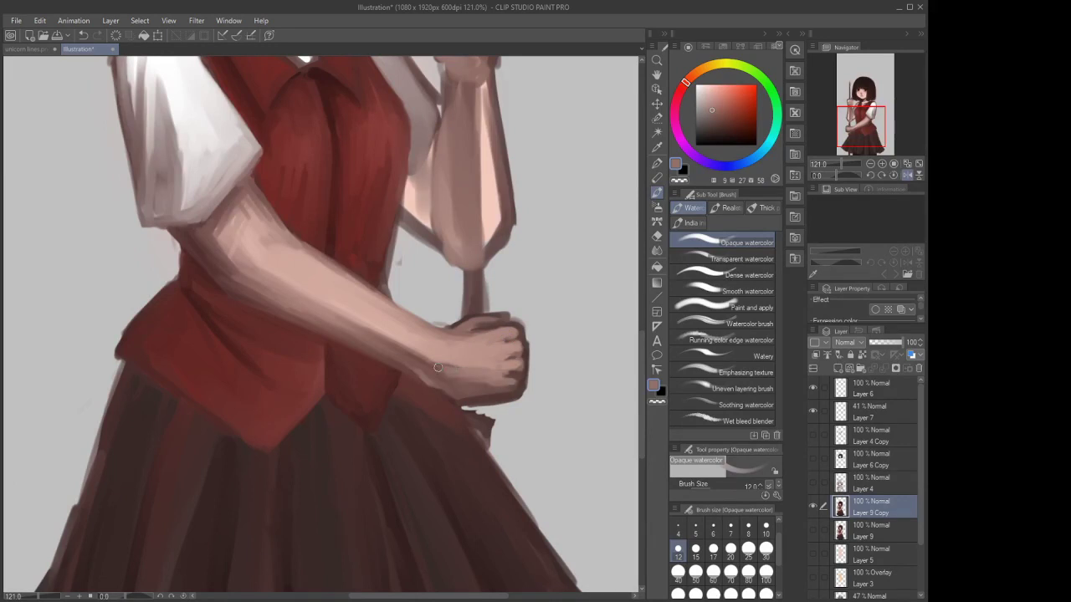
{"action": "scroll", "coordinate": [470, 390], "scroll_direction": "up", "scroll_amount": 1}
{"action": "scroll", "coordinate": [470, 390], "scroll_direction": "up", "scroll_amount": 1}
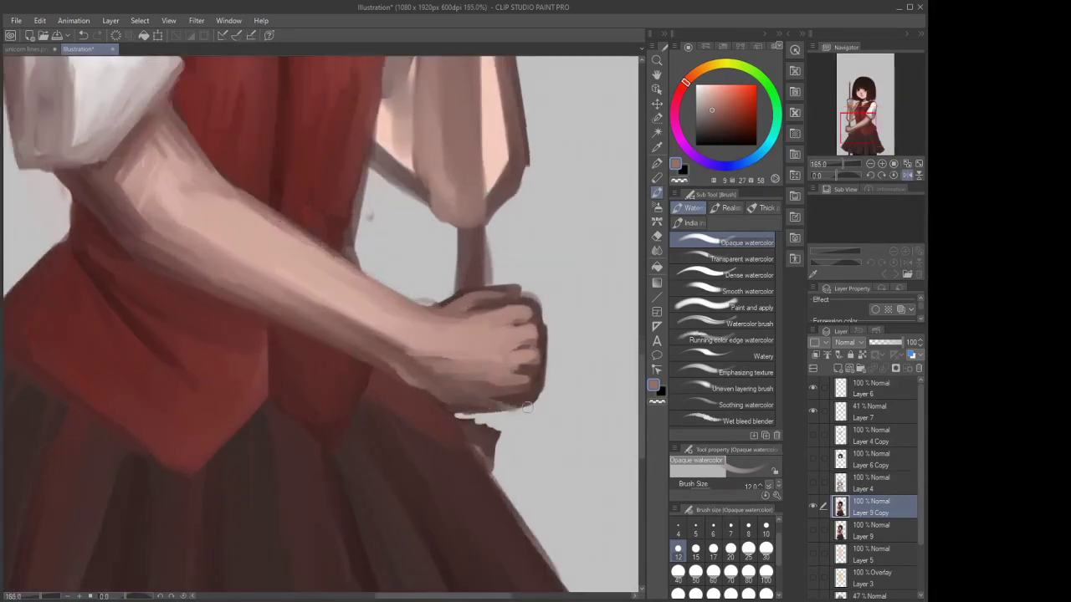
{"action": "left_click_drag", "start_coordinate": [527, 403], "coordinate": [433, 400]}
Erase the leftover pole stub and rough paint below the lower fist with the hard eraser
{"action": "scroll", "coordinate": [481, 451], "scroll_direction": "down", "scroll_amount": 3}
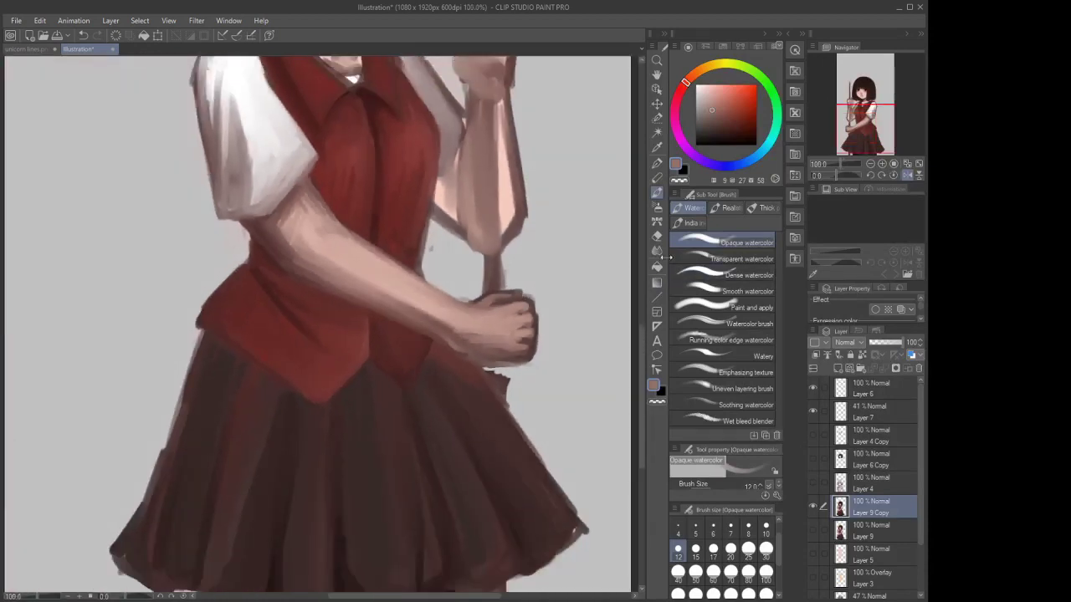
{"action": "left_click", "coordinate": [657, 237]}
{"action": "scroll", "coordinate": [486, 372], "scroll_direction": "up", "scroll_amount": 2}
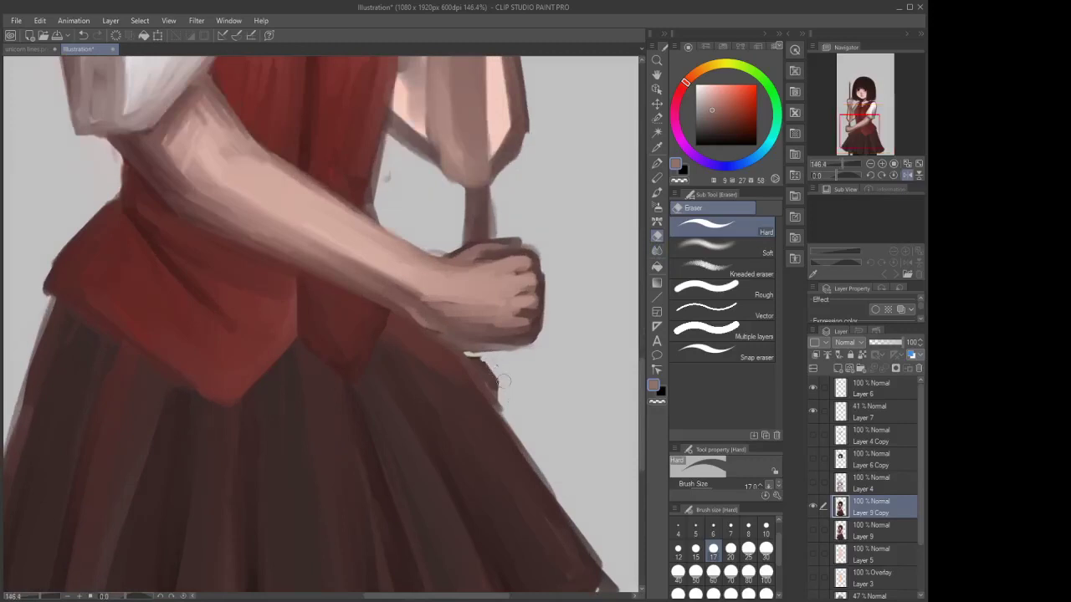
{"action": "mouse_move", "coordinate": [528, 352]}
{"action": "left_mouse_down"}
{"action": "mouse_move", "coordinate": [472, 348]}
{"action": "mouse_move", "coordinate": [485, 348]}
{"action": "left_mouse_up"}
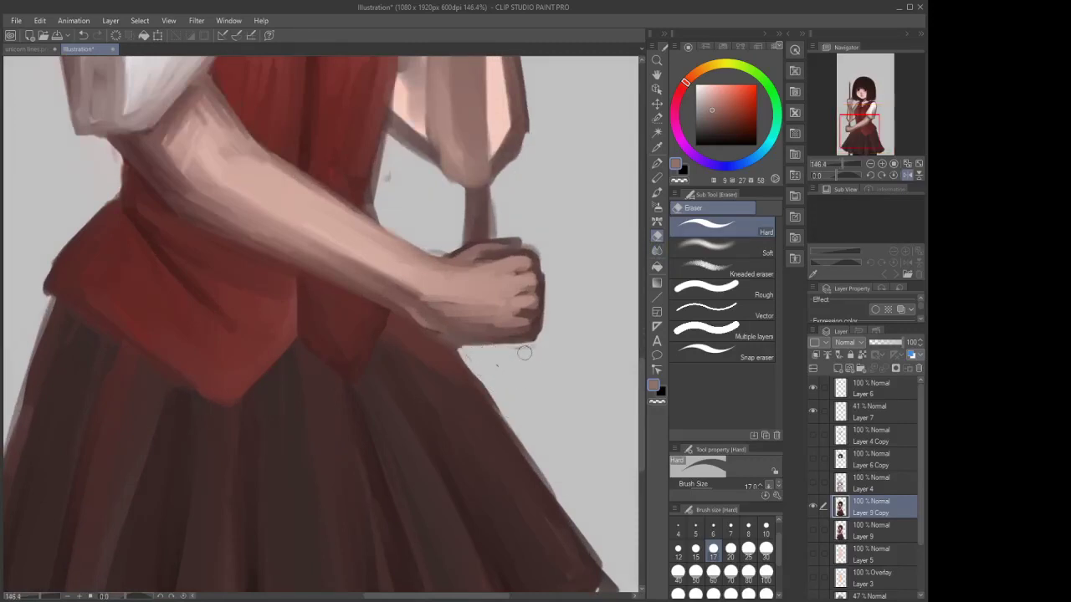
Sample a dark red and paint the skirt's outer edge below the fist with the opaque watercolor brush
{"action": "scroll", "coordinate": [535, 277], "scroll_direction": "down", "scroll_amount": 2}
{"action": "left_click", "coordinate": [657, 193]}
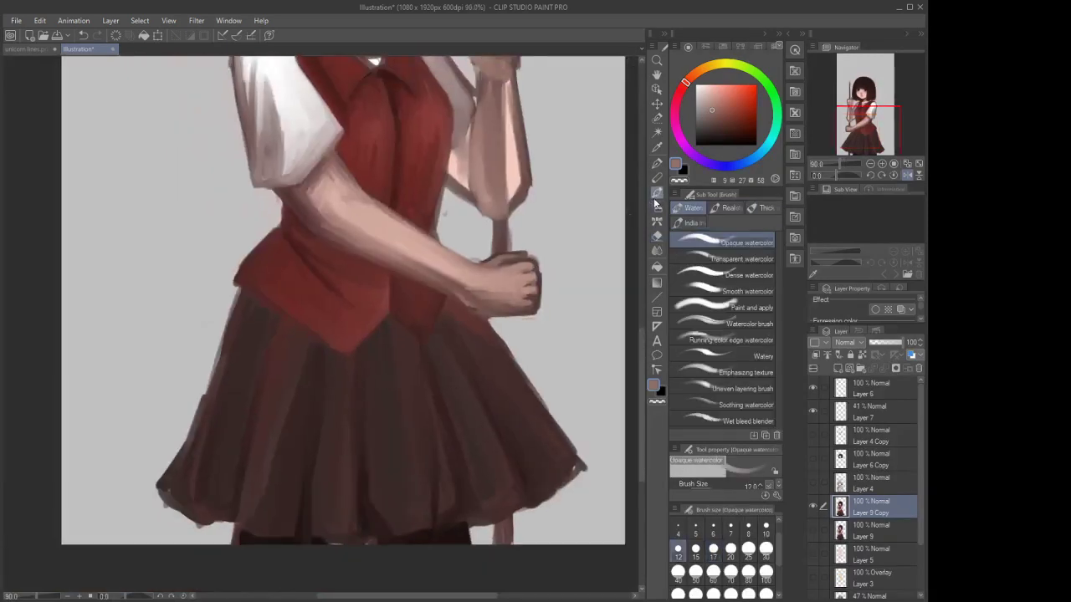
{"action": "scroll", "coordinate": [476, 350], "scroll_direction": "up", "scroll_amount": 3}
{"action": "left_click", "coordinate": [553, 290], "text": "alt"}
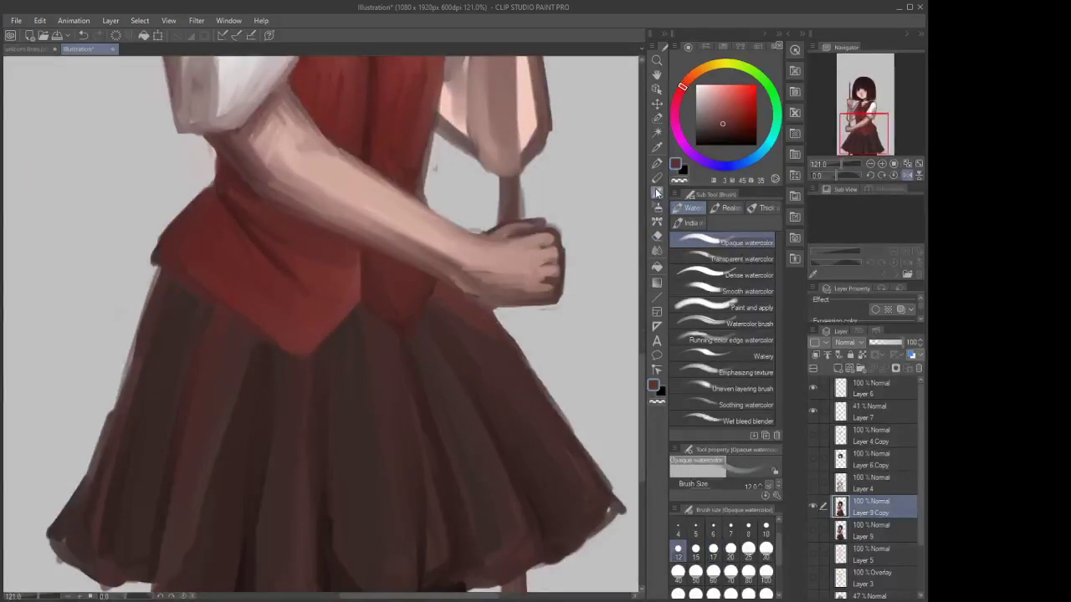
{"action": "left_click_drag", "start_coordinate": [489, 318], "coordinate": [561, 417]}
{"action": "left_click_drag", "start_coordinate": [522, 363], "coordinate": [583, 443]}
{"action": "scroll", "coordinate": [569, 251], "scroll_direction": "up", "scroll_amount": 1}
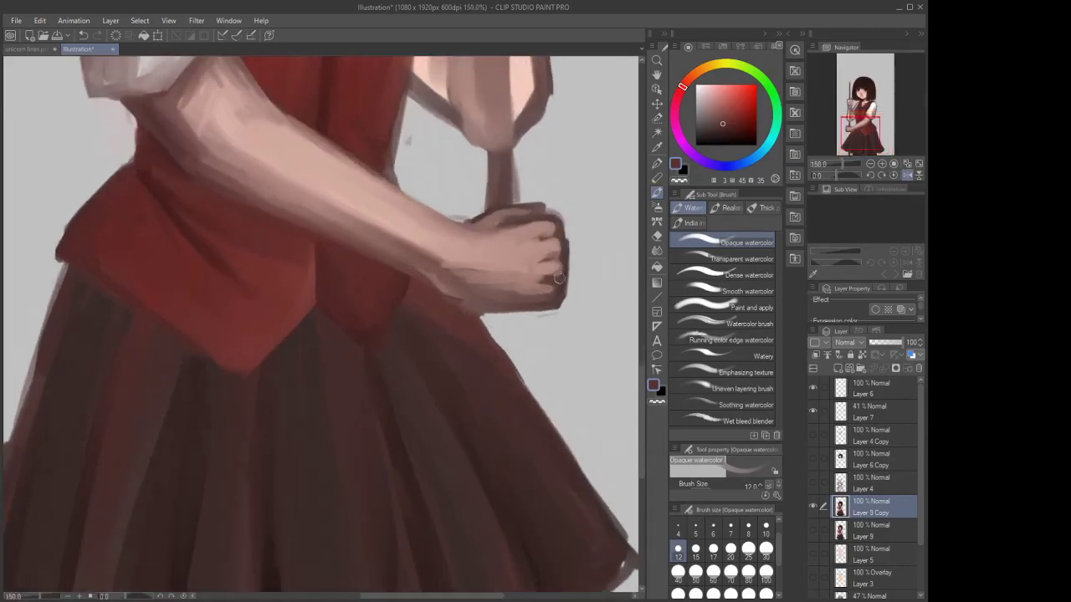
Sample a dark brown from the lower fist's outline and refine the shading along the edges of the hand
{"action": "left_click", "coordinate": [567, 252], "text": "alt"}
{"action": "left_click", "coordinate": [569, 249], "text": "alt"}
{"action": "scroll", "coordinate": [435, 233], "scroll_direction": "up", "scroll_amount": 1}
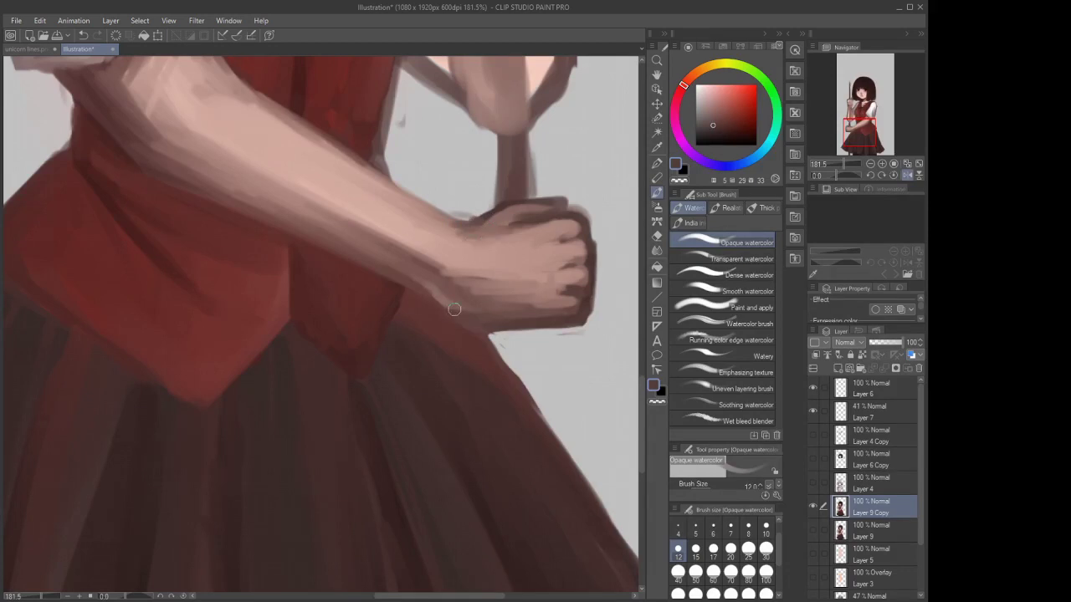
{"action": "scroll", "coordinate": [454, 307], "scroll_direction": "down", "scroll_amount": 4}
{"action": "scroll", "coordinate": [511, 287], "scroll_direction": "down", "scroll_amount": 4}
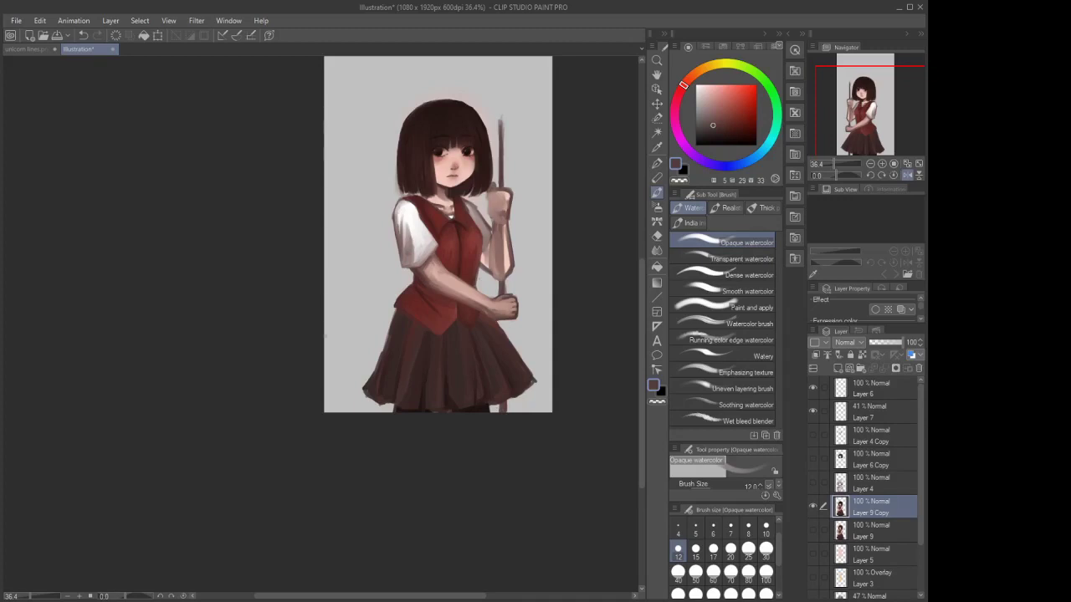
Sample a muted reddish brown from the lower fist and paint over the finger separations and knuckles with the opaque watercolor brush
{"action": "scroll", "coordinate": [261, 416], "scroll_direction": "down", "scroll_amount": 2}
{"action": "scroll", "coordinate": [478, 256], "scroll_direction": "up", "scroll_amount": 9}
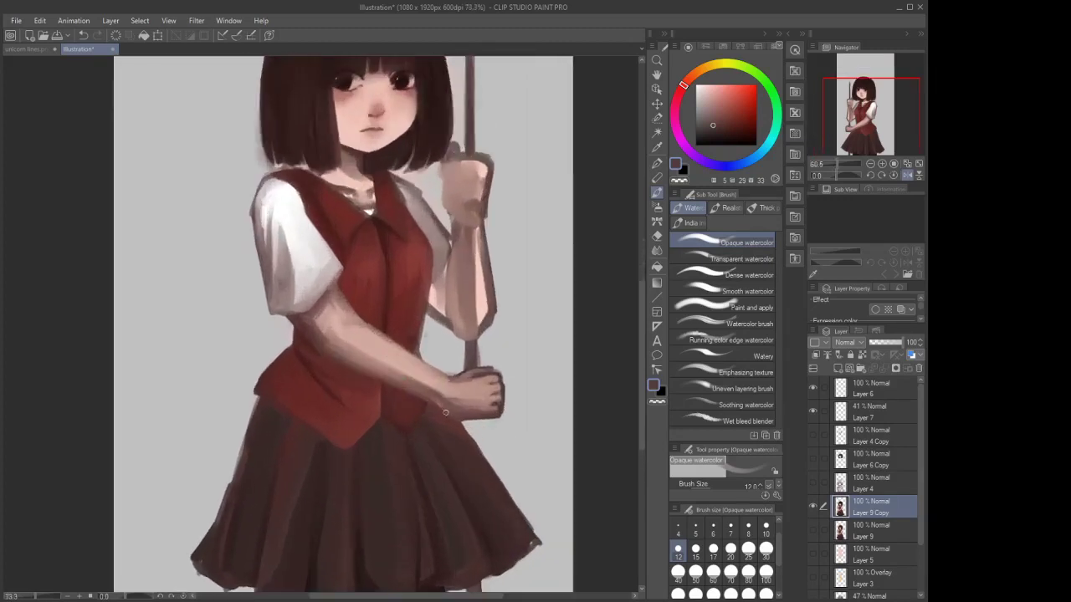
{"action": "scroll", "coordinate": [445, 412], "scroll_direction": "up", "scroll_amount": 3}
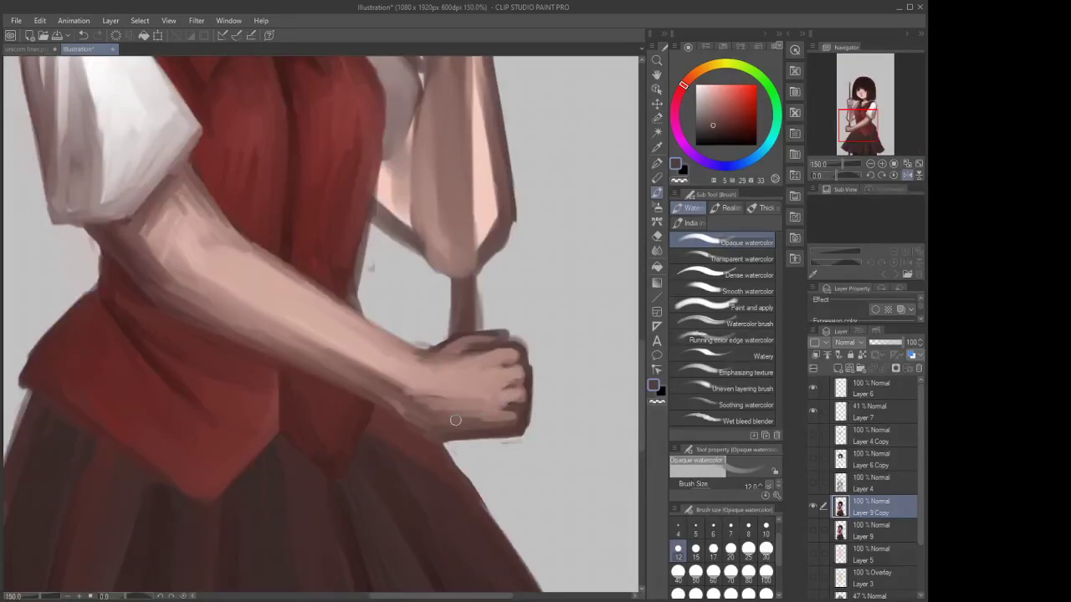
{"action": "left_click", "coordinate": [517, 415], "text": "alt"}
{"action": "mouse_move", "coordinate": [482, 416]}
{"action": "left_mouse_down"}
{"action": "mouse_move", "coordinate": [500, 362]}
{"action": "mouse_move", "coordinate": [513, 405]}
{"action": "mouse_move", "coordinate": [515, 362]}
{"action": "left_mouse_up"}
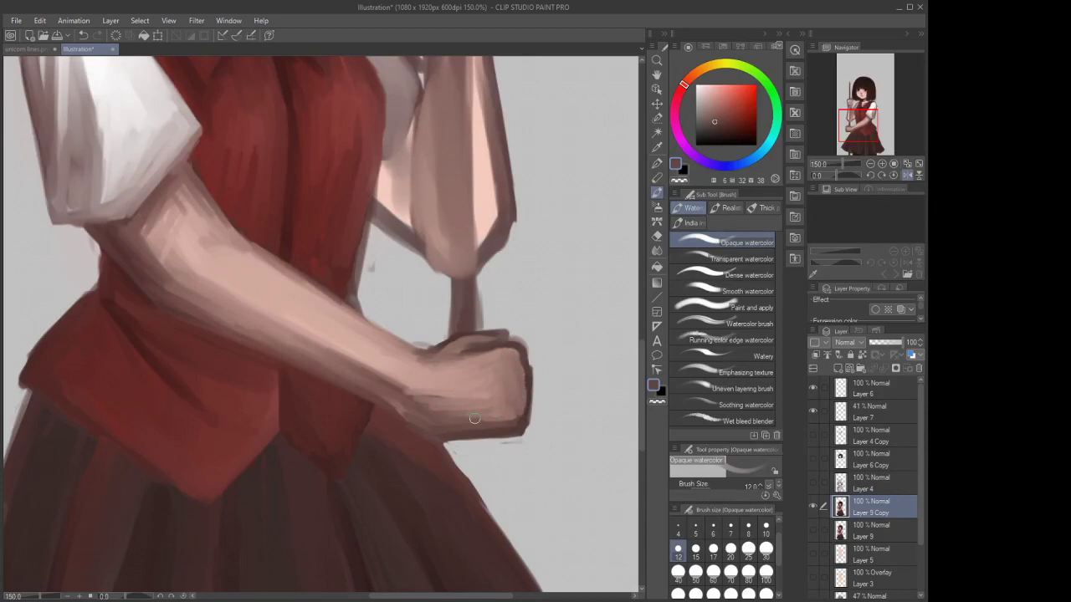
{"action": "scroll", "coordinate": [475, 424], "scroll_direction": "down", "scroll_amount": 5}
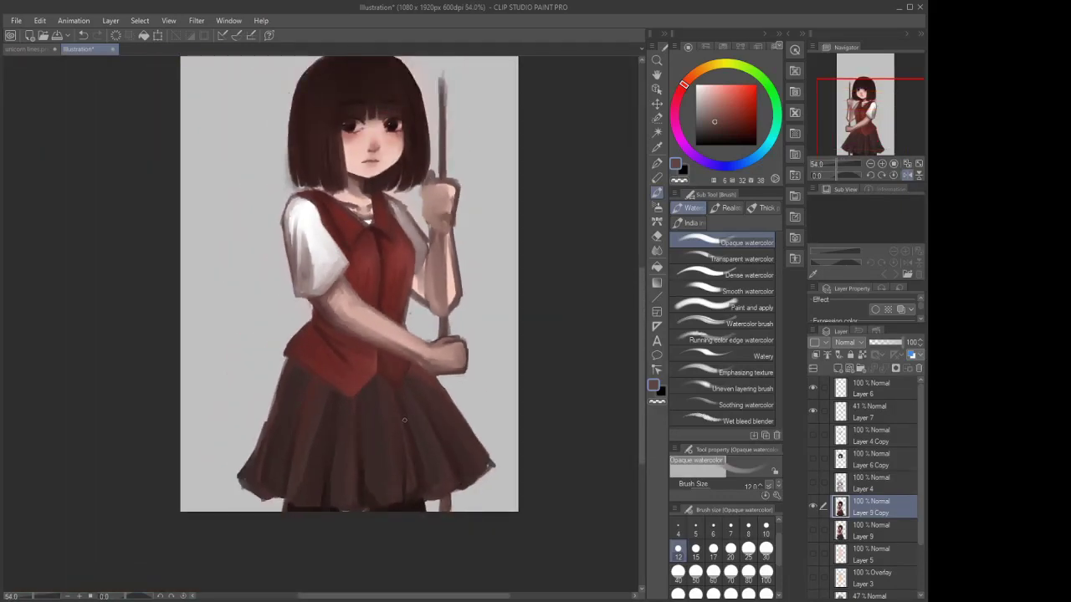
Erase the pole section between the raised arm's elbow and the lower fist with the hard eraser
{"action": "scroll", "coordinate": [403, 409], "scroll_direction": "up", "scroll_amount": 3}
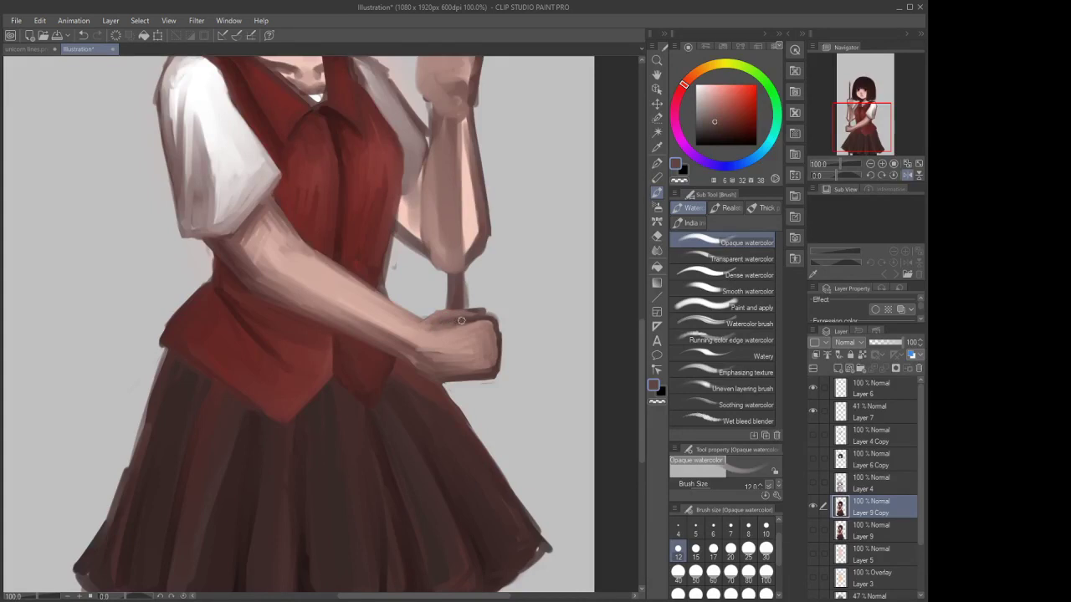
{"action": "scroll", "coordinate": [455, 323], "scroll_direction": "up", "scroll_amount": 1}
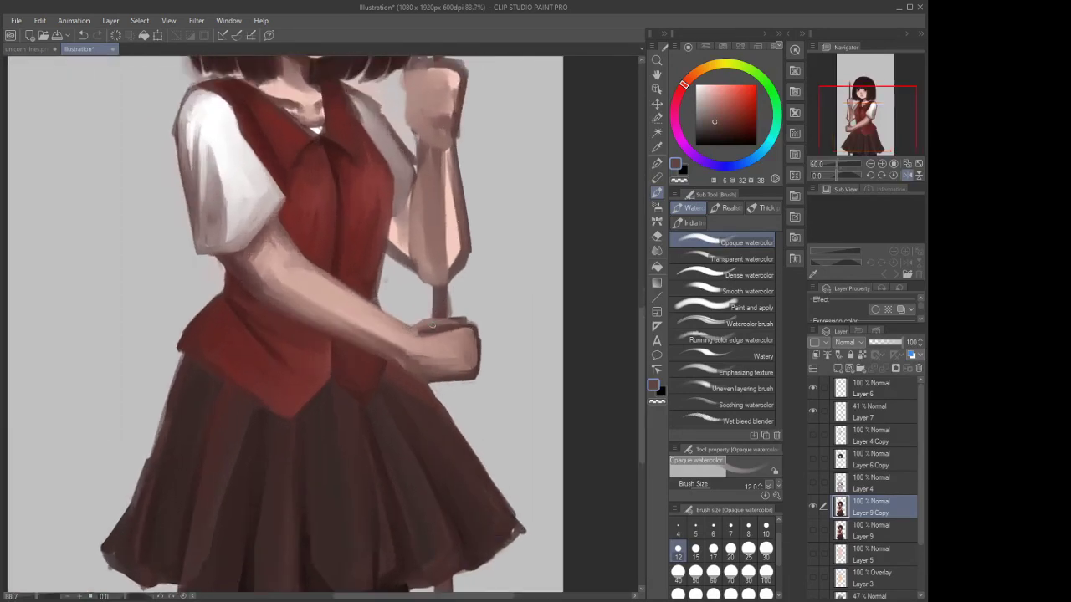
{"action": "mouse_move", "coordinate": [459, 318]}
{"action": "left_mouse_down"}
{"action": "mouse_move", "coordinate": [436, 319]}
{"action": "mouse_move", "coordinate": [473, 314]}
{"action": "mouse_move", "coordinate": [428, 305]}
{"action": "mouse_move", "coordinate": [441, 281]}
{"action": "mouse_move", "coordinate": [462, 285]}
{"action": "left_mouse_up"}
{"action": "left_click", "coordinate": [657, 236]}
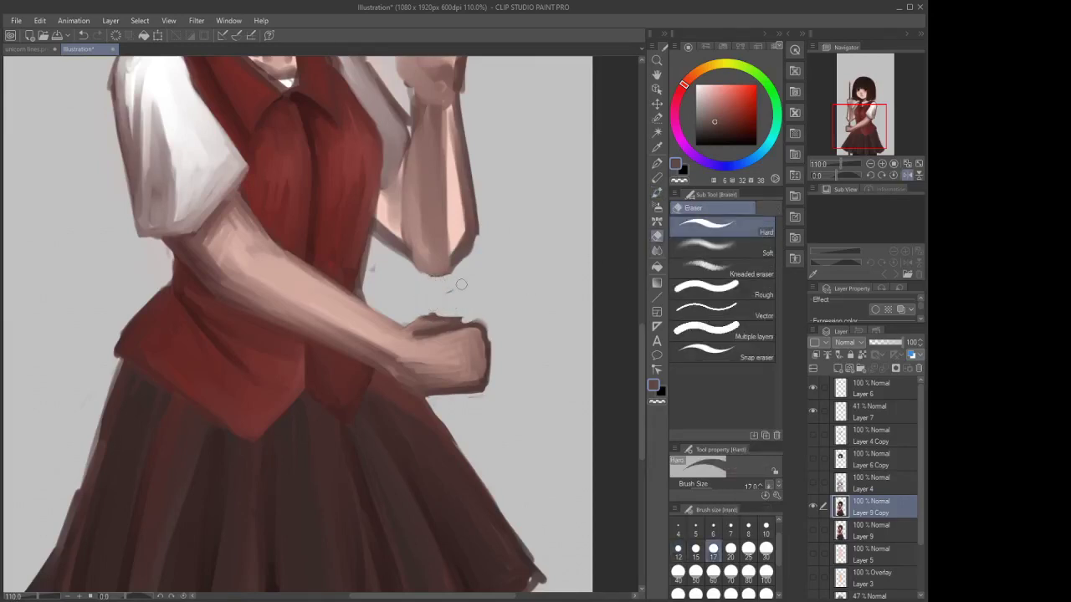
Repaint the lower fist's top and outer side with opaque watercolor and trim its outer edge and underside with the hard eraser
{"action": "left_click", "coordinate": [656, 164]}
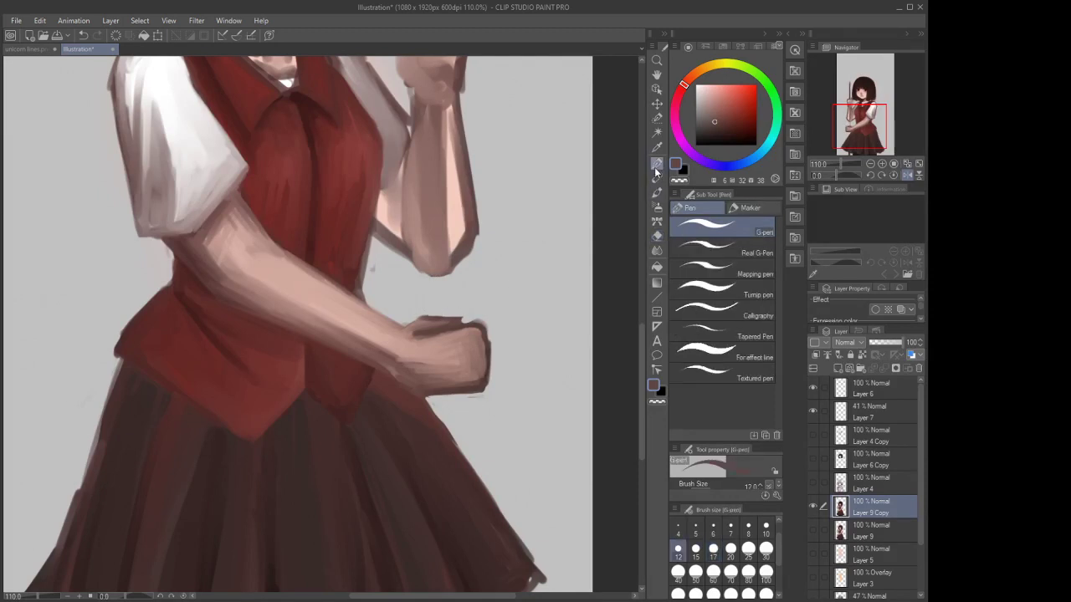
{"action": "left_click", "coordinate": [657, 192]}
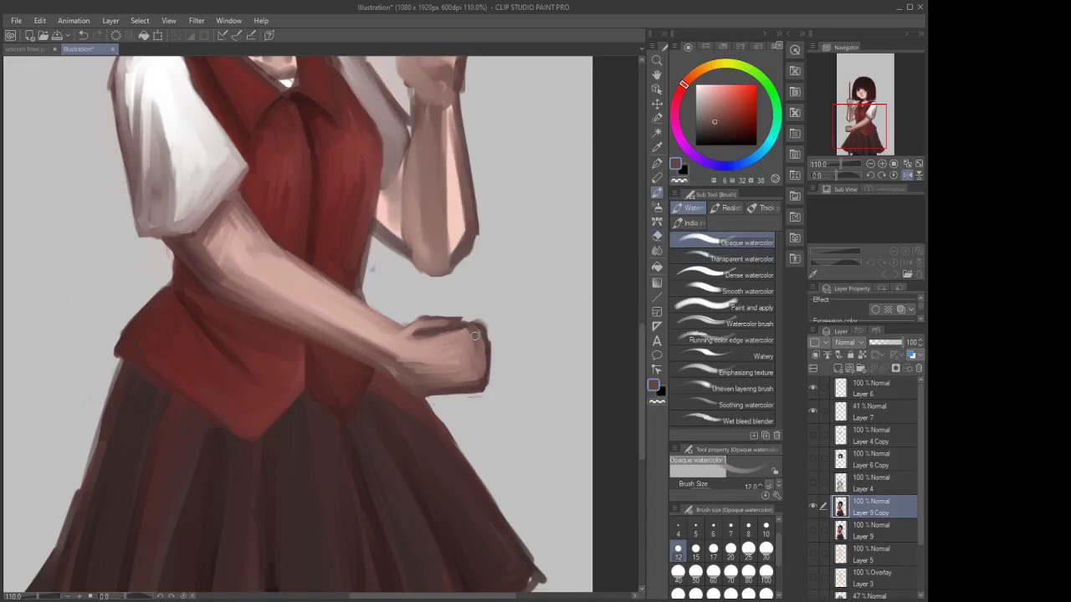
{"action": "mouse_move", "coordinate": [460, 320]}
{"action": "left_mouse_down"}
{"action": "mouse_move", "coordinate": [475, 325]}
{"action": "mouse_move", "coordinate": [467, 387]}
{"action": "left_mouse_up"}
{"action": "key", "text": "e"}
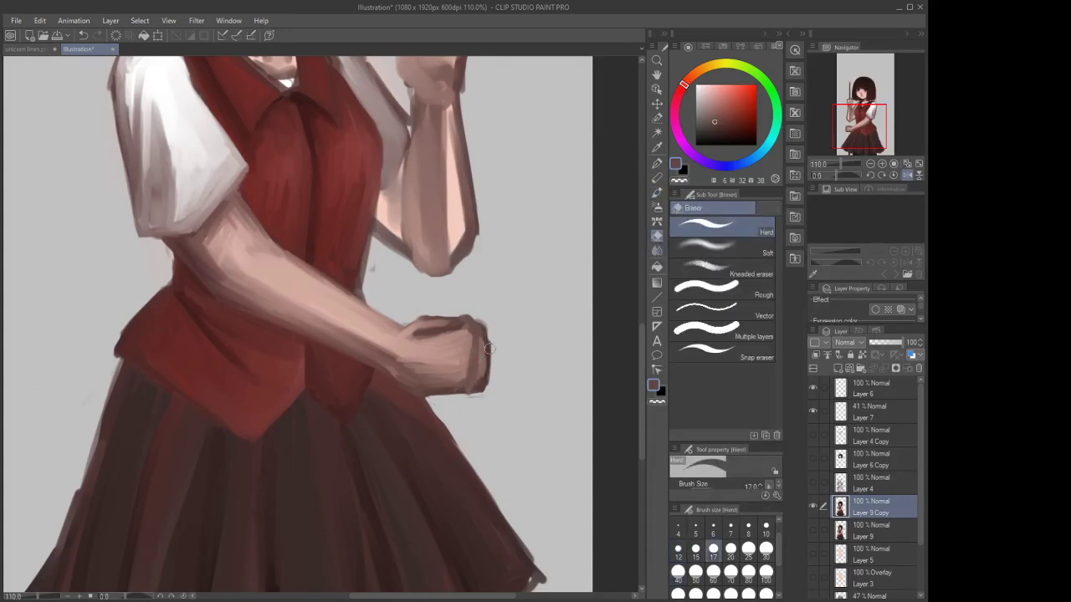
{"action": "mouse_move", "coordinate": [490, 348]}
{"action": "left_mouse_down"}
{"action": "mouse_move", "coordinate": [471, 408]}
{"action": "mouse_move", "coordinate": [475, 364]}
{"action": "mouse_move", "coordinate": [462, 400]}
{"action": "mouse_move", "coordinate": [405, 385]}
{"action": "mouse_move", "coordinate": [388, 400]}
{"action": "mouse_move", "coordinate": [468, 395]}
{"action": "mouse_move", "coordinate": [390, 385]}
{"action": "left_mouse_up"}
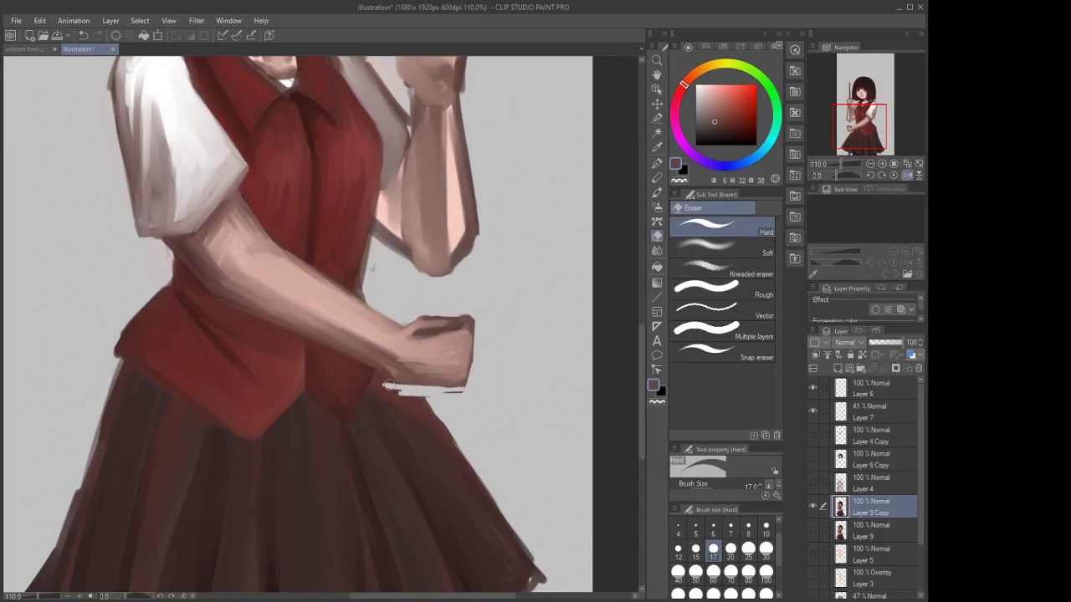
Sample a skin shadow from the front forearm and paint the underside of the wrist with the opaque watercolor brush
{"action": "left_click", "coordinate": [372, 333], "text": "alt"}
{"action": "left_click_drag", "start_coordinate": [354, 346], "coordinate": [395, 373]}
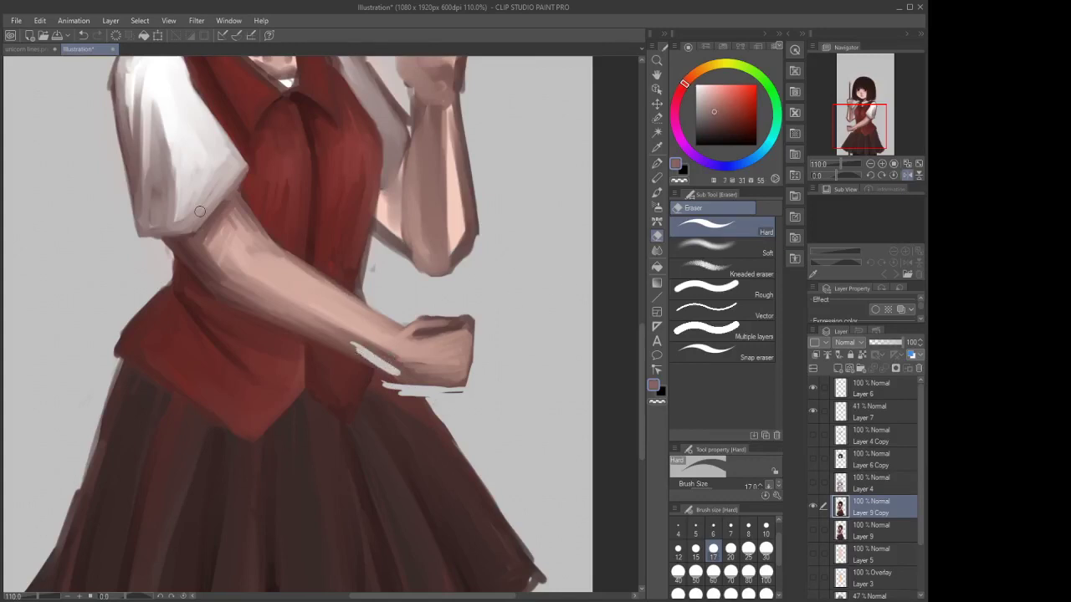
{"action": "left_click", "coordinate": [83, 34]}
{"action": "key", "text": "b"}
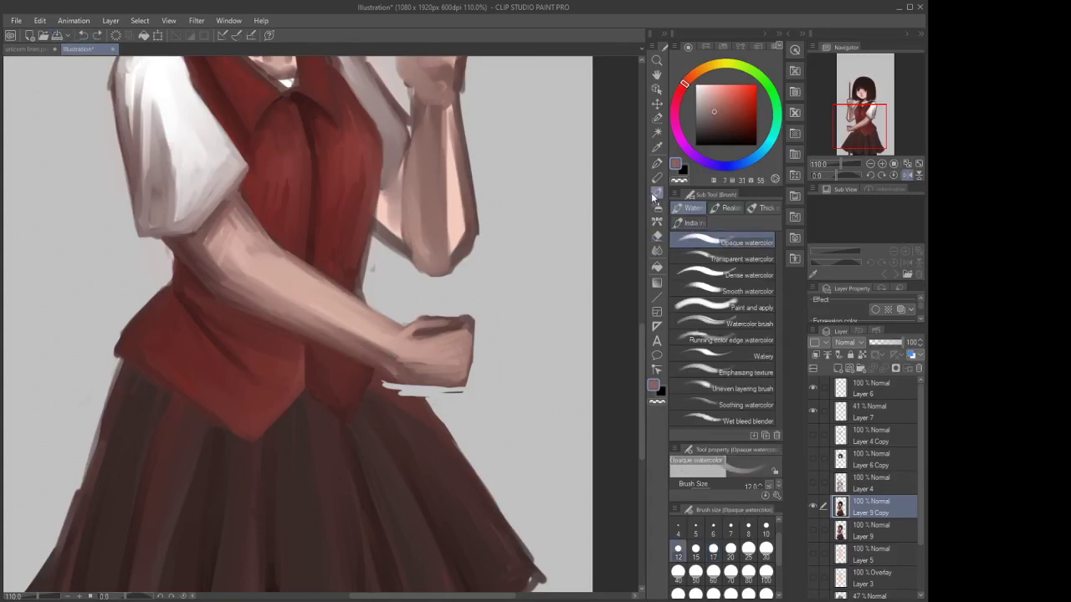
{"action": "left_click_drag", "start_coordinate": [389, 378], "coordinate": [387, 369]}
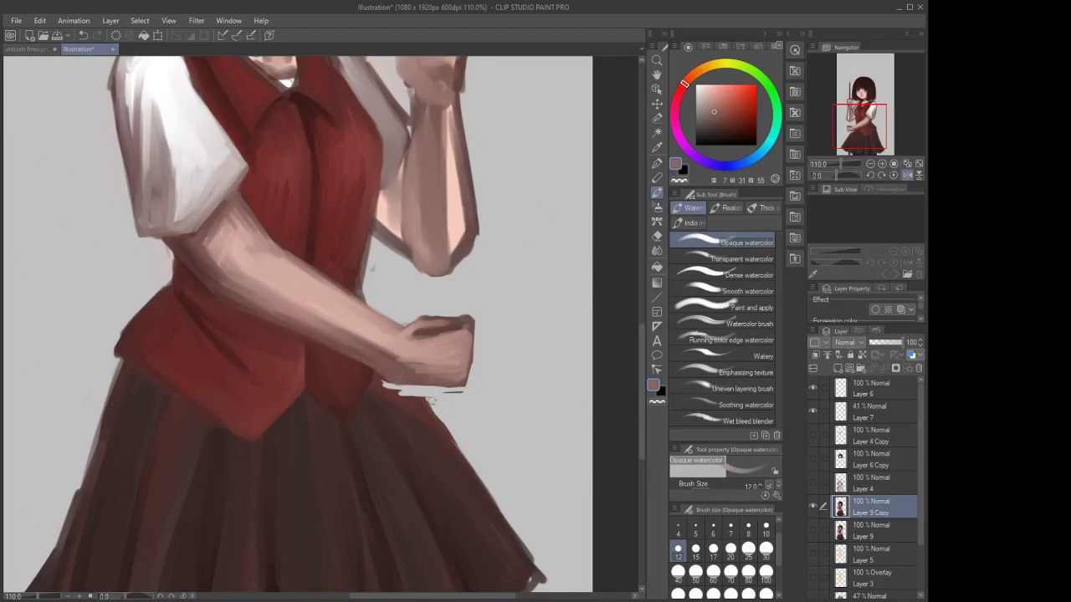
Sample a dark red from the skirt and fill the erased gap beneath the lower fist, finishing with the G-pen
{"action": "scroll", "coordinate": [424, 394], "scroll_direction": "up", "scroll_amount": 2}
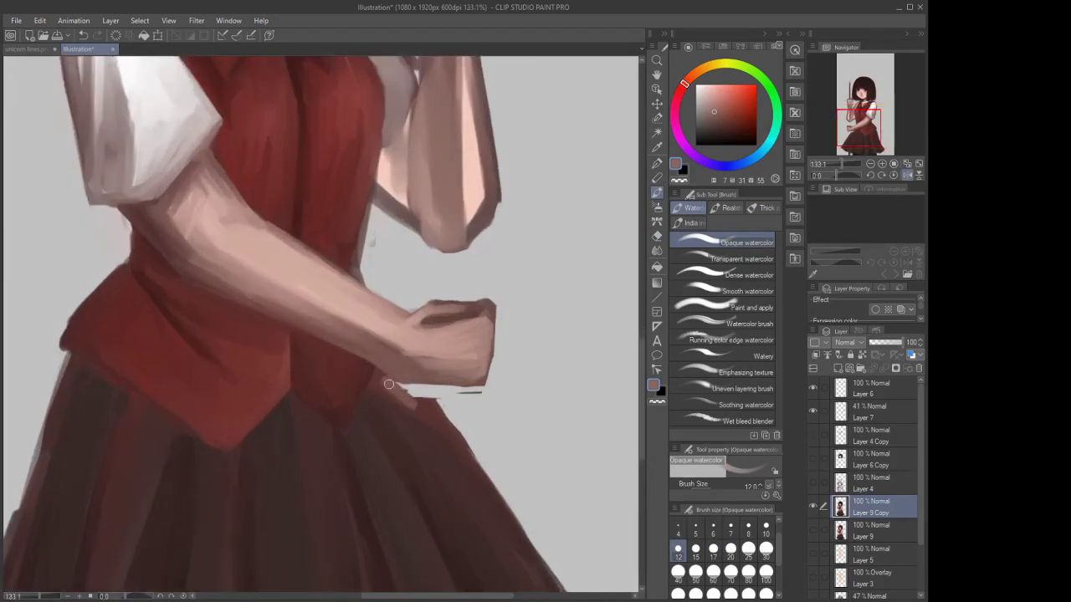
{"action": "left_click", "coordinate": [430, 408], "text": "alt"}
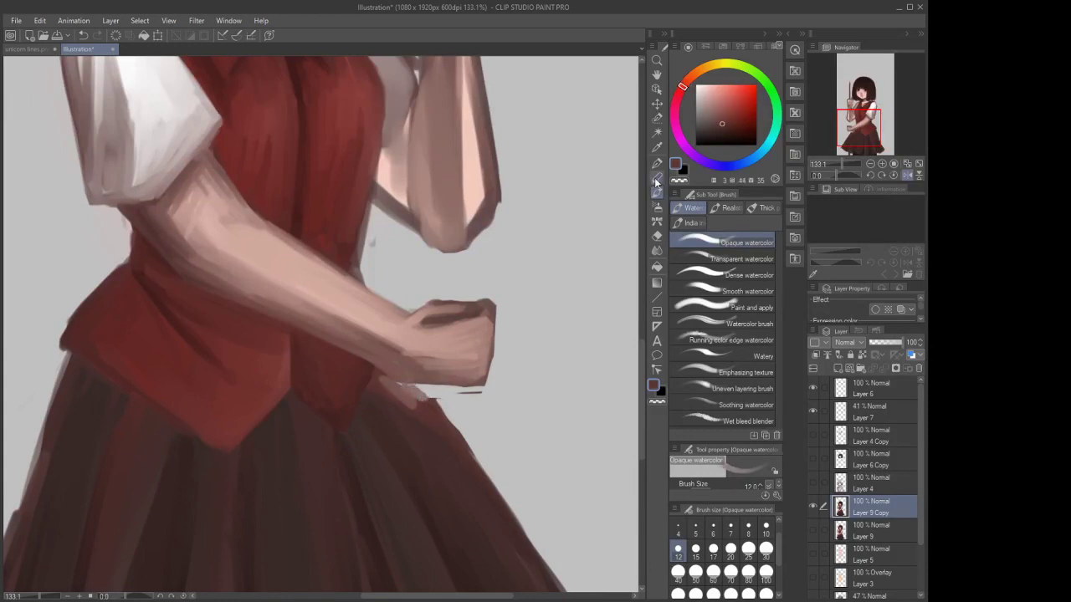
{"action": "key", "text": "p"}
{"action": "scroll", "coordinate": [447, 388], "scroll_direction": "up", "scroll_amount": 1}
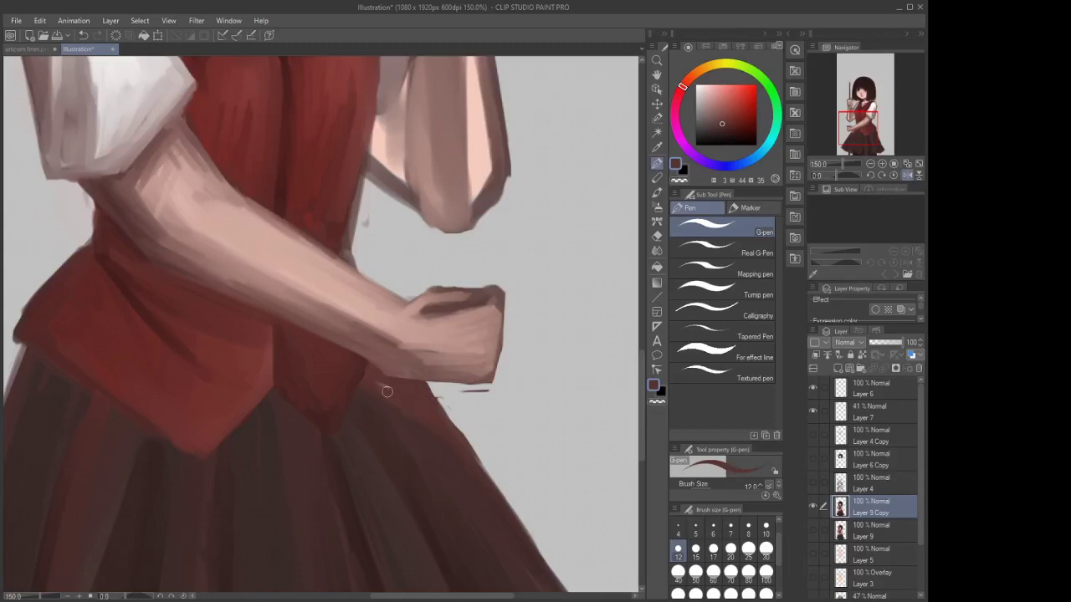
Sample a dark brown from the fist's top and shade the underside of the fist and forearm with the opaque watercolor brush
{"action": "left_click", "coordinate": [487, 298], "text": "alt"}
{"action": "left_click", "coordinate": [657, 192]}
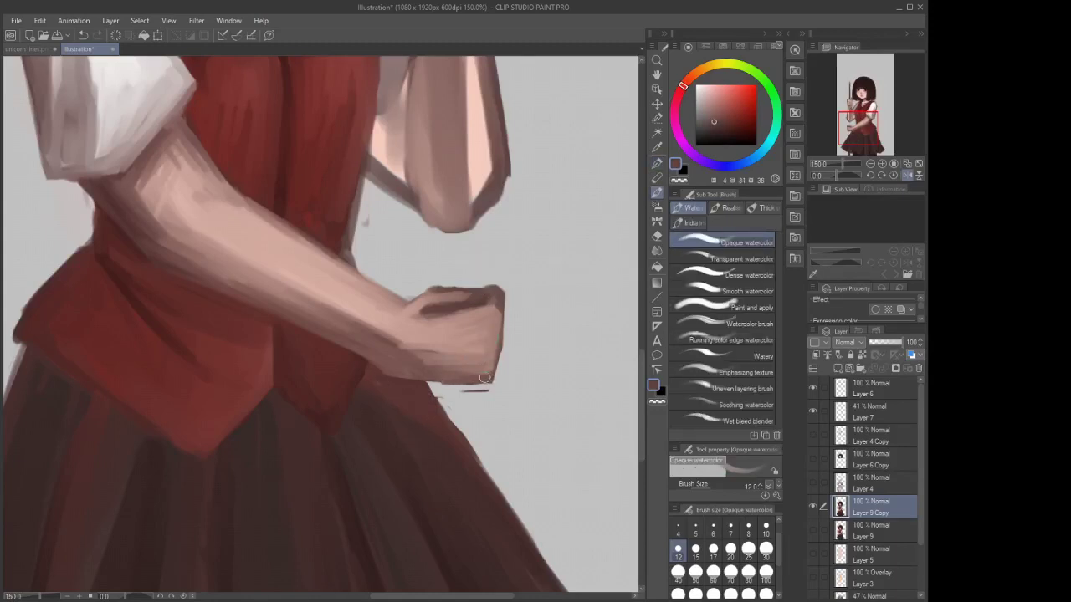
{"action": "mouse_move", "coordinate": [401, 377]}
{"action": "left_mouse_down"}
{"action": "mouse_move", "coordinate": [424, 369]}
{"action": "mouse_move", "coordinate": [414, 359]}
{"action": "mouse_move", "coordinate": [425, 346]}
{"action": "mouse_move", "coordinate": [282, 278]}
{"action": "left_mouse_up"}
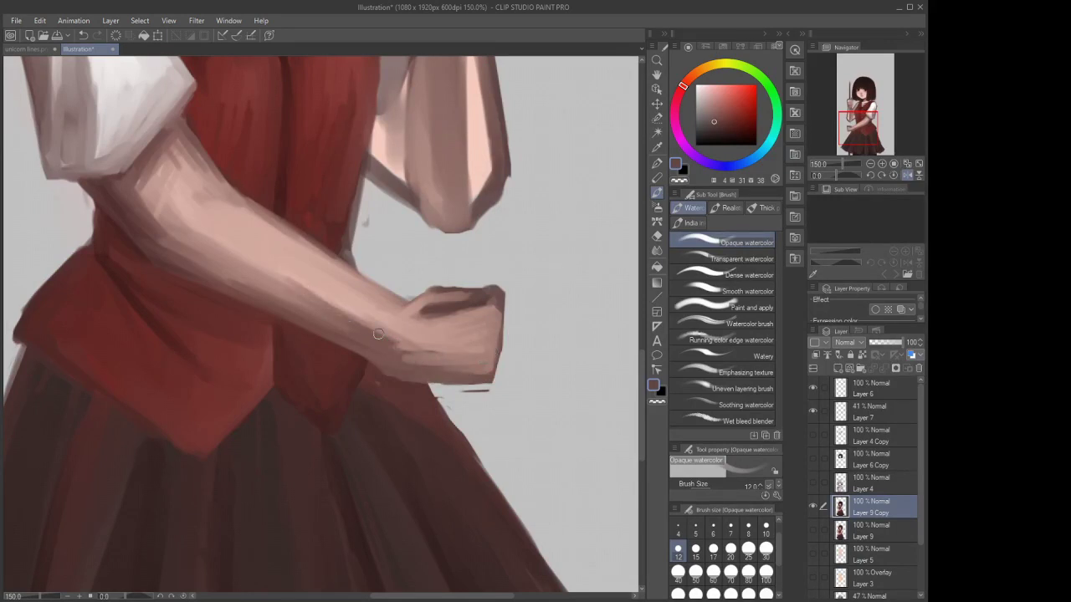
Set the opaque watercolor brush to size 4 and paint fine shading along the lower fist's outer edge
{"action": "scroll", "coordinate": [472, 329], "scroll_direction": "down", "scroll_amount": 1}
{"action": "scroll", "coordinate": [479, 328], "scroll_direction": "up", "scroll_amount": 2}
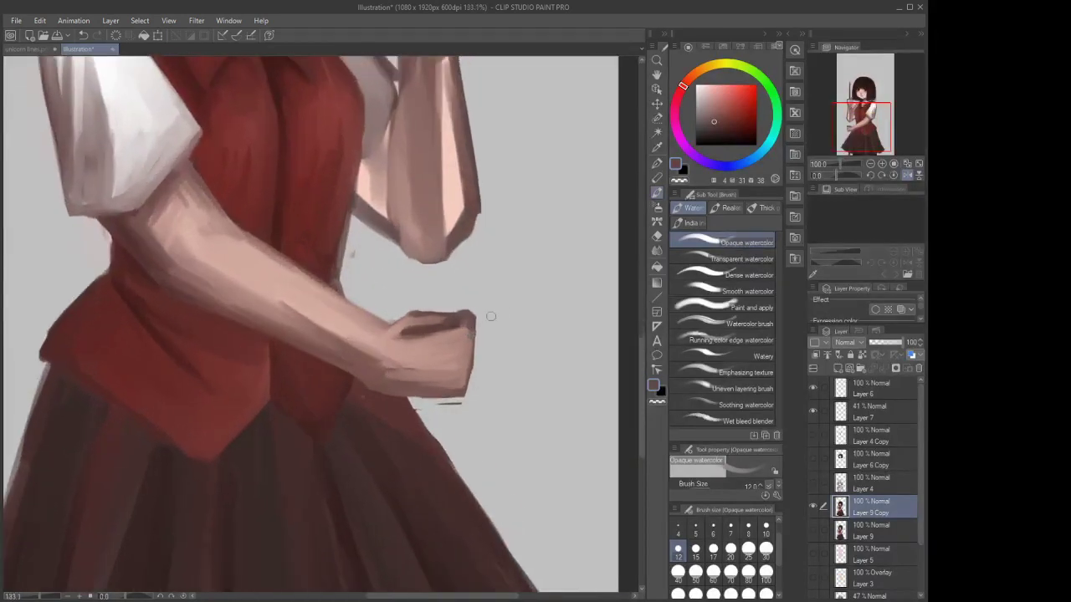
{"action": "left_click", "coordinate": [678, 536]}
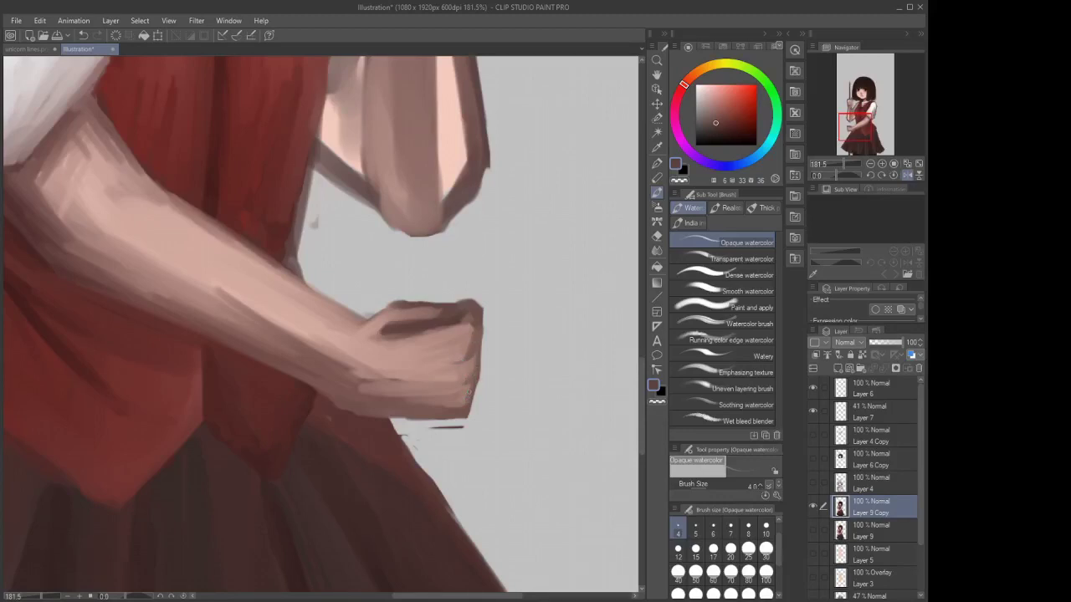
{"action": "scroll", "coordinate": [469, 391], "scroll_direction": "down", "scroll_amount": 8}
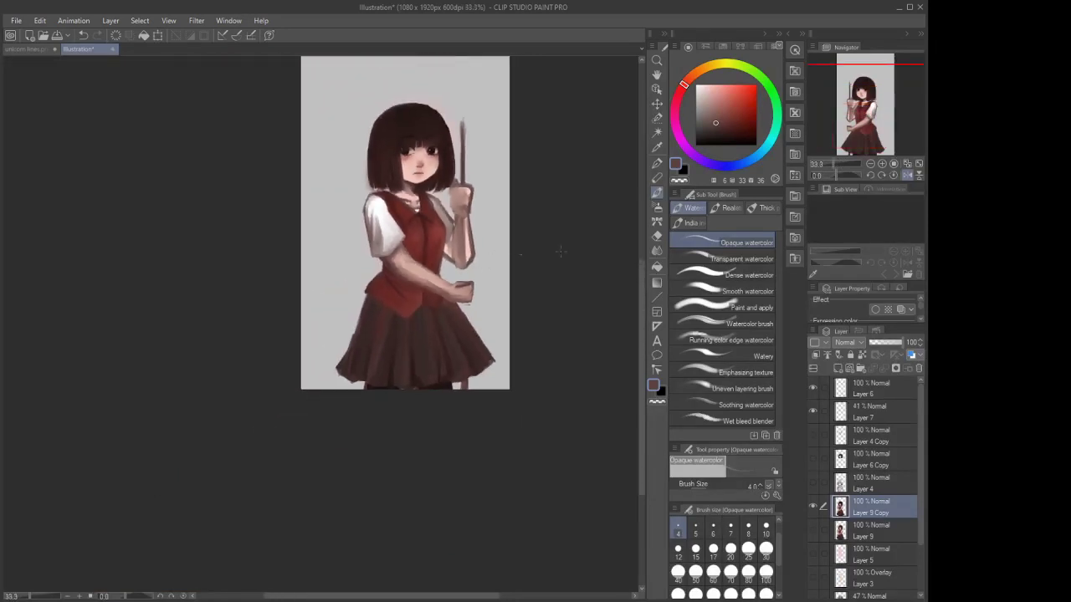
Erase the stray dark stroke beneath the lower fist with the hard eraser
{"action": "left_click", "coordinate": [657, 235]}
{"action": "scroll", "coordinate": [481, 310], "scroll_direction": "up", "scroll_amount": 3}
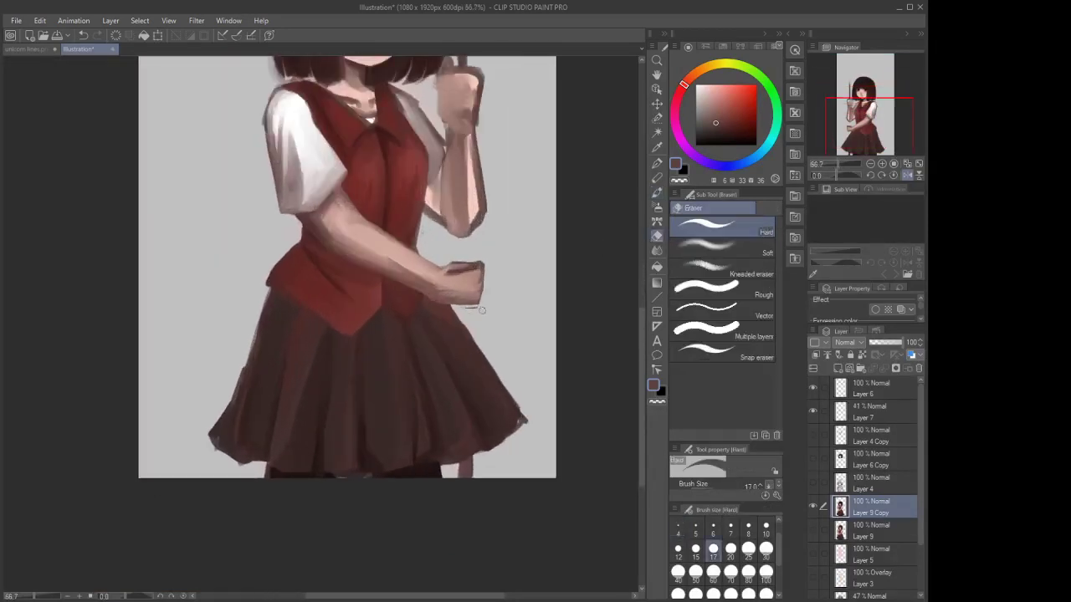
{"action": "scroll", "coordinate": [478, 307], "scroll_direction": "down", "scroll_amount": 3}
{"action": "key", "text": "b"}
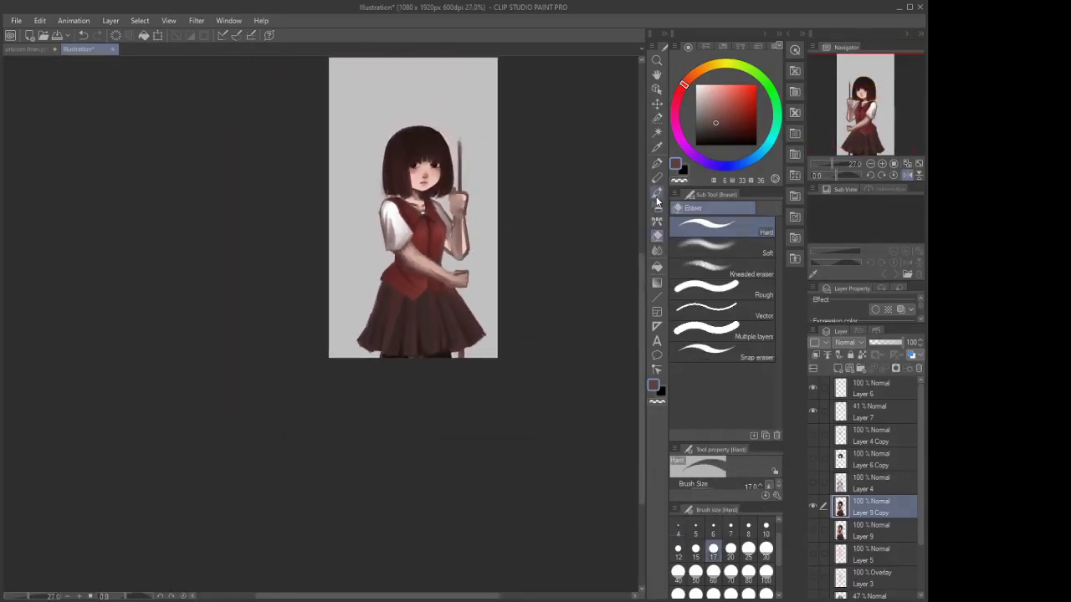
Sample a very dark brown from the skirt and shade its pleats with the opaque watercolor brush at size 40, then reduce it to 12
{"action": "scroll", "coordinate": [435, 288], "scroll_direction": "up", "scroll_amount": 5}
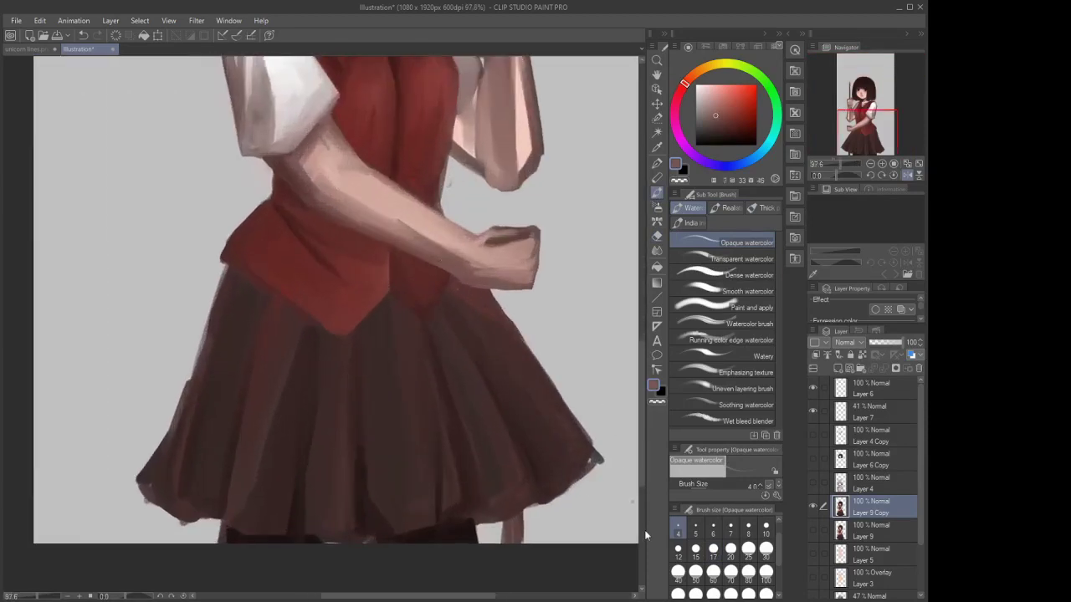
{"action": "left_click", "coordinate": [496, 462], "text": "alt"}
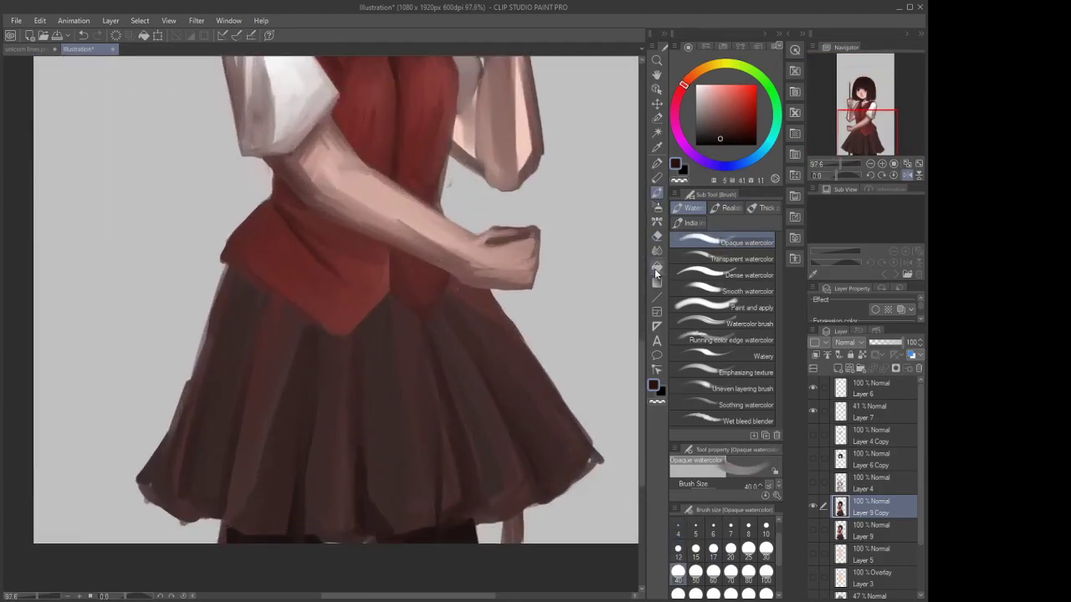
{"action": "left_click", "coordinate": [657, 235]}
{"action": "key", "text": "b"}
{"action": "left_click", "coordinate": [657, 206]}
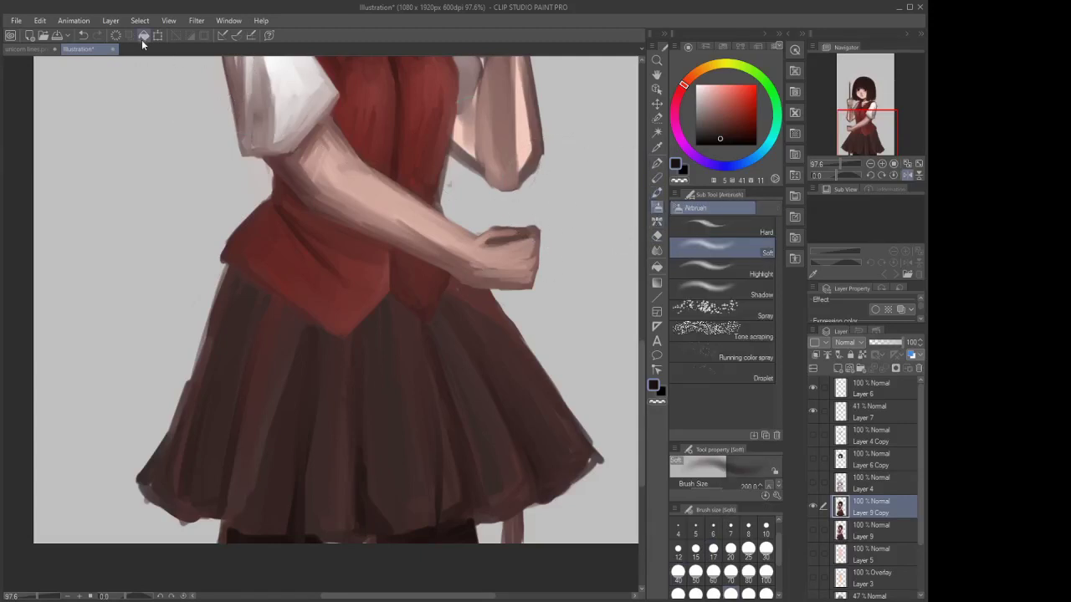
{"action": "left_click", "coordinate": [657, 192]}
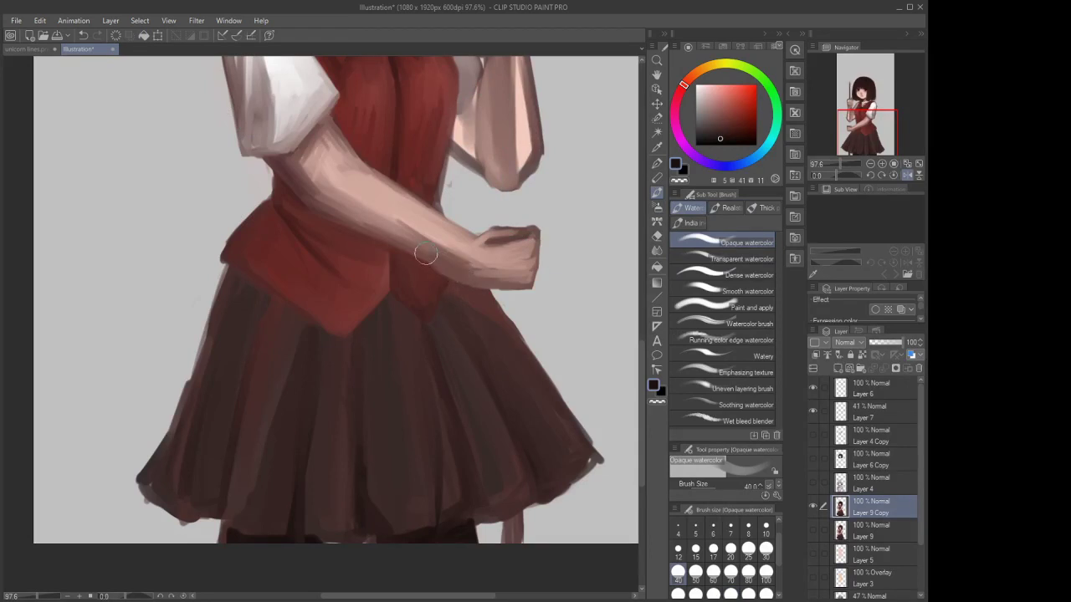
{"action": "left_click", "coordinate": [679, 549]}
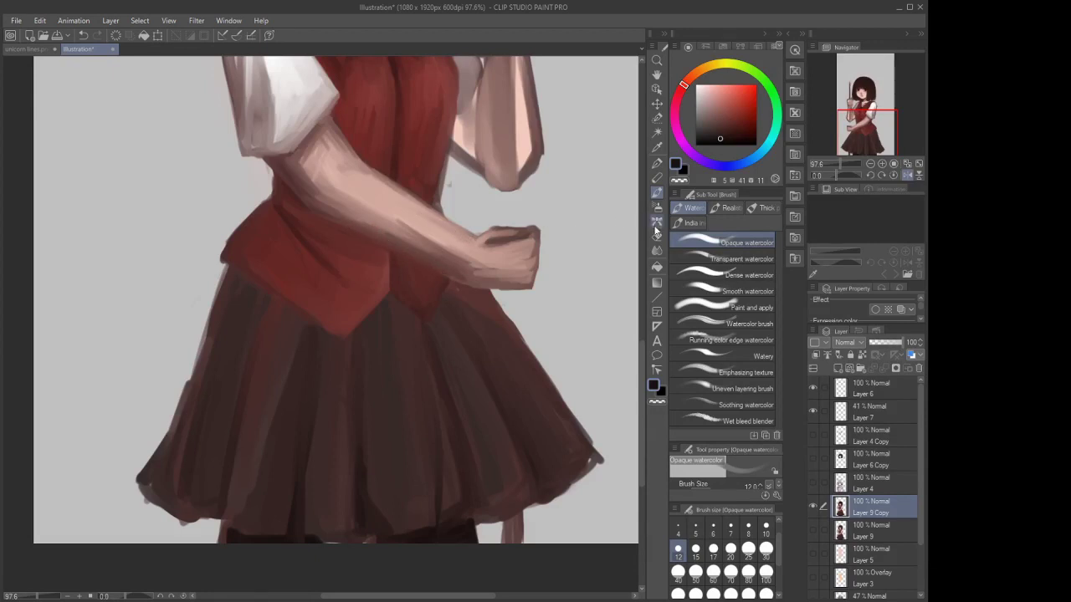
Trim the upper edge of the front forearm beside the vest with the hard eraser
{"action": "left_click", "coordinate": [657, 235]}
{"action": "mouse_move", "coordinate": [475, 233]}
{"action": "left_mouse_down"}
{"action": "mouse_move", "coordinate": [442, 205]}
{"action": "mouse_move", "coordinate": [469, 231]}
{"action": "mouse_move", "coordinate": [433, 213]}
{"action": "mouse_move", "coordinate": [471, 233]}
{"action": "mouse_move", "coordinate": [409, 197]}
{"action": "left_mouse_up"}
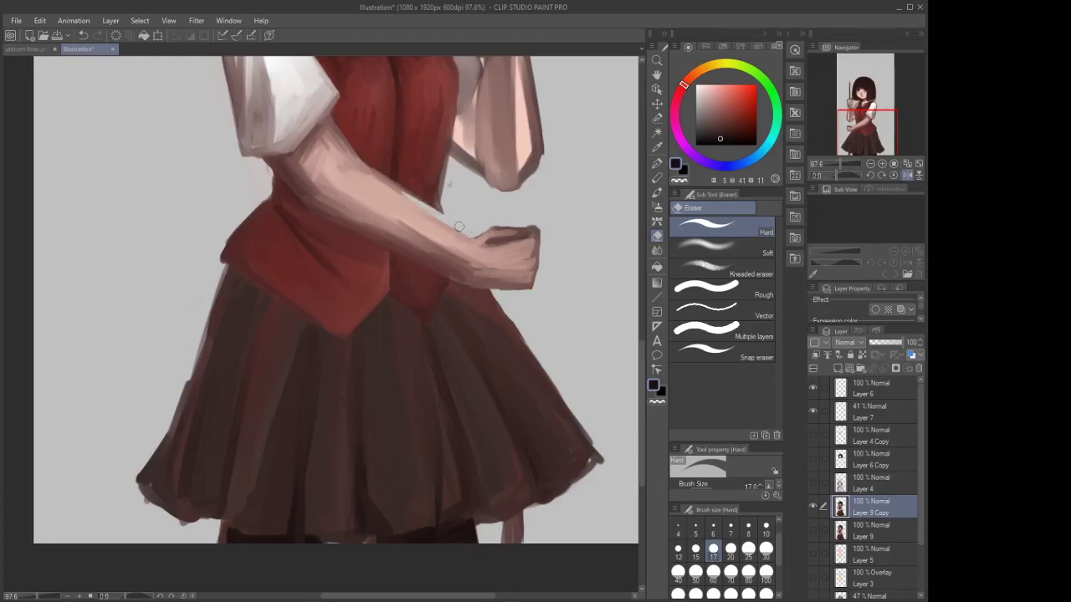
{"action": "mouse_move", "coordinate": [470, 232]}
{"action": "left_mouse_down"}
{"action": "mouse_move", "coordinate": [425, 206]}
{"action": "mouse_move", "coordinate": [399, 159]}
{"action": "mouse_move", "coordinate": [436, 197]}
{"action": "left_mouse_up"}
Sample a dark red from the vest and repaint its erased edge above the forearm with opaque watercolor at size 15
{"action": "left_click", "coordinate": [425, 195], "text": "alt"}
{"action": "left_click", "coordinate": [658, 192]}
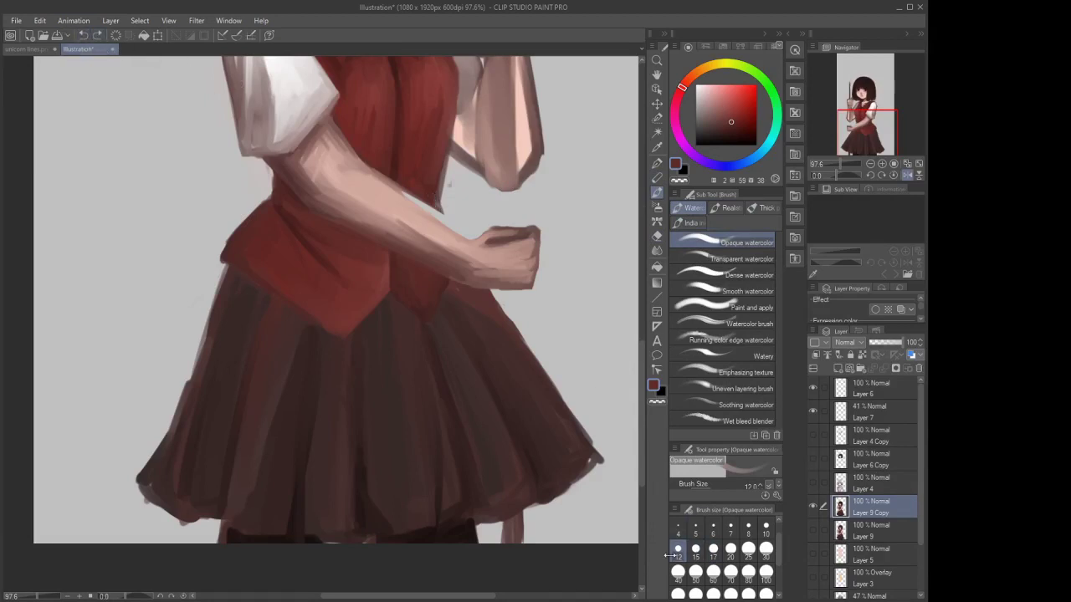
{"action": "left_click", "coordinate": [695, 548]}
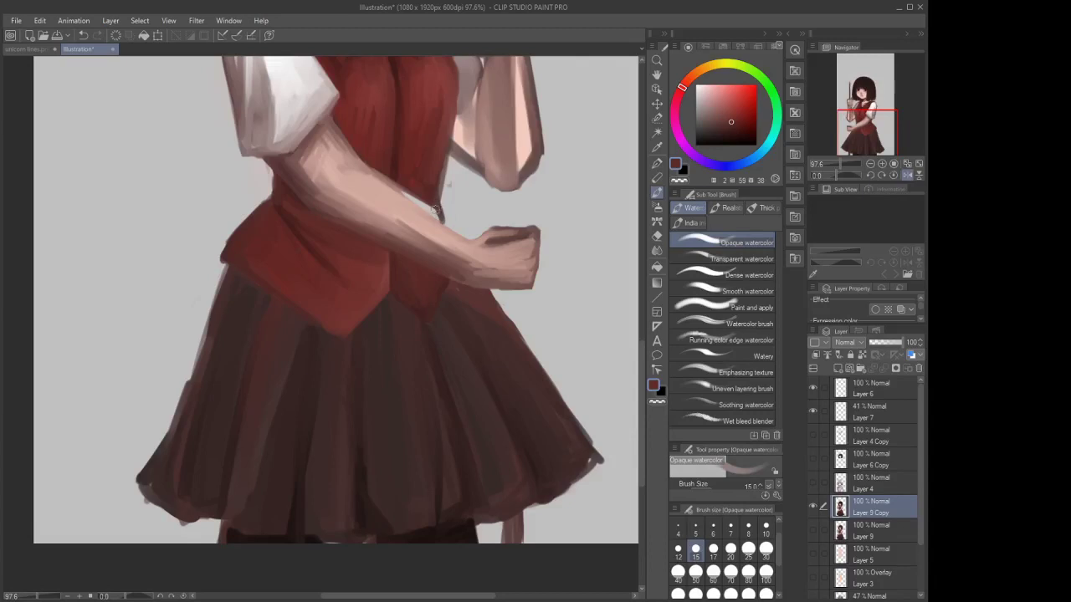
{"action": "mouse_move", "coordinate": [404, 194]}
{"action": "left_mouse_down"}
{"action": "mouse_move", "coordinate": [438, 218]}
{"action": "mouse_move", "coordinate": [426, 191]}
{"action": "mouse_move", "coordinate": [415, 202]}
{"action": "mouse_move", "coordinate": [400, 178]}
{"action": "mouse_move", "coordinate": [412, 202]}
{"action": "mouse_move", "coordinate": [388, 181]}
{"action": "left_mouse_up"}
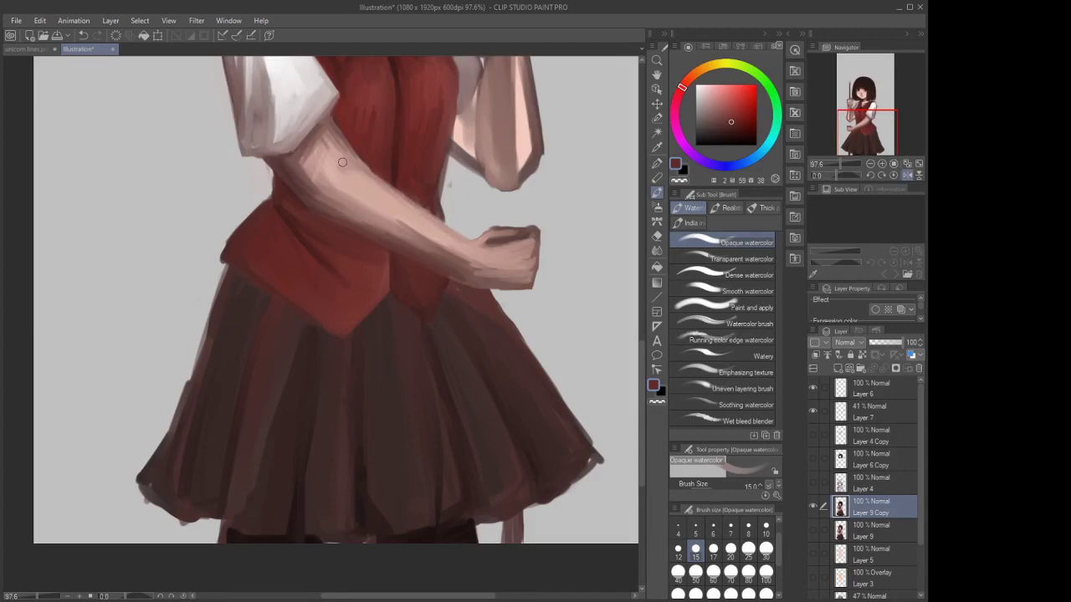
Save the illustration under the name "girl from sketch"
{"action": "scroll", "coordinate": [420, 209], "scroll_direction": "down", "scroll_amount": 6}
{"action": "scroll", "coordinate": [414, 196], "scroll_direction": "up", "scroll_amount": 2}
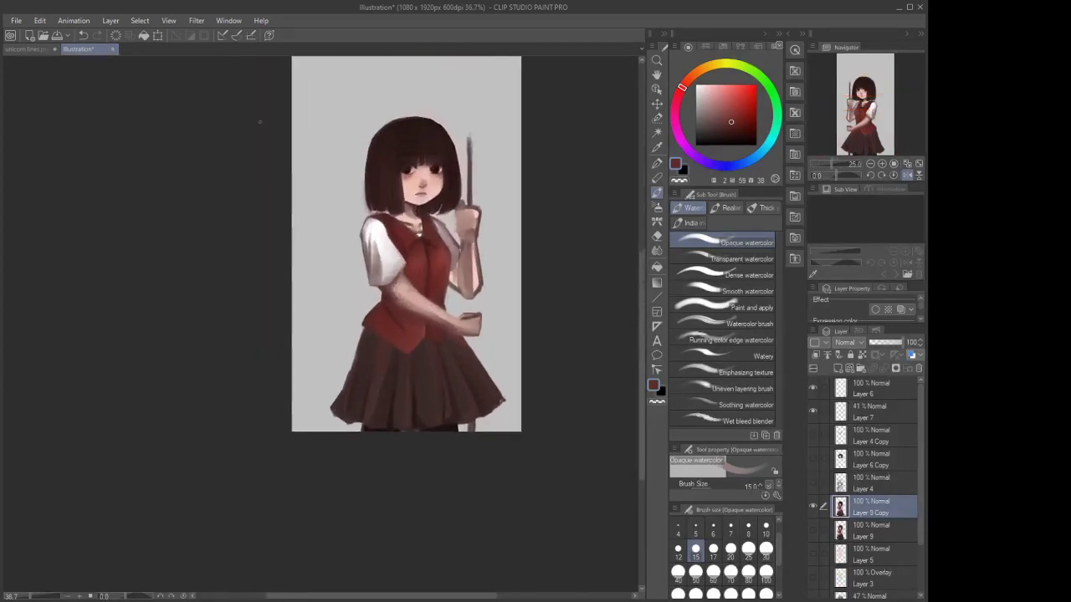
{"action": "left_click", "coordinate": [17, 22]}
{"action": "left_click", "coordinate": [68, 131]}
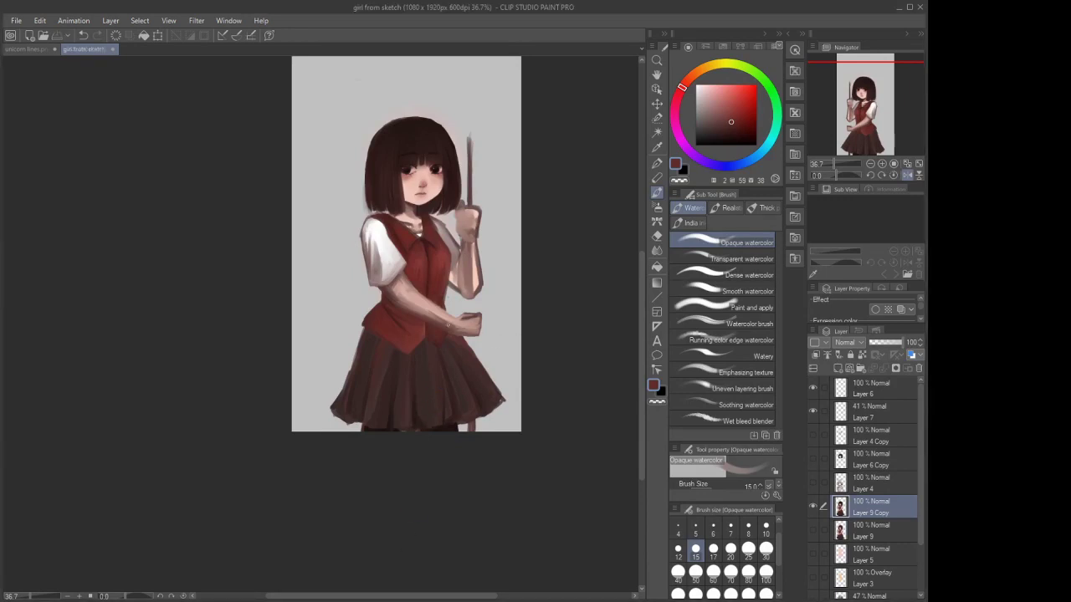
Sample a muted reddish brown near the front wrist and shade the forearm's lower side with opaque watercolor at size 15
{"action": "scroll", "coordinate": [415, 310], "scroll_direction": "up", "scroll_amount": 2}
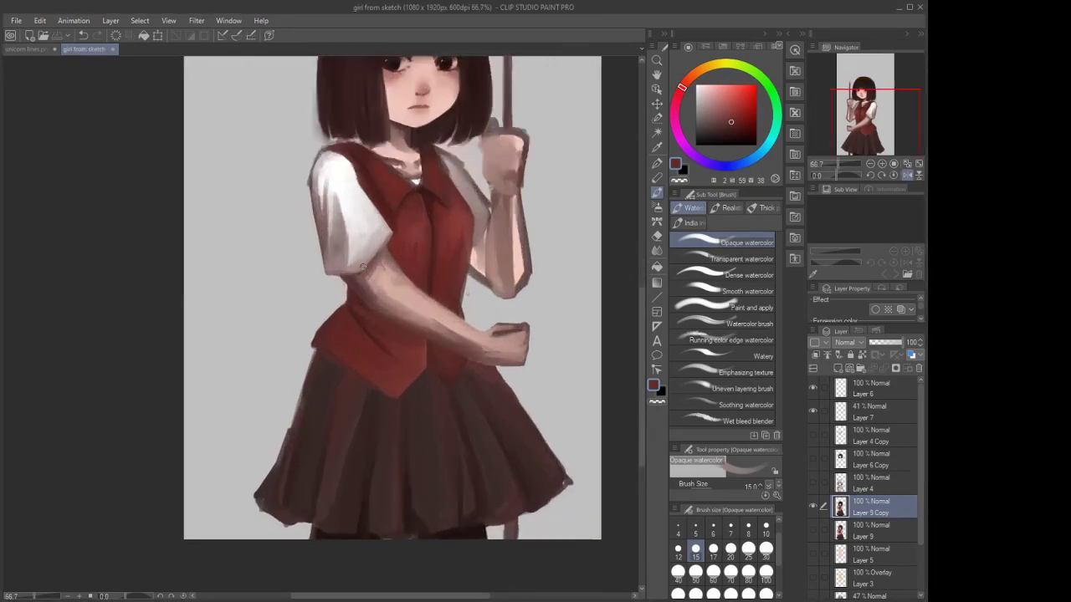
{"action": "scroll", "coordinate": [362, 266], "scroll_direction": "down", "scroll_amount": 2}
{"action": "scroll", "coordinate": [358, 227], "scroll_direction": "up", "scroll_amount": 1}
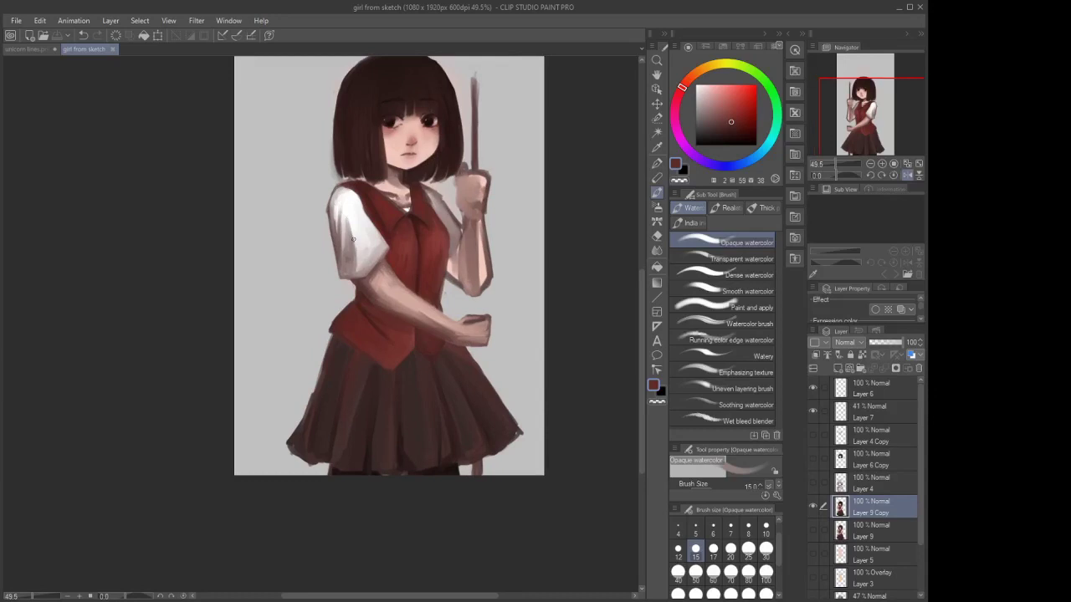
{"action": "scroll", "coordinate": [357, 226], "scroll_direction": "down", "scroll_amount": 3}
{"action": "scroll", "coordinate": [415, 291], "scroll_direction": "up", "scroll_amount": 4}
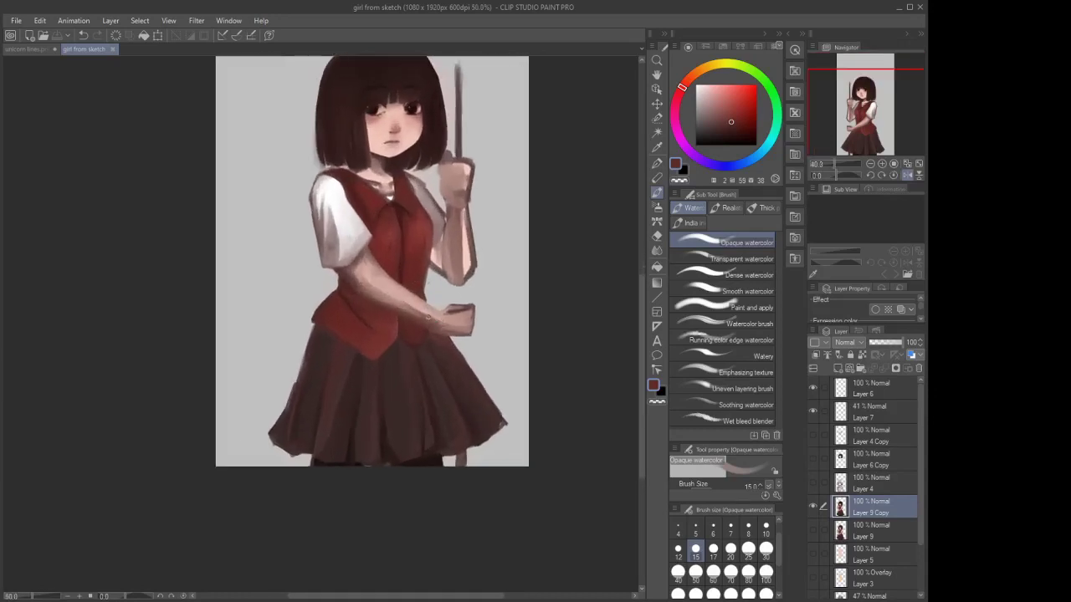
{"action": "scroll", "coordinate": [462, 315], "scroll_direction": "up", "scroll_amount": 1}
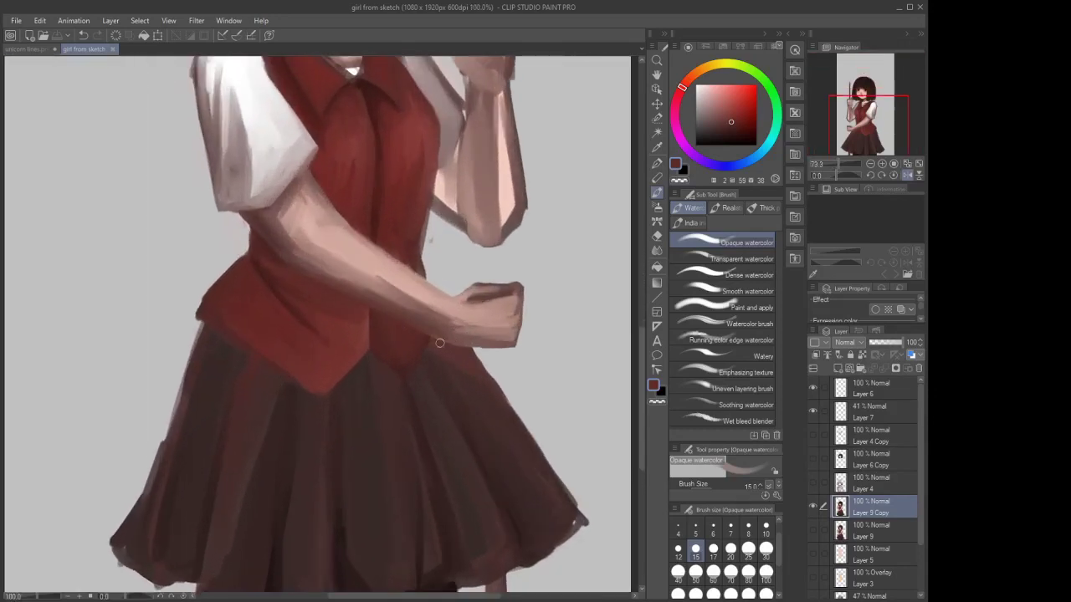
{"action": "left_click", "coordinate": [457, 337], "text": "alt"}
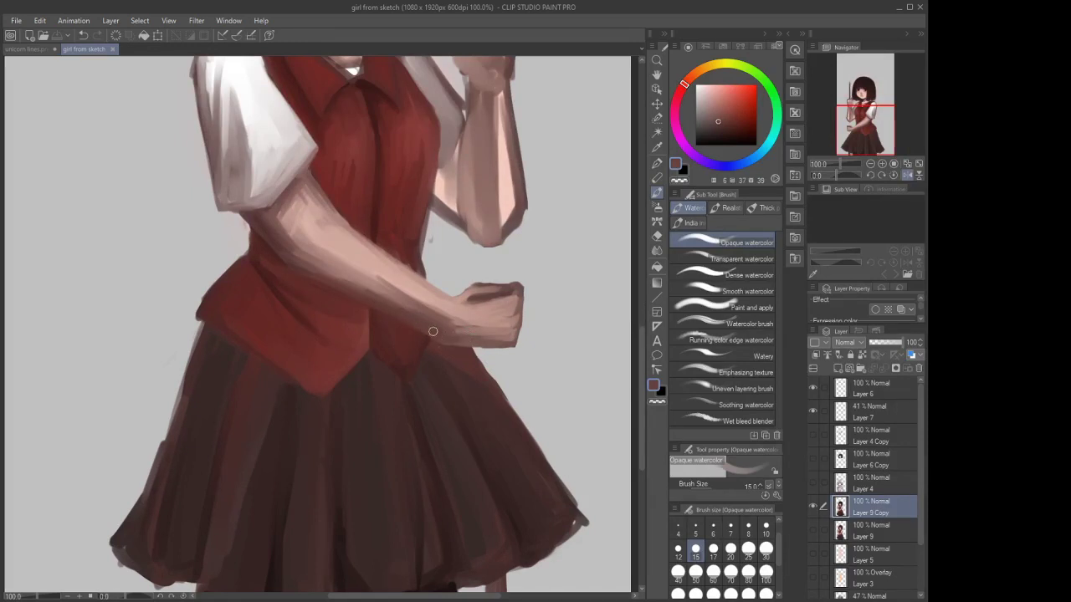
{"action": "left_click_drag", "start_coordinate": [372, 289], "coordinate": [410, 310]}
{"action": "mouse_move", "coordinate": [359, 263]}
{"action": "left_mouse_down"}
{"action": "mouse_move", "coordinate": [453, 322]}
{"action": "mouse_move", "coordinate": [444, 314]}
{"action": "left_mouse_up"}
{"action": "left_click_drag", "start_coordinate": [333, 275], "coordinate": [417, 318]}
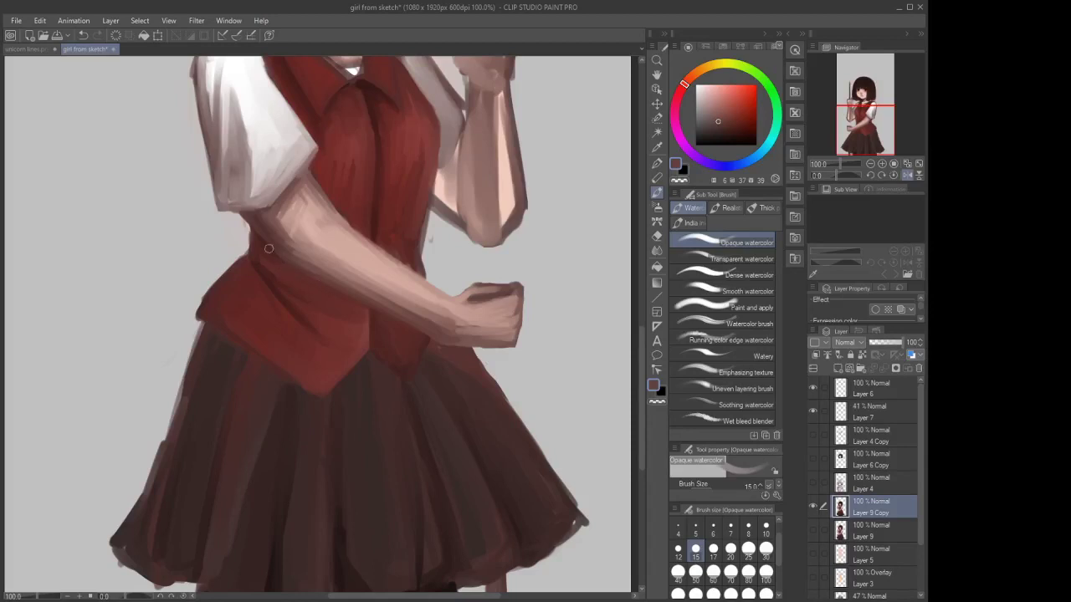
Sample a dark red, extend the vest's side edge below the white sleeve at size 20, and trim it with the hard eraser
{"action": "left_click", "coordinate": [272, 274], "text": "alt"}
{"action": "left_click", "coordinate": [272, 274], "text": "alt"}
{"action": "left_click", "coordinate": [677, 529]}
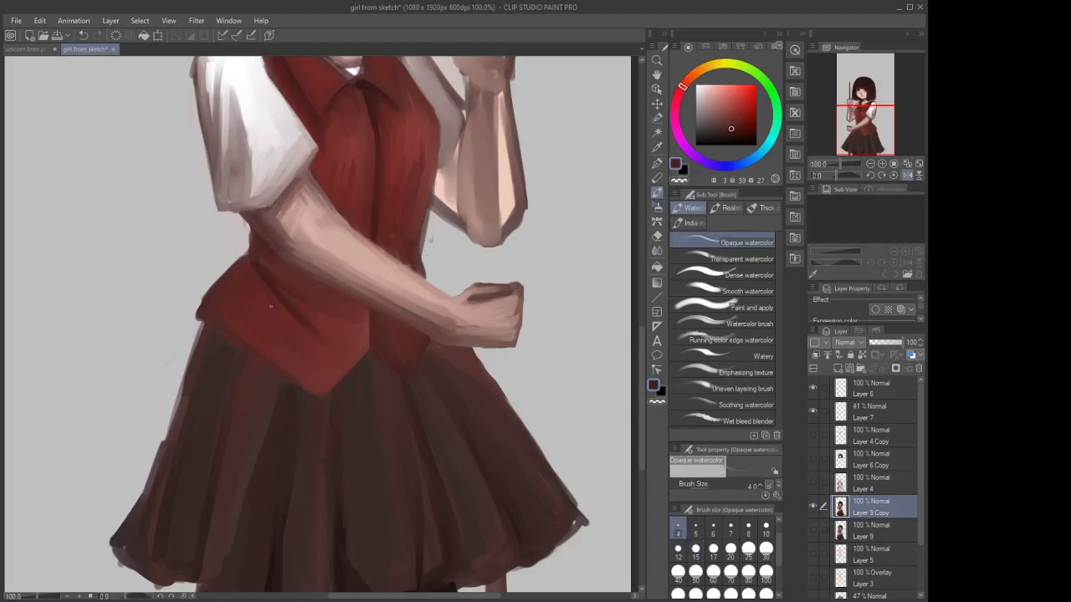
{"action": "left_click", "coordinate": [731, 548]}
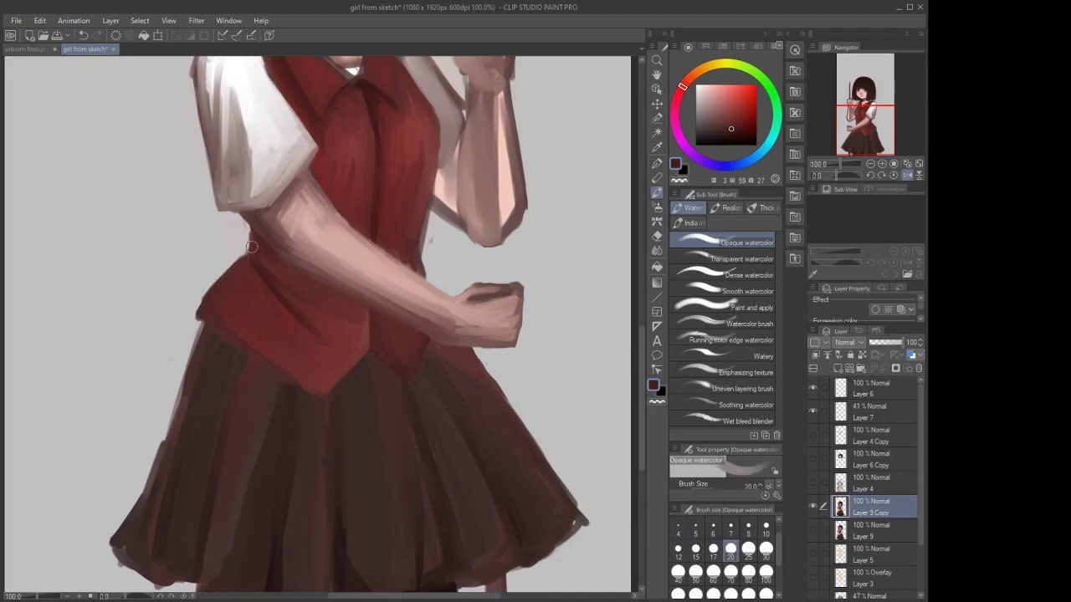
{"action": "scroll", "coordinate": [254, 232], "scroll_direction": "up", "scroll_amount": 3}
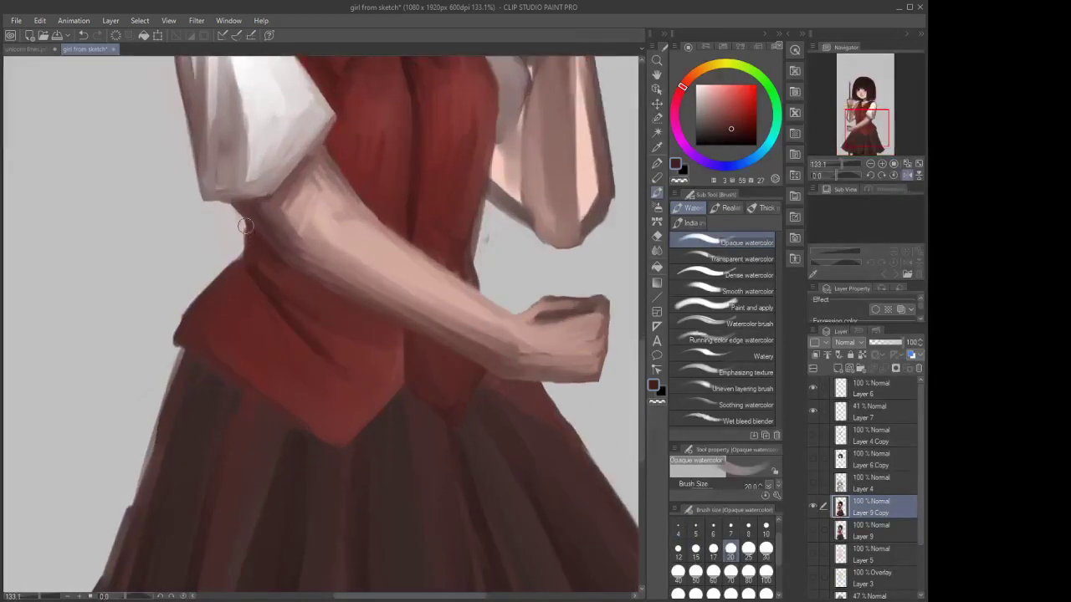
{"action": "mouse_move", "coordinate": [241, 217]}
{"action": "left_mouse_down"}
{"action": "mouse_move", "coordinate": [289, 278]}
{"action": "mouse_move", "coordinate": [241, 213]}
{"action": "mouse_move", "coordinate": [325, 302]}
{"action": "mouse_move", "coordinate": [281, 272]}
{"action": "mouse_move", "coordinate": [386, 324]}
{"action": "mouse_move", "coordinate": [250, 256]}
{"action": "mouse_move", "coordinate": [270, 267]}
{"action": "mouse_move", "coordinate": [245, 229]}
{"action": "mouse_move", "coordinate": [283, 273]}
{"action": "mouse_move", "coordinate": [257, 249]}
{"action": "mouse_move", "coordinate": [252, 263]}
{"action": "mouse_move", "coordinate": [297, 293]}
{"action": "mouse_move", "coordinate": [246, 231]}
{"action": "left_mouse_up"}
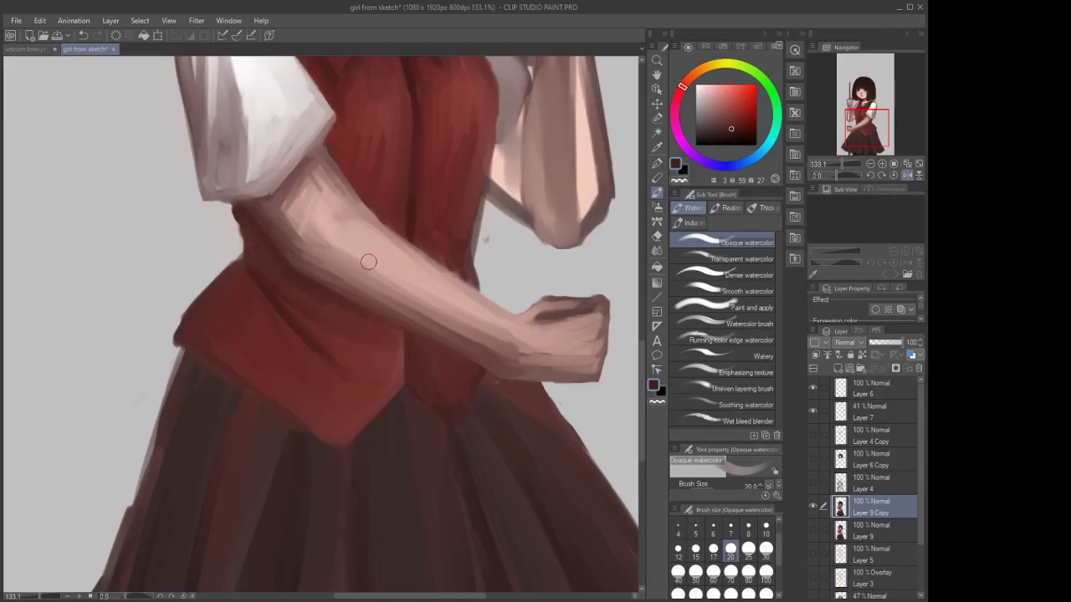
{"action": "key", "text": "e"}
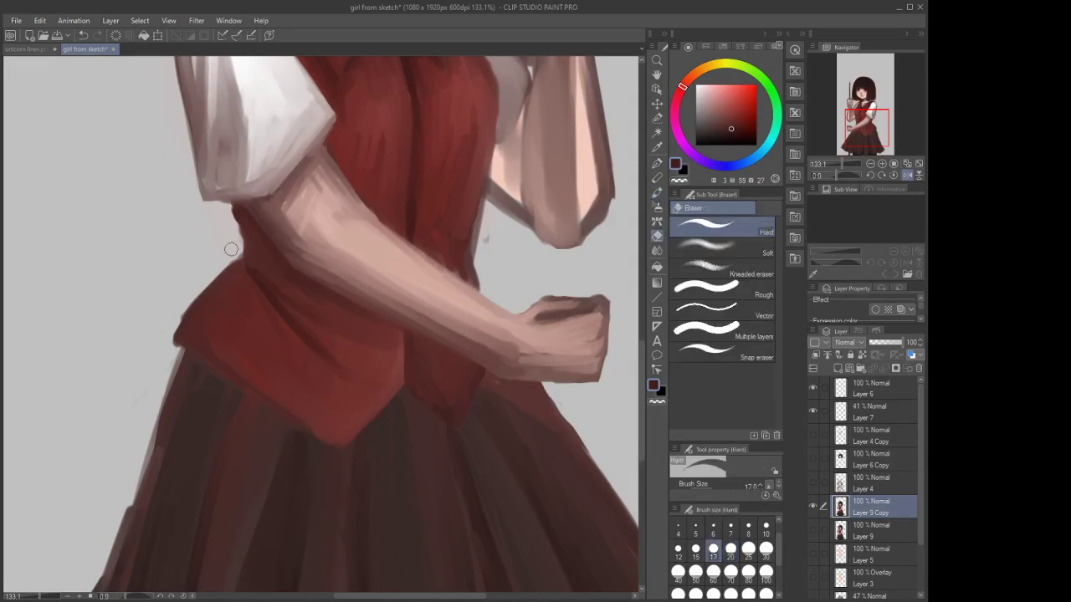
{"action": "left_click_drag", "start_coordinate": [232, 210], "coordinate": [240, 246]}
Sample a dark red from the vest's waist and refine its lower folds and edges with opaque watercolor at sizes 12, 4 and 15
{"action": "left_click", "coordinate": [657, 192]}
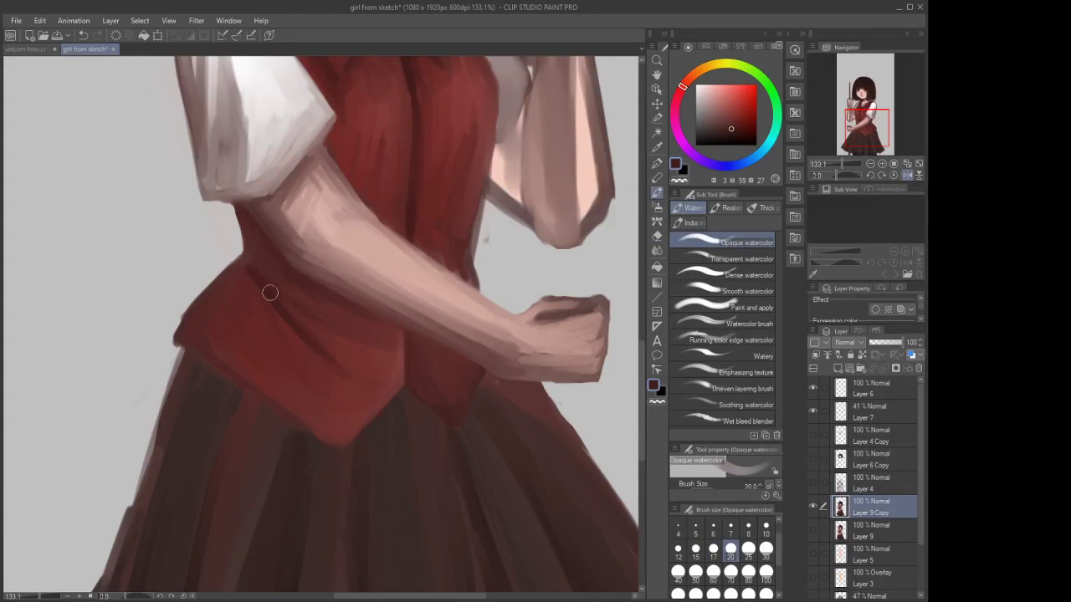
{"action": "left_click", "coordinate": [263, 285], "text": "alt"}
{"action": "left_click", "coordinate": [678, 550]}
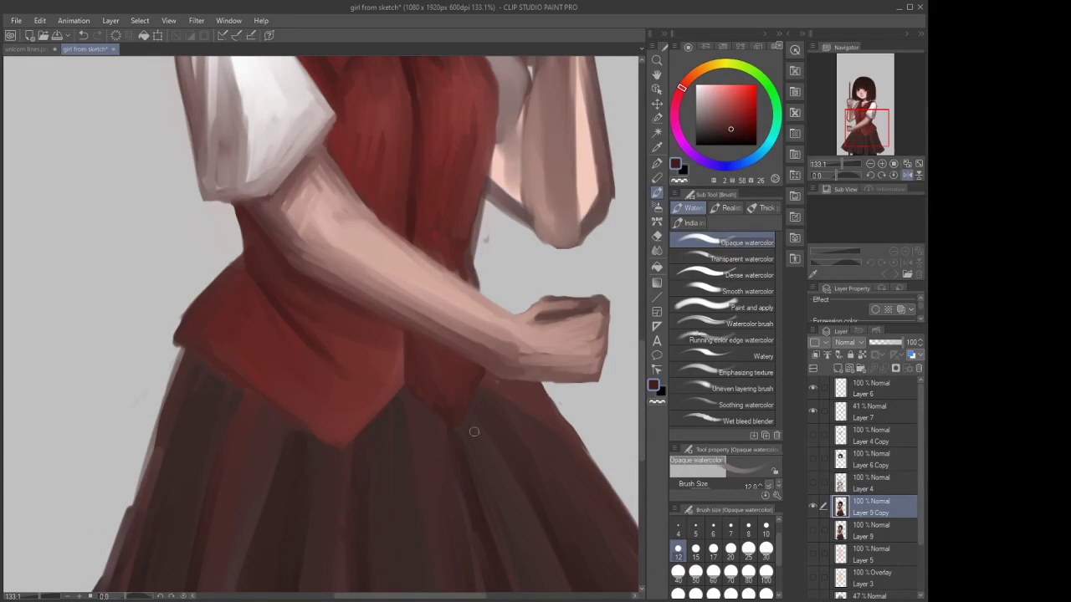
{"action": "left_click", "coordinate": [678, 527]}
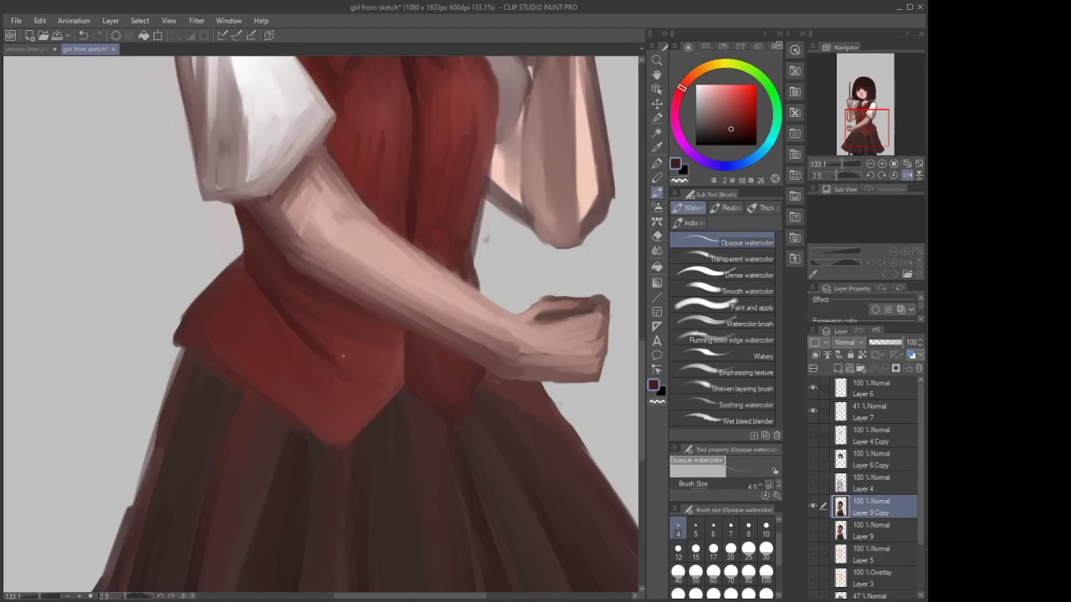
{"action": "left_click", "coordinate": [695, 548]}
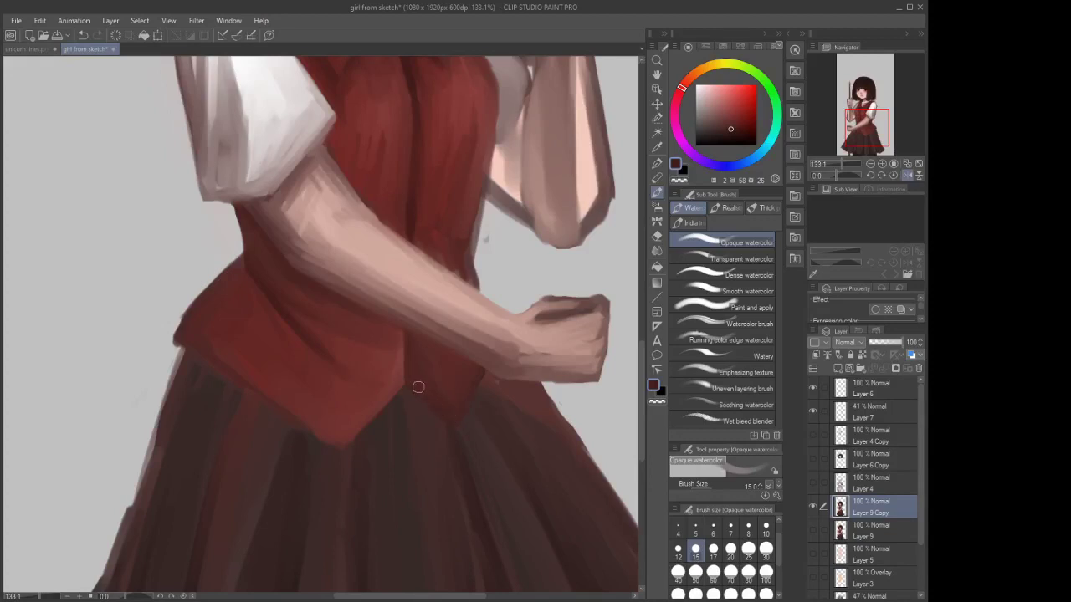
{"action": "scroll", "coordinate": [455, 411], "scroll_direction": "down", "scroll_amount": 2}
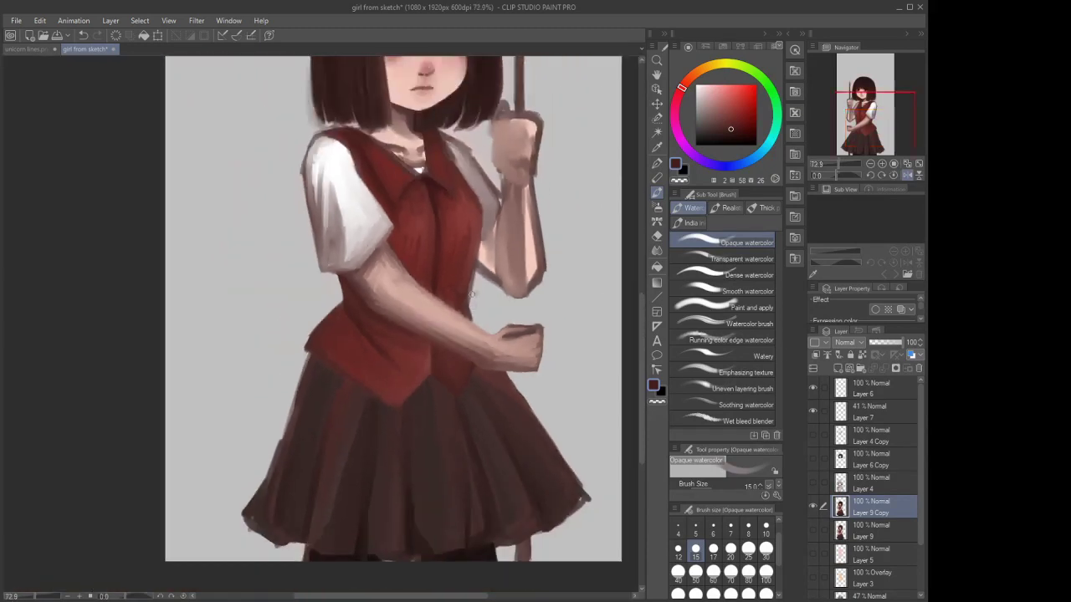
{"action": "scroll", "coordinate": [472, 294], "scroll_direction": "up", "scroll_amount": 3}
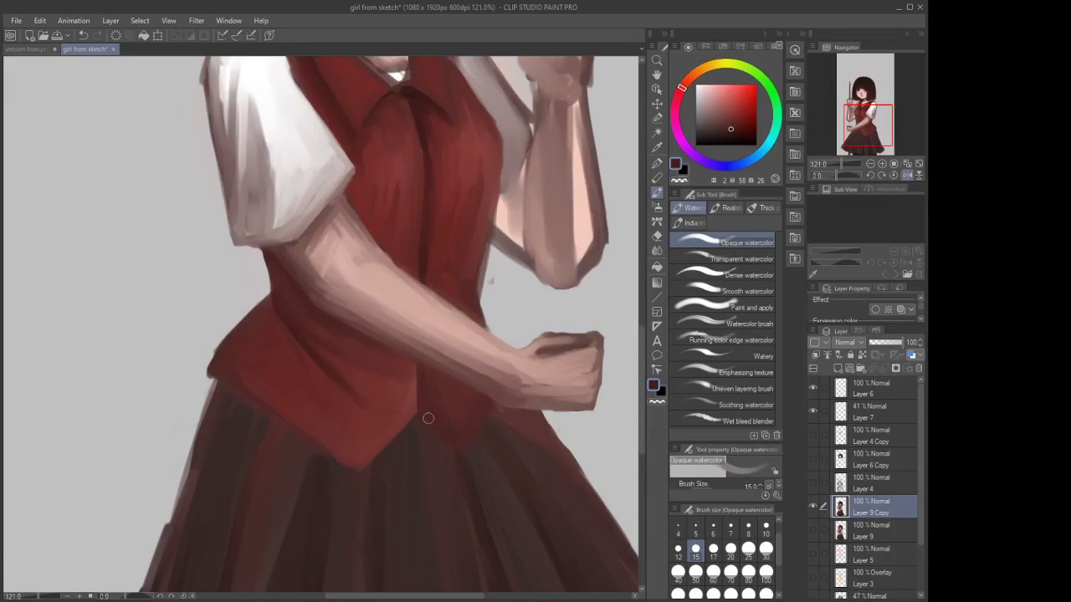
Check the whole figure and save the illustration
{"action": "scroll", "coordinate": [428, 418], "scroll_direction": "down", "scroll_amount": 7}
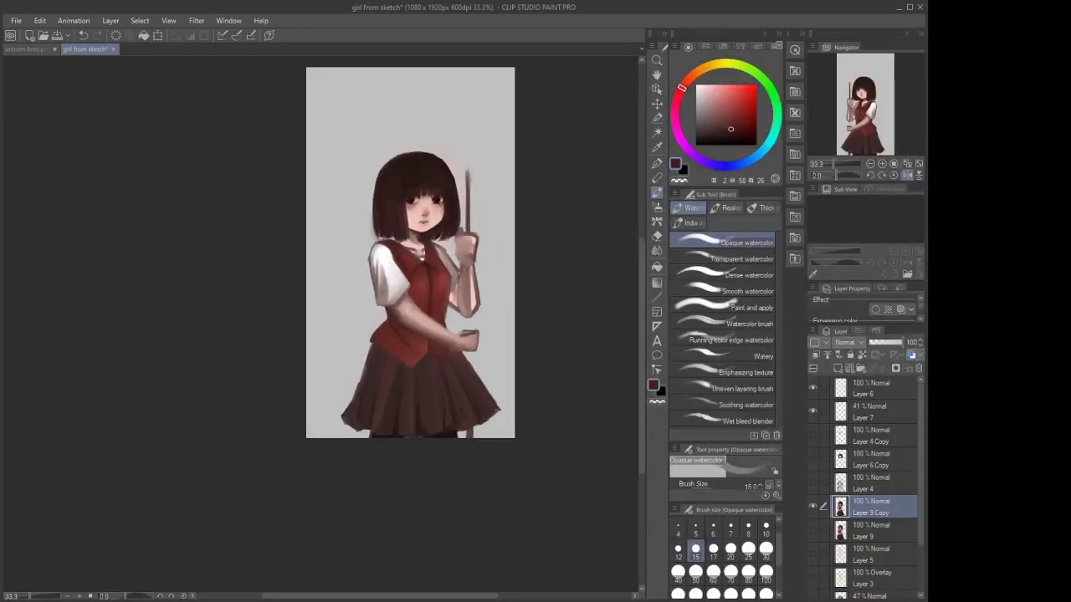
{"action": "scroll", "coordinate": [451, 221], "scroll_direction": "up", "scroll_amount": 5}
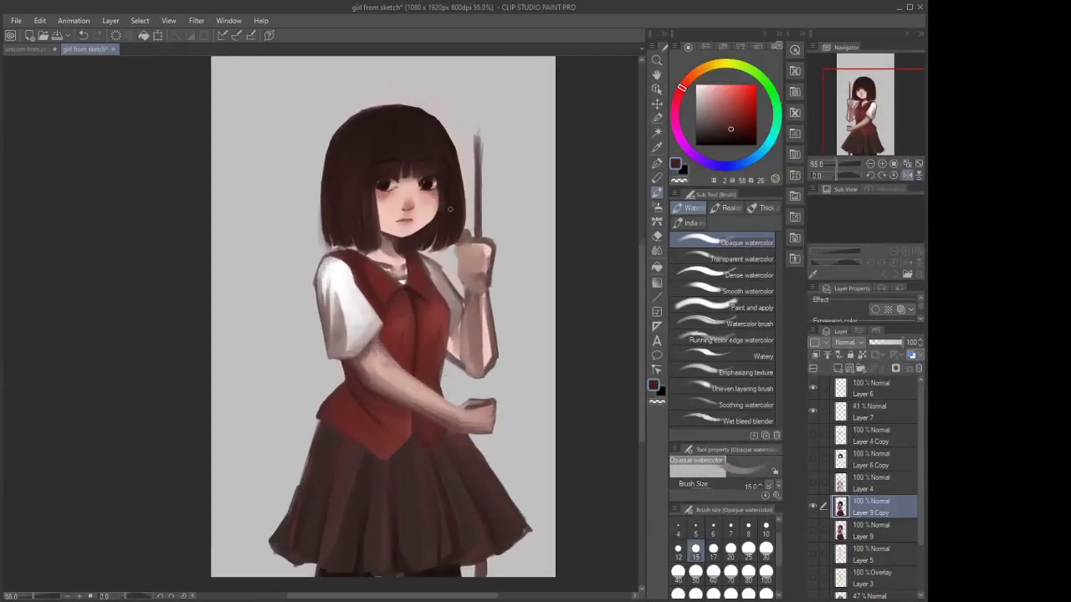
{"action": "scroll", "coordinate": [452, 207], "scroll_direction": "down", "scroll_amount": 4}
{"action": "scroll", "coordinate": [395, 218], "scroll_direction": "up", "scroll_amount": 2}
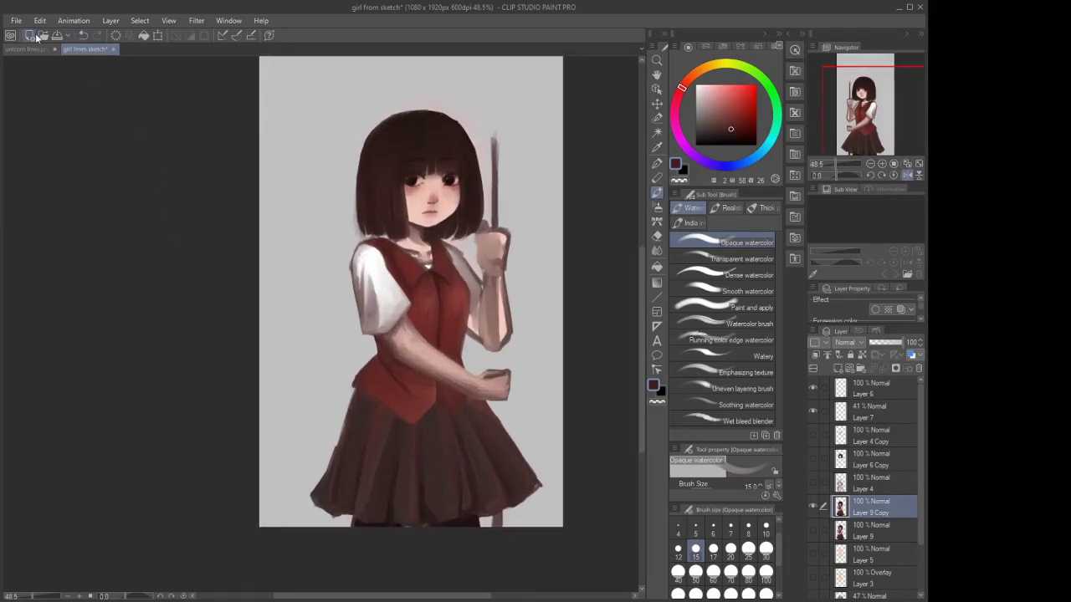
{"action": "key", "text": "ctrl+s"}
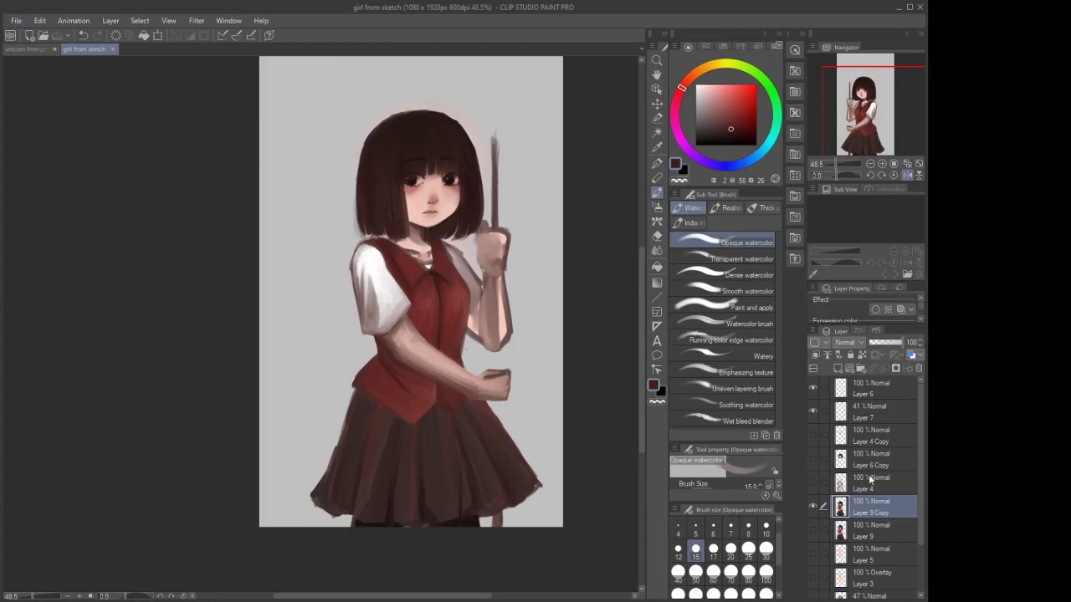
Add Layer 6 and Layer 7 to the layer selection together with Layer 9 Copy
{"action": "left_click", "coordinate": [811, 411]}
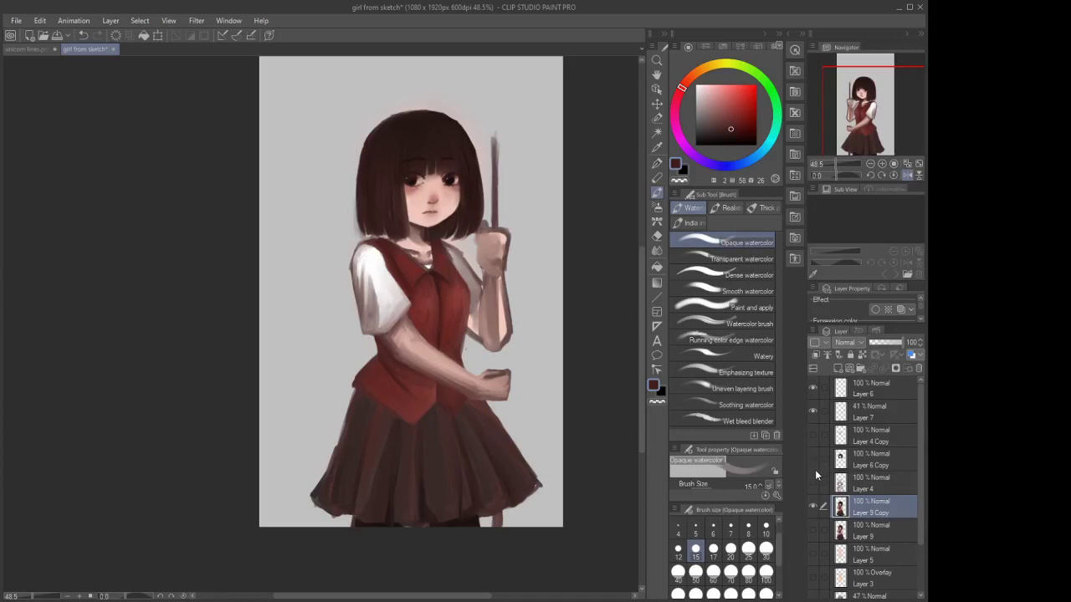
{"action": "left_click", "coordinate": [824, 387]}
{"action": "left_click", "coordinate": [824, 411]}
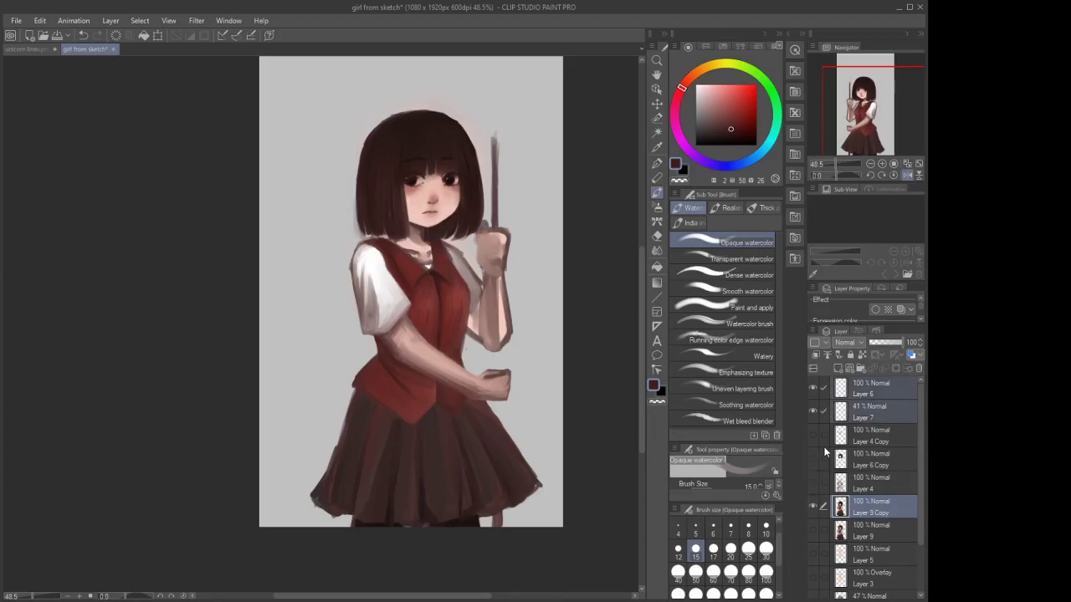
Select the girl's whole head, including face and hair, with the Selection pen at size 50
{"action": "left_click", "coordinate": [657, 118]}
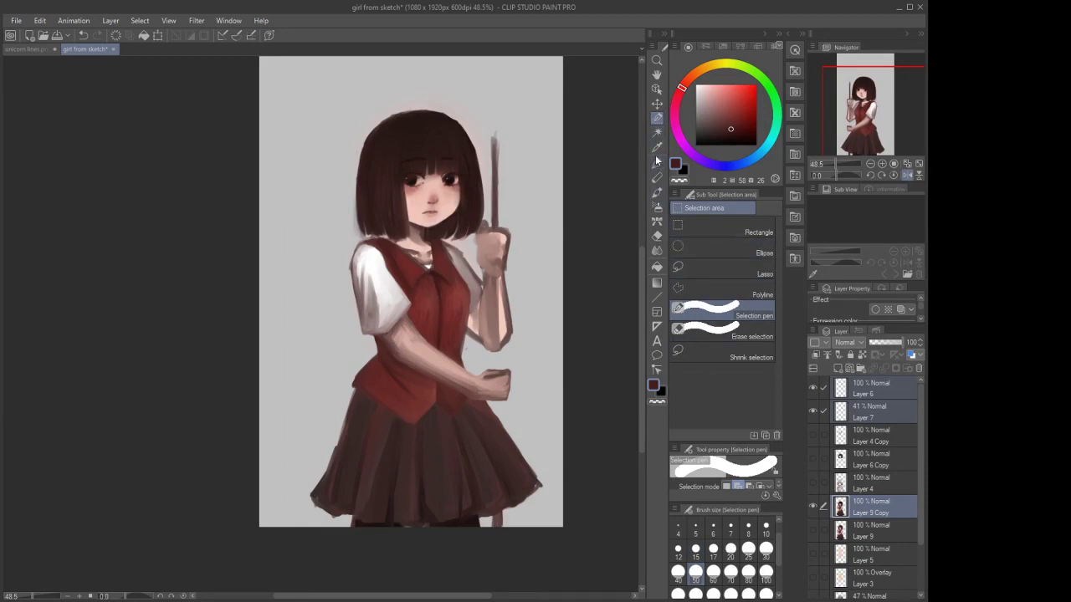
{"action": "scroll", "coordinate": [533, 192], "scroll_direction": "up", "scroll_amount": 2}
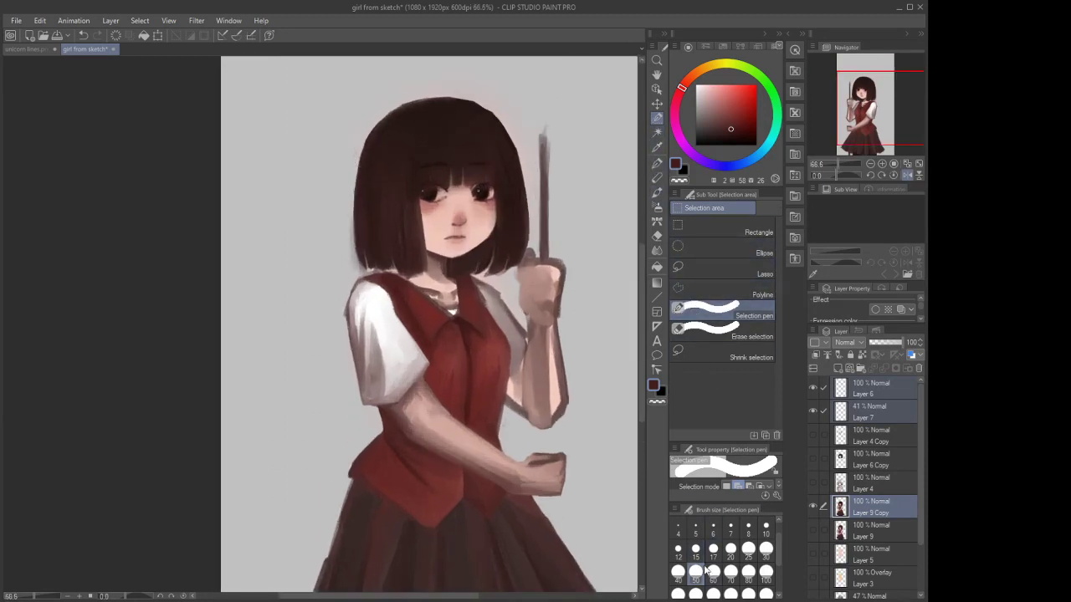
{"action": "mouse_move", "coordinate": [503, 265]}
{"action": "left_mouse_down"}
{"action": "mouse_move", "coordinate": [523, 216]}
{"action": "mouse_move", "coordinate": [460, 92]}
{"action": "mouse_move", "coordinate": [511, 231]}
{"action": "mouse_move", "coordinate": [431, 184]}
{"action": "mouse_move", "coordinate": [394, 234]}
{"action": "mouse_move", "coordinate": [368, 125]}
{"action": "mouse_move", "coordinate": [360, 218]}
{"action": "left_mouse_up"}
{"action": "mouse_move", "coordinate": [482, 248]}
{"action": "left_mouse_down"}
{"action": "mouse_move", "coordinate": [489, 274]}
{"action": "mouse_move", "coordinate": [385, 263]}
{"action": "mouse_move", "coordinate": [351, 243]}
{"action": "mouse_move", "coordinate": [343, 180]}
{"action": "mouse_move", "coordinate": [341, 261]}
{"action": "left_mouse_up"}
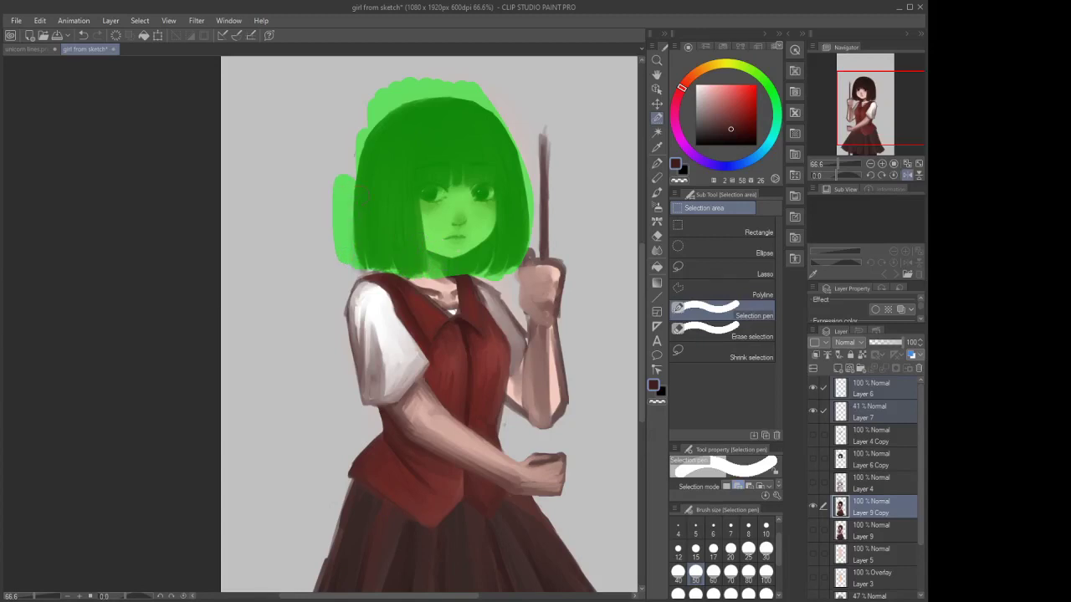
{"action": "left_click_drag", "start_coordinate": [363, 196], "coordinate": [361, 211]}
{"action": "left_click_drag", "start_coordinate": [379, 127], "coordinate": [417, 190]}
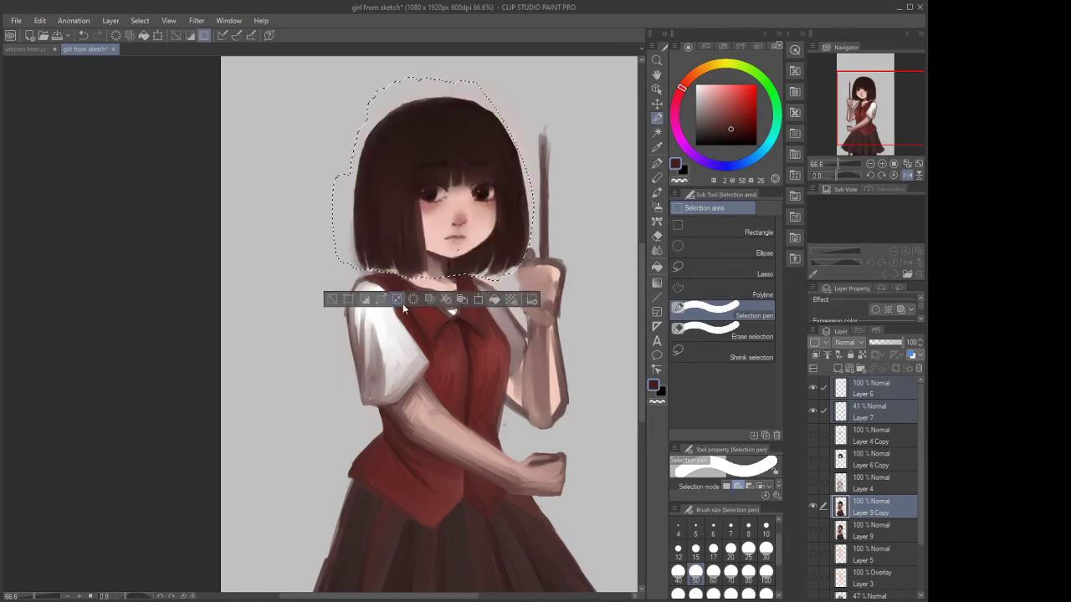
Transform the selected head on the chosen layers, scaling it down slightly towards the shoulder on the white-sleeve side
{"action": "left_click", "coordinate": [39, 22]}
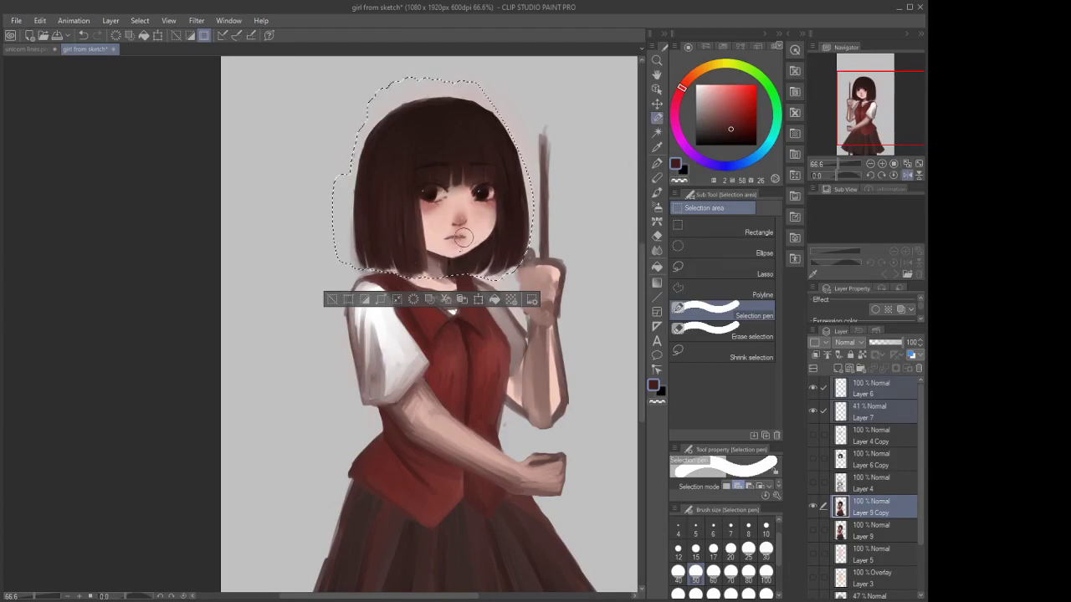
{"action": "left_click", "coordinate": [38, 22]}
{"action": "key", "text": "ctrl+t"}
{"action": "left_click_drag", "start_coordinate": [534, 77], "coordinate": [522, 88]}
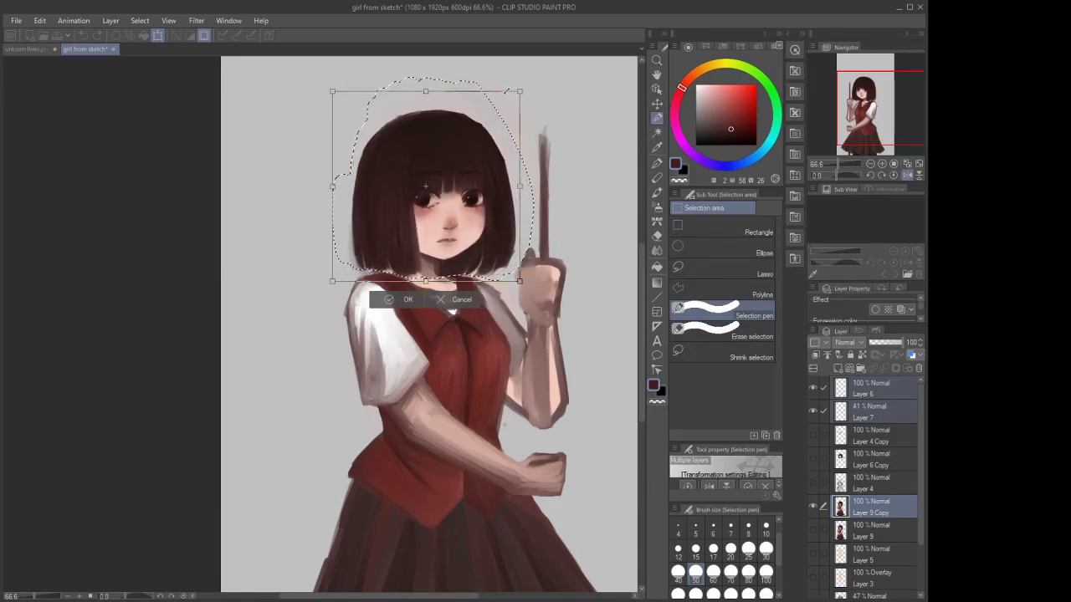
{"action": "left_click_drag", "start_coordinate": [505, 88], "coordinate": [482, 118]}
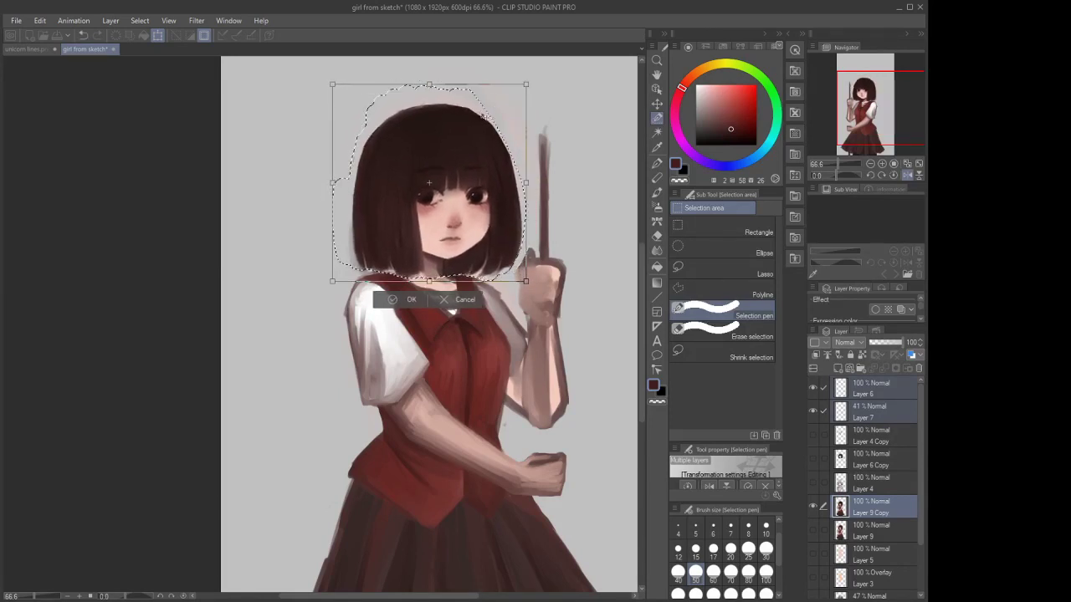
Fine-tune the transformed head's position over the neck, apply the transformation and clear the selection
{"action": "scroll", "coordinate": [432, 126], "scroll_direction": "down", "scroll_amount": 1}
{"action": "scroll", "coordinate": [427, 203], "scroll_direction": "up", "scroll_amount": 1}
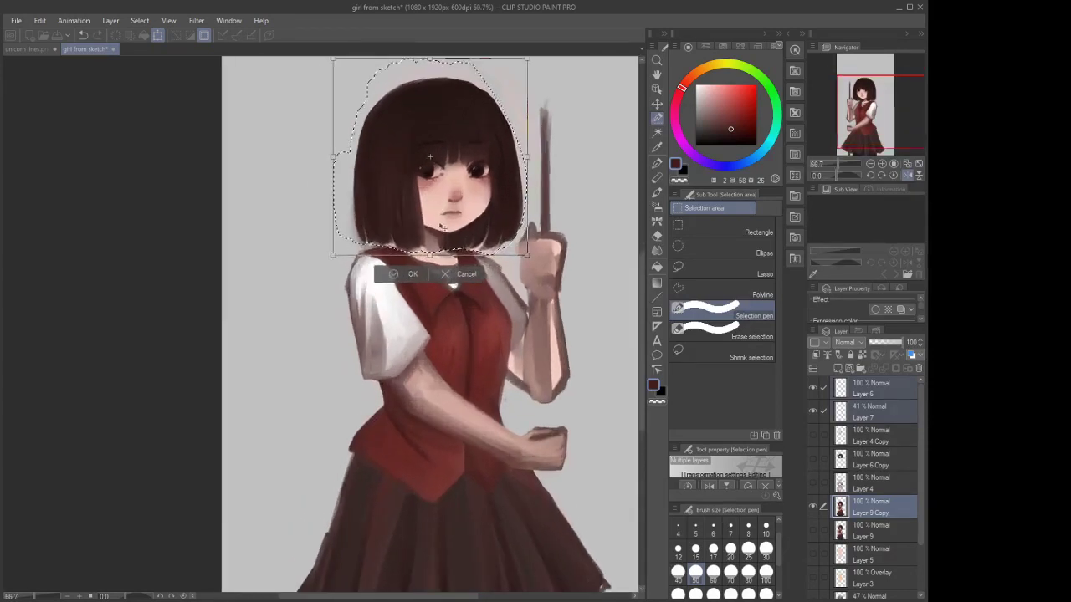
{"action": "left_click_drag", "start_coordinate": [440, 223], "coordinate": [444, 224]}
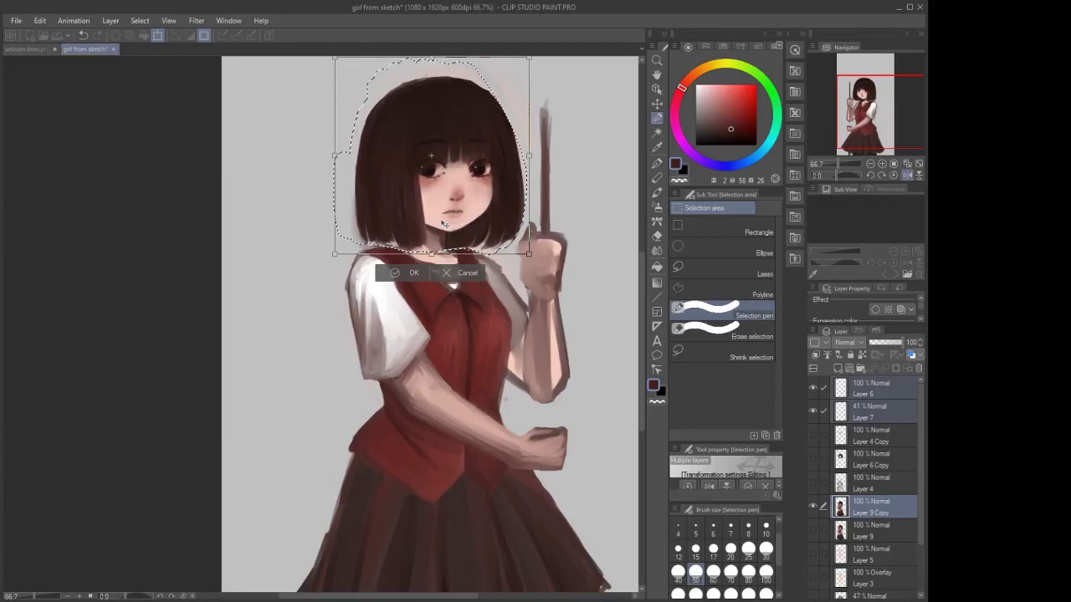
{"action": "scroll", "coordinate": [431, 180], "scroll_direction": "down", "scroll_amount": 2}
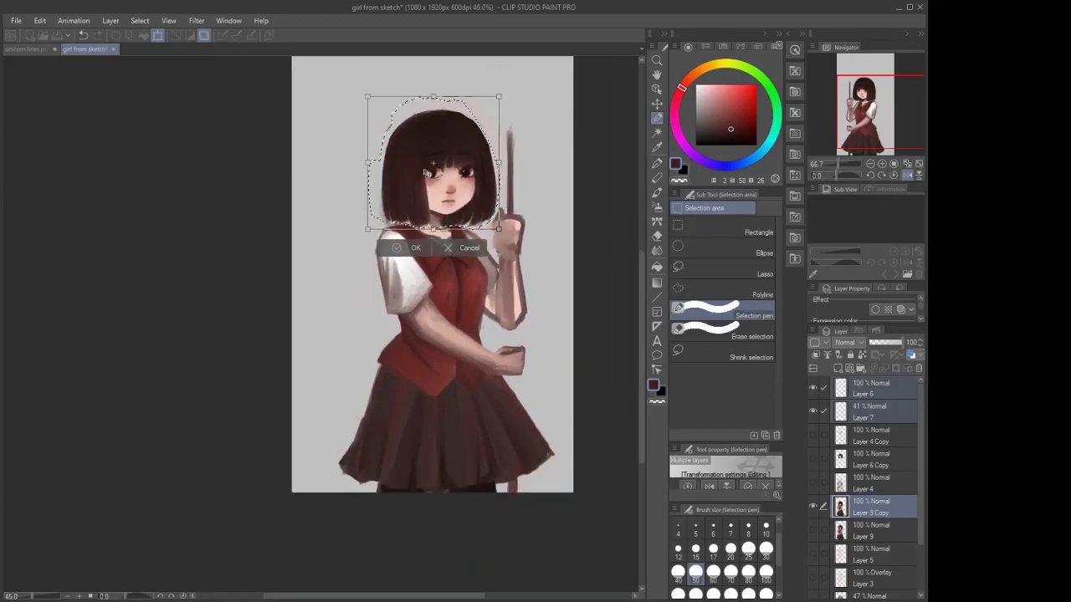
{"action": "scroll", "coordinate": [427, 173], "scroll_direction": "up", "scroll_amount": 2}
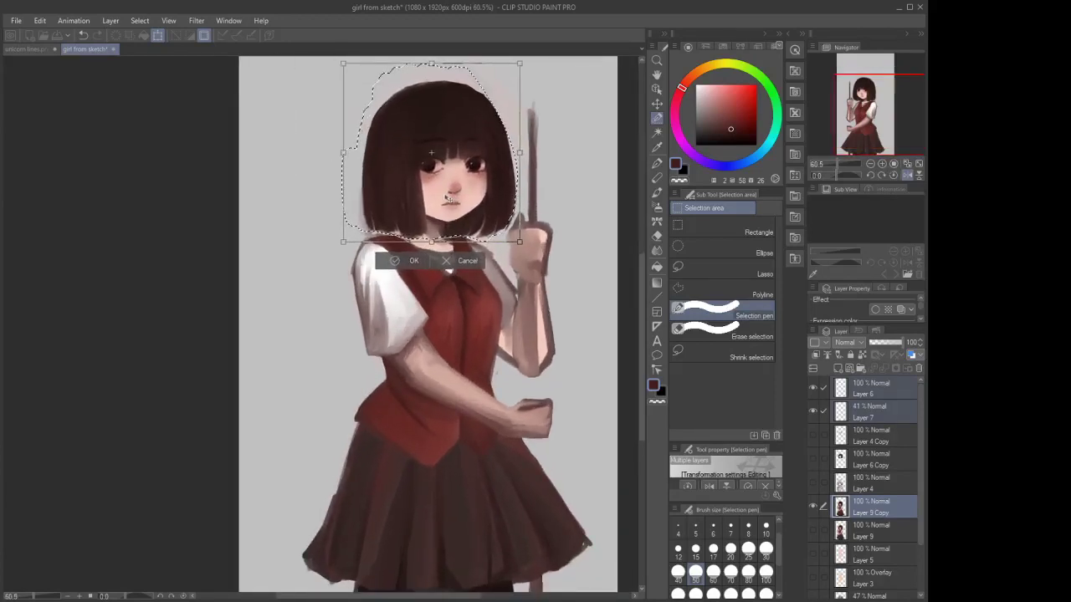
{"action": "left_click_drag", "start_coordinate": [449, 198], "coordinate": [446, 198]}
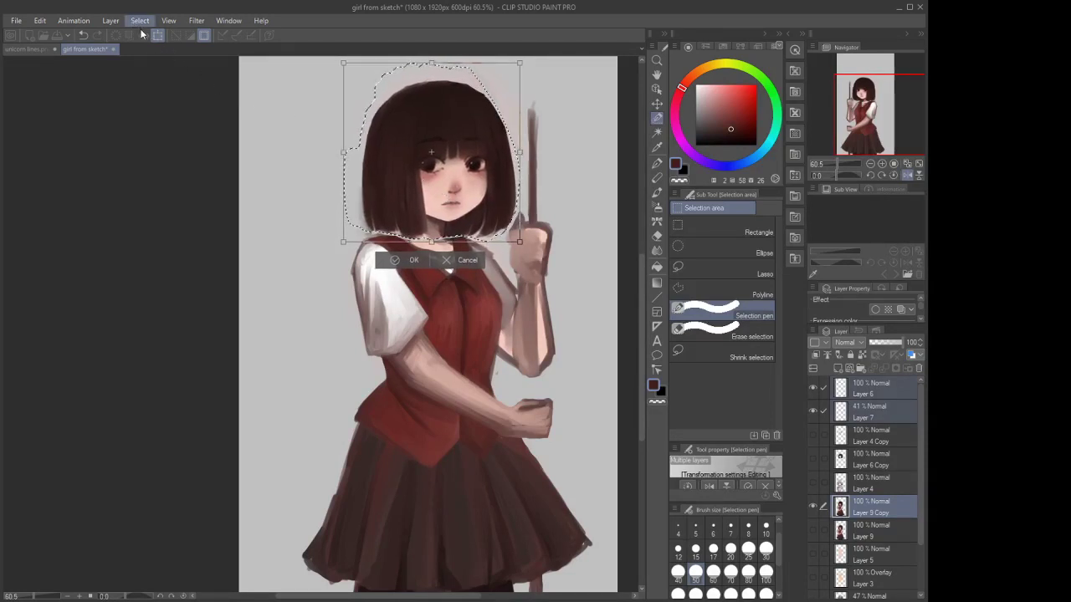
{"action": "left_click", "coordinate": [399, 260]}
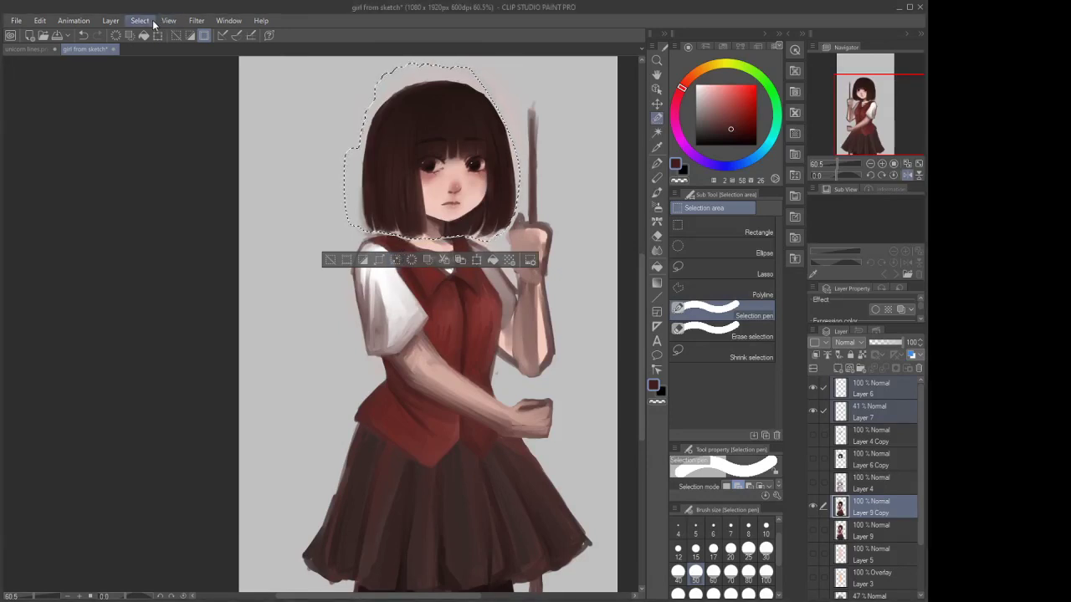
{"action": "key", "text": "ctrl+d"}
Paint over the white seam left under the hair along the neck and white-sleeved shoulder with Opaque watercolor at size 15
{"action": "scroll", "coordinate": [406, 117], "scroll_direction": "down", "scroll_amount": 3}
{"action": "scroll", "coordinate": [445, 114], "scroll_direction": "up", "scroll_amount": 7}
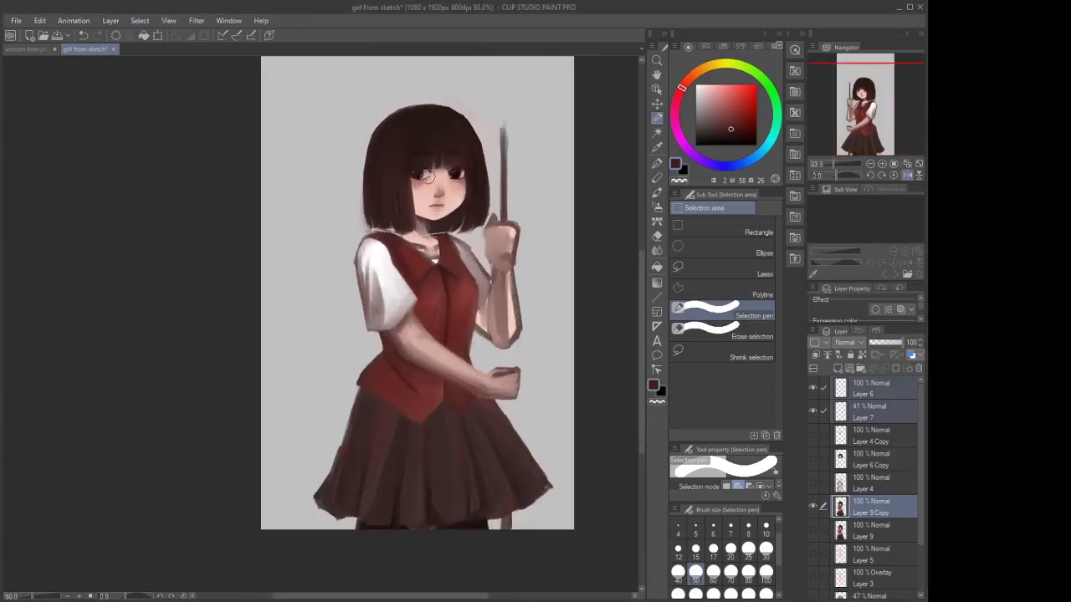
{"action": "right_click", "coordinate": [426, 267]}
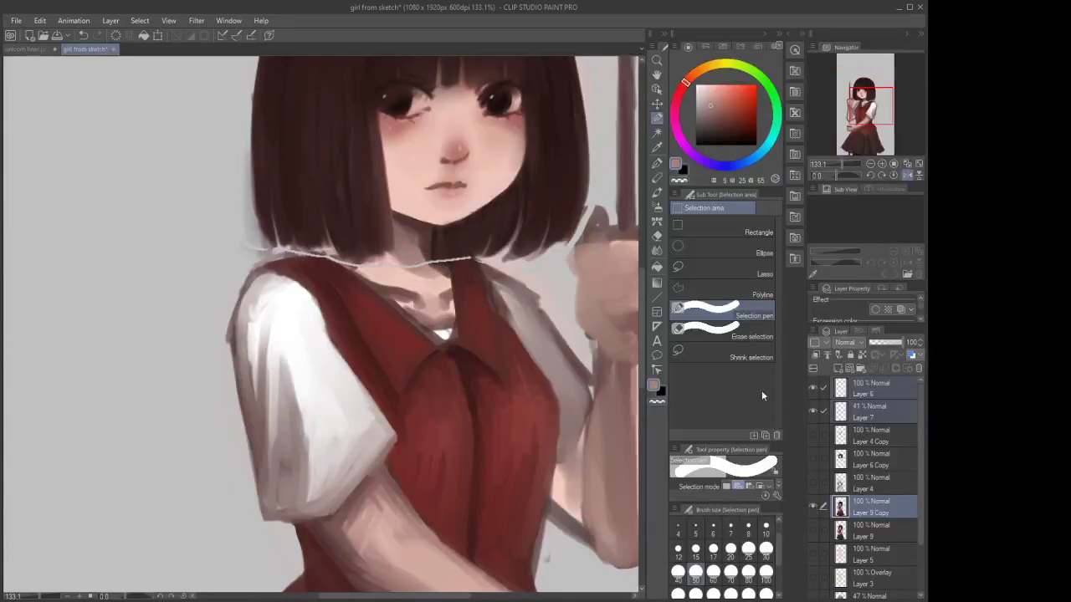
{"action": "left_click", "coordinate": [657, 193]}
{"action": "scroll", "coordinate": [449, 239], "scroll_direction": "up", "scroll_amount": 2}
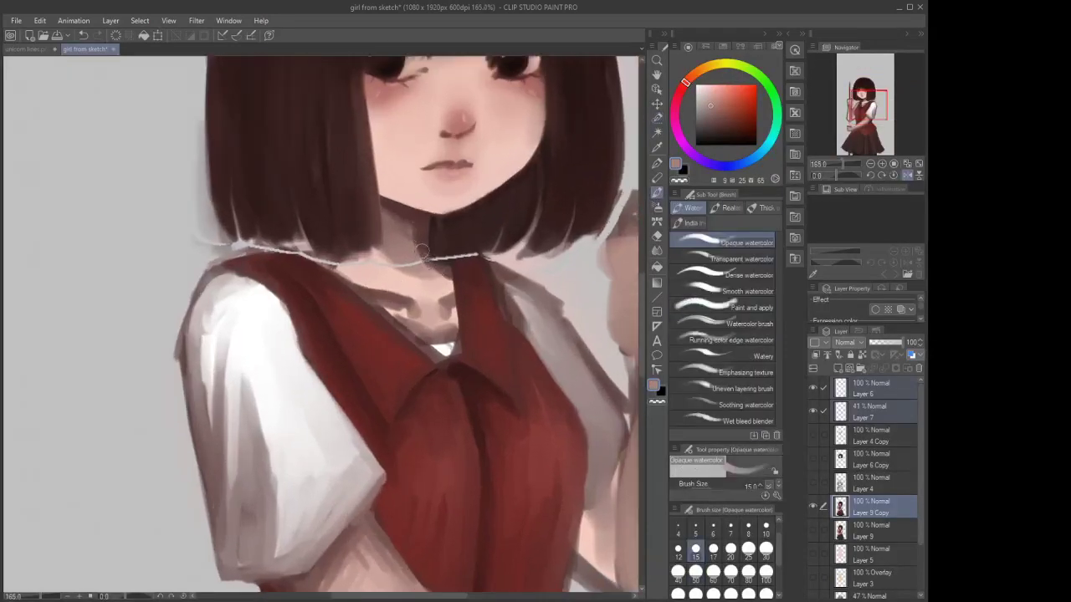
{"action": "mouse_move", "coordinate": [418, 264]}
{"action": "left_mouse_down"}
{"action": "mouse_move", "coordinate": [302, 259]}
{"action": "mouse_move", "coordinate": [213, 238]}
{"action": "mouse_move", "coordinate": [197, 209]}
{"action": "mouse_move", "coordinate": [219, 243]}
{"action": "mouse_move", "coordinate": [269, 250]}
{"action": "mouse_move", "coordinate": [314, 238]}
{"action": "left_mouse_up"}
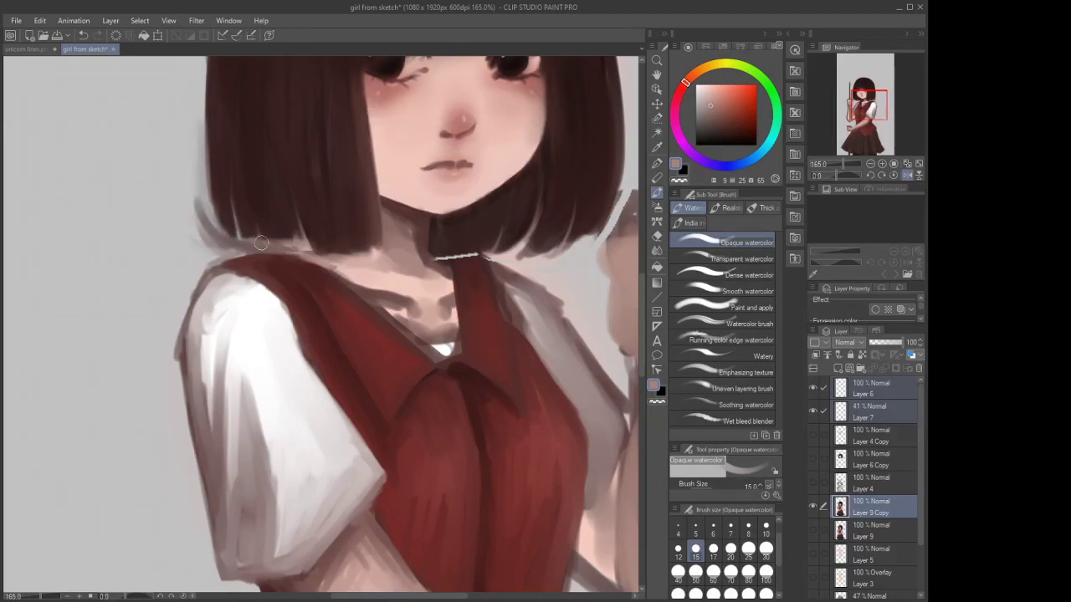
Clean up the smudges beside the hair tips above the white-sleeved shoulder with the Hard eraser at size 17 and Blend at size 40
{"action": "left_click", "coordinate": [657, 236]}
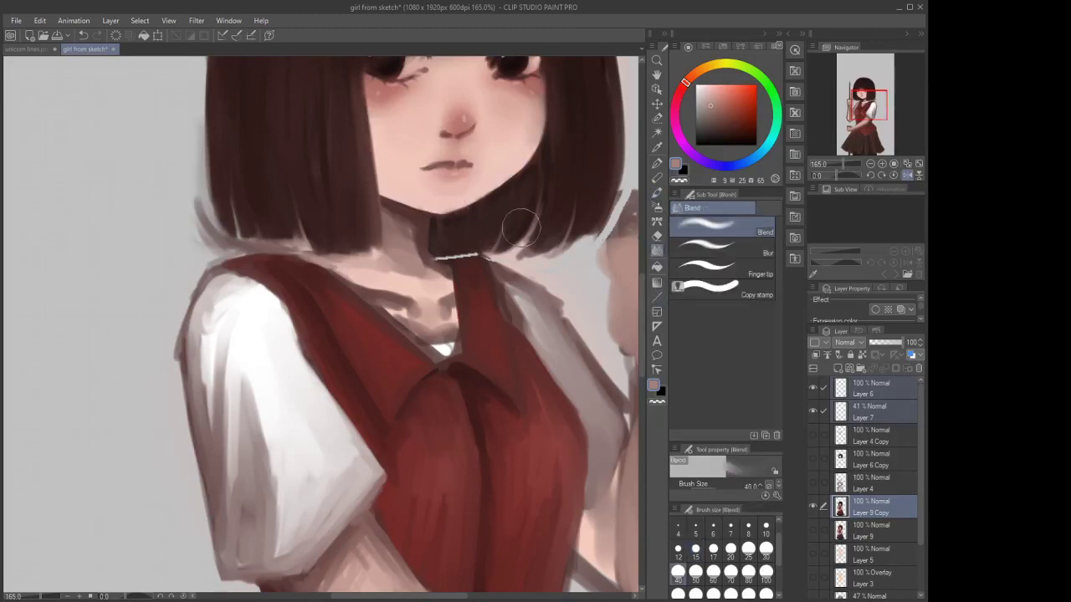
{"action": "mouse_move", "coordinate": [168, 220]}
{"action": "left_mouse_down"}
{"action": "mouse_move", "coordinate": [193, 176]}
{"action": "mouse_move", "coordinate": [216, 234]}
{"action": "left_mouse_up"}
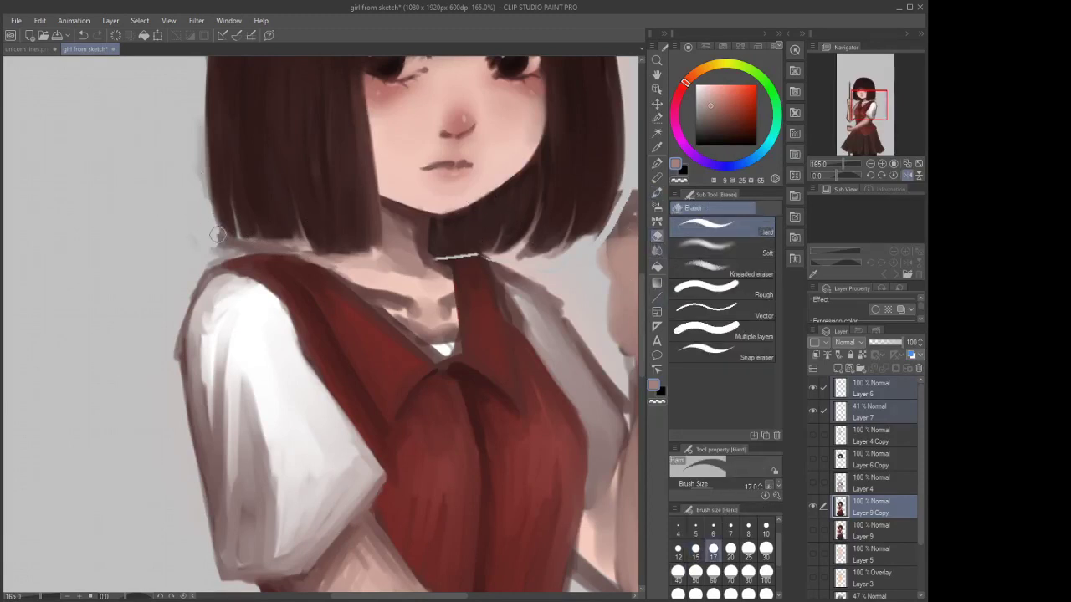
{"action": "left_click", "coordinate": [657, 249]}
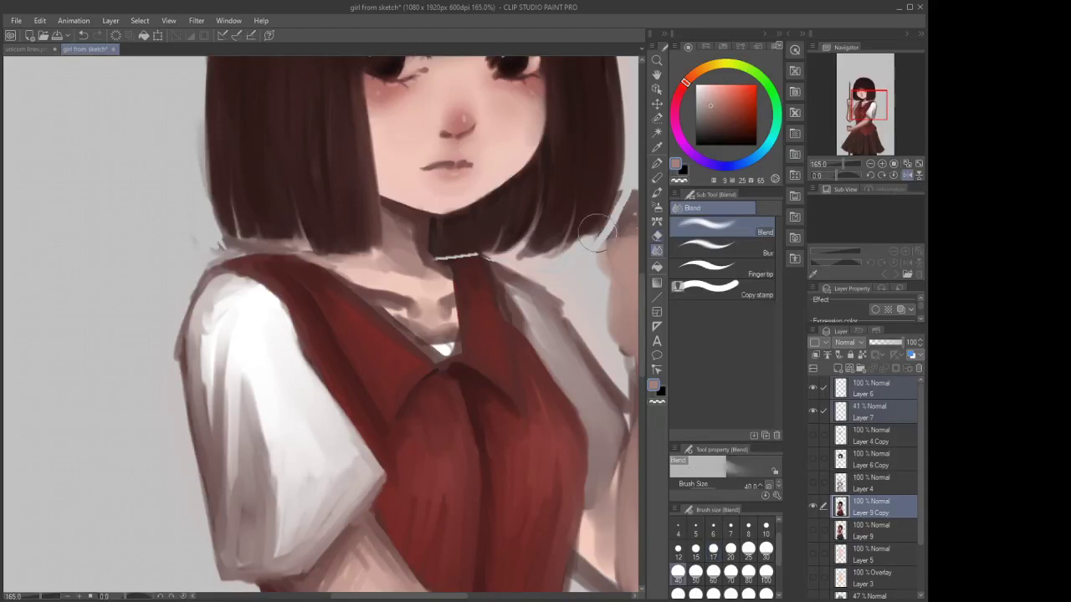
{"action": "left_click_drag", "start_coordinate": [183, 132], "coordinate": [206, 249]}
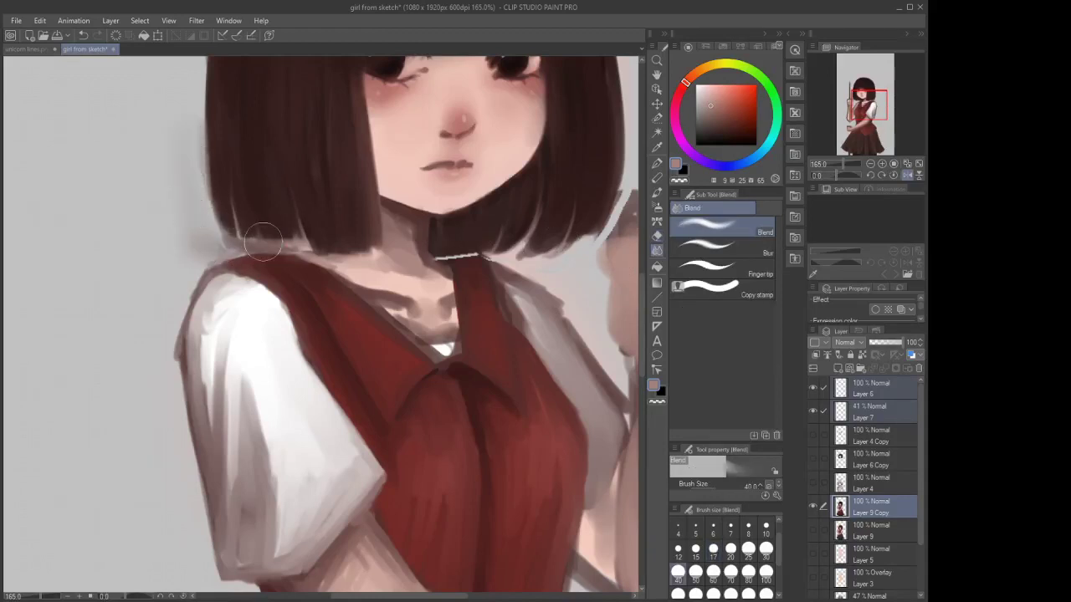
Cover the remaining white seam between hair and collar and smooth the neck and collarbone shading with Opaque watercolor at size 15
{"action": "left_click", "coordinate": [657, 192]}
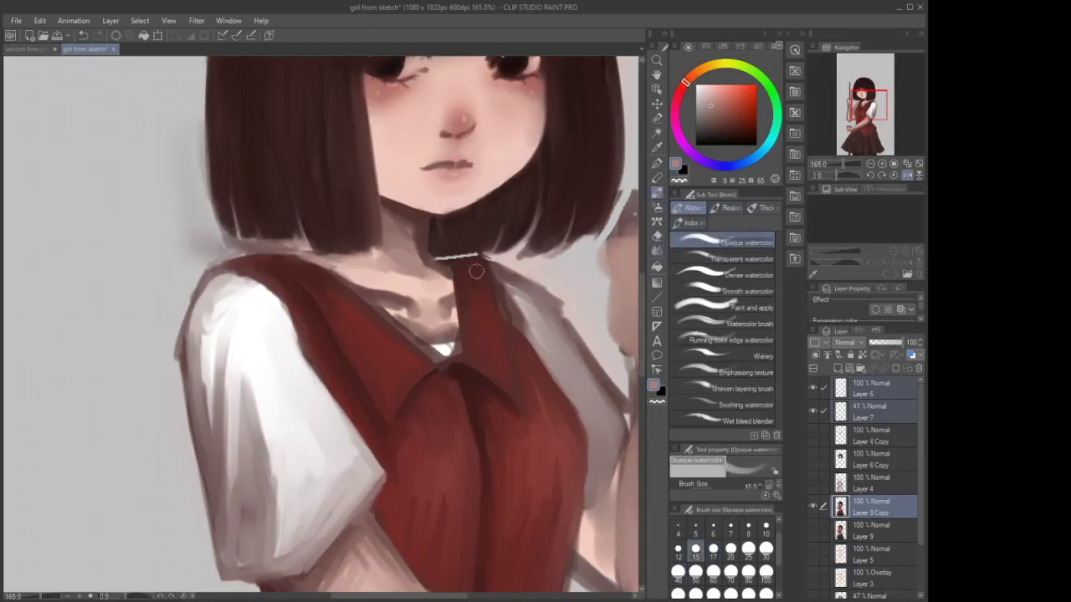
{"action": "mouse_move", "coordinate": [450, 239]}
{"action": "left_mouse_down"}
{"action": "mouse_move", "coordinate": [447, 264]}
{"action": "mouse_move", "coordinate": [439, 245]}
{"action": "mouse_move", "coordinate": [480, 242]}
{"action": "mouse_move", "coordinate": [493, 253]}
{"action": "mouse_move", "coordinate": [434, 252]}
{"action": "mouse_move", "coordinate": [465, 290]}
{"action": "mouse_move", "coordinate": [457, 259]}
{"action": "mouse_move", "coordinate": [445, 276]}
{"action": "mouse_move", "coordinate": [415, 262]}
{"action": "mouse_move", "coordinate": [424, 283]}
{"action": "mouse_move", "coordinate": [404, 223]}
{"action": "mouse_move", "coordinate": [402, 262]}
{"action": "mouse_move", "coordinate": [418, 230]}
{"action": "mouse_move", "coordinate": [411, 220]}
{"action": "mouse_move", "coordinate": [422, 220]}
{"action": "mouse_move", "coordinate": [406, 219]}
{"action": "mouse_move", "coordinate": [423, 260]}
{"action": "left_mouse_up"}
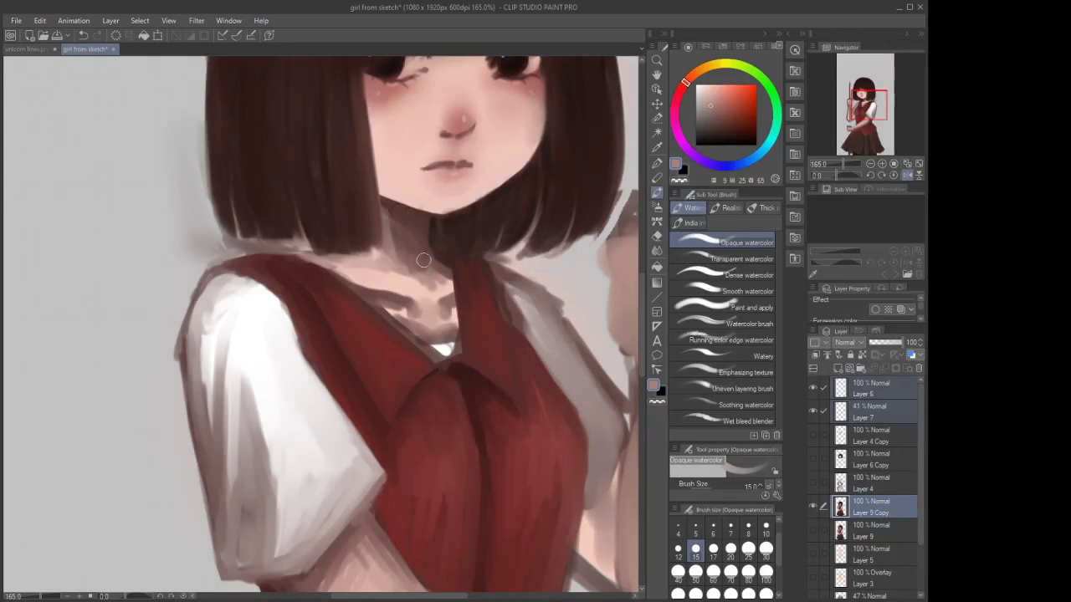
{"action": "mouse_move", "coordinate": [401, 223]}
{"action": "left_mouse_down"}
{"action": "mouse_move", "coordinate": [389, 211]}
{"action": "mouse_move", "coordinate": [387, 248]}
{"action": "mouse_move", "coordinate": [382, 230]}
{"action": "mouse_move", "coordinate": [416, 274]}
{"action": "mouse_move", "coordinate": [436, 283]}
{"action": "mouse_move", "coordinate": [425, 318]}
{"action": "mouse_move", "coordinate": [352, 280]}
{"action": "left_mouse_up"}
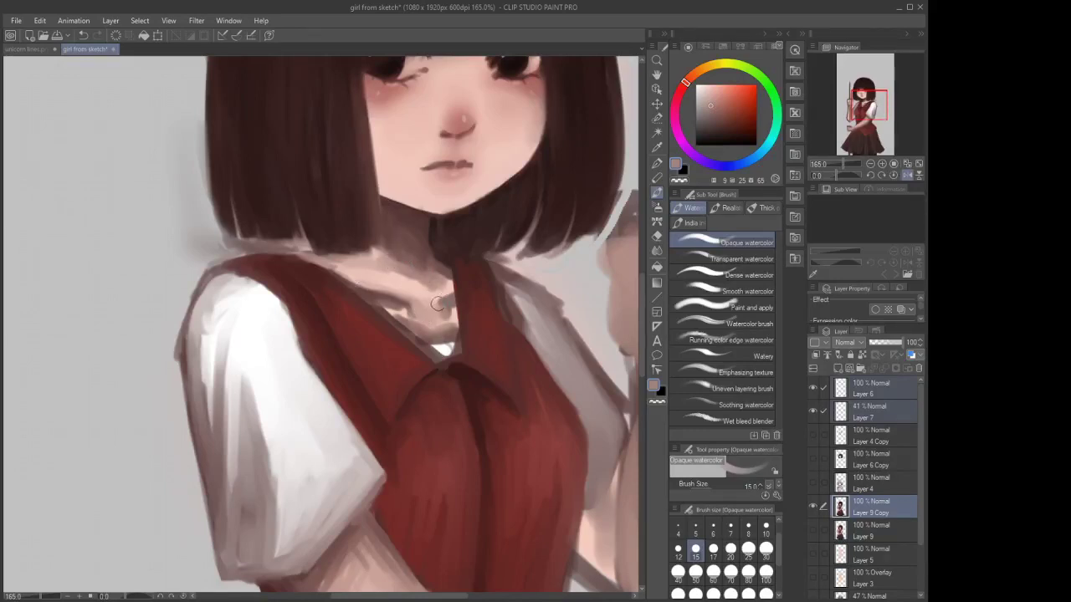
{"action": "left_click_drag", "start_coordinate": [448, 314], "coordinate": [442, 313]}
Refine the collarbone and tone down the white shirt patch inside the collar with sampled colours and Opaque watercolor at size 7
{"action": "left_click", "coordinate": [431, 289], "text": "alt"}
{"action": "left_click", "coordinate": [695, 527]}
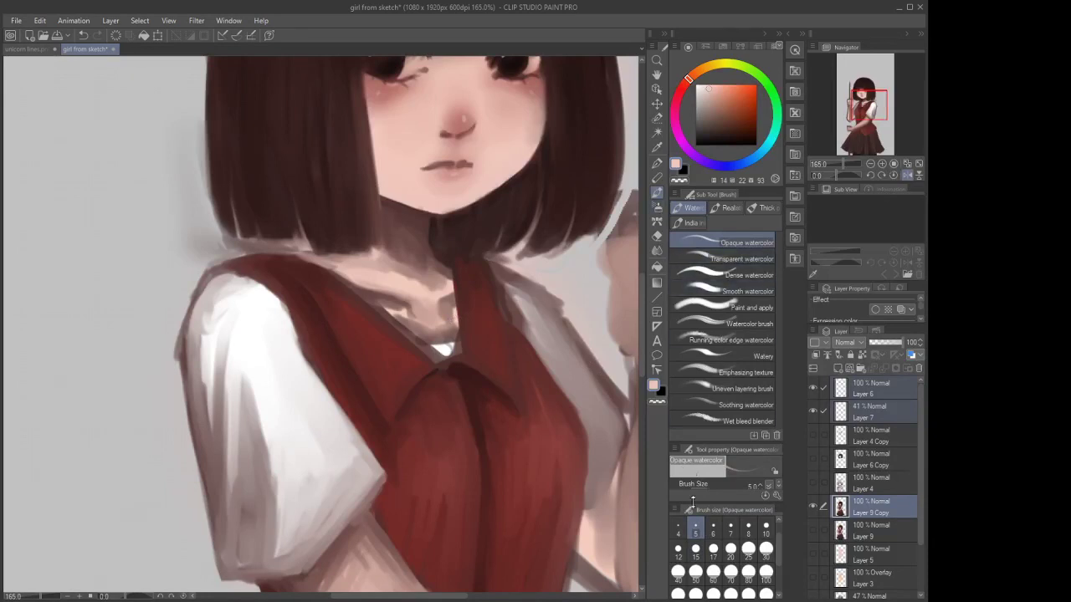
{"action": "left_click", "coordinate": [730, 527]}
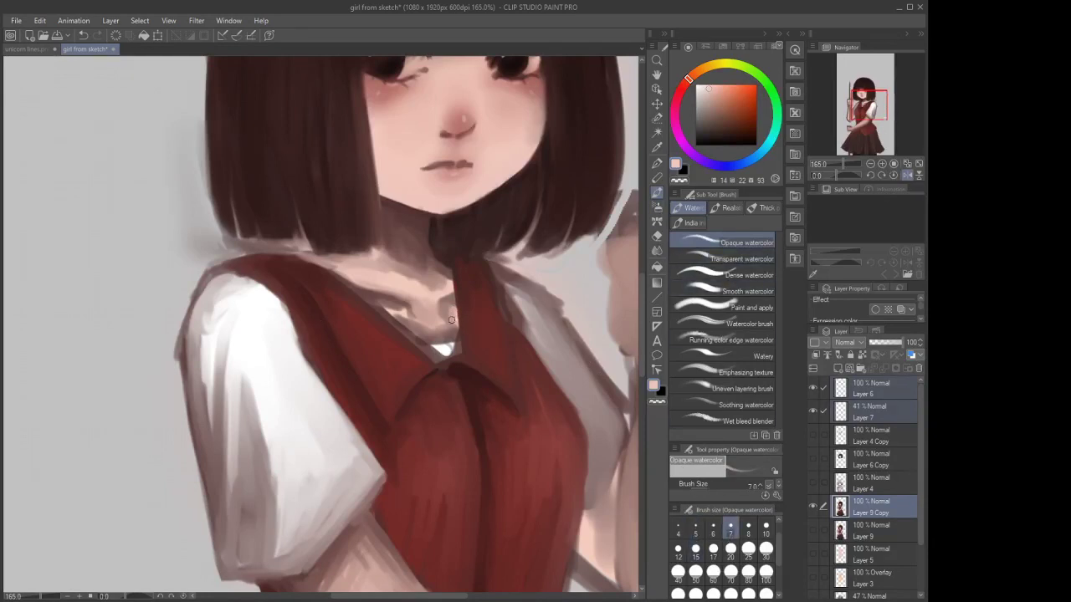
{"action": "left_click", "coordinate": [404, 299], "text": "alt"}
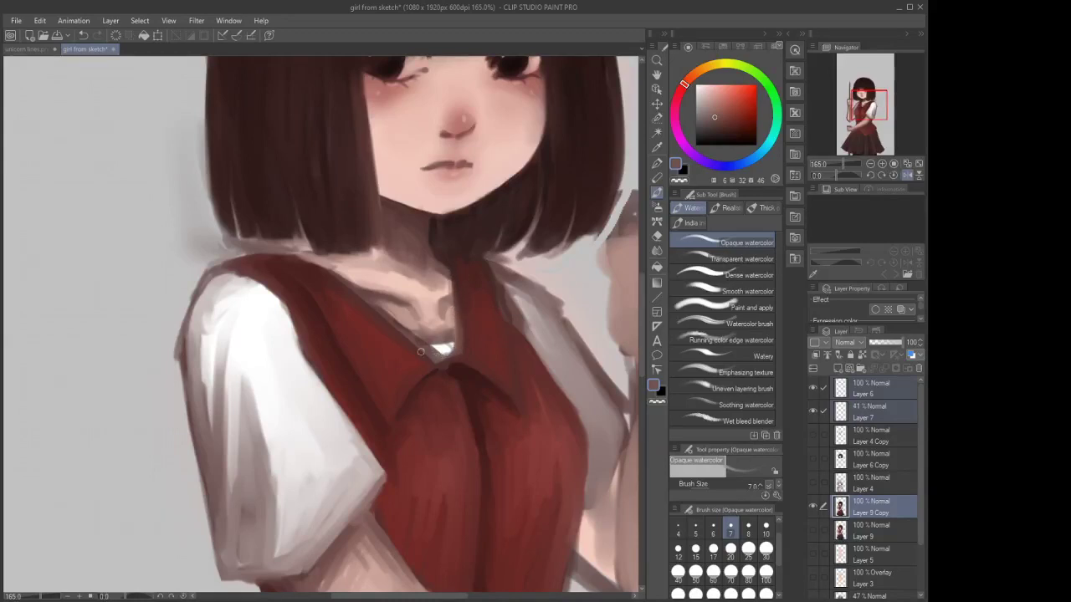
{"action": "mouse_move", "coordinate": [436, 348]}
{"action": "left_mouse_down"}
{"action": "mouse_move", "coordinate": [449, 354]}
{"action": "mouse_move", "coordinate": [433, 347]}
{"action": "left_mouse_up"}
Define the upper edge of the forearm crossing the vest, from elbow to wrist, in dark reddish brown with Opaque watercolor at size 7
{"action": "left_click", "coordinate": [657, 236]}
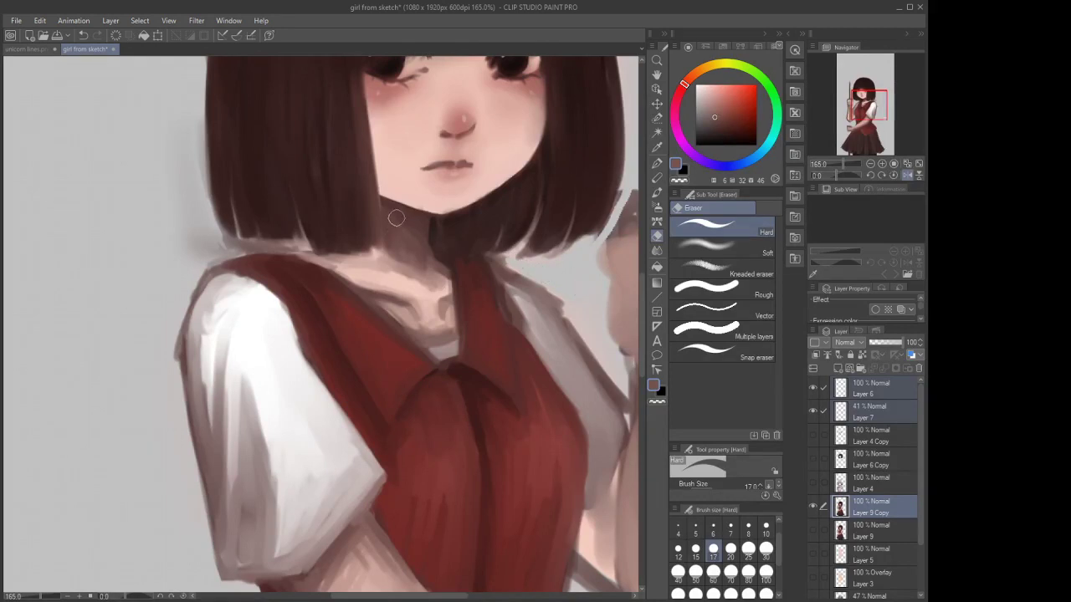
{"action": "scroll", "coordinate": [386, 238], "scroll_direction": "down", "scroll_amount": 2}
{"action": "scroll", "coordinate": [385, 237], "scroll_direction": "down", "scroll_amount": 1}
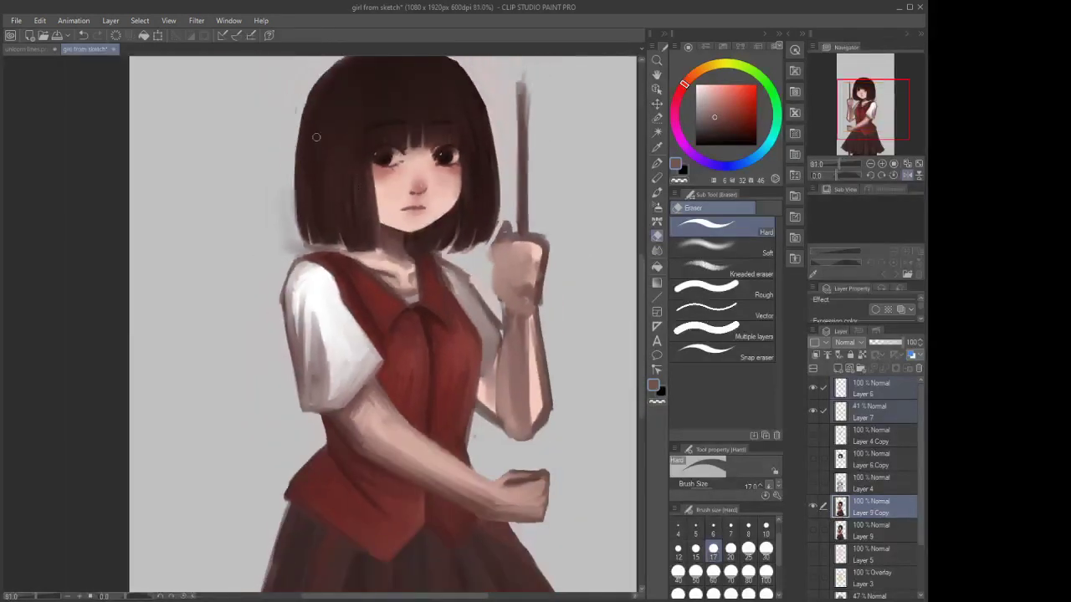
{"action": "scroll", "coordinate": [317, 137], "scroll_direction": "down", "scroll_amount": 1}
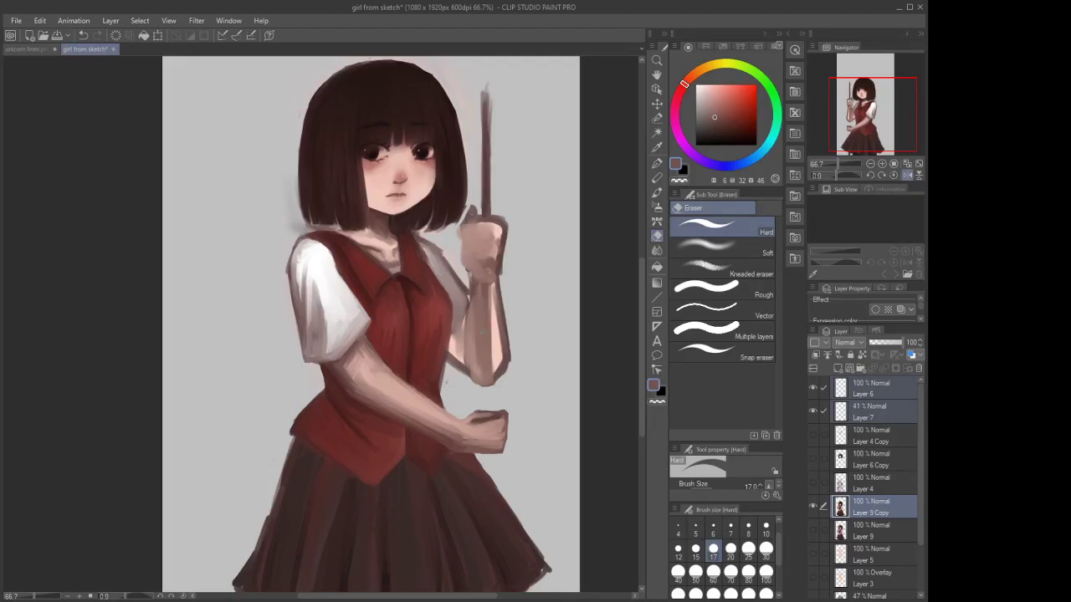
{"action": "scroll", "coordinate": [423, 318], "scroll_direction": "up", "scroll_amount": 3}
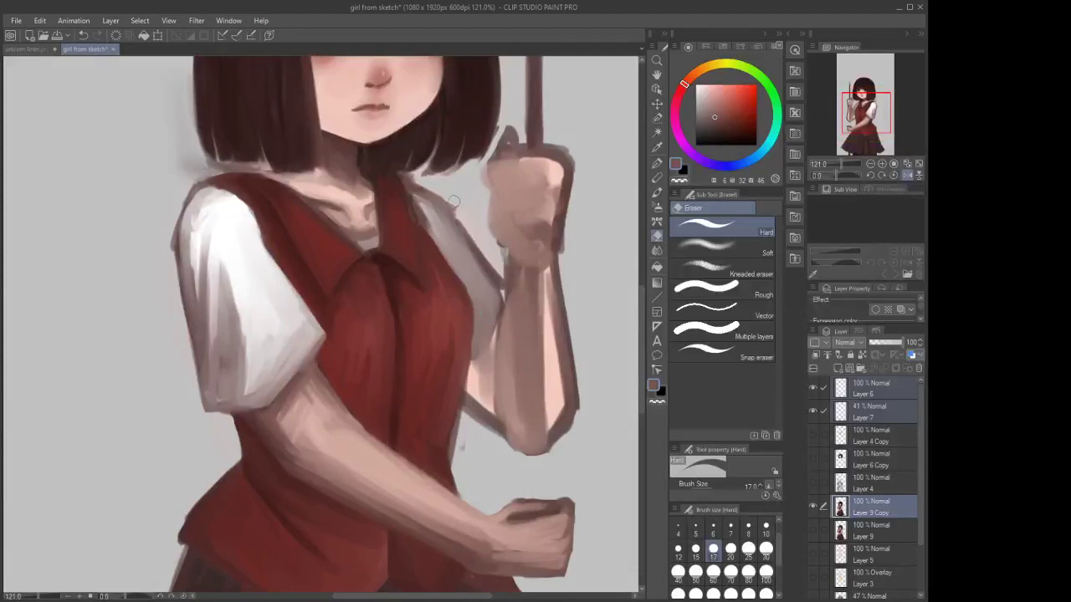
{"action": "scroll", "coordinate": [453, 201], "scroll_direction": "down", "scroll_amount": 5}
{"action": "scroll", "coordinate": [406, 192], "scroll_direction": "up", "scroll_amount": 4}
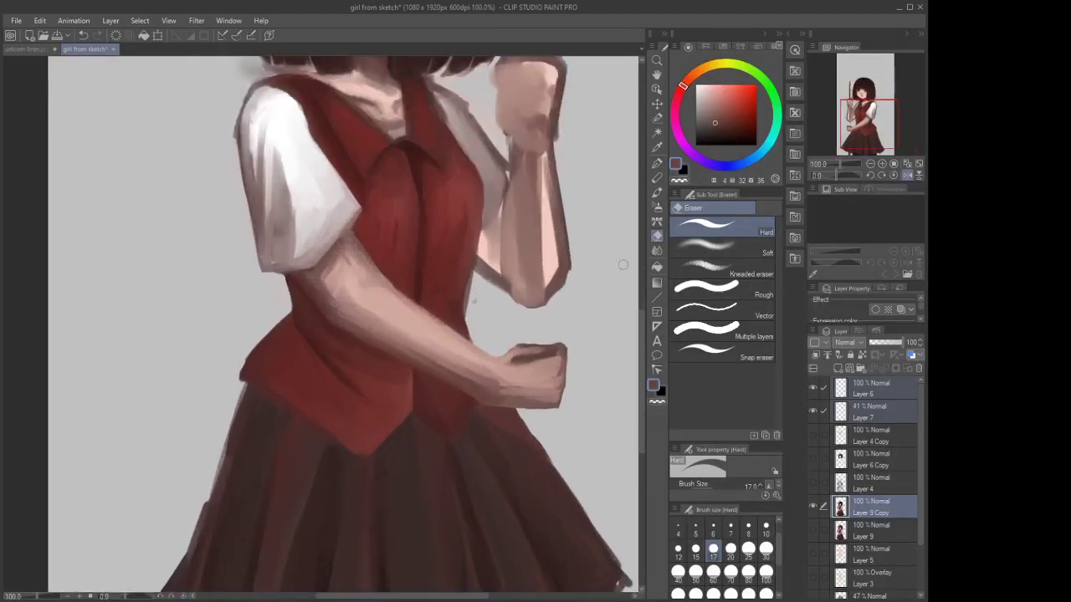
{"action": "left_click", "coordinate": [657, 191]}
{"action": "scroll", "coordinate": [500, 365], "scroll_direction": "up", "scroll_amount": 2}
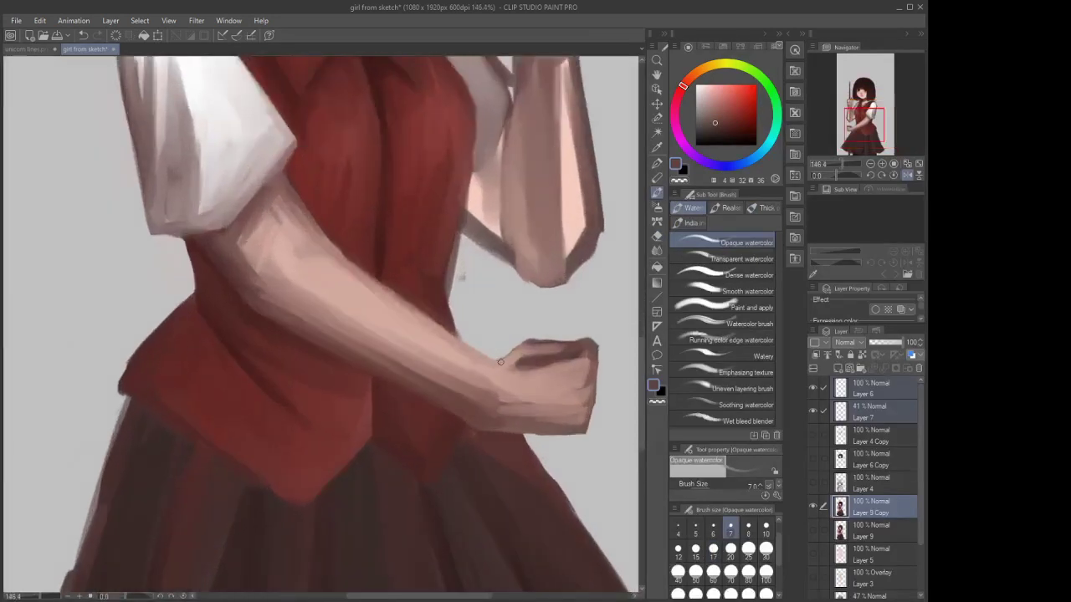
{"action": "left_click_drag", "start_coordinate": [494, 364], "coordinate": [460, 344]}
{"action": "left_click_drag", "start_coordinate": [375, 289], "coordinate": [455, 342]}
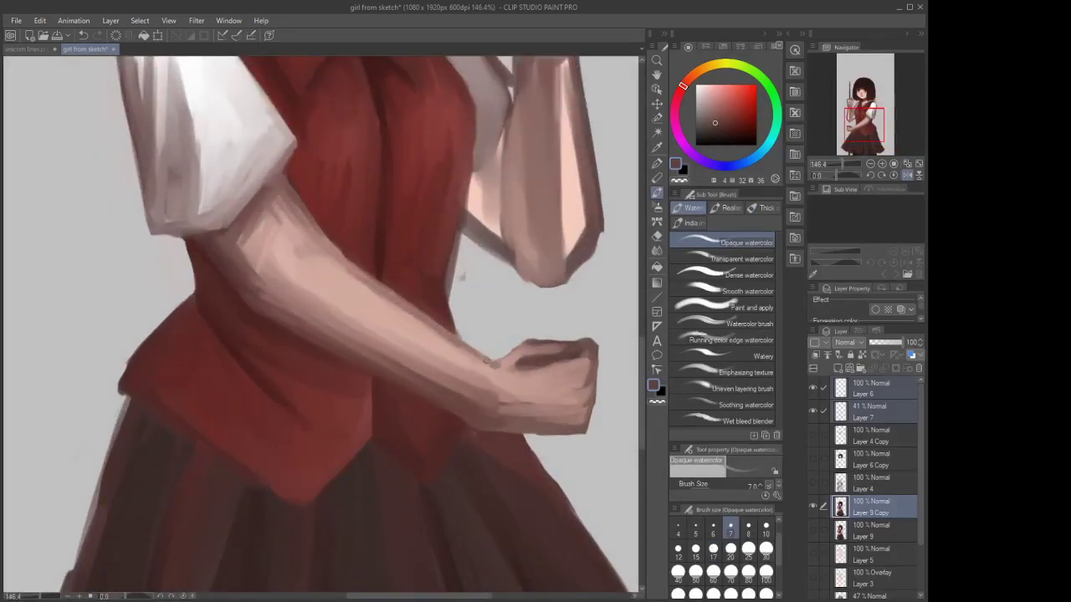
{"action": "left_click_drag", "start_coordinate": [297, 205], "coordinate": [333, 255]}
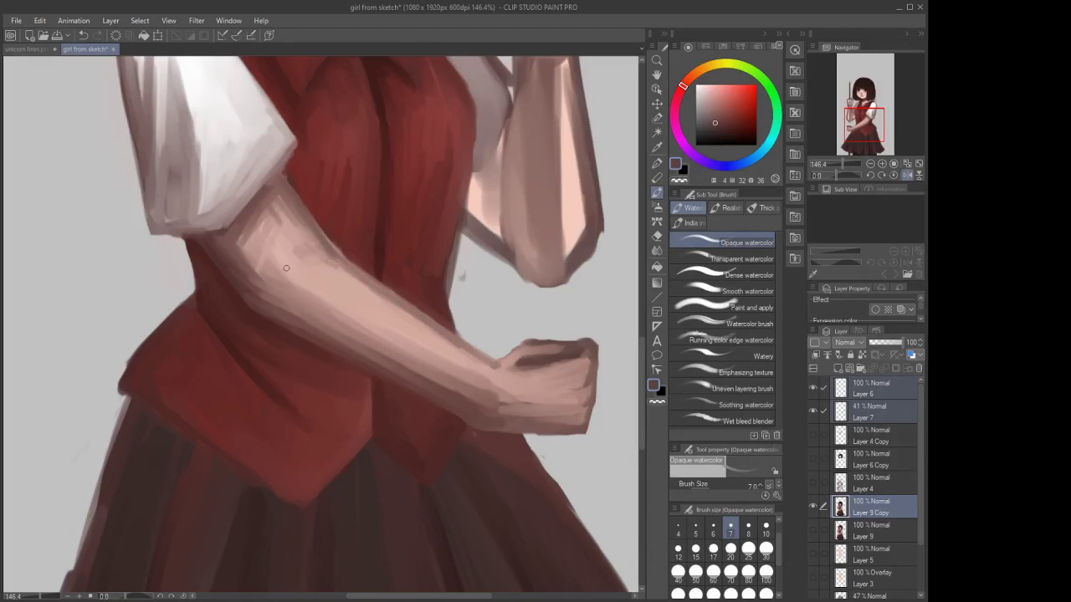
Brighten the shoulder of the sleeve beside the raised arm with sampled near-white and G-pen at size 12, blending it with Opaque watercolor at size 15
{"action": "scroll", "coordinate": [418, 246], "scroll_direction": "down", "scroll_amount": 3}
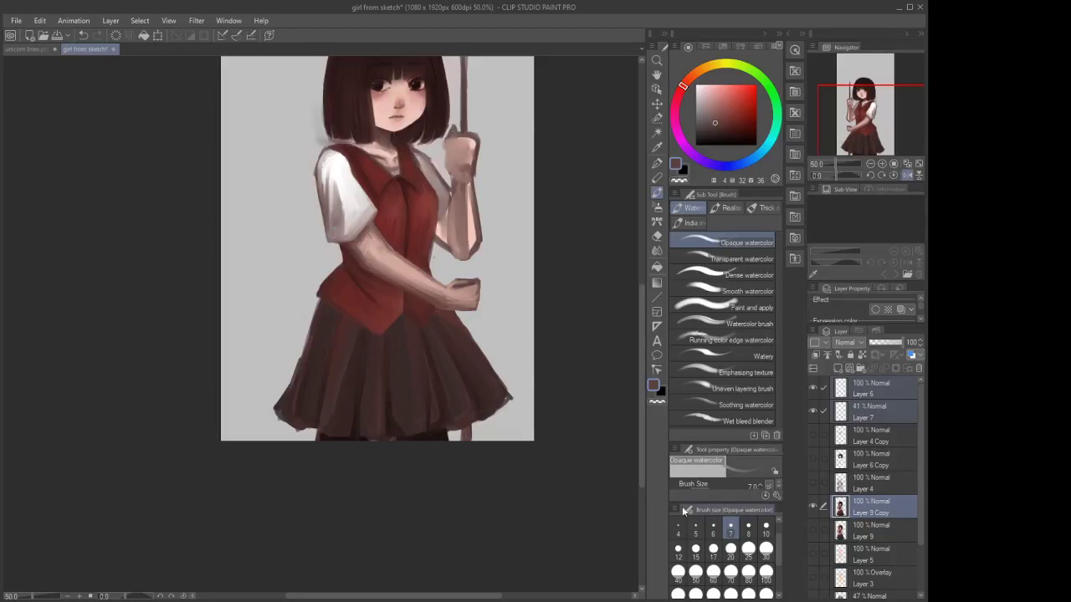
{"action": "left_click", "coordinate": [695, 548]}
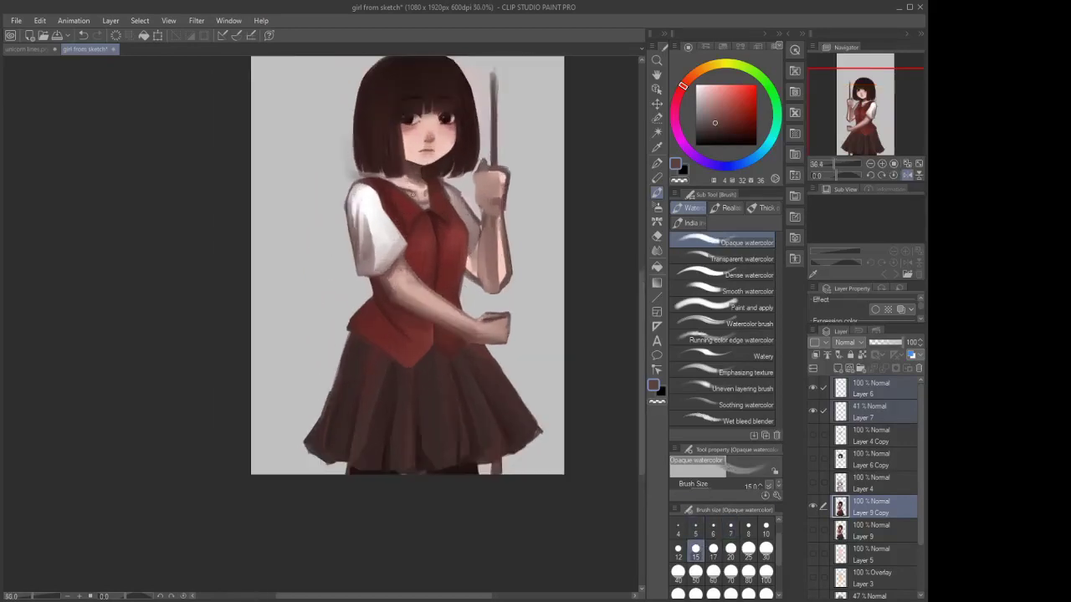
{"action": "scroll", "coordinate": [491, 188], "scroll_direction": "up", "scroll_amount": 3}
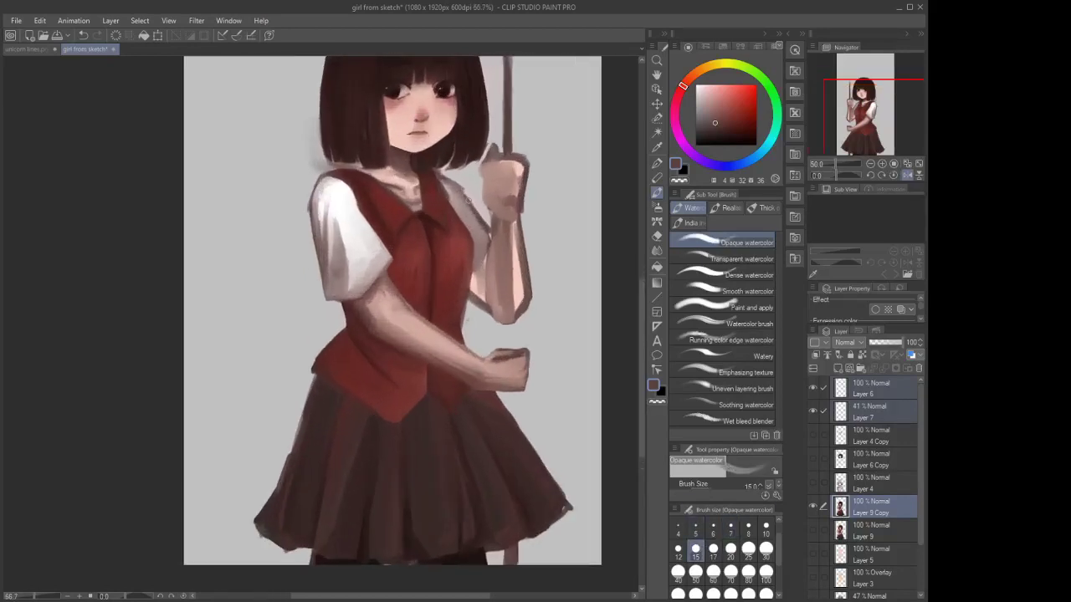
{"action": "left_click", "coordinate": [311, 239], "text": "alt"}
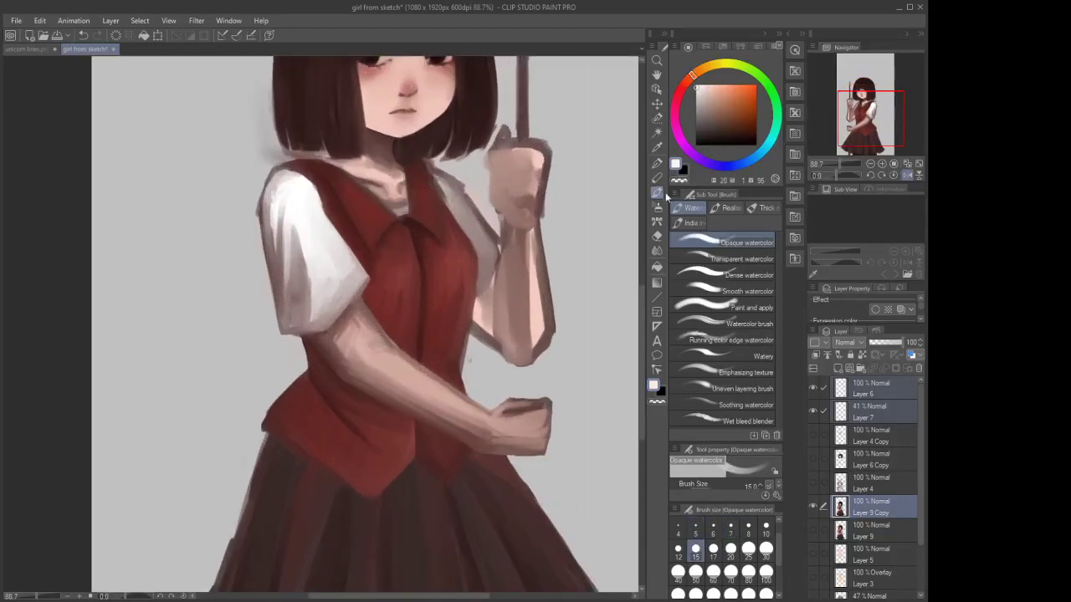
{"action": "left_click", "coordinate": [657, 164]}
{"action": "scroll", "coordinate": [452, 193], "scroll_direction": "up", "scroll_amount": 1}
{"action": "scroll", "coordinate": [440, 180], "scroll_direction": "up", "scroll_amount": 1}
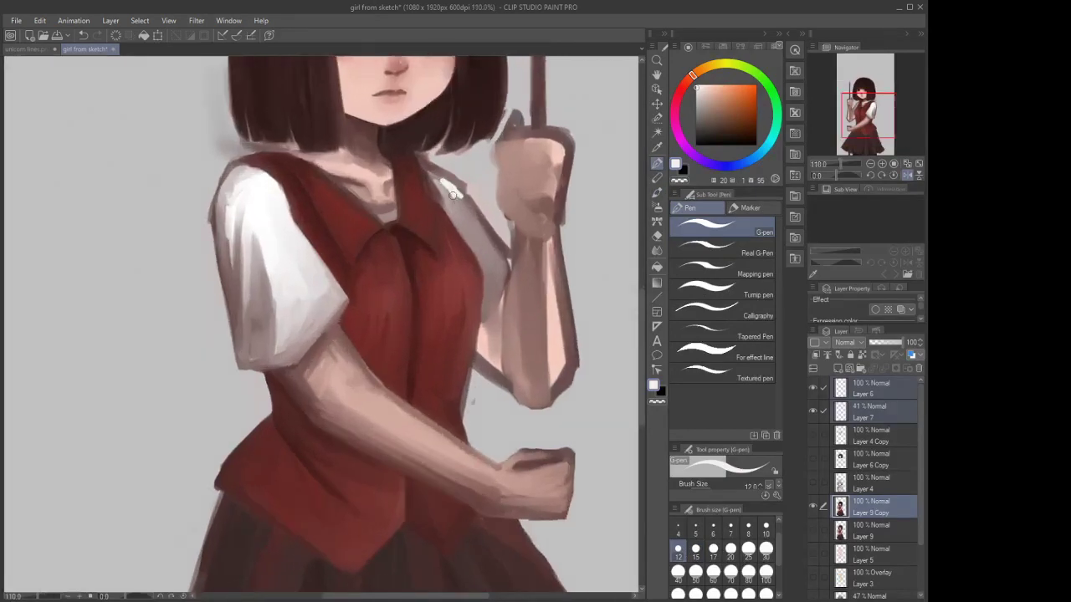
{"action": "key", "text": "b"}
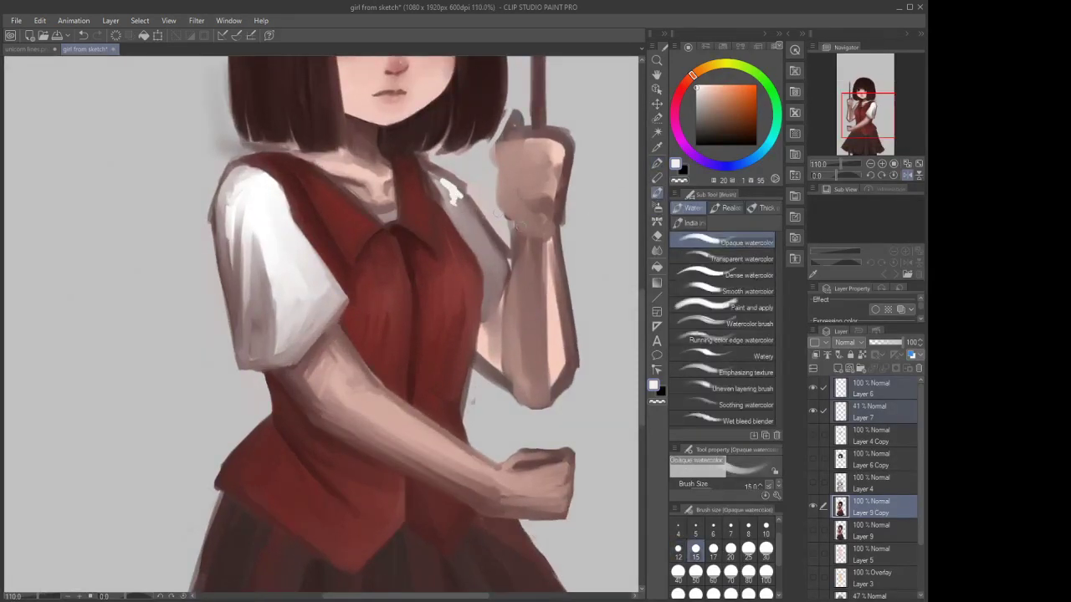
{"action": "left_click", "coordinate": [452, 230], "text": "alt"}
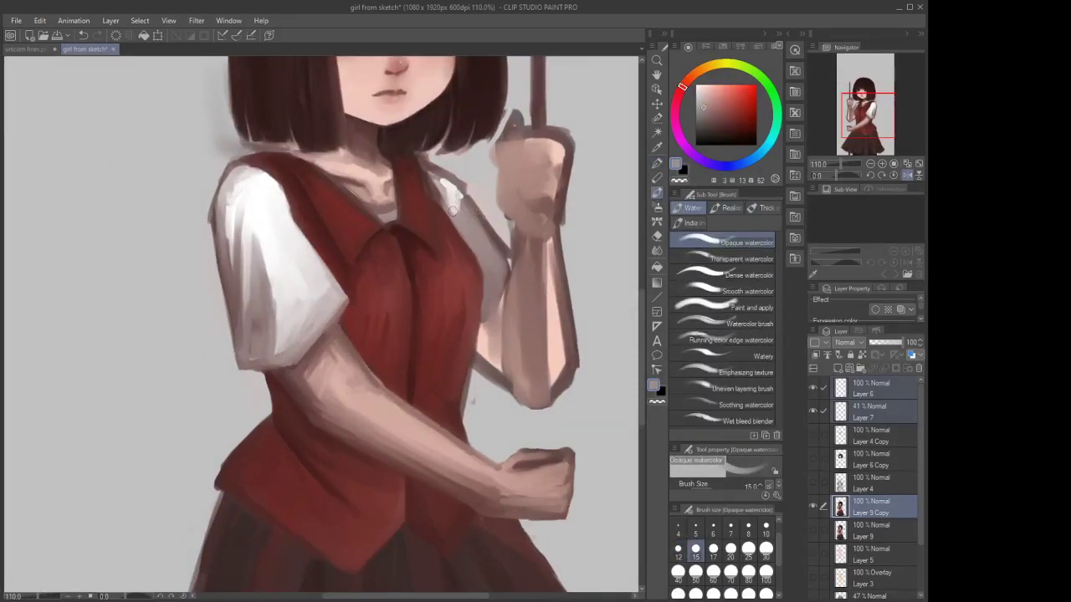
{"action": "mouse_move", "coordinate": [453, 210]}
{"action": "left_mouse_down"}
{"action": "mouse_move", "coordinate": [435, 179]}
{"action": "mouse_move", "coordinate": [462, 201]}
{"action": "mouse_move", "coordinate": [431, 172]}
{"action": "mouse_move", "coordinate": [503, 261]}
{"action": "mouse_move", "coordinate": [464, 227]}
{"action": "mouse_move", "coordinate": [476, 240]}
{"action": "mouse_move", "coordinate": [454, 199]}
{"action": "mouse_move", "coordinate": [495, 258]}
{"action": "left_mouse_up"}
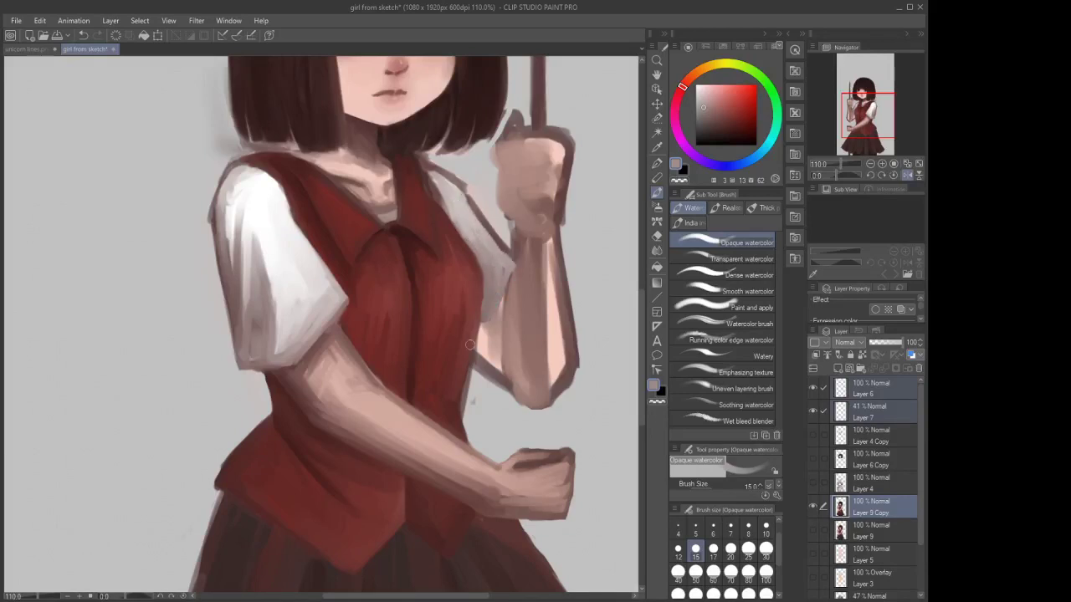
Shade the hem of the sleeve beside the raised arm in sampled reddish brown with G-pen at size 12 and Opaque watercolor at size 15
{"action": "left_click", "coordinate": [237, 318], "text": "alt"}
{"action": "left_click", "coordinate": [233, 325], "text": "alt"}
{"action": "left_click", "coordinate": [656, 163]}
{"action": "mouse_move", "coordinate": [502, 292]}
{"action": "left_mouse_down"}
{"action": "mouse_move", "coordinate": [482, 328]}
{"action": "mouse_move", "coordinate": [480, 315]}
{"action": "left_mouse_up"}
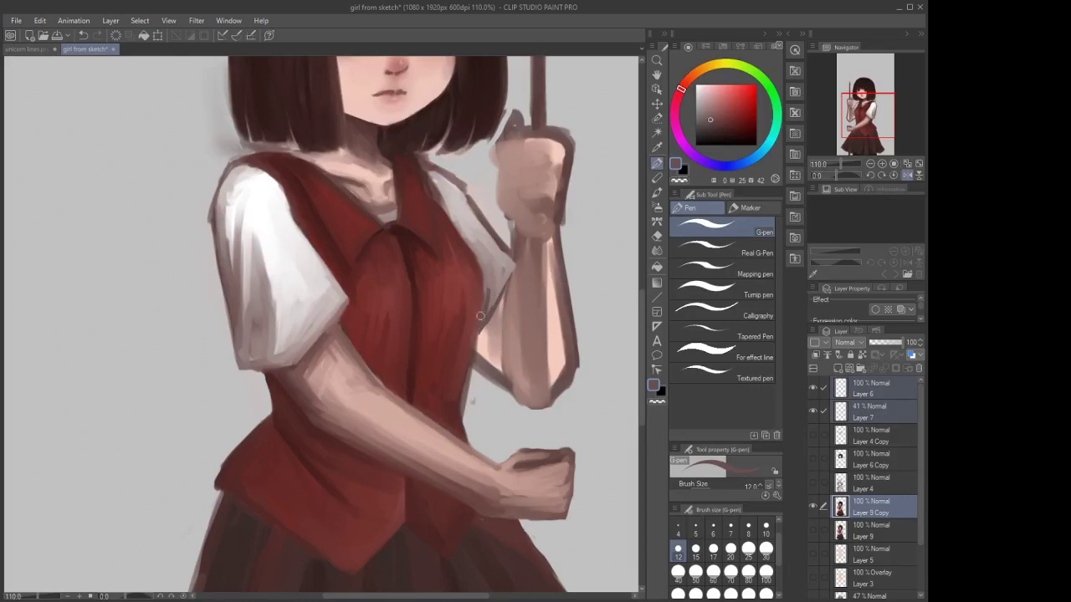
{"action": "left_click", "coordinate": [657, 191]}
{"action": "left_click_drag", "start_coordinate": [498, 278], "coordinate": [475, 336]}
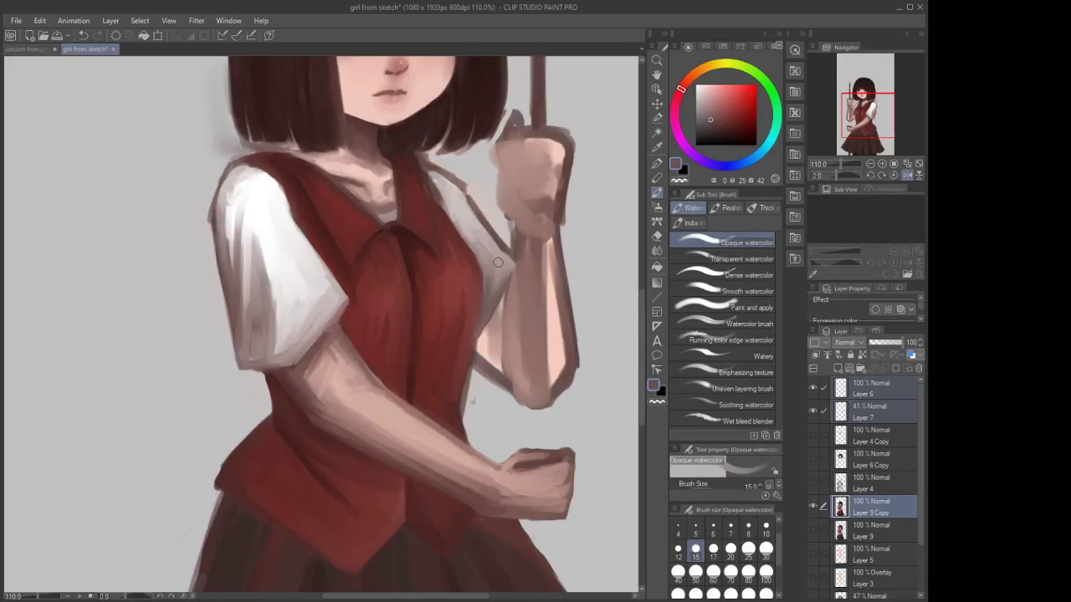
Refine the corner where that sleeve meets the raised forearm in reddish brown with Opaque watercolor at size 15
{"action": "left_click_drag", "start_coordinate": [506, 252], "coordinate": [490, 272]}
{"action": "left_click_drag", "start_coordinate": [502, 252], "coordinate": [485, 234]}
{"action": "mouse_move", "coordinate": [499, 250]}
{"action": "left_mouse_down"}
{"action": "mouse_move", "coordinate": [482, 307]}
{"action": "mouse_move", "coordinate": [503, 253]}
{"action": "mouse_move", "coordinate": [501, 295]}
{"action": "mouse_move", "coordinate": [518, 249]}
{"action": "mouse_move", "coordinate": [512, 295]}
{"action": "left_mouse_up"}
{"action": "left_click_drag", "start_coordinate": [515, 253], "coordinate": [507, 319]}
Darken the vest's side edge down to the crossing forearm in reddish brown and dark red with Opaque watercolor at size 15 and G-pen at size 12
{"action": "mouse_move", "coordinate": [475, 265]}
{"action": "left_mouse_down"}
{"action": "mouse_move", "coordinate": [475, 318]}
{"action": "mouse_move", "coordinate": [477, 268]}
{"action": "mouse_move", "coordinate": [469, 357]}
{"action": "left_mouse_up"}
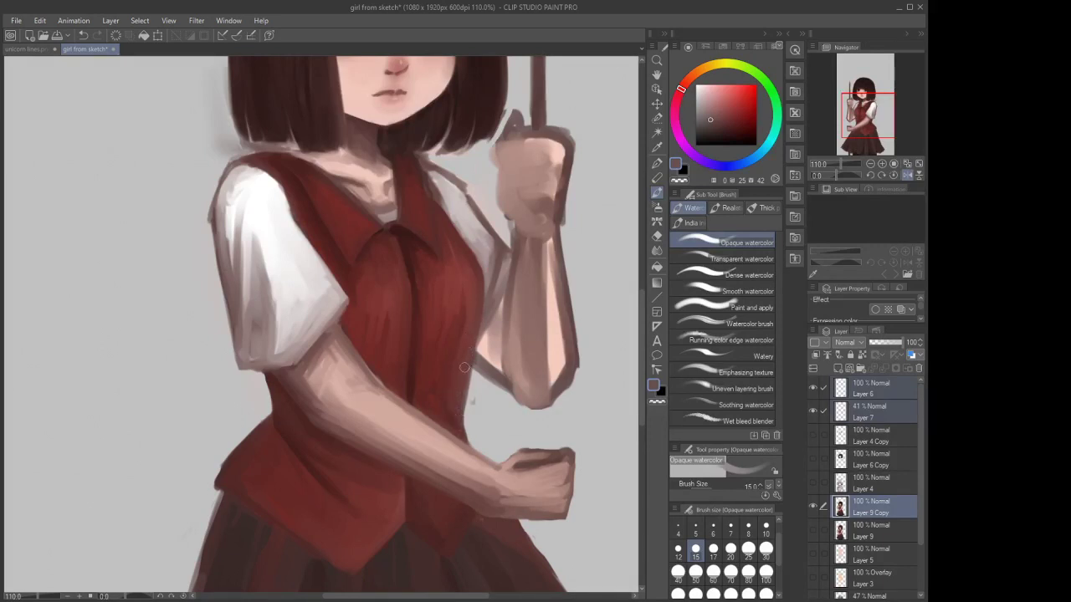
{"action": "left_click_drag", "start_coordinate": [466, 368], "coordinate": [464, 439]}
{"action": "scroll", "coordinate": [434, 124], "scroll_direction": "down", "scroll_amount": 3}
{"action": "scroll", "coordinate": [426, 271], "scroll_direction": "up", "scroll_amount": 4}
{"action": "left_click", "coordinate": [466, 363], "text": "alt"}
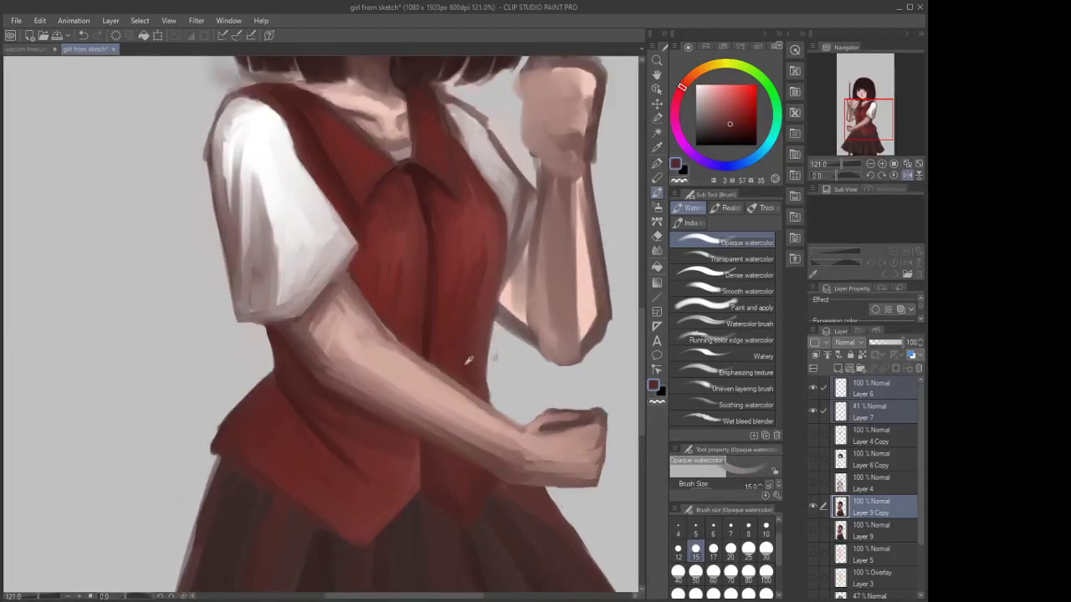
{"action": "left_click", "coordinate": [657, 163]}
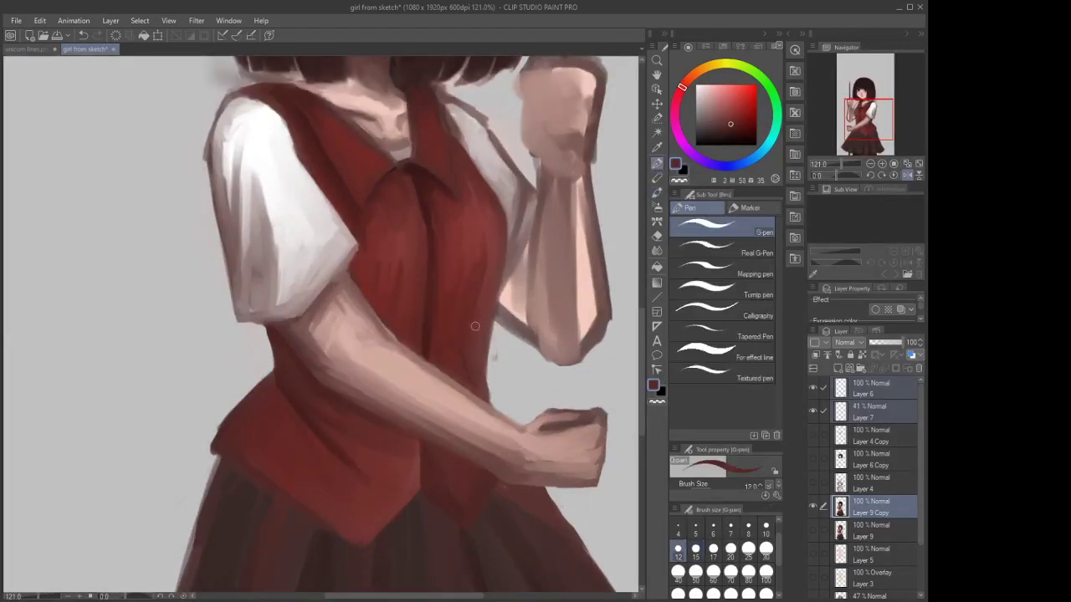
{"action": "left_click_drag", "start_coordinate": [481, 328], "coordinate": [479, 383]}
{"action": "left_click", "coordinate": [656, 222]}
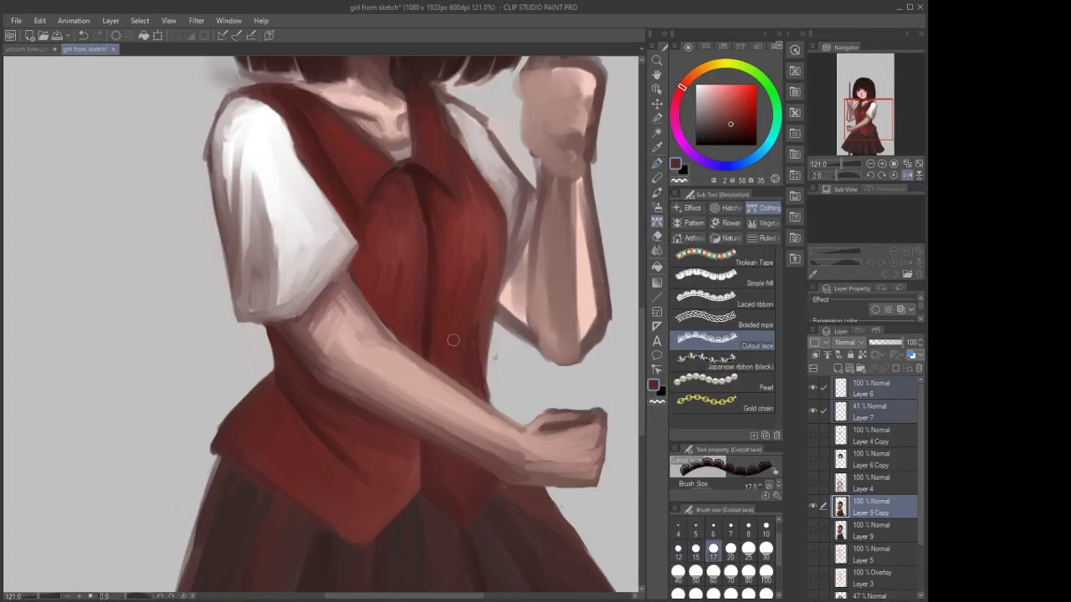
{"action": "left_click_drag", "start_coordinate": [462, 313], "coordinate": [467, 350]}
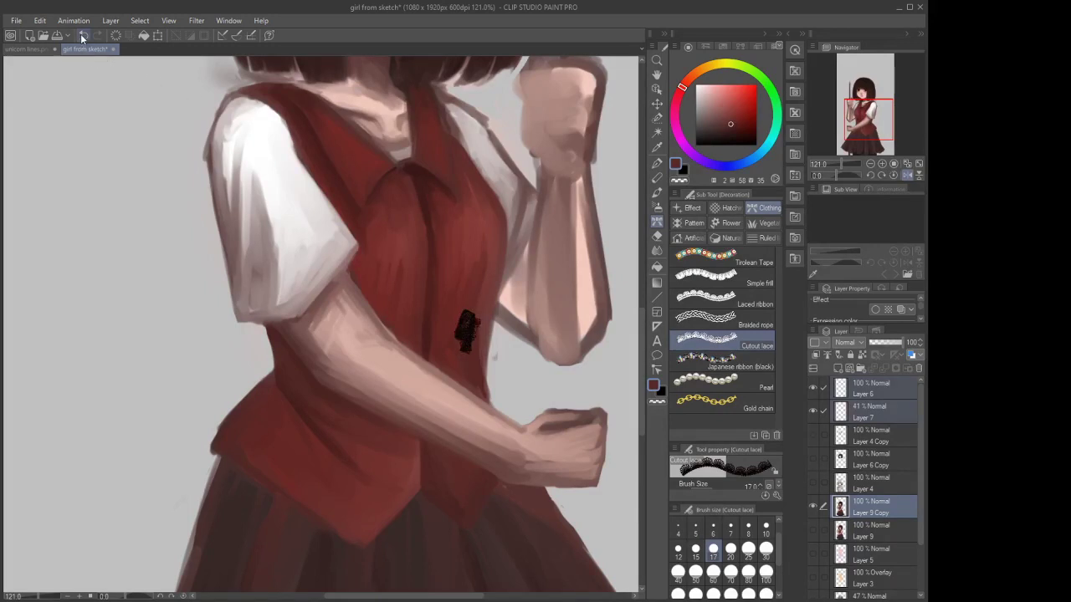
{"action": "left_click", "coordinate": [82, 37]}
Smooth the dark red shading along the vest's side with Blend at size 40 and Opaque watercolor at size 15
{"action": "left_click", "coordinate": [657, 249]}
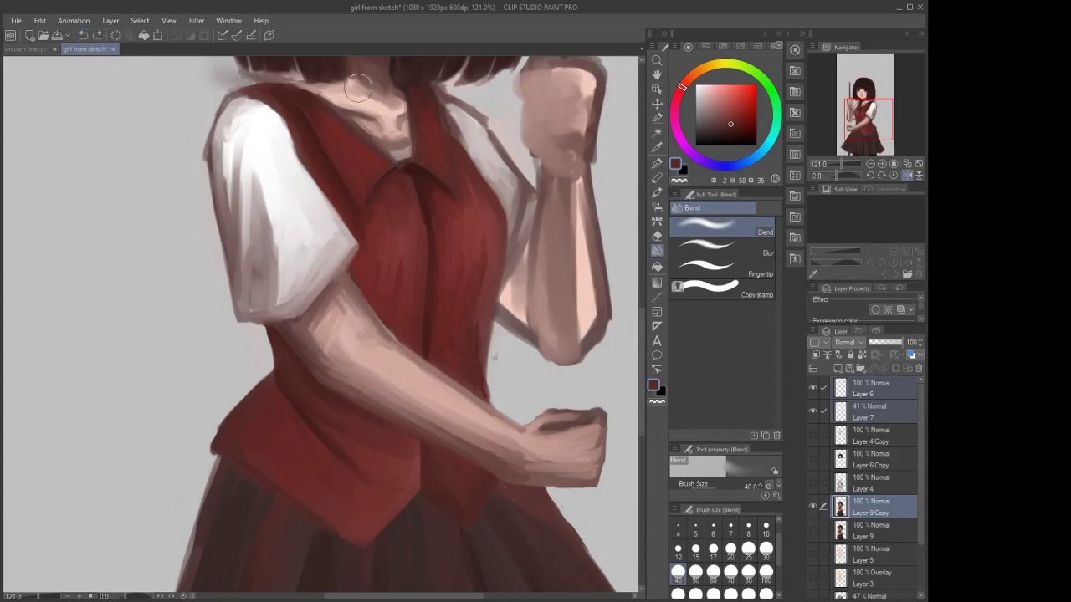
{"action": "left_click", "coordinate": [656, 193]}
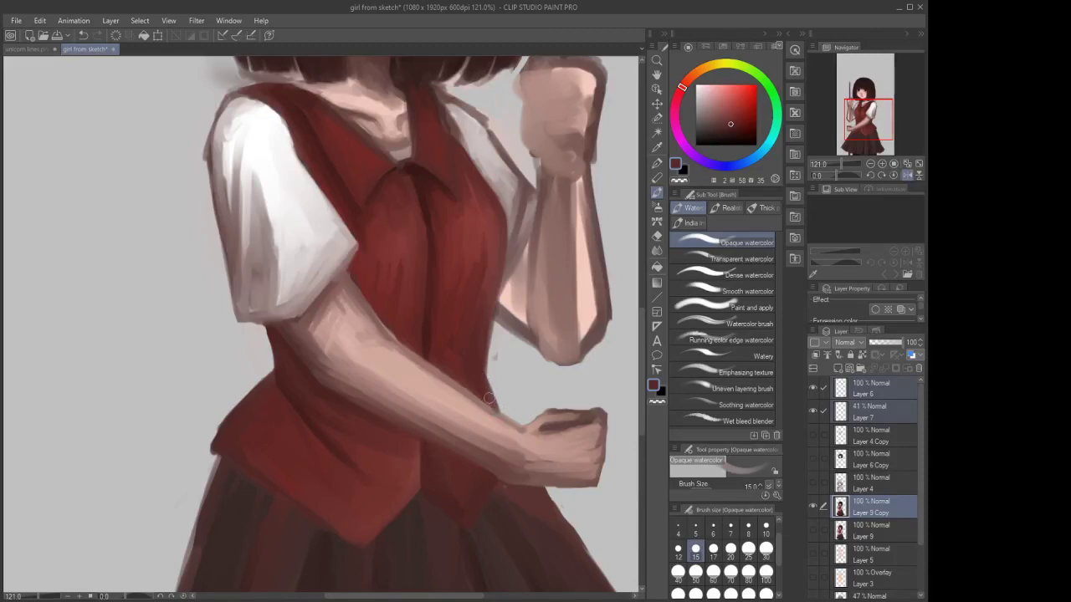
{"action": "scroll", "coordinate": [475, 324], "scroll_direction": "down", "scroll_amount": 5}
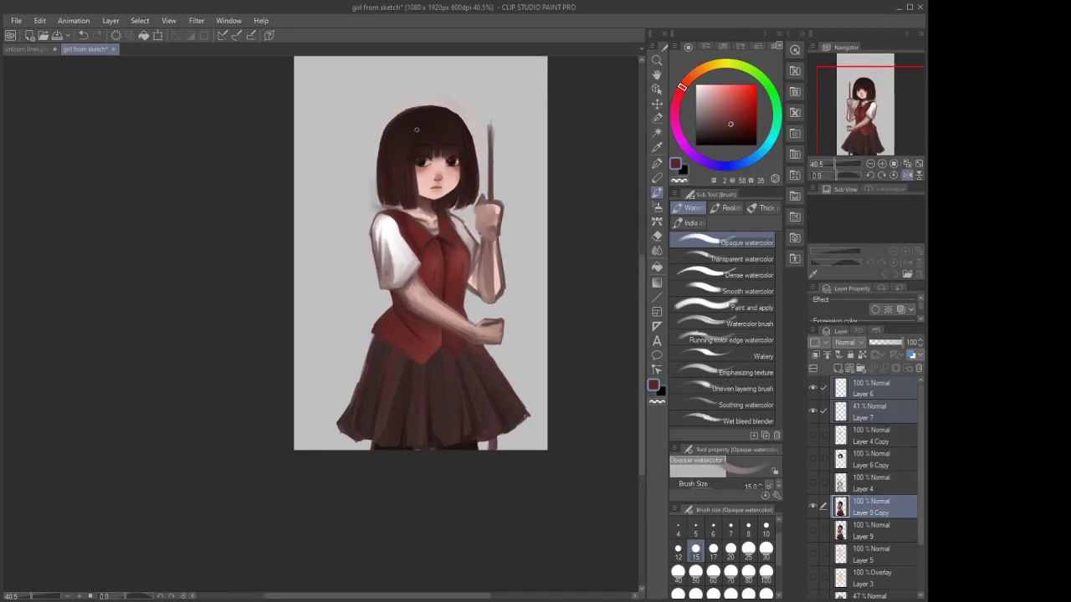
{"action": "scroll", "coordinate": [467, 268], "scroll_direction": "up", "scroll_amount": 1}
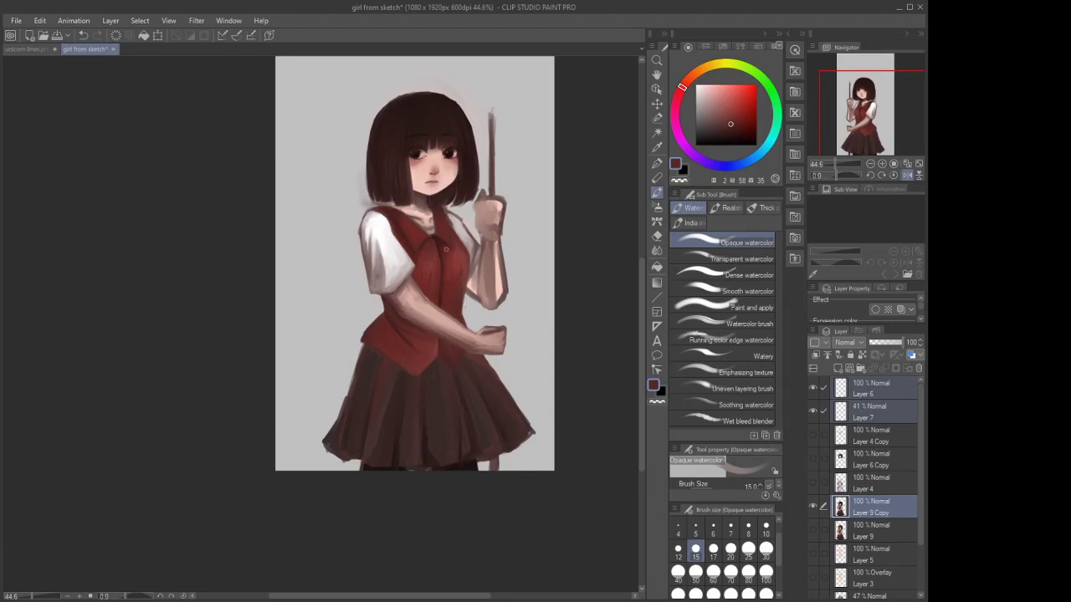
{"action": "scroll", "coordinate": [446, 248], "scroll_direction": "up", "scroll_amount": 4}
{"action": "scroll", "coordinate": [491, 202], "scroll_direction": "down", "scroll_amount": 1}
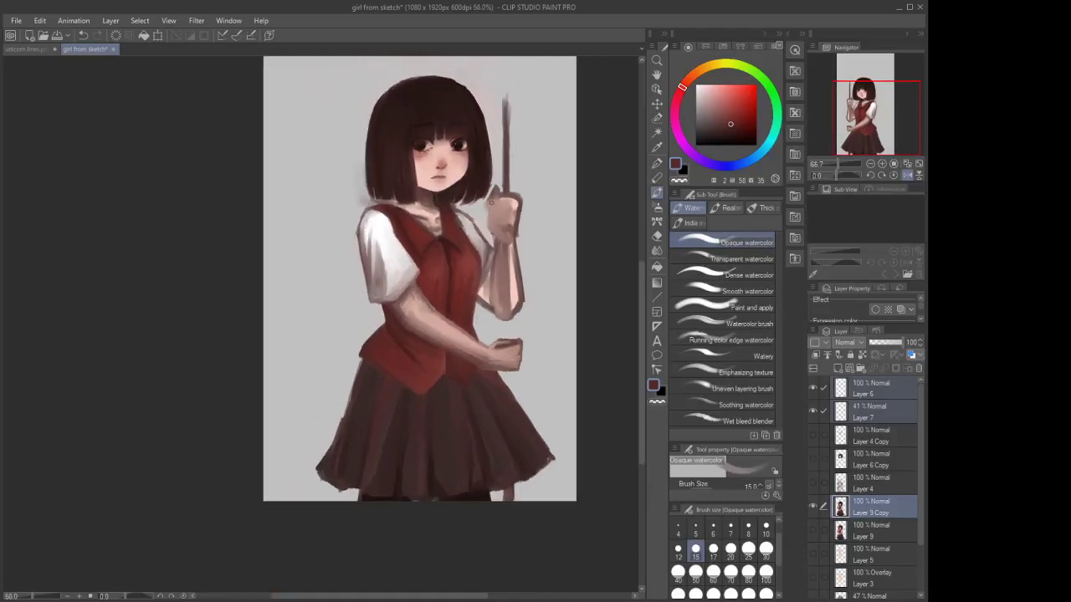
Paint a sampled light skin tone over the raised forearm from wrist to elbow with Opaque watercolor at size 40
{"action": "scroll", "coordinate": [491, 201], "scroll_direction": "up", "scroll_amount": 5}
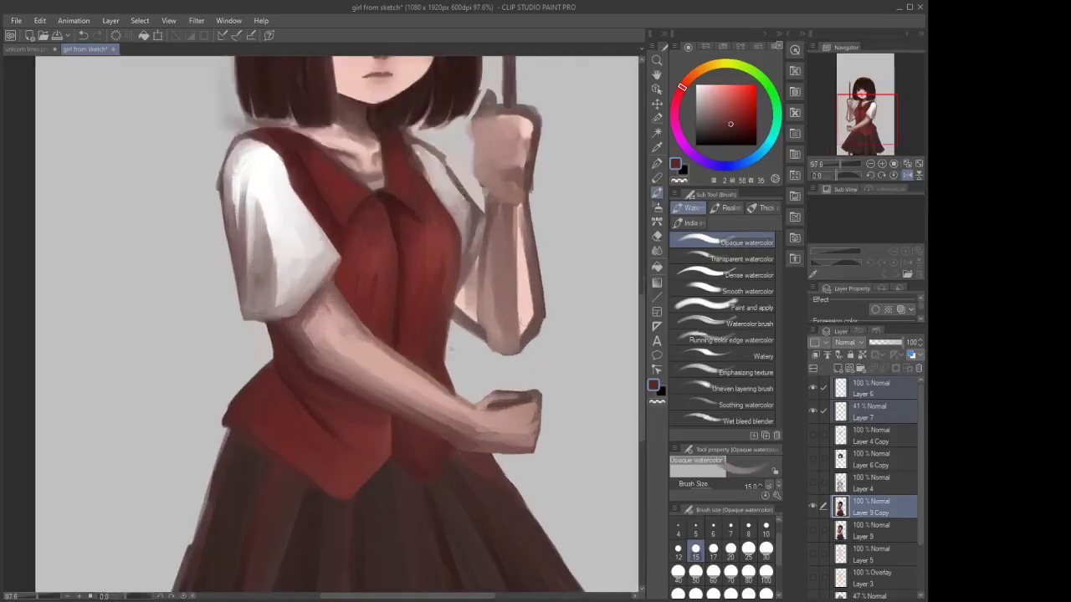
{"action": "left_click", "coordinate": [521, 293], "text": "alt"}
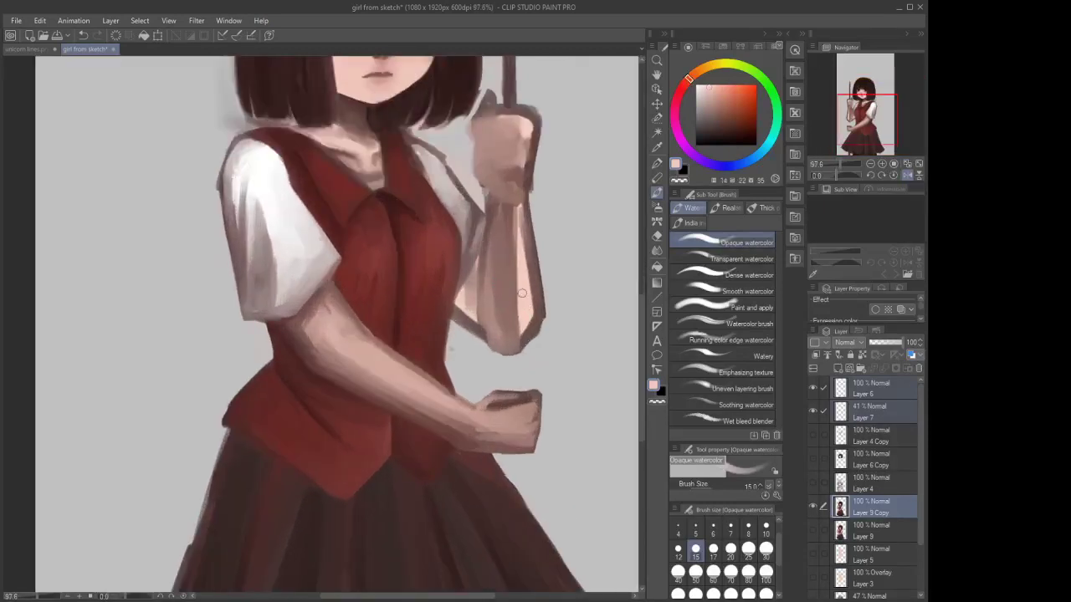
{"action": "mouse_move", "coordinate": [517, 233]}
{"action": "left_mouse_down"}
{"action": "mouse_move", "coordinate": [515, 327]}
{"action": "mouse_move", "coordinate": [533, 316]}
{"action": "mouse_move", "coordinate": [517, 276]}
{"action": "mouse_move", "coordinate": [522, 294]}
{"action": "mouse_move", "coordinate": [521, 230]}
{"action": "left_mouse_up"}
{"action": "left_click", "coordinate": [677, 571]}
{"action": "left_click_drag", "start_coordinate": [519, 308], "coordinate": [521, 230]}
{"action": "key", "text": "ctrl+z"}
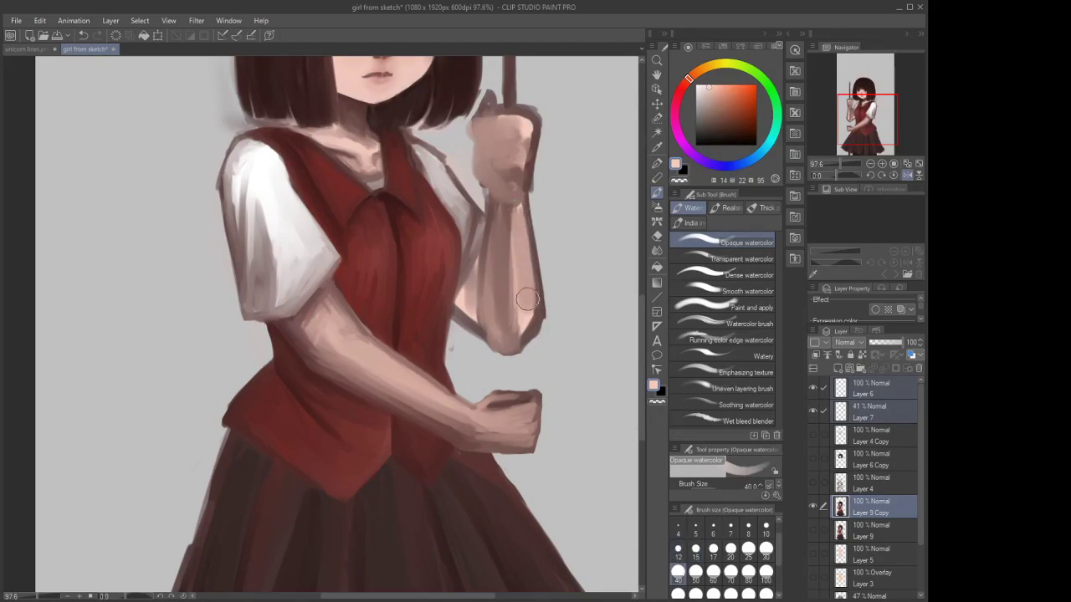
{"action": "left_click_drag", "start_coordinate": [521, 297], "coordinate": [518, 325]}
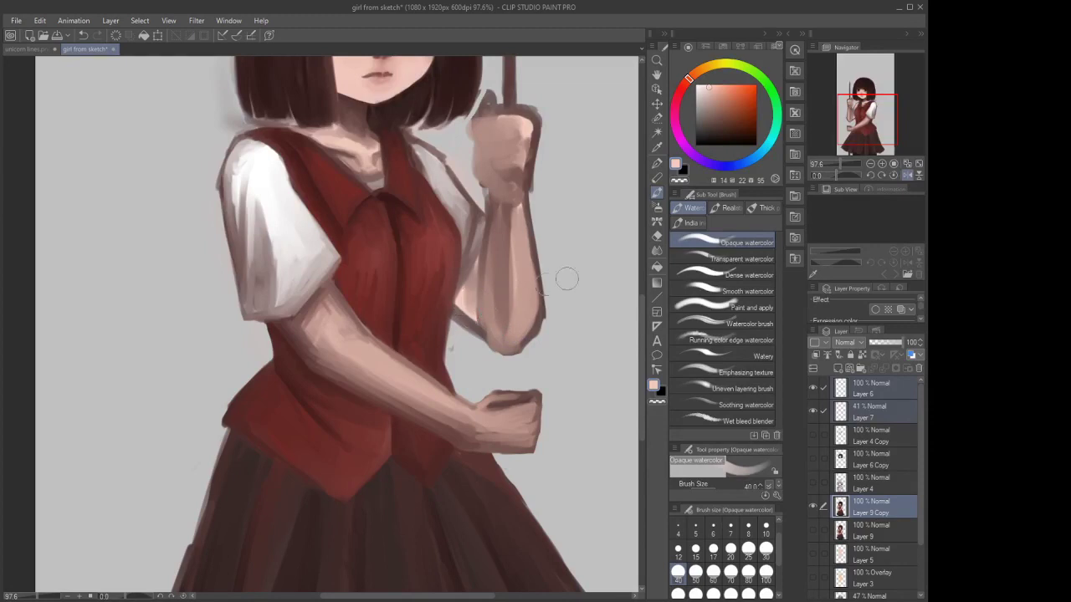
Clean up the raised forearm's outer edge and even out its light skin tone from wrist to elbow with Opaque watercolor at size 40
{"action": "left_click", "coordinate": [657, 207]}
{"action": "left_click", "coordinate": [677, 549]}
{"action": "left_click_drag", "start_coordinate": [524, 205], "coordinate": [532, 318]}
{"action": "left_click_drag", "start_coordinate": [529, 270], "coordinate": [526, 330]}
{"action": "key", "text": "b"}
{"action": "key", "text": "b"}
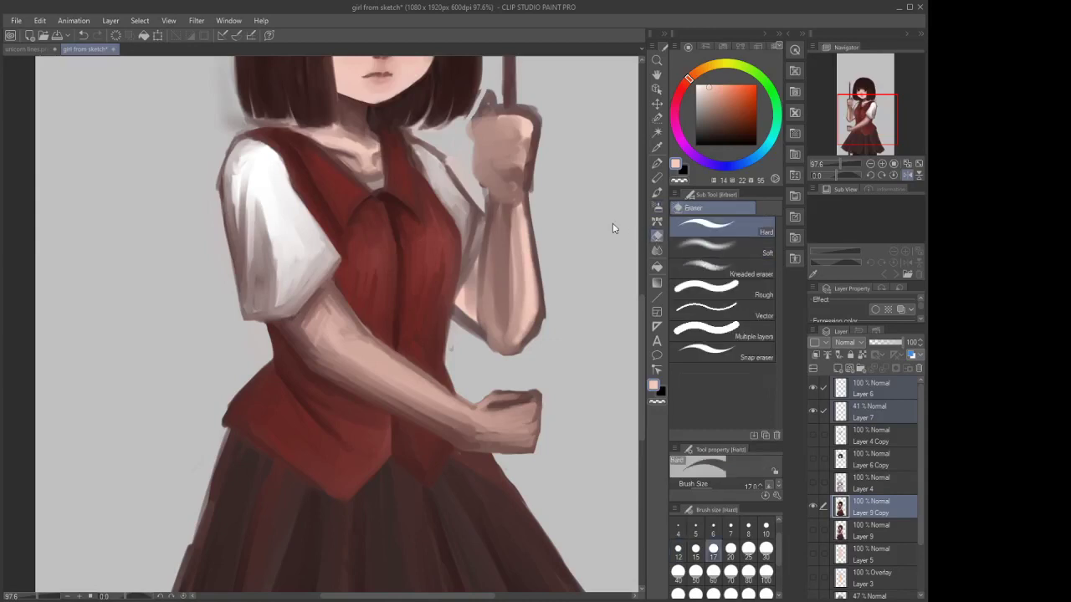
{"action": "left_click_drag", "start_coordinate": [524, 212], "coordinate": [526, 270]}
{"action": "left_click_drag", "start_coordinate": [529, 306], "coordinate": [522, 203]}
{"action": "mouse_move", "coordinate": [530, 309]}
{"action": "left_mouse_down"}
{"action": "mouse_move", "coordinate": [504, 344]}
{"action": "mouse_move", "coordinate": [486, 303]}
{"action": "mouse_move", "coordinate": [514, 340]}
{"action": "left_mouse_up"}
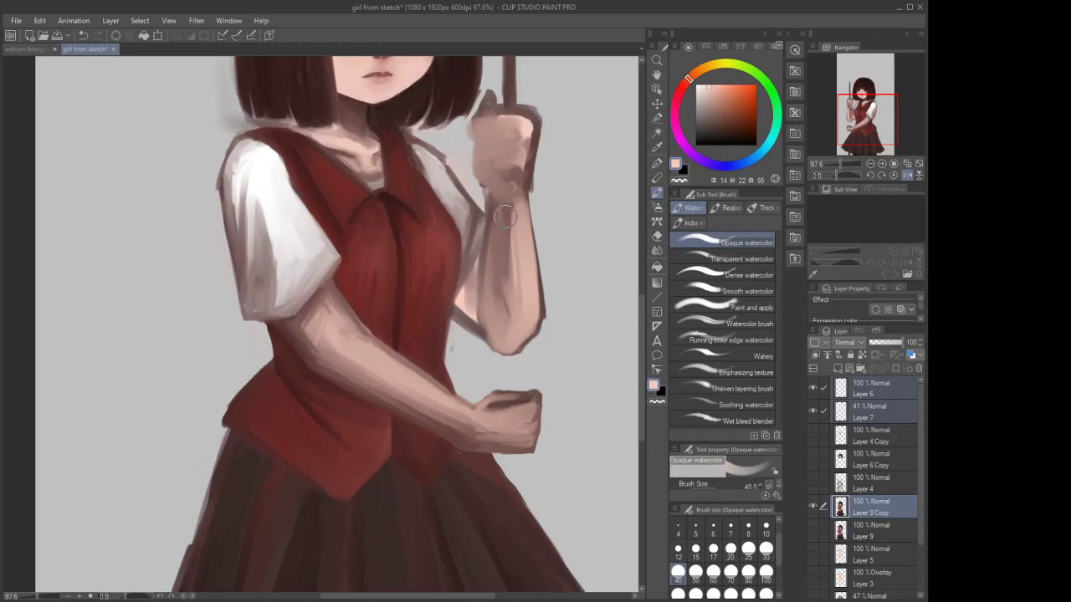
Paint the dark brown gaps separating the fingers of the raised fist with Opaque watercolor at size 12
{"action": "scroll", "coordinate": [534, 403], "scroll_direction": "down", "scroll_amount": 1}
{"action": "scroll", "coordinate": [534, 403], "scroll_direction": "down", "scroll_amount": 1}
{"action": "left_click", "coordinate": [678, 549]}
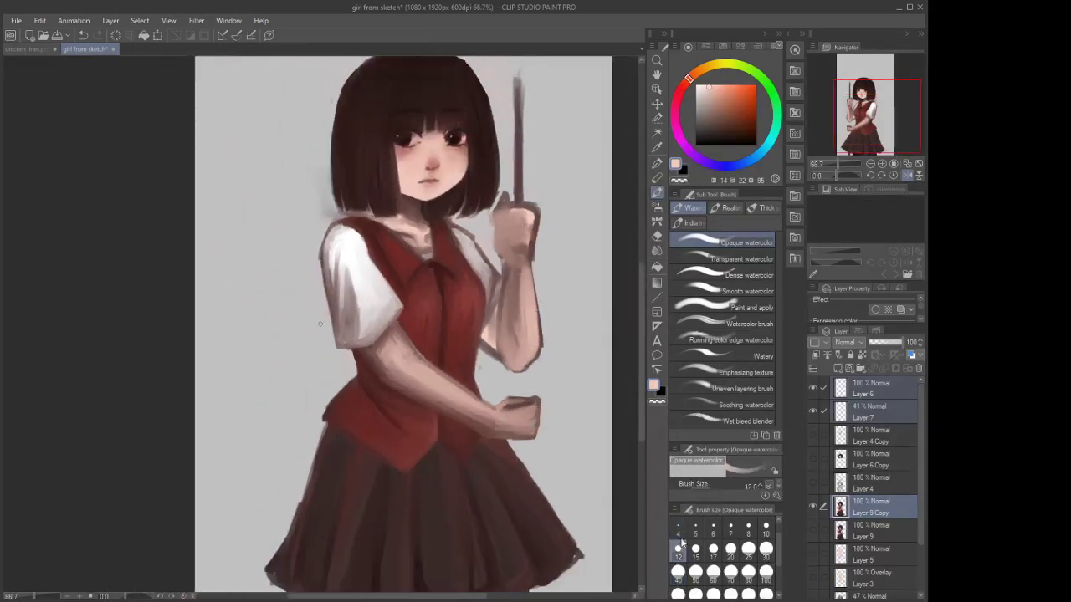
{"action": "scroll", "coordinate": [548, 209], "scroll_direction": "up", "scroll_amount": 3}
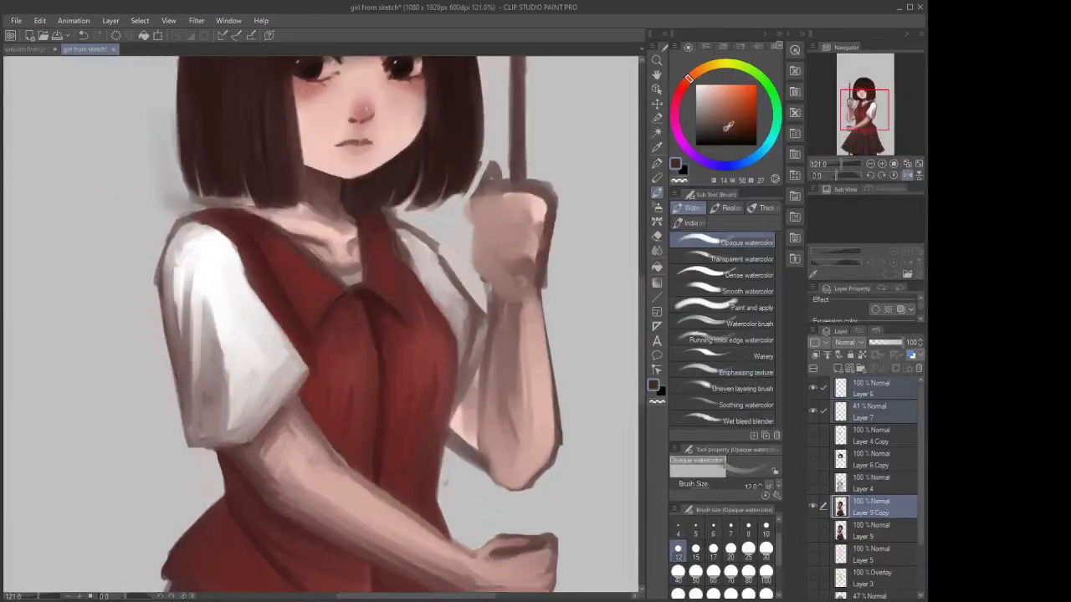
{"action": "left_click", "coordinate": [733, 134]}
{"action": "left_click_drag", "start_coordinate": [507, 200], "coordinate": [527, 200]}
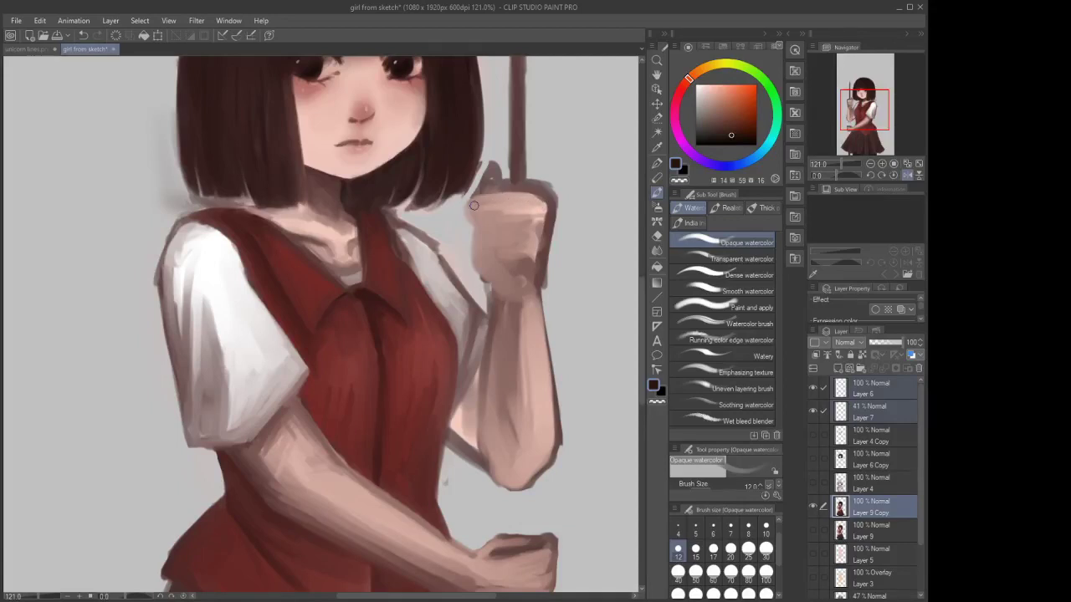
{"action": "mouse_move", "coordinate": [479, 216]}
{"action": "left_mouse_down"}
{"action": "mouse_move", "coordinate": [528, 216]}
{"action": "mouse_move", "coordinate": [474, 215]}
{"action": "mouse_move", "coordinate": [486, 219]}
{"action": "mouse_move", "coordinate": [488, 241]}
{"action": "mouse_move", "coordinate": [477, 241]}
{"action": "mouse_move", "coordinate": [490, 259]}
{"action": "mouse_move", "coordinate": [523, 260]}
{"action": "mouse_move", "coordinate": [477, 267]}
{"action": "mouse_move", "coordinate": [511, 278]}
{"action": "mouse_move", "coordinate": [487, 283]}
{"action": "mouse_move", "coordinate": [489, 293]}
{"action": "left_mouse_up"}
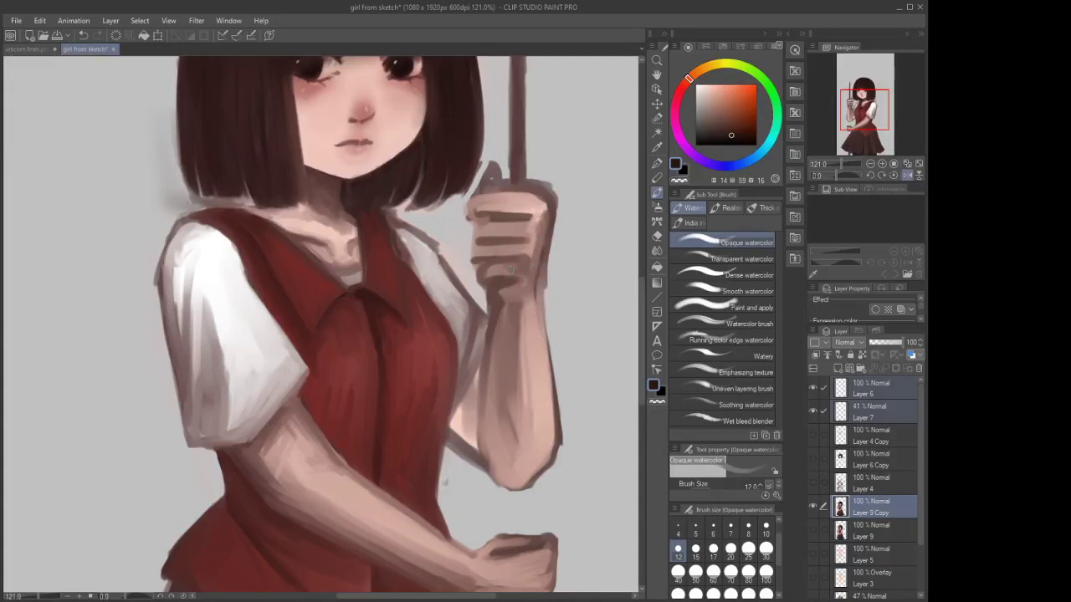
{"action": "left_click_drag", "start_coordinate": [497, 269], "coordinate": [509, 270]}
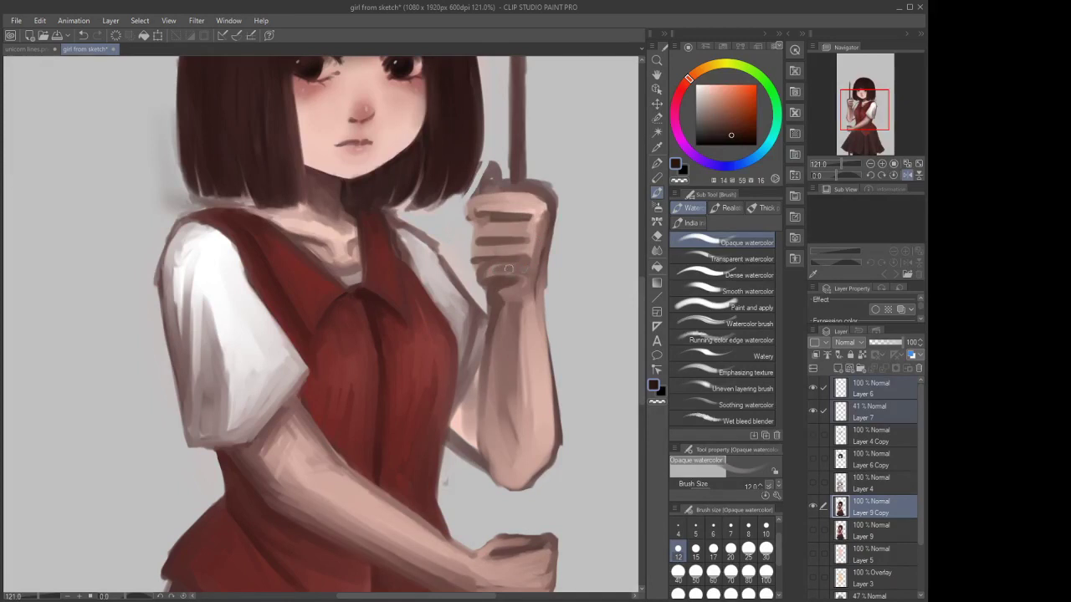
Paint a sampled light skin tone over the fingers of the raised fist with the G-pen at size 50
{"action": "left_click", "coordinate": [532, 202], "text": "alt"}
{"action": "left_click", "coordinate": [657, 163]}
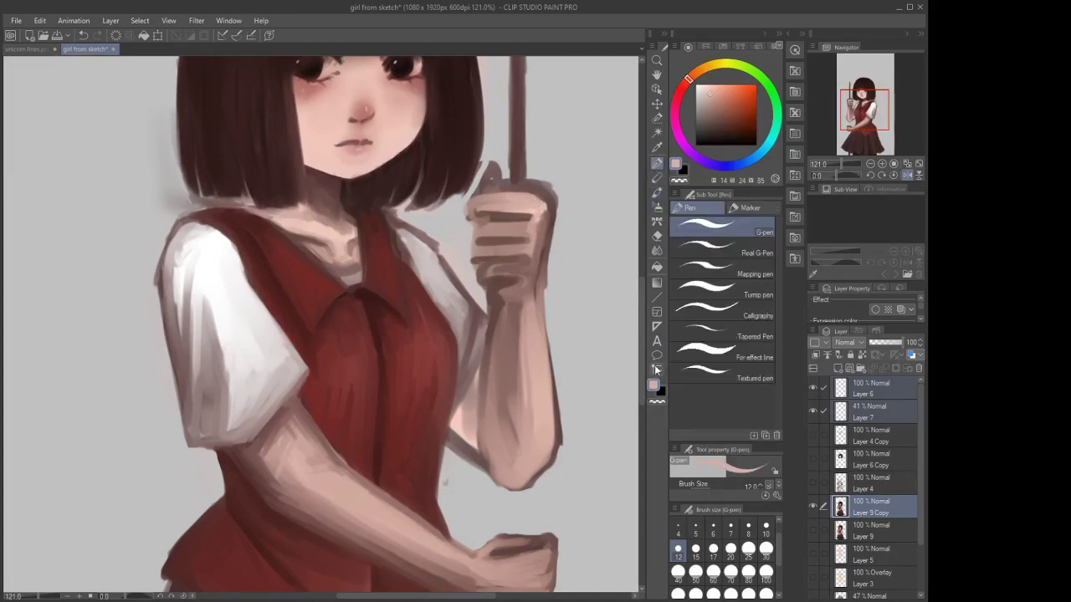
{"action": "left_click", "coordinate": [696, 571]}
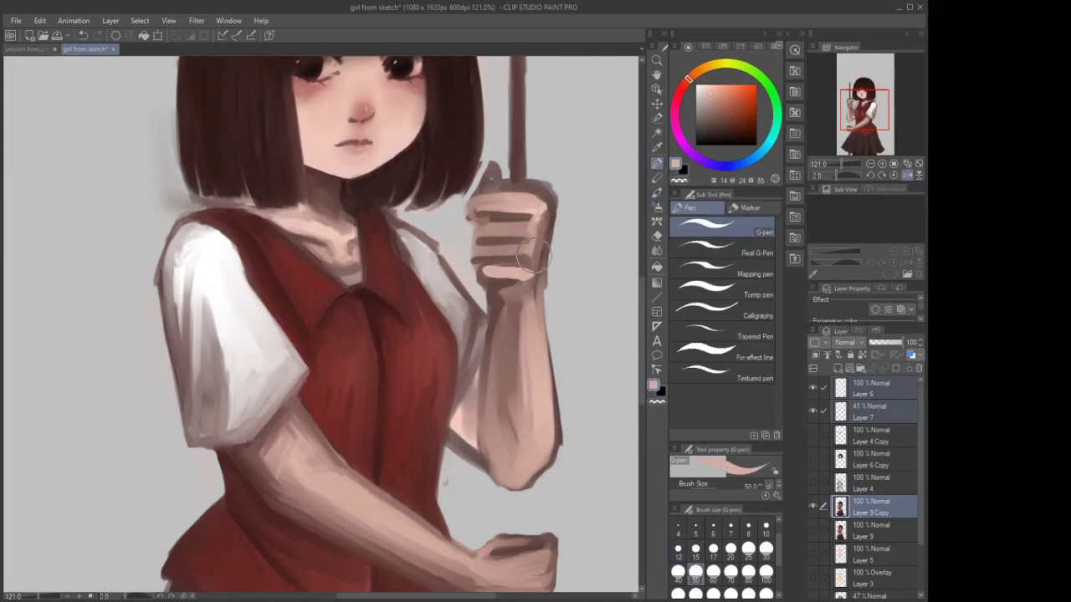
{"action": "mouse_move", "coordinate": [532, 254]}
{"action": "left_mouse_down"}
{"action": "mouse_move", "coordinate": [481, 249]}
{"action": "mouse_move", "coordinate": [537, 212]}
{"action": "mouse_move", "coordinate": [494, 227]}
{"action": "left_mouse_up"}
{"action": "mouse_move", "coordinate": [531, 208]}
{"action": "left_mouse_down"}
{"action": "mouse_move", "coordinate": [529, 233]}
{"action": "mouse_move", "coordinate": [491, 237]}
{"action": "mouse_move", "coordinate": [530, 226]}
{"action": "mouse_move", "coordinate": [497, 218]}
{"action": "mouse_move", "coordinate": [529, 223]}
{"action": "left_mouse_up"}
Refine the shapes of the raised fist's fingers in light skin tone with Opaque watercolor at size 12
{"action": "left_click", "coordinate": [656, 192]}
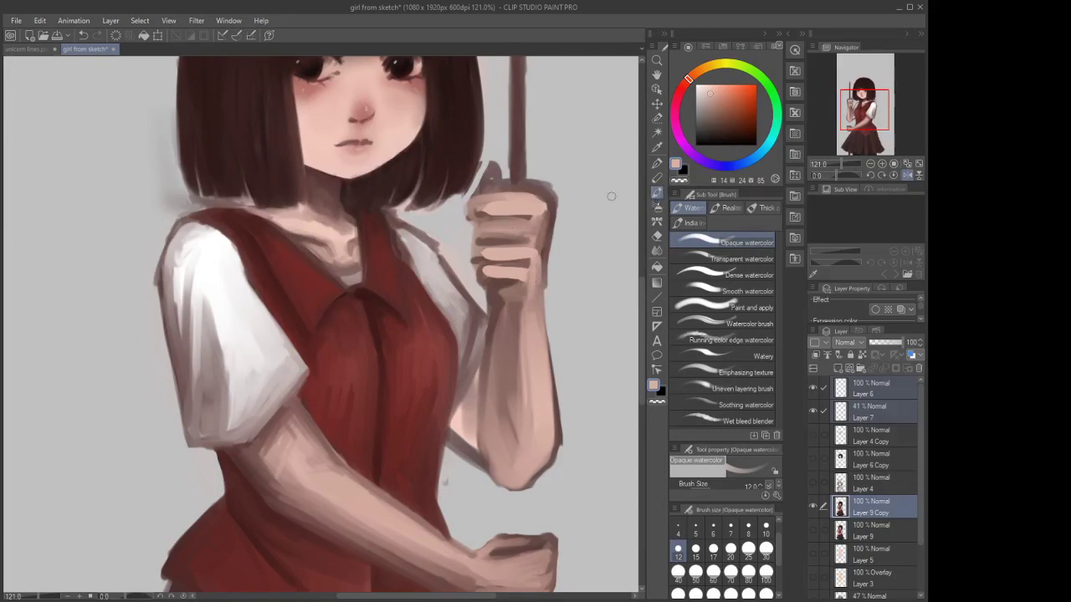
{"action": "key", "text": "p"}
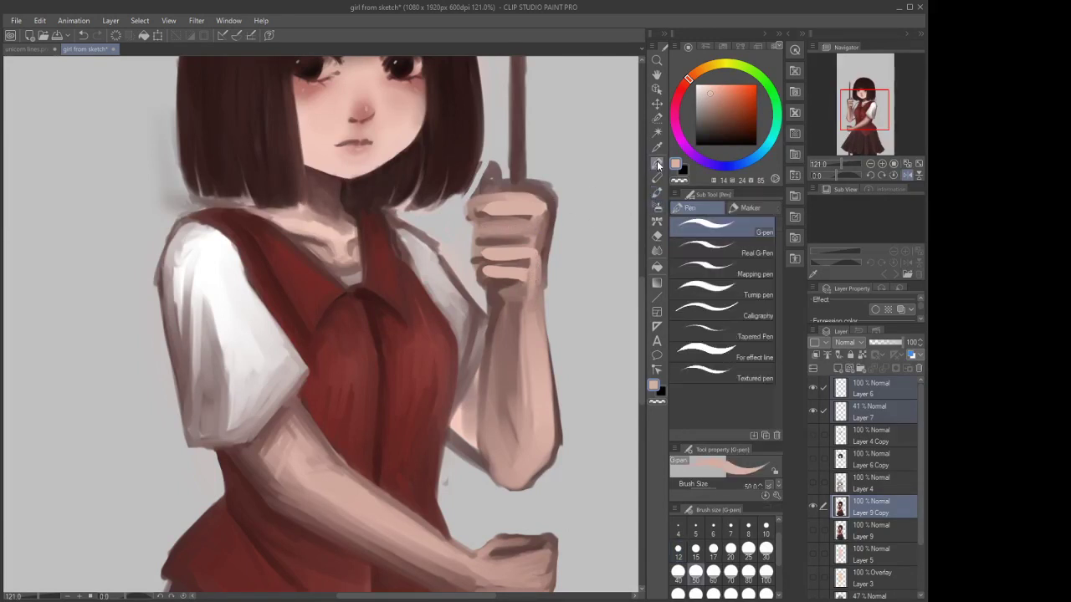
{"action": "left_click", "coordinate": [657, 192]}
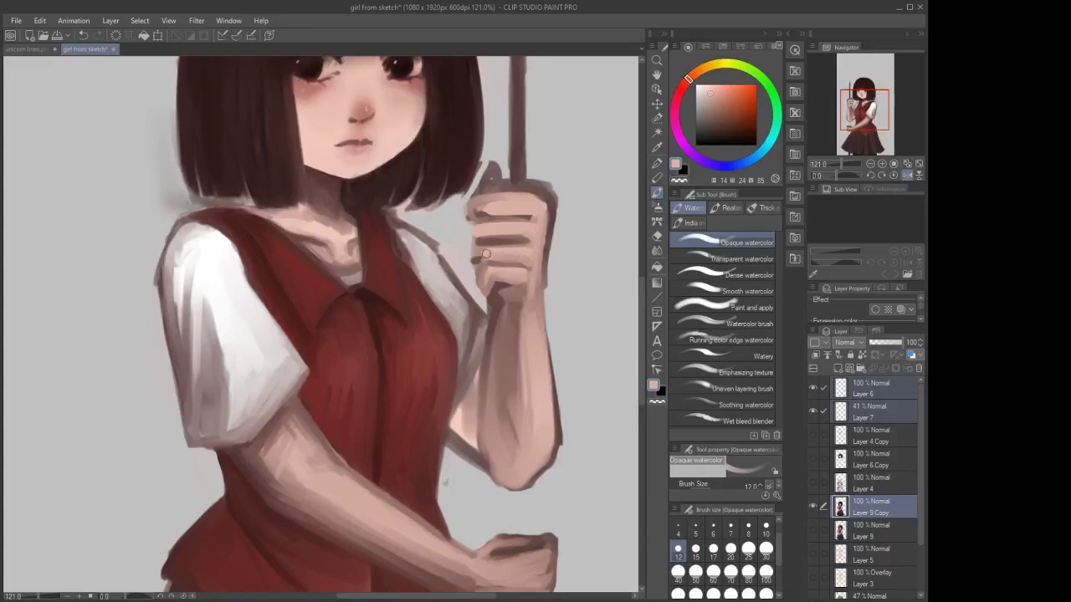
{"action": "scroll", "coordinate": [489, 255], "scroll_direction": "down", "scroll_amount": 4}
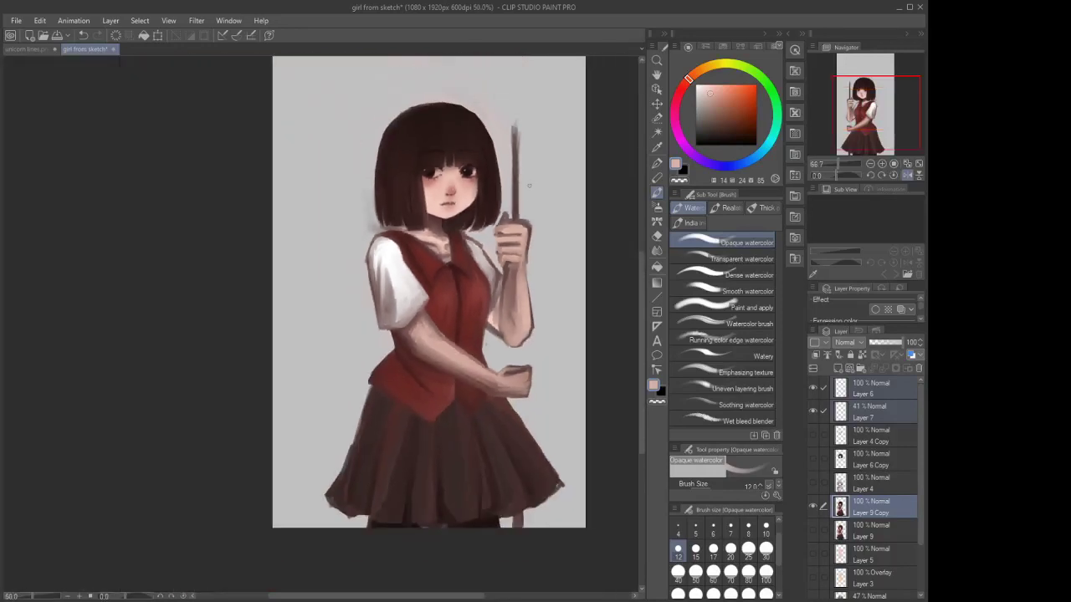
{"action": "scroll", "coordinate": [528, 186], "scroll_direction": "up", "scroll_amount": 4}
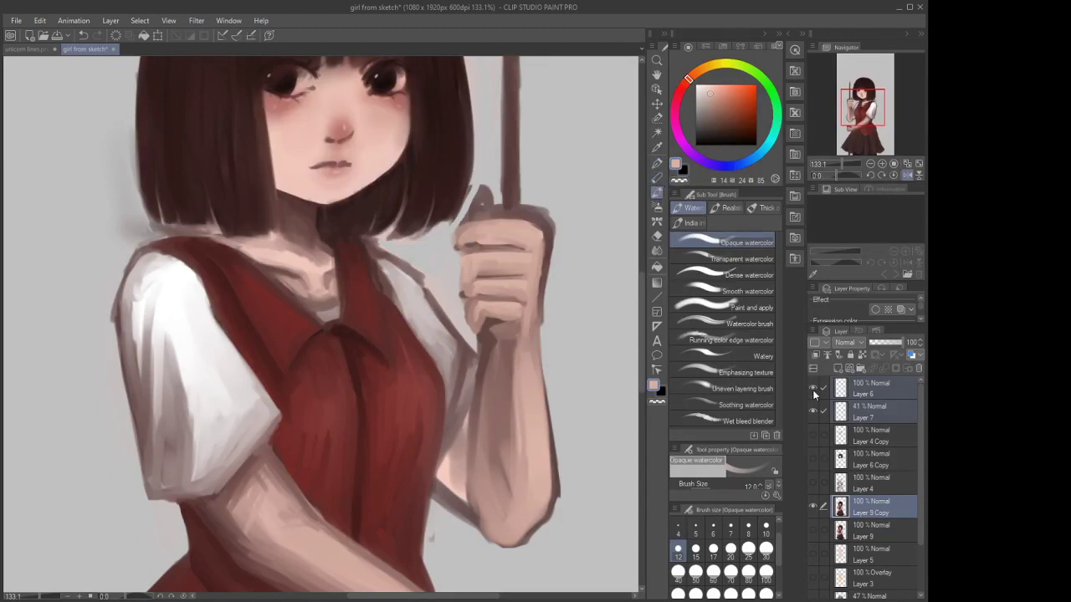
Add a new layer and outline the index finger and finger gaps of the raised fist in dark reddish brown with Opaque watercolor at size 7
{"action": "left_click", "coordinate": [838, 369]}
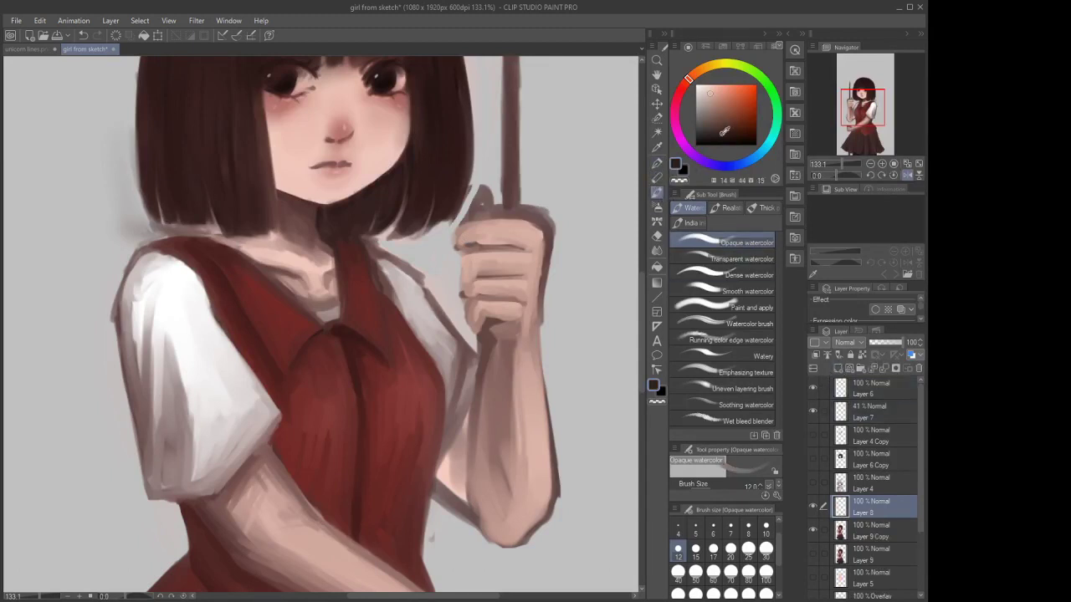
{"action": "left_click", "coordinate": [542, 232], "text": "alt"}
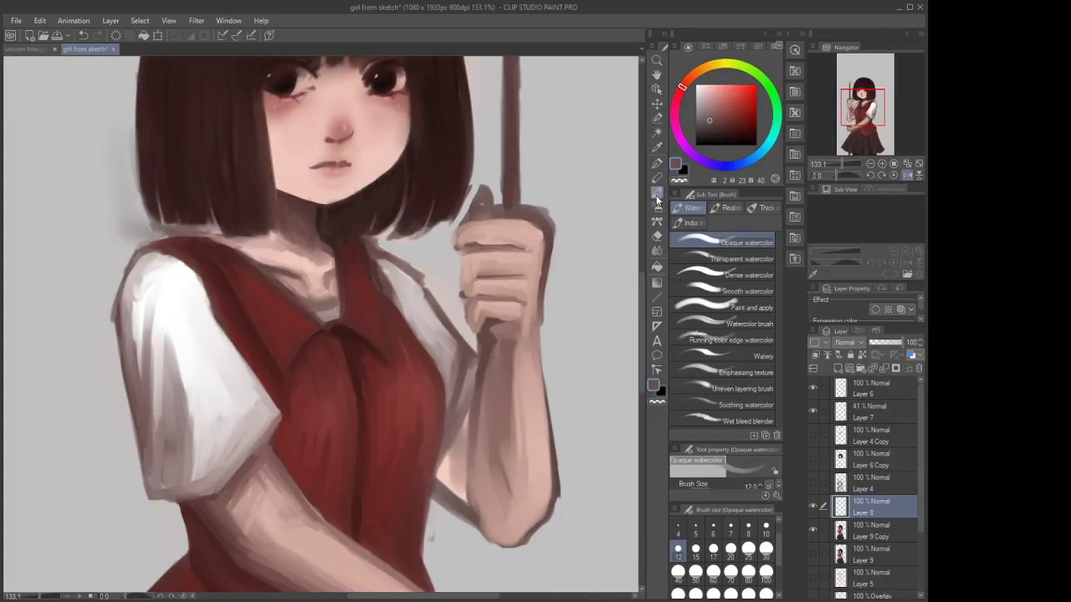
{"action": "left_click", "coordinate": [731, 527]}
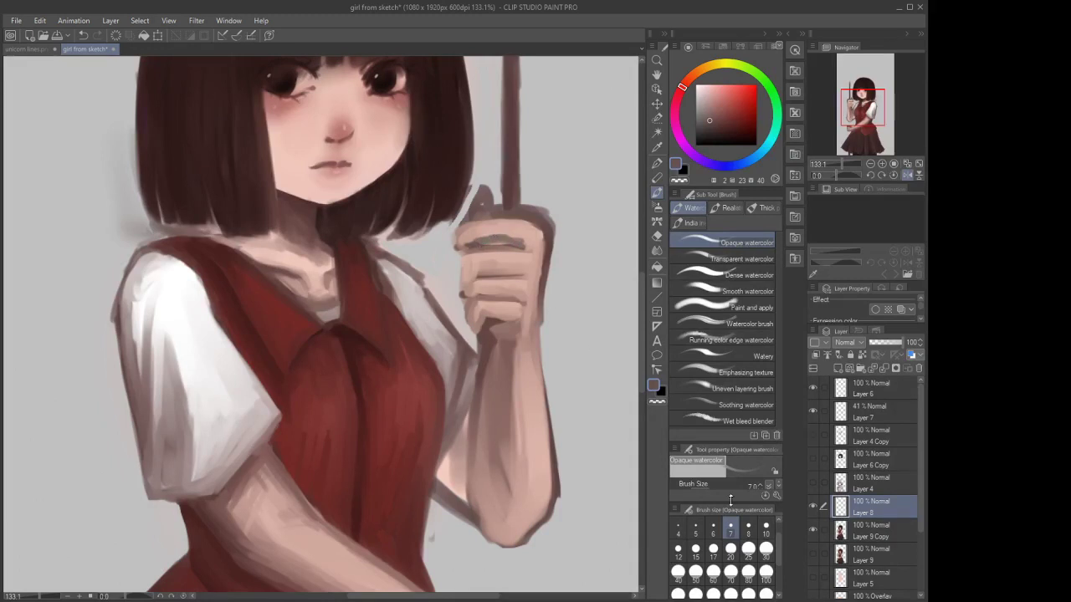
{"action": "left_click", "coordinate": [720, 129]}
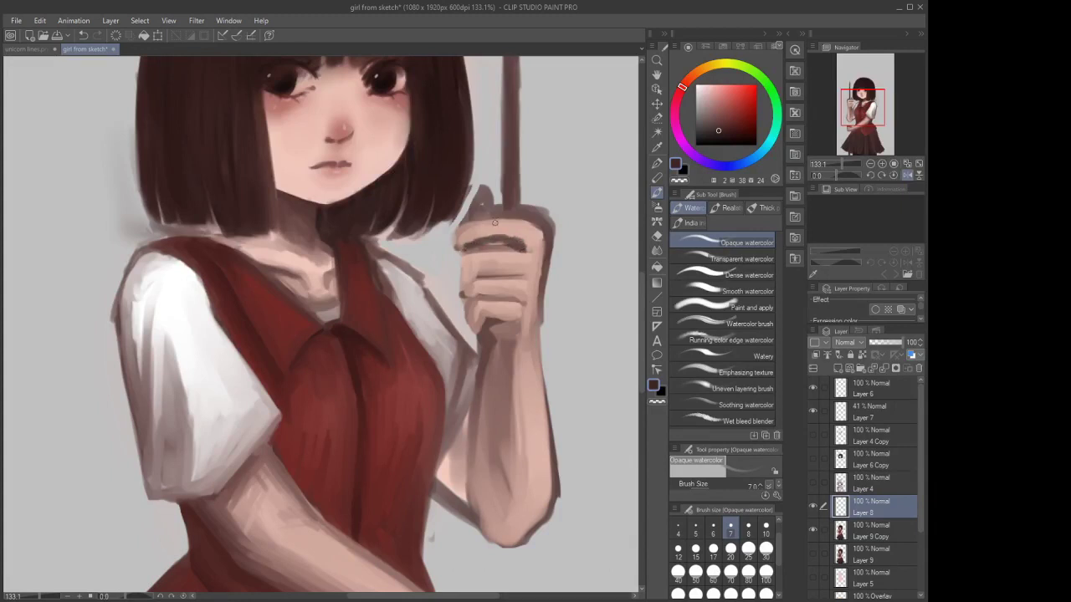
{"action": "left_click_drag", "start_coordinate": [500, 211], "coordinate": [462, 234]}
{"action": "mouse_move", "coordinate": [486, 218]}
{"action": "left_mouse_down"}
{"action": "mouse_move", "coordinate": [536, 220]}
{"action": "mouse_move", "coordinate": [524, 219]}
{"action": "mouse_move", "coordinate": [532, 223]}
{"action": "mouse_move", "coordinate": [516, 255]}
{"action": "mouse_move", "coordinate": [517, 246]}
{"action": "mouse_move", "coordinate": [469, 257]}
{"action": "left_mouse_up"}
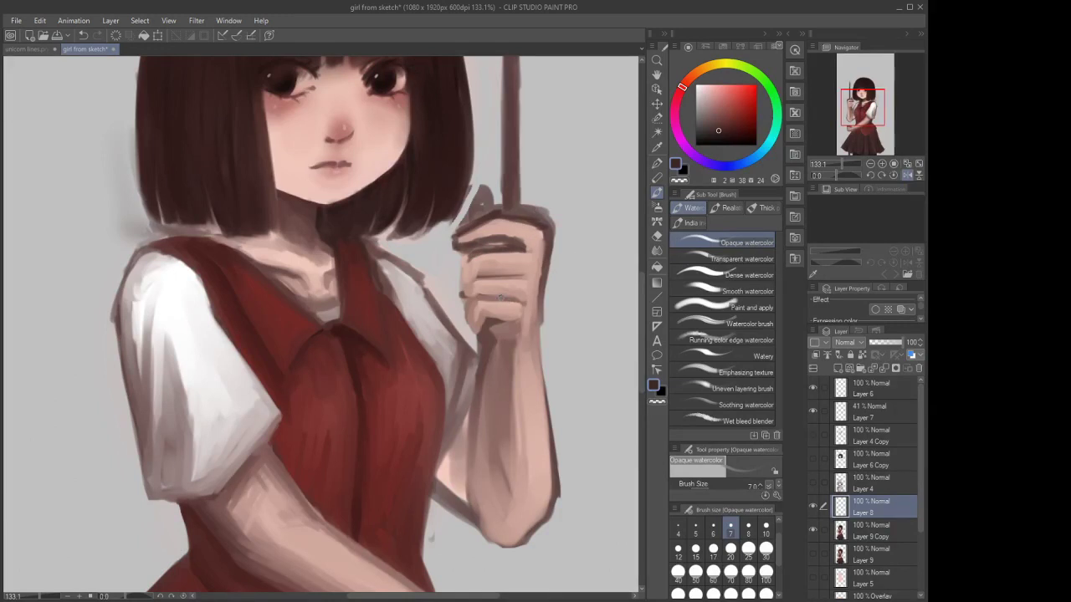
{"action": "left_click_drag", "start_coordinate": [463, 294], "coordinate": [496, 301]}
Darken the raised forearm's outer edge and the middle finger gap with Opaque watercolor at size 7, and merge the layer into Layer 9 Copy
{"action": "scroll", "coordinate": [517, 291], "scroll_direction": "down", "scroll_amount": 3}
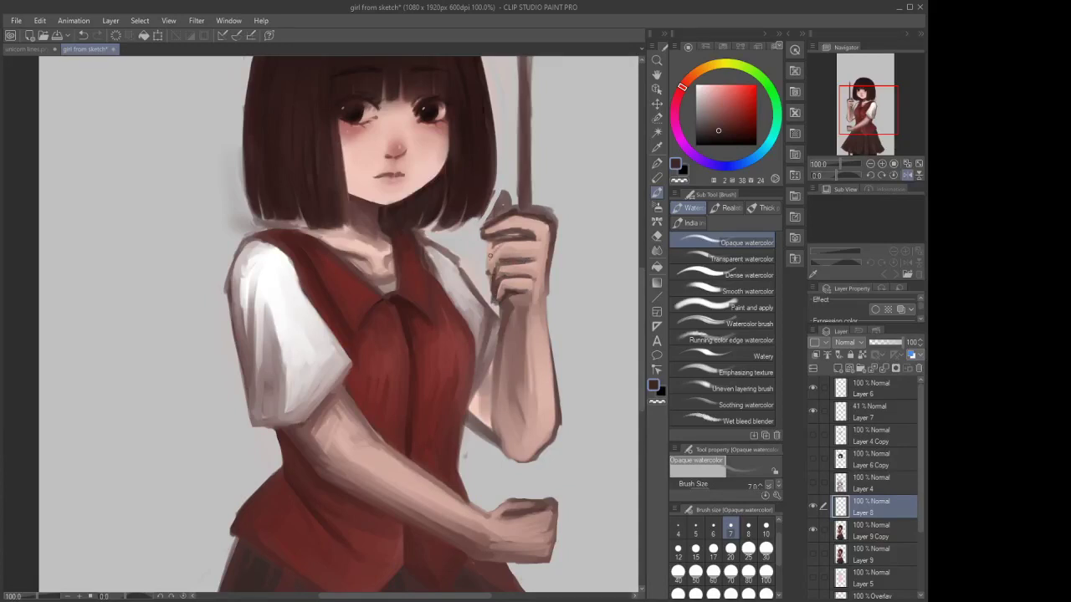
{"action": "scroll", "coordinate": [544, 238], "scroll_direction": "down", "scroll_amount": 3}
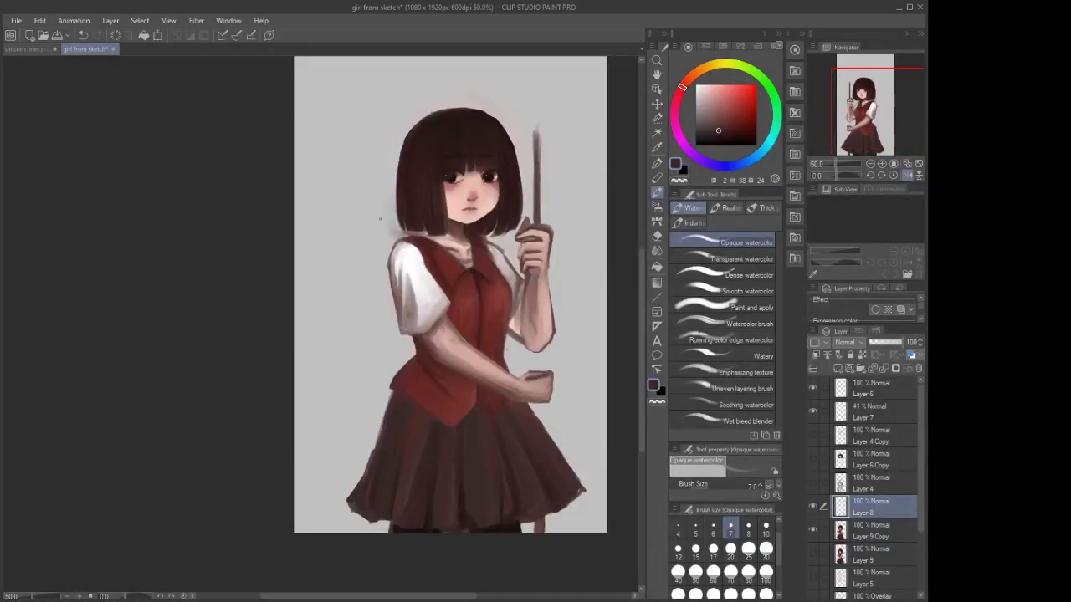
{"action": "scroll", "coordinate": [544, 359], "scroll_direction": "up", "scroll_amount": 3}
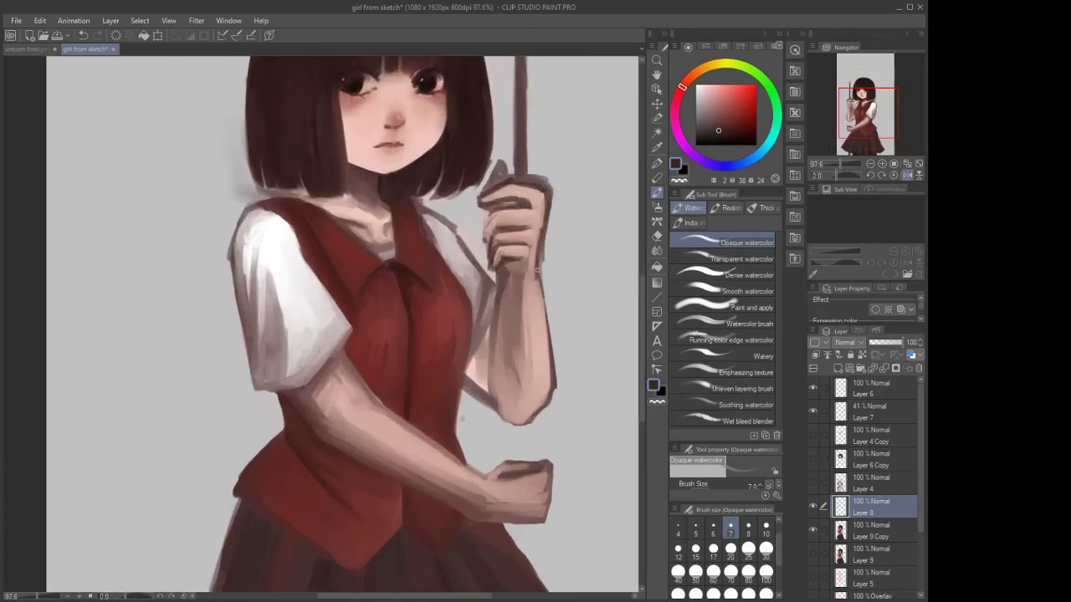
{"action": "mouse_move", "coordinate": [536, 269]}
{"action": "left_mouse_down"}
{"action": "mouse_move", "coordinate": [541, 314]}
{"action": "mouse_move", "coordinate": [538, 279]}
{"action": "left_mouse_up"}
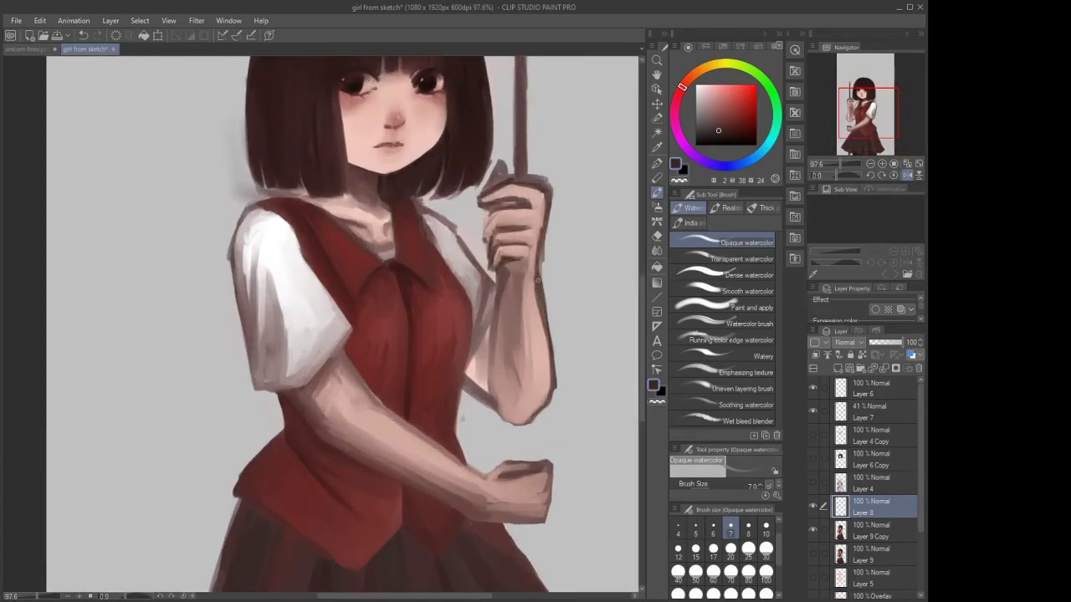
{"action": "left_click_drag", "start_coordinate": [544, 328], "coordinate": [549, 358]}
{"action": "scroll", "coordinate": [548, 358], "scroll_direction": "down", "scroll_amount": 2}
{"action": "scroll", "coordinate": [536, 243], "scroll_direction": "up", "scroll_amount": 2}
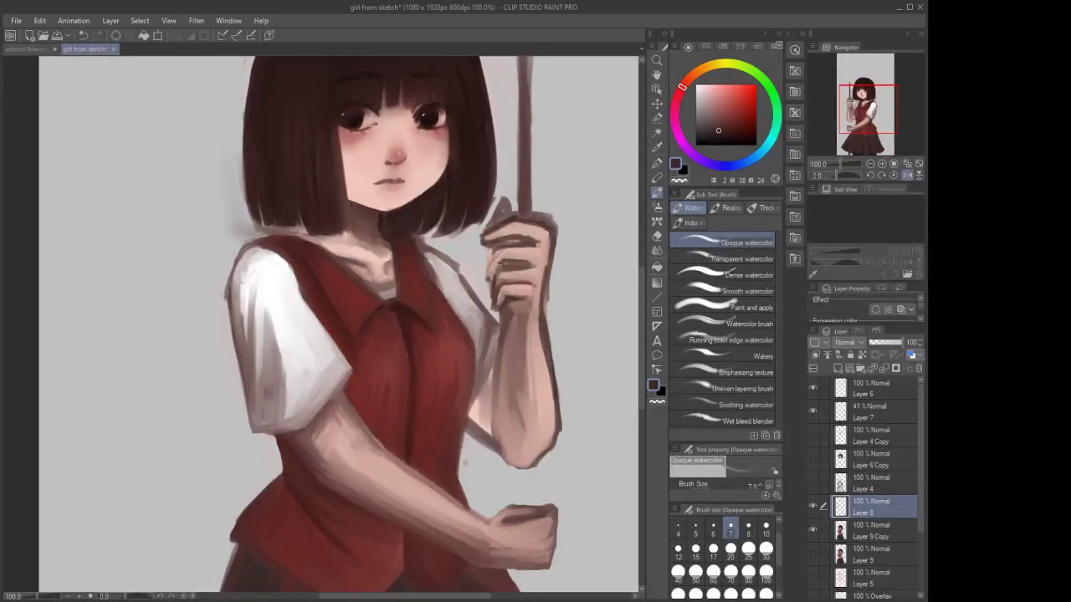
{"action": "left_click_drag", "start_coordinate": [501, 264], "coordinate": [486, 271]}
{"action": "left_click", "coordinate": [883, 372]}
Trim the raised forearm's outer edge with the Hard eraser at size 17 and repaint its brown contour with Opaque watercolor at size 7
{"action": "left_click", "coordinate": [657, 239]}
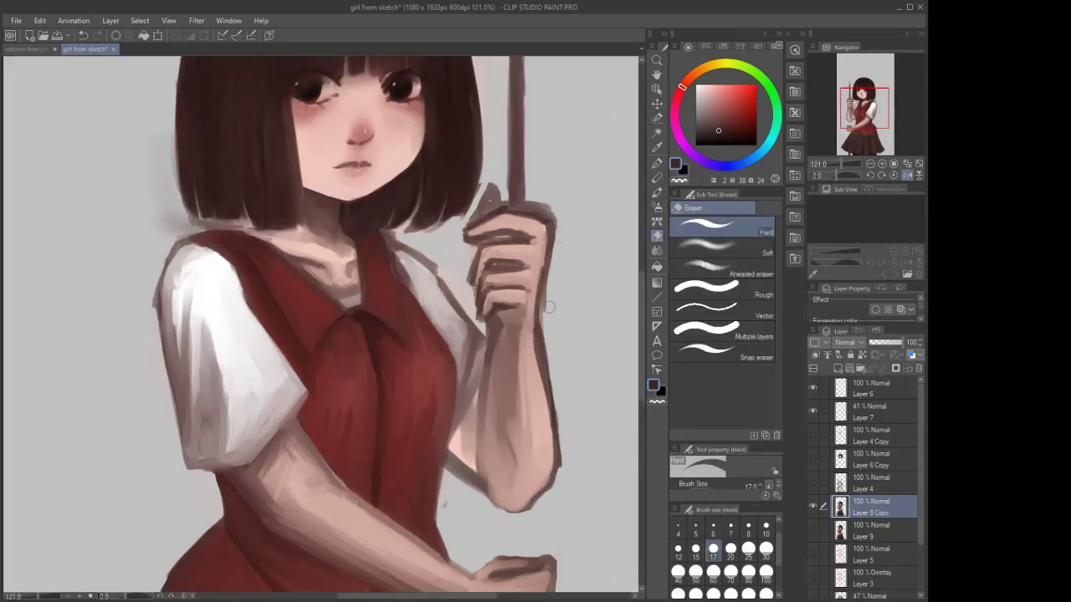
{"action": "mouse_move", "coordinate": [559, 241]}
{"action": "left_mouse_down"}
{"action": "mouse_move", "coordinate": [545, 374]}
{"action": "mouse_move", "coordinate": [543, 361]}
{"action": "mouse_move", "coordinate": [555, 443]}
{"action": "left_mouse_up"}
{"action": "left_click", "coordinate": [552, 351], "text": "alt"}
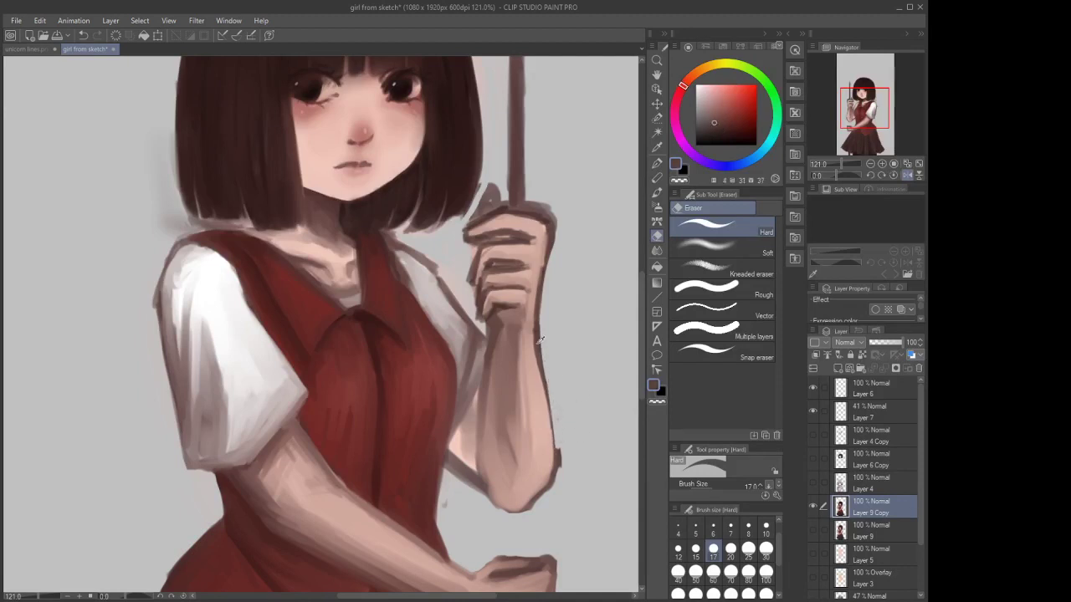
{"action": "left_click", "coordinate": [546, 335], "text": "alt"}
{"action": "left_click", "coordinate": [658, 192]}
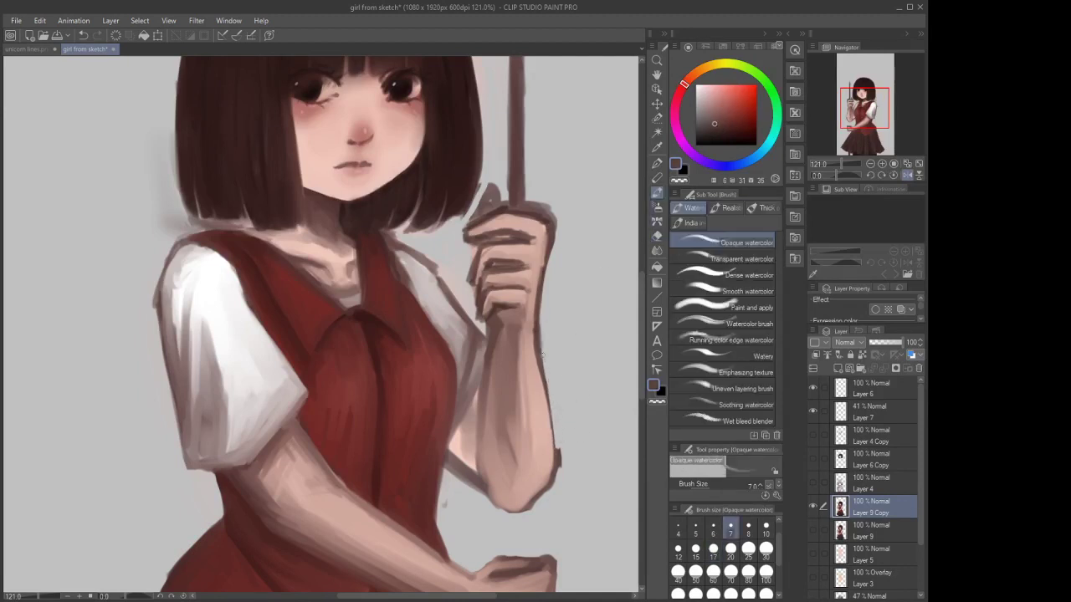
{"action": "mouse_move", "coordinate": [542, 356]}
{"action": "left_mouse_down"}
{"action": "mouse_move", "coordinate": [556, 449]}
{"action": "mouse_move", "coordinate": [537, 357]}
{"action": "mouse_move", "coordinate": [553, 445]}
{"action": "mouse_move", "coordinate": [539, 358]}
{"action": "mouse_move", "coordinate": [544, 393]}
{"action": "left_mouse_up"}
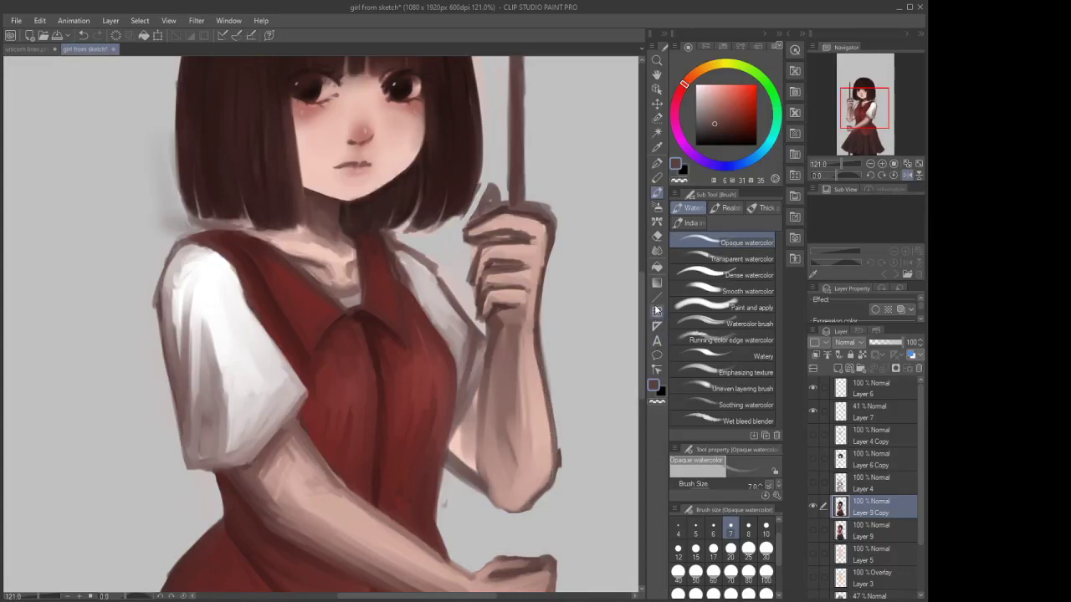
{"action": "key", "text": "e"}
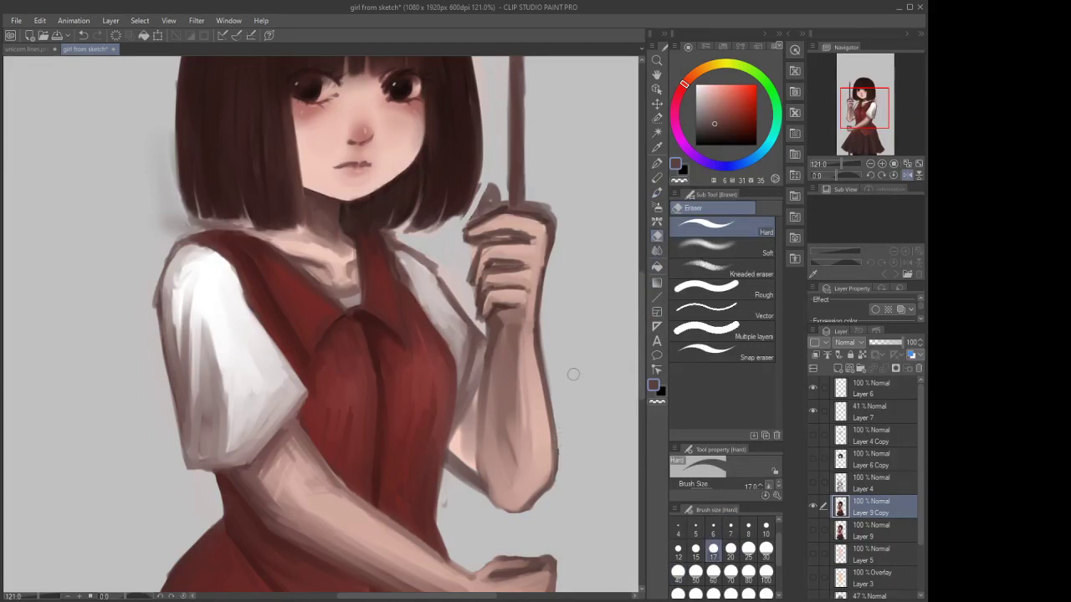
Shade the elbow's underside and the upper arm behind the raised forearm in brown with Opaque watercolor at size 12, and save the painting
{"action": "left_click", "coordinate": [656, 221]}
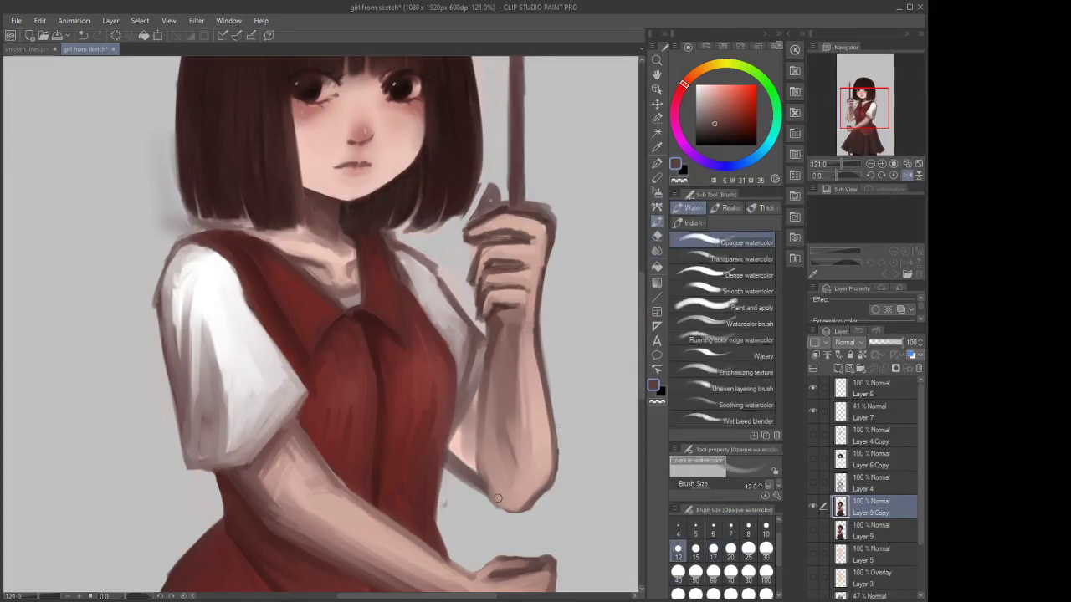
{"action": "left_click_drag", "start_coordinate": [487, 490], "coordinate": [511, 506]}
{"action": "mouse_move", "coordinate": [483, 444]}
{"action": "left_mouse_down"}
{"action": "mouse_move", "coordinate": [490, 487]}
{"action": "mouse_move", "coordinate": [483, 462]}
{"action": "left_mouse_up"}
{"action": "mouse_move", "coordinate": [486, 380]}
{"action": "left_mouse_down"}
{"action": "mouse_move", "coordinate": [480, 414]}
{"action": "mouse_move", "coordinate": [494, 348]}
{"action": "mouse_move", "coordinate": [483, 433]}
{"action": "mouse_move", "coordinate": [494, 337]}
{"action": "mouse_move", "coordinate": [484, 491]}
{"action": "mouse_move", "coordinate": [472, 405]}
{"action": "left_mouse_up"}
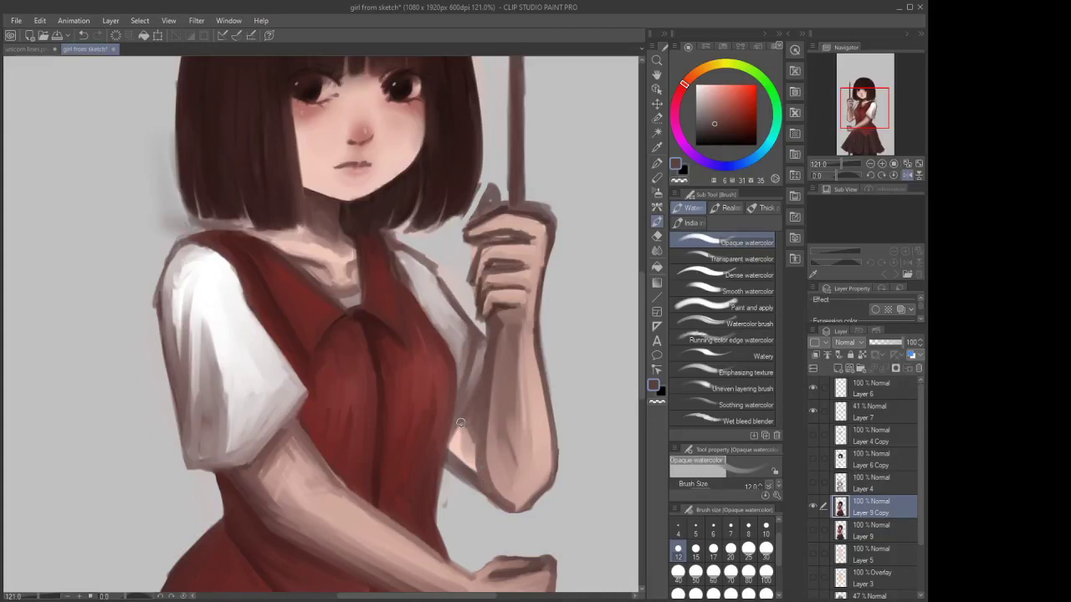
{"action": "mouse_move", "coordinate": [461, 425]}
{"action": "left_mouse_down"}
{"action": "mouse_move", "coordinate": [476, 453]}
{"action": "mouse_move", "coordinate": [461, 440]}
{"action": "mouse_move", "coordinate": [466, 468]}
{"action": "mouse_move", "coordinate": [475, 454]}
{"action": "mouse_move", "coordinate": [481, 467]}
{"action": "mouse_move", "coordinate": [473, 424]}
{"action": "mouse_move", "coordinate": [463, 460]}
{"action": "mouse_move", "coordinate": [475, 396]}
{"action": "mouse_move", "coordinate": [451, 450]}
{"action": "mouse_move", "coordinate": [457, 420]}
{"action": "mouse_move", "coordinate": [455, 449]}
{"action": "mouse_move", "coordinate": [479, 427]}
{"action": "left_mouse_up"}
{"action": "scroll", "coordinate": [517, 298], "scroll_direction": "down", "scroll_amount": 2}
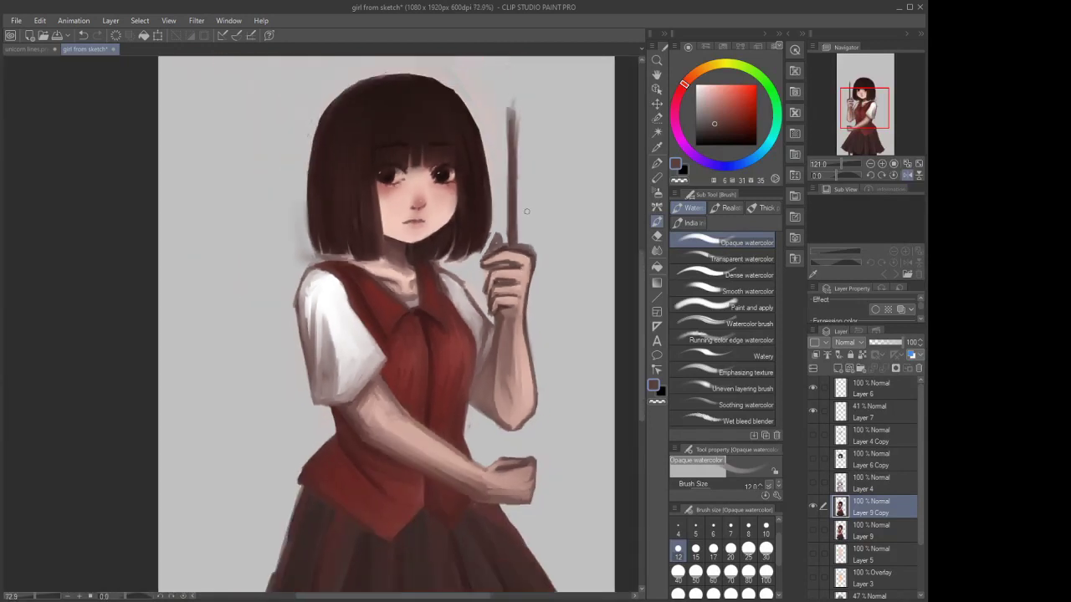
{"action": "scroll", "coordinate": [521, 373], "scroll_direction": "up", "scroll_amount": 1}
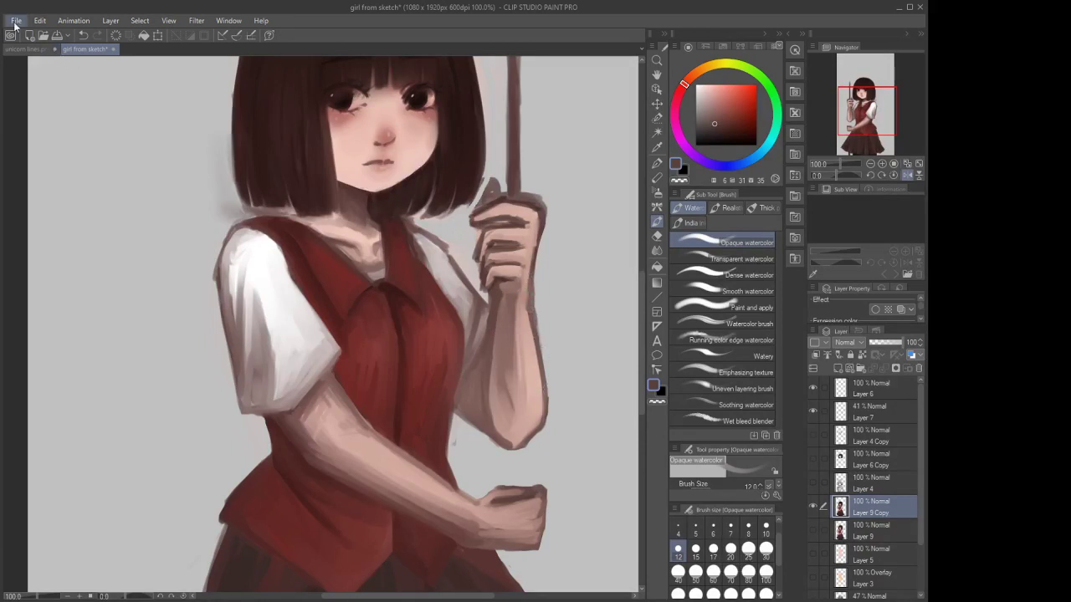
{"action": "key", "text": "ctrl+s"}
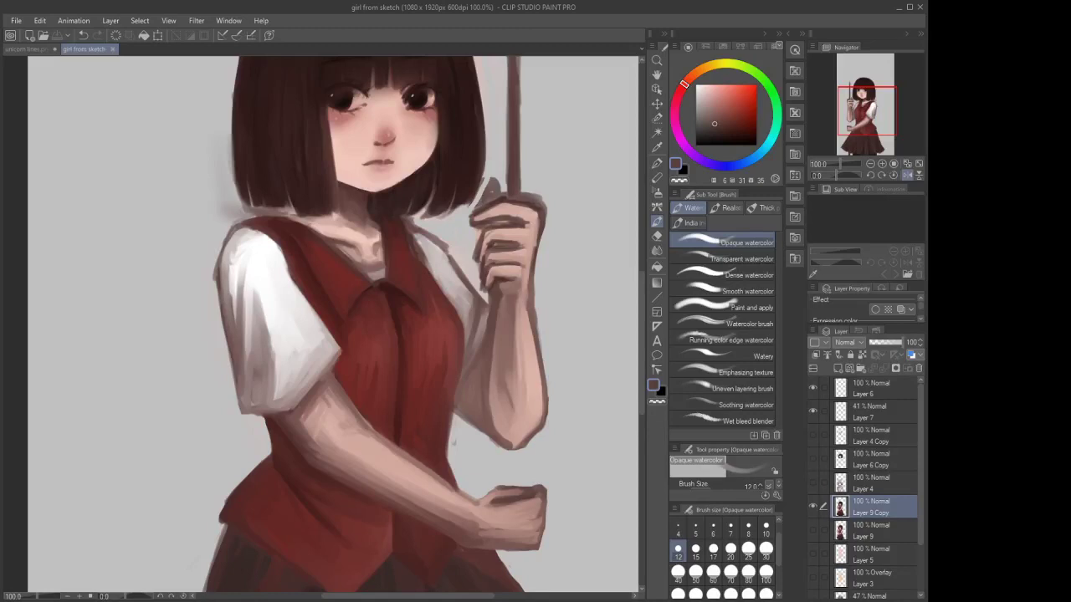
Erase the bump sticking up beside the stick and clean the upper edge of the raised fist with the Hard eraser at size 17
{"action": "scroll", "coordinate": [505, 293], "scroll_direction": "up", "scroll_amount": 1}
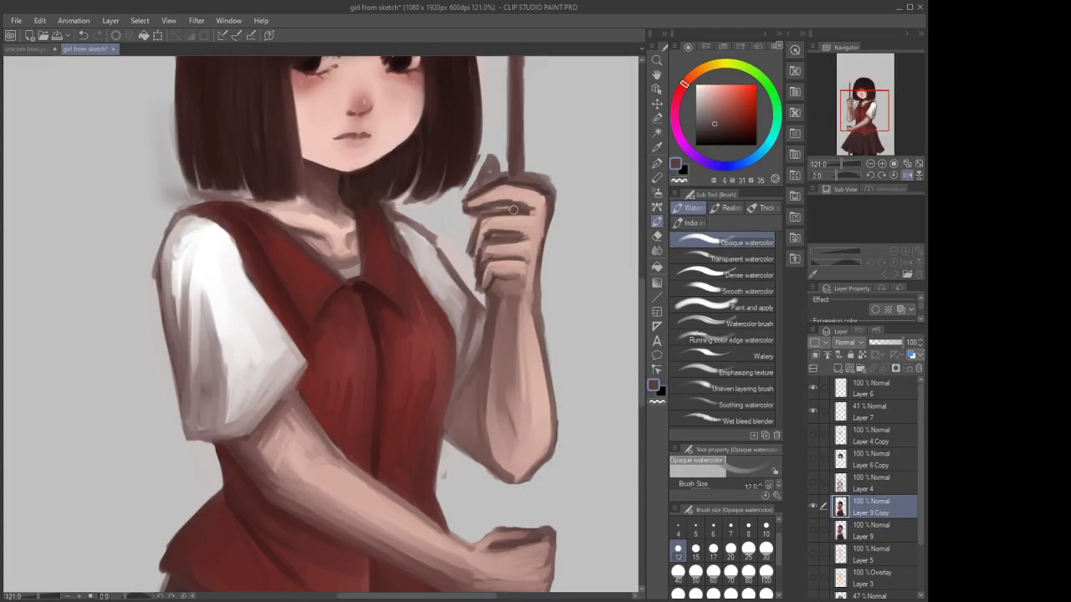
{"action": "scroll", "coordinate": [509, 302], "scroll_direction": "down", "scroll_amount": 1}
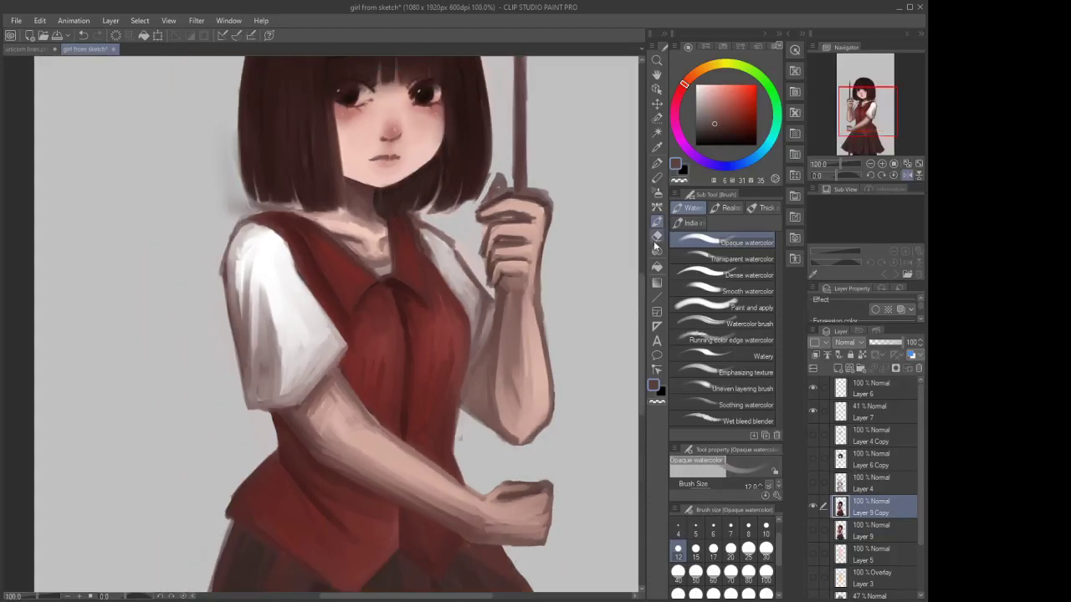
{"action": "key", "text": "e"}
{"action": "scroll", "coordinate": [502, 180], "scroll_direction": "up", "scroll_amount": 2}
{"action": "mouse_move", "coordinate": [501, 183]}
{"action": "left_mouse_down"}
{"action": "mouse_move", "coordinate": [505, 190]}
{"action": "mouse_move", "coordinate": [465, 218]}
{"action": "left_mouse_up"}
{"action": "mouse_move", "coordinate": [497, 173]}
{"action": "left_mouse_down"}
{"action": "mouse_move", "coordinate": [466, 212]}
{"action": "mouse_move", "coordinate": [503, 132]}
{"action": "mouse_move", "coordinate": [461, 214]}
{"action": "mouse_move", "coordinate": [499, 159]}
{"action": "mouse_move", "coordinate": [456, 227]}
{"action": "left_mouse_up"}
{"action": "scroll", "coordinate": [456, 227], "scroll_direction": "down", "scroll_amount": 2}
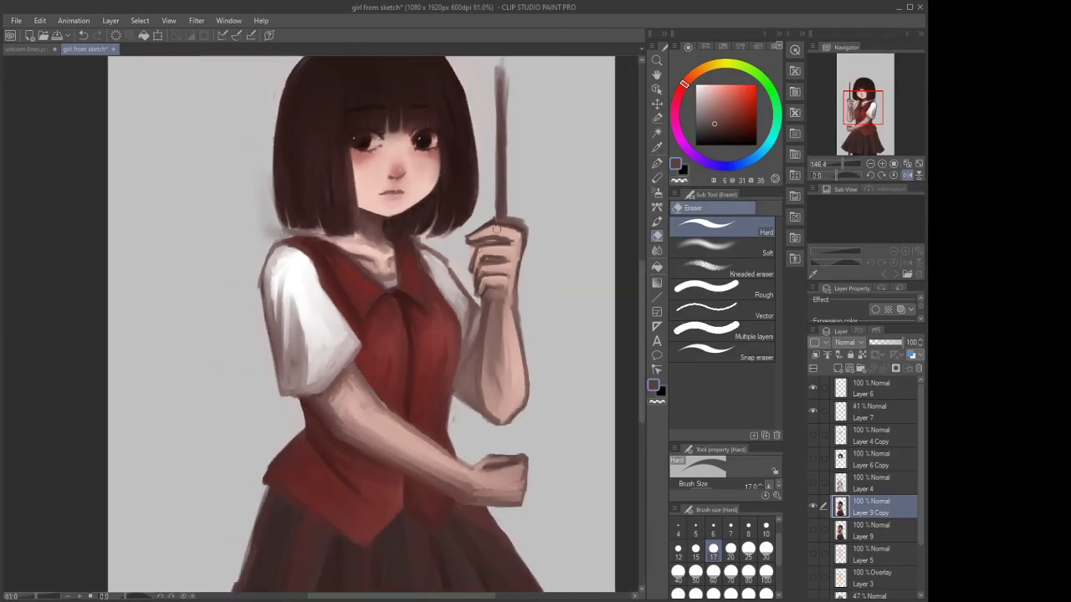
Repaint the brown contour along the index finger and fingertips of the raised fist with Opaque watercolor at size 12
{"action": "left_click", "coordinate": [656, 179]}
{"action": "left_click", "coordinate": [657, 163]}
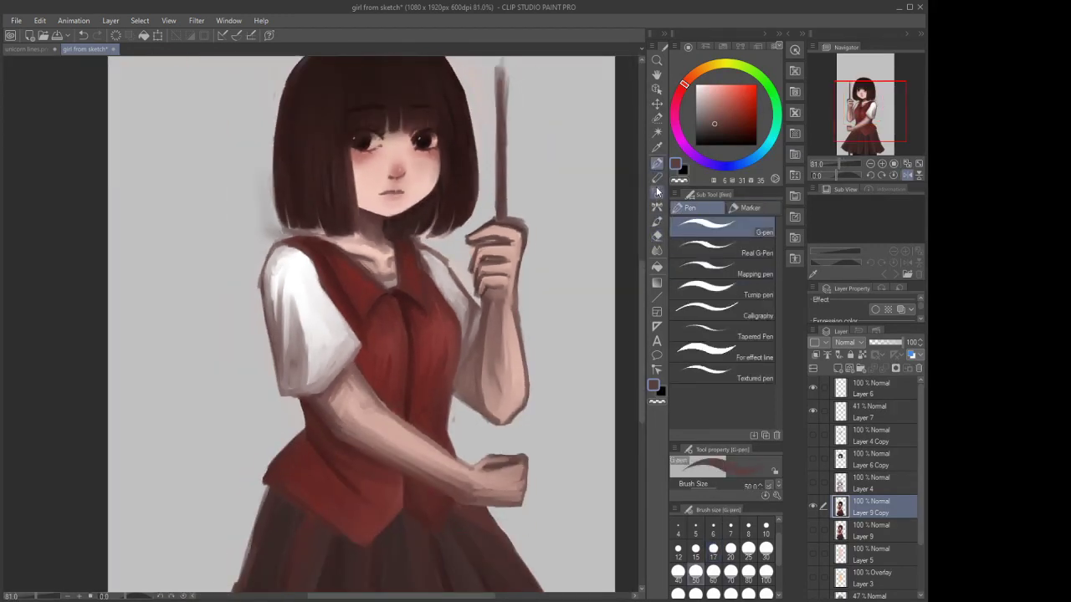
{"action": "left_click", "coordinate": [657, 192]}
{"action": "left_click", "coordinate": [657, 207]}
{"action": "left_click", "coordinate": [657, 221]}
{"action": "scroll", "coordinate": [474, 206], "scroll_direction": "up", "scroll_amount": 2}
{"action": "scroll", "coordinate": [474, 207], "scroll_direction": "up", "scroll_amount": 2}
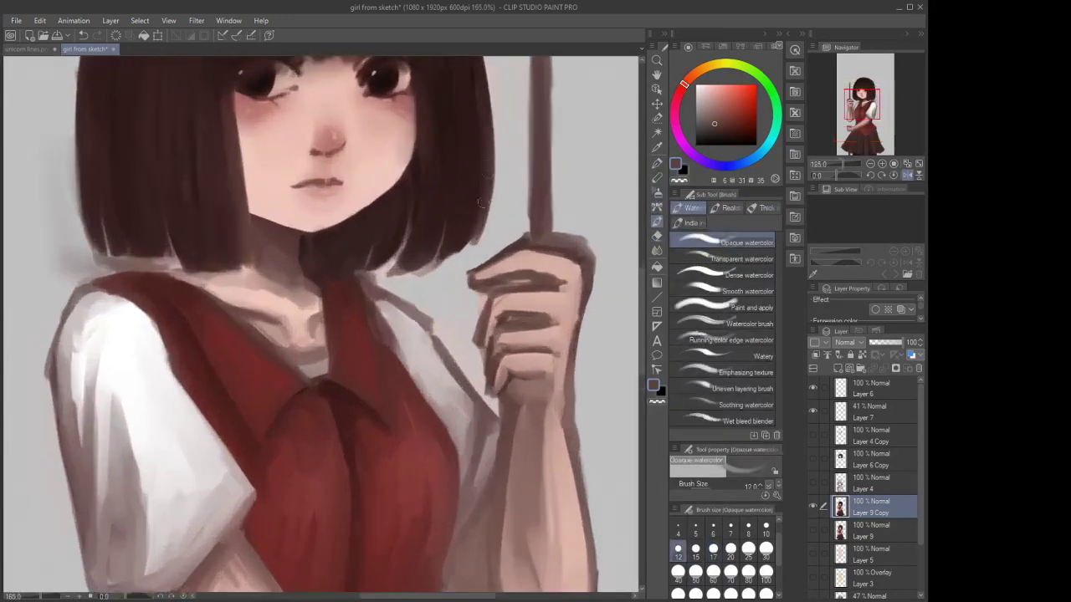
{"action": "scroll", "coordinate": [459, 230], "scroll_direction": "down", "scroll_amount": 2}
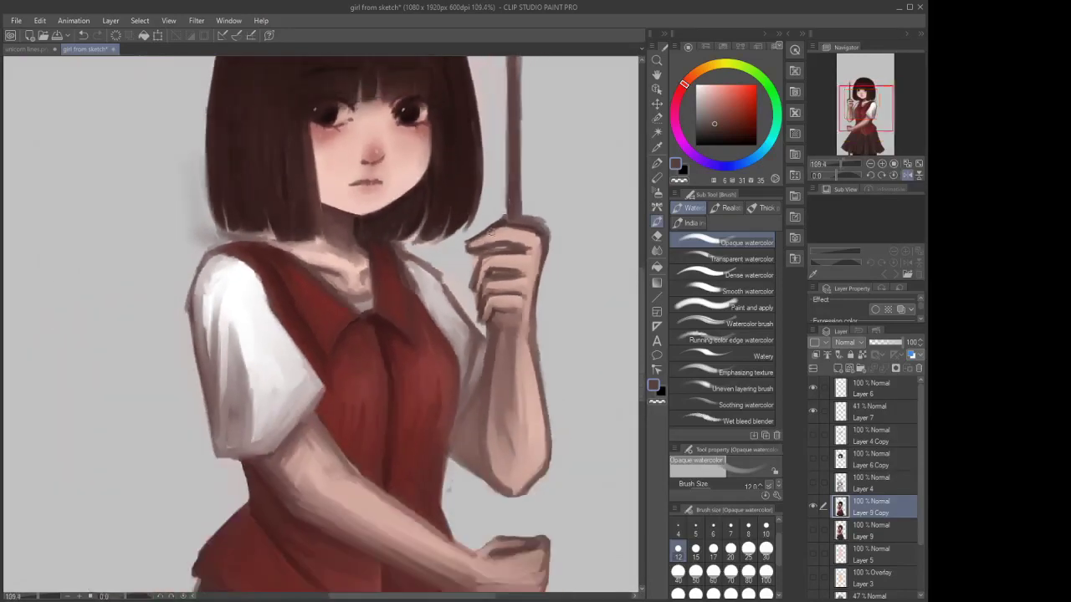
{"action": "scroll", "coordinate": [495, 230], "scroll_direction": "up", "scroll_amount": 2}
{"action": "mouse_move", "coordinate": [495, 238]}
{"action": "left_mouse_down"}
{"action": "mouse_move", "coordinate": [472, 246]}
{"action": "mouse_move", "coordinate": [497, 238]}
{"action": "mouse_move", "coordinate": [491, 230]}
{"action": "mouse_move", "coordinate": [501, 241]}
{"action": "left_mouse_up"}
{"action": "mouse_move", "coordinate": [473, 289]}
{"action": "left_mouse_down"}
{"action": "mouse_move", "coordinate": [470, 329]}
{"action": "mouse_move", "coordinate": [473, 313]}
{"action": "mouse_move", "coordinate": [473, 357]}
{"action": "left_mouse_up"}
Touch up the little finger's outer edge on the raised fist in skin tone with Opaque watercolor at size 12
{"action": "scroll", "coordinate": [478, 156], "scroll_direction": "down", "scroll_amount": 2}
{"action": "scroll", "coordinate": [520, 295], "scroll_direction": "up", "scroll_amount": 2}
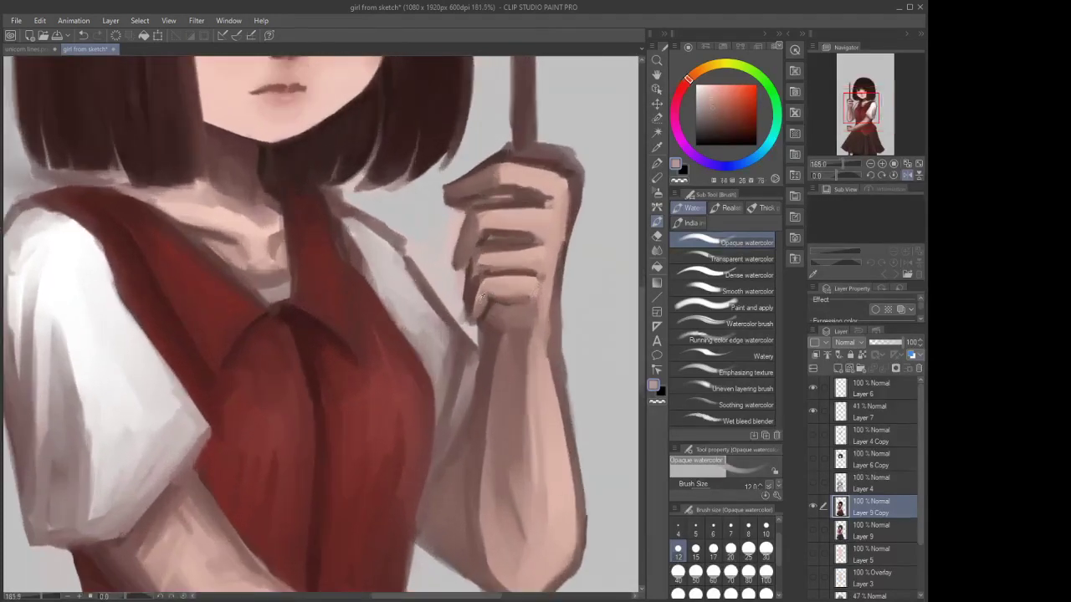
{"action": "left_click_drag", "start_coordinate": [478, 281], "coordinate": [472, 313]}
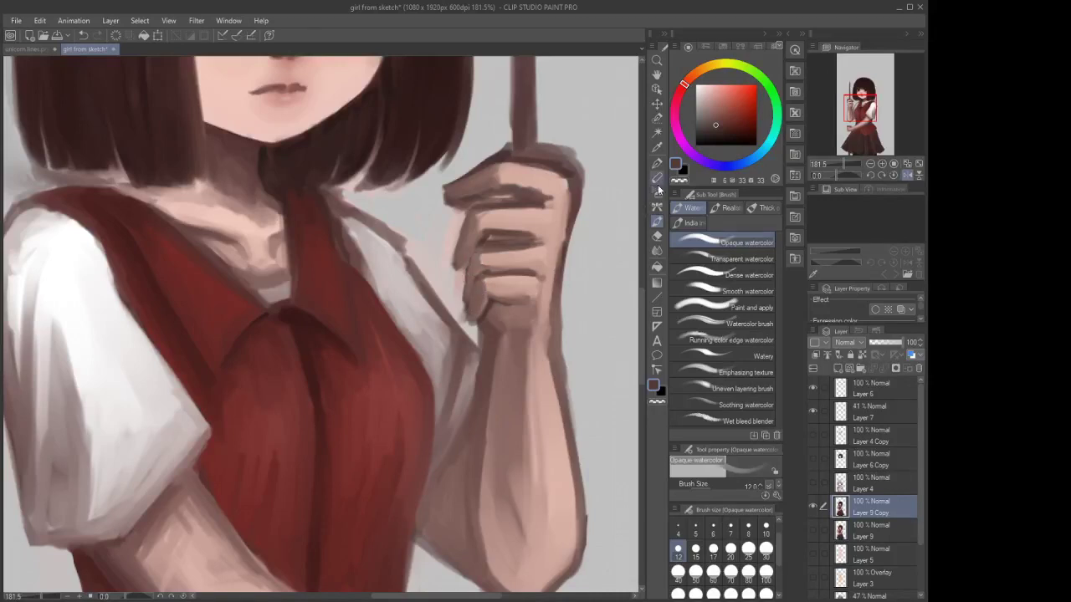
Draw thin dark brown lines along the finger creases and fingertips of the raised fist with the G-pen at size 5
{"action": "left_click", "coordinate": [490, 250], "text": "alt"}
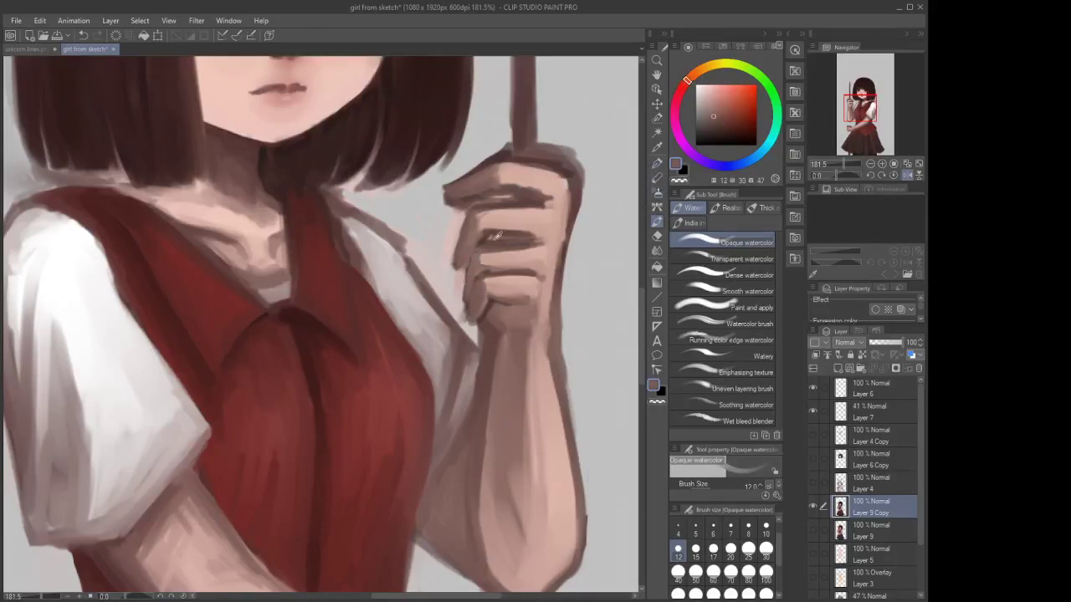
{"action": "left_click", "coordinate": [493, 247], "text": "alt"}
{"action": "left_click", "coordinate": [696, 527]}
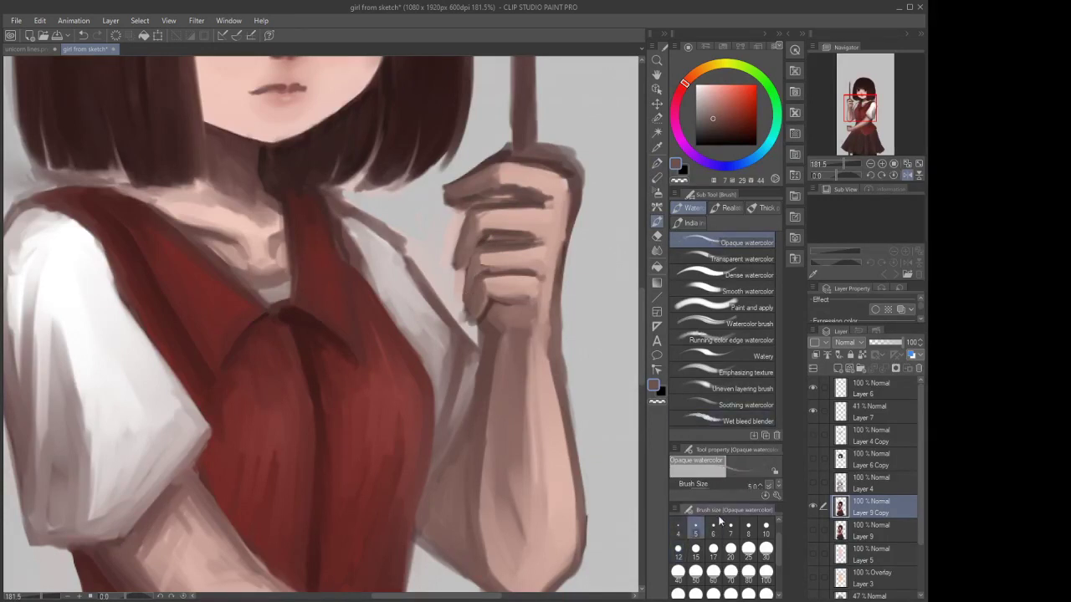
{"action": "scroll", "coordinate": [719, 552], "scroll_direction": "up", "scroll_amount": 1}
{"action": "left_click", "coordinate": [748, 528]}
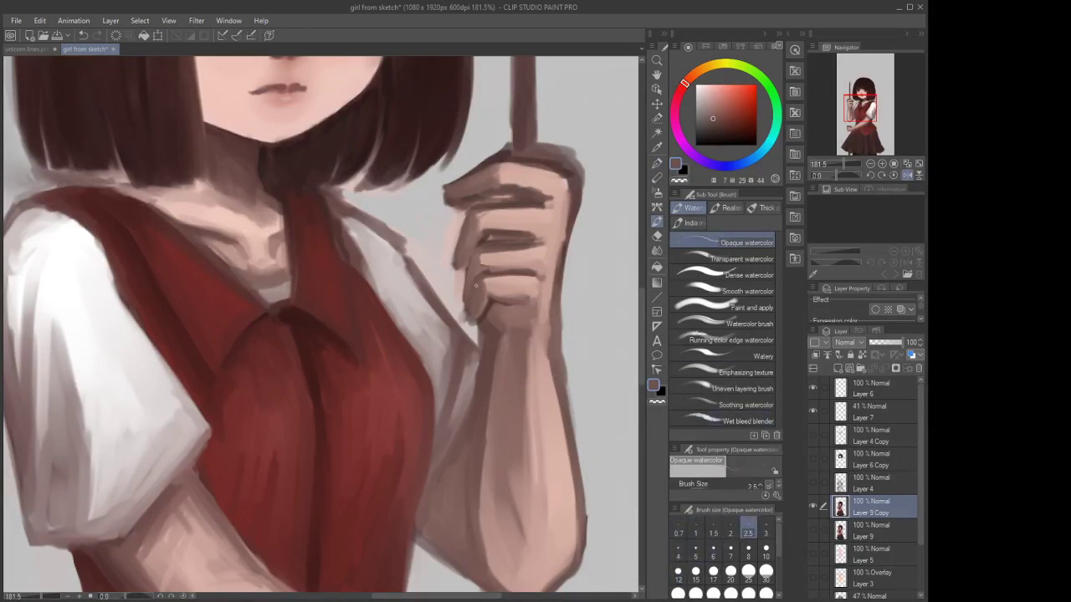
{"action": "left_click", "coordinate": [657, 163]}
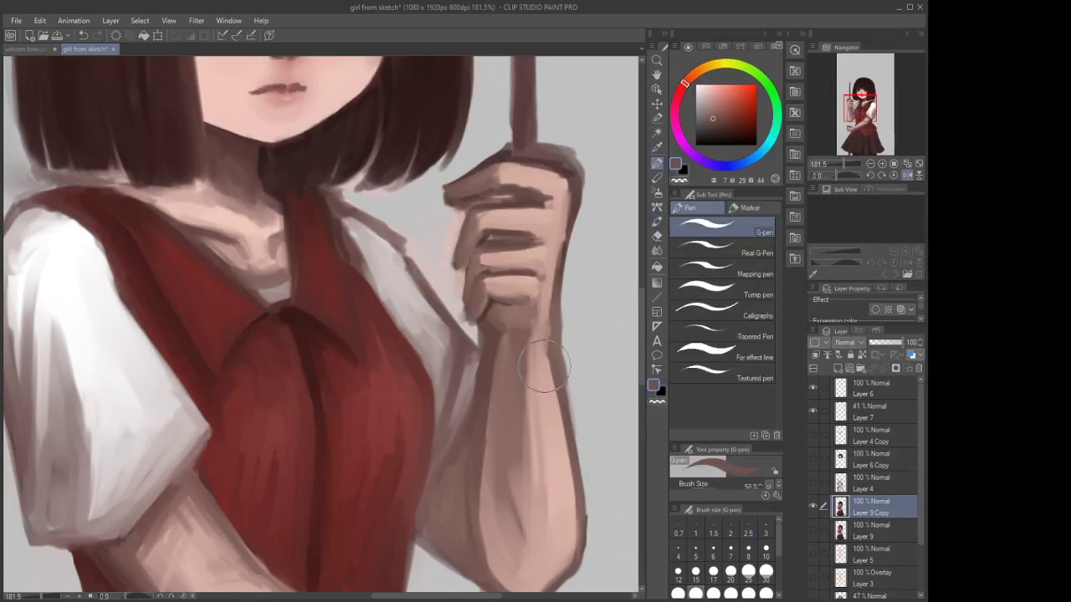
{"action": "left_click", "coordinate": [704, 543]}
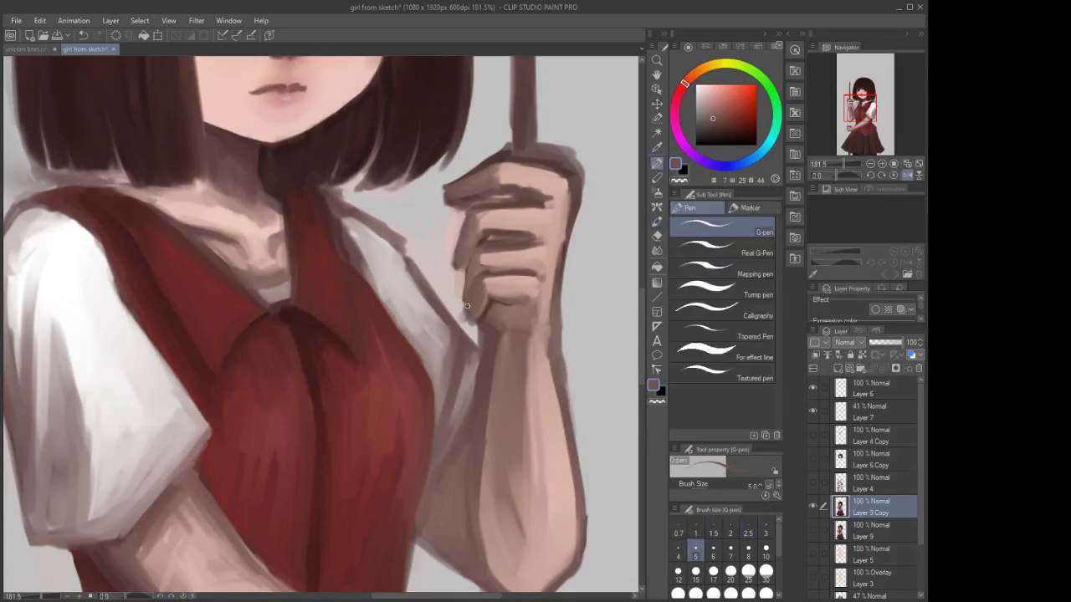
{"action": "key", "text": "x"}
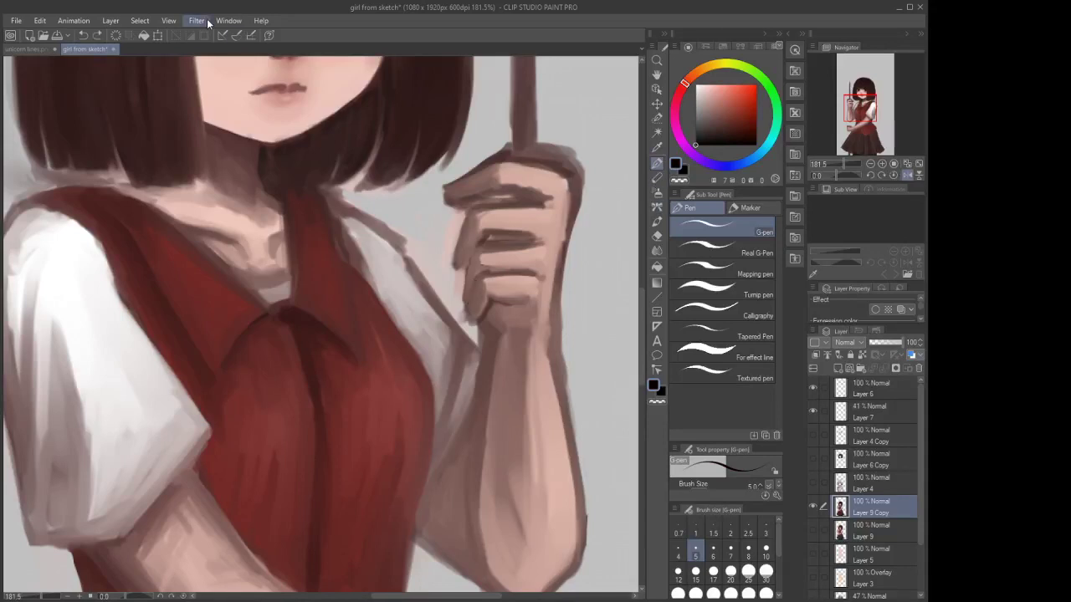
{"action": "left_click", "coordinate": [501, 194], "text": "alt"}
{"action": "left_click", "coordinate": [500, 152], "text": "alt"}
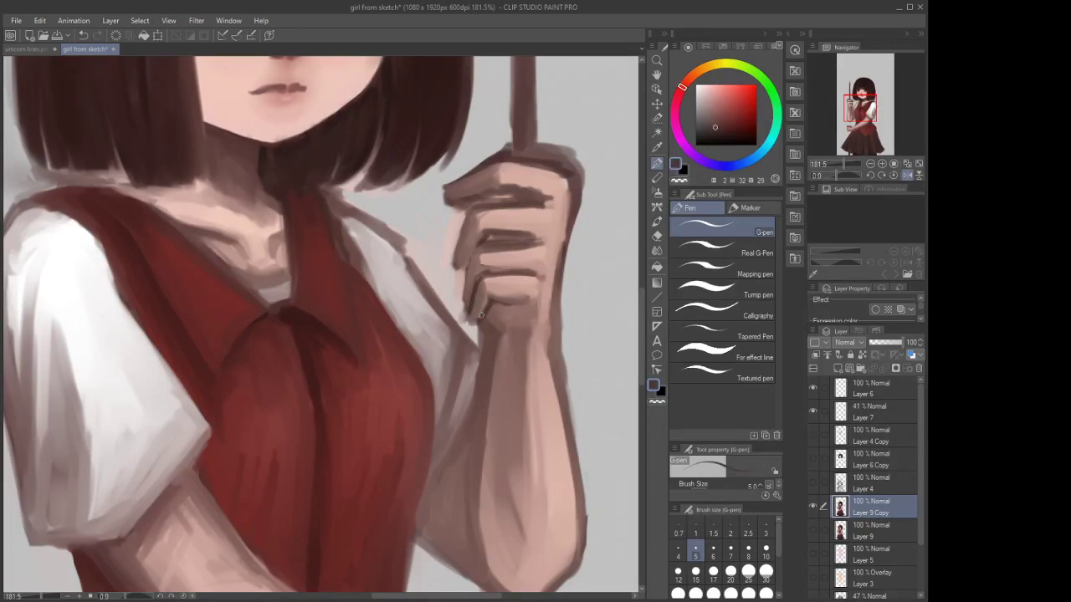
{"action": "left_click_drag", "start_coordinate": [473, 254], "coordinate": [464, 293]}
{"action": "left_click_drag", "start_coordinate": [542, 202], "coordinate": [524, 192]}
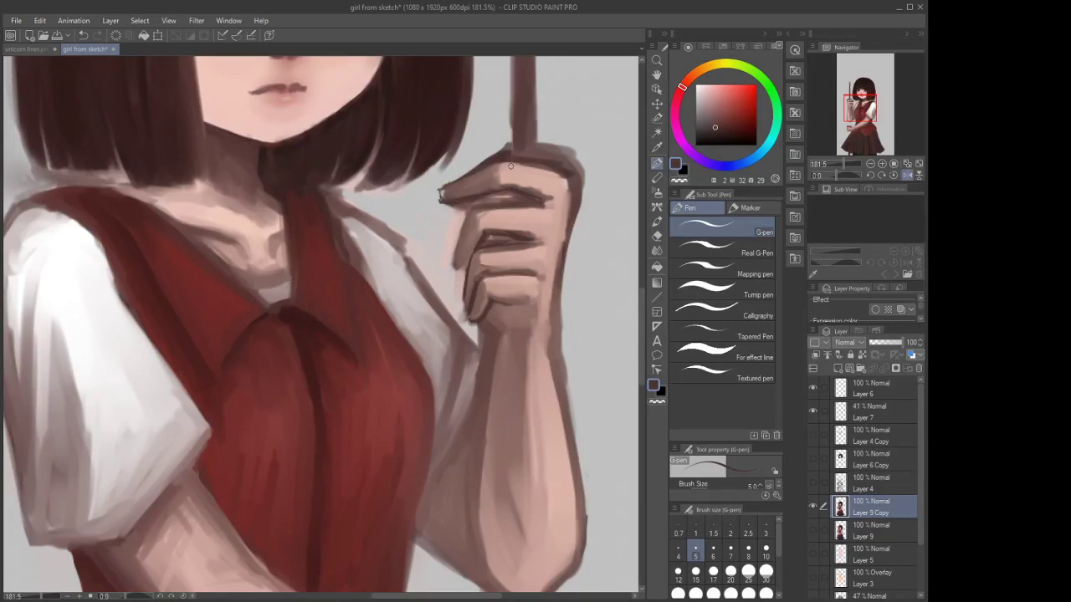
Soften the tip and underside of the index finger in mid-brown with Opaque watercolor at size 12
{"action": "left_click", "coordinate": [477, 189], "text": "alt"}
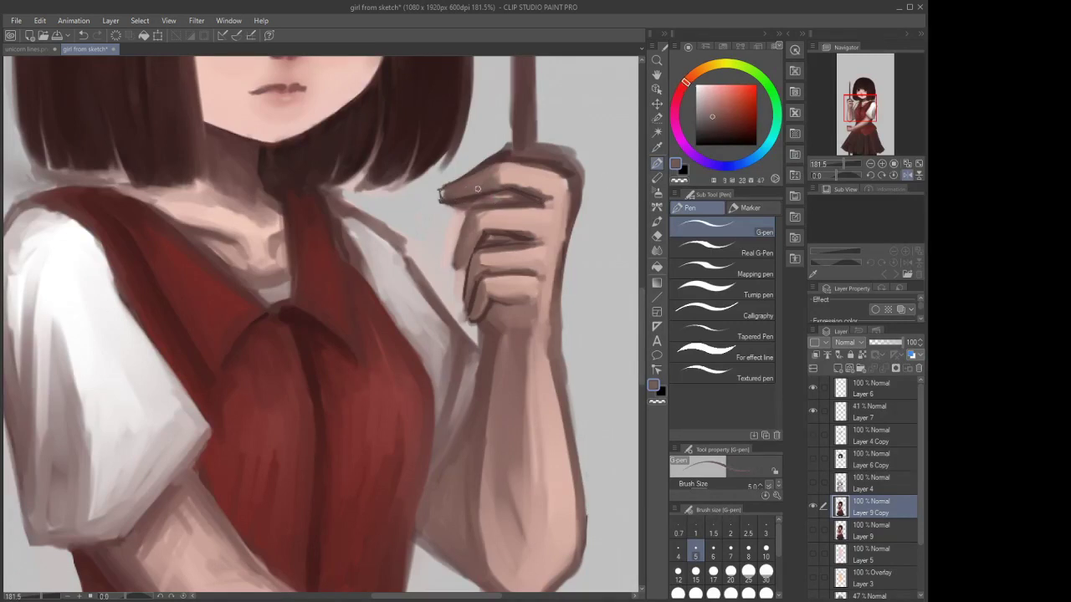
{"action": "left_click", "coordinate": [657, 221]}
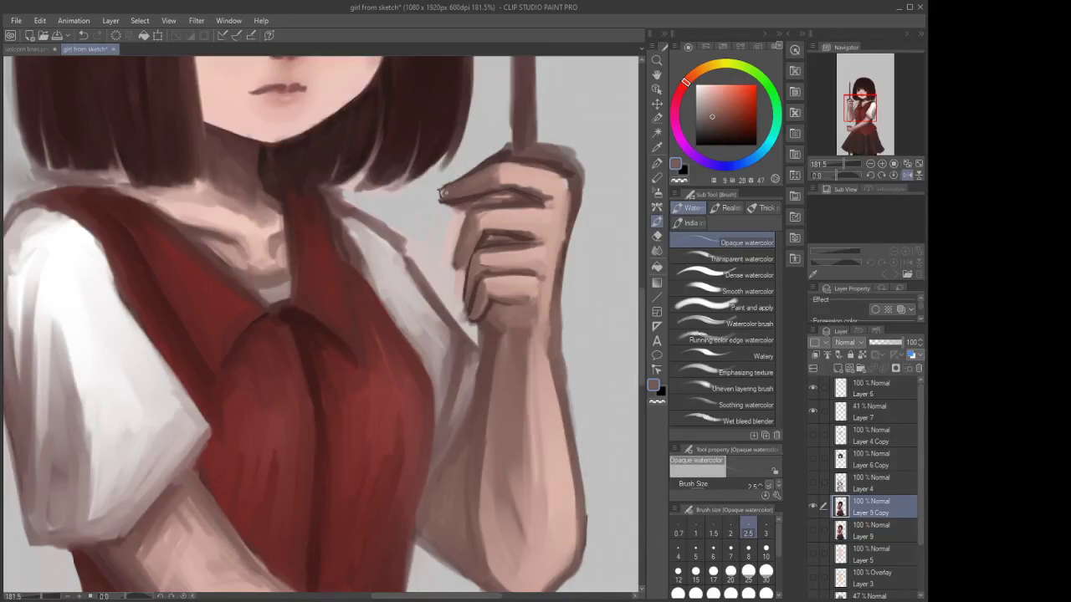
{"action": "left_click", "coordinate": [678, 572]}
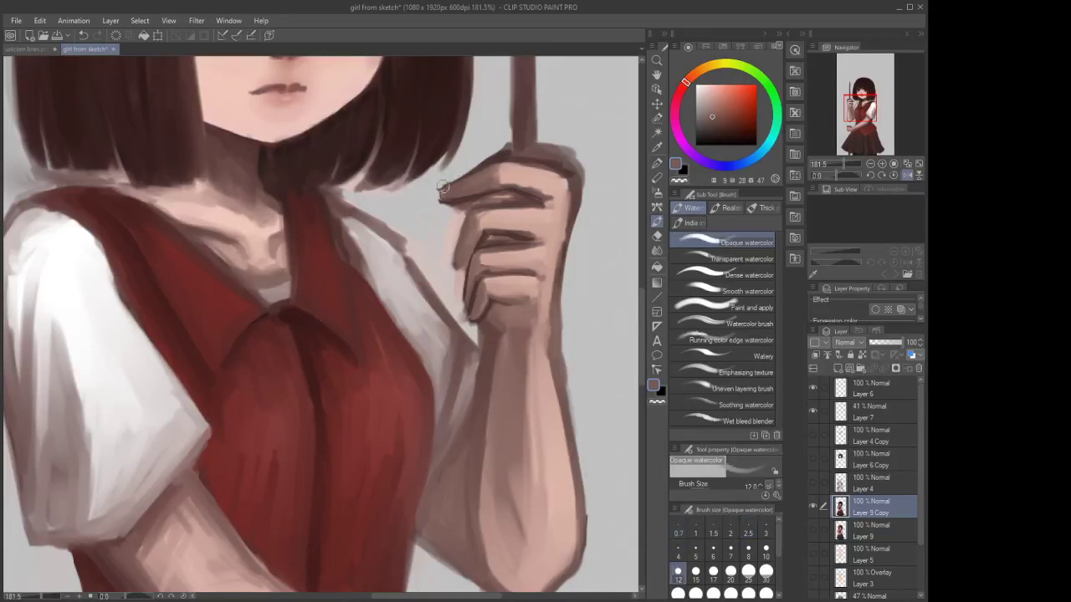
{"action": "left_click_drag", "start_coordinate": [451, 189], "coordinate": [440, 194]}
{"action": "scroll", "coordinate": [401, 284], "scroll_direction": "down", "scroll_amount": 2}
{"action": "scroll", "coordinate": [452, 205], "scroll_direction": "up", "scroll_amount": 2}
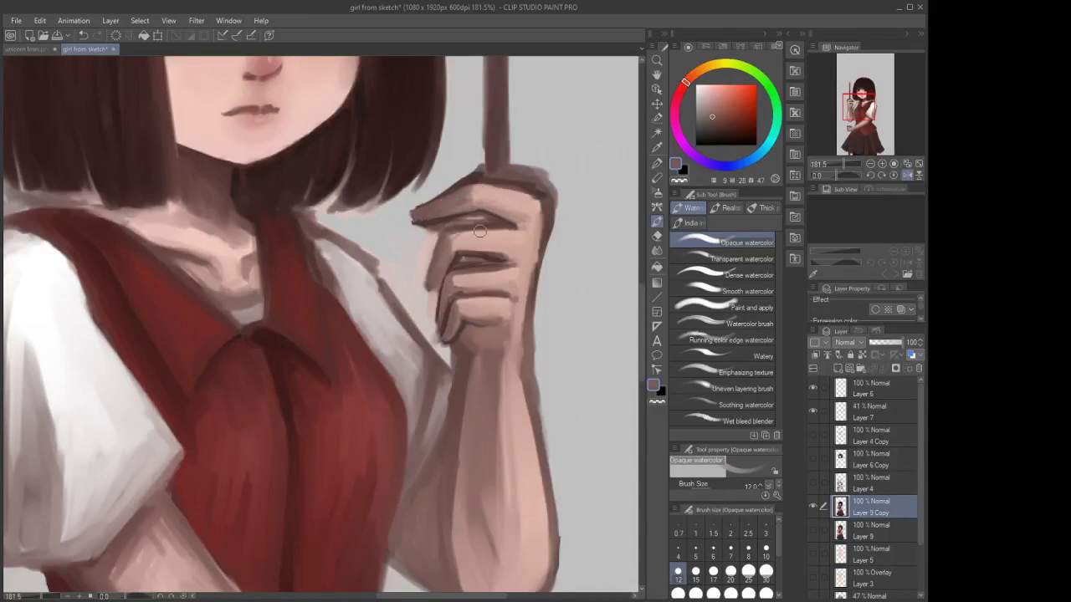
{"action": "left_click_drag", "start_coordinate": [473, 218], "coordinate": [411, 221]}
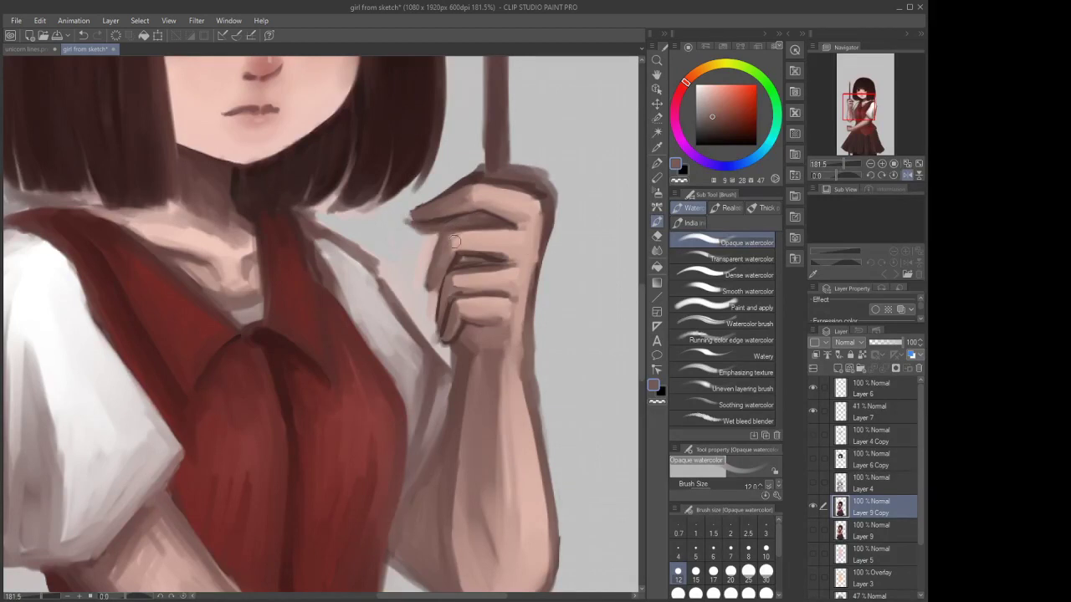
Erase the pale skin-tone smudge outside the raised fist's fingertips with the Hard eraser at size 17
{"action": "left_click", "coordinate": [657, 236]}
{"action": "scroll", "coordinate": [413, 231], "scroll_direction": "down", "scroll_amount": 2}
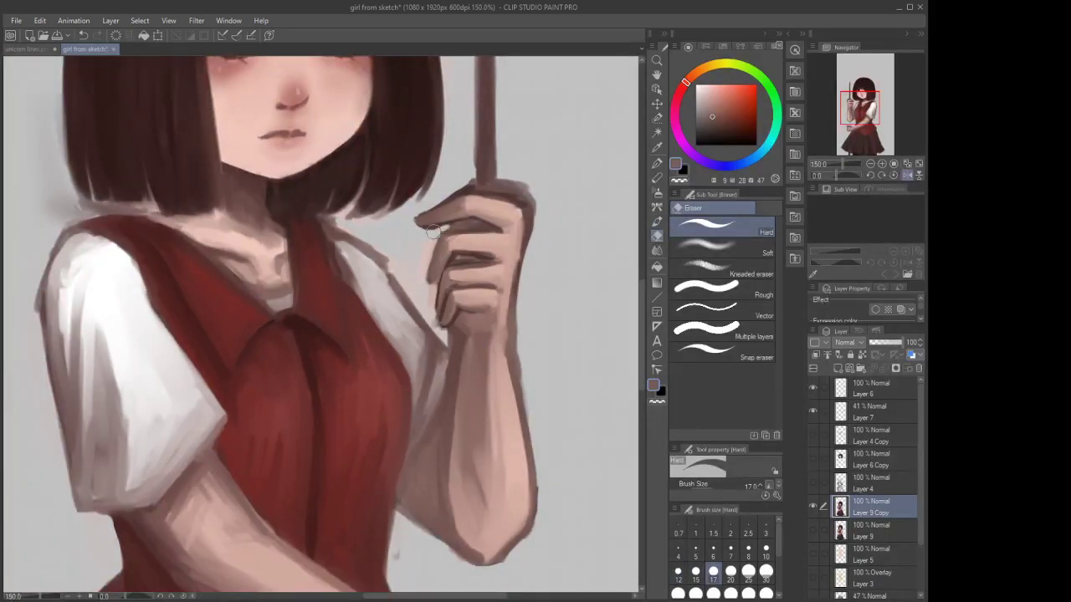
{"action": "mouse_move", "coordinate": [433, 232]}
{"action": "left_mouse_down"}
{"action": "mouse_move", "coordinate": [444, 227]}
{"action": "mouse_move", "coordinate": [426, 282]}
{"action": "left_mouse_up"}
{"action": "mouse_move", "coordinate": [436, 233]}
{"action": "left_mouse_down"}
{"action": "mouse_move", "coordinate": [420, 292]}
{"action": "mouse_move", "coordinate": [439, 231]}
{"action": "mouse_move", "coordinate": [431, 260]}
{"action": "left_mouse_up"}
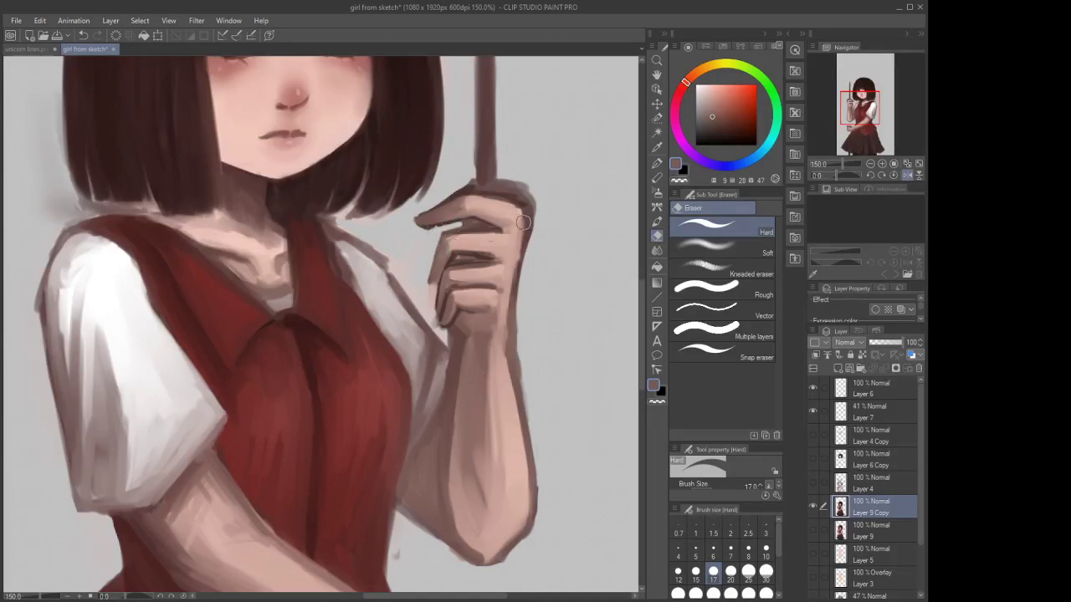
Blend the shadows between the upper fingers of the raised fist in mid-brown with Opaque watercolor at size 12
{"action": "left_click", "coordinate": [657, 163]}
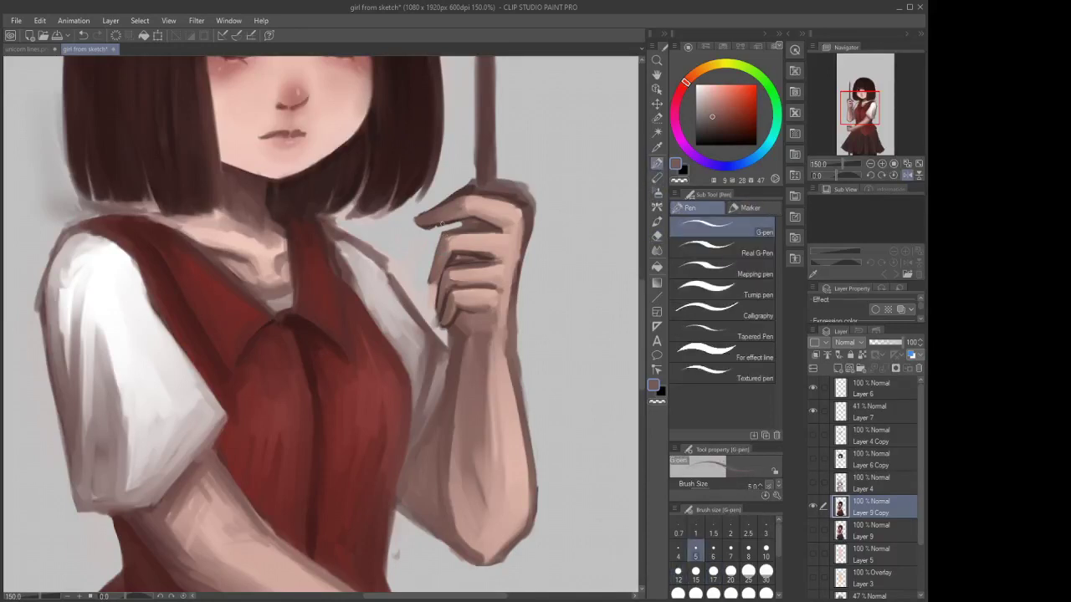
{"action": "left_click", "coordinate": [657, 221]}
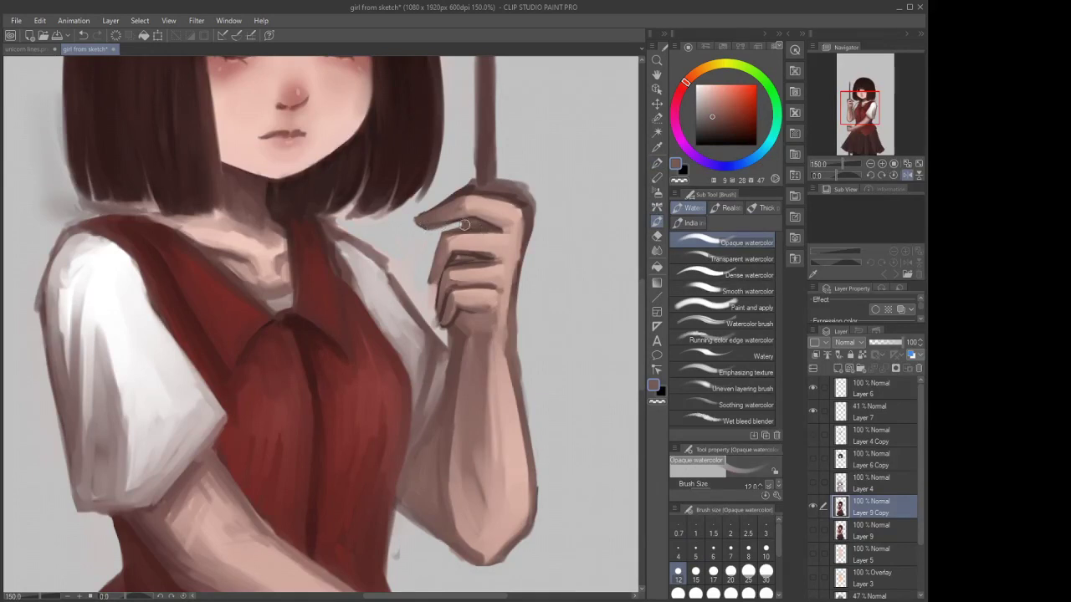
{"action": "left_click_drag", "start_coordinate": [477, 226], "coordinate": [464, 225]}
{"action": "mouse_move", "coordinate": [471, 258]}
{"action": "left_mouse_down"}
{"action": "mouse_move", "coordinate": [502, 268]}
{"action": "mouse_move", "coordinate": [456, 274]}
{"action": "mouse_move", "coordinate": [475, 275]}
{"action": "mouse_move", "coordinate": [462, 275]}
{"action": "mouse_move", "coordinate": [483, 301]}
{"action": "mouse_move", "coordinate": [470, 304]}
{"action": "mouse_move", "coordinate": [508, 271]}
{"action": "left_mouse_up"}
{"action": "scroll", "coordinate": [521, 261], "scroll_direction": "down", "scroll_amount": 3}
{"action": "scroll", "coordinate": [506, 243], "scroll_direction": "up", "scroll_amount": 2}
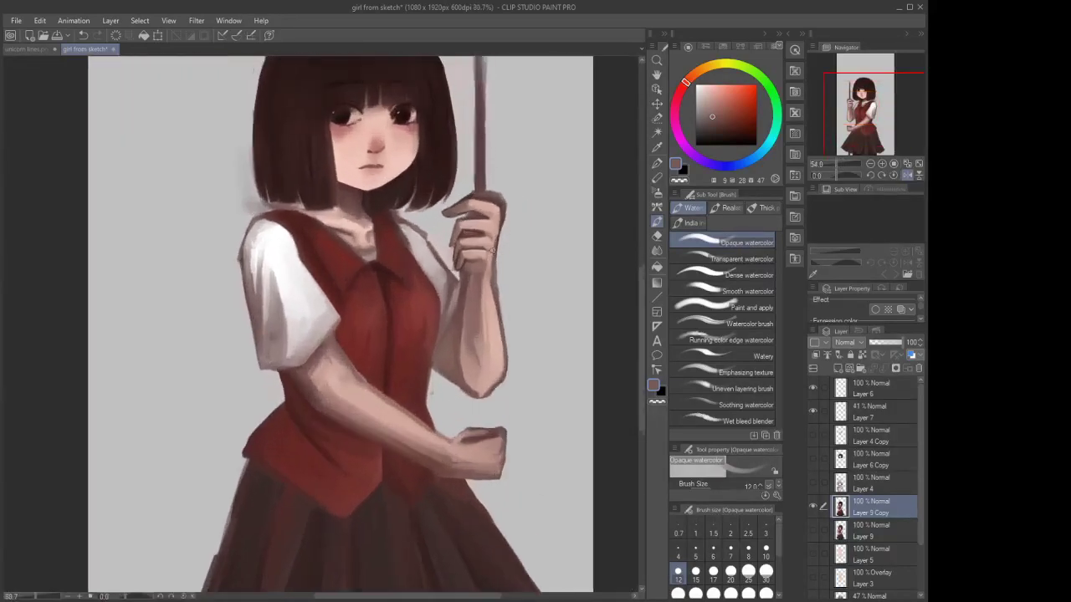
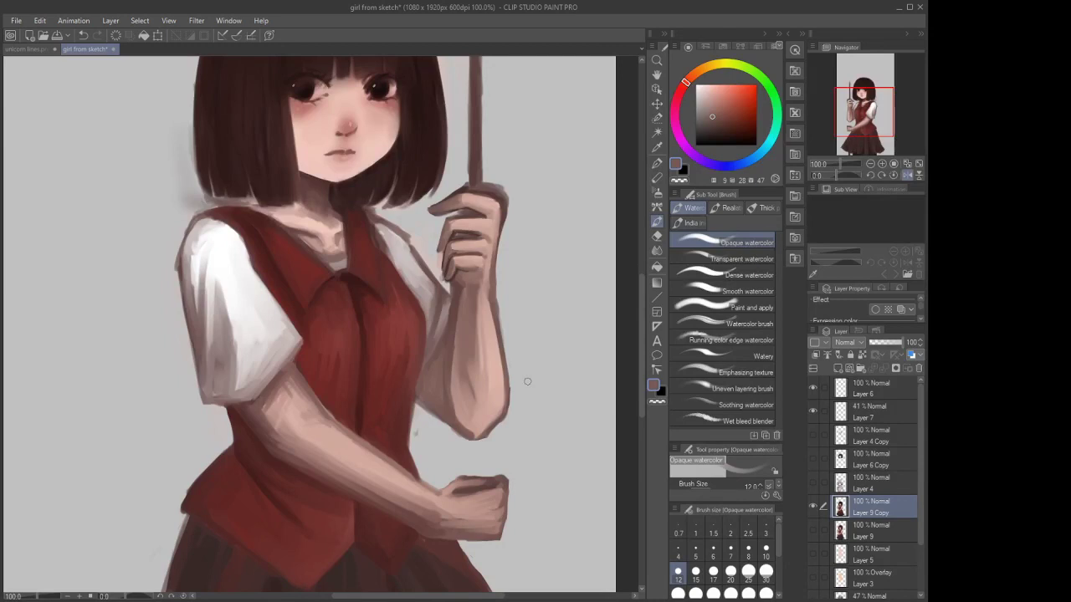
Trim the raised fist's thick upper outline with the Hard eraser at size 17 and retouch the knuckle edge in brown with Opaque watercolor at size 12
{"action": "left_click", "coordinate": [657, 236]}
{"action": "mouse_move", "coordinate": [497, 184]}
{"action": "left_mouse_down"}
{"action": "mouse_move", "coordinate": [516, 203]}
{"action": "mouse_move", "coordinate": [508, 230]}
{"action": "mouse_move", "coordinate": [492, 182]}
{"action": "mouse_move", "coordinate": [508, 193]}
{"action": "mouse_move", "coordinate": [452, 183]}
{"action": "mouse_move", "coordinate": [503, 198]}
{"action": "left_mouse_up"}
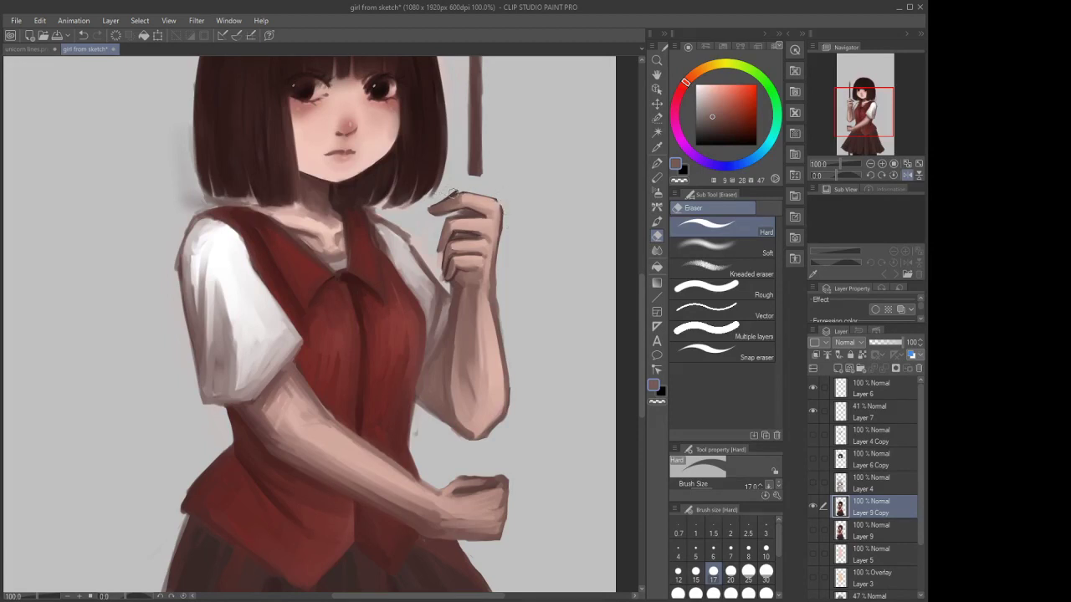
{"action": "left_click", "coordinate": [499, 217], "text": "alt"}
{"action": "key", "text": "b"}
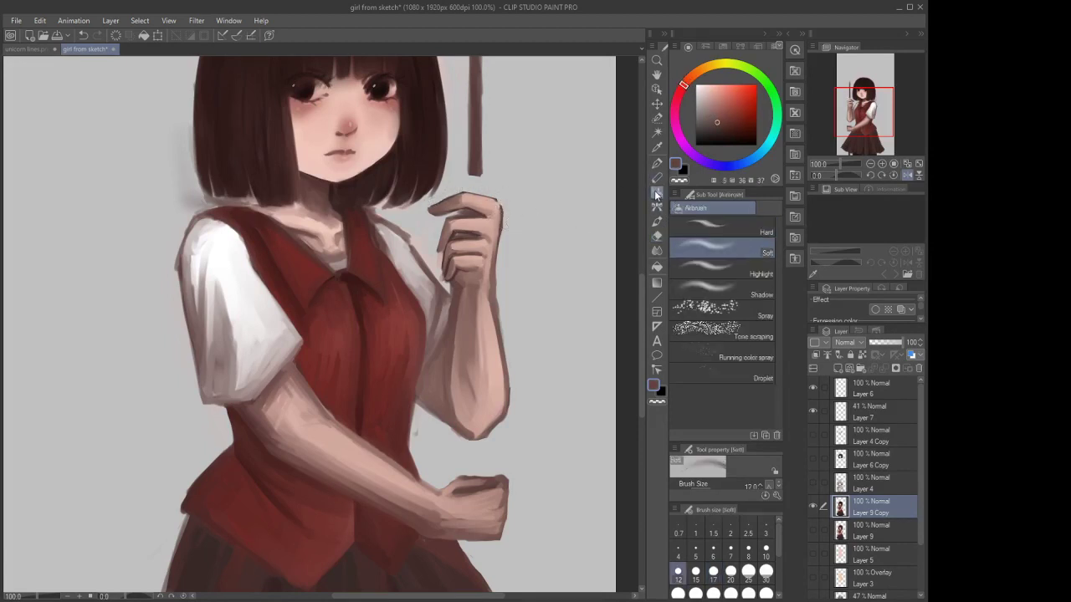
{"action": "key", "text": "p"}
{"action": "key", "text": "p"}
{"action": "key", "text": "b"}
{"action": "left_click", "coordinate": [657, 221]}
{"action": "scroll", "coordinate": [507, 209], "scroll_direction": "up", "scroll_amount": 3}
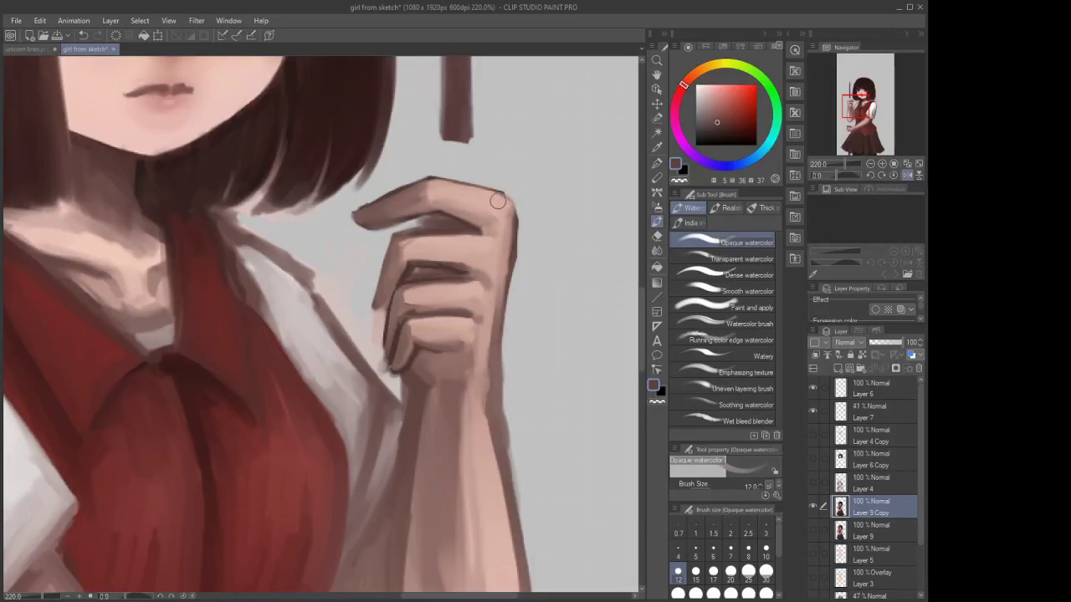
{"action": "left_click_drag", "start_coordinate": [512, 194], "coordinate": [490, 183]}
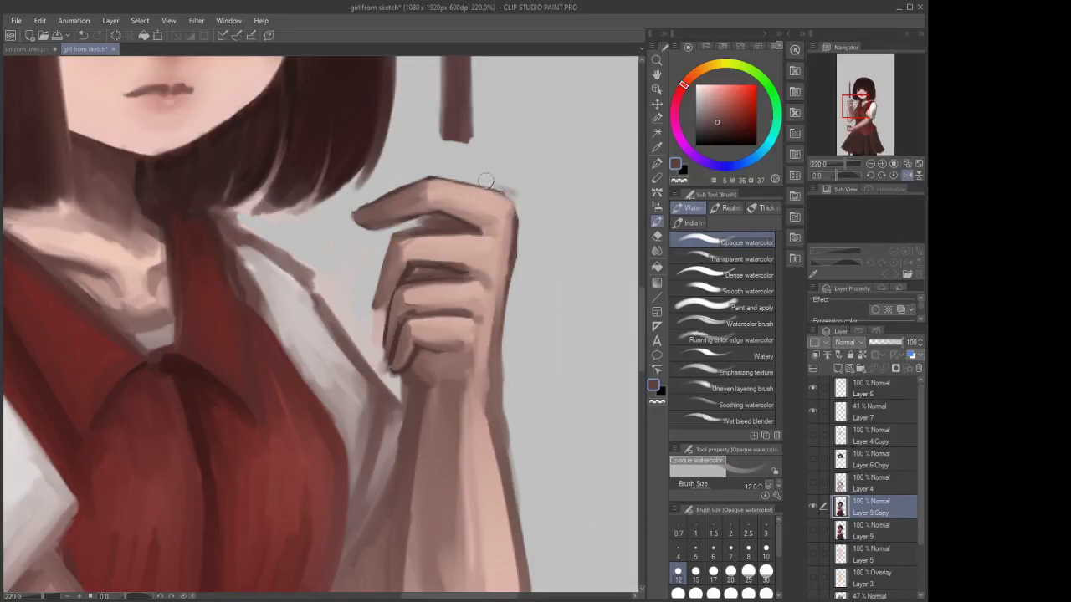
Erase the stray paint above the raised fist's knuckles with the Hard eraser at size 15
{"action": "left_click", "coordinate": [657, 236]}
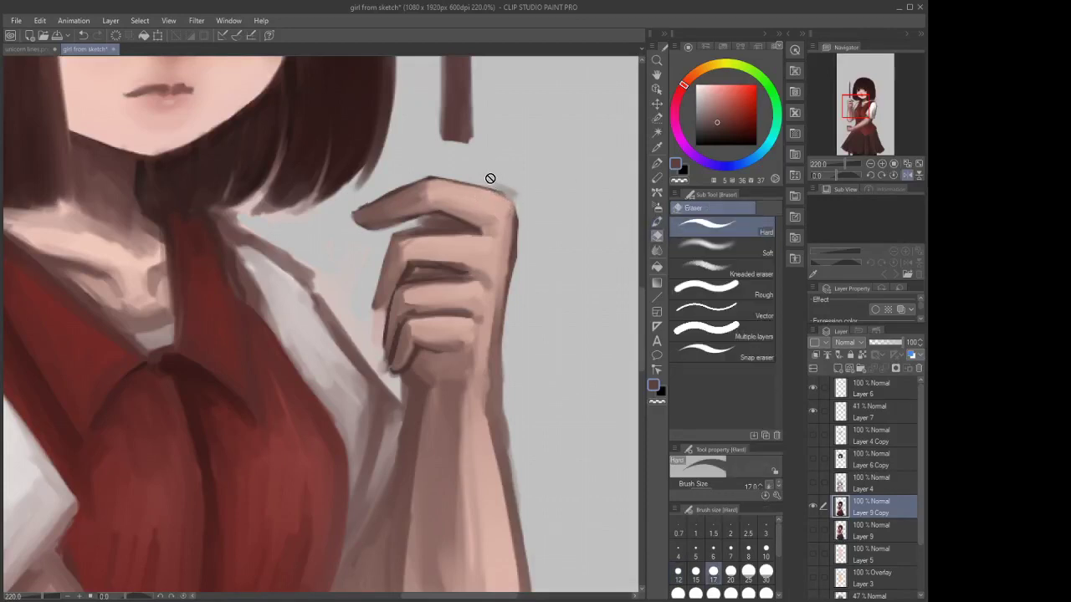
{"action": "left_click", "coordinate": [695, 530]}
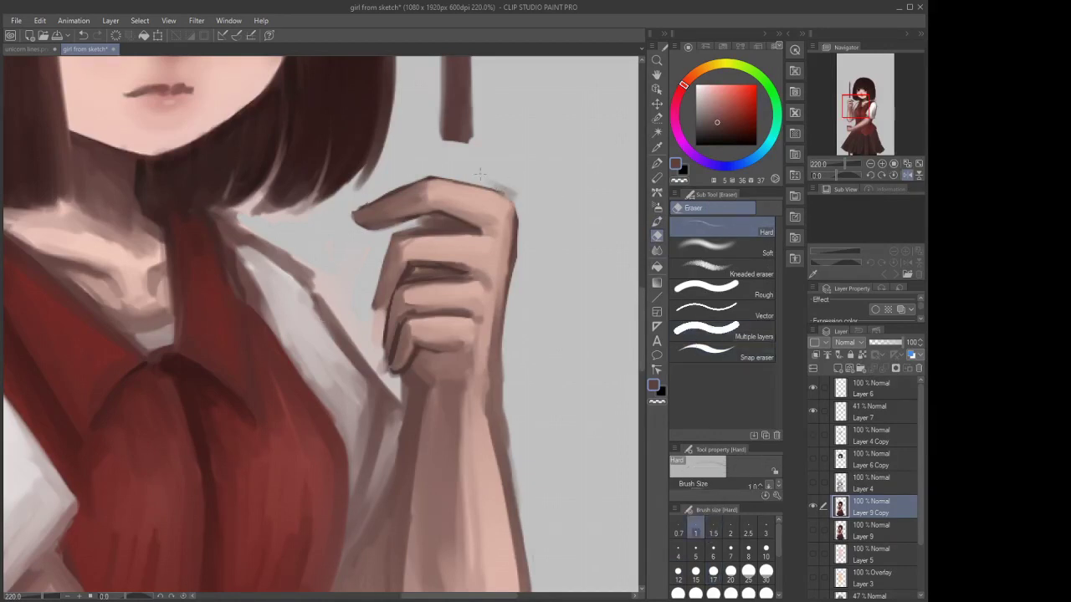
{"action": "left_click", "coordinate": [695, 575]}
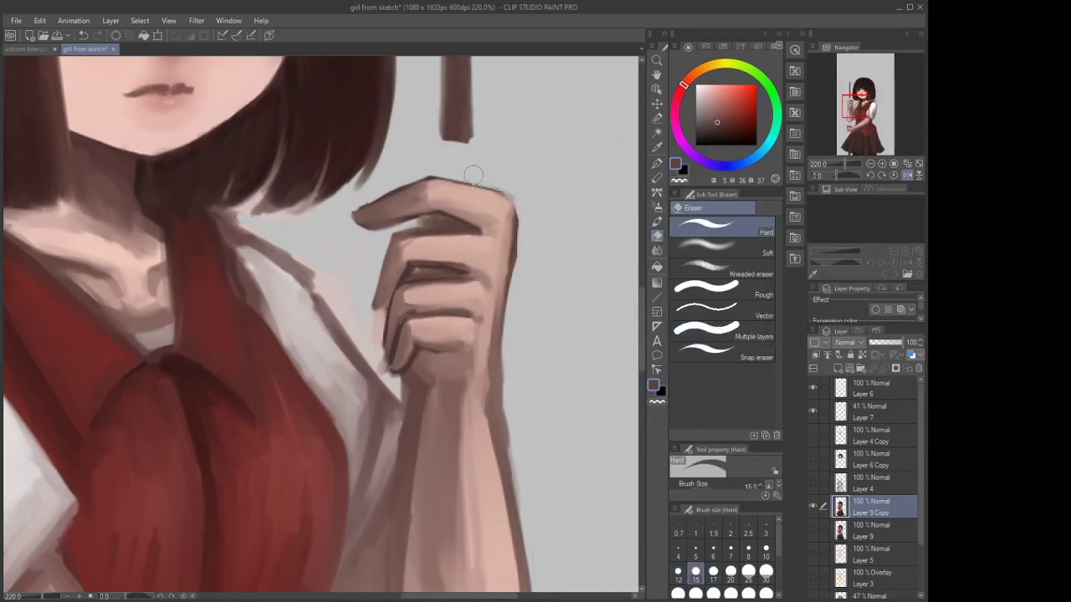
Shade the back of the raised hand from the knuckle down to the wrist in brown tones with Opaque watercolor at size 12
{"action": "left_click", "coordinate": [657, 207]}
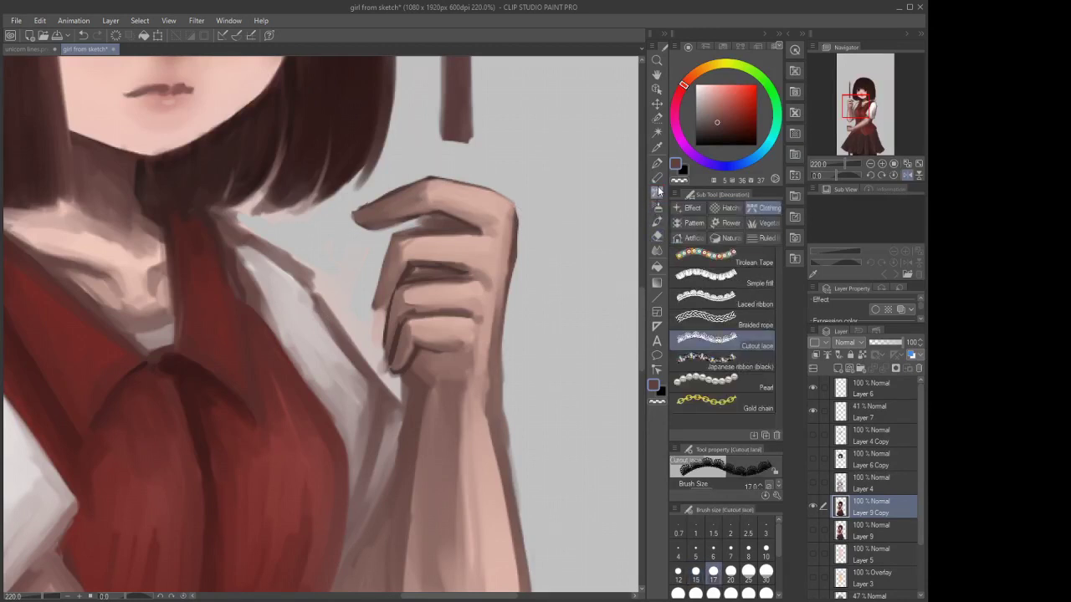
{"action": "left_click", "coordinate": [658, 208]}
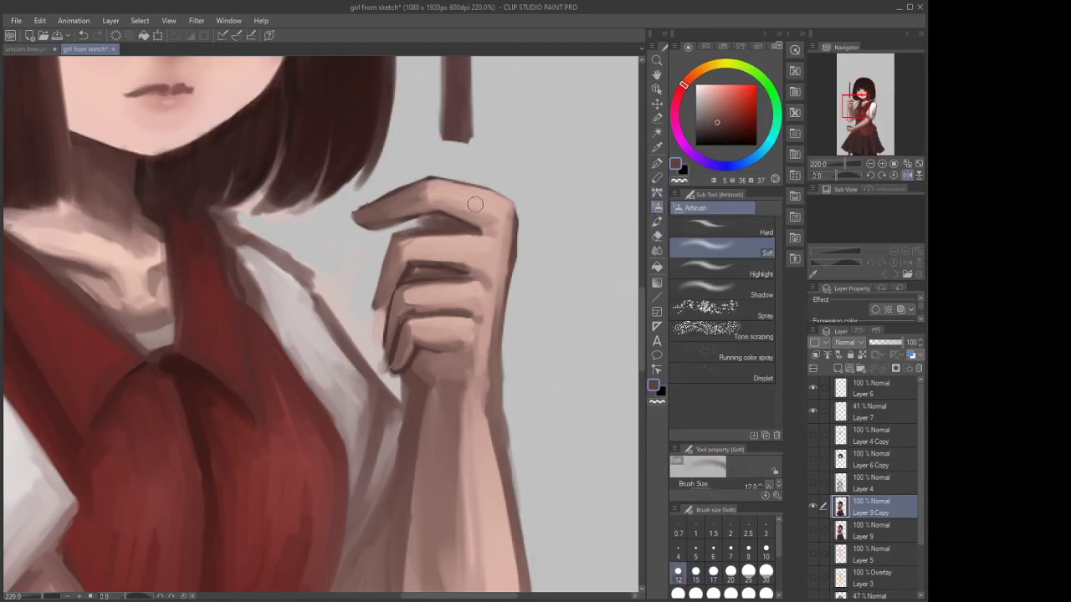
{"action": "left_click", "coordinate": [657, 222]}
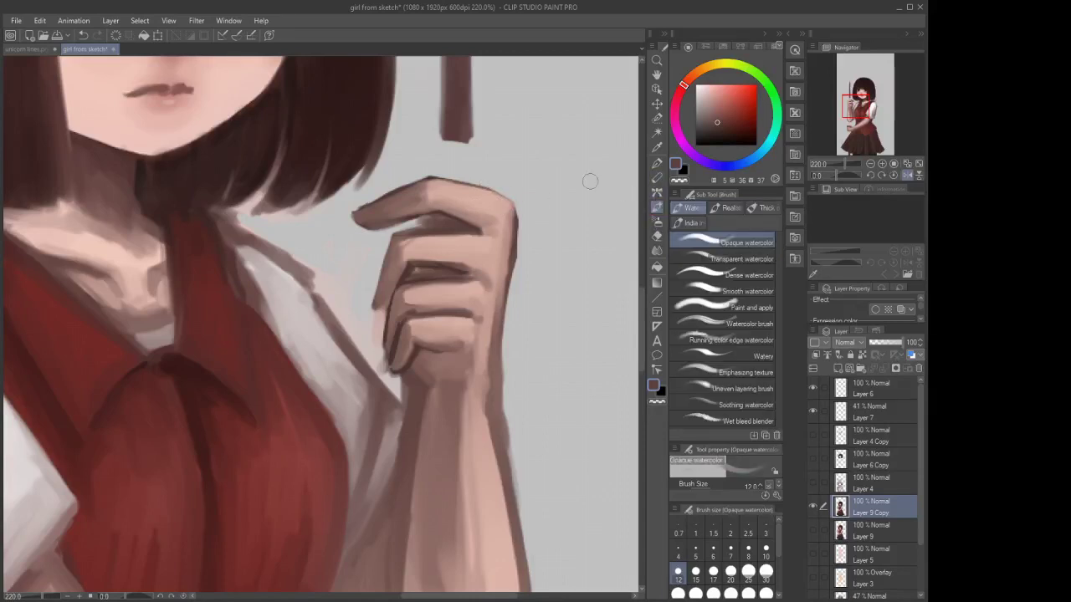
{"action": "left_click_drag", "start_coordinate": [502, 214], "coordinate": [506, 207]}
{"action": "left_click_drag", "start_coordinate": [489, 251], "coordinate": [500, 268]}
{"action": "left_click", "coordinate": [494, 319], "text": "alt"}
{"action": "left_click_drag", "start_coordinate": [505, 322], "coordinate": [481, 367]}
{"action": "left_click_drag", "start_coordinate": [494, 298], "coordinate": [479, 358]}
{"action": "mouse_move", "coordinate": [502, 271]}
{"action": "left_mouse_down"}
{"action": "mouse_move", "coordinate": [475, 357]}
{"action": "mouse_move", "coordinate": [502, 260]}
{"action": "mouse_move", "coordinate": [486, 314]}
{"action": "left_mouse_up"}
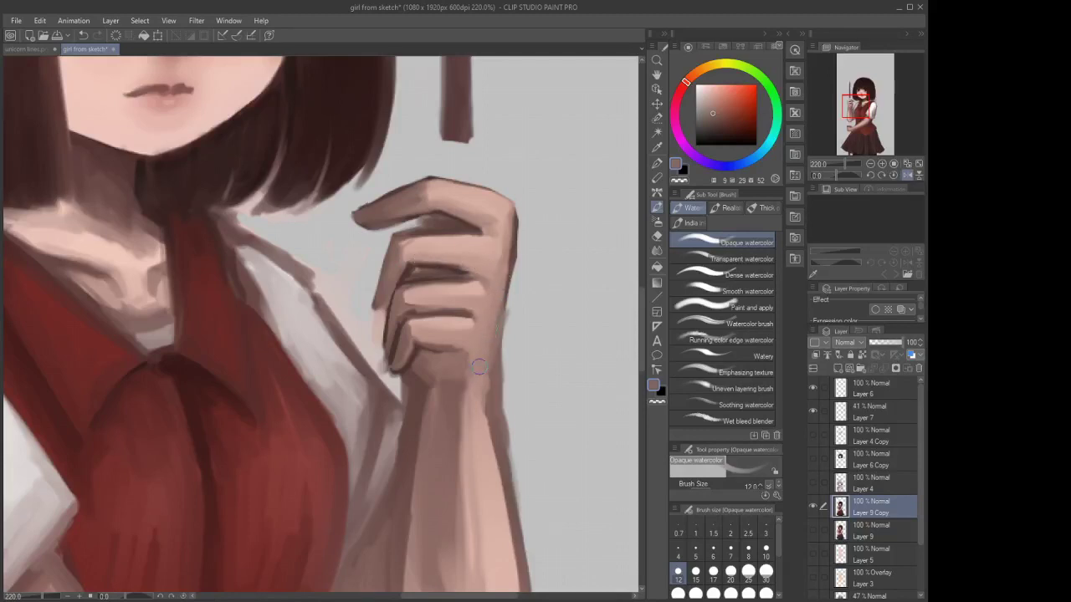
Draw a short brown line at the wrist below the little finger with the G-pen at size 5
{"action": "scroll", "coordinate": [489, 198], "scroll_direction": "down", "scroll_amount": 6}
{"action": "scroll", "coordinate": [469, 275], "scroll_direction": "up", "scroll_amount": 3}
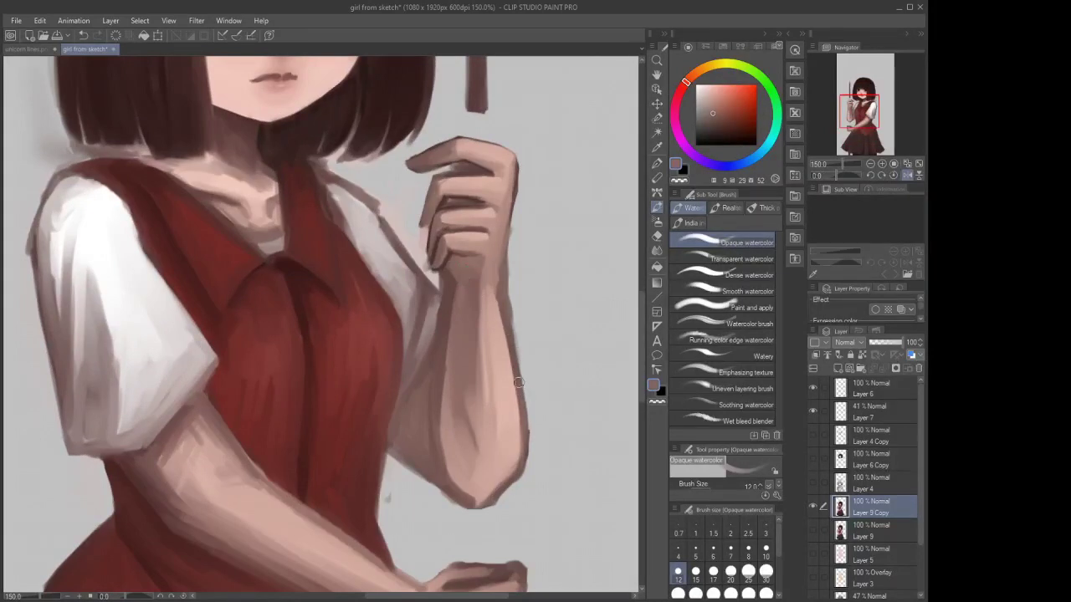
{"action": "left_click", "coordinate": [446, 258], "text": "alt"}
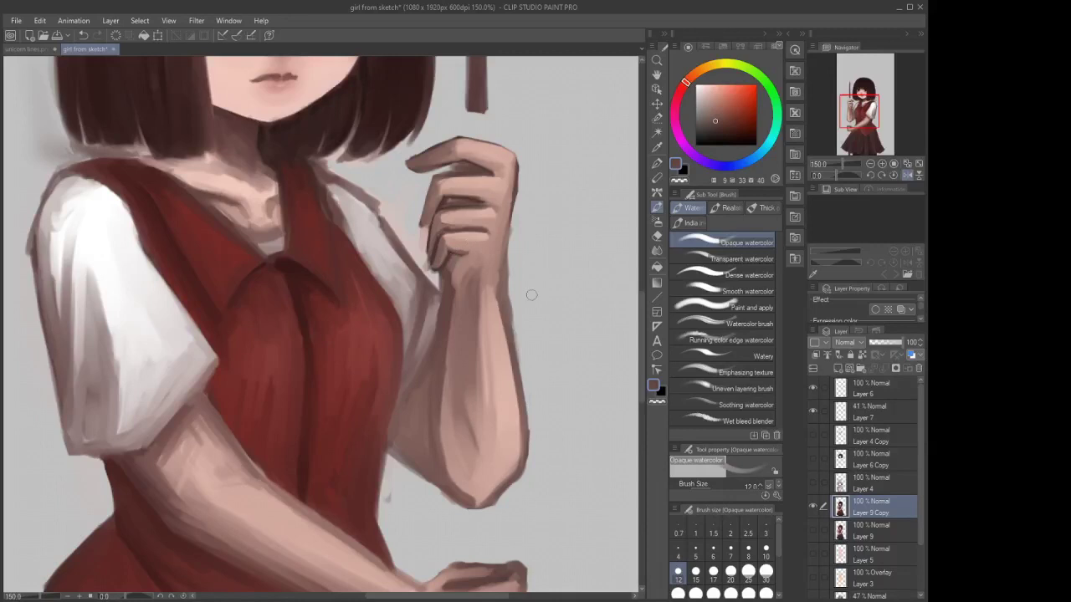
{"action": "left_click", "coordinate": [657, 163]}
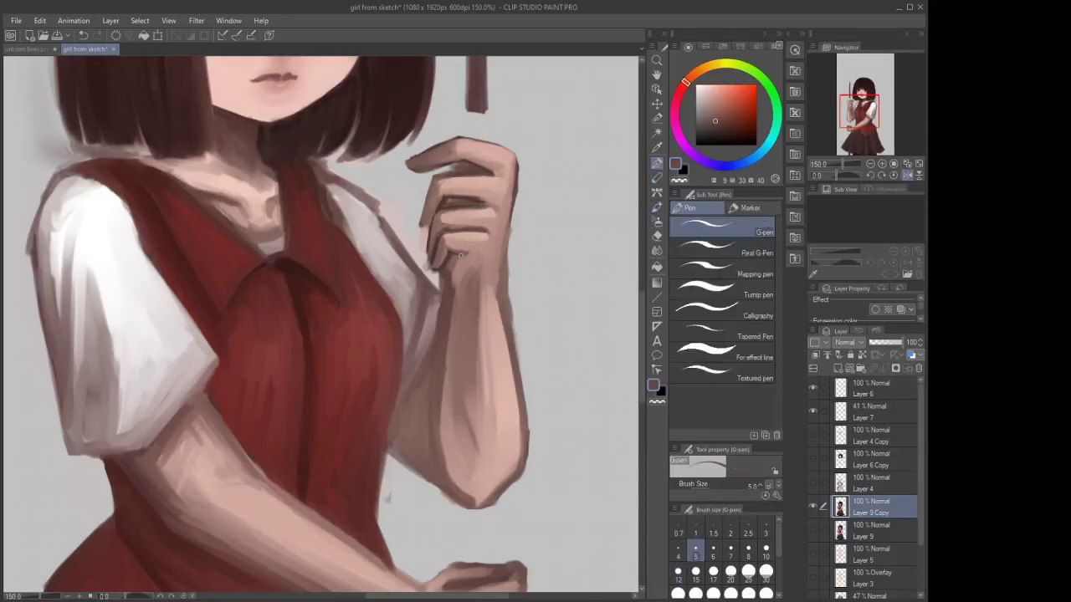
{"action": "left_click_drag", "start_coordinate": [461, 258], "coordinate": [454, 269]}
Outline both sides of the raised forearm from the wrist to mid-forearm in dark brown with the G-pen at size 12
{"action": "left_click", "coordinate": [435, 246], "text": "alt"}
{"action": "left_click", "coordinate": [678, 571]}
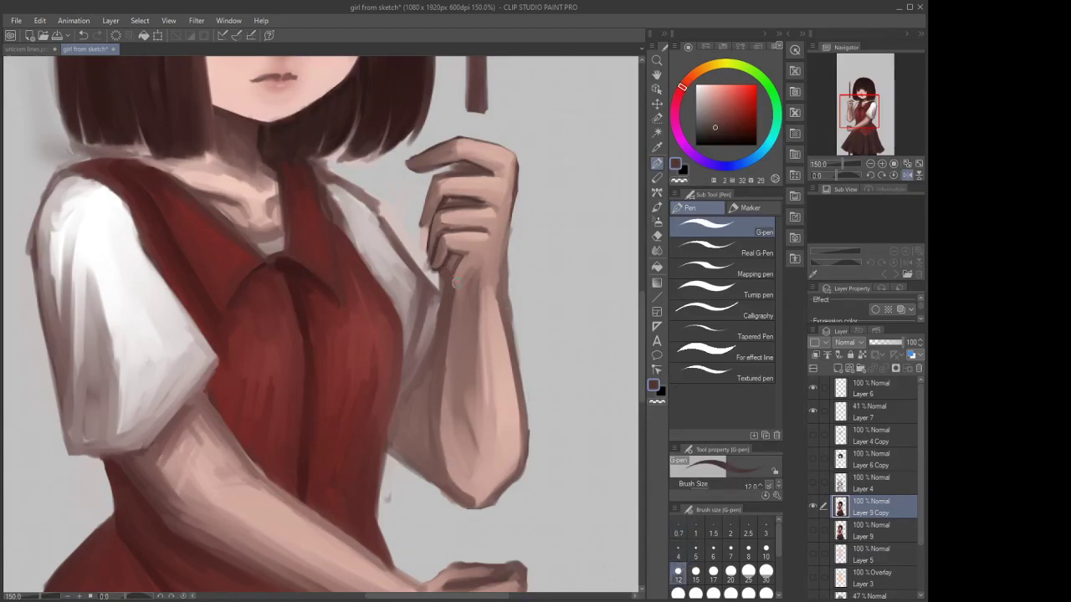
{"action": "mouse_move", "coordinate": [463, 257]}
{"action": "left_mouse_down"}
{"action": "mouse_move", "coordinate": [448, 288]}
{"action": "mouse_move", "coordinate": [445, 269]}
{"action": "mouse_move", "coordinate": [452, 305]}
{"action": "mouse_move", "coordinate": [454, 289]}
{"action": "mouse_move", "coordinate": [443, 353]}
{"action": "left_mouse_up"}
{"action": "left_click_drag", "start_coordinate": [454, 286], "coordinate": [441, 381]}
{"action": "mouse_move", "coordinate": [509, 206]}
{"action": "left_mouse_down"}
{"action": "mouse_move", "coordinate": [496, 293]}
{"action": "mouse_move", "coordinate": [512, 363]}
{"action": "left_mouse_up"}
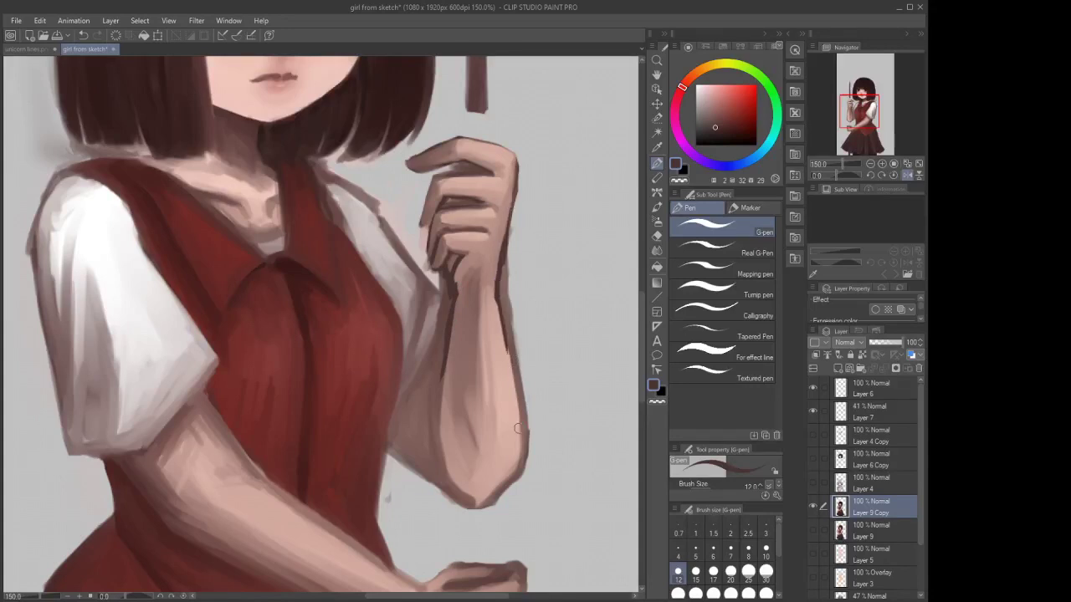
Undo the last dark outline strokes along the raised forearm
{"action": "scroll", "coordinate": [509, 279], "scroll_direction": "down", "scroll_amount": 3}
{"action": "scroll", "coordinate": [394, 213], "scroll_direction": "up", "scroll_amount": 1}
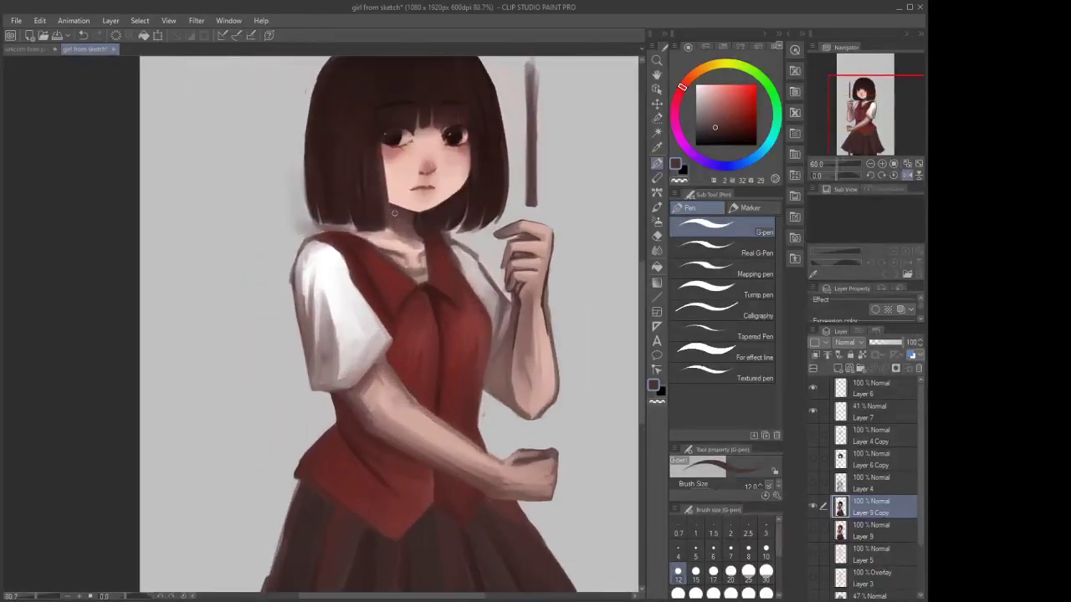
{"action": "left_click", "coordinate": [657, 249]}
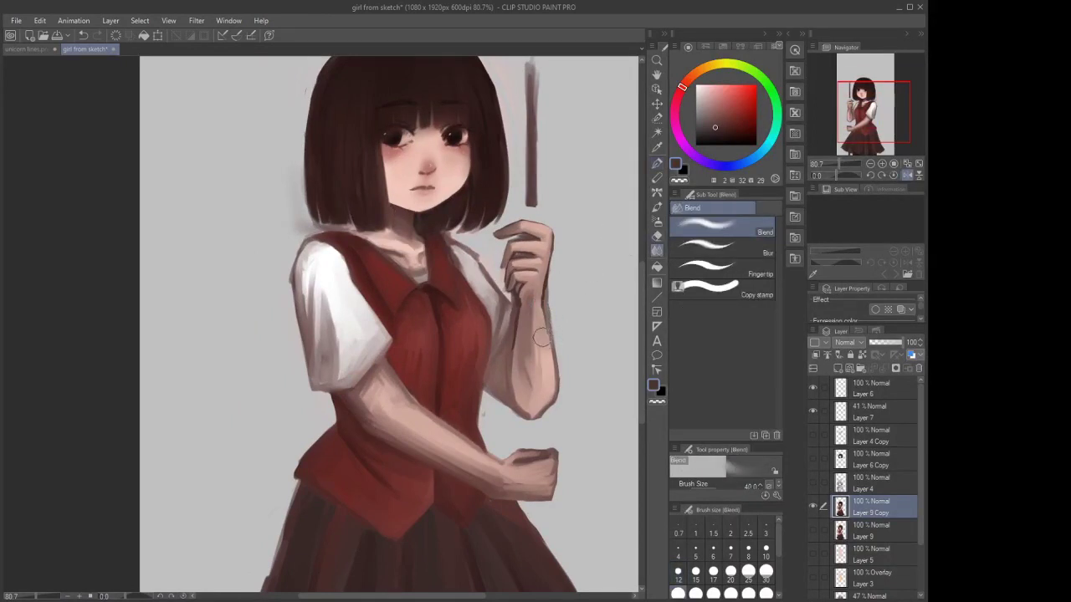
{"action": "left_click", "coordinate": [83, 36]}
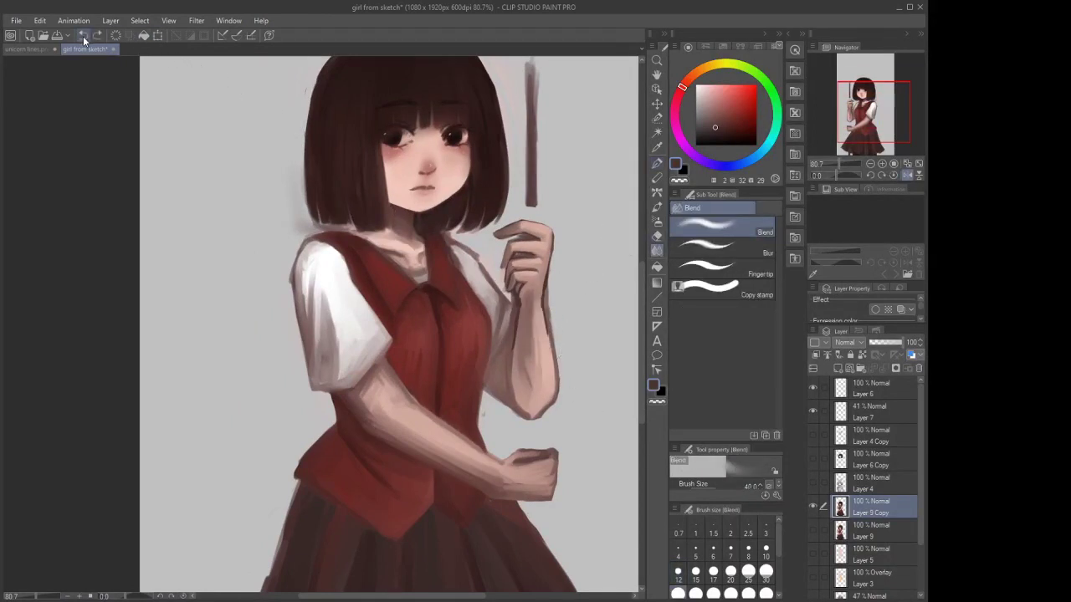
{"action": "left_click", "coordinate": [83, 36]}
{"action": "left_click", "coordinate": [83, 36]}
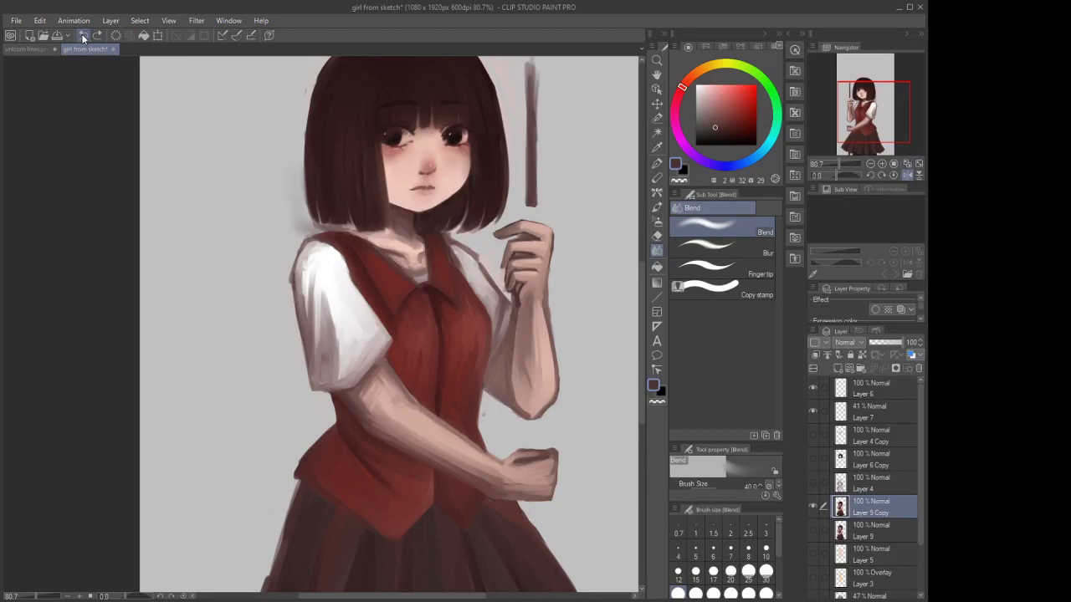
Retouch the inner edge of the raised forearm just below the wrist with Opaque watercolor at size 12
{"action": "left_click", "coordinate": [657, 206]}
{"action": "scroll", "coordinate": [497, 311], "scroll_direction": "up", "scroll_amount": 2}
{"action": "left_click_drag", "start_coordinate": [498, 311], "coordinate": [500, 302]}
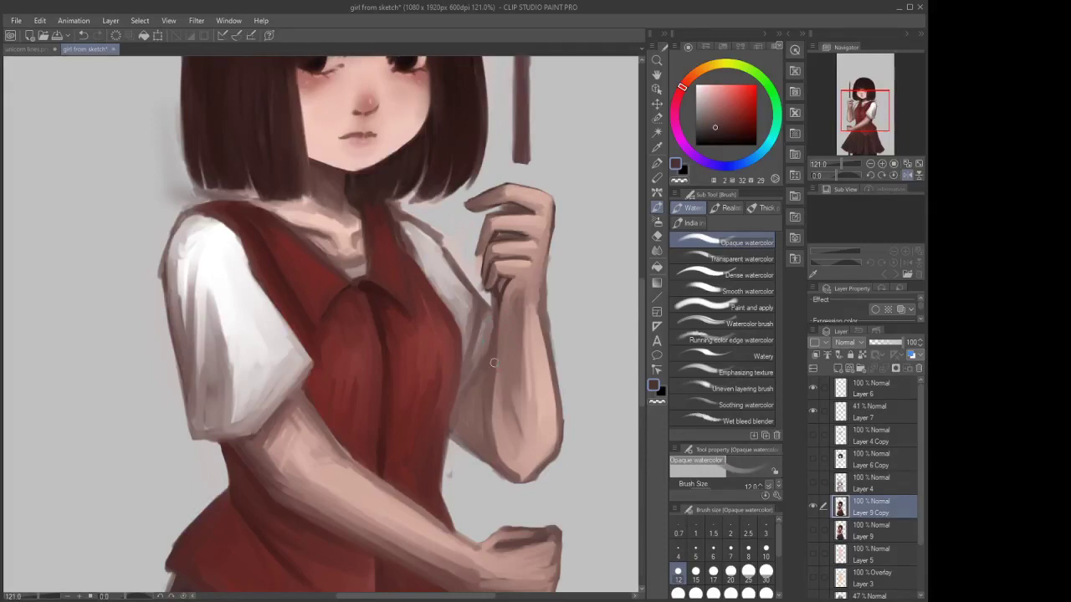
{"action": "scroll", "coordinate": [501, 304], "scroll_direction": "down", "scroll_amount": 2}
{"action": "scroll", "coordinate": [500, 303], "scroll_direction": "up", "scroll_amount": 4}
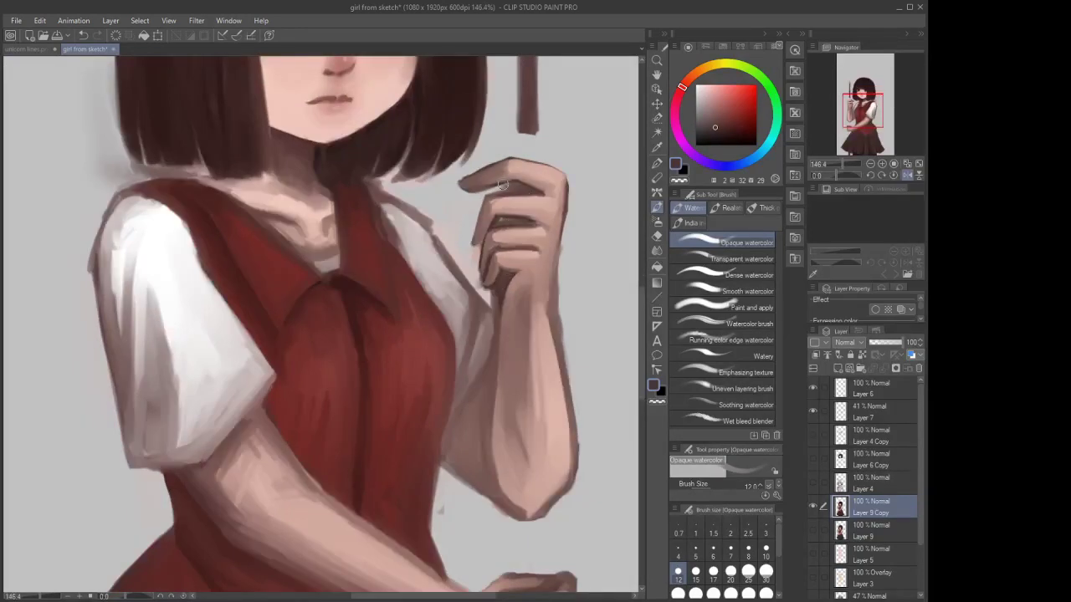
Add a small rounded tip above the raised hand's index finger and outline it in dark brown with the G-pen at size 12
{"action": "left_click", "coordinate": [657, 163]}
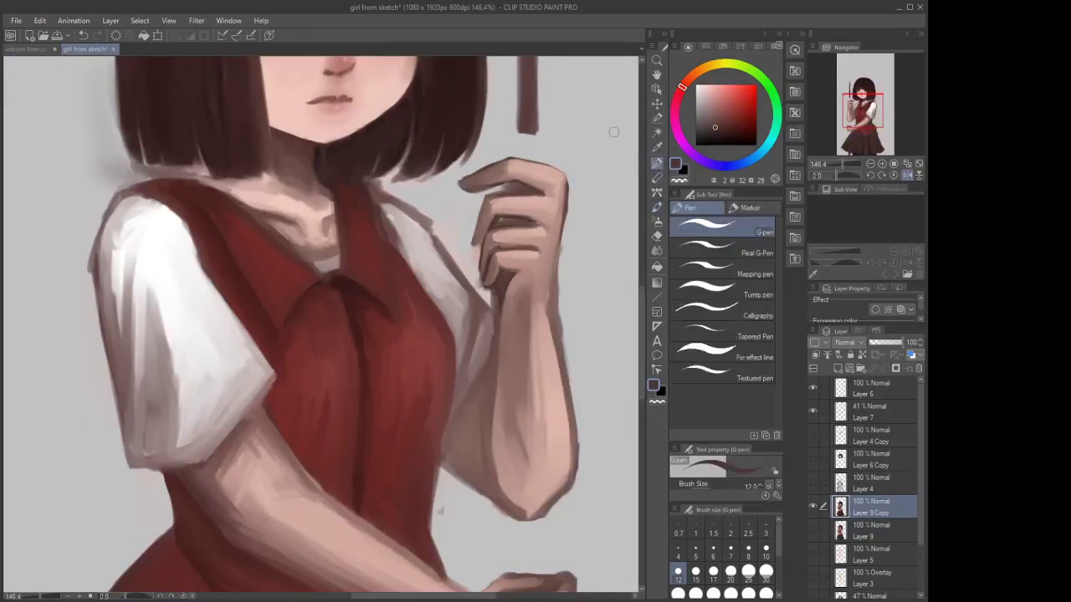
{"action": "left_click", "coordinate": [657, 207]}
{"action": "scroll", "coordinate": [609, 160], "scroll_direction": "up", "scroll_amount": 1}
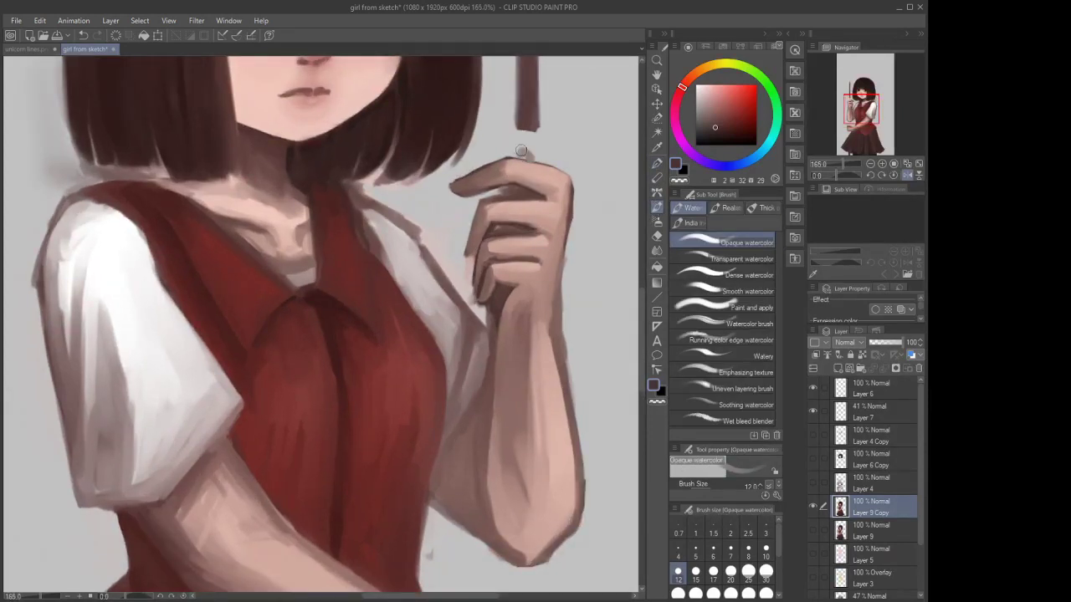
{"action": "key", "text": "p"}
{"action": "scroll", "coordinate": [516, 163], "scroll_direction": "up", "scroll_amount": 1}
{"action": "scroll", "coordinate": [518, 163], "scroll_direction": "up", "scroll_amount": 2}
{"action": "mouse_move", "coordinate": [528, 144]}
{"action": "left_mouse_down"}
{"action": "mouse_move", "coordinate": [536, 157]}
{"action": "mouse_move", "coordinate": [518, 139]}
{"action": "mouse_move", "coordinate": [514, 153]}
{"action": "left_mouse_up"}
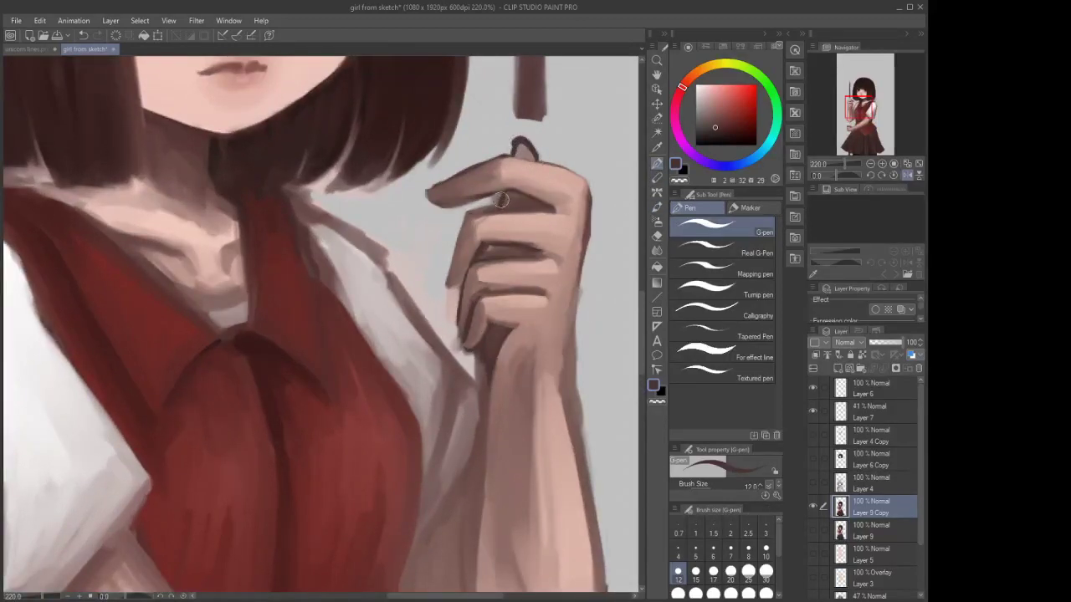
Trim the tip above the index finger with the Hard eraser at size 15 and darken it with Opaque watercolor at size 12
{"action": "left_click", "coordinate": [657, 236]}
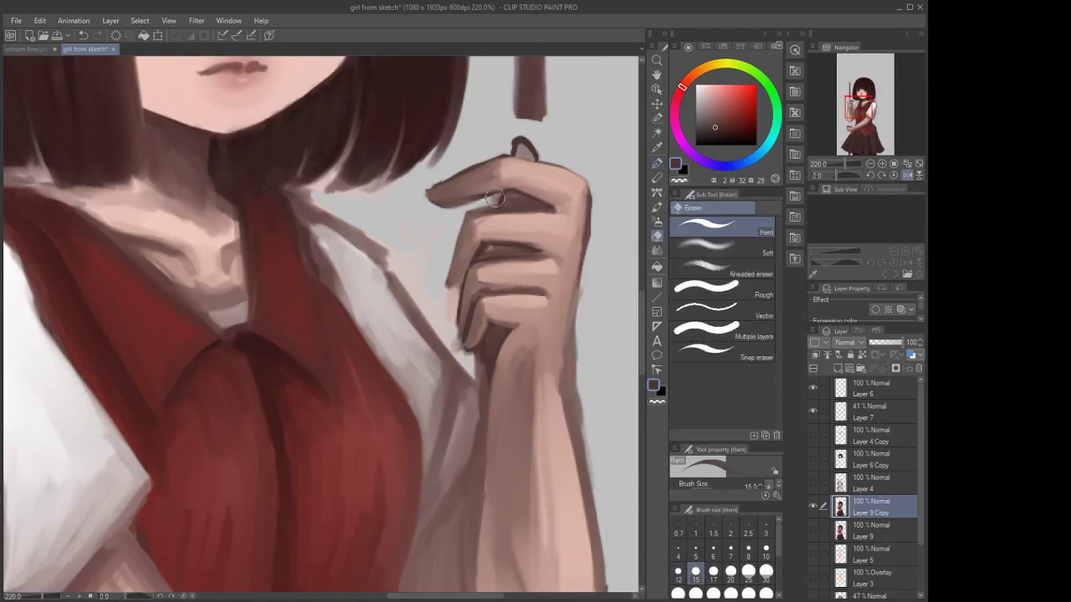
{"action": "scroll", "coordinate": [491, 202], "scroll_direction": "down", "scroll_amount": 5}
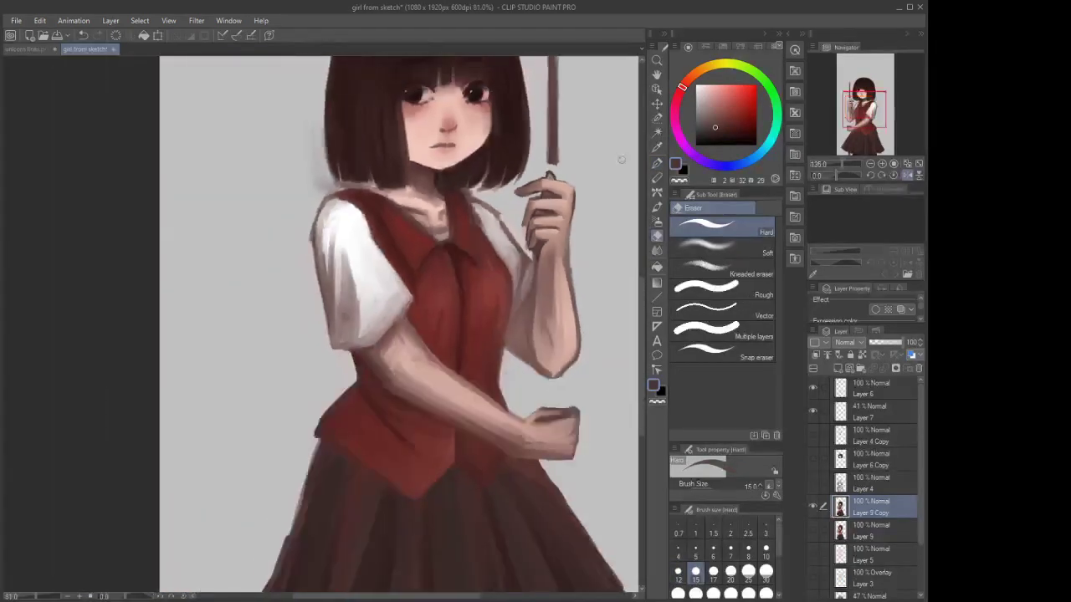
{"action": "key", "text": "b"}
{"action": "scroll", "coordinate": [546, 165], "scroll_direction": "up", "scroll_amount": 4}
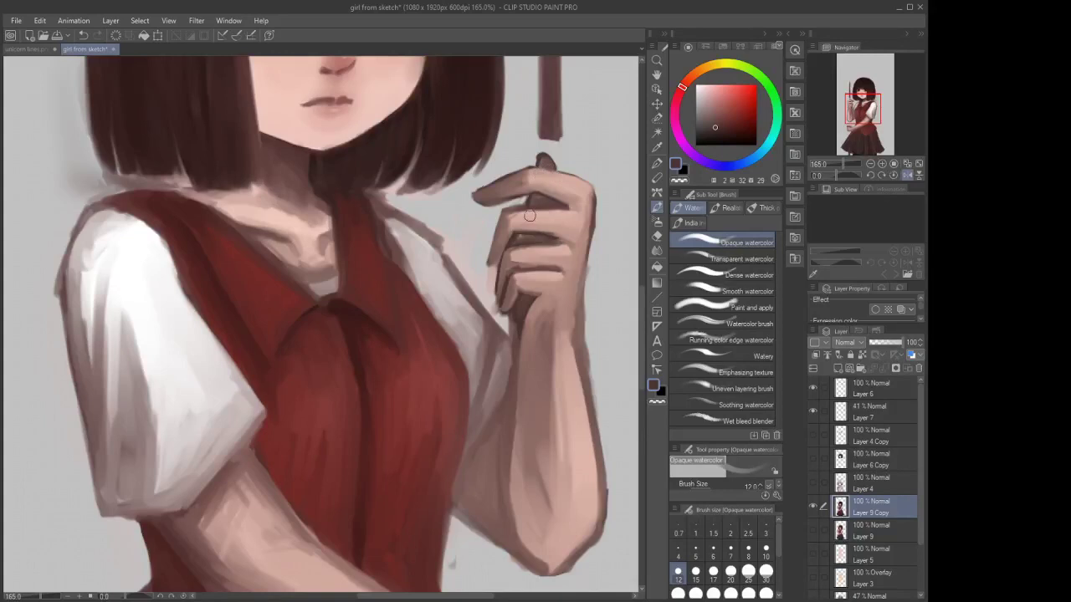
{"action": "scroll", "coordinate": [539, 201], "scroll_direction": "down", "scroll_amount": 3}
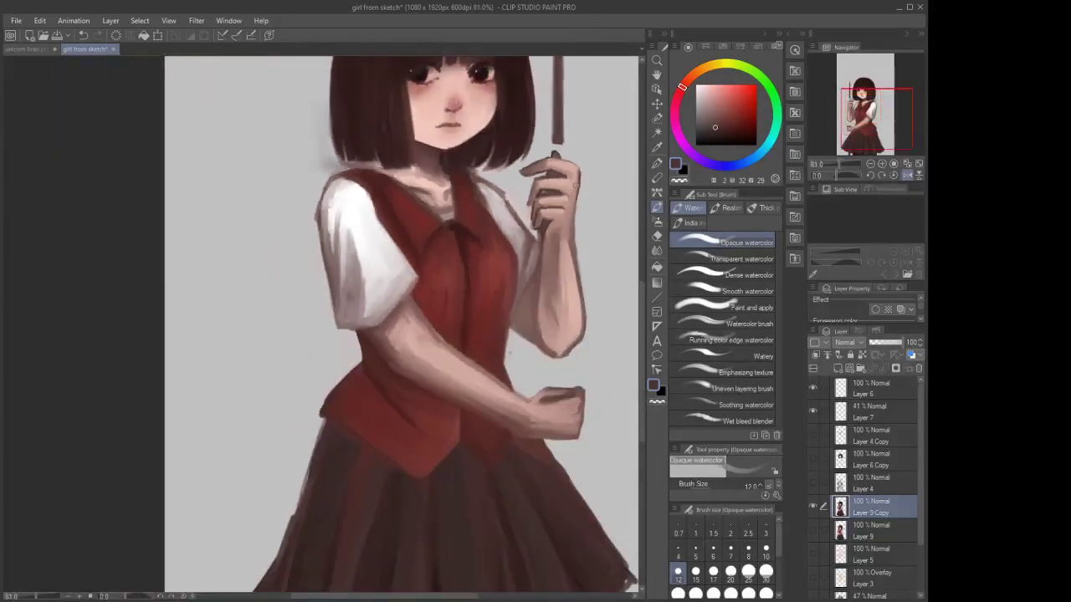
{"action": "scroll", "coordinate": [567, 222], "scroll_direction": "up", "scroll_amount": 1}
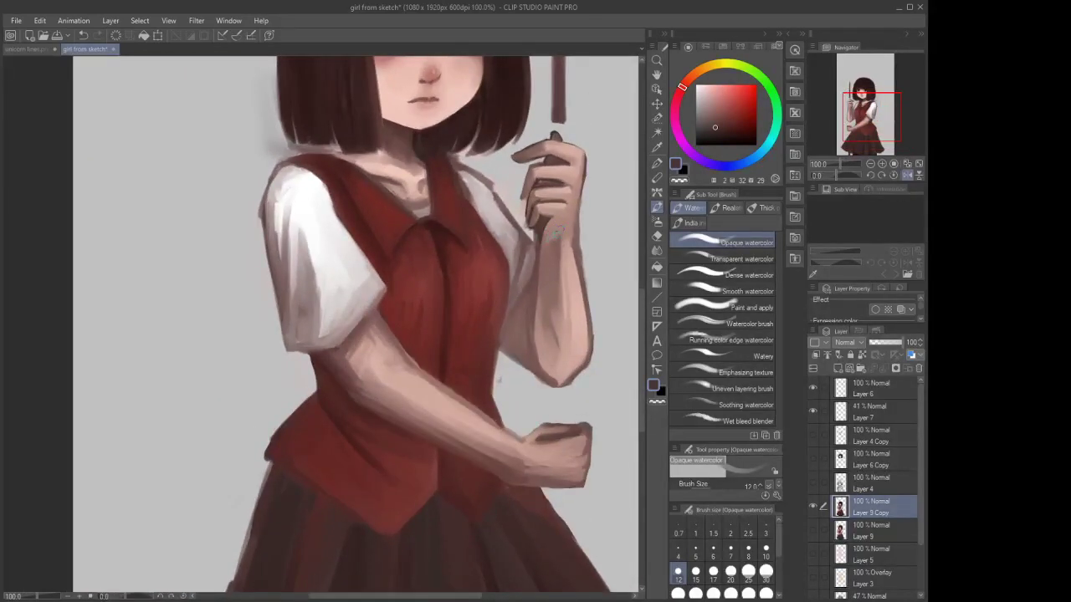
{"action": "scroll", "coordinate": [565, 223], "scroll_direction": "down", "scroll_amount": 2}
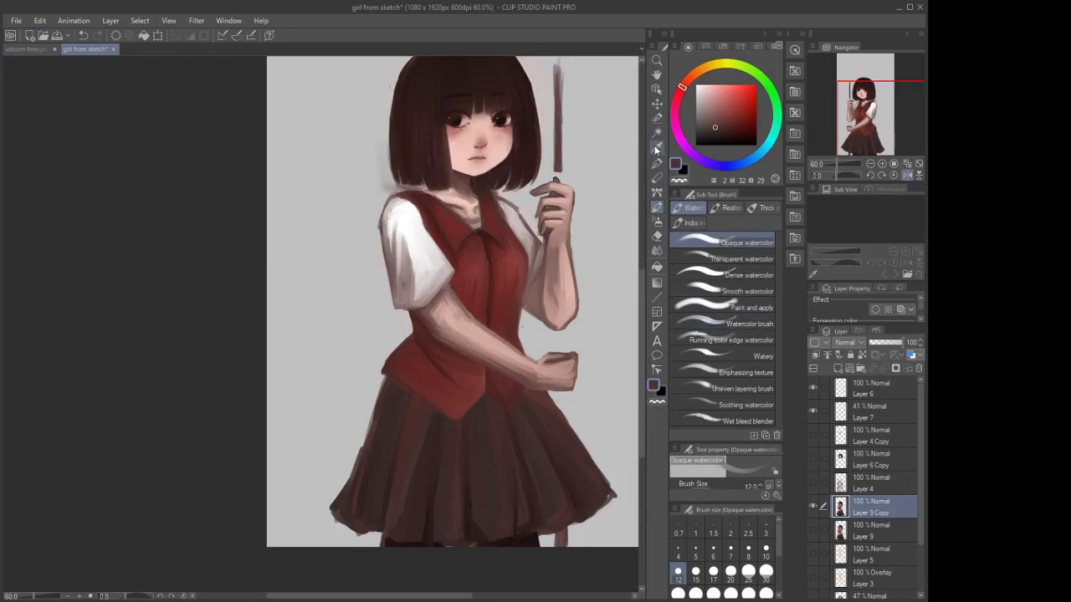
Select the raised hand with the Selection pen, move it up to meet the stick above it, and clear the selection
{"action": "left_click", "coordinate": [657, 118]}
{"action": "scroll", "coordinate": [559, 193], "scroll_direction": "up", "scroll_amount": 5}
{"action": "mouse_move", "coordinate": [574, 196]}
{"action": "left_mouse_down"}
{"action": "mouse_move", "coordinate": [551, 178]}
{"action": "mouse_move", "coordinate": [545, 199]}
{"action": "mouse_move", "coordinate": [512, 209]}
{"action": "left_mouse_up"}
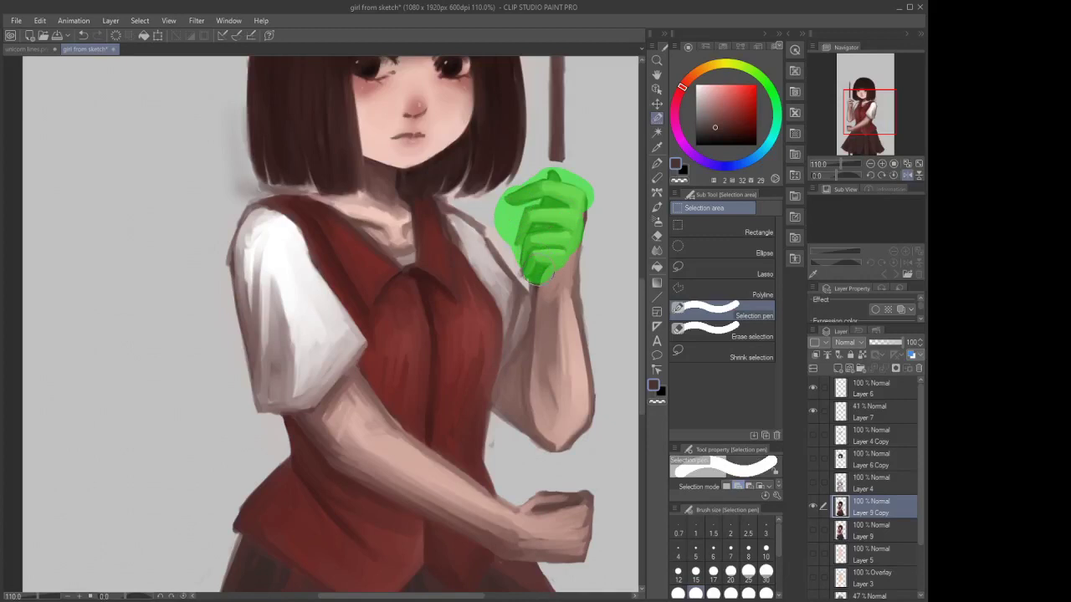
{"action": "mouse_move", "coordinate": [575, 235]}
{"action": "left_mouse_down"}
{"action": "mouse_move", "coordinate": [589, 222]}
{"action": "mouse_move", "coordinate": [561, 266]}
{"action": "left_mouse_up"}
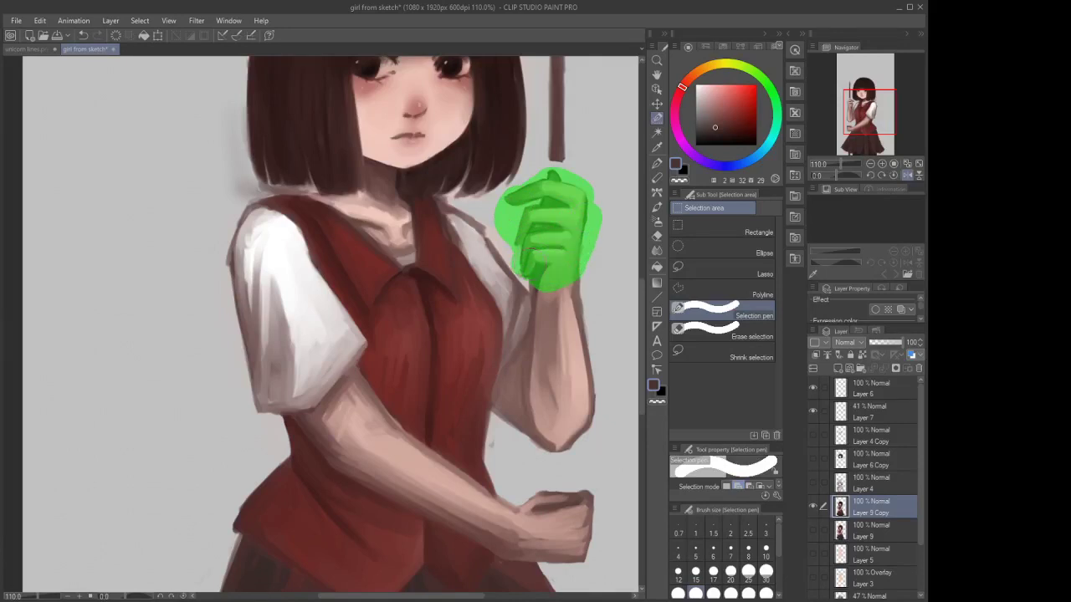
{"action": "scroll", "coordinate": [425, 179], "scroll_direction": "down", "scroll_amount": 3}
{"action": "left_click", "coordinate": [40, 21]}
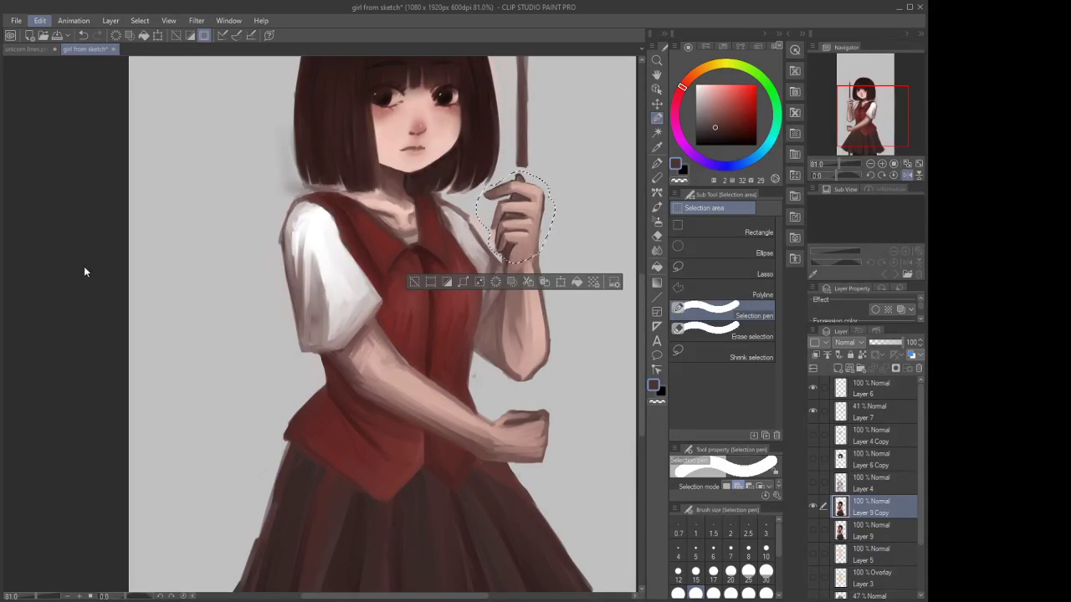
{"action": "key", "text": "ctrl+t"}
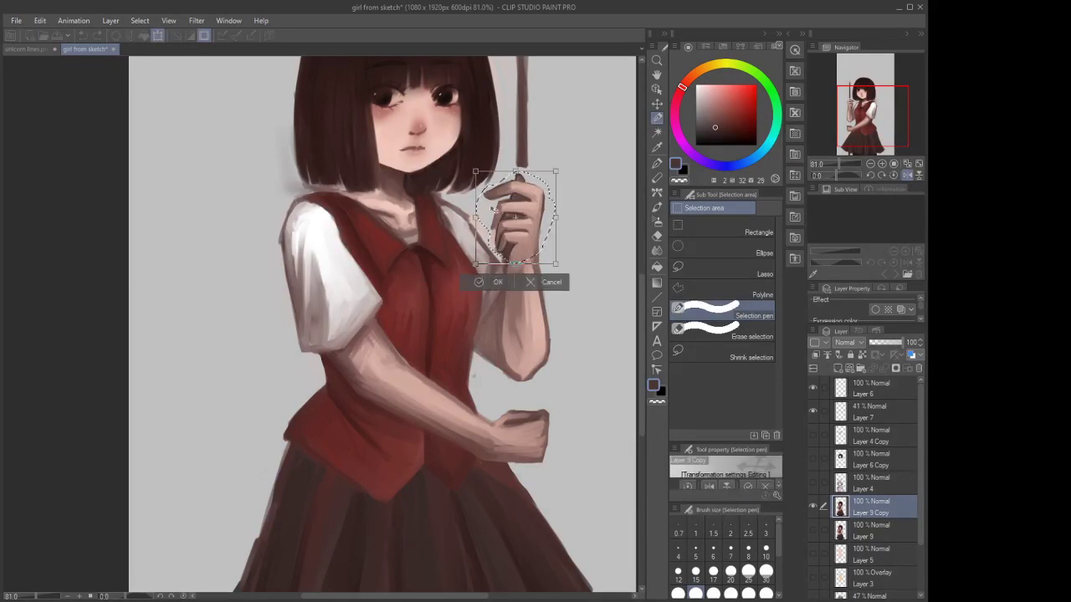
{"action": "left_click_drag", "start_coordinate": [523, 220], "coordinate": [523, 208]}
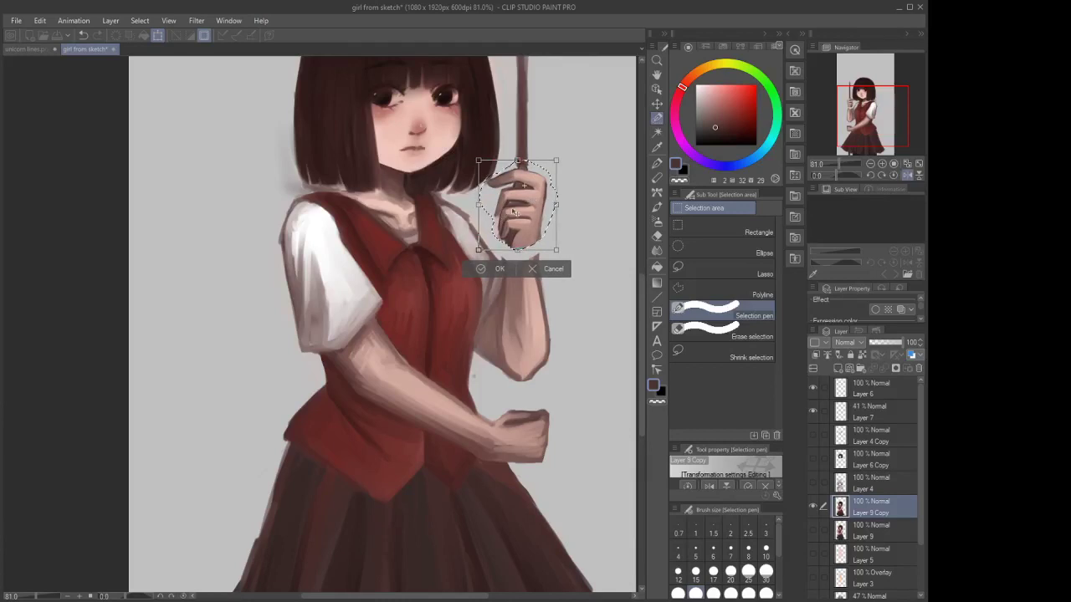
{"action": "left_click", "coordinate": [481, 269]}
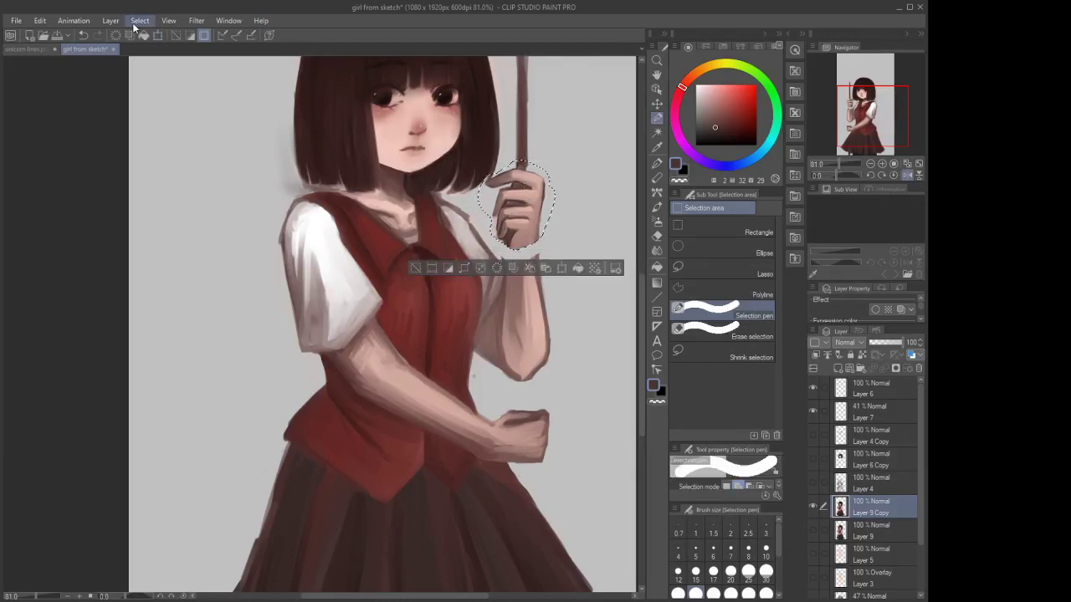
{"action": "left_click", "coordinate": [657, 163]}
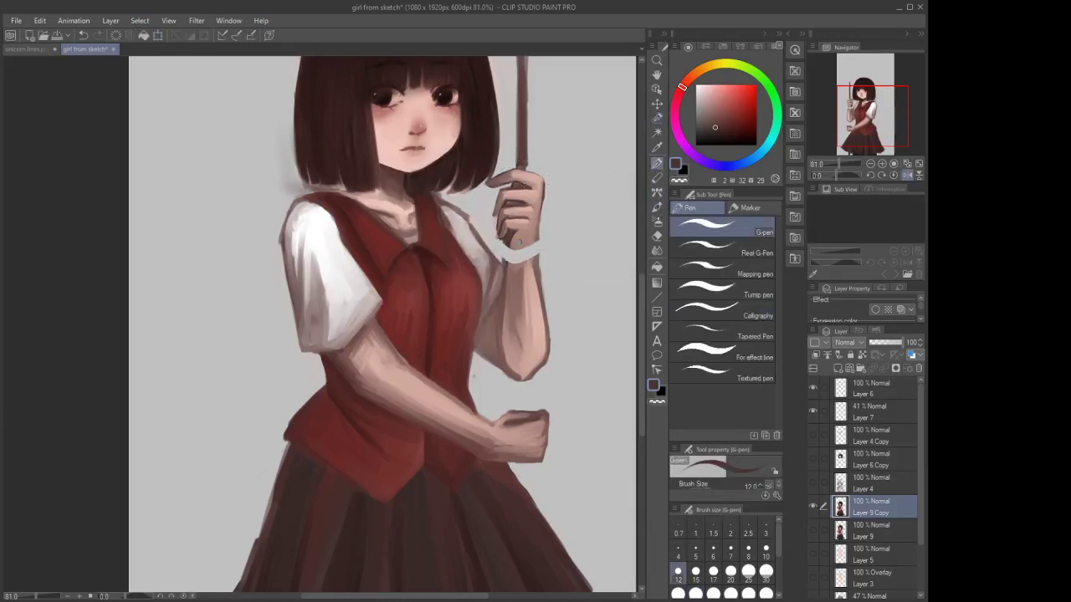
{"action": "scroll", "coordinate": [528, 242], "scroll_direction": "up", "scroll_amount": 3}
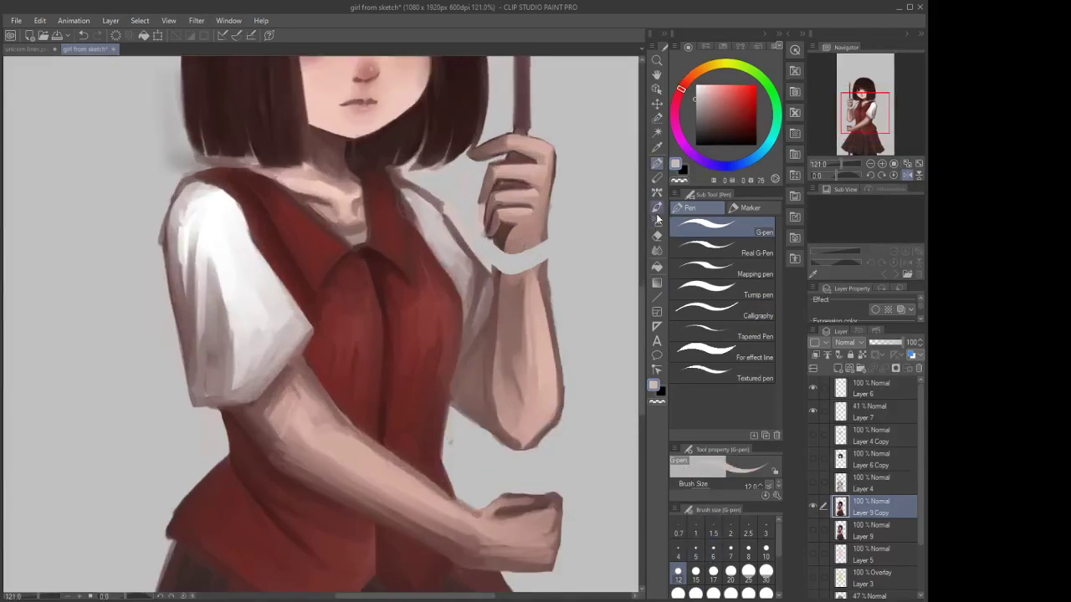
{"action": "left_click", "coordinate": [657, 208]}
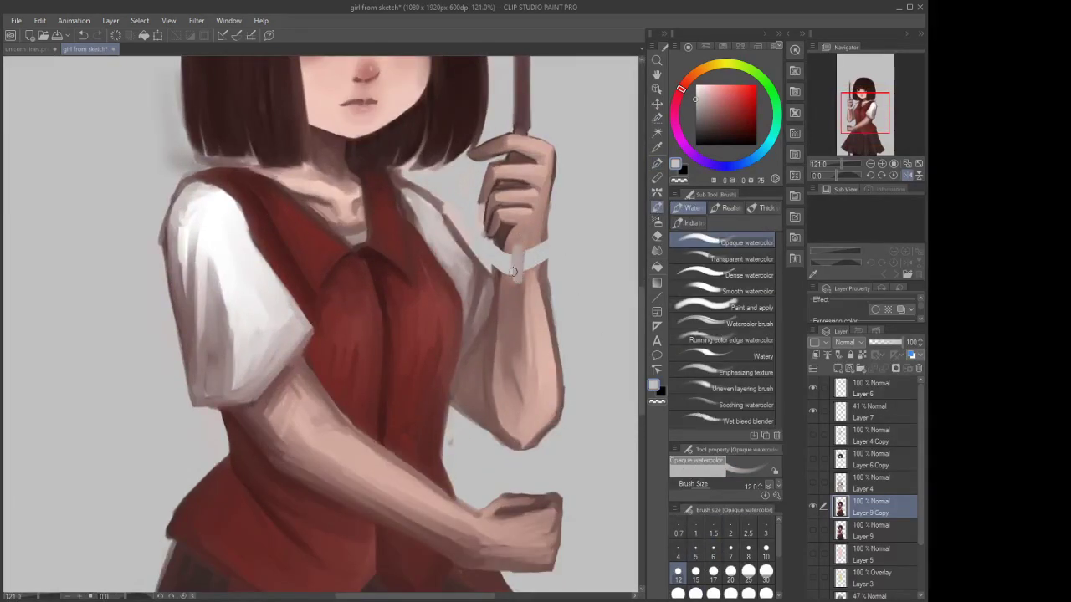
{"action": "left_click", "coordinate": [657, 164]}
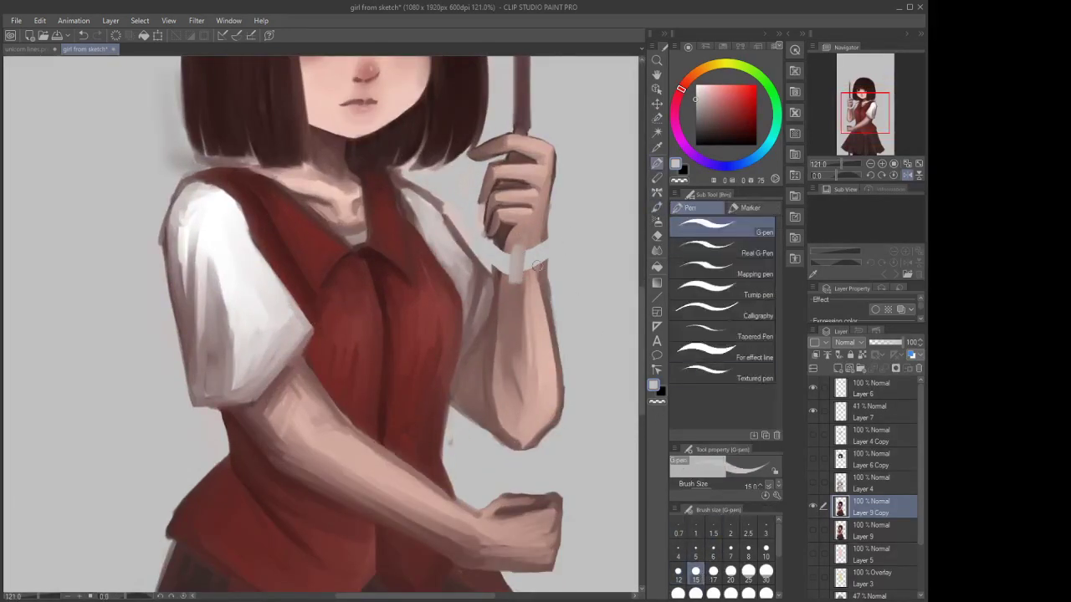
{"action": "left_click_drag", "start_coordinate": [527, 230], "coordinate": [542, 245]}
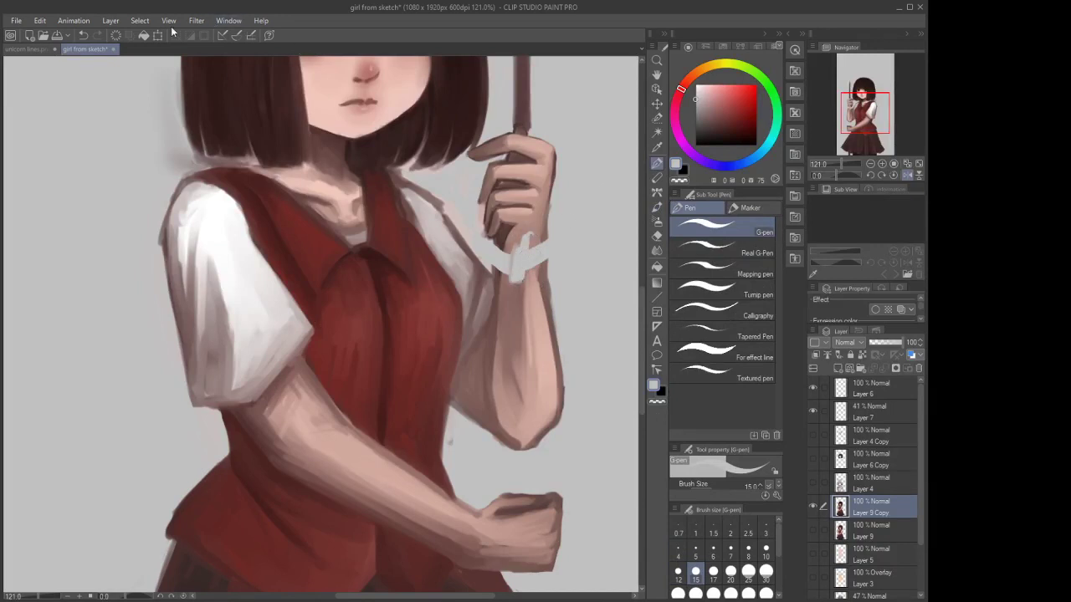
{"action": "left_click", "coordinate": [83, 34]}
Fill the gap between the raised hand and forearm with sampled skin and brown shadow tones using the G-pen at size 17
{"action": "left_click", "coordinate": [523, 234], "text": "alt"}
{"action": "left_click", "coordinate": [713, 573]}
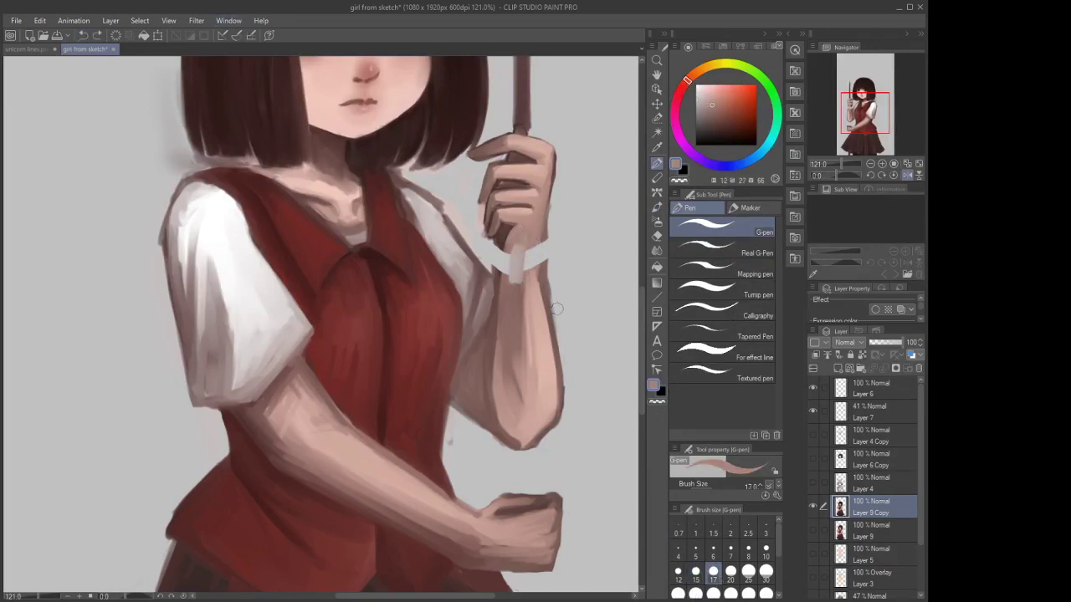
{"action": "mouse_move", "coordinate": [523, 276]}
{"action": "left_mouse_down"}
{"action": "mouse_move", "coordinate": [521, 234]}
{"action": "mouse_move", "coordinate": [505, 280]}
{"action": "mouse_move", "coordinate": [531, 235]}
{"action": "mouse_move", "coordinate": [536, 278]}
{"action": "mouse_move", "coordinate": [550, 262]}
{"action": "mouse_move", "coordinate": [539, 282]}
{"action": "mouse_move", "coordinate": [545, 228]}
{"action": "mouse_move", "coordinate": [535, 273]}
{"action": "left_mouse_up"}
{"action": "left_click", "coordinate": [548, 266], "text": "alt"}
{"action": "left_click_drag", "start_coordinate": [538, 236], "coordinate": [537, 291]}
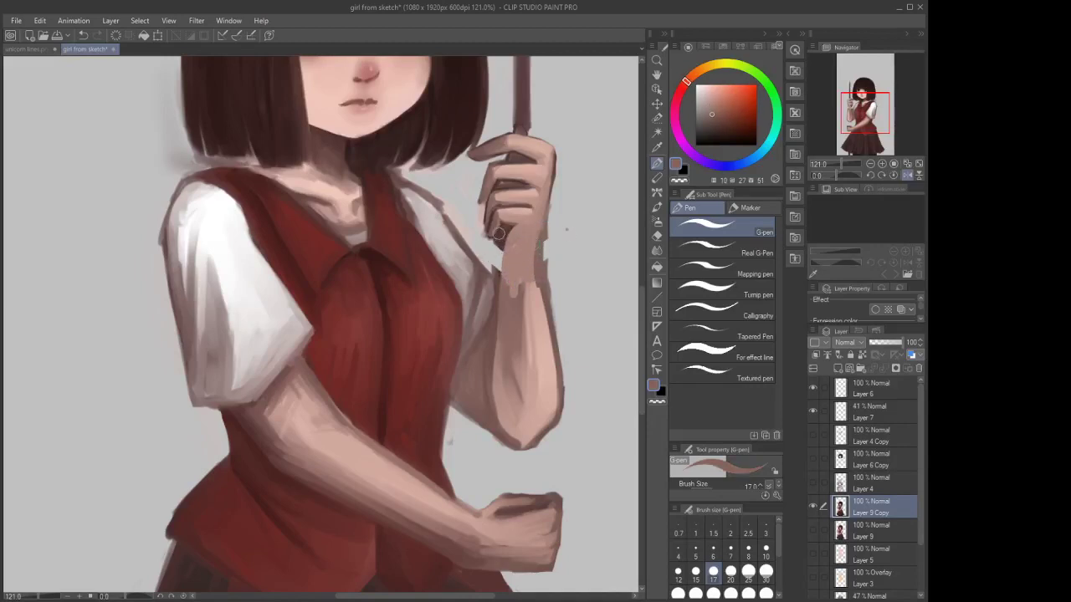
{"action": "left_click", "coordinate": [498, 235], "text": "alt"}
{"action": "left_click_drag", "start_coordinate": [501, 234], "coordinate": [501, 292]}
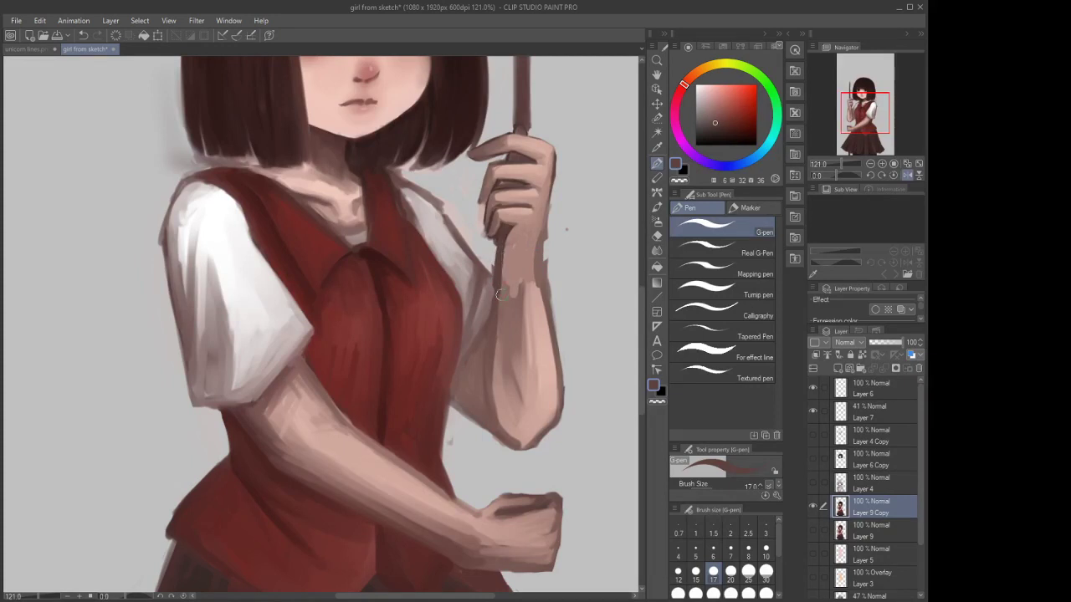
Clean the wrist's outer edge with the Hard eraser at size 15 and redraw its dark brown contour with the G-pen at size 17
{"action": "left_click", "coordinate": [656, 248]}
{"action": "left_click_drag", "start_coordinate": [565, 213], "coordinate": [566, 273]}
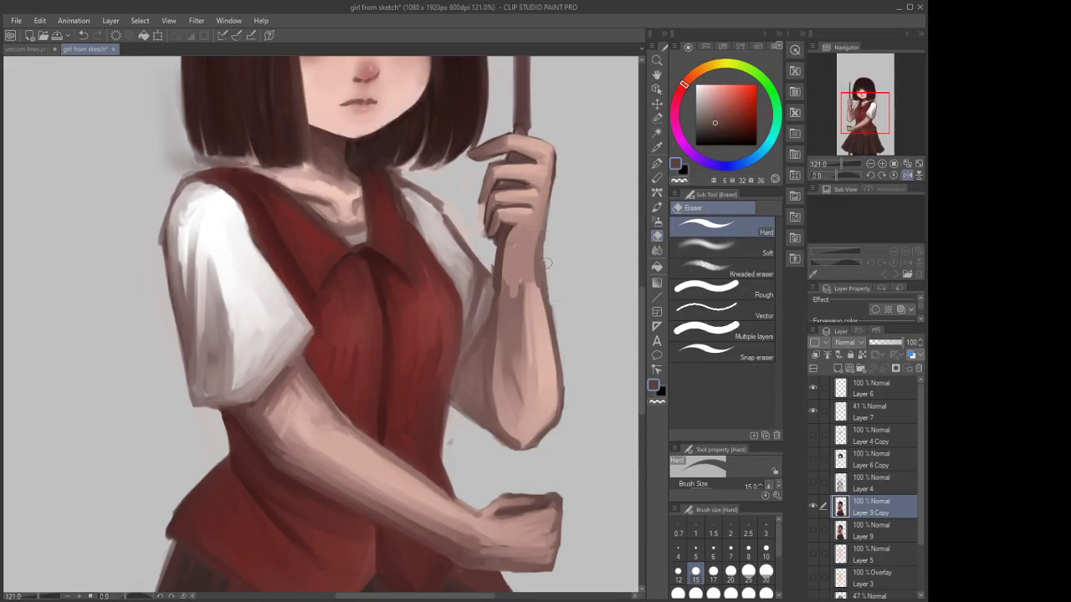
{"action": "left_click", "coordinate": [556, 170], "text": "alt"}
{"action": "left_click", "coordinate": [554, 169], "text": "alt"}
{"action": "key", "text": "p"}
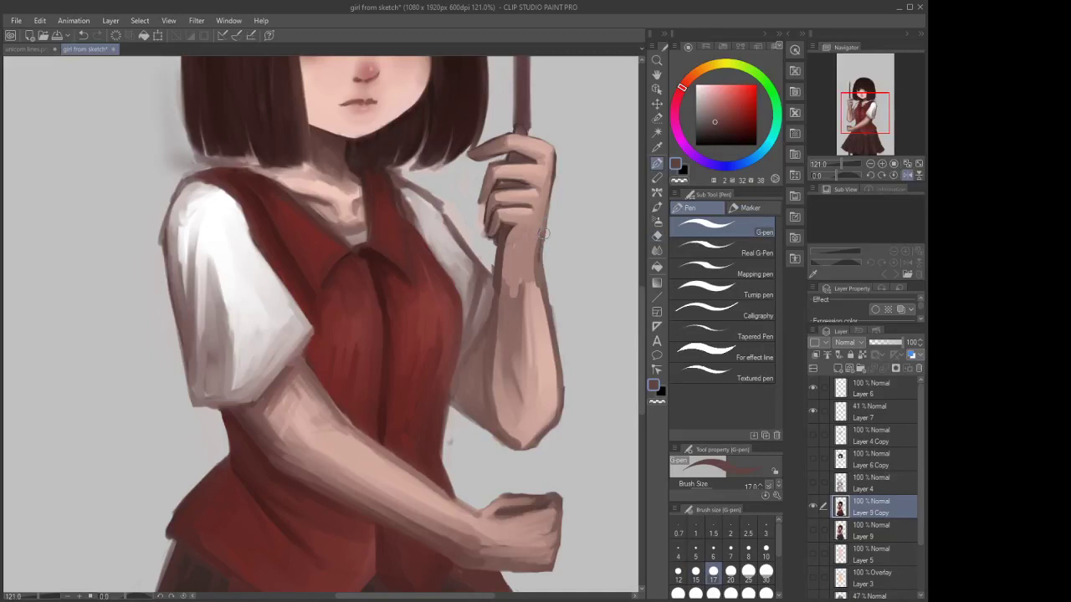
{"action": "left_click", "coordinate": [657, 226]}
{"action": "left_click", "coordinate": [657, 234]}
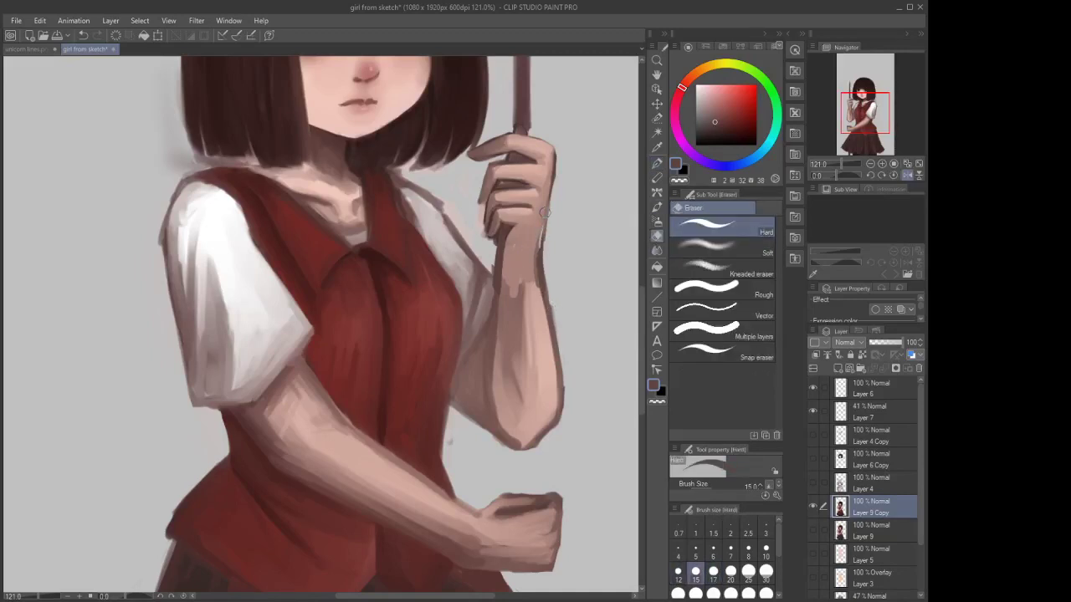
Shade both sides of the rebuilt wrist in brown with Opaque watercolor at size 12
{"action": "left_click", "coordinate": [656, 206]}
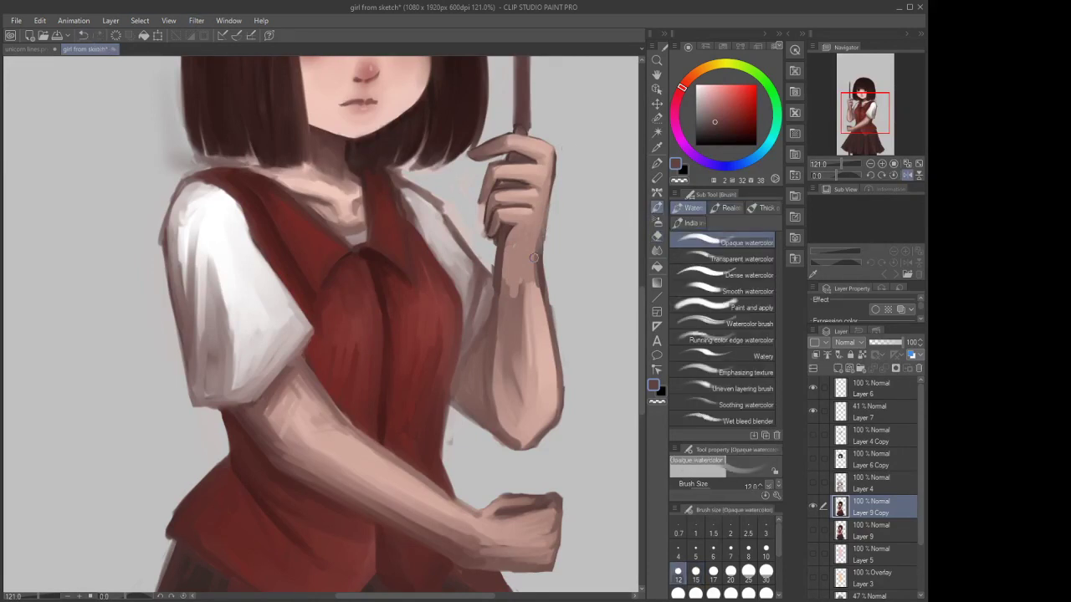
{"action": "left_click_drag", "start_coordinate": [537, 266], "coordinate": [544, 292]}
{"action": "left_click_drag", "start_coordinate": [500, 242], "coordinate": [503, 266]}
Trim the wrist's inner edge below the little finger with the Hard eraser at size 15
{"action": "left_click", "coordinate": [657, 222]}
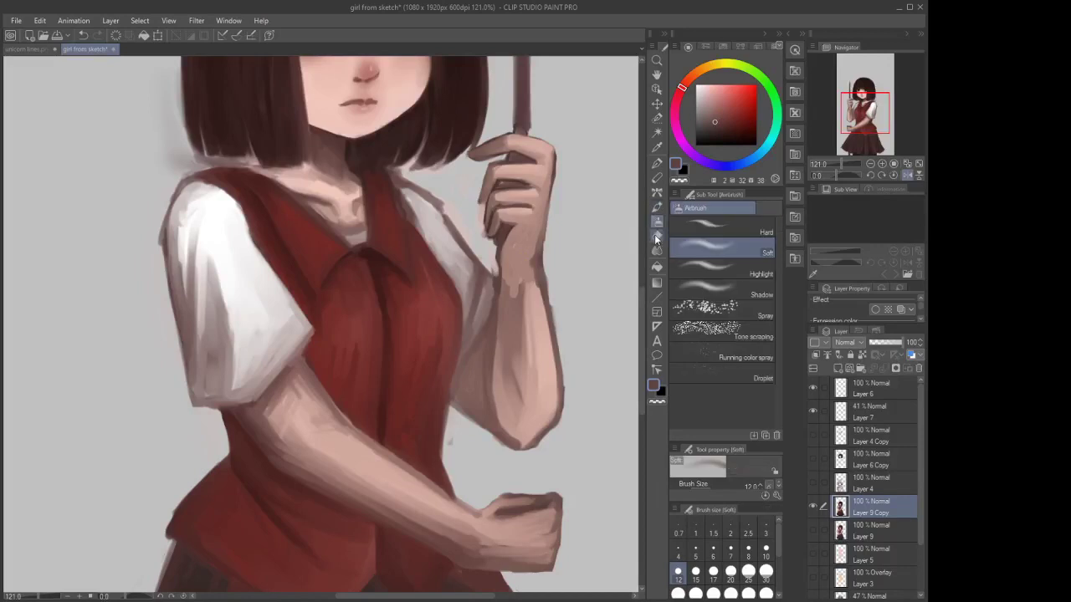
{"action": "left_click", "coordinate": [656, 237]}
{"action": "left_click_drag", "start_coordinate": [487, 240], "coordinate": [497, 285]}
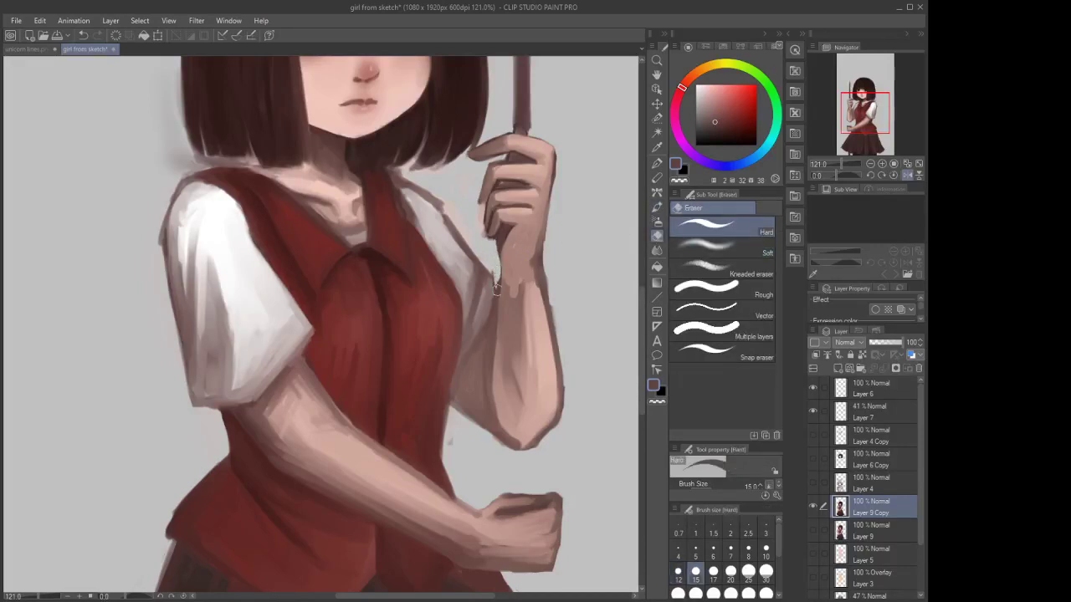
Blend the skin and shadow tones along the raised wrist and inner forearm with Opaque watercolor at sizes 12 and 15
{"action": "left_click", "coordinate": [656, 178]}
{"action": "left_click", "coordinate": [657, 206]}
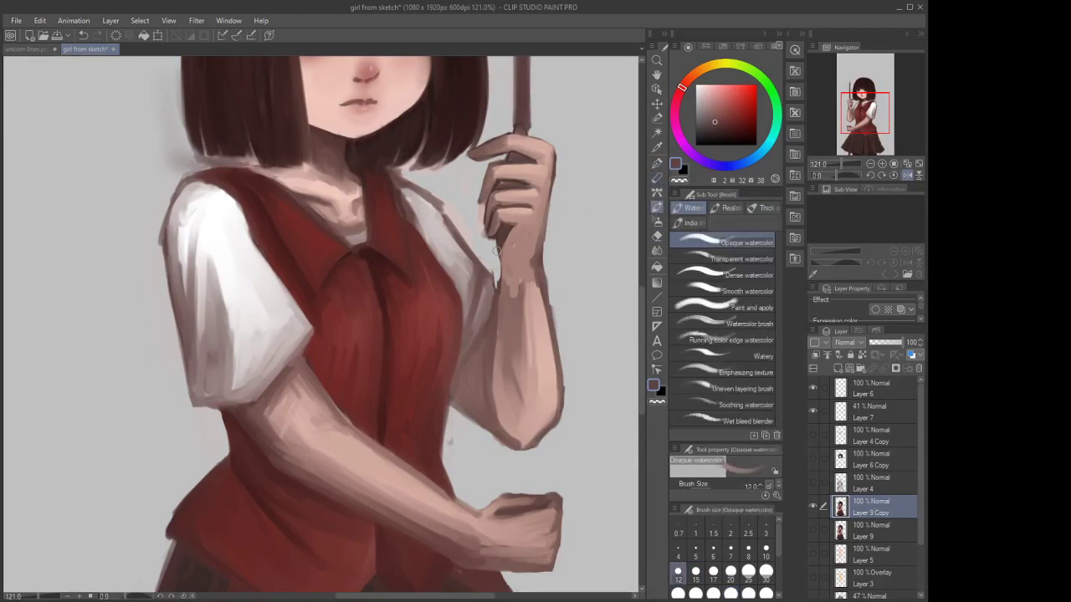
{"action": "left_click_drag", "start_coordinate": [496, 251], "coordinate": [492, 368]}
{"action": "mouse_move", "coordinate": [517, 261]}
{"action": "left_mouse_down"}
{"action": "mouse_move", "coordinate": [512, 297]}
{"action": "mouse_move", "coordinate": [519, 282]}
{"action": "left_mouse_up"}
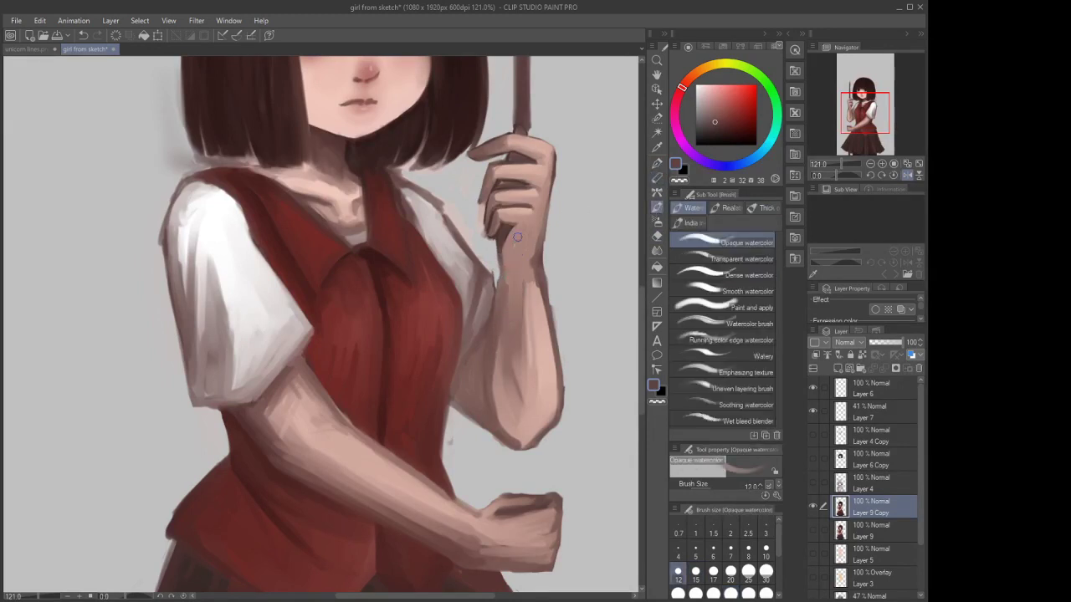
{"action": "left_click_drag", "start_coordinate": [518, 237], "coordinate": [507, 314]}
{"action": "key", "text": "bracketright"}
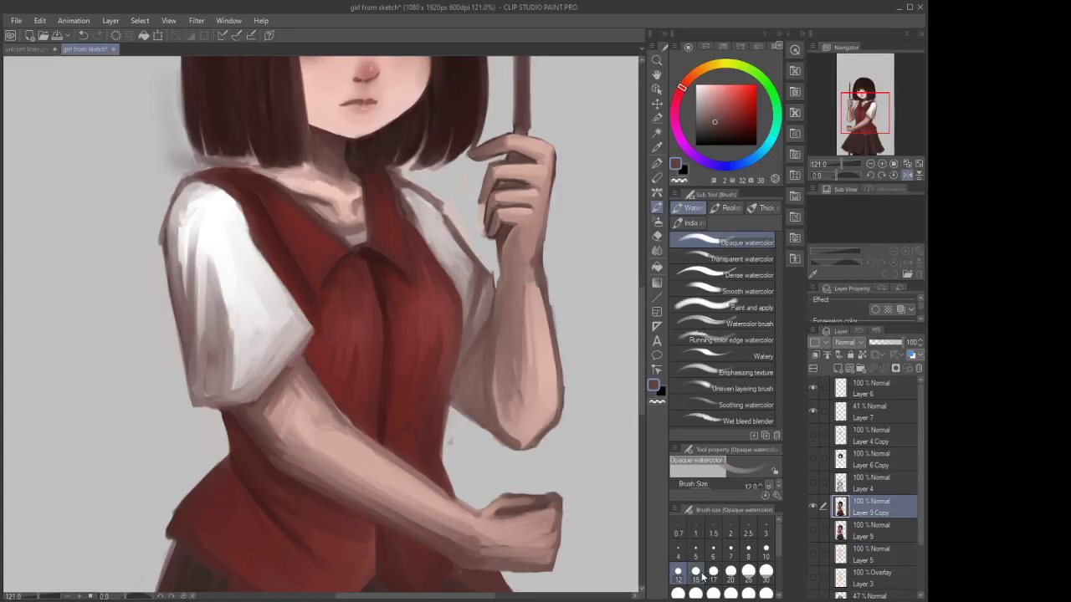
{"action": "mouse_move", "coordinate": [513, 405]}
{"action": "left_mouse_down"}
{"action": "mouse_move", "coordinate": [518, 437]}
{"action": "mouse_move", "coordinate": [528, 429]}
{"action": "mouse_move", "coordinate": [515, 436]}
{"action": "mouse_move", "coordinate": [507, 422]}
{"action": "mouse_move", "coordinate": [521, 443]}
{"action": "mouse_move", "coordinate": [497, 416]}
{"action": "mouse_move", "coordinate": [499, 326]}
{"action": "mouse_move", "coordinate": [498, 402]}
{"action": "left_mouse_up"}
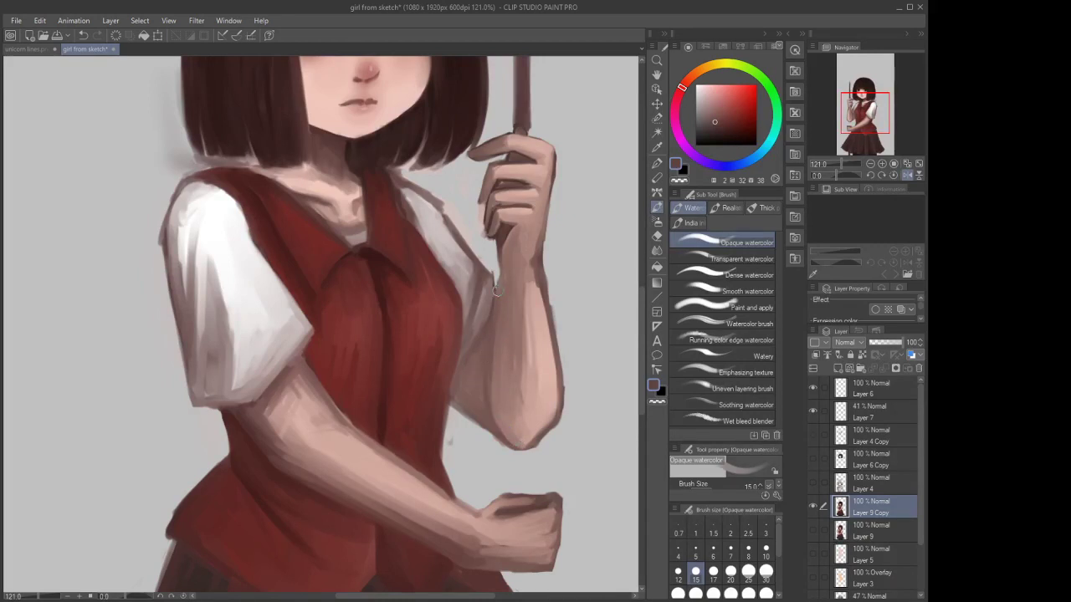
{"action": "left_click_drag", "start_coordinate": [499, 285], "coordinate": [494, 310]}
Draw a sampled brown shadow along the raised forearm's inner edge with the G-pen at size 17 and blend it with Opaque watercolor
{"action": "left_click", "coordinate": [507, 225], "text": "alt"}
{"action": "left_click", "coordinate": [512, 227], "text": "alt"}
{"action": "left_click", "coordinate": [658, 165]}
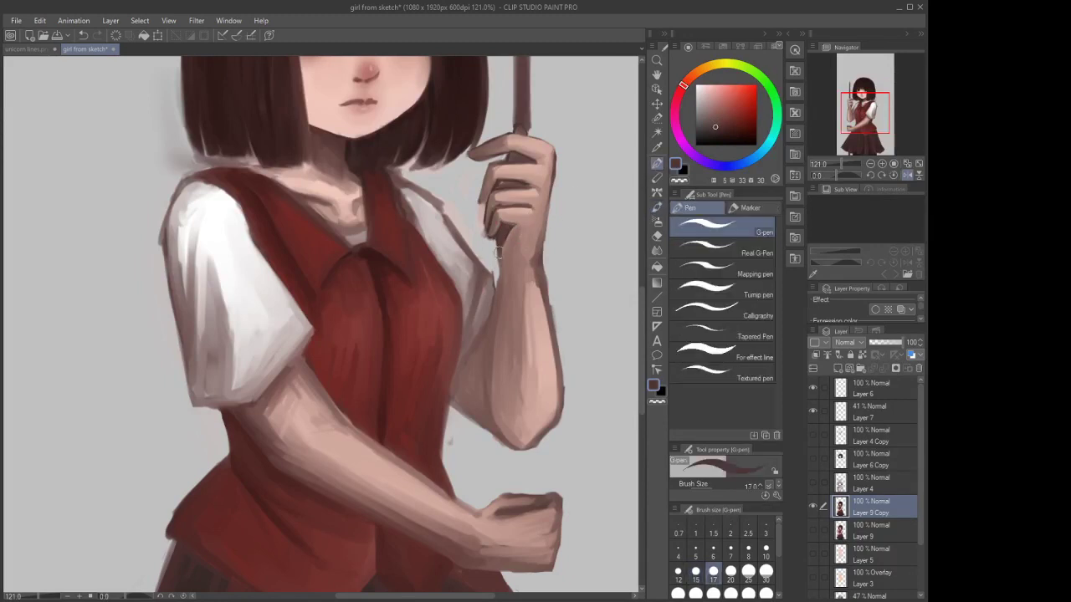
{"action": "mouse_move", "coordinate": [498, 251]}
{"action": "left_mouse_down"}
{"action": "mouse_move", "coordinate": [488, 359]}
{"action": "mouse_move", "coordinate": [496, 410]}
{"action": "left_mouse_up"}
{"action": "left_click", "coordinate": [658, 212]}
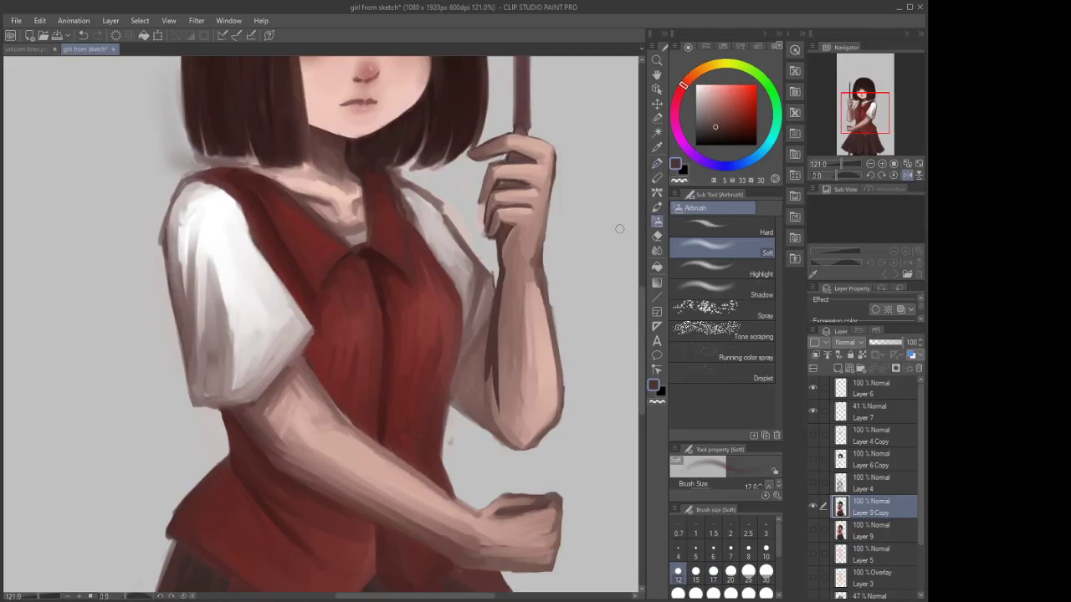
{"action": "left_click", "coordinate": [658, 208]}
{"action": "mouse_move", "coordinate": [491, 337]}
{"action": "left_mouse_down"}
{"action": "mouse_move", "coordinate": [492, 399]}
{"action": "mouse_move", "coordinate": [491, 314]}
{"action": "mouse_move", "coordinate": [481, 357]}
{"action": "mouse_move", "coordinate": [489, 327]}
{"action": "mouse_move", "coordinate": [492, 364]}
{"action": "mouse_move", "coordinate": [506, 314]}
{"action": "mouse_move", "coordinate": [502, 408]}
{"action": "mouse_move", "coordinate": [509, 306]}
{"action": "mouse_move", "coordinate": [497, 406]}
{"action": "mouse_move", "coordinate": [512, 346]}
{"action": "mouse_move", "coordinate": [518, 423]}
{"action": "left_mouse_up"}
{"action": "mouse_move", "coordinate": [526, 326]}
{"action": "left_mouse_down"}
{"action": "mouse_move", "coordinate": [485, 318]}
{"action": "mouse_move", "coordinate": [513, 270]}
{"action": "left_mouse_up"}
Try to trim the white sleeve's edge beside the raised wrist with the Hard eraser at size 15
{"action": "scroll", "coordinate": [512, 269], "scroll_direction": "up", "scroll_amount": 3}
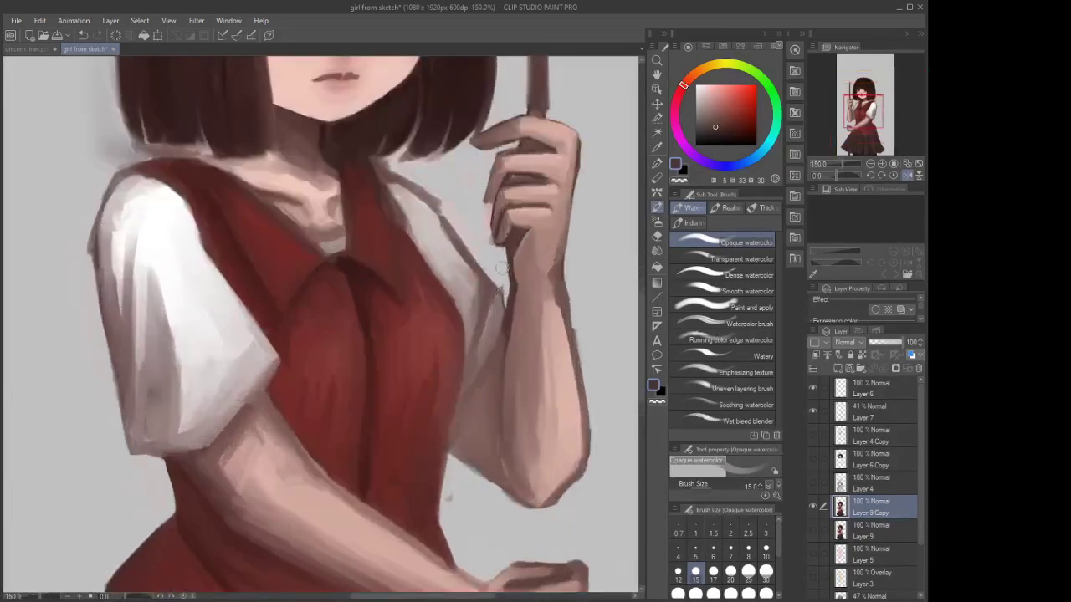
{"action": "left_click", "coordinate": [656, 235]}
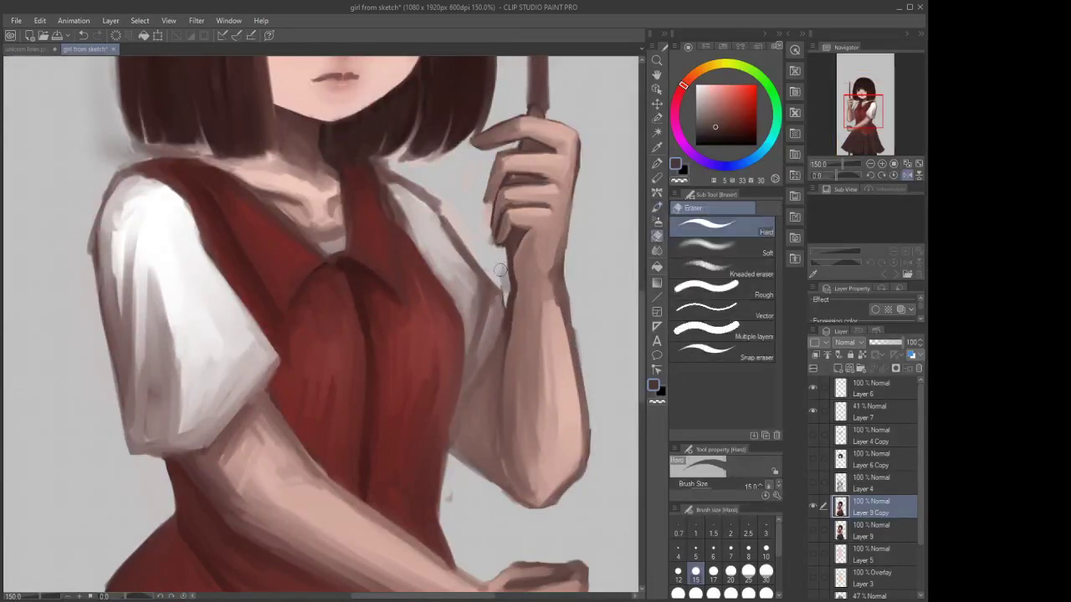
{"action": "mouse_move", "coordinate": [498, 251]}
{"action": "left_mouse_down"}
{"action": "mouse_move", "coordinate": [504, 309]}
{"action": "mouse_move", "coordinate": [491, 268]}
{"action": "mouse_move", "coordinate": [505, 308]}
{"action": "mouse_move", "coordinate": [495, 282]}
{"action": "mouse_move", "coordinate": [502, 322]}
{"action": "left_mouse_up"}
{"action": "scroll", "coordinate": [536, 226], "scroll_direction": "down", "scroll_amount": 3}
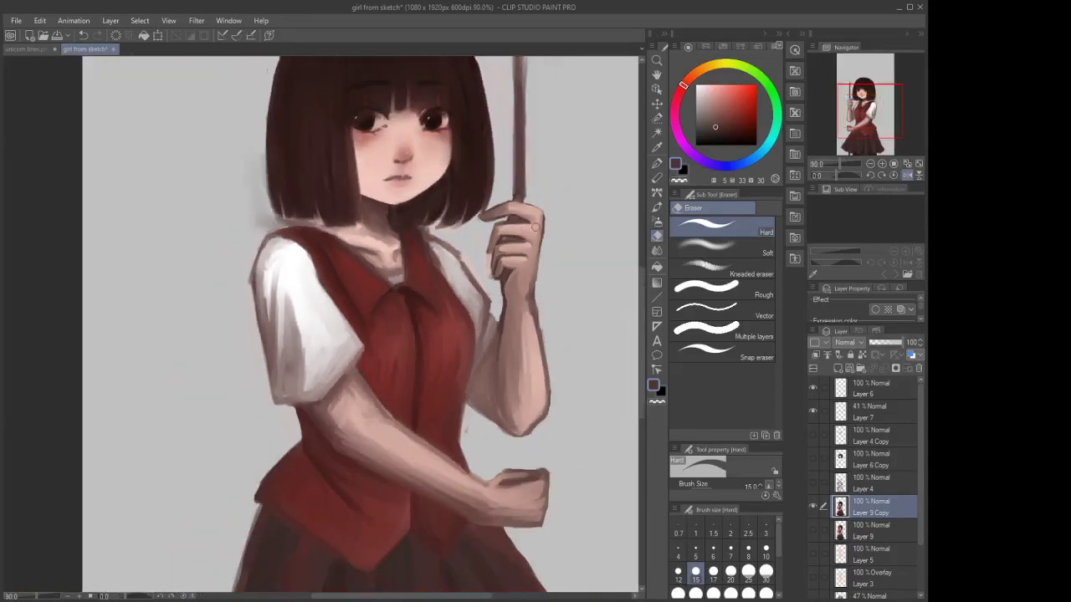
{"action": "scroll", "coordinate": [470, 344], "scroll_direction": "up", "scroll_amount": 4}
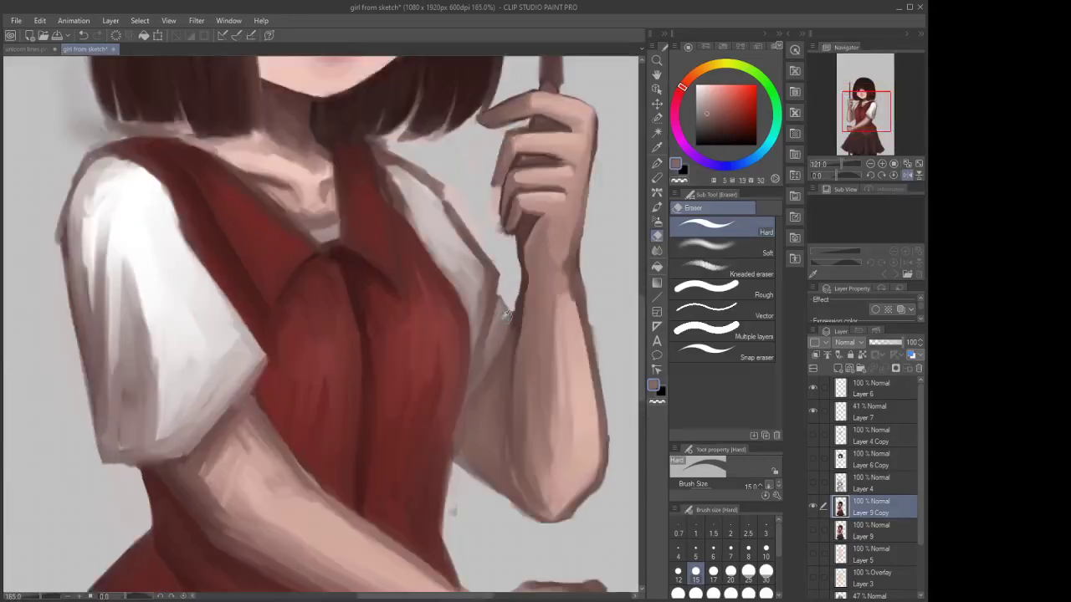
Undo the sleeve trimming and the latest blending strokes, keeping the dark contour on the inner wrist
{"action": "left_click", "coordinate": [86, 36]}
{"action": "left_click", "coordinate": [87, 36]}
{"action": "left_click", "coordinate": [87, 36]}
{"action": "left_click", "coordinate": [87, 36]}
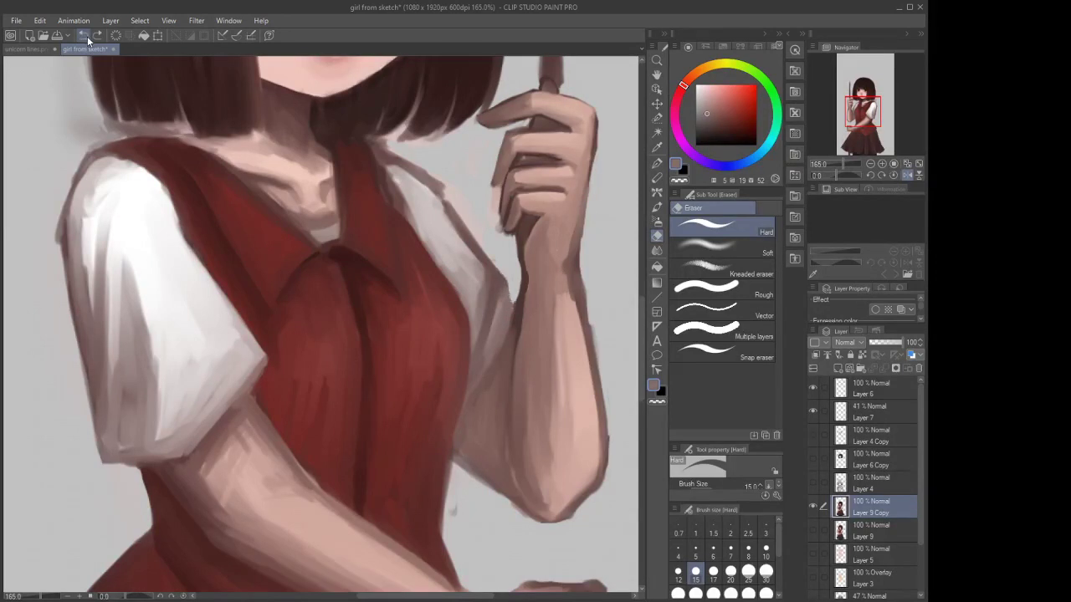
{"action": "left_click", "coordinate": [89, 37]}
{"action": "left_click", "coordinate": [89, 36]}
{"action": "left_click", "coordinate": [89, 37]}
{"action": "left_click", "coordinate": [92, 38]}
{"action": "left_click", "coordinate": [97, 35]}
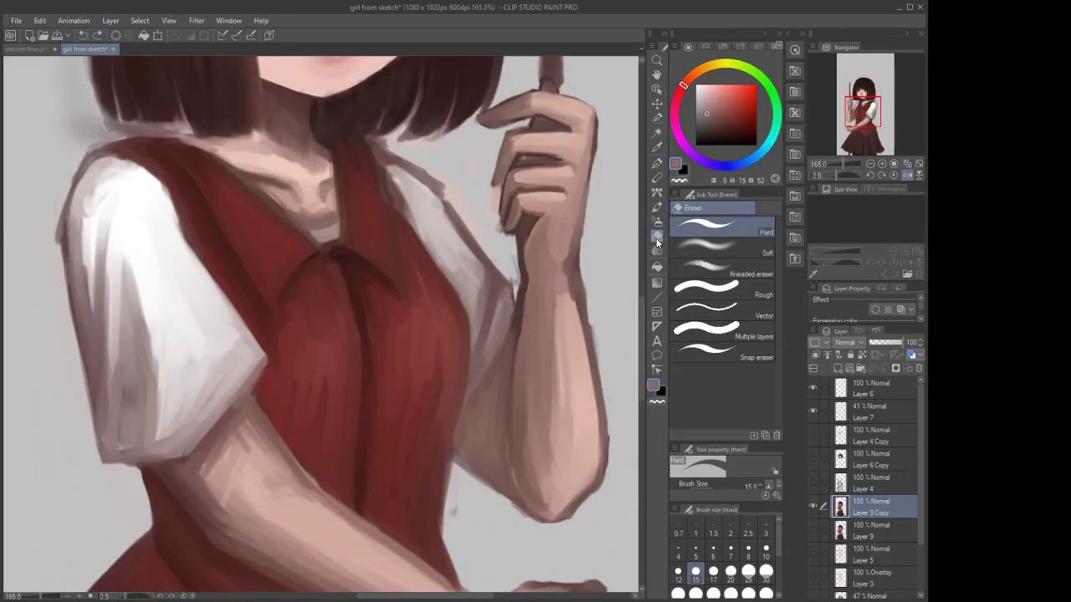
Blend the inner wrist's dark contour into the sleeve and forearm with Opaque watercolor, reducing the brush from size 15 to 6
{"action": "left_click", "coordinate": [656, 207]}
{"action": "scroll", "coordinate": [515, 293], "scroll_direction": "up", "scroll_amount": 1}
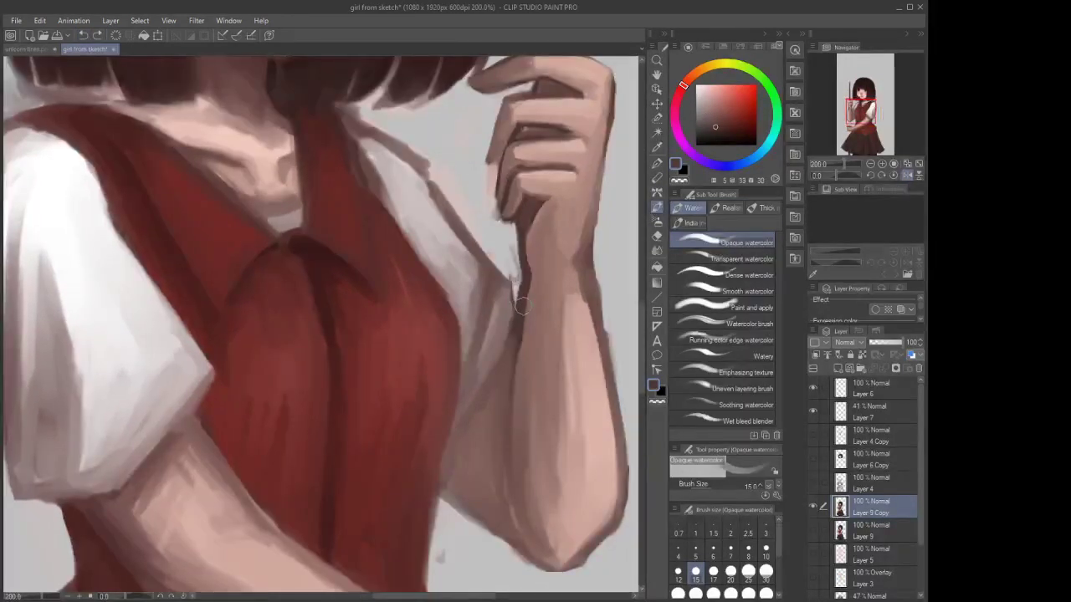
{"action": "left_click_drag", "start_coordinate": [515, 294], "coordinate": [514, 333]}
{"action": "left_click", "coordinate": [695, 551]}
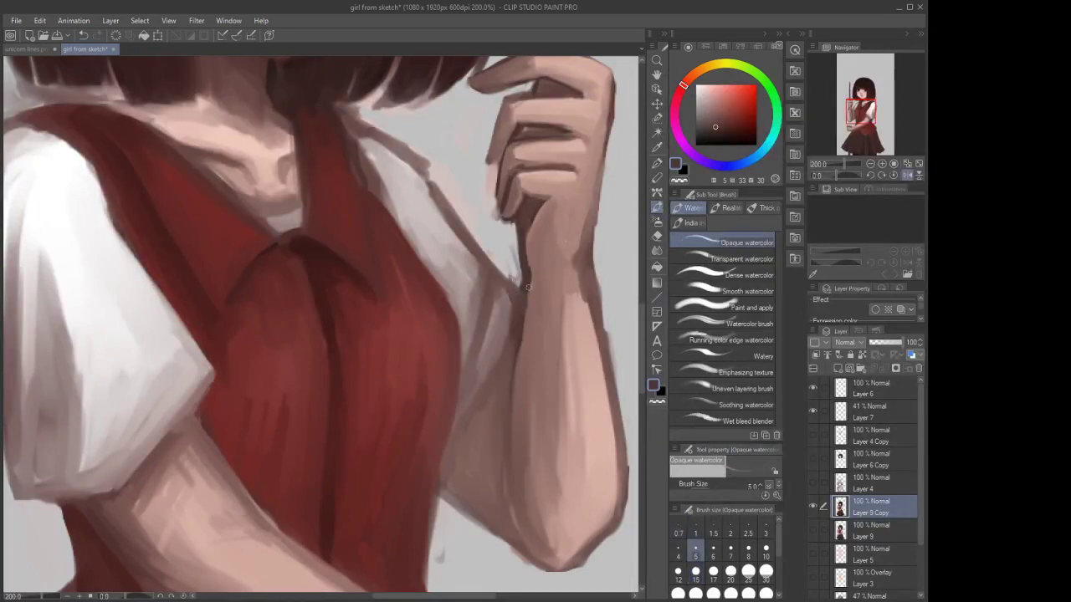
{"action": "left_click", "coordinate": [713, 552]}
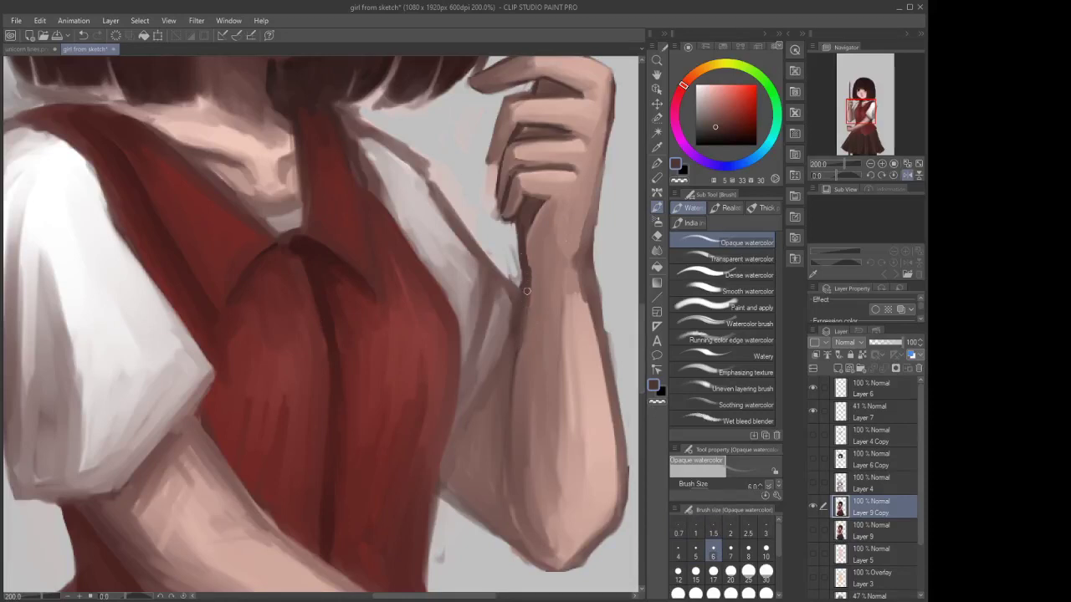
{"action": "left_click_drag", "start_coordinate": [527, 291], "coordinate": [518, 355]}
Deepen the shadow line along the raised forearm's inner edge in darker brown with Opaque watercolor at size 6
{"action": "scroll", "coordinate": [497, 292], "scroll_direction": "down", "scroll_amount": 3}
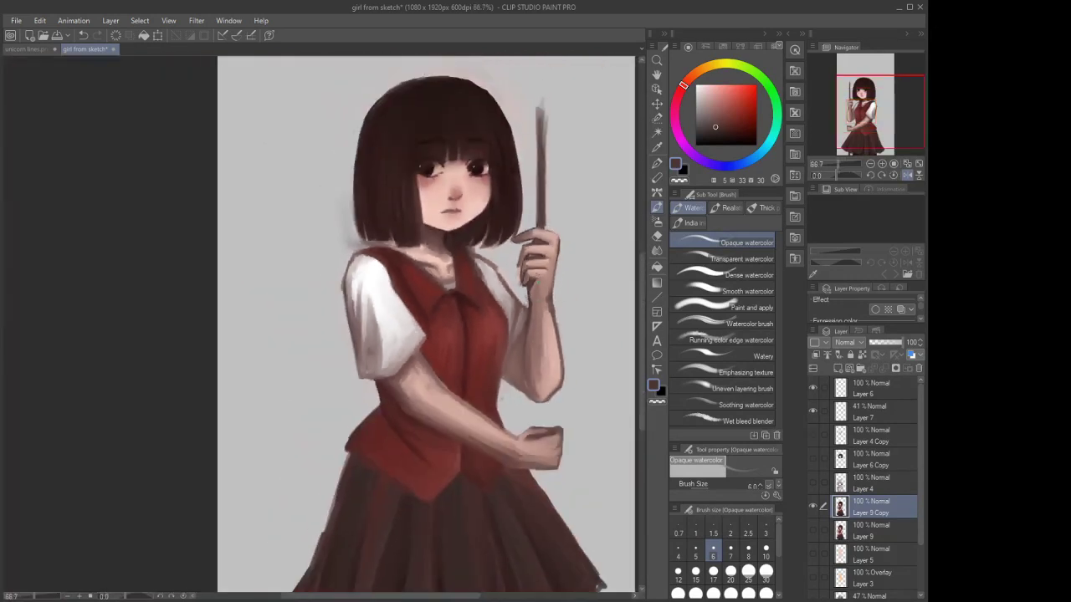
{"action": "scroll", "coordinate": [549, 292], "scroll_direction": "up", "scroll_amount": 2}
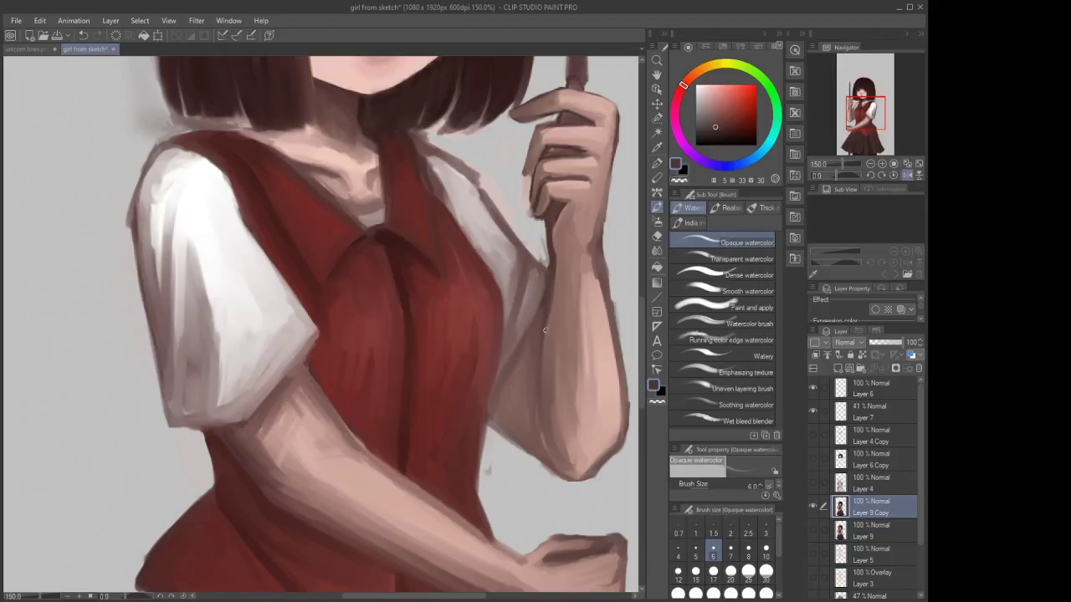
{"action": "scroll", "coordinate": [546, 316], "scroll_direction": "up", "scroll_amount": 1}
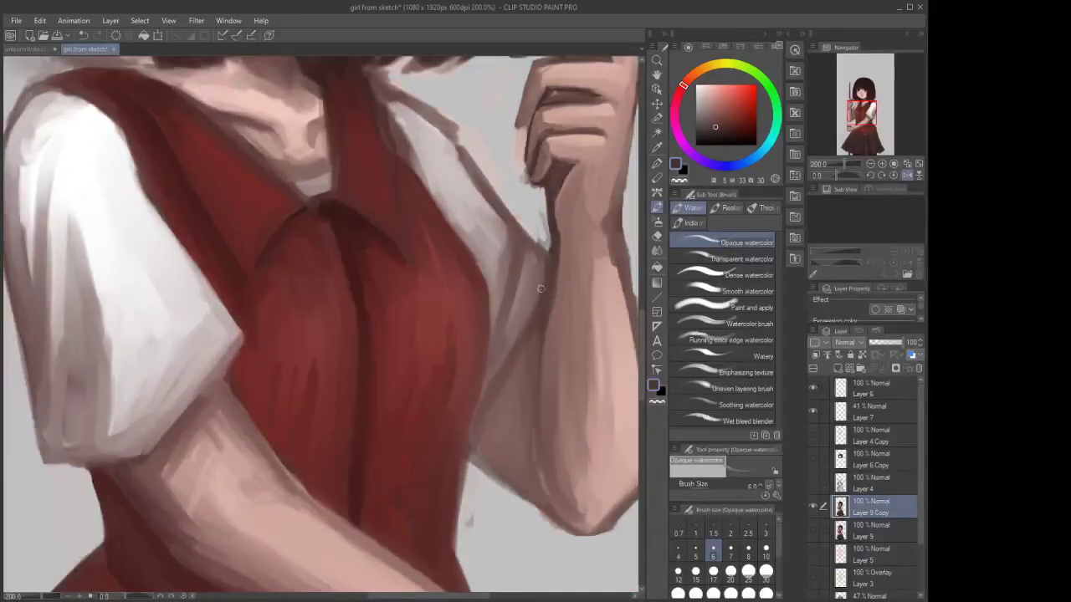
{"action": "left_click", "coordinate": [722, 136]}
{"action": "left_click", "coordinate": [730, 571]}
{"action": "left_click", "coordinate": [321, 324], "text": "alt"}
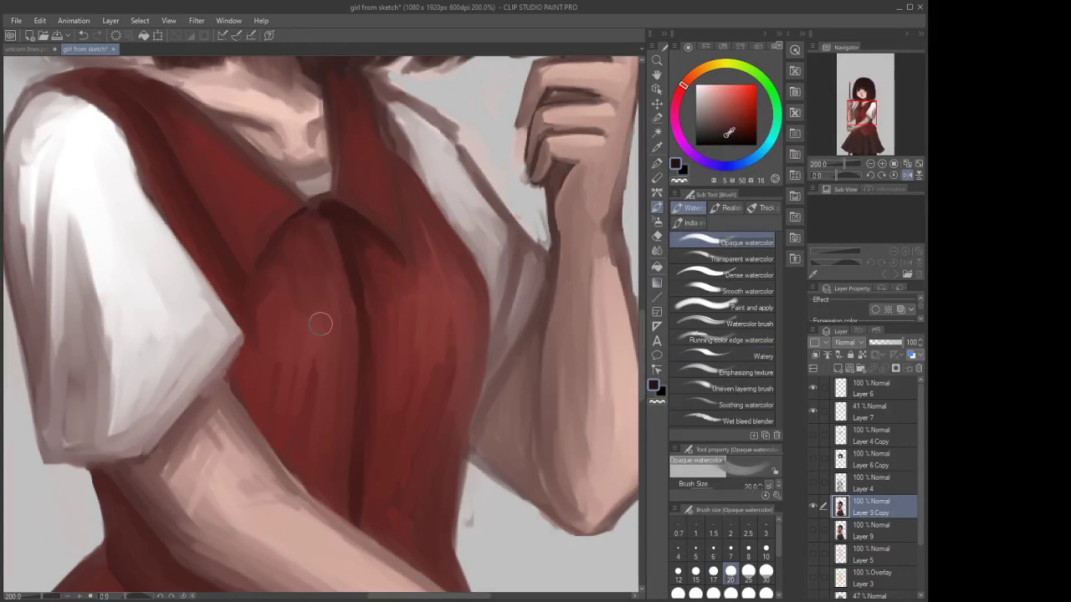
{"action": "left_click", "coordinate": [713, 554]}
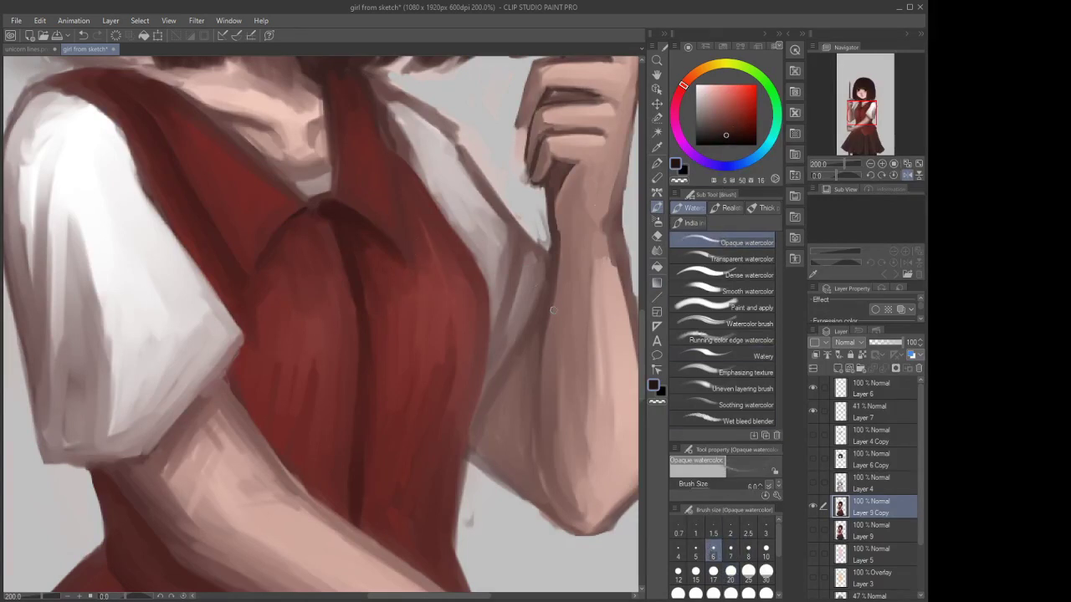
{"action": "left_click_drag", "start_coordinate": [549, 275], "coordinate": [541, 353]}
{"action": "left_click_drag", "start_coordinate": [553, 262], "coordinate": [534, 387]}
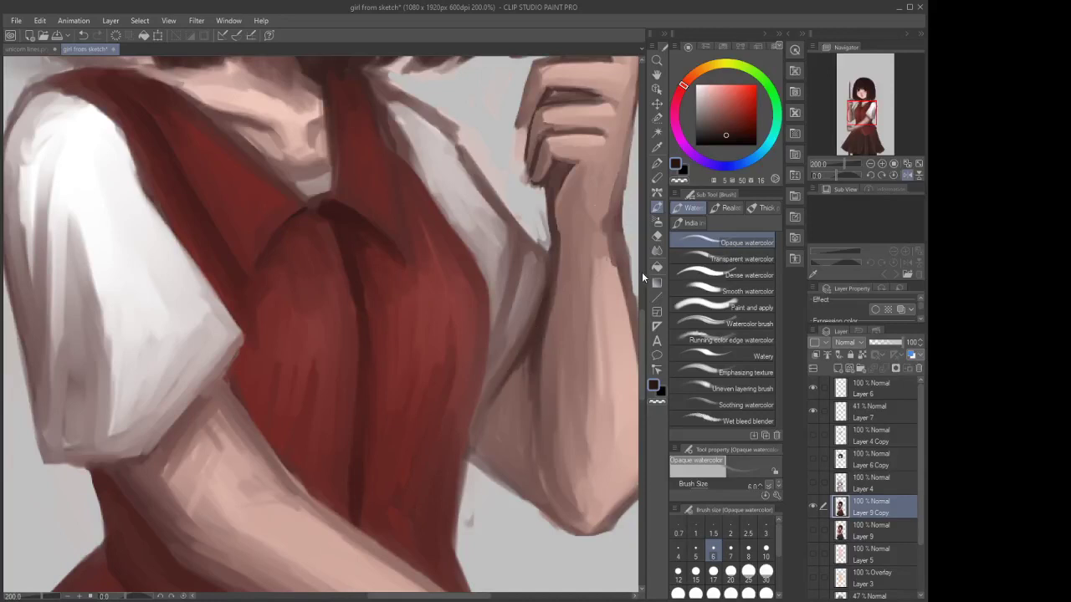
Clean the background edge beside the raised hand's fingers with the Hard eraser at size 15
{"action": "left_click", "coordinate": [657, 251]}
{"action": "scroll", "coordinate": [555, 347], "scroll_direction": "down", "scroll_amount": 3}
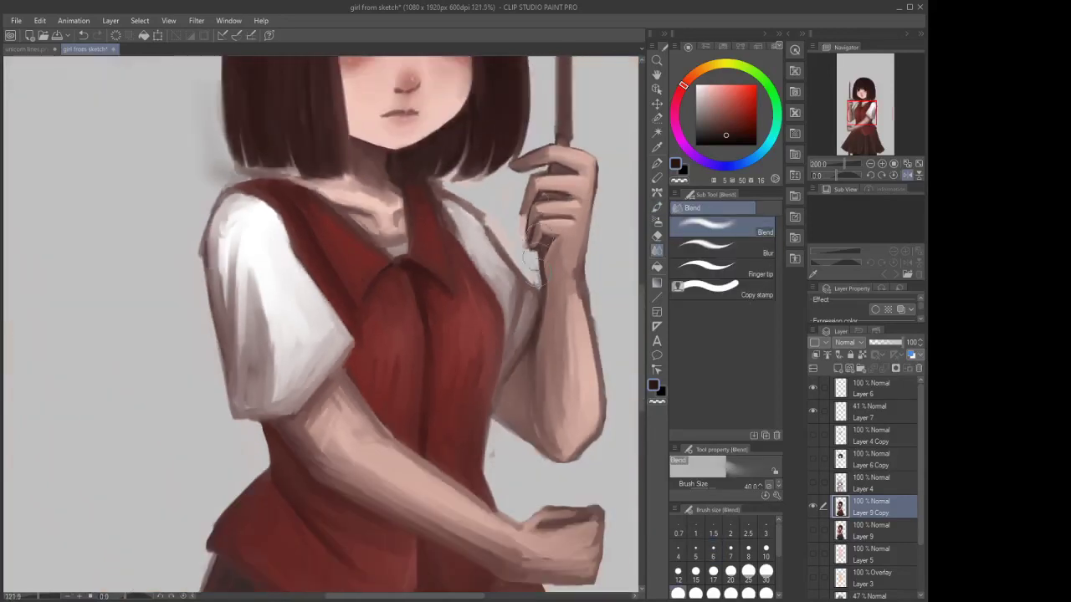
{"action": "scroll", "coordinate": [527, 196], "scroll_direction": "down", "scroll_amount": 1}
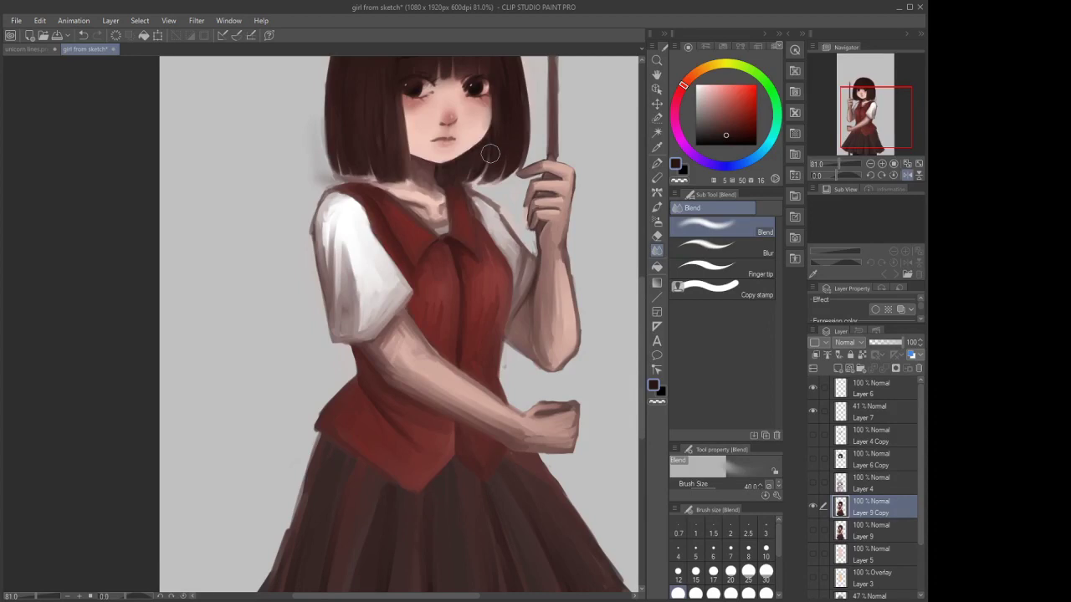
{"action": "left_click", "coordinate": [657, 236]}
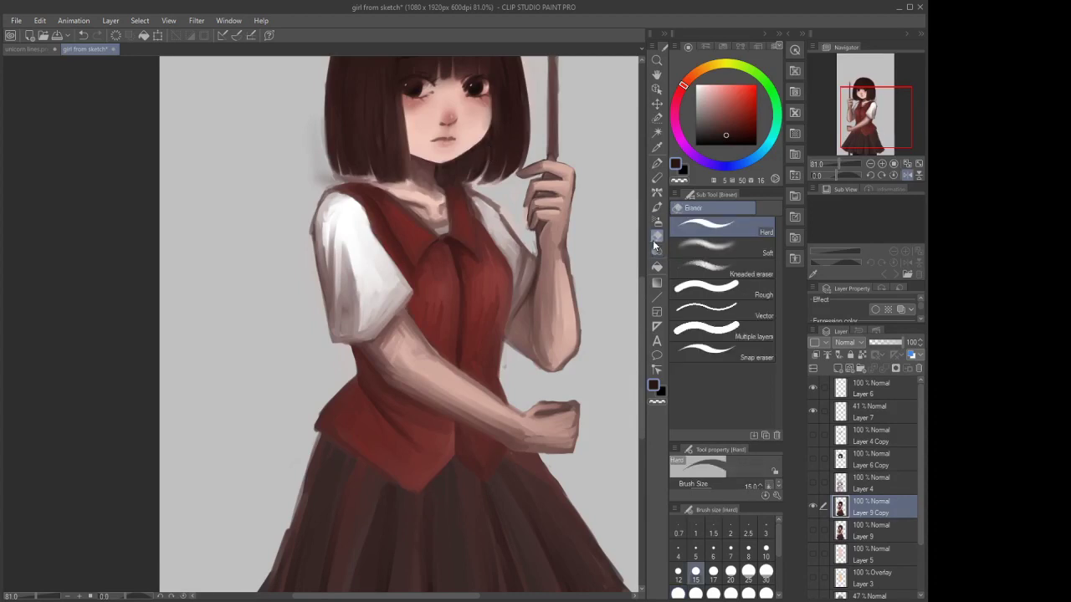
{"action": "scroll", "coordinate": [519, 209], "scroll_direction": "up", "scroll_amount": 4}
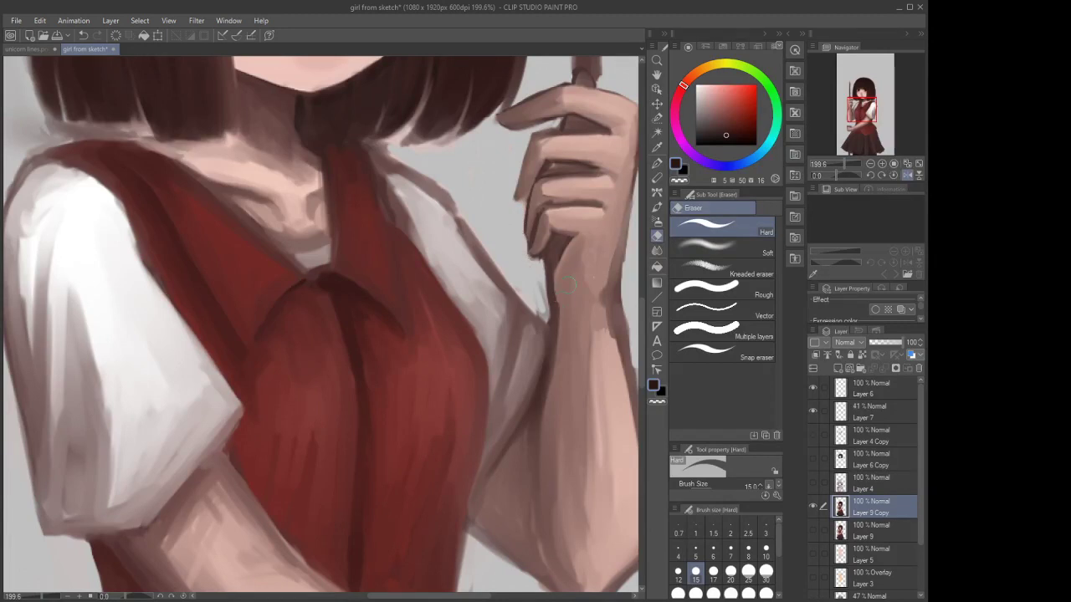
{"action": "scroll", "coordinate": [524, 264], "scroll_direction": "down", "scroll_amount": 3}
{"action": "scroll", "coordinate": [528, 220], "scroll_direction": "up", "scroll_amount": 1}
Refine the raised hand's fingertip contours in a sampled skin-shadow brown with the G-pen at size 5
{"action": "left_click", "coordinate": [534, 221], "text": "alt"}
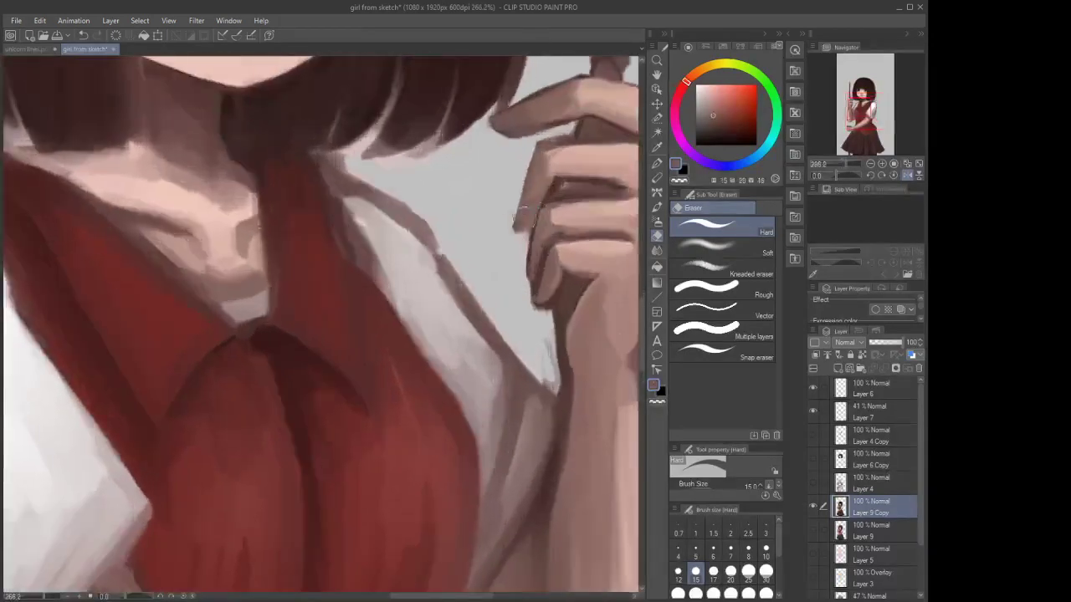
{"action": "left_click", "coordinate": [656, 164]}
{"action": "scroll", "coordinate": [569, 197], "scroll_direction": "up", "scroll_amount": 1}
{"action": "left_click", "coordinate": [678, 533]}
{"action": "scroll", "coordinate": [517, 237], "scroll_direction": "up", "scroll_amount": 2}
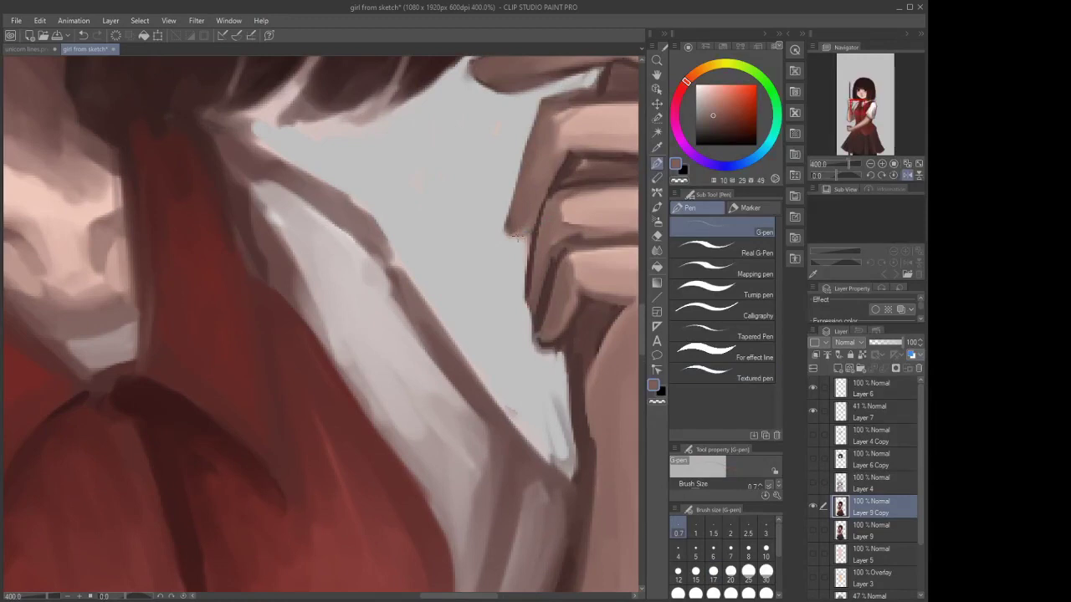
{"action": "left_click", "coordinate": [695, 553]}
{"action": "scroll", "coordinate": [538, 219], "scroll_direction": "down", "scroll_amount": 8}
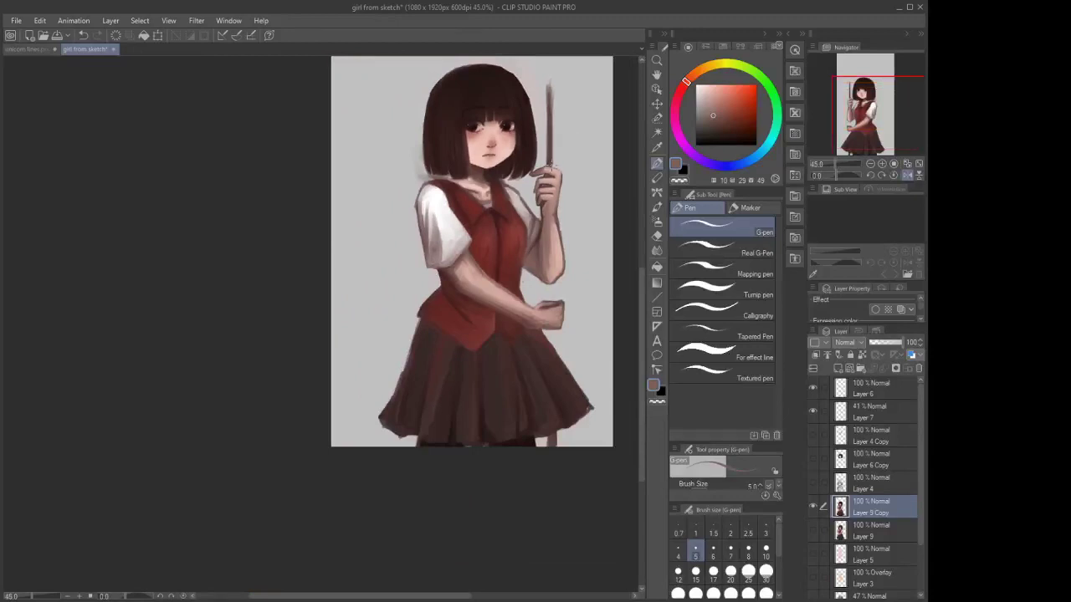
Shade the lowered fist and the underside of its wrist in brown with Opaque watercolor at size 15
{"action": "scroll", "coordinate": [567, 134], "scroll_direction": "up", "scroll_amount": 3}
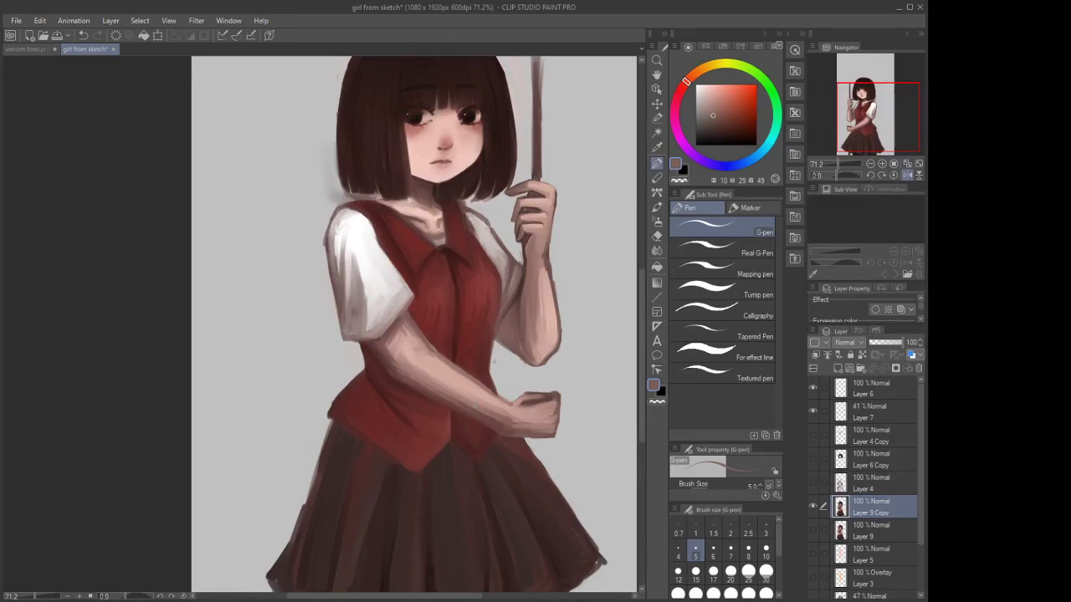
{"action": "scroll", "coordinate": [505, 432], "scroll_direction": "down", "scroll_amount": 2}
{"action": "scroll", "coordinate": [508, 355], "scroll_direction": "up", "scroll_amount": 3}
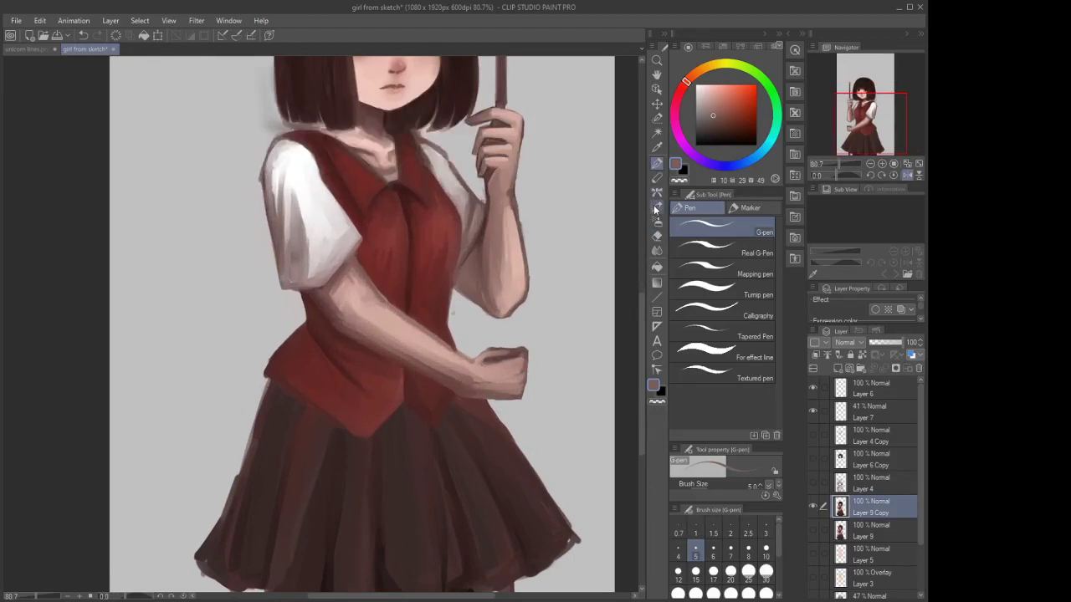
{"action": "left_click", "coordinate": [657, 207]}
{"action": "left_click", "coordinate": [695, 572]}
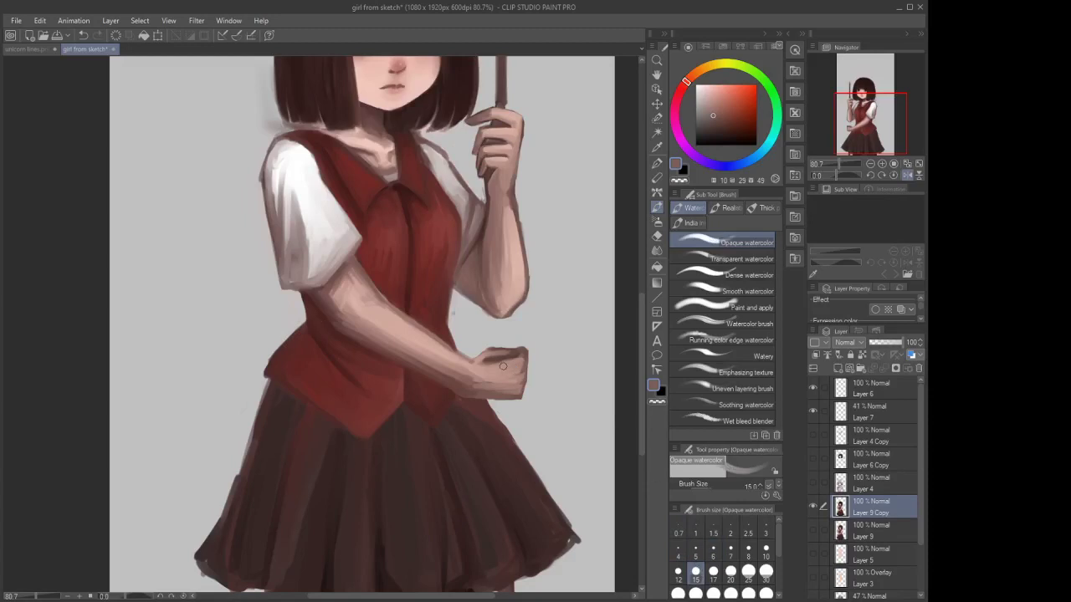
{"action": "left_click_drag", "start_coordinate": [505, 364], "coordinate": [510, 362]}
{"action": "left_click_drag", "start_coordinate": [452, 378], "coordinate": [465, 381]}
{"action": "left_click_drag", "start_coordinate": [437, 371], "coordinate": [459, 381]}
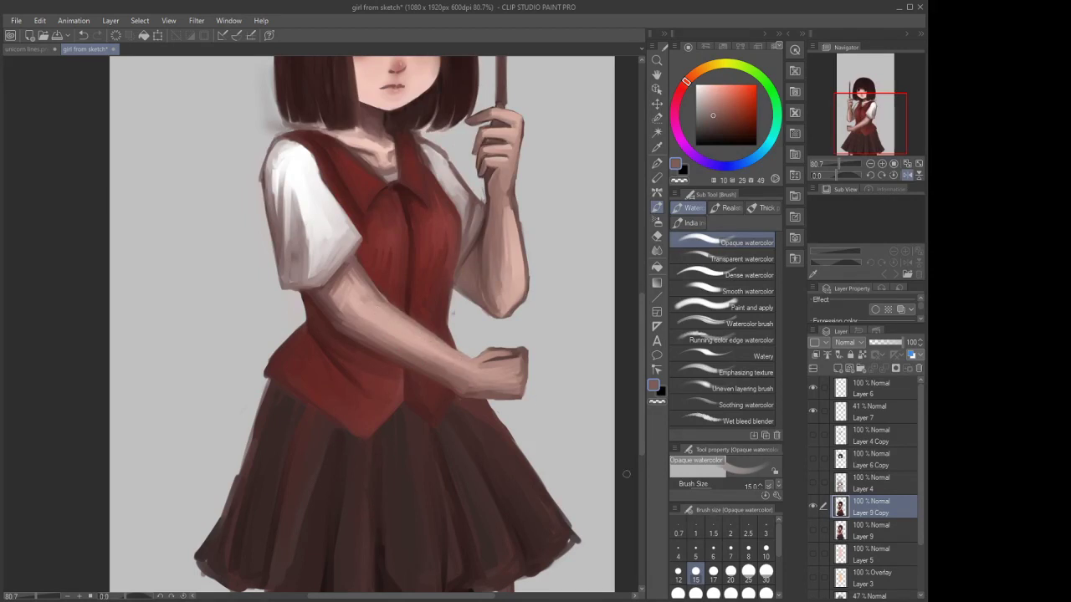
Shade the raised forearm from the wrist down to the elbow in brown with Opaque watercolor at size 20
{"action": "left_click", "coordinate": [695, 594]}
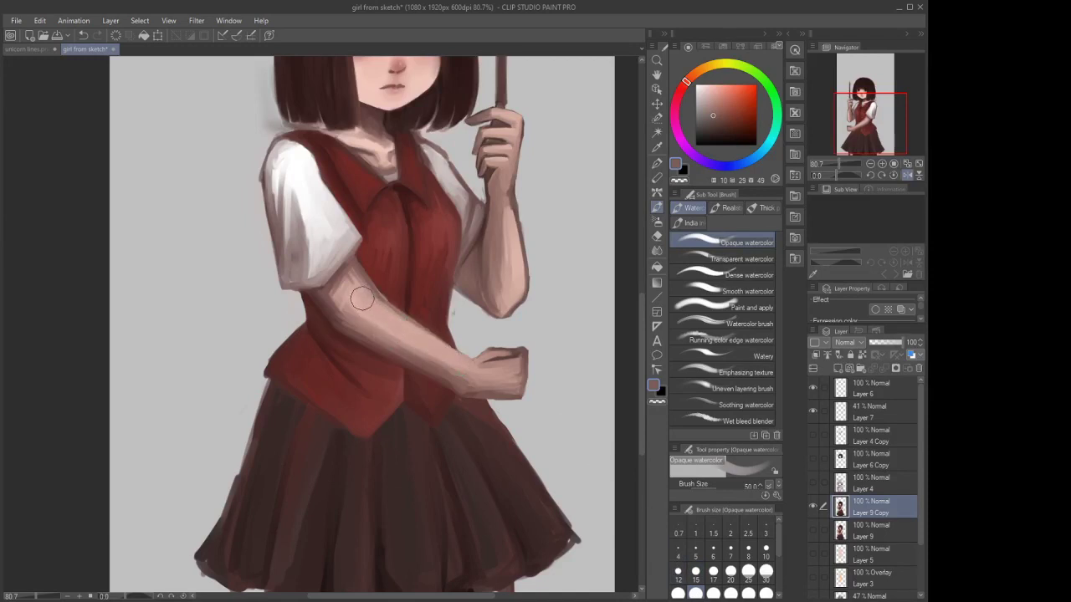
{"action": "scroll", "coordinate": [414, 305], "scroll_direction": "down", "scroll_amount": 2}
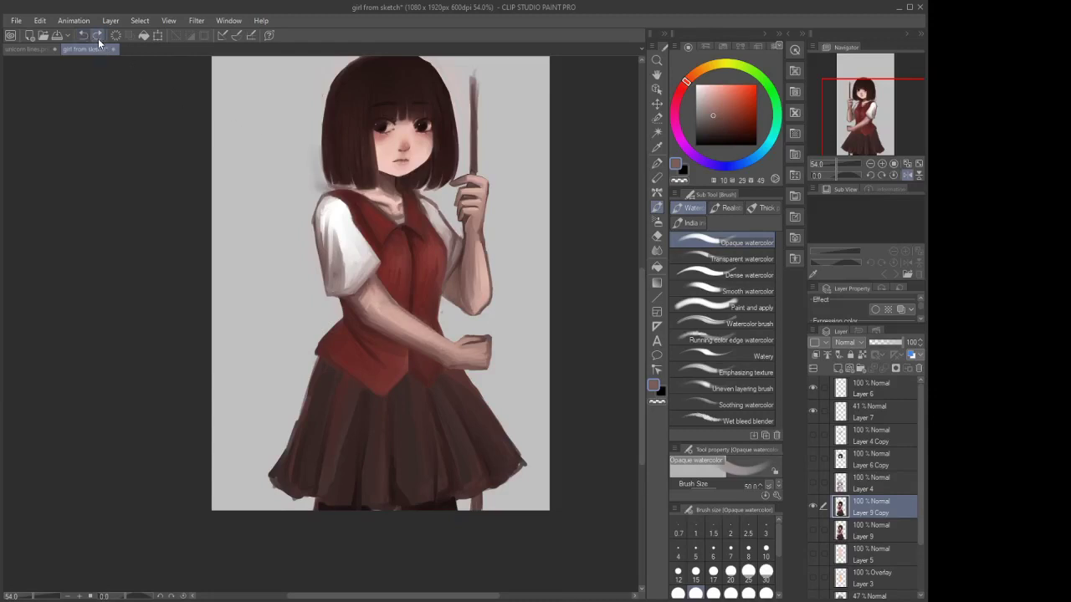
{"action": "scroll", "coordinate": [452, 266], "scroll_direction": "up", "scroll_amount": 3}
{"action": "key", "text": "bracketleft"}
{"action": "key", "text": "bracketleft"}
{"action": "key", "text": "bracketleft"}
{"action": "key", "text": "bracketleft"}
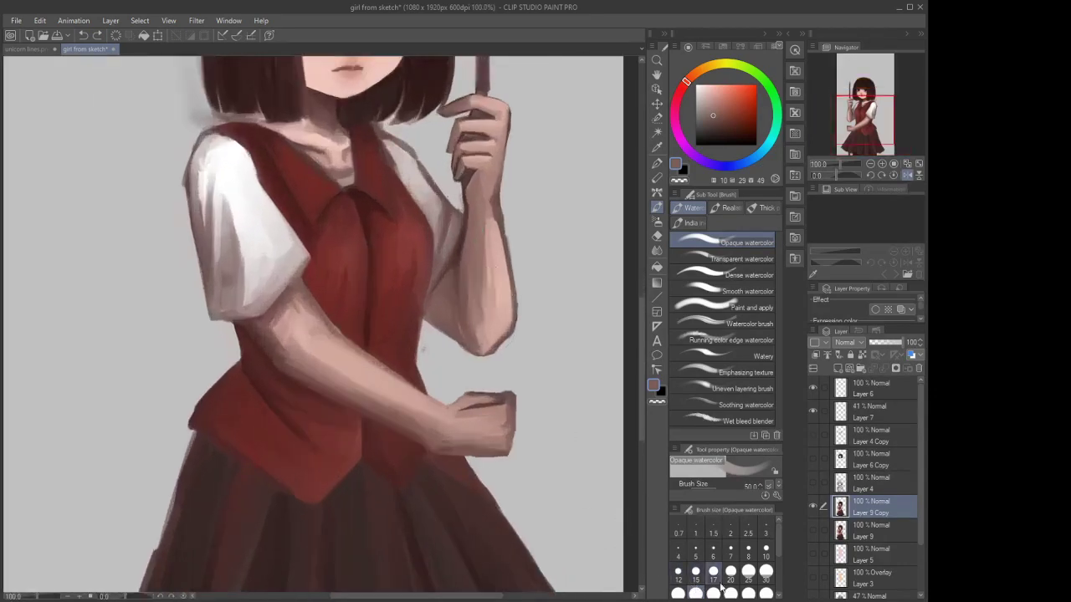
{"action": "mouse_move", "coordinate": [494, 240]}
{"action": "left_mouse_down"}
{"action": "mouse_move", "coordinate": [482, 321]}
{"action": "mouse_move", "coordinate": [479, 292]}
{"action": "left_mouse_up"}
{"action": "mouse_move", "coordinate": [490, 220]}
{"action": "left_mouse_down"}
{"action": "mouse_move", "coordinate": [482, 278]}
{"action": "mouse_move", "coordinate": [482, 259]}
{"action": "mouse_move", "coordinate": [468, 282]}
{"action": "mouse_move", "coordinate": [485, 332]}
{"action": "mouse_move", "coordinate": [470, 334]}
{"action": "mouse_move", "coordinate": [483, 346]}
{"action": "mouse_move", "coordinate": [466, 284]}
{"action": "mouse_move", "coordinate": [485, 333]}
{"action": "left_mouse_up"}
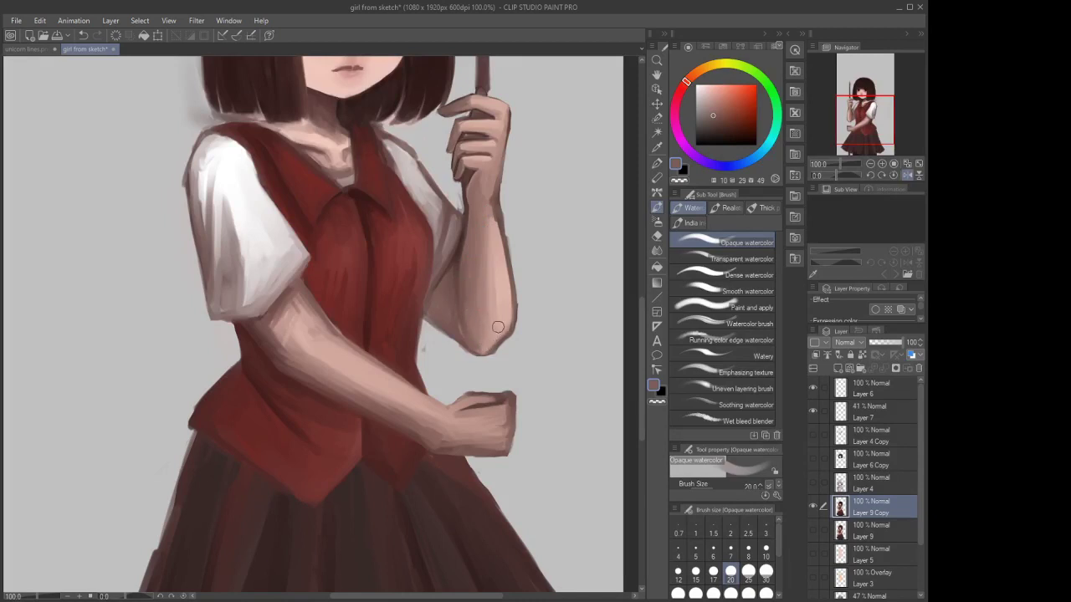
Examine the shading of both forearms and the lowered fist, close up and against the whole figure
{"action": "scroll", "coordinate": [496, 327], "scroll_direction": "down", "scroll_amount": 2}
{"action": "scroll", "coordinate": [496, 276], "scroll_direction": "up", "scroll_amount": 2}
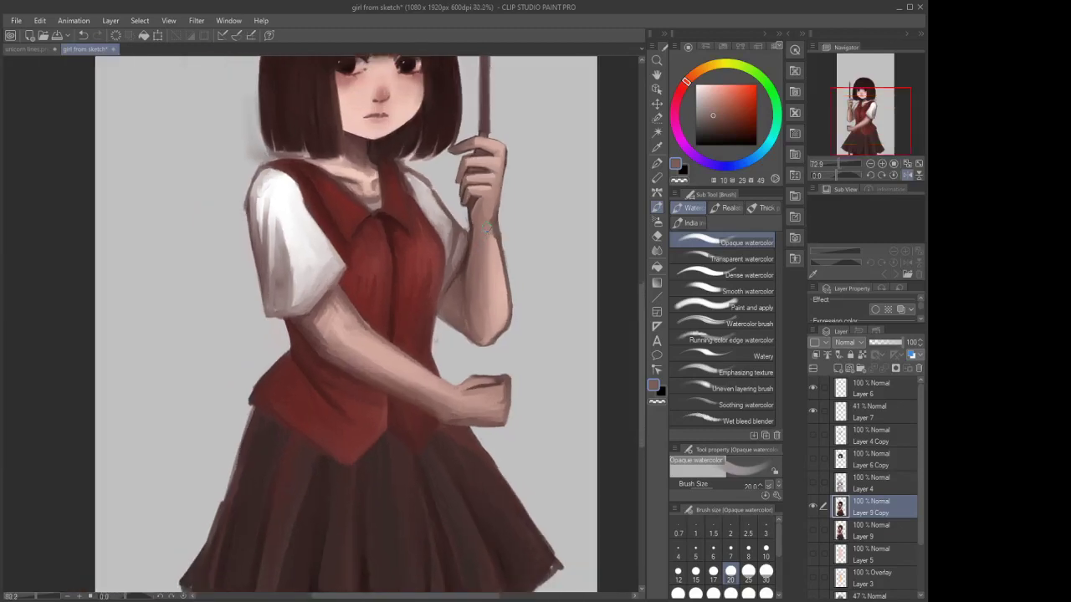
{"action": "scroll", "coordinate": [489, 265], "scroll_direction": "down", "scroll_amount": 3}
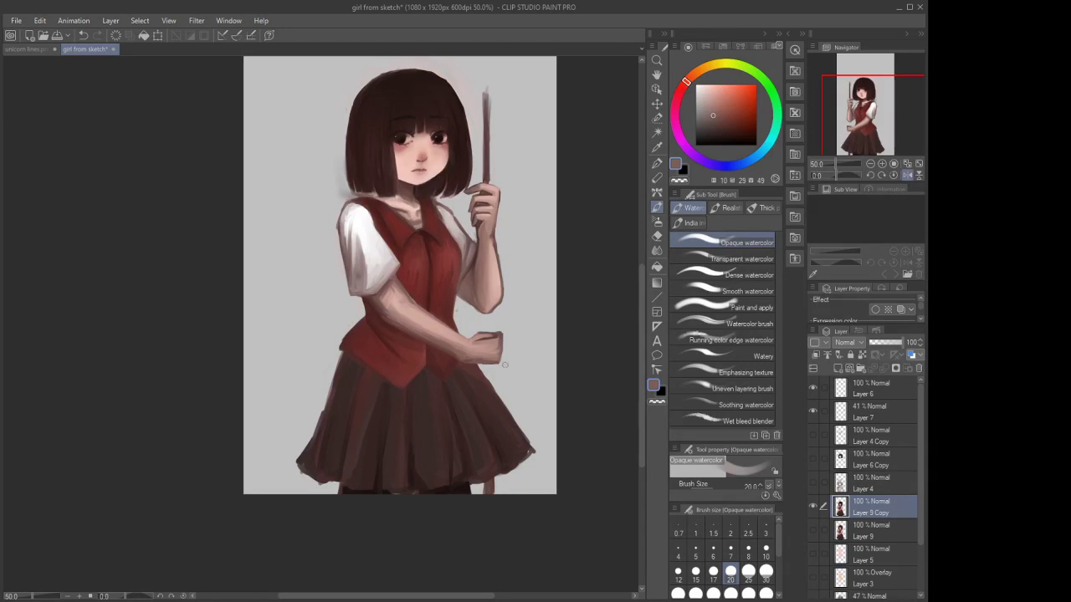
{"action": "scroll", "coordinate": [504, 365], "scroll_direction": "up", "scroll_amount": 3}
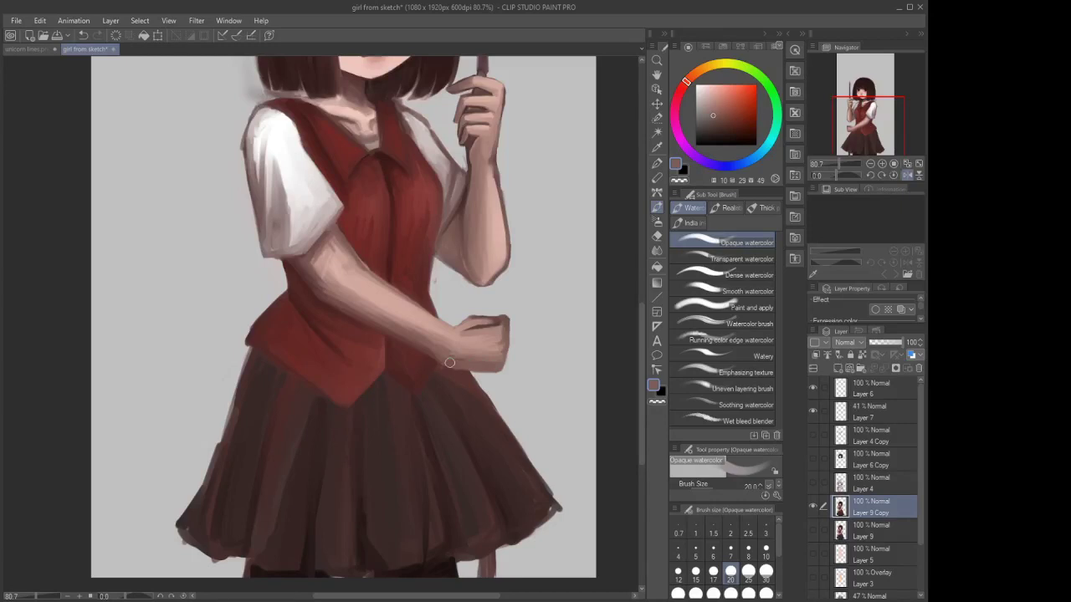
{"action": "scroll", "coordinate": [440, 308], "scroll_direction": "down", "scroll_amount": 4}
{"action": "scroll", "coordinate": [431, 333], "scroll_direction": "up", "scroll_amount": 4}
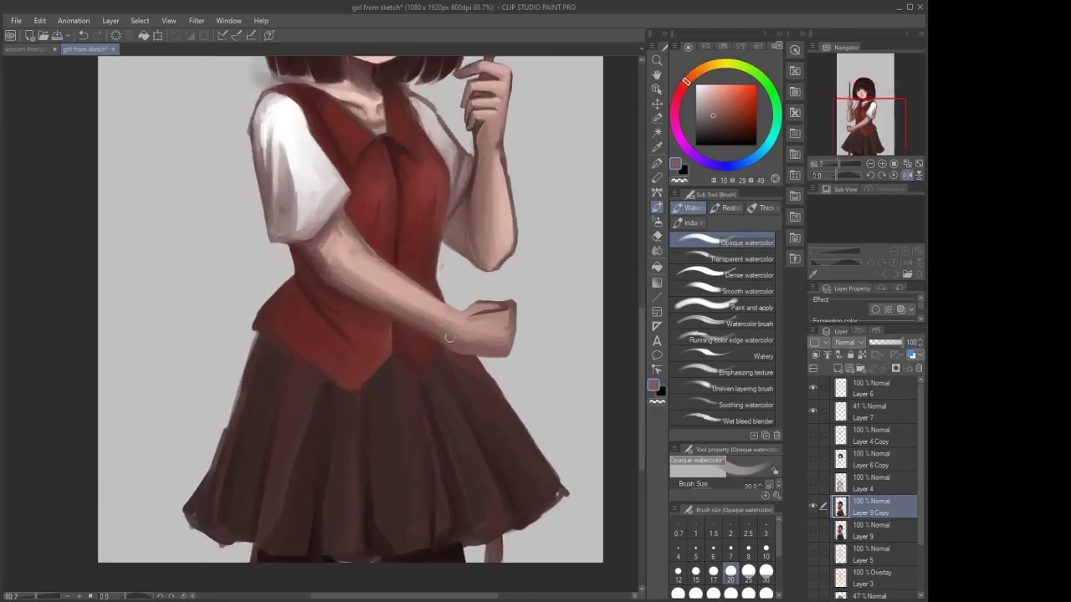
{"action": "scroll", "coordinate": [387, 305], "scroll_direction": "down", "scroll_amount": 4}
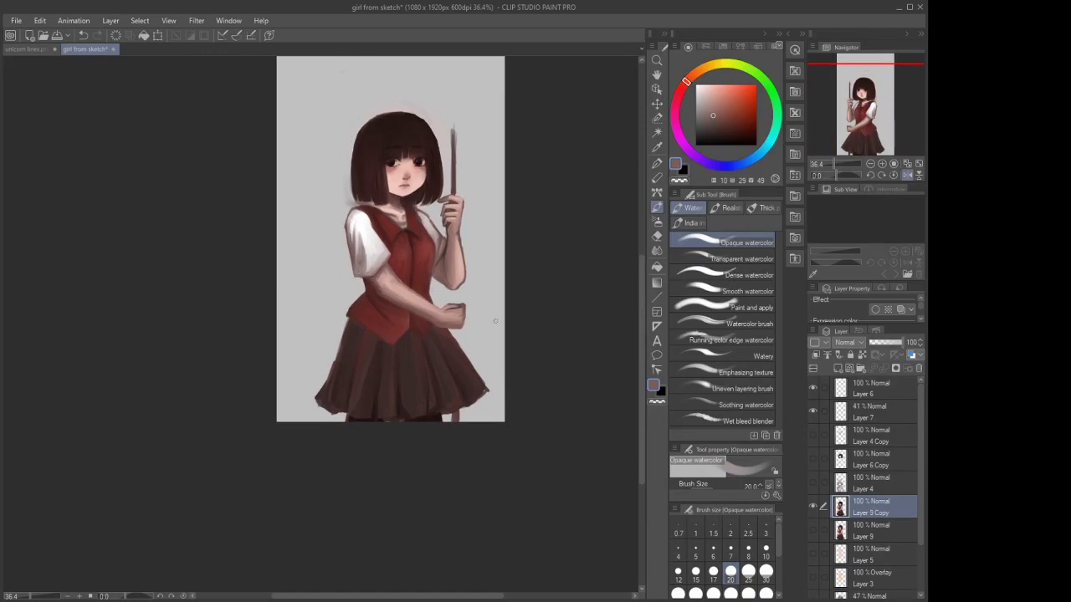
{"action": "scroll", "coordinate": [494, 321], "scroll_direction": "up", "scroll_amount": 5}
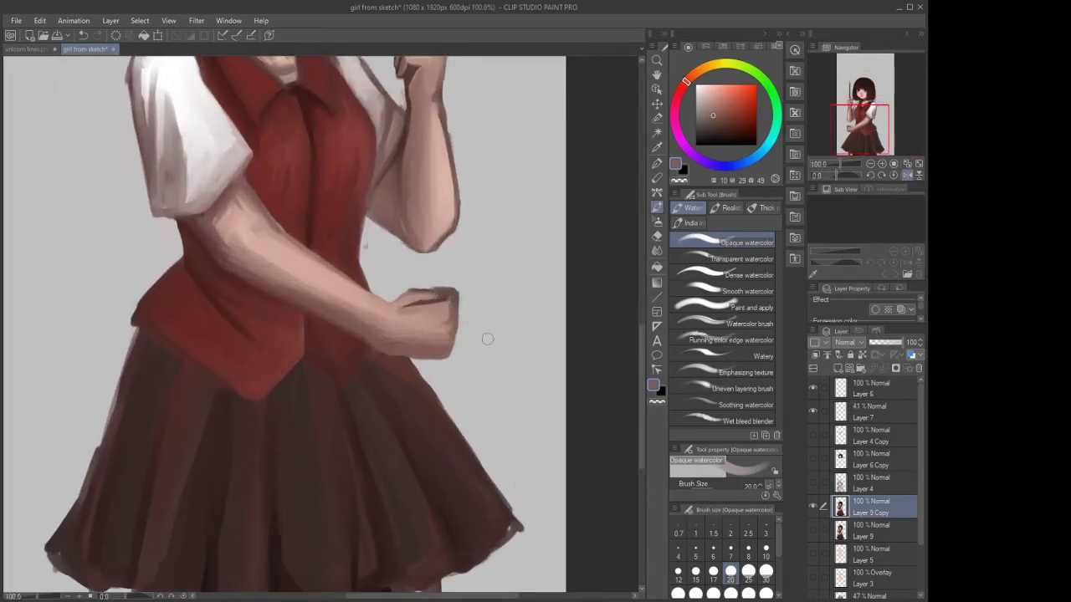
Build up the finger edge of the lowered fist in brown with Opaque watercolor at sizes 15, 4 and 6
{"action": "left_click", "coordinate": [695, 571]}
{"action": "scroll", "coordinate": [452, 294], "scroll_direction": "up", "scroll_amount": 2}
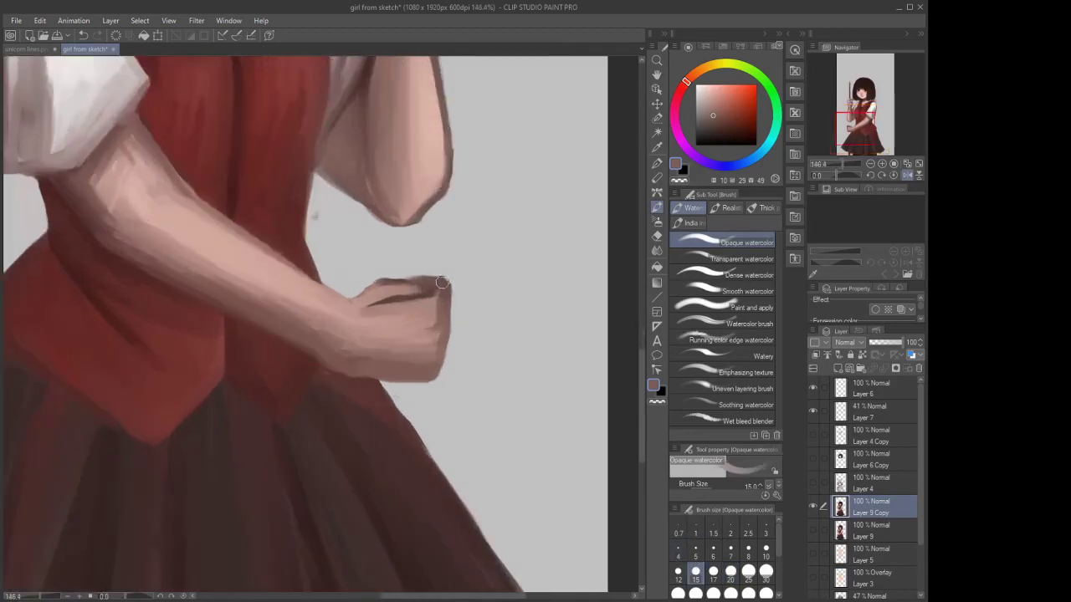
{"action": "left_click_drag", "start_coordinate": [446, 288], "coordinate": [444, 308]}
{"action": "left_click", "coordinate": [678, 554]}
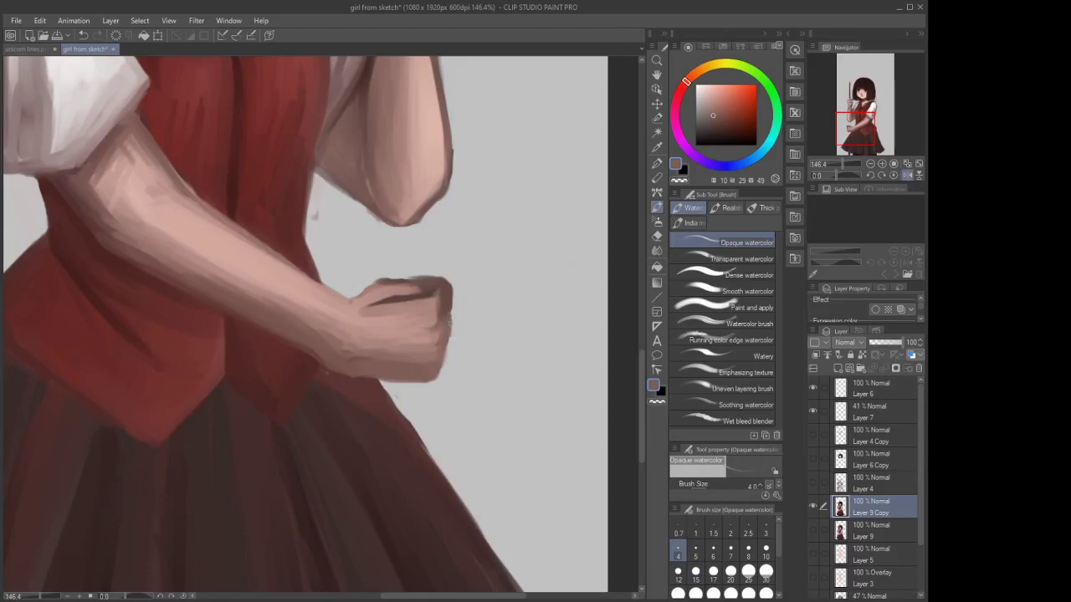
{"action": "key", "text": "bracketright"}
{"action": "key", "text": "bracketright"}
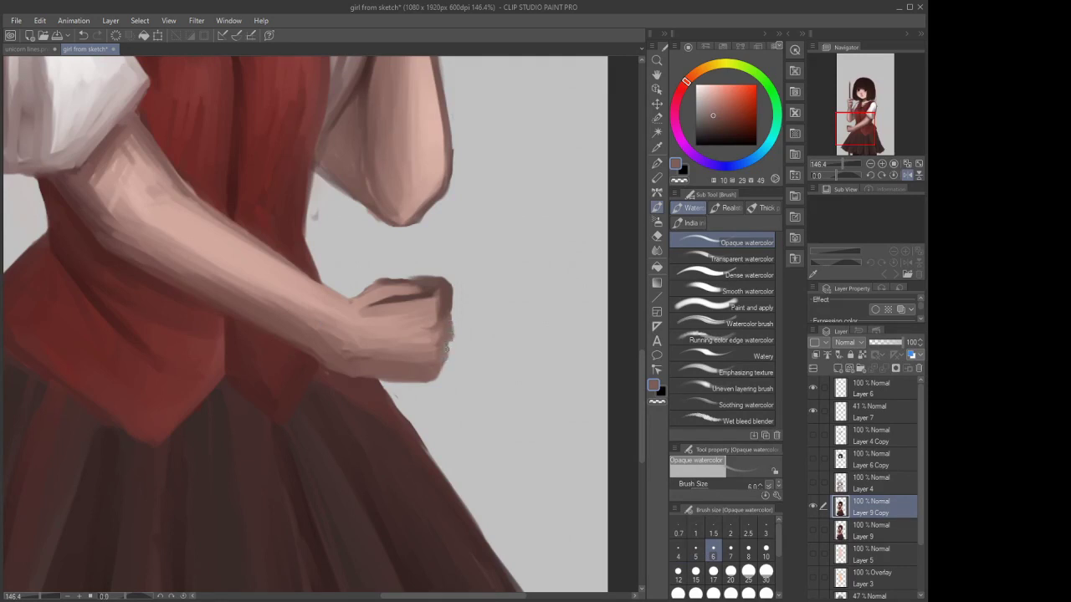
{"action": "scroll", "coordinate": [444, 382], "scroll_direction": "down", "scroll_amount": 5}
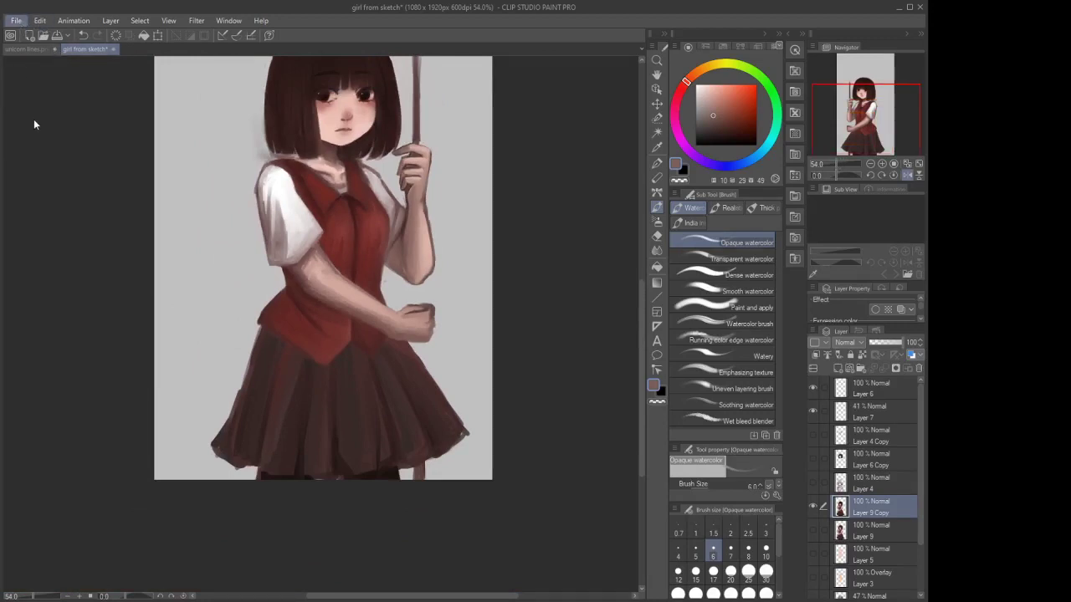
Draw the curled finger creases and underside contour of the lowered fist in a sampled dark brown with the G-pen at size 5
{"action": "scroll", "coordinate": [418, 313], "scroll_direction": "up", "scroll_amount": 3}
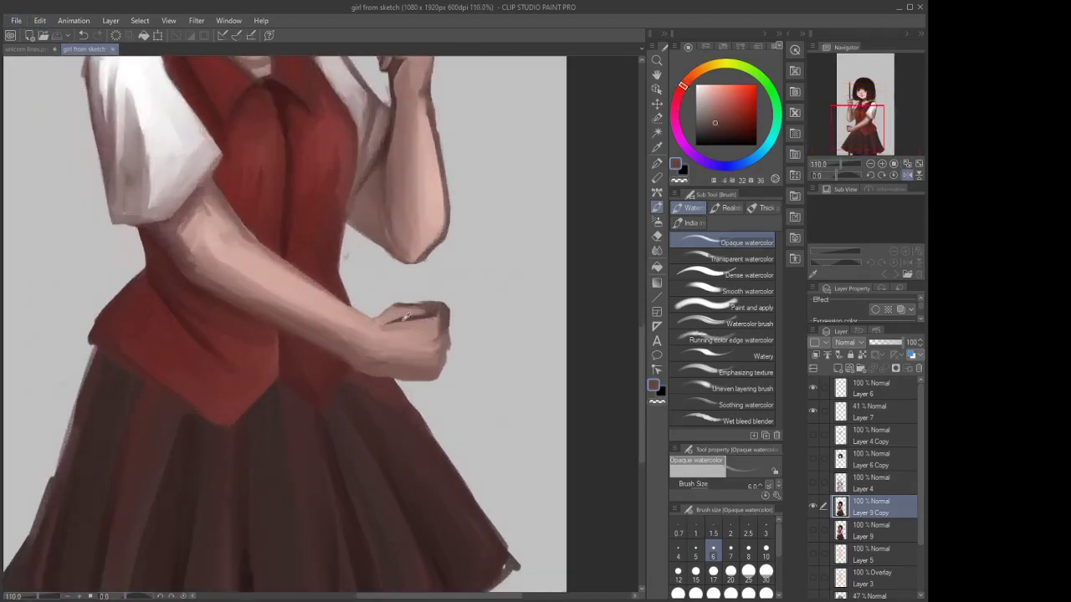
{"action": "key", "text": "i"}
{"action": "scroll", "coordinate": [443, 352], "scroll_direction": "up", "scroll_amount": 1}
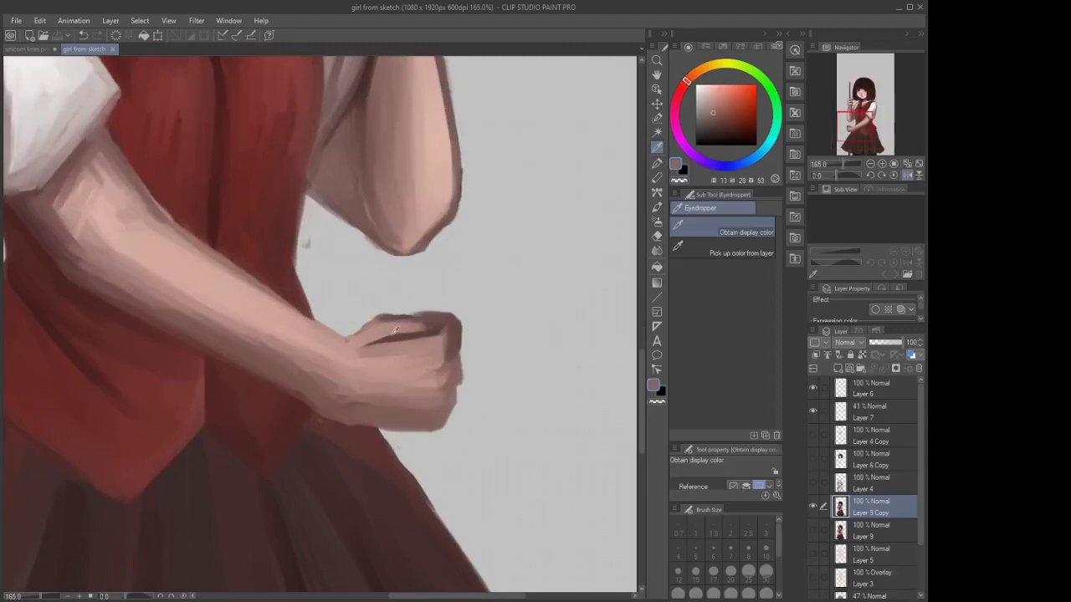
{"action": "scroll", "coordinate": [449, 368], "scroll_direction": "up", "scroll_amount": 1}
{"action": "scroll", "coordinate": [450, 368], "scroll_direction": "up", "scroll_amount": 1}
{"action": "key", "text": "p"}
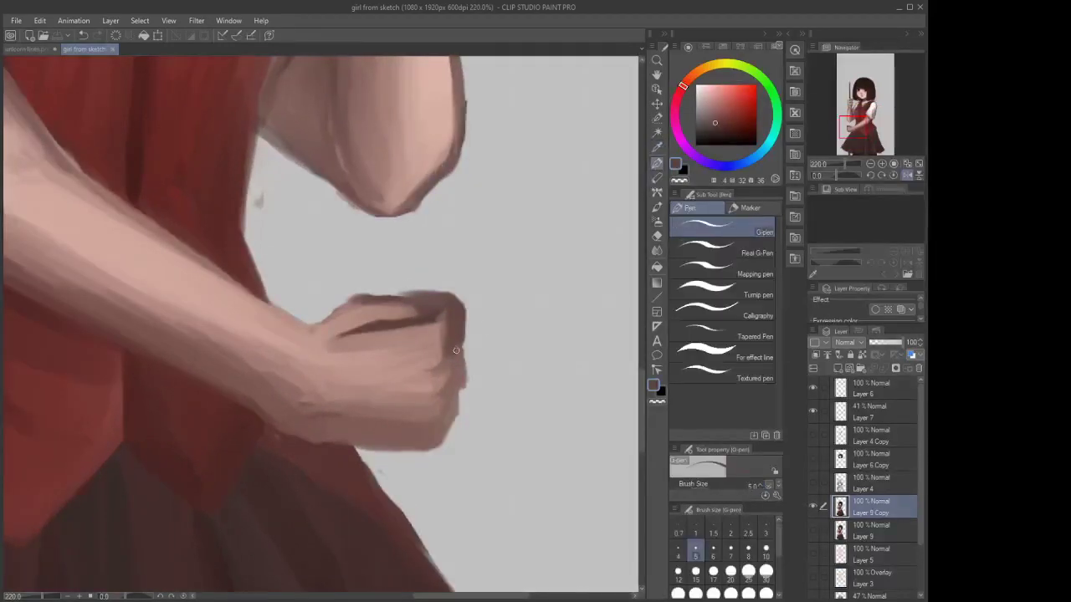
{"action": "mouse_move", "coordinate": [456, 350]}
{"action": "left_mouse_down"}
{"action": "mouse_move", "coordinate": [458, 405]}
{"action": "mouse_move", "coordinate": [442, 447]}
{"action": "mouse_move", "coordinate": [372, 450]}
{"action": "left_mouse_up"}
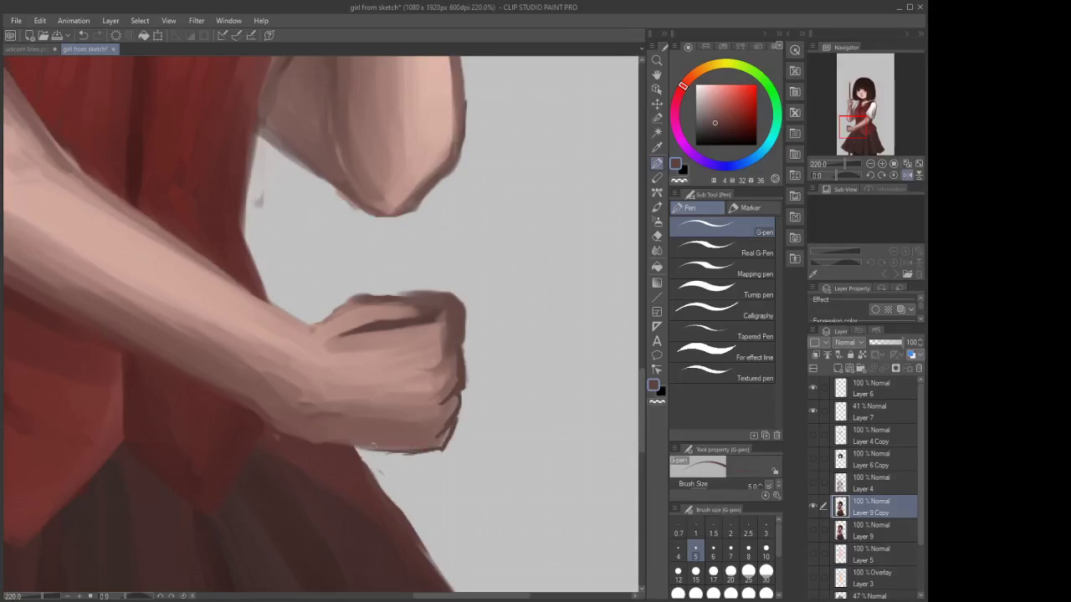
Soften the contour under the lowered fist with Opaque watercolor at size 6 and trim its edge with the Hard eraser at size 15
{"action": "key", "text": "b"}
{"action": "scroll", "coordinate": [455, 285], "scroll_direction": "down", "scroll_amount": 8}
{"action": "key", "text": "b"}
{"action": "scroll", "coordinate": [452, 351], "scroll_direction": "up", "scroll_amount": 9}
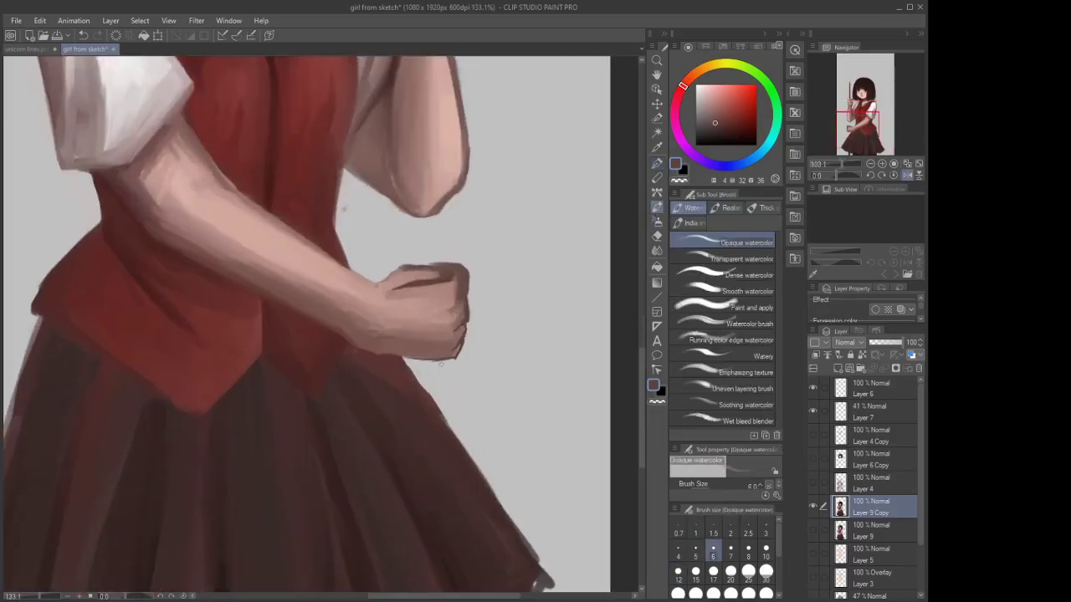
{"action": "left_click_drag", "start_coordinate": [455, 354], "coordinate": [470, 338]}
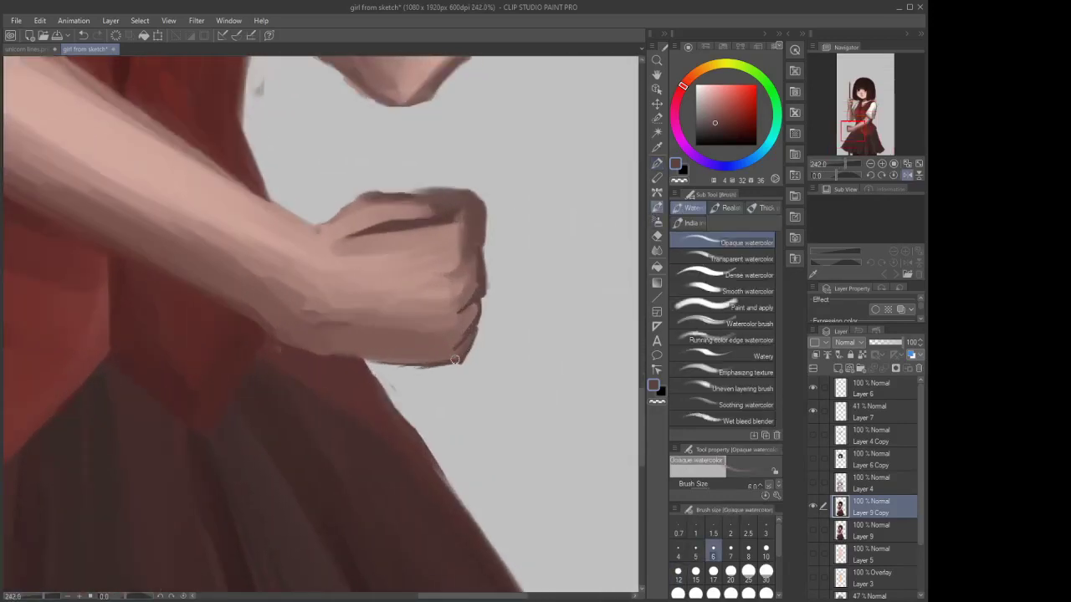
{"action": "left_click_drag", "start_coordinate": [451, 371], "coordinate": [383, 367]}
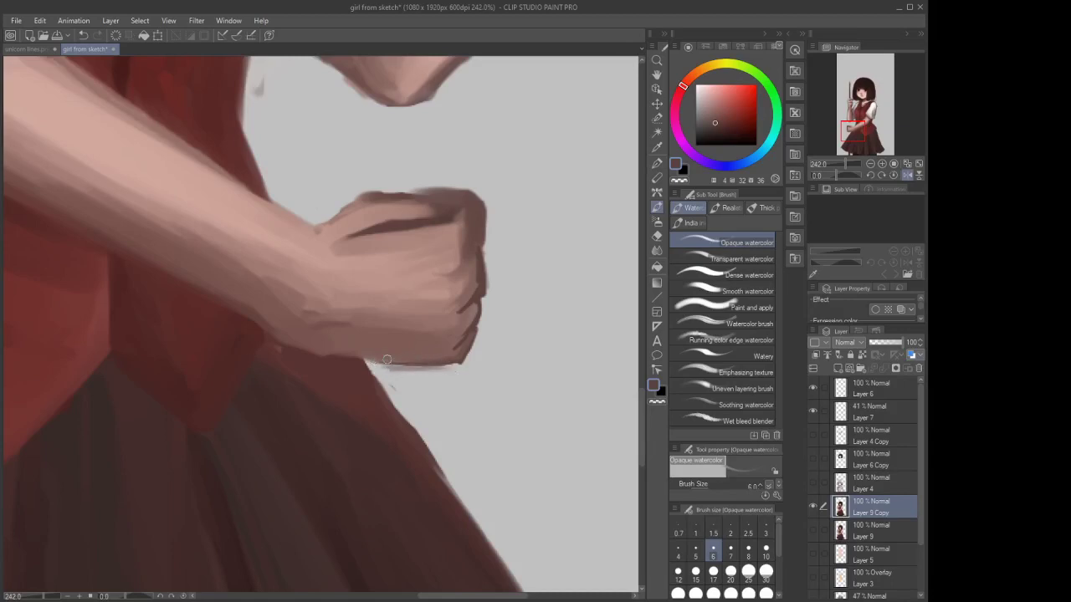
{"action": "key", "text": "e"}
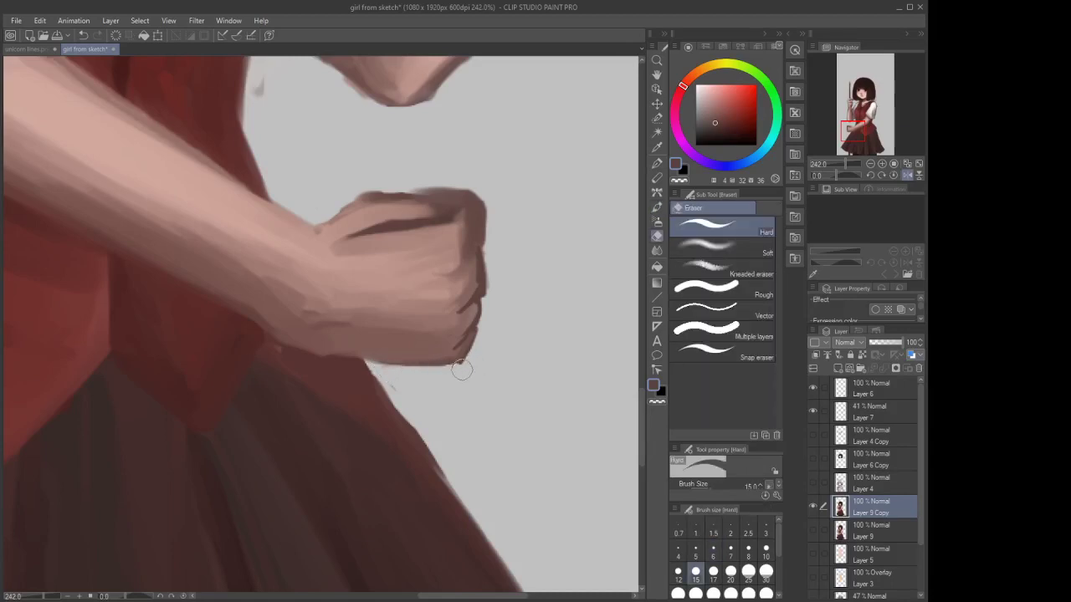
Shade the lowered fist's curled fingers with Opaque watercolor at size 12 and define the knuckle crease with the G-pen at size 5
{"action": "key", "text": "b"}
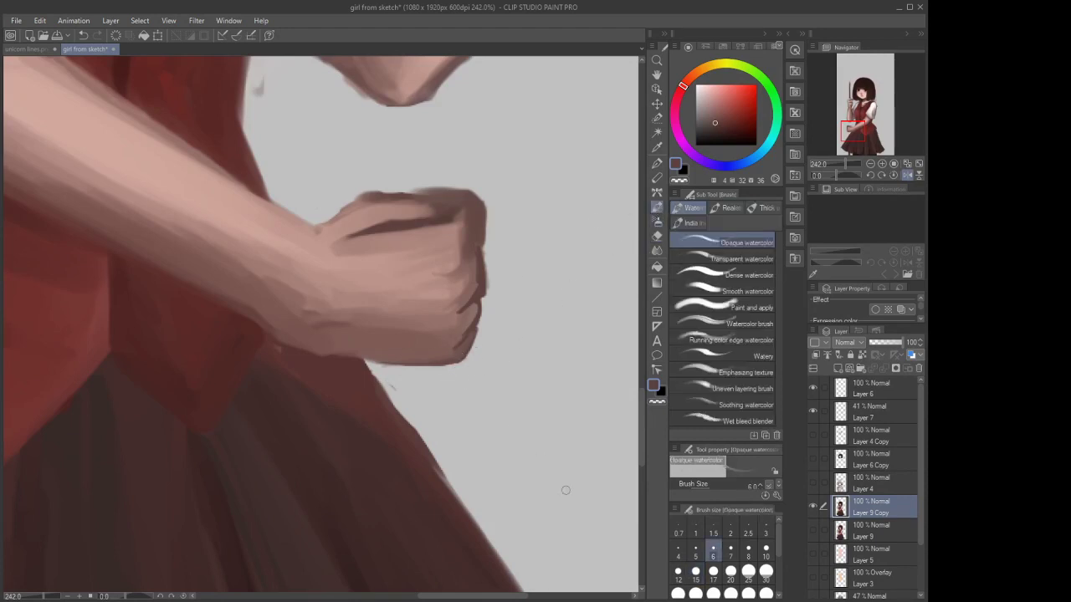
{"action": "left_click", "coordinate": [678, 572]}
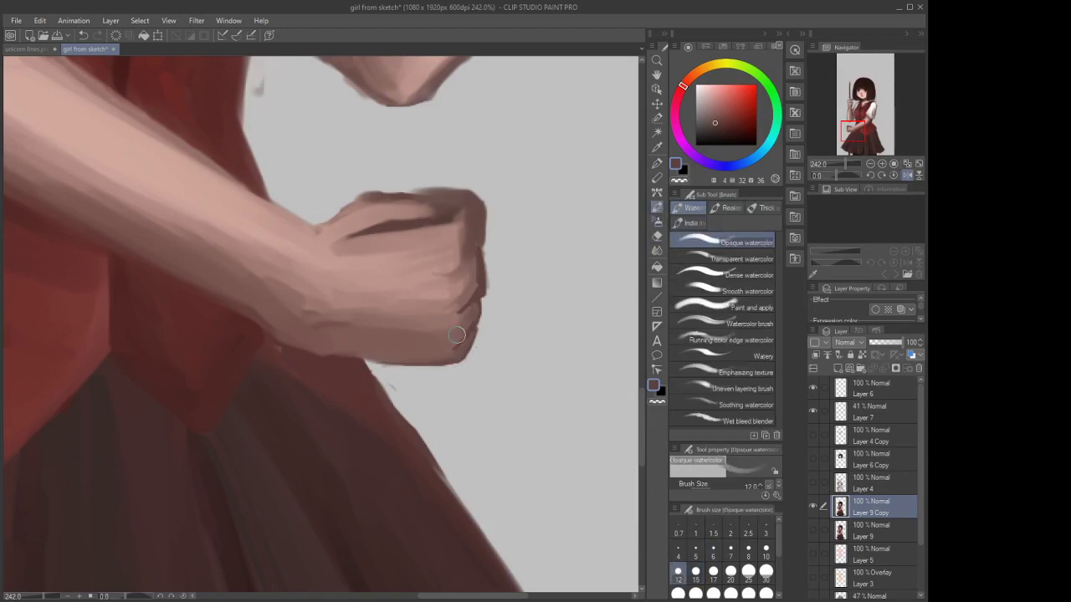
{"action": "left_click_drag", "start_coordinate": [476, 289], "coordinate": [470, 264]}
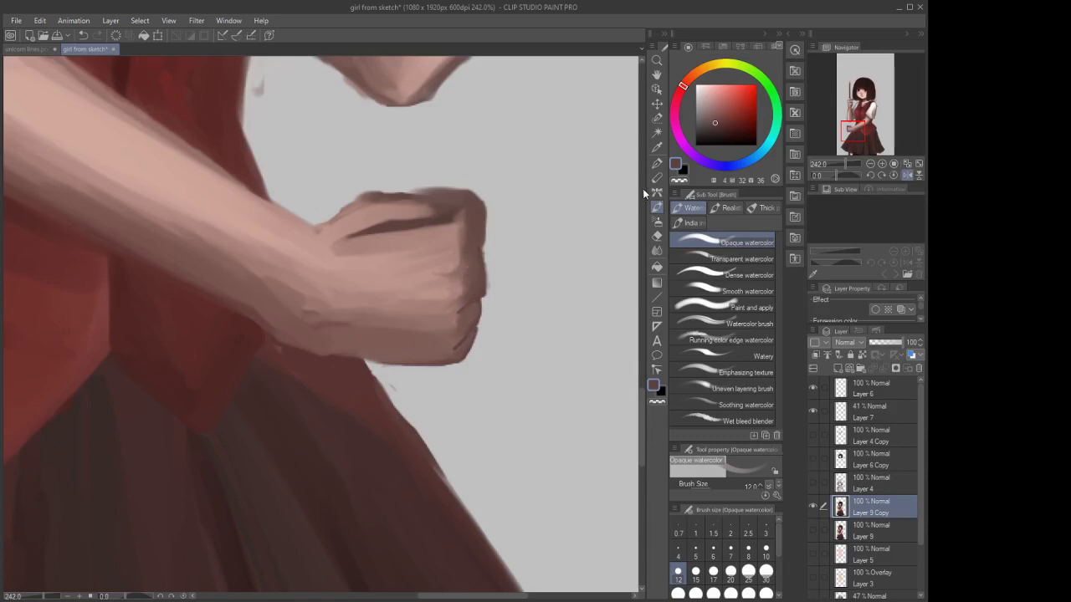
{"action": "key", "text": "p"}
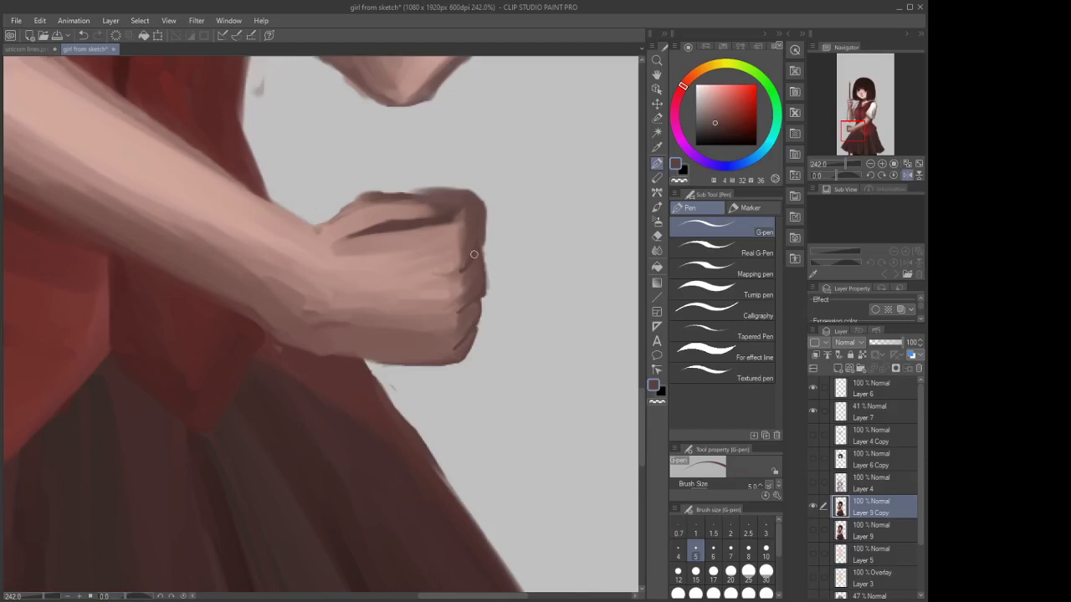
Soften the finger shadows of the lowered fist with the Blend tool at size 5 and Opaque watercolor at size 12
{"action": "left_click", "coordinate": [657, 250]}
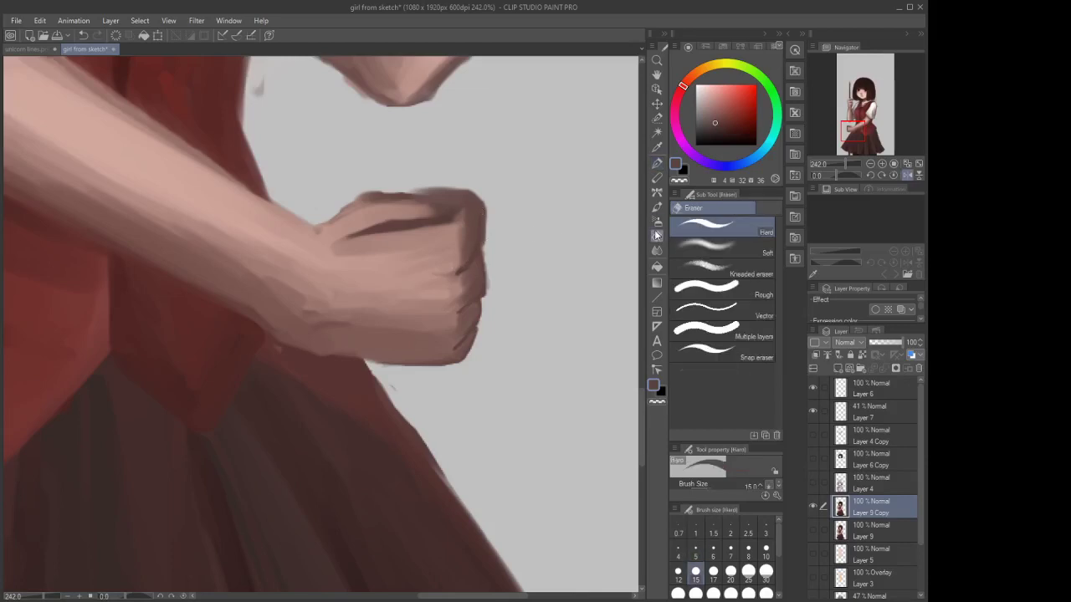
{"action": "left_click_drag", "start_coordinate": [474, 235], "coordinate": [475, 251]}
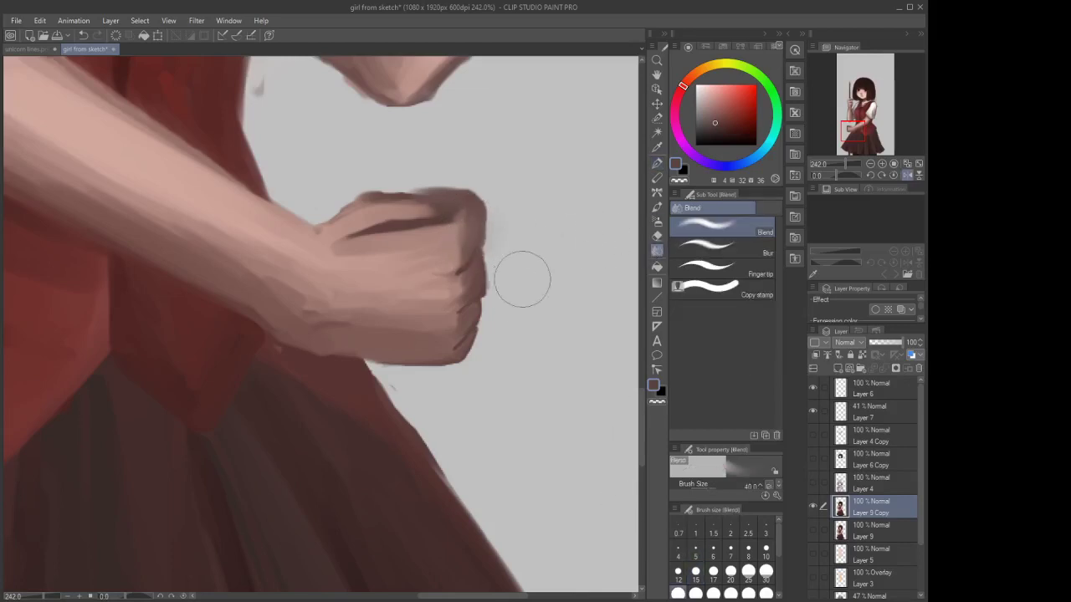
{"action": "left_click", "coordinate": [83, 35]}
{"action": "left_click", "coordinate": [695, 552]}
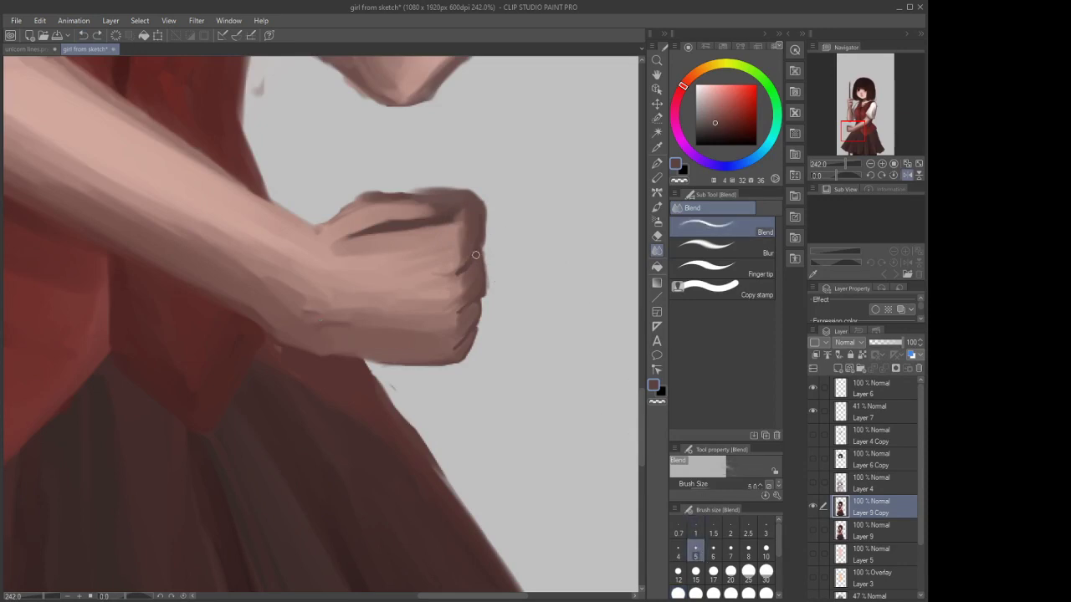
{"action": "left_click", "coordinate": [656, 206]}
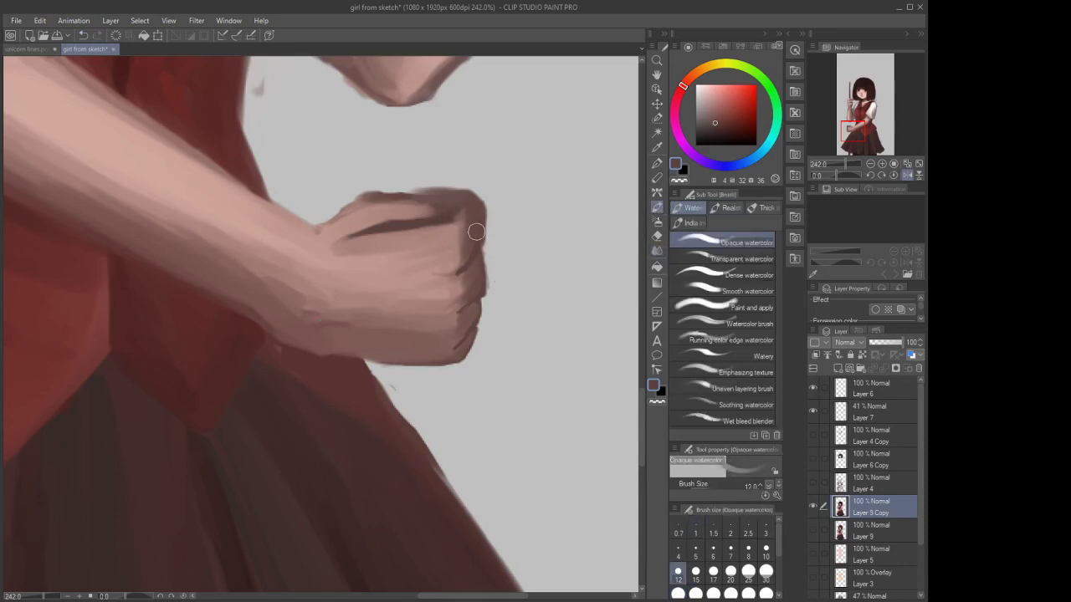
{"action": "scroll", "coordinate": [458, 282], "scroll_direction": "down", "scroll_amount": 5}
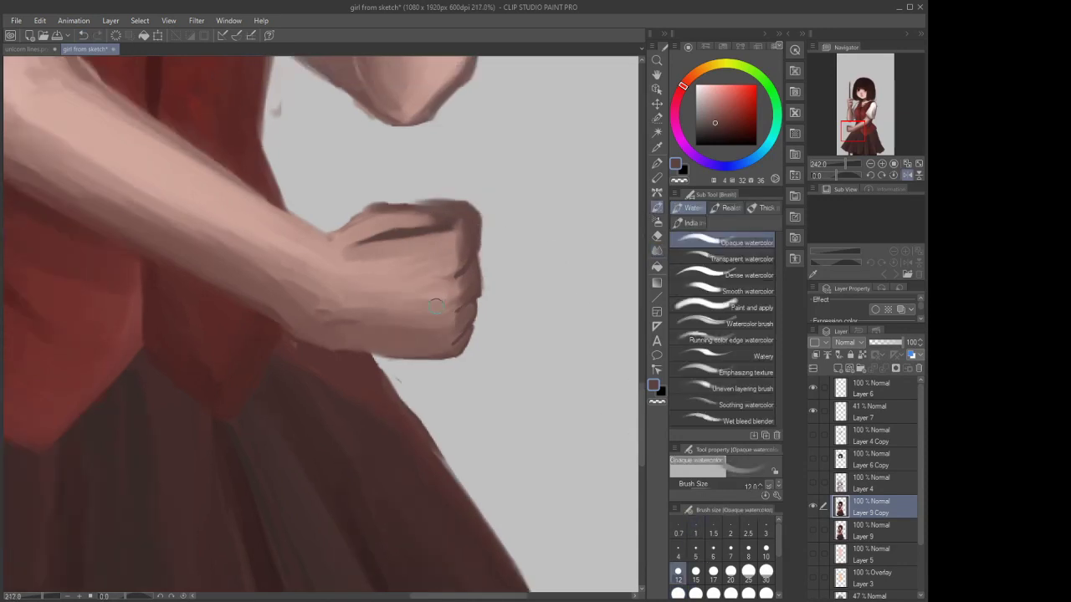
{"action": "scroll", "coordinate": [457, 282], "scroll_direction": "down", "scroll_amount": 5}
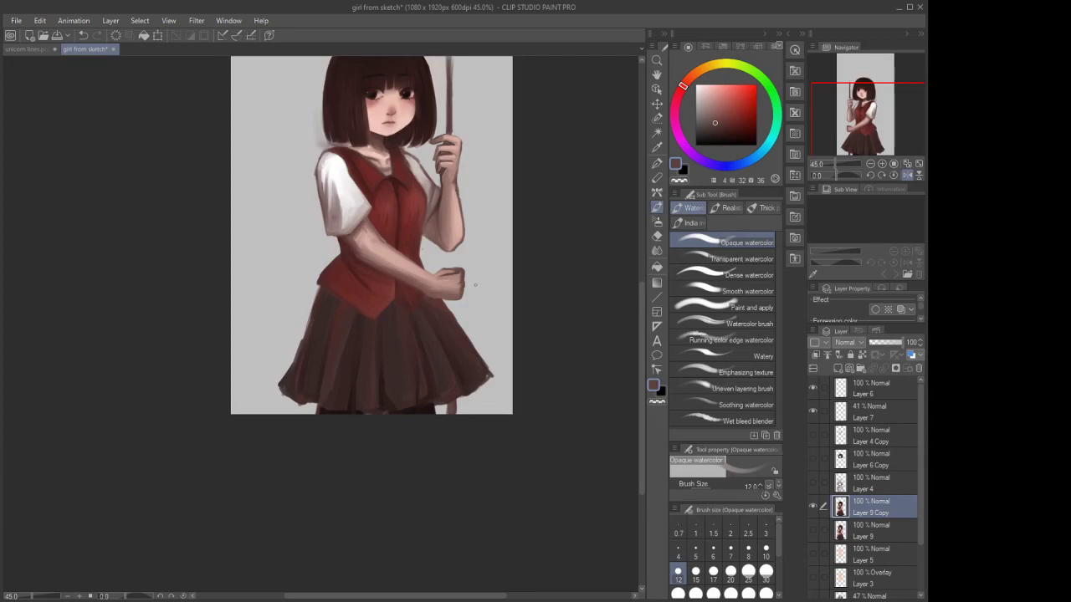
Repaint the outer contour of the raised forearm in dark brown with Opaque watercolor at size 12
{"action": "scroll", "coordinate": [429, 326], "scroll_direction": "up", "scroll_amount": 1}
{"action": "scroll", "coordinate": [429, 325], "scroll_direction": "down", "scroll_amount": 3}
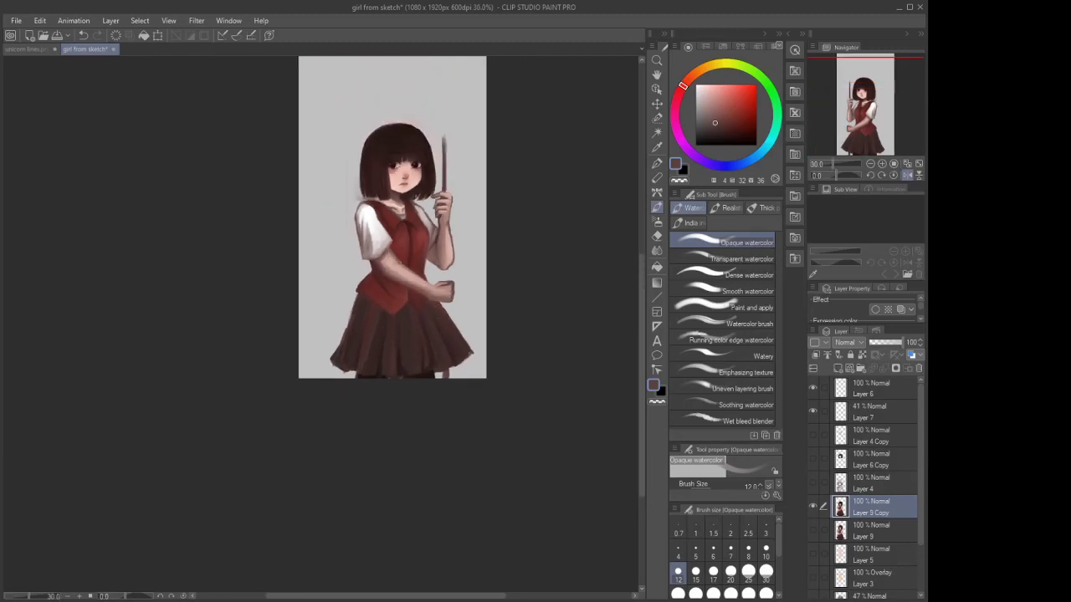
{"action": "scroll", "coordinate": [437, 228], "scroll_direction": "up", "scroll_amount": 5}
{"action": "scroll", "coordinate": [458, 303], "scroll_direction": "up", "scroll_amount": 2}
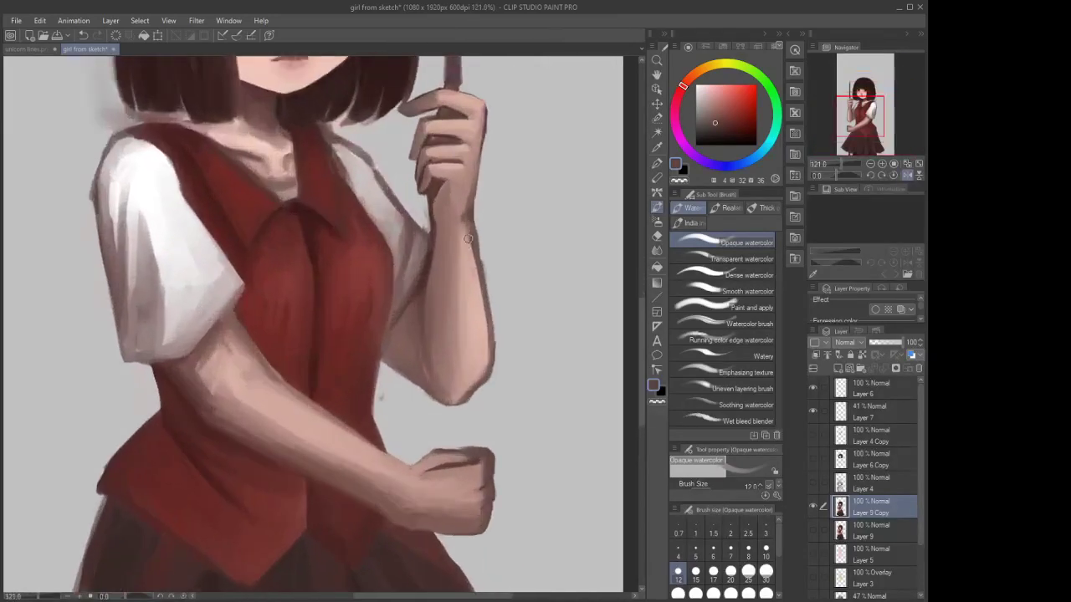
{"action": "mouse_move", "coordinate": [468, 236]}
{"action": "left_mouse_down"}
{"action": "mouse_move", "coordinate": [476, 316]}
{"action": "mouse_move", "coordinate": [463, 230]}
{"action": "mouse_move", "coordinate": [476, 310]}
{"action": "mouse_move", "coordinate": [466, 233]}
{"action": "mouse_move", "coordinate": [478, 284]}
{"action": "mouse_move", "coordinate": [477, 233]}
{"action": "mouse_move", "coordinate": [494, 345]}
{"action": "left_mouse_up"}
{"action": "key", "text": "ctrl+z"}
{"action": "key", "text": "ctrl+z"}
{"action": "left_click_drag", "start_coordinate": [490, 284], "coordinate": [497, 363]}
{"action": "scroll", "coordinate": [497, 358], "scroll_direction": "down", "scroll_amount": 6}
Trim the outer edge of the raised forearm with the Hard eraser at size 15
{"action": "left_click", "coordinate": [657, 237]}
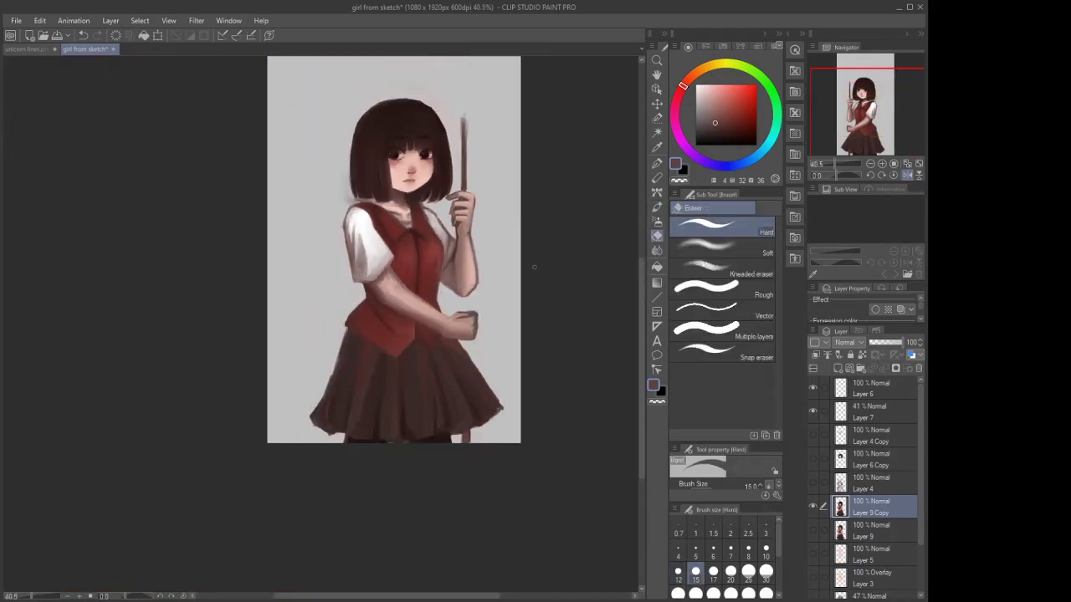
{"action": "scroll", "coordinate": [481, 255], "scroll_direction": "up", "scroll_amount": 6}
{"action": "left_click_drag", "start_coordinate": [443, 177], "coordinate": [461, 303]}
{"action": "left_click_drag", "start_coordinate": [455, 233], "coordinate": [464, 344]}
{"action": "scroll", "coordinate": [459, 266], "scroll_direction": "down", "scroll_amount": 4}
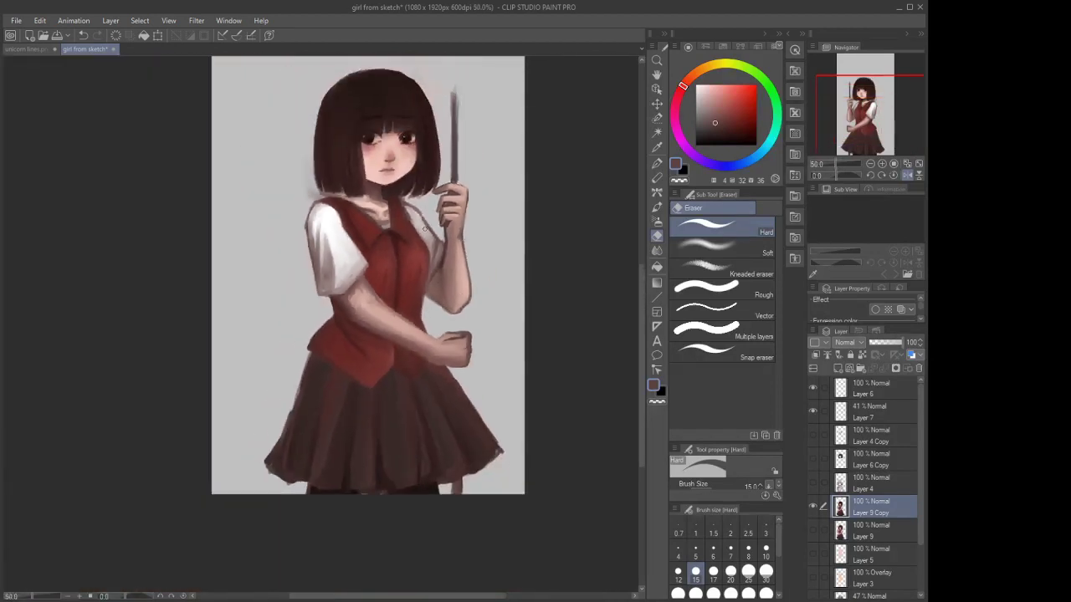
Define the vest's waist contour below the raised elbow in dark red with the G-pen and soften it with Opaque watercolor, both at size 12
{"action": "scroll", "coordinate": [393, 305], "scroll_direction": "up", "scroll_amount": 4}
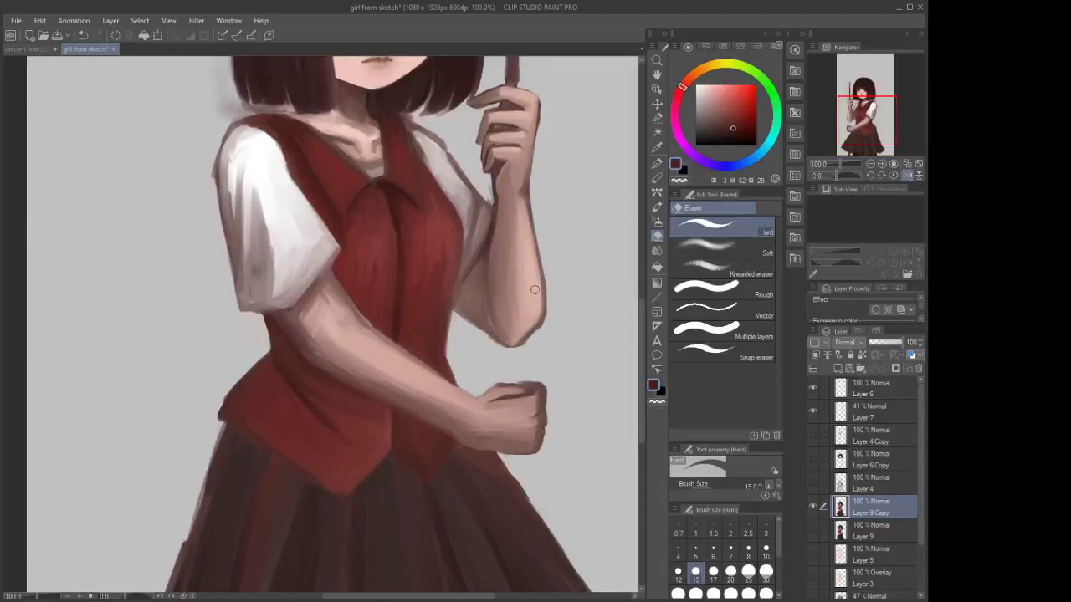
{"action": "left_click", "coordinate": [657, 165]}
{"action": "scroll", "coordinate": [455, 326], "scroll_direction": "up", "scroll_amount": 2}
{"action": "left_click", "coordinate": [679, 573]}
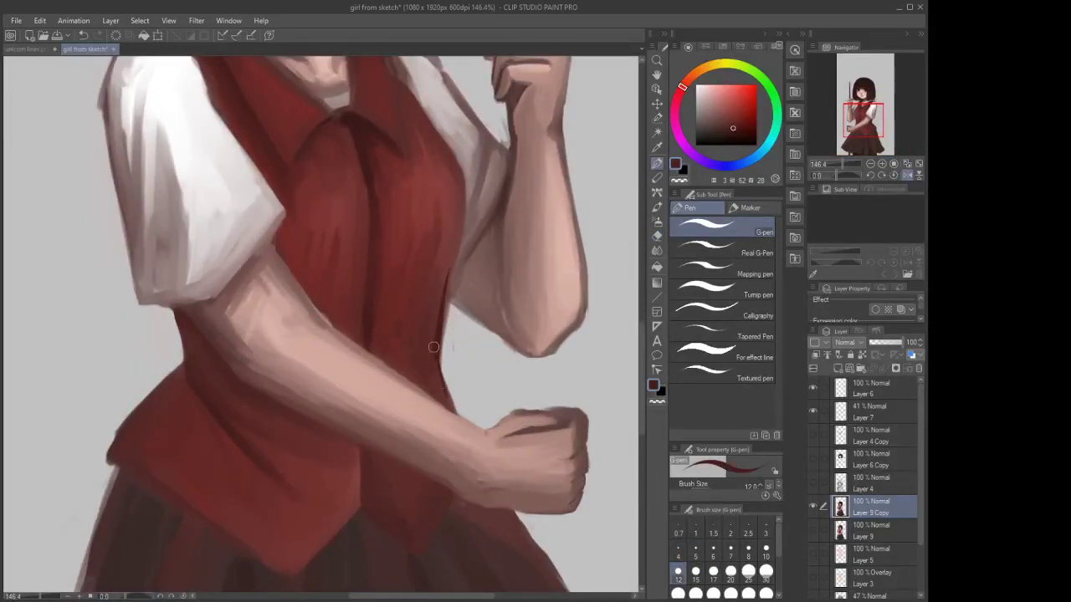
{"action": "key", "text": "b"}
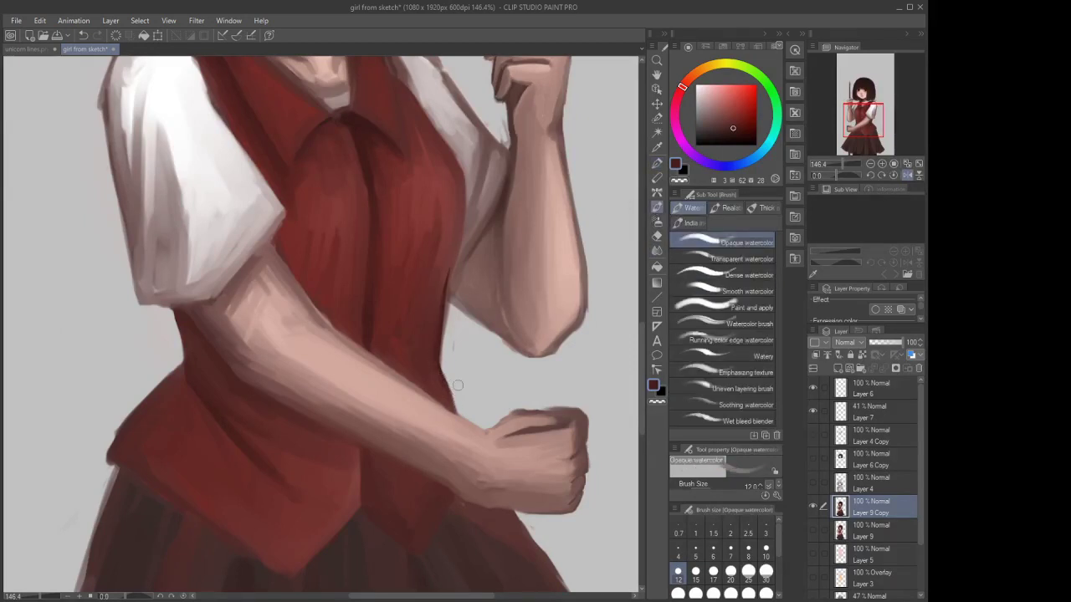
{"action": "scroll", "coordinate": [454, 381], "scroll_direction": "down", "scroll_amount": 2}
{"action": "scroll", "coordinate": [453, 381], "scroll_direction": "up", "scroll_amount": 1}
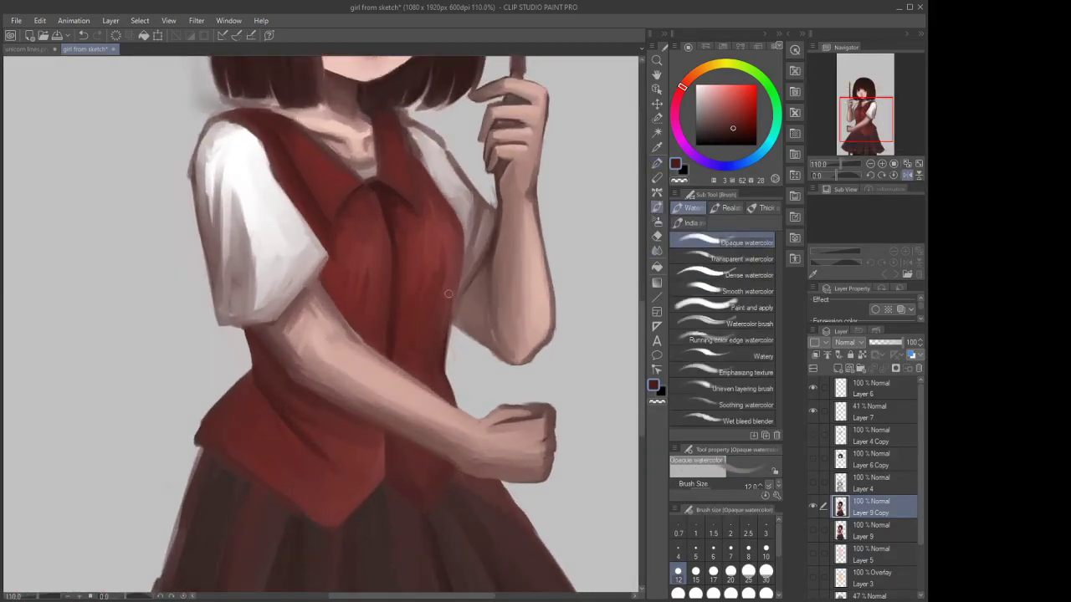
{"action": "scroll", "coordinate": [394, 390], "scroll_direction": "down", "scroll_amount": 2}
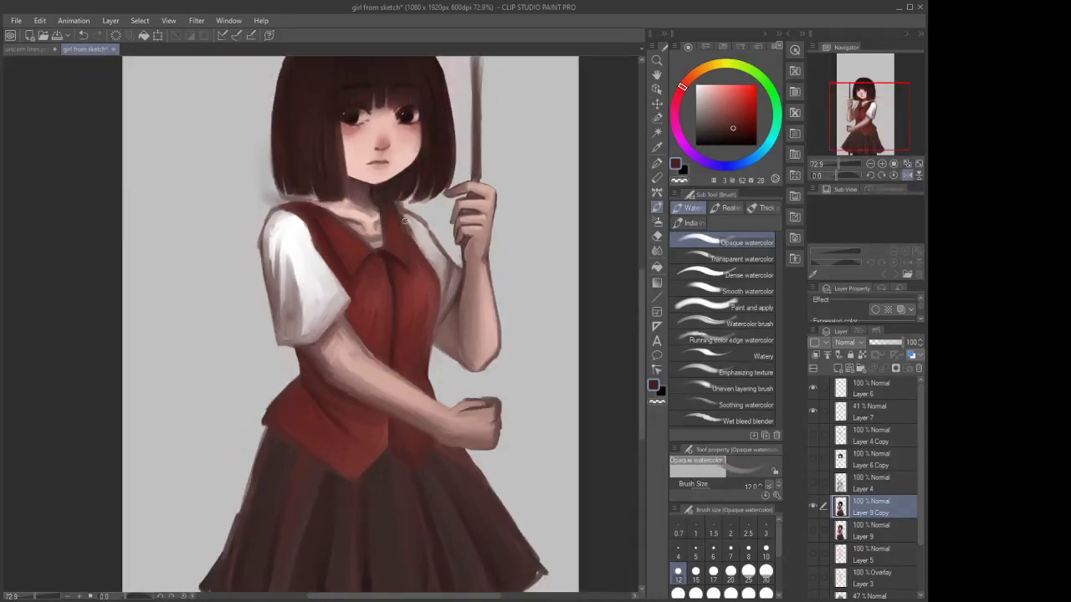
Draw the shadow line under the puffed sleeve's hem above the lowered arm in a sampled reddish brown with the G-pen at size 12
{"action": "scroll", "coordinate": [343, 291], "scroll_direction": "up", "scroll_amount": 4}
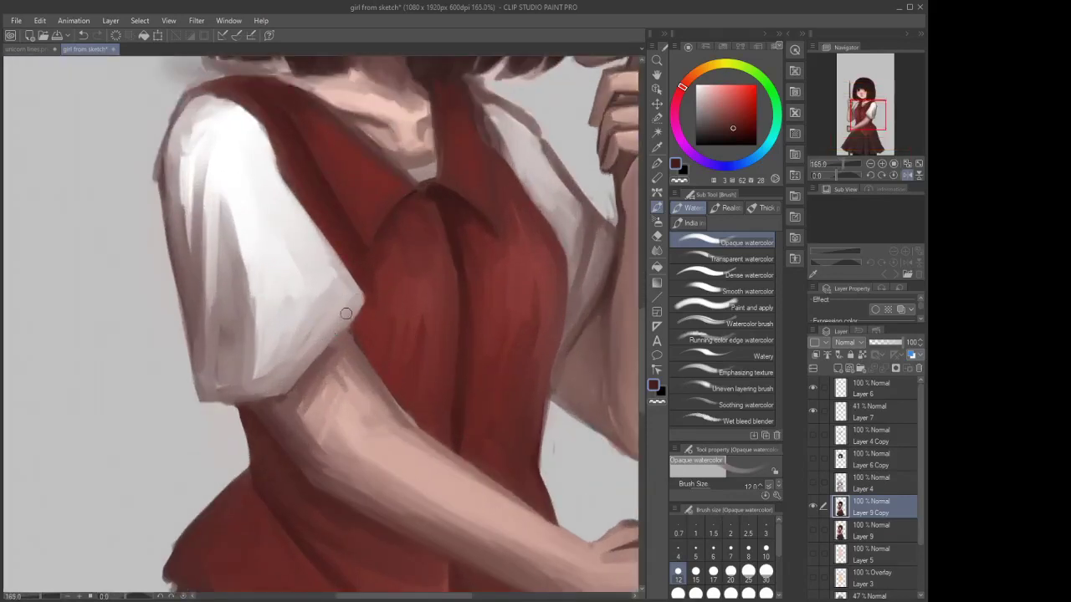
{"action": "left_click", "coordinate": [321, 366], "text": "alt"}
{"action": "key", "text": "p"}
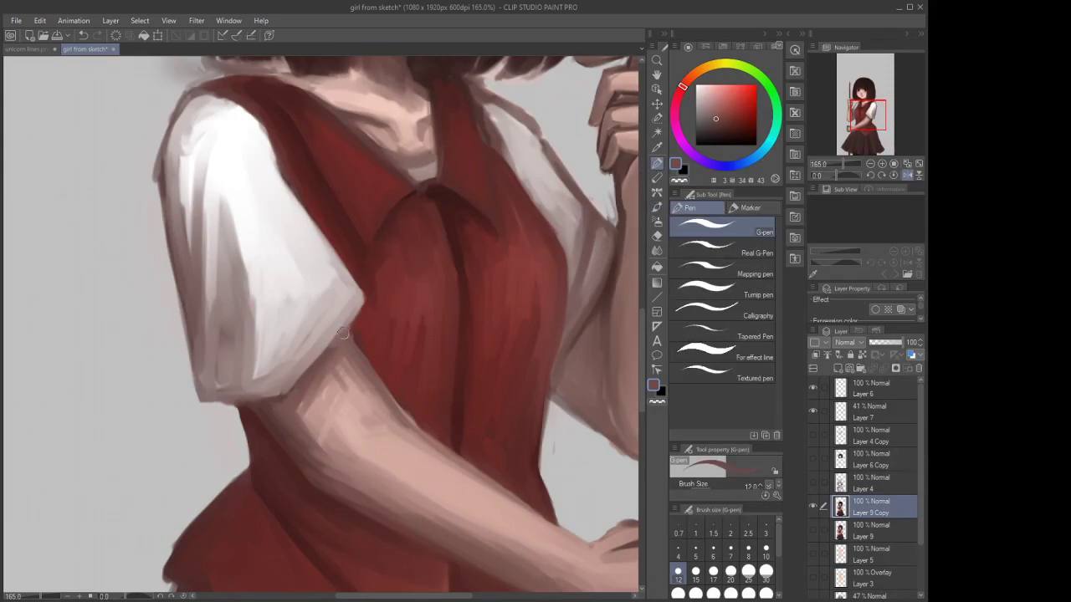
{"action": "left_click_drag", "start_coordinate": [351, 319], "coordinate": [313, 364]}
{"action": "scroll", "coordinate": [354, 296], "scroll_direction": "down", "scroll_amount": 4}
{"action": "scroll", "coordinate": [442, 335], "scroll_direction": "up", "scroll_amount": 1}
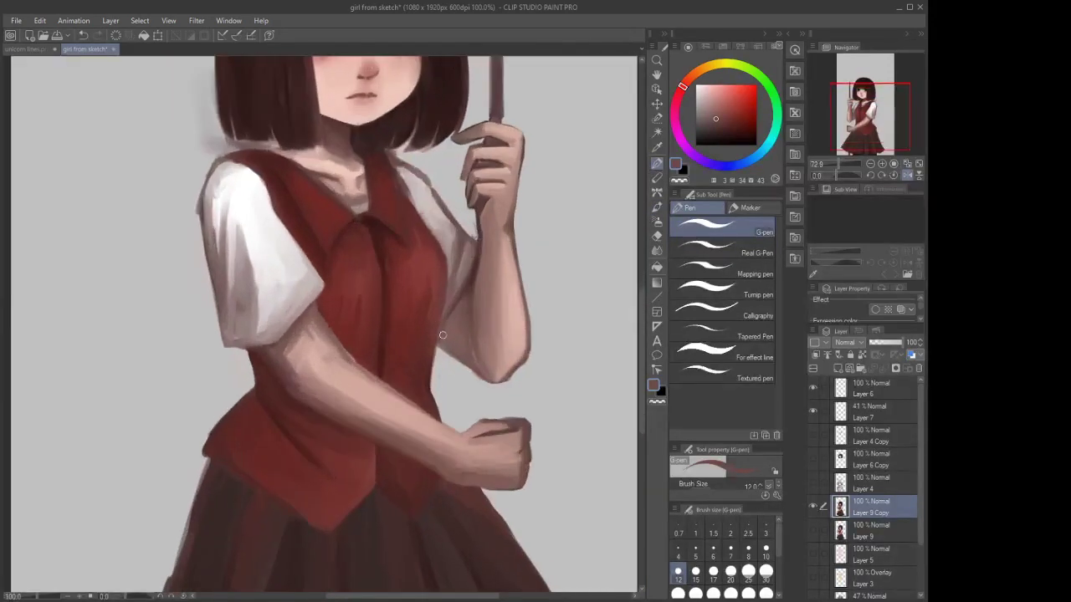
Refine the vest's side edge beside the raised arm with a sampled brown, using Opaque watercolor at size 5
{"action": "scroll", "coordinate": [442, 336], "scroll_direction": "up", "scroll_amount": 2}
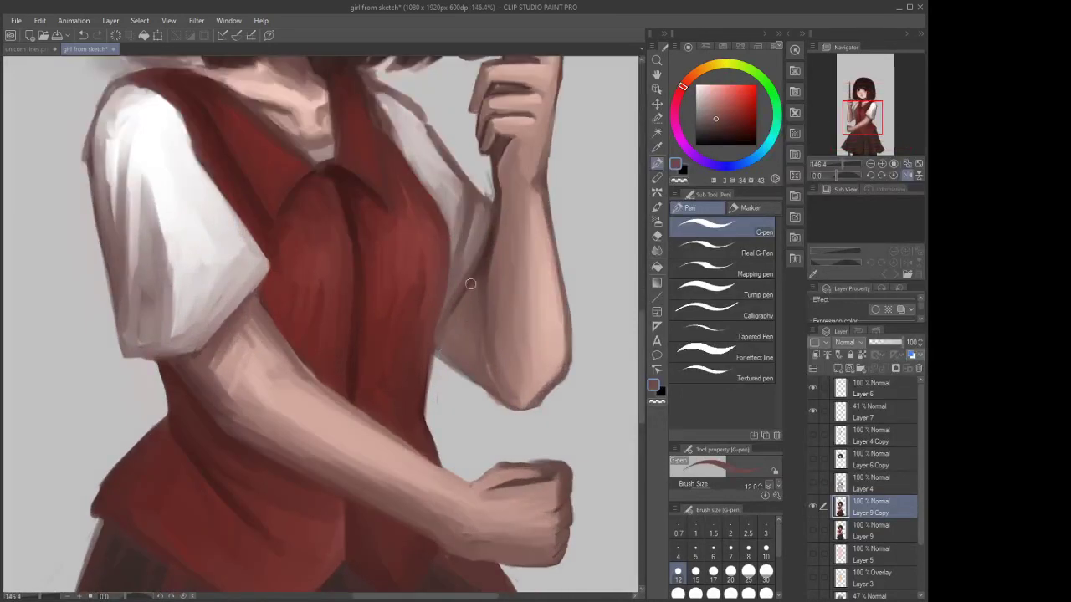
{"action": "left_click", "coordinate": [461, 297], "text": "alt"}
{"action": "left_click", "coordinate": [657, 208]}
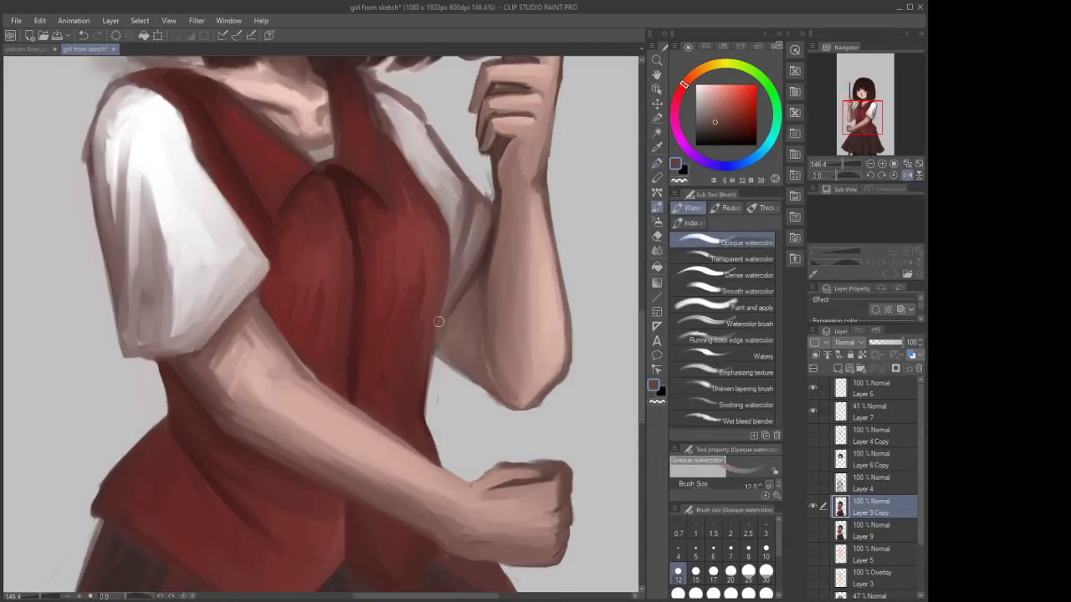
{"action": "left_click", "coordinate": [696, 551]}
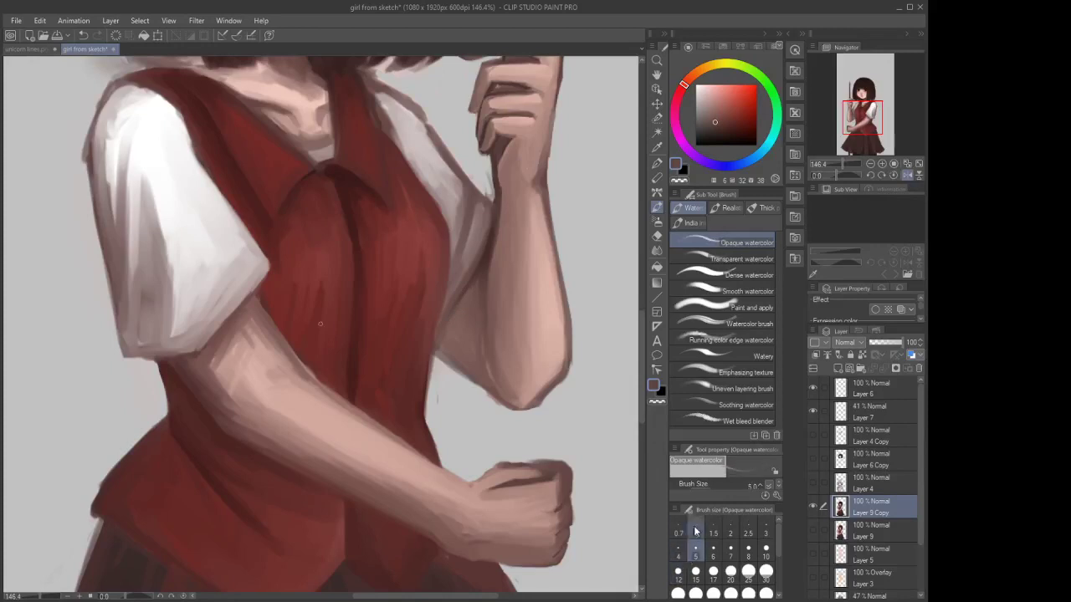
{"action": "scroll", "coordinate": [449, 310], "scroll_direction": "up", "scroll_amount": 1}
{"action": "scroll", "coordinate": [448, 309], "scroll_direction": "up", "scroll_amount": 2}
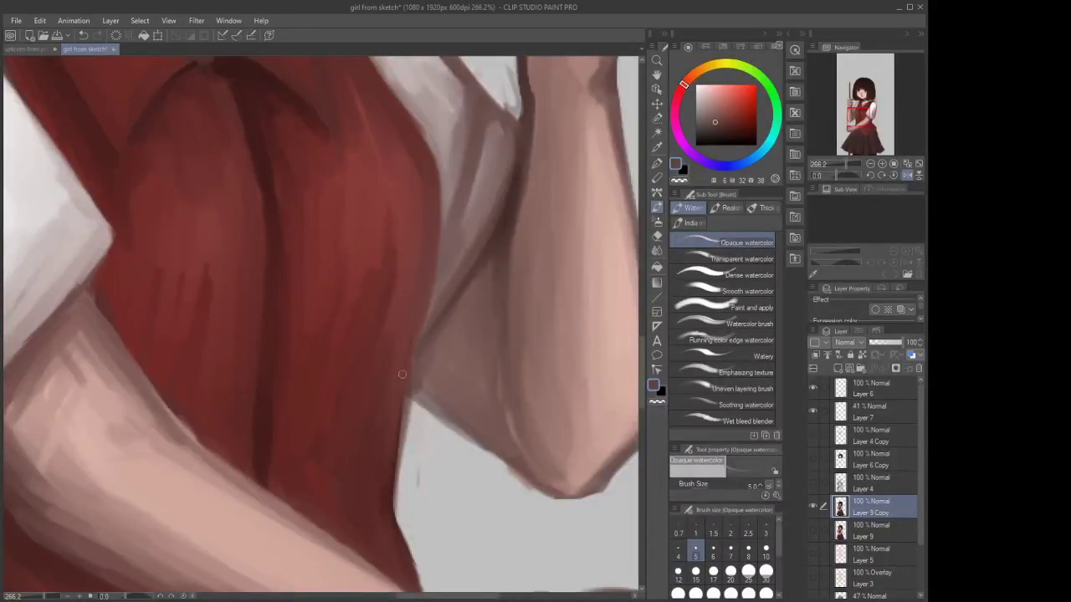
{"action": "scroll", "coordinate": [402, 375], "scroll_direction": "down", "scroll_amount": 5}
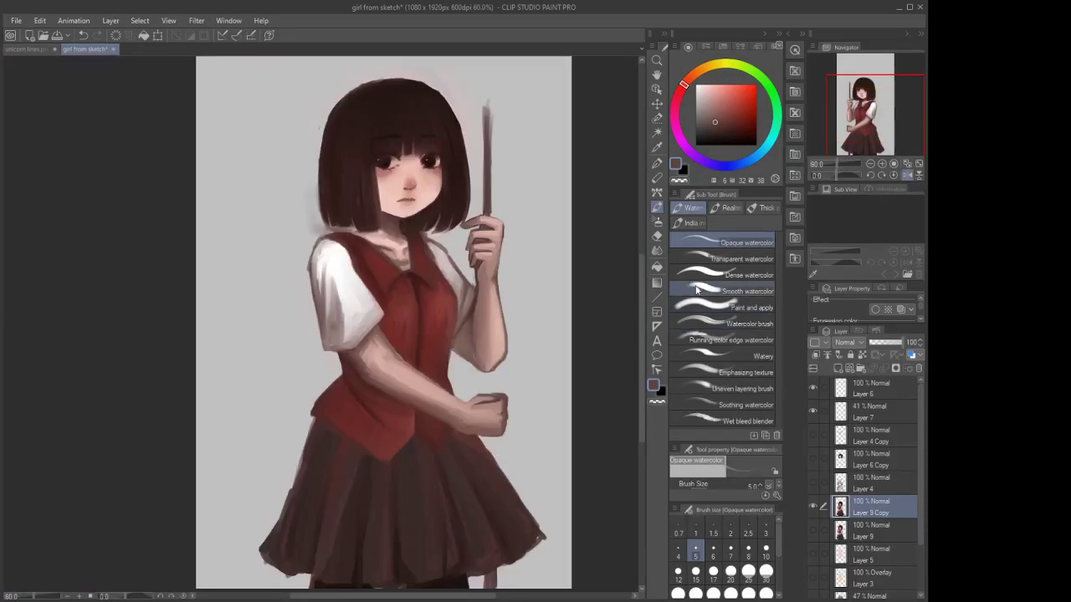
Erase the grey smudges beside the hair and above the shoulder with the Hard eraser at size 50
{"action": "left_click", "coordinate": [656, 235]}
{"action": "left_click", "coordinate": [713, 571]}
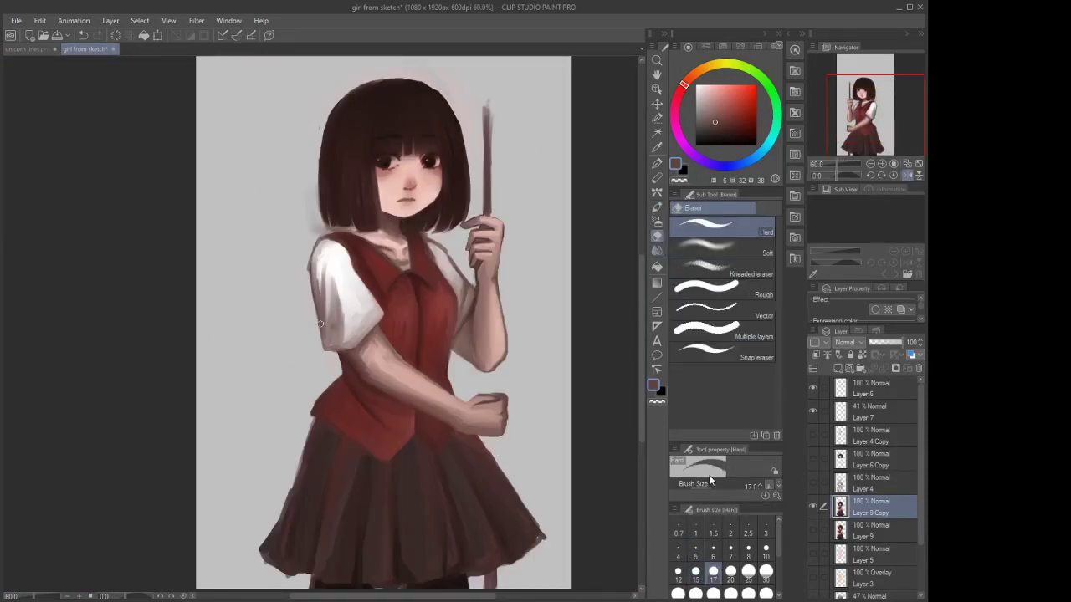
{"action": "scroll", "coordinate": [335, 228], "scroll_direction": "up", "scroll_amount": 5}
{"action": "mouse_move", "coordinate": [342, 230]}
{"action": "left_mouse_down"}
{"action": "mouse_move", "coordinate": [361, 230]}
{"action": "mouse_move", "coordinate": [308, 216]}
{"action": "mouse_move", "coordinate": [289, 144]}
{"action": "mouse_move", "coordinate": [345, 147]}
{"action": "mouse_move", "coordinate": [332, 162]}
{"action": "left_mouse_up"}
{"action": "scroll", "coordinate": [378, 304], "scroll_direction": "down", "scroll_amount": 1}
{"action": "left_click", "coordinate": [678, 574]}
{"action": "left_click", "coordinate": [695, 593]}
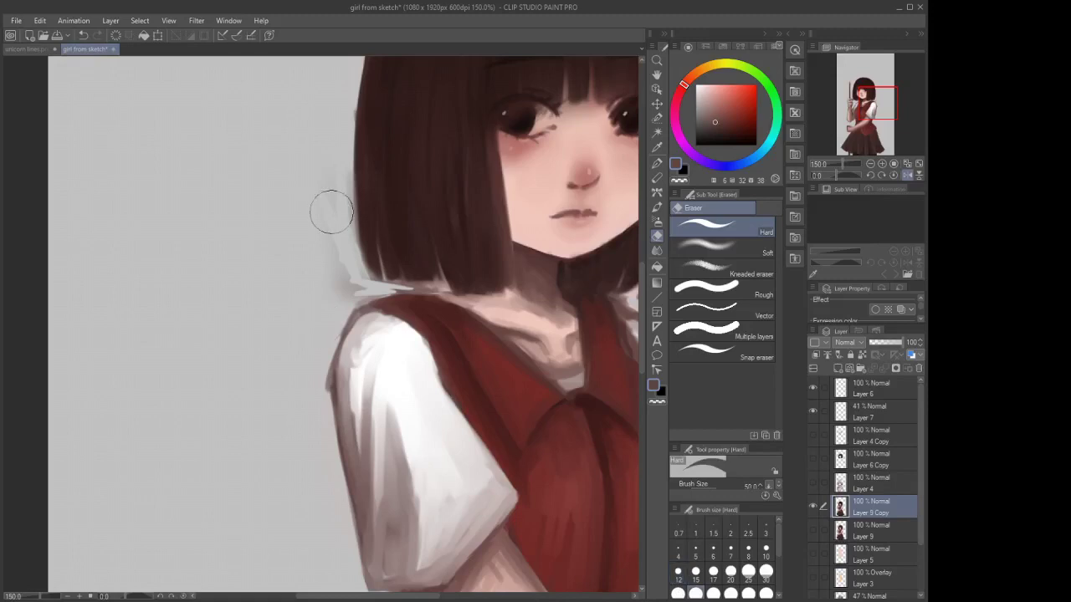
{"action": "mouse_move", "coordinate": [343, 279]}
{"action": "left_mouse_down"}
{"action": "mouse_move", "coordinate": [376, 284]}
{"action": "mouse_move", "coordinate": [328, 295]}
{"action": "mouse_move", "coordinate": [414, 294]}
{"action": "left_mouse_up"}
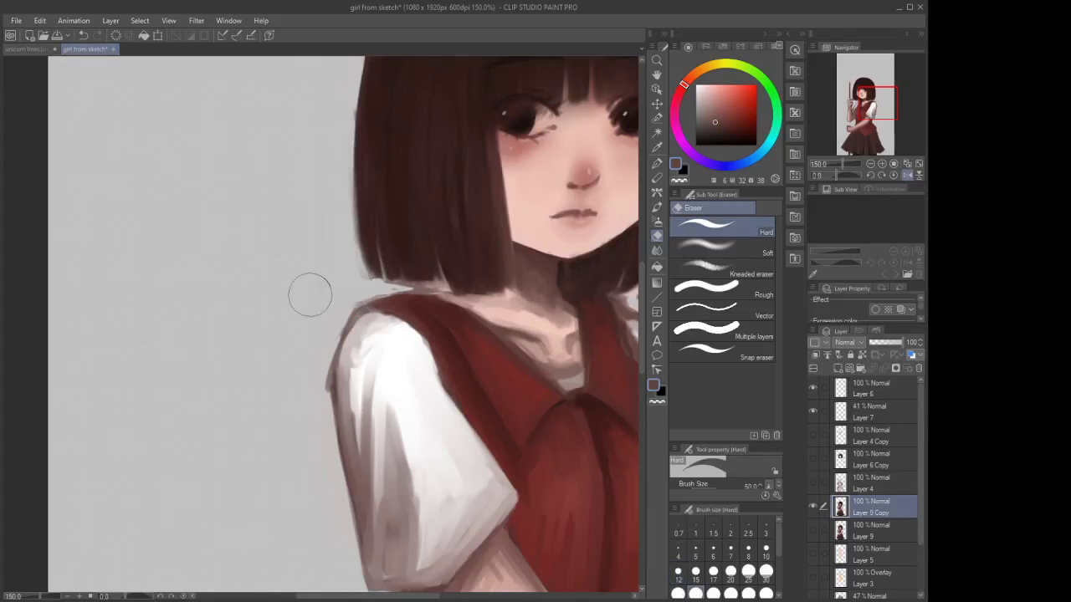
Blend the gap between hair ends and shoulder, and touch up the hair tips with sampled dark brown in Opaque watercolor
{"action": "left_click", "coordinate": [657, 250]}
{"action": "scroll", "coordinate": [443, 311], "scroll_direction": "up", "scroll_amount": 2}
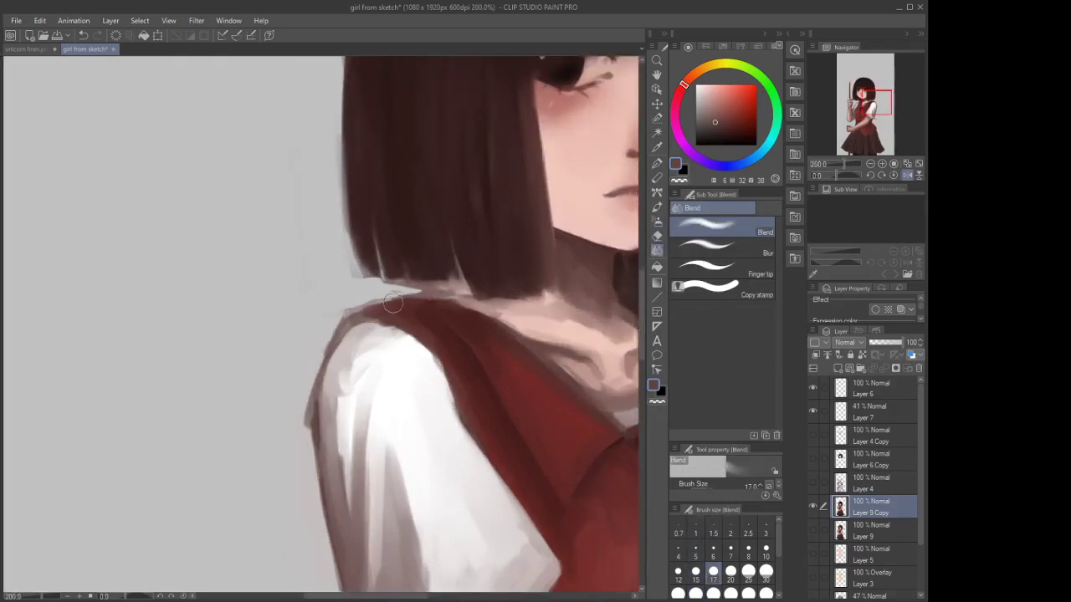
{"action": "mouse_move", "coordinate": [423, 290]}
{"action": "left_mouse_down"}
{"action": "mouse_move", "coordinate": [371, 290]}
{"action": "mouse_move", "coordinate": [365, 278]}
{"action": "mouse_move", "coordinate": [379, 286]}
{"action": "mouse_move", "coordinate": [351, 305]}
{"action": "mouse_move", "coordinate": [342, 288]}
{"action": "mouse_move", "coordinate": [410, 289]}
{"action": "mouse_move", "coordinate": [351, 276]}
{"action": "left_mouse_up"}
{"action": "scroll", "coordinate": [402, 255], "scroll_direction": "down", "scroll_amount": 3}
{"action": "scroll", "coordinate": [402, 255], "scroll_direction": "up", "scroll_amount": 2}
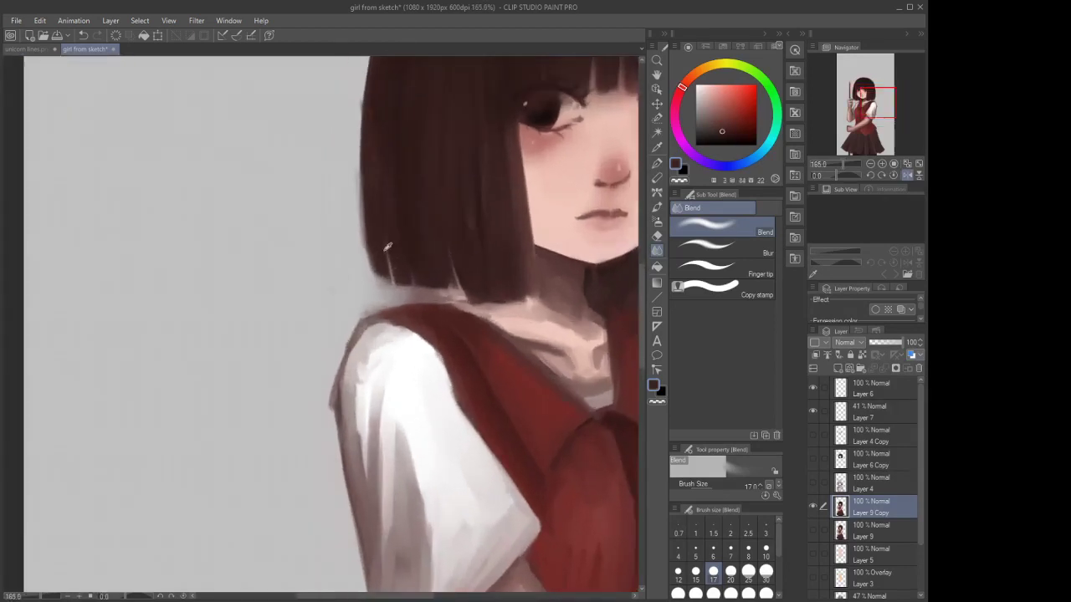
{"action": "left_click", "coordinate": [657, 207]}
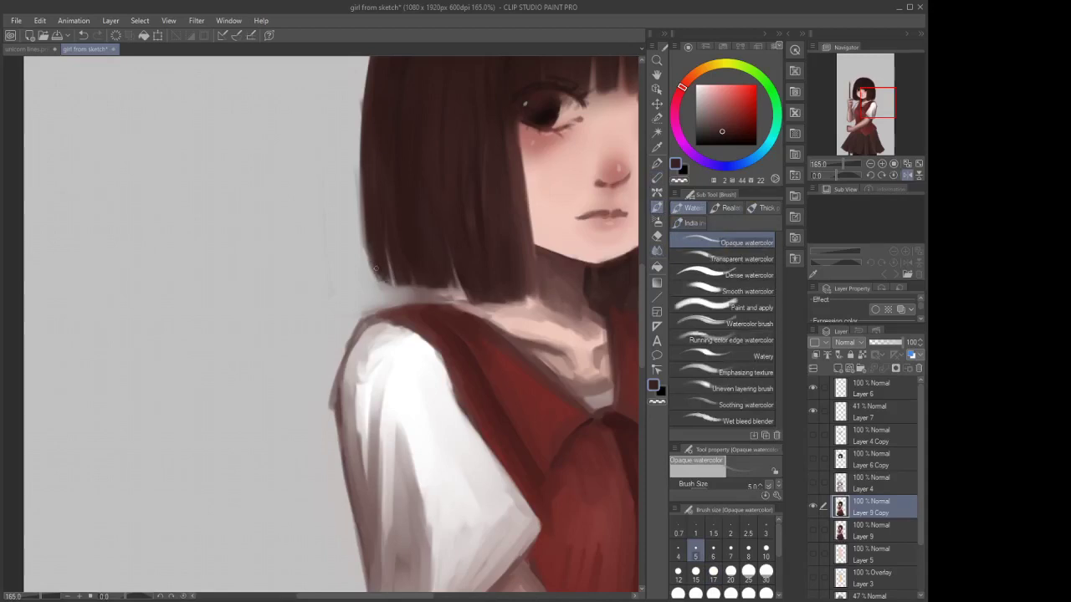
{"action": "scroll", "coordinate": [375, 270], "scroll_direction": "down", "scroll_amount": 5}
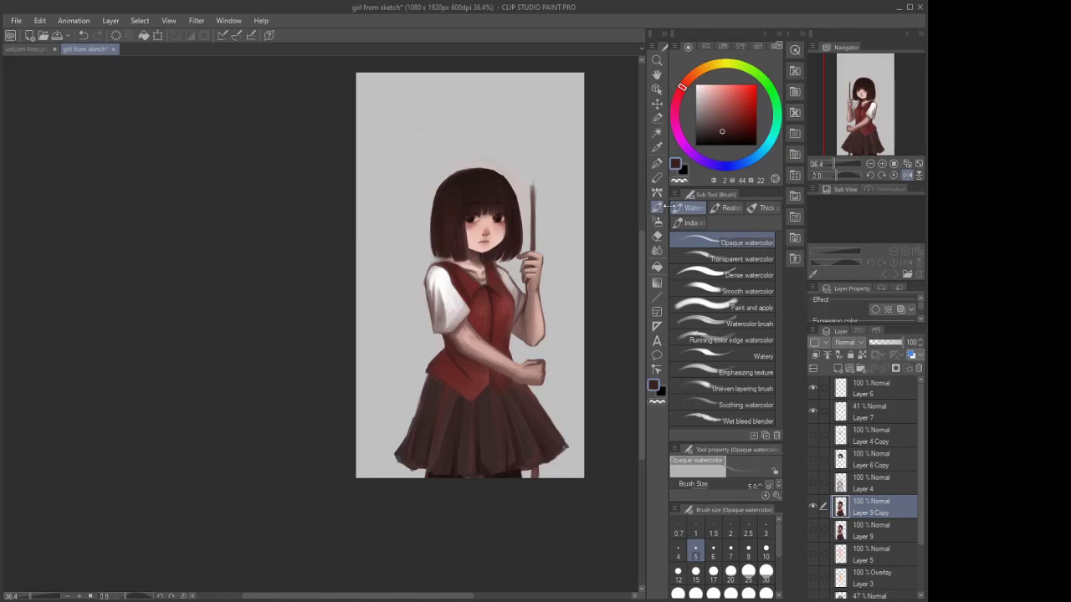
Draw a dark brown outline along the underside of the raised arm to the elbow with the size 12 G-pen
{"action": "left_click", "coordinate": [657, 163]}
{"action": "scroll", "coordinate": [504, 330], "scroll_direction": "up", "scroll_amount": 5}
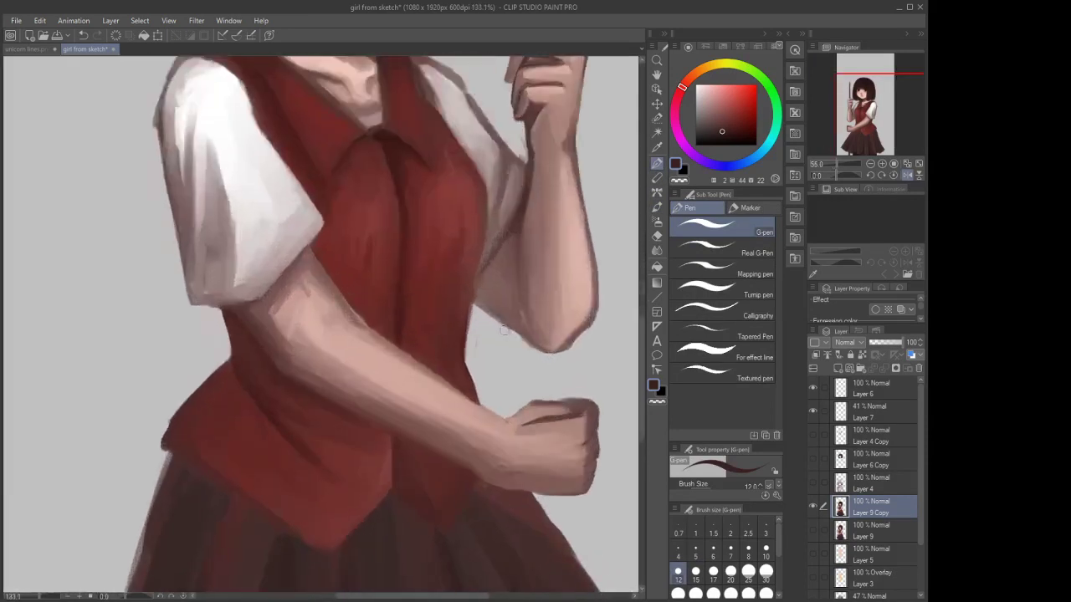
{"action": "scroll", "coordinate": [503, 331], "scroll_direction": "up", "scroll_amount": 2}
{"action": "left_click_drag", "start_coordinate": [556, 358], "coordinate": [461, 282]}
{"action": "left_click", "coordinate": [656, 237]}
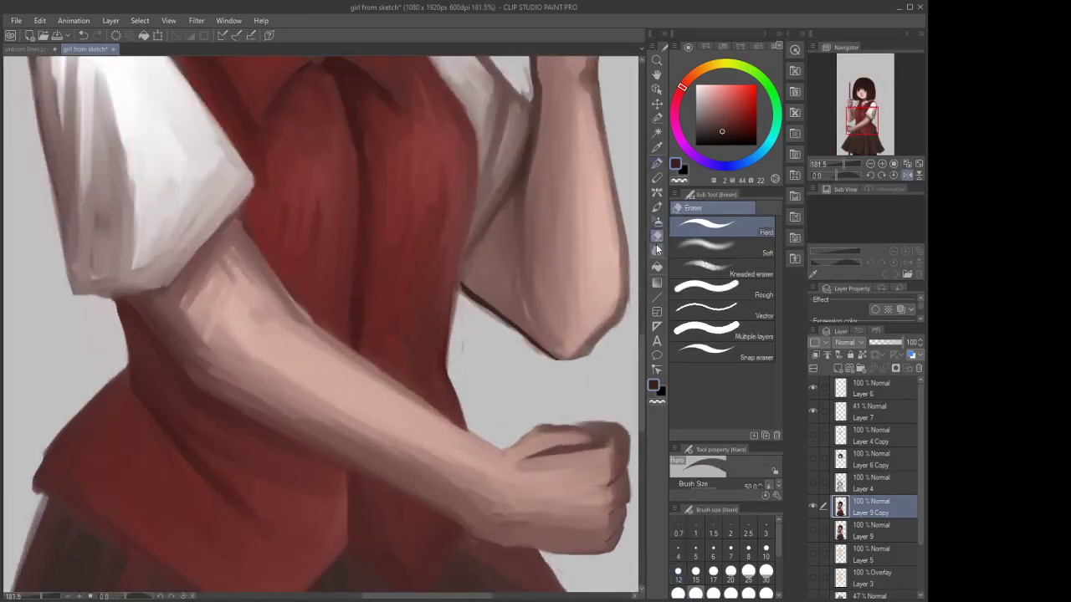
Soften the dark outline under the raised arm's elbow using Opaque watercolor at size 15
{"action": "left_click", "coordinate": [657, 207]}
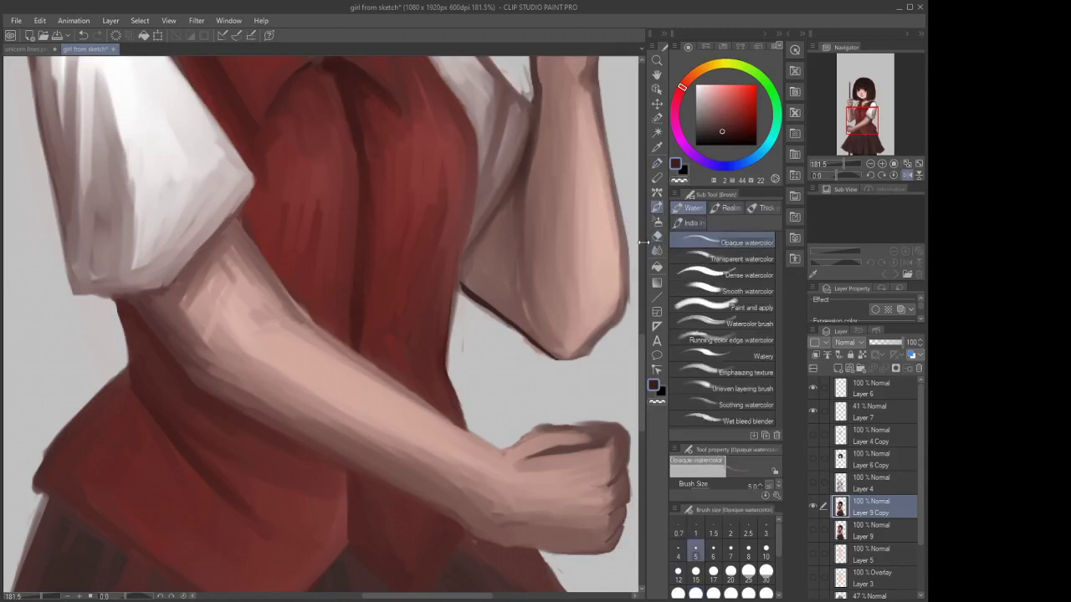
{"action": "left_click", "coordinate": [695, 579]}
{"action": "scroll", "coordinate": [552, 368], "scroll_direction": "up", "scroll_amount": 1}
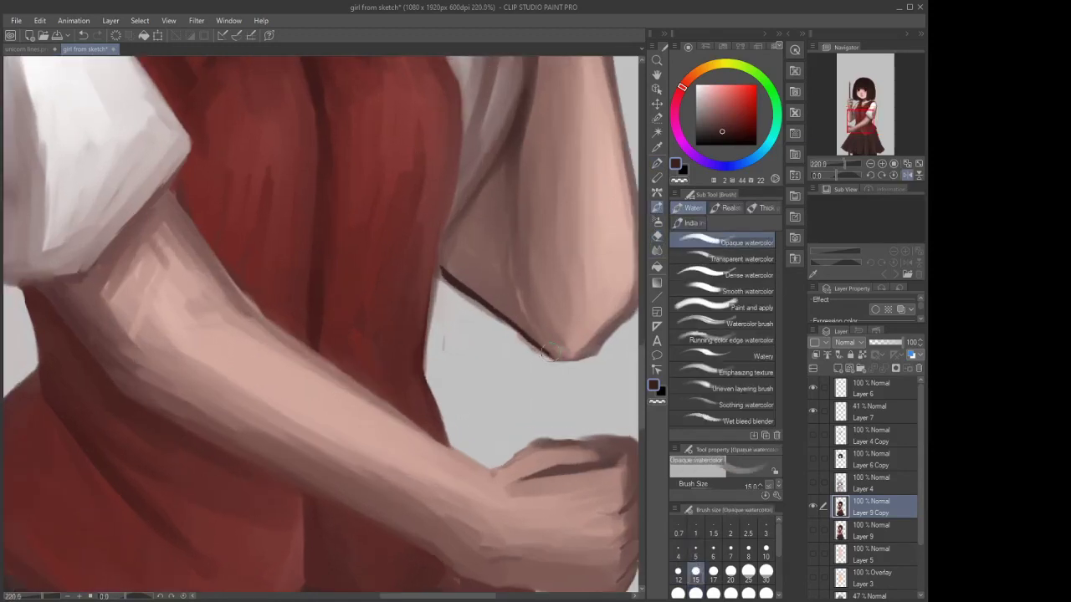
{"action": "mouse_move", "coordinate": [518, 321]}
{"action": "left_mouse_down"}
{"action": "mouse_move", "coordinate": [443, 261]}
{"action": "mouse_move", "coordinate": [532, 335]}
{"action": "left_mouse_up"}
{"action": "scroll", "coordinate": [518, 301], "scroll_direction": "down", "scroll_amount": 3}
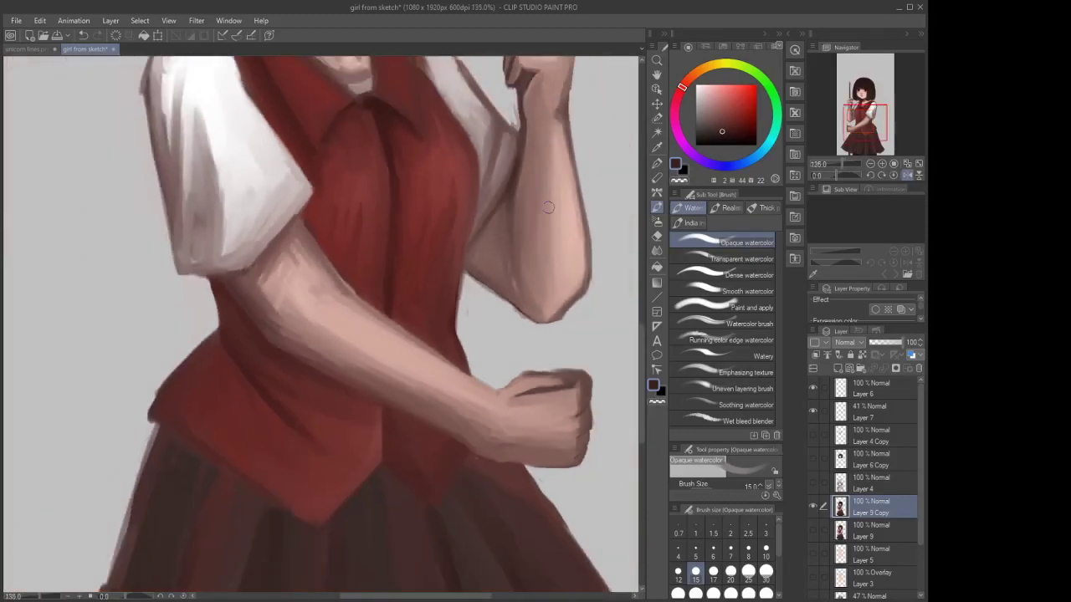
{"action": "scroll", "coordinate": [516, 299], "scroll_direction": "up", "scroll_amount": 2}
{"action": "scroll", "coordinate": [516, 299], "scroll_direction": "up", "scroll_amount": 1}
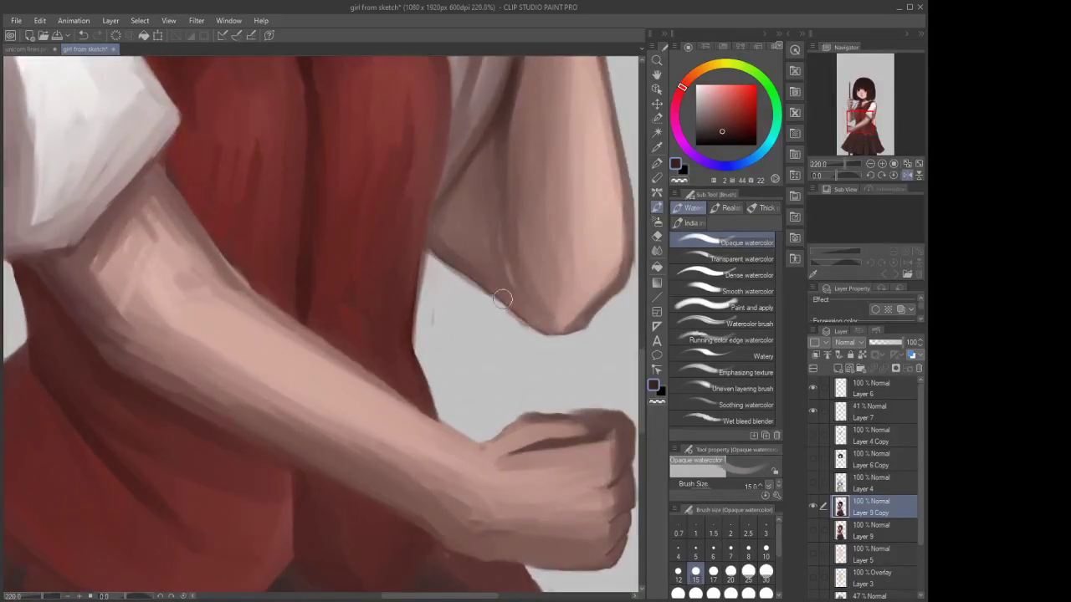
{"action": "scroll", "coordinate": [430, 242], "scroll_direction": "down", "scroll_amount": 3}
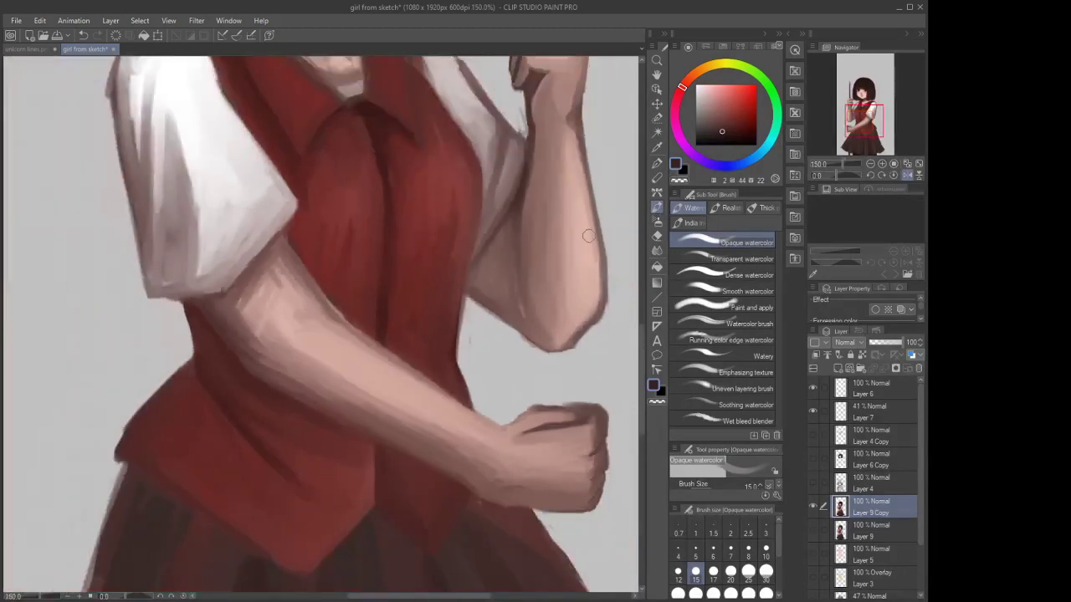
Deepen the shadow between the raised forearm and upper arm with a sampled brown, refining the crease at brush size 6
{"action": "scroll", "coordinate": [518, 179], "scroll_direction": "up", "scroll_amount": 2}
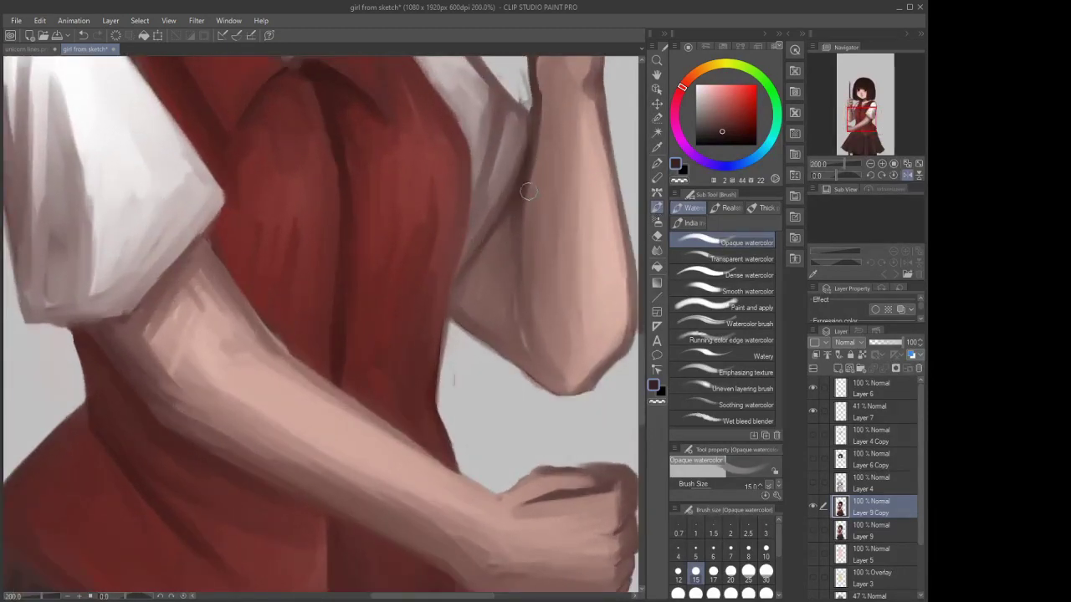
{"action": "left_click", "coordinate": [529, 182], "text": "alt"}
{"action": "left_click", "coordinate": [527, 177], "text": "alt"}
{"action": "left_click", "coordinate": [526, 180], "text": "alt"}
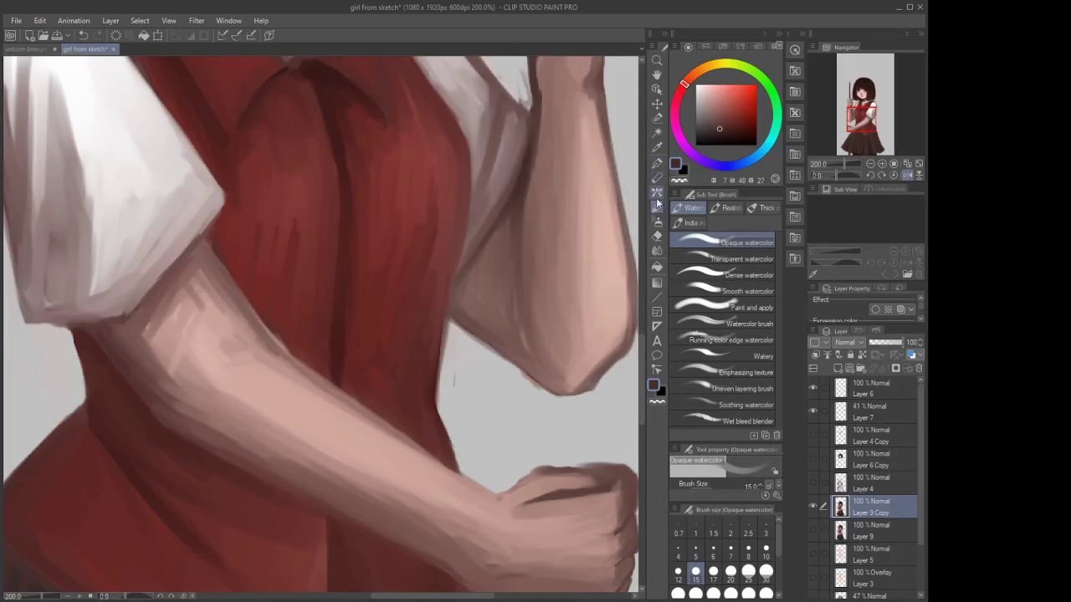
{"action": "left_click", "coordinate": [713, 550]}
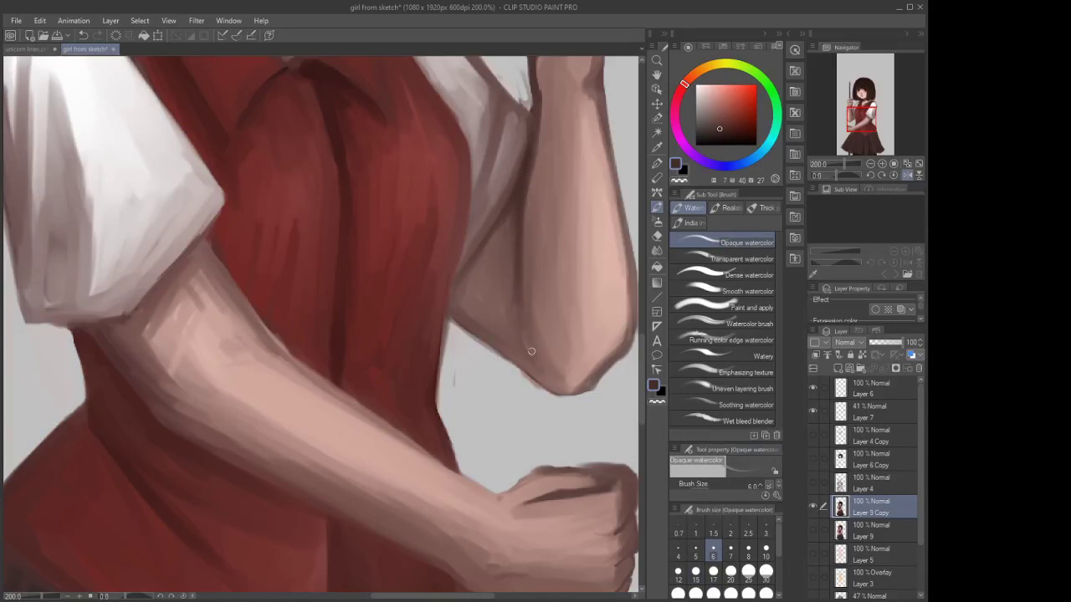
{"action": "scroll", "coordinate": [522, 336], "scroll_direction": "down", "scroll_amount": 5}
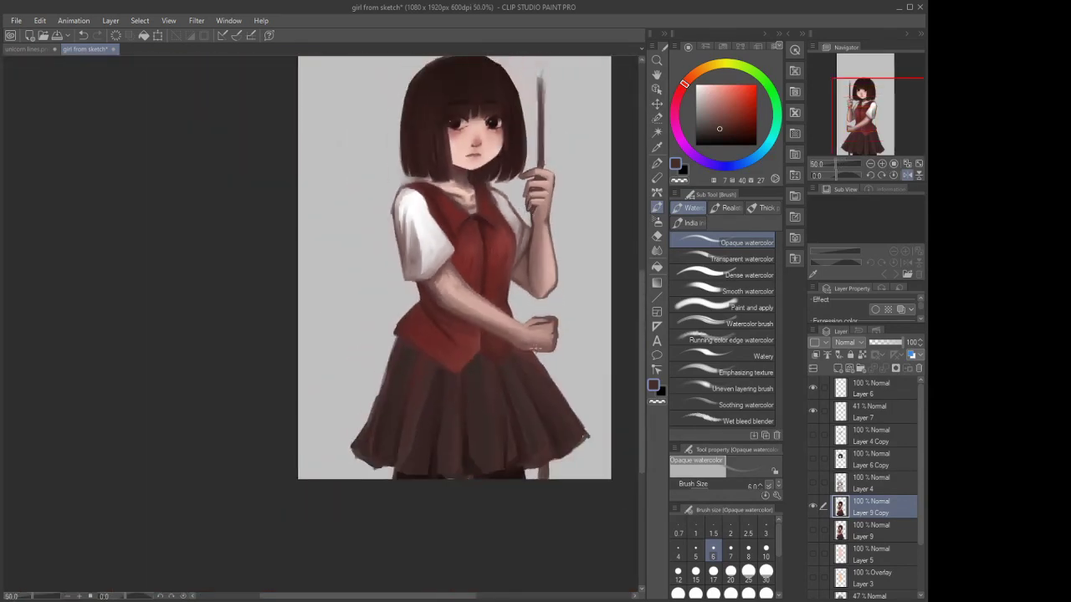
Shade the underside of the lowered arm's wrist with the brown Opaque watercolor brush enlarged to size 15
{"action": "scroll", "coordinate": [552, 299], "scroll_direction": "up", "scroll_amount": 4}
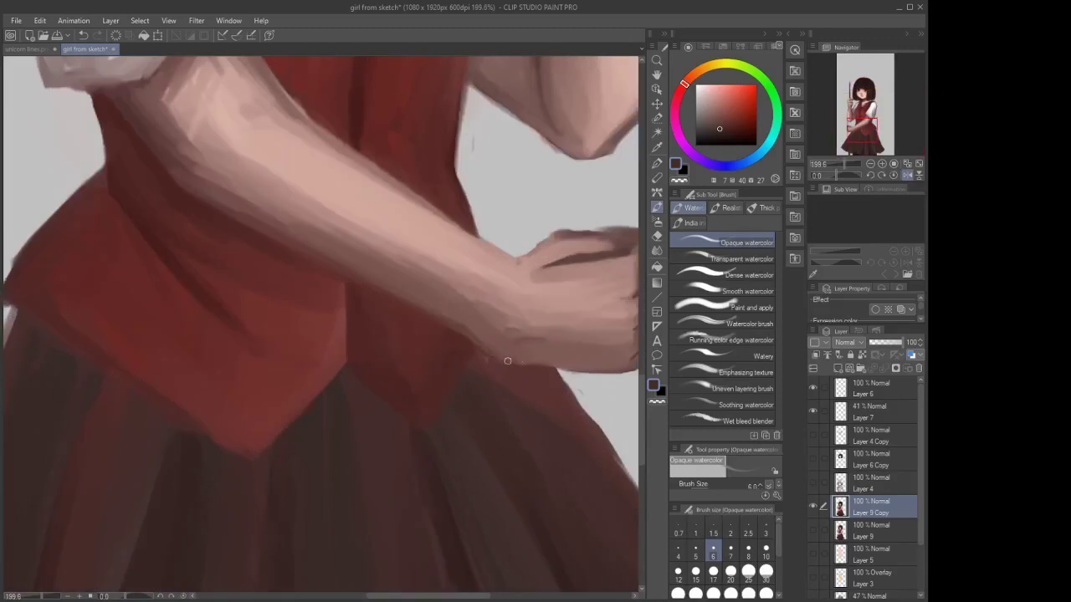
{"action": "key", "text": "bracketright"}
{"action": "key", "text": "bracketright"}
{"action": "key", "text": "bracketright"}
{"action": "key", "text": "bracketright"}
{"action": "key", "text": "bracketright"}
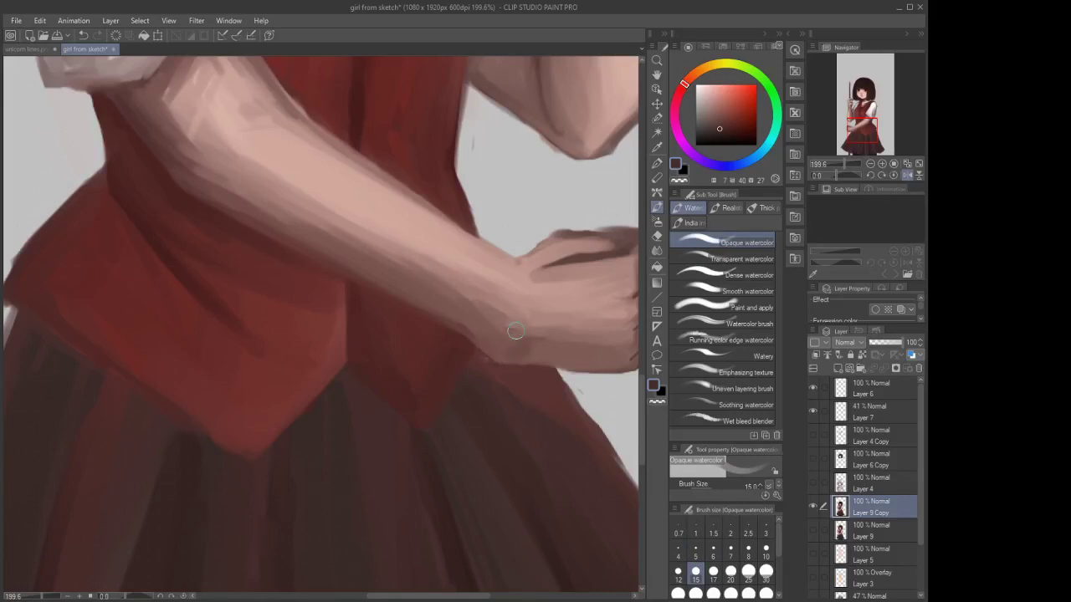
Paint sampled light skin tone along the clenched hand's wrist and lower edge, using Opaque watercolor at sizes 6 and 8
{"action": "left_click", "coordinate": [545, 289], "text": "alt"}
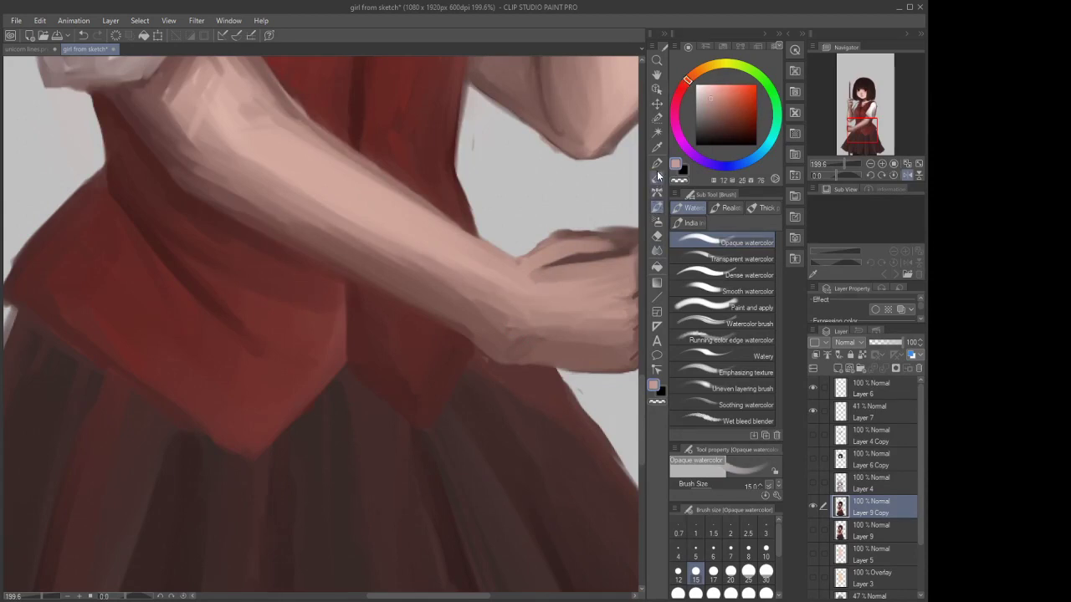
{"action": "left_click", "coordinate": [713, 552]}
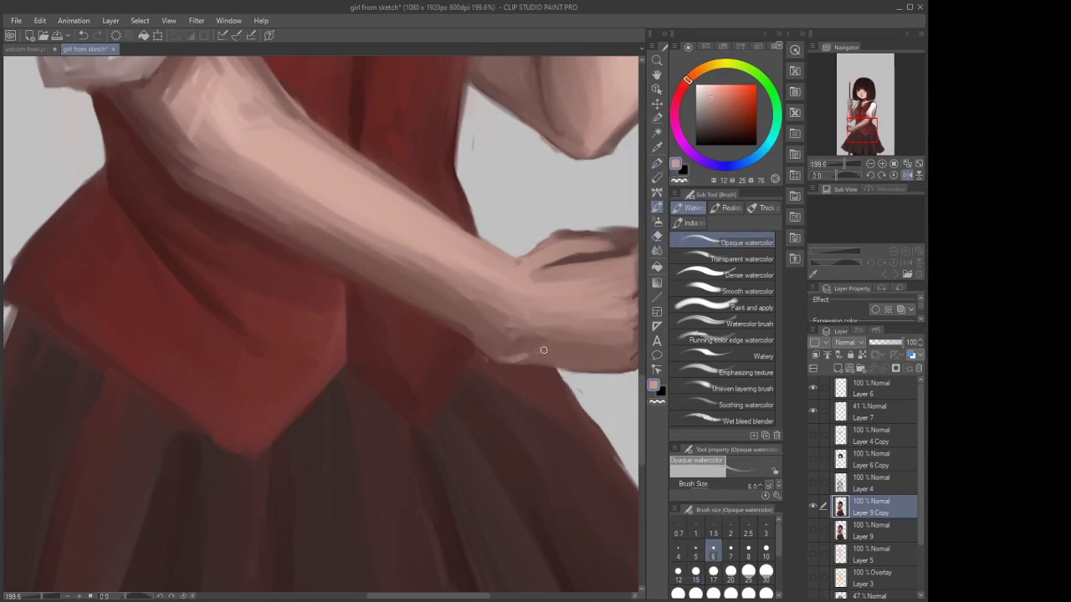
{"action": "scroll", "coordinate": [387, 324], "scroll_direction": "down", "scroll_amount": 5}
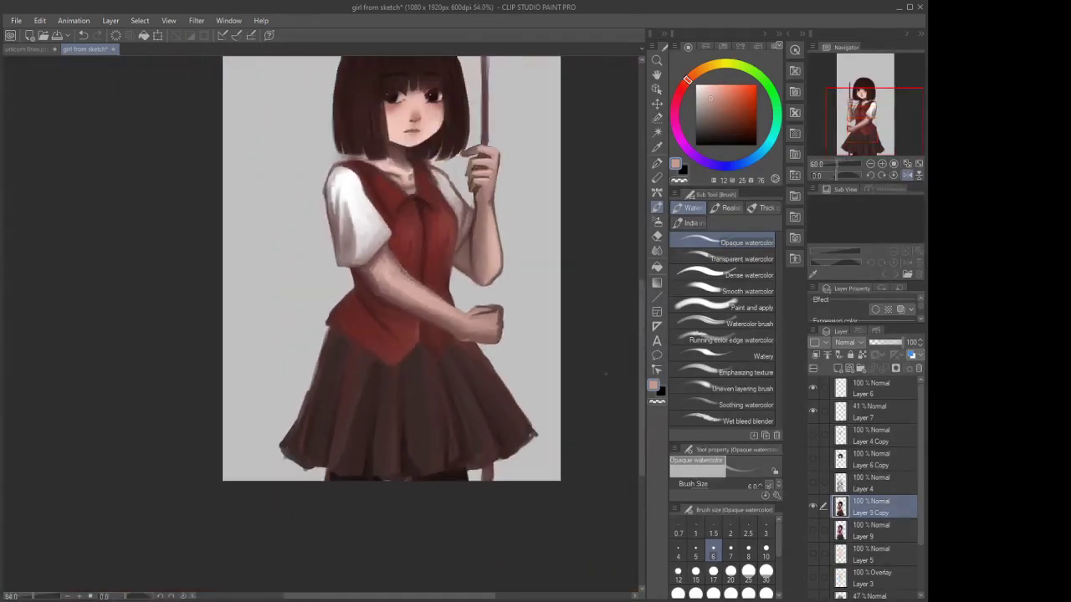
{"action": "left_click", "coordinate": [748, 552]}
{"action": "scroll", "coordinate": [472, 339], "scroll_direction": "up", "scroll_amount": 5}
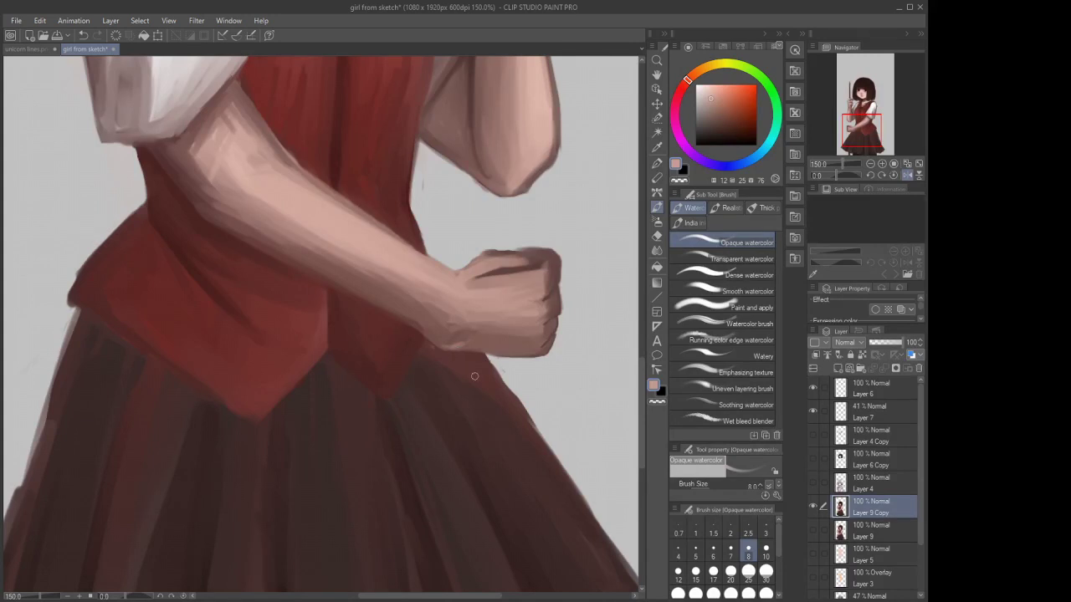
{"action": "scroll", "coordinate": [474, 377], "scroll_direction": "up", "scroll_amount": 3}
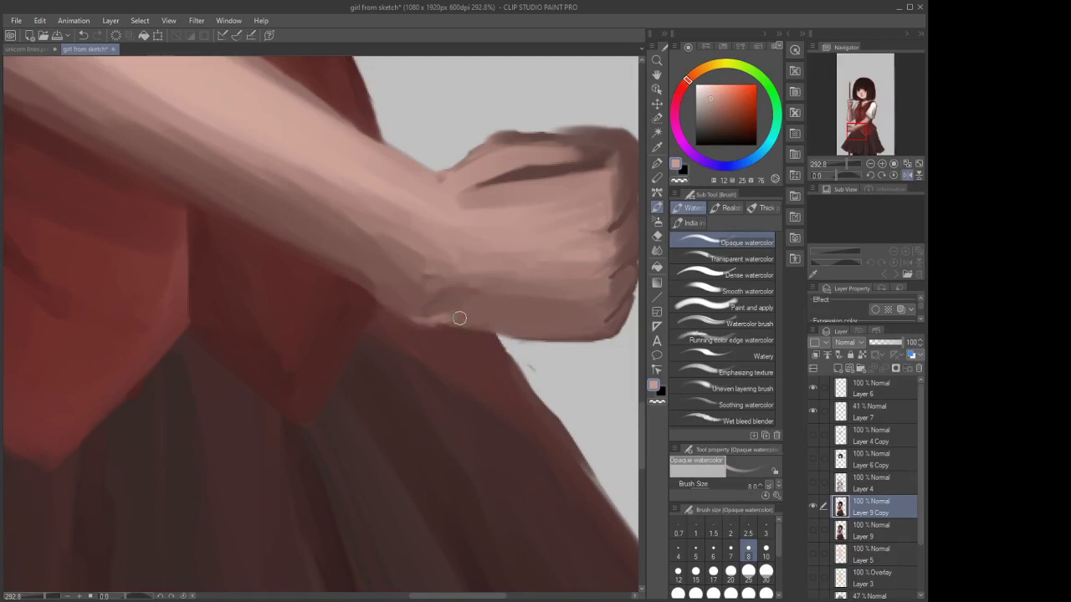
{"action": "scroll", "coordinate": [447, 347], "scroll_direction": "down", "scroll_amount": 5}
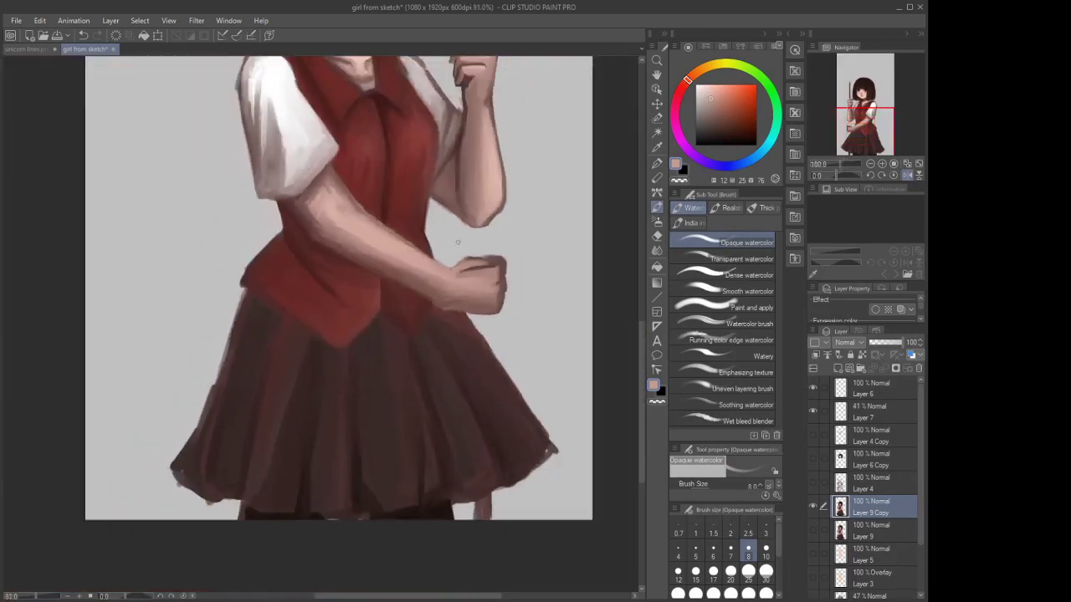
{"action": "scroll", "coordinate": [457, 241], "scroll_direction": "down", "scroll_amount": 4}
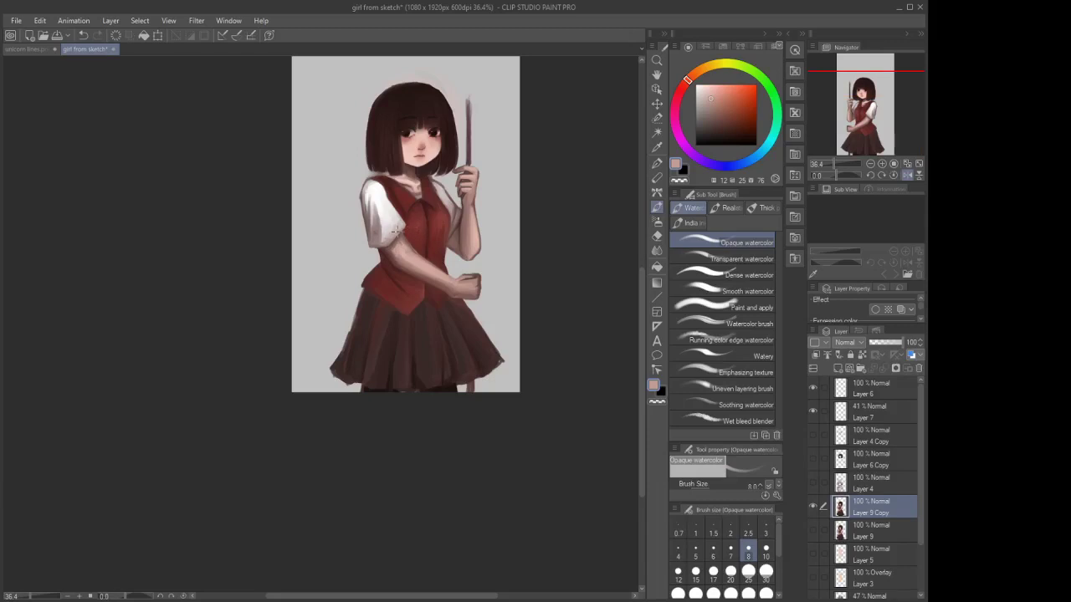
{"action": "scroll", "coordinate": [395, 230], "scroll_direction": "up", "scroll_amount": 2}
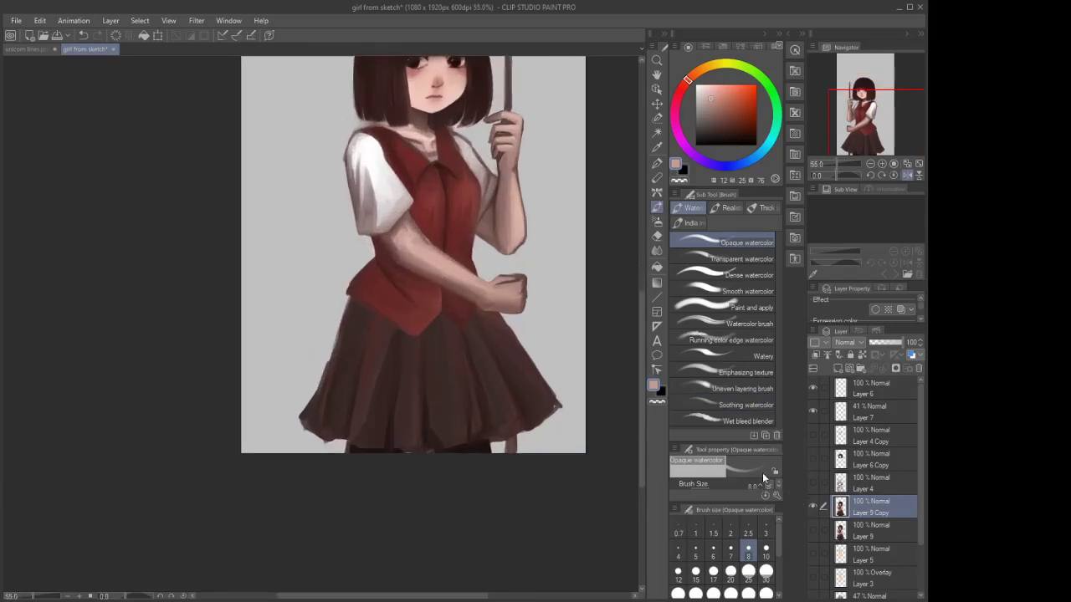
{"action": "scroll", "coordinate": [479, 382], "scroll_direction": "down", "scroll_amount": 2}
{"action": "scroll", "coordinate": [429, 191], "scroll_direction": "up", "scroll_amount": 2}
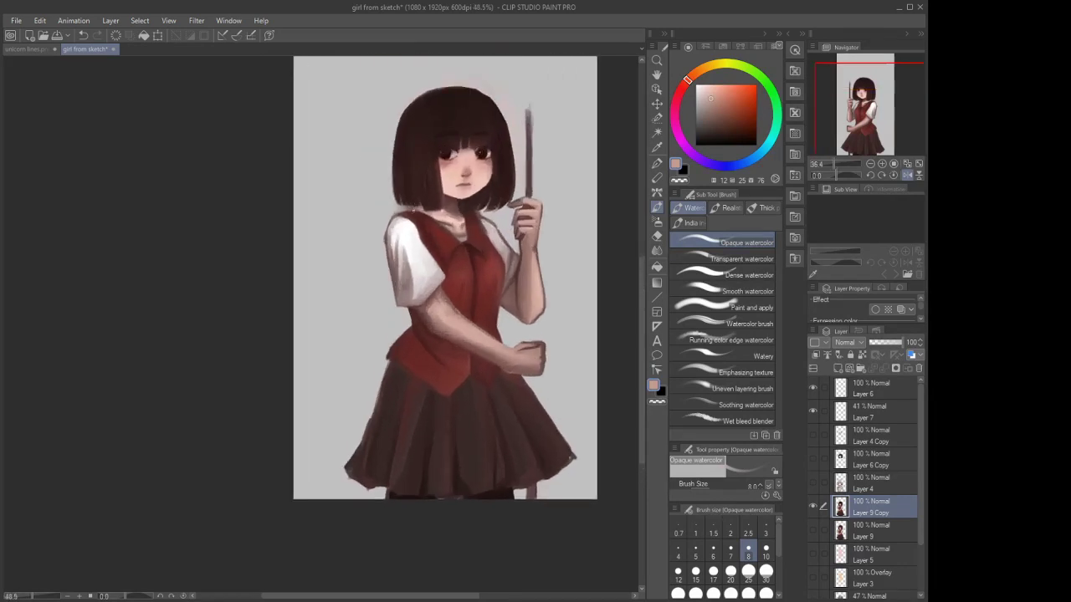
{"action": "scroll", "coordinate": [489, 200], "scroll_direction": "down", "scroll_amount": 1}
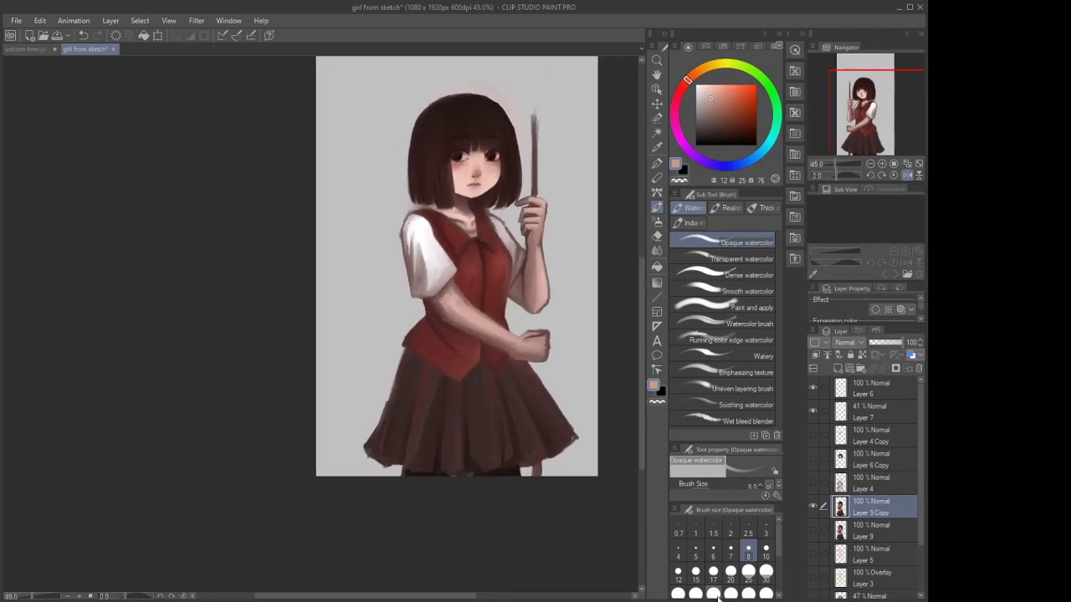
Paint over the skirt's pleats with a sampled dark brown, using Opaque watercolor at size 17
{"action": "left_click", "coordinate": [712, 573]}
{"action": "scroll", "coordinate": [506, 359], "scroll_direction": "up", "scroll_amount": 3}
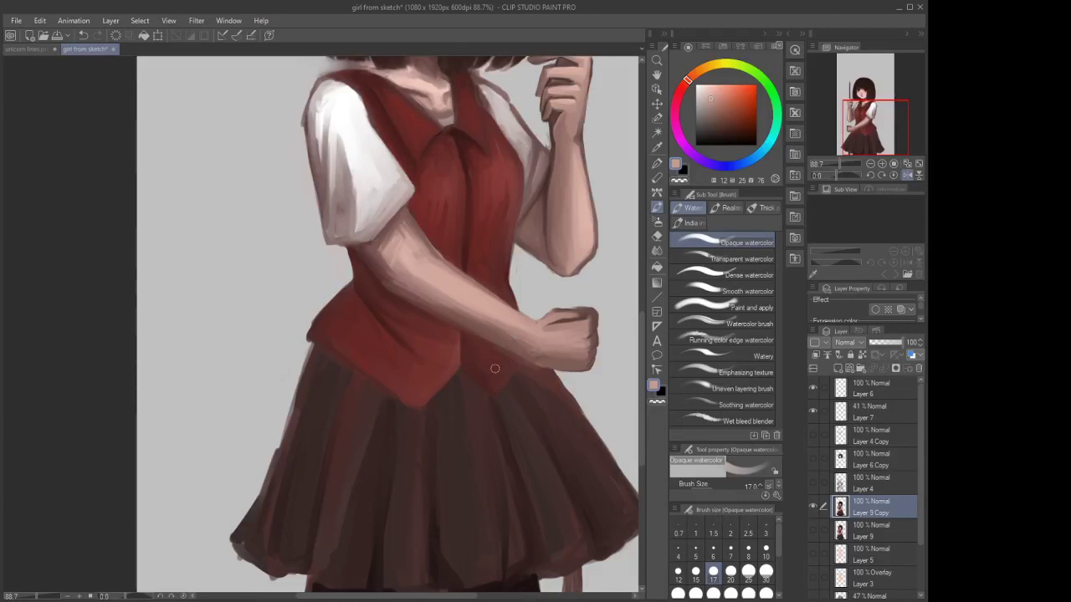
{"action": "scroll", "coordinate": [480, 353], "scroll_direction": "down", "scroll_amount": 3}
{"action": "scroll", "coordinate": [524, 387], "scroll_direction": "up", "scroll_amount": 2}
{"action": "left_click", "coordinate": [523, 387], "text": "alt"}
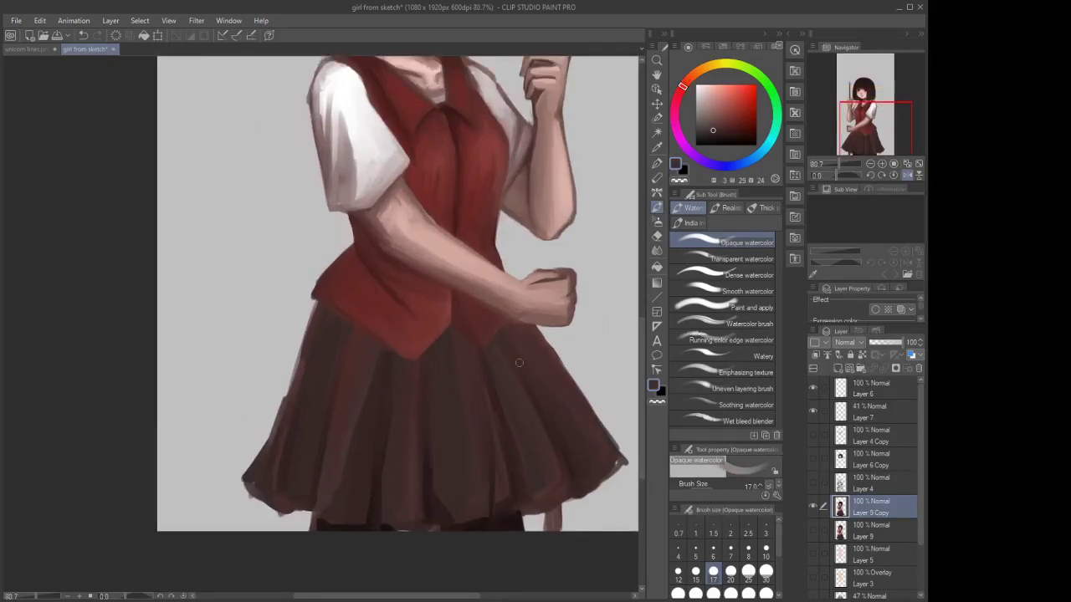
{"action": "scroll", "coordinate": [558, 443], "scroll_direction": "down", "scroll_amount": 2}
{"action": "scroll", "coordinate": [502, 470], "scroll_direction": "up", "scroll_amount": 3}
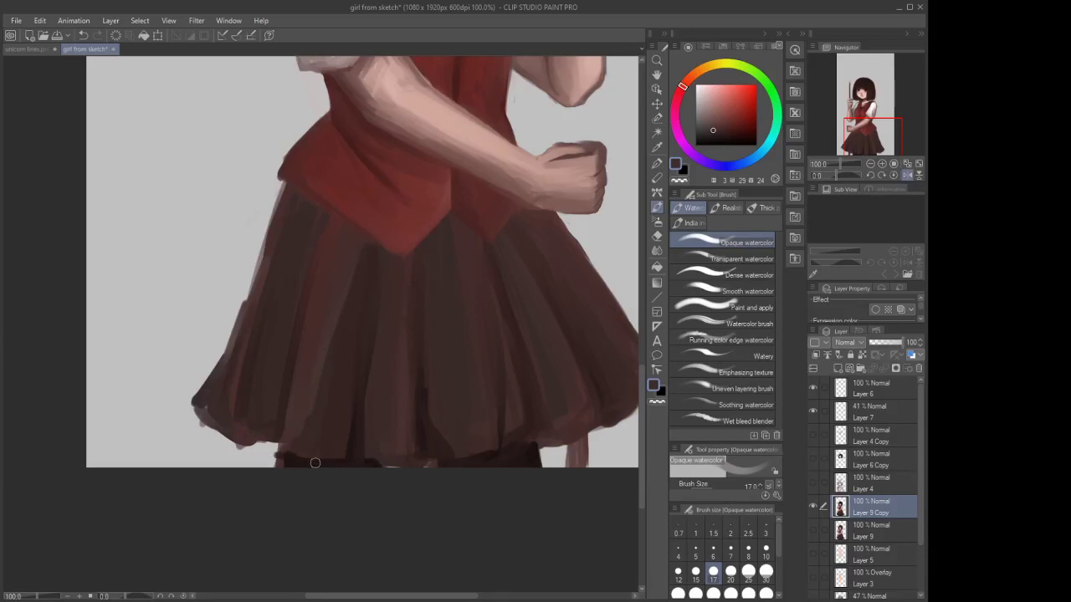
{"action": "scroll", "coordinate": [510, 402], "scroll_direction": "down", "scroll_amount": 2}
{"action": "scroll", "coordinate": [510, 402], "scroll_direction": "up", "scroll_amount": 1}
Erase the leftover brown stroke beside the leg below the skirt's hem with the Hard eraser at size 50
{"action": "key", "text": "e"}
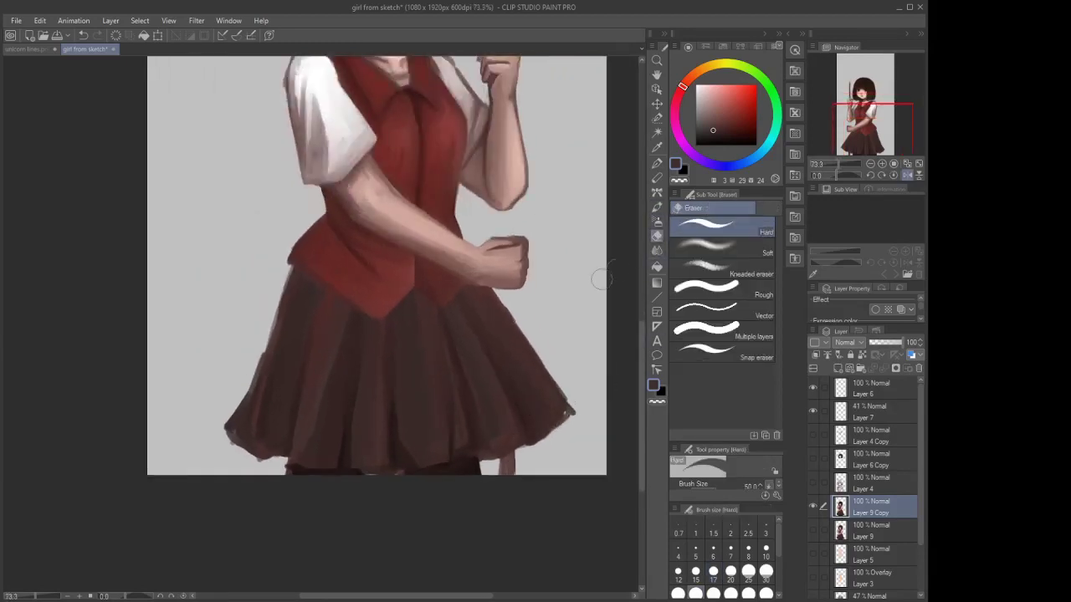
{"action": "scroll", "coordinate": [533, 456], "scroll_direction": "up", "scroll_amount": 1}
{"action": "mouse_move", "coordinate": [533, 456]}
{"action": "left_mouse_down"}
{"action": "mouse_move", "coordinate": [494, 474]}
{"action": "mouse_move", "coordinate": [538, 441]}
{"action": "left_mouse_up"}
{"action": "scroll", "coordinate": [538, 441], "scroll_direction": "down", "scroll_amount": 3}
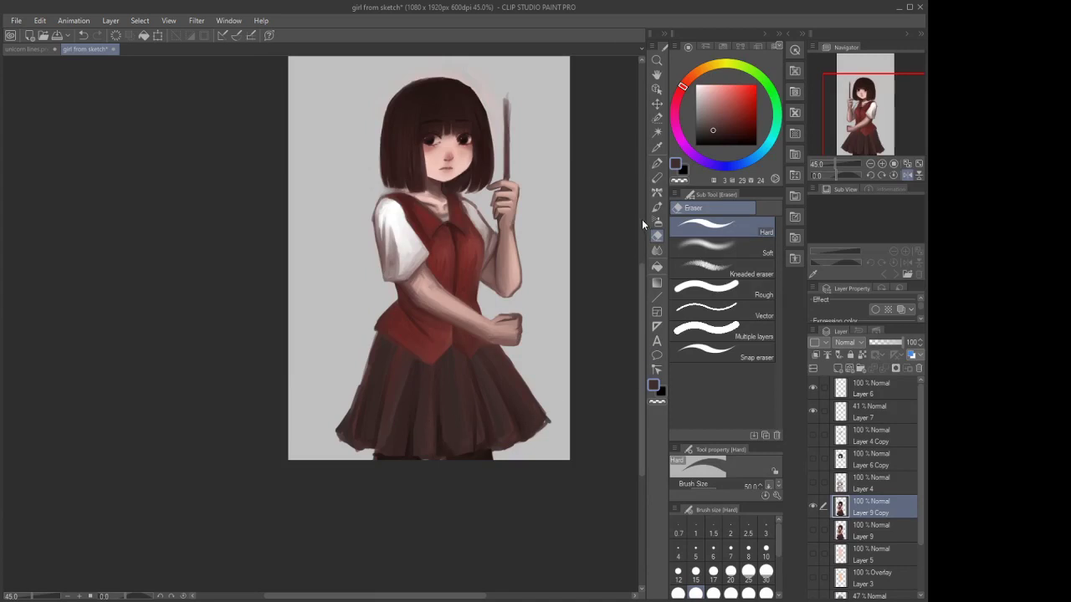
Darken and tidy the skirt's lower right corner and hem with a sampled near-black brown, using Opaque watercolor at size 17
{"action": "left_click", "coordinate": [657, 178]}
{"action": "left_click", "coordinate": [657, 222]}
{"action": "left_click", "coordinate": [657, 178]}
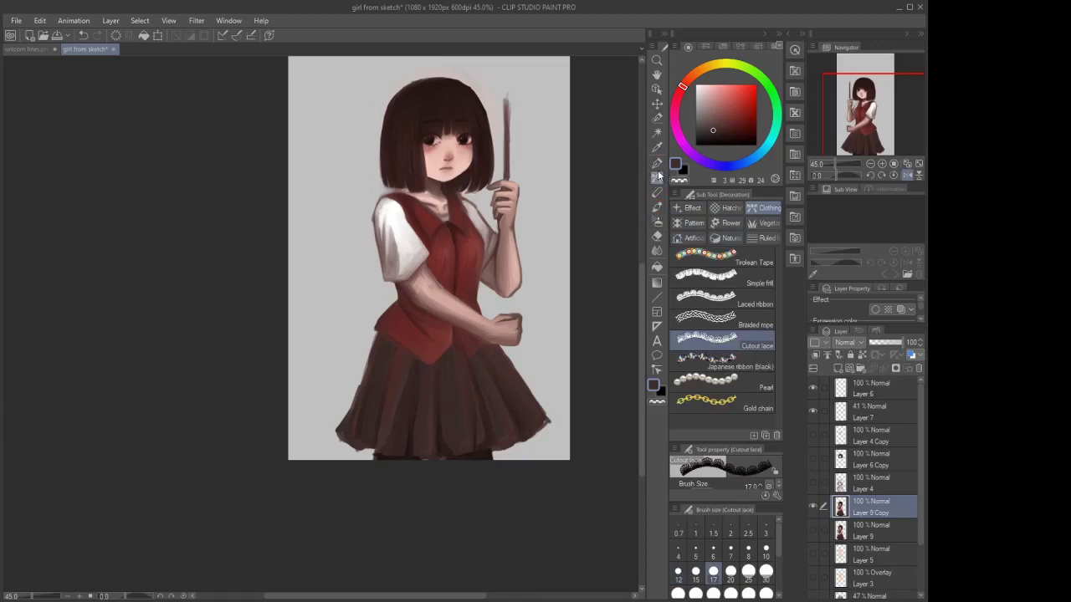
{"action": "left_click", "coordinate": [657, 206]}
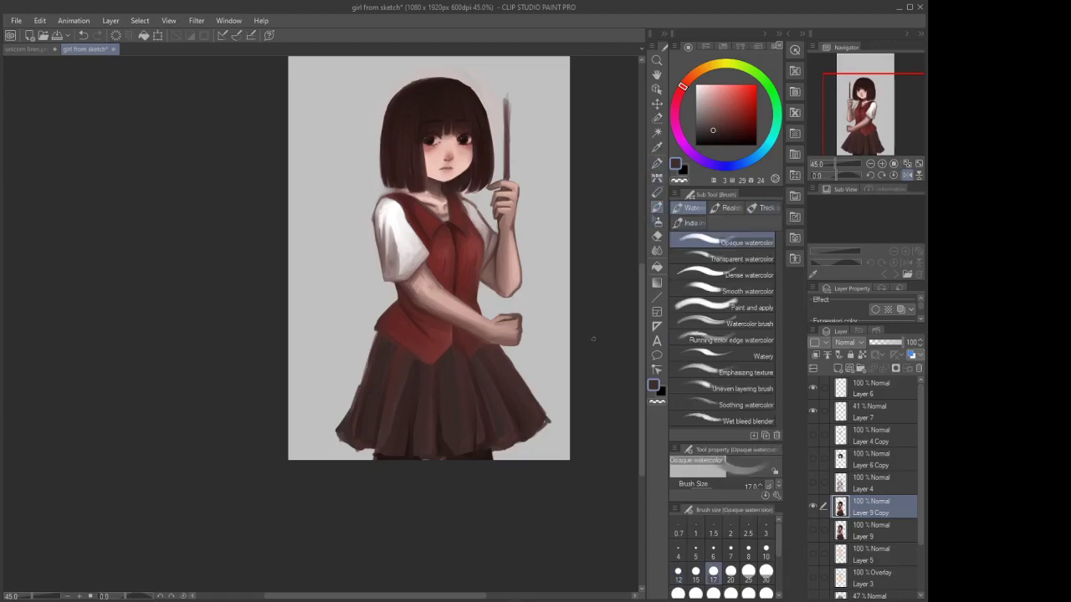
{"action": "scroll", "coordinate": [485, 427], "scroll_direction": "up", "scroll_amount": 2}
{"action": "scroll", "coordinate": [485, 426], "scroll_direction": "up", "scroll_amount": 2}
{"action": "left_click", "coordinate": [483, 463], "text": "alt"}
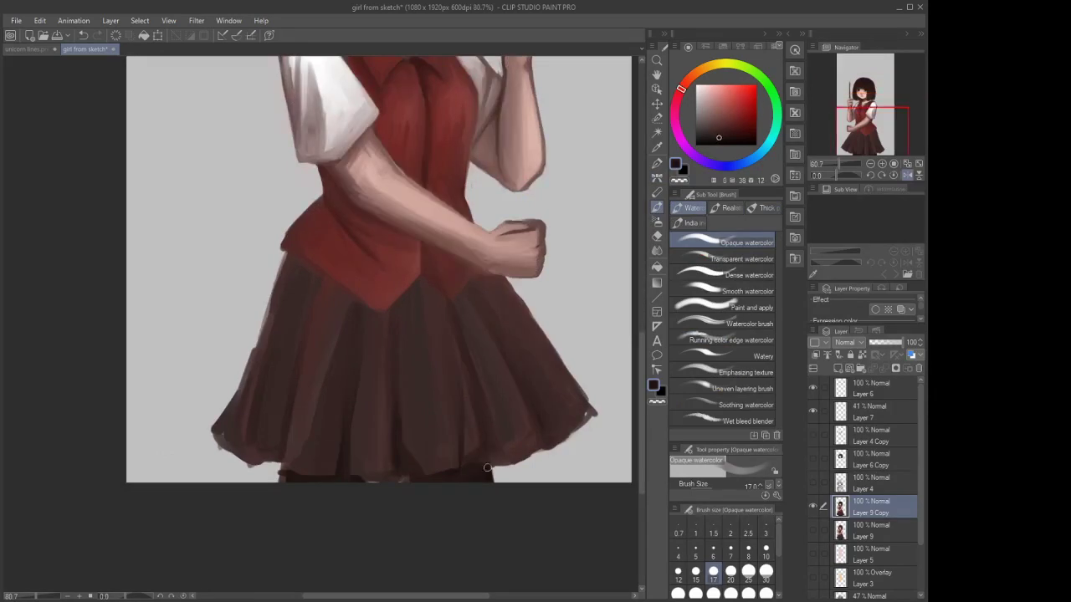
{"action": "key", "text": "p"}
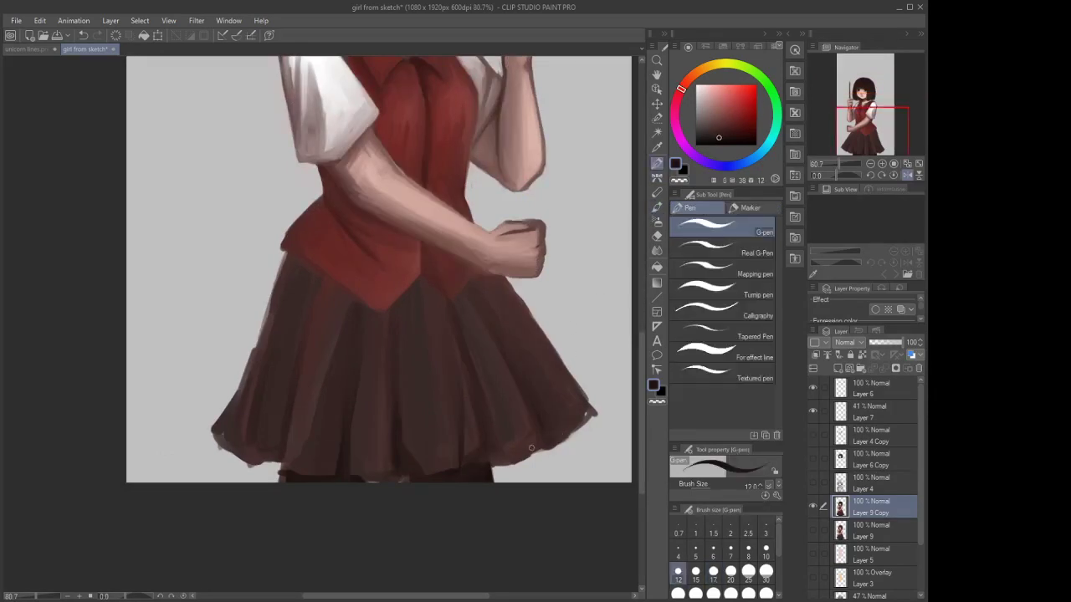
{"action": "left_click", "coordinate": [657, 207]}
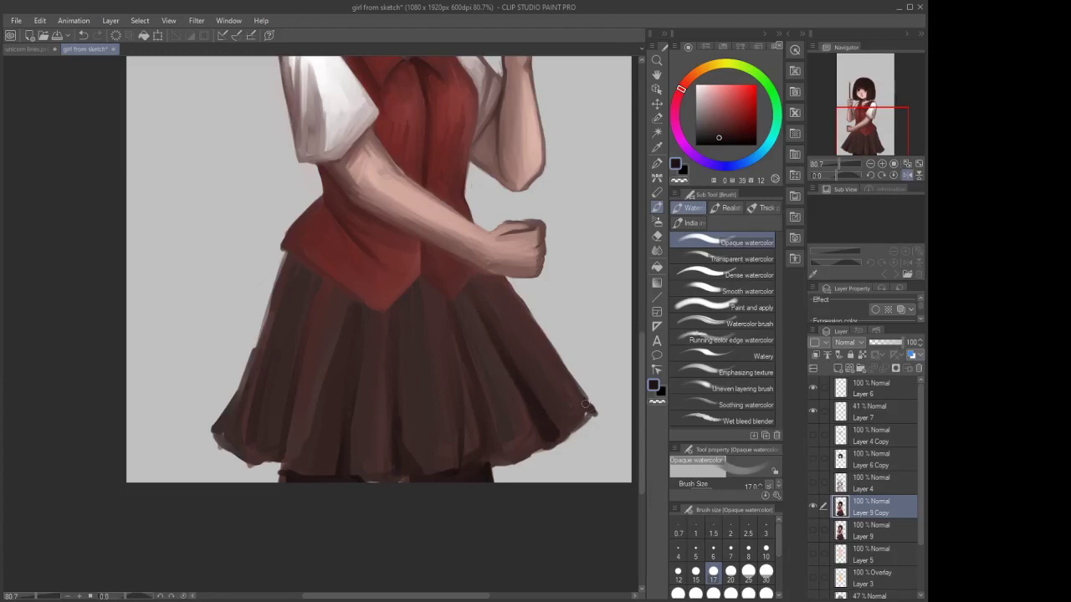
{"action": "mouse_move", "coordinate": [586, 403]}
{"action": "left_mouse_down"}
{"action": "mouse_move", "coordinate": [593, 417]}
{"action": "mouse_move", "coordinate": [589, 408]}
{"action": "left_mouse_up"}
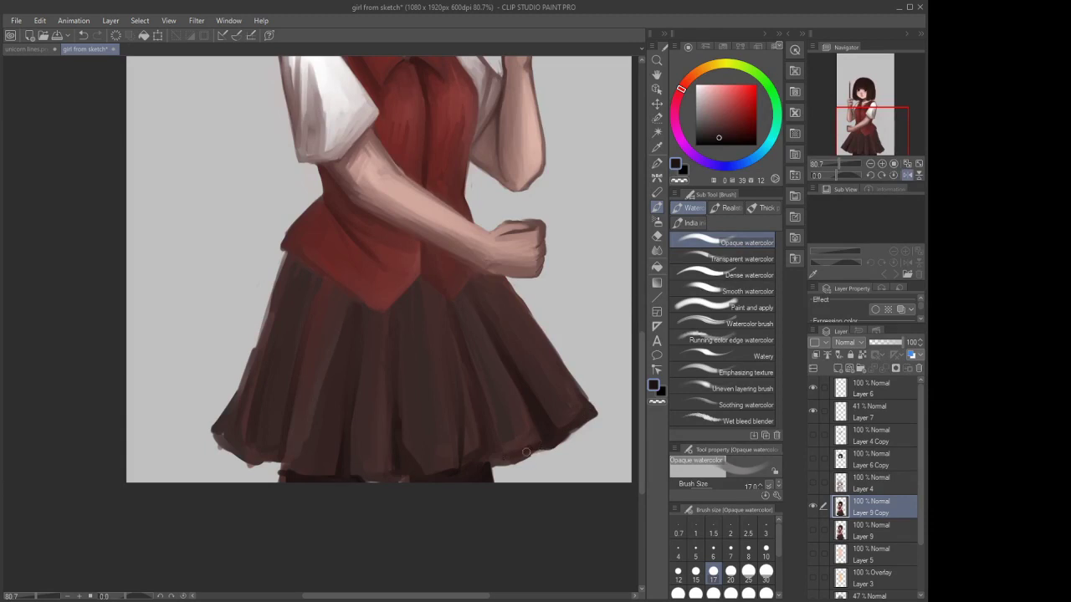
{"action": "left_click_drag", "start_coordinate": [538, 449], "coordinate": [509, 457]}
{"action": "left_click_drag", "start_coordinate": [587, 415], "coordinate": [552, 449]}
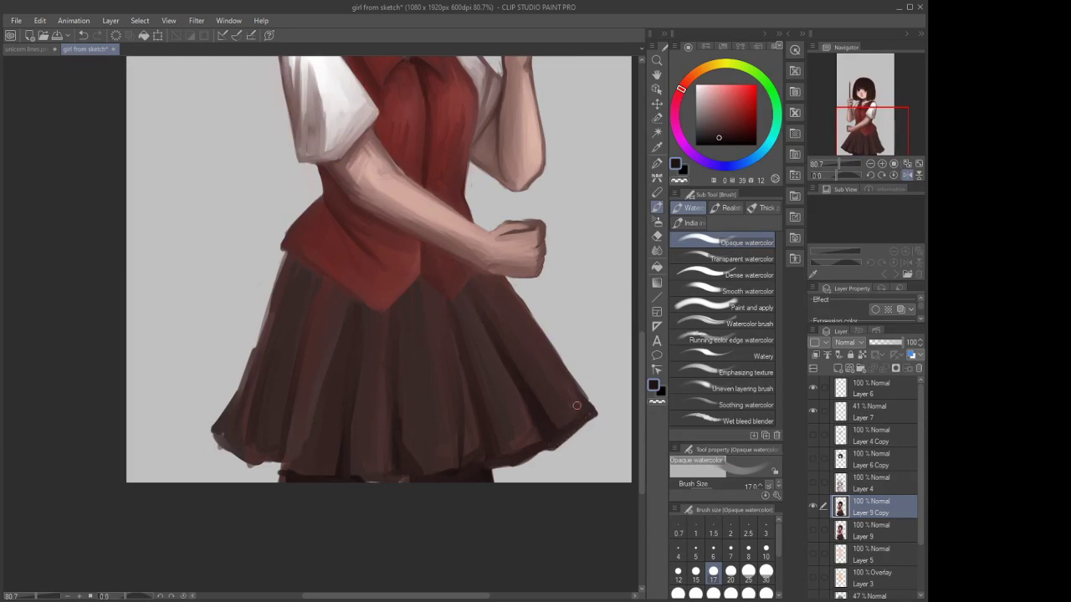
Shade the skirt's right-hand pleats broadly with the dark brown Opaque watercolor brush at size 50
{"action": "left_click", "coordinate": [696, 594]}
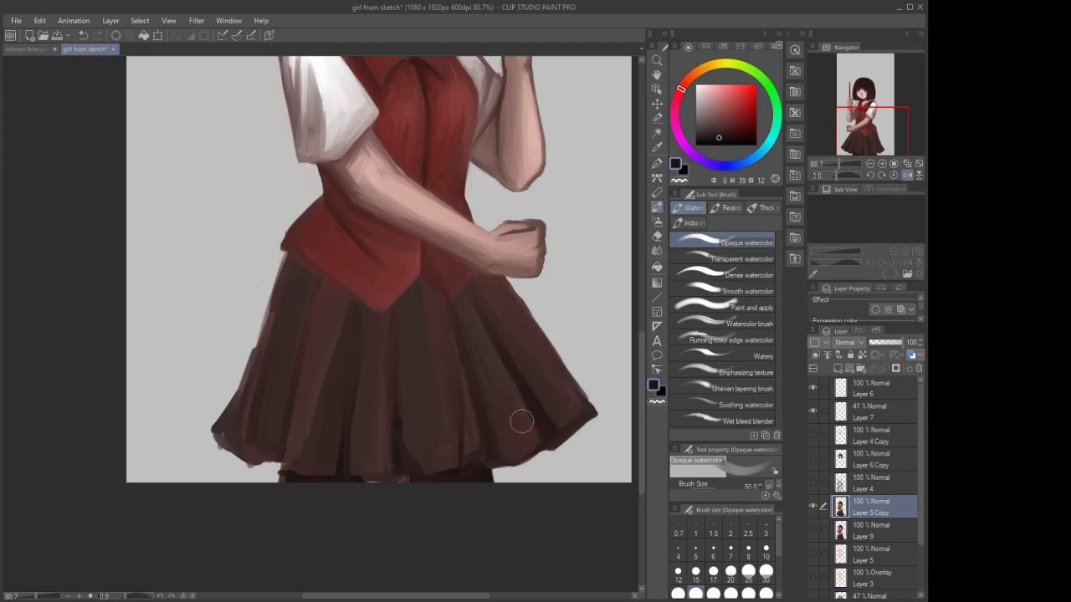
{"action": "mouse_move", "coordinate": [561, 392]}
{"action": "left_mouse_down"}
{"action": "mouse_move", "coordinate": [578, 404]}
{"action": "mouse_move", "coordinate": [569, 416]}
{"action": "left_mouse_up"}
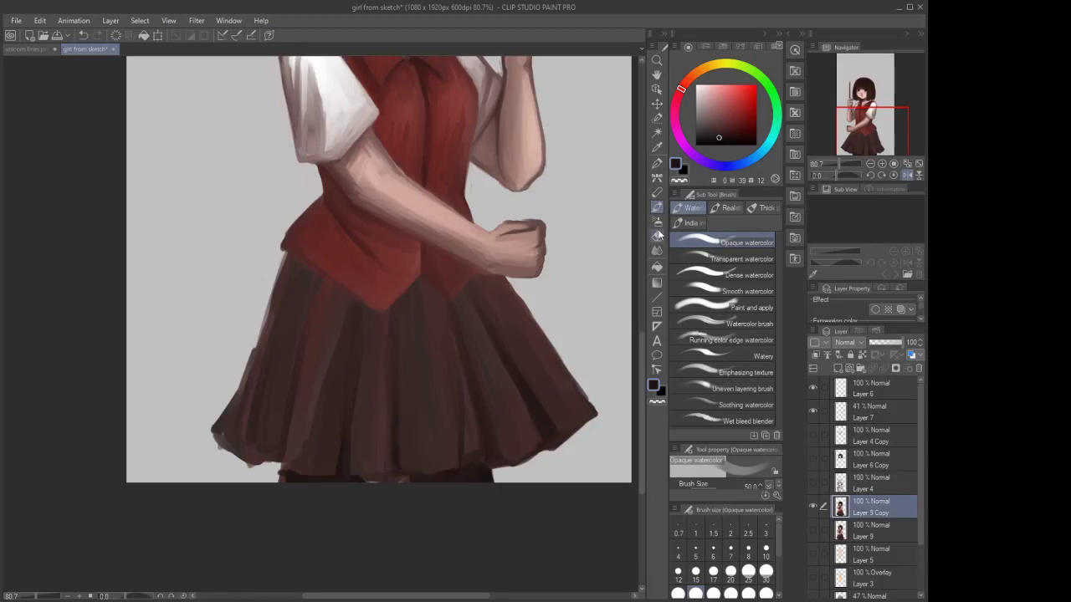
{"action": "left_click", "coordinate": [657, 192]}
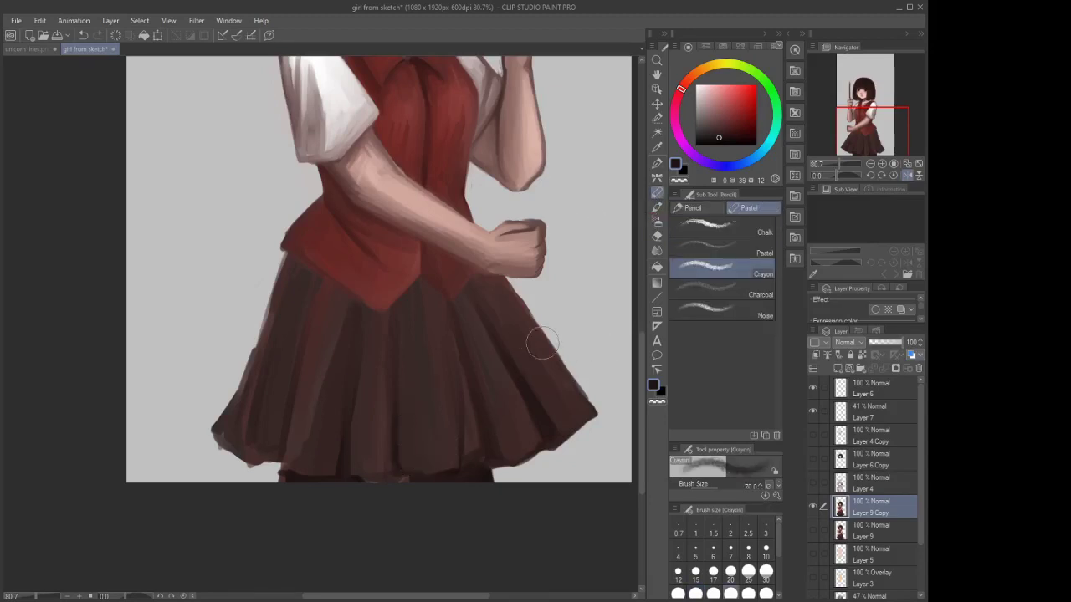
{"action": "left_click", "coordinate": [657, 207]}
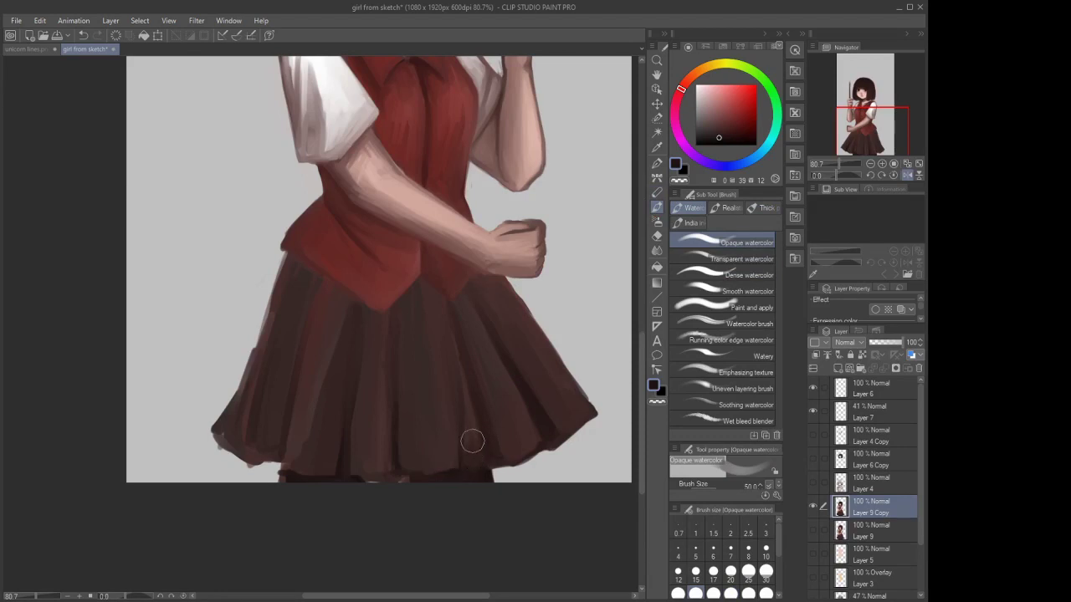
Deepen the fold right of the skirt's middle pleat down to the hem with Opaque watercolor at size 15
{"action": "left_click", "coordinate": [695, 571]}
{"action": "mouse_move", "coordinate": [470, 404]}
{"action": "left_mouse_down"}
{"action": "mouse_move", "coordinate": [479, 441]}
{"action": "mouse_move", "coordinate": [469, 457]}
{"action": "left_mouse_up"}
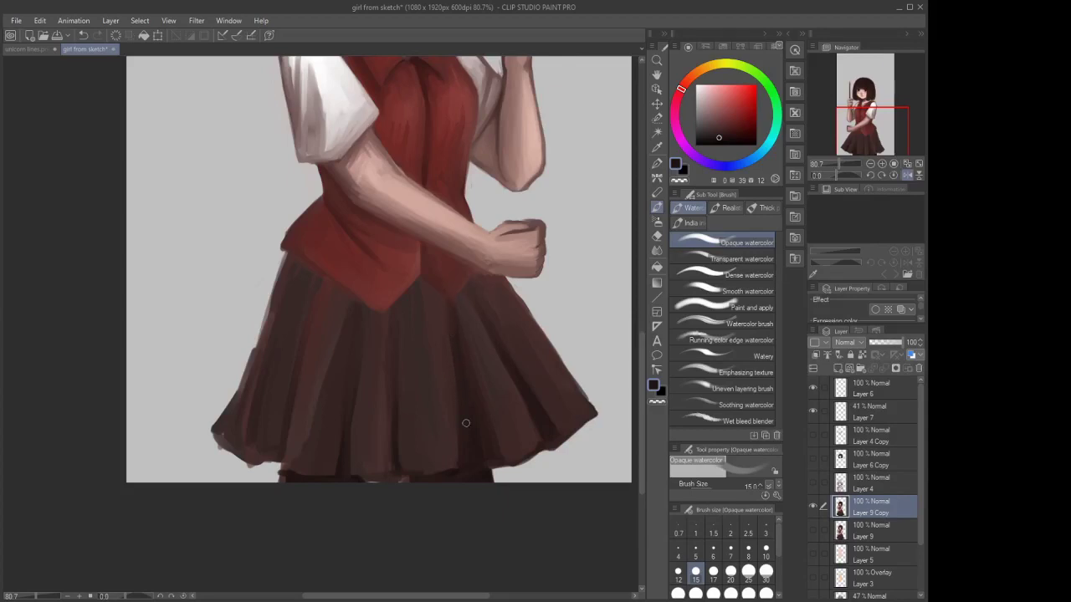
{"action": "left_click", "coordinate": [678, 572]}
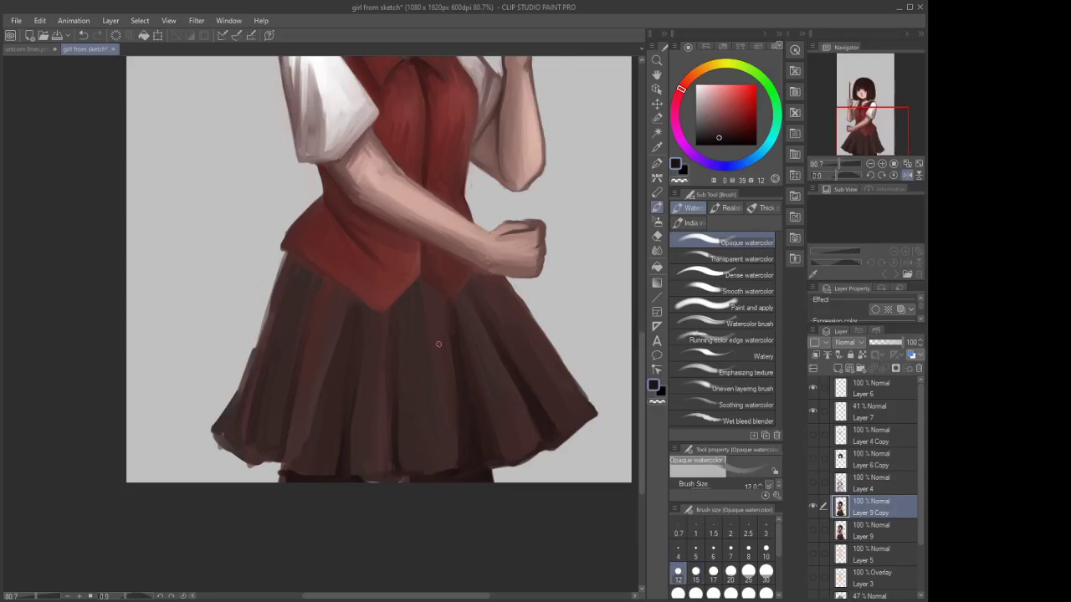
Paint a dark shadow band across the skirt beneath the vest's lower edge, using Opaque watercolor at size 60
{"action": "left_click", "coordinate": [713, 592]}
{"action": "scroll", "coordinate": [331, 298], "scroll_direction": "up", "scroll_amount": 1}
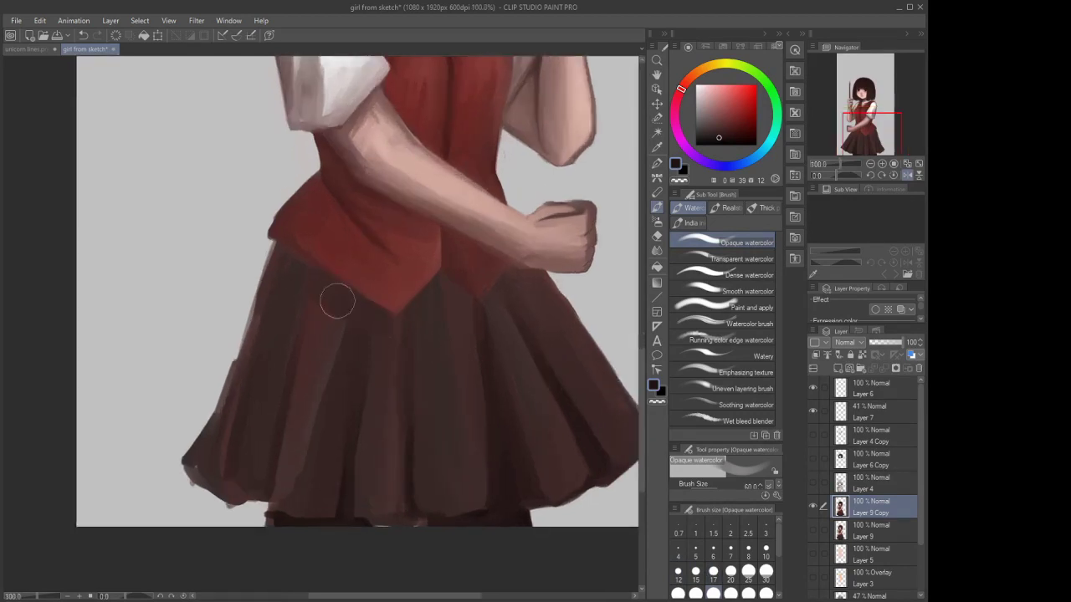
{"action": "mouse_move", "coordinate": [337, 302]}
{"action": "left_mouse_down"}
{"action": "mouse_move", "coordinate": [361, 314]}
{"action": "mouse_move", "coordinate": [286, 257]}
{"action": "mouse_move", "coordinate": [386, 333]}
{"action": "mouse_move", "coordinate": [438, 288]}
{"action": "mouse_move", "coordinate": [507, 347]}
{"action": "mouse_move", "coordinate": [513, 288]}
{"action": "left_mouse_up"}
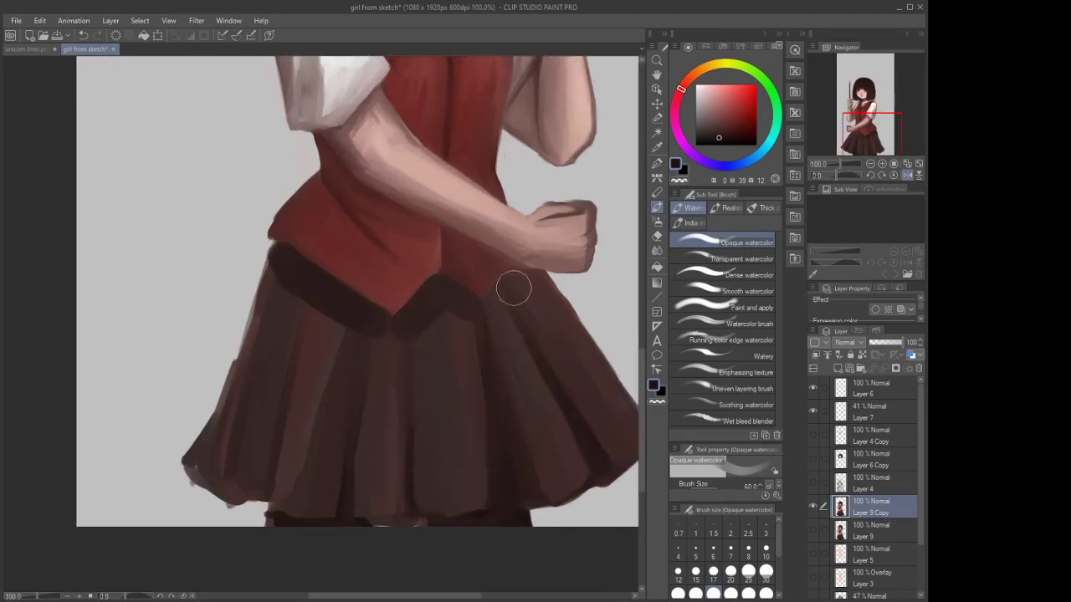
{"action": "scroll", "coordinate": [433, 417], "scroll_direction": "down", "scroll_amount": 4}
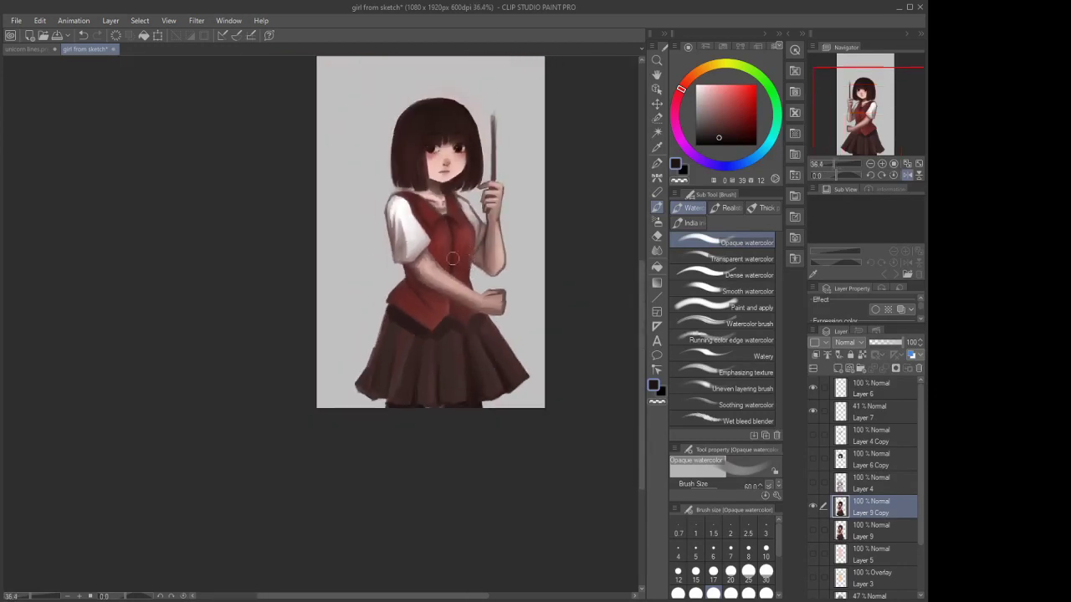
{"action": "scroll", "coordinate": [452, 260], "scroll_direction": "up", "scroll_amount": 4}
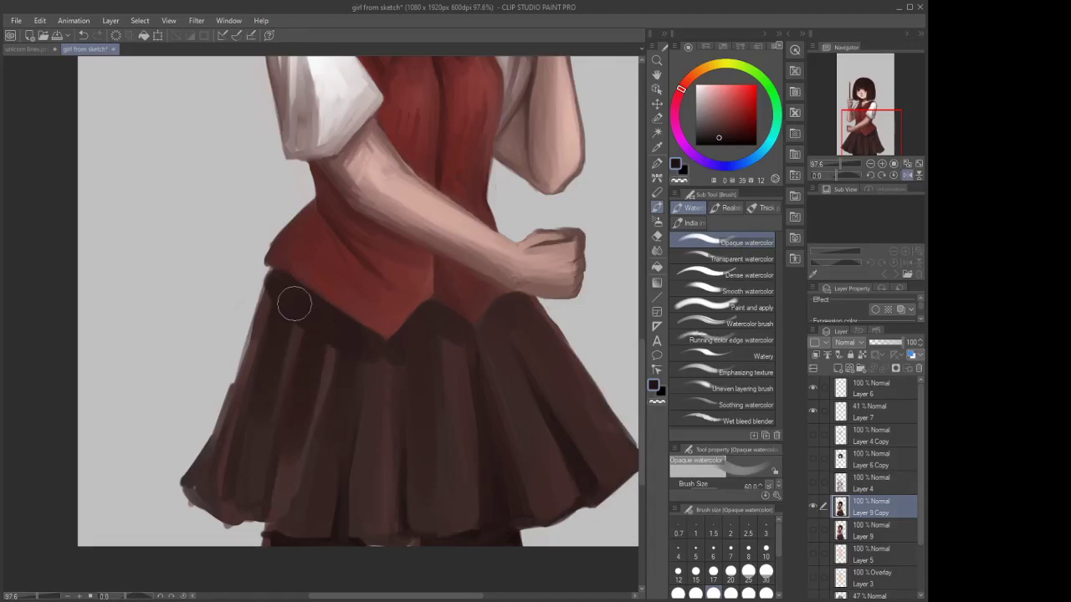
{"action": "scroll", "coordinate": [449, 330], "scroll_direction": "down", "scroll_amount": 4}
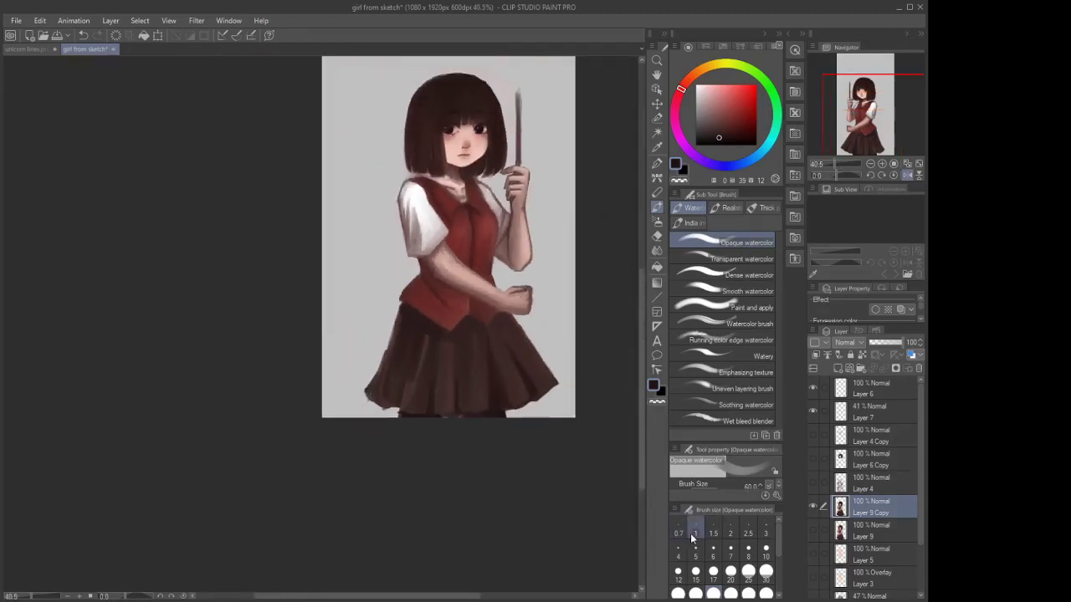
Sharpen the boundary between the vest's pointed hem and the skirt shadow with Opaque watercolor at sizes 15 and 7
{"action": "left_click", "coordinate": [696, 572]}
{"action": "scroll", "coordinate": [484, 313], "scroll_direction": "up", "scroll_amount": 4}
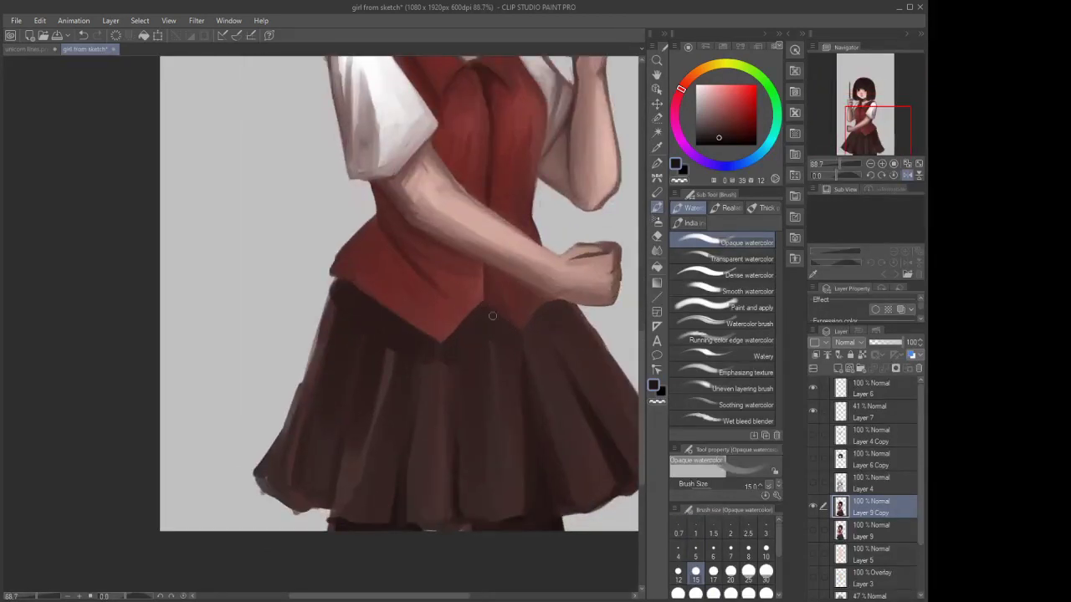
{"action": "left_click", "coordinate": [730, 549]}
{"action": "scroll", "coordinate": [484, 314], "scroll_direction": "up", "scroll_amount": 3}
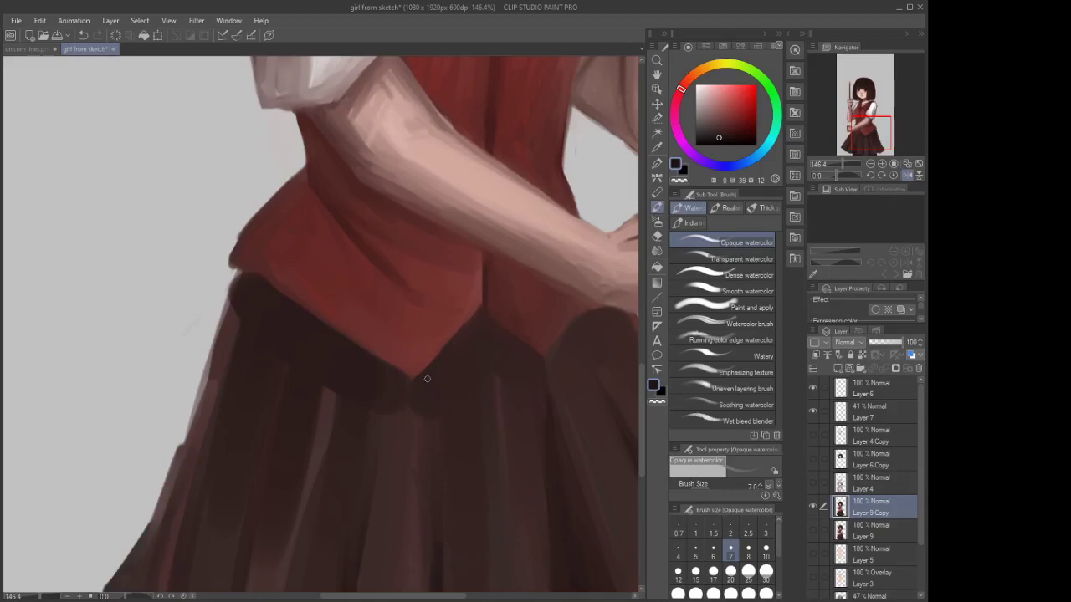
{"action": "scroll", "coordinate": [416, 385], "scroll_direction": "down", "scroll_amount": 5}
Blend the shadow below the vest into the tops of the skirt's pleats with Opaque watercolor at size 15
{"action": "left_click", "coordinate": [695, 572]}
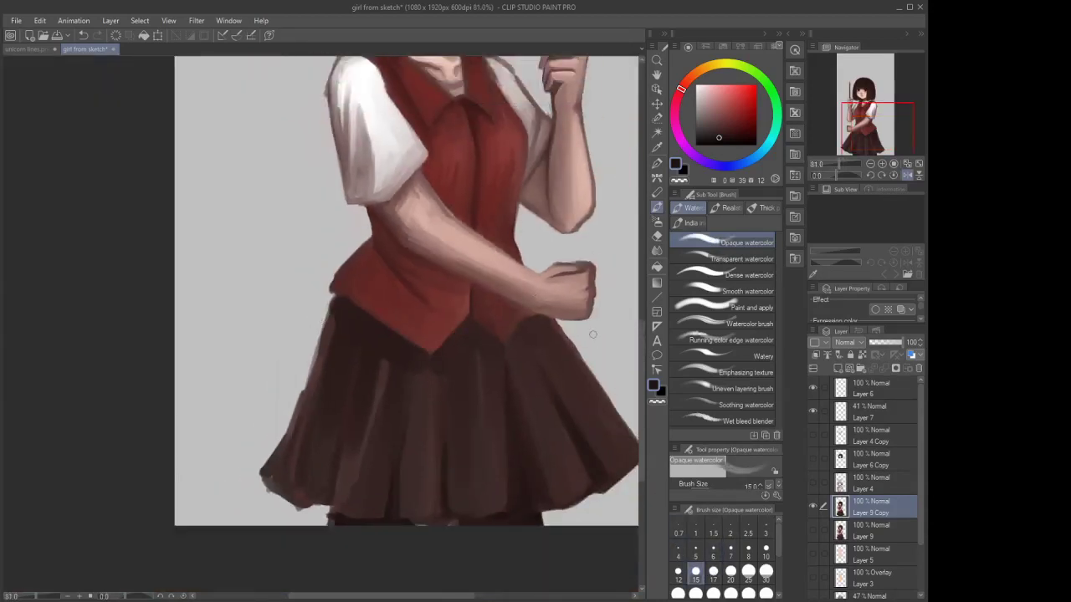
{"action": "scroll", "coordinate": [503, 316], "scroll_direction": "up", "scroll_amount": 5}
{"action": "scroll", "coordinate": [503, 316], "scroll_direction": "up", "scroll_amount": 1}
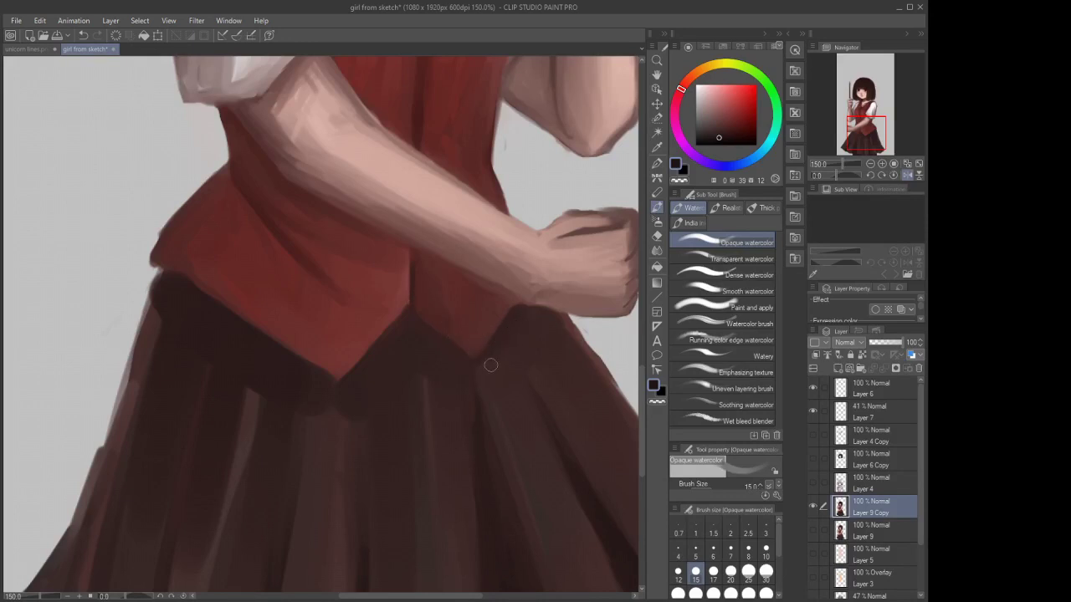
{"action": "scroll", "coordinate": [487, 225], "scroll_direction": "down", "scroll_amount": 1}
{"action": "scroll", "coordinate": [507, 330], "scroll_direction": "up", "scroll_amount": 1}
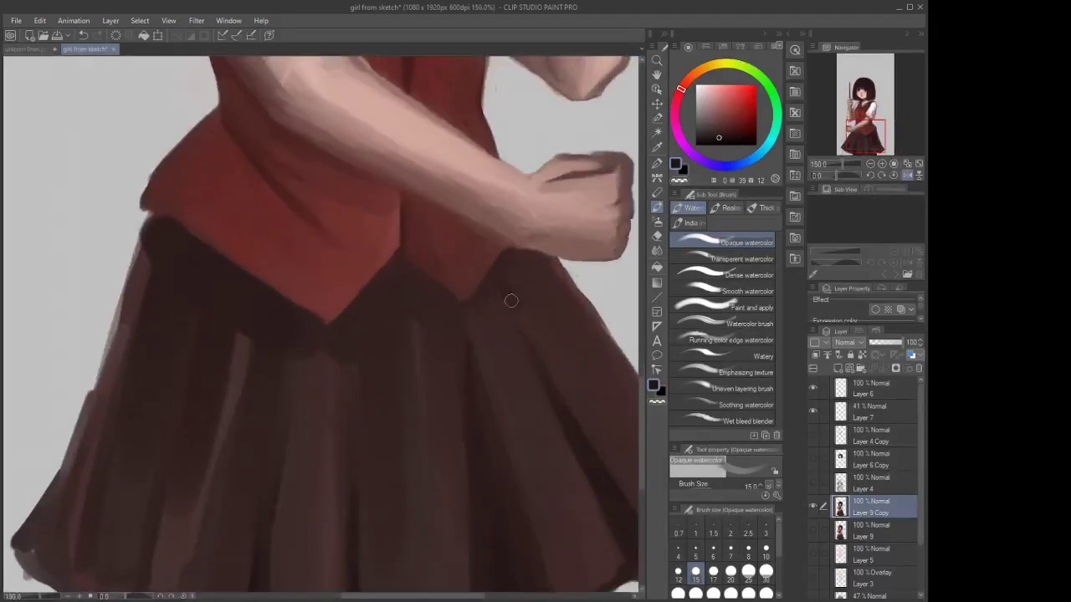
{"action": "scroll", "coordinate": [502, 259], "scroll_direction": "down", "scroll_amount": 2}
{"action": "scroll", "coordinate": [507, 233], "scroll_direction": "up", "scroll_amount": 1}
{"action": "scroll", "coordinate": [507, 233], "scroll_direction": "down", "scroll_amount": 1}
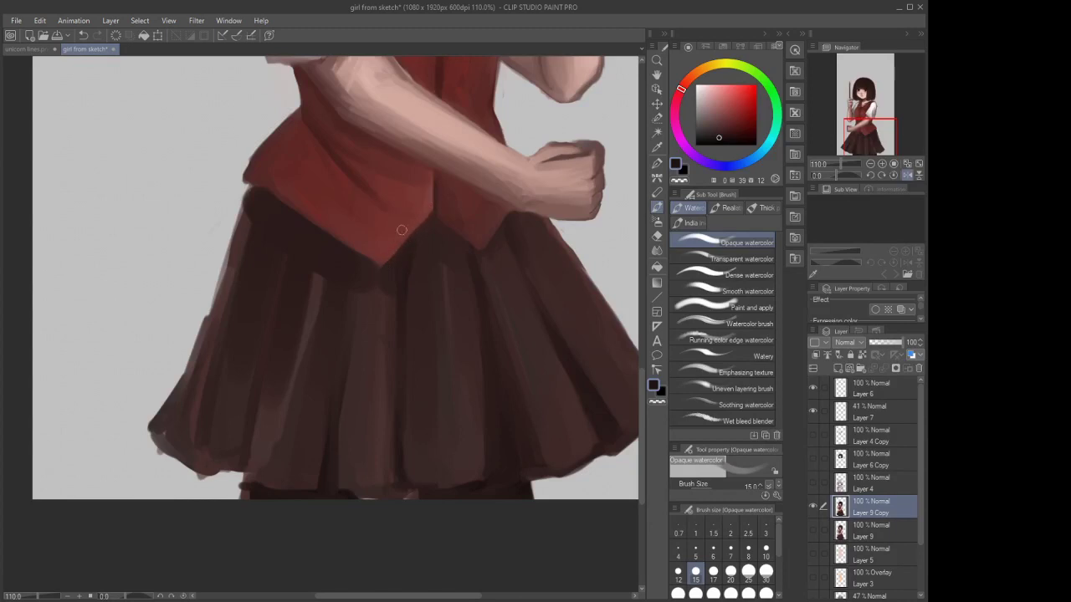
{"action": "scroll", "coordinate": [410, 251], "scroll_direction": "down", "scroll_amount": 3}
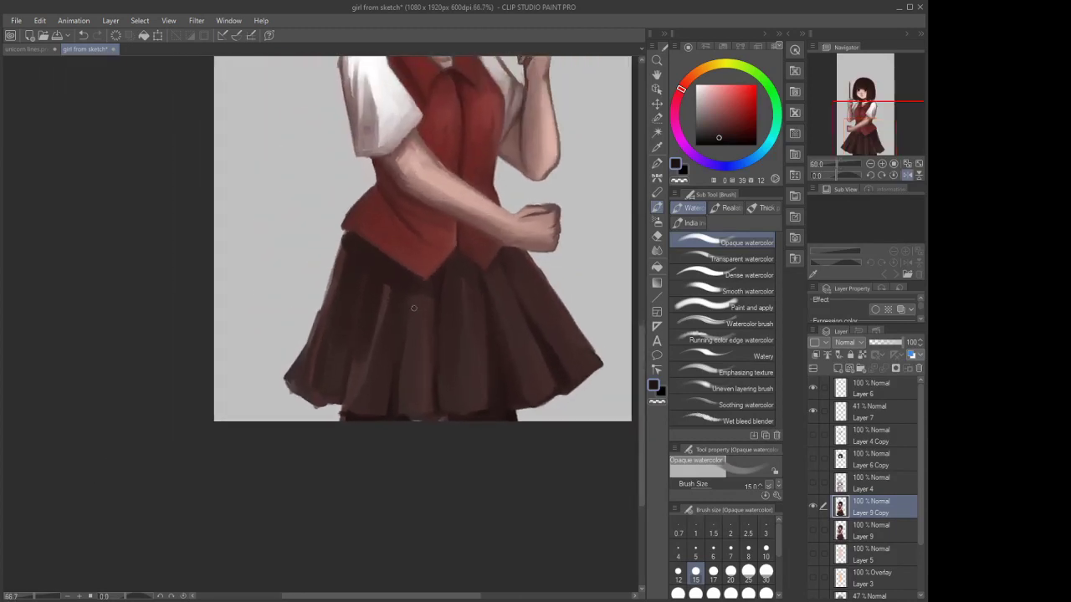
{"action": "scroll", "coordinate": [401, 274], "scroll_direction": "up", "scroll_amount": 1}
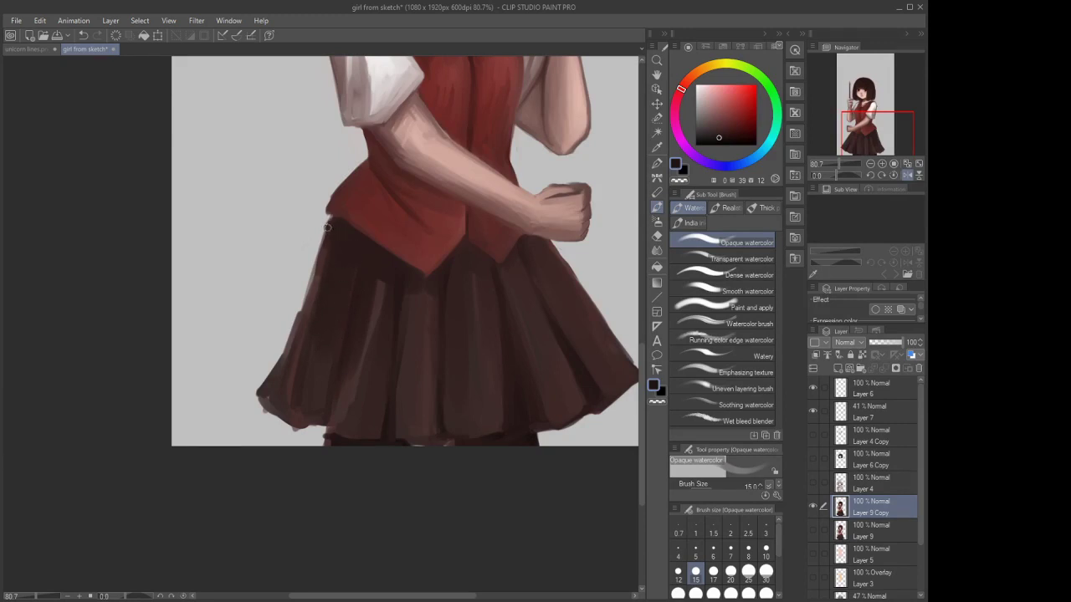
Smooth the skirt's left outline from waist to hem and fill its ragged lower left corner with dark brown at size 15
{"action": "left_click_drag", "start_coordinate": [329, 227], "coordinate": [297, 327]}
{"action": "left_click_drag", "start_coordinate": [334, 207], "coordinate": [303, 306]}
{"action": "left_click_drag", "start_coordinate": [332, 219], "coordinate": [317, 256]}
{"action": "left_click_drag", "start_coordinate": [333, 220], "coordinate": [293, 335]}
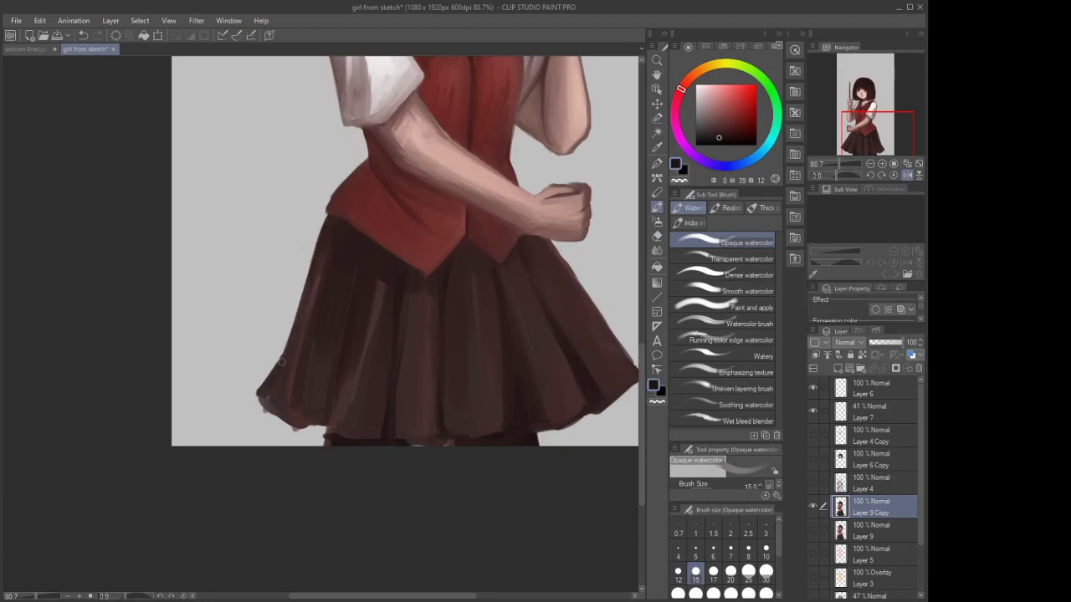
{"action": "mouse_move", "coordinate": [259, 395]}
{"action": "left_mouse_down"}
{"action": "mouse_move", "coordinate": [298, 430]}
{"action": "mouse_move", "coordinate": [315, 420]}
{"action": "mouse_move", "coordinate": [295, 427]}
{"action": "mouse_move", "coordinate": [280, 416]}
{"action": "mouse_move", "coordinate": [274, 379]}
{"action": "mouse_move", "coordinate": [266, 403]}
{"action": "left_mouse_up"}
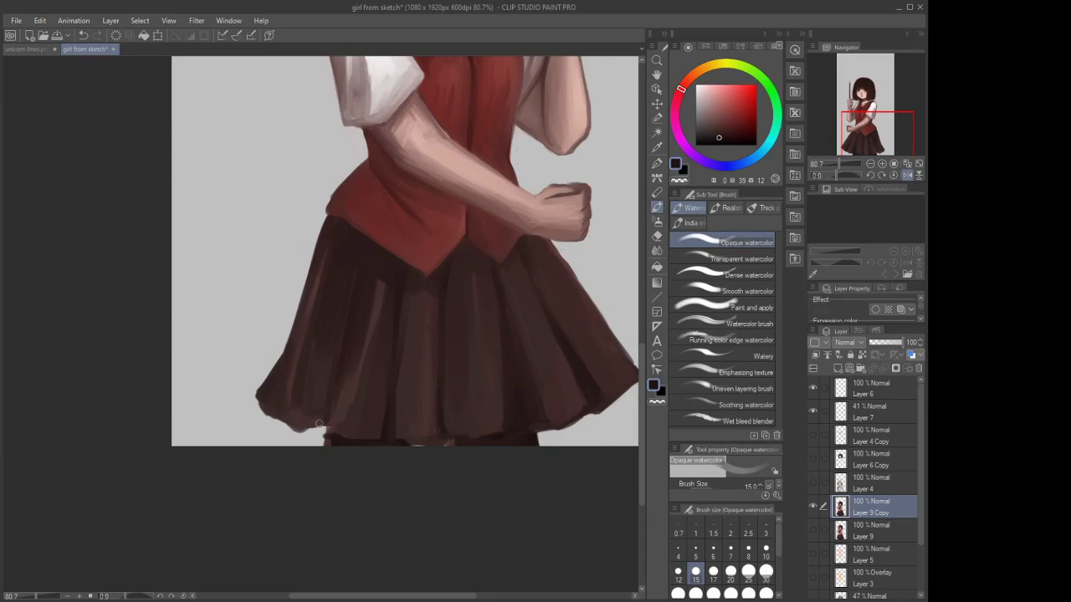
{"action": "mouse_move", "coordinate": [320, 424]}
{"action": "left_mouse_down"}
{"action": "mouse_move", "coordinate": [326, 434]}
{"action": "mouse_move", "coordinate": [325, 420]}
{"action": "left_mouse_up"}
{"action": "scroll", "coordinate": [368, 334], "scroll_direction": "down", "scroll_amount": 6}
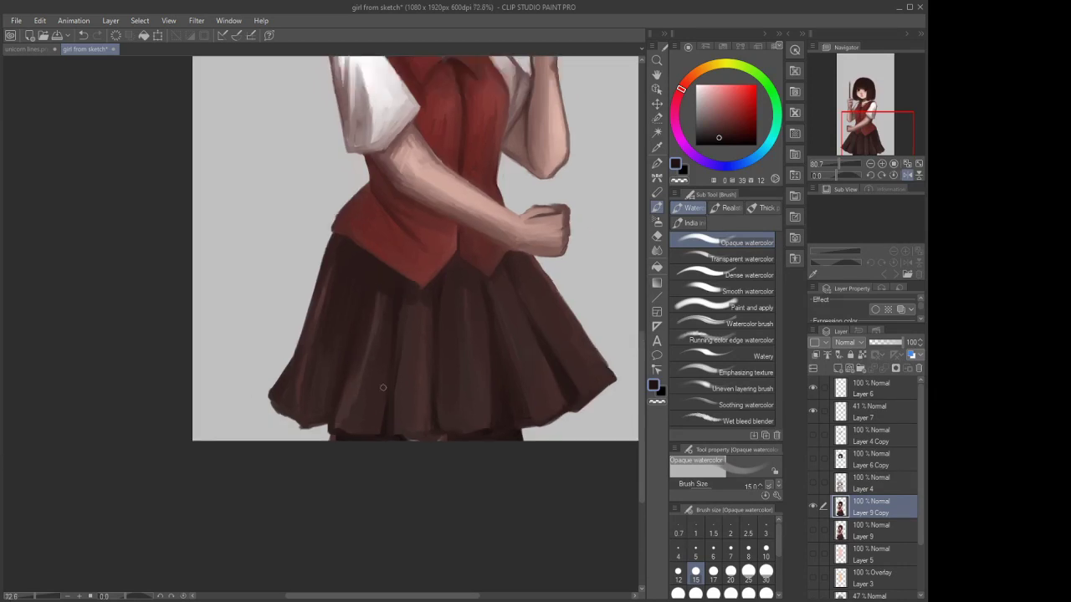
{"action": "scroll", "coordinate": [366, 403], "scroll_direction": "up", "scroll_amount": 2}
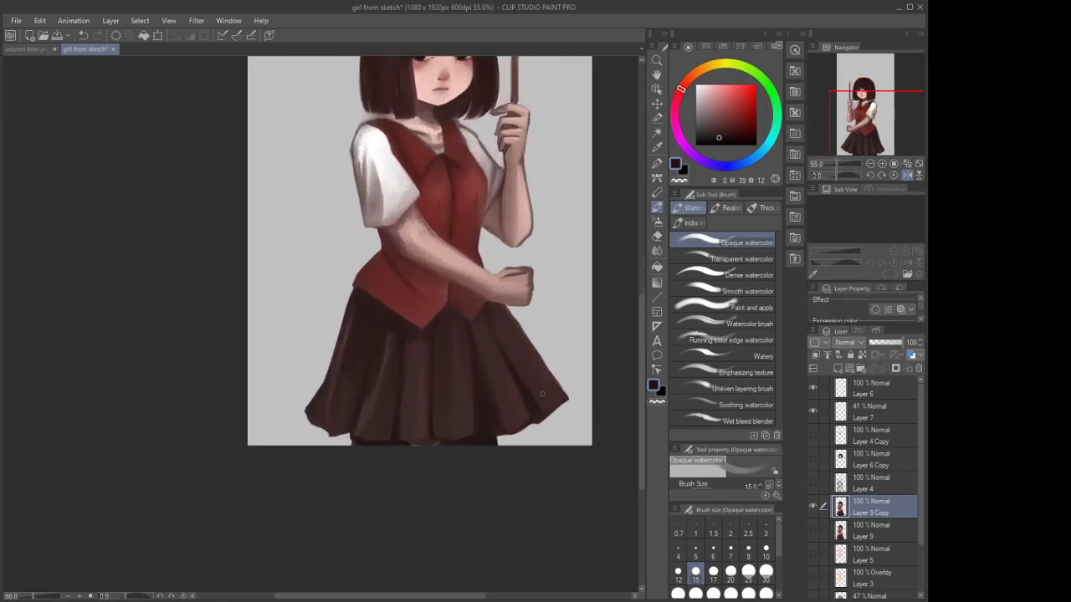
Paint brown strokes along the skirt's middle pleats, using Opaque watercolor at size 20 and the G-pen at size 17
{"action": "scroll", "coordinate": [367, 402], "scroll_direction": "up", "scroll_amount": 1}
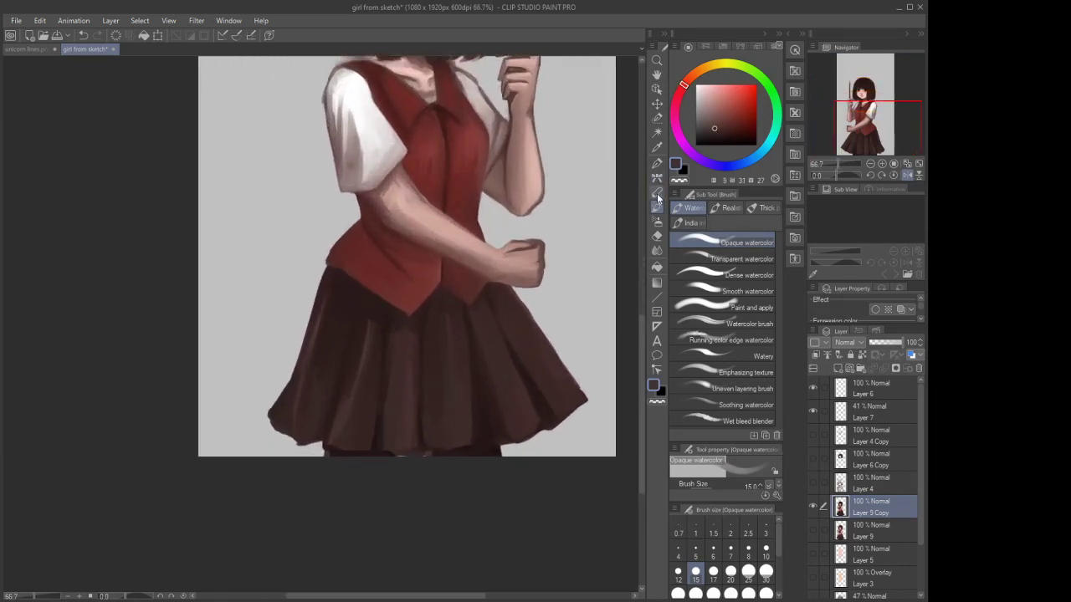
{"action": "left_click", "coordinate": [731, 571]}
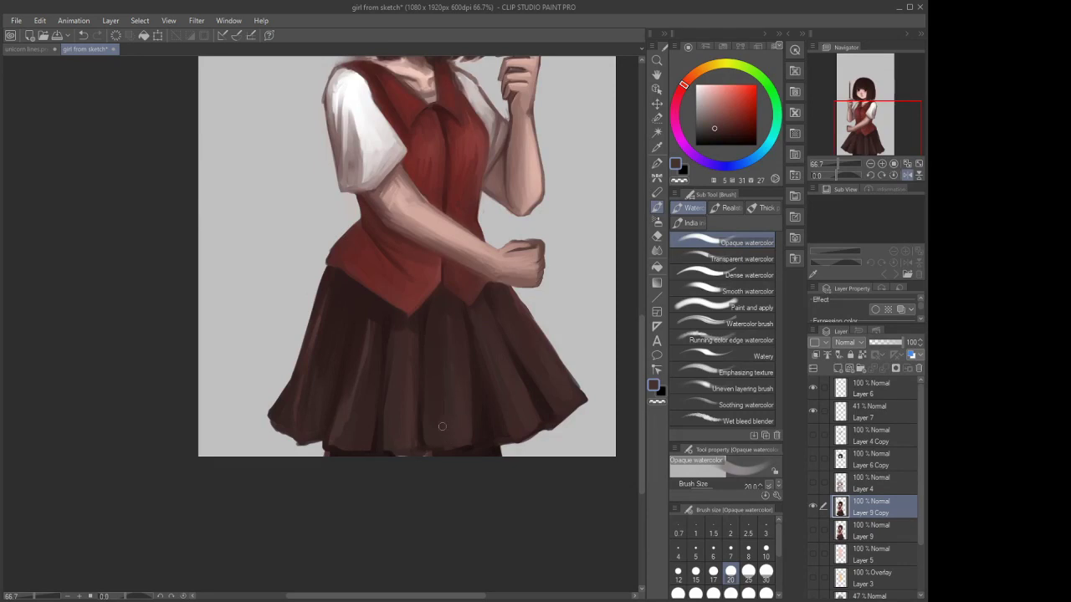
{"action": "left_click", "coordinate": [657, 164]}
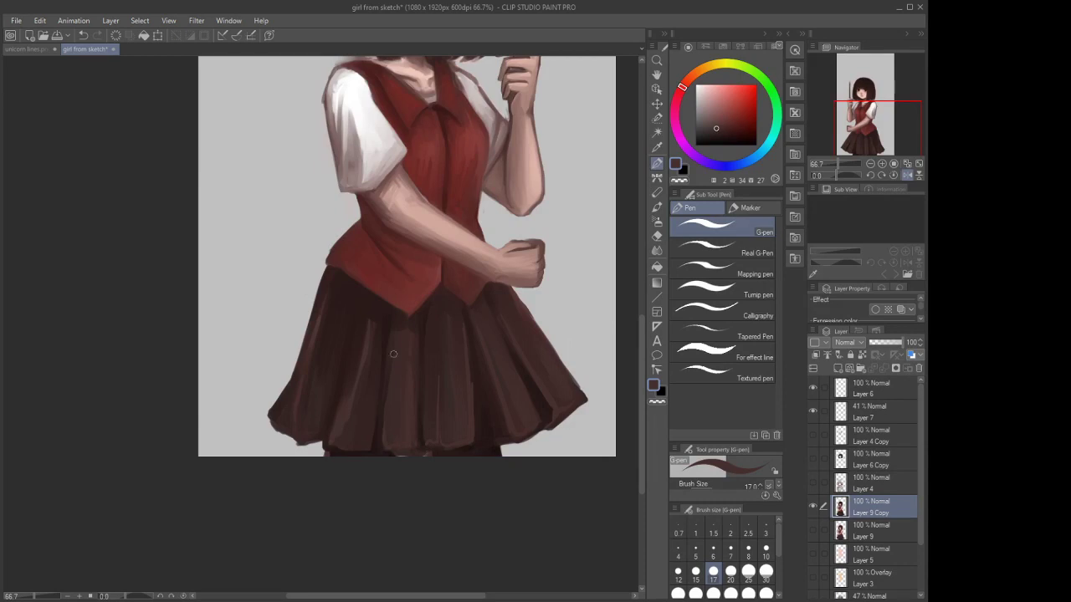
{"action": "left_click", "coordinate": [657, 209]}
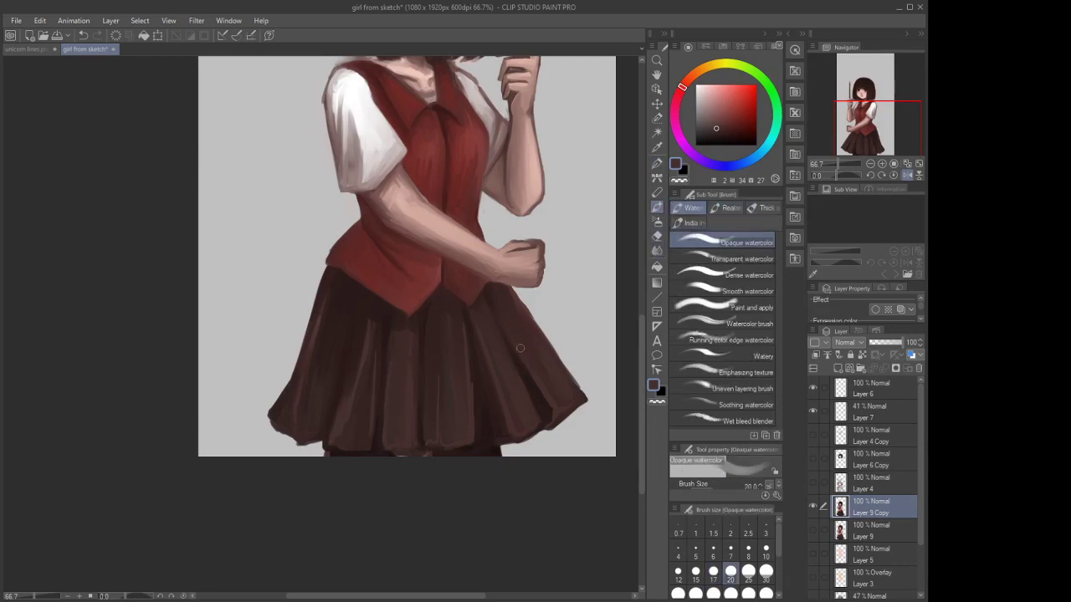
Refine the skirt's right-hand folds and smooth the lower pleats with Opaque watercolor at sizes 15 and 25
{"action": "left_click", "coordinate": [695, 573]}
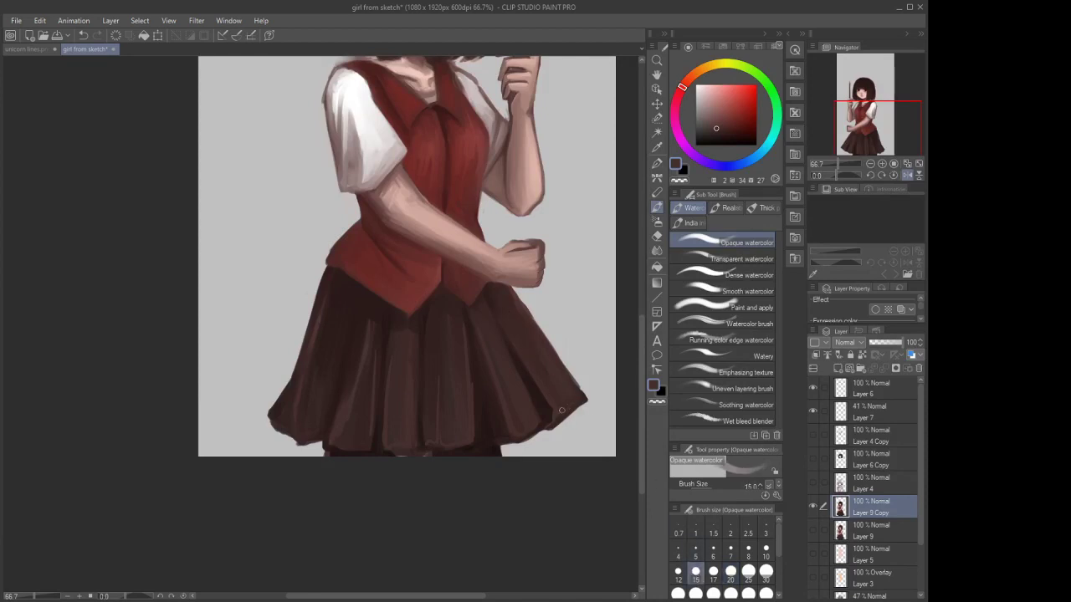
{"action": "left_click", "coordinate": [678, 573]}
{"action": "left_click", "coordinate": [748, 571]}
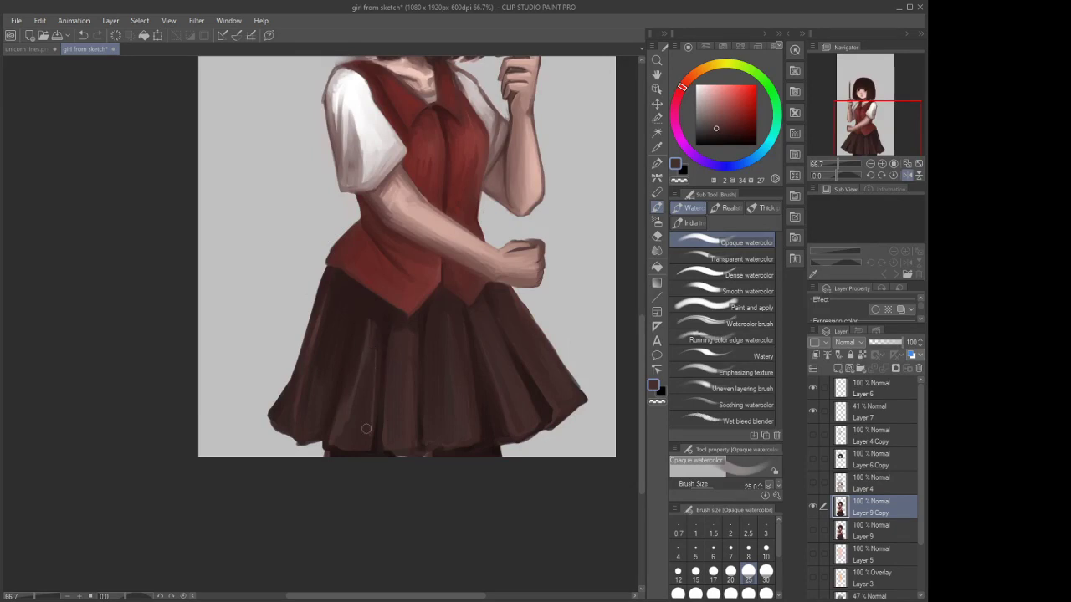
{"action": "scroll", "coordinate": [438, 434], "scroll_direction": "down", "scroll_amount": 2}
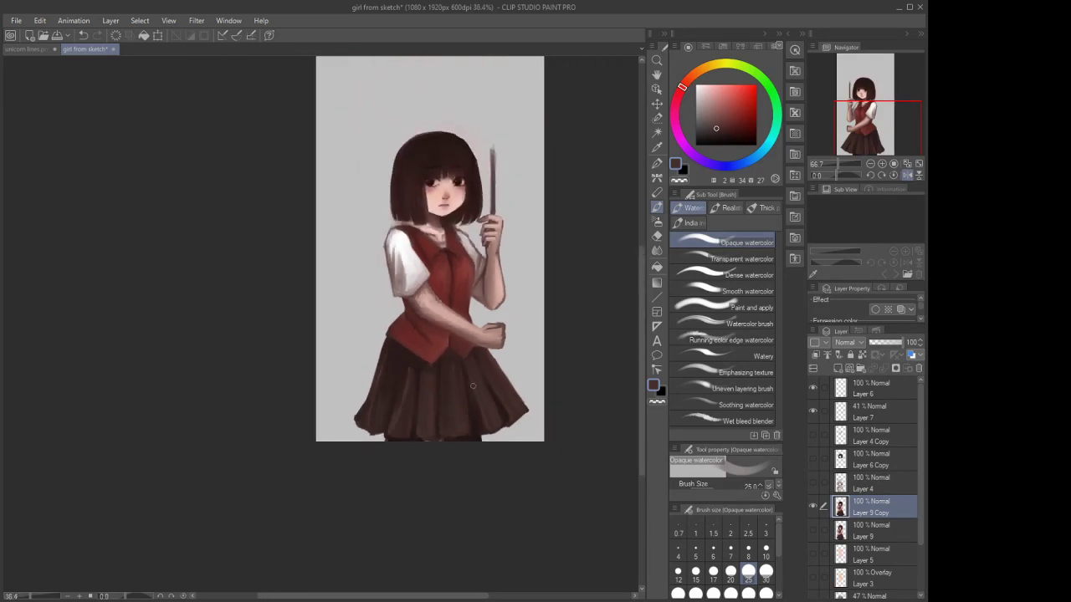
Darken the skirt directly beneath the vest's pointed hem with near-black brown, using Opaque watercolor at sizes 5 and 12
{"action": "scroll", "coordinate": [436, 346], "scroll_direction": "up", "scroll_amount": 3}
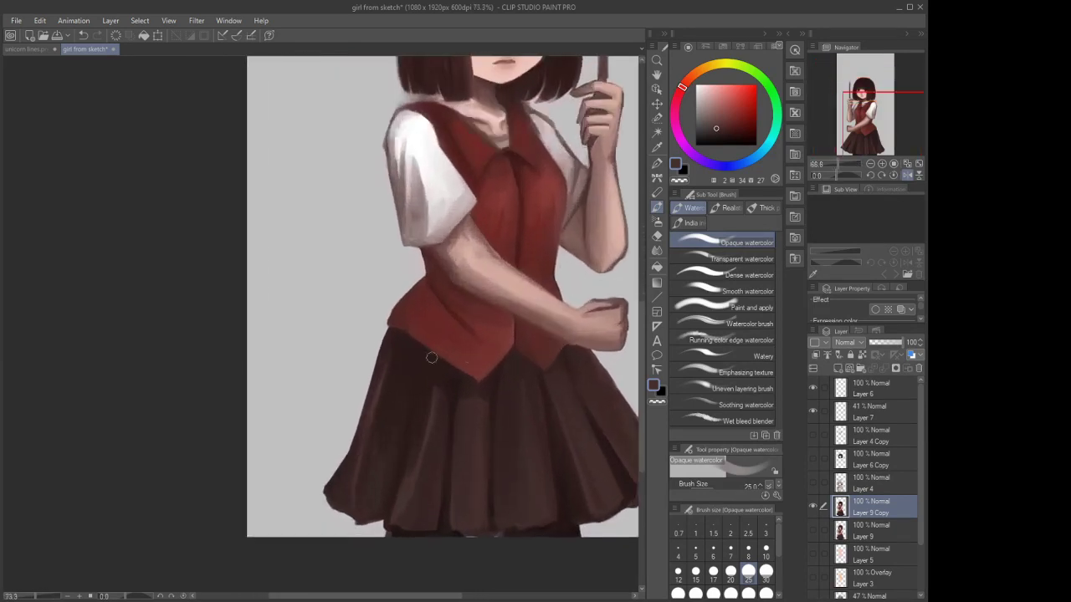
{"action": "left_click", "coordinate": [715, 141]}
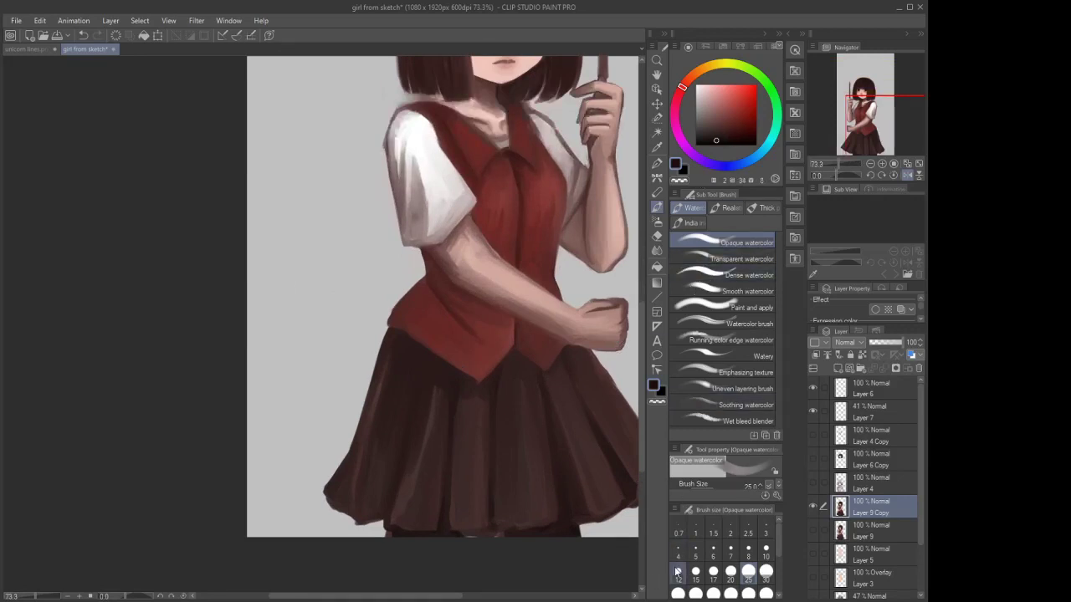
{"action": "left_click", "coordinate": [695, 552]}
{"action": "scroll", "coordinate": [424, 389], "scroll_direction": "up", "scroll_amount": 1}
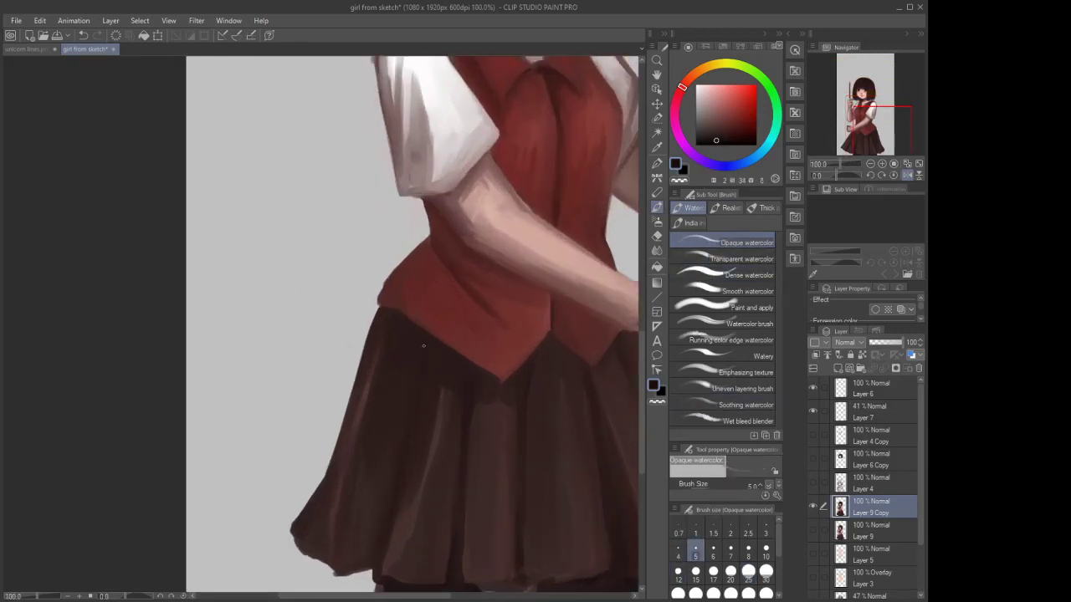
{"action": "left_click", "coordinate": [677, 572]}
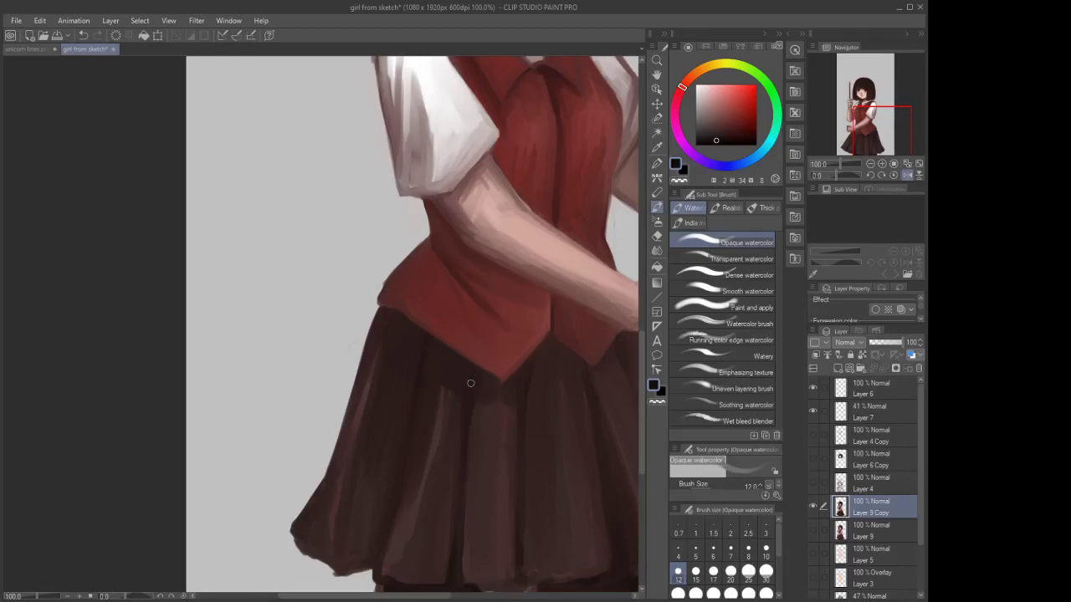
{"action": "scroll", "coordinate": [467, 377], "scroll_direction": "down", "scroll_amount": 2}
{"action": "scroll", "coordinate": [462, 366], "scroll_direction": "up", "scroll_amount": 3}
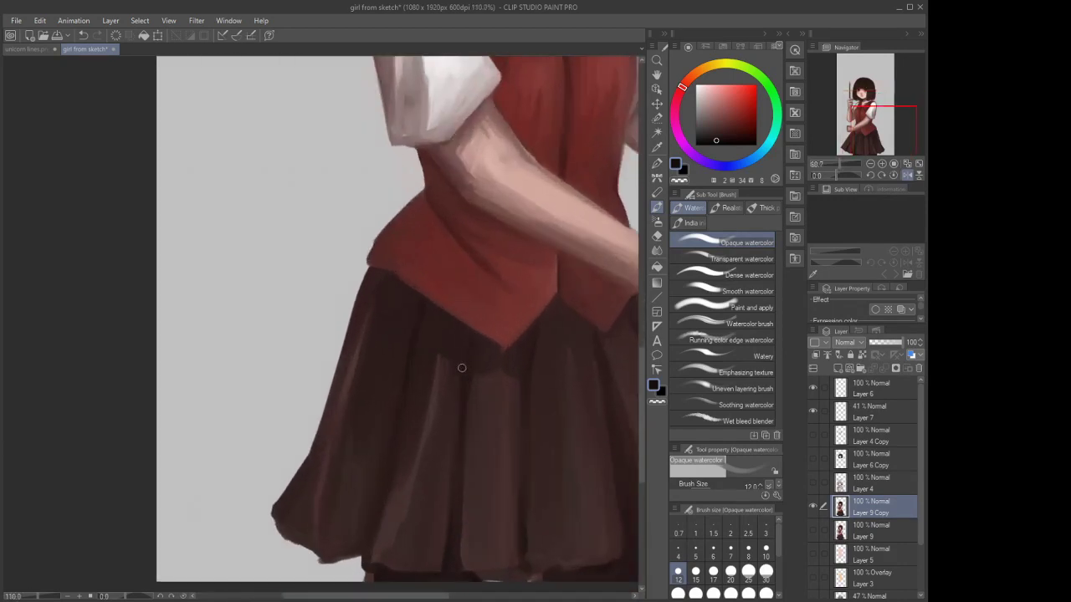
Deepen the dark gaps at the tops of the pleats below the vest with Opaque watercolor at size 12
{"action": "left_click_drag", "start_coordinate": [467, 332], "coordinate": [466, 345]}
{"action": "left_click_drag", "start_coordinate": [358, 406], "coordinate": [293, 410]}
{"action": "left_click_drag", "start_coordinate": [417, 385], "coordinate": [486, 300]}
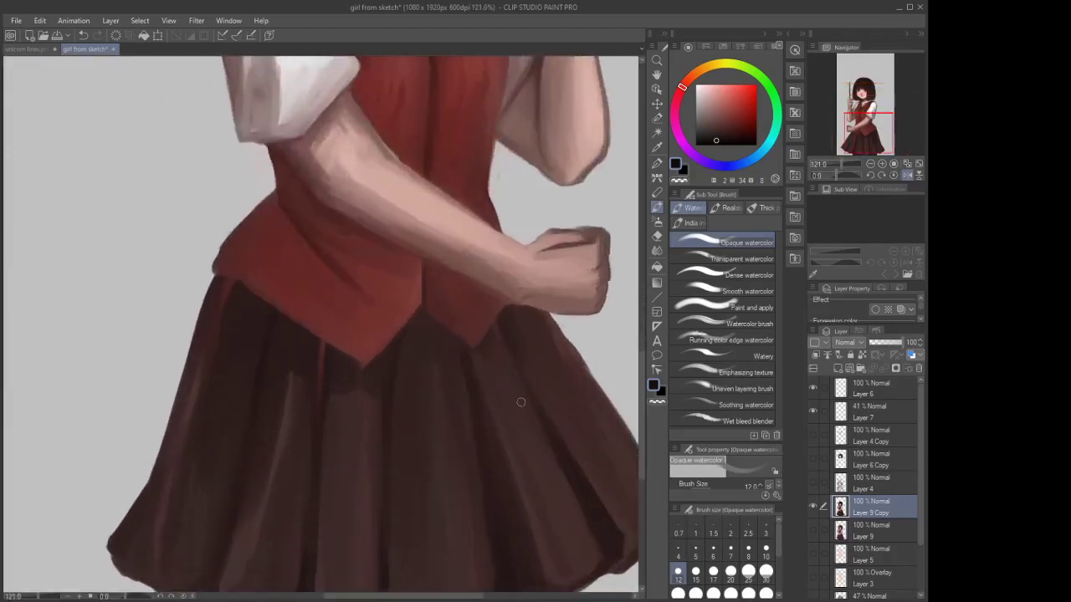
{"action": "scroll", "coordinate": [479, 312], "scroll_direction": "down", "scroll_amount": 5}
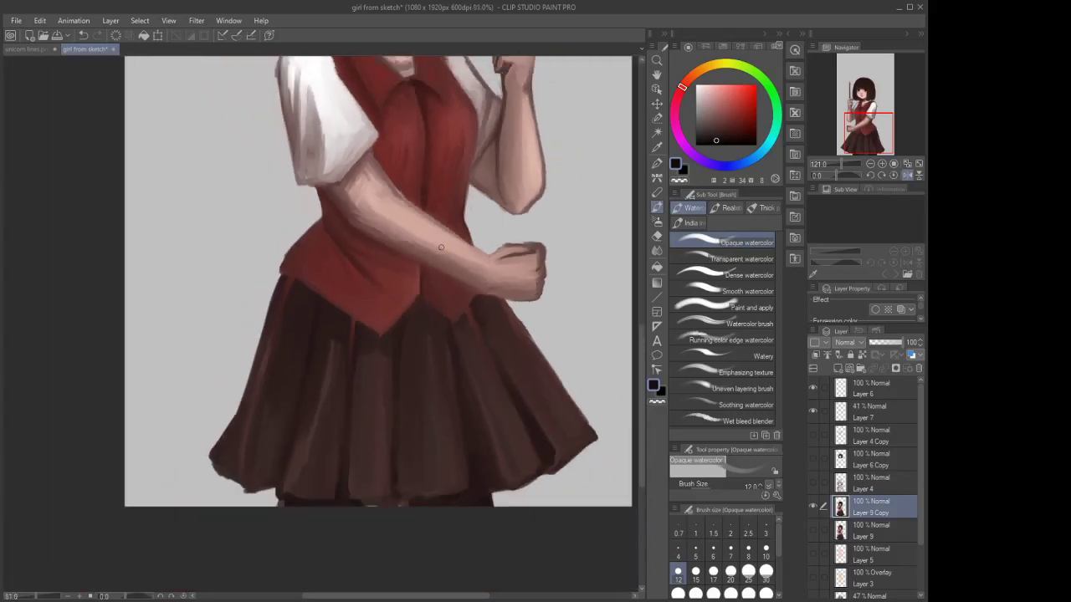
{"action": "scroll", "coordinate": [479, 310], "scroll_direction": "up", "scroll_amount": 5}
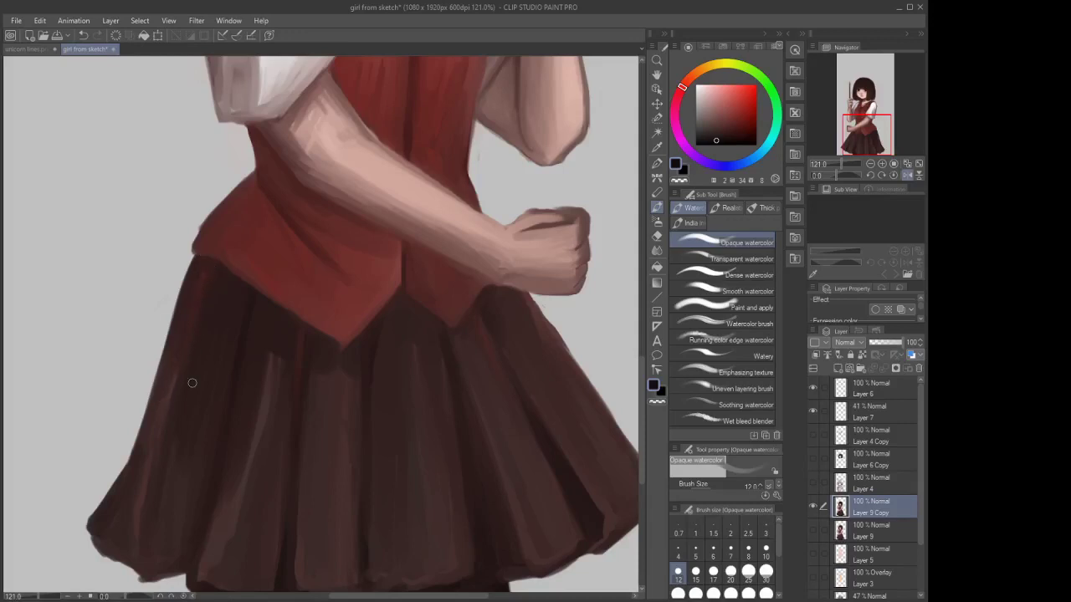
{"action": "scroll", "coordinate": [326, 277], "scroll_direction": "down", "scroll_amount": 2}
{"action": "scroll", "coordinate": [325, 276], "scroll_direction": "up", "scroll_amount": 1}
{"action": "scroll", "coordinate": [394, 272], "scroll_direction": "down", "scroll_amount": 3}
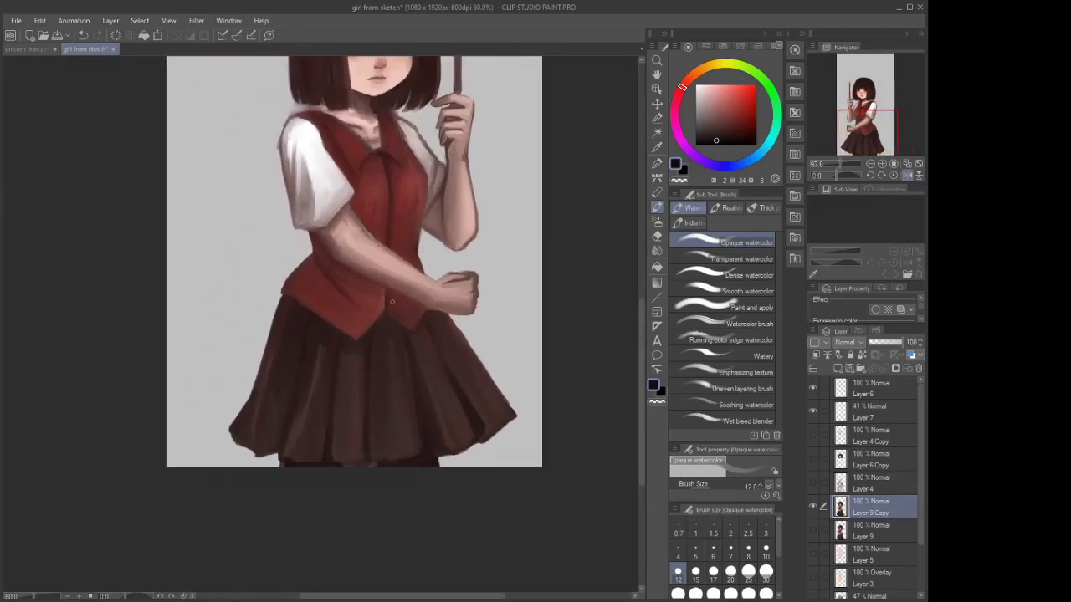
Sample the vest's red and tint the skirt's middle pleats with it, using Opaque watercolor at size 17
{"action": "scroll", "coordinate": [362, 323], "scroll_direction": "up", "scroll_amount": 3}
{"action": "left_click", "coordinate": [414, 310], "text": "alt"}
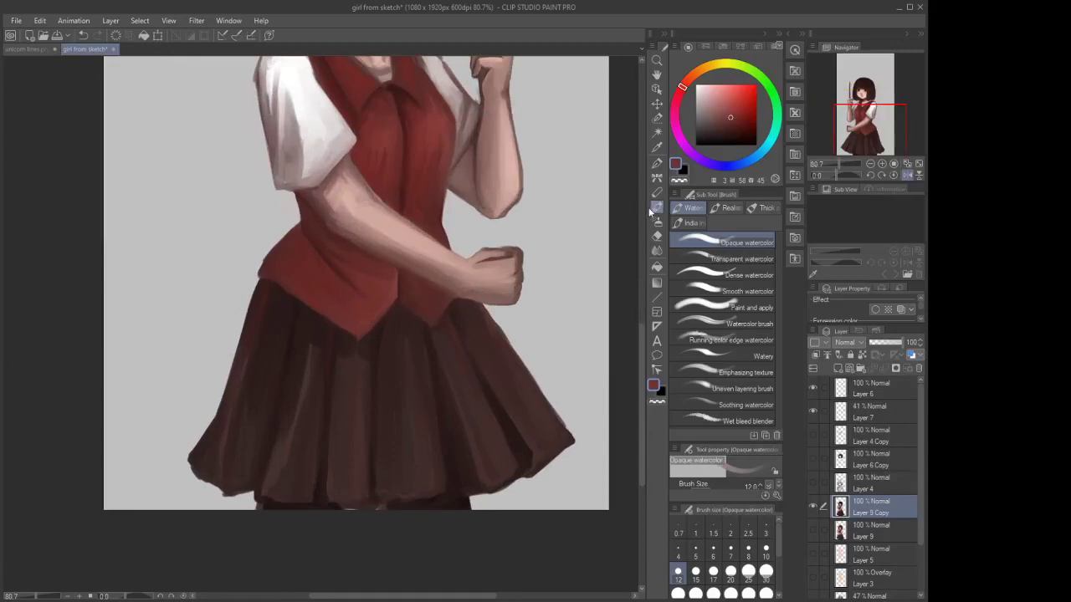
{"action": "left_click", "coordinate": [709, 577]}
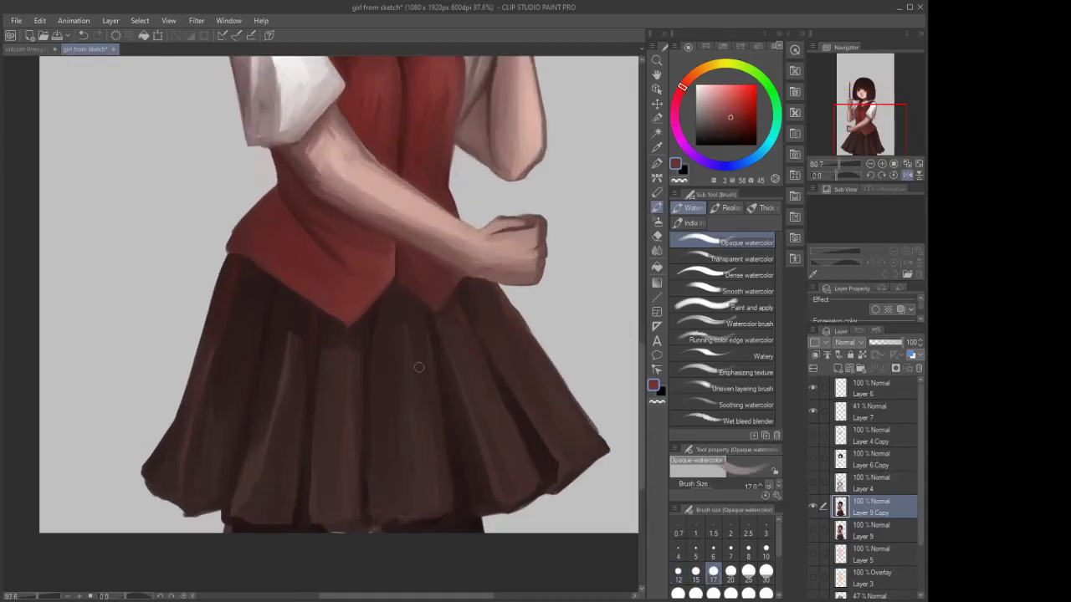
{"action": "scroll", "coordinate": [419, 396], "scroll_direction": "up", "scroll_amount": 1}
{"action": "left_click_drag", "start_coordinate": [429, 387], "coordinate": [436, 476]}
{"action": "left_click_drag", "start_coordinate": [431, 411], "coordinate": [447, 506]}
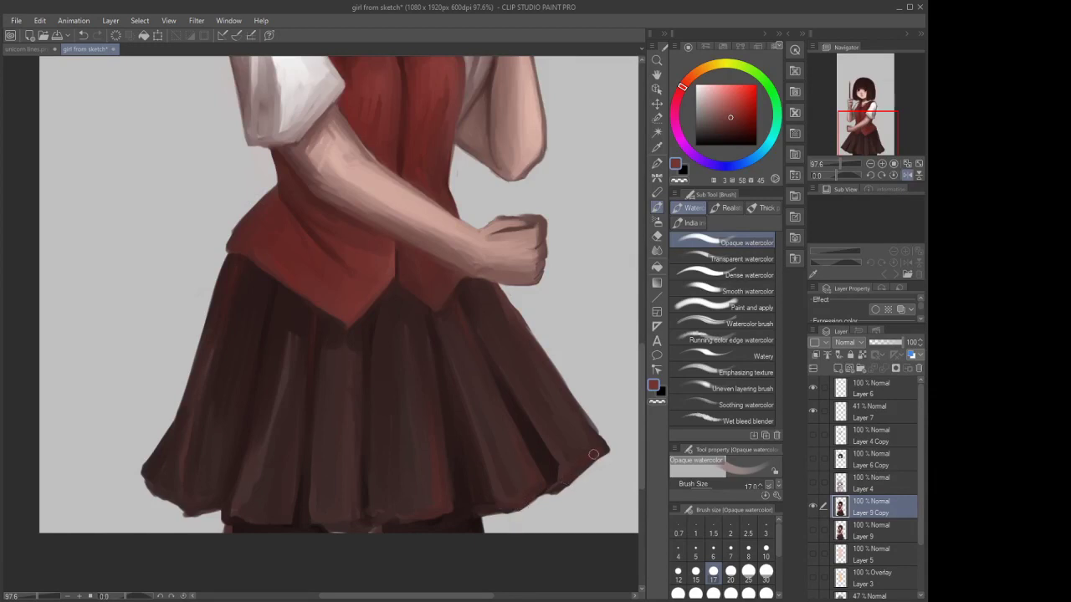
Add the vest's red tint along the skirt's right and left outer edges and flared lower corners at size 17
{"action": "left_click_drag", "start_coordinate": [604, 447], "coordinate": [574, 399]}
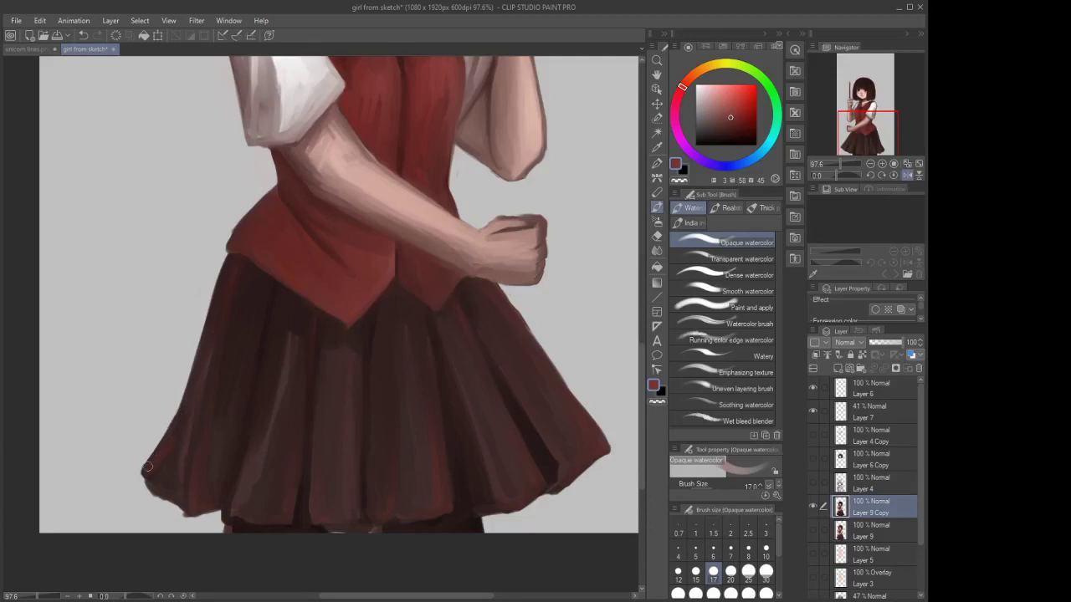
{"action": "mouse_move", "coordinate": [145, 472]}
{"action": "left_mouse_down"}
{"action": "mouse_move", "coordinate": [156, 495]}
{"action": "mouse_move", "coordinate": [181, 507]}
{"action": "mouse_move", "coordinate": [155, 486]}
{"action": "mouse_move", "coordinate": [184, 500]}
{"action": "left_mouse_up"}
{"action": "left_click_drag", "start_coordinate": [154, 466], "coordinate": [194, 379]}
{"action": "scroll", "coordinate": [261, 406], "scroll_direction": "down", "scroll_amount": 3}
{"action": "scroll", "coordinate": [290, 331], "scroll_direction": "down", "scroll_amount": 2}
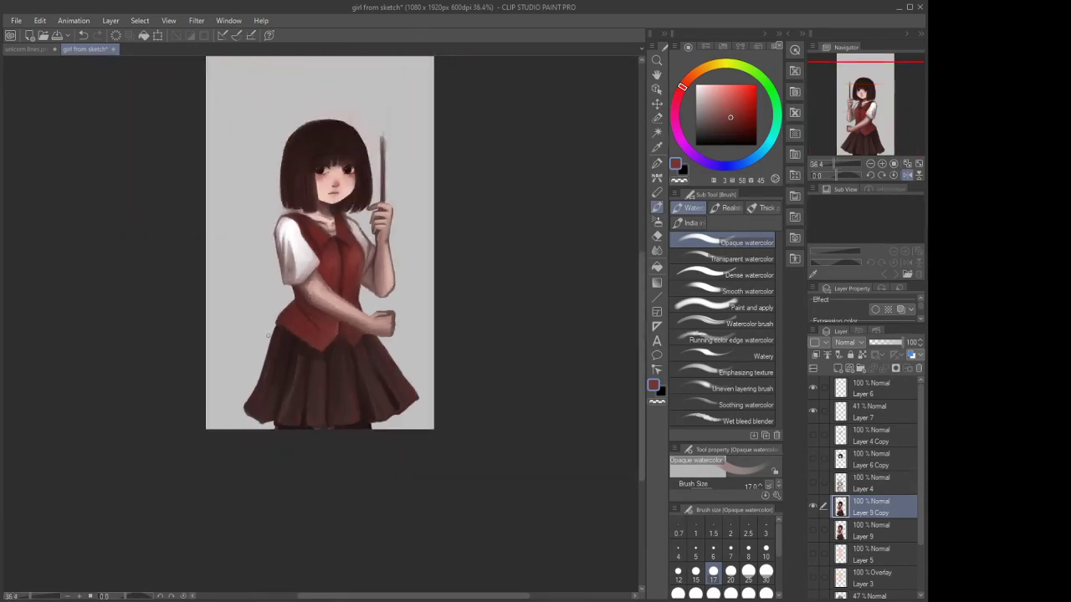
Darken the skirt's left outline between waist and hem with dark brown, using Opaque watercolor at size 17
{"action": "scroll", "coordinate": [268, 336], "scroll_direction": "up", "scroll_amount": 4}
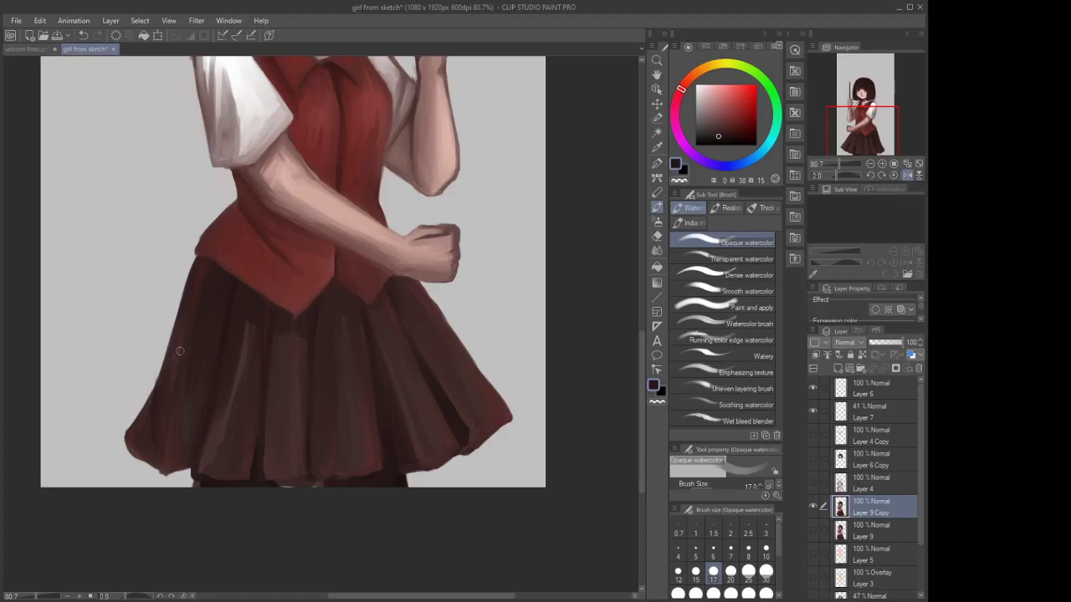
{"action": "left_click_drag", "start_coordinate": [176, 333], "coordinate": [154, 393]}
{"action": "left_click_drag", "start_coordinate": [171, 356], "coordinate": [157, 388]}
{"action": "scroll", "coordinate": [136, 424], "scroll_direction": "down", "scroll_amount": 4}
{"action": "scroll", "coordinate": [303, 298], "scroll_direction": "up", "scroll_amount": 3}
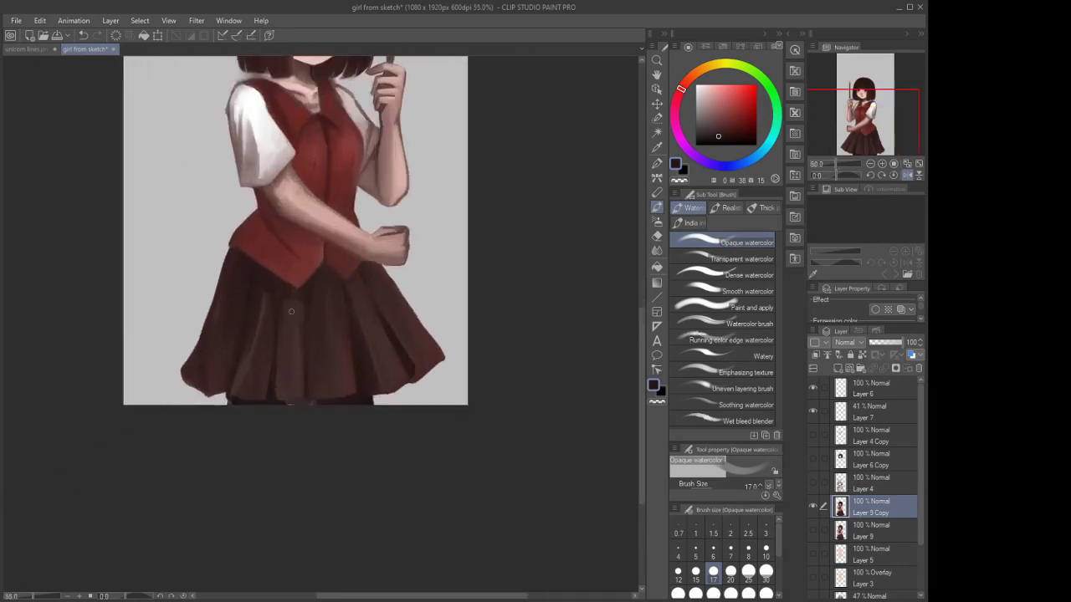
{"action": "scroll", "coordinate": [303, 298], "scroll_direction": "up", "scroll_amount": 1}
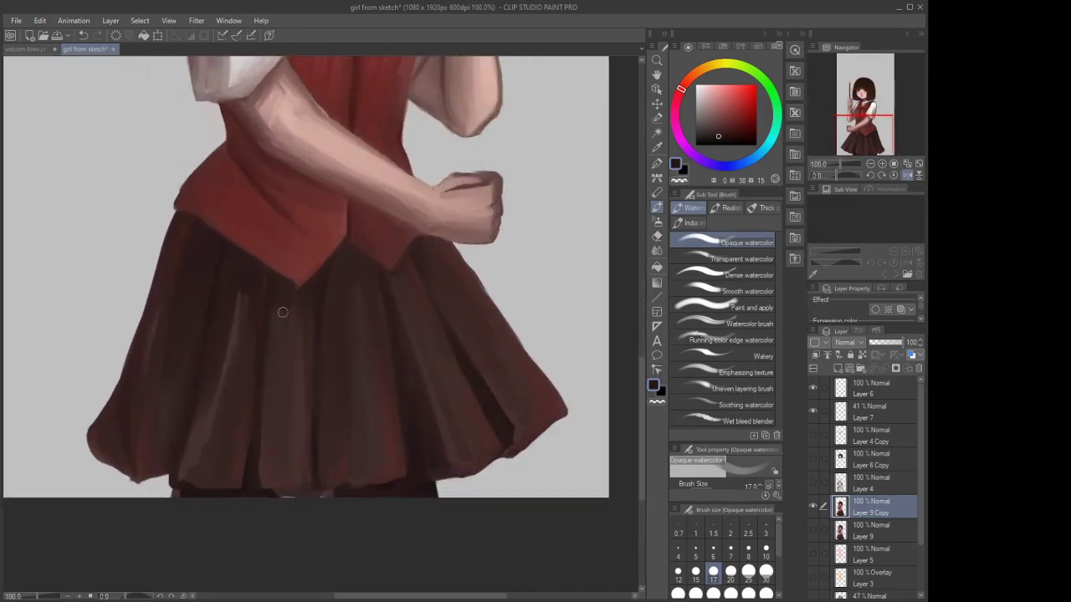
{"action": "scroll", "coordinate": [276, 323], "scroll_direction": "down", "scroll_amount": 5}
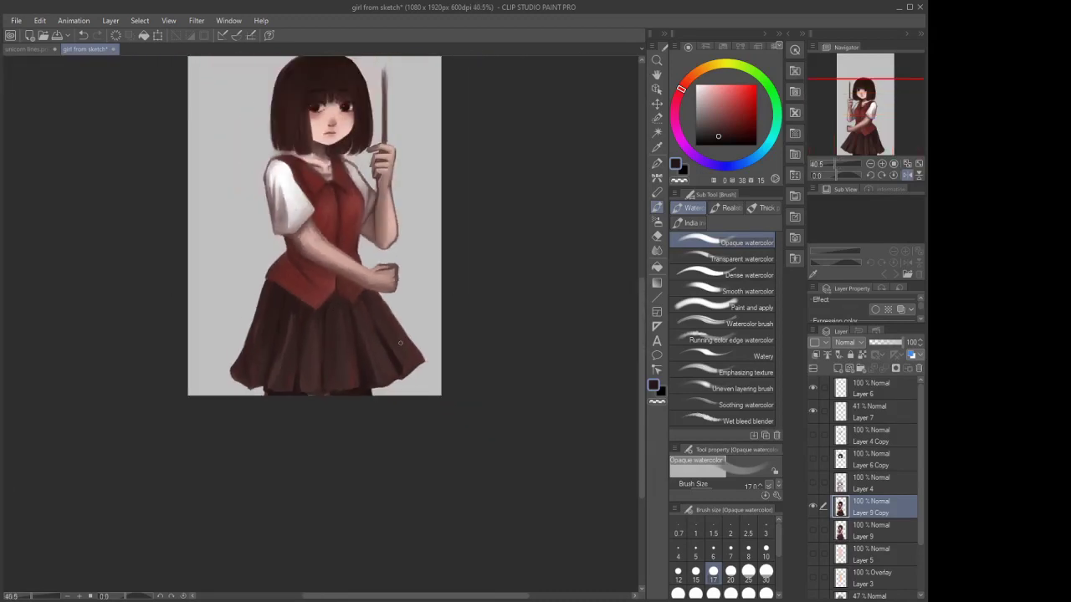
Clean up the vest's left waist contour below the sleeve in dark red with Opaque watercolor at sizes 4 and 8
{"action": "scroll", "coordinate": [289, 228], "scroll_direction": "up", "scroll_amount": 6}
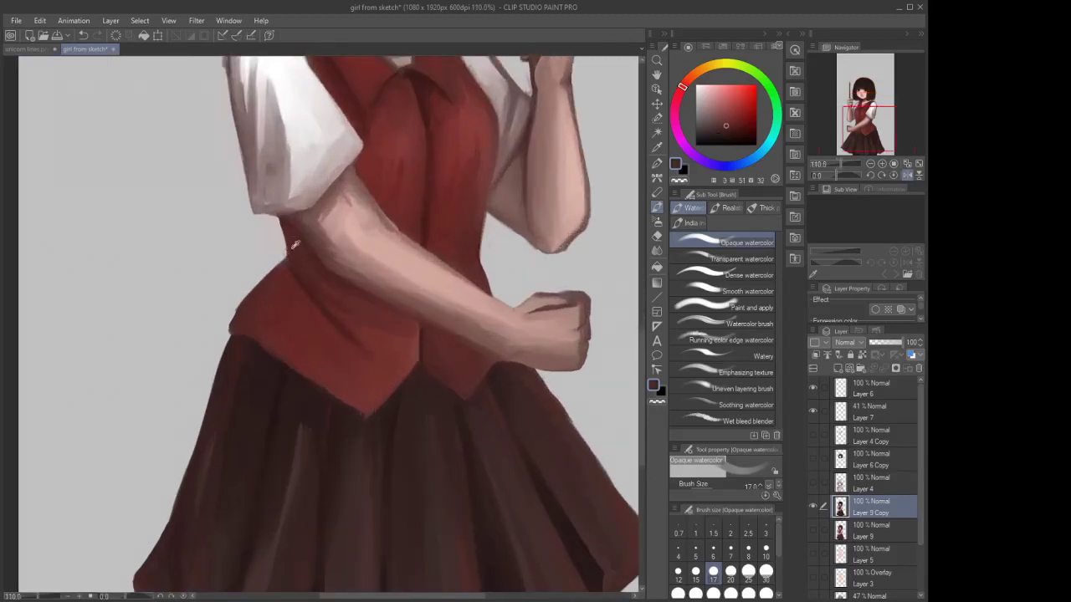
{"action": "left_click", "coordinate": [678, 551]}
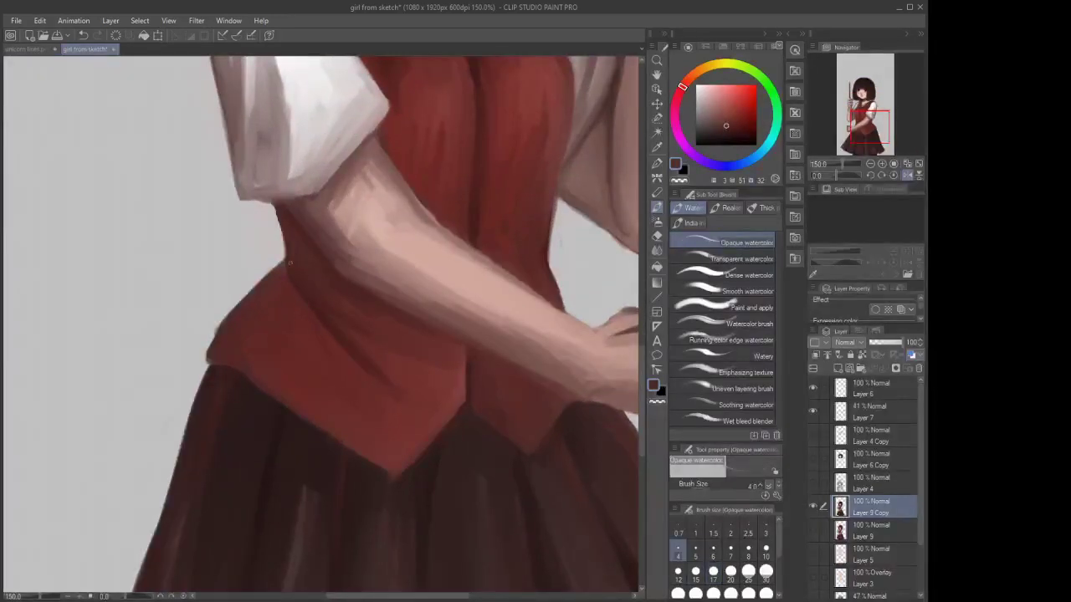
{"action": "left_click", "coordinate": [748, 550]}
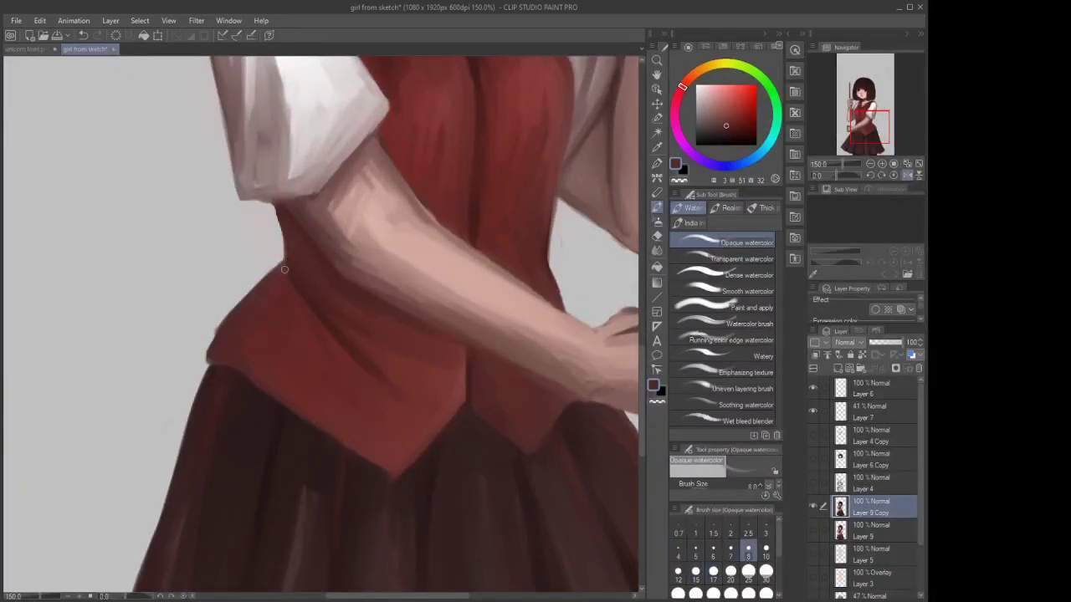
{"action": "left_click_drag", "start_coordinate": [285, 219], "coordinate": [283, 257]}
{"action": "left_click_drag", "start_coordinate": [281, 210], "coordinate": [282, 262]}
{"action": "scroll", "coordinate": [281, 263], "scroll_direction": "down", "scroll_amount": 3}
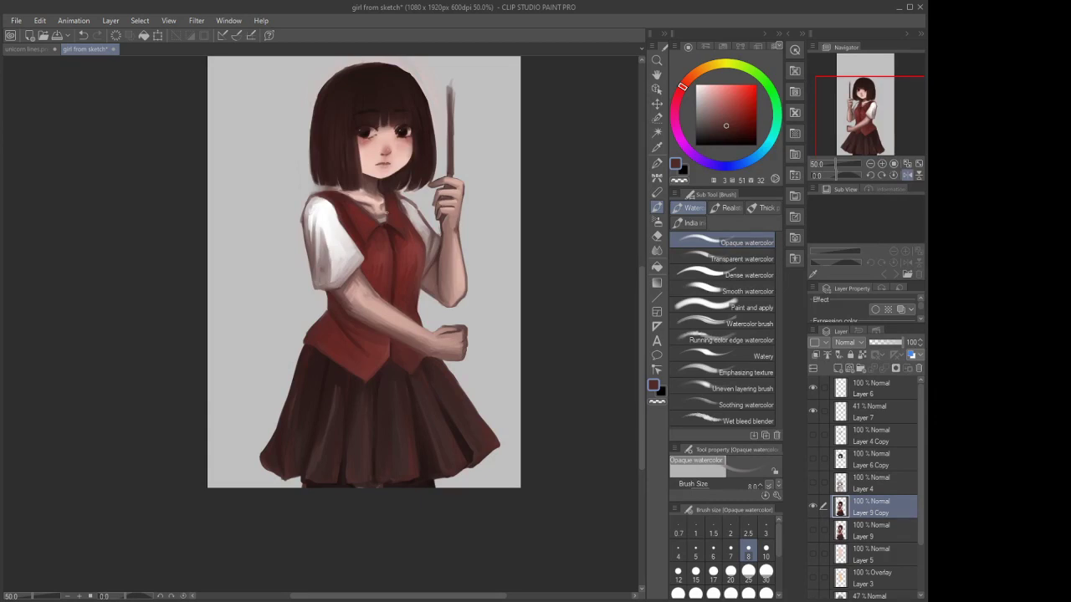
Add a new raster layer directly above Layer 9 Copy
{"action": "left_click_drag", "start_coordinate": [641, 360], "coordinate": [640, 344]}
{"action": "scroll", "coordinate": [502, 288], "scroll_direction": "down", "scroll_amount": 1}
{"action": "scroll", "coordinate": [413, 268], "scroll_direction": "up", "scroll_amount": 1}
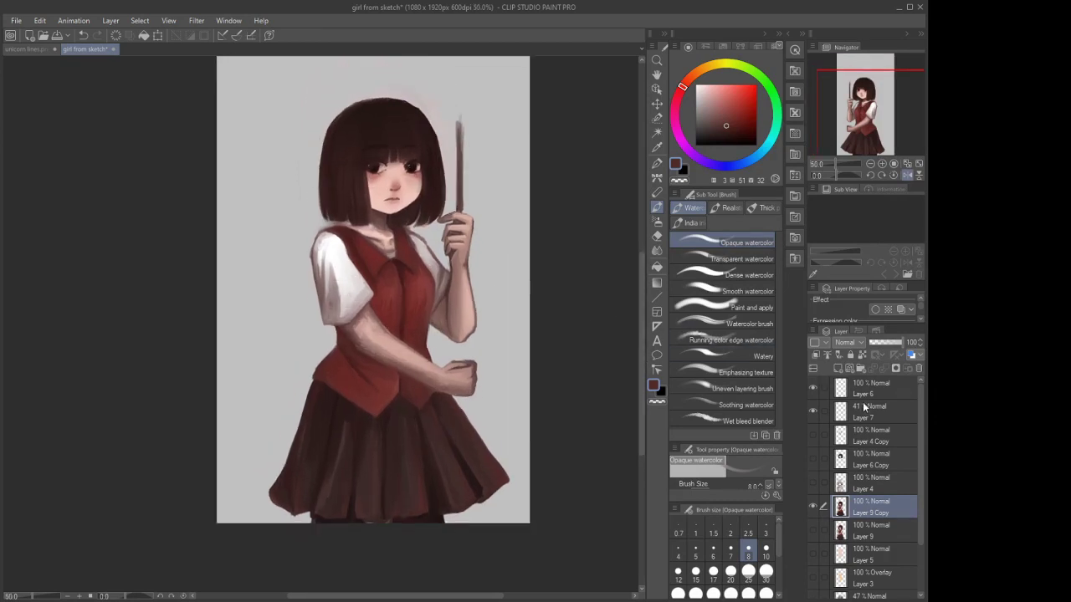
{"action": "left_click", "coordinate": [837, 369]}
{"action": "scroll", "coordinate": [444, 314], "scroll_direction": "up", "scroll_amount": 3}
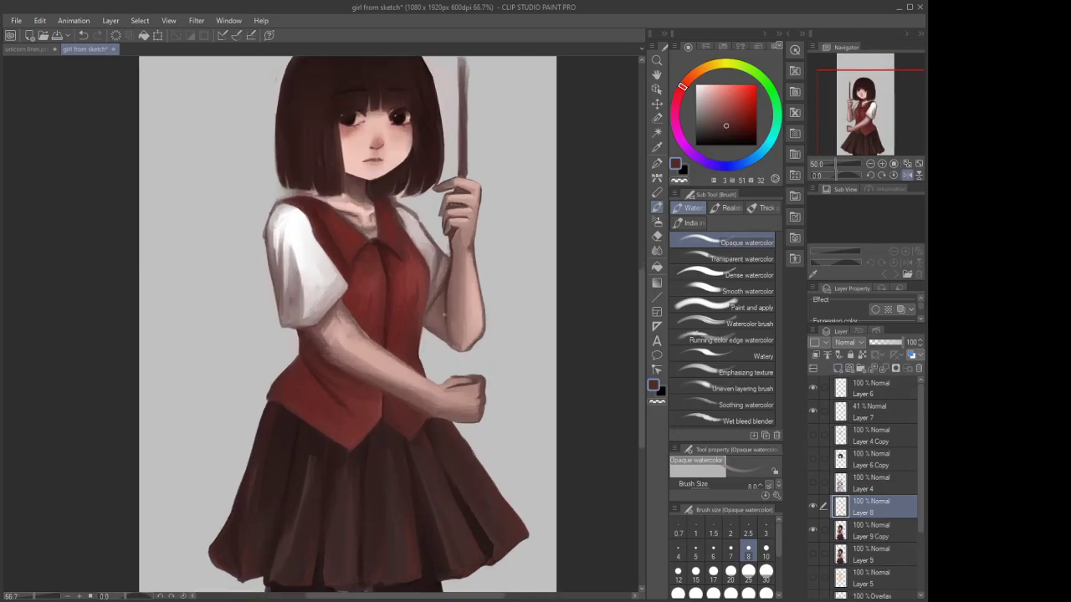
Paint dark red shading around the raised arm's elbow with Opaque watercolor at sizes 25 and 20, and merge the layer into Layer 9 Copy
{"action": "left_click", "coordinate": [732, 130]}
{"action": "left_click_drag", "start_coordinate": [734, 128], "coordinate": [727, 126]}
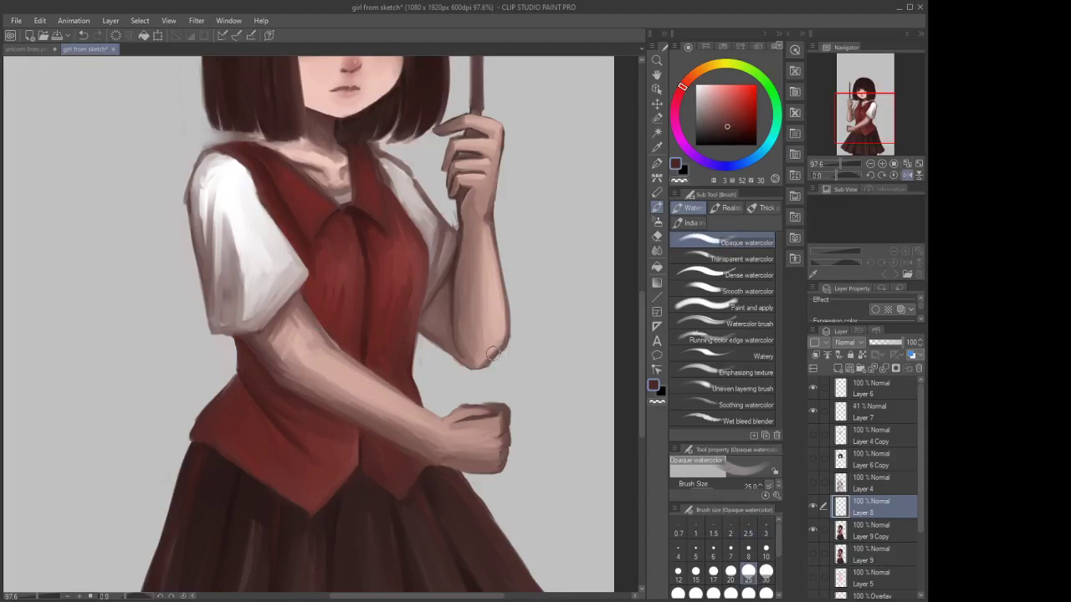
{"action": "scroll", "coordinate": [489, 364], "scroll_direction": "up", "scroll_amount": 1}
{"action": "left_click", "coordinate": [730, 574]}
{"action": "mouse_move", "coordinate": [440, 313]}
{"action": "left_mouse_down"}
{"action": "mouse_move", "coordinate": [439, 348]}
{"action": "mouse_move", "coordinate": [428, 261]}
{"action": "mouse_move", "coordinate": [423, 294]}
{"action": "mouse_move", "coordinate": [400, 316]}
{"action": "mouse_move", "coordinate": [456, 373]}
{"action": "left_mouse_up"}
{"action": "scroll", "coordinate": [456, 372], "scroll_direction": "down", "scroll_amount": 1}
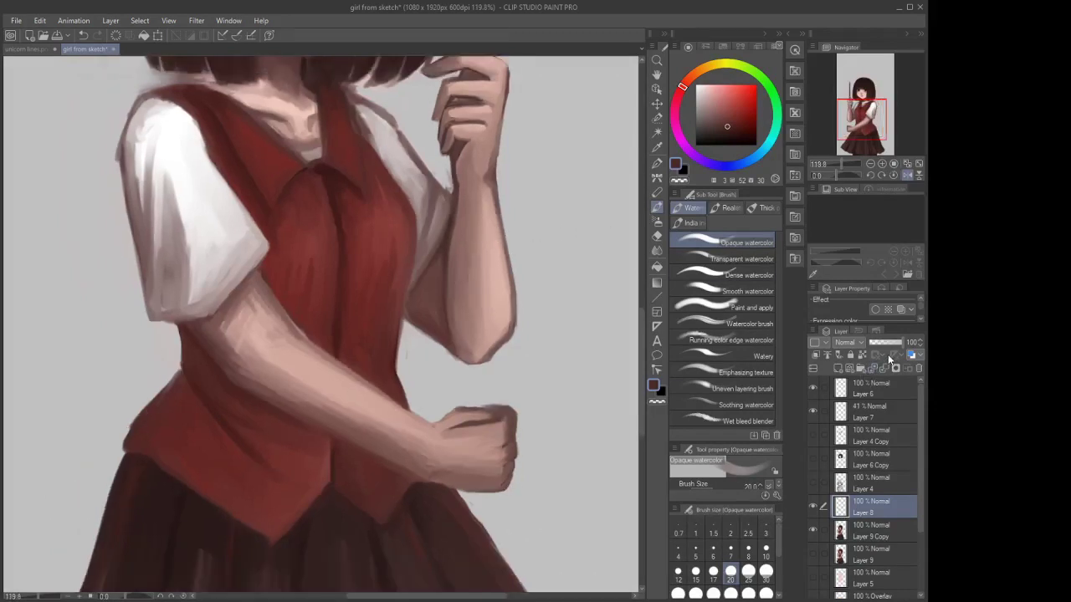
{"action": "left_click", "coordinate": [883, 367]}
Clean up the vest's waist edge beside the raised elbow with sampled dark red, using Opaque watercolor at size 6
{"action": "scroll", "coordinate": [597, 343], "scroll_direction": "down", "scroll_amount": 2}
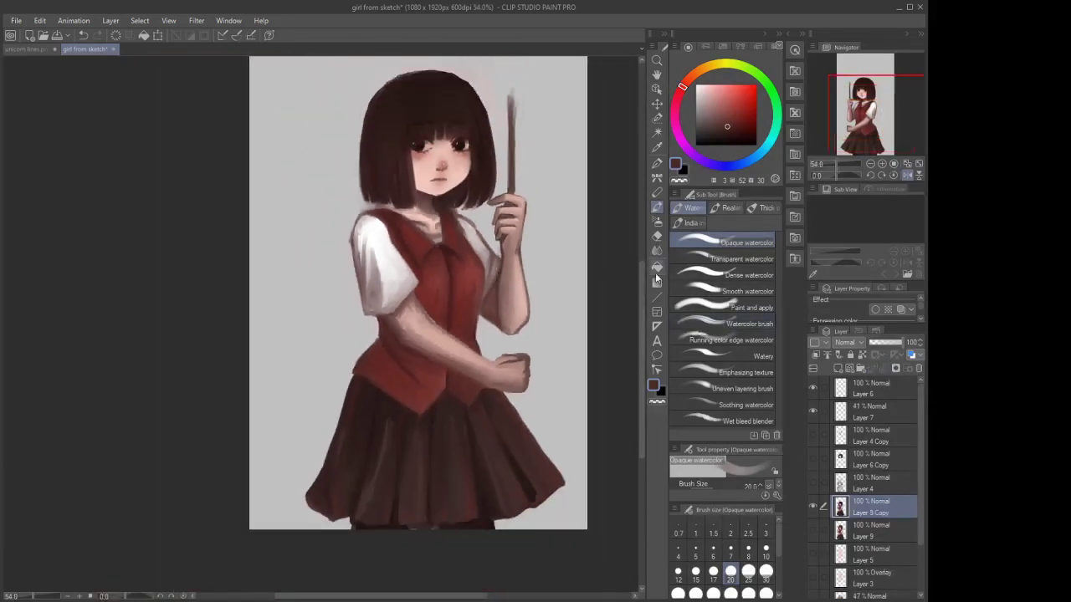
{"action": "left_click", "coordinate": [658, 250]}
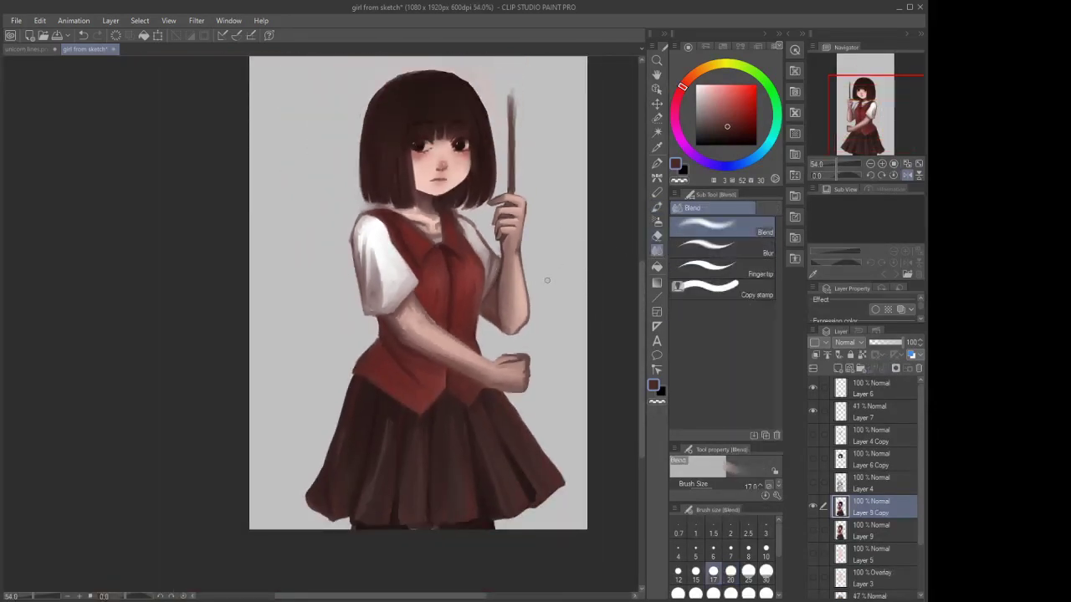
{"action": "left_click", "coordinate": [657, 207]}
{"action": "scroll", "coordinate": [476, 304], "scroll_direction": "up", "scroll_amount": 2}
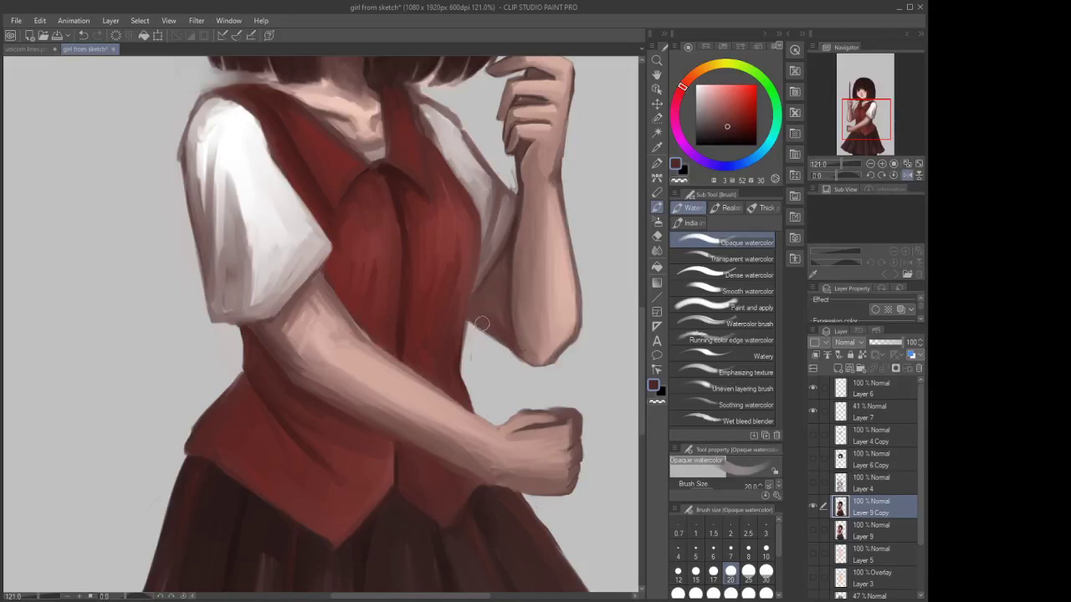
{"action": "left_click", "coordinate": [713, 554]}
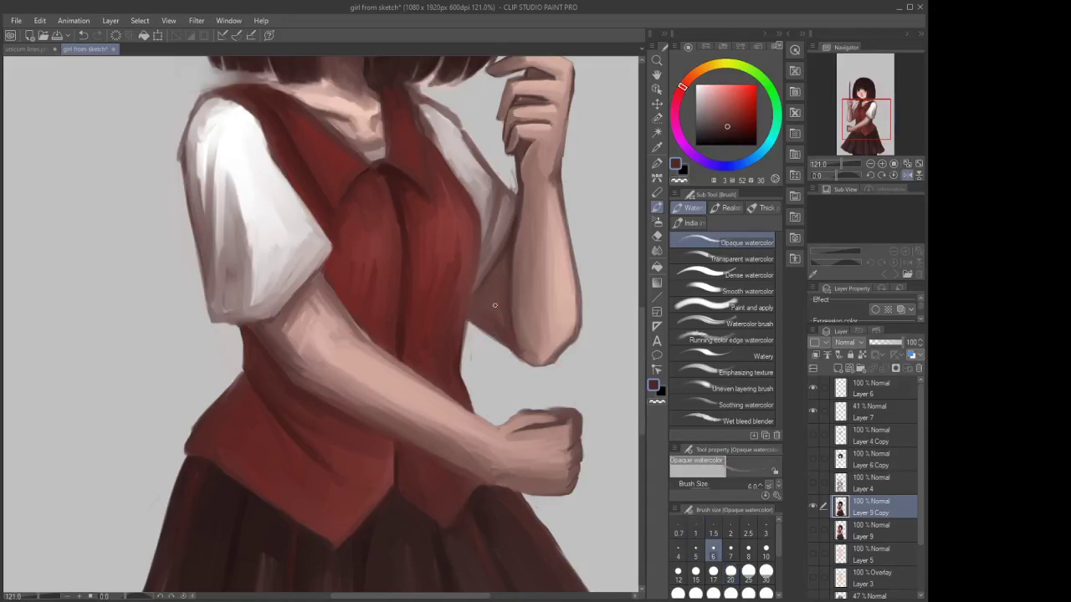
{"action": "scroll", "coordinate": [470, 268], "scroll_direction": "up", "scroll_amount": 1}
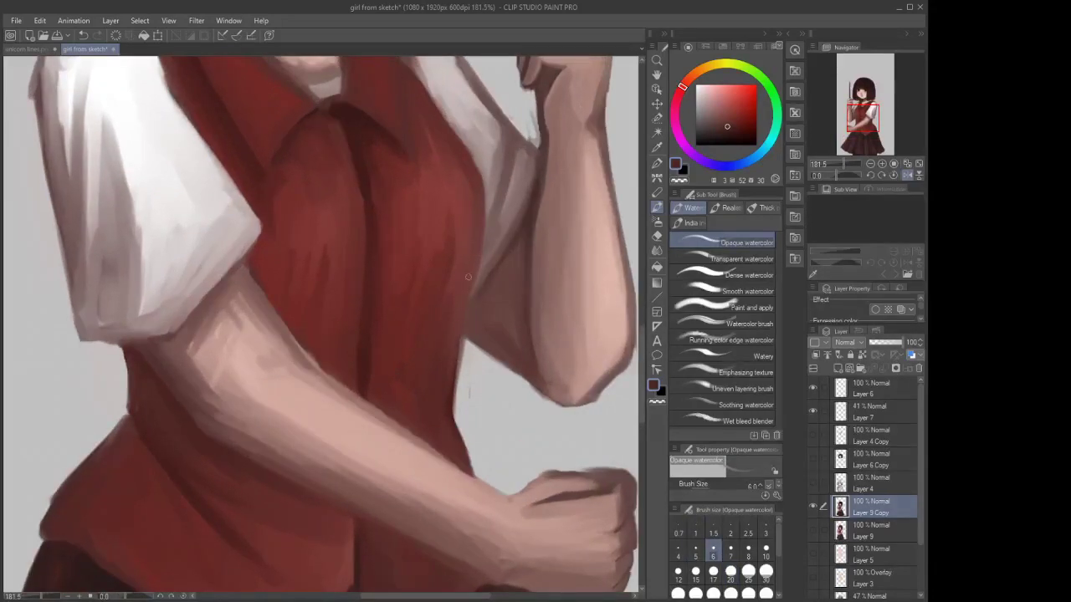
{"action": "left_click", "coordinate": [358, 154], "text": "alt"}
{"action": "left_click_drag", "start_coordinate": [460, 328], "coordinate": [456, 342]}
{"action": "left_click_drag", "start_coordinate": [466, 302], "coordinate": [455, 342]}
{"action": "scroll", "coordinate": [470, 266], "scroll_direction": "down", "scroll_amount": 3}
Define the raised arm's elbow contour at size 6 and shade its forearm's inner side up toward the wrist at size 15
{"action": "scroll", "coordinate": [507, 328], "scroll_direction": "up", "scroll_amount": 4}
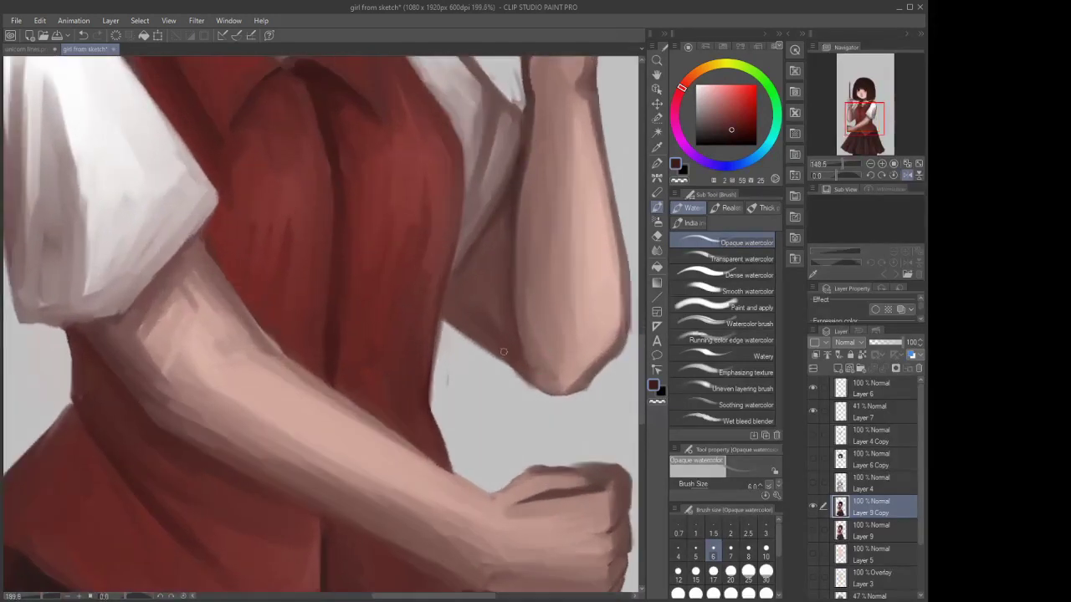
{"action": "left_click_drag", "start_coordinate": [515, 364], "coordinate": [492, 353]}
{"action": "left_click_drag", "start_coordinate": [526, 370], "coordinate": [552, 392]}
{"action": "left_click", "coordinate": [695, 573]}
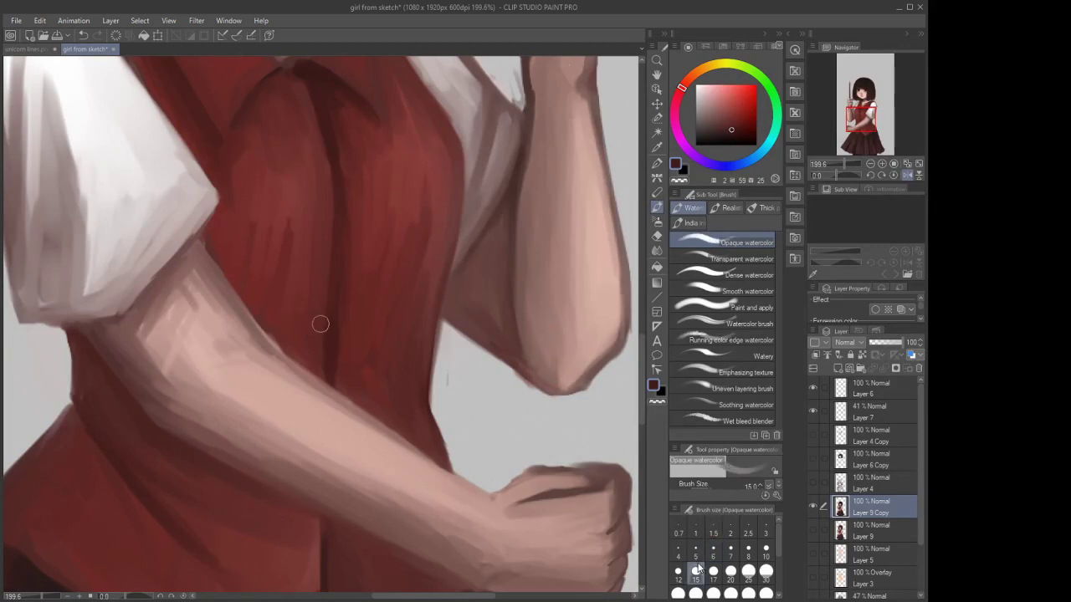
{"action": "mouse_move", "coordinate": [550, 338]}
{"action": "left_mouse_down"}
{"action": "mouse_move", "coordinate": [545, 355]}
{"action": "mouse_move", "coordinate": [540, 291]}
{"action": "left_mouse_up"}
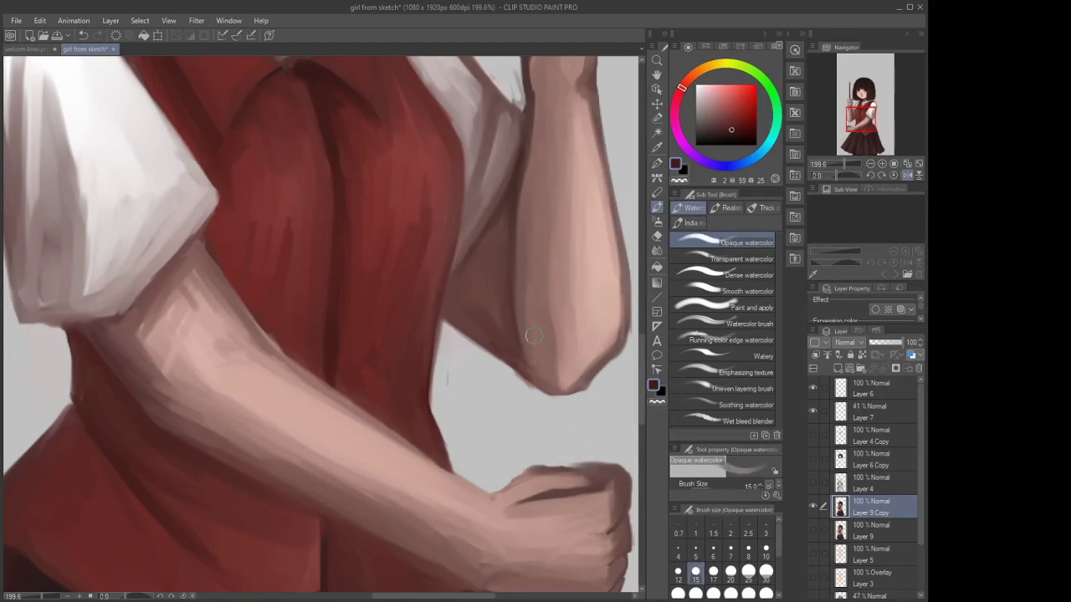
{"action": "left_click_drag", "start_coordinate": [529, 353], "coordinate": [525, 270]}
{"action": "scroll", "coordinate": [559, 389], "scroll_direction": "down", "scroll_amount": 4}
{"action": "scroll", "coordinate": [557, 336], "scroll_direction": "up", "scroll_amount": 1}
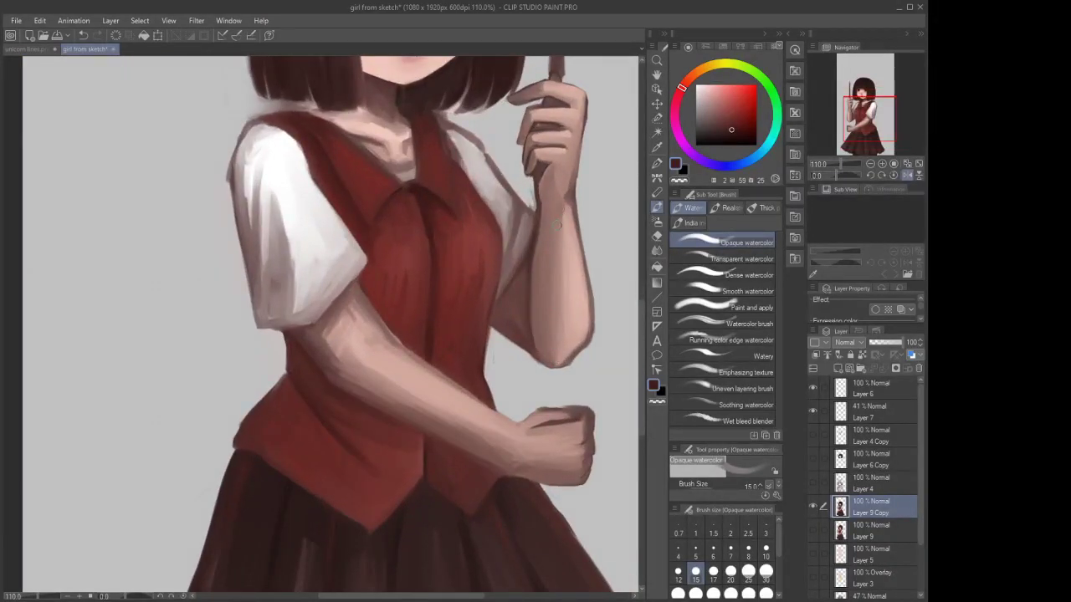
{"action": "left_click_drag", "start_coordinate": [556, 225], "coordinate": [548, 260]}
{"action": "scroll", "coordinate": [560, 257], "scroll_direction": "down", "scroll_amount": 2}
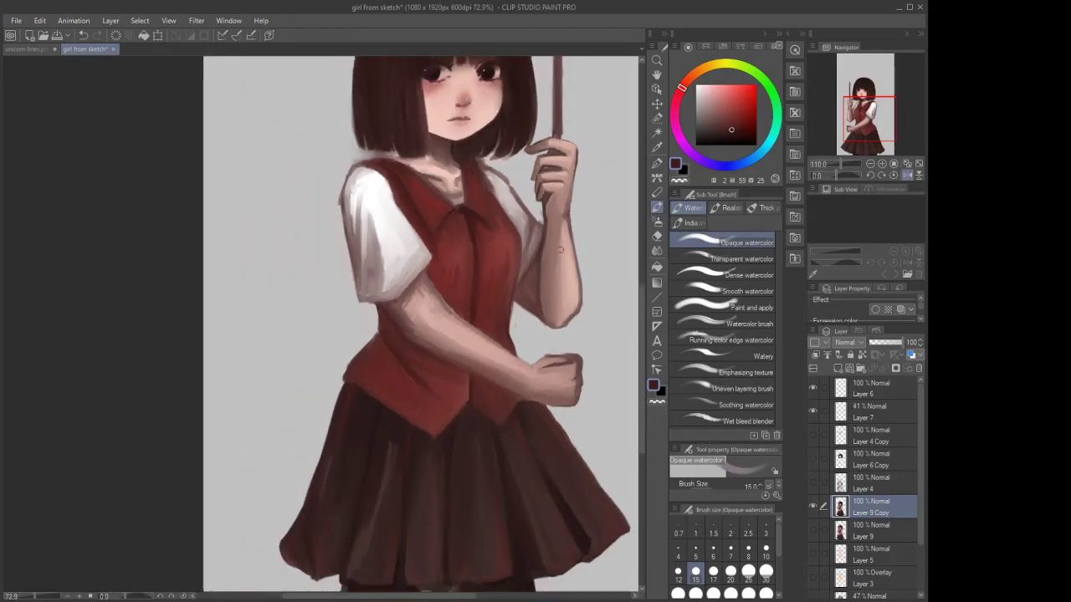
Refine the dark outlines of the raised hand's fingers and wrist with Opaque watercolor at size 6
{"action": "left_click", "coordinate": [713, 552]}
{"action": "scroll", "coordinate": [588, 157], "scroll_direction": "up", "scroll_amount": 3}
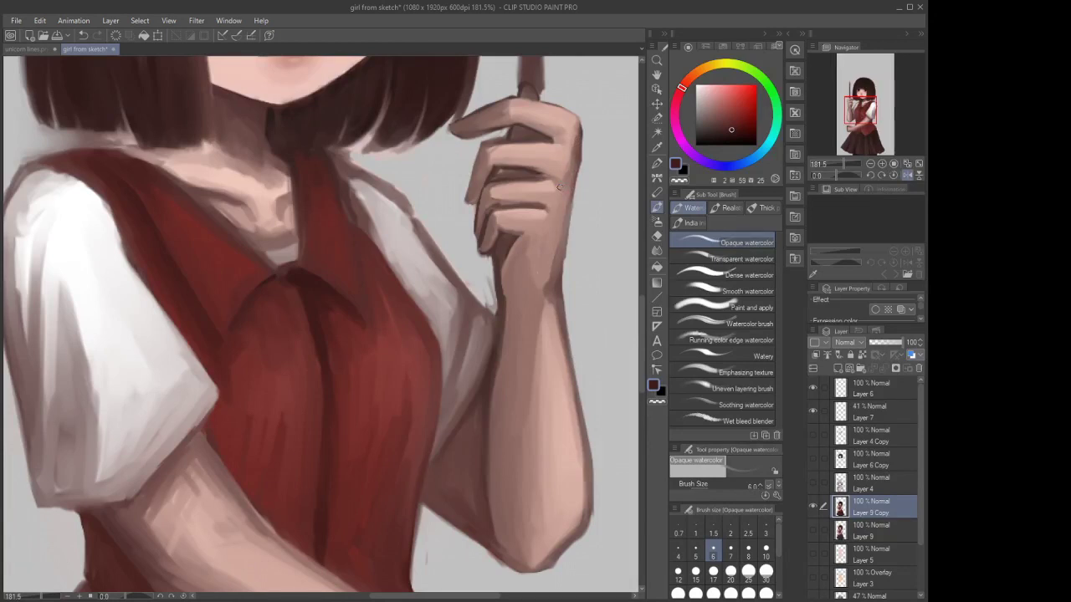
{"action": "scroll", "coordinate": [558, 216], "scroll_direction": "down", "scroll_amount": 3}
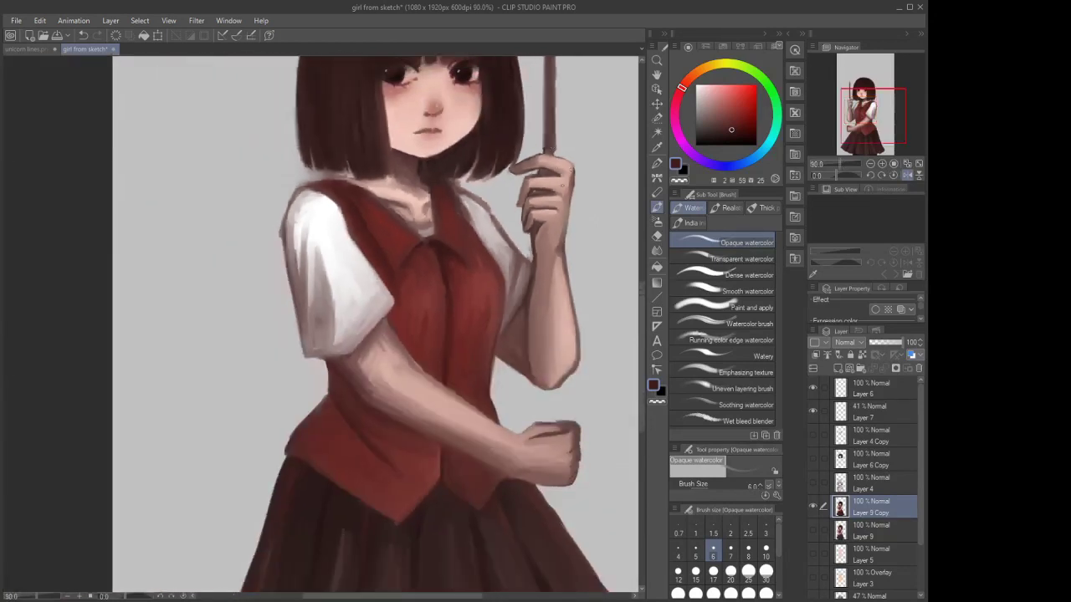
{"action": "scroll", "coordinate": [561, 209], "scroll_direction": "up", "scroll_amount": 2}
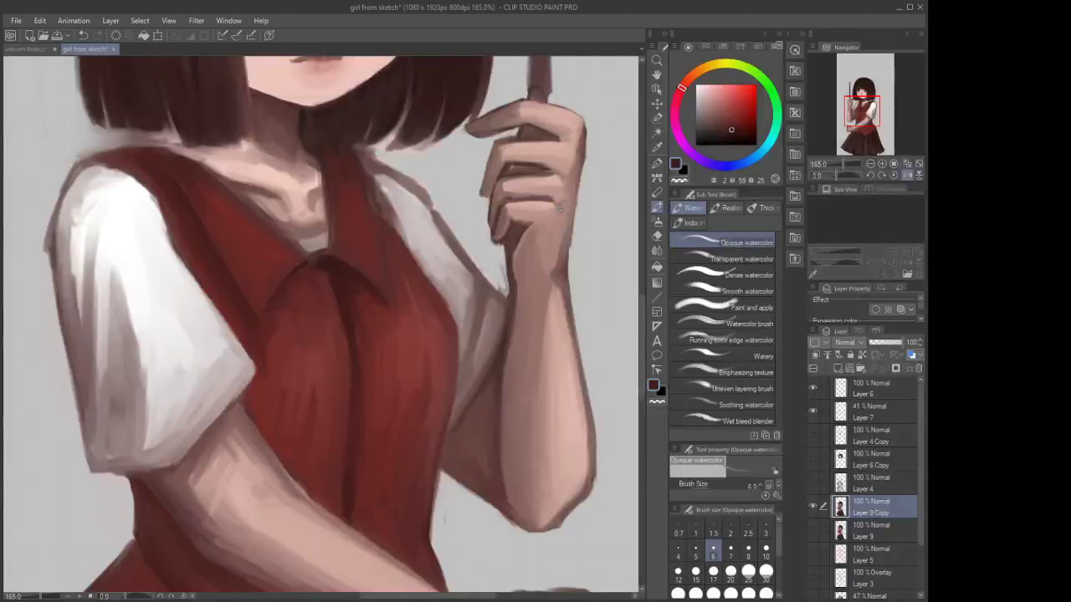
{"action": "scroll", "coordinate": [552, 224], "scroll_direction": "down", "scroll_amount": 3}
{"action": "scroll", "coordinate": [544, 233], "scroll_direction": "up", "scroll_amount": 2}
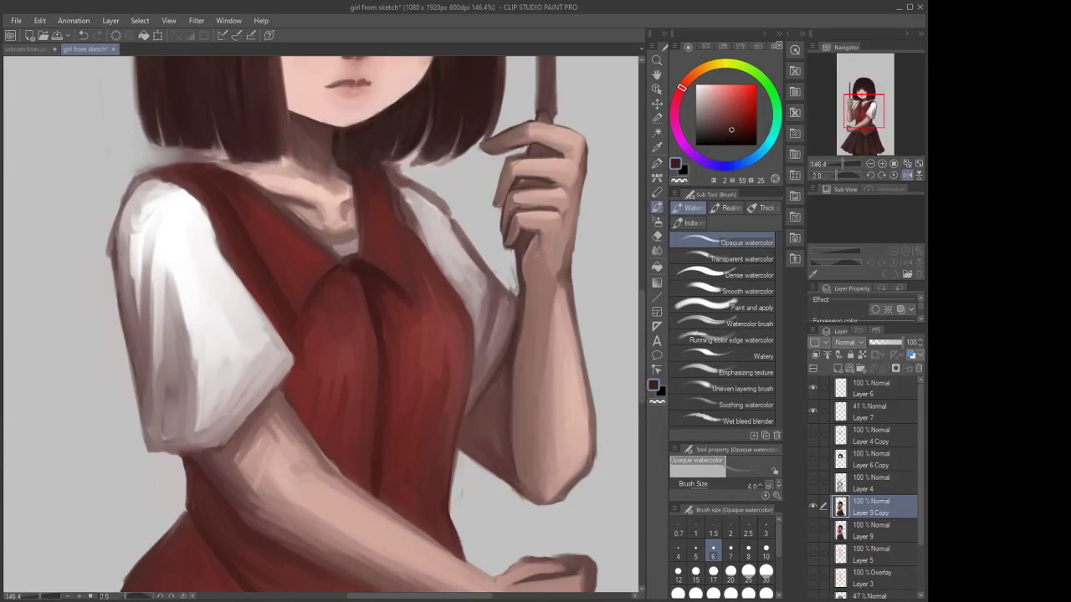
{"action": "scroll", "coordinate": [532, 259], "scroll_direction": "down", "scroll_amount": 4}
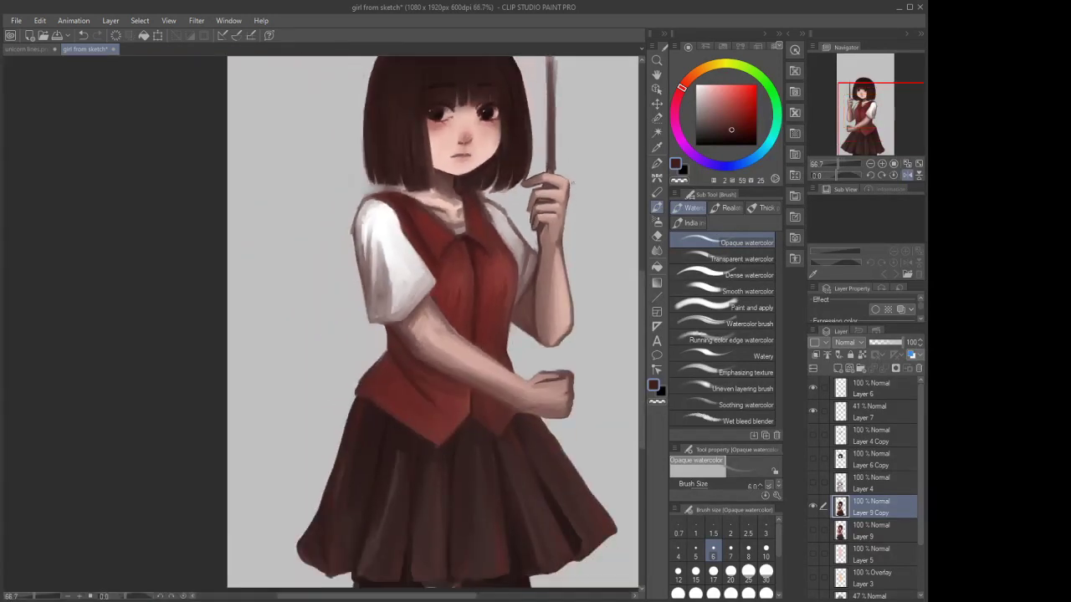
{"action": "scroll", "coordinate": [549, 226], "scroll_direction": "up", "scroll_amount": 3}
{"action": "scroll", "coordinate": [552, 259], "scroll_direction": "up", "scroll_amount": 1}
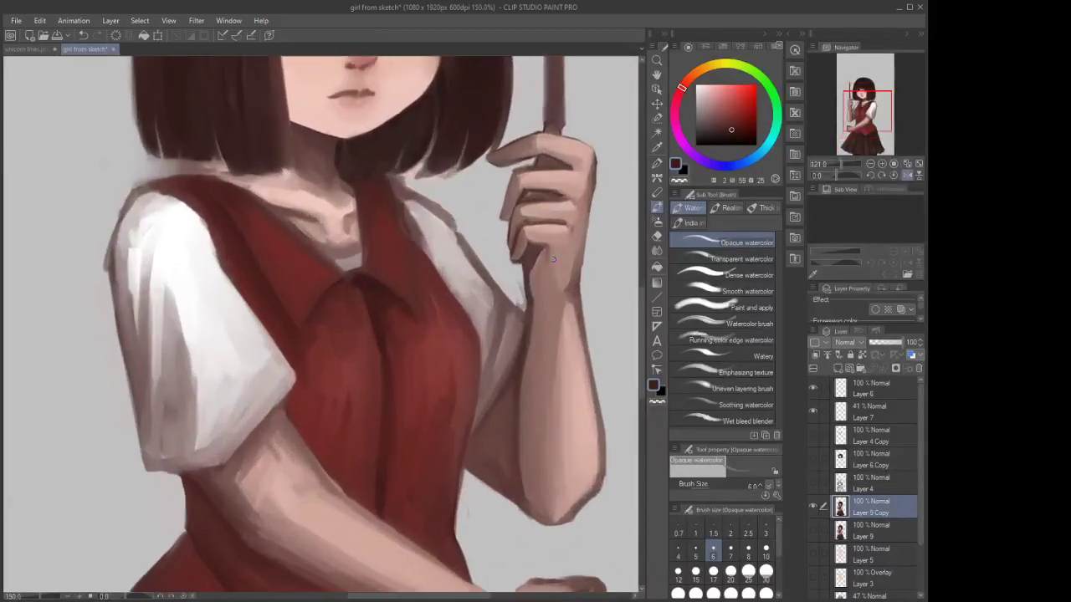
{"action": "scroll", "coordinate": [552, 260], "scroll_direction": "up", "scroll_amount": 1}
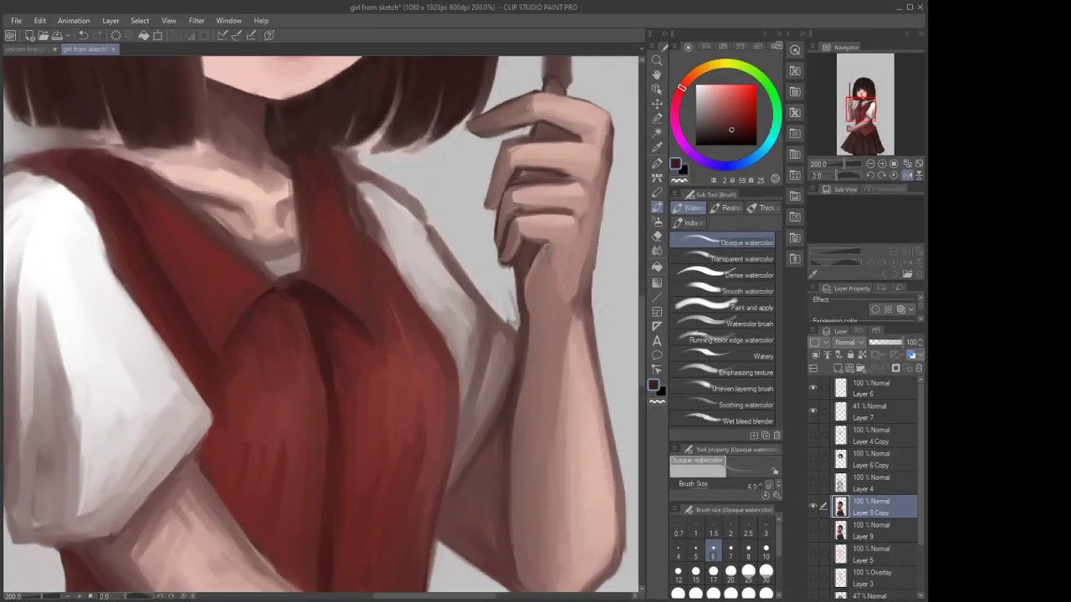
{"action": "scroll", "coordinate": [537, 226], "scroll_direction": "down", "scroll_amount": 1}
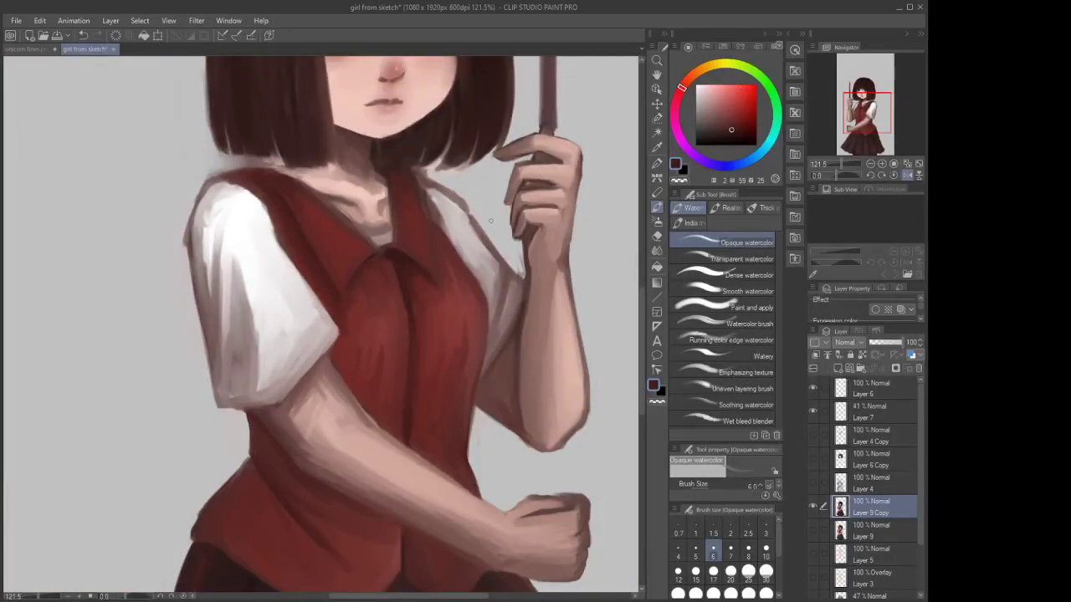
Darken the vest collar's edges at the neck opening and beside the far shoulder in dark red at size 6
{"action": "scroll", "coordinate": [492, 221], "scroll_direction": "up", "scroll_amount": 4}
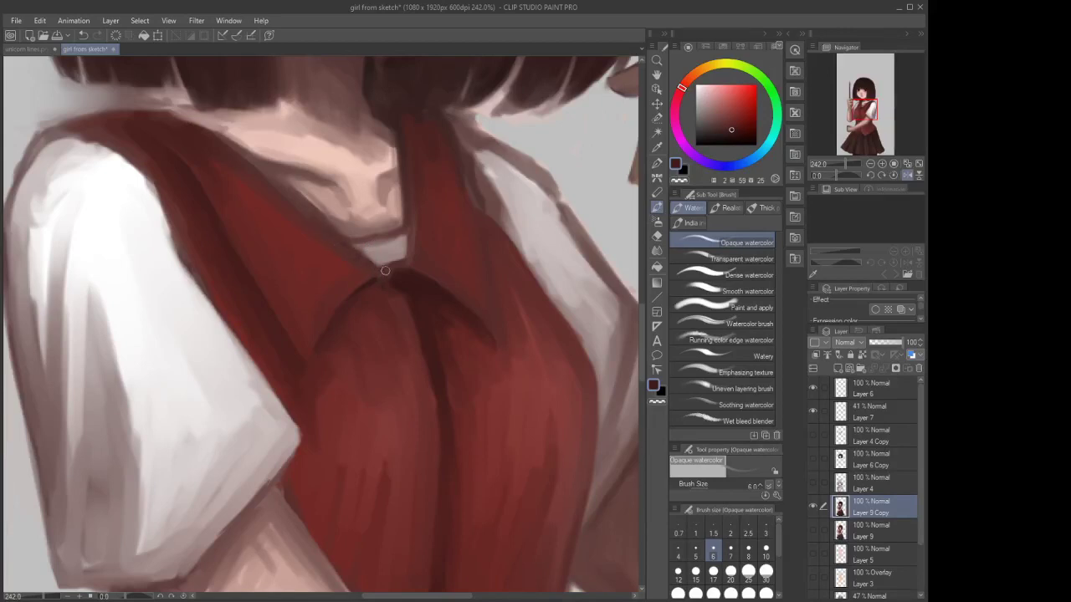
{"action": "mouse_move", "coordinate": [407, 243]}
{"action": "left_mouse_down"}
{"action": "mouse_move", "coordinate": [406, 267]}
{"action": "mouse_move", "coordinate": [408, 233]}
{"action": "left_mouse_up"}
{"action": "scroll", "coordinate": [383, 286], "scroll_direction": "down", "scroll_amount": 5}
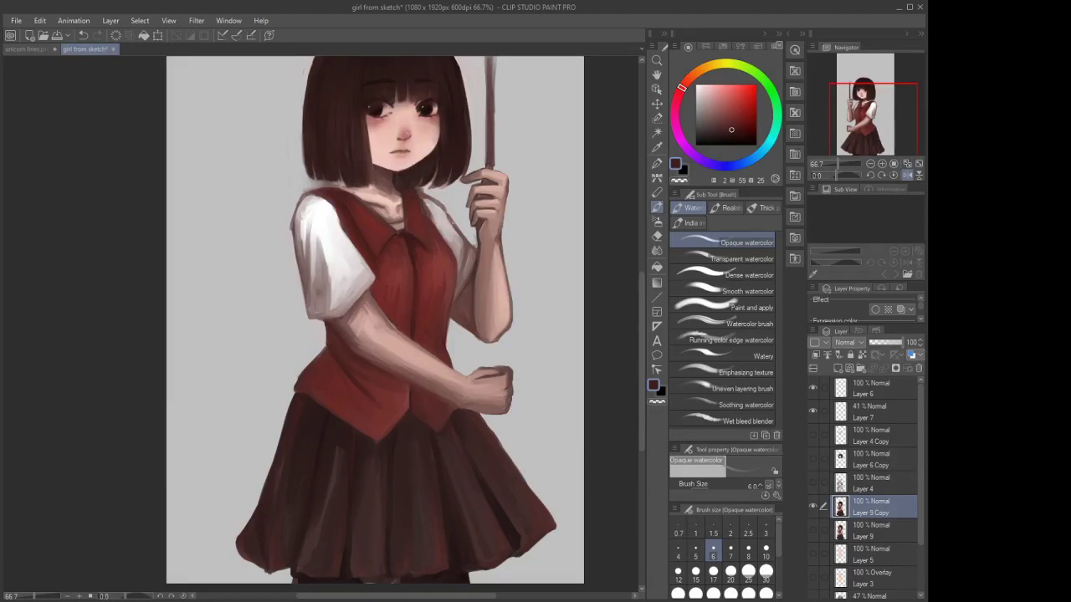
{"action": "scroll", "coordinate": [431, 220], "scroll_direction": "up", "scroll_amount": 5}
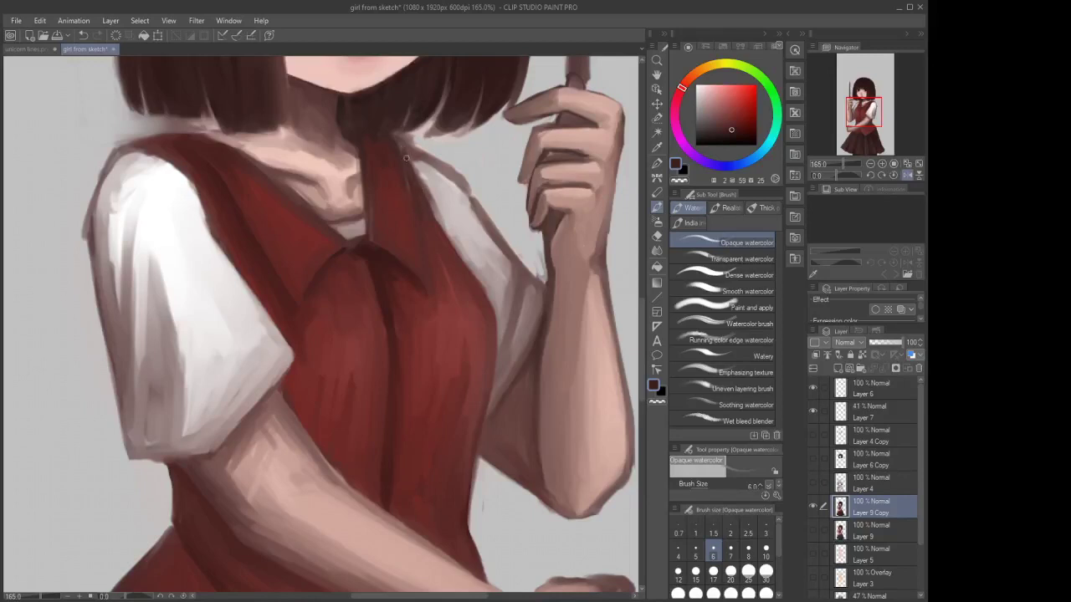
{"action": "left_click_drag", "start_coordinate": [402, 151], "coordinate": [428, 209]}
{"action": "mouse_move", "coordinate": [410, 150]}
{"action": "left_mouse_down"}
{"action": "mouse_move", "coordinate": [446, 237]}
{"action": "mouse_move", "coordinate": [415, 161]}
{"action": "left_mouse_up"}
{"action": "scroll", "coordinate": [439, 388], "scroll_direction": "down", "scroll_amount": 4}
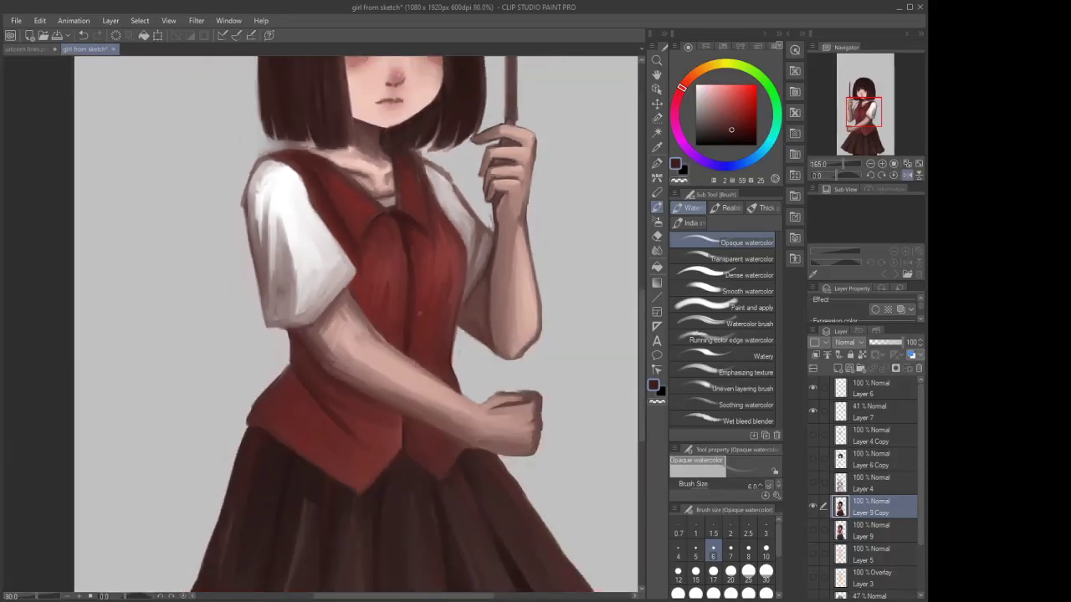
Paint soft pink highlights down the vest's chest beside the raised arm with Opaque watercolor at size 12
{"action": "scroll", "coordinate": [448, 271], "scroll_direction": "up", "scroll_amount": 1}
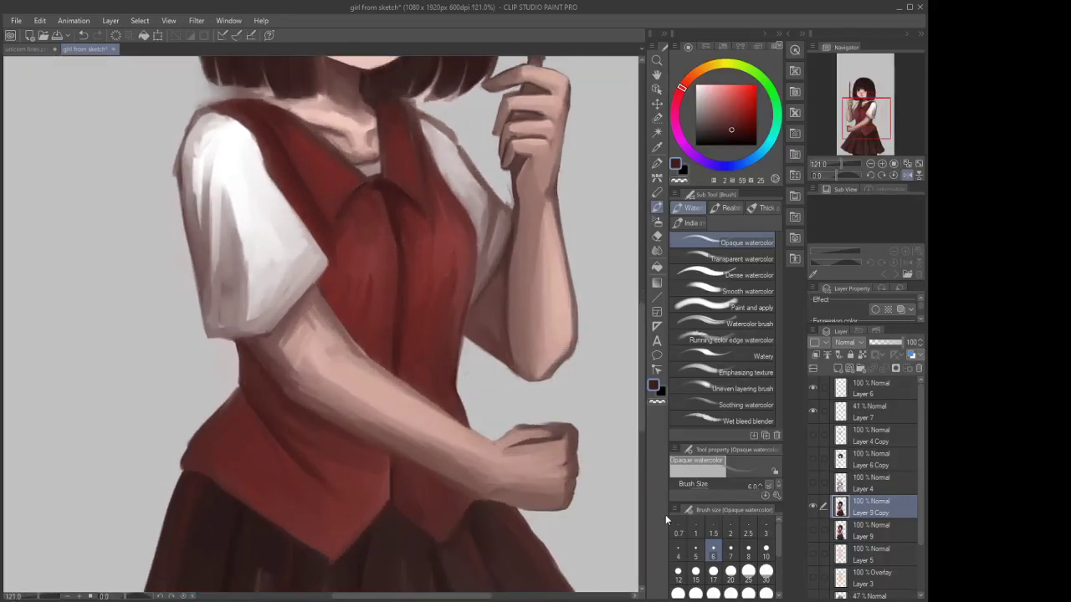
{"action": "left_click", "coordinate": [677, 572]}
{"action": "scroll", "coordinate": [462, 255], "scroll_direction": "up", "scroll_amount": 1}
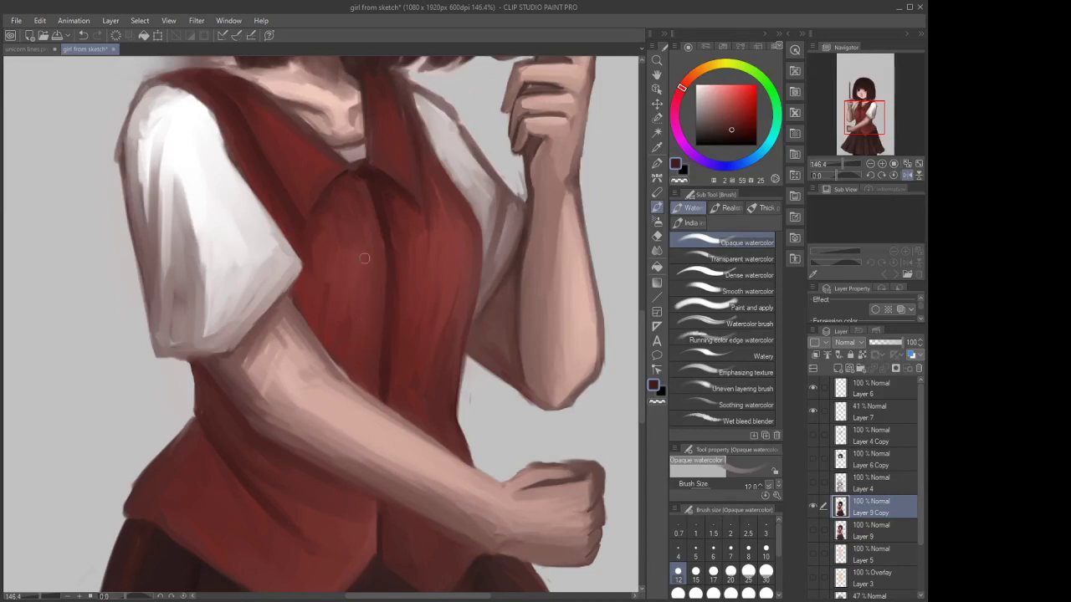
{"action": "left_click", "coordinate": [723, 90]}
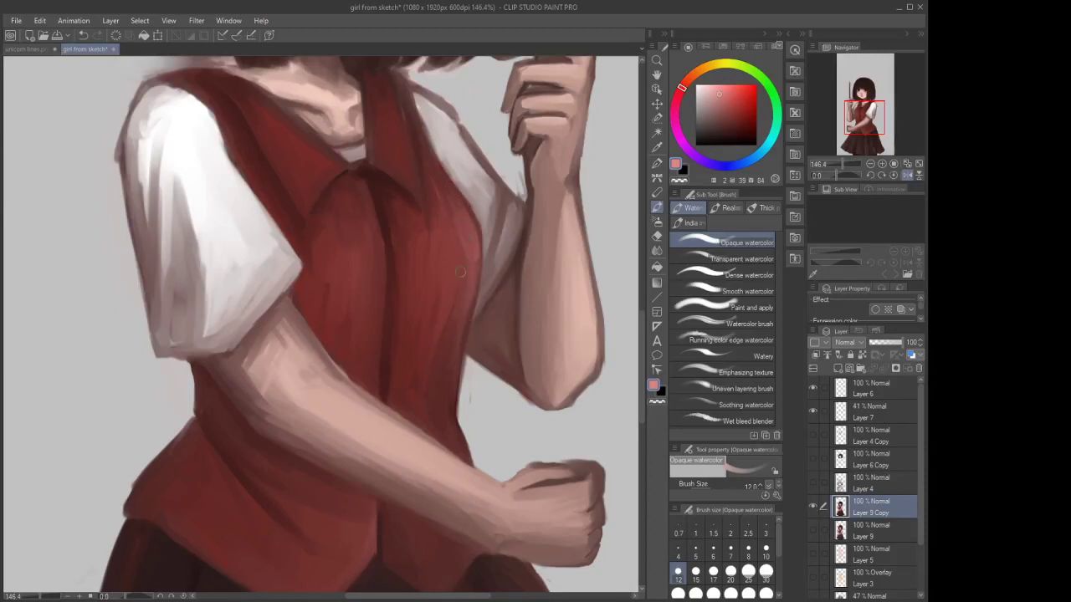
{"action": "left_click_drag", "start_coordinate": [456, 251], "coordinate": [447, 282]}
{"action": "left_click_drag", "start_coordinate": [445, 226], "coordinate": [452, 253]}
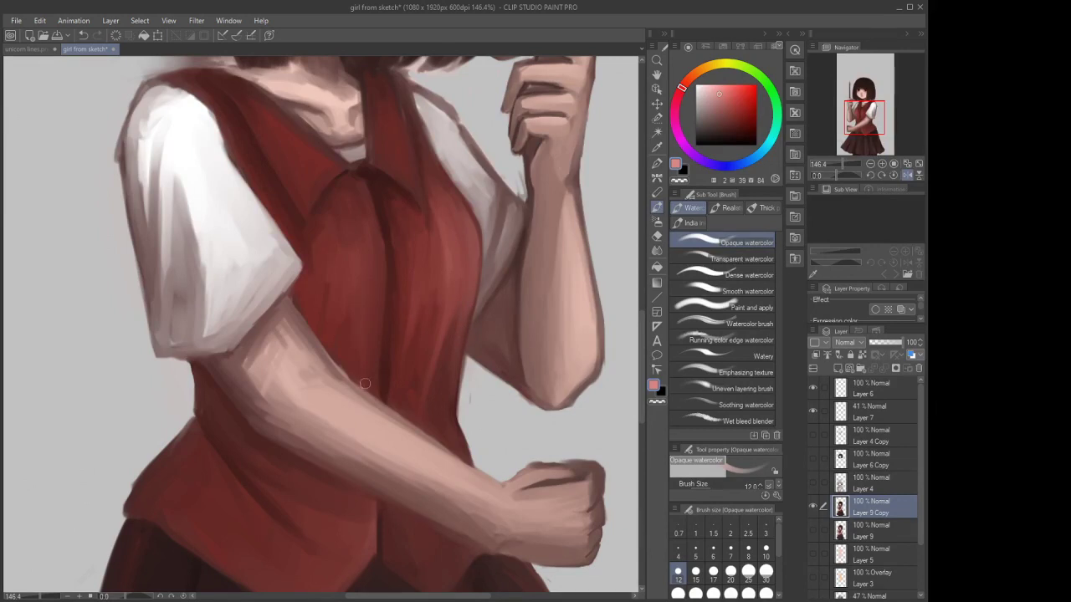
{"action": "scroll", "coordinate": [413, 337], "scroll_direction": "down", "scroll_amount": 5}
{"action": "scroll", "coordinate": [435, 347], "scroll_direction": "up", "scroll_amount": 6}
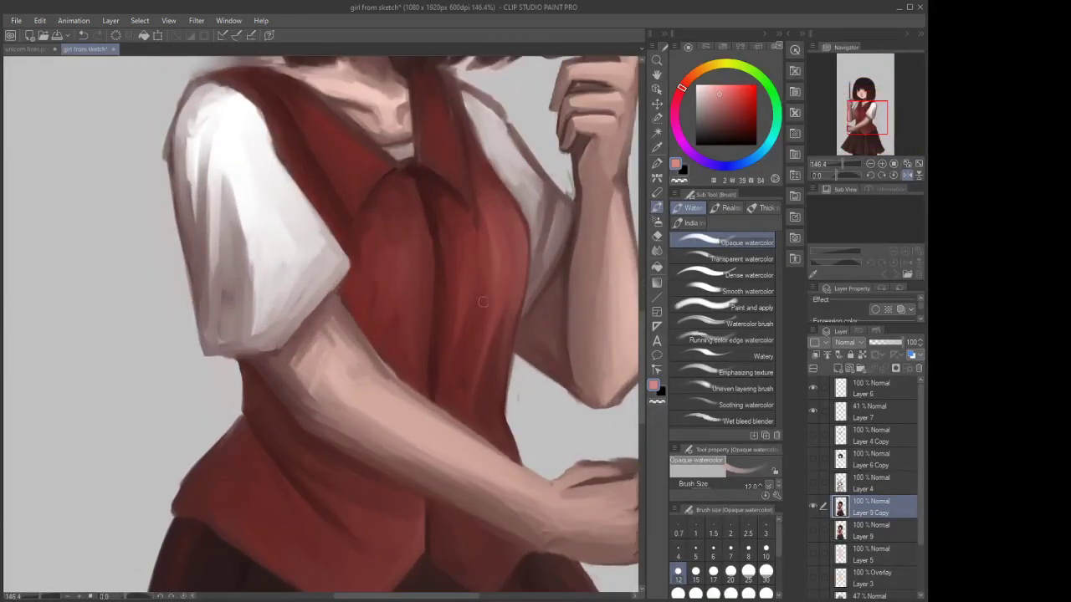
Deepen the vest's folds and center placket below the collar with sampled dark red, using Opaque watercolor at sizes 12 and 6
{"action": "left_click_drag", "start_coordinate": [725, 124], "coordinate": [699, 145]}
{"action": "left_click", "coordinate": [428, 410], "text": "alt"}
{"action": "left_click", "coordinate": [273, 465], "text": "alt"}
{"action": "left_click", "coordinate": [282, 465], "text": "alt"}
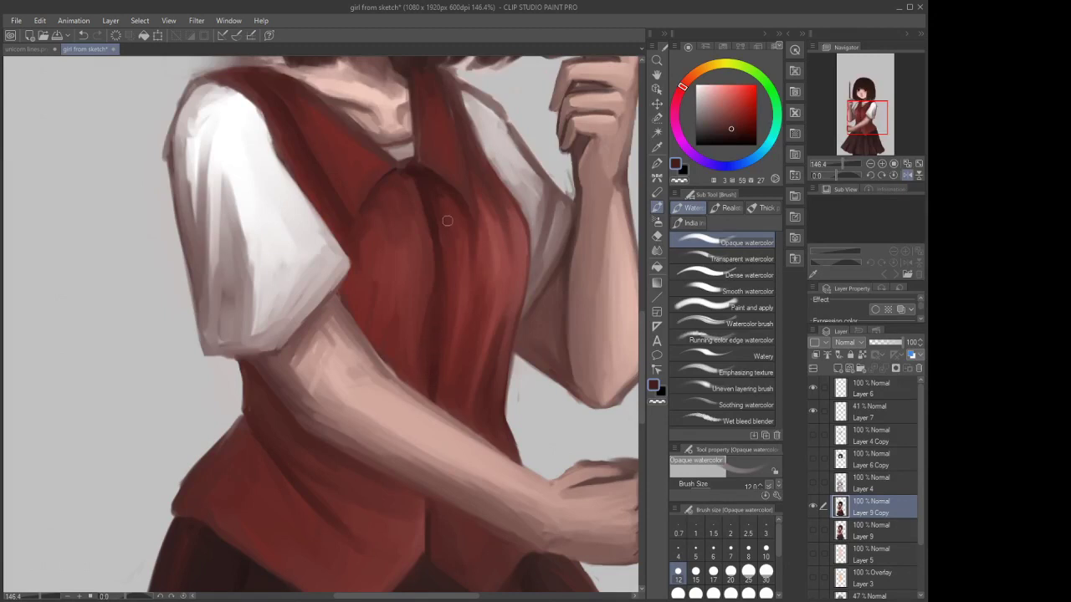
{"action": "left_click", "coordinate": [713, 552]}
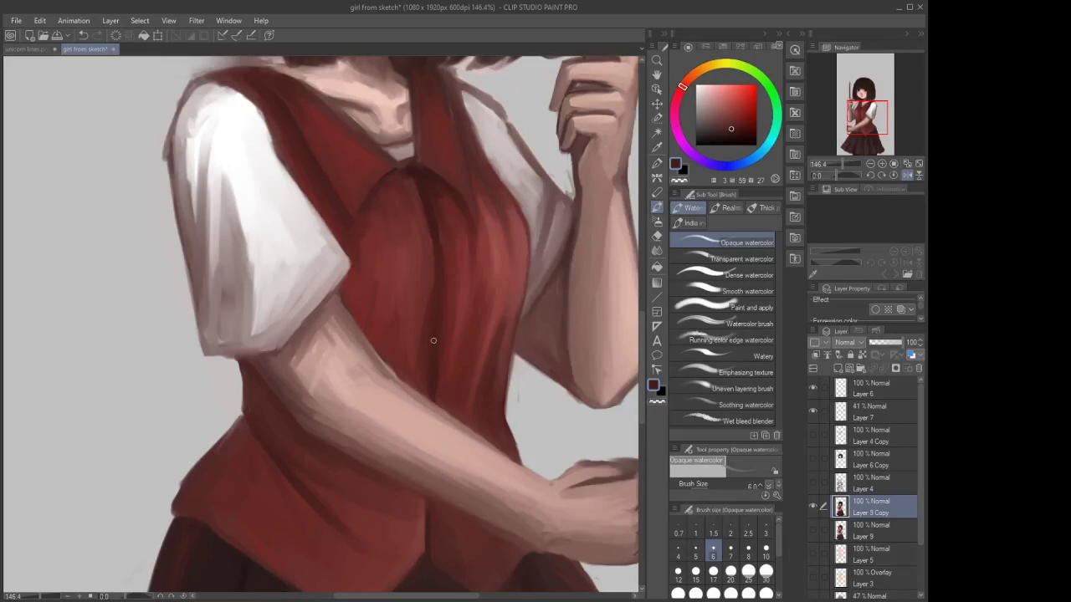
Strengthen the vest's shadows along the placket and waist in near-black with Opaque watercolor at size 12
{"action": "left_click_drag", "start_coordinate": [732, 134], "coordinate": [708, 144]}
{"action": "left_click", "coordinate": [679, 571]}
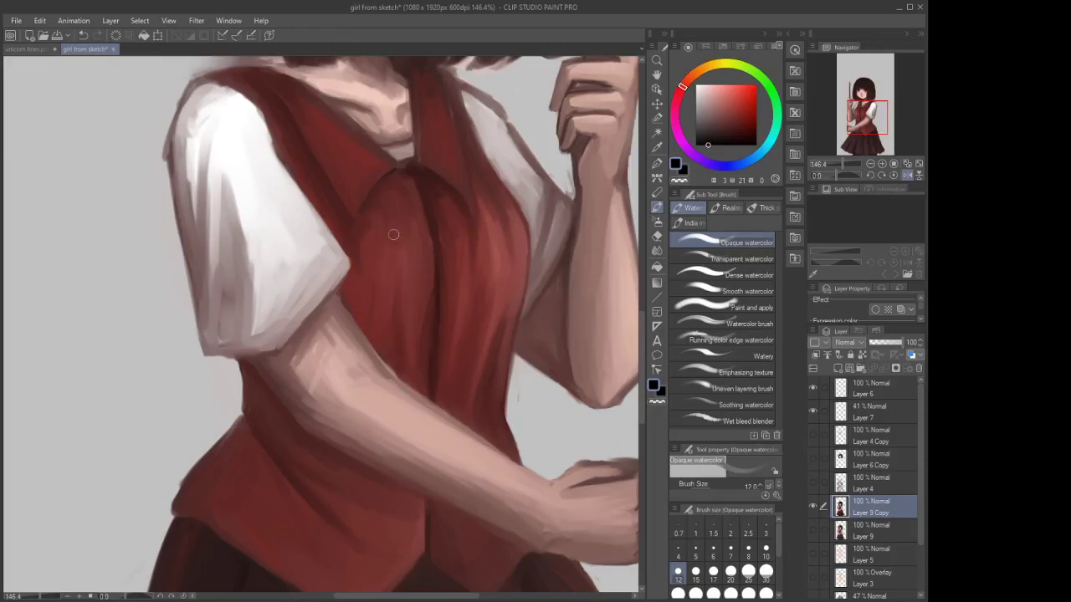
{"action": "scroll", "coordinate": [386, 290], "scroll_direction": "down", "scroll_amount": 1}
{"action": "scroll", "coordinate": [346, 350], "scroll_direction": "up", "scroll_amount": 1}
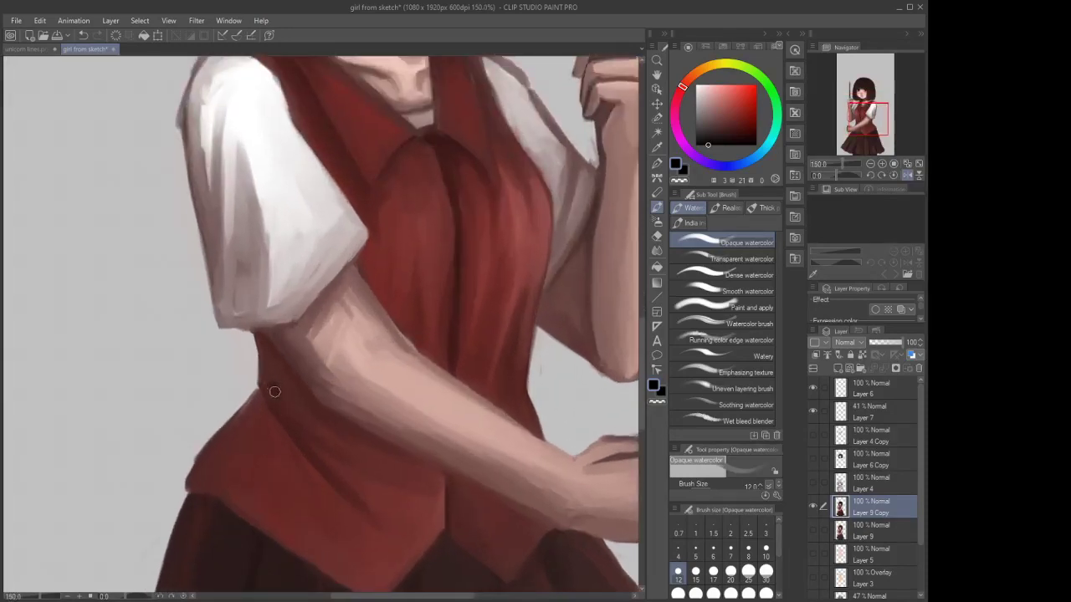
{"action": "scroll", "coordinate": [328, 224], "scroll_direction": "down", "scroll_amount": 3}
{"action": "scroll", "coordinate": [327, 223], "scroll_direction": "down", "scroll_amount": 2}
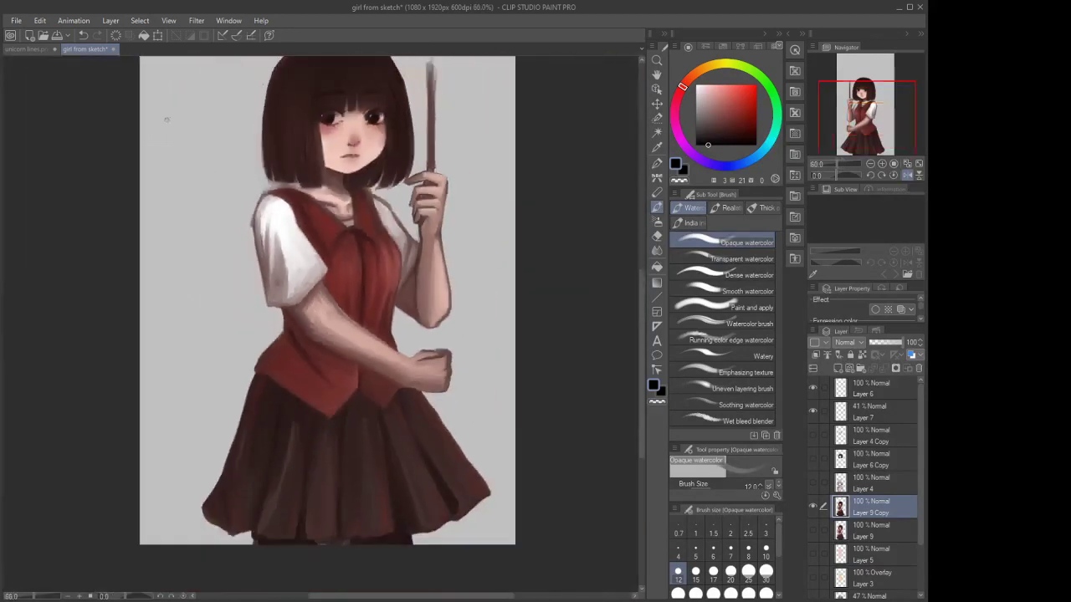
Darken the skirt directly below the vest's pointed hem and at the waist edge in near-black with Opaque watercolor at size 12
{"action": "scroll", "coordinate": [366, 408], "scroll_direction": "up", "scroll_amount": 5}
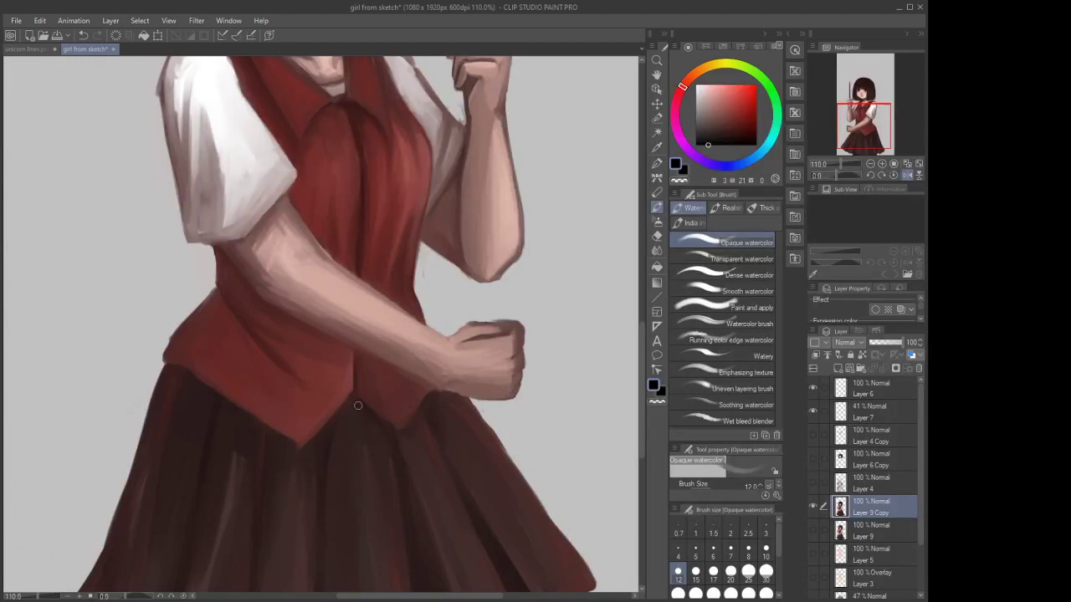
{"action": "scroll", "coordinate": [354, 426], "scroll_direction": "down", "scroll_amount": 3}
{"action": "scroll", "coordinate": [359, 334], "scroll_direction": "up", "scroll_amount": 5}
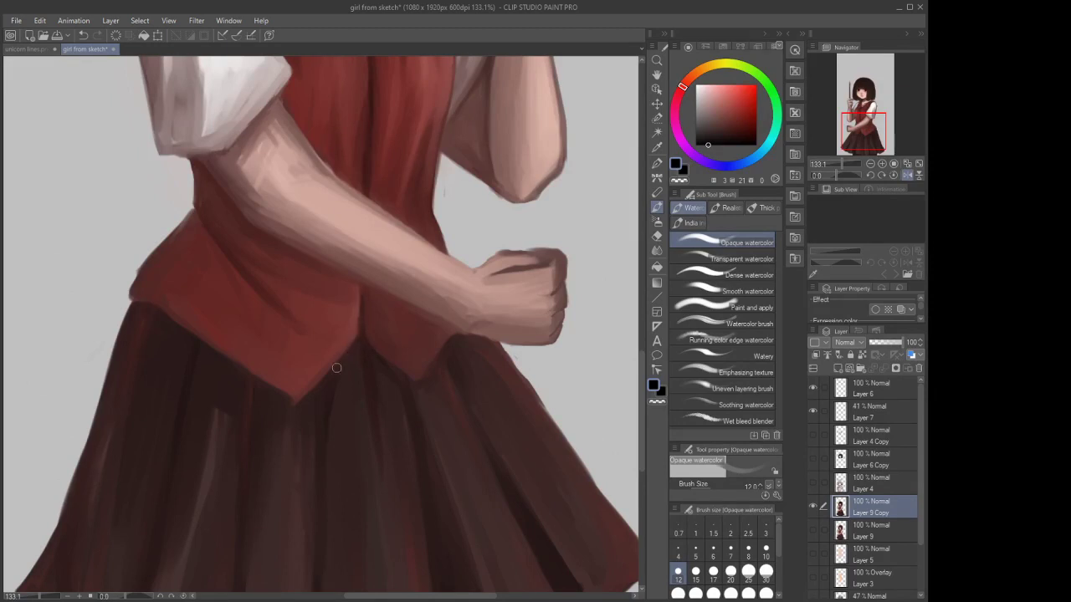
{"action": "scroll", "coordinate": [249, 384], "scroll_direction": "up", "scroll_amount": 1}
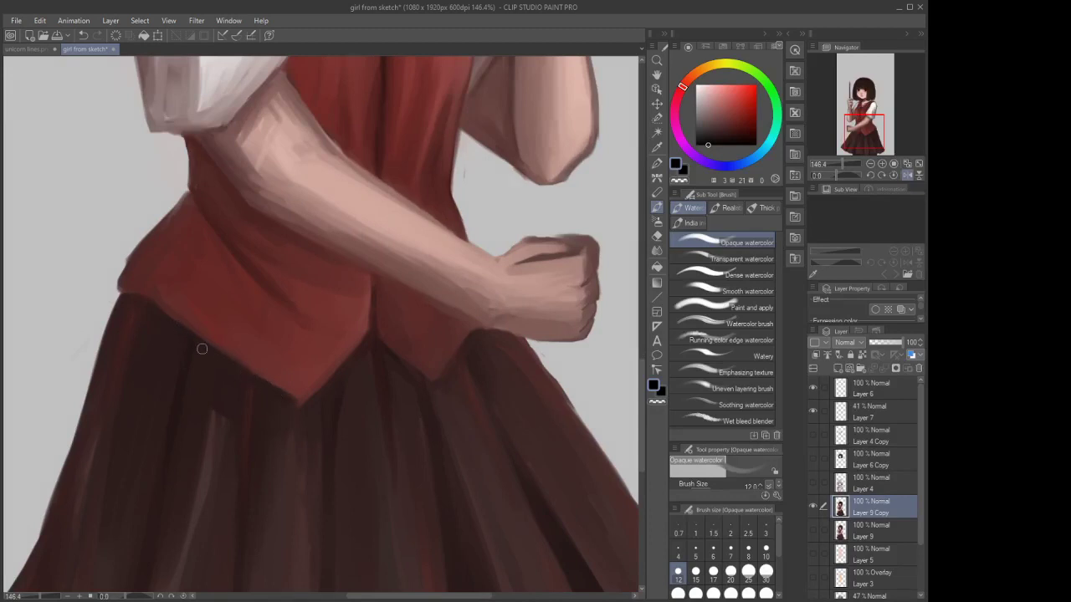
{"action": "left_click_drag", "start_coordinate": [145, 304], "coordinate": [129, 296]}
{"action": "scroll", "coordinate": [251, 230], "scroll_direction": "down", "scroll_amount": 1}
{"action": "scroll", "coordinate": [242, 284], "scroll_direction": "down", "scroll_amount": 1}
{"action": "scroll", "coordinate": [226, 293], "scroll_direction": "up", "scroll_amount": 3}
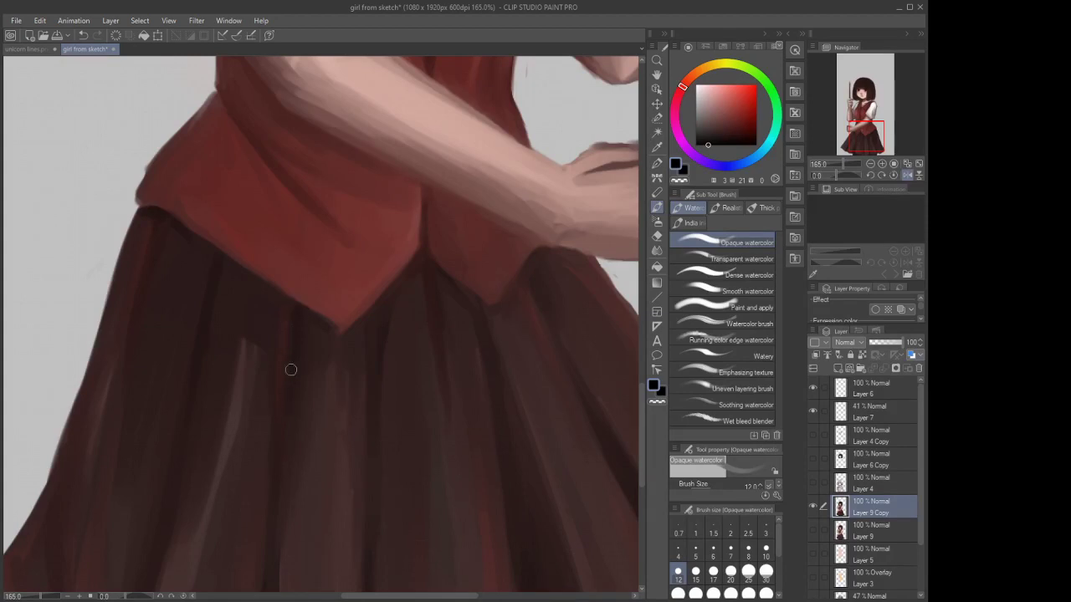
{"action": "scroll", "coordinate": [293, 356], "scroll_direction": "down", "scroll_amount": 4}
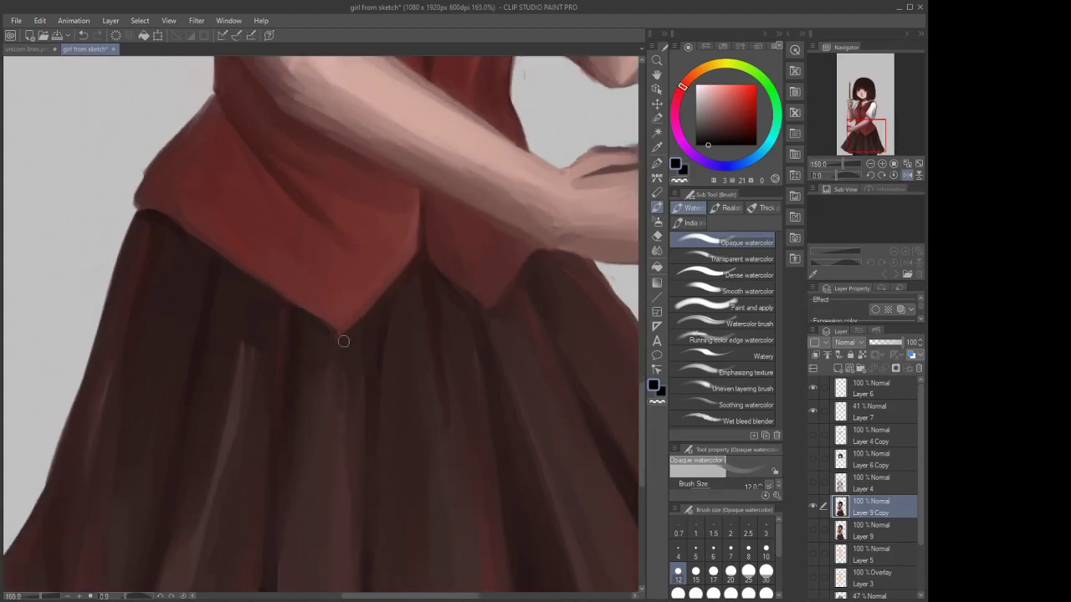
{"action": "scroll", "coordinate": [285, 290], "scroll_direction": "up", "scroll_amount": 2}
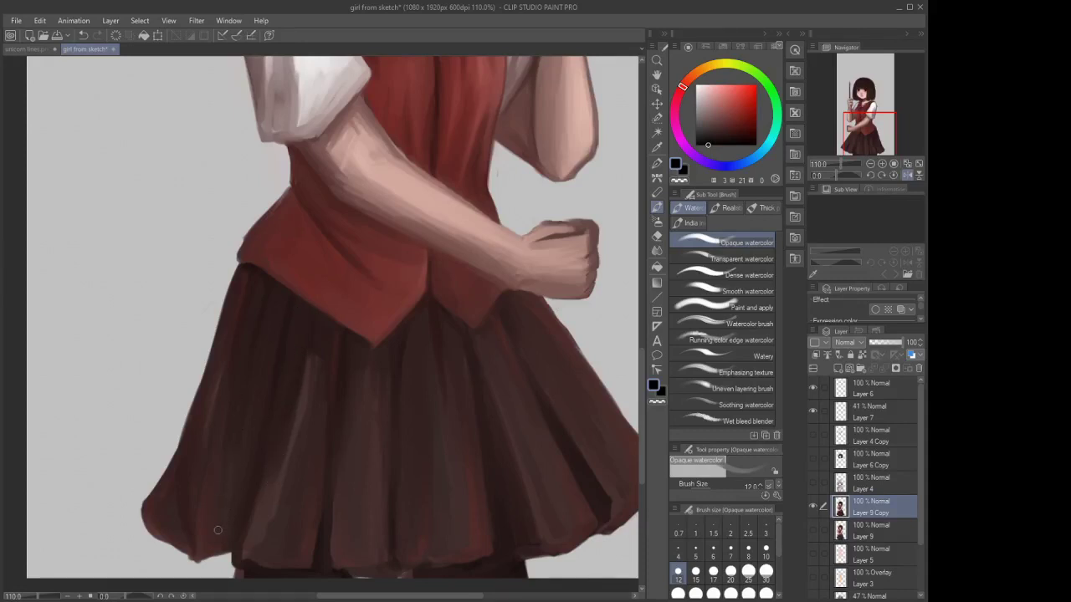
Touch up the skirt's lower pleats and hem with Opaque watercolor at size 12 and save the painting
{"action": "scroll", "coordinate": [356, 242], "scroll_direction": "down", "scroll_amount": 2}
{"action": "scroll", "coordinate": [471, 322], "scroll_direction": "up", "scroll_amount": 1}
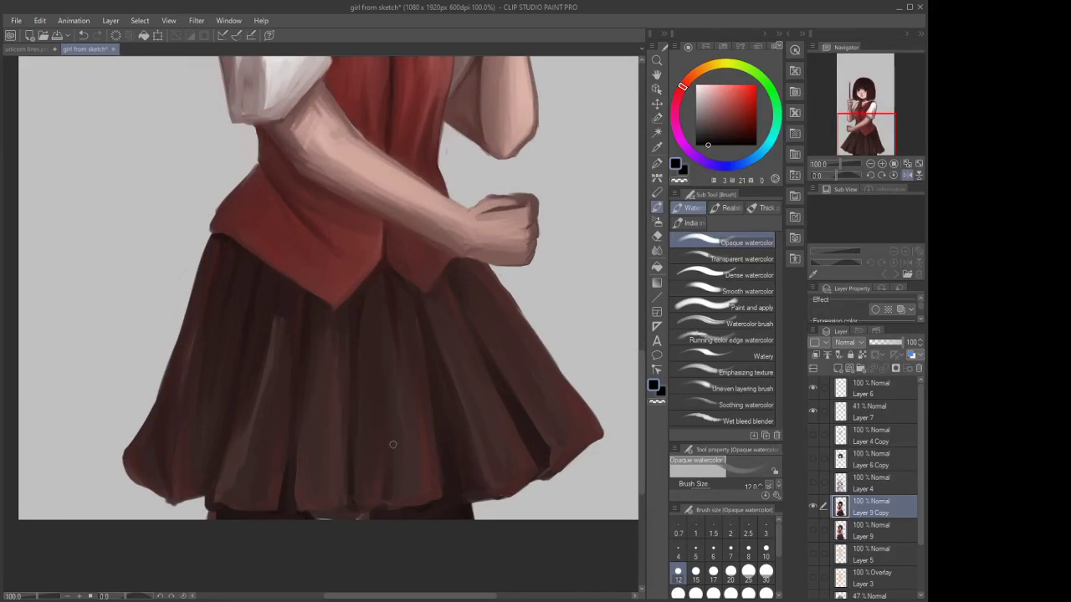
{"action": "scroll", "coordinate": [450, 387], "scroll_direction": "down", "scroll_amount": 3}
{"action": "scroll", "coordinate": [351, 186], "scroll_direction": "up", "scroll_amount": 1}
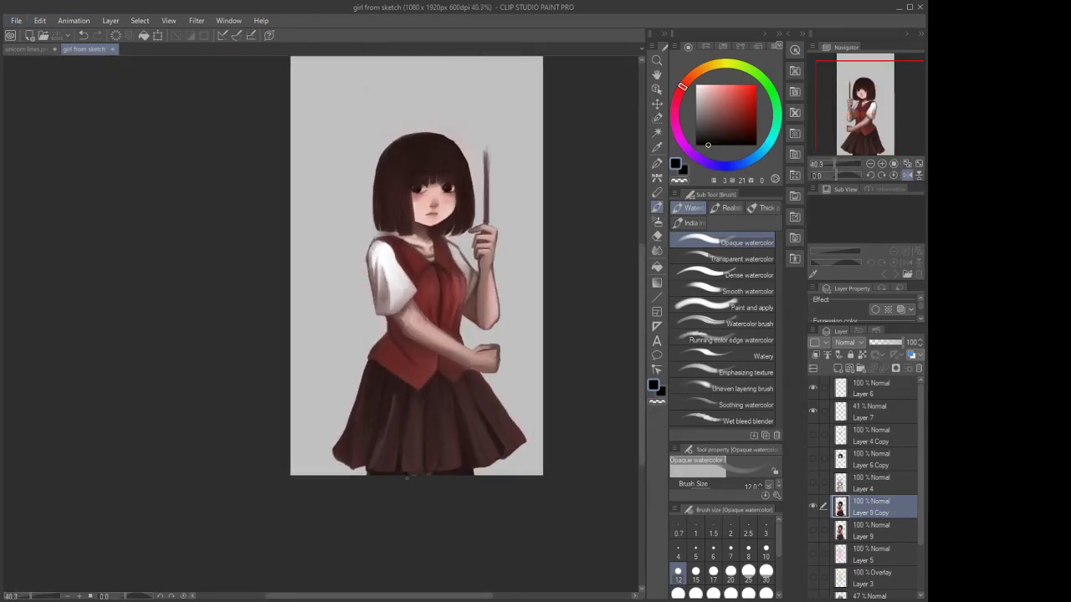
Erase the paint between the legs below the skirt's hem with the Hard eraser at size 50
{"action": "scroll", "coordinate": [420, 452], "scroll_direction": "up", "scroll_amount": 4}
{"action": "left_click", "coordinate": [658, 235]}
{"action": "scroll", "coordinate": [418, 478], "scroll_direction": "up", "scroll_amount": 2}
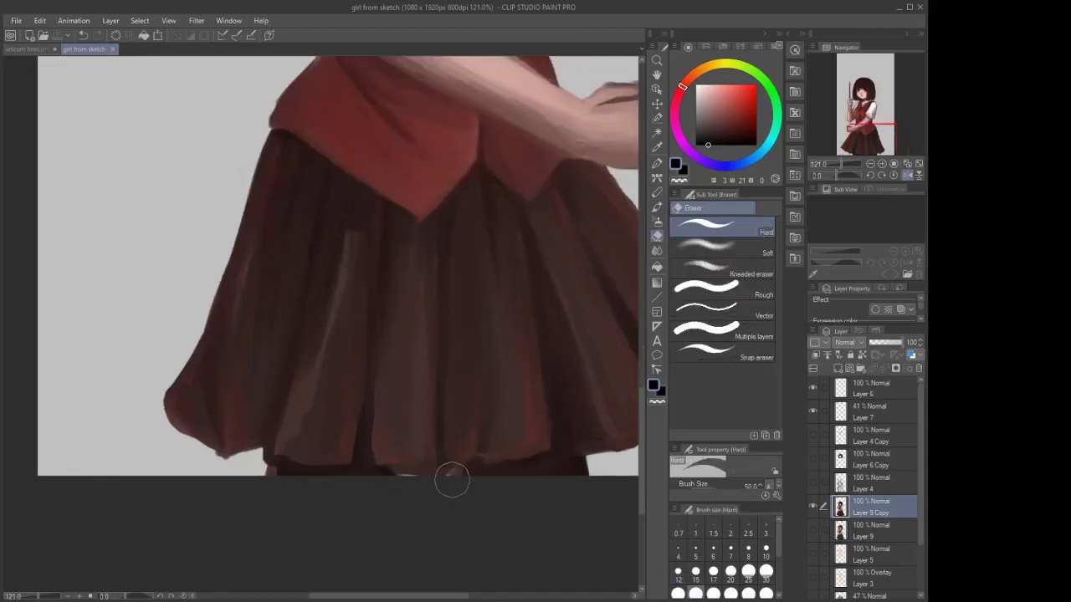
{"action": "left_click_drag", "start_coordinate": [455, 477], "coordinate": [397, 474]}
{"action": "scroll", "coordinate": [418, 421], "scroll_direction": "down", "scroll_amount": 6}
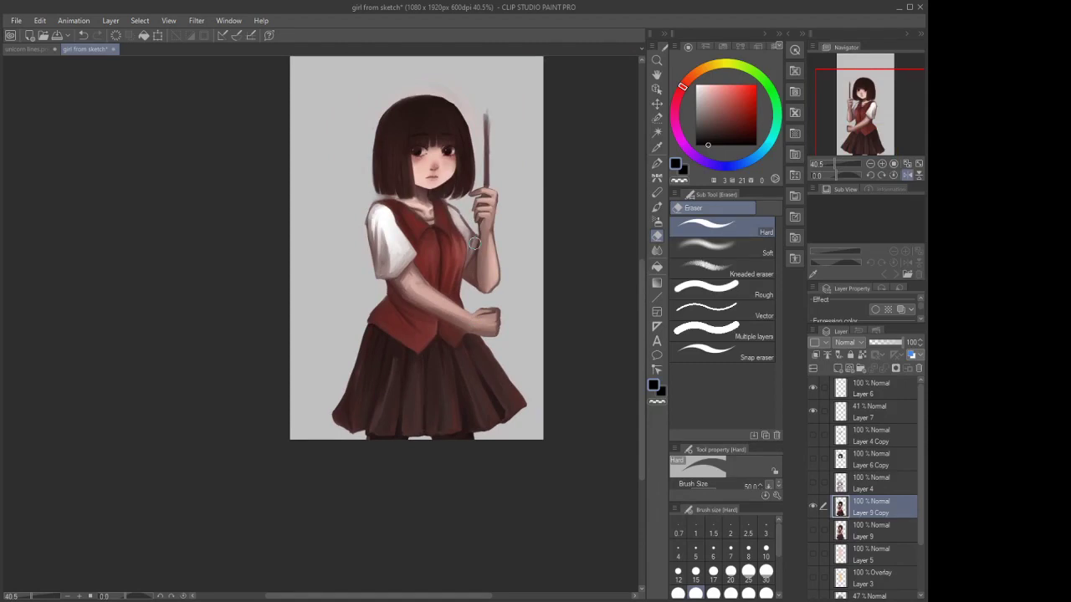
Darken the leg under the bent arm's side of the skirt in near-black with Opaque watercolor at size 12
{"action": "scroll", "coordinate": [382, 379], "scroll_direction": "up", "scroll_amount": 4}
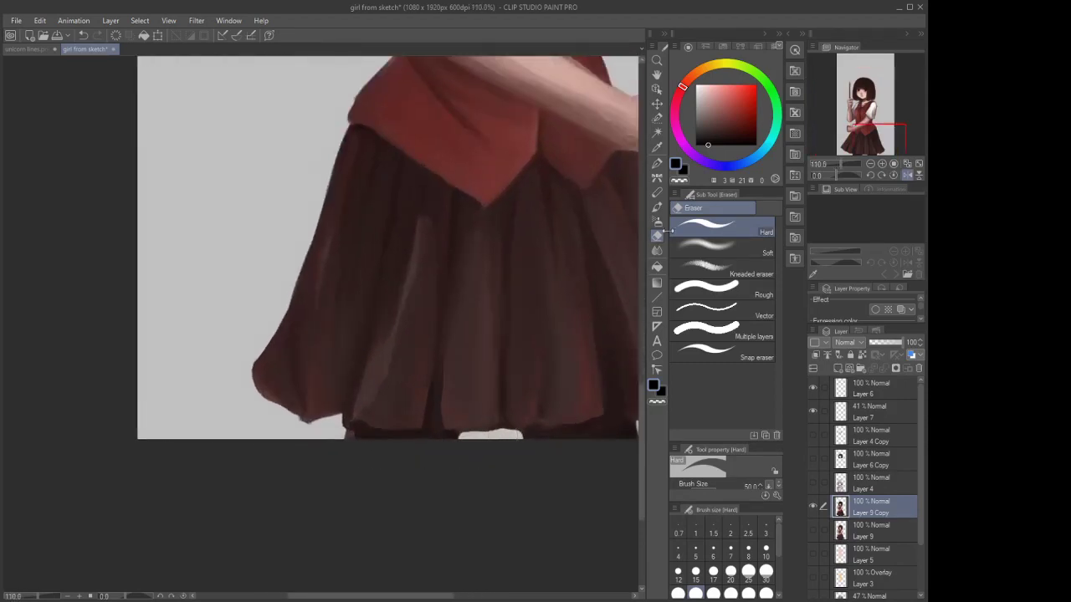
{"action": "left_click", "coordinate": [656, 211]}
{"action": "scroll", "coordinate": [452, 431], "scroll_direction": "up", "scroll_amount": 2}
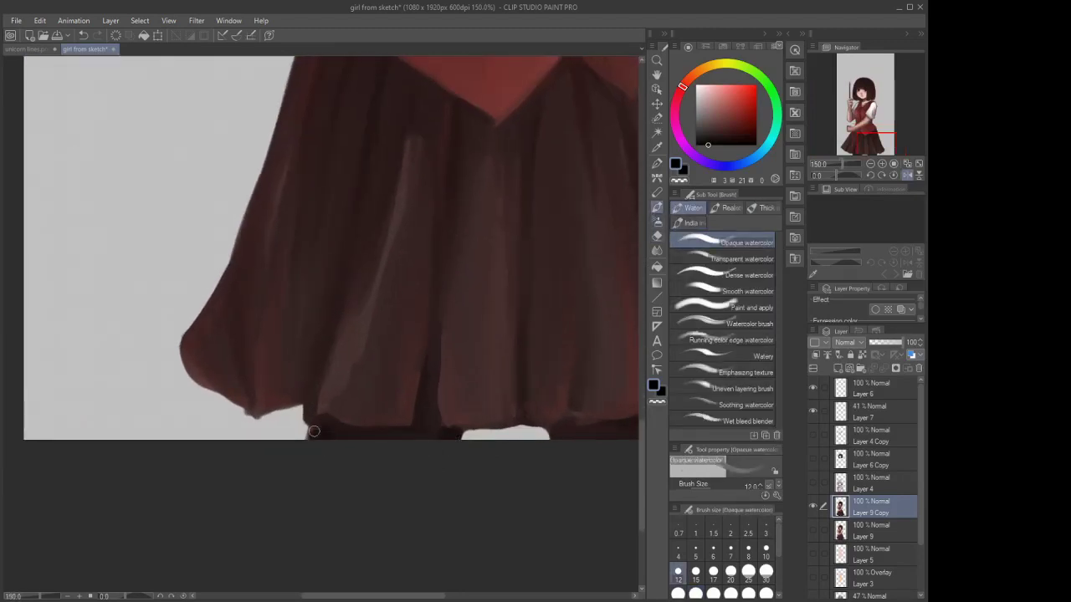
{"action": "left_click_drag", "start_coordinate": [321, 434], "coordinate": [413, 446]}
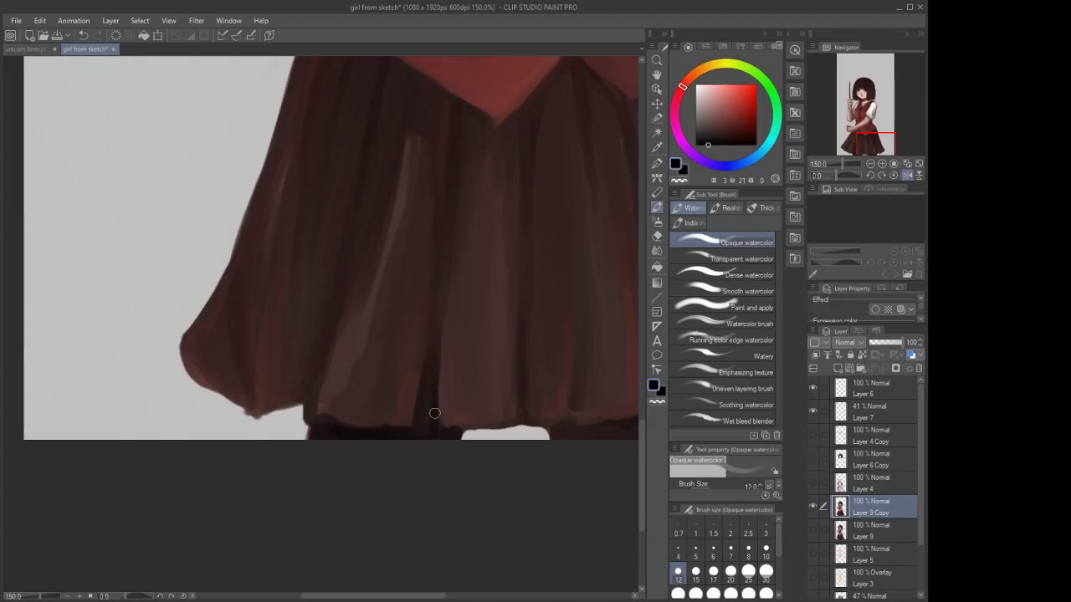
Darken the other leg and the pleat gaps along the skirt's hem in near-black with Opaque watercolor at size 12
{"action": "scroll", "coordinate": [370, 422], "scroll_direction": "down", "scroll_amount": 3}
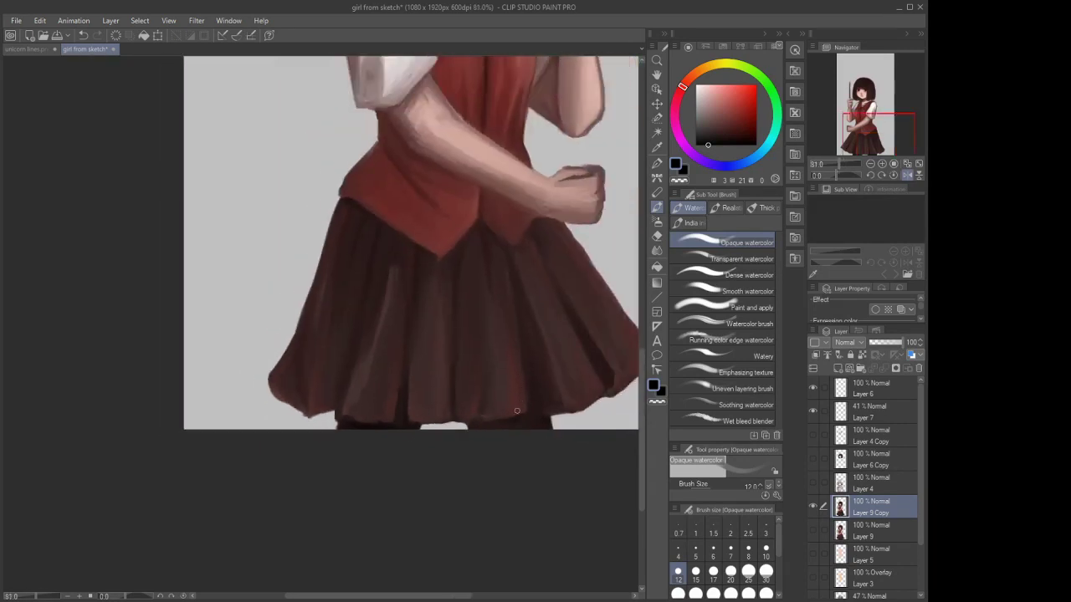
{"action": "scroll", "coordinate": [533, 431], "scroll_direction": "up", "scroll_amount": 2}
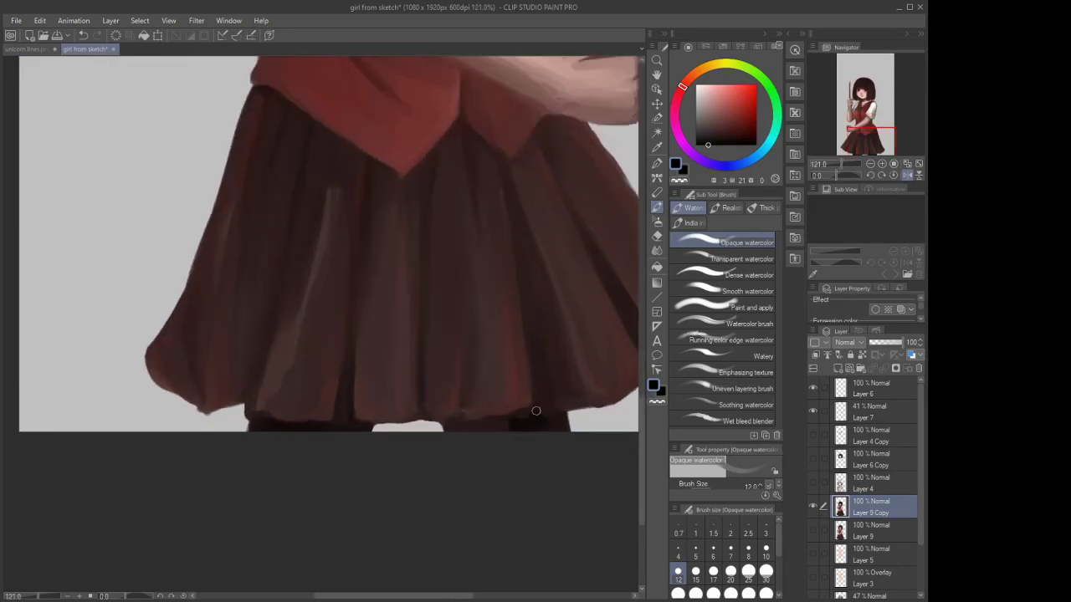
{"action": "left_click_drag", "start_coordinate": [536, 411], "coordinate": [535, 389]}
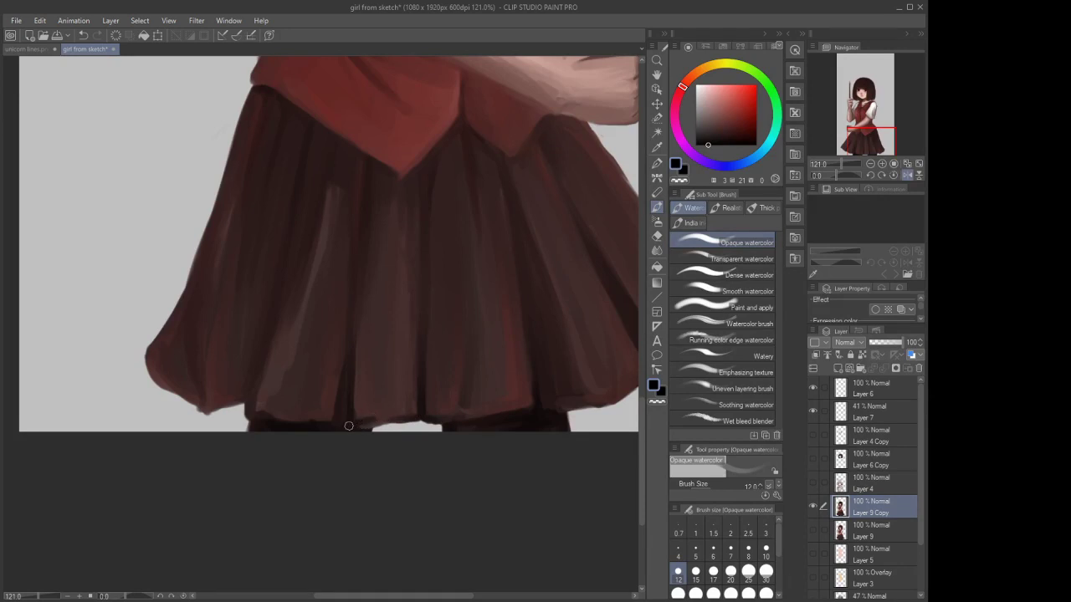
{"action": "left_click_drag", "start_coordinate": [384, 419], "coordinate": [402, 416]}
{"action": "scroll", "coordinate": [383, 424], "scroll_direction": "down", "scroll_amount": 2}
{"action": "scroll", "coordinate": [368, 424], "scroll_direction": "up", "scroll_amount": 2}
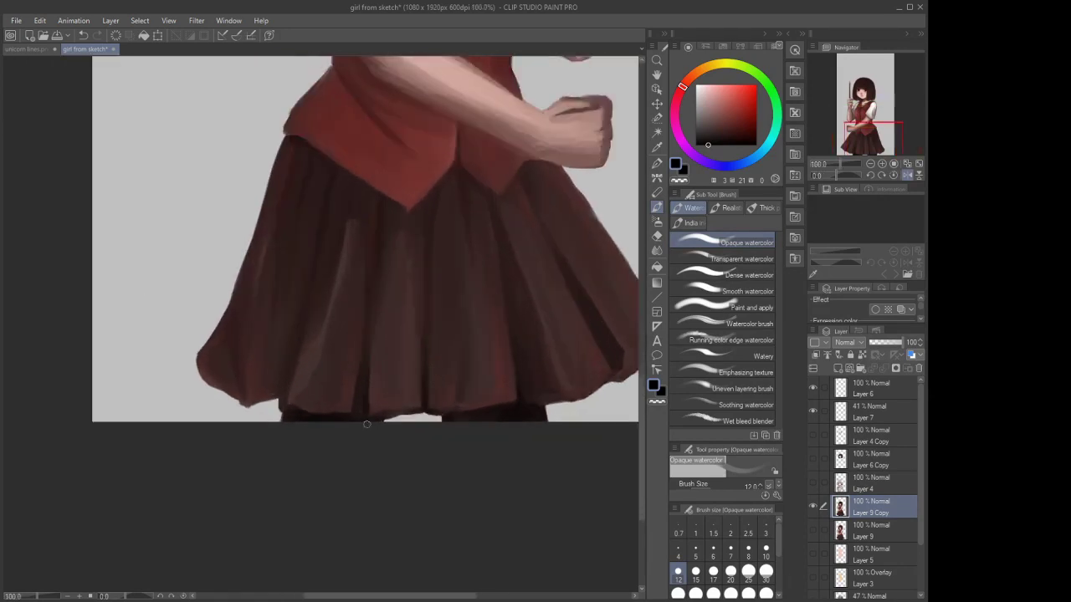
Clean the gap between the legs under the skirt's hem with the Hard eraser and save the painting
{"action": "scroll", "coordinate": [365, 415], "scroll_direction": "down", "scroll_amount": 5}
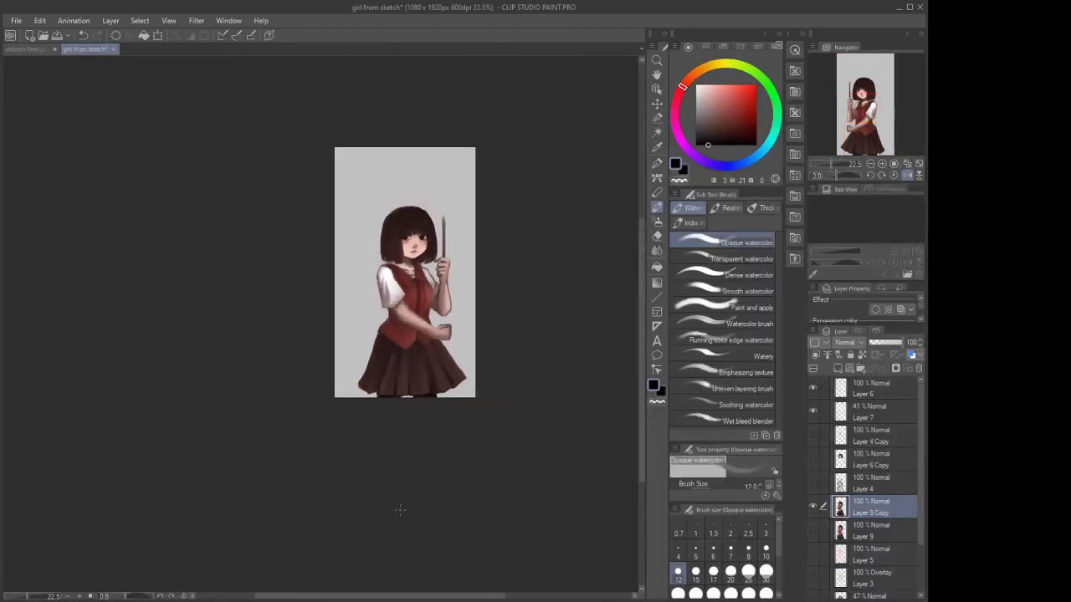
{"action": "scroll", "coordinate": [429, 383], "scroll_direction": "up", "scroll_amount": 4}
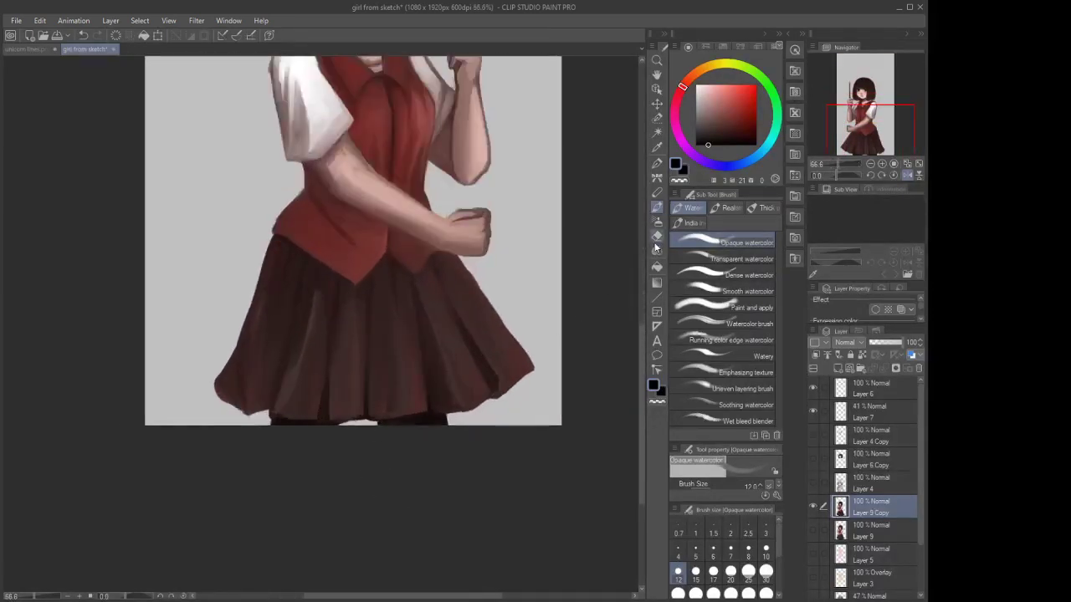
{"action": "left_click", "coordinate": [657, 251]}
{"action": "scroll", "coordinate": [576, 310], "scroll_direction": "up", "scroll_amount": 3}
{"action": "key", "text": "e"}
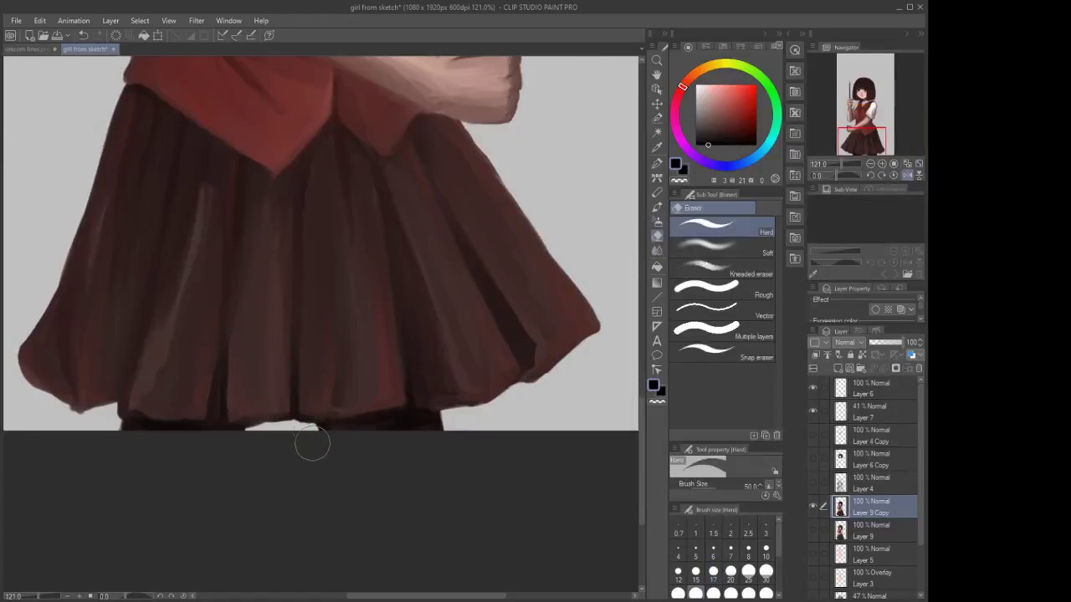
{"action": "scroll", "coordinate": [403, 433], "scroll_direction": "down", "scroll_amount": 2}
{"action": "scroll", "coordinate": [403, 433], "scroll_direction": "down", "scroll_amount": 3}
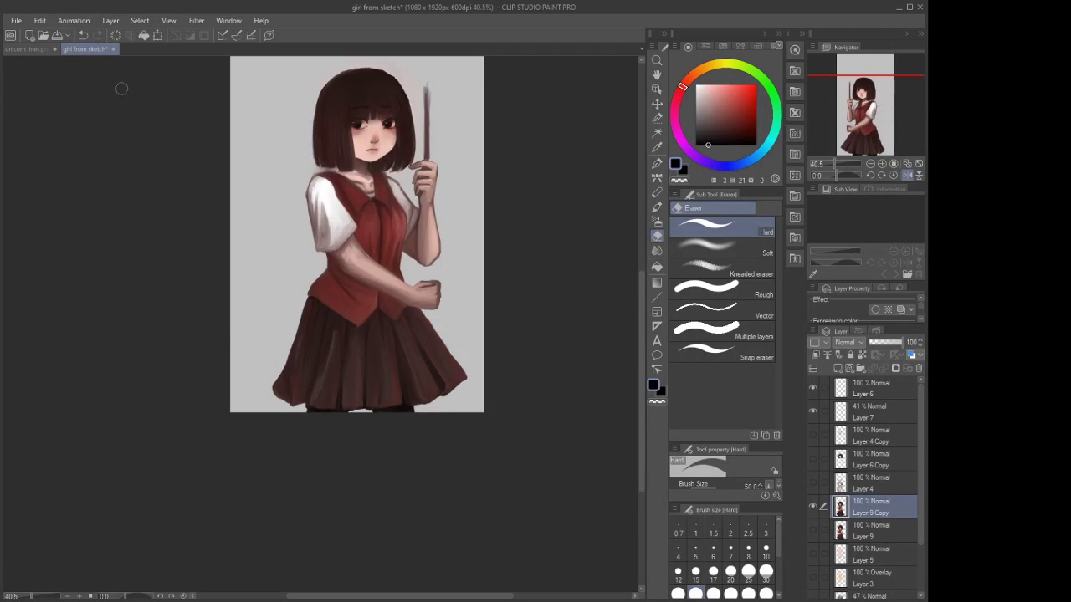
{"action": "left_click", "coordinate": [16, 21]}
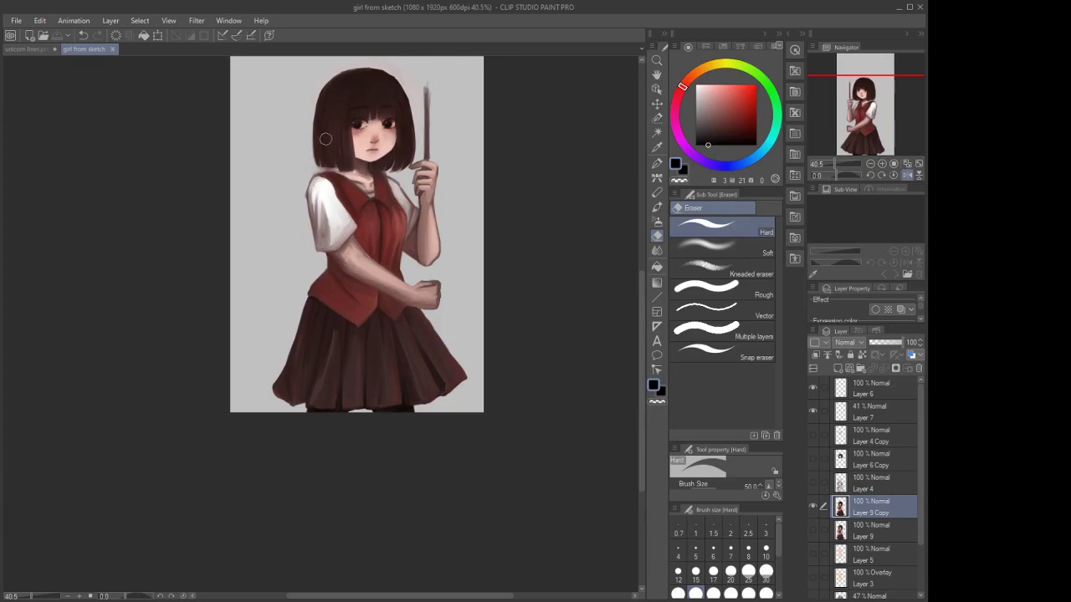
Erase the smudges between the hair tips and the near shoulder with the Hard eraser at size 15
{"action": "scroll", "coordinate": [356, 291], "scroll_direction": "down", "scroll_amount": 2}
{"action": "scroll", "coordinate": [346, 125], "scroll_direction": "up", "scroll_amount": 6}
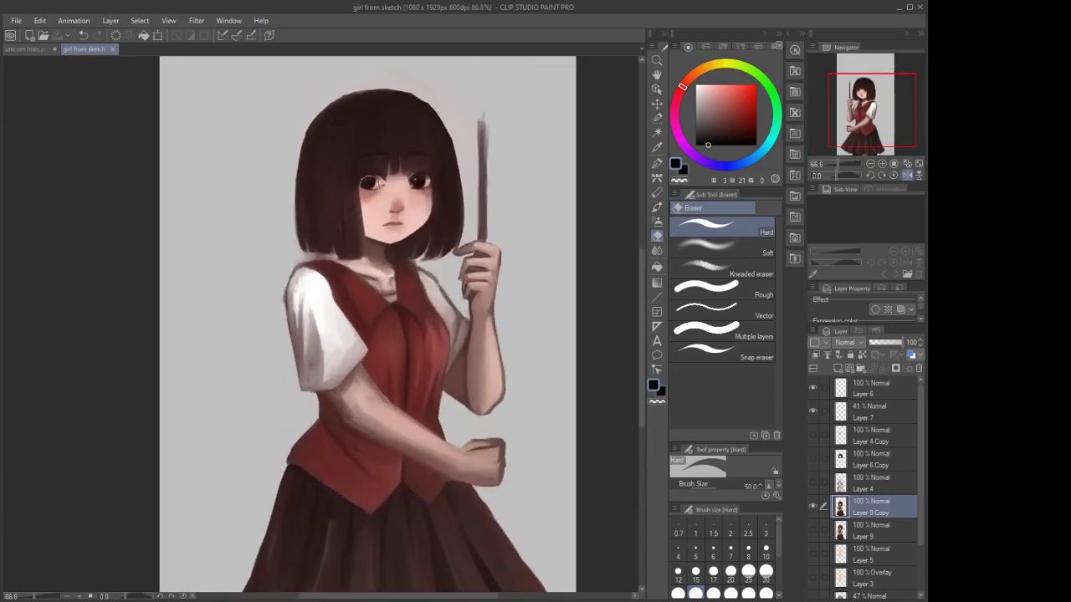
{"action": "scroll", "coordinate": [371, 159], "scroll_direction": "up", "scroll_amount": 1}
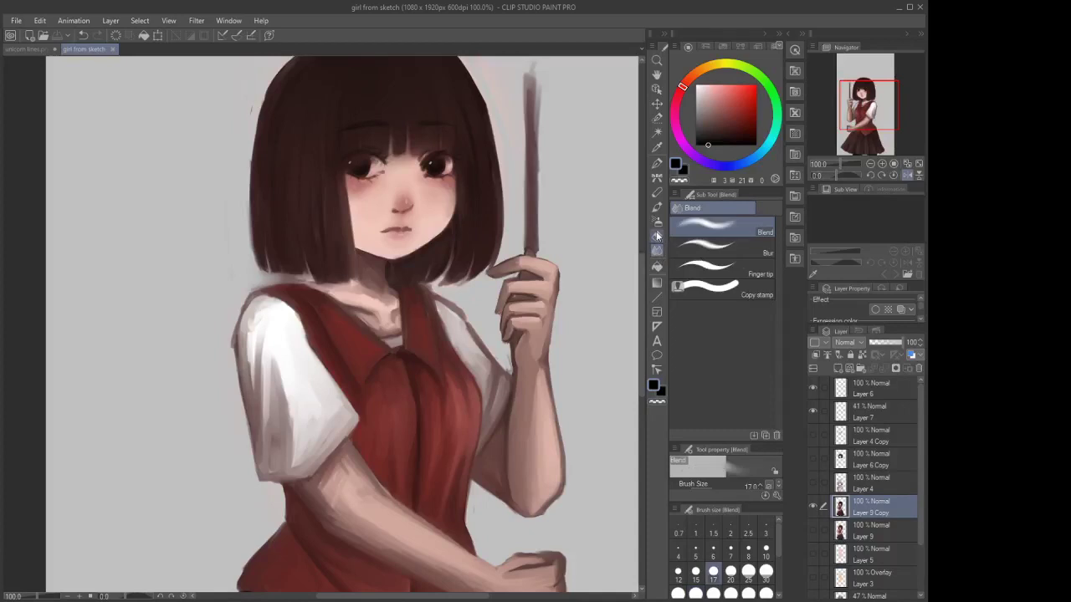
{"action": "scroll", "coordinate": [335, 281], "scroll_direction": "up", "scroll_amount": 1}
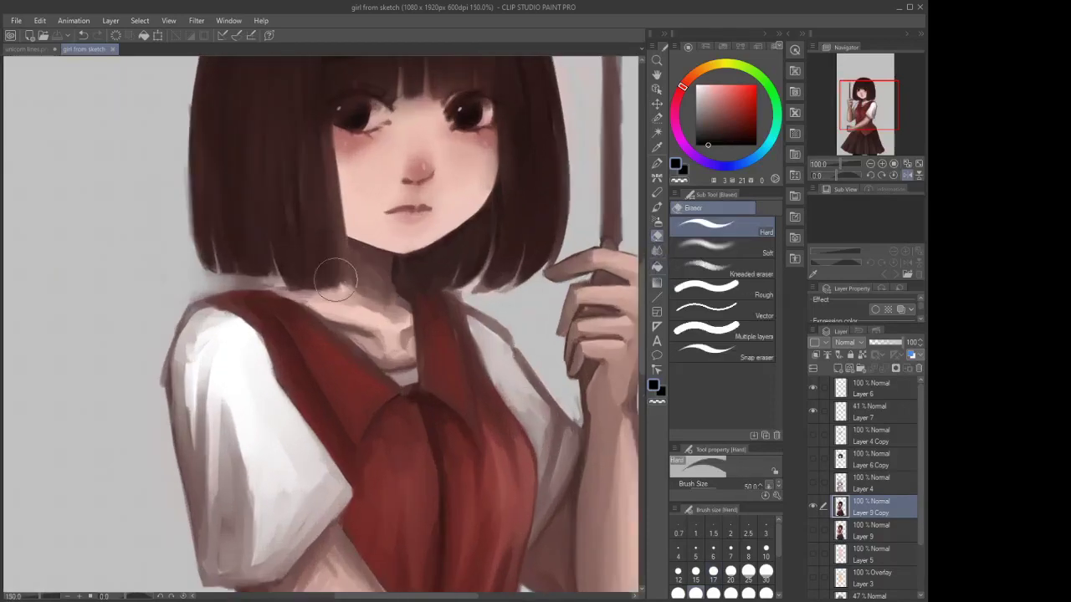
{"action": "left_click", "coordinate": [695, 577]}
{"action": "scroll", "coordinate": [319, 311], "scroll_direction": "up", "scroll_amount": 1}
{"action": "scroll", "coordinate": [285, 285], "scroll_direction": "up", "scroll_amount": 3}
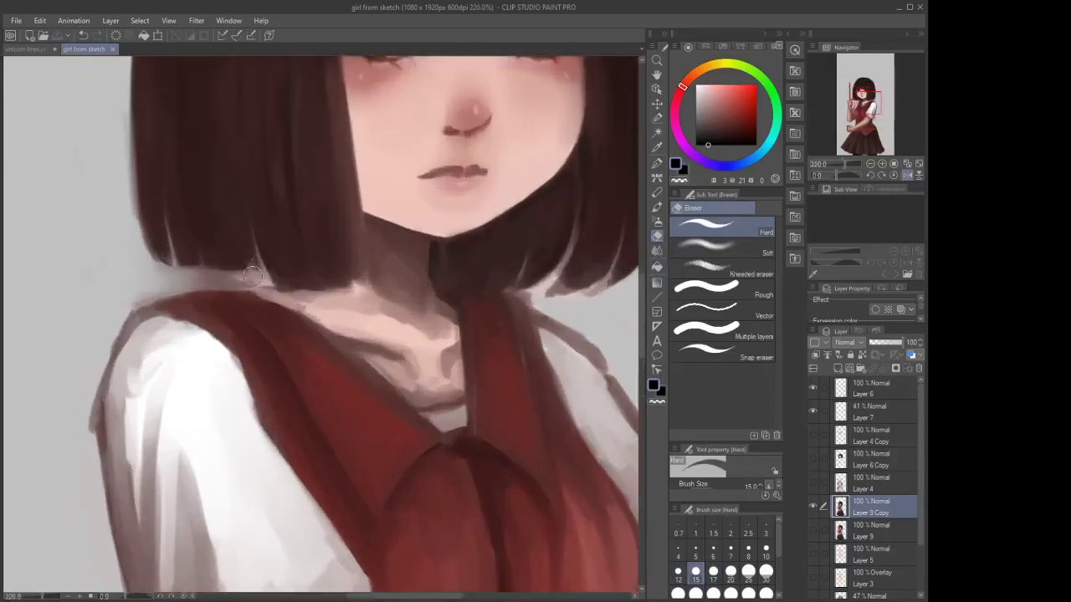
{"action": "mouse_move", "coordinate": [272, 284]}
{"action": "left_mouse_down"}
{"action": "mouse_move", "coordinate": [232, 277]}
{"action": "mouse_move", "coordinate": [264, 273]}
{"action": "mouse_move", "coordinate": [194, 272]}
{"action": "mouse_move", "coordinate": [275, 285]}
{"action": "mouse_move", "coordinate": [92, 296]}
{"action": "mouse_move", "coordinate": [241, 282]}
{"action": "mouse_move", "coordinate": [58, 267]}
{"action": "mouse_move", "coordinate": [114, 282]}
{"action": "mouse_move", "coordinate": [51, 265]}
{"action": "mouse_move", "coordinate": [93, 263]}
{"action": "mouse_move", "coordinate": [79, 249]}
{"action": "mouse_move", "coordinate": [209, 291]}
{"action": "left_mouse_up"}
{"action": "scroll", "coordinate": [359, 249], "scroll_direction": "down", "scroll_amount": 5}
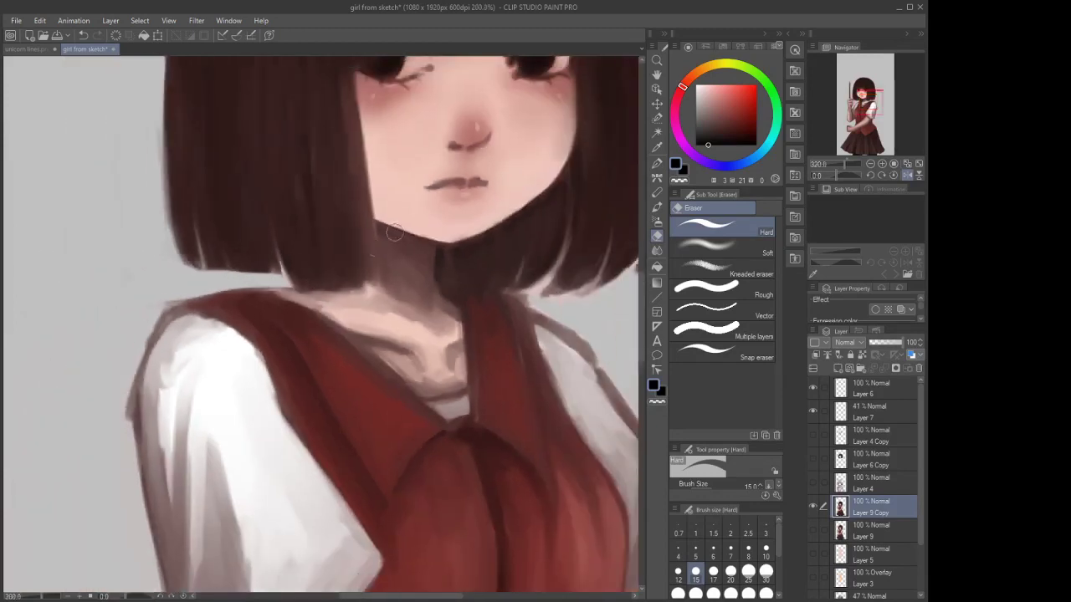
Paint fine dark strands along the hair's lower edge above the near shoulder with Opaque watercolor at size 7
{"action": "left_click", "coordinate": [658, 207]}
{"action": "scroll", "coordinate": [358, 221], "scroll_direction": "up", "scroll_amount": 5}
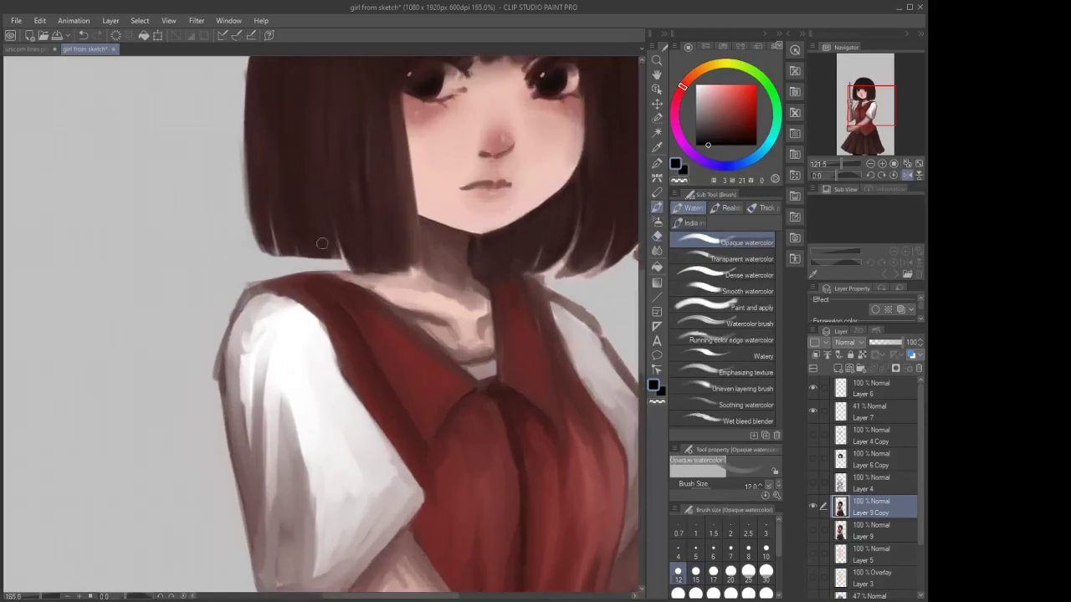
{"action": "key", "text": "bracketleft"}
{"action": "key", "text": "bracketleft"}
{"action": "key", "text": "bracketleft"}
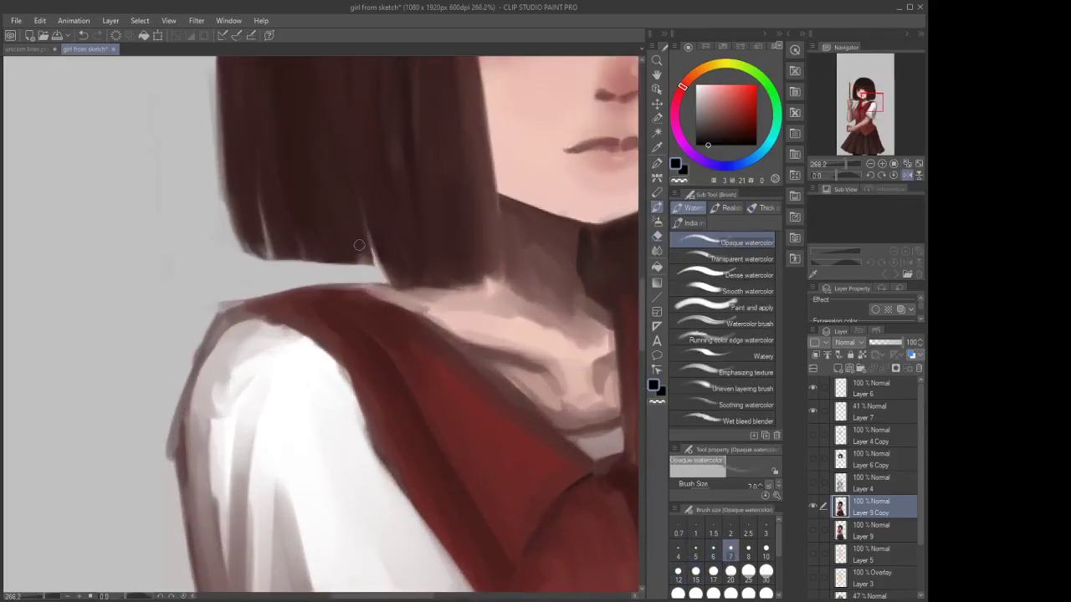
{"action": "mouse_move", "coordinate": [361, 246]}
{"action": "left_mouse_down"}
{"action": "mouse_move", "coordinate": [369, 256]}
{"action": "mouse_move", "coordinate": [366, 206]}
{"action": "mouse_move", "coordinate": [372, 240]}
{"action": "mouse_move", "coordinate": [405, 289]}
{"action": "left_mouse_up"}
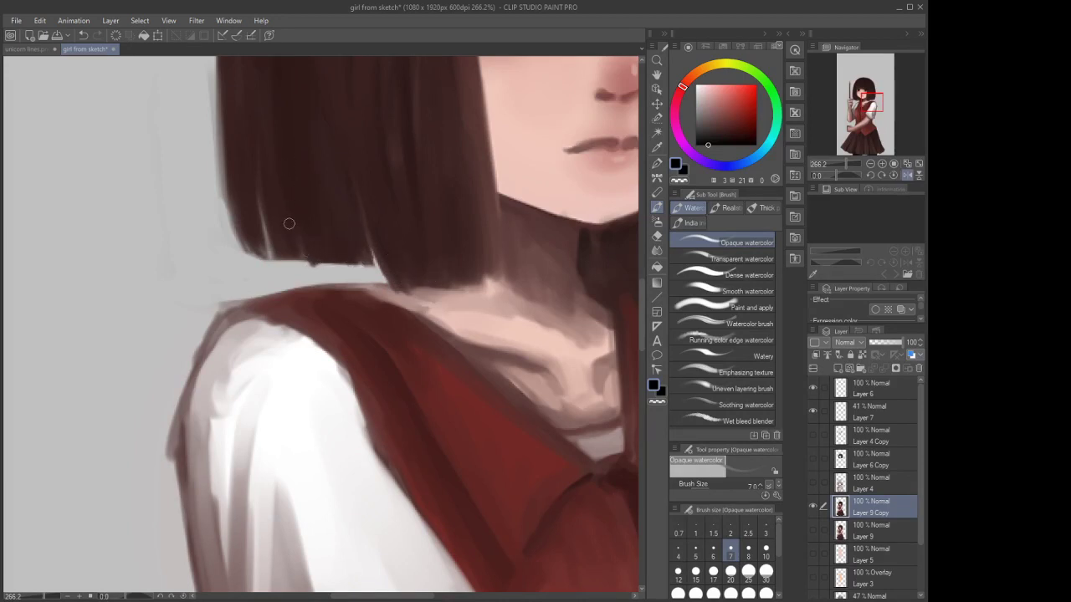
{"action": "mouse_move", "coordinate": [270, 199]}
{"action": "left_mouse_down"}
{"action": "mouse_move", "coordinate": [276, 250]}
{"action": "mouse_move", "coordinate": [268, 189]}
{"action": "mouse_move", "coordinate": [277, 263]}
{"action": "mouse_move", "coordinate": [257, 231]}
{"action": "mouse_move", "coordinate": [266, 262]}
{"action": "left_mouse_up"}
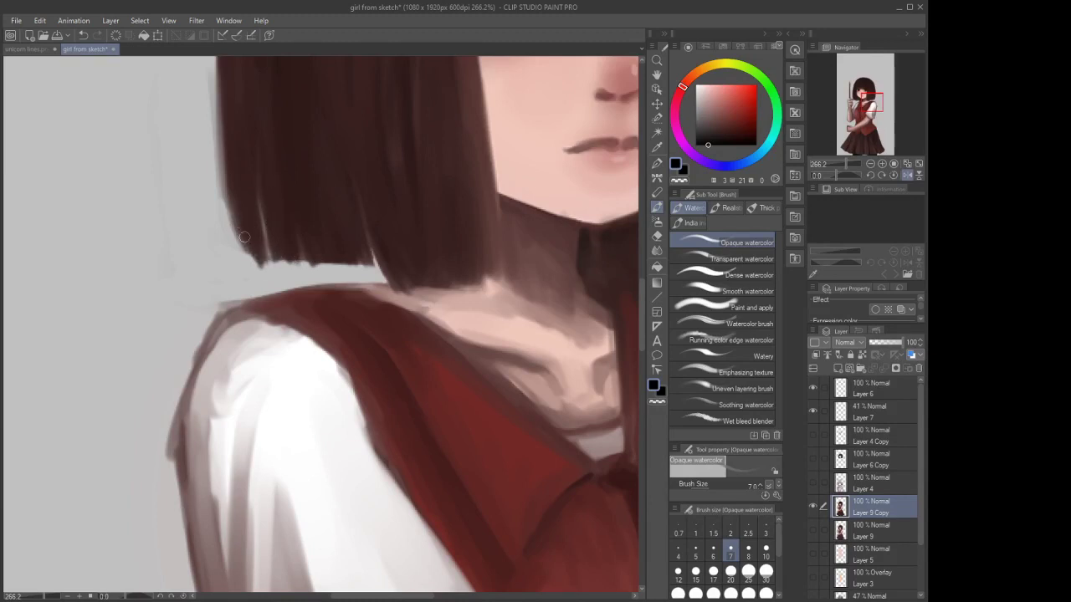
{"action": "scroll", "coordinate": [261, 268], "scroll_direction": "down", "scroll_amount": 1}
{"action": "scroll", "coordinate": [312, 305], "scroll_direction": "down", "scroll_amount": 5}
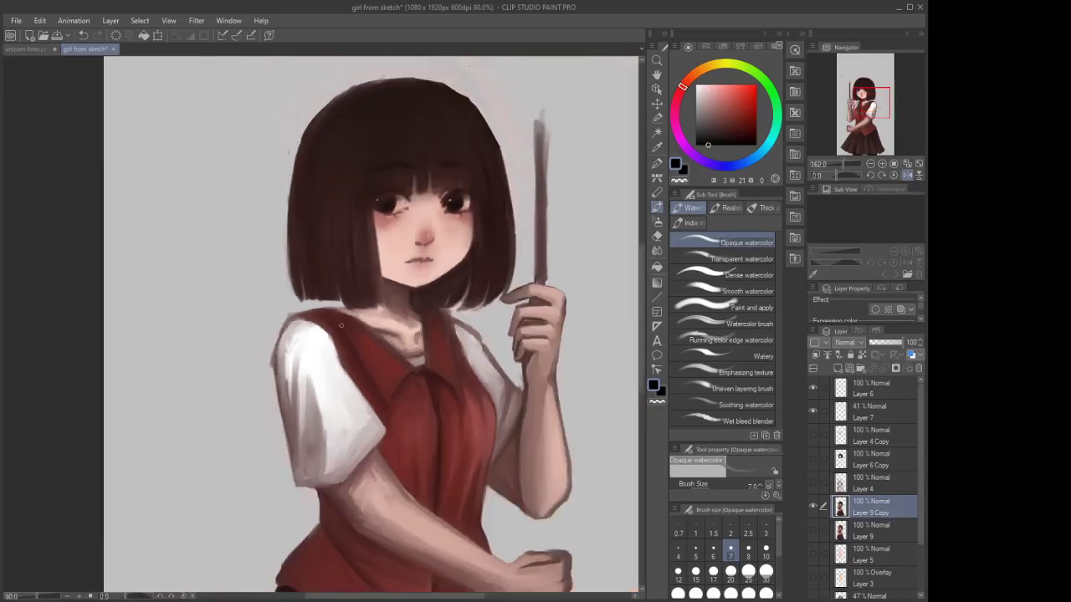
Sharpen the hair's inner edge along the cheek and neck in dark brown at size 7, and set the brush size to 12
{"action": "scroll", "coordinate": [314, 304], "scroll_direction": "up", "scroll_amount": 6}
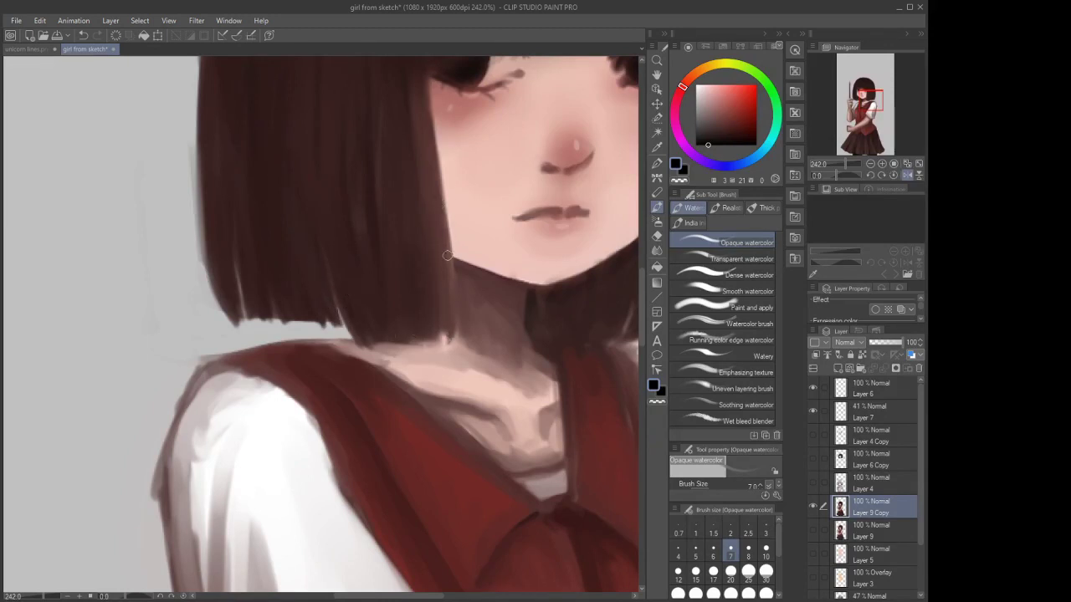
{"action": "left_click_drag", "start_coordinate": [435, 157], "coordinate": [442, 187]}
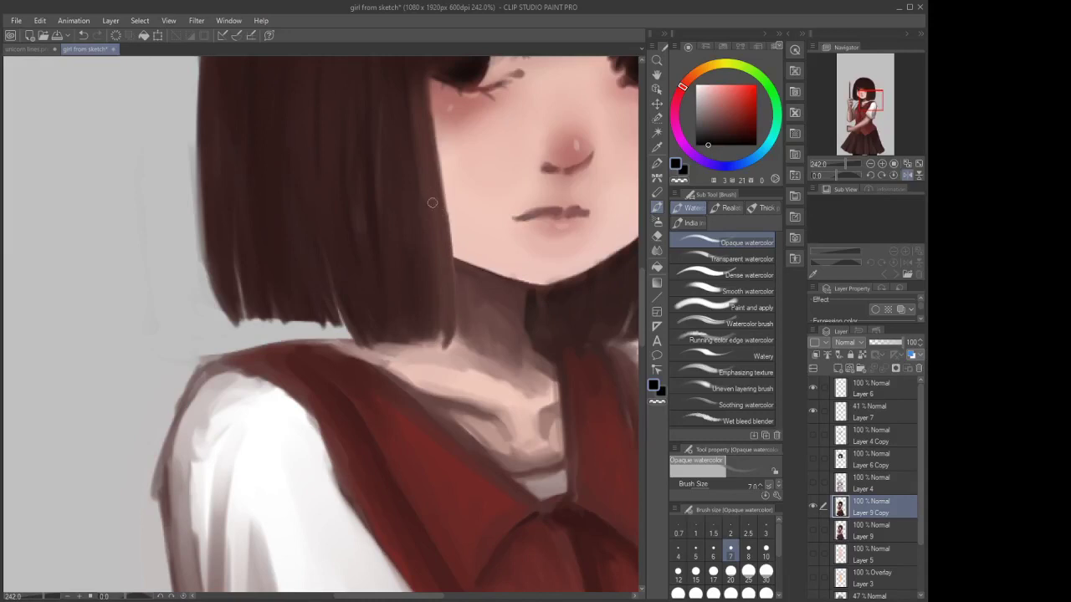
{"action": "left_click", "coordinate": [677, 572]}
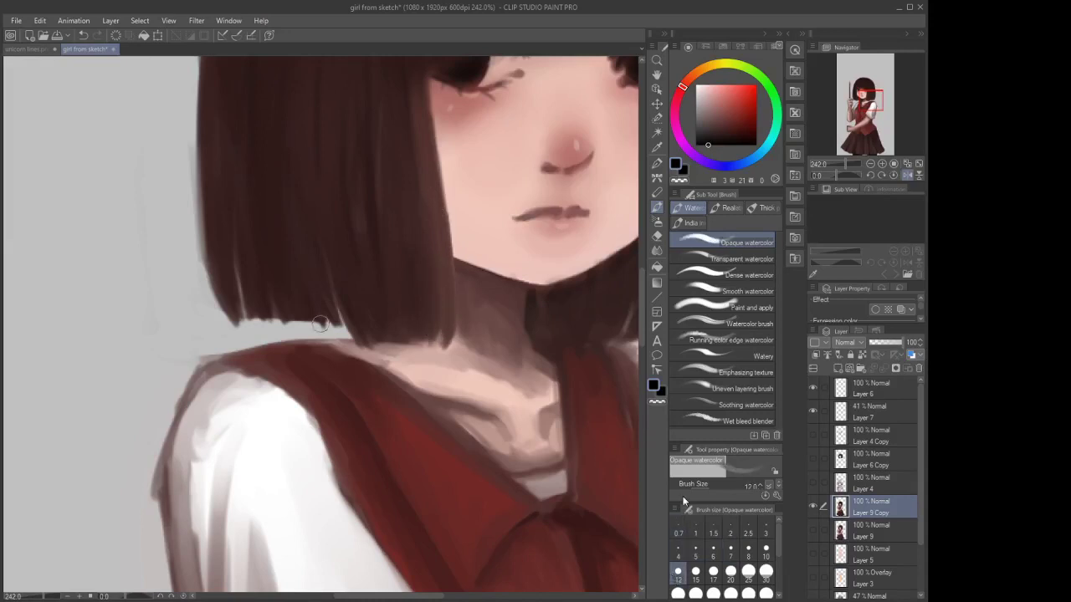
Paint fine dark strands at the hair tips on both sides of the neck with Opaque watercolor at size 6
{"action": "left_click", "coordinate": [713, 556]}
{"action": "left_click_drag", "start_coordinate": [428, 341], "coordinate": [425, 354]}
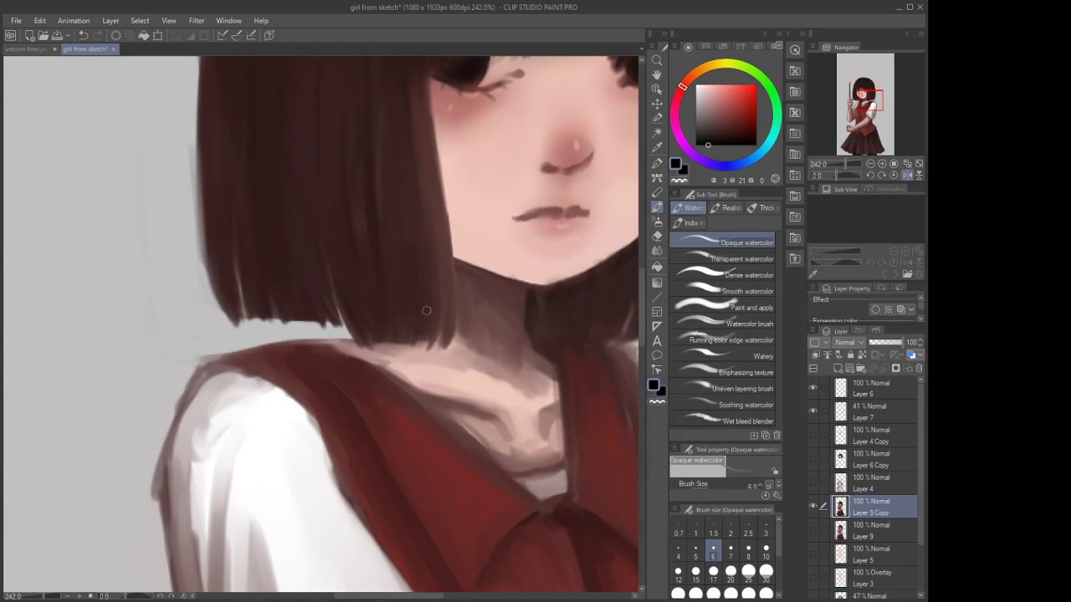
{"action": "scroll", "coordinate": [426, 310], "scroll_direction": "down", "scroll_amount": 4}
{"action": "scroll", "coordinate": [585, 300], "scroll_direction": "up", "scroll_amount": 3}
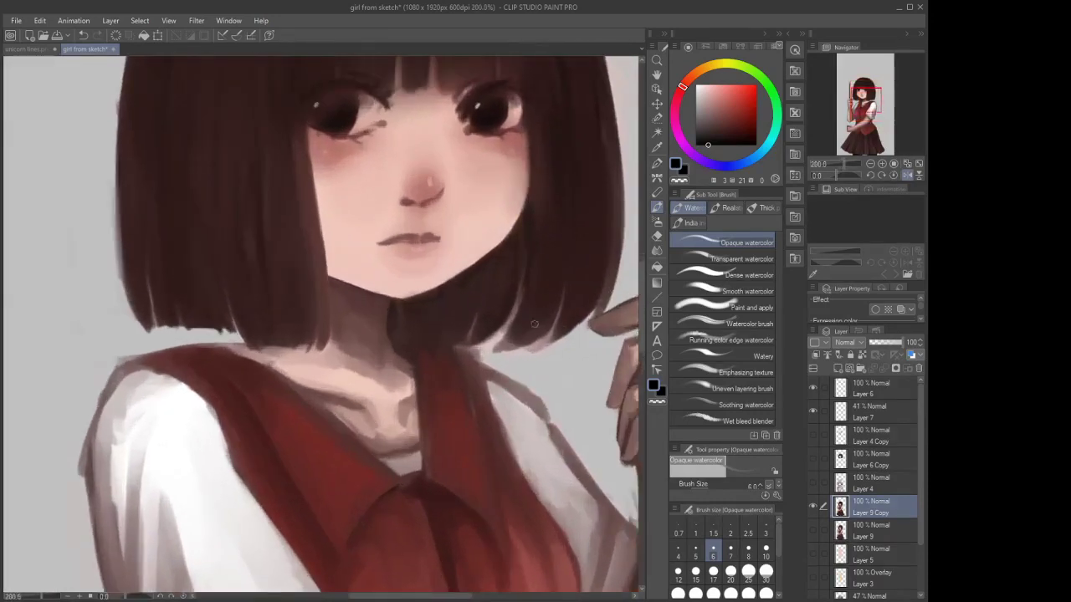
{"action": "mouse_move", "coordinate": [527, 330]}
{"action": "left_mouse_down"}
{"action": "mouse_move", "coordinate": [530, 294]}
{"action": "mouse_move", "coordinate": [510, 325]}
{"action": "left_mouse_up"}
Erase the smudge between the far-side hair and collar with the Hard eraser, and refine those hair tips with Opaque watercolor at size 6
{"action": "left_click", "coordinate": [657, 235]}
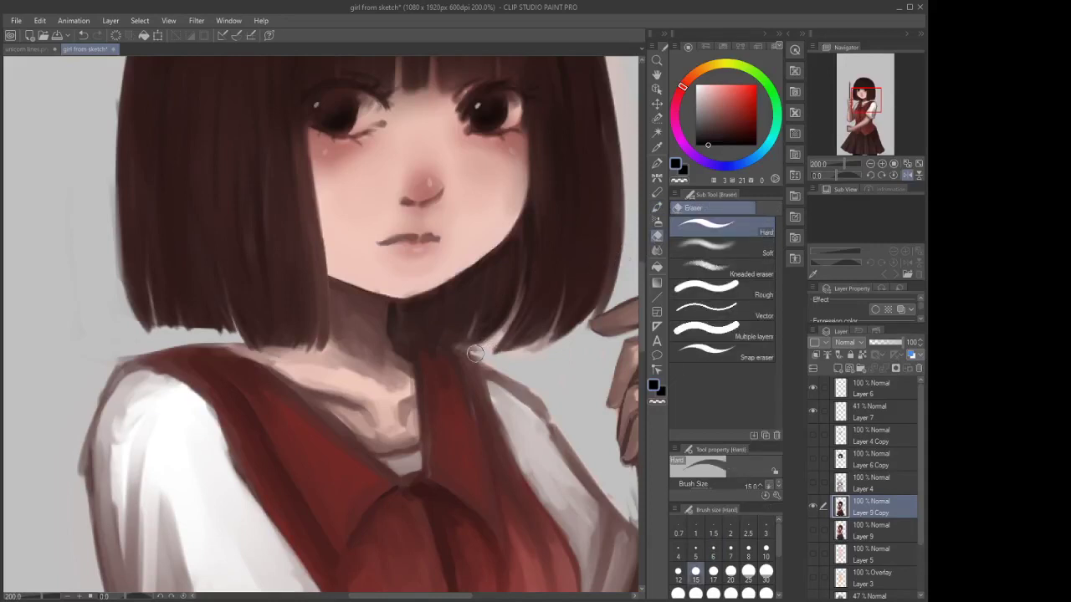
{"action": "mouse_move", "coordinate": [474, 353]}
{"action": "left_mouse_down"}
{"action": "mouse_move", "coordinate": [502, 333]}
{"action": "mouse_move", "coordinate": [483, 343]}
{"action": "left_mouse_up"}
{"action": "left_click", "coordinate": [657, 206]}
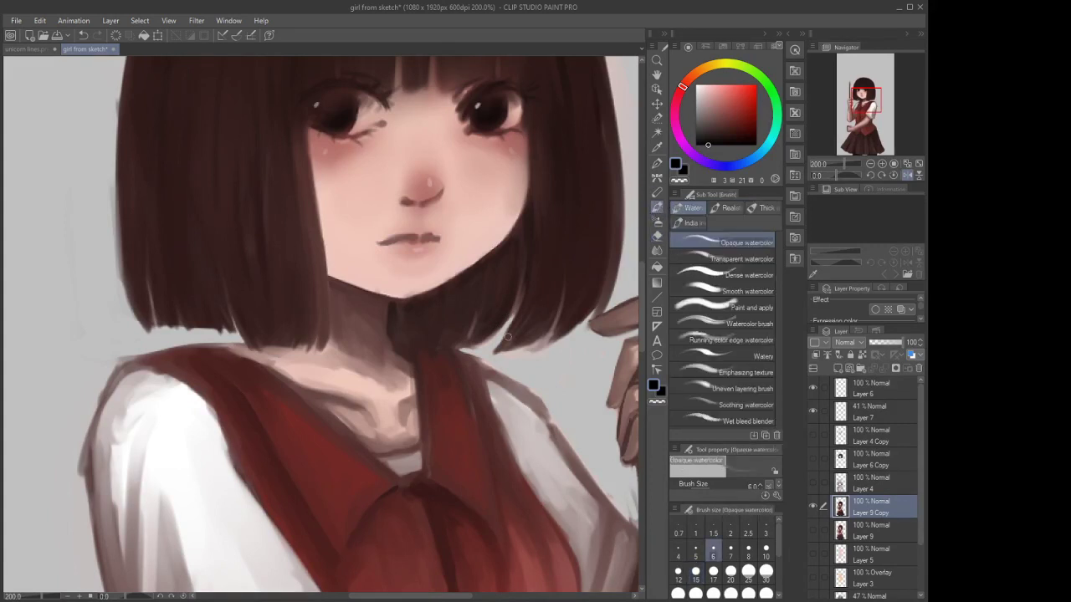
{"action": "mouse_move", "coordinate": [495, 348]}
{"action": "left_mouse_down"}
{"action": "mouse_move", "coordinate": [526, 275]}
{"action": "mouse_move", "coordinate": [467, 350]}
{"action": "left_mouse_up"}
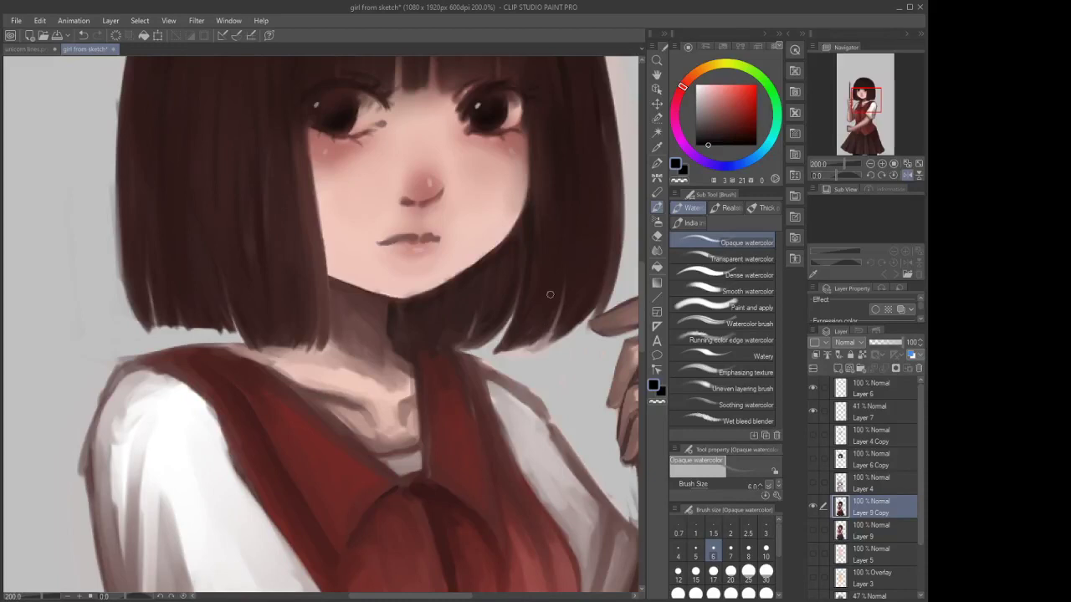
{"action": "left_click_drag", "start_coordinate": [523, 345], "coordinate": [517, 350]}
{"action": "mouse_move", "coordinate": [585, 295]}
{"action": "left_mouse_down"}
{"action": "mouse_move", "coordinate": [571, 301]}
{"action": "mouse_move", "coordinate": [579, 332]}
{"action": "left_mouse_up"}
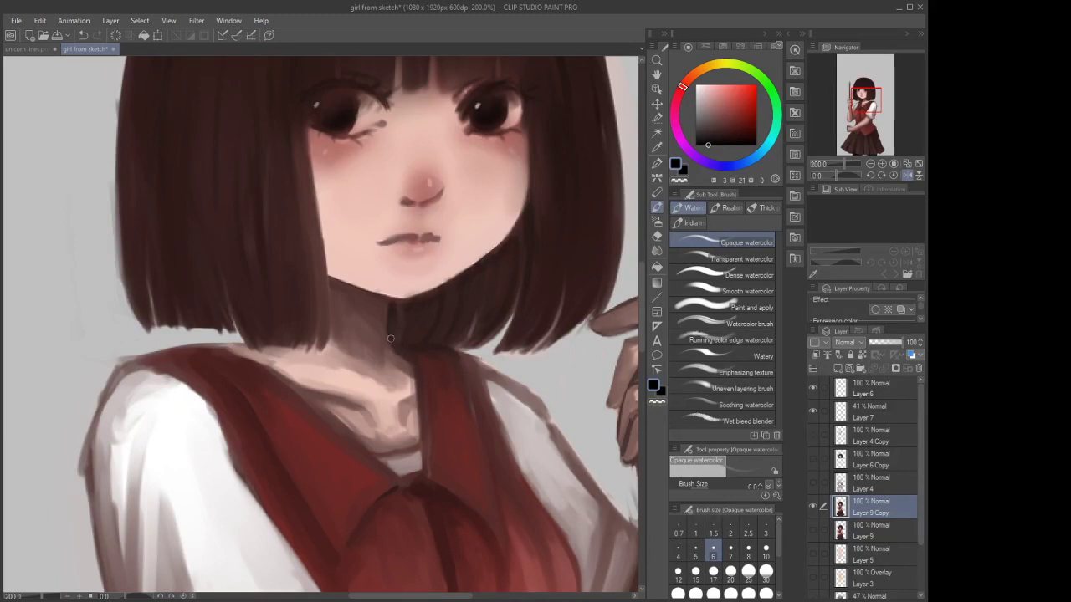
Blend the shadow on the lower neck and between the collarbones with Opaque watercolor at size 12
{"action": "scroll", "coordinate": [401, 349], "scroll_direction": "down", "scroll_amount": 5}
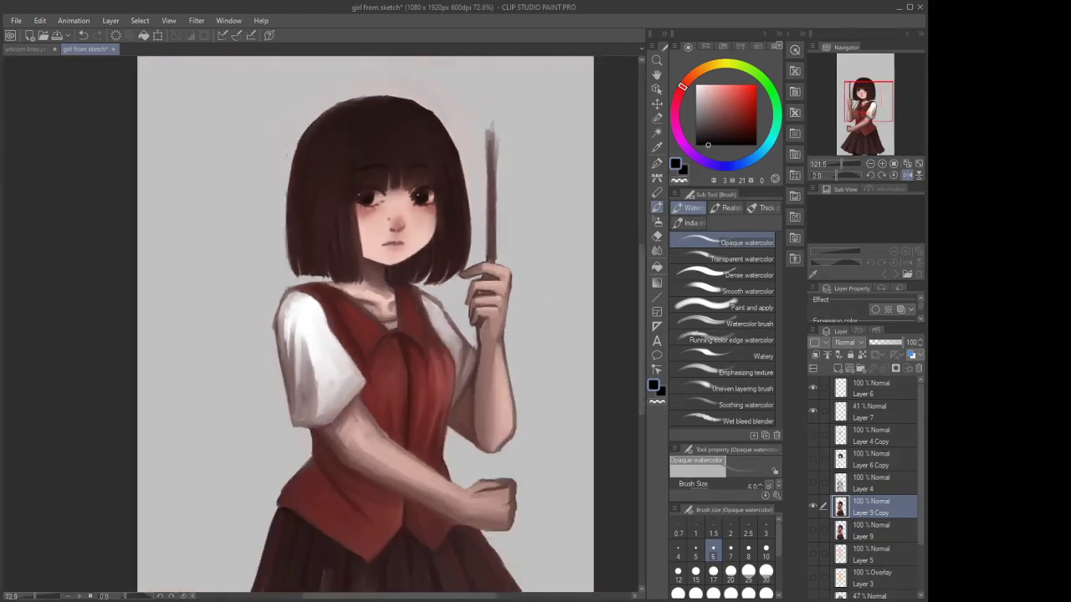
{"action": "scroll", "coordinate": [381, 293], "scroll_direction": "up", "scroll_amount": 4}
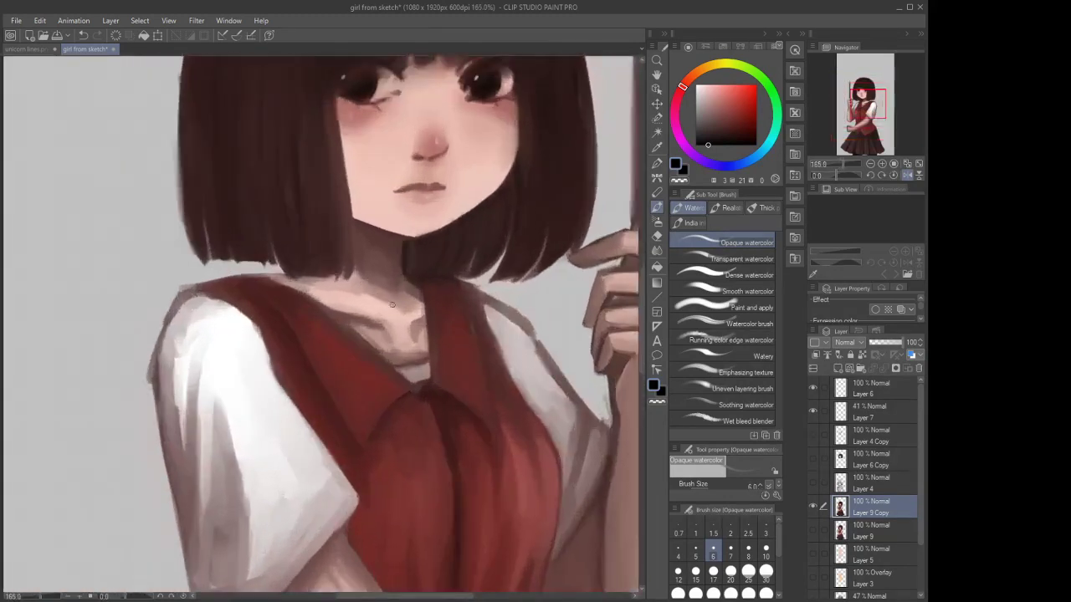
{"action": "left_click", "coordinate": [678, 571]}
{"action": "scroll", "coordinate": [347, 304], "scroll_direction": "up", "scroll_amount": 1}
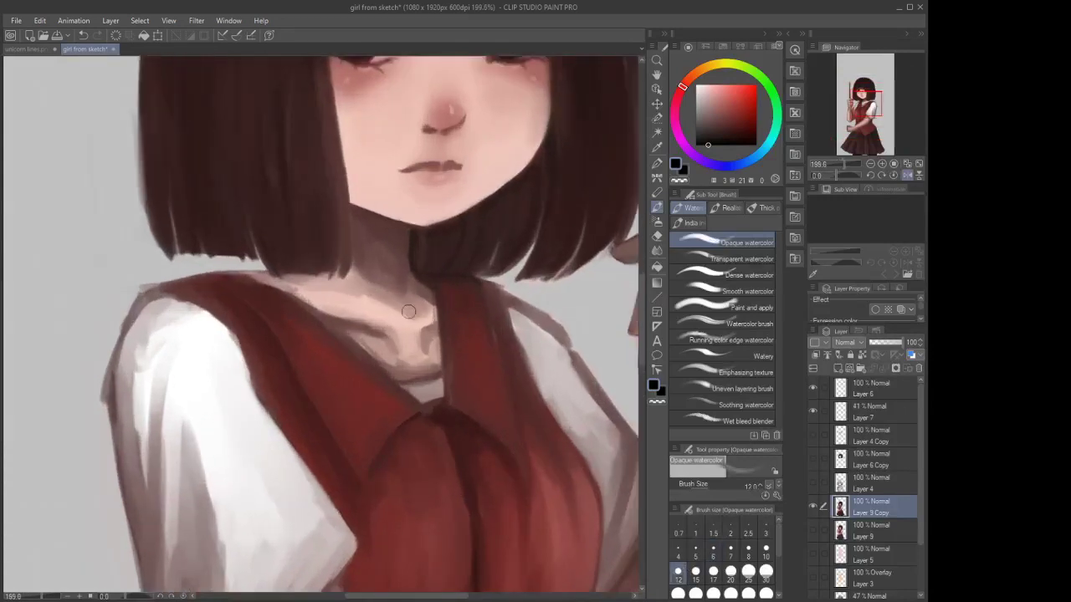
{"action": "mouse_move", "coordinate": [415, 301]}
{"action": "left_mouse_down"}
{"action": "mouse_move", "coordinate": [435, 323]}
{"action": "mouse_move", "coordinate": [422, 302]}
{"action": "mouse_move", "coordinate": [368, 294]}
{"action": "mouse_move", "coordinate": [383, 314]}
{"action": "left_mouse_up"}
{"action": "left_click_drag", "start_coordinate": [417, 356], "coordinate": [429, 348]}
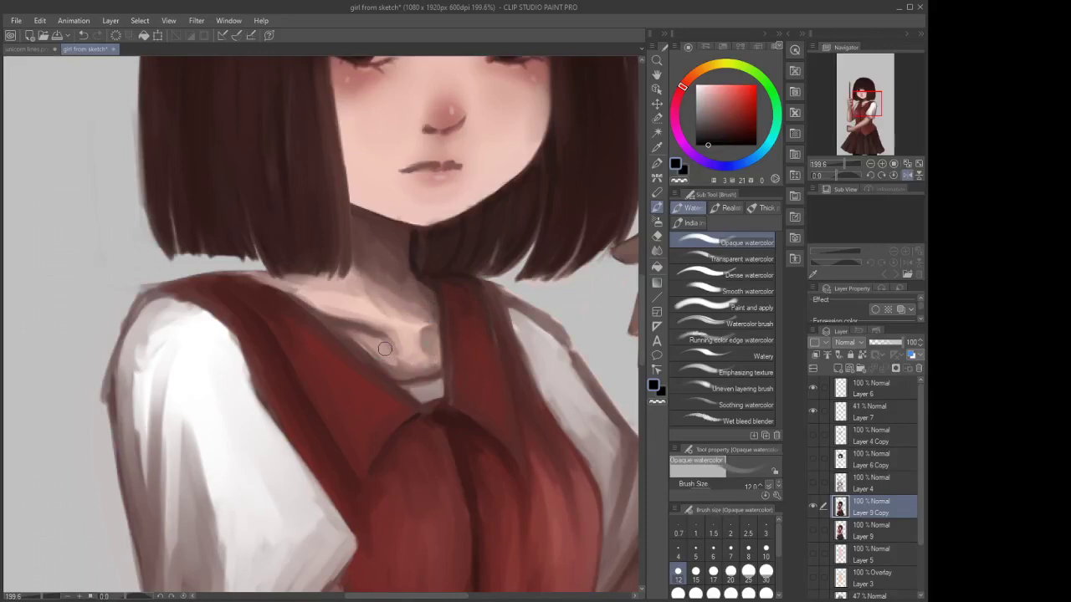
Sample the light skin tone beside the neck and refine the collarbone's highlights with Opaque watercolor at size 6
{"action": "left_click", "coordinate": [367, 291], "text": "alt"}
{"action": "left_click", "coordinate": [365, 289], "text": "alt"}
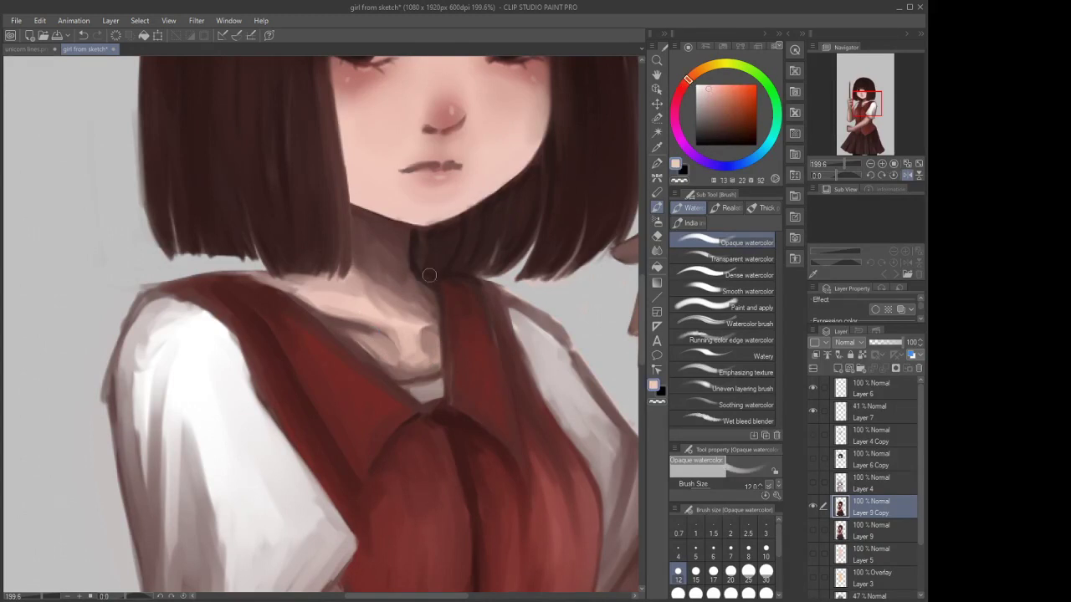
{"action": "left_click", "coordinate": [657, 193]}
{"action": "left_click", "coordinate": [657, 209]}
{"action": "left_click", "coordinate": [695, 550]}
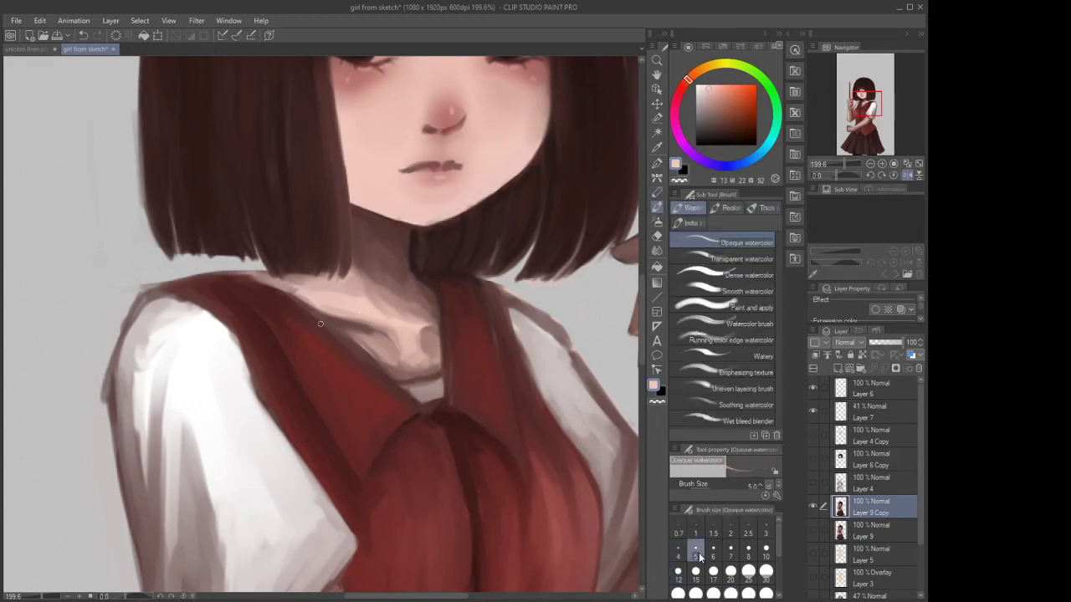
{"action": "scroll", "coordinate": [371, 351], "scroll_direction": "up", "scroll_amount": 1}
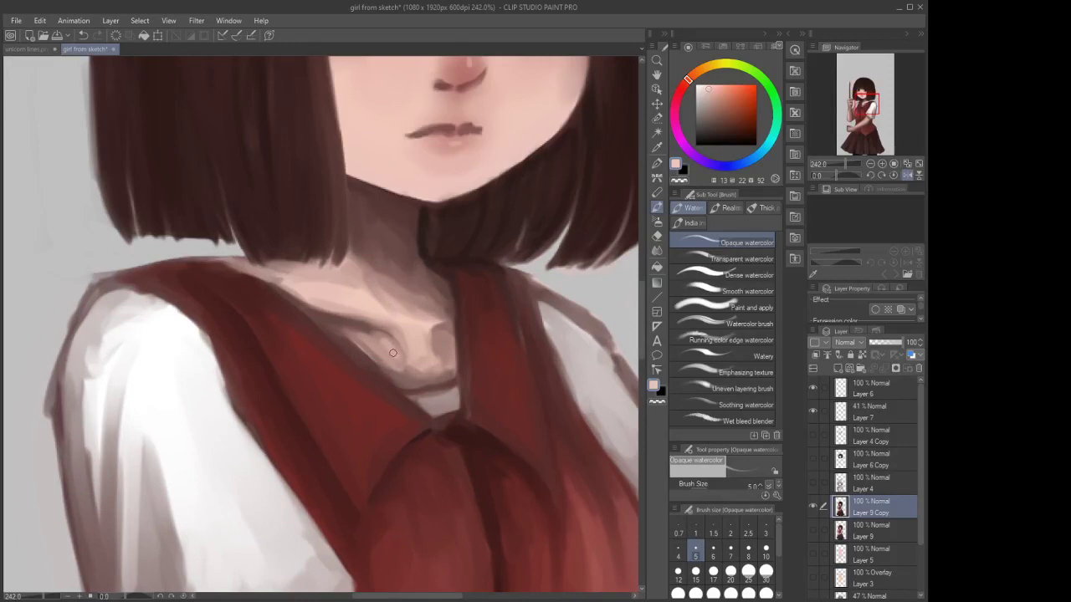
{"action": "left_click", "coordinate": [712, 549]}
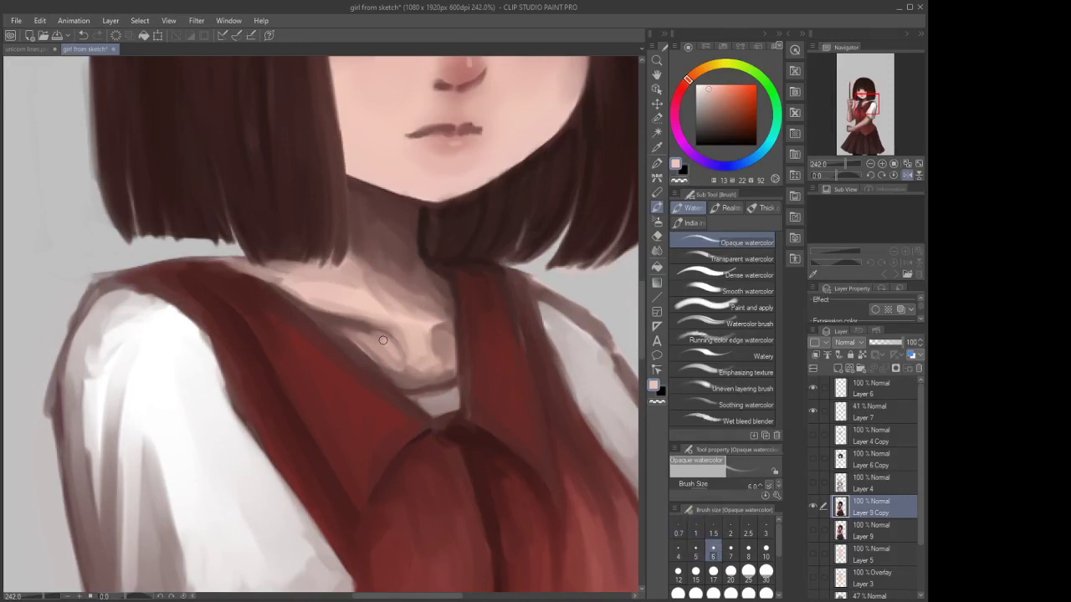
{"action": "left_click_drag", "start_coordinate": [383, 338], "coordinate": [342, 326]}
{"action": "scroll", "coordinate": [442, 366], "scroll_direction": "down", "scroll_amount": 5}
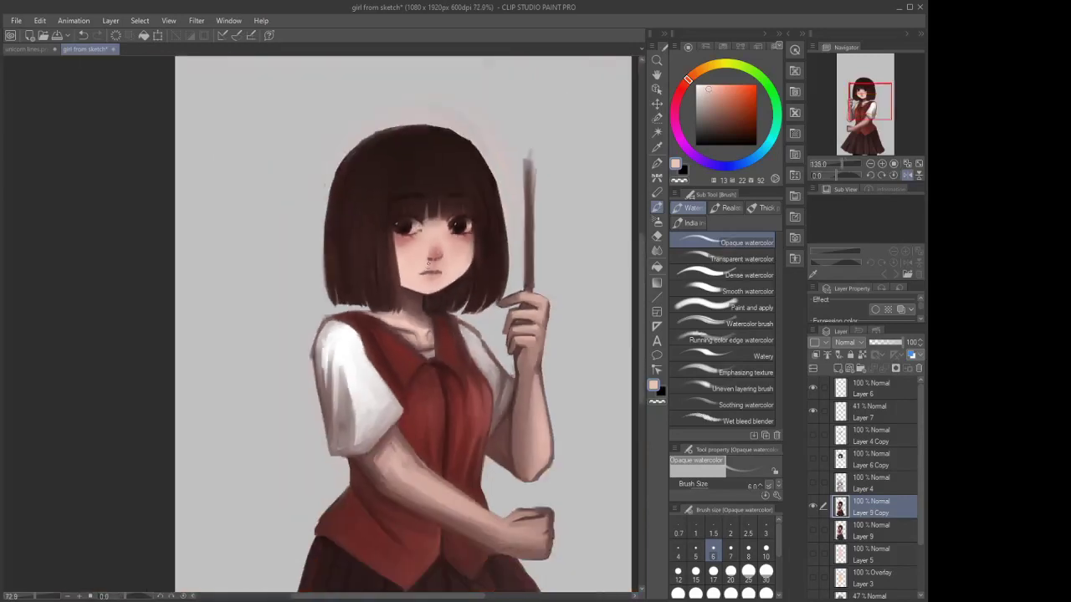
{"action": "scroll", "coordinate": [398, 346], "scroll_direction": "up", "scroll_amount": 5}
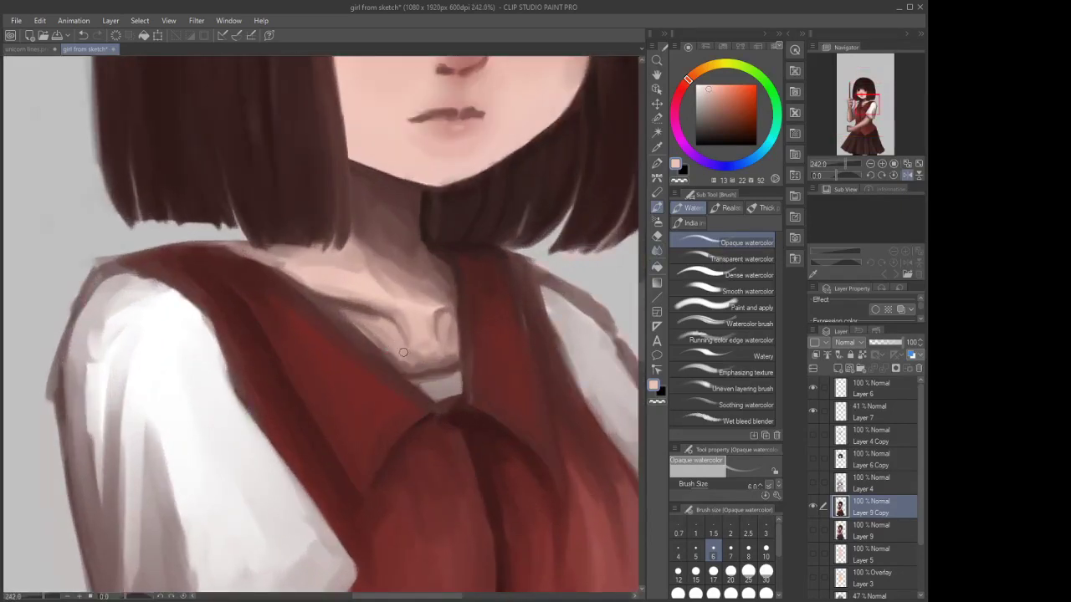
{"action": "scroll", "coordinate": [402, 352], "scroll_direction": "down", "scroll_amount": 7}
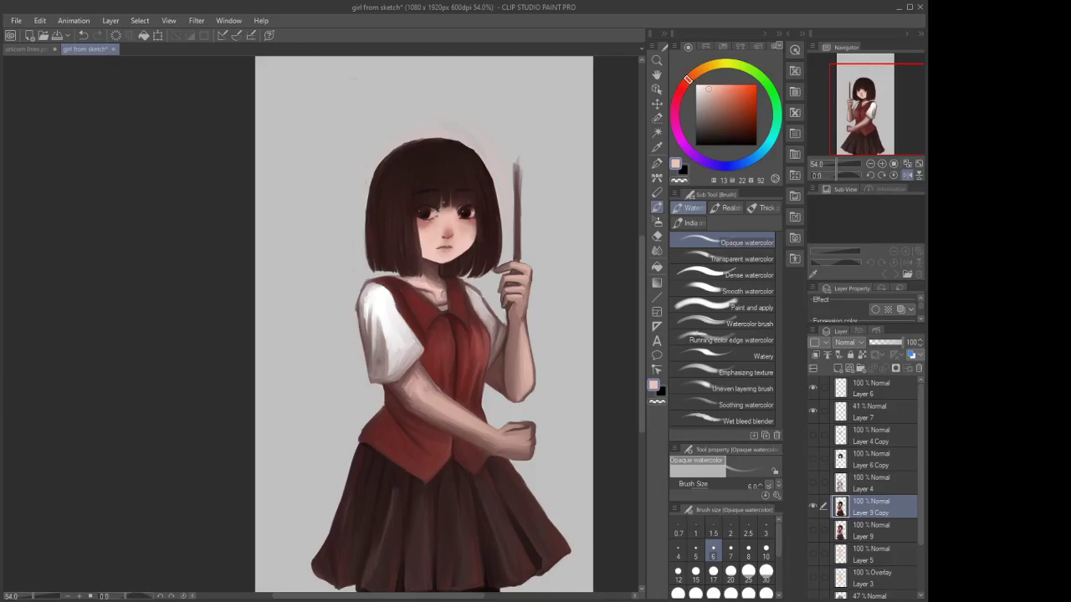
Choose a very dark brown and paint shadow strands down the near side of the hair at size 6
{"action": "scroll", "coordinate": [535, 339], "scroll_direction": "down", "scroll_amount": 1}
{"action": "scroll", "coordinate": [452, 205], "scroll_direction": "up", "scroll_amount": 2}
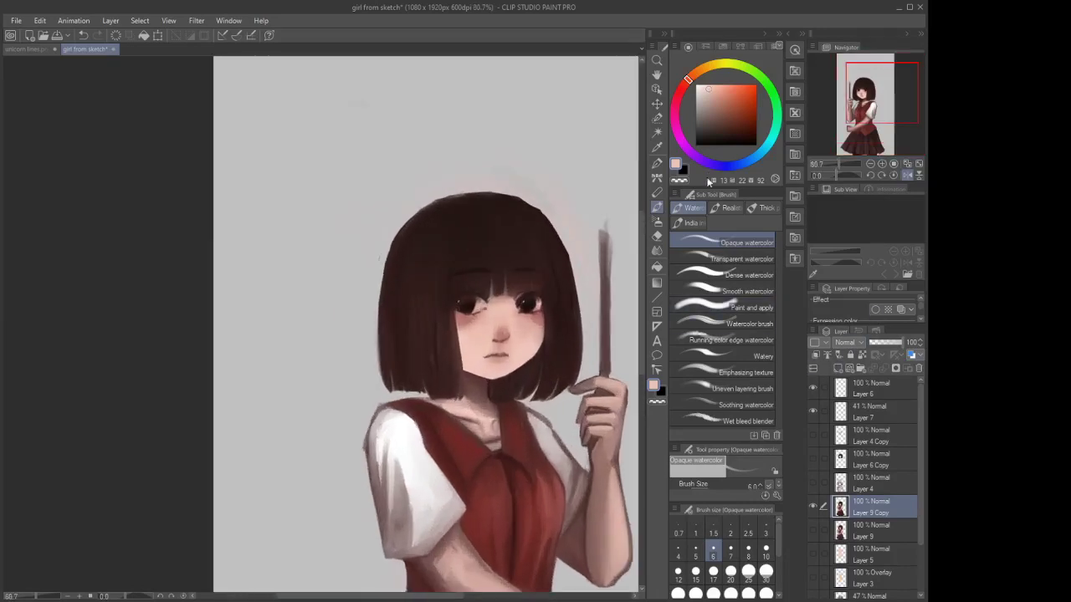
{"action": "left_click", "coordinate": [731, 136]}
{"action": "scroll", "coordinate": [555, 274], "scroll_direction": "up", "scroll_amount": 3}
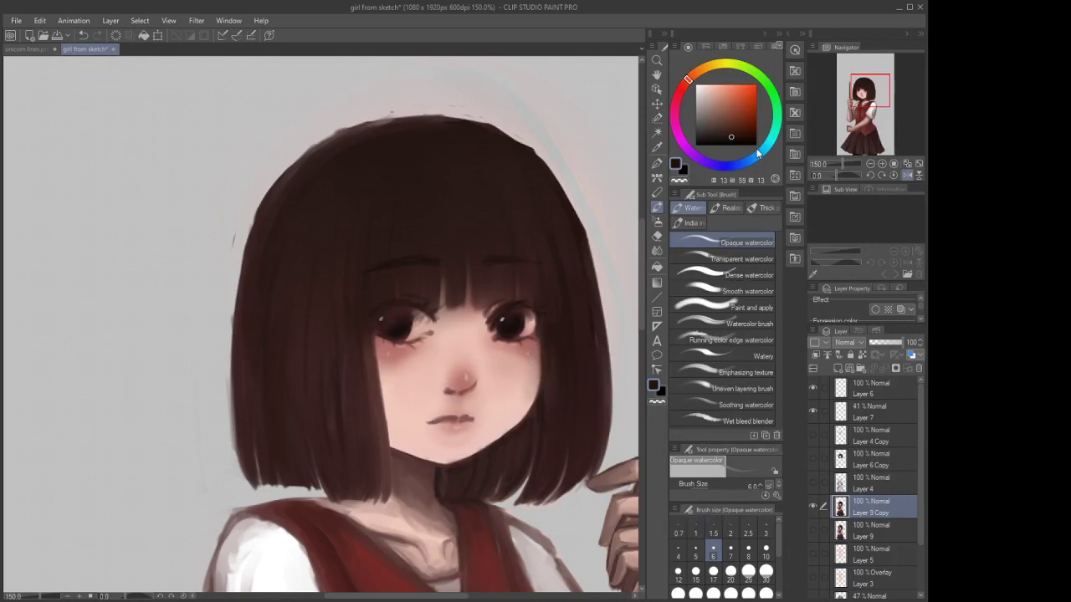
{"action": "left_click", "coordinate": [733, 145]}
{"action": "scroll", "coordinate": [475, 435], "scroll_direction": "down", "scroll_amount": 5}
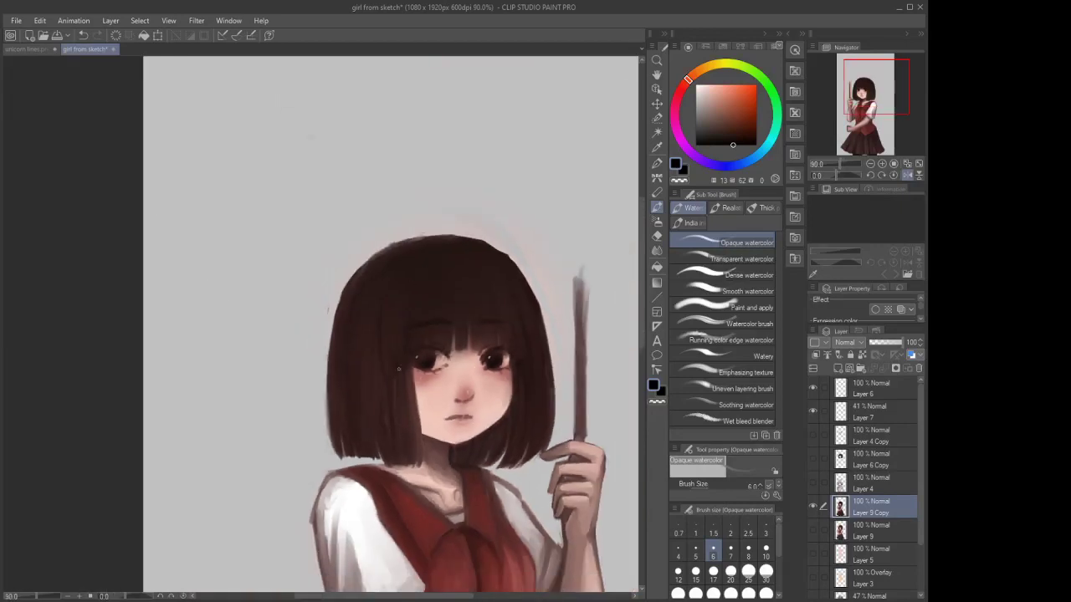
{"action": "scroll", "coordinate": [388, 363], "scroll_direction": "up", "scroll_amount": 4}
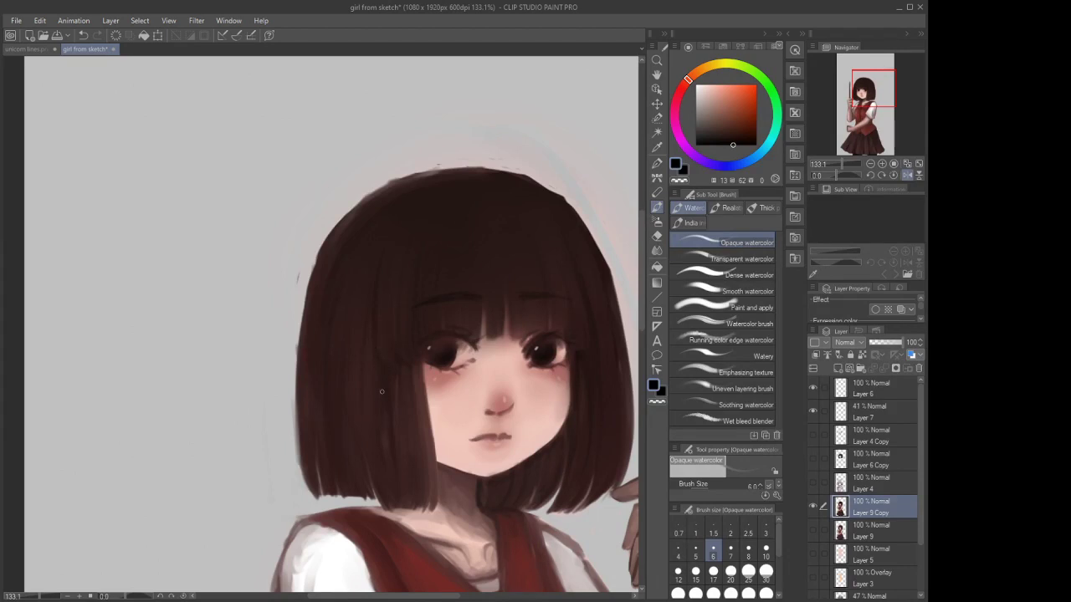
{"action": "scroll", "coordinate": [383, 395], "scroll_direction": "down", "scroll_amount": 3}
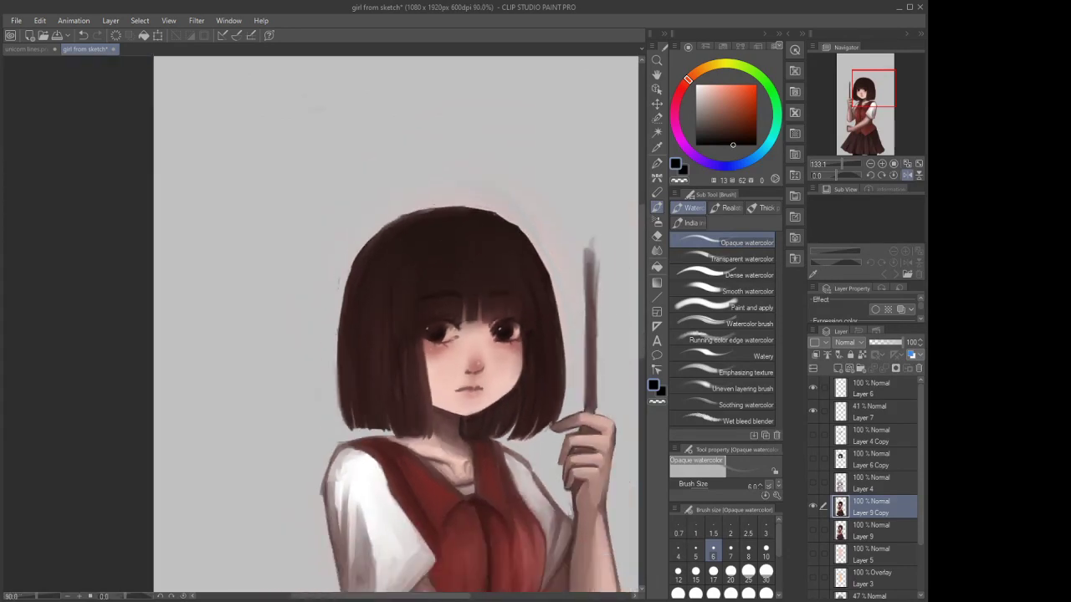
Deepen the shadows on the hair's near side and crown with Opaque watercolor at size 12
{"action": "left_click", "coordinate": [657, 236]}
{"action": "left_click", "coordinate": [657, 209]}
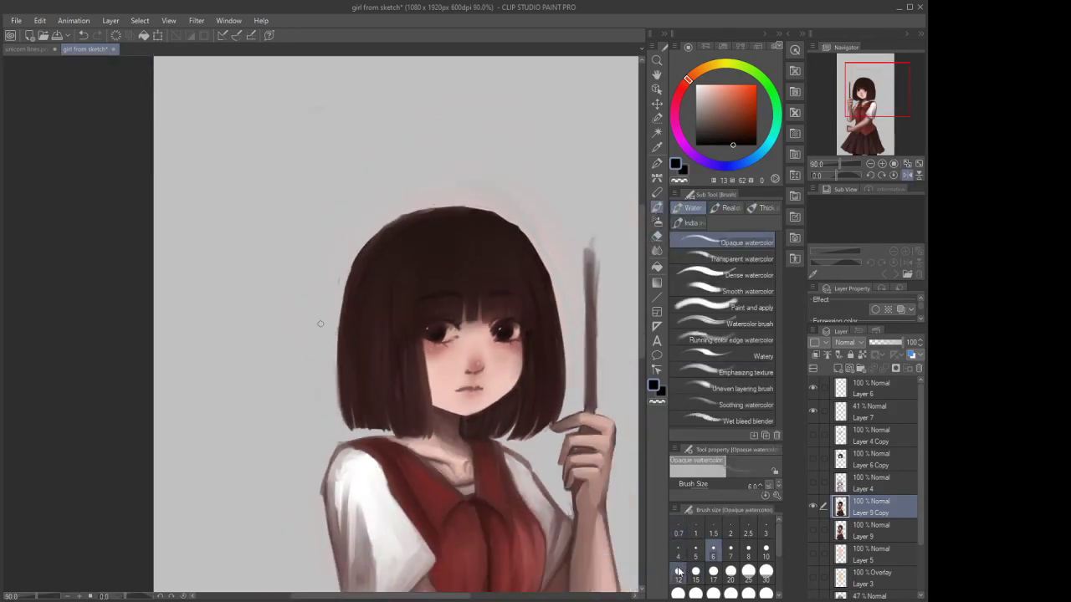
{"action": "scroll", "coordinate": [399, 414], "scroll_direction": "up", "scroll_amount": 4}
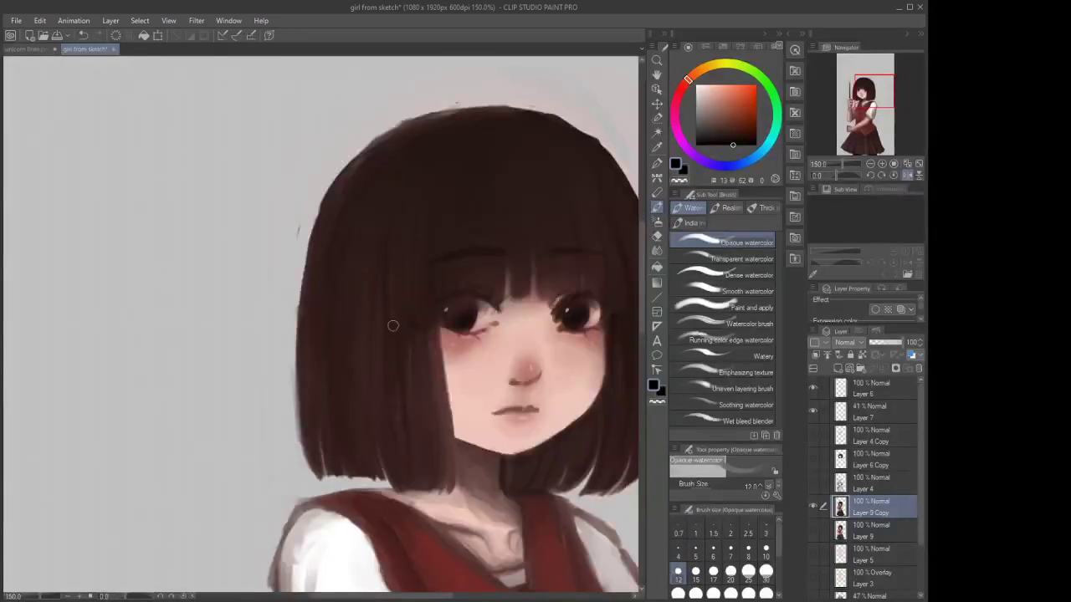
{"action": "scroll", "coordinate": [415, 332], "scroll_direction": "down", "scroll_amount": 4}
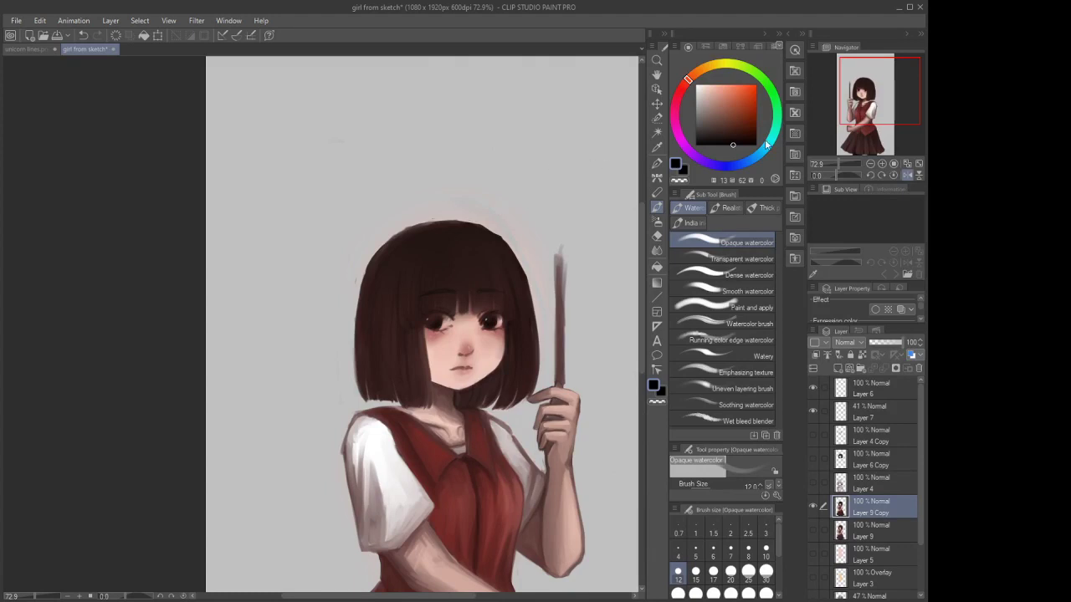
{"action": "scroll", "coordinate": [471, 239], "scroll_direction": "up", "scroll_amount": 5}
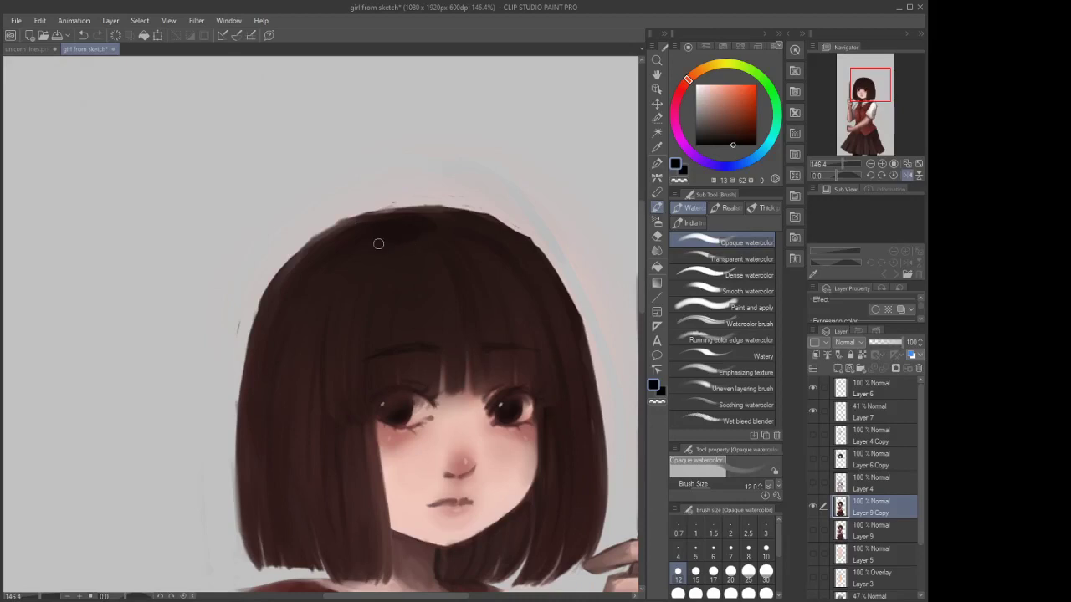
Paint dark strands flowing from the crown toward the bangs and sides of the hair at size 8
{"action": "key", "text": "bracketleft"}
{"action": "key", "text": "bracketleft"}
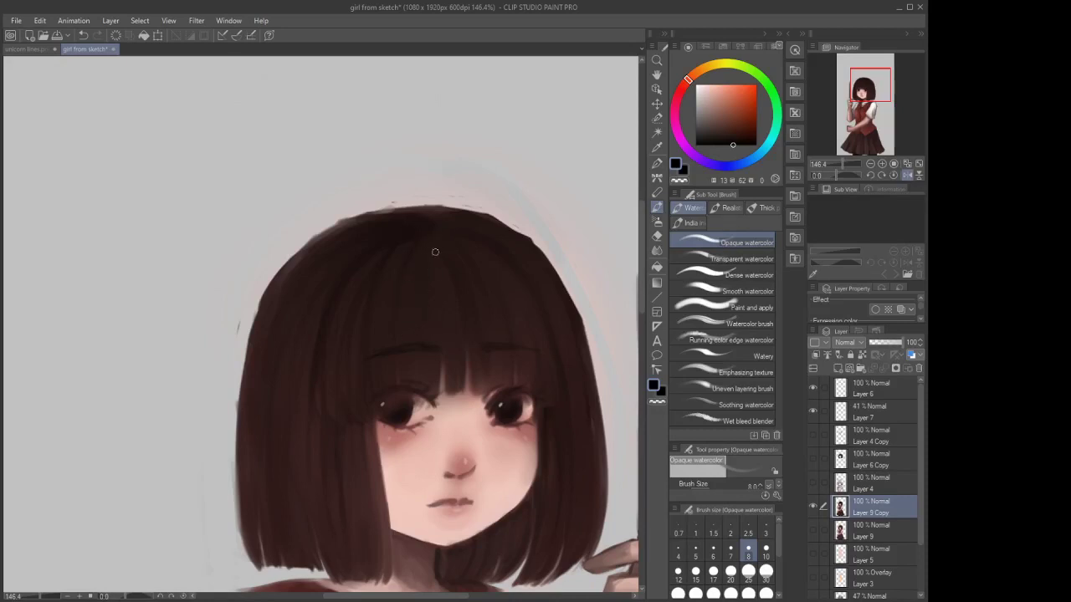
{"action": "scroll", "coordinate": [436, 209], "scroll_direction": "down", "scroll_amount": 2}
{"action": "scroll", "coordinate": [424, 210], "scroll_direction": "up", "scroll_amount": 3}
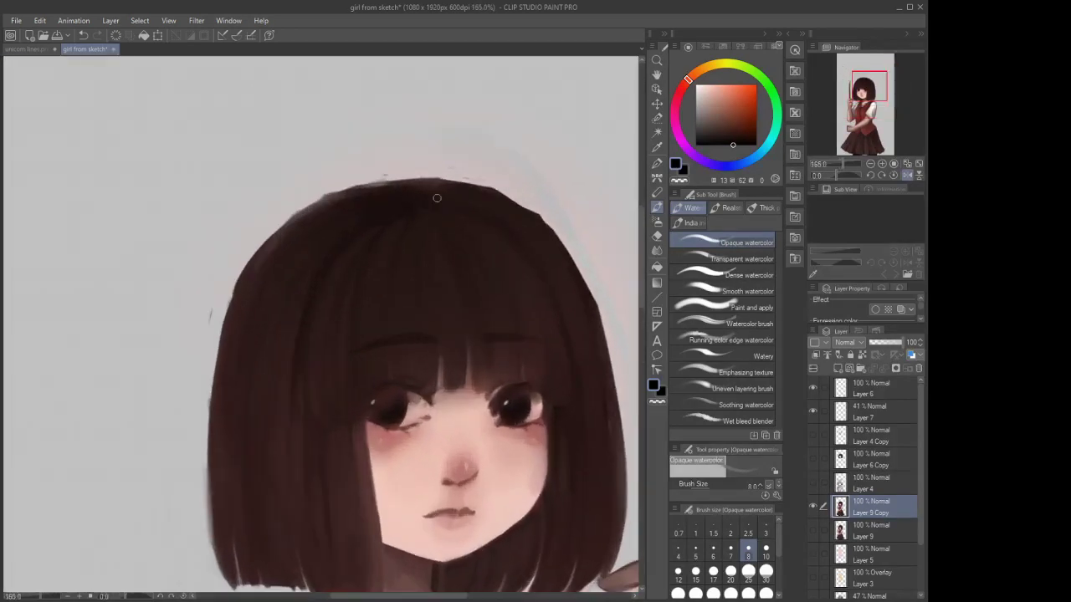
{"action": "scroll", "coordinate": [453, 202], "scroll_direction": "down", "scroll_amount": 5}
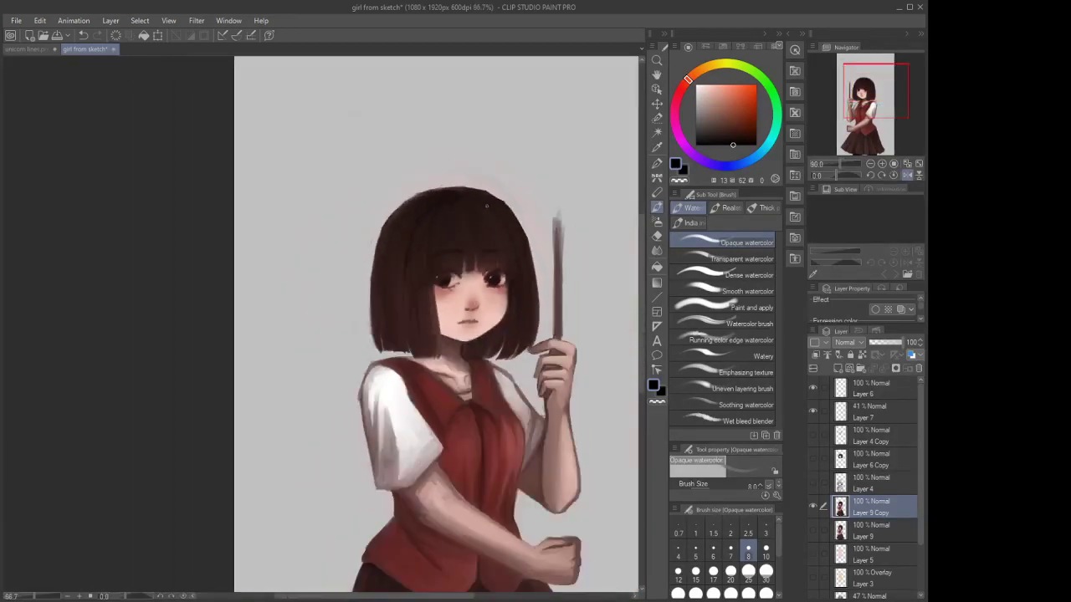
{"action": "scroll", "coordinate": [401, 190], "scroll_direction": "down", "scroll_amount": 1}
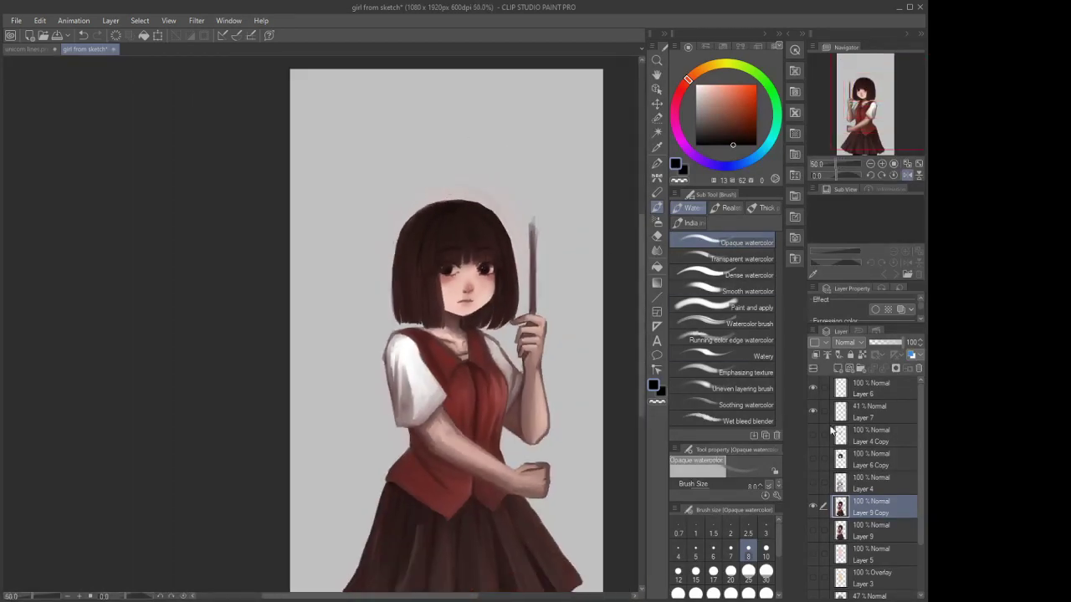
Add a new raster layer above Layer 6 and choose a light grey painting colour
{"action": "left_click", "coordinate": [866, 393]}
{"action": "left_click", "coordinate": [838, 368]}
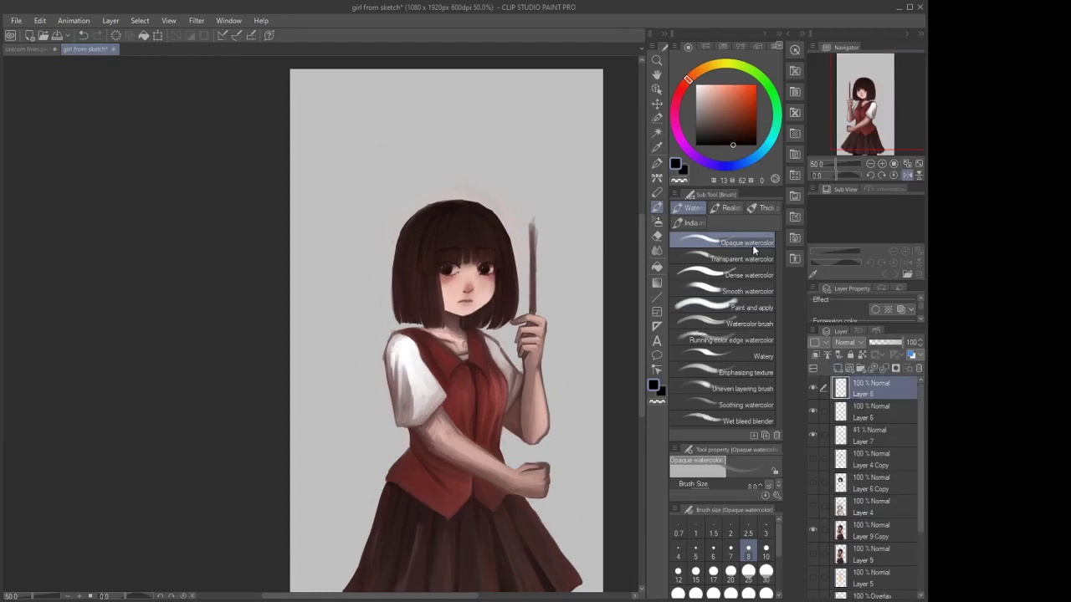
{"action": "mouse_move", "coordinate": [704, 133]}
{"action": "left_mouse_down"}
{"action": "mouse_move", "coordinate": [692, 120]}
{"action": "mouse_move", "coordinate": [696, 94]}
{"action": "left_mouse_up"}
{"action": "left_click", "coordinate": [698, 87]}
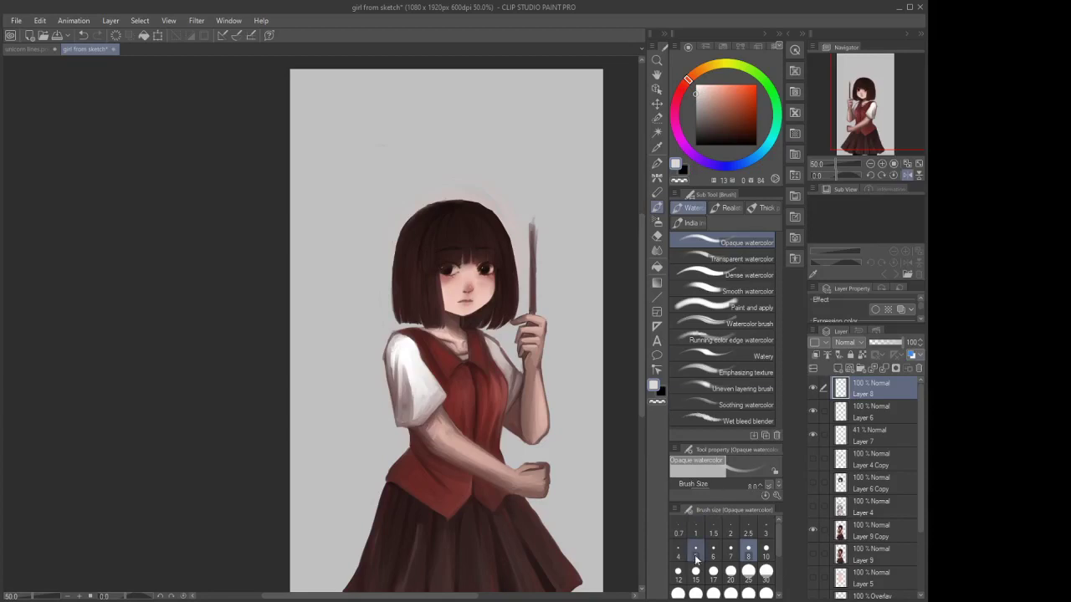
Try a light grey dab on the upper near side of the hair with Opaque watercolor at size 17
{"action": "left_click", "coordinate": [695, 551]}
{"action": "scroll", "coordinate": [424, 241], "scroll_direction": "up", "scroll_amount": 2}
{"action": "left_click", "coordinate": [713, 571]}
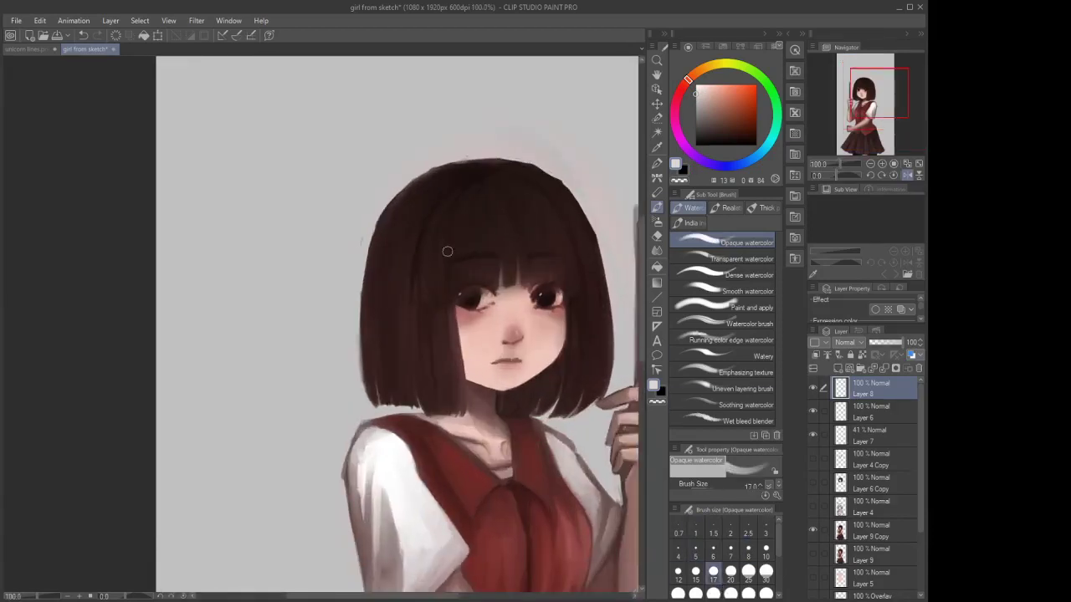
{"action": "scroll", "coordinate": [435, 243], "scroll_direction": "up", "scroll_amount": 1}
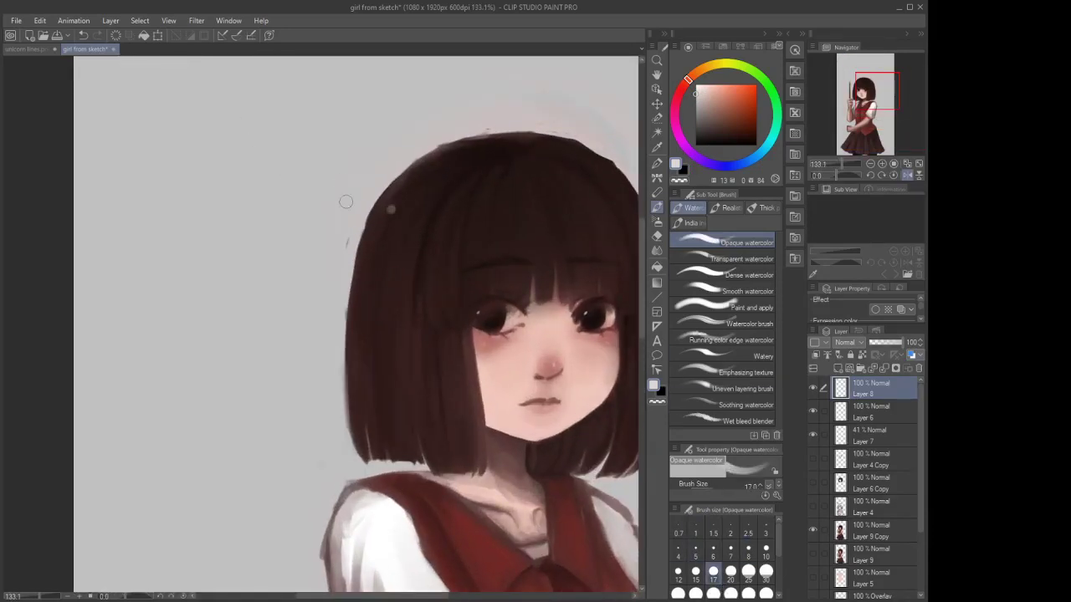
{"action": "scroll", "coordinate": [346, 203], "scroll_direction": "down", "scroll_amount": 2}
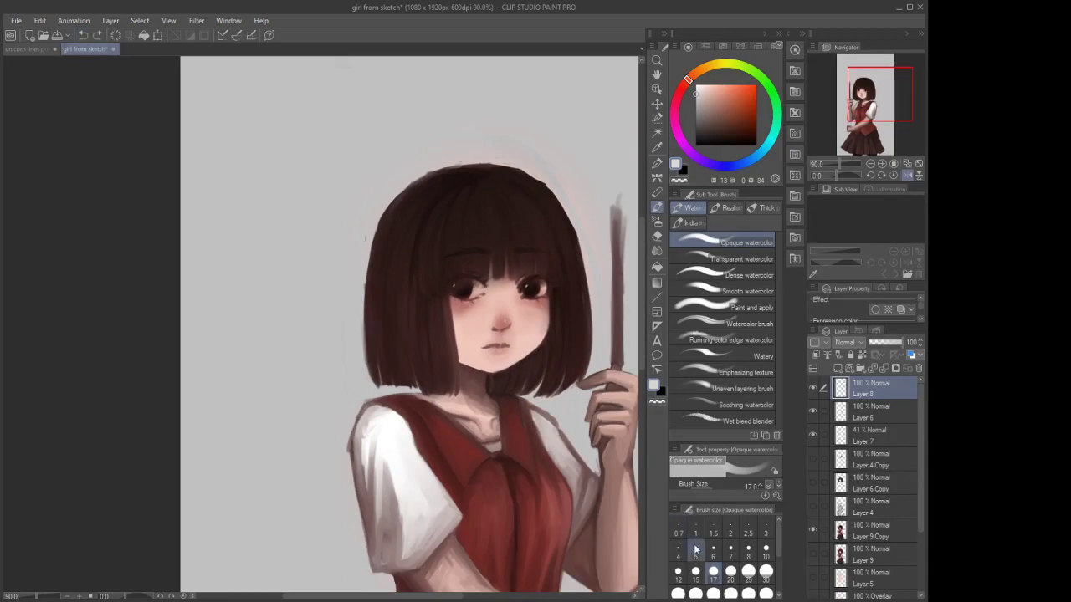
Try dark grey-blue highlight strands across the hair with Opaque watercolor at size 20, and remove them with the Hard eraser
{"action": "left_click", "coordinate": [678, 592]}
{"action": "left_click", "coordinate": [695, 127]}
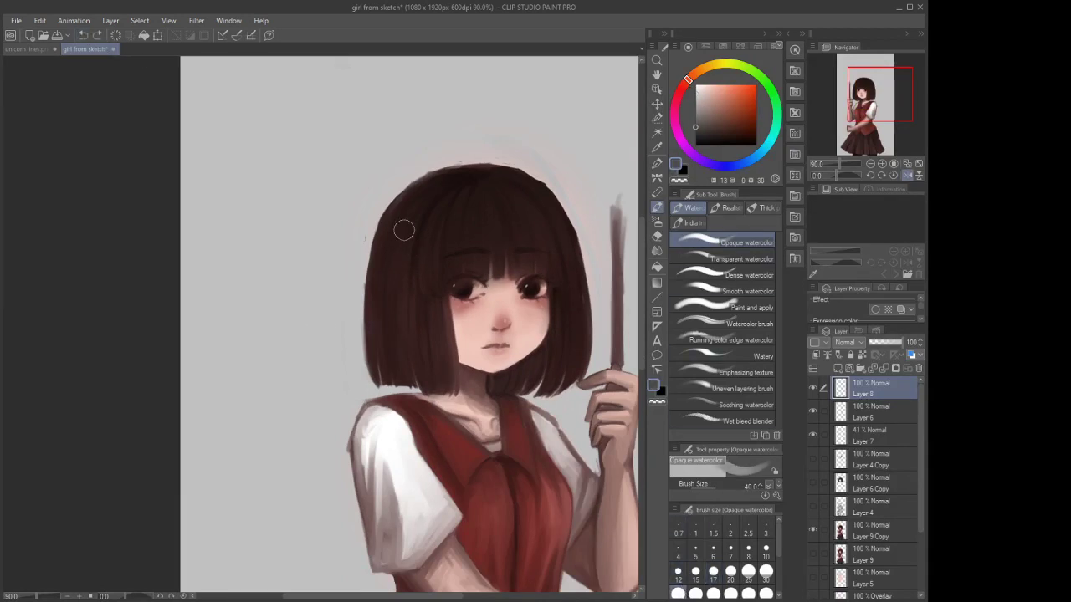
{"action": "left_click", "coordinate": [731, 573]}
{"action": "left_click_drag", "start_coordinate": [389, 224], "coordinate": [380, 308]}
{"action": "mouse_move", "coordinate": [405, 230]}
{"action": "left_mouse_down"}
{"action": "mouse_move", "coordinate": [385, 299]}
{"action": "mouse_move", "coordinate": [393, 305]}
{"action": "left_mouse_up"}
{"action": "left_click_drag", "start_coordinate": [414, 252], "coordinate": [402, 286]}
{"action": "left_click_drag", "start_coordinate": [433, 233], "coordinate": [431, 280]}
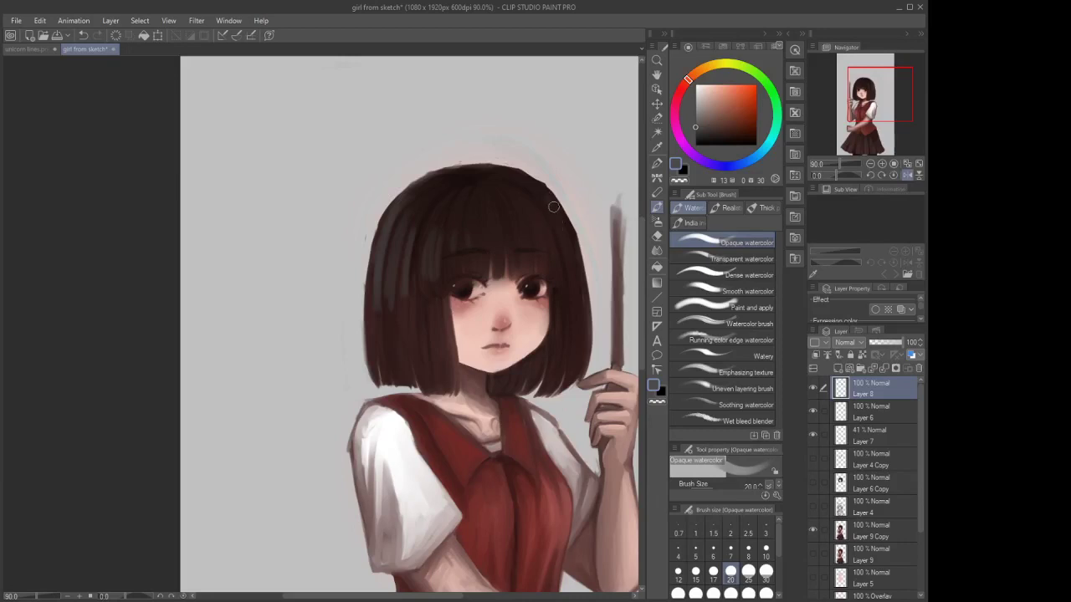
{"action": "mouse_move", "coordinate": [553, 208]}
{"action": "left_mouse_down"}
{"action": "mouse_move", "coordinate": [574, 315]}
{"action": "mouse_move", "coordinate": [544, 256]}
{"action": "left_mouse_up"}
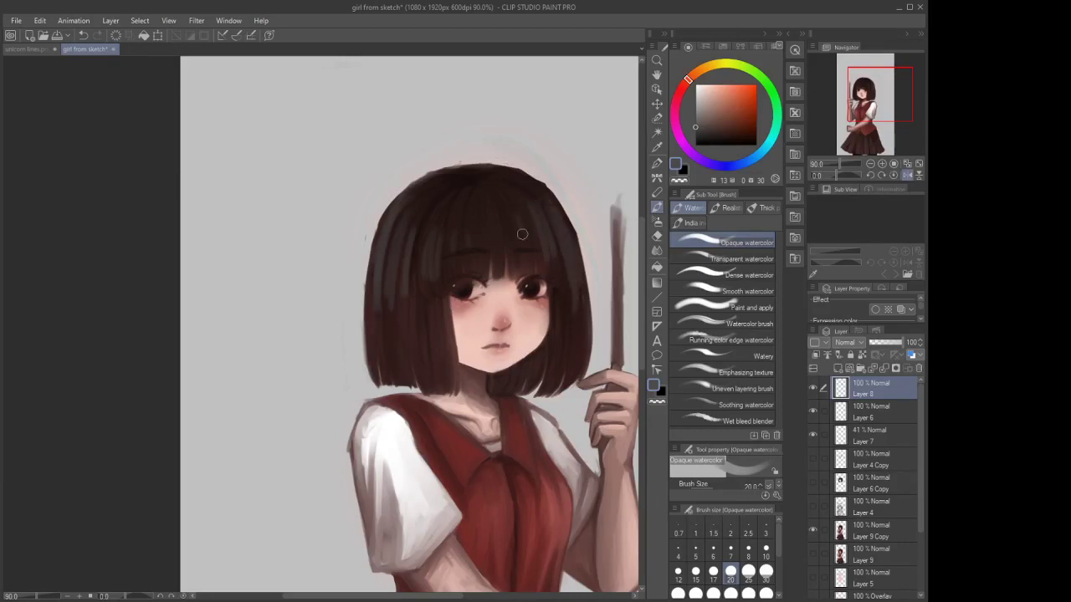
{"action": "left_click_drag", "start_coordinate": [493, 220], "coordinate": [498, 242]}
{"action": "scroll", "coordinate": [482, 244], "scroll_direction": "down", "scroll_amount": 1}
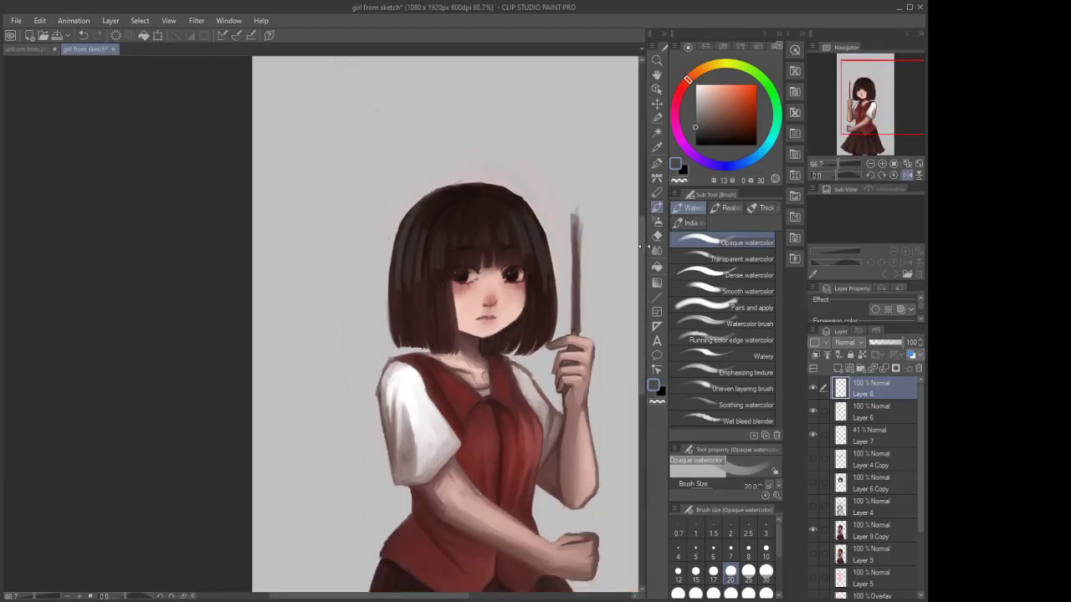
{"action": "left_click_drag", "start_coordinate": [657, 238], "coordinate": [658, 283]}
{"action": "left_click", "coordinate": [731, 593]}
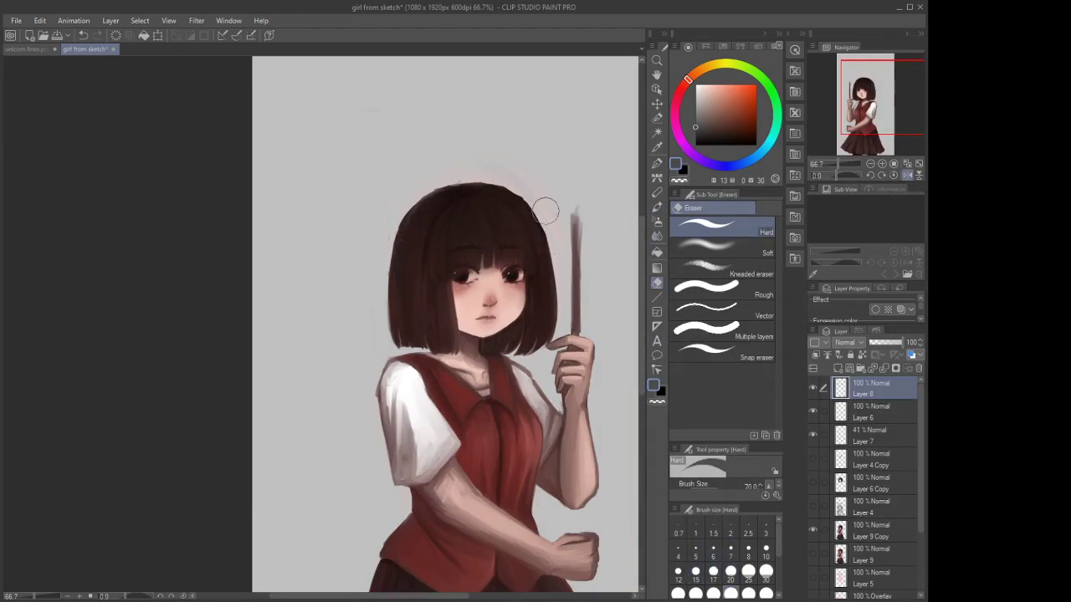
Paint muted reddish-brown highlight strands on both sides of the hair and the bangs with Opaque watercolor at size 20
{"action": "left_click", "coordinate": [730, 134]}
{"action": "left_click", "coordinate": [523, 248], "text": "alt"}
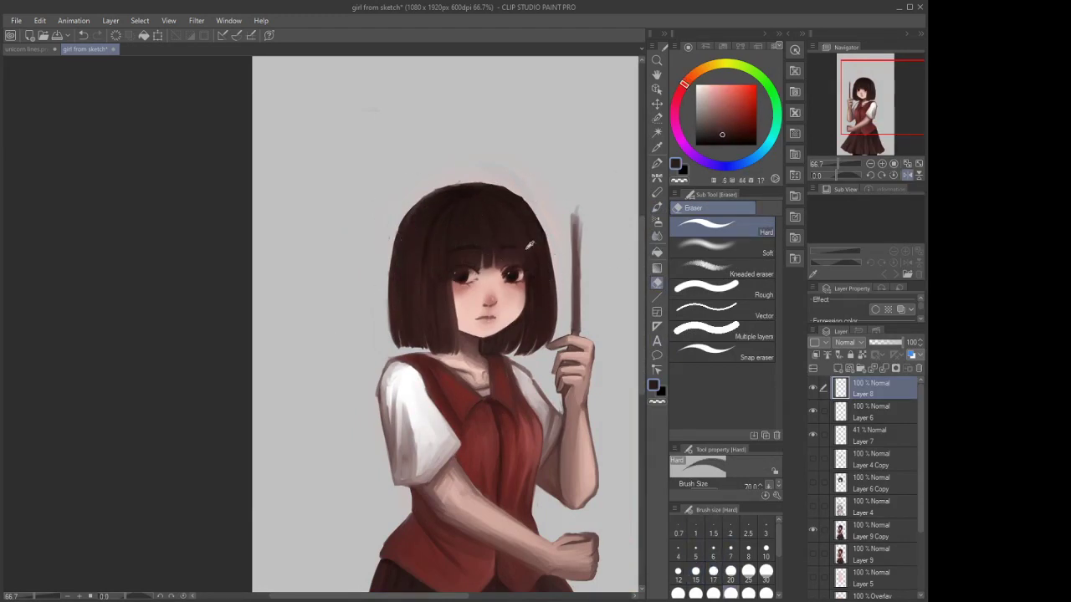
{"action": "mouse_move", "coordinate": [722, 131]}
{"action": "left_mouse_down"}
{"action": "mouse_move", "coordinate": [727, 123]}
{"action": "mouse_move", "coordinate": [715, 120]}
{"action": "left_mouse_up"}
{"action": "key", "text": "b"}
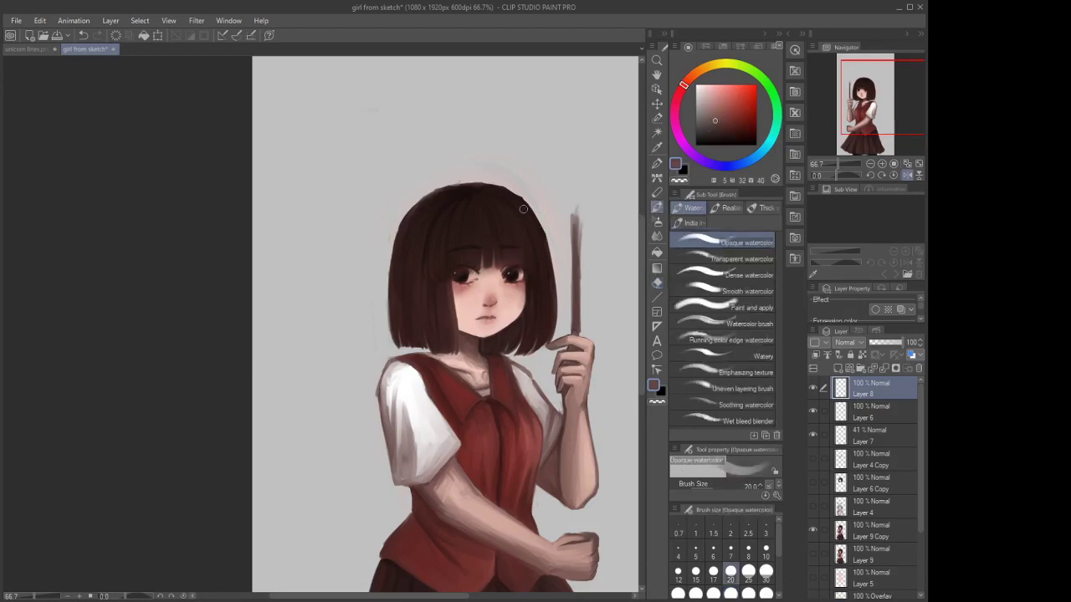
{"action": "left_click_drag", "start_coordinate": [524, 209], "coordinate": [545, 298]}
{"action": "mouse_move", "coordinate": [535, 228]}
{"action": "left_mouse_down"}
{"action": "mouse_move", "coordinate": [544, 329]}
{"action": "mouse_move", "coordinate": [532, 216]}
{"action": "mouse_move", "coordinate": [538, 296]}
{"action": "left_mouse_up"}
{"action": "left_click_drag", "start_coordinate": [515, 210], "coordinate": [538, 285]}
{"action": "mouse_move", "coordinate": [513, 219]}
{"action": "left_mouse_down"}
{"action": "mouse_move", "coordinate": [526, 261]}
{"action": "mouse_move", "coordinate": [514, 256]}
{"action": "left_mouse_up"}
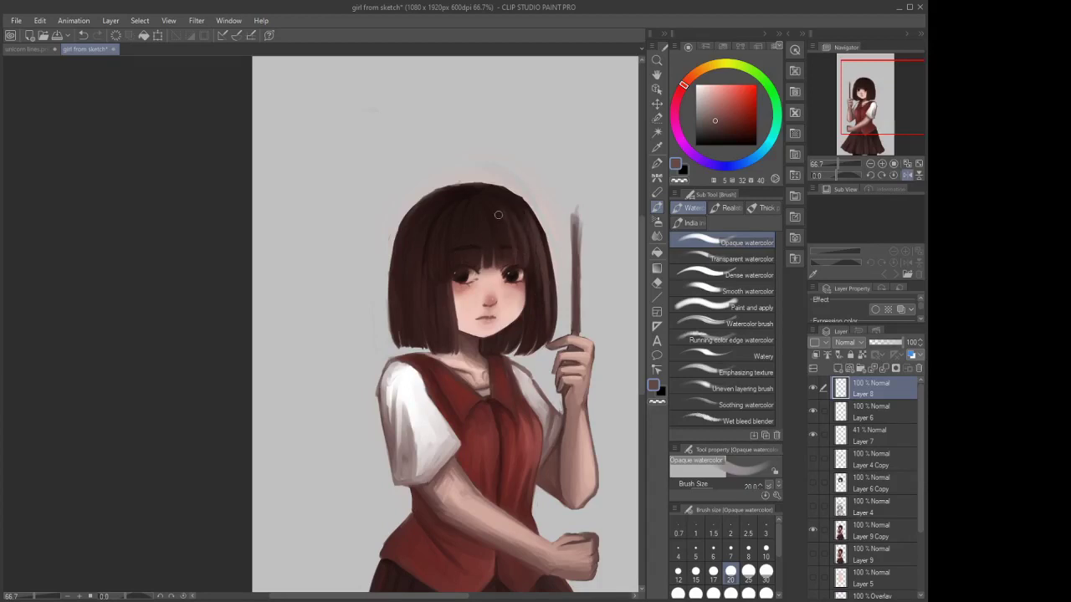
{"action": "mouse_move", "coordinate": [454, 218]}
{"action": "left_mouse_down"}
{"action": "mouse_move", "coordinate": [428, 255]}
{"action": "mouse_move", "coordinate": [419, 223]}
{"action": "mouse_move", "coordinate": [410, 302]}
{"action": "mouse_move", "coordinate": [417, 219]}
{"action": "mouse_move", "coordinate": [406, 257]}
{"action": "left_mouse_up"}
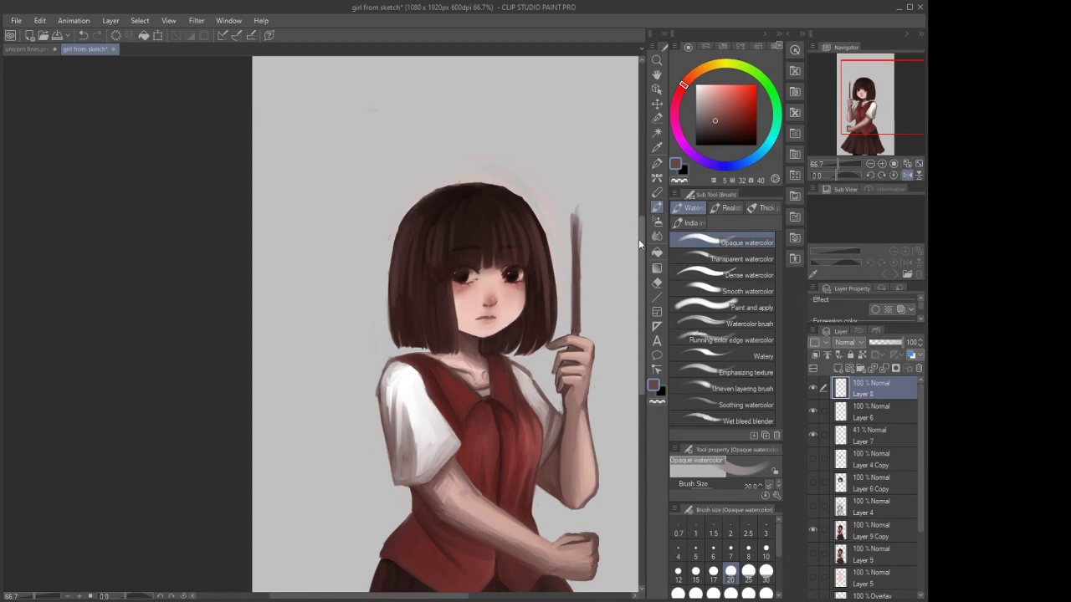
Soften the reddish-brown hair strands with the Blend tool at size 40, and return to Opaque watercolor
{"action": "left_click", "coordinate": [657, 235]}
{"action": "left_click", "coordinate": [677, 593]}
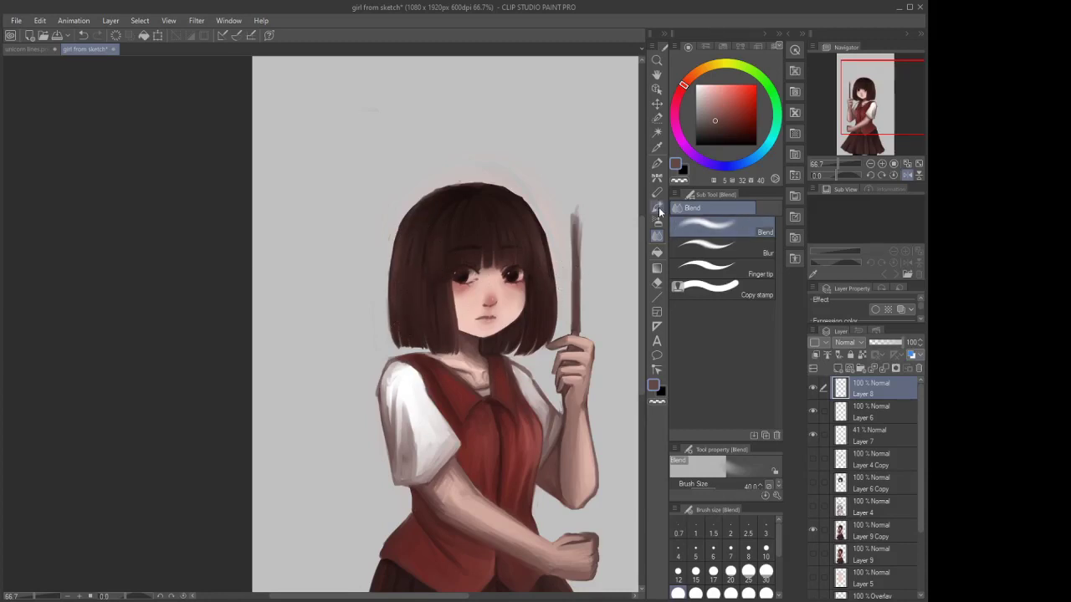
{"action": "key", "text": "b"}
Examine the blended hair highlights up close and in the whole figure, checking the top layer's visibility
{"action": "scroll", "coordinate": [538, 267], "scroll_direction": "up", "scroll_amount": 3}
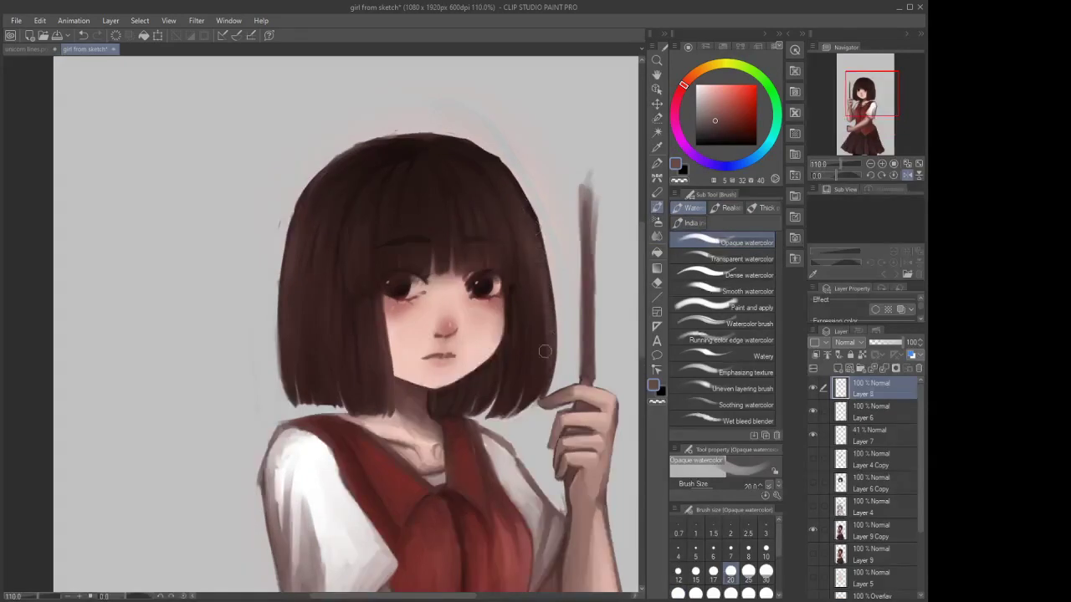
{"action": "scroll", "coordinate": [545, 334], "scroll_direction": "down", "scroll_amount": 5}
{"action": "scroll", "coordinate": [518, 203], "scroll_direction": "down", "scroll_amount": 2}
{"action": "scroll", "coordinate": [551, 167], "scroll_direction": "up", "scroll_amount": 4}
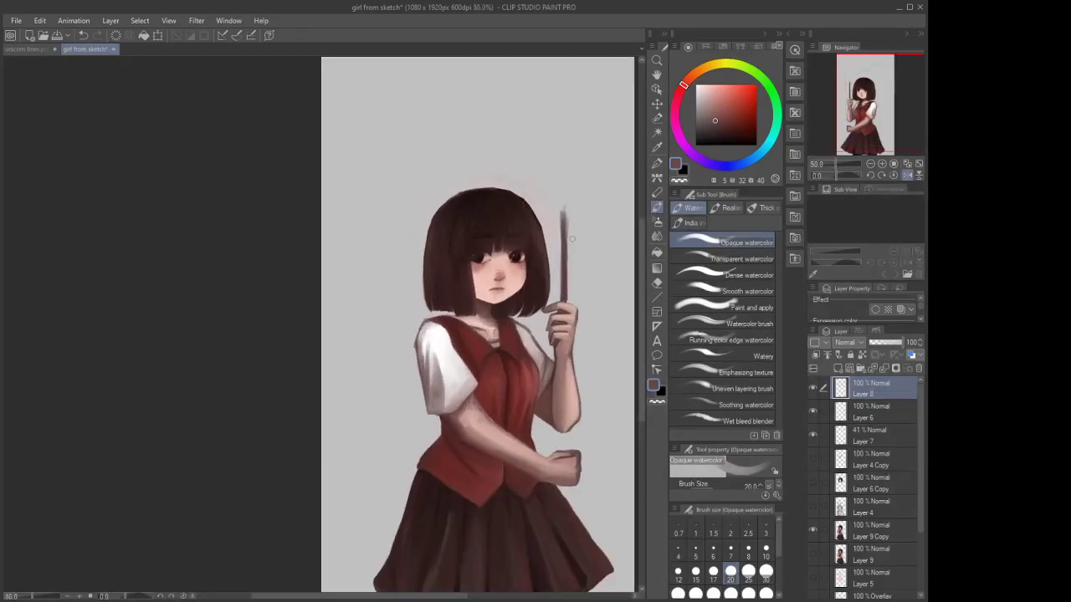
{"action": "left_click", "coordinate": [816, 390]}
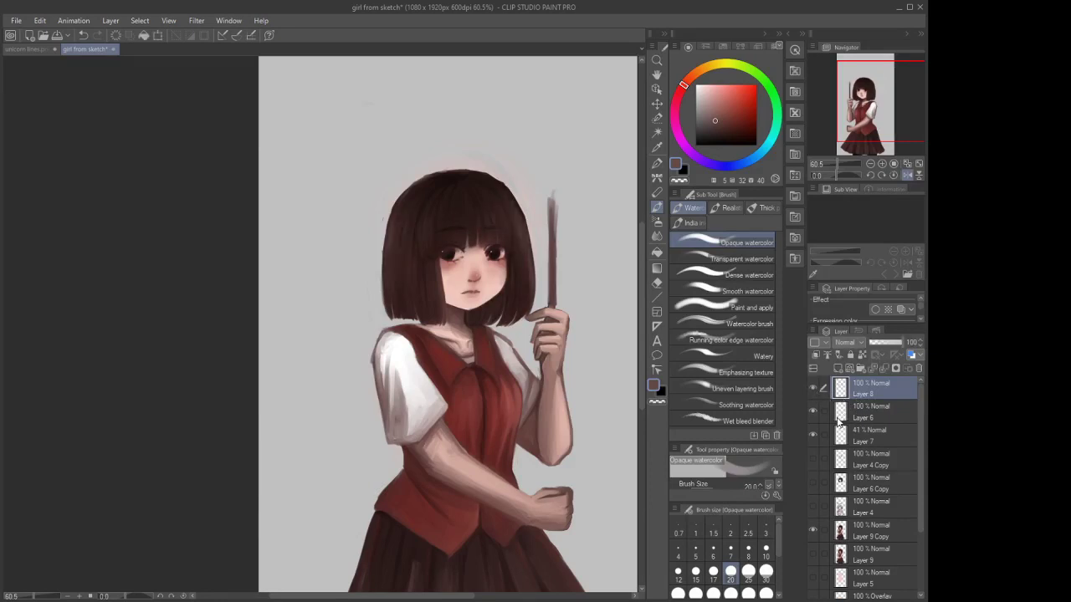
{"action": "scroll", "coordinate": [417, 419], "scroll_direction": "down", "scroll_amount": 1}
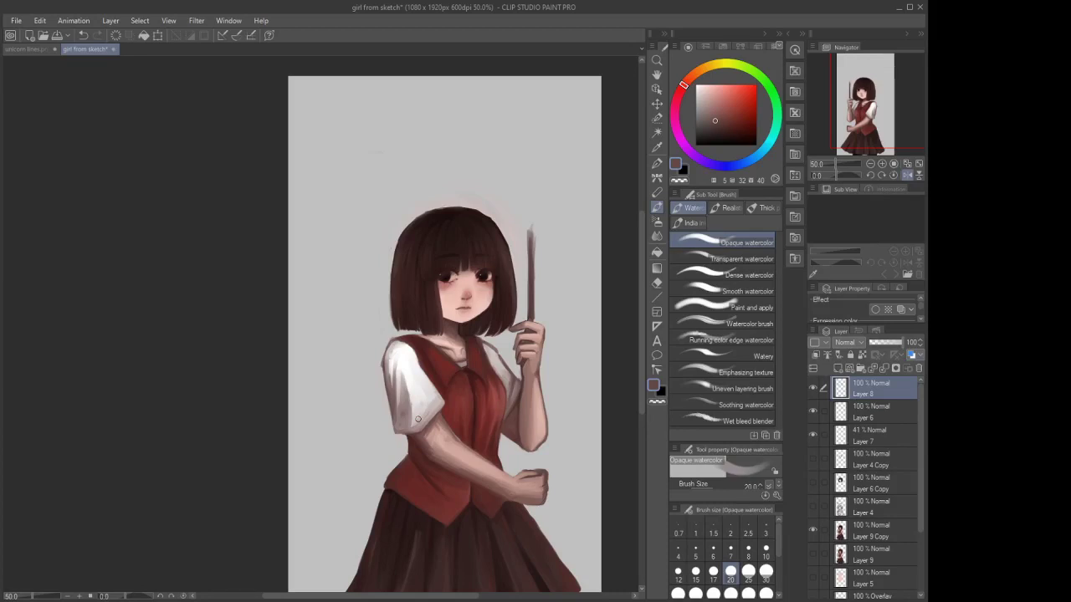
{"action": "scroll", "coordinate": [529, 152], "scroll_direction": "down", "scroll_amount": 4}
{"action": "scroll", "coordinate": [493, 289], "scroll_direction": "up", "scroll_amount": 11}
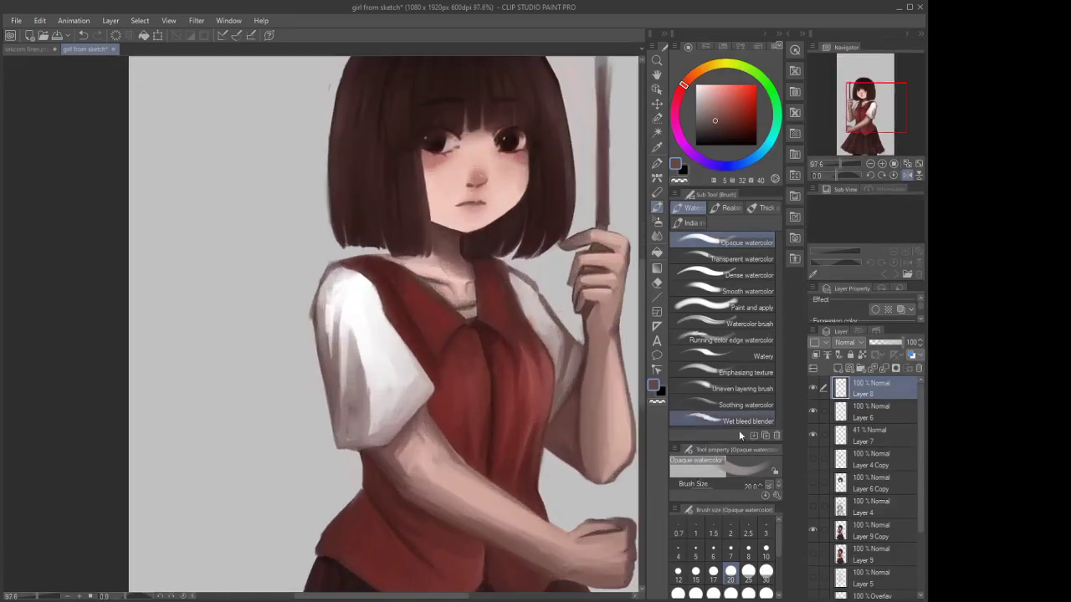
Make Layer 9 Copy the active layer, toggling its visibility to check what it contains
{"action": "scroll", "coordinate": [817, 510], "scroll_direction": "down", "scroll_amount": 3}
{"action": "left_click", "coordinate": [814, 469]}
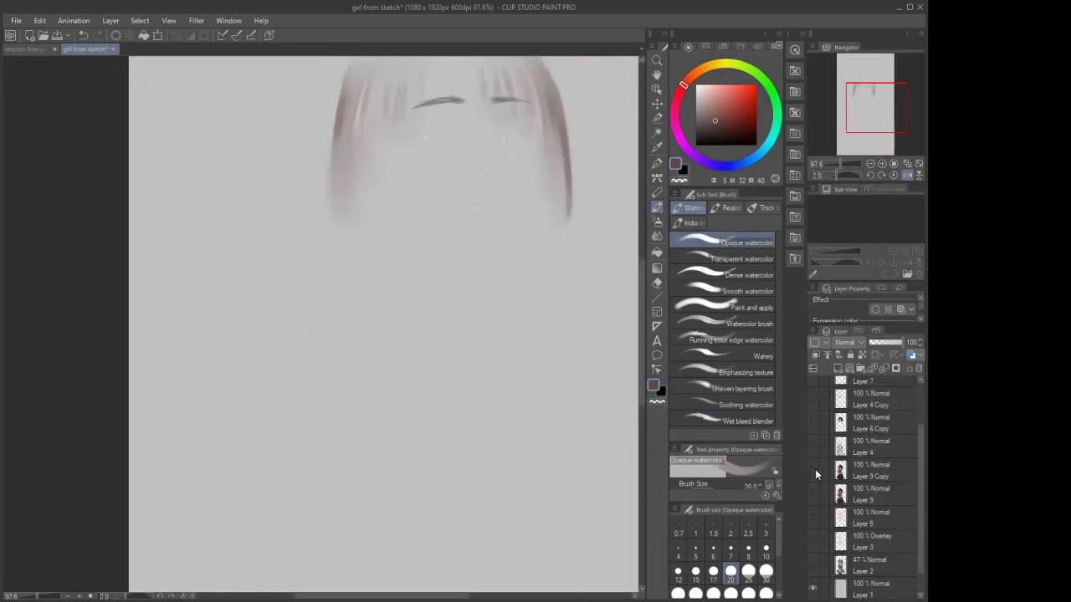
{"action": "left_click", "coordinate": [815, 470]}
{"action": "left_click", "coordinate": [852, 480]}
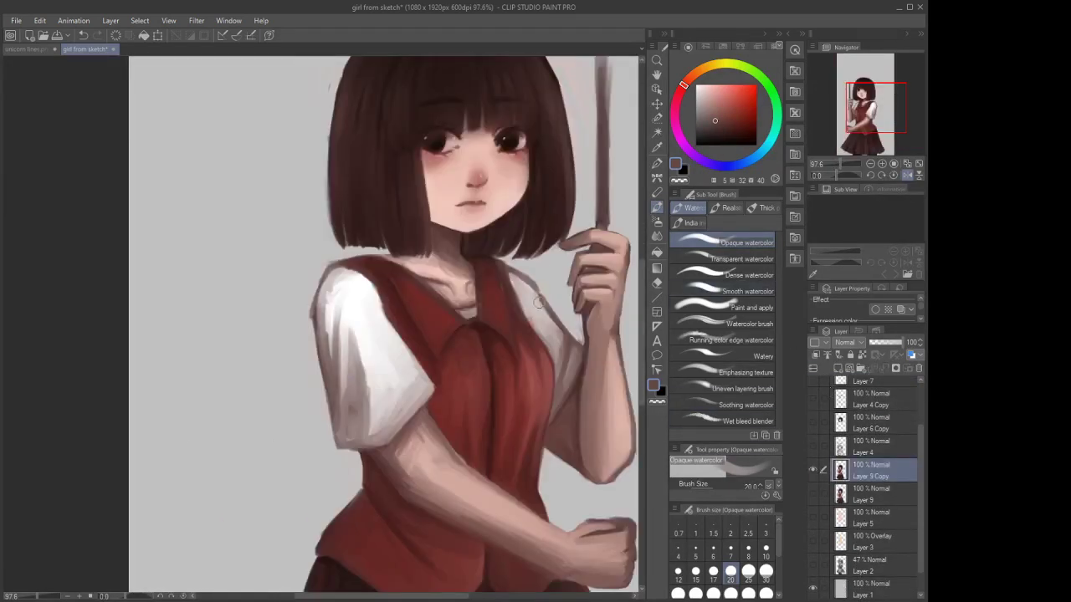
Clean up the far side of the vest collar in dark red with Opaque watercolor at size 12
{"action": "scroll", "coordinate": [493, 305], "scroll_direction": "up", "scroll_amount": 3}
{"action": "left_click", "coordinate": [695, 572]}
{"action": "scroll", "coordinate": [471, 287], "scroll_direction": "up", "scroll_amount": 1}
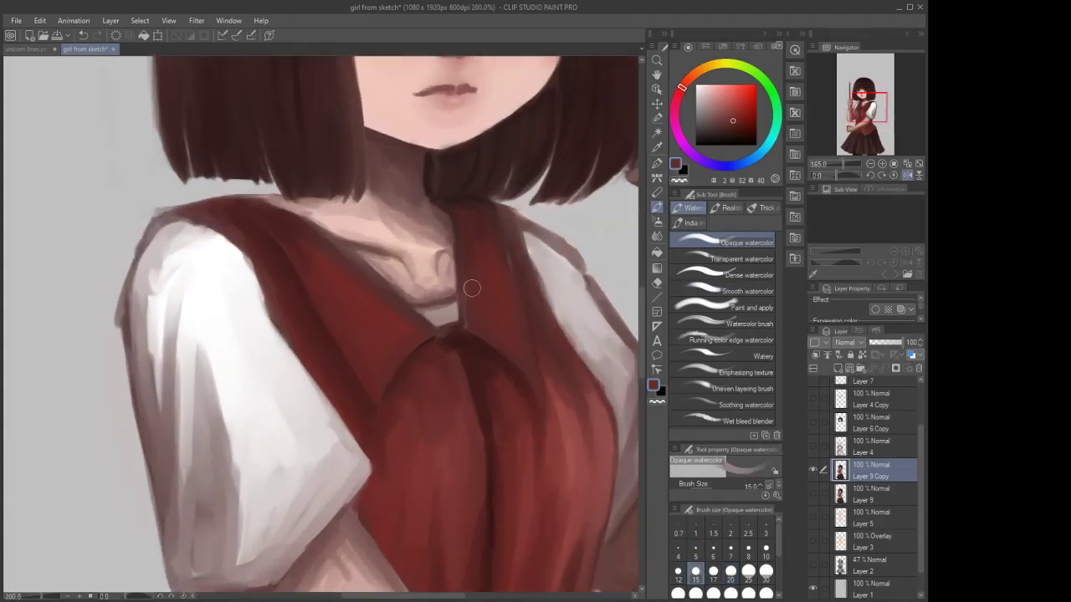
{"action": "left_click", "coordinate": [695, 552]}
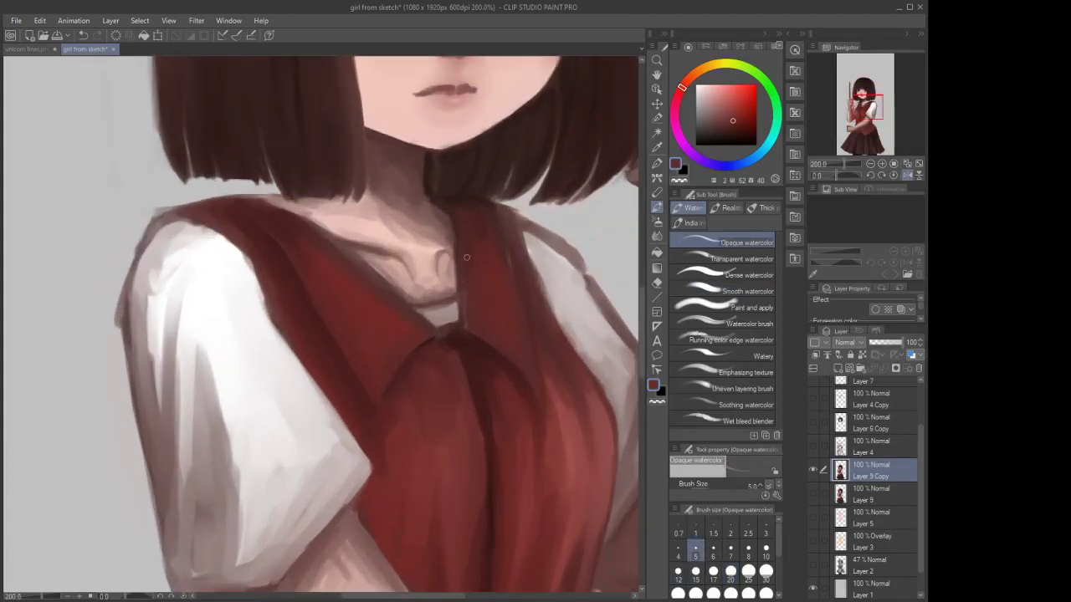
{"action": "key", "text": "]"}
{"action": "key", "text": "]"}
{"action": "key", "text": "]"}
{"action": "key", "text": "]"}
{"action": "key", "text": "]"}
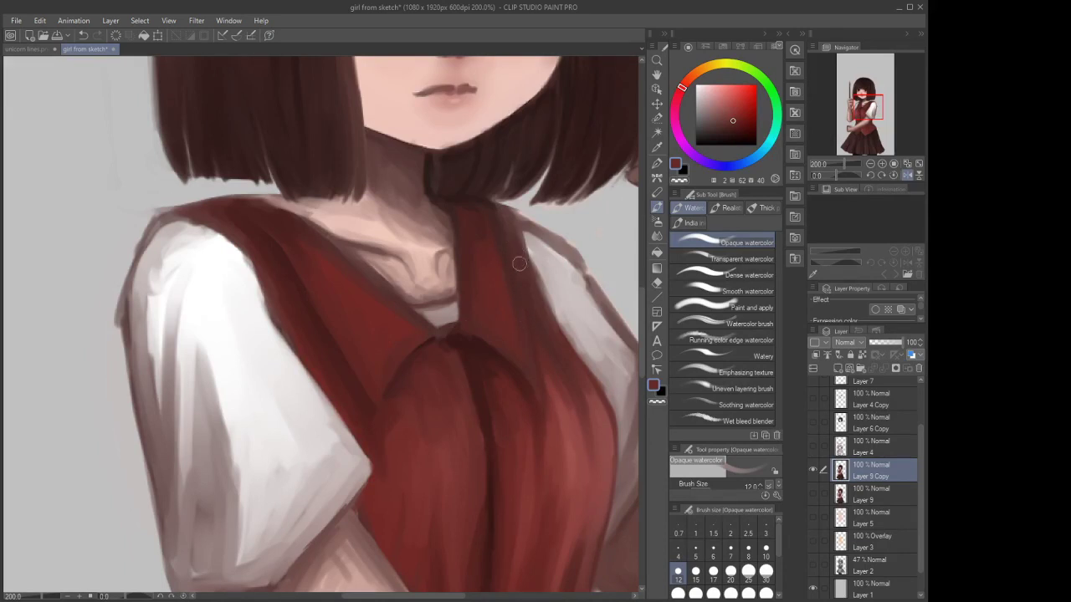
Paint a deeper red shadow sampled from the vest's centre fold along the far collar's outer edge
{"action": "left_click", "coordinate": [485, 383], "text": "alt"}
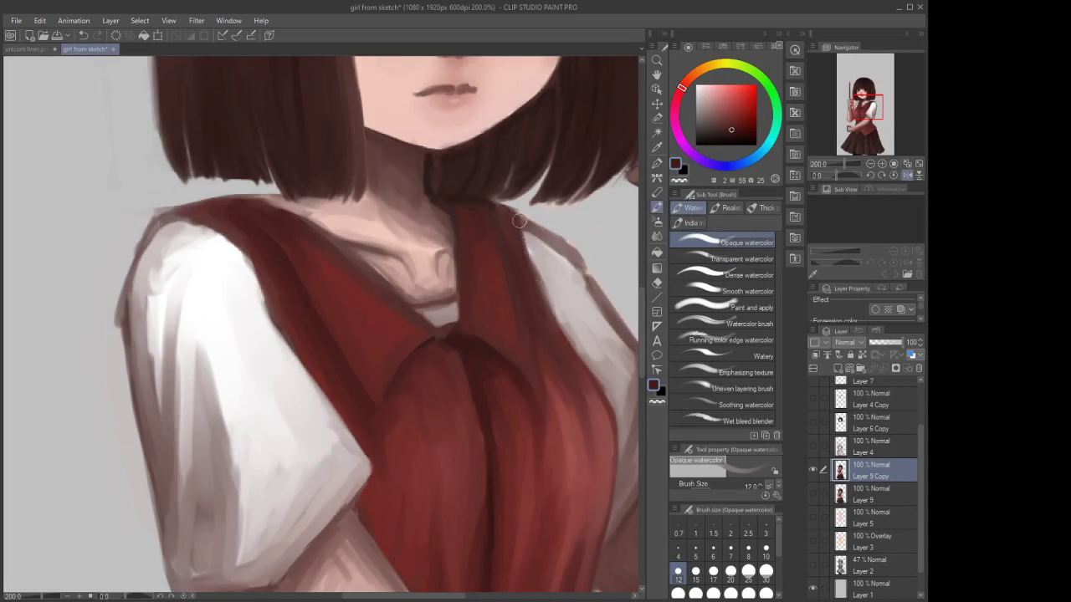
{"action": "left_click_drag", "start_coordinate": [525, 233], "coordinate": [530, 274]}
{"action": "scroll", "coordinate": [489, 215], "scroll_direction": "down", "scroll_amount": 10}
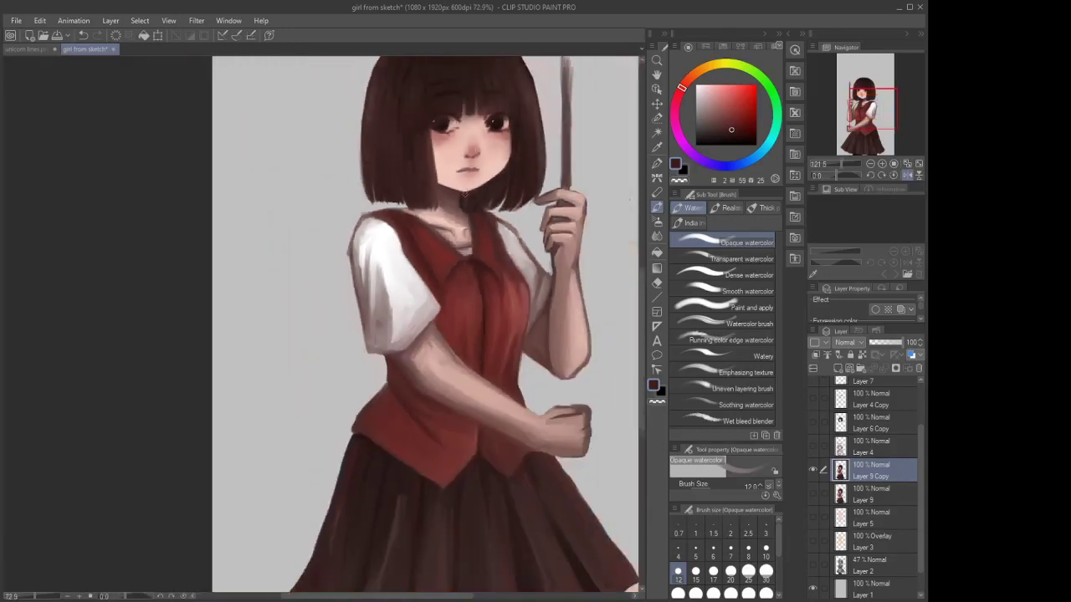
{"action": "scroll", "coordinate": [522, 256], "scroll_direction": "up", "scroll_amount": 4}
{"action": "scroll", "coordinate": [522, 256], "scroll_direction": "up", "scroll_amount": 3}
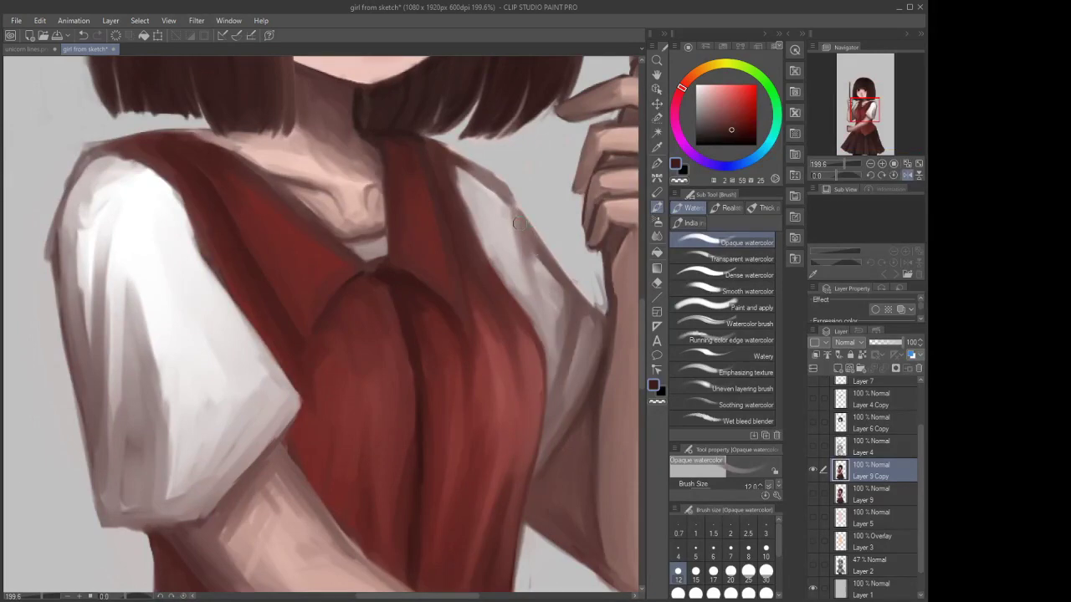
{"action": "scroll", "coordinate": [525, 243], "scroll_direction": "down", "scroll_amount": 4}
{"action": "scroll", "coordinate": [494, 211], "scroll_direction": "down", "scroll_amount": 3}
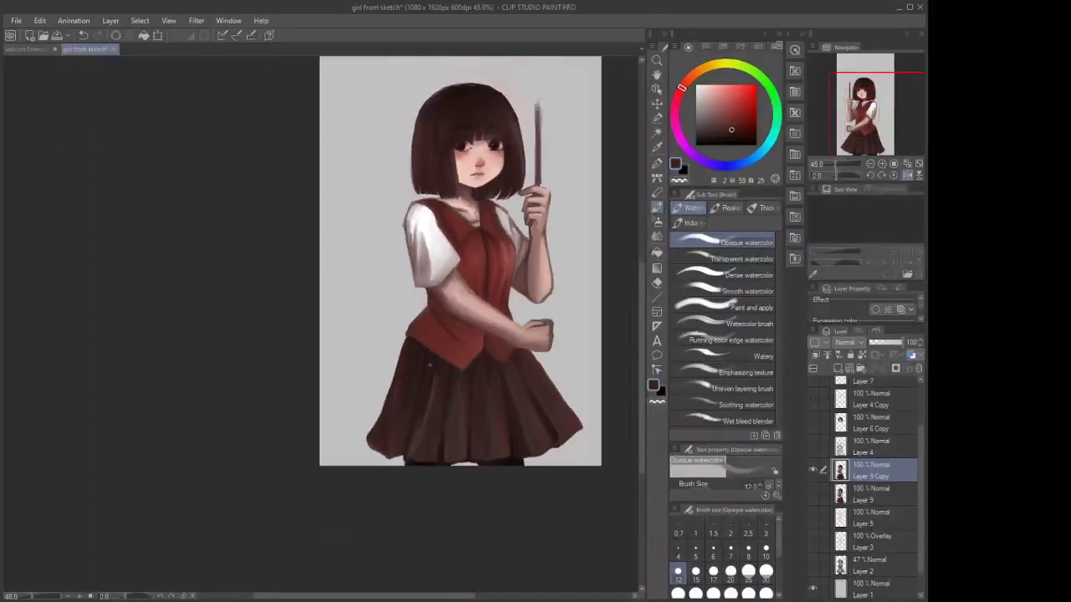
Touch up the outline of the near shoulder and white sleeve with Opaque watercolor at size 6
{"action": "scroll", "coordinate": [493, 210], "scroll_direction": "up", "scroll_amount": 3}
{"action": "scroll", "coordinate": [494, 211], "scroll_direction": "up", "scroll_amount": 2}
{"action": "key", "text": "bracketleft"}
{"action": "key", "text": "bracketleft"}
{"action": "key", "text": "bracketleft"}
{"action": "key", "text": "bracketleft"}
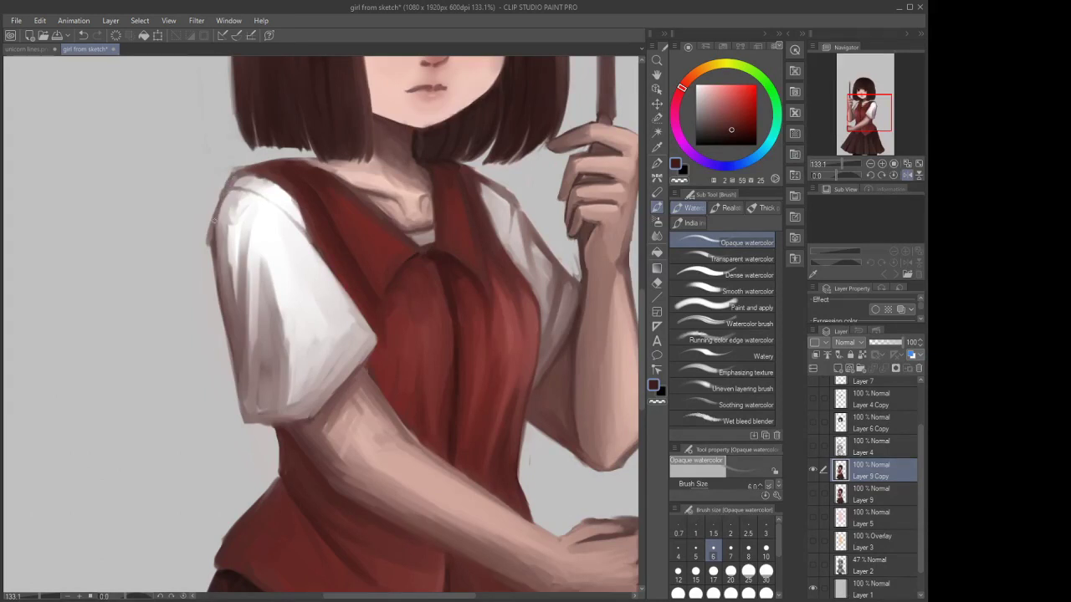
{"action": "scroll", "coordinate": [418, 232], "scroll_direction": "down", "scroll_amount": 3}
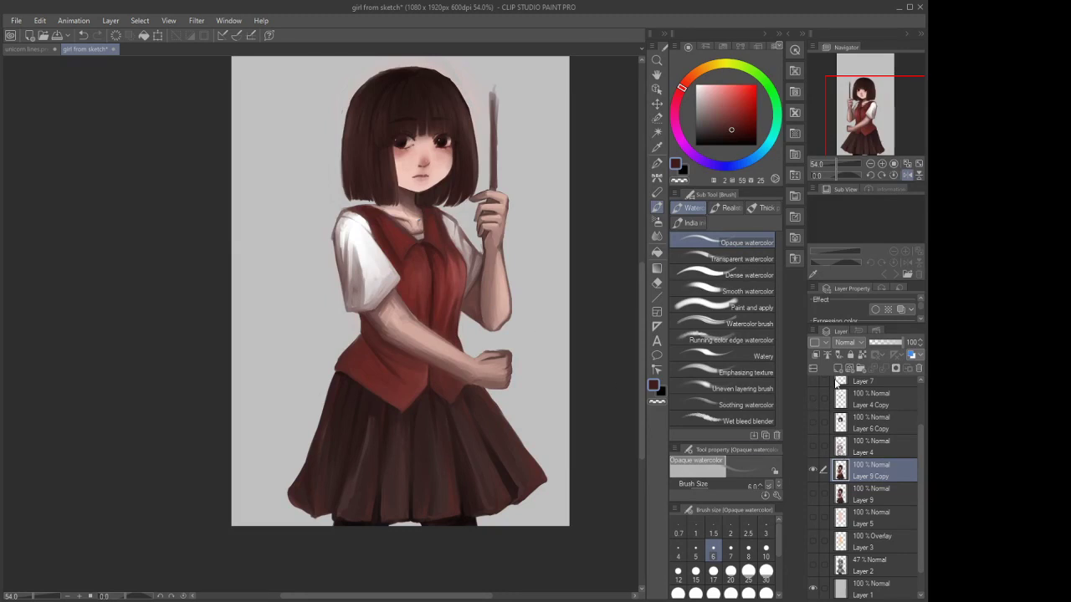
Darken the hair's inner edge along the far cheek and jaw with a near-black brown at size 6
{"action": "scroll", "coordinate": [439, 162], "scroll_direction": "up", "scroll_amount": 10}
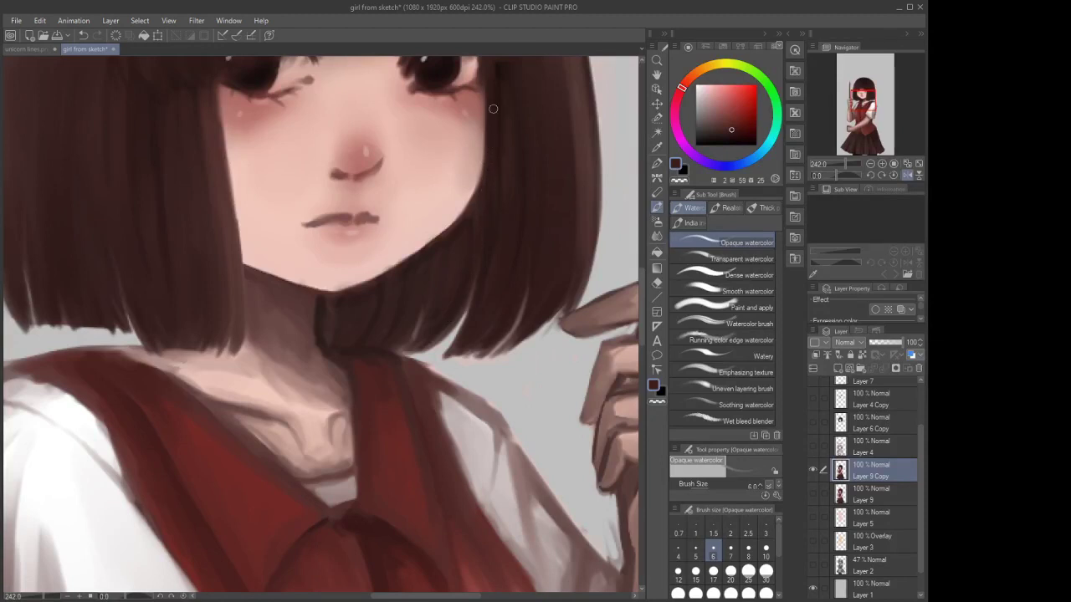
{"action": "left_click", "coordinate": [732, 136]}
{"action": "scroll", "coordinate": [457, 256], "scroll_direction": "down", "scroll_amount": 4}
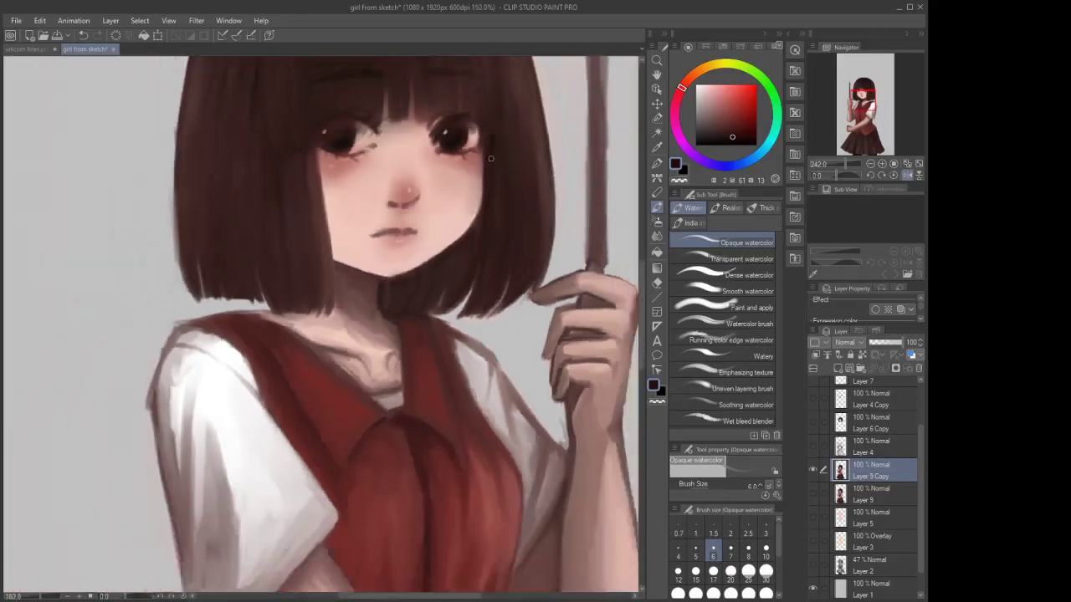
{"action": "scroll", "coordinate": [482, 123], "scroll_direction": "up", "scroll_amount": 3}
{"action": "left_click", "coordinate": [494, 131], "text": "alt"}
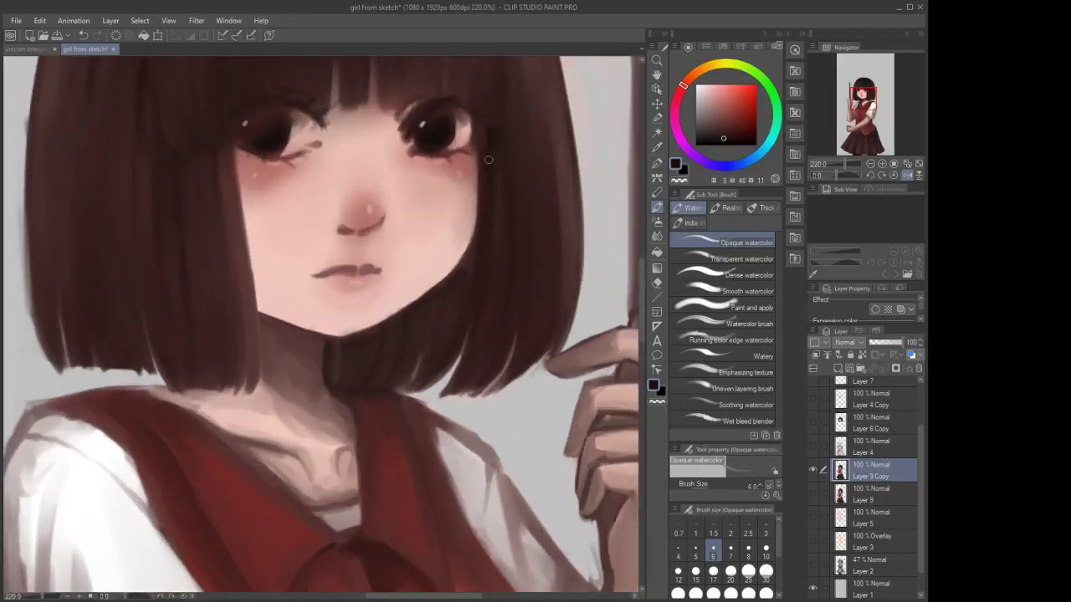
{"action": "left_click_drag", "start_coordinate": [479, 151], "coordinate": [466, 283]}
{"action": "left_click_drag", "start_coordinate": [480, 175], "coordinate": [476, 227]}
{"action": "scroll", "coordinate": [433, 267], "scroll_direction": "down", "scroll_amount": 6}
{"action": "scroll", "coordinate": [381, 311], "scroll_direction": "up", "scroll_amount": 4}
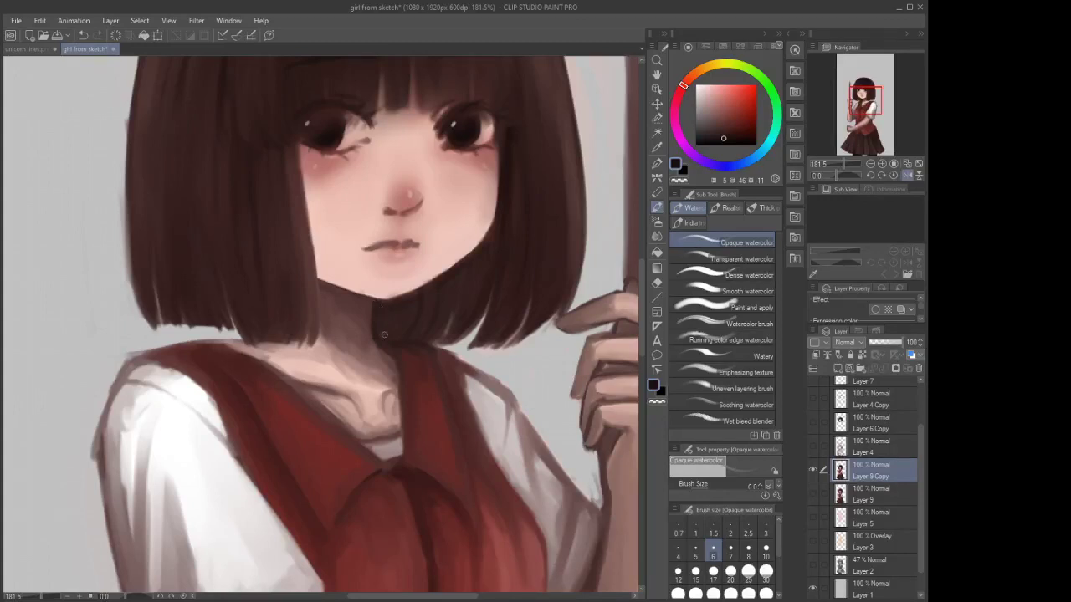
Add a new layer above Layer 9 Copy and sample the stick's brown for Opaque watercolor at size 15
{"action": "scroll", "coordinate": [378, 339], "scroll_direction": "down", "scroll_amount": 5}
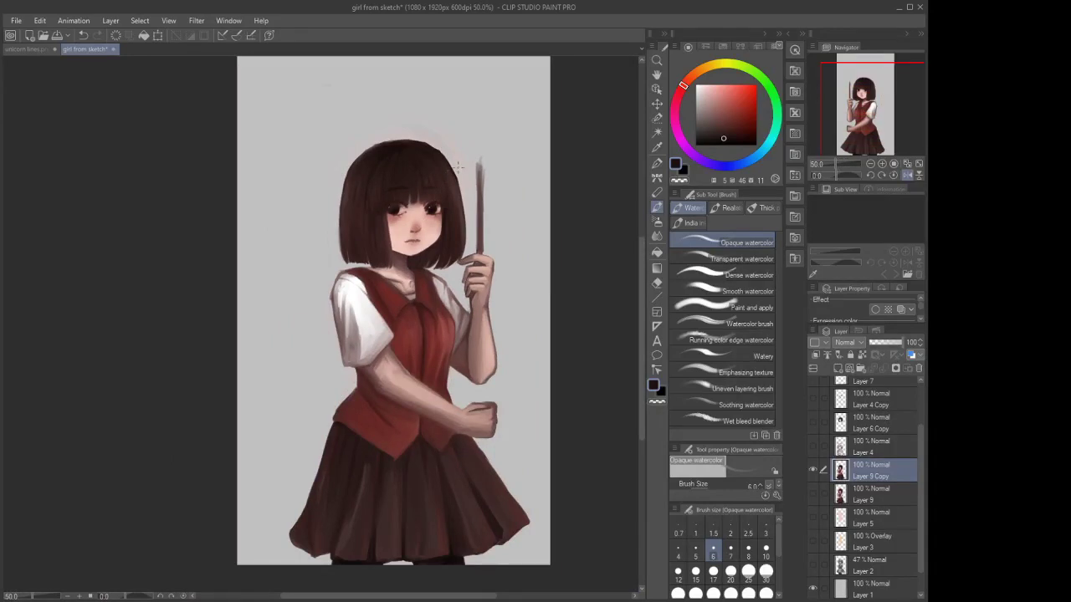
{"action": "scroll", "coordinate": [528, 208], "scroll_direction": "down", "scroll_amount": 1}
{"action": "scroll", "coordinate": [528, 208], "scroll_direction": "up", "scroll_amount": 4}
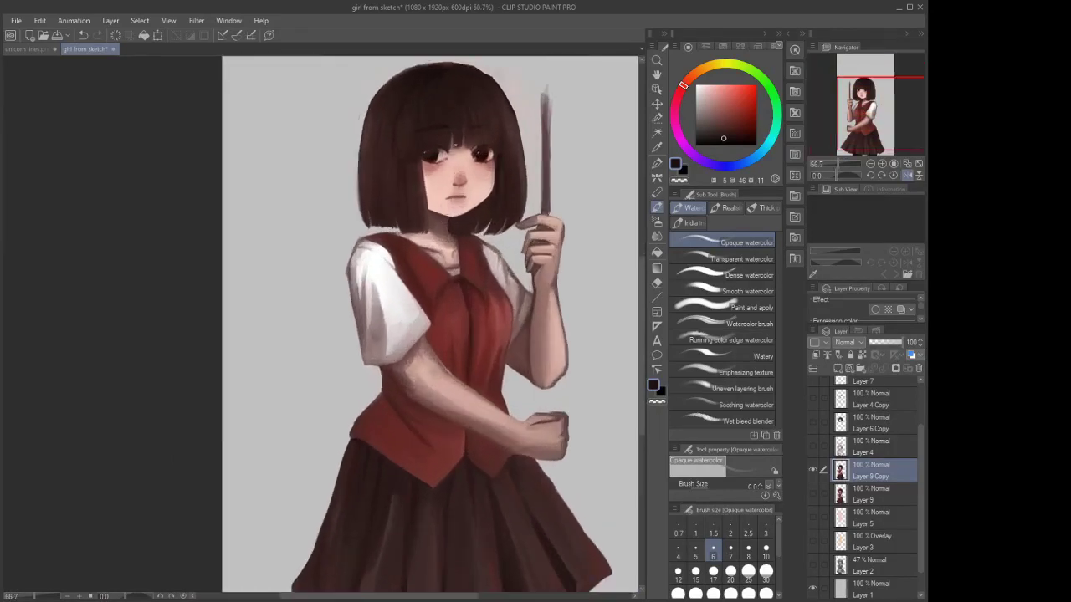
{"action": "scroll", "coordinate": [322, 327], "scroll_direction": "down", "scroll_amount": 4}
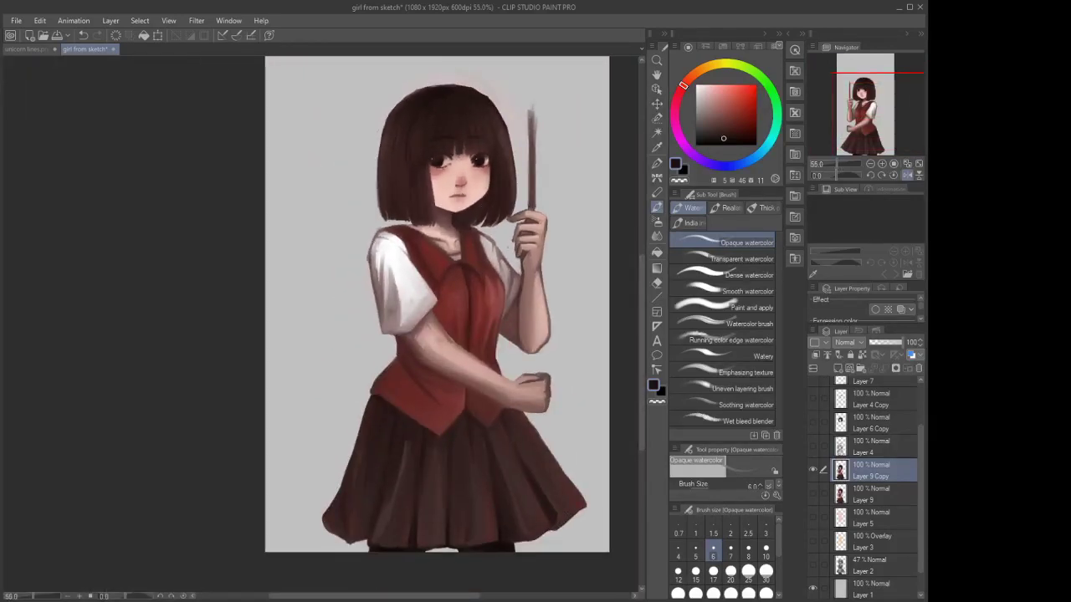
{"action": "left_click", "coordinate": [838, 368]}
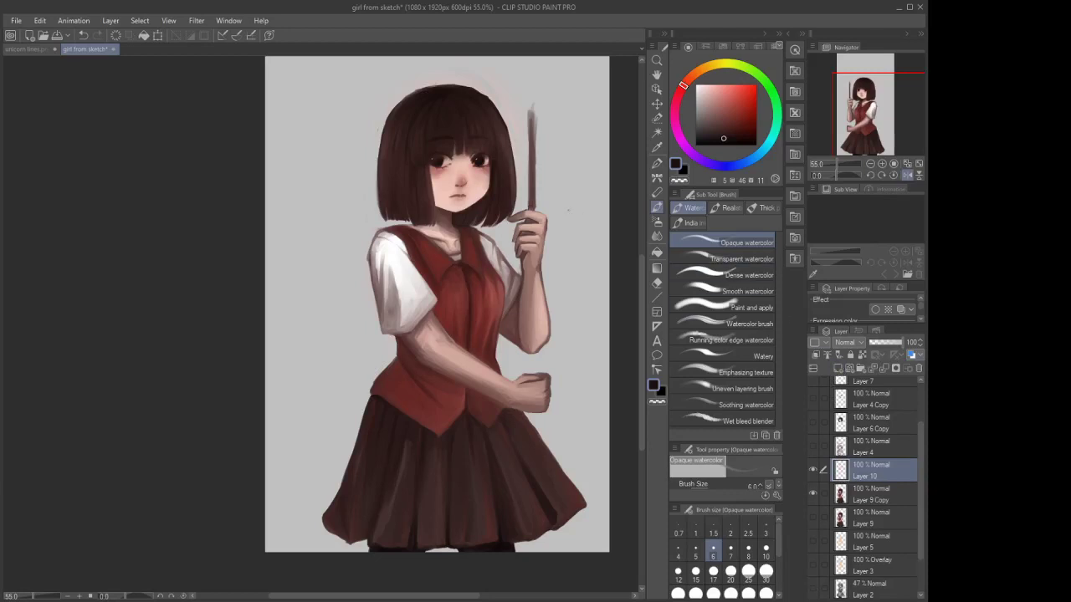
{"action": "left_click", "coordinate": [533, 181], "text": "alt"}
{"action": "left_click", "coordinate": [696, 575]}
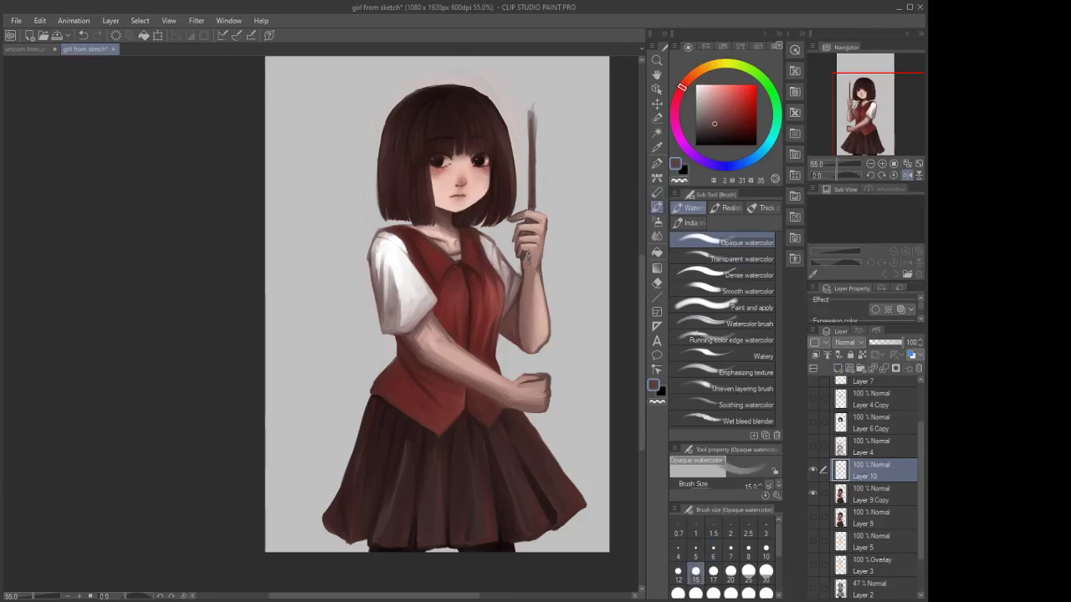
Paint the stick freehand from the raised hand to the lower fist, and extend it below the fist with the G-pen at size 17
{"action": "left_click_drag", "start_coordinate": [527, 256], "coordinate": [531, 351]}
{"action": "left_click_drag", "start_coordinate": [528, 298], "coordinate": [529, 368]}
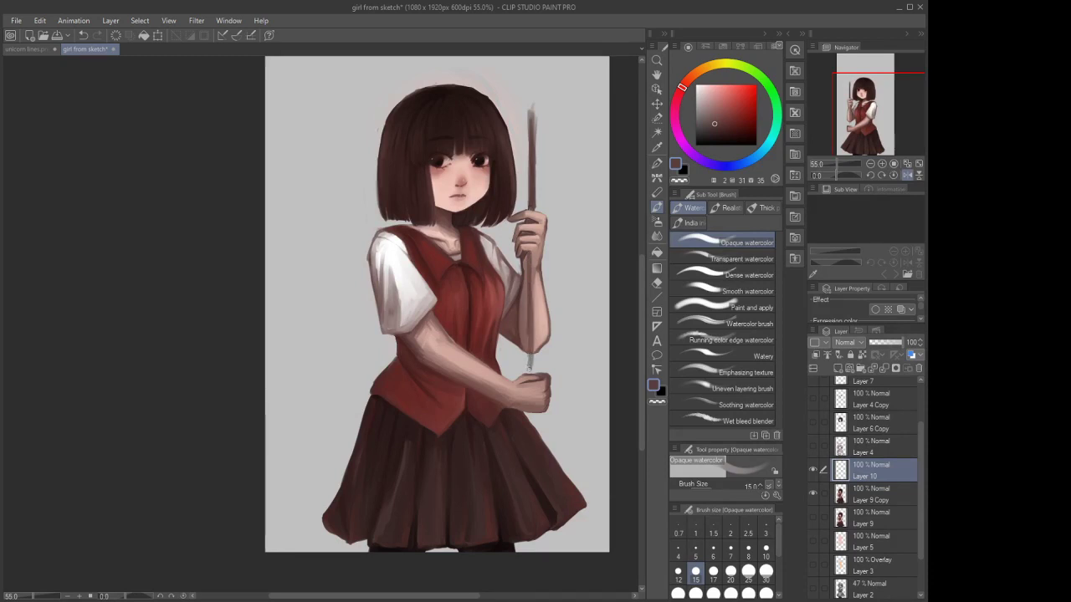
{"action": "mouse_move", "coordinate": [532, 321]}
{"action": "left_mouse_down"}
{"action": "mouse_move", "coordinate": [530, 380]}
{"action": "mouse_move", "coordinate": [531, 326]}
{"action": "left_mouse_up"}
{"action": "left_click_drag", "start_coordinate": [528, 271], "coordinate": [531, 379]}
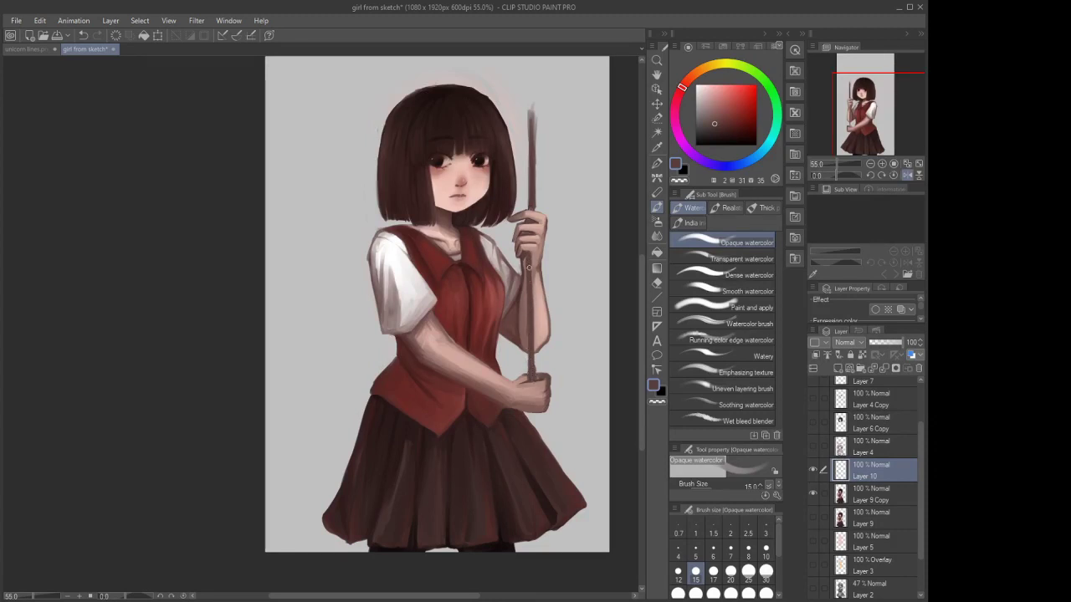
{"action": "left_click_drag", "start_coordinate": [528, 254], "coordinate": [529, 261]}
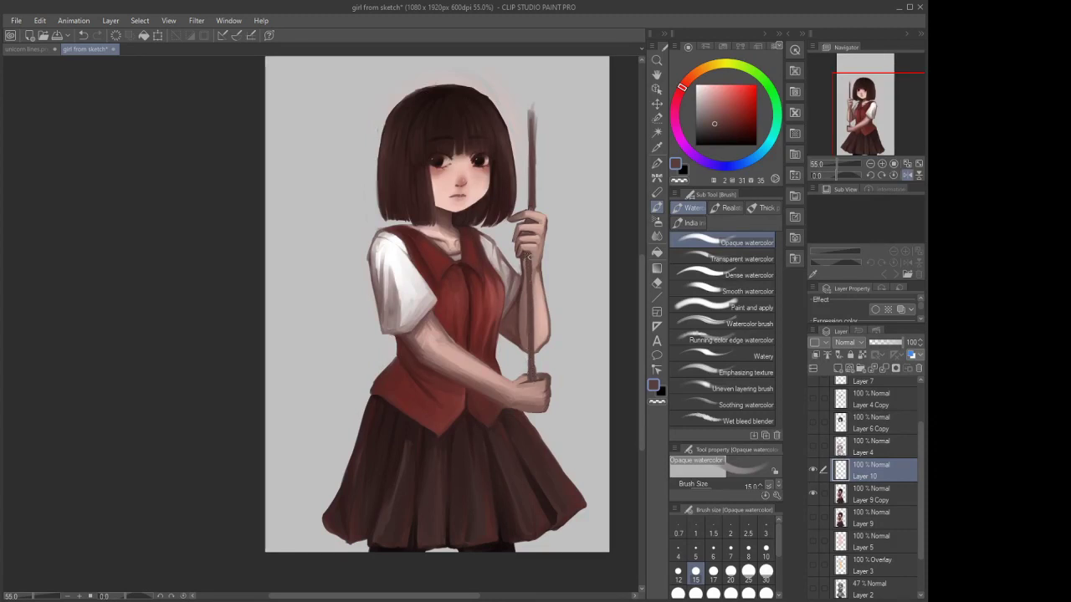
{"action": "left_click", "coordinate": [657, 236]}
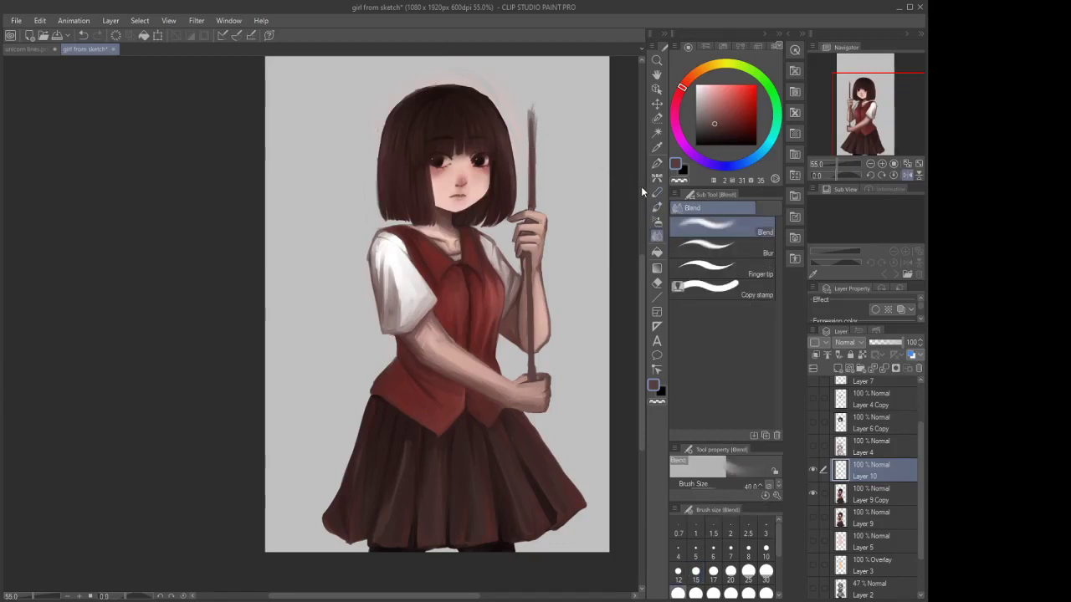
{"action": "left_click", "coordinate": [657, 163]}
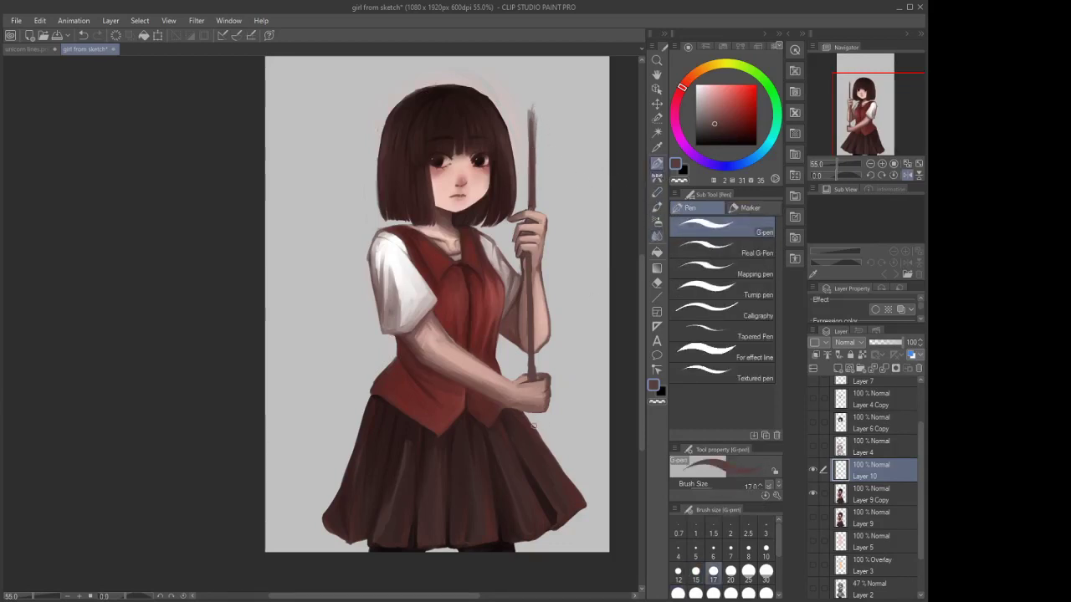
{"action": "scroll", "coordinate": [533, 425], "scroll_direction": "up", "scroll_amount": 1}
{"action": "left_click_drag", "start_coordinate": [535, 416], "coordinate": [538, 438]}
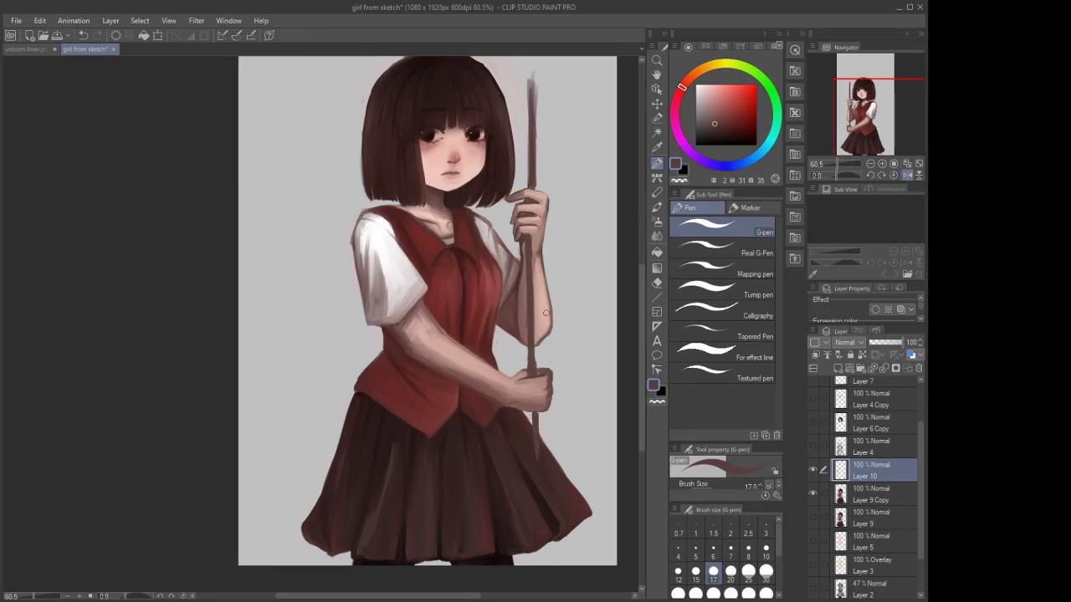
Erase the freehand stick strokes from the new layer in one dab with the Hard eraser at size 2000
{"action": "scroll", "coordinate": [546, 313], "scroll_direction": "down", "scroll_amount": 1}
{"action": "left_click", "coordinate": [657, 223]}
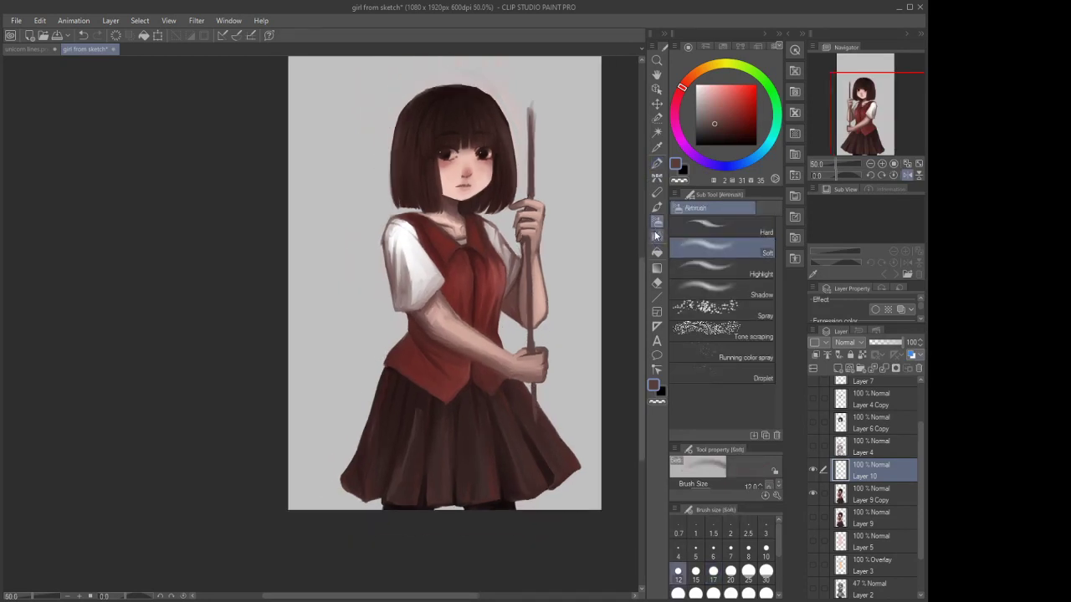
{"action": "left_click", "coordinate": [656, 207]}
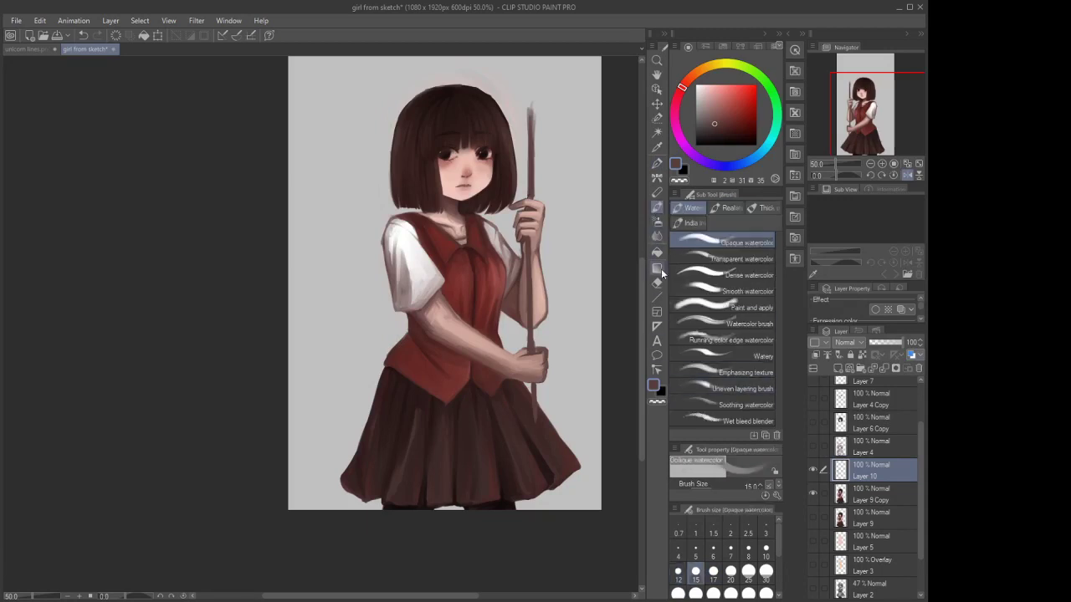
{"action": "left_click", "coordinate": [657, 236]}
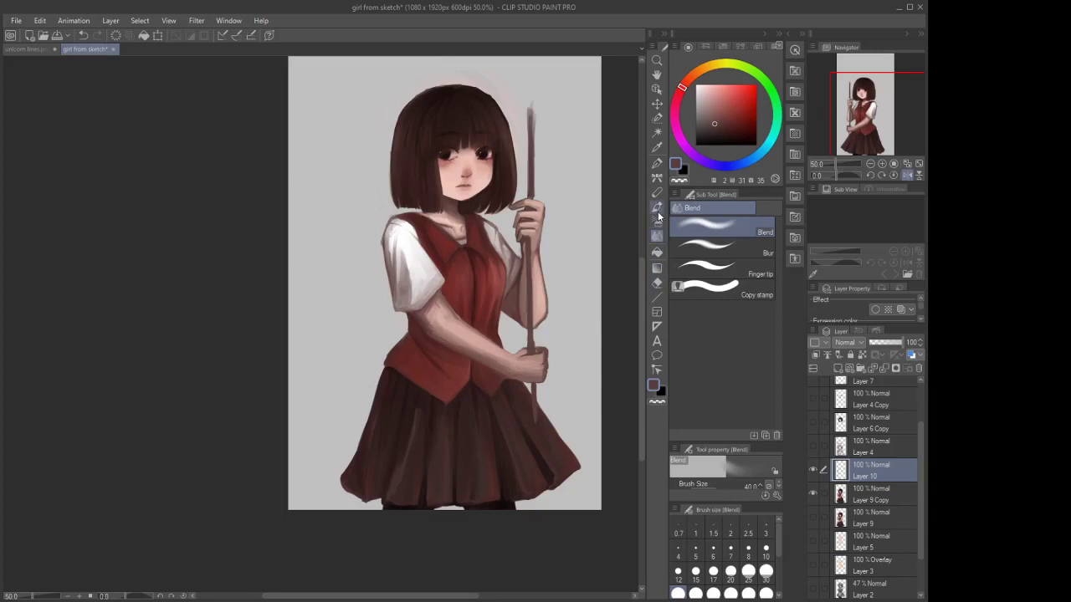
{"action": "left_click", "coordinate": [657, 286]}
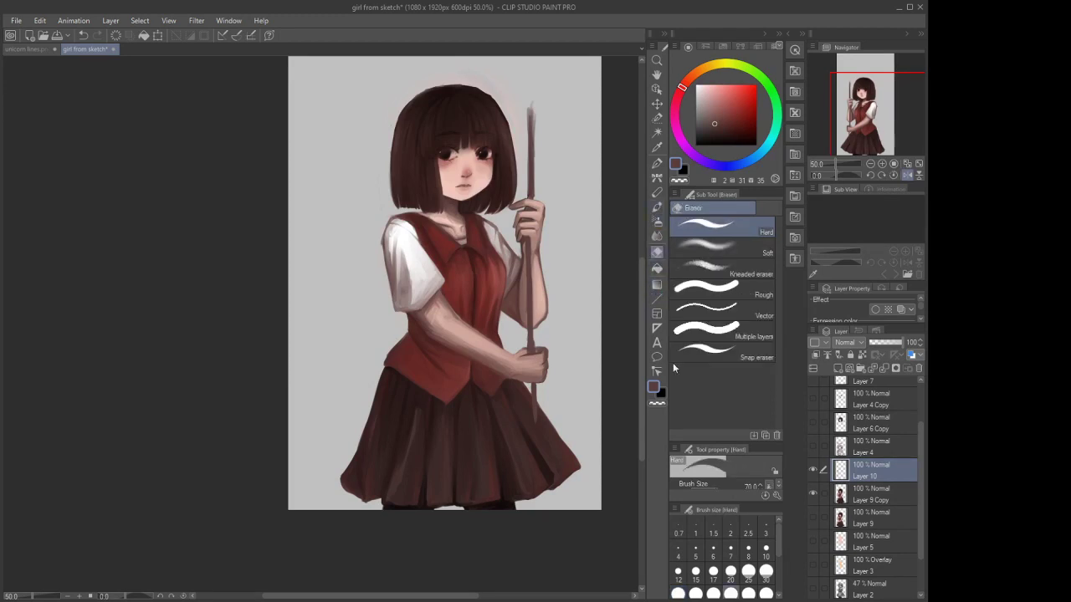
{"action": "scroll", "coordinate": [743, 594], "scroll_direction": "down", "scroll_amount": 3}
{"action": "left_click", "coordinate": [730, 593]}
{"action": "left_click", "coordinate": [539, 138]}
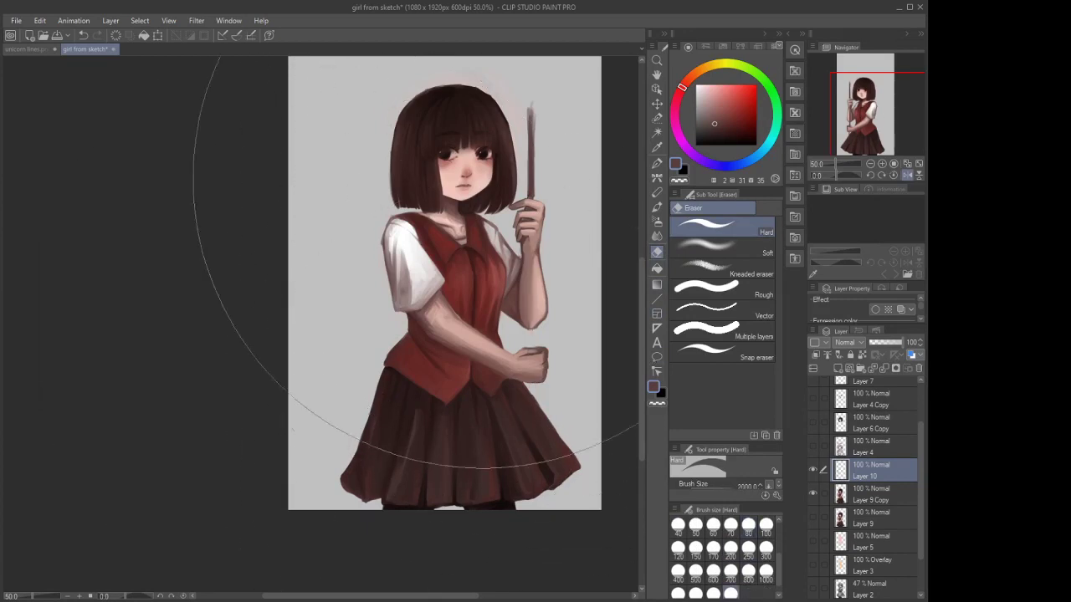
Add a single empty layer above Layer 10, undoing the surplus new layers
{"action": "left_click", "coordinate": [839, 369]}
{"action": "left_click", "coordinate": [839, 369]}
{"action": "left_click", "coordinate": [839, 369]}
{"action": "left_click", "coordinate": [839, 369]}
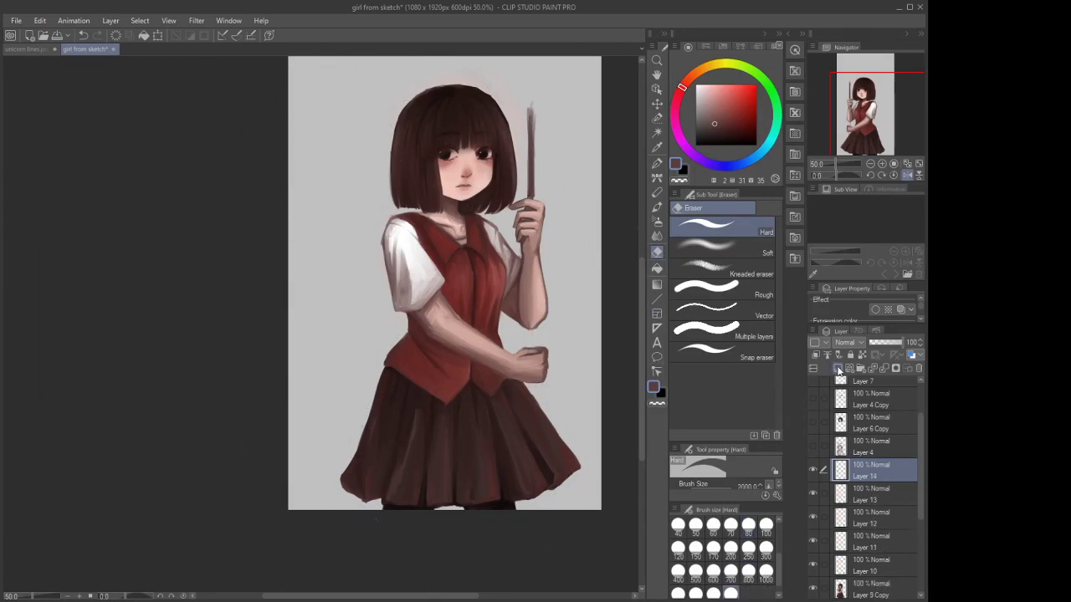
{"action": "key", "text": "ctrl+z"}
{"action": "key", "text": "ctrl+z"}
{"action": "key", "text": "ctrl+z"}
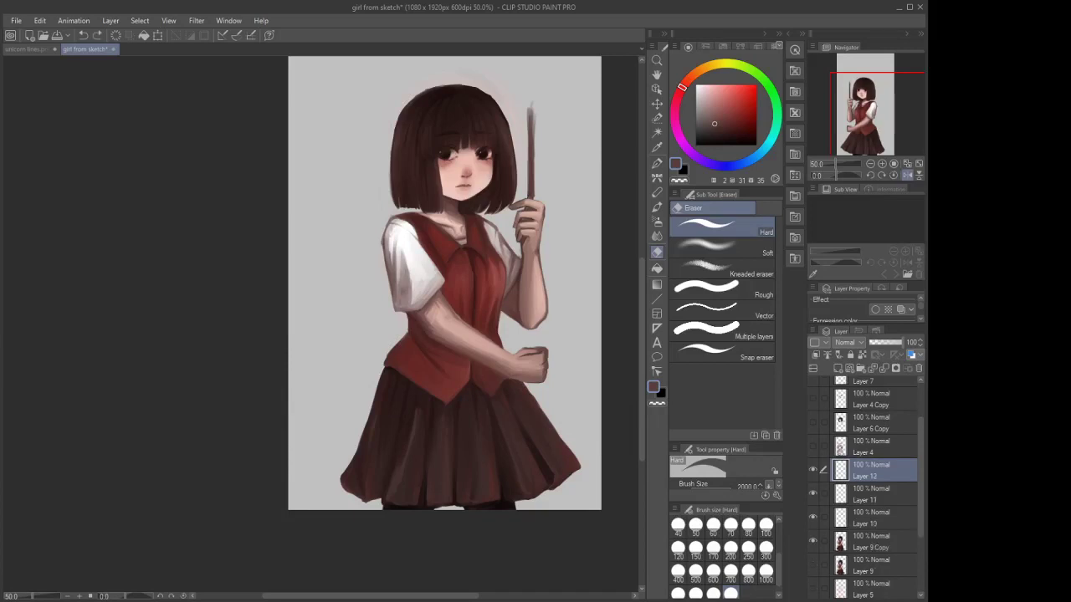
{"action": "key", "text": "ctrl+z"}
{"action": "left_click", "coordinate": [841, 369]}
Turn the canvas sideways and draw a straight brown line from the stick's tip to the skirt hem with Opaque watercolor at size 15
{"action": "left_click_drag", "start_coordinate": [838, 176], "coordinate": [850, 178]}
{"action": "scroll", "coordinate": [318, 75], "scroll_direction": "down", "scroll_amount": 4}
{"action": "scroll", "coordinate": [302, 437], "scroll_direction": "up", "scroll_amount": 5}
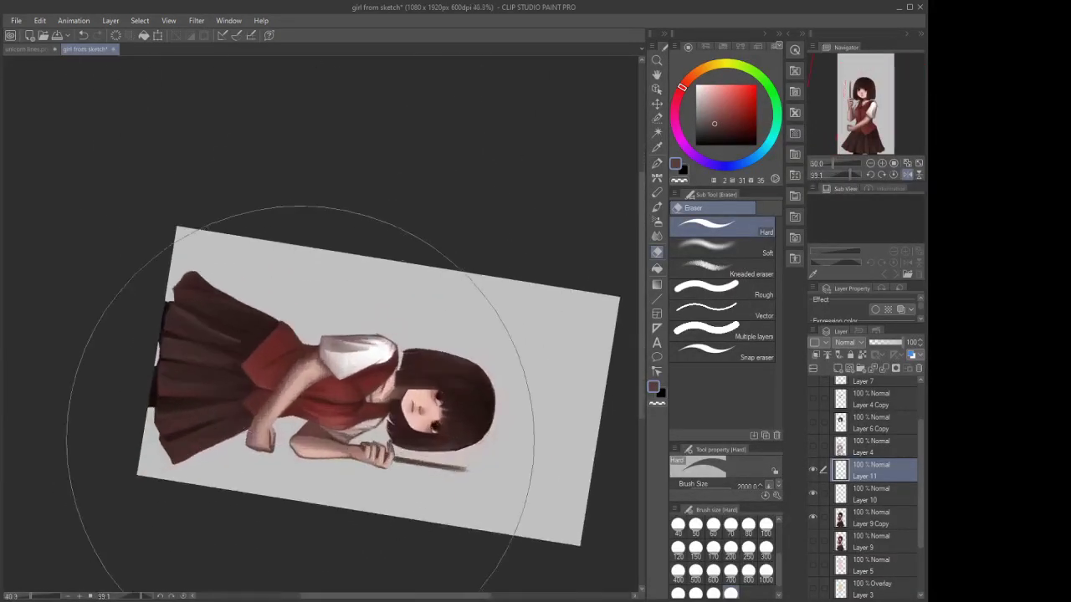
{"action": "left_click", "coordinate": [695, 525]}
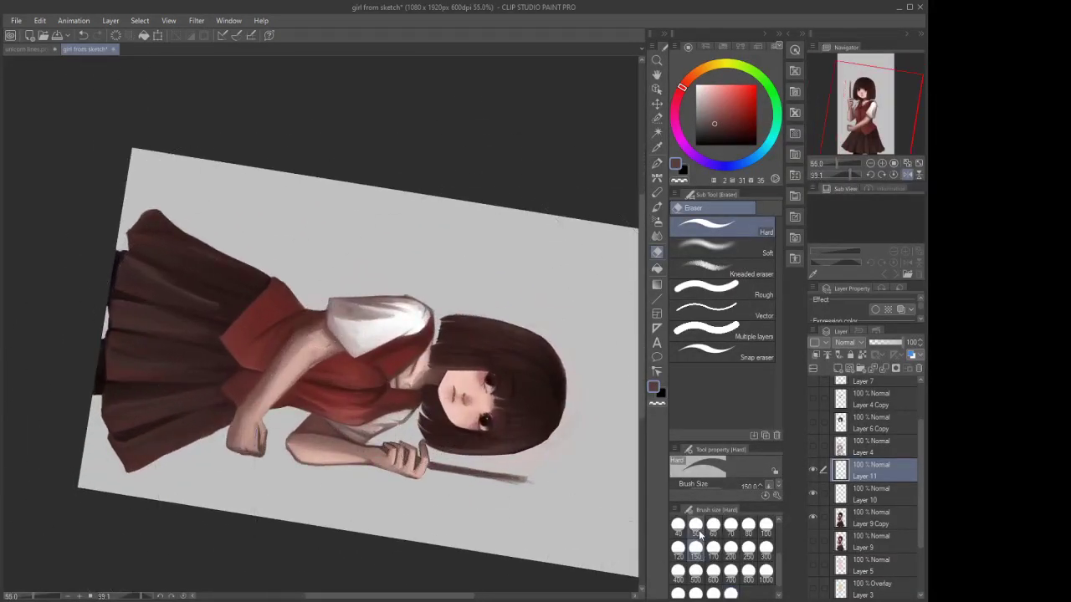
{"action": "scroll", "coordinate": [522, 494], "scroll_direction": "up", "scroll_amount": 1}
{"action": "scroll", "coordinate": [749, 536], "scroll_direction": "up", "scroll_amount": 1}
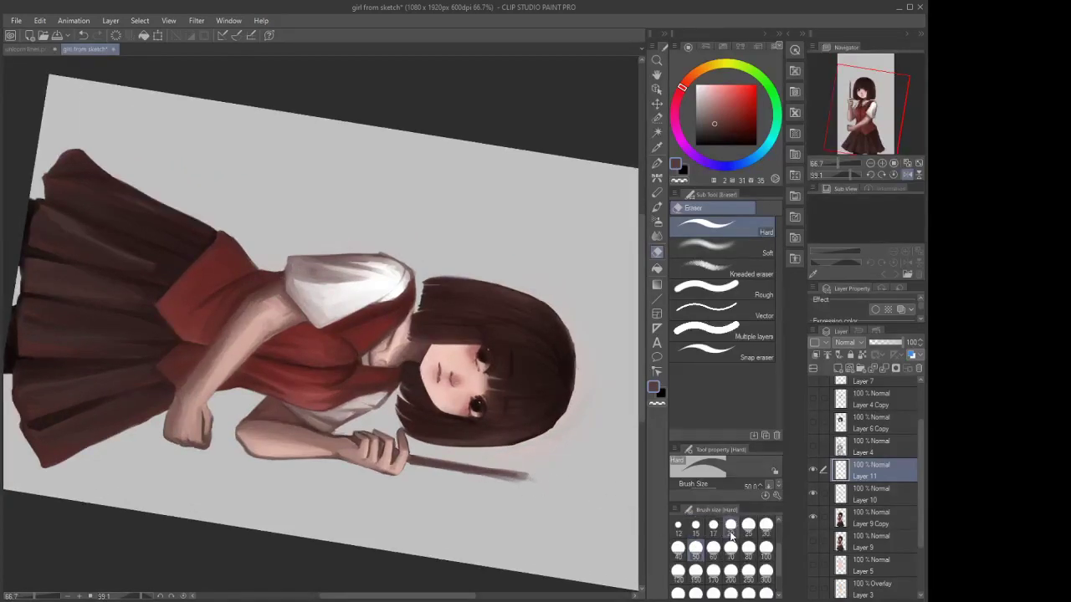
{"action": "left_click", "coordinate": [749, 532]}
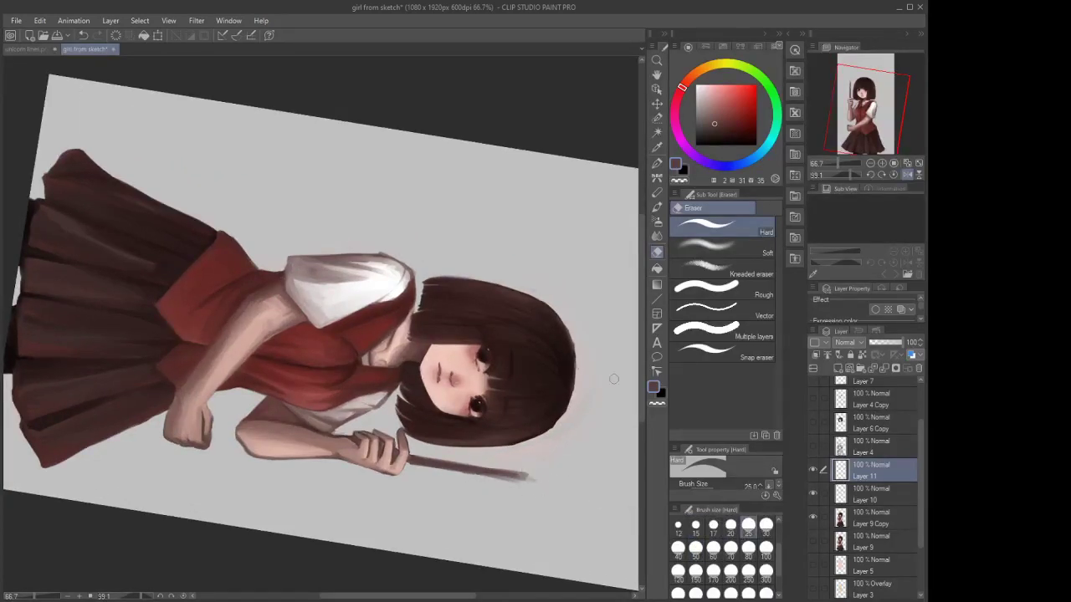
{"action": "key", "text": "b"}
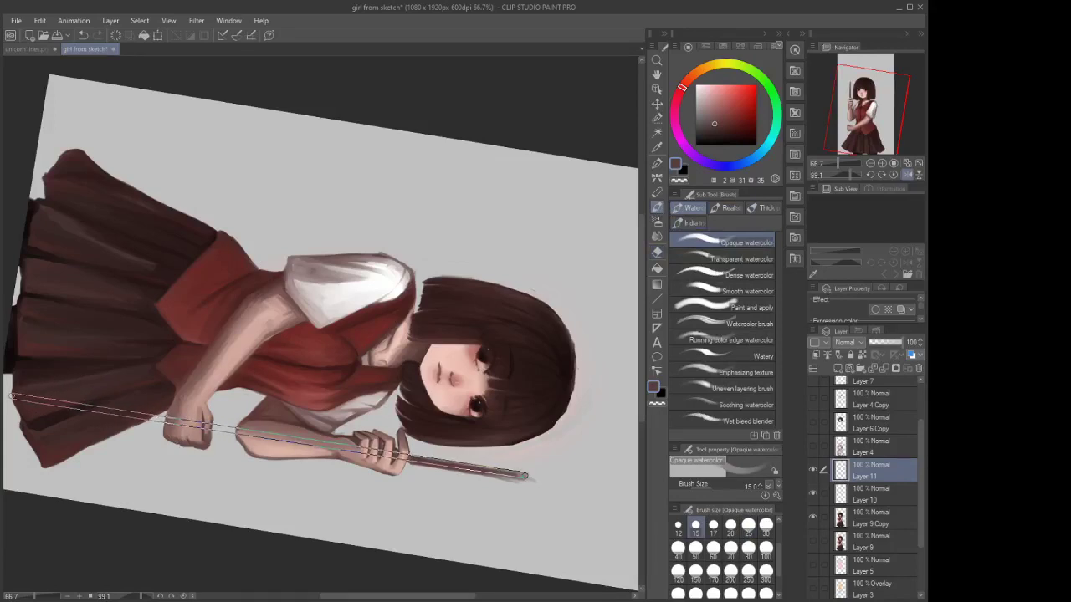
{"action": "left_click", "coordinate": [12, 390], "text": "shift"}
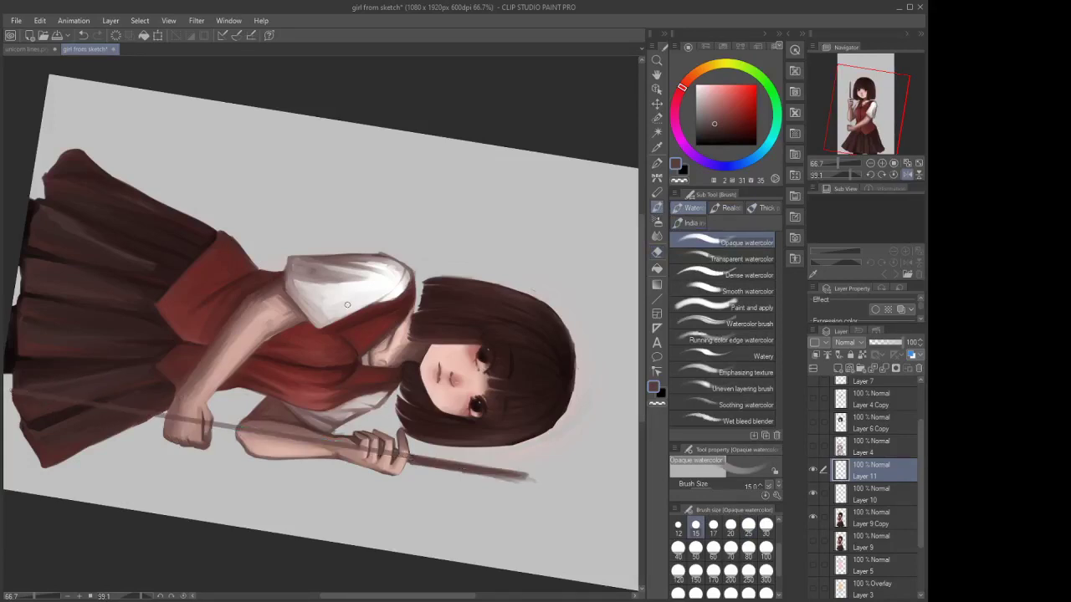
Strengthen the stick with another straight brown line from its tip past the skirt hem, undoing the surplus passes
{"action": "scroll", "coordinate": [214, 293], "scroll_direction": "down", "scroll_amount": 2}
{"action": "scroll", "coordinate": [65, 364], "scroll_direction": "up", "scroll_amount": 2}
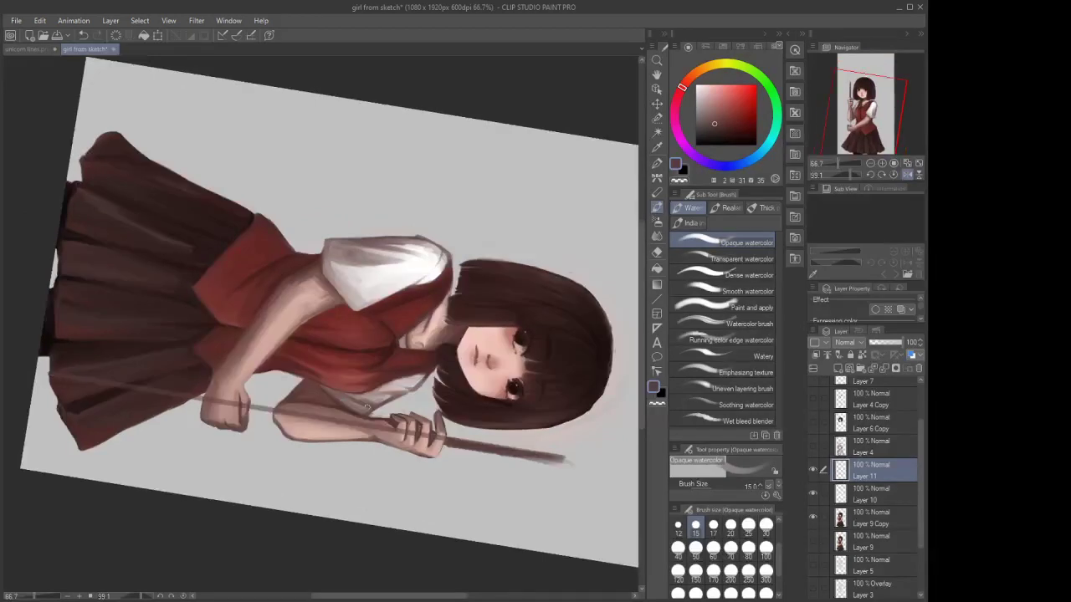
{"action": "left_click", "coordinate": [561, 459], "text": "shift"}
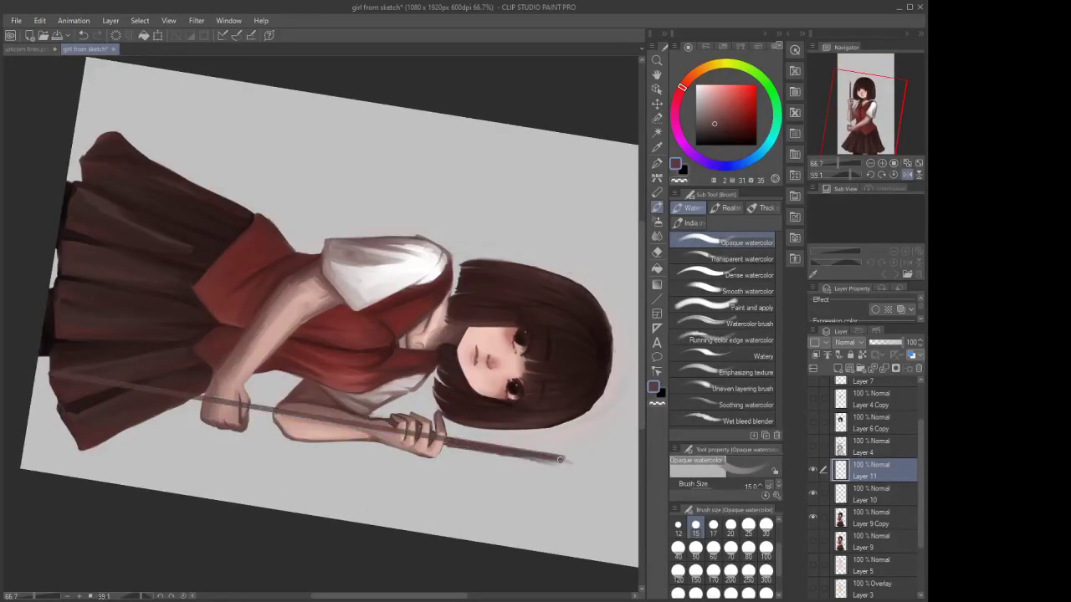
{"action": "key", "text": "ctrl+z"}
{"action": "left_click", "coordinate": [38, 371], "text": "shift"}
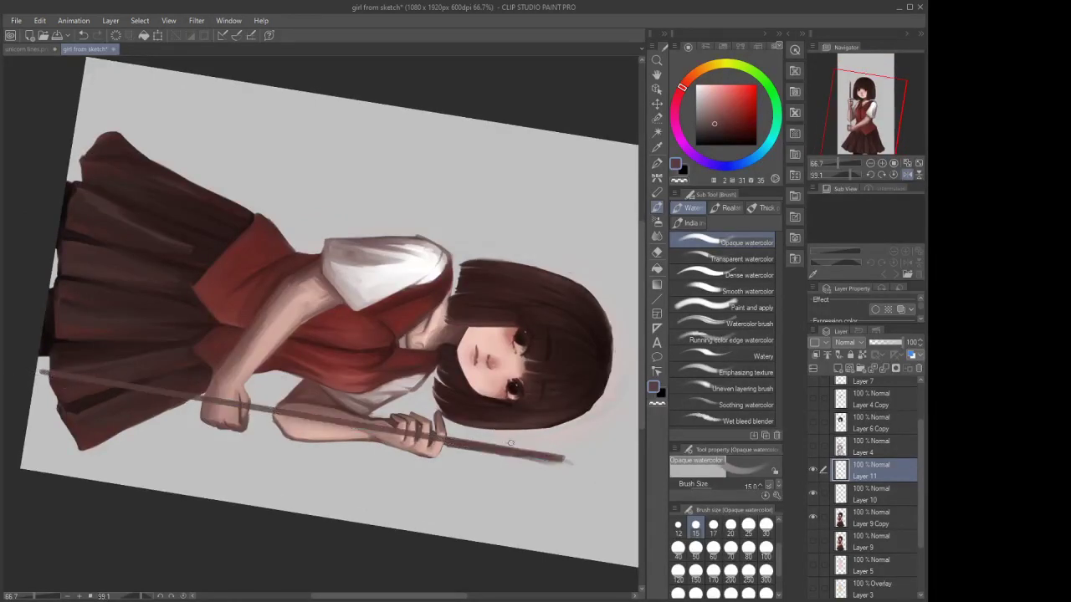
{"action": "left_click", "coordinate": [566, 458], "text": "shift"}
{"action": "key", "text": "ctrl+z"}
{"action": "left_click", "coordinate": [566, 459], "text": "shift"}
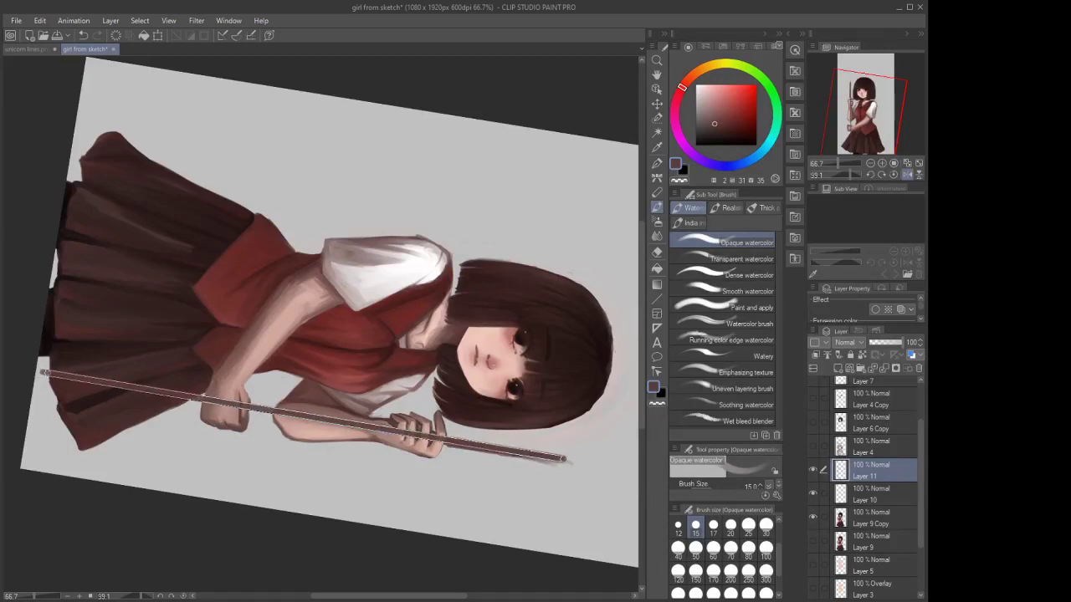
{"action": "key", "text": "ctrl+z"}
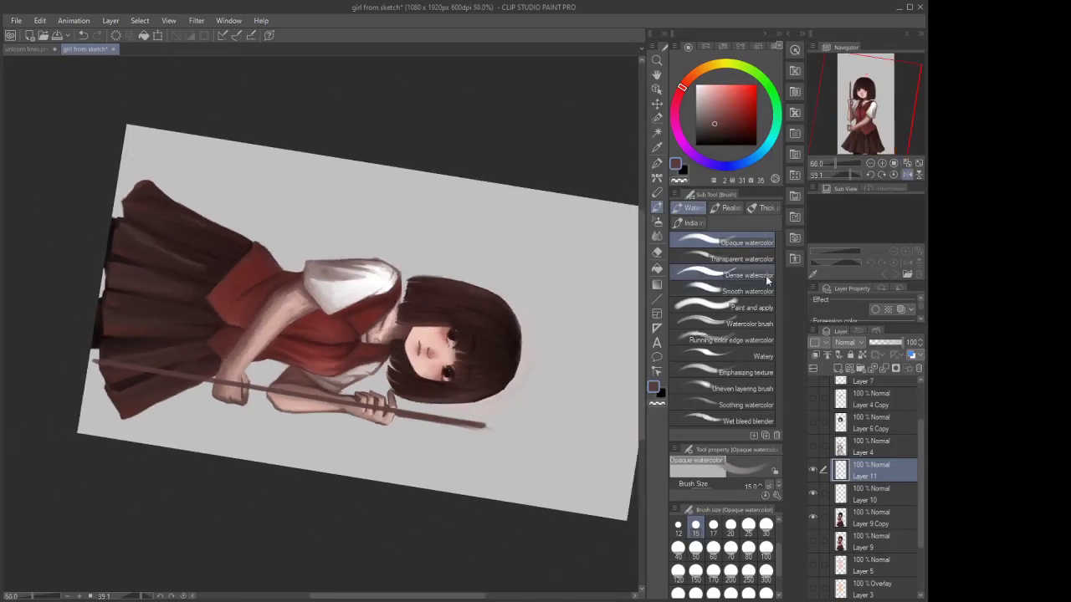
Reset the canvas rotation and examine the straight stick against the whole figure and both hands
{"action": "left_click", "coordinate": [895, 168]}
{"action": "scroll", "coordinate": [469, 315], "scroll_direction": "down", "scroll_amount": 4}
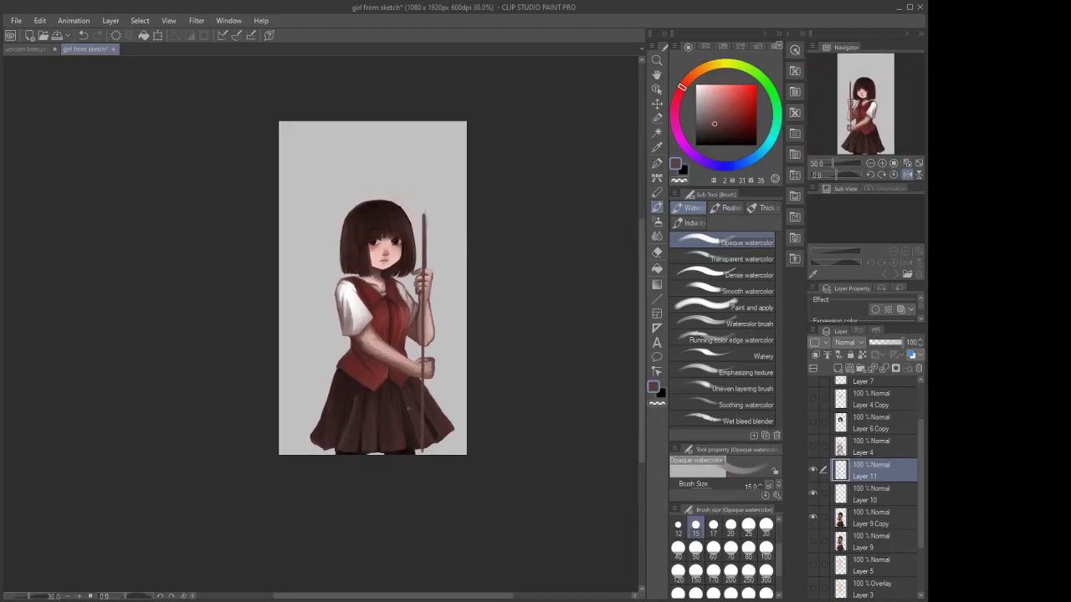
{"action": "scroll", "coordinate": [402, 443], "scroll_direction": "up", "scroll_amount": 7}
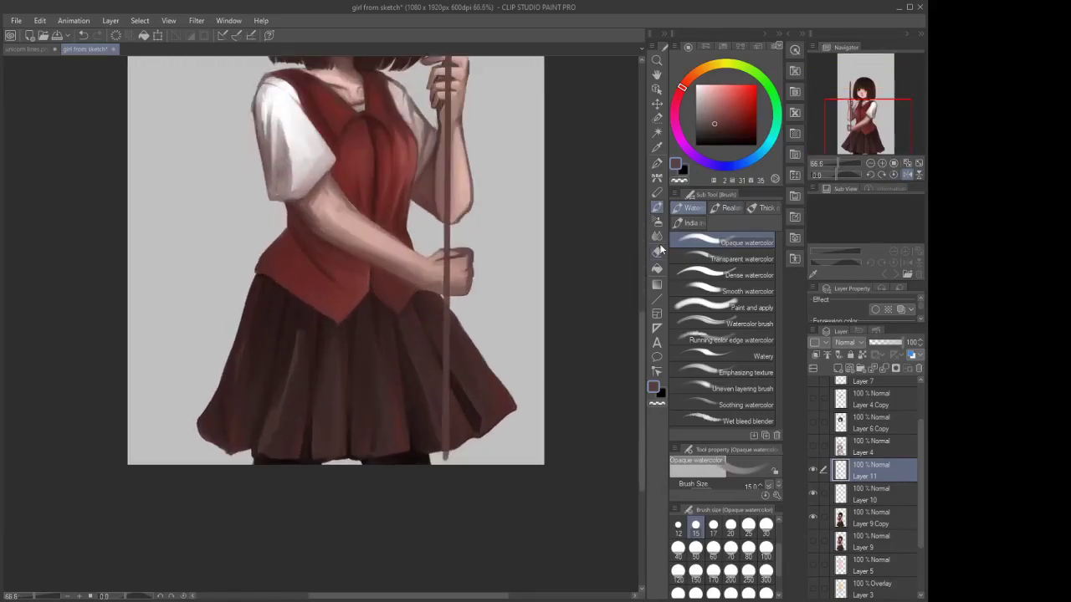
{"action": "left_click", "coordinate": [657, 237]}
{"action": "left_click", "coordinate": [656, 207]}
{"action": "scroll", "coordinate": [528, 332], "scroll_direction": "down", "scroll_amount": 2}
{"action": "scroll", "coordinate": [466, 295], "scroll_direction": "up", "scroll_amount": 1}
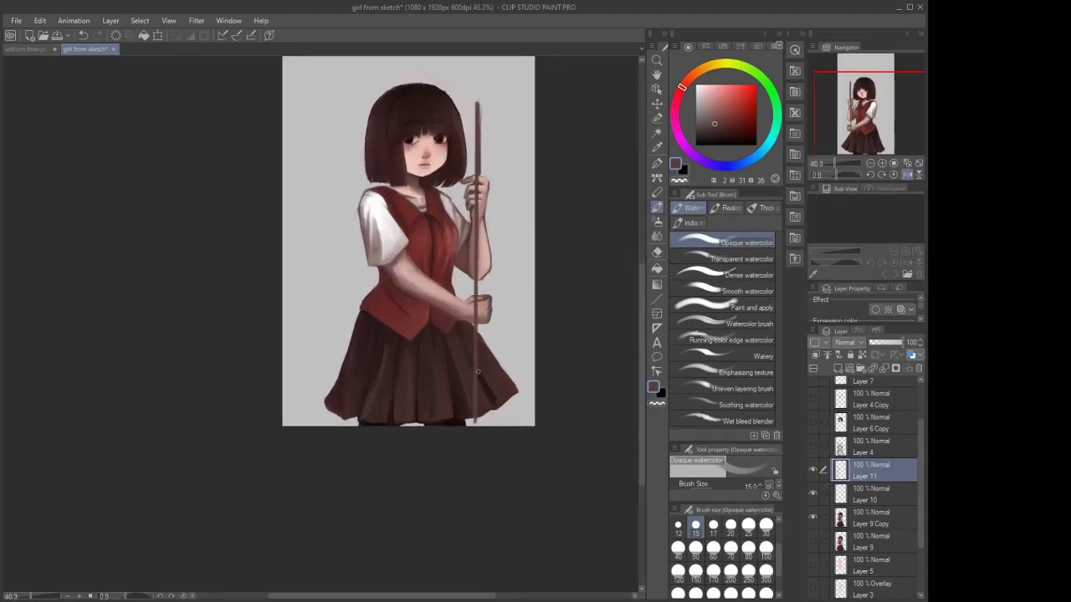
{"action": "scroll", "coordinate": [478, 372], "scroll_direction": "down", "scroll_amount": 1}
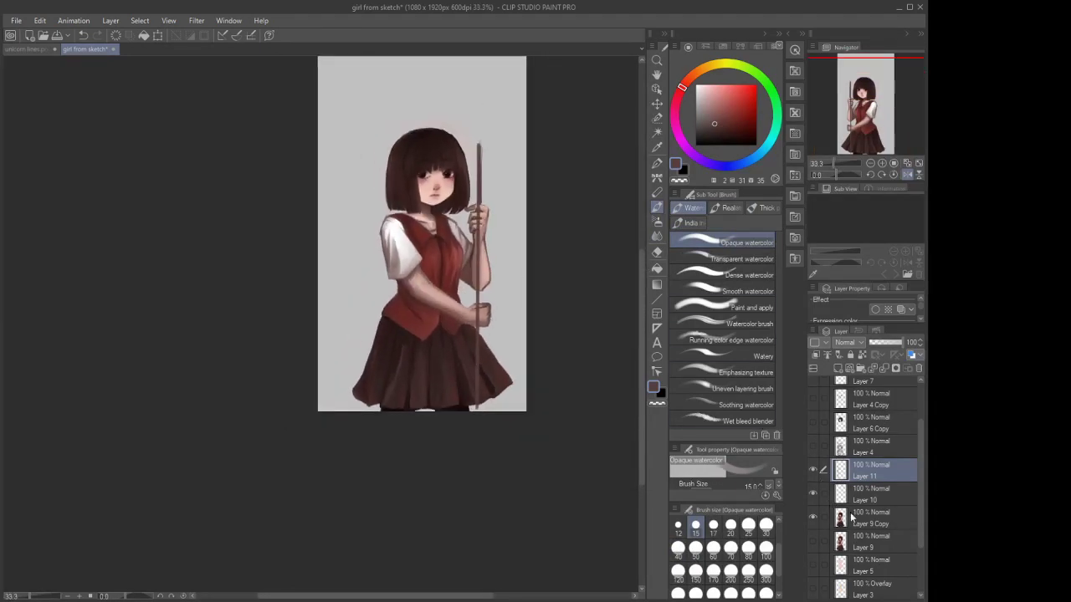
Select Layer 9 Copy and toggle layer visibility to inspect the straight stick without the figure
{"action": "left_click", "coordinate": [853, 517]}
{"action": "left_click", "coordinate": [813, 519], "text": "alt"}
{"action": "left_click", "coordinate": [813, 521], "text": "alt"}
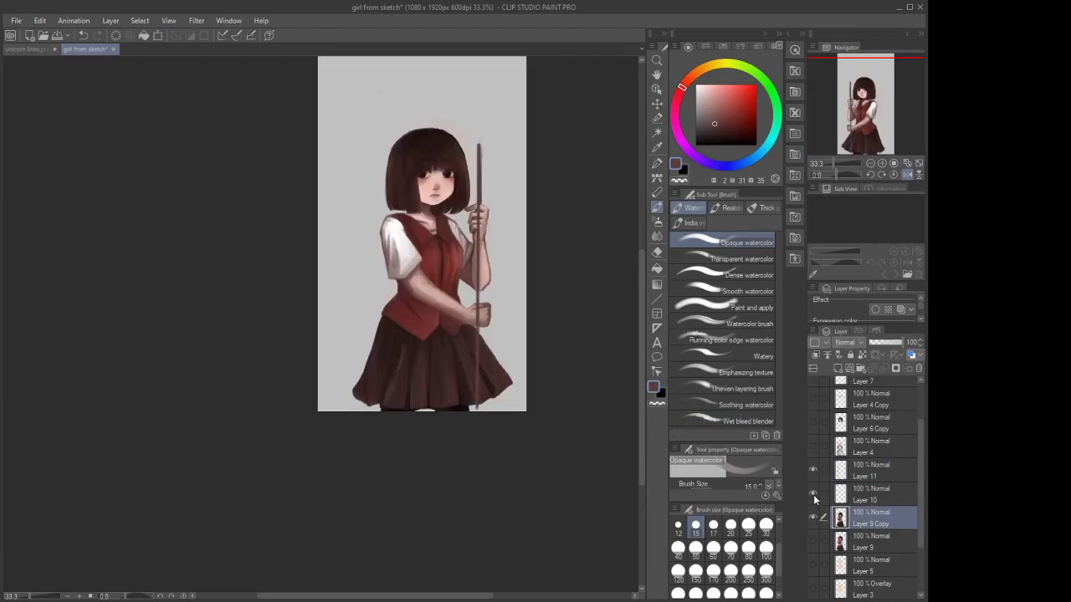
{"action": "left_click", "coordinate": [813, 493]}
{"action": "left_click", "coordinate": [812, 514], "text": "alt"}
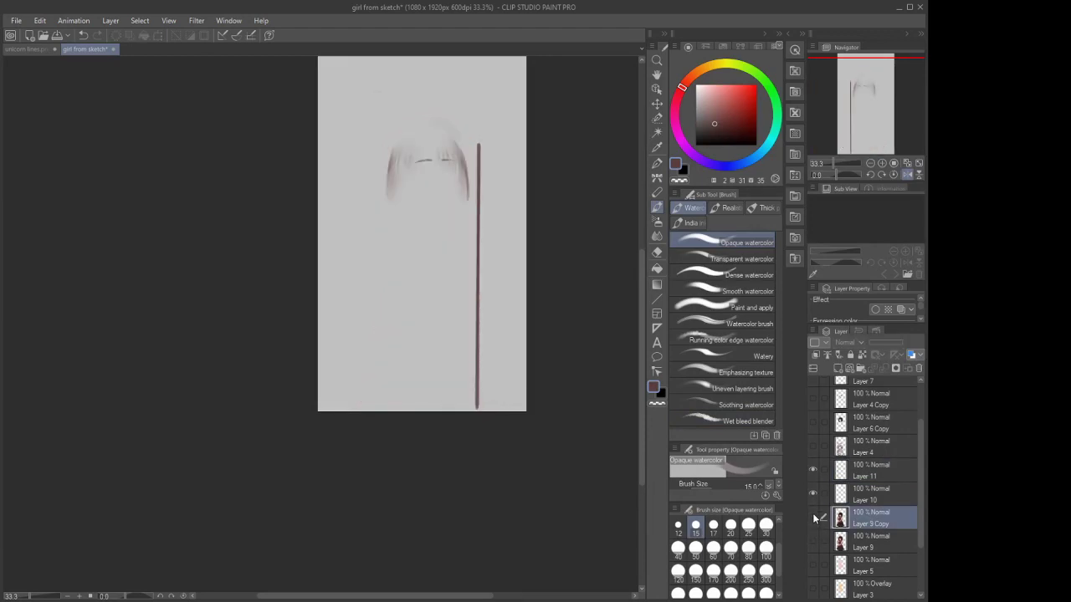
Show the whole figure with the stick again and switch to the Hard eraser
{"action": "left_click", "coordinate": [812, 514], "text": "alt"}
{"action": "left_click", "coordinate": [657, 237]}
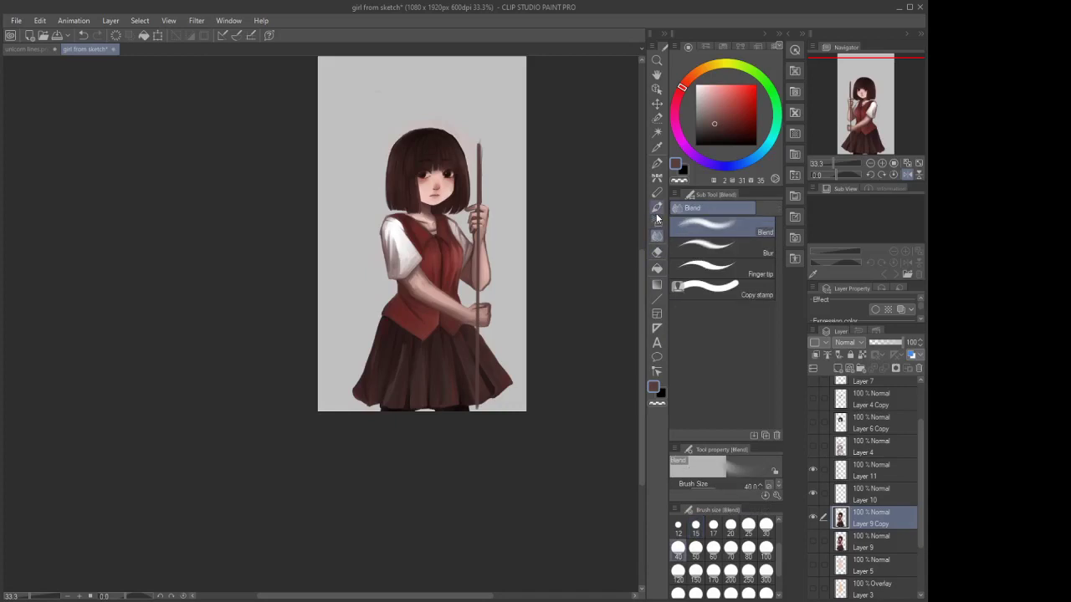
{"action": "left_click", "coordinate": [657, 251]}
{"action": "scroll", "coordinate": [411, 141], "scroll_direction": "up", "scroll_amount": 2}
{"action": "scroll", "coordinate": [411, 141], "scroll_direction": "up", "scroll_amount": 2}
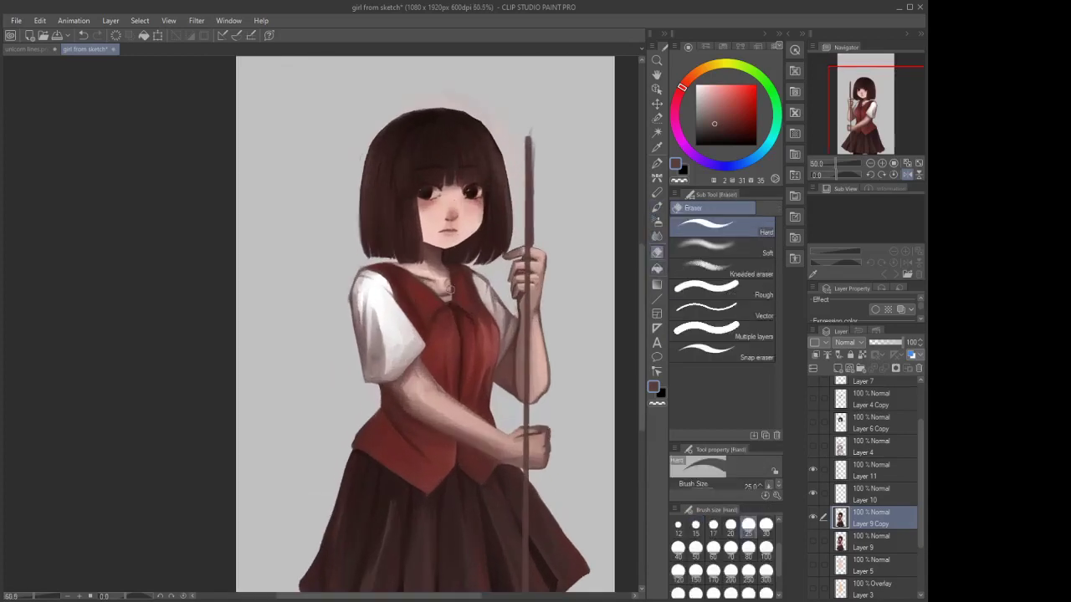
{"action": "left_click", "coordinate": [695, 571]}
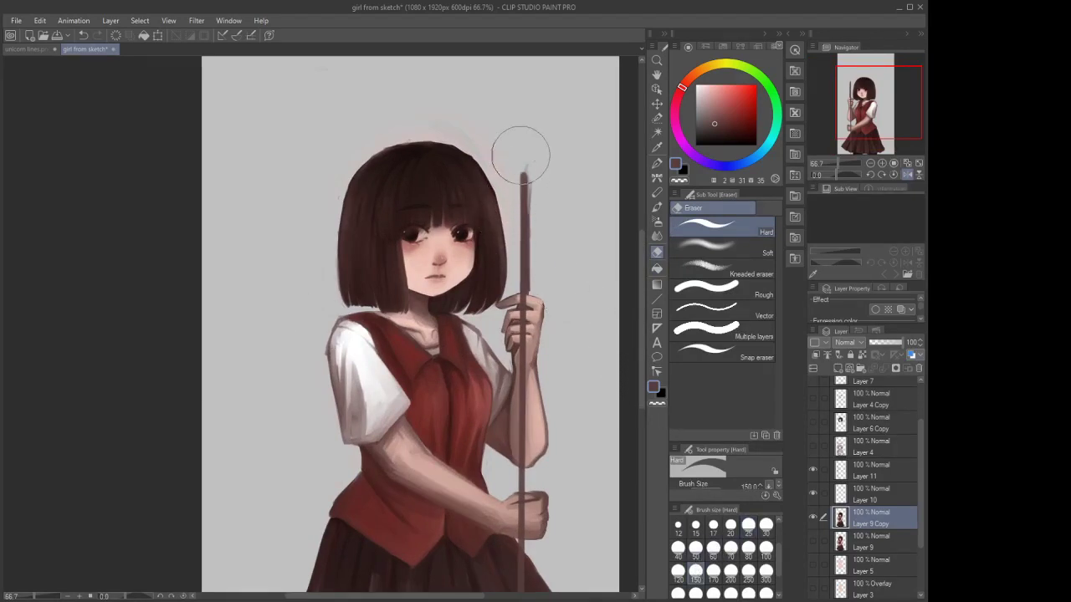
{"action": "left_click_drag", "start_coordinate": [521, 154], "coordinate": [521, 221]}
{"action": "left_click", "coordinate": [83, 35]}
Erase the old stick's leftover strokes above the upper hand on Layer 9 Copy with the Hard eraser at sizes 50 and 17
{"action": "left_click", "coordinate": [695, 547]}
{"action": "scroll", "coordinate": [502, 219], "scroll_direction": "up", "scroll_amount": 2}
{"action": "left_click_drag", "start_coordinate": [537, 138], "coordinate": [547, 249]}
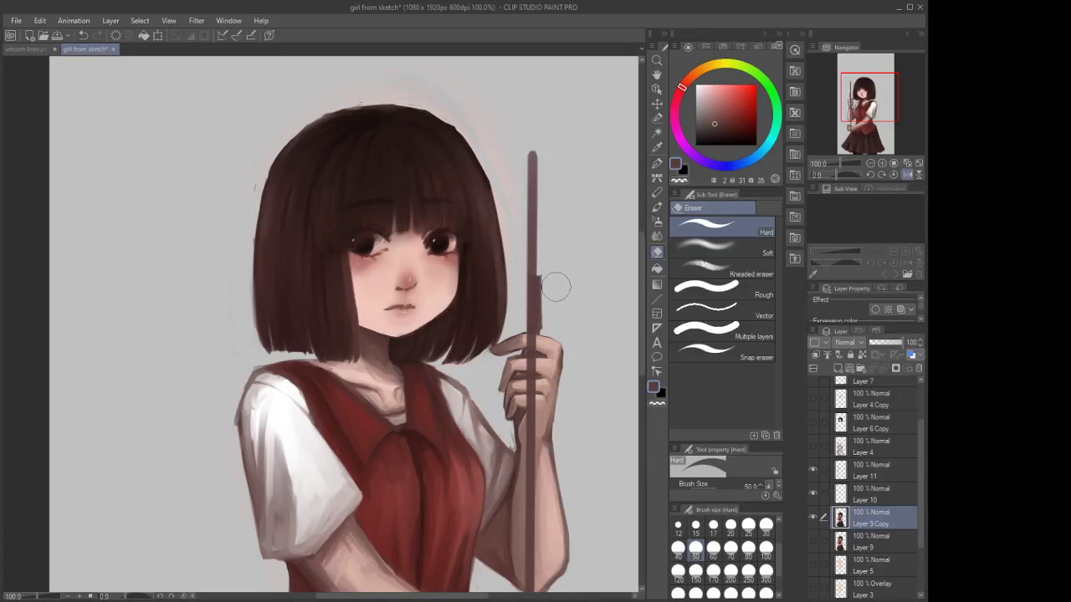
{"action": "scroll", "coordinate": [556, 287], "scroll_direction": "up", "scroll_amount": 1}
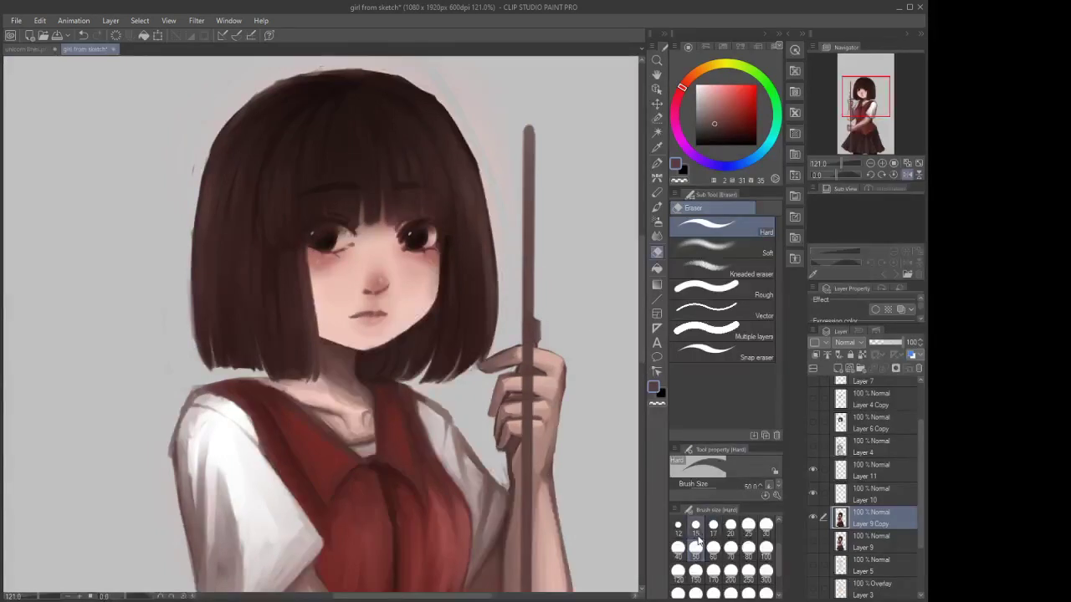
{"action": "left_click", "coordinate": [712, 525]}
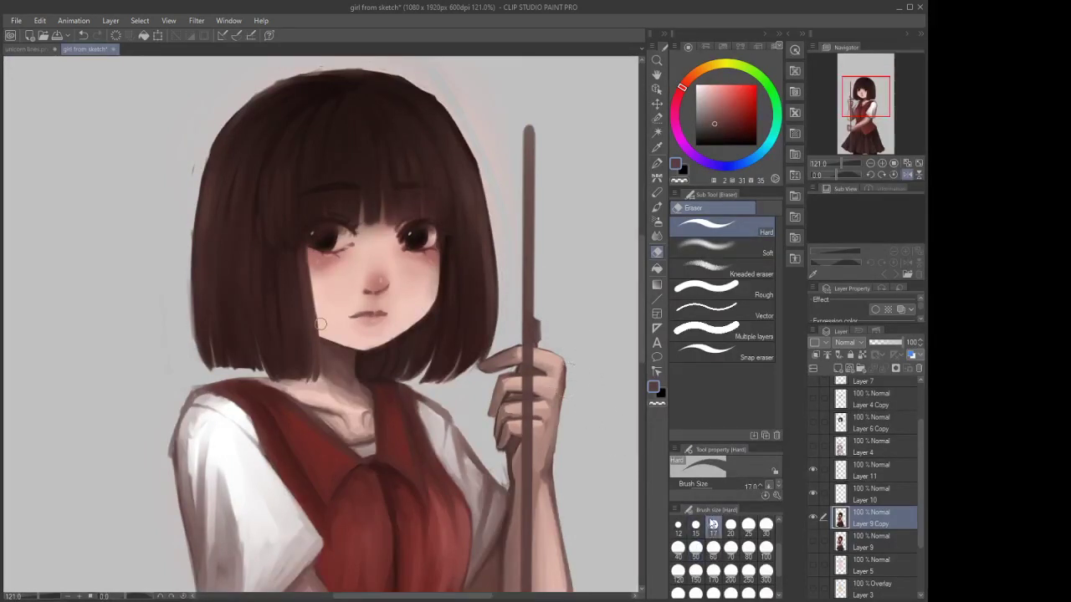
{"action": "scroll", "coordinate": [558, 350], "scroll_direction": "up", "scroll_amount": 2}
{"action": "mouse_move", "coordinate": [559, 349]}
{"action": "left_mouse_down"}
{"action": "mouse_move", "coordinate": [540, 331]}
{"action": "mouse_move", "coordinate": [551, 338]}
{"action": "mouse_move", "coordinate": [552, 323]}
{"action": "left_mouse_up"}
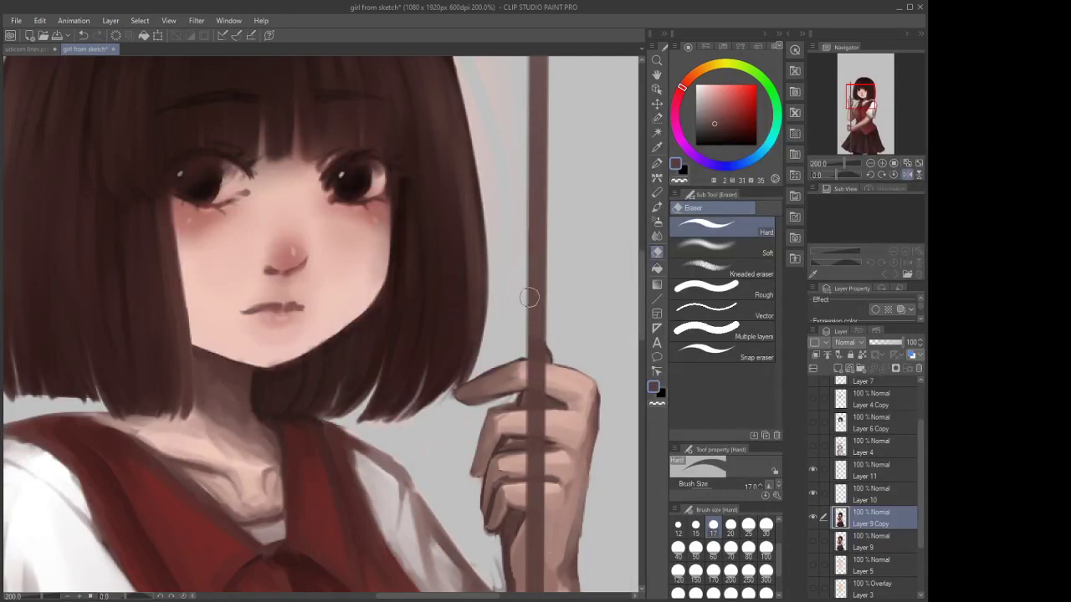
Rotate the stick on Layer 11 slightly counterclockwise so its upper end tilts toward the head
{"action": "scroll", "coordinate": [529, 316], "scroll_direction": "down", "scroll_amount": 6}
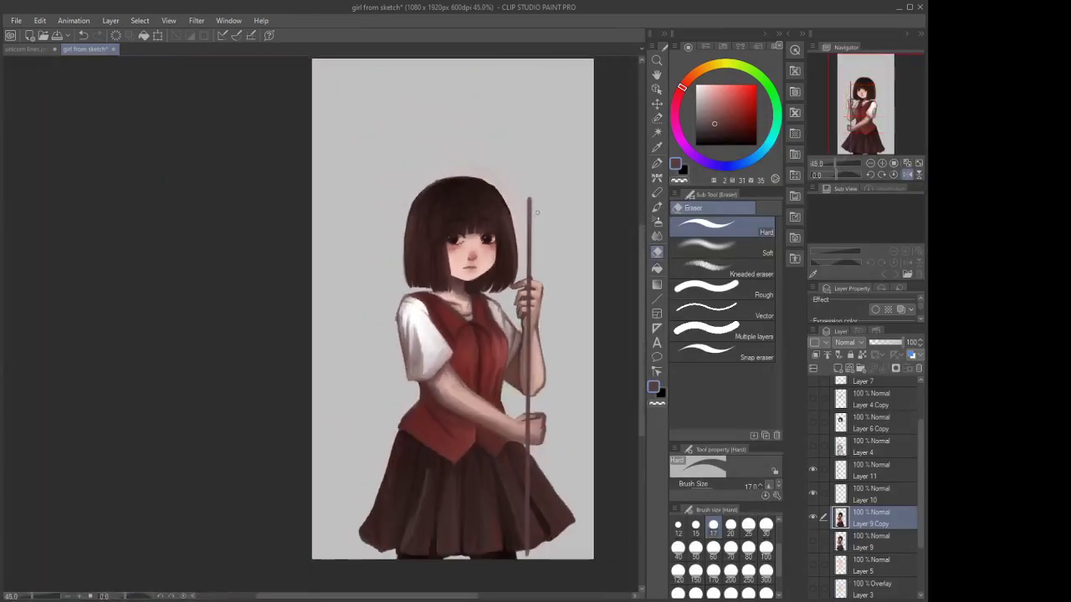
{"action": "scroll", "coordinate": [535, 302], "scroll_direction": "up", "scroll_amount": 1}
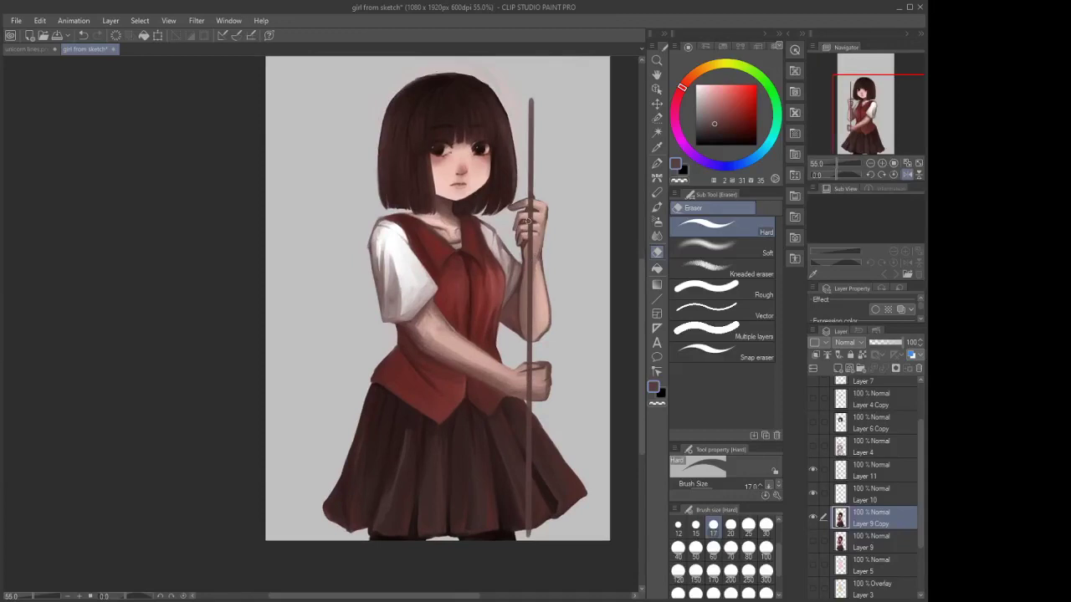
{"action": "scroll", "coordinate": [529, 177], "scroll_direction": "down", "scroll_amount": 2}
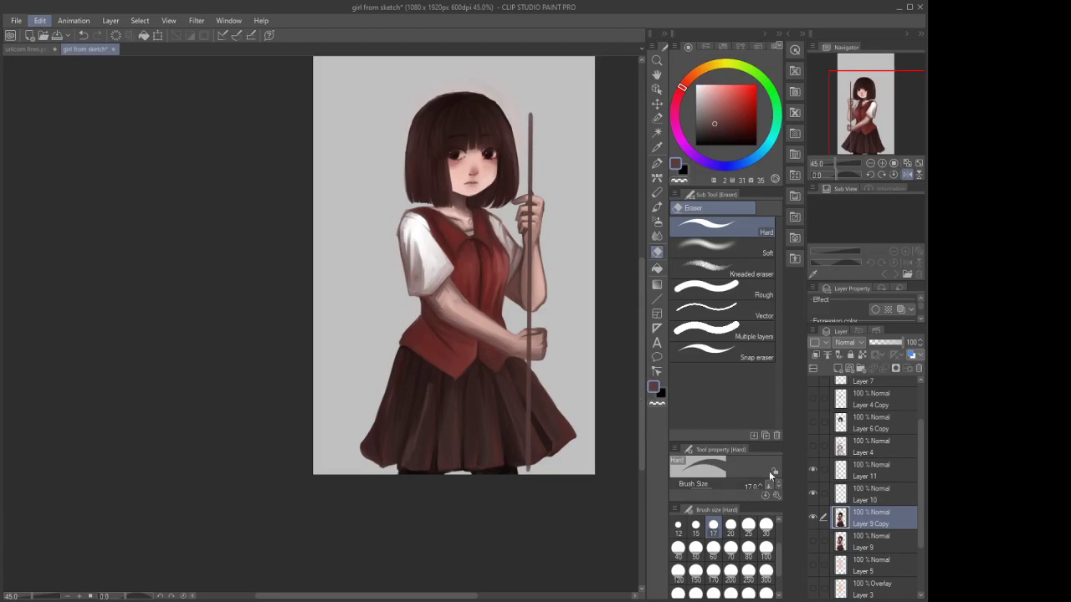
{"action": "left_click", "coordinate": [852, 478]}
{"action": "left_click", "coordinate": [813, 470]}
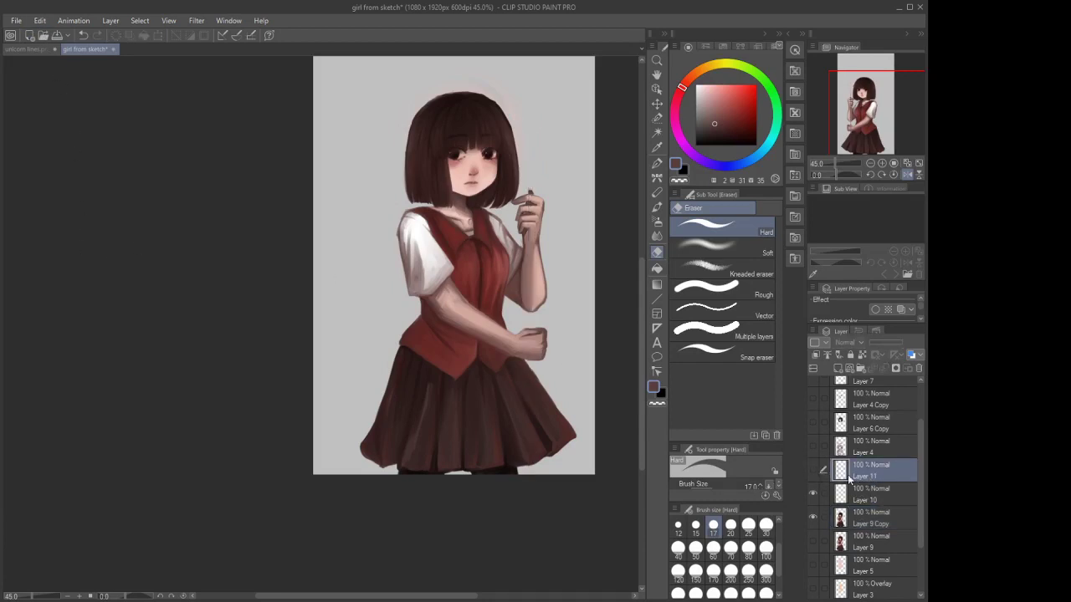
{"action": "left_click", "coordinate": [812, 470]}
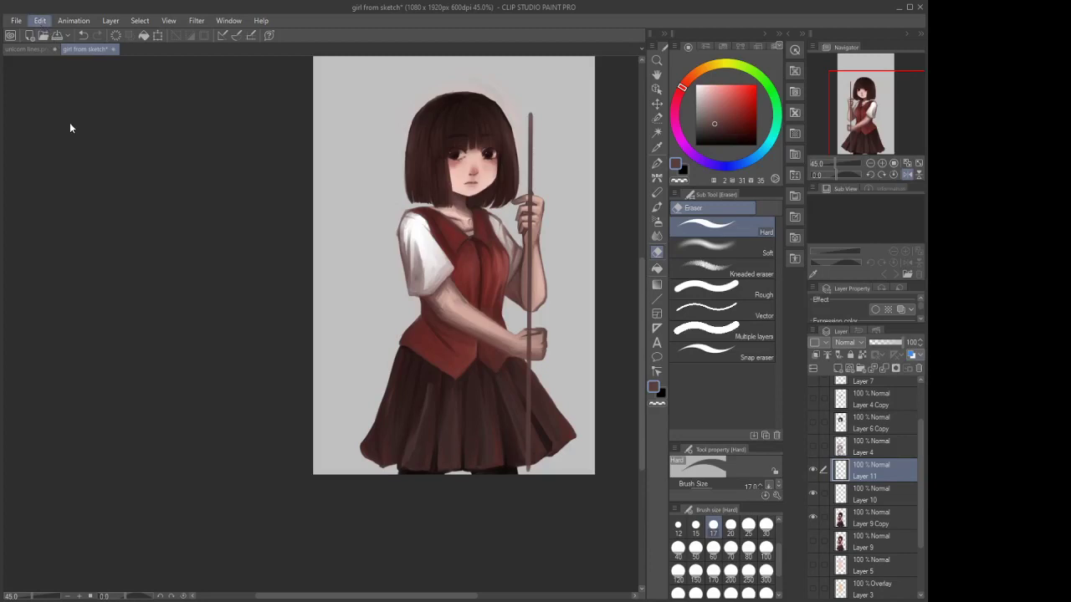
{"action": "key", "text": "ctrl+t"}
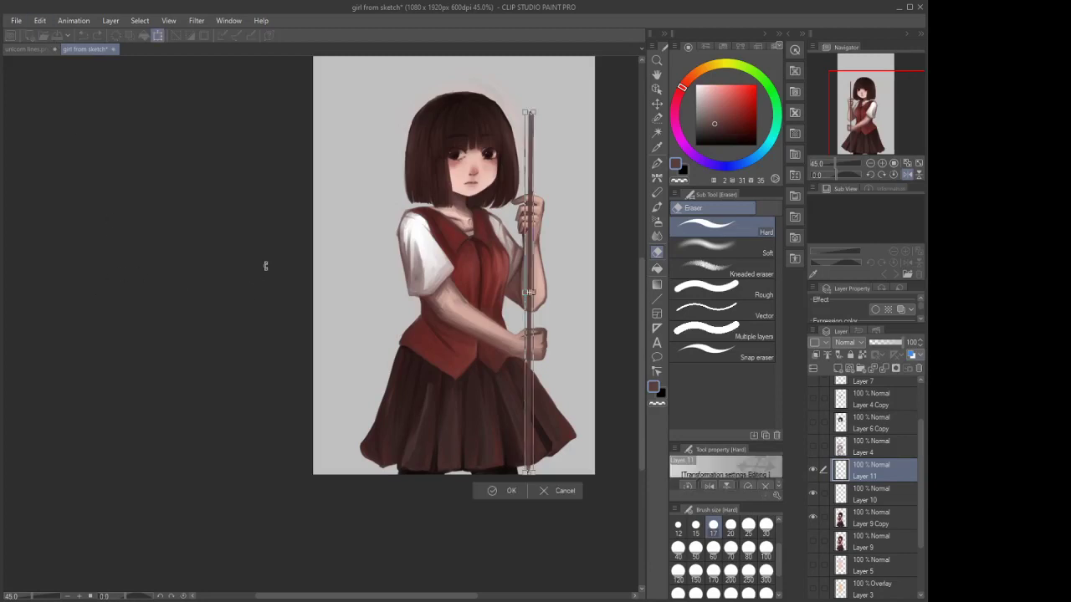
{"action": "left_click_drag", "start_coordinate": [503, 94], "coordinate": [492, 98]}
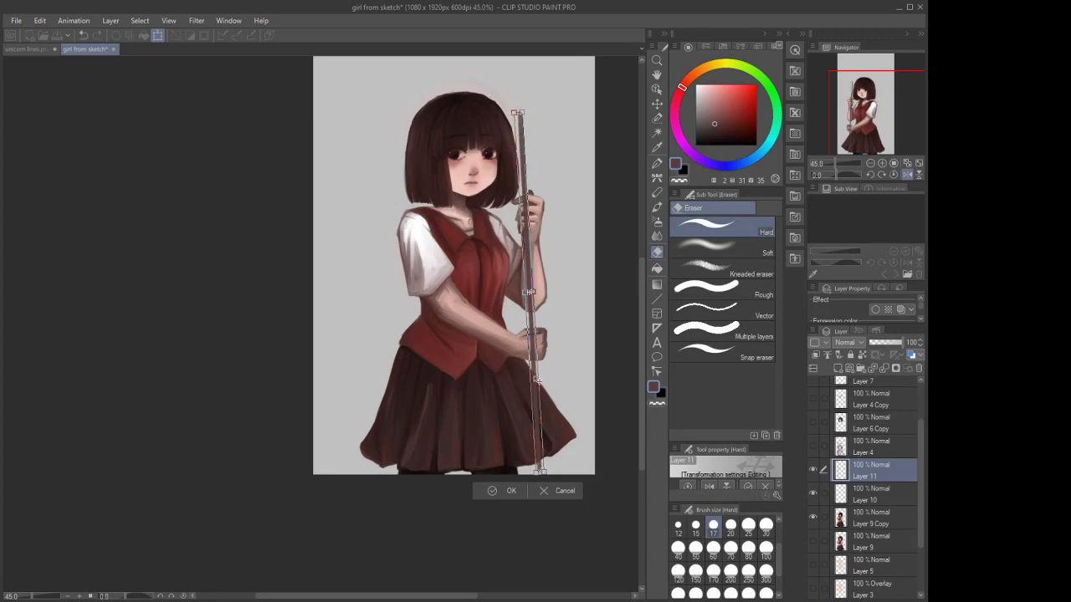
{"action": "key", "text": "Return"}
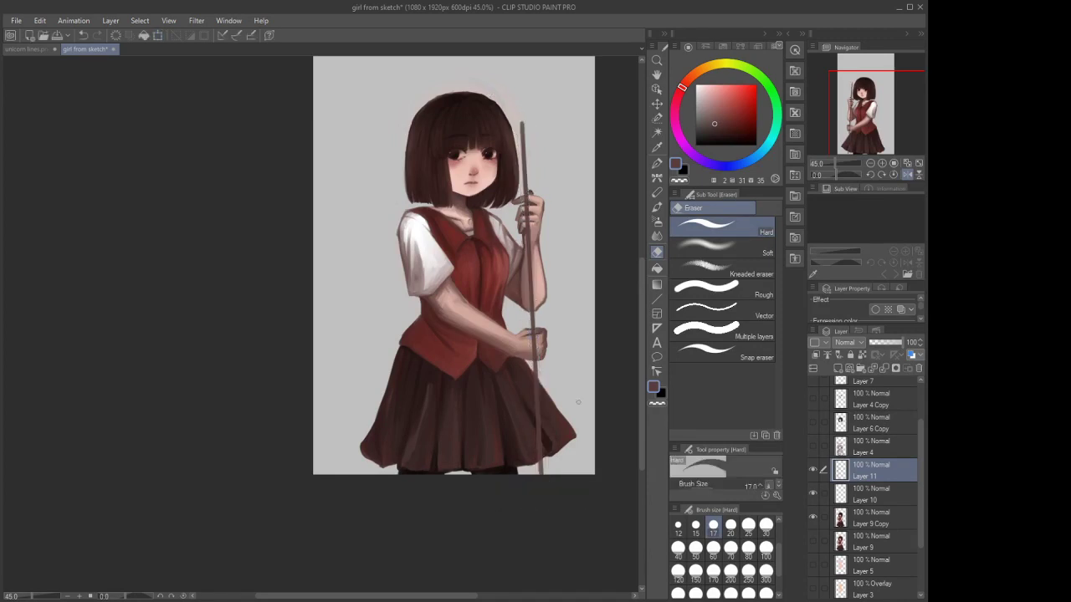
Thicken the stick with a straight G-pen stroke at size 40 from its tip past the canvas's lower edge
{"action": "left_click", "coordinate": [657, 163]}
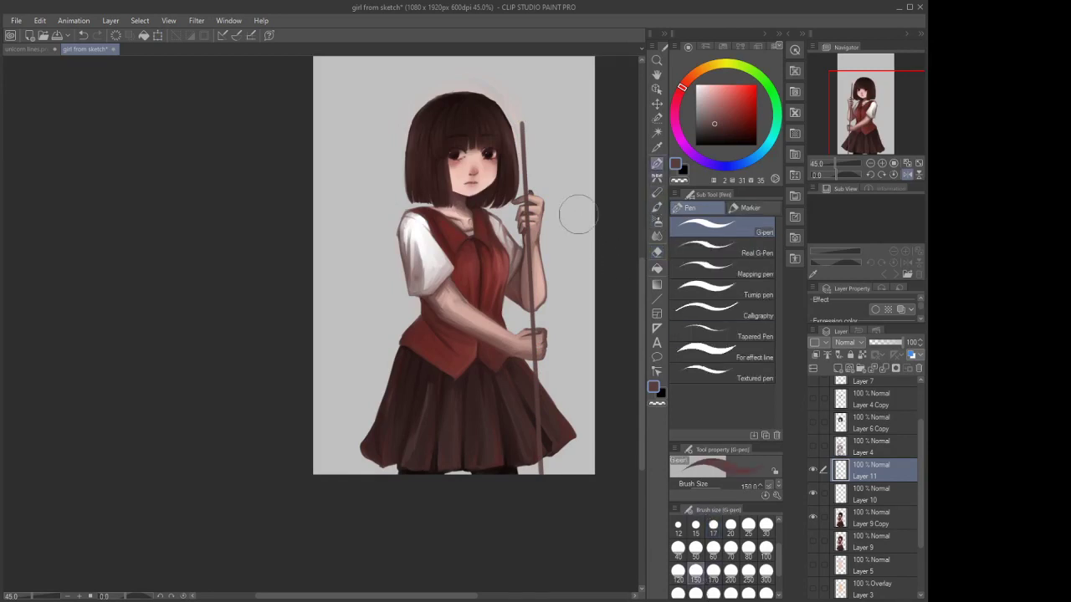
{"action": "left_click", "coordinate": [678, 548]}
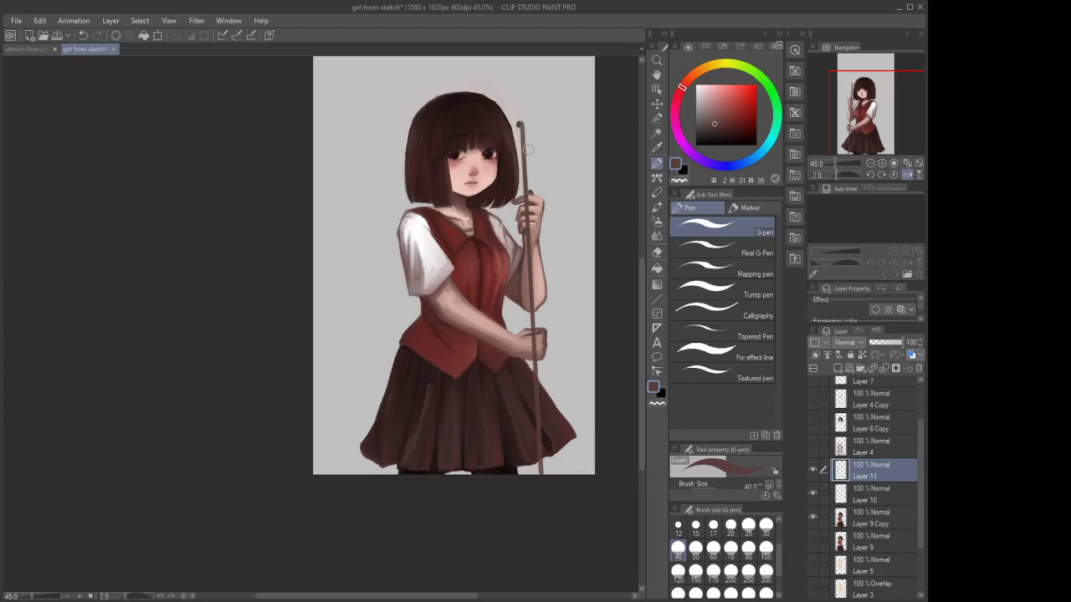
{"action": "mouse_move", "coordinate": [519, 122]}
{"action": "left_mouse_down"}
{"action": "mouse_move", "coordinate": [558, 347]}
{"action": "mouse_move", "coordinate": [543, 516]}
{"action": "left_mouse_up"}
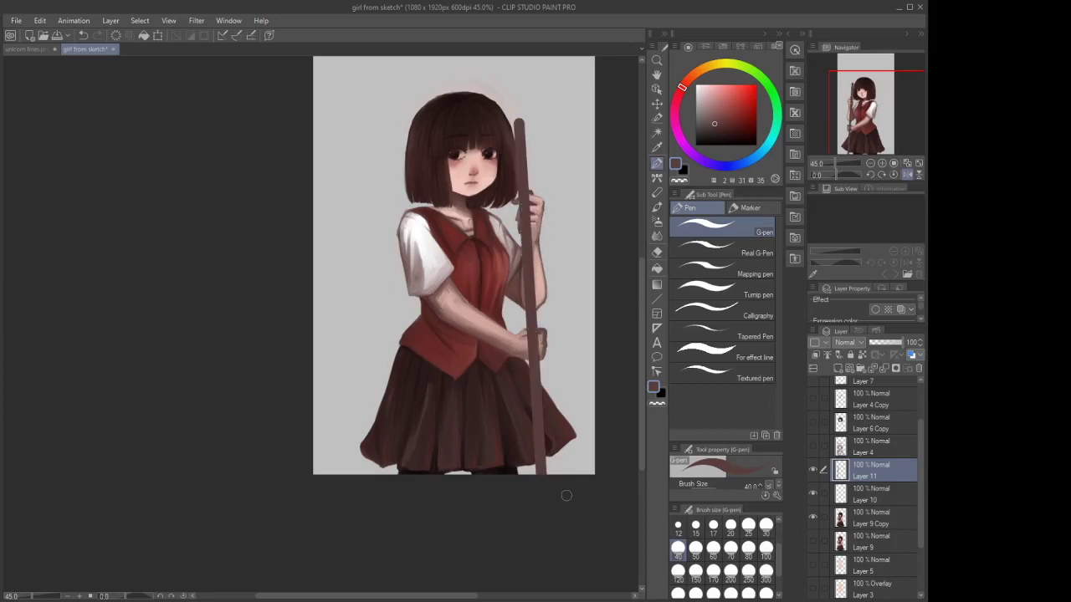
Lower the opacity of Layer 11 to 34% so the hands show through the stick
{"action": "scroll", "coordinate": [524, 117], "scroll_direction": "up", "scroll_amount": 5}
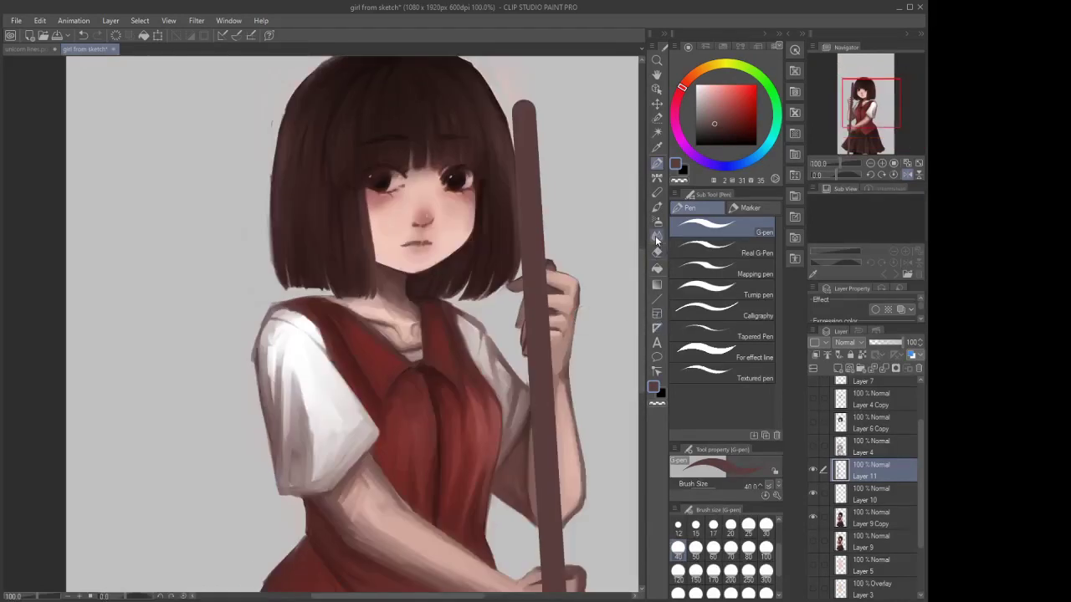
{"action": "left_click", "coordinate": [657, 222]}
{"action": "left_click", "coordinate": [658, 239]}
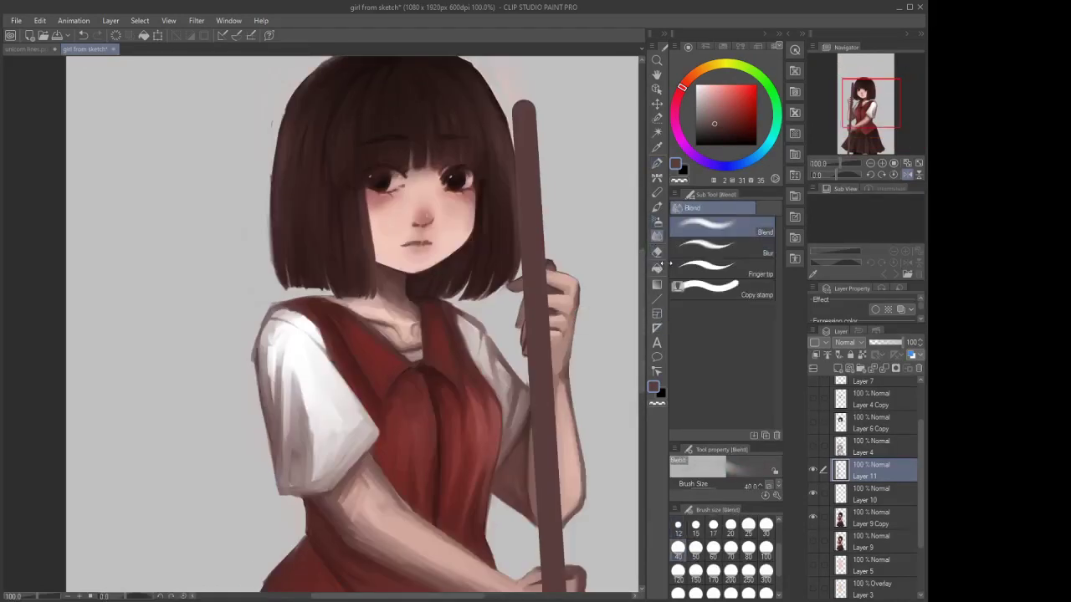
{"action": "left_click_drag", "start_coordinate": [870, 343], "coordinate": [866, 328]}
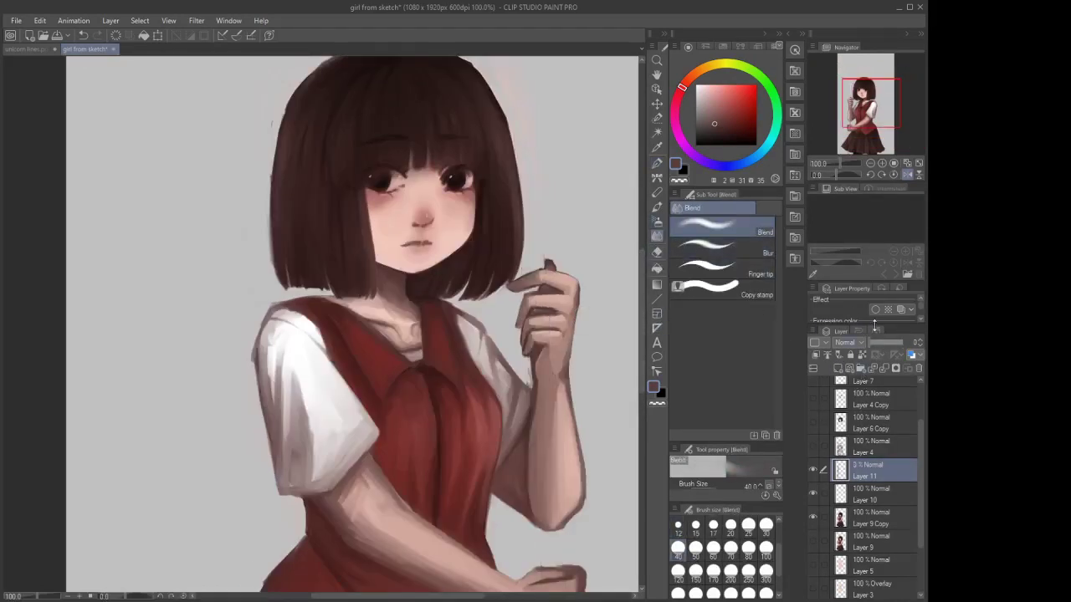
{"action": "left_click", "coordinate": [879, 343]}
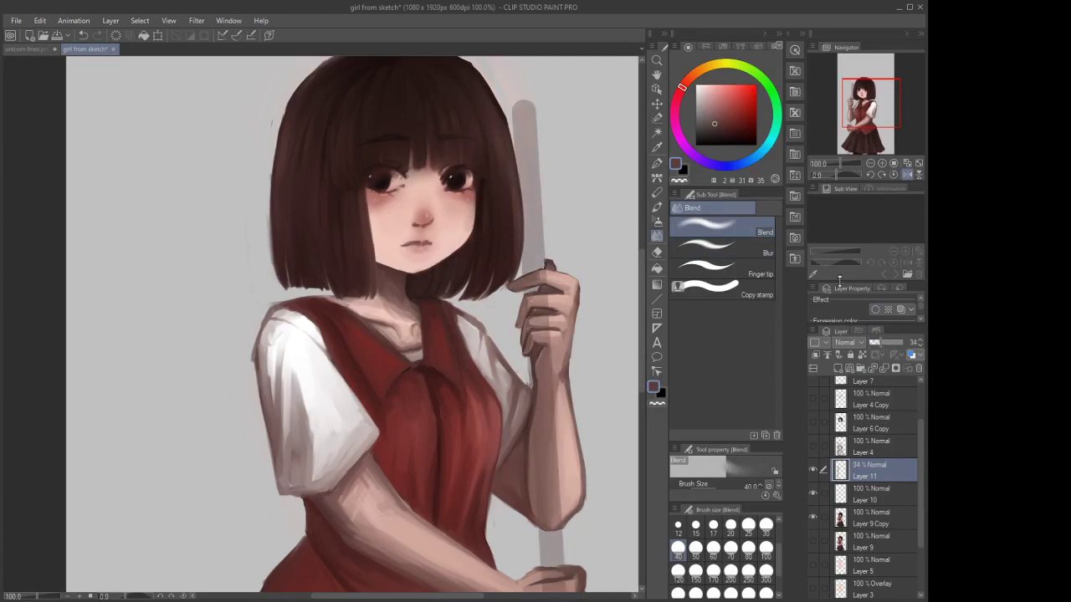
Erase the parts of the stick covering the upper hand's fingers with the Hard eraser at size 17
{"action": "left_click", "coordinate": [657, 207]}
{"action": "scroll", "coordinate": [580, 265], "scroll_direction": "up", "scroll_amount": 3}
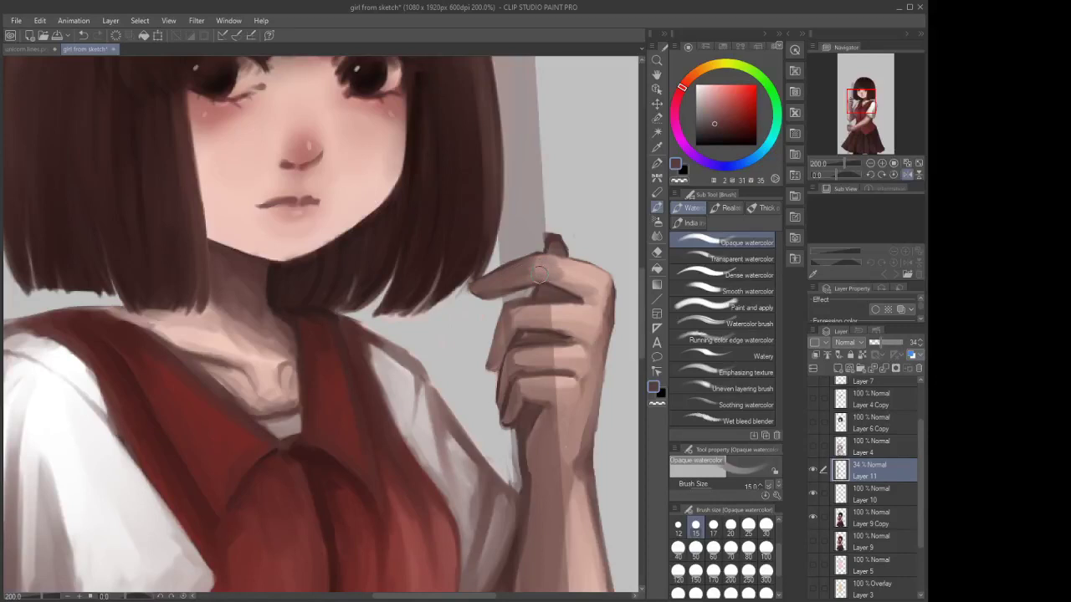
{"action": "left_click", "coordinate": [657, 221]}
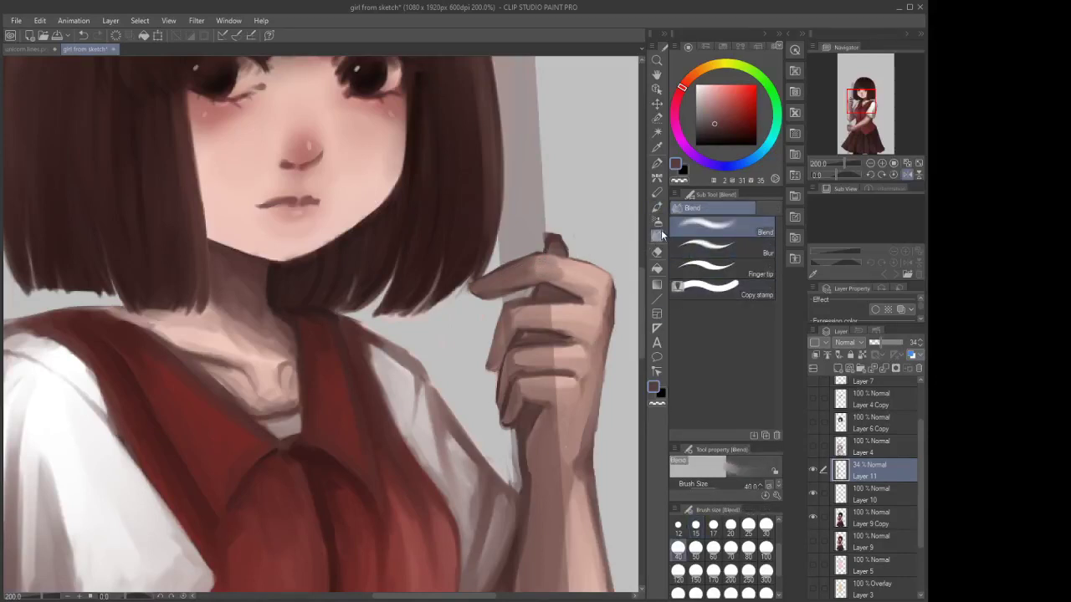
{"action": "left_click", "coordinate": [657, 251]}
{"action": "scroll", "coordinate": [548, 272], "scroll_direction": "up", "scroll_amount": 2}
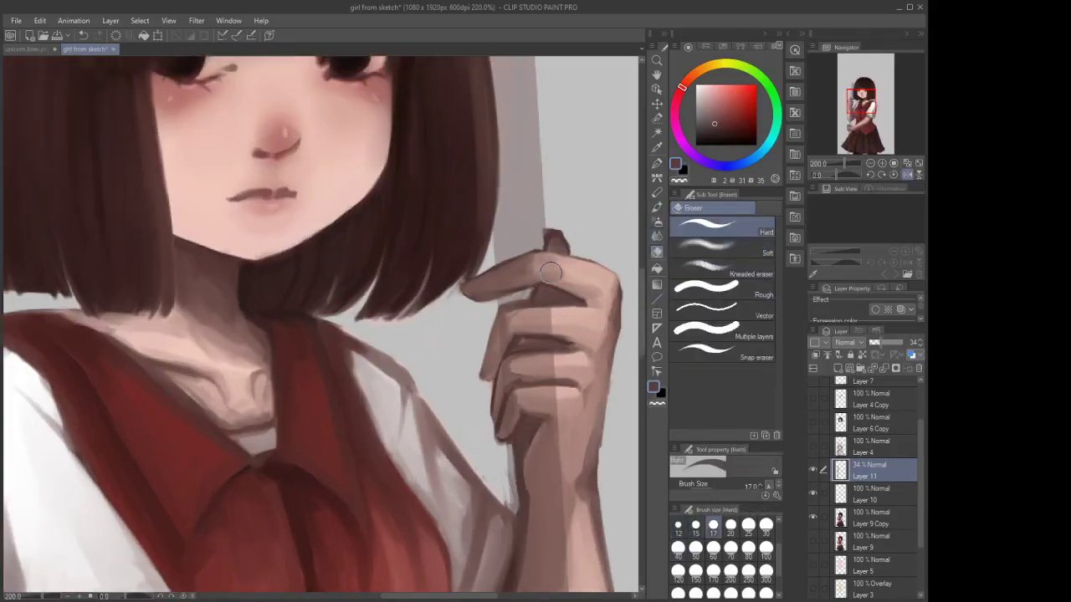
{"action": "mouse_move", "coordinate": [548, 273]}
{"action": "left_mouse_down"}
{"action": "mouse_move", "coordinate": [511, 271]}
{"action": "mouse_move", "coordinate": [532, 261]}
{"action": "mouse_move", "coordinate": [541, 258]}
{"action": "mouse_move", "coordinate": [498, 276]}
{"action": "mouse_move", "coordinate": [533, 273]}
{"action": "mouse_move", "coordinate": [483, 291]}
{"action": "mouse_move", "coordinate": [564, 327]}
{"action": "mouse_move", "coordinate": [507, 317]}
{"action": "mouse_move", "coordinate": [493, 344]}
{"action": "mouse_move", "coordinate": [558, 334]}
{"action": "mouse_move", "coordinate": [519, 344]}
{"action": "mouse_move", "coordinate": [516, 372]}
{"action": "mouse_move", "coordinate": [579, 352]}
{"action": "mouse_move", "coordinate": [558, 364]}
{"action": "mouse_move", "coordinate": [584, 381]}
{"action": "mouse_move", "coordinate": [567, 394]}
{"action": "mouse_move", "coordinate": [528, 385]}
{"action": "mouse_move", "coordinate": [541, 394]}
{"action": "mouse_move", "coordinate": [519, 390]}
{"action": "mouse_move", "coordinate": [518, 400]}
{"action": "mouse_move", "coordinate": [541, 376]}
{"action": "left_mouse_up"}
{"action": "scroll", "coordinate": [542, 333], "scroll_direction": "down", "scroll_amount": 1}
{"action": "scroll", "coordinate": [552, 334], "scroll_direction": "up", "scroll_amount": 1}
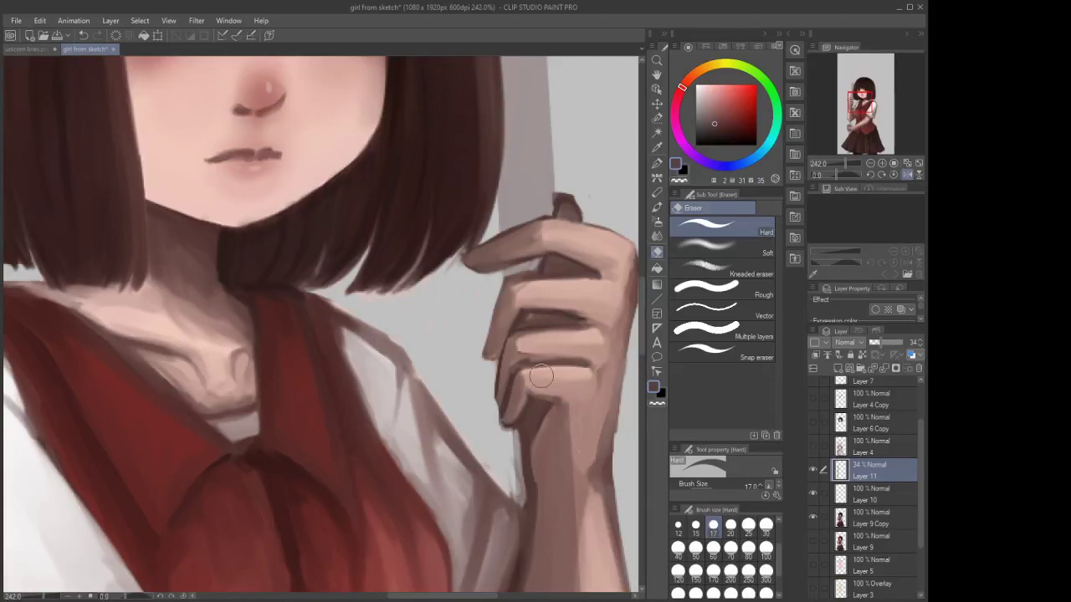
{"action": "scroll", "coordinate": [542, 375], "scroll_direction": "down", "scroll_amount": 2}
{"action": "scroll", "coordinate": [577, 370], "scroll_direction": "up", "scroll_amount": 1}
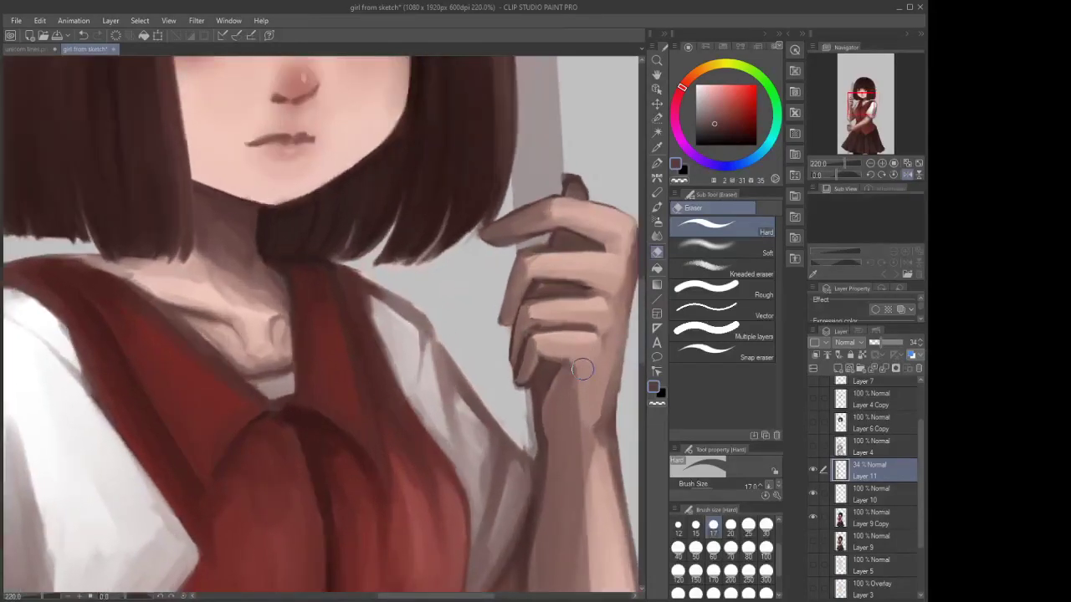
Erase the part of the stick overlapping the lower fist
{"action": "scroll", "coordinate": [578, 373], "scroll_direction": "down", "scroll_amount": 5}
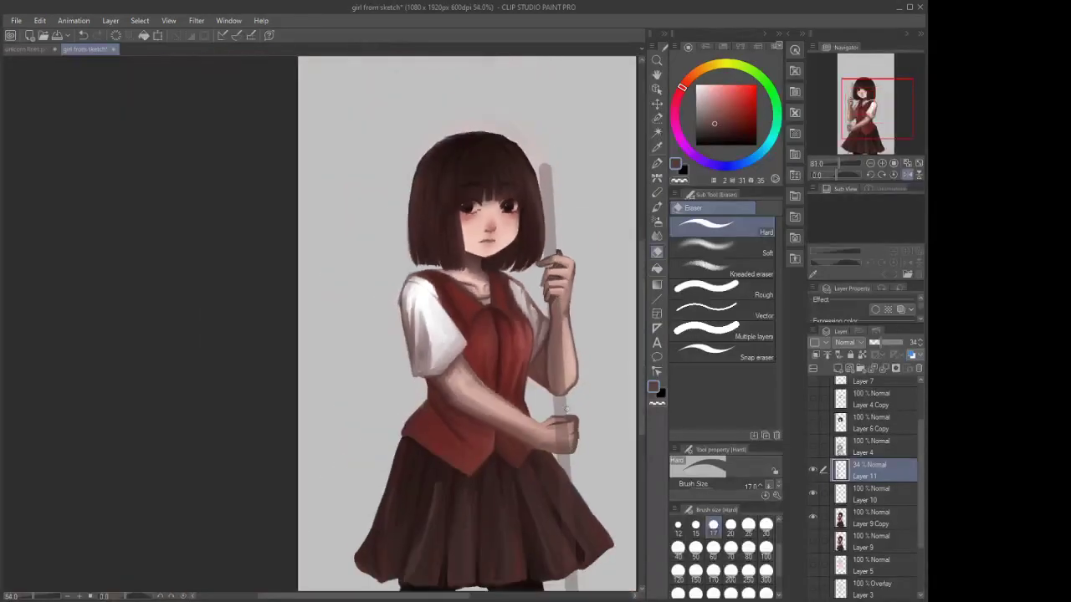
{"action": "scroll", "coordinate": [565, 408], "scroll_direction": "up", "scroll_amount": 4}
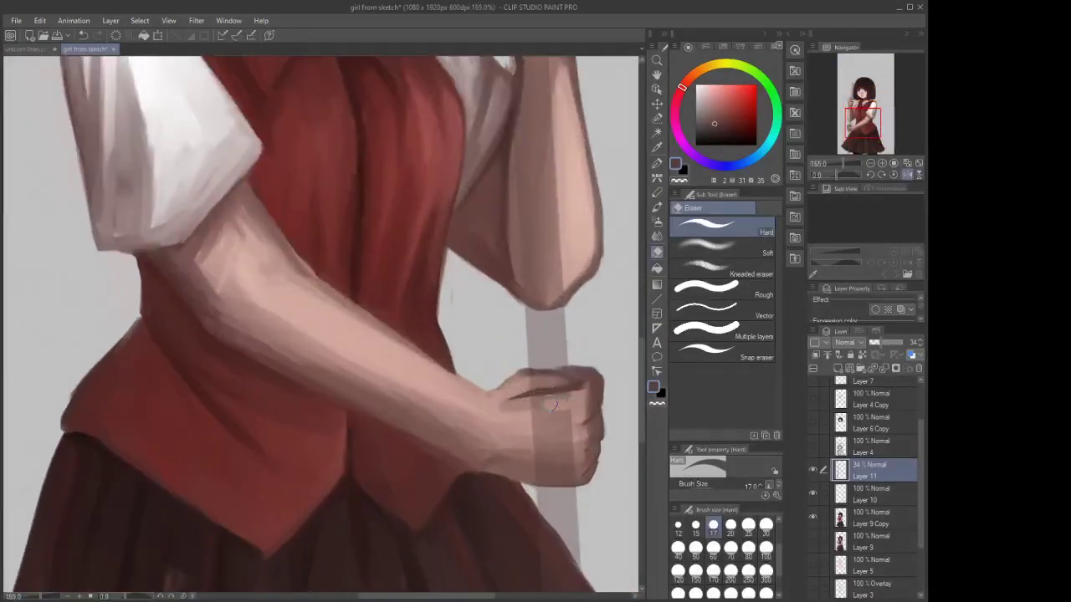
{"action": "mouse_move", "coordinate": [544, 395]}
{"action": "left_mouse_down"}
{"action": "mouse_move", "coordinate": [577, 395]}
{"action": "mouse_move", "coordinate": [512, 420]}
{"action": "mouse_move", "coordinate": [540, 412]}
{"action": "mouse_move", "coordinate": [524, 439]}
{"action": "mouse_move", "coordinate": [568, 447]}
{"action": "mouse_move", "coordinate": [528, 453]}
{"action": "mouse_move", "coordinate": [546, 475]}
{"action": "left_mouse_up"}
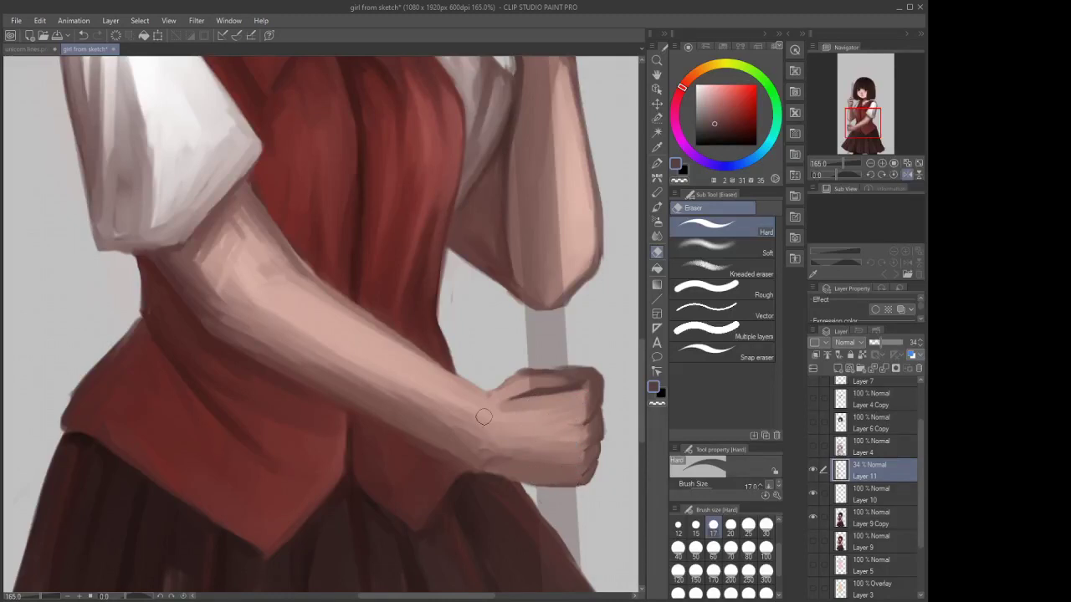
Restore Layer 11 to 100% opacity and lock its transparent pixels
{"action": "scroll", "coordinate": [496, 320], "scroll_direction": "down", "scroll_amount": 5}
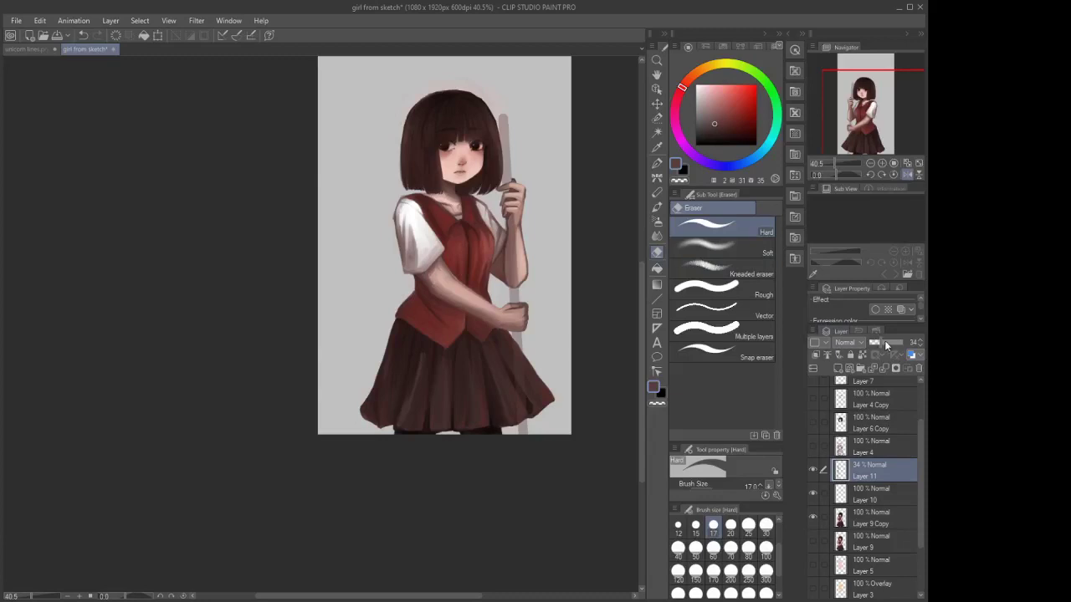
{"action": "left_click_drag", "start_coordinate": [884, 341], "coordinate": [906, 343]}
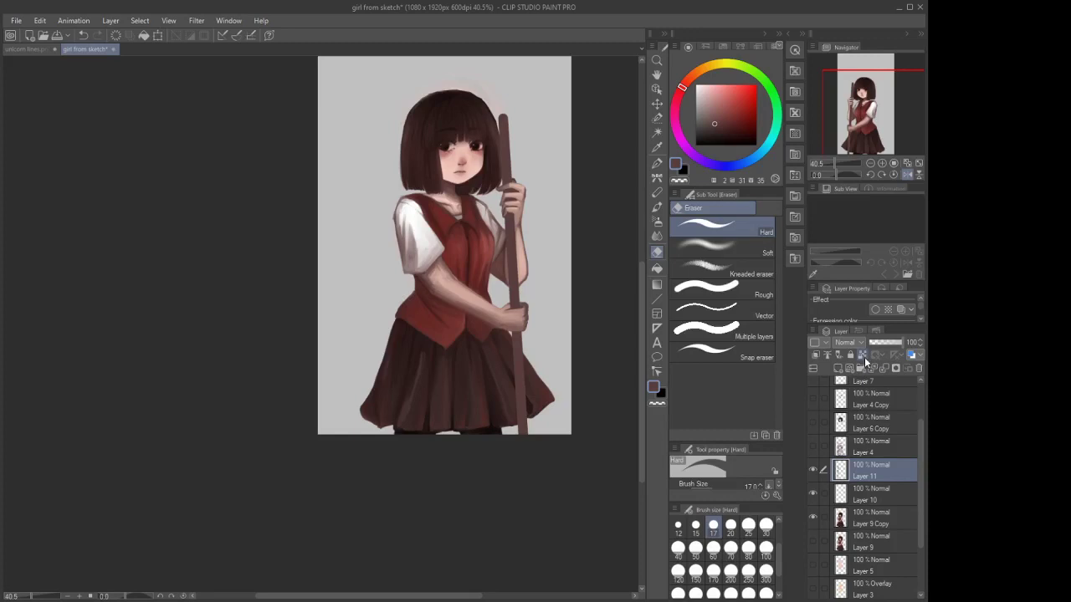
{"action": "left_click", "coordinate": [862, 355]}
Sample the skirt's dark brown and shade the upper end of the stick with the Opaque watercolor brush at size 20
{"action": "scroll", "coordinate": [546, 322], "scroll_direction": "up", "scroll_amount": 2}
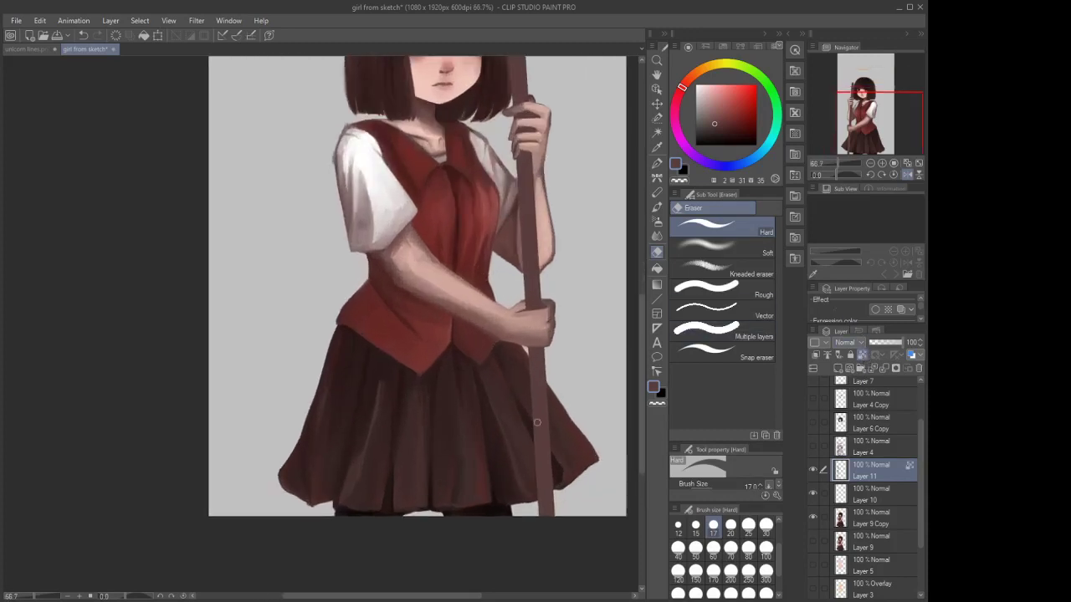
{"action": "scroll", "coordinate": [545, 418], "scroll_direction": "down", "scroll_amount": 1}
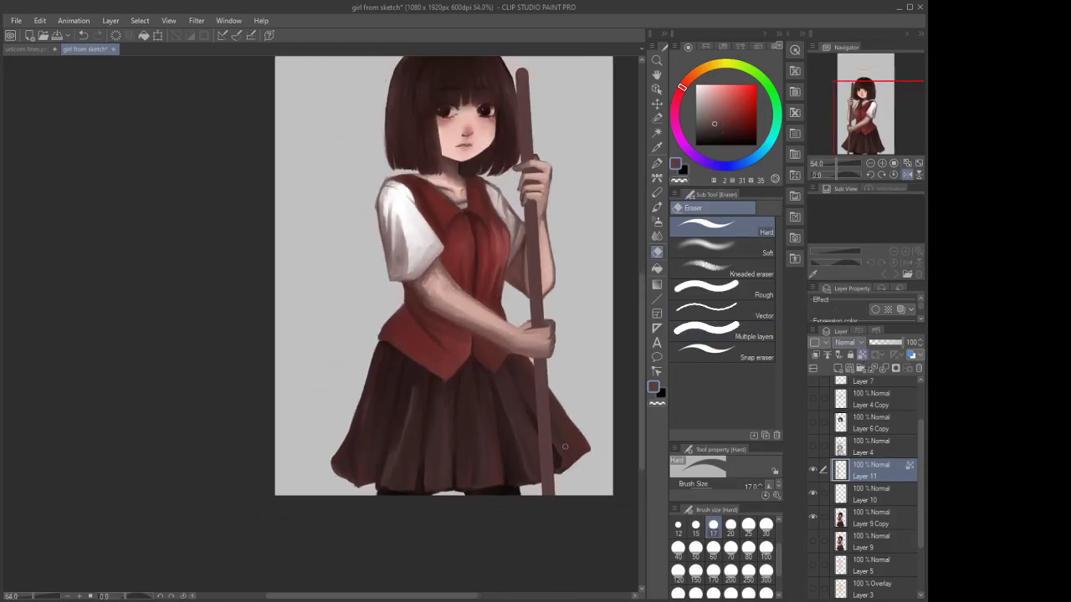
{"action": "left_click", "coordinate": [557, 454], "text": "alt"}
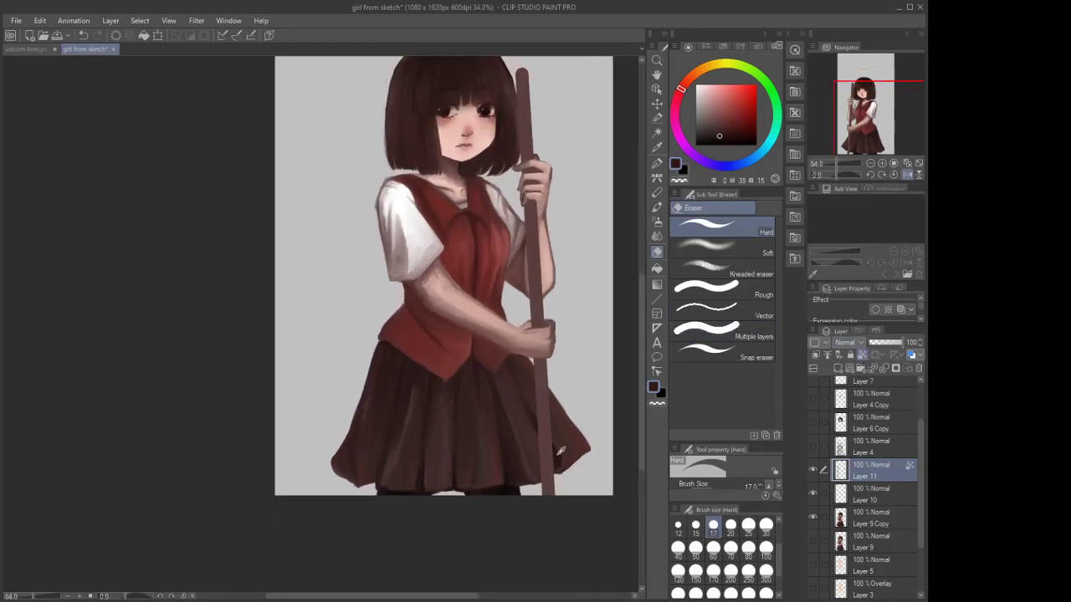
{"action": "left_click", "coordinate": [657, 206]}
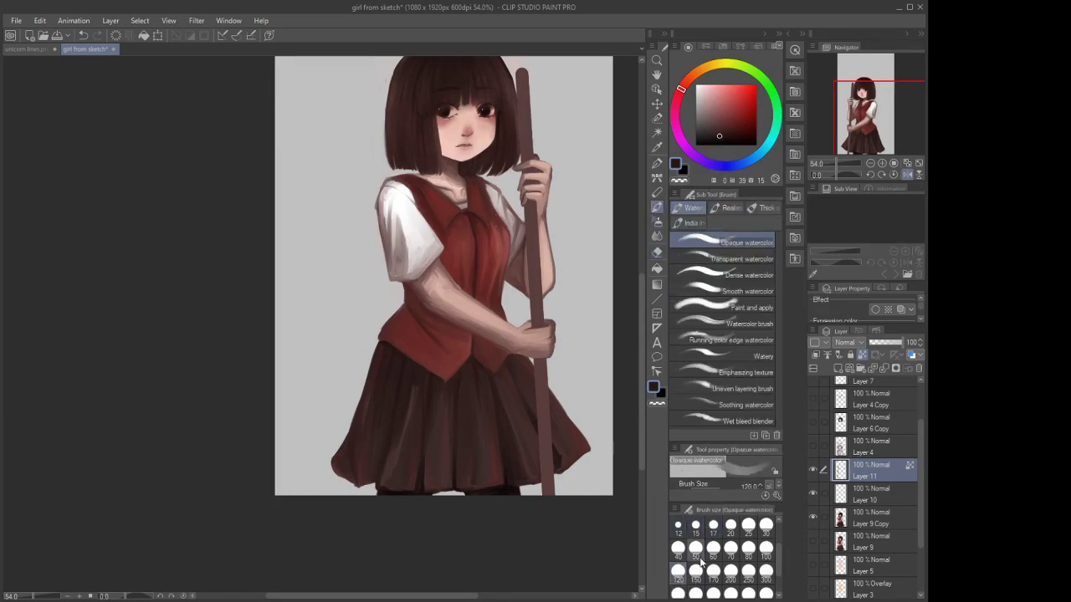
{"action": "left_click", "coordinate": [730, 552]}
{"action": "scroll", "coordinate": [543, 109], "scroll_direction": "down", "scroll_amount": 1}
{"action": "scroll", "coordinate": [543, 109], "scroll_direction": "up", "scroll_amount": 2}
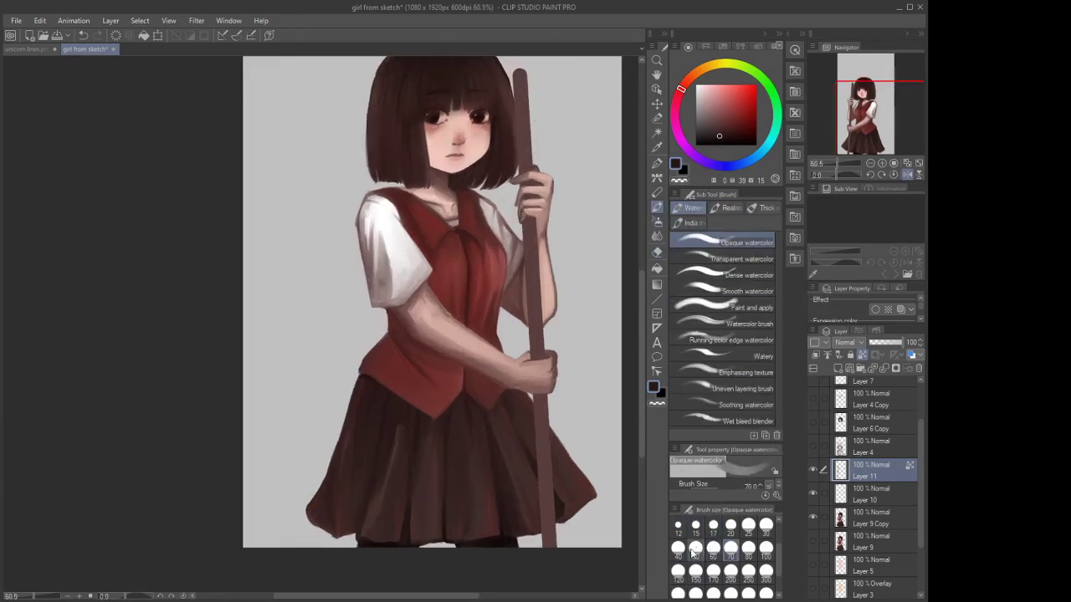
{"action": "left_click", "coordinate": [677, 548]}
{"action": "scroll", "coordinate": [321, 325], "scroll_direction": "up", "scroll_amount": 2}
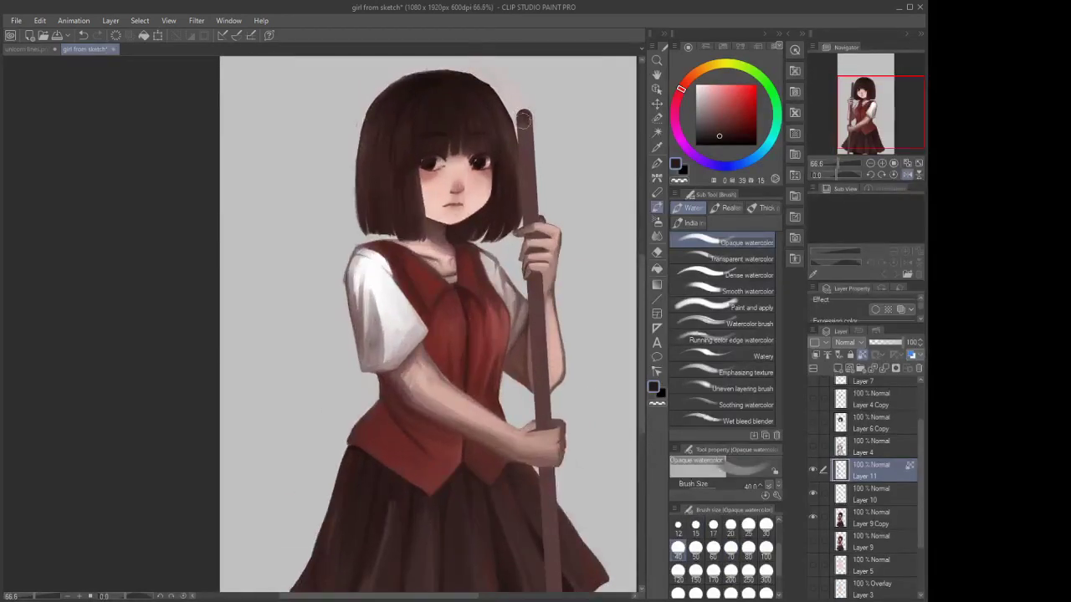
{"action": "left_click", "coordinate": [730, 525]}
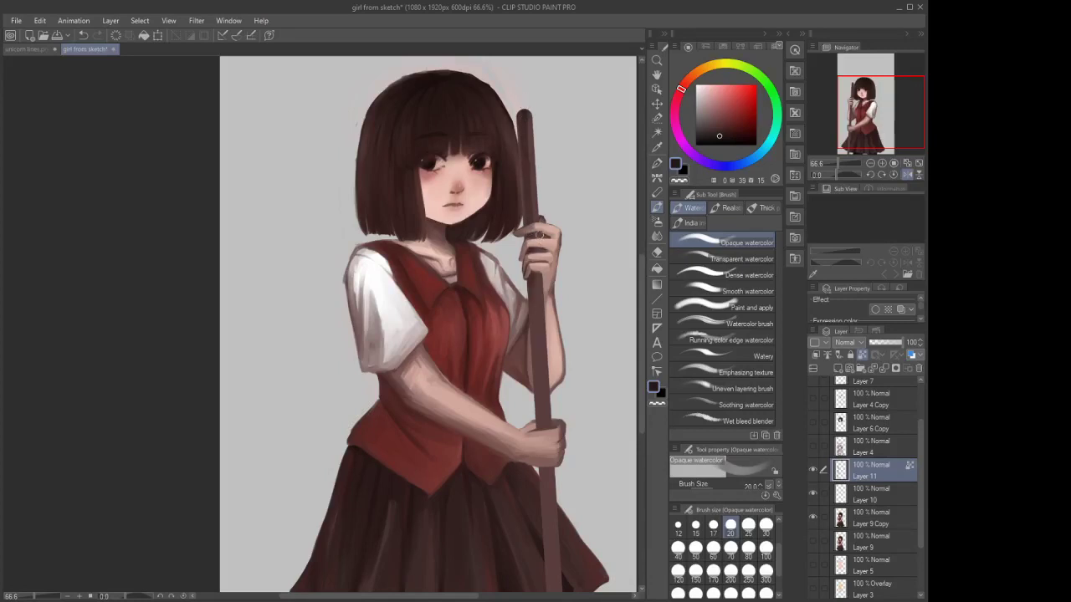
Shade the stick between the upper hand's fingers and down its length past the lower fist to the hem
{"action": "left_click_drag", "start_coordinate": [539, 236], "coordinate": [523, 239]}
{"action": "left_click_drag", "start_coordinate": [530, 279], "coordinate": [528, 296]}
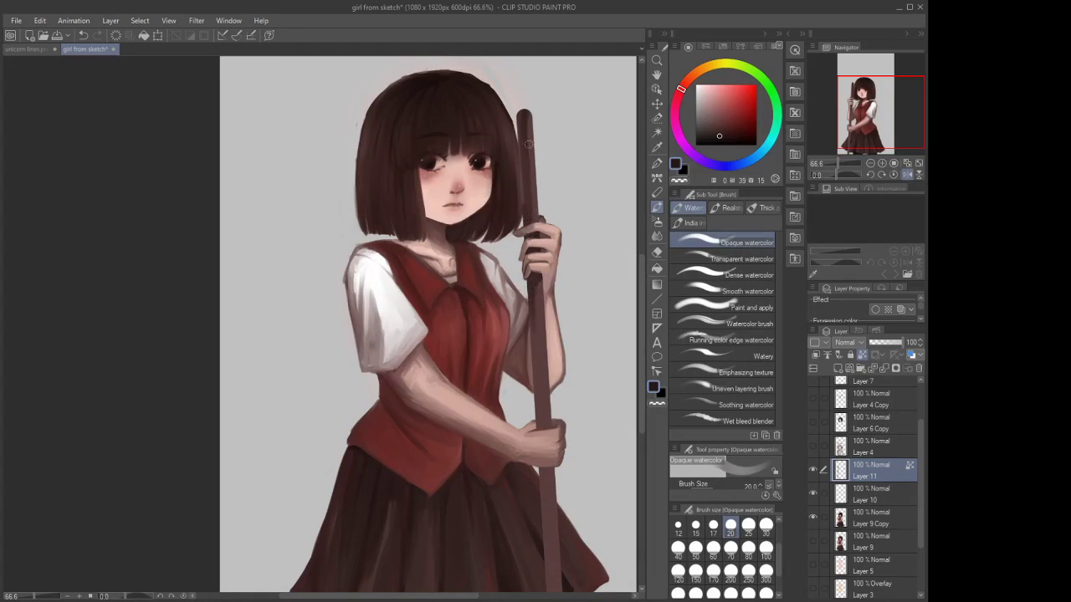
{"action": "left_click_drag", "start_coordinate": [534, 316], "coordinate": [531, 240]}
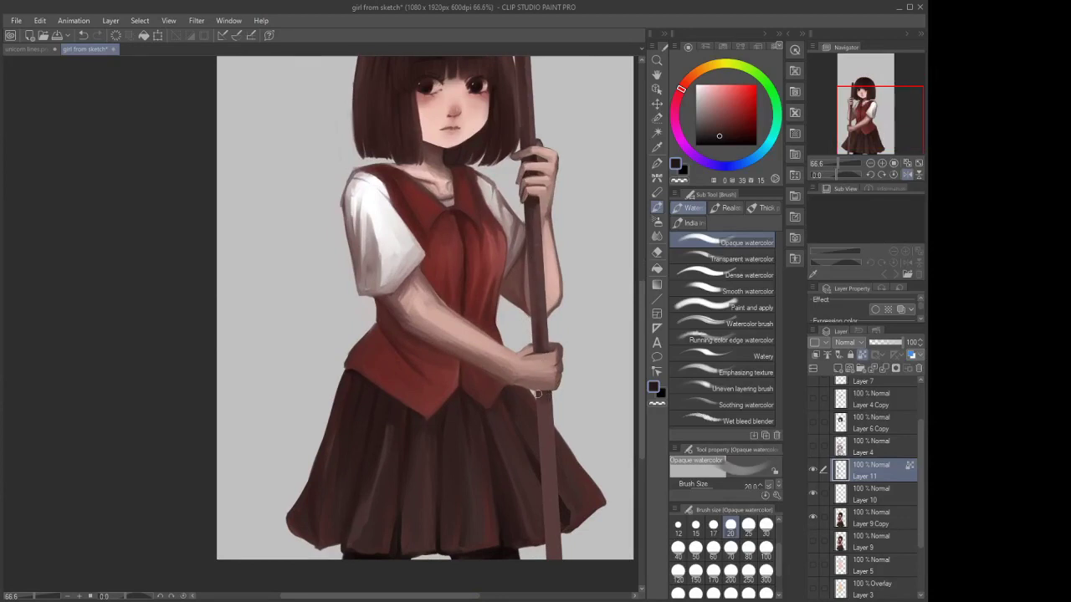
{"action": "left_click_drag", "start_coordinate": [566, 244], "coordinate": [570, 226]}
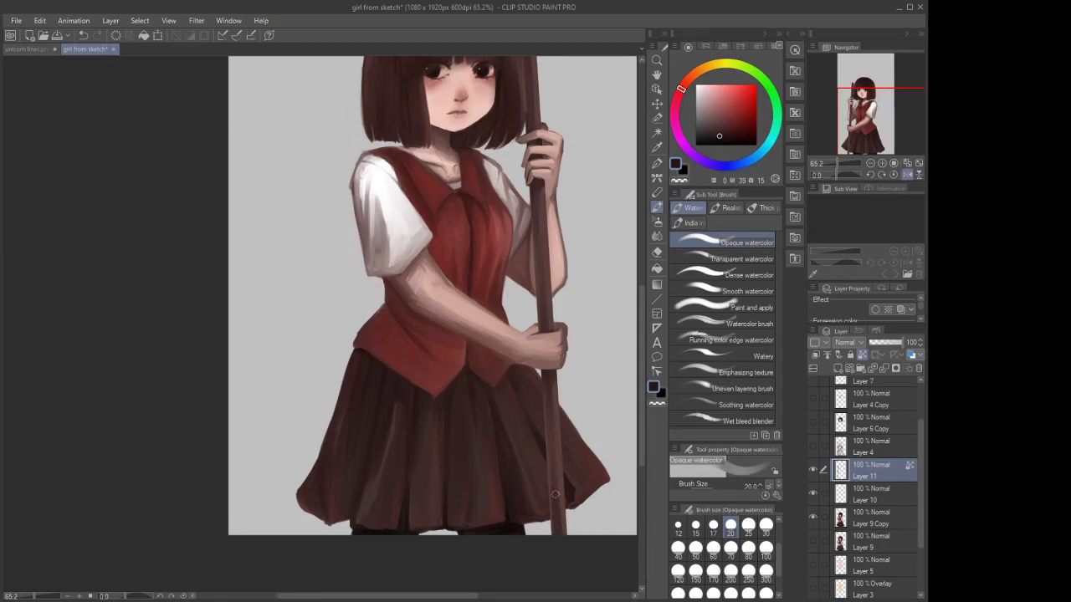
{"action": "scroll", "coordinate": [544, 468], "scroll_direction": "down", "scroll_amount": 3}
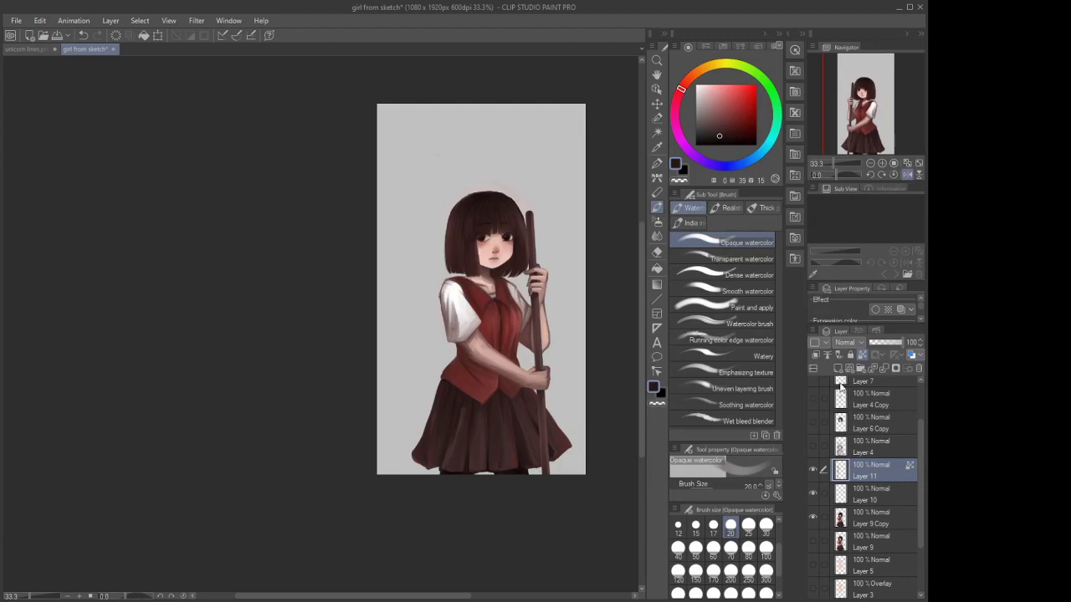
Unlock Layer 11's transparent pixels and paint the stick's edge directly under the upper hand's lowest finger with the brush at size 12
{"action": "scroll", "coordinate": [509, 298], "scroll_direction": "up", "scroll_amount": 5}
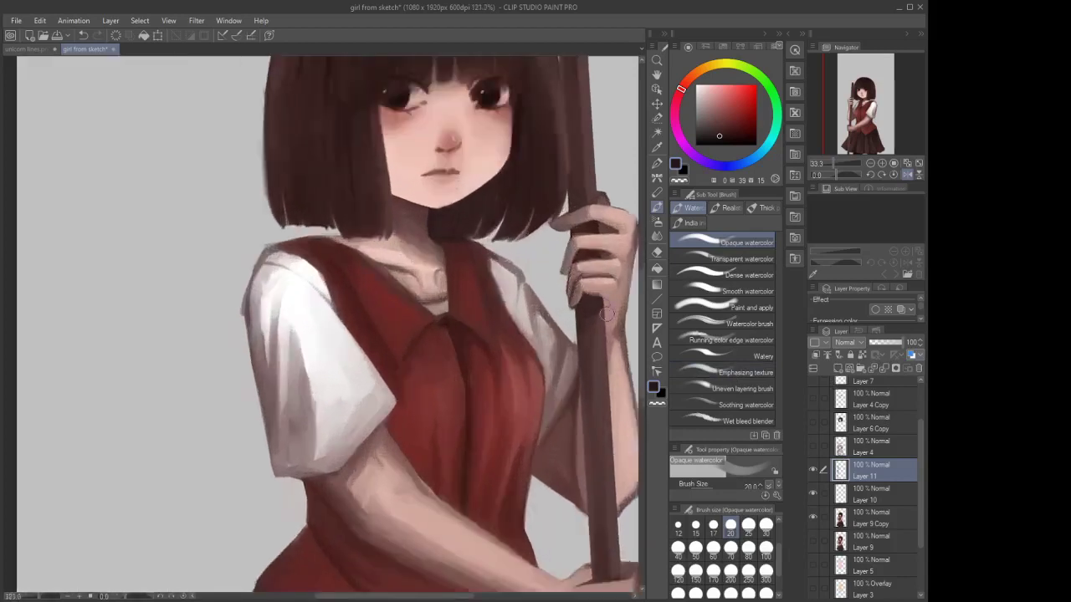
{"action": "scroll", "coordinate": [608, 314], "scroll_direction": "up", "scroll_amount": 3}
{"action": "key", "text": "bracketleft"}
{"action": "key", "text": "bracketleft"}
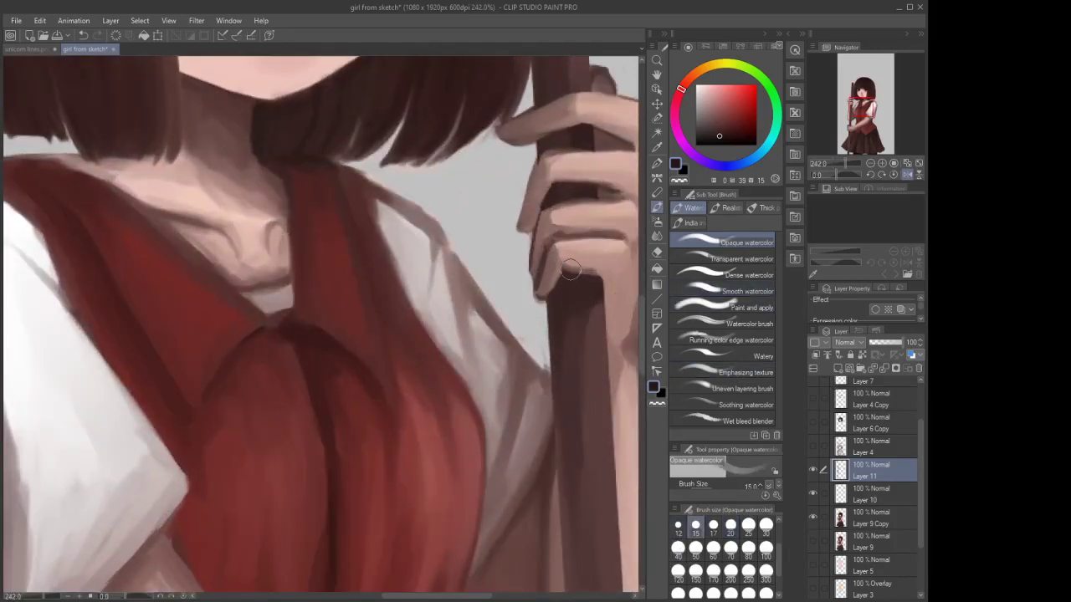
{"action": "scroll", "coordinate": [570, 268], "scroll_direction": "up", "scroll_amount": 1}
{"action": "left_click", "coordinate": [657, 223]}
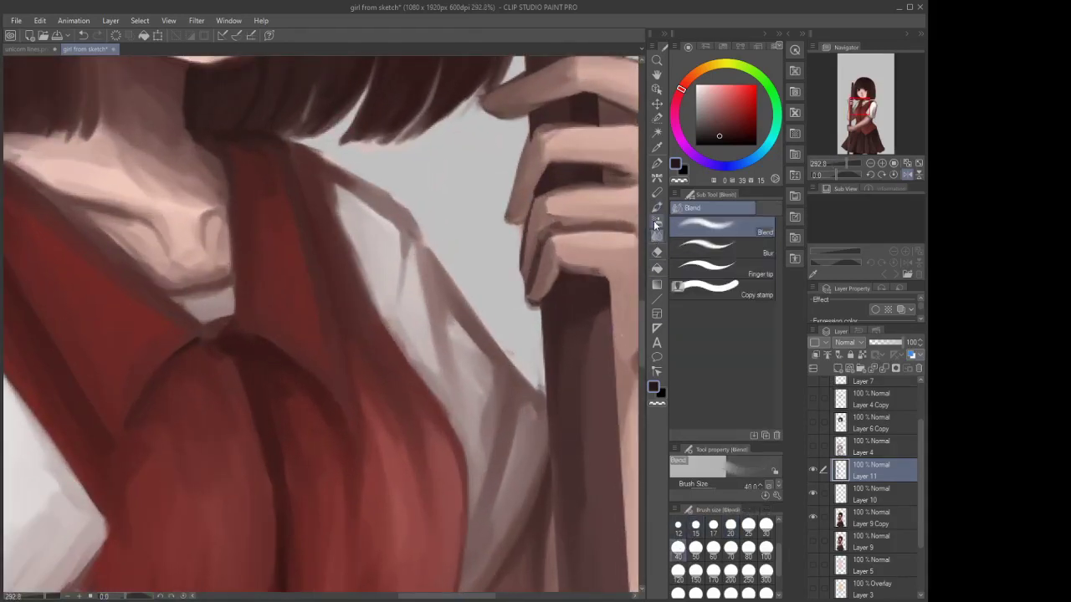
{"action": "left_click", "coordinate": [657, 207]}
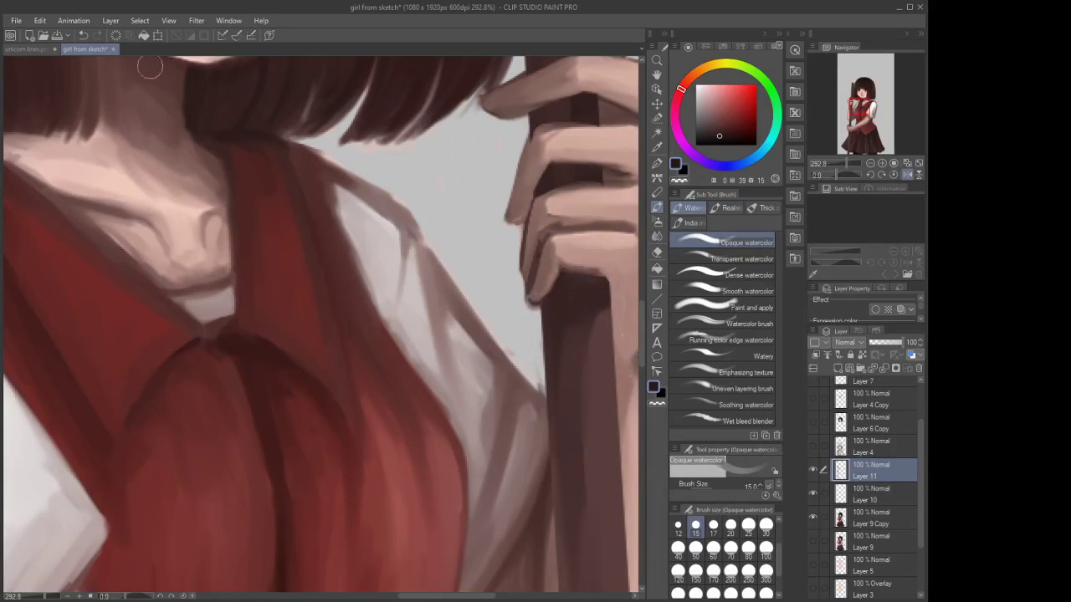
{"action": "key", "text": "bracketright"}
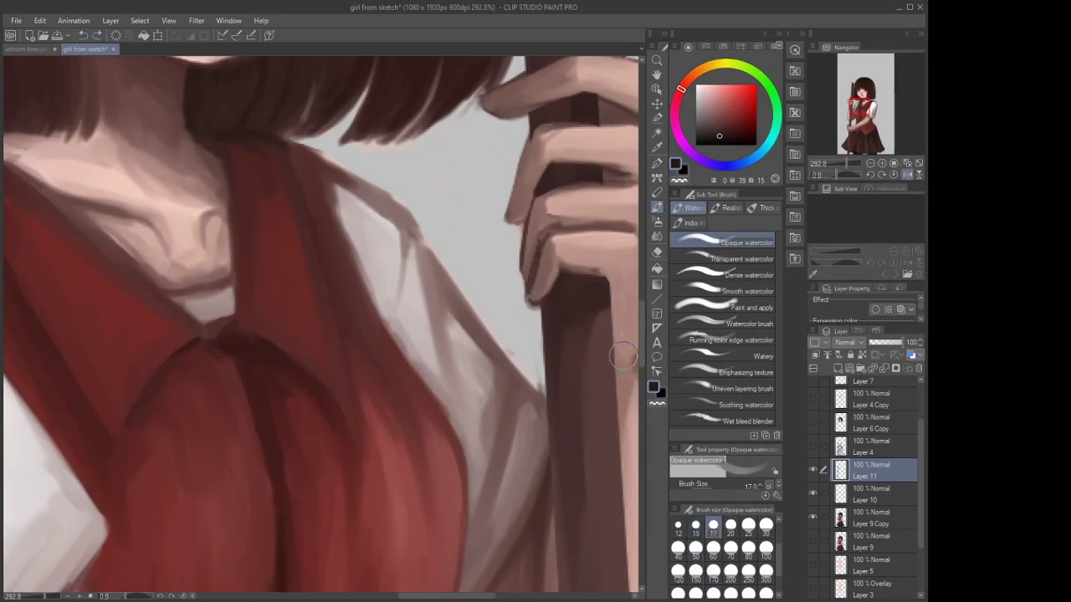
{"action": "key", "text": "bracketleft"}
{"action": "key", "text": "bracketleft"}
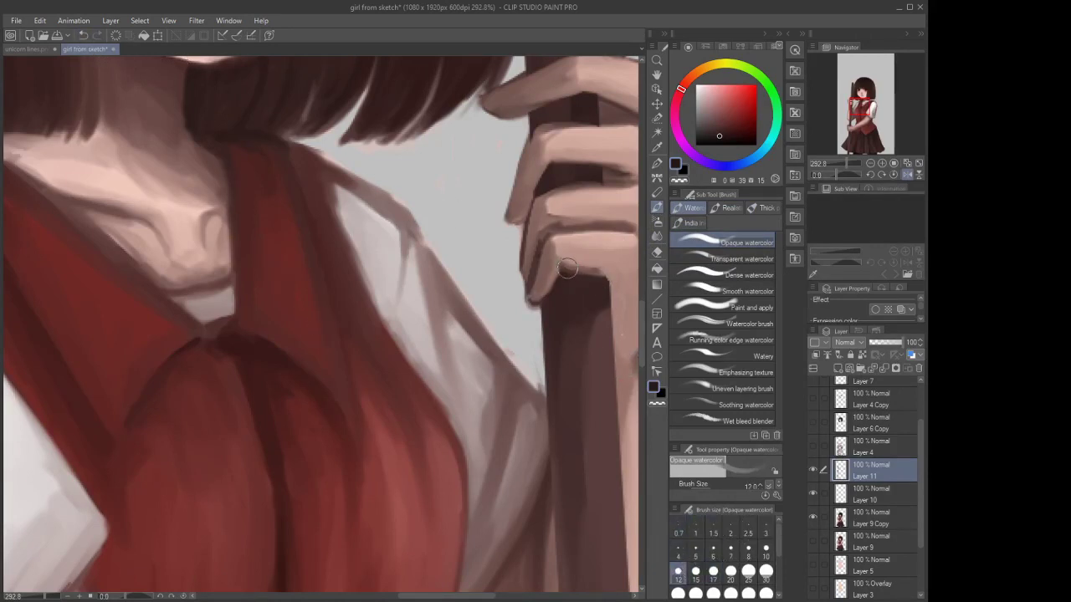
{"action": "left_click_drag", "start_coordinate": [567, 268], "coordinate": [558, 285]}
{"action": "scroll", "coordinate": [574, 469], "scroll_direction": "down", "scroll_amount": 4}
{"action": "scroll", "coordinate": [592, 293], "scroll_direction": "up", "scroll_amount": 2}
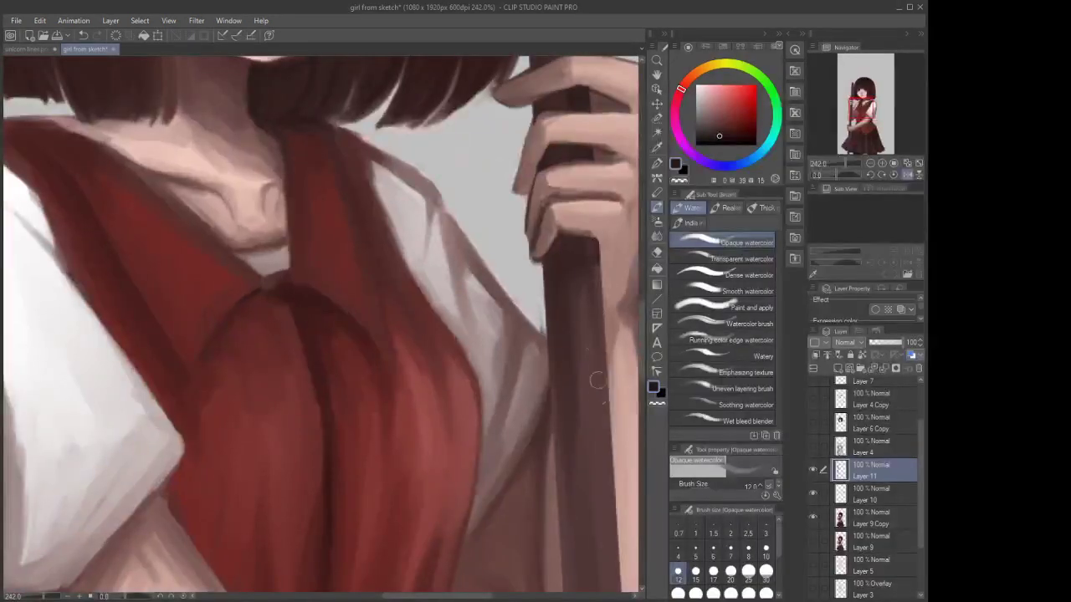
Try to soften the stick just below the upper hand with the Soft eraser at size 17, and return to Opaque watercolor
{"action": "left_click", "coordinate": [657, 251]}
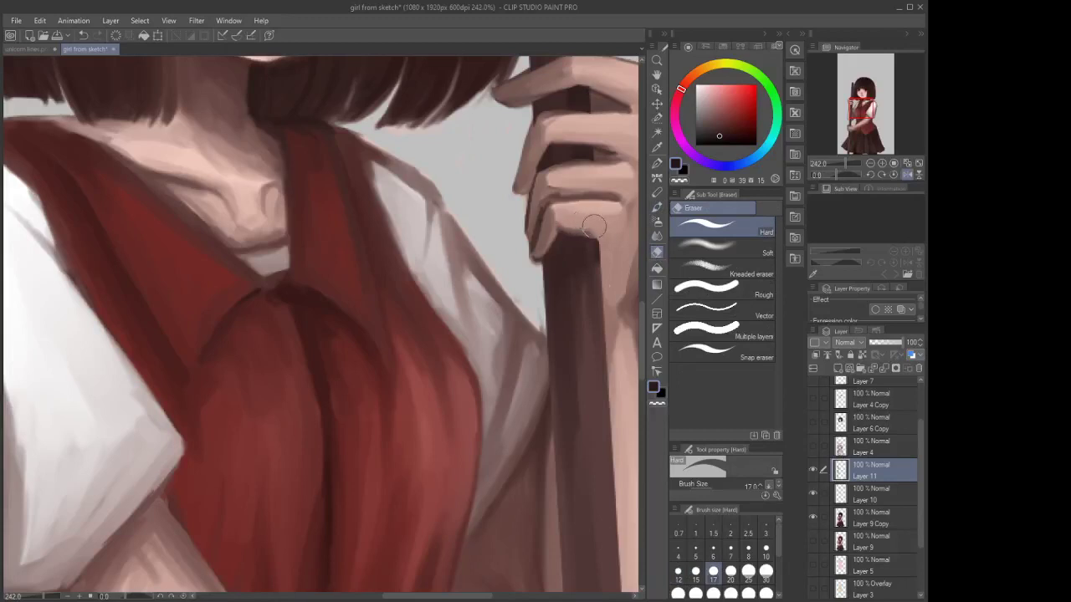
{"action": "scroll", "coordinate": [594, 226], "scroll_direction": "down", "scroll_amount": 1}
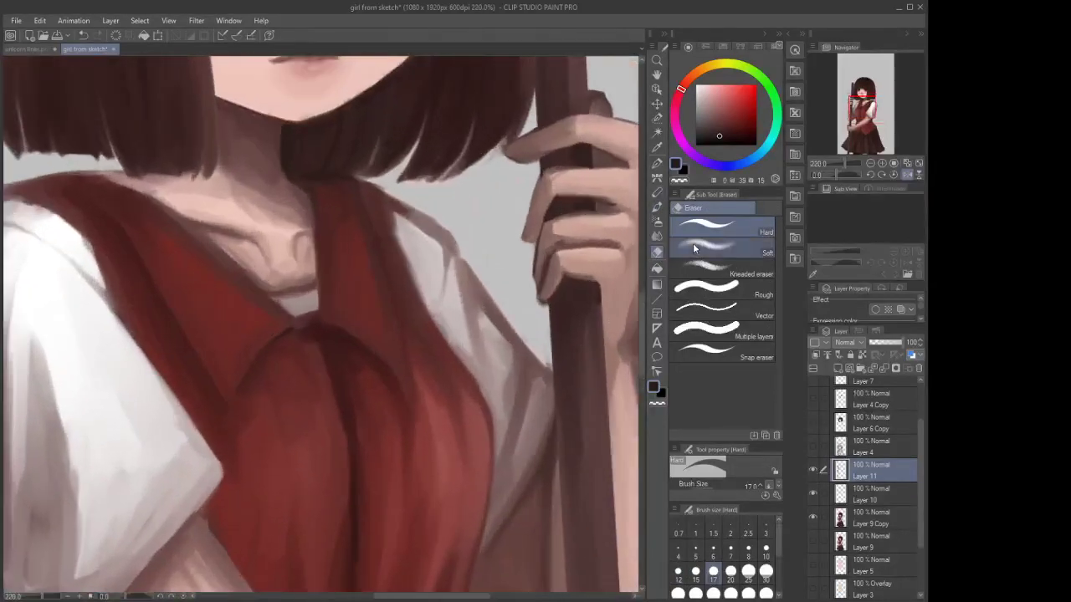
{"action": "left_click", "coordinate": [703, 248]}
{"action": "scroll", "coordinate": [594, 240], "scroll_direction": "up", "scroll_amount": 2}
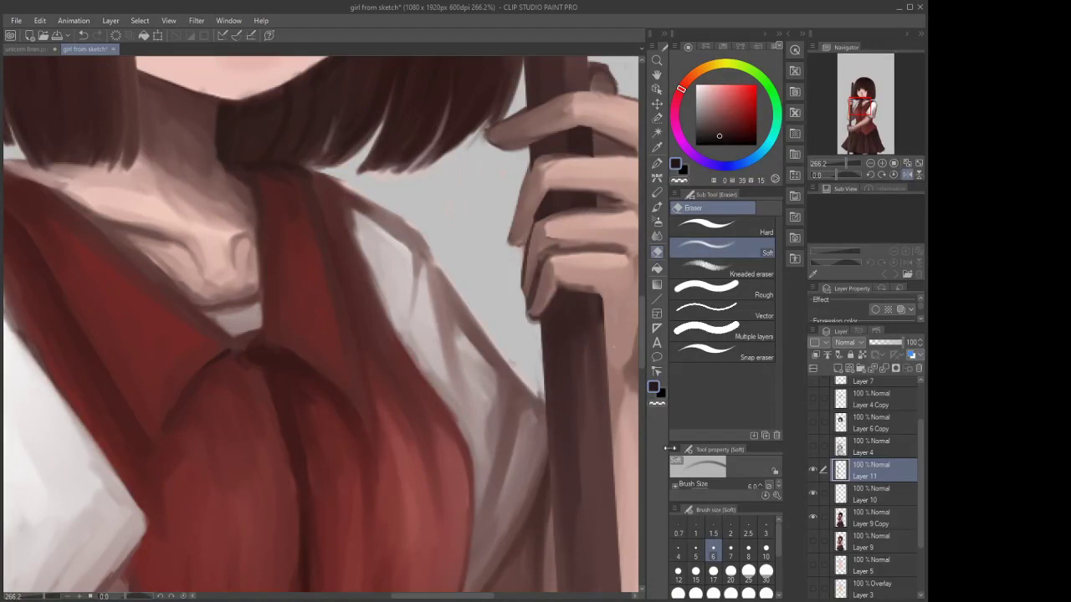
{"action": "left_click", "coordinate": [713, 572]}
{"action": "key", "text": "ctrl+z"}
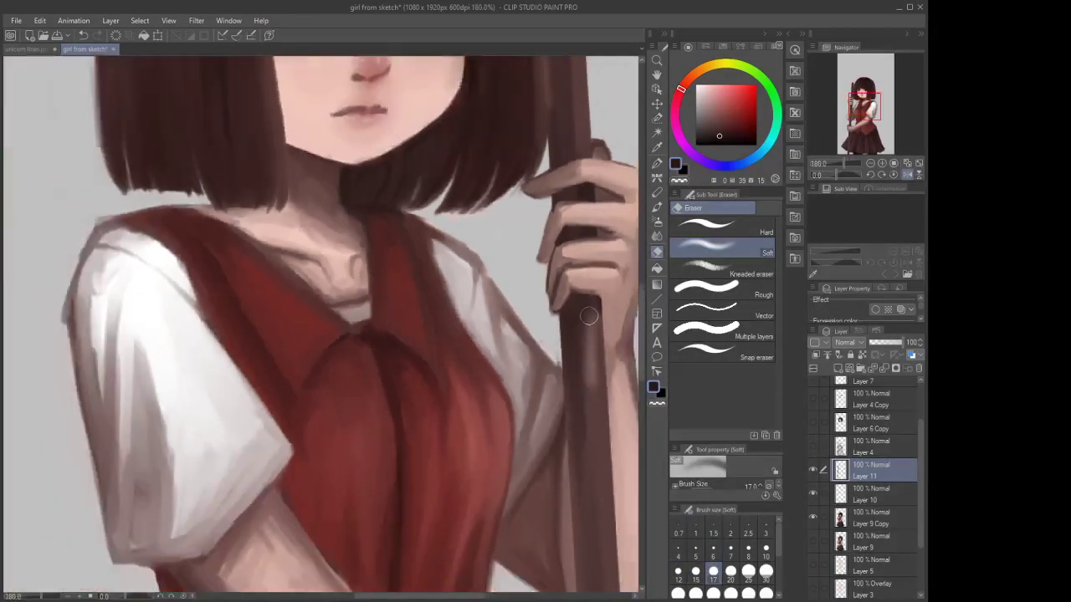
{"action": "left_click", "coordinate": [657, 206]}
{"action": "left_click", "coordinate": [87, 38]}
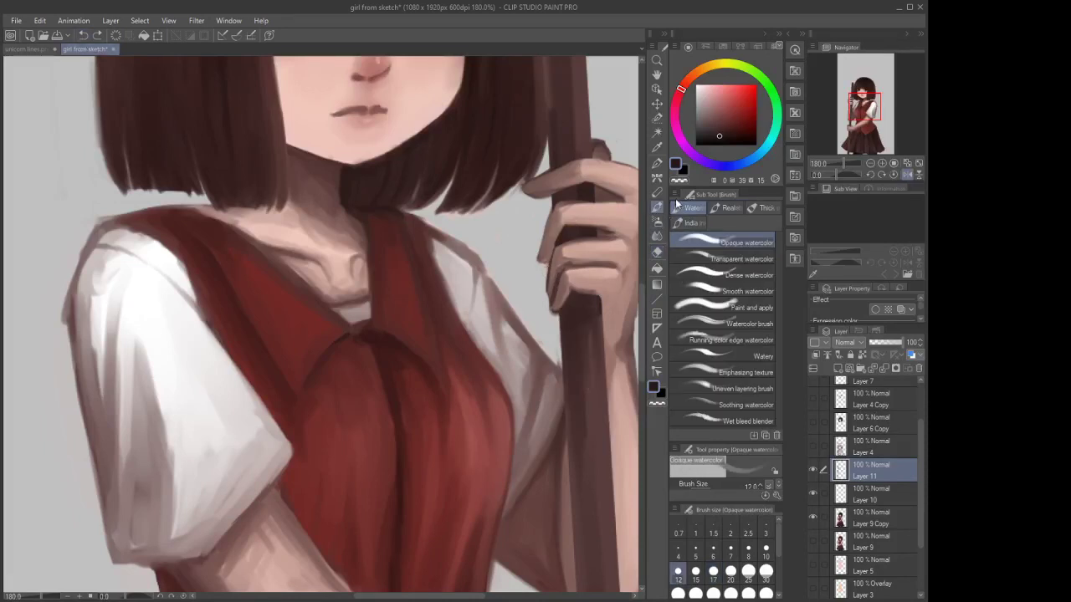
Paint a dark shadow on the stick directly beneath the upper hand with Opaque watercolor at size 12
{"action": "left_click_drag", "start_coordinate": [594, 308], "coordinate": [585, 359]}
{"action": "scroll", "coordinate": [577, 222], "scroll_direction": "up", "scroll_amount": 2}
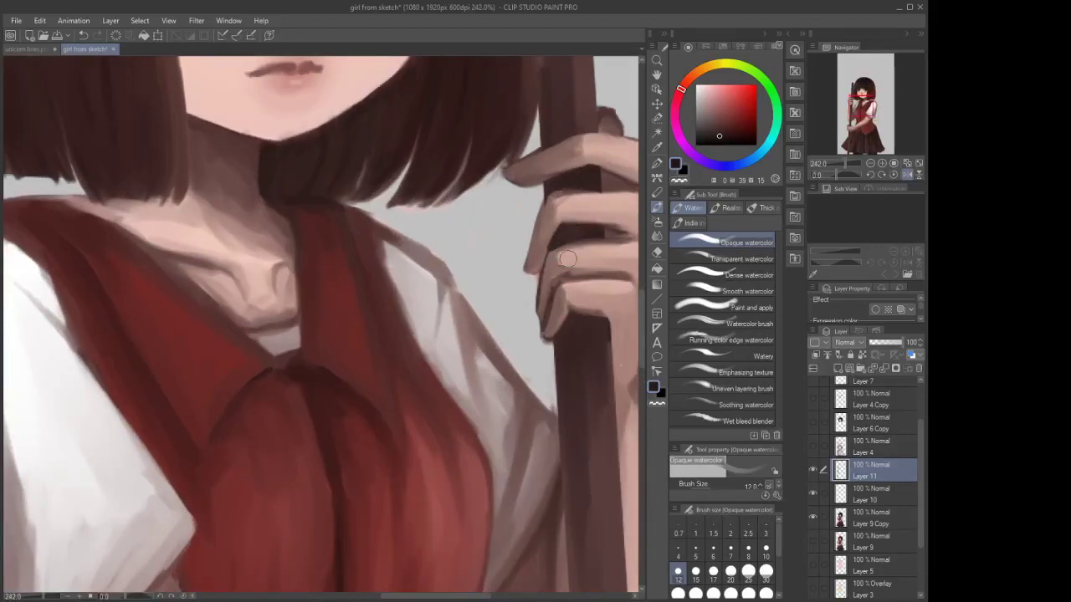
{"action": "scroll", "coordinate": [589, 155], "scroll_direction": "down", "scroll_amount": 3}
{"action": "scroll", "coordinate": [589, 155], "scroll_direction": "down", "scroll_amount": 2}
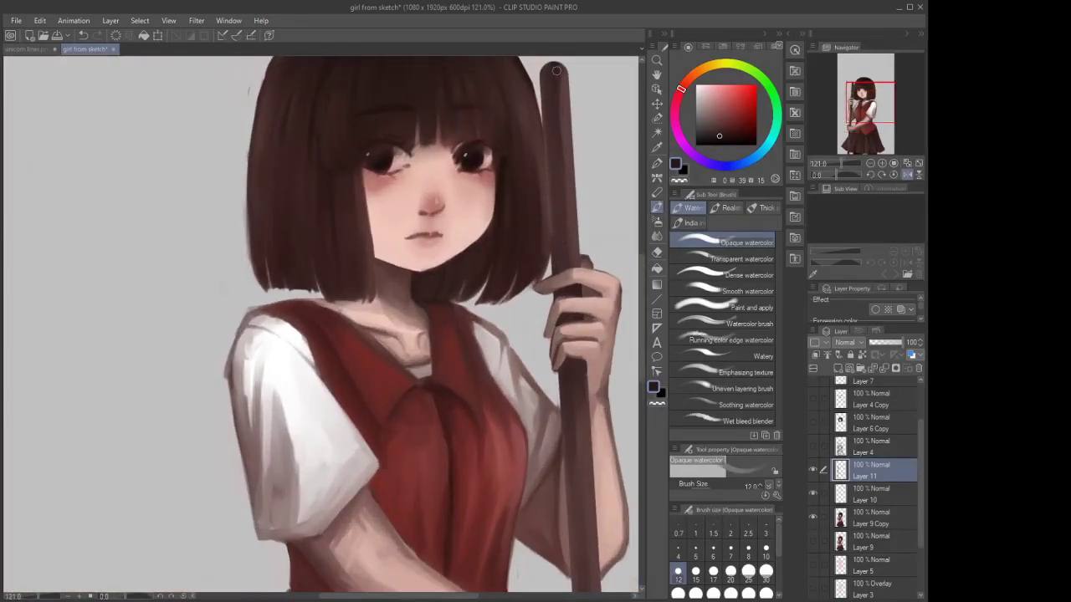
Shade and smooth the rounded top end of the stick and its edge down toward the upper hand
{"action": "left_click_drag", "start_coordinate": [561, 71], "coordinate": [571, 131]}
{"action": "left_click_drag", "start_coordinate": [565, 74], "coordinate": [575, 182]}
{"action": "scroll", "coordinate": [562, 151], "scroll_direction": "down", "scroll_amount": 5}
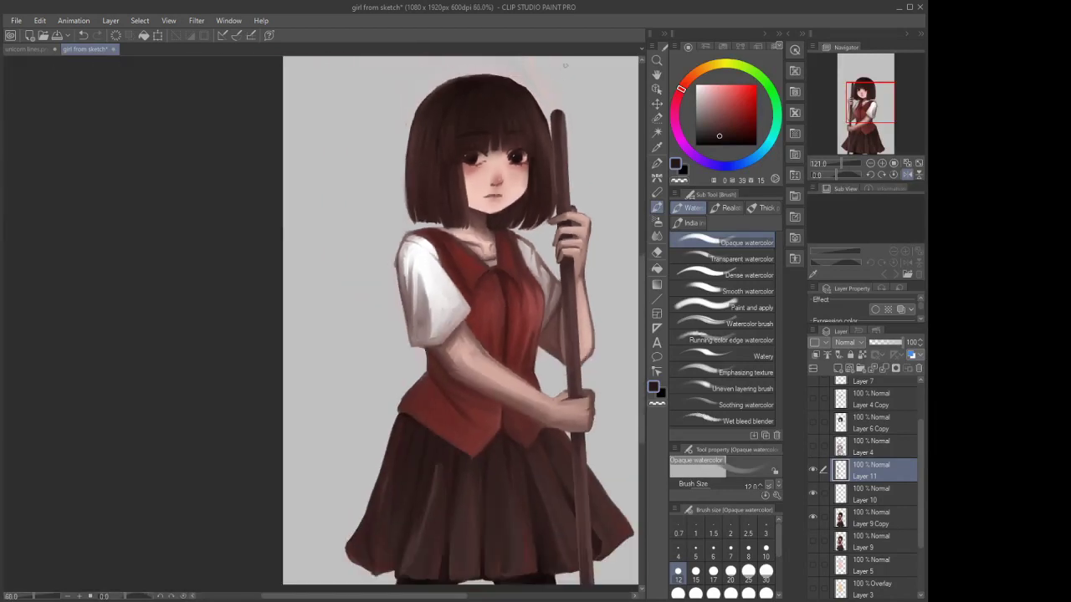
{"action": "scroll", "coordinate": [550, 125], "scroll_direction": "up", "scroll_amount": 2}
{"action": "scroll", "coordinate": [549, 124], "scroll_direction": "down", "scroll_amount": 3}
{"action": "scroll", "coordinate": [571, 141], "scroll_direction": "up", "scroll_amount": 3}
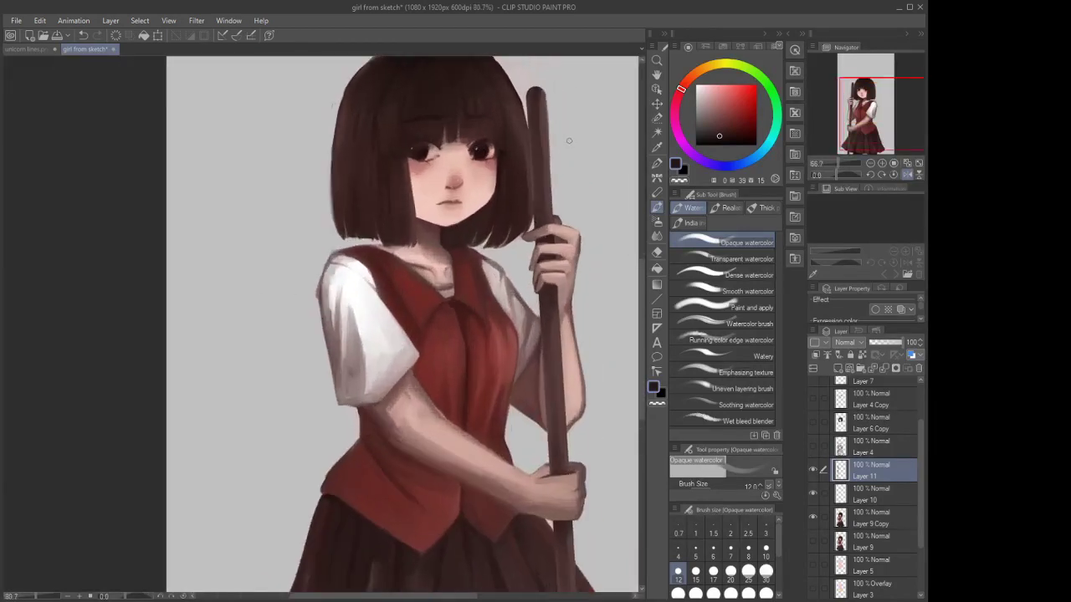
{"action": "scroll", "coordinate": [549, 94], "scroll_direction": "up", "scroll_amount": 2}
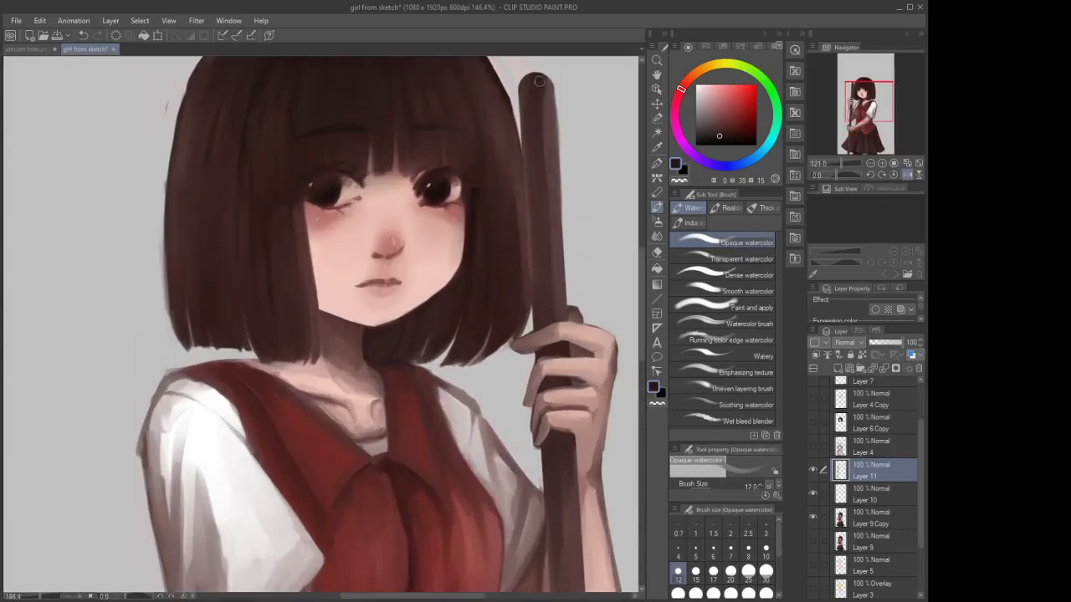
{"action": "mouse_move", "coordinate": [547, 89]}
{"action": "left_mouse_down"}
{"action": "mouse_move", "coordinate": [552, 128]}
{"action": "mouse_move", "coordinate": [545, 82]}
{"action": "left_mouse_up"}
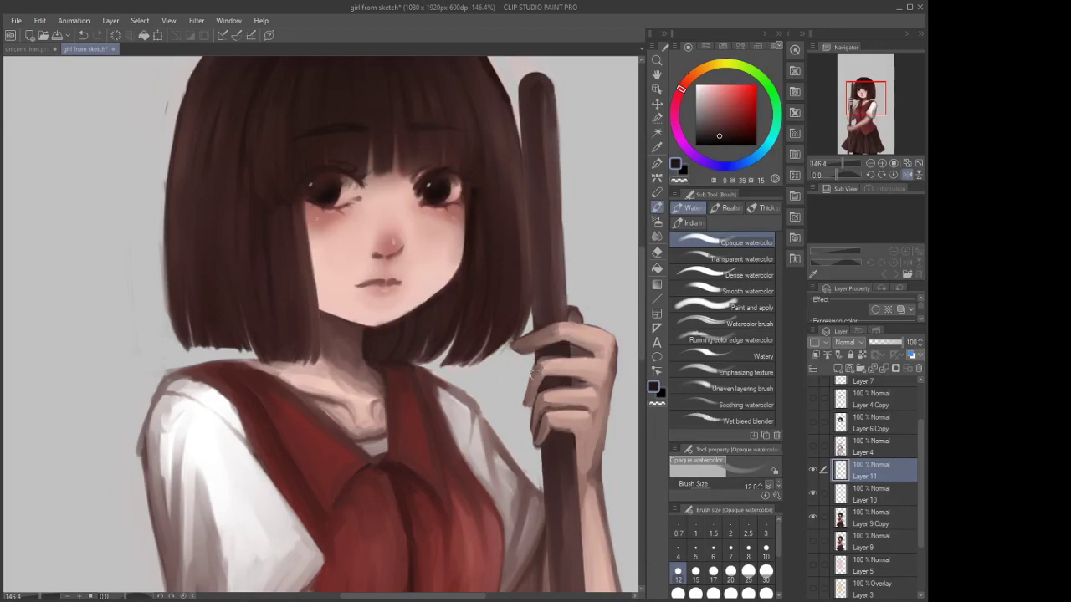
Touch up the dark stick areas showing between the upper hand's fingers
{"action": "left_click_drag", "start_coordinate": [538, 370], "coordinate": [527, 394]}
{"action": "scroll", "coordinate": [562, 280], "scroll_direction": "down", "scroll_amount": 6}
{"action": "scroll", "coordinate": [580, 393], "scroll_direction": "up", "scroll_amount": 6}
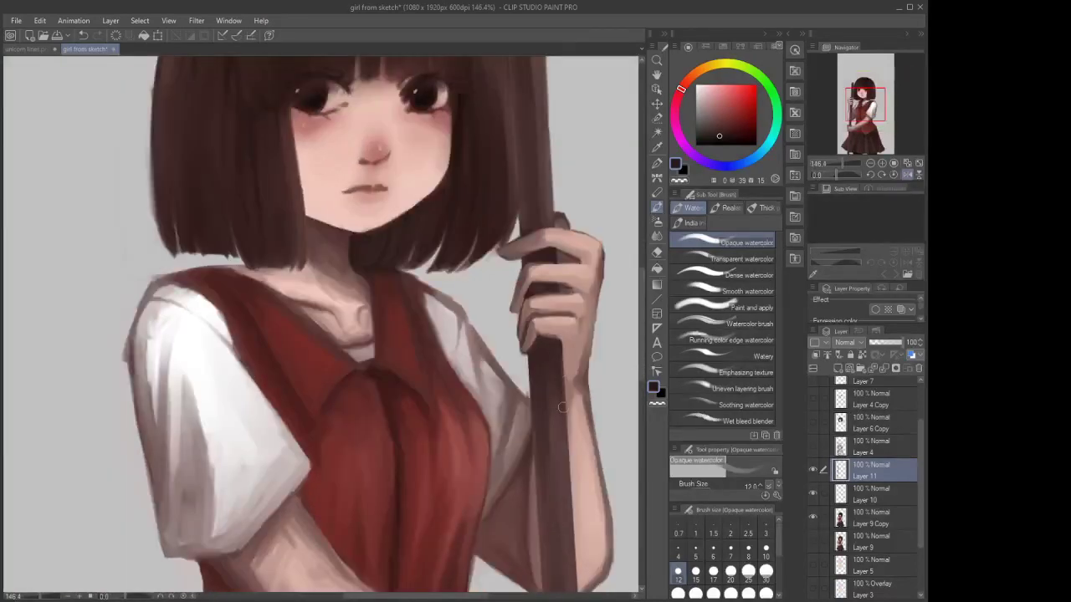
{"action": "scroll", "coordinate": [563, 419], "scroll_direction": "down", "scroll_amount": 4}
{"action": "scroll", "coordinate": [567, 515], "scroll_direction": "up", "scroll_amount": 3}
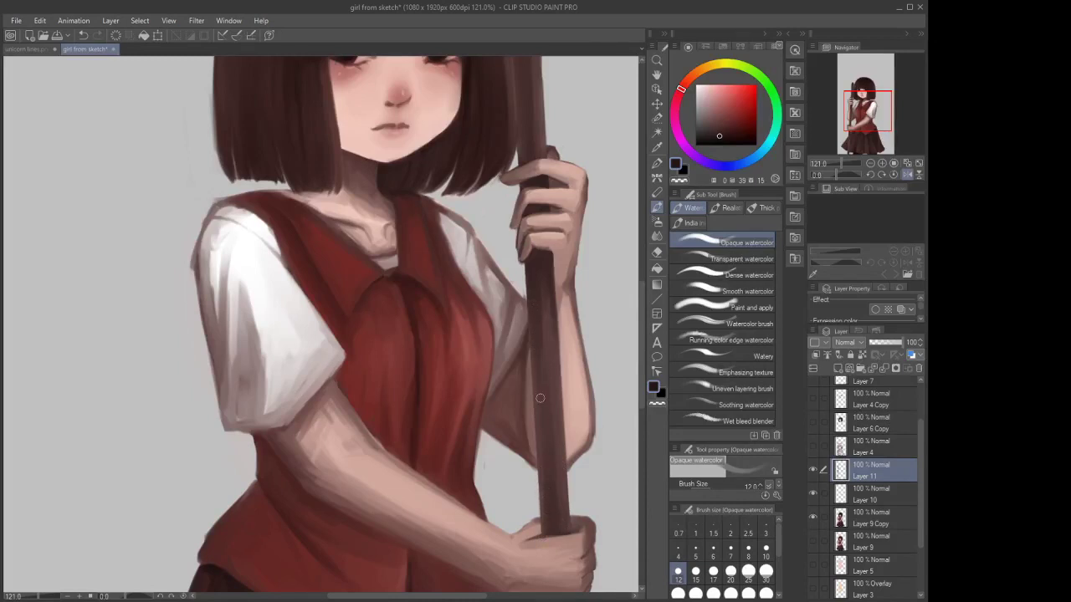
Darken and clean the stick's outer edge between the forearm and the lower fist
{"action": "left_click_drag", "start_coordinate": [540, 473], "coordinate": [542, 515]}
{"action": "left_click", "coordinate": [656, 251]}
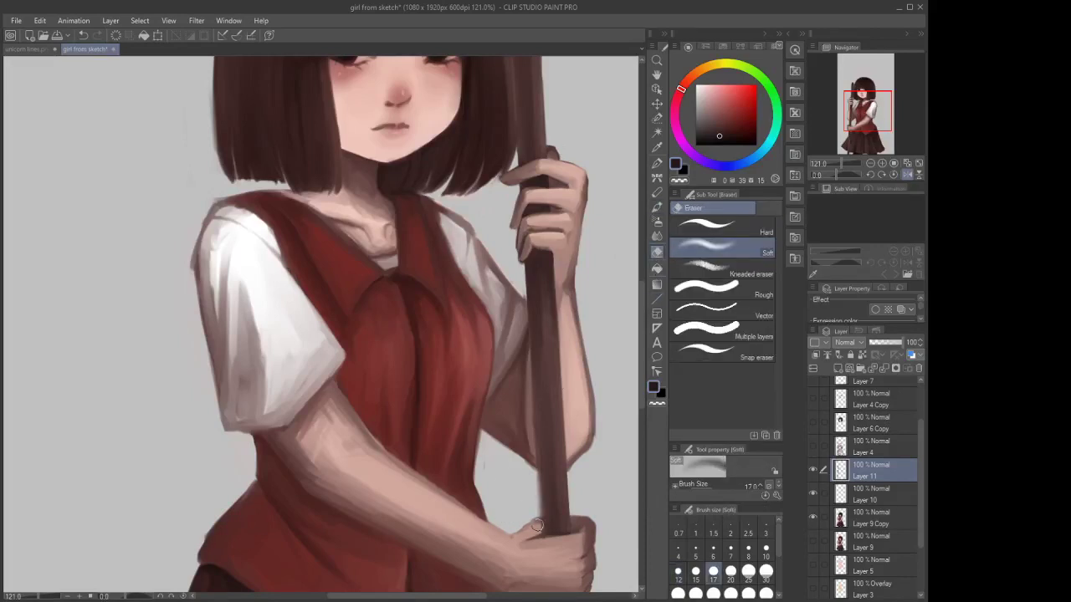
{"action": "left_click", "coordinate": [657, 192]}
{"action": "left_click", "coordinate": [657, 207]}
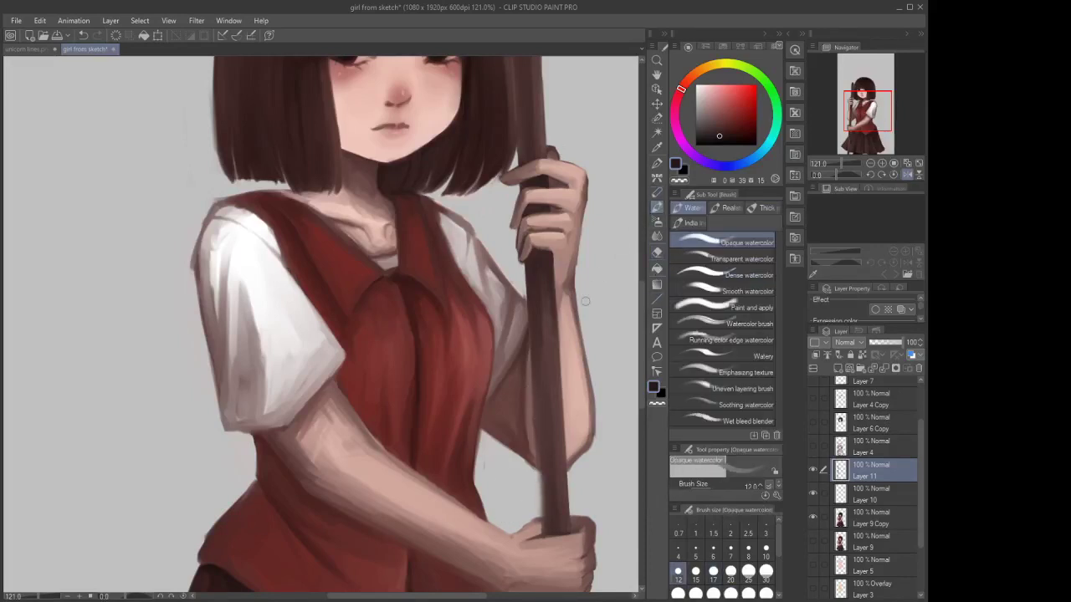
{"action": "left_click_drag", "start_coordinate": [543, 462], "coordinate": [545, 512]}
{"action": "left_click_drag", "start_coordinate": [542, 439], "coordinate": [547, 487]}
{"action": "scroll", "coordinate": [541, 377], "scroll_direction": "down", "scroll_amount": 4}
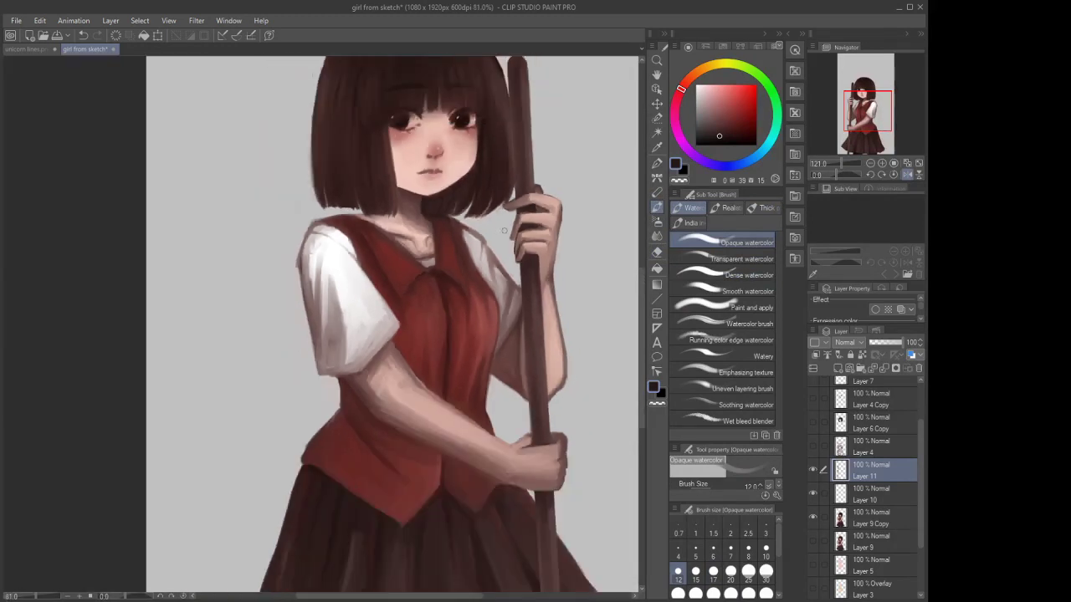
Refine the shadow where the stick meets the top of the lower fist, using Opaque watercolor at size 5
{"action": "scroll", "coordinate": [535, 368], "scroll_direction": "up", "scroll_amount": 6}
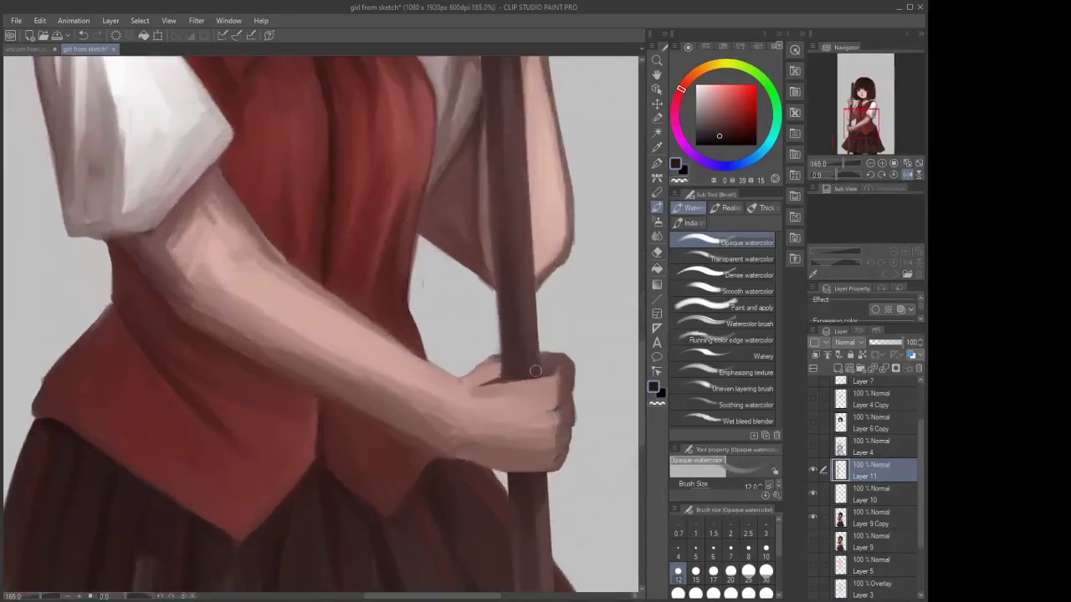
{"action": "left_click", "coordinate": [657, 251]}
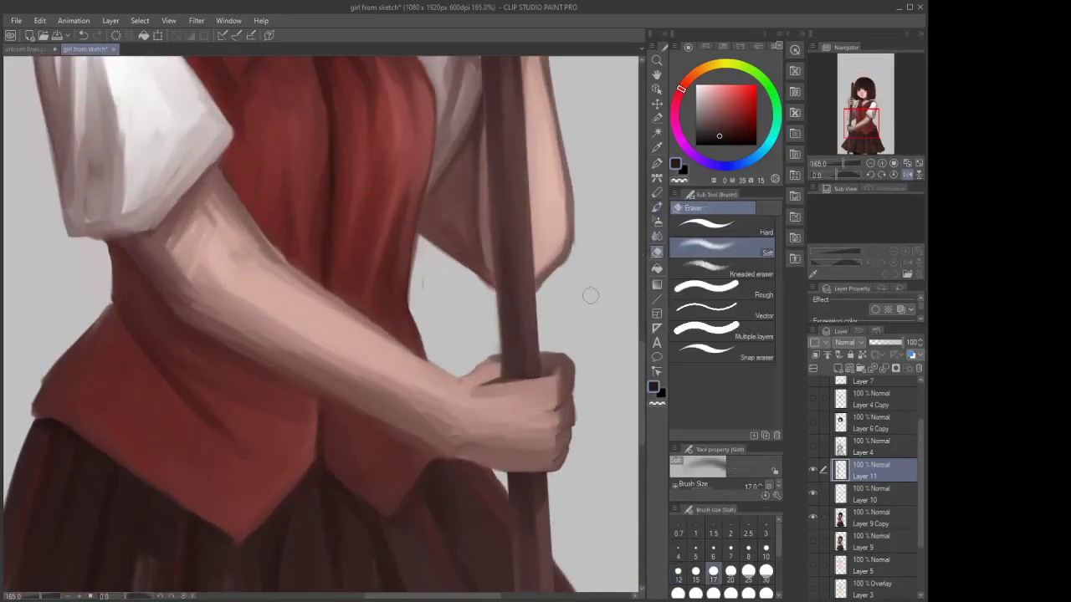
{"action": "left_click", "coordinate": [656, 207]}
{"action": "key", "text": "bracketleft"}
{"action": "key", "text": "bracketleft"}
{"action": "key", "text": "bracketleft"}
{"action": "key", "text": "bracketleft"}
{"action": "key", "text": "bracketleft"}
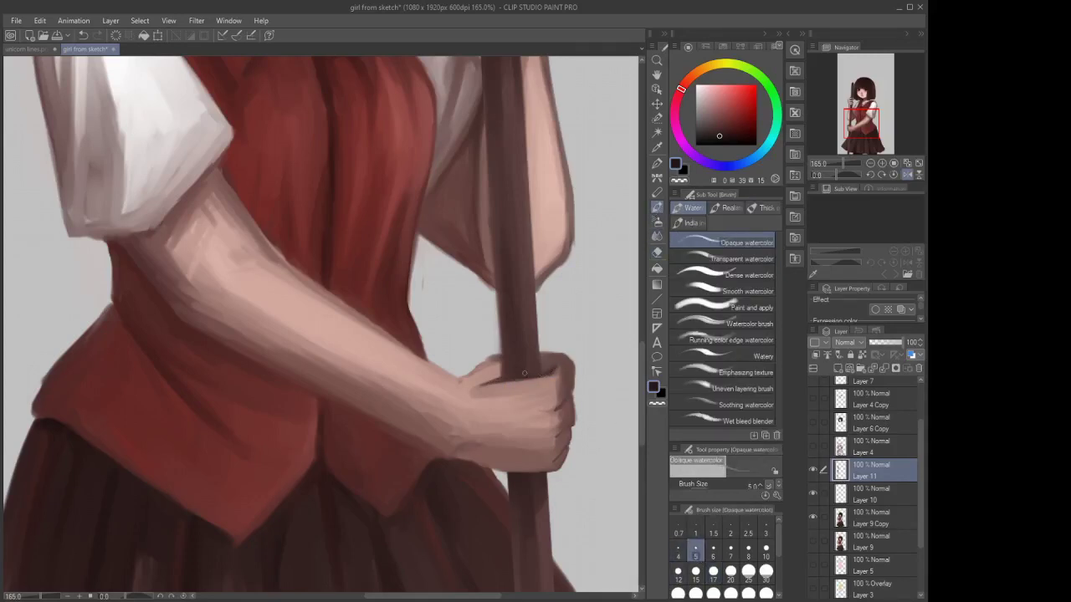
{"action": "scroll", "coordinate": [514, 212], "scroll_direction": "down", "scroll_amount": 5}
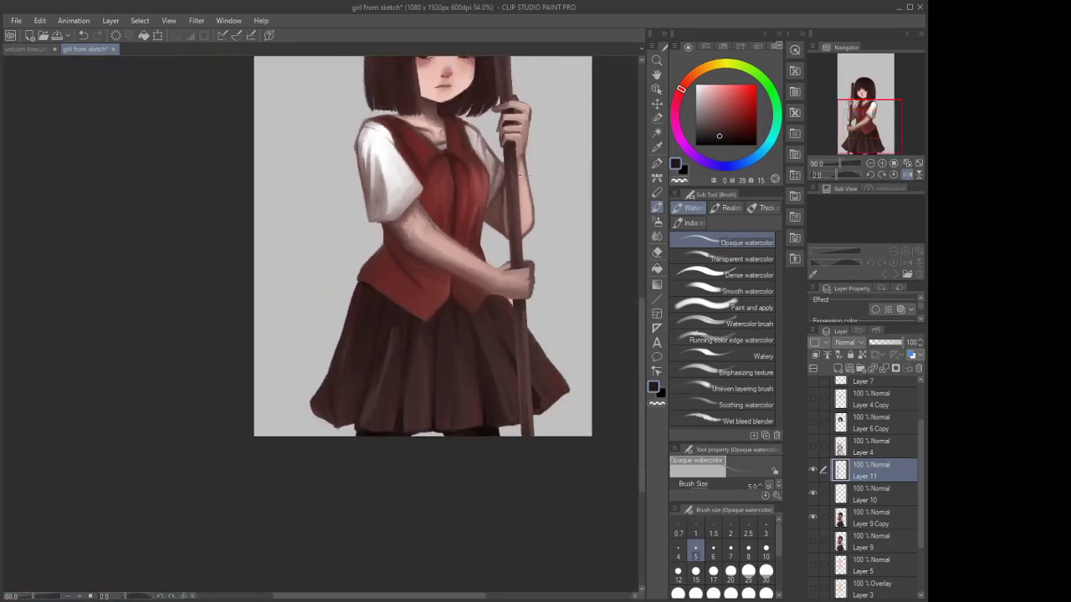
{"action": "scroll", "coordinate": [466, 184], "scroll_direction": "up", "scroll_amount": 2}
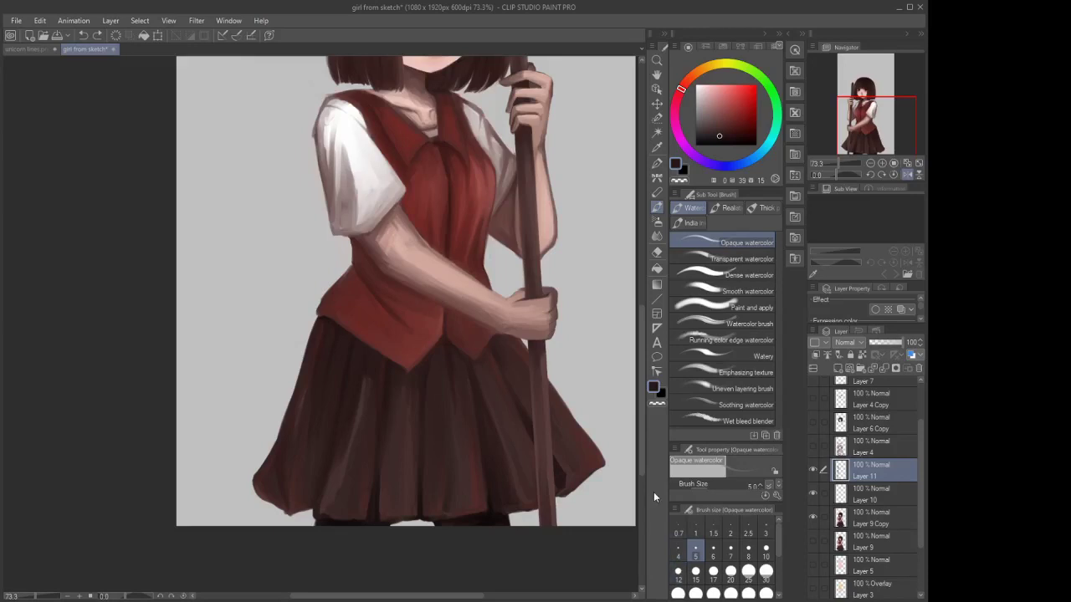
Paint dark shading along the staff's outer edge just below the lower hand, using the Opaque watercolor brush at size 12
{"action": "left_click", "coordinate": [678, 571]}
{"action": "scroll", "coordinate": [465, 284], "scroll_direction": "down", "scroll_amount": 1}
{"action": "scroll", "coordinate": [539, 391], "scroll_direction": "up", "scroll_amount": 3}
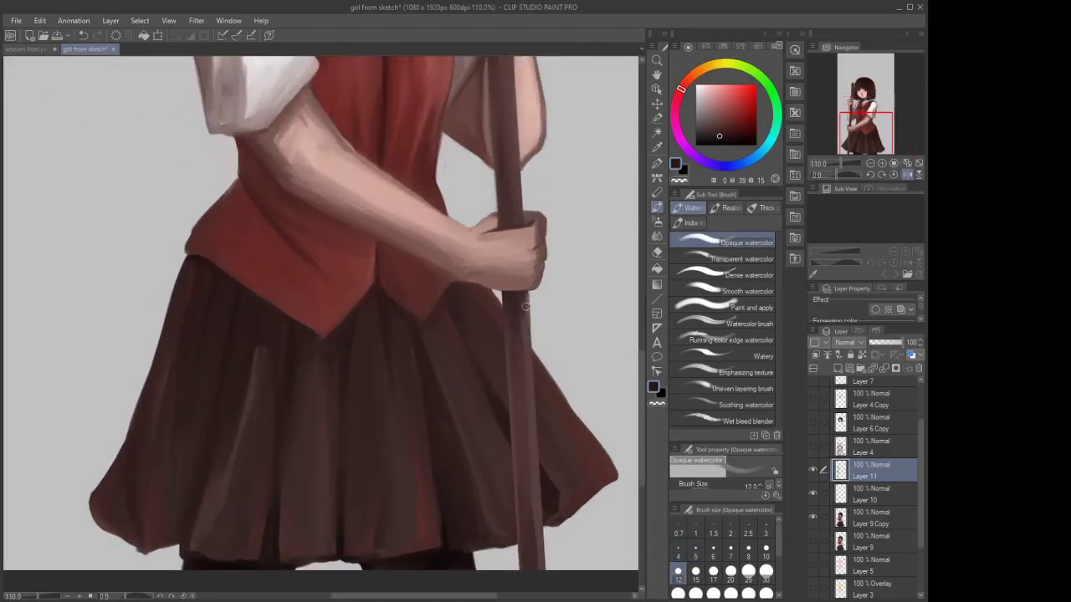
{"action": "scroll", "coordinate": [552, 299], "scroll_direction": "up", "scroll_amount": 3}
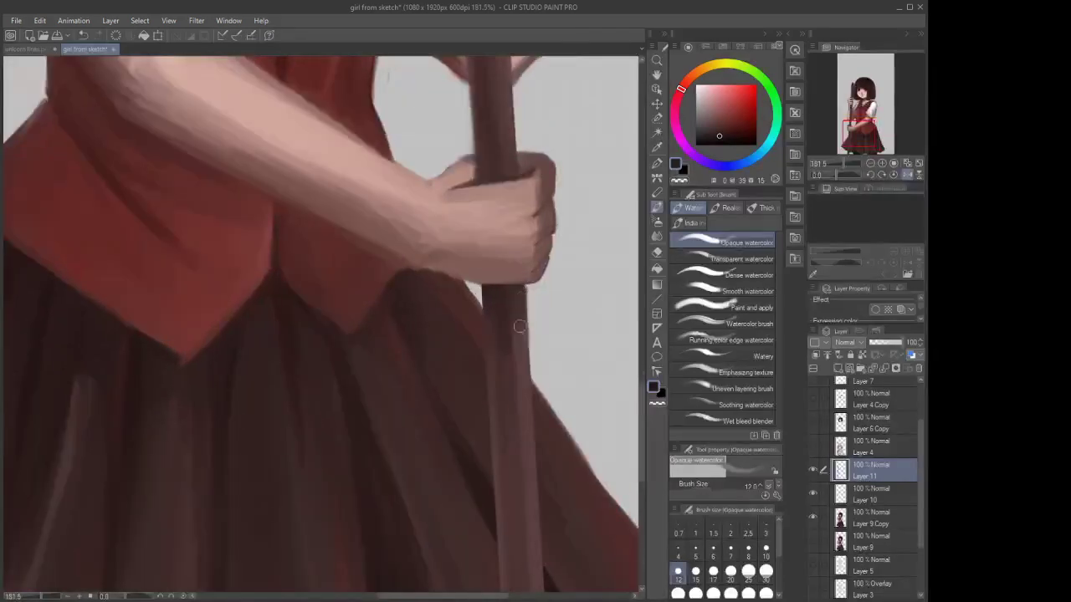
{"action": "left_click_drag", "start_coordinate": [525, 290], "coordinate": [531, 455]}
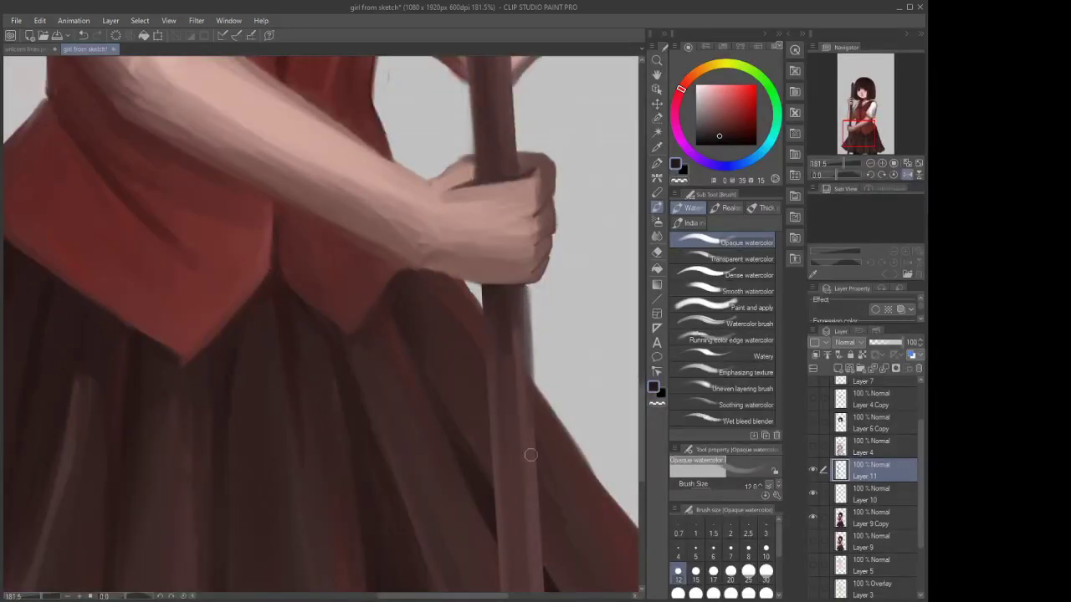
{"action": "left_click_drag", "start_coordinate": [523, 331], "coordinate": [527, 421]}
{"action": "left_click", "coordinate": [657, 237]}
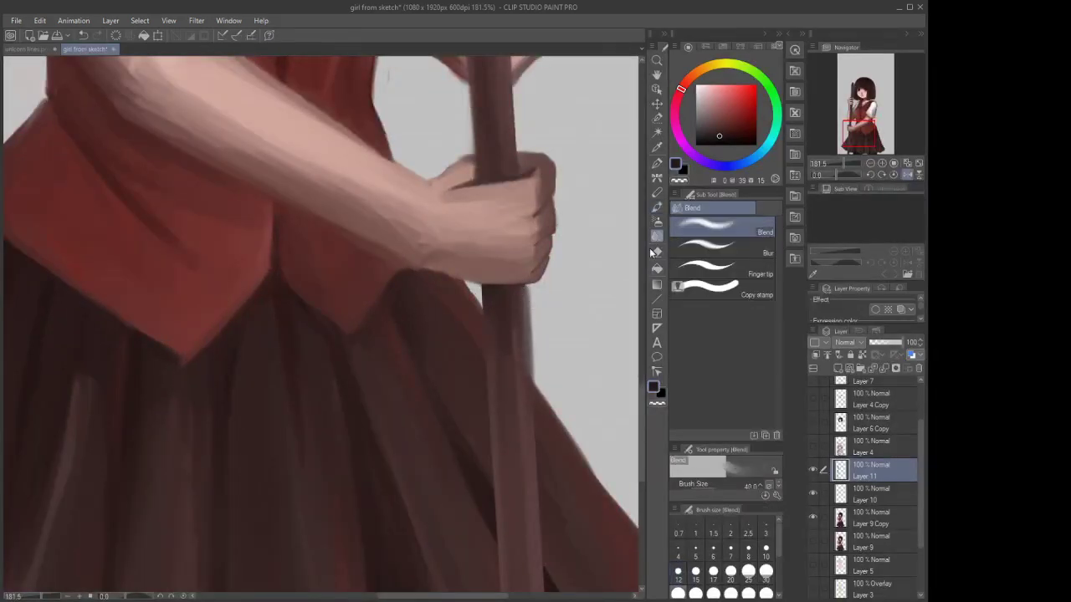
{"action": "left_click_drag", "start_coordinate": [543, 301], "coordinate": [543, 350]}
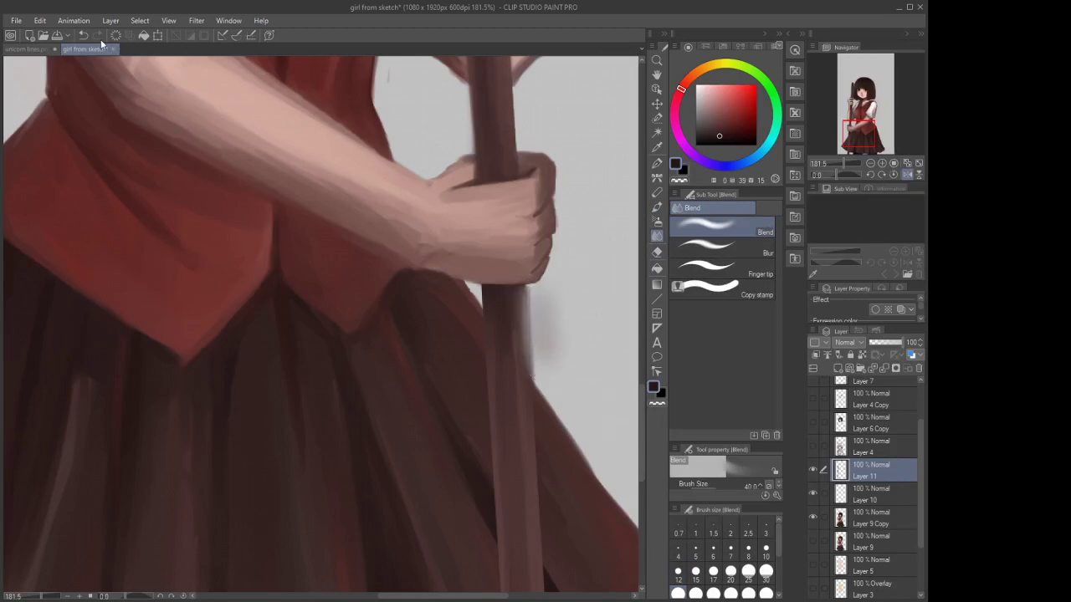
{"action": "left_click", "coordinate": [83, 35]}
{"action": "left_click", "coordinate": [82, 35]}
Trim the paint spilling past the staff below the lower hand with the Soft eraser and repaint that section with Opaque watercolor
{"action": "left_click", "coordinate": [657, 251]}
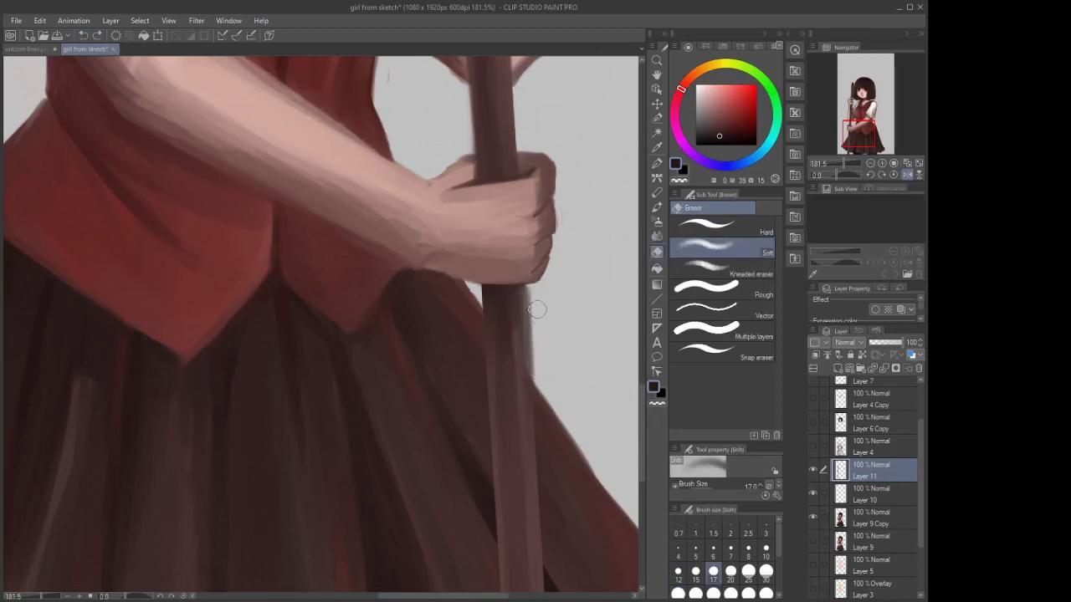
{"action": "mouse_move", "coordinate": [530, 285]}
{"action": "left_mouse_down"}
{"action": "mouse_move", "coordinate": [544, 419]}
{"action": "mouse_move", "coordinate": [548, 406]}
{"action": "left_mouse_up"}
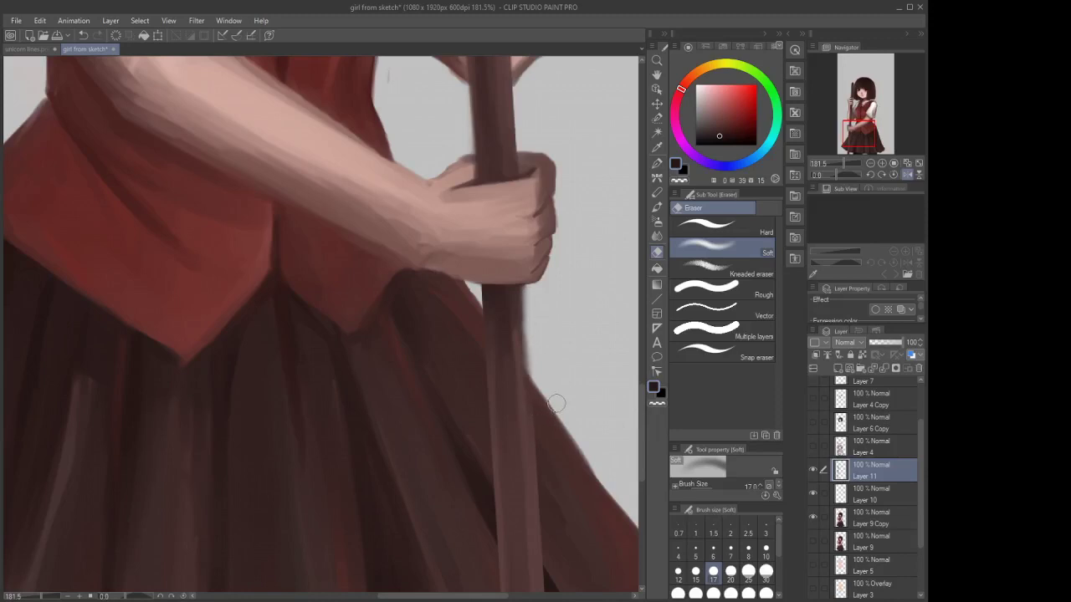
{"action": "left_click", "coordinate": [657, 207]}
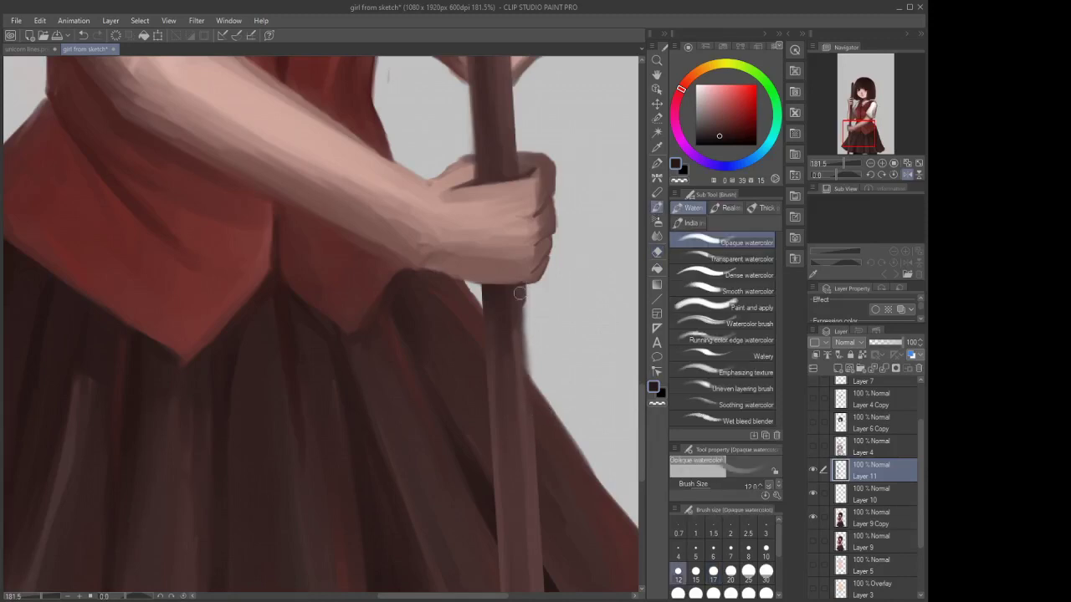
{"action": "mouse_move", "coordinate": [521, 306]}
{"action": "left_mouse_down"}
{"action": "mouse_move", "coordinate": [521, 354]}
{"action": "mouse_move", "coordinate": [518, 308]}
{"action": "mouse_move", "coordinate": [521, 455]}
{"action": "mouse_move", "coordinate": [514, 303]}
{"action": "mouse_move", "coordinate": [508, 423]}
{"action": "left_mouse_up"}
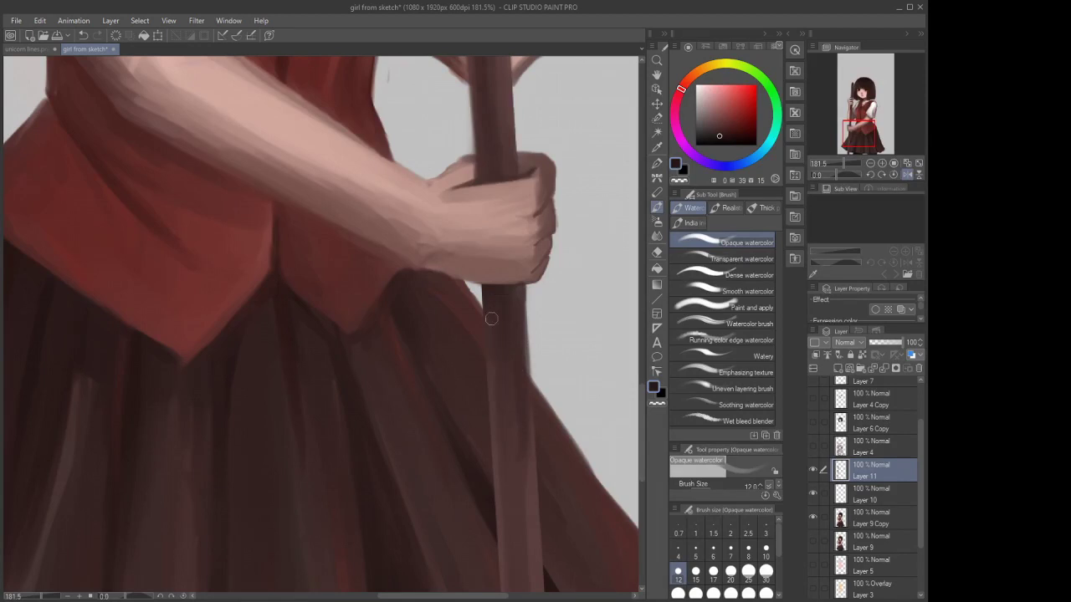
Paint the staff's edges darker and straighter from the lower hand down to the bottom of the canvas
{"action": "scroll", "coordinate": [483, 109], "scroll_direction": "down", "scroll_amount": 3}
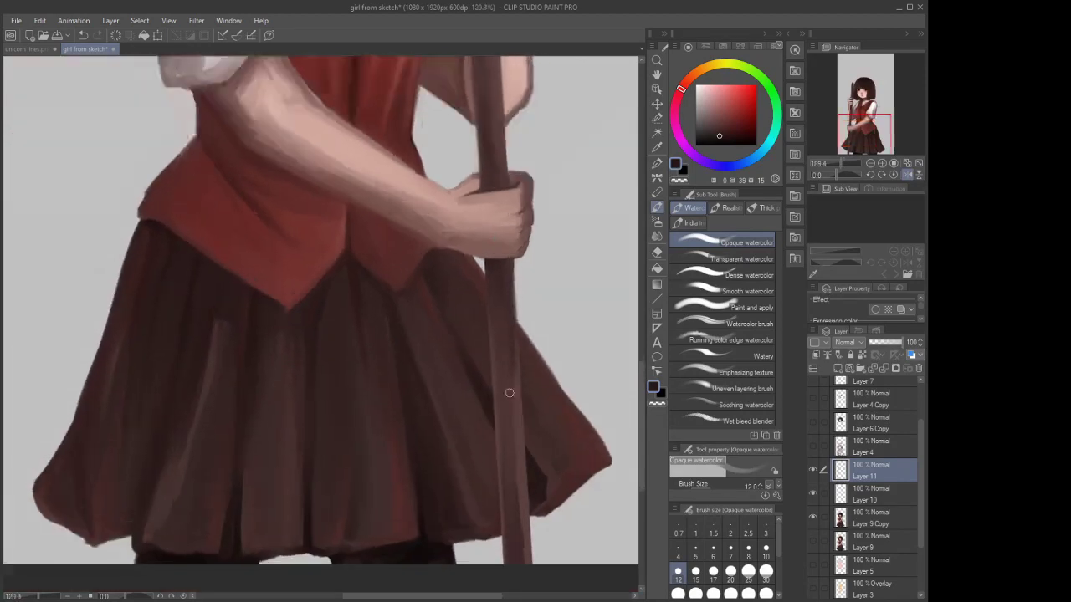
{"action": "scroll", "coordinate": [509, 390], "scroll_direction": "up", "scroll_amount": 1}
{"action": "mouse_move", "coordinate": [516, 268]}
{"action": "left_mouse_down"}
{"action": "mouse_move", "coordinate": [513, 335]}
{"action": "mouse_move", "coordinate": [512, 274]}
{"action": "mouse_move", "coordinate": [516, 311]}
{"action": "left_mouse_up"}
{"action": "mouse_move", "coordinate": [513, 258]}
{"action": "left_mouse_down"}
{"action": "mouse_move", "coordinate": [515, 306]}
{"action": "mouse_move", "coordinate": [511, 234]}
{"action": "mouse_move", "coordinate": [516, 278]}
{"action": "left_mouse_up"}
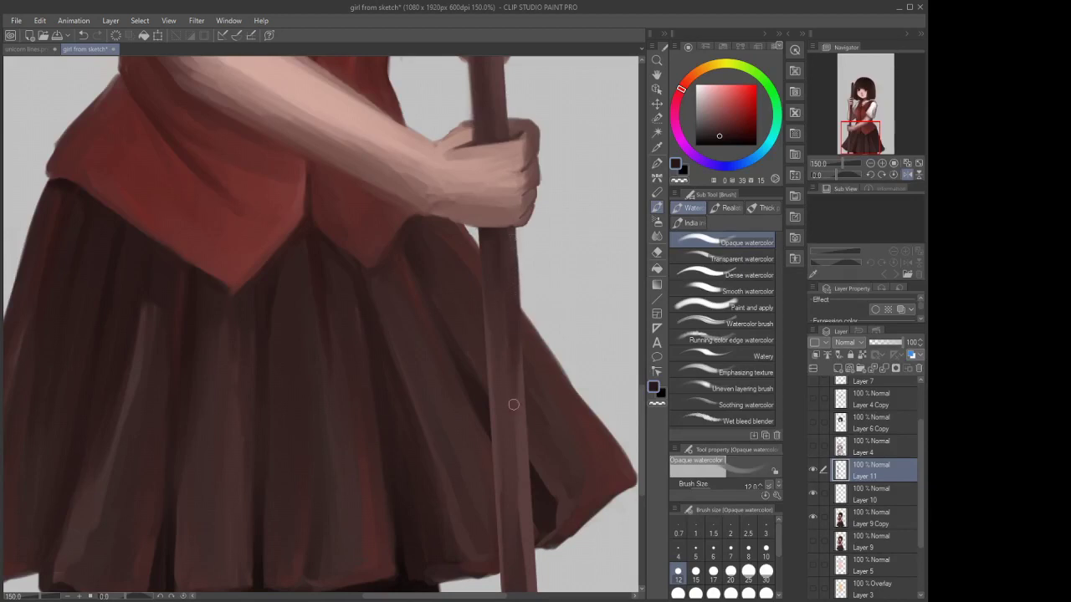
{"action": "left_click_drag", "start_coordinate": [506, 577], "coordinate": [506, 499]}
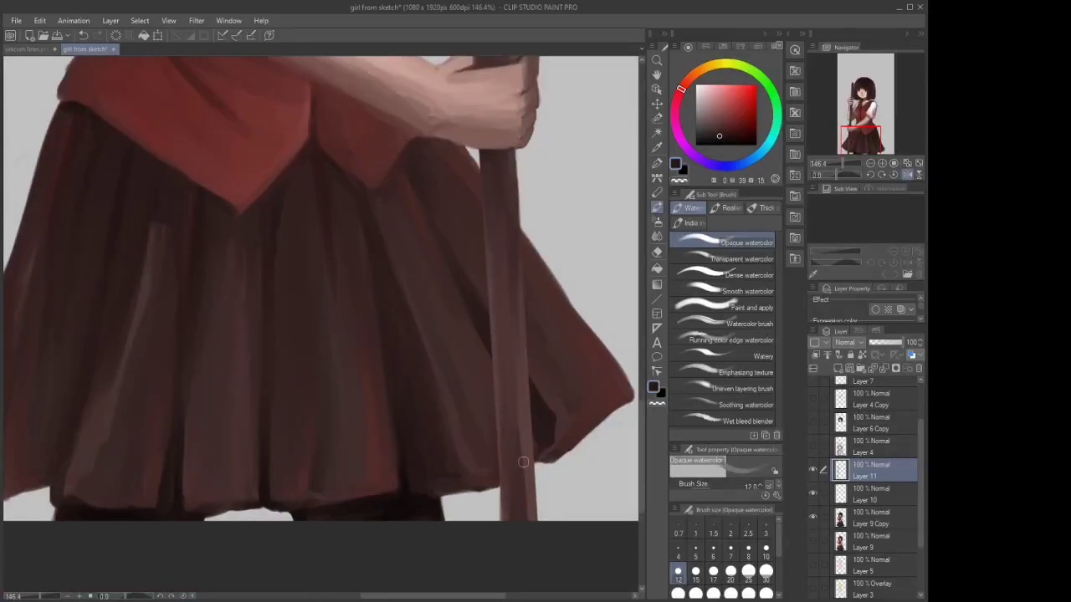
{"action": "mouse_move", "coordinate": [533, 502]}
{"action": "left_mouse_down"}
{"action": "mouse_move", "coordinate": [525, 379]}
{"action": "mouse_move", "coordinate": [533, 529]}
{"action": "left_mouse_up"}
{"action": "mouse_move", "coordinate": [533, 464]}
{"action": "left_mouse_down"}
{"action": "mouse_move", "coordinate": [535, 515]}
{"action": "mouse_move", "coordinate": [529, 476]}
{"action": "left_mouse_up"}
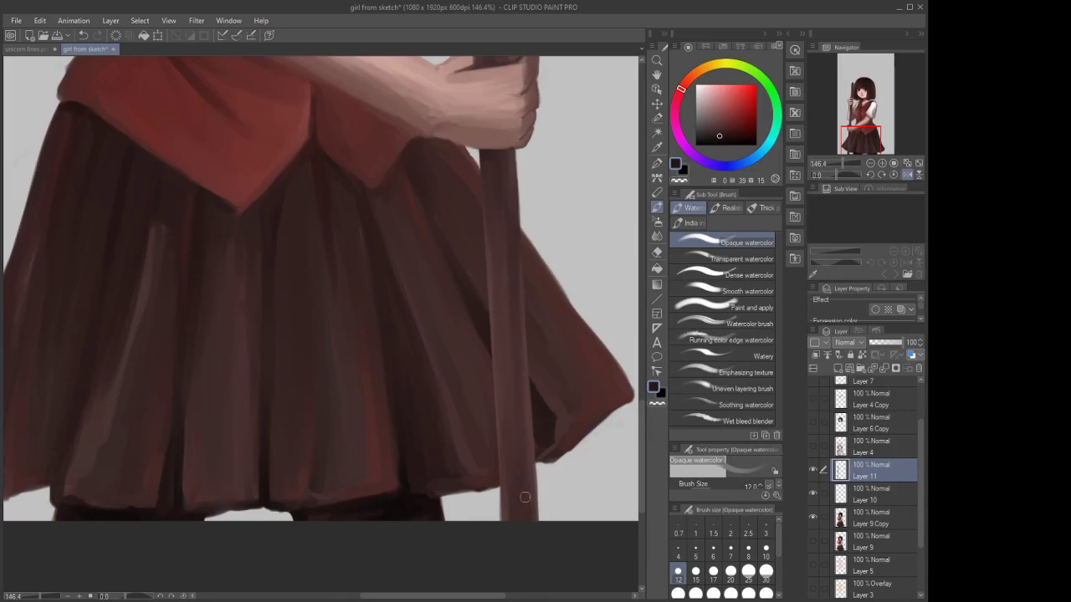
Darken the staff section in front of the skirt with the size 12 Opaque watercolor brush
{"action": "scroll", "coordinate": [523, 393], "scroll_direction": "down", "scroll_amount": 6}
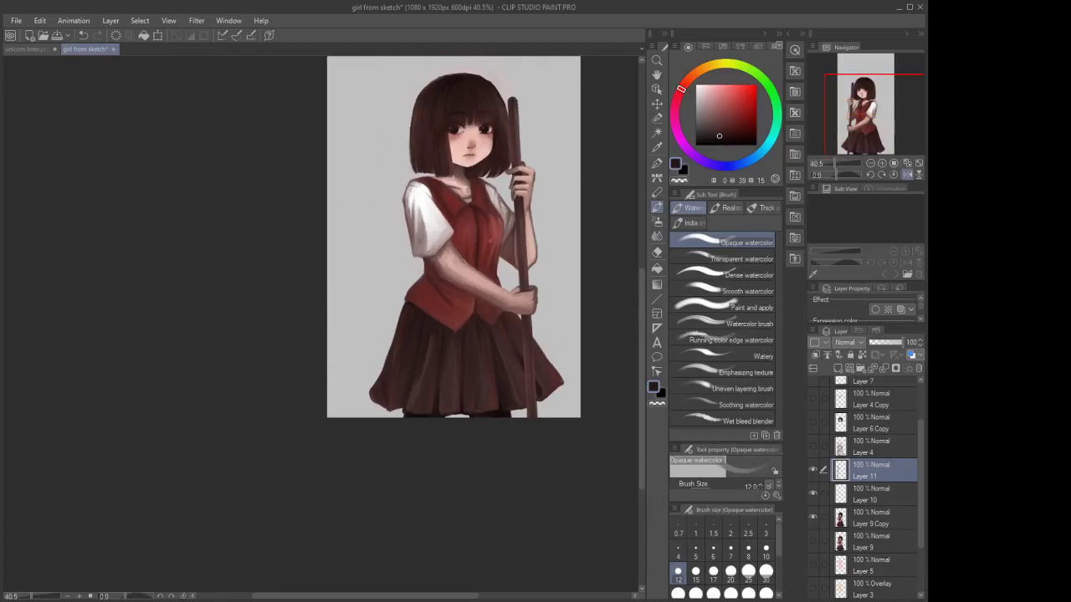
{"action": "scroll", "coordinate": [519, 307], "scroll_direction": "up", "scroll_amount": 6}
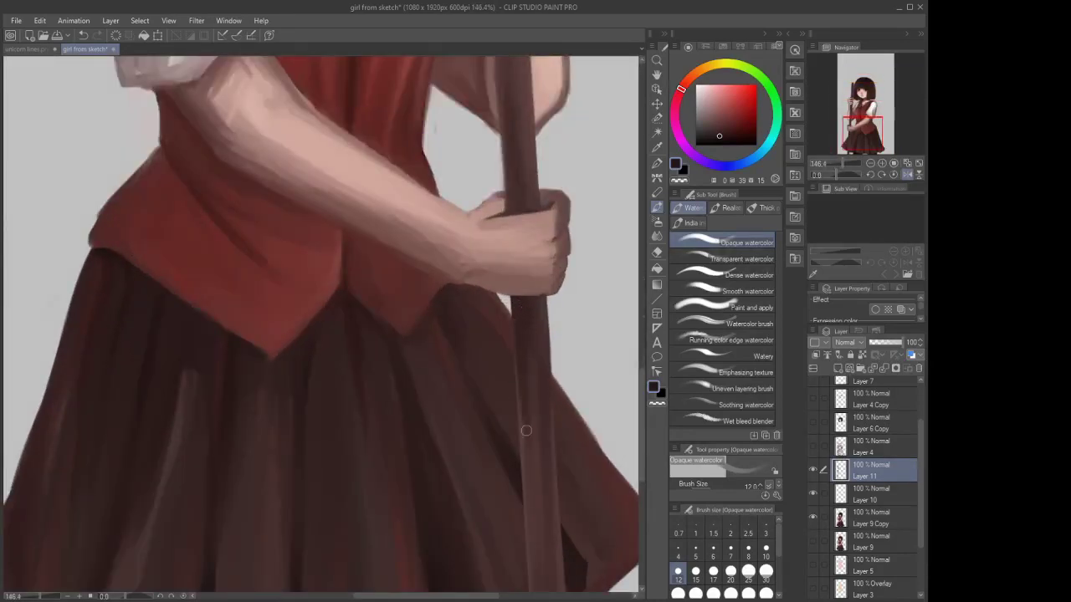
{"action": "scroll", "coordinate": [521, 339], "scroll_direction": "down", "scroll_amount": 2}
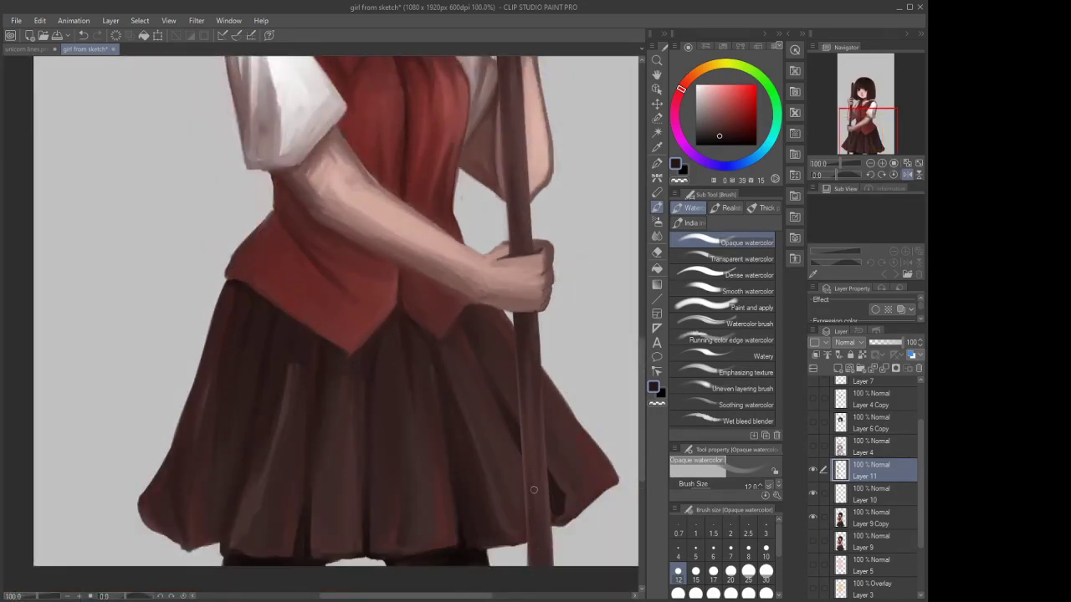
{"action": "scroll", "coordinate": [533, 489], "scroll_direction": "down", "scroll_amount": 3}
{"action": "scroll", "coordinate": [528, 329], "scroll_direction": "up", "scroll_amount": 5}
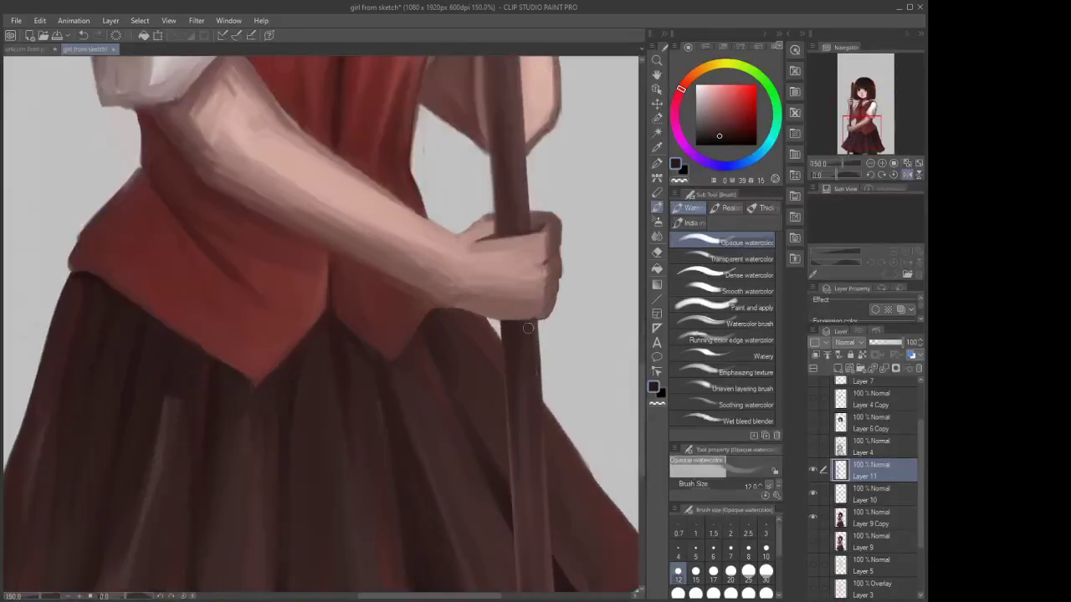
Clean up the junction between the lower hand and the staff with the brush and the Hard eraser at size 17
{"action": "left_click", "coordinate": [657, 251]}
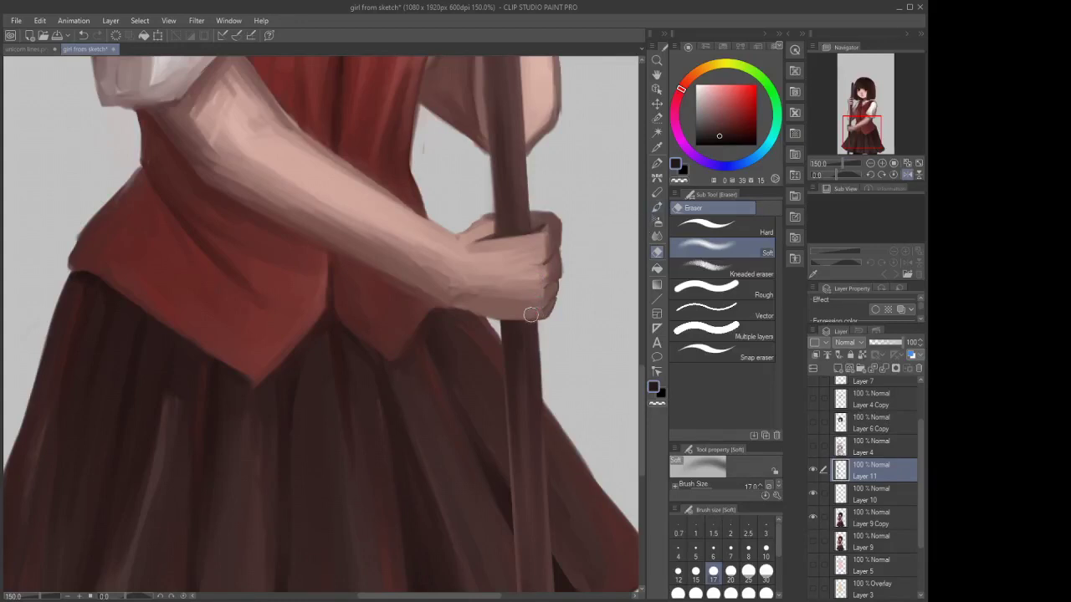
{"action": "left_click", "coordinate": [657, 207]}
{"action": "scroll", "coordinate": [529, 321], "scroll_direction": "up", "scroll_amount": 3}
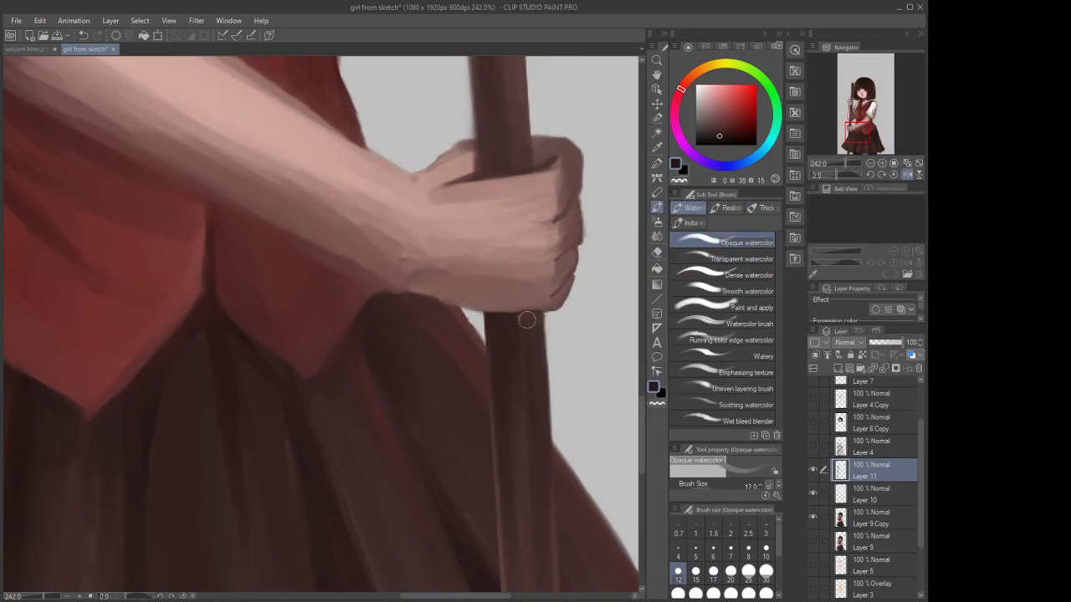
{"action": "key", "text": "e"}
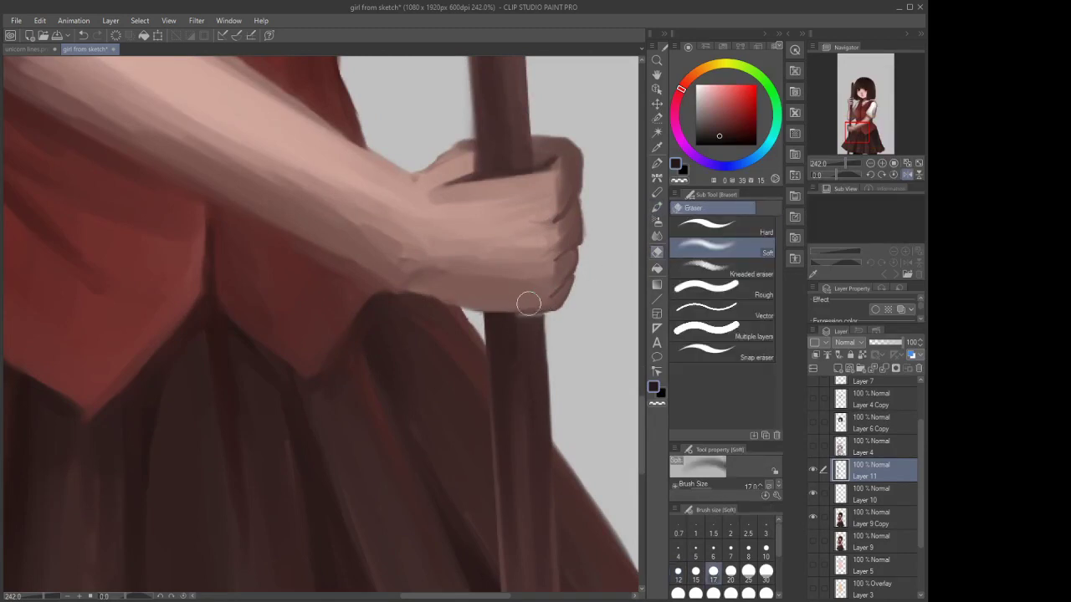
{"action": "left_click", "coordinate": [83, 34]}
{"action": "left_click", "coordinate": [713, 554]}
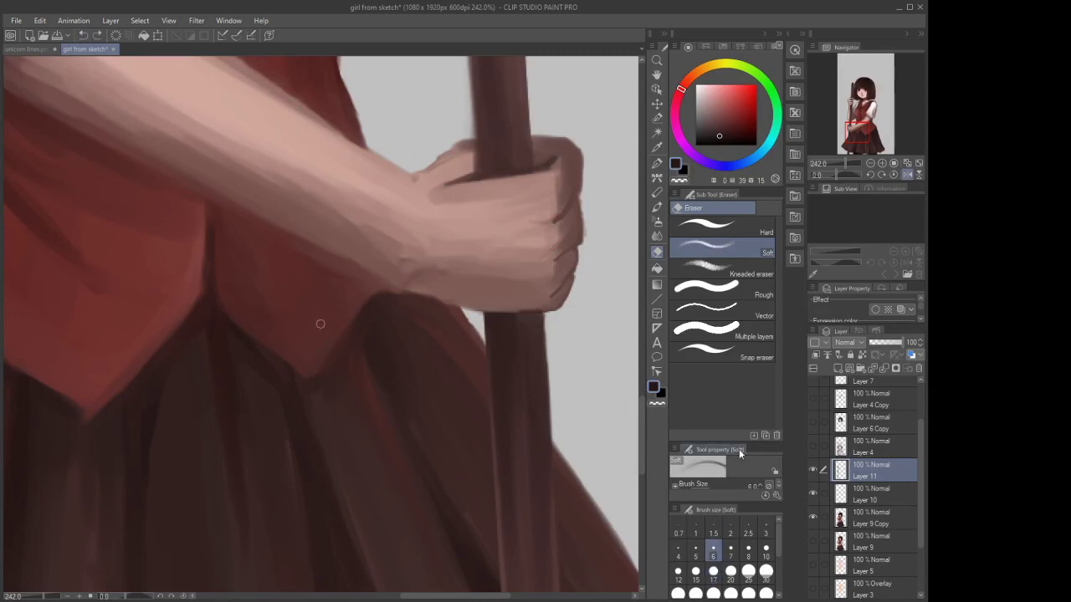
{"action": "left_click", "coordinate": [711, 224]}
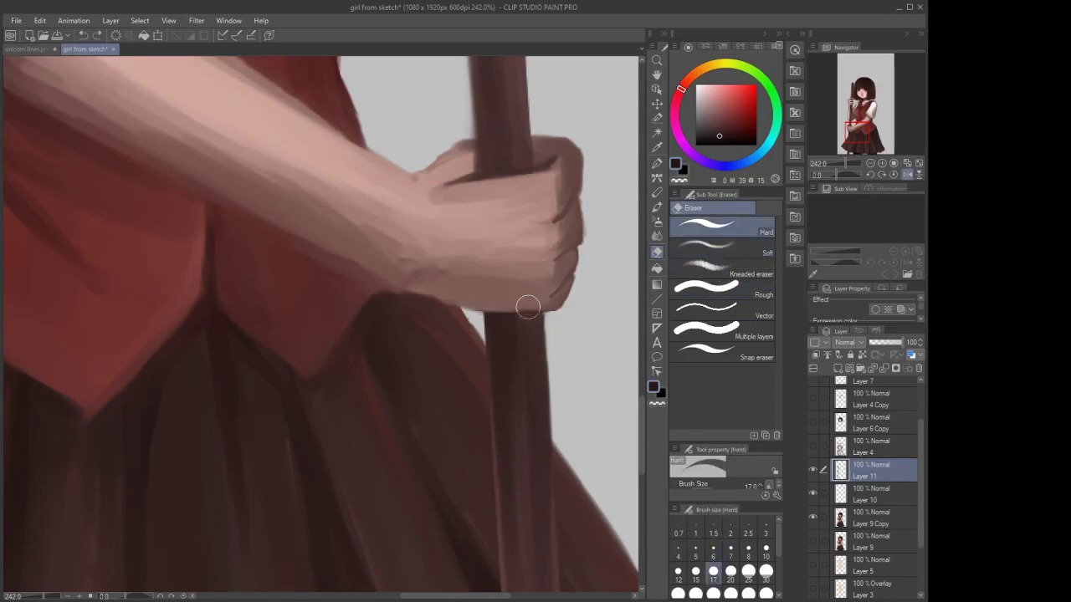
{"action": "scroll", "coordinate": [513, 303], "scroll_direction": "down", "scroll_amount": 3}
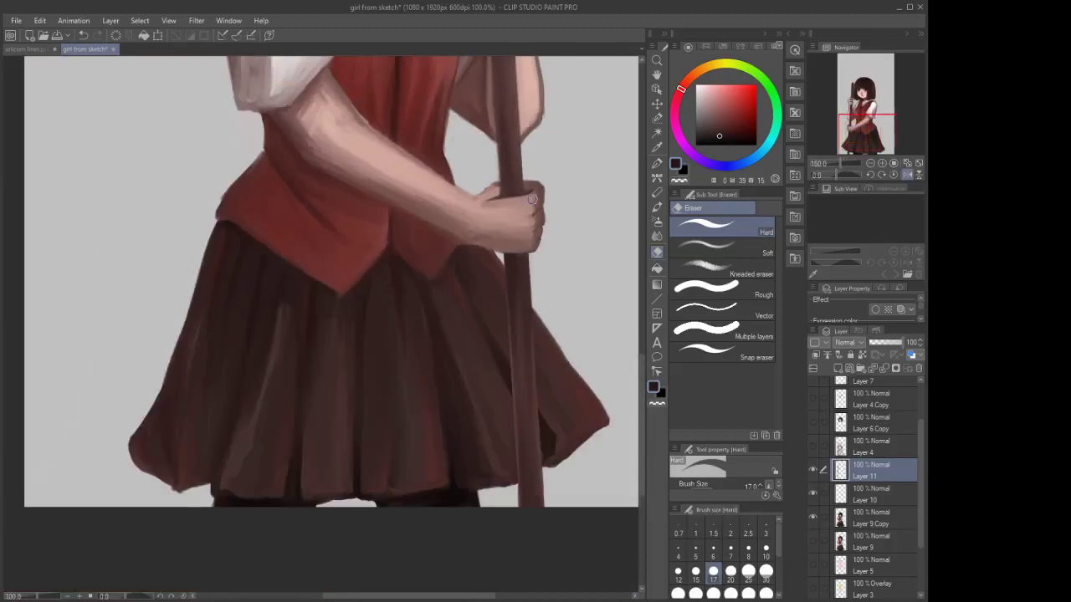
{"action": "scroll", "coordinate": [531, 199], "scroll_direction": "down", "scroll_amount": 4}
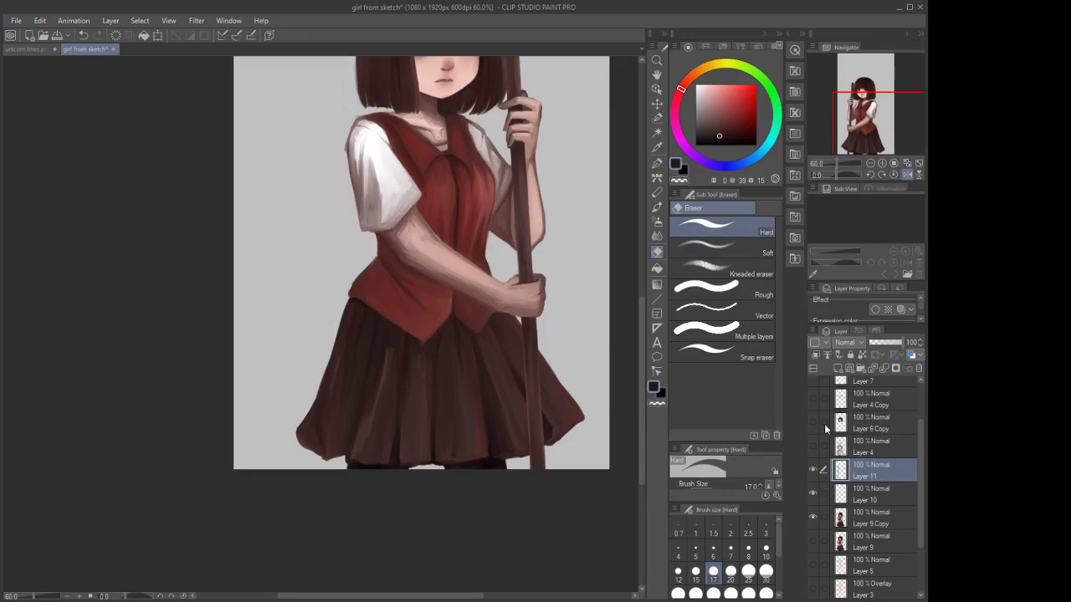
Move Layer 11 below Layer 10 and duplicate the Layer 9 Copy layer
{"action": "left_click_drag", "start_coordinate": [868, 466], "coordinate": [869, 500]}
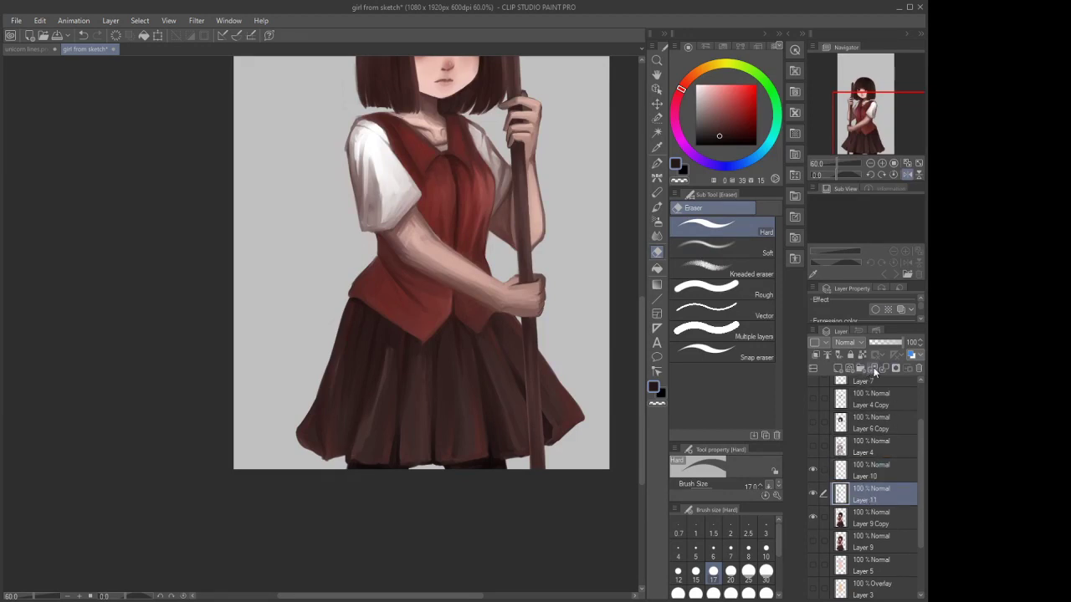
{"action": "left_click", "coordinate": [882, 368]}
{"action": "key", "text": "ctrl+z"}
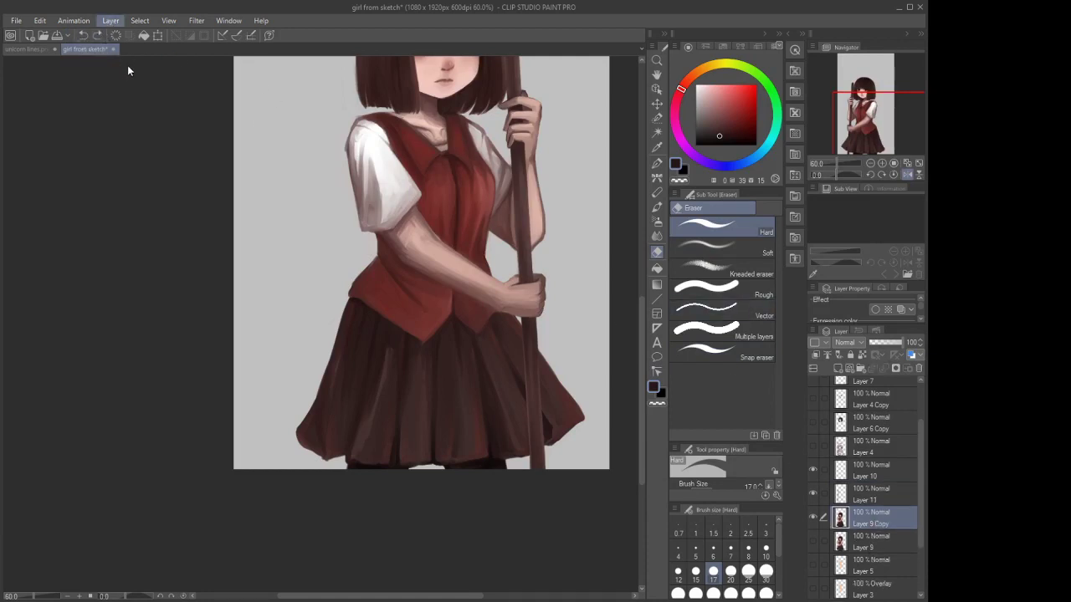
{"action": "left_click", "coordinate": [130, 109]}
Merge Layer 11 into the Layer 9 Copy 2 layer beneath it
{"action": "scroll", "coordinate": [463, 443], "scroll_direction": "down", "scroll_amount": 3}
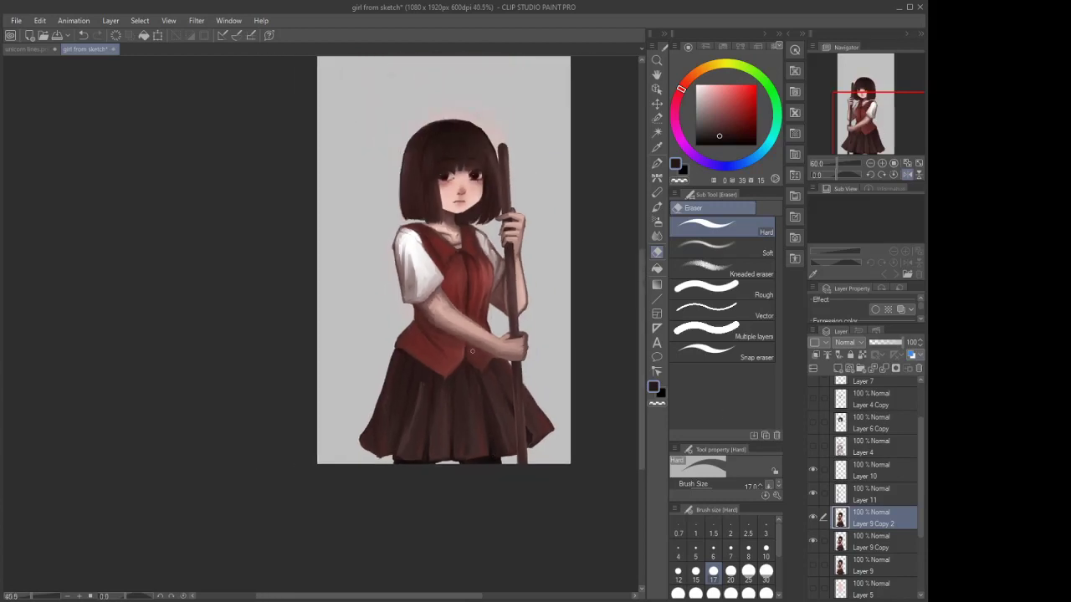
{"action": "scroll", "coordinate": [452, 293], "scroll_direction": "up", "scroll_amount": 4}
{"action": "left_click", "coordinate": [866, 492]}
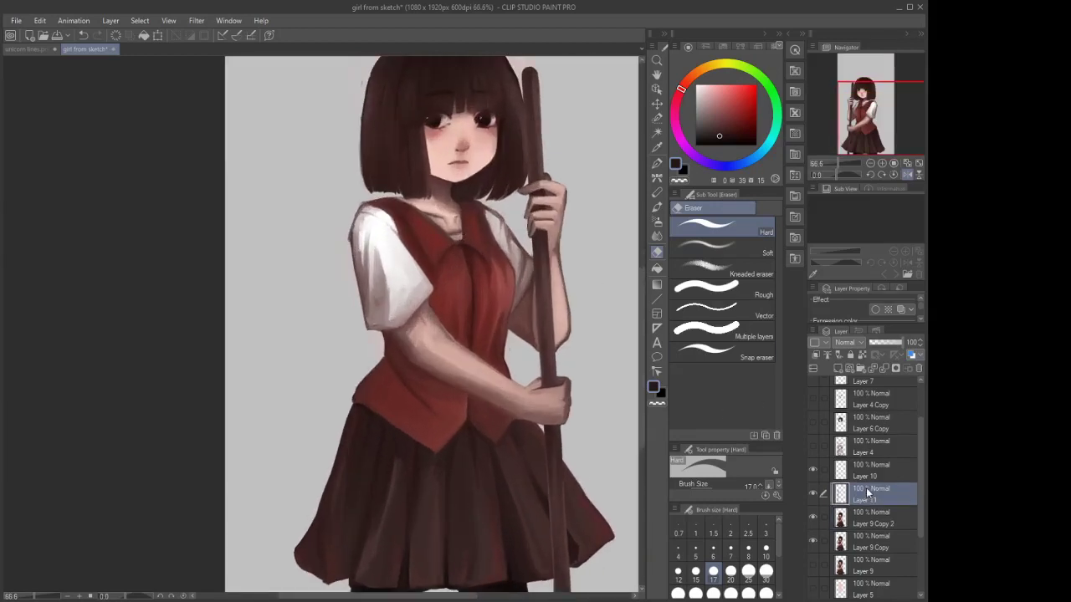
{"action": "left_click", "coordinate": [884, 369]}
{"action": "scroll", "coordinate": [583, 287], "scroll_direction": "down", "scroll_amount": 2}
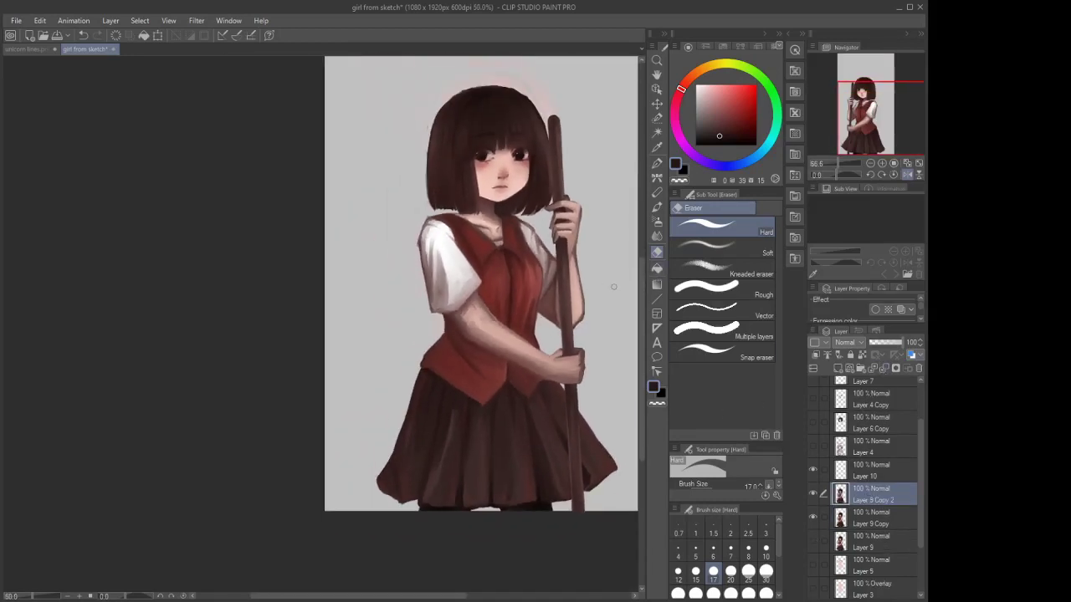
{"action": "scroll", "coordinate": [492, 287], "scroll_direction": "down", "scroll_amount": 1}
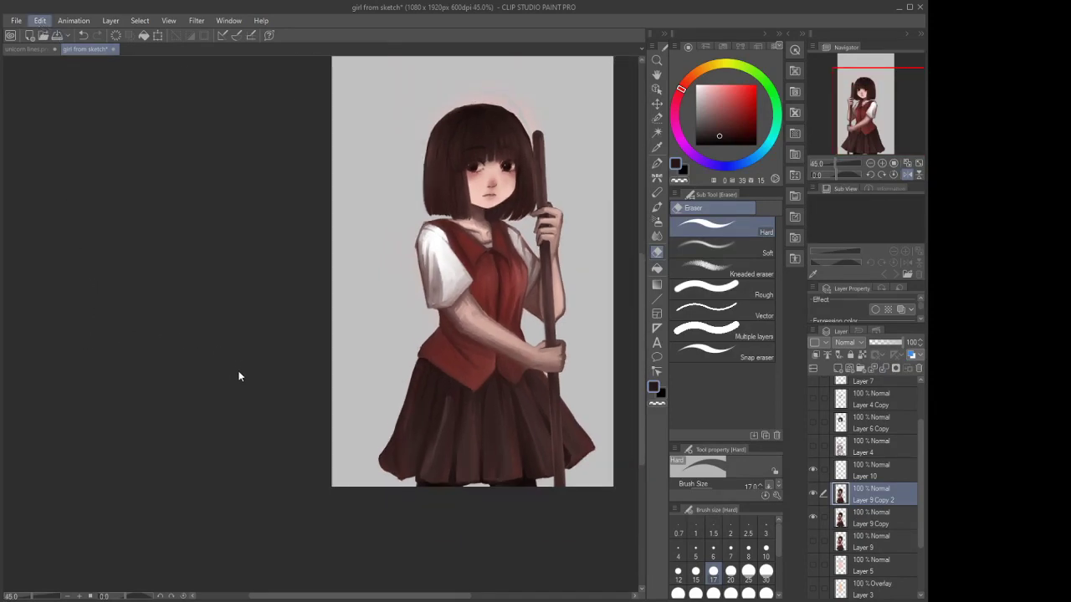
Flip the whole canvas horizontally and turn off the mirrored view
{"action": "key", "text": "h"}
{"action": "scroll", "coordinate": [317, 319], "scroll_direction": "down", "scroll_amount": 2}
{"action": "scroll", "coordinate": [268, 341], "scroll_direction": "up", "scroll_amount": 2}
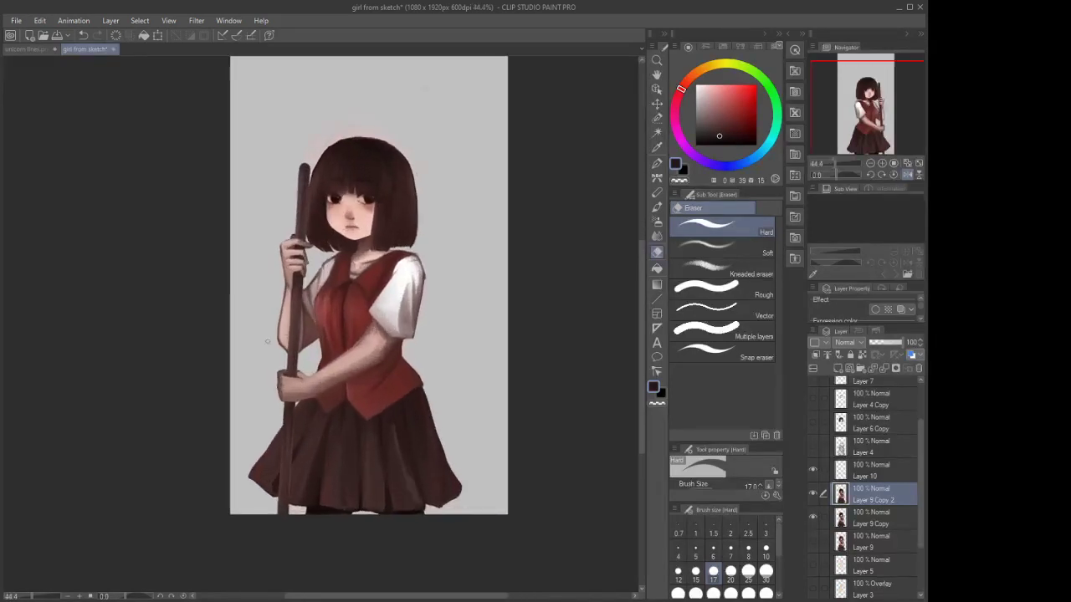
{"action": "scroll", "coordinate": [268, 341], "scroll_direction": "up", "scroll_amount": 1}
{"action": "left_click", "coordinate": [907, 174]}
{"action": "scroll", "coordinate": [439, 243], "scroll_direction": "up", "scroll_amount": 3}
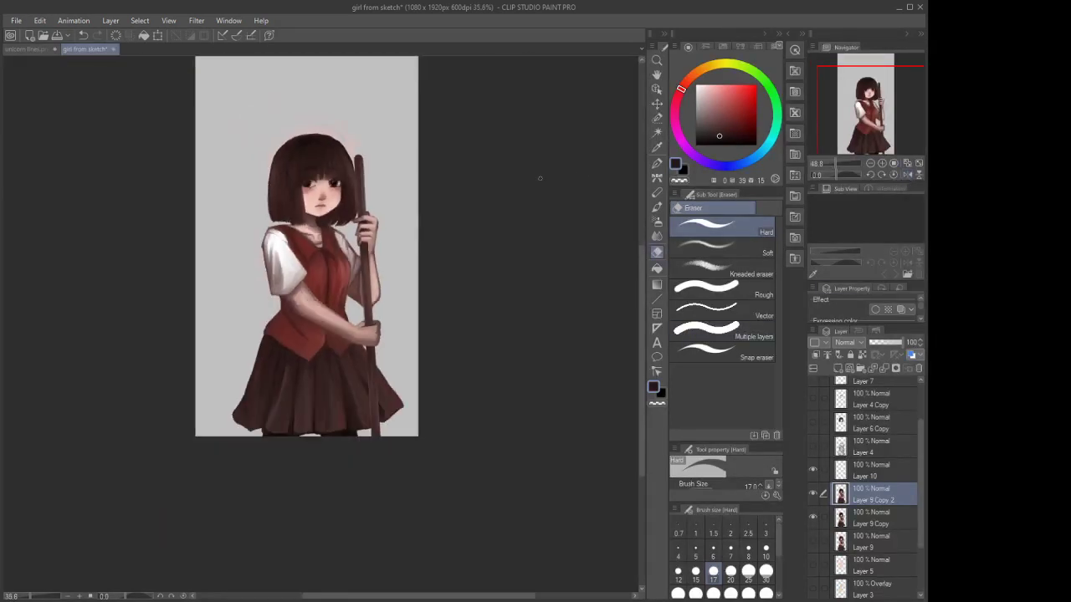
Refine the lower hand's outer edge and its junction with the staff using the Hard eraser at size 5 and Opaque watercolor at size 12
{"action": "scroll", "coordinate": [458, 314], "scroll_direction": "up", "scroll_amount": 7}
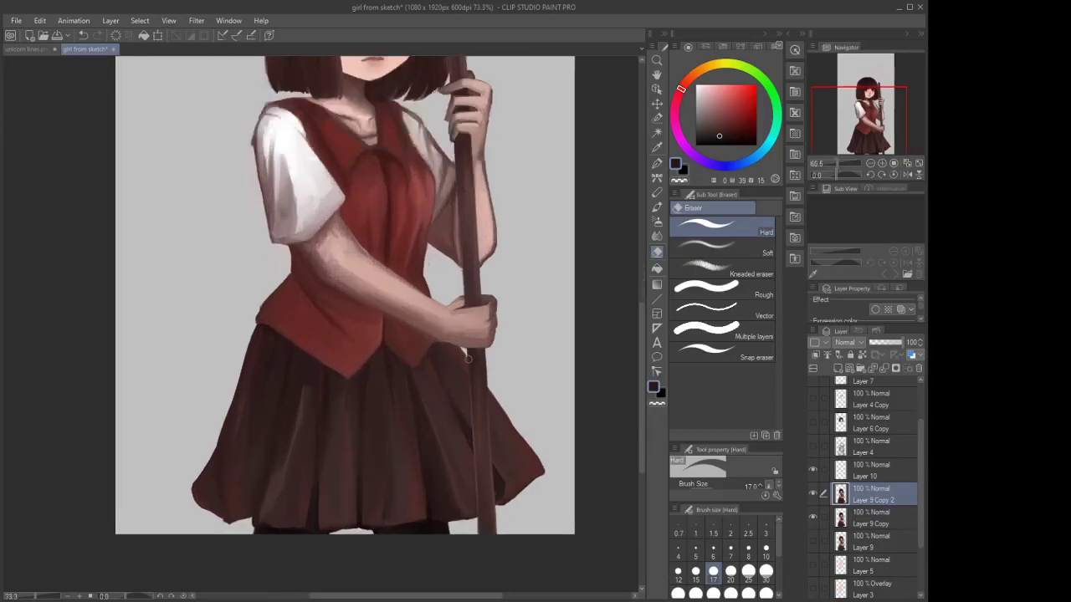
{"action": "left_click", "coordinate": [695, 550]}
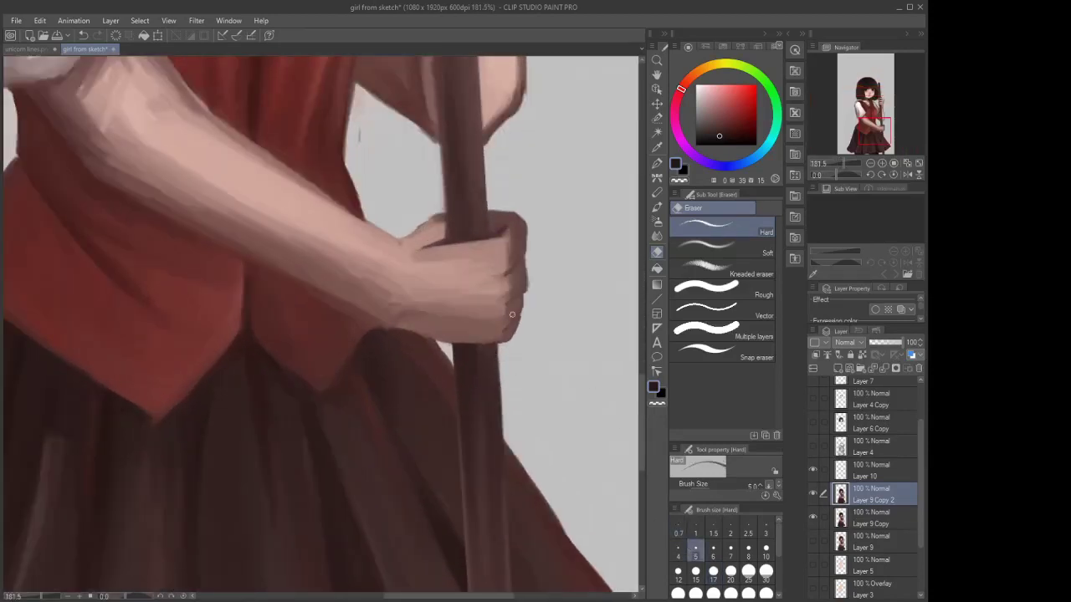
{"action": "key", "text": "b"}
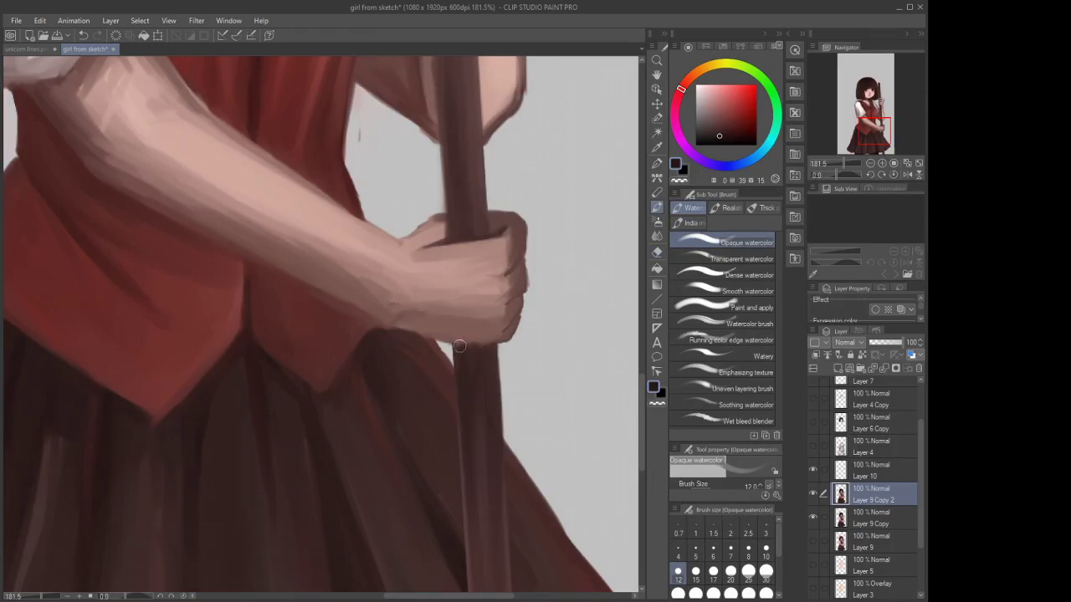
{"action": "scroll", "coordinate": [465, 360], "scroll_direction": "down", "scroll_amount": 3}
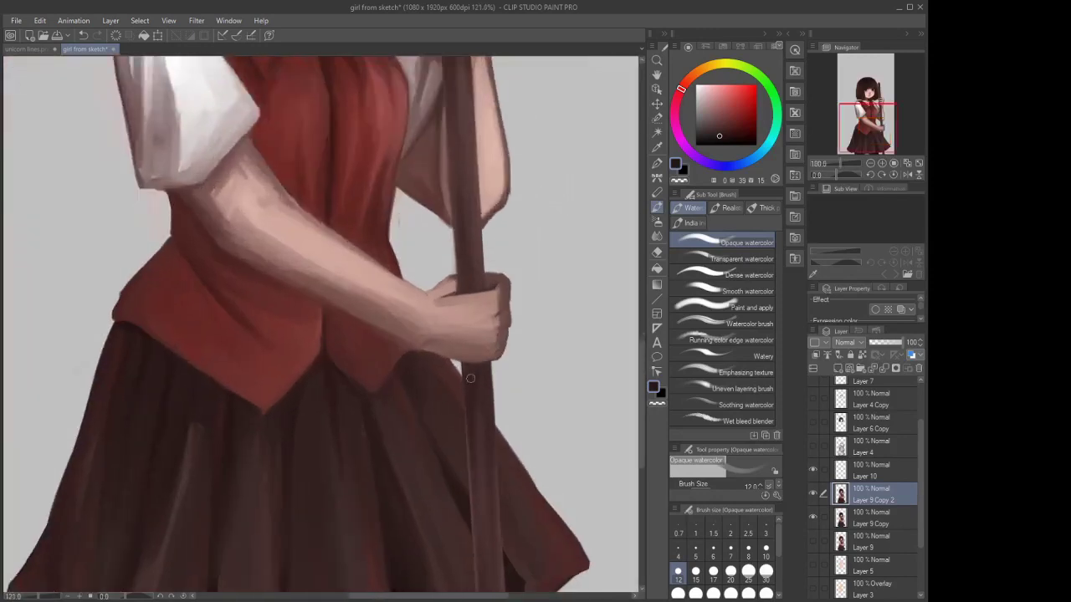
{"action": "scroll", "coordinate": [471, 378], "scroll_direction": "up", "scroll_amount": 3}
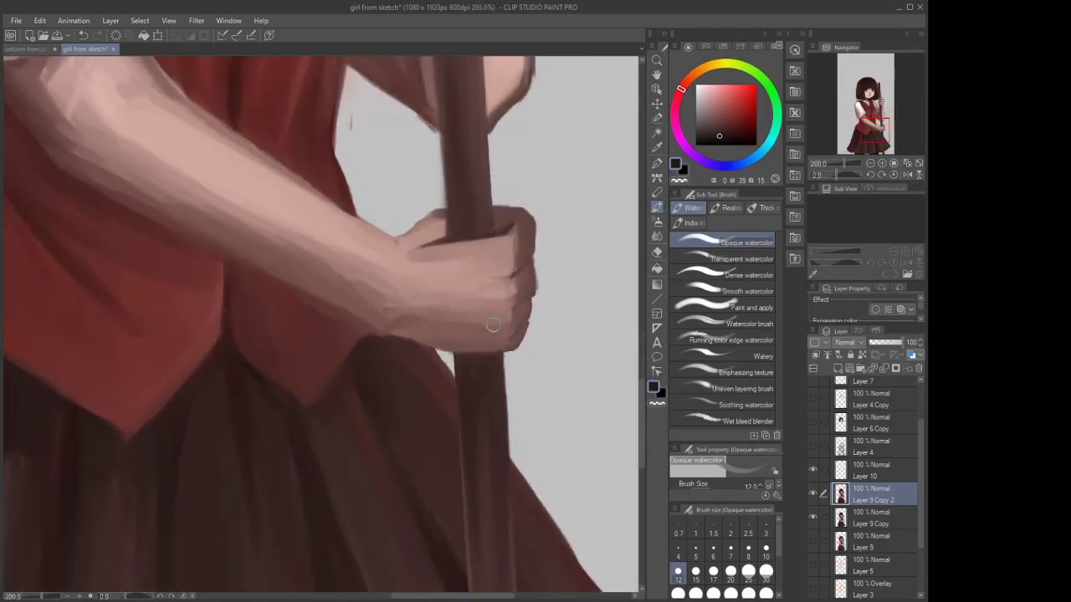
{"action": "scroll", "coordinate": [470, 416], "scroll_direction": "down", "scroll_amount": 5}
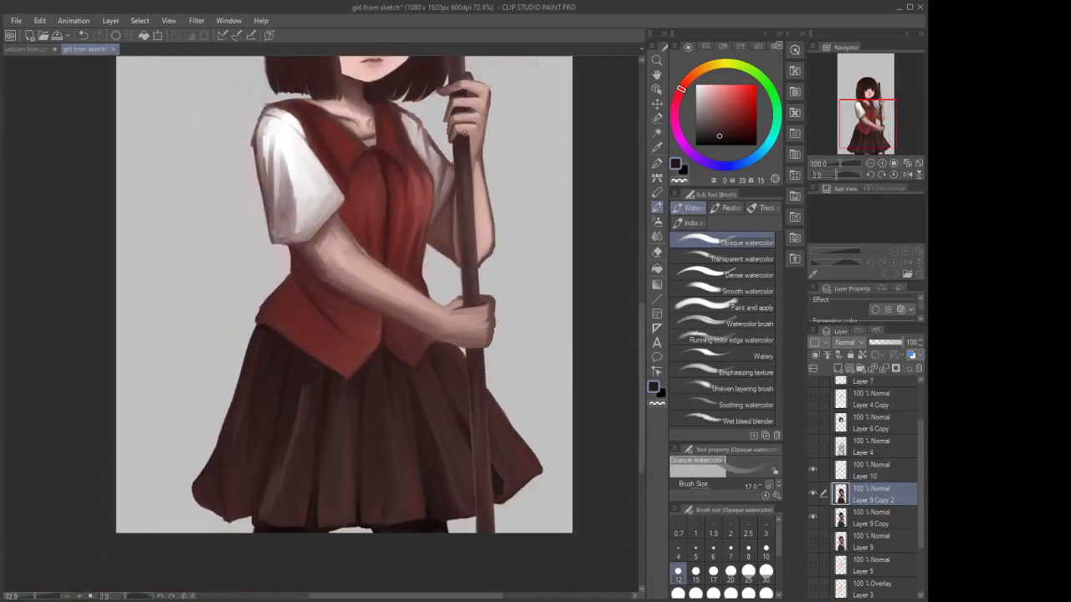
Touch up the dark gap between the upper hand's fingers and add a new layer above Layer 9 Copy 2
{"action": "scroll", "coordinate": [483, 301], "scroll_direction": "up", "scroll_amount": 2}
{"action": "scroll", "coordinate": [490, 266], "scroll_direction": "down", "scroll_amount": 1}
{"action": "scroll", "coordinate": [470, 166], "scroll_direction": "up", "scroll_amount": 4}
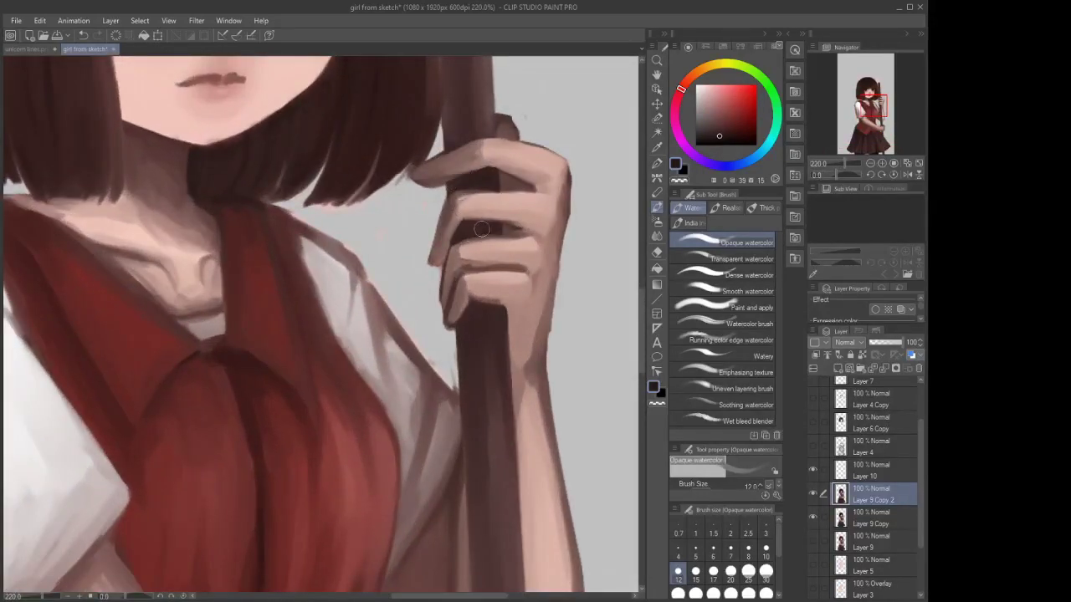
{"action": "left_click_drag", "start_coordinate": [480, 244], "coordinate": [497, 241]}
{"action": "scroll", "coordinate": [526, 181], "scroll_direction": "down", "scroll_amount": 5}
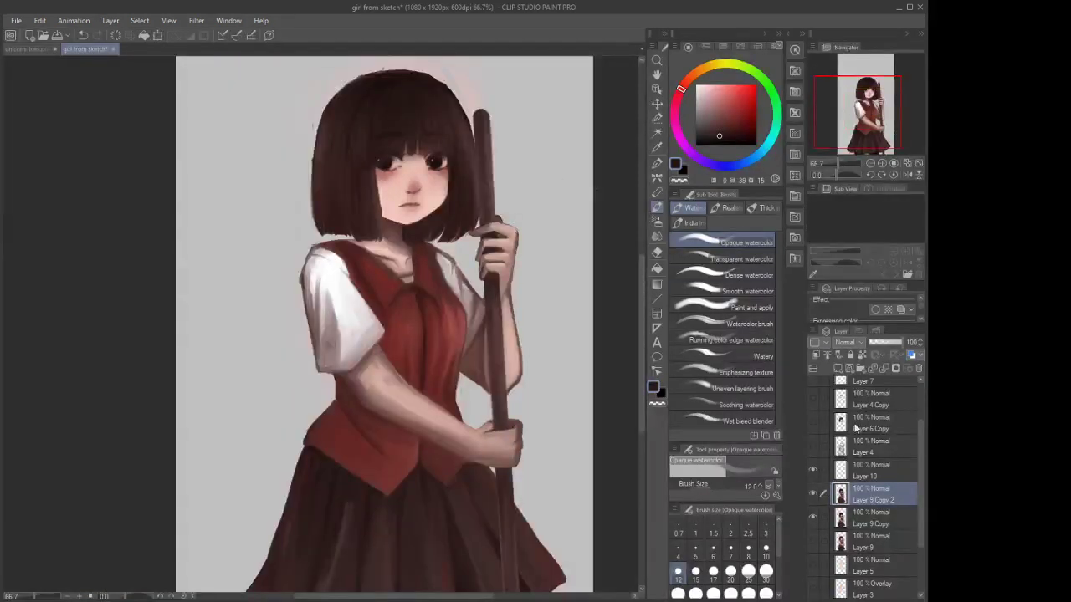
{"action": "left_click", "coordinate": [838, 368]}
{"action": "left_click", "coordinate": [658, 177]}
{"action": "left_click", "coordinate": [721, 339]}
{"action": "scroll", "coordinate": [487, 158], "scroll_direction": "up", "scroll_amount": 2}
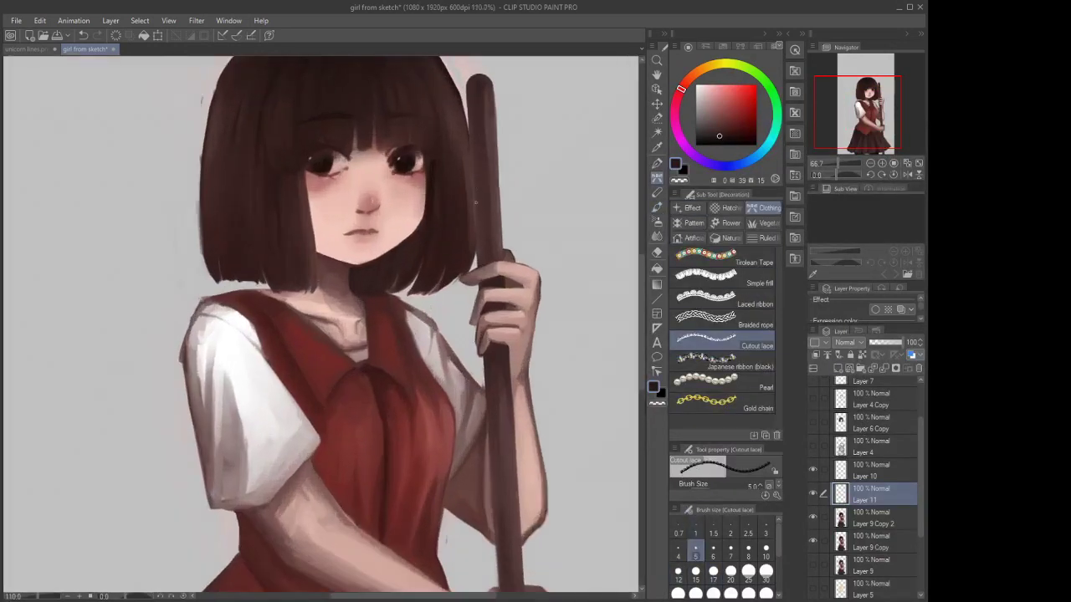
{"action": "scroll", "coordinate": [469, 268], "scroll_direction": "up", "scroll_amount": 4}
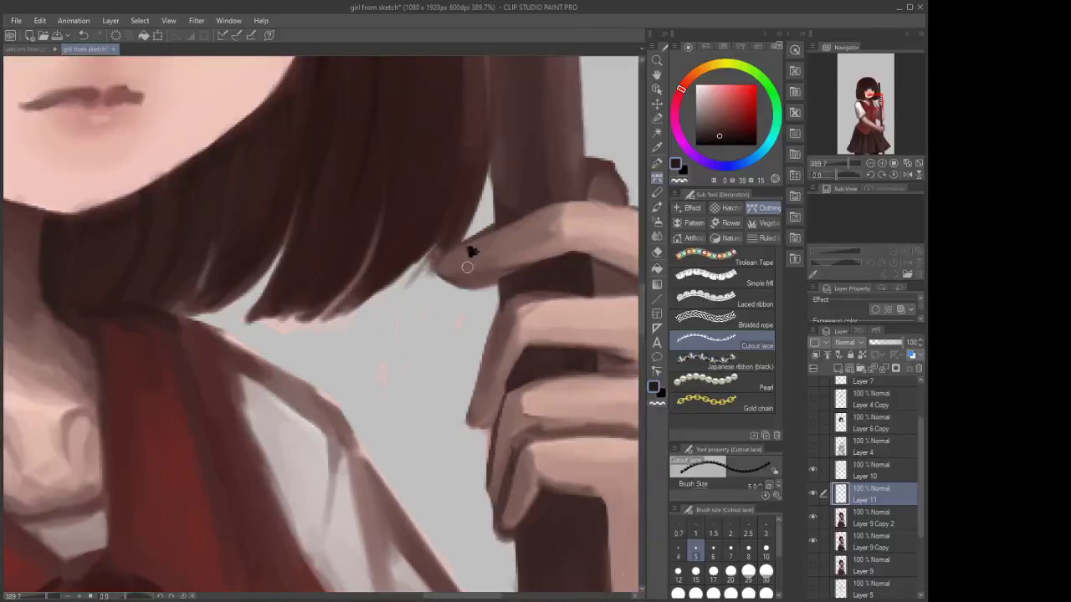
{"action": "left_click", "coordinate": [83, 35]}
Choose a muted red and touch up the upper hand's fingers on Layer 11 with the Opaque watercolor brush at size 5
{"action": "left_click_drag", "start_coordinate": [727, 126], "coordinate": [714, 105]}
{"action": "left_click", "coordinate": [657, 191]}
{"action": "left_click", "coordinate": [657, 164]}
{"action": "left_click", "coordinate": [657, 207]}
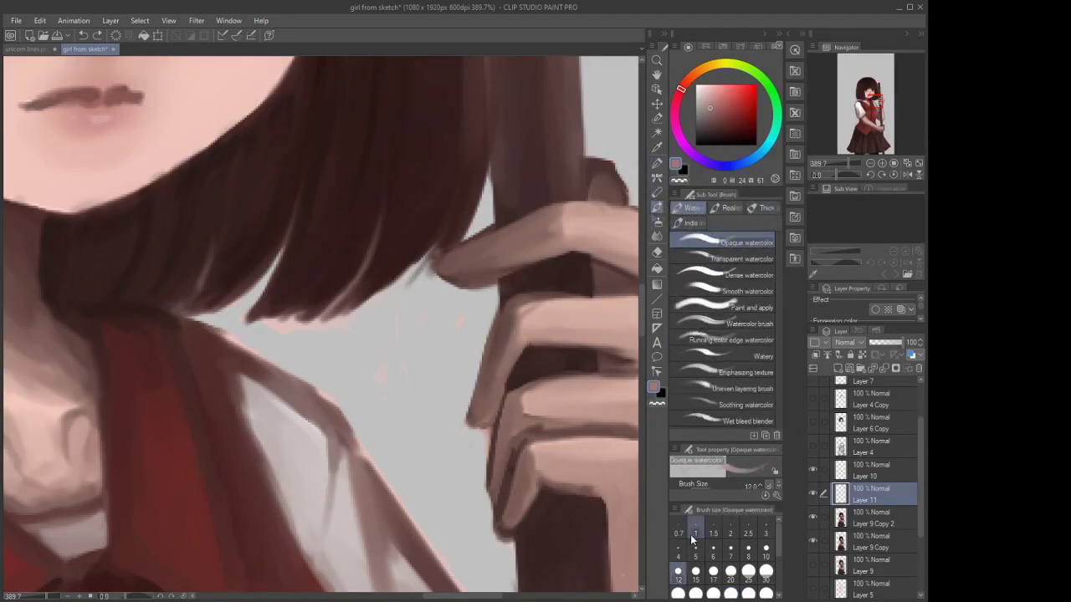
{"action": "left_click", "coordinate": [694, 554]}
{"action": "scroll", "coordinate": [483, 250], "scroll_direction": "up", "scroll_amount": 1}
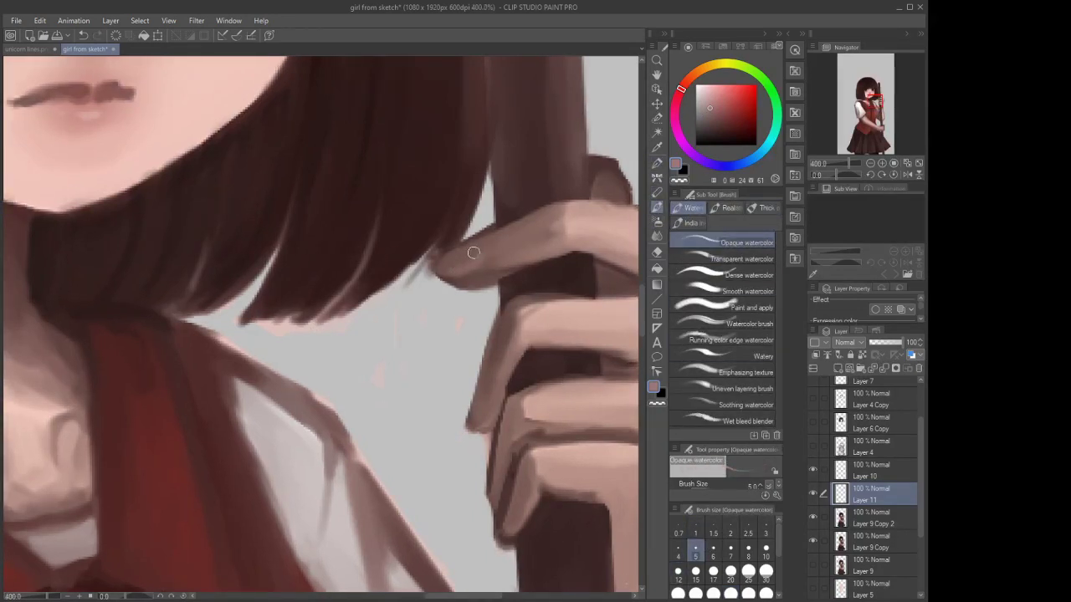
{"action": "scroll", "coordinate": [474, 252], "scroll_direction": "down", "scroll_amount": 4}
{"action": "scroll", "coordinate": [470, 314], "scroll_direction": "up", "scroll_amount": 3}
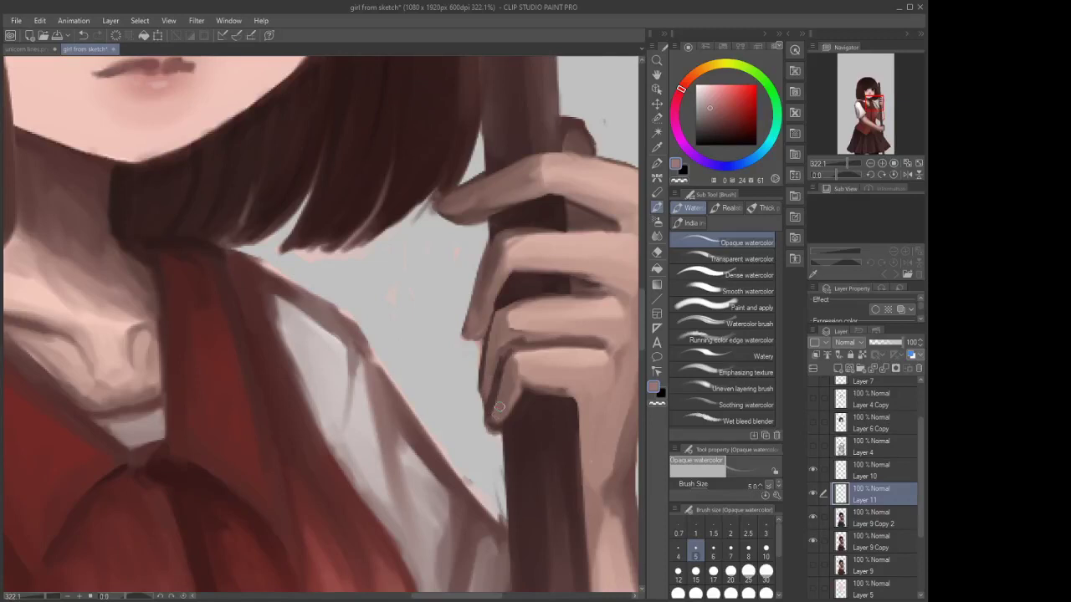
Examine both hands, the staff and the whole figure at different magnifications for remaining flaws
{"action": "scroll", "coordinate": [499, 407], "scroll_direction": "down", "scroll_amount": 5}
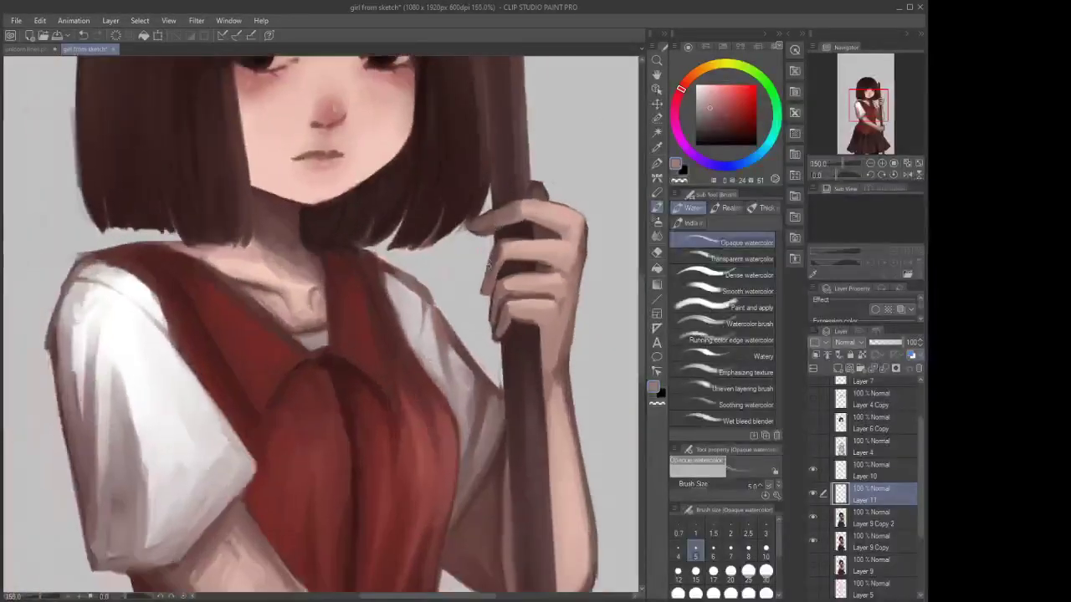
{"action": "scroll", "coordinate": [487, 265], "scroll_direction": "up", "scroll_amount": 2}
{"action": "scroll", "coordinate": [478, 297], "scroll_direction": "down", "scroll_amount": 3}
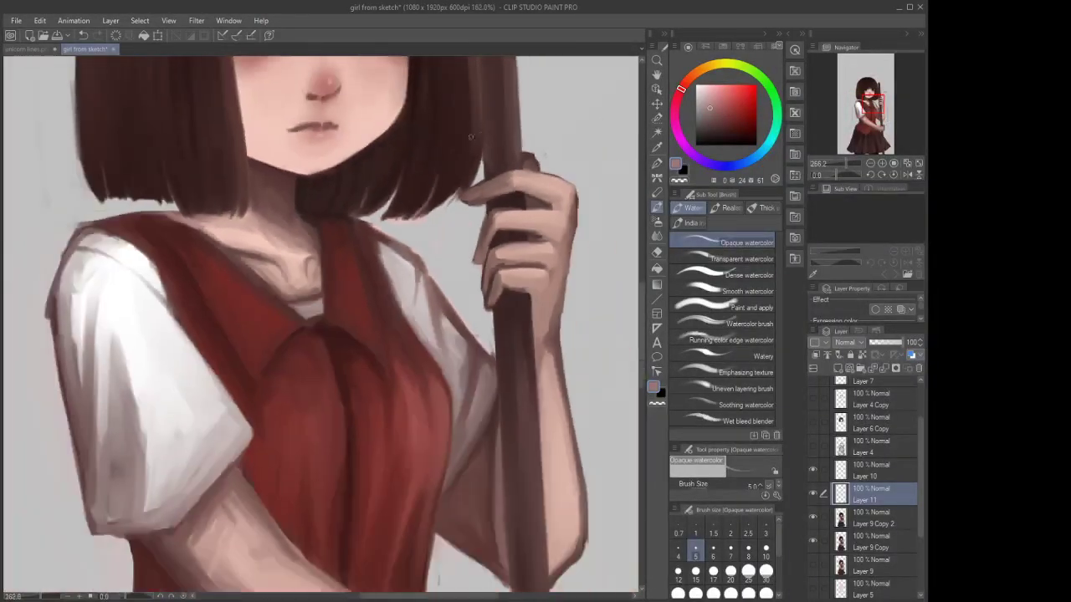
{"action": "scroll", "coordinate": [525, 420], "scroll_direction": "up", "scroll_amount": 1}
{"action": "scroll", "coordinate": [525, 420], "scroll_direction": "up", "scroll_amount": 1}
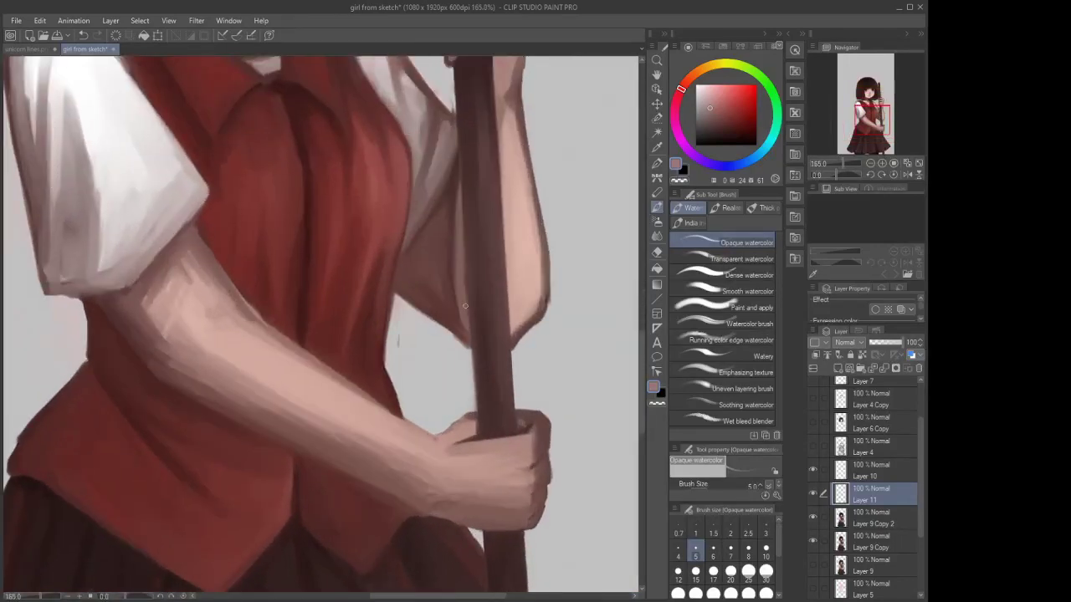
{"action": "scroll", "coordinate": [466, 306], "scroll_direction": "down", "scroll_amount": 2}
{"action": "scroll", "coordinate": [502, 368], "scroll_direction": "up", "scroll_amount": 4}
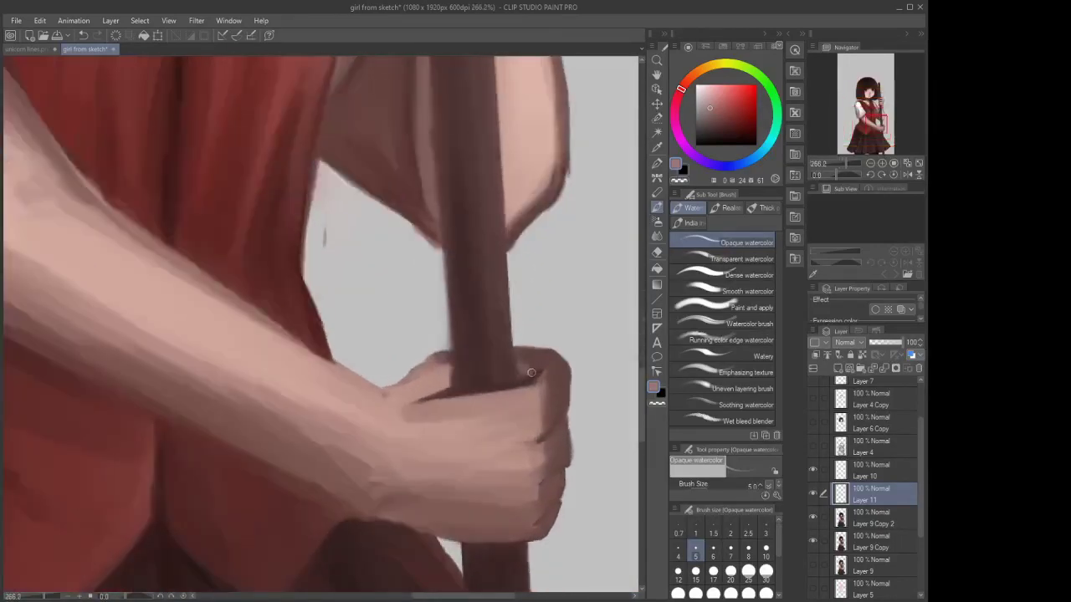
{"action": "scroll", "coordinate": [513, 354], "scroll_direction": "down", "scroll_amount": 5}
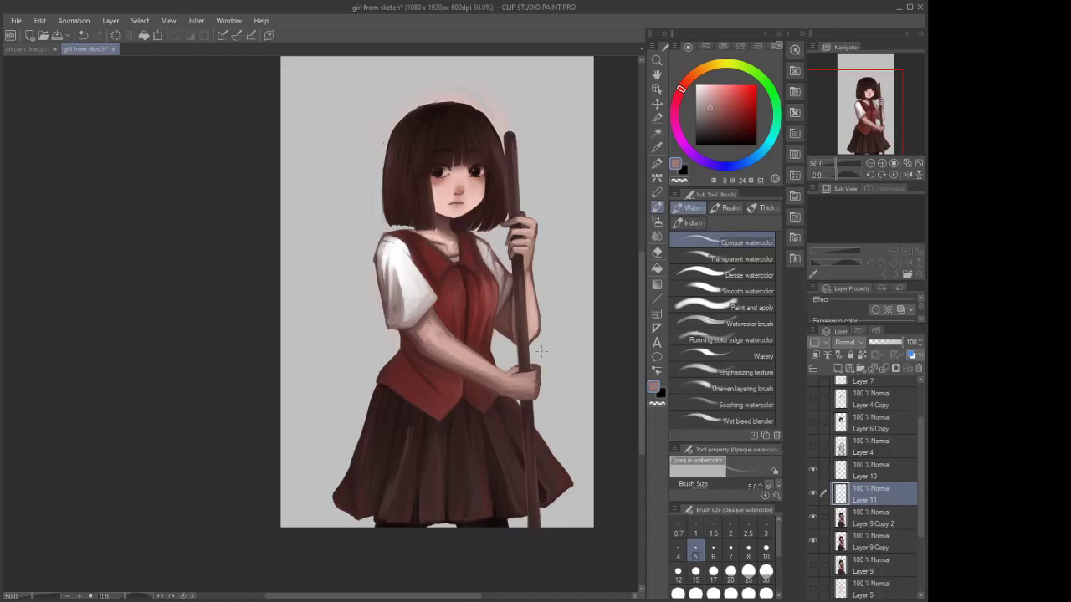
{"action": "scroll", "coordinate": [521, 164], "scroll_direction": "up", "scroll_amount": 3}
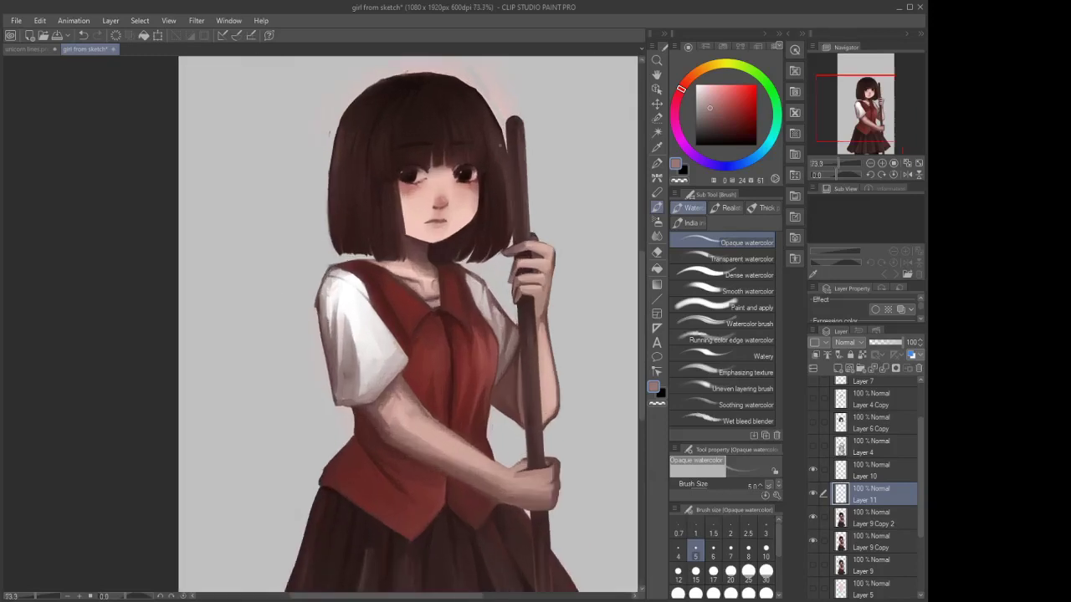
{"action": "scroll", "coordinate": [521, 165], "scroll_direction": "down", "scroll_amount": 1}
{"action": "scroll", "coordinate": [514, 346], "scroll_direction": "down", "scroll_amount": 3}
{"action": "scroll", "coordinate": [494, 256], "scroll_direction": "up", "scroll_amount": 4}
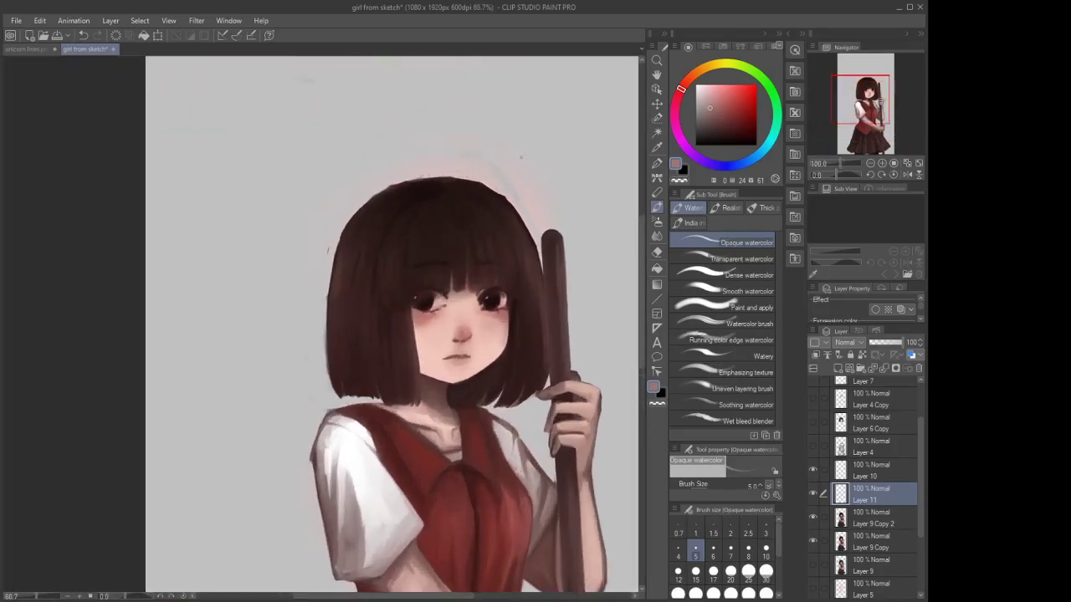
Erase the smudges around the top of the hair on Layer 9 Copy 2 with the Hard eraser at size 100
{"action": "left_click", "coordinate": [657, 252]}
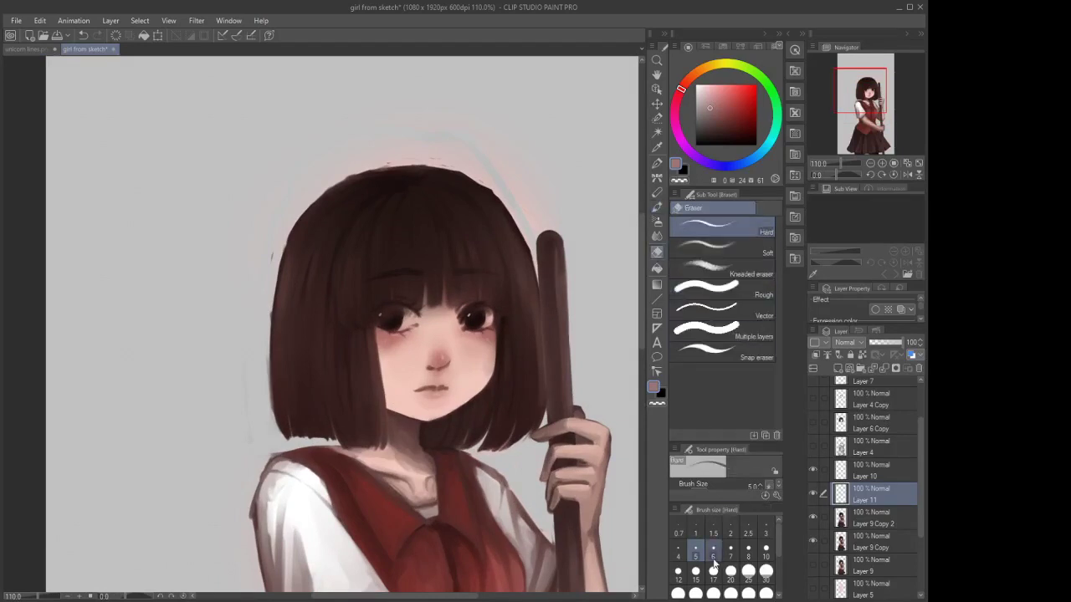
{"action": "left_click", "coordinate": [713, 572]}
{"action": "left_click", "coordinate": [870, 518]}
{"action": "scroll", "coordinate": [555, 241], "scroll_direction": "up", "scroll_amount": 3}
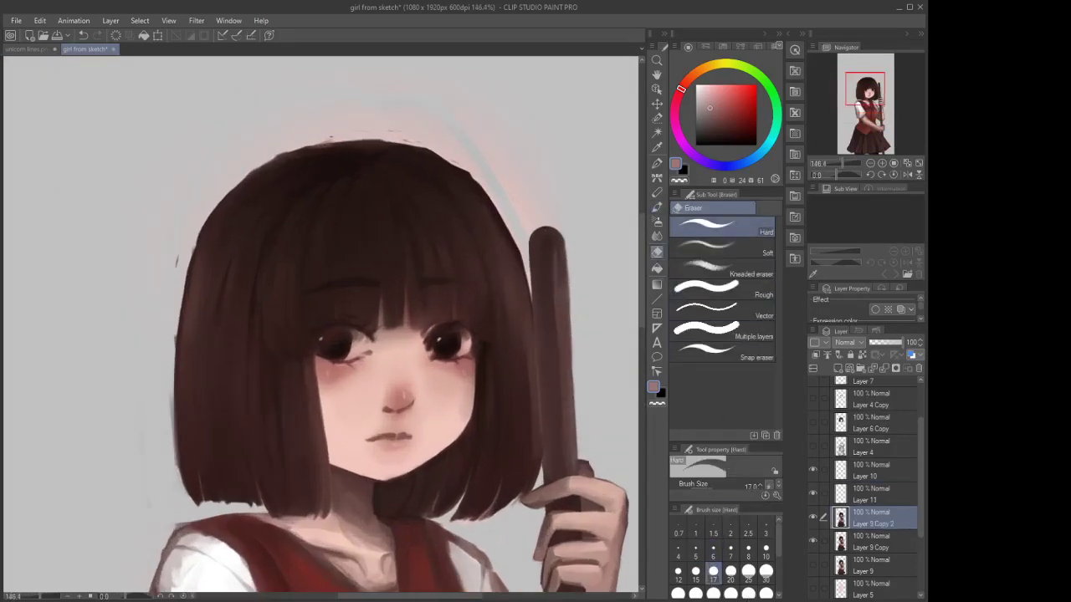
{"action": "left_click", "coordinate": [766, 593]}
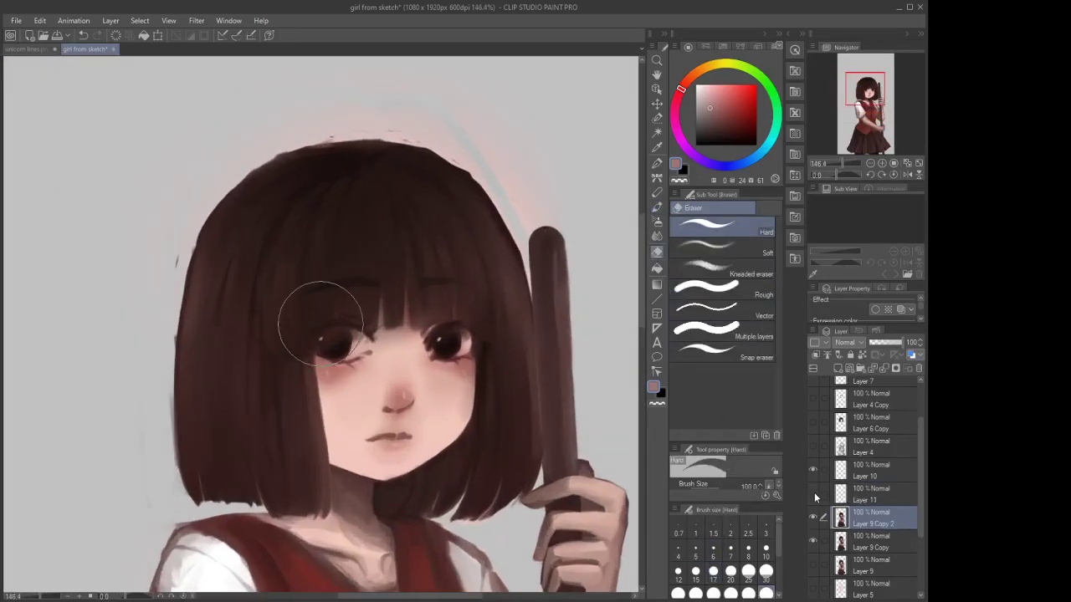
{"action": "scroll", "coordinate": [525, 190], "scroll_direction": "up", "scroll_amount": 1}
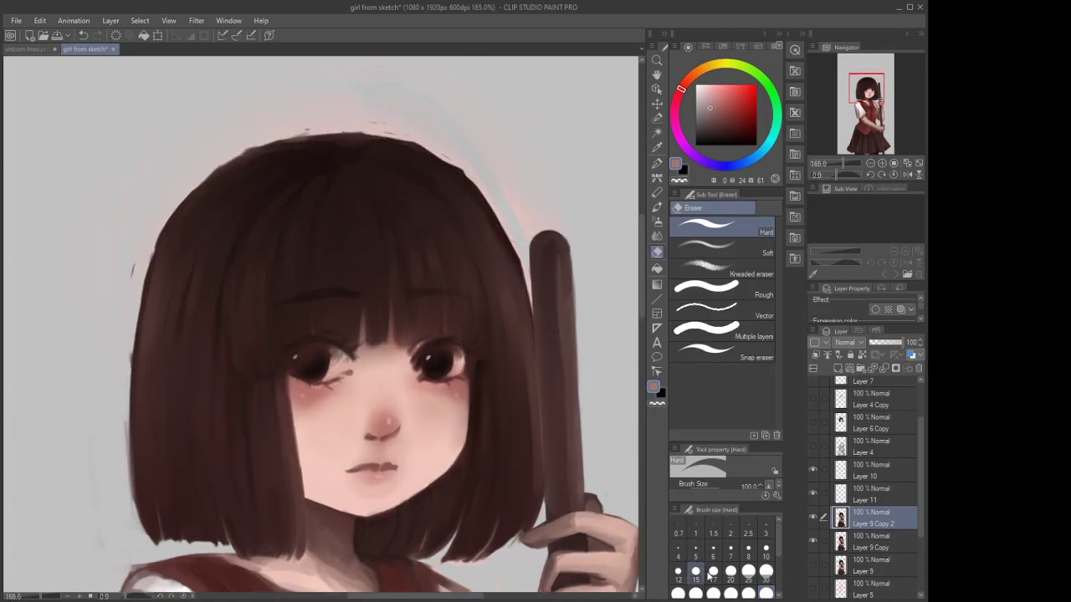
Clean up the stray marks along the hair outline with the Hard eraser at sizes 17 and 80
{"action": "left_click", "coordinate": [712, 572]}
{"action": "scroll", "coordinate": [489, 261], "scroll_direction": "down", "scroll_amount": 2}
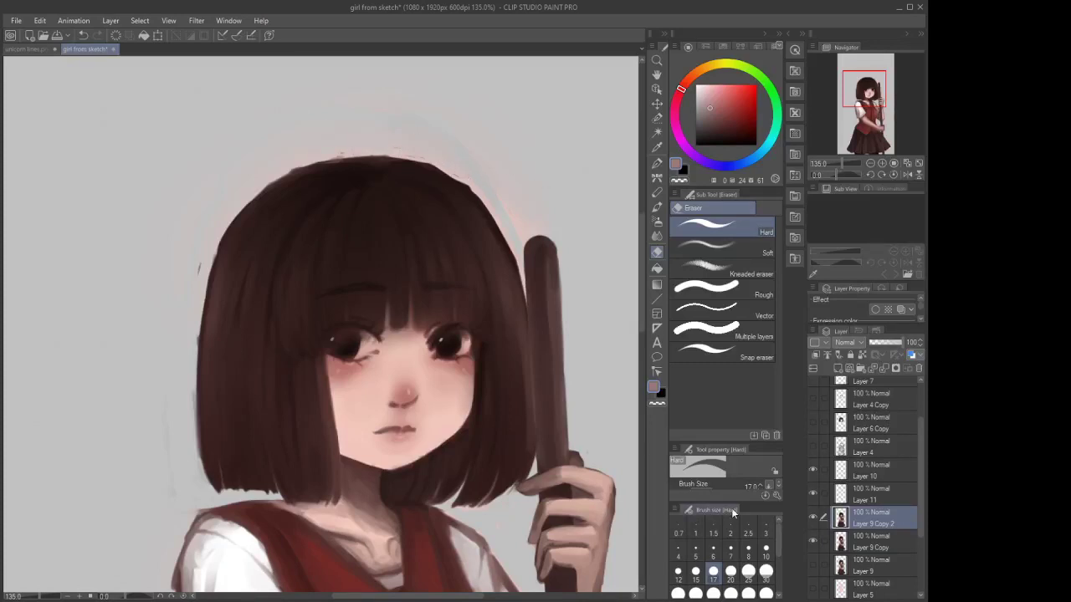
{"action": "left_click", "coordinate": [731, 573]}
{"action": "left_click", "coordinate": [748, 571]}
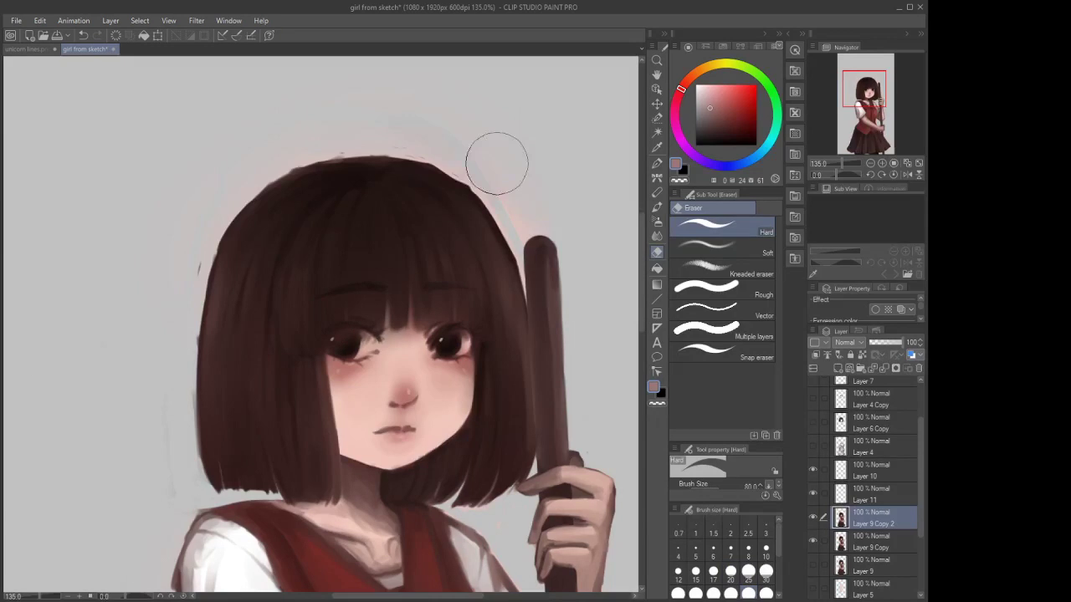
Reduce the Hard eraser to size 17 and trim the background beside the staff's upper tip
{"action": "scroll", "coordinate": [507, 186], "scroll_direction": "up", "scroll_amount": 2}
{"action": "key", "text": "bracketleft"}
{"action": "key", "text": "bracketleft"}
{"action": "key", "text": "bracketleft"}
{"action": "key", "text": "bracketleft"}
{"action": "key", "text": "bracketleft"}
{"action": "key", "text": "bracketleft"}
{"action": "key", "text": "bracketleft"}
{"action": "key", "text": "bracketleft"}
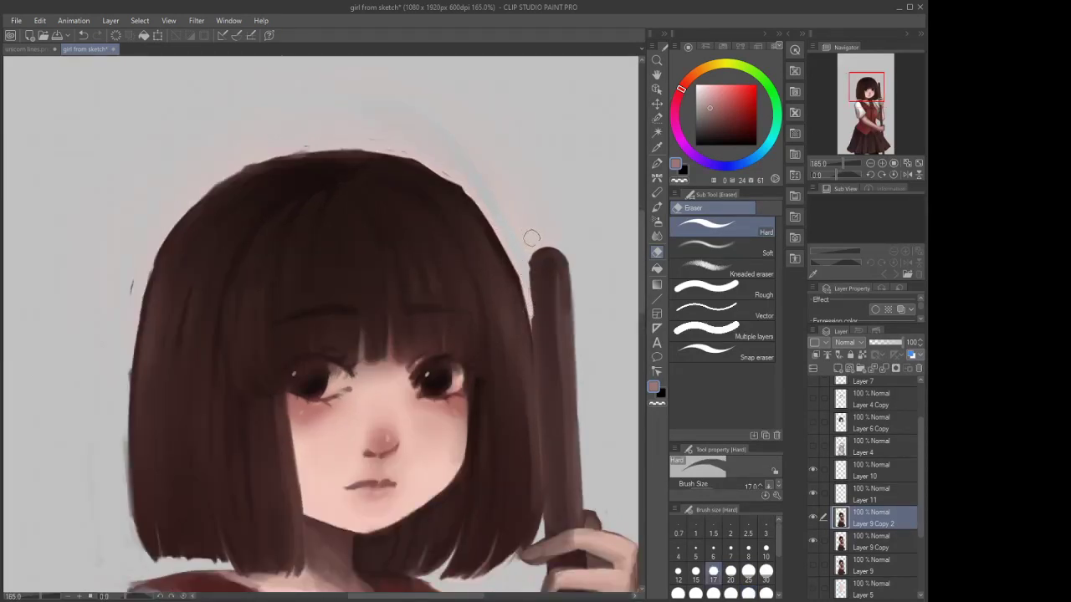
Sample the staff's dark brown and repaint its tip and hair-side edge with the Opaque watercolor brush at size 12
{"action": "left_click", "coordinate": [558, 252], "text": "alt"}
{"action": "left_click", "coordinate": [657, 209]}
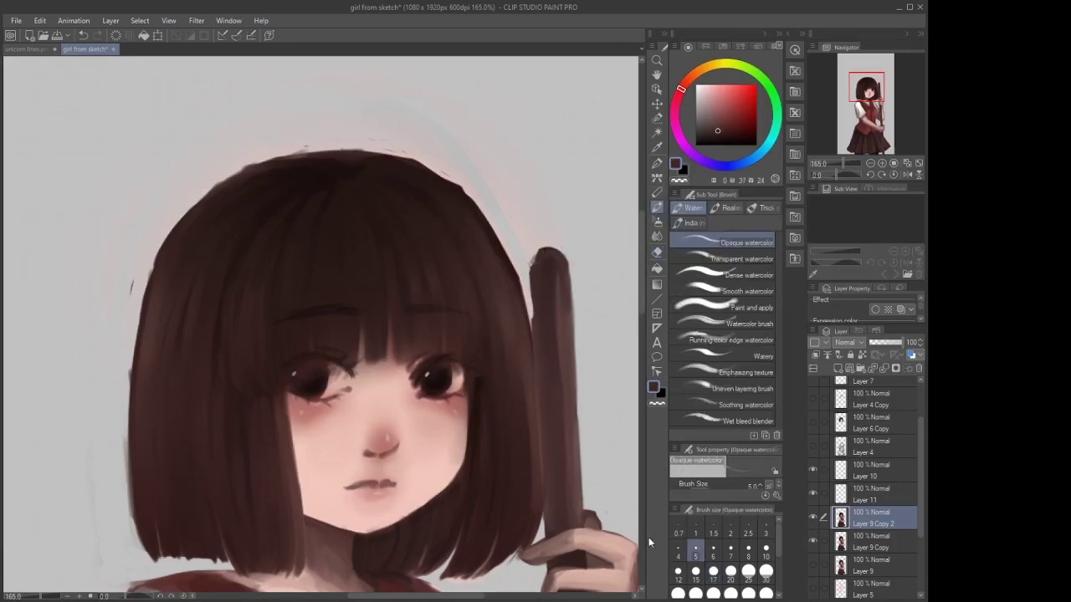
{"action": "left_click", "coordinate": [678, 572]}
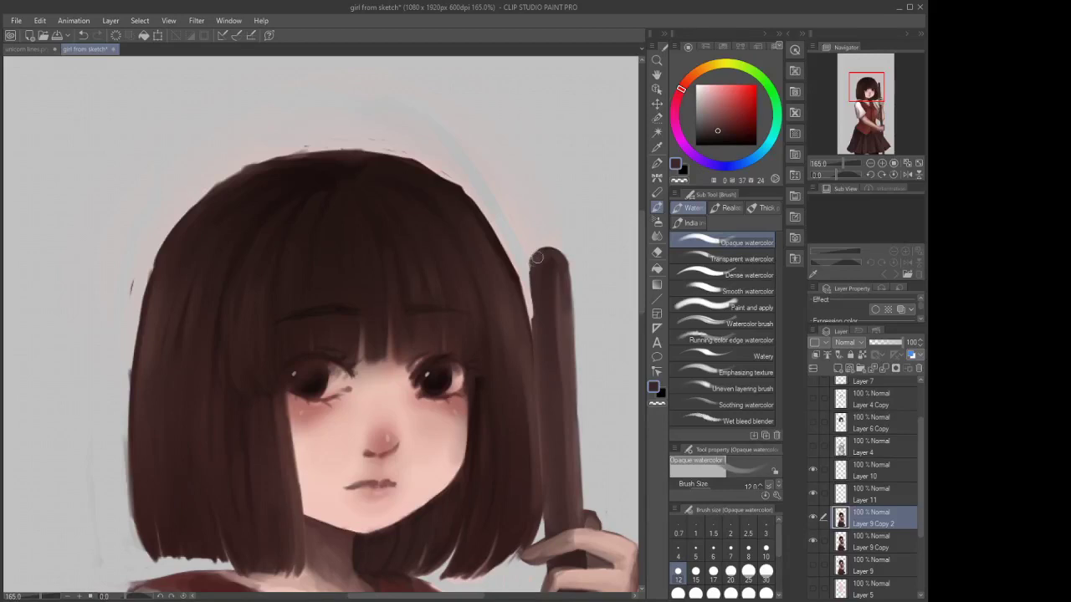
{"action": "left_click_drag", "start_coordinate": [537, 258], "coordinate": [538, 344]}
{"action": "scroll", "coordinate": [541, 376], "scroll_direction": "down", "scroll_amount": 5}
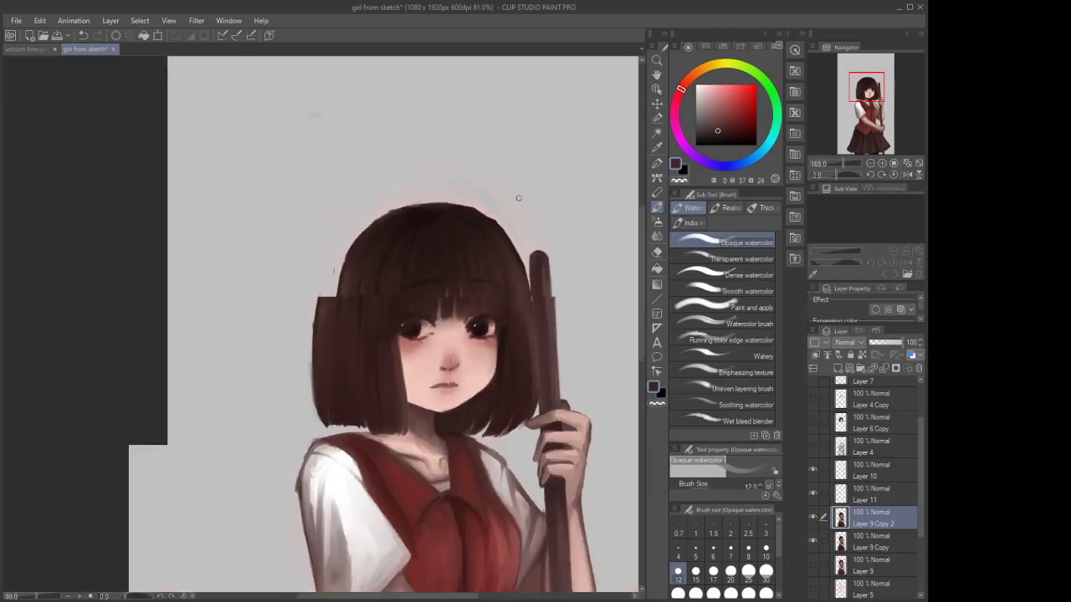
Erase the pinkish halo around the head on the Layer 9 Copy layer with the Hard eraser at size 40
{"action": "left_click", "coordinate": [869, 548]}
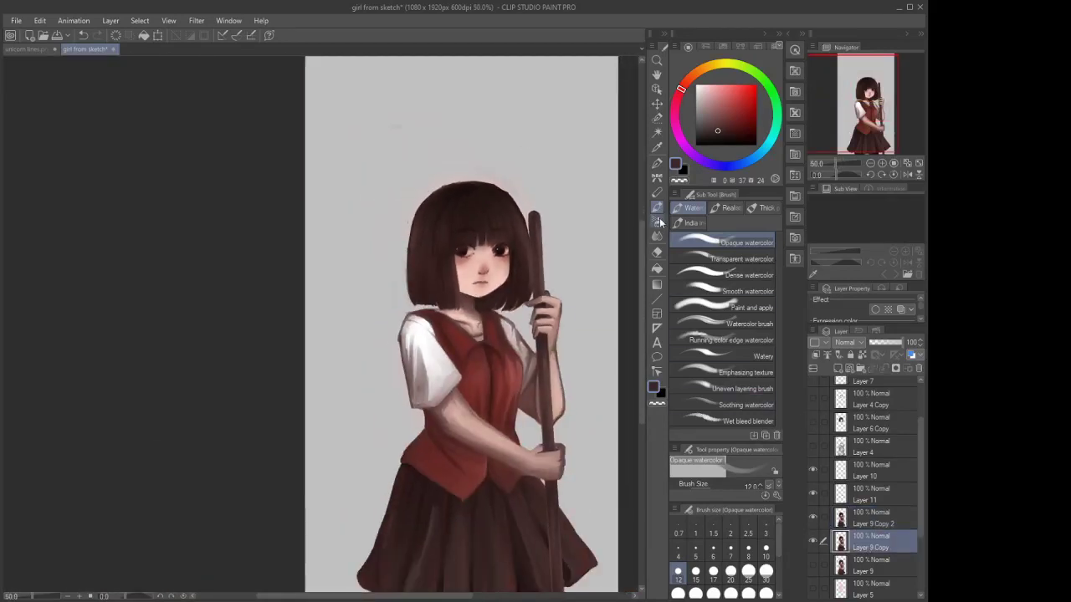
{"action": "left_click", "coordinate": [657, 235]}
{"action": "left_click", "coordinate": [656, 251]}
{"action": "scroll", "coordinate": [586, 293], "scroll_direction": "up", "scroll_amount": 5}
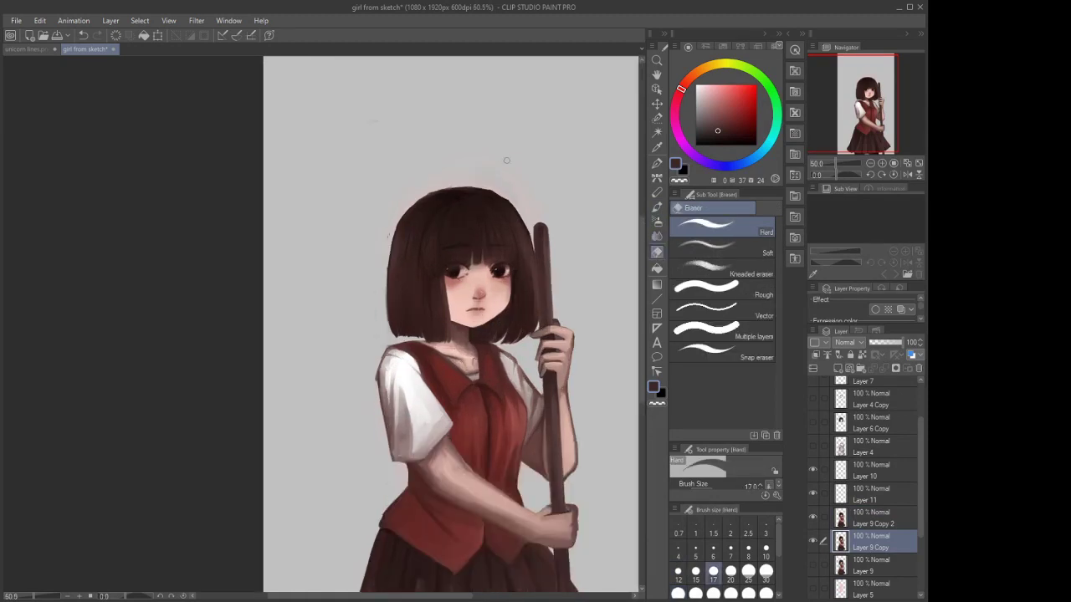
{"action": "mouse_move", "coordinate": [552, 272]}
{"action": "left_mouse_down"}
{"action": "mouse_move", "coordinate": [497, 189]}
{"action": "mouse_move", "coordinate": [517, 240]}
{"action": "mouse_move", "coordinate": [489, 195]}
{"action": "mouse_move", "coordinate": [400, 153]}
{"action": "mouse_move", "coordinate": [321, 141]}
{"action": "left_mouse_up"}
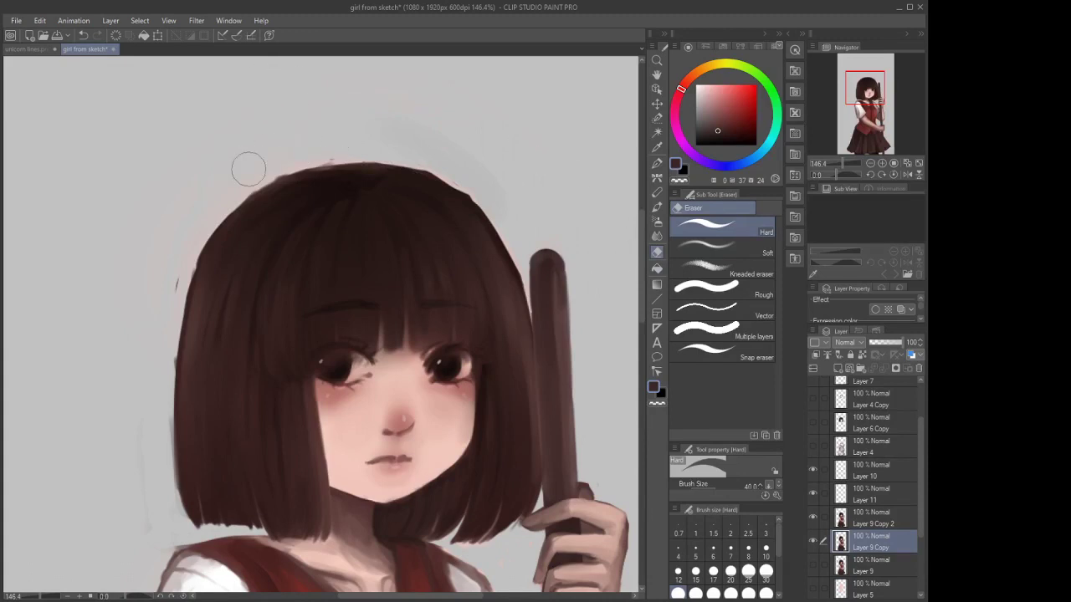
{"action": "scroll", "coordinate": [327, 151], "scroll_direction": "down", "scroll_amount": 2}
{"action": "scroll", "coordinate": [327, 151], "scroll_direction": "down", "scroll_amount": 3}
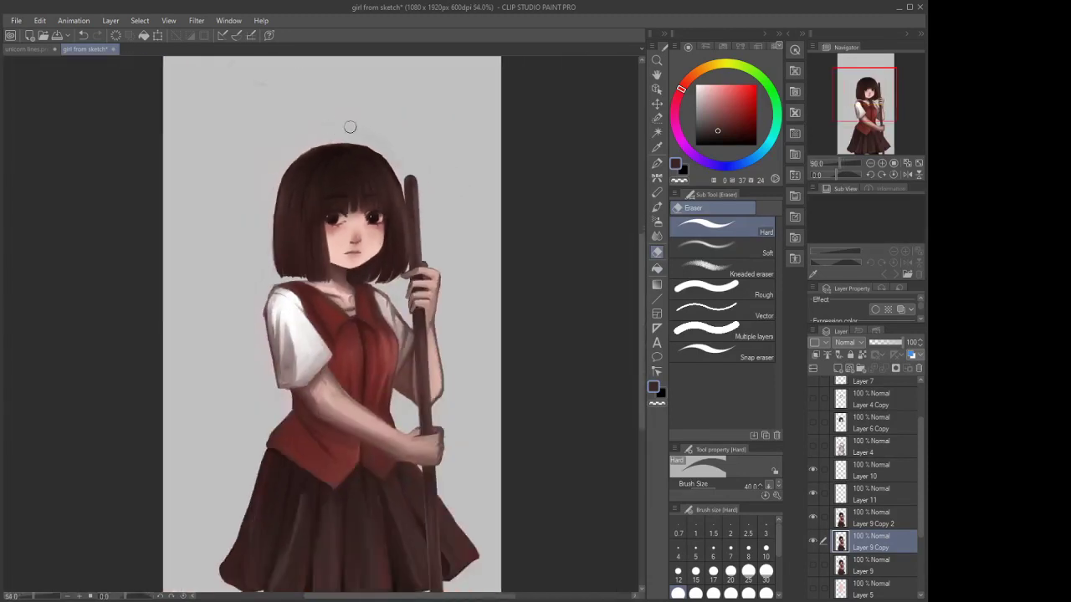
{"action": "scroll", "coordinate": [430, 179], "scroll_direction": "down", "scroll_amount": 1}
{"action": "scroll", "coordinate": [286, 293], "scroll_direction": "up", "scroll_amount": 1}
{"action": "scroll", "coordinate": [286, 293], "scroll_direction": "up", "scroll_amount": 4}
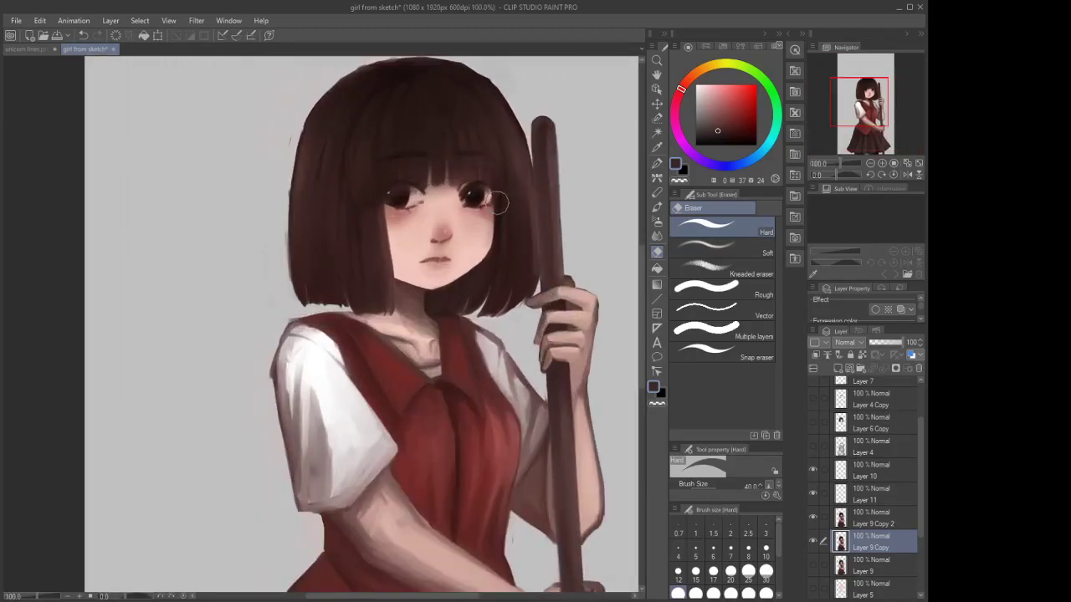
Add a new layer above Layer 11 and choose a near-black colour for the hair shading
{"action": "left_click", "coordinate": [867, 496]}
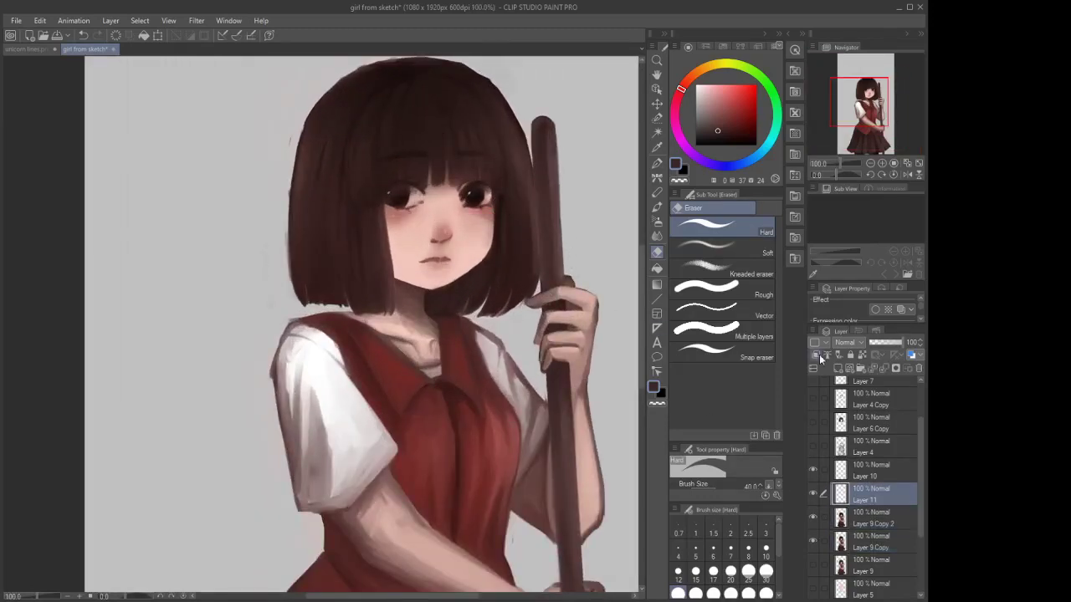
{"action": "left_click", "coordinate": [835, 361]}
{"action": "left_click", "coordinate": [723, 139]}
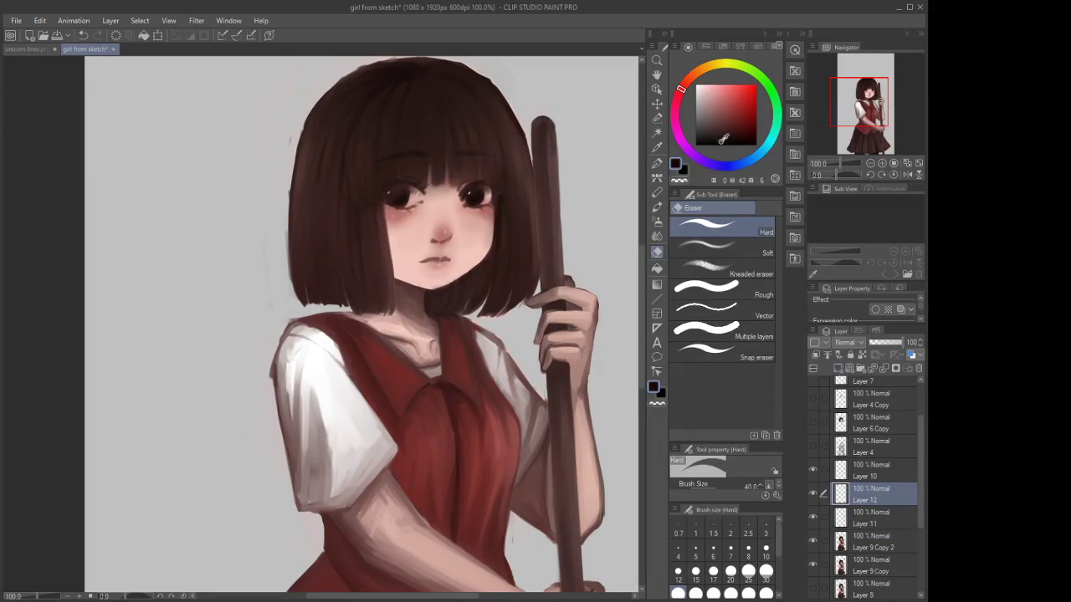
{"action": "left_click_drag", "start_coordinate": [723, 139], "coordinate": [712, 145]}
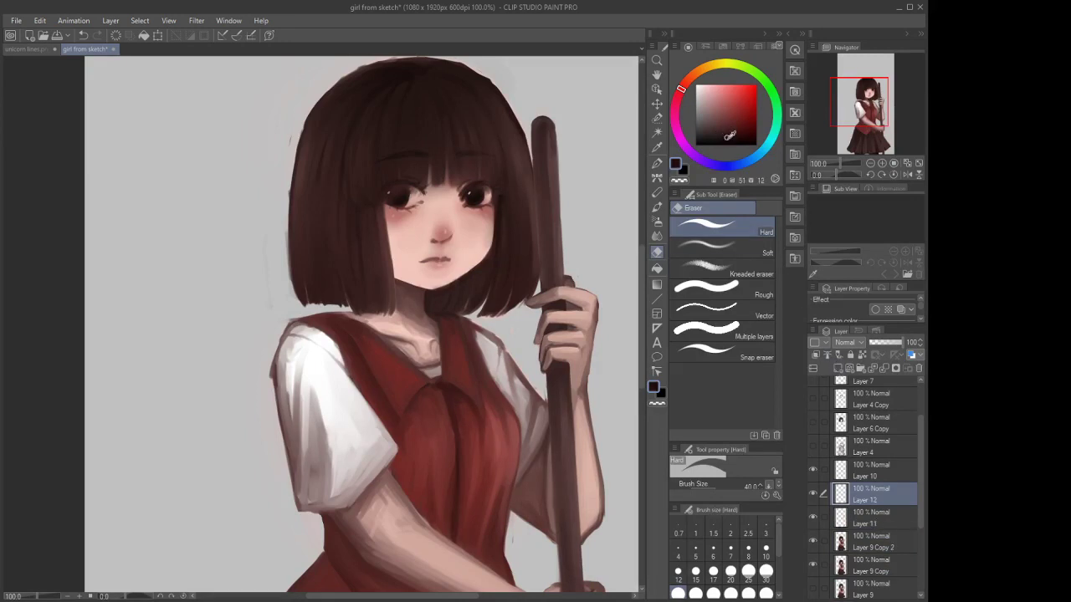
Paint dark strands along the hair edge beside the girl's cheek with the Opaque watercolor brush at size 12
{"action": "left_click", "coordinate": [656, 206]}
{"action": "scroll", "coordinate": [383, 207], "scroll_direction": "up", "scroll_amount": 2}
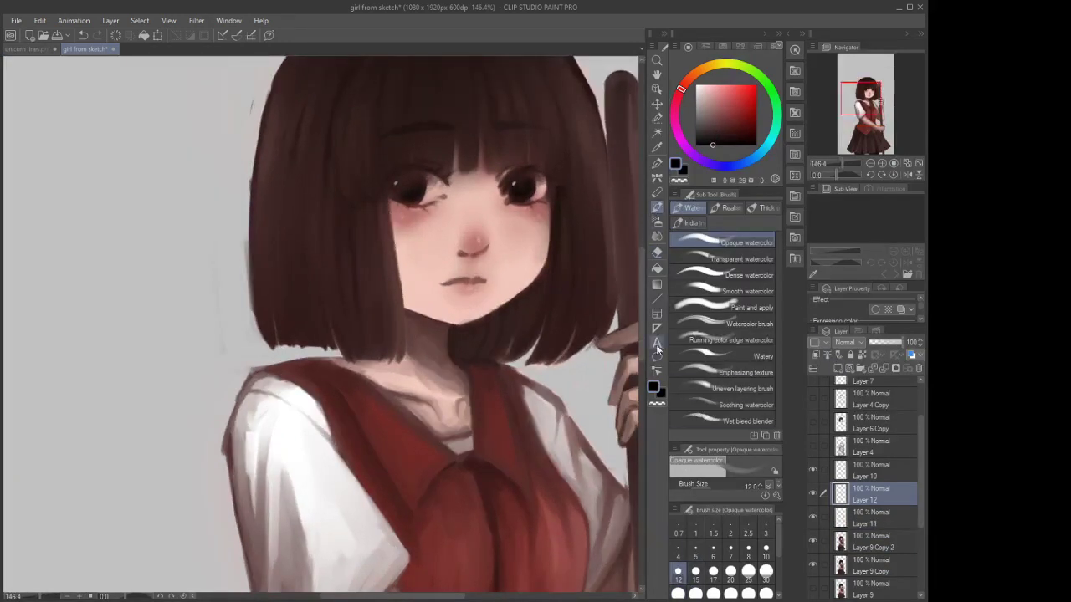
{"action": "left_click_drag", "start_coordinate": [388, 205], "coordinate": [401, 310]}
{"action": "left_click_drag", "start_coordinate": [395, 238], "coordinate": [407, 346]}
{"action": "left_click_drag", "start_coordinate": [397, 257], "coordinate": [401, 351]}
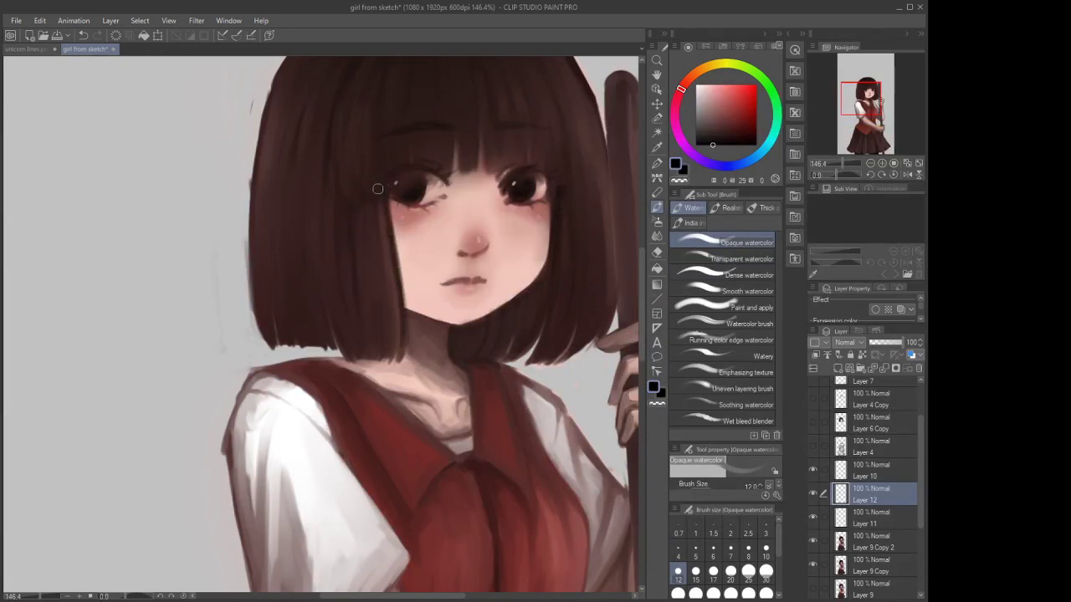
{"action": "scroll", "coordinate": [401, 355], "scroll_direction": "down", "scroll_amount": 2}
{"action": "scroll", "coordinate": [497, 228], "scroll_direction": "up", "scroll_amount": 1}
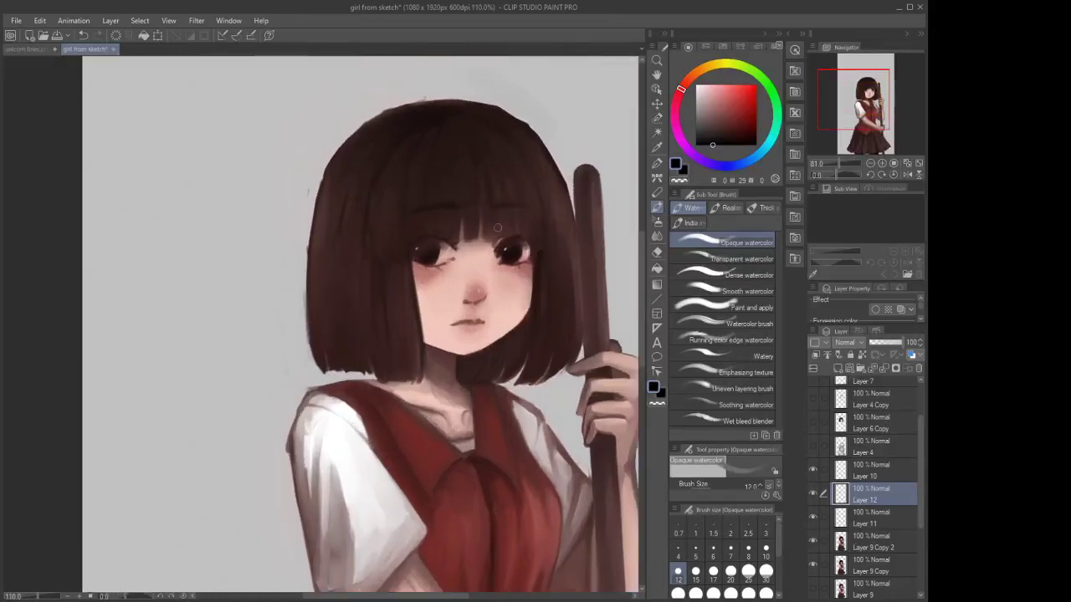
Soften the dark hair strands on the new layer with the Hard eraser at size 70
{"action": "left_click", "coordinate": [885, 343]}
{"action": "key", "text": "ctrl+z"}
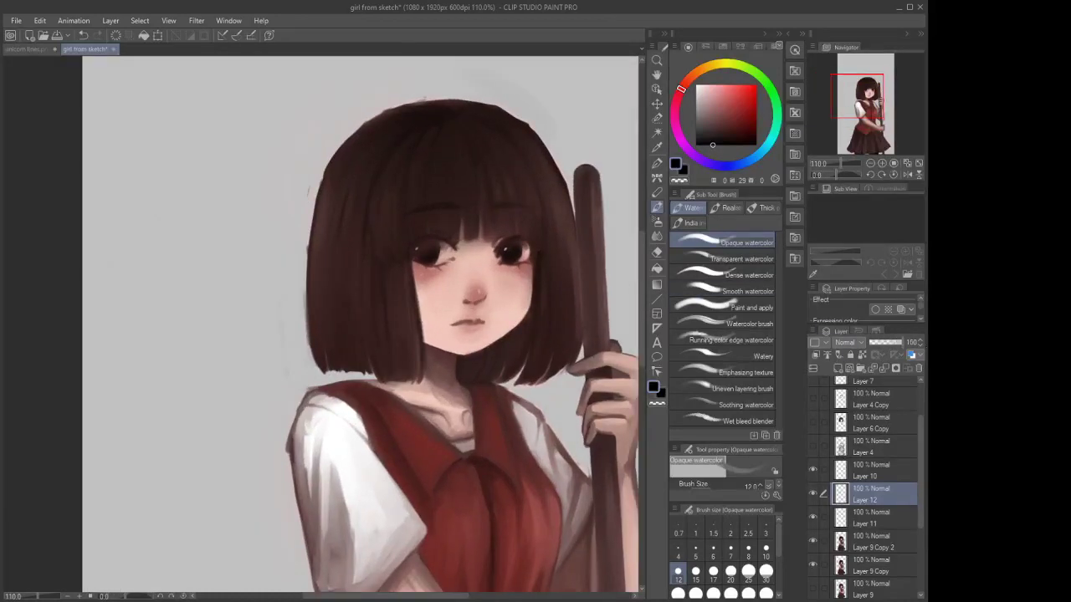
{"action": "left_click", "coordinate": [657, 251]}
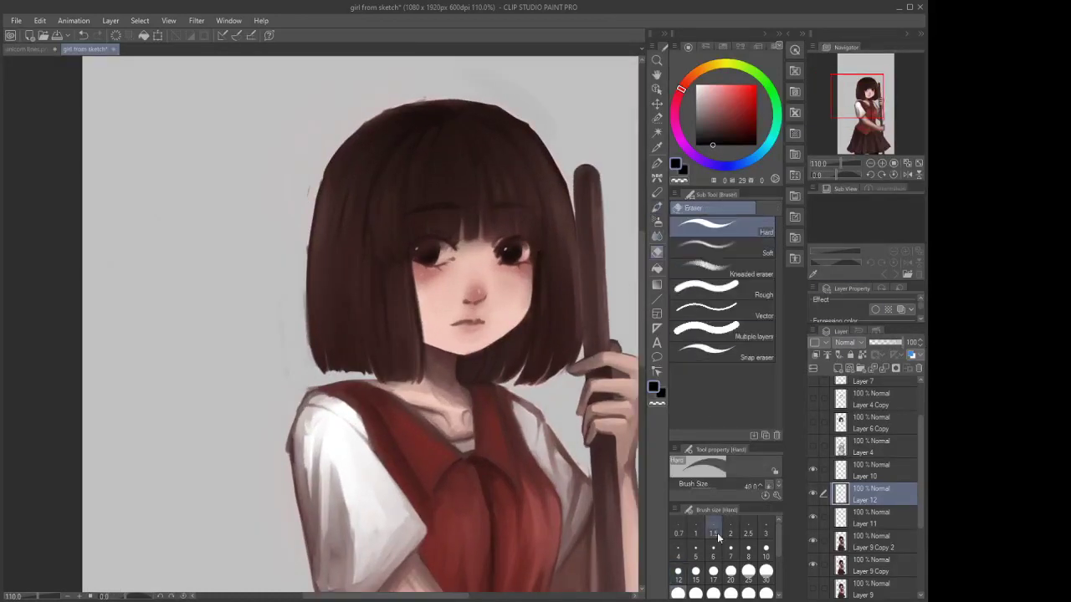
Pick a dark brown (H 0, S 48, V 14) and refine the mouth line with the Opaque watercolor brush at sizes 7 and 5
{"action": "left_click", "coordinate": [722, 135]}
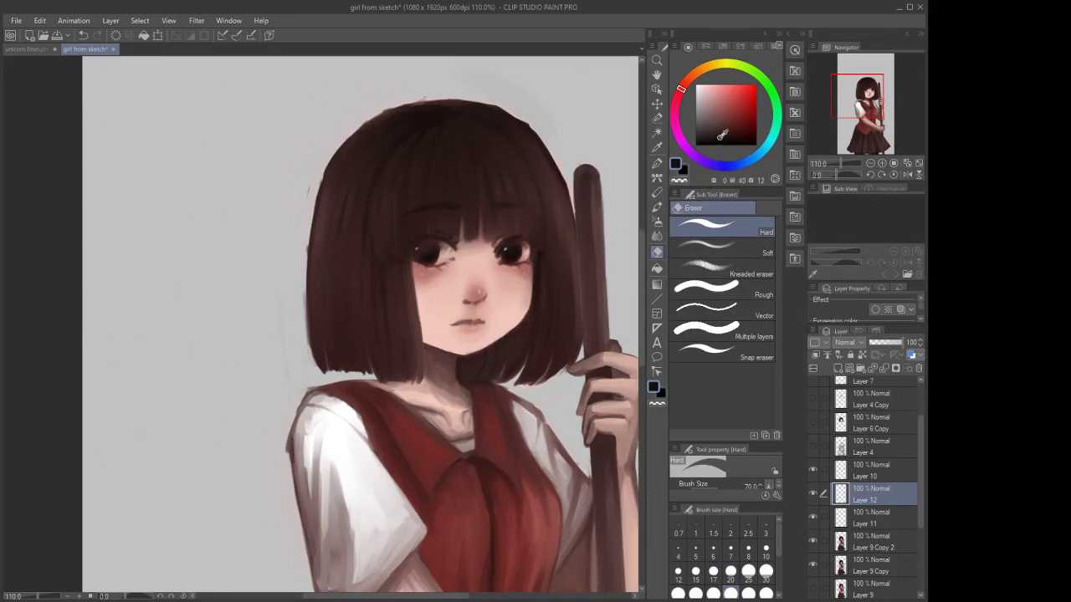
{"action": "left_click", "coordinate": [656, 207]}
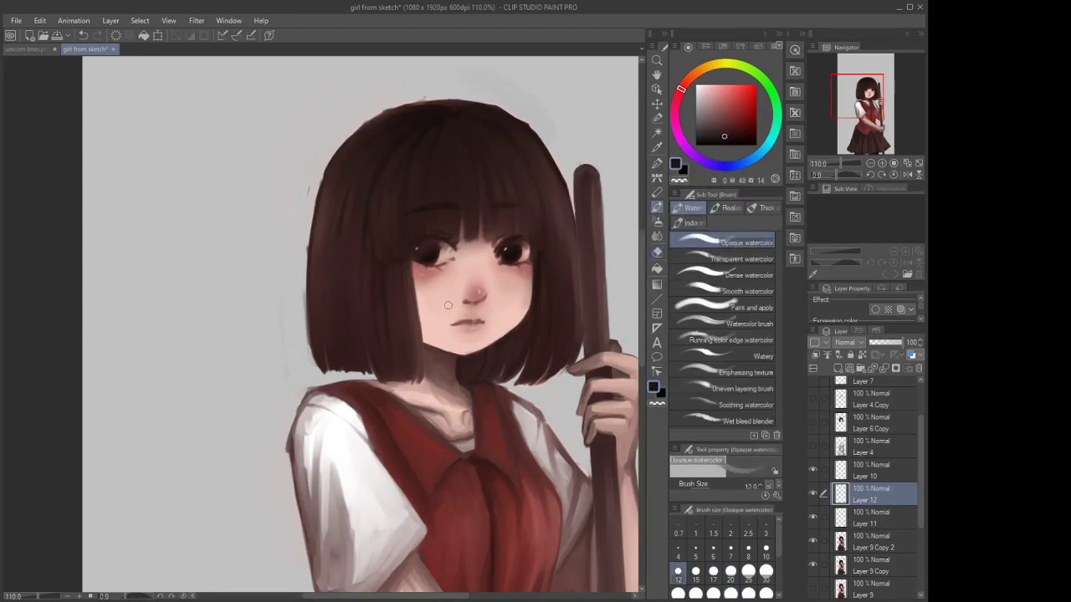
{"action": "scroll", "coordinate": [448, 306], "scroll_direction": "up", "scroll_amount": 1}
{"action": "left_click", "coordinate": [734, 554]}
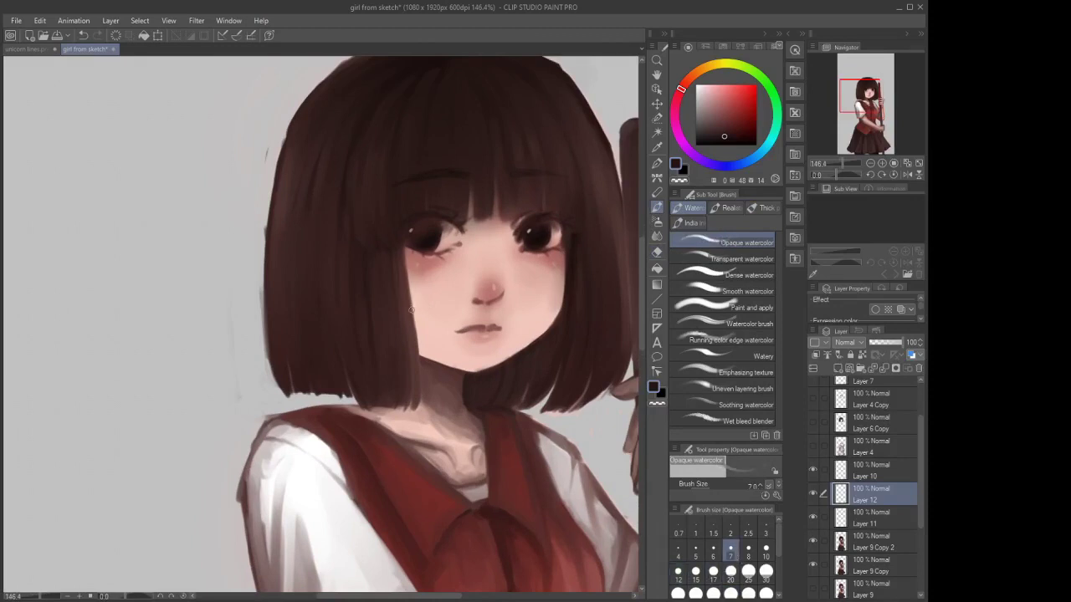
{"action": "scroll", "coordinate": [483, 358], "scroll_direction": "up", "scroll_amount": 3}
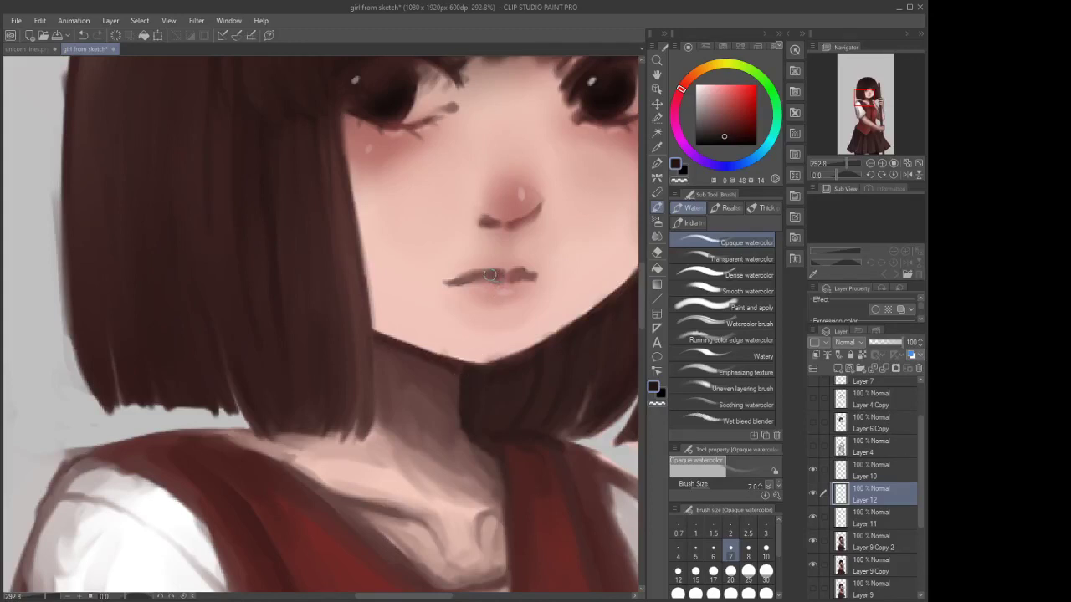
{"action": "left_click_drag", "start_coordinate": [491, 274], "coordinate": [463, 281]}
{"action": "left_click", "coordinate": [696, 550]}
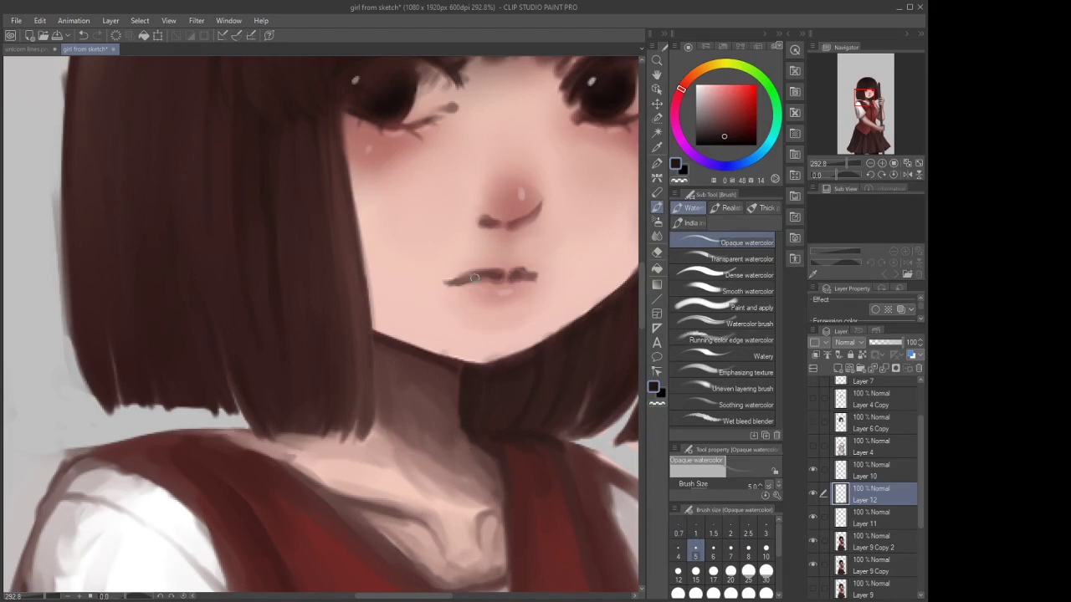
{"action": "scroll", "coordinate": [475, 277], "scroll_direction": "down", "scroll_amount": 5}
{"action": "scroll", "coordinate": [494, 301], "scroll_direction": "up", "scroll_amount": 3}
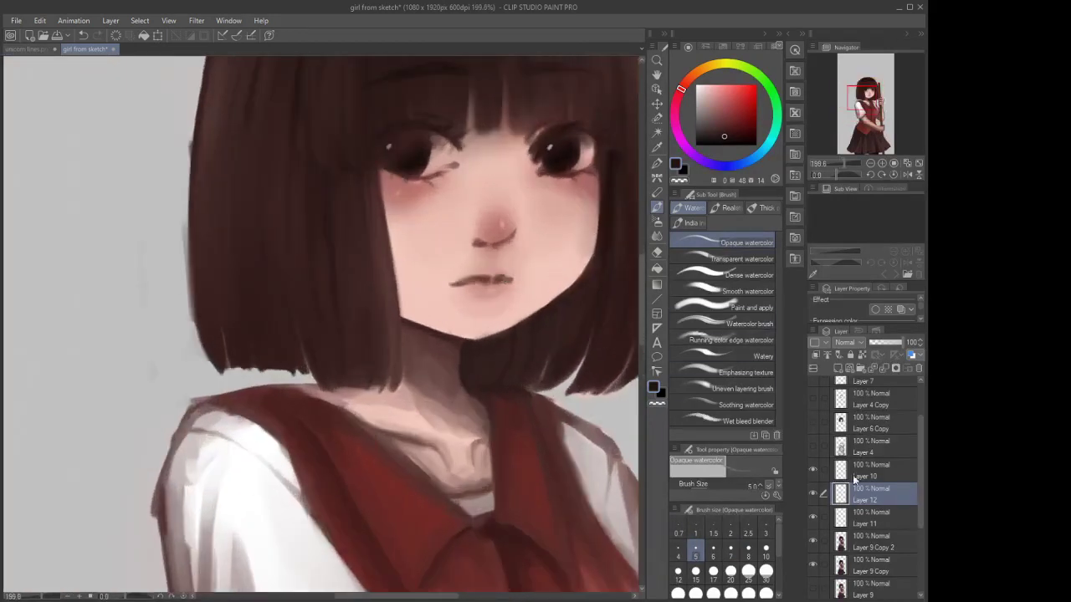
Soften the lip line on the Layer 9 Copy 2 layer with the Blend tool at size 5
{"action": "left_click", "coordinate": [879, 544]}
{"action": "left_click", "coordinate": [656, 236]}
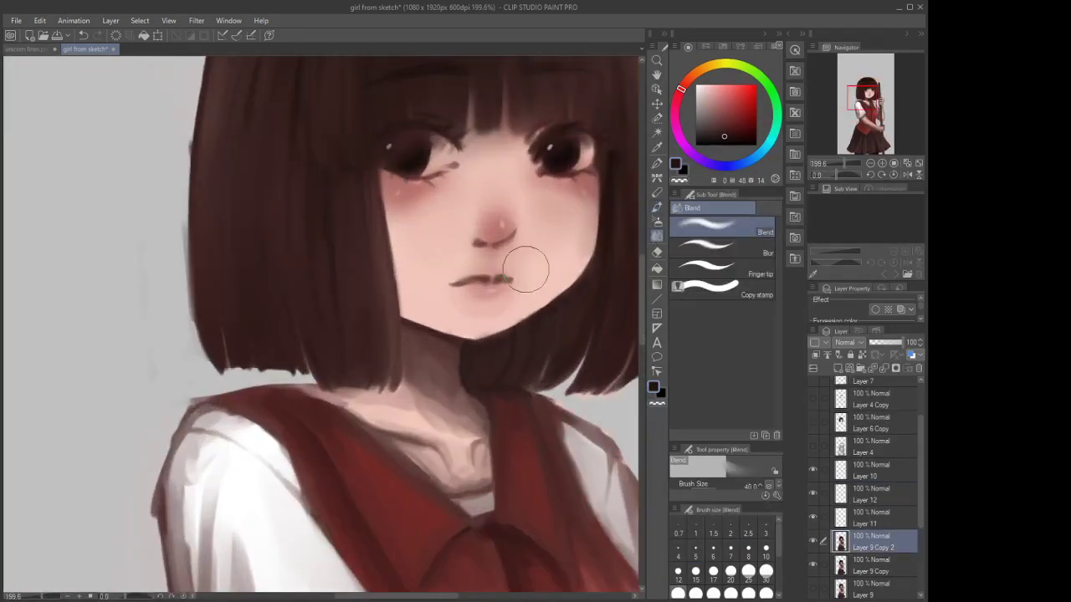
{"action": "left_click", "coordinate": [693, 552]}
{"action": "scroll", "coordinate": [506, 282], "scroll_direction": "up", "scroll_amount": 3}
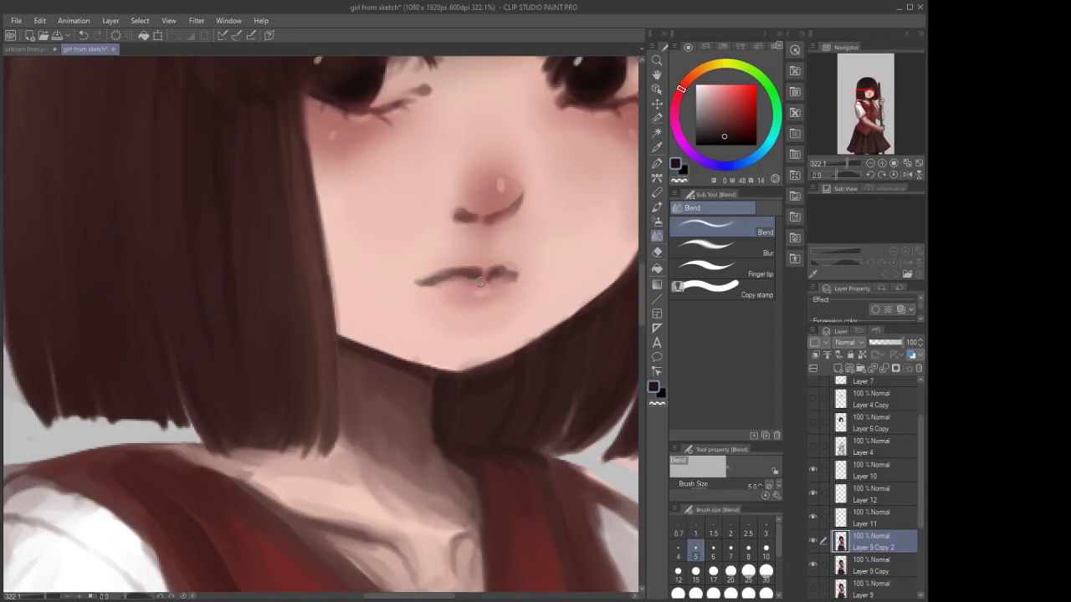
{"action": "scroll", "coordinate": [485, 276], "scroll_direction": "down", "scroll_amount": 6}
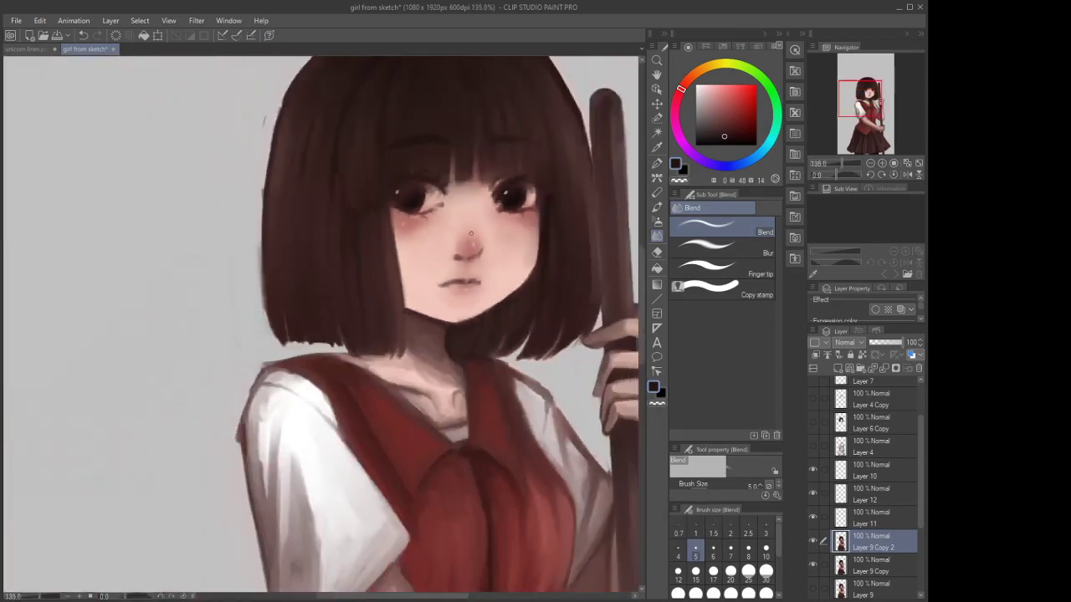
{"action": "scroll", "coordinate": [479, 266], "scroll_direction": "up", "scroll_amount": 5}
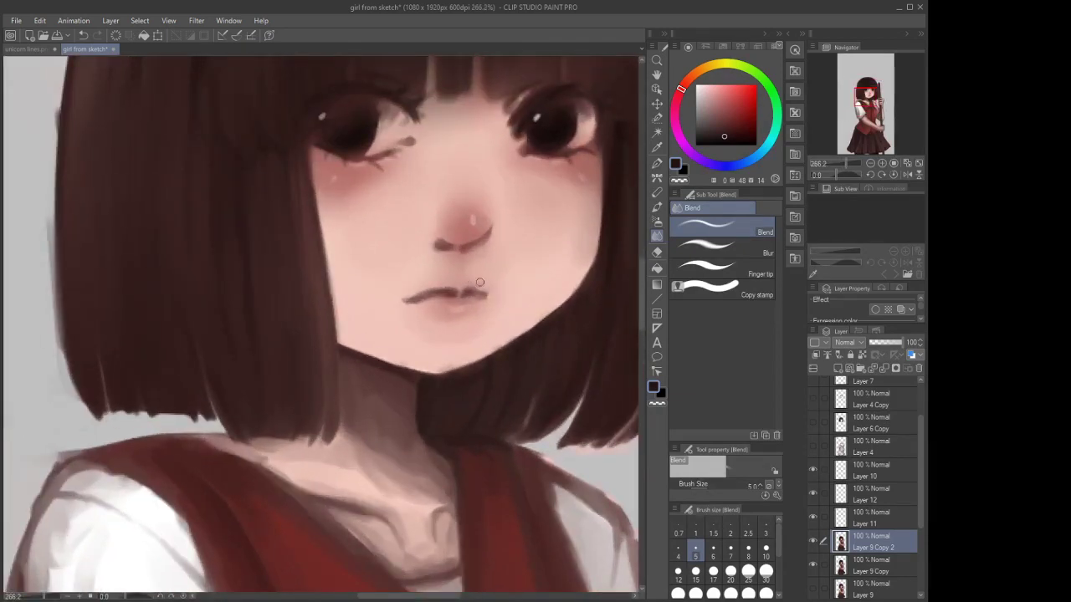
{"action": "scroll", "coordinate": [493, 283], "scroll_direction": "down", "scroll_amount": 4}
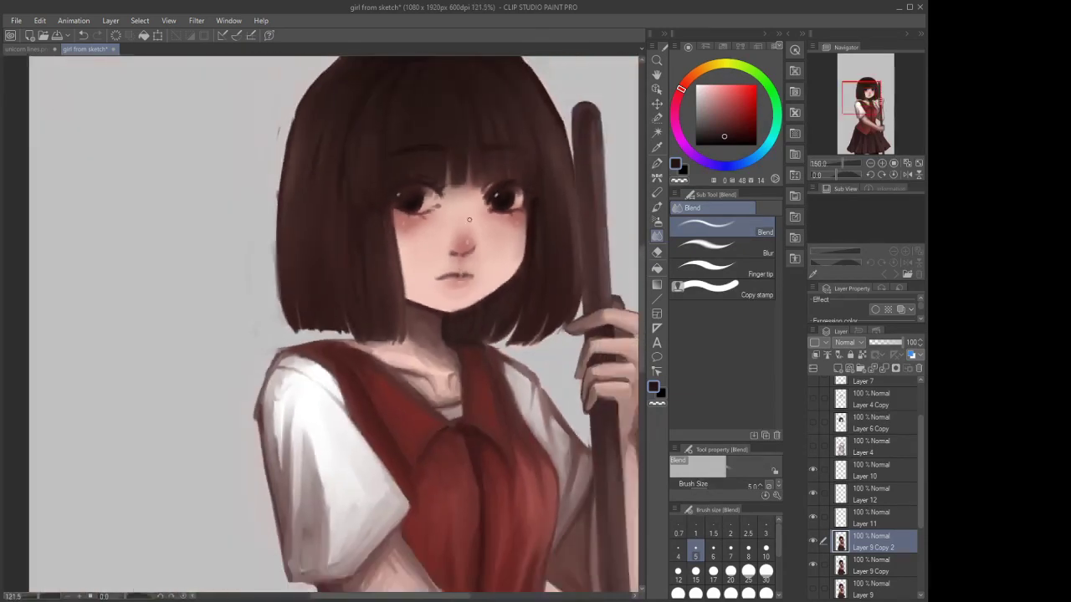
Blend the nose highlight and the nostril edges with the Blend tool at size 5
{"action": "scroll", "coordinate": [494, 284], "scroll_direction": "up", "scroll_amount": 3}
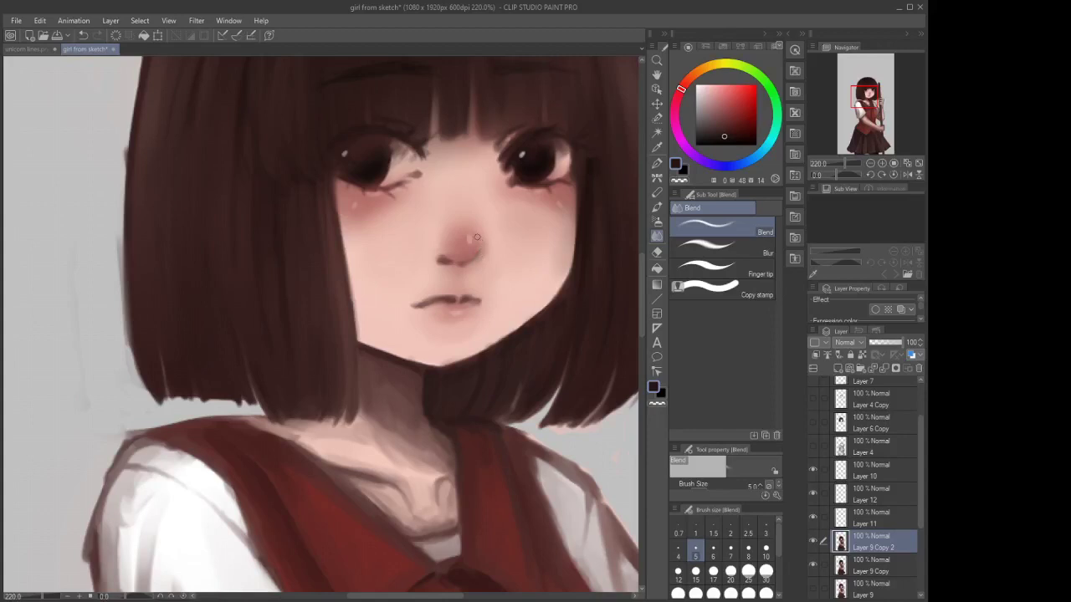
{"action": "scroll", "coordinate": [477, 238], "scroll_direction": "down", "scroll_amount": 4}
{"action": "scroll", "coordinate": [459, 226], "scroll_direction": "up", "scroll_amount": 4}
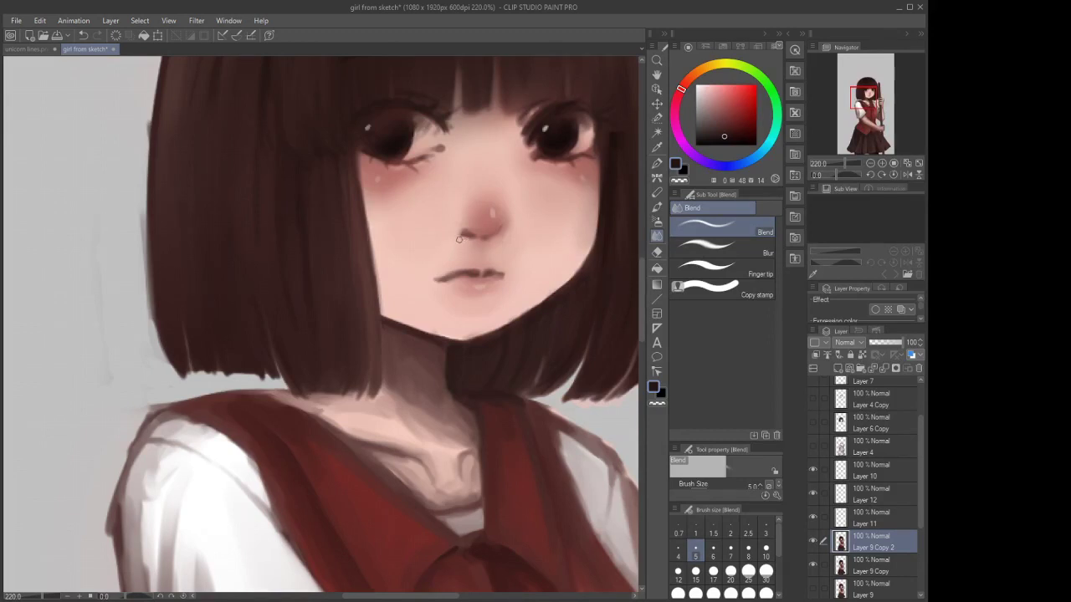
{"action": "scroll", "coordinate": [458, 239], "scroll_direction": "down", "scroll_amount": 4}
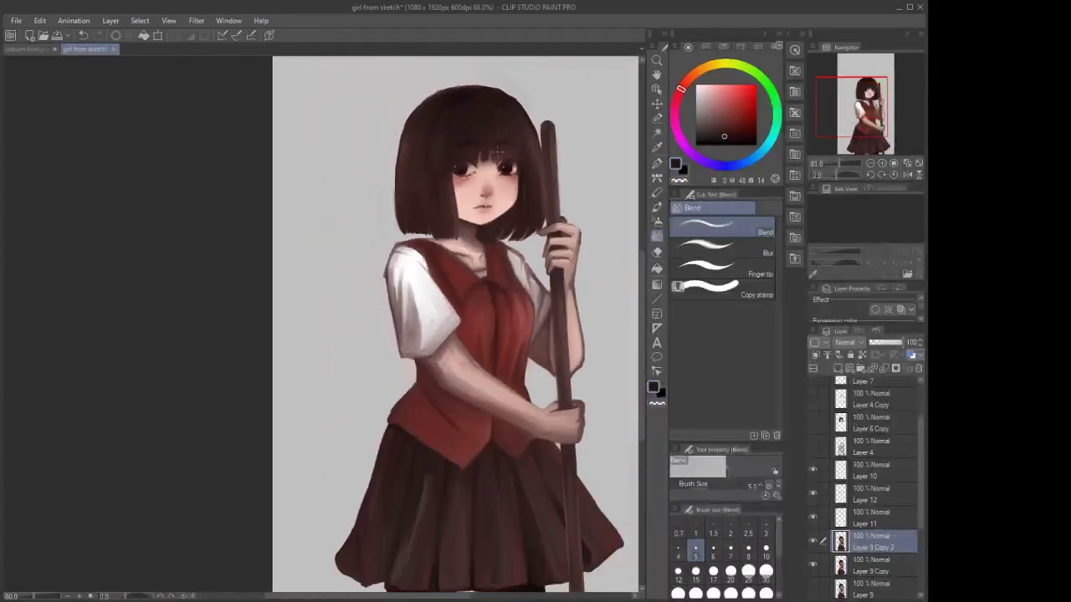
{"action": "scroll", "coordinate": [498, 151], "scroll_direction": "down", "scroll_amount": 2}
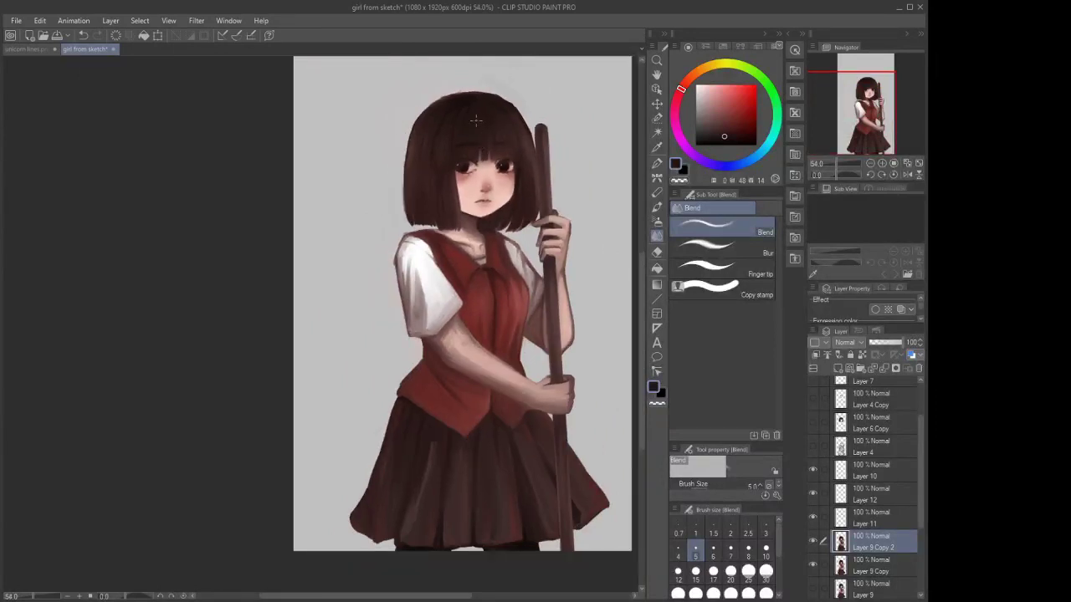
{"action": "scroll", "coordinate": [499, 182], "scroll_direction": "up", "scroll_amount": 6}
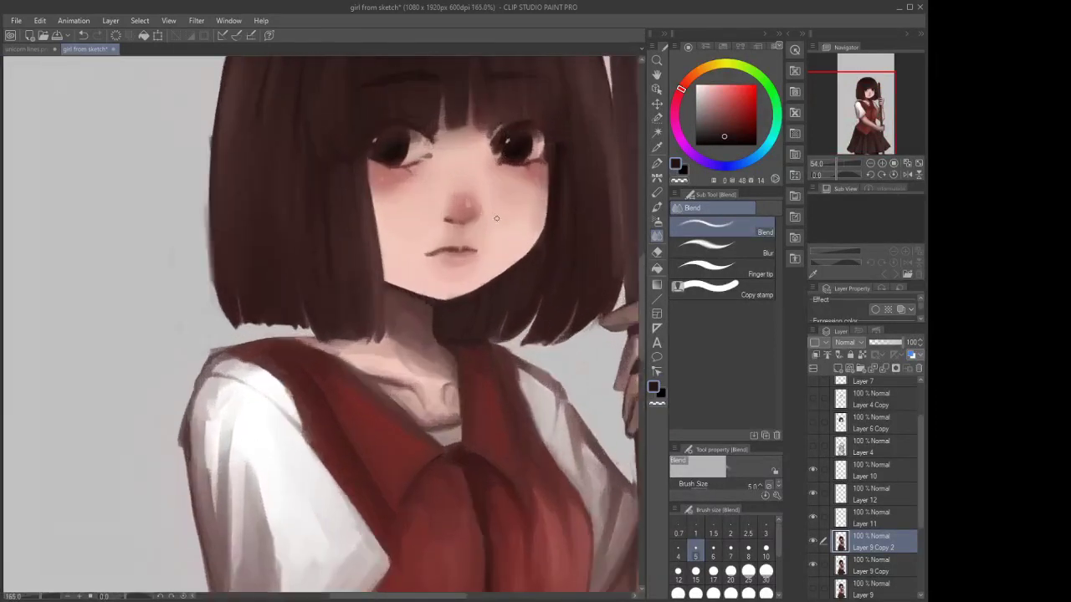
Sample the light skin tone, smooth the cheek beside the nose with the Blend tool at sizes 15 and 20, and save the painting
{"action": "left_click", "coordinate": [500, 183], "text": "alt"}
{"action": "left_click", "coordinate": [696, 574]}
{"action": "scroll", "coordinate": [494, 239], "scroll_direction": "down", "scroll_amount": 1}
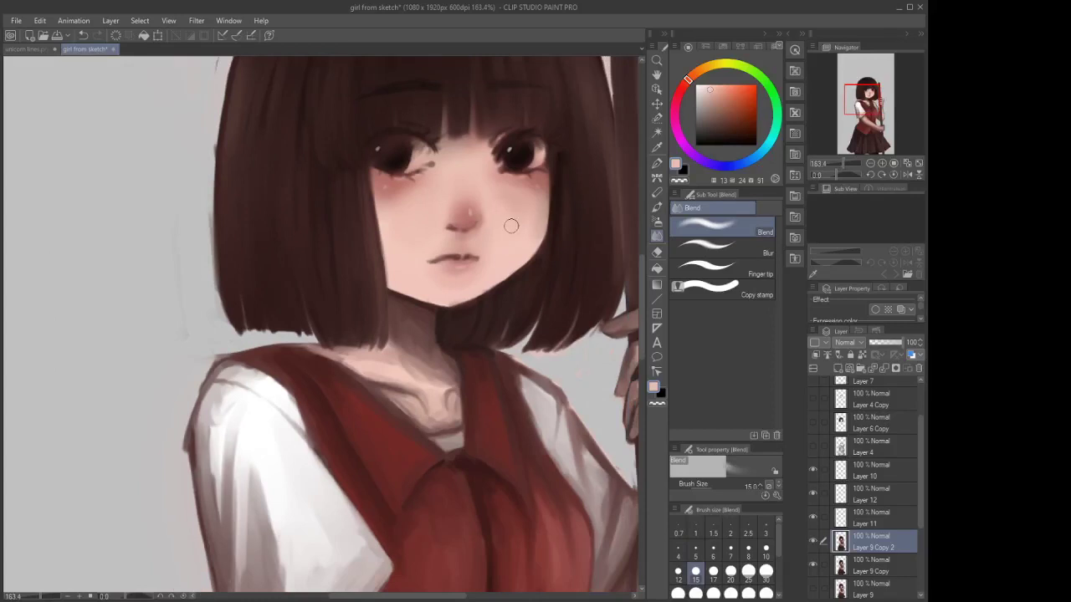
{"action": "left_click", "coordinate": [731, 572]}
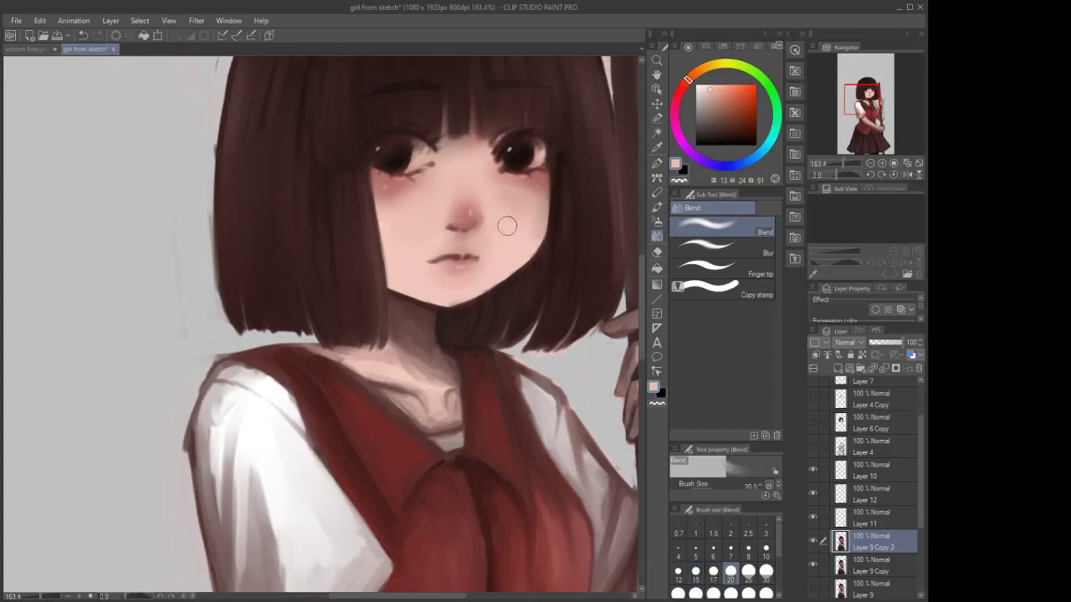
{"action": "scroll", "coordinate": [507, 288], "scroll_direction": "down", "scroll_amount": 4}
{"action": "scroll", "coordinate": [477, 170], "scroll_direction": "up", "scroll_amount": 4}
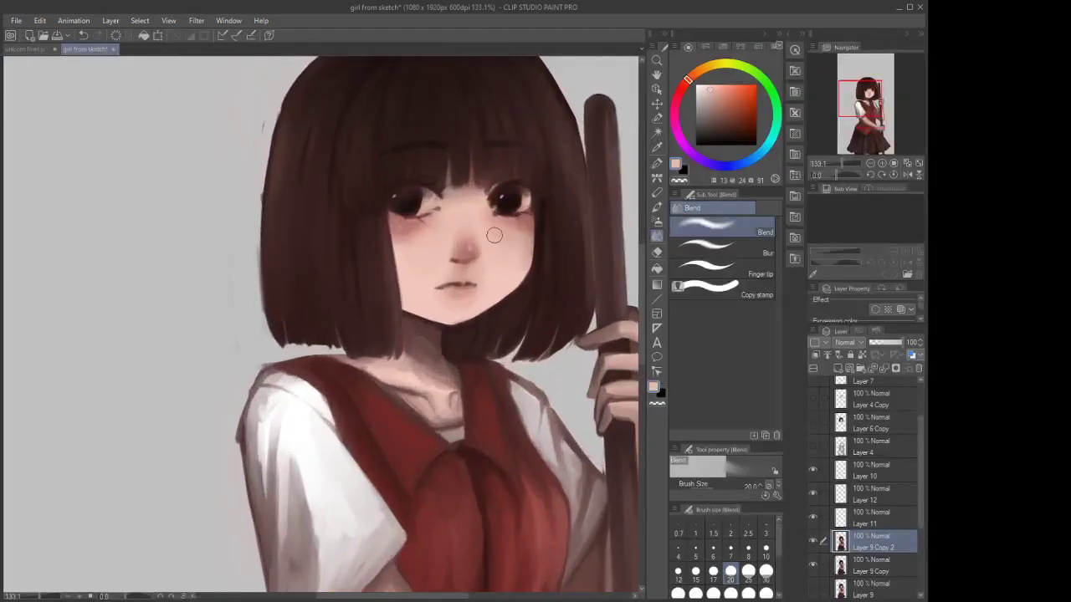
{"action": "scroll", "coordinate": [472, 118], "scroll_direction": "down", "scroll_amount": 5}
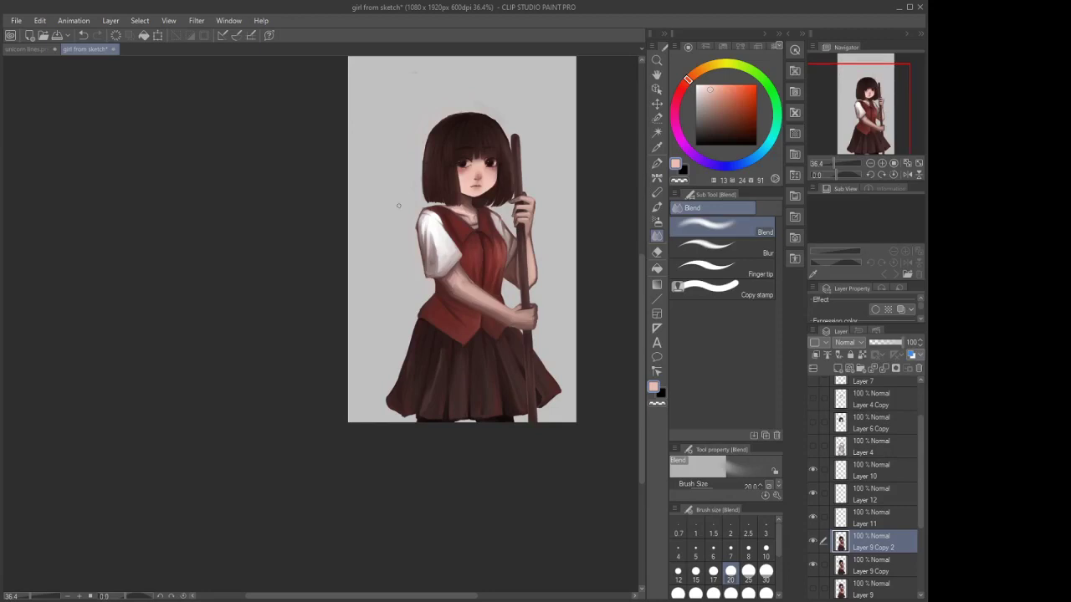
{"action": "scroll", "coordinate": [506, 294], "scroll_direction": "up", "scroll_amount": 5}
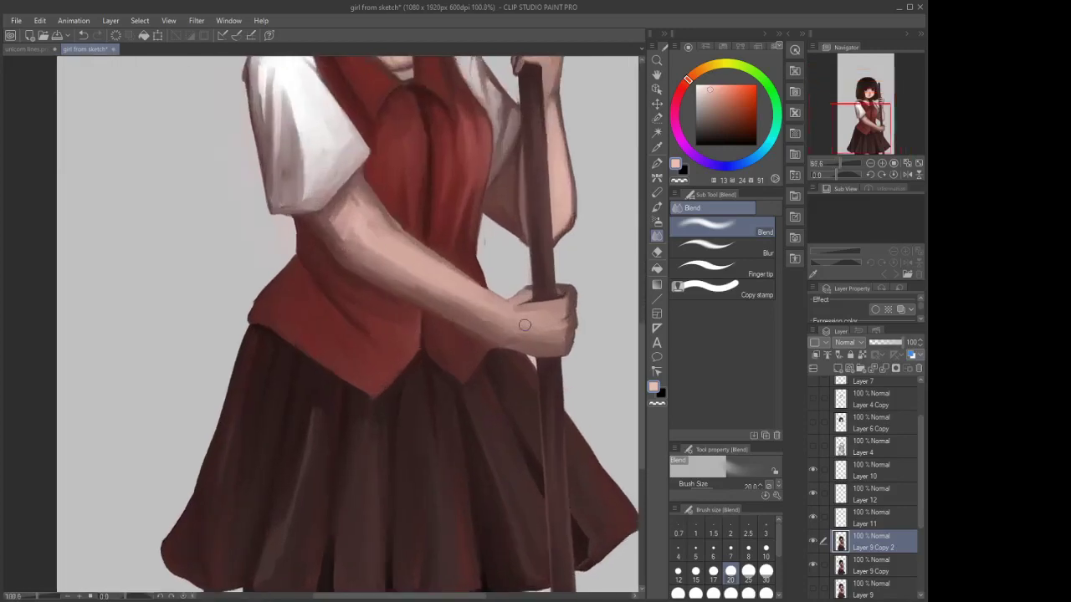
{"action": "scroll", "coordinate": [506, 295], "scroll_direction": "down", "scroll_amount": 5}
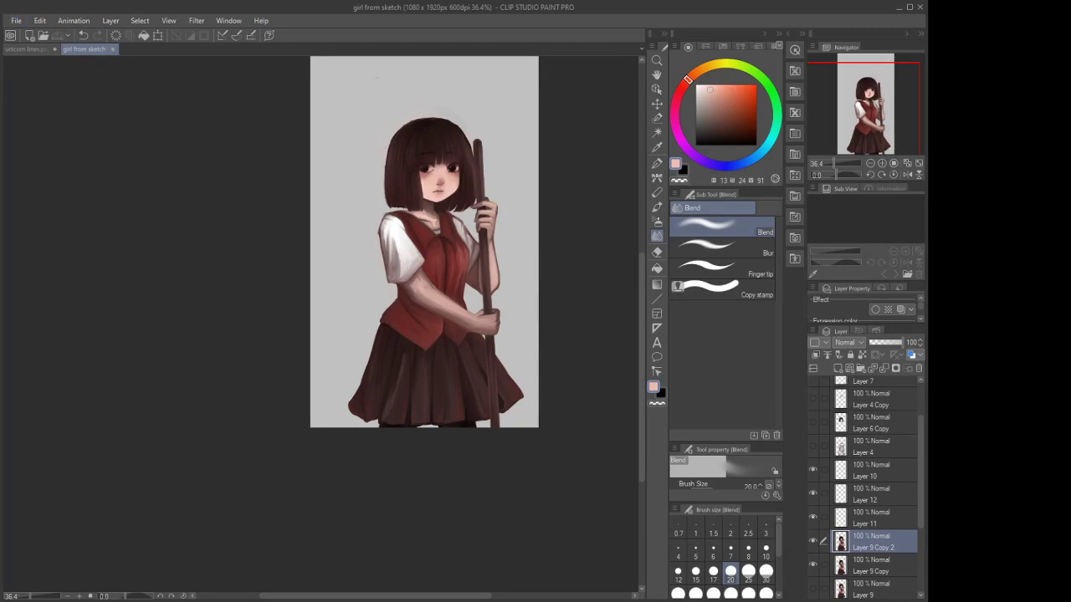
Add a new layer directly above Layer 5, beneath the figure layers
{"action": "scroll", "coordinate": [880, 557], "scroll_direction": "down", "scroll_amount": 3}
{"action": "left_click", "coordinate": [880, 494]}
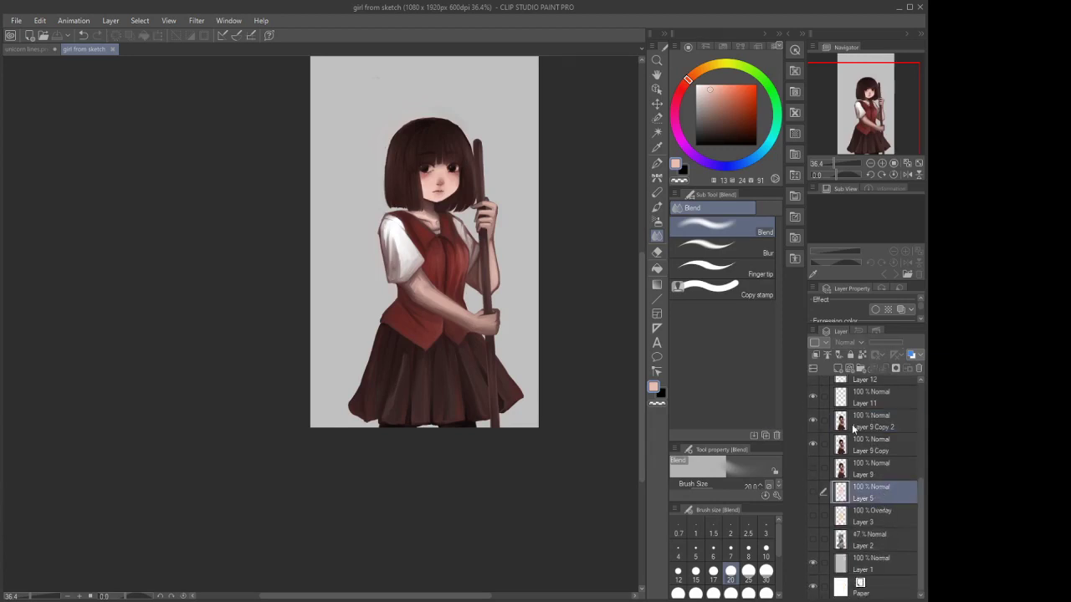
{"action": "left_click", "coordinate": [837, 368]}
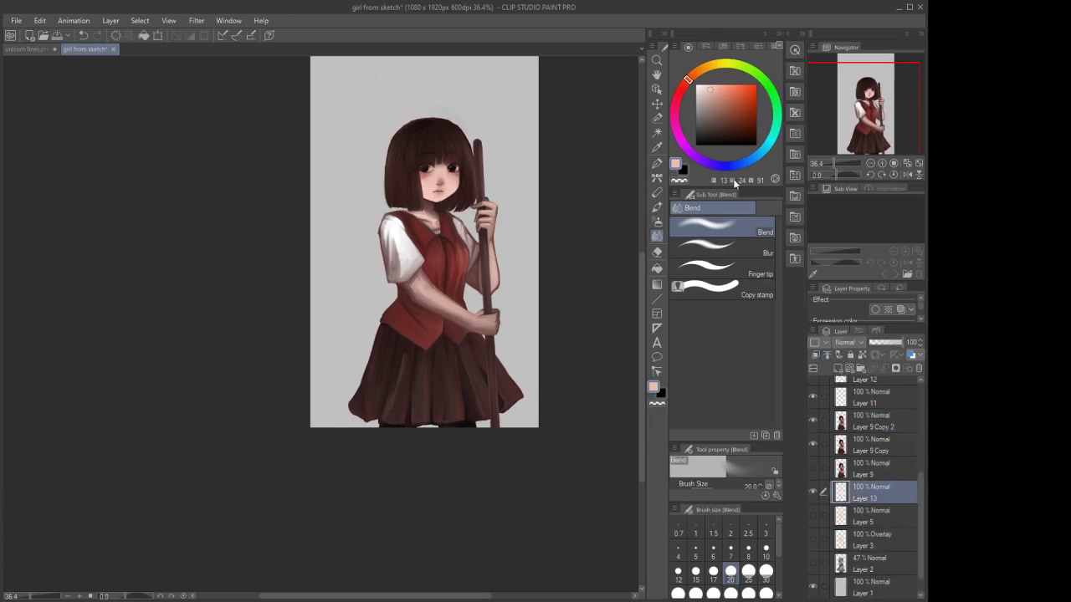
Fill Layer 13 behind the girl with a dark reddish brown of hue 10, saturation 44 and value 32
{"action": "left_click_drag", "start_coordinate": [728, 169], "coordinate": [749, 161]}
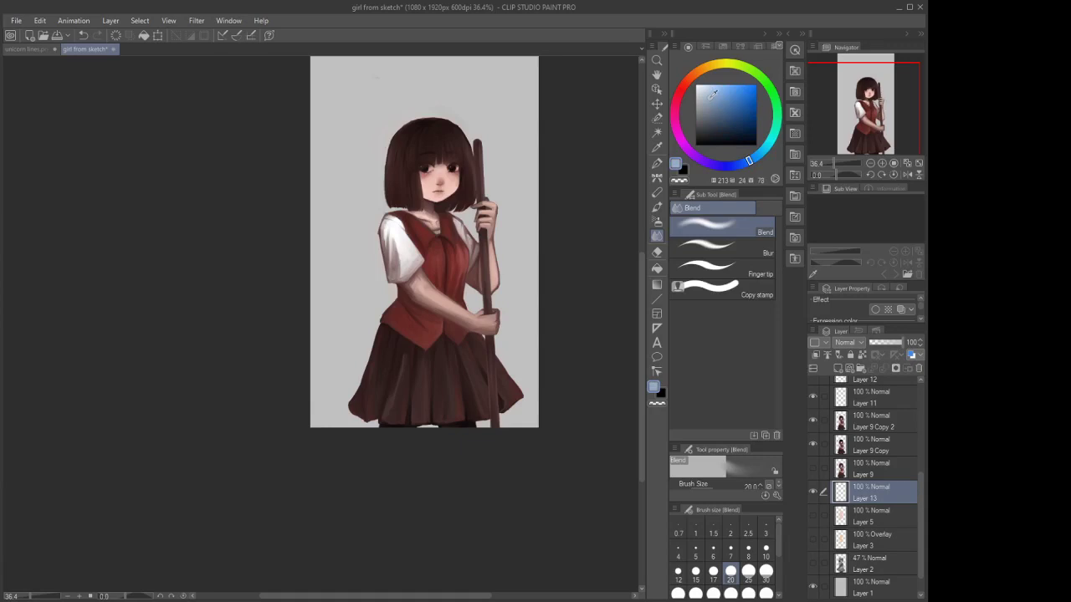
{"action": "left_click", "coordinate": [714, 165]}
{"action": "left_click", "coordinate": [712, 111]}
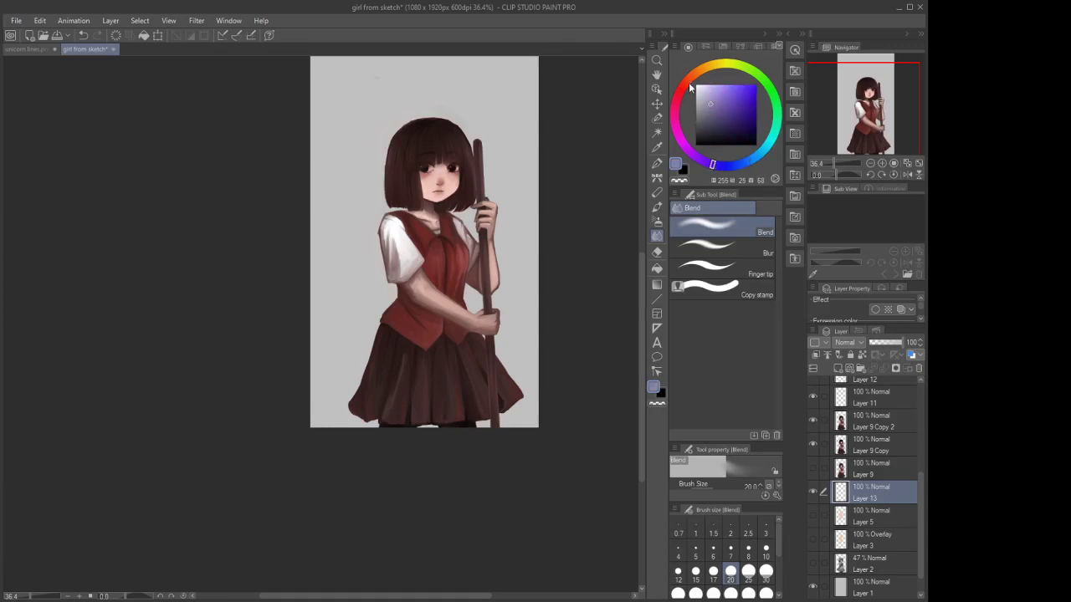
{"action": "left_click", "coordinate": [687, 83]}
{"action": "left_click_drag", "start_coordinate": [714, 109], "coordinate": [727, 123]}
{"action": "left_click", "coordinate": [657, 251]}
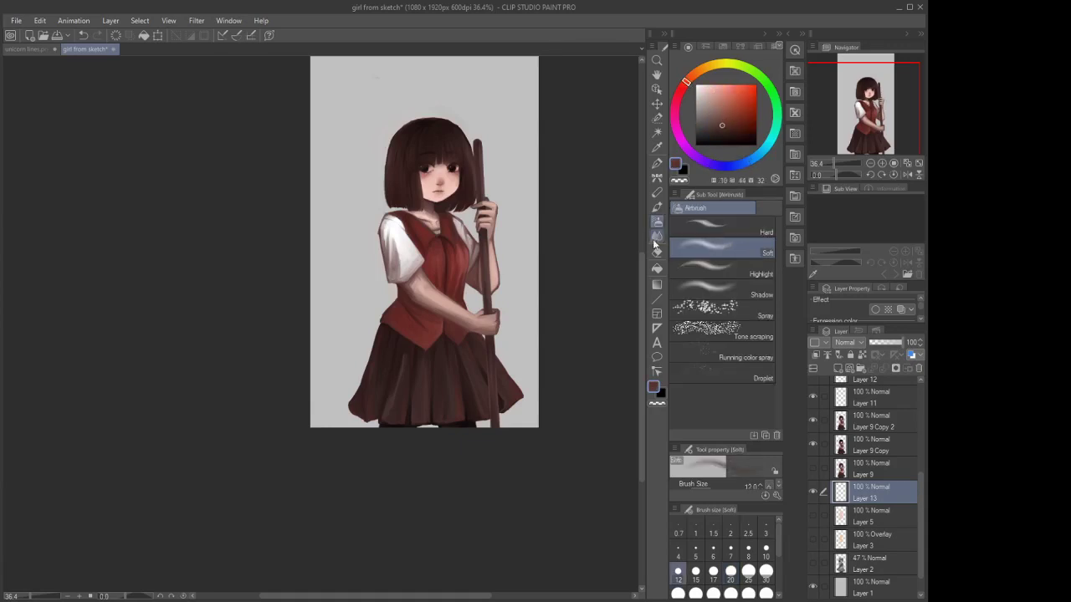
{"action": "left_click", "coordinate": [656, 267]}
{"action": "left_click", "coordinate": [526, 174]}
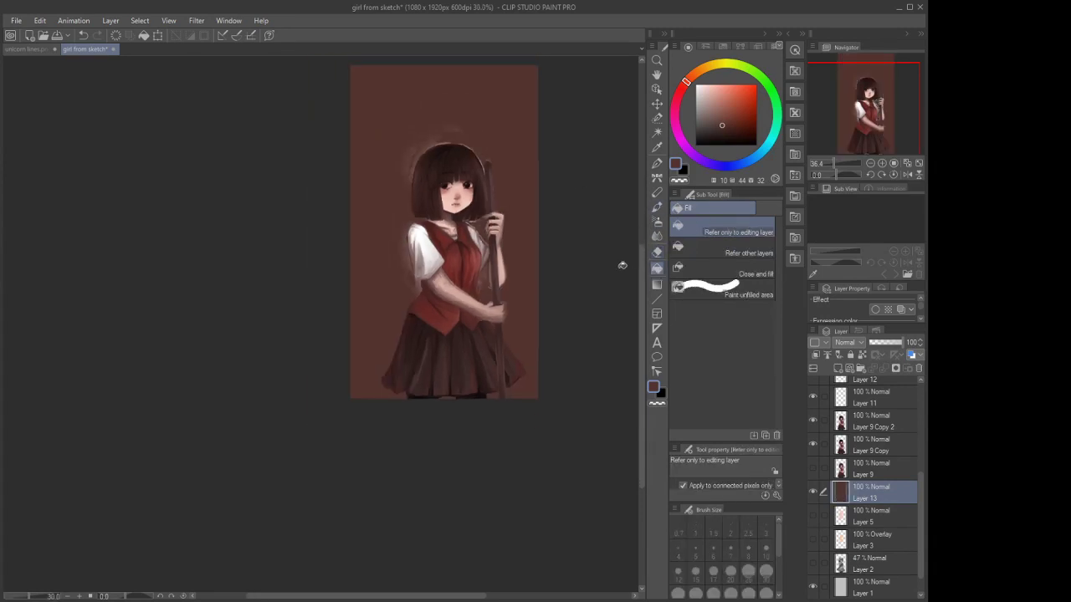
{"action": "scroll", "coordinate": [526, 201], "scroll_direction": "up", "scroll_amount": 3}
{"action": "scroll", "coordinate": [526, 168], "scroll_direction": "down", "scroll_amount": 2}
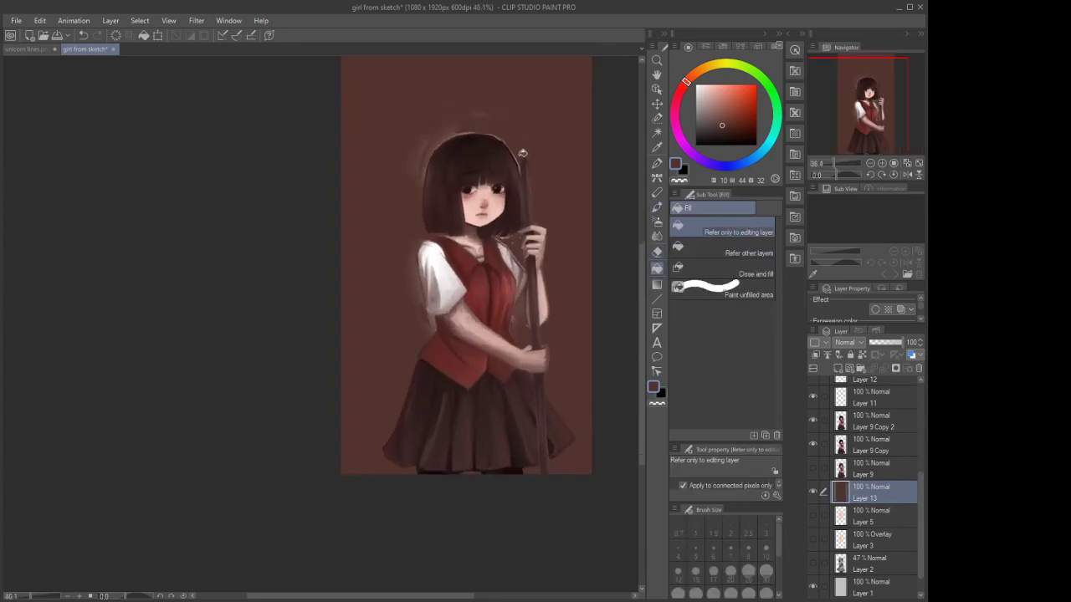
Try filling the background area on the Layer 9 Copy layer with a sampled reddish brown of hue 9, saturation 38 and value 38
{"action": "left_click", "coordinate": [875, 452]}
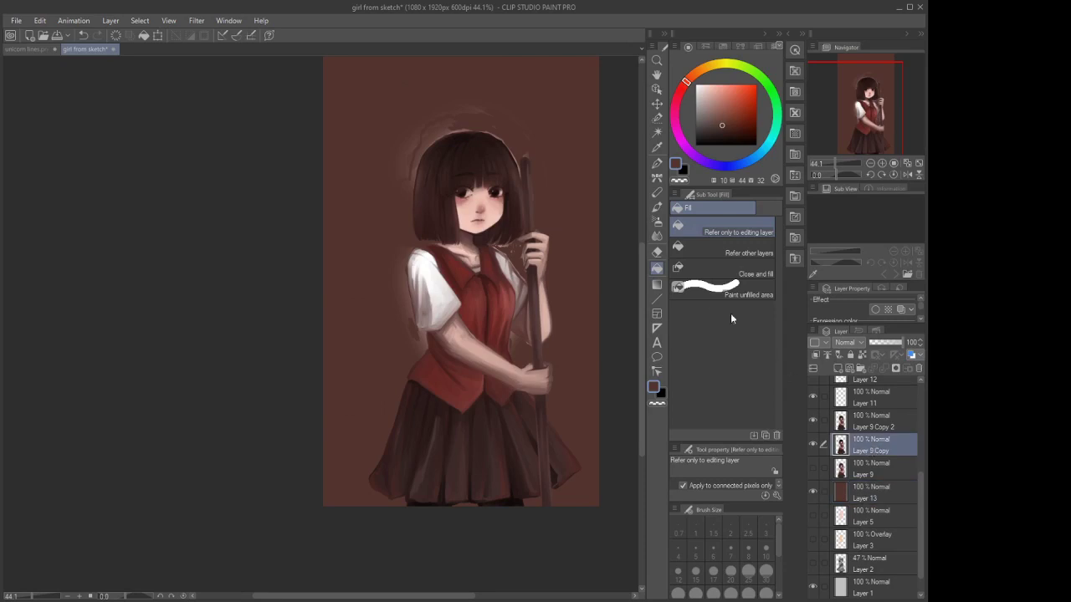
{"action": "left_click", "coordinate": [658, 236]}
{"action": "left_click", "coordinate": [731, 592]}
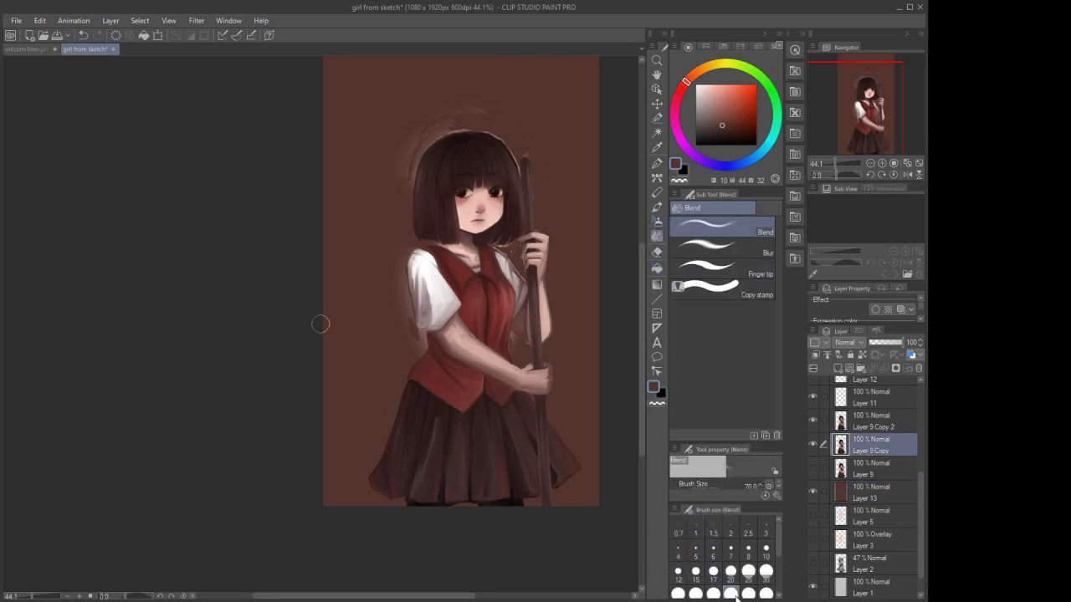
{"action": "scroll", "coordinate": [402, 360], "scroll_direction": "up", "scroll_amount": 2}
{"action": "scroll", "coordinate": [409, 311], "scroll_direction": "down", "scroll_amount": 3}
{"action": "scroll", "coordinate": [441, 180], "scroll_direction": "up", "scroll_amount": 2}
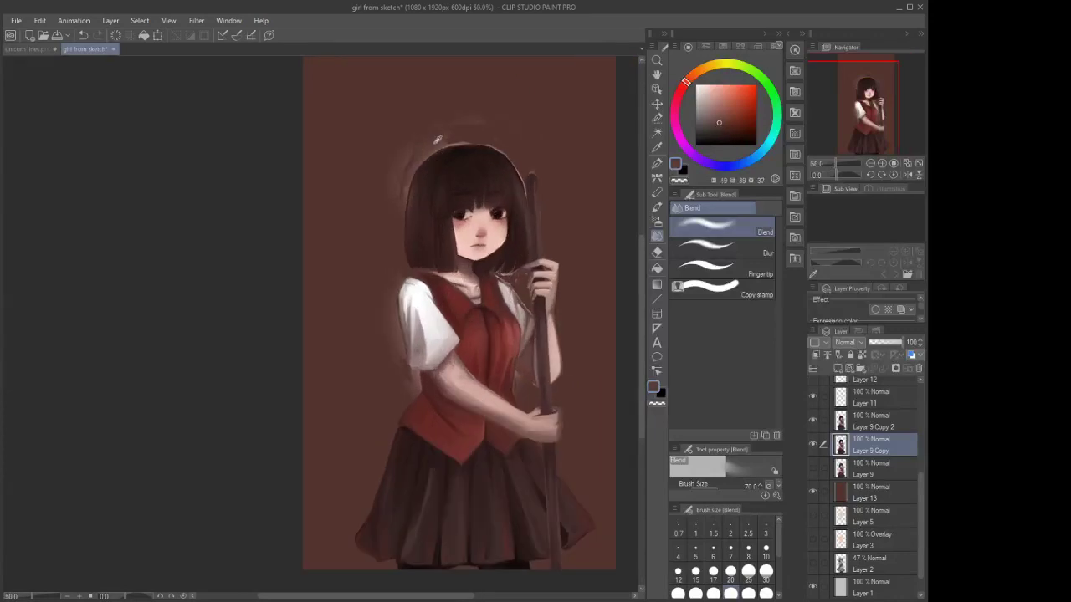
{"action": "left_click", "coordinate": [657, 266]}
{"action": "left_click", "coordinate": [583, 212]}
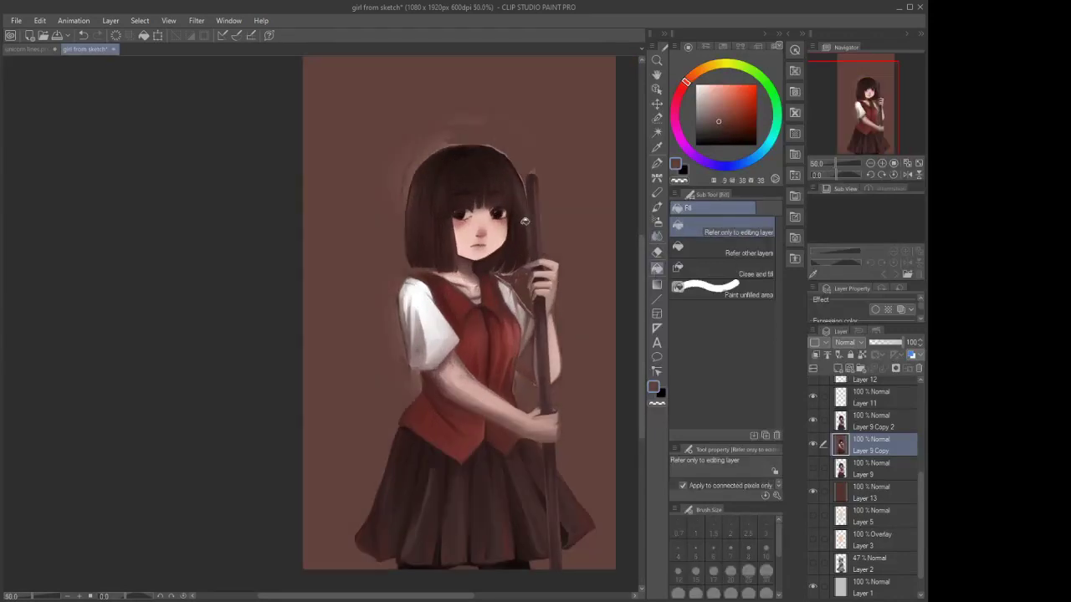
{"action": "scroll", "coordinate": [517, 220], "scroll_direction": "down", "scroll_amount": 3}
{"action": "scroll", "coordinate": [518, 209], "scroll_direction": "up", "scroll_amount": 3}
{"action": "scroll", "coordinate": [494, 287], "scroll_direction": "up", "scroll_amount": 4}
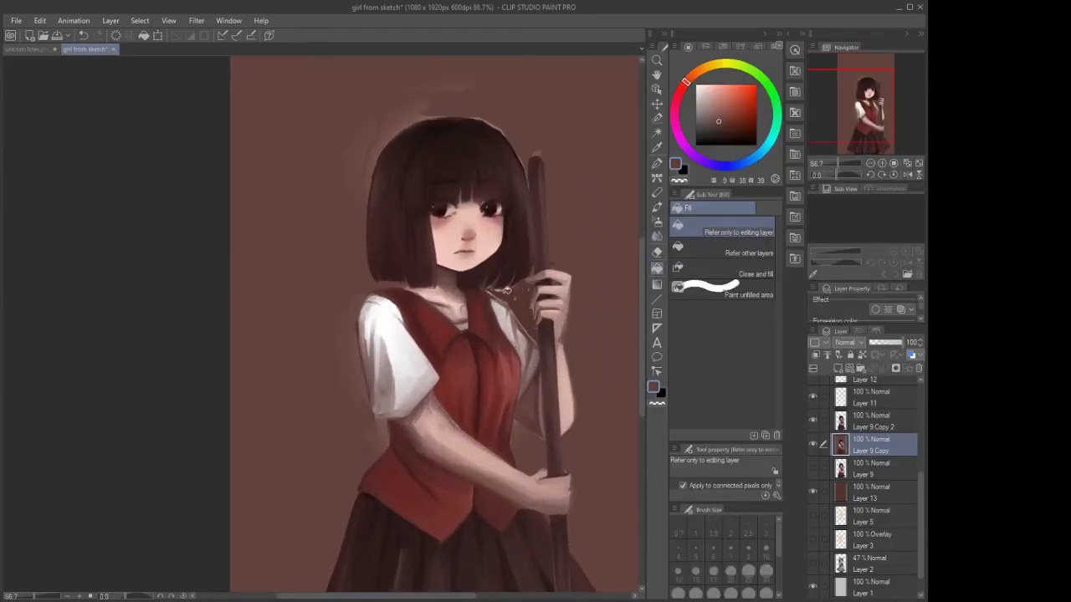
{"action": "scroll", "coordinate": [494, 287], "scroll_direction": "down", "scroll_amount": 4}
Undo the fill on the Layer 9 Copy layer and make Layer 13 active
{"action": "left_click", "coordinate": [544, 282], "text": "alt"}
{"action": "scroll", "coordinate": [613, 236], "scroll_direction": "down", "scroll_amount": 1}
{"action": "left_click", "coordinate": [657, 236]}
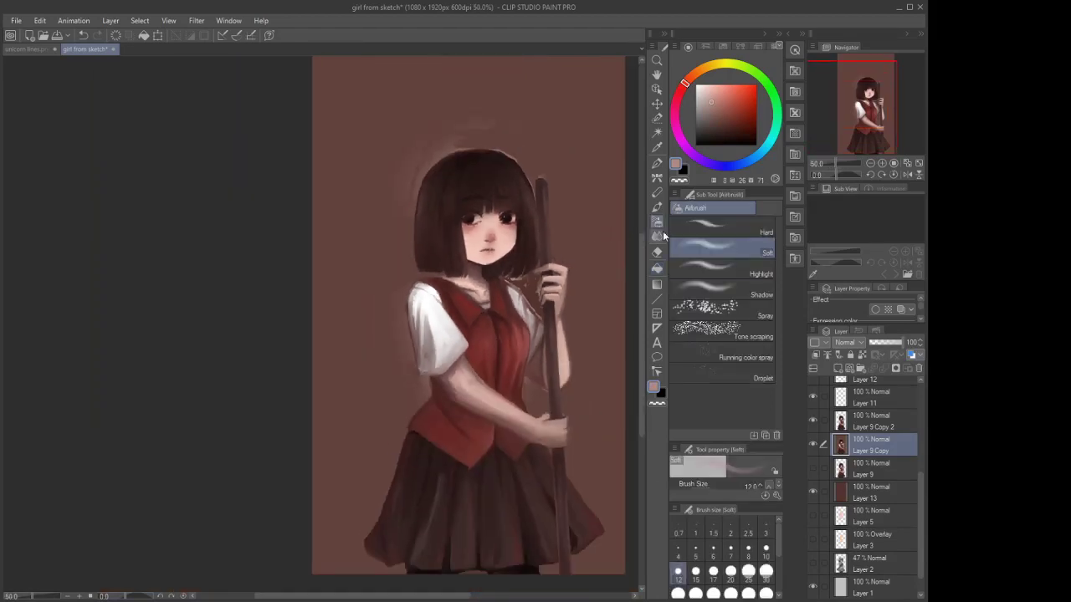
{"action": "left_click", "coordinate": [869, 496]}
{"action": "key", "text": "ctrl+z"}
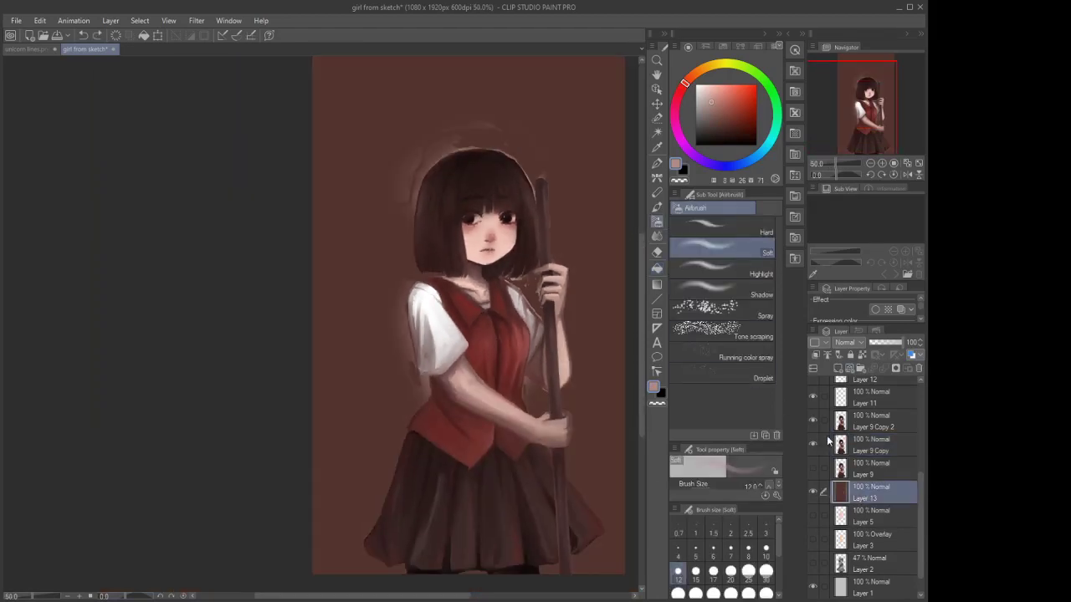
Refill Layer 13 with a lighter dusty reddish brown of hue 7, saturation 29 and value 57
{"action": "left_click", "coordinate": [462, 143], "text": "alt"}
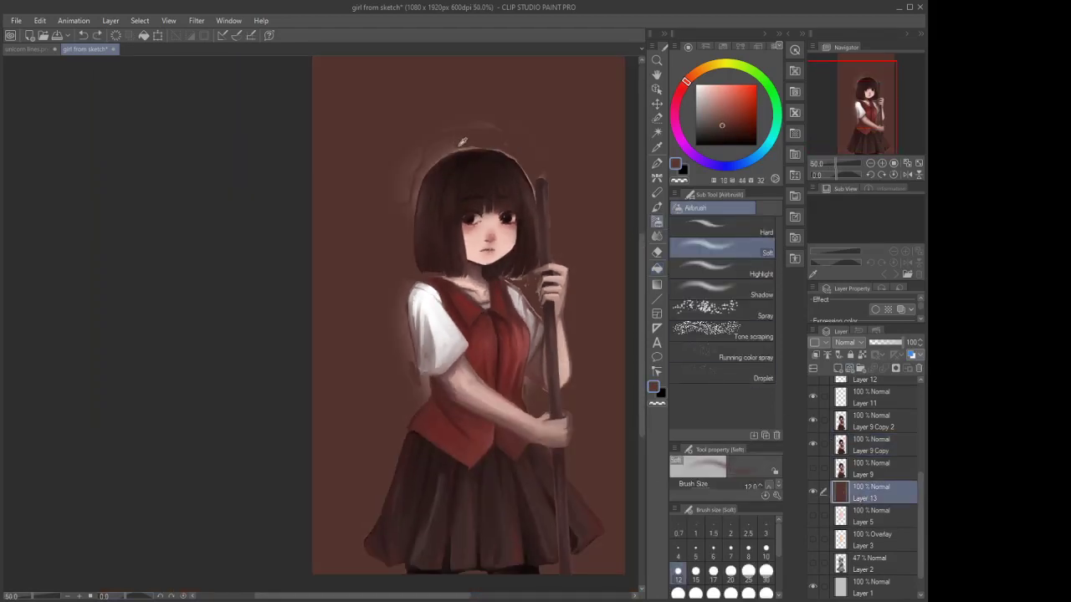
{"action": "left_click", "coordinate": [656, 268]}
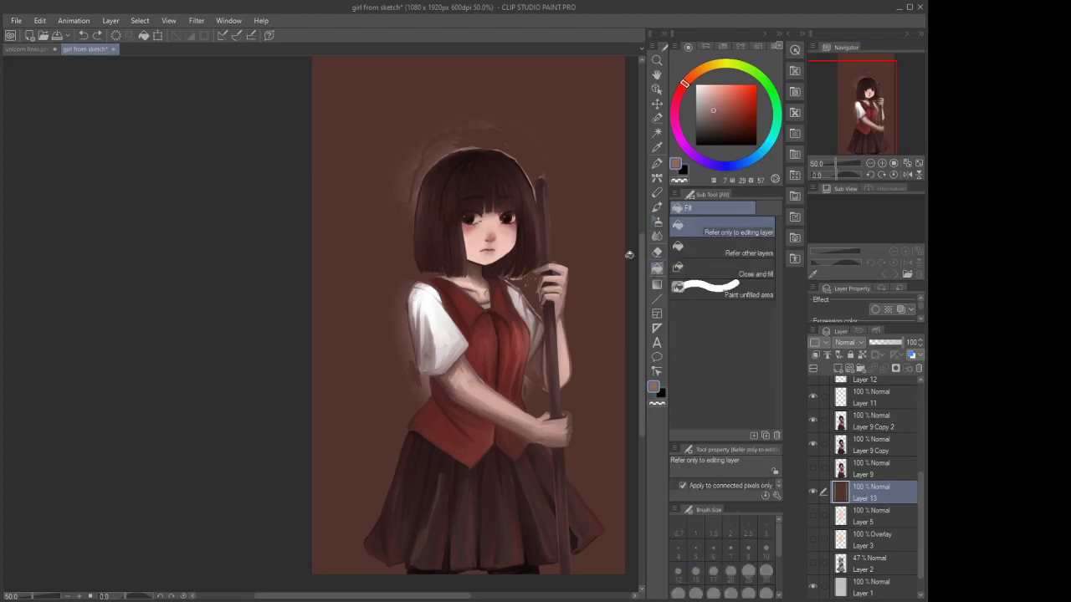
{"action": "left_click", "coordinate": [579, 251]}
{"action": "scroll", "coordinate": [540, 222], "scroll_direction": "down", "scroll_amount": 1}
{"action": "scroll", "coordinate": [542, 219], "scroll_direction": "up", "scroll_amount": 2}
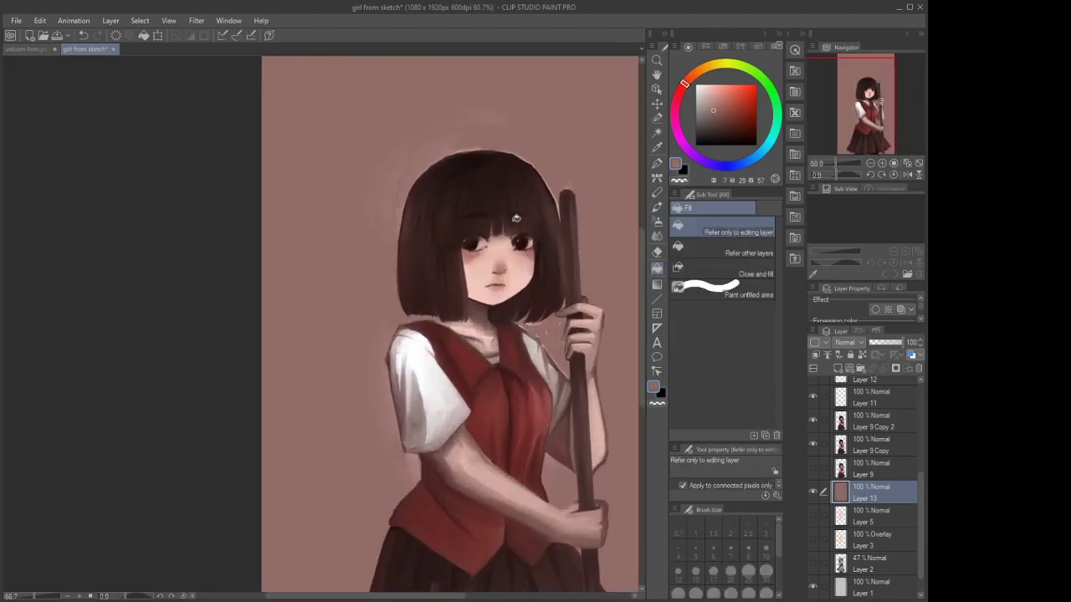
Erase stray marks between the hair ends and the raised hand on the Layer 9 Copy 2 layer with the Hard eraser at size 20
{"action": "left_click", "coordinate": [857, 450]}
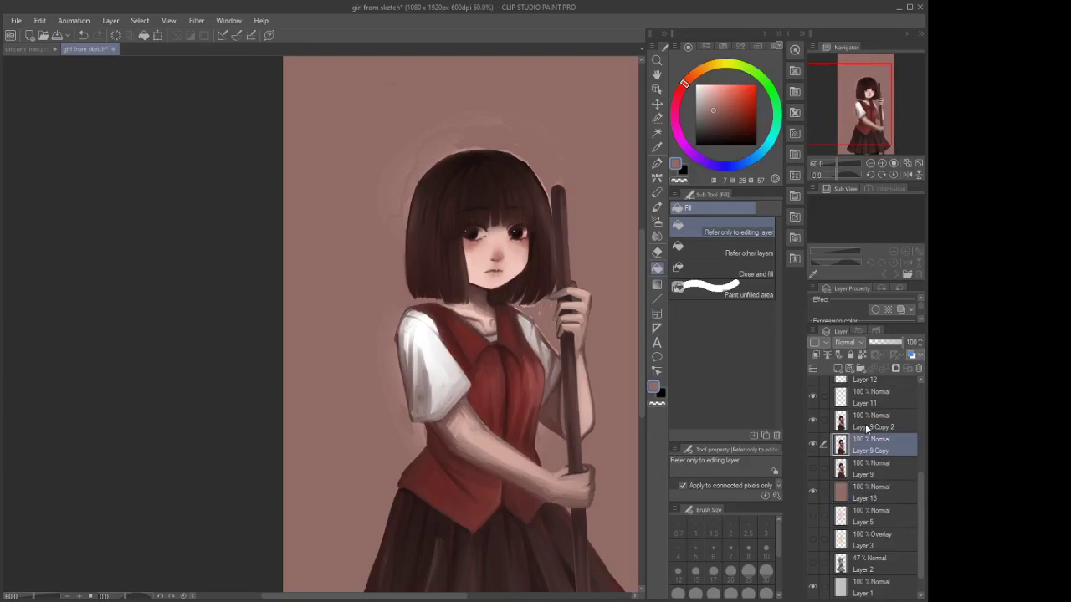
{"action": "left_click", "coordinate": [867, 426]}
{"action": "left_click", "coordinate": [657, 237]}
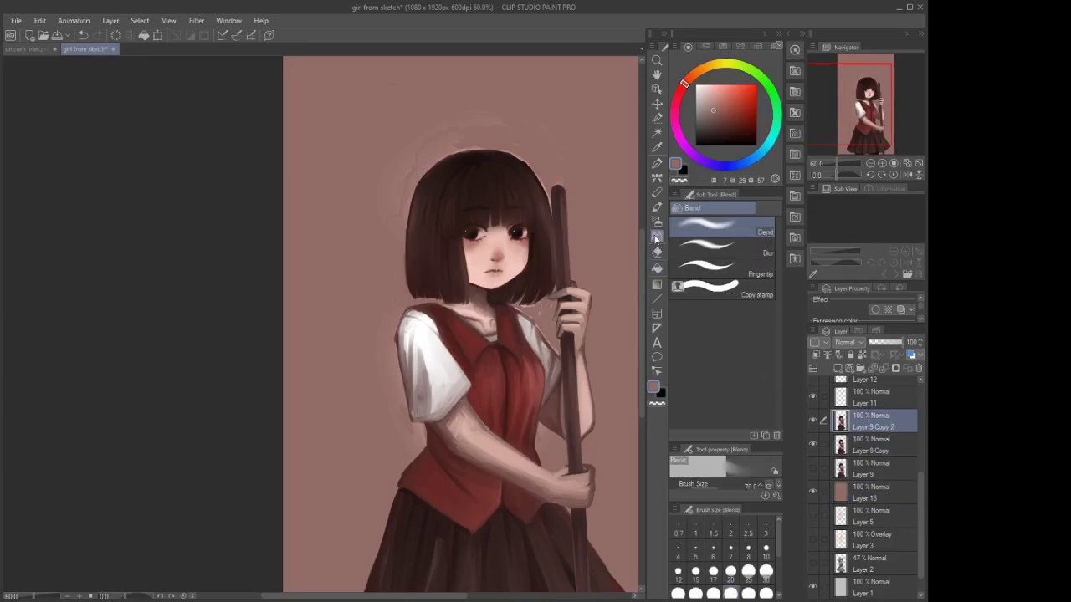
{"action": "left_click", "coordinate": [657, 221]}
{"action": "left_click", "coordinate": [657, 251]}
{"action": "scroll", "coordinate": [538, 303], "scroll_direction": "up", "scroll_amount": 4}
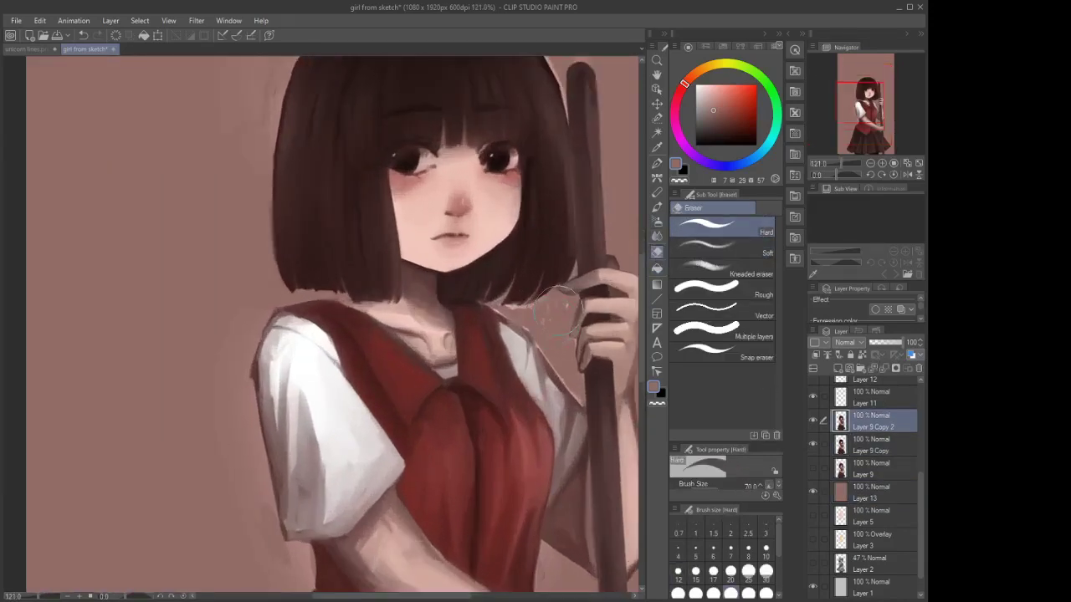
{"action": "scroll", "coordinate": [553, 335], "scroll_direction": "down", "scroll_amount": 3}
{"action": "left_click", "coordinate": [731, 571]}
{"action": "scroll", "coordinate": [518, 324], "scroll_direction": "up", "scroll_amount": 3}
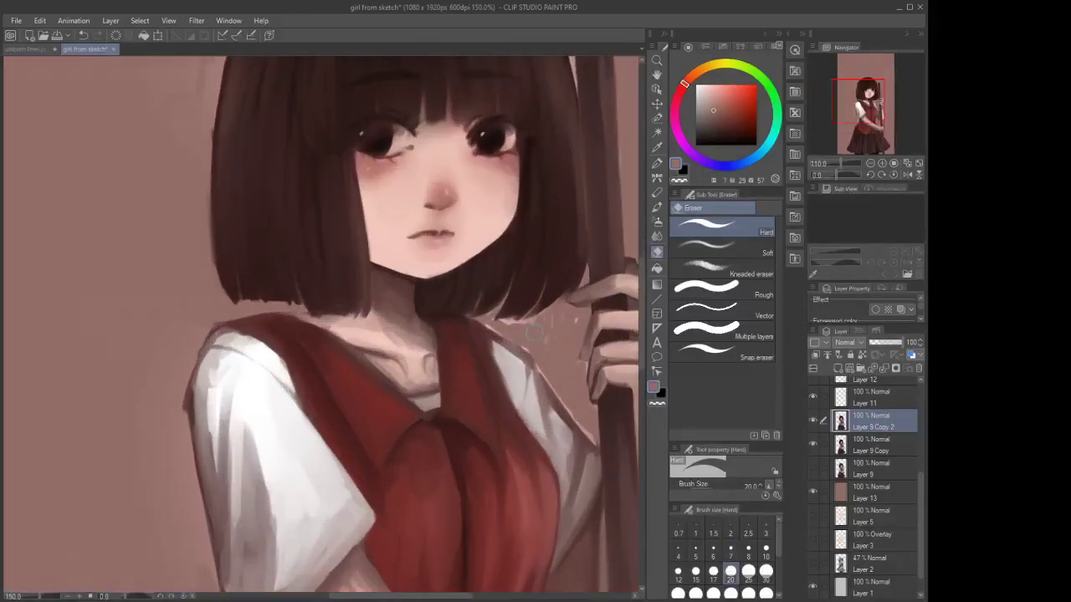
{"action": "scroll", "coordinate": [508, 322], "scroll_direction": "down", "scroll_amount": 4}
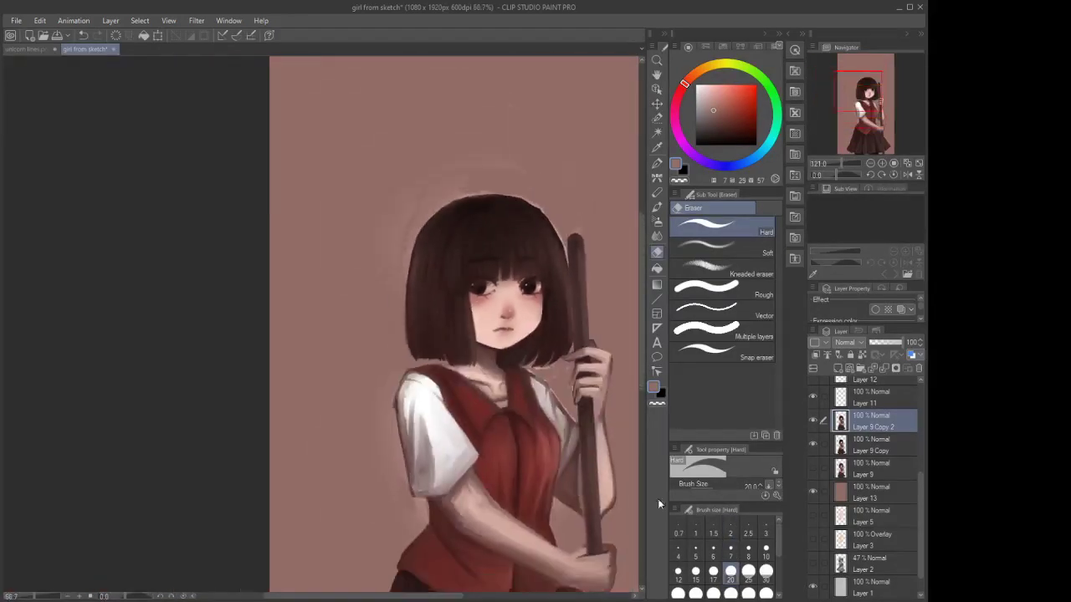
Erase the pale halo around the head on the Layer 9 Copy 2 and Layer 9 Copy layers with the Hard eraser at size 60
{"action": "left_click", "coordinate": [713, 594]}
{"action": "scroll", "coordinate": [431, 159], "scroll_direction": "up", "scroll_amount": 1}
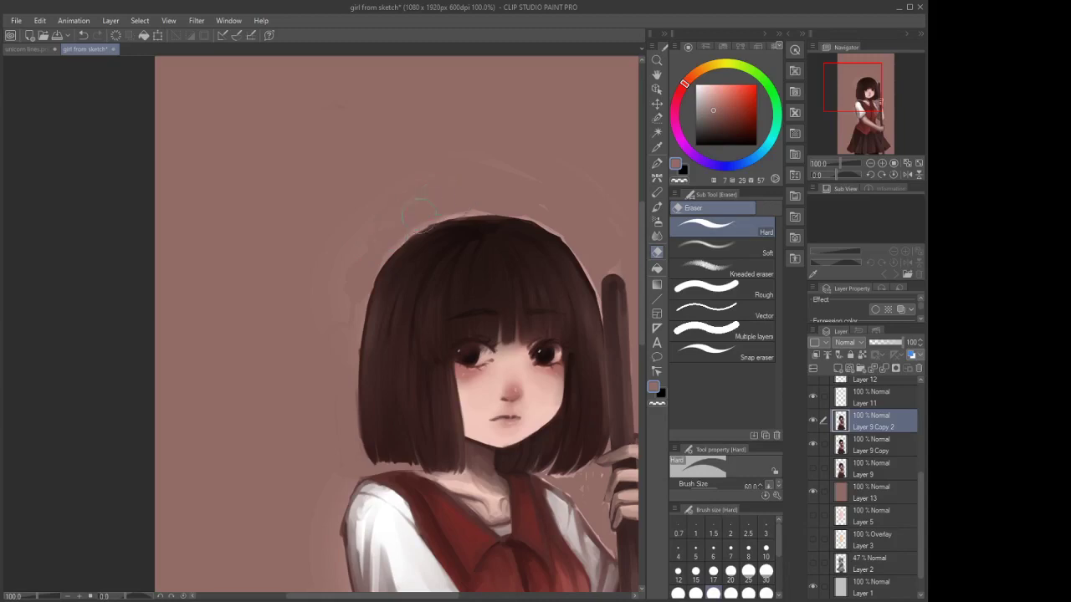
{"action": "left_click", "coordinate": [840, 437]}
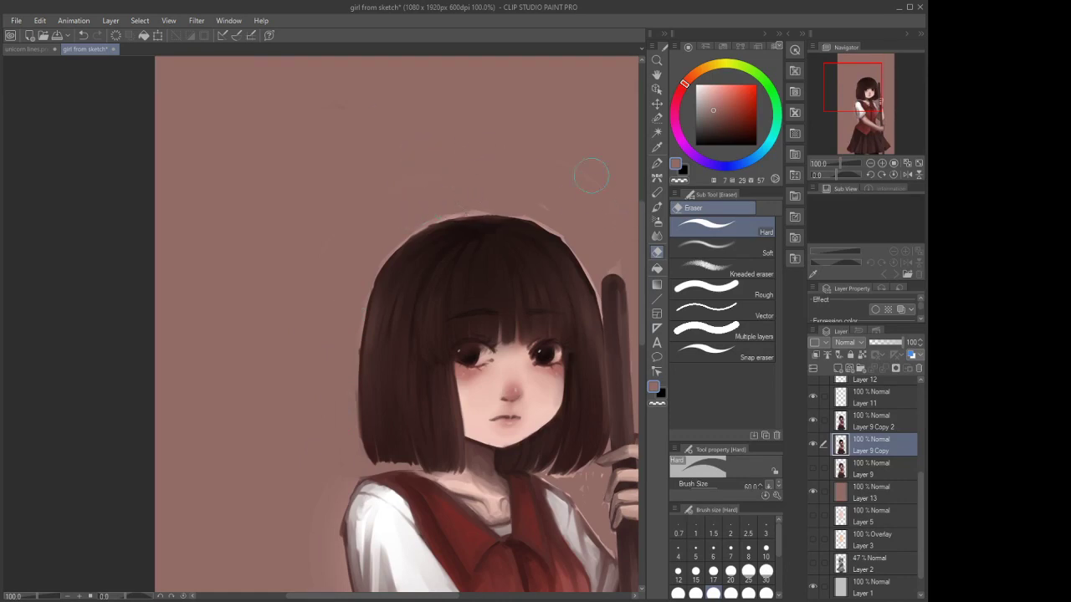
{"action": "left_click", "coordinate": [847, 469]}
{"action": "left_click", "coordinate": [840, 422]}
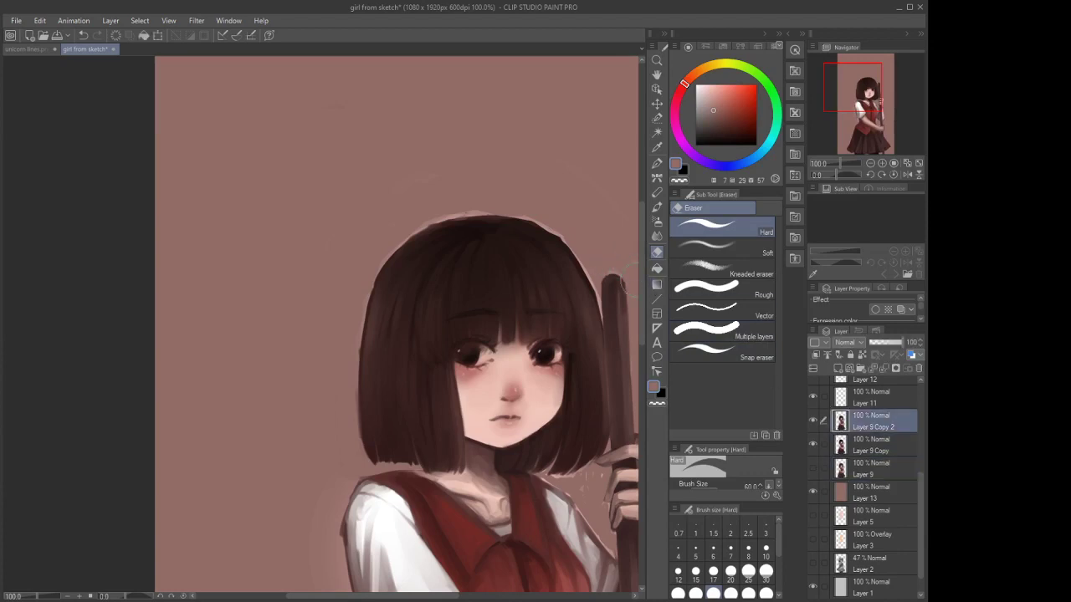
Erase the pale fringe beside the white sleeve and vest on the Layer 9 Copy 2 and Layer 9 Copy layers
{"action": "scroll", "coordinate": [618, 283], "scroll_direction": "down", "scroll_amount": 5}
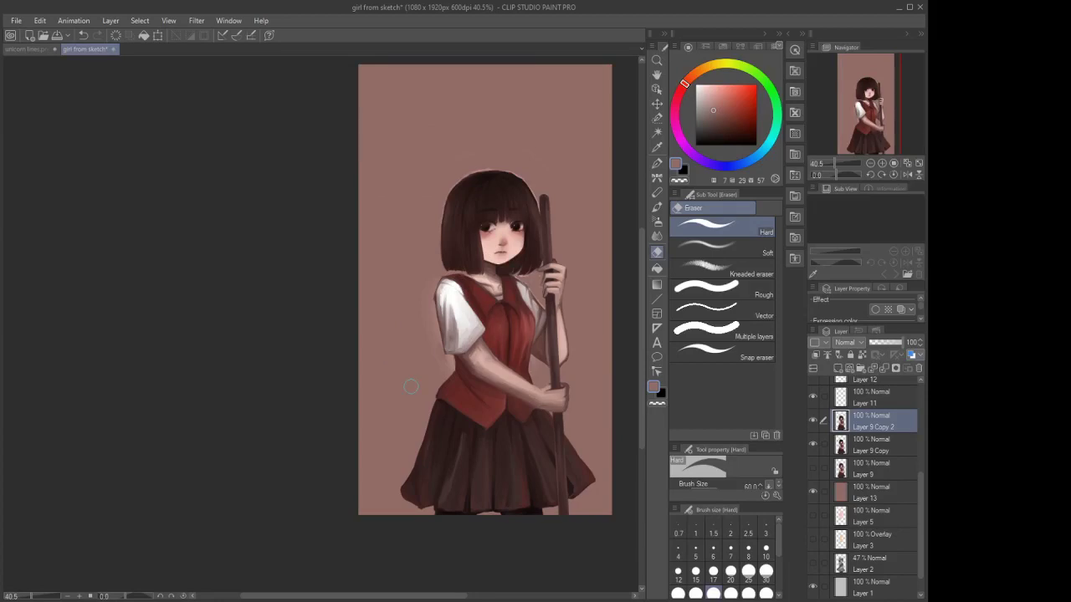
{"action": "scroll", "coordinate": [432, 372], "scroll_direction": "up", "scroll_amount": 4}
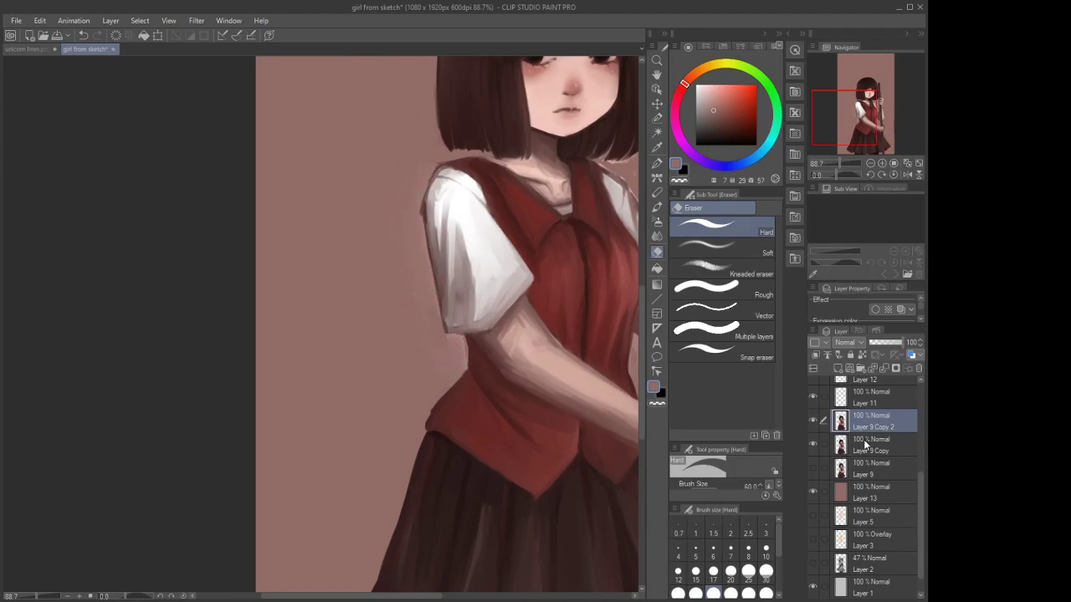
{"action": "key", "text": "alt+bracketleft"}
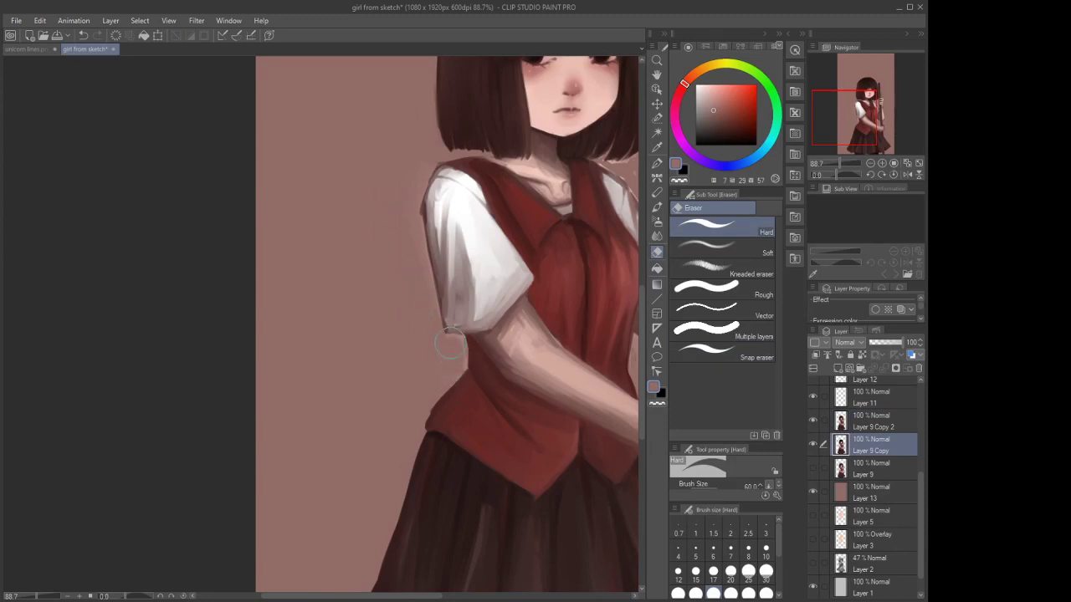
{"action": "scroll", "coordinate": [450, 343], "scroll_direction": "down", "scroll_amount": 2}
{"action": "scroll", "coordinate": [431, 334], "scroll_direction": "up", "scroll_amount": 1}
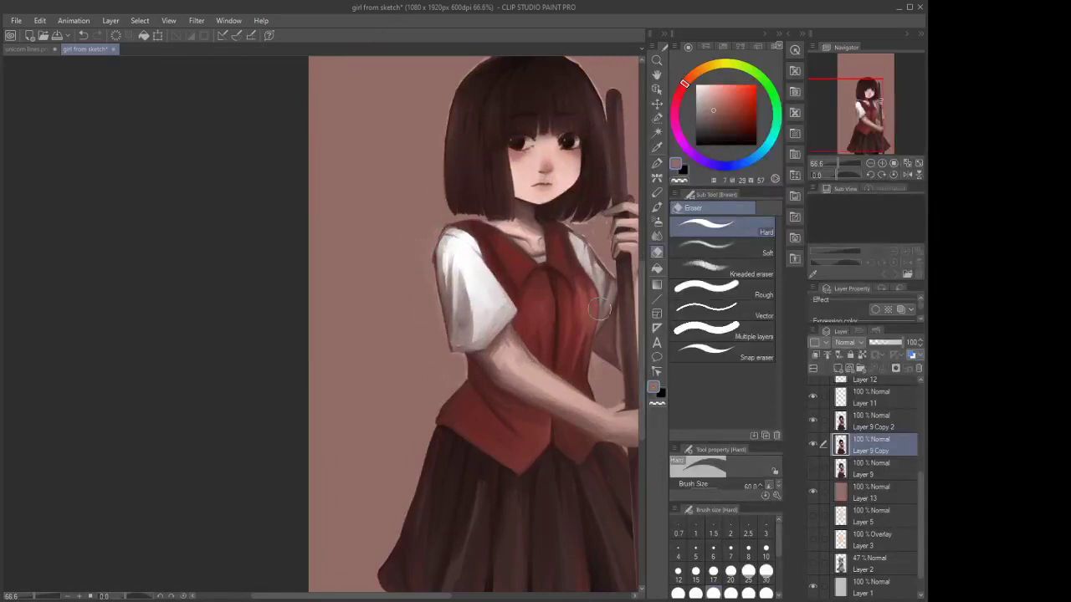
Clean up leftover specks between the hair ends, shoulder and raised hand on both Layer 9 copies with the Soft eraser at size 6
{"action": "left_click", "coordinate": [730, 549]}
{"action": "scroll", "coordinate": [598, 201], "scroll_direction": "up", "scroll_amount": 3}
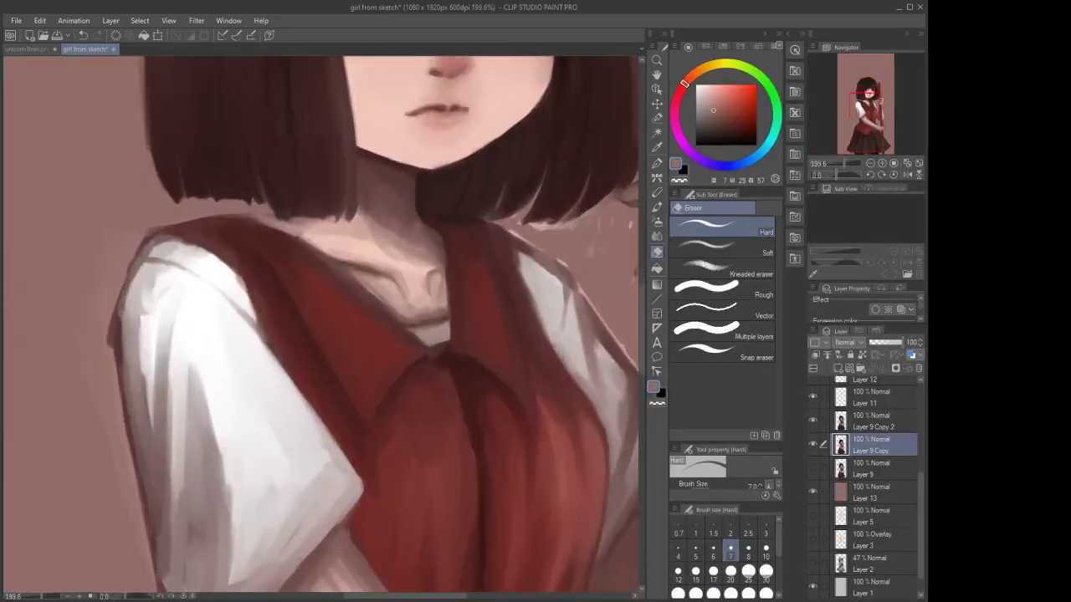
{"action": "left_click", "coordinate": [687, 252]}
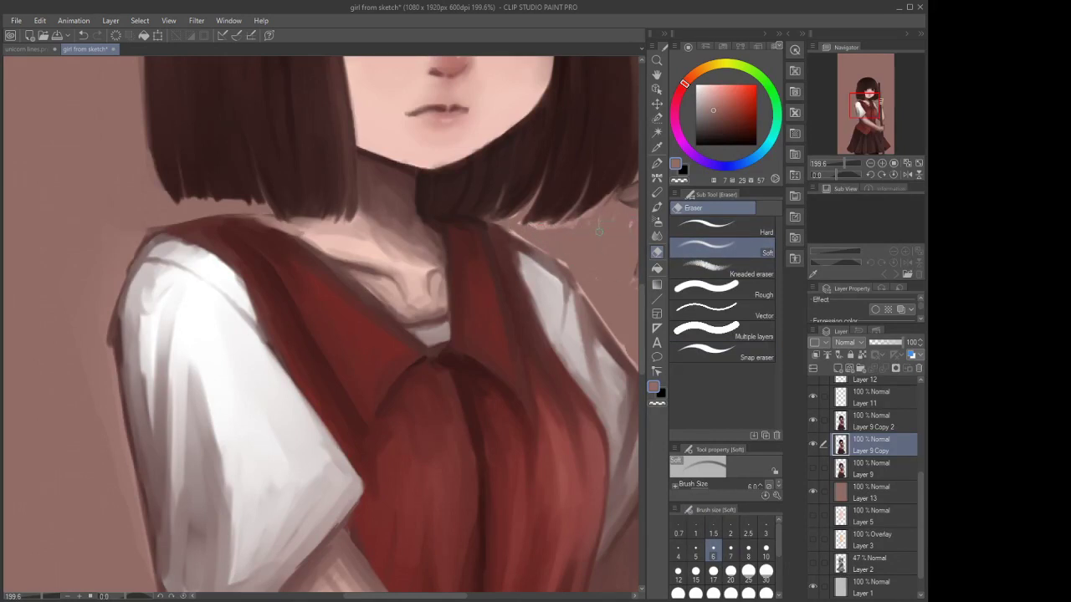
{"action": "left_click", "coordinate": [846, 417]}
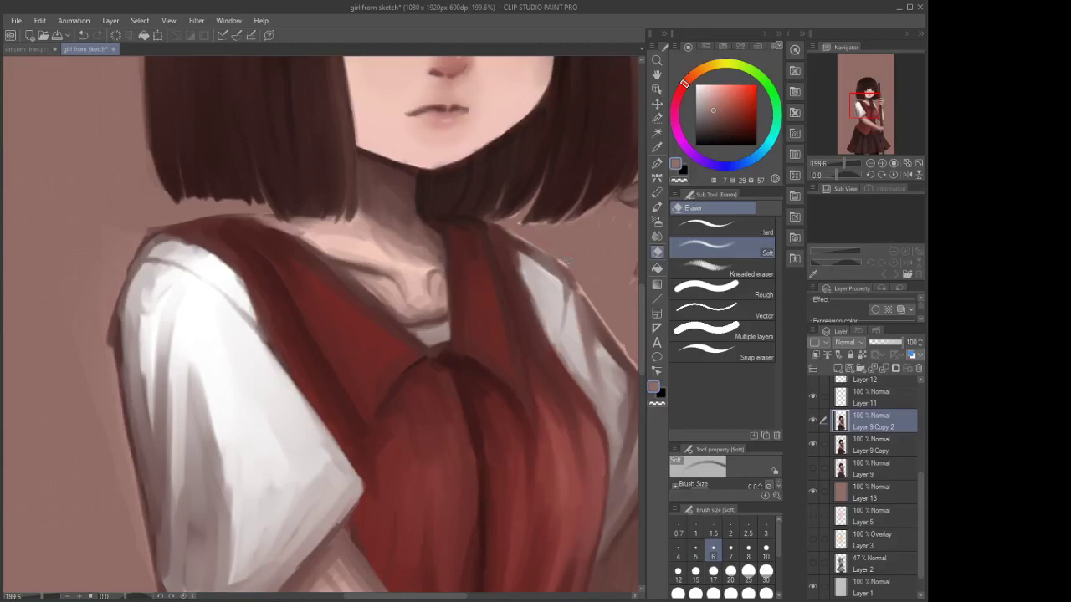
{"action": "scroll", "coordinate": [571, 266], "scroll_direction": "down", "scroll_amount": 2}
{"action": "scroll", "coordinate": [535, 335], "scroll_direction": "up", "scroll_amount": 4}
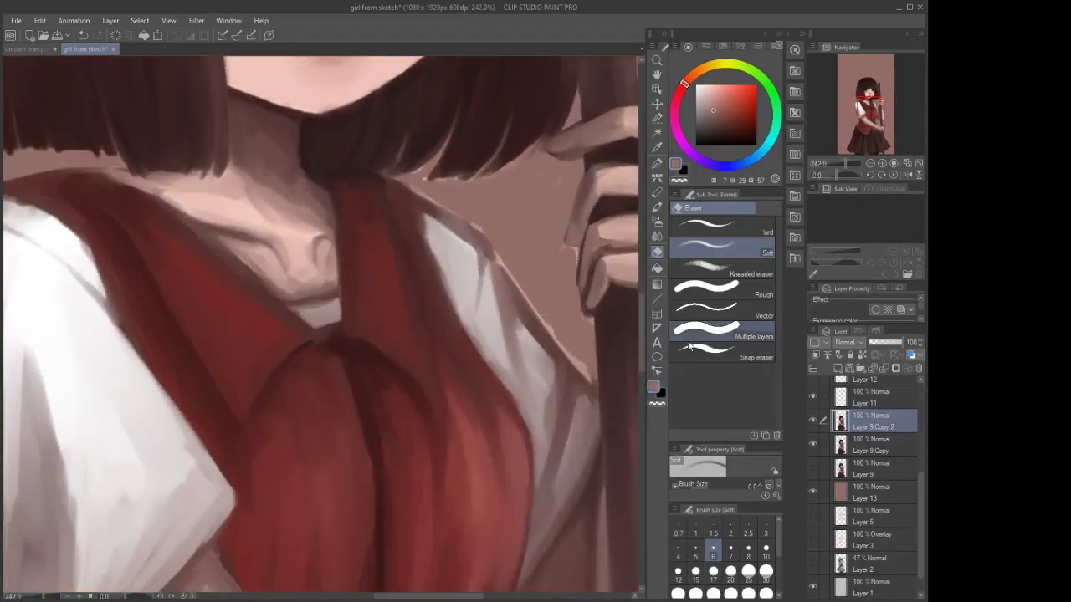
{"action": "key", "text": "alt+bracketleft"}
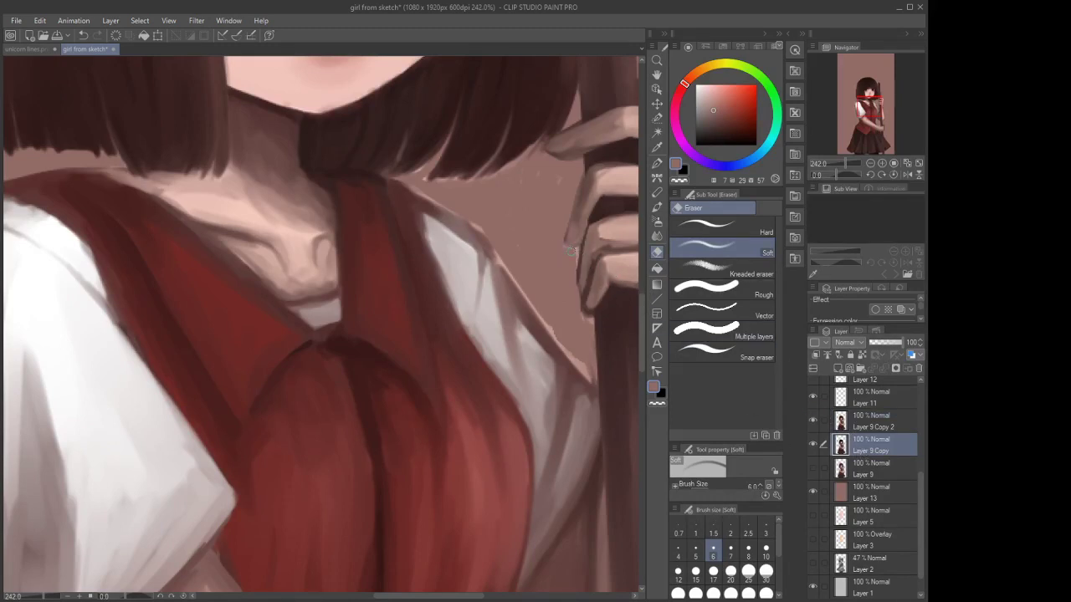
Add a new layer above Layer 13 and set up the Opaque watercolor brush at size 60
{"action": "scroll", "coordinate": [576, 255], "scroll_direction": "down", "scroll_amount": 5}
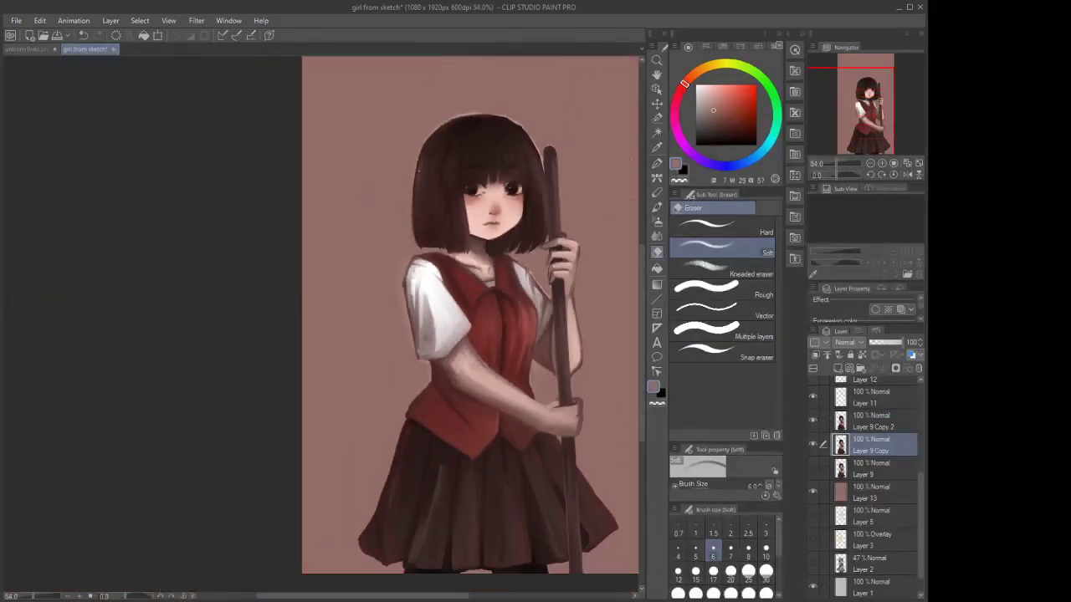
{"action": "left_click", "coordinate": [870, 492]}
{"action": "scroll", "coordinate": [473, 142], "scroll_direction": "up", "scroll_amount": 4}
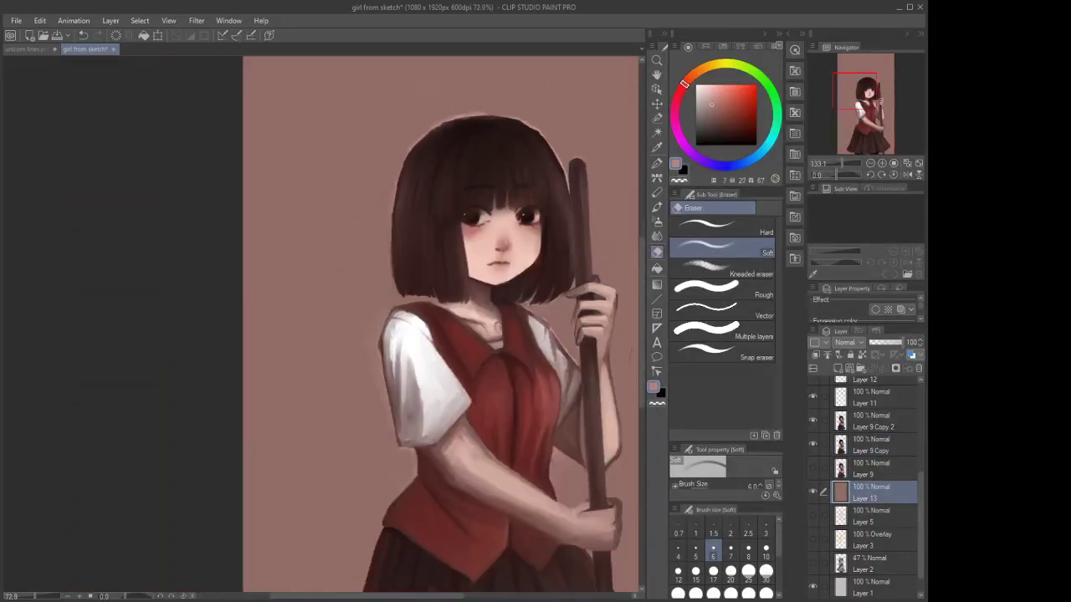
{"action": "scroll", "coordinate": [586, 217], "scroll_direction": "down", "scroll_amount": 3}
{"action": "left_click", "coordinate": [657, 209]}
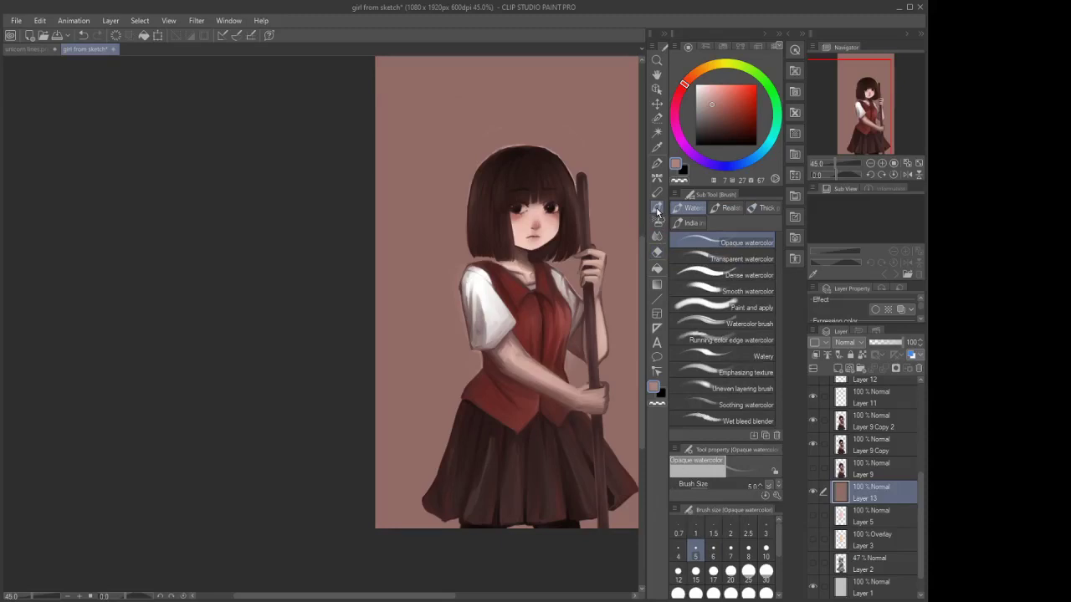
{"action": "left_click", "coordinate": [656, 222]}
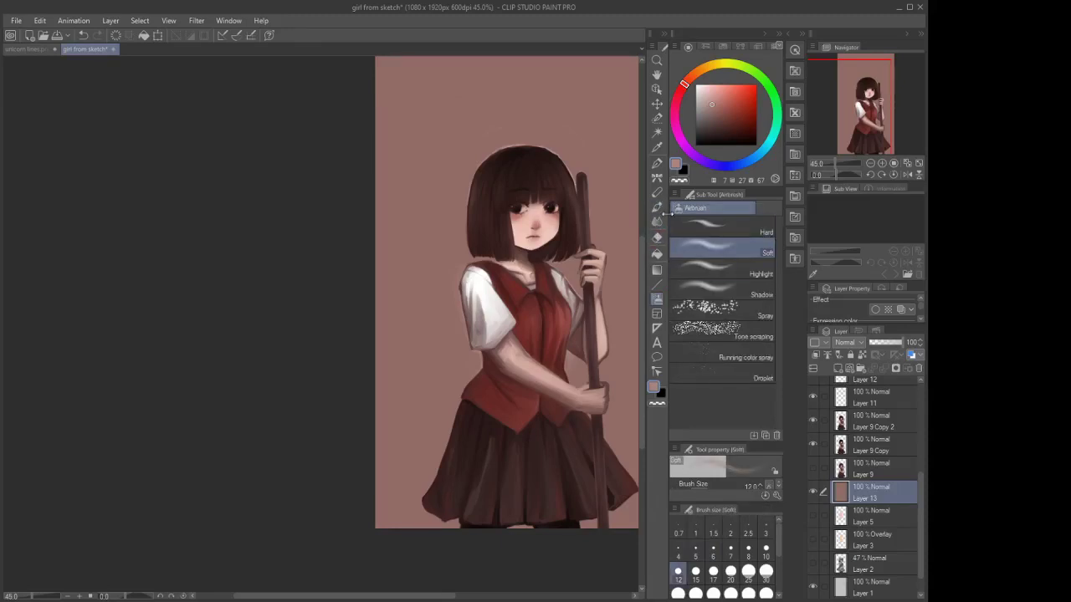
{"action": "left_click", "coordinate": [657, 209]}
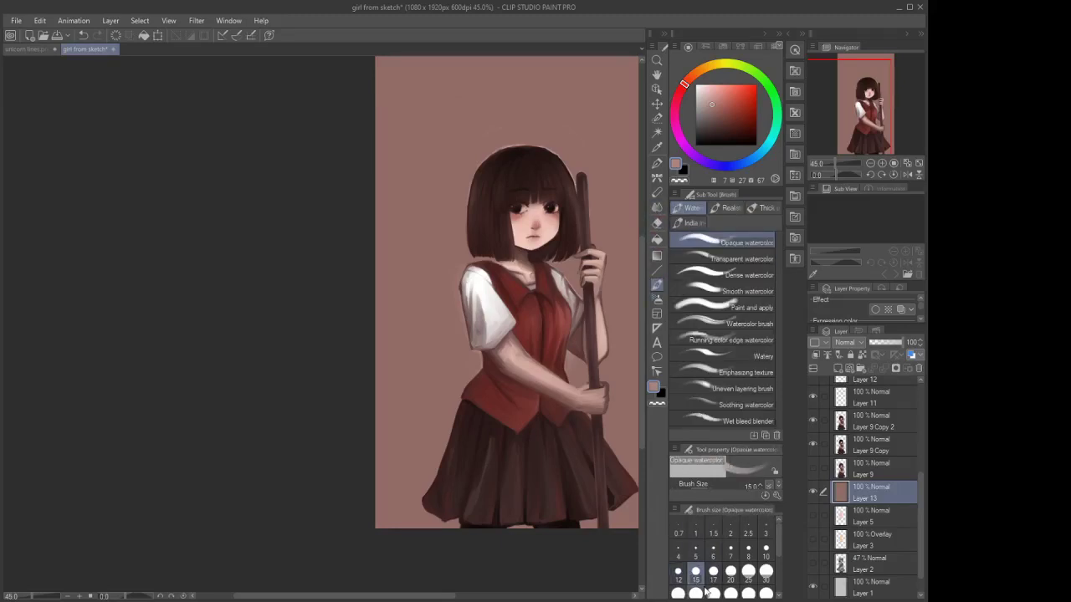
{"action": "left_click", "coordinate": [713, 593]}
{"action": "scroll", "coordinate": [562, 239], "scroll_direction": "up", "scroll_amount": 2}
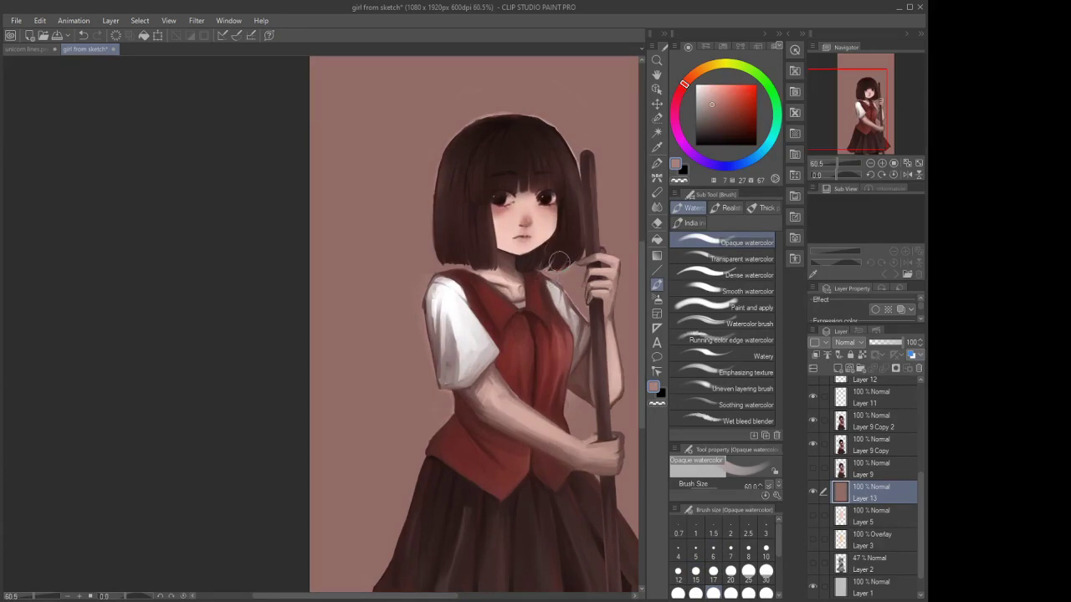
{"action": "left_click", "coordinate": [85, 35]}
{"action": "left_click", "coordinate": [839, 373]}
{"action": "scroll", "coordinate": [572, 258], "scroll_direction": "down", "scroll_amount": 2}
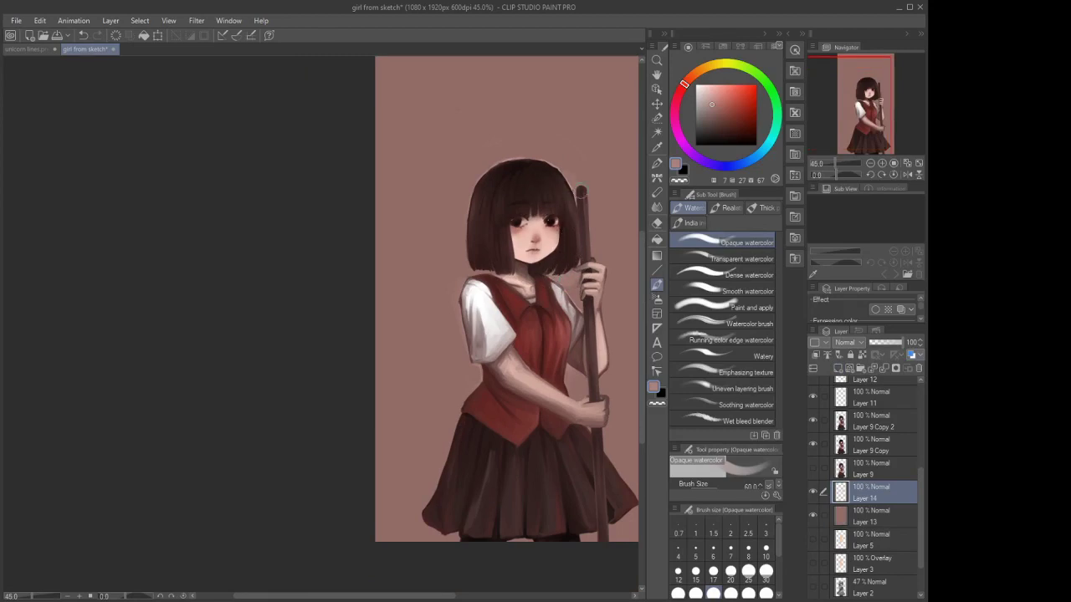
Paint a soft, lighter pinkish-brown halo in circular strokes around the girl's head on Layer 14
{"action": "mouse_move", "coordinate": [466, 213]}
{"action": "left_mouse_down"}
{"action": "mouse_move", "coordinate": [515, 147]}
{"action": "mouse_move", "coordinate": [591, 178]}
{"action": "mouse_move", "coordinate": [574, 268]}
{"action": "mouse_move", "coordinate": [487, 272]}
{"action": "mouse_move", "coordinate": [448, 184]}
{"action": "mouse_move", "coordinate": [516, 128]}
{"action": "mouse_move", "coordinate": [598, 239]}
{"action": "mouse_move", "coordinate": [486, 299]}
{"action": "mouse_move", "coordinate": [476, 154]}
{"action": "mouse_move", "coordinate": [563, 146]}
{"action": "mouse_move", "coordinate": [590, 169]}
{"action": "mouse_move", "coordinate": [502, 249]}
{"action": "mouse_move", "coordinate": [551, 292]}
{"action": "mouse_move", "coordinate": [556, 133]}
{"action": "left_mouse_up"}
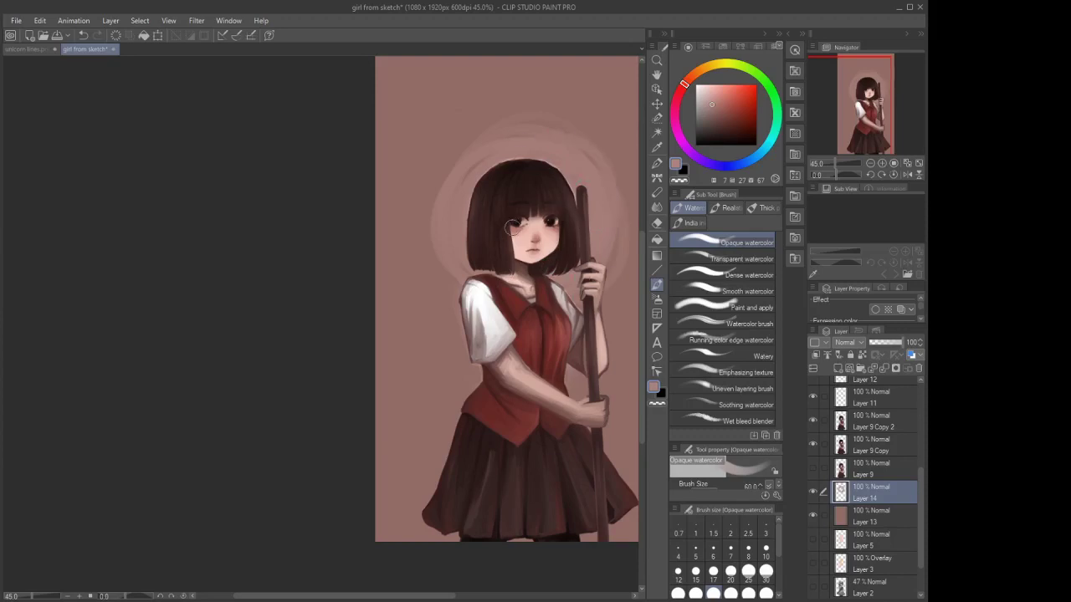
{"action": "mouse_move", "coordinate": [449, 284]}
{"action": "left_mouse_down"}
{"action": "mouse_move", "coordinate": [473, 171]}
{"action": "mouse_move", "coordinate": [452, 306]}
{"action": "left_mouse_up"}
{"action": "left_click_drag", "start_coordinate": [492, 113], "coordinate": [483, 281]}
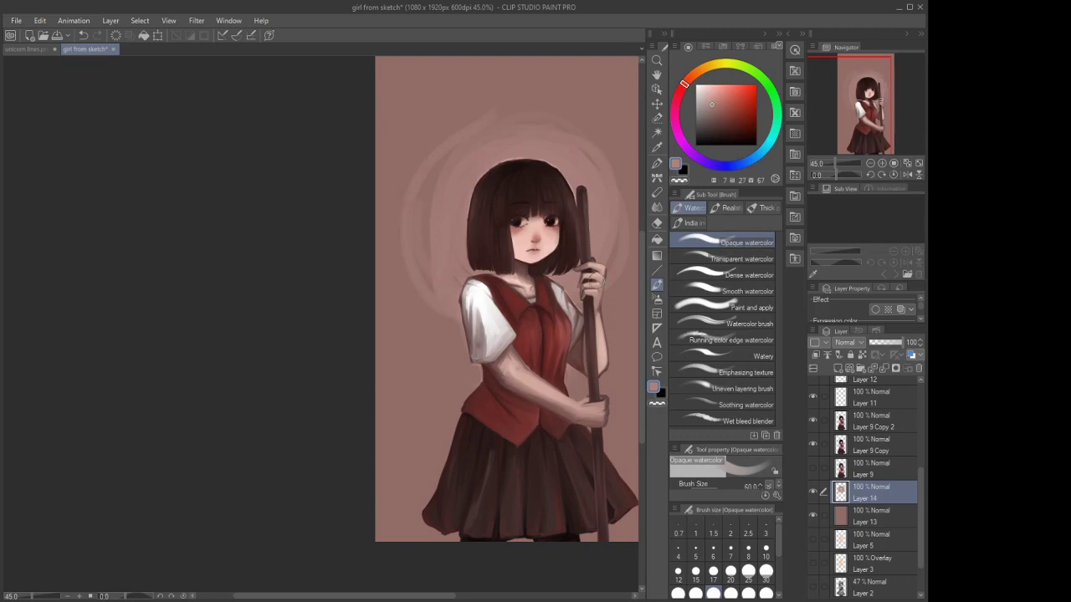
{"action": "scroll", "coordinate": [530, 243], "scroll_direction": "down", "scroll_amount": 2}
{"action": "scroll", "coordinate": [533, 156], "scroll_direction": "up", "scroll_amount": 2}
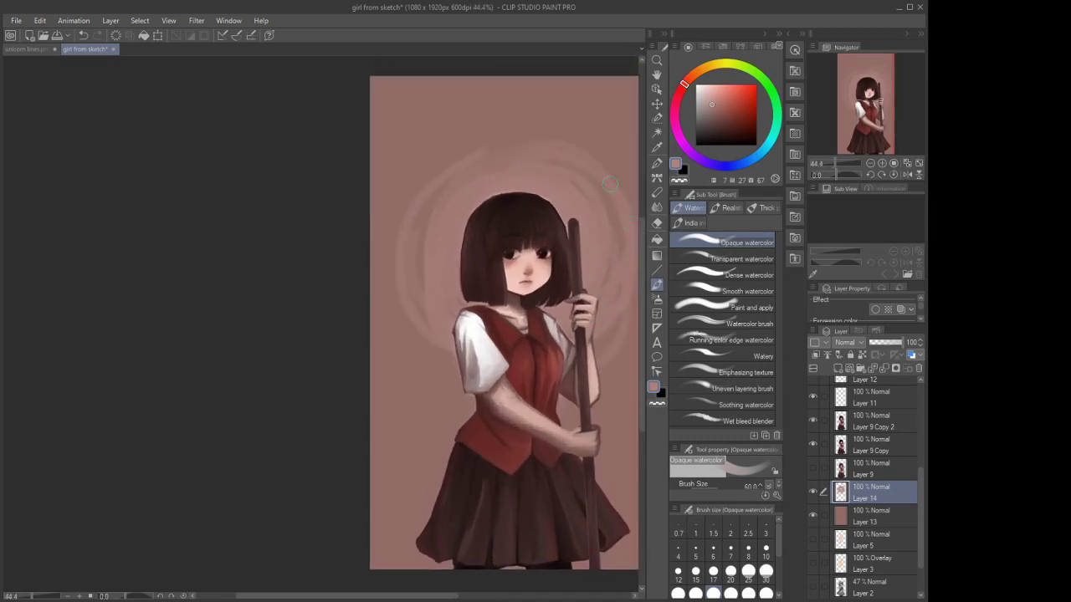
{"action": "mouse_move", "coordinate": [610, 184]}
{"action": "left_mouse_down"}
{"action": "mouse_move", "coordinate": [449, 163]}
{"action": "mouse_move", "coordinate": [540, 285]}
{"action": "mouse_move", "coordinate": [580, 239]}
{"action": "mouse_move", "coordinate": [545, 304]}
{"action": "left_mouse_up"}
Brighten the inner halo close to the hair and staff with a lighter pink
{"action": "left_click", "coordinate": [708, 93]}
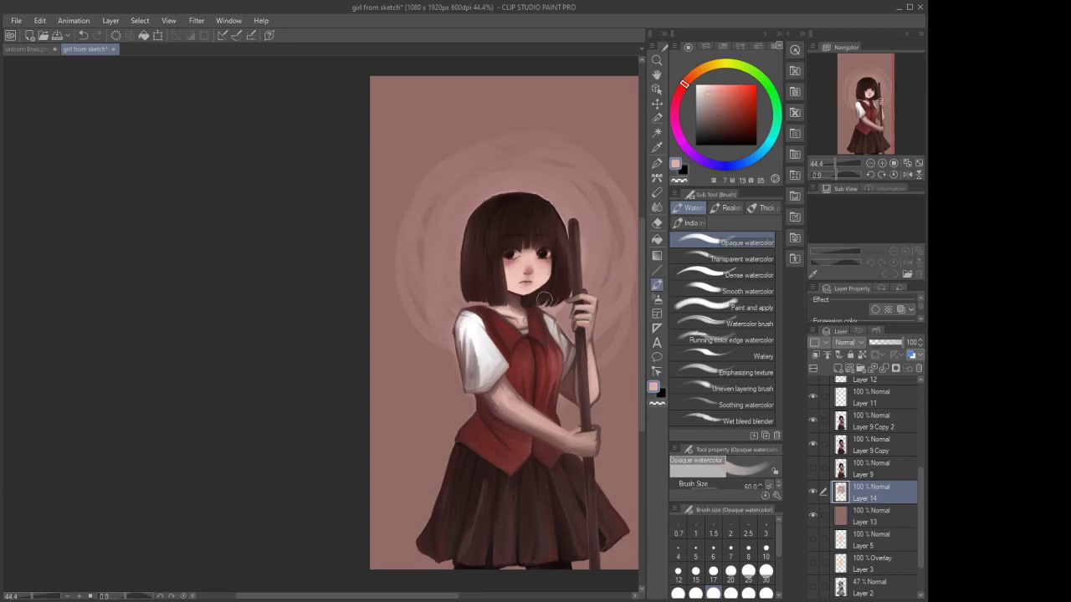
{"action": "left_click_drag", "start_coordinate": [573, 232], "coordinate": [550, 302]}
{"action": "mouse_move", "coordinate": [455, 240]}
{"action": "left_mouse_down"}
{"action": "mouse_move", "coordinate": [480, 298]}
{"action": "mouse_move", "coordinate": [451, 226]}
{"action": "left_mouse_up"}
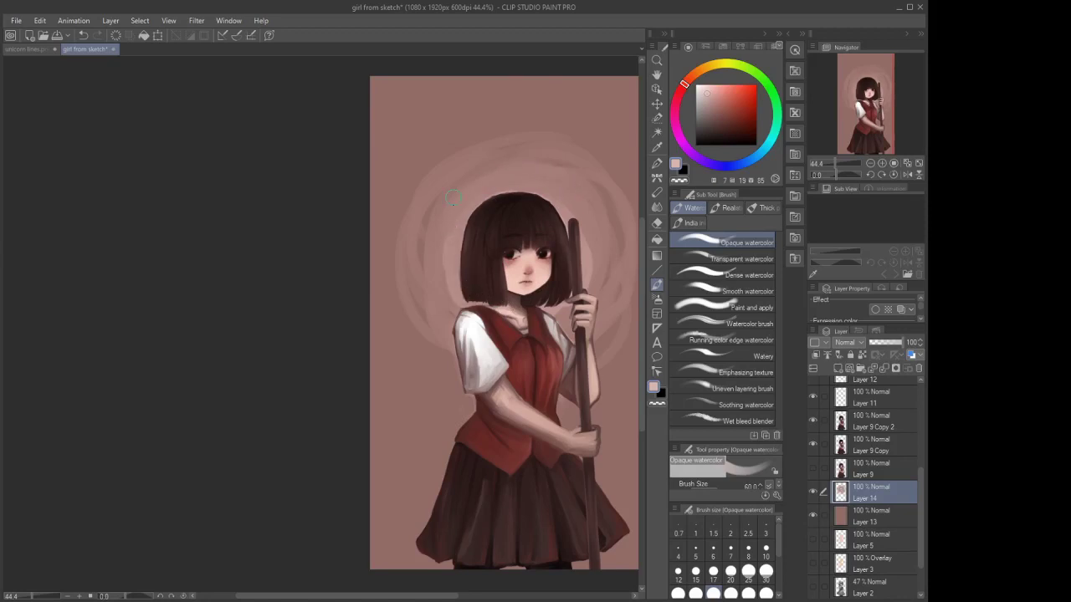
{"action": "scroll", "coordinate": [454, 198], "scroll_direction": "down", "scroll_amount": 3}
{"action": "scroll", "coordinate": [535, 211], "scroll_direction": "up", "scroll_amount": 4}
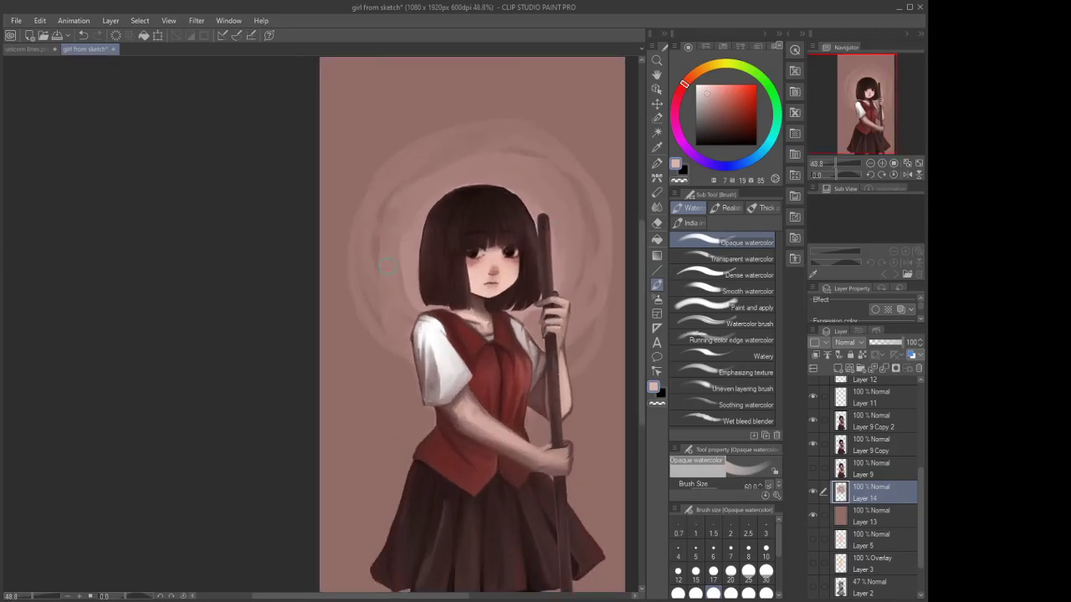
{"action": "scroll", "coordinate": [482, 189], "scroll_direction": "down", "scroll_amount": 2}
{"action": "scroll", "coordinate": [569, 322], "scroll_direction": "up", "scroll_amount": 2}
Darken the background's outer edges and corners with curved size 100 strokes in a dark reddish brown sampled from the skirt
{"action": "left_click", "coordinate": [518, 426], "text": "alt"}
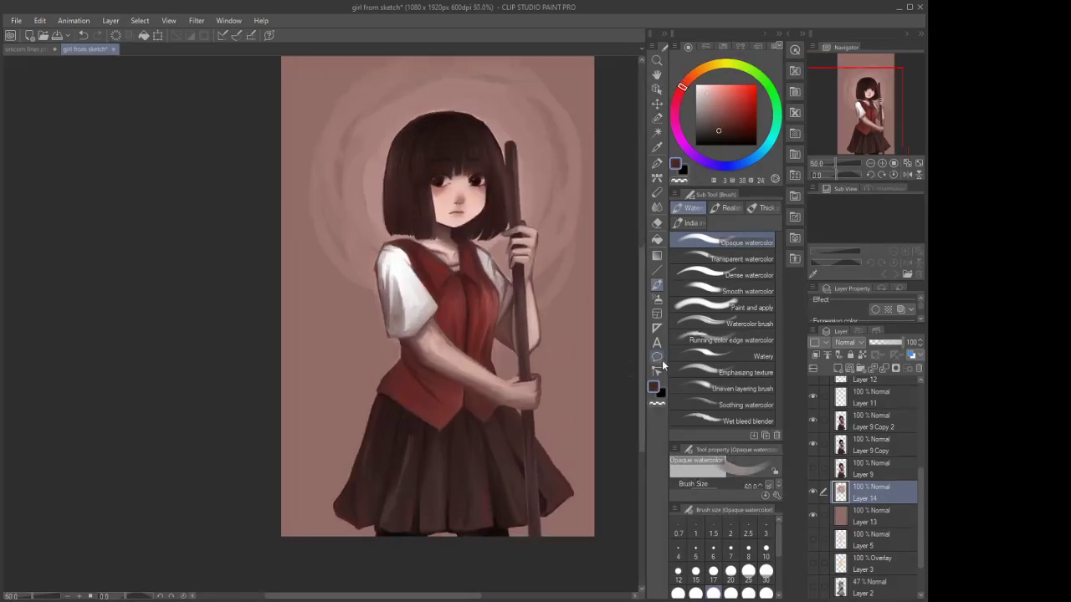
{"action": "left_click", "coordinate": [730, 593]}
{"action": "scroll", "coordinate": [589, 512], "scroll_direction": "down", "scroll_amount": 1}
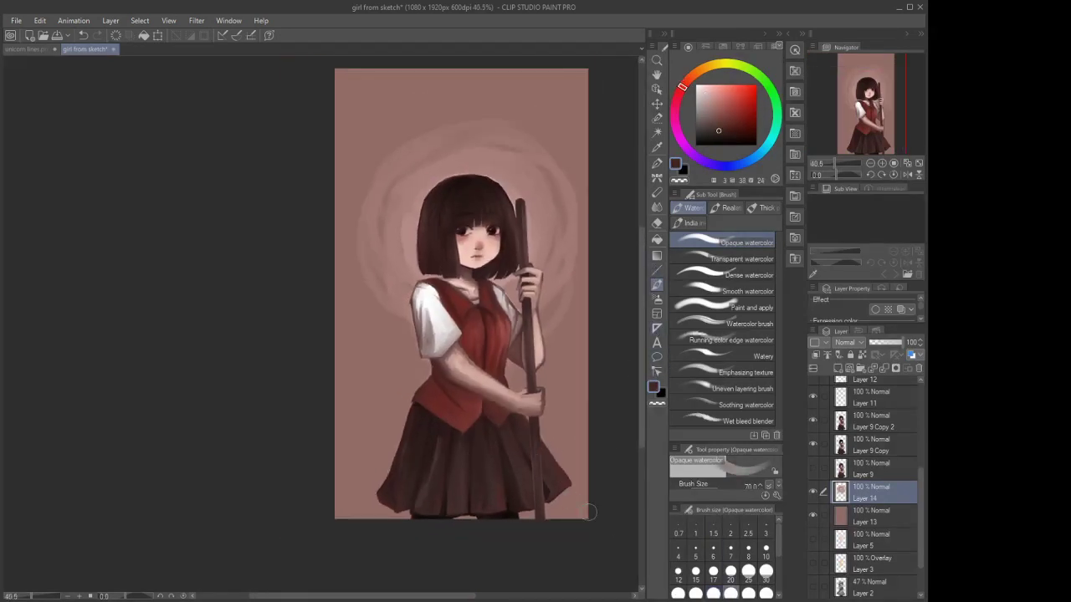
{"action": "left_click", "coordinate": [748, 594]}
{"action": "left_click", "coordinate": [765, 593]}
{"action": "mouse_move", "coordinate": [564, 468]}
{"action": "left_mouse_down"}
{"action": "mouse_move", "coordinate": [556, 516]}
{"action": "mouse_move", "coordinate": [540, 521]}
{"action": "mouse_move", "coordinate": [406, 513]}
{"action": "mouse_move", "coordinate": [562, 519]}
{"action": "mouse_move", "coordinate": [308, 431]}
{"action": "mouse_move", "coordinate": [541, 517]}
{"action": "mouse_move", "coordinate": [322, 447]}
{"action": "mouse_move", "coordinate": [608, 422]}
{"action": "mouse_move", "coordinate": [281, 346]}
{"action": "mouse_move", "coordinate": [578, 475]}
{"action": "mouse_move", "coordinate": [378, 465]}
{"action": "mouse_move", "coordinate": [574, 497]}
{"action": "left_mouse_up"}
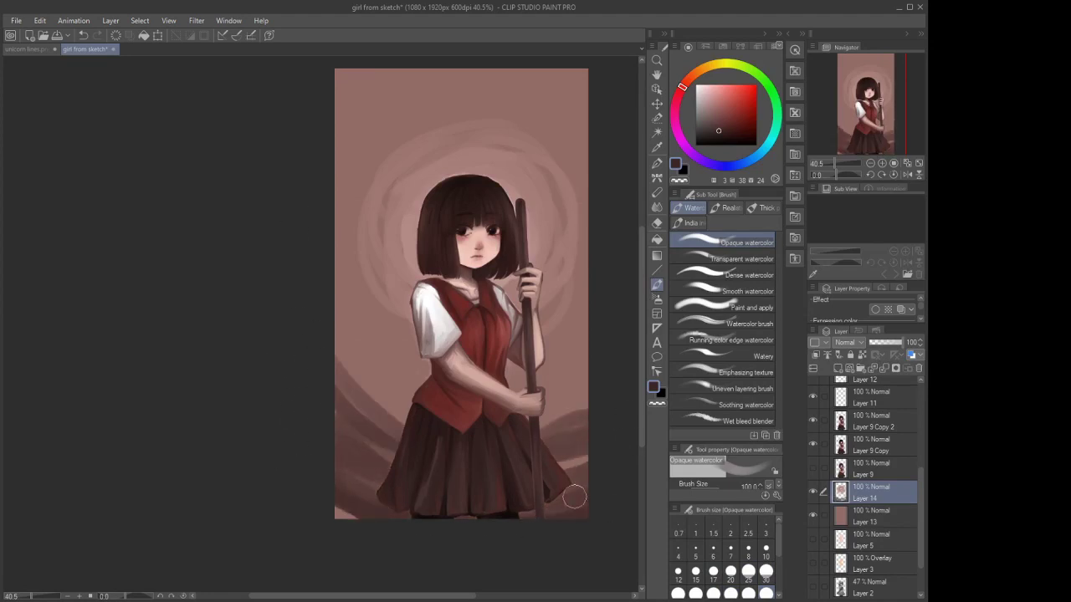
{"action": "scroll", "coordinate": [575, 497], "scroll_direction": "up", "scroll_amount": 2}
{"action": "mouse_move", "coordinate": [494, 120]}
{"action": "left_mouse_down"}
{"action": "mouse_move", "coordinate": [600, 166]}
{"action": "mouse_move", "coordinate": [217, 204]}
{"action": "mouse_move", "coordinate": [476, 115]}
{"action": "mouse_move", "coordinate": [281, 232]}
{"action": "mouse_move", "coordinate": [302, 223]}
{"action": "mouse_move", "coordinate": [378, 115]}
{"action": "mouse_move", "coordinate": [587, 176]}
{"action": "mouse_move", "coordinate": [608, 219]}
{"action": "mouse_move", "coordinate": [574, 127]}
{"action": "mouse_move", "coordinate": [388, 141]}
{"action": "mouse_move", "coordinate": [581, 184]}
{"action": "mouse_move", "coordinate": [277, 155]}
{"action": "mouse_move", "coordinate": [273, 197]}
{"action": "mouse_move", "coordinate": [473, 126]}
{"action": "mouse_move", "coordinate": [284, 278]}
{"action": "mouse_move", "coordinate": [457, 129]}
{"action": "mouse_move", "coordinate": [282, 241]}
{"action": "mouse_move", "coordinate": [285, 286]}
{"action": "mouse_move", "coordinate": [367, 413]}
{"action": "mouse_move", "coordinate": [456, 490]}
{"action": "mouse_move", "coordinate": [561, 437]}
{"action": "mouse_move", "coordinate": [261, 334]}
{"action": "mouse_move", "coordinate": [587, 468]}
{"action": "mouse_move", "coordinate": [335, 397]}
{"action": "mouse_move", "coordinate": [370, 430]}
{"action": "mouse_move", "coordinate": [437, 428]}
{"action": "mouse_move", "coordinate": [520, 446]}
{"action": "left_mouse_up"}
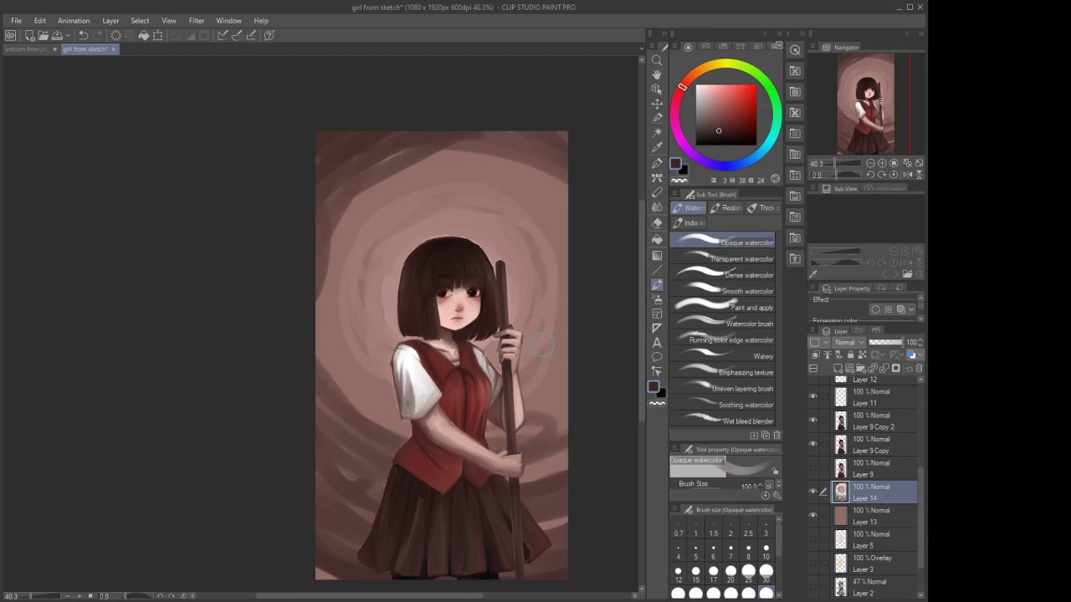
Blend the dark strokes beside the arms and skirt into the halo with a mid-tone sampled from the background
{"action": "left_click", "coordinate": [543, 345], "text": "alt"}
{"action": "mouse_move", "coordinate": [572, 407]}
{"action": "left_mouse_down"}
{"action": "mouse_move", "coordinate": [417, 446]}
{"action": "mouse_move", "coordinate": [539, 448]}
{"action": "mouse_move", "coordinate": [408, 380]}
{"action": "left_mouse_up"}
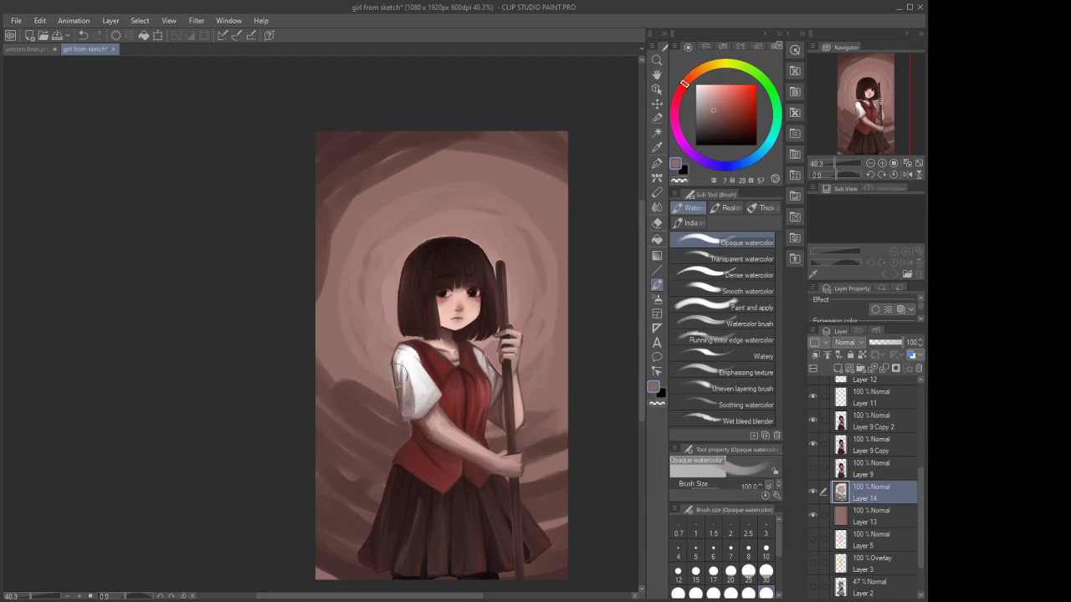
{"action": "mouse_move", "coordinate": [577, 400]}
{"action": "left_mouse_down"}
{"action": "mouse_move", "coordinate": [495, 437]}
{"action": "mouse_move", "coordinate": [523, 451]}
{"action": "left_mouse_up"}
{"action": "left_click_drag", "start_coordinate": [569, 488], "coordinate": [429, 449]}
{"action": "left_click_drag", "start_coordinate": [524, 466], "coordinate": [575, 487]}
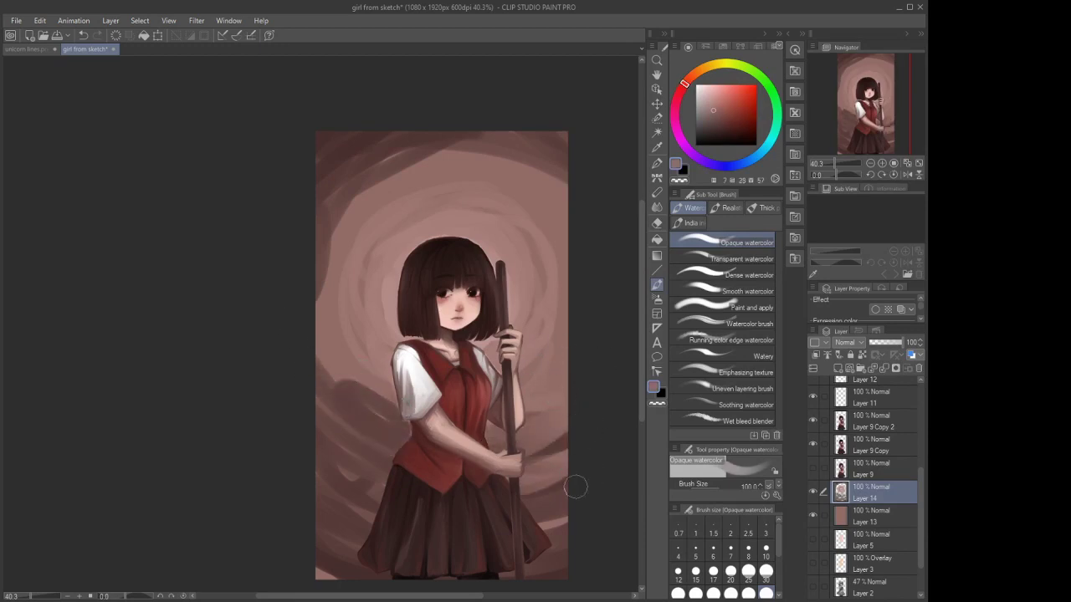
{"action": "left_click_drag", "start_coordinate": [362, 462], "coordinate": [326, 428]}
{"action": "left_click_drag", "start_coordinate": [345, 376], "coordinate": [331, 266]}
{"action": "left_click_drag", "start_coordinate": [399, 424], "coordinate": [364, 375]}
{"action": "mouse_move", "coordinate": [359, 326]}
{"action": "left_mouse_down"}
{"action": "mouse_move", "coordinate": [384, 419]}
{"action": "mouse_move", "coordinate": [330, 287]}
{"action": "mouse_move", "coordinate": [322, 297]}
{"action": "left_mouse_up"}
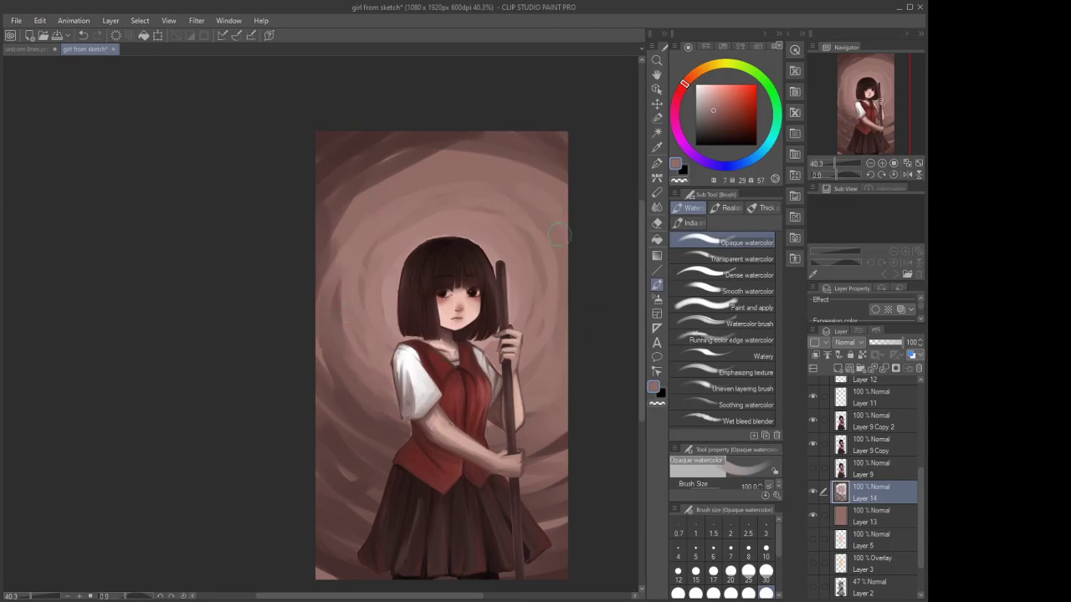
Sweep mid-tone arcs across the background above the head to soften the dark upper edge
{"action": "left_click_drag", "start_coordinate": [515, 154], "coordinate": [457, 149]}
{"action": "left_click_drag", "start_coordinate": [557, 180], "coordinate": [383, 182]}
{"action": "left_click_drag", "start_coordinate": [450, 178], "coordinate": [566, 218]}
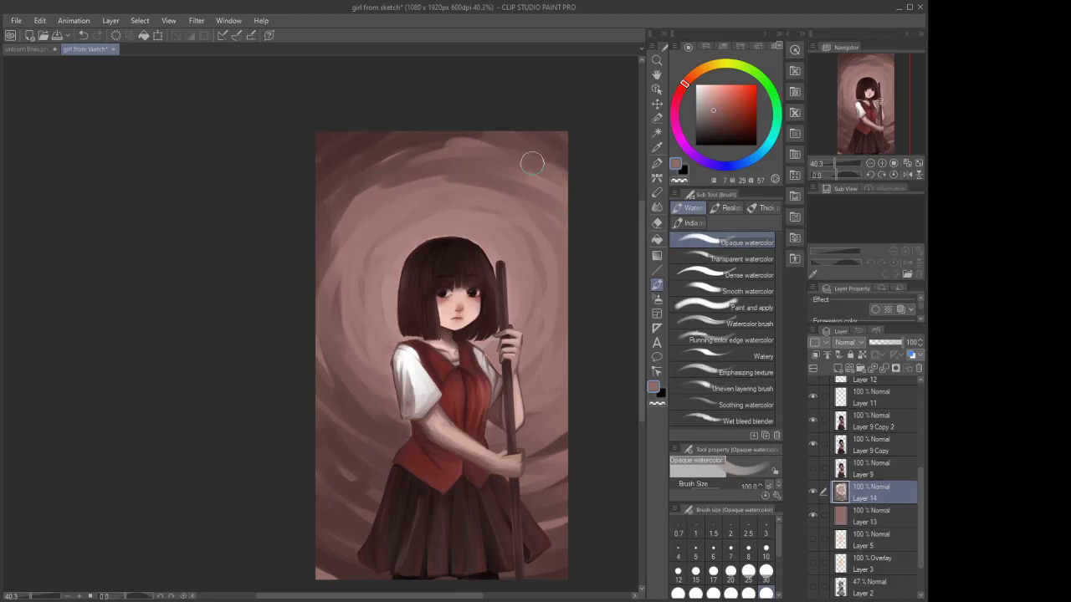
{"action": "mouse_move", "coordinate": [531, 163]}
{"action": "left_mouse_down"}
{"action": "mouse_move", "coordinate": [466, 155]}
{"action": "mouse_move", "coordinate": [354, 181]}
{"action": "left_mouse_up"}
{"action": "left_click_drag", "start_coordinate": [440, 186], "coordinate": [332, 238]}
{"action": "mouse_move", "coordinate": [472, 187]}
{"action": "left_mouse_down"}
{"action": "mouse_move", "coordinate": [398, 257]}
{"action": "mouse_move", "coordinate": [349, 269]}
{"action": "left_mouse_up"}
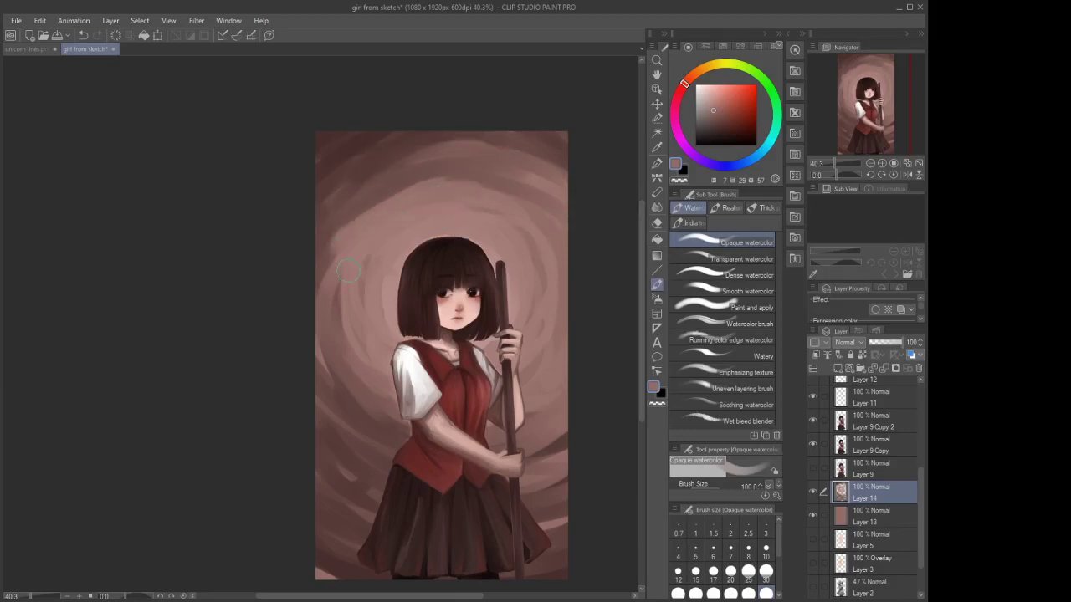
Blend the background down the girl's left side and around the skirt with long curved mid-tone strokes
{"action": "mouse_move", "coordinate": [432, 184]}
{"action": "left_mouse_down"}
{"action": "mouse_move", "coordinate": [327, 237]}
{"action": "mouse_move", "coordinate": [335, 268]}
{"action": "mouse_move", "coordinate": [379, 190]}
{"action": "mouse_move", "coordinate": [325, 256]}
{"action": "mouse_move", "coordinate": [335, 393]}
{"action": "mouse_move", "coordinate": [351, 449]}
{"action": "mouse_move", "coordinate": [327, 458]}
{"action": "mouse_move", "coordinate": [370, 491]}
{"action": "mouse_move", "coordinate": [409, 503]}
{"action": "mouse_move", "coordinate": [388, 566]}
{"action": "mouse_move", "coordinate": [297, 533]}
{"action": "left_mouse_up"}
{"action": "left_click_drag", "start_coordinate": [371, 517], "coordinate": [302, 416]}
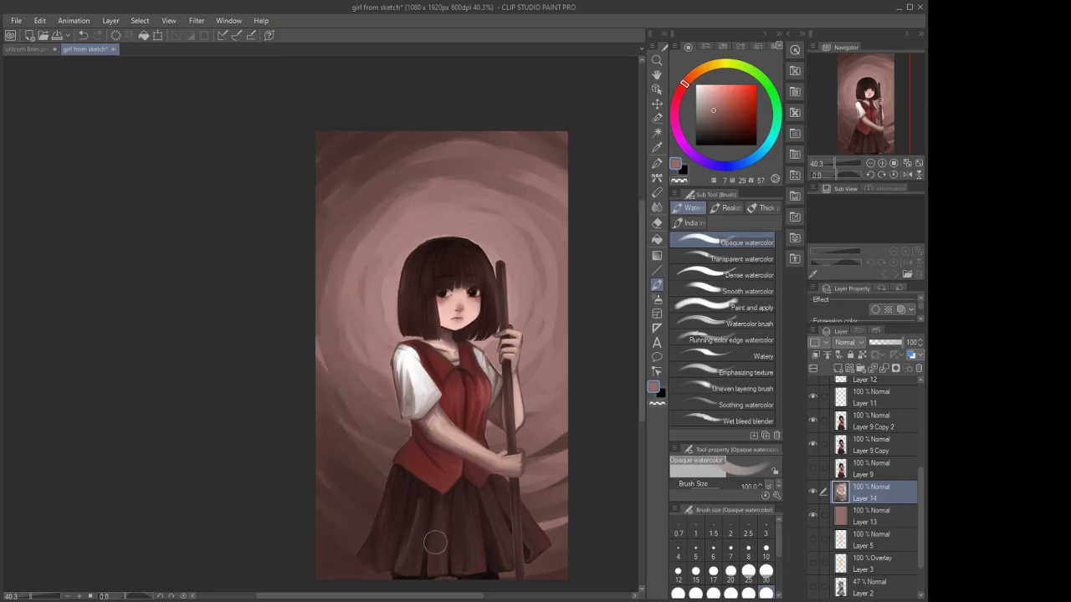
{"action": "left_click_drag", "start_coordinate": [536, 552], "coordinate": [576, 469]}
{"action": "mouse_move", "coordinate": [480, 481]}
{"action": "left_mouse_down"}
{"action": "mouse_move", "coordinate": [536, 431]}
{"action": "mouse_move", "coordinate": [434, 412]}
{"action": "left_mouse_up"}
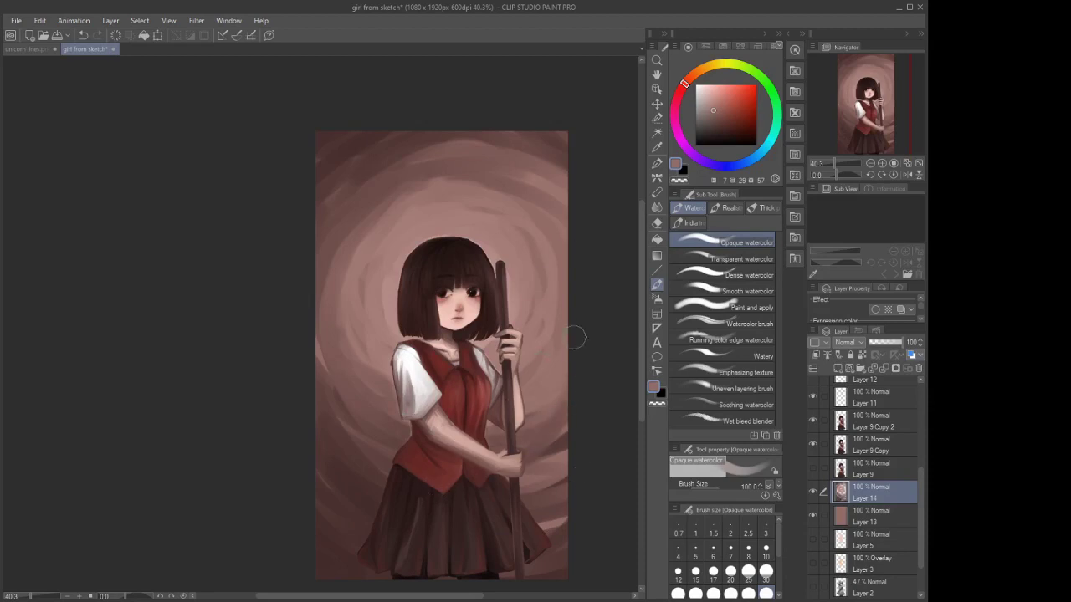
Smooth the transition between the halo and dark upper corners with further curved mid-tone strokes over the head
{"action": "left_click_drag", "start_coordinate": [517, 186], "coordinate": [496, 170]}
{"action": "mouse_move", "coordinate": [439, 153]}
{"action": "left_mouse_down"}
{"action": "mouse_move", "coordinate": [570, 224]}
{"action": "mouse_move", "coordinate": [452, 169]}
{"action": "mouse_move", "coordinate": [579, 294]}
{"action": "left_mouse_up"}
{"action": "mouse_move", "coordinate": [511, 195]}
{"action": "left_mouse_down"}
{"action": "mouse_move", "coordinate": [484, 170]}
{"action": "mouse_move", "coordinate": [531, 193]}
{"action": "mouse_move", "coordinate": [407, 182]}
{"action": "left_mouse_up"}
{"action": "left_click_drag", "start_coordinate": [544, 186], "coordinate": [418, 164]}
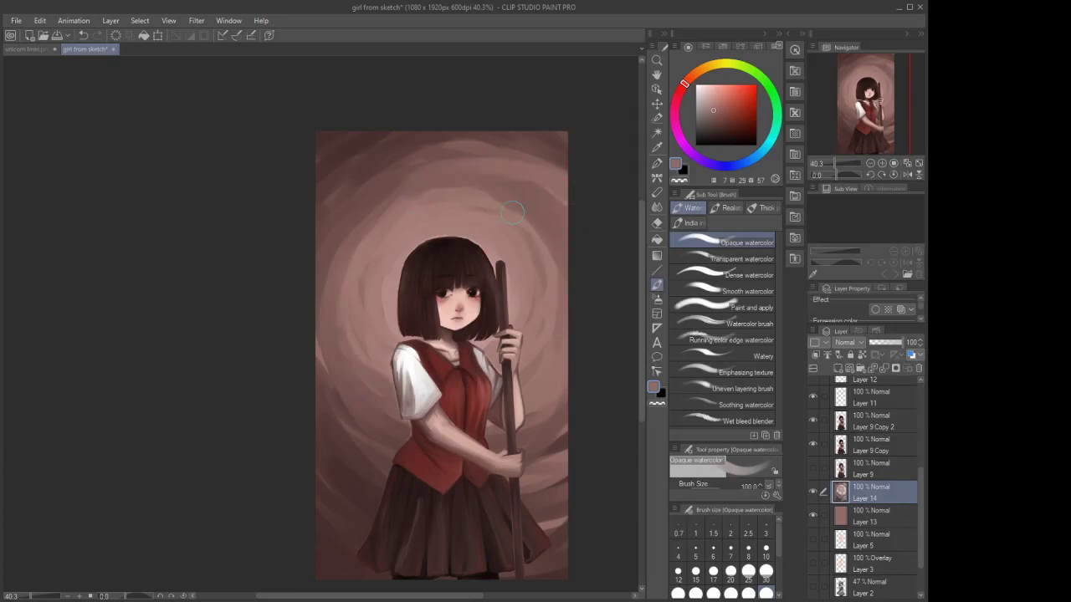
{"action": "mouse_move", "coordinate": [512, 213]}
{"action": "left_mouse_down"}
{"action": "mouse_move", "coordinate": [382, 213]}
{"action": "mouse_move", "coordinate": [384, 193]}
{"action": "mouse_move", "coordinate": [358, 201]}
{"action": "left_mouse_up"}
{"action": "mouse_move", "coordinate": [448, 151]}
{"action": "left_mouse_down"}
{"action": "mouse_move", "coordinate": [424, 199]}
{"action": "mouse_move", "coordinate": [394, 181]}
{"action": "mouse_move", "coordinate": [417, 206]}
{"action": "mouse_move", "coordinate": [337, 276]}
{"action": "left_mouse_up"}
{"action": "left_click_drag", "start_coordinate": [397, 212], "coordinate": [359, 262]}
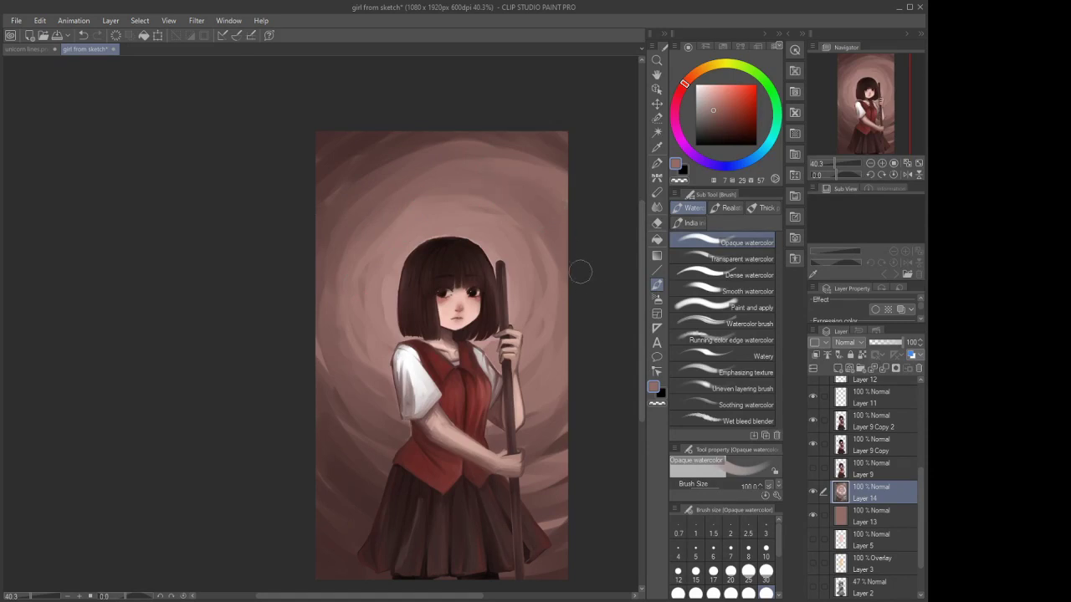
Even out the swirling background along both side edges down to the skirt with mid-tone strokes
{"action": "mouse_move", "coordinate": [581, 271]}
{"action": "left_mouse_down"}
{"action": "mouse_move", "coordinate": [338, 201]}
{"action": "mouse_move", "coordinate": [361, 144]}
{"action": "mouse_move", "coordinate": [311, 331]}
{"action": "mouse_move", "coordinate": [318, 298]}
{"action": "mouse_move", "coordinate": [356, 393]}
{"action": "left_mouse_up"}
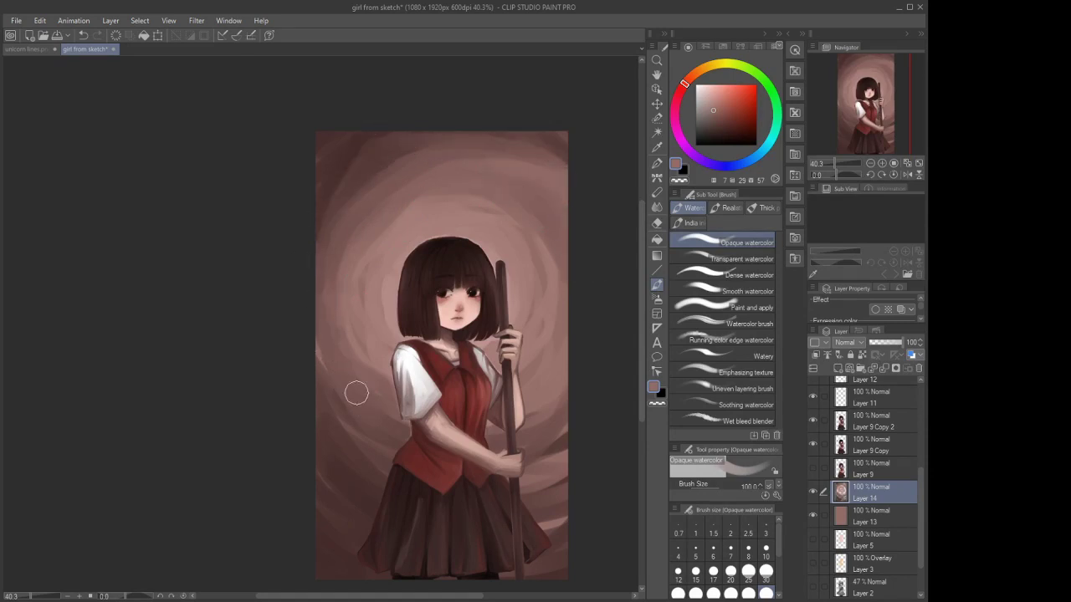
{"action": "mouse_move", "coordinate": [315, 210]}
{"action": "left_mouse_down"}
{"action": "mouse_move", "coordinate": [503, 142]}
{"action": "mouse_move", "coordinate": [425, 147]}
{"action": "mouse_move", "coordinate": [302, 265]}
{"action": "mouse_move", "coordinate": [349, 205]}
{"action": "mouse_move", "coordinate": [299, 246]}
{"action": "mouse_move", "coordinate": [392, 131]}
{"action": "mouse_move", "coordinate": [279, 191]}
{"action": "mouse_move", "coordinate": [304, 220]}
{"action": "mouse_move", "coordinate": [312, 306]}
{"action": "mouse_move", "coordinate": [354, 204]}
{"action": "mouse_move", "coordinate": [371, 425]}
{"action": "left_mouse_up"}
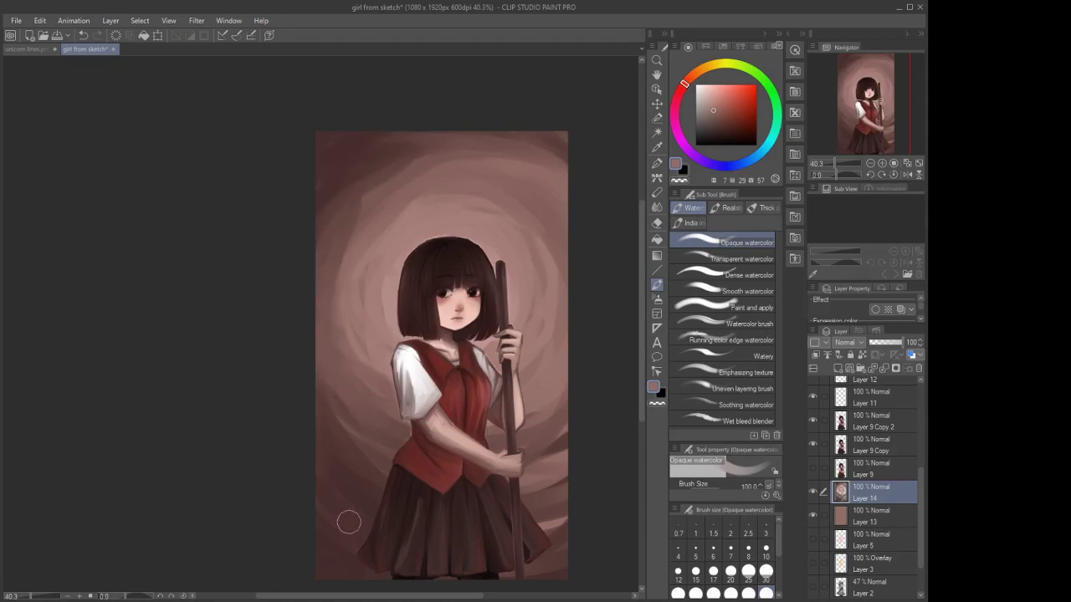
{"action": "scroll", "coordinate": [508, 213], "scroll_direction": "down", "scroll_amount": 2}
{"action": "scroll", "coordinate": [418, 348], "scroll_direction": "up", "scroll_amount": 3}
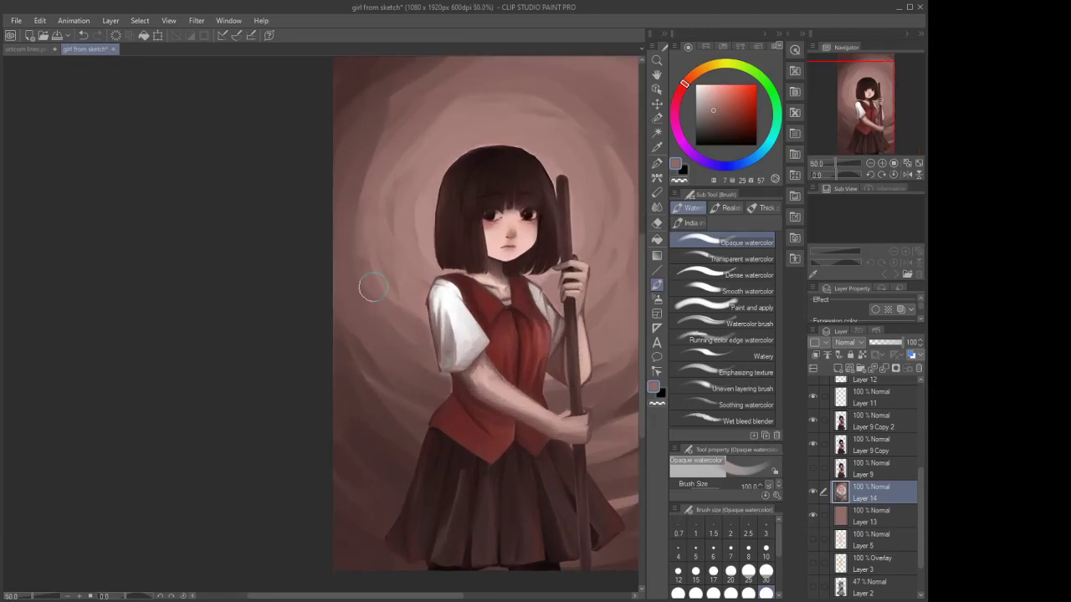
Create a new layer above Layer 9 Copy 2 and ready the Opaque watercolor brush with a very dark reddish brown
{"action": "left_click", "coordinate": [852, 420]}
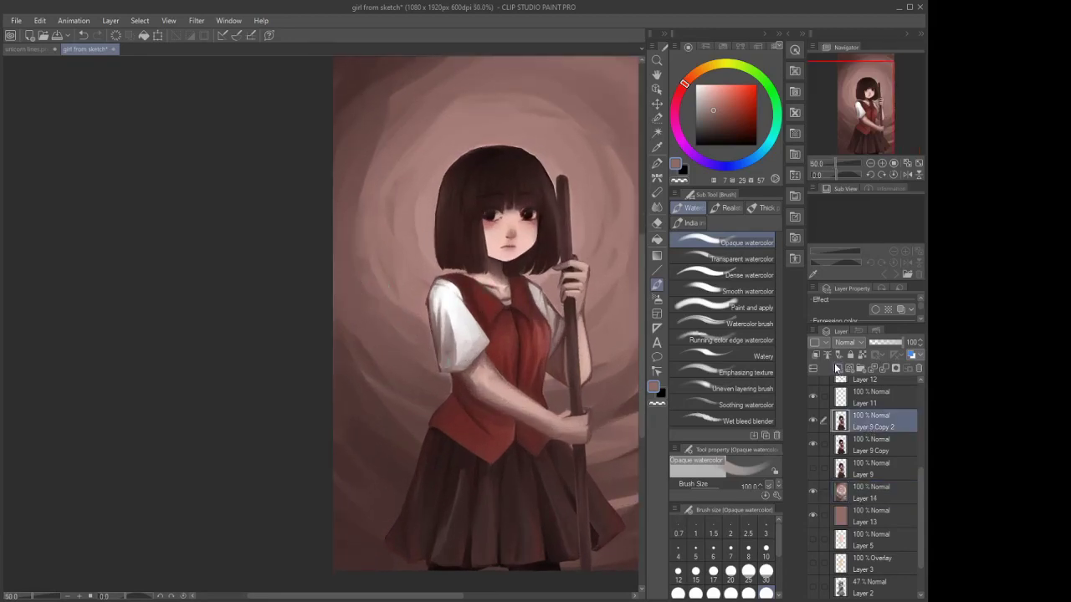
{"action": "left_click", "coordinate": [837, 368]}
{"action": "left_click", "coordinate": [715, 132]}
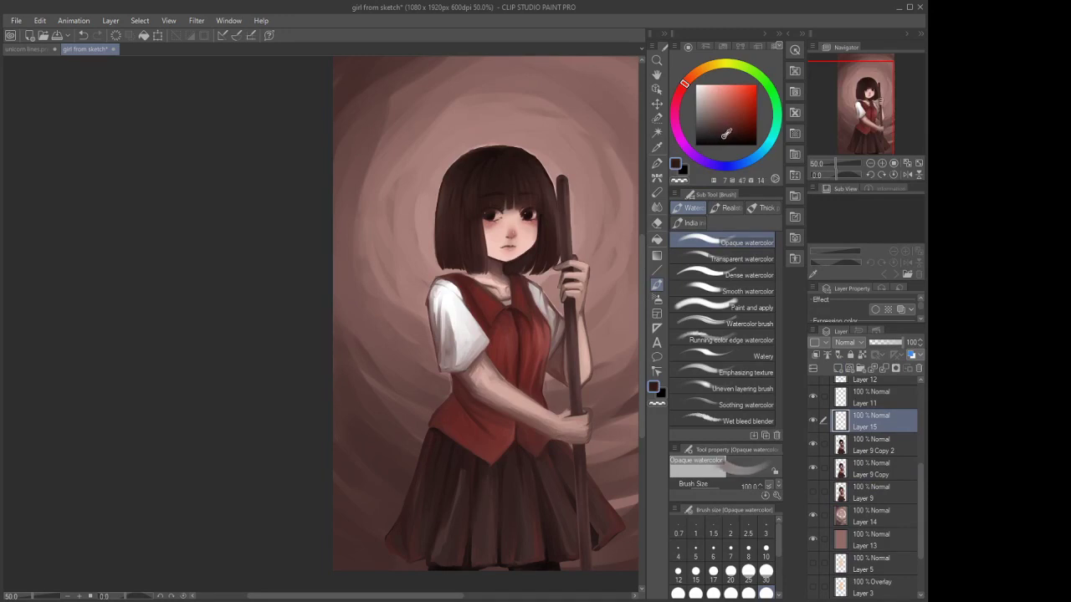
{"action": "left_click", "coordinate": [657, 193]}
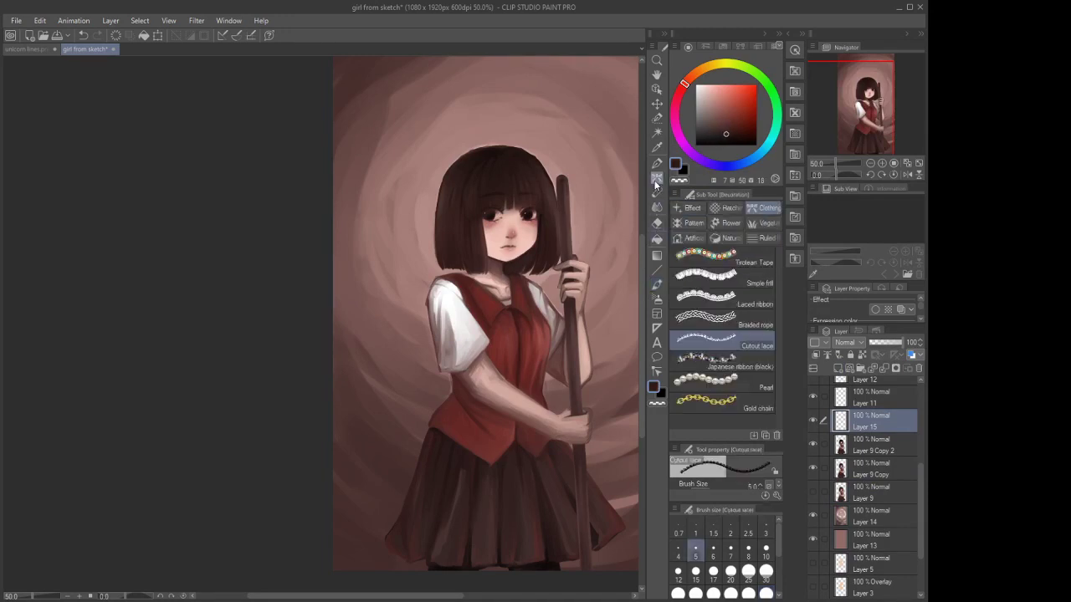
{"action": "left_click", "coordinate": [657, 163]}
{"action": "left_click", "coordinate": [657, 193]}
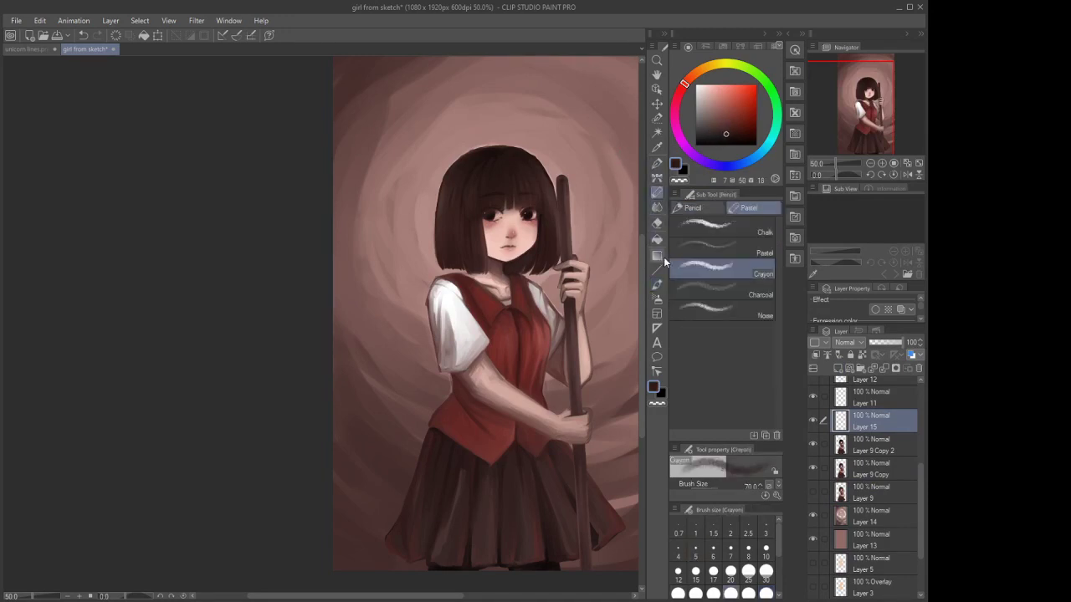
{"action": "left_click", "coordinate": [657, 284]}
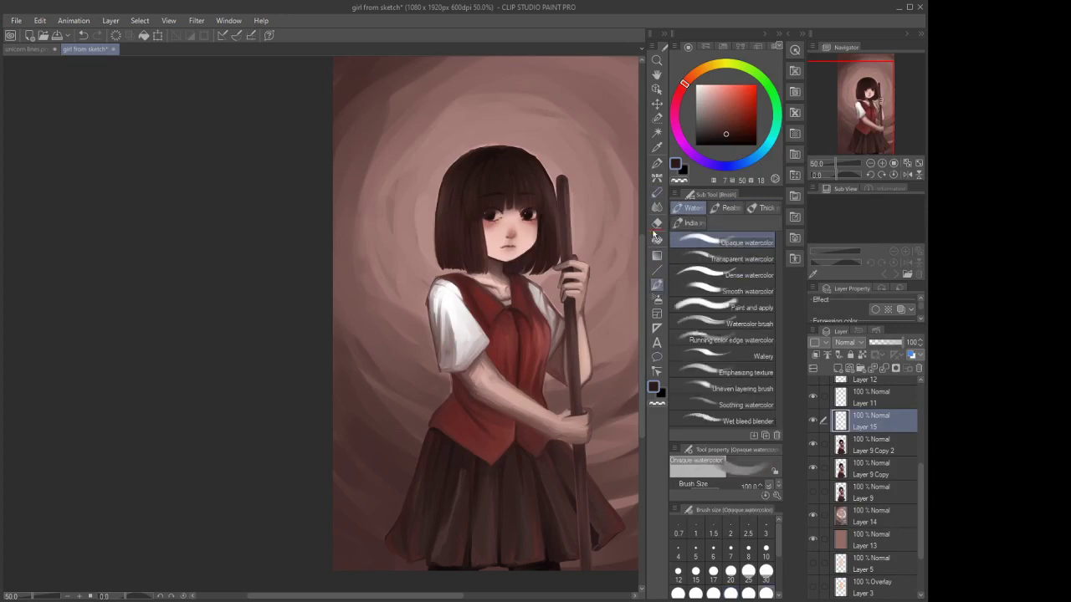
{"action": "left_click", "coordinate": [657, 192]}
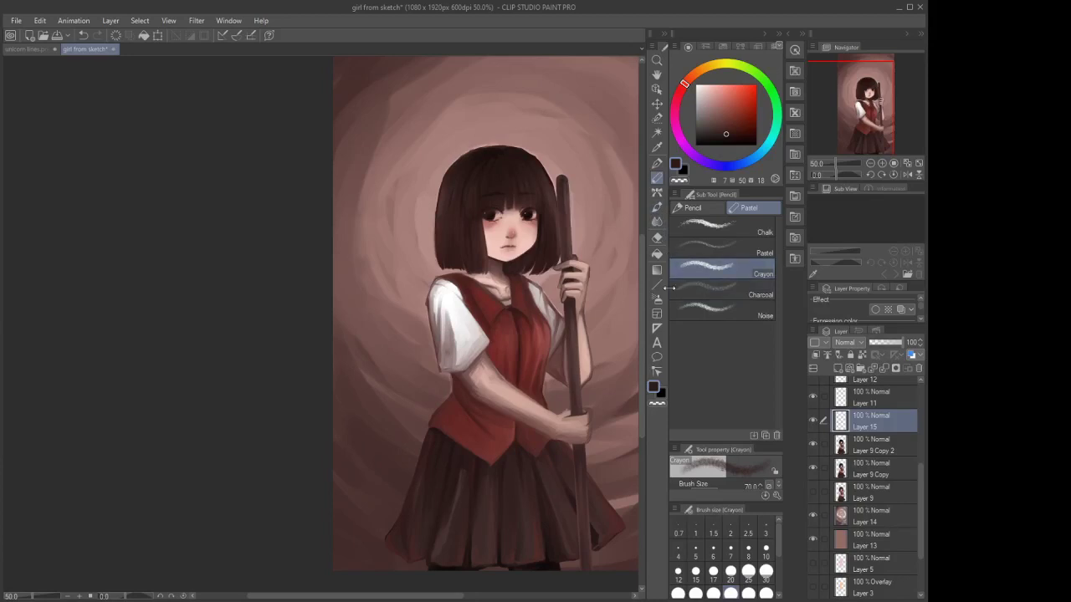
{"action": "left_click", "coordinate": [657, 298]}
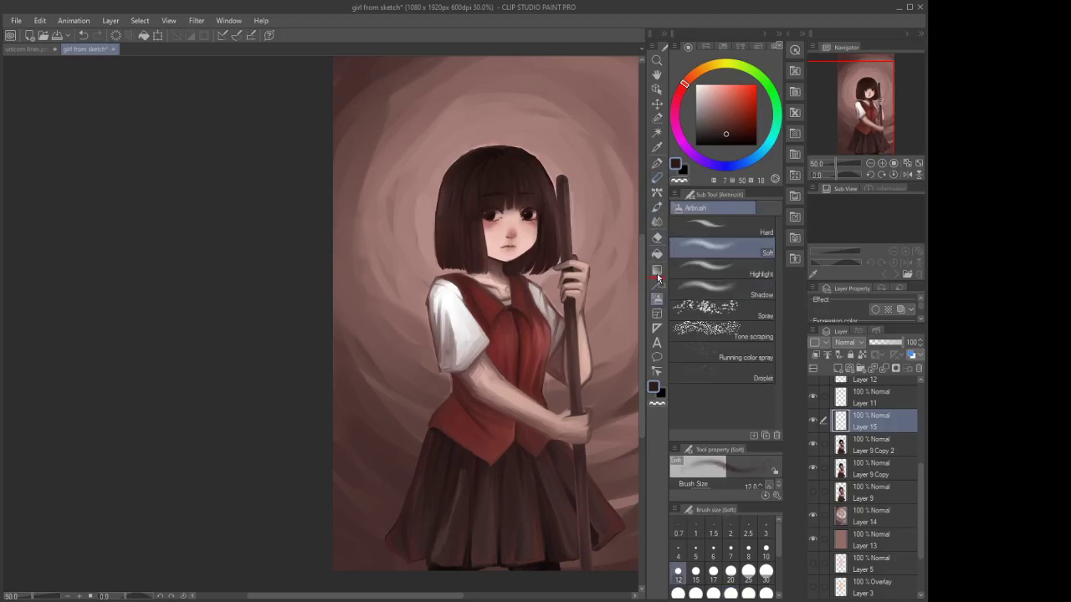
{"action": "left_click_drag", "start_coordinate": [657, 222], "coordinate": [657, 221]}
{"action": "left_click", "coordinate": [656, 208]}
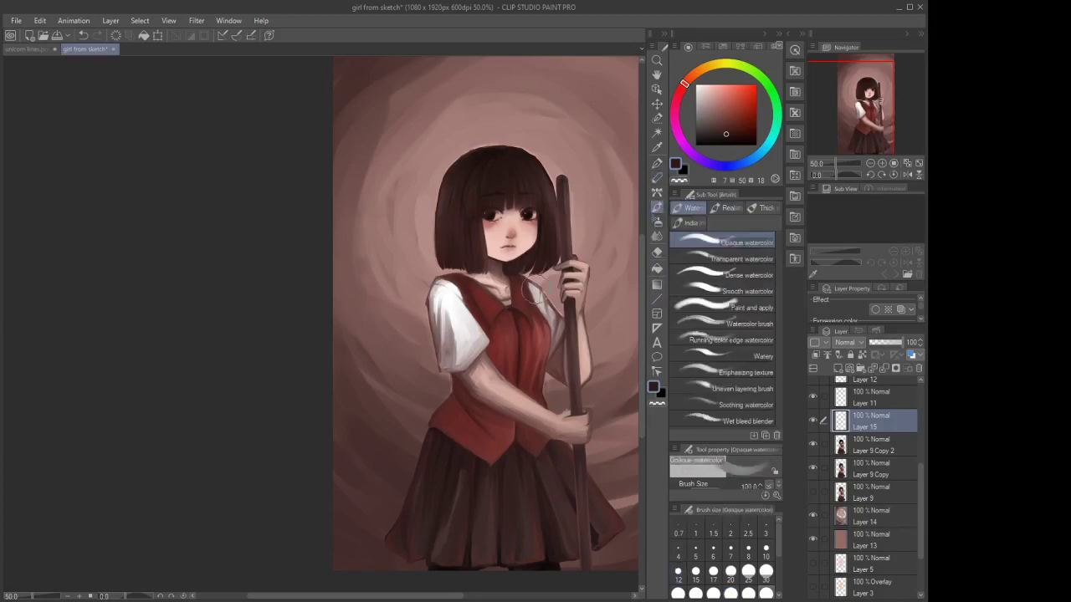
Darken the skirt's outer contours on both sides down to the hem corners with brush size 17
{"action": "scroll", "coordinate": [553, 335], "scroll_direction": "down", "scroll_amount": 2}
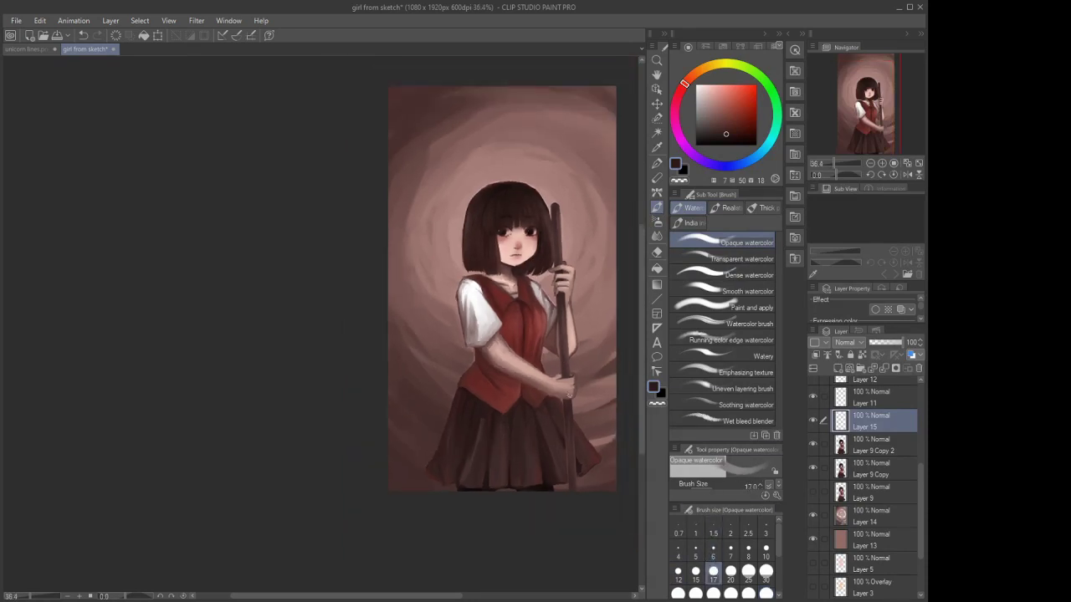
{"action": "scroll", "coordinate": [553, 352], "scroll_direction": "up", "scroll_amount": 3}
{"action": "scroll", "coordinate": [502, 334], "scroll_direction": "down", "scroll_amount": 3}
{"action": "scroll", "coordinate": [553, 391], "scroll_direction": "up", "scroll_amount": 4}
{"action": "left_click_drag", "start_coordinate": [553, 392], "coordinate": [557, 400]}
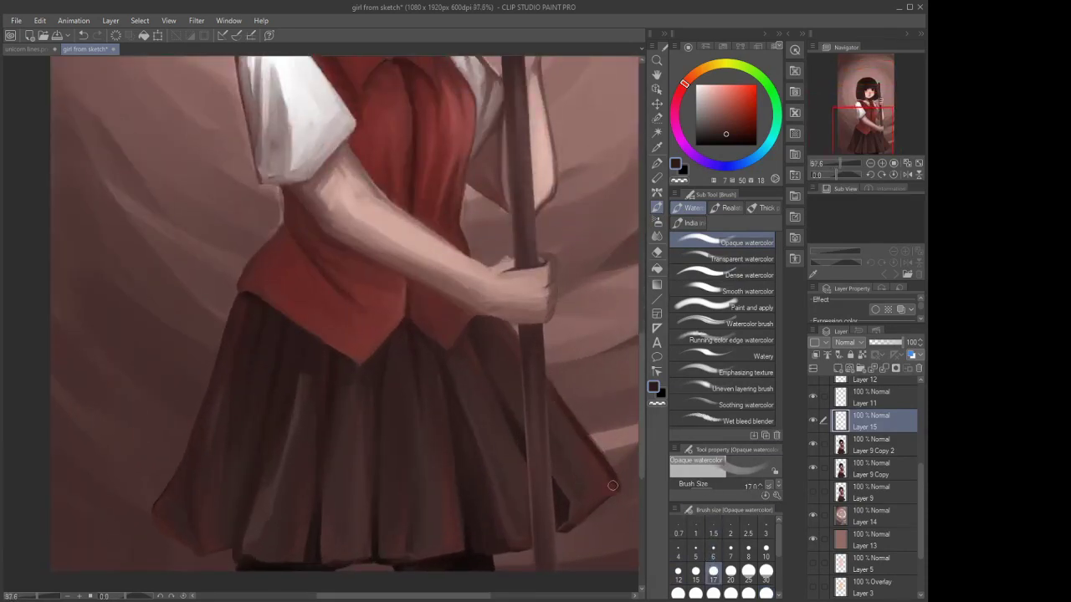
{"action": "scroll", "coordinate": [544, 381], "scroll_direction": "down", "scroll_amount": 2}
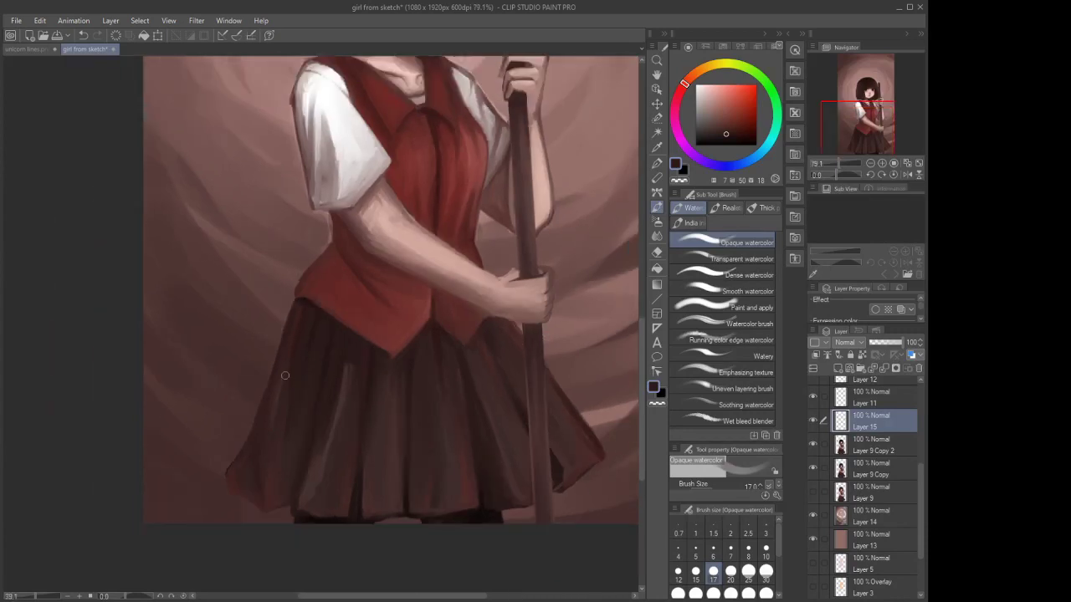
{"action": "scroll", "coordinate": [287, 368], "scroll_direction": "up", "scroll_amount": 2}
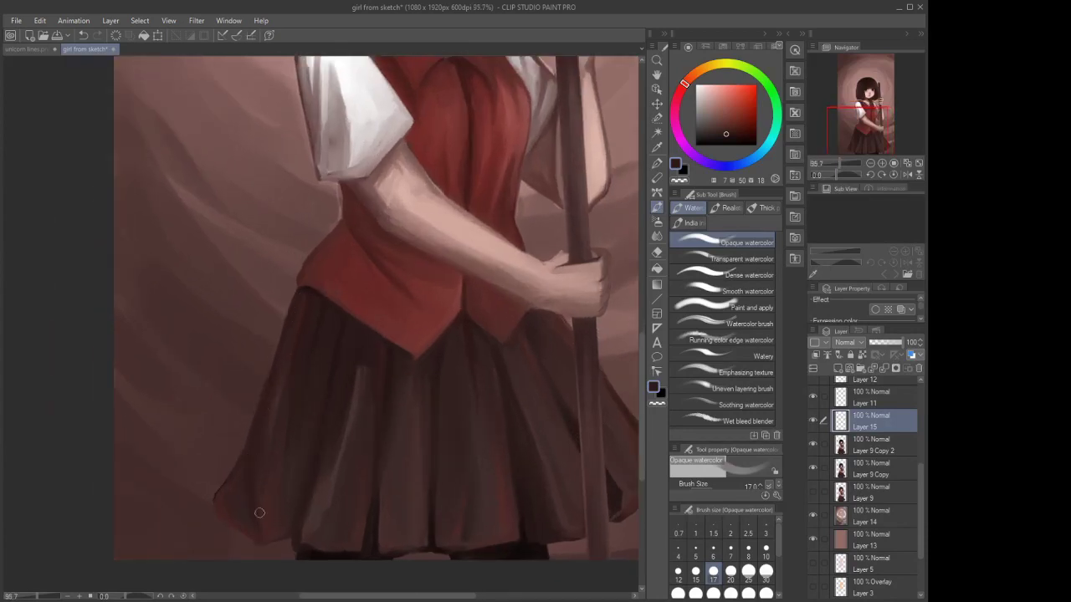
Deepen the fold shadows on the skirt's left side with a near-black red and soften them with the Blend tool
{"action": "left_click_drag", "start_coordinate": [731, 134], "coordinate": [726, 142]}
{"action": "left_click", "coordinate": [657, 251]}
{"action": "left_click", "coordinate": [657, 235]}
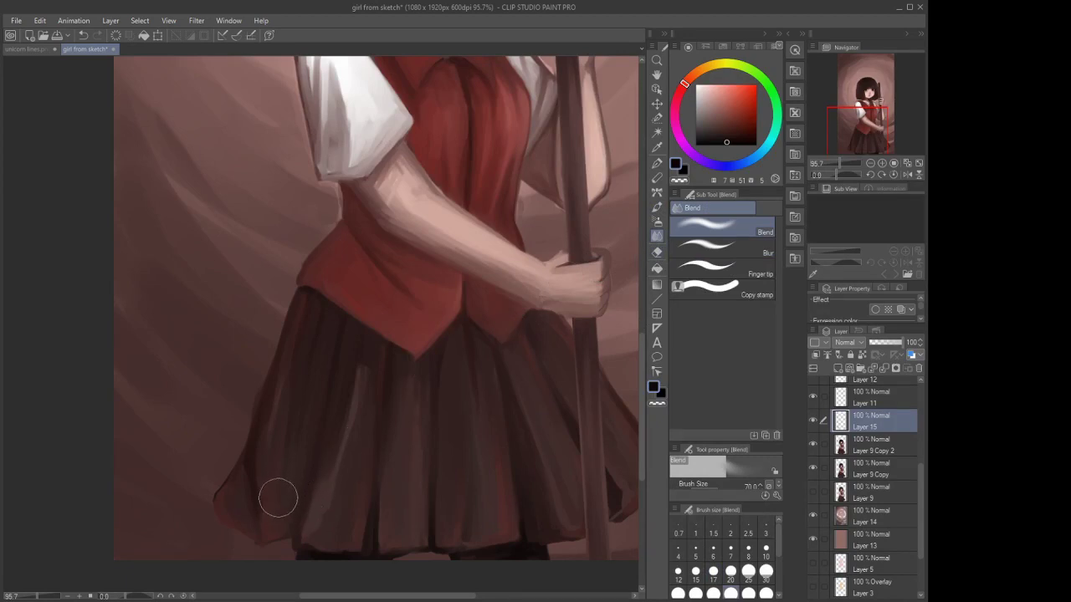
{"action": "scroll", "coordinate": [433, 325], "scroll_direction": "down", "scroll_amount": 2}
{"action": "scroll", "coordinate": [422, 352], "scroll_direction": "down", "scroll_amount": 2}
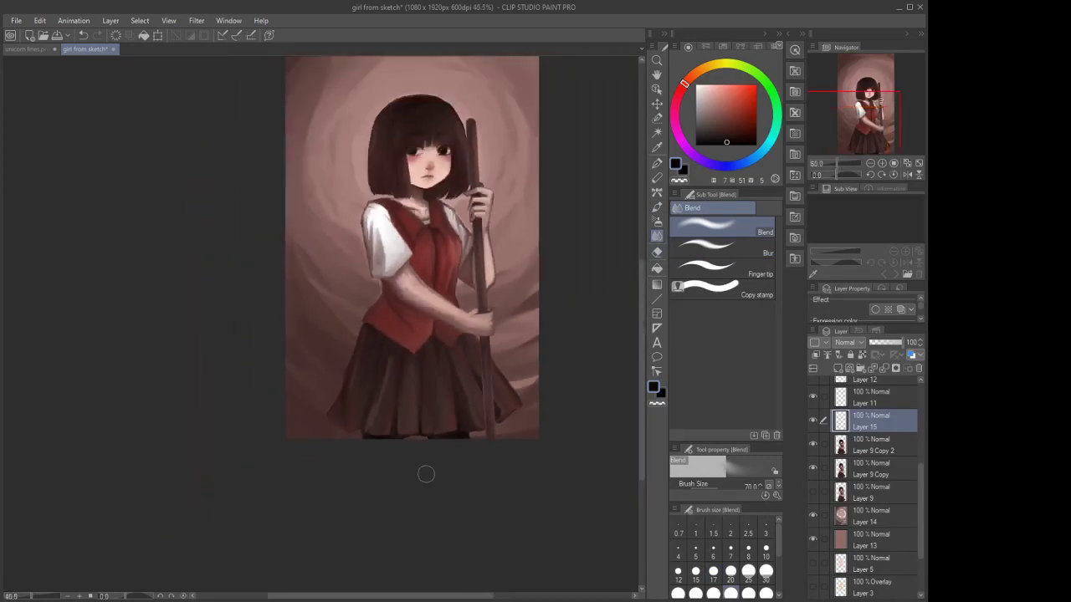
Merge the skirt shading layer down into Layer 9 Copy 2
{"action": "scroll", "coordinate": [396, 304], "scroll_direction": "up", "scroll_amount": 2}
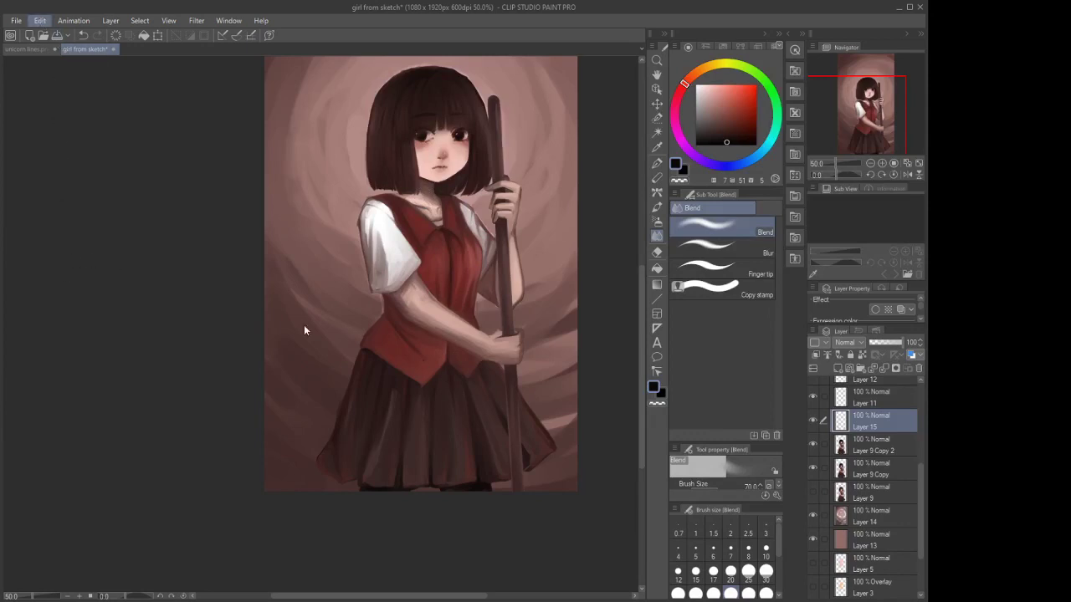
{"action": "key", "text": "Tab"}
{"action": "left_click", "coordinate": [889, 369]}
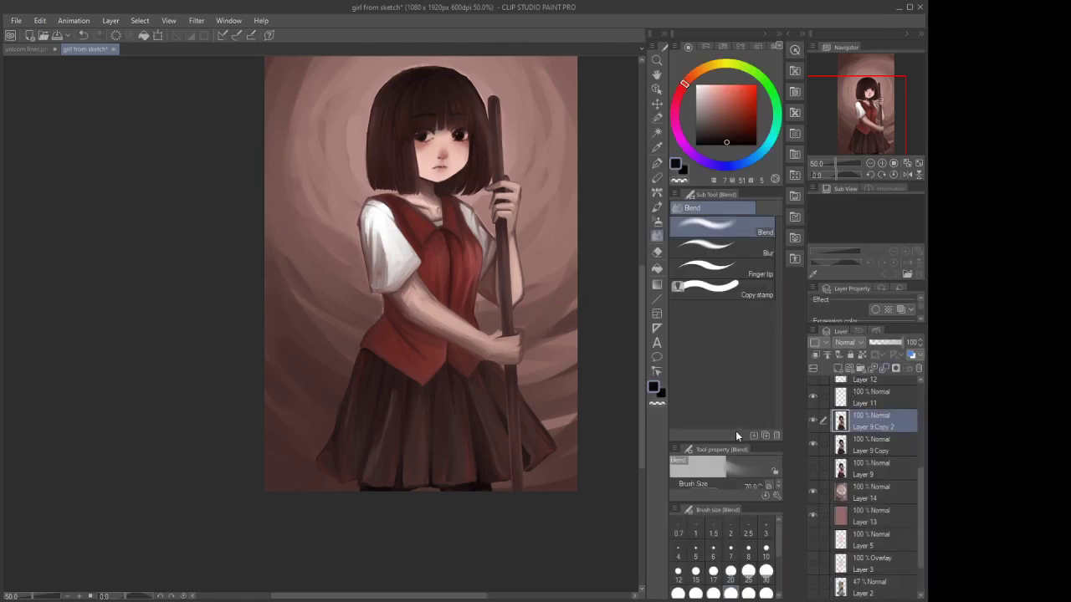
Examine the girl's hair and whole figure against the background, and undo the duplication of the figure layer
{"action": "scroll", "coordinate": [585, 477], "scroll_direction": "down", "scroll_amount": 4}
{"action": "scroll", "coordinate": [485, 218], "scroll_direction": "up", "scroll_amount": 4}
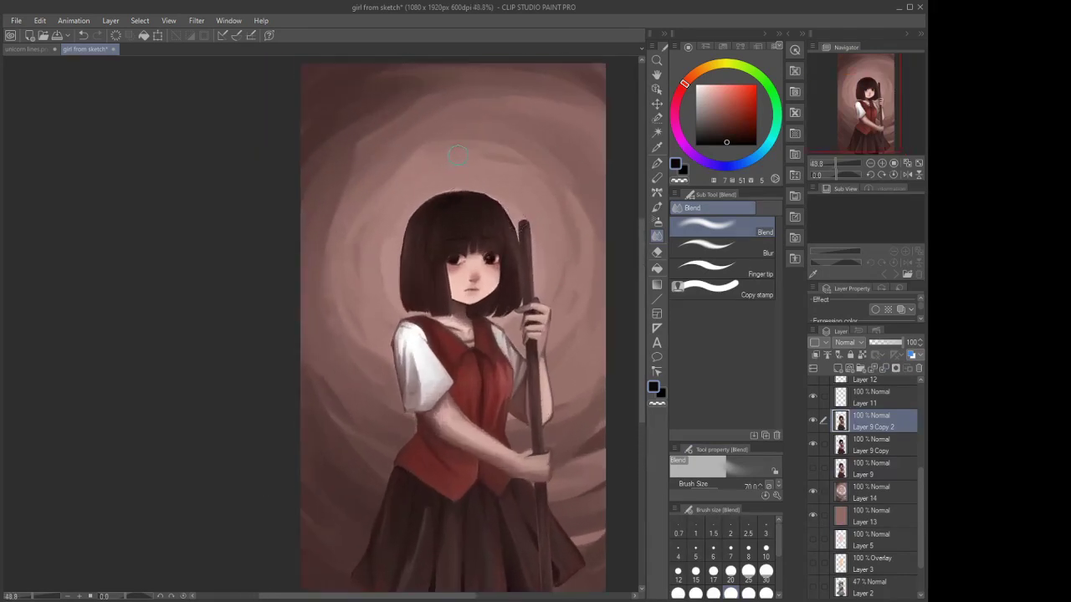
{"action": "scroll", "coordinate": [452, 234], "scroll_direction": "down", "scroll_amount": 1}
{"action": "scroll", "coordinate": [446, 239], "scroll_direction": "up", "scroll_amount": 3}
{"action": "scroll", "coordinate": [456, 192], "scroll_direction": "up", "scroll_amount": 3}
{"action": "left_click_drag", "start_coordinate": [469, 175], "coordinate": [440, 241]}
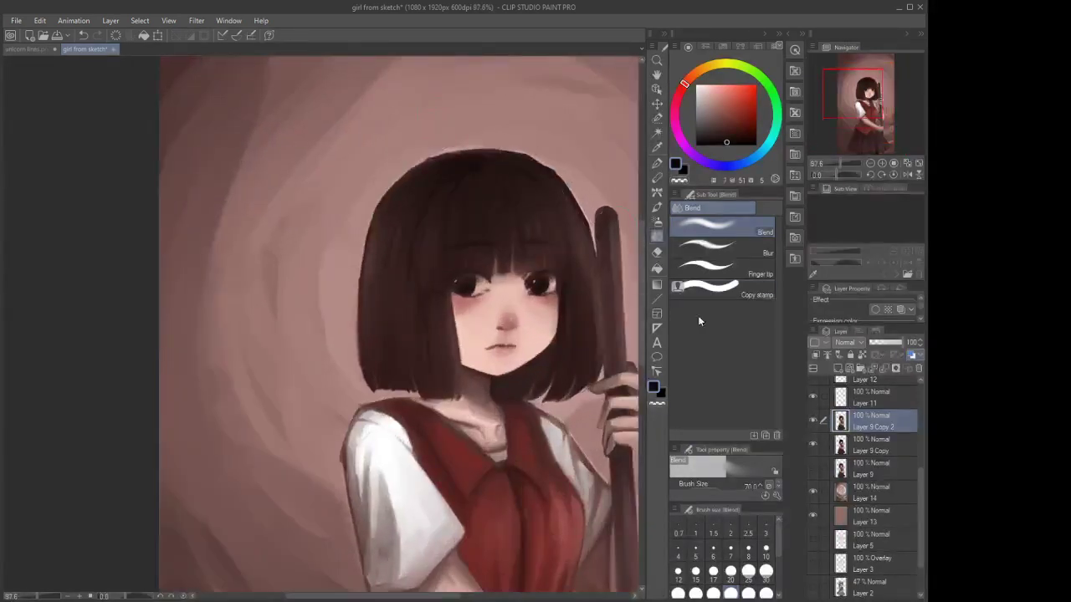
{"action": "scroll", "coordinate": [464, 116], "scroll_direction": "down", "scroll_amount": 3}
{"action": "scroll", "coordinate": [466, 115], "scroll_direction": "down", "scroll_amount": 3}
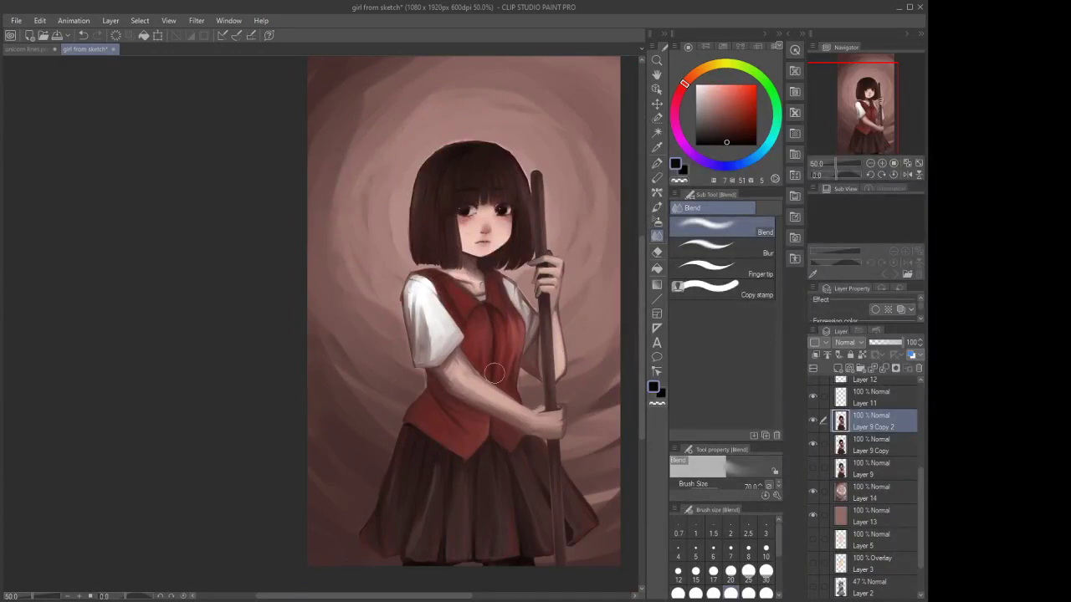
{"action": "scroll", "coordinate": [512, 311], "scroll_direction": "down", "scroll_amount": 2}
{"action": "scroll", "coordinate": [503, 298], "scroll_direction": "up", "scroll_amount": 1}
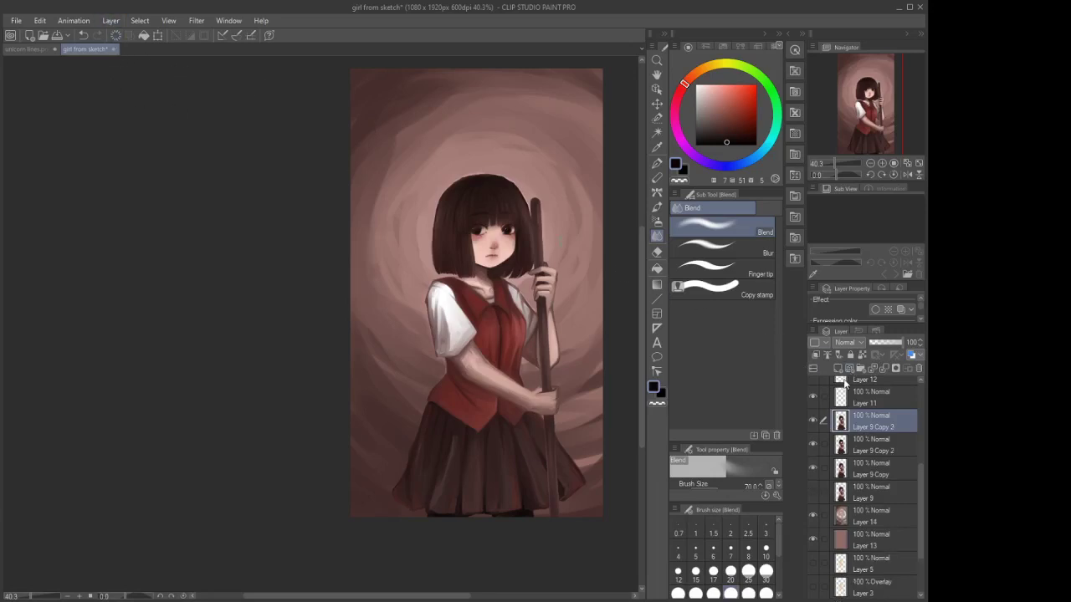
{"action": "left_click", "coordinate": [84, 34]}
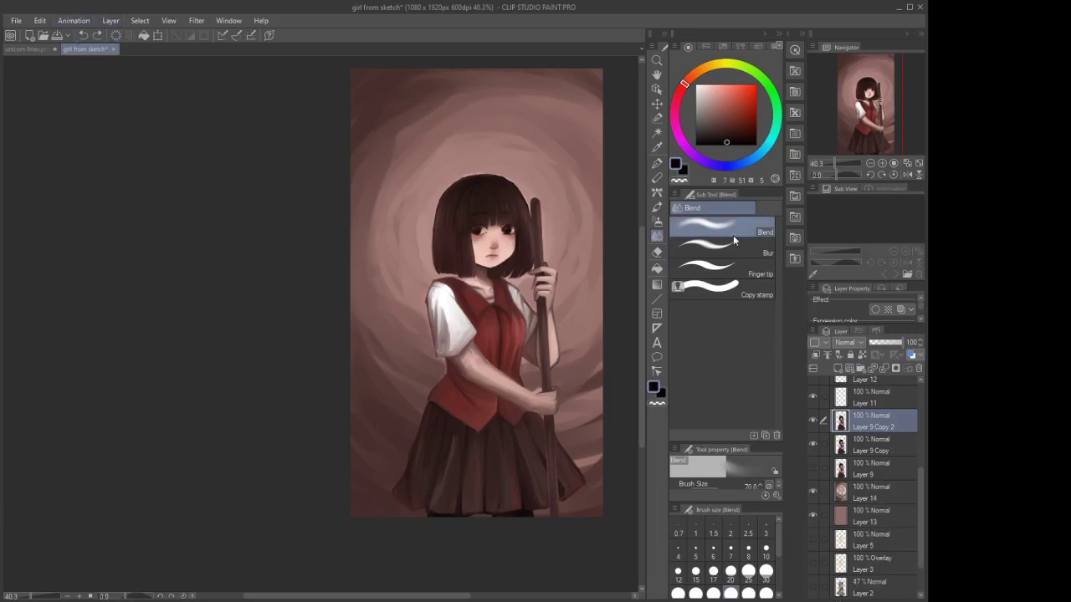
Select the girl's silhouette by auto-selecting the empty area around her and the gaps beside the staff, and inverting the selection
{"action": "left_click", "coordinate": [657, 132]}
{"action": "left_click", "coordinate": [588, 233]}
{"action": "scroll", "coordinate": [500, 313], "scroll_direction": "up", "scroll_amount": 3}
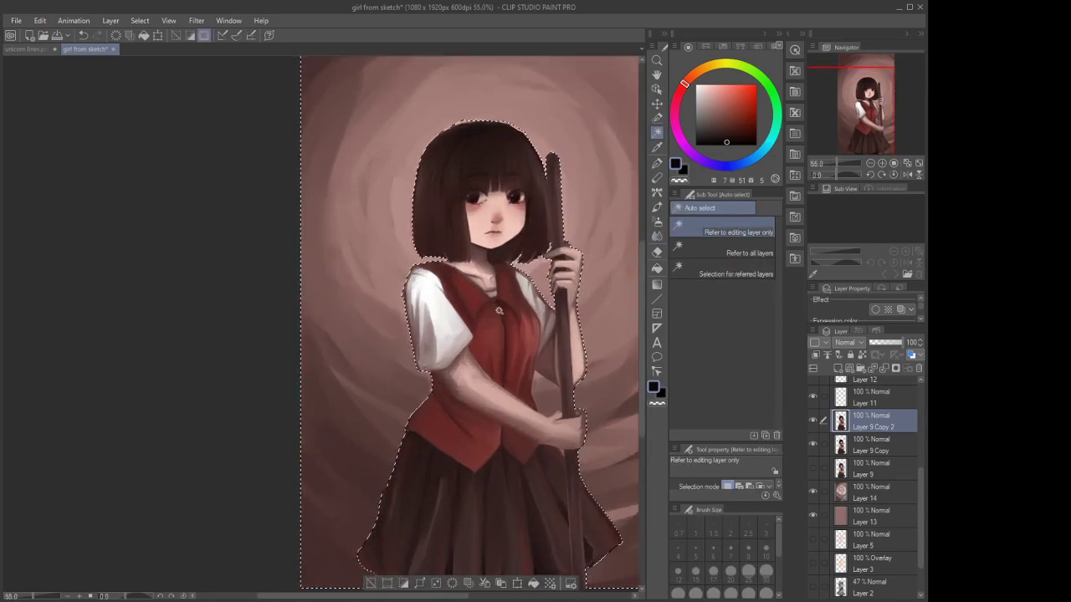
{"action": "left_click", "coordinate": [545, 410], "text": "shift"}
{"action": "left_click", "coordinate": [562, 453], "text": "shift"}
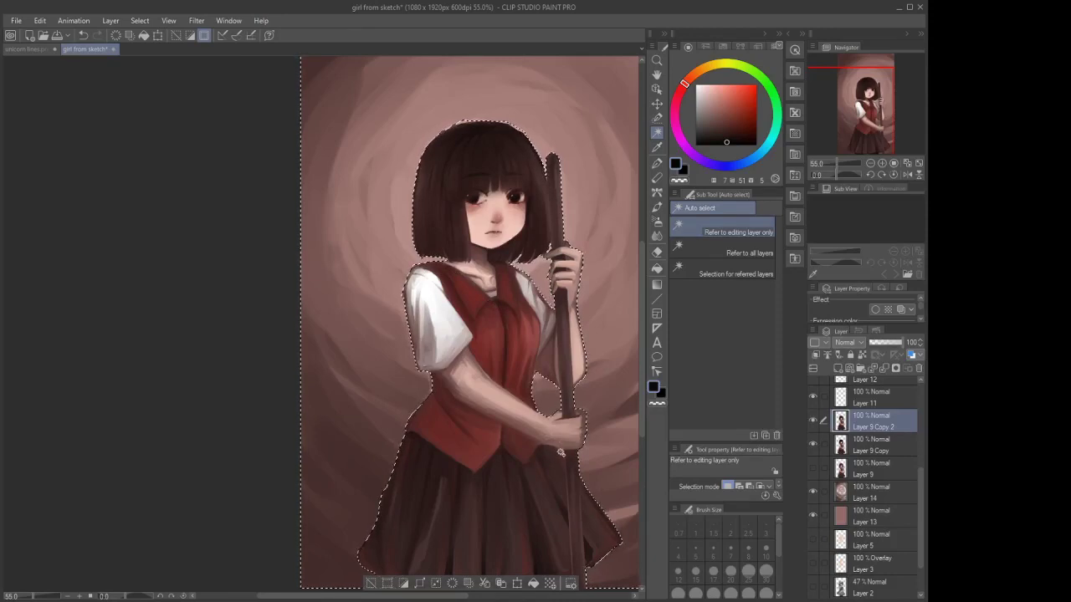
{"action": "scroll", "coordinate": [464, 471], "scroll_direction": "down", "scroll_amount": 1}
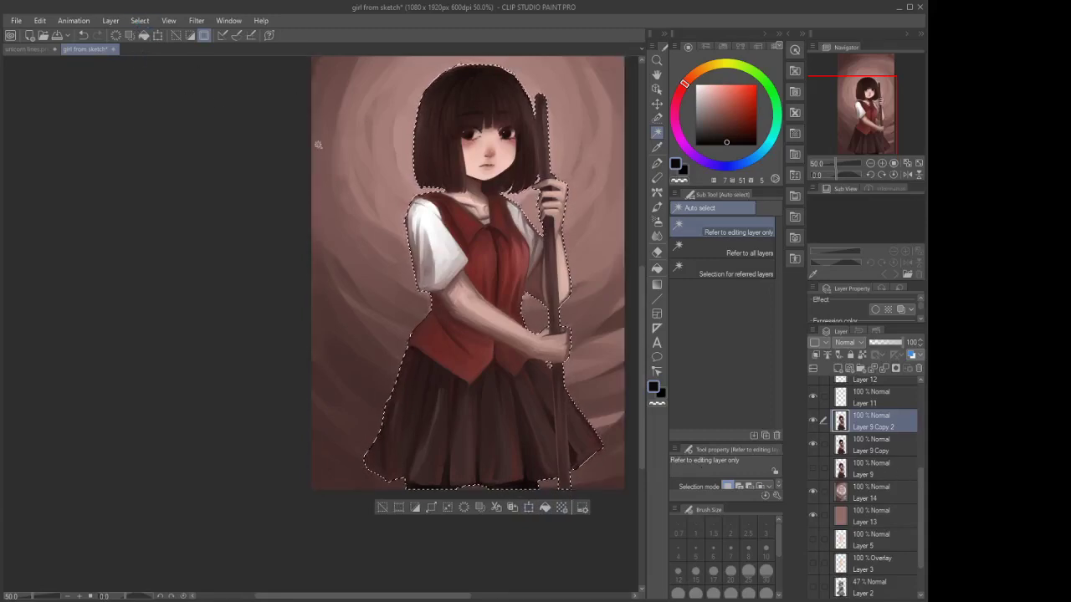
Add a new layer directly above background Layer 14 and fill the silhouette selection with a dark reddish brown
{"action": "left_click", "coordinate": [859, 499]}
{"action": "left_click", "coordinate": [838, 368]}
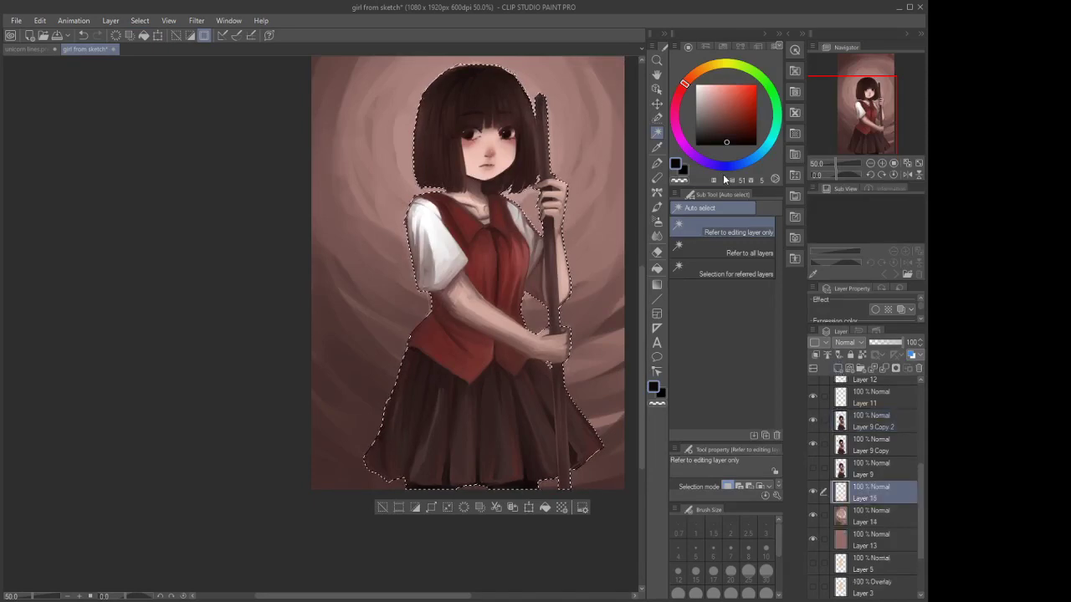
{"action": "left_click_drag", "start_coordinate": [728, 137], "coordinate": [729, 126]}
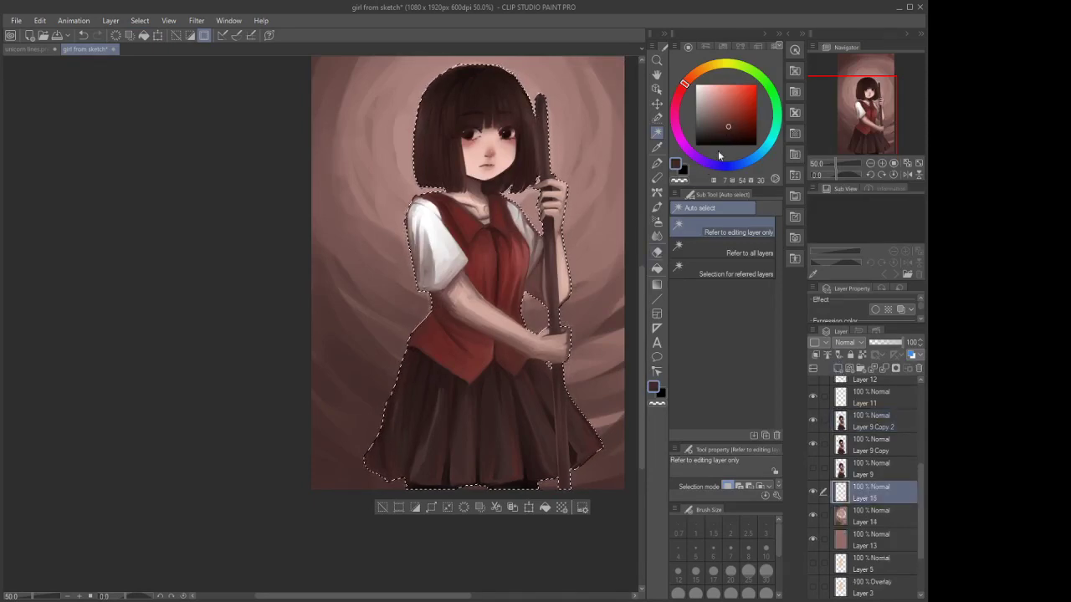
{"action": "left_click", "coordinate": [730, 135]}
{"action": "left_click", "coordinate": [657, 268]}
{"action": "left_click", "coordinate": [470, 248]}
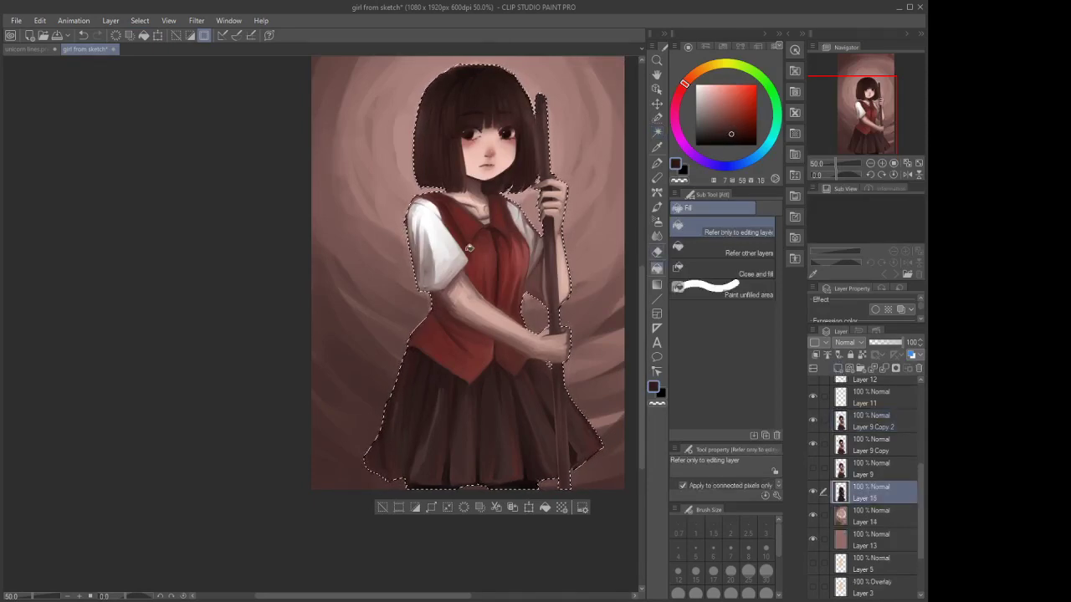
Set the silhouette layer's blending mode to Multiply and clear the selection
{"action": "left_click", "coordinate": [848, 342]}
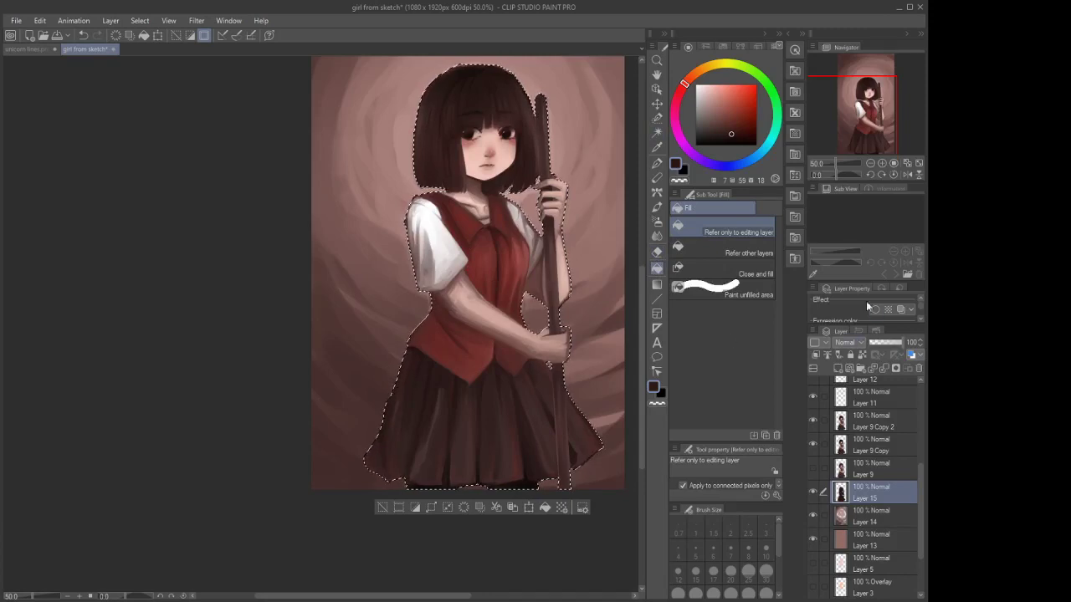
{"action": "left_click", "coordinate": [846, 64]}
{"action": "left_click", "coordinate": [855, 342]}
{"action": "left_click", "coordinate": [854, 138]}
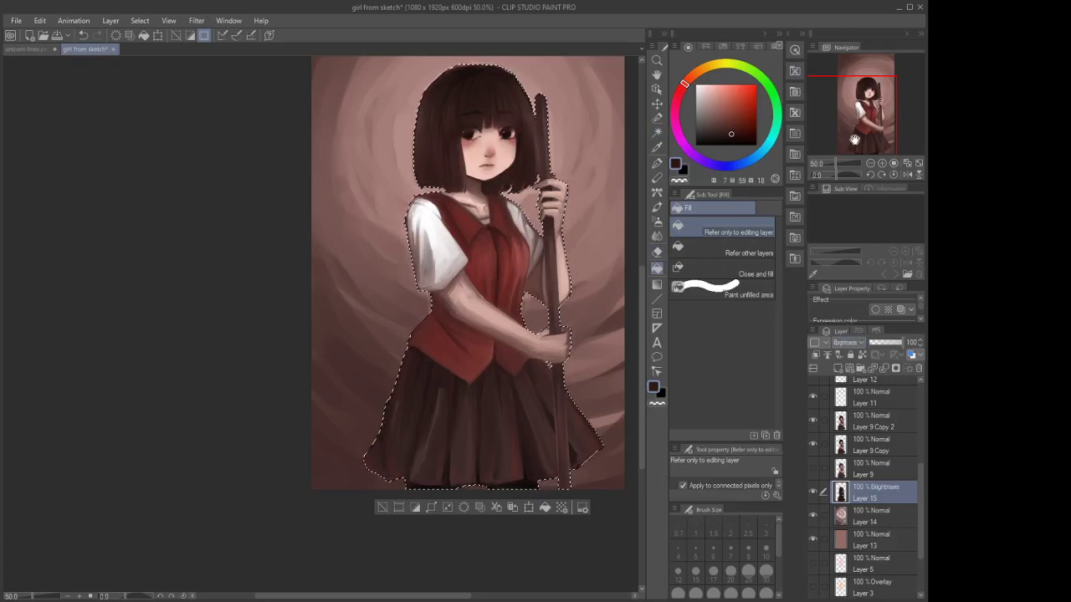
{"action": "left_click", "coordinate": [848, 343]}
{"action": "left_click", "coordinate": [855, 71]}
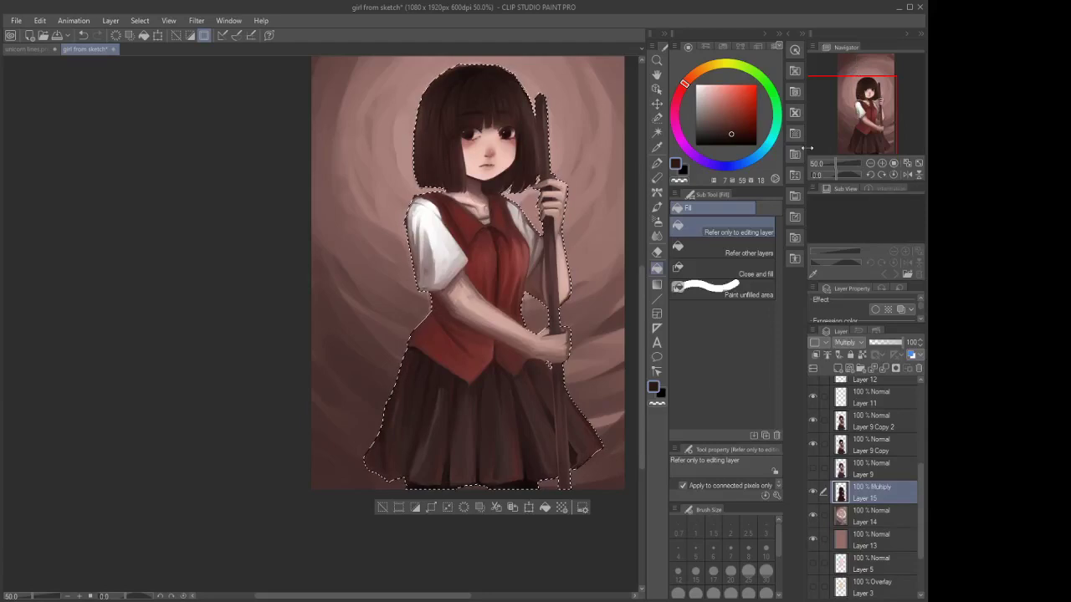
{"action": "key", "text": "ctrl+d"}
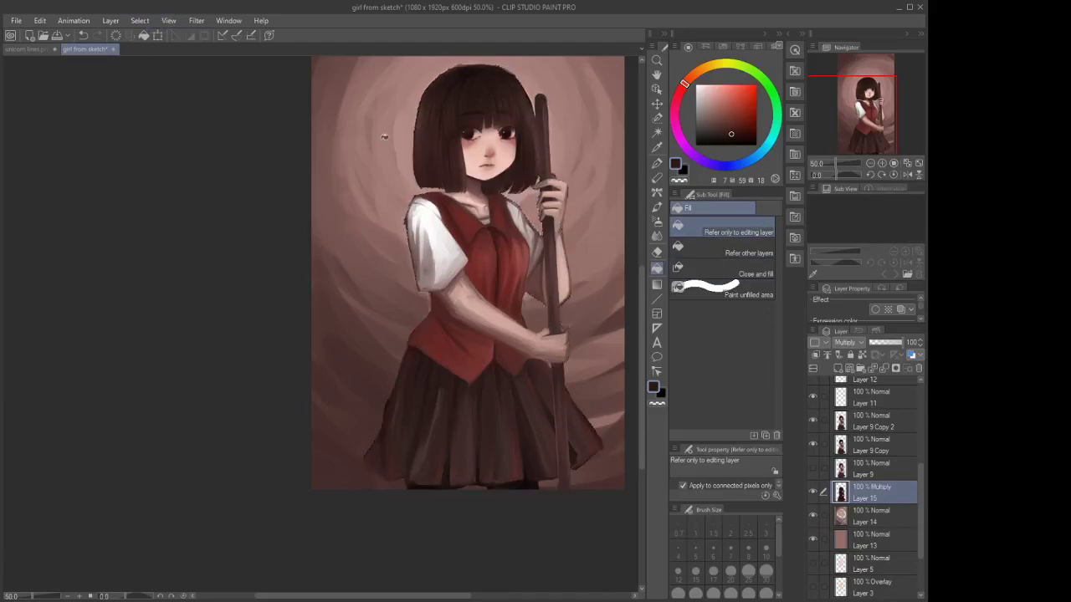
Shift the silhouette layer slightly to the girl's left side of the canvas and blur it into a soft cast shadow
{"action": "left_click", "coordinate": [657, 118]}
{"action": "left_click", "coordinate": [657, 103]}
{"action": "left_click_drag", "start_coordinate": [562, 294], "coordinate": [539, 297]}
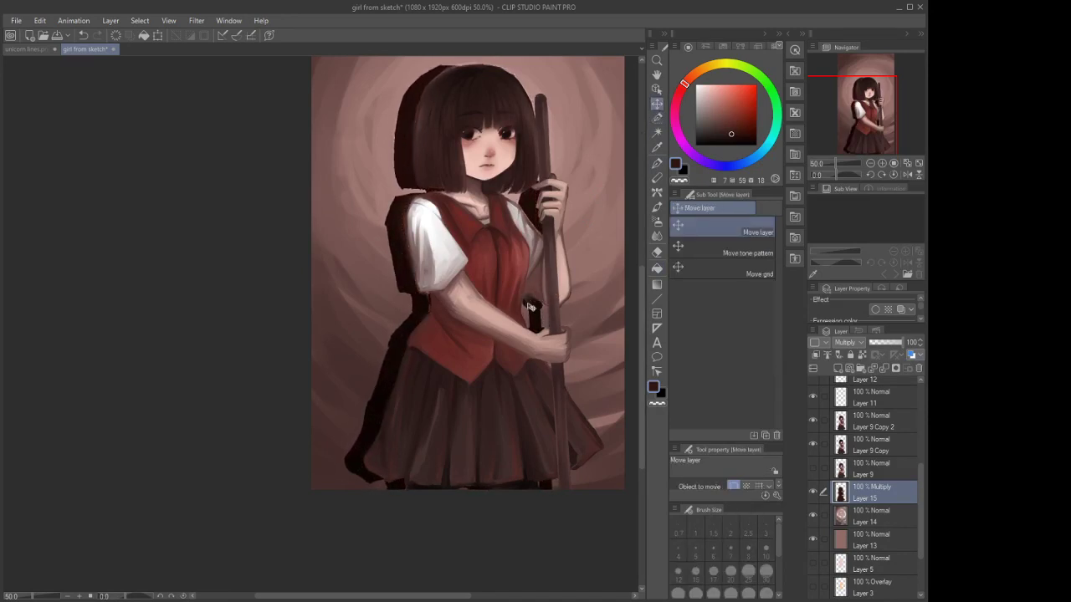
{"action": "scroll", "coordinate": [520, 320], "scroll_direction": "up", "scroll_amount": 1}
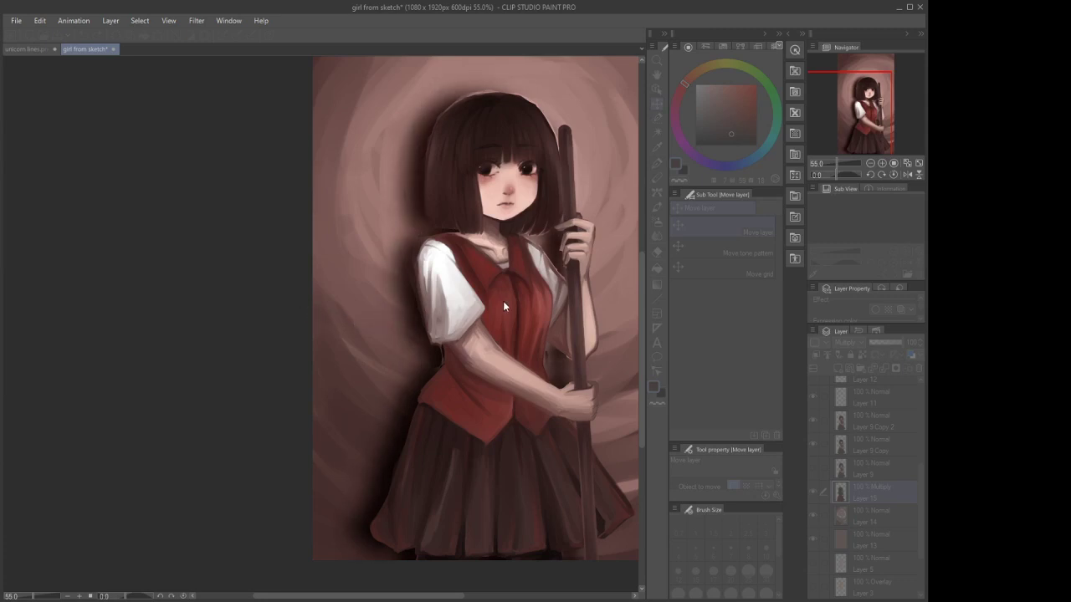
{"action": "key", "text": "Return"}
Reduce the Multiply shadow layer's opacity to 48%
{"action": "scroll", "coordinate": [456, 226], "scroll_direction": "down", "scroll_amount": 4}
{"action": "scroll", "coordinate": [447, 193], "scroll_direction": "up", "scroll_amount": 3}
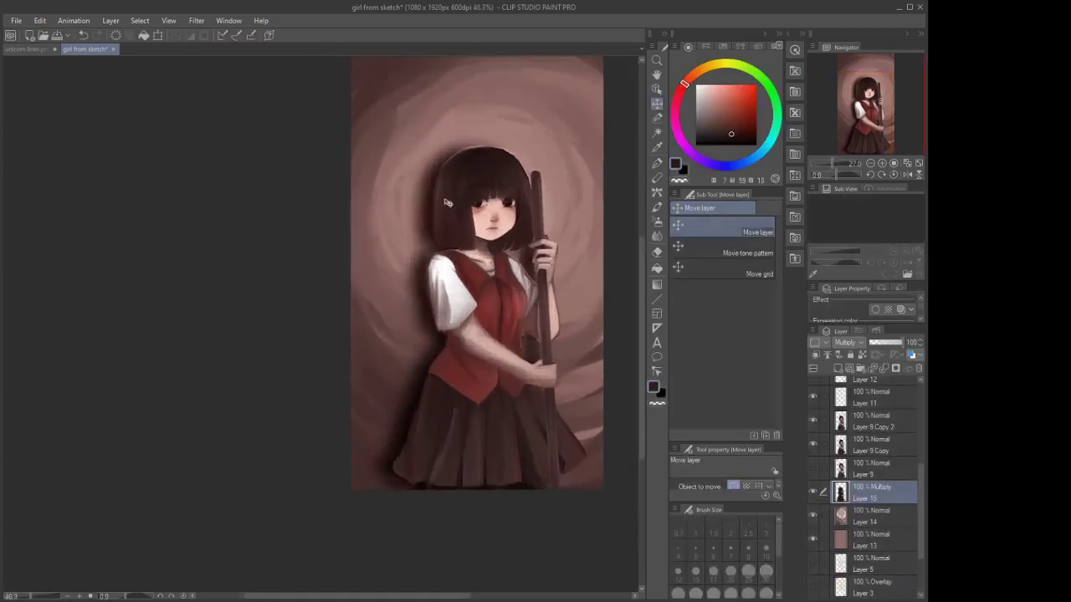
{"action": "left_click_drag", "start_coordinate": [882, 343], "coordinate": [886, 343]}
{"action": "key", "text": "ctrl+minus"}
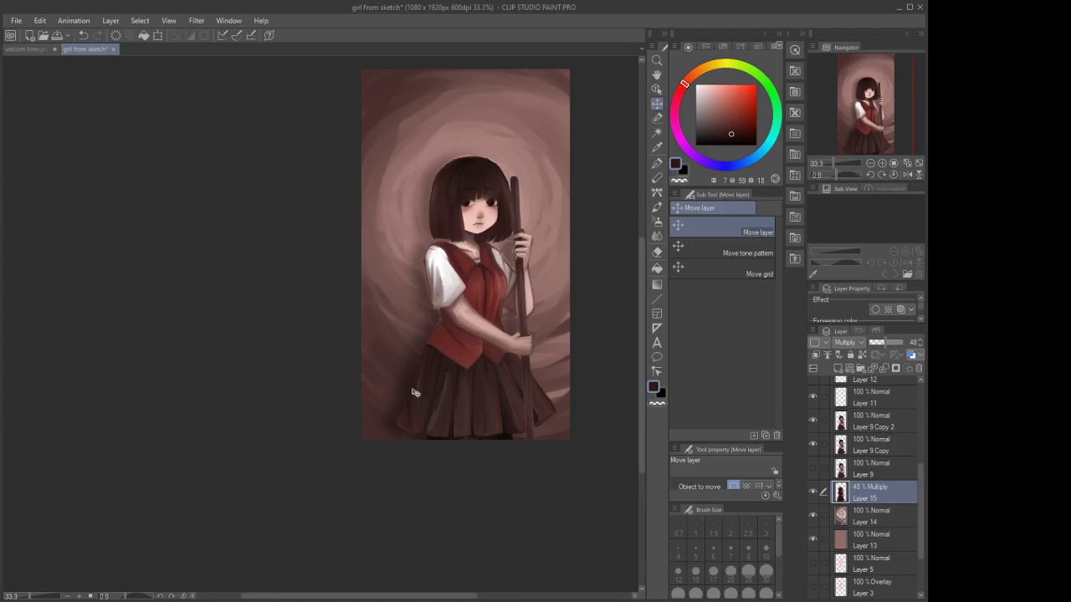
Compare the painting with the Multiply cast-shadow layer shown and hidden, and select the girl's Layer 9 Copy 2
{"action": "left_click", "coordinate": [814, 490]}
{"action": "left_click", "coordinate": [815, 494]}
{"action": "left_click", "coordinate": [814, 492]}
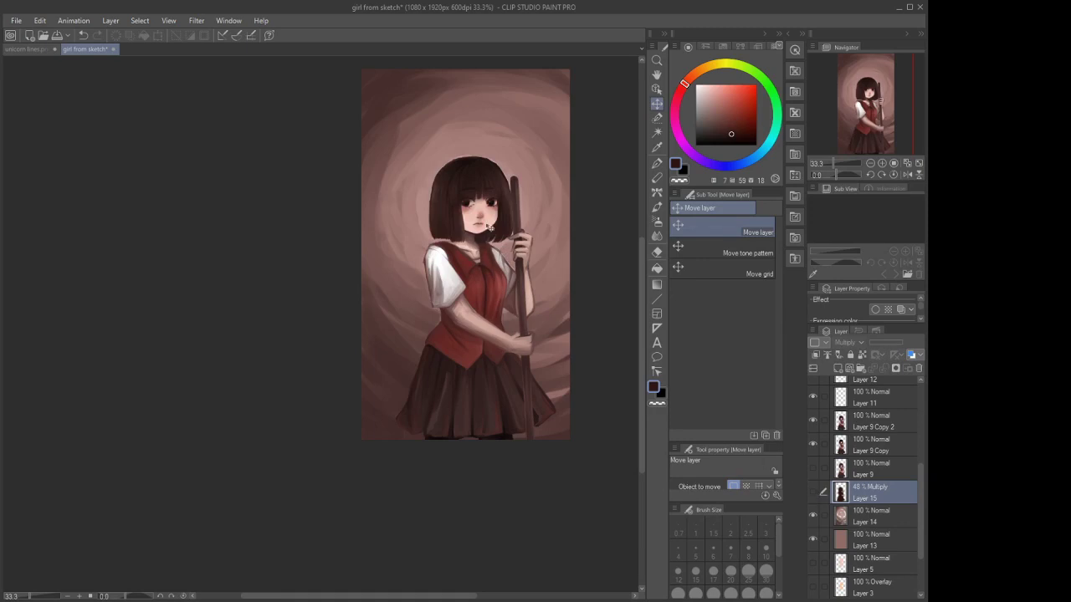
{"action": "scroll", "coordinate": [489, 229], "scroll_direction": "up", "scroll_amount": 1}
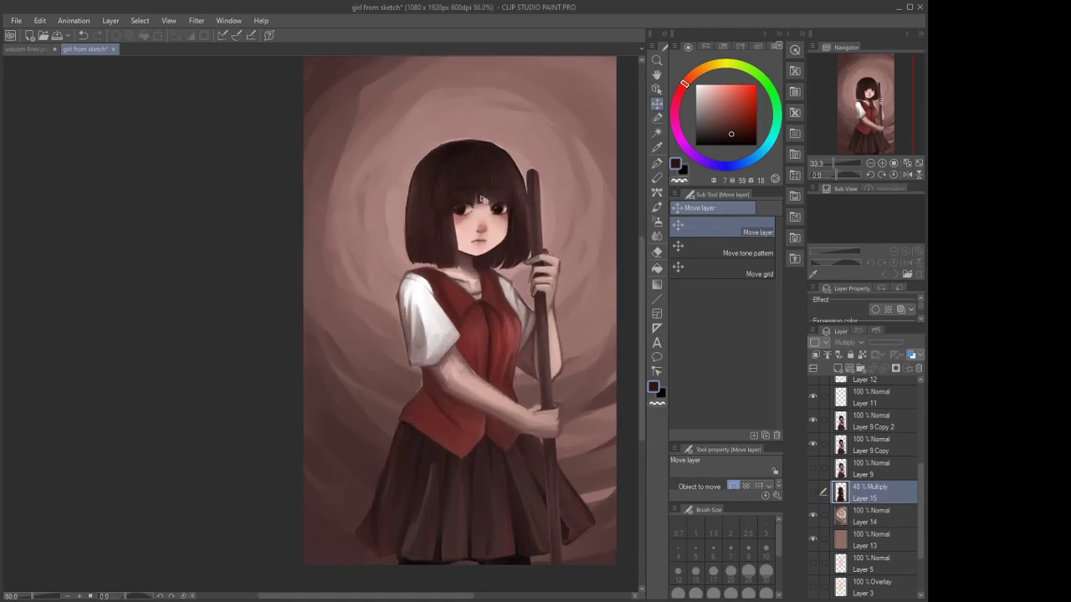
{"action": "left_click", "coordinate": [865, 428]}
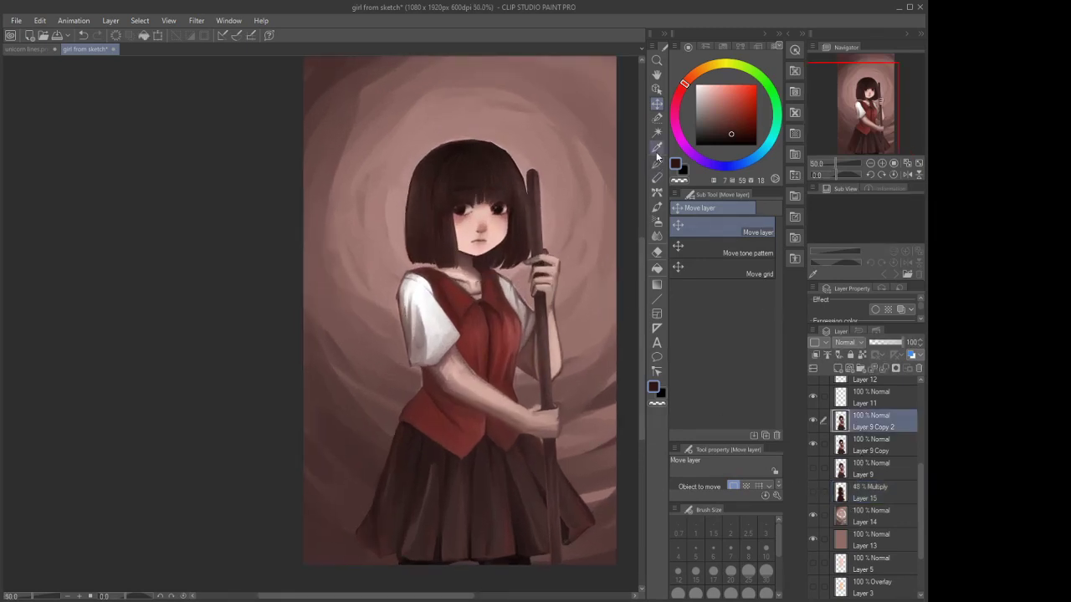
Undo the cast-shadow layer and its edits back to the active selection around the girl's silhouette
{"action": "left_click", "coordinate": [81, 35]}
{"action": "left_click", "coordinate": [81, 35]}
{"action": "left_click", "coordinate": [81, 35]}
{"action": "left_click", "coordinate": [81, 35]}
{"action": "left_click", "coordinate": [81, 35]}
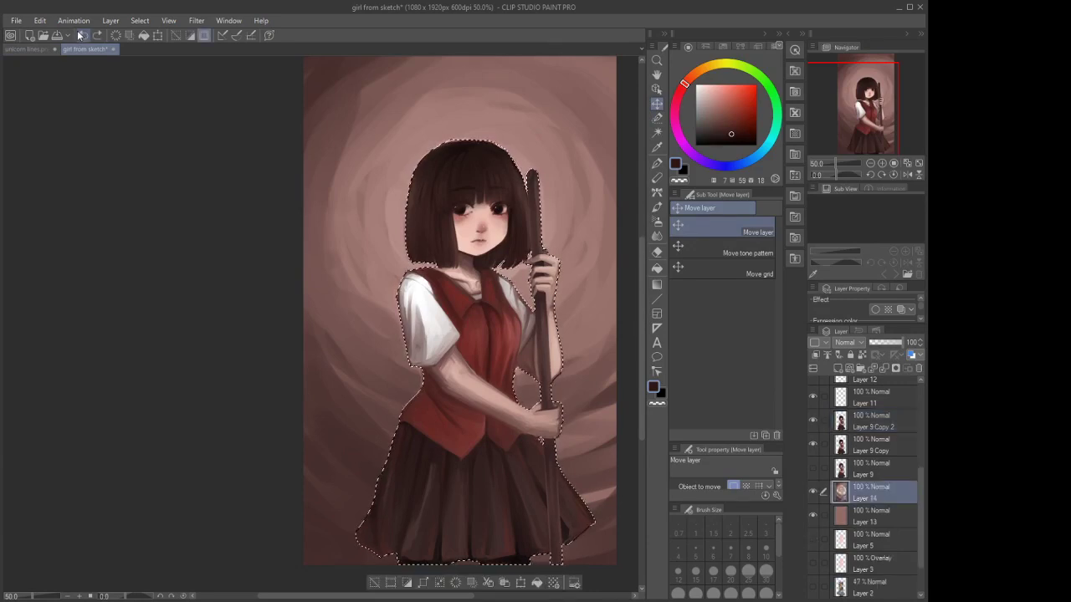
Add a Multiply layer directly above Layer 9 Copy 2 and choose a muted dark reddish brown as the paint colour
{"action": "left_click", "coordinate": [844, 417]}
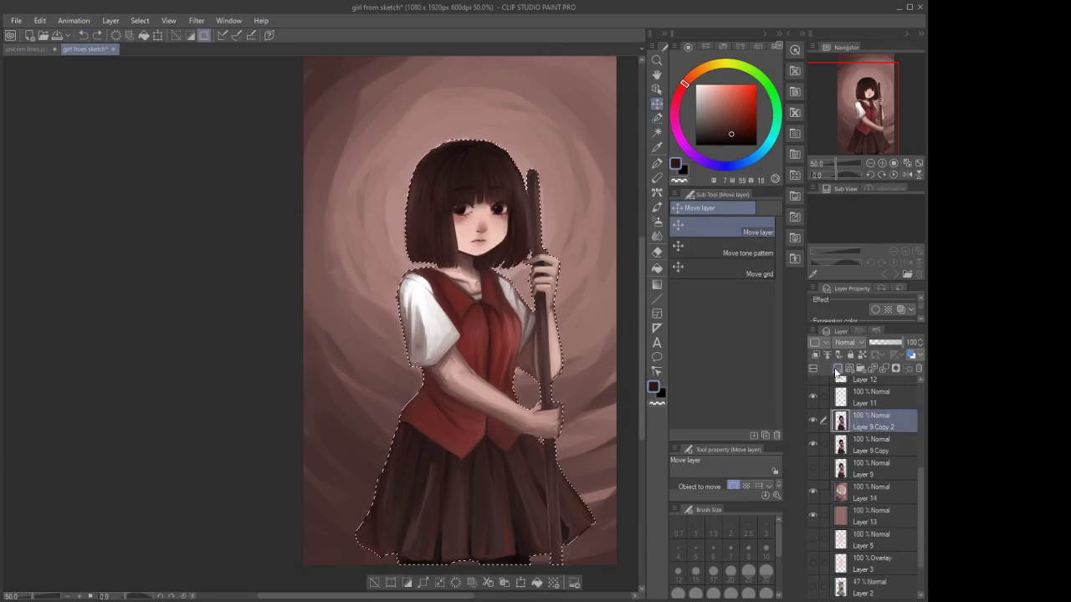
{"action": "left_click", "coordinate": [836, 369]}
{"action": "left_click", "coordinate": [719, 122]}
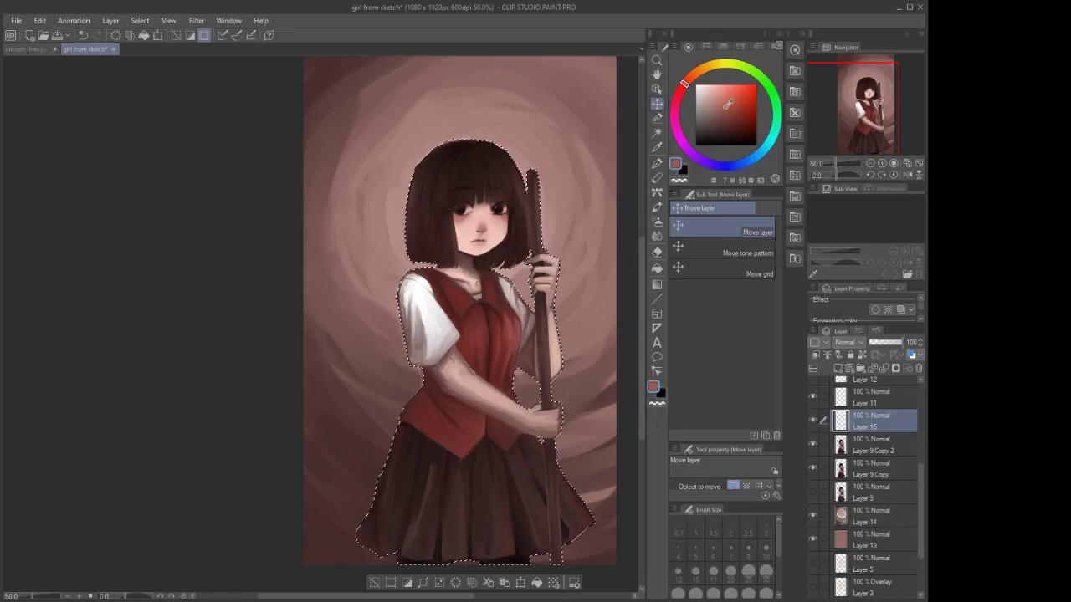
{"action": "left_click", "coordinate": [717, 123]}
{"action": "left_click", "coordinate": [846, 342]}
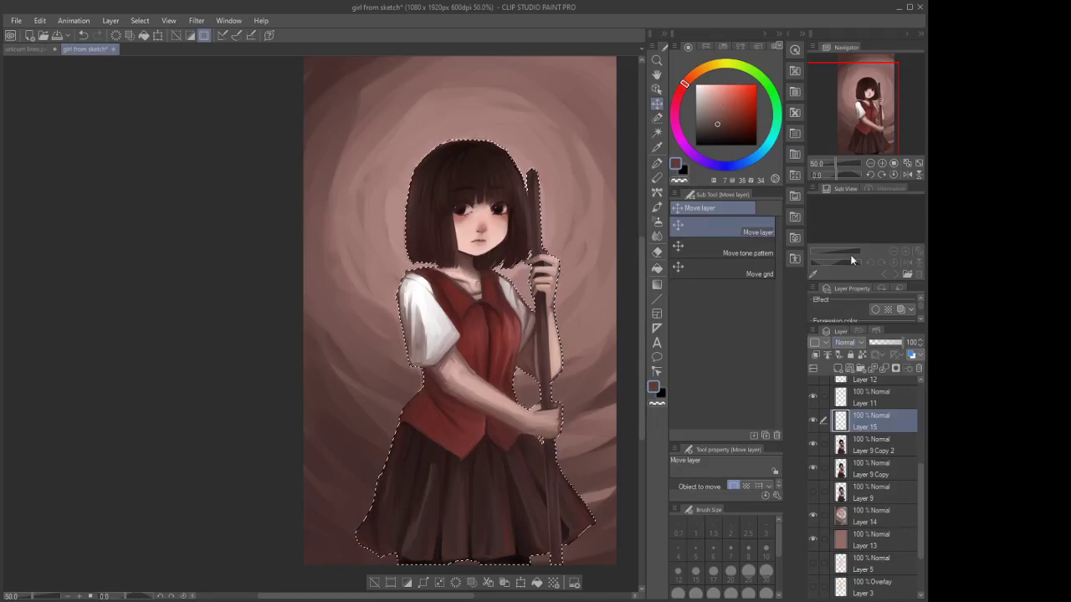
Shade the girl's shadow side from the white sleeve down to the skirt using the Soft airbrush at size 250
{"action": "left_click", "coordinate": [657, 221]}
{"action": "scroll", "coordinate": [520, 207], "scroll_direction": "down", "scroll_amount": 1}
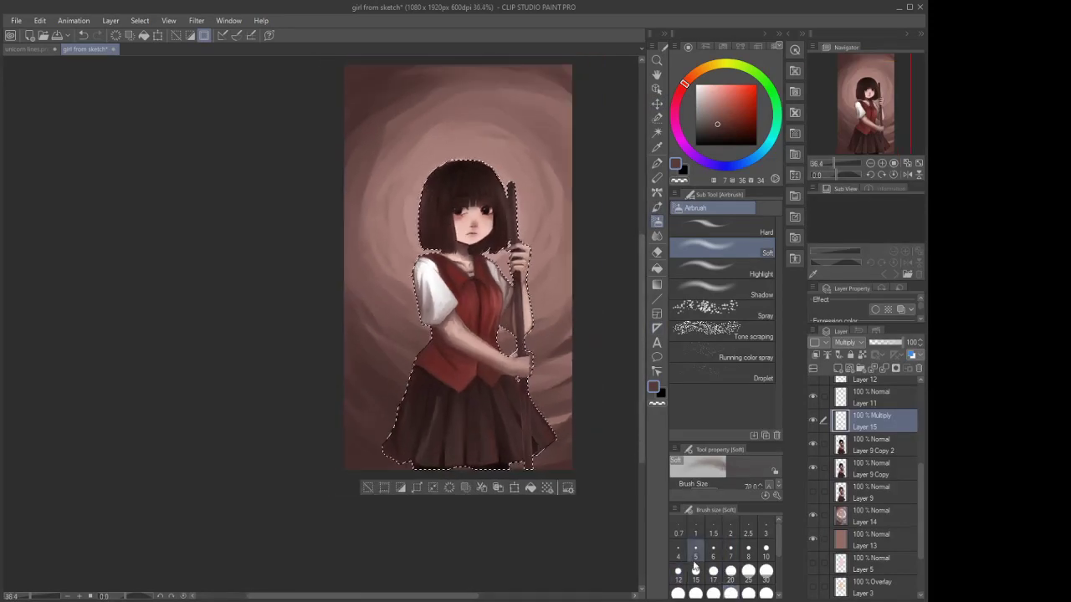
{"action": "scroll", "coordinate": [684, 558], "scroll_direction": "down", "scroll_amount": 1}
{"action": "scroll", "coordinate": [683, 559], "scroll_direction": "down", "scroll_amount": 1}
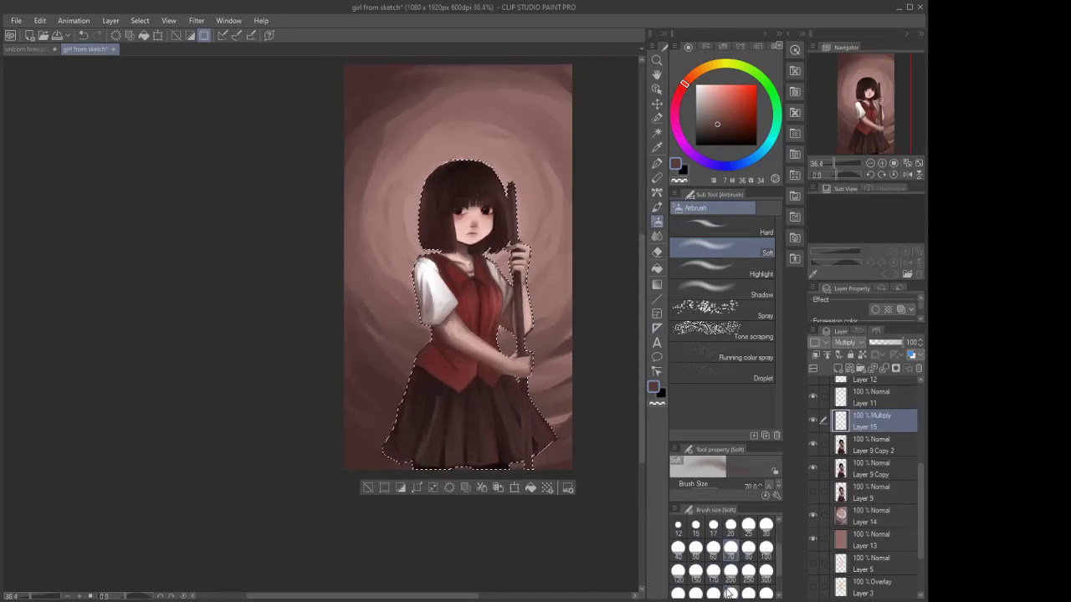
{"action": "left_click", "coordinate": [731, 593]}
{"action": "scroll", "coordinate": [490, 308], "scroll_direction": "up", "scroll_amount": 1}
{"action": "left_click", "coordinate": [748, 571]}
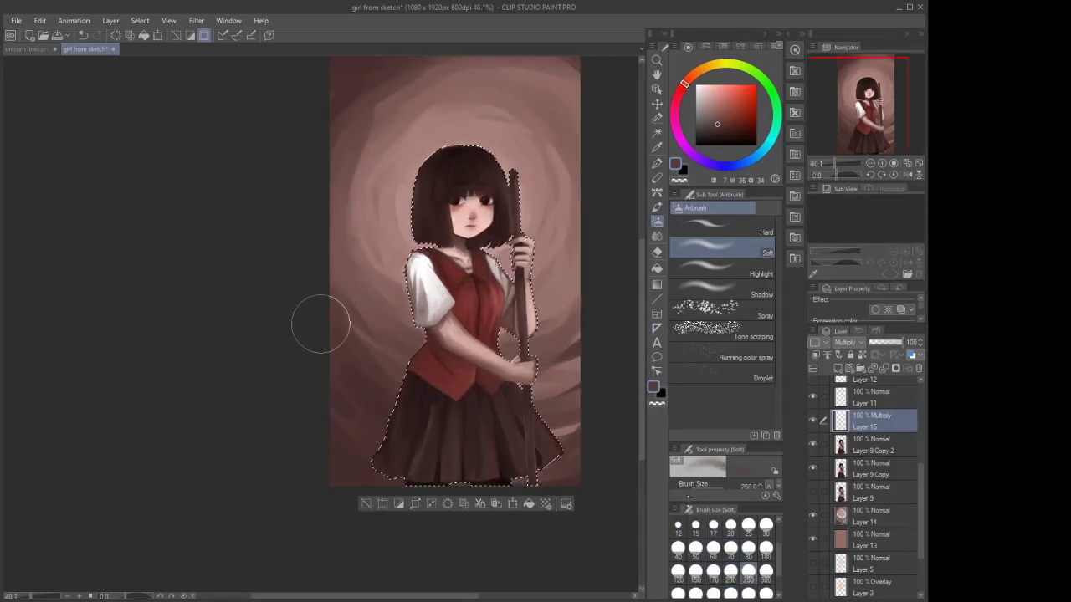
{"action": "scroll", "coordinate": [448, 134], "scroll_direction": "up", "scroll_amount": 2}
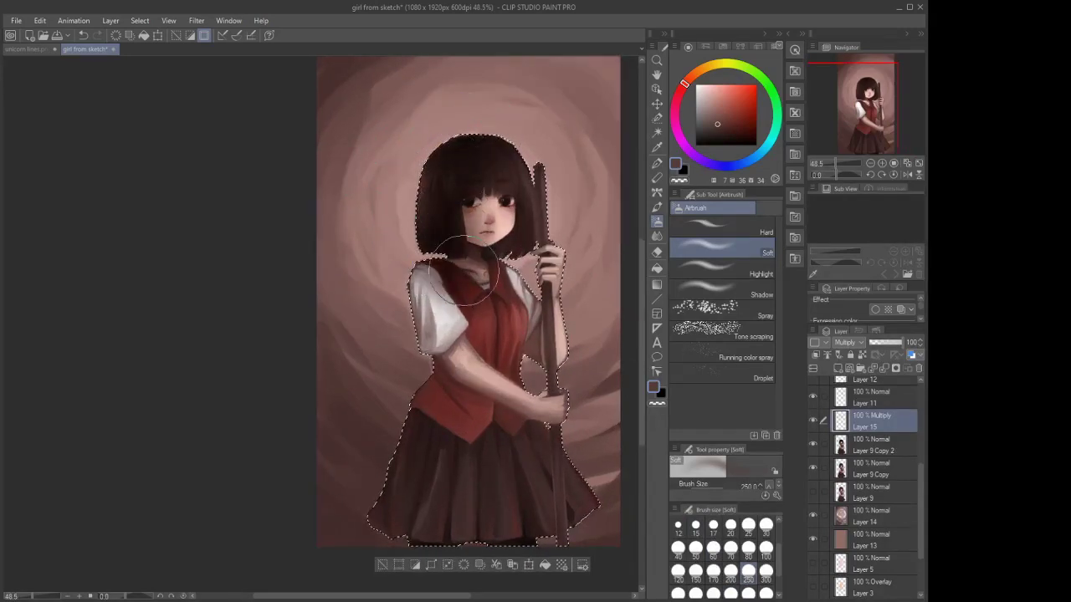
{"action": "mouse_move", "coordinate": [411, 332]}
{"action": "left_mouse_down"}
{"action": "mouse_move", "coordinate": [461, 395]}
{"action": "mouse_move", "coordinate": [418, 383]}
{"action": "mouse_move", "coordinate": [471, 420]}
{"action": "mouse_move", "coordinate": [403, 419]}
{"action": "mouse_move", "coordinate": [419, 447]}
{"action": "mouse_move", "coordinate": [394, 538]}
{"action": "mouse_move", "coordinate": [441, 523]}
{"action": "mouse_move", "coordinate": [450, 563]}
{"action": "left_mouse_up"}
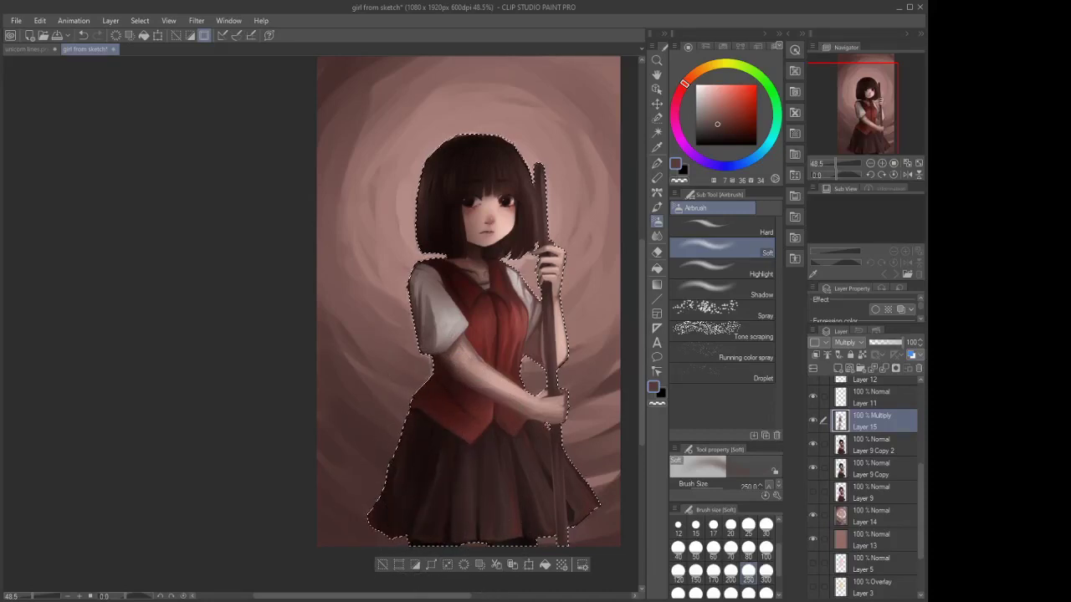
Deepen the shadows around the forearm and lower vest using the Soft airbrush at sizes 170 and 70
{"action": "left_click", "coordinate": [713, 570]}
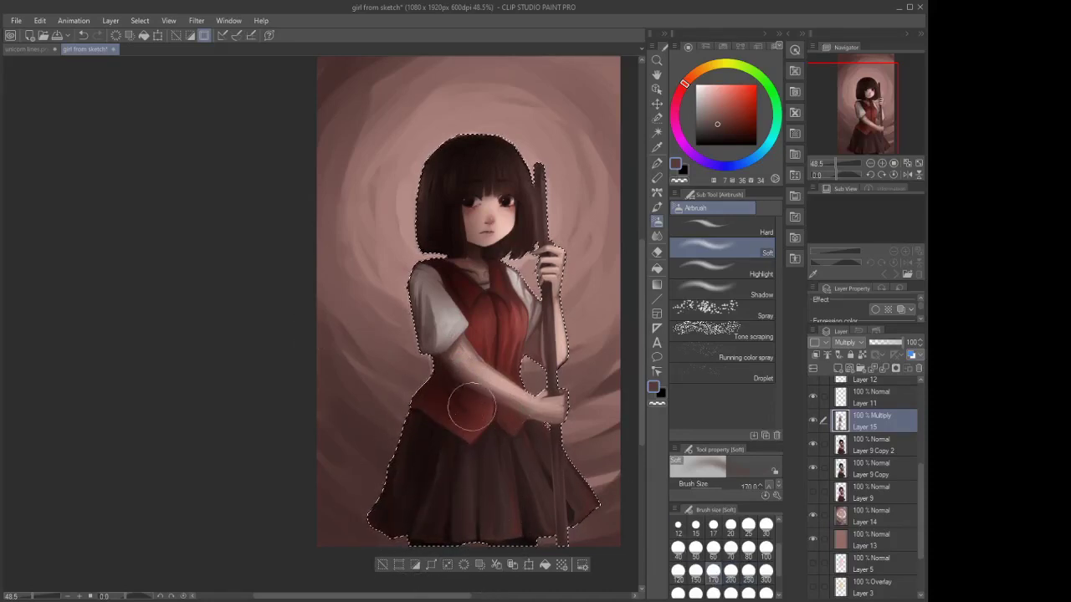
{"action": "left_click", "coordinate": [730, 548]}
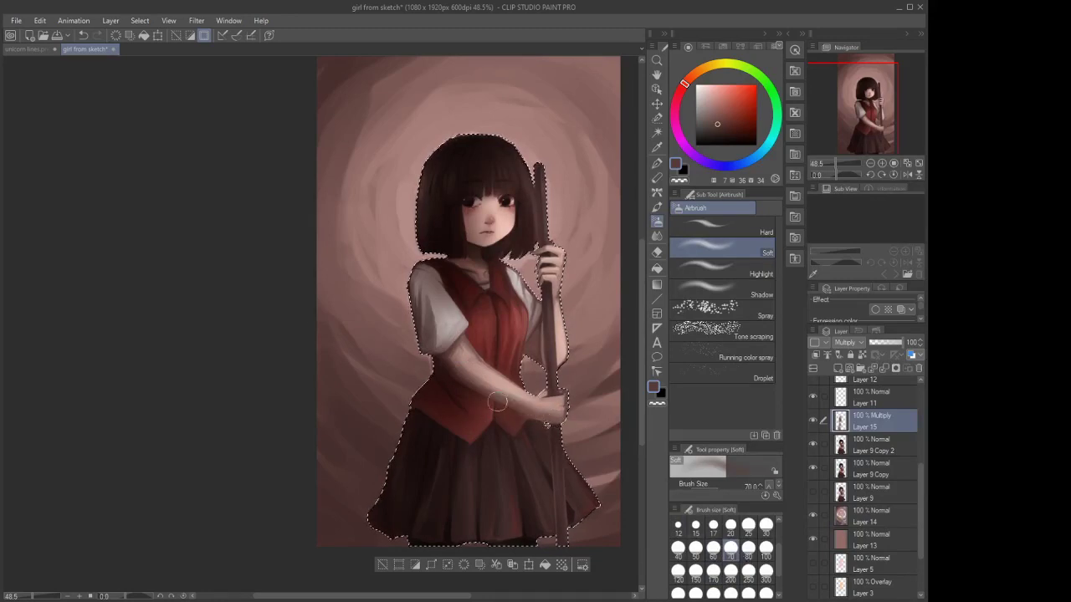
{"action": "mouse_move", "coordinate": [523, 414]}
{"action": "left_mouse_down"}
{"action": "mouse_move", "coordinate": [497, 399]}
{"action": "mouse_move", "coordinate": [508, 414]}
{"action": "left_mouse_up"}
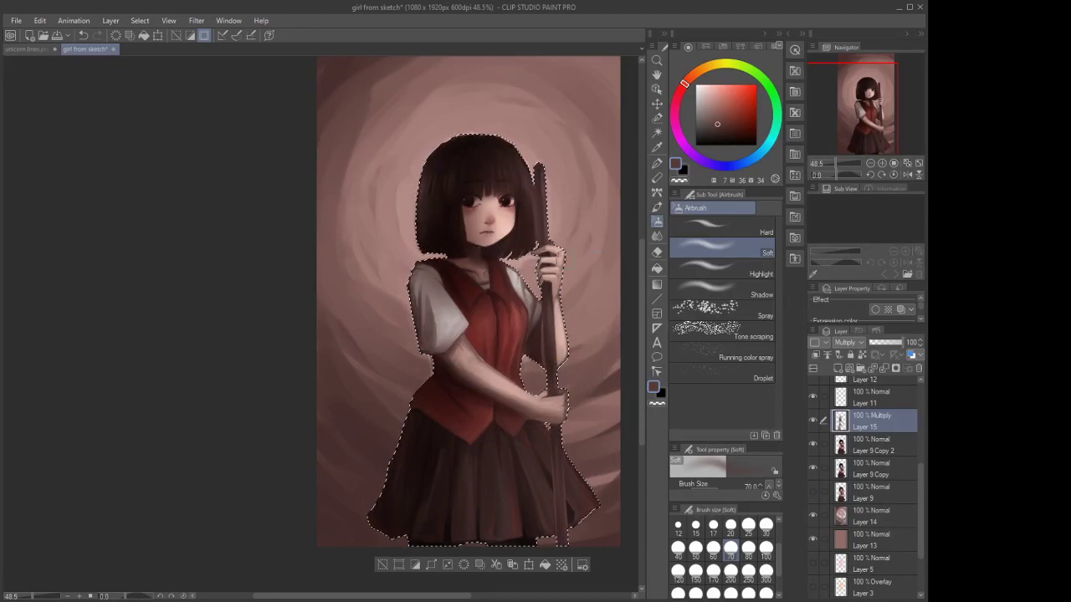
Smooth the Multiply shading on the sleeve and clothing using the Blend tool at sizes 150 and 70
{"action": "left_click", "coordinate": [656, 236]}
{"action": "left_click", "coordinate": [695, 570]}
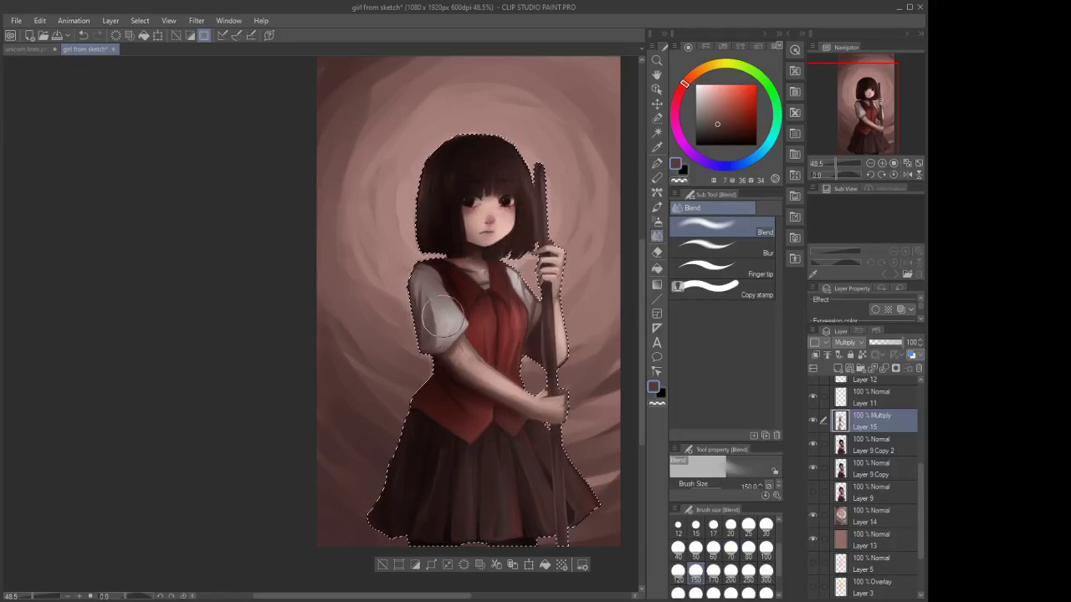
{"action": "left_click", "coordinate": [731, 547]}
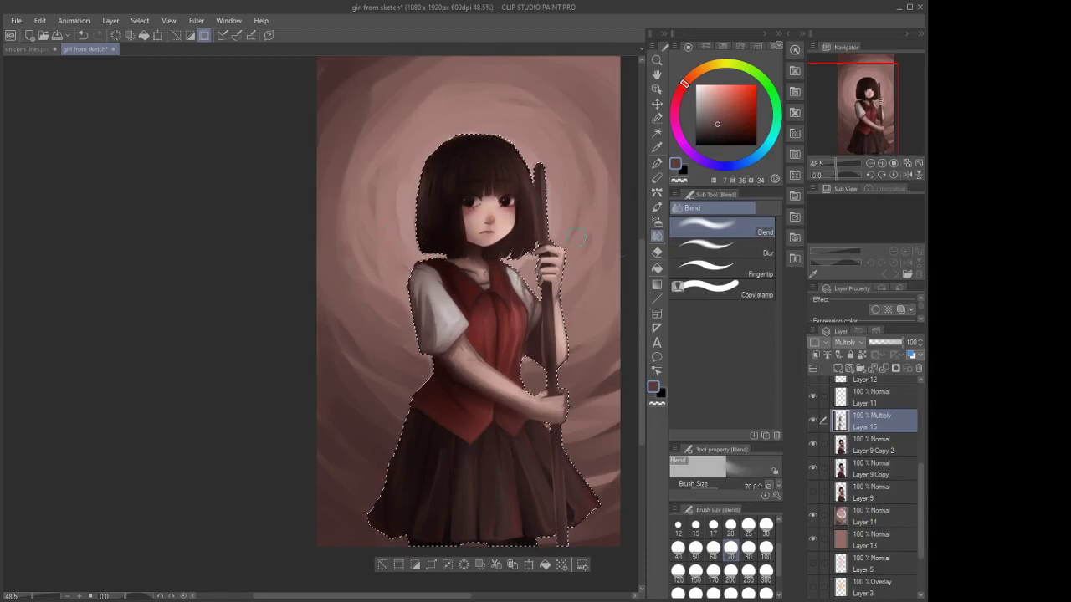
Add a Soft light layer above the Multiply shading layer and choose a pale pink paint colour
{"action": "left_click", "coordinate": [839, 368]}
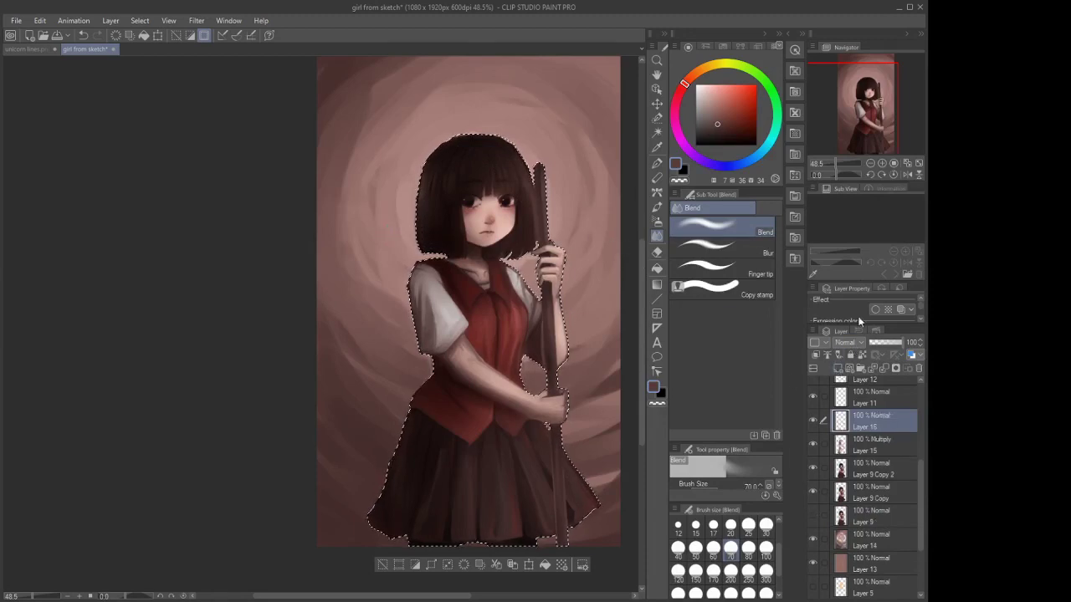
{"action": "left_click", "coordinate": [850, 171]}
{"action": "left_click", "coordinate": [713, 100]}
{"action": "left_click", "coordinate": [712, 88]}
Airbrush soft pink light onto the hair, vest and skirt with the Soft brush at size 170, and clear the silhouette selection
{"action": "left_click", "coordinate": [657, 220]}
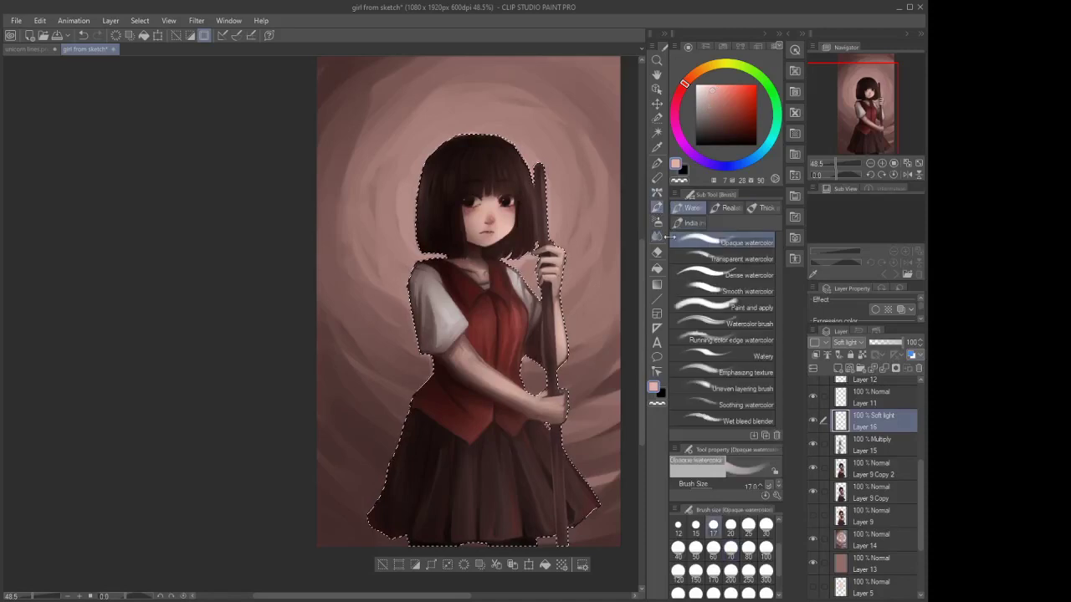
{"action": "left_click", "coordinate": [713, 570]}
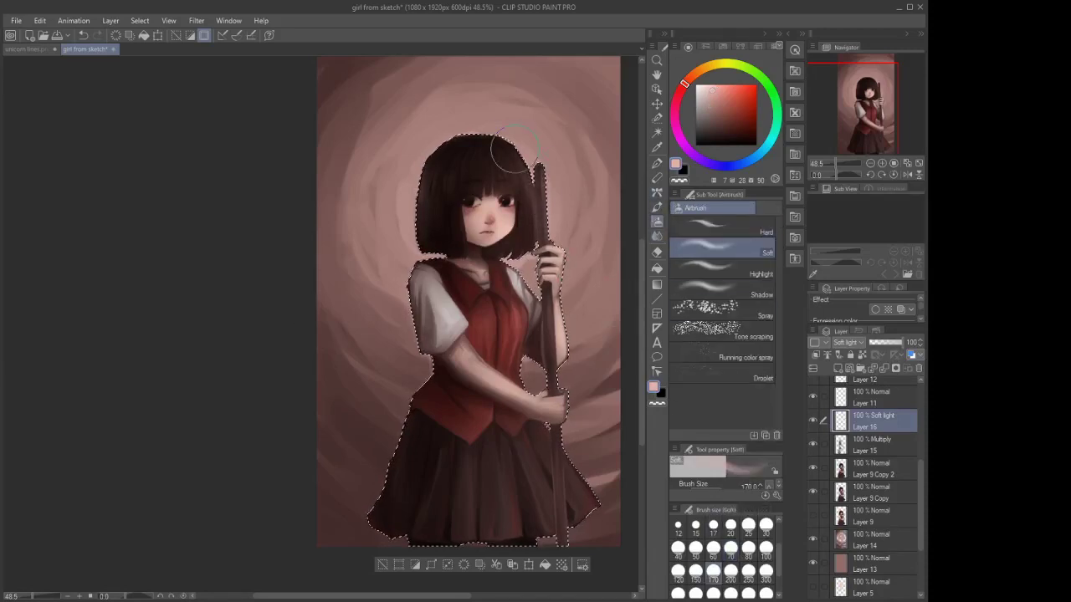
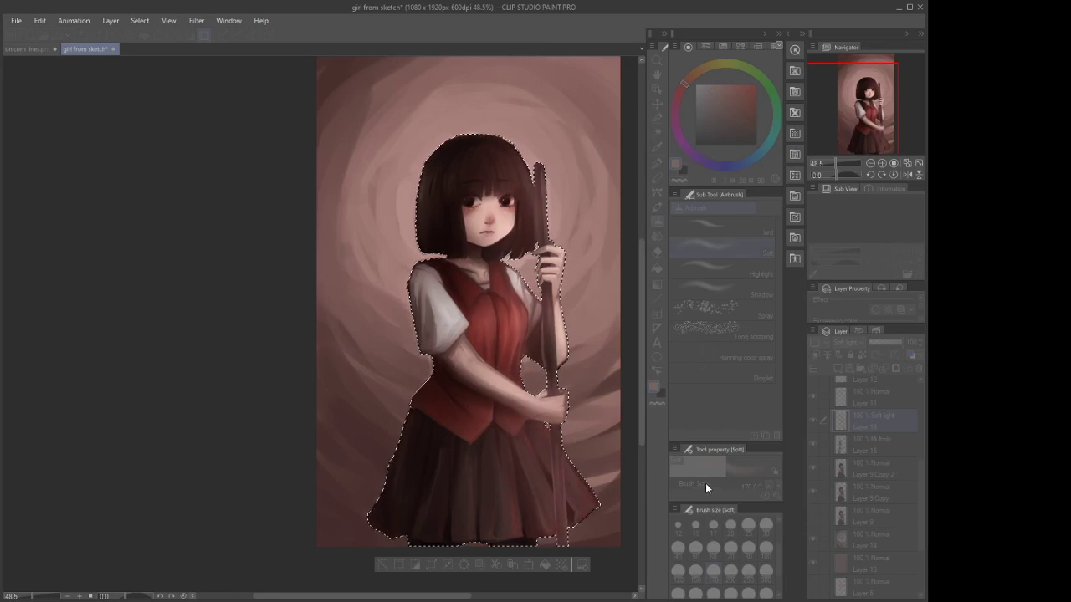
{"action": "left_click", "coordinate": [829, 430]}
{"action": "left_click", "coordinate": [141, 21]}
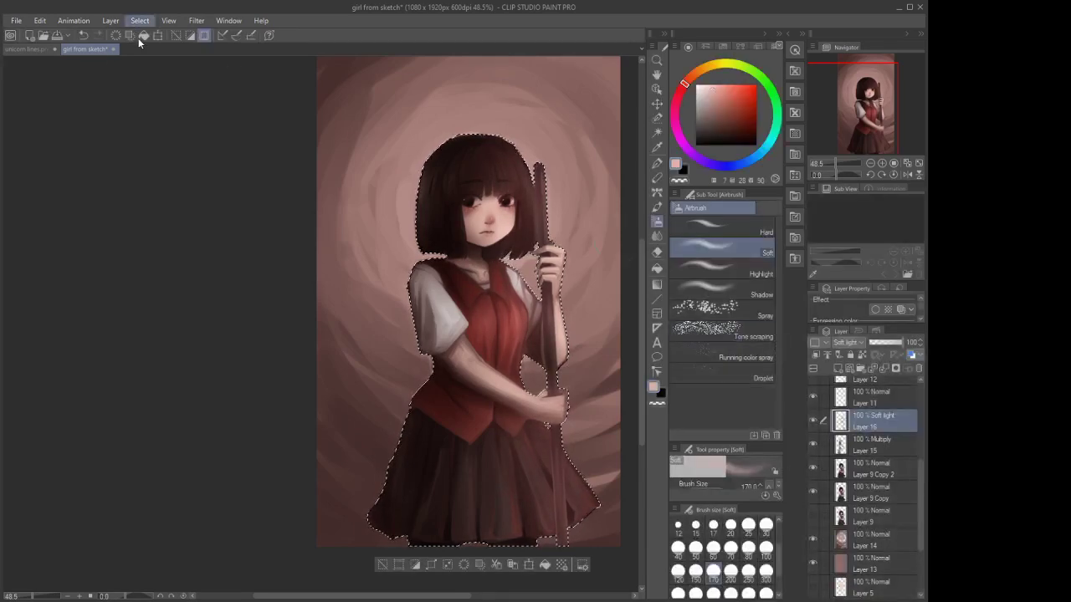
{"action": "left_click", "coordinate": [143, 56]}
Examine the shading and soft light on the girl's hair, face, sleeve and skirt, both close up and across the whole painting
{"action": "scroll", "coordinate": [527, 201], "scroll_direction": "up", "scroll_amount": 2}
{"action": "scroll", "coordinate": [523, 184], "scroll_direction": "up", "scroll_amount": 3}
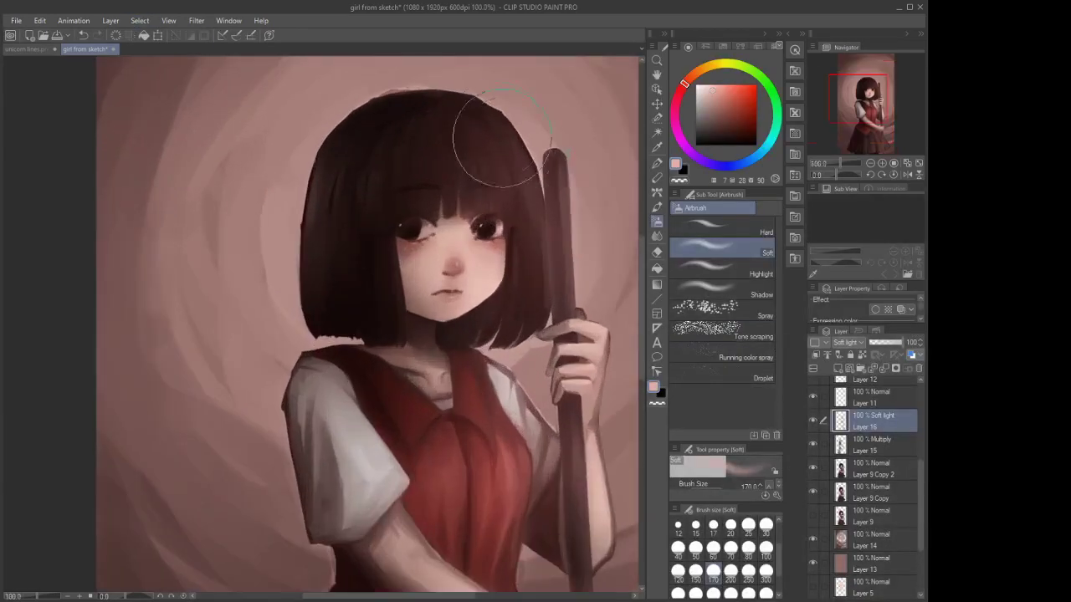
{"action": "scroll", "coordinate": [443, 97], "scroll_direction": "down", "scroll_amount": 1}
{"action": "scroll", "coordinate": [448, 101], "scroll_direction": "down", "scroll_amount": 3}
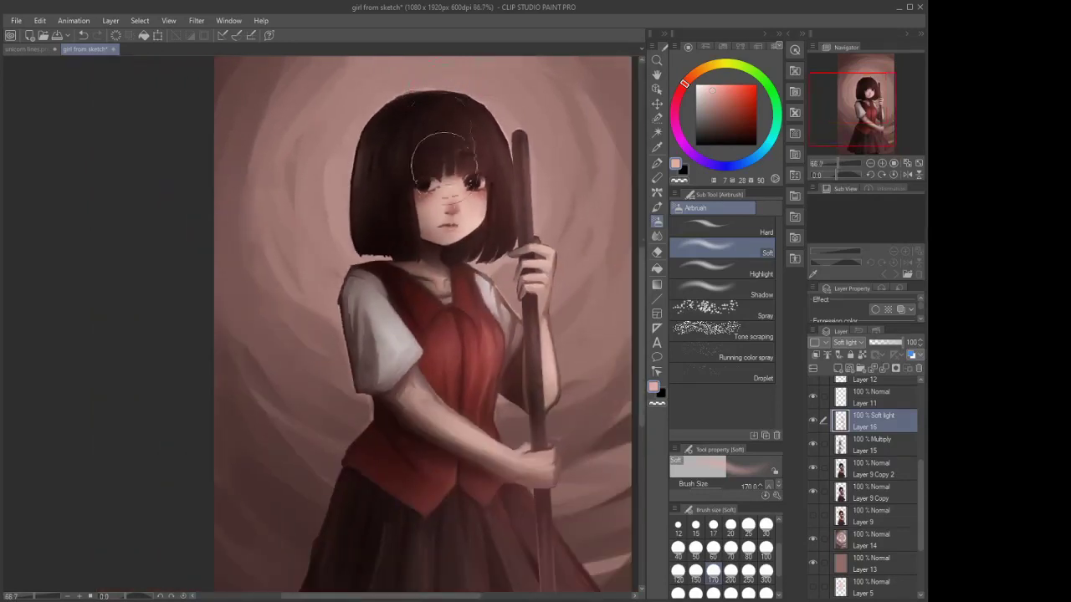
{"action": "scroll", "coordinate": [438, 430], "scroll_direction": "up", "scroll_amount": 3}
{"action": "scroll", "coordinate": [434, 453], "scroll_direction": "down", "scroll_amount": 2}
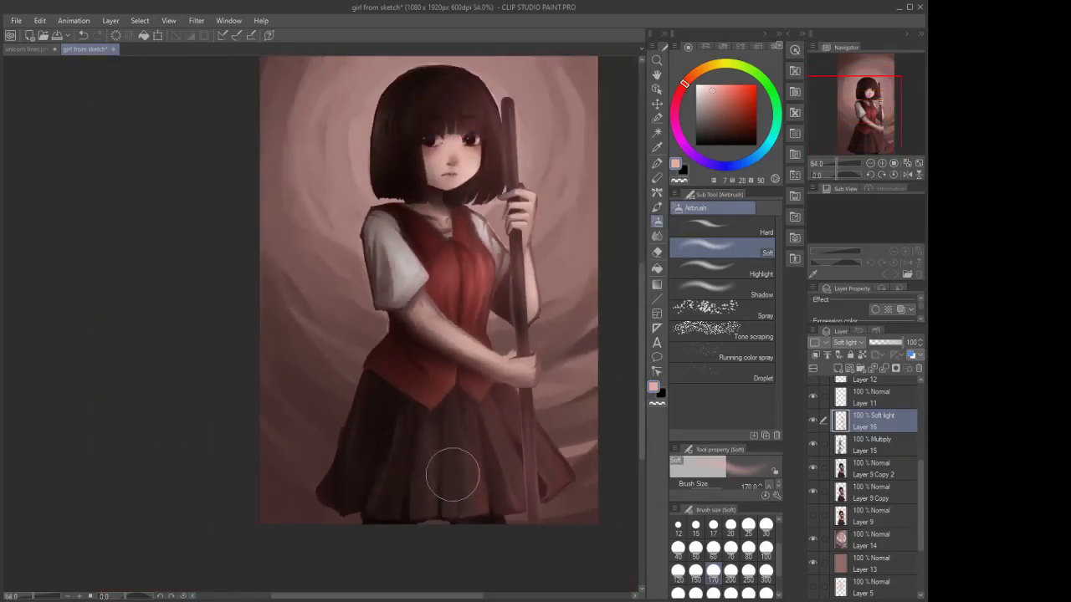
{"action": "scroll", "coordinate": [438, 162], "scroll_direction": "down", "scroll_amount": 1}
{"action": "scroll", "coordinate": [438, 162], "scroll_direction": "up", "scroll_amount": 1}
{"action": "scroll", "coordinate": [456, 142], "scroll_direction": "down", "scroll_amount": 1}
{"action": "scroll", "coordinate": [419, 235], "scroll_direction": "up", "scroll_amount": 5}
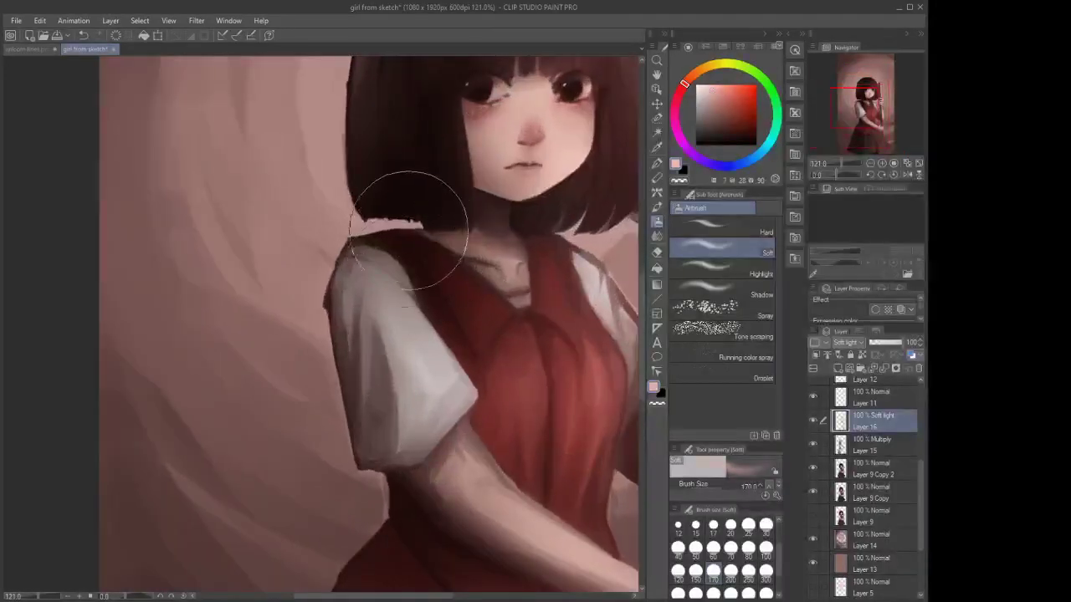
{"action": "scroll", "coordinate": [415, 203], "scroll_direction": "down", "scroll_amount": 3}
{"action": "left_click", "coordinate": [858, 443]}
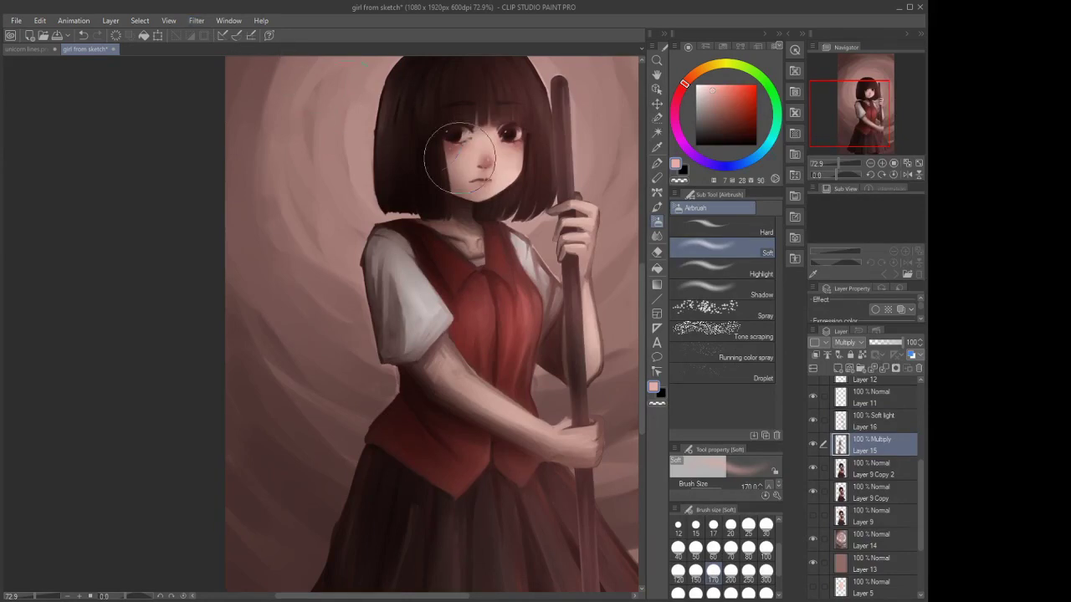
{"action": "left_click", "coordinate": [870, 421]}
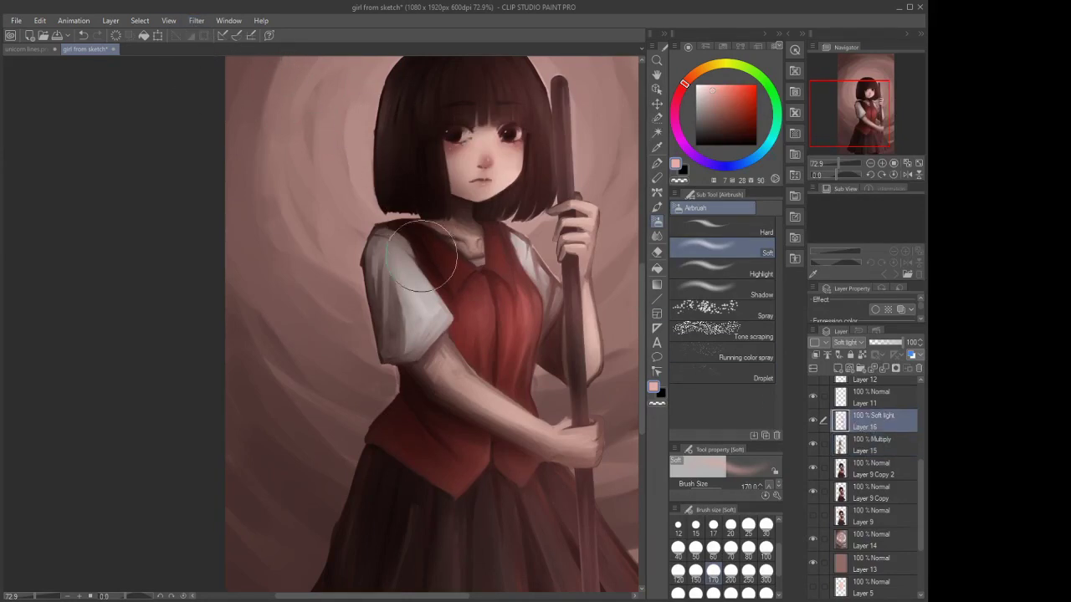
{"action": "scroll", "coordinate": [428, 272], "scroll_direction": "down", "scroll_amount": 3}
{"action": "scroll", "coordinate": [465, 159], "scroll_direction": "up", "scroll_amount": 7}
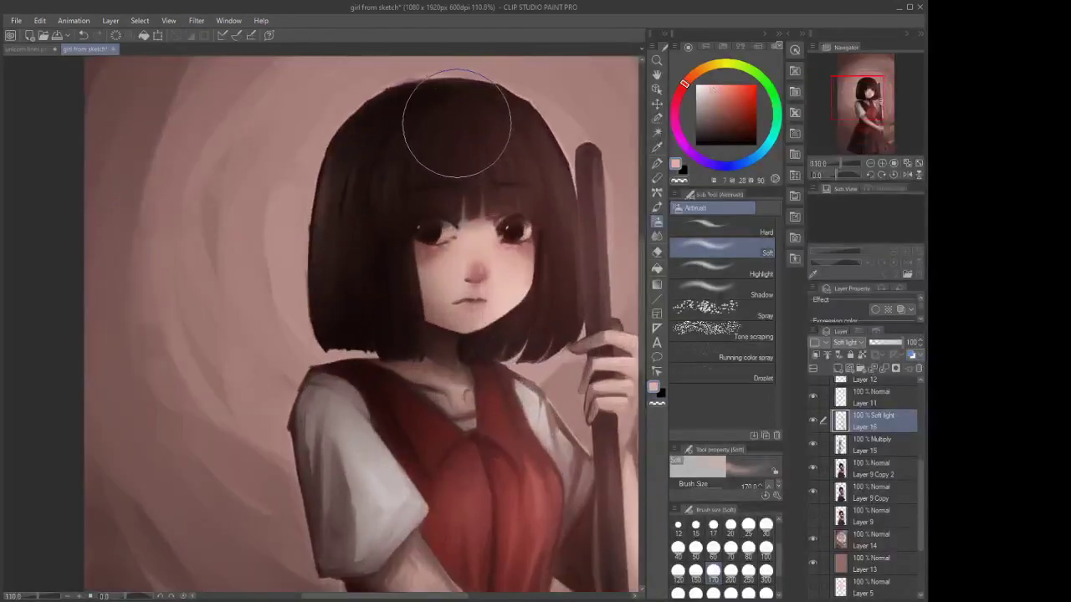
{"action": "scroll", "coordinate": [458, 122], "scroll_direction": "down", "scroll_amount": 3}
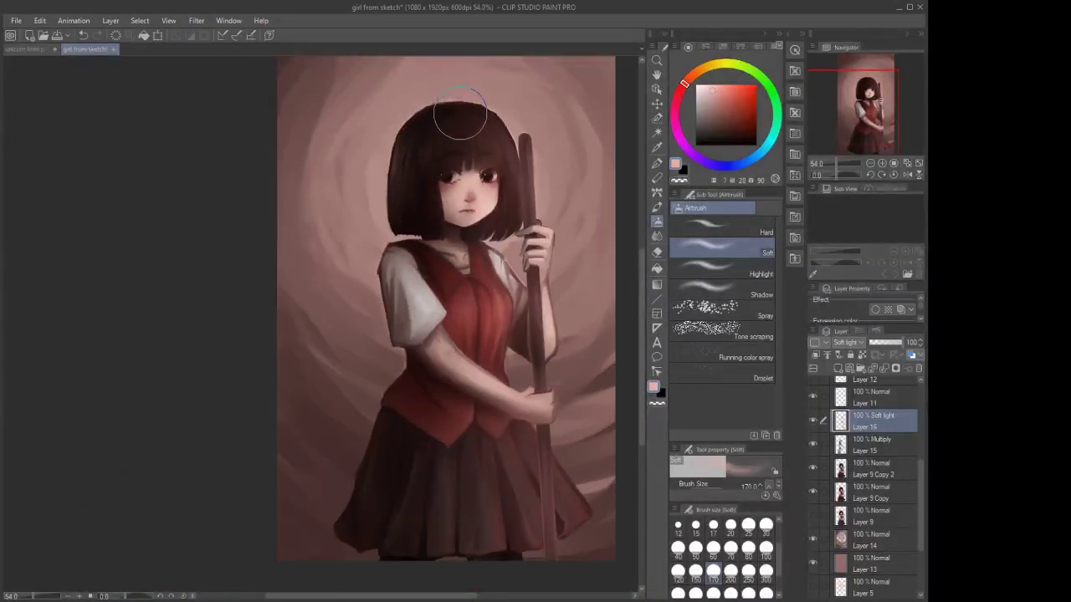
{"action": "scroll", "coordinate": [460, 125], "scroll_direction": "down", "scroll_amount": 2}
{"action": "scroll", "coordinate": [471, 368], "scroll_direction": "up", "scroll_amount": 2}
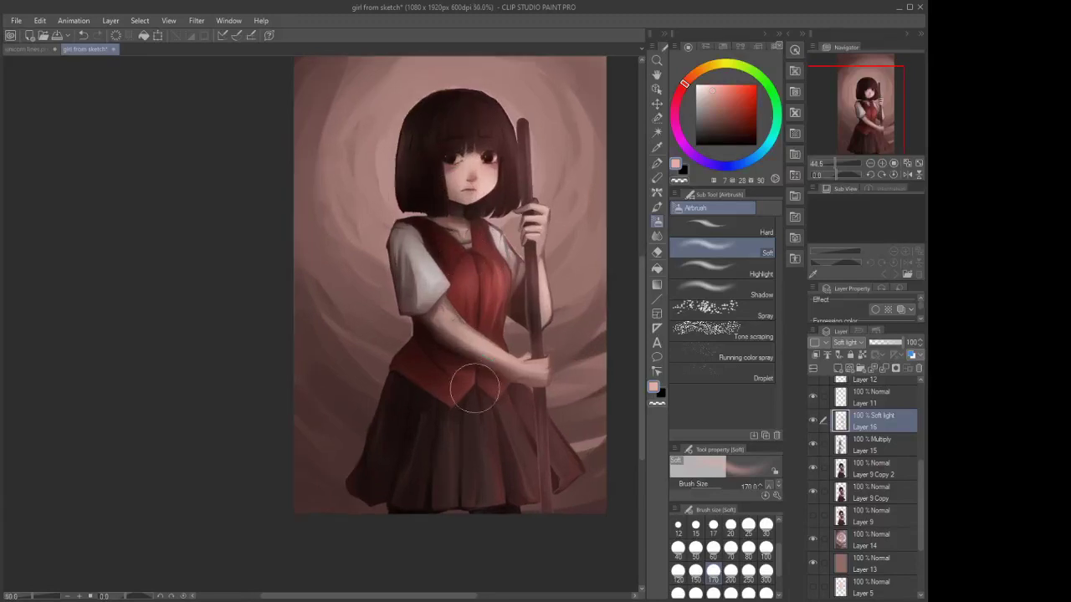
{"action": "scroll", "coordinate": [471, 390], "scroll_direction": "down", "scroll_amount": 3}
{"action": "scroll", "coordinate": [444, 193], "scroll_direction": "up", "scroll_amount": 2}
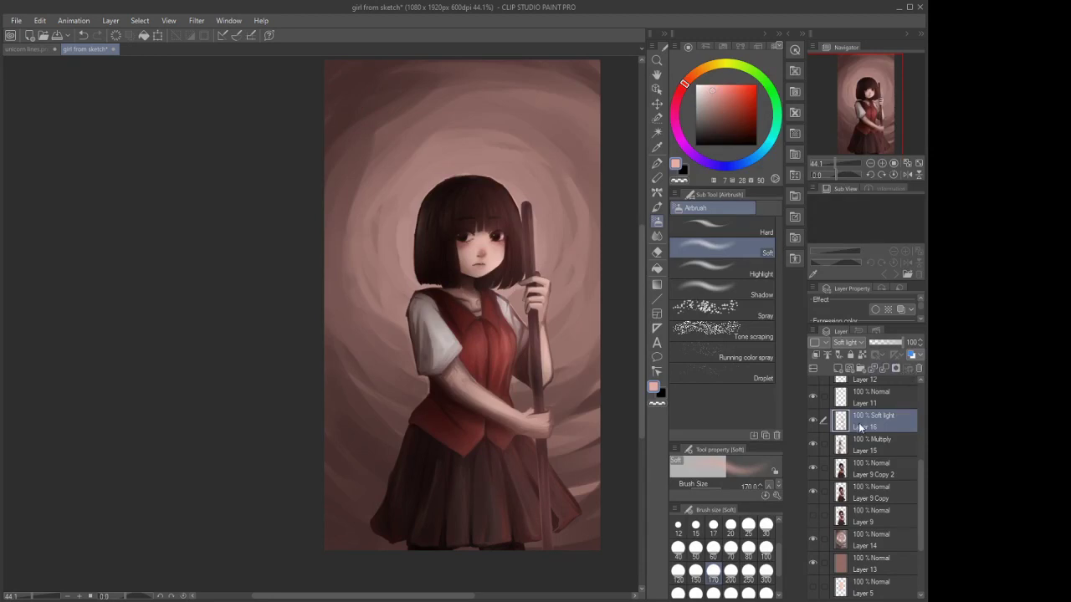
Add a Multiply layer above the Soft light layer and choose a dark greyish-brown paint colour
{"action": "left_click", "coordinate": [838, 368]}
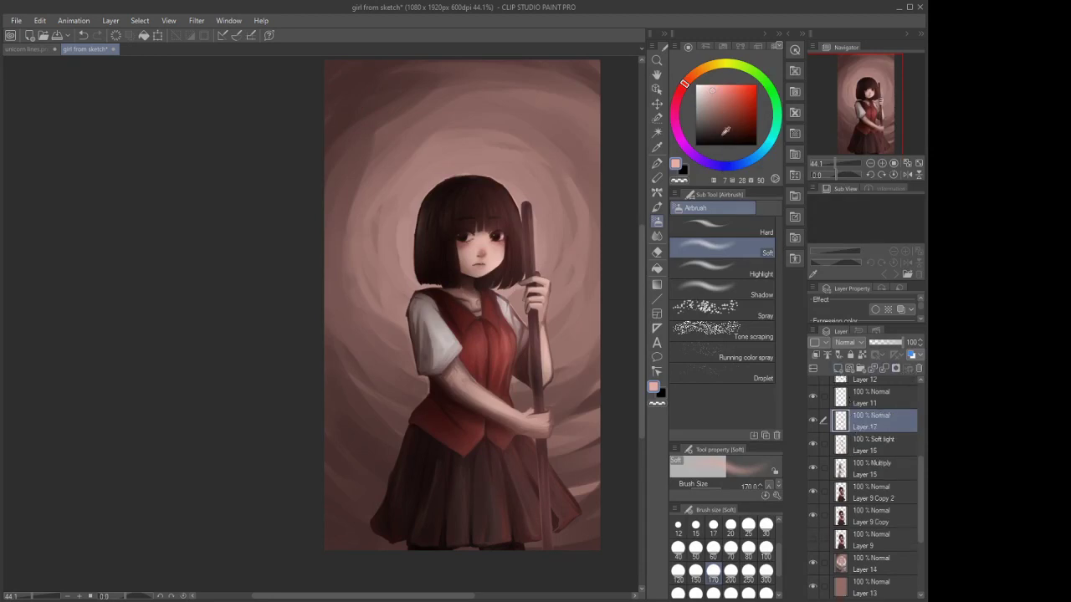
{"action": "left_click_drag", "start_coordinate": [725, 130], "coordinate": [705, 127]}
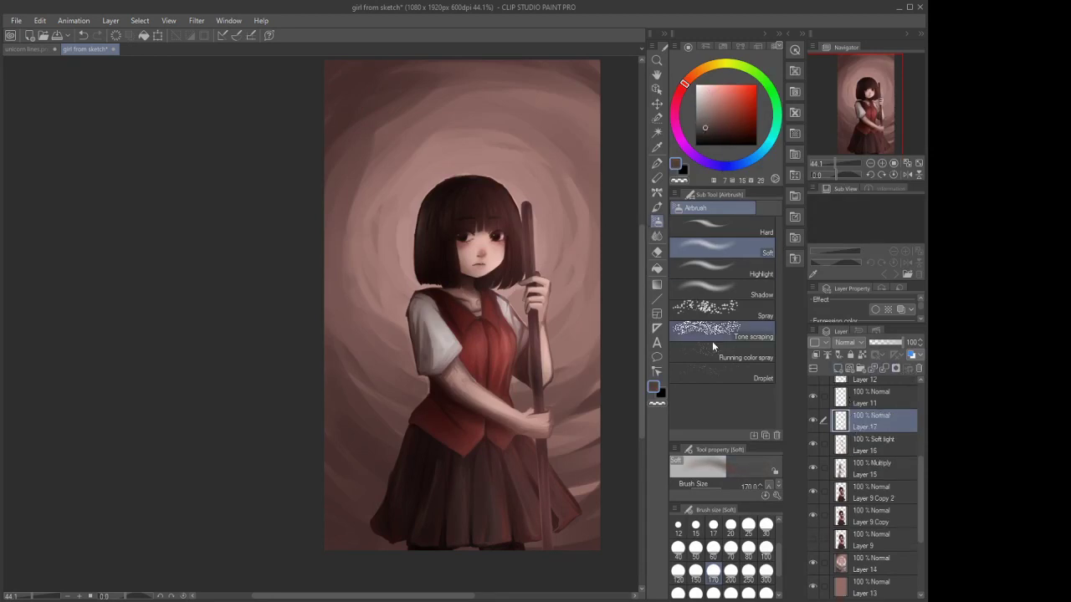
{"action": "left_click", "coordinate": [712, 548]}
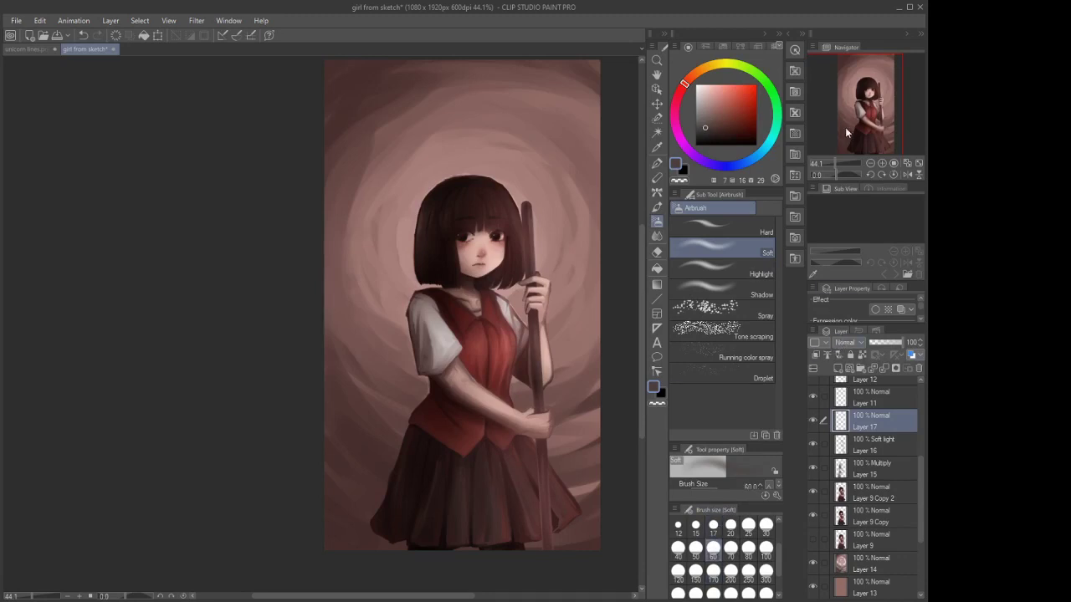
{"action": "scroll", "coordinate": [527, 252], "scroll_direction": "up", "scroll_amount": 3}
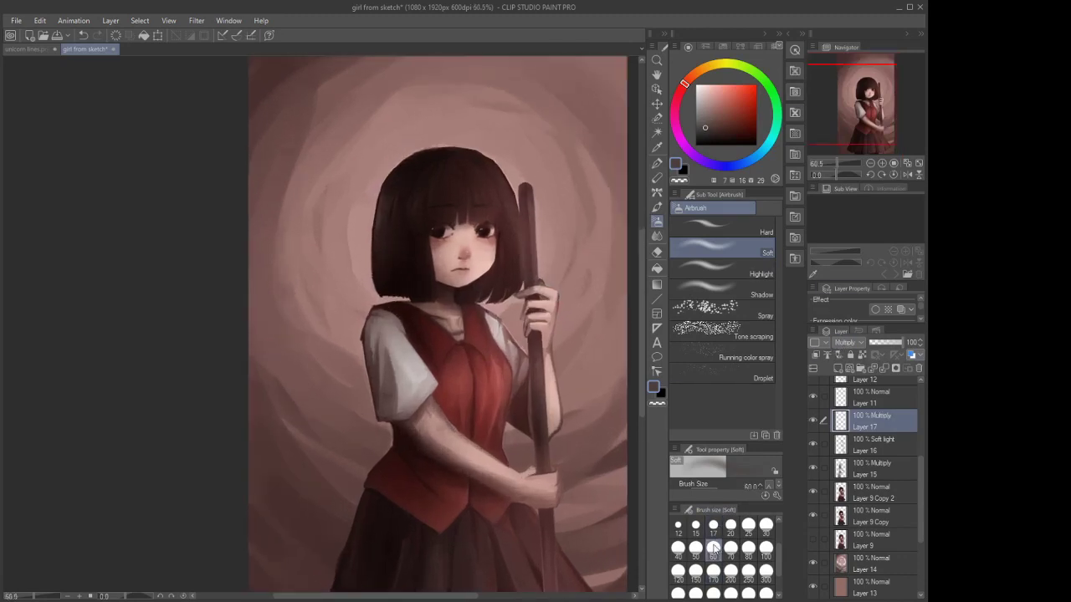
Airbrush dark shading down the whole length of the staff with the Soft brush at size 20
{"action": "left_click", "coordinate": [731, 527]}
{"action": "left_click_drag", "start_coordinate": [526, 190], "coordinate": [526, 255]}
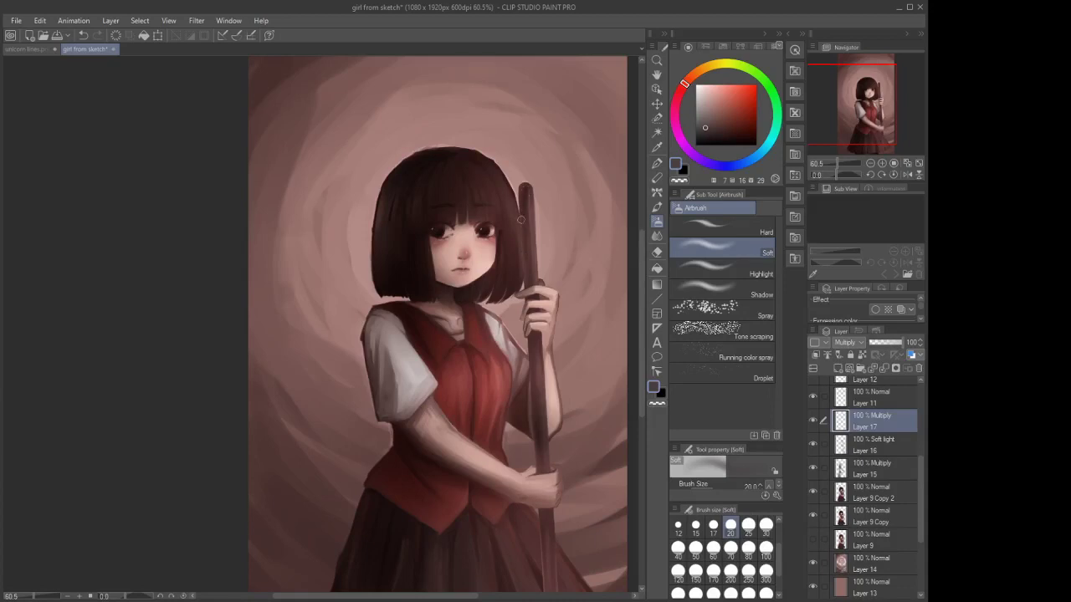
{"action": "left_click_drag", "start_coordinate": [522, 211], "coordinate": [526, 285]}
{"action": "left_click_drag", "start_coordinate": [524, 239], "coordinate": [525, 248]}
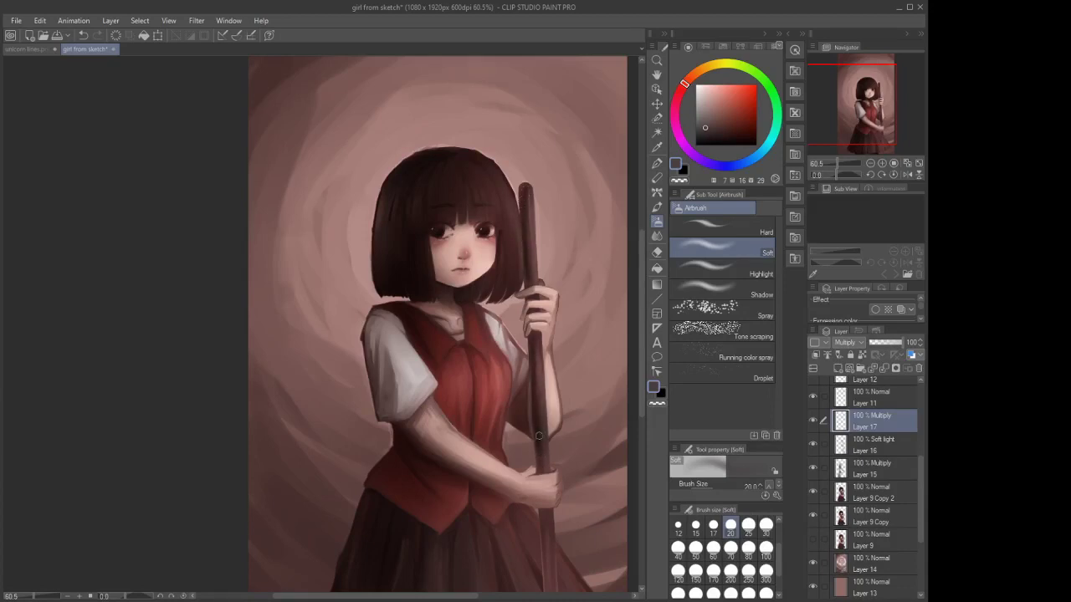
{"action": "key", "text": "ctrl+minus"}
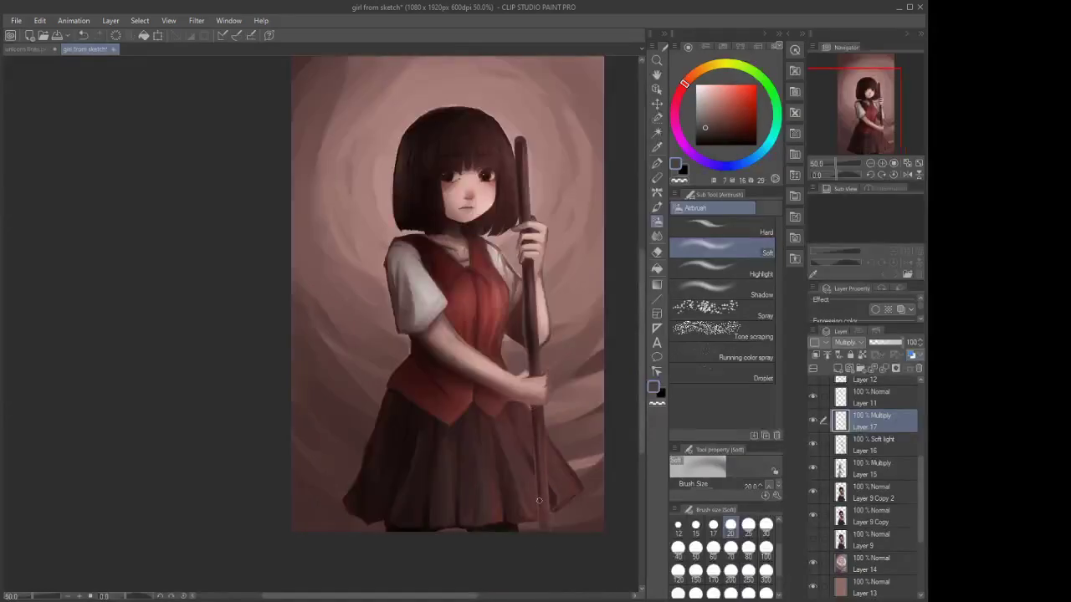
{"action": "left_click_drag", "start_coordinate": [538, 501], "coordinate": [540, 528]}
{"action": "scroll", "coordinate": [561, 310], "scroll_direction": "up", "scroll_amount": 1}
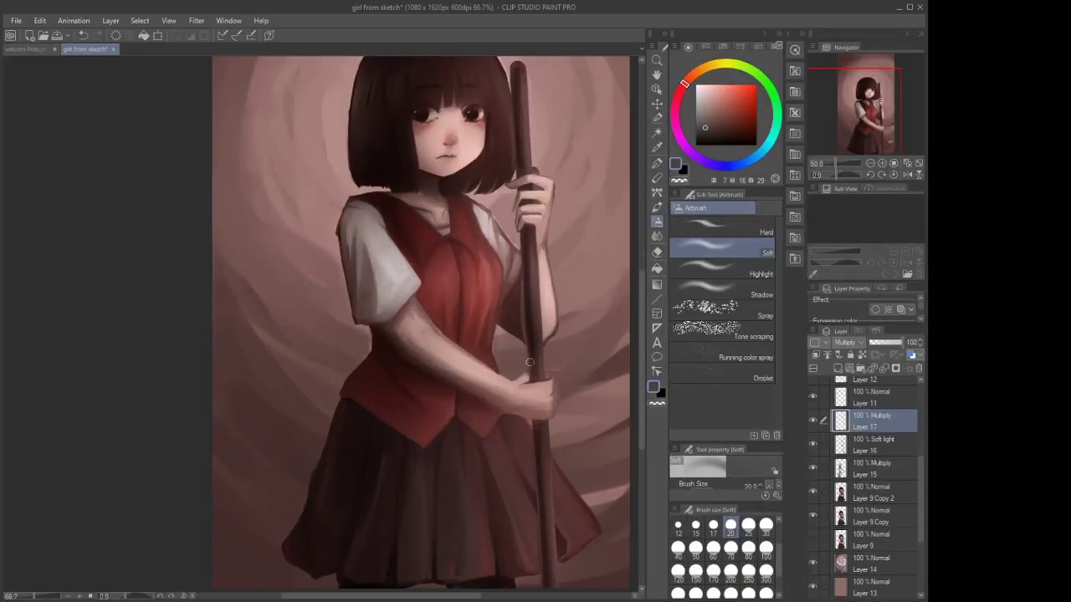
Select the Soft eraser at size 70 and set the staff shading layer's opacity to 78%
{"action": "left_click", "coordinate": [656, 251]}
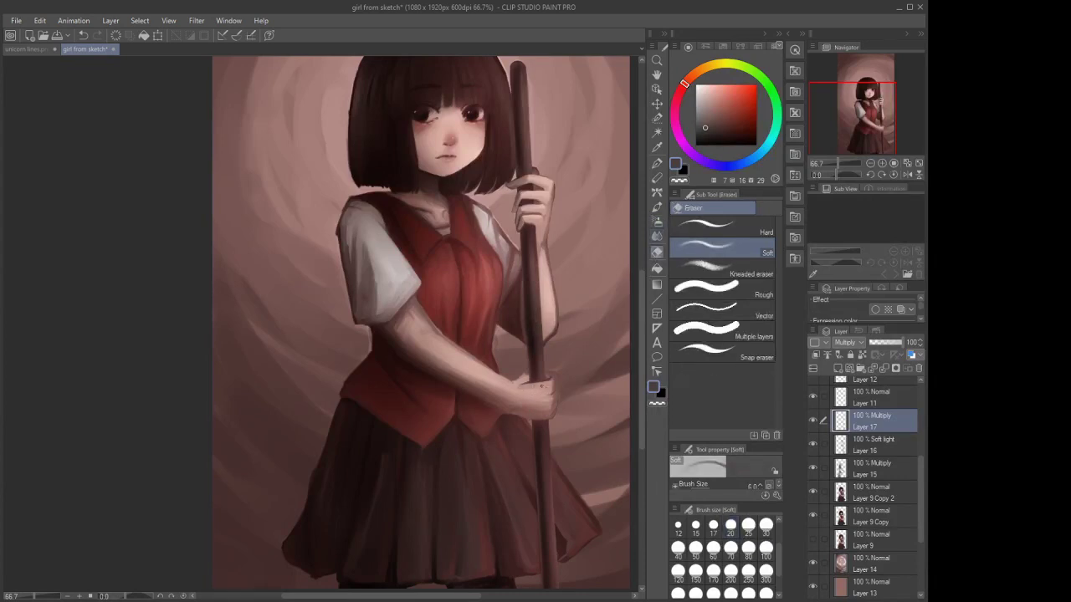
{"action": "left_click", "coordinate": [730, 548]}
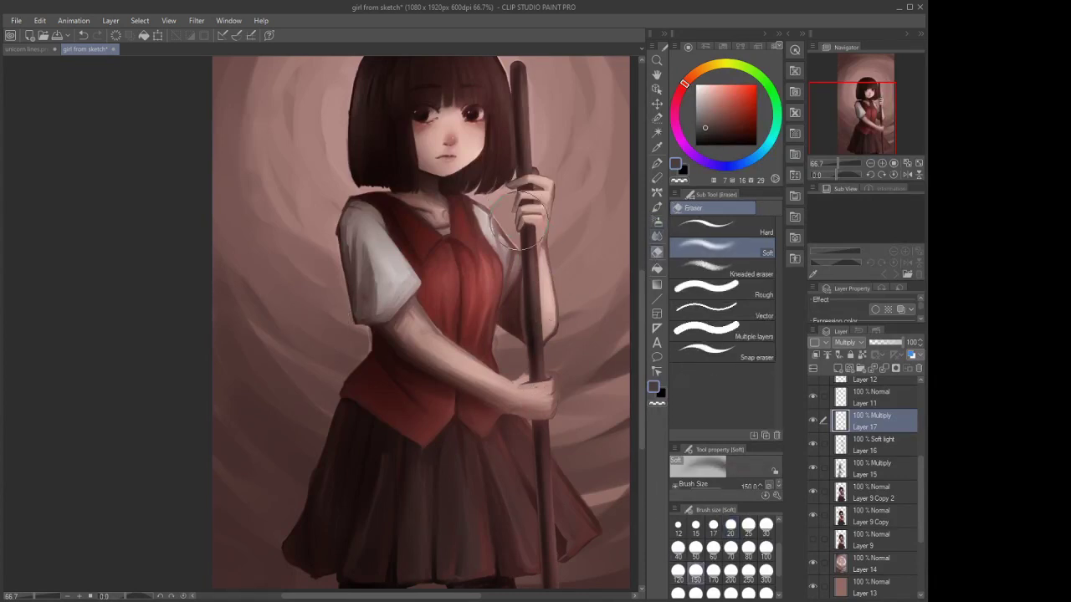
{"action": "scroll", "coordinate": [548, 310], "scroll_direction": "down", "scroll_amount": 1}
{"action": "scroll", "coordinate": [551, 308], "scroll_direction": "up", "scroll_amount": 1}
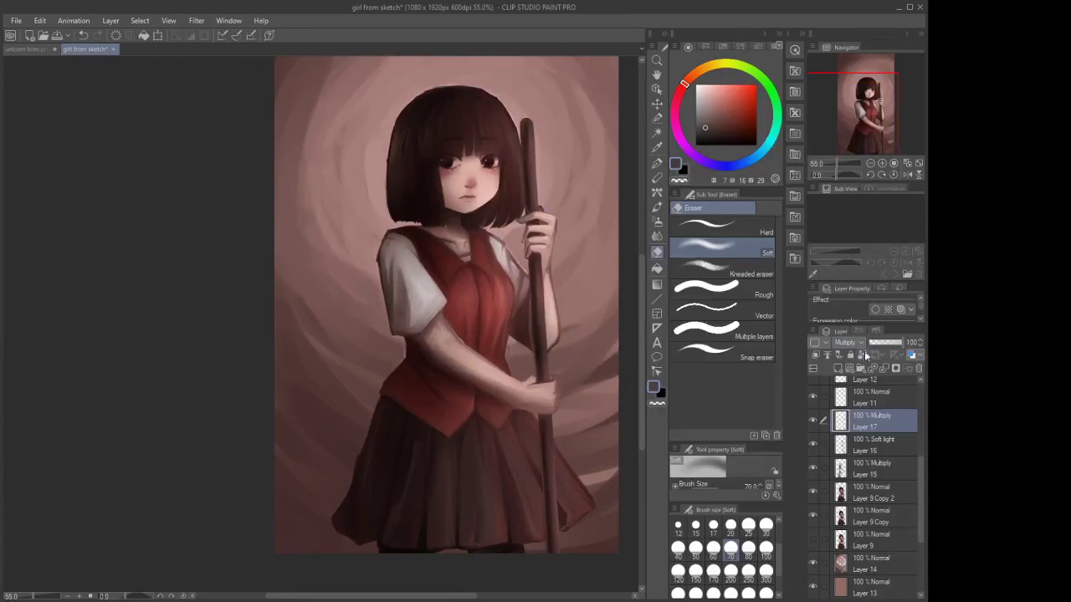
{"action": "left_click", "coordinate": [884, 343]}
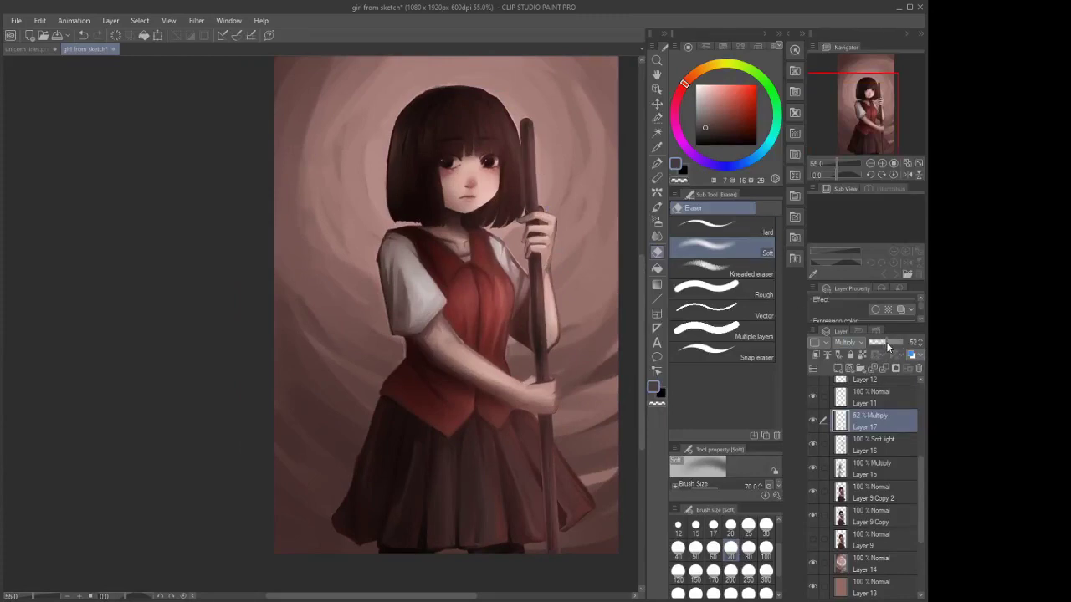
{"action": "left_click", "coordinate": [894, 342]}
Smooth the staff's Multiply shading using the Blend tool at sizes 40 and 17
{"action": "left_click", "coordinate": [657, 236]}
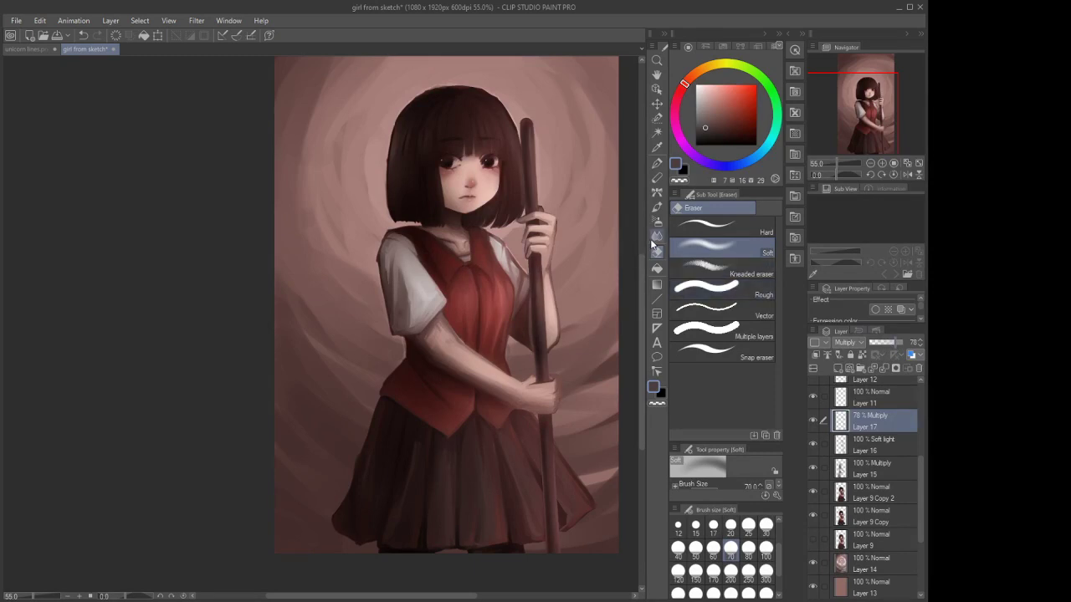
{"action": "scroll", "coordinate": [523, 334], "scroll_direction": "up", "scroll_amount": 1}
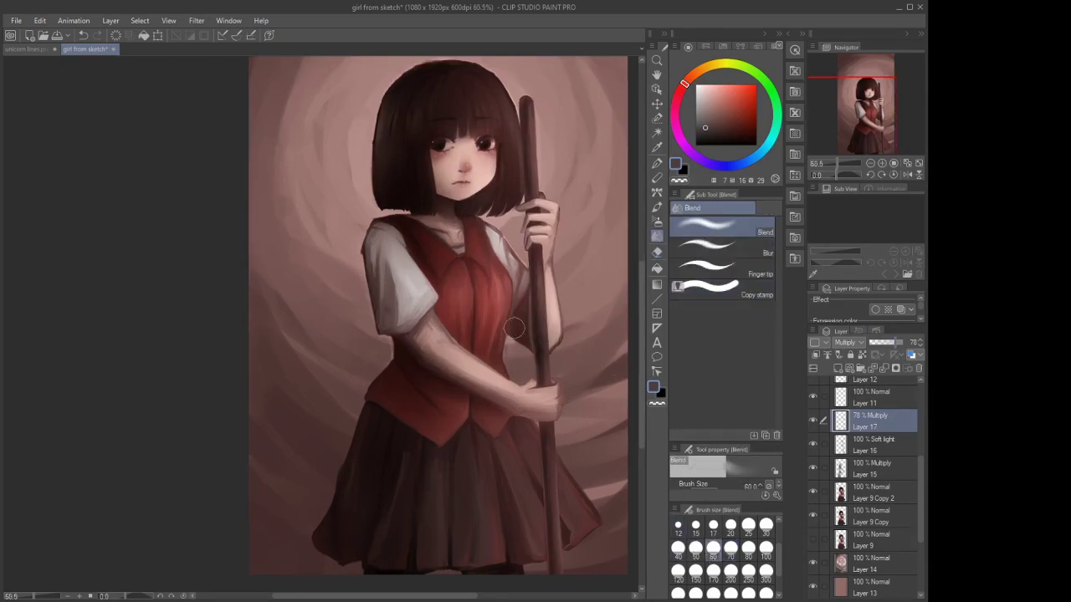
{"action": "scroll", "coordinate": [502, 301], "scroll_direction": "up", "scroll_amount": 1}
{"action": "left_click", "coordinate": [678, 548]}
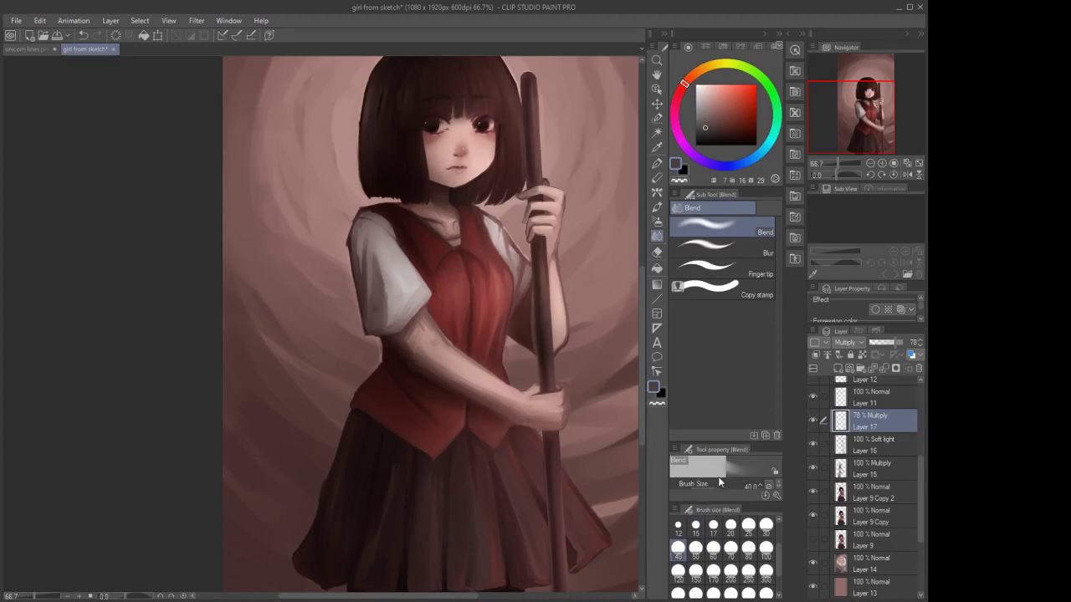
{"action": "left_click", "coordinate": [713, 525]}
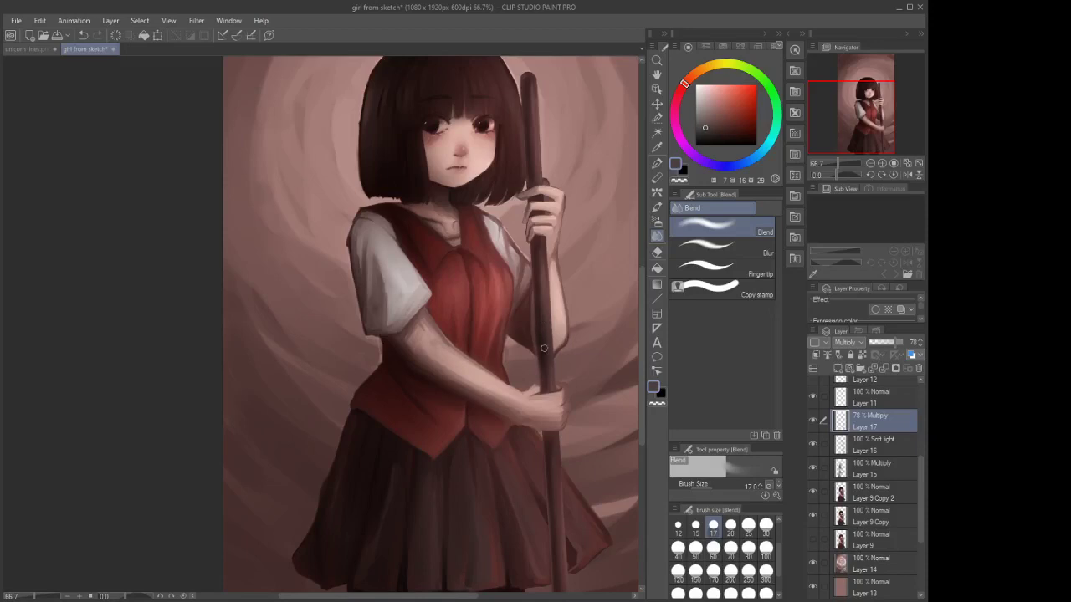
Airbrush more shading onto the staff with the Soft brush at size 20 and choose a more saturated dark reddish brown
{"action": "left_click", "coordinate": [656, 221]}
{"action": "scroll", "coordinate": [602, 158], "scroll_direction": "down", "scroll_amount": 2}
{"action": "scroll", "coordinate": [575, 429], "scroll_direction": "up", "scroll_amount": 2}
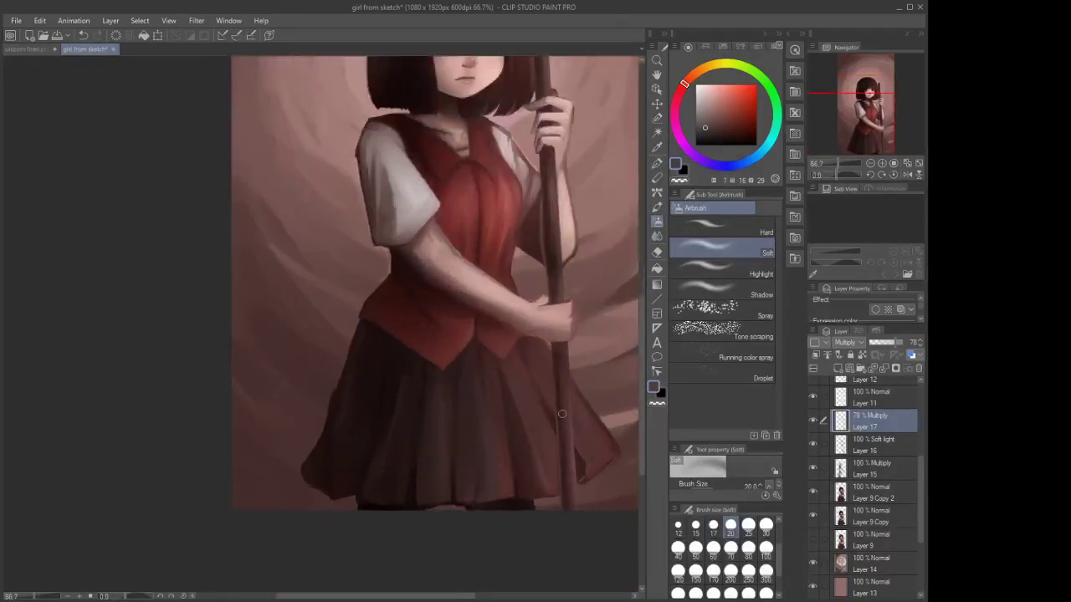
{"action": "left_click_drag", "start_coordinate": [713, 132], "coordinate": [726, 125]}
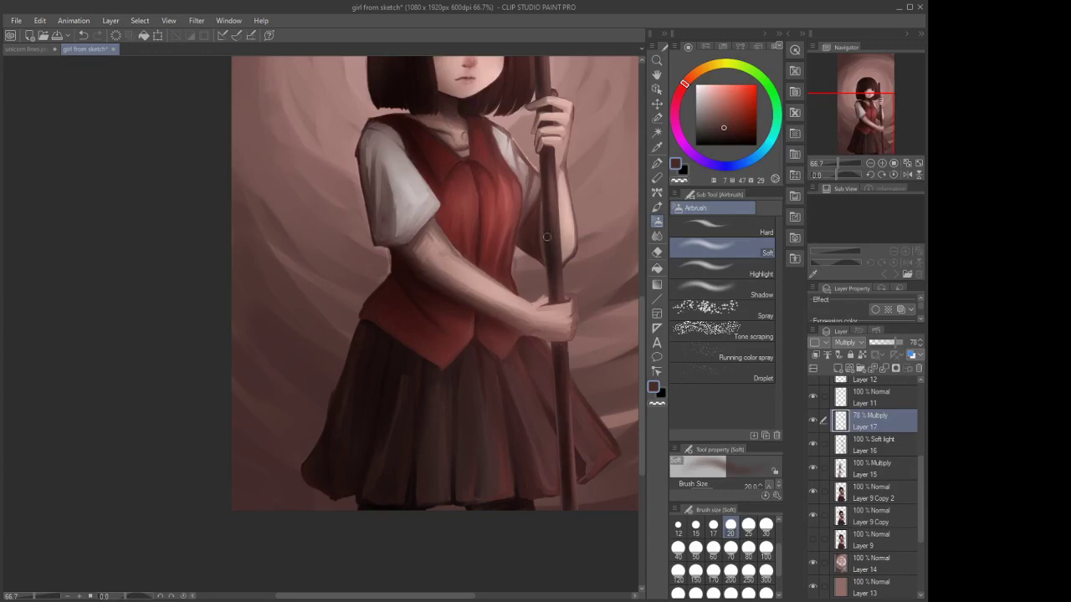
Try Overlay, Hard light, Color dodge and Color burn blending on the staff shading layer, and return it to Multiply
{"action": "scroll", "coordinate": [544, 391], "scroll_direction": "down", "scroll_amount": 2}
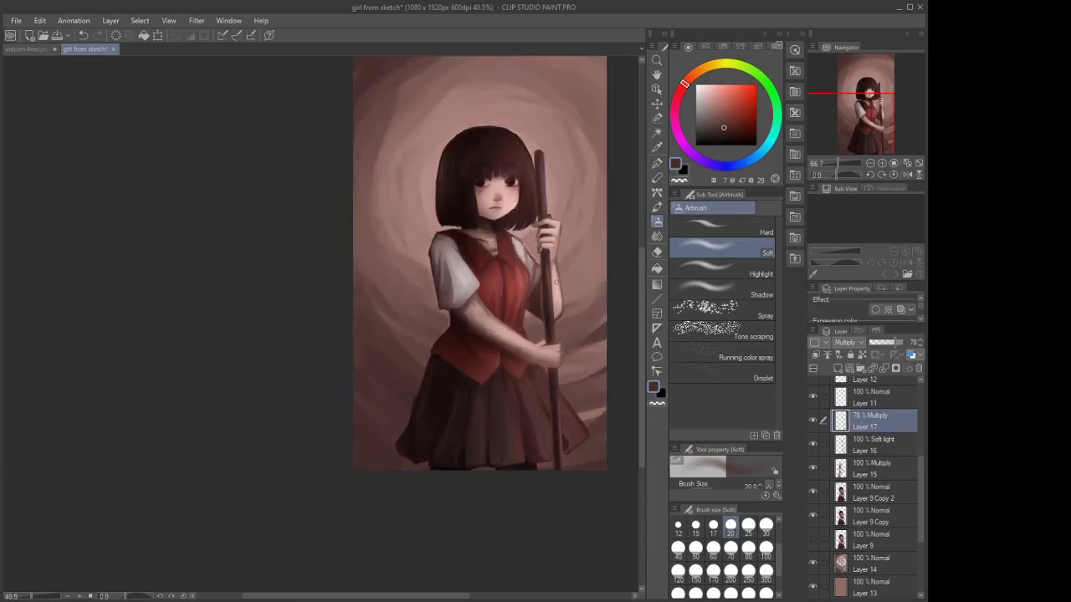
{"action": "scroll", "coordinate": [542, 251], "scroll_direction": "up", "scroll_amount": 3}
{"action": "scroll", "coordinate": [540, 191], "scroll_direction": "down", "scroll_amount": 2}
{"action": "scroll", "coordinate": [531, 178], "scroll_direction": "up", "scroll_amount": 2}
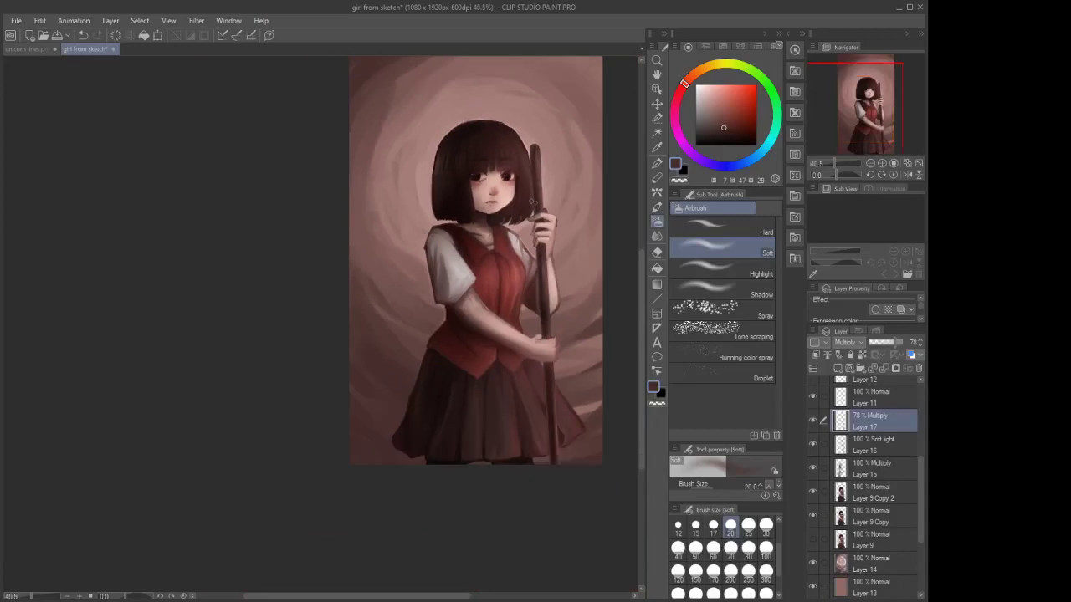
{"action": "left_click", "coordinate": [850, 176]}
{"action": "scroll", "coordinate": [535, 214], "scroll_direction": "down", "scroll_amount": 3}
{"action": "scroll", "coordinate": [538, 218], "scroll_direction": "up", "scroll_amount": 3}
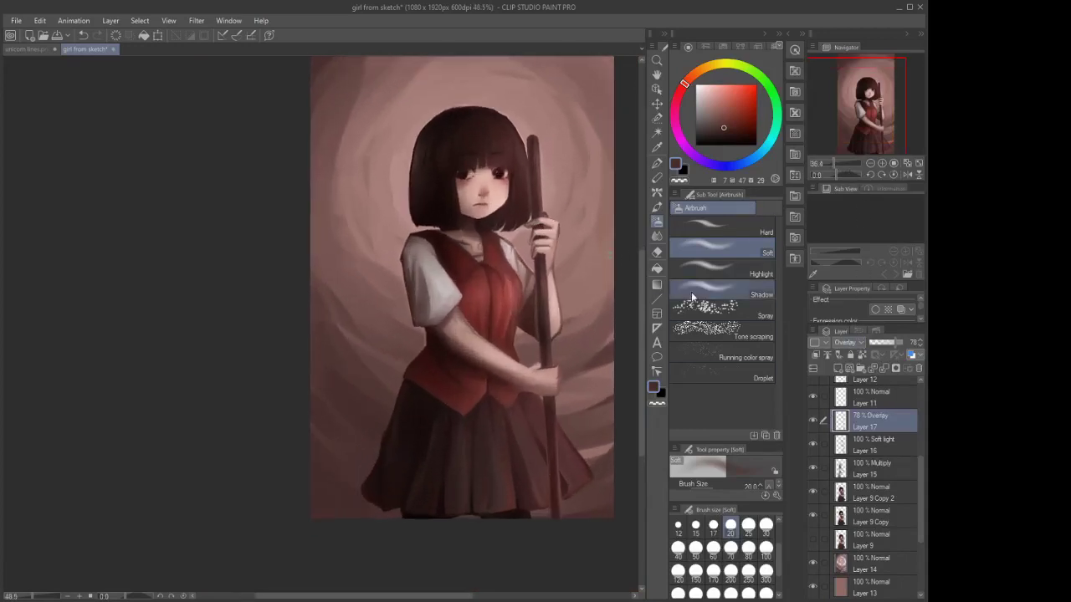
{"action": "left_click", "coordinate": [853, 189]}
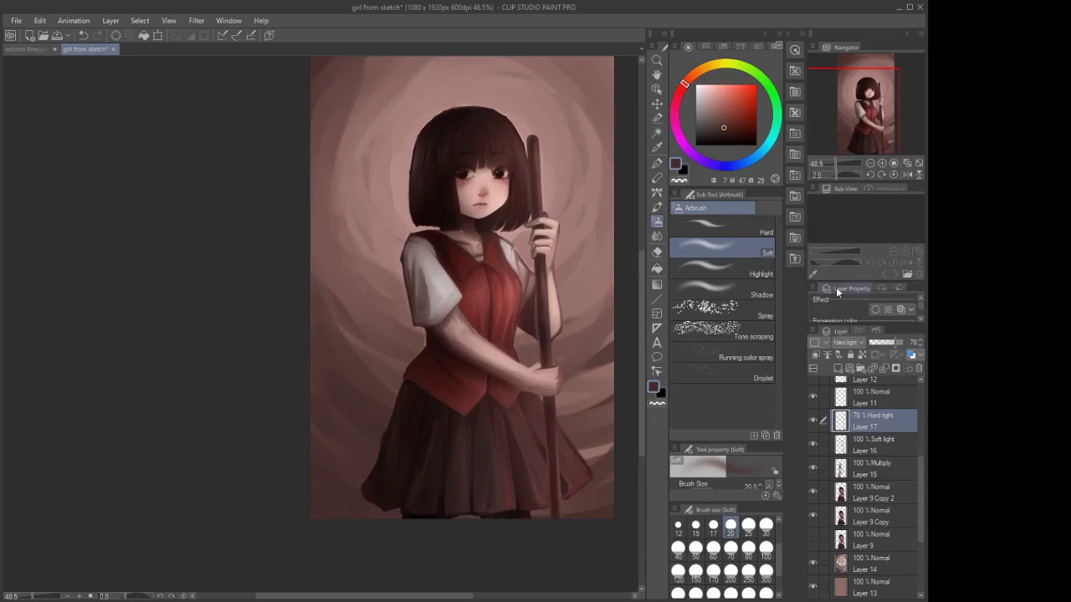
{"action": "left_click", "coordinate": [840, 343]}
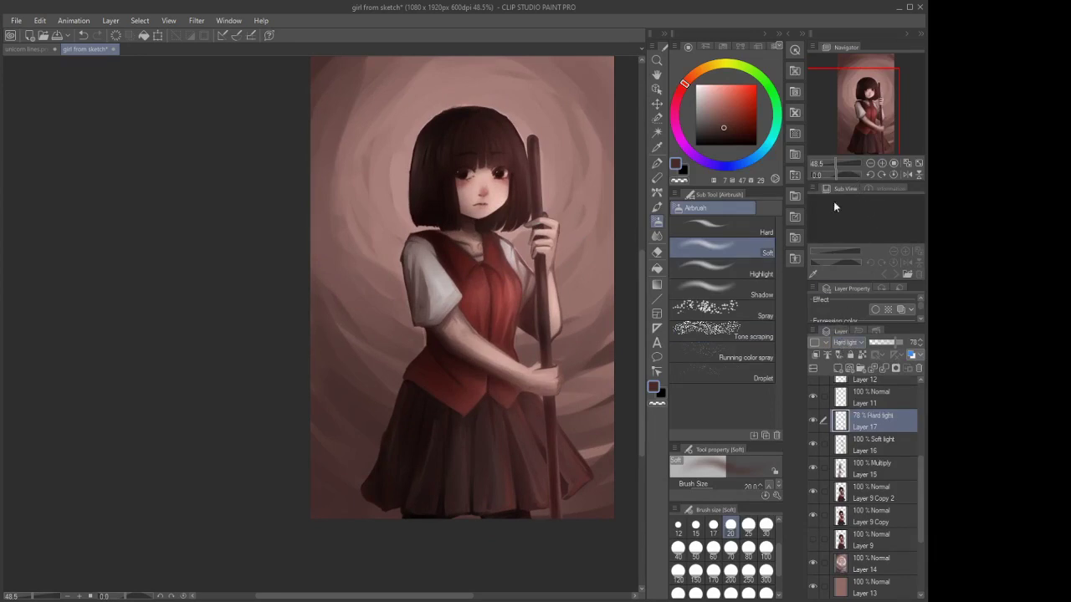
{"action": "left_click", "coordinate": [842, 120]}
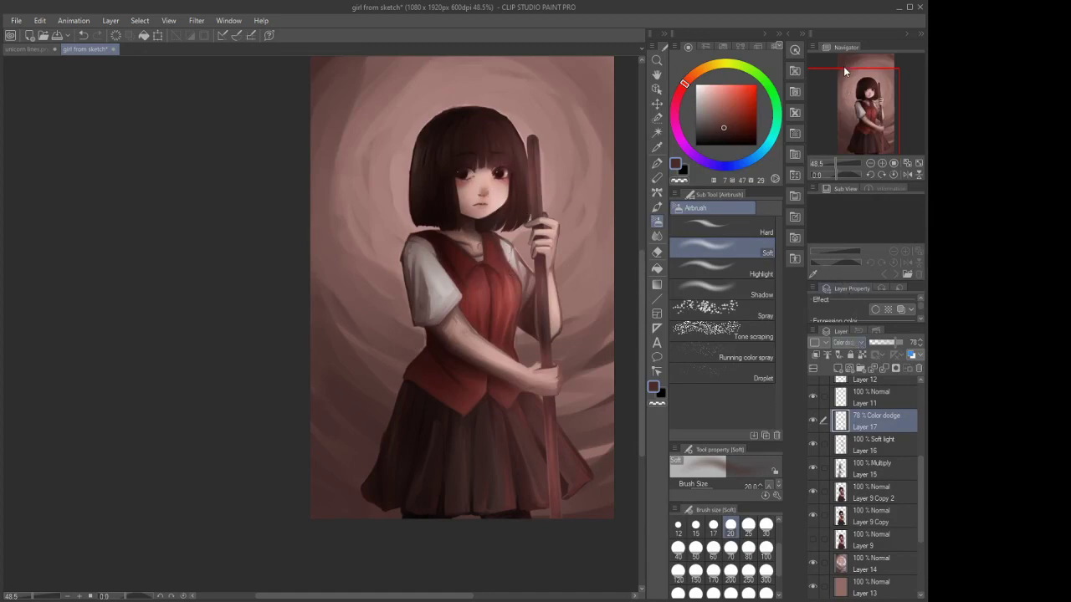
{"action": "key", "text": "Up"}
{"action": "key", "text": "Up"}
{"action": "key", "text": "Up"}
{"action": "key", "text": "Up"}
{"action": "key", "text": "Up"}
{"action": "key", "text": "Up"}
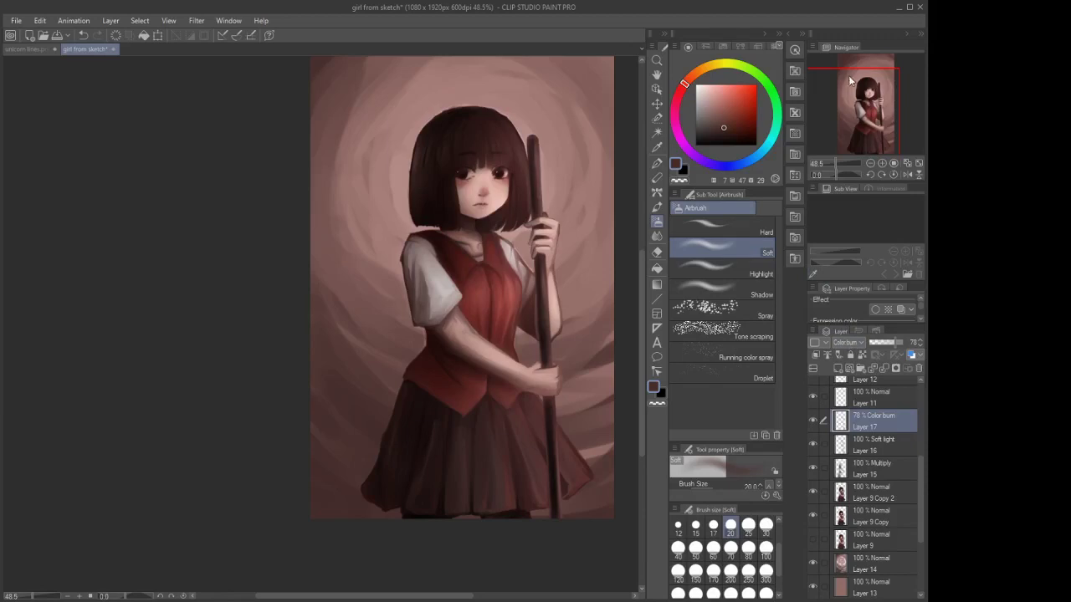
{"action": "key", "text": "Up"}
{"action": "scroll", "coordinate": [536, 261], "scroll_direction": "down", "scroll_amount": 3}
{"action": "scroll", "coordinate": [594, 280], "scroll_direction": "up", "scroll_amount": 3}
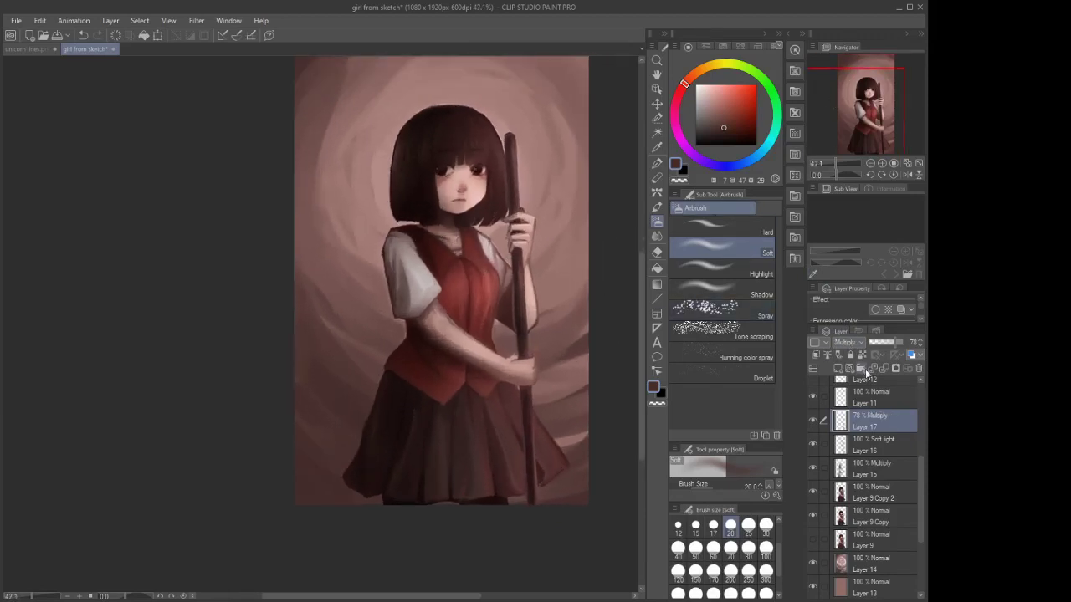
Lock the staff shading layer's transparent pixels and recolour the shading reddish brown with the G-pen at size 700
{"action": "left_click", "coordinate": [737, 118]}
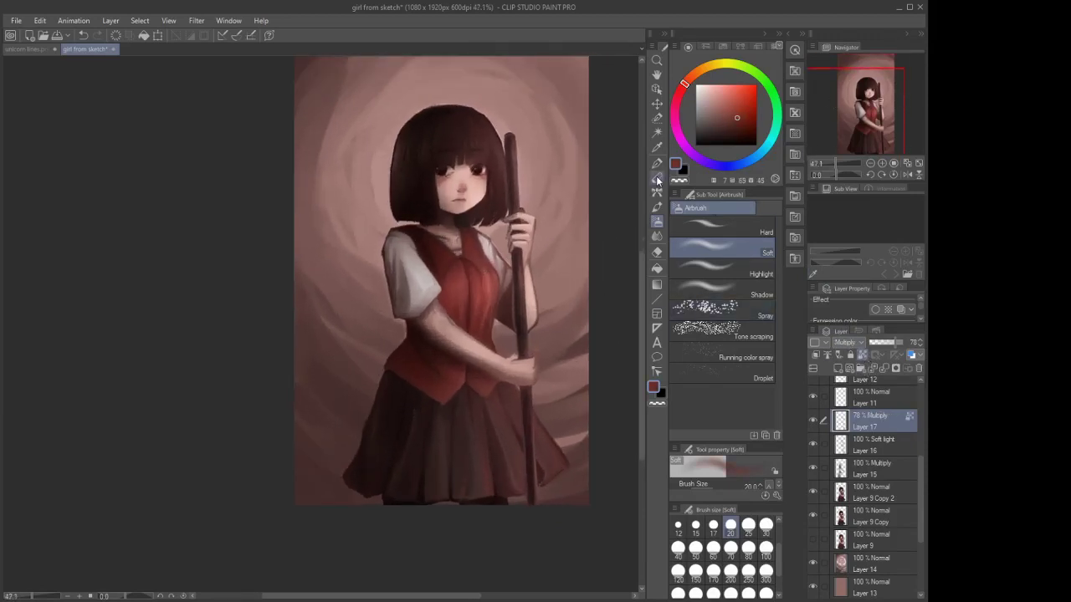
{"action": "left_click", "coordinate": [656, 163]}
{"action": "scroll", "coordinate": [731, 571], "scroll_direction": "down", "scroll_amount": 1}
{"action": "left_click", "coordinate": [730, 571]}
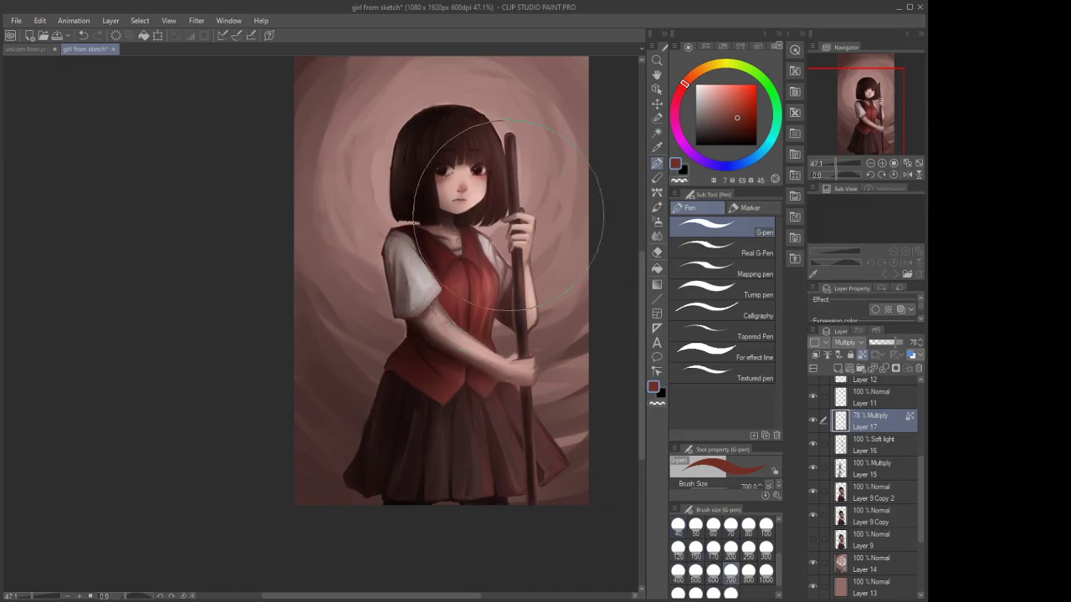
{"action": "scroll", "coordinate": [445, 167], "scroll_direction": "down", "scroll_amount": 3}
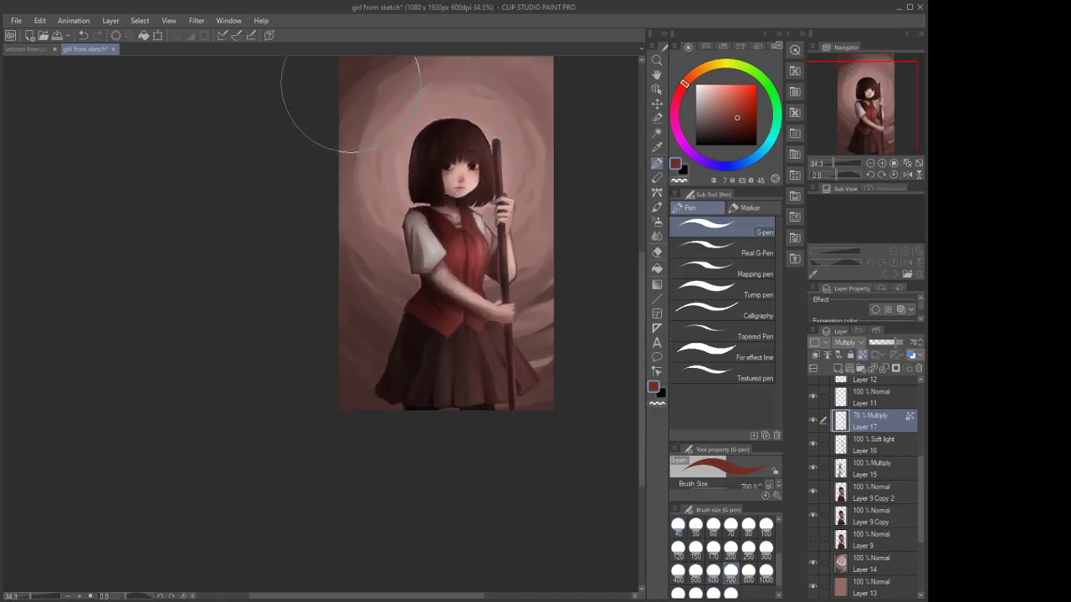
{"action": "scroll", "coordinate": [373, 134], "scroll_direction": "up", "scroll_amount": 3}
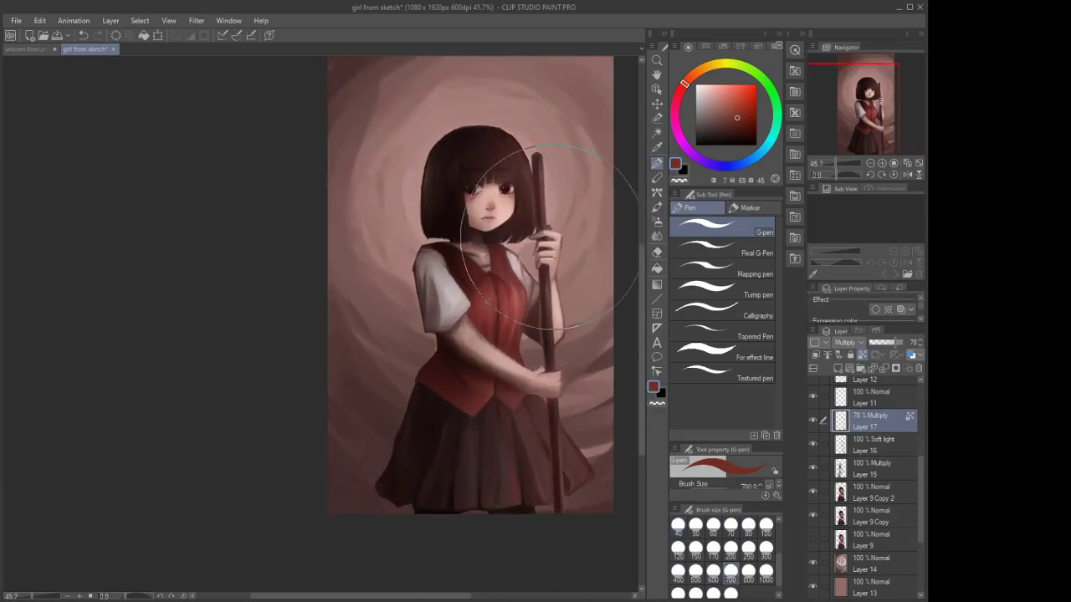
Recolour the staff shading a deeper, more saturated dark red with the G-pen at size 700
{"action": "left_click_drag", "start_coordinate": [742, 128], "coordinate": [746, 126]}
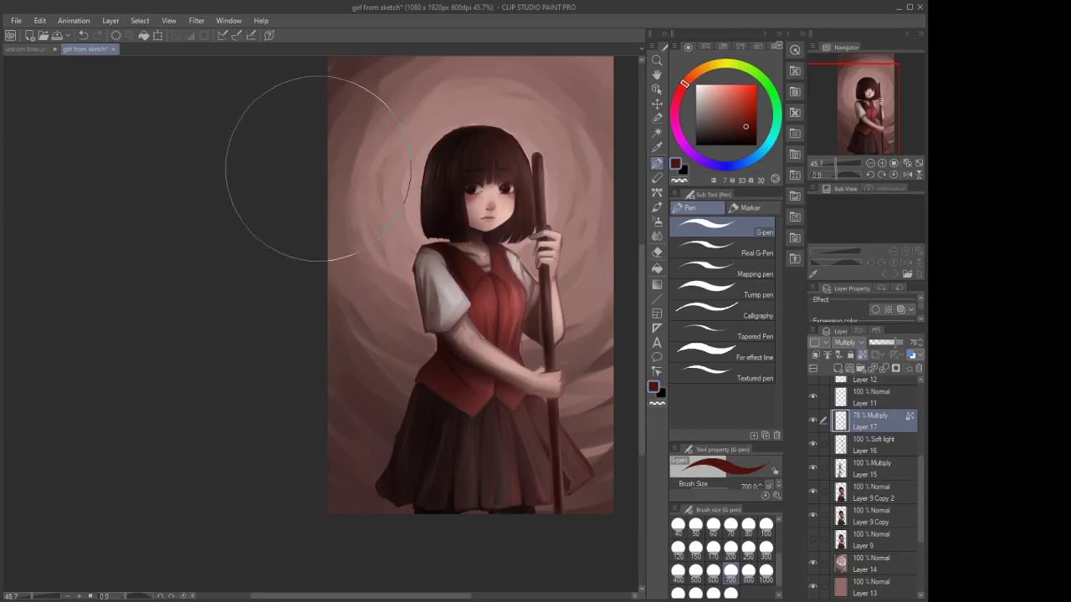
{"action": "scroll", "coordinate": [376, 172], "scroll_direction": "down", "scroll_amount": 1}
{"action": "scroll", "coordinate": [459, 181], "scroll_direction": "up", "scroll_amount": 1}
{"action": "scroll", "coordinate": [444, 199], "scroll_direction": "down", "scroll_amount": 2}
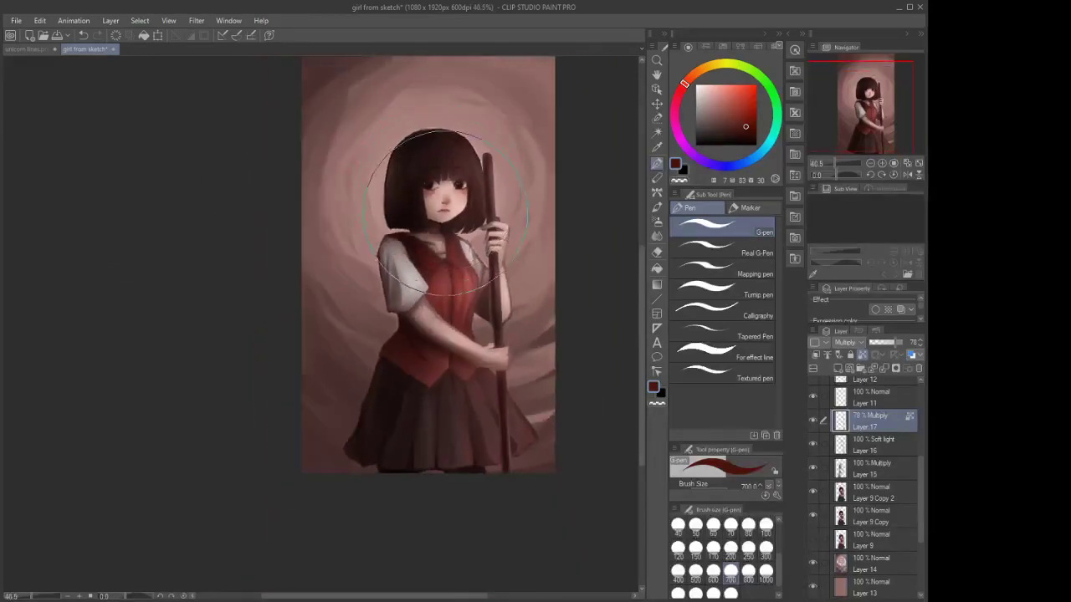
{"action": "scroll", "coordinate": [443, 199], "scroll_direction": "up", "scroll_amount": 1}
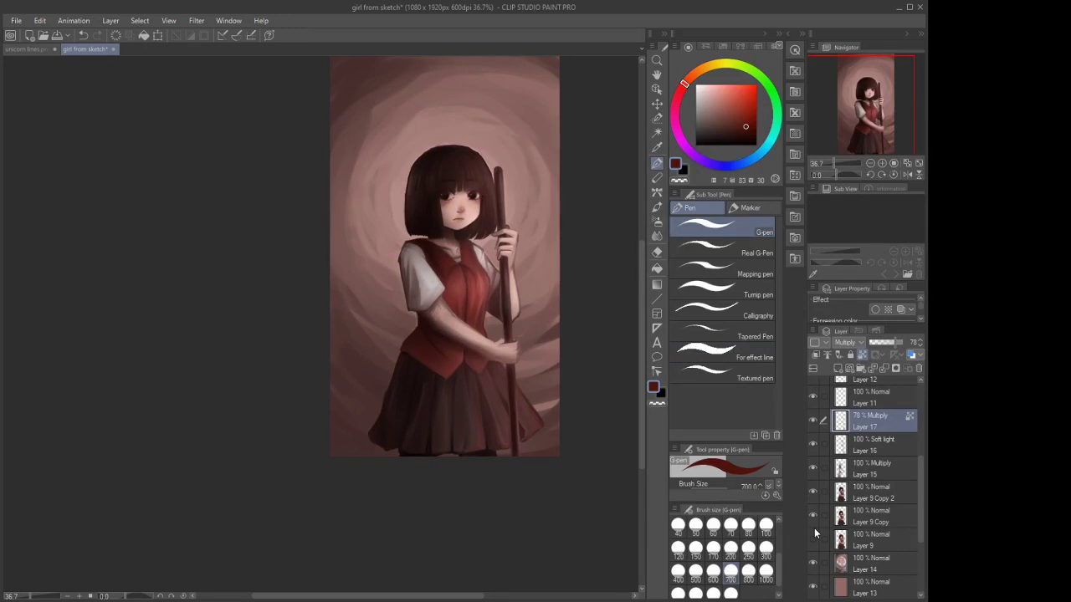
Add a new Normal layer between the Soft light layer and the staff's Multiply shading layer
{"action": "left_click", "coordinate": [862, 492]}
{"action": "scroll", "coordinate": [394, 490], "scroll_direction": "up", "scroll_amount": 2}
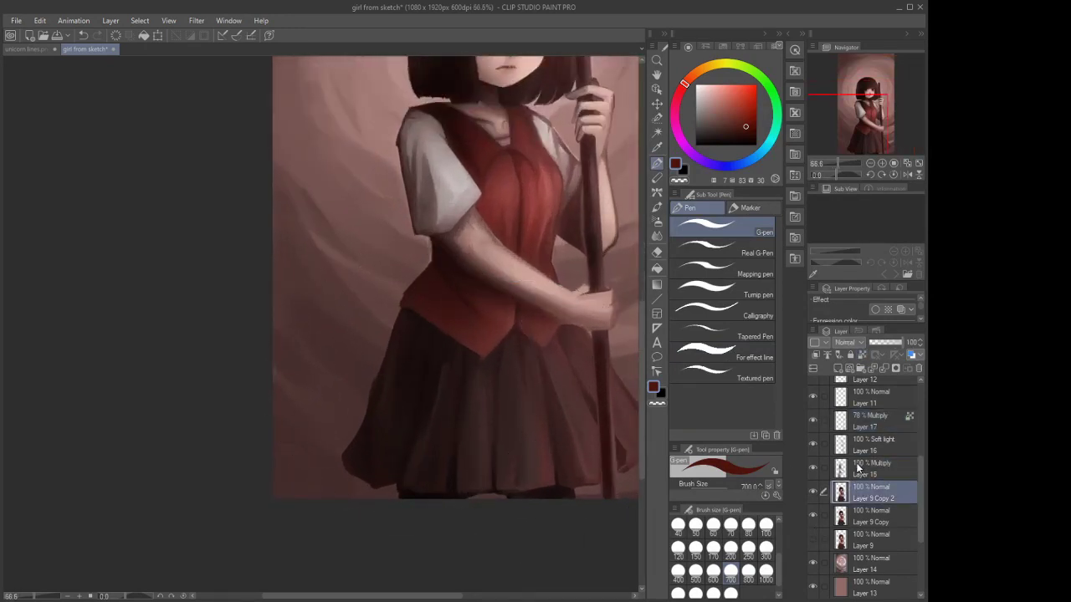
{"action": "left_click", "coordinate": [864, 439]}
{"action": "left_click", "coordinate": [838, 368]}
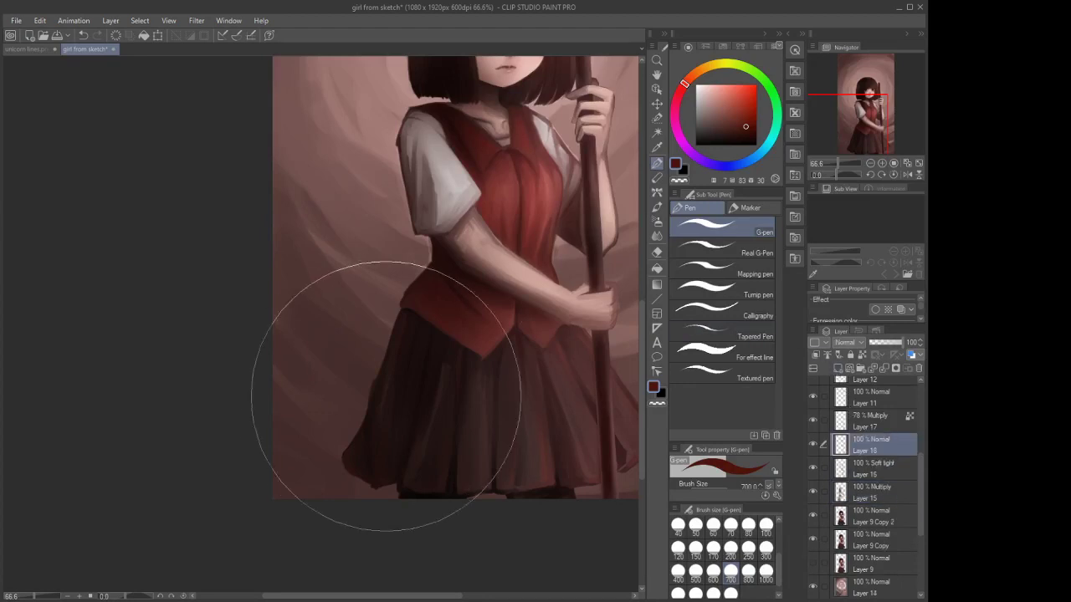
Paint over the skirt's left edge on the new layer with the G-pen at size 12 in a dark brown sampled from the skirt
{"action": "scroll", "coordinate": [382, 385], "scroll_direction": "up", "scroll_amount": 1}
{"action": "left_click", "coordinate": [383, 385], "text": "alt"}
{"action": "left_click", "coordinate": [678, 524]}
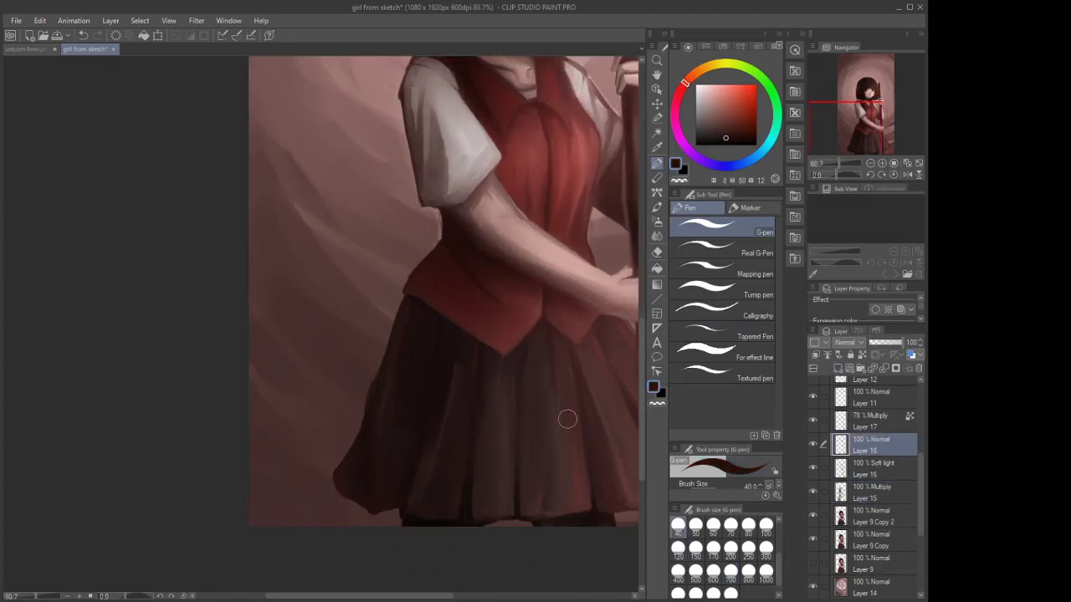
{"action": "scroll", "coordinate": [389, 388], "scroll_direction": "up", "scroll_amount": 1}
{"action": "left_click", "coordinate": [677, 532]}
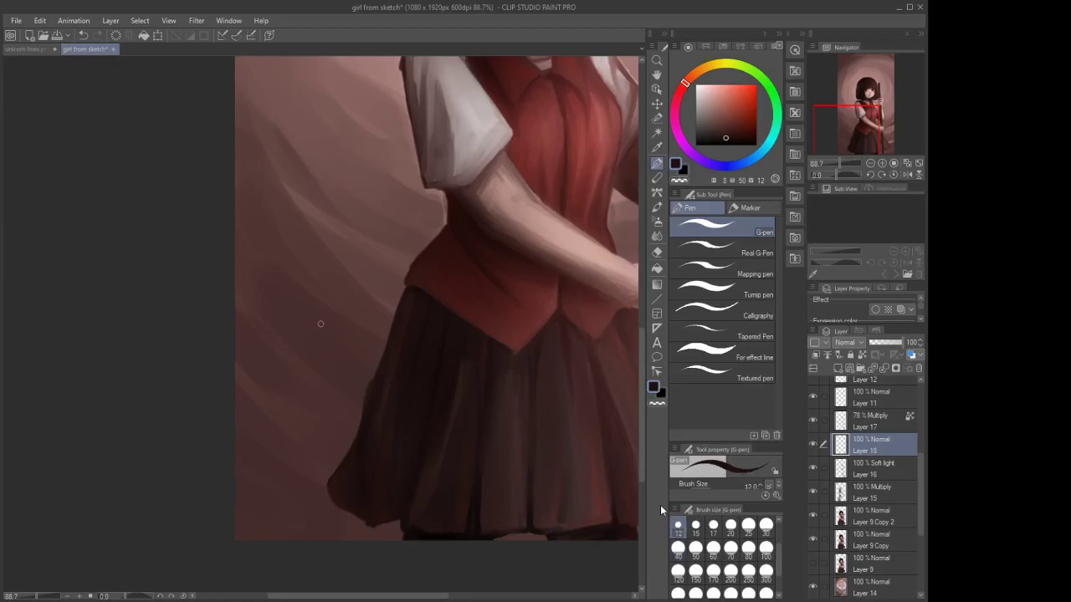
{"action": "scroll", "coordinate": [412, 344], "scroll_direction": "up", "scroll_amount": 2}
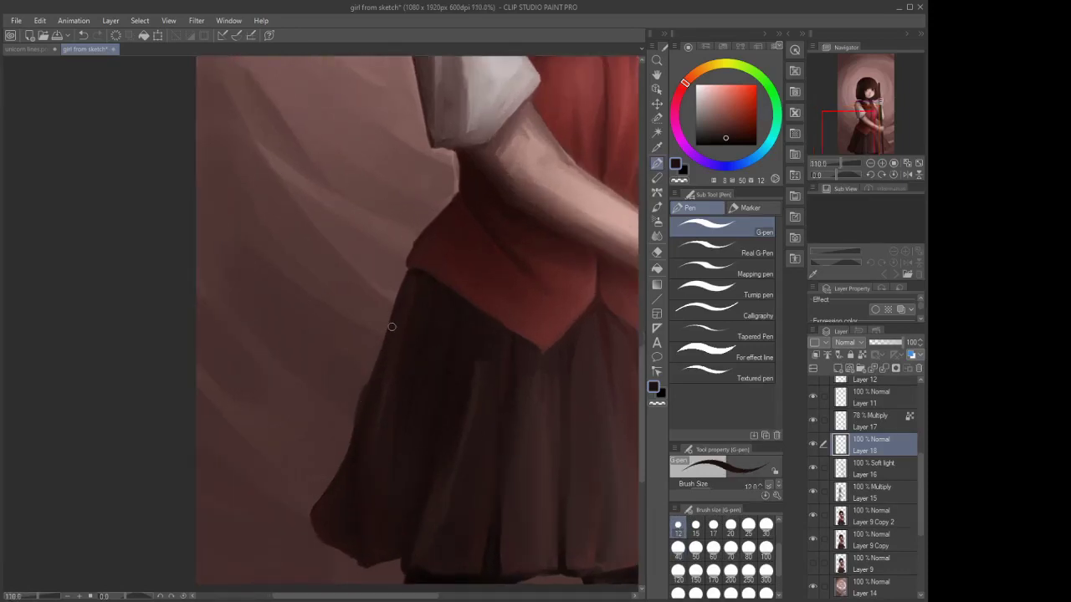
{"action": "left_click_drag", "start_coordinate": [379, 353], "coordinate": [344, 466]}
{"action": "scroll", "coordinate": [371, 360], "scroll_direction": "down", "scroll_amount": 3}
{"action": "scroll", "coordinate": [363, 402], "scroll_direction": "up", "scroll_amount": 2}
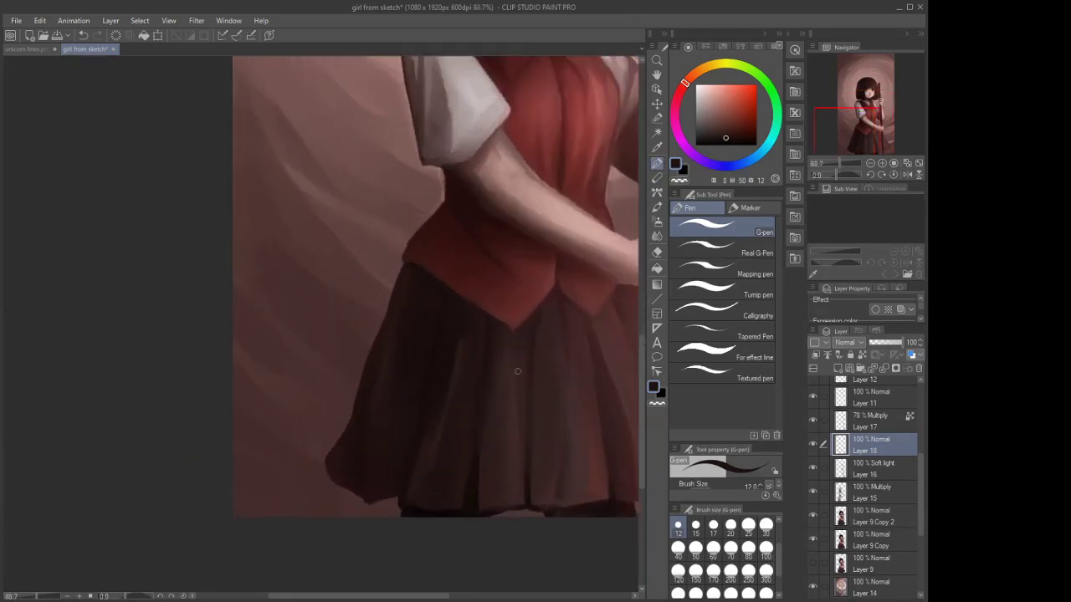
Refine the skirt's left edge with Opaque watercolor at size 17 and the G-pen at size 12, using a near-black brown sampled from the skirt
{"action": "left_click", "coordinate": [657, 207]}
{"action": "left_click", "coordinate": [347, 454], "text": "alt"}
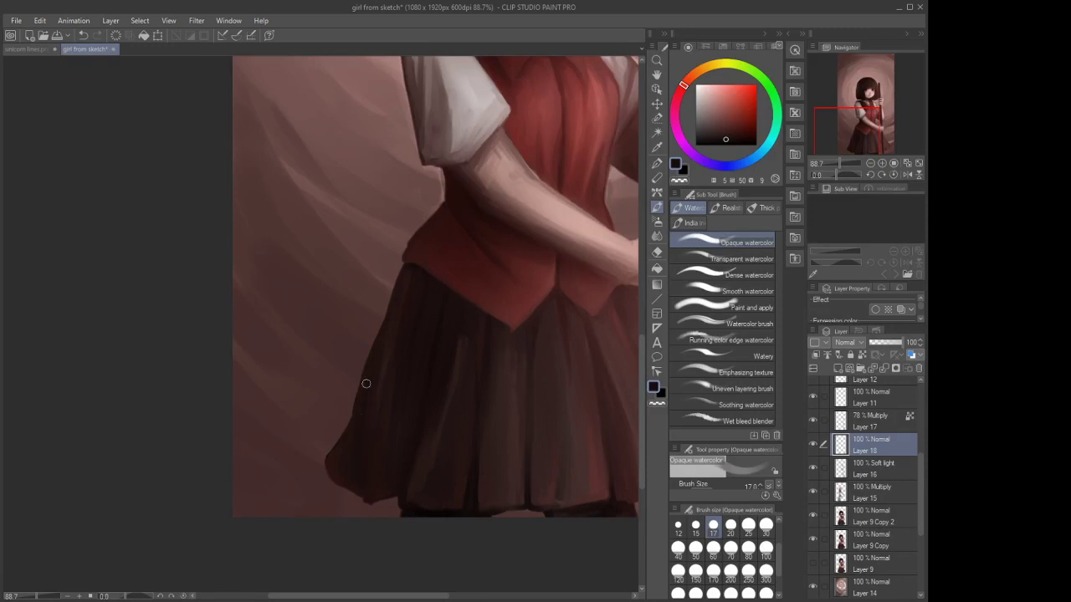
{"action": "scroll", "coordinate": [383, 333], "scroll_direction": "down", "scroll_amount": 3}
{"action": "left_click", "coordinate": [657, 164]}
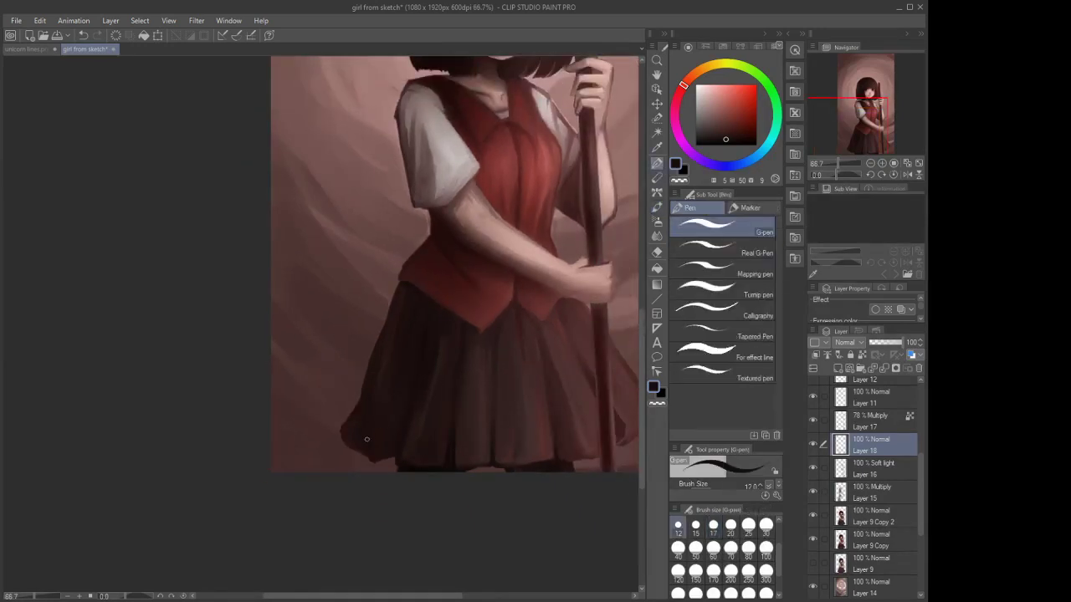
{"action": "scroll", "coordinate": [364, 439], "scroll_direction": "up", "scroll_amount": 5}
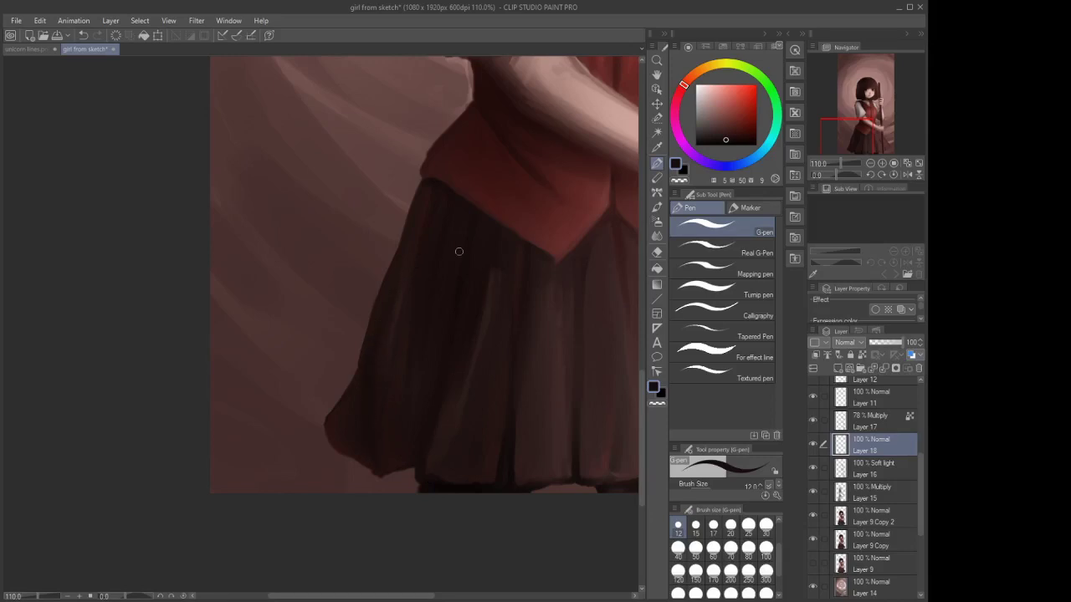
{"action": "left_click", "coordinate": [657, 222]}
{"action": "left_click_drag", "start_coordinate": [657, 192], "coordinate": [657, 208]}
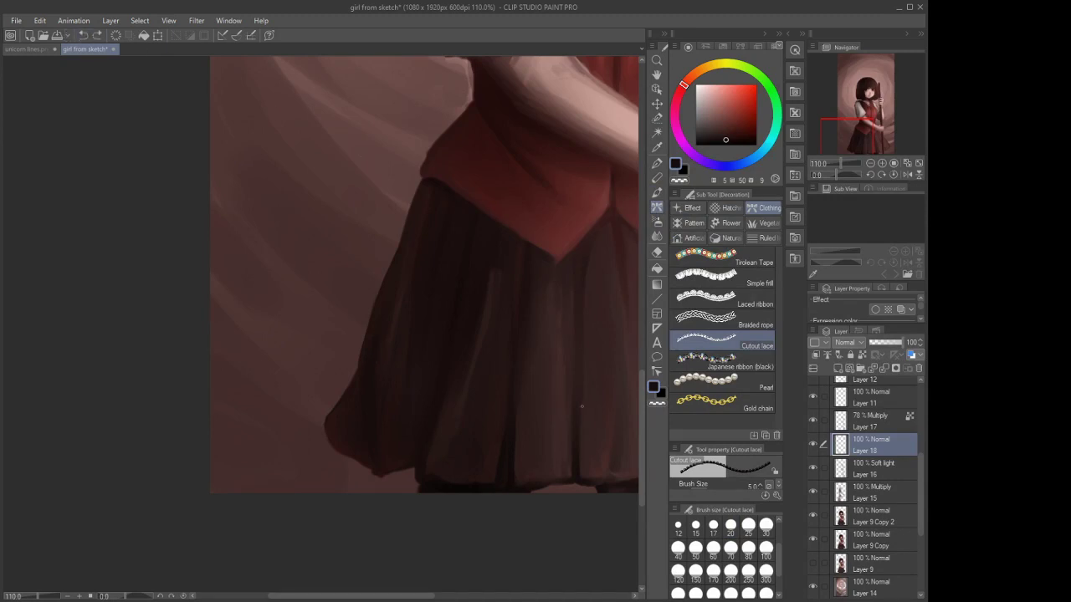
{"action": "left_click", "coordinate": [696, 552]}
{"action": "left_click_drag", "start_coordinate": [384, 314], "coordinate": [373, 359]}
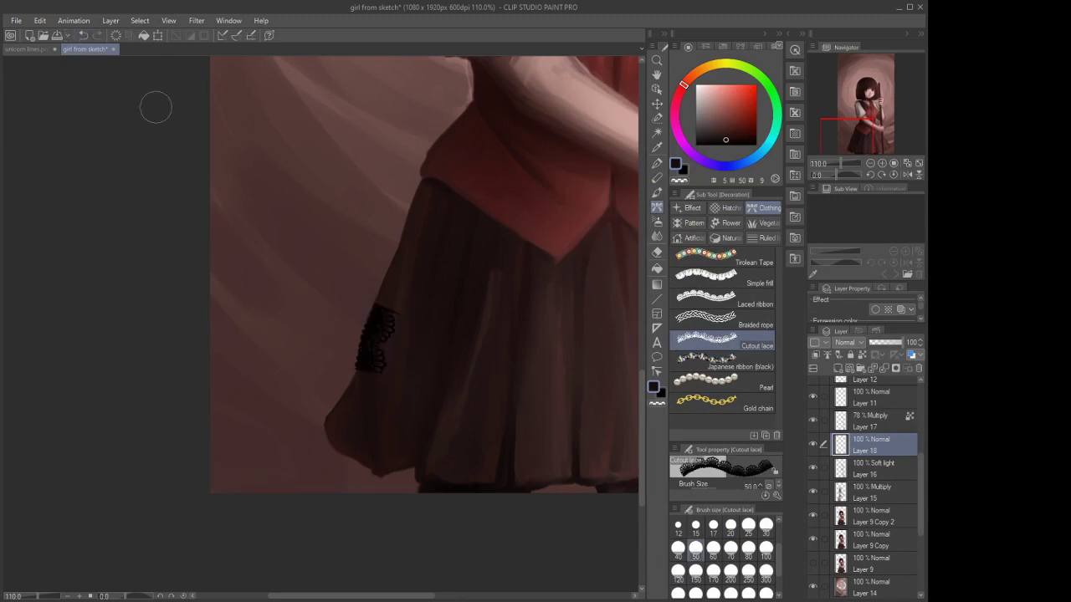
{"action": "left_click", "coordinate": [83, 35]}
Touch up the skirt's edge with Opaque watercolor at size 17, lower Layer 18's opacity to 41% and hide that layer
{"action": "left_click", "coordinate": [656, 192]}
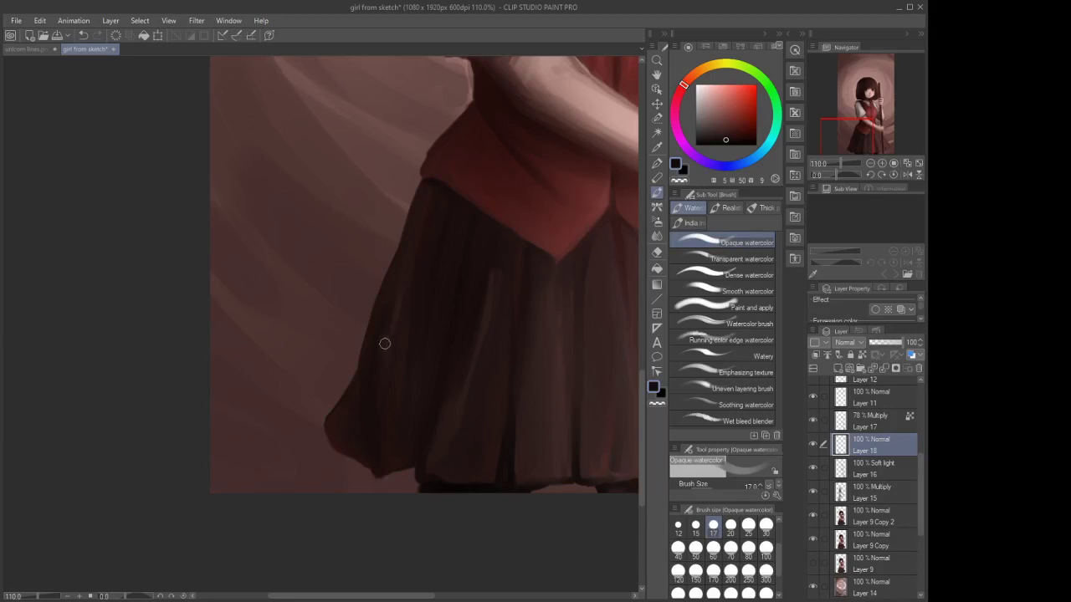
{"action": "scroll", "coordinate": [379, 395], "scroll_direction": "down", "scroll_amount": 5}
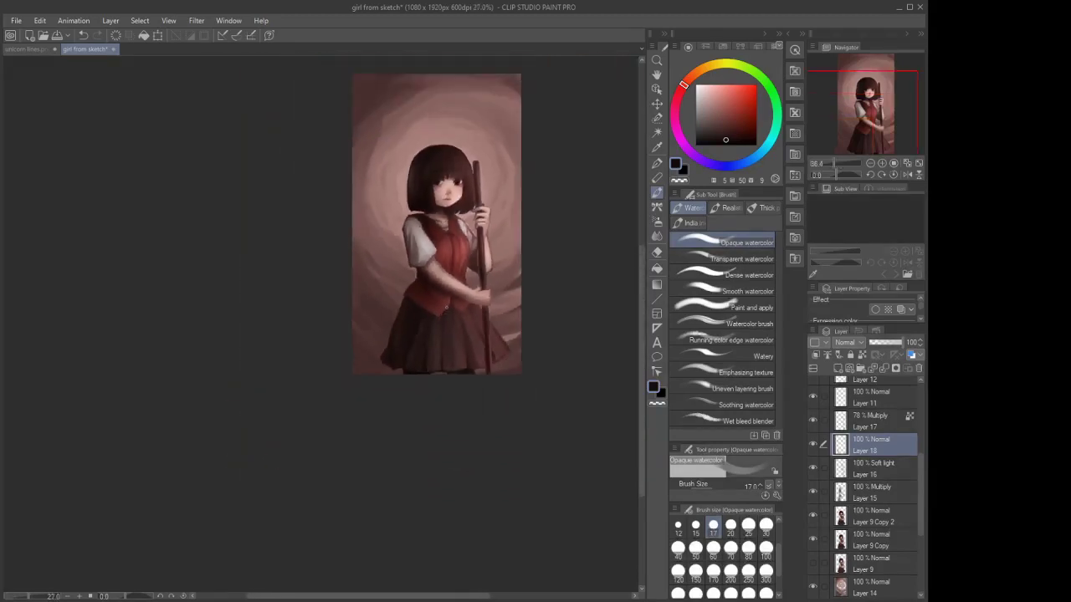
{"action": "scroll", "coordinate": [386, 250], "scroll_direction": "up", "scroll_amount": 2}
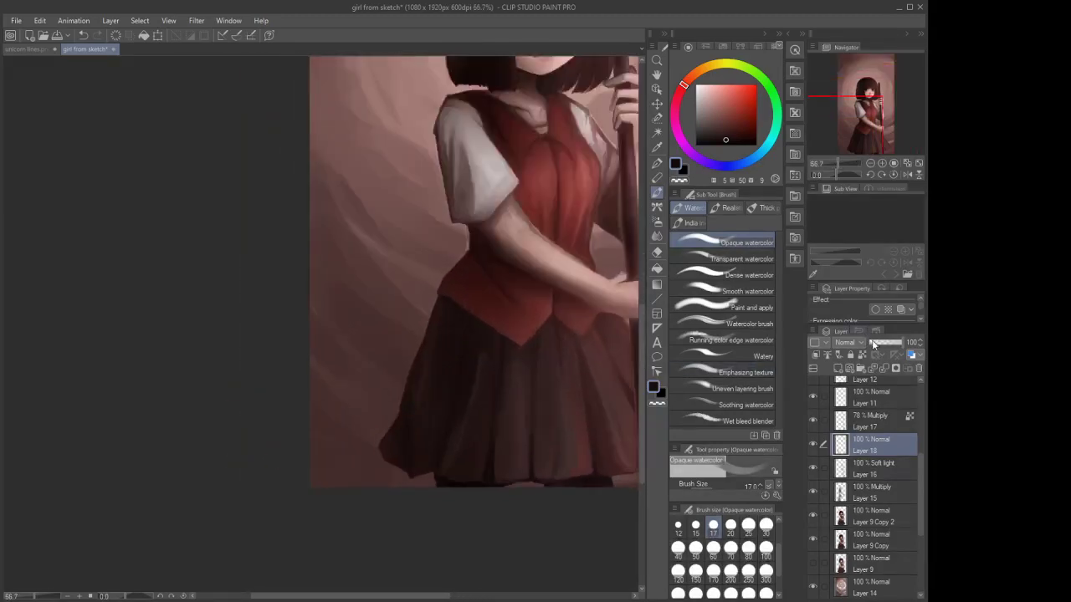
{"action": "left_click_drag", "start_coordinate": [872, 344], "coordinate": [883, 343]}
{"action": "scroll", "coordinate": [380, 281], "scroll_direction": "down", "scroll_amount": 2}
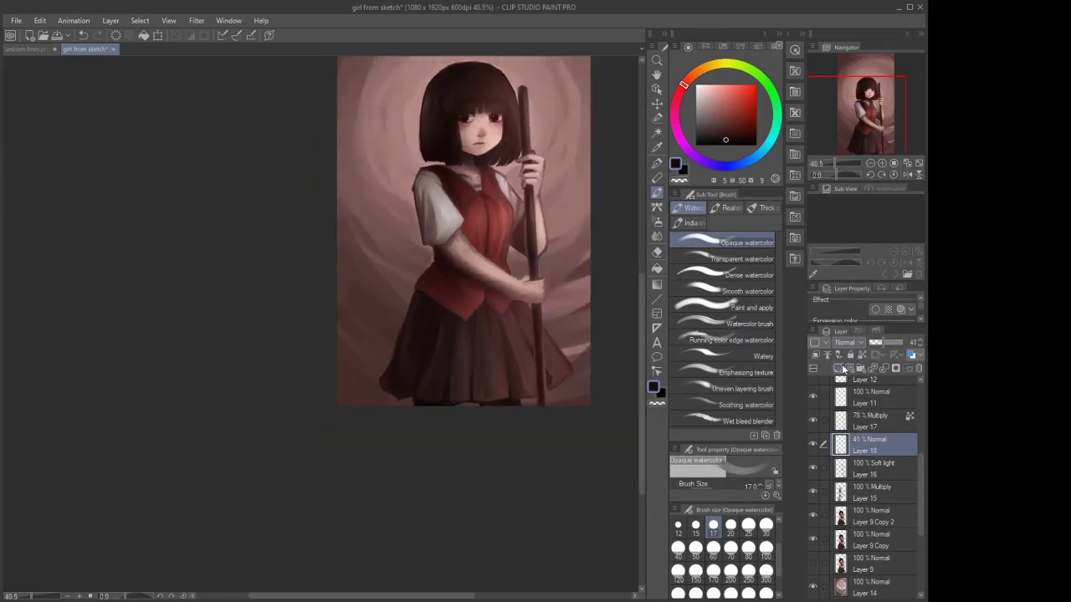
{"action": "scroll", "coordinate": [394, 318], "scroll_direction": "up", "scroll_amount": 2}
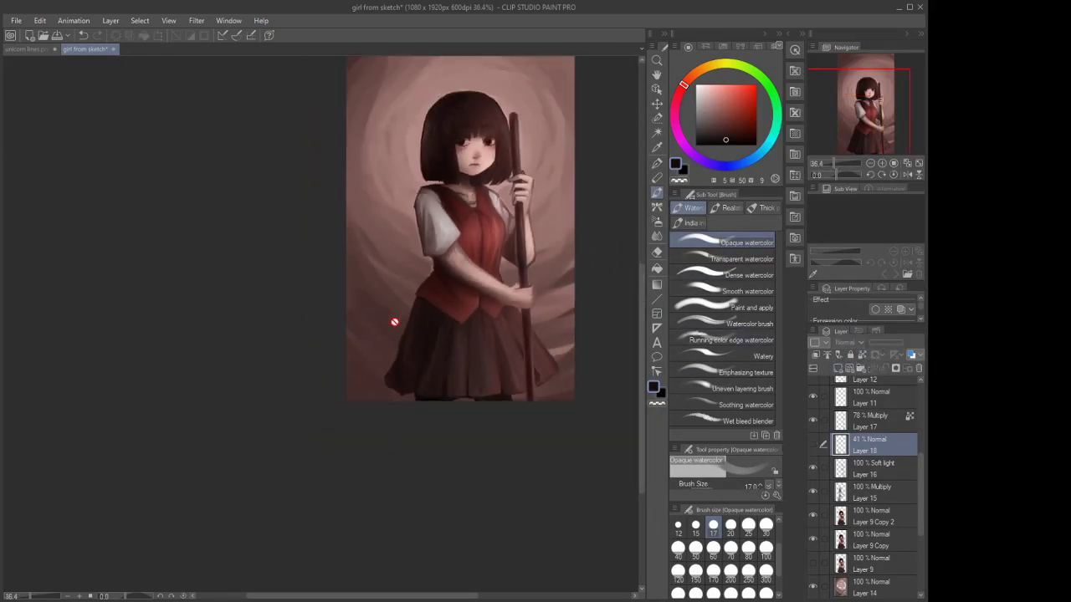
Trim the skirt's left edge on Layer 9 Copy 2 with the Soft eraser at size 12
{"action": "scroll", "coordinate": [394, 364], "scroll_direction": "up", "scroll_amount": 1}
{"action": "left_click", "coordinate": [870, 516]}
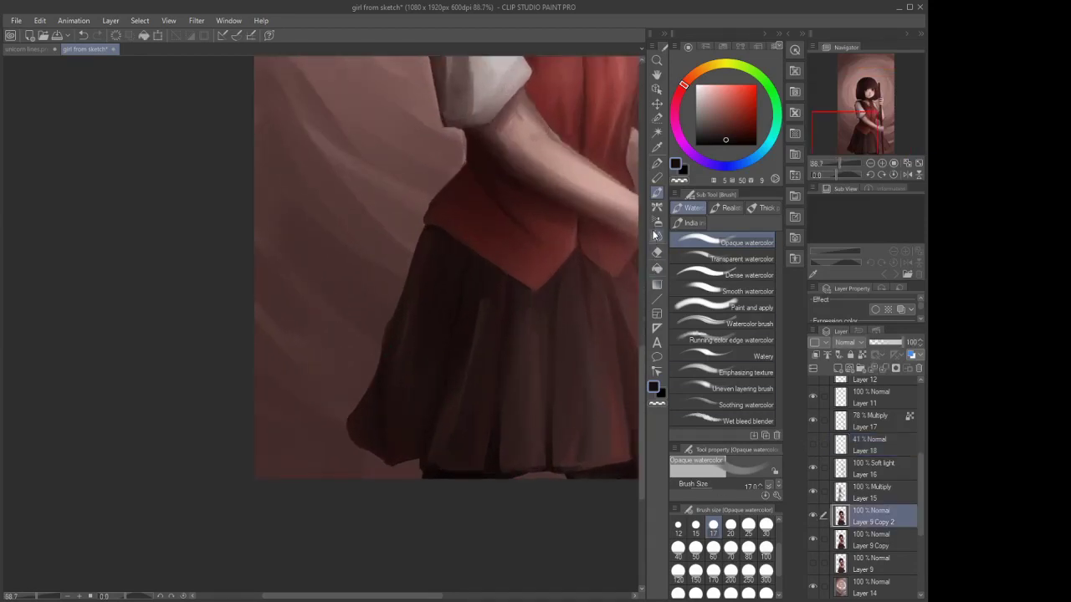
{"action": "left_click", "coordinate": [657, 237]}
{"action": "left_click", "coordinate": [657, 251]}
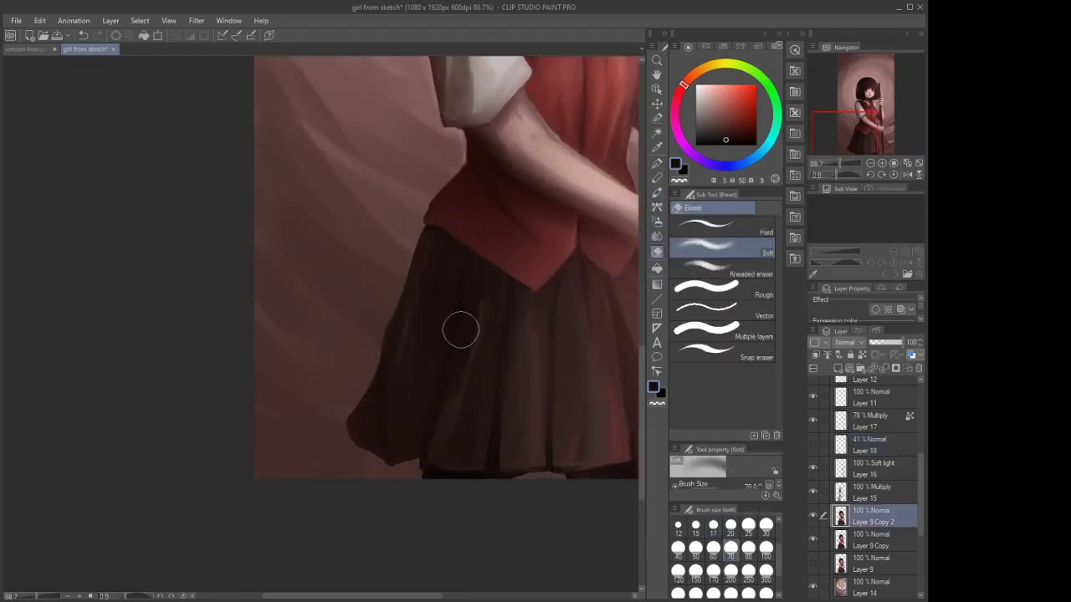
{"action": "left_click", "coordinate": [678, 525]}
{"action": "scroll", "coordinate": [394, 300], "scroll_direction": "up", "scroll_amount": 1}
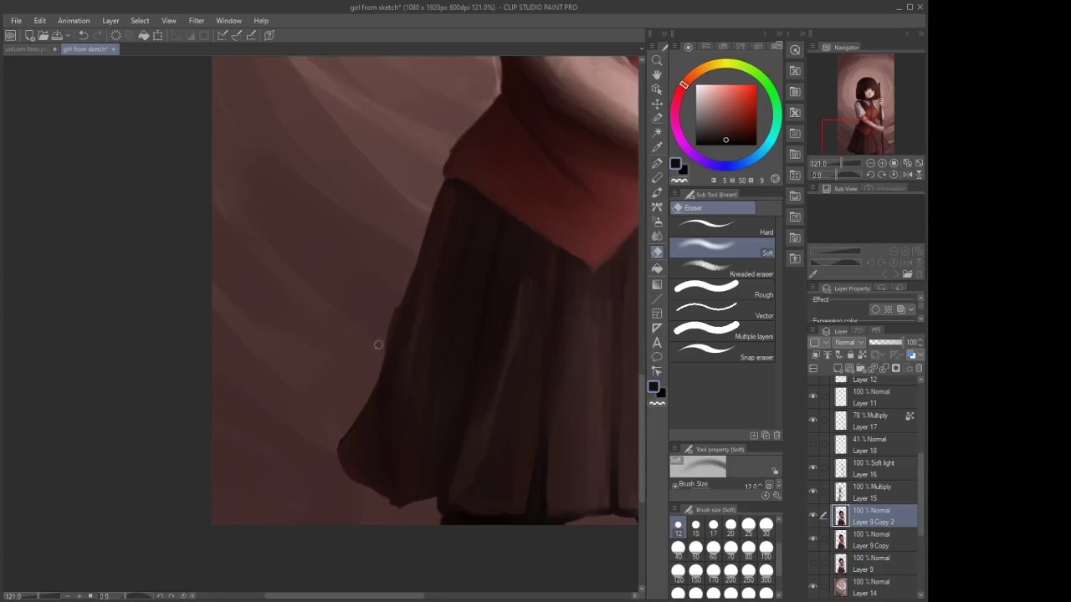
Smooth the remaining bump on the skirt's left edge with the Soft eraser on Layer 9 Copy, Layer 9 Copy 2 and the Multiply layer
{"action": "left_click", "coordinate": [850, 540]}
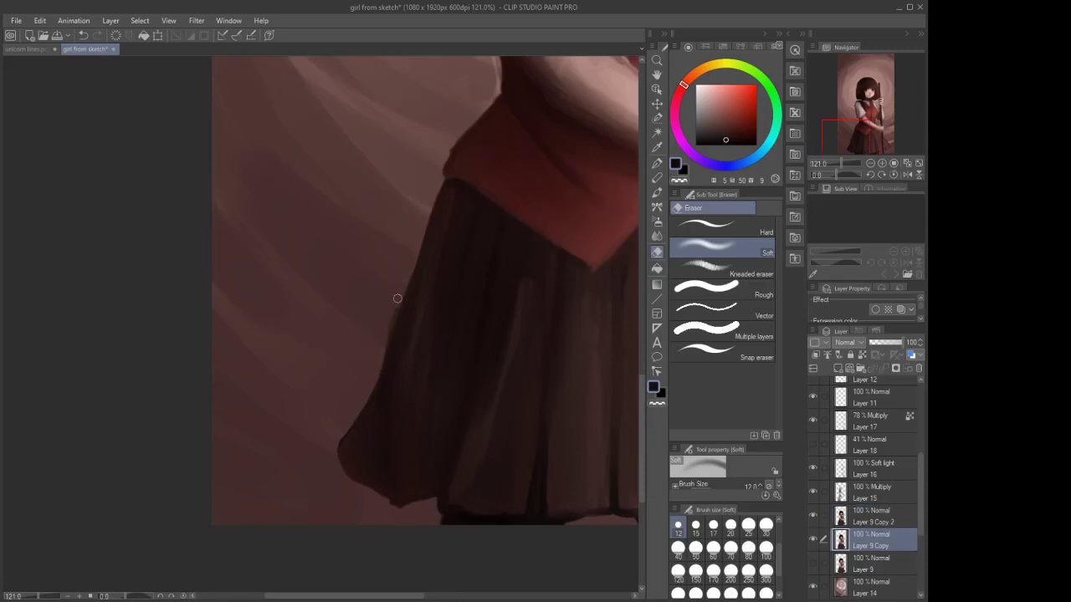
{"action": "left_click", "coordinate": [850, 519]}
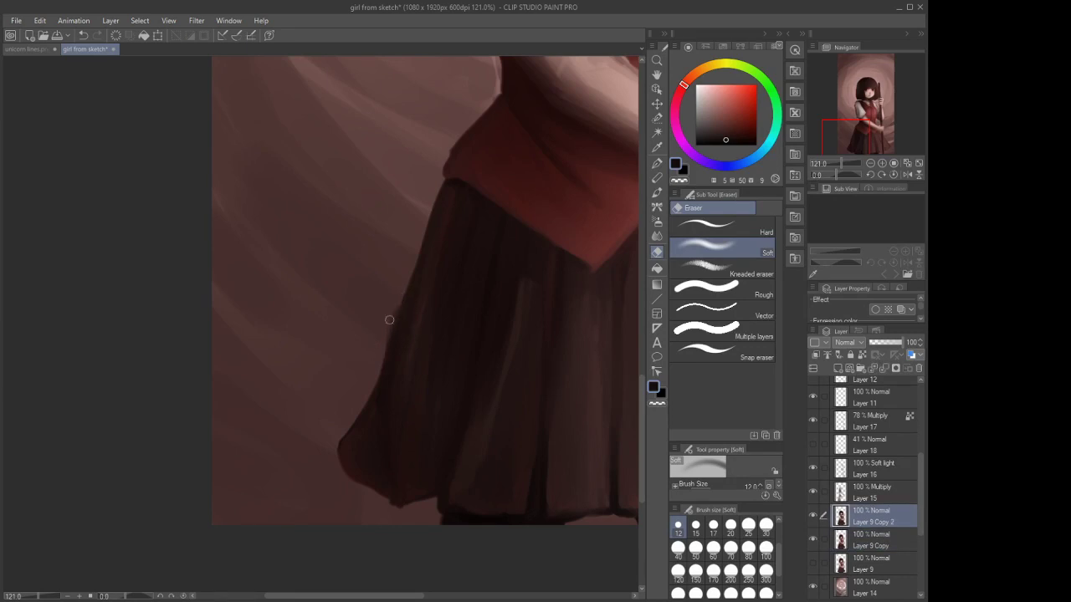
{"action": "left_click", "coordinate": [871, 489]}
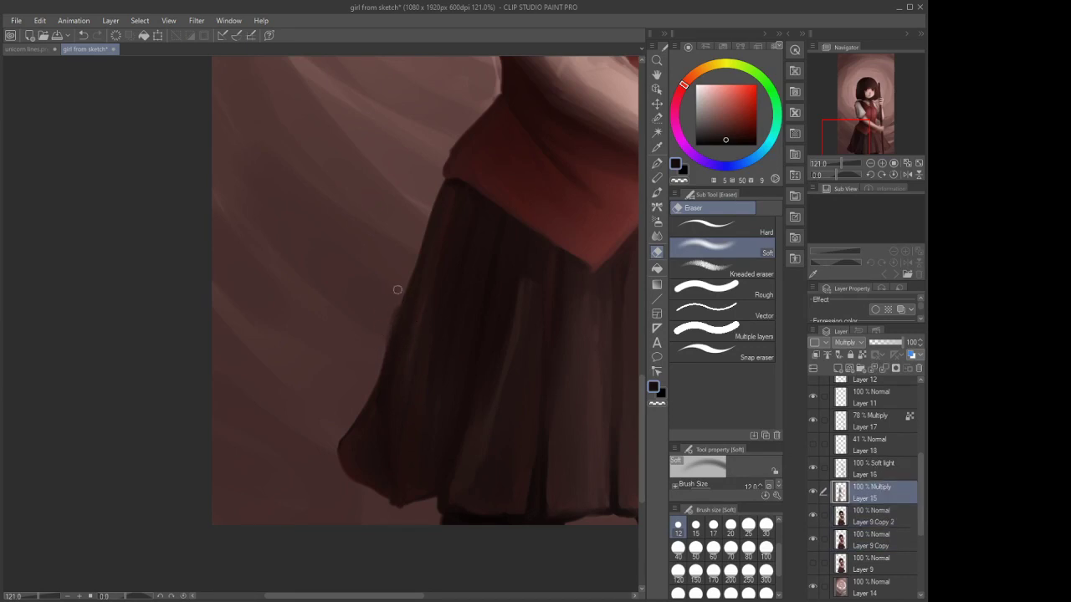
{"action": "scroll", "coordinate": [365, 402], "scroll_direction": "down", "scroll_amount": 4}
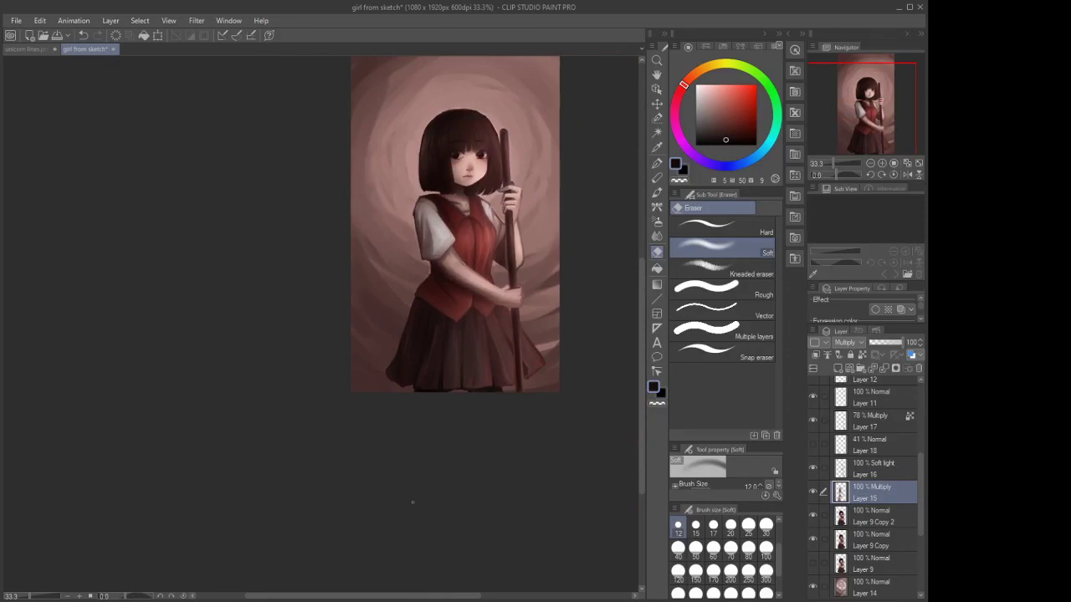
{"action": "scroll", "coordinate": [366, 339], "scroll_direction": "down", "scroll_amount": 1}
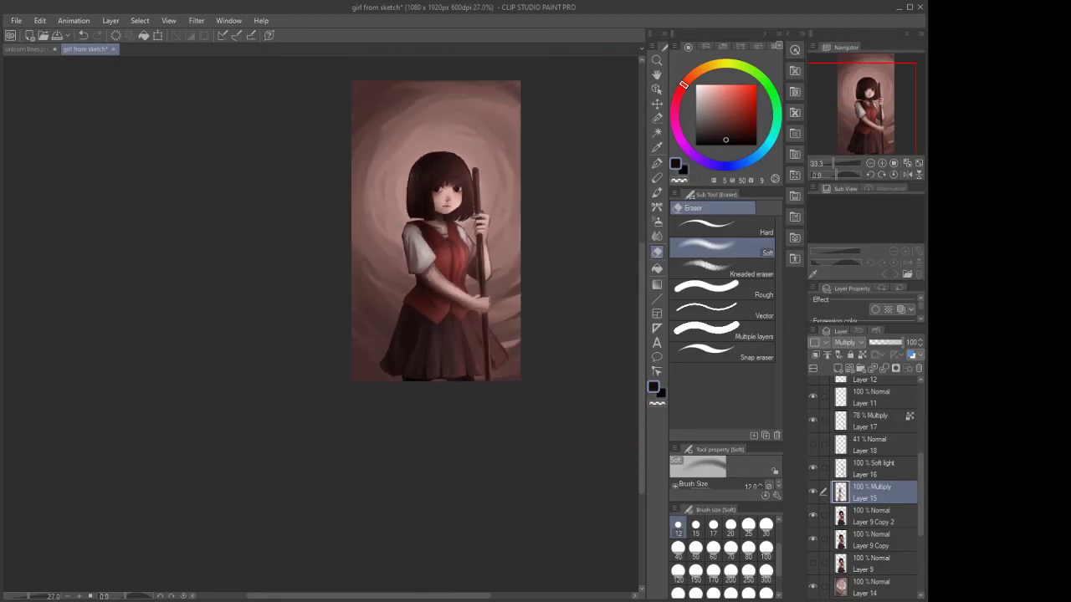
Blend the swirling background around the head on Layer 14 with Opaque watercolor at size 60 in a sampled reddish brown
{"action": "scroll", "coordinate": [364, 167], "scroll_direction": "up", "scroll_amount": 1}
{"action": "scroll", "coordinate": [884, 562], "scroll_direction": "down", "scroll_amount": 1}
{"action": "left_click", "coordinate": [879, 559]}
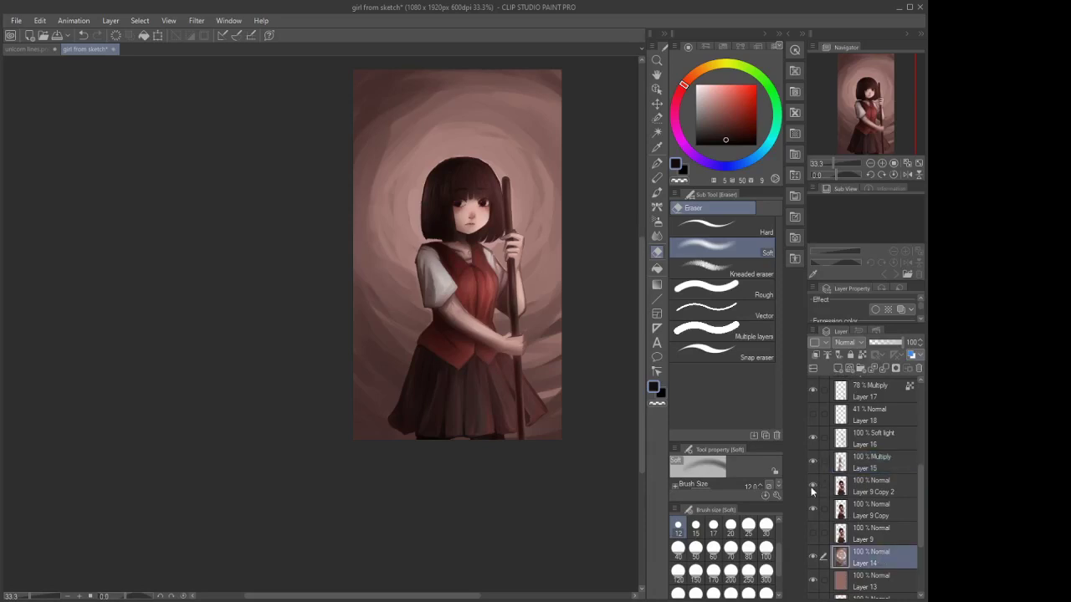
{"action": "left_click", "coordinate": [713, 571]}
{"action": "left_click", "coordinate": [400, 134], "text": "alt"}
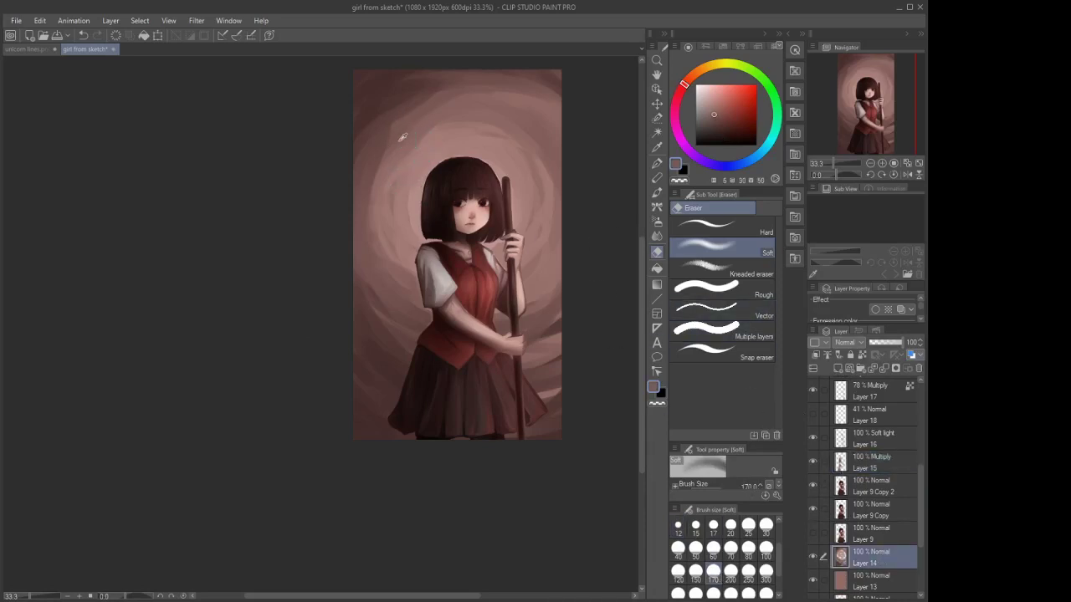
{"action": "left_click", "coordinate": [657, 192]}
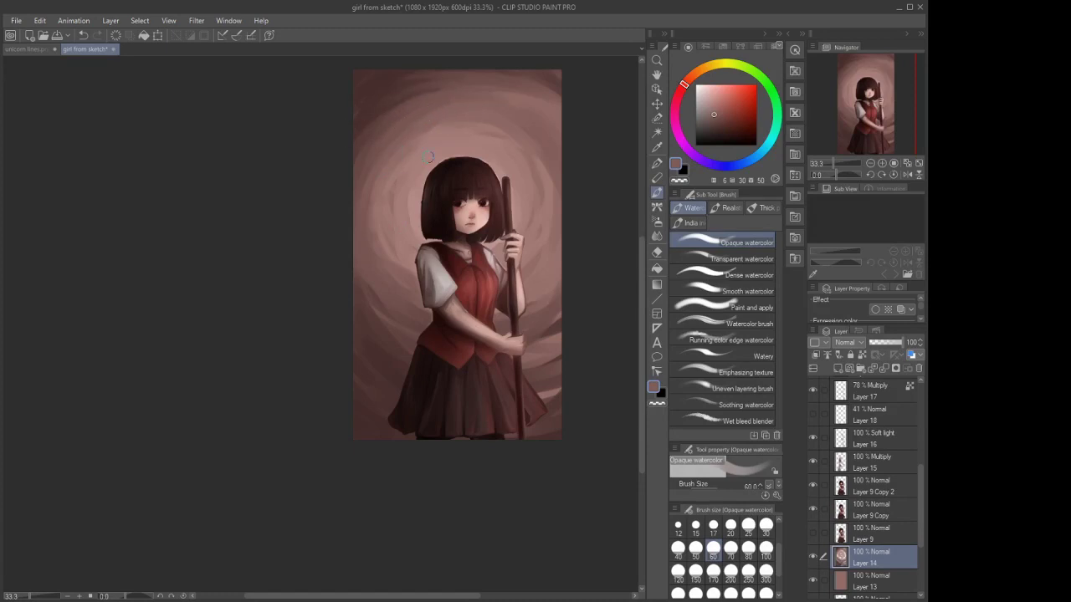
{"action": "scroll", "coordinate": [459, 325], "scroll_direction": "down", "scroll_amount": 4}
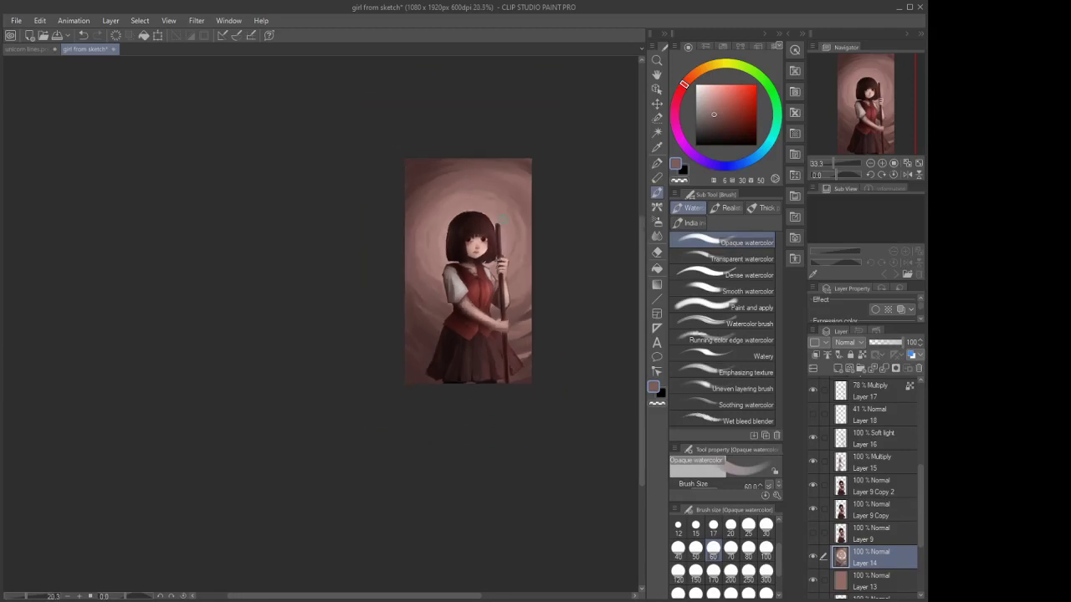
{"action": "scroll", "coordinate": [534, 234], "scroll_direction": "up", "scroll_amount": 3}
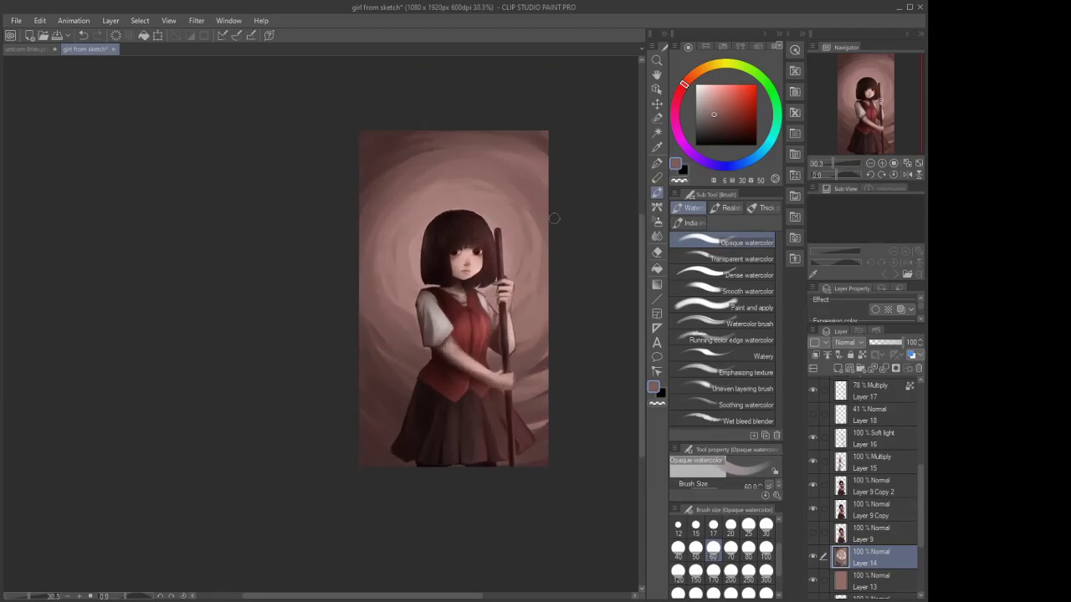
Sample a lighter dusty pink from the background and paint it along the swirl's right side with Opaque watercolor at size 60
{"action": "left_click", "coordinate": [533, 221], "text": "alt"}
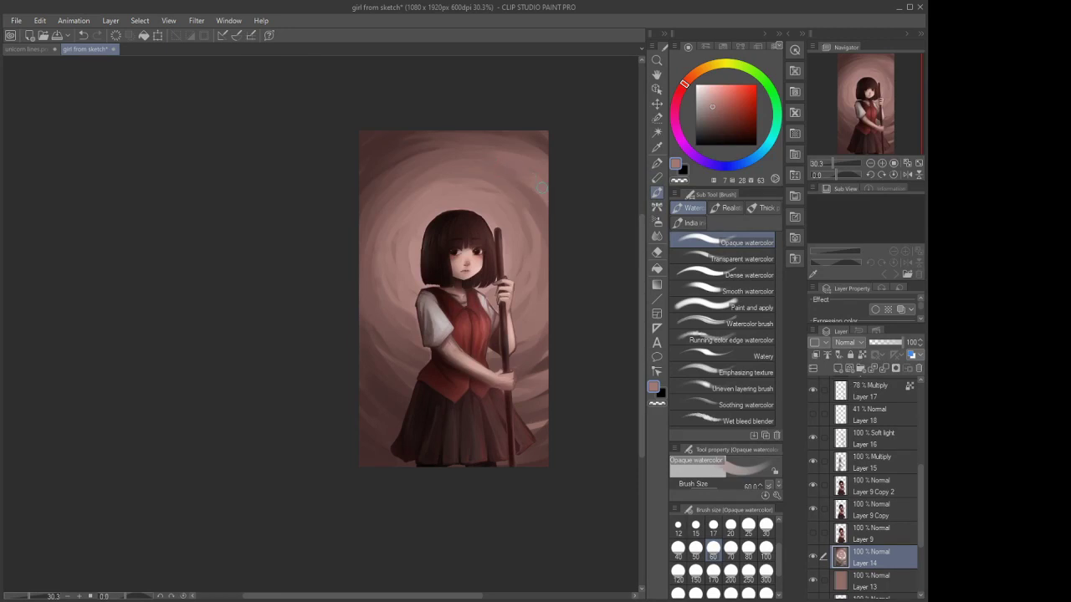
{"action": "scroll", "coordinate": [473, 172], "scroll_direction": "down", "scroll_amount": 2}
{"action": "scroll", "coordinate": [481, 157], "scroll_direction": "up", "scroll_amount": 2}
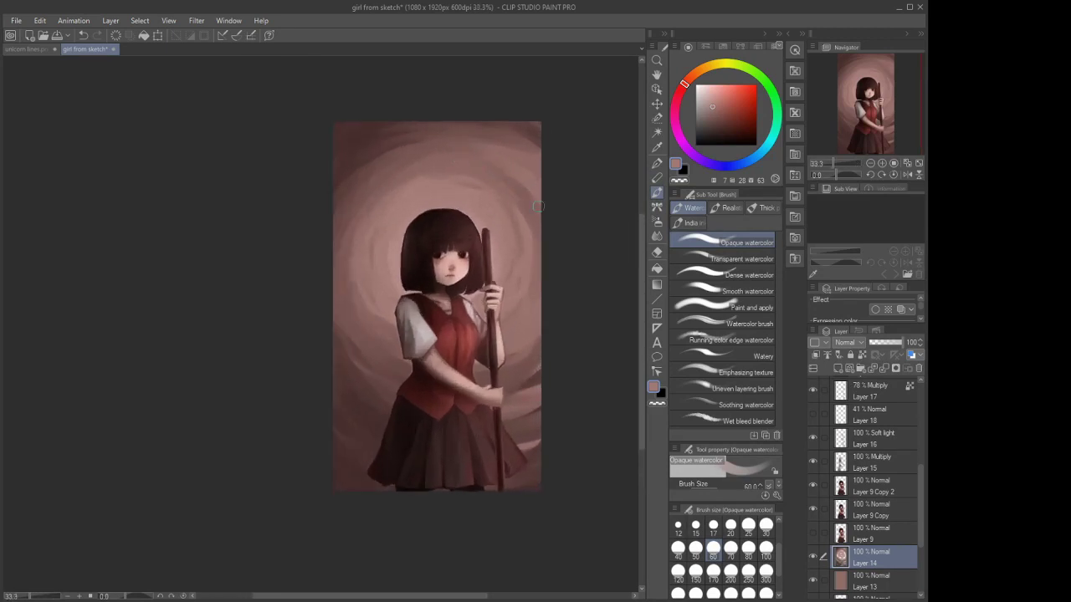
{"action": "scroll", "coordinate": [431, 251], "scroll_direction": "down", "scroll_amount": 2}
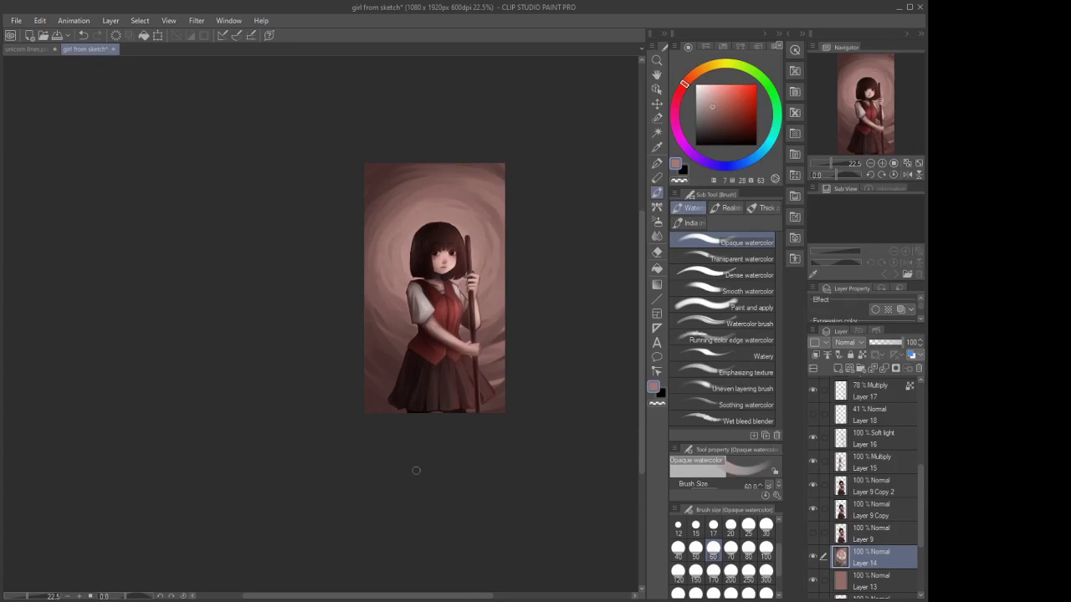
{"action": "scroll", "coordinate": [492, 328], "scroll_direction": "up", "scroll_amount": 3}
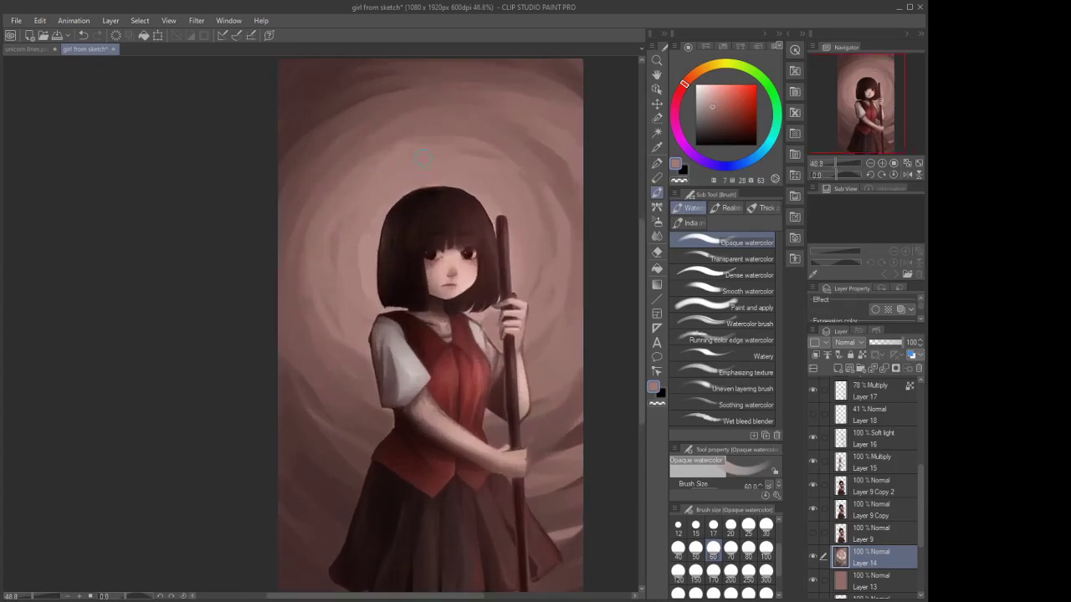
{"action": "scroll", "coordinate": [431, 132], "scroll_direction": "up", "scroll_amount": 1}
{"action": "scroll", "coordinate": [441, 179], "scroll_direction": "down", "scroll_amount": 2}
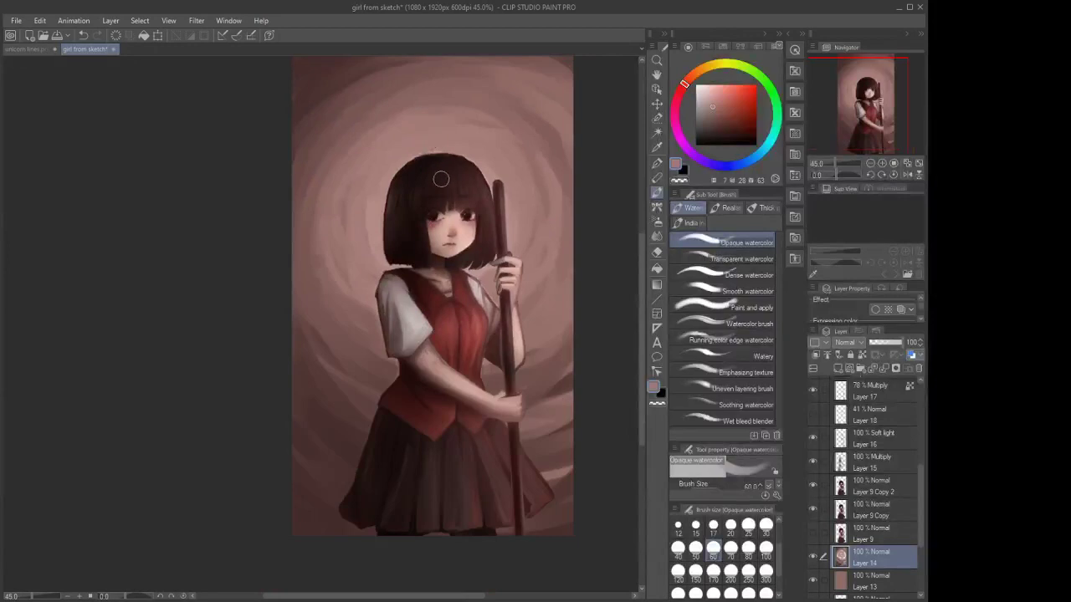
Add a new layer above all the others and choose the G-pen at size 12 in a dark reddish brown
{"action": "scroll", "coordinate": [810, 402], "scroll_direction": "down", "scroll_amount": 5}
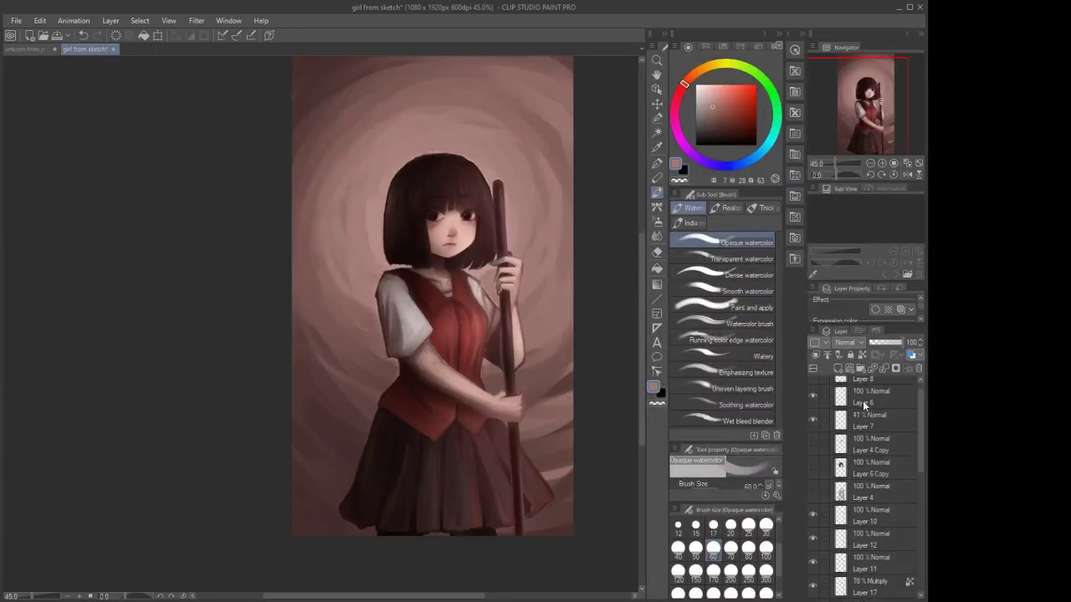
{"action": "left_click", "coordinate": [840, 382]}
{"action": "left_click", "coordinate": [838, 372]}
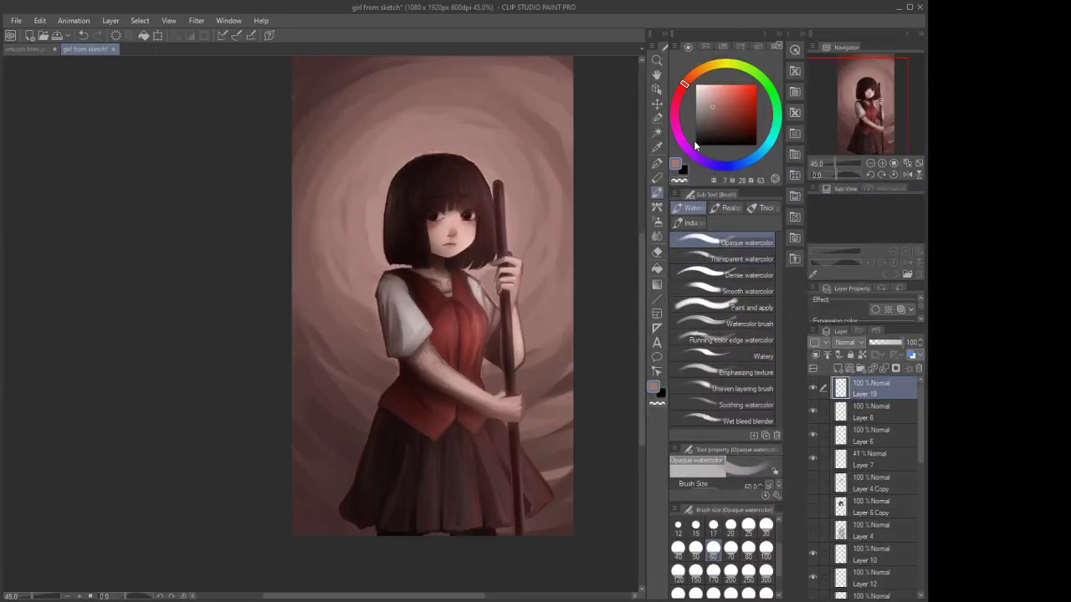
{"action": "left_click", "coordinate": [717, 129]}
{"action": "left_click", "coordinate": [657, 164]}
{"action": "scroll", "coordinate": [418, 100], "scroll_direction": "down", "scroll_amount": 1}
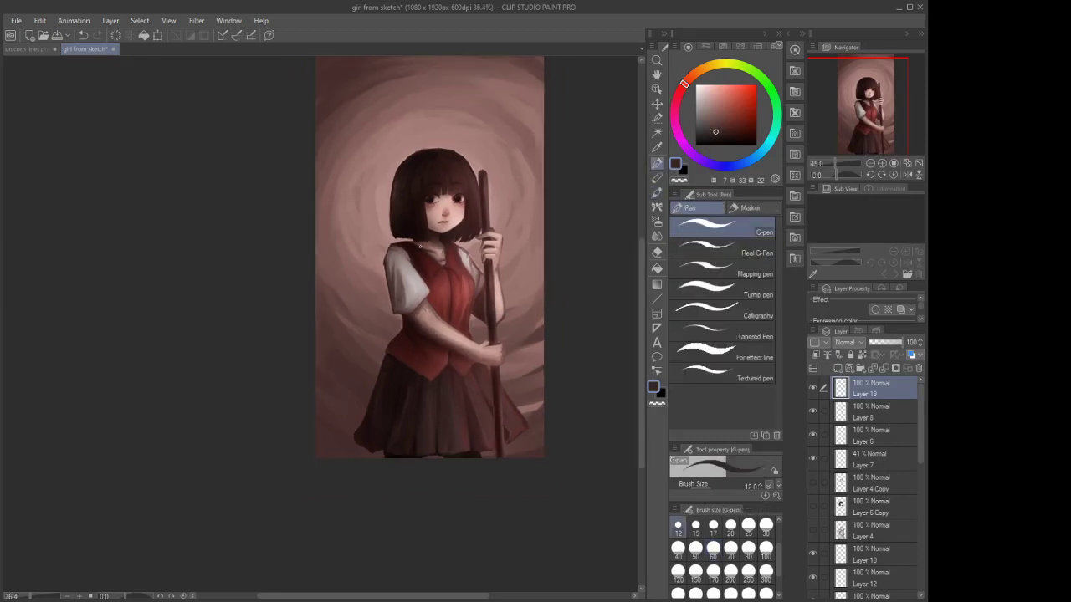
{"action": "scroll", "coordinate": [519, 449], "scroll_direction": "up", "scroll_amount": 4}
{"action": "scroll", "coordinate": [519, 453], "scroll_direction": "up", "scroll_amount": 2}
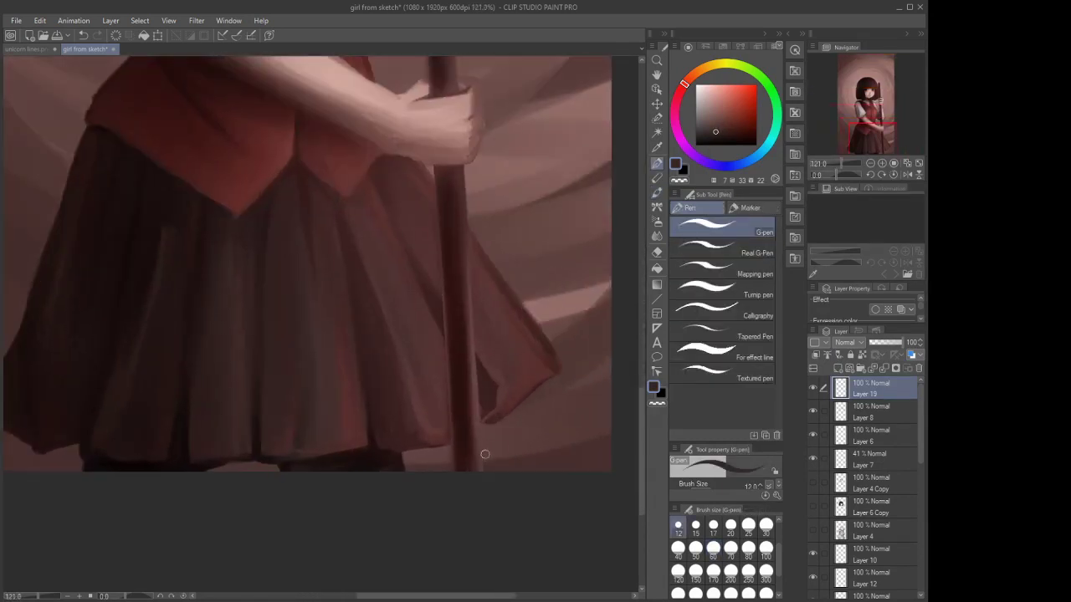
{"action": "mouse_move", "coordinate": [469, 456]}
{"action": "left_mouse_down"}
{"action": "mouse_move", "coordinate": [515, 450]}
{"action": "mouse_move", "coordinate": [525, 462]}
{"action": "mouse_move", "coordinate": [568, 447]}
{"action": "left_mouse_up"}
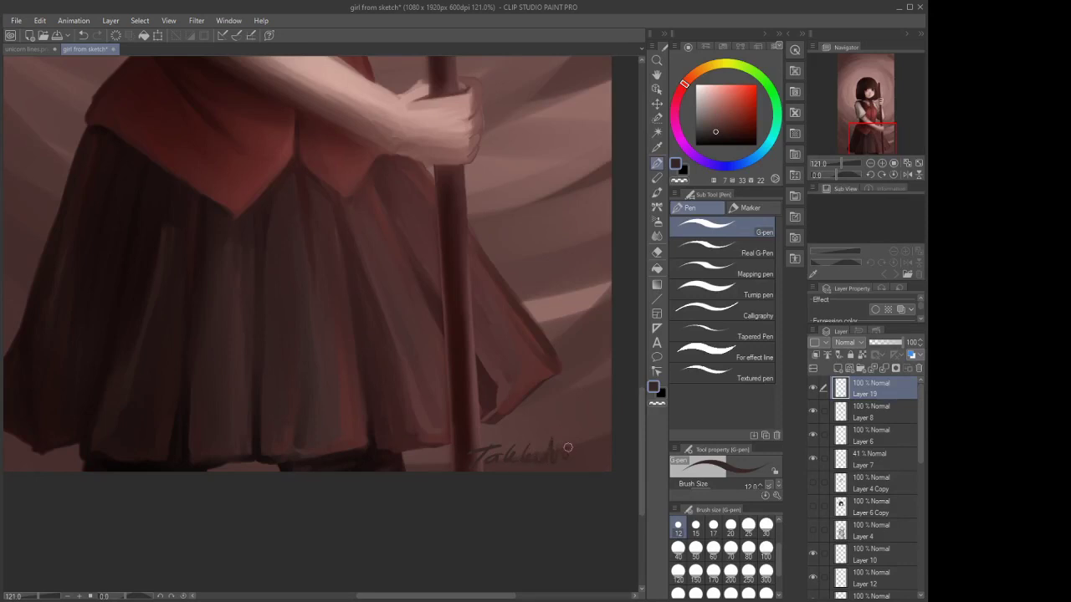
{"action": "left_click", "coordinate": [86, 36]}
{"action": "left_click", "coordinate": [87, 36]}
{"action": "left_click", "coordinate": [86, 36]}
Handwrite the artist's signature on Layer 19 beside the staff's lower end and shift it slightly down into the canvas corner
{"action": "mouse_move", "coordinate": [471, 442]}
{"action": "left_mouse_down"}
{"action": "mouse_move", "coordinate": [497, 444]}
{"action": "mouse_move", "coordinate": [513, 446]}
{"action": "mouse_move", "coordinate": [510, 456]}
{"action": "mouse_move", "coordinate": [536, 444]}
{"action": "mouse_move", "coordinate": [552, 454]}
{"action": "mouse_move", "coordinate": [547, 441]}
{"action": "mouse_move", "coordinate": [548, 454]}
{"action": "mouse_move", "coordinate": [600, 451]}
{"action": "left_mouse_up"}
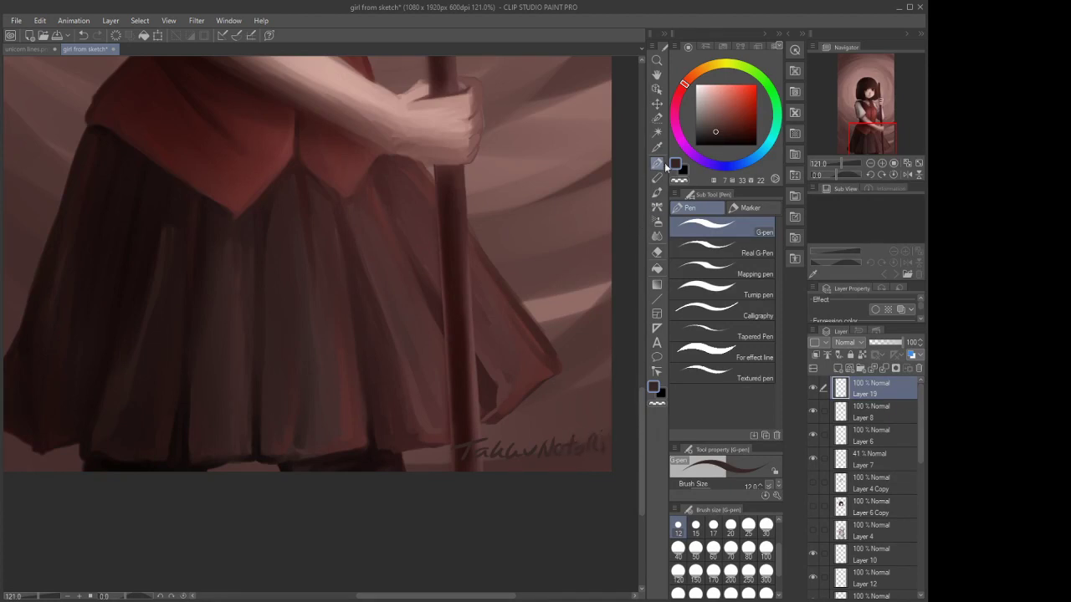
{"action": "left_click", "coordinate": [657, 122]}
{"action": "left_click", "coordinate": [656, 103]}
{"action": "left_click_drag", "start_coordinate": [517, 493], "coordinate": [511, 503]}
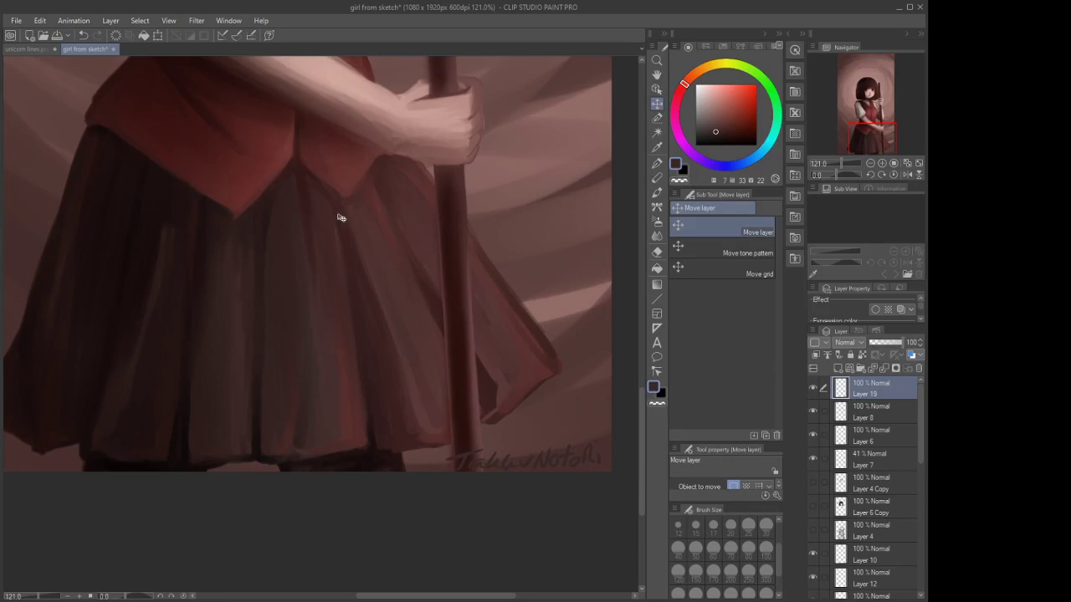
{"action": "key", "text": "p"}
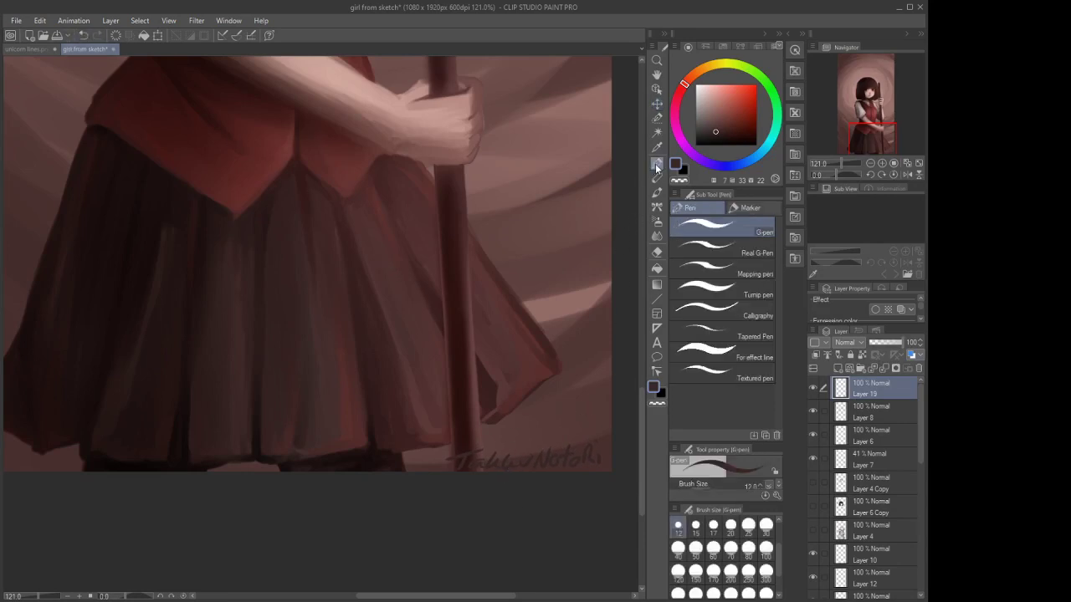
{"action": "scroll", "coordinate": [599, 458], "scroll_direction": "up", "scroll_amount": 1}
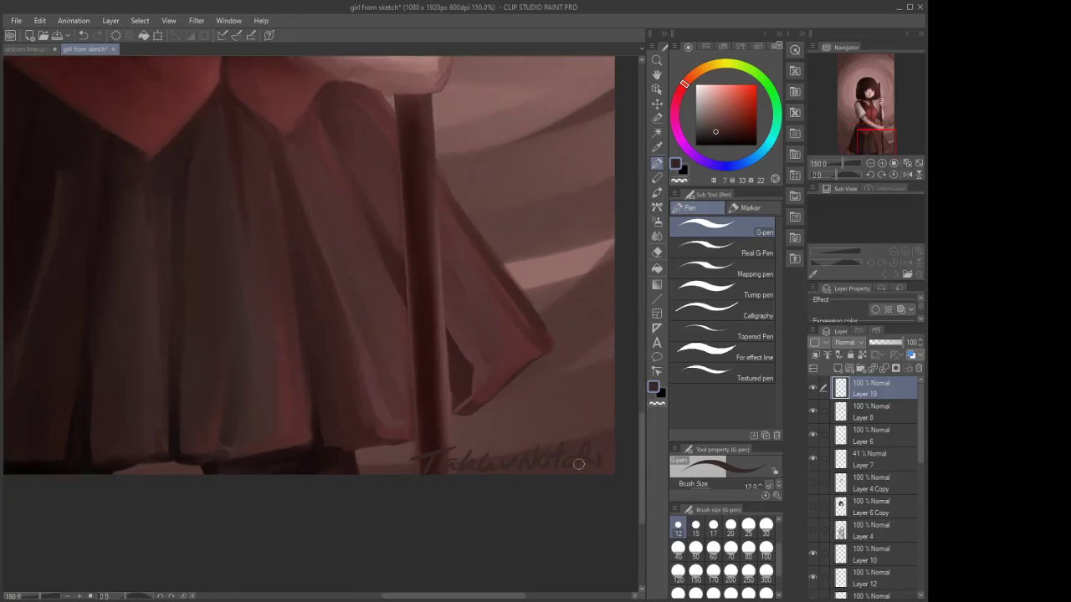
{"action": "scroll", "coordinate": [575, 477], "scroll_direction": "down", "scroll_amount": 5}
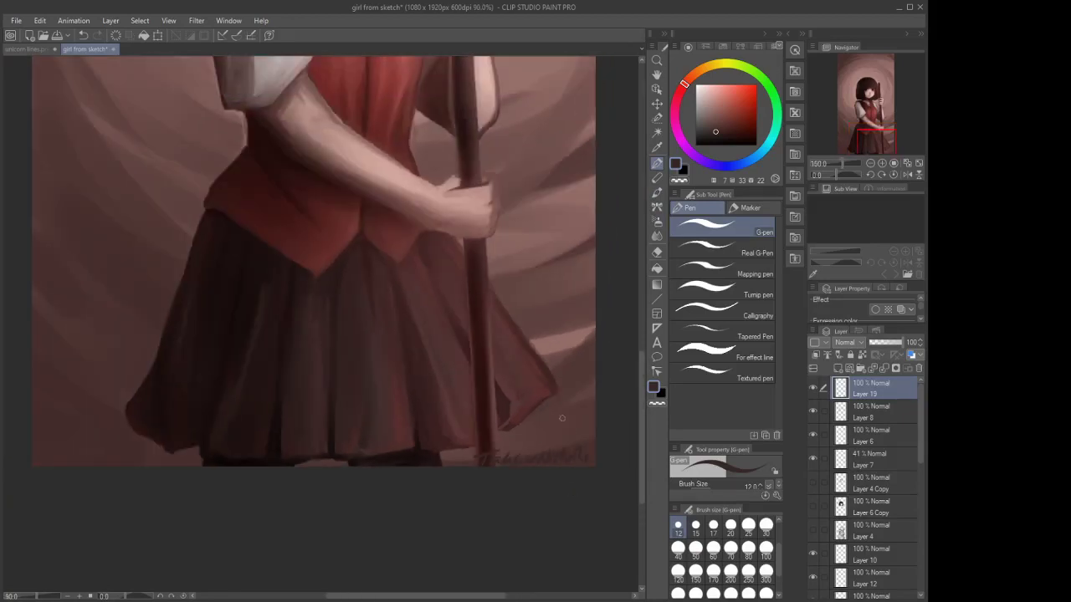
{"action": "scroll", "coordinate": [555, 300], "scroll_direction": "up", "scroll_amount": 1}
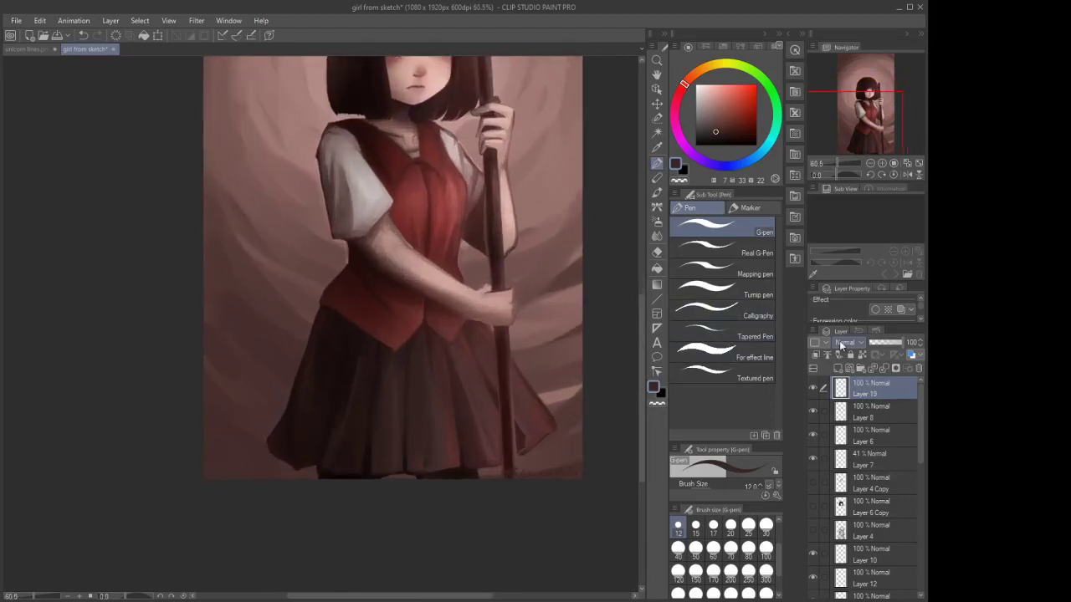
Take the Sub View palette out of the stack and extend the Layer palette upward beneath a compact Navigator
{"action": "left_click_drag", "start_coordinate": [840, 332], "coordinate": [829, 413]}
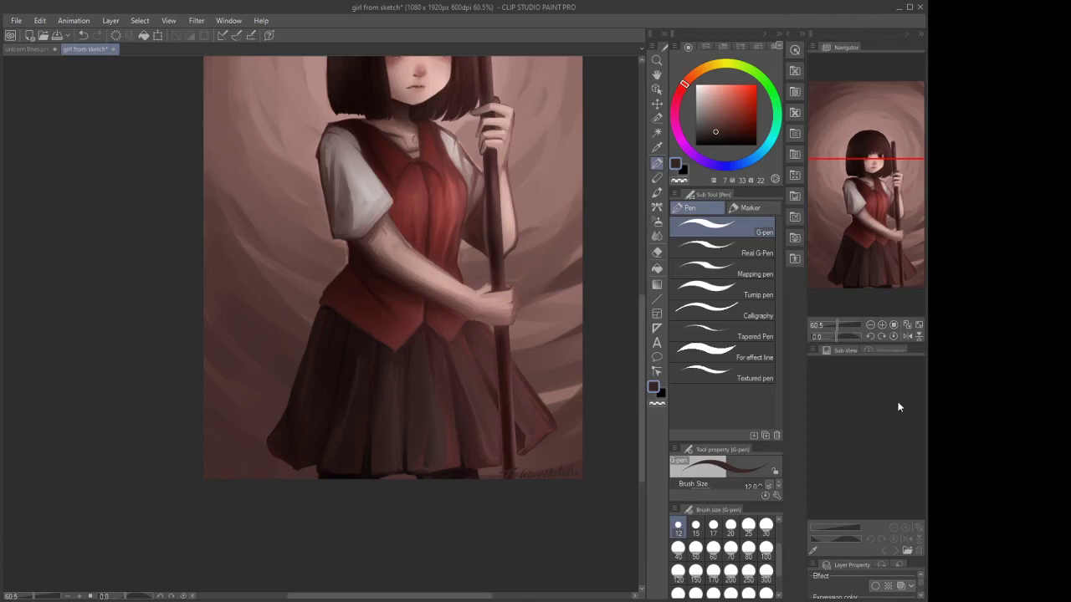
{"action": "left_click", "coordinate": [864, 599]}
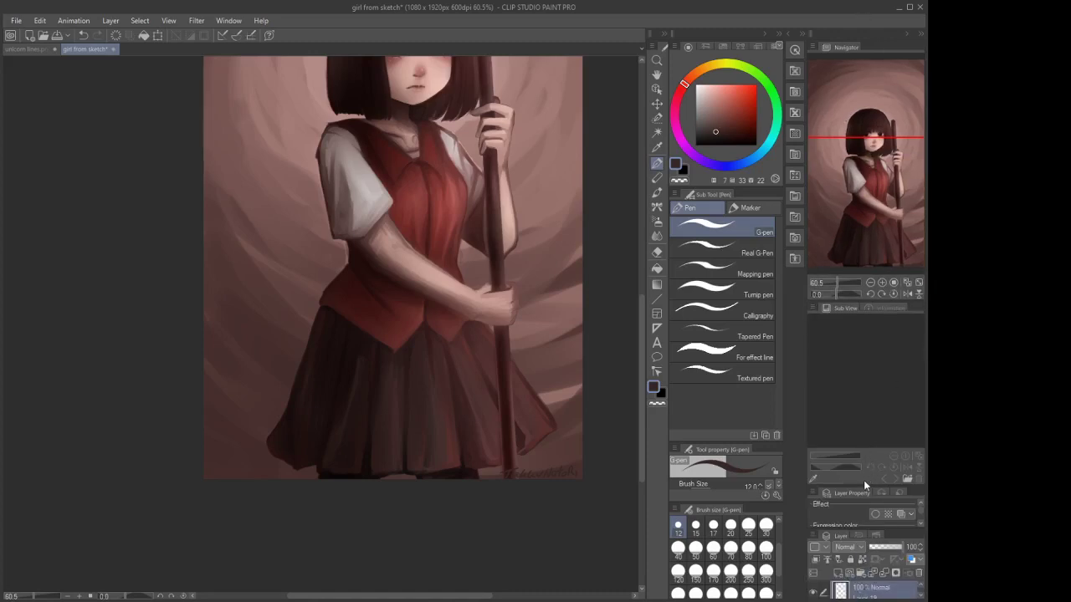
{"action": "left_click_drag", "start_coordinate": [861, 485], "coordinate": [868, 229]}
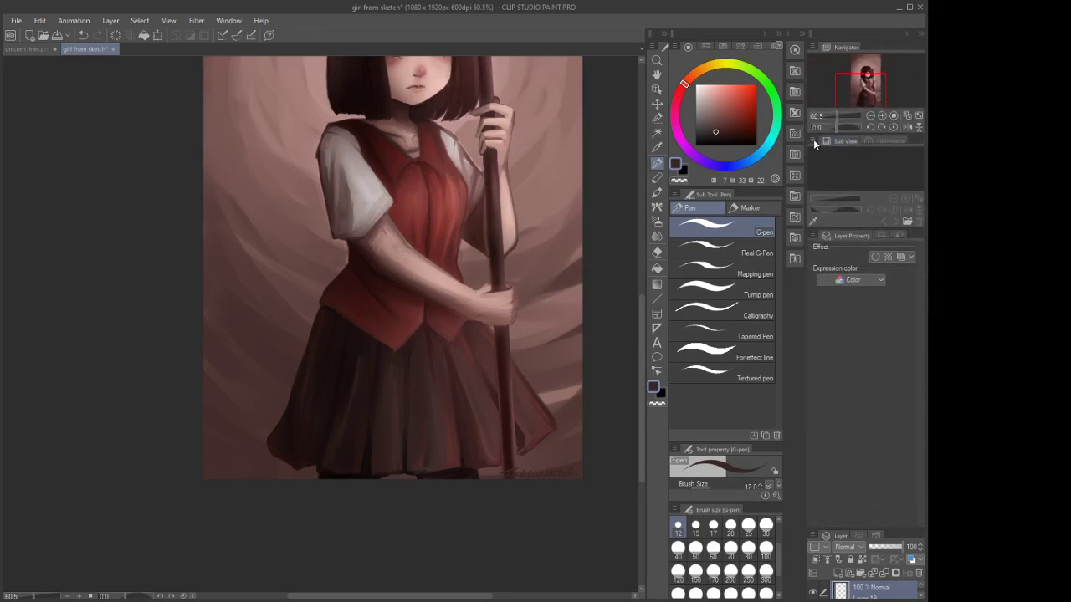
{"action": "left_click", "coordinate": [875, 144]}
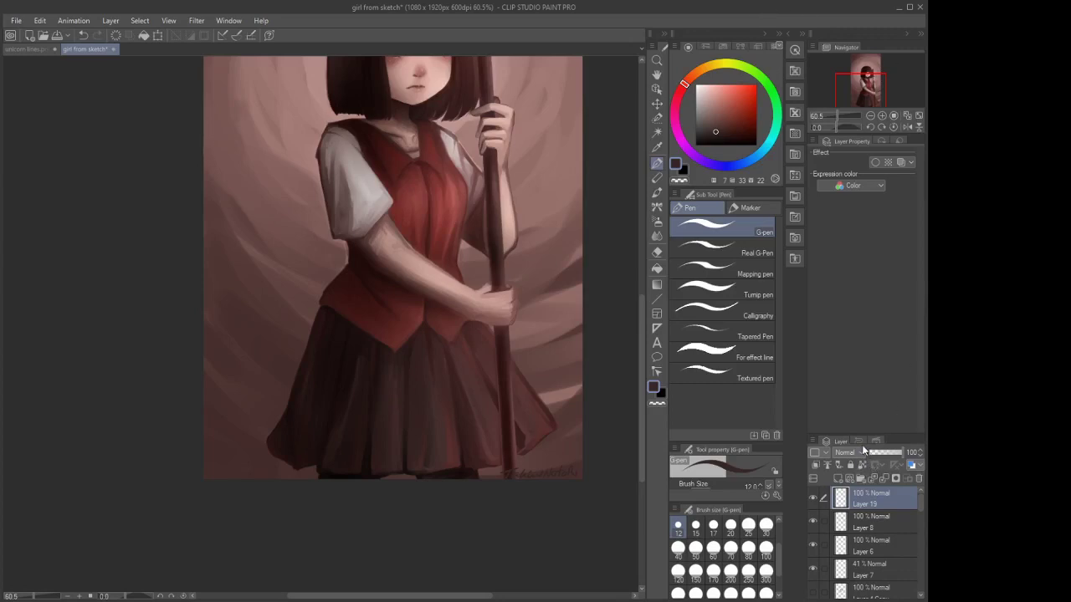
{"action": "left_click_drag", "start_coordinate": [889, 432], "coordinate": [889, 182]}
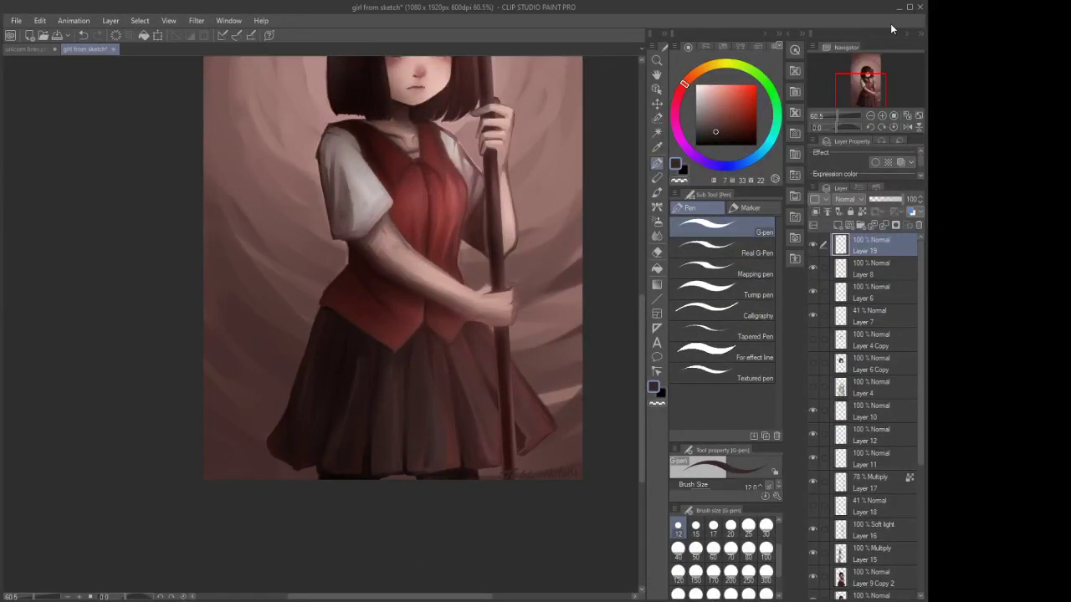
Dock the Sub View palette above the Navigator, shrink it, and resize the Navigator and Layer palettes to share the column
{"action": "left_click", "coordinate": [807, 32]}
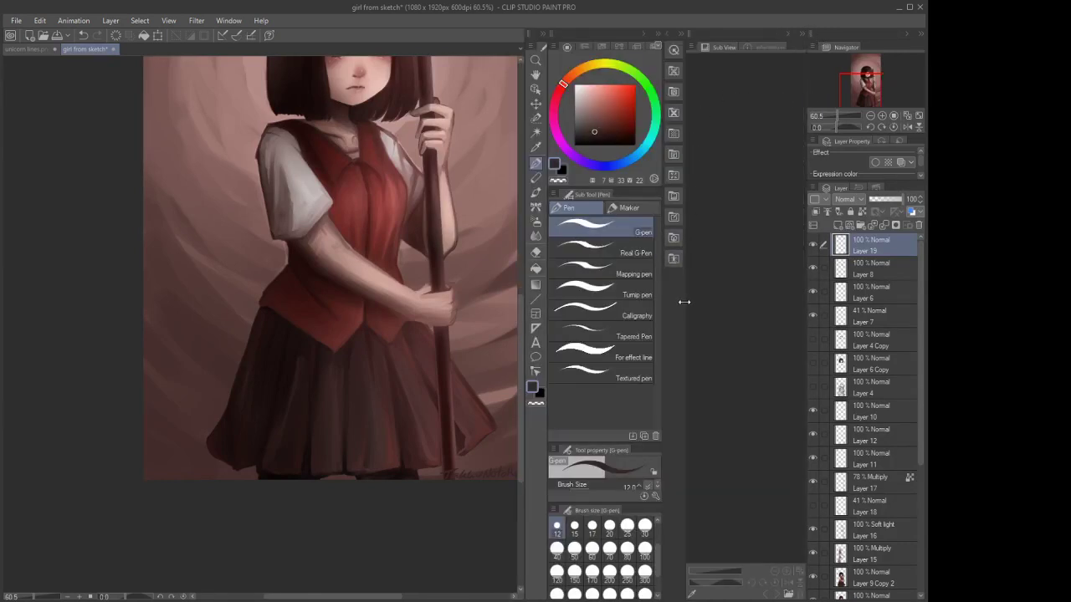
{"action": "left_click_drag", "start_coordinate": [685, 301], "coordinate": [786, 325]}
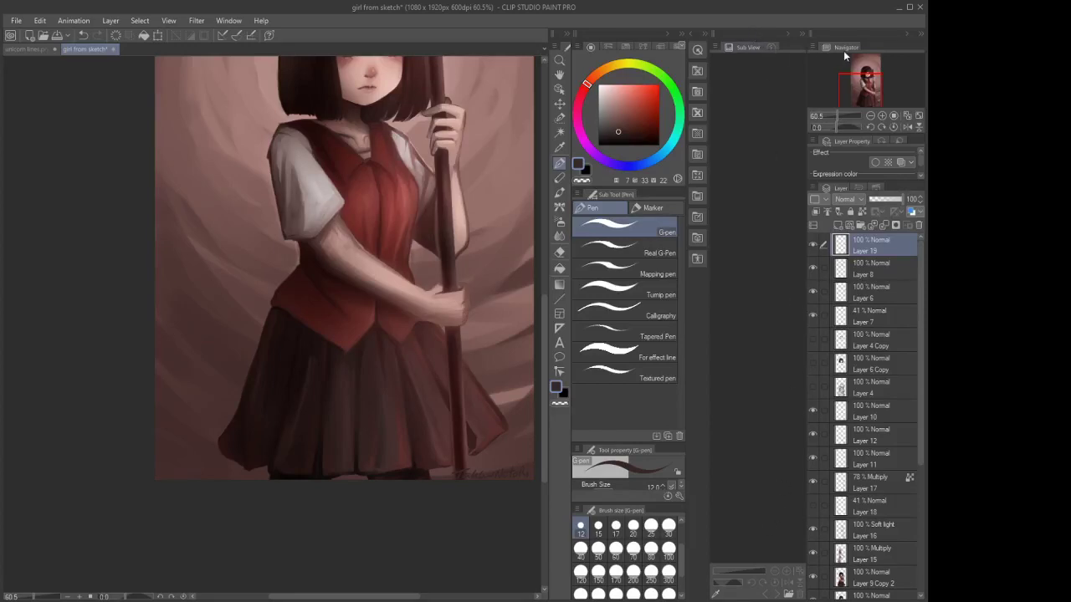
{"action": "left_click_drag", "start_coordinate": [847, 37], "coordinate": [847, 35]}
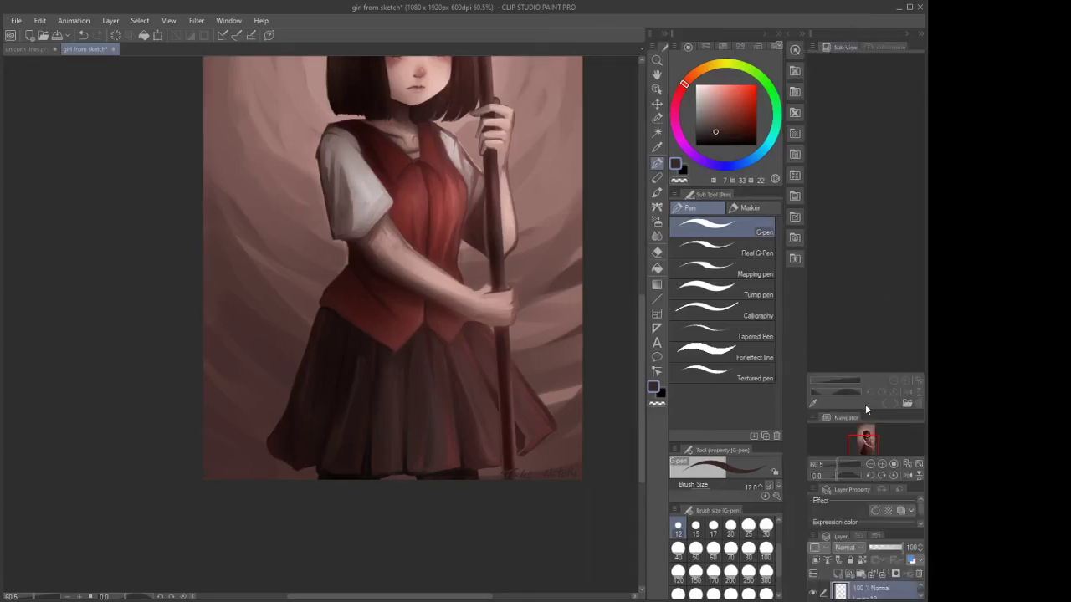
{"action": "left_click_drag", "start_coordinate": [869, 410], "coordinate": [872, 86]}
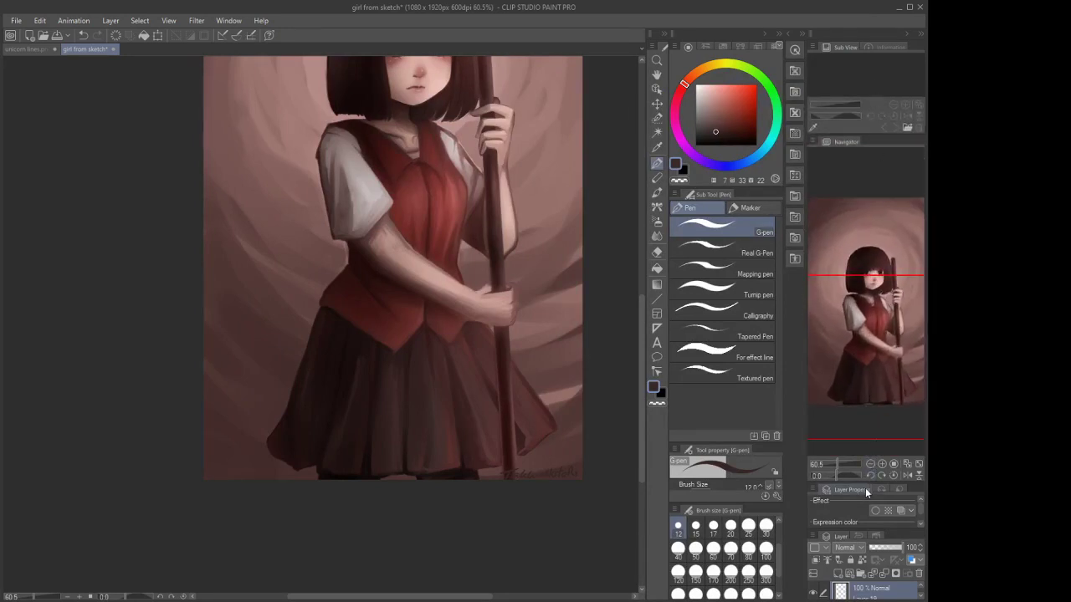
{"action": "left_click_drag", "start_coordinate": [865, 485], "coordinate": [878, 315]}
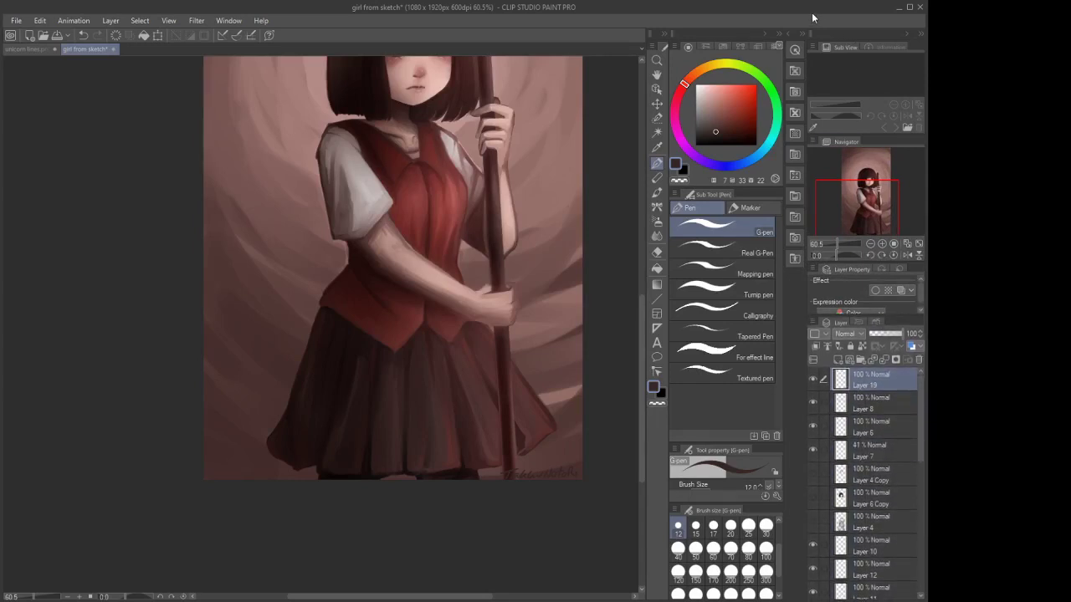
Hide the Multiply layer, Layer 15, and select Layer 9 Copy 2 for retouching the skirt
{"action": "scroll", "coordinate": [599, 258], "scroll_direction": "down", "scroll_amount": 3}
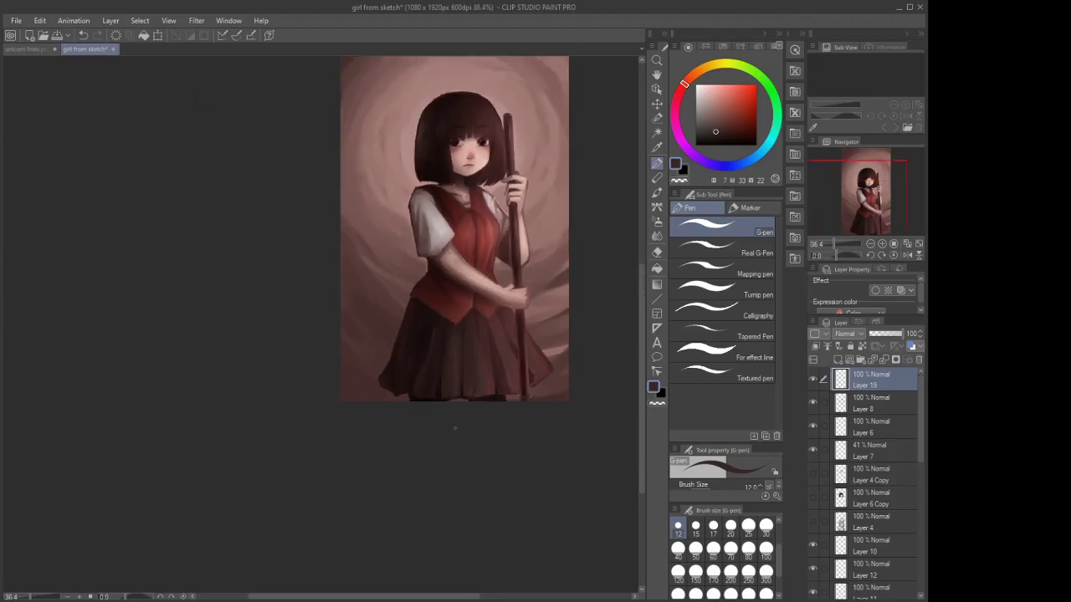
{"action": "scroll", "coordinate": [454, 428], "scroll_direction": "up", "scroll_amount": 2}
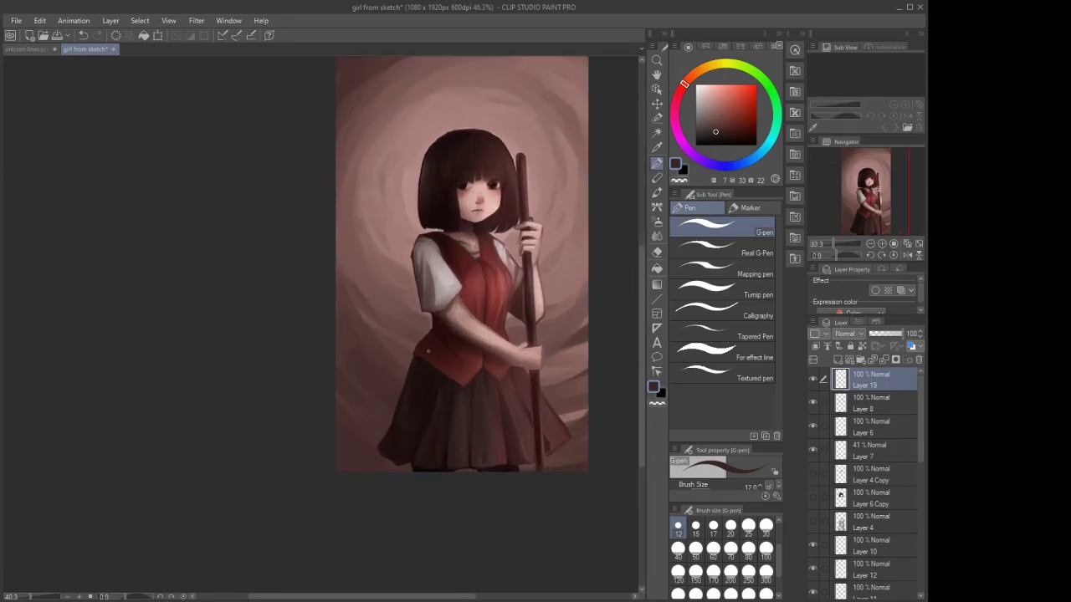
{"action": "scroll", "coordinate": [428, 352], "scroll_direction": "up", "scroll_amount": 1}
{"action": "scroll", "coordinate": [855, 533], "scroll_direction": "down", "scroll_amount": 3}
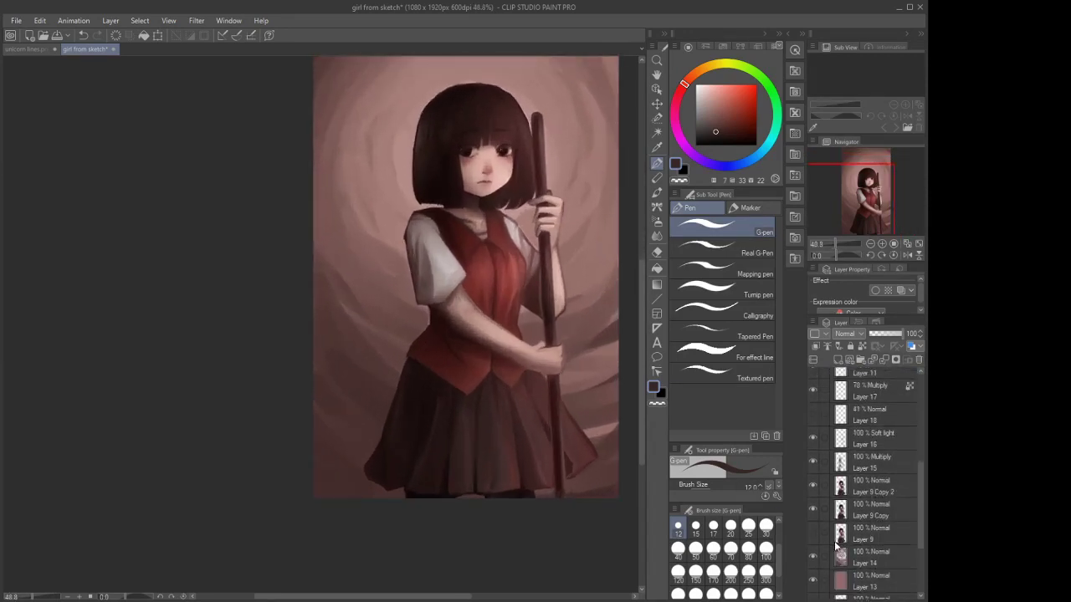
{"action": "left_click", "coordinate": [812, 461]}
{"action": "left_click", "coordinate": [846, 483]}
{"action": "scroll", "coordinate": [465, 401], "scroll_direction": "up", "scroll_amount": 3}
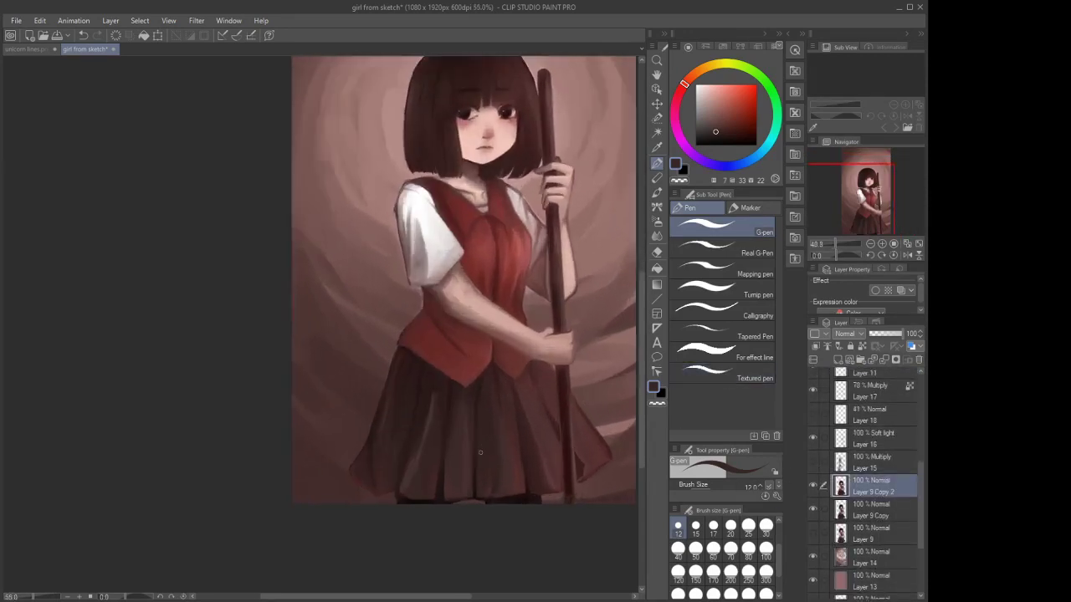
Sample dark brown from the skirt and soften its pale fold on Layer 9 Copy 2 with Opaque watercolor at size 12
{"action": "left_click", "coordinate": [678, 548]}
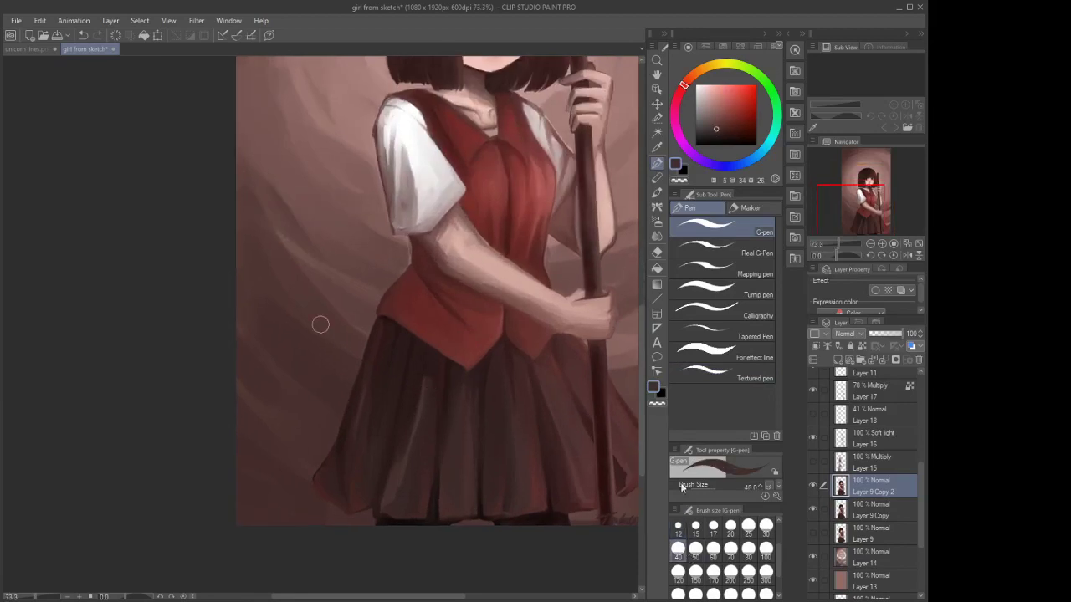
{"action": "left_click", "coordinate": [427, 404], "text": "alt"}
{"action": "left_click", "coordinate": [428, 403], "text": "alt"}
{"action": "left_click", "coordinate": [695, 526]}
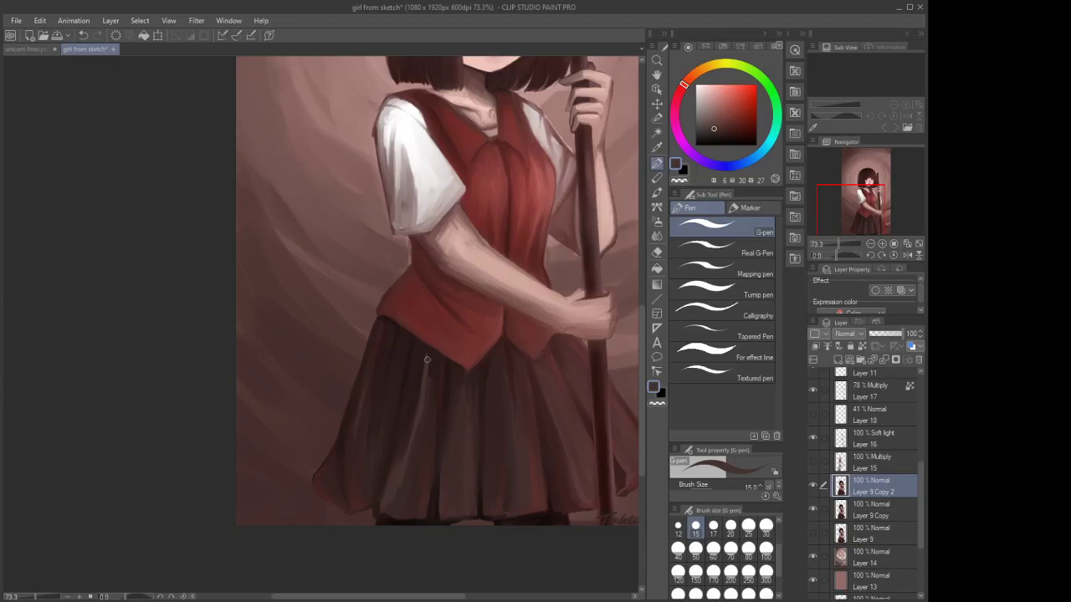
{"action": "left_click", "coordinate": [658, 194]}
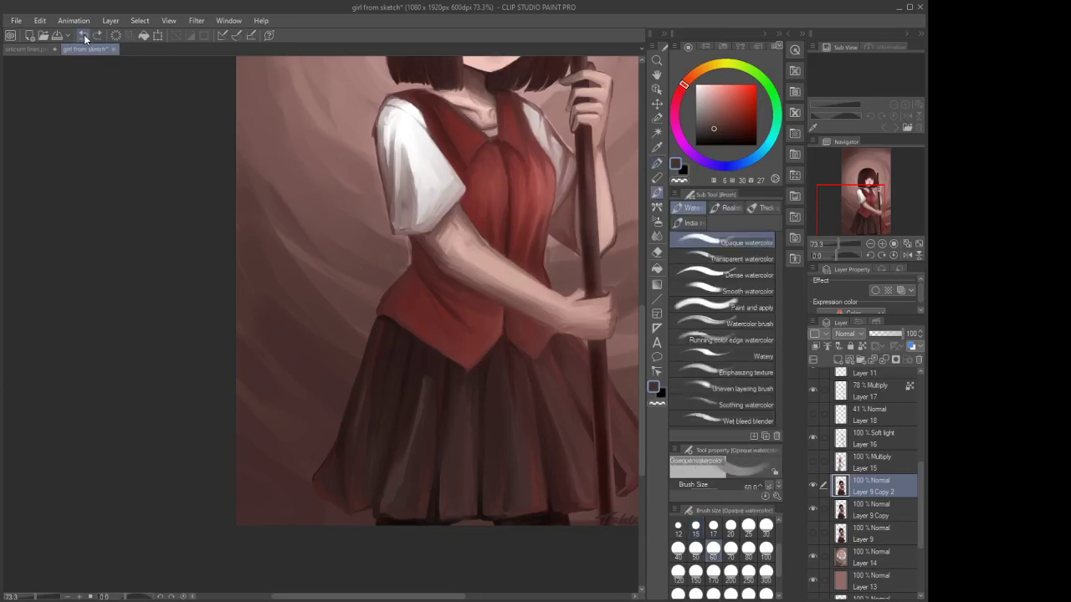
{"action": "left_click", "coordinate": [678, 525]}
{"action": "scroll", "coordinate": [431, 373], "scroll_direction": "up", "scroll_amount": 2}
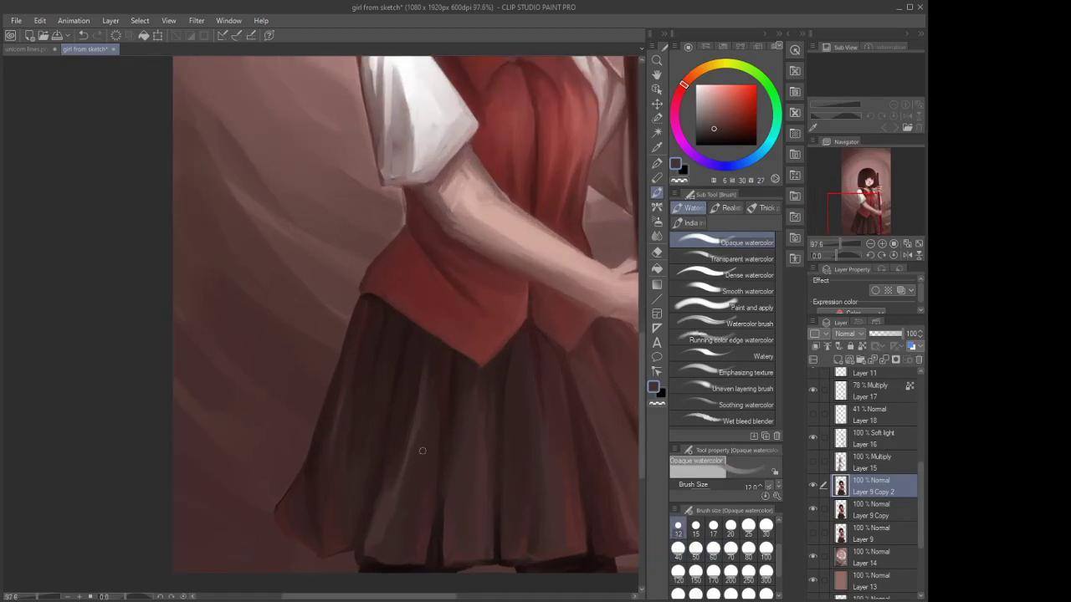
{"action": "scroll", "coordinate": [423, 429], "scroll_direction": "down", "scroll_amount": 3}
{"action": "scroll", "coordinate": [455, 334], "scroll_direction": "up", "scroll_amount": 1}
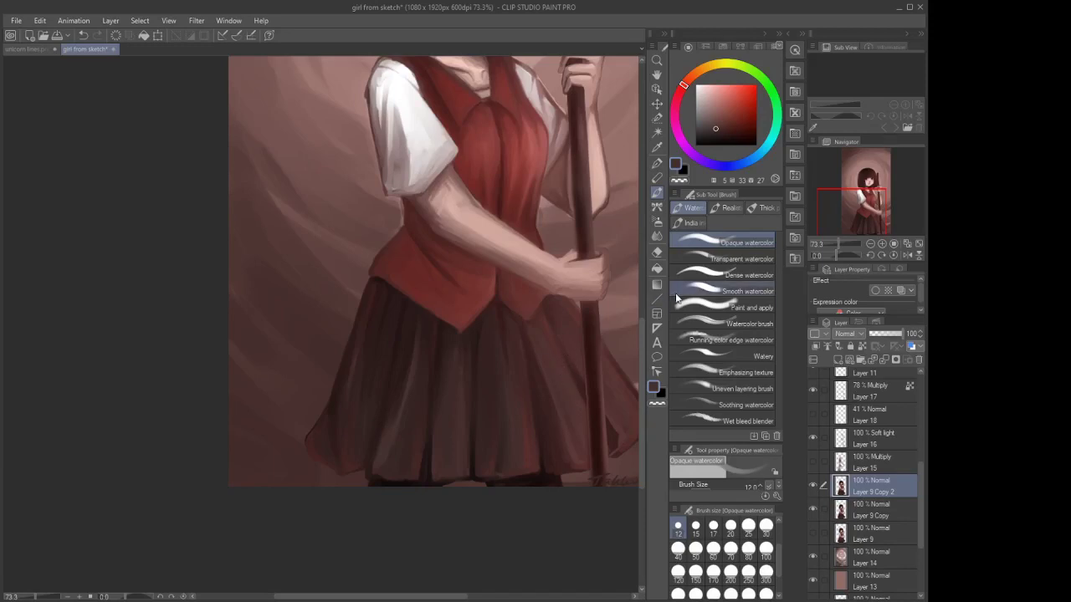
Switch to the Blend tool at size 17 and make the Multiply layer, Layer 15, visible again
{"action": "key", "text": "p"}
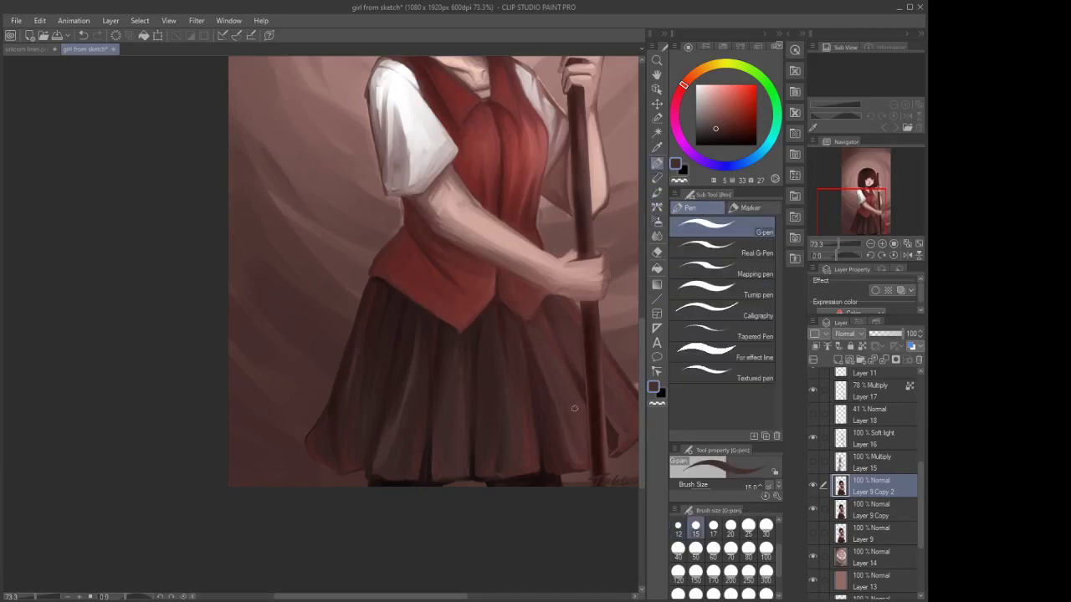
{"action": "left_click", "coordinate": [657, 236]}
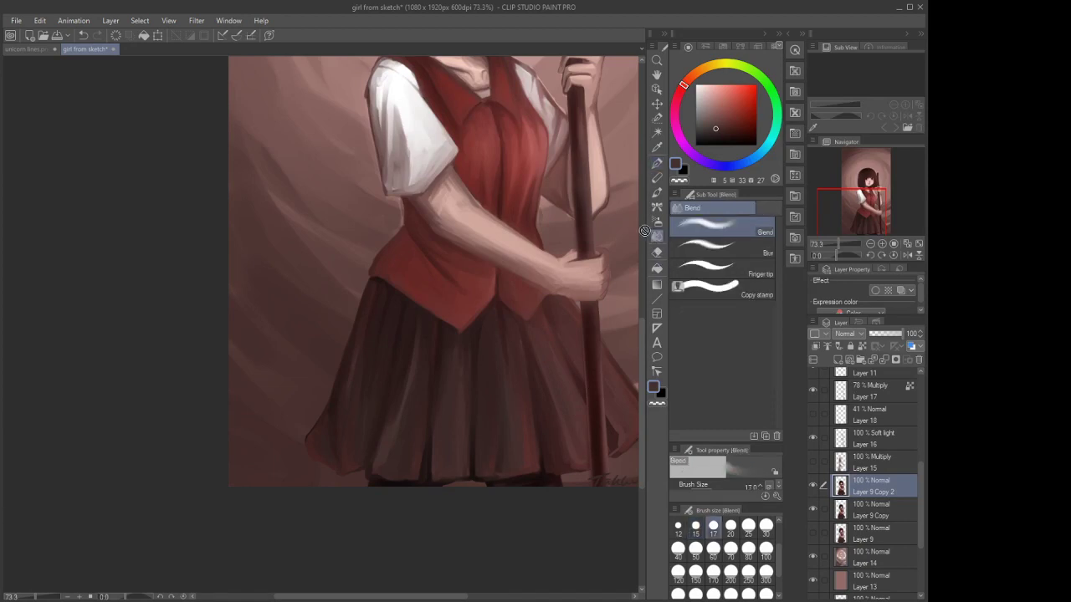
{"action": "scroll", "coordinate": [544, 340], "scroll_direction": "down", "scroll_amount": 1}
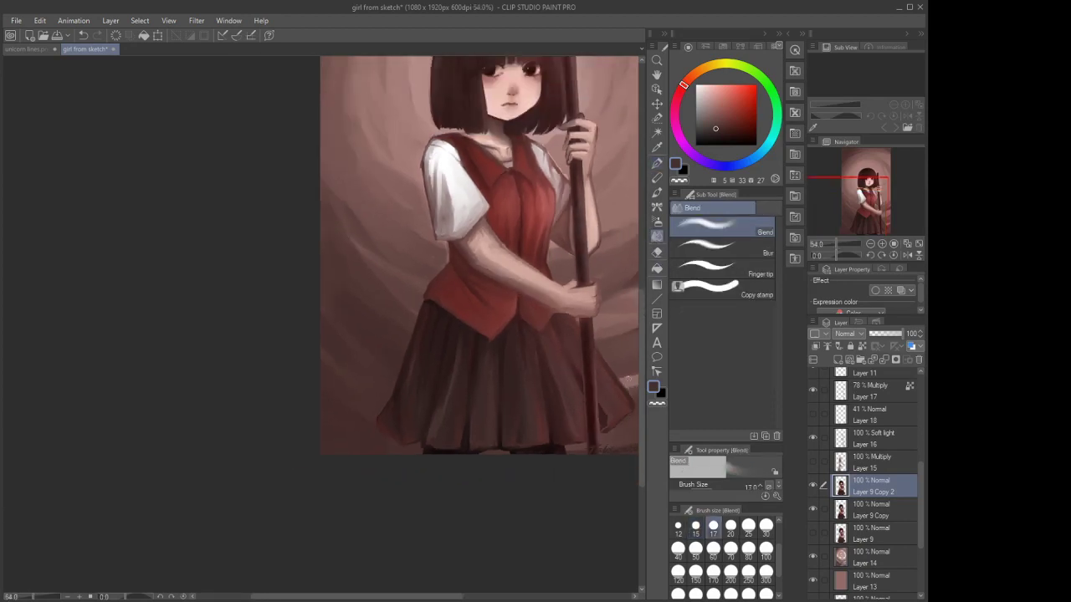
{"action": "left_click", "coordinate": [812, 462]}
{"action": "scroll", "coordinate": [512, 473], "scroll_direction": "down", "scroll_amount": 2}
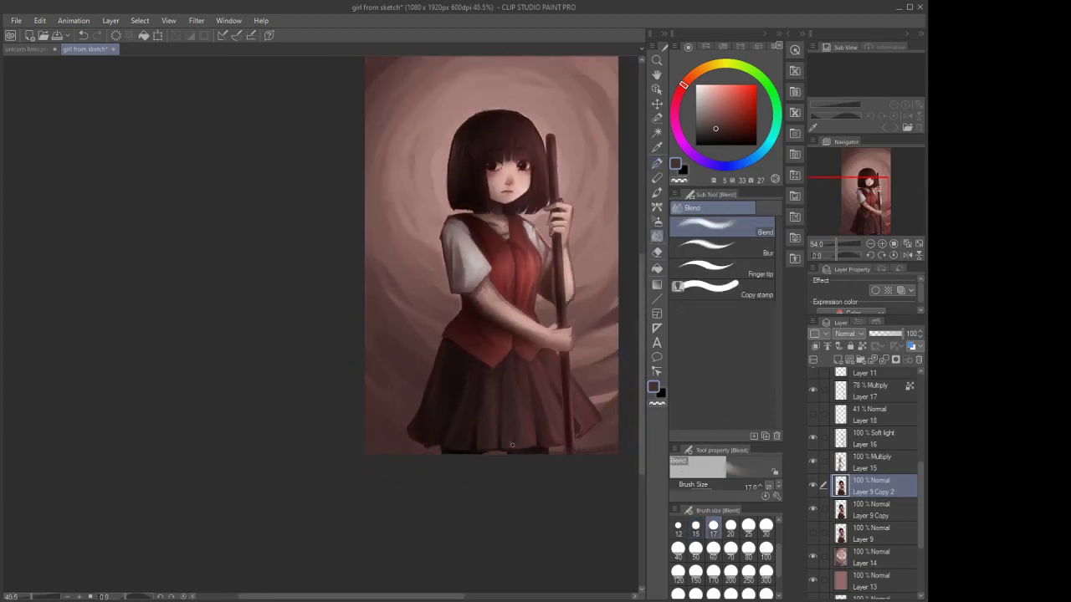
{"action": "scroll", "coordinate": [490, 328], "scroll_direction": "down", "scroll_amount": 1}
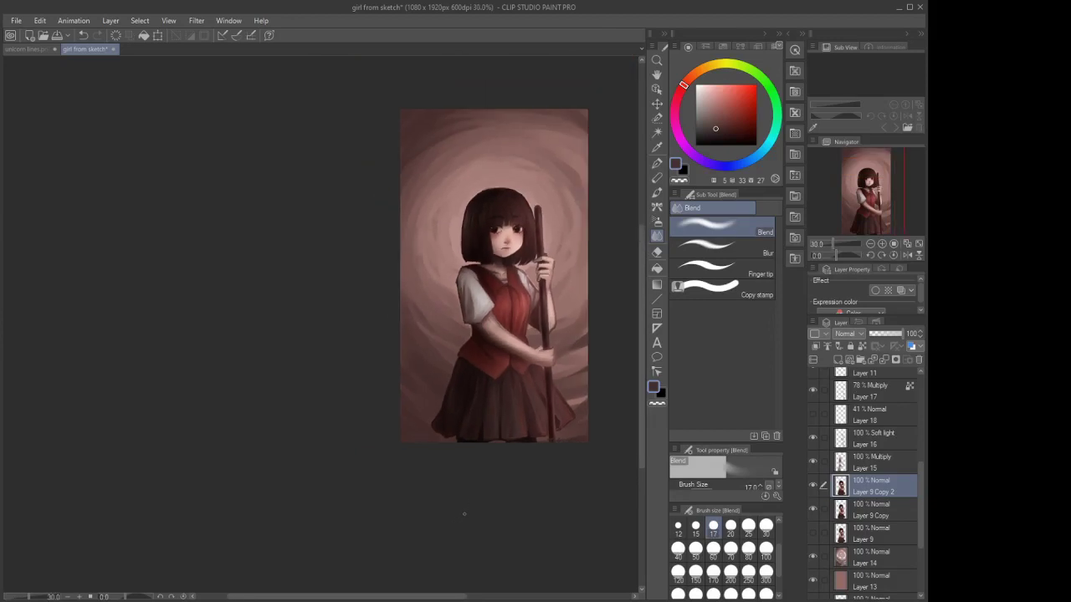
Show and select the signature layer, Layer 19, set its blending mode to Multiply, and lower its opacity to 57%
{"action": "scroll", "coordinate": [816, 399], "scroll_direction": "up", "scroll_amount": 5}
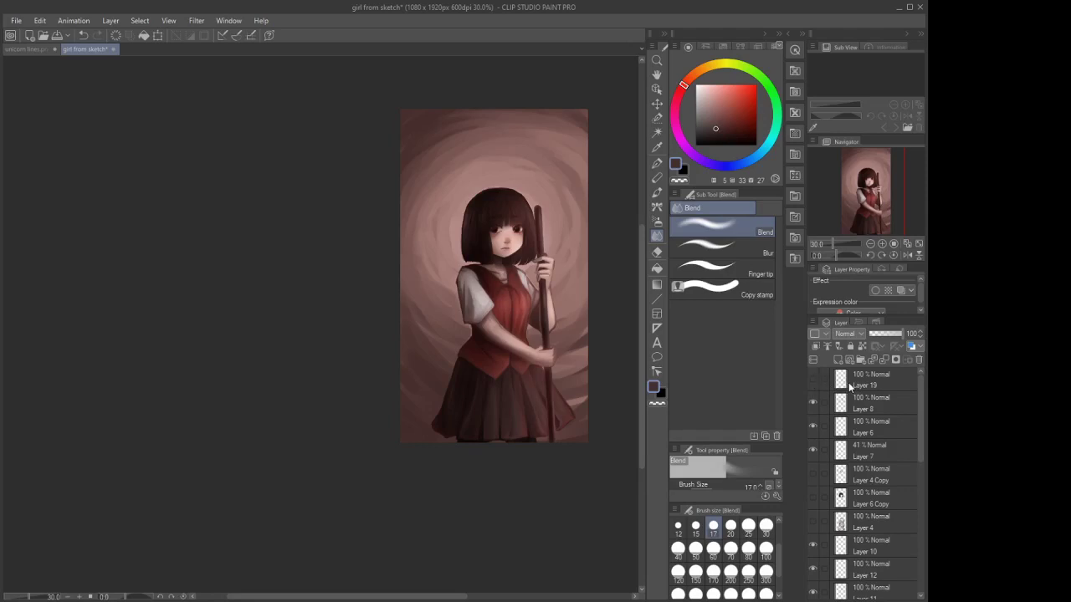
{"action": "left_click", "coordinate": [823, 381]}
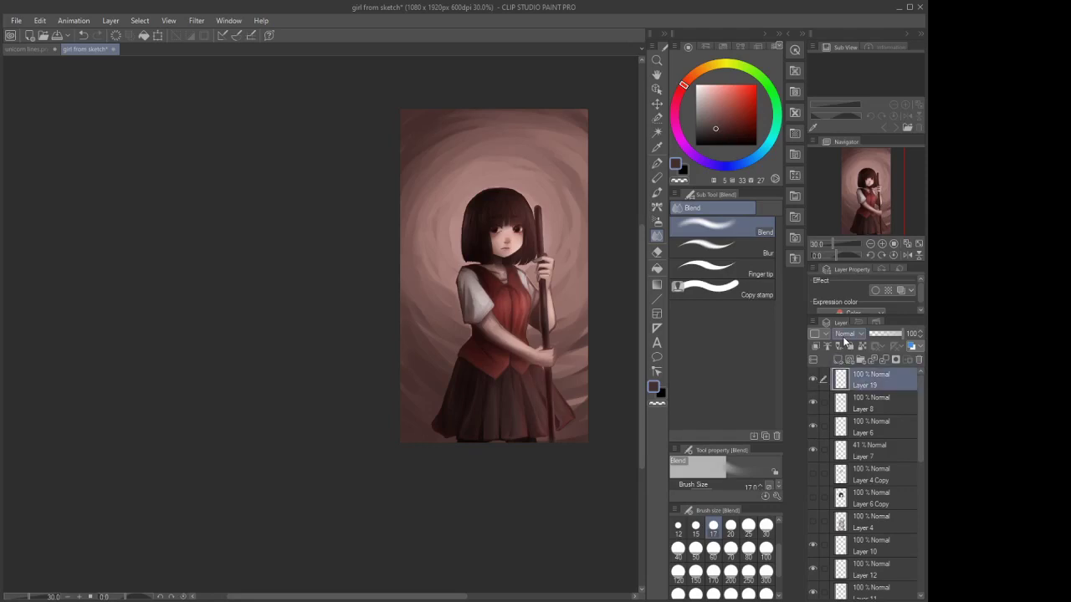
{"action": "scroll", "coordinate": [553, 421], "scroll_direction": "up", "scroll_amount": 5}
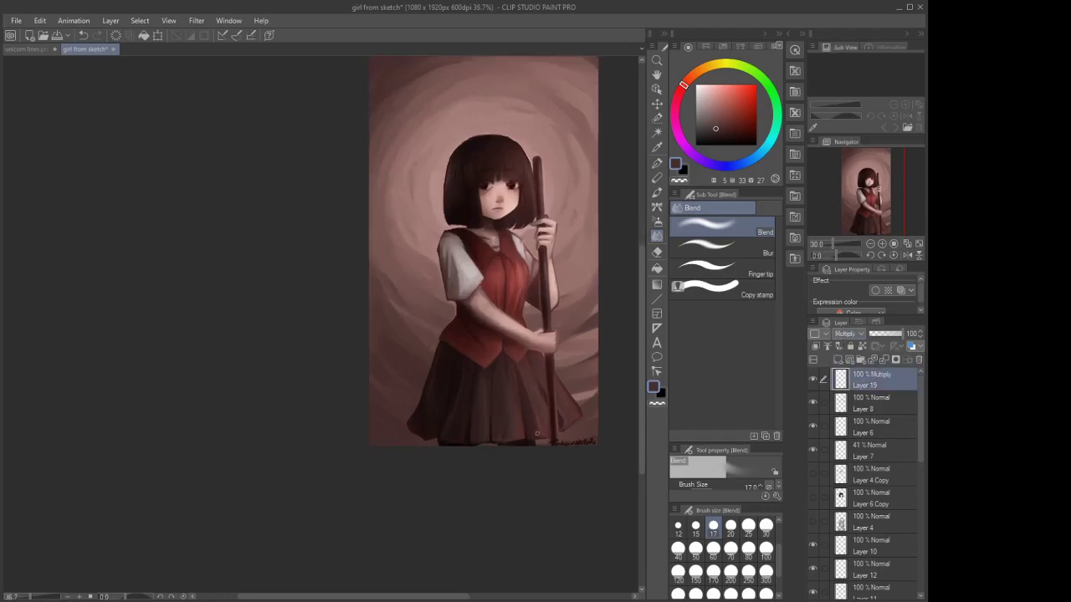
{"action": "left_click", "coordinate": [882, 333]}
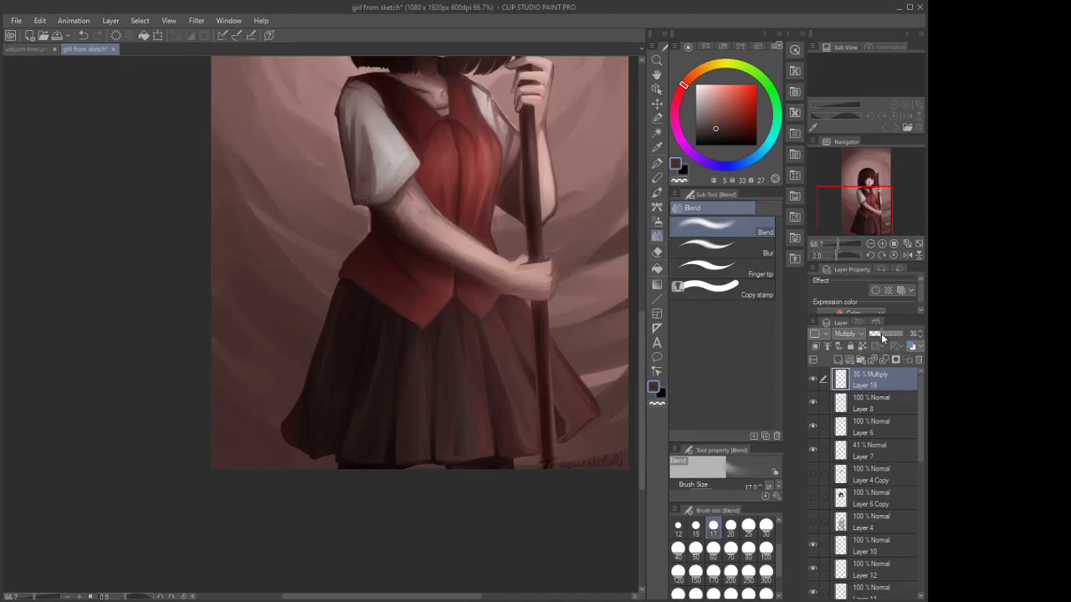
{"action": "scroll", "coordinate": [509, 437], "scroll_direction": "down", "scroll_amount": 6}
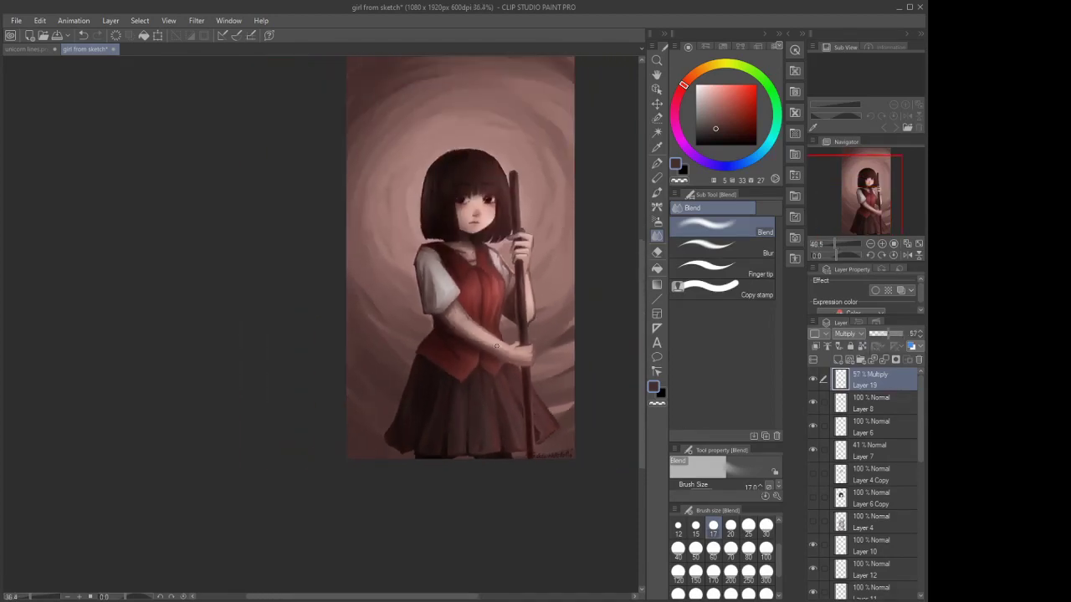
{"action": "scroll", "coordinate": [509, 439], "scroll_direction": "down", "scroll_amount": 1}
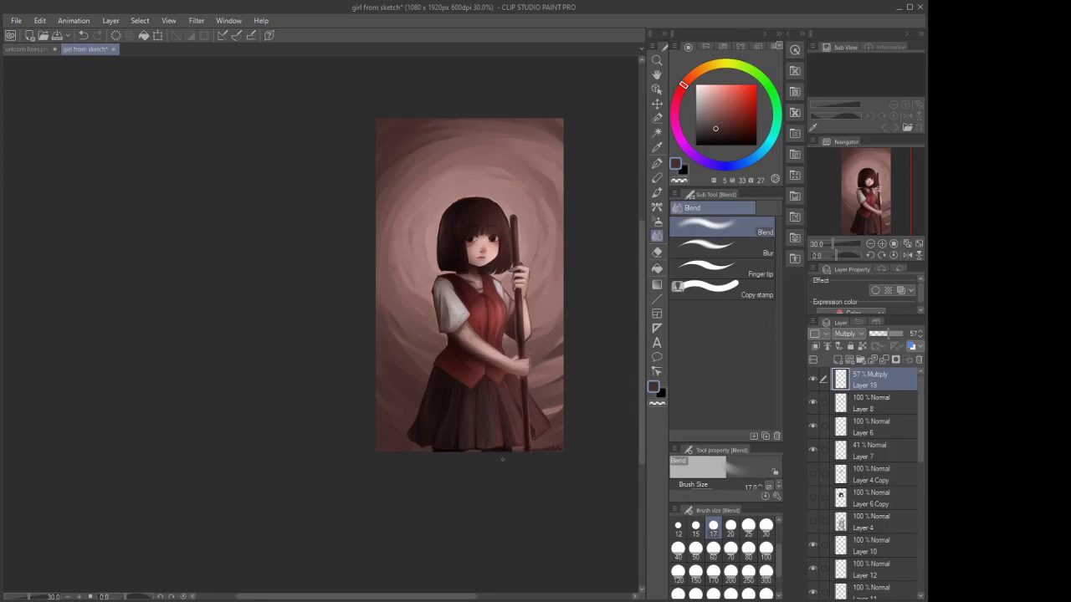
Save the finished painting as a JPEG copy named sweeper.jpg
{"action": "left_click", "coordinate": [16, 21]}
{"action": "scroll", "coordinate": [526, 186], "scroll_direction": "up", "scroll_amount": 3}
{"action": "scroll", "coordinate": [455, 191], "scroll_direction": "down", "scroll_amount": 1}
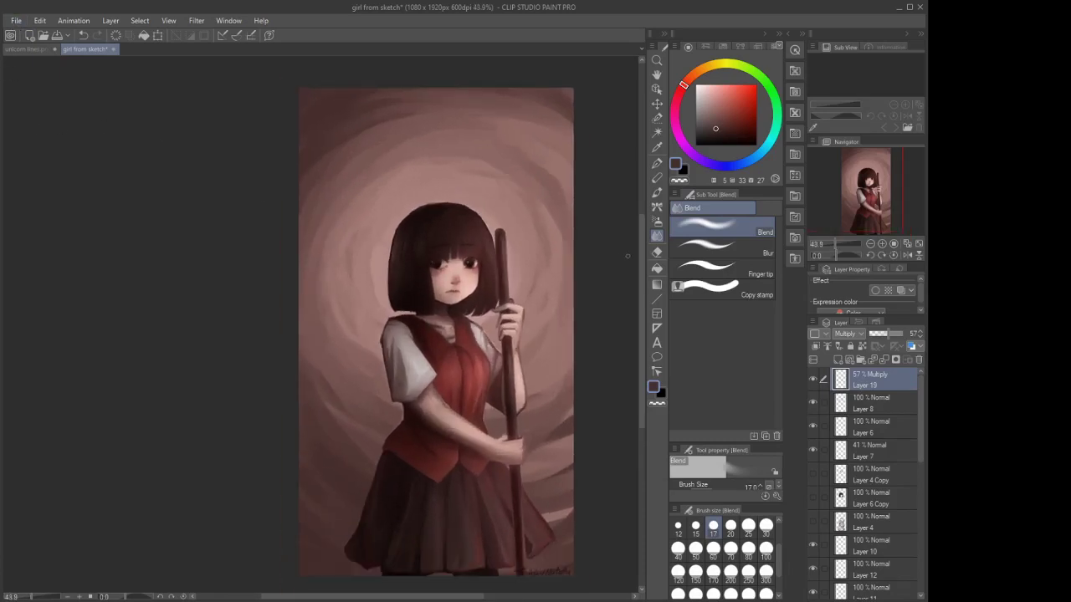
{"action": "left_click", "coordinate": [15, 23]}
{"action": "left_click", "coordinate": [58, 129]}
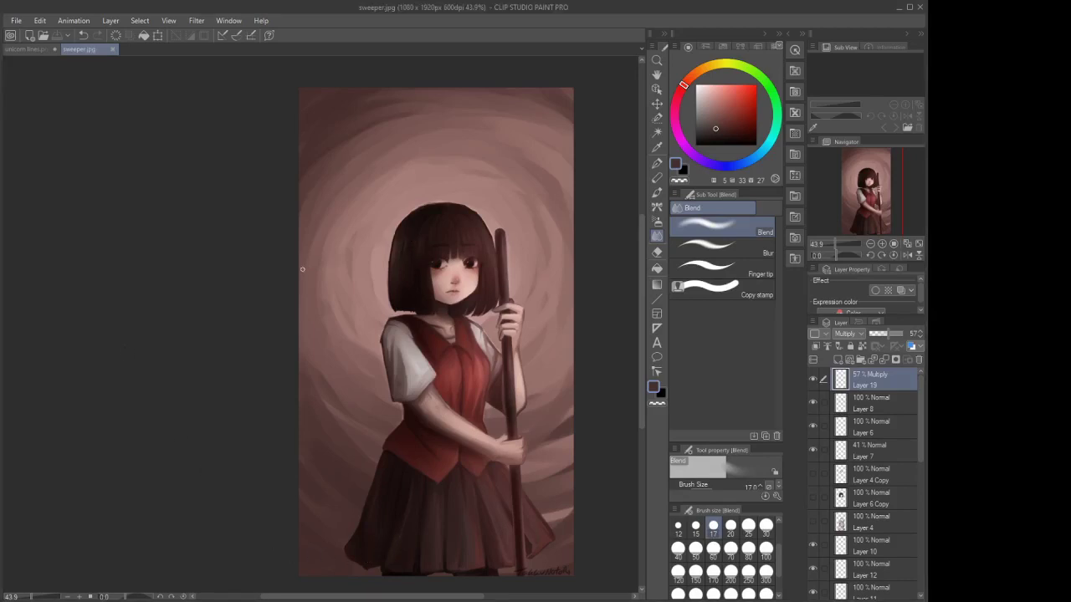
Close the Sub View and Information palettes above the Navigator
{"action": "scroll", "coordinate": [458, 176], "scroll_direction": "down", "scroll_amount": 3}
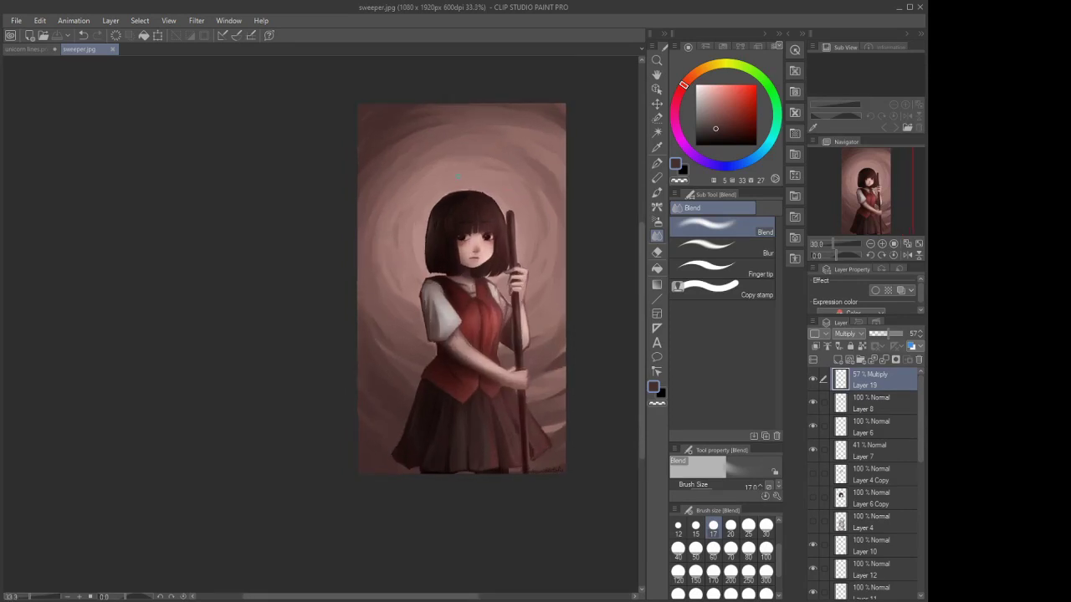
{"action": "scroll", "coordinate": [458, 175], "scroll_direction": "up", "scroll_amount": 2}
{"action": "scroll", "coordinate": [470, 174], "scroll_direction": "down", "scroll_amount": 1}
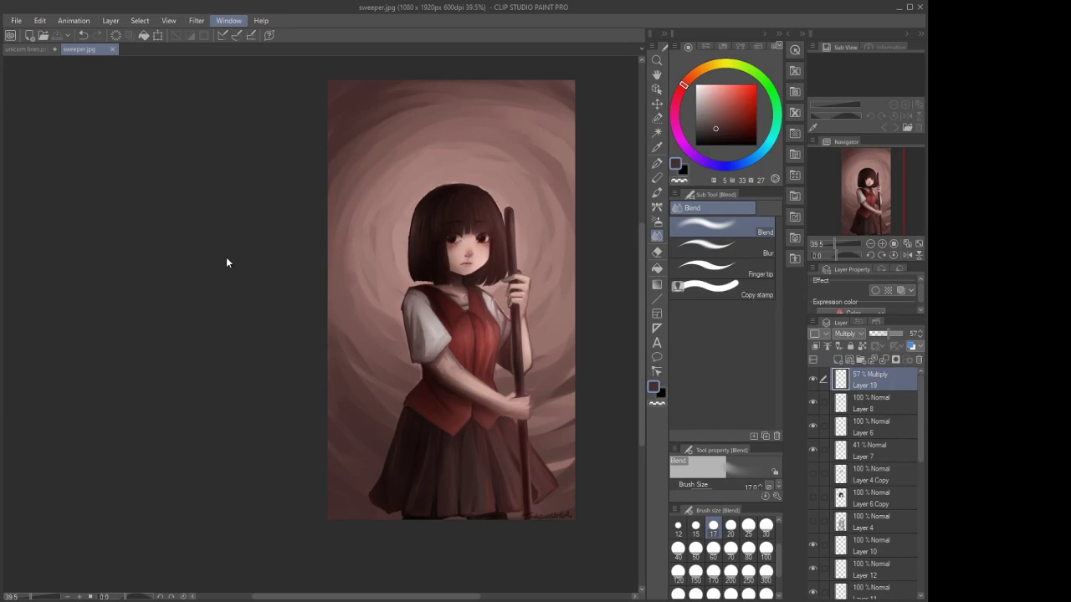
{"action": "left_click", "coordinate": [246, 363]}
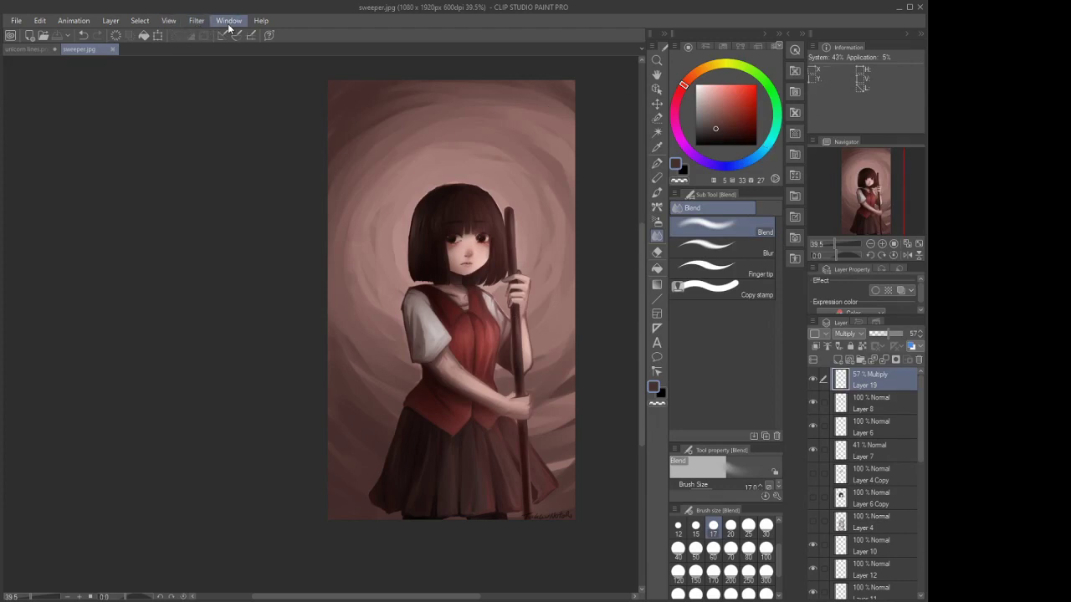
{"action": "left_click", "coordinate": [254, 410]}
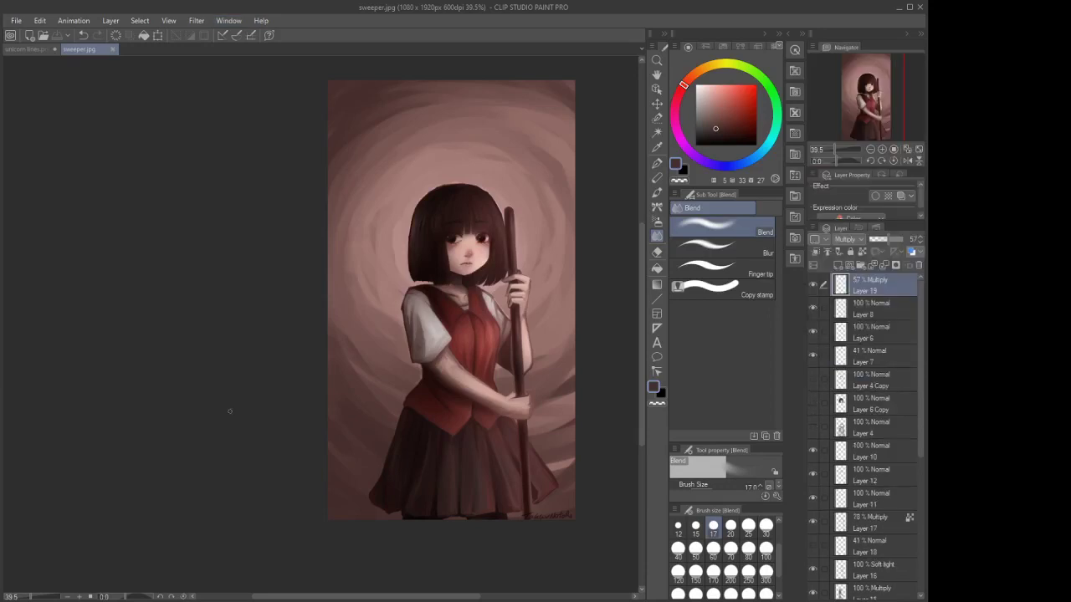